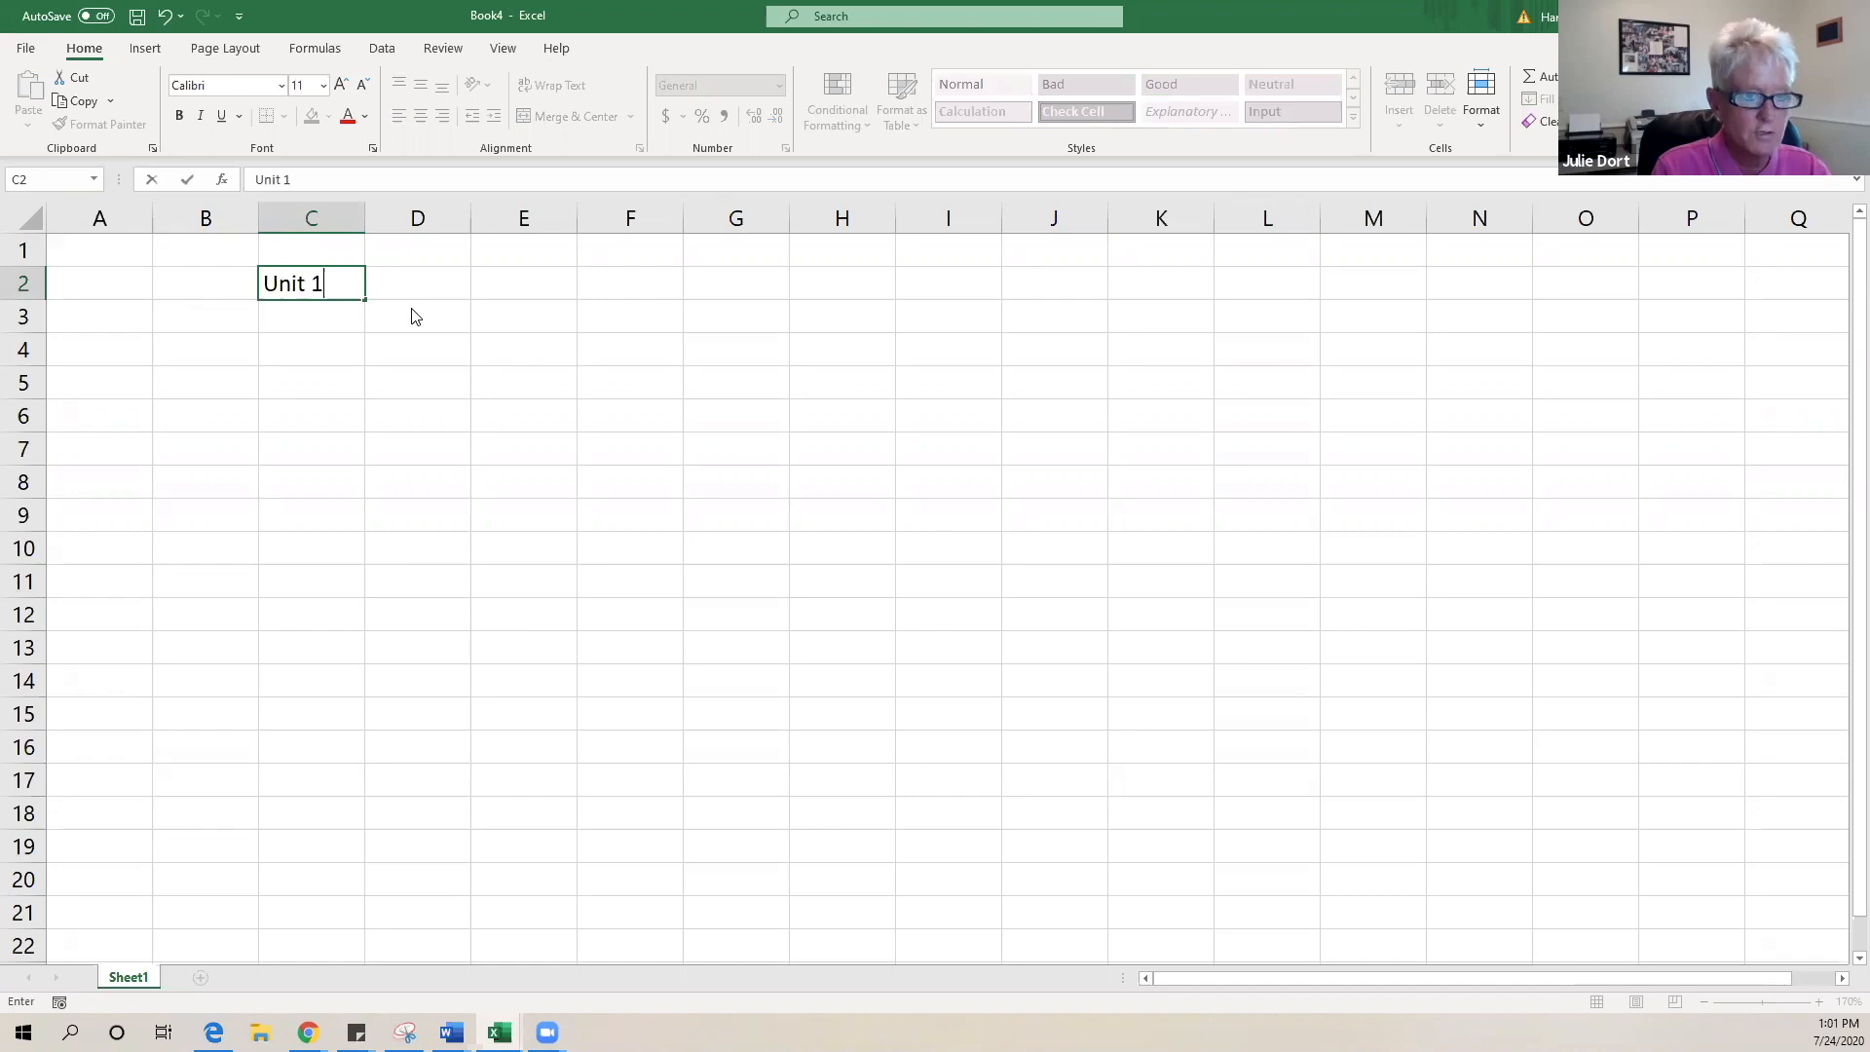
- Replace the Unit 1–Unit 5 headings in C2:G2 with Quiz 1 through Quiz 5 using the fill handle
{"action": "key", "text": "ctrl+Return"}
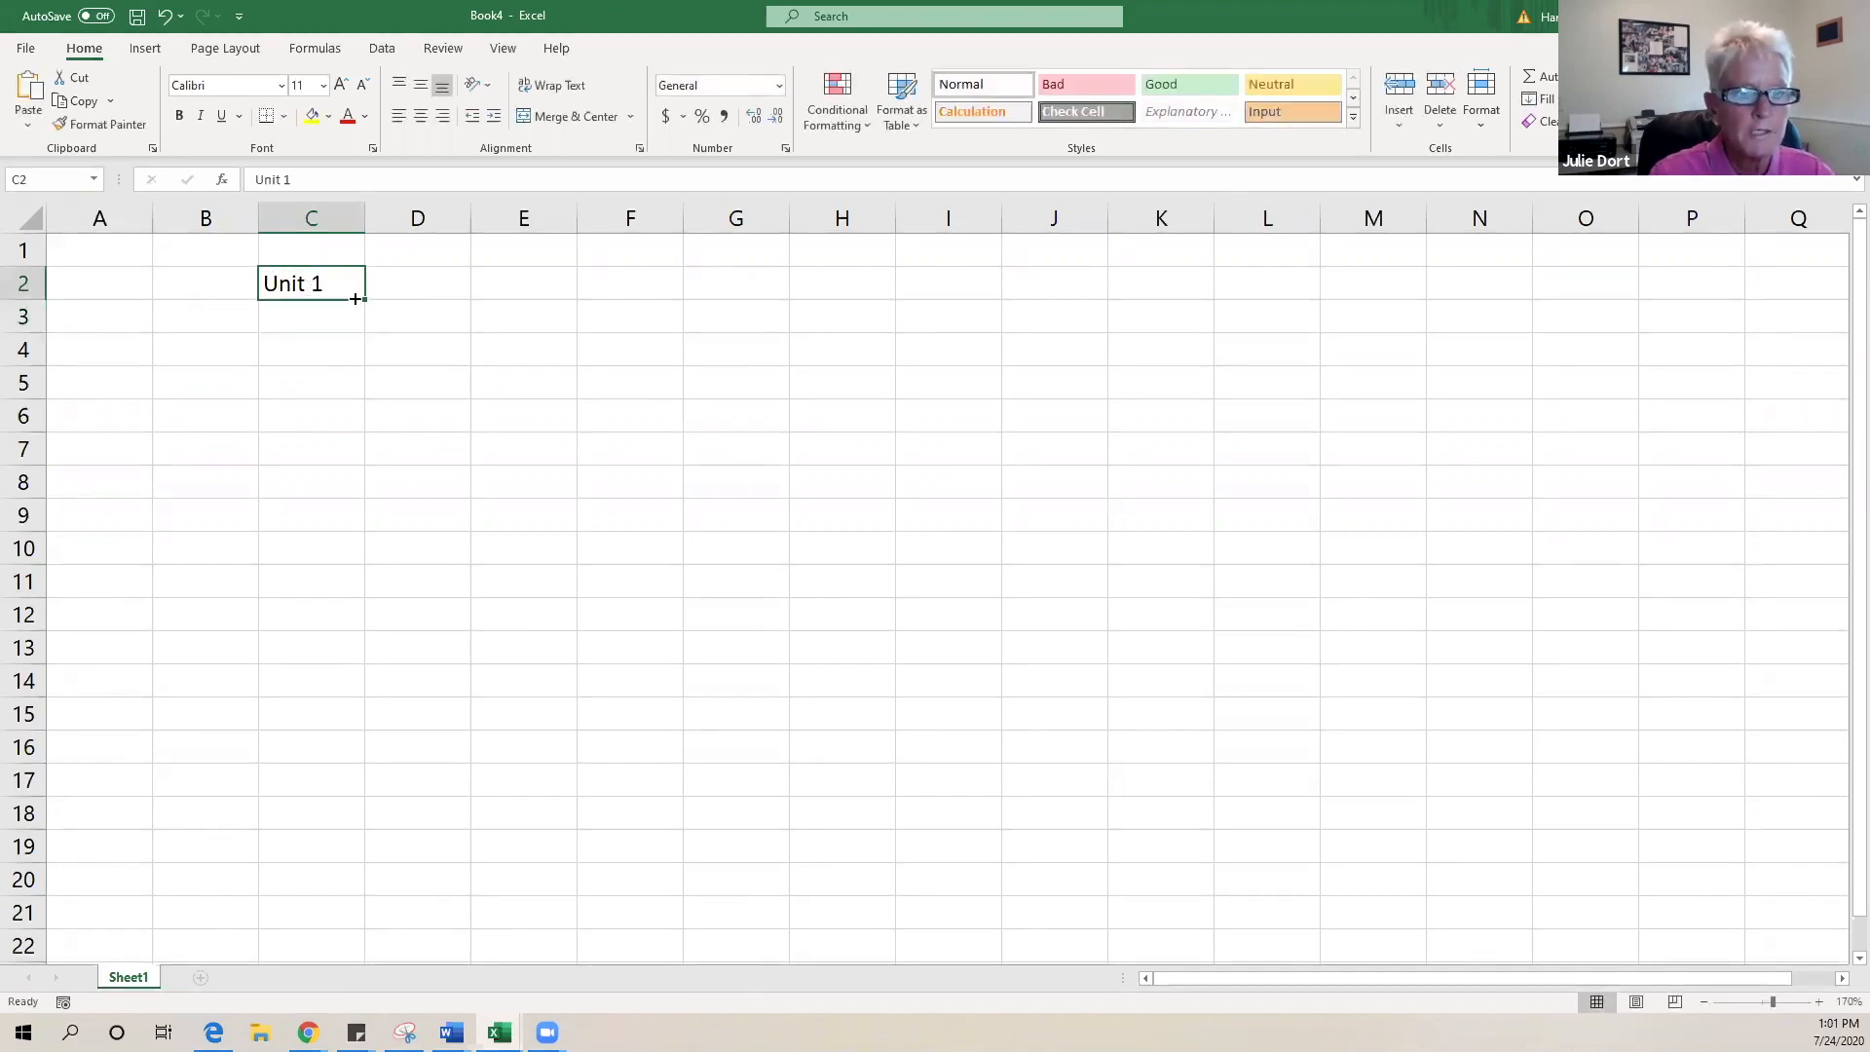
{"action": "left_click_drag", "start_coordinate": [366, 301], "coordinate": [803, 327]}
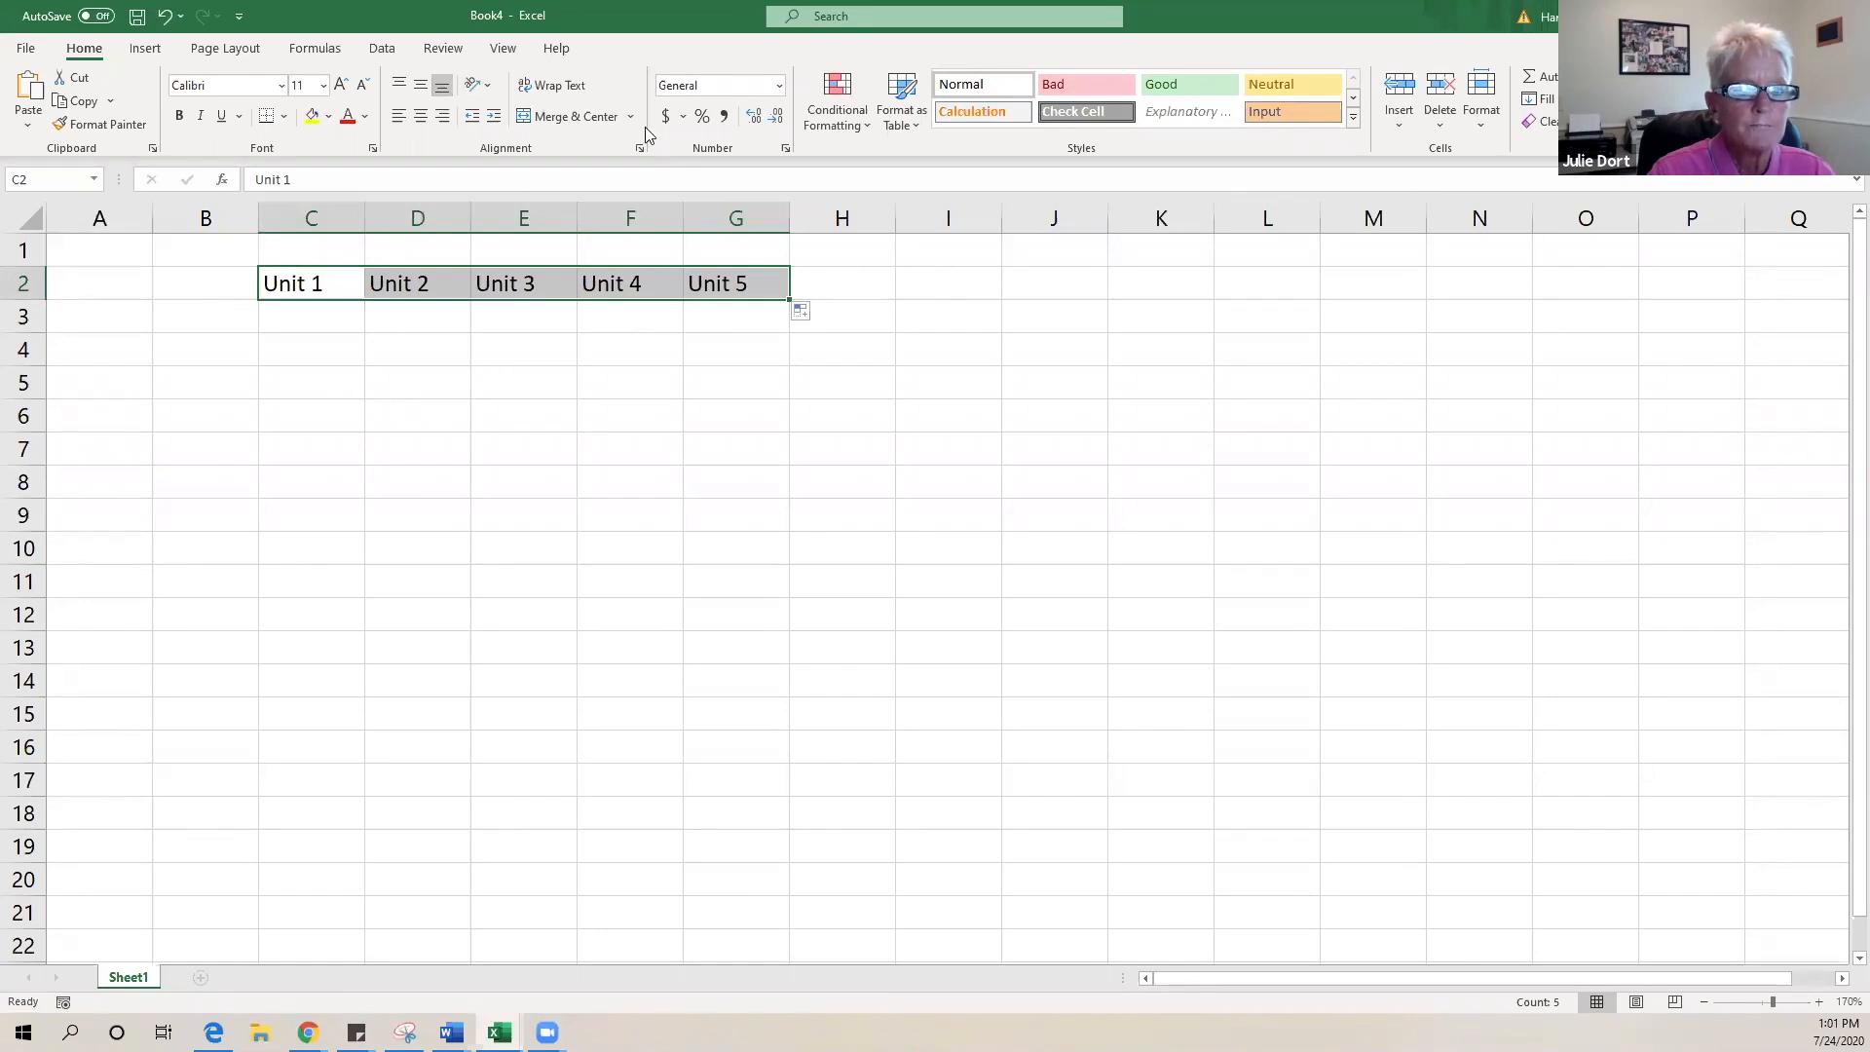
{"action": "left_click", "coordinate": [286, 284]}
{"action": "double_click", "coordinate": [336, 281]}
{"action": "left_click_drag", "start_coordinate": [339, 282], "coordinate": [249, 289]}
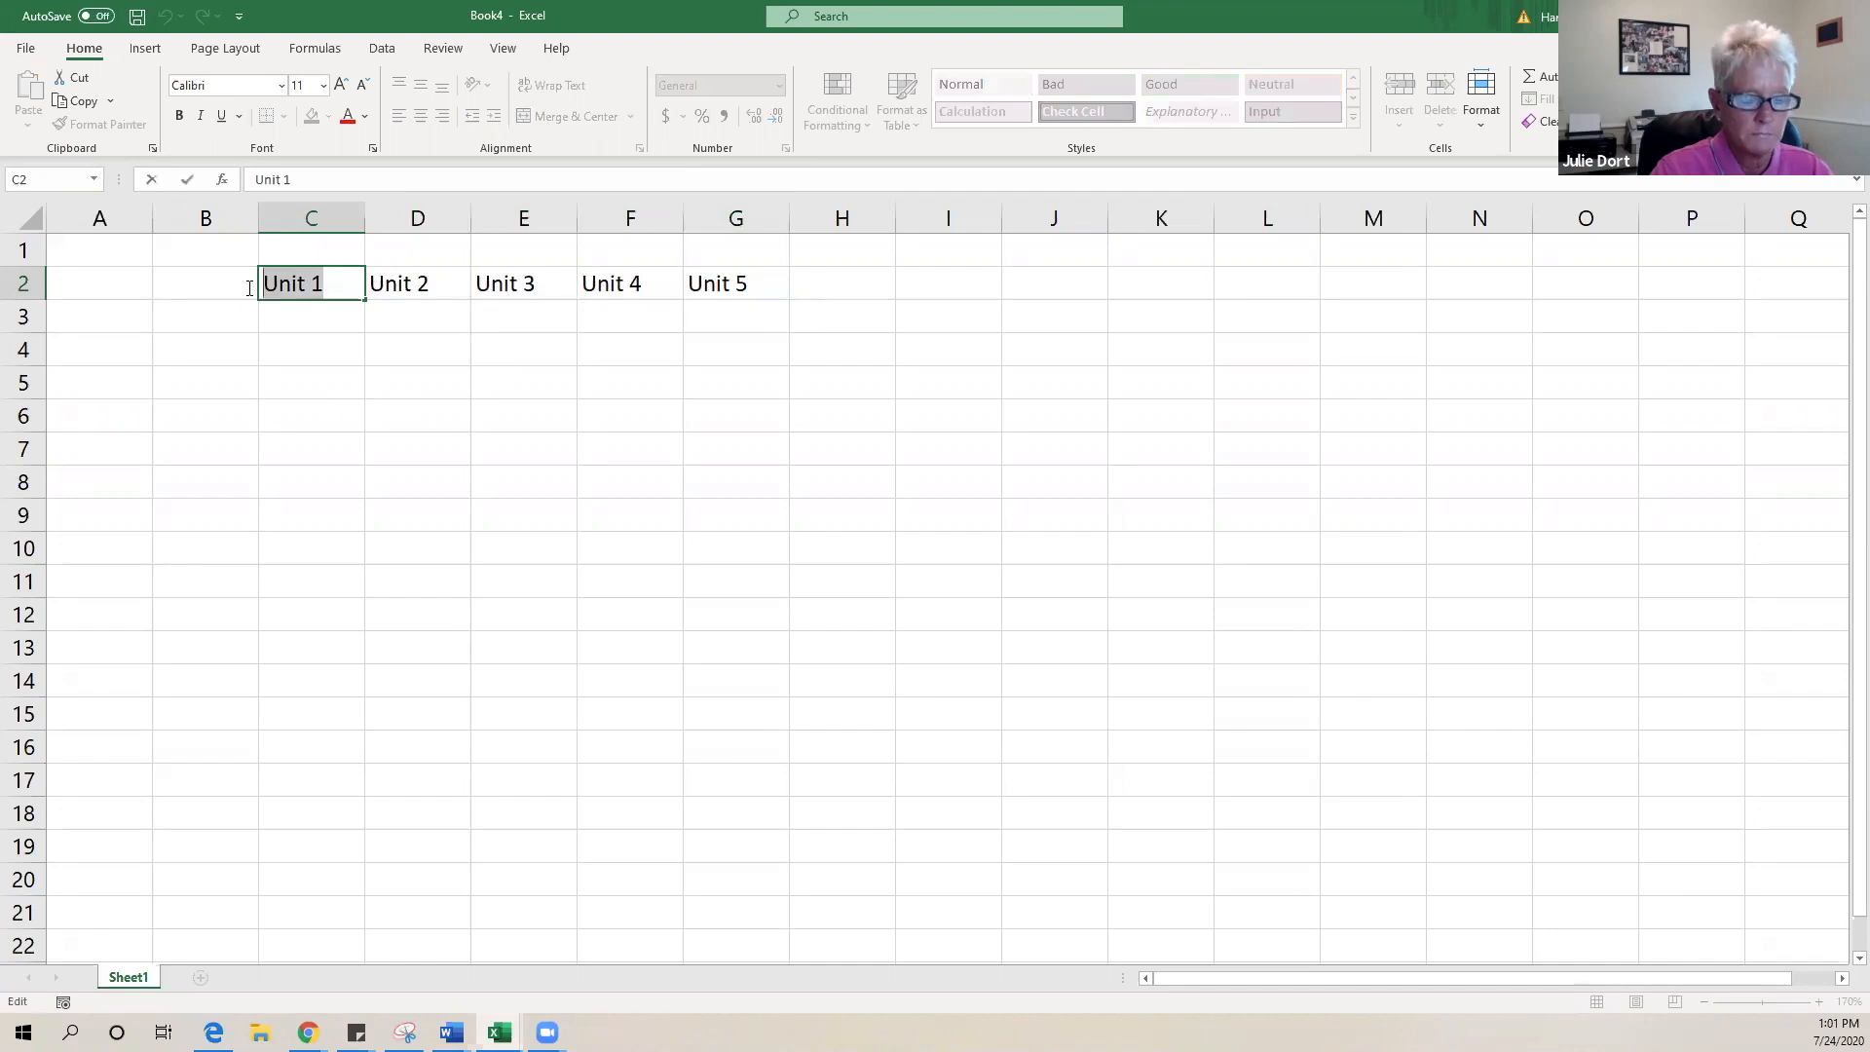
{"action": "type", "text": "Quiz"}
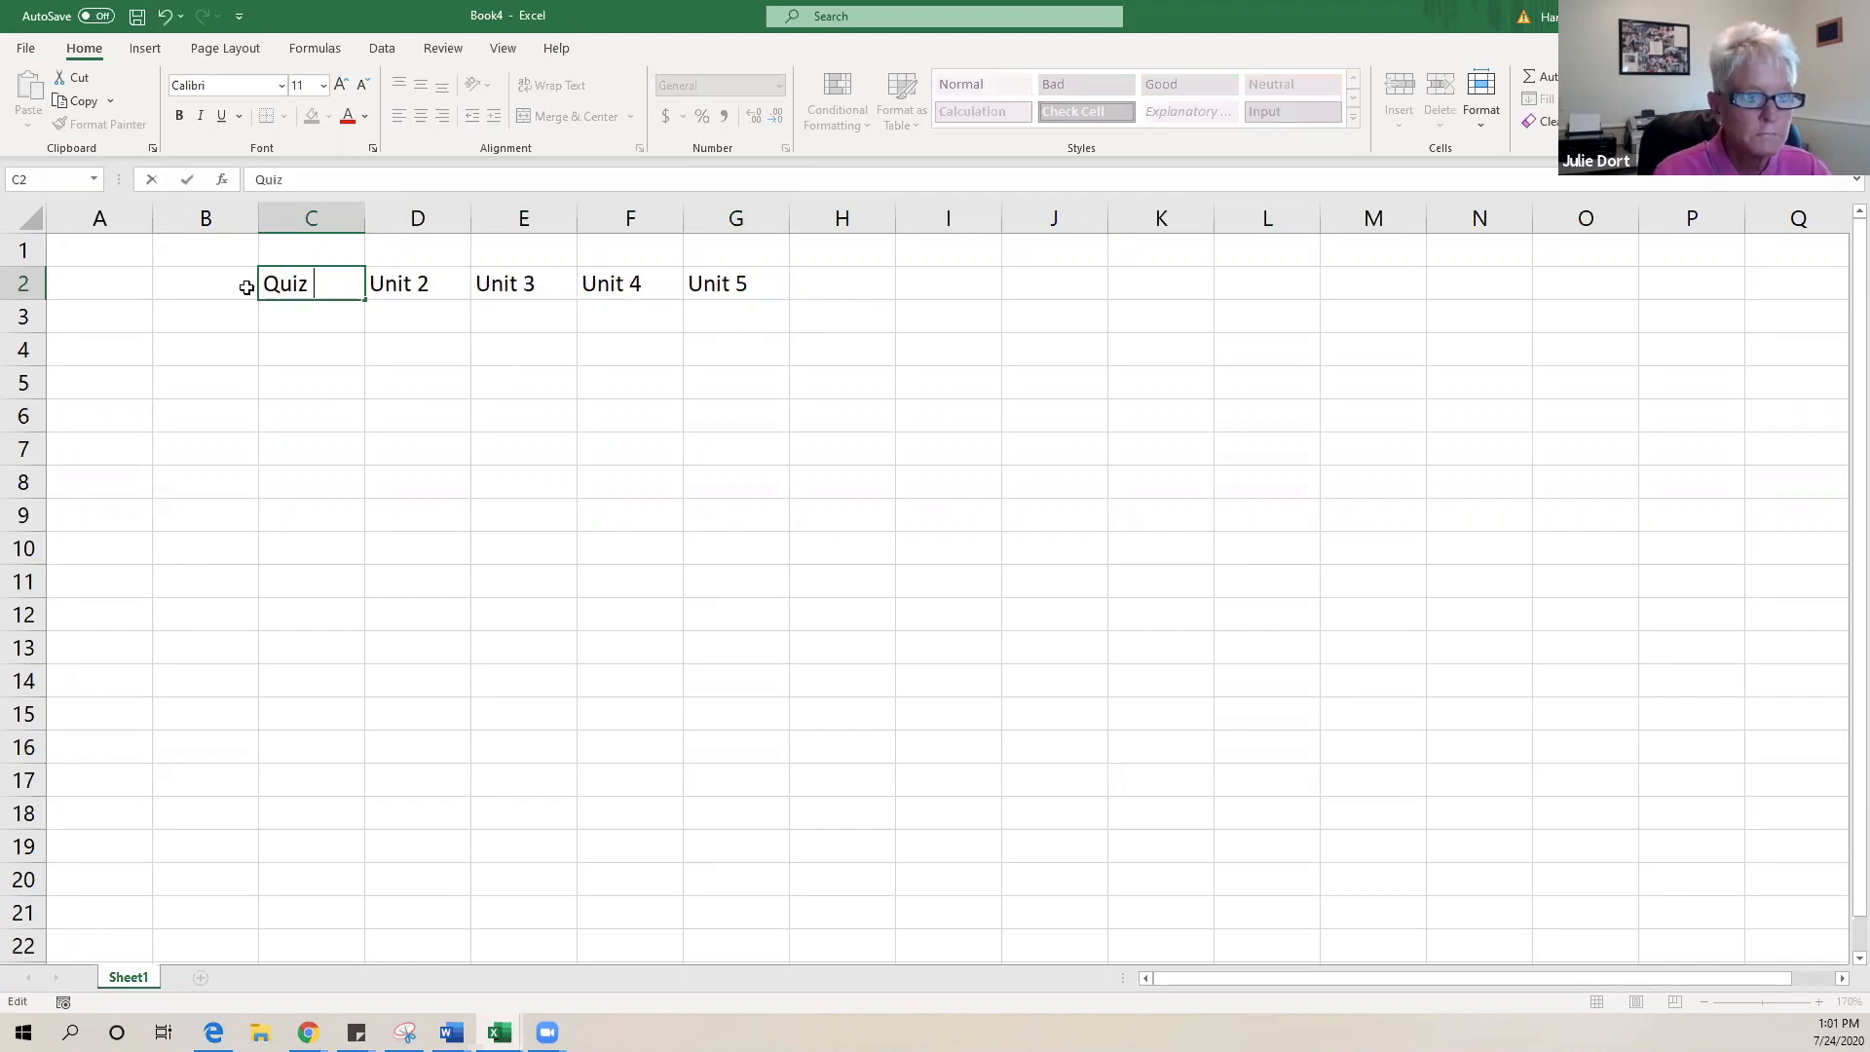
{"action": "key", "text": "ctrl+Return"}
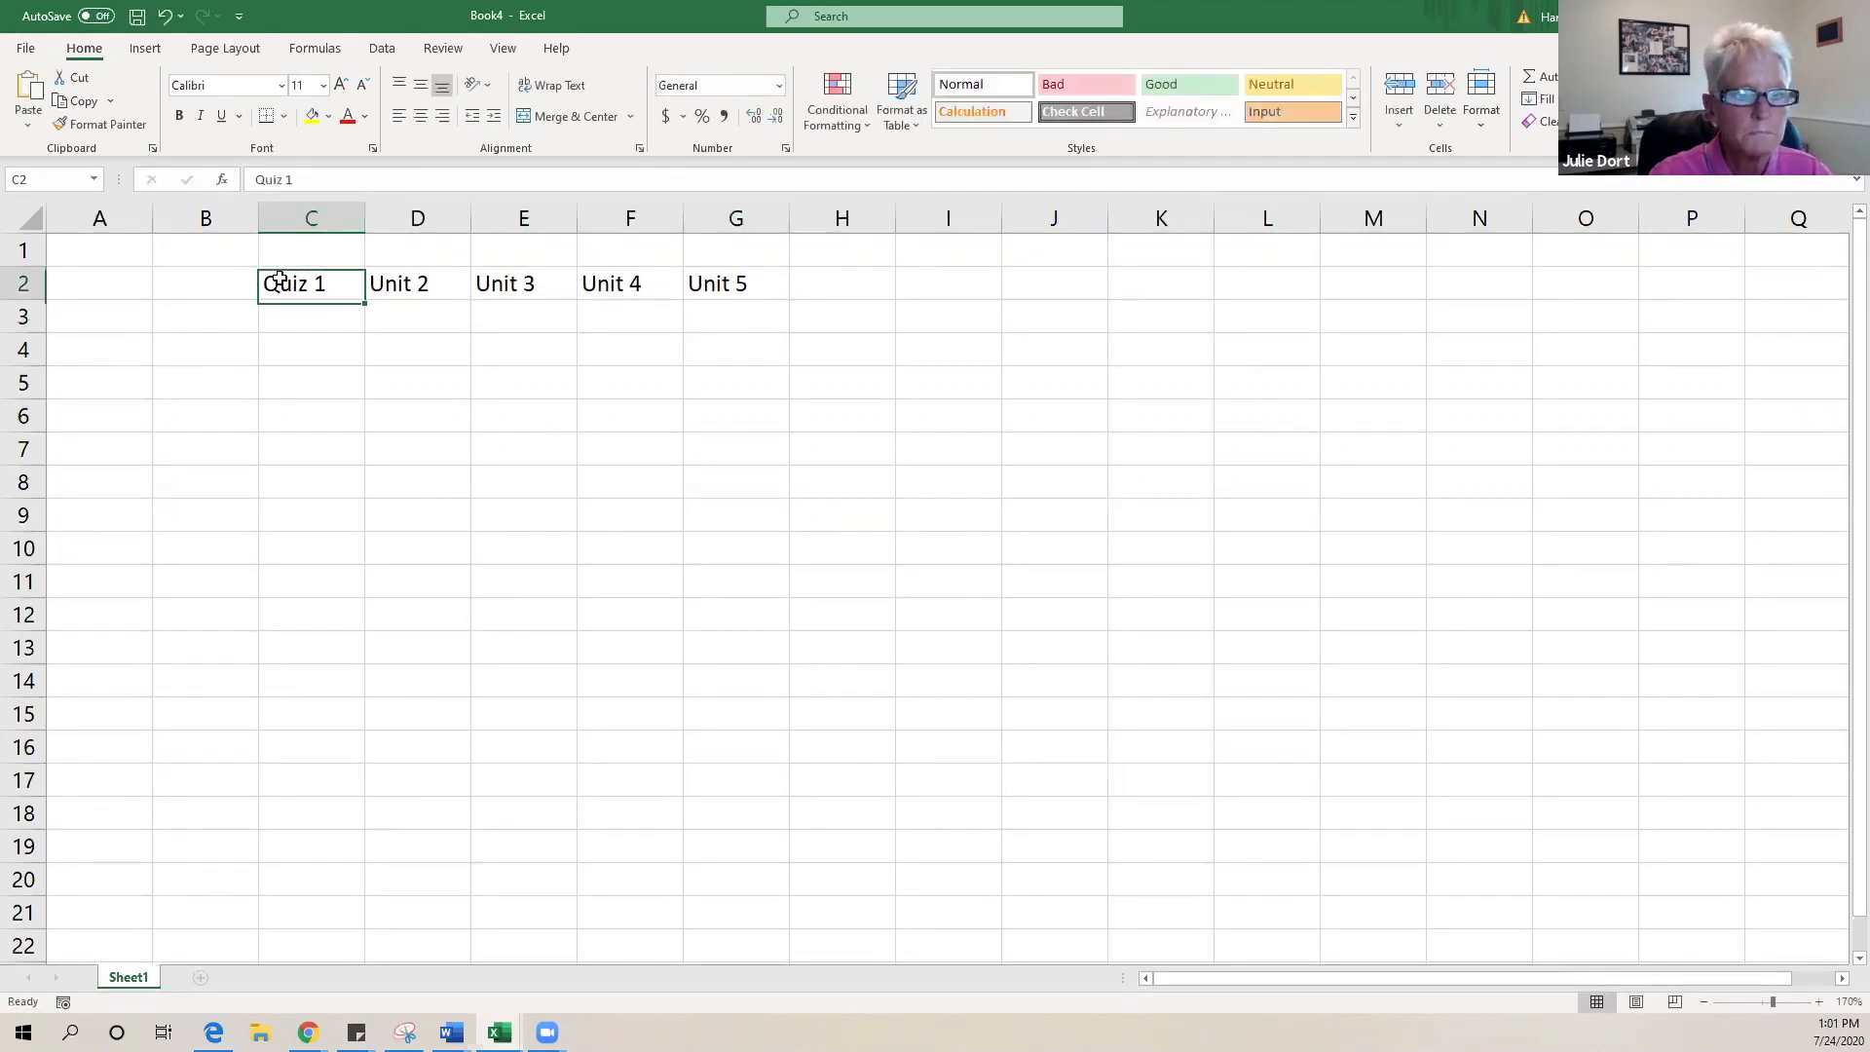
{"action": "left_click_drag", "start_coordinate": [366, 298], "coordinate": [750, 292]}
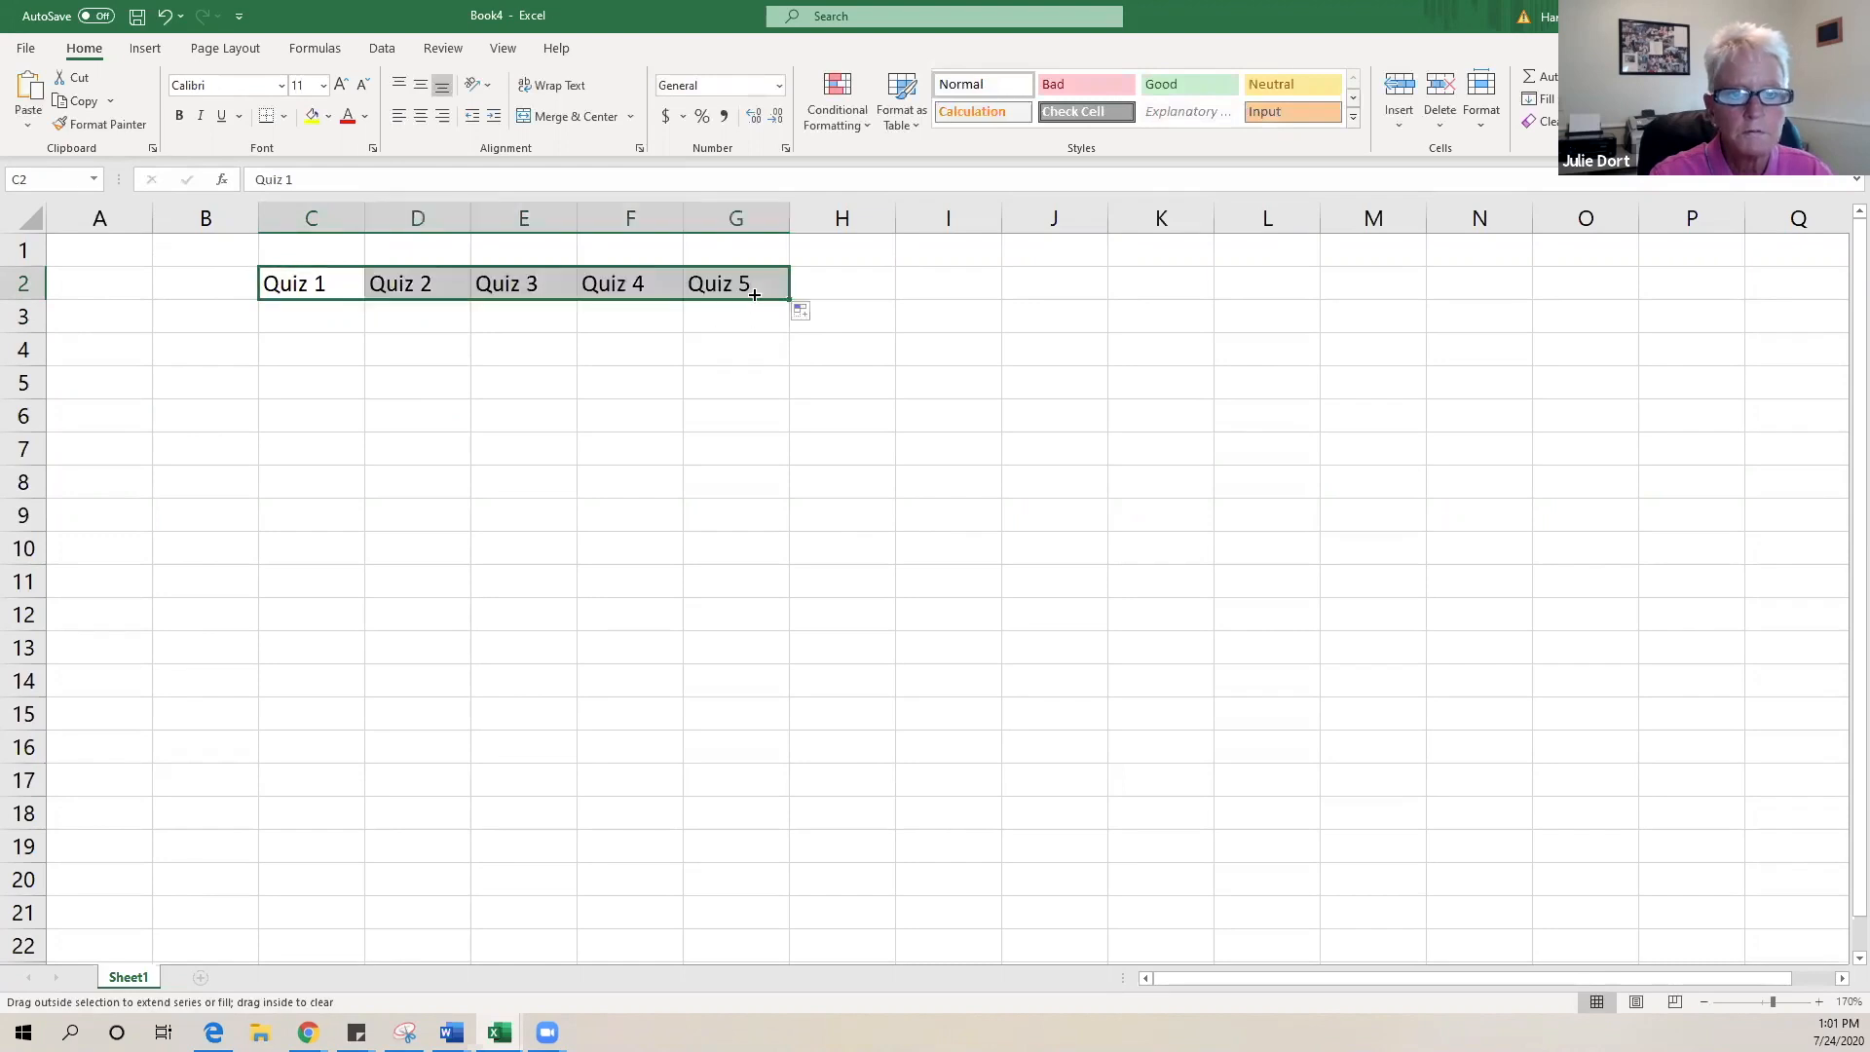
{"action": "left_click", "coordinate": [489, 85]}
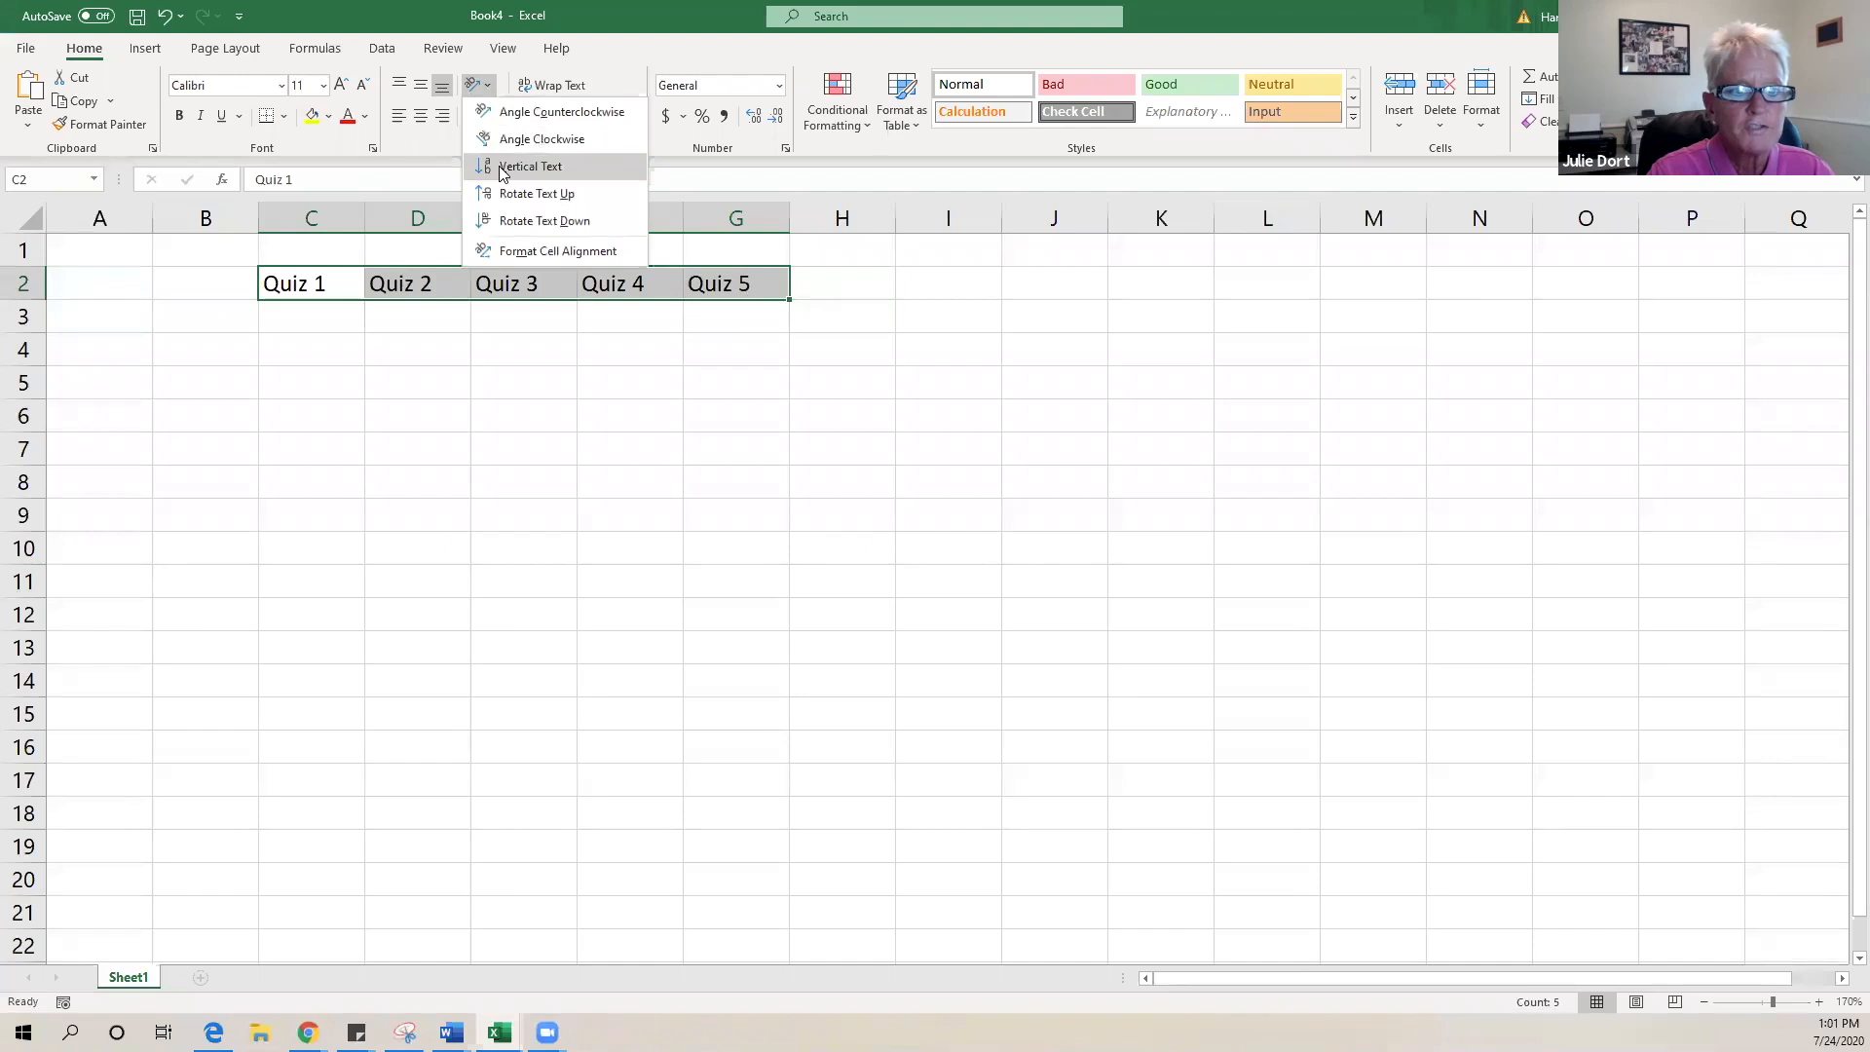
- Rotate the Quiz 1–5 headings to read upward and centre them horizontally and vertically
{"action": "left_click", "coordinate": [503, 195]}
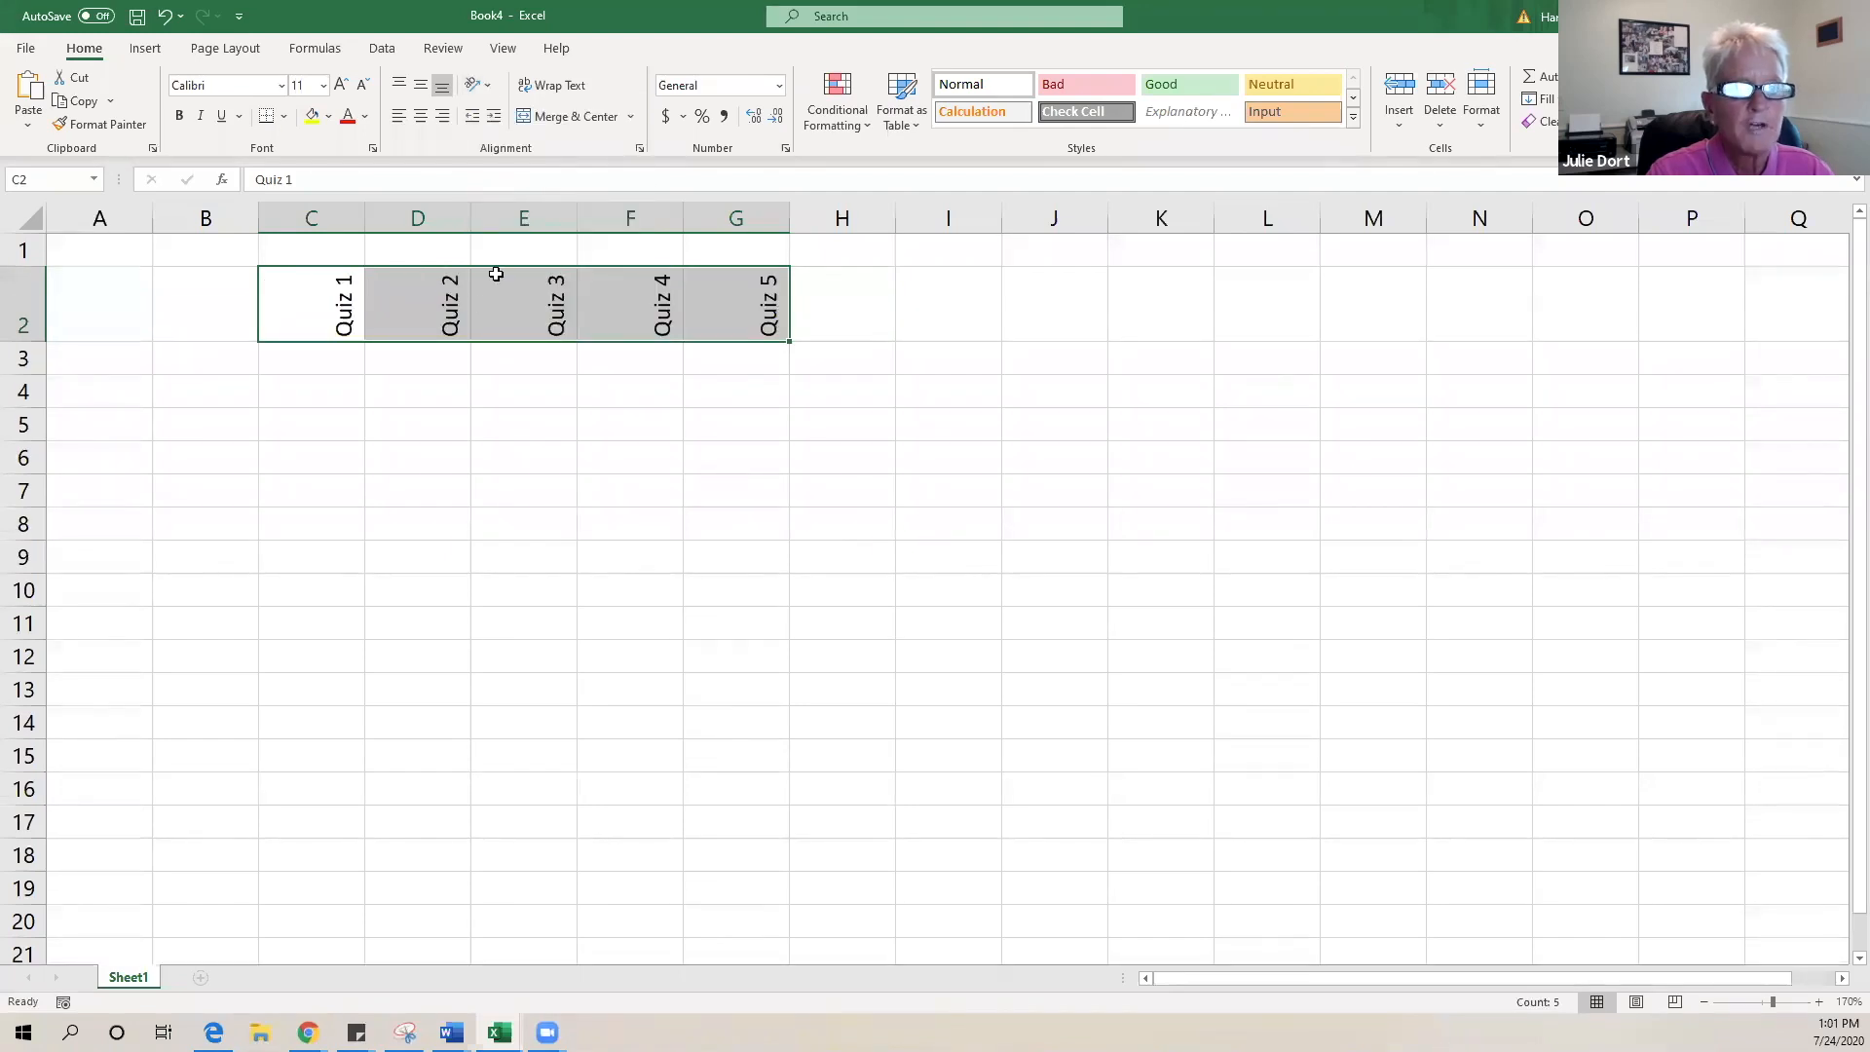
{"action": "left_click", "coordinate": [417, 119]}
{"action": "left_click", "coordinate": [420, 86]}
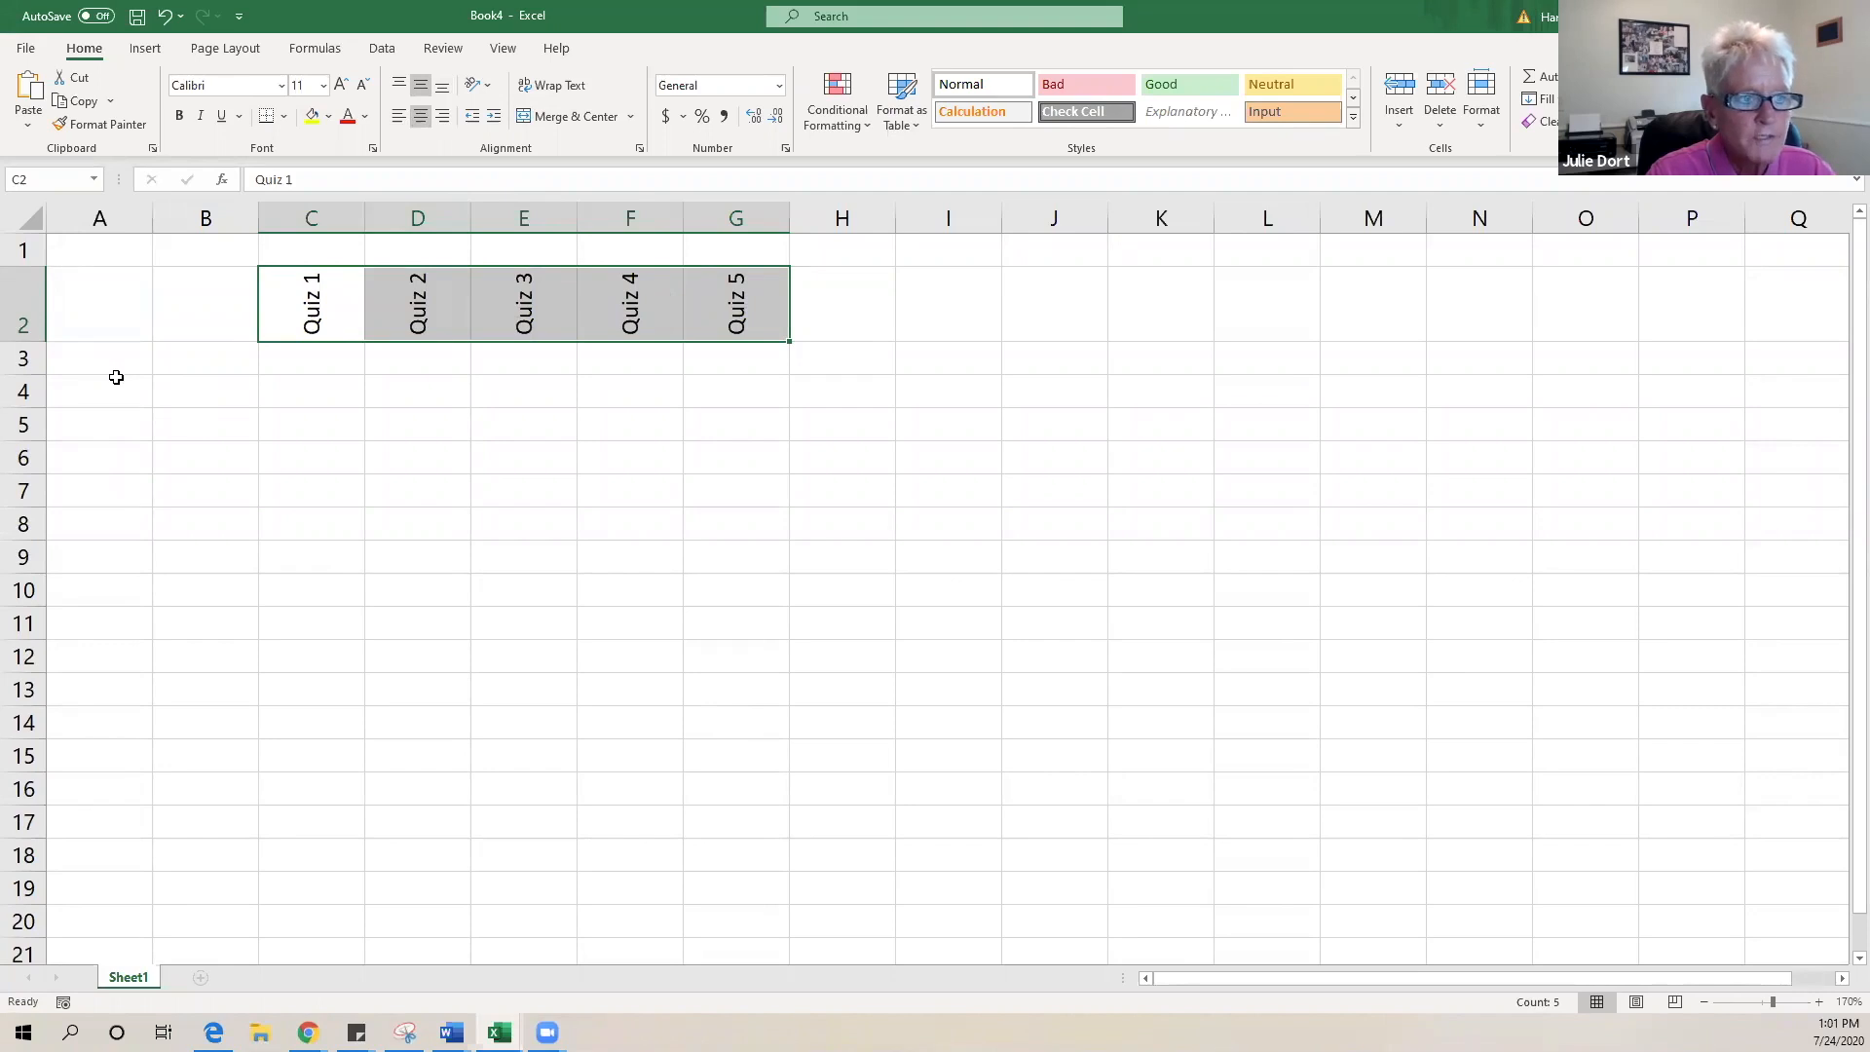
{"action": "left_click", "coordinate": [72, 357]}
- Enter 'Student Name' in A3 and merge and centre it across A3:B3
{"action": "type", "text": "St"}
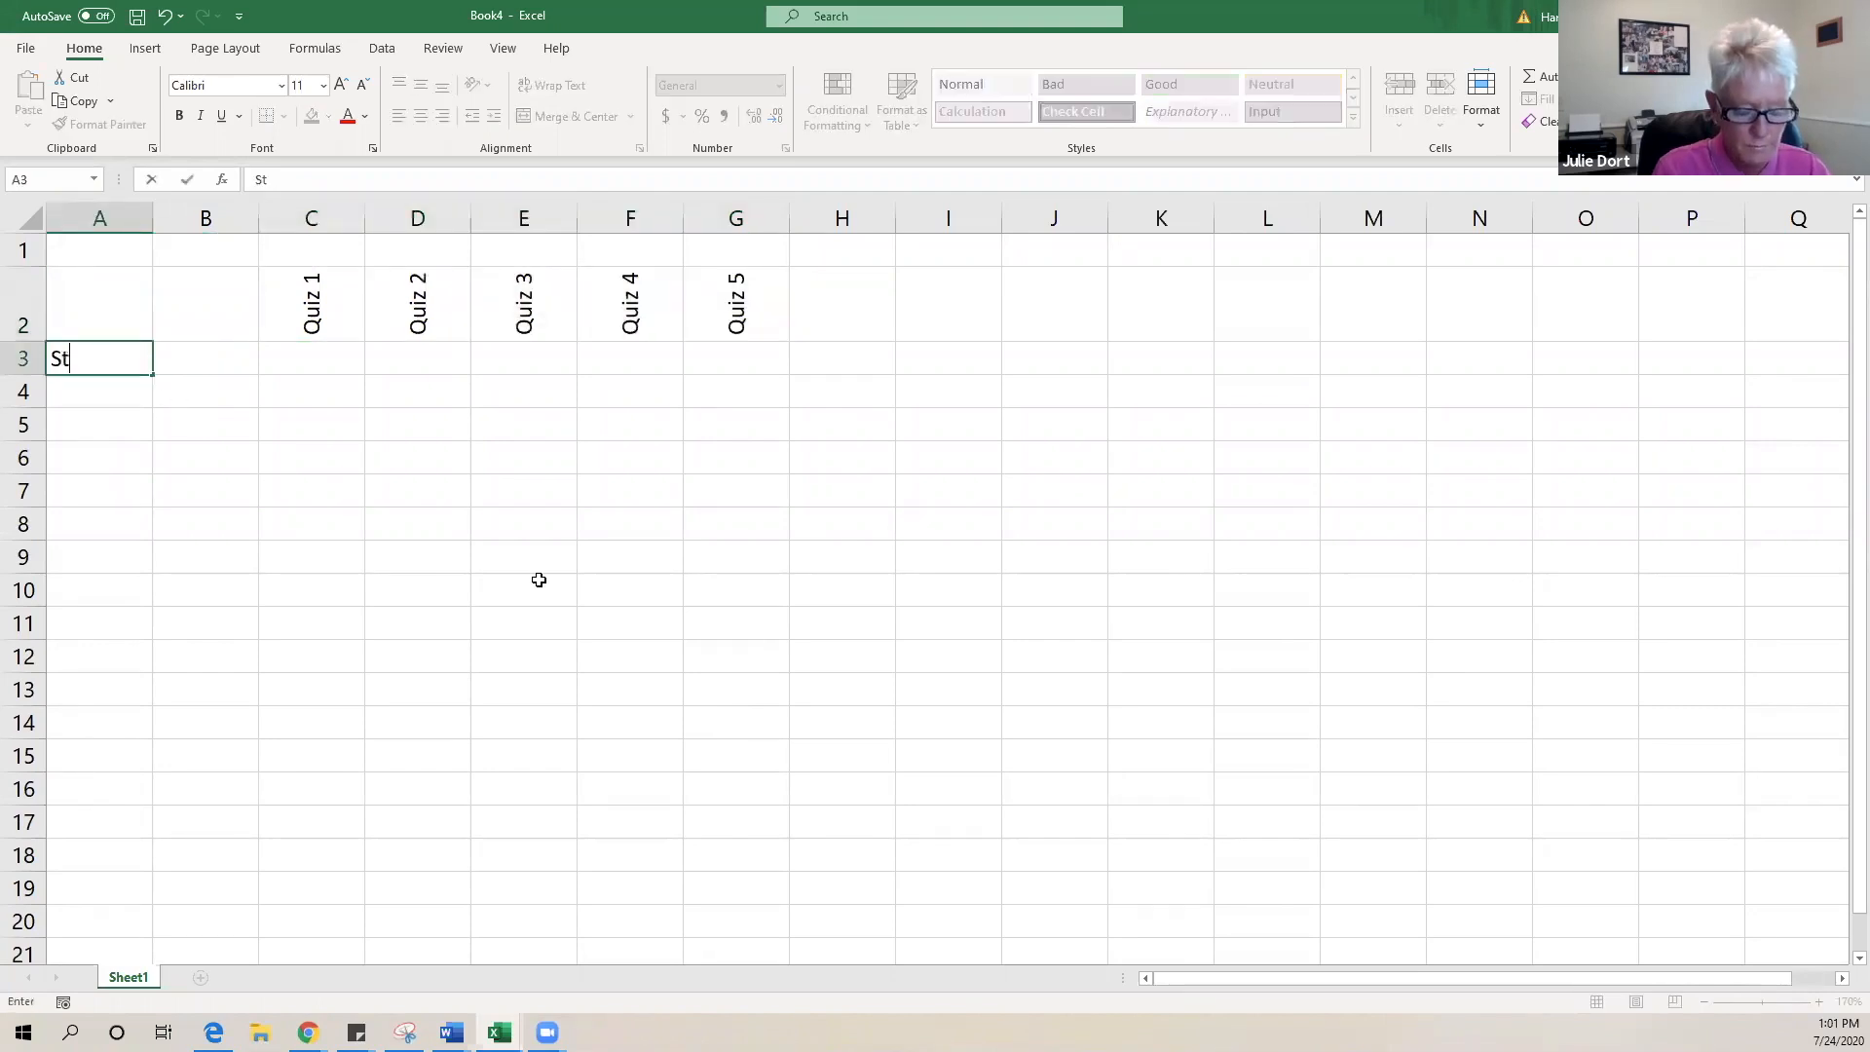
{"action": "type", "text": "udent Name"}
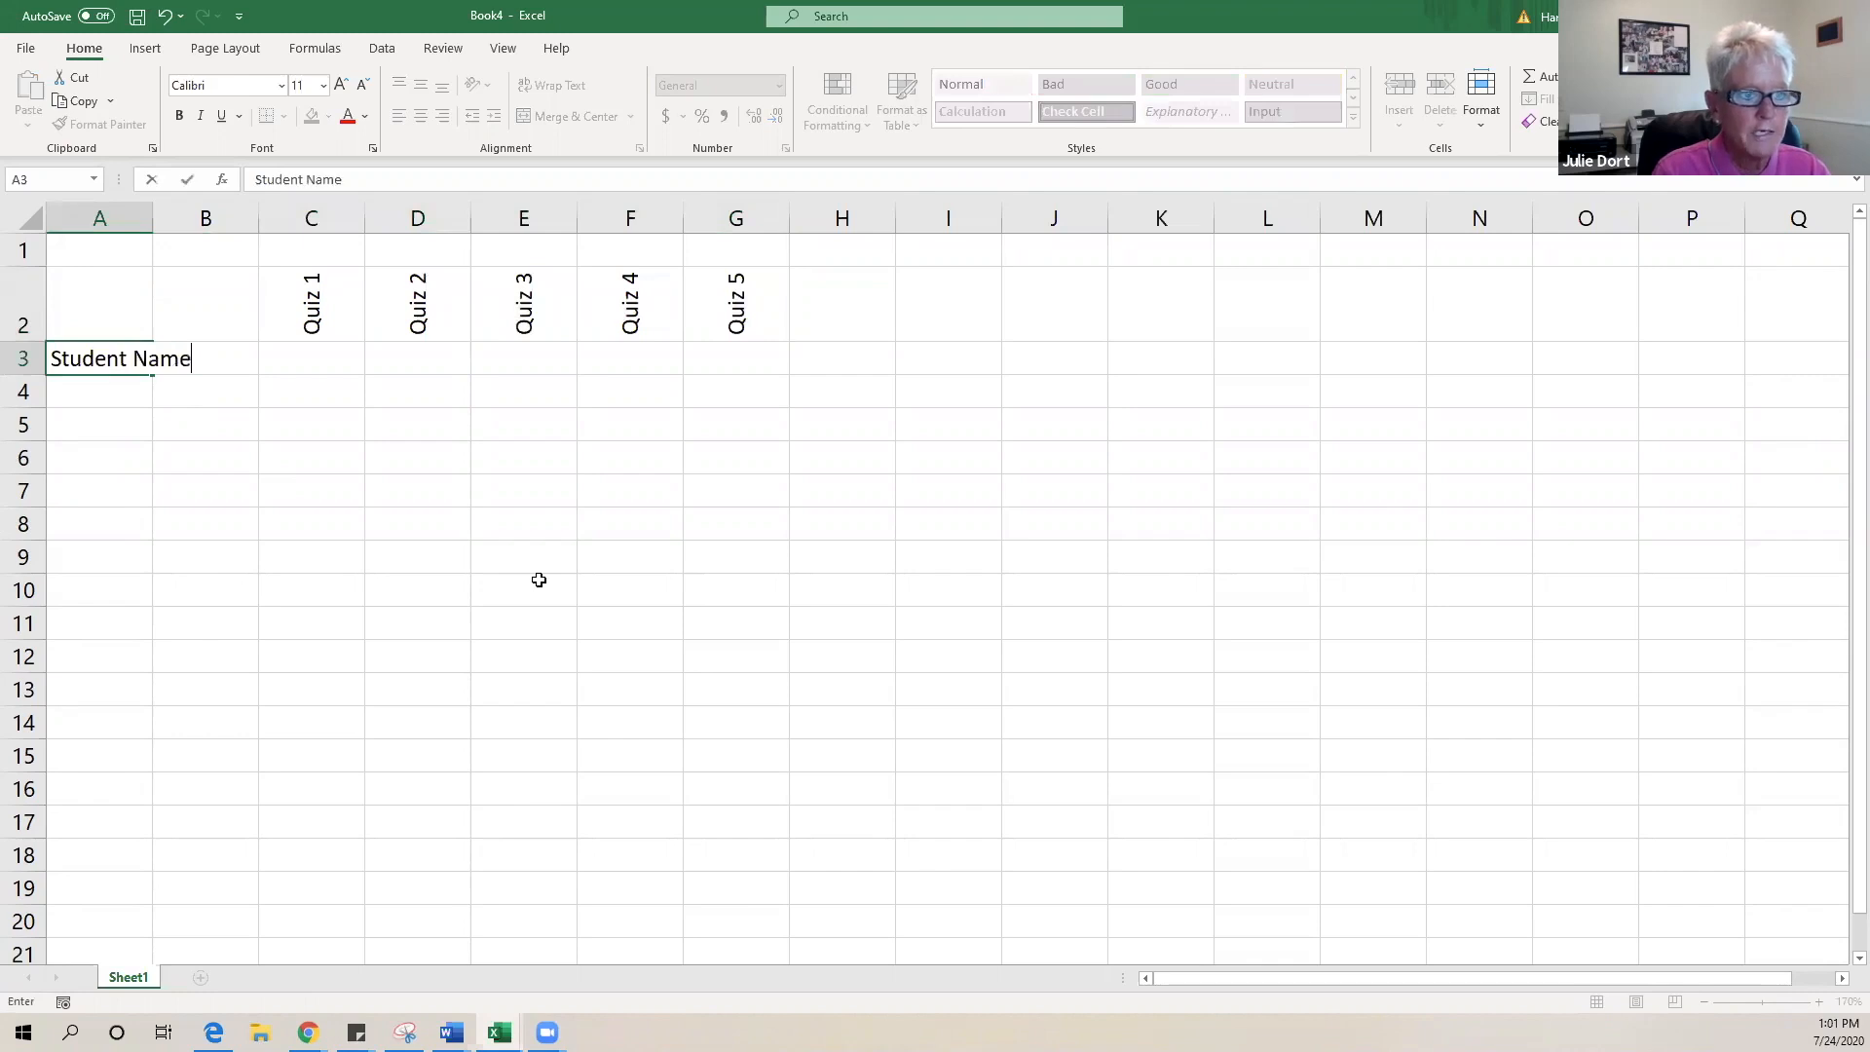
{"action": "left_click", "coordinate": [535, 643]}
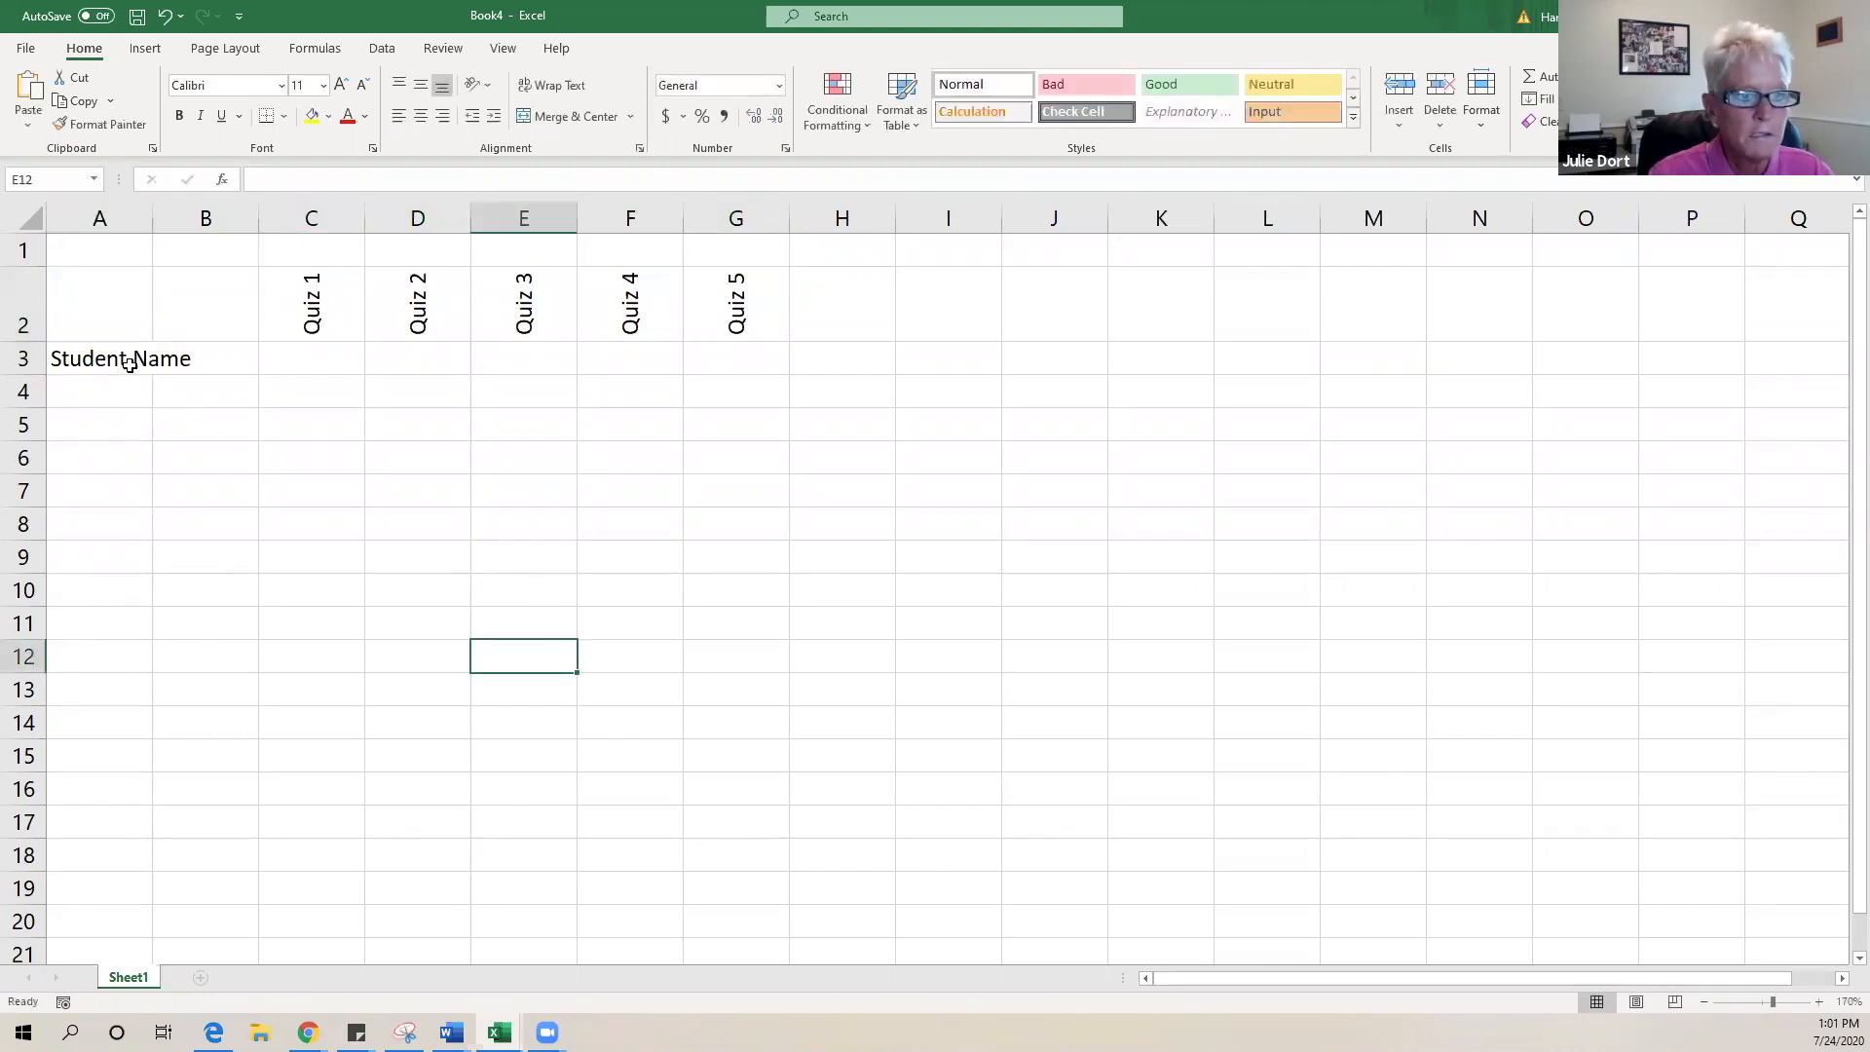
{"action": "left_click_drag", "start_coordinate": [131, 360], "coordinate": [217, 358]}
{"action": "left_click", "coordinate": [609, 118]}
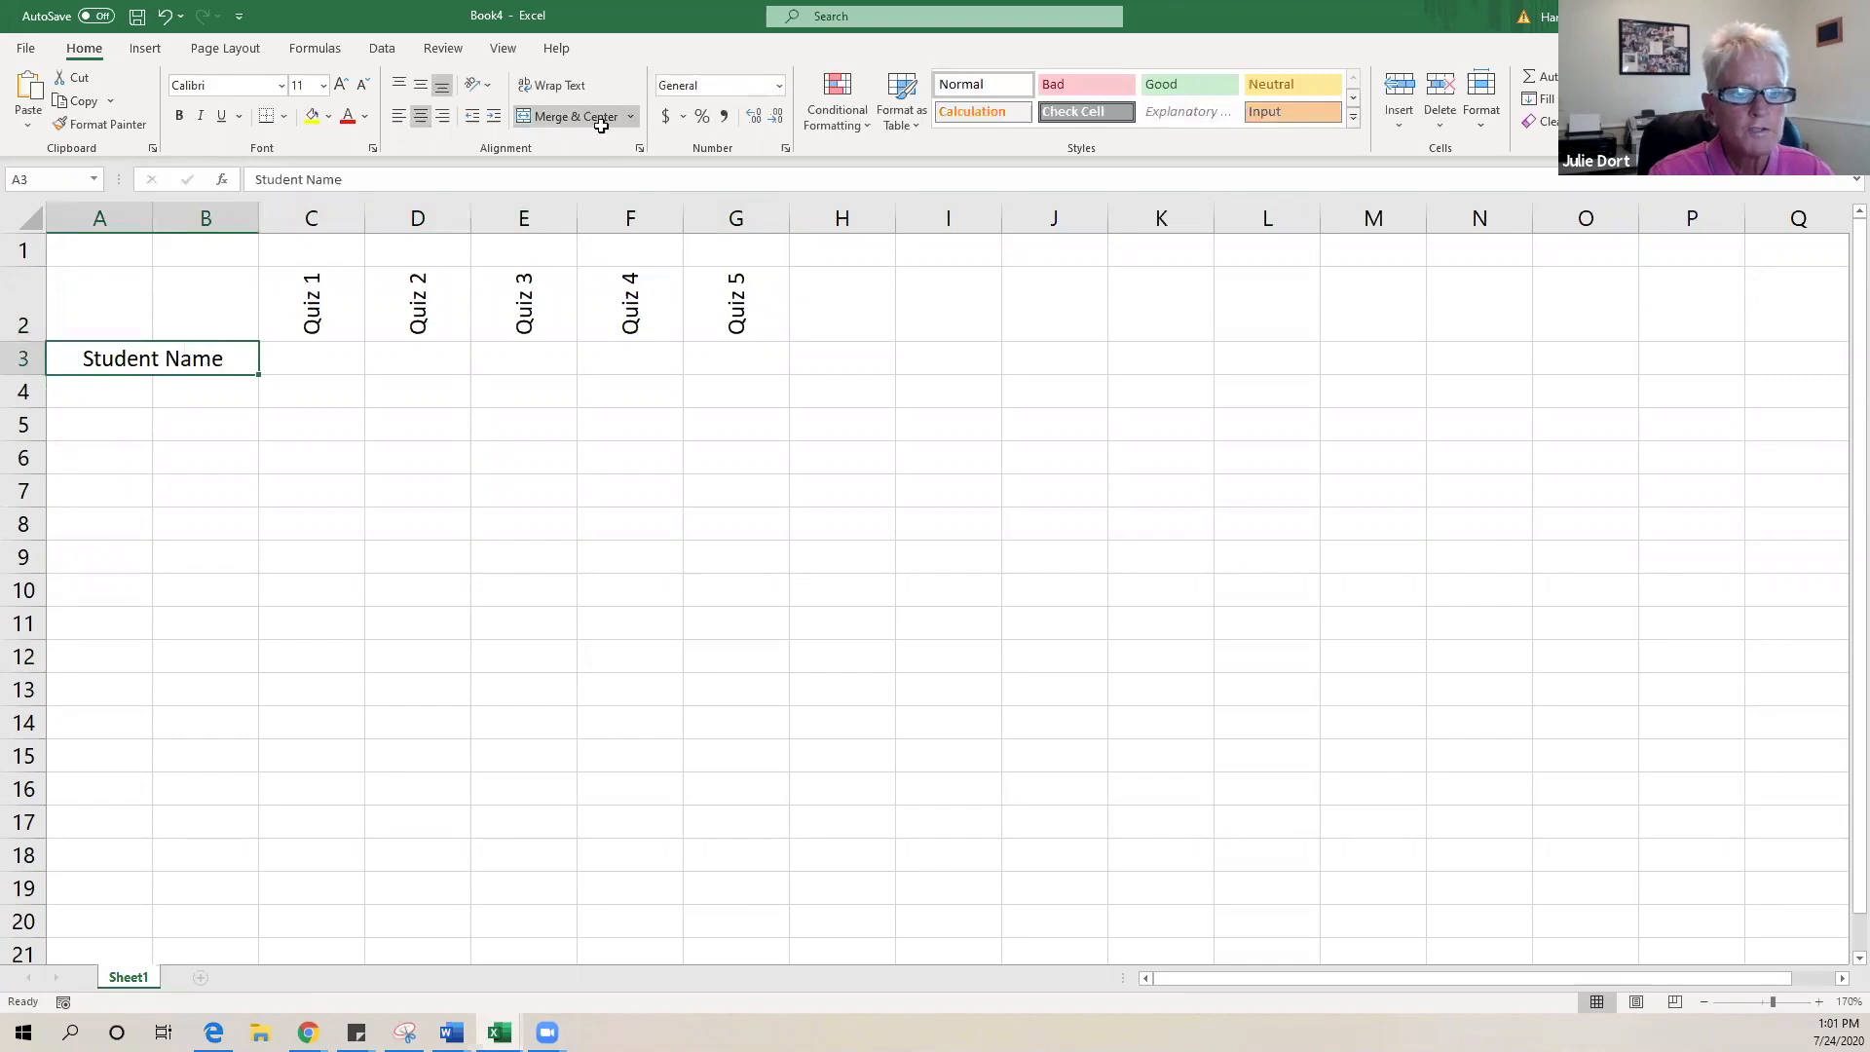
- Add 'First Name' and 'Last Name' headings in A4:B4 and autofit columns A and B
{"action": "left_click", "coordinate": [107, 398]}
{"action": "type", "text": "Fir"}
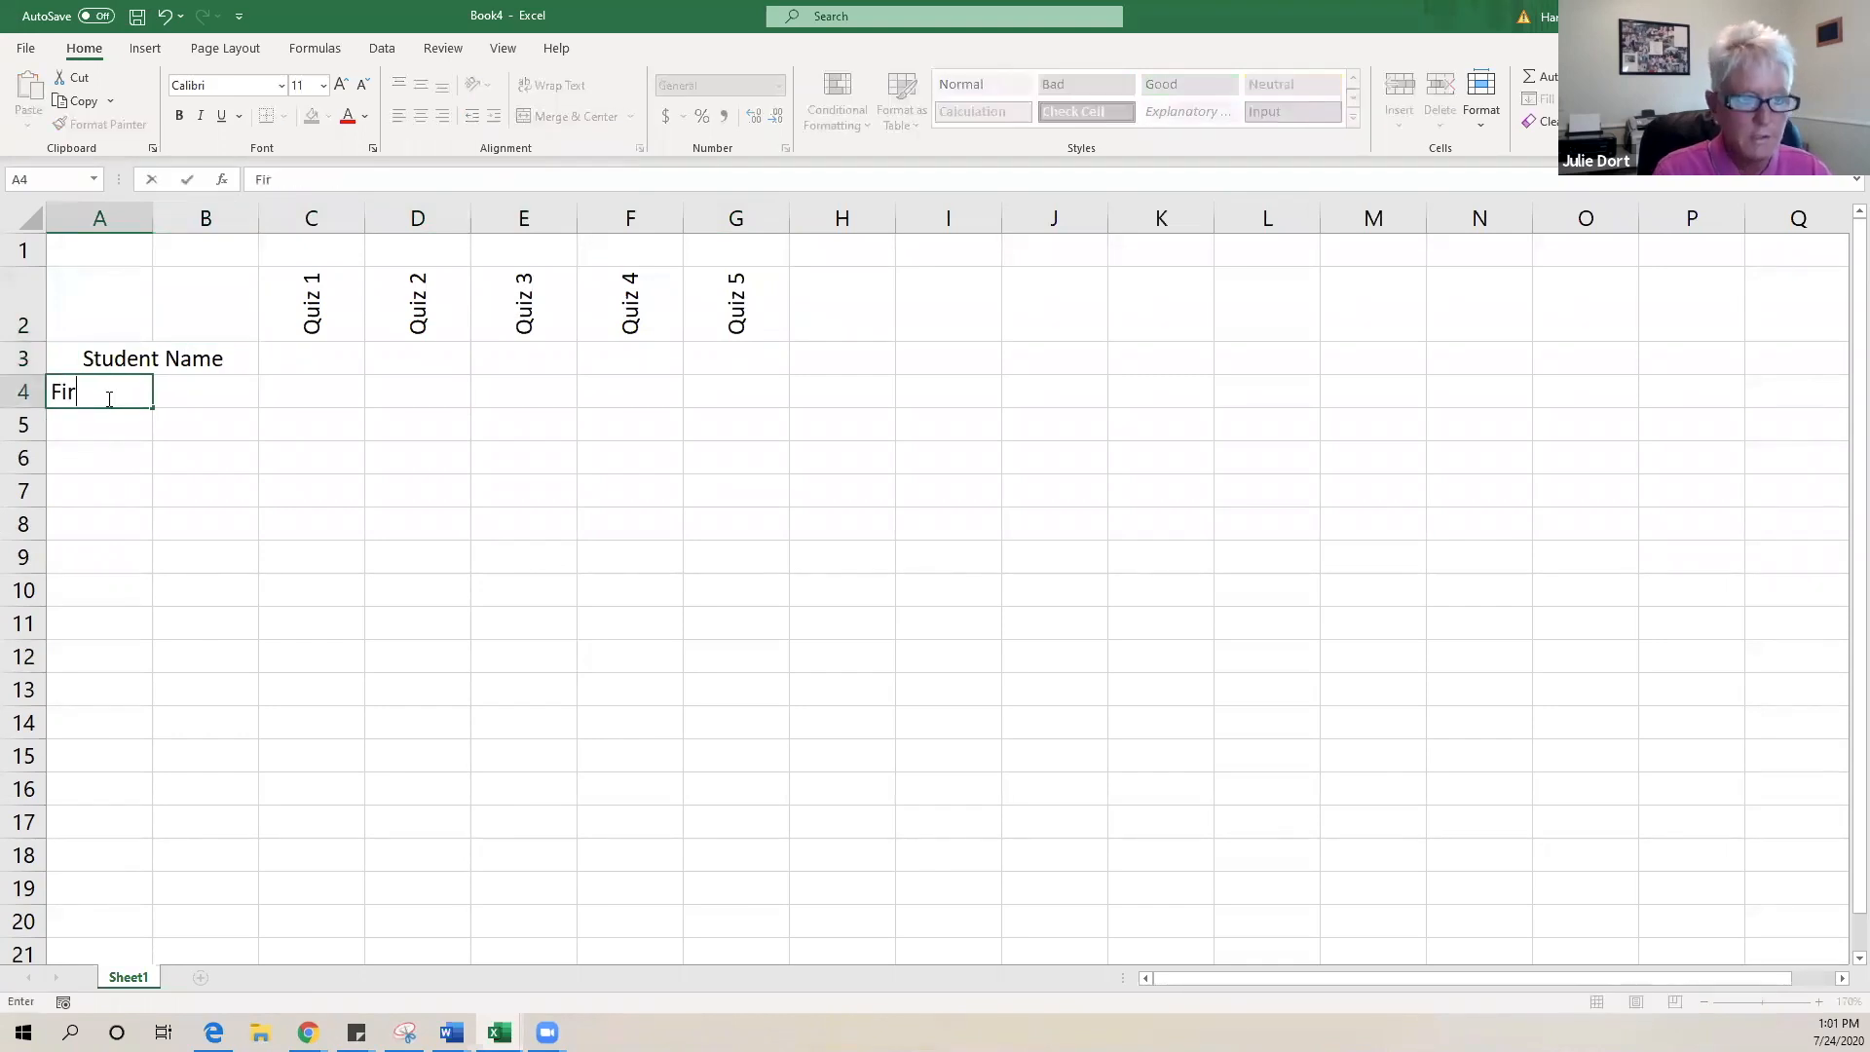
{"action": "type", "text": "st Name"}
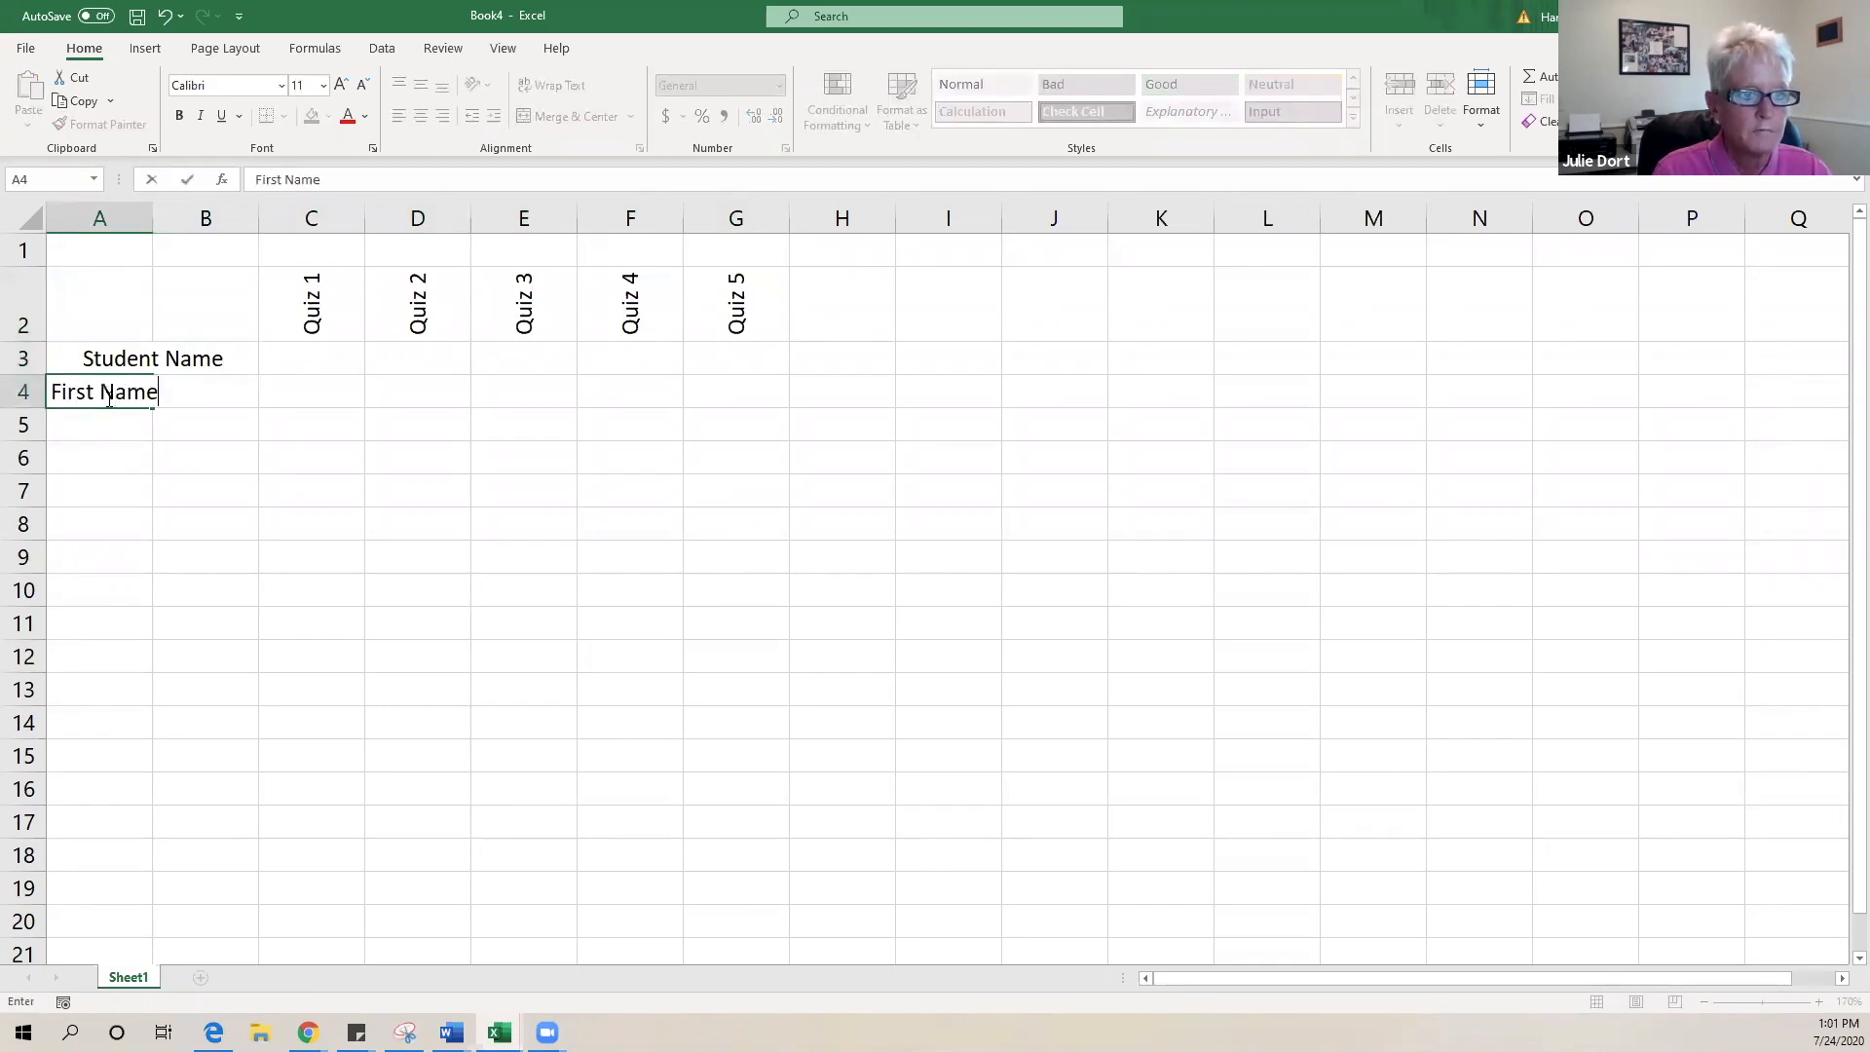
{"action": "key", "text": "Tab"}
{"action": "type", "text": "Last Name"}
{"action": "left_click", "coordinate": [443, 576]}
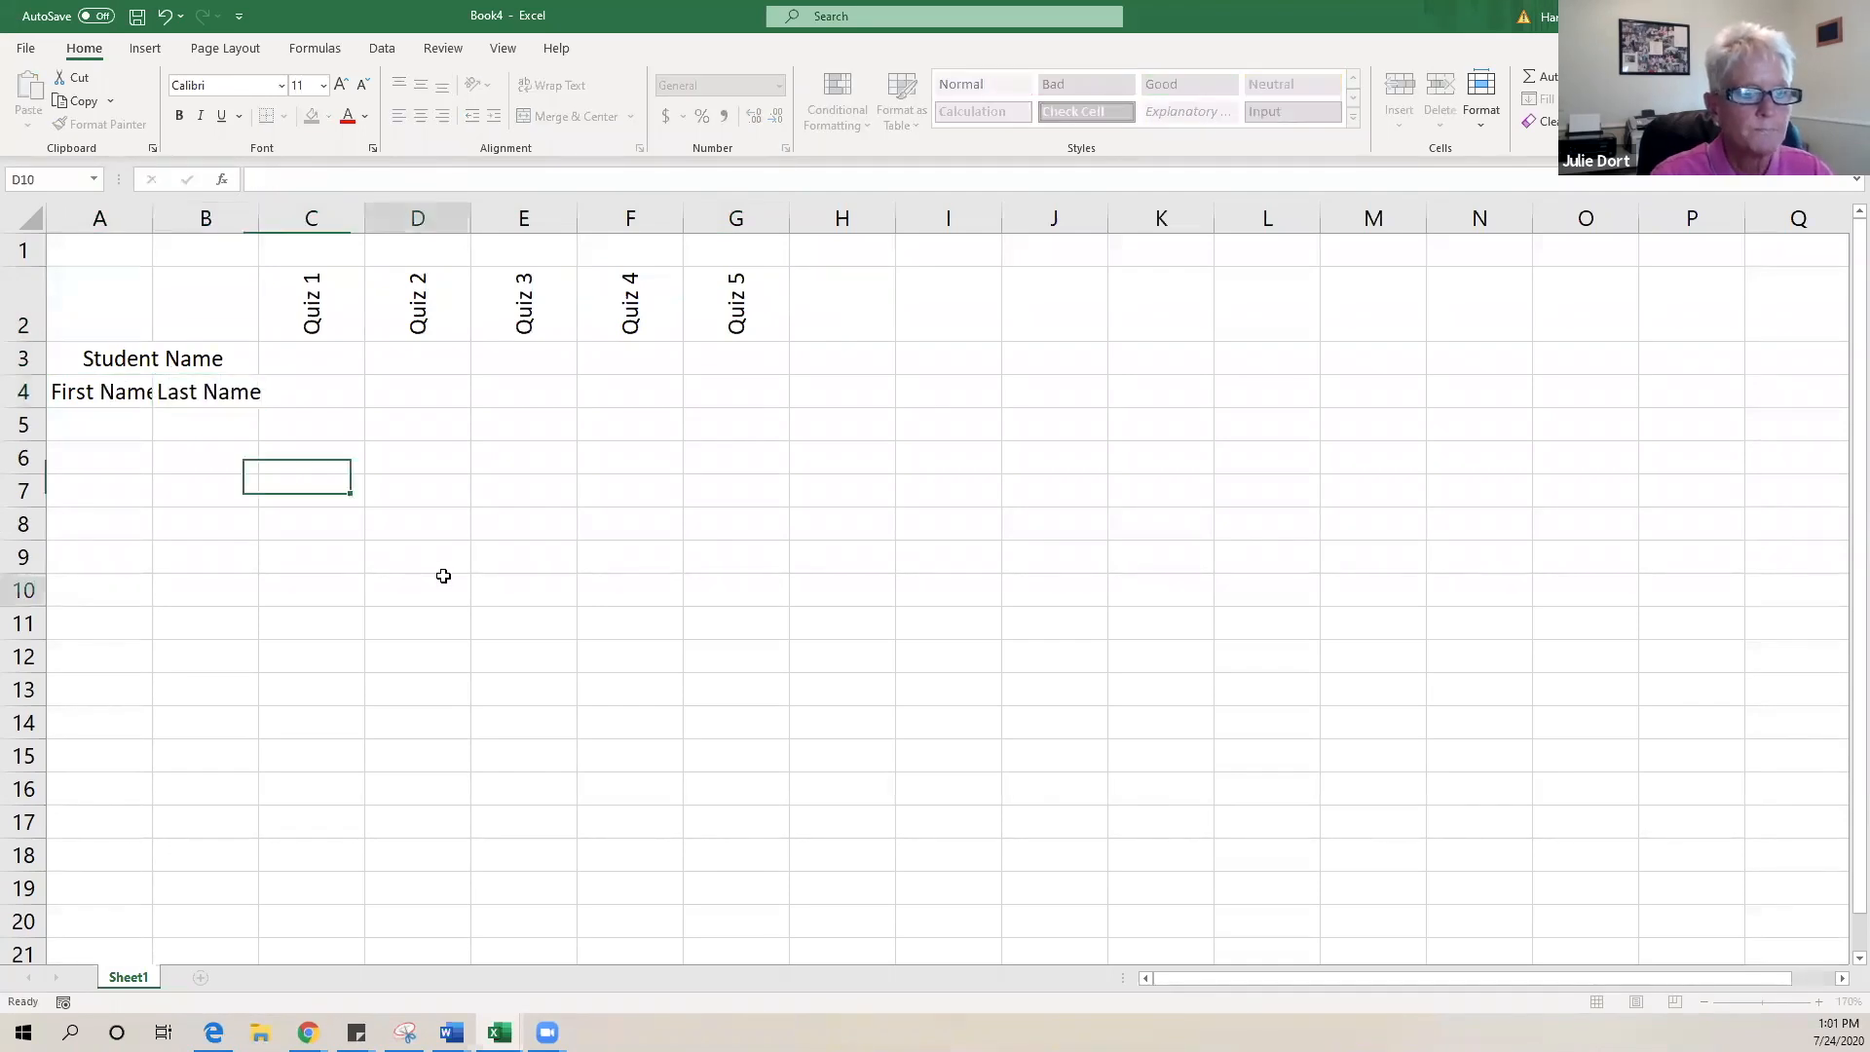
{"action": "double_click", "coordinate": [154, 214]}
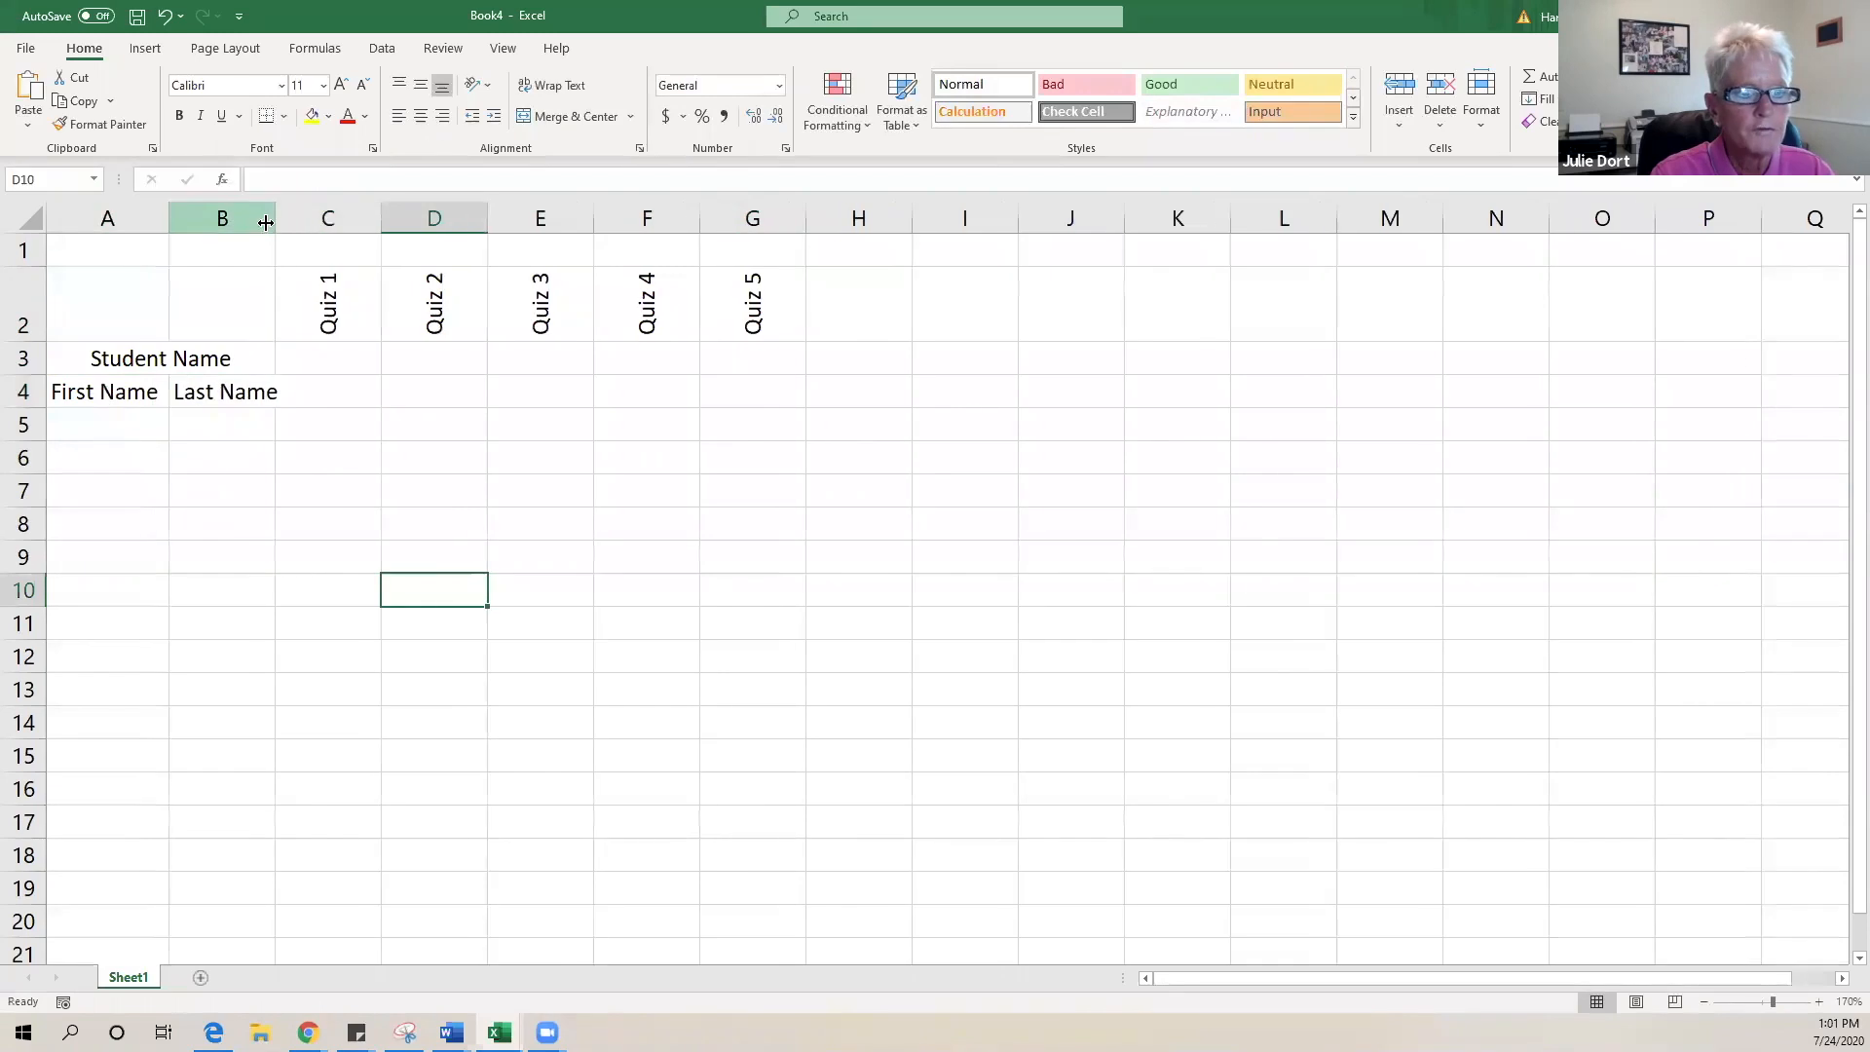
{"action": "double_click", "coordinate": [276, 213]}
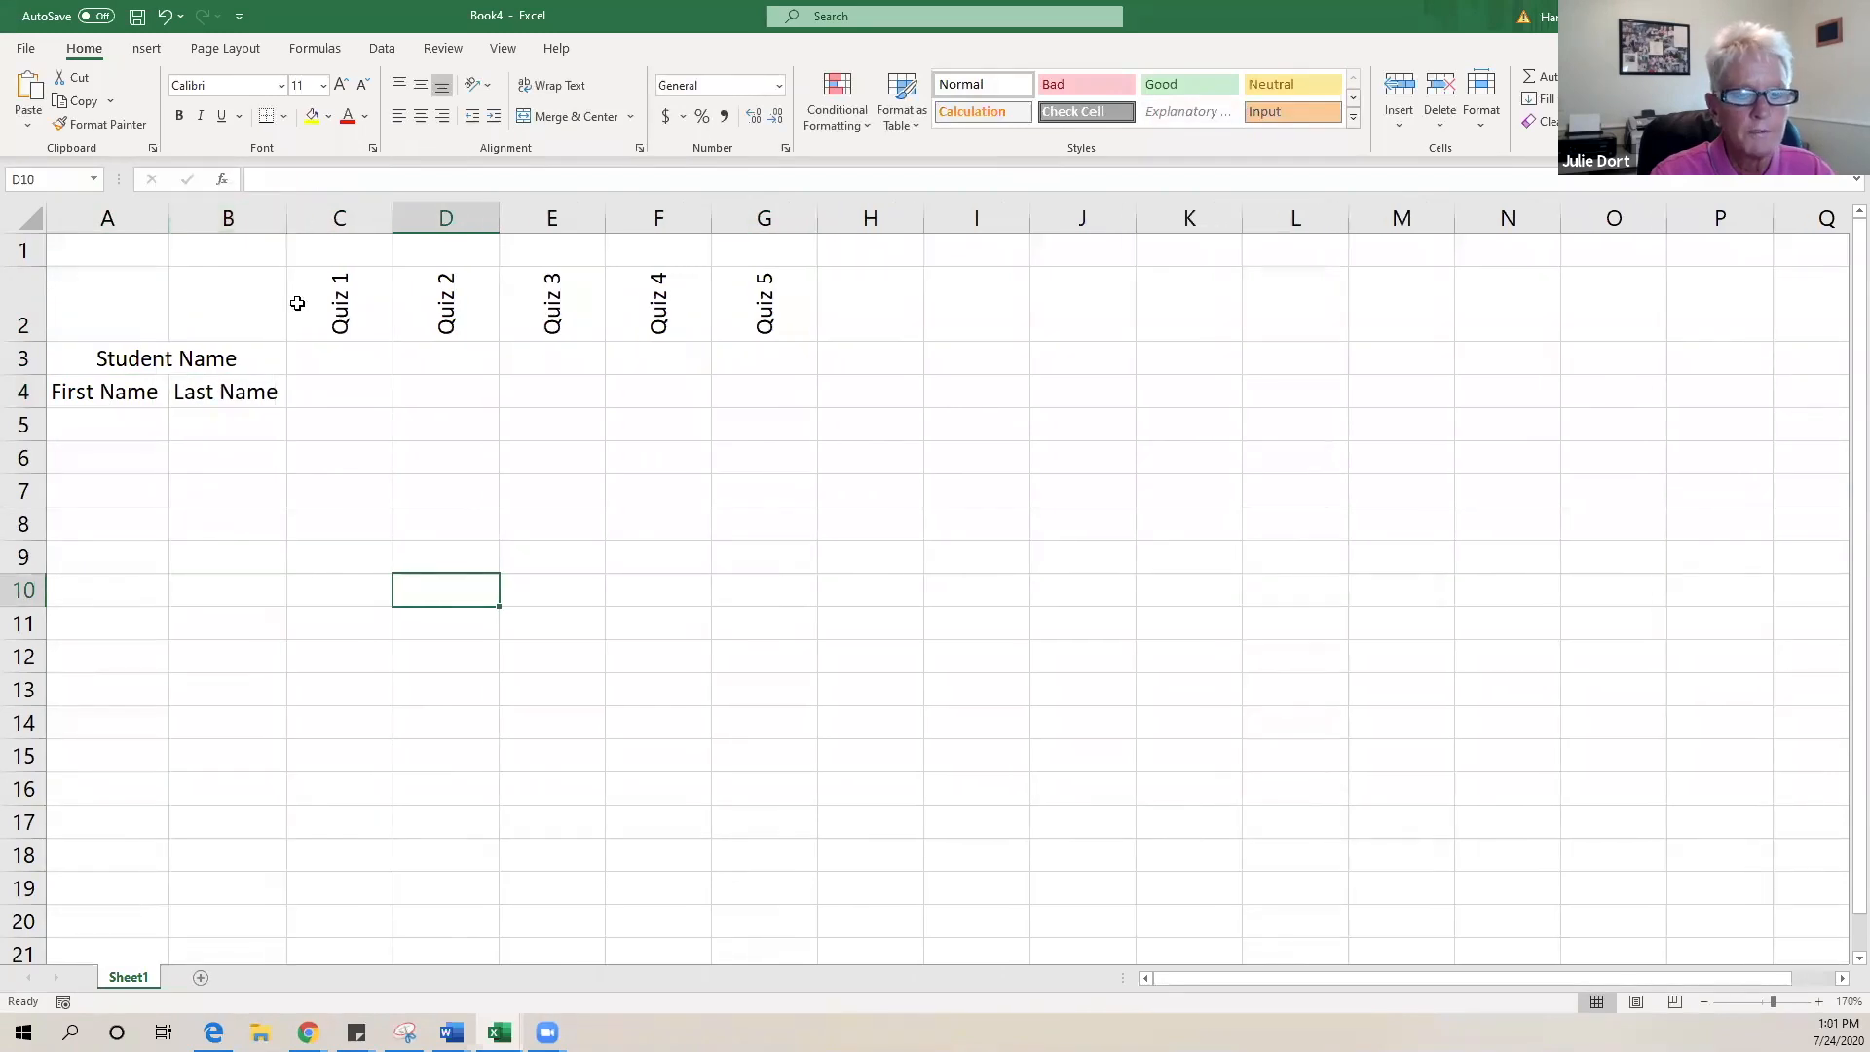
- Add the 'Average' heading in H4 and 'Grade' in I4
{"action": "left_click", "coordinate": [867, 394]}
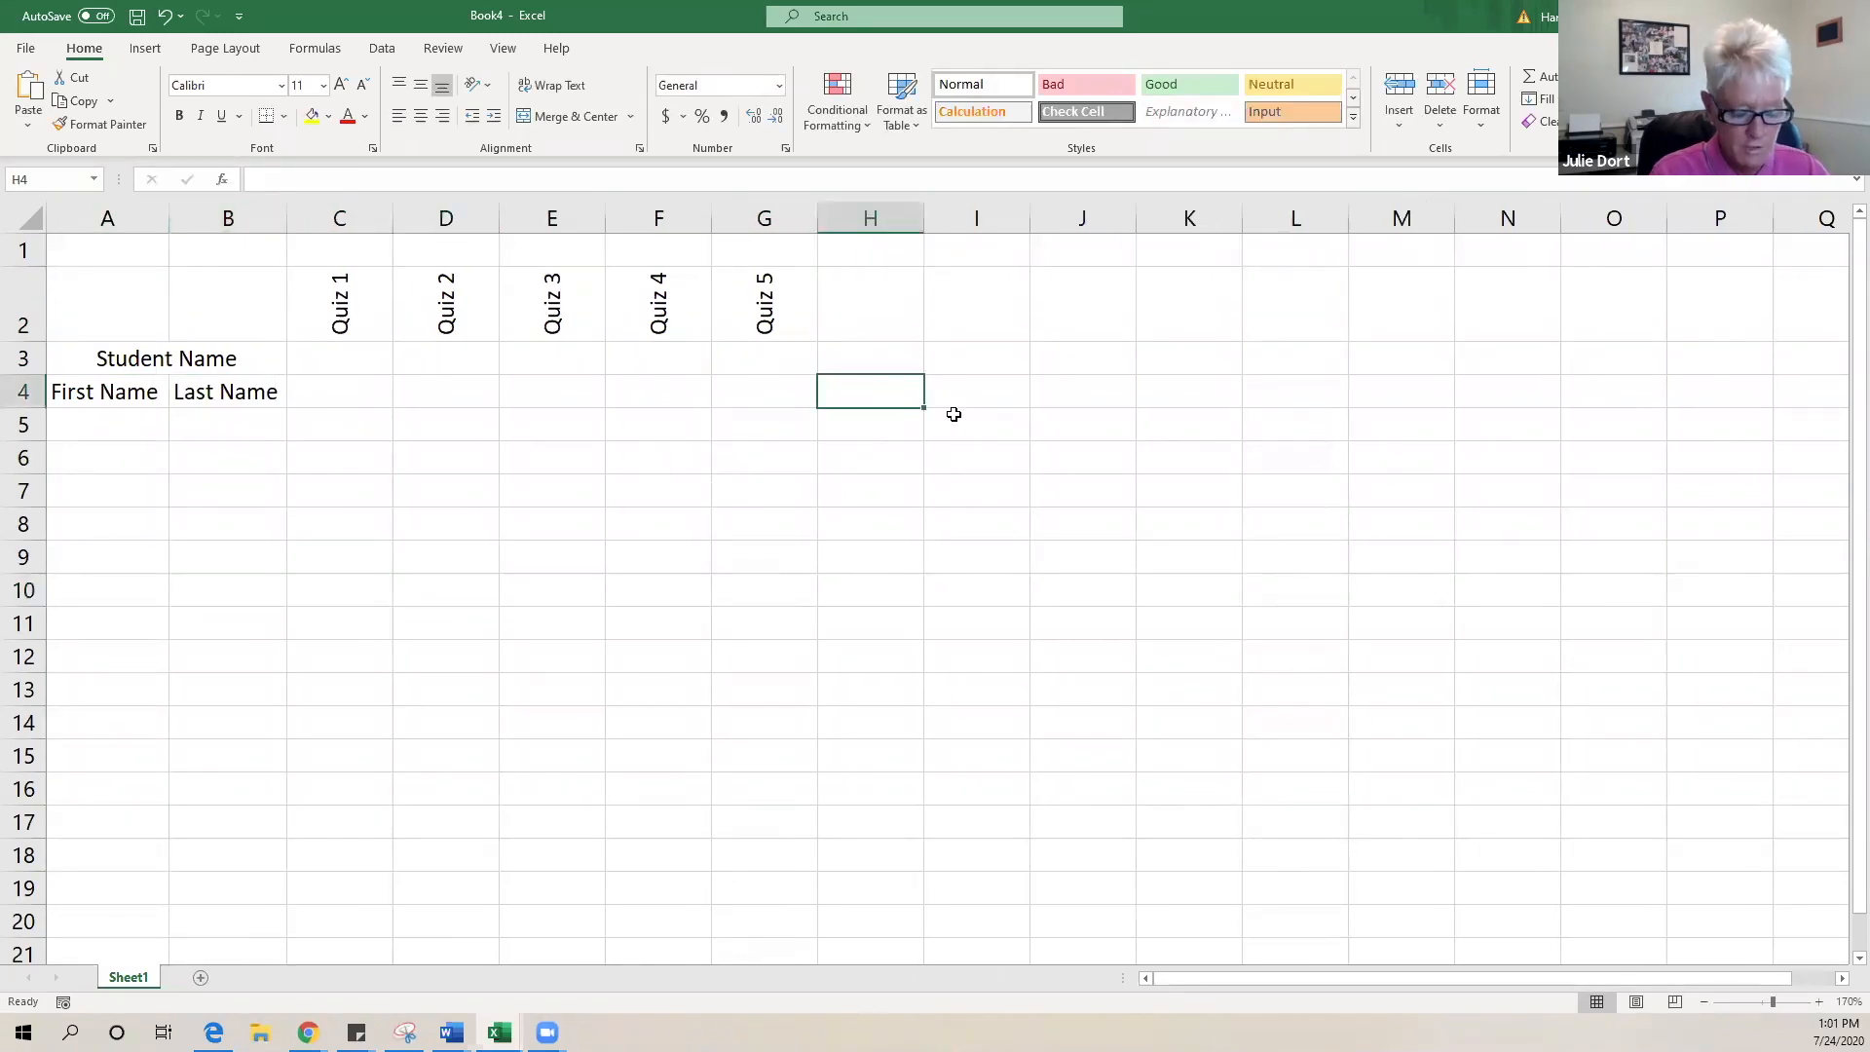
{"action": "type", "text": "Average"}
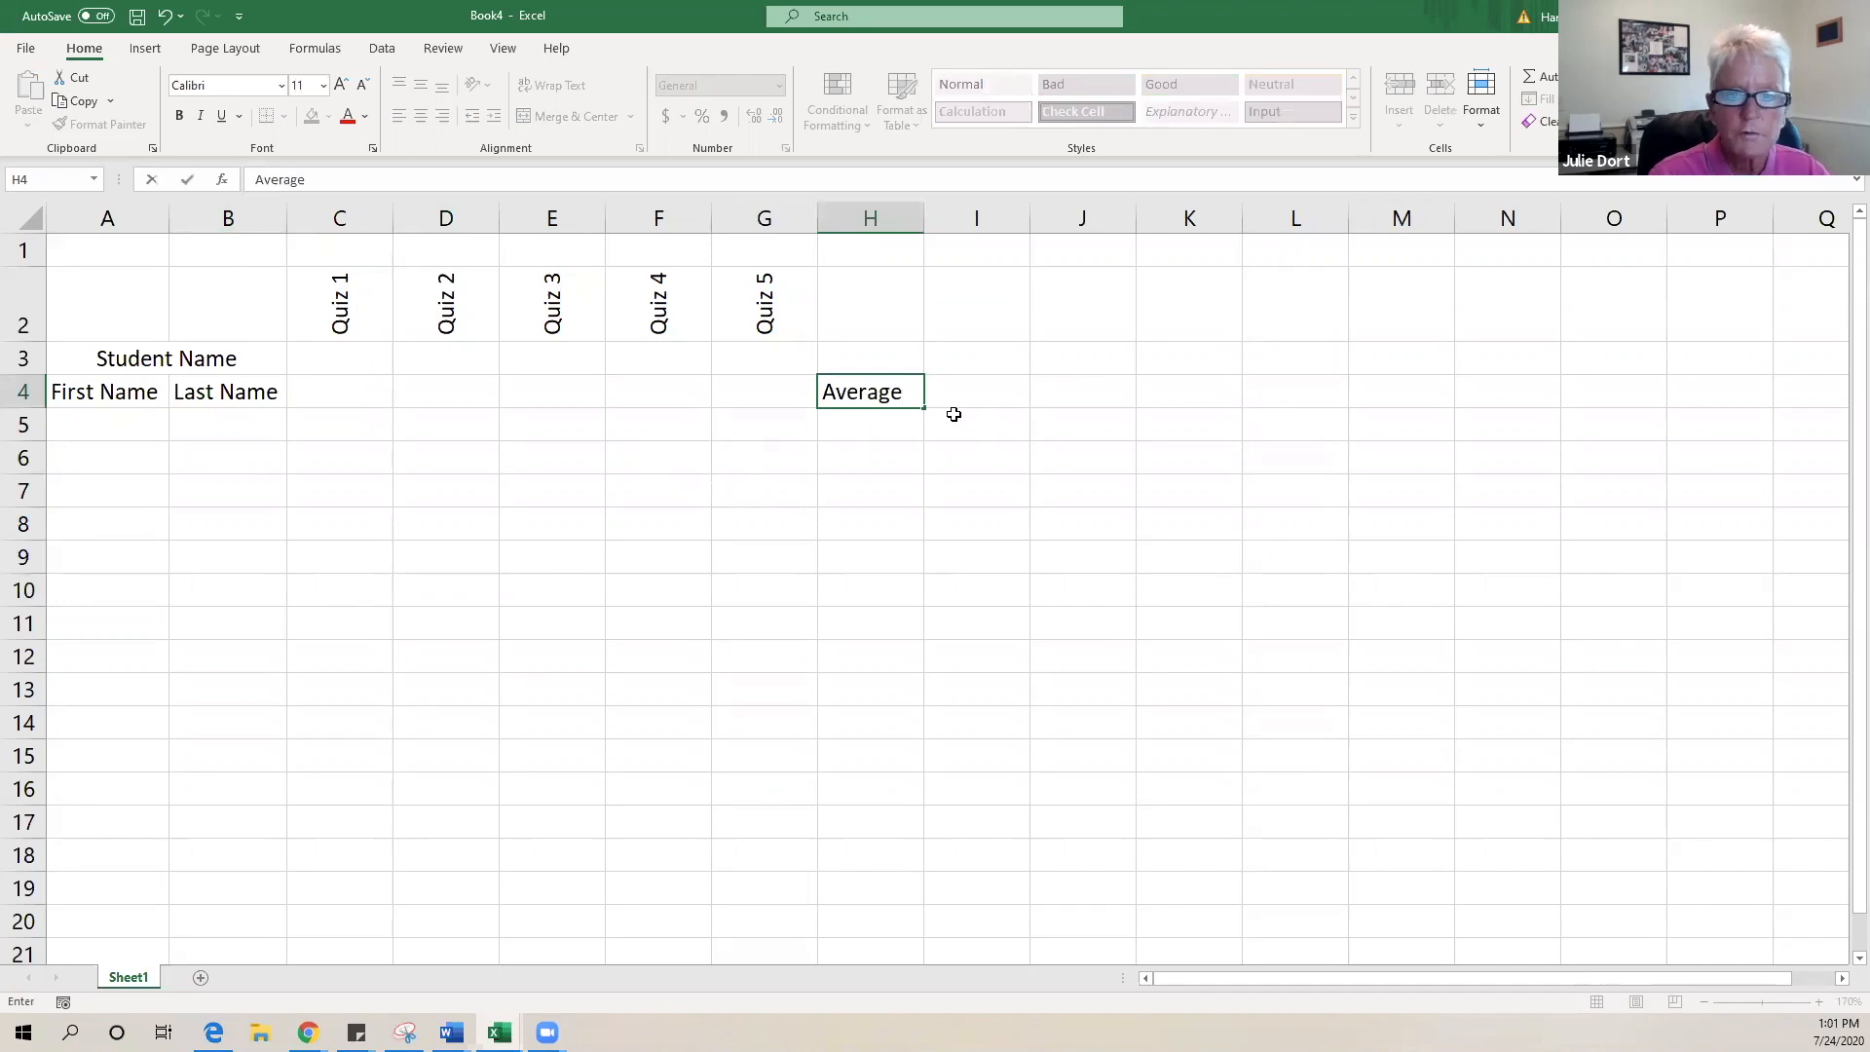
{"action": "left_click", "coordinate": [983, 387]}
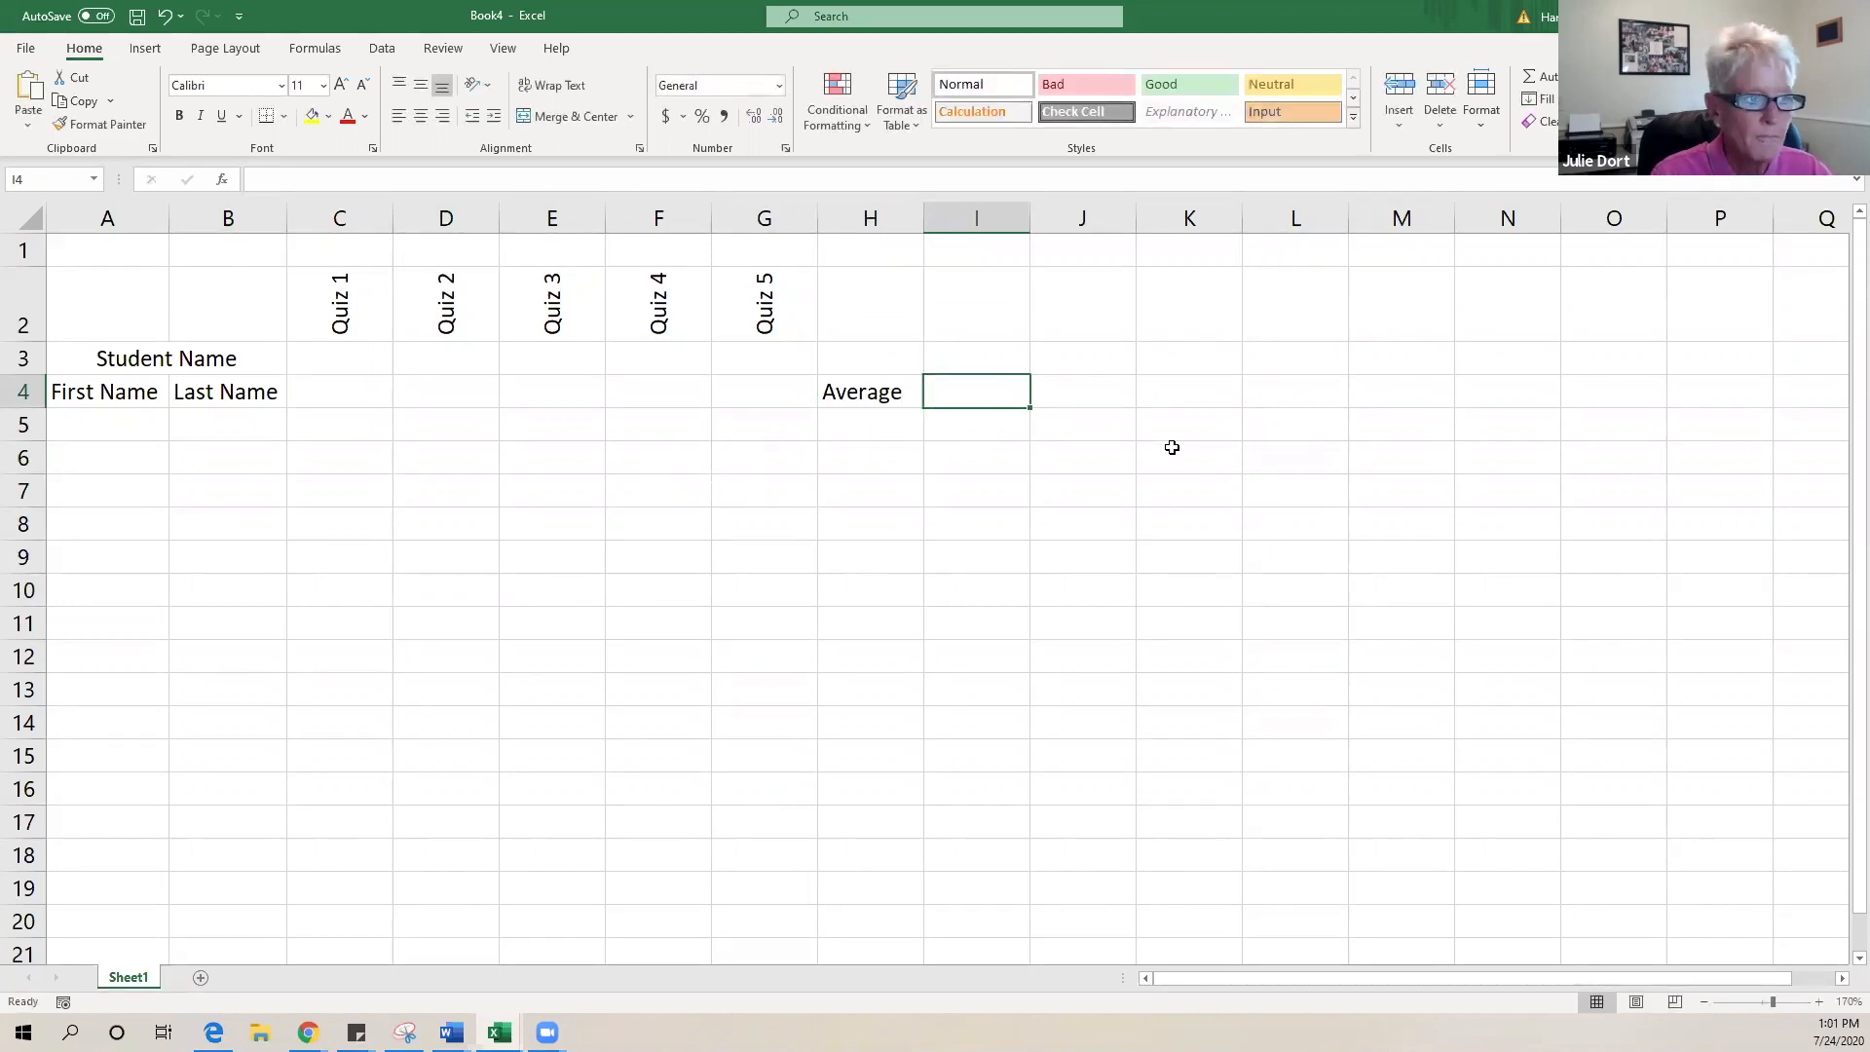
{"action": "type", "text": "Grade"}
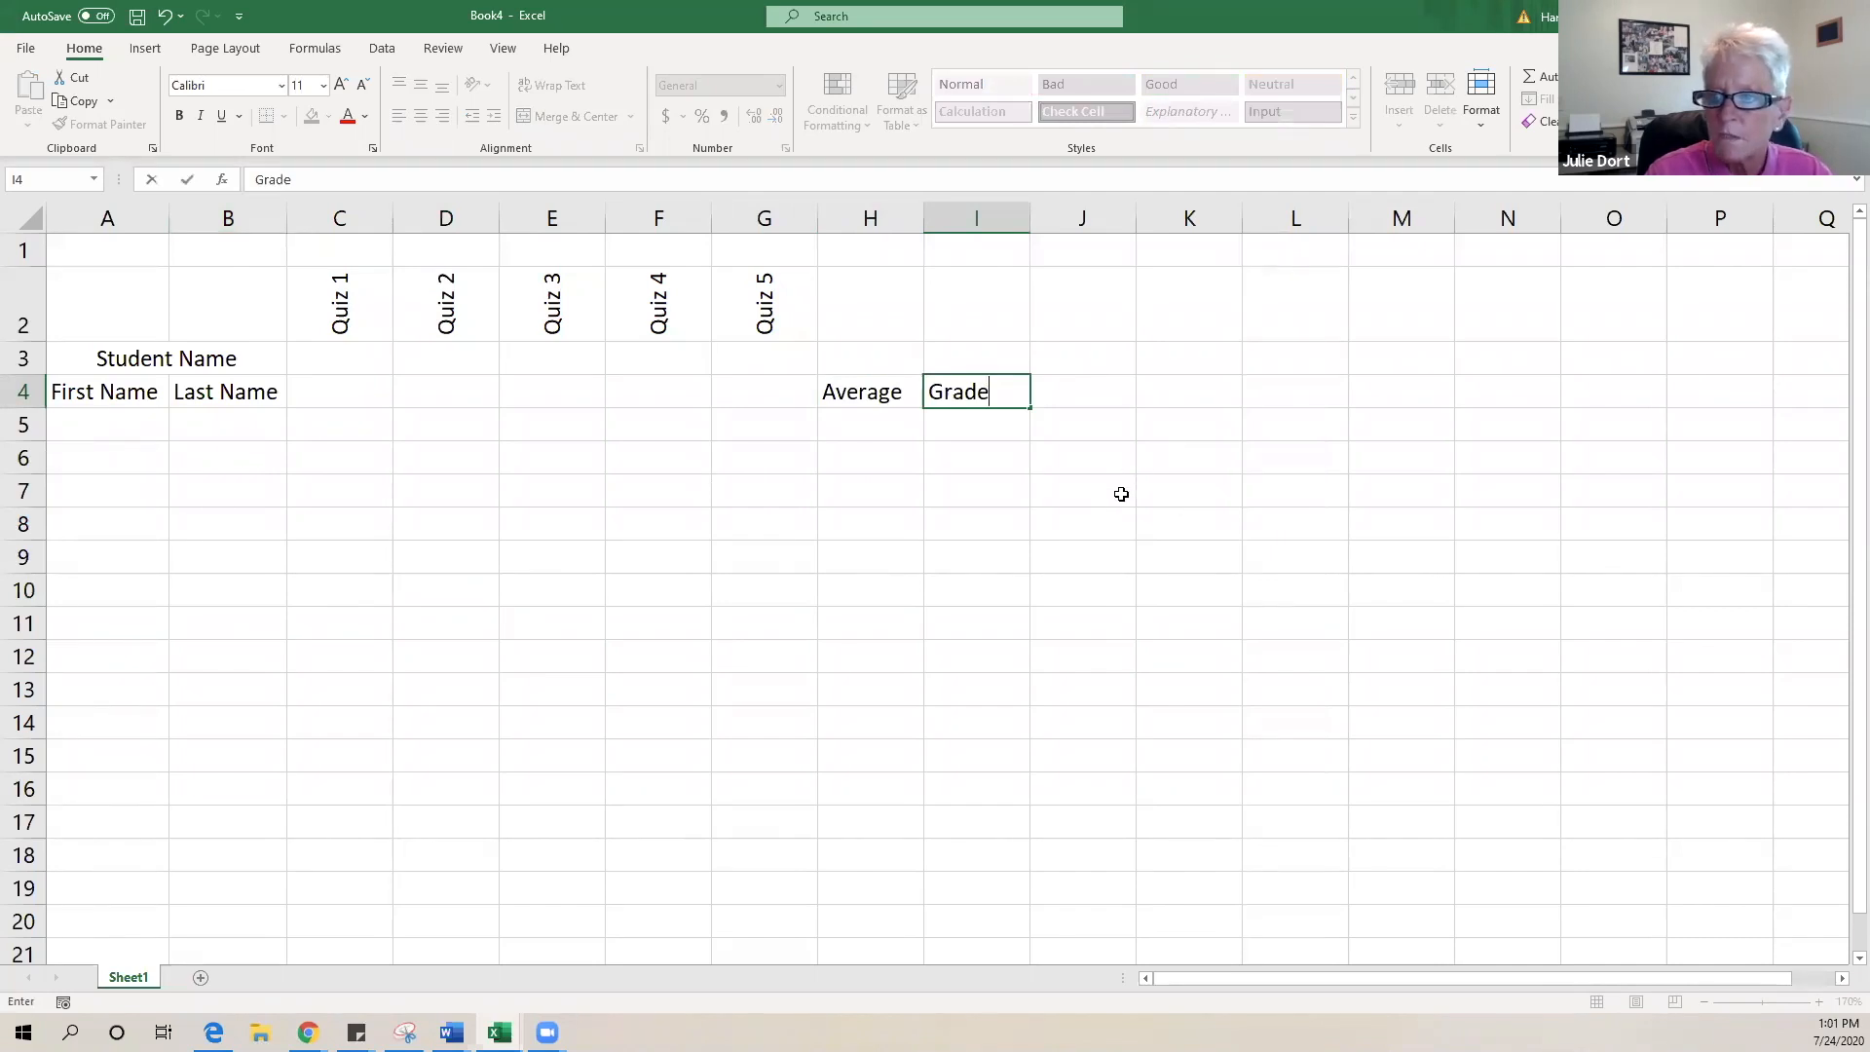
{"action": "left_click", "coordinate": [974, 427]}
{"action": "left_click", "coordinate": [86, 425]}
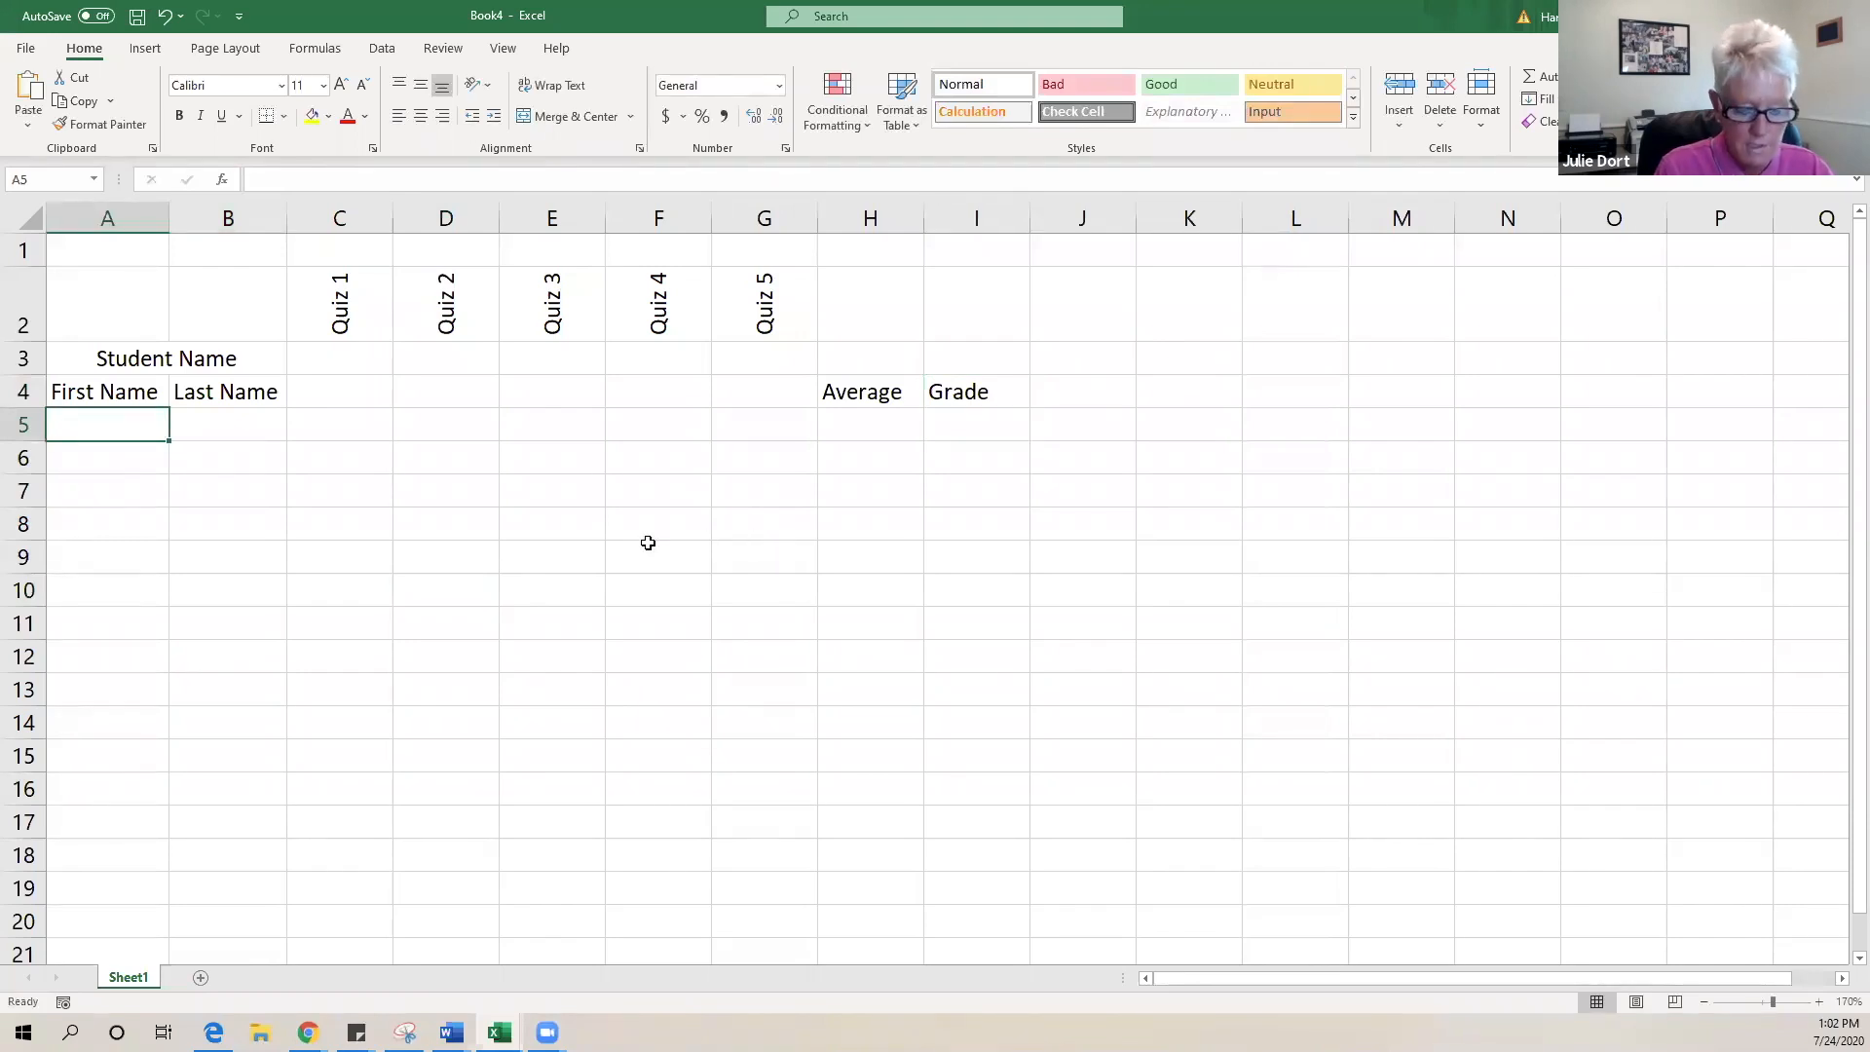
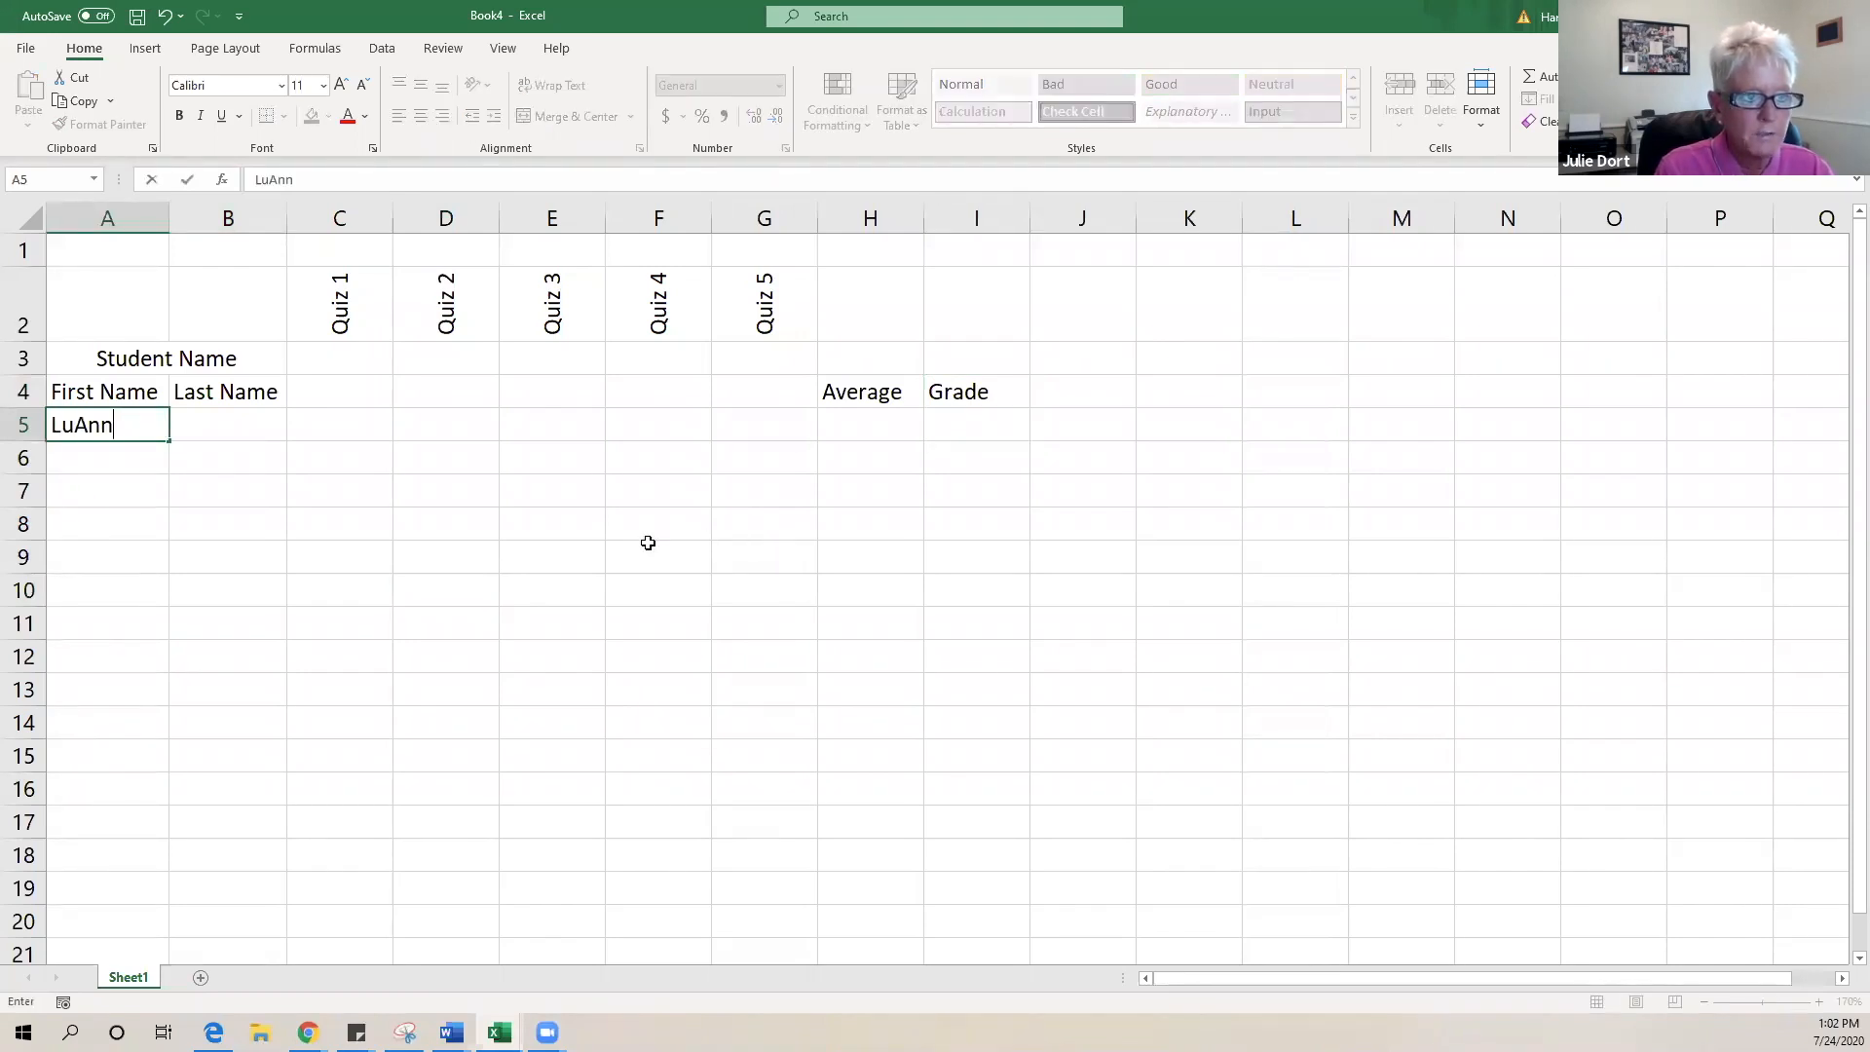
- Enter the first and last names of the students in rows 5 and 6
{"action": "key", "text": "Tab"}
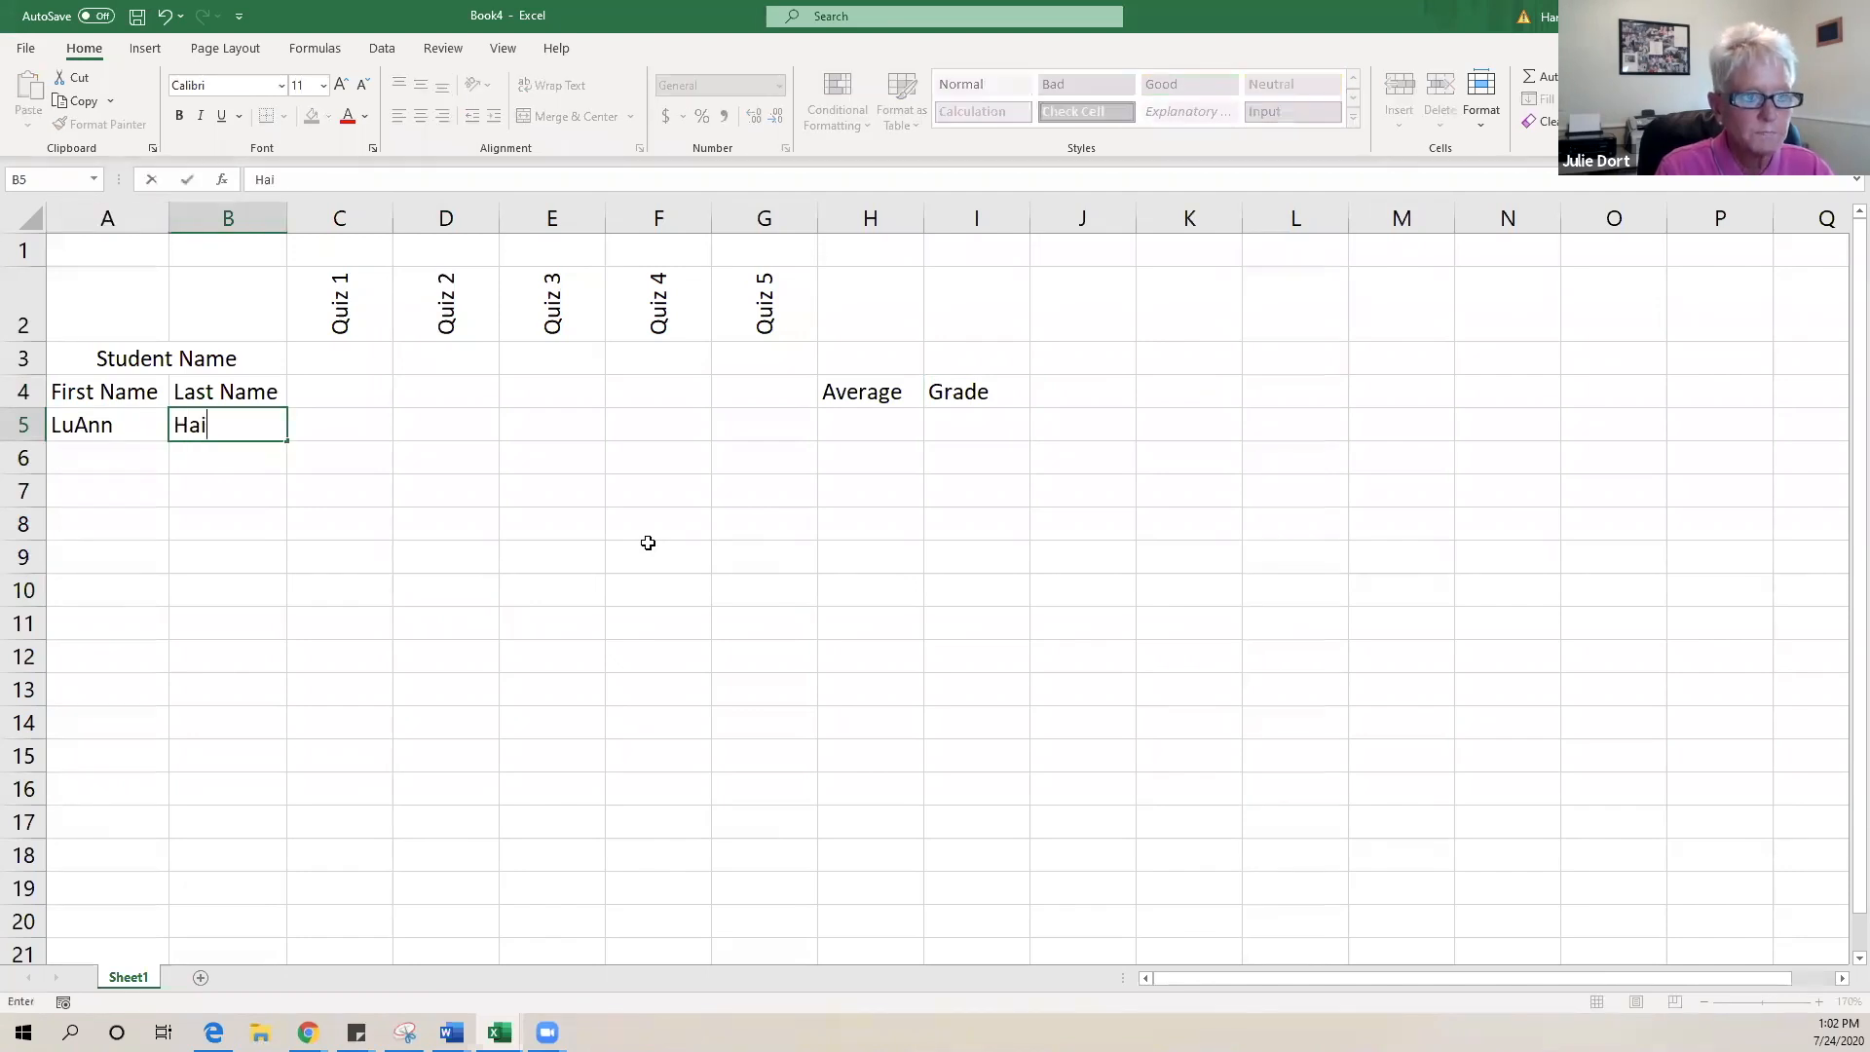
{"action": "key", "text": "Return"}
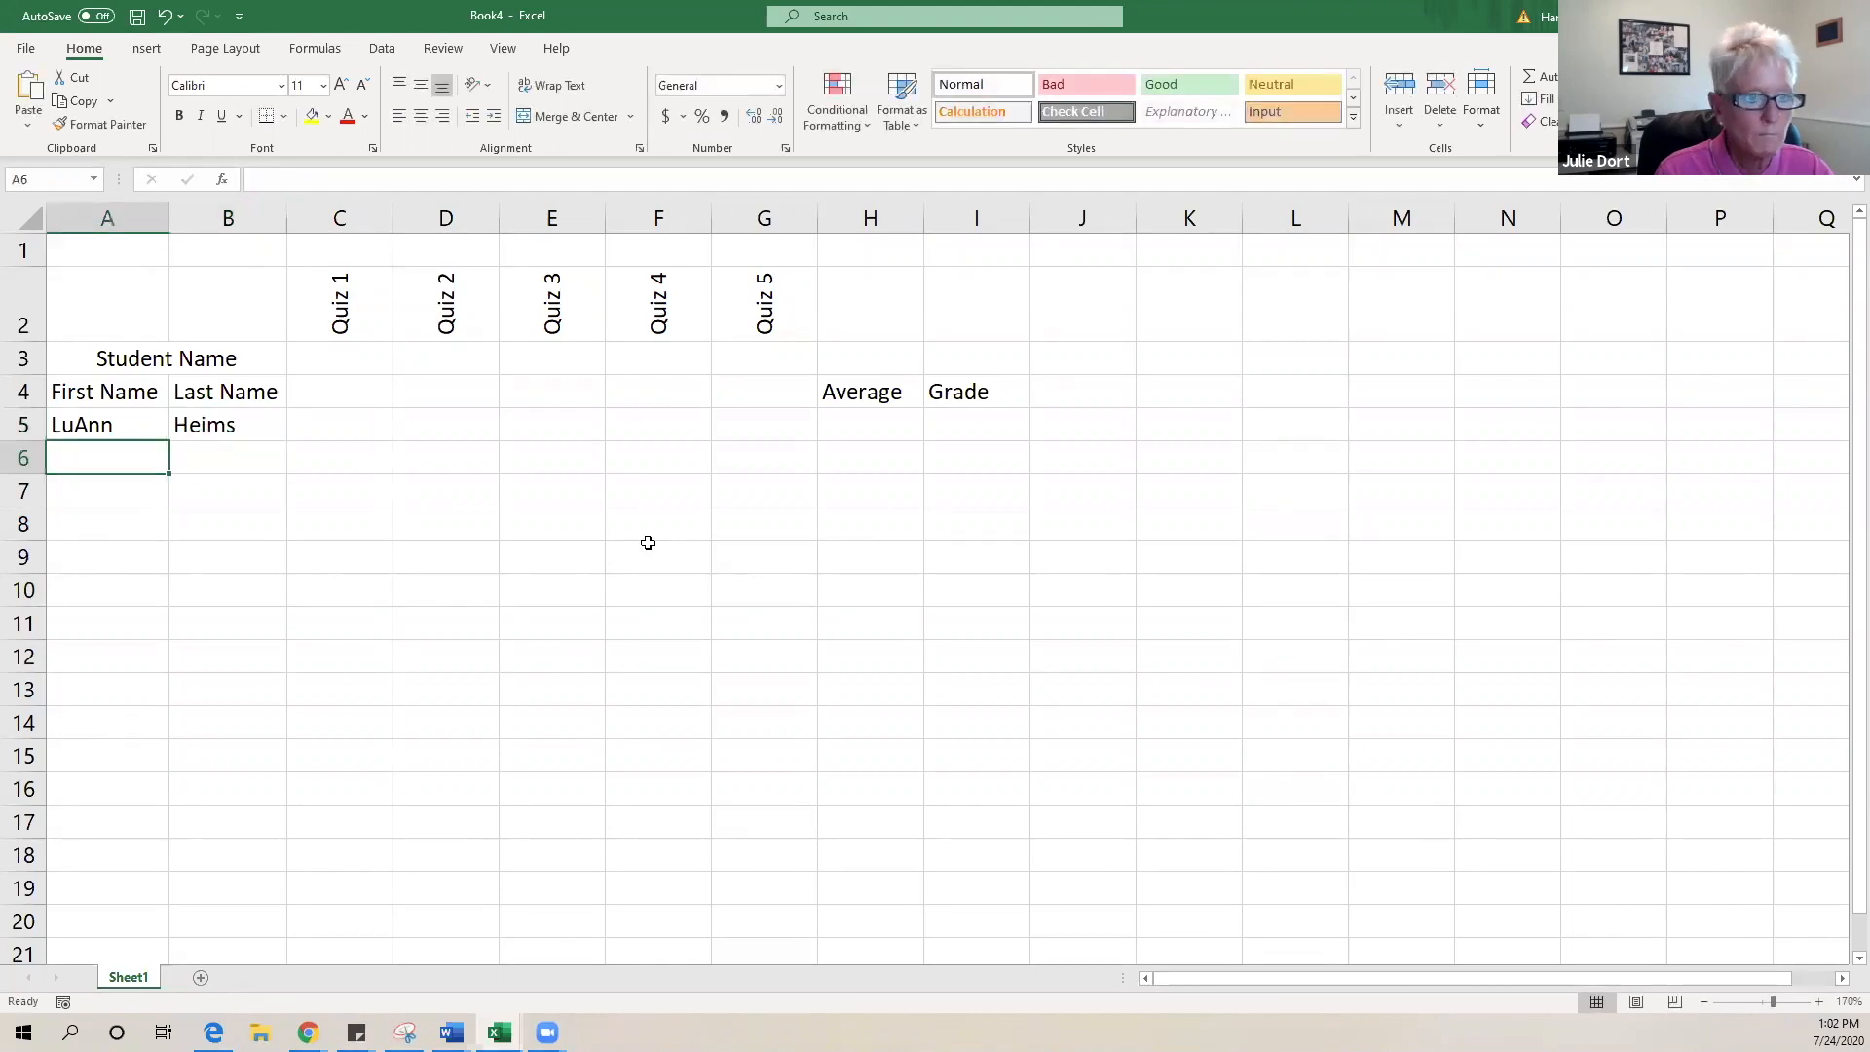
{"action": "key", "text": "Tab"}
{"action": "type", "text": "Hu"}
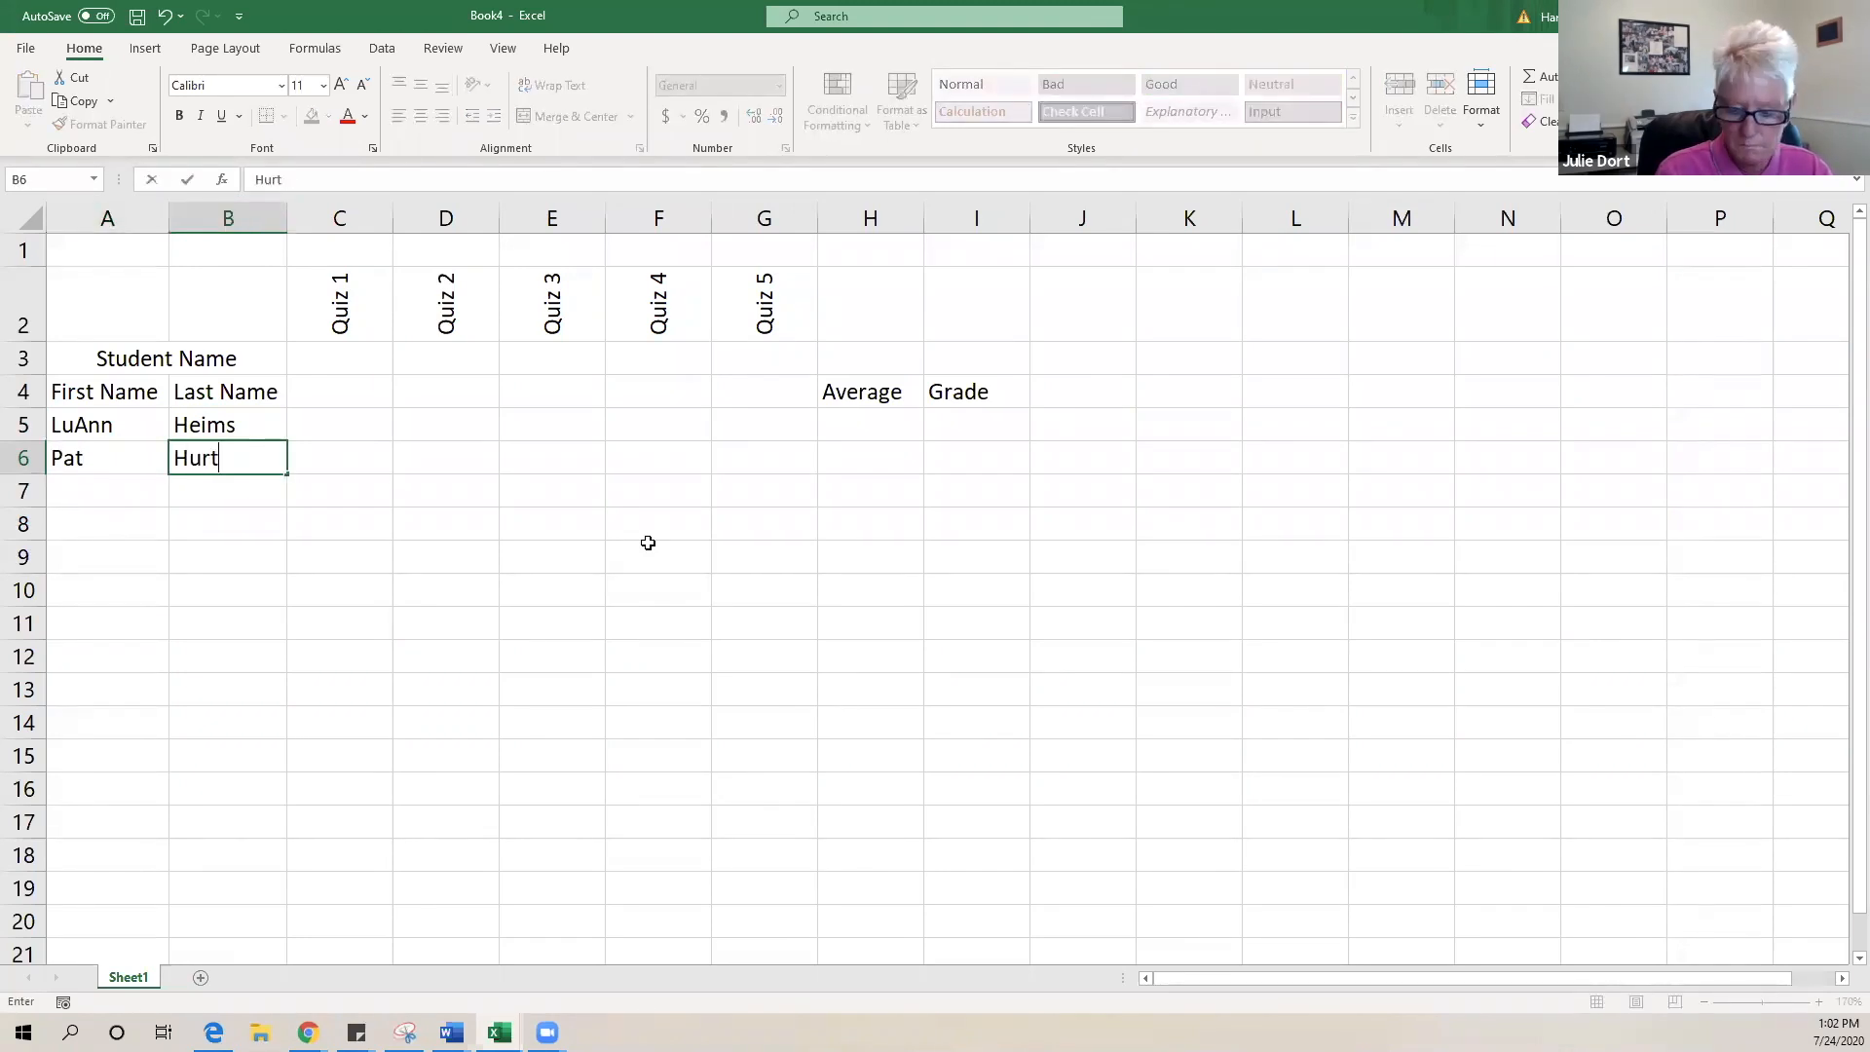
{"action": "key", "text": "Return"}
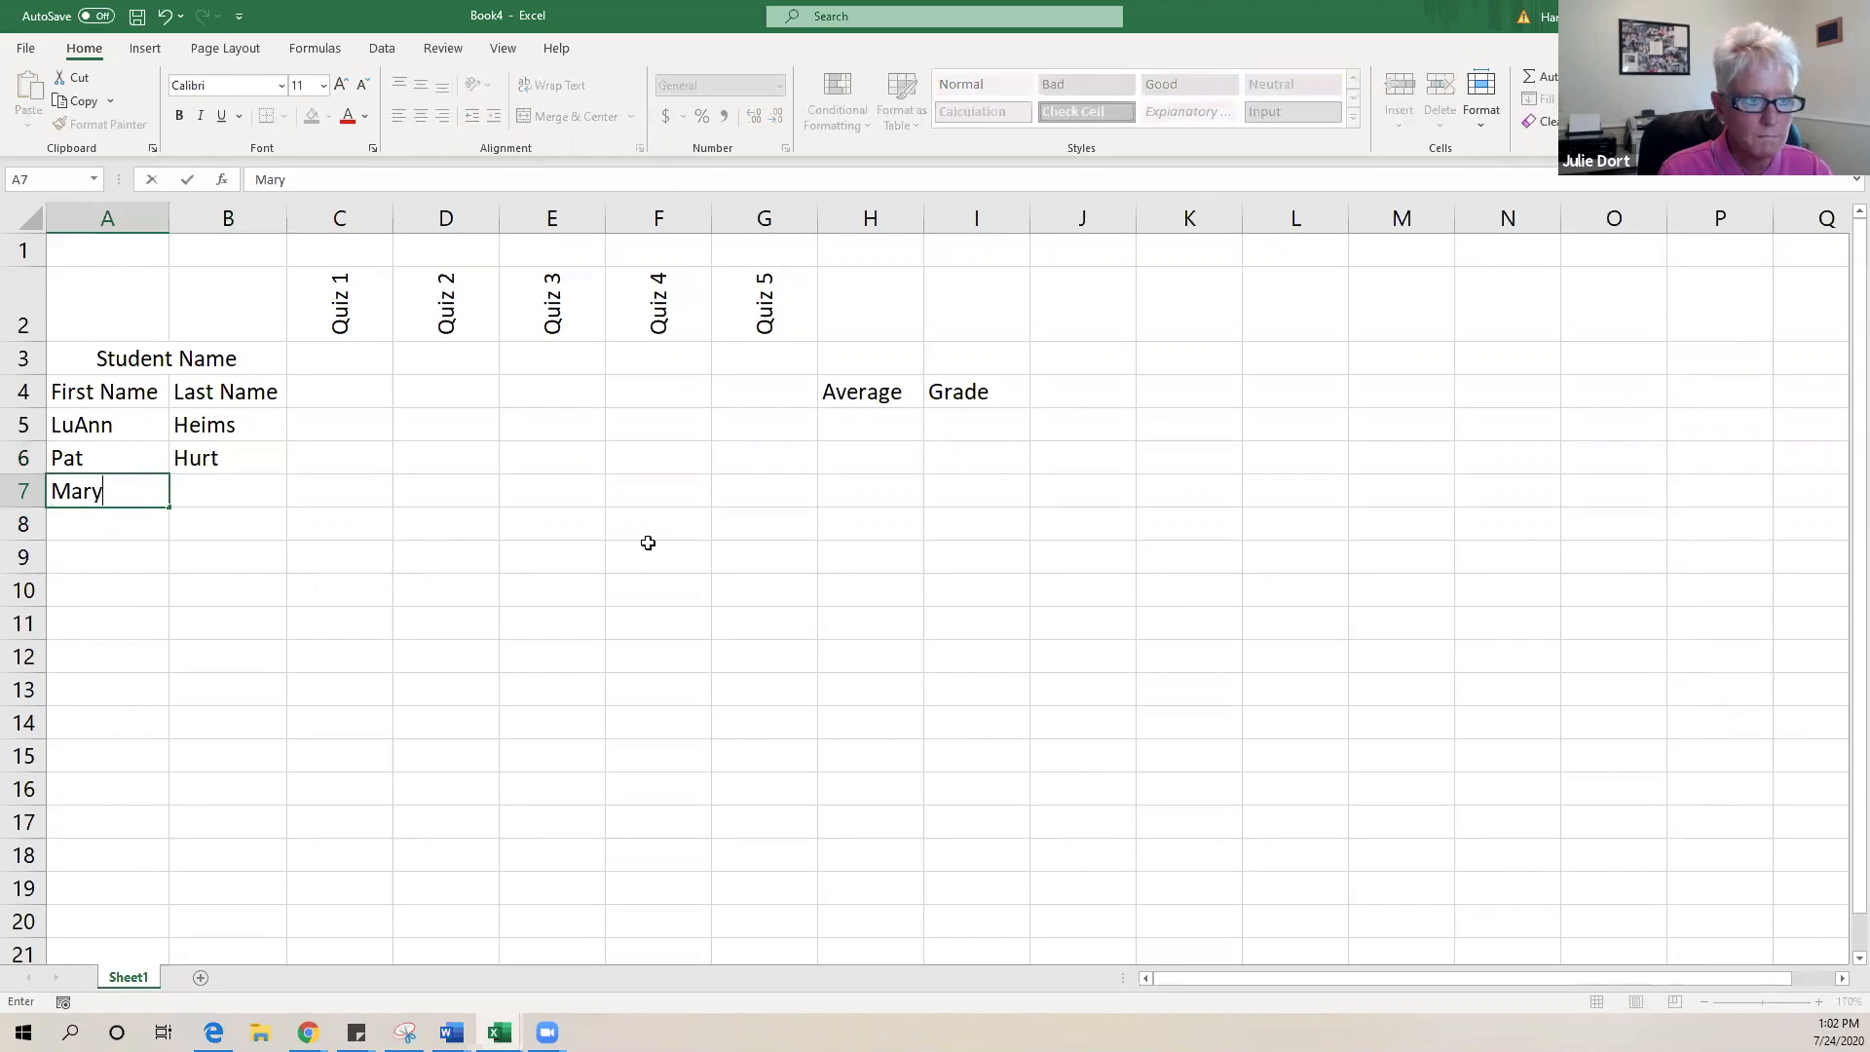
- Enter the third student's first and last name in row 7, fixing a misspelling
{"action": "key", "text": "Tab"}
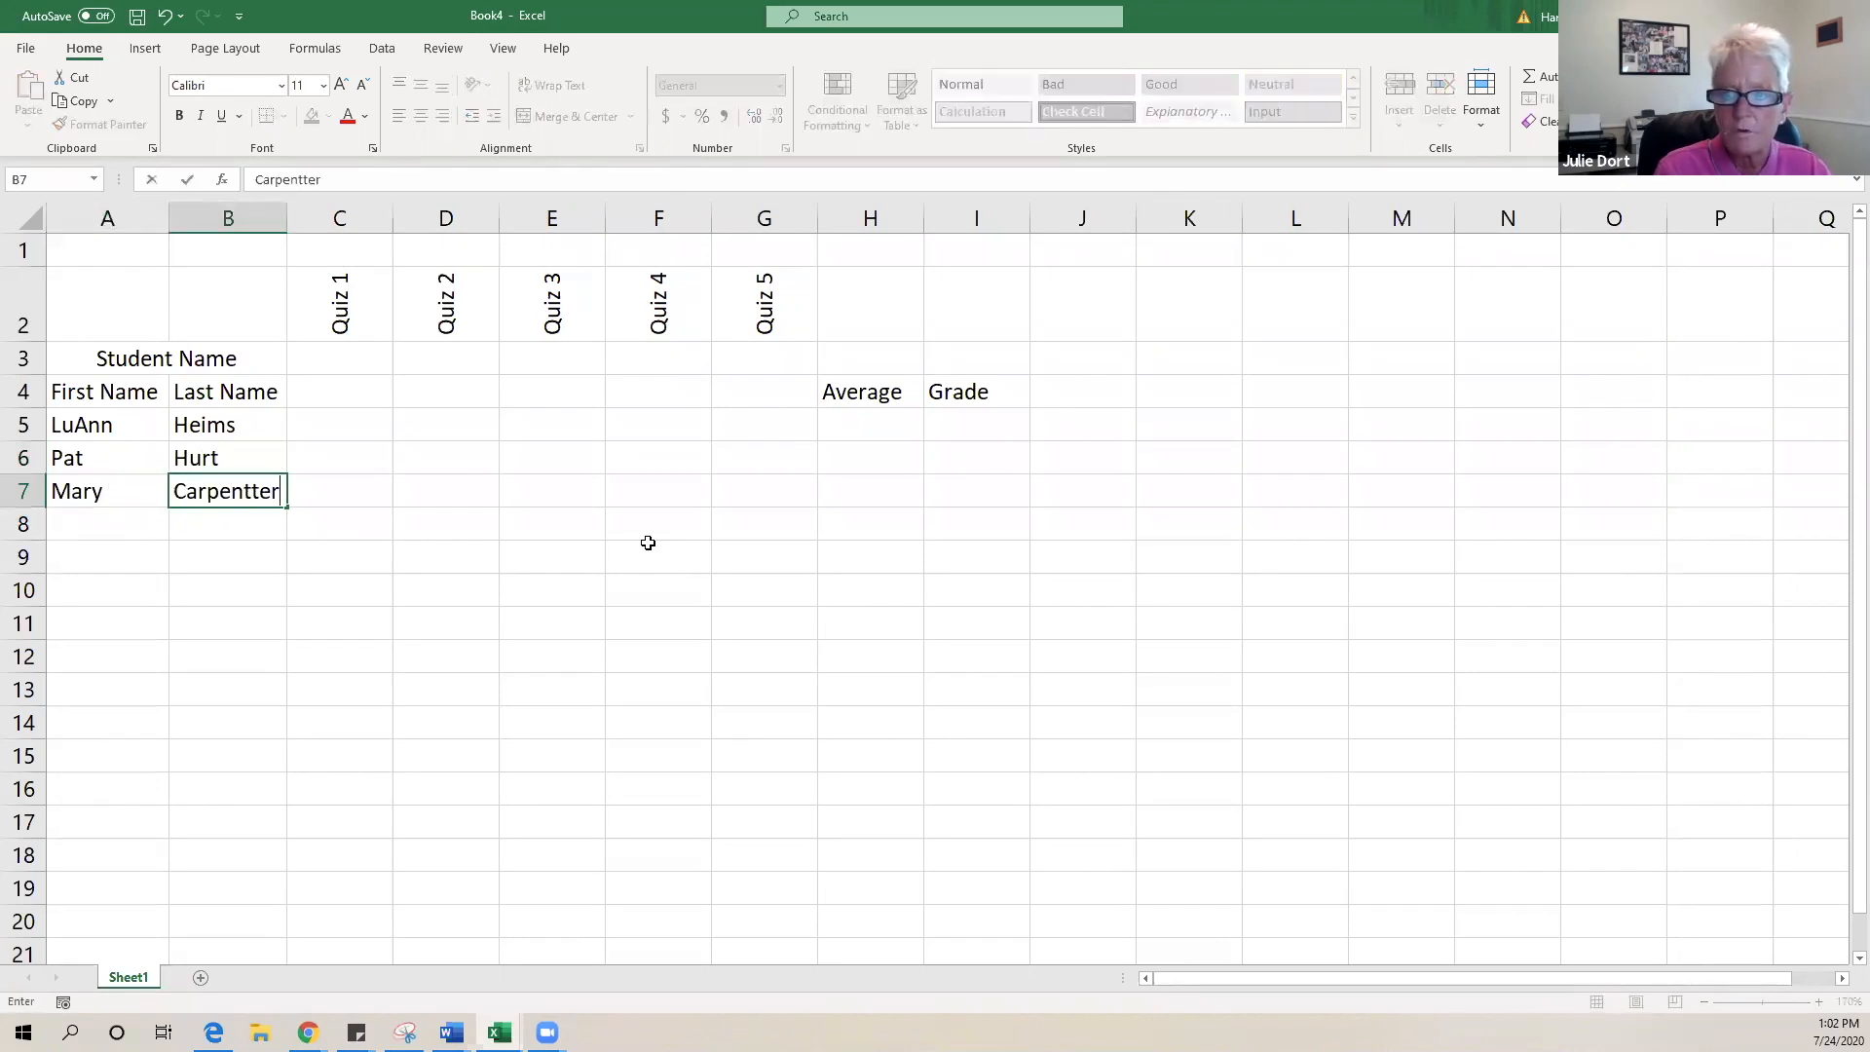
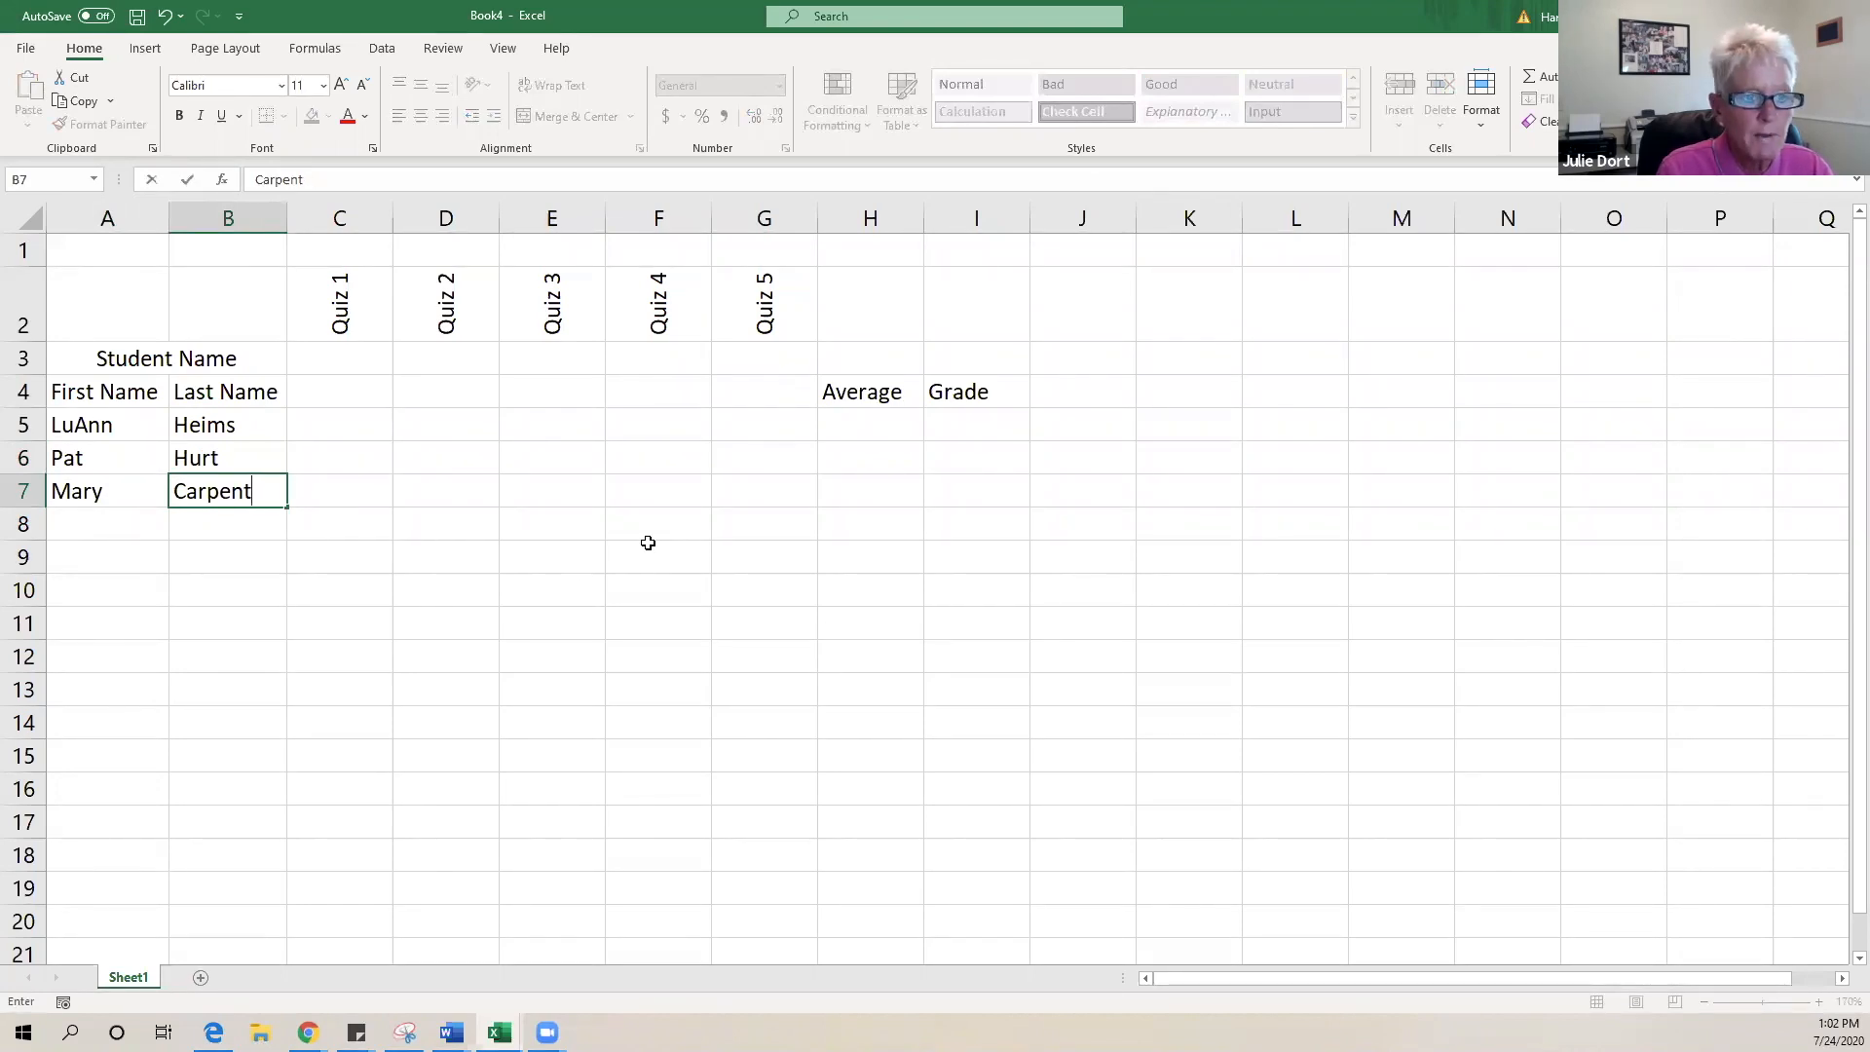
{"action": "key", "text": "Return"}
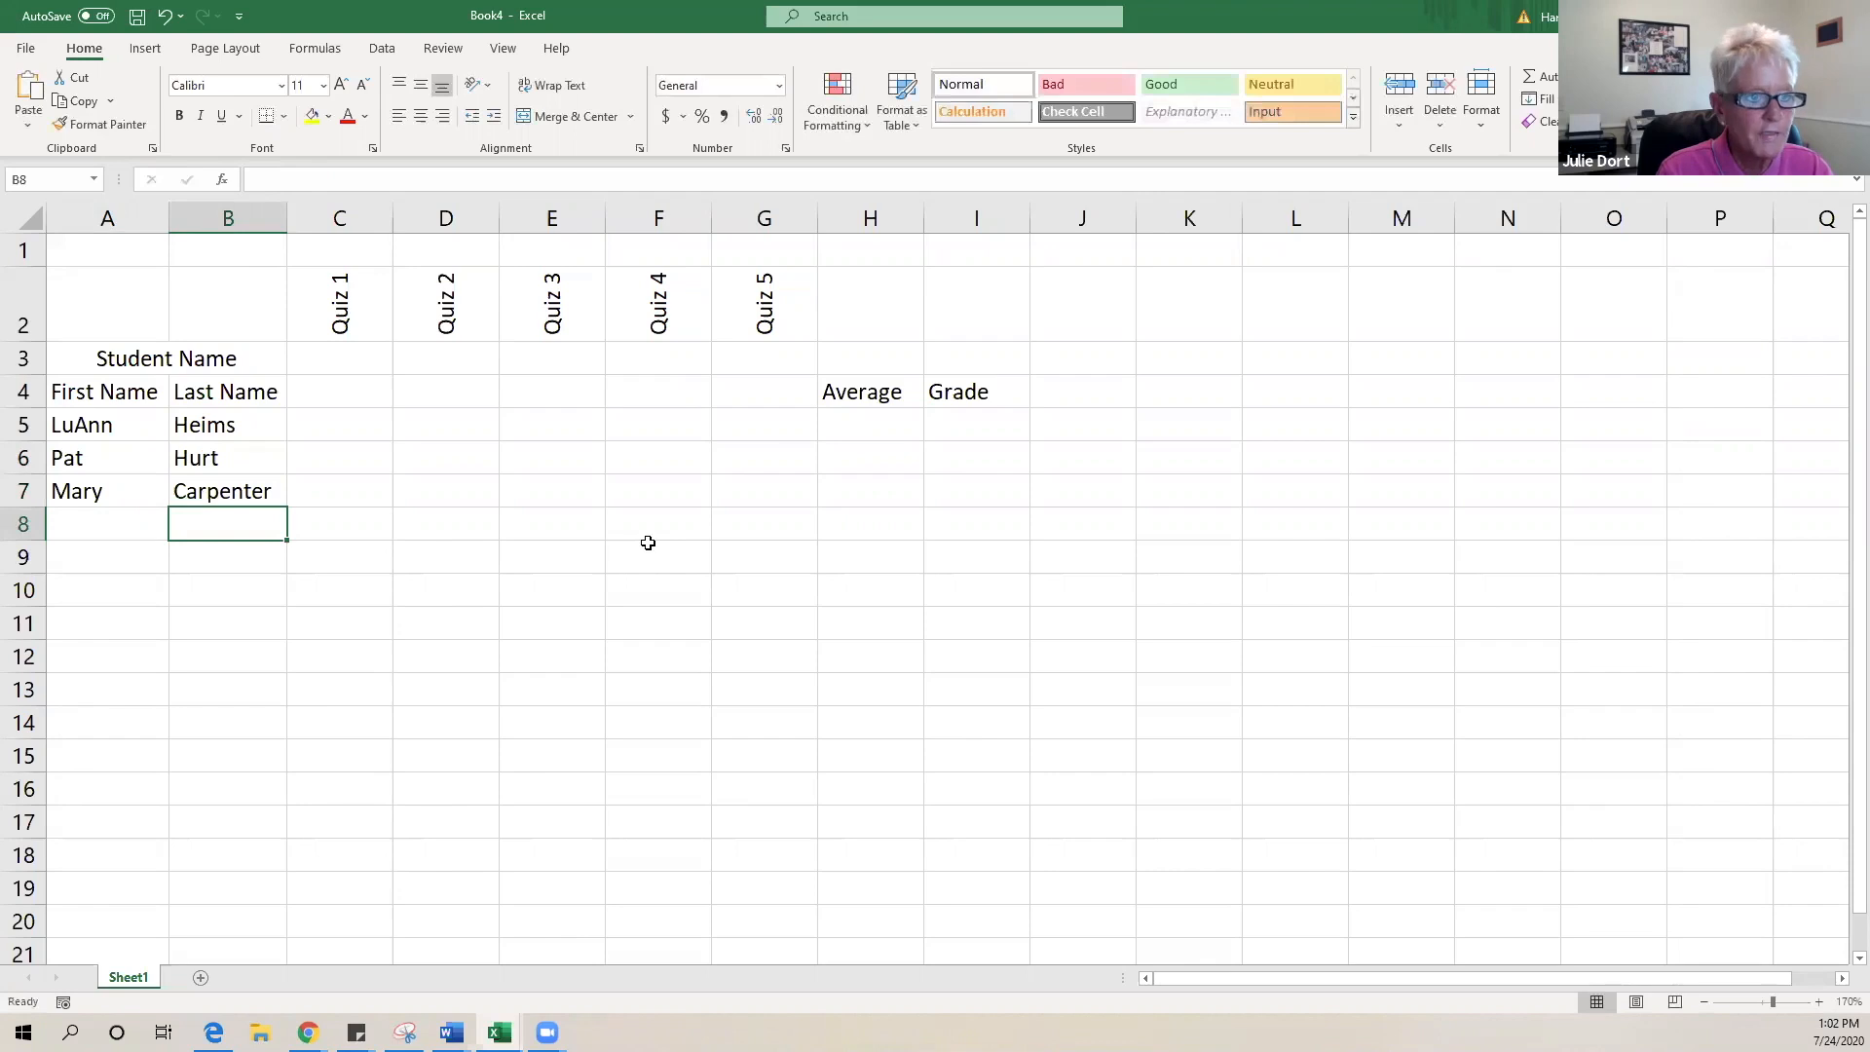
- Enter the first and last names of the students in rows 8 and 9
{"action": "key", "text": "Left"}
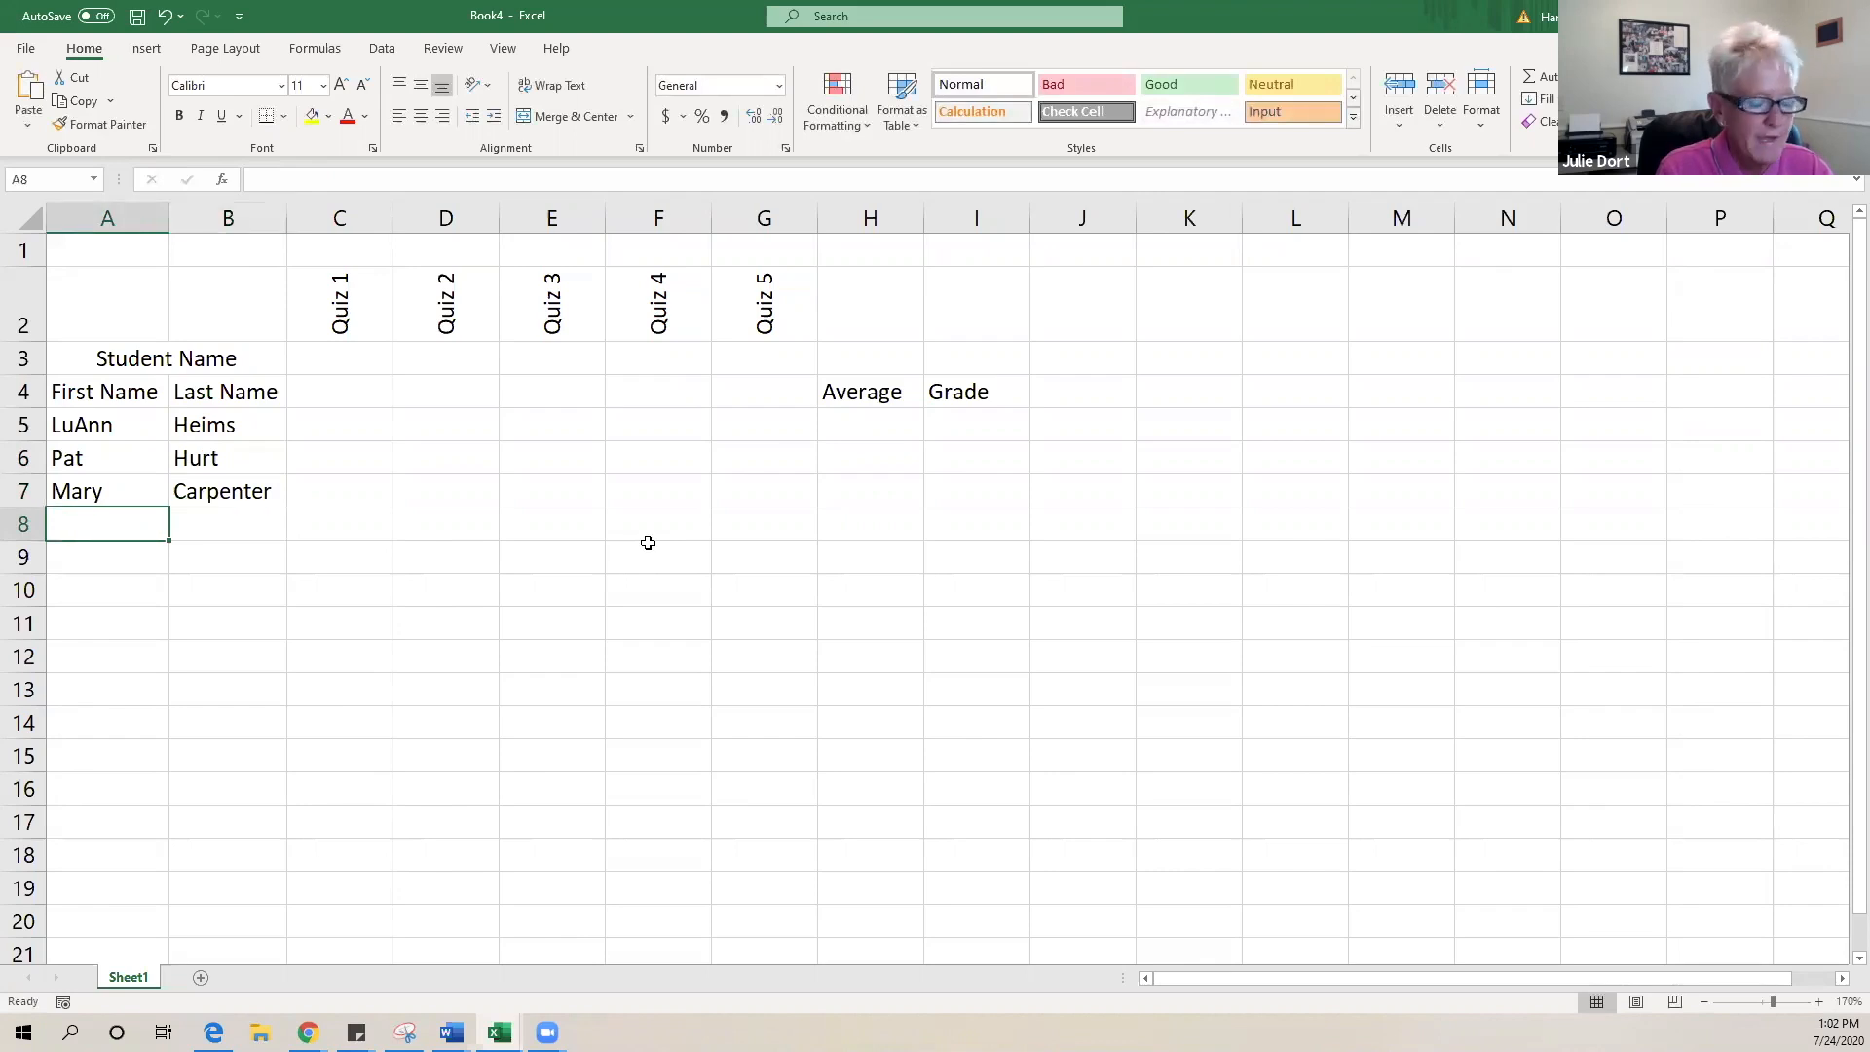
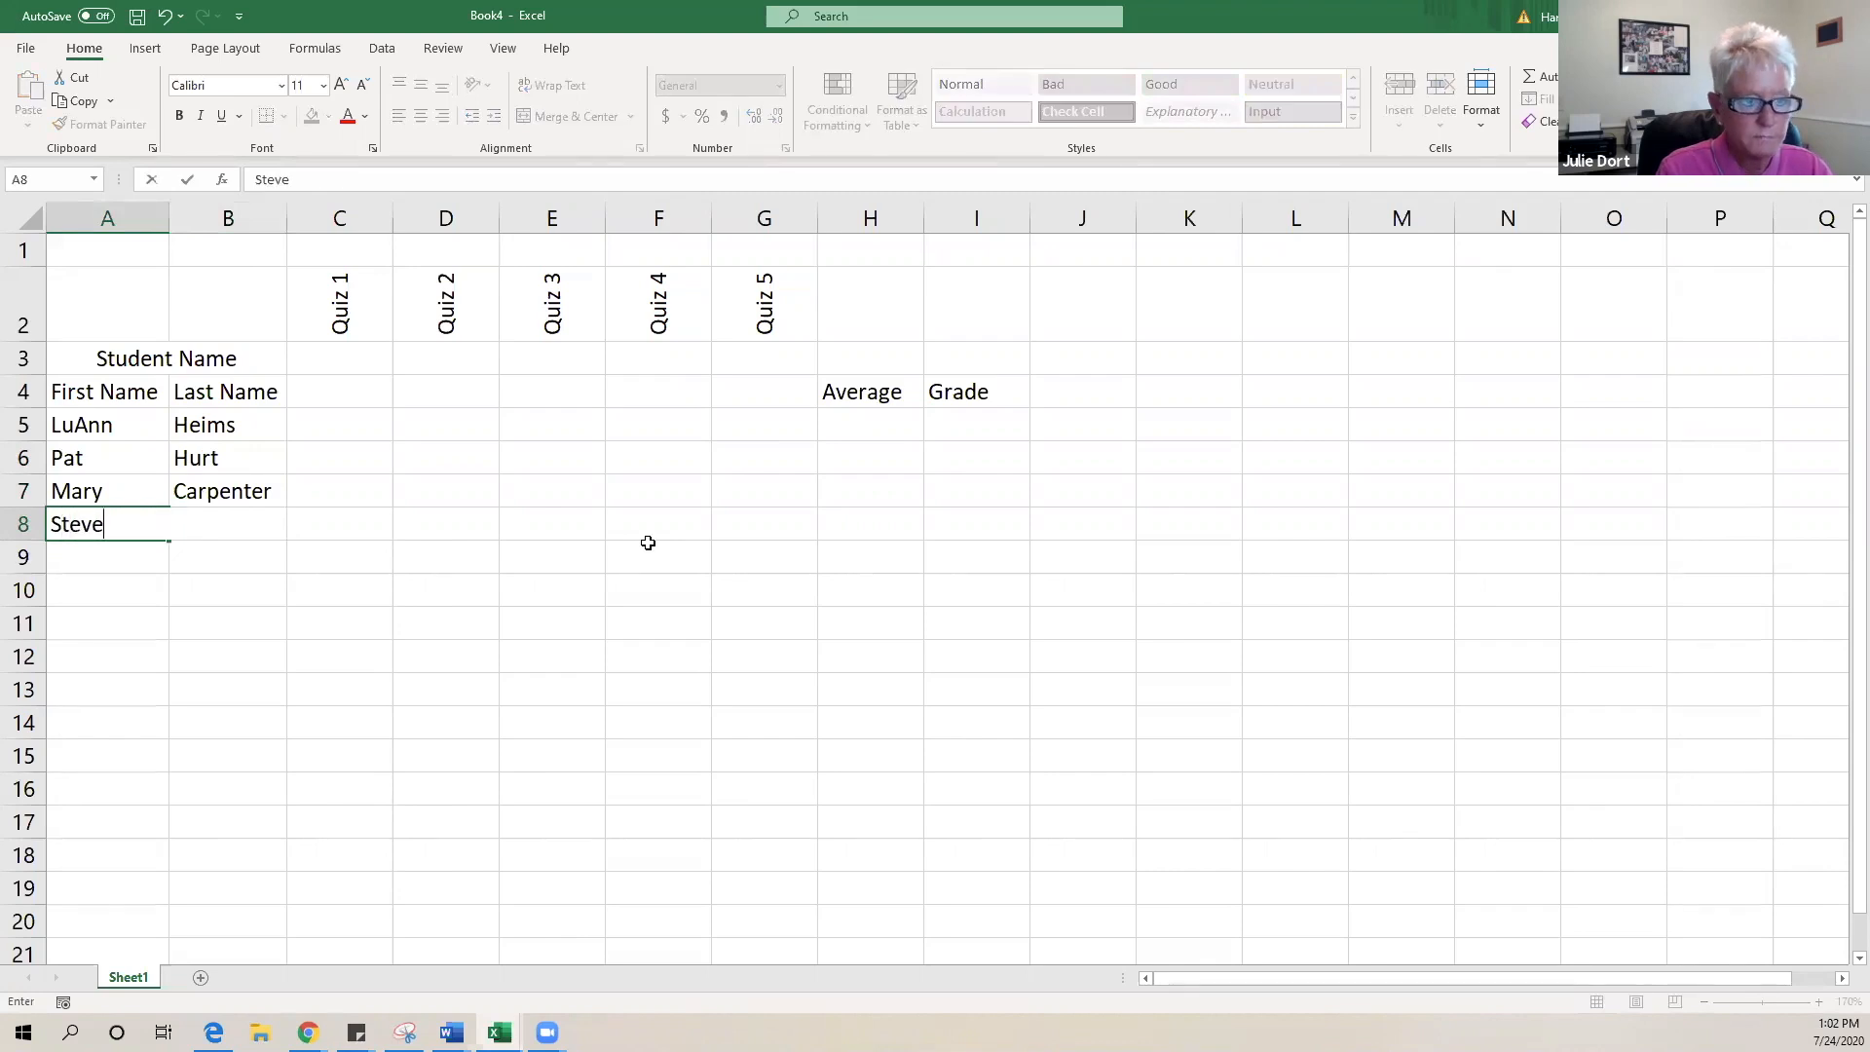
{"action": "key", "text": "Tab"}
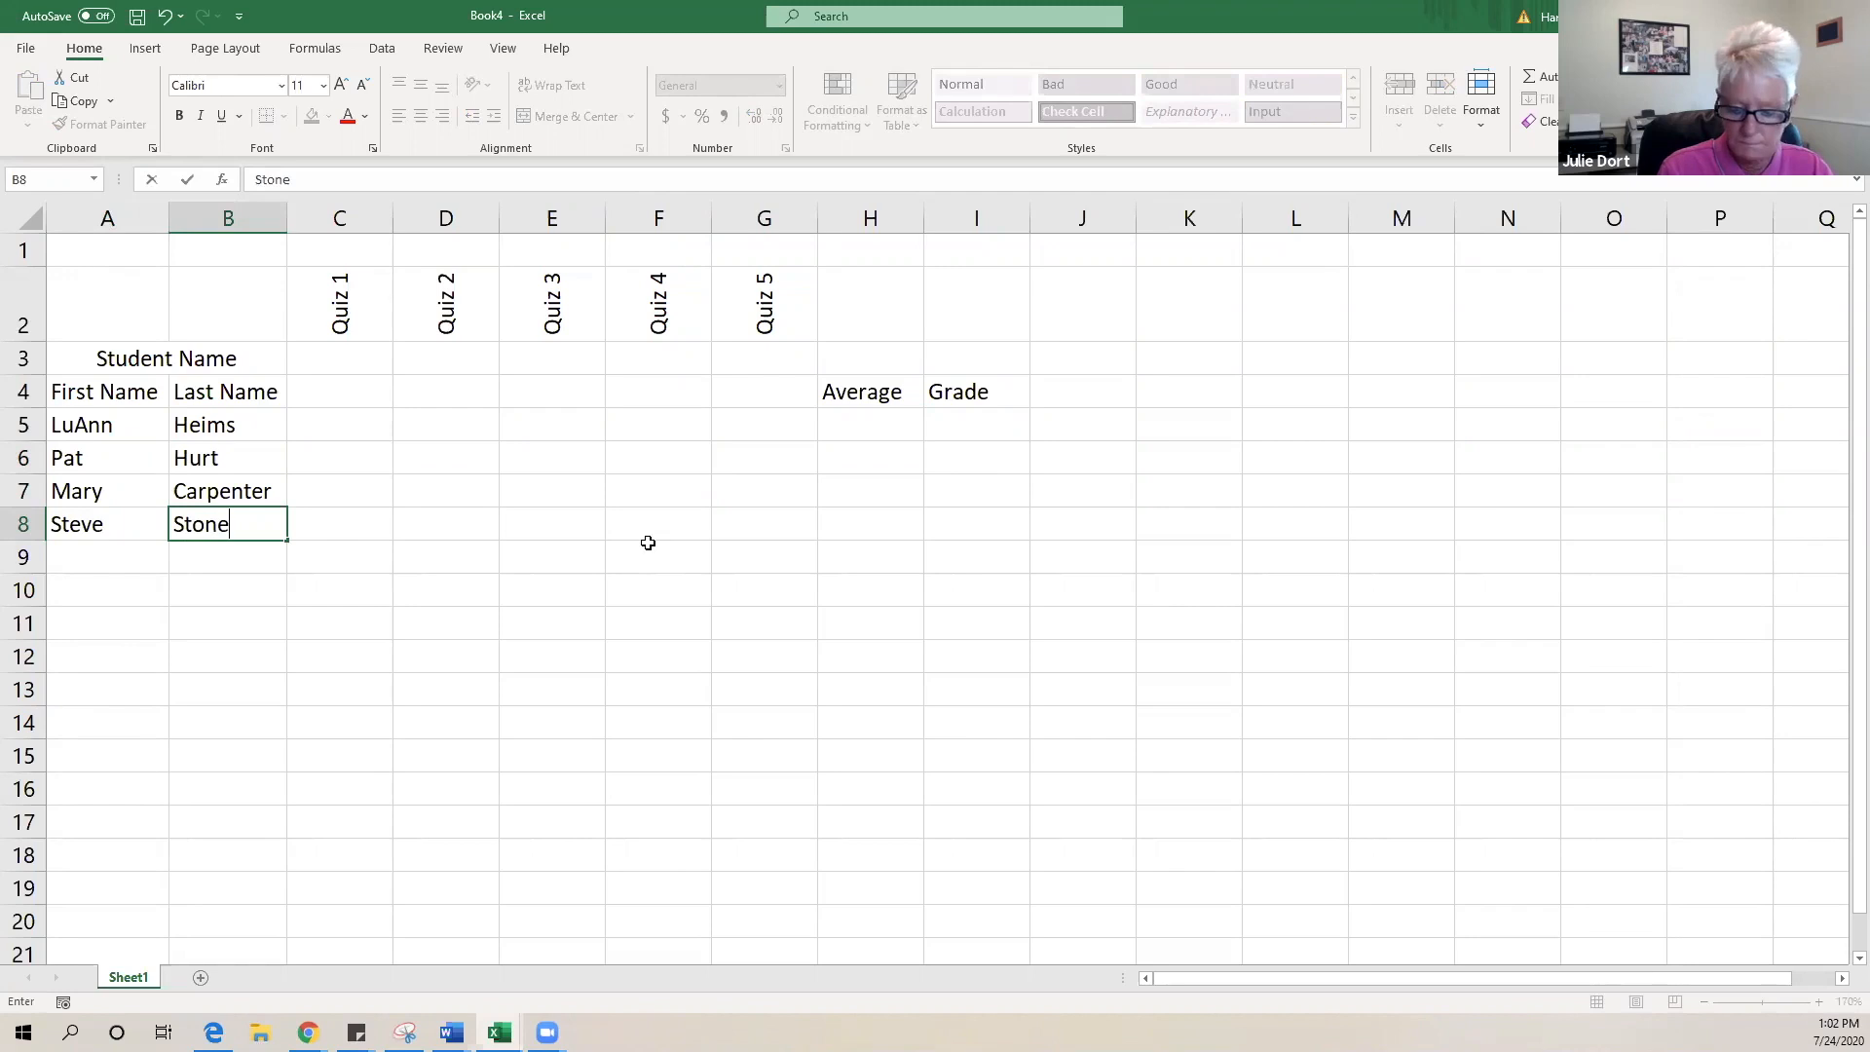
{"action": "key", "text": "Return"}
{"action": "key", "text": "Left"}
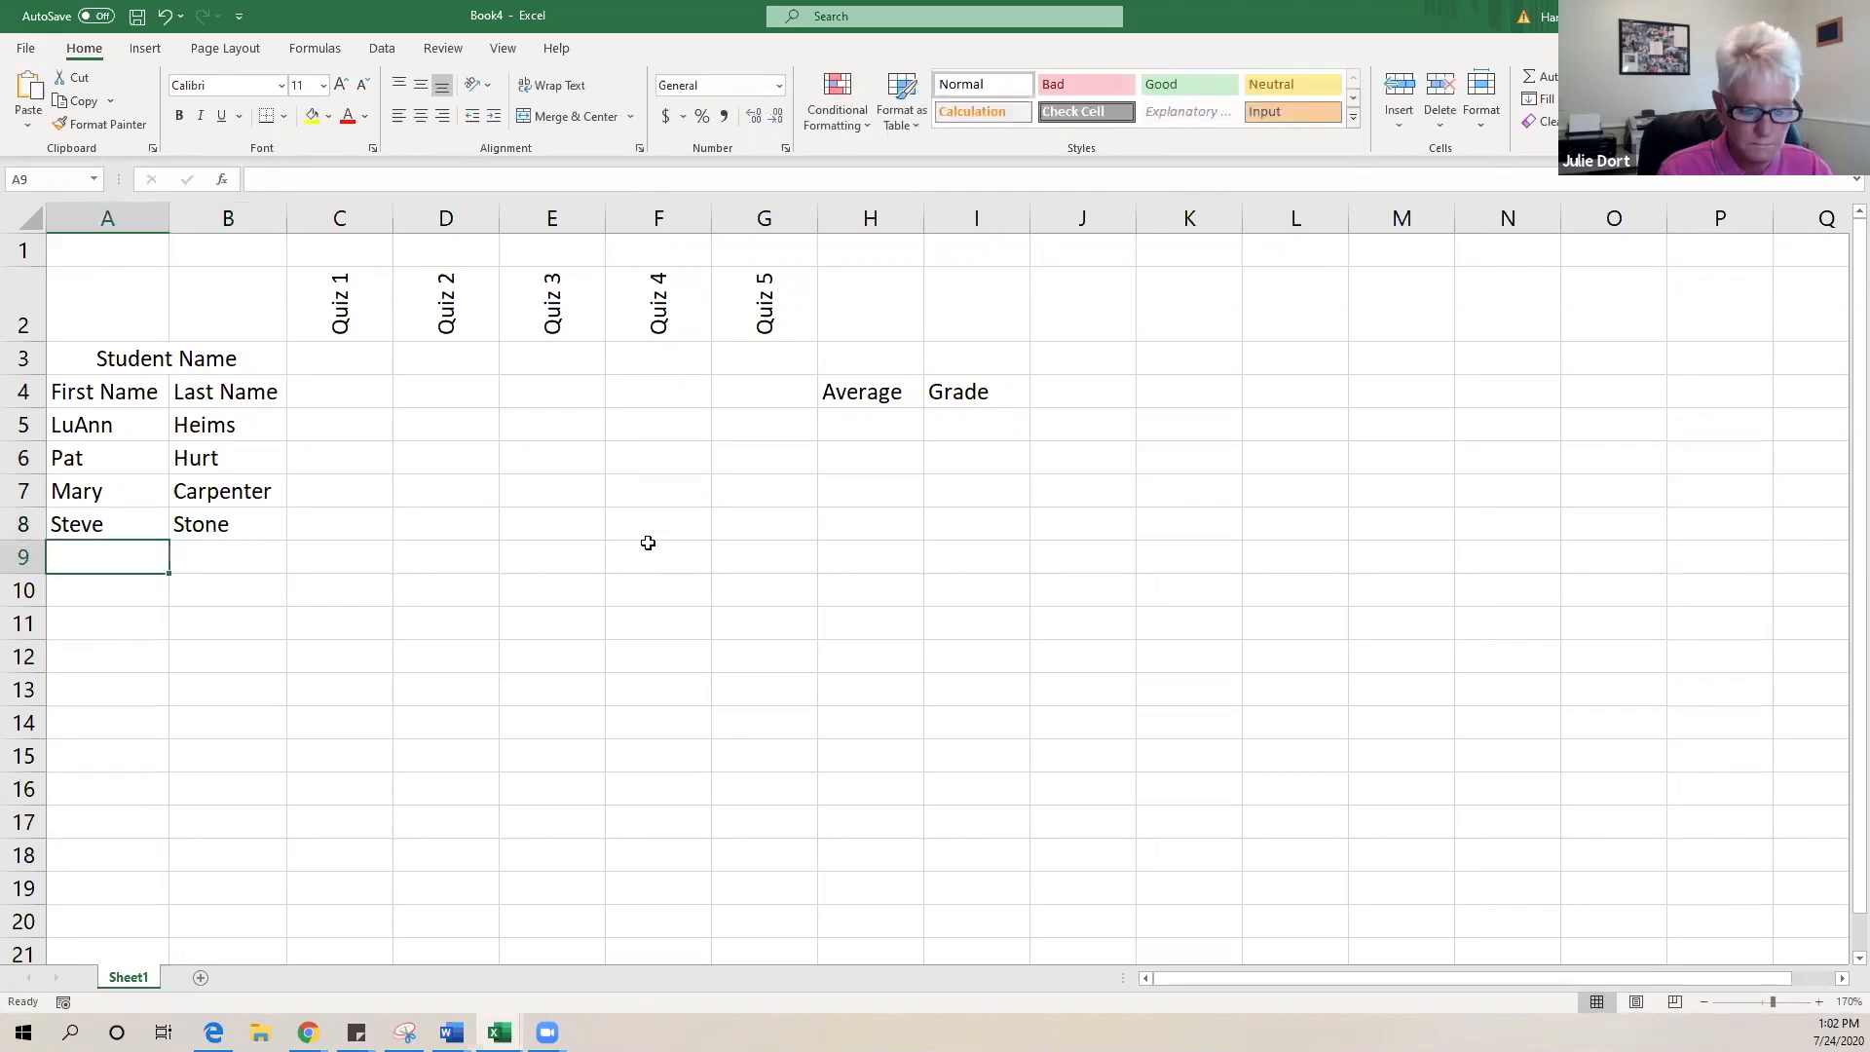
{"action": "key", "text": "Tab"}
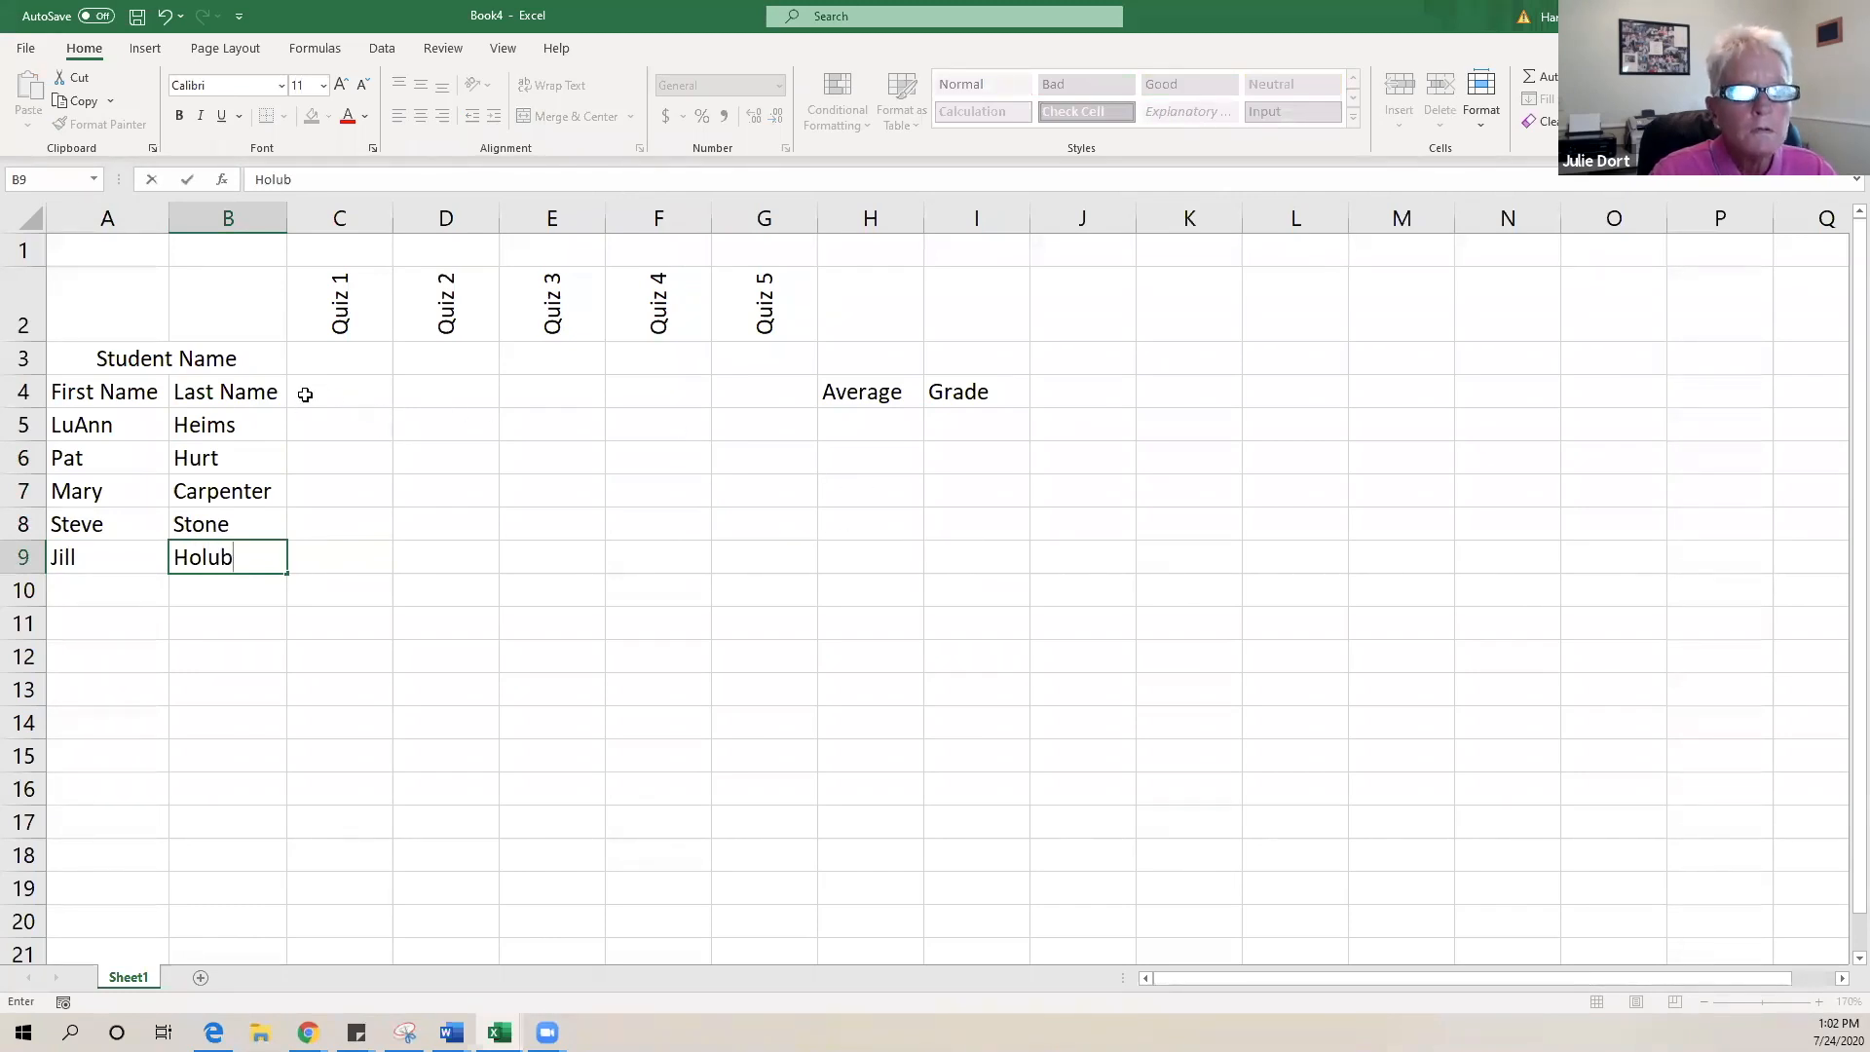
{"action": "left_click", "coordinate": [372, 435]}
- Enter 100 in C3, copy it across to G3, and centre the point values
{"action": "left_click", "coordinate": [362, 359]}
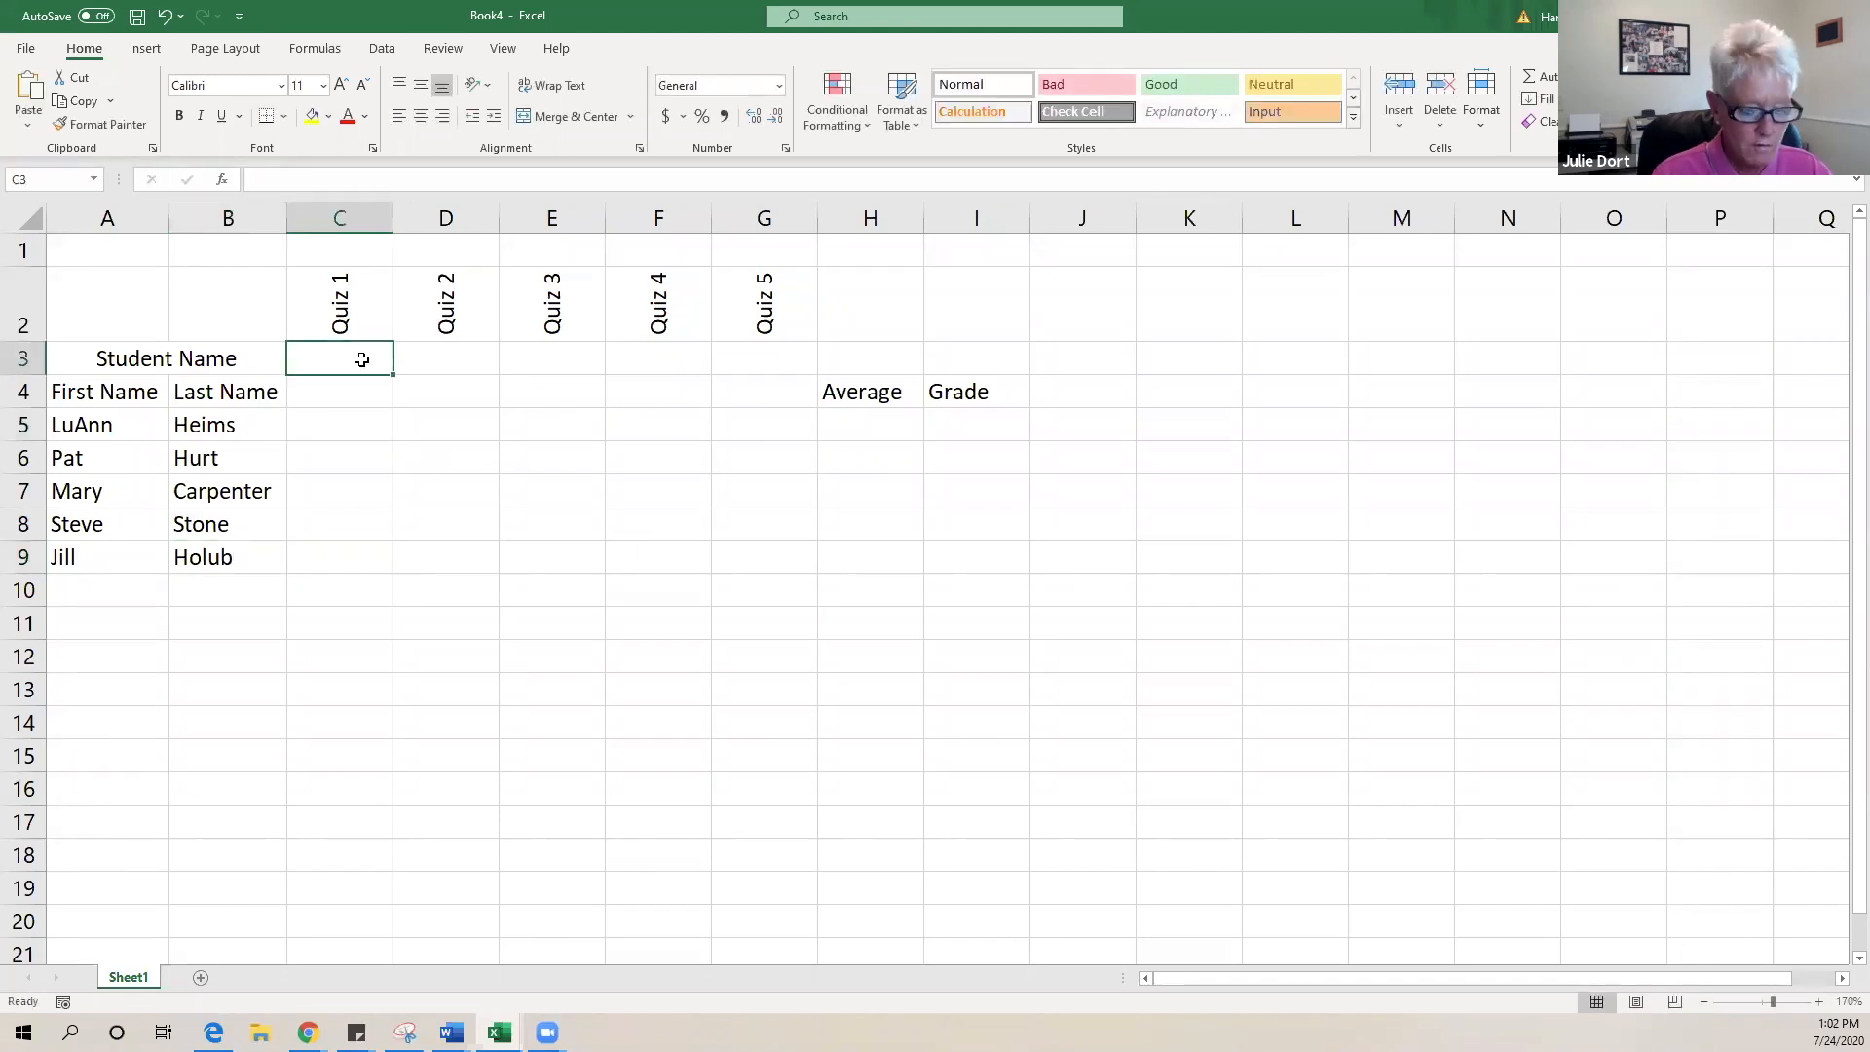
{"action": "type", "text": "100"}
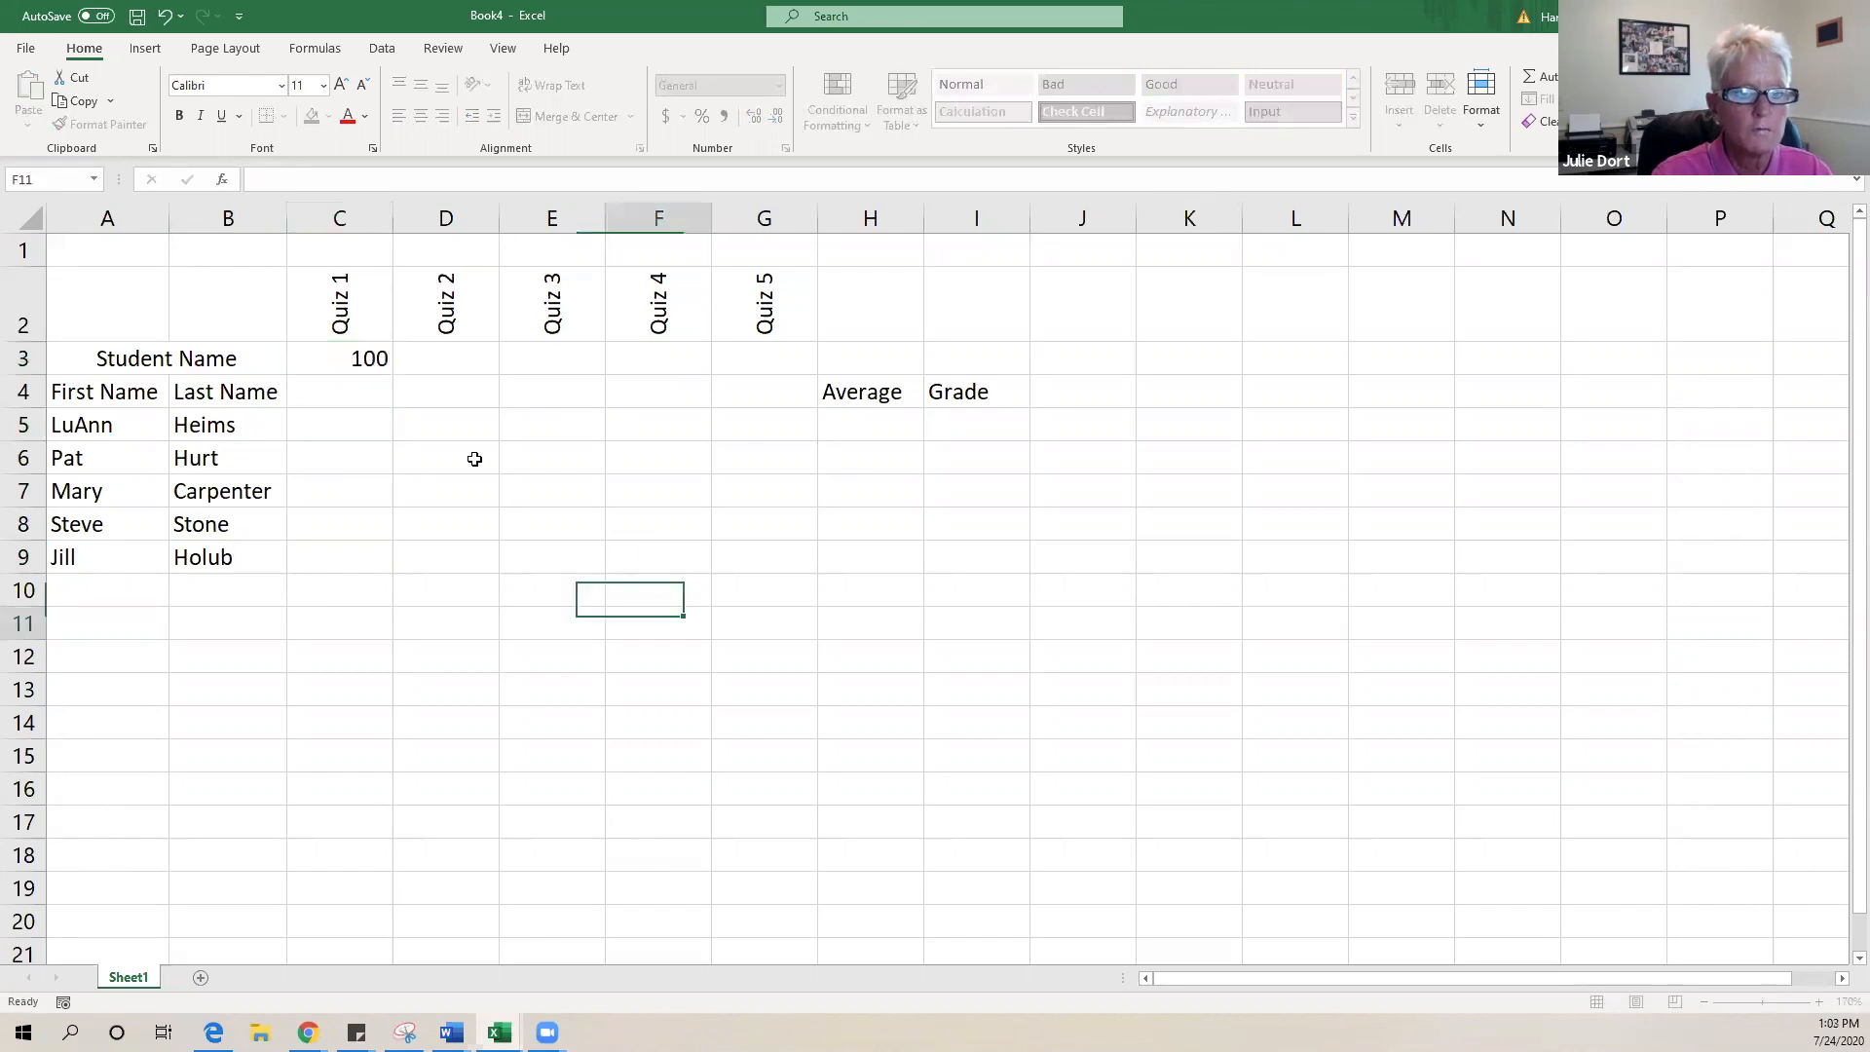
{"action": "left_click", "coordinate": [672, 623]}
{"action": "left_click", "coordinate": [377, 362]}
{"action": "left_click_drag", "start_coordinate": [712, 379], "coordinate": [808, 361]}
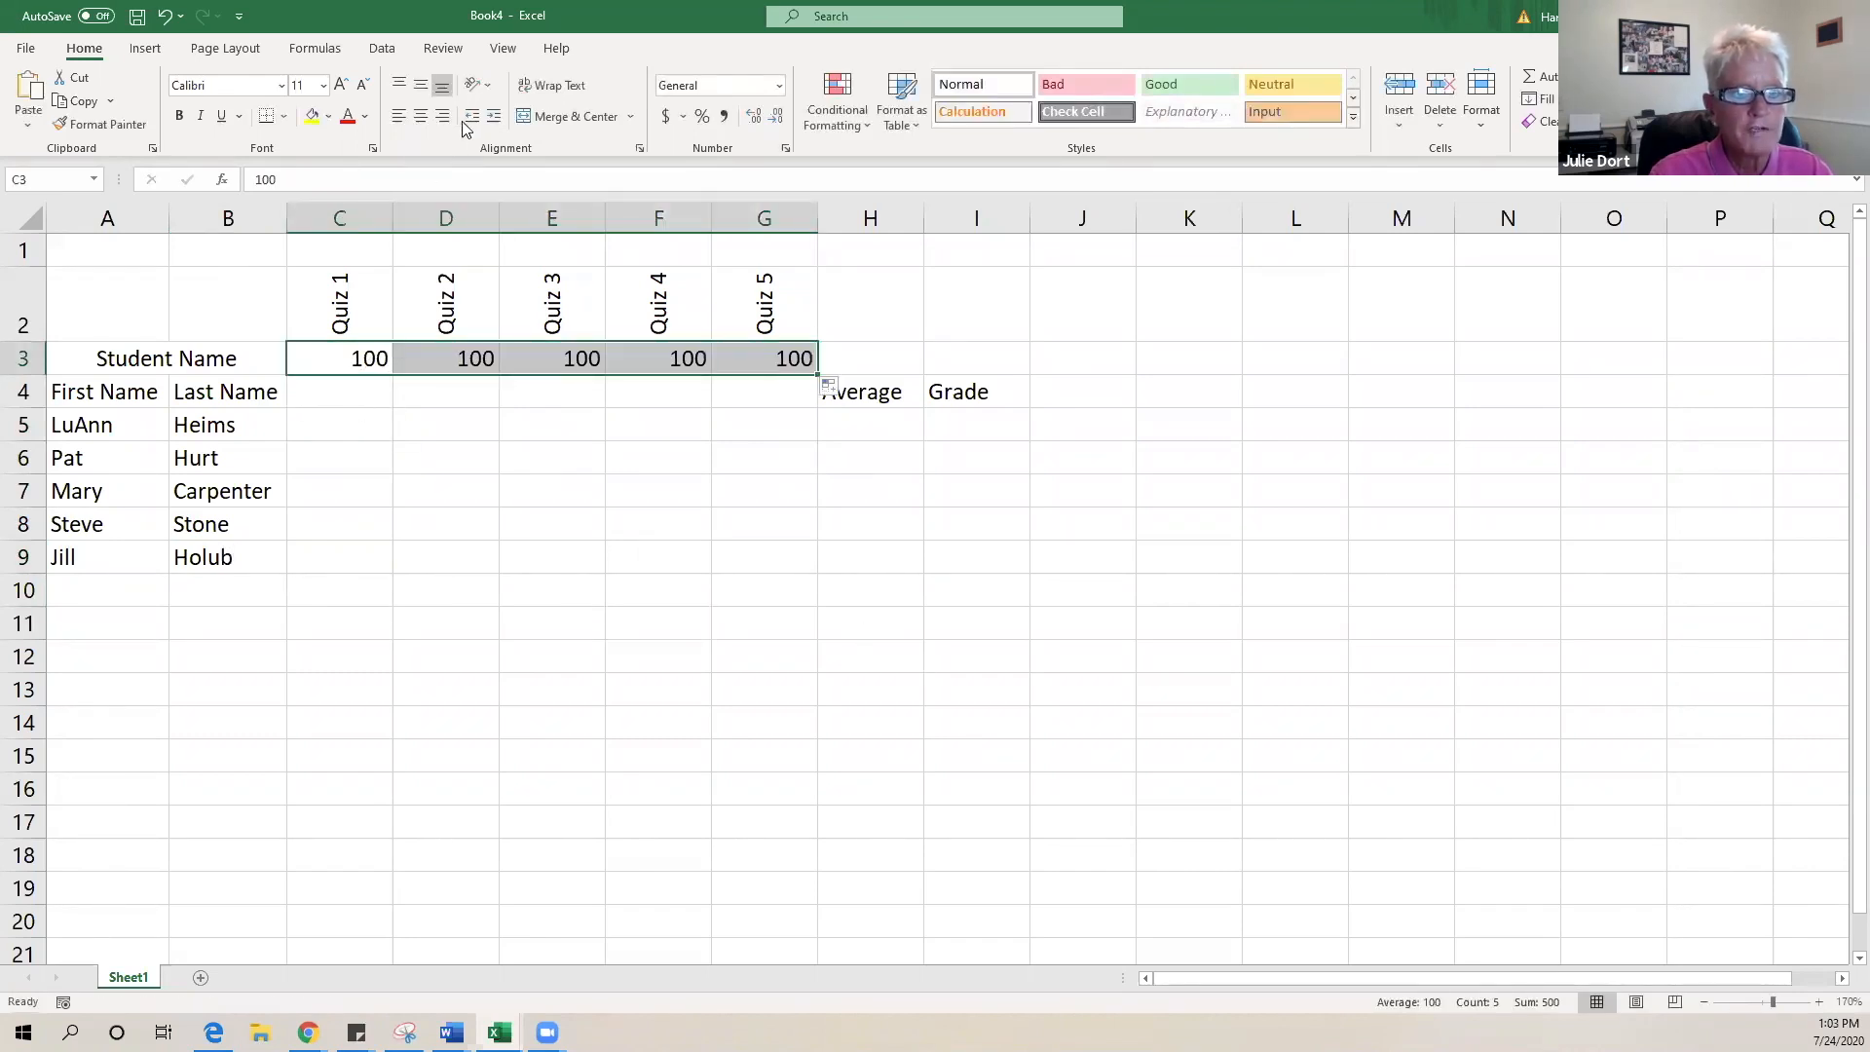
{"action": "left_click", "coordinate": [421, 116]}
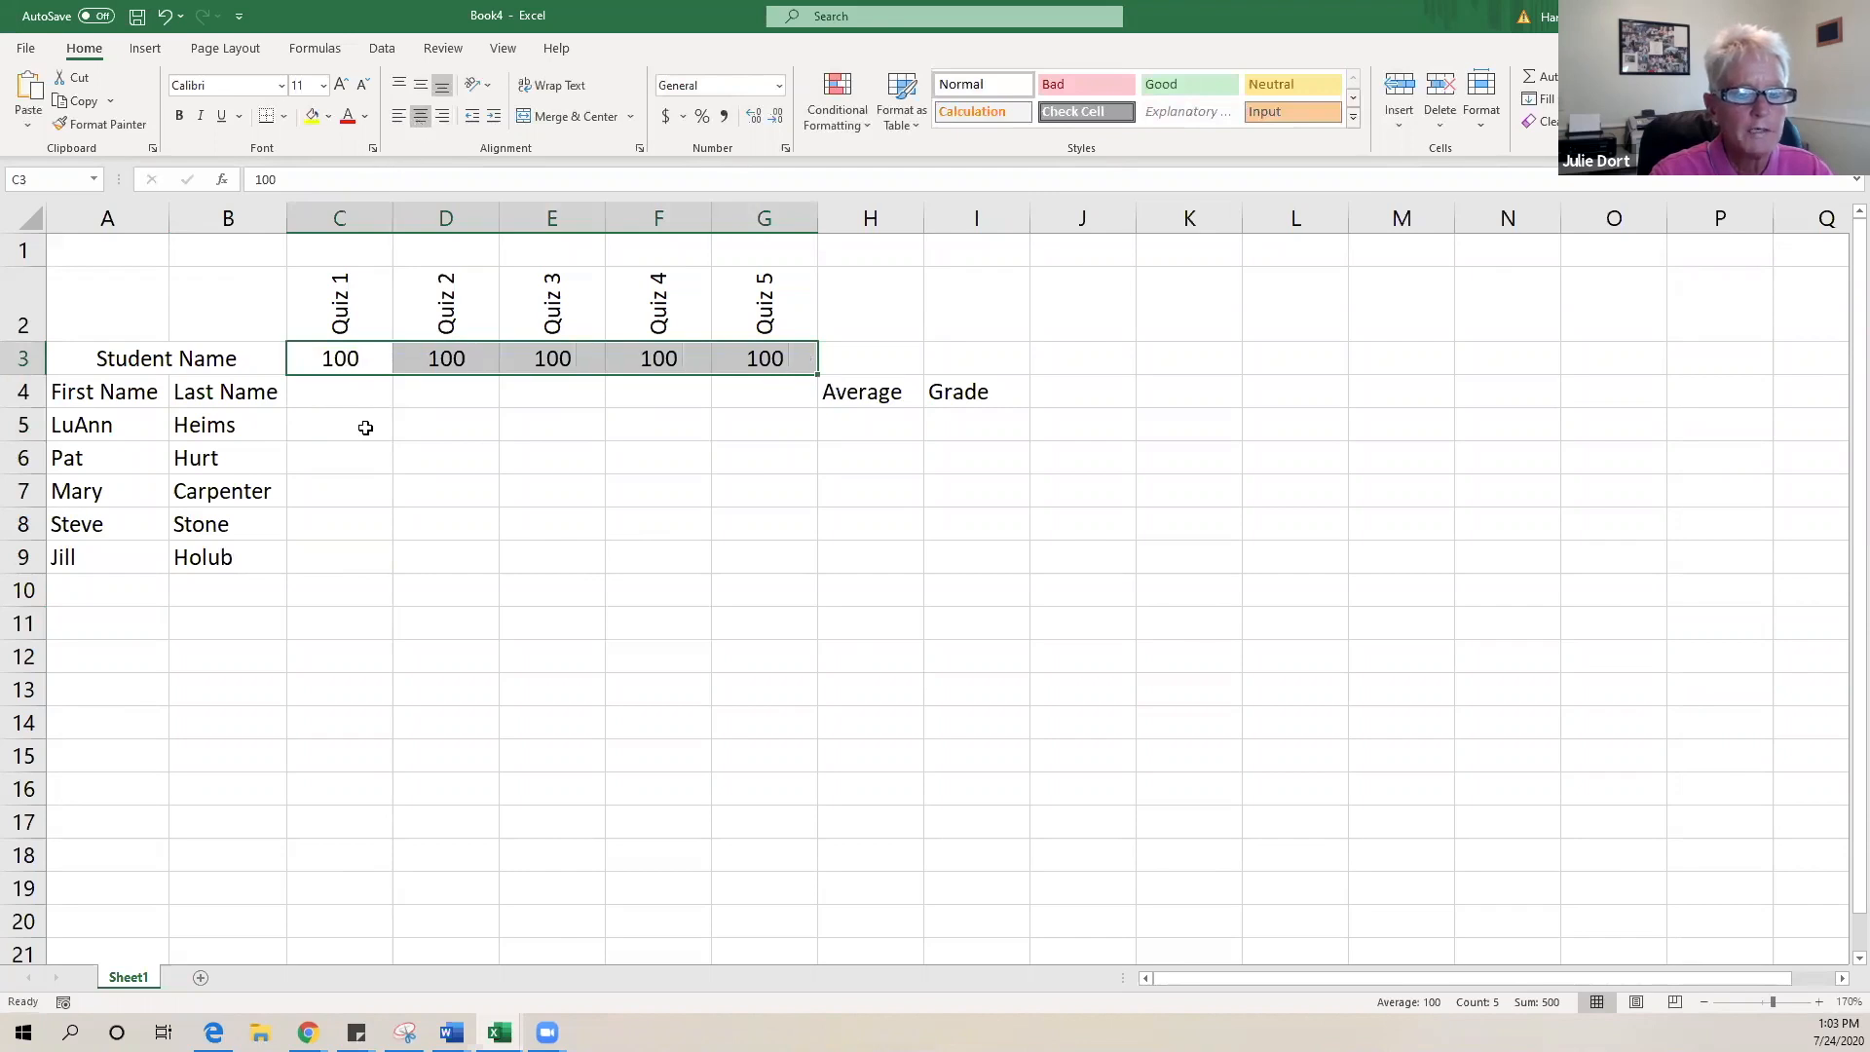
{"action": "left_click_drag", "start_coordinate": [365, 427], "coordinate": [778, 547]}
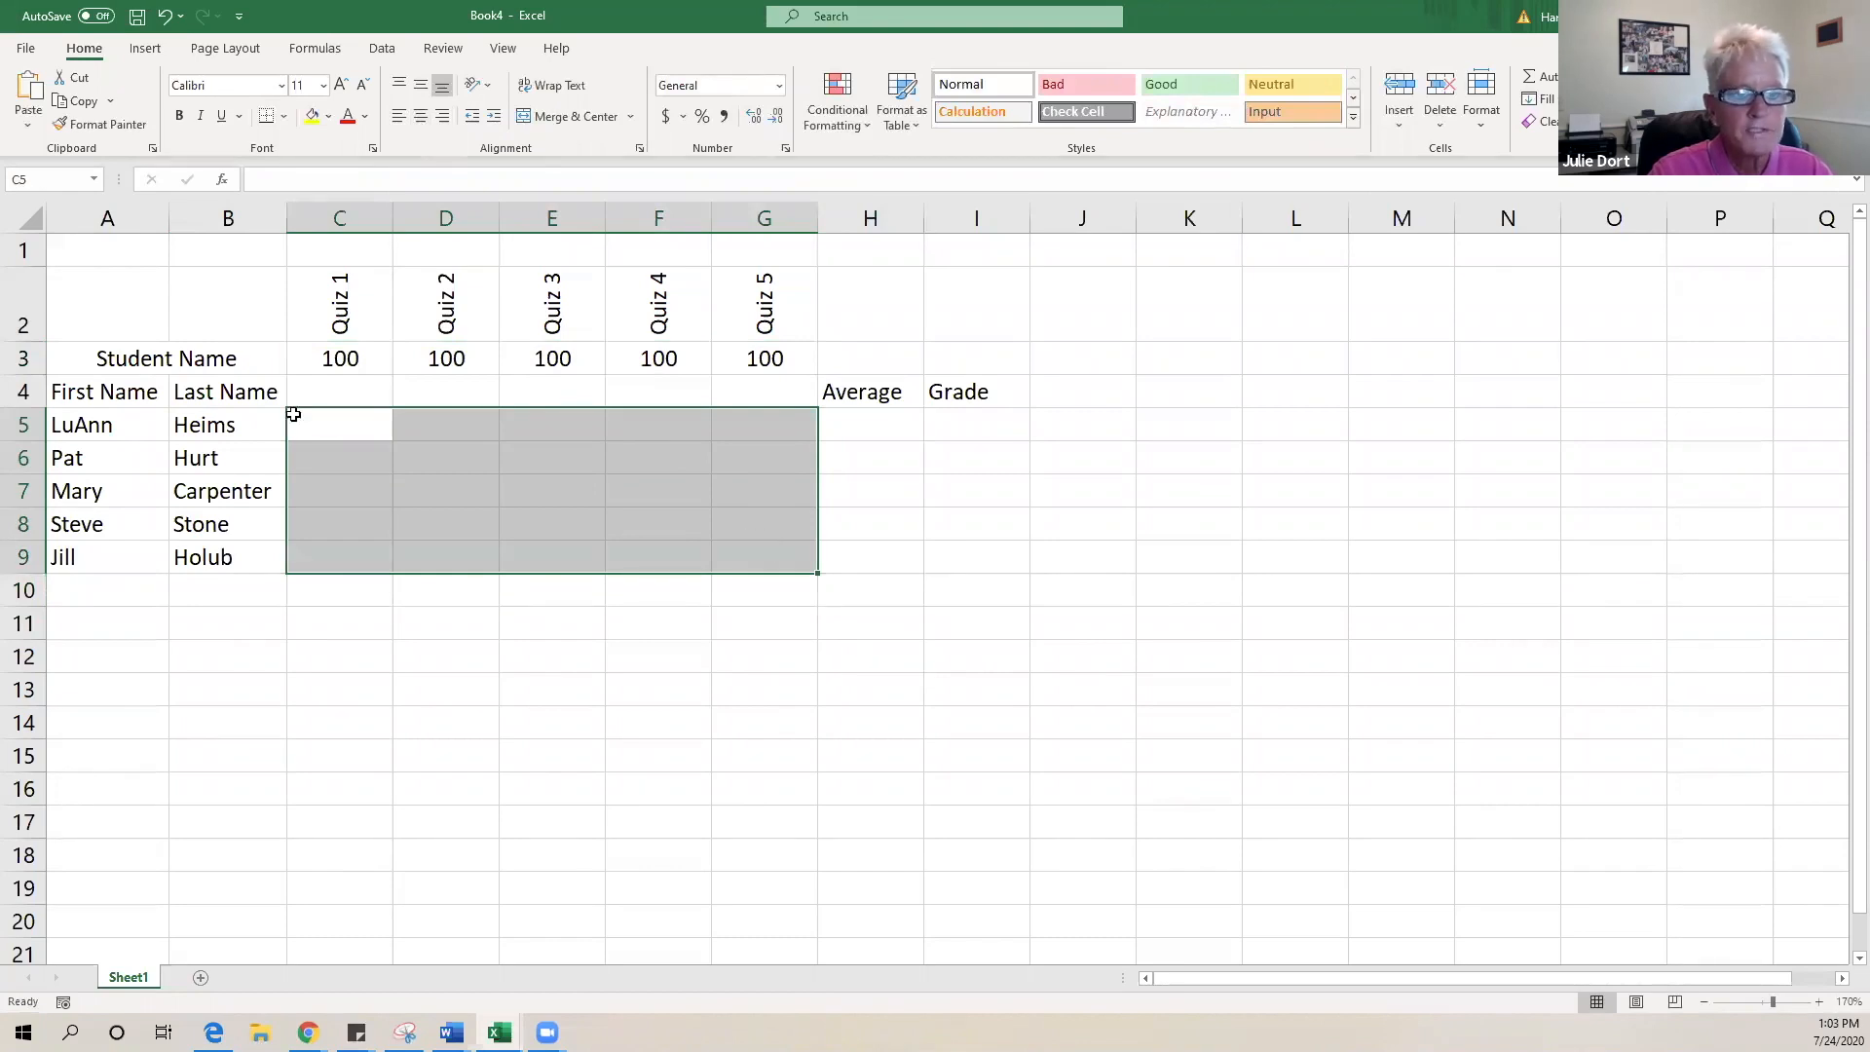
- Enter row 5's quiz scores 45, 67, 88, 65, 99 in C5:G5
{"action": "left_click", "coordinate": [780, 552]}
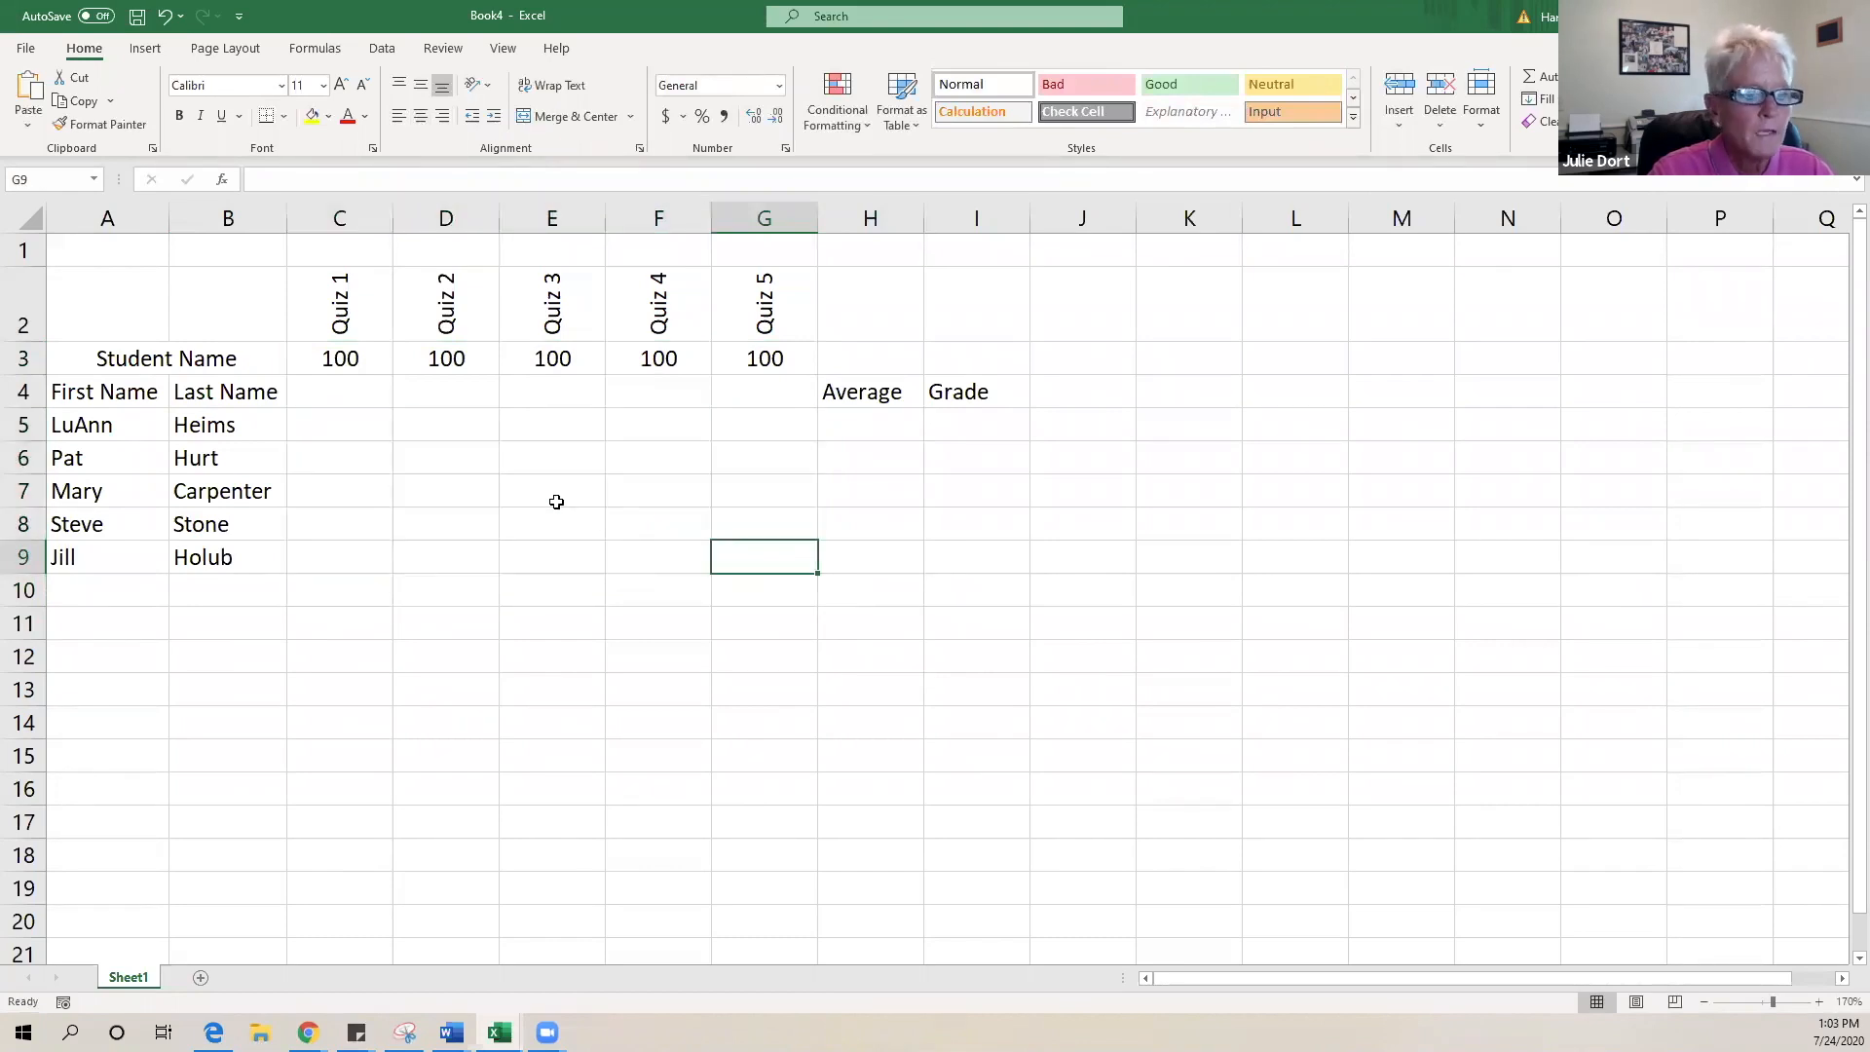
{"action": "left_click", "coordinate": [334, 427]}
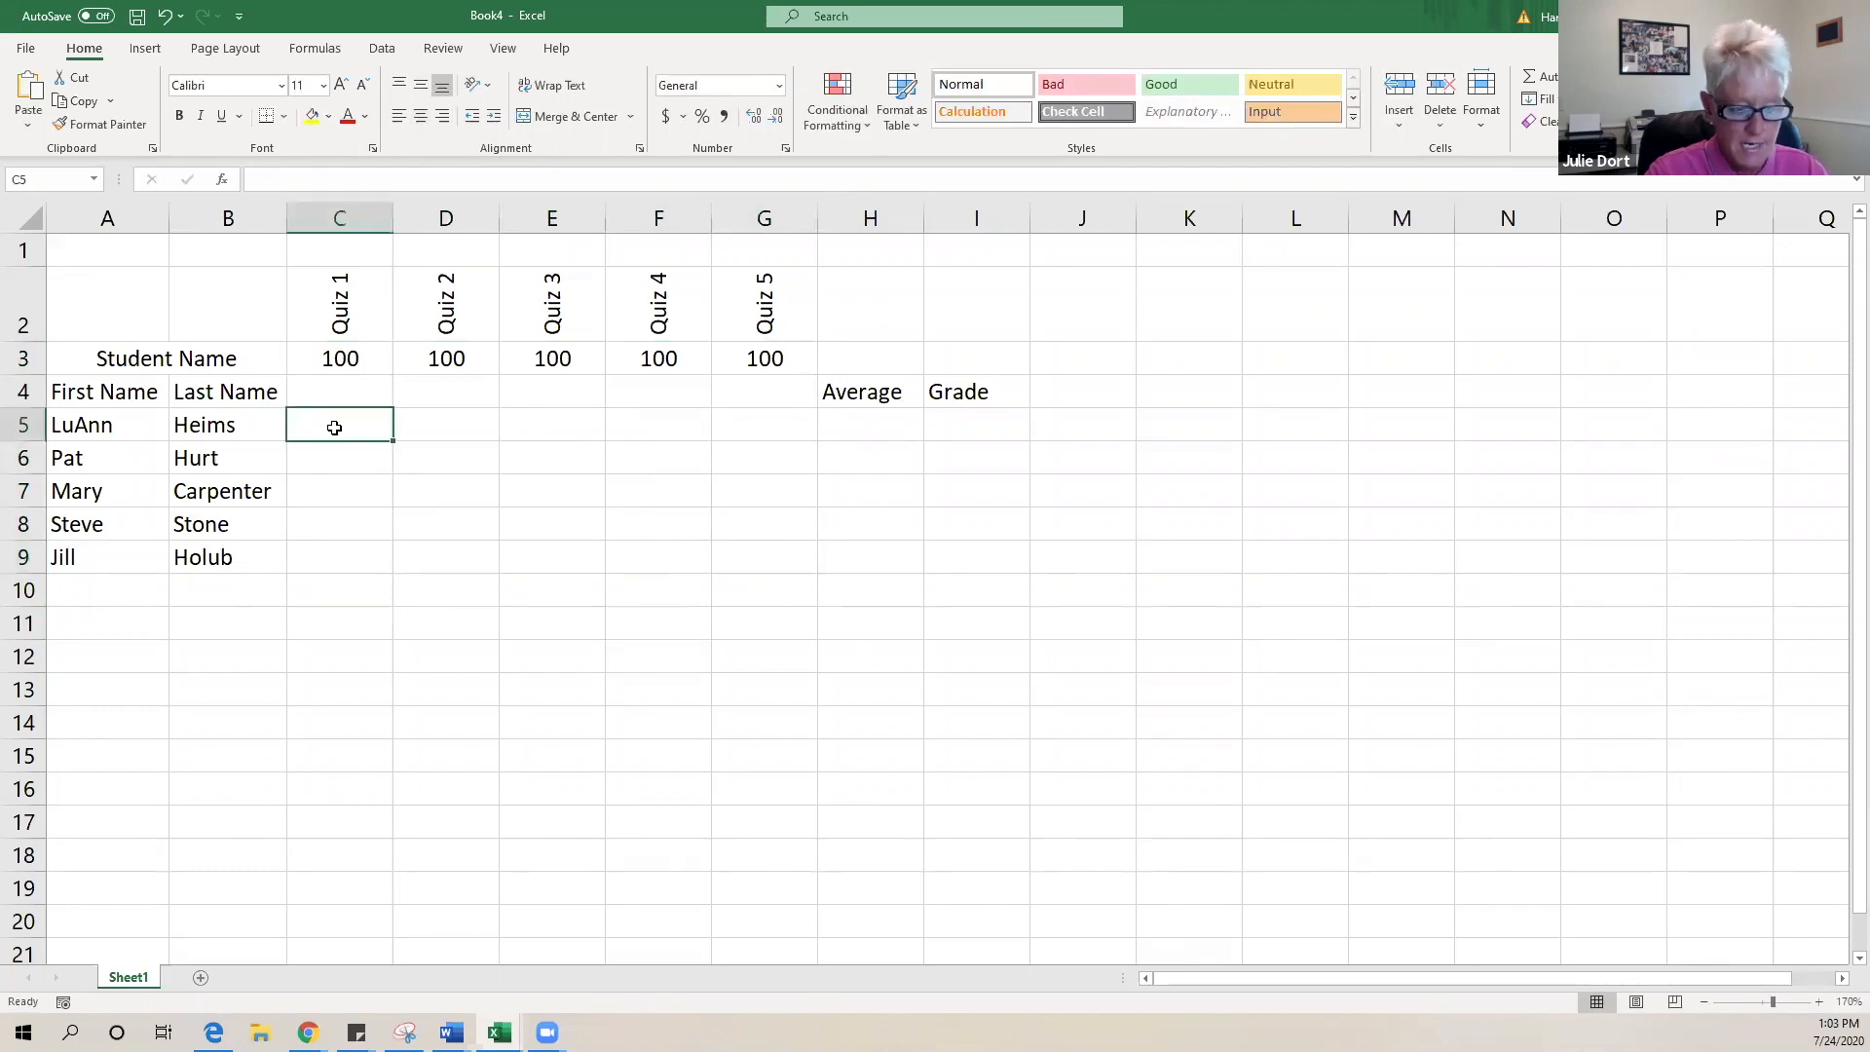
{"action": "type", "text": "45"}
{"action": "left_click", "coordinate": [430, 419]}
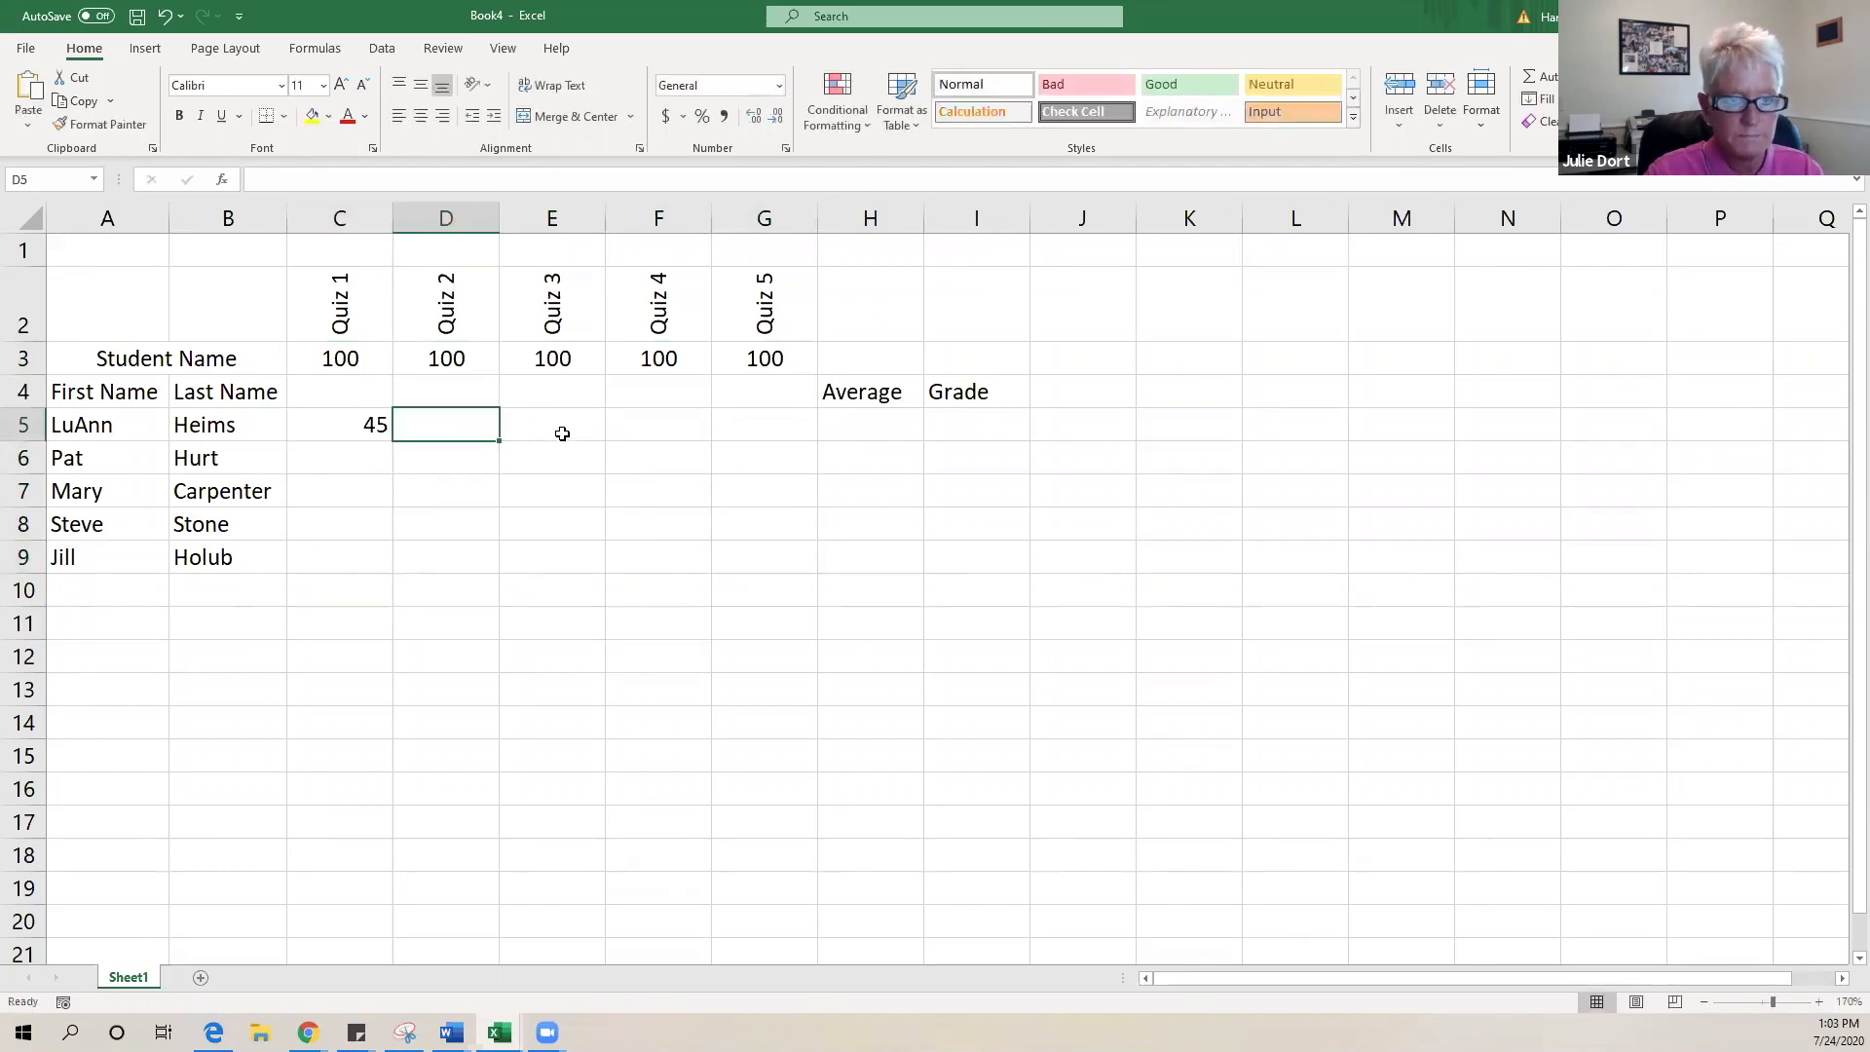
{"action": "double_click", "coordinate": [484, 426]}
{"action": "type", "text": "67"}
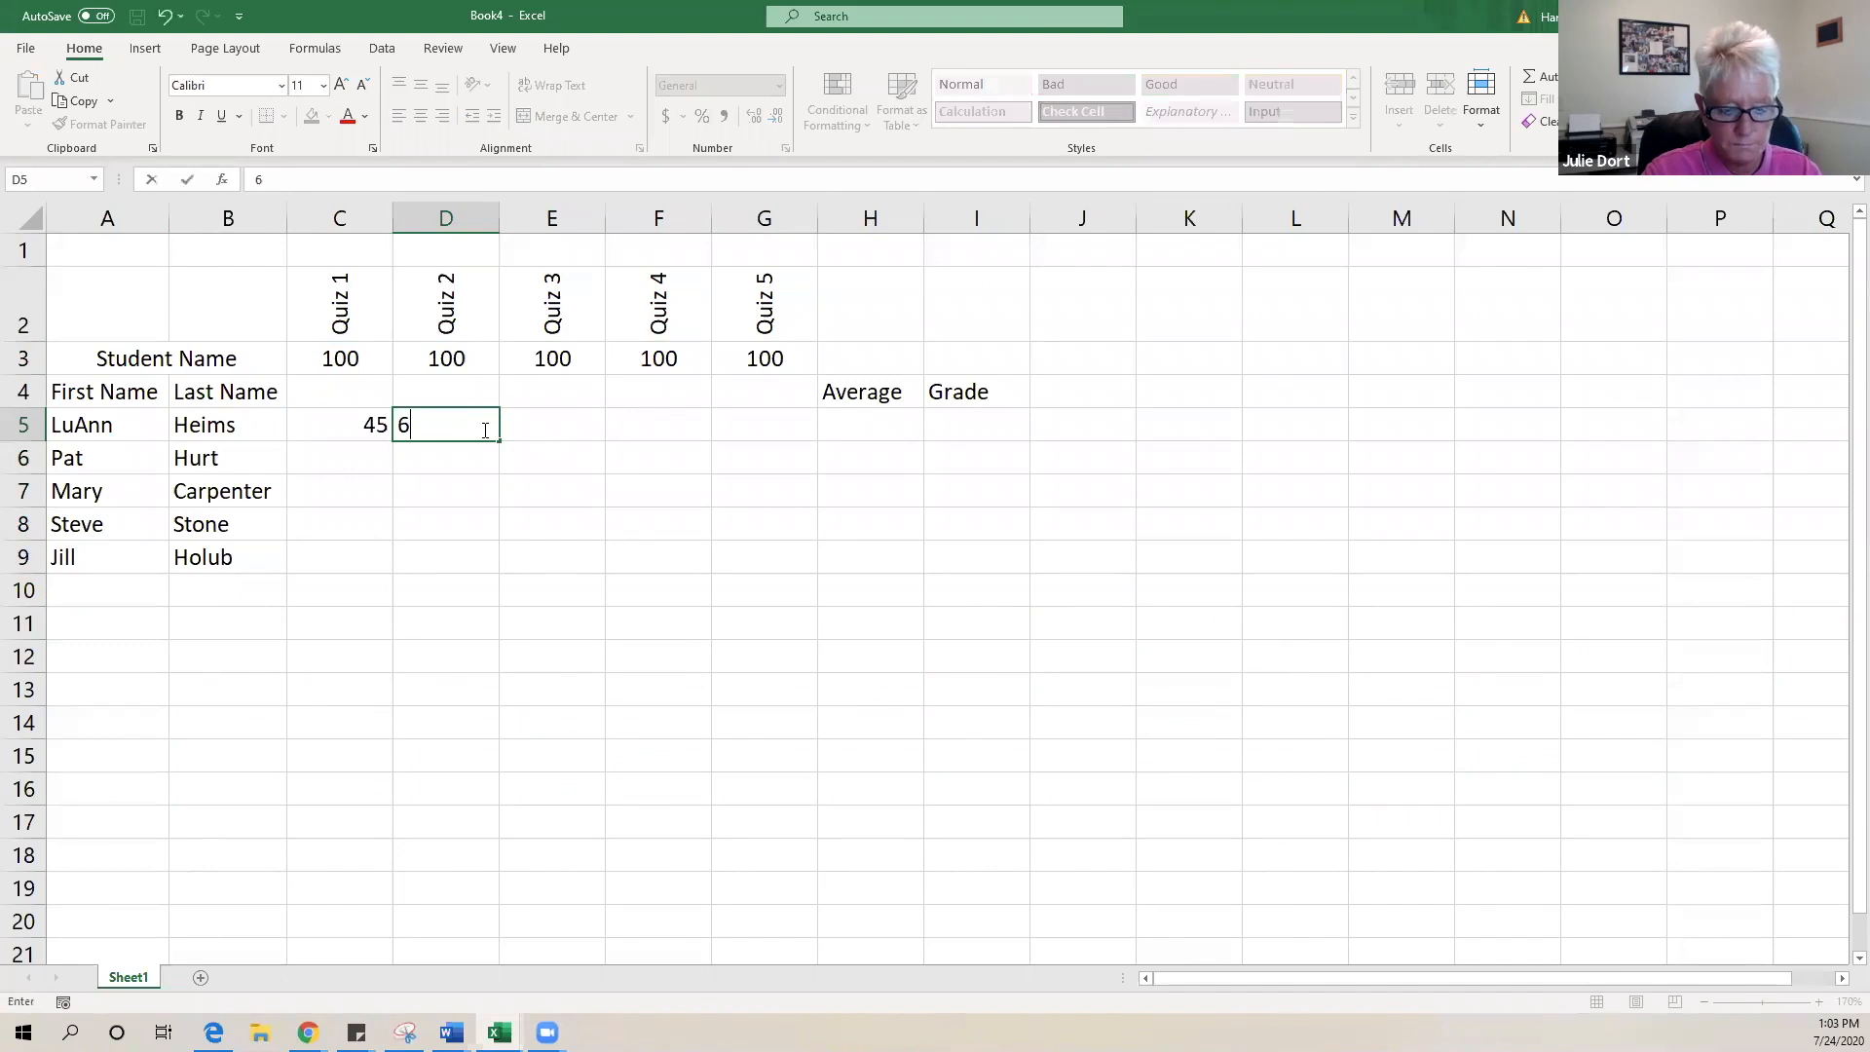
{"action": "left_click", "coordinate": [546, 423]}
{"action": "type", "text": "88"}
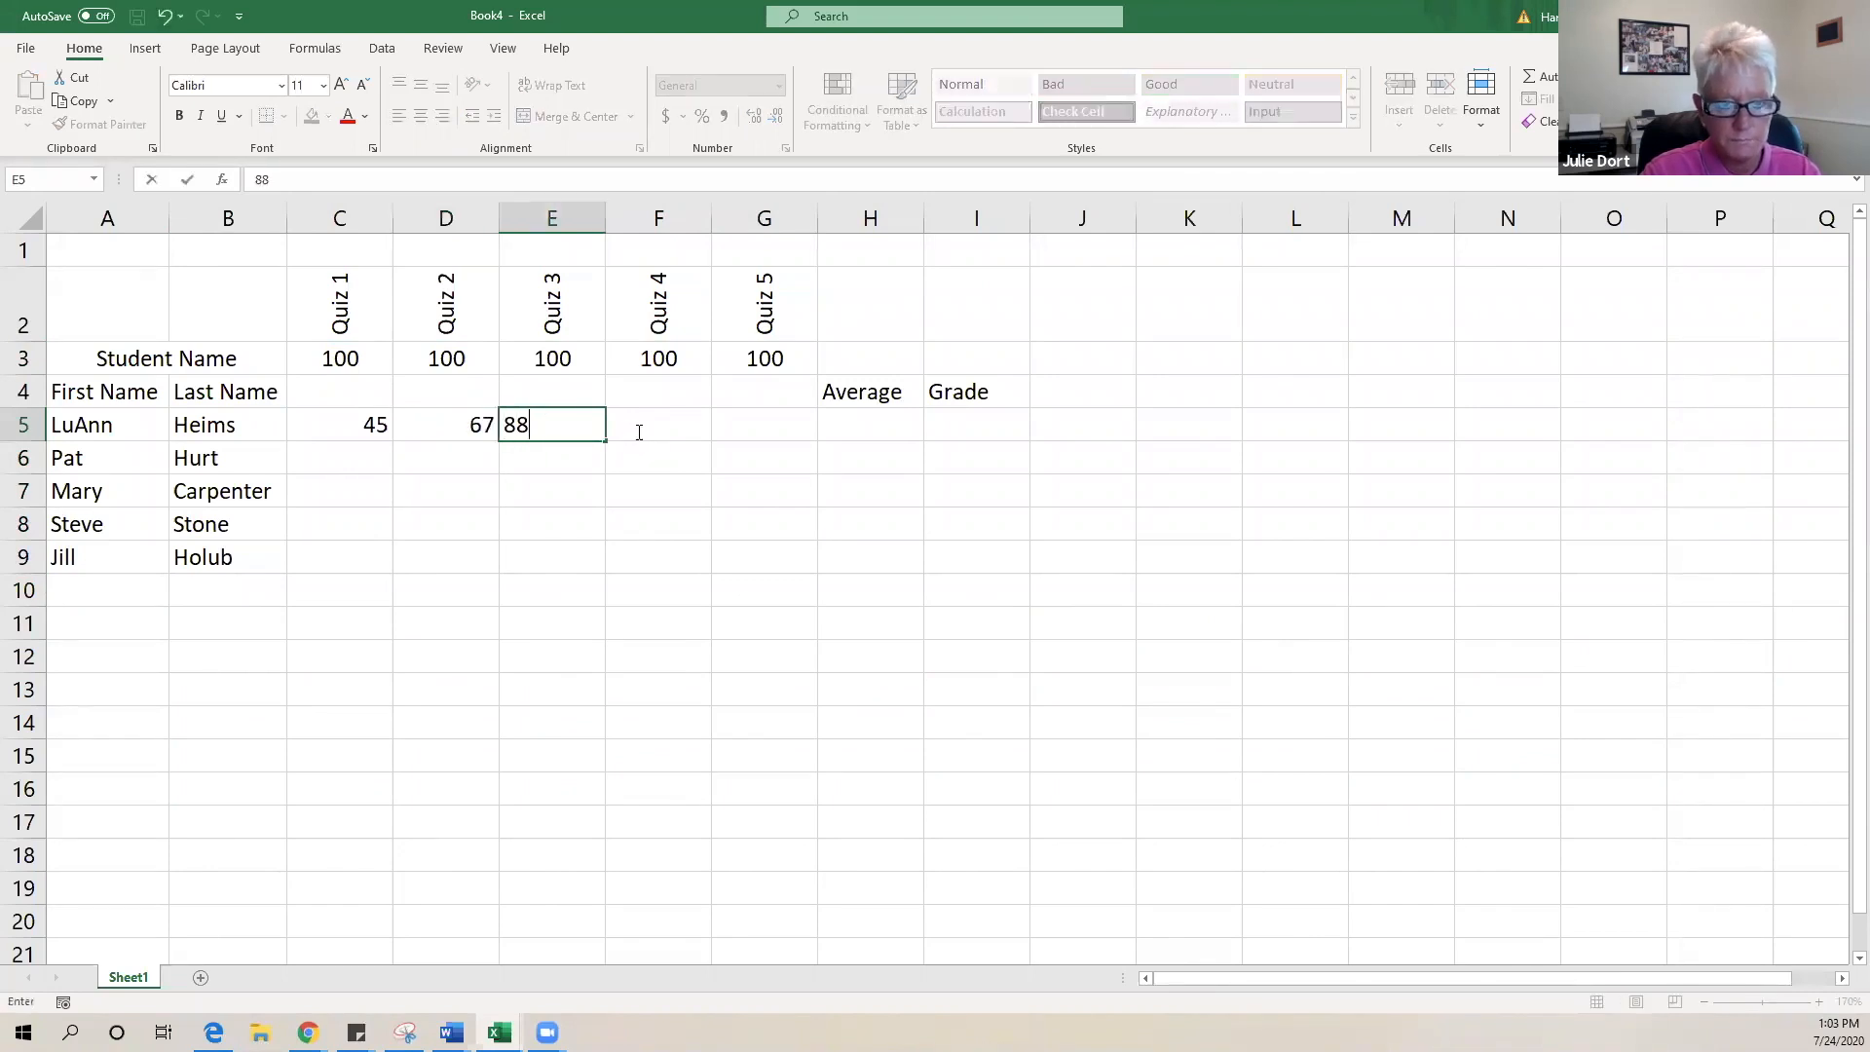
{"action": "left_click", "coordinate": [634, 429]}
{"action": "type", "text": "65"}
{"action": "double_click", "coordinate": [754, 417]}
{"action": "type", "text": "99"}
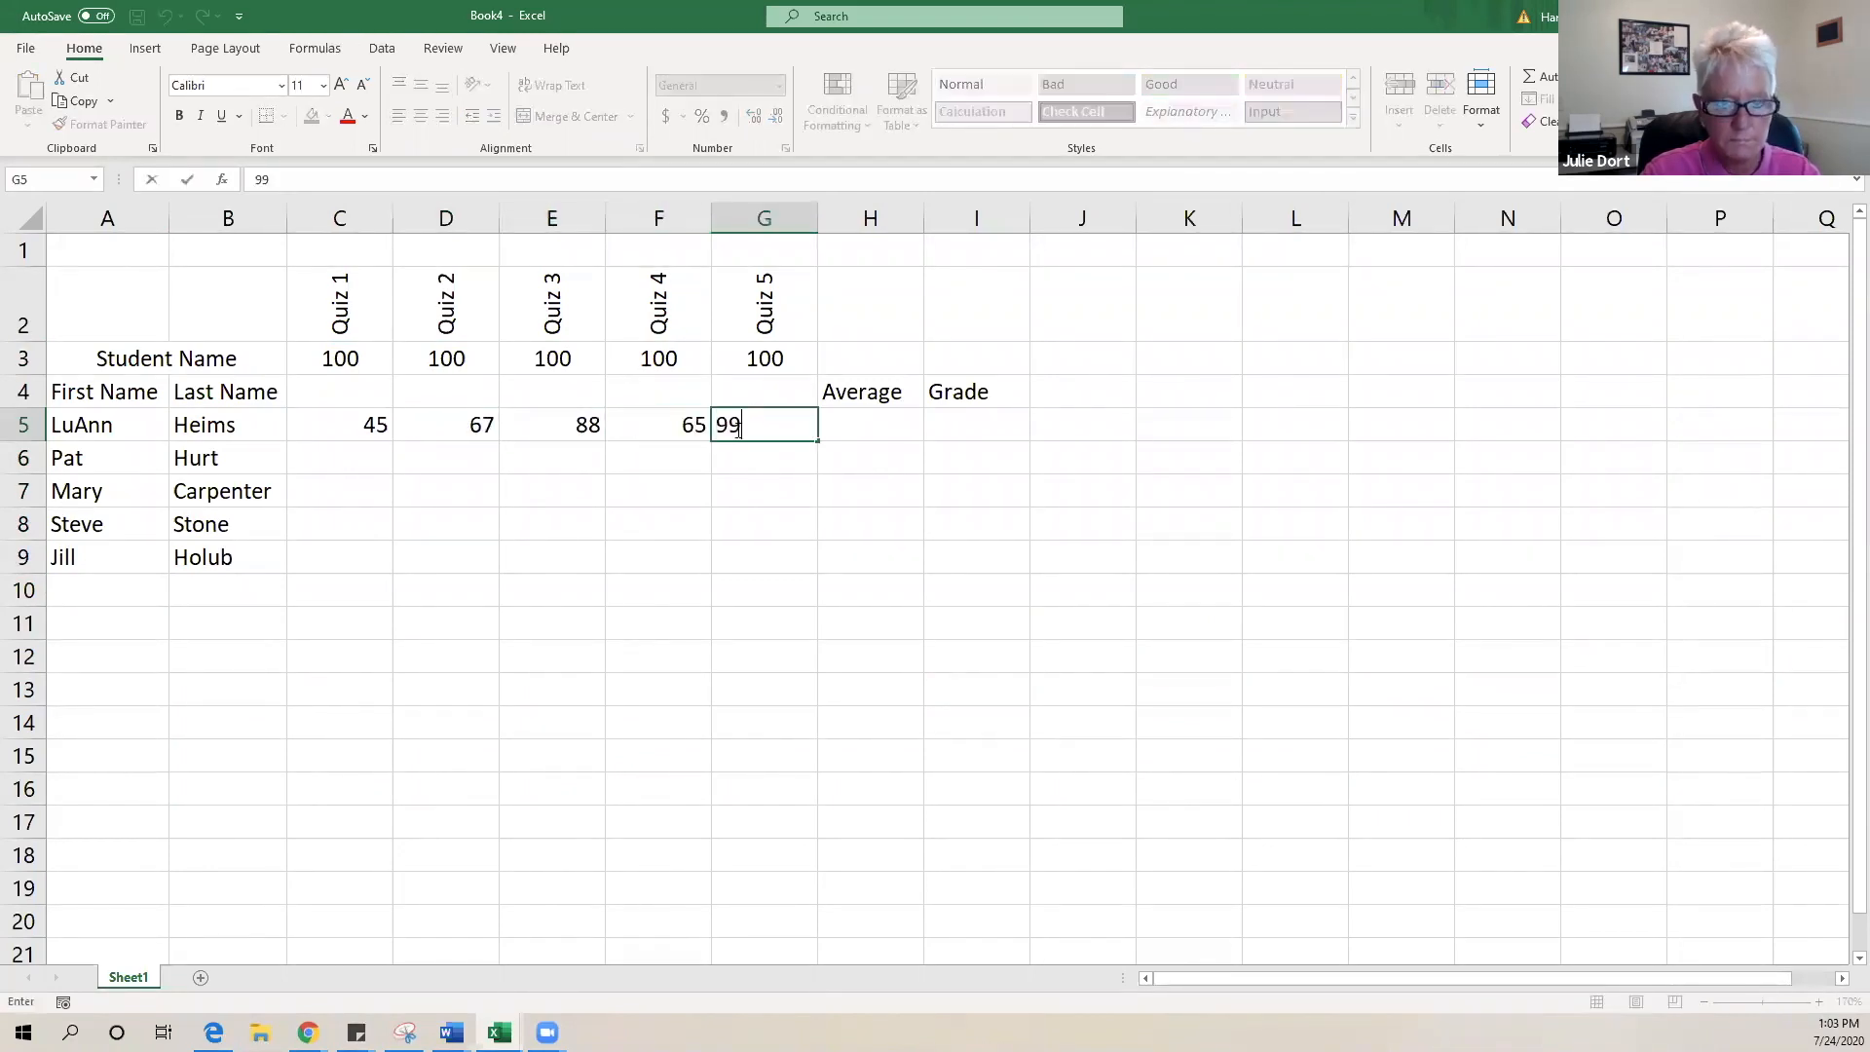
- Enter row 6's quiz scores 67, 78, 98, 56, 89 in C6:G6
{"action": "double_click", "coordinate": [351, 462]}
{"action": "type", "text": "67"}
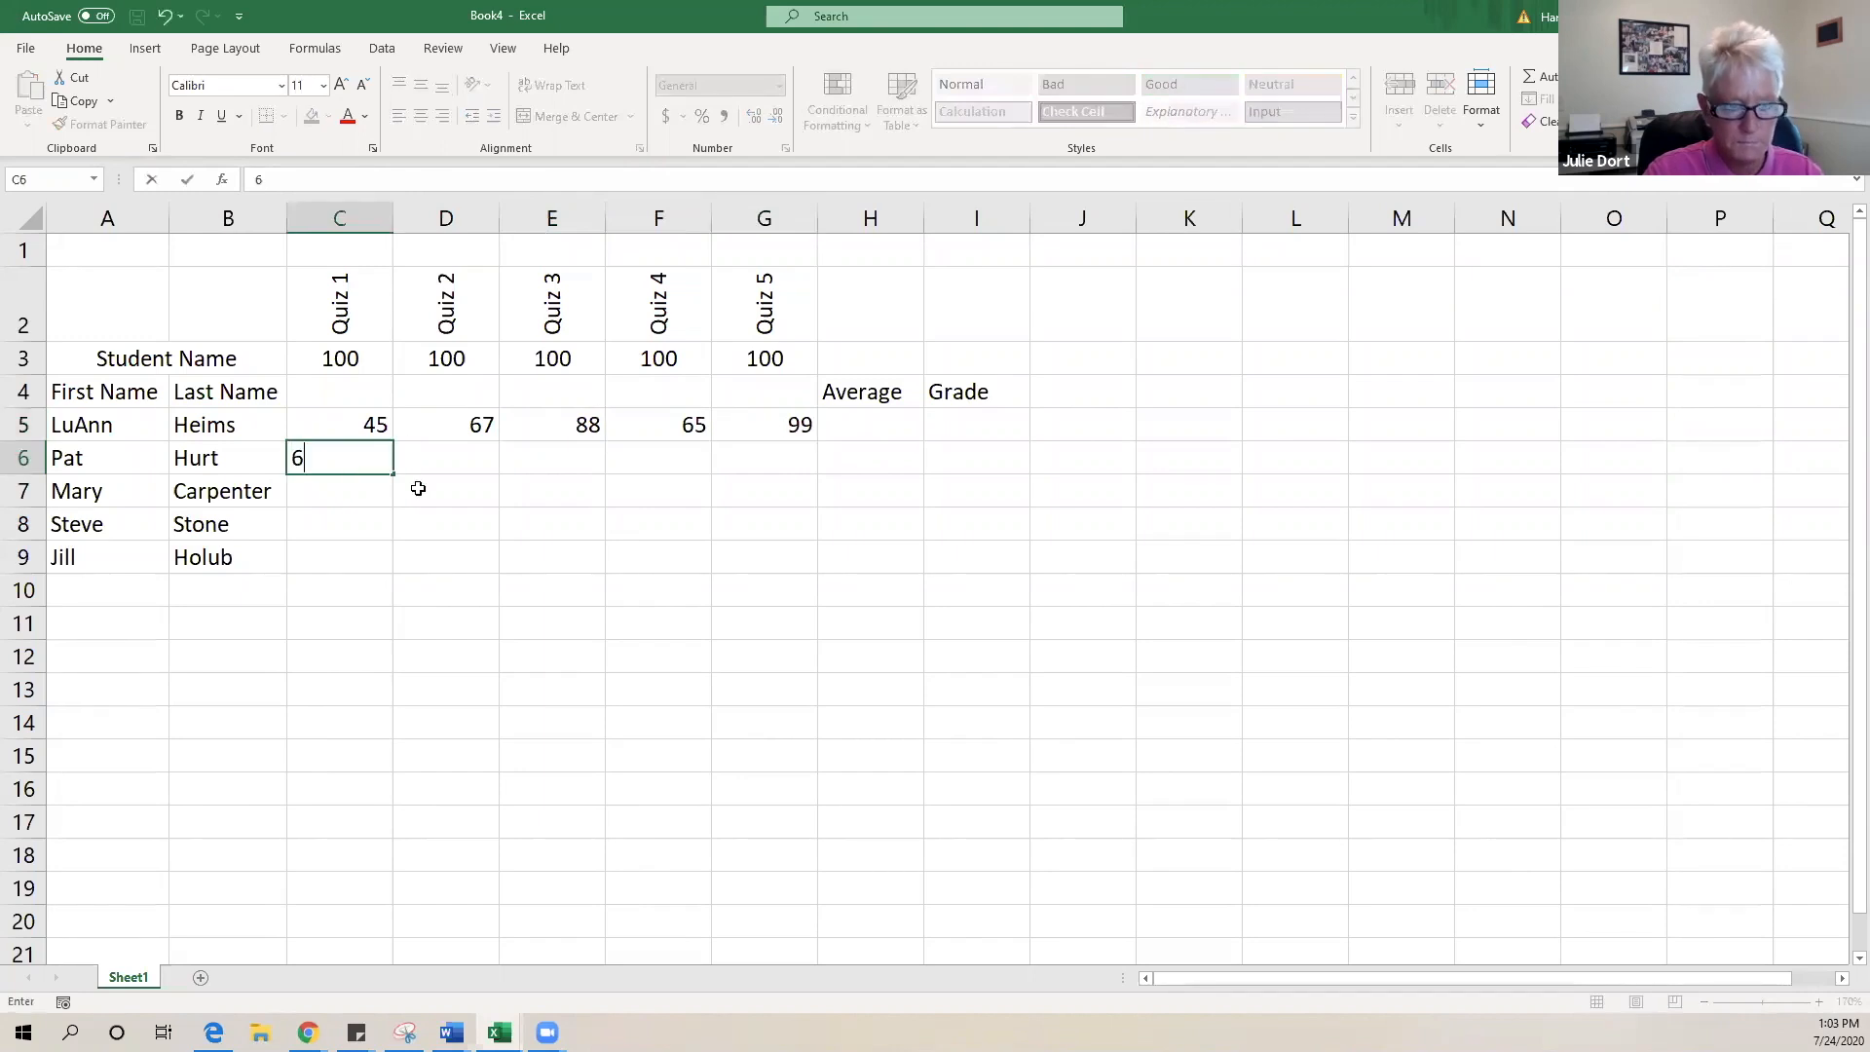
{"action": "double_click", "coordinate": [431, 460]}
{"action": "type", "text": "78"}
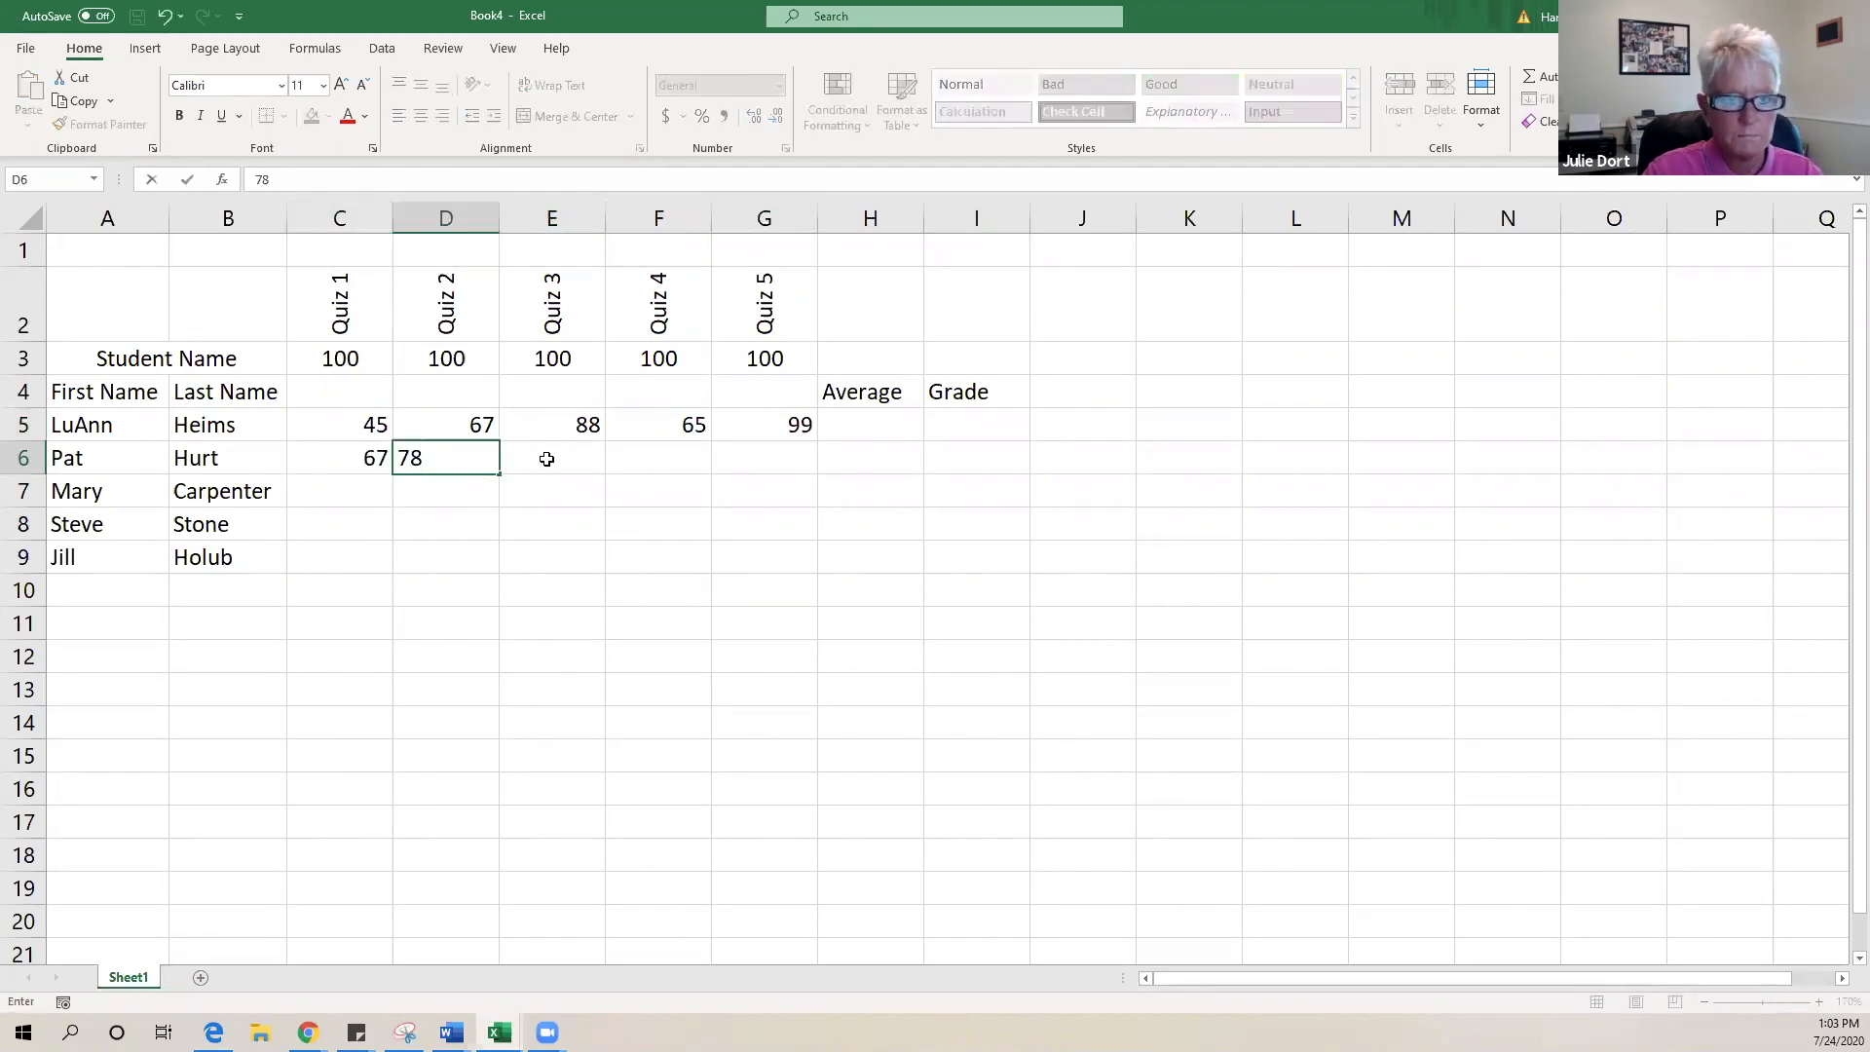
{"action": "double_click", "coordinate": [547, 456]}
{"action": "type", "text": "98"}
{"action": "left_click", "coordinate": [642, 465]}
{"action": "type", "text": "56"}
{"action": "left_click", "coordinate": [779, 465]}
{"action": "type", "text": "89"}
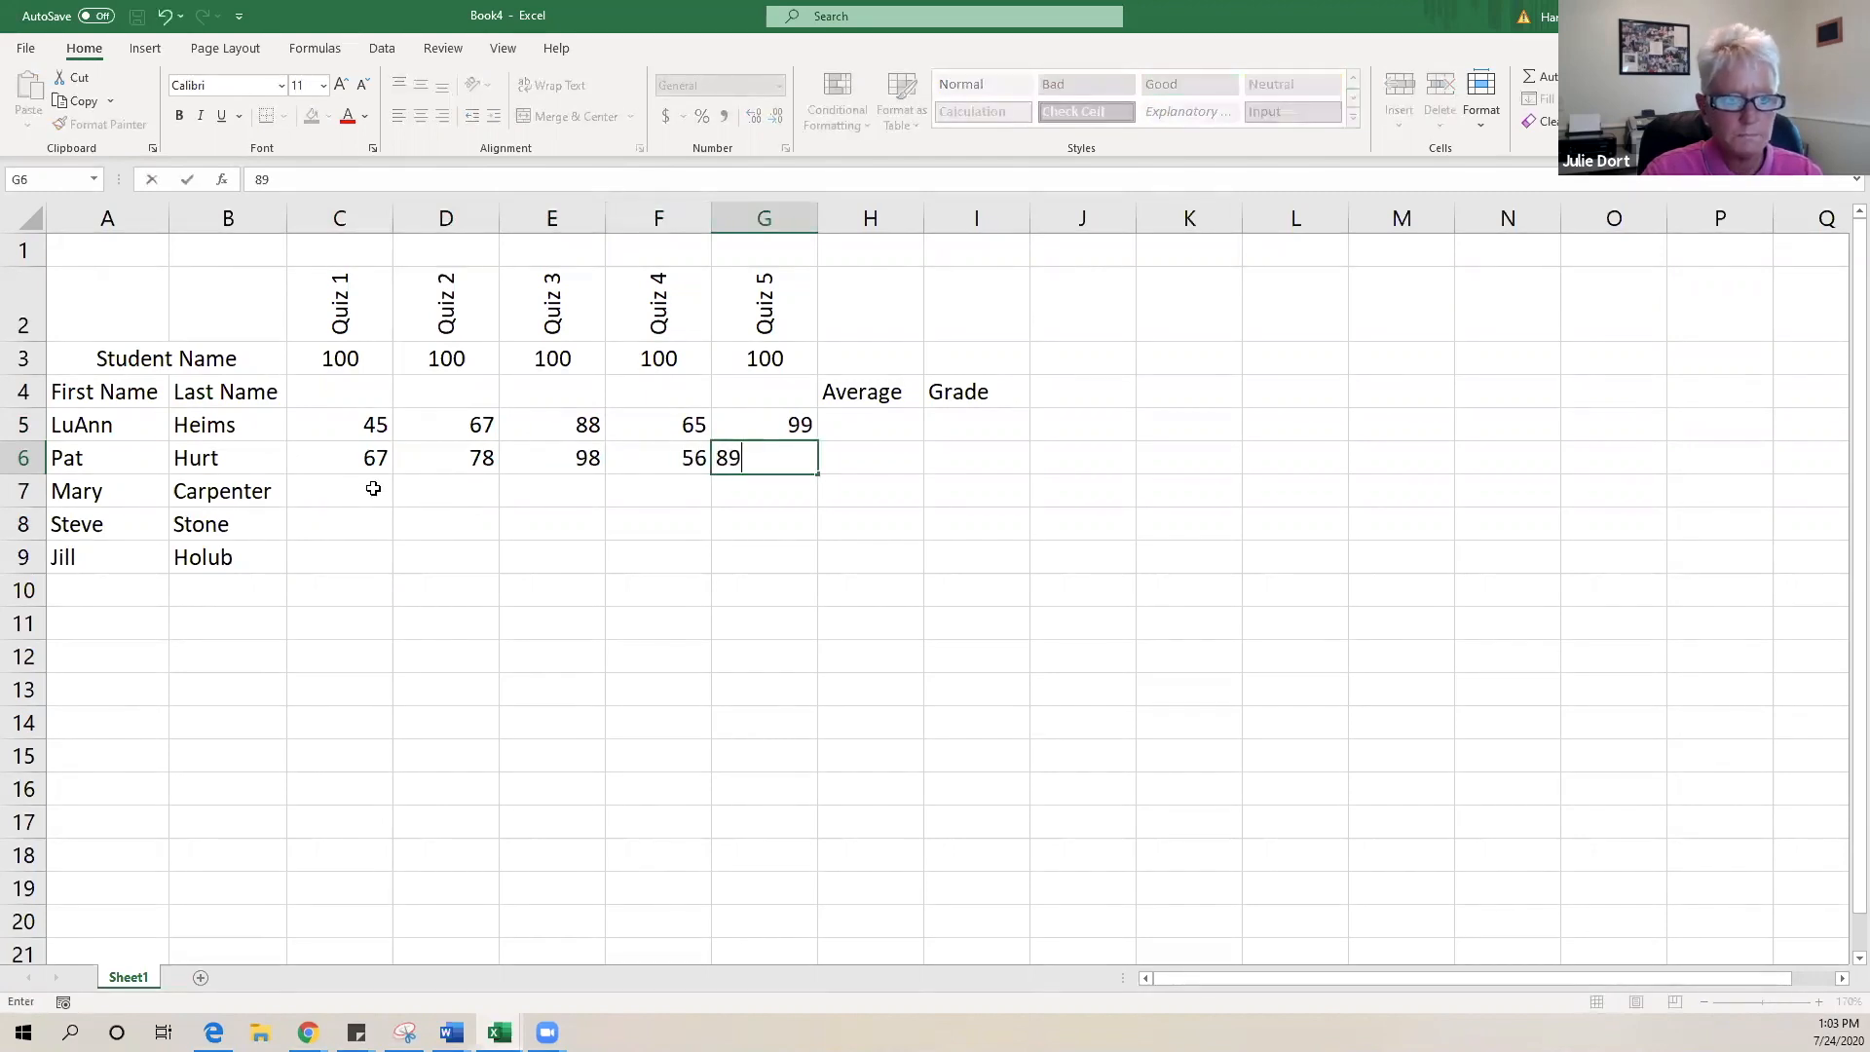
- Enter row 7's quiz scores 45, 88, 89, 100, 87 in C7:G7
{"action": "left_click", "coordinate": [370, 487]}
{"action": "type", "text": "45"}
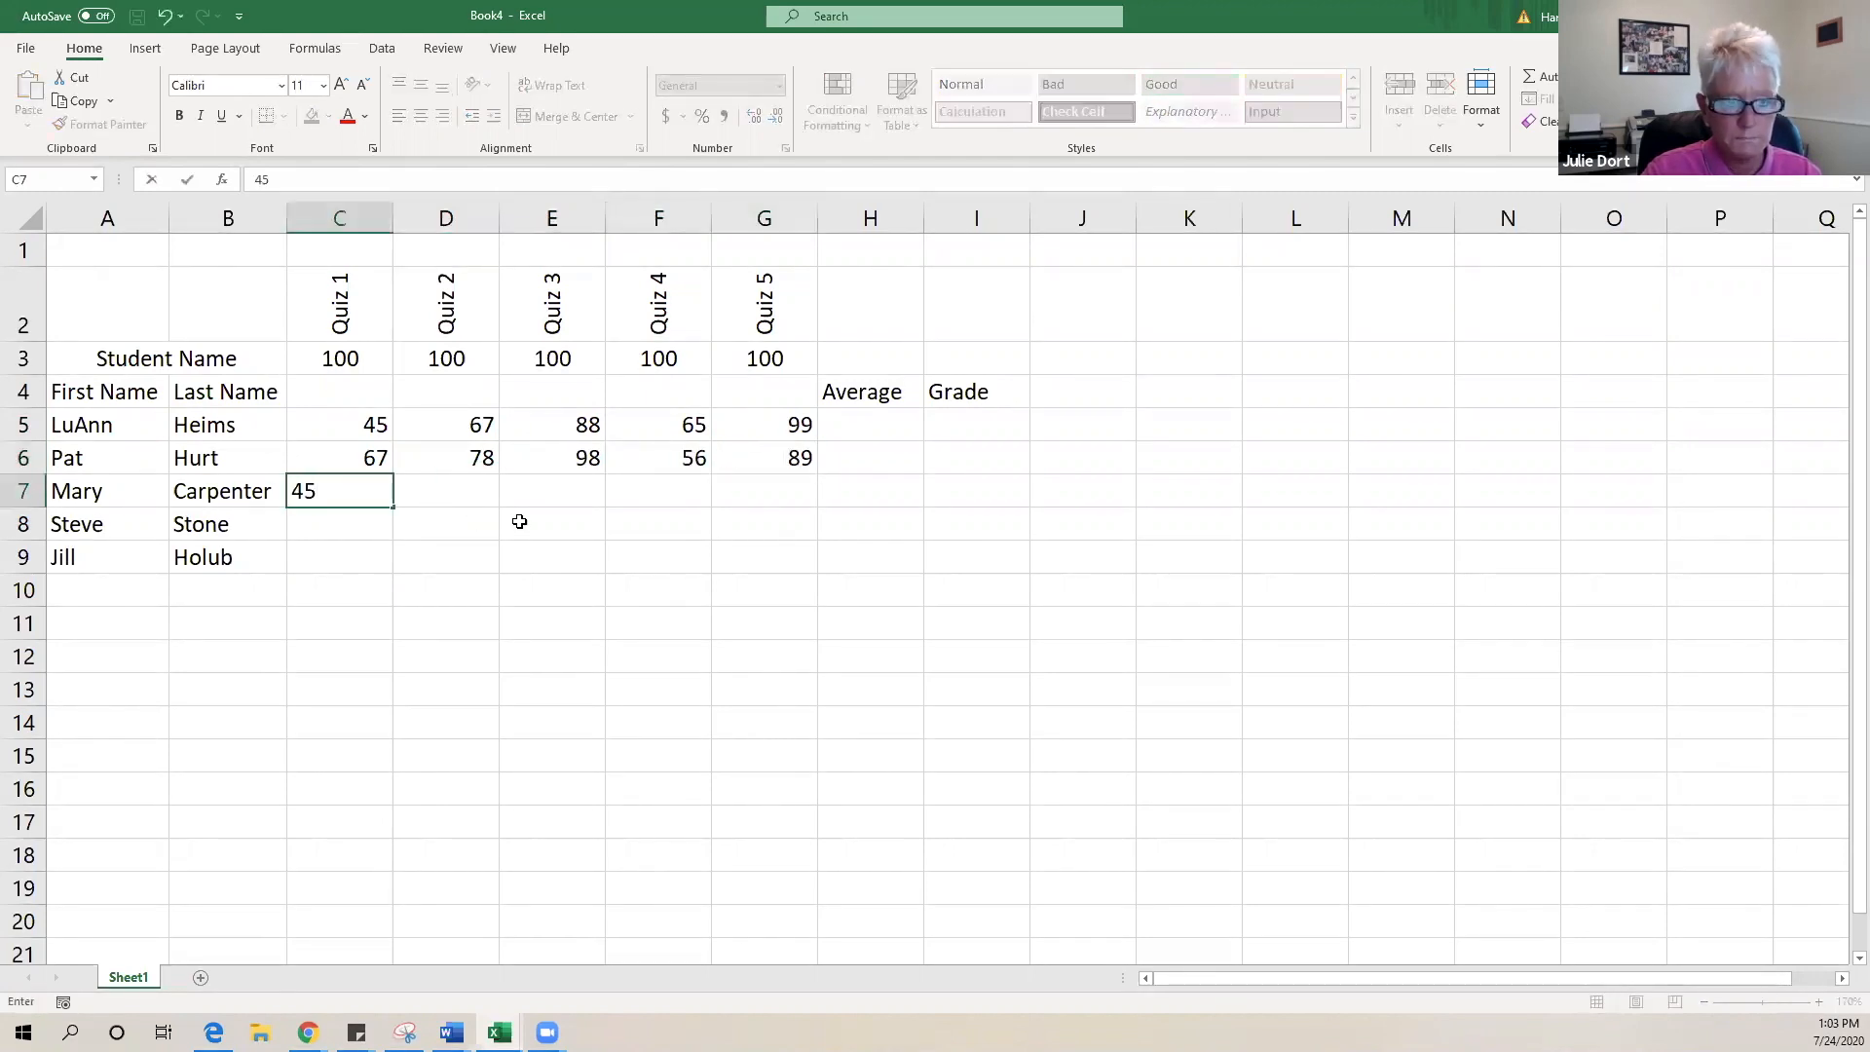
{"action": "left_click", "coordinate": [450, 495]}
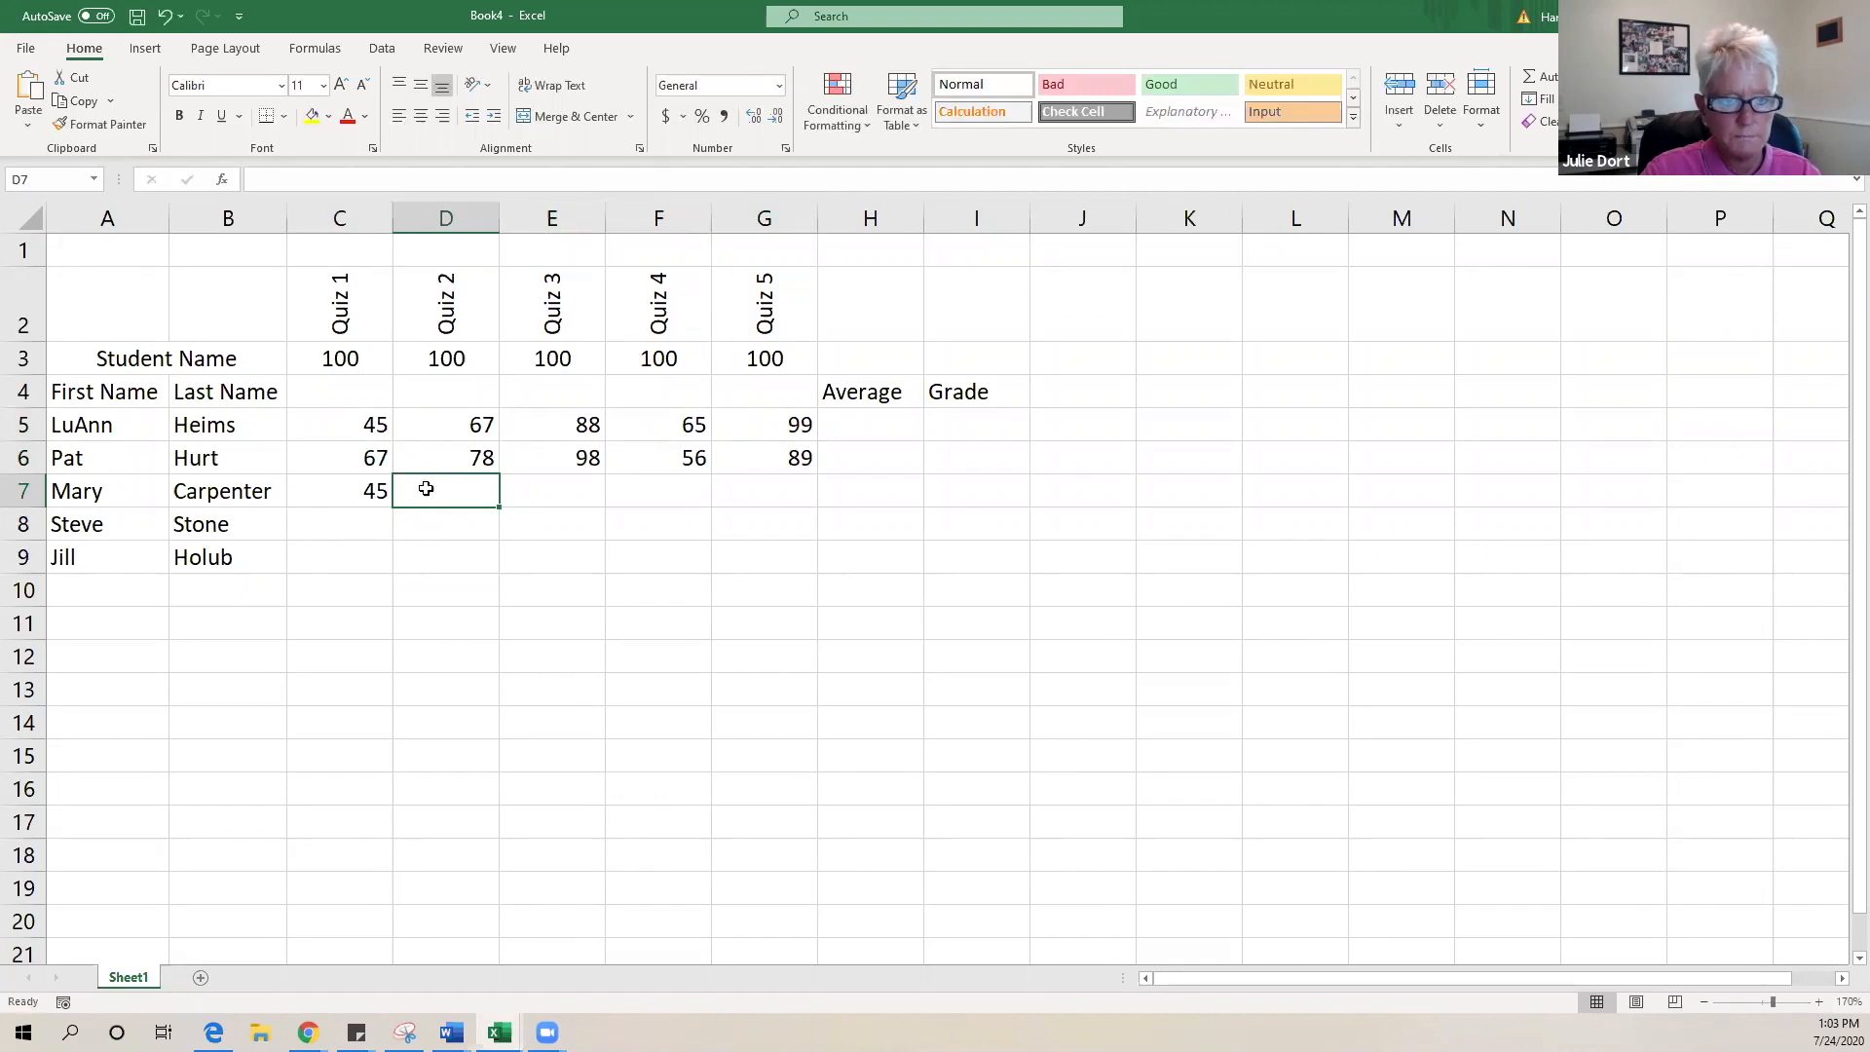
{"action": "type", "text": "88"}
{"action": "left_click", "coordinate": [541, 494]}
{"action": "type", "text": "89"}
{"action": "left_click", "coordinate": [651, 497]}
{"action": "type", "text": "1"}
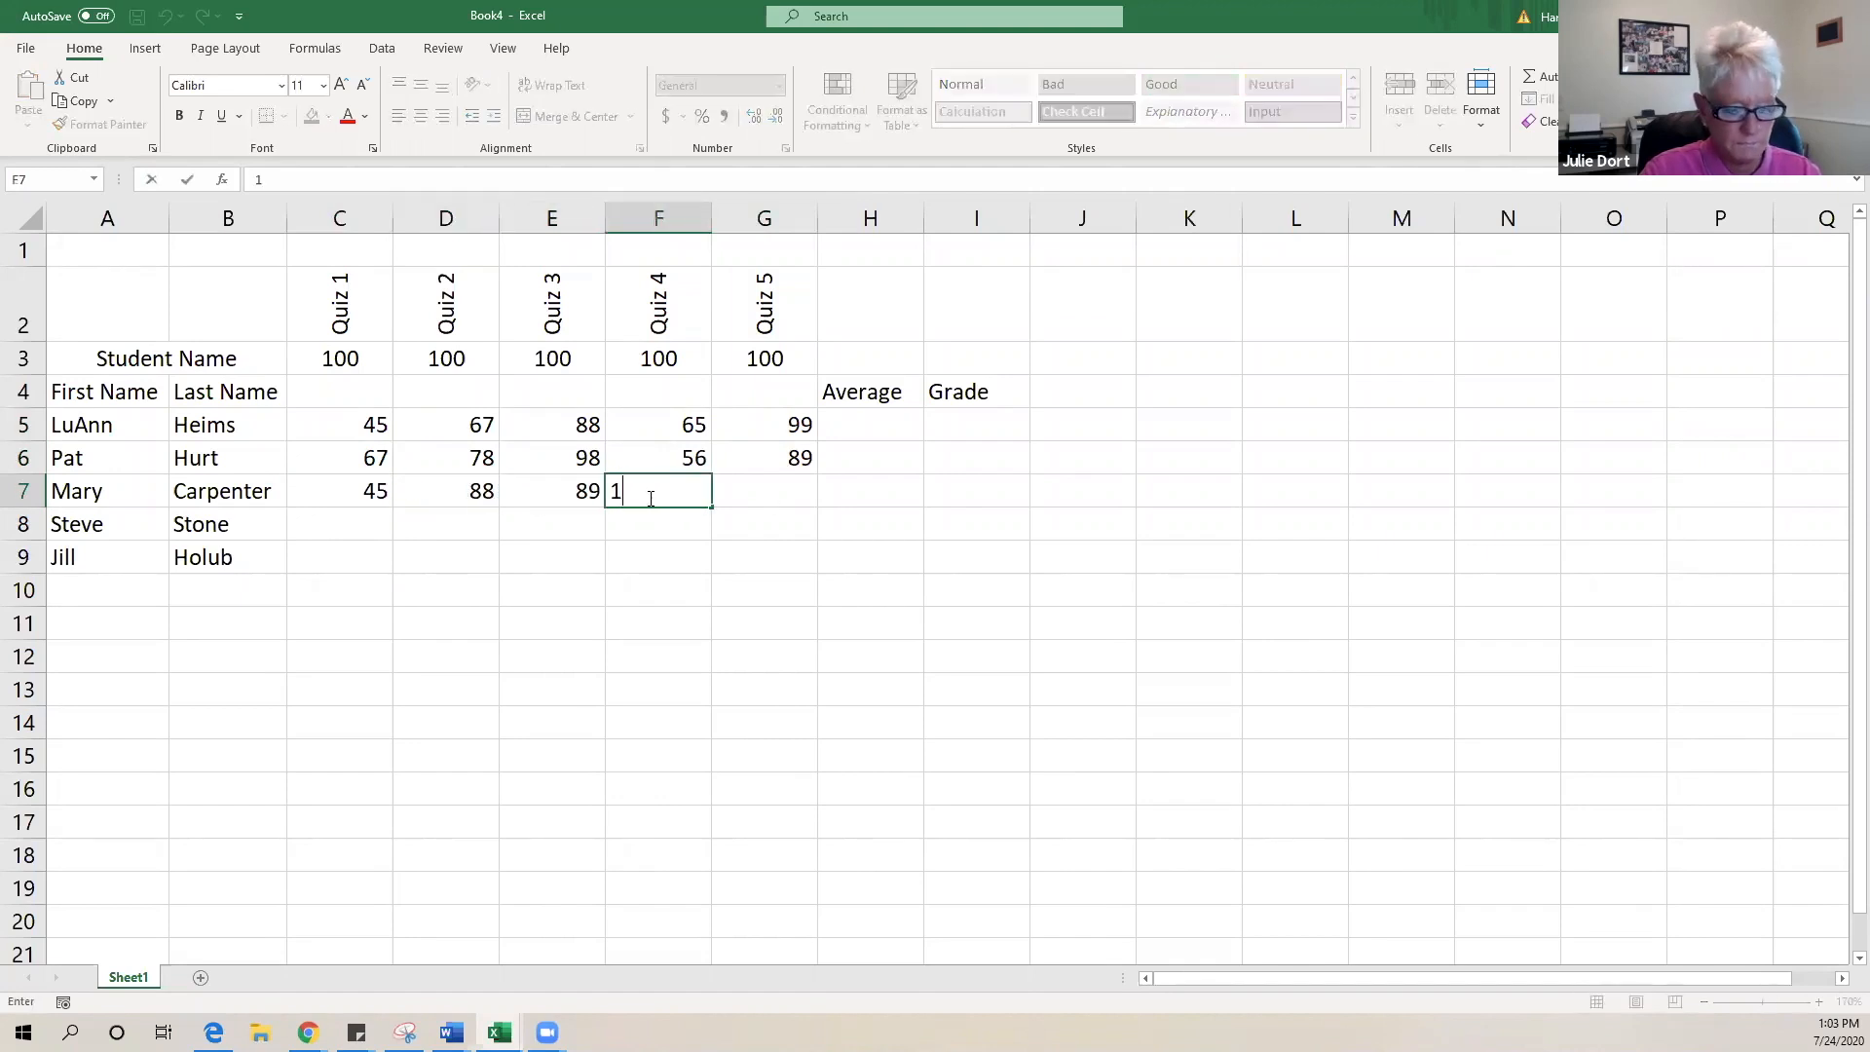
{"action": "type", "text": "00"}
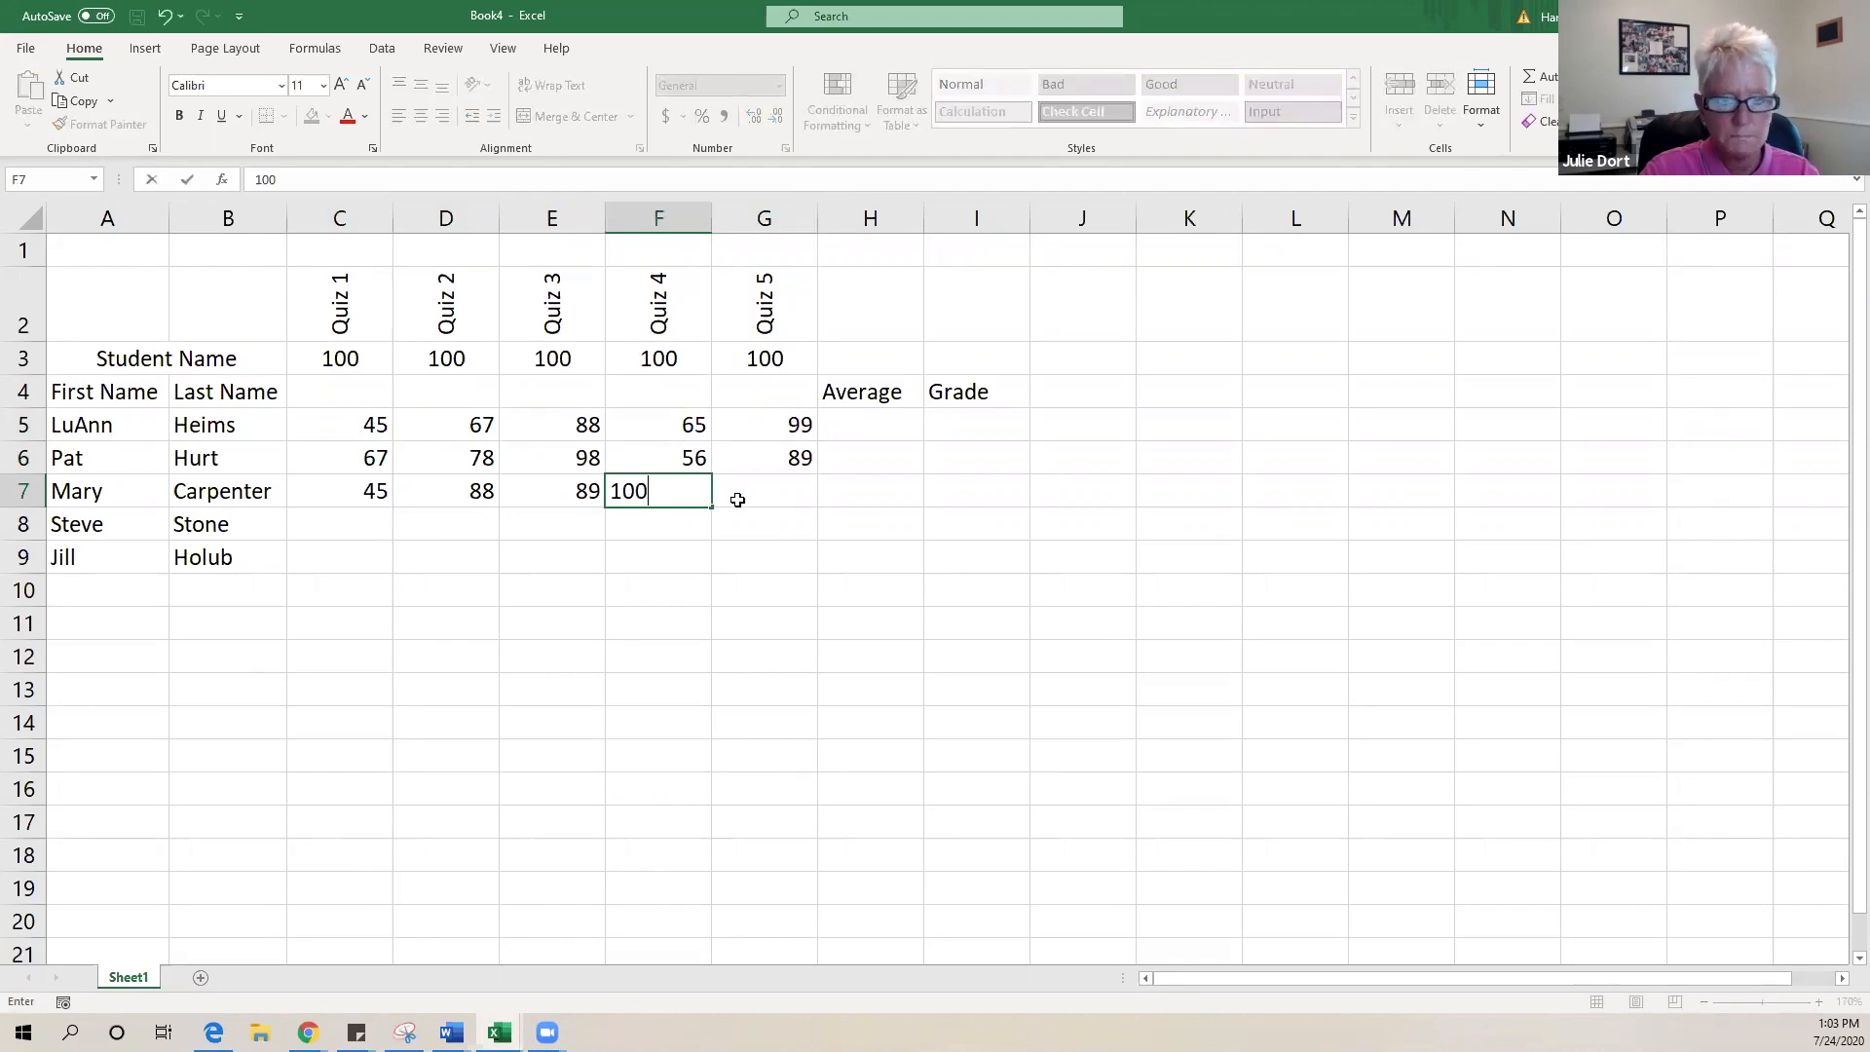
{"action": "left_click", "coordinate": [740, 499]}
{"action": "double_click", "coordinate": [740, 500]}
{"action": "type", "text": "87"}
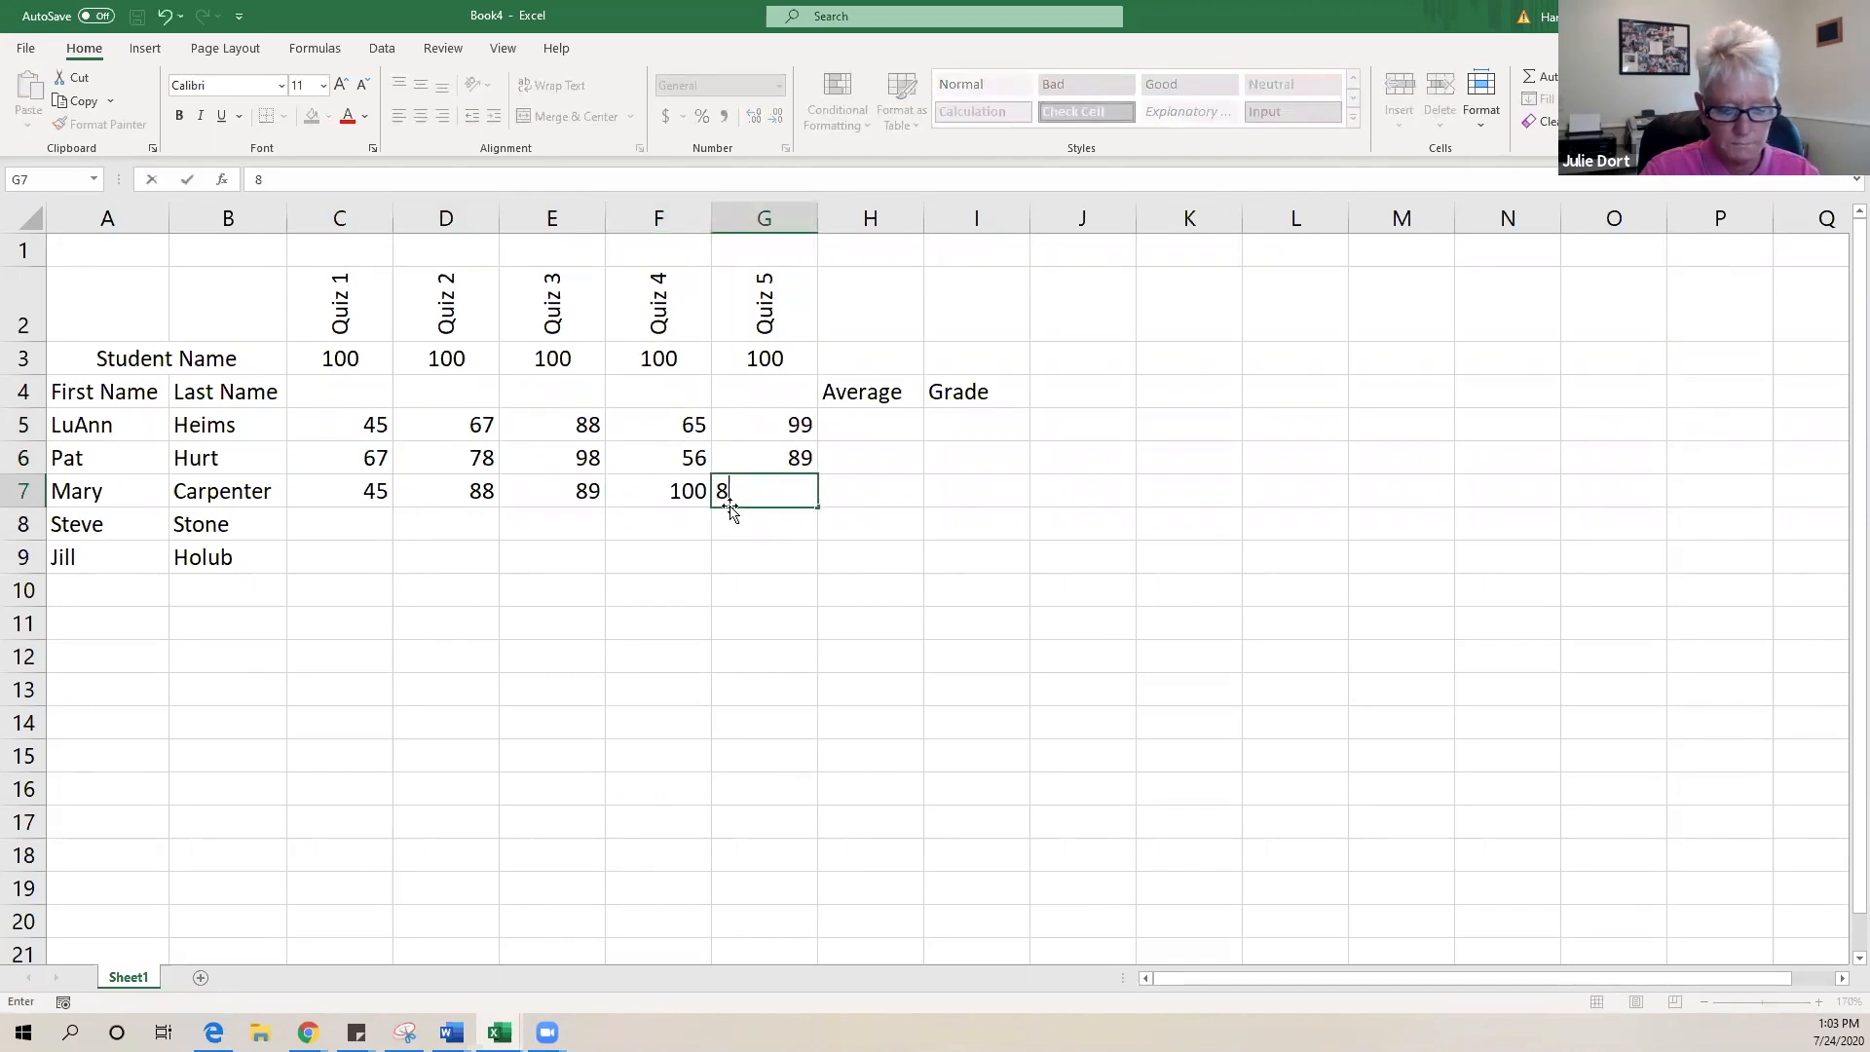
- Enter row 8's quiz scores 67, 89, 76, 78, 90 in C8:G8
{"action": "double_click", "coordinate": [317, 524]}
{"action": "type", "text": "67"}
{"action": "left_click", "coordinate": [450, 528]}
{"action": "type", "text": "89"}
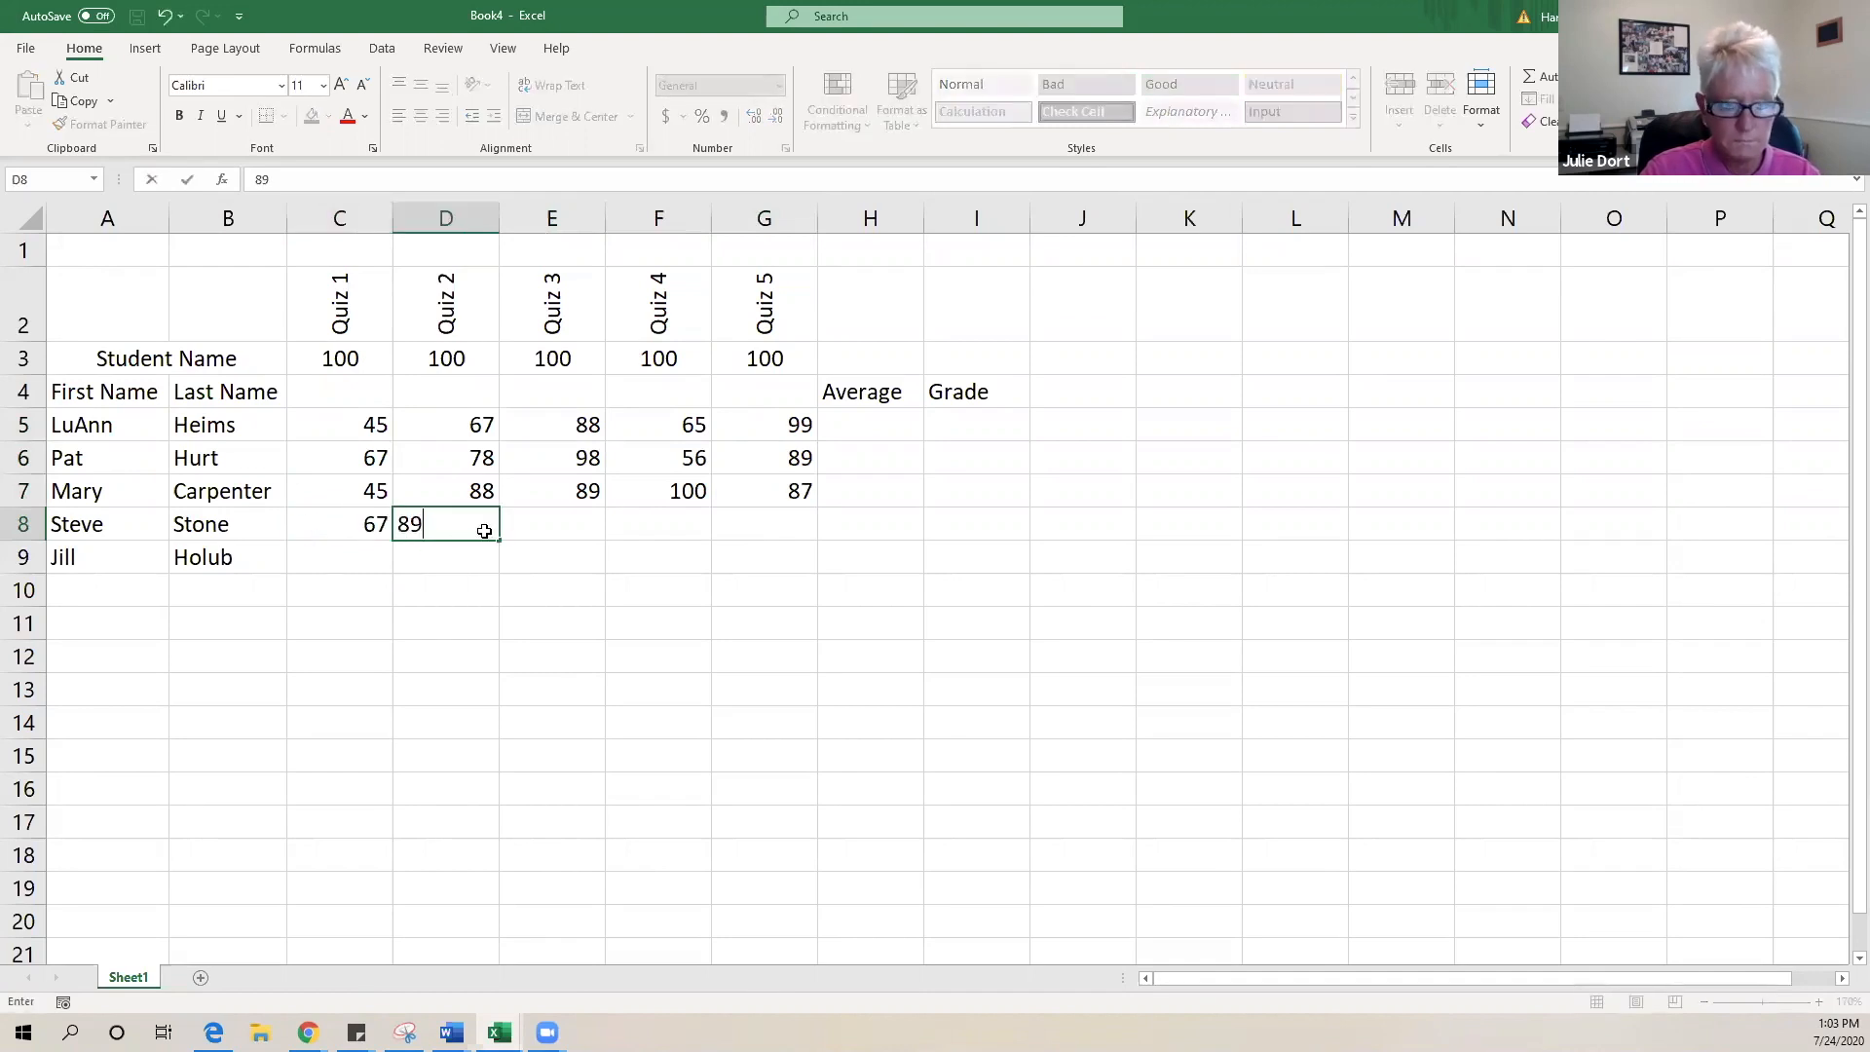
{"action": "left_click", "coordinate": [551, 535]}
{"action": "type", "text": "76"}
{"action": "left_click", "coordinate": [690, 528]}
{"action": "type", "text": "78"}
{"action": "left_click", "coordinate": [750, 532]}
{"action": "type", "text": "90"}
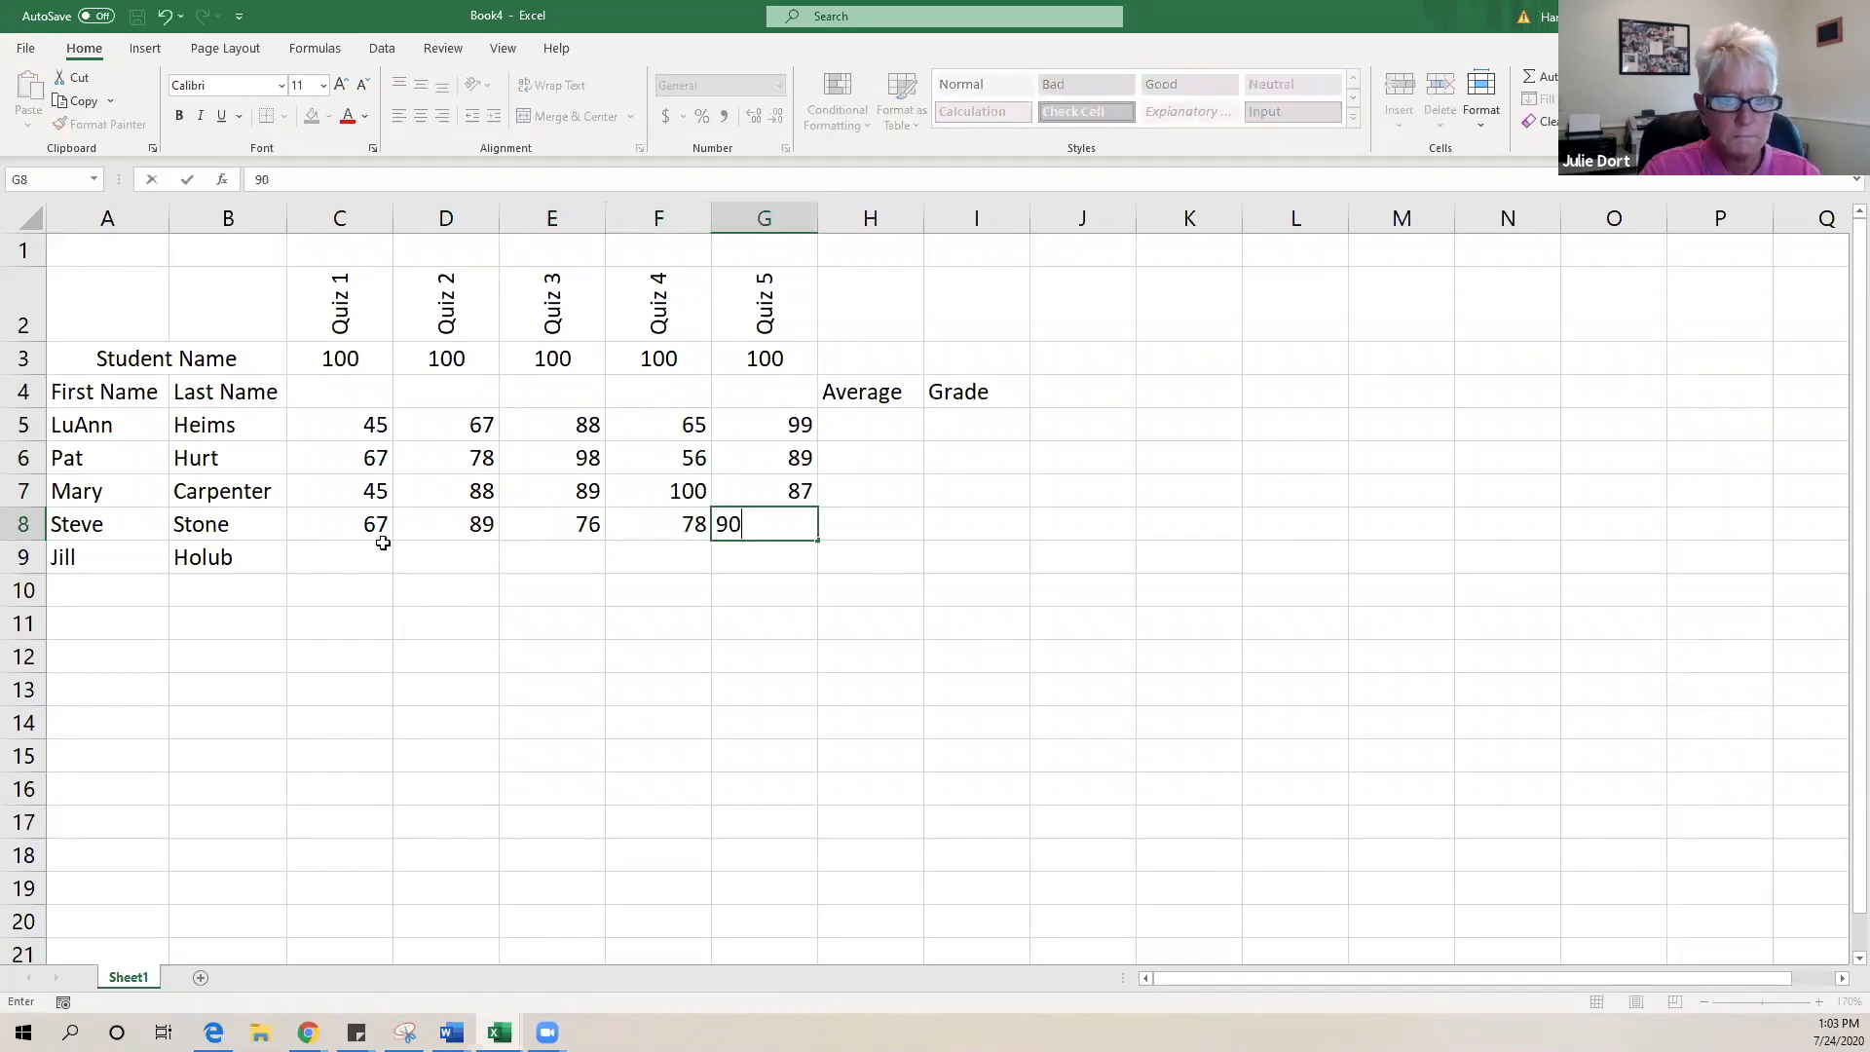
- Enter row 9's quiz scores 45, 67, 78, 89, 78 in C9:G9
{"action": "left_click", "coordinate": [355, 560]}
{"action": "type", "text": "45"}
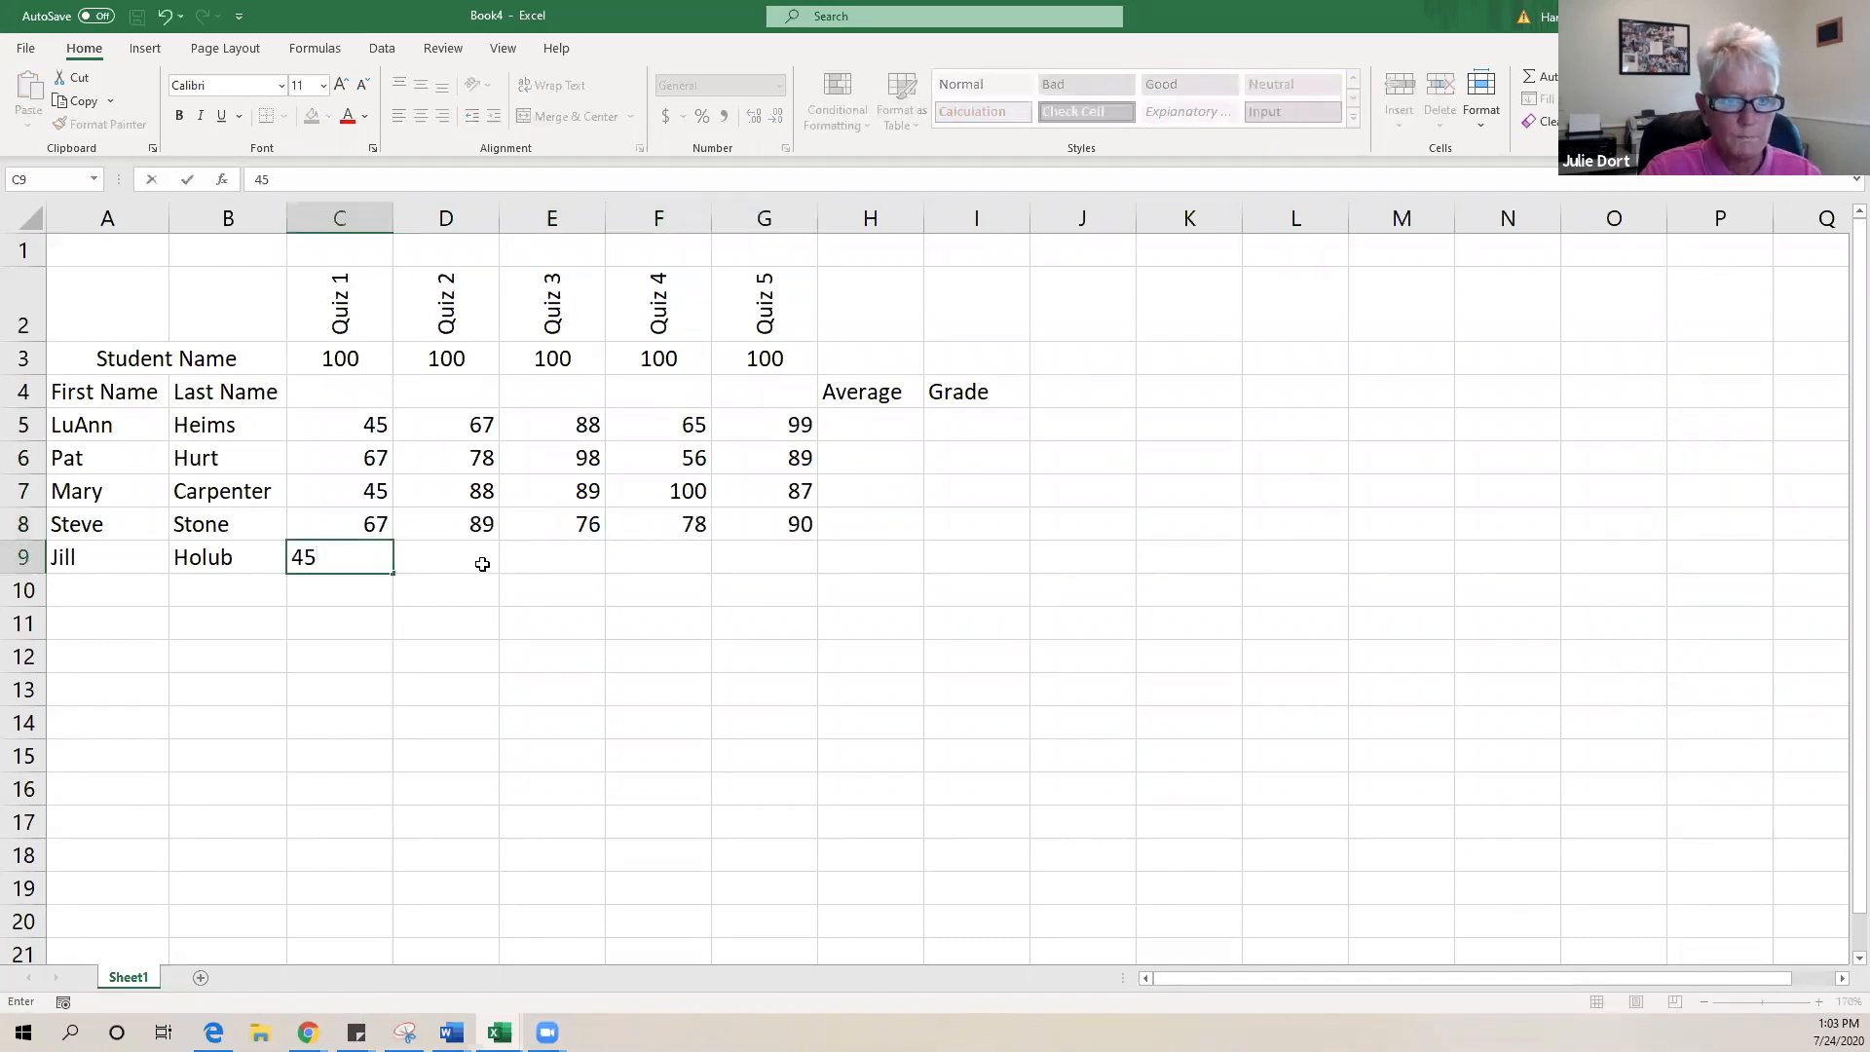
{"action": "left_click", "coordinate": [487, 557]}
{"action": "type", "text": "67"}
{"action": "left_click", "coordinate": [567, 565]}
{"action": "type", "text": "78"}
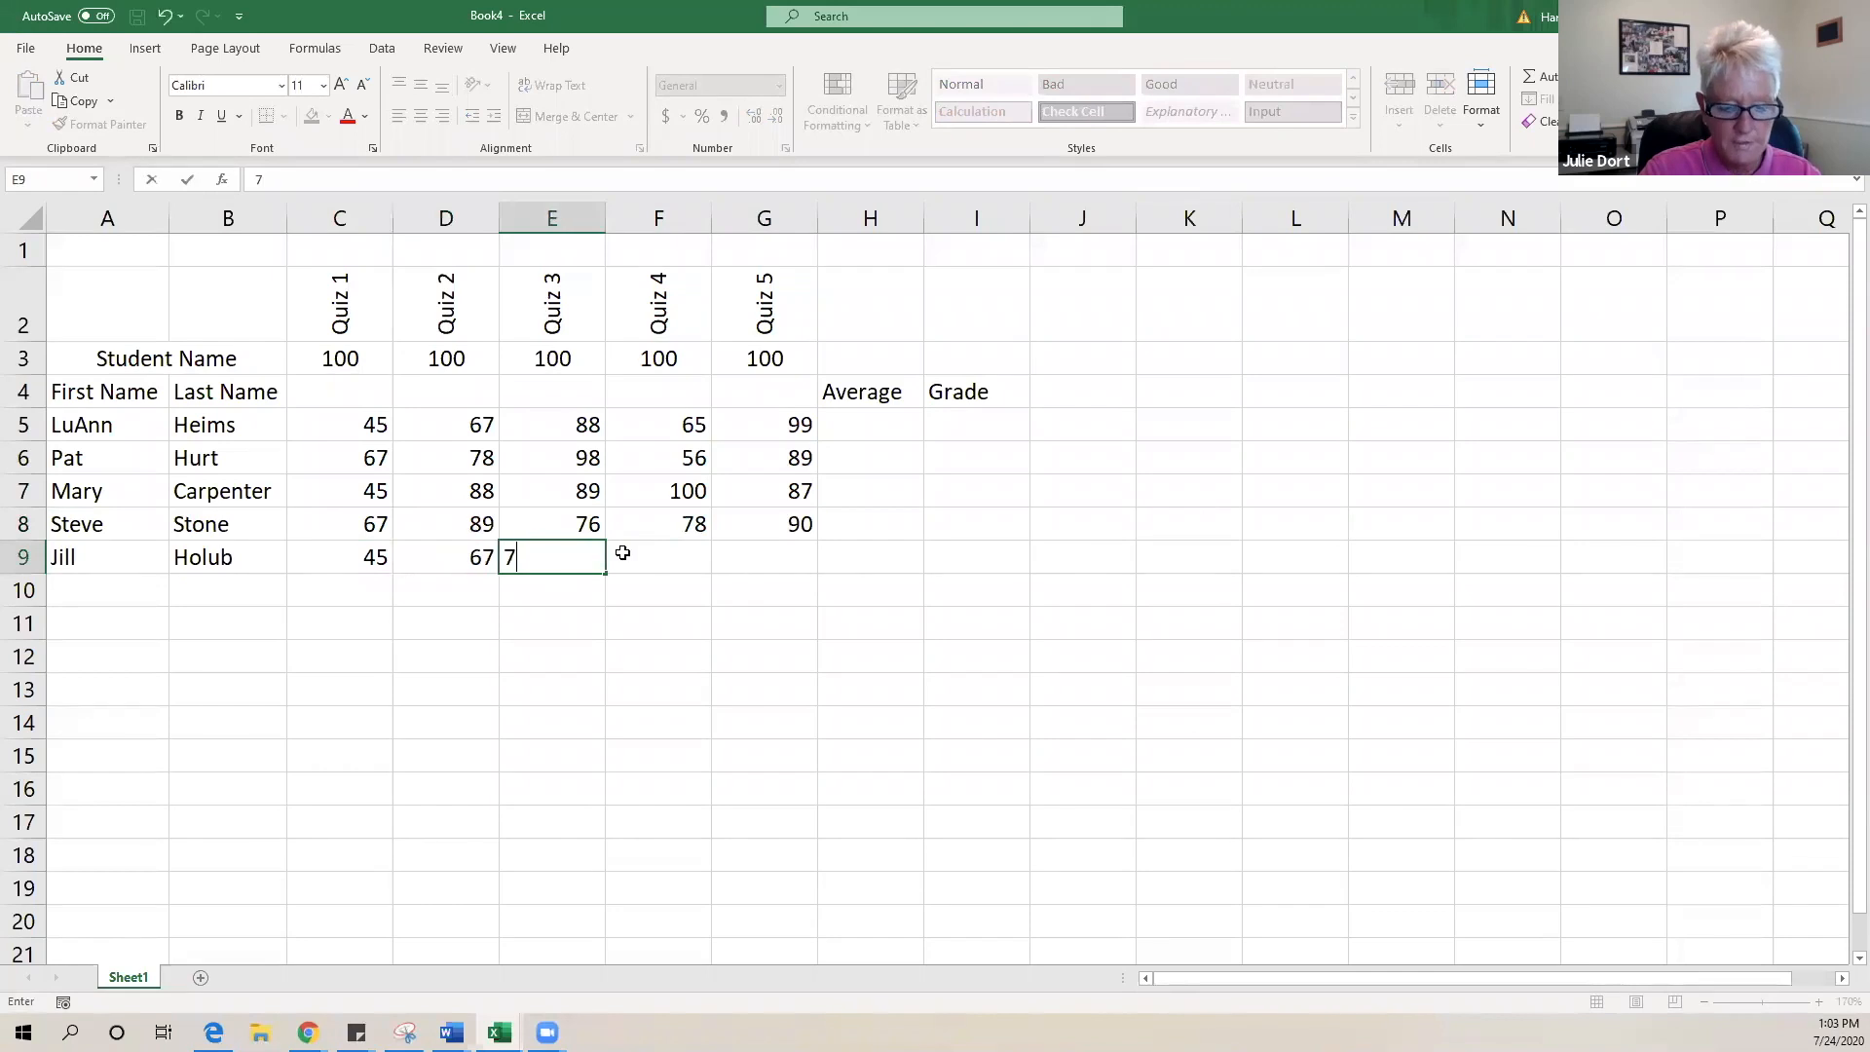
{"action": "left_click", "coordinate": [655, 559]}
{"action": "type", "text": "89"}
{"action": "left_click", "coordinate": [740, 564]}
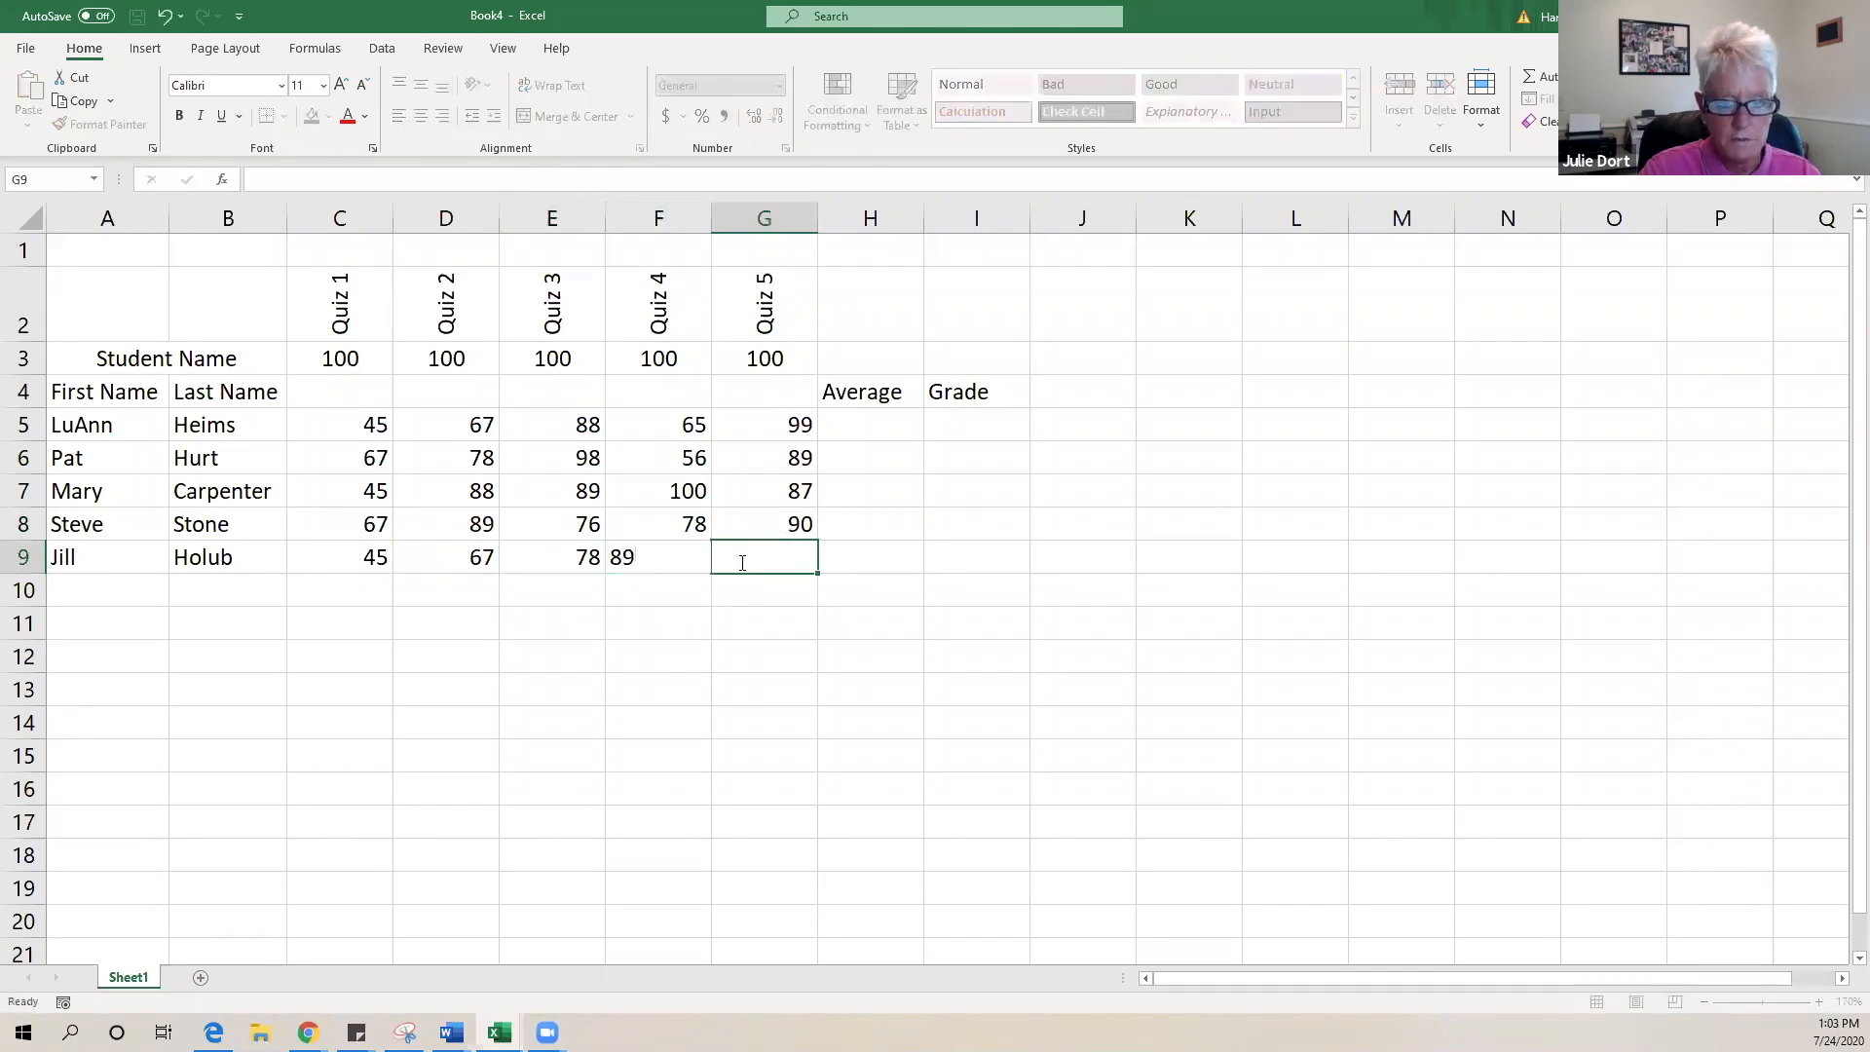
{"action": "type", "text": "78"}
{"action": "left_click", "coordinate": [877, 417]}
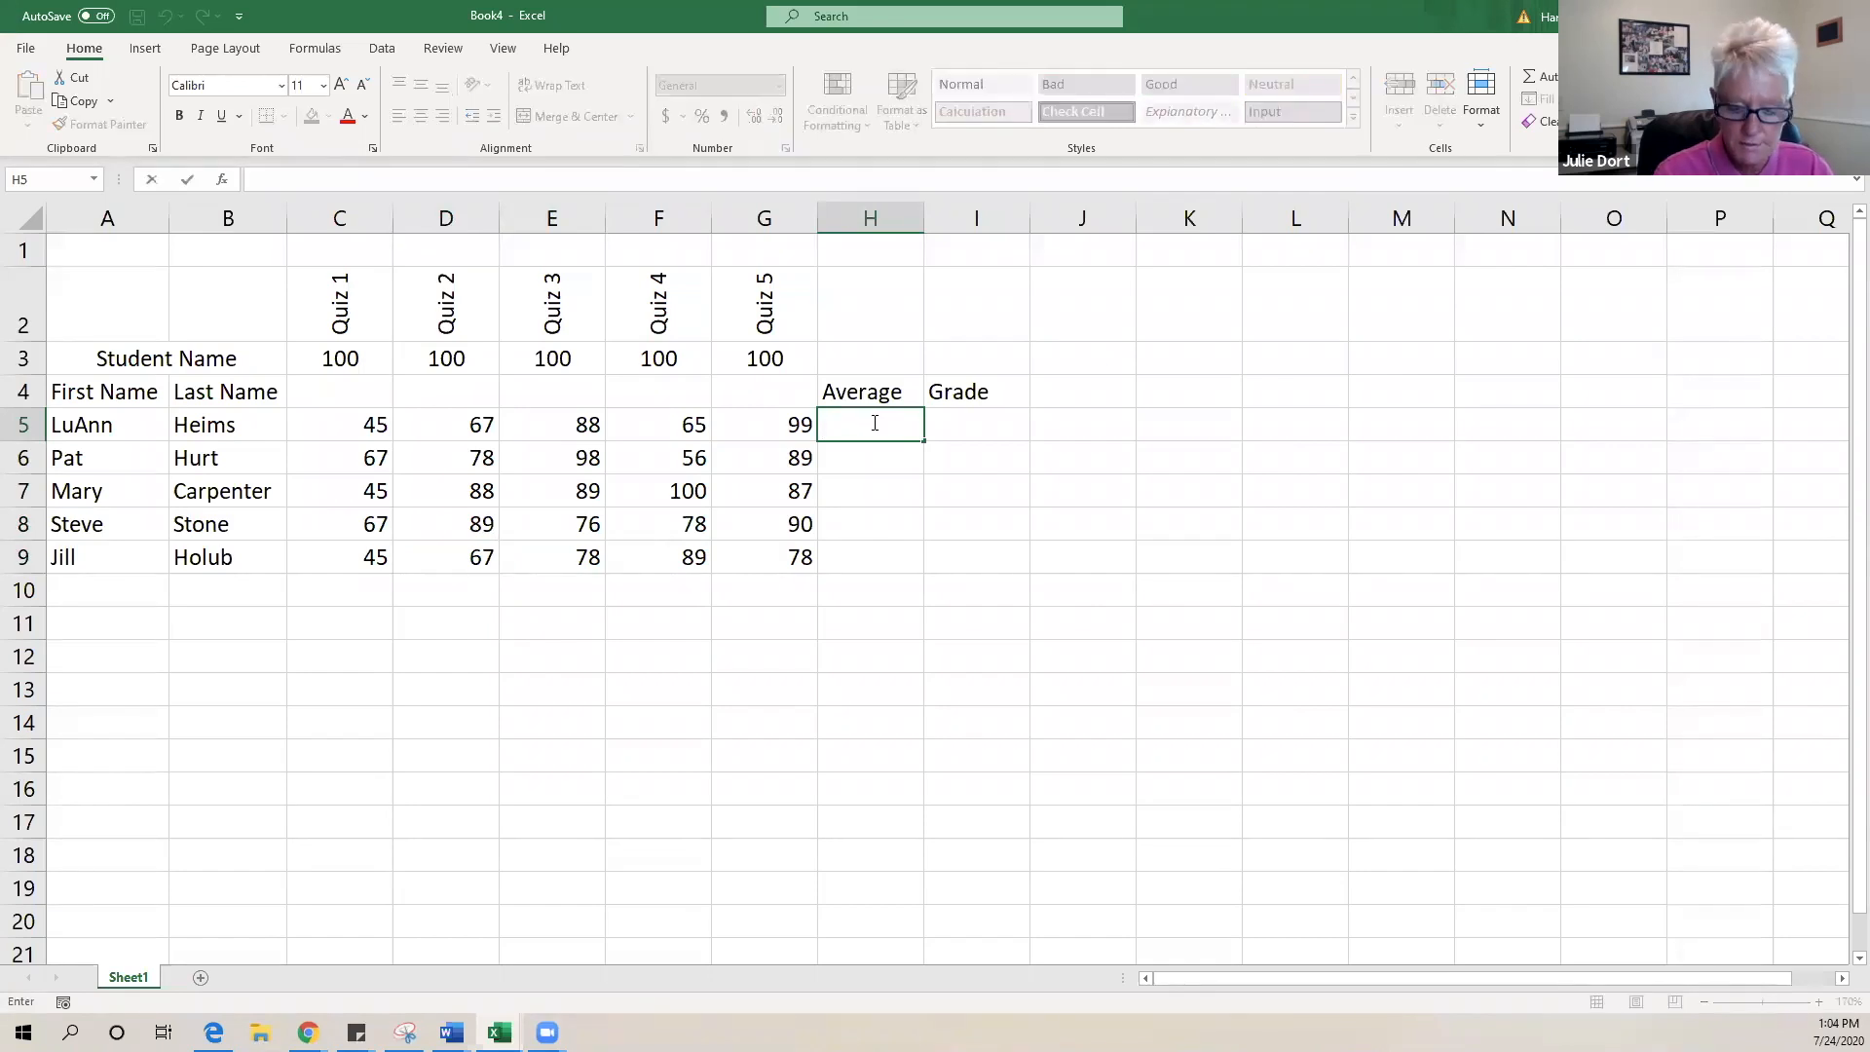
- Enter =AVERAGE(C5:H5) in H5 and dismiss the resulting circular-reference warning
{"action": "type", "text": "=aver"}
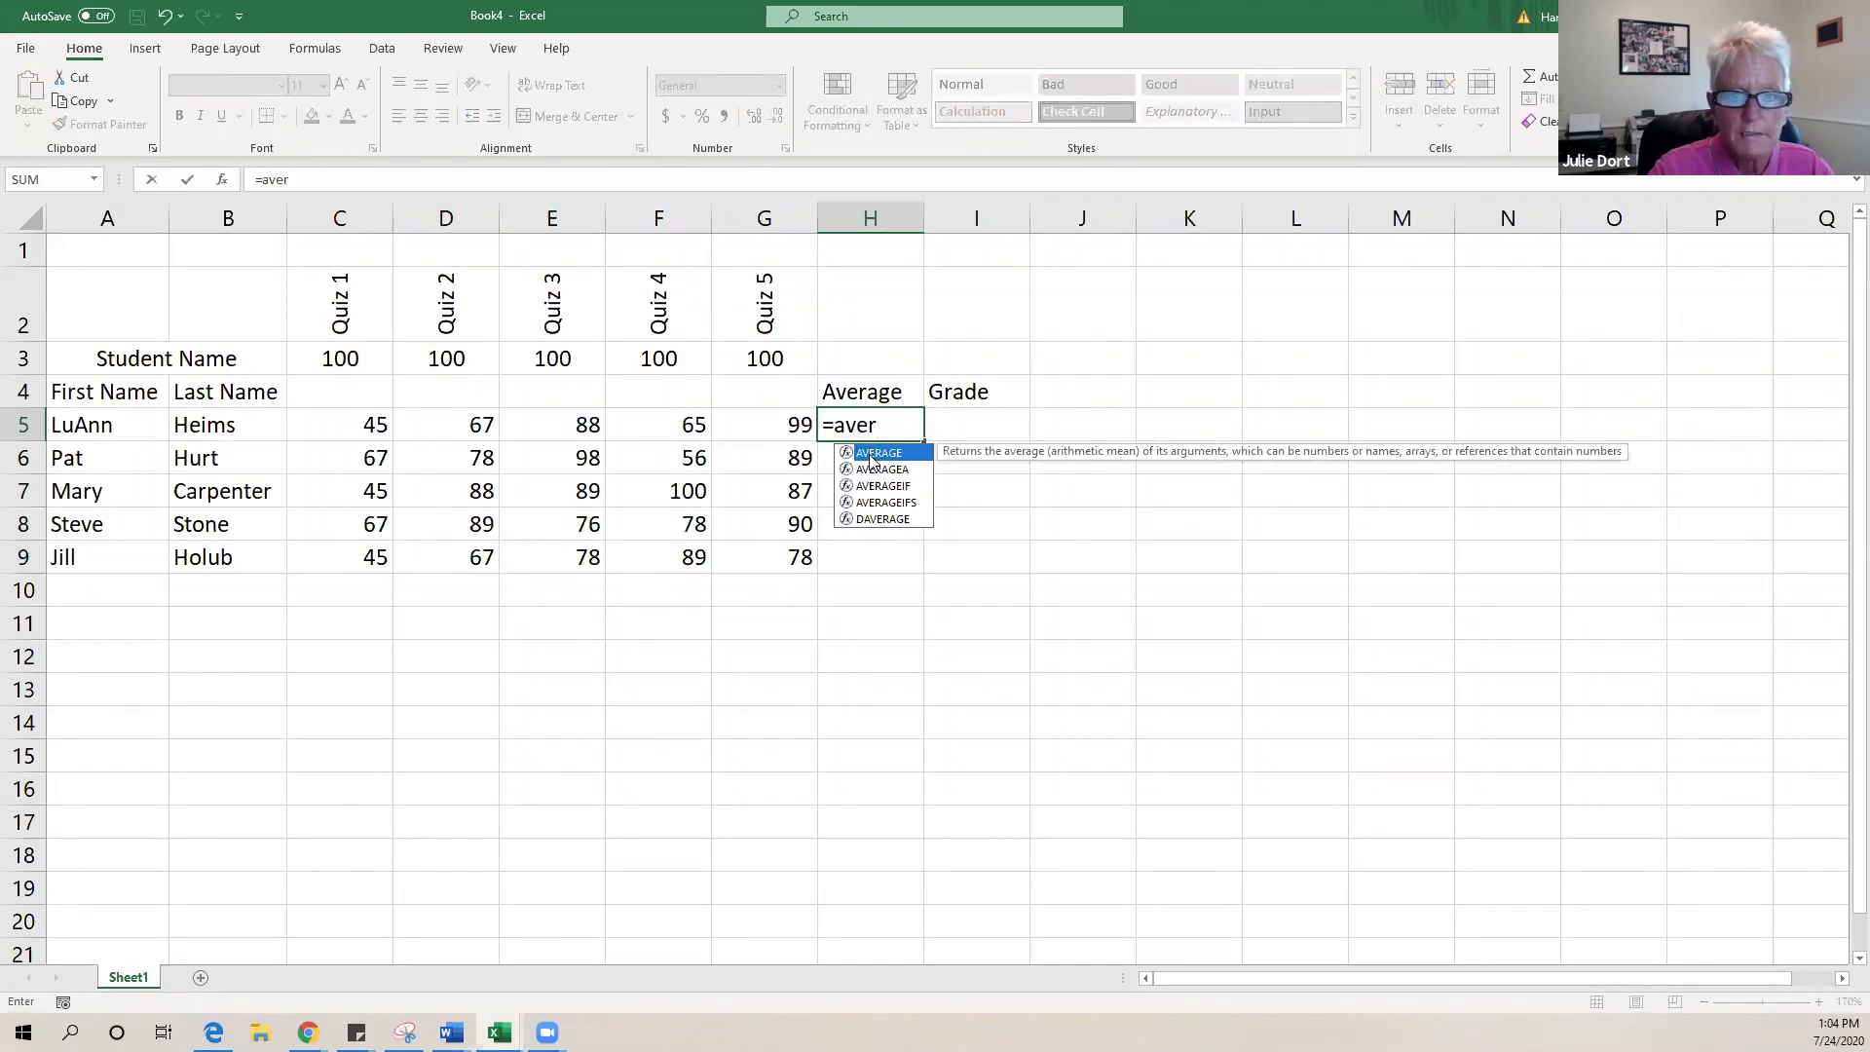
{"action": "double_click", "coordinate": [872, 454]}
{"action": "left_click_drag", "start_coordinate": [331, 425], "coordinate": [821, 424]}
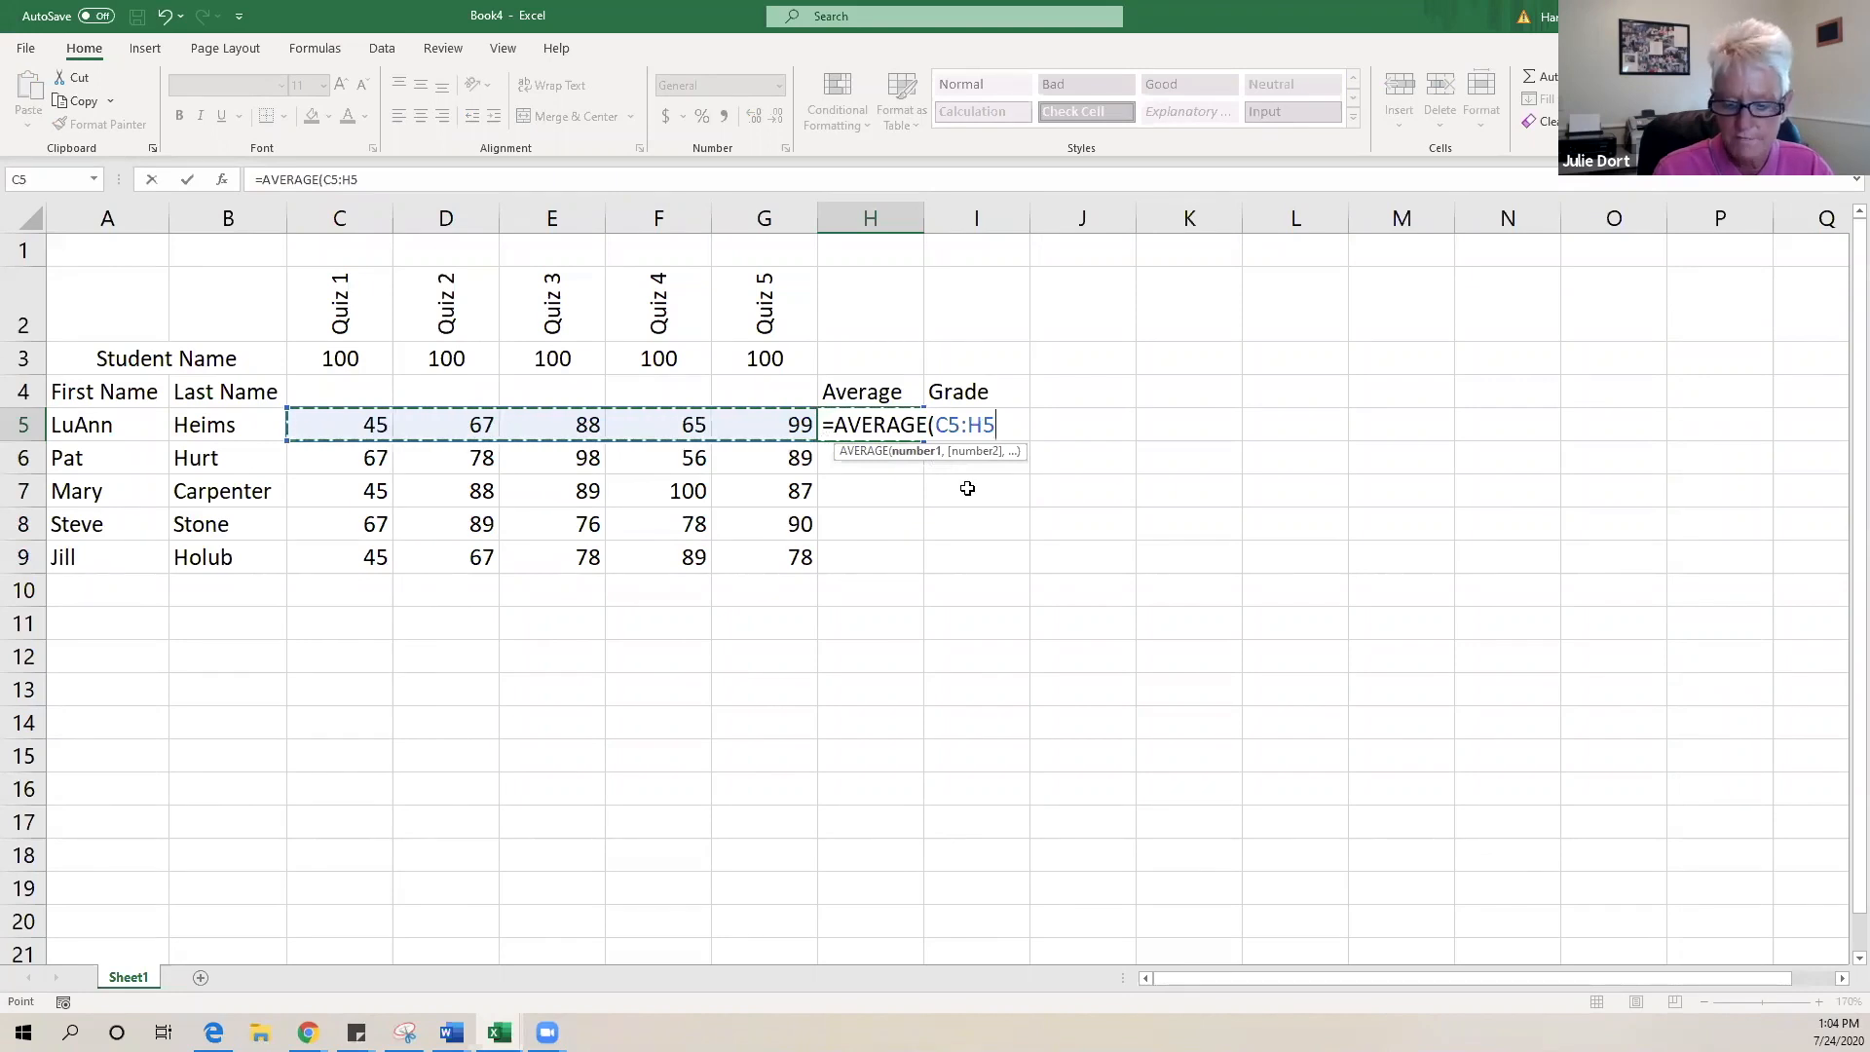
{"action": "key", "text": "Return"}
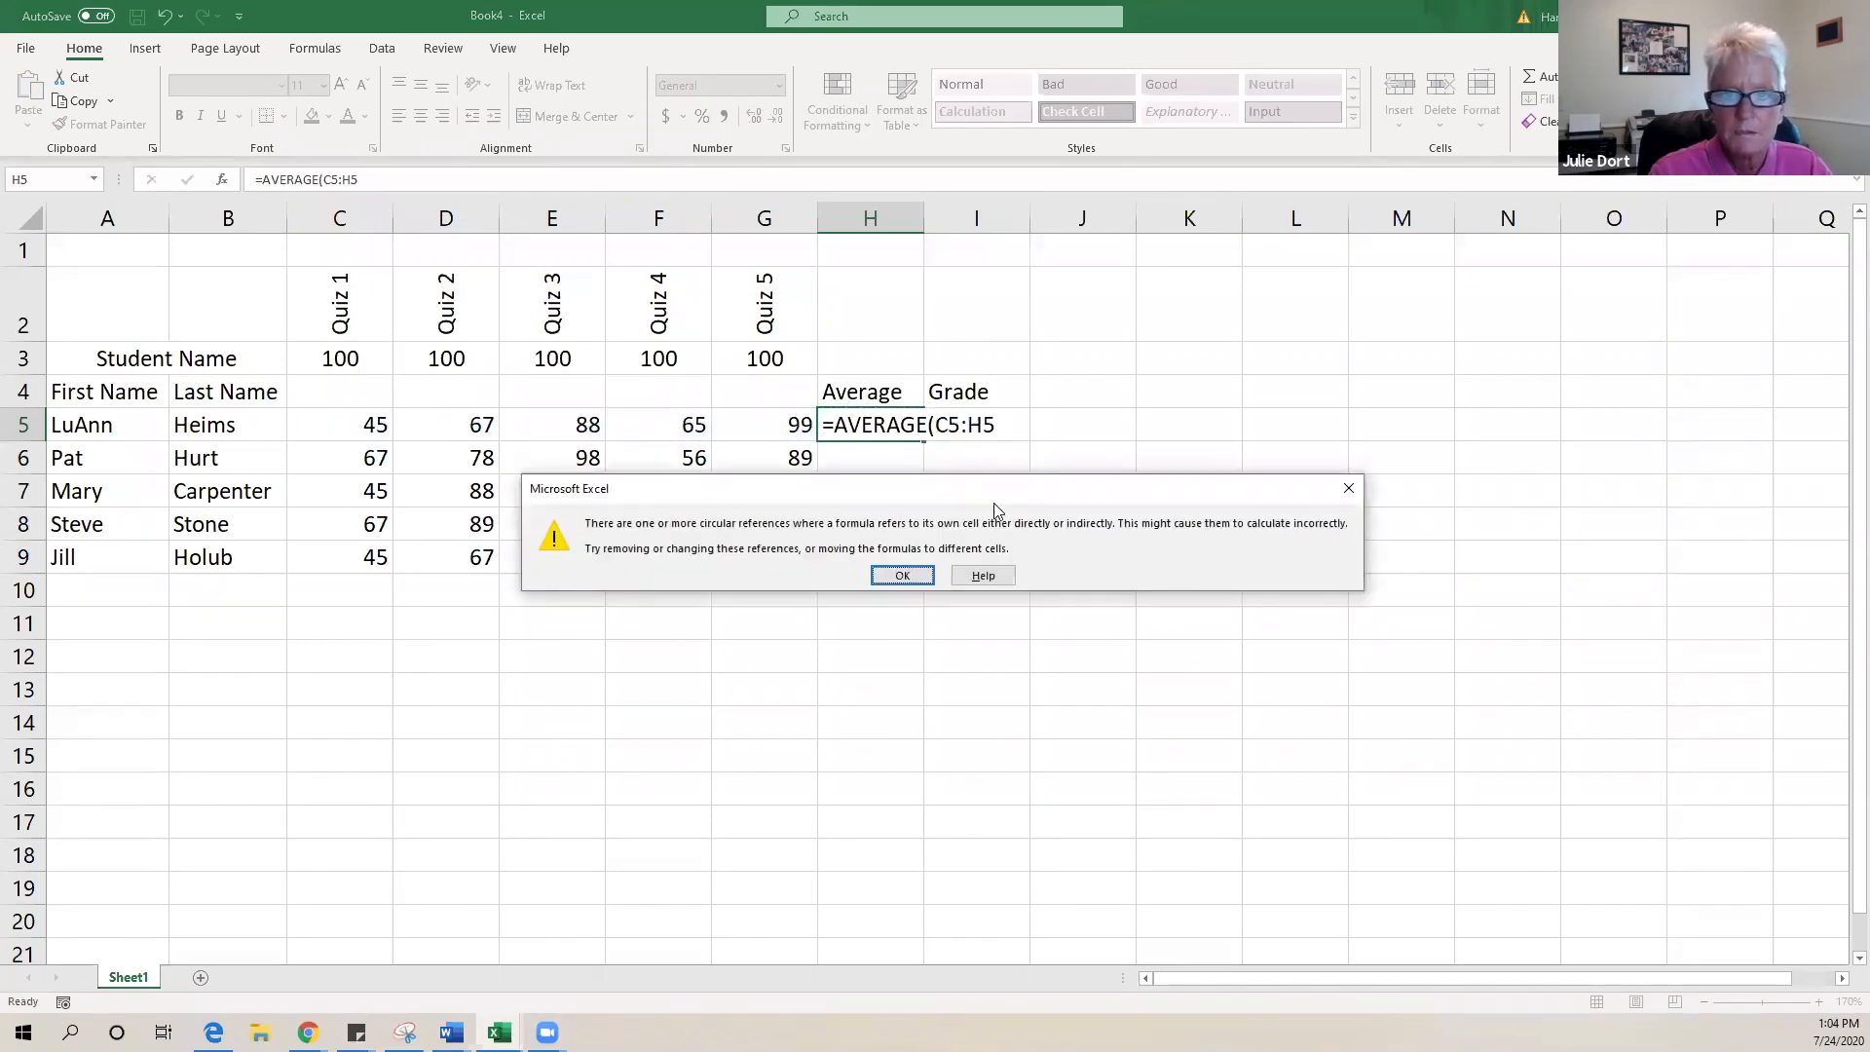
{"action": "left_click", "coordinate": [897, 578]}
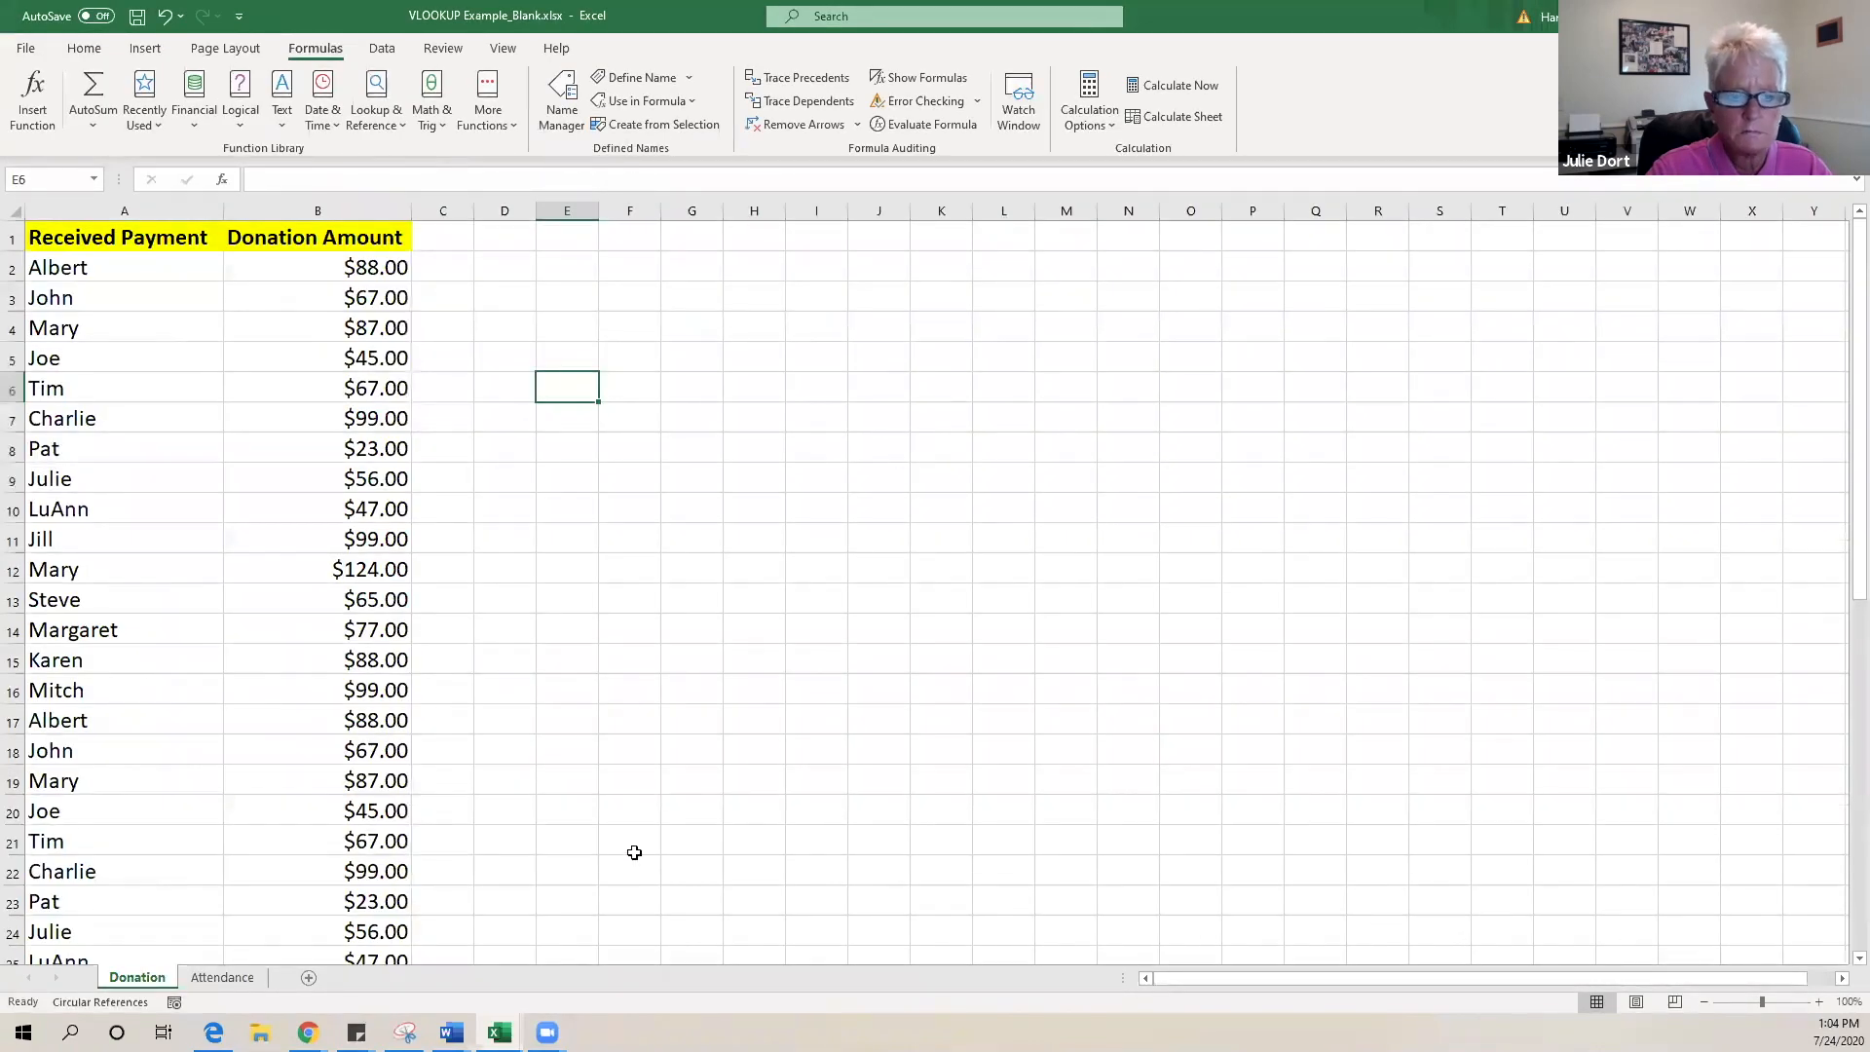
- Switch back to the Book4 quiz workbook from the Excel taskbar previews
{"action": "left_click", "coordinate": [499, 1033]}
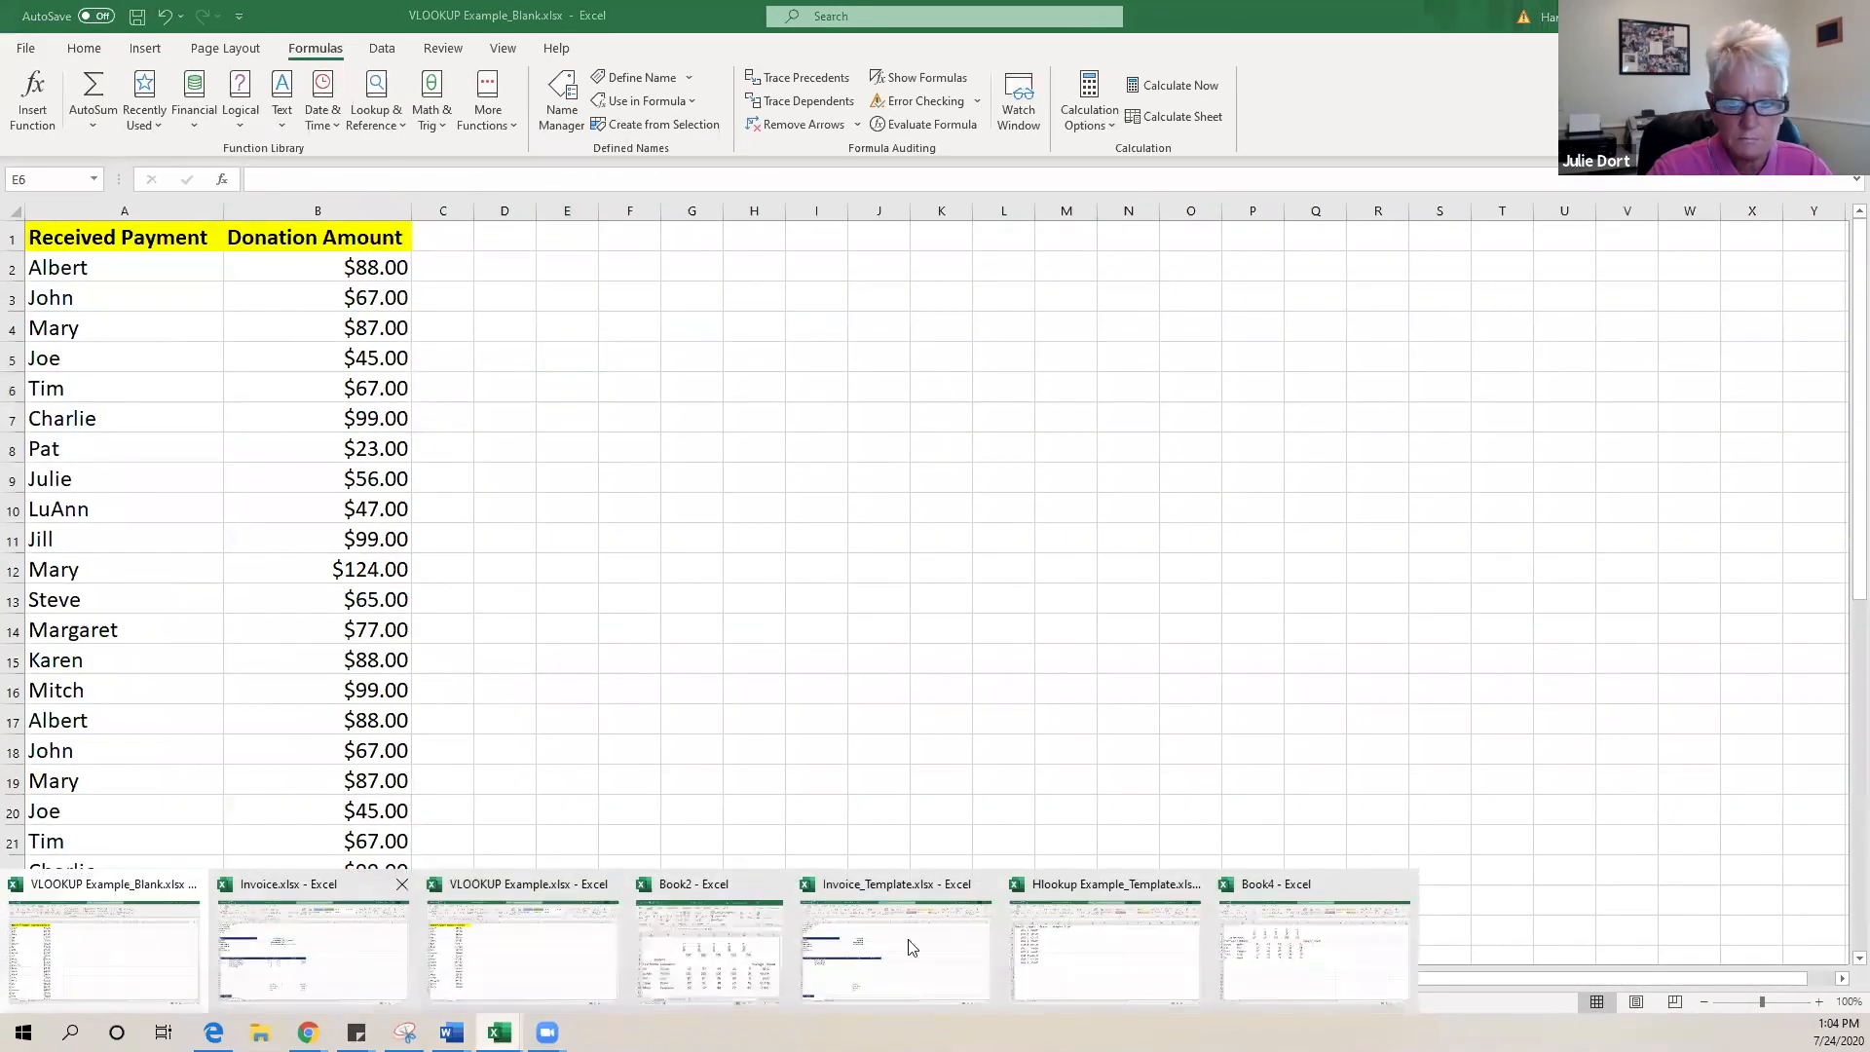
{"action": "mouse_move", "coordinate": [1130, 971]}
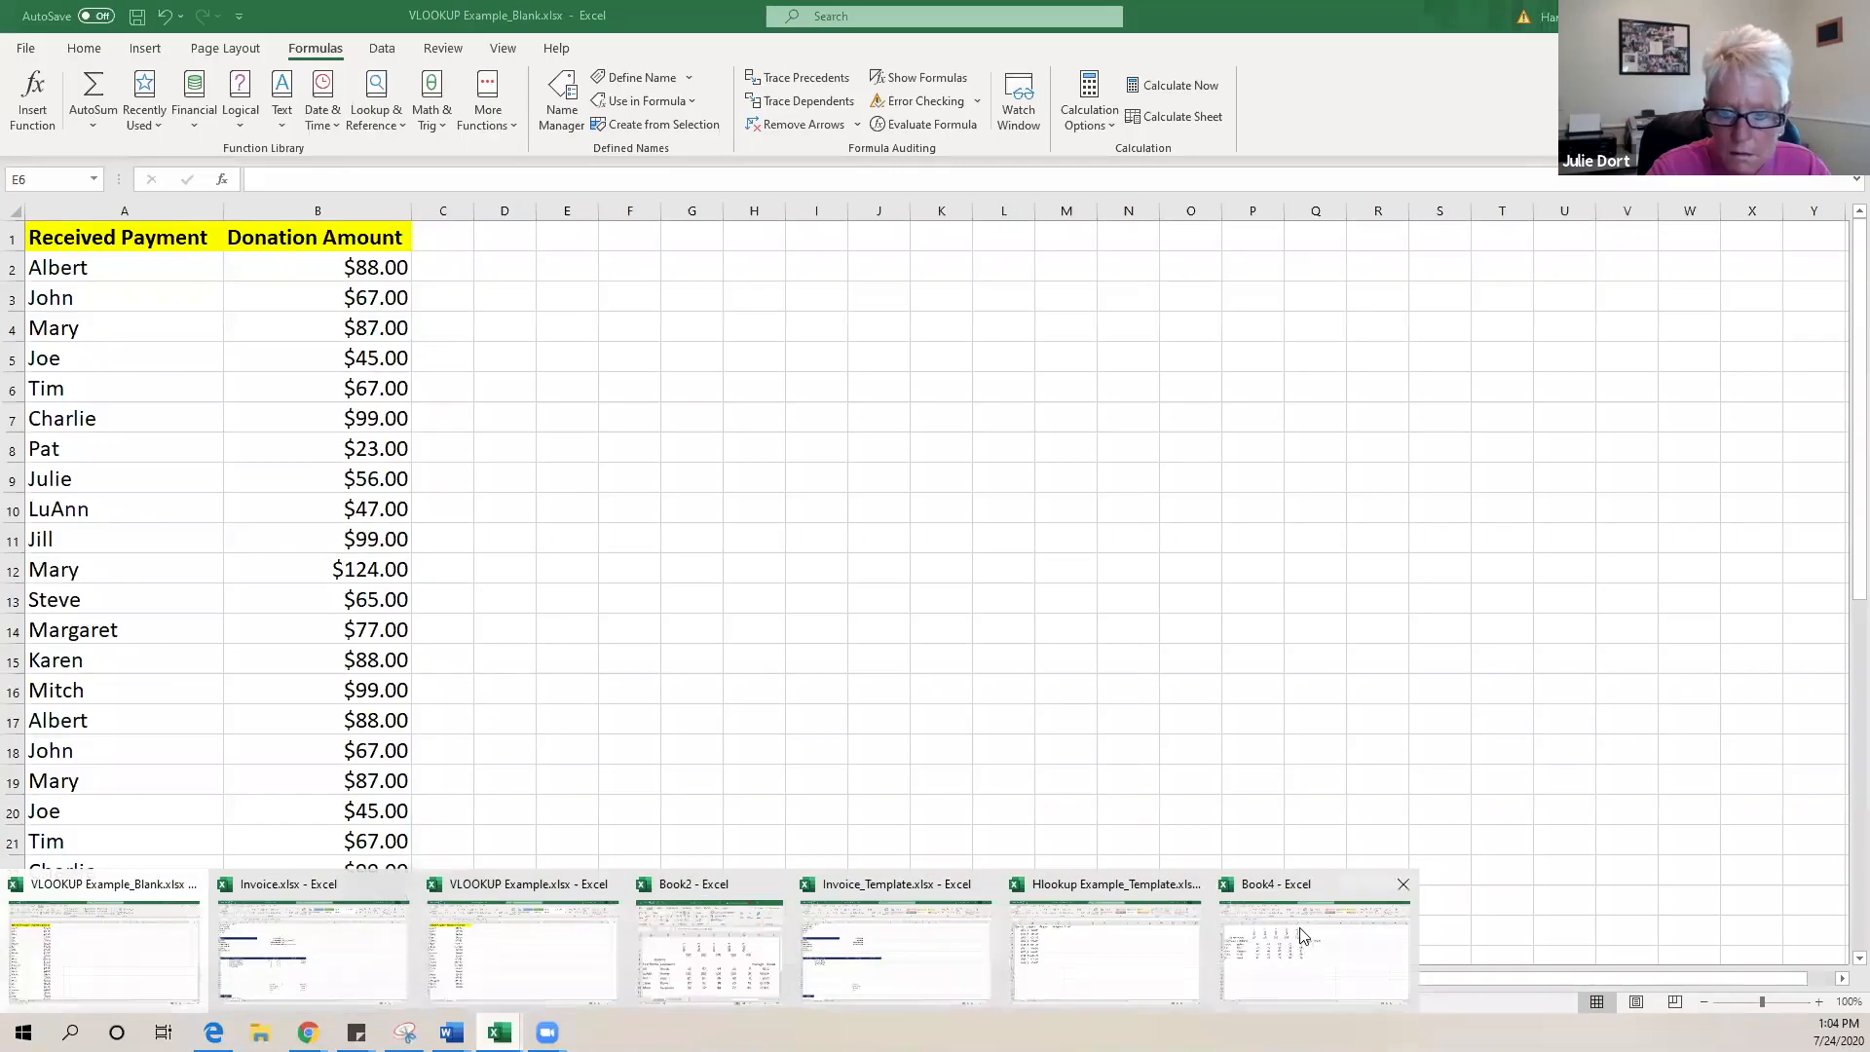
{"action": "mouse_move", "coordinate": [1303, 936]}
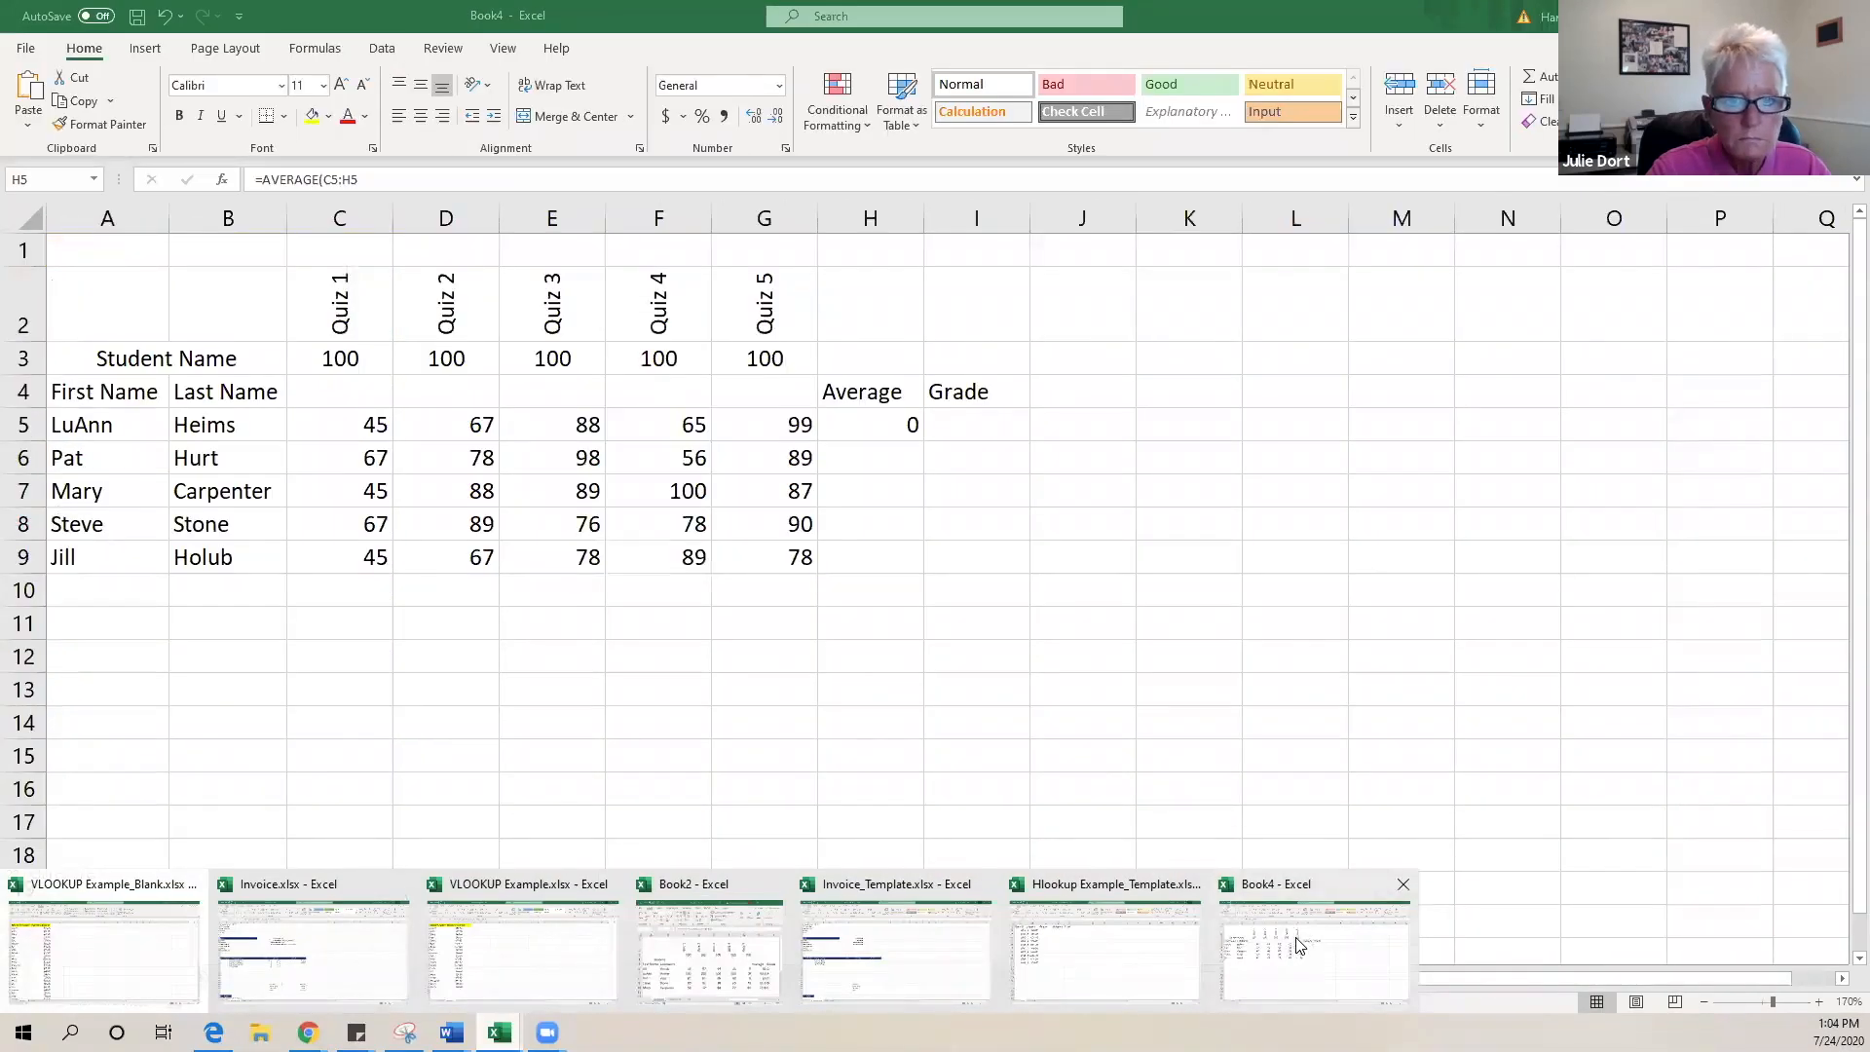
{"action": "left_click", "coordinate": [1298, 944]}
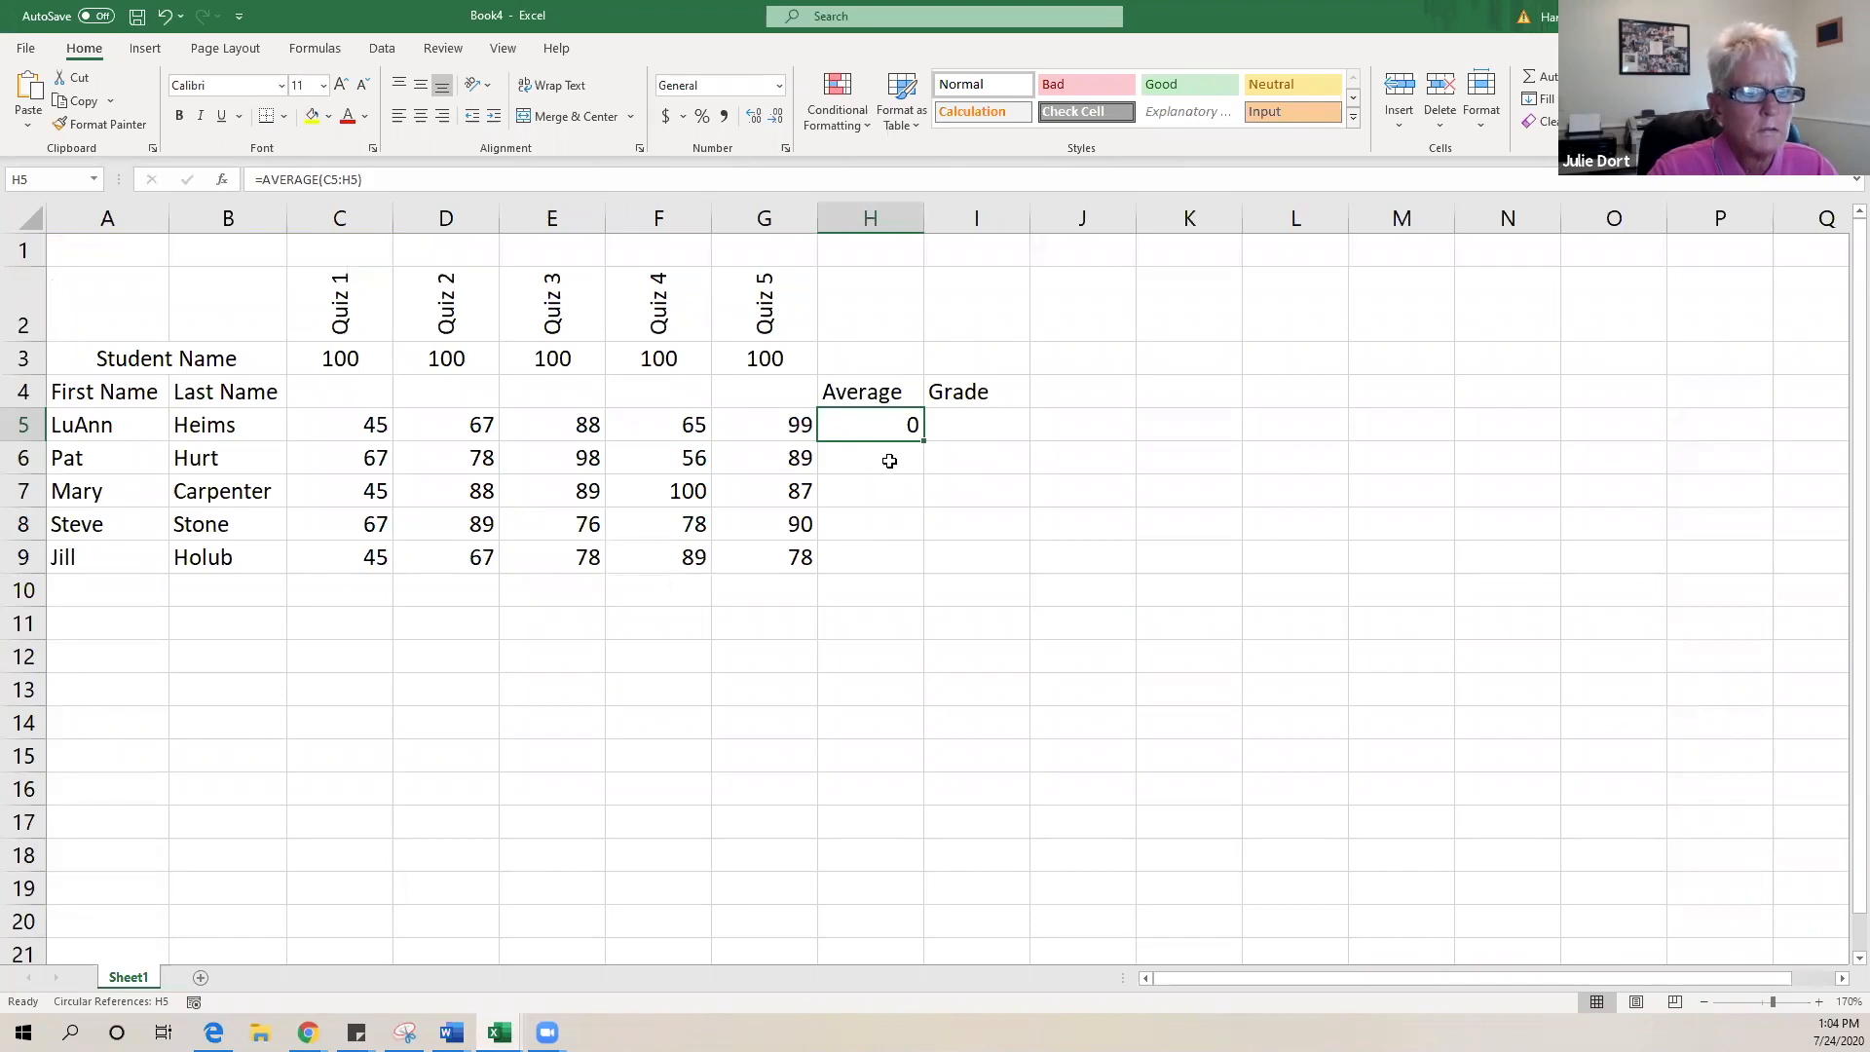
- Replace H5's faulty formula with =AVERAGE(C5:G5), giving 72.8
{"action": "double_click", "coordinate": [891, 432]}
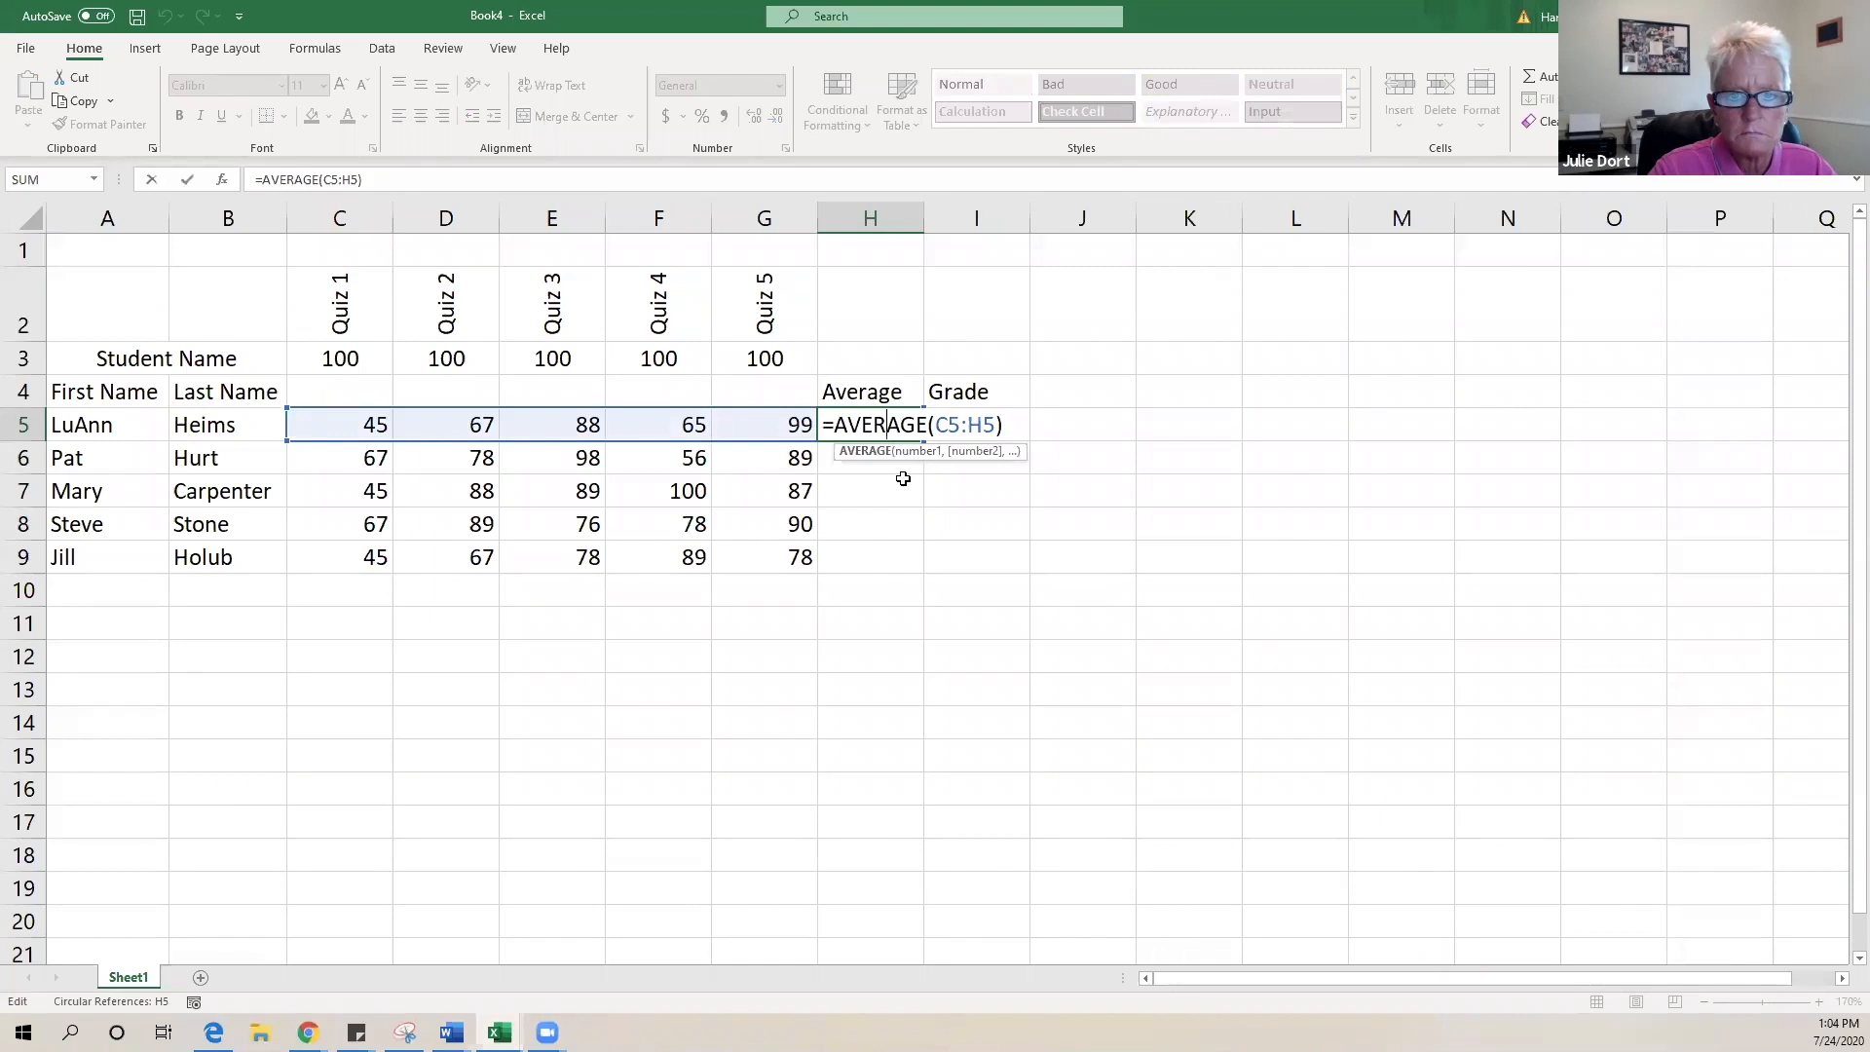
{"action": "key", "text": "Right"}
{"action": "key", "text": "Right"}
{"action": "key", "text": "Right"}
{"action": "key", "text": "Right"}
{"action": "key", "text": "Right"}
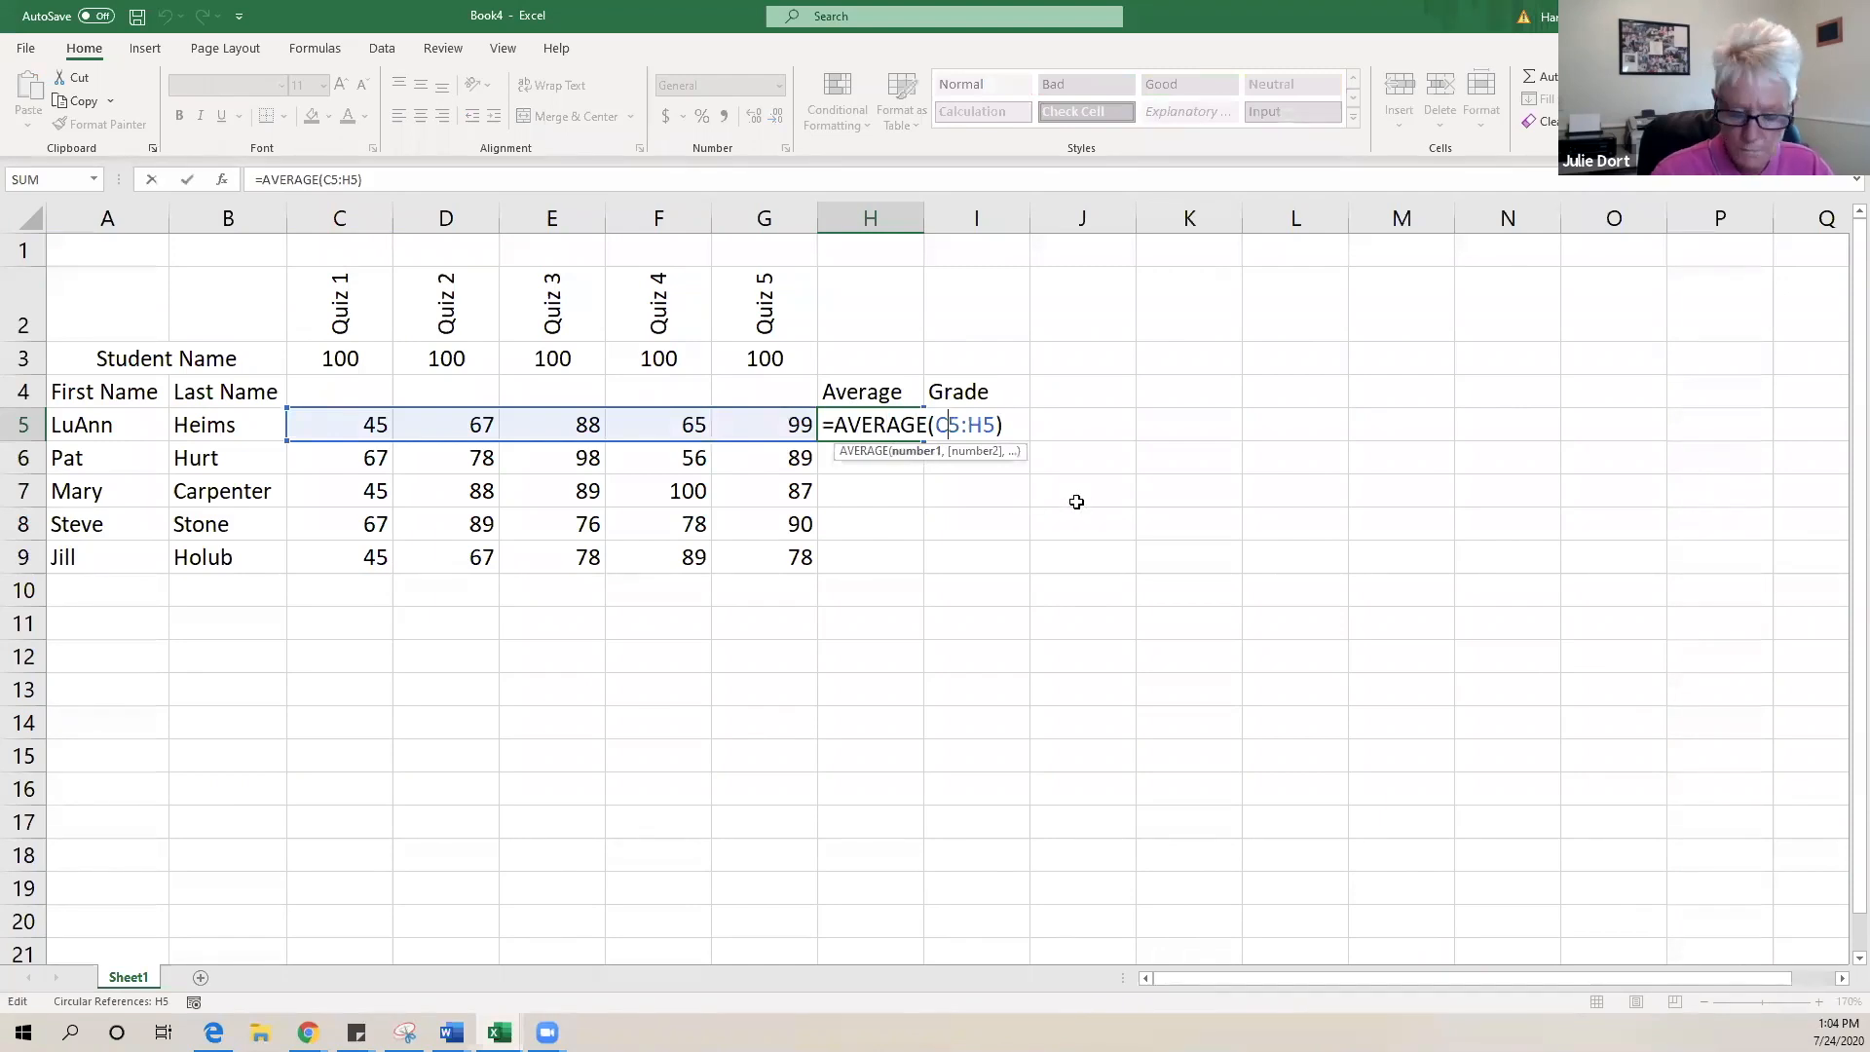
{"action": "key", "text": "BackSpace"}
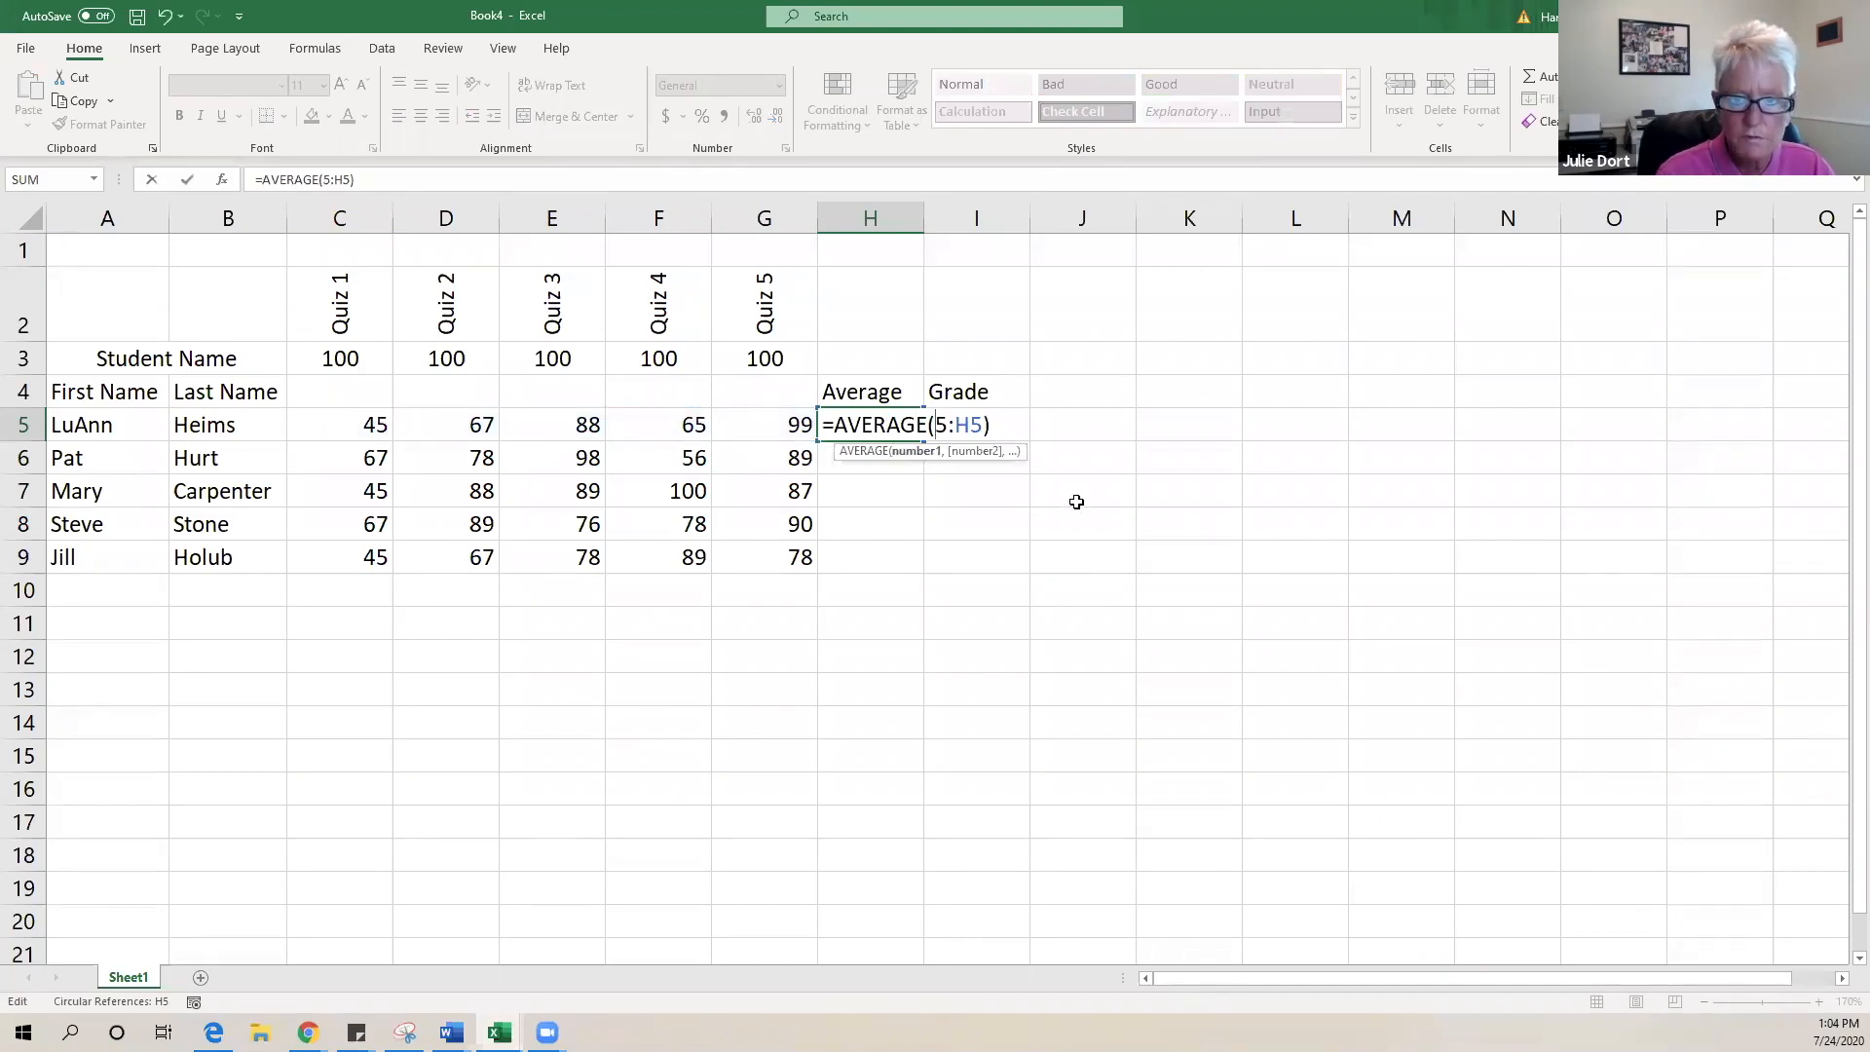
{"action": "double_click", "coordinate": [863, 426]}
{"action": "left_click_drag", "start_coordinate": [863, 425], "coordinate": [1022, 417]}
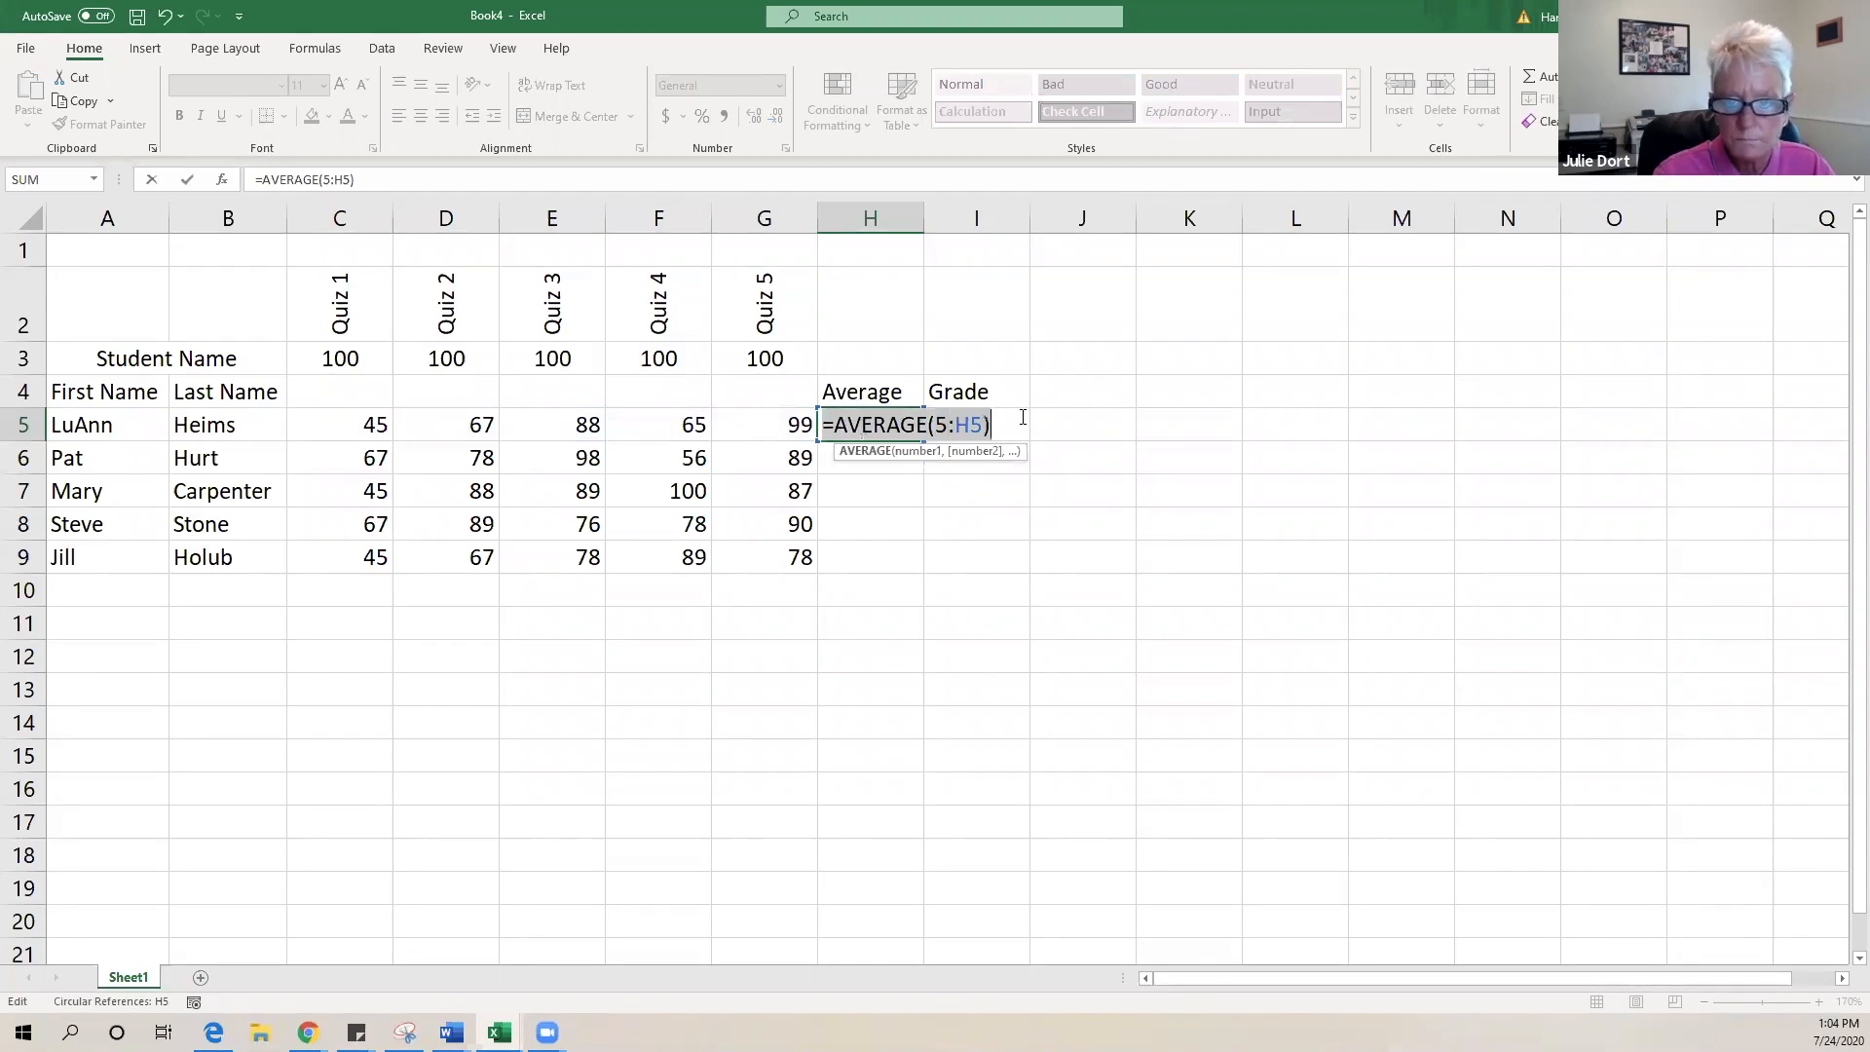
{"action": "key", "text": "BackSpace"}
{"action": "key", "text": "BackSpace"}
{"action": "type", "text": "="}
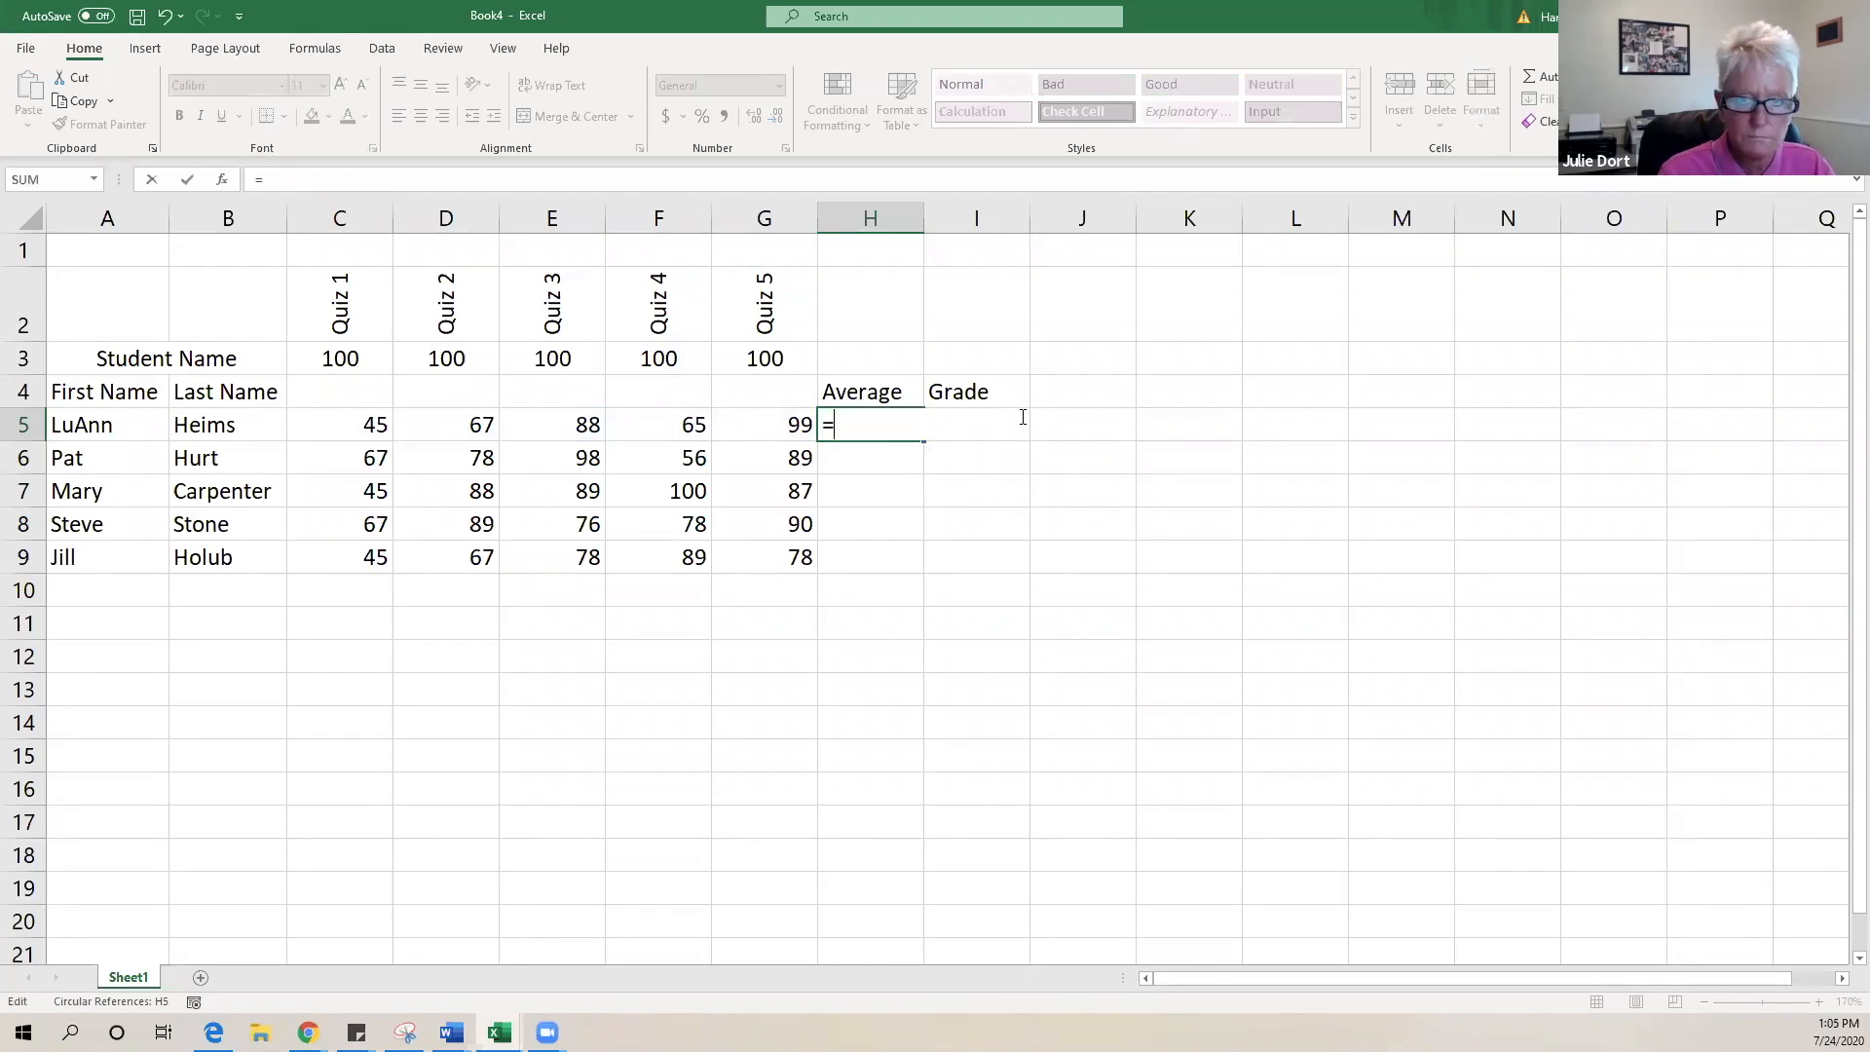
{"action": "type", "text": "averag"}
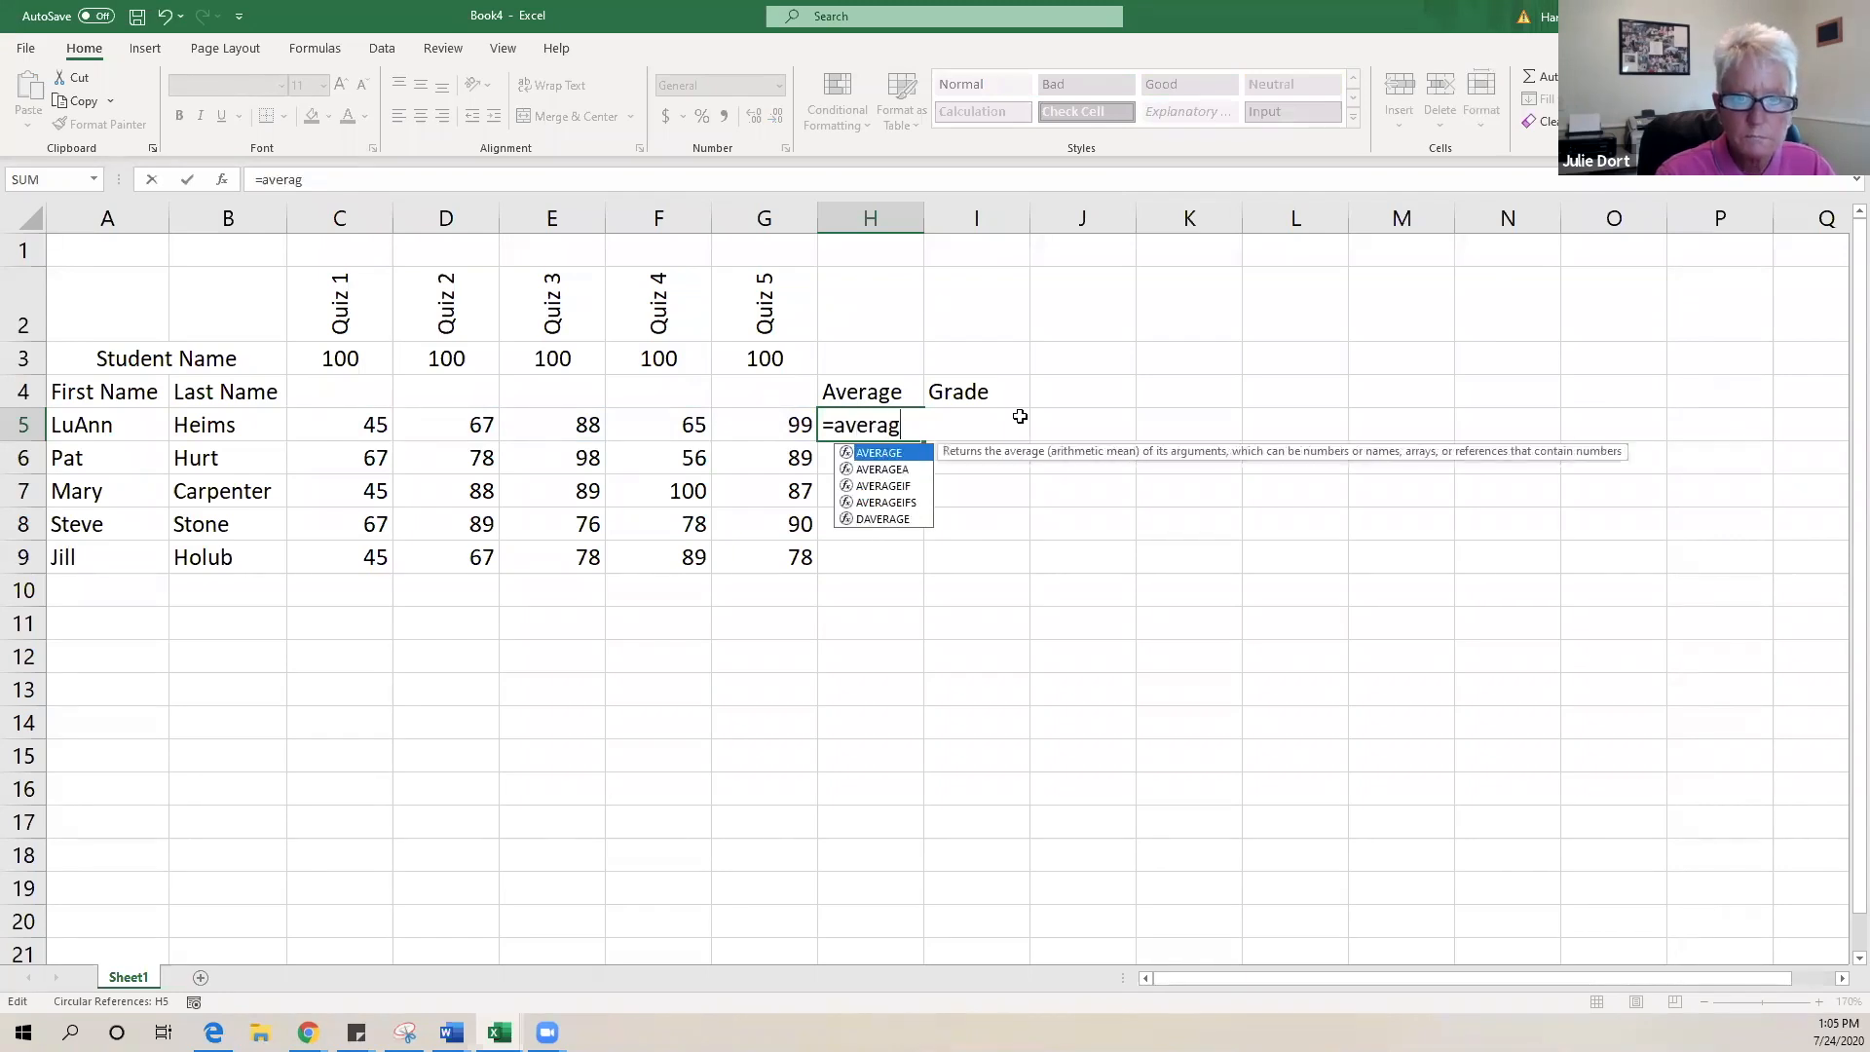
{"action": "double_click", "coordinate": [873, 454]}
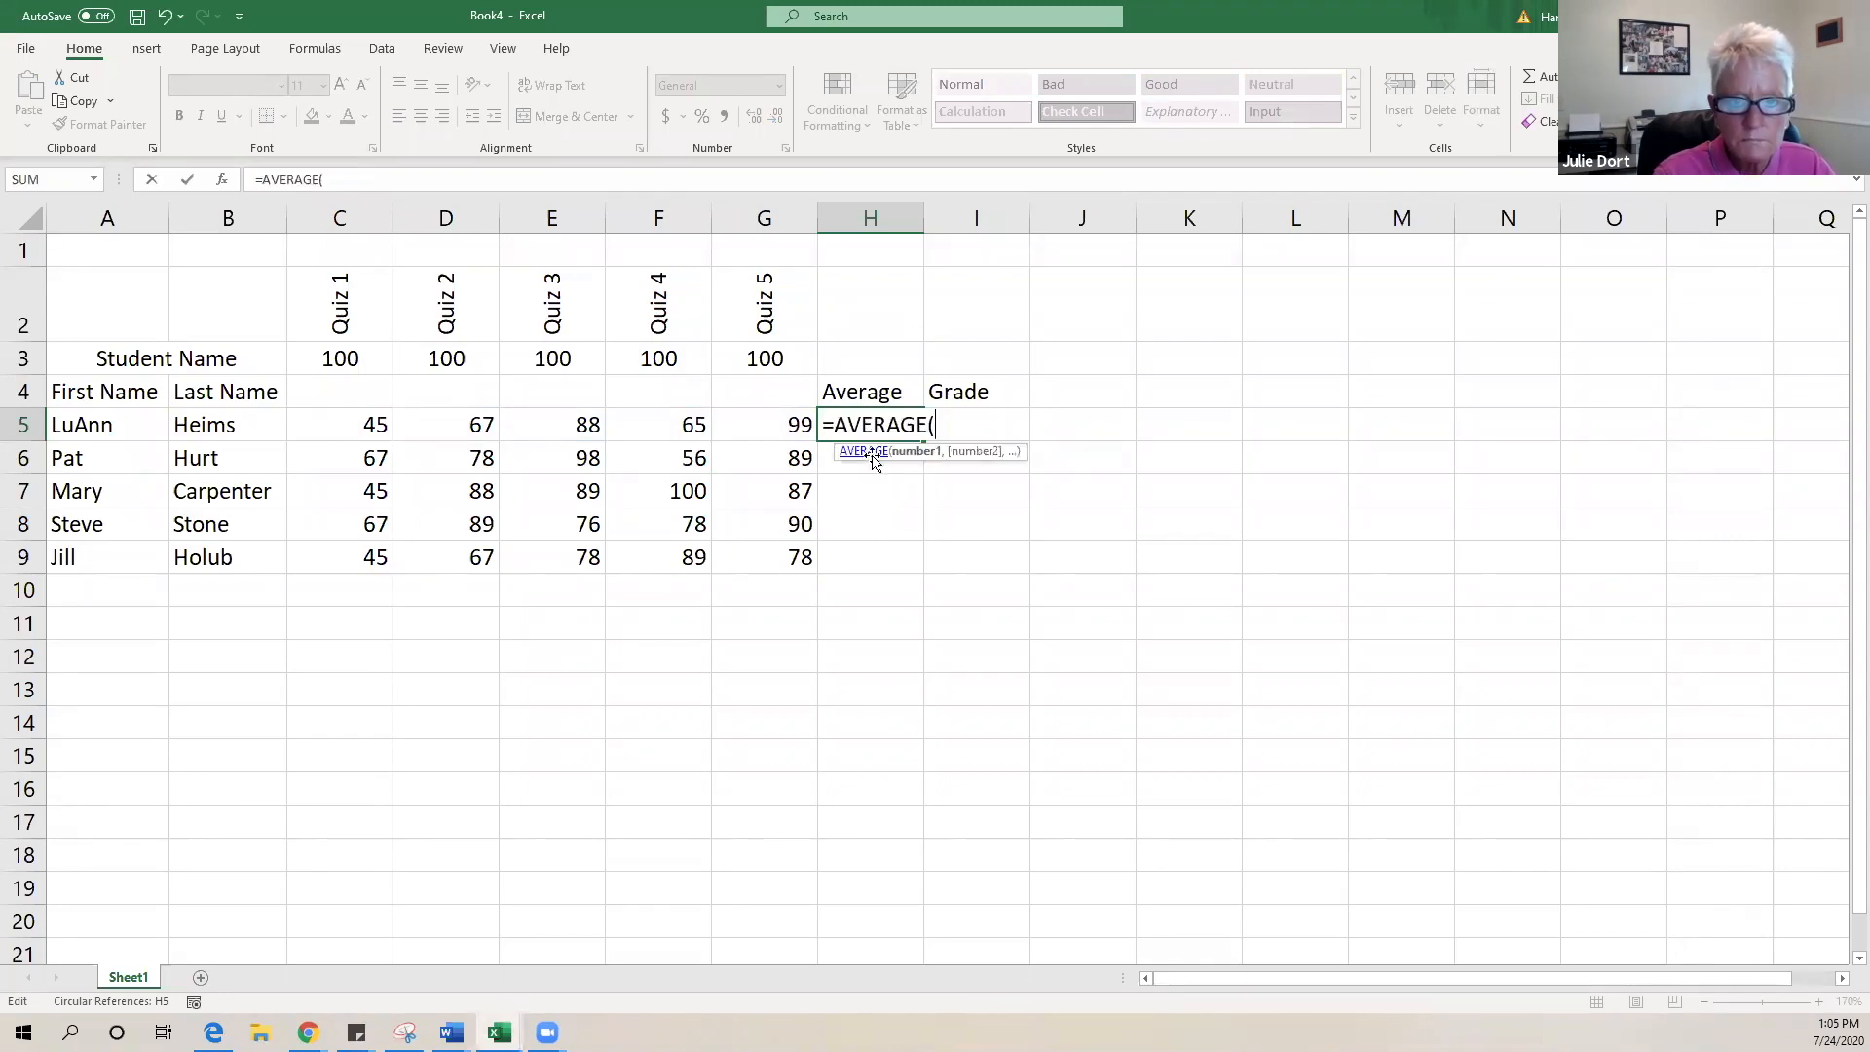
{"action": "left_click_drag", "start_coordinate": [339, 429], "coordinate": [745, 425]}
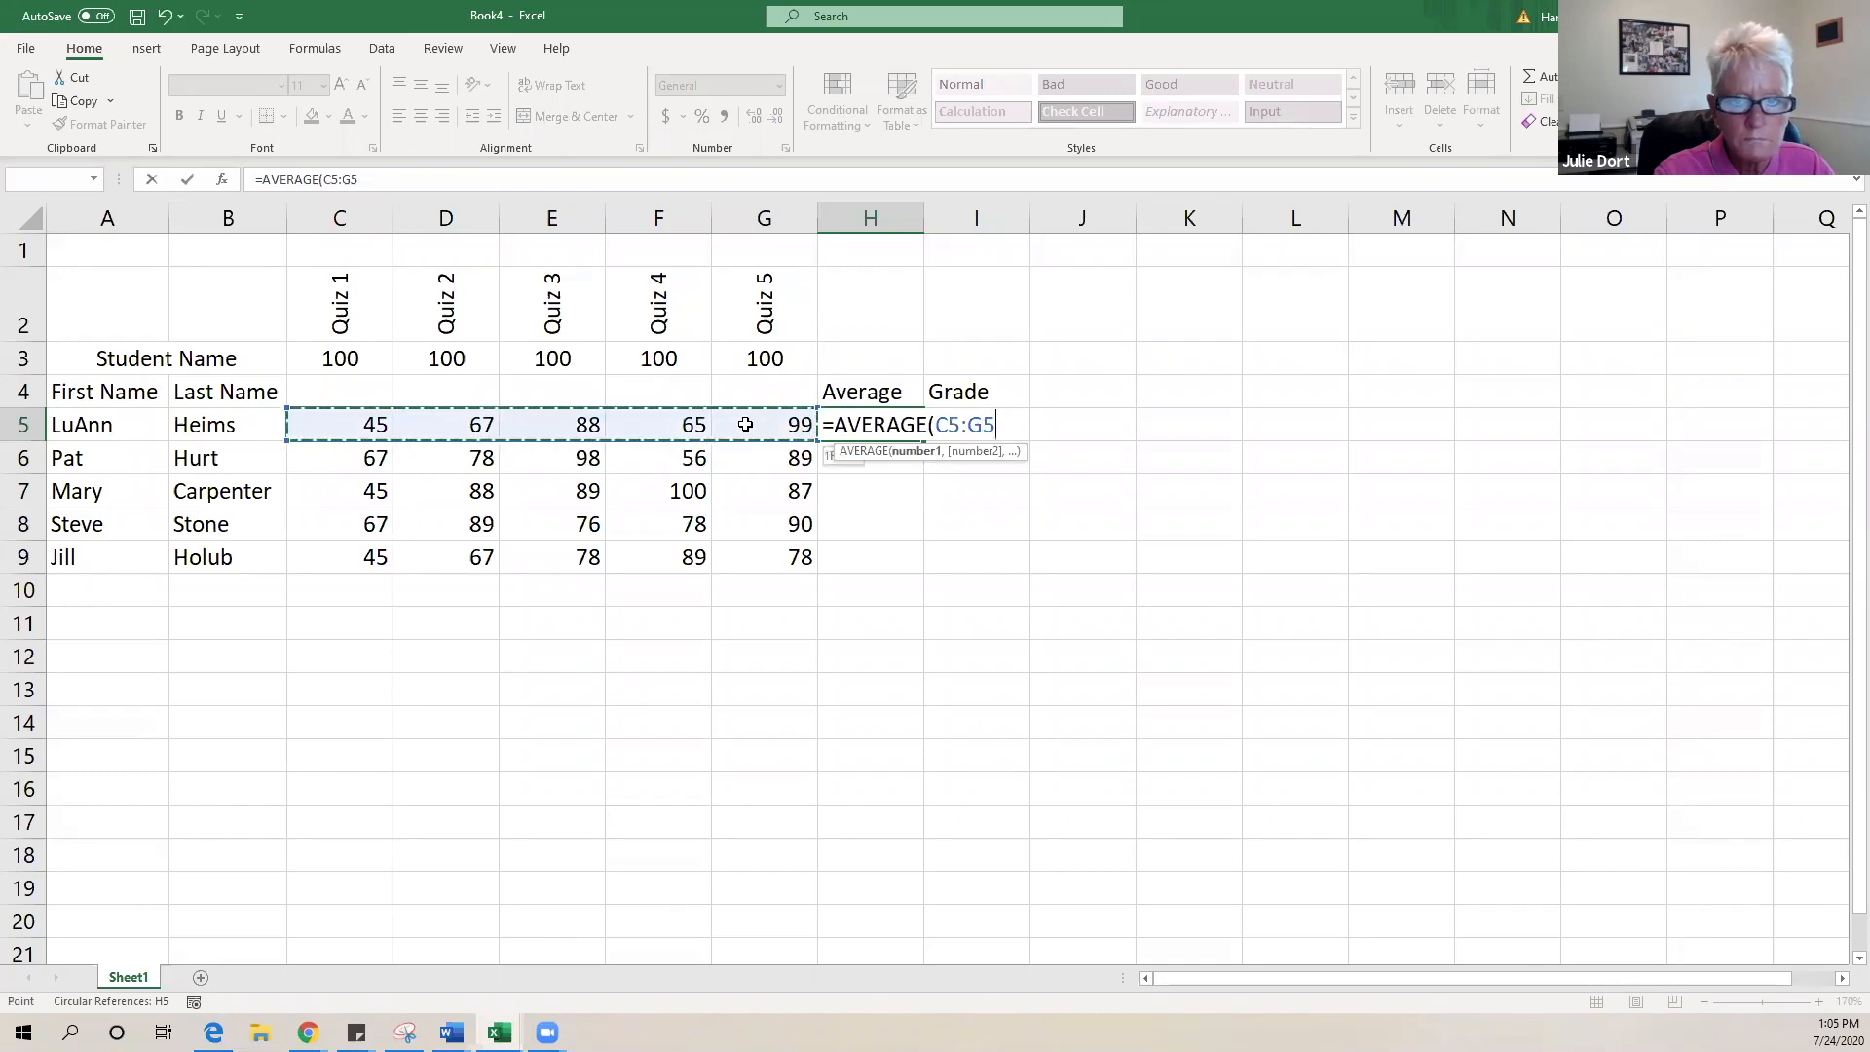
{"action": "key", "text": "Return"}
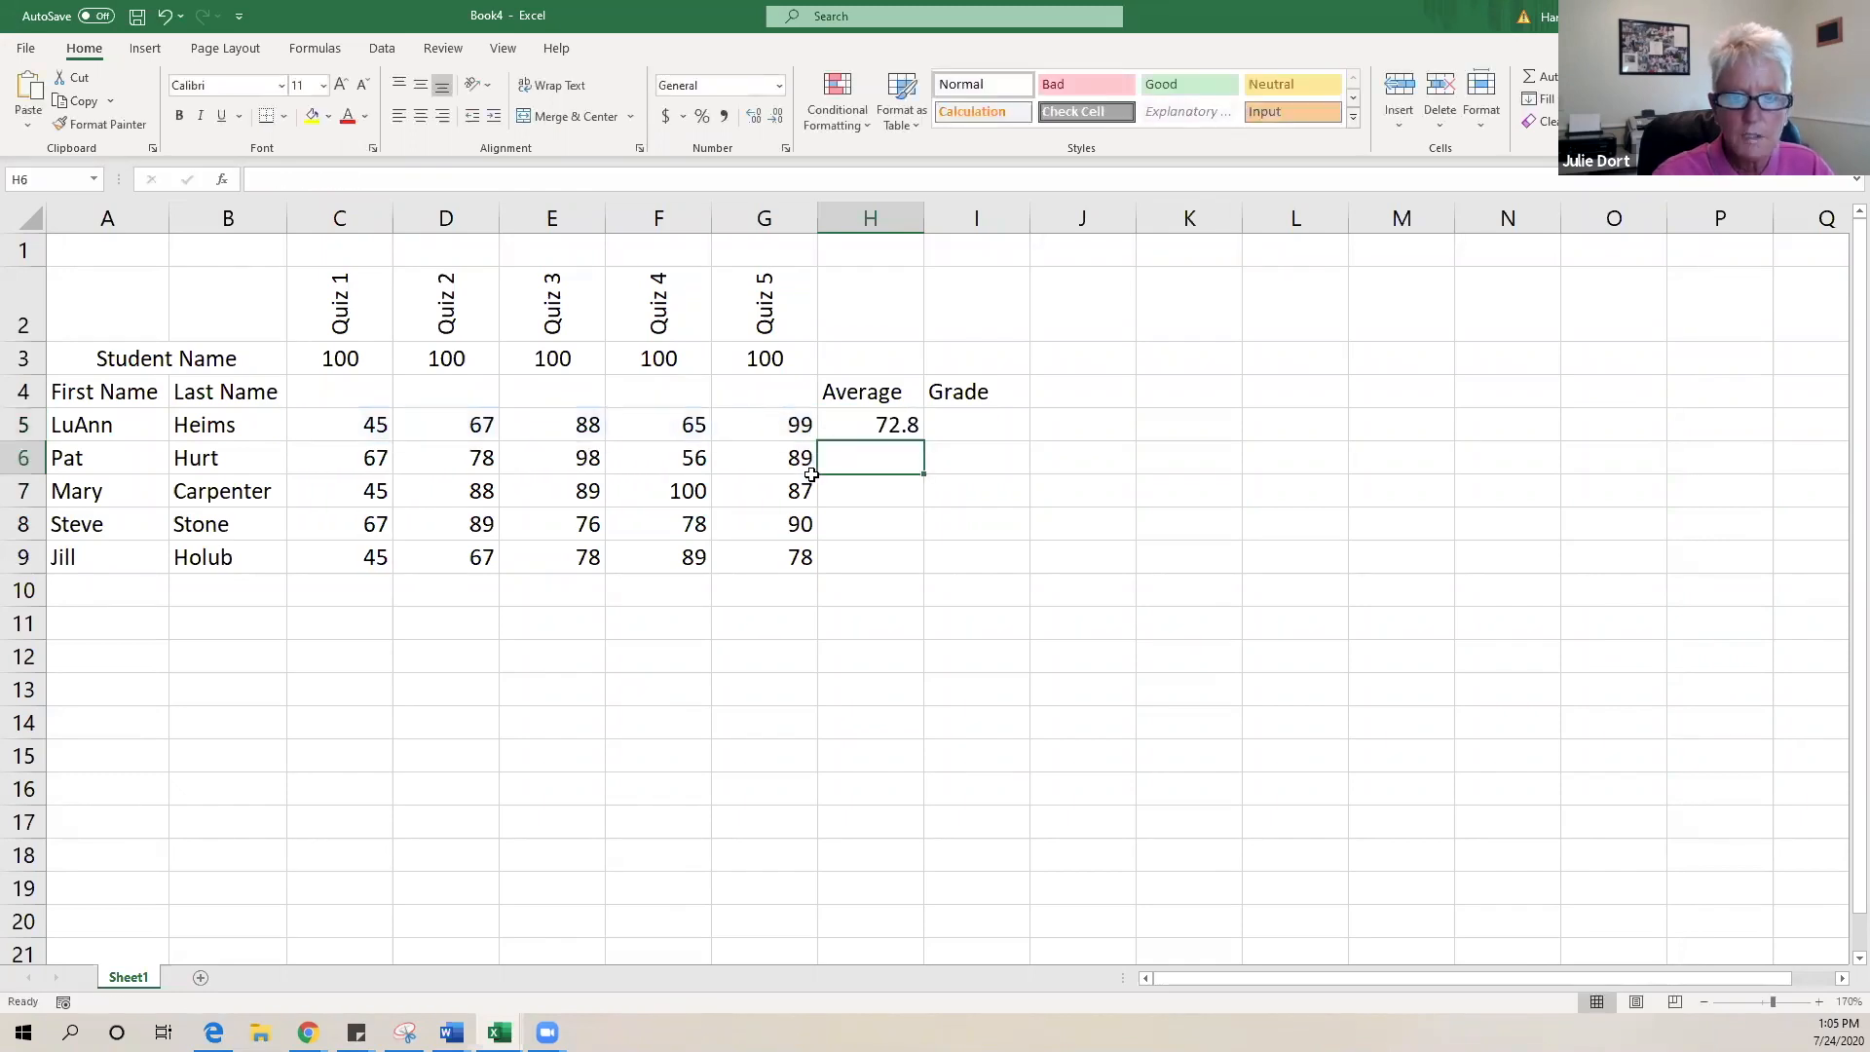
- Fill the average down to H9 (77.6, 81.8, 80, 71.4) and start renaming Sheet1
{"action": "left_click", "coordinate": [881, 425]}
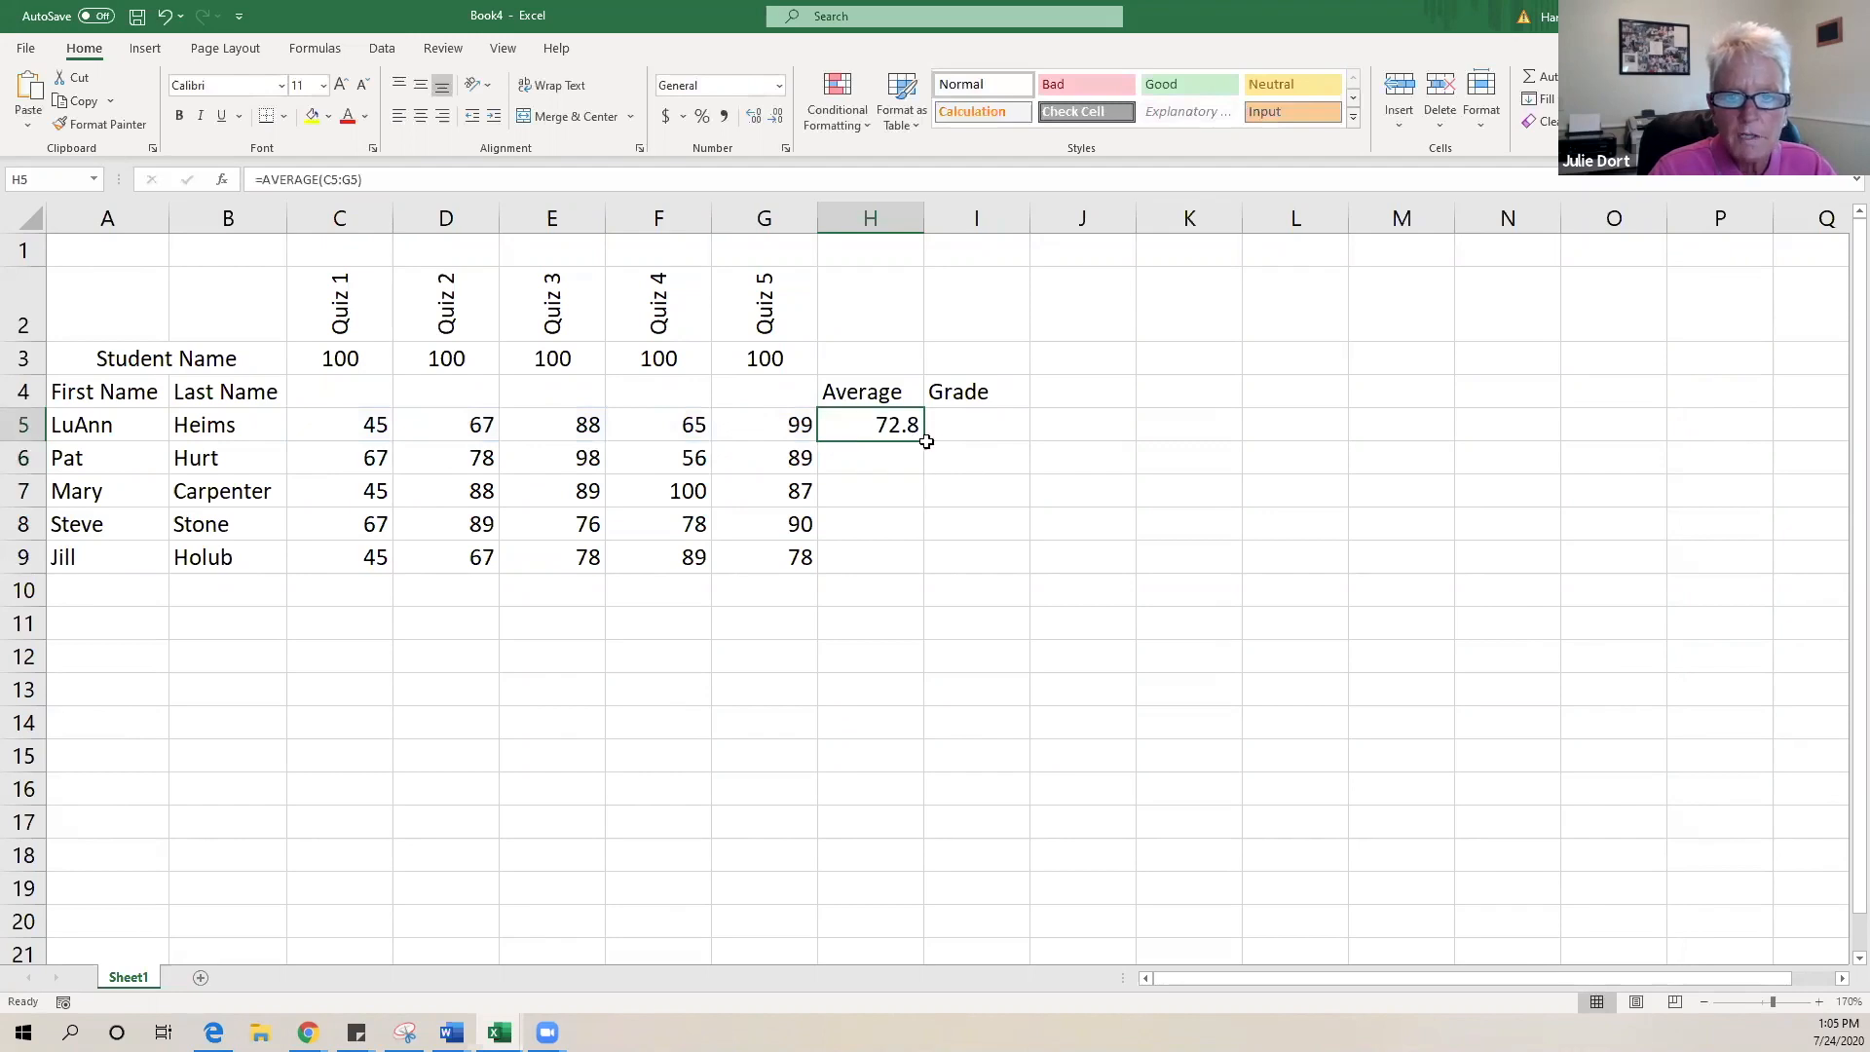
{"action": "double_click", "coordinate": [923, 441]}
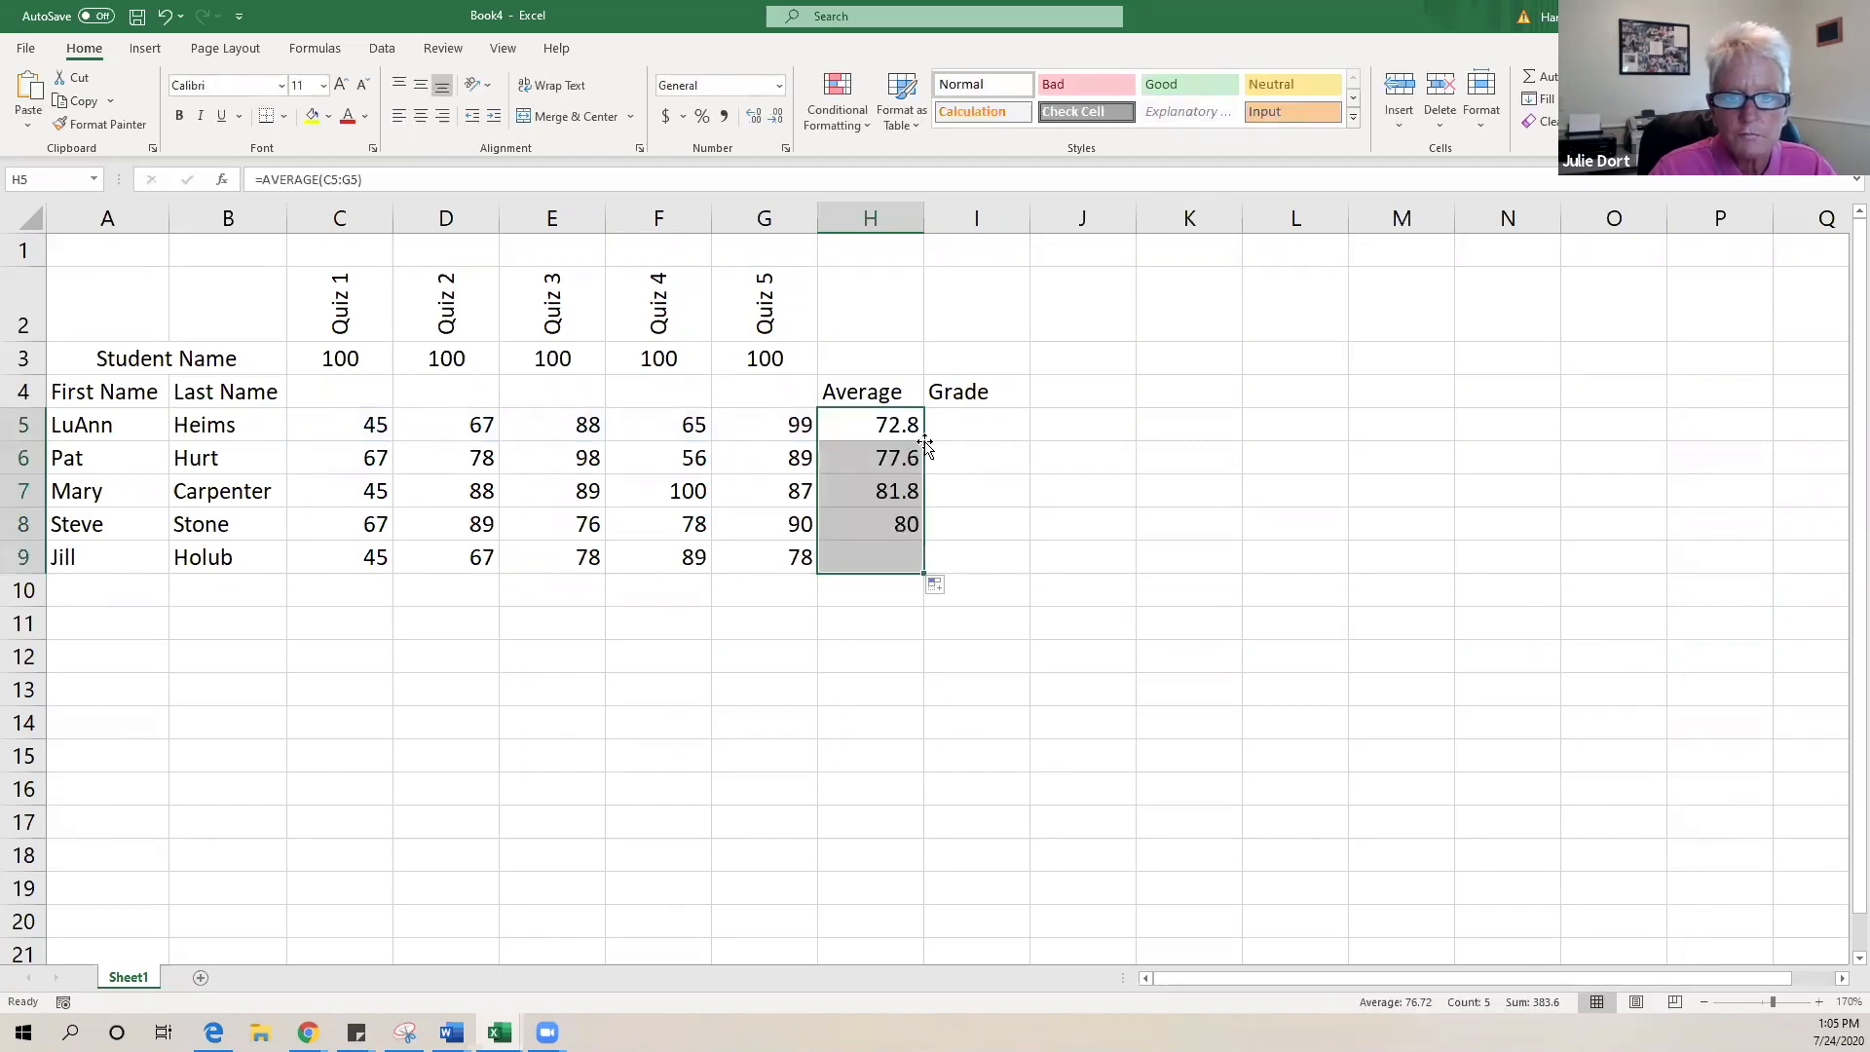
{"action": "double_click", "coordinate": [128, 978]}
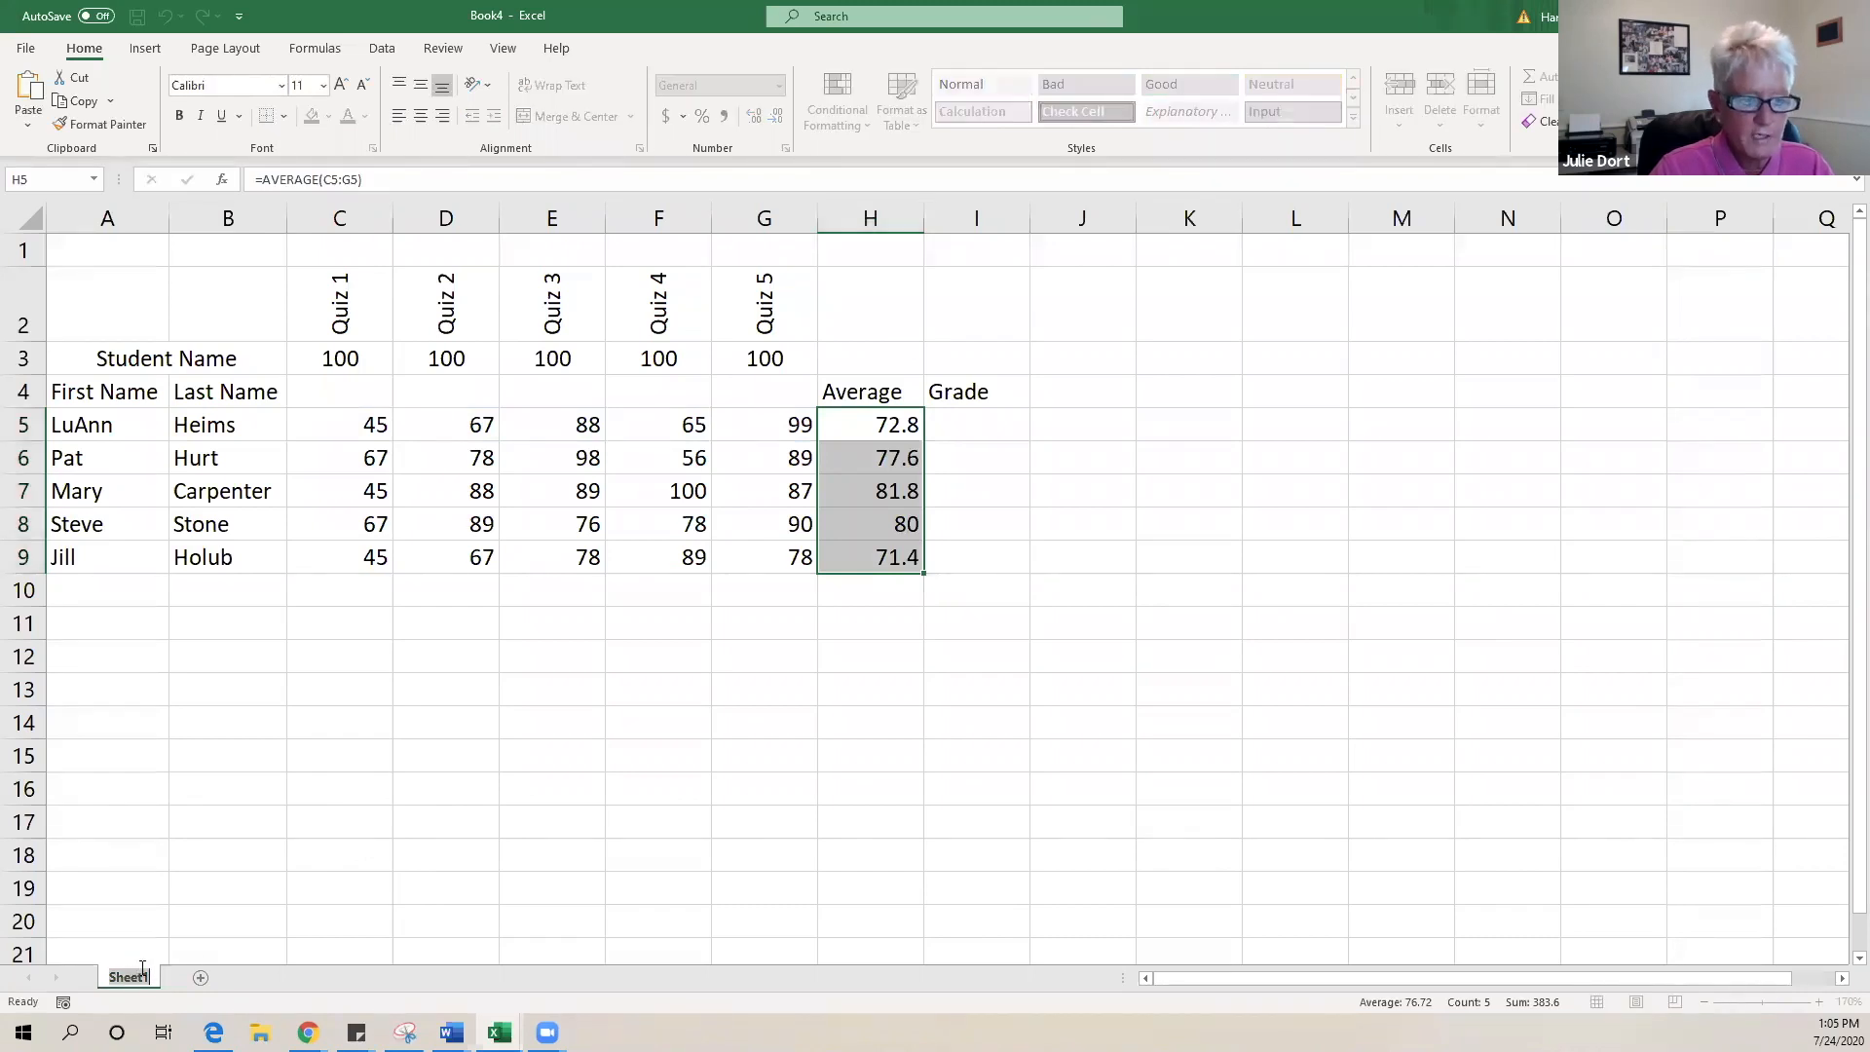
{"action": "type", "text": "Grade"}
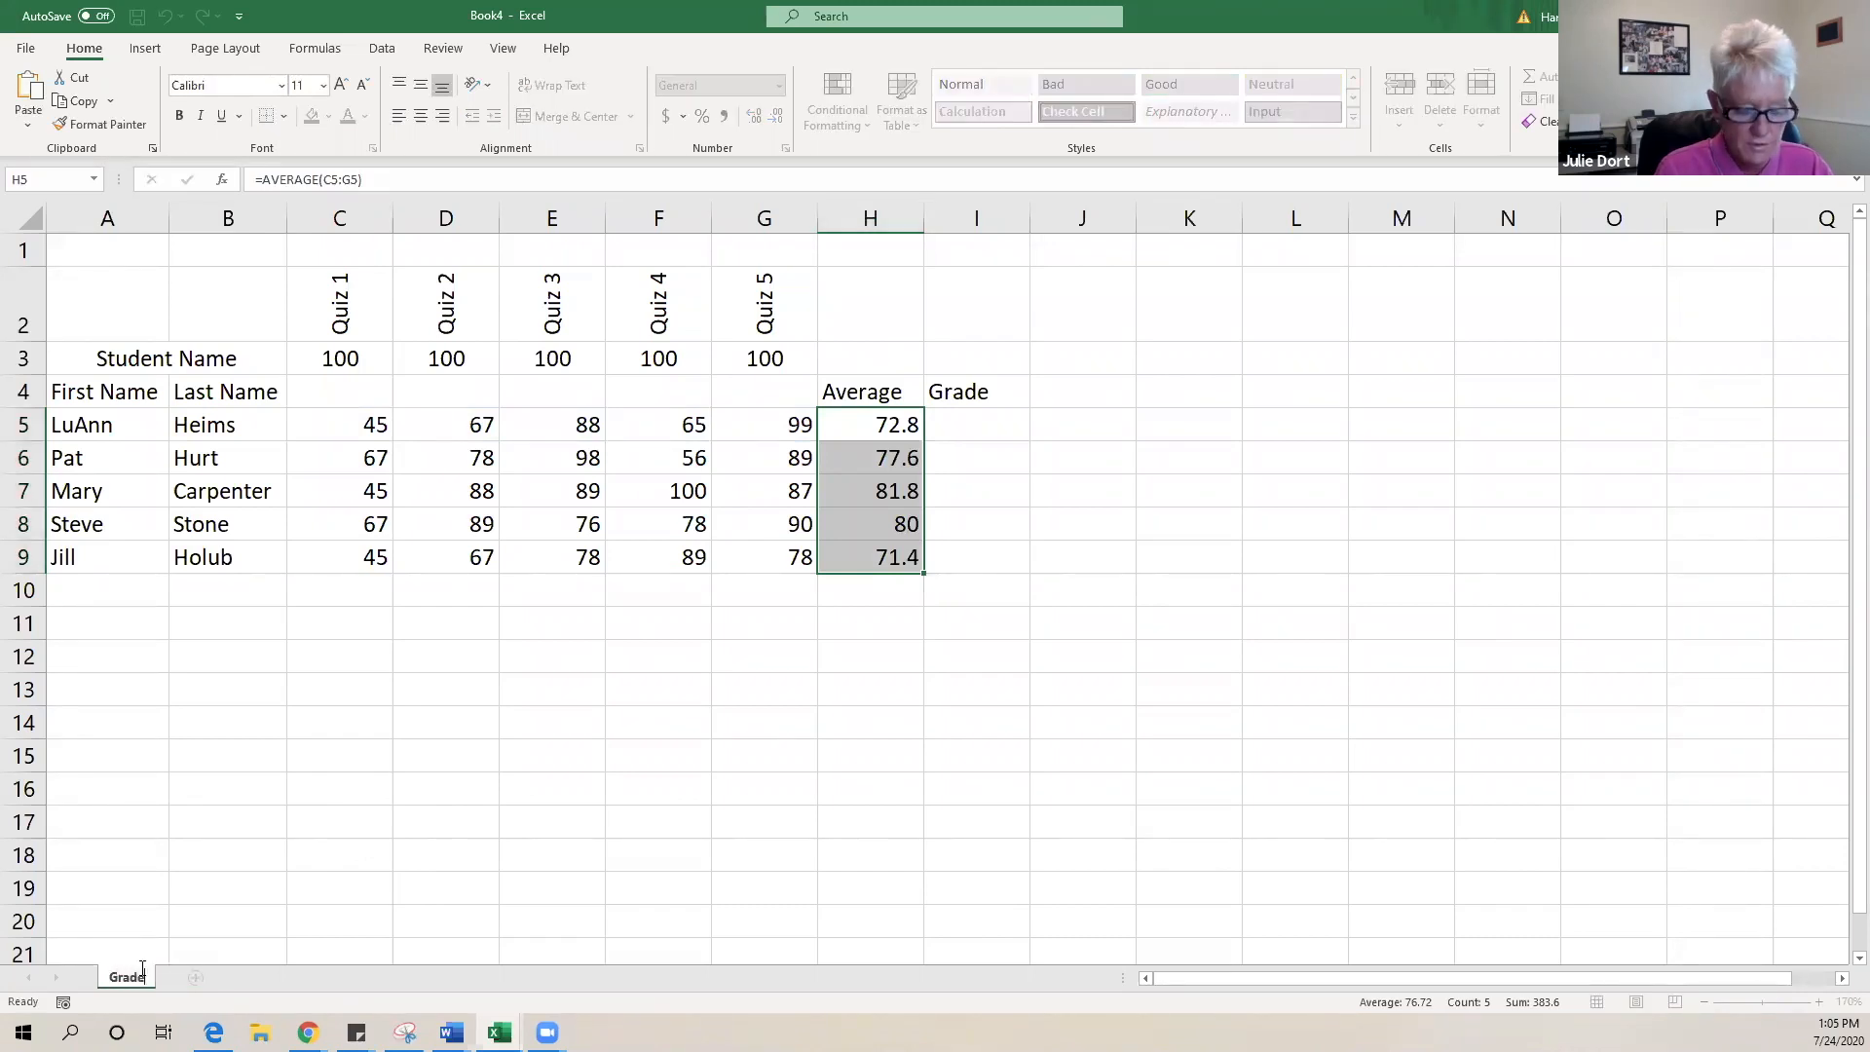
{"action": "type", "text": "sook"}
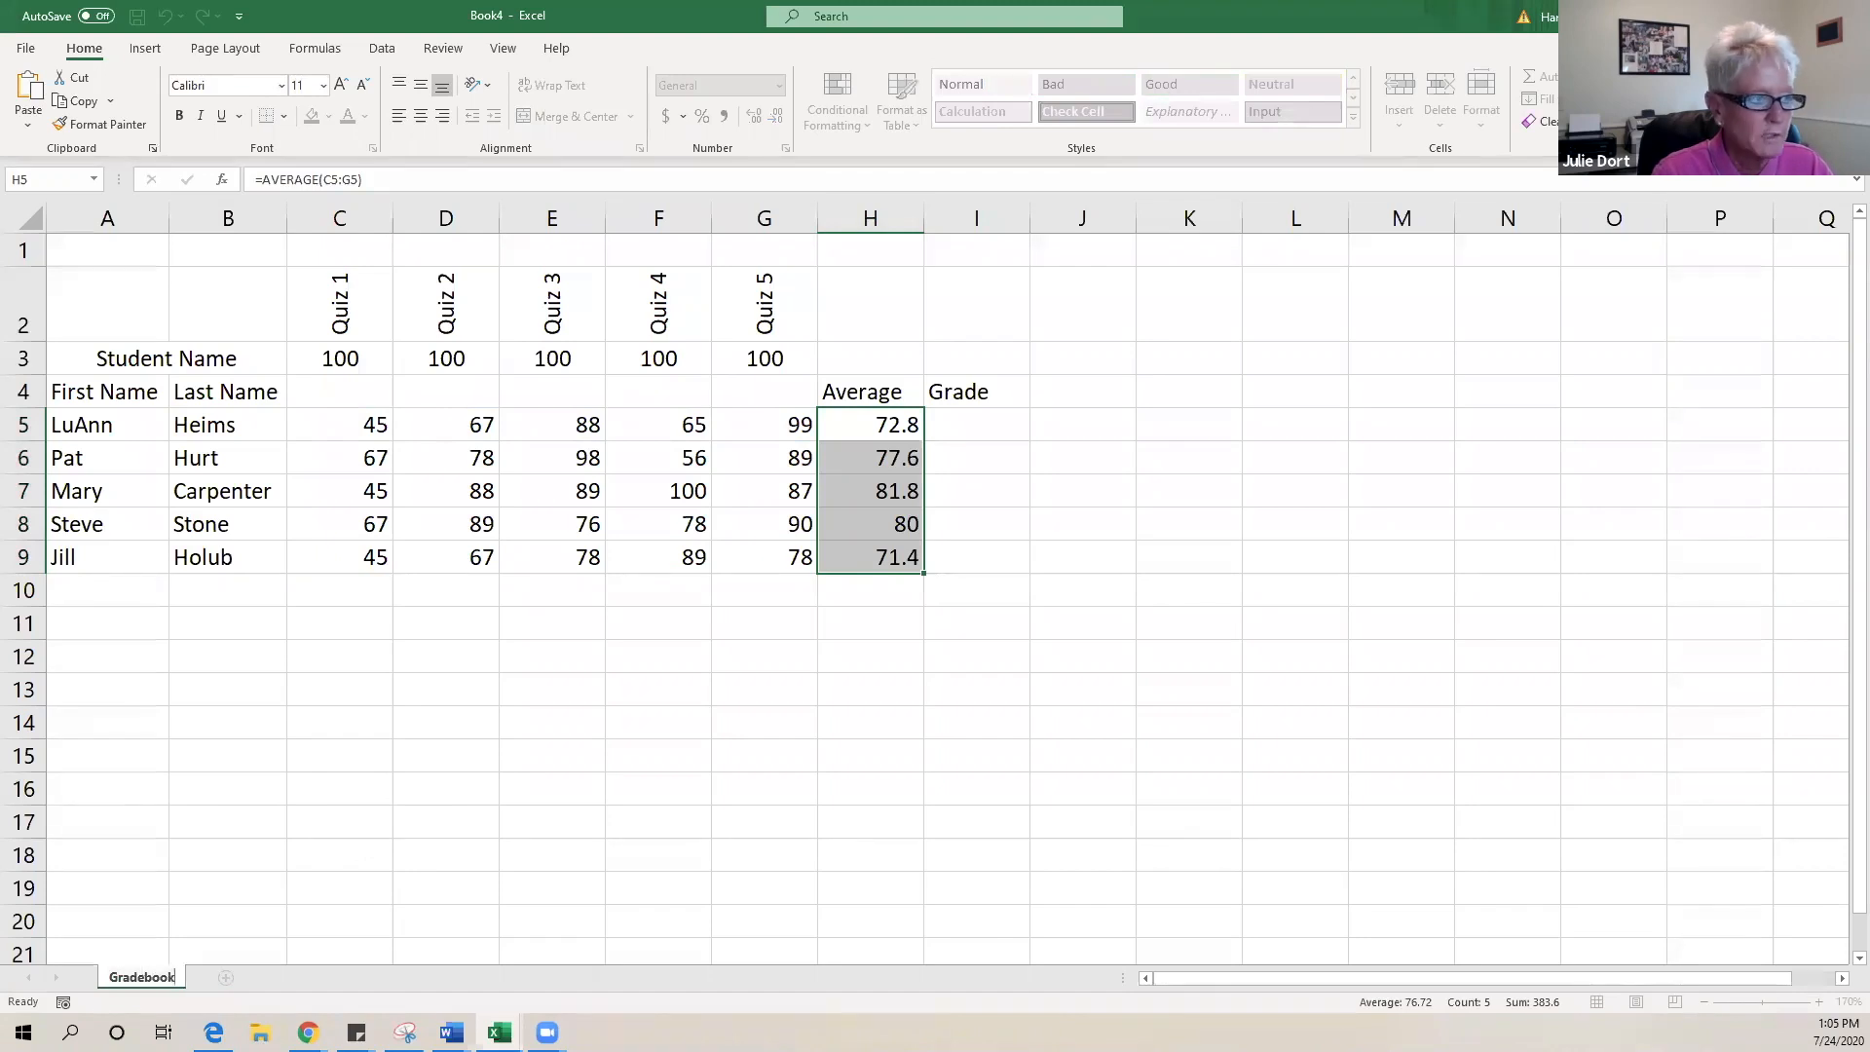
- Add a new blank worksheet and name it Grading Scale
{"action": "key", "text": "Return"}
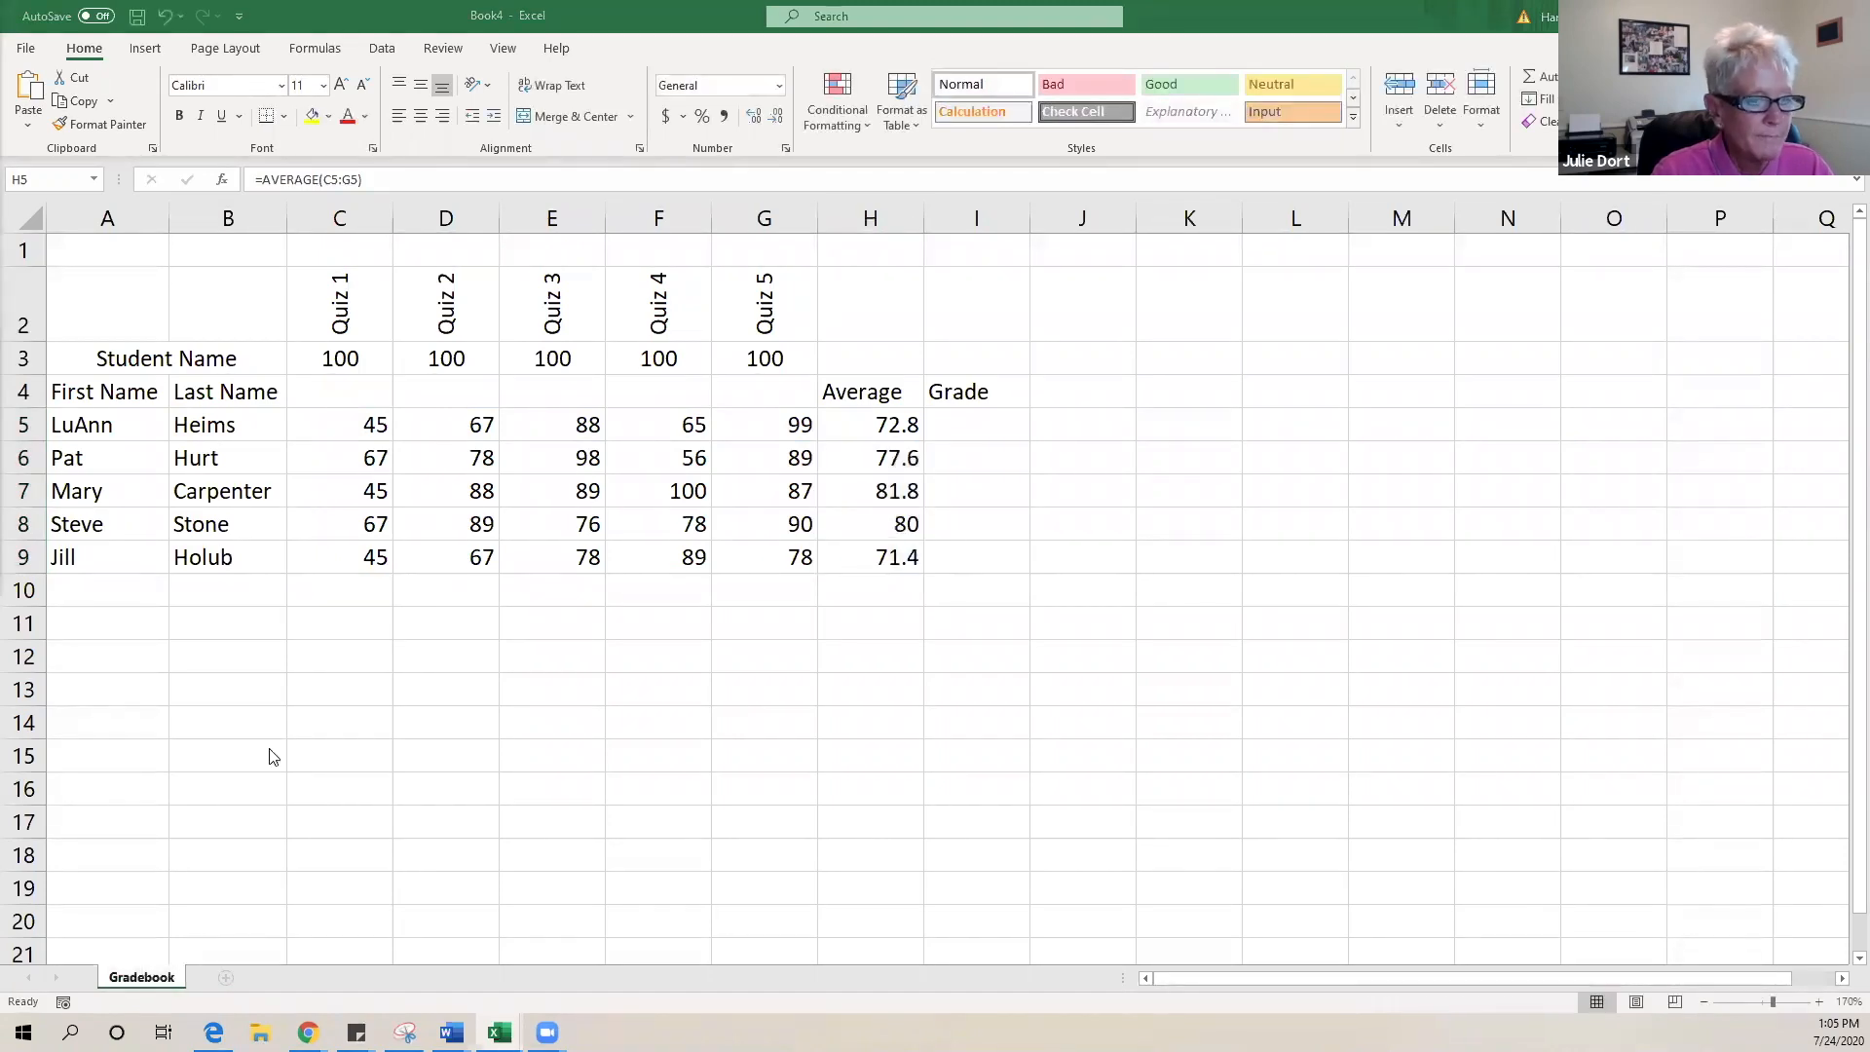
{"action": "left_click", "coordinate": [226, 979]}
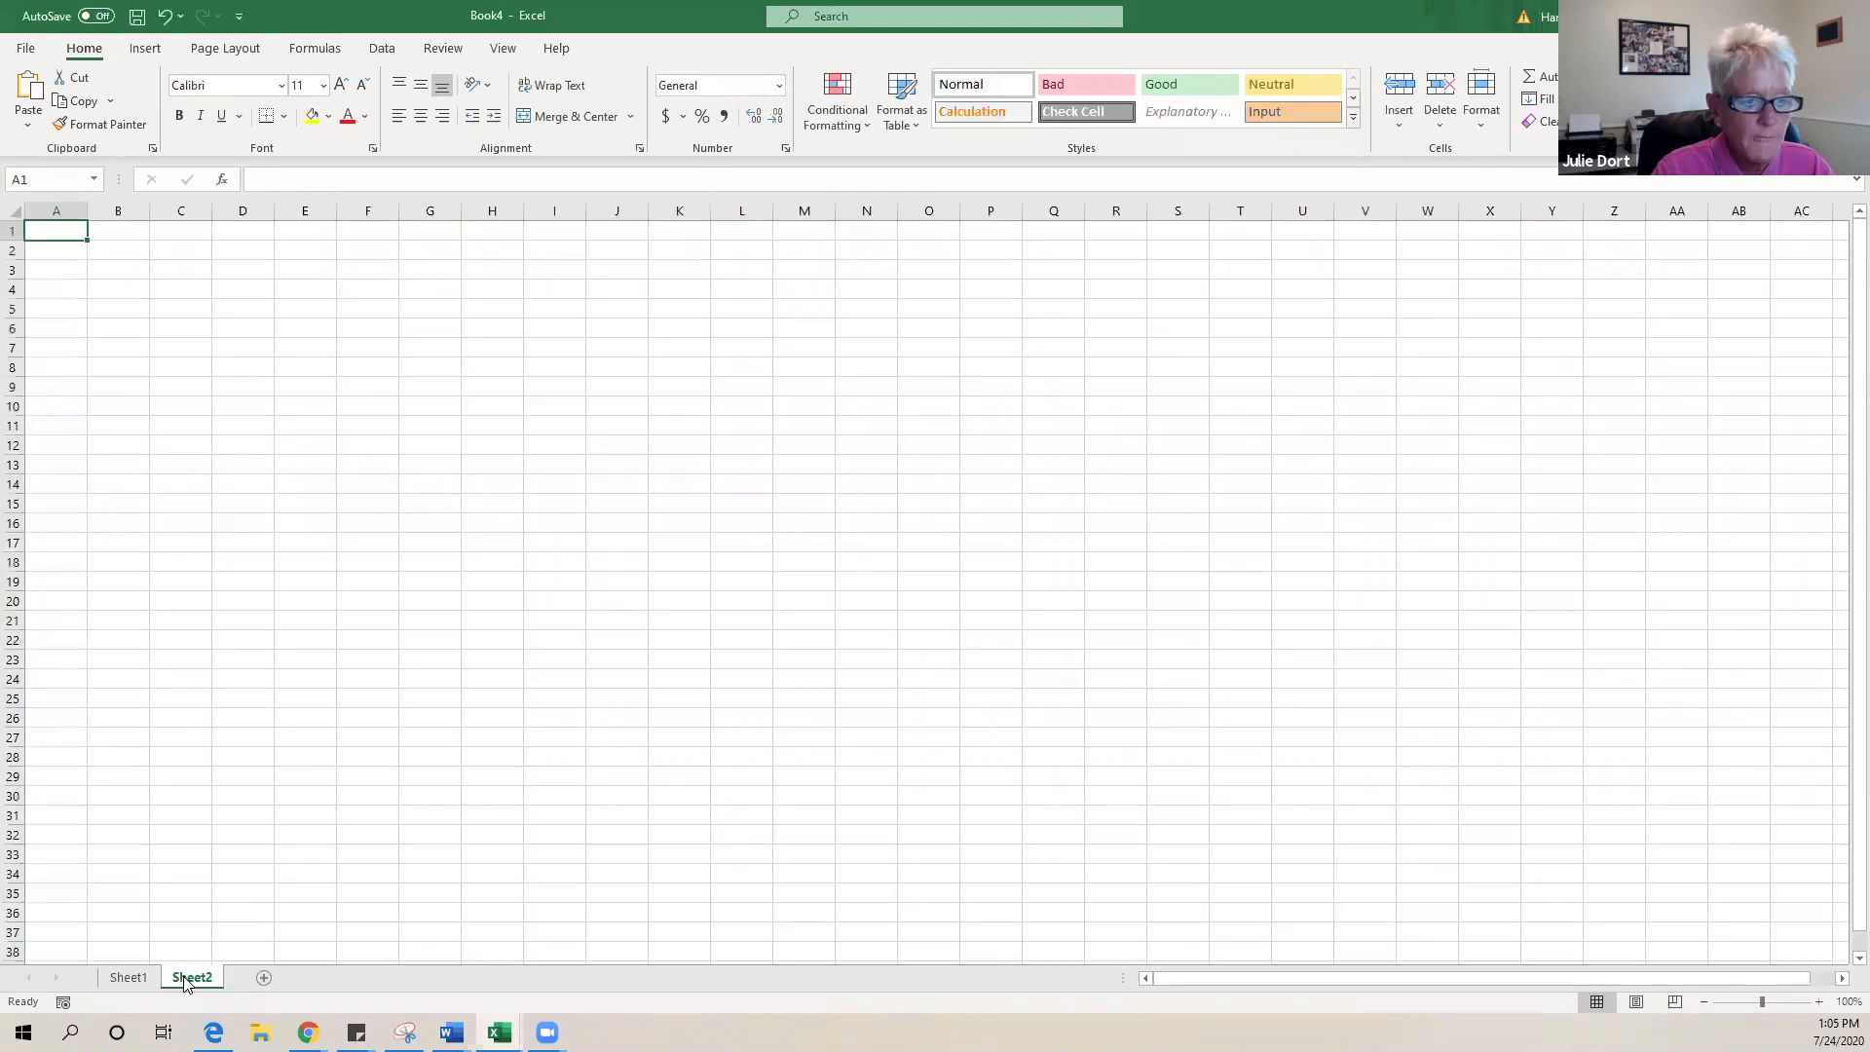
{"action": "double_click", "coordinate": [188, 978]}
{"action": "type", "text": "GF"}
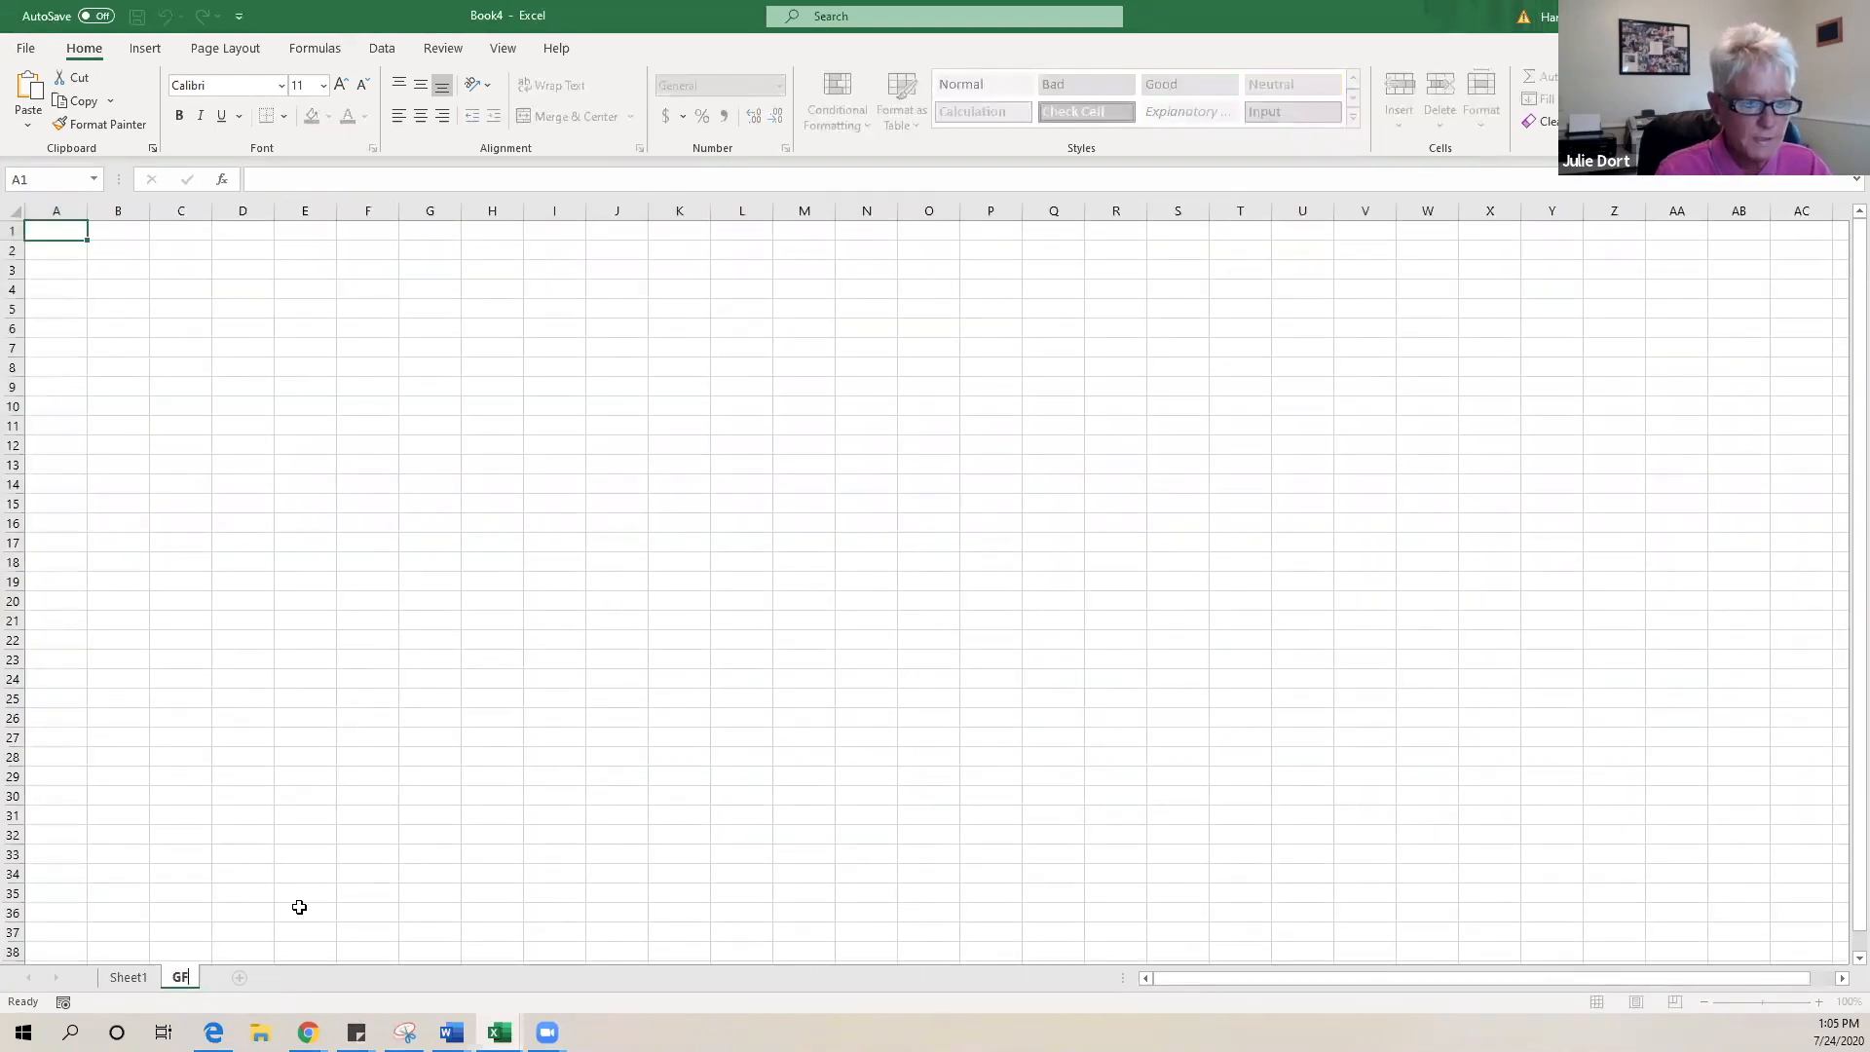
{"action": "key", "text": "BackSpace"}
{"action": "type", "text": "radi"}
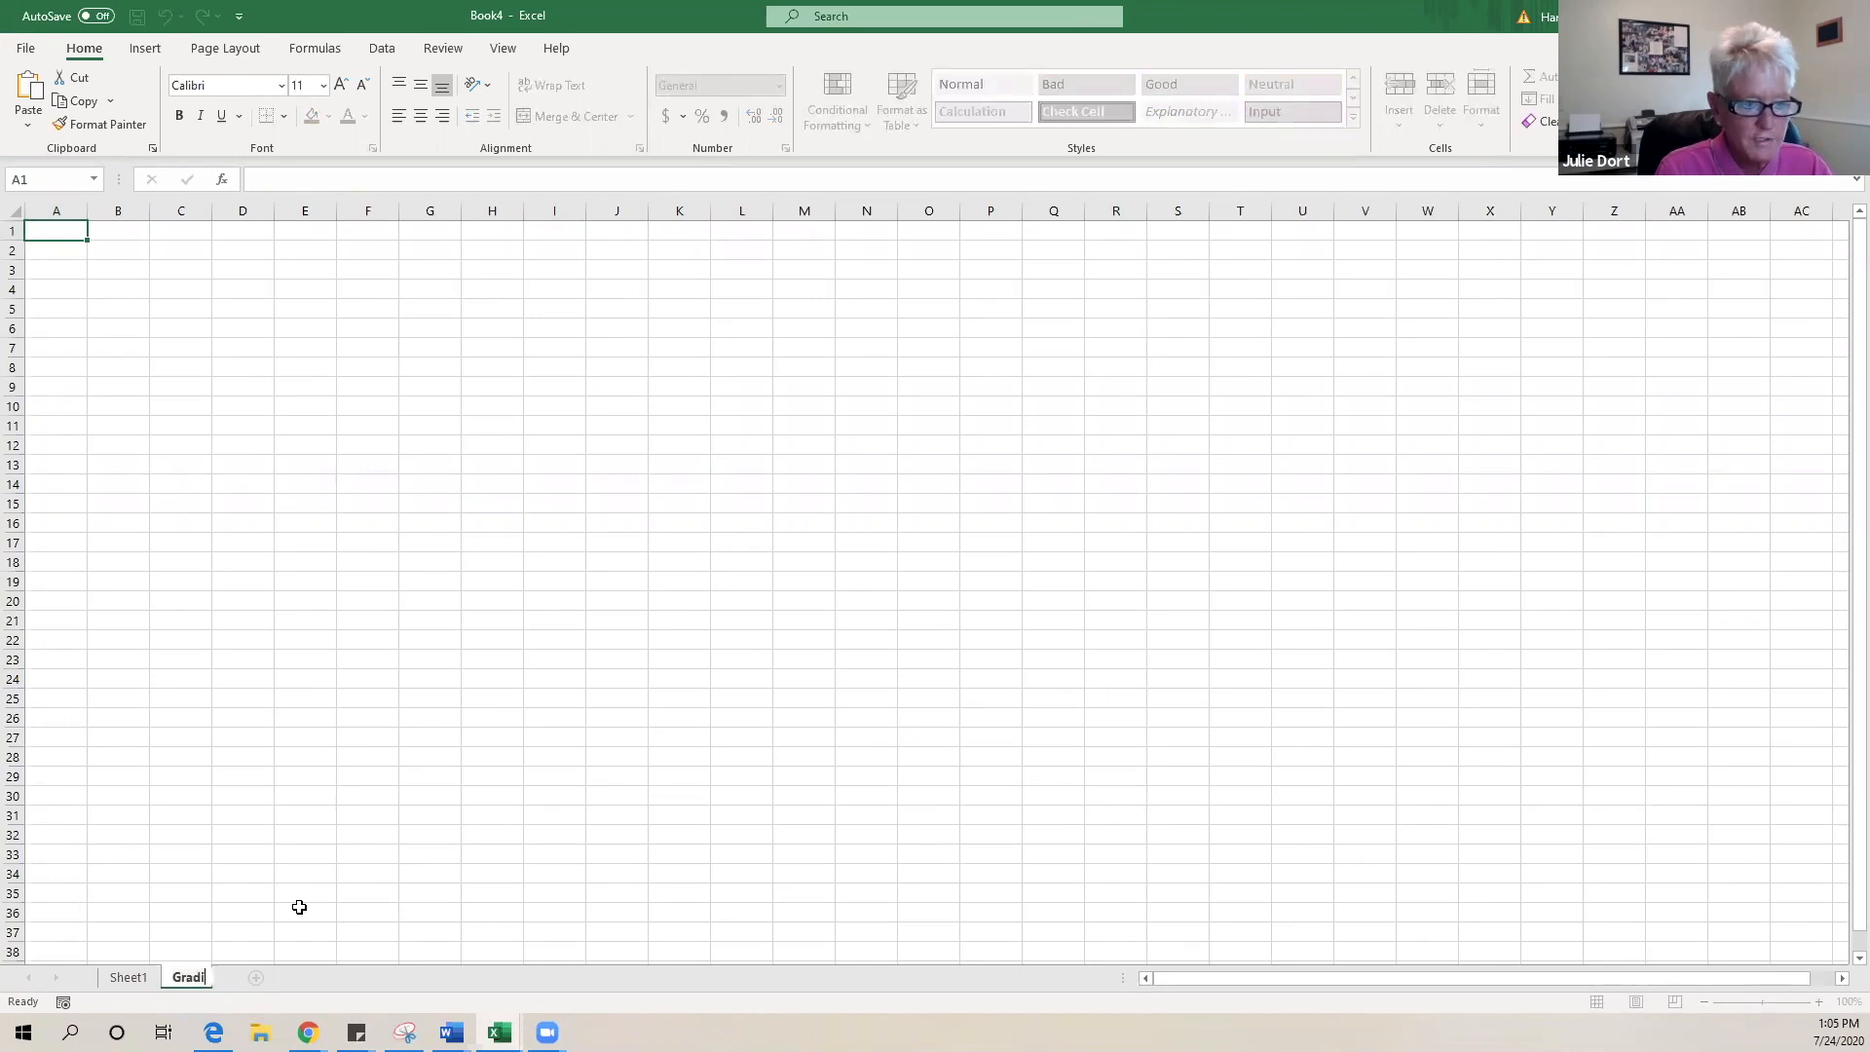
{"action": "type", "text": "ng Scale"}
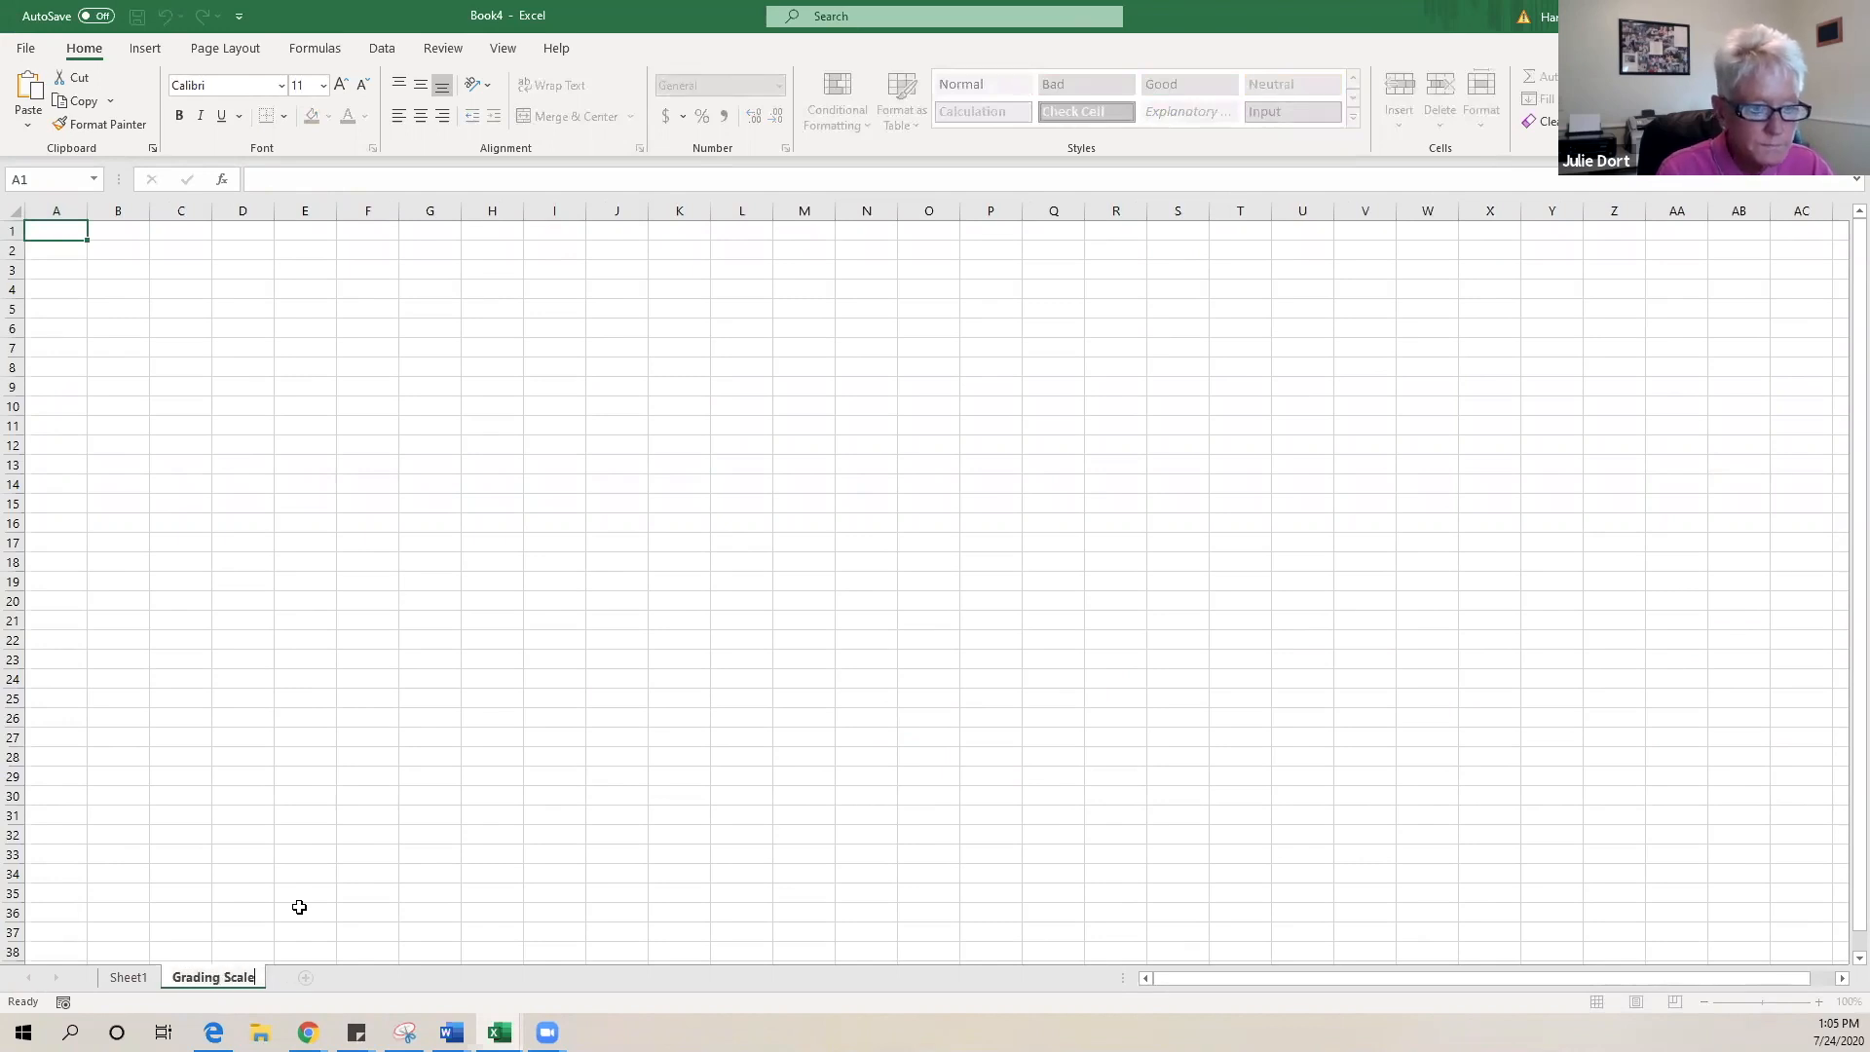
{"action": "left_click", "coordinate": [679, 776]}
- Zoom in on the Grading Scale sheet
{"action": "left_click", "coordinate": [1818, 1001]}
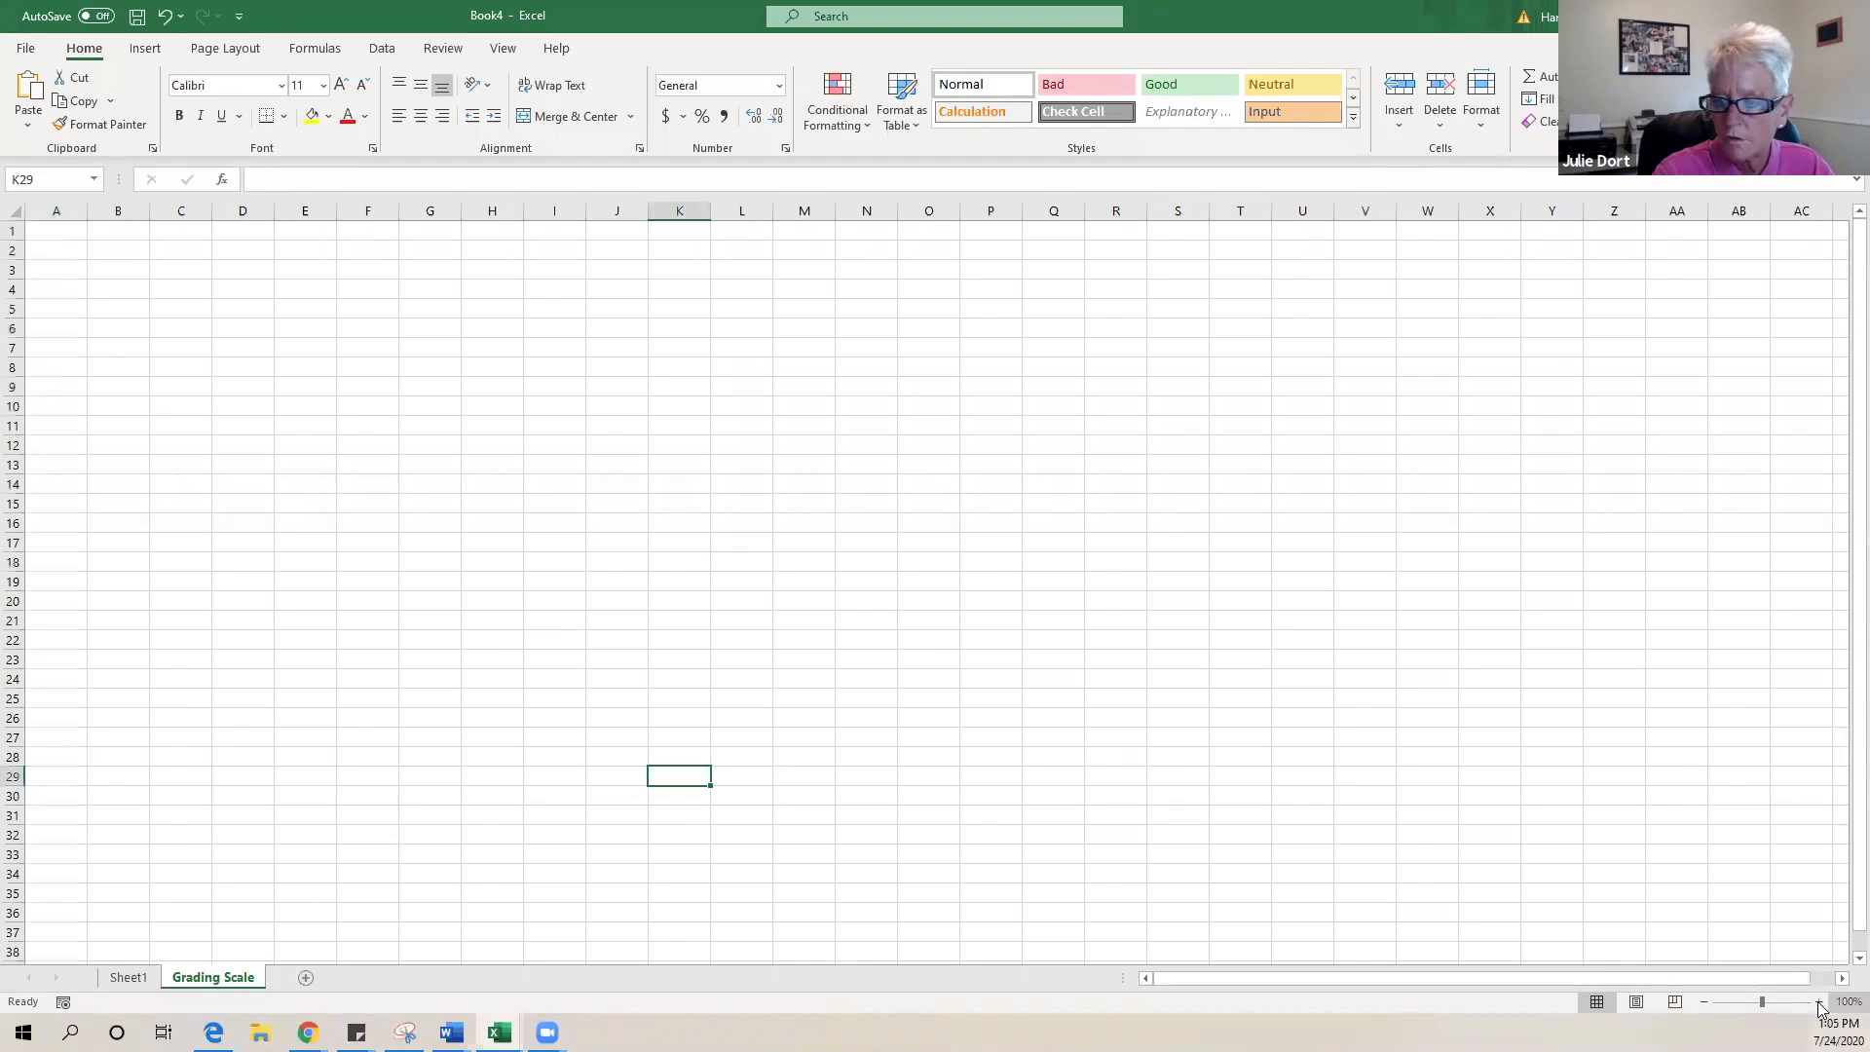
{"action": "left_click", "coordinate": [1818, 1001]}
{"action": "left_click", "coordinate": [1818, 1001]}
{"action": "left_click", "coordinate": [1818, 1001]}
{"action": "left_click", "coordinate": [1818, 1001]}
{"action": "left_click", "coordinate": [1818, 1001]}
{"action": "scroll", "coordinate": [320, 597], "scroll_direction": "up", "scroll_amount": 2}
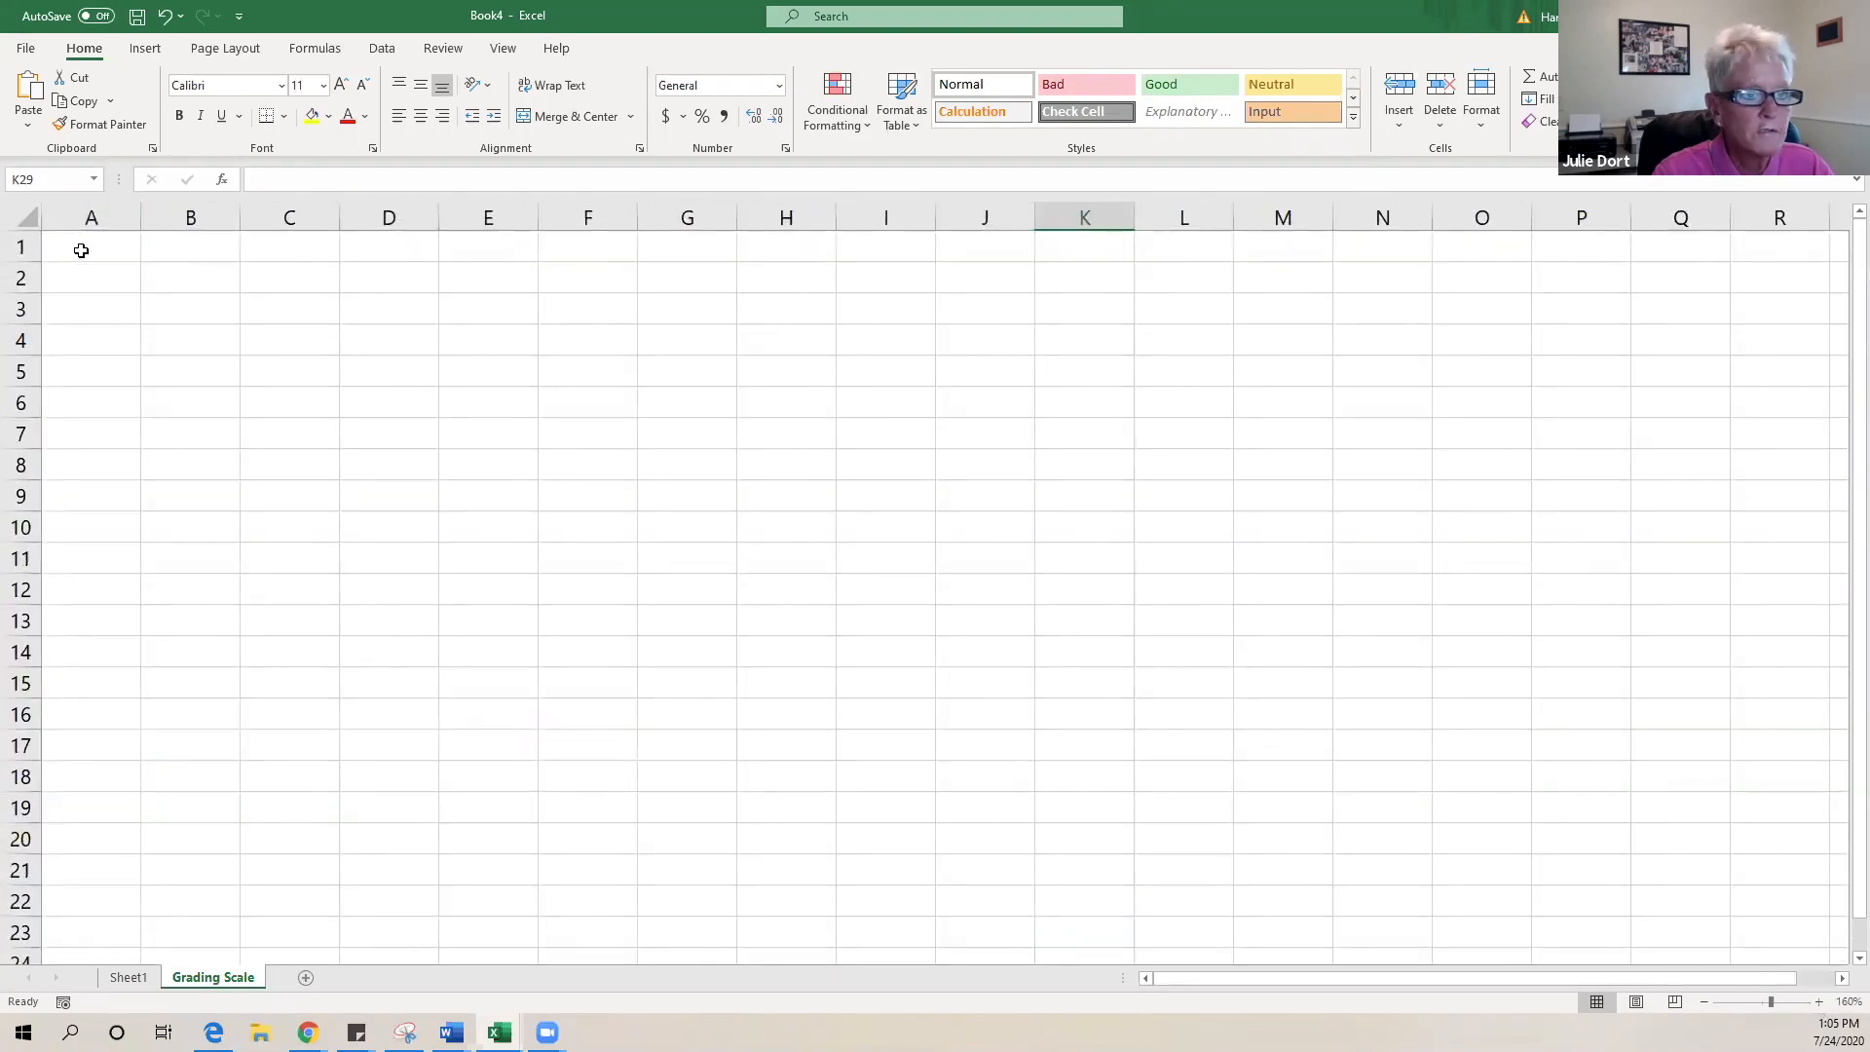
- Type the title Grading Scale in A1 and merge and centre it across A1:B1
{"action": "left_click", "coordinate": [83, 247]}
{"action": "type", "text": "Grad"}
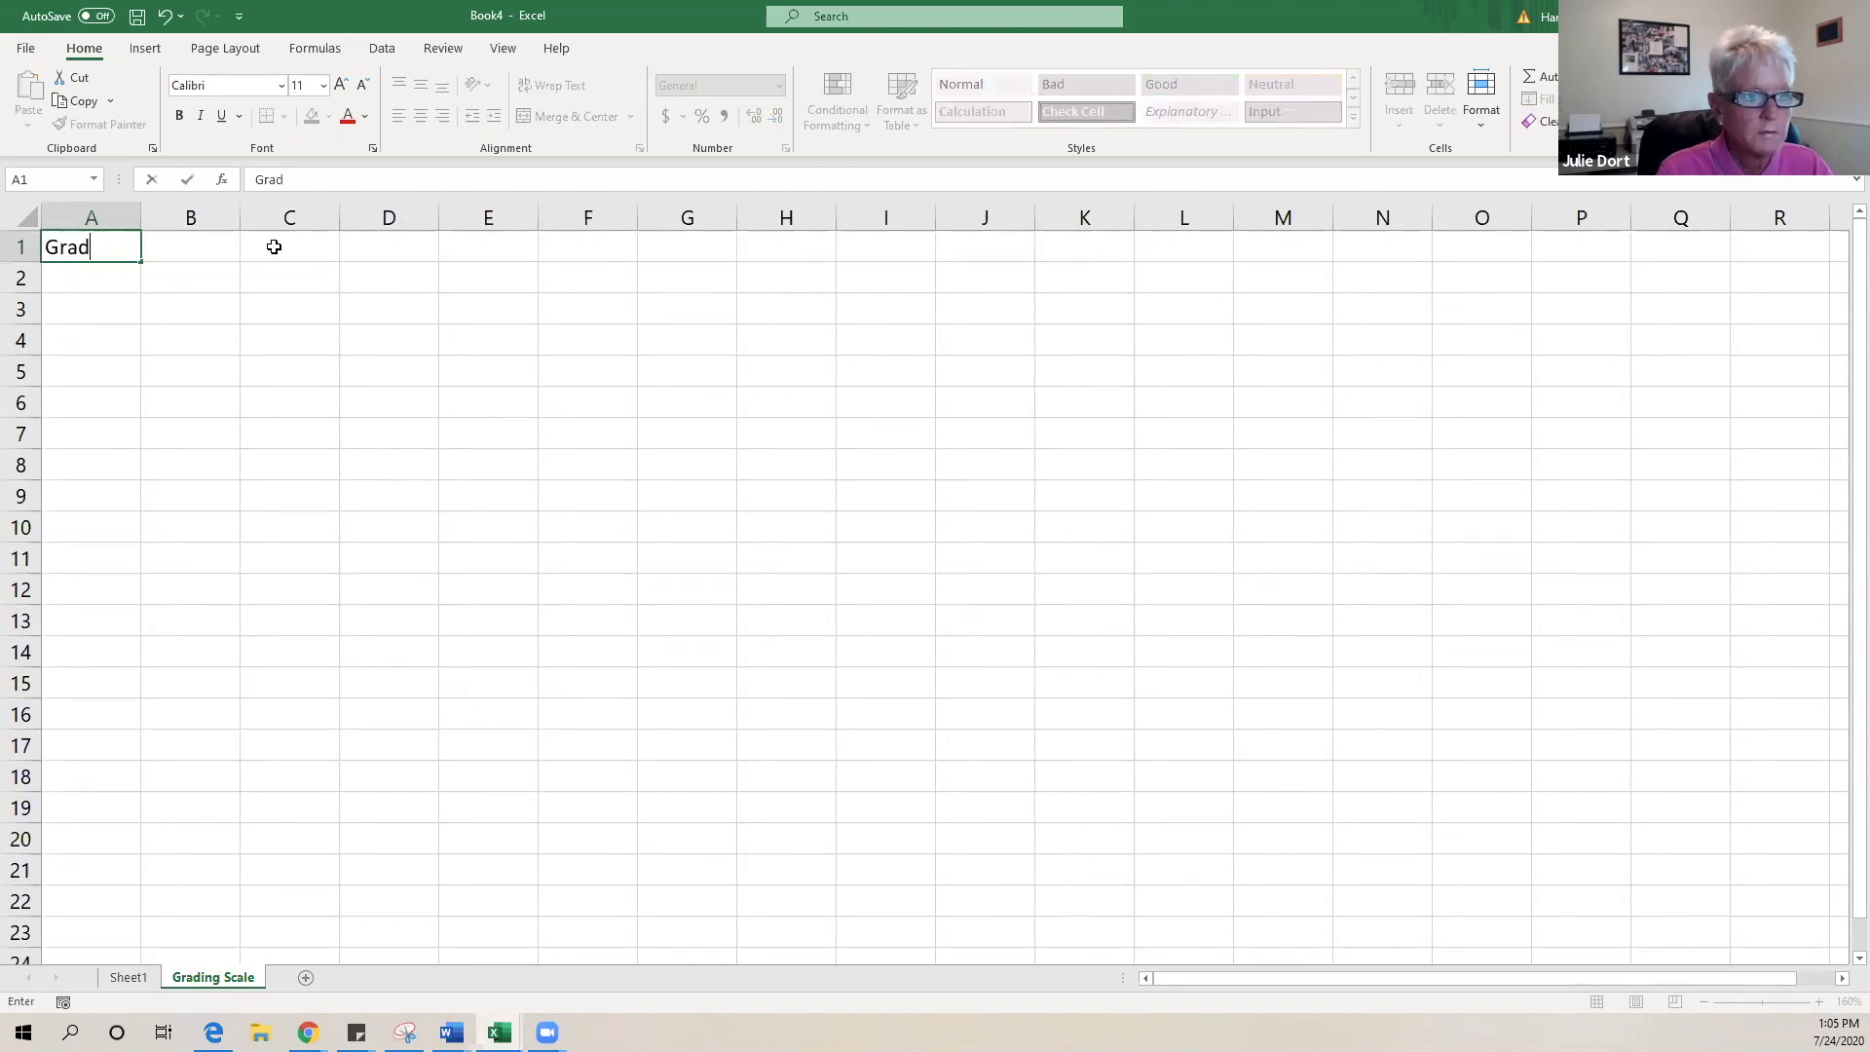
{"action": "type", "text": "ing "}
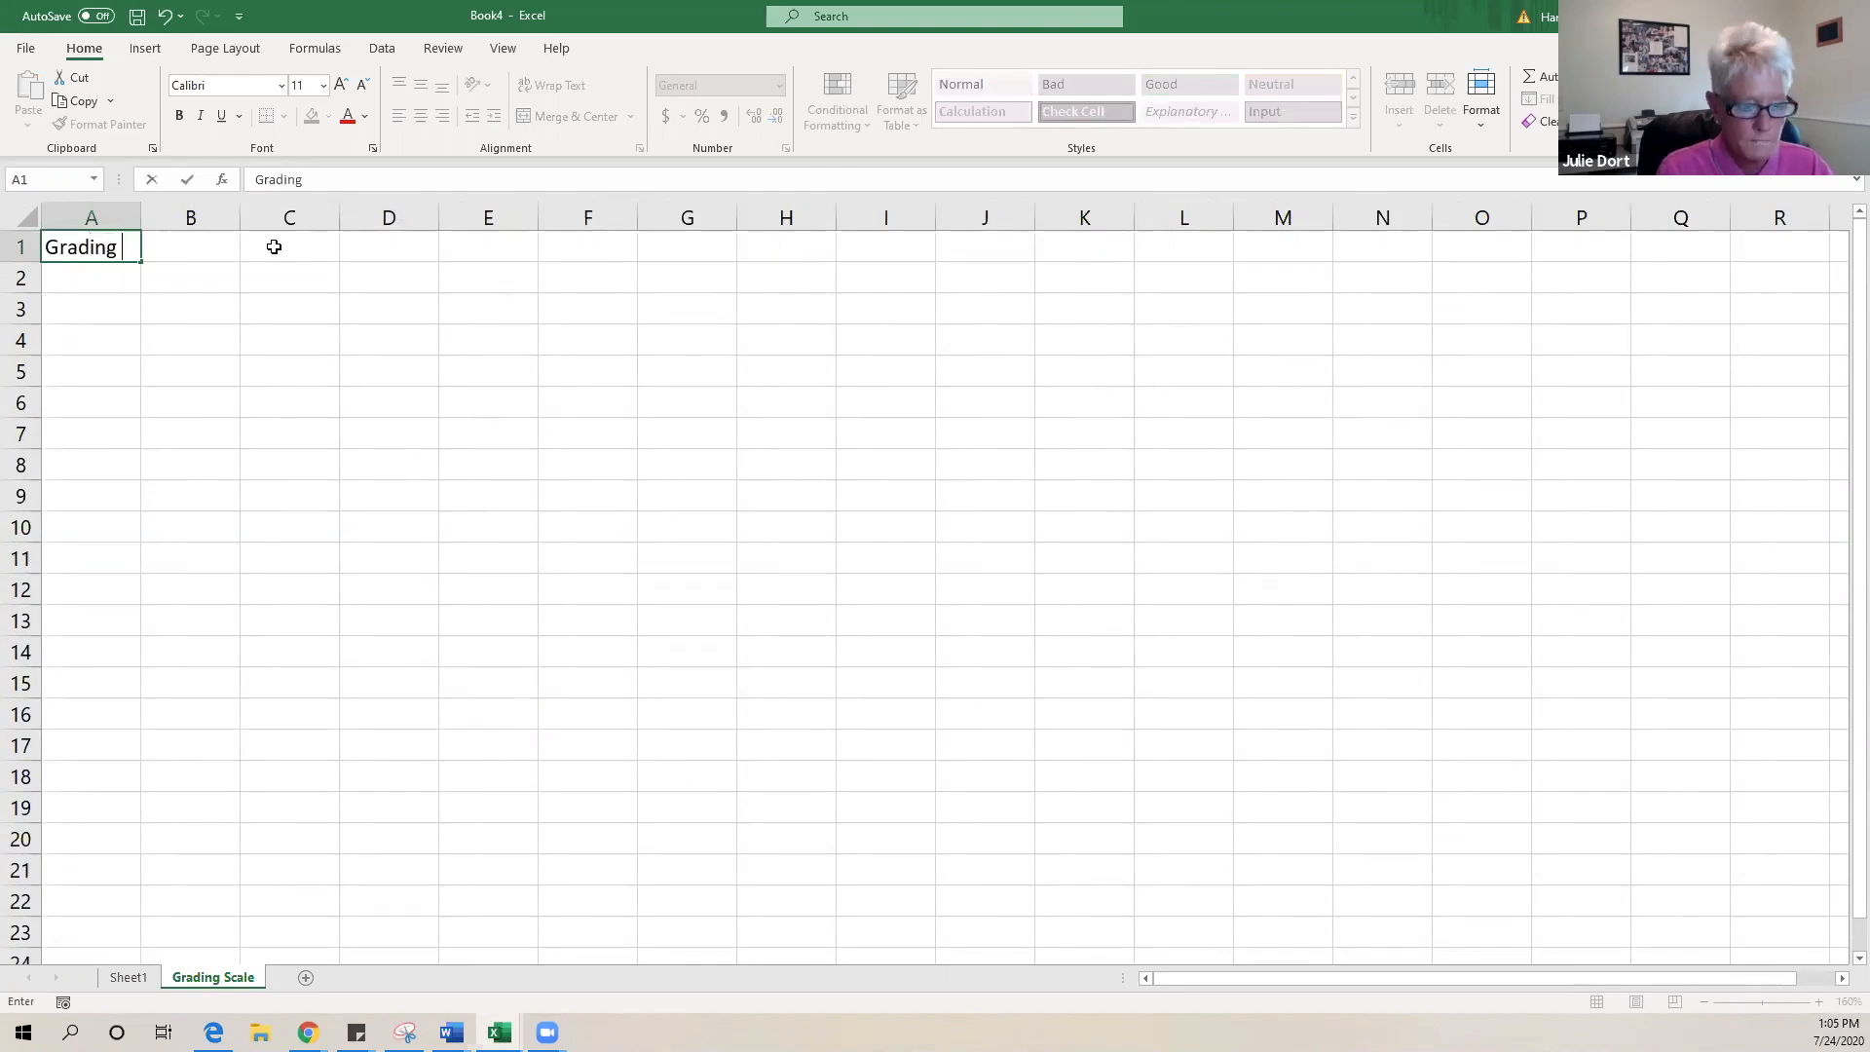
{"action": "type", "text": "Scale"}
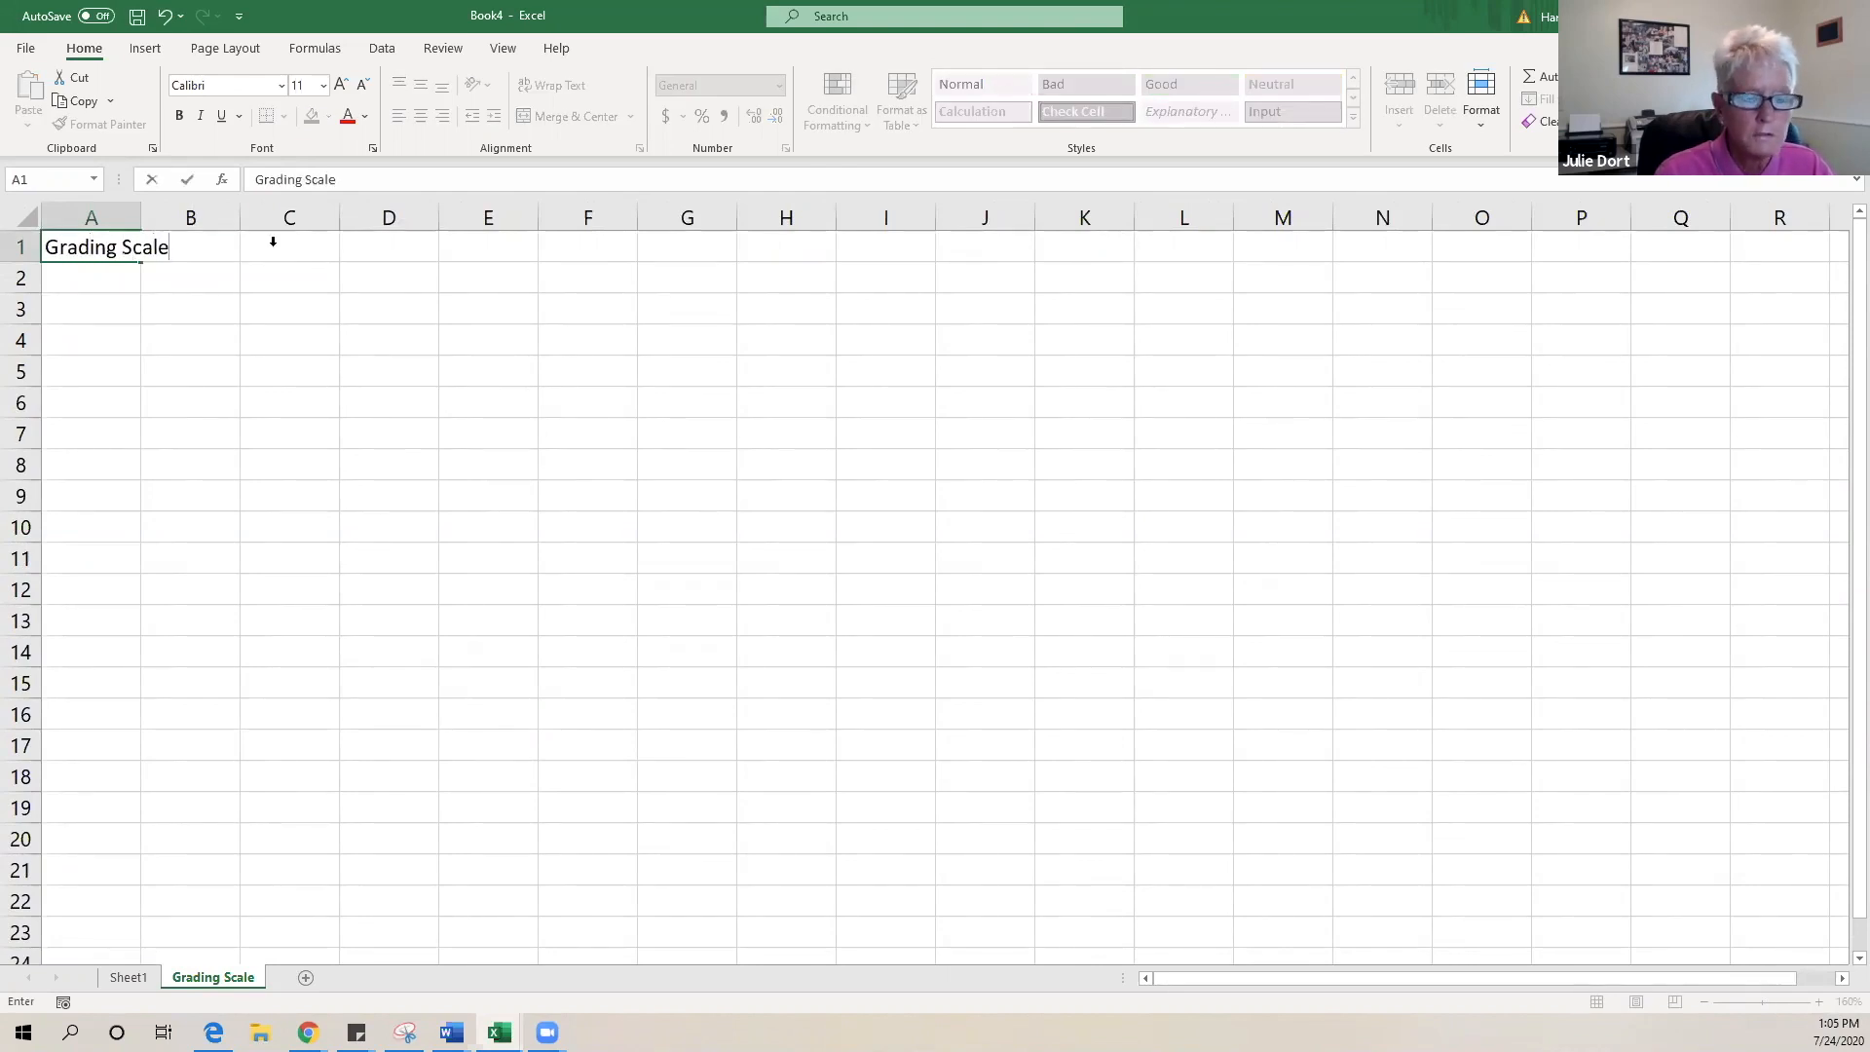
{"action": "left_click", "coordinate": [430, 334]}
{"action": "left_click_drag", "start_coordinate": [85, 246], "coordinate": [175, 250]}
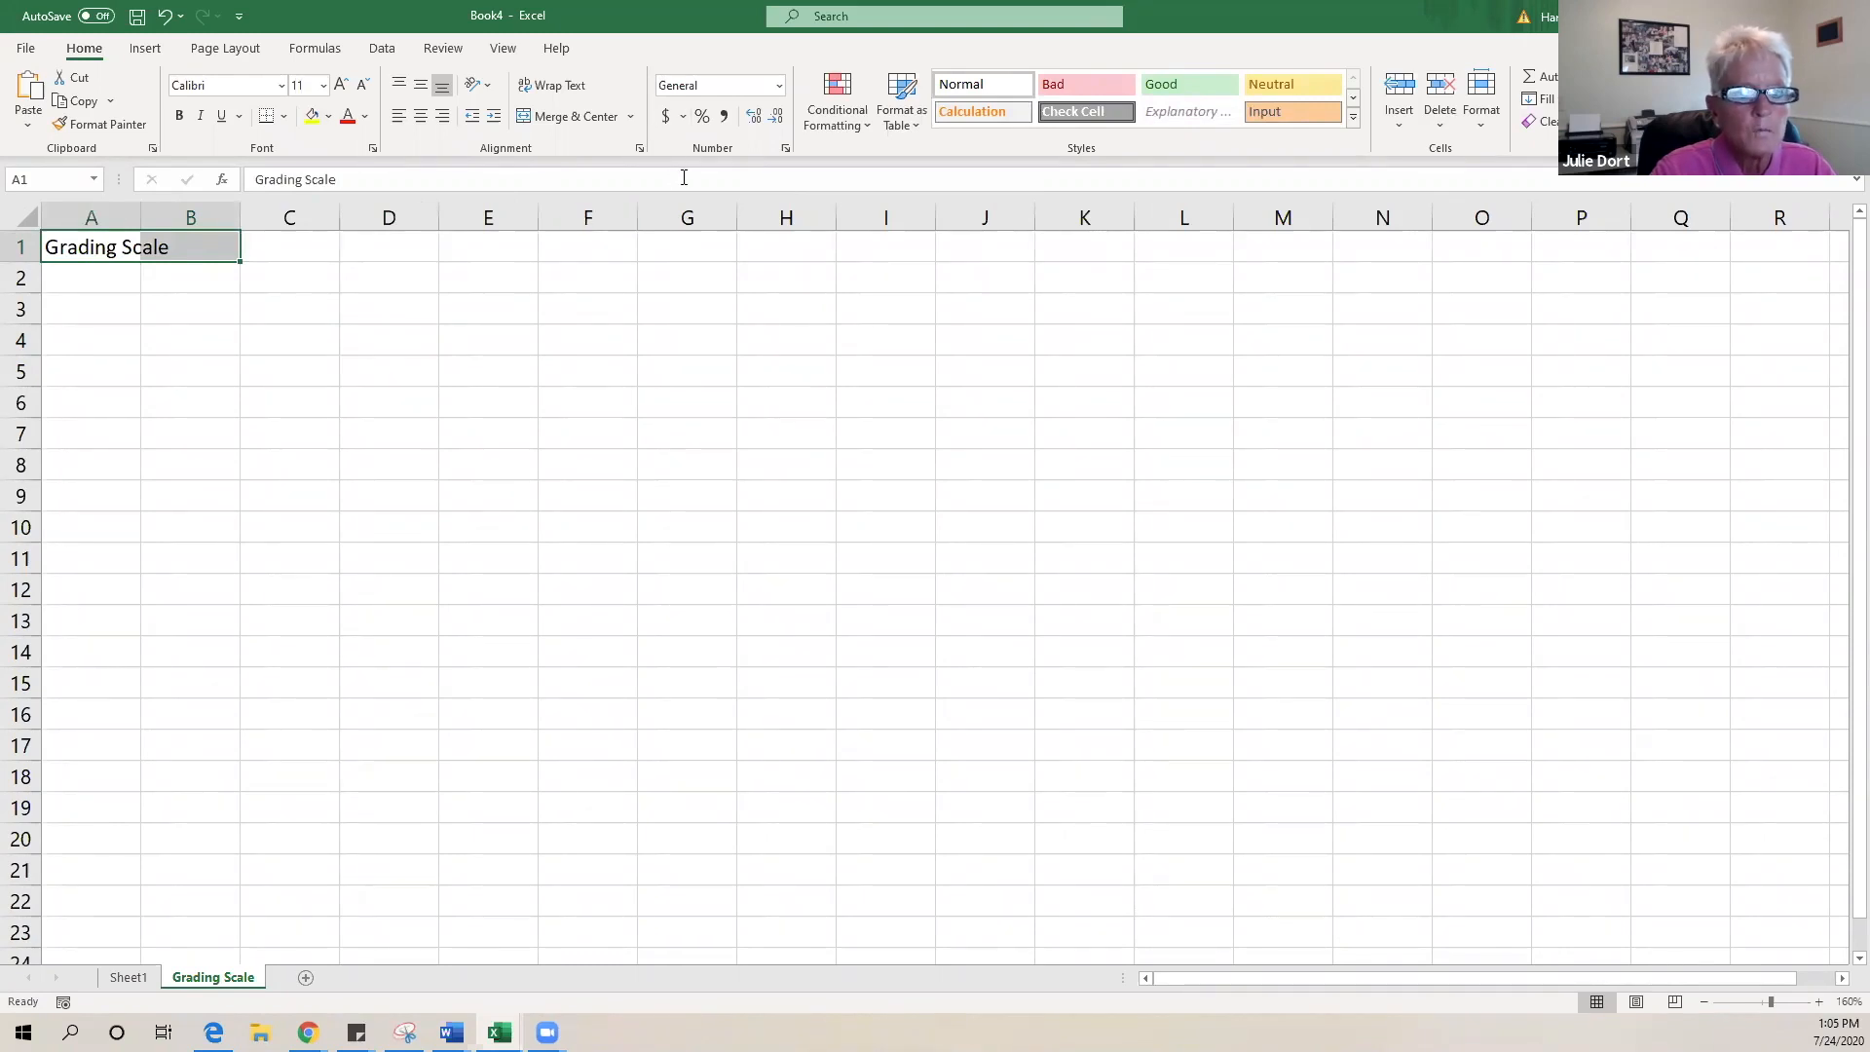
{"action": "left_click", "coordinate": [573, 119]}
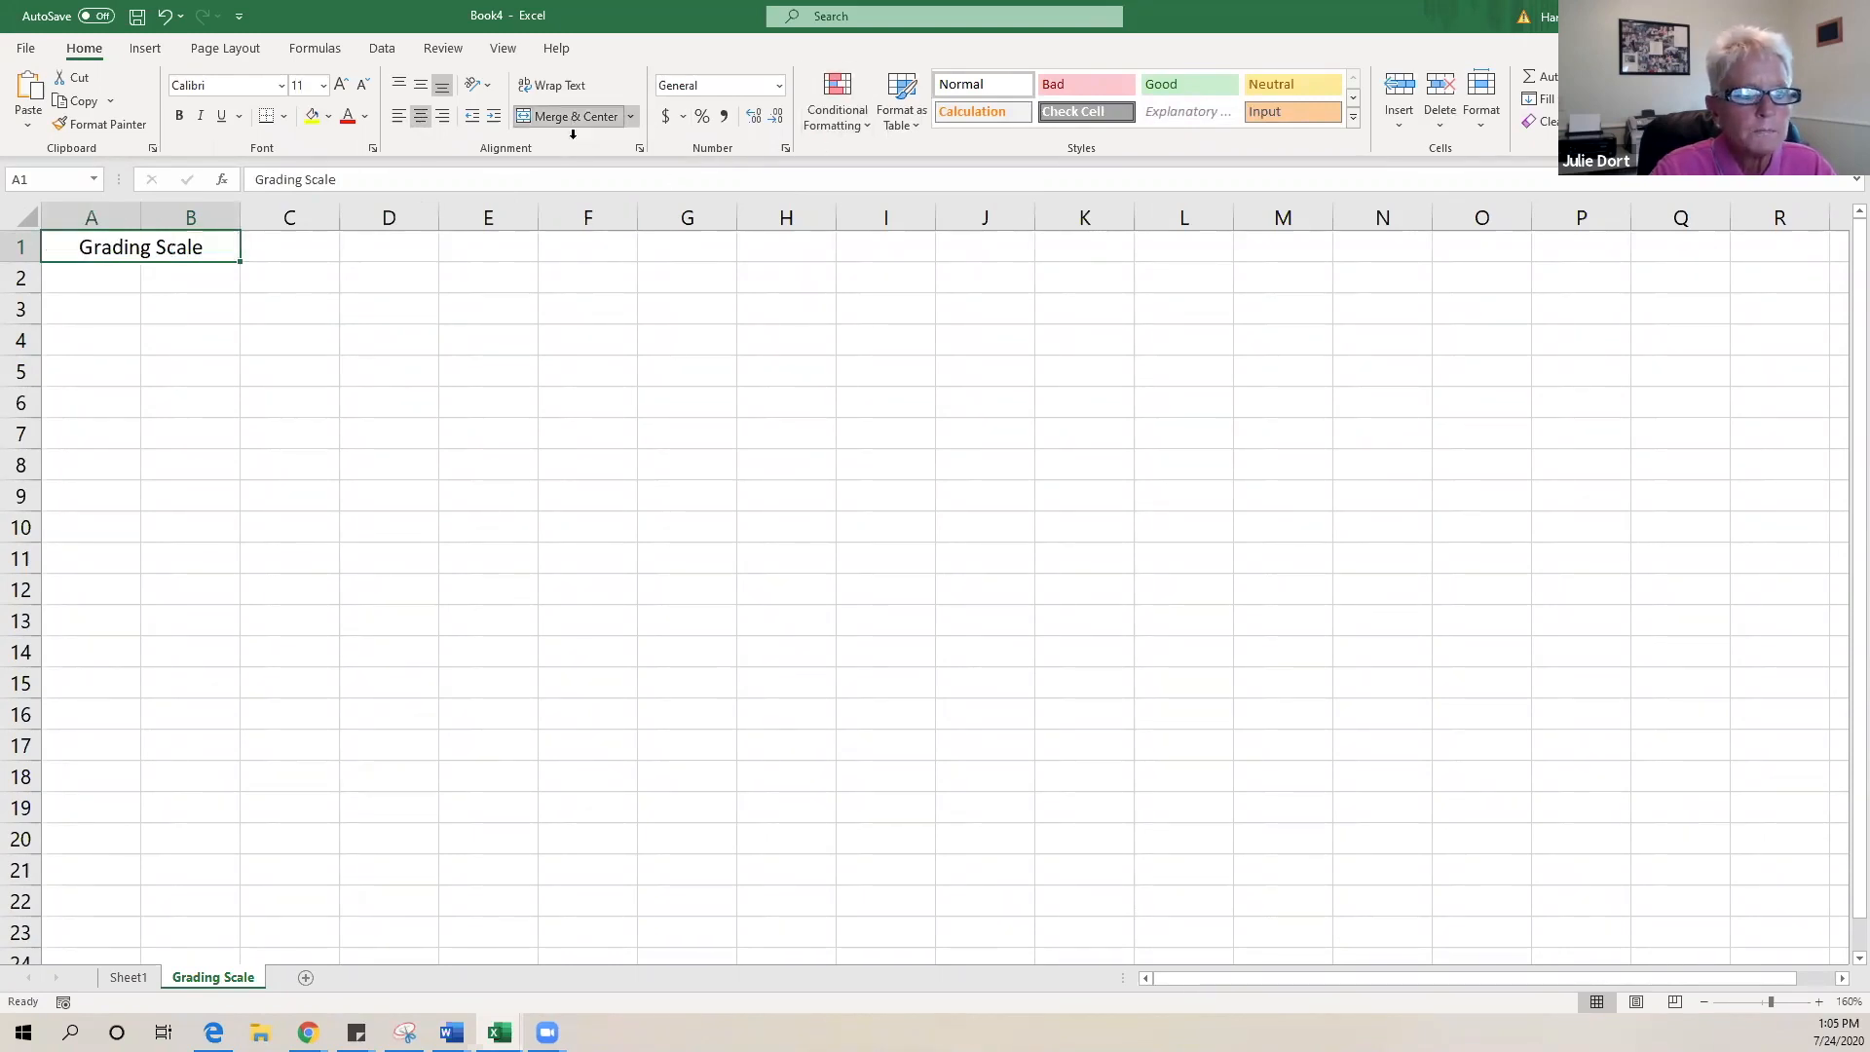
{"action": "left_click", "coordinate": [109, 281]}
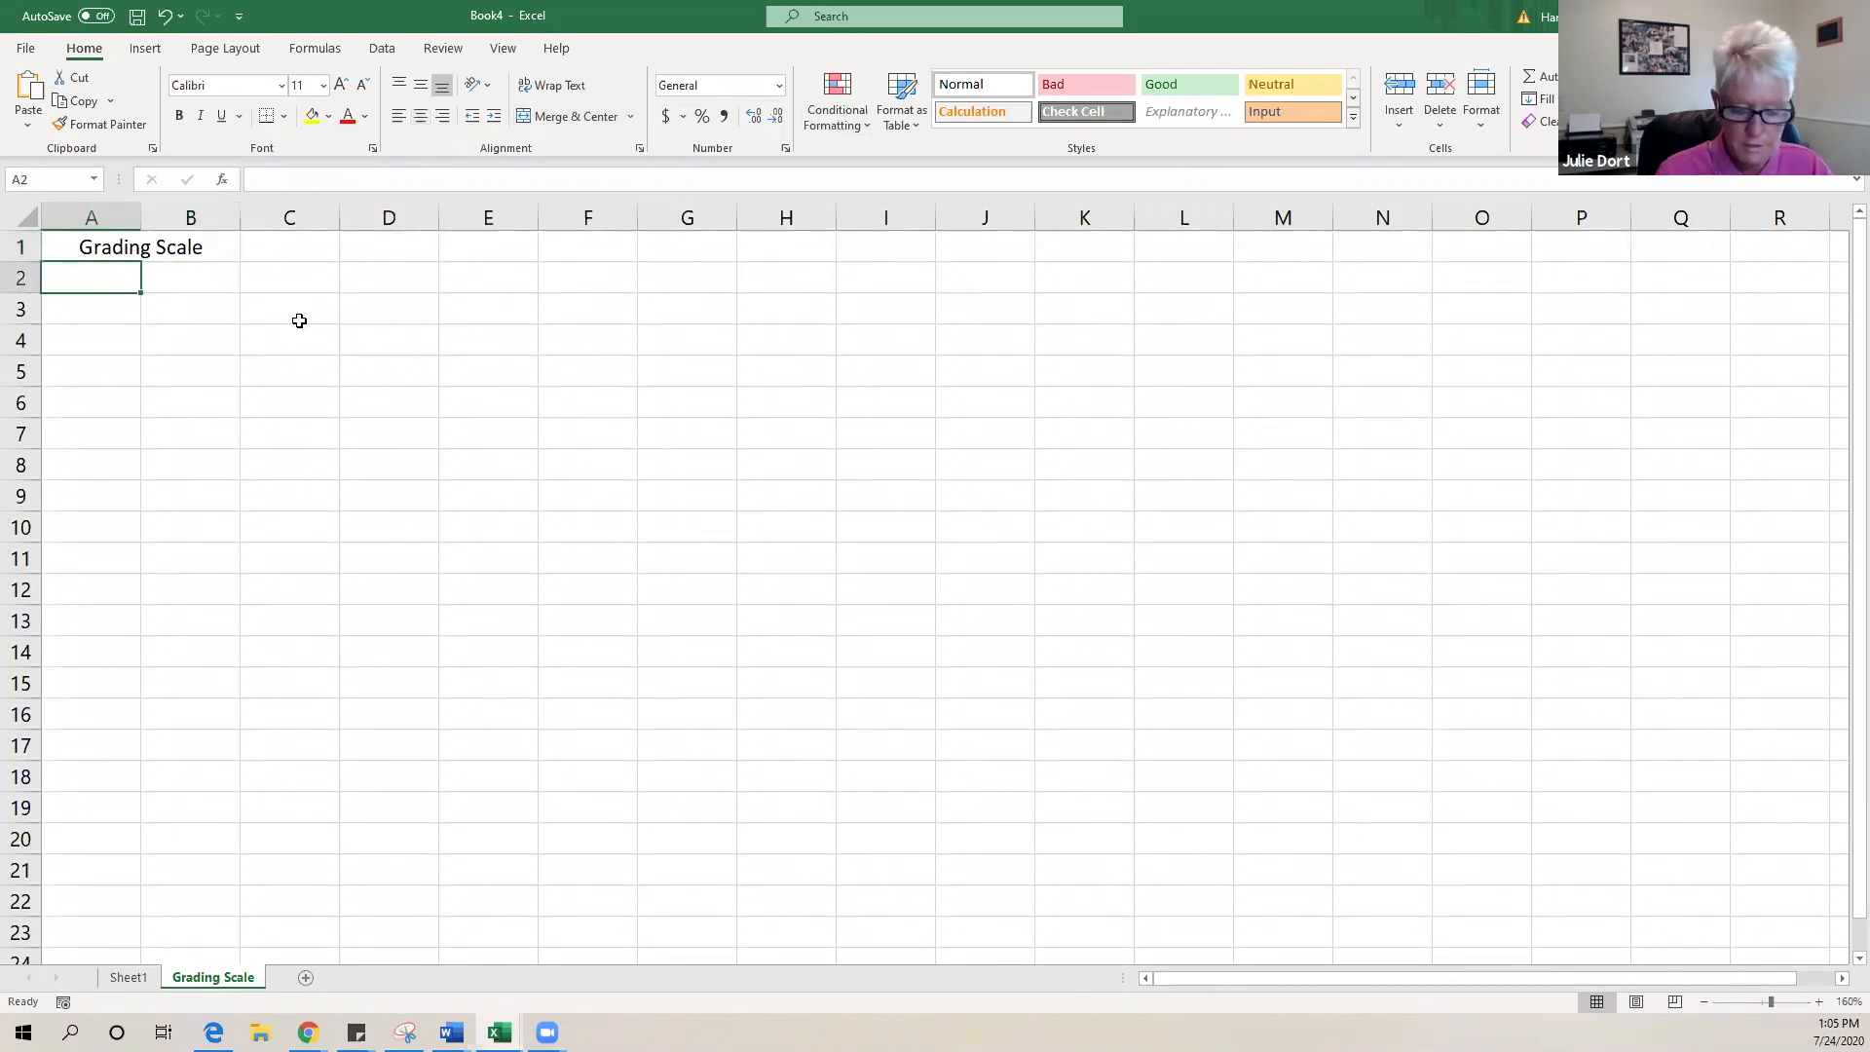
- Enter the score cut-offs 0, 60, 63, 67, 70 and 73 in A2:A7
{"action": "type", "text": "0"}
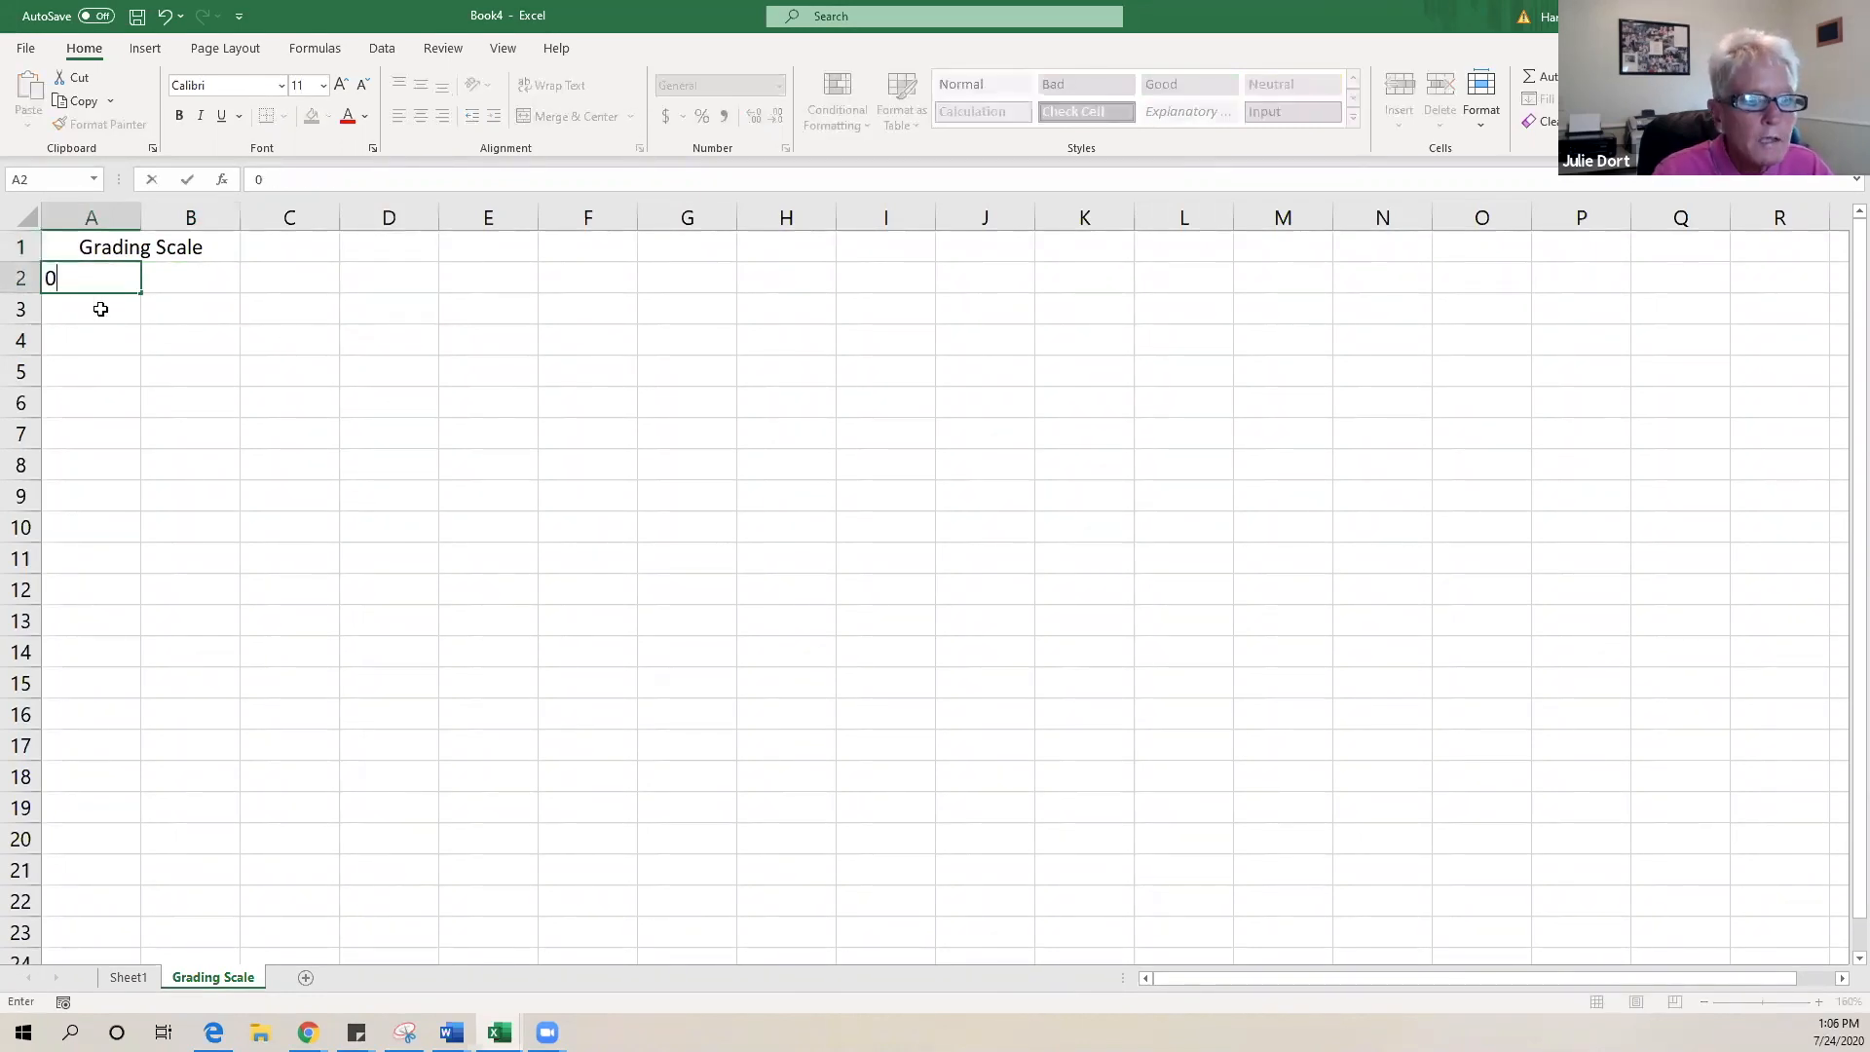
{"action": "left_click", "coordinate": [75, 312]}
{"action": "type", "text": "60"}
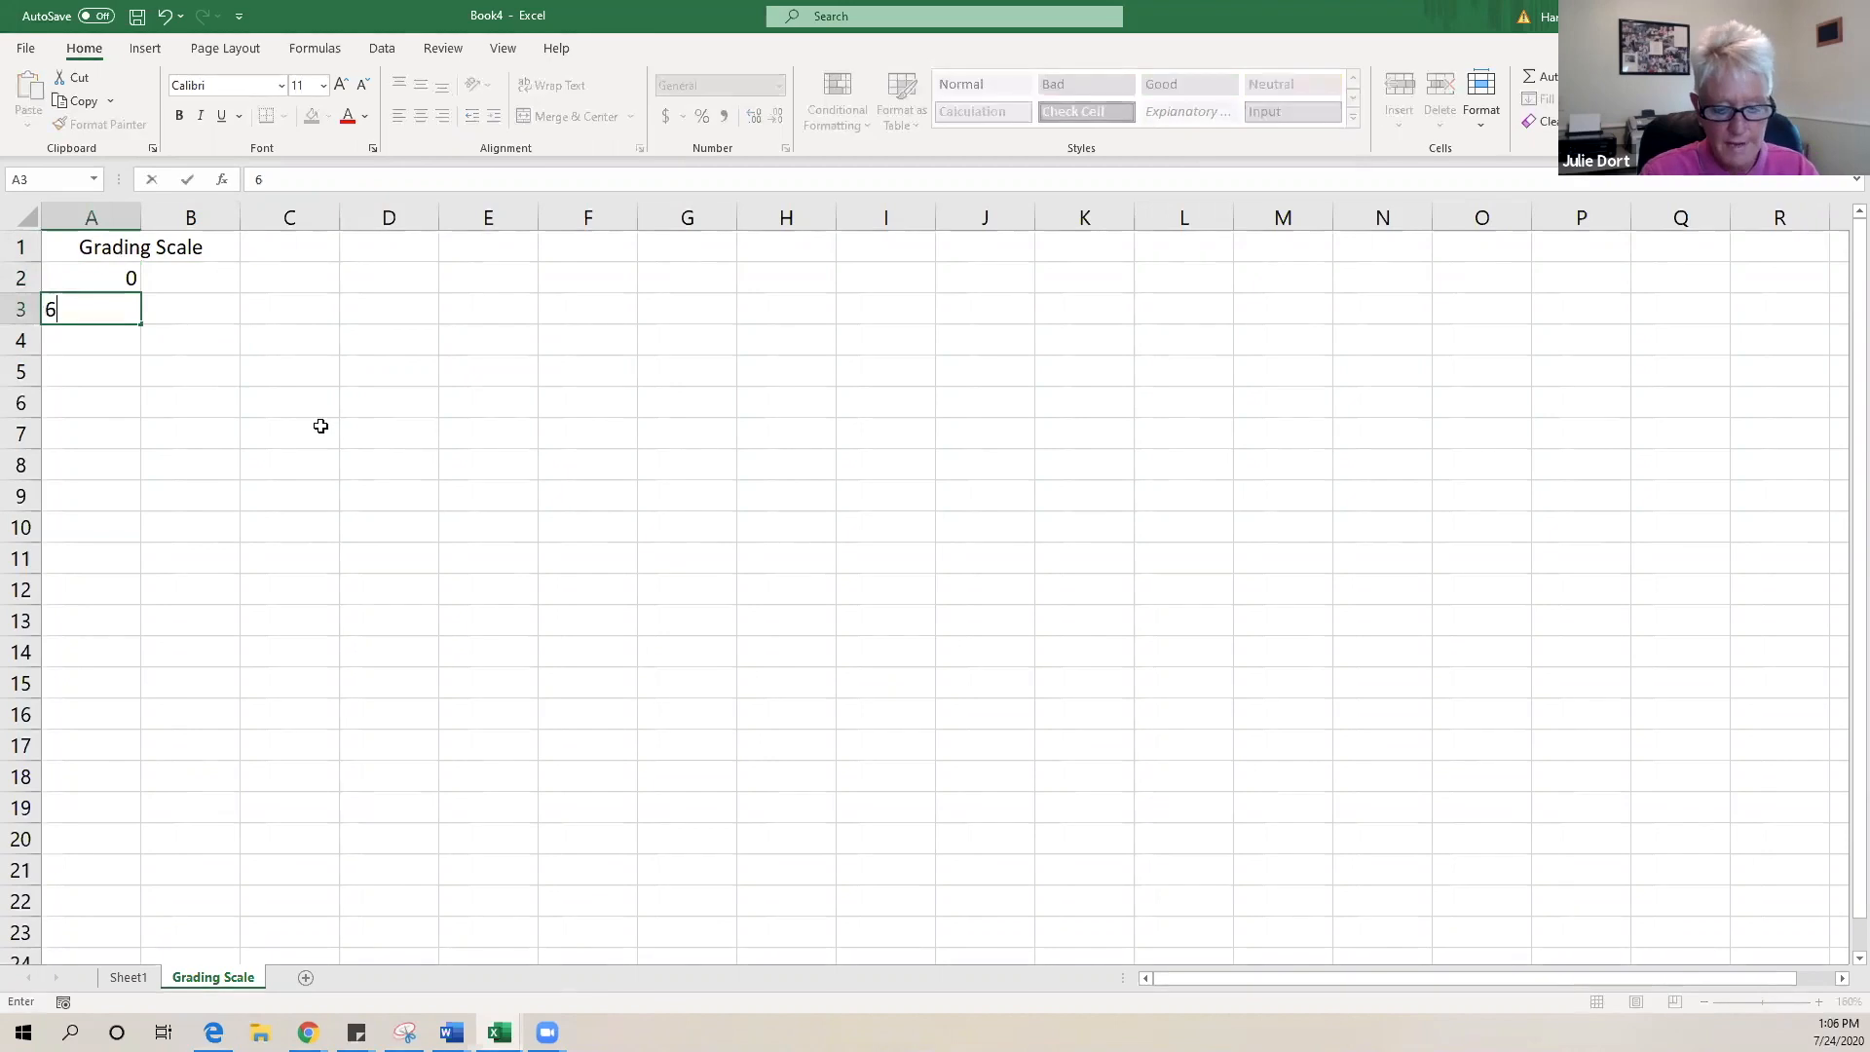
{"action": "left_click", "coordinate": [81, 348]}
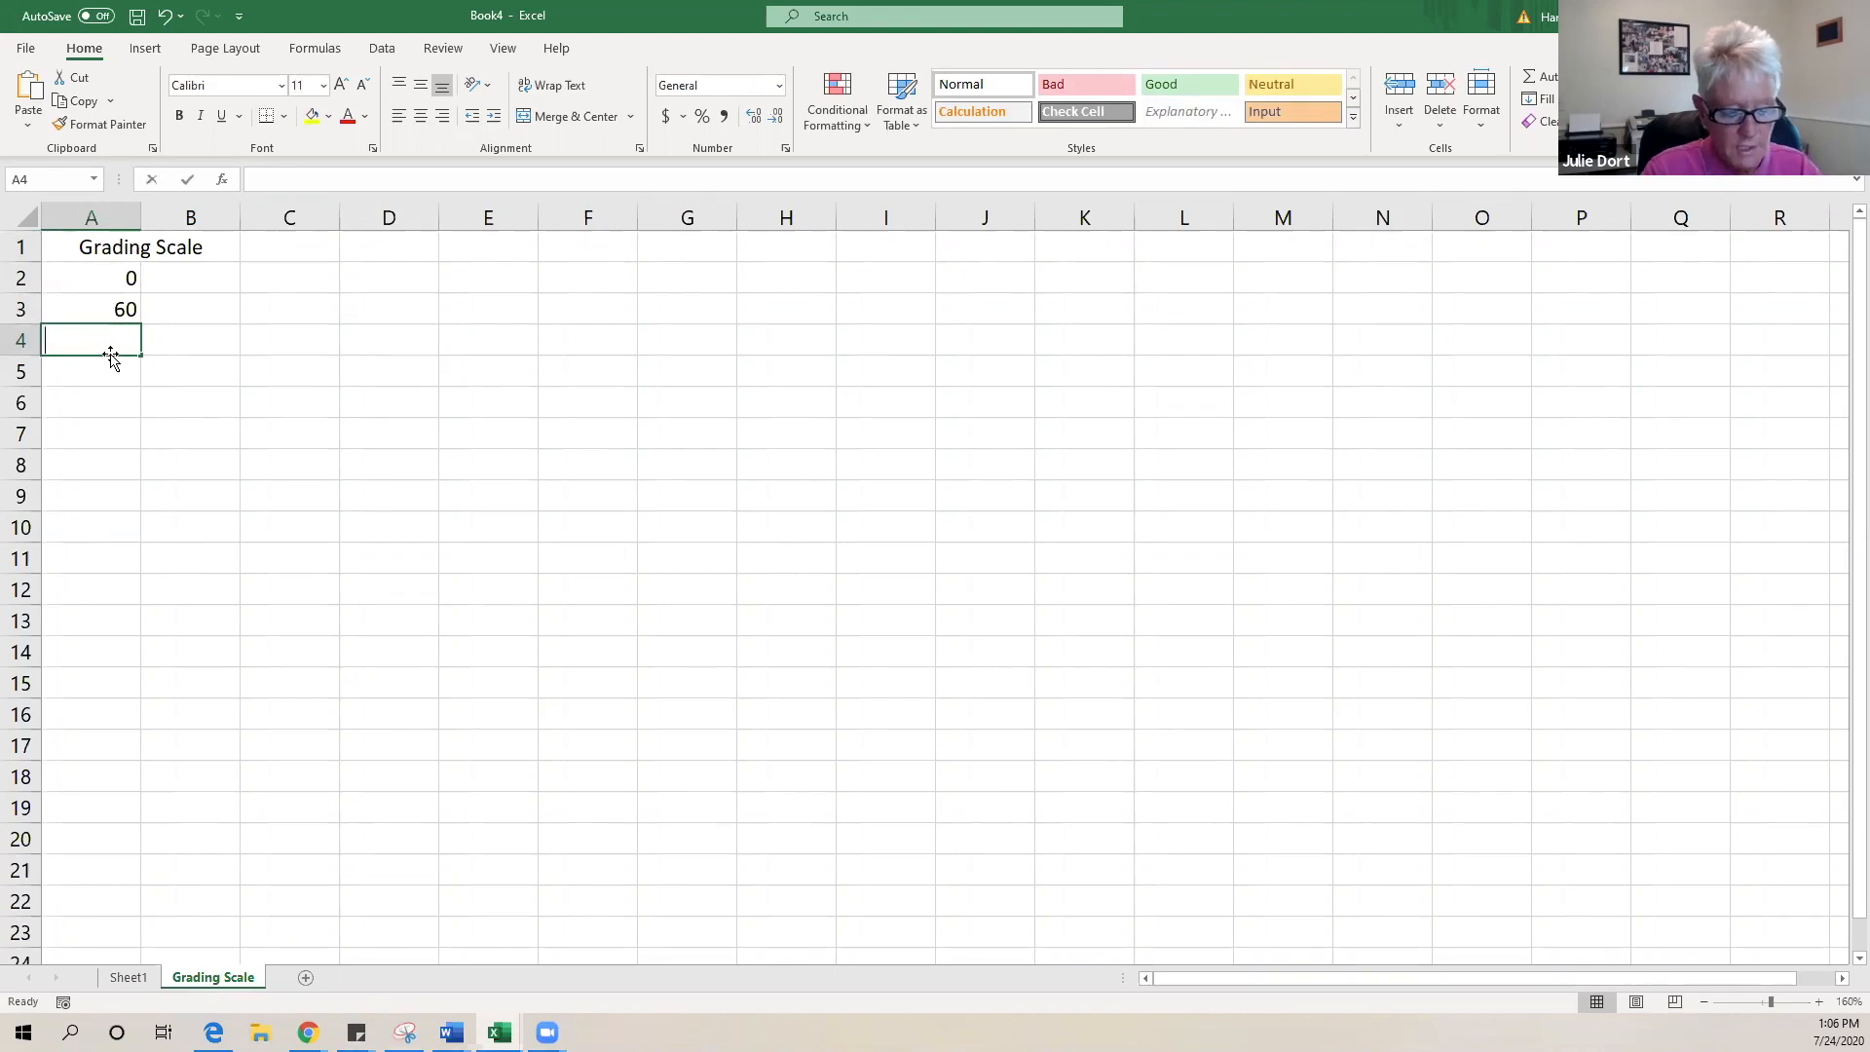
{"action": "type", "text": "63"}
{"action": "left_click", "coordinate": [115, 365]}
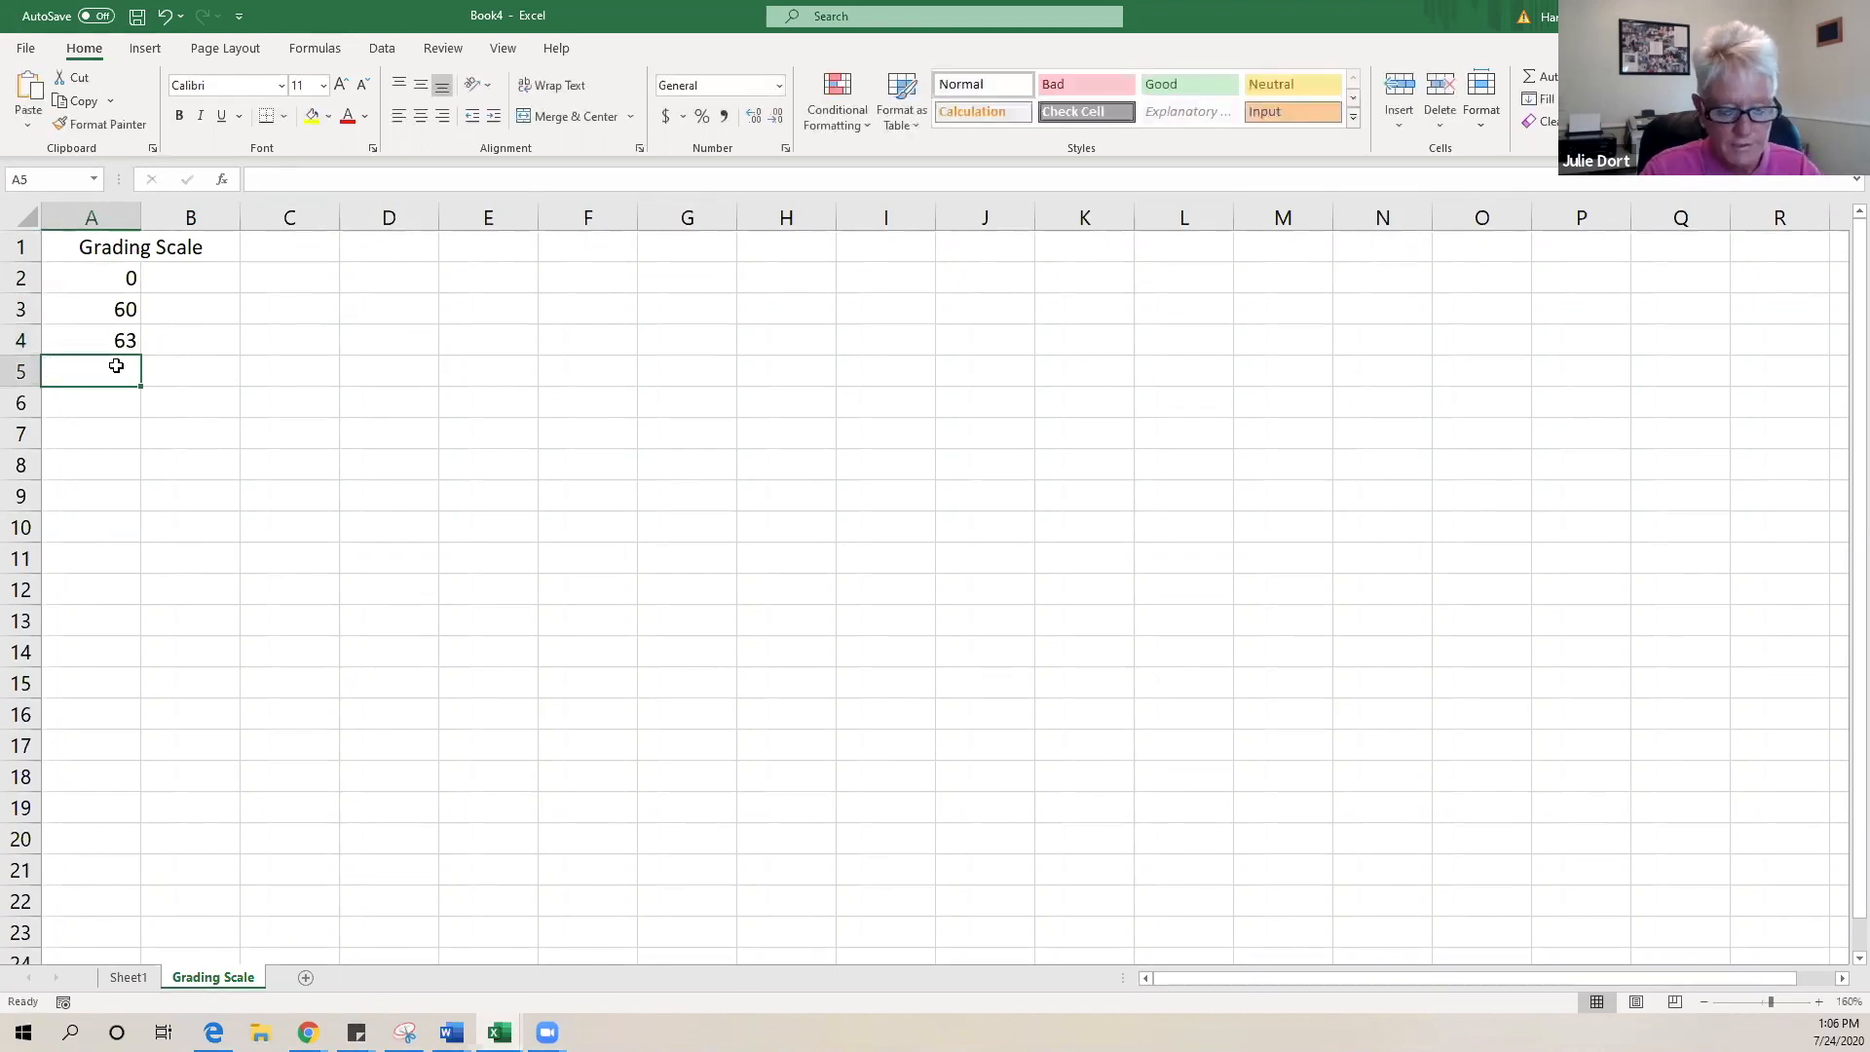
{"action": "type", "text": "67"}
{"action": "left_click", "coordinate": [98, 397]}
{"action": "type", "text": "70"}
{"action": "left_click", "coordinate": [100, 433]}
{"action": "type", "text": "73"}
{"action": "left_click", "coordinate": [92, 458]}
- Enter the remaining cut-offs 77, 80, 83, 87, 90 and 93 in A8:A13
{"action": "type", "text": "77"}
{"action": "left_click", "coordinate": [87, 491]}
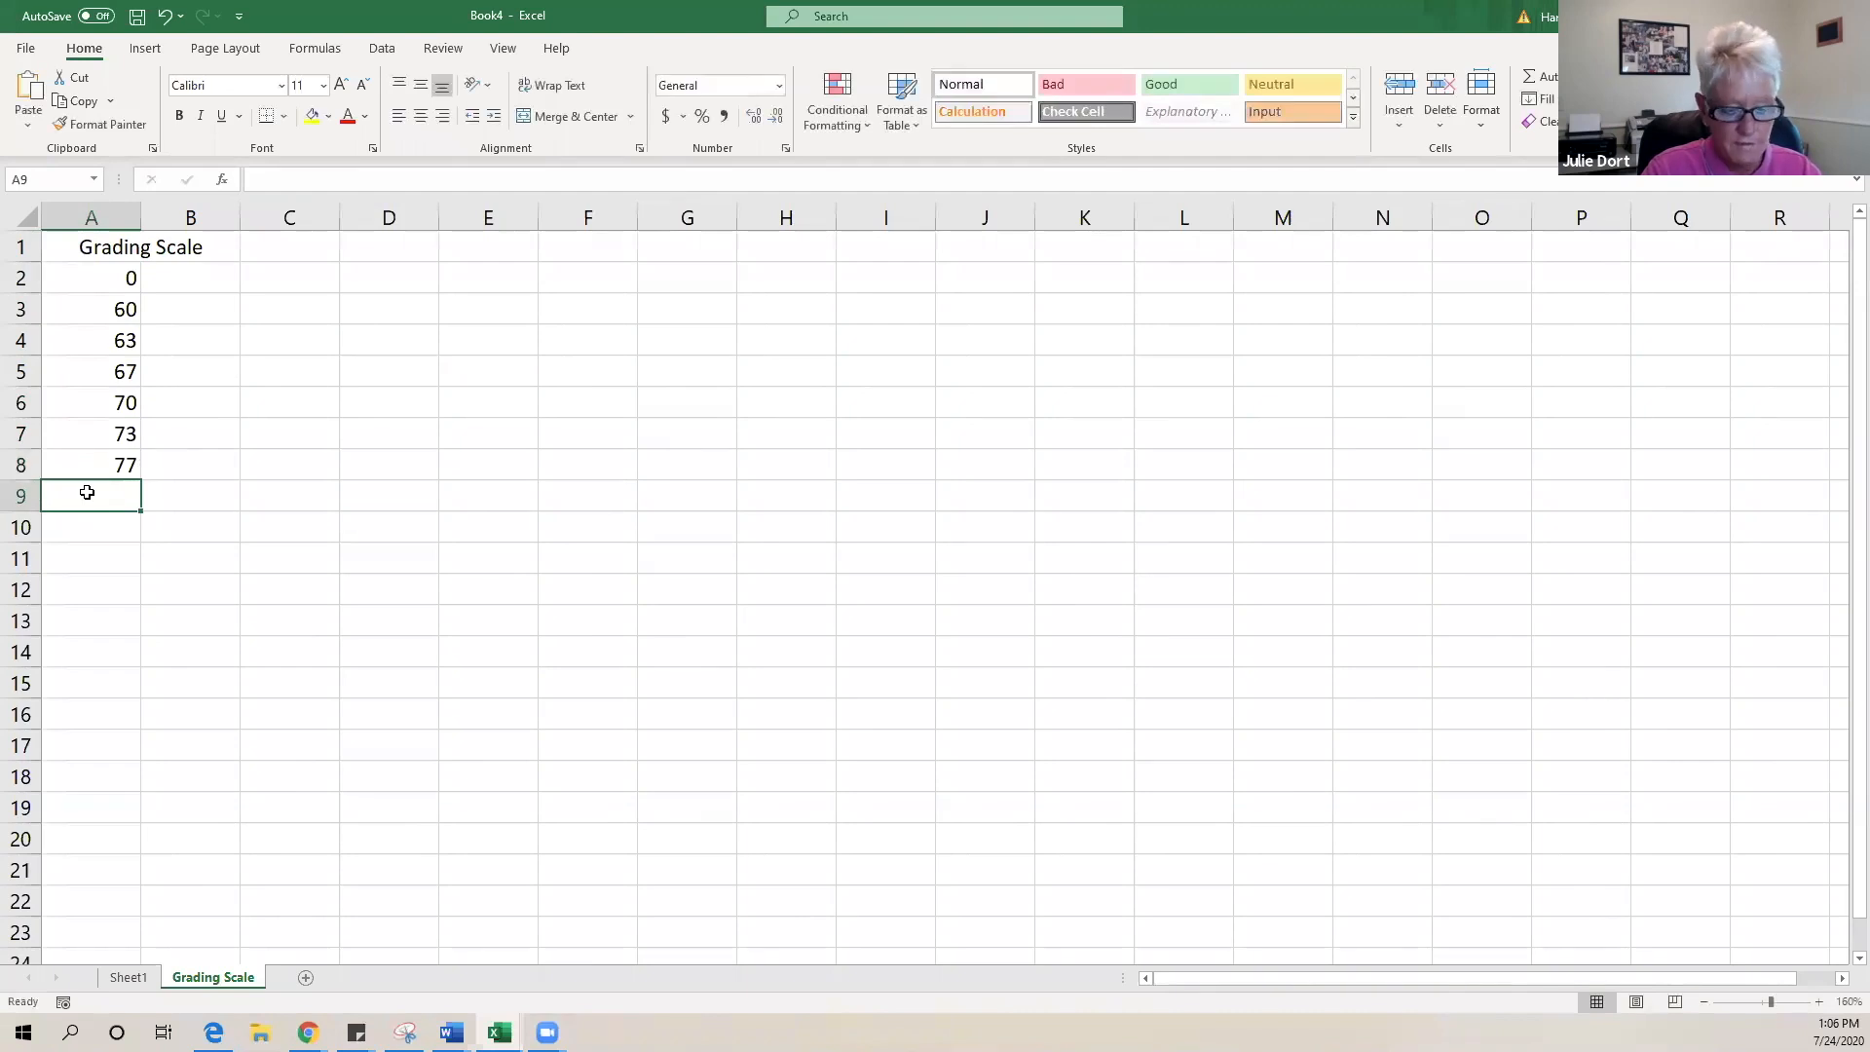
{"action": "type", "text": "80"}
{"action": "left_click", "coordinate": [93, 523]}
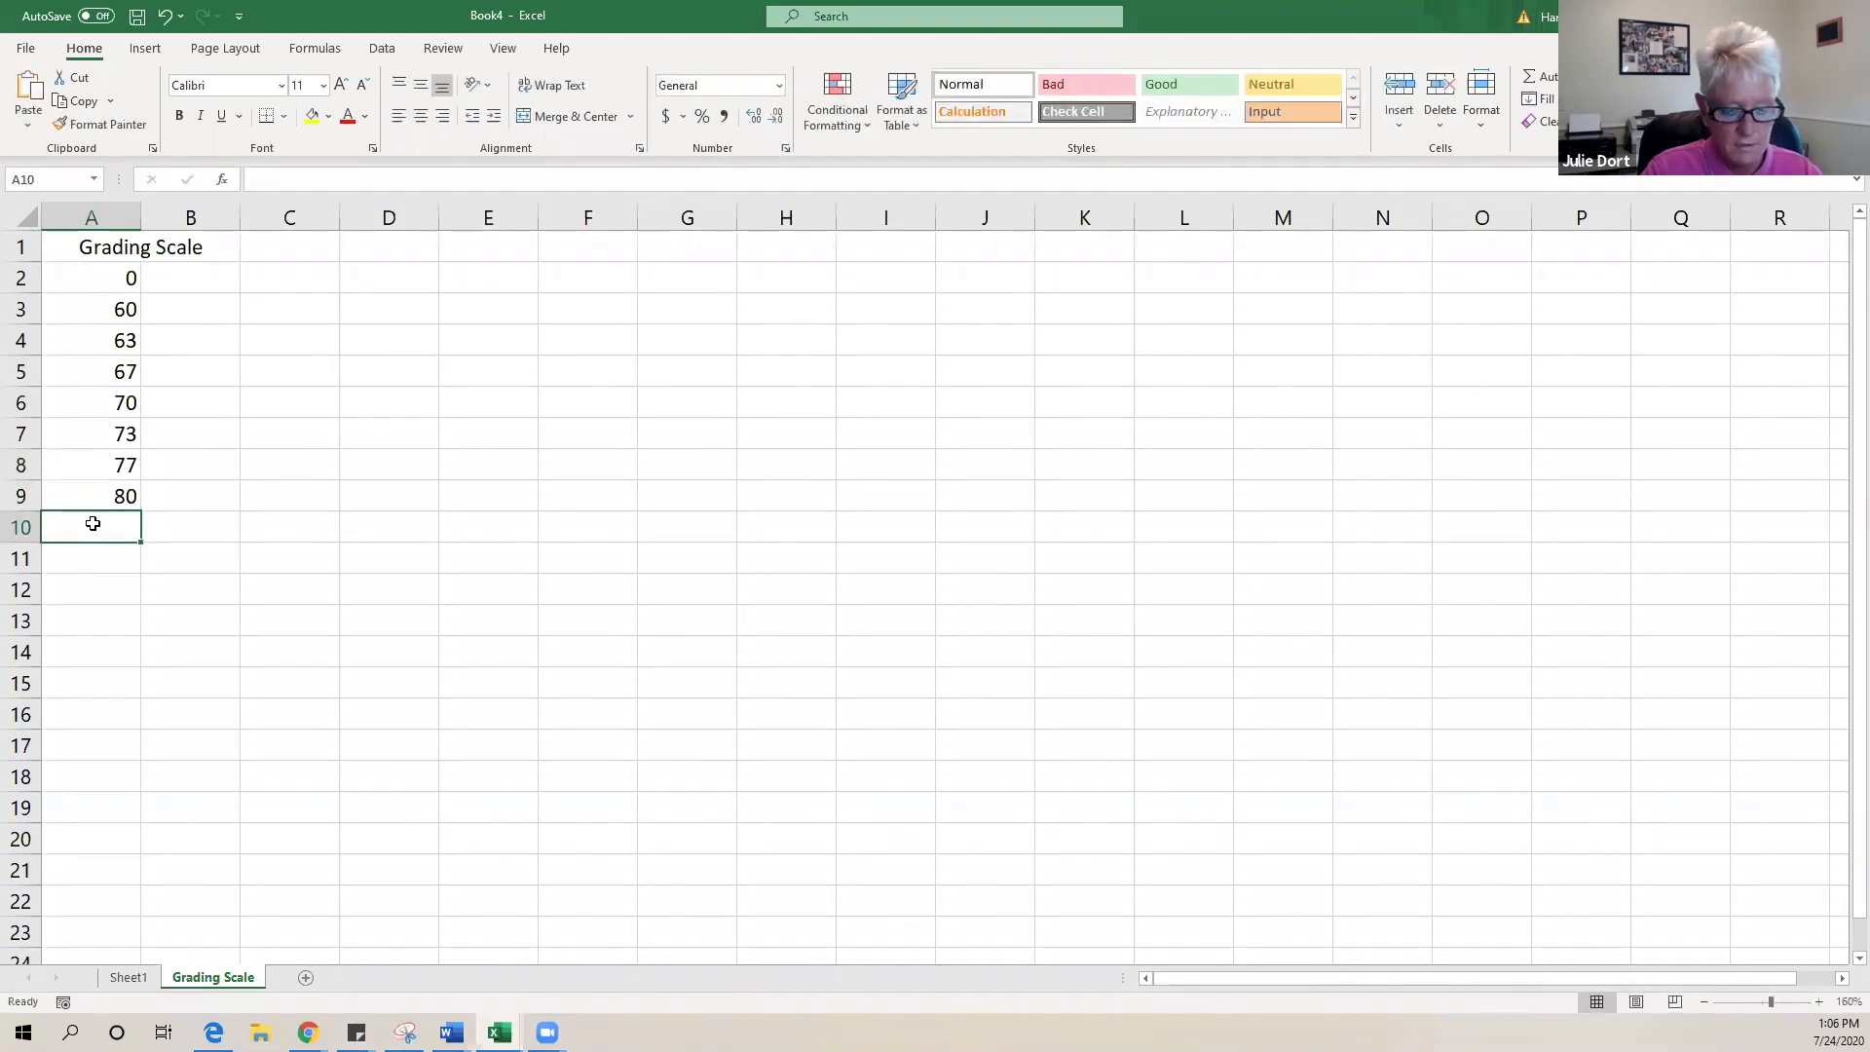
{"action": "type", "text": "83"}
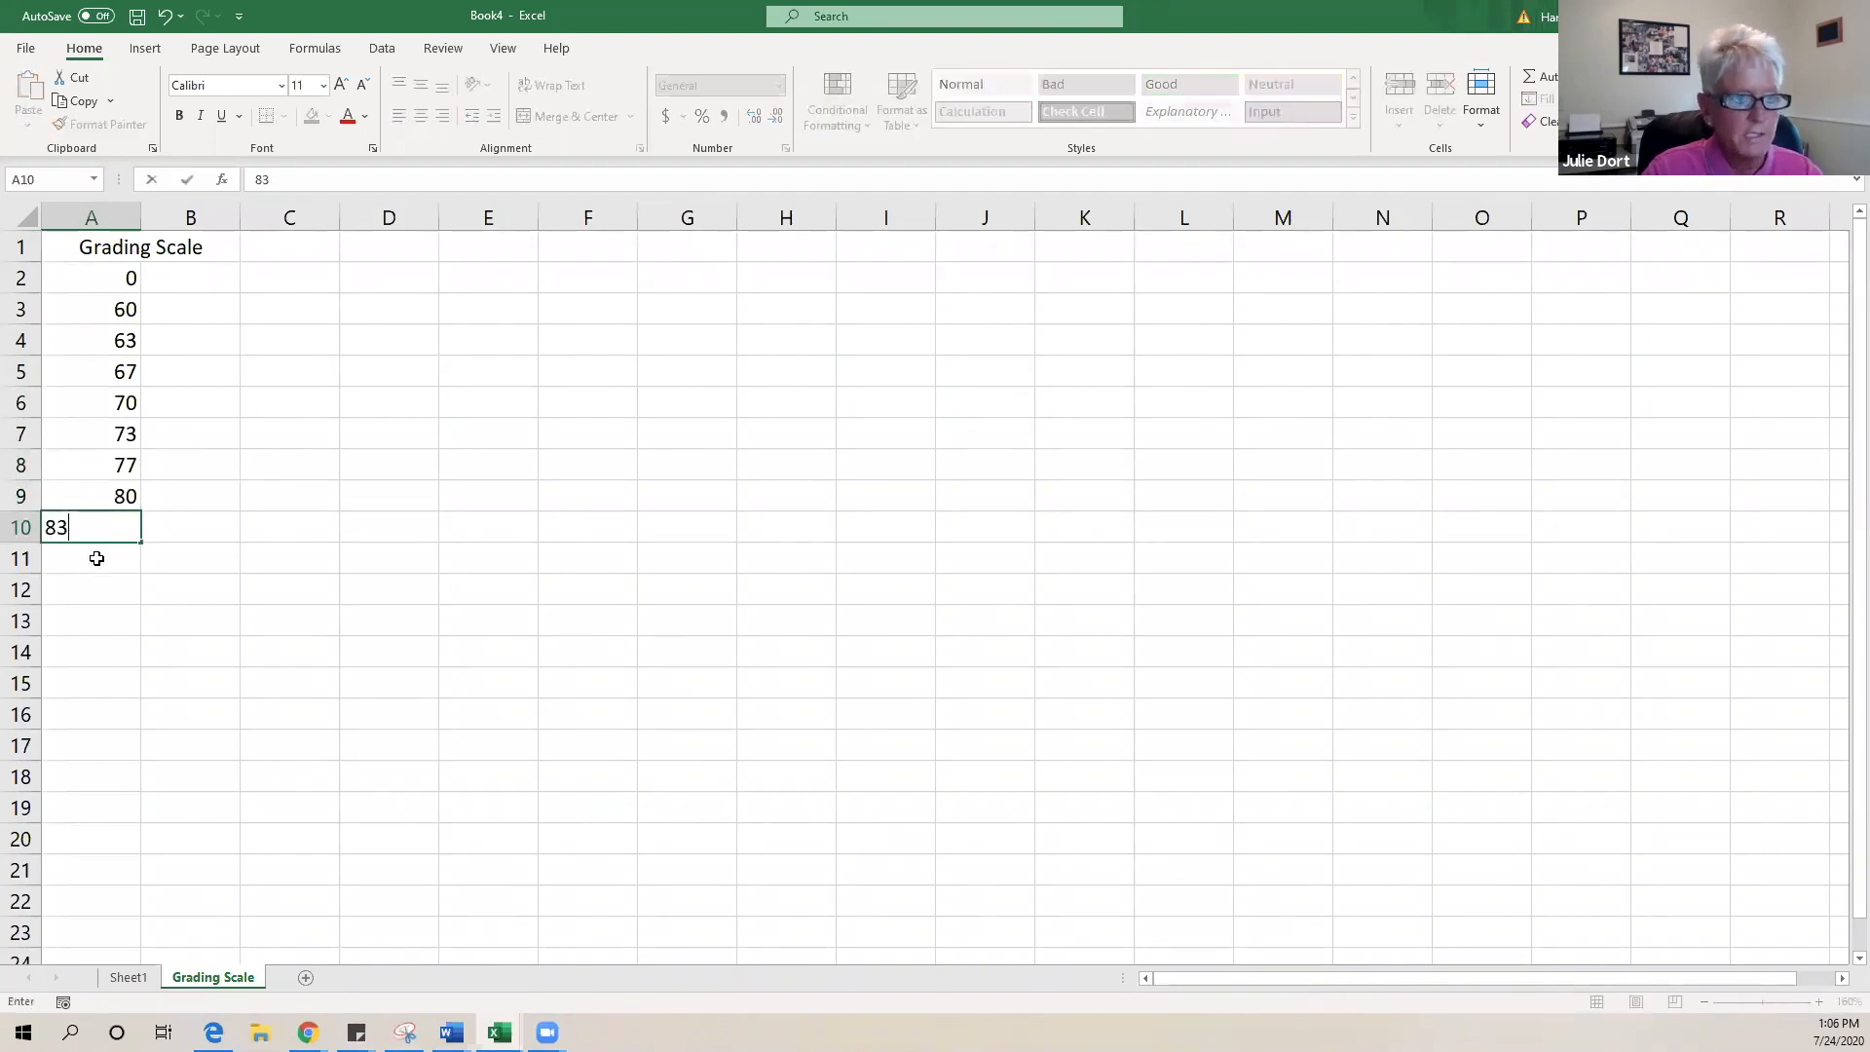
{"action": "left_click", "coordinate": [97, 558]}
{"action": "type", "text": "87"}
{"action": "left_click", "coordinate": [105, 589]}
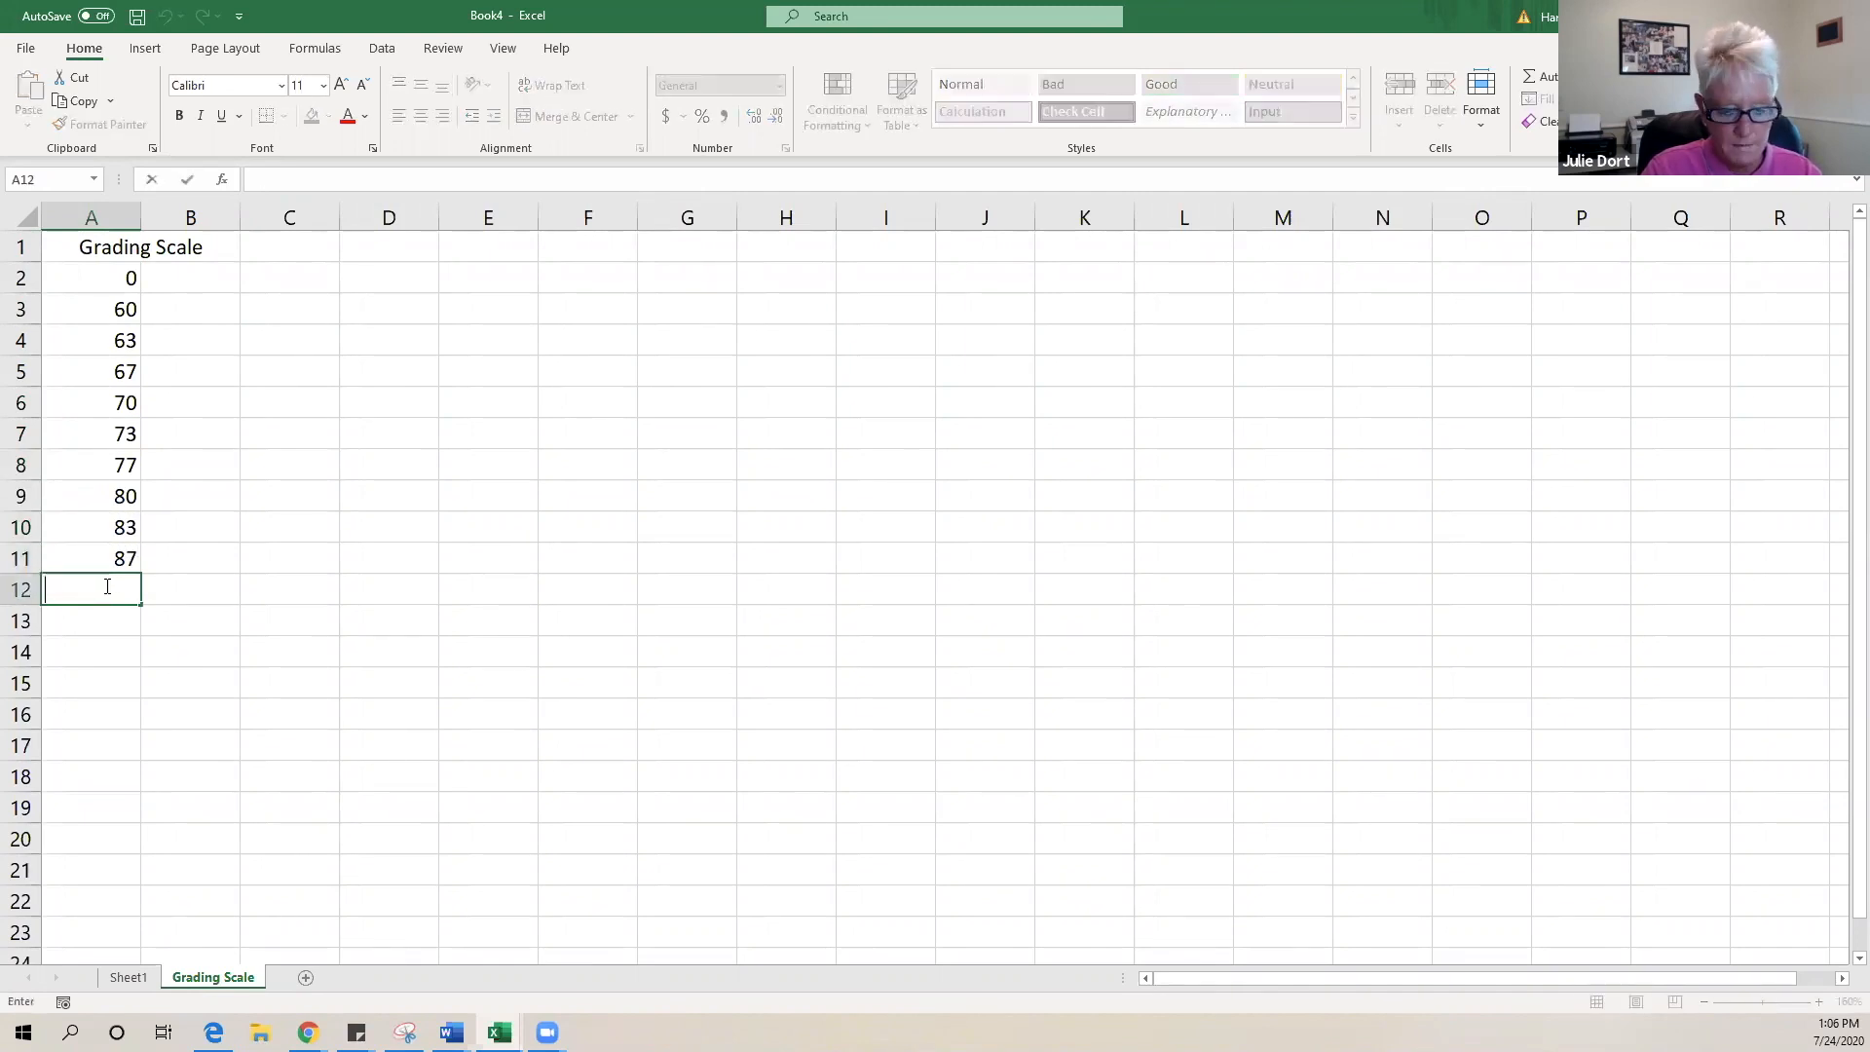
{"action": "type", "text": "90"}
{"action": "left_click", "coordinate": [101, 621]}
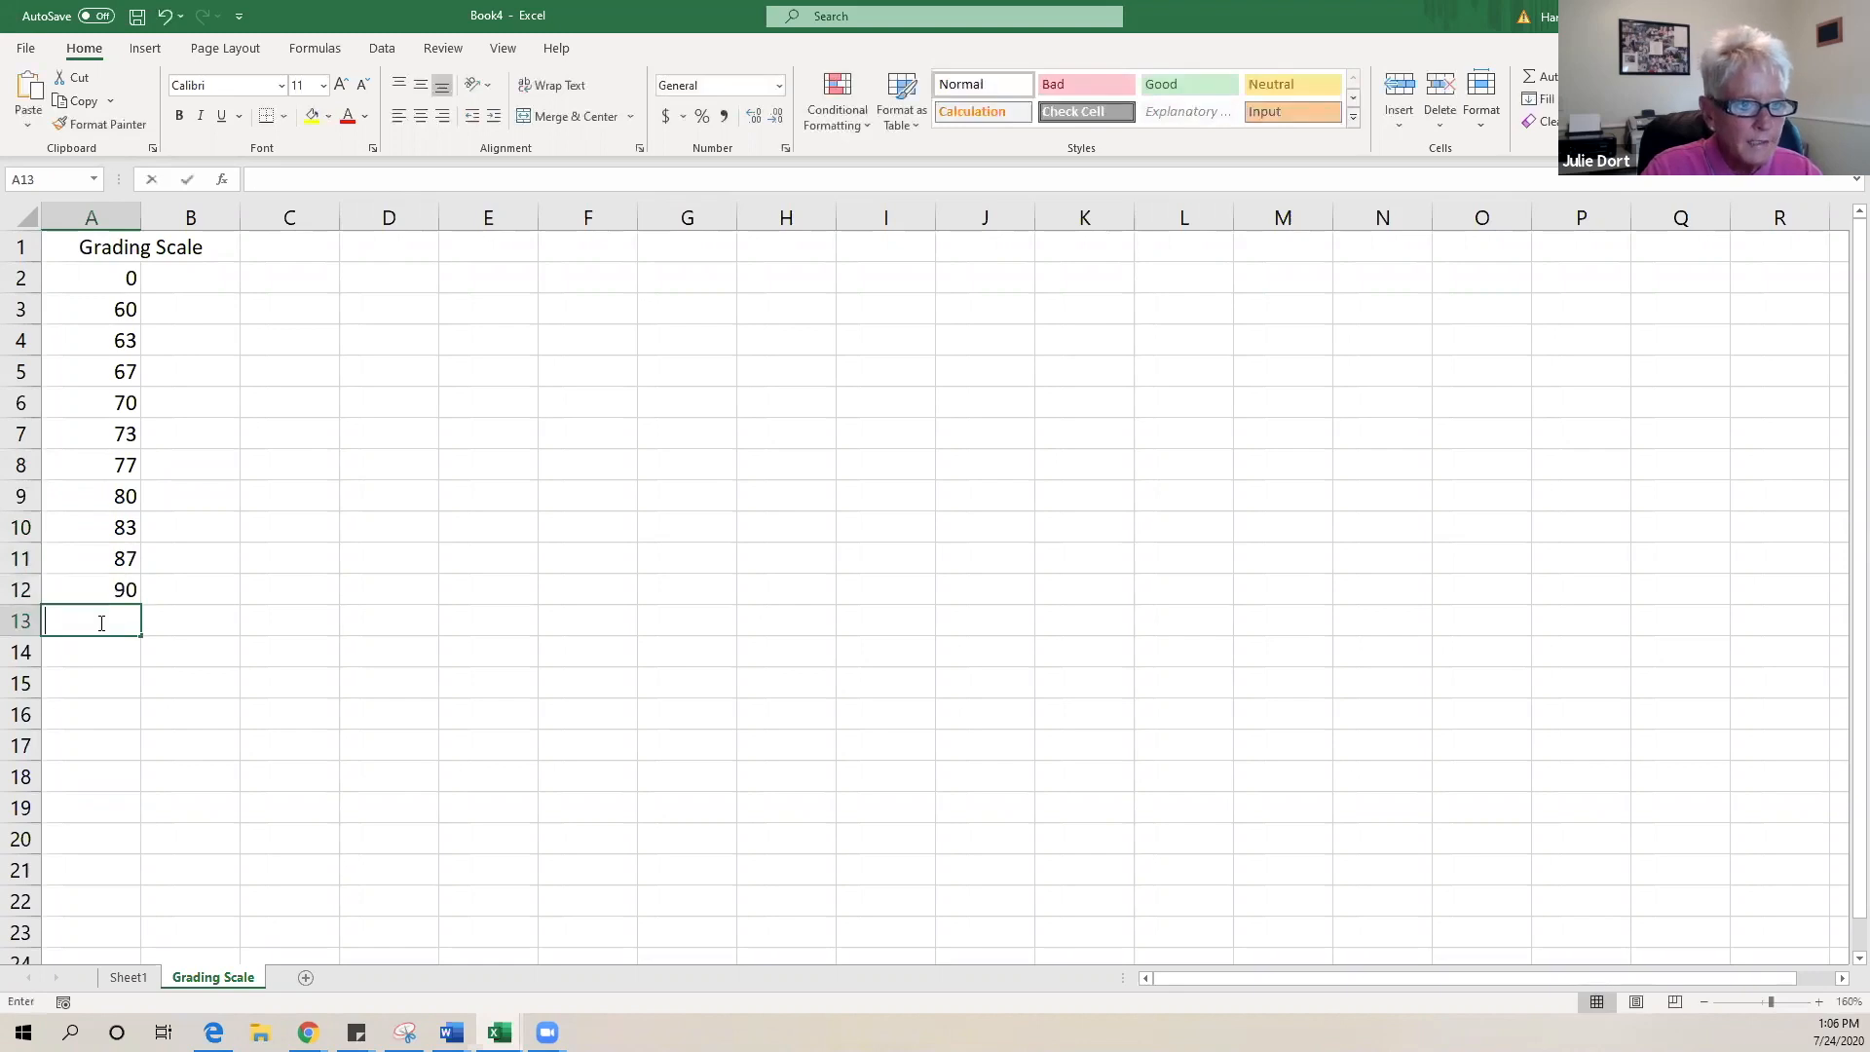
{"action": "type", "text": "9"}
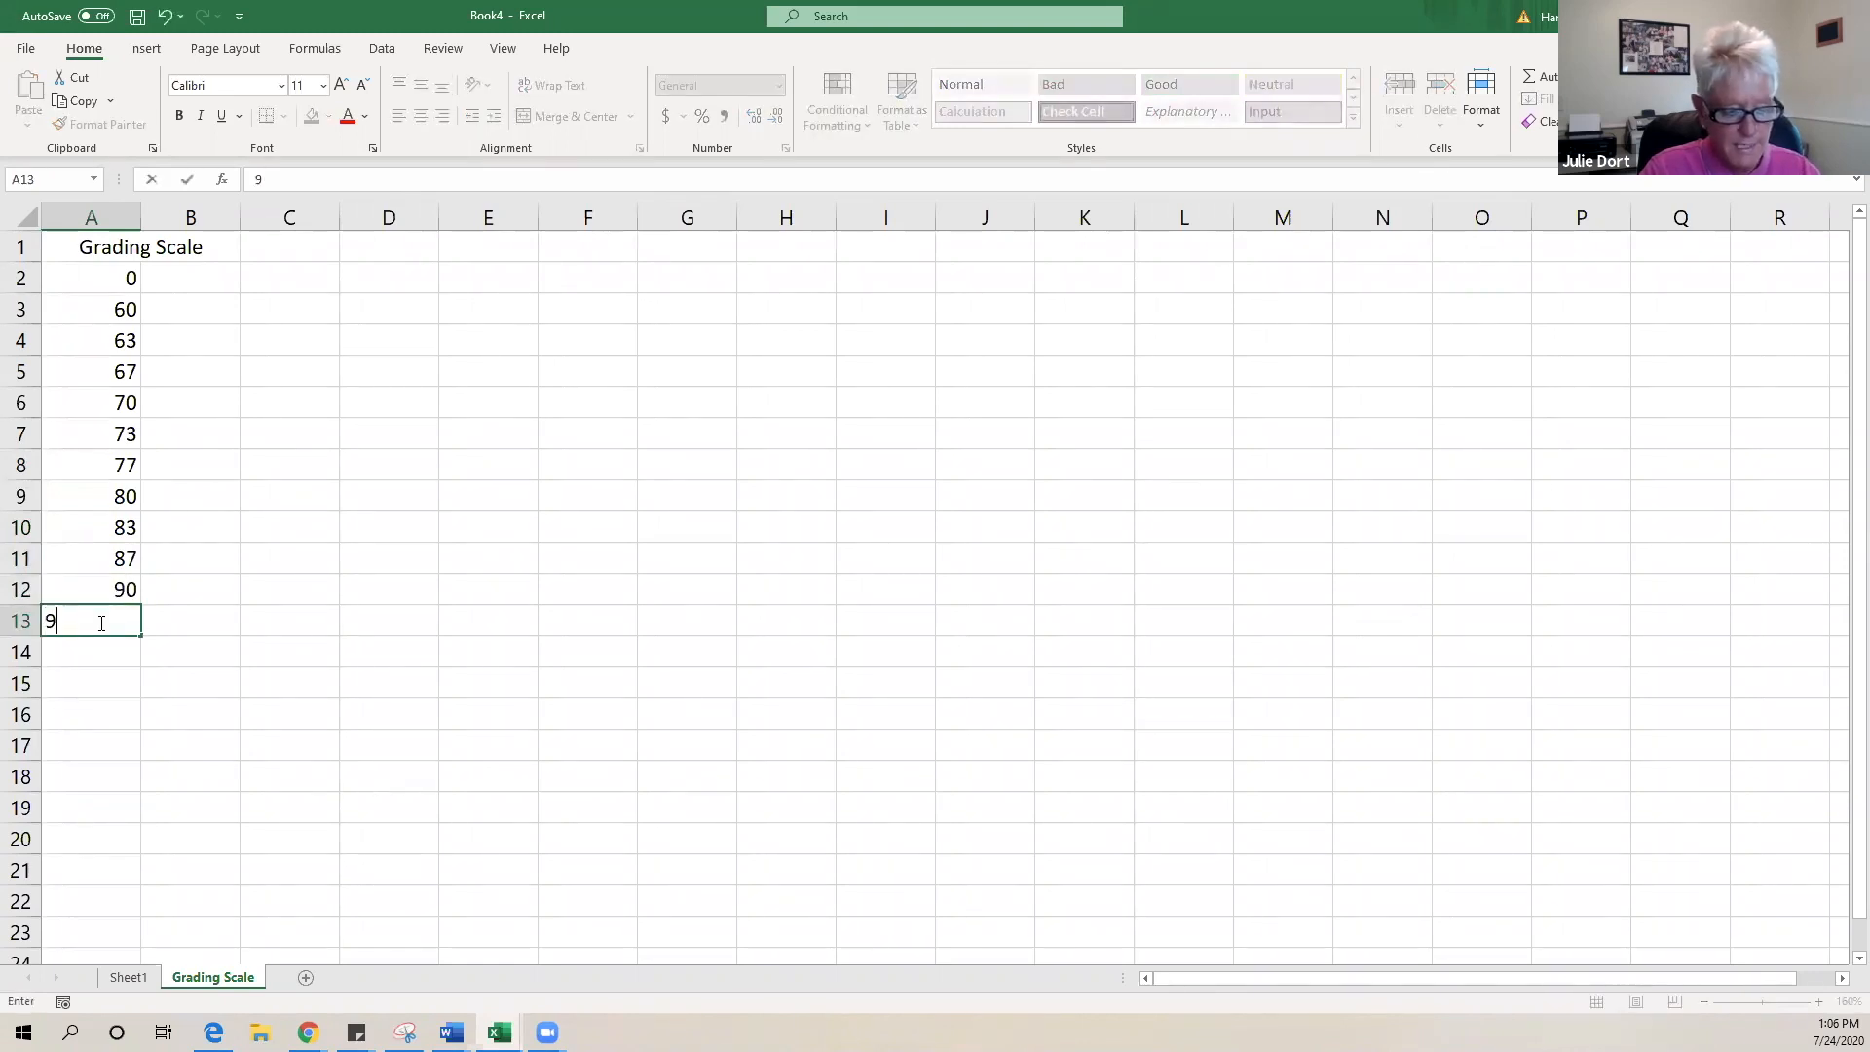
{"action": "type", "text": "3"}
{"action": "left_click", "coordinate": [451, 647]}
{"action": "left_click", "coordinate": [189, 284]}
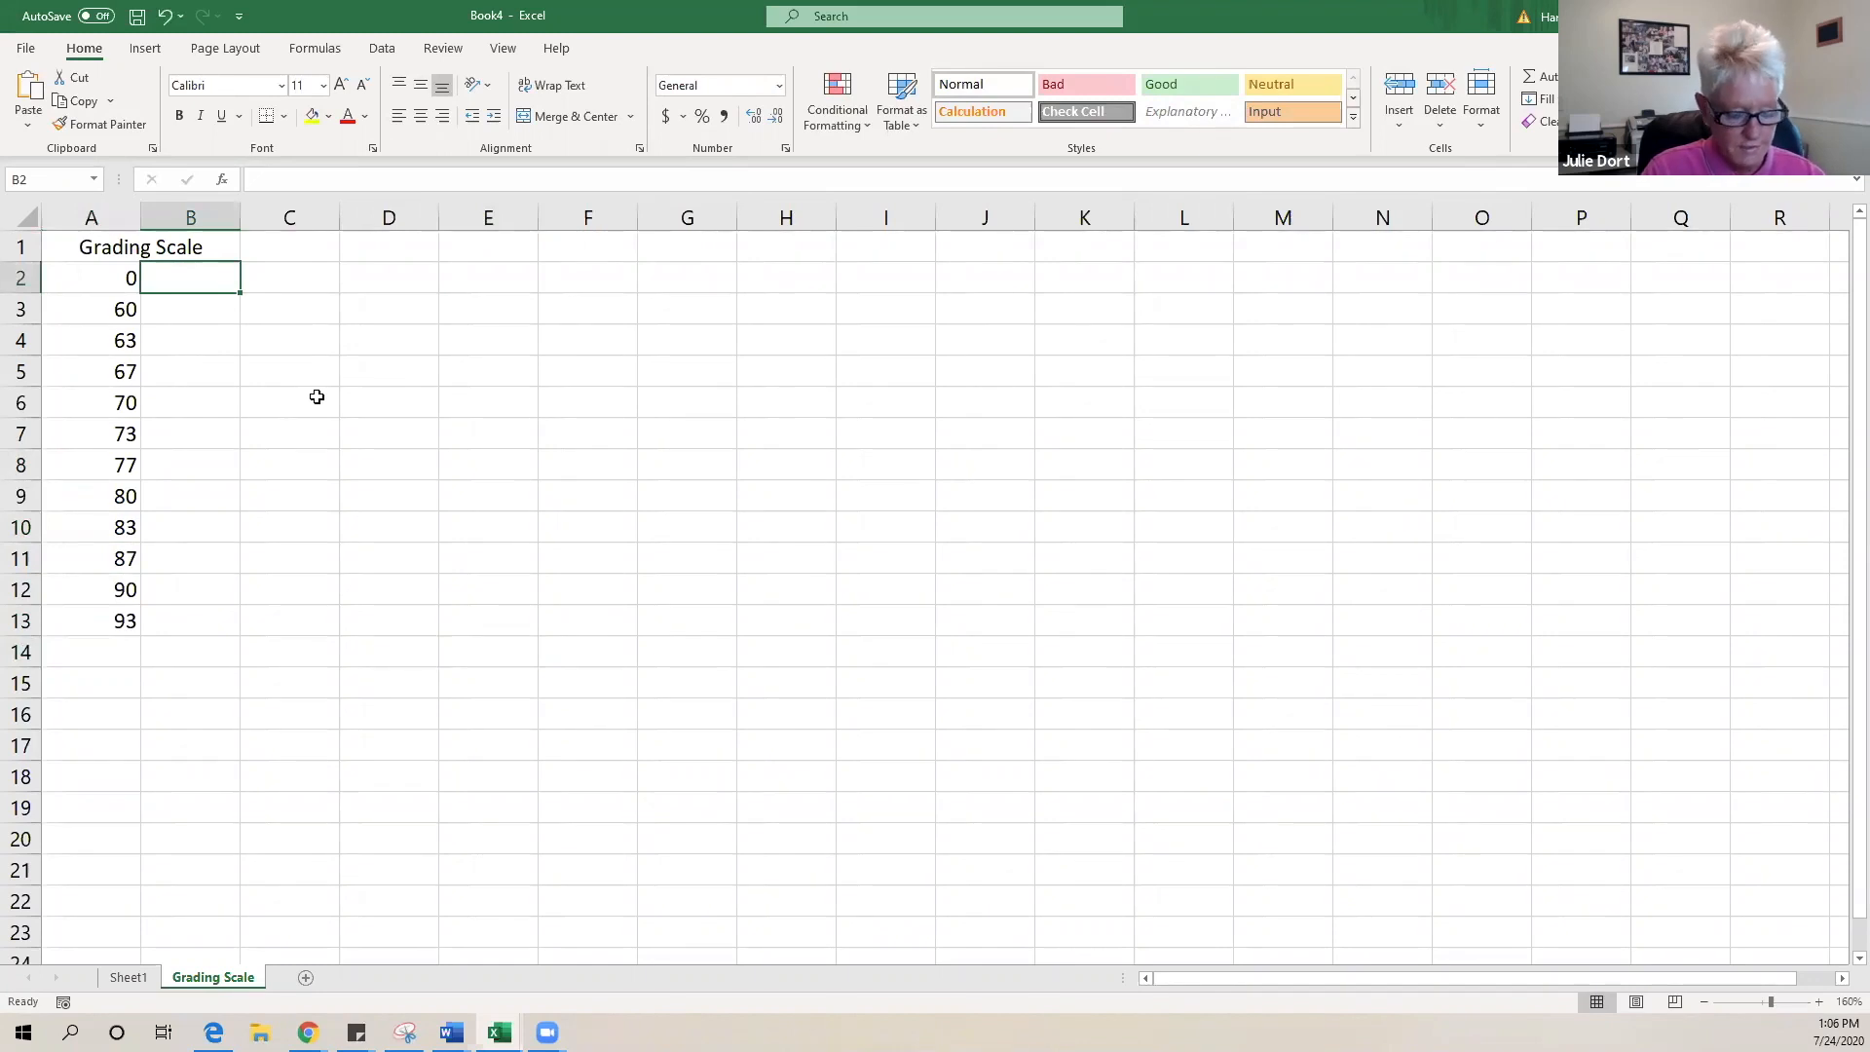
- Enter letter grades F, D-, D, D+, C- and C in B2:B7
{"action": "type", "text": "F"}
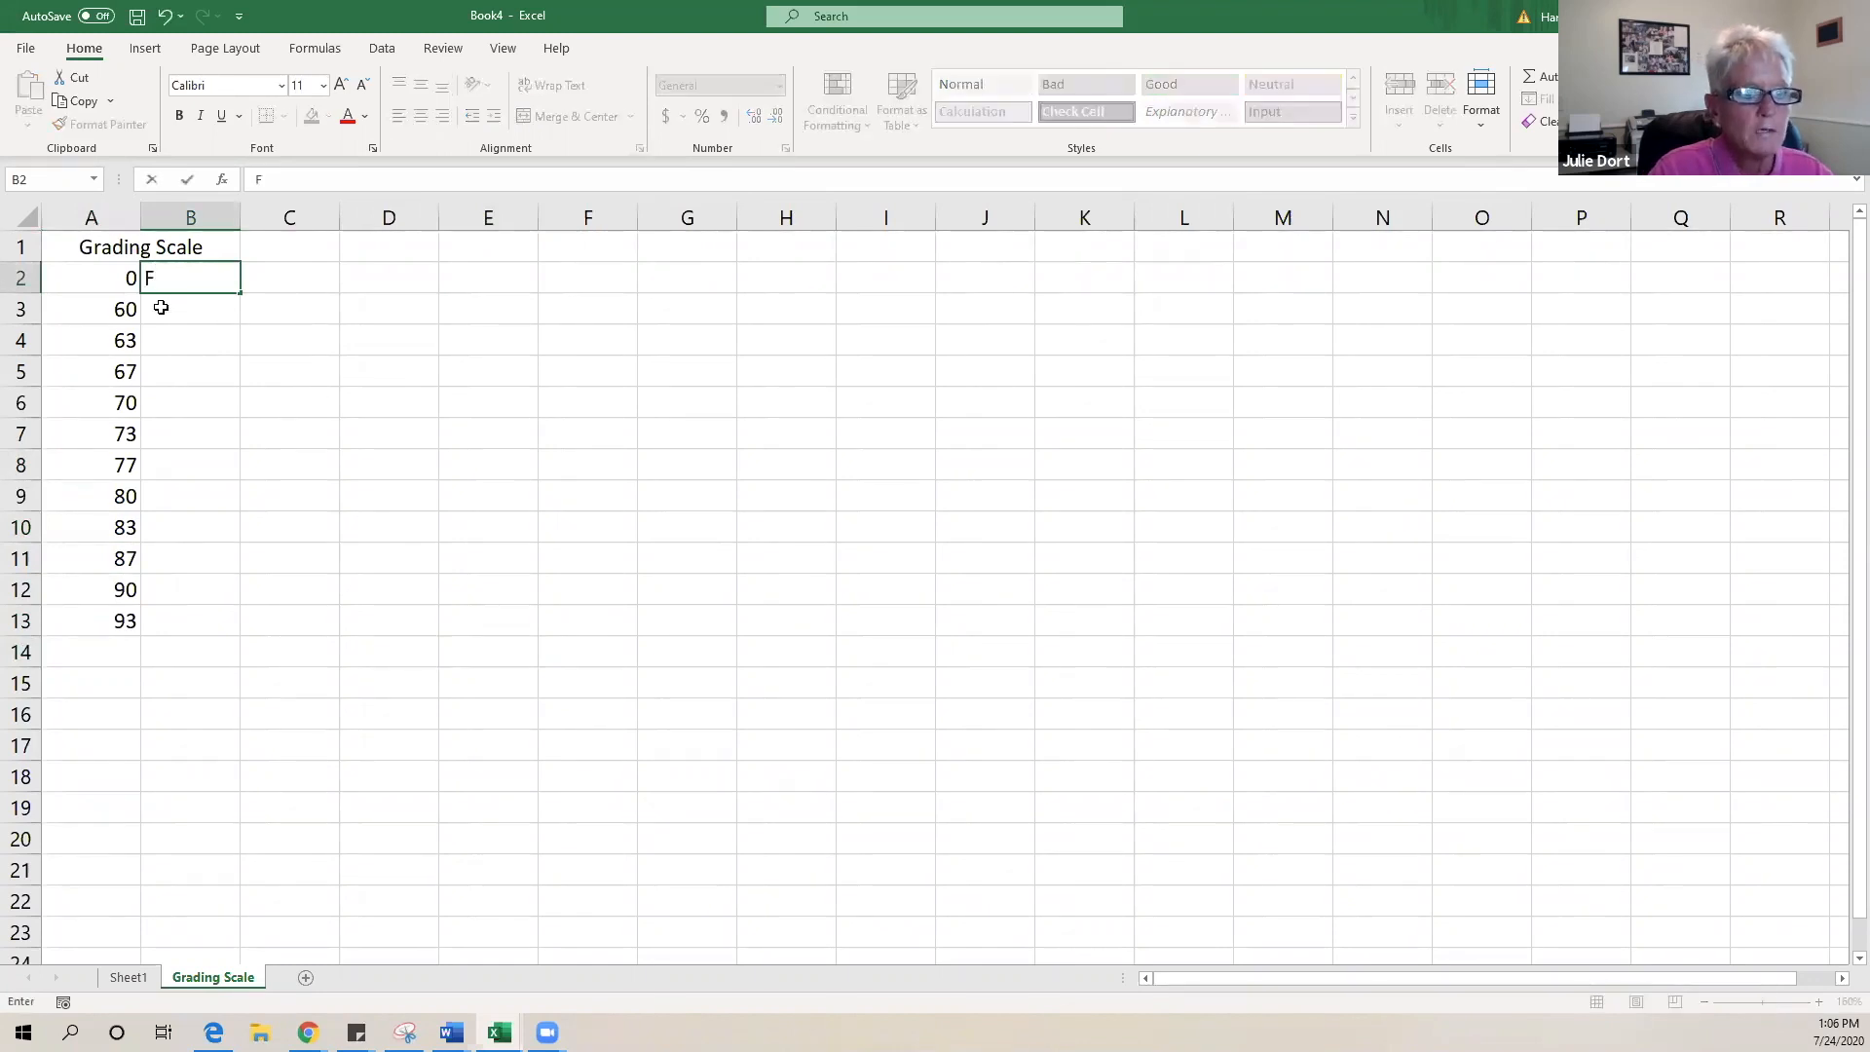
{"action": "key", "text": "Return"}
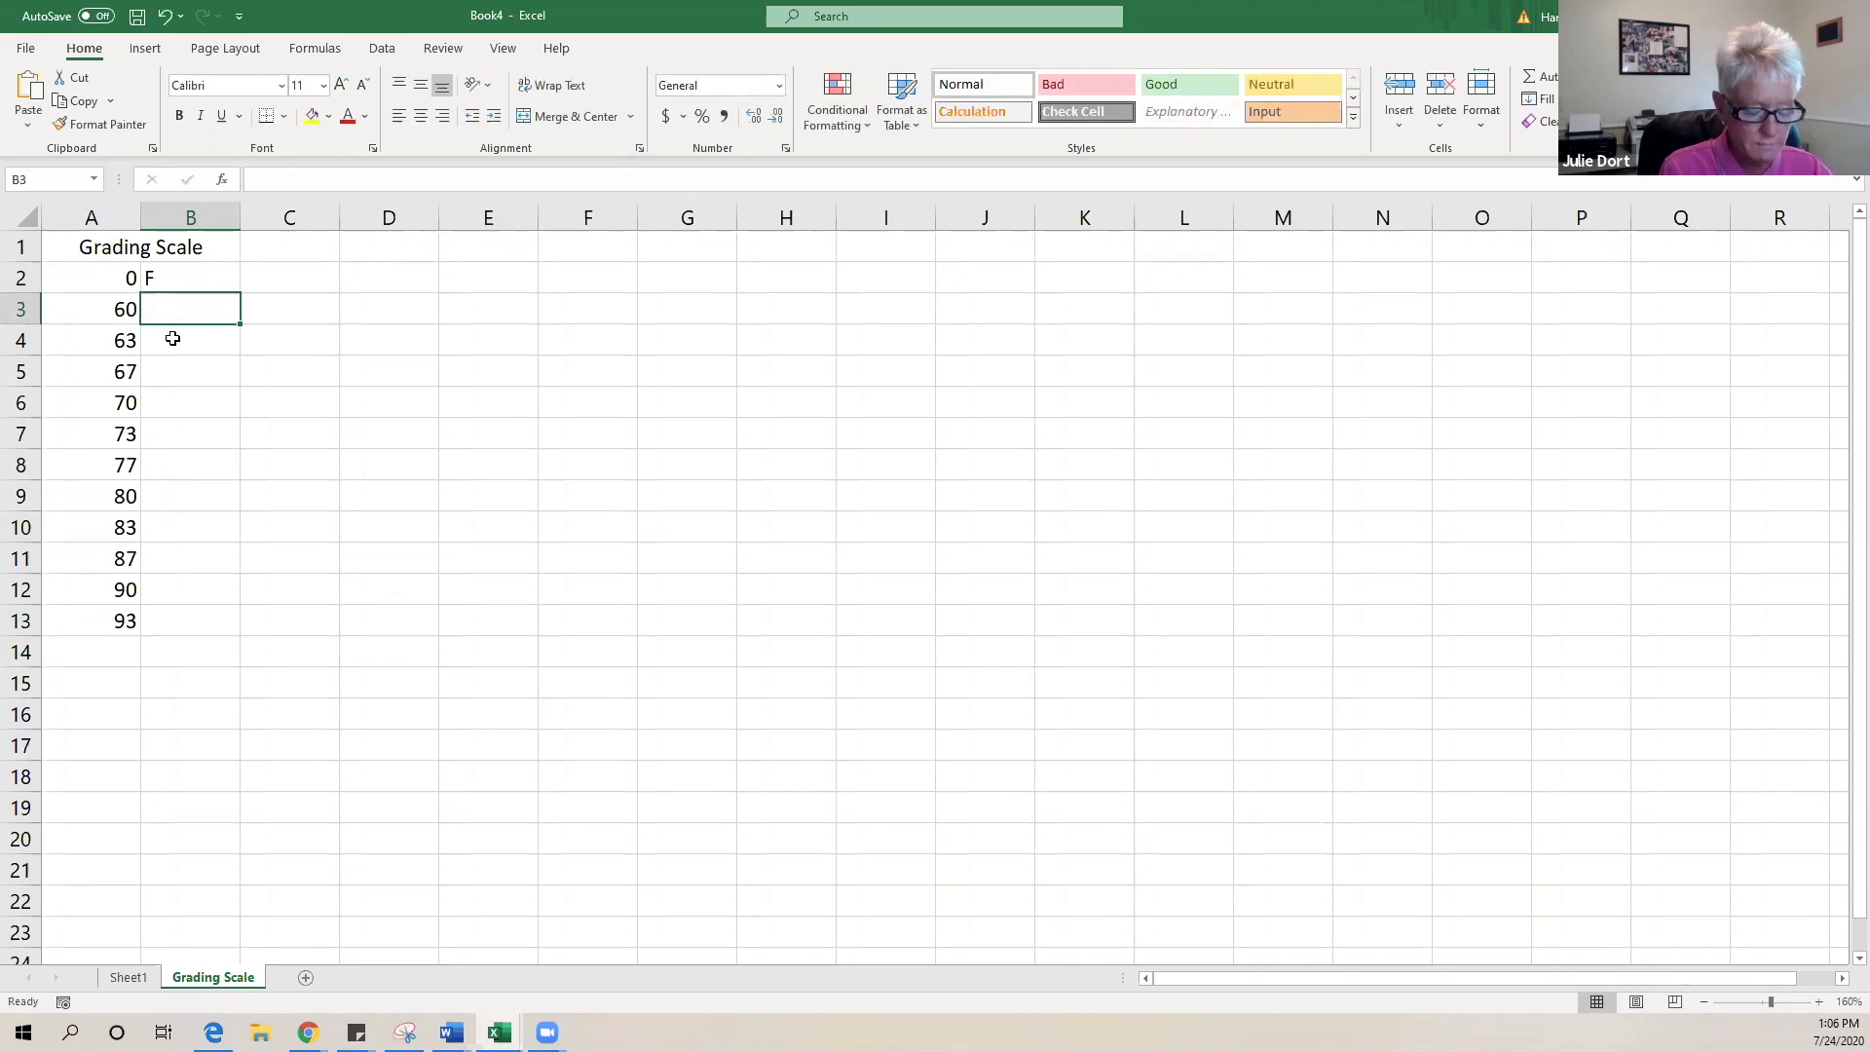
{"action": "type", "text": "D"}
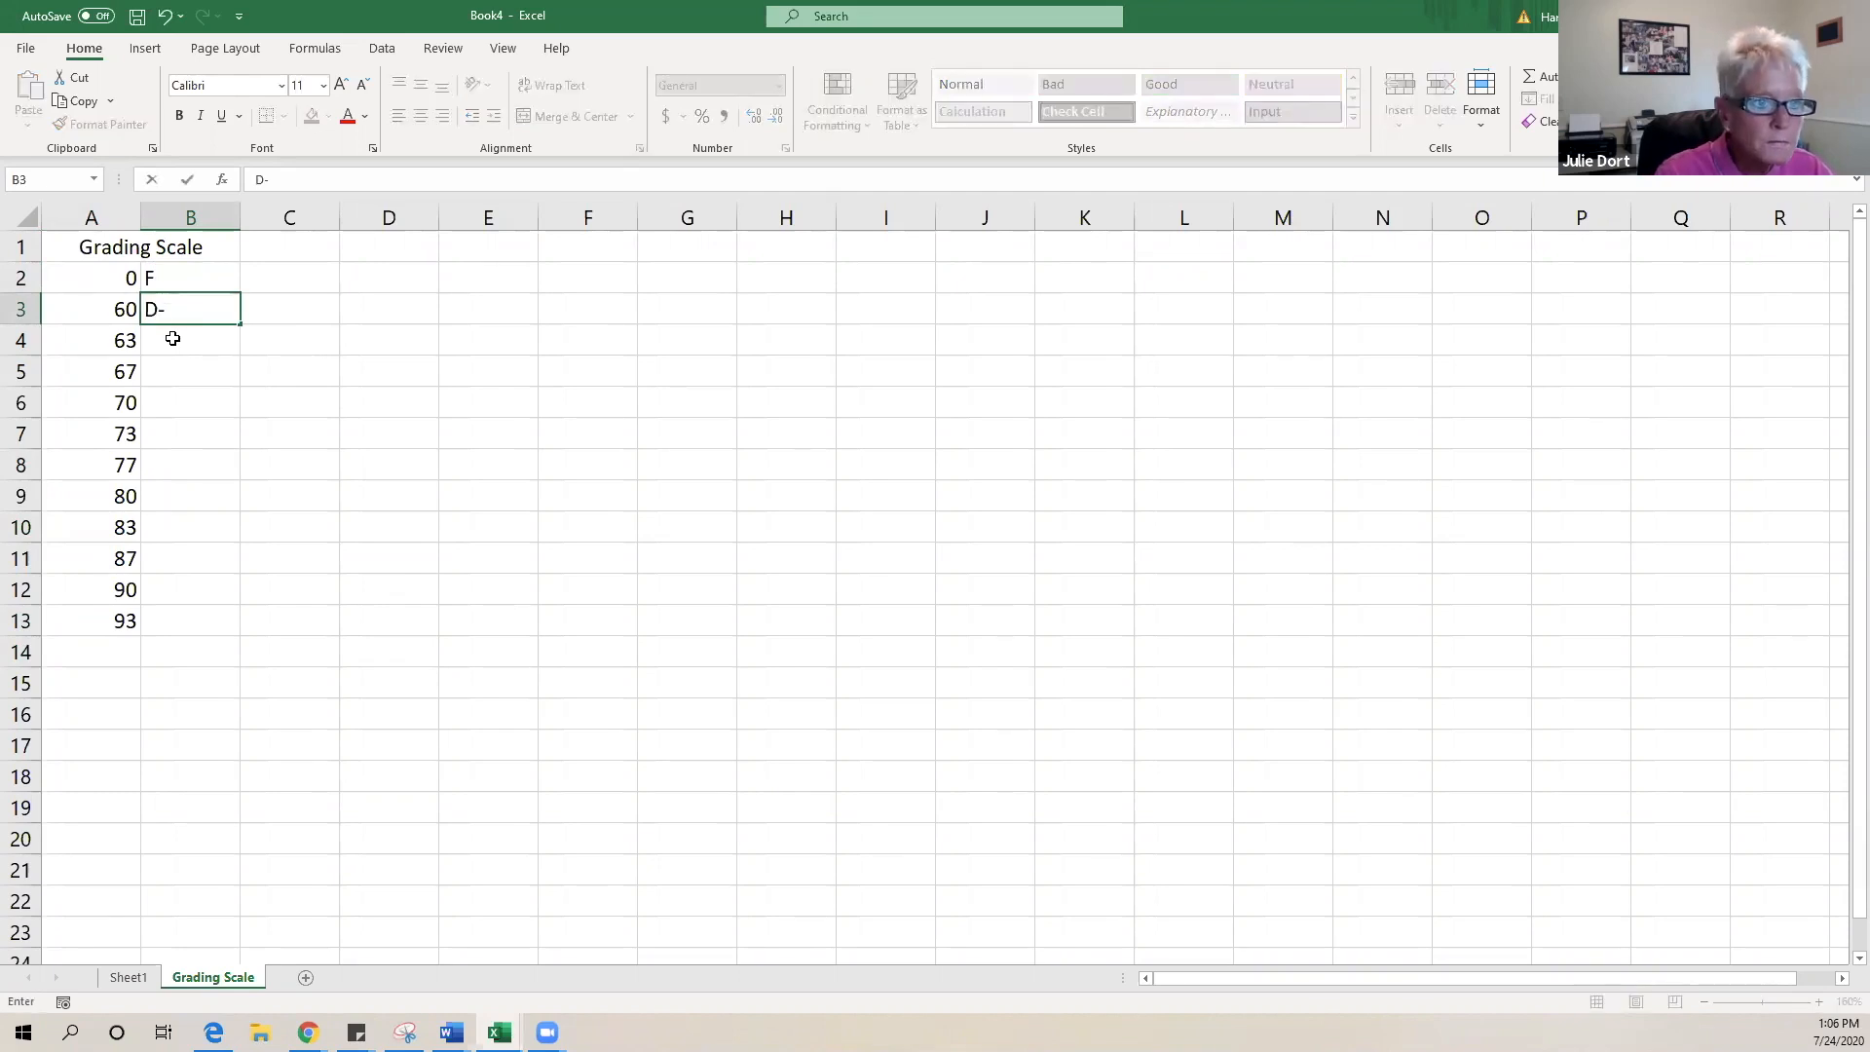
{"action": "type", "text": "-"}
{"action": "key", "text": "Return"}
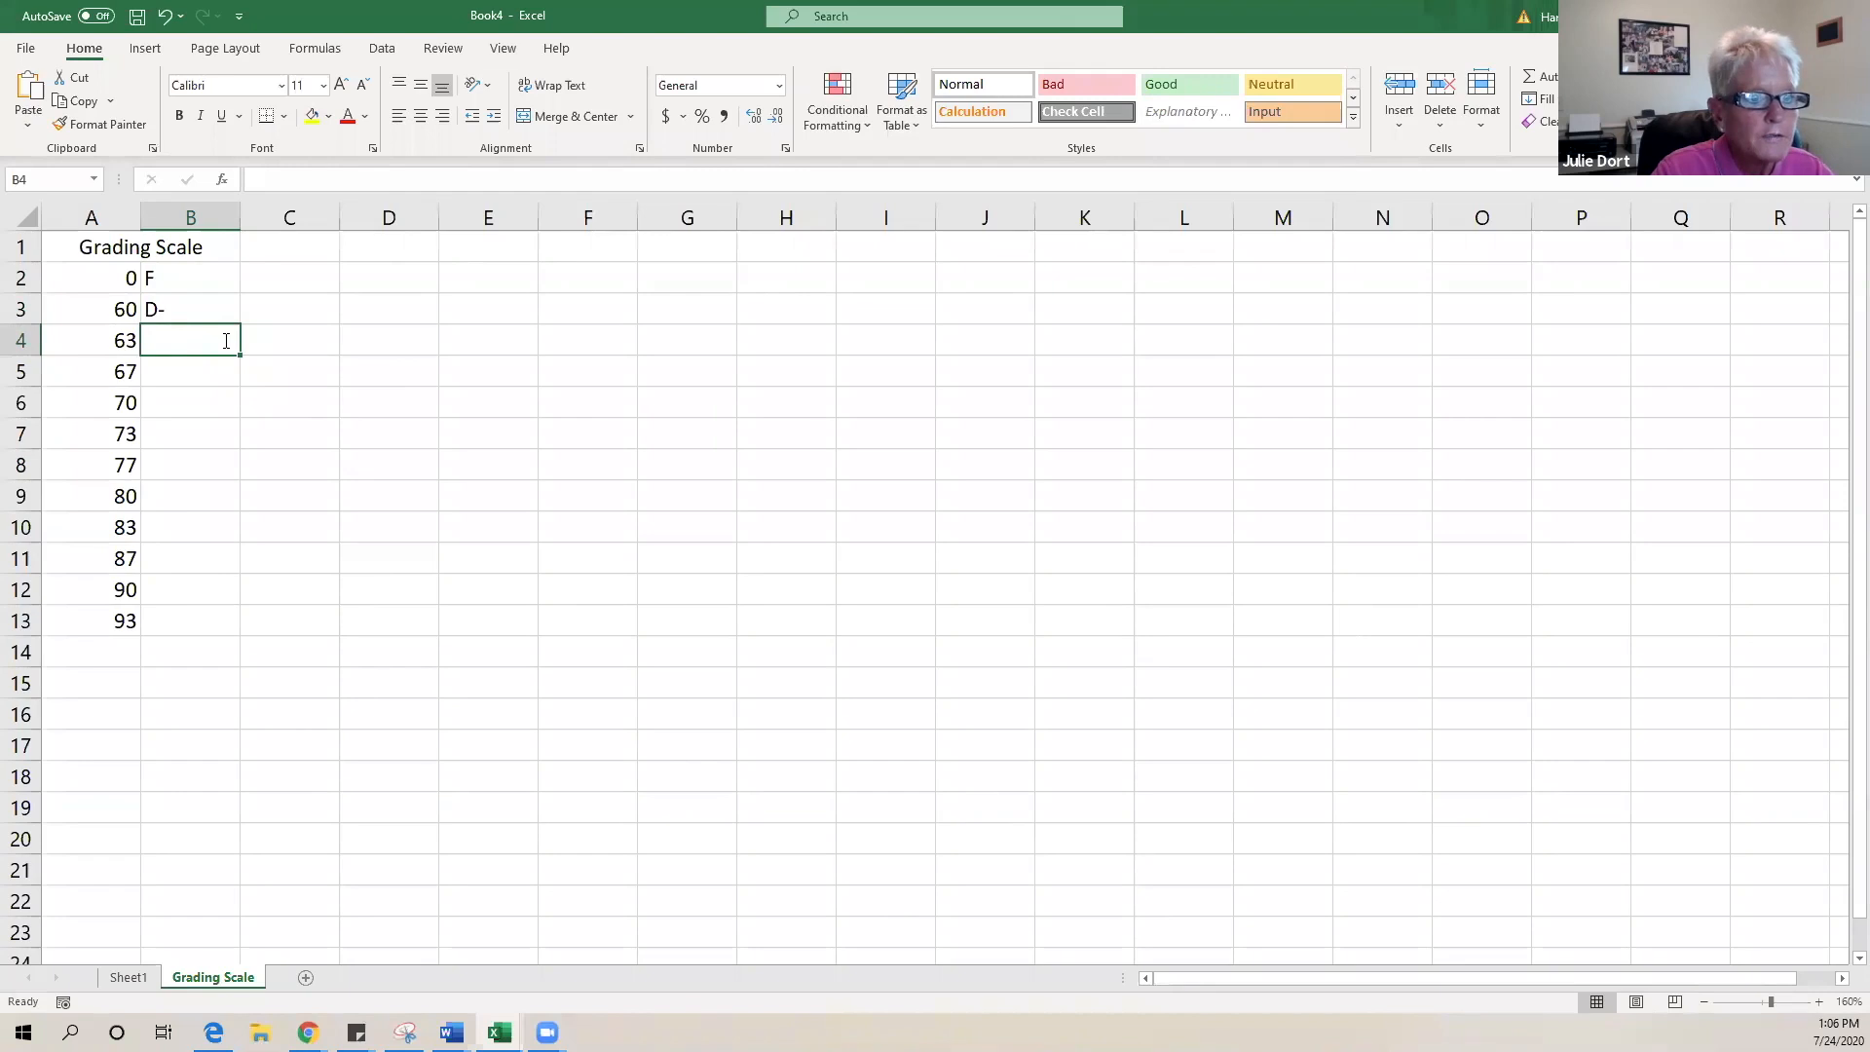
{"action": "type", "text": "D"}
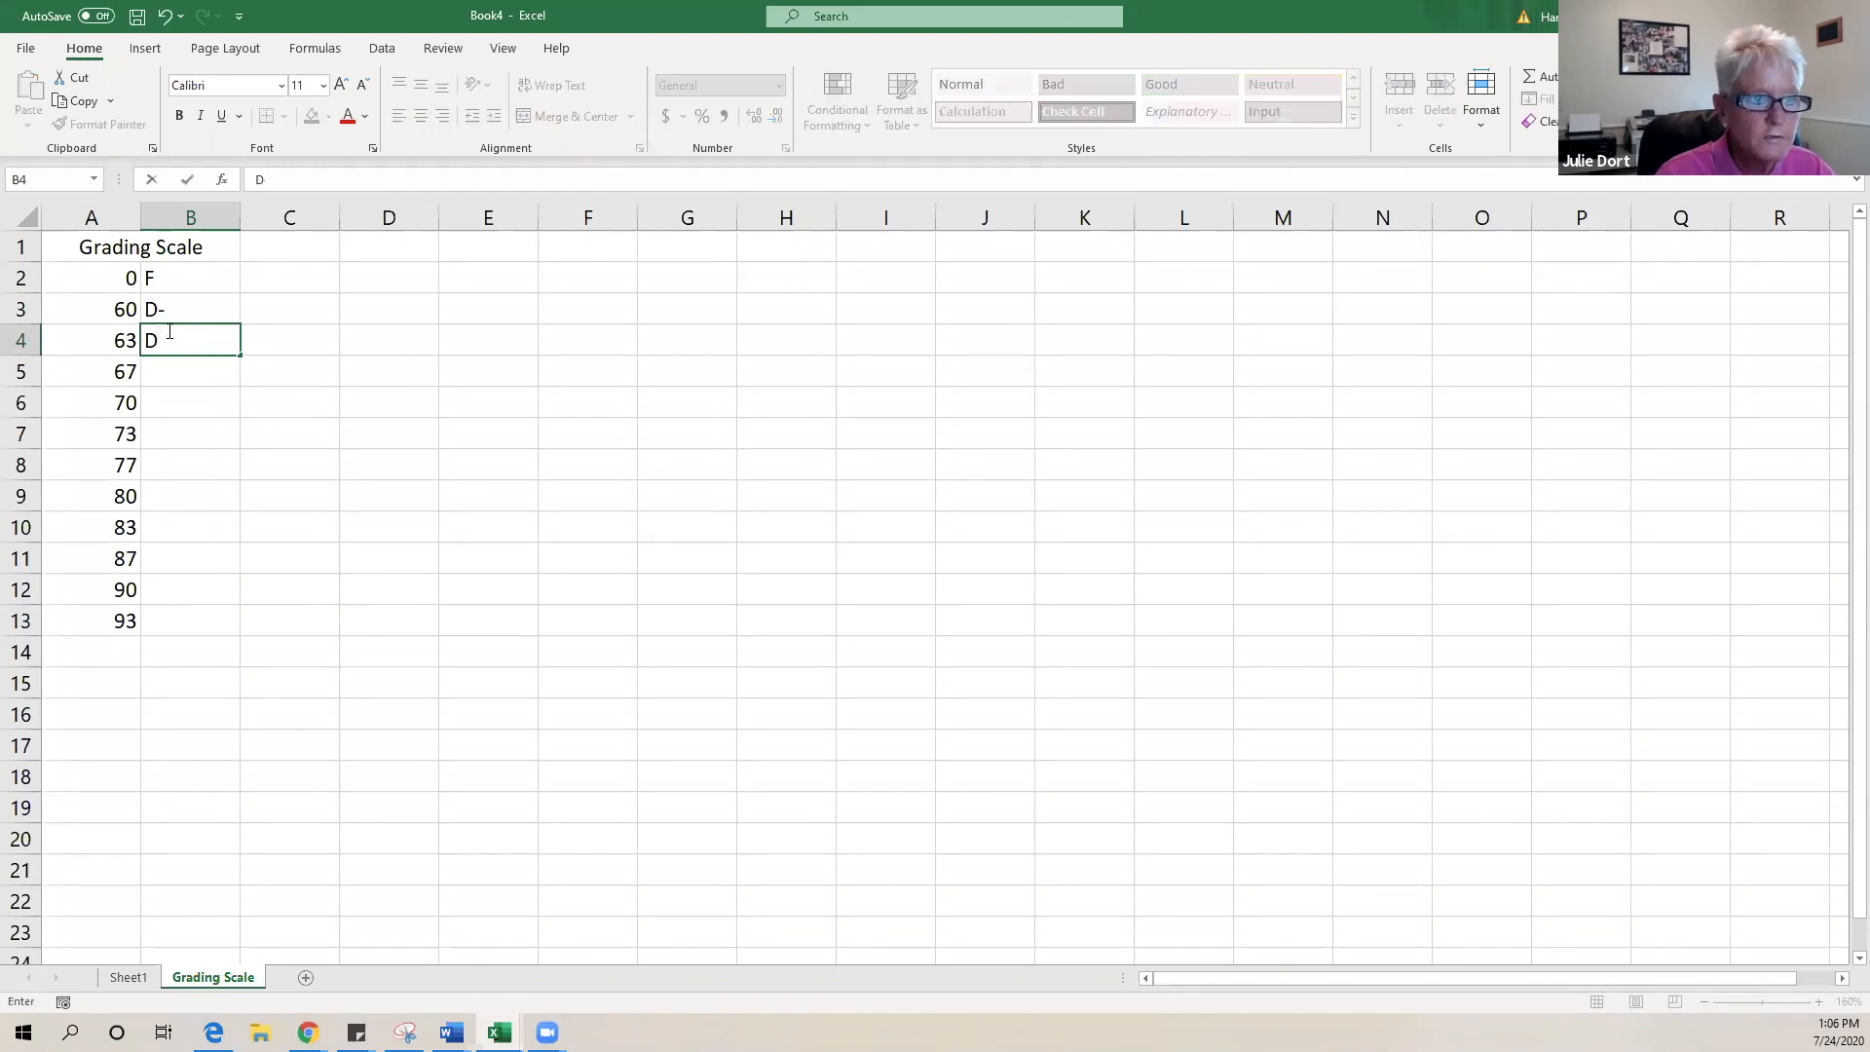
{"action": "key", "text": "Return"}
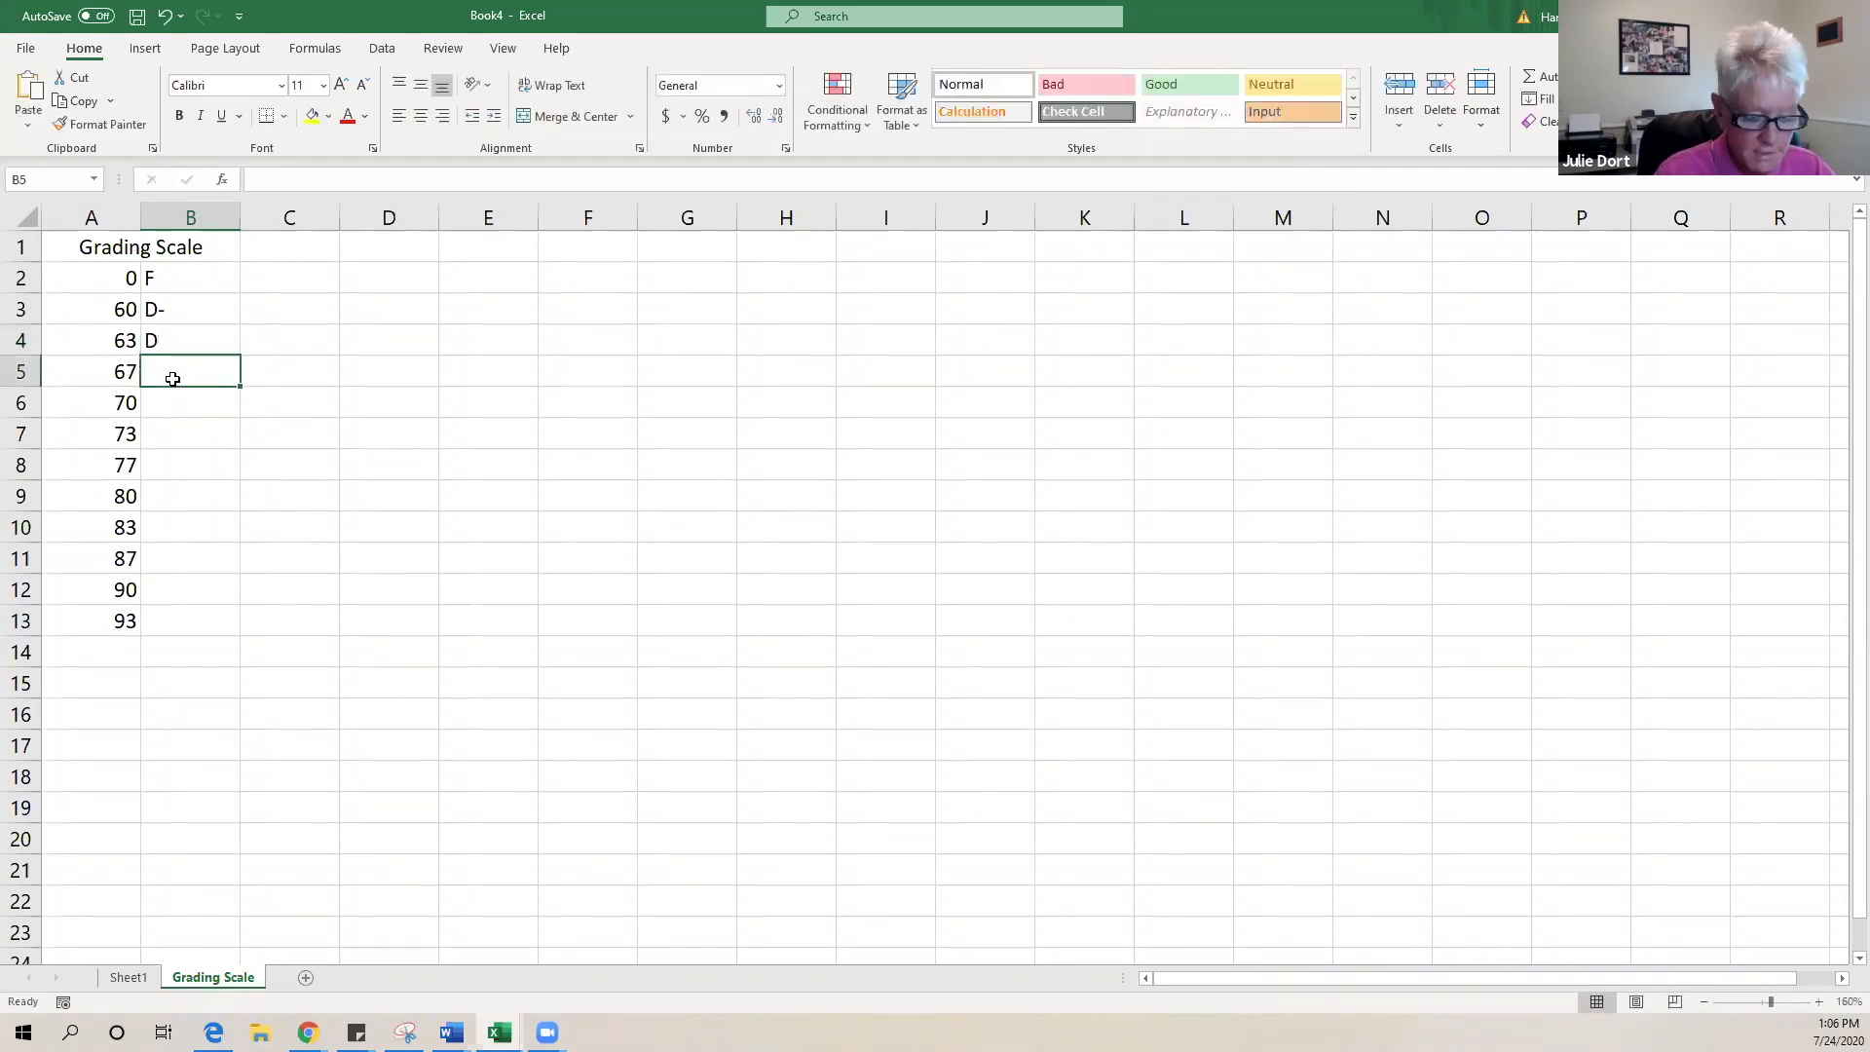
{"action": "type", "text": "D+"}
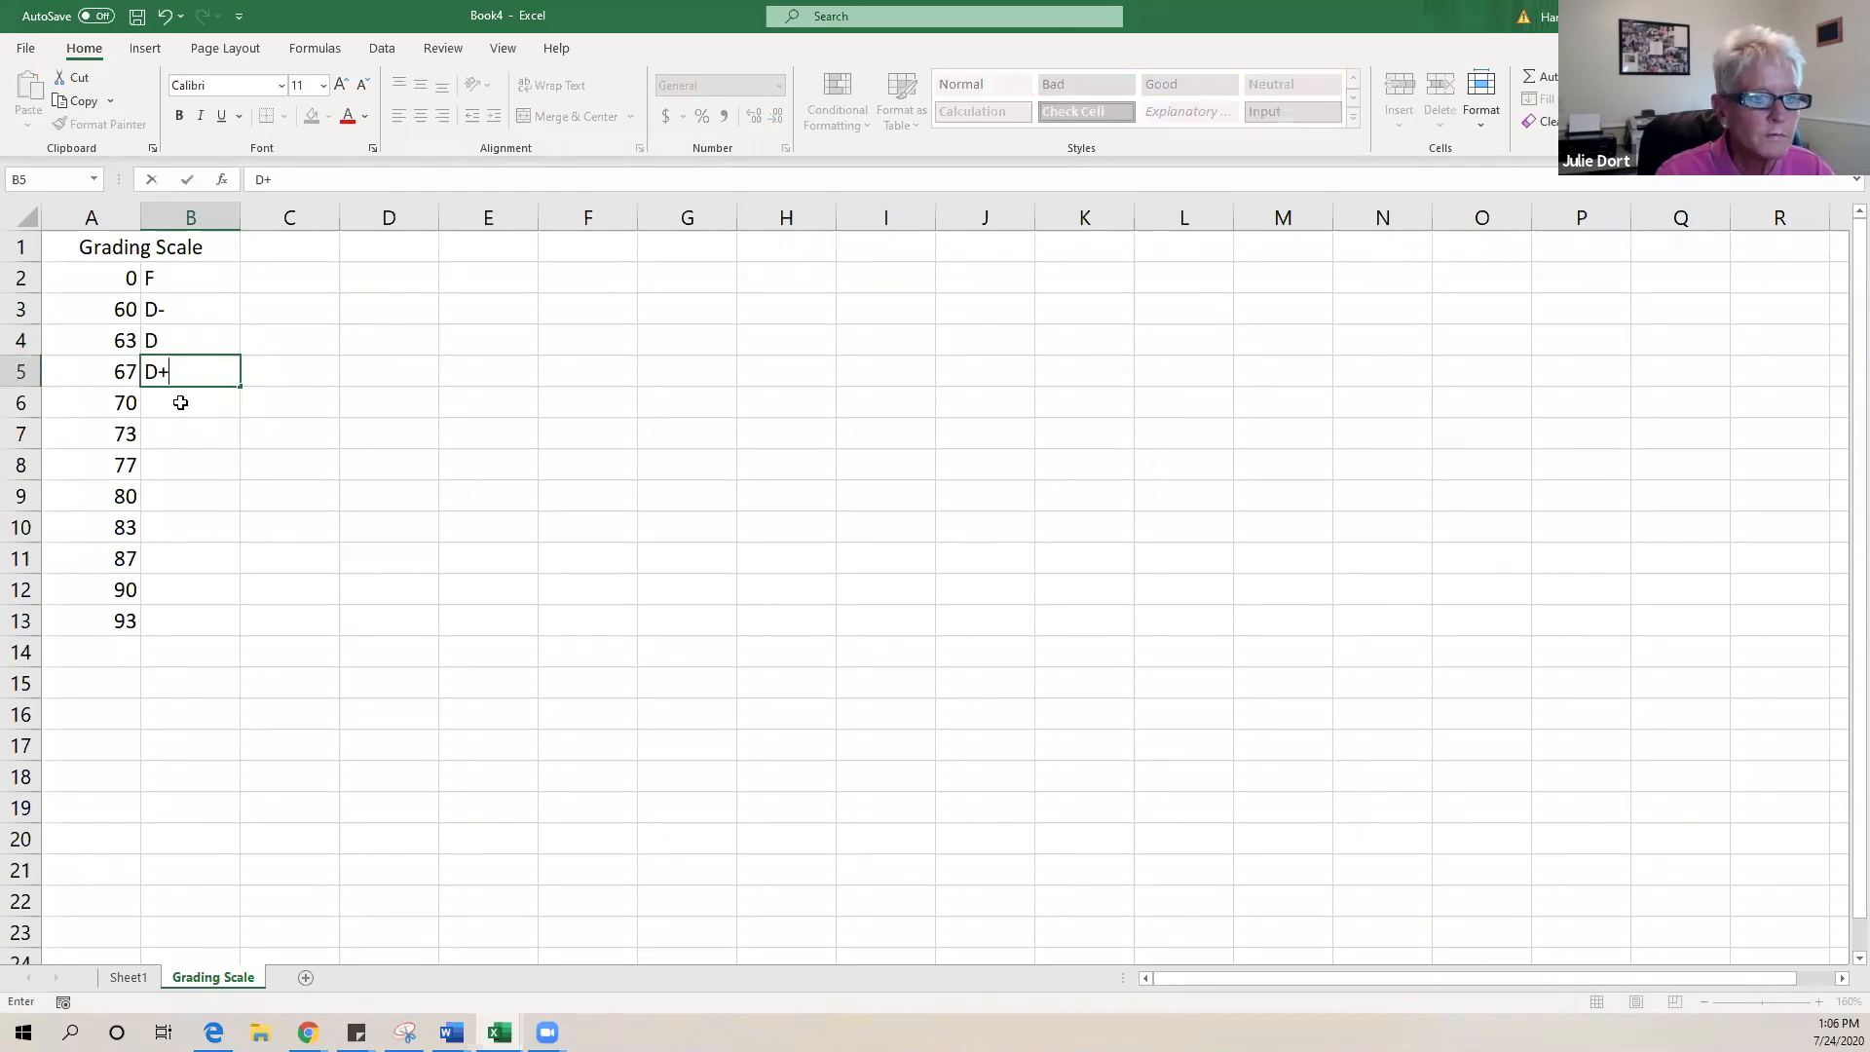
{"action": "left_click", "coordinate": [180, 403]}
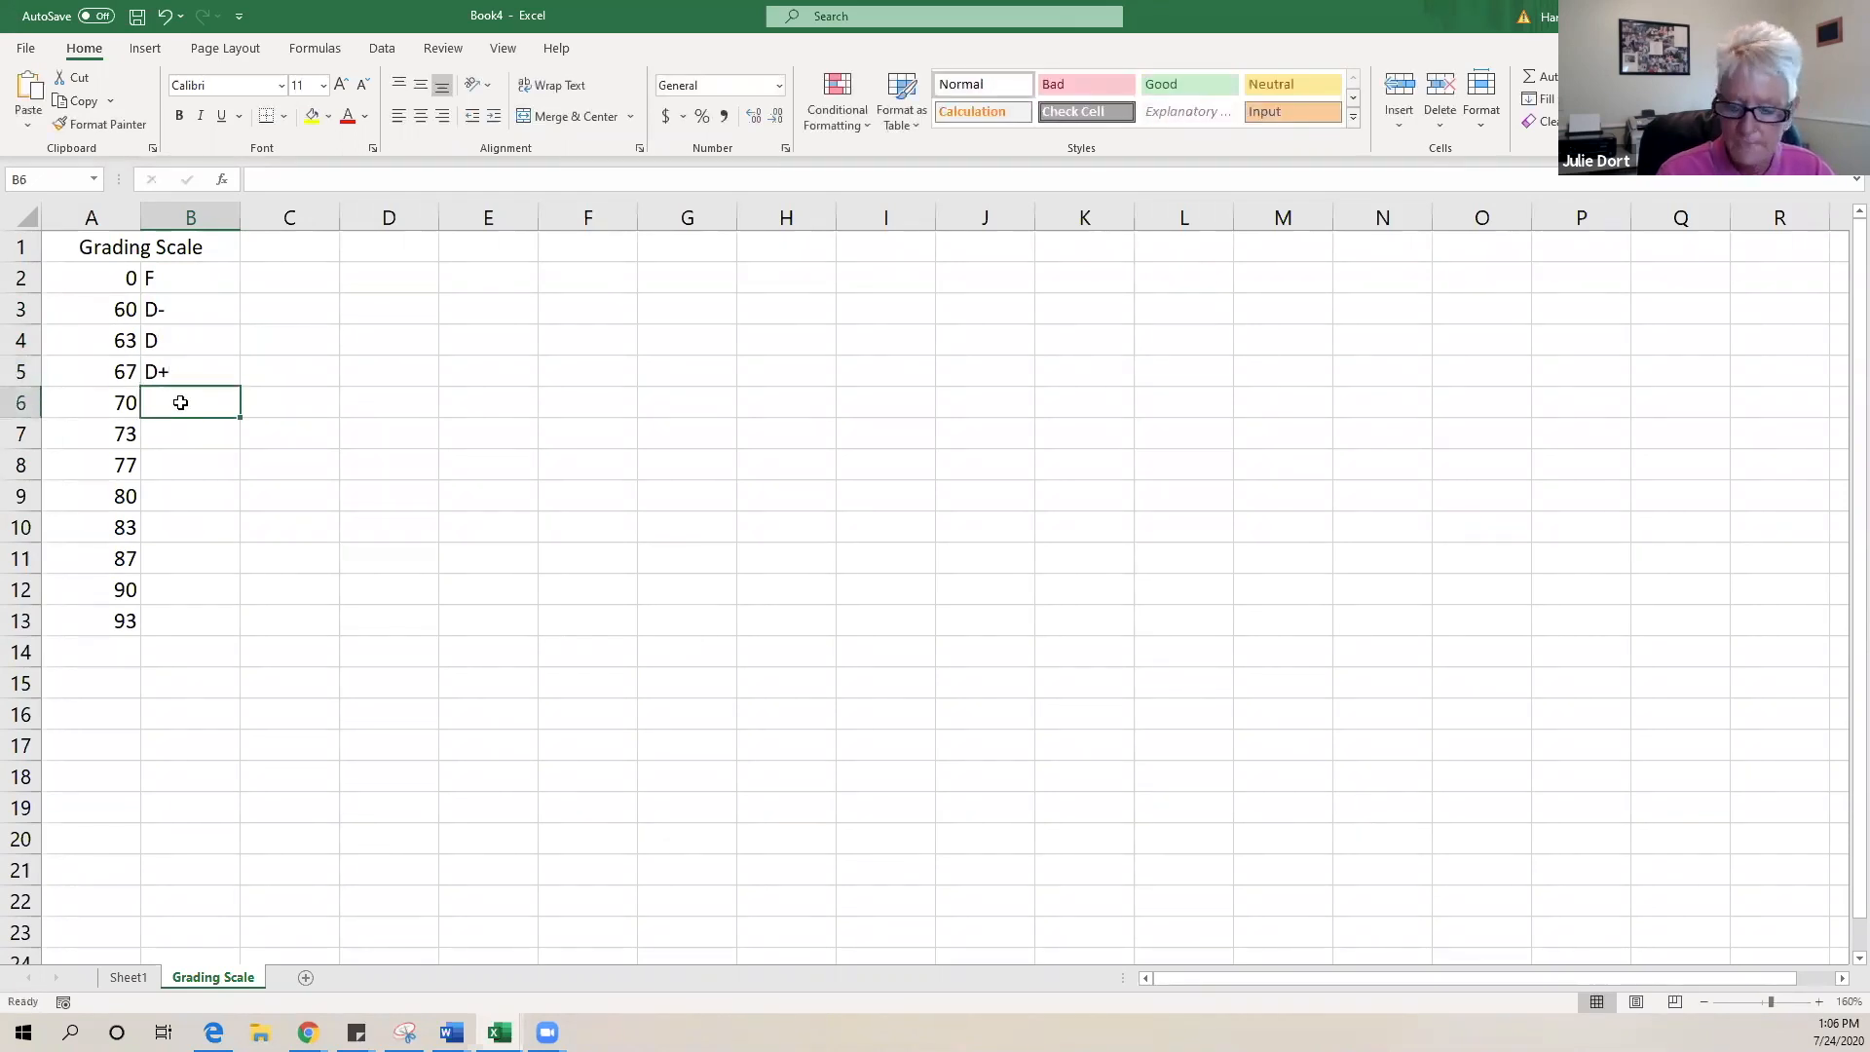
{"action": "type", "text": "C-"}
{"action": "left_click", "coordinate": [219, 425]}
{"action": "type", "text": "C-"}
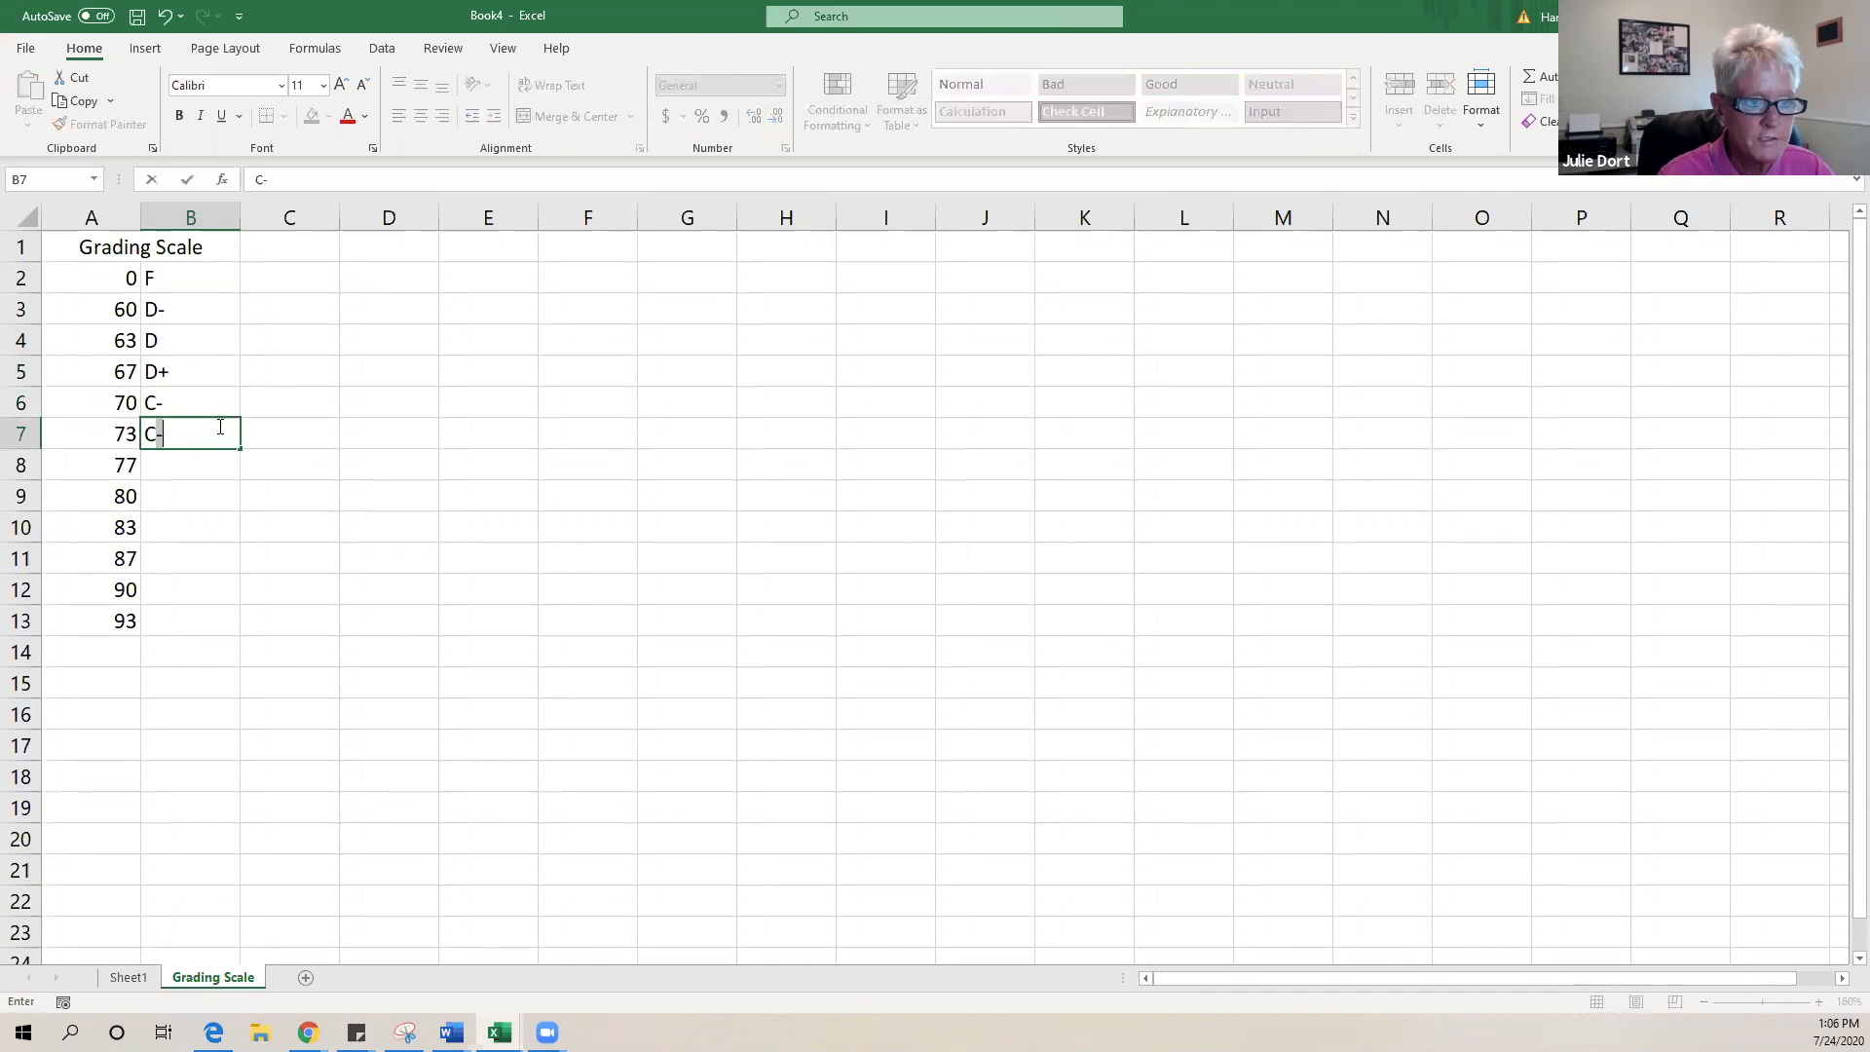
{"action": "key", "text": "BackSpace"}
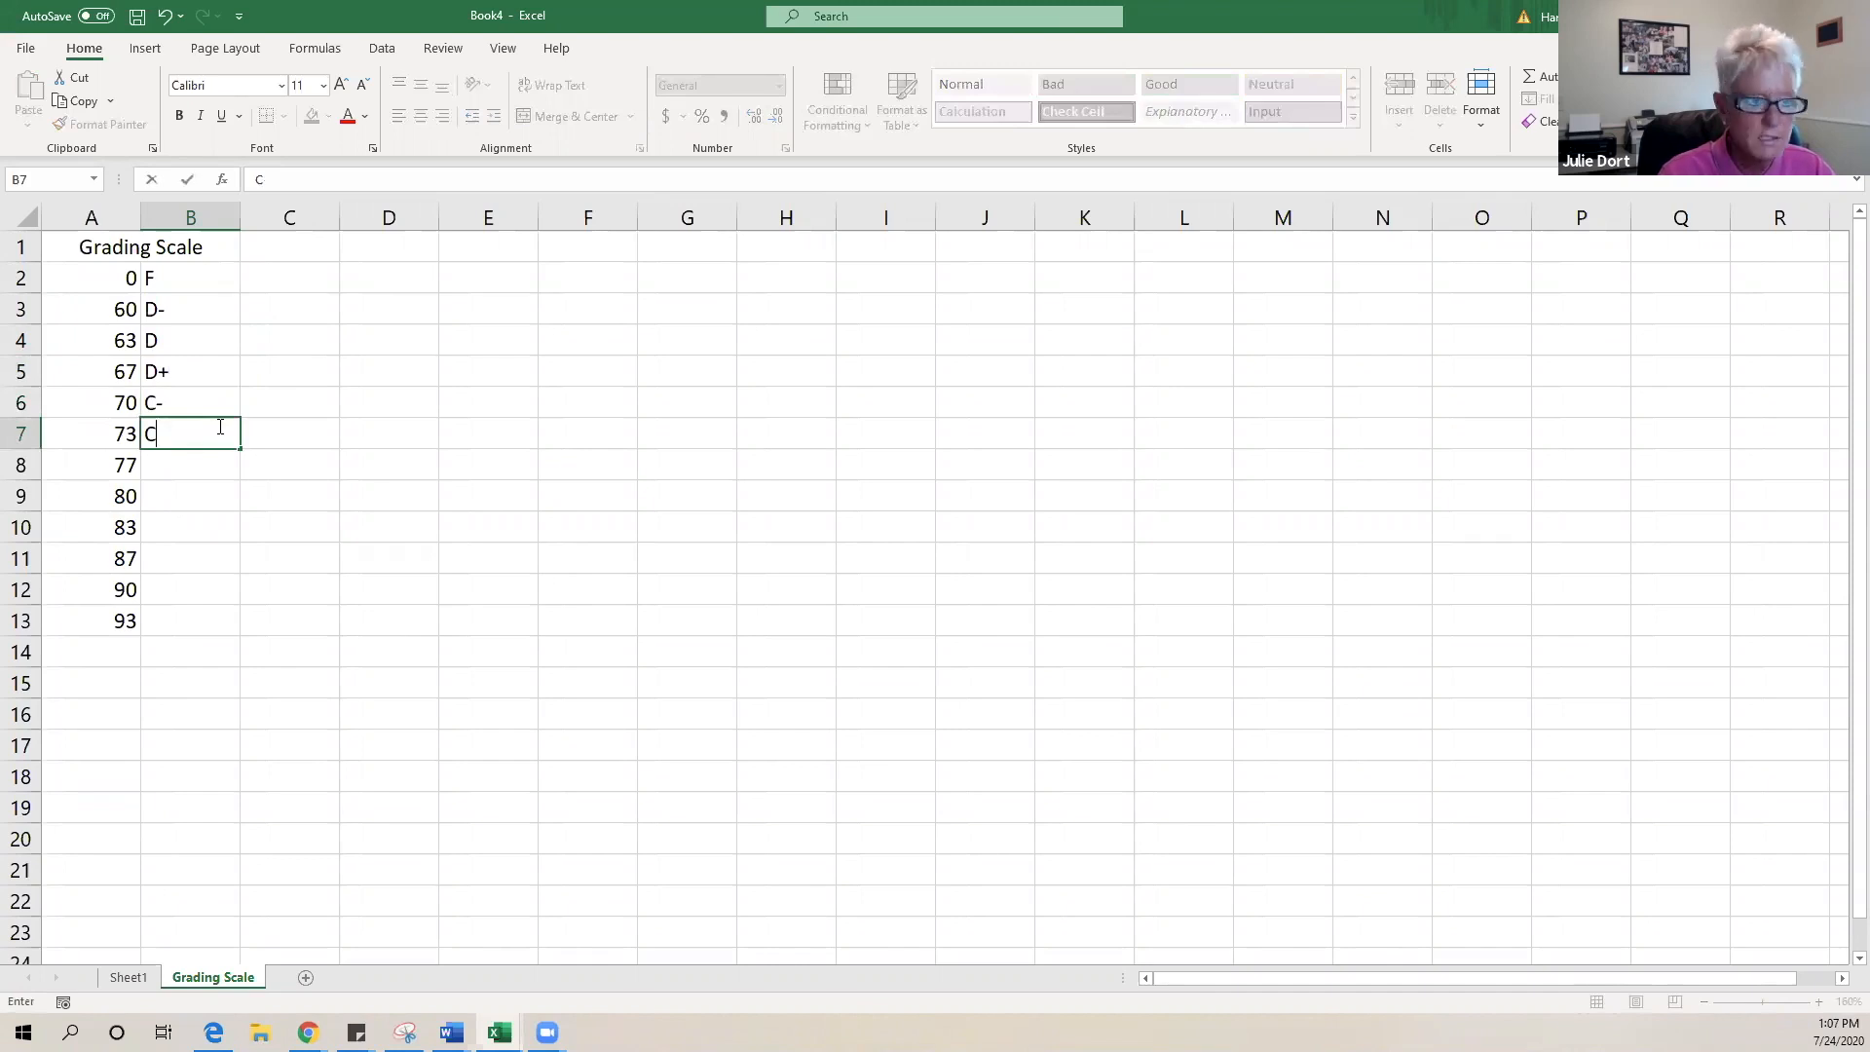
{"action": "key", "text": "Return"}
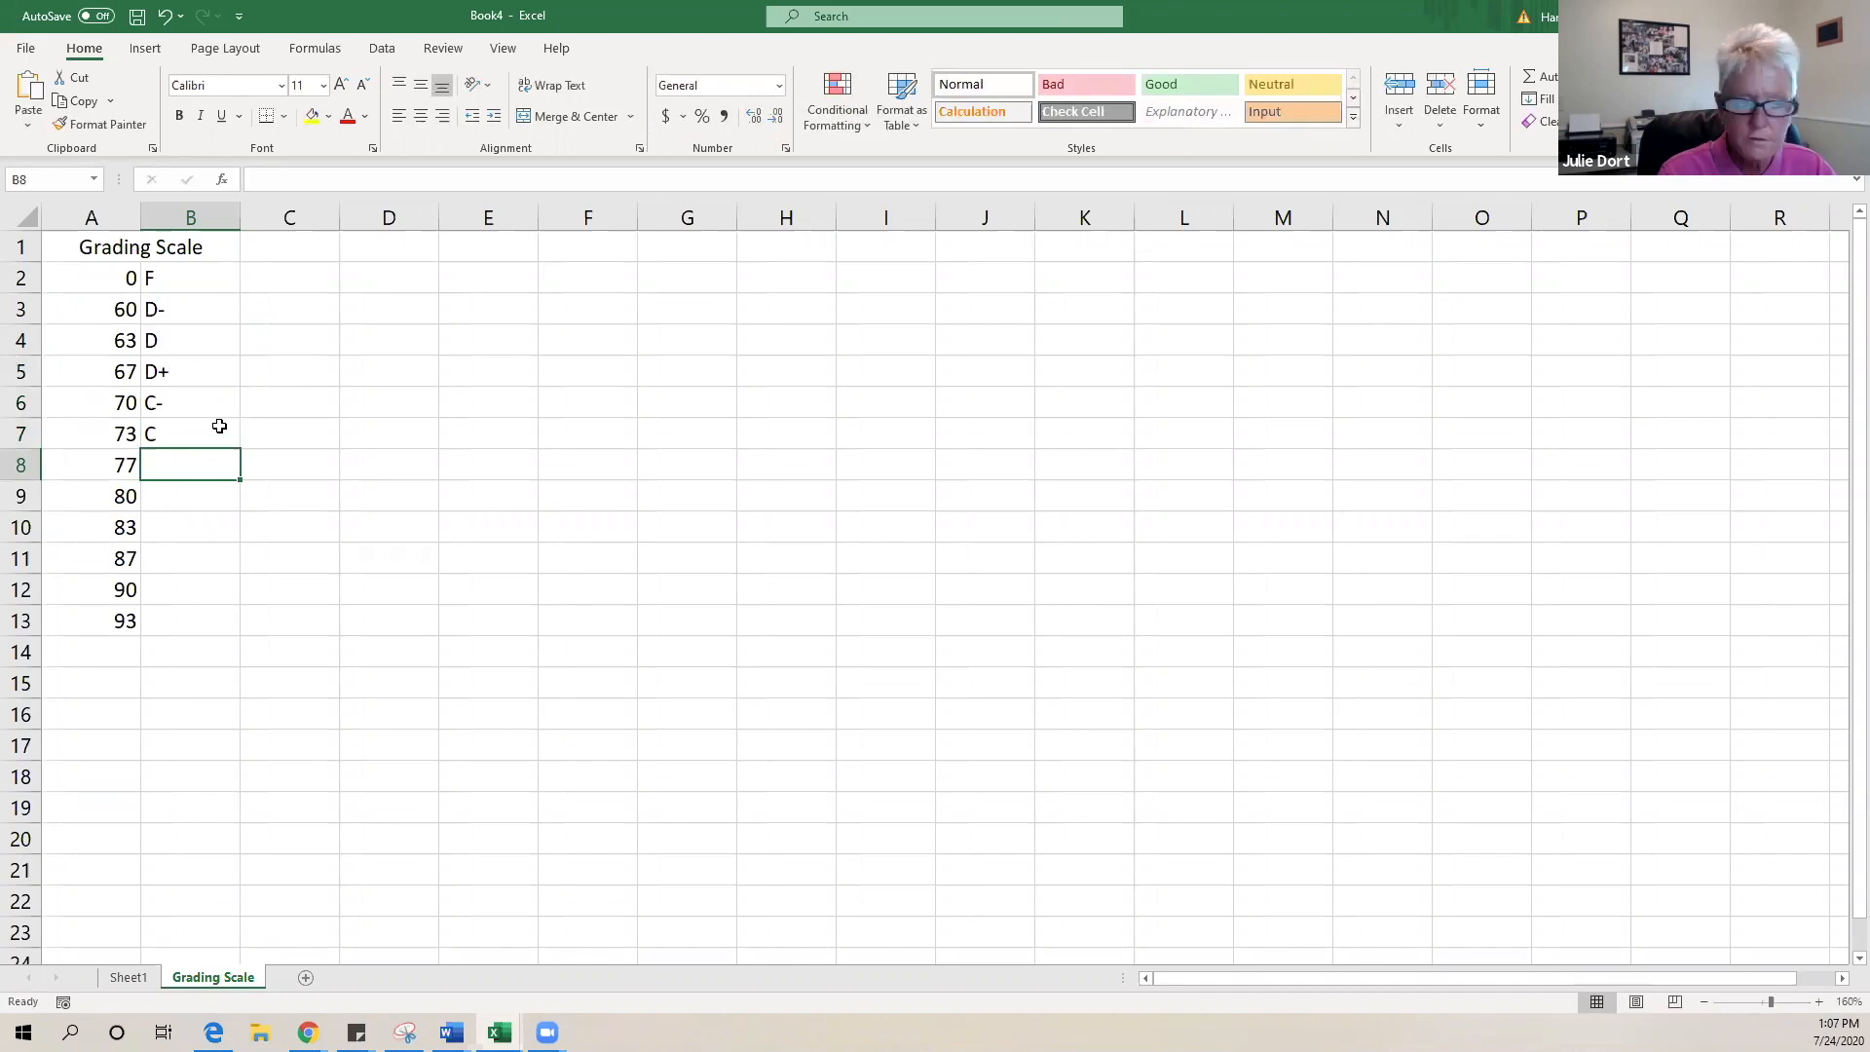
- Enter letter grades C+, B-, B, B+, A- and A in B8:B13
{"action": "type", "text": "C+"}
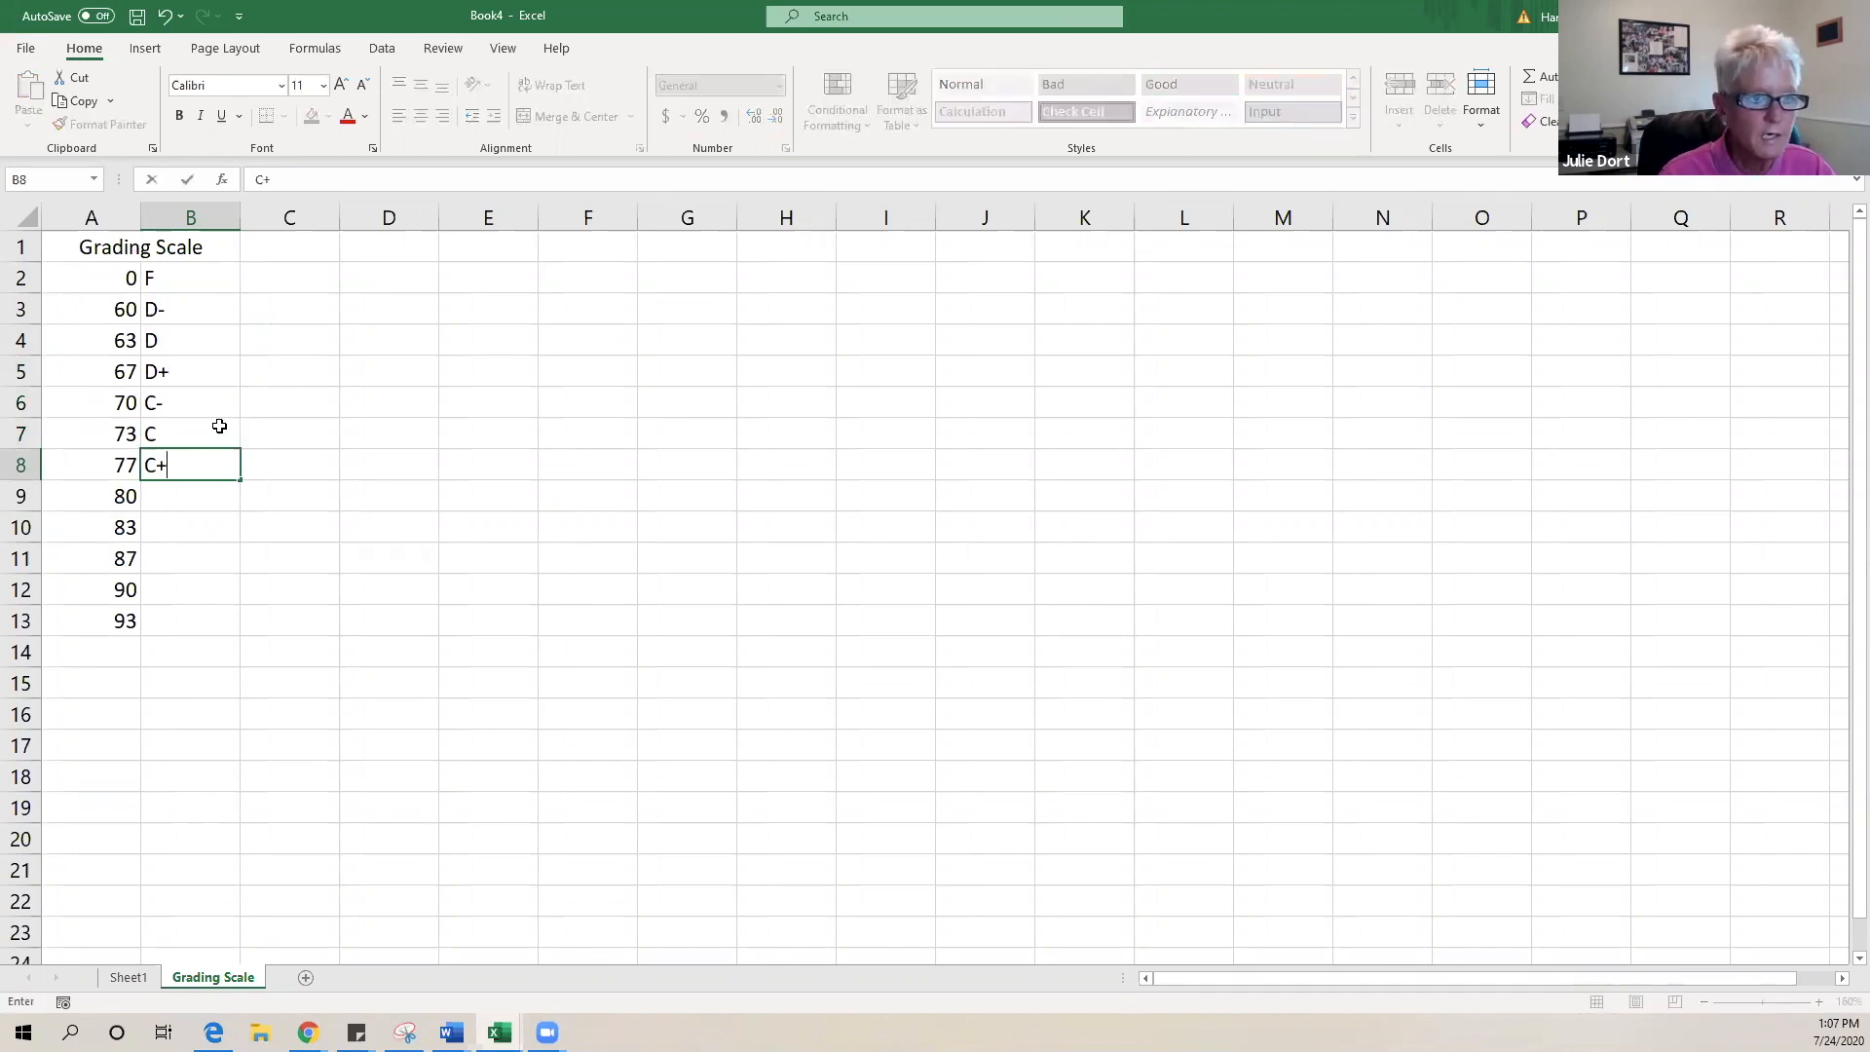
{"action": "key", "text": "Return"}
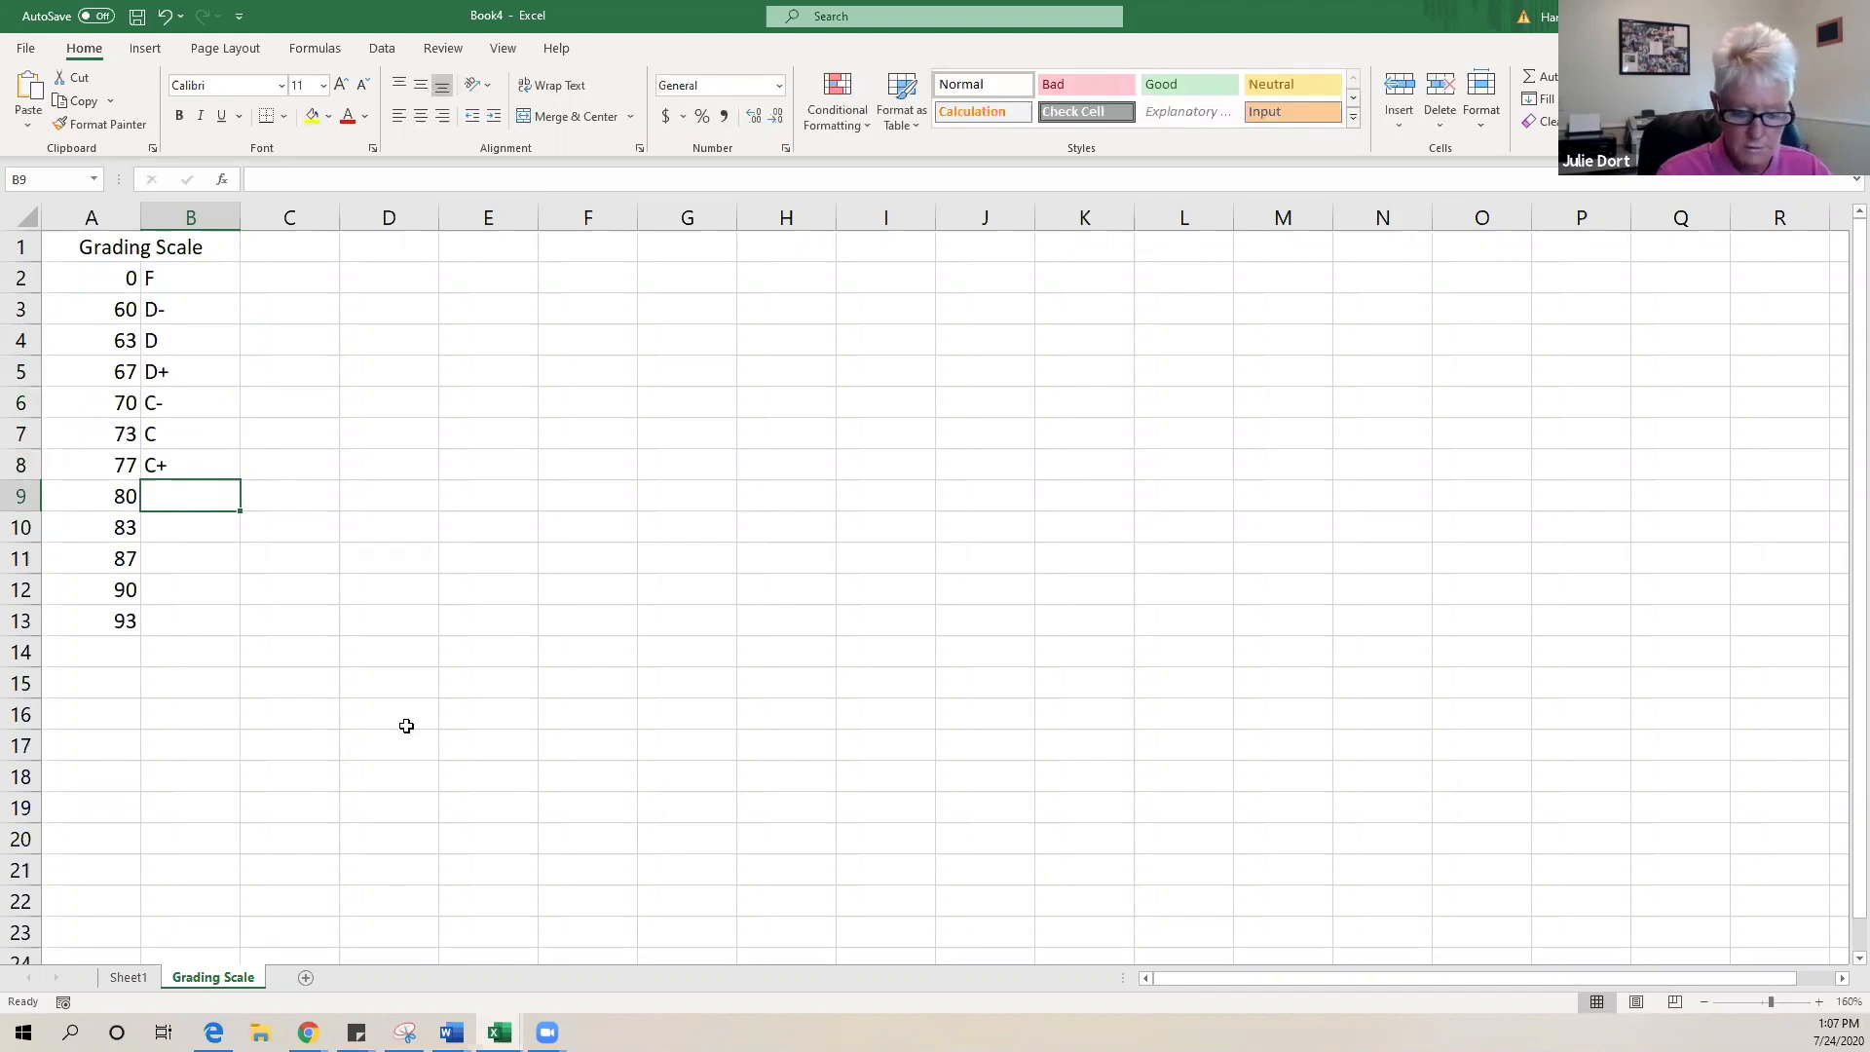
{"action": "type", "text": "B-"}
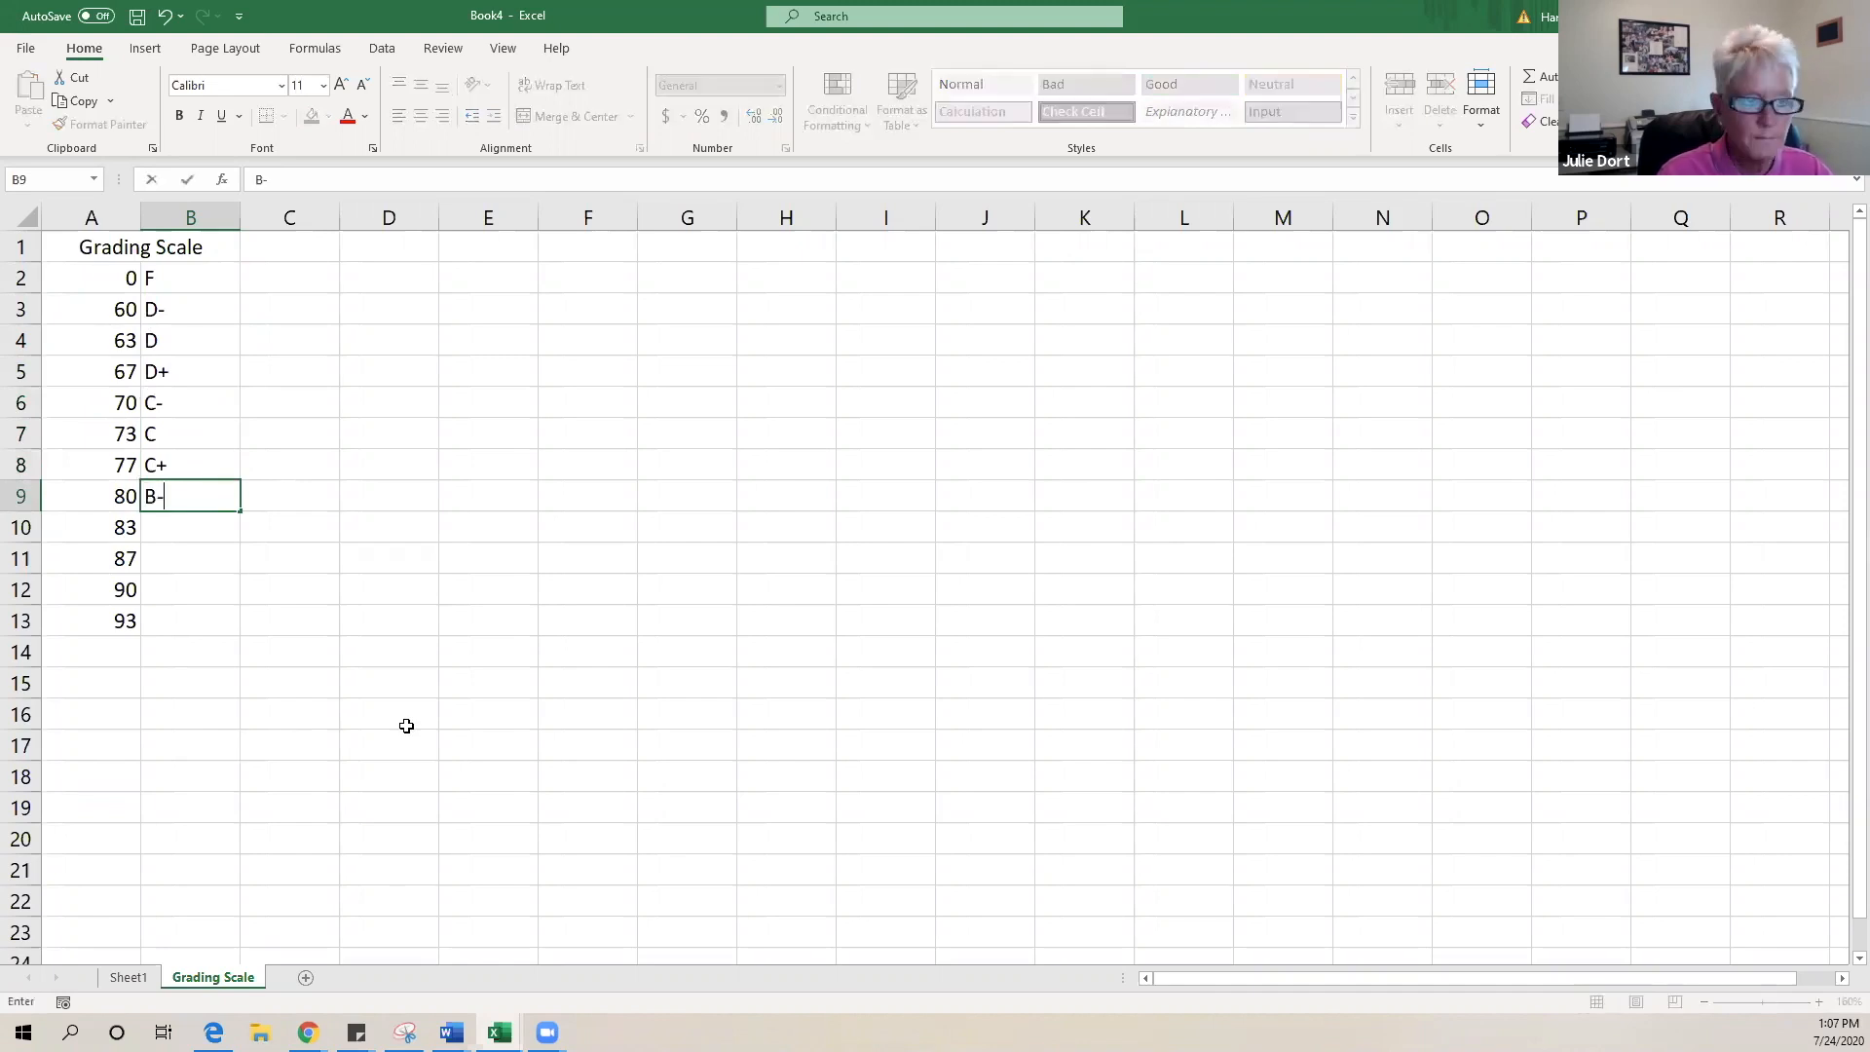
{"action": "left_click", "coordinate": [194, 522]}
{"action": "type", "text": "B-"}
{"action": "key", "text": "BackSpace"}
{"action": "key", "text": "Return"}
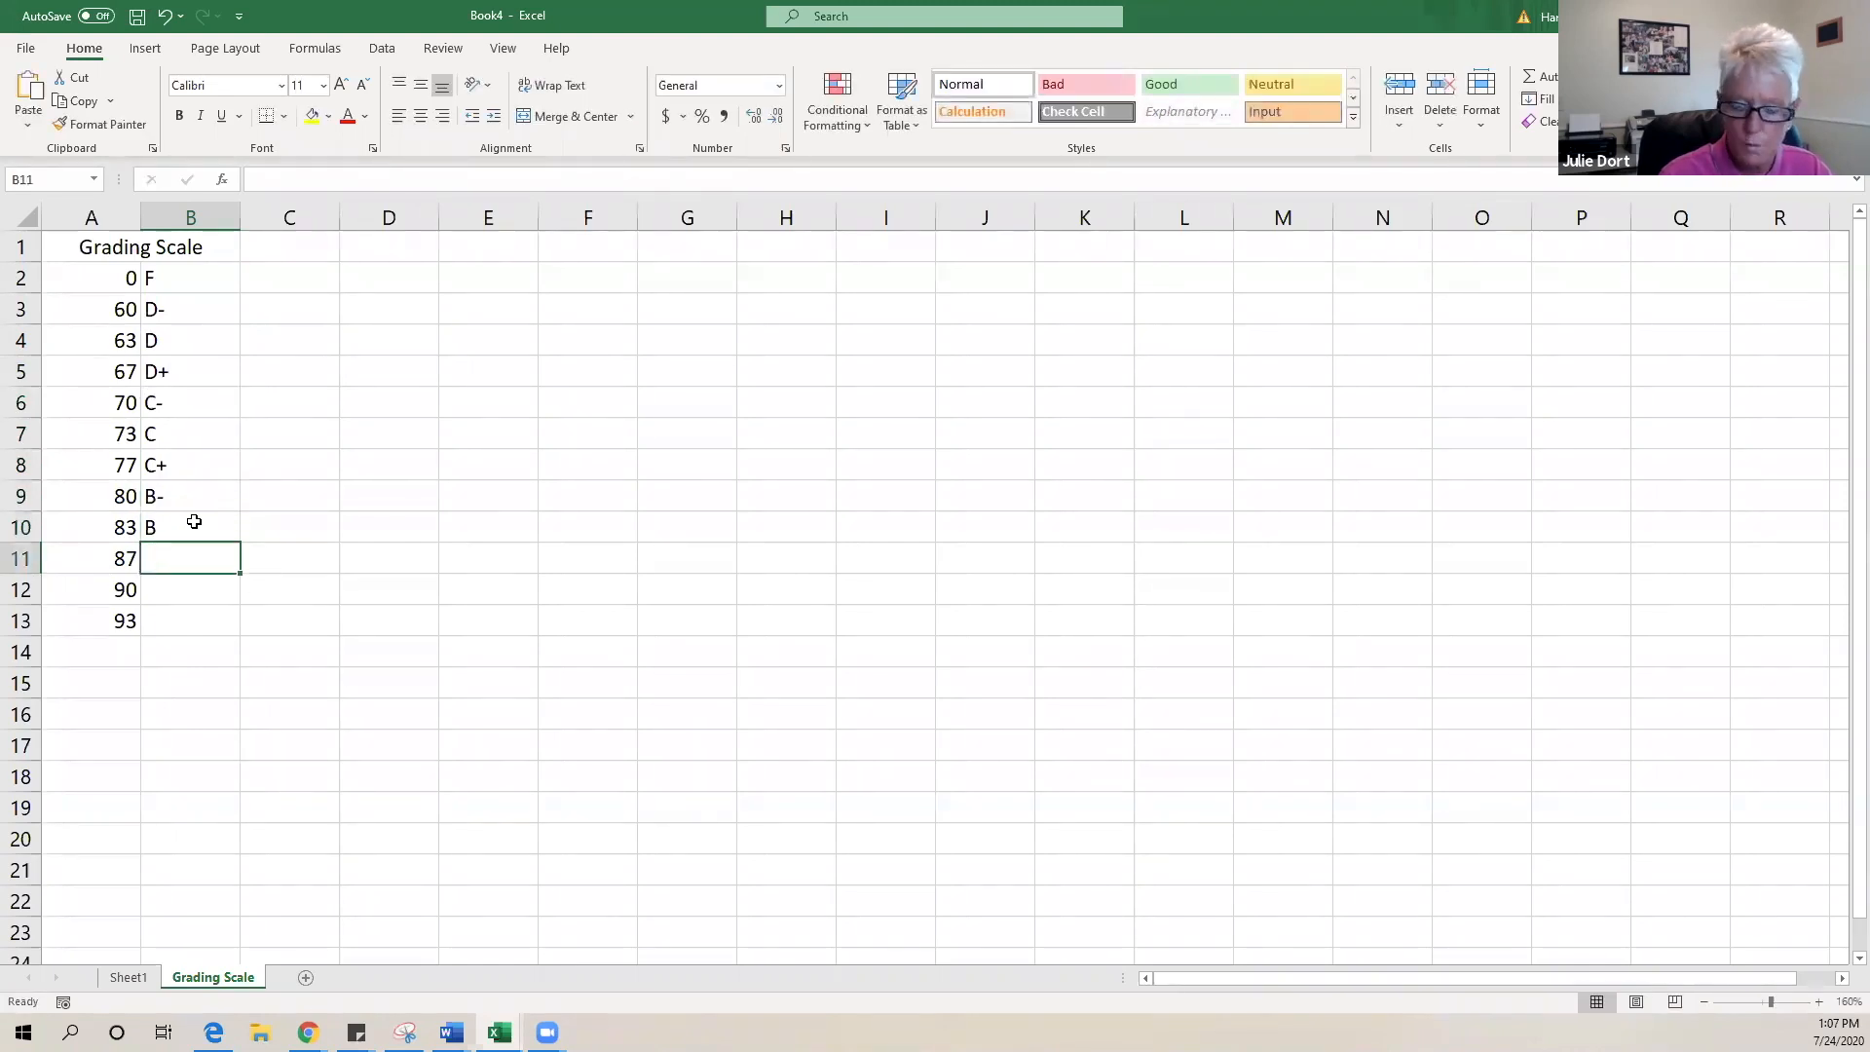
{"action": "type", "text": "B+"}
{"action": "left_click", "coordinate": [191, 577]}
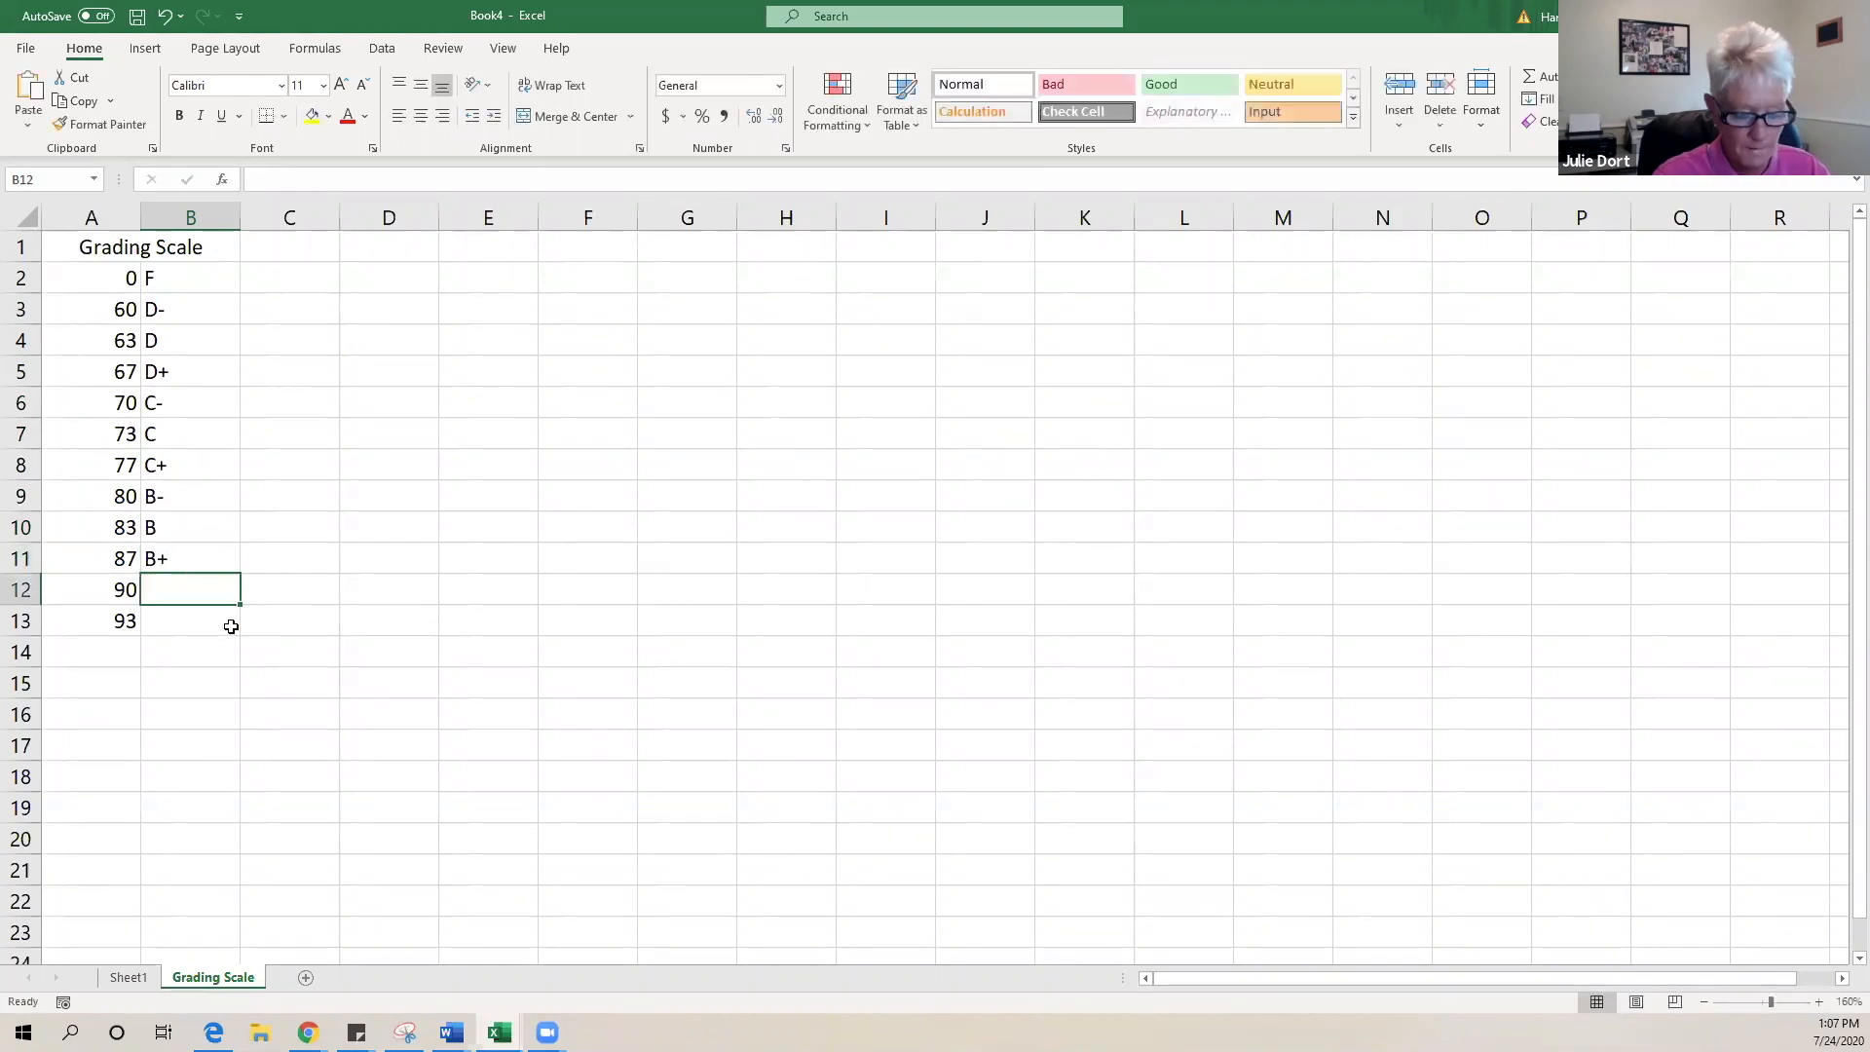
{"action": "type", "text": "A-"}
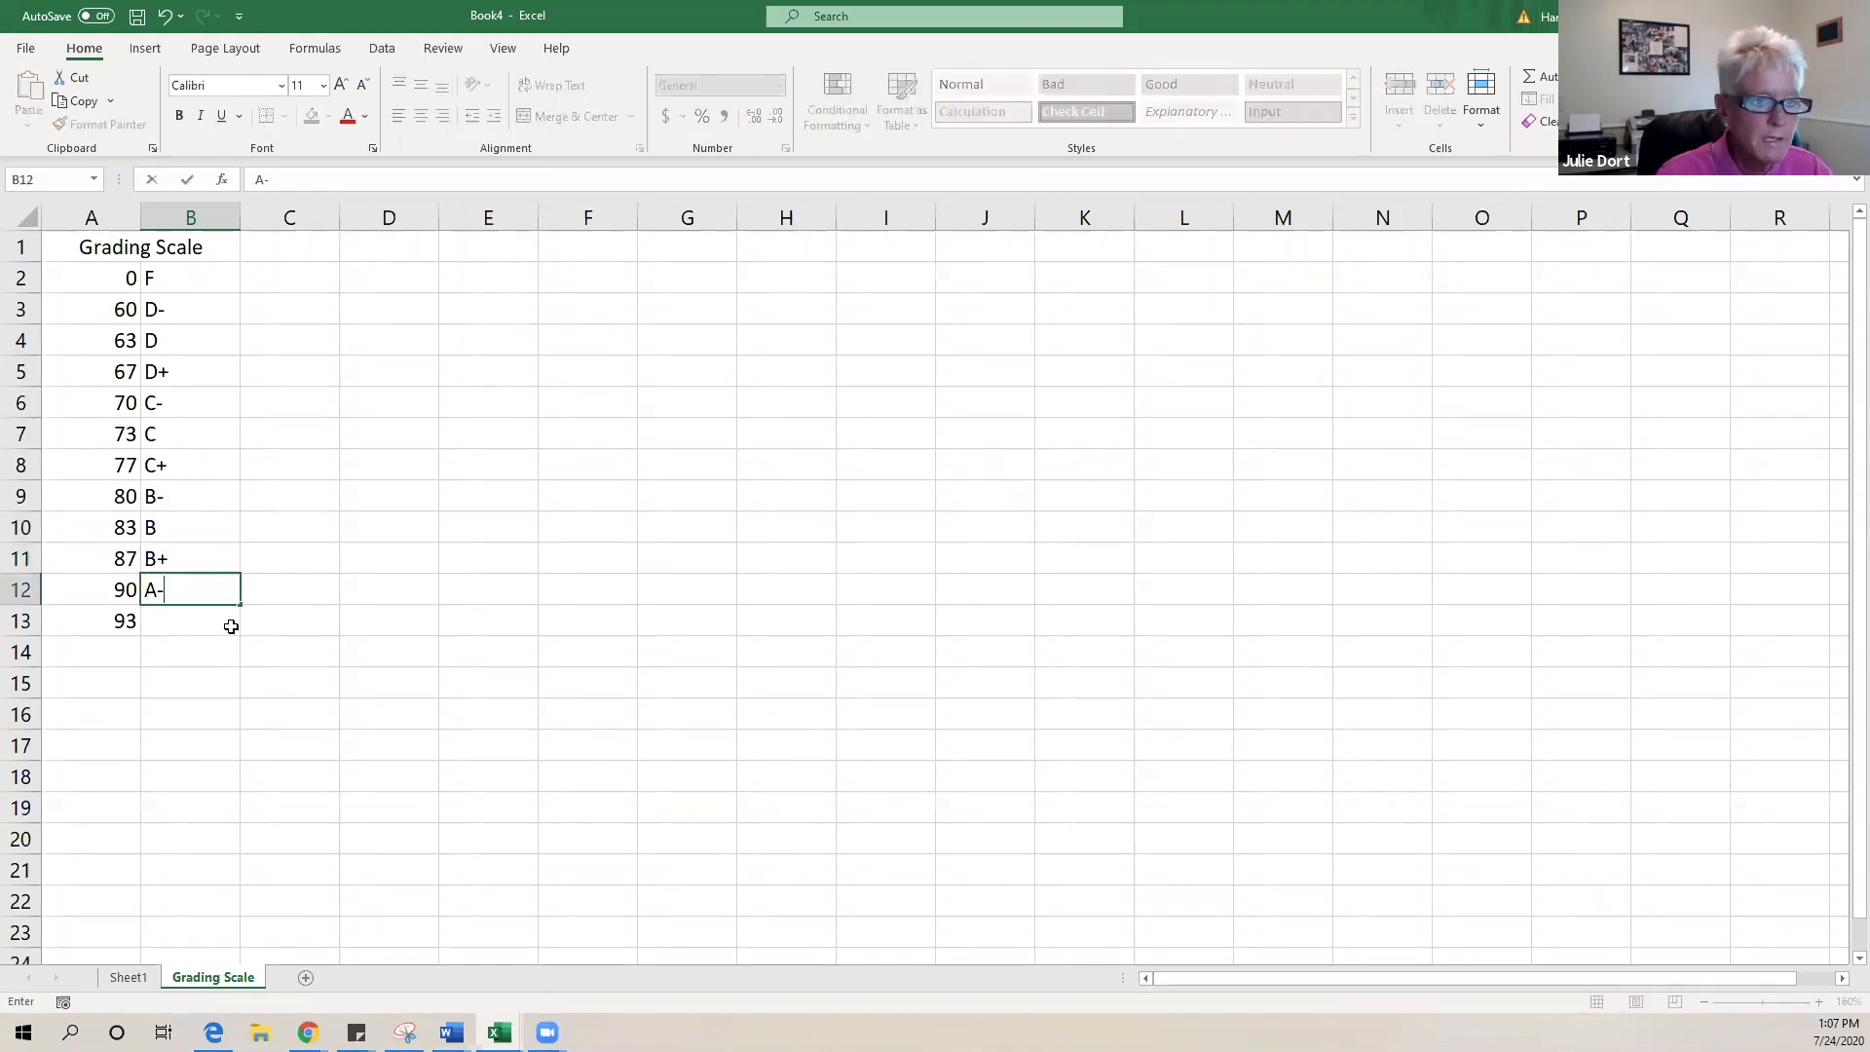
{"action": "key", "text": "Return"}
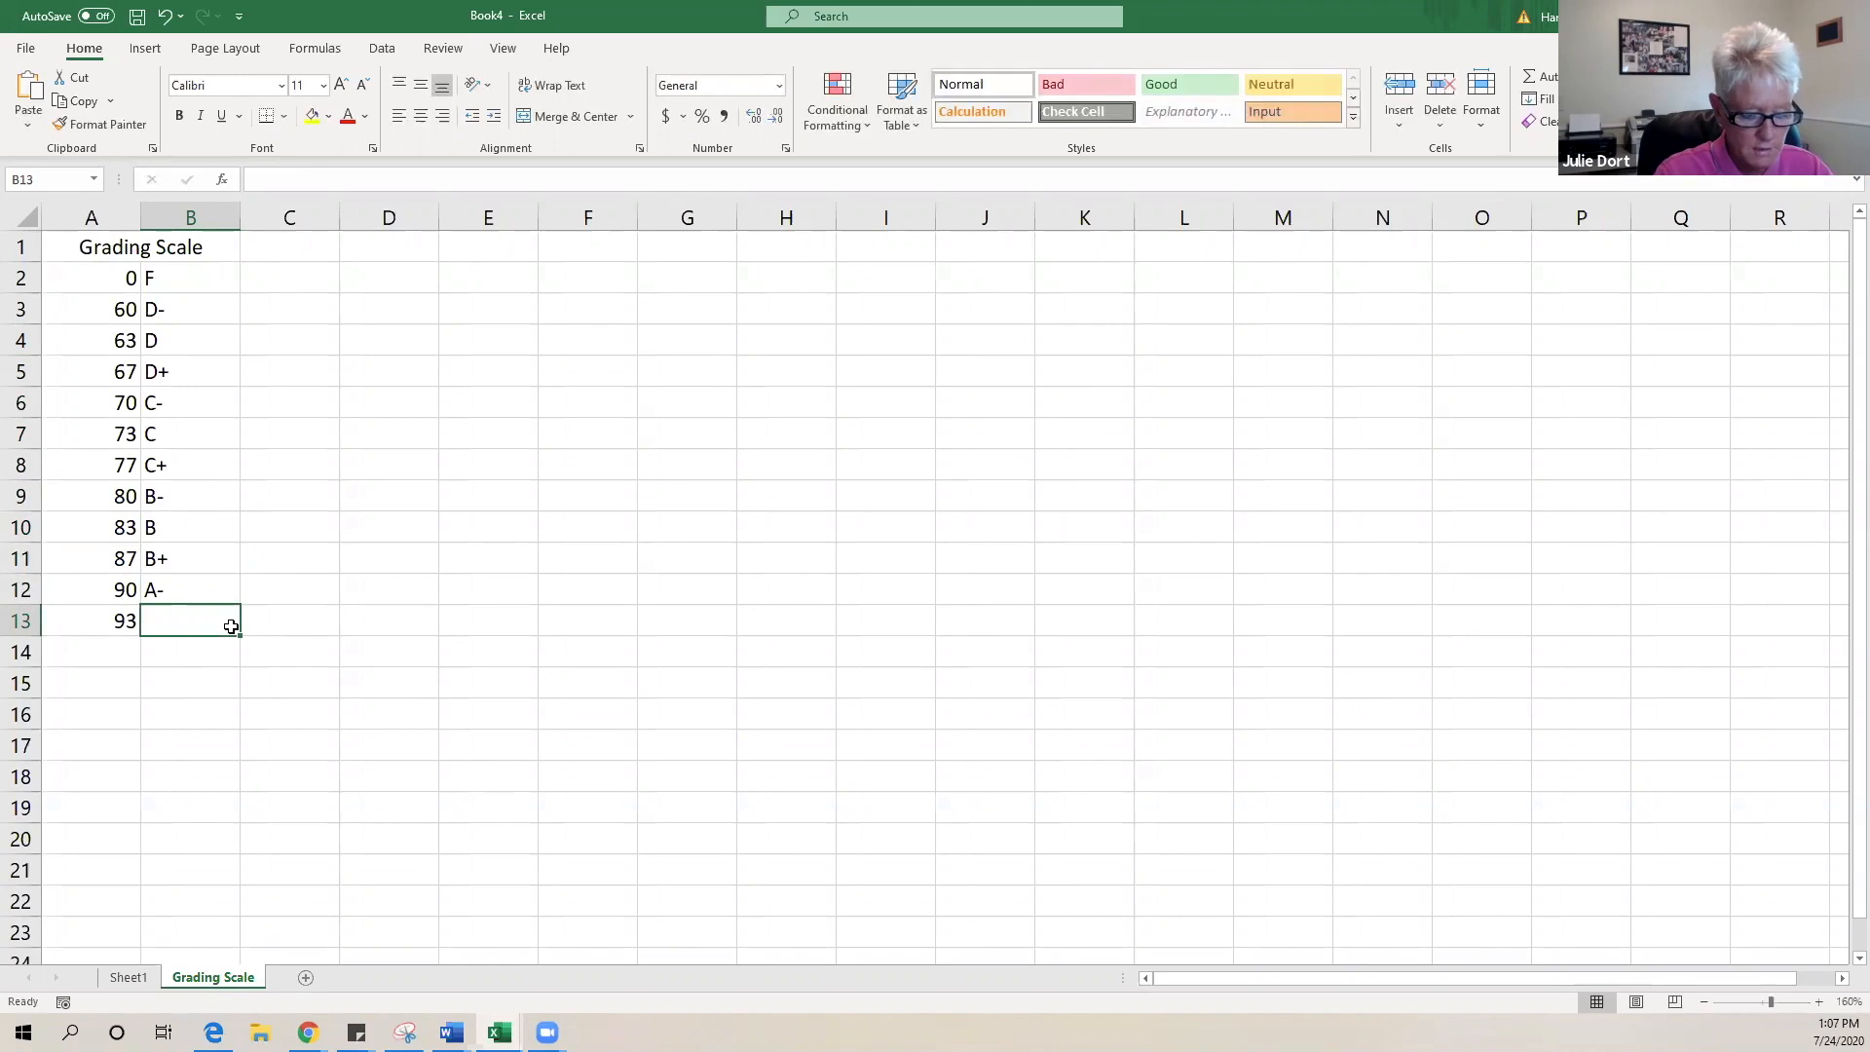
{"action": "type", "text": "A"}
{"action": "key", "text": "BackSpace"}
{"action": "left_click", "coordinate": [402, 704]}
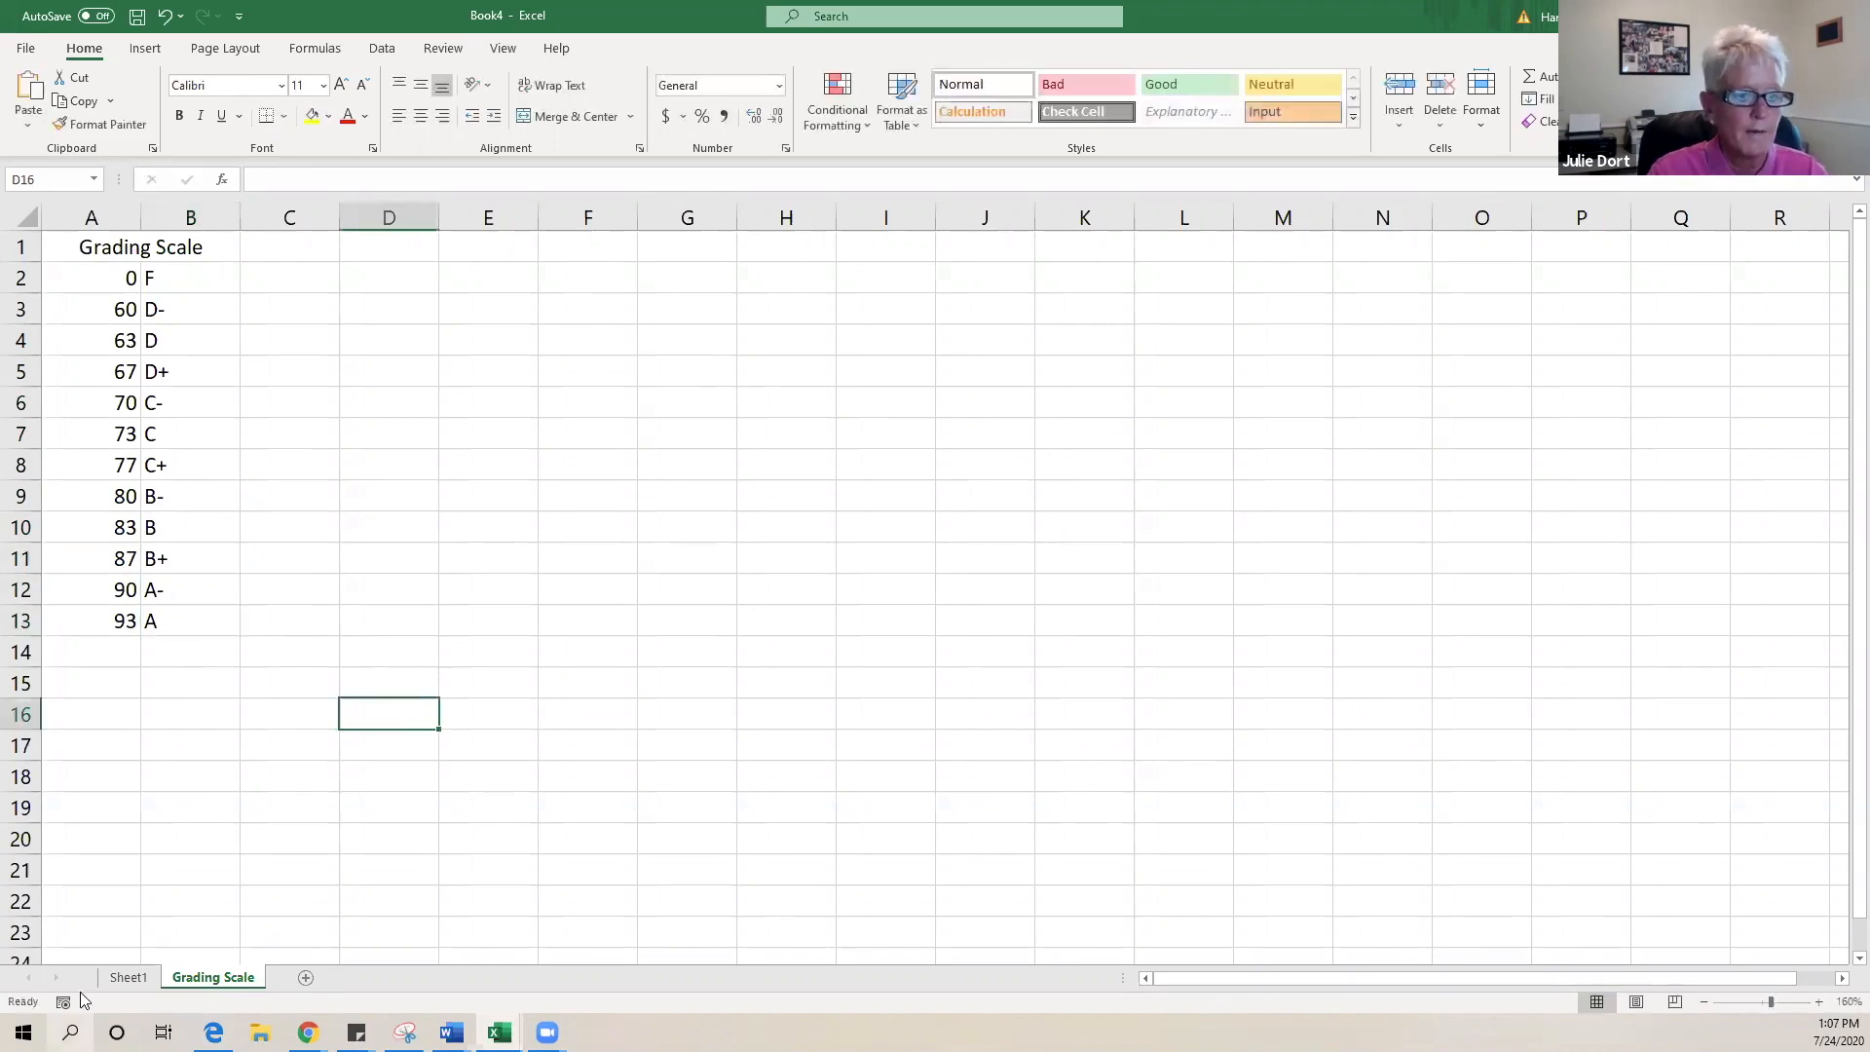
- Rename the quiz-score sheet Sheet1 to Gradebook
{"action": "left_click", "coordinate": [138, 981]}
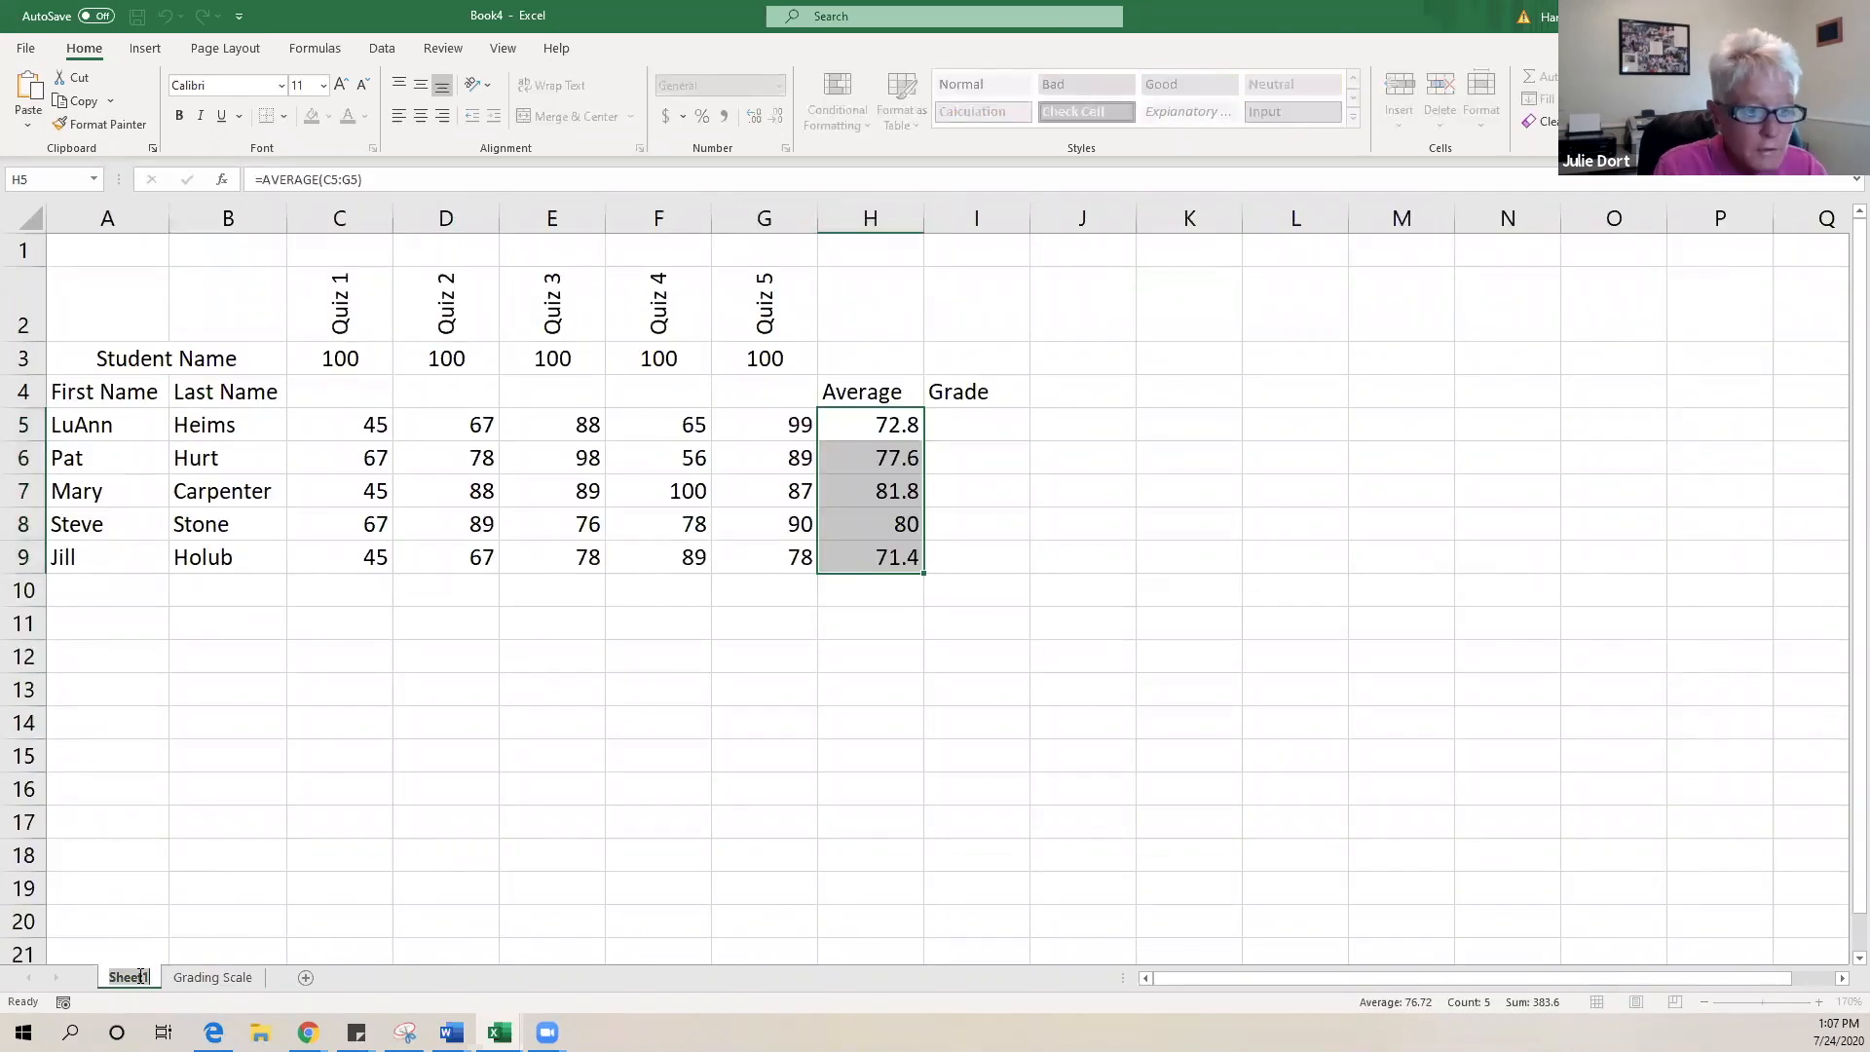
{"action": "type", "text": "gRA"}
{"action": "key", "text": "BackSpace"}
{"action": "key", "text": "BackSpace"}
{"action": "key", "text": "BackSpace"}
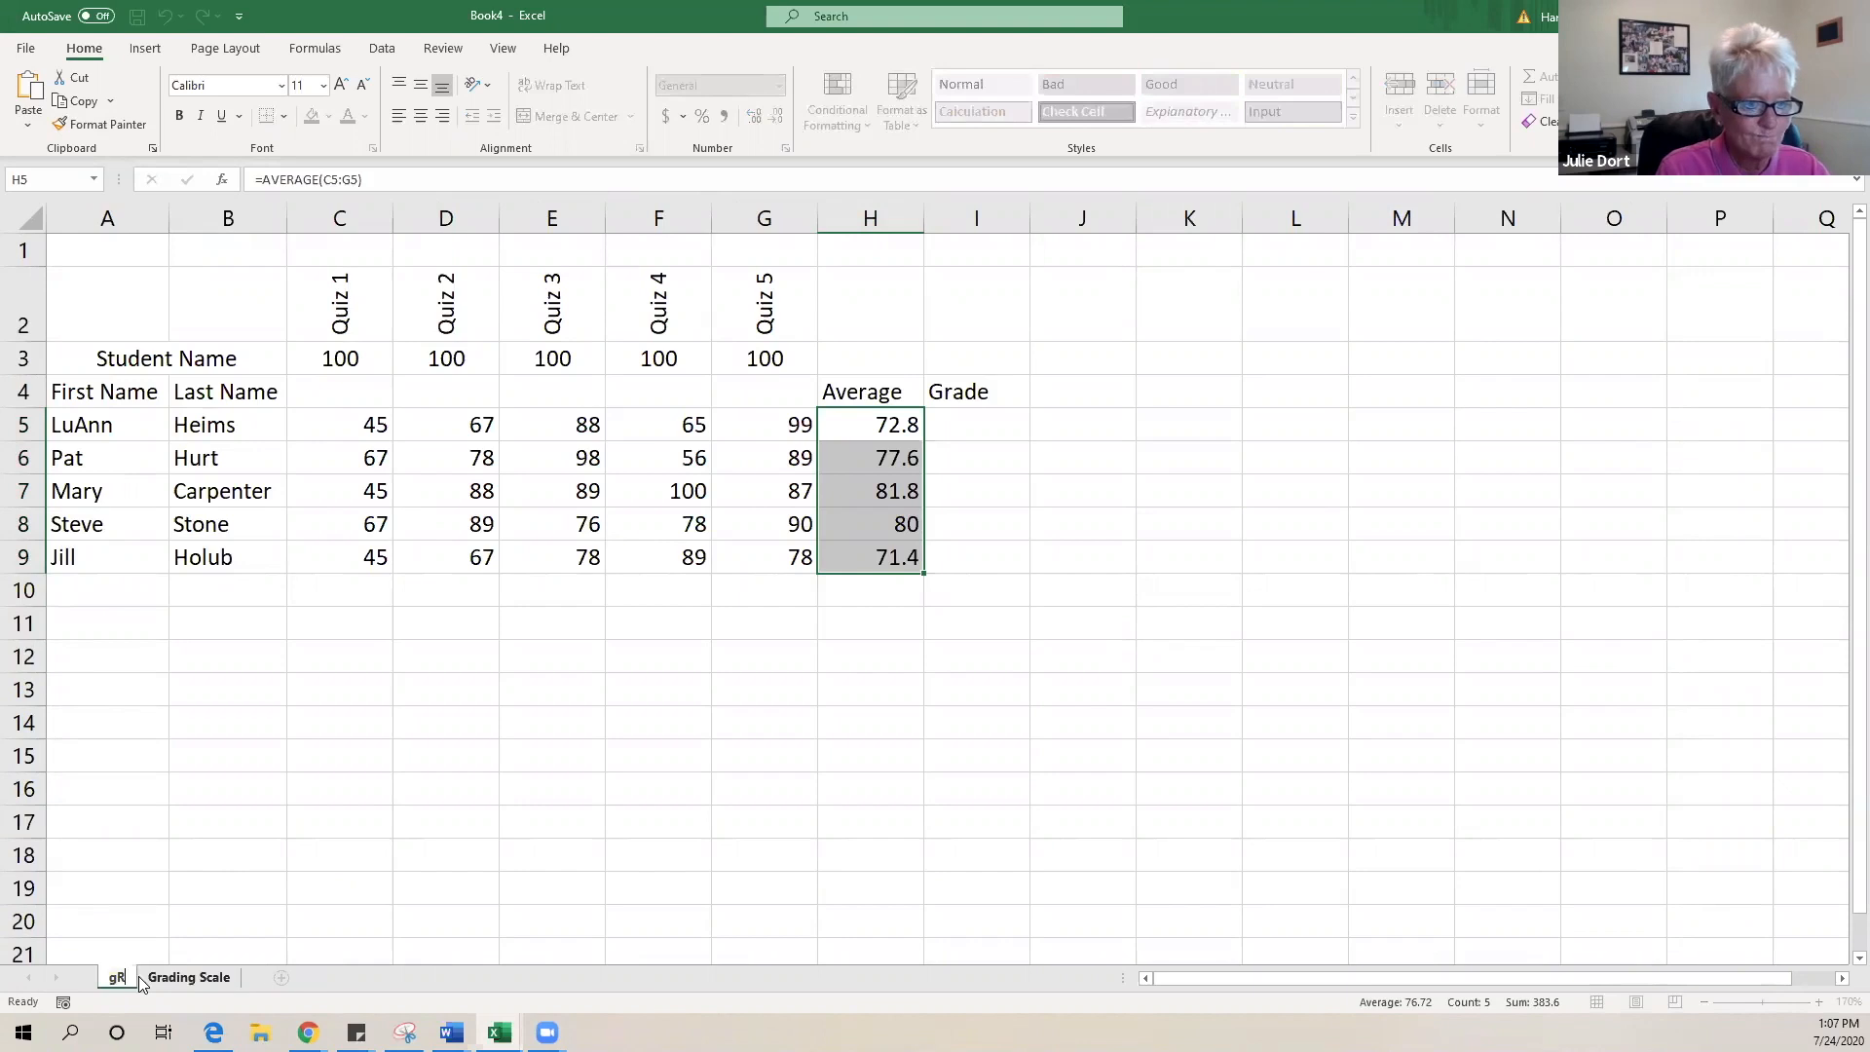
{"action": "type", "text": "Gra"}
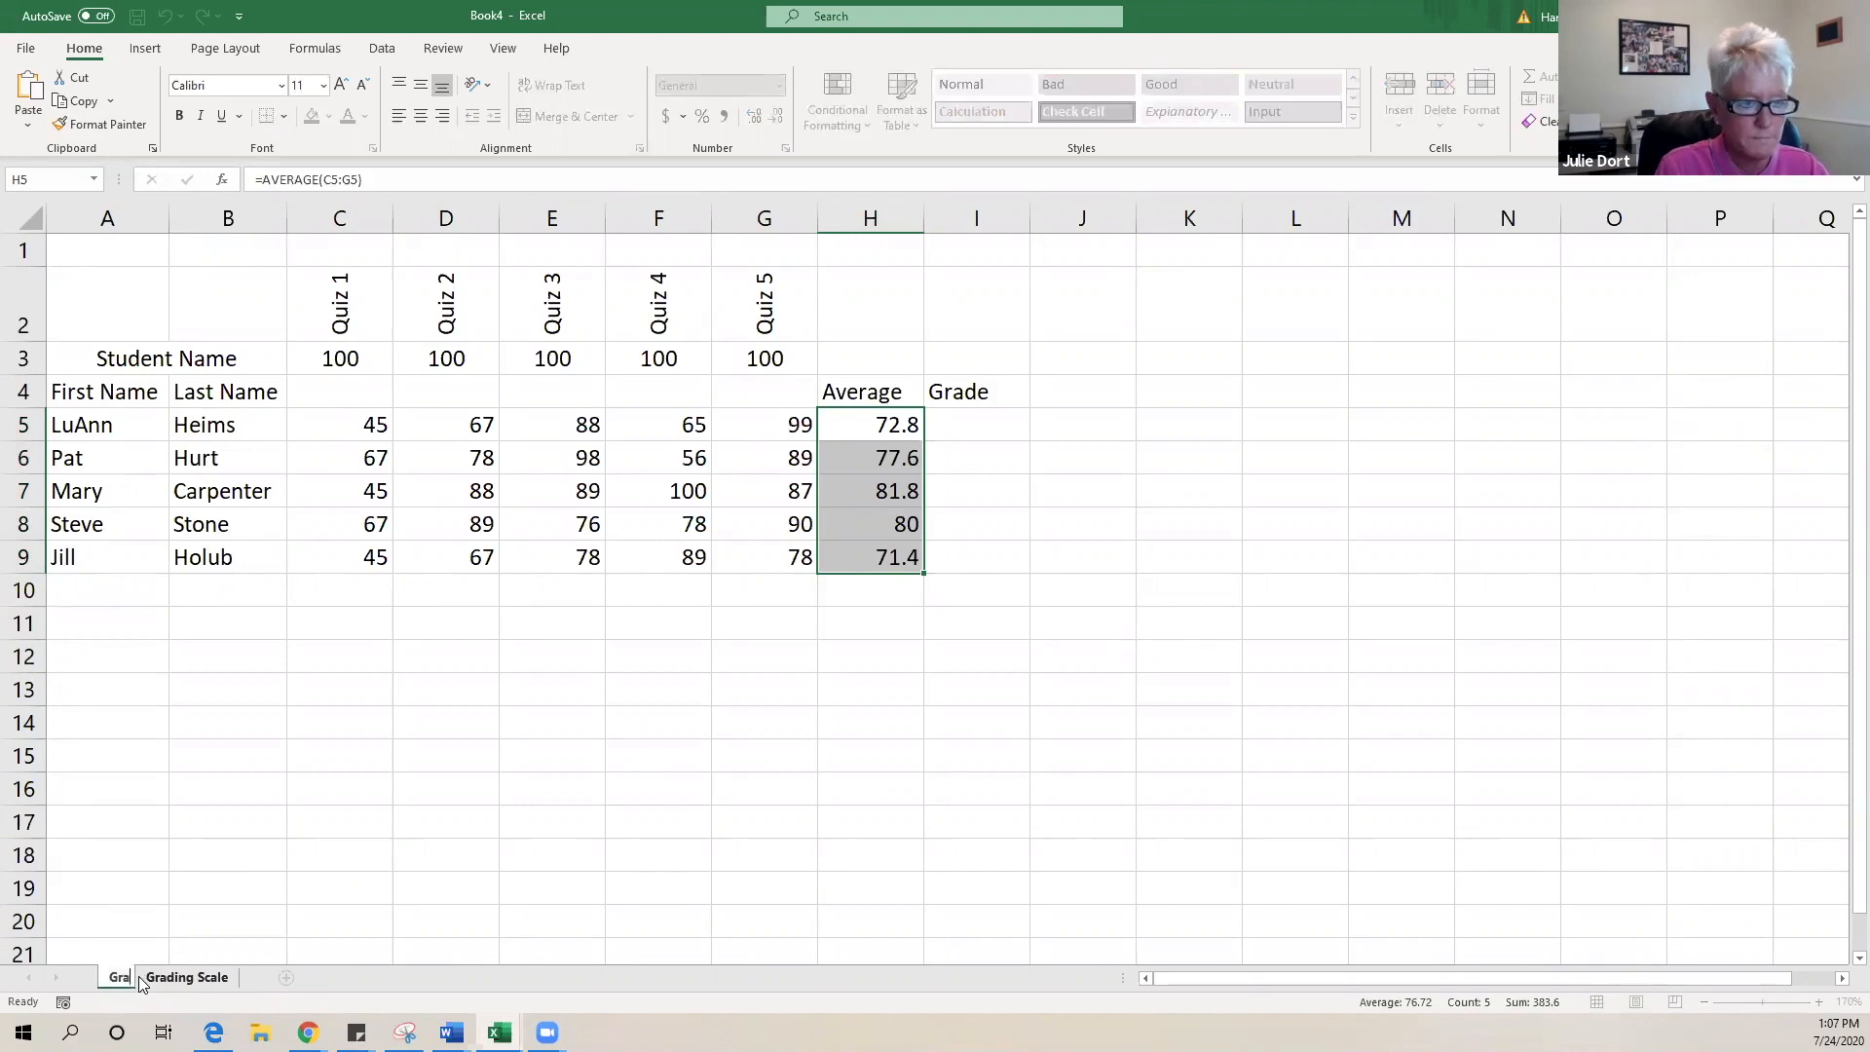
{"action": "type", "text": "debook"}
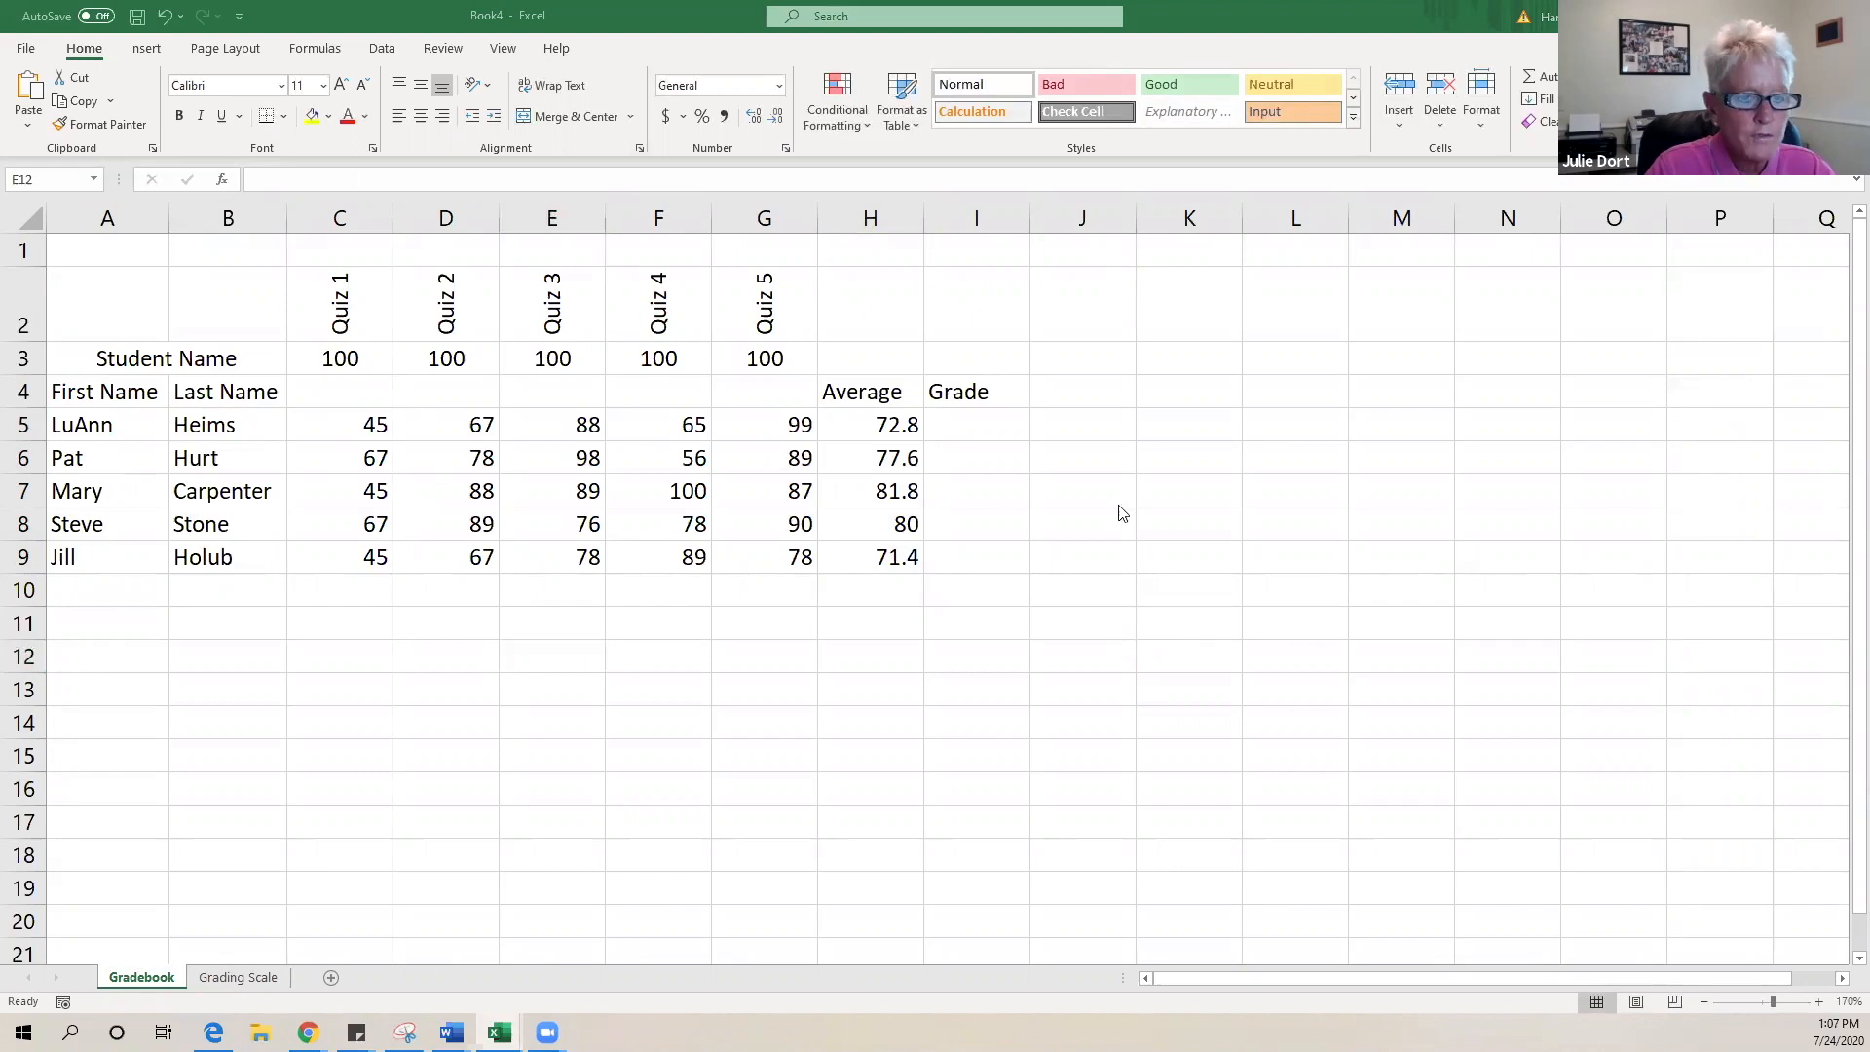
{"action": "left_click", "coordinate": [992, 424]}
{"action": "left_click", "coordinate": [1003, 429]}
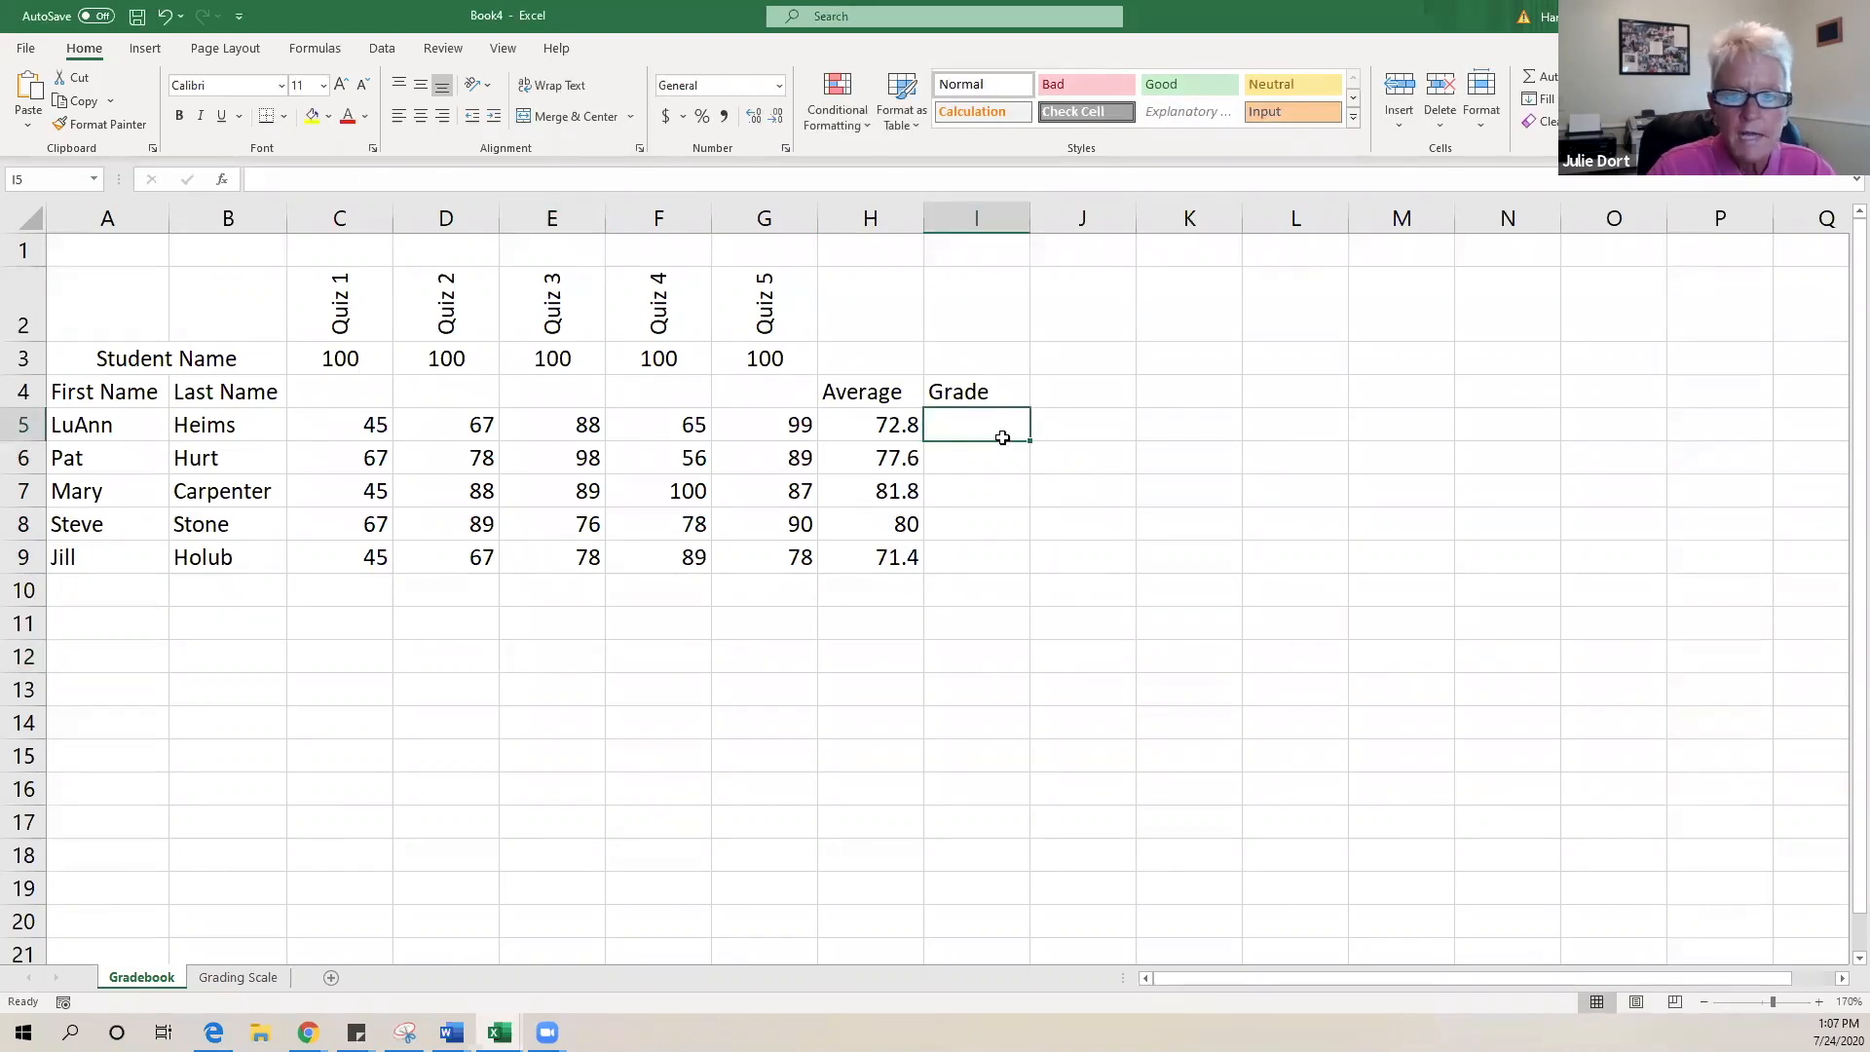
- Enter =LOOKUP(H5,'Grading Scale'!$A$2:$B$13) in I5, returning C- for the first student
{"action": "type", "text": "="}
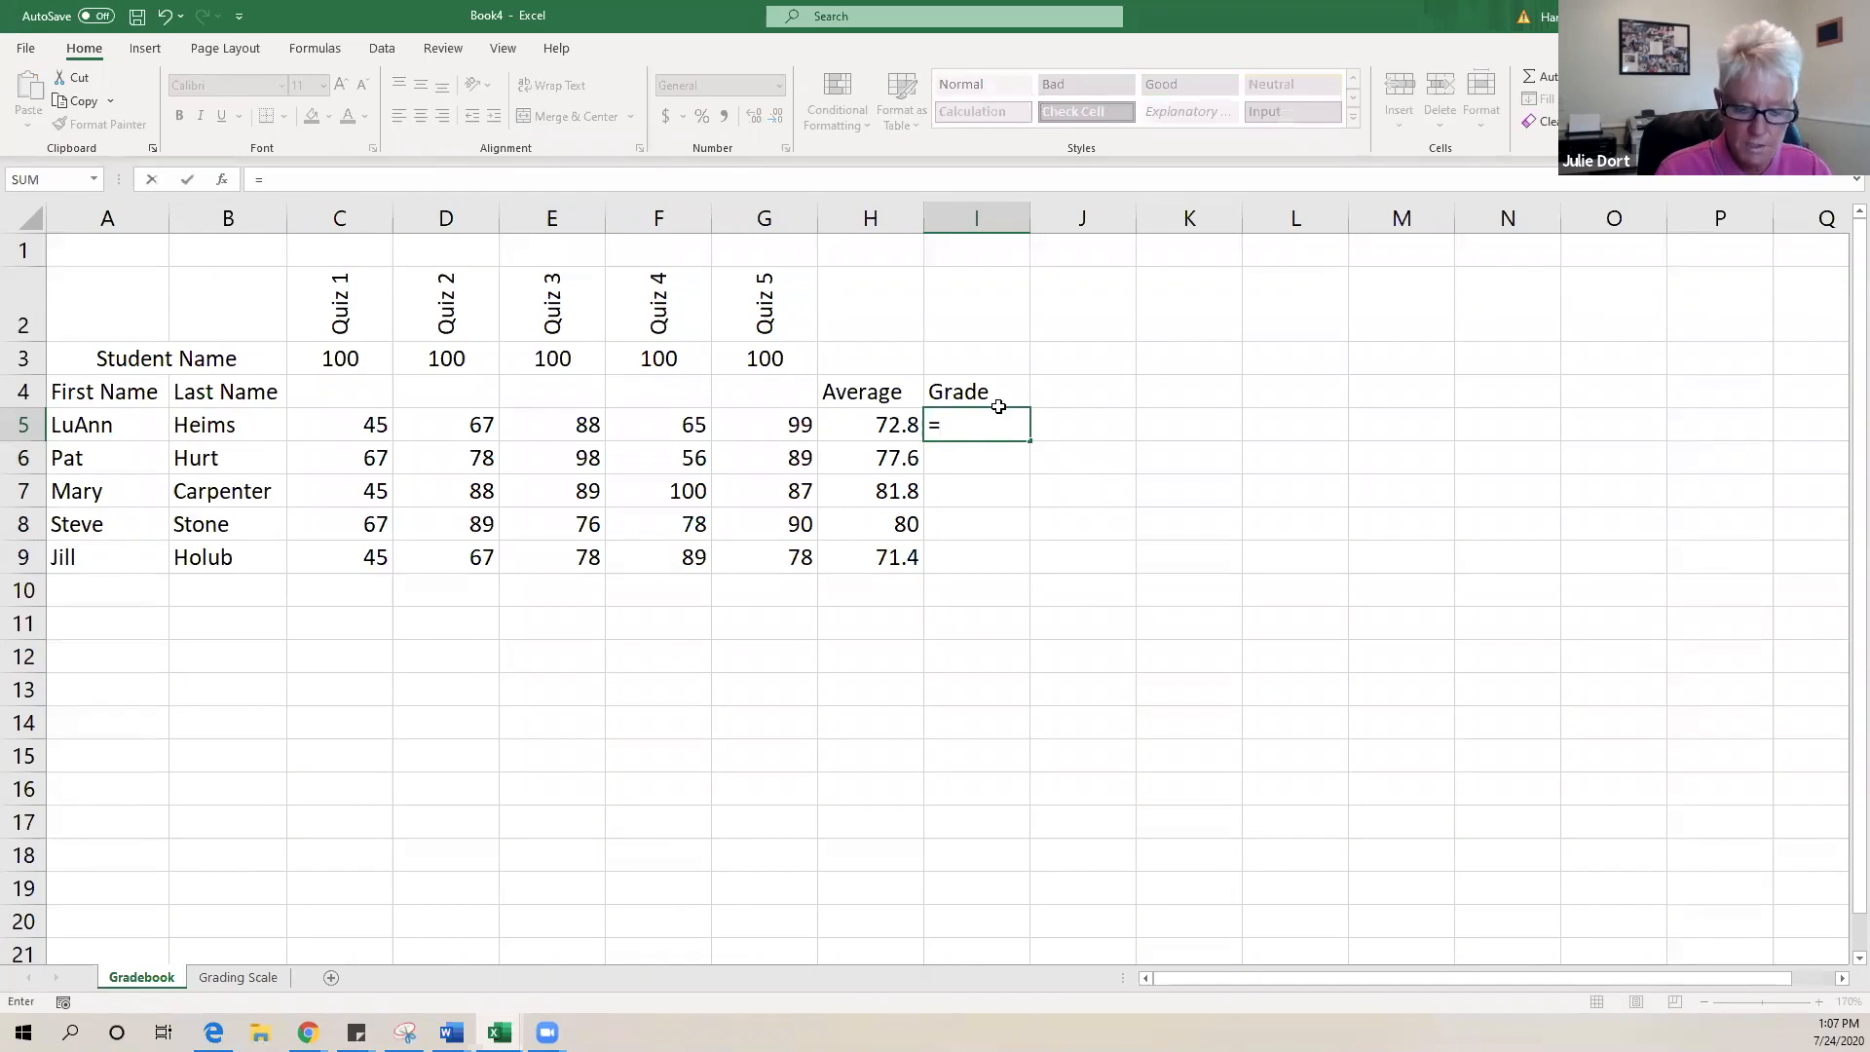
{"action": "type", "text": "loo"}
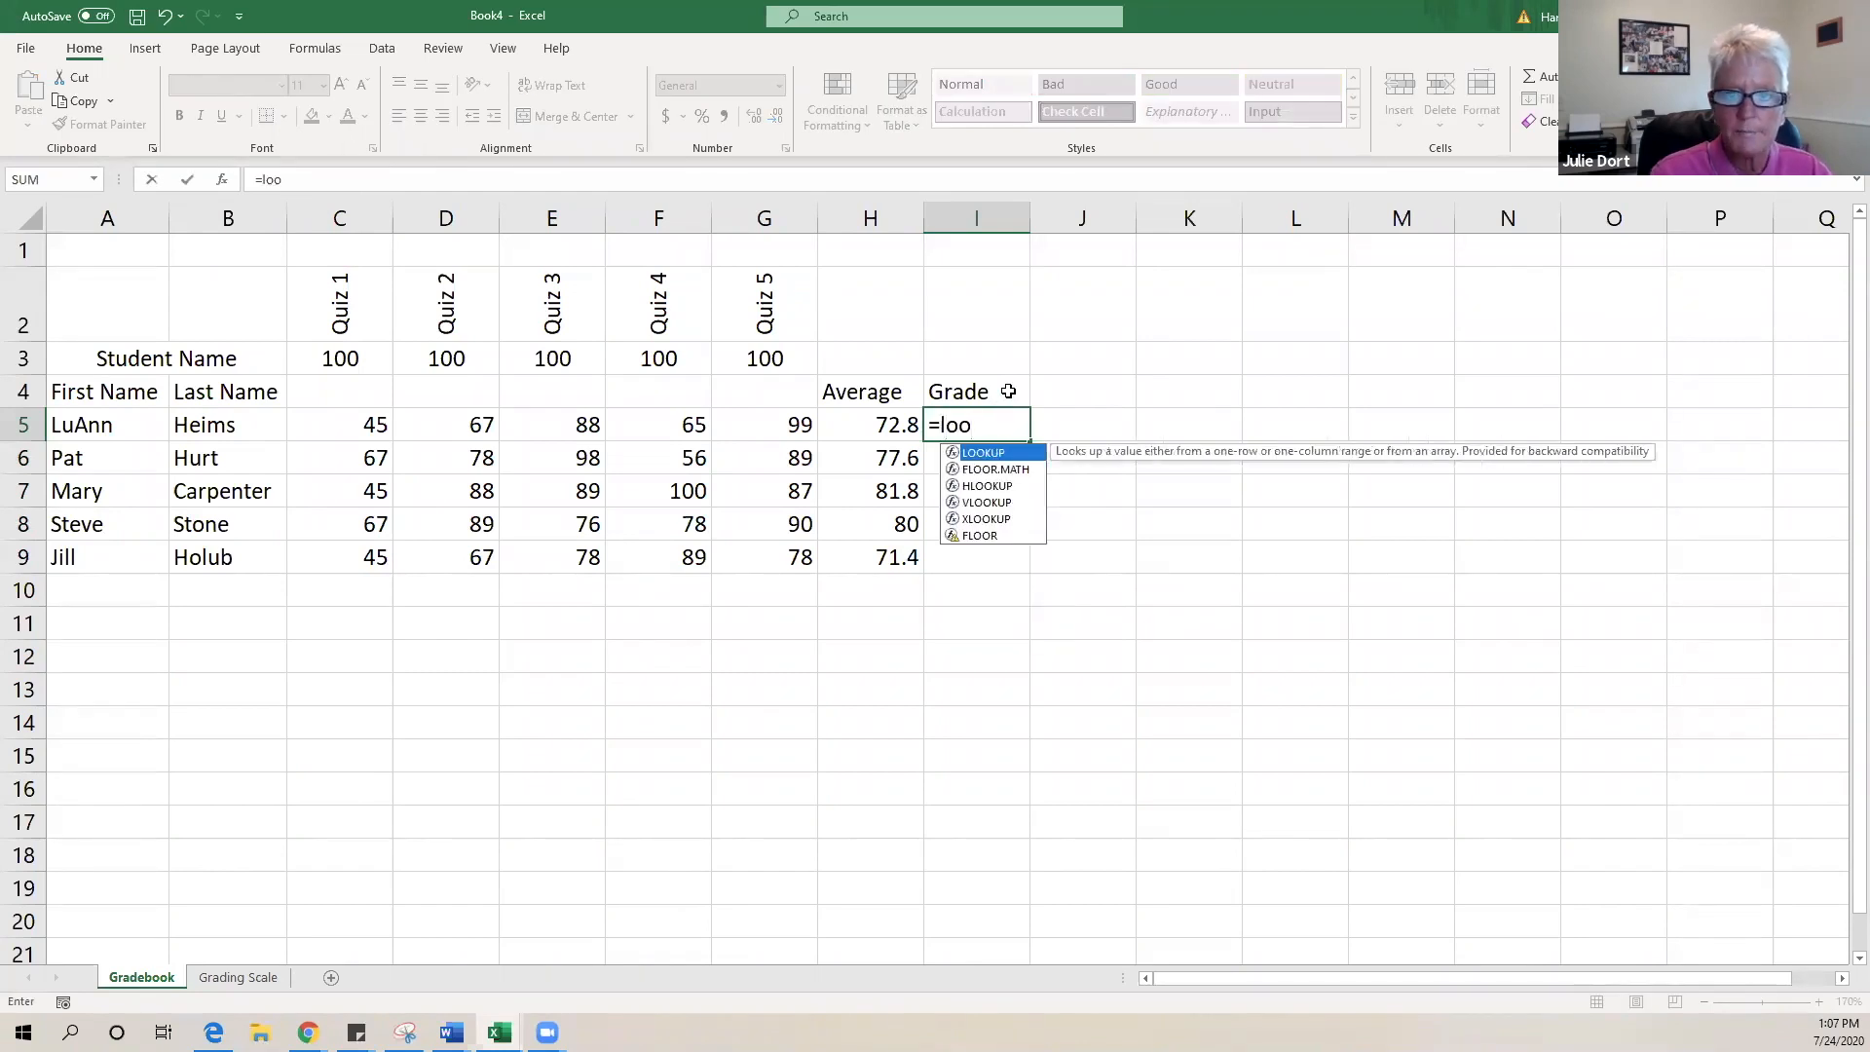
{"action": "double_click", "coordinate": [985, 453]}
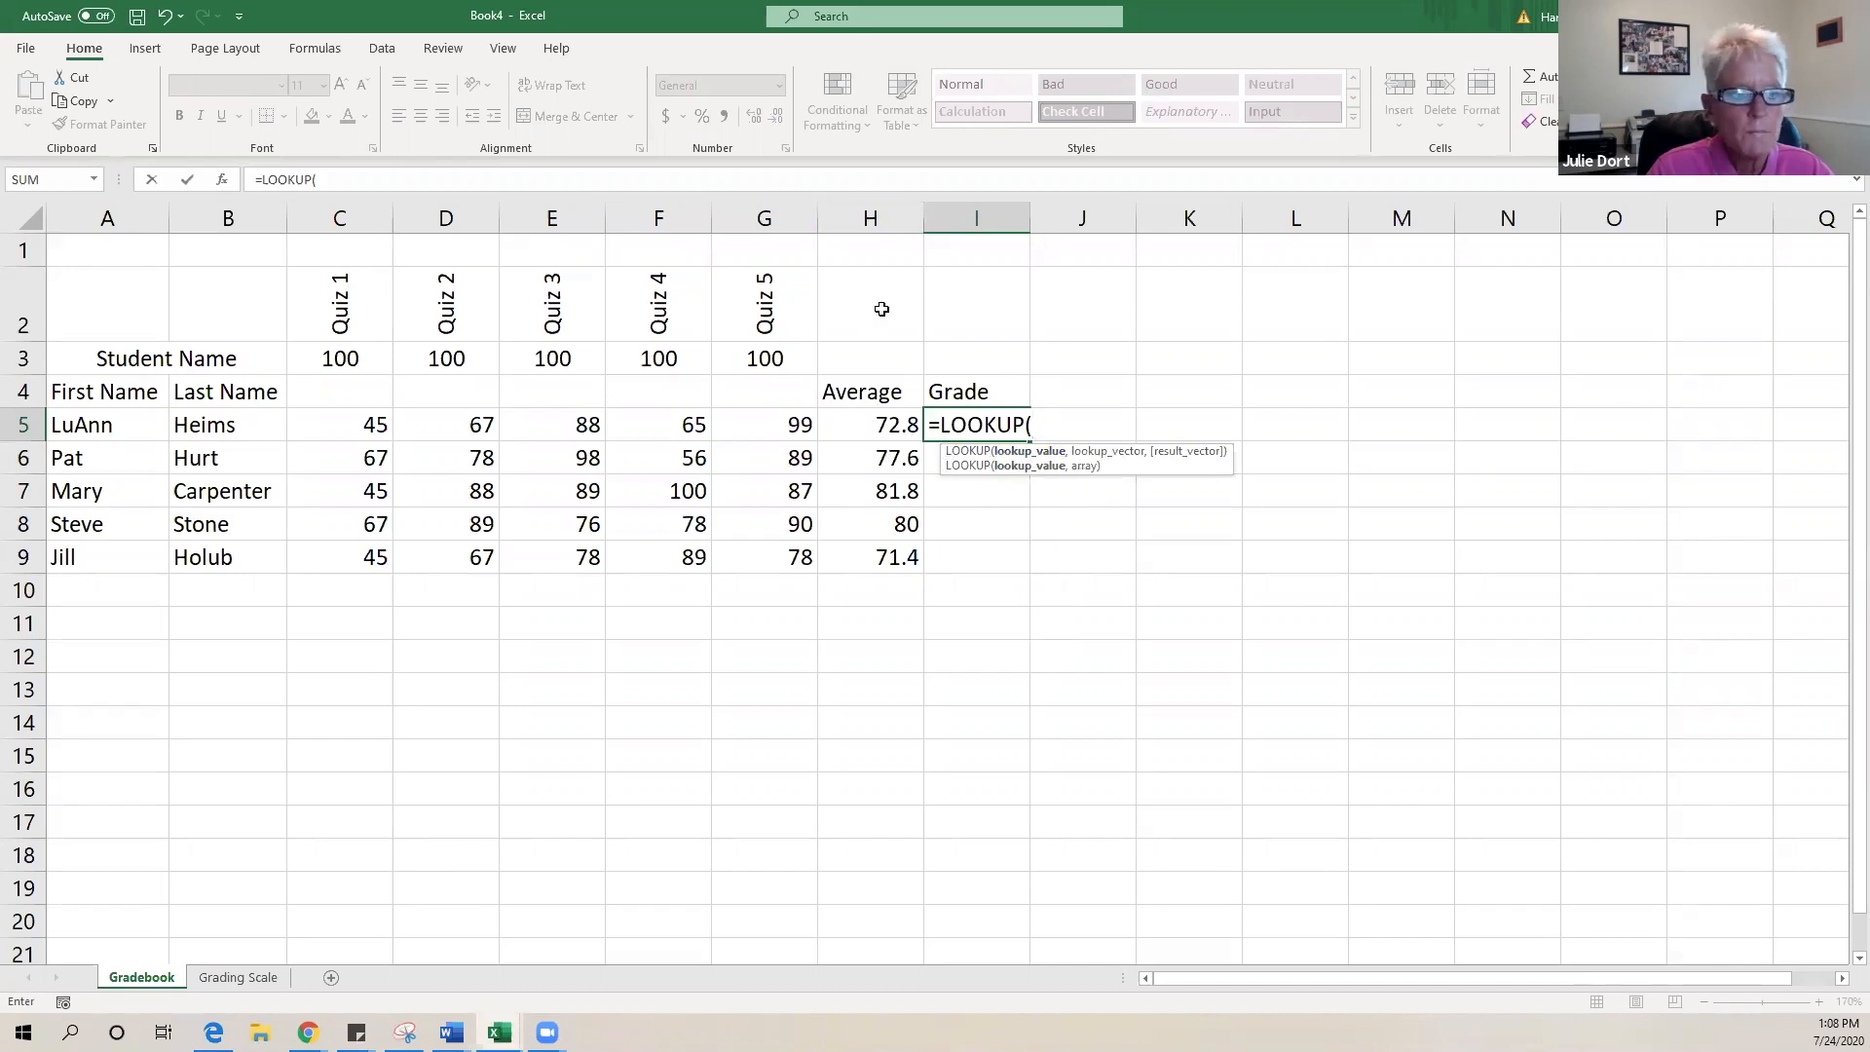
{"action": "left_click", "coordinate": [875, 426]}
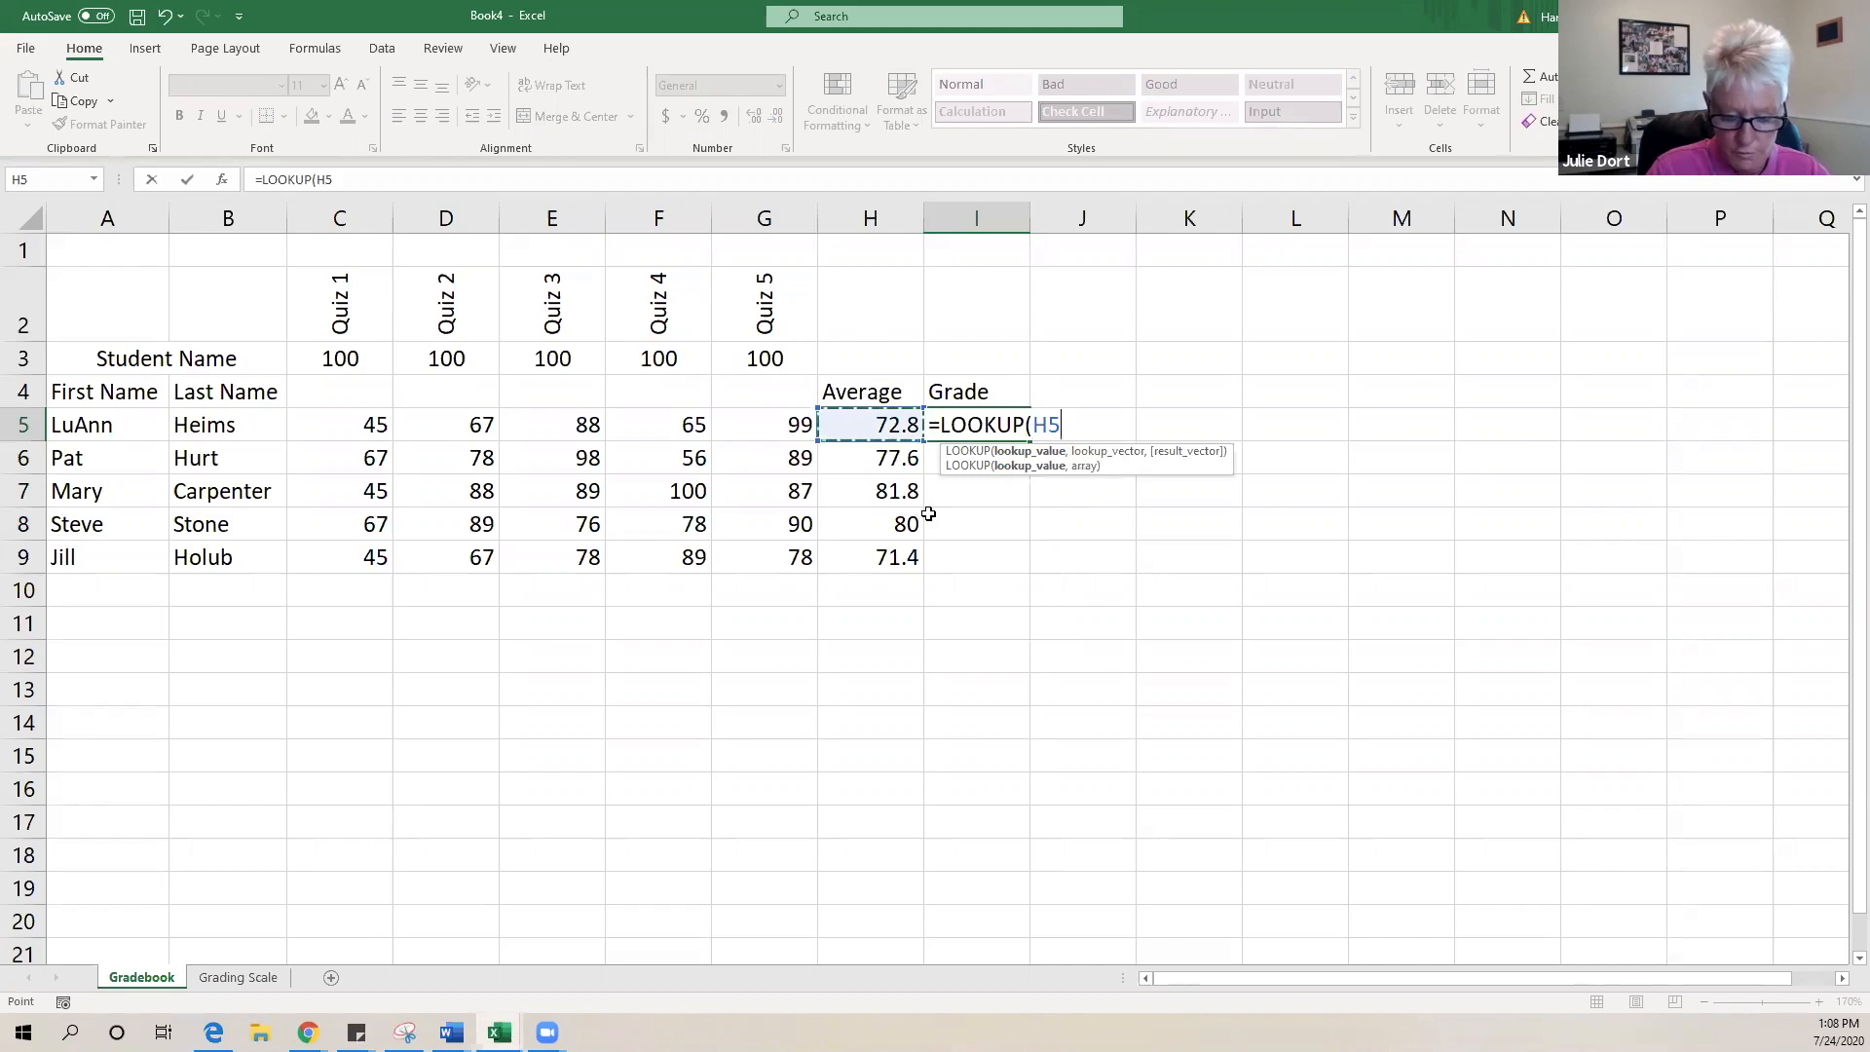
{"action": "type", "text": ","}
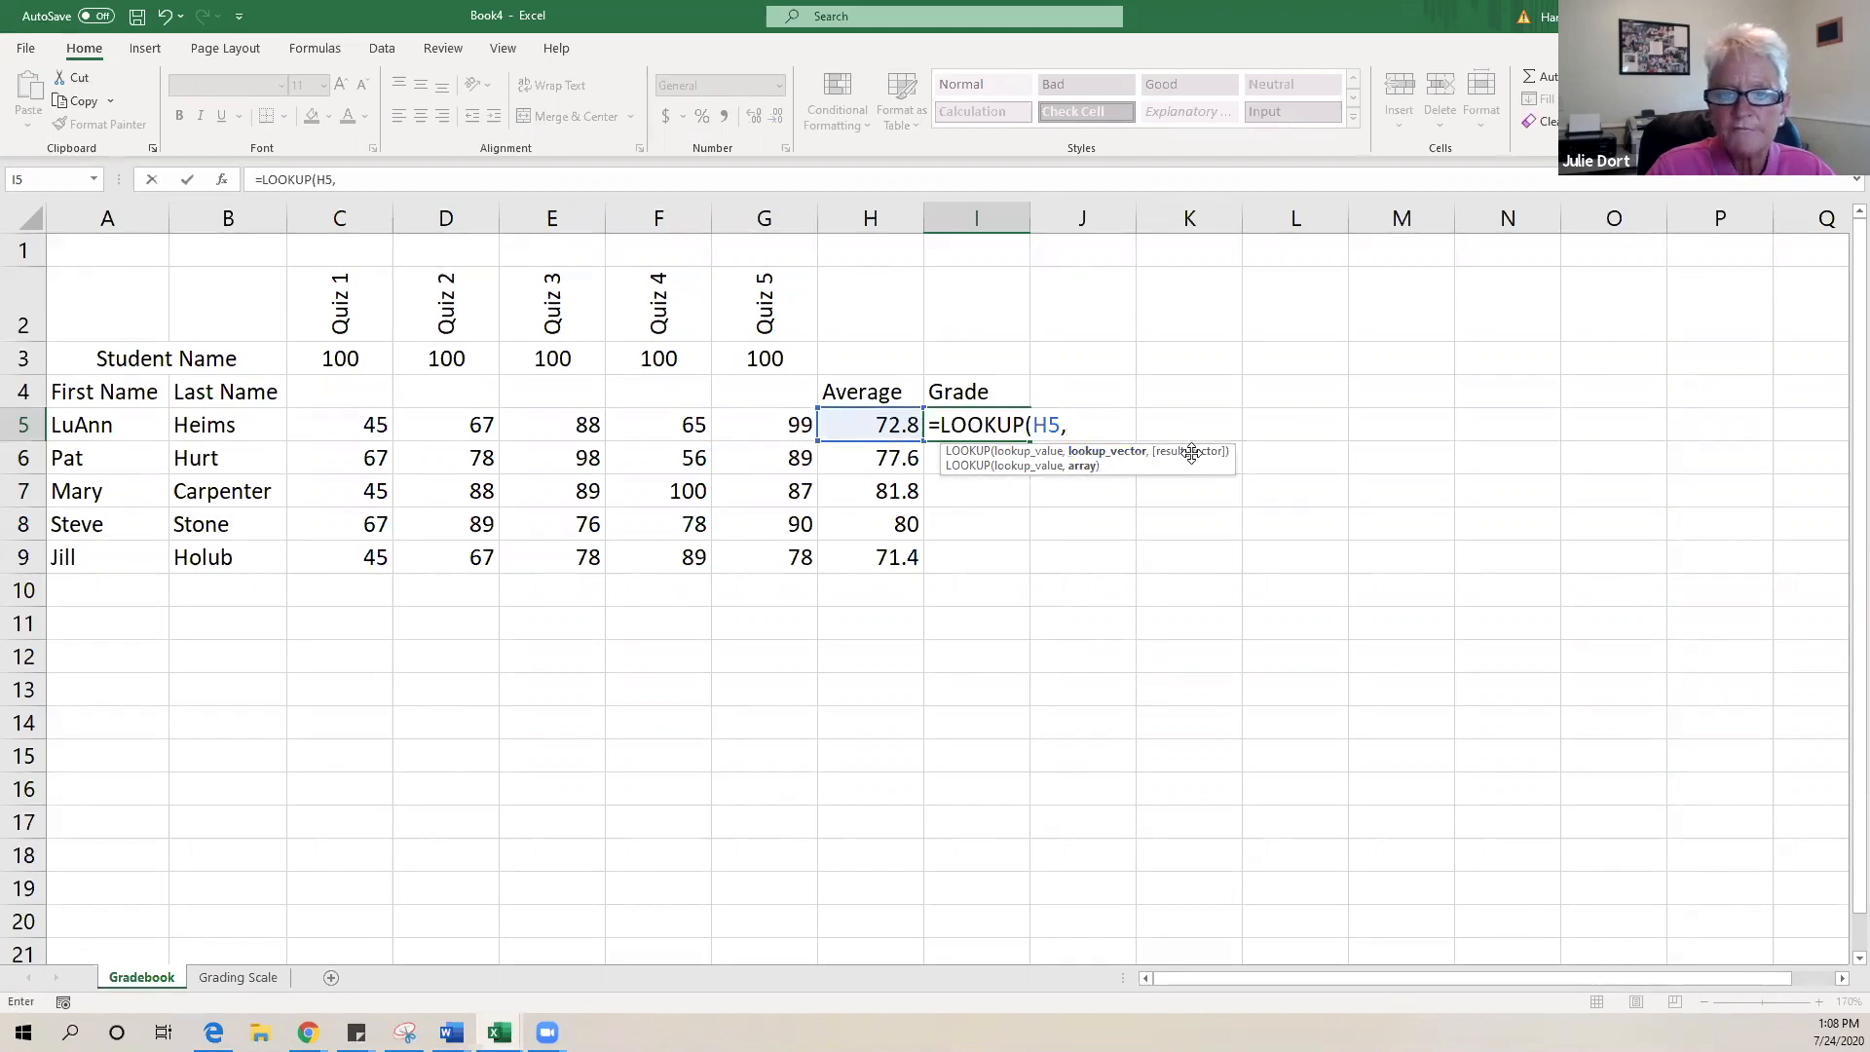
{"action": "left_click", "coordinate": [238, 977]}
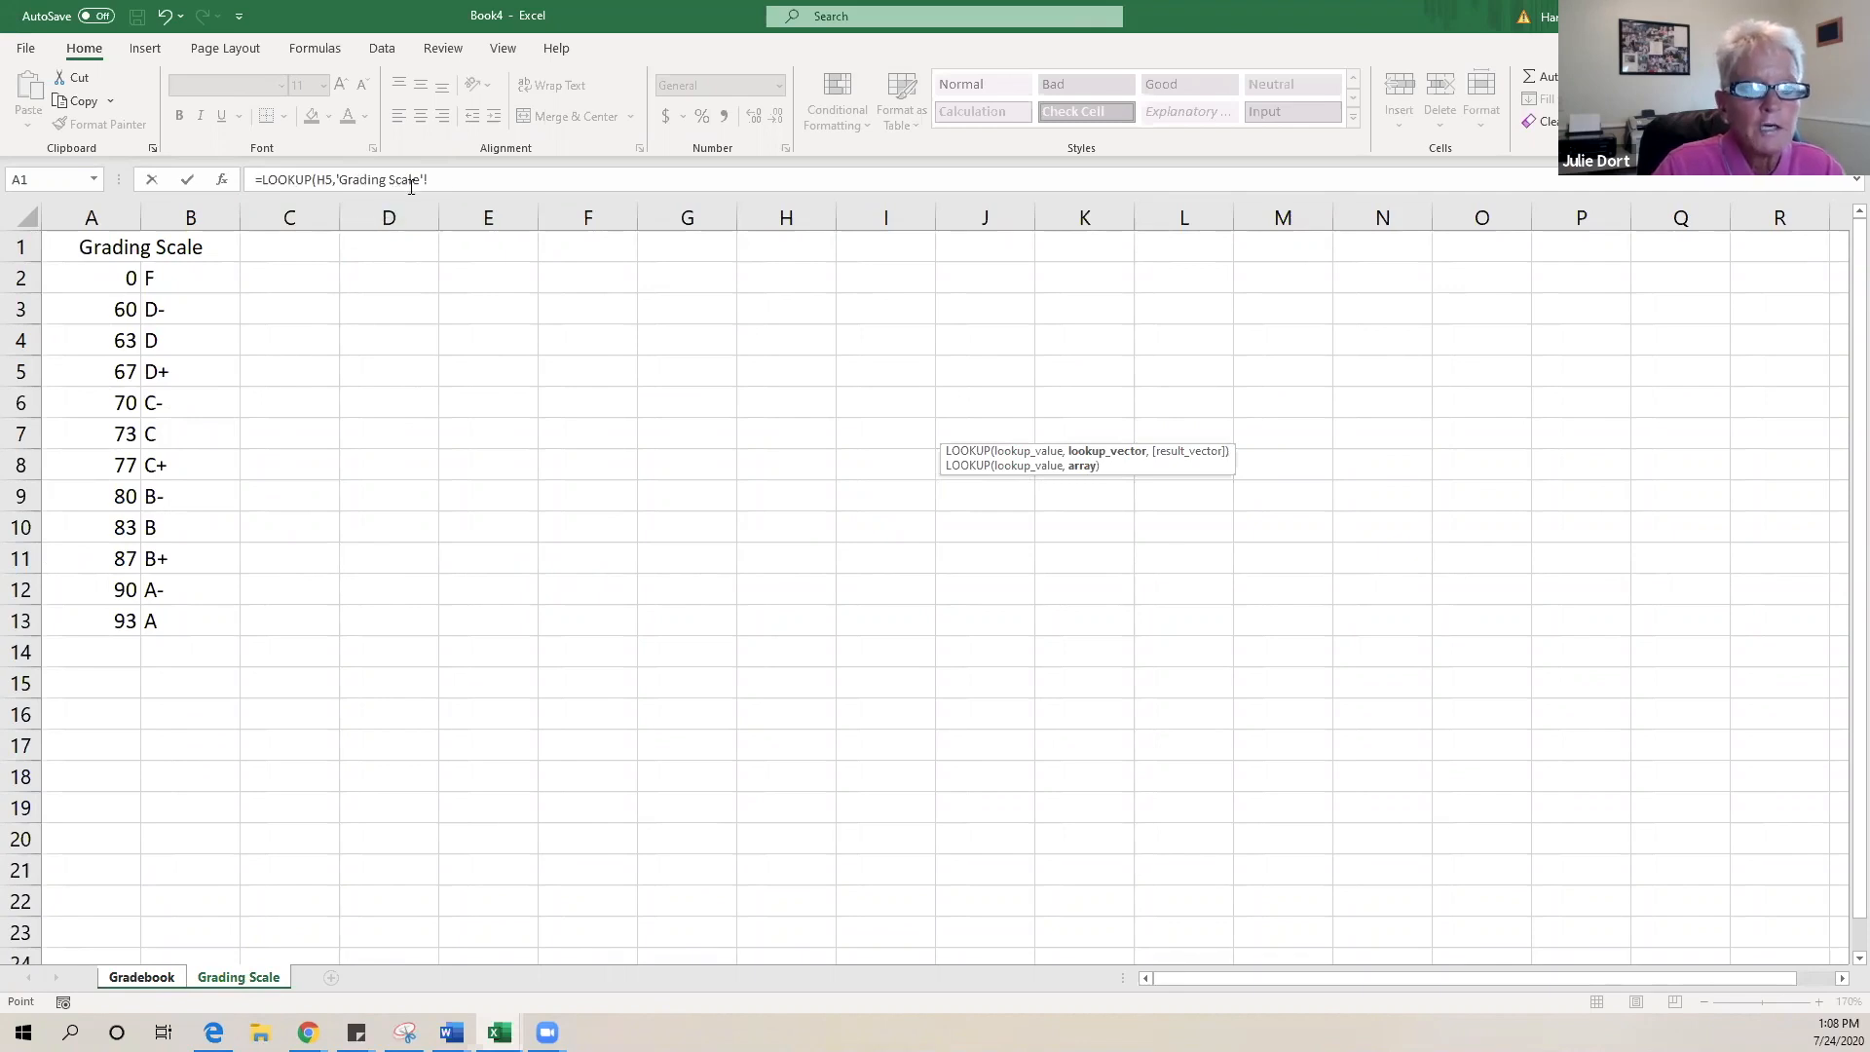
{"action": "left_click_drag", "start_coordinate": [79, 278], "coordinate": [178, 620]}
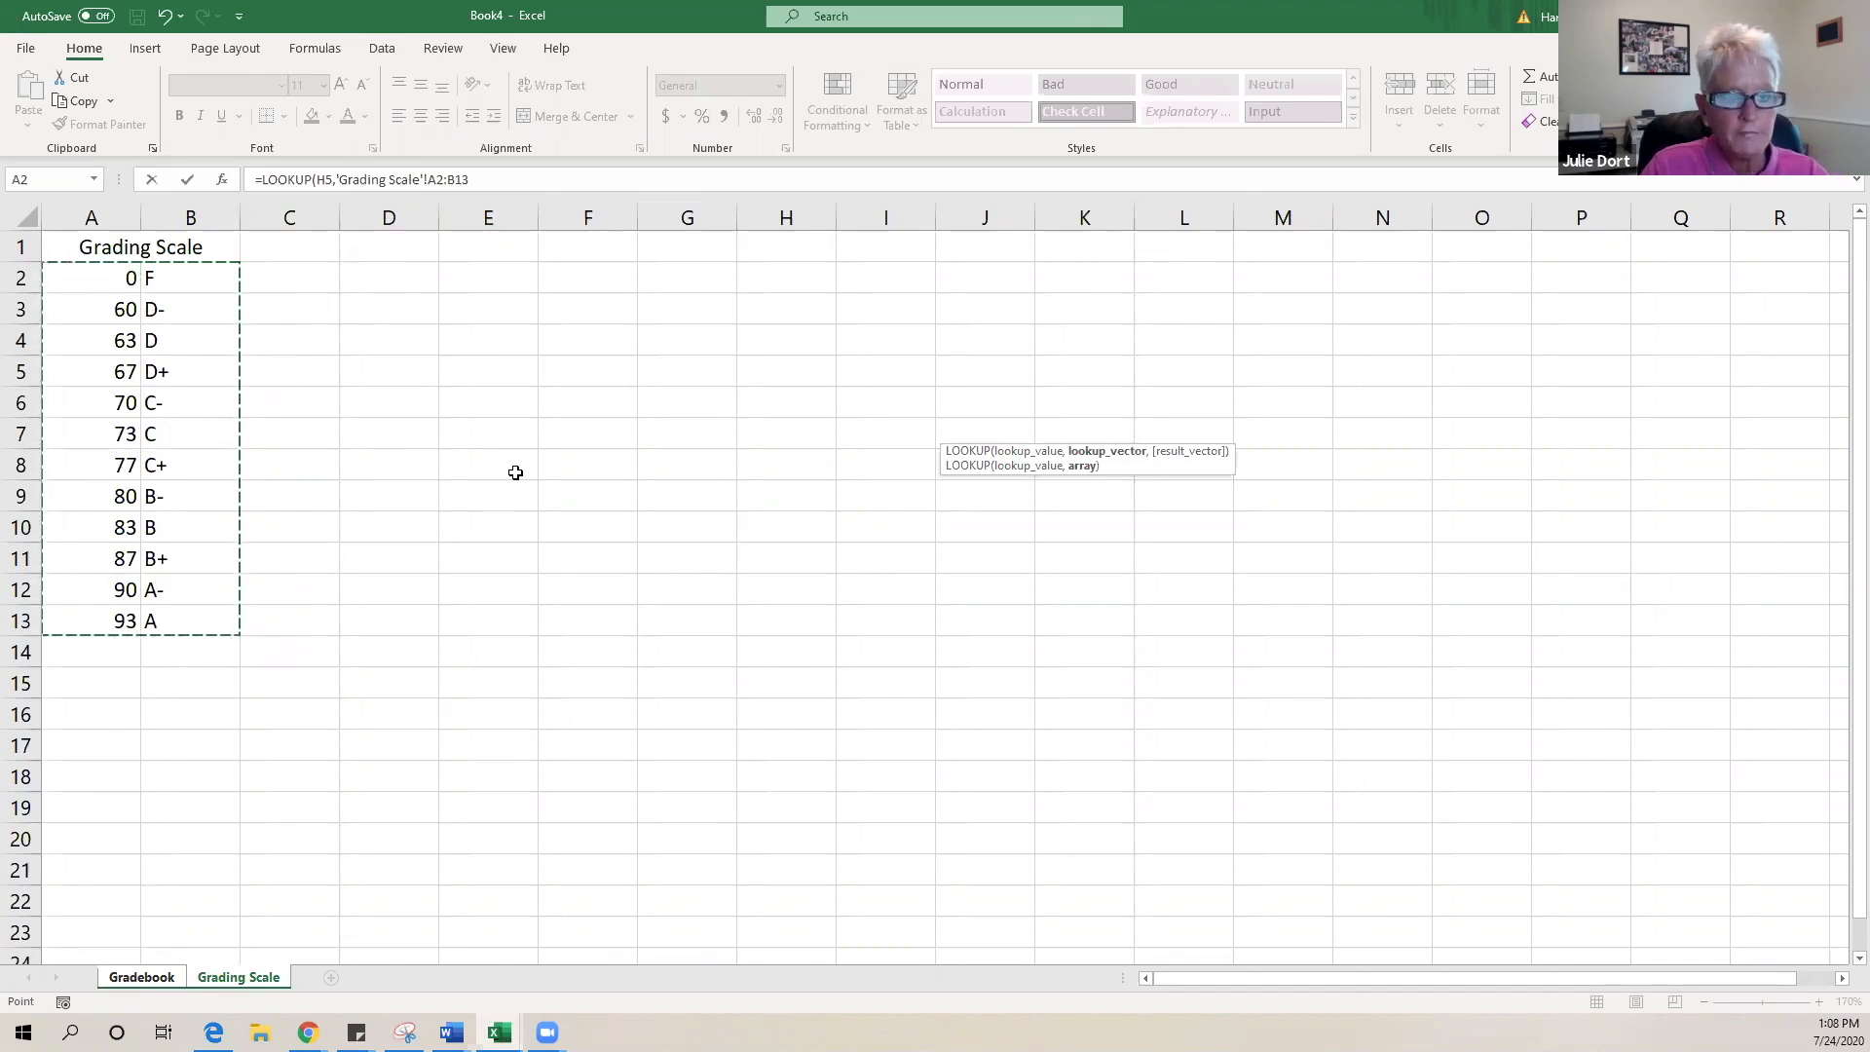
{"action": "key", "text": "F4"}
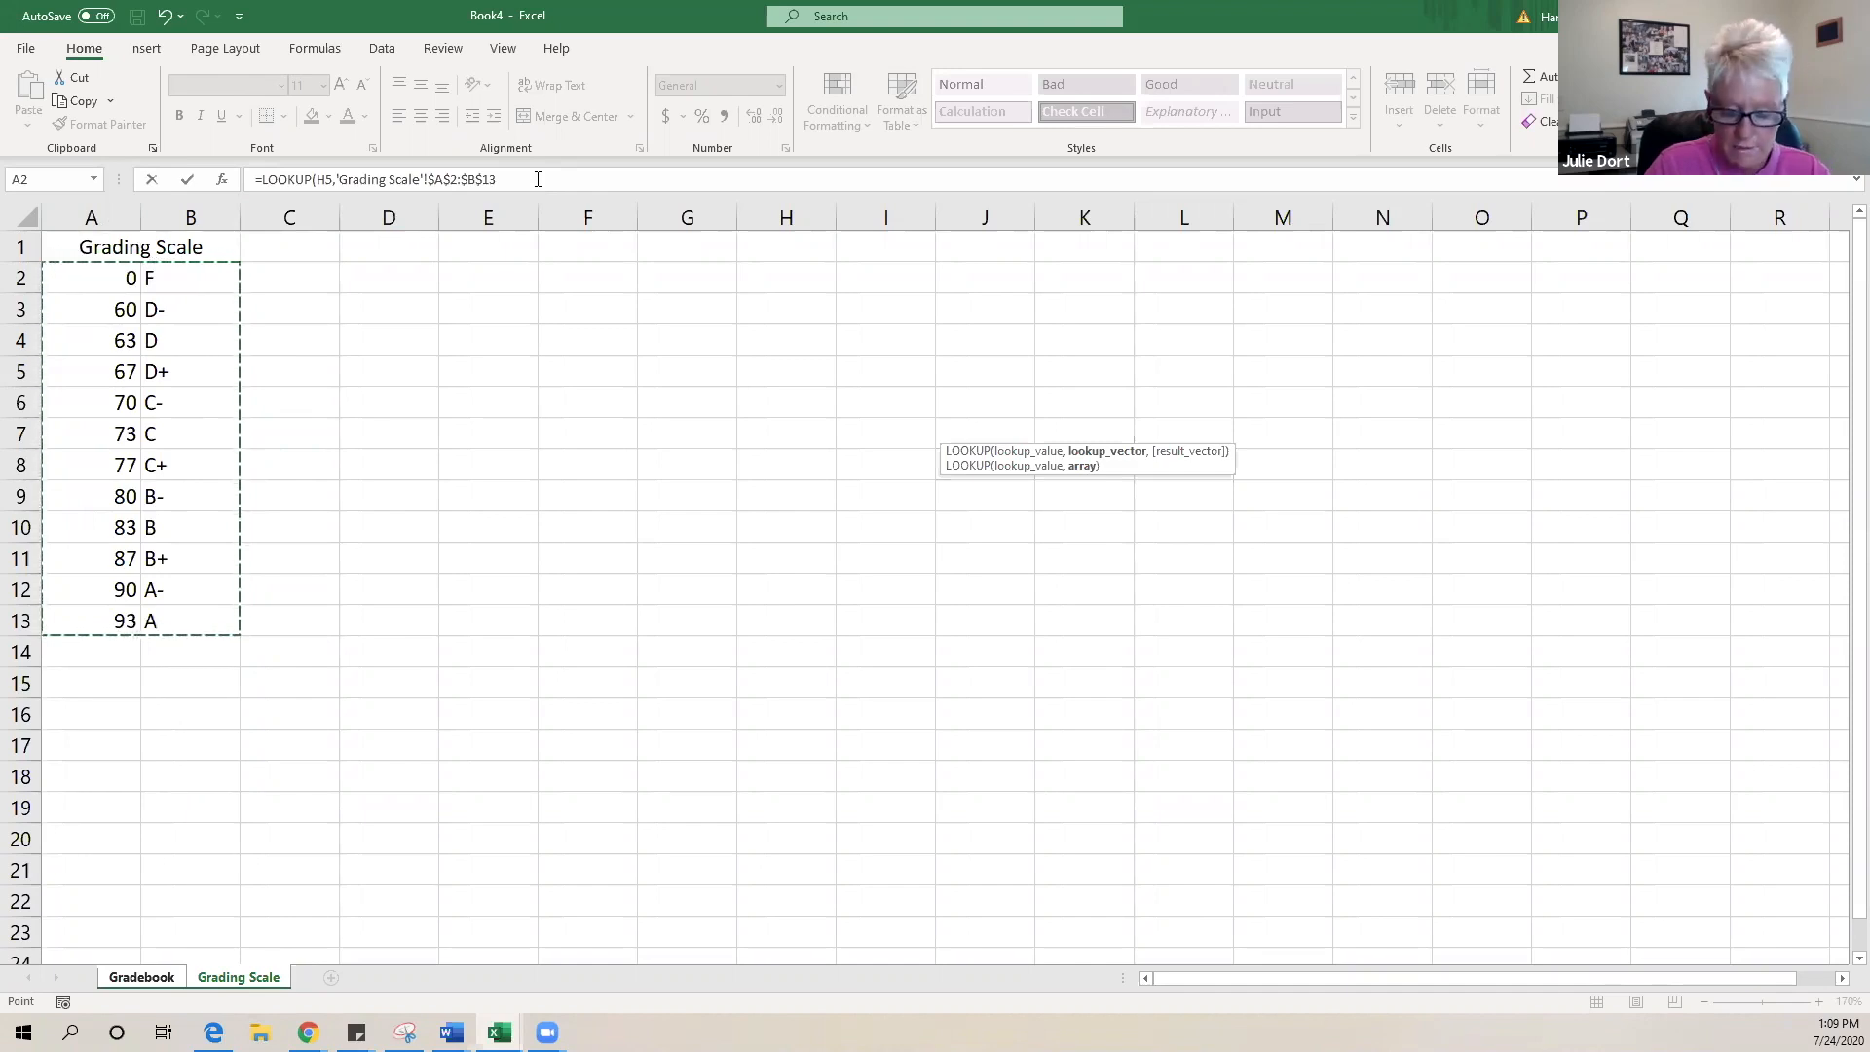
{"action": "key", "text": "Return"}
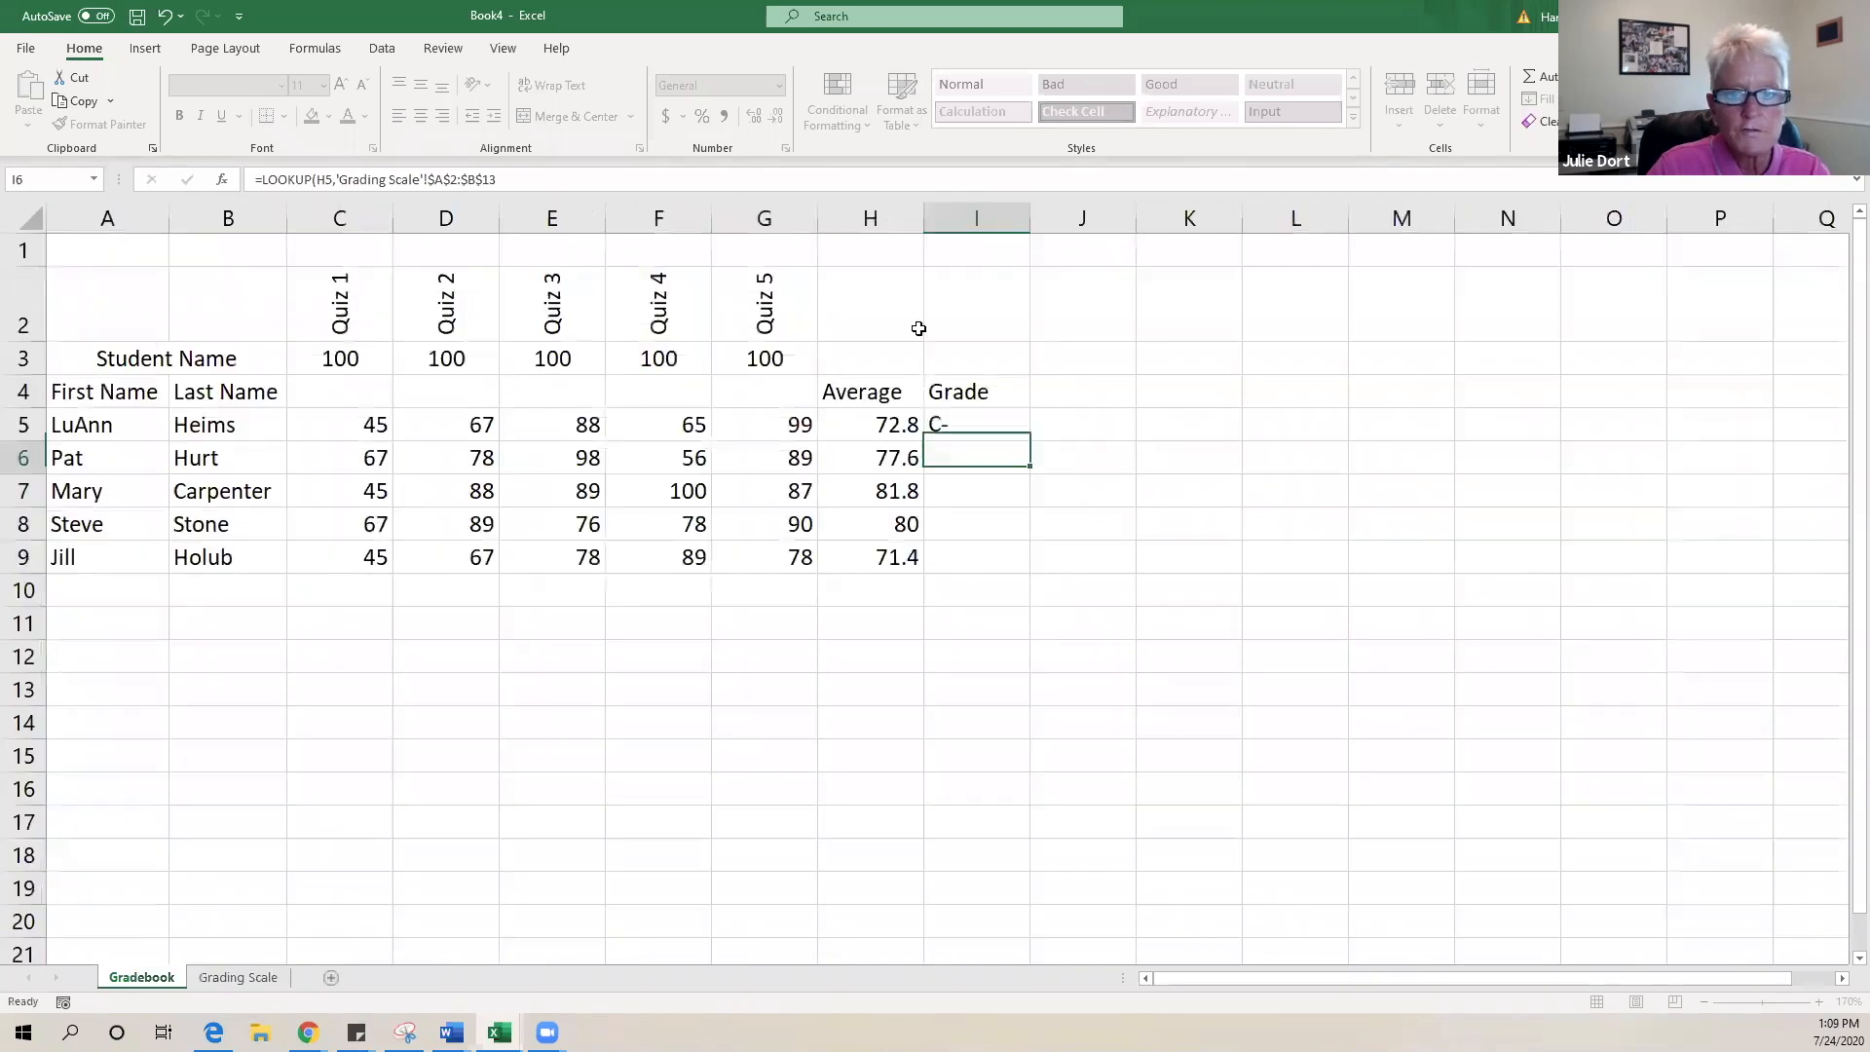
{"action": "left_click", "coordinate": [943, 430]}
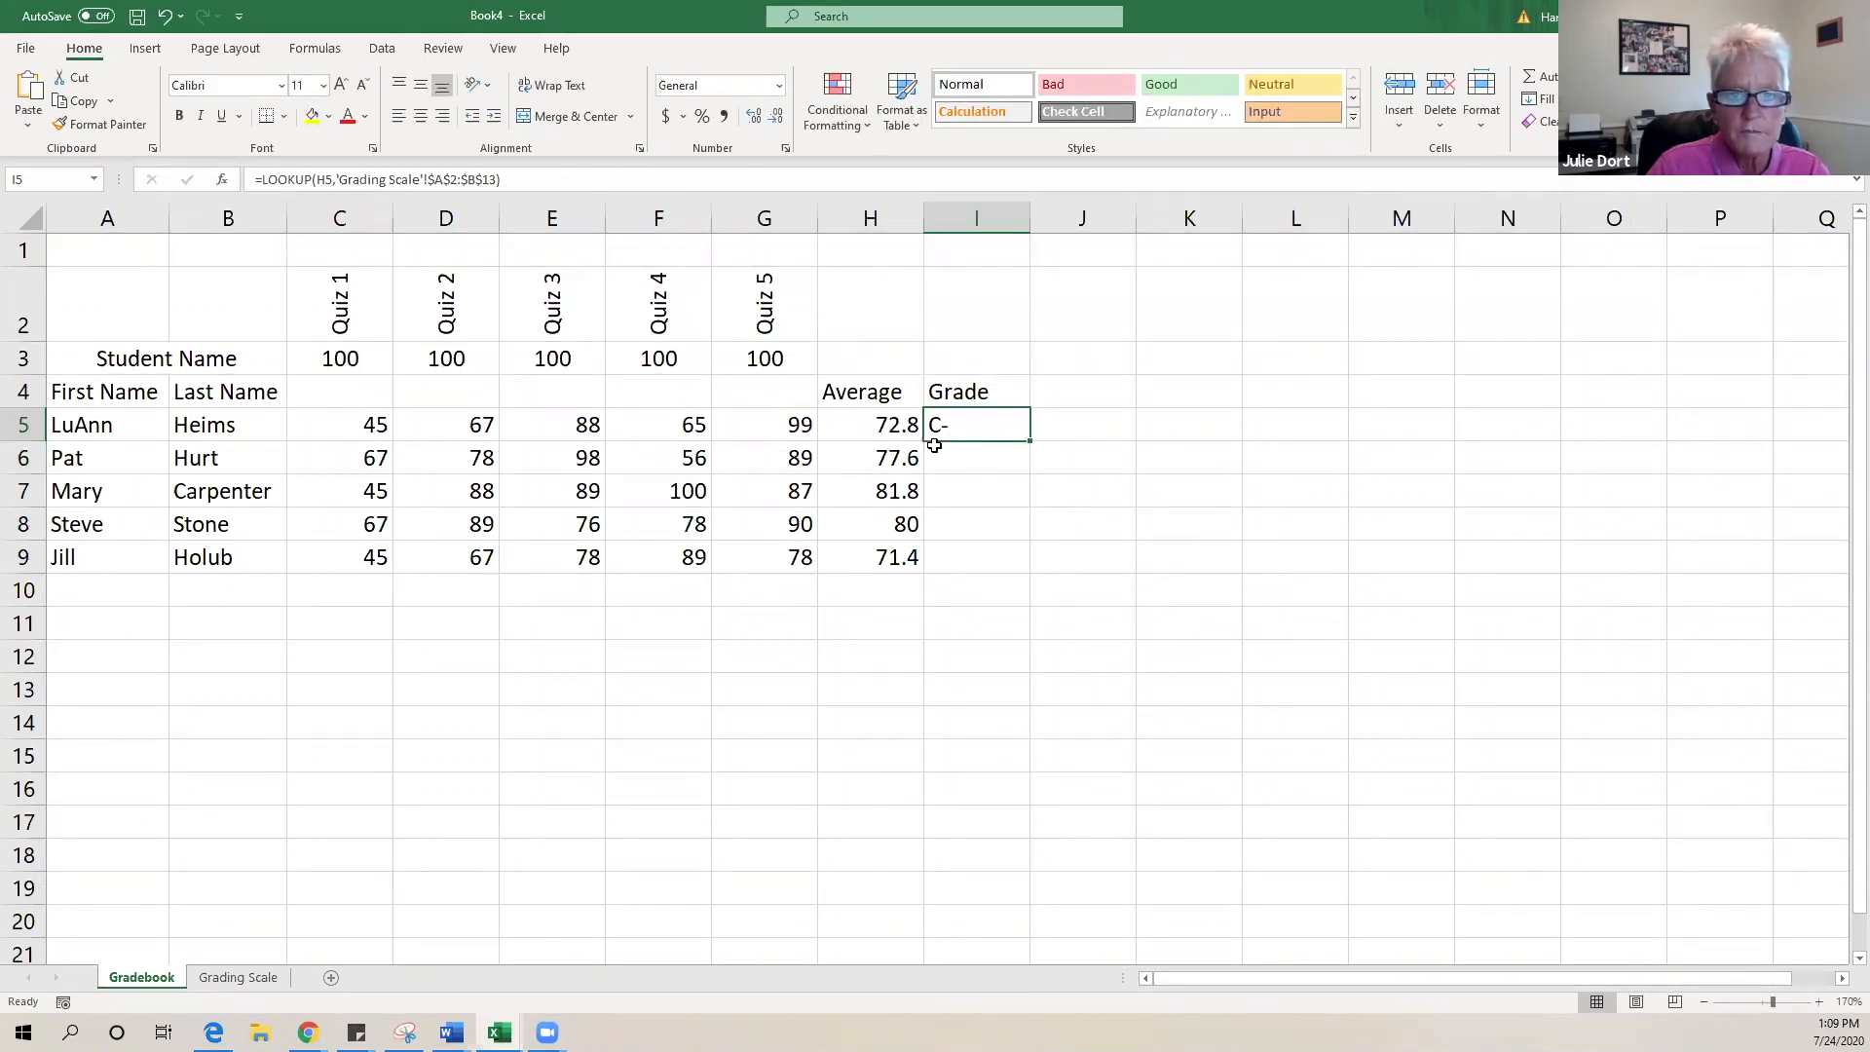
{"action": "left_click", "coordinate": [218, 981]}
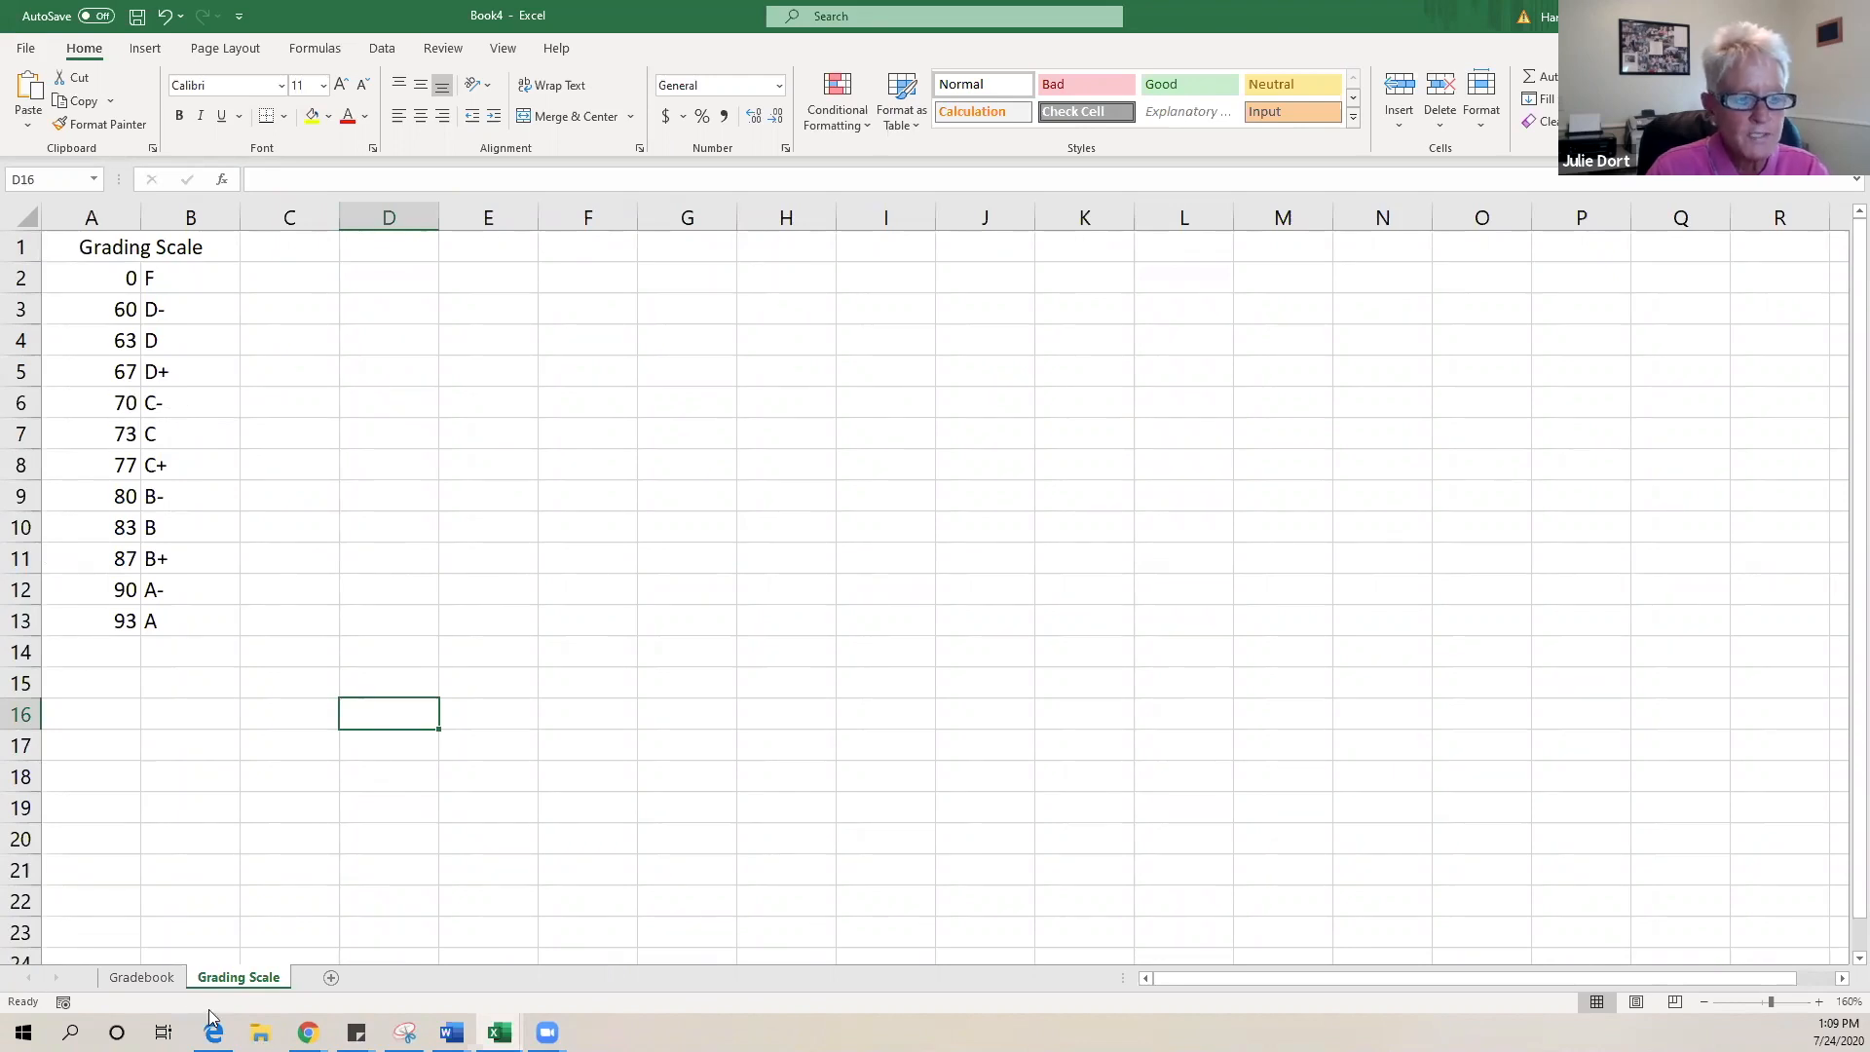
{"action": "left_click", "coordinate": [139, 977]}
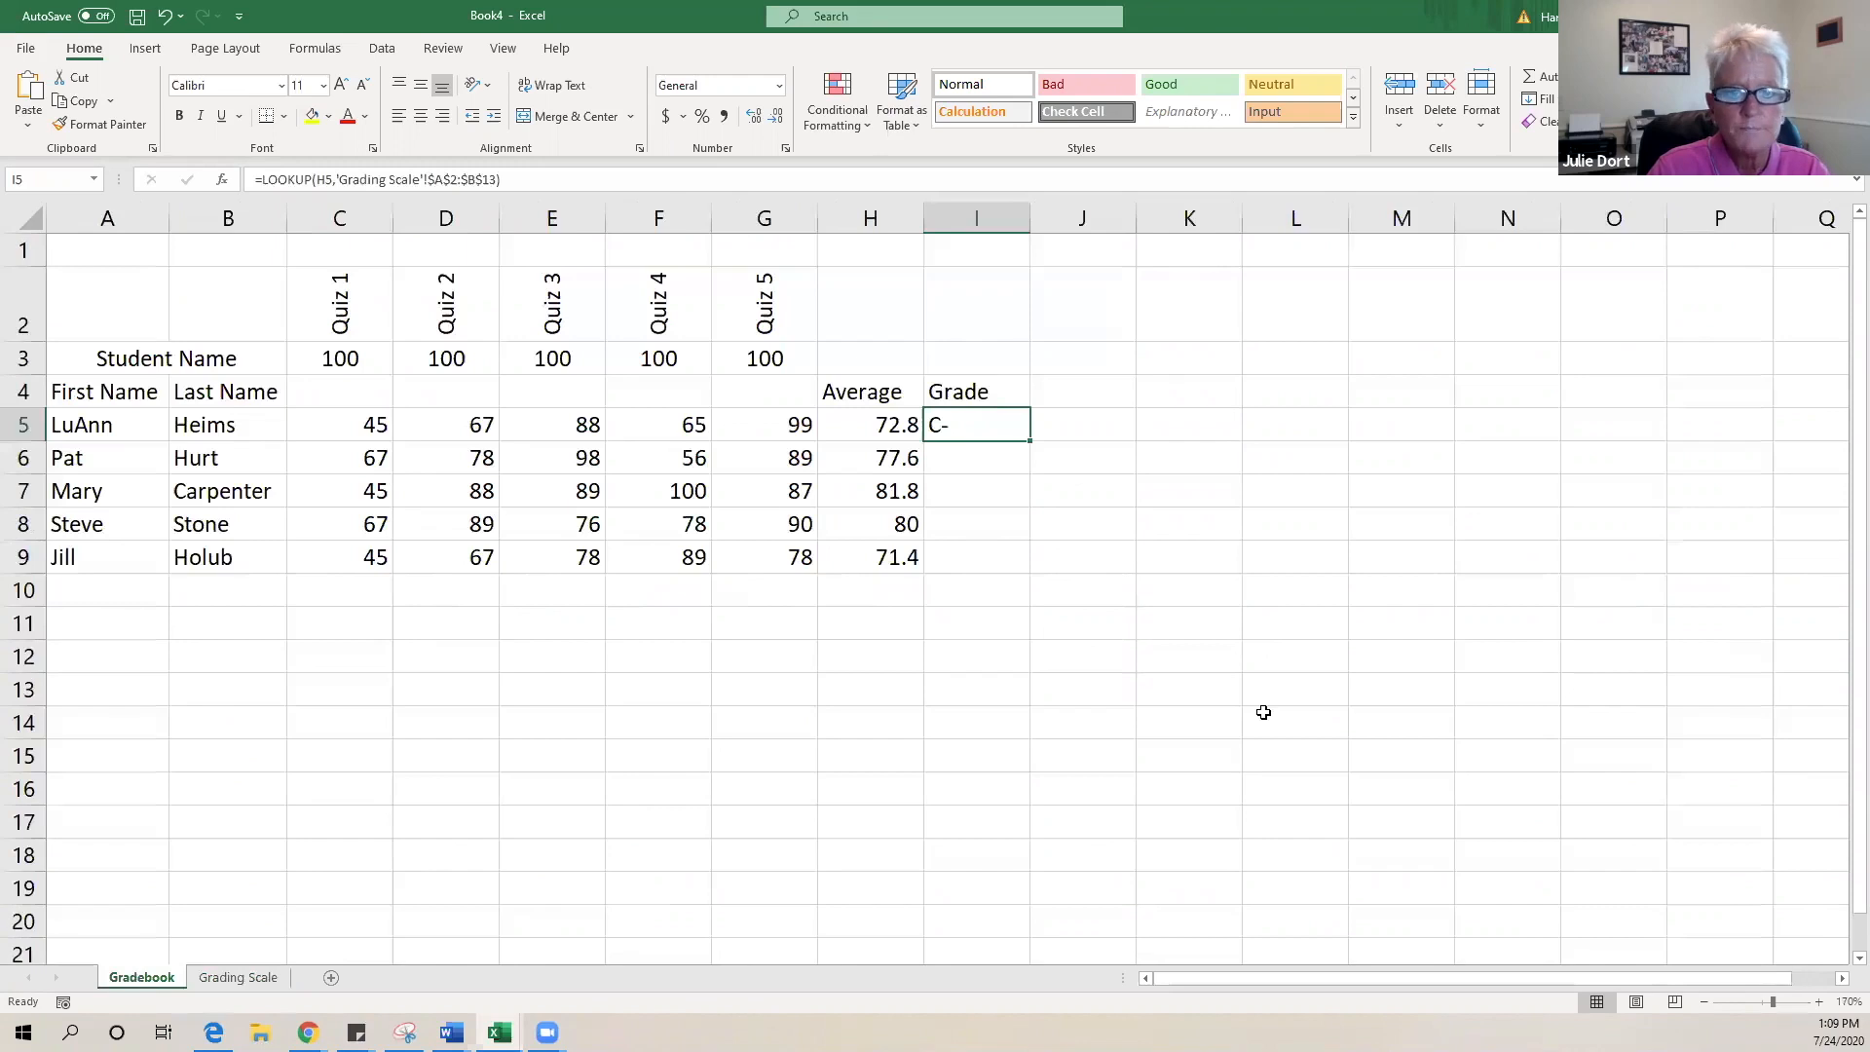
{"action": "left_click", "coordinate": [1013, 456]}
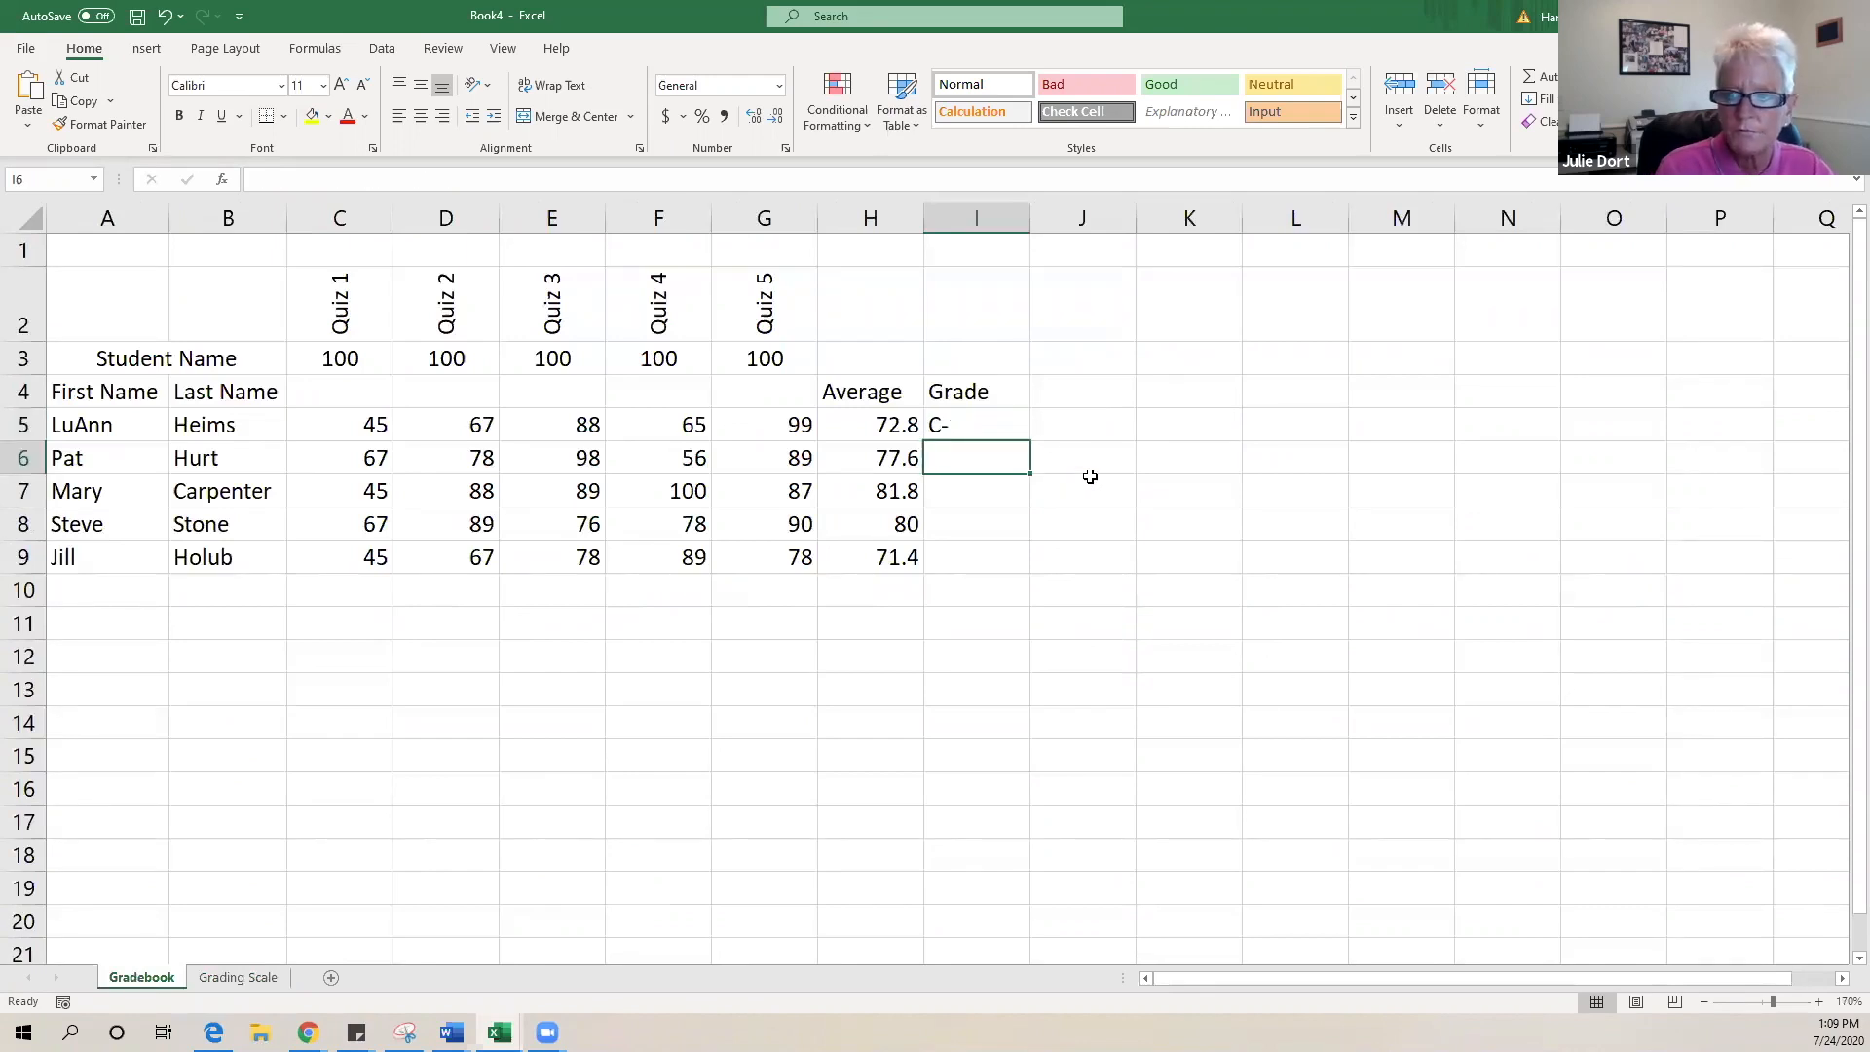
- Enter =LOOKUP(H6,'Grading Scale'!$A$2:$B$13) in I6 for the second student's grade
{"action": "type", "text": "="}
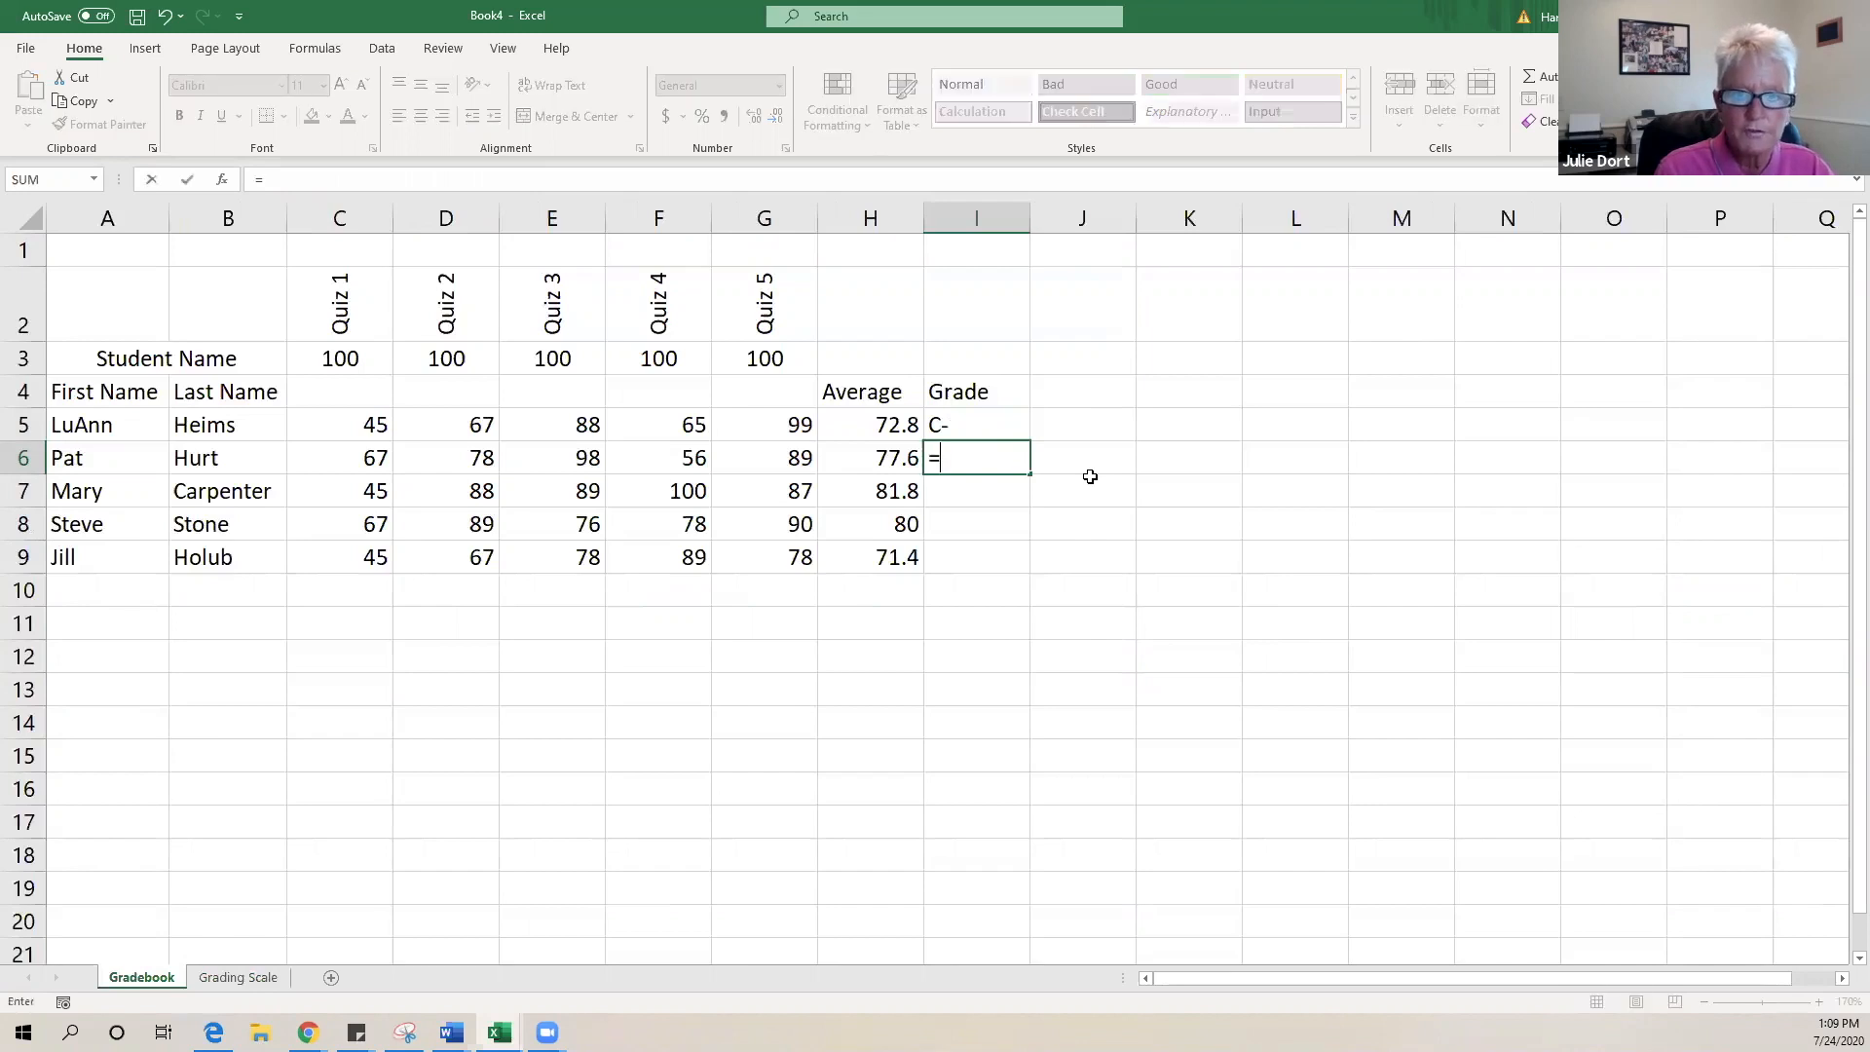
{"action": "type", "text": "loo"}
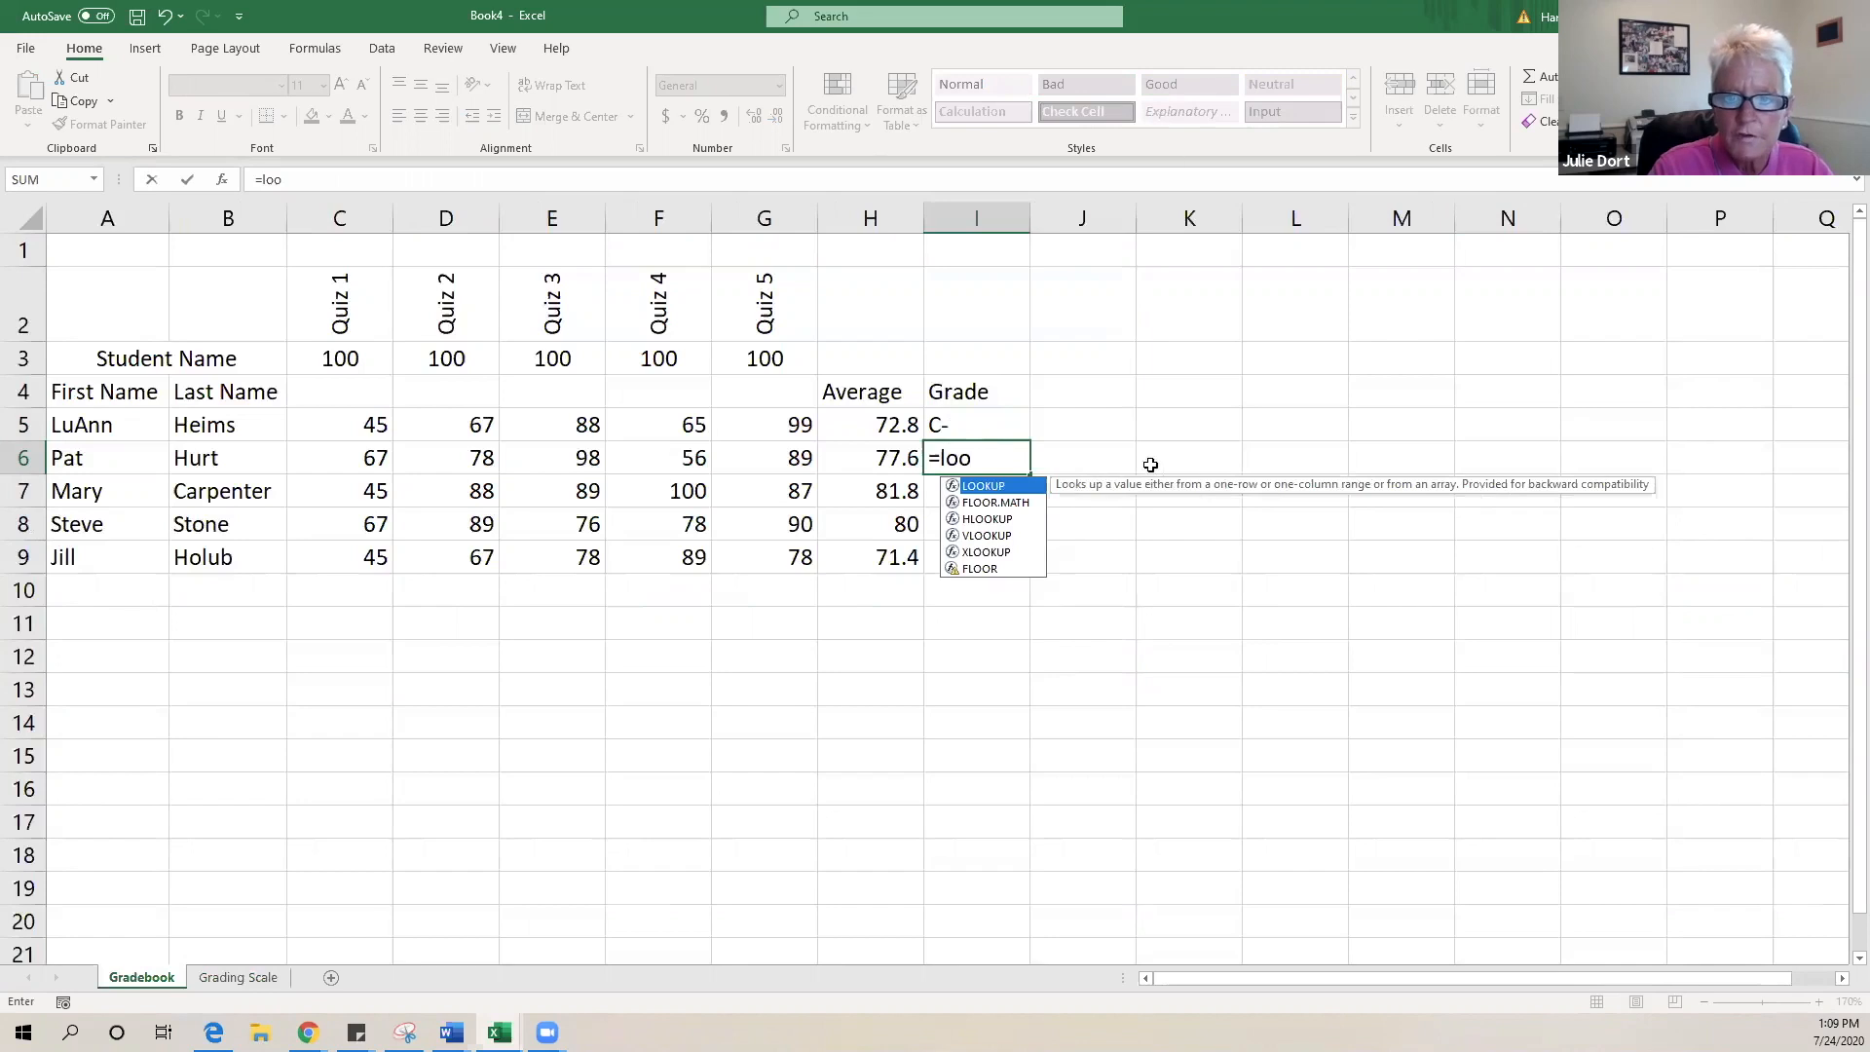
{"action": "double_click", "coordinate": [984, 486]}
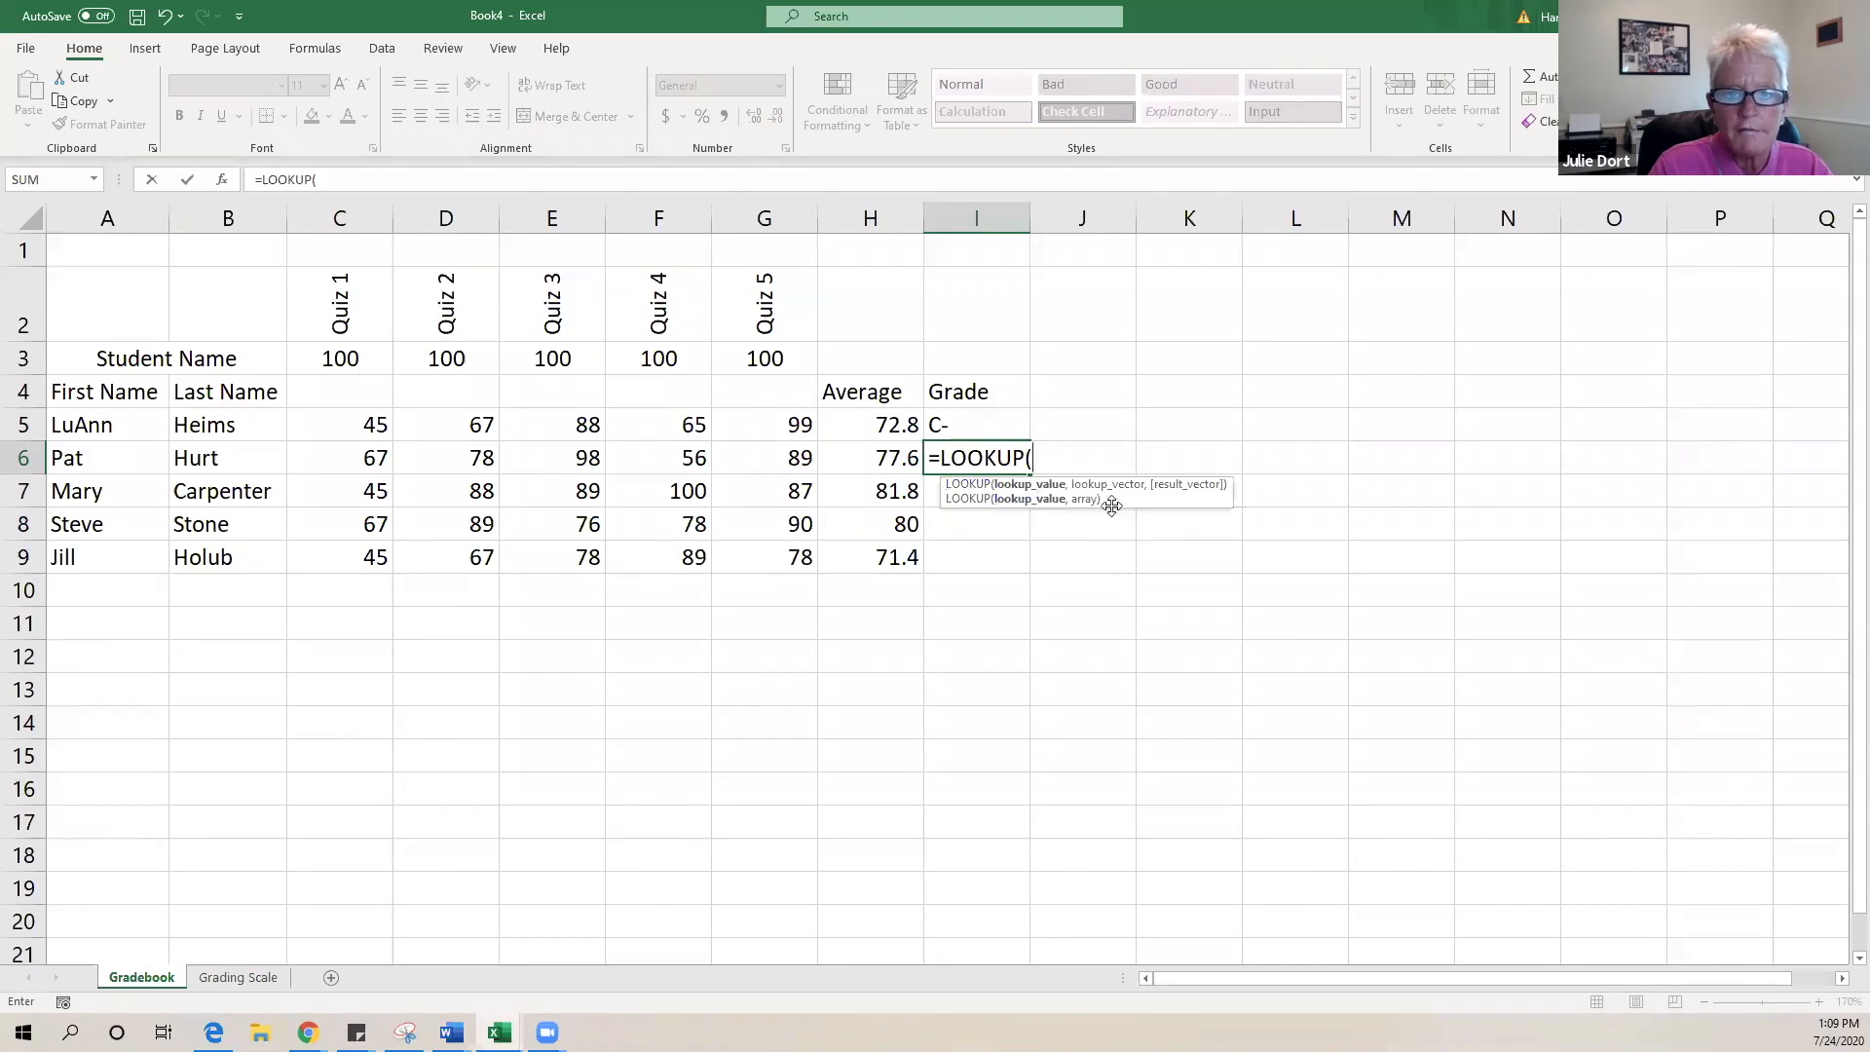
{"action": "left_click", "coordinate": [864, 456]}
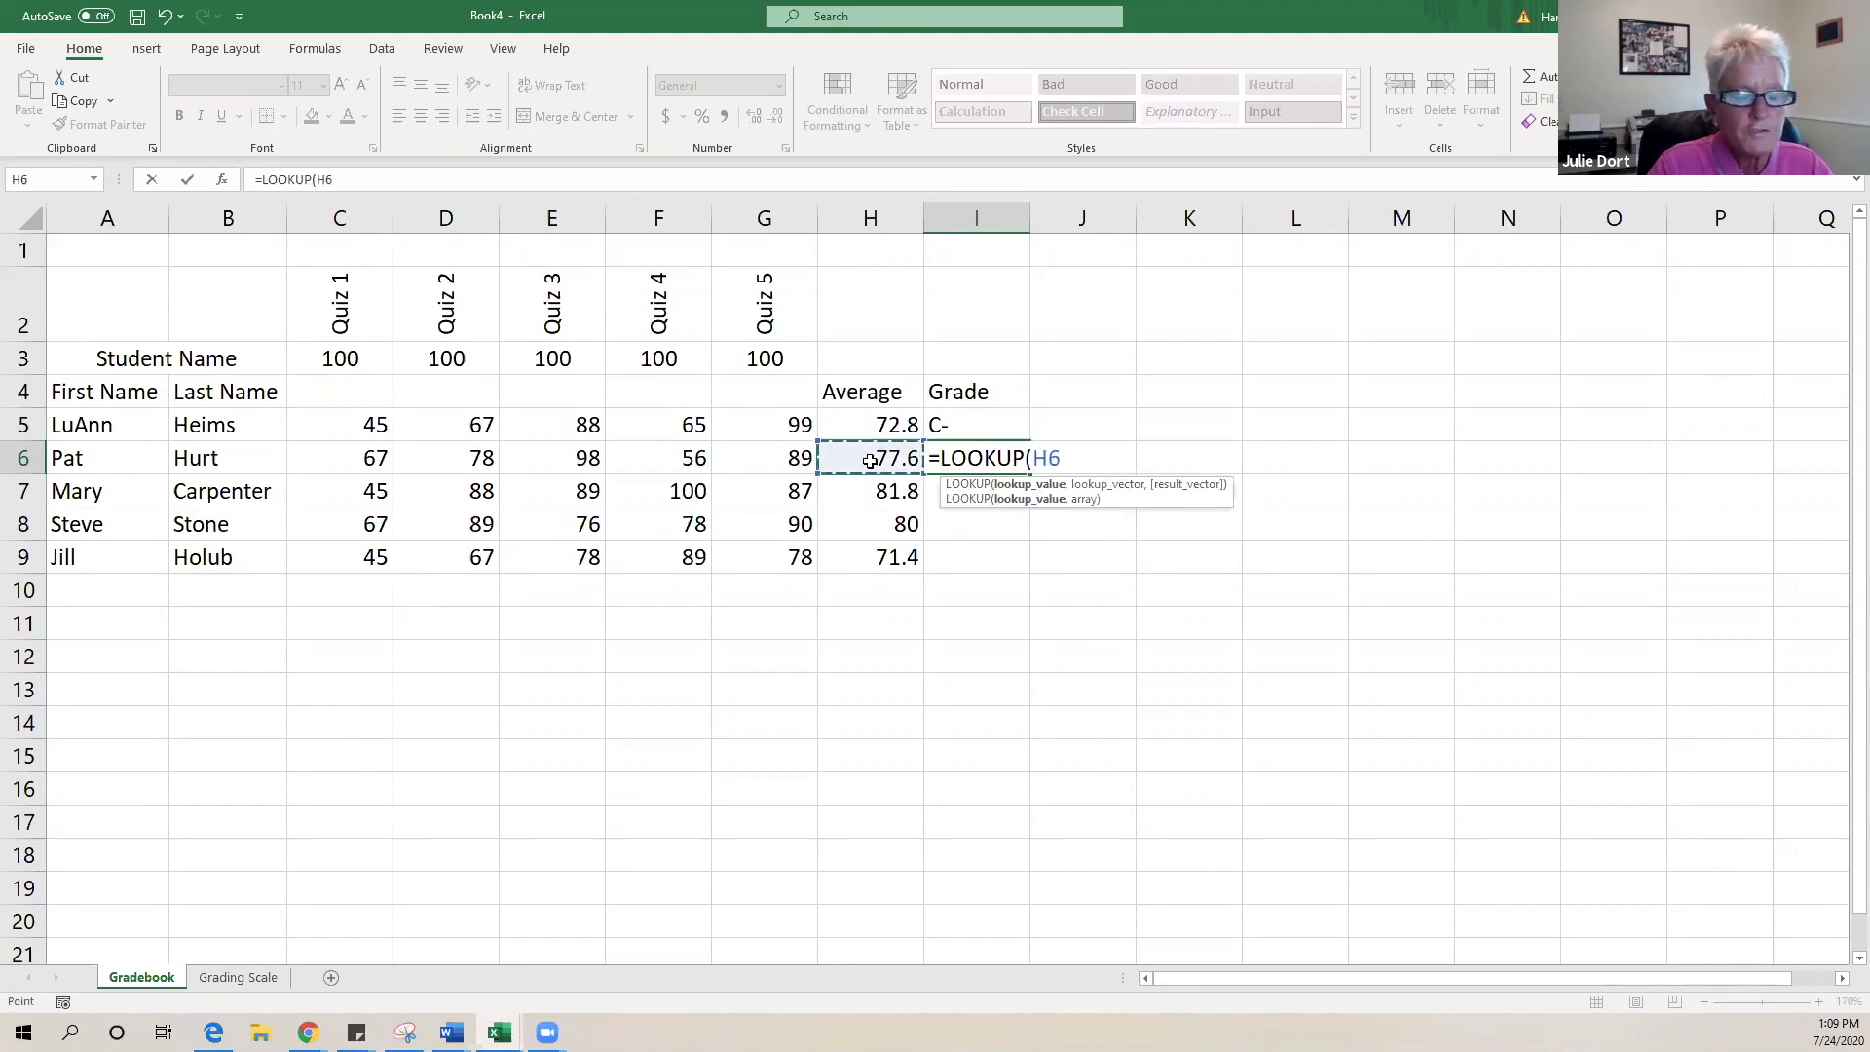
{"action": "type", "text": ","}
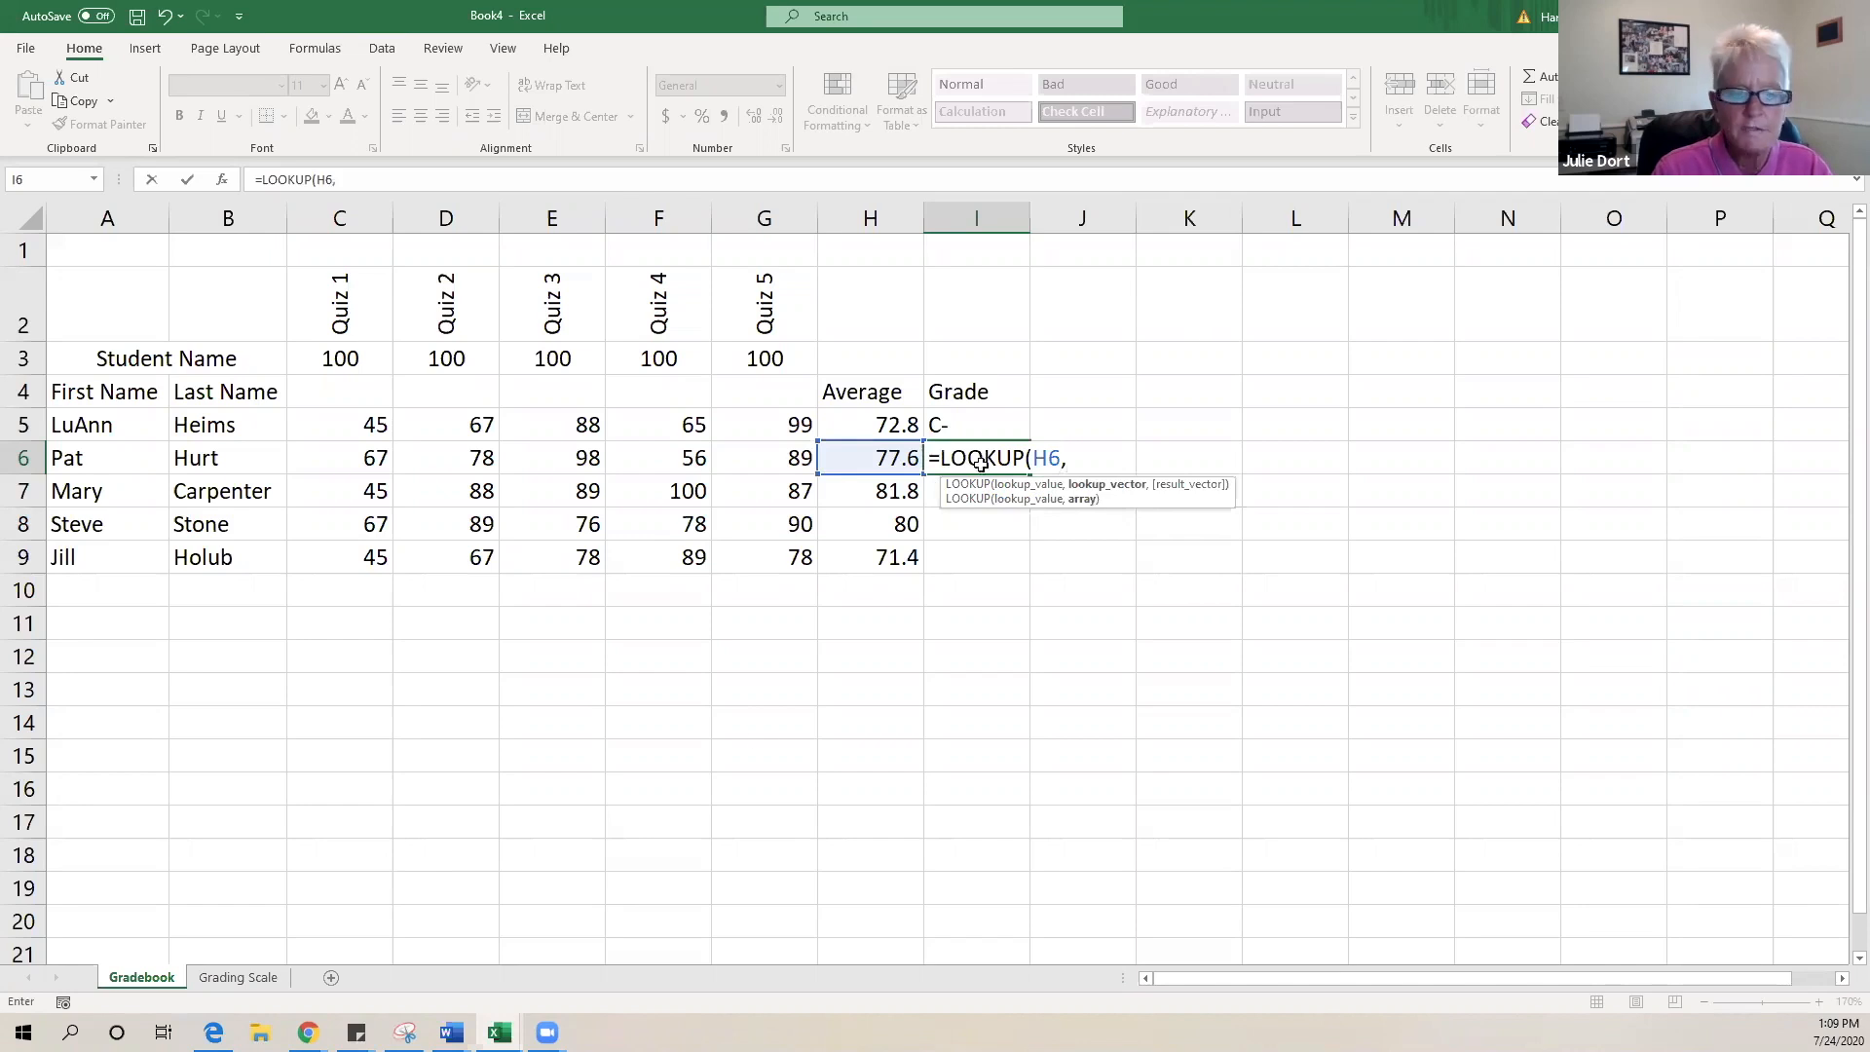
{"action": "left_click", "coordinate": [248, 976]}
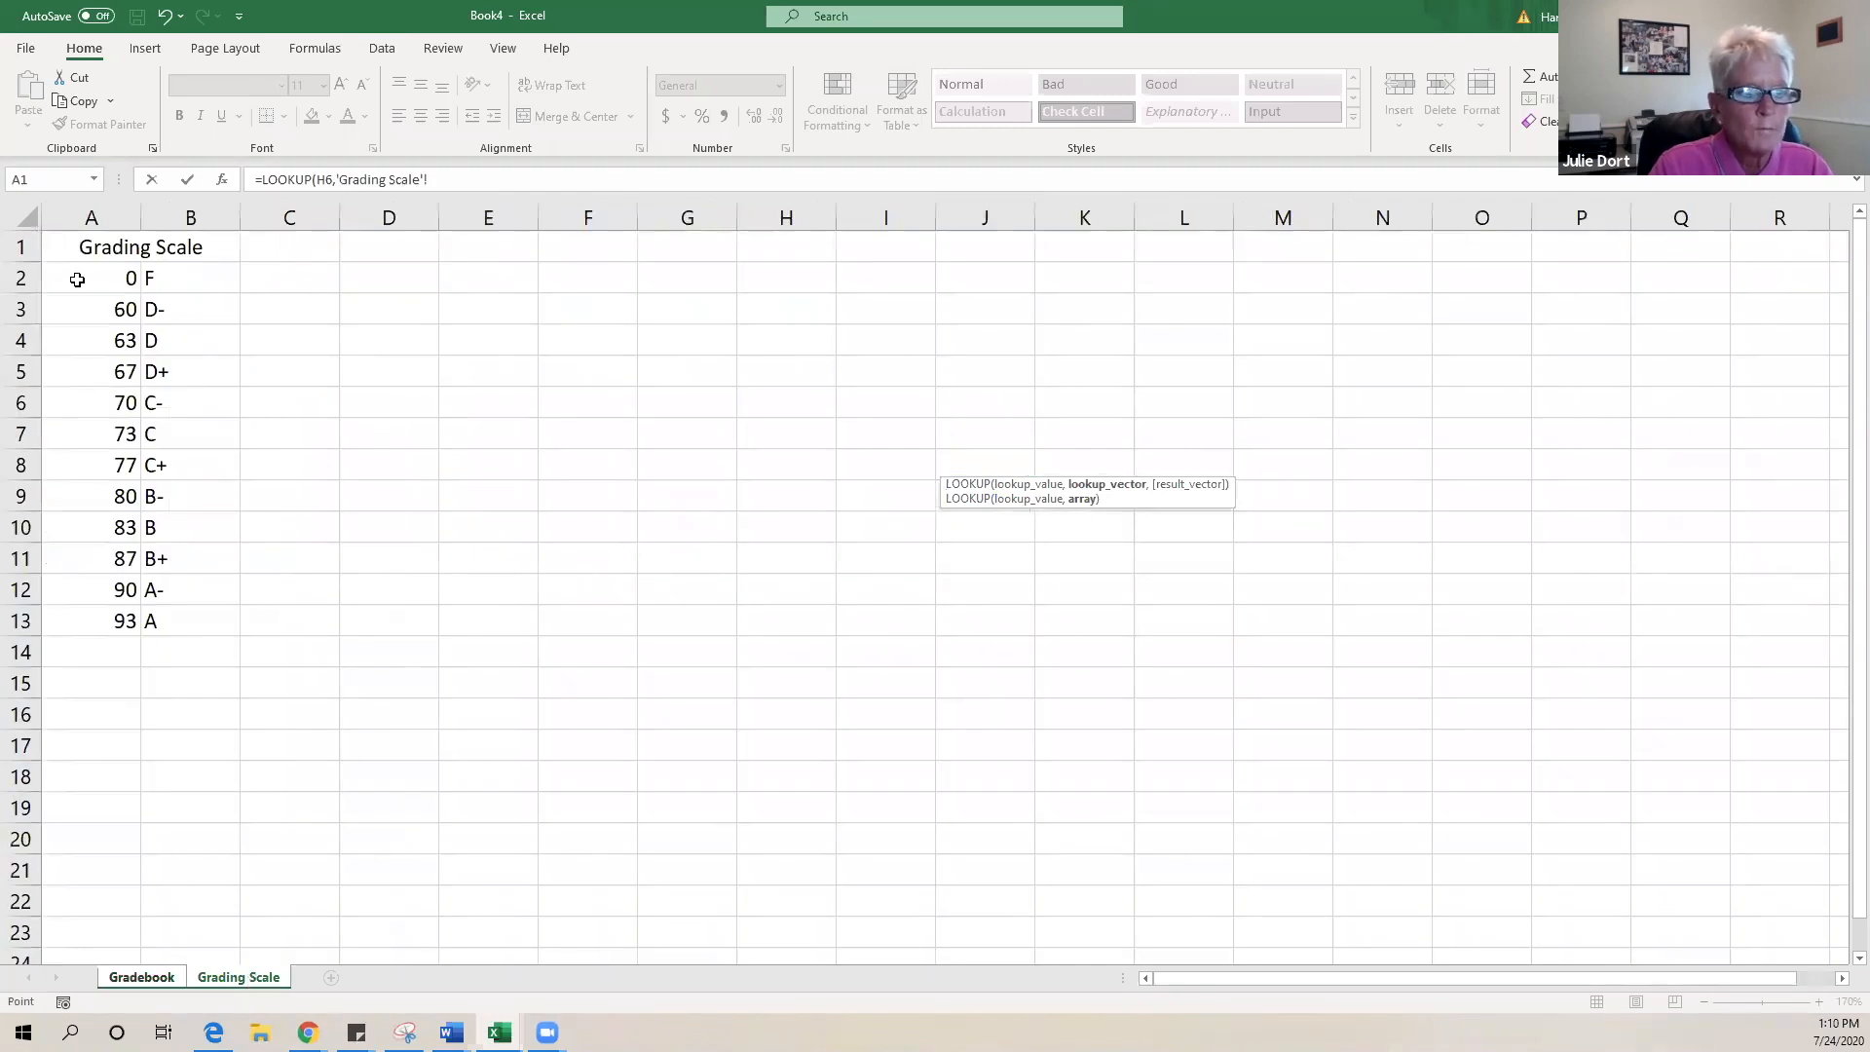
{"action": "left_click_drag", "start_coordinate": [71, 275], "coordinate": [186, 589]}
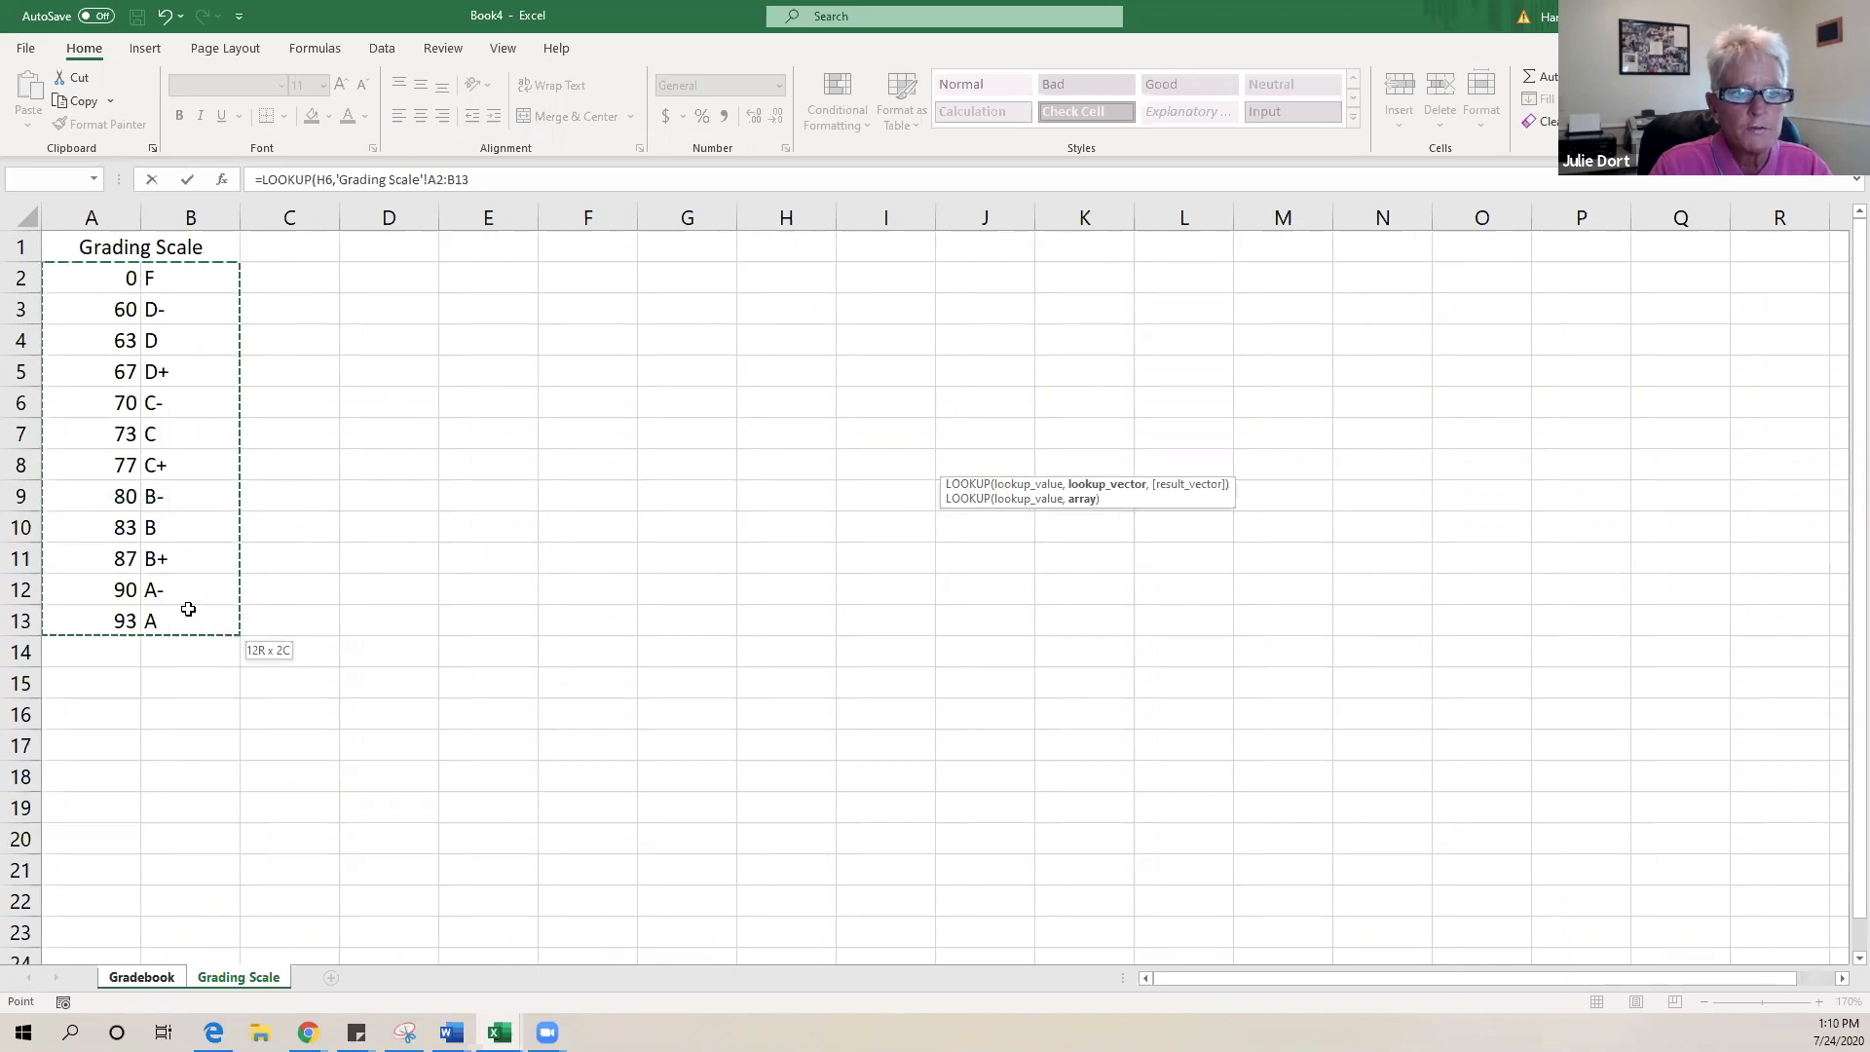
{"action": "left_click_drag", "start_coordinate": [188, 609], "coordinate": [188, 609]}
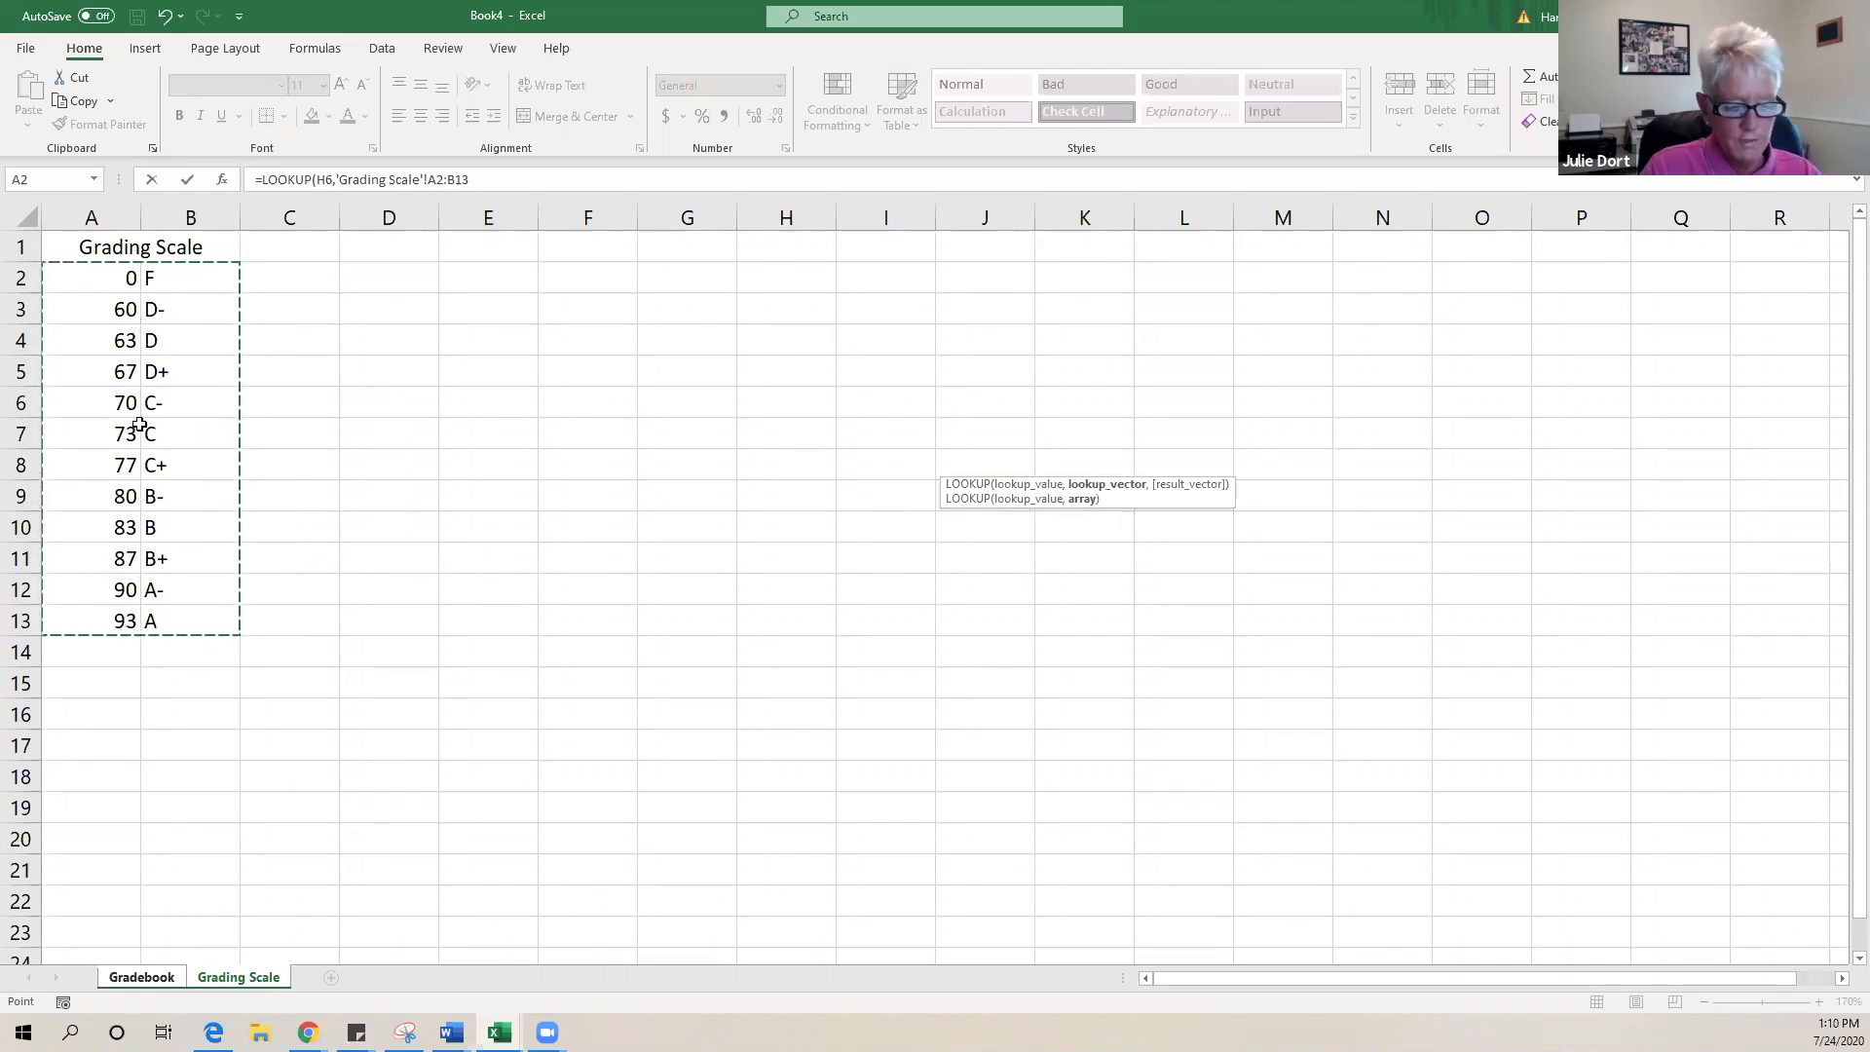
{"action": "key", "text": "F4"}
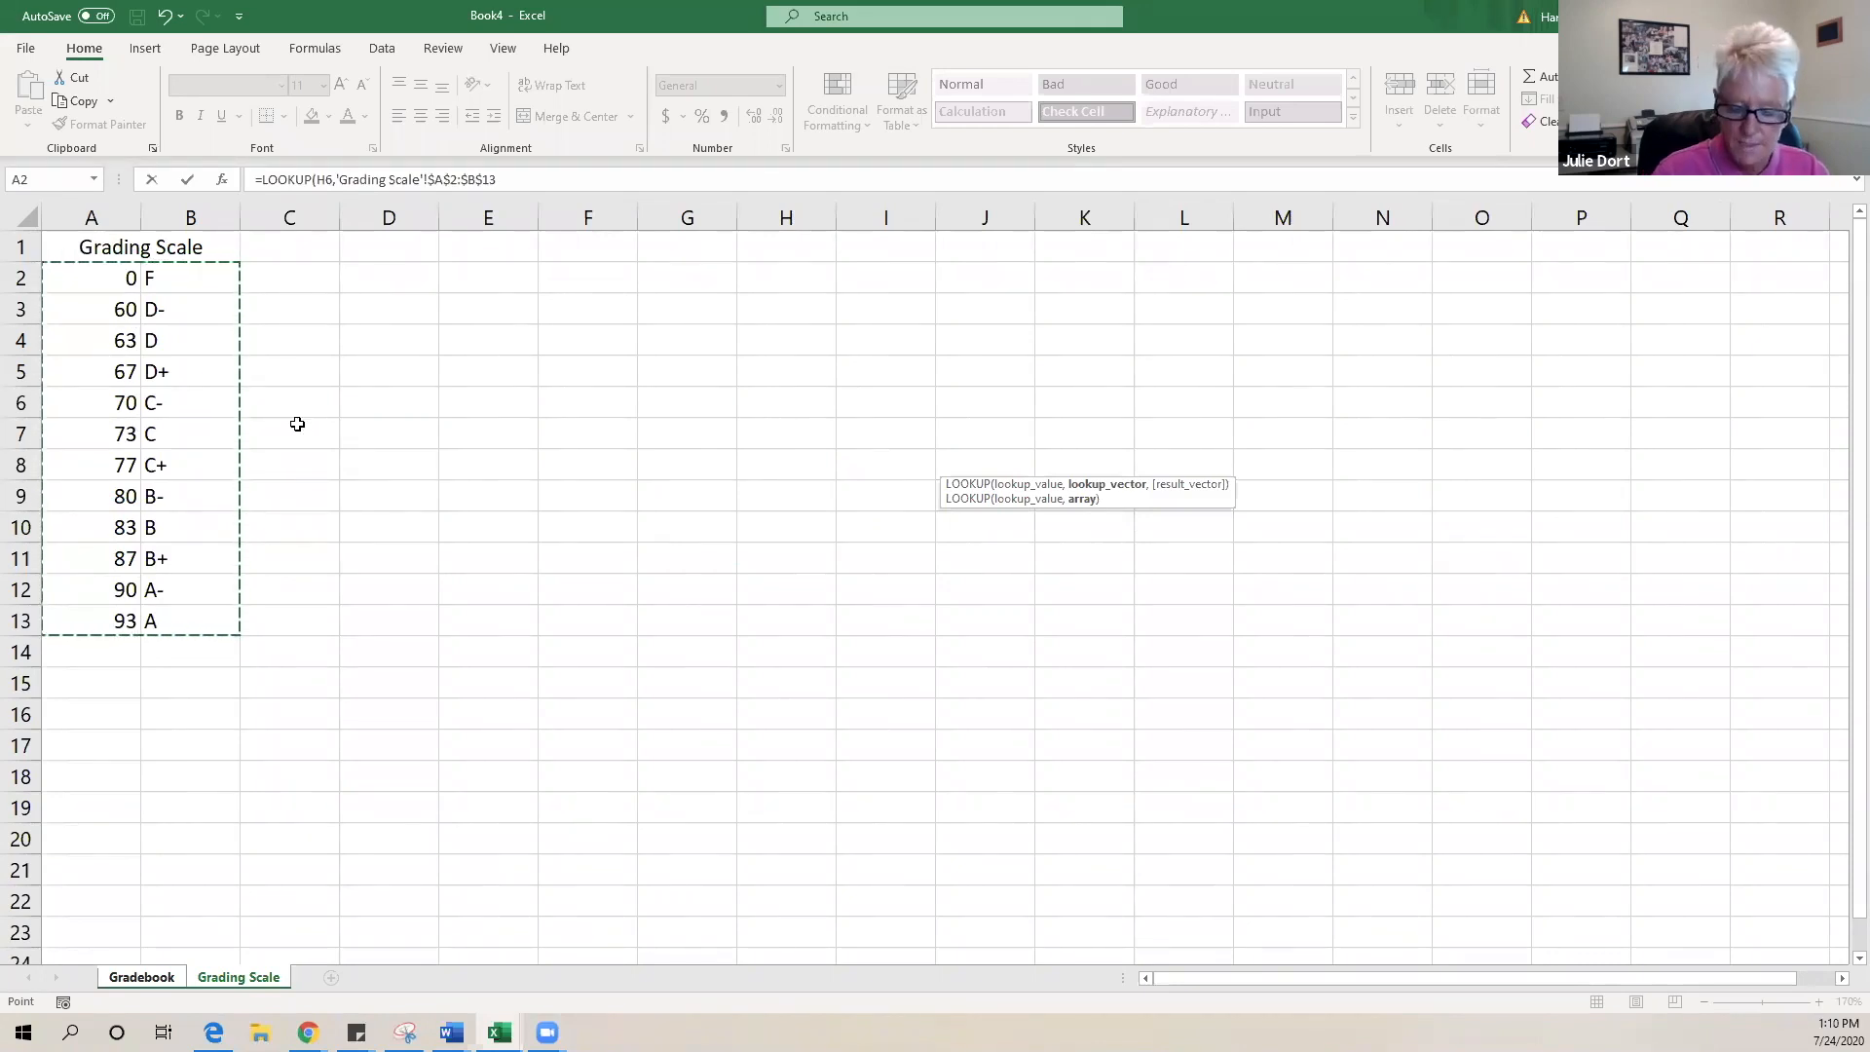
{"action": "key", "text": "Return"}
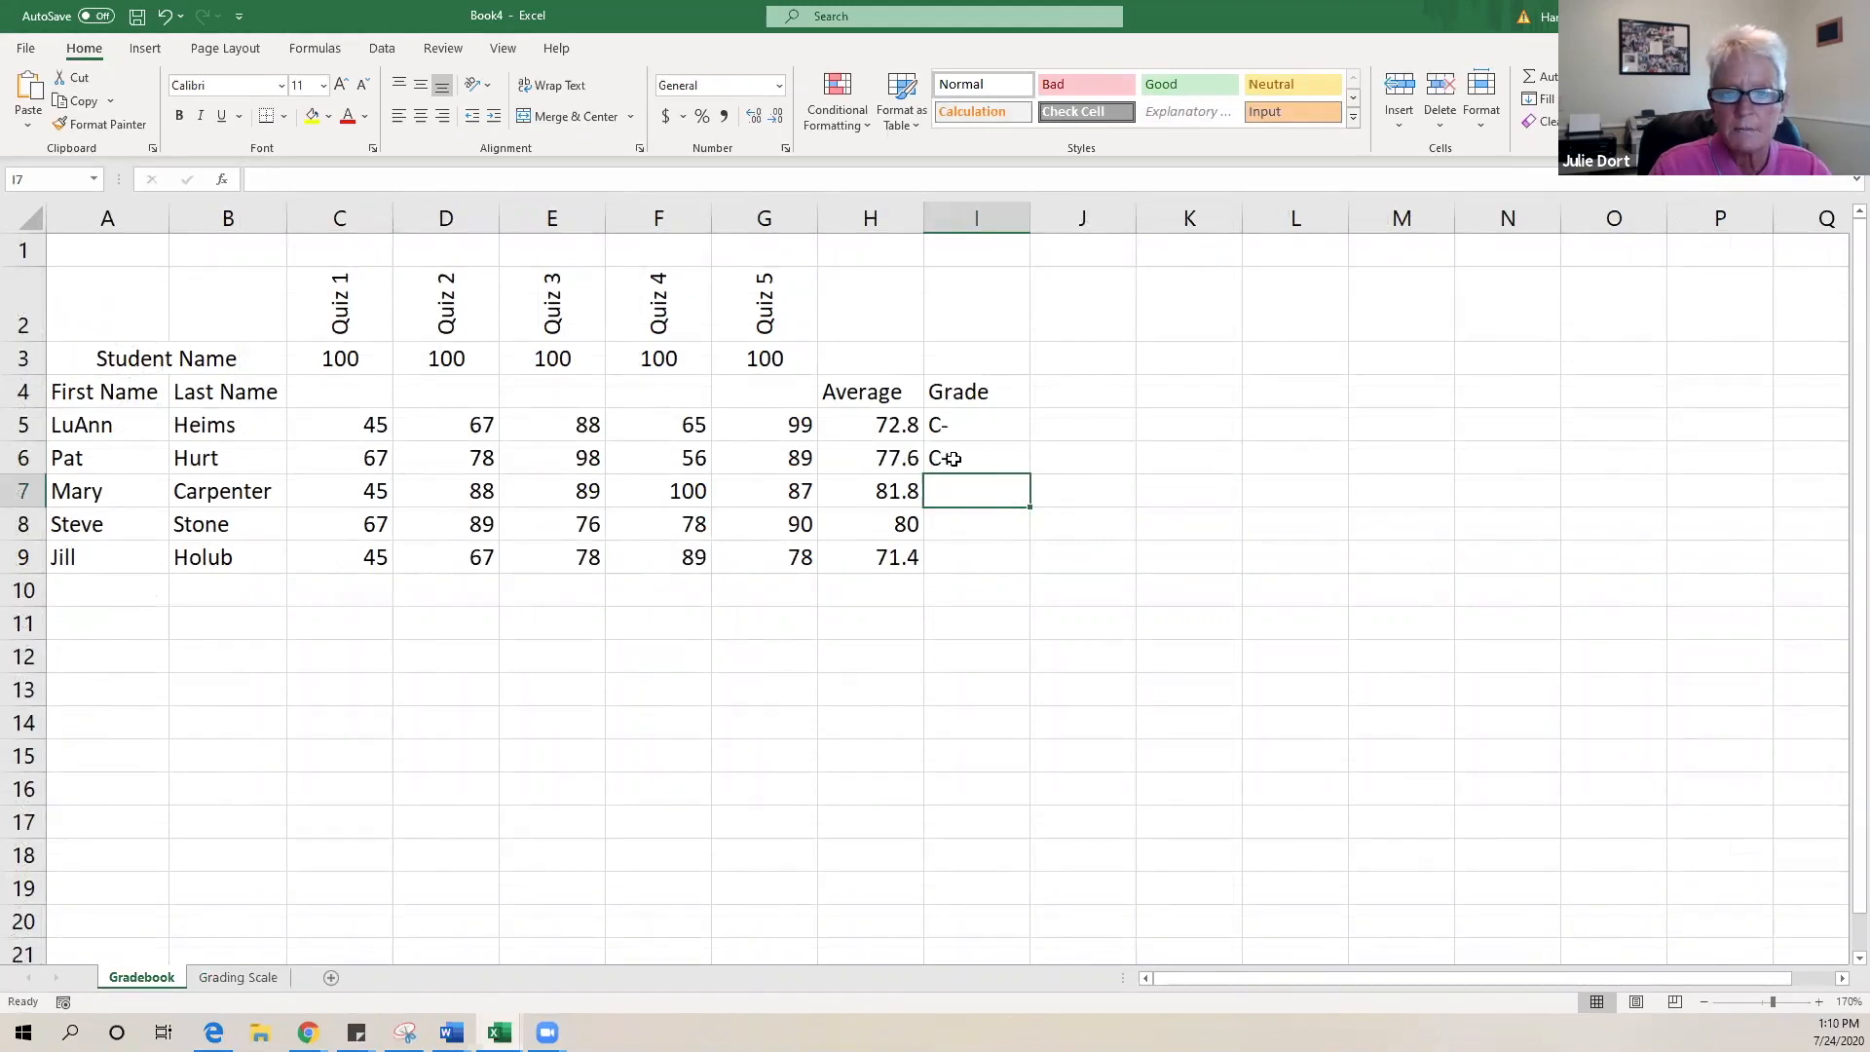
- Fill the I6 grade formula down to I9, giving C+, B-, B-, C-
{"action": "left_click", "coordinate": [938, 461]}
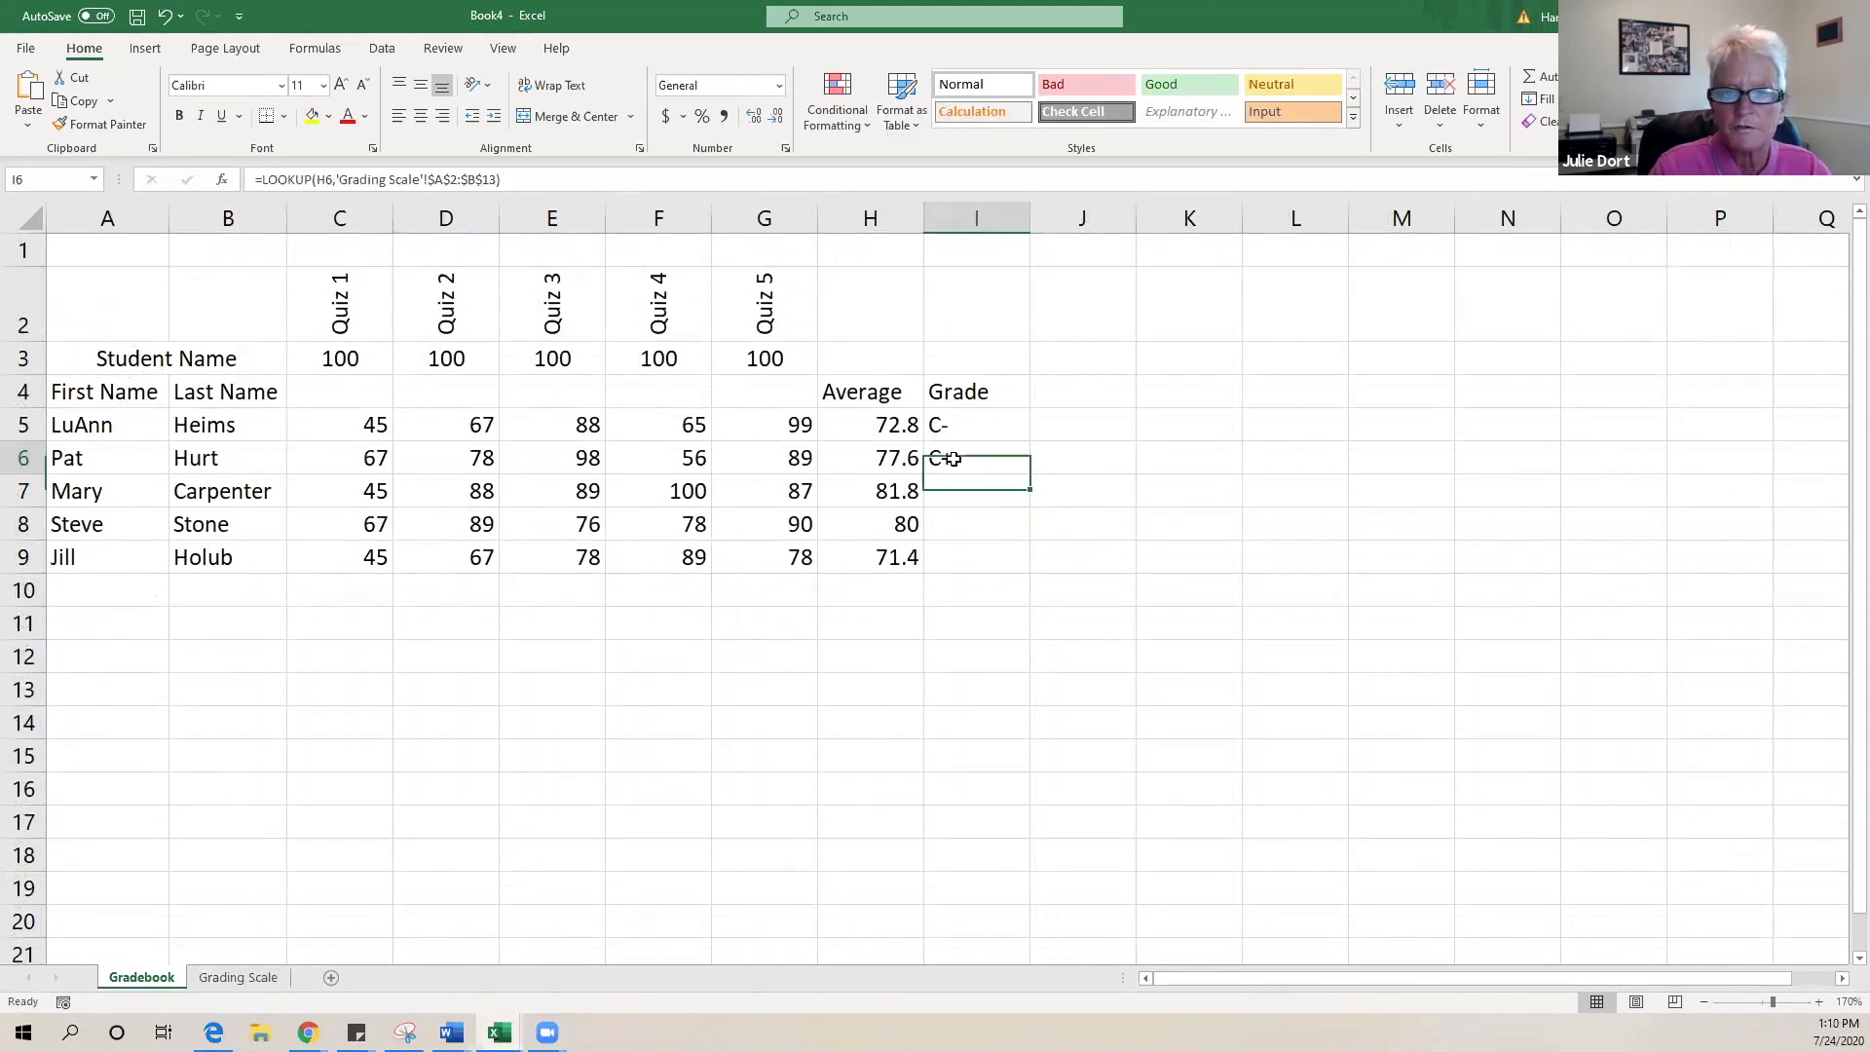
{"action": "double_click", "coordinate": [1028, 472]}
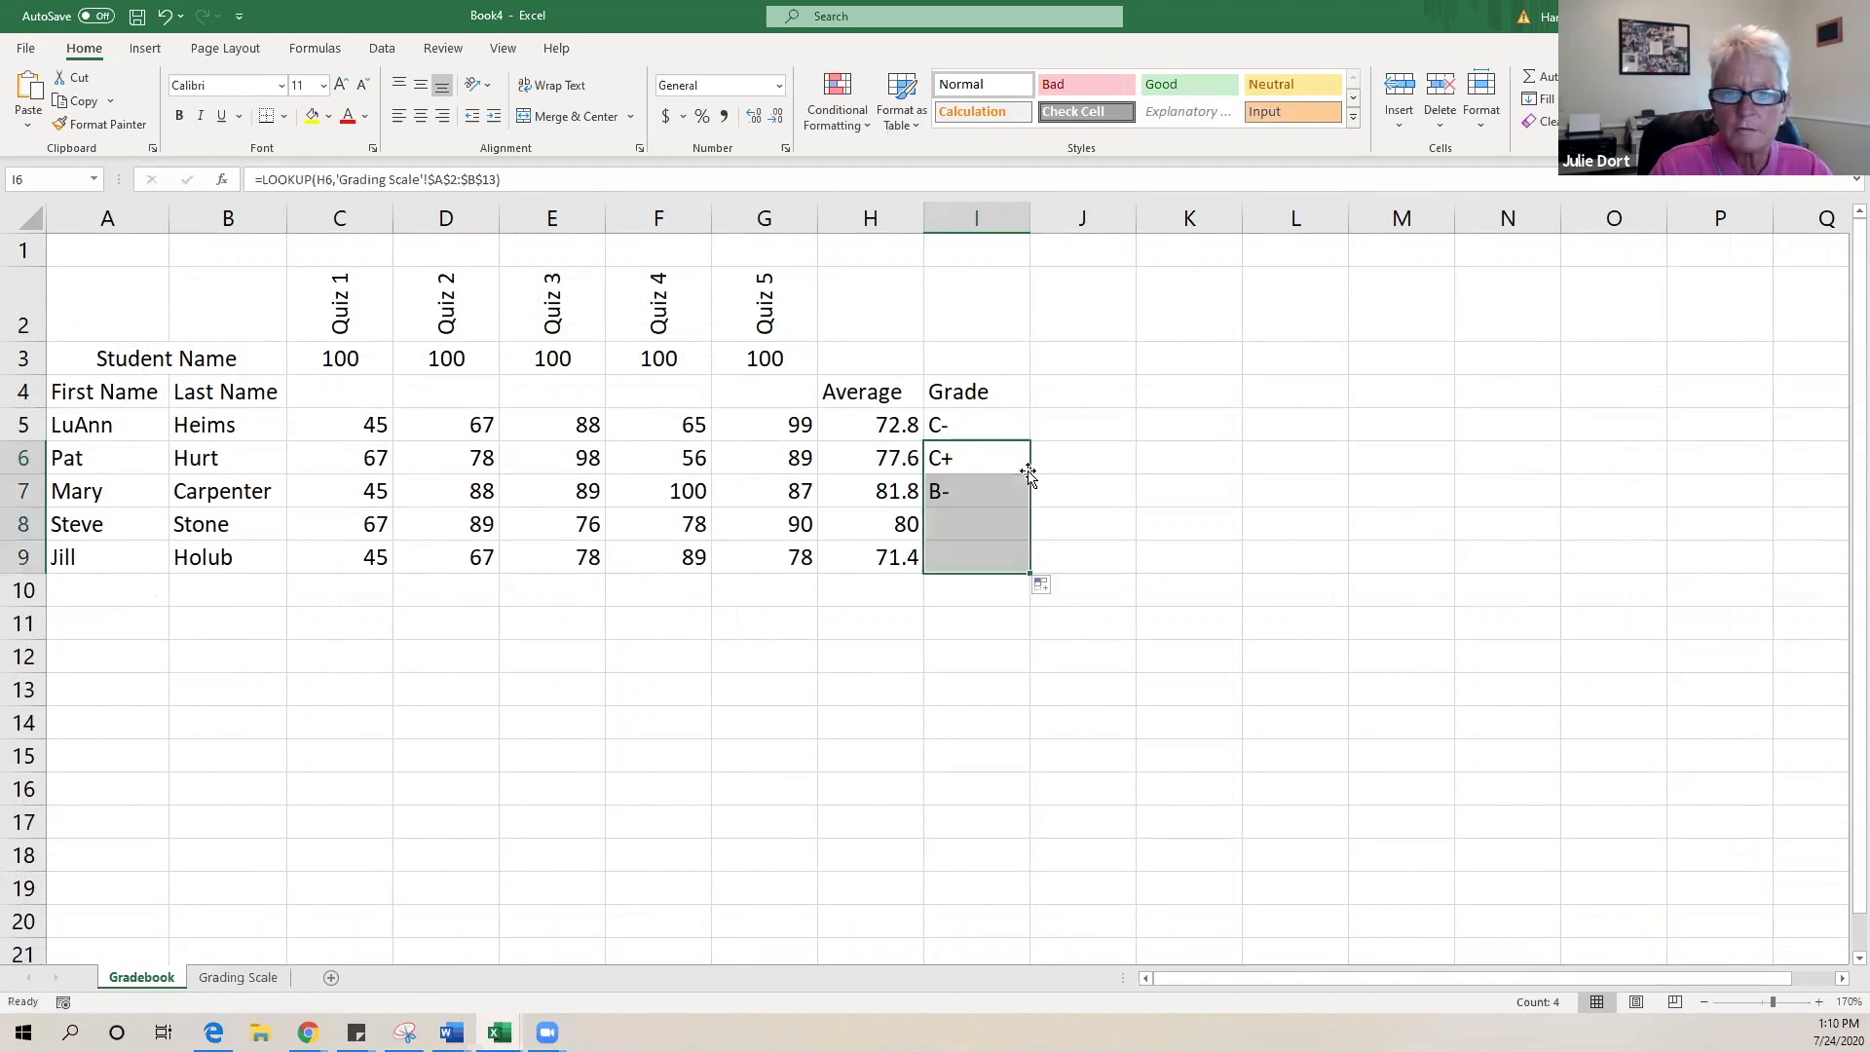
{"action": "left_click", "coordinate": [972, 633]}
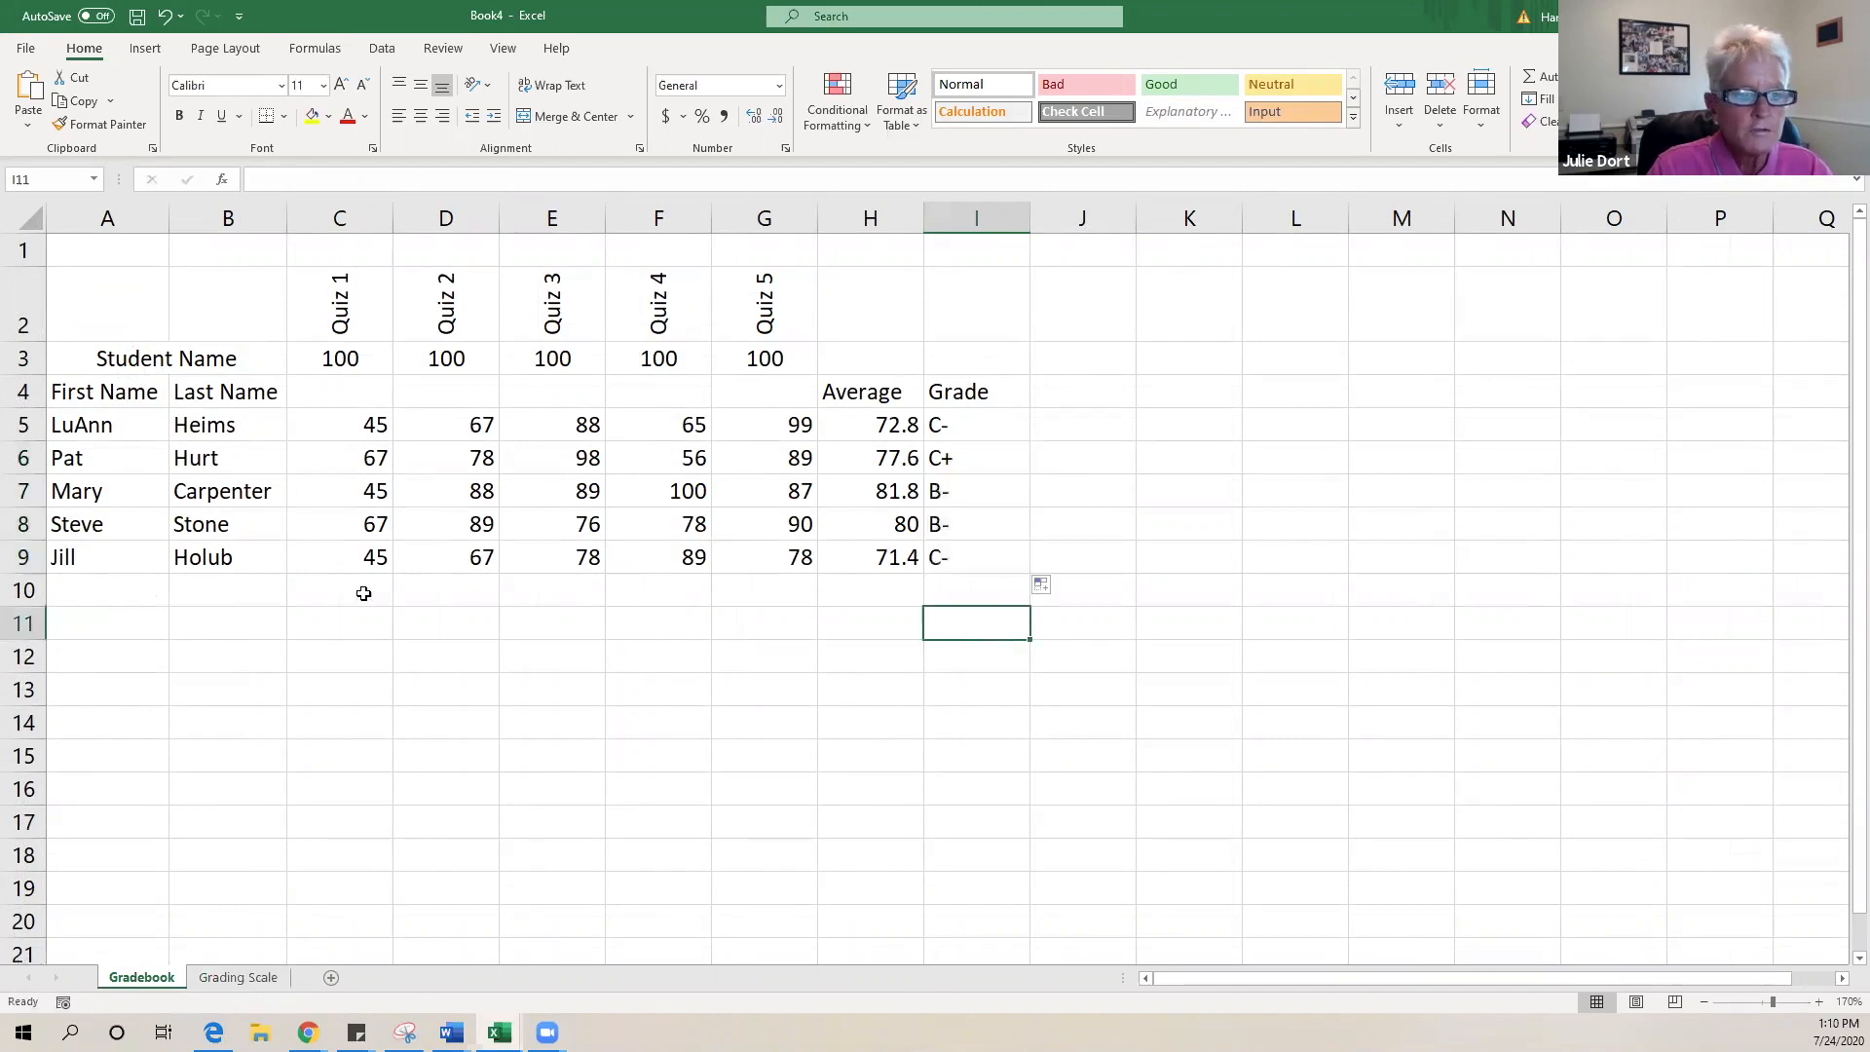
{"action": "left_click", "coordinate": [354, 563]}
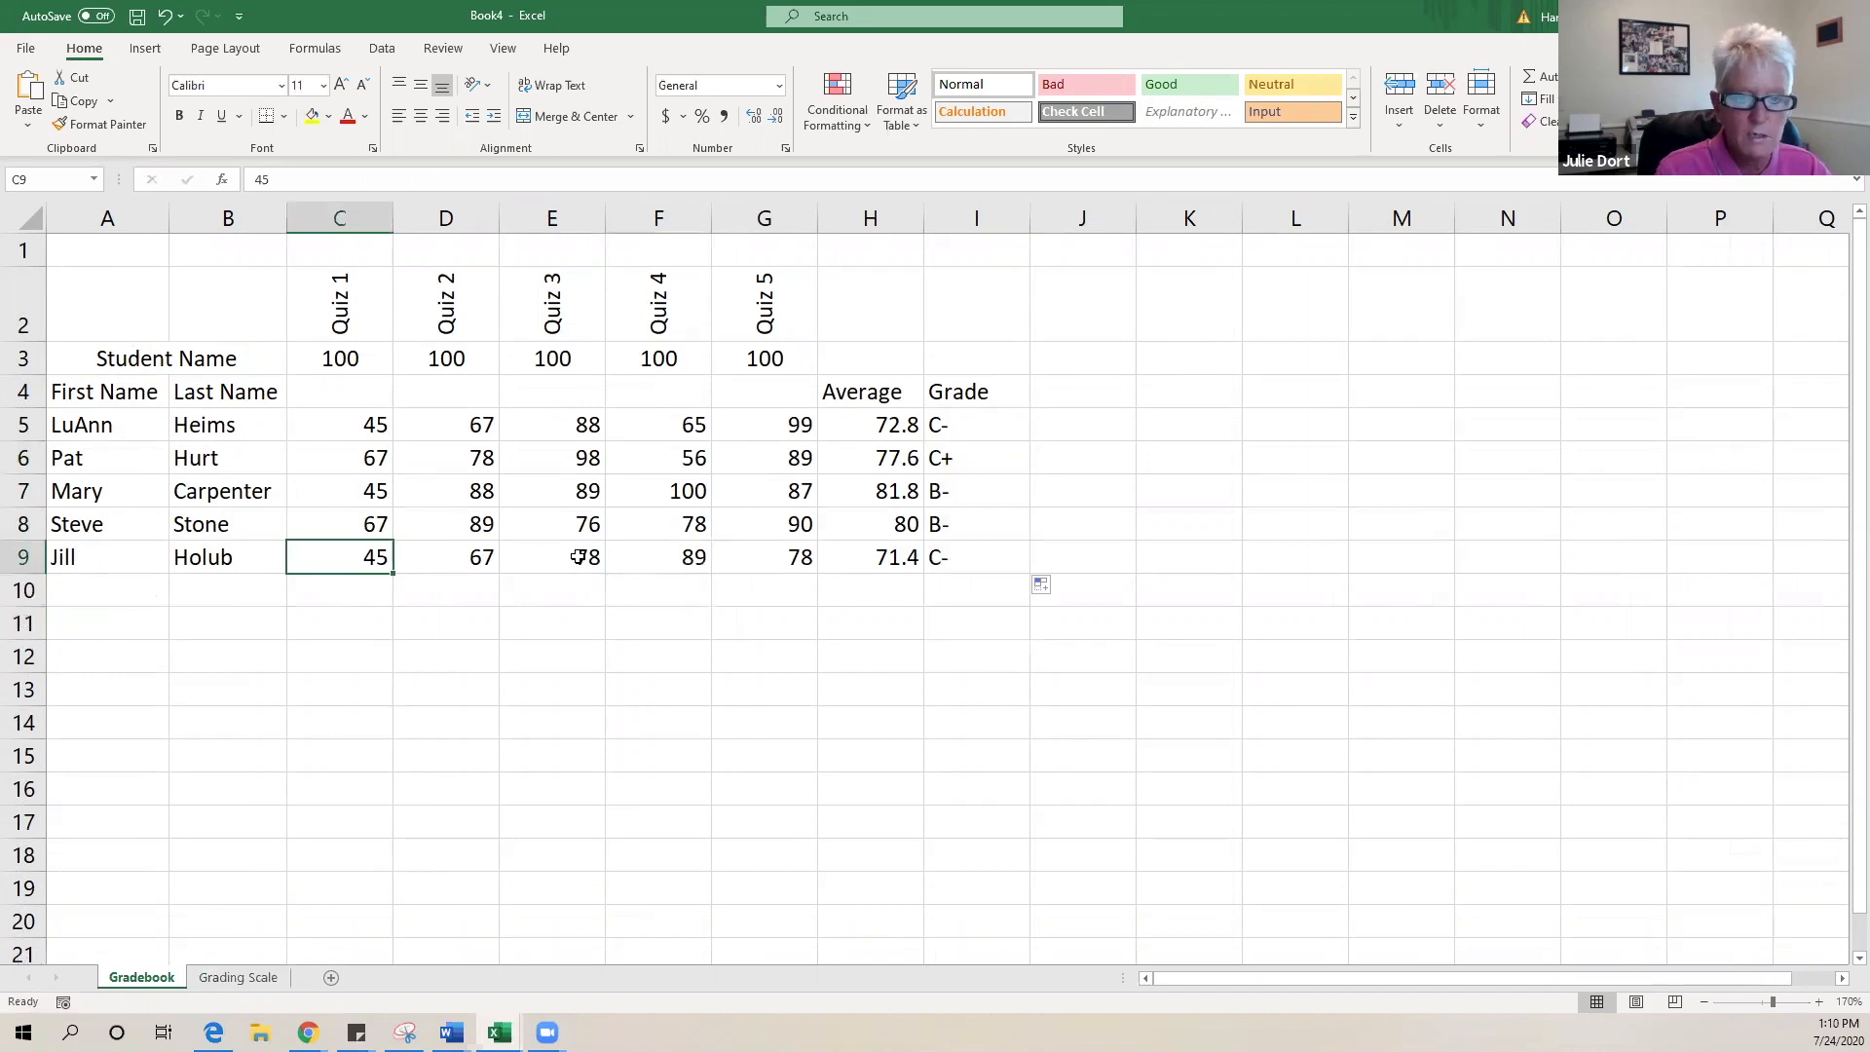
- Enter 100 for Quizzes 1–3 in C9, D9 and E9
{"action": "type", "text": "100"}
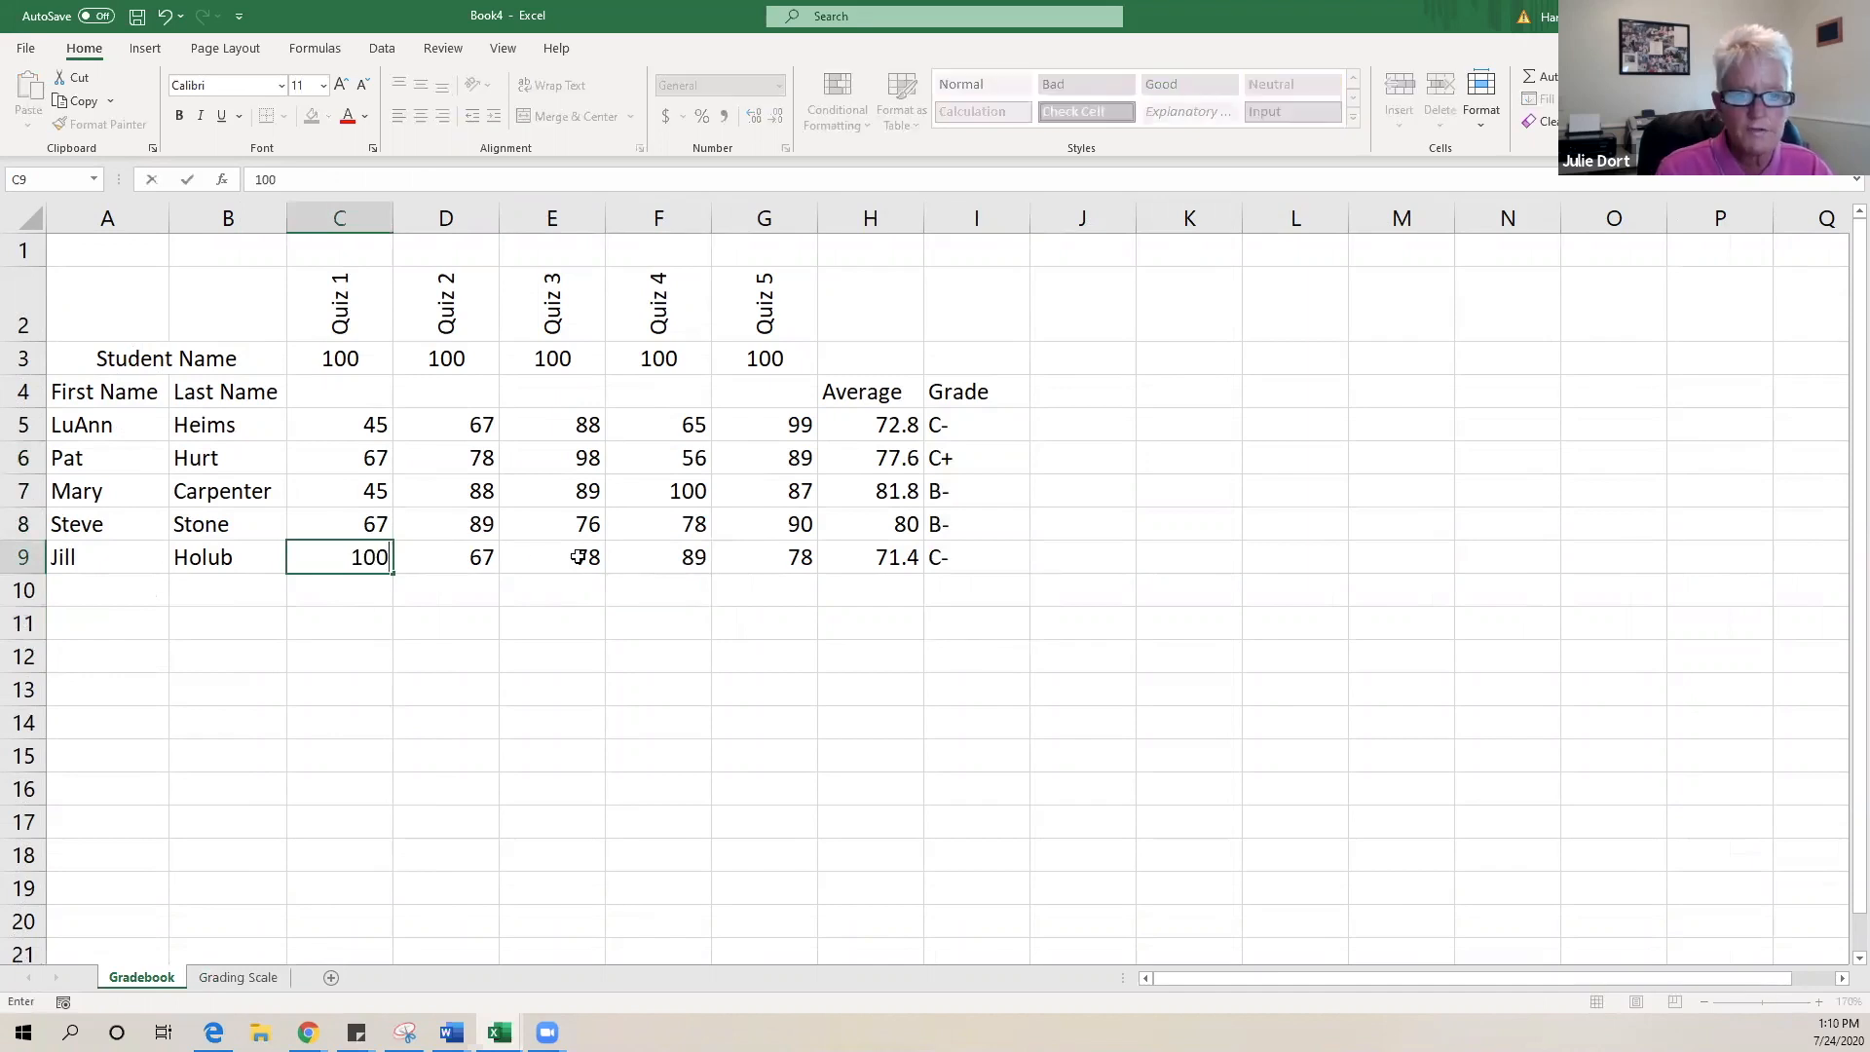
{"action": "key", "text": "Tab"}
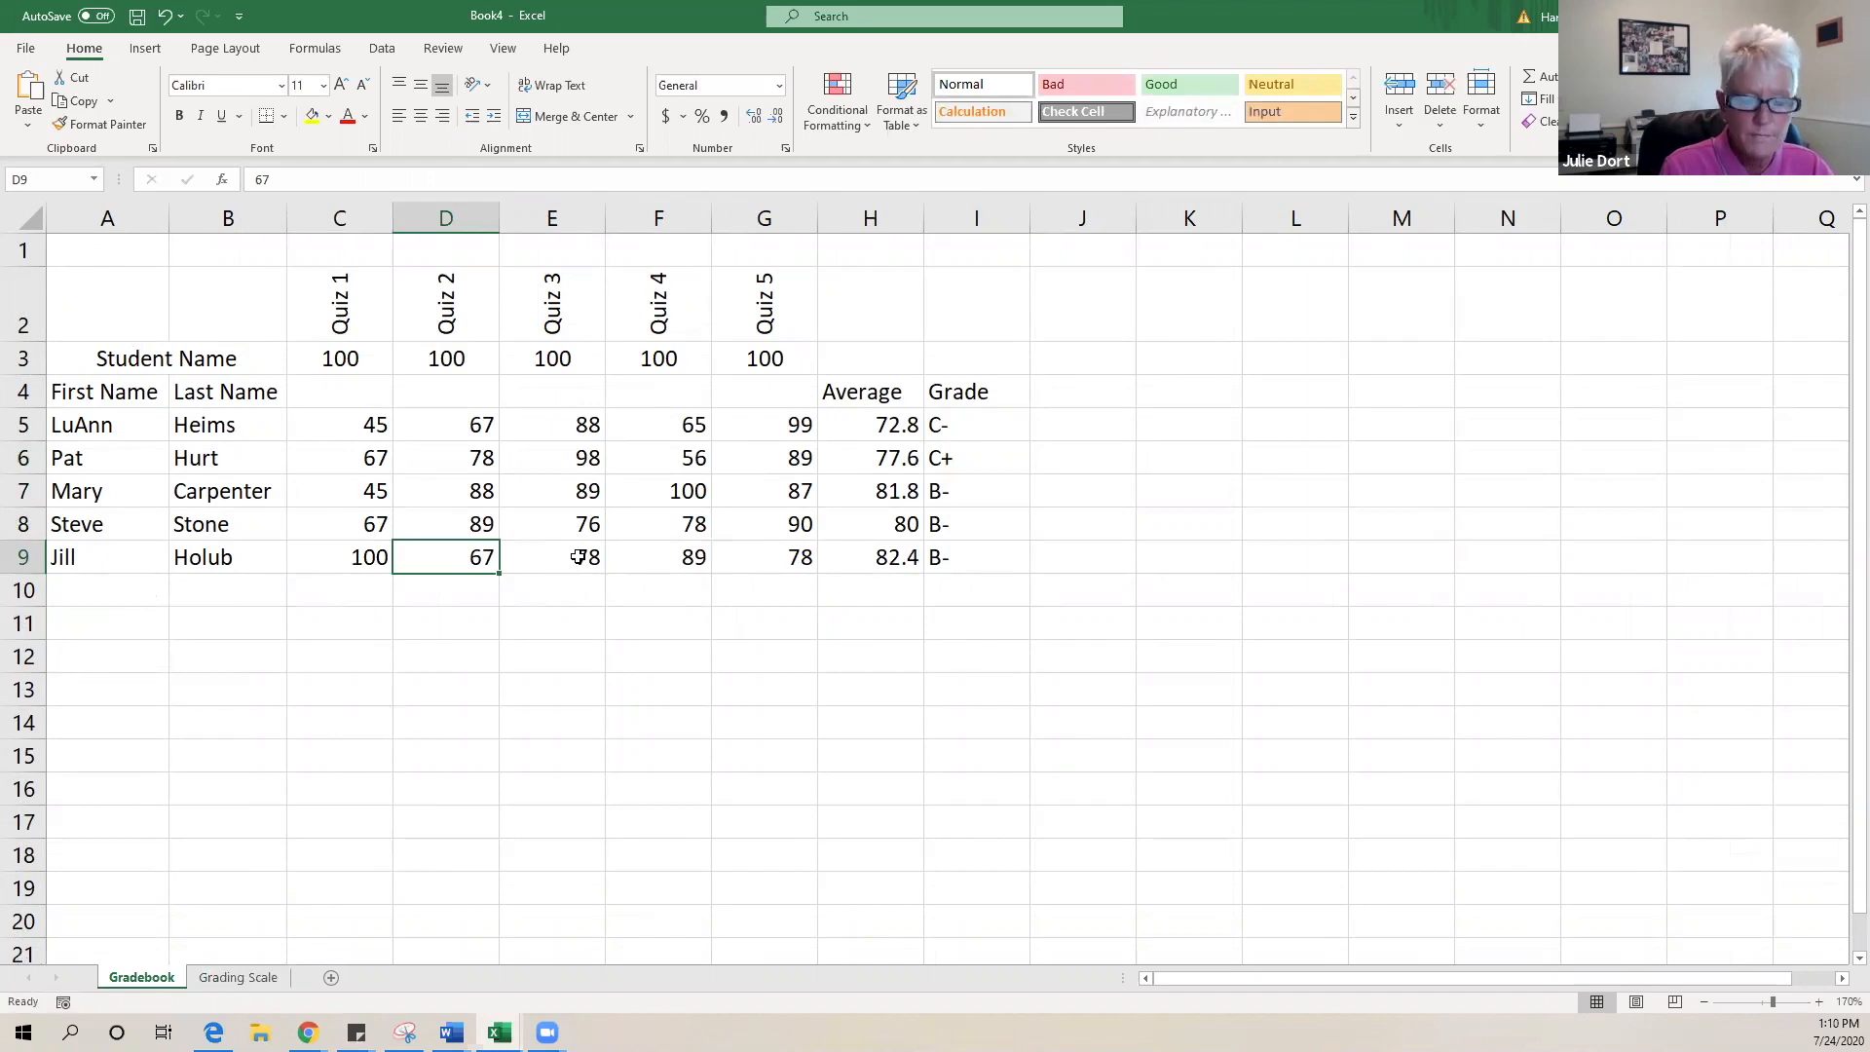
{"action": "type", "text": "100"}
{"action": "key", "text": "Tab"}
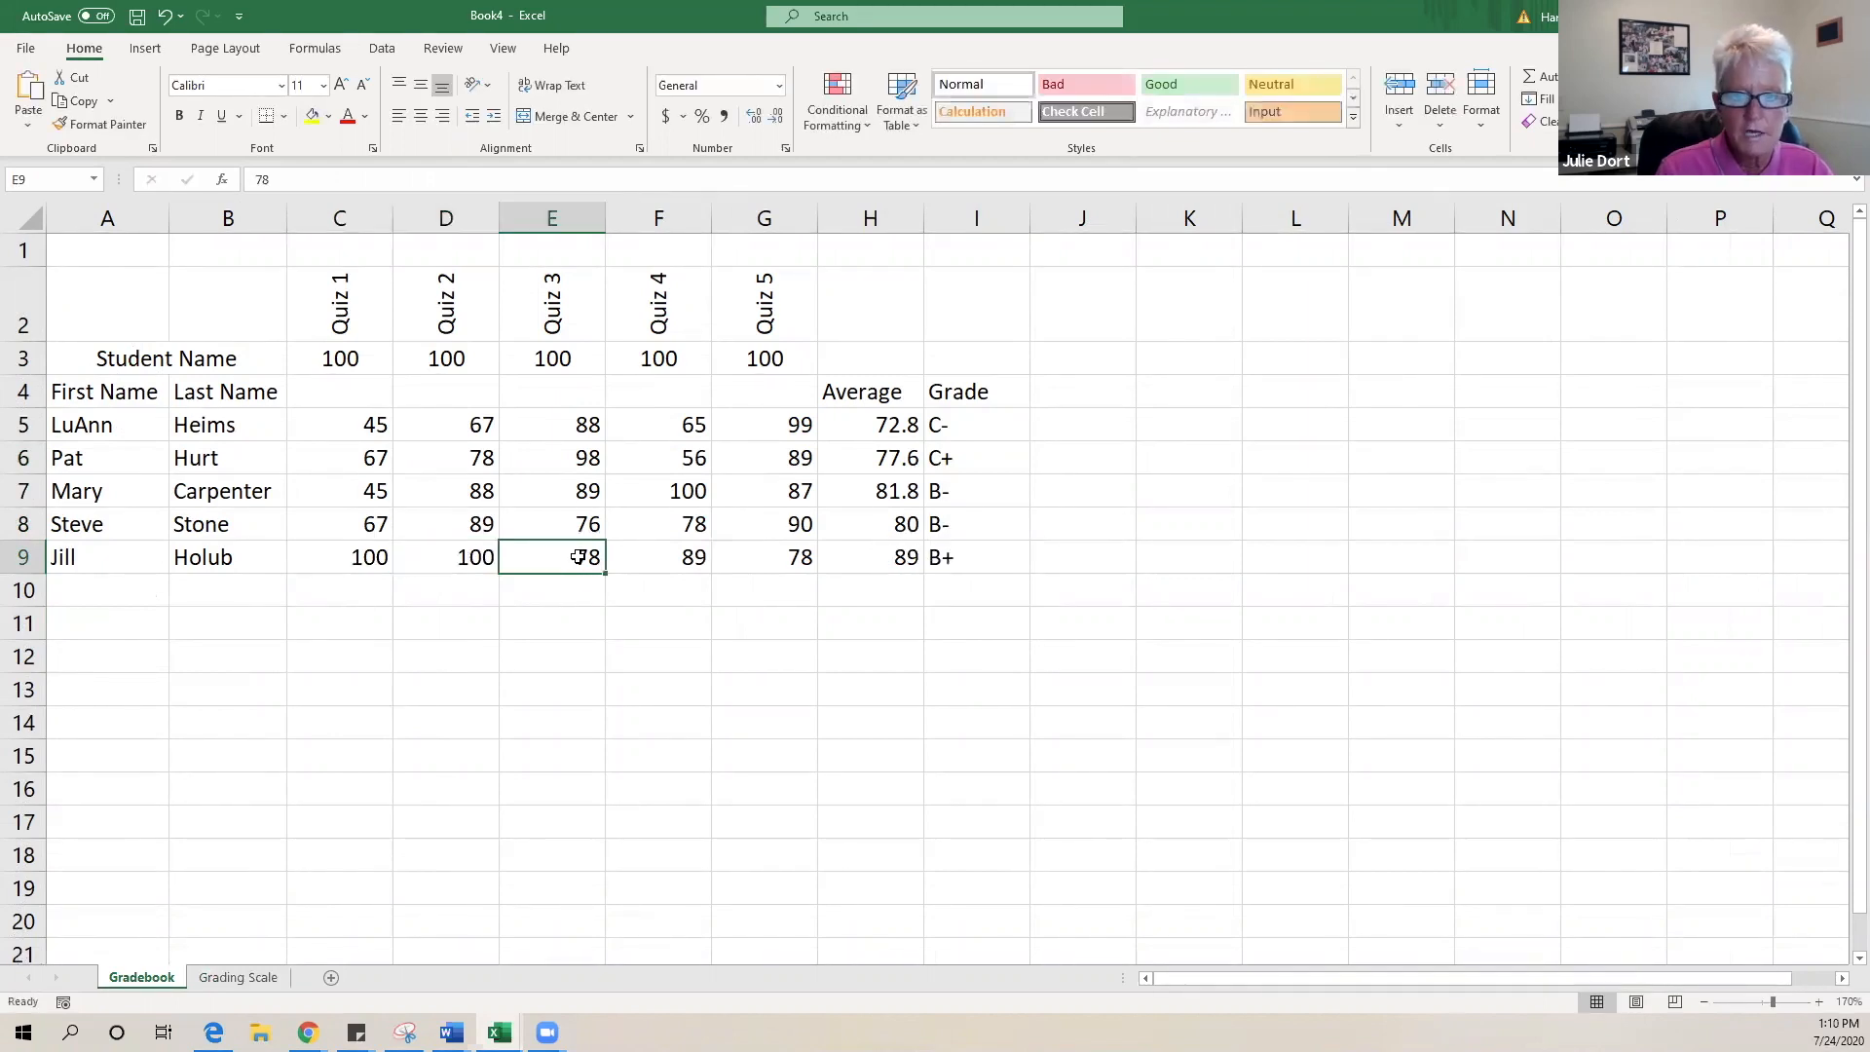
{"action": "type", "text": "100"}
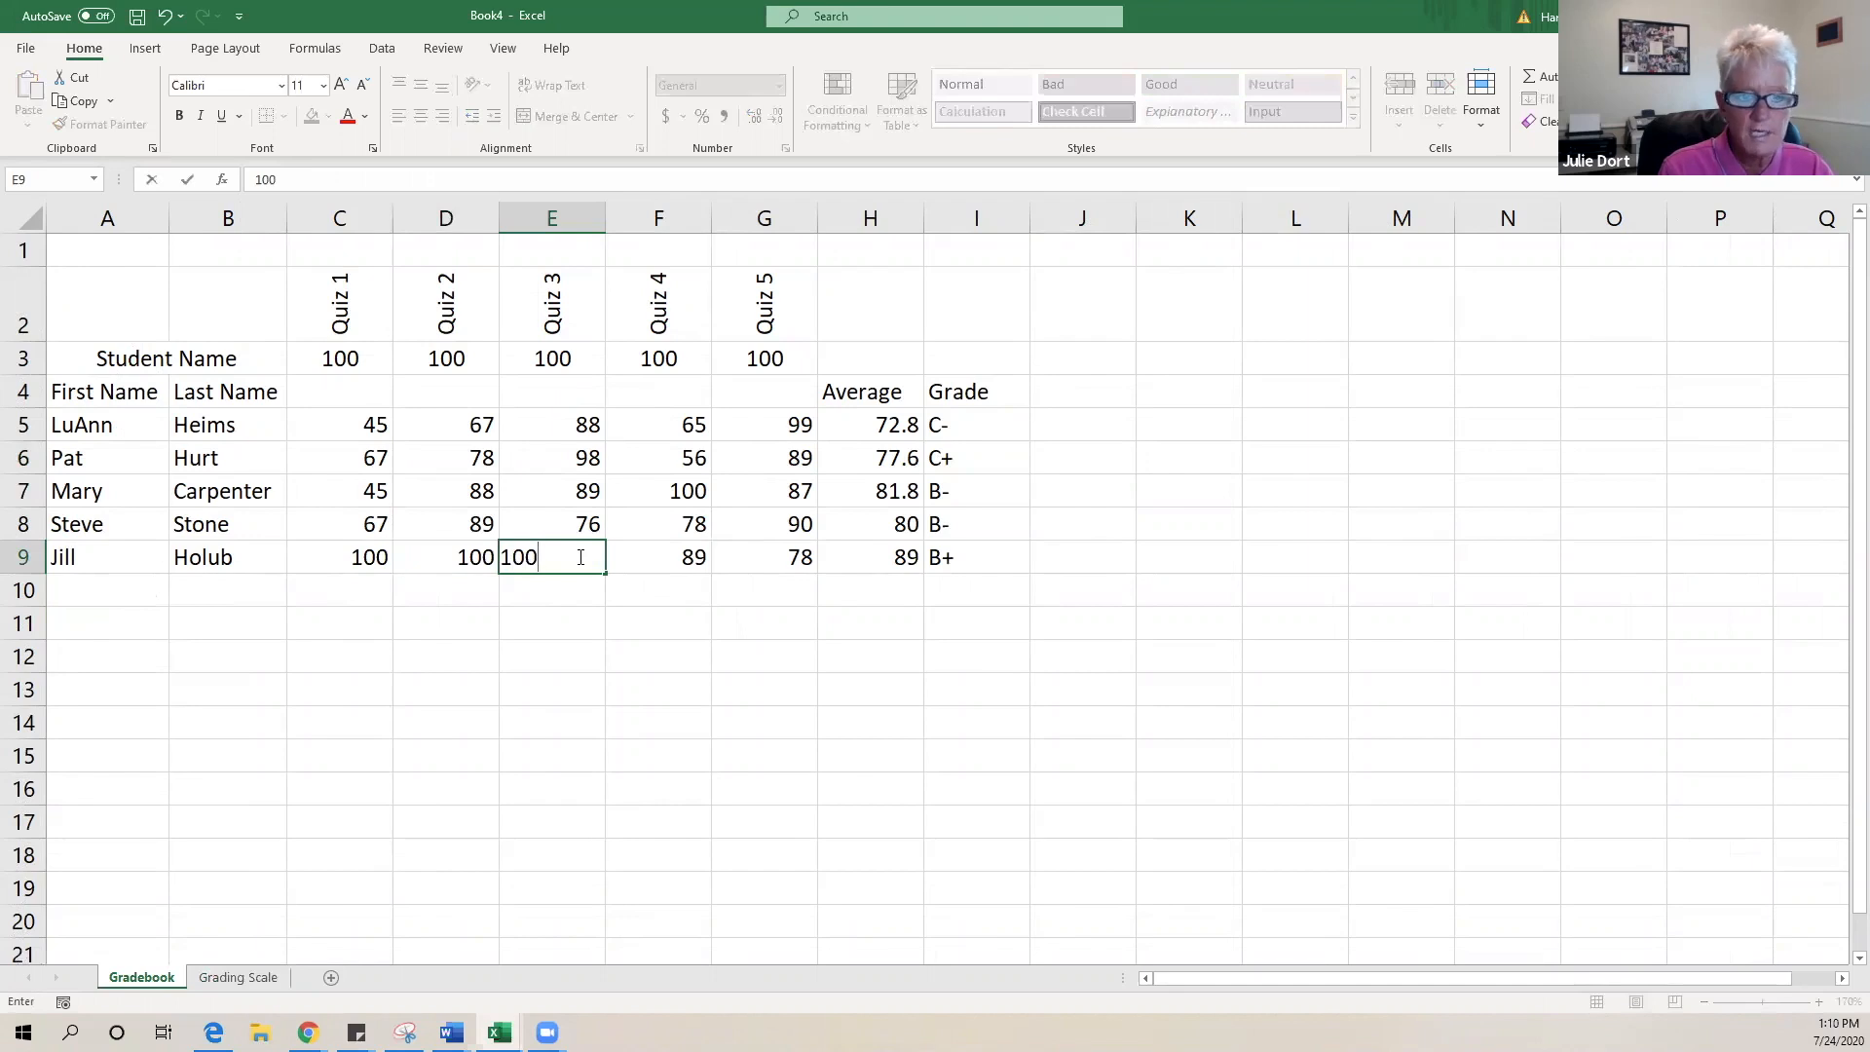
{"action": "key", "text": "Tab"}
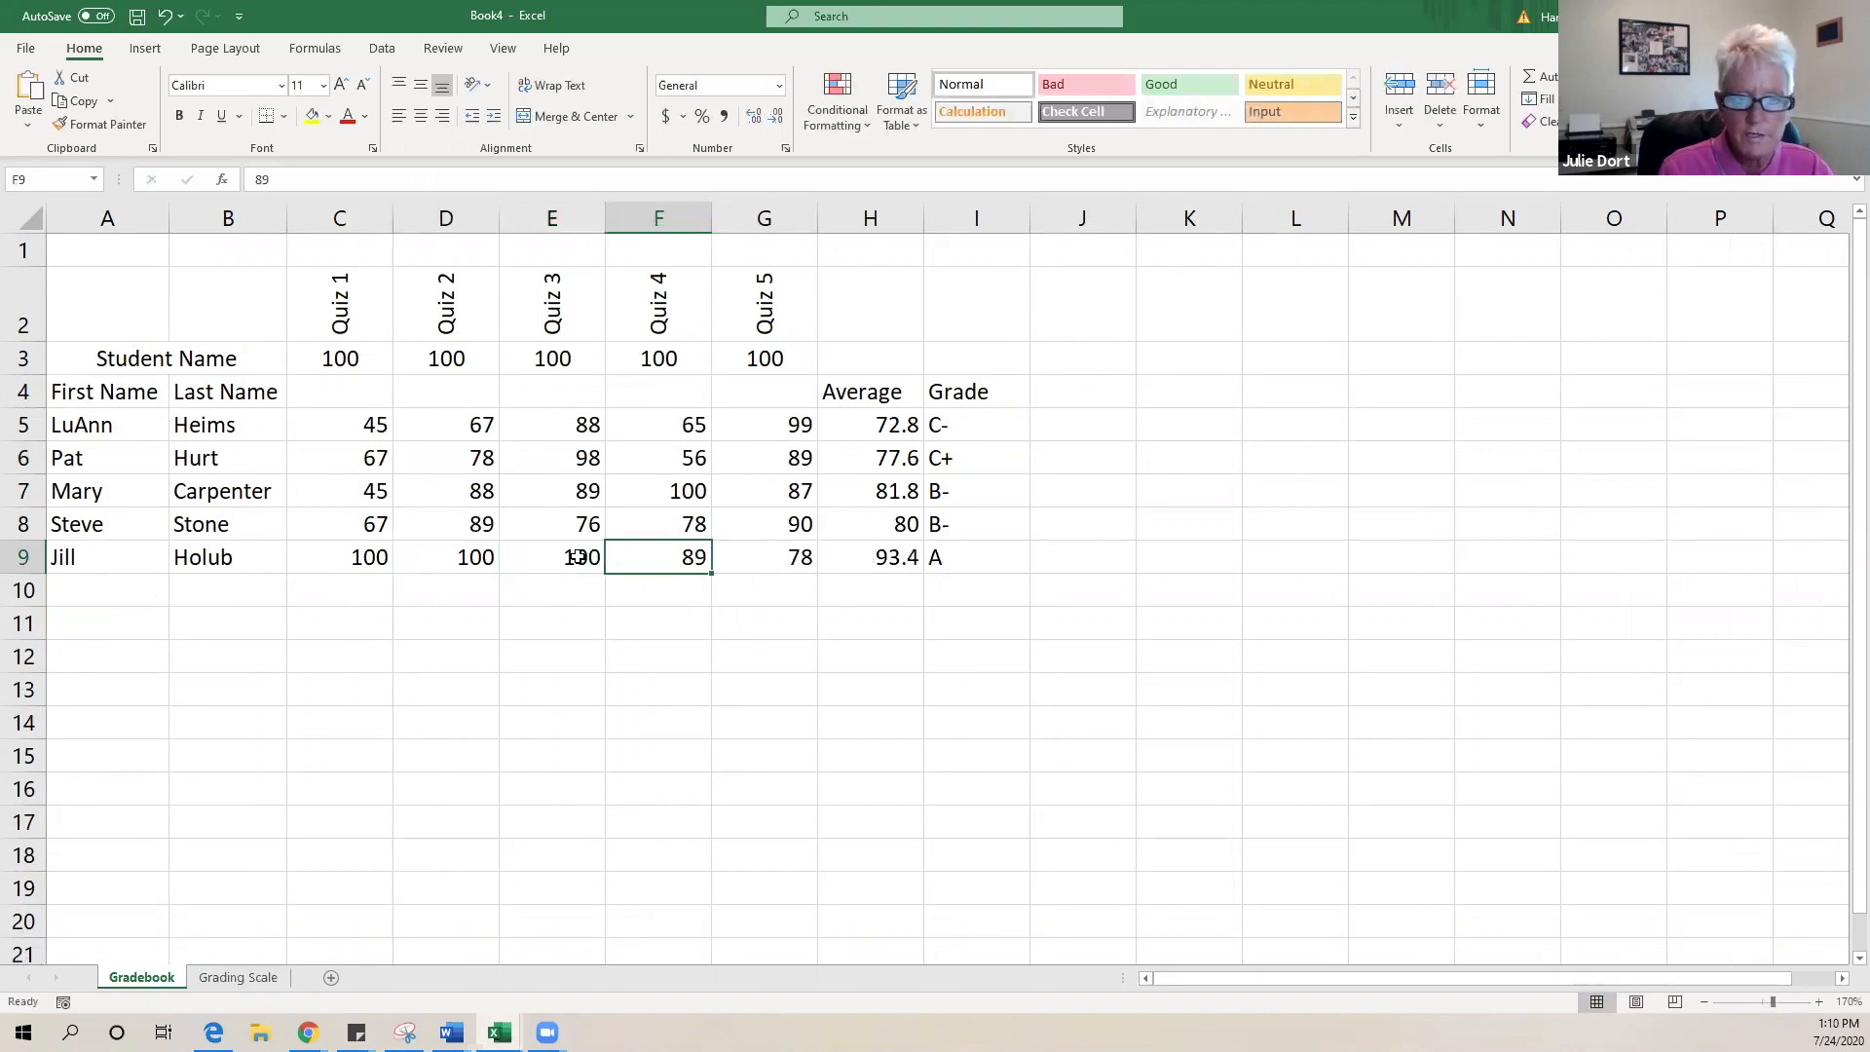
- Change the Quiz 4 score in F7 to 90, then bring up the other open Excel workbooks
{"action": "left_click", "coordinate": [642, 492]}
{"action": "type", "text": "90"}
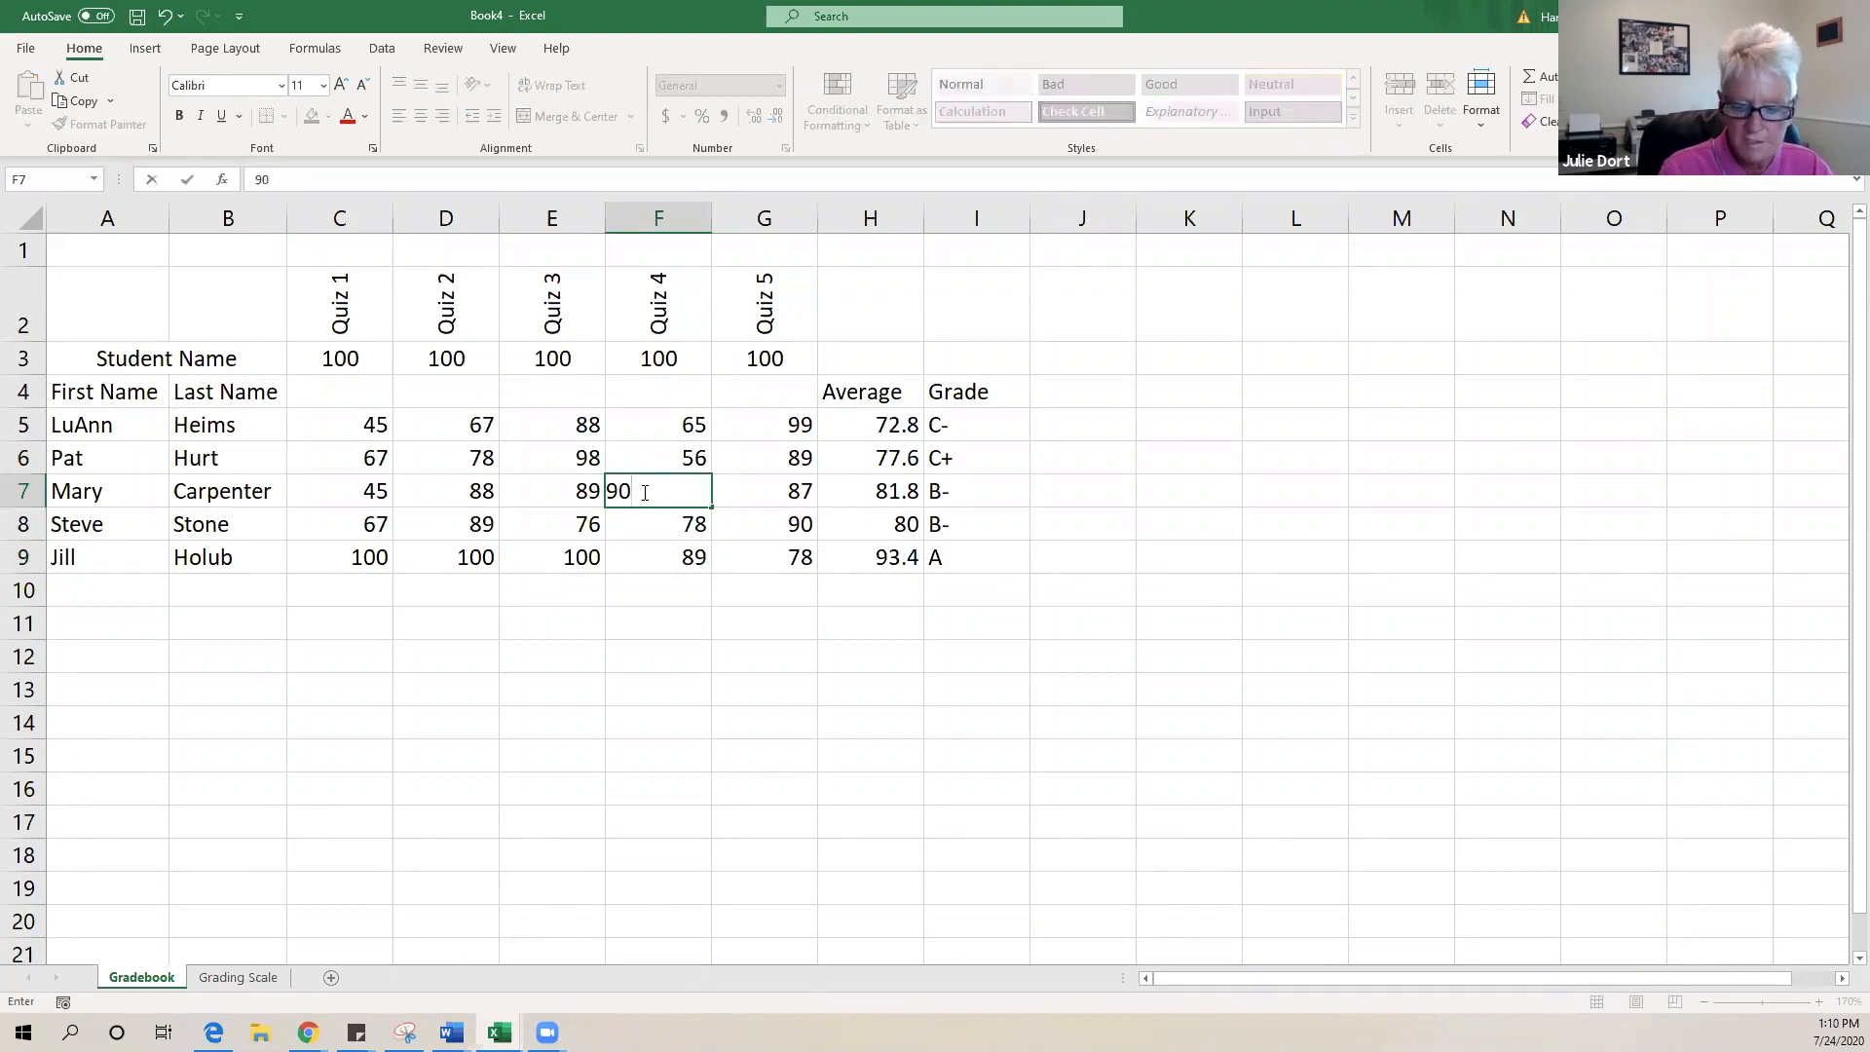
{"action": "key", "text": "Return"}
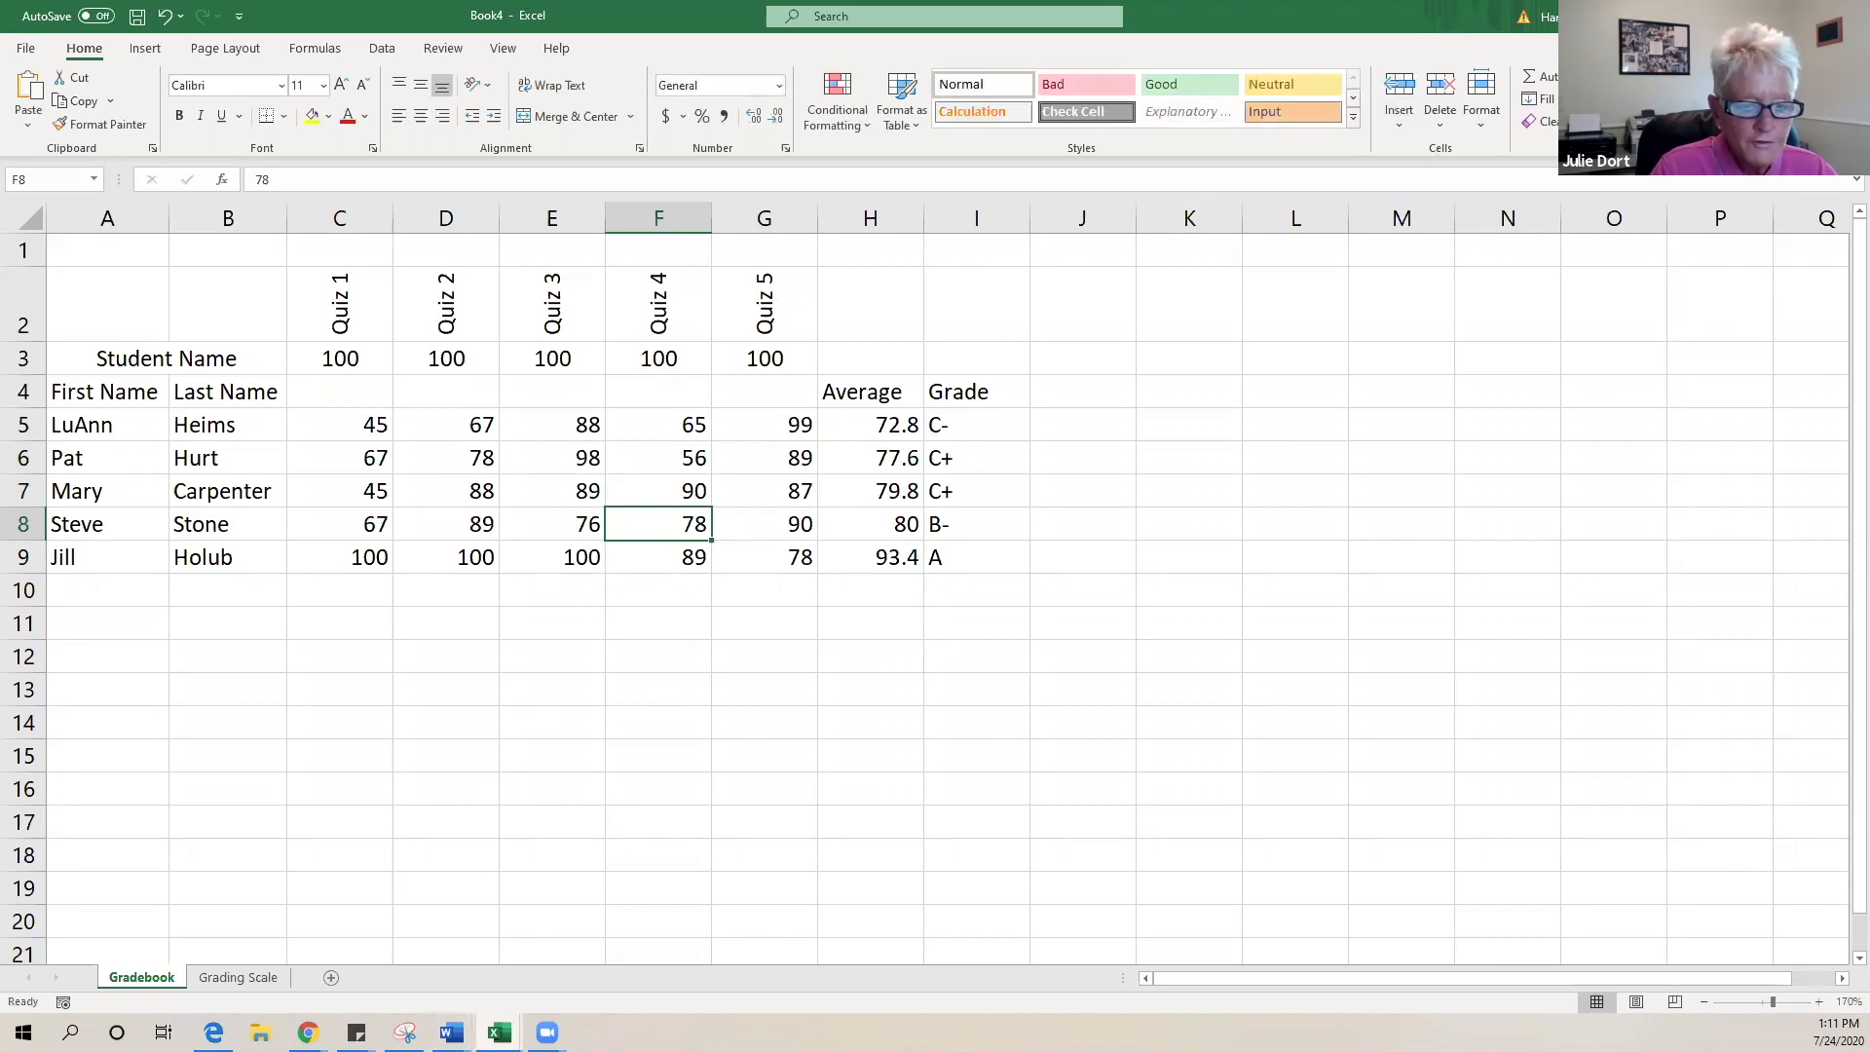
{"action": "left_click", "coordinate": [498, 1033]}
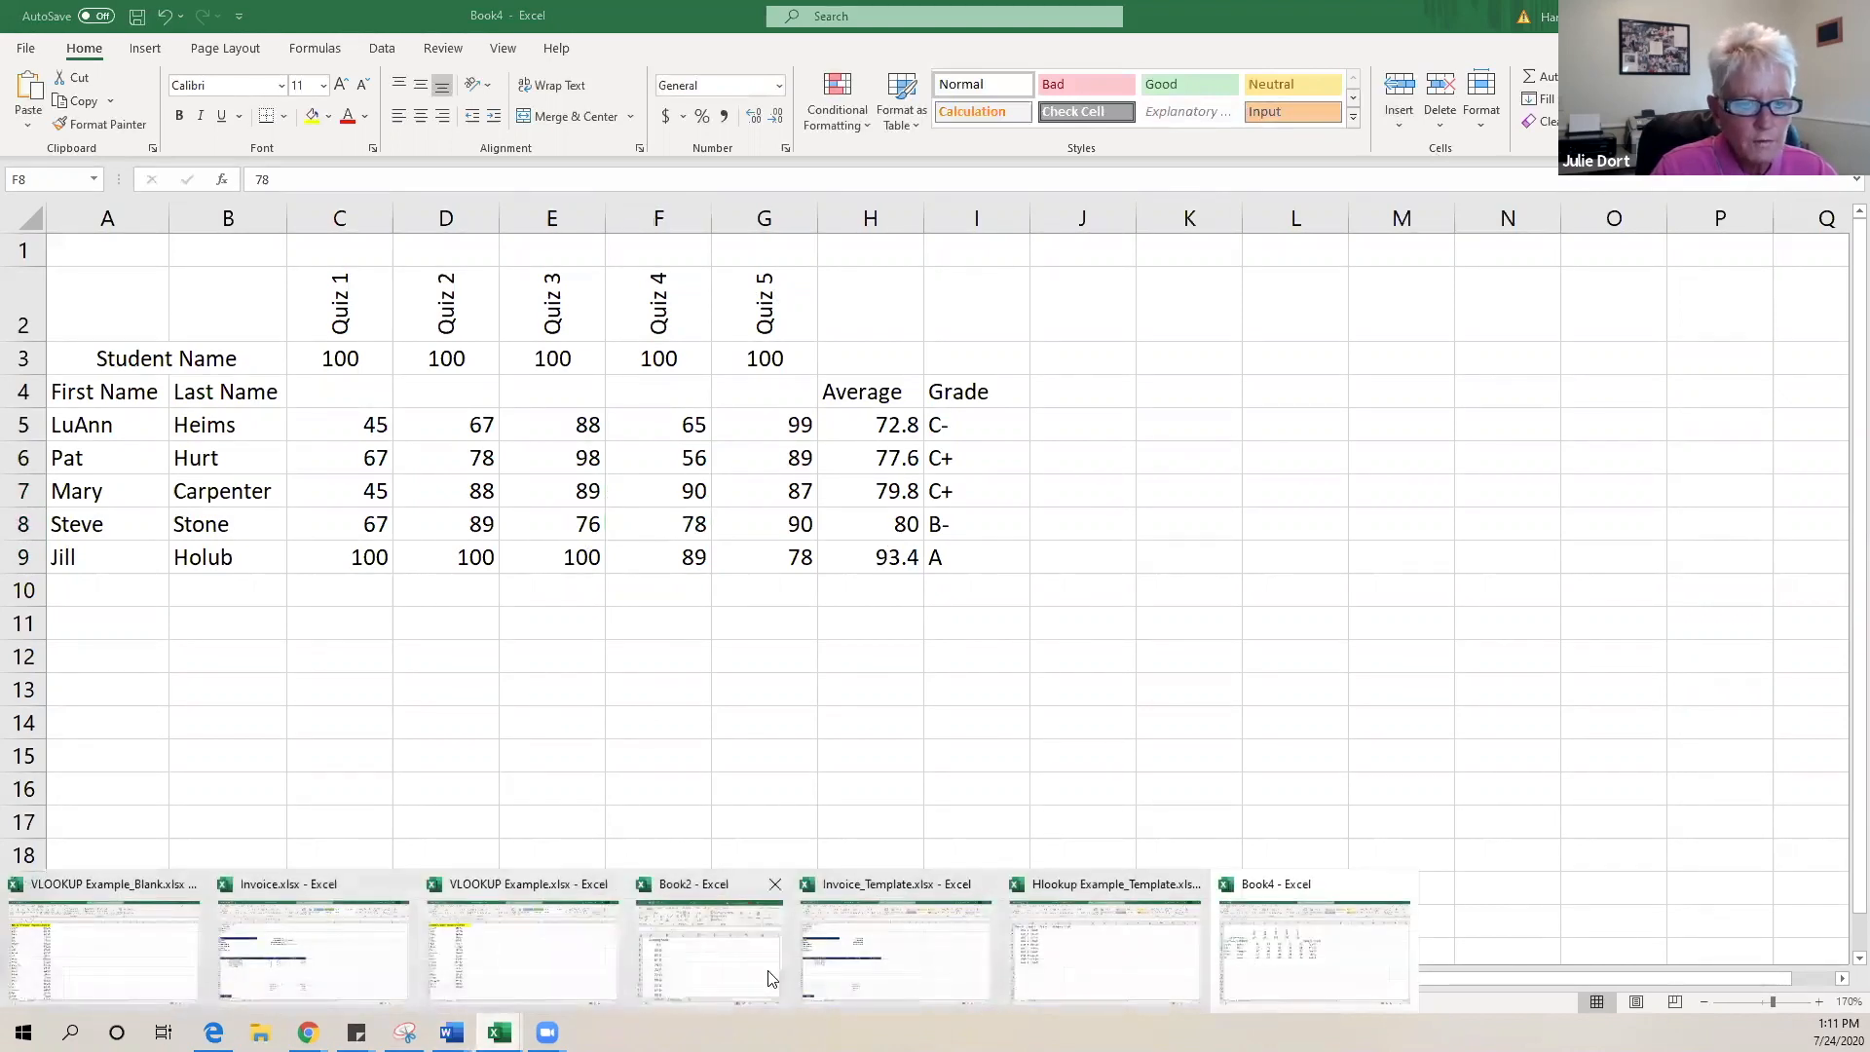
{"action": "mouse_move", "coordinate": [67, 942]}
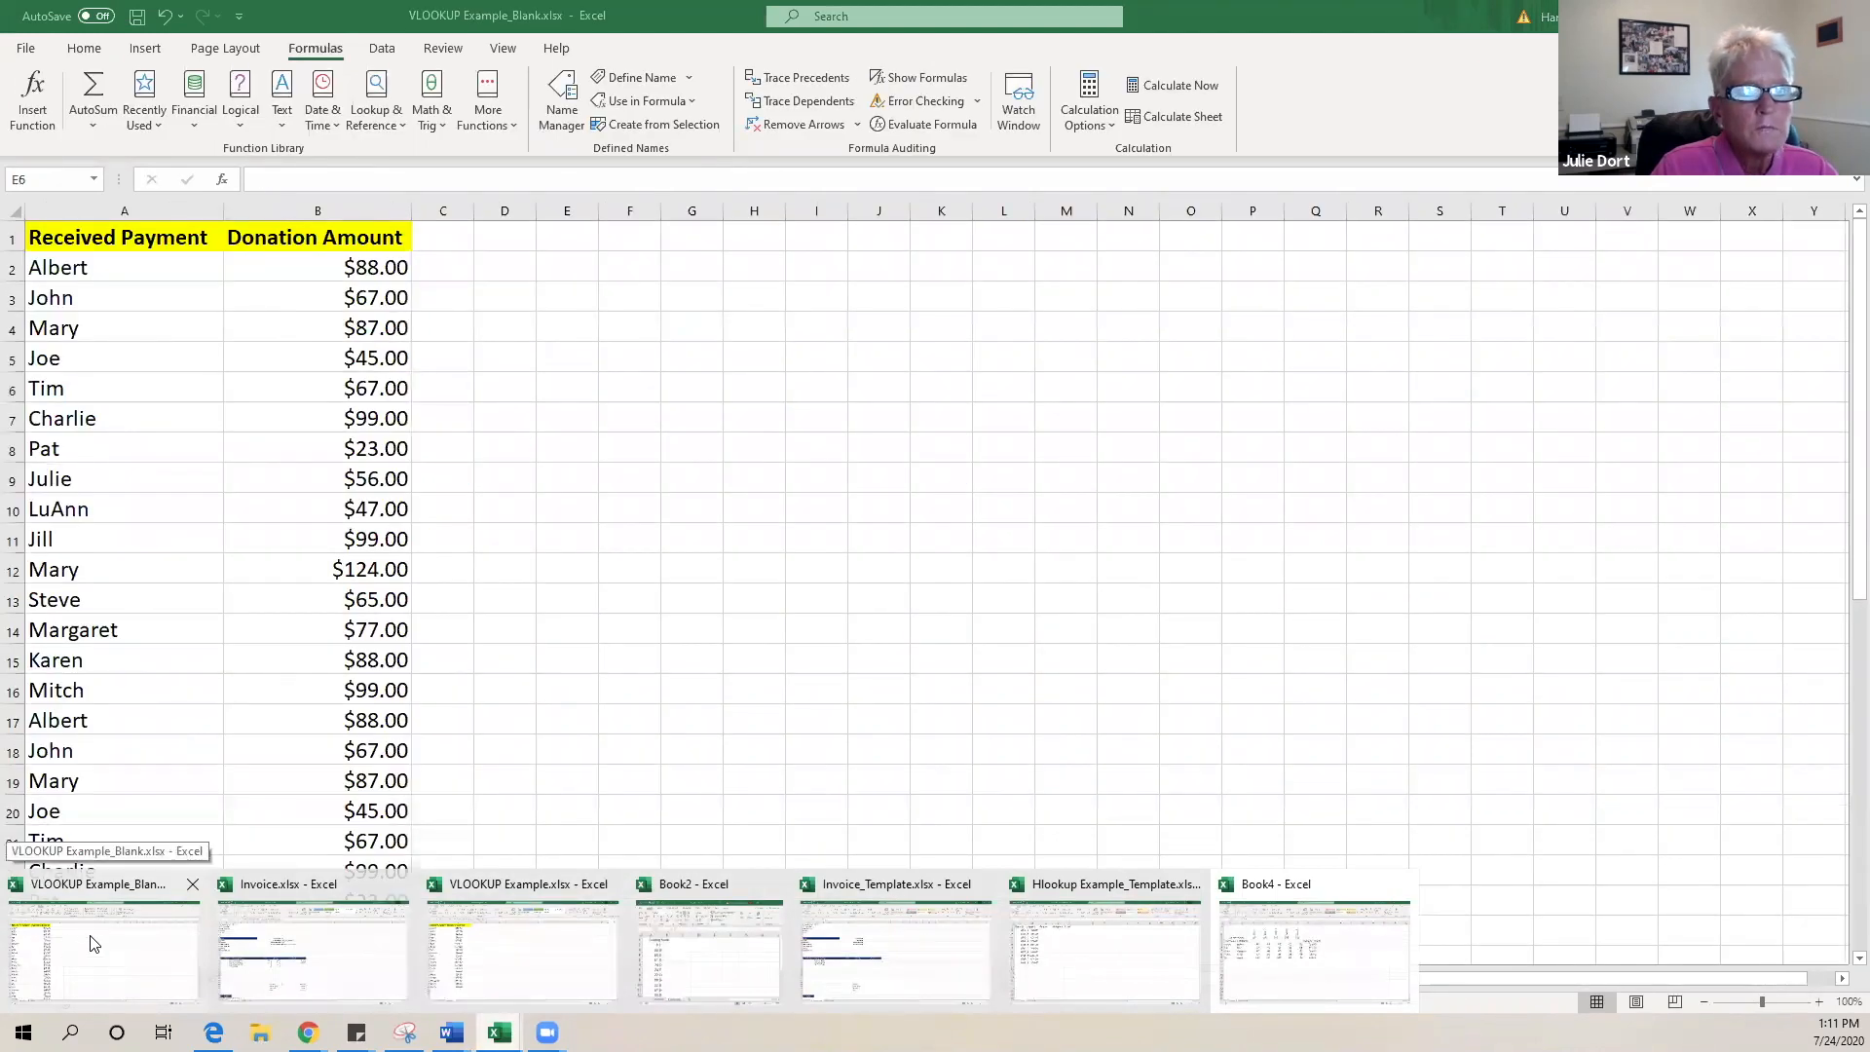
- Switch to VLOOKUP Example_Blank and compare its Attendance and Donation sheets, ending on Donation
{"action": "left_click", "coordinate": [82, 957]}
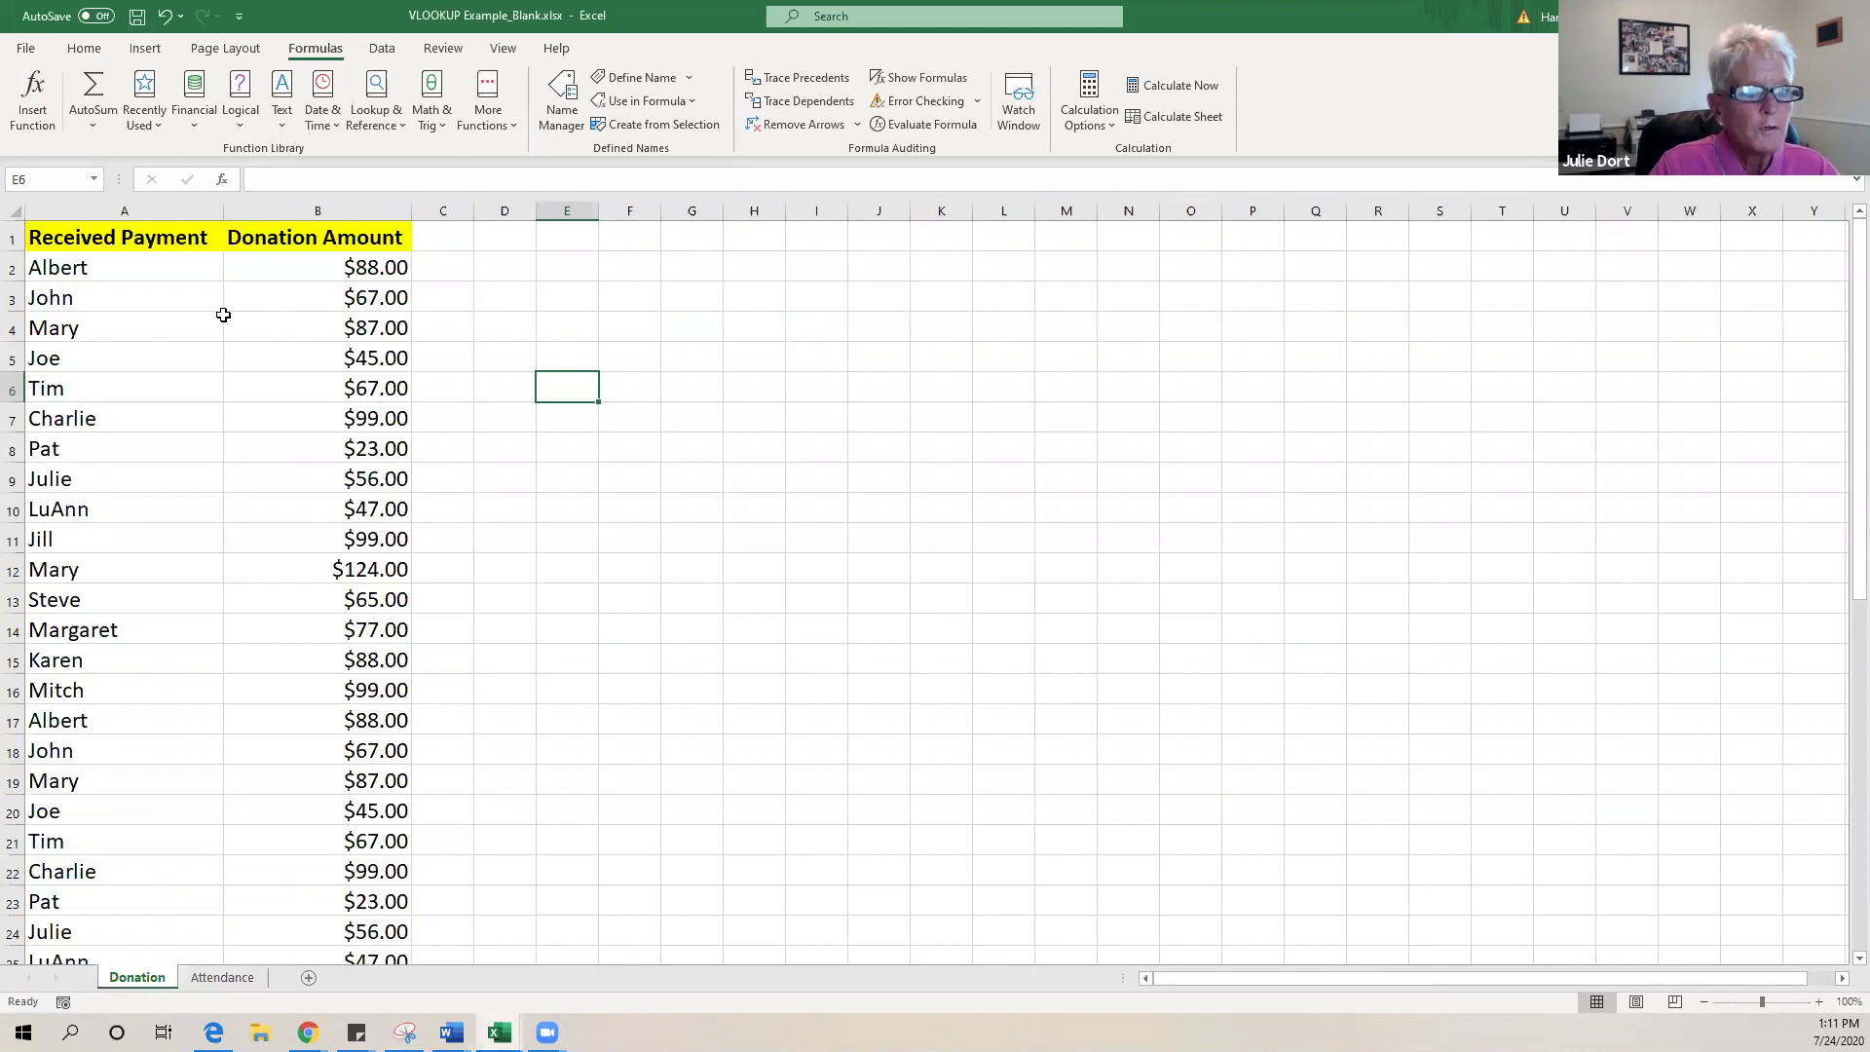
{"action": "scroll", "coordinate": [175, 281], "scroll_direction": "down", "scroll_amount": 10}
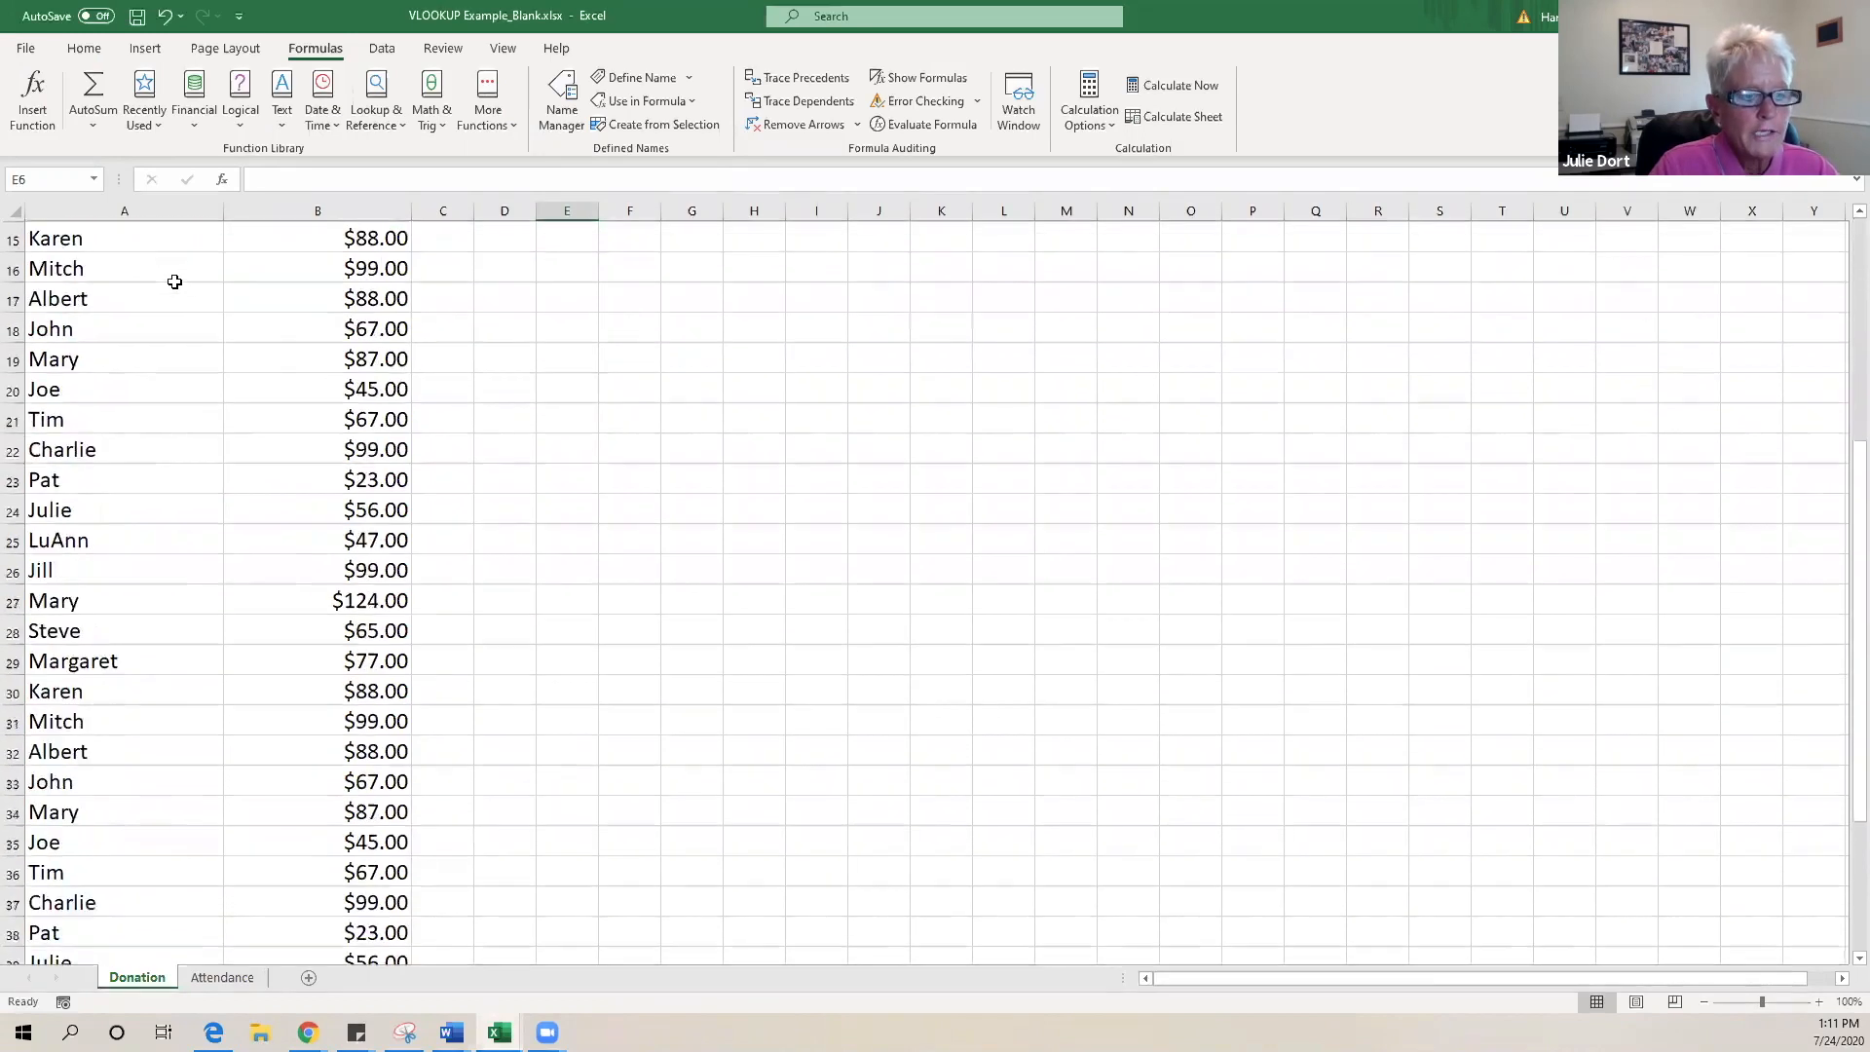
{"action": "scroll", "coordinate": [175, 285], "scroll_direction": "up", "scroll_amount": 11}
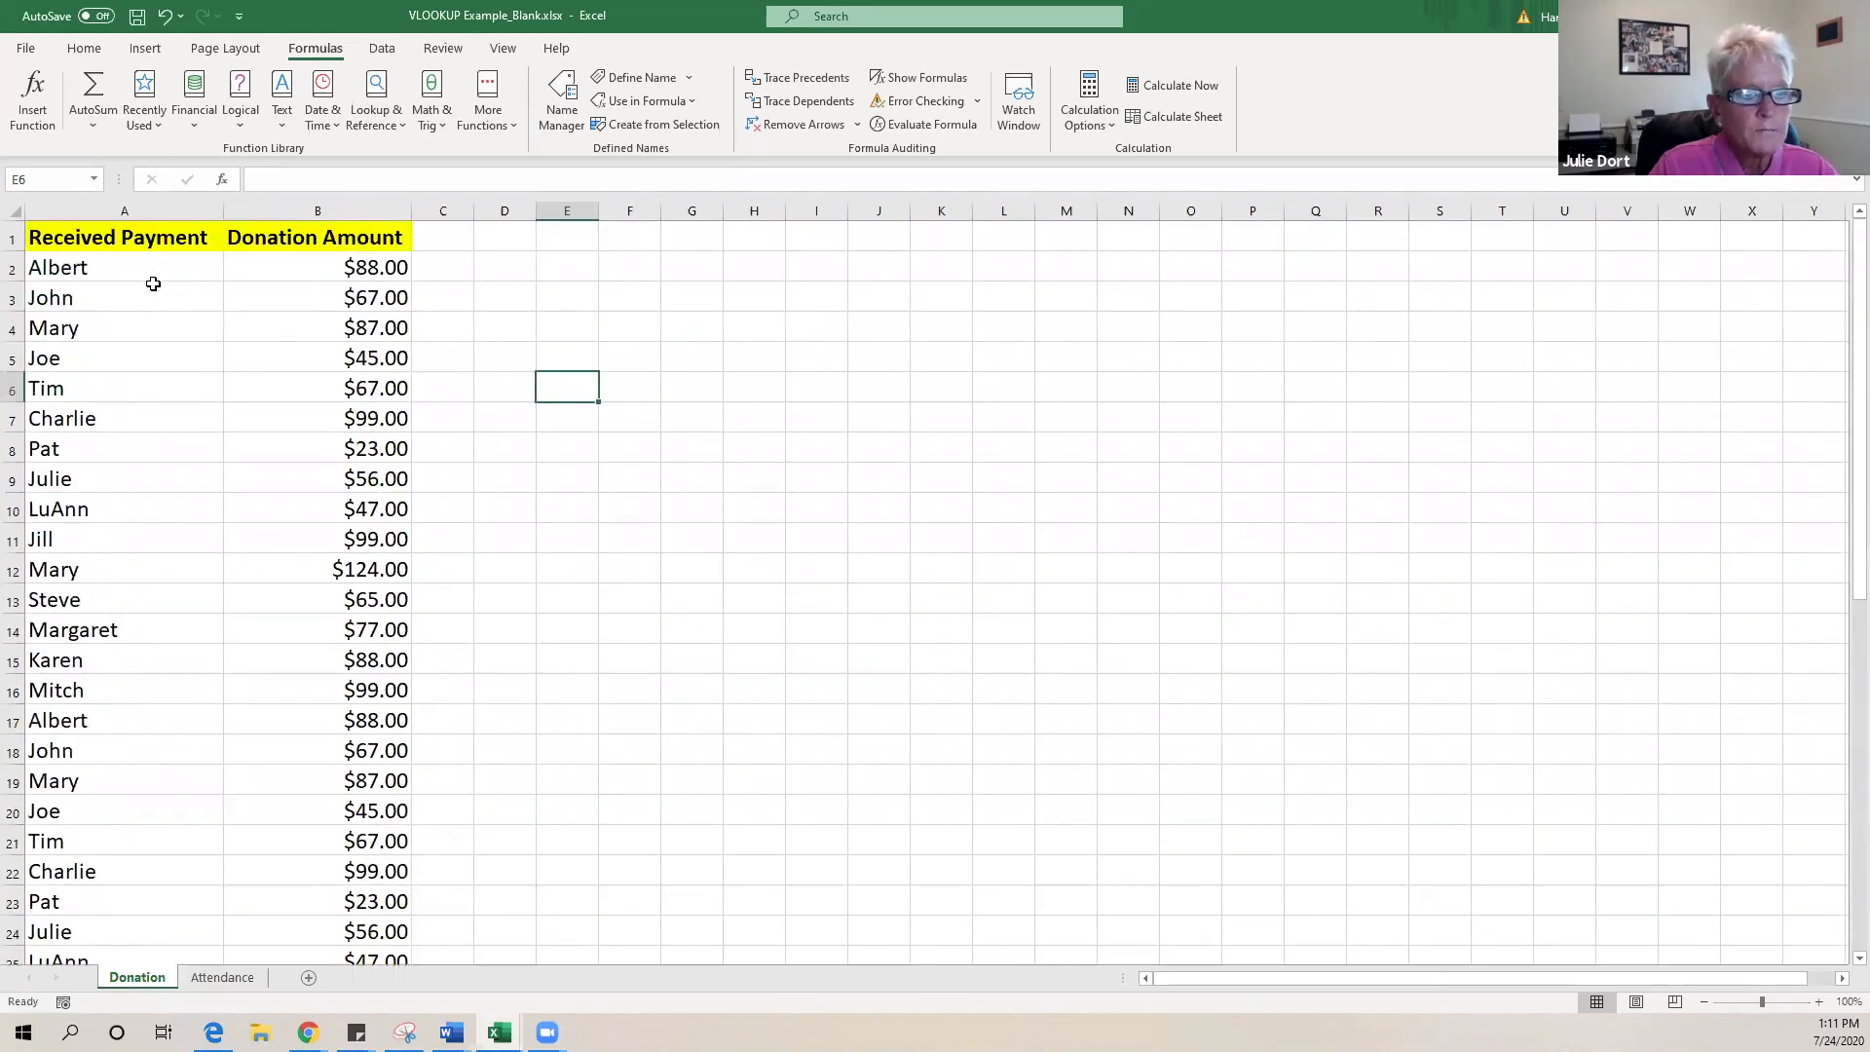
{"action": "scroll", "coordinate": [166, 295], "scroll_direction": "down", "scroll_amount": 2}
{"action": "scroll", "coordinate": [167, 295], "scroll_direction": "up", "scroll_amount": 2}
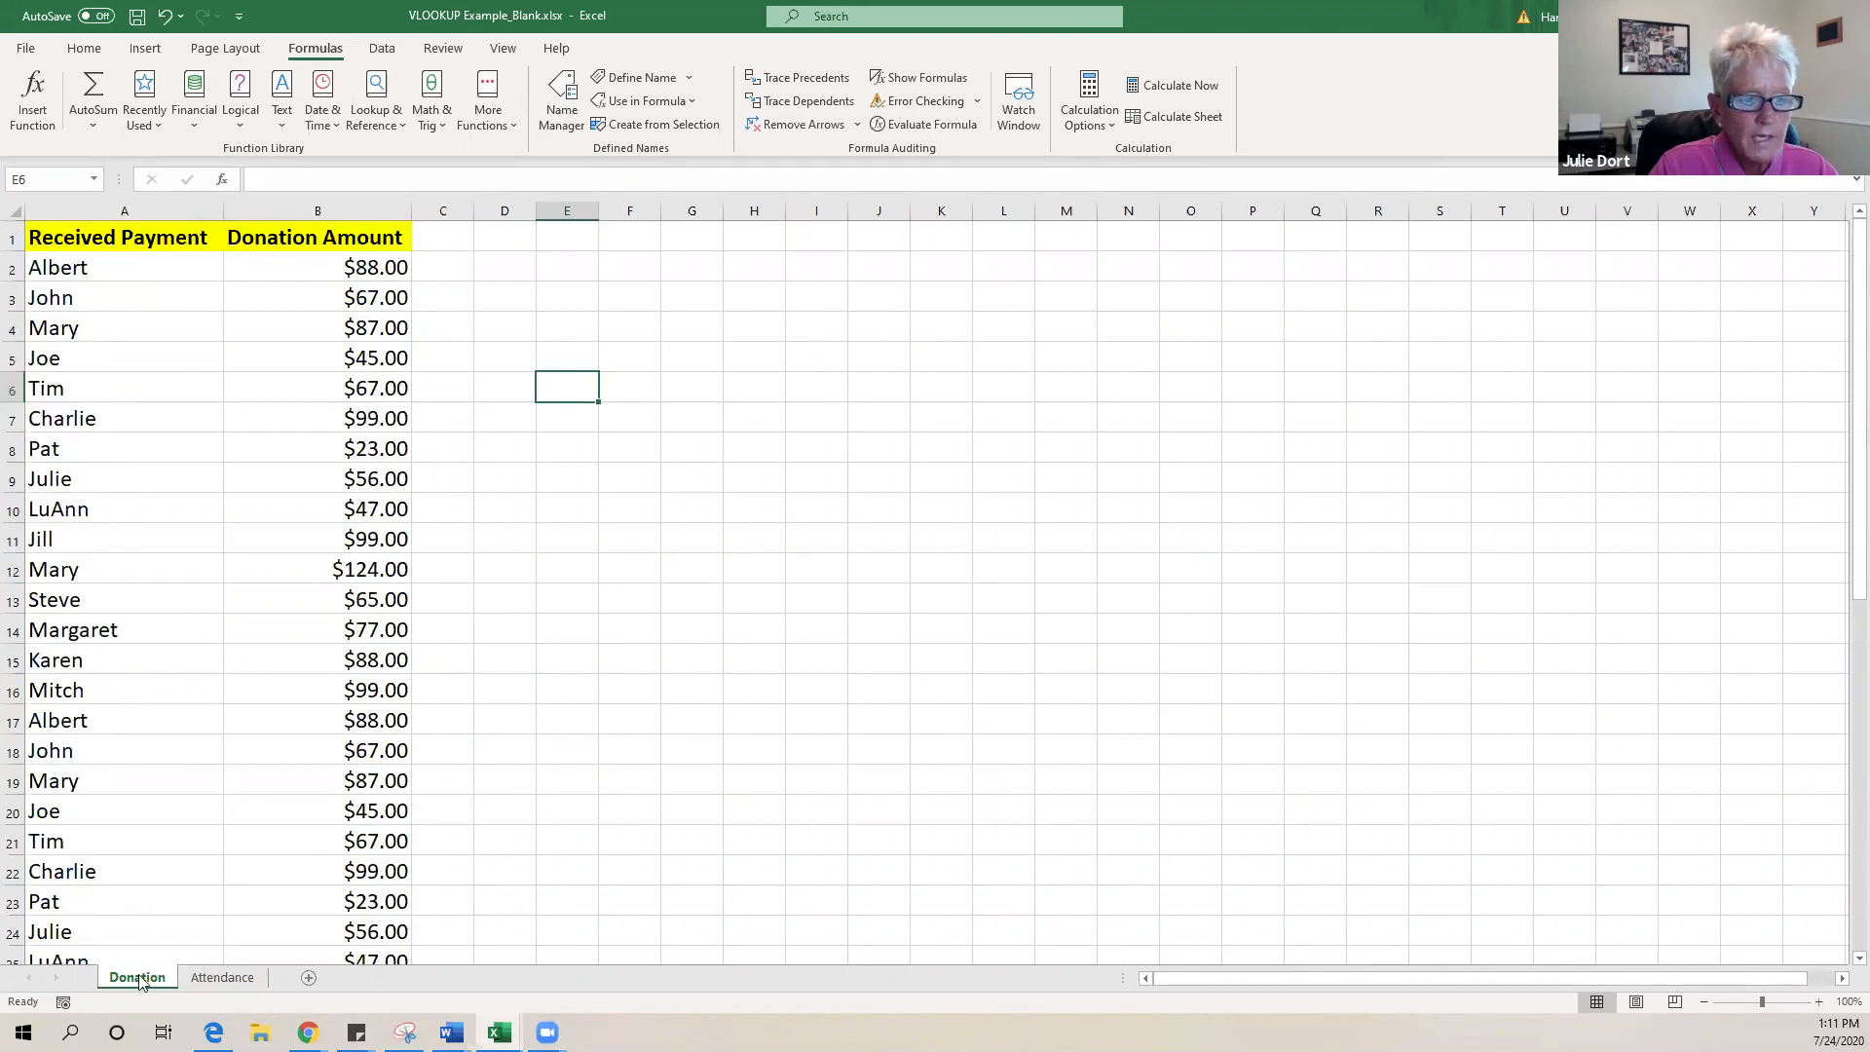
{"action": "left_click", "coordinate": [241, 980]}
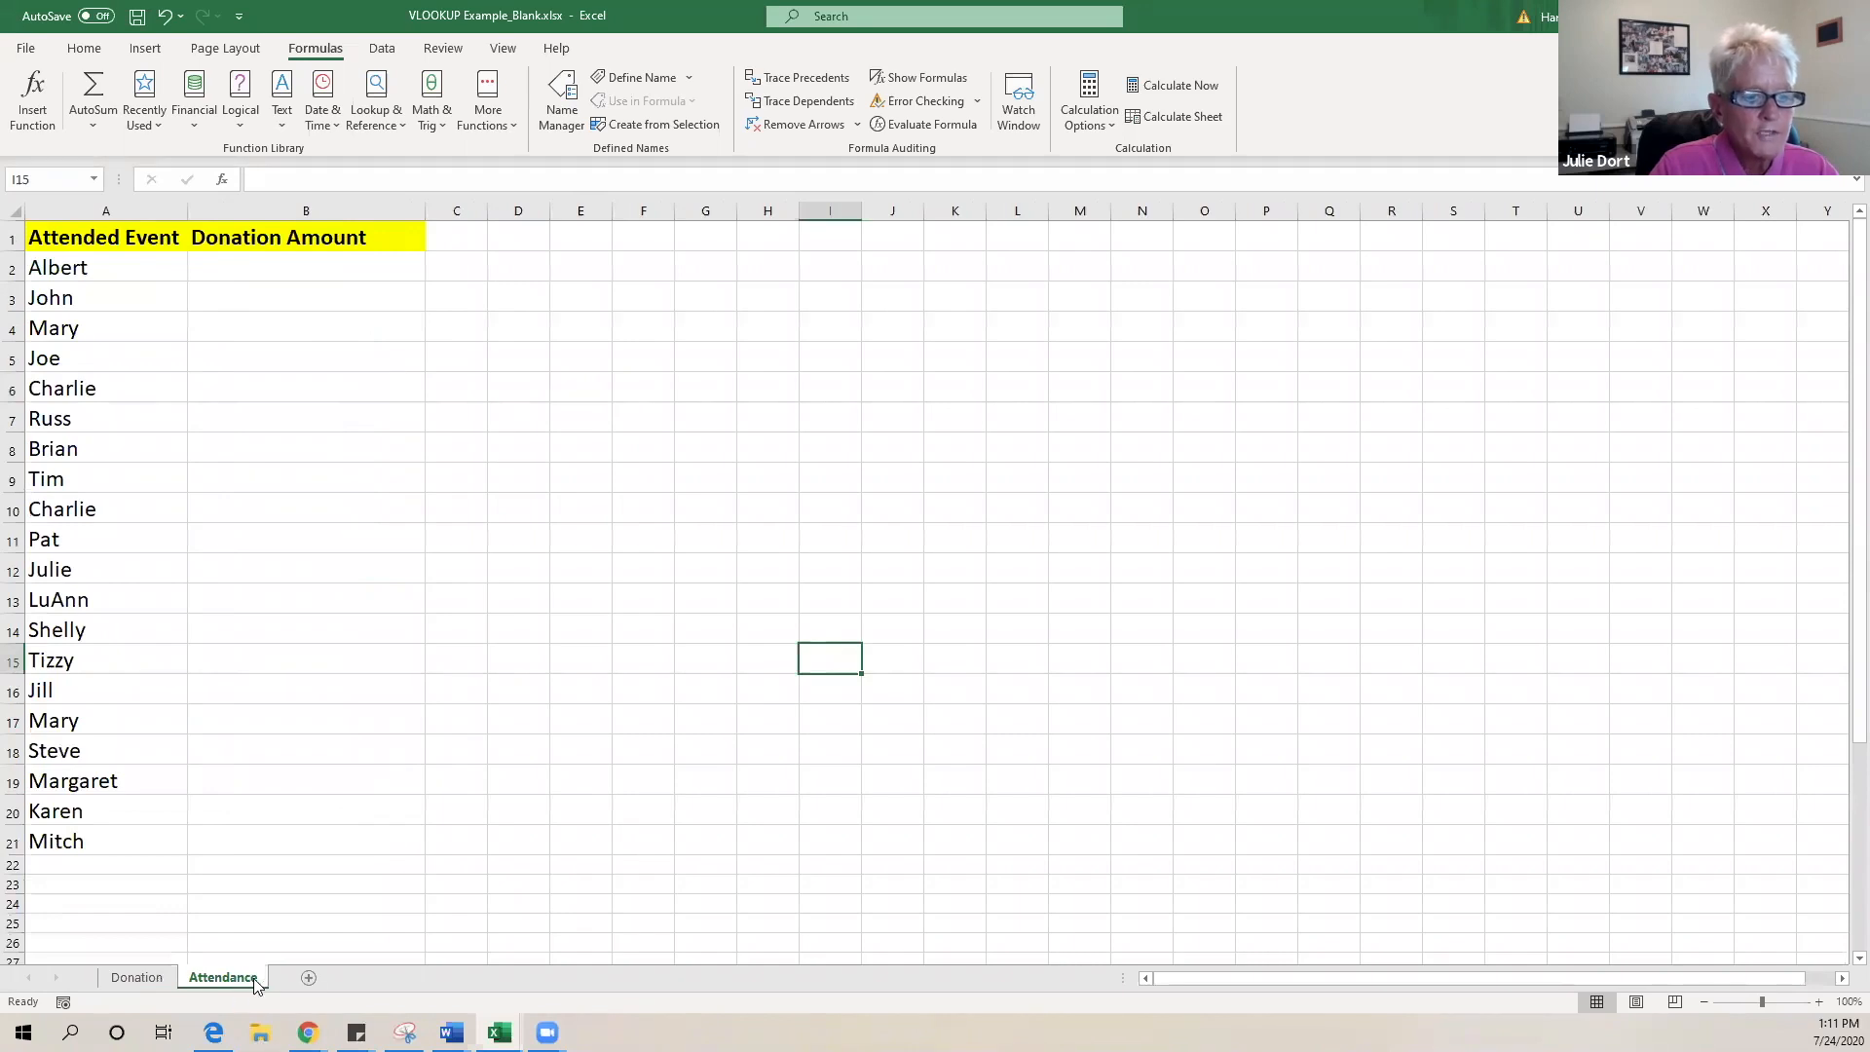
{"action": "left_click", "coordinate": [136, 978]}
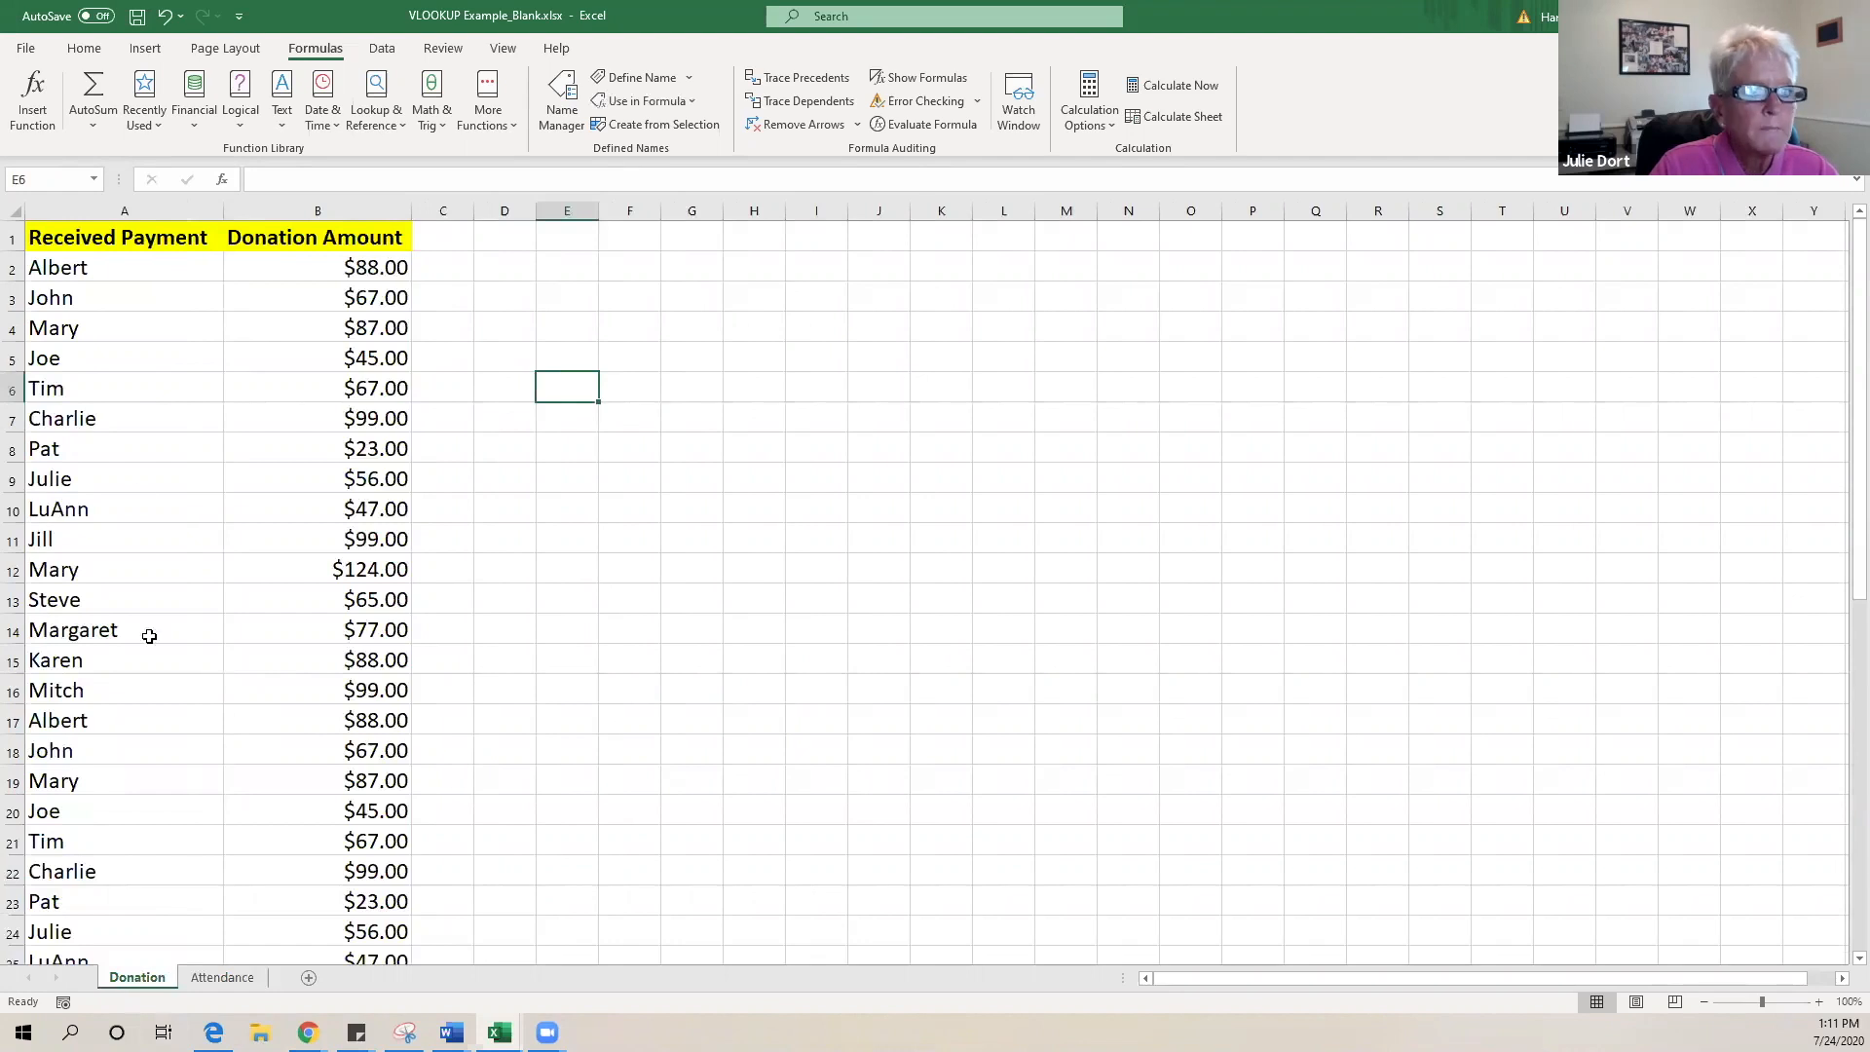
{"action": "left_click", "coordinate": [220, 977]}
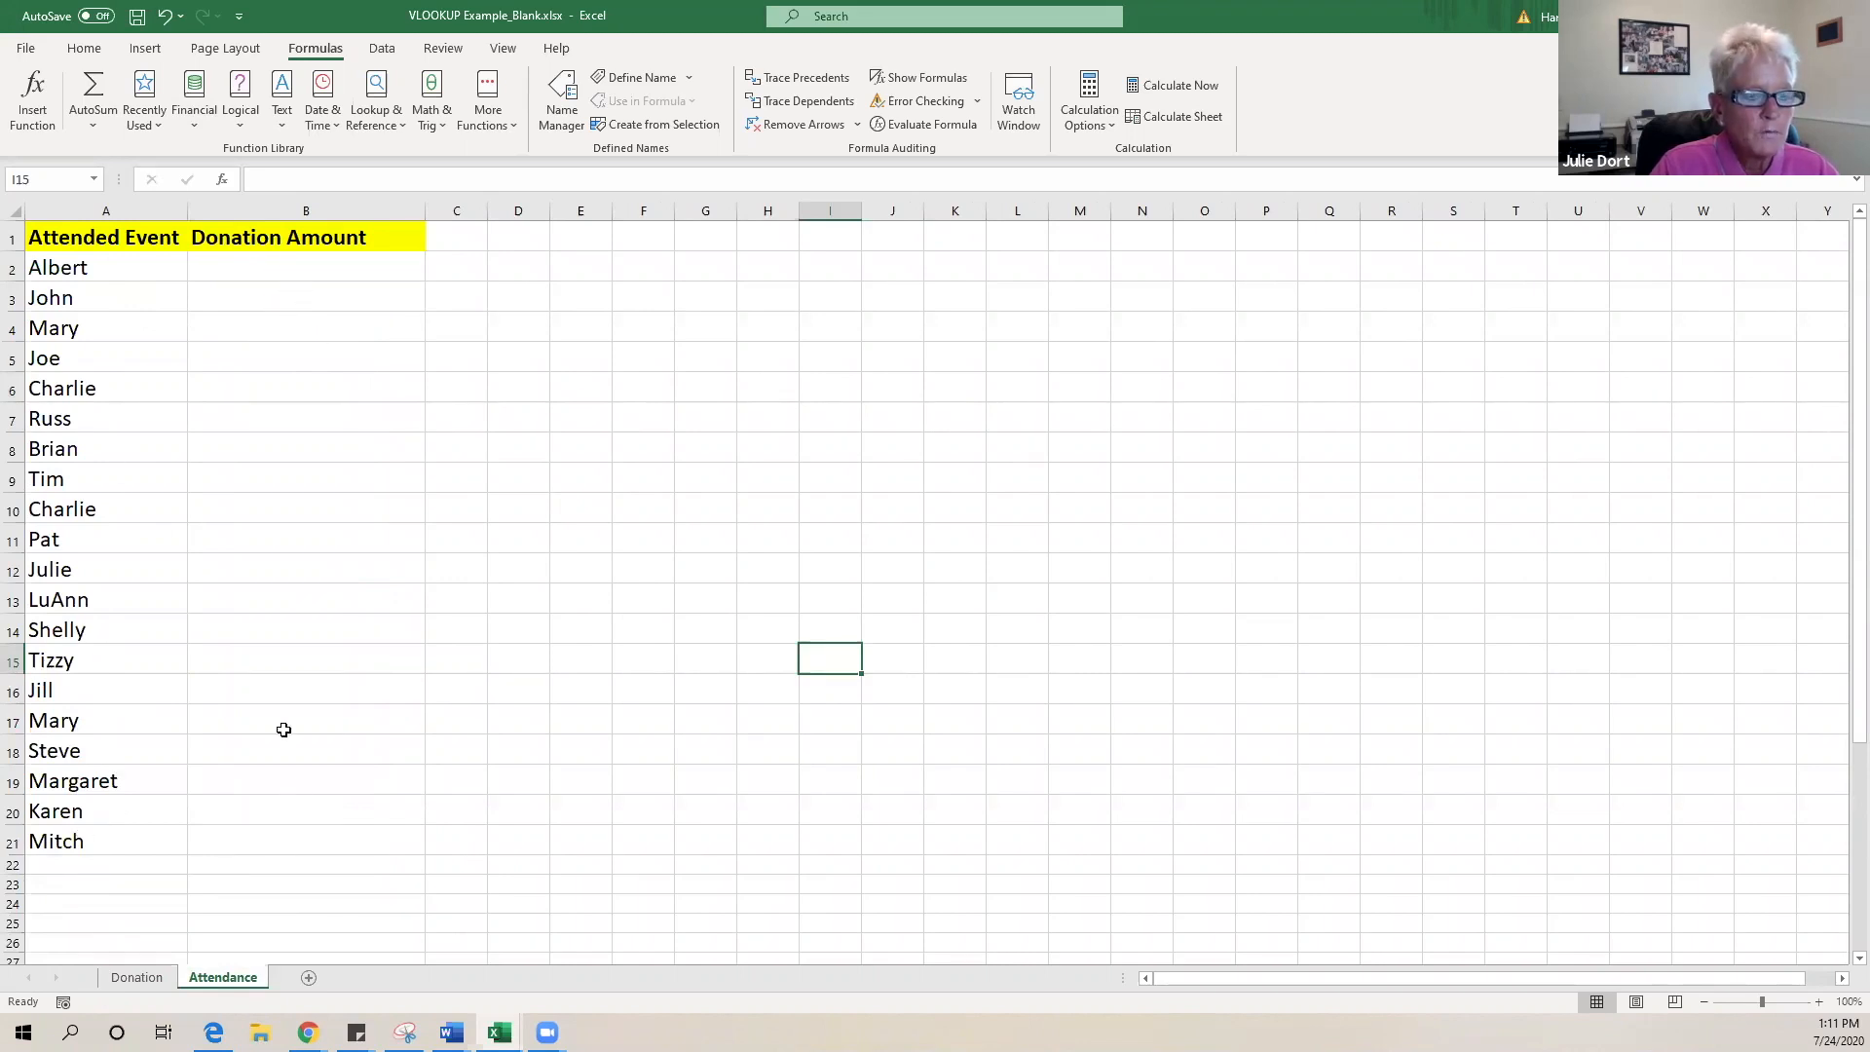
{"action": "left_click", "coordinate": [146, 982]}
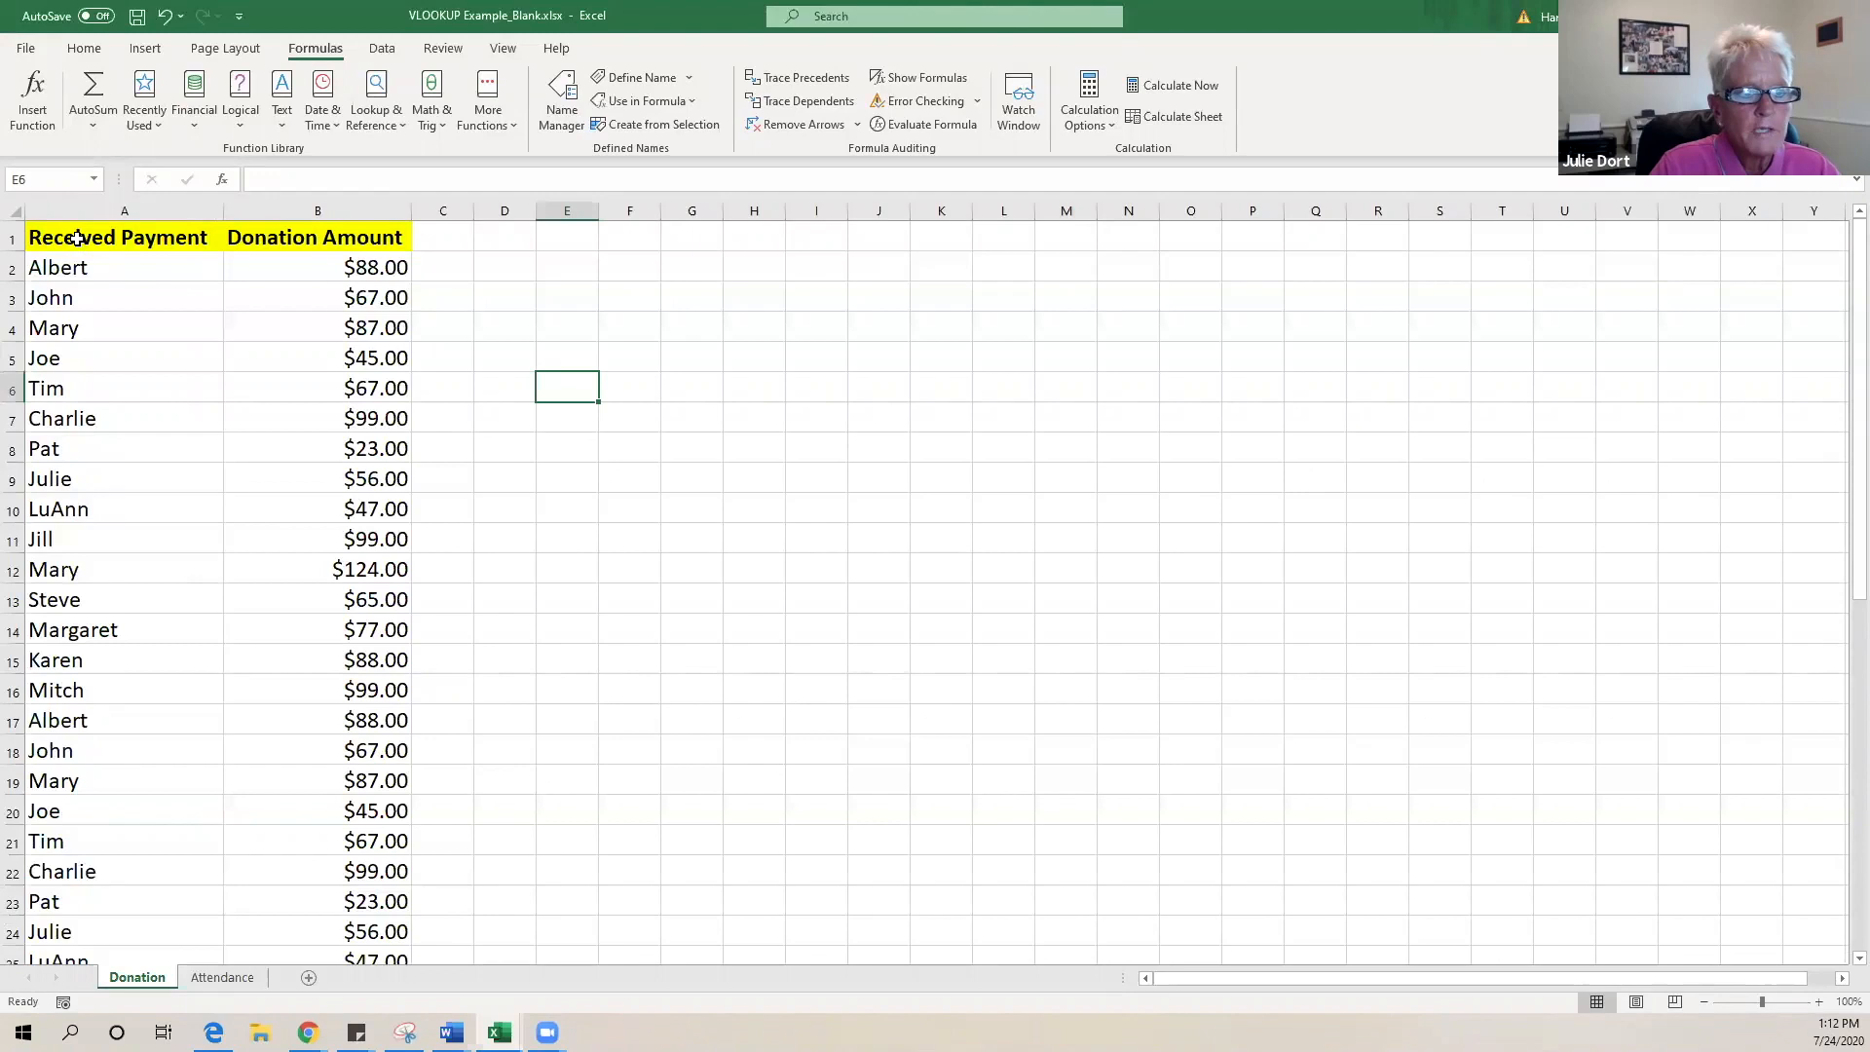
{"action": "left_click", "coordinate": [98, 265]}
{"action": "left_click_drag", "start_coordinate": [117, 242], "coordinate": [321, 298]}
{"action": "left_click_drag", "start_coordinate": [76, 244], "coordinate": [390, 898]}
{"action": "scroll", "coordinate": [230, 348], "scroll_direction": "up", "scroll_amount": 3}
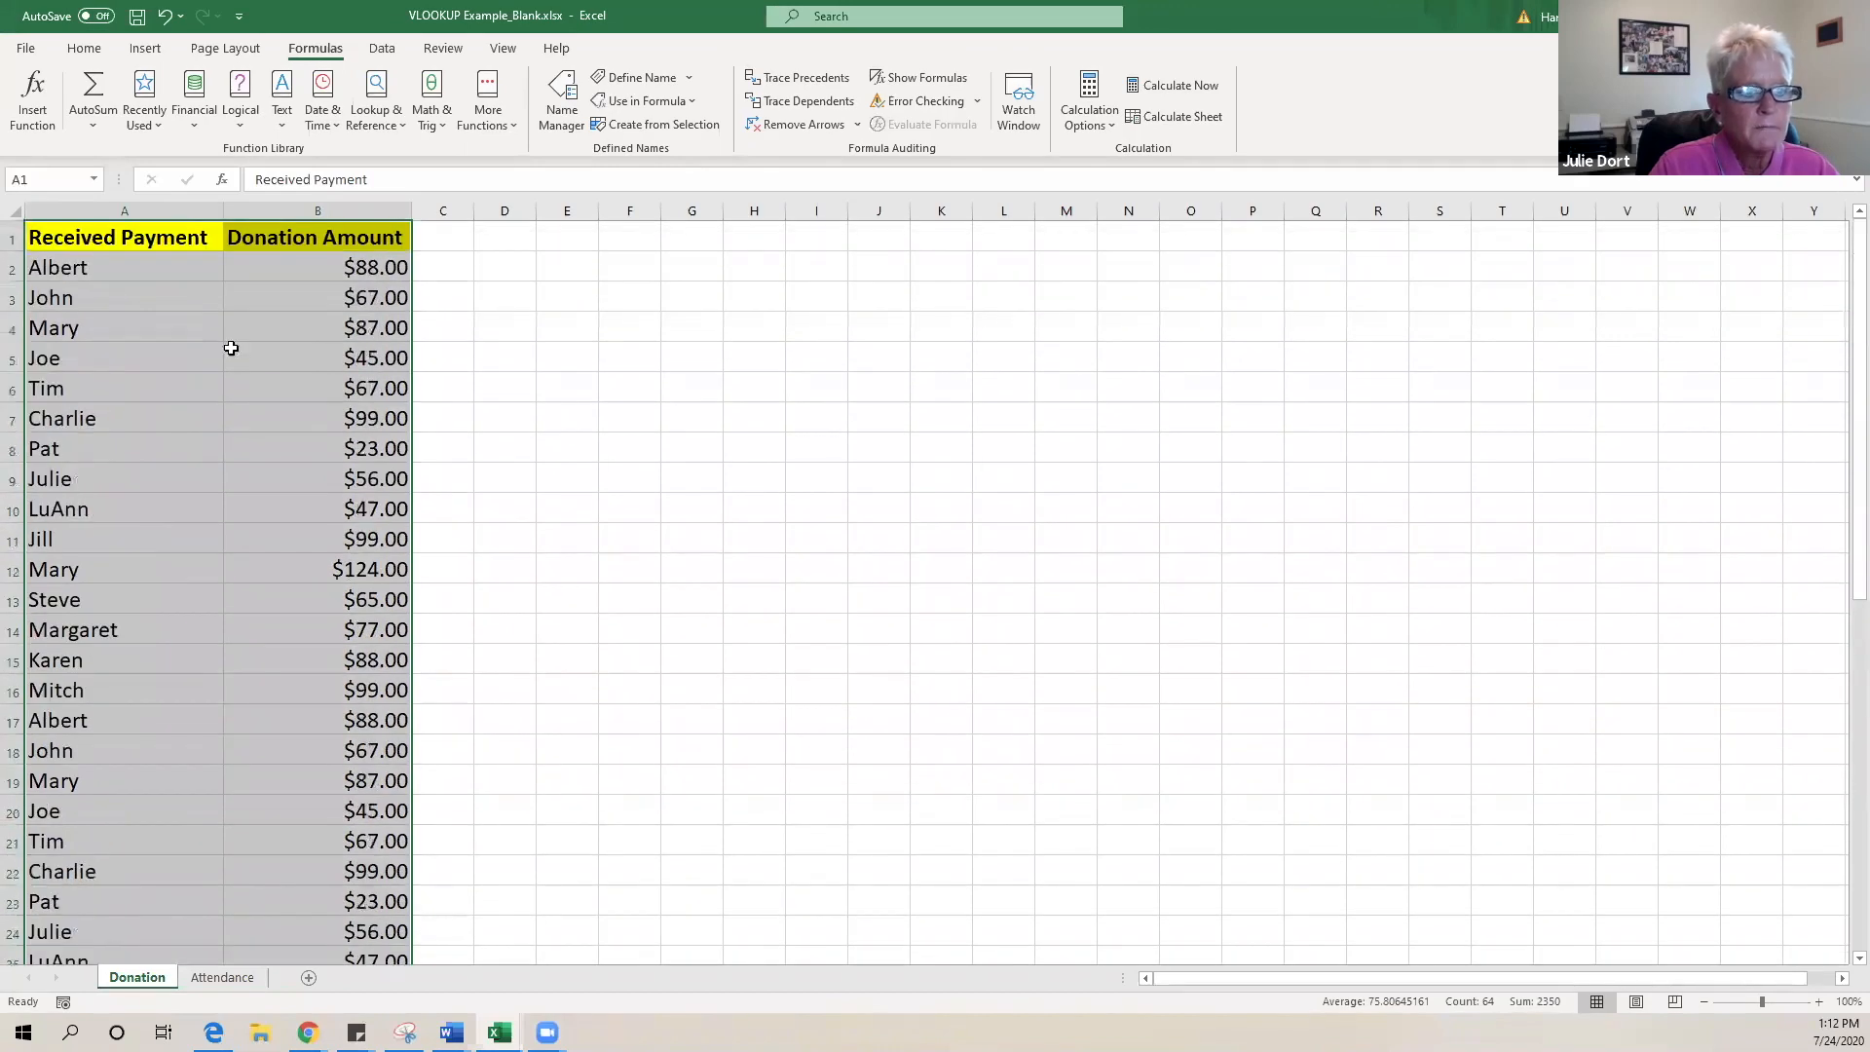
{"action": "left_click", "coordinate": [68, 177]}
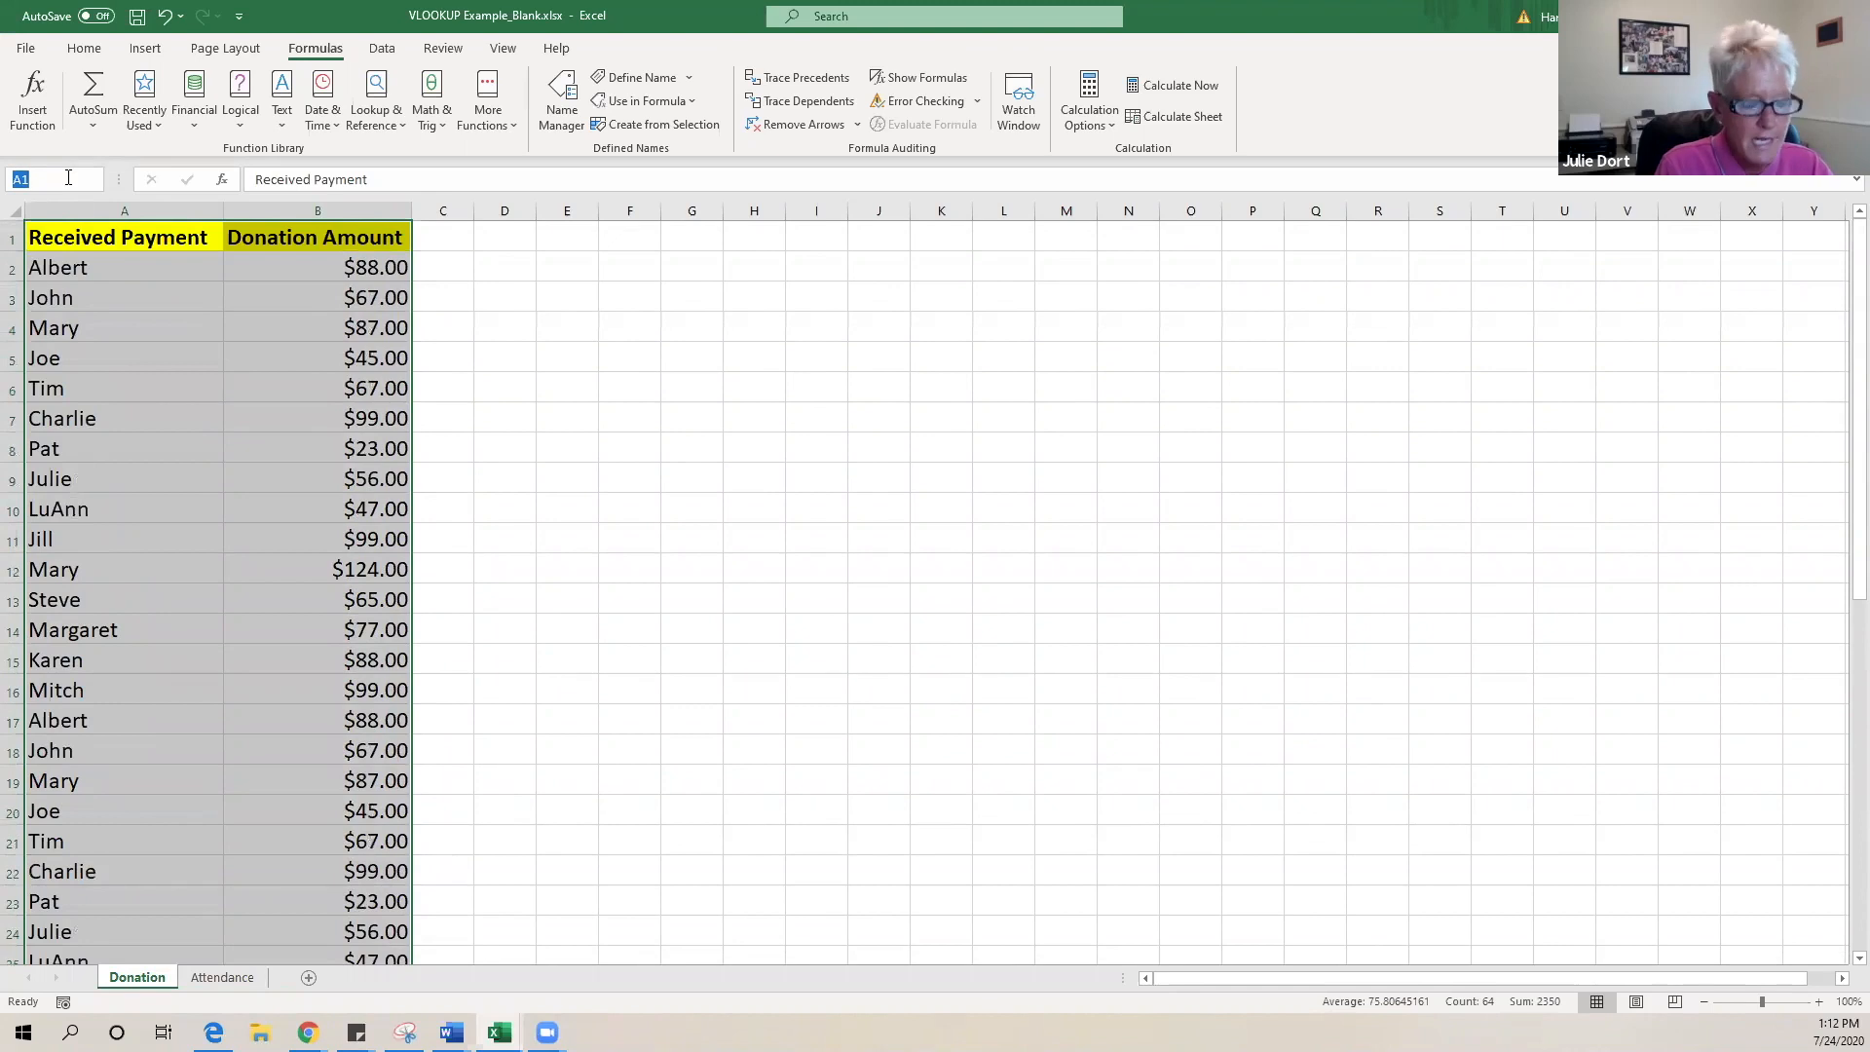
{"action": "type", "text": "Donations"}
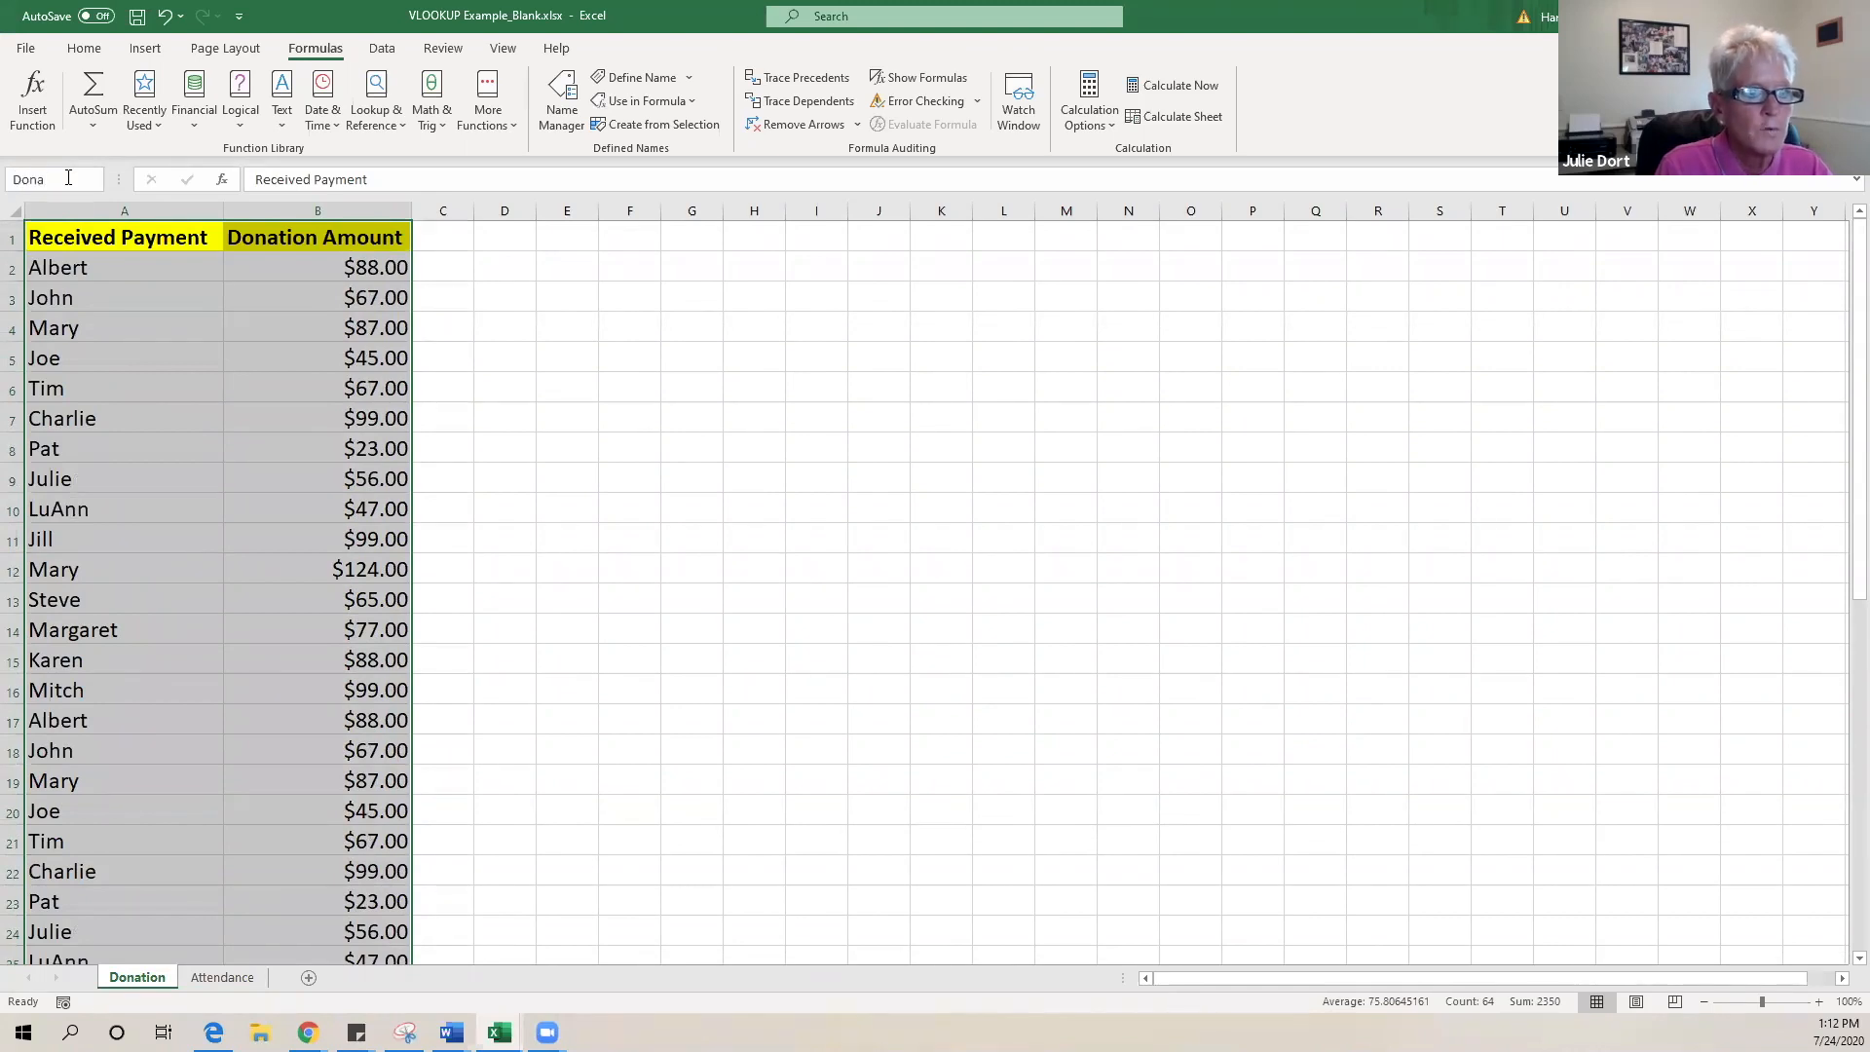
{"action": "left_click", "coordinate": [606, 358]}
{"action": "left_click", "coordinate": [286, 415]}
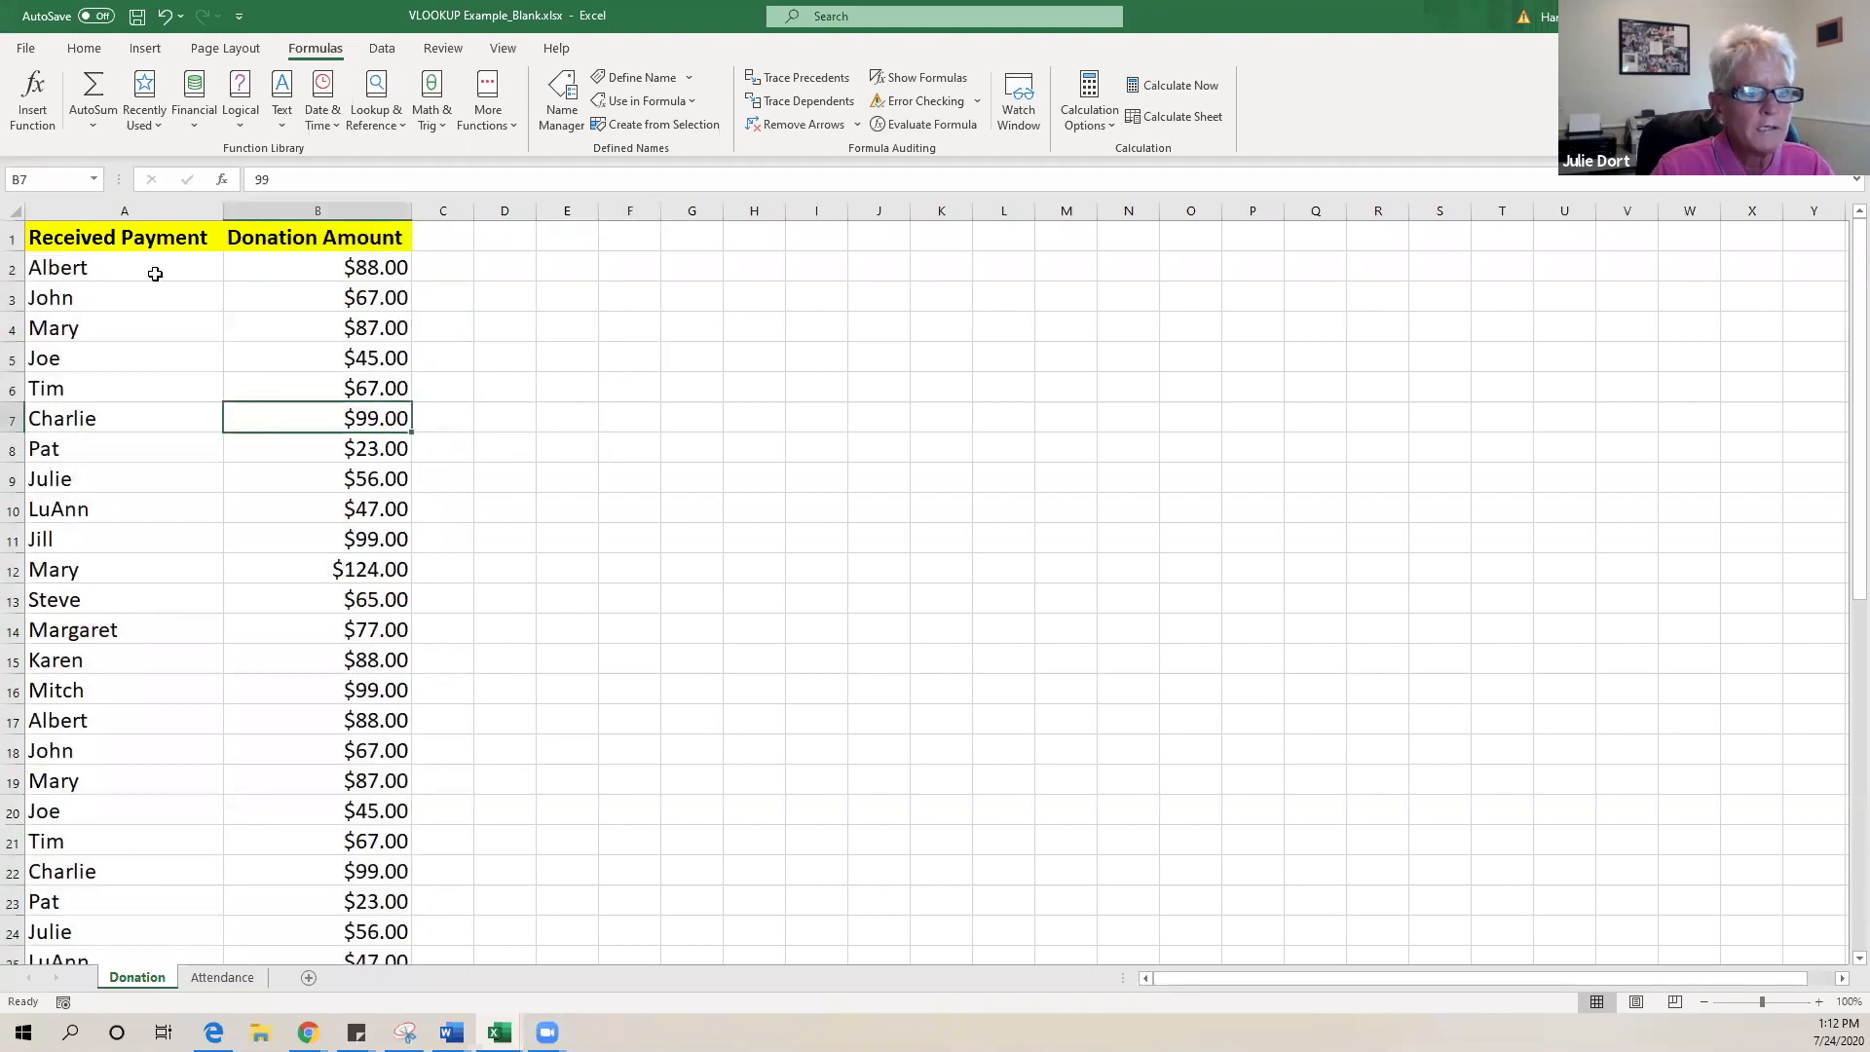
{"action": "left_click", "coordinate": [95, 178]}
{"action": "left_click", "coordinate": [545, 459]}
{"action": "left_click_drag", "start_coordinate": [107, 239], "coordinate": [244, 906]}
{"action": "left_click", "coordinate": [82, 180]}
{"action": "type", "text": "Donatio"}
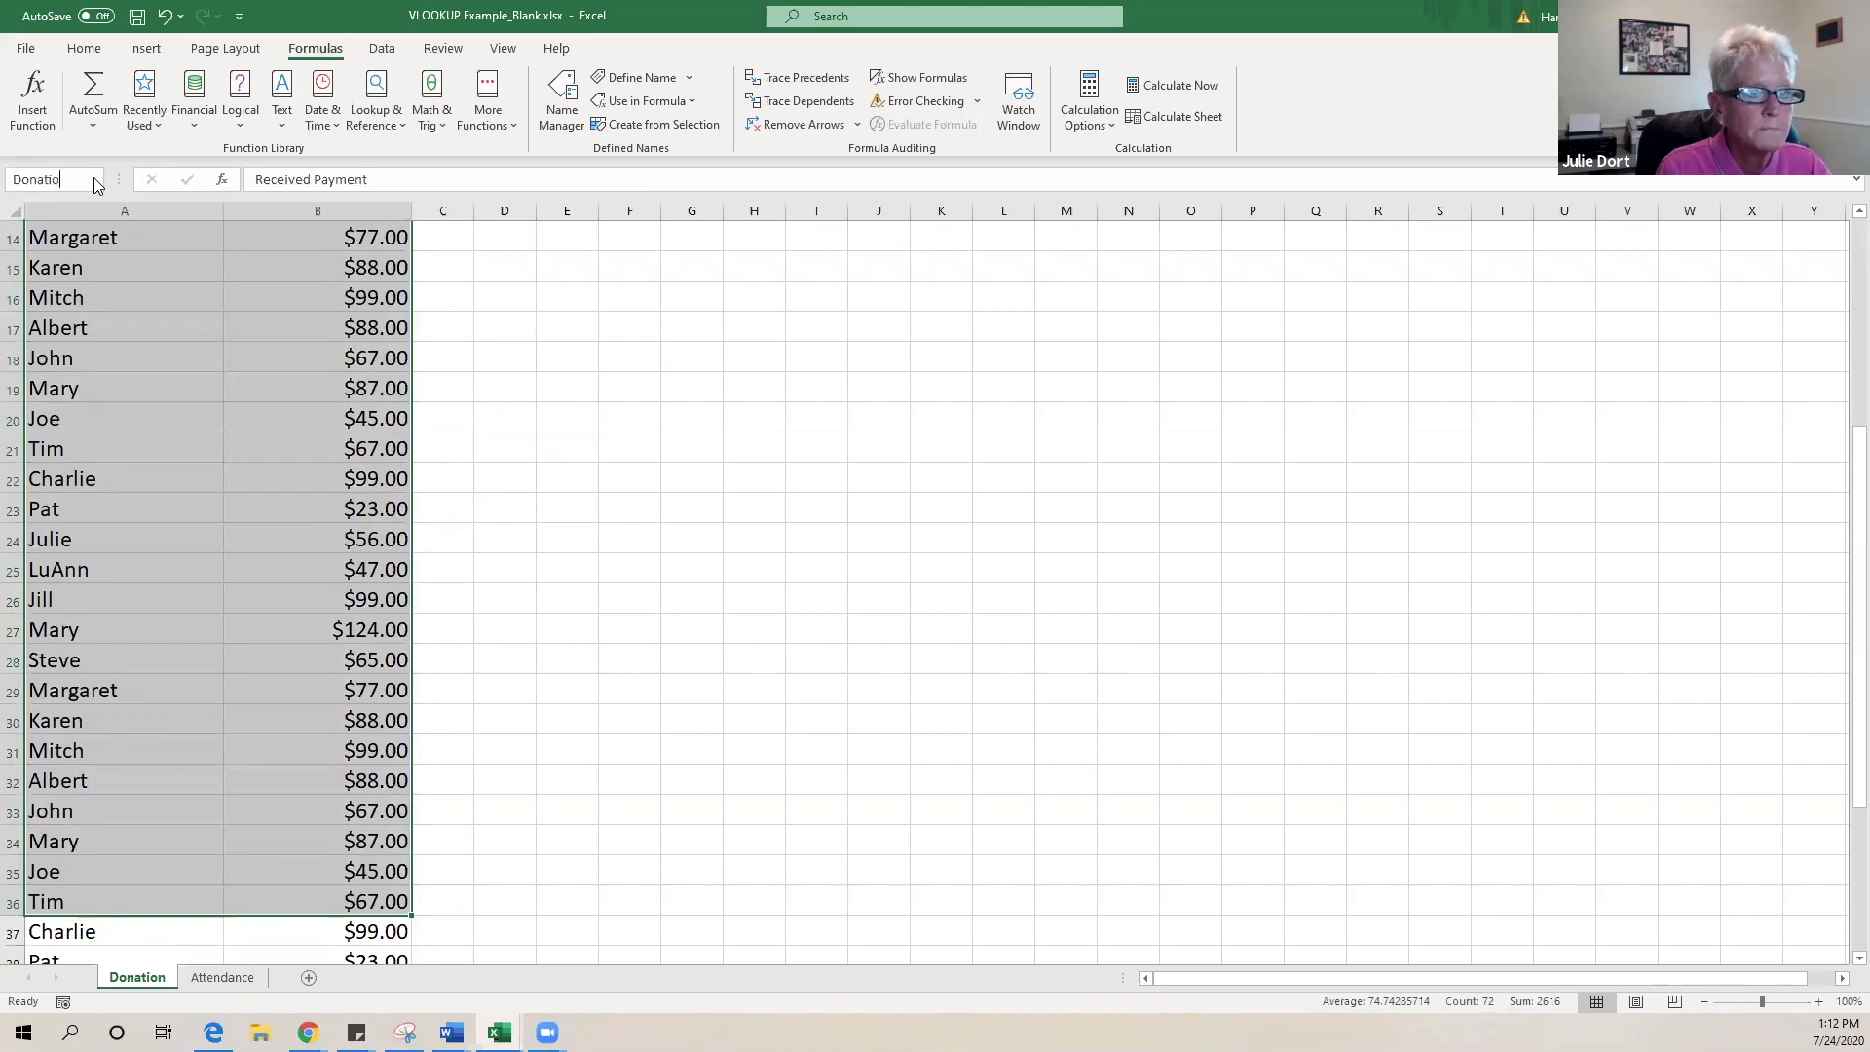
{"action": "type", "text": "ns"}
{"action": "key", "text": "Return"}
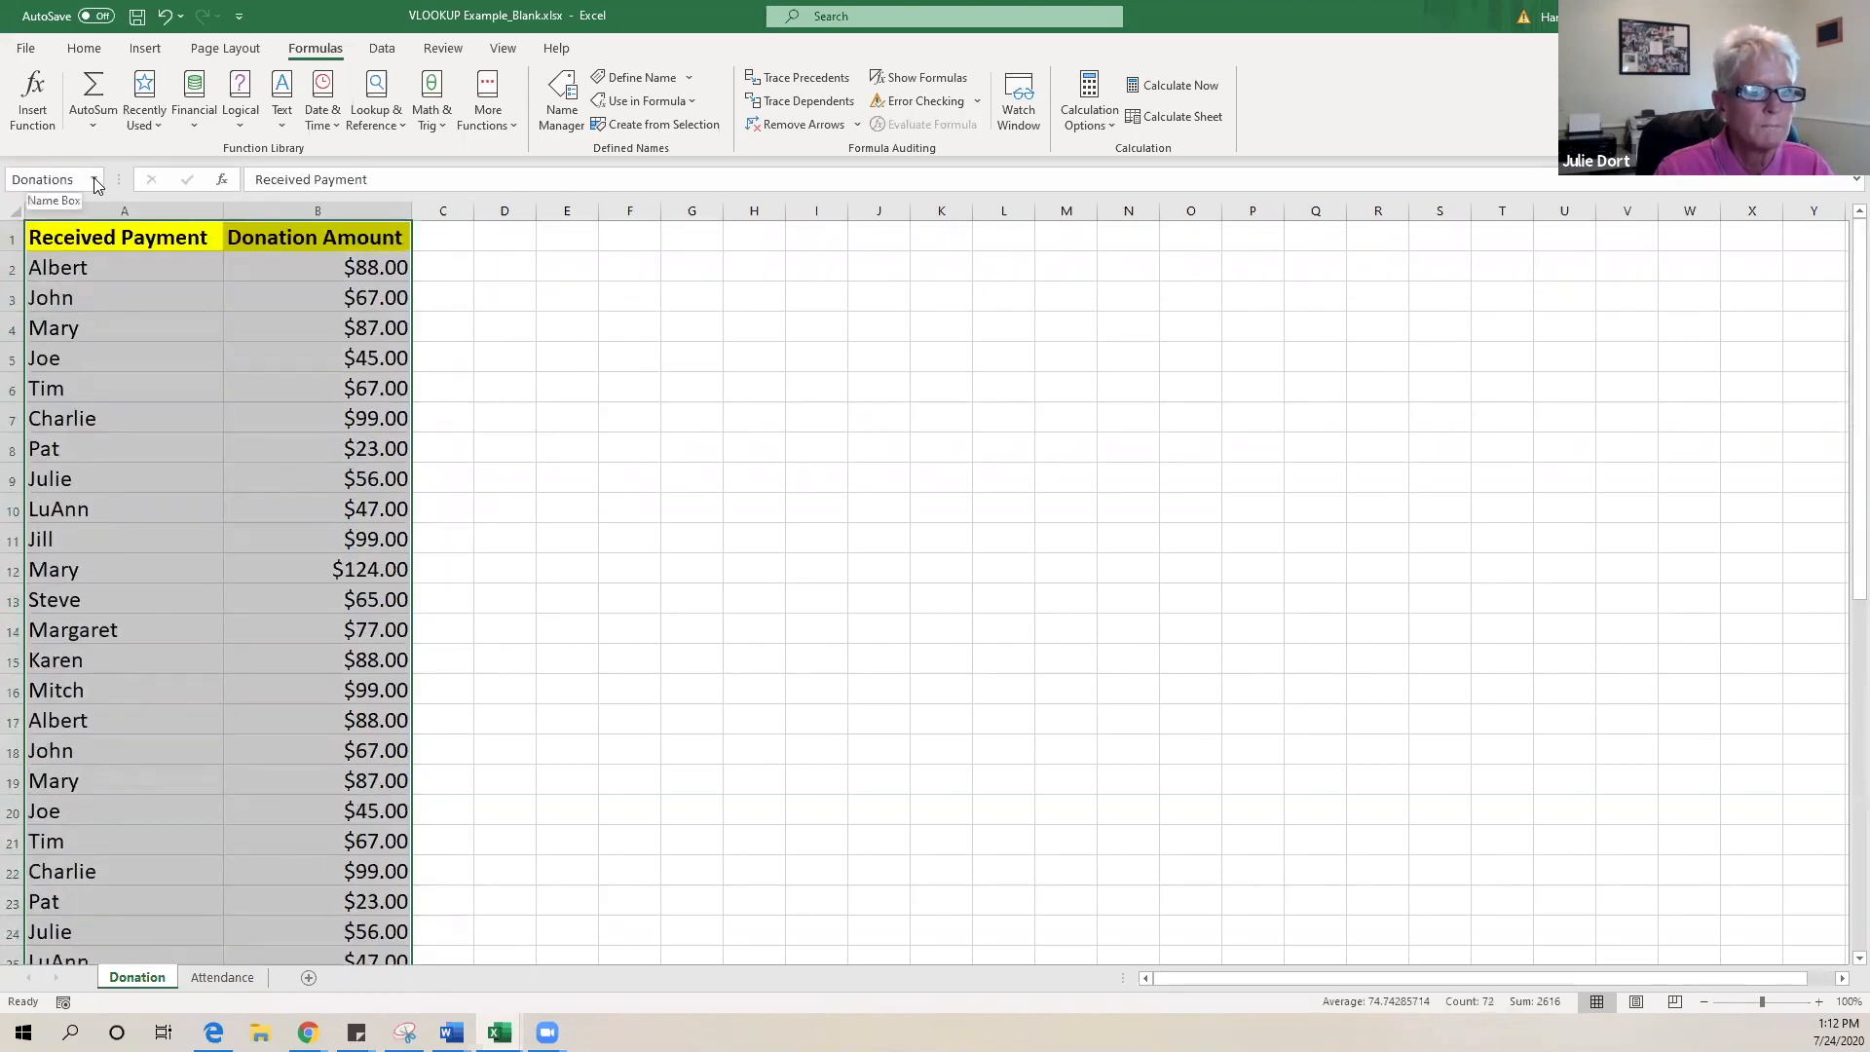
{"action": "left_click", "coordinate": [597, 359]}
{"action": "left_click", "coordinate": [159, 348]}
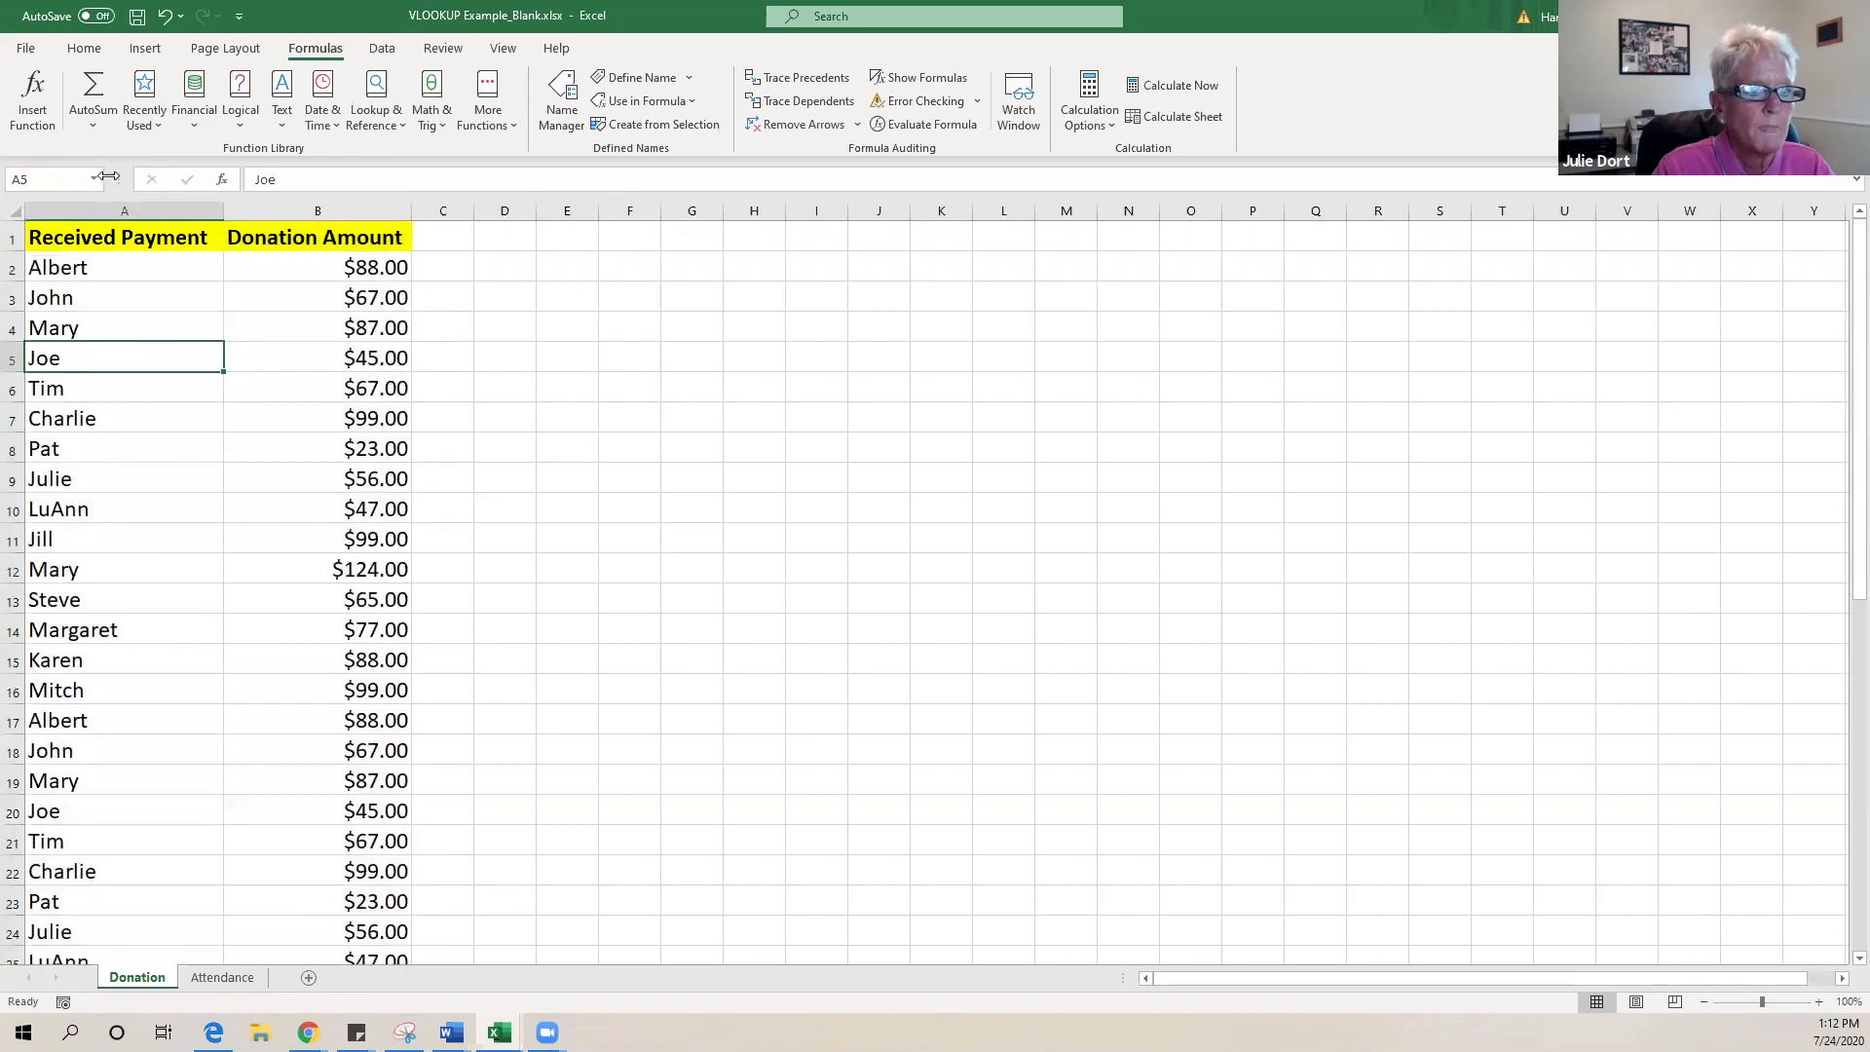
{"action": "left_click", "coordinate": [94, 181]}
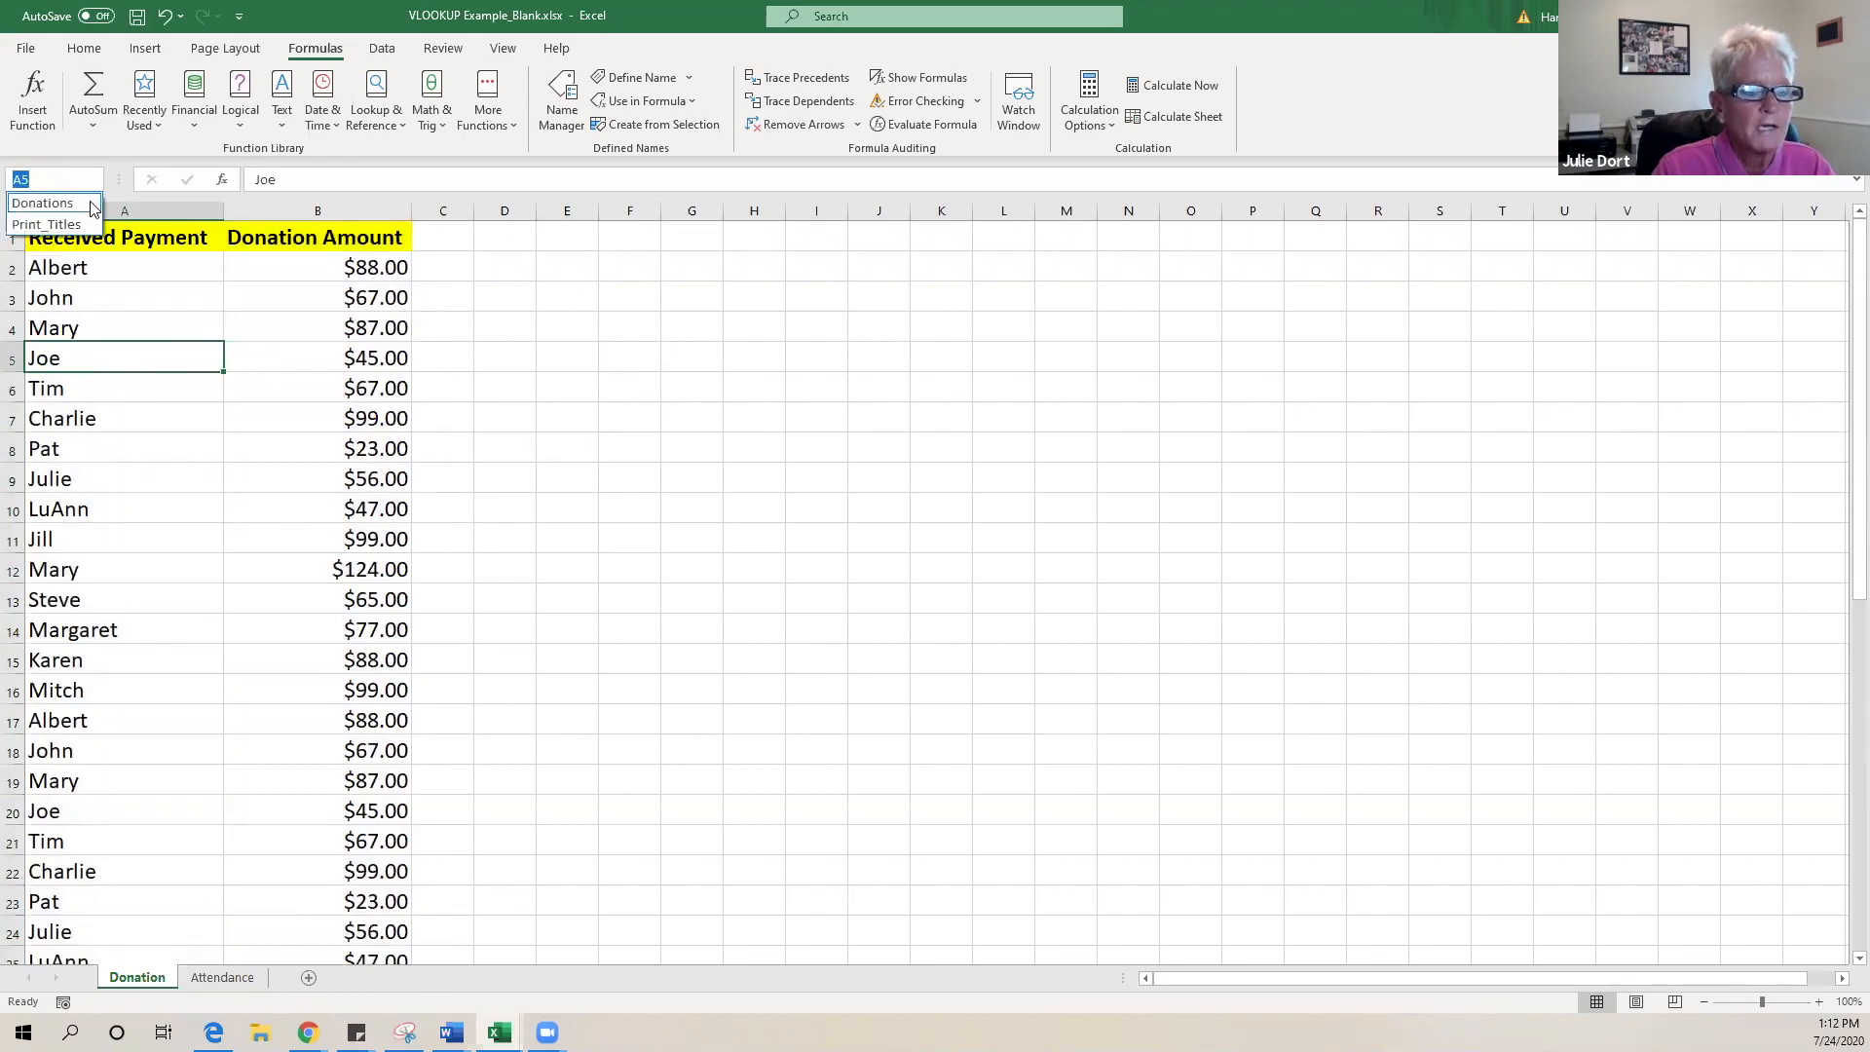
{"action": "left_click", "coordinate": [90, 203]}
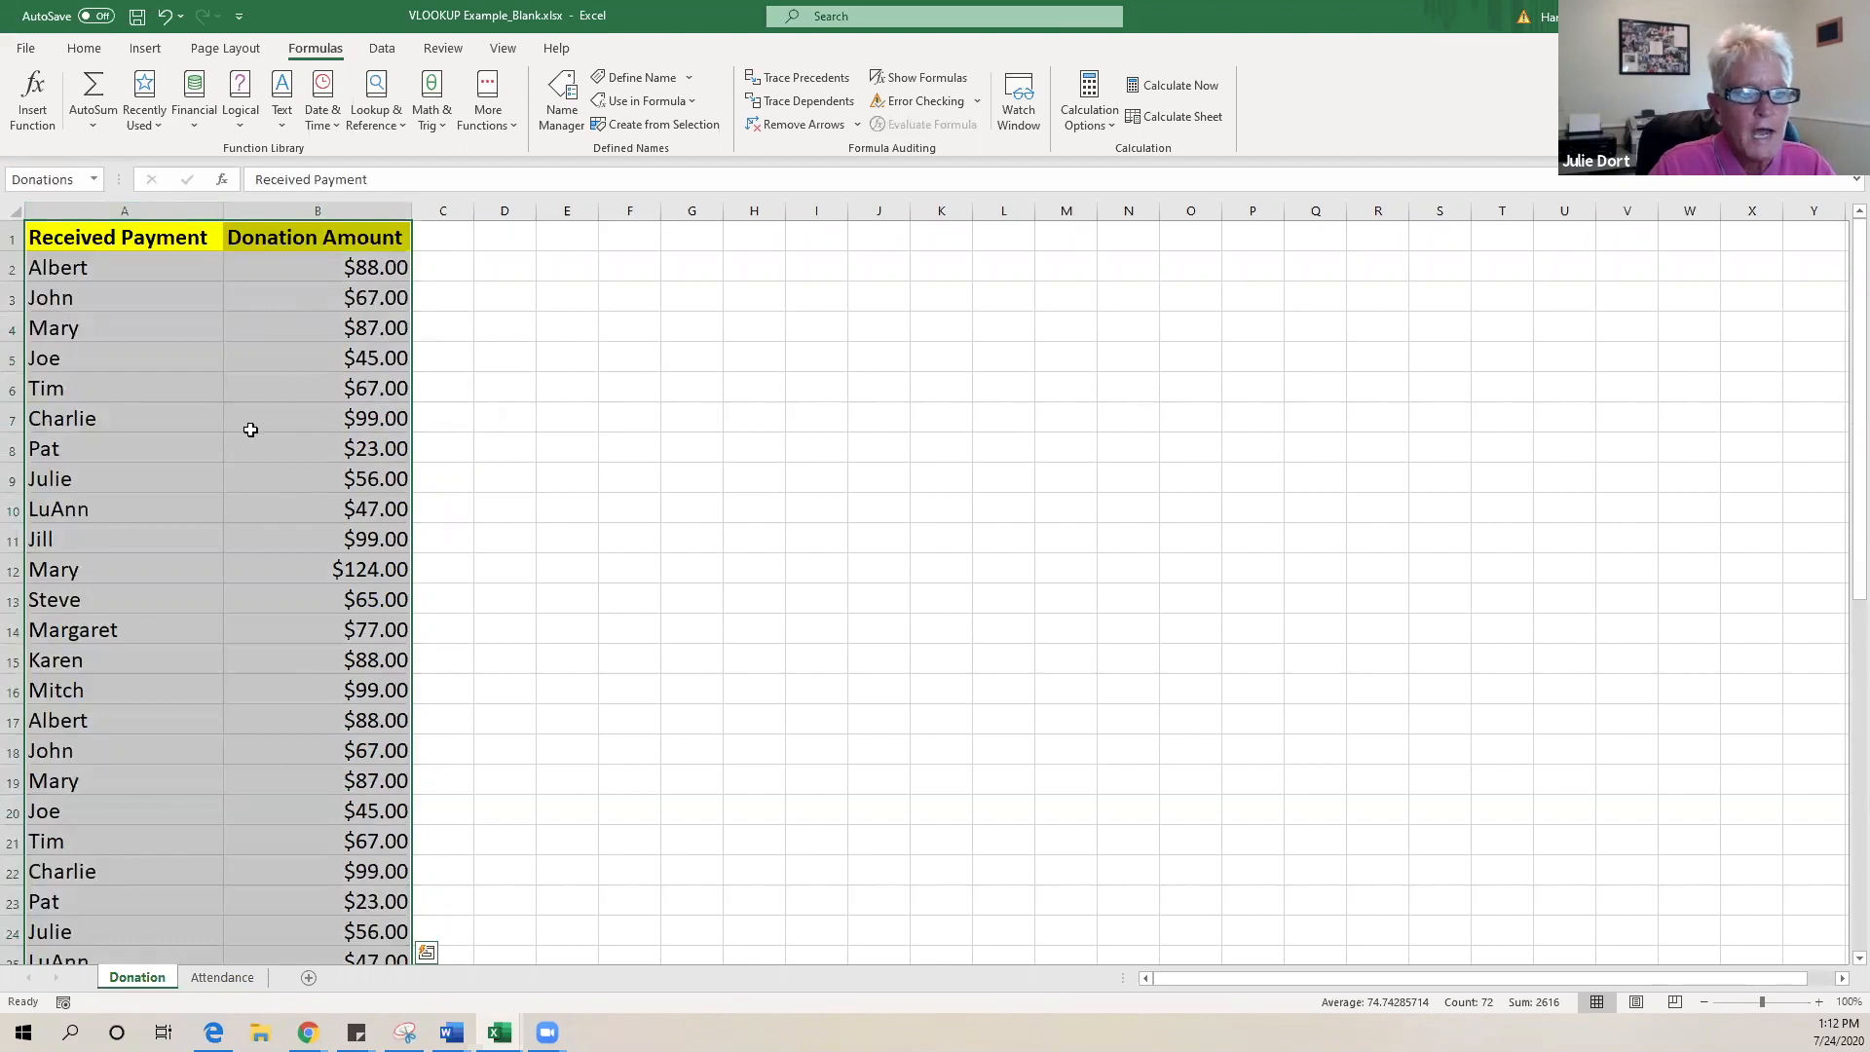
{"action": "scroll", "coordinate": [250, 430], "scroll_direction": "down", "scroll_amount": 5}
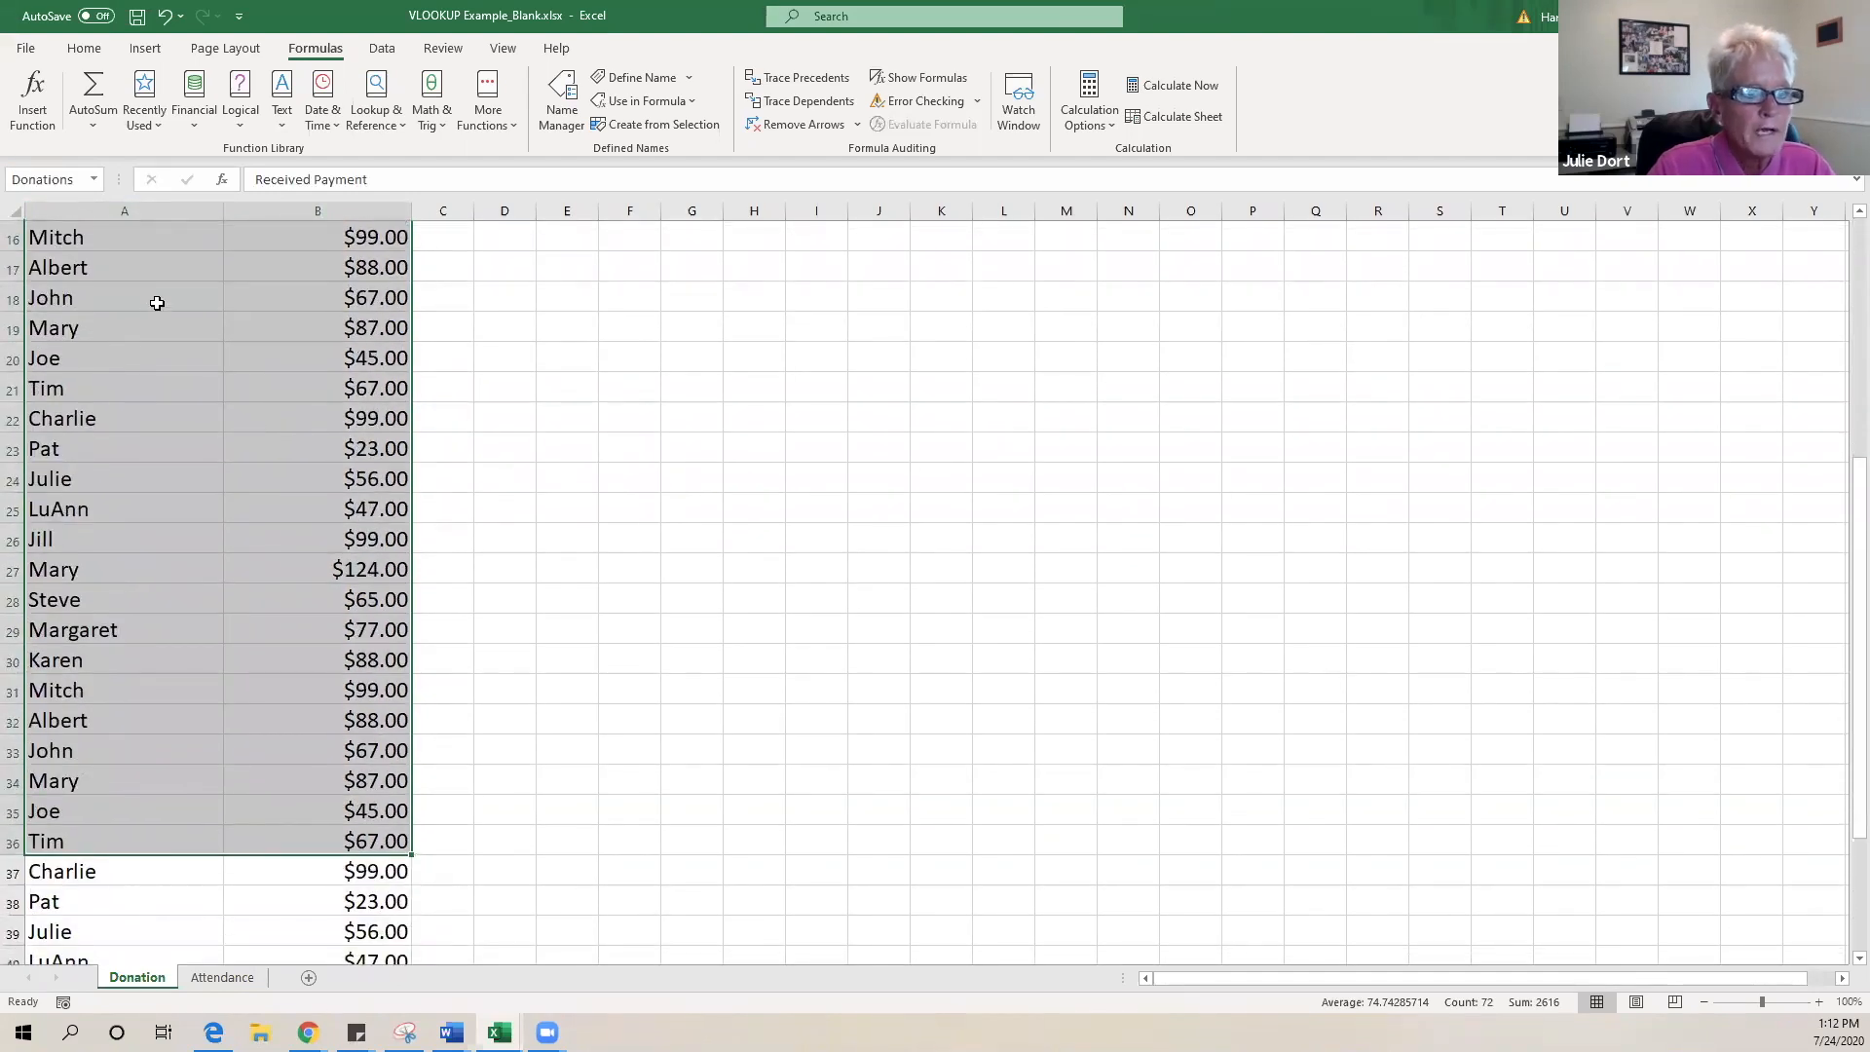
{"action": "scroll", "coordinate": [156, 302], "scroll_direction": "down", "scroll_amount": 5}
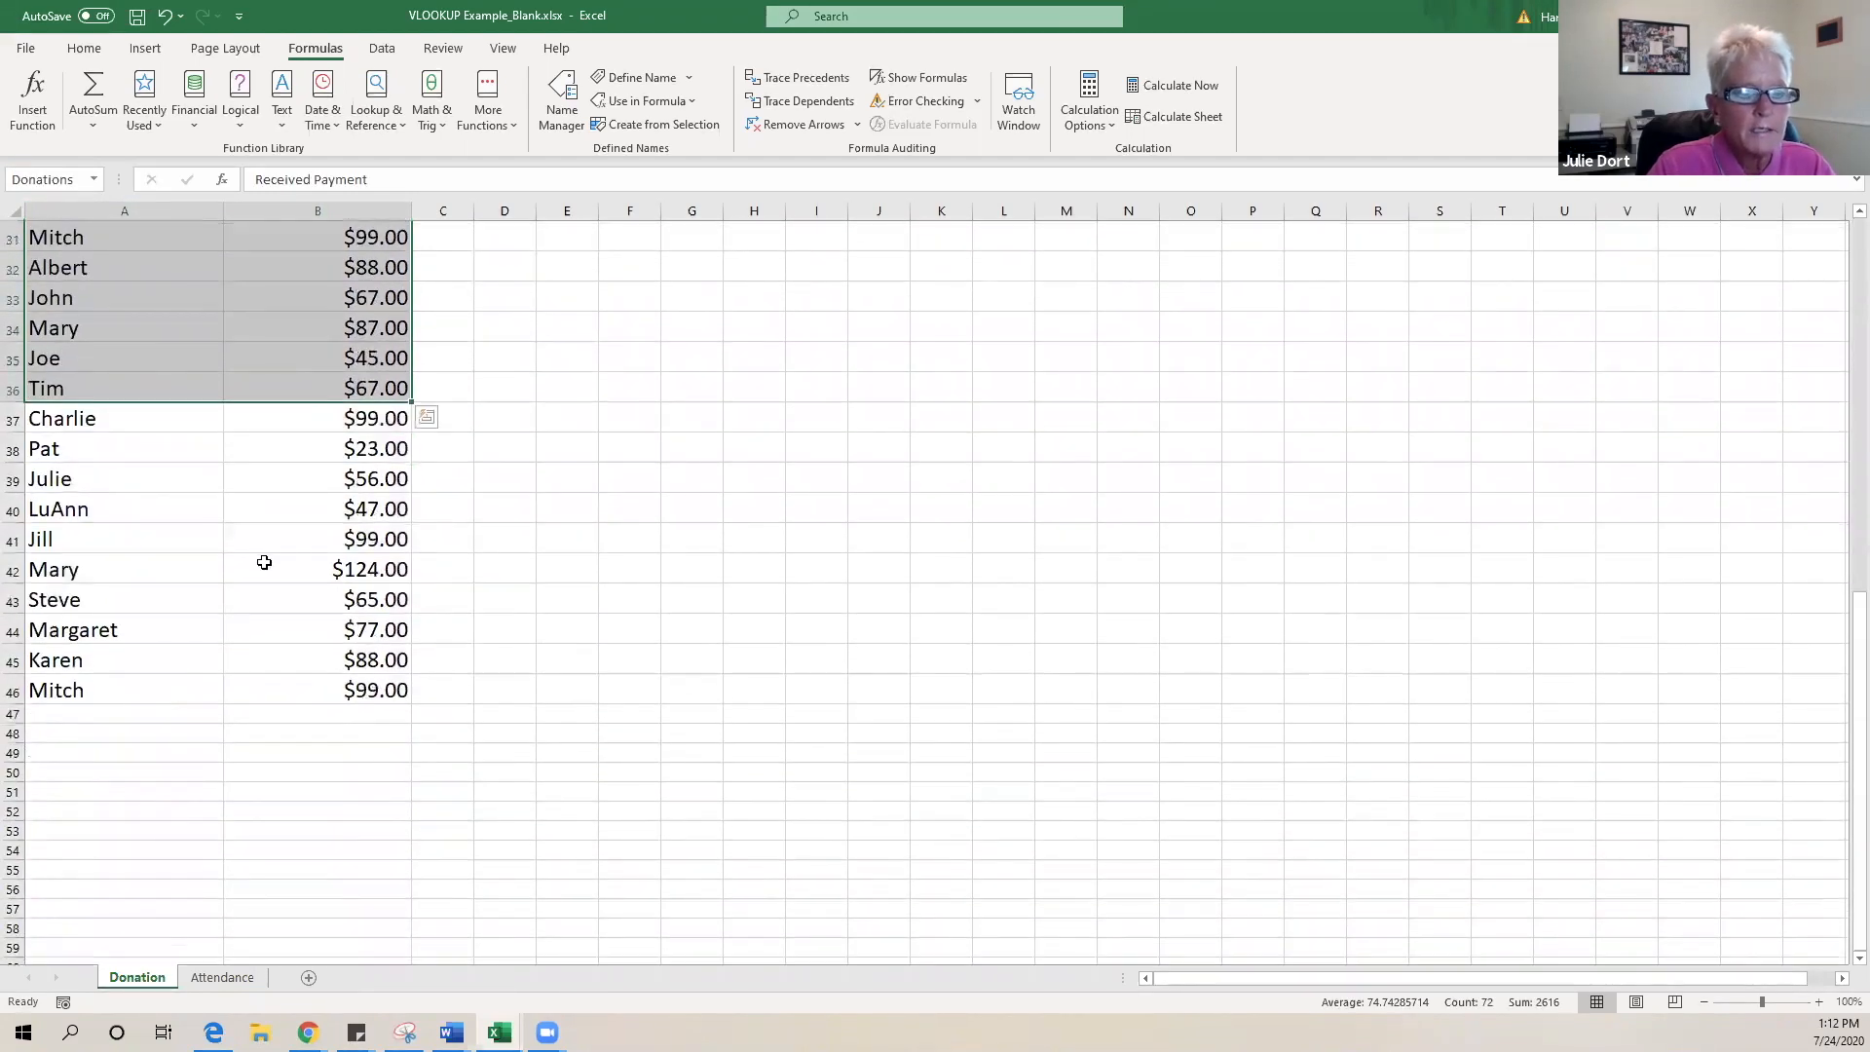
{"action": "scroll", "coordinate": [272, 555], "scroll_direction": "up", "scroll_amount": 10}
{"action": "scroll", "coordinate": [282, 552], "scroll_direction": "down", "scroll_amount": 4}
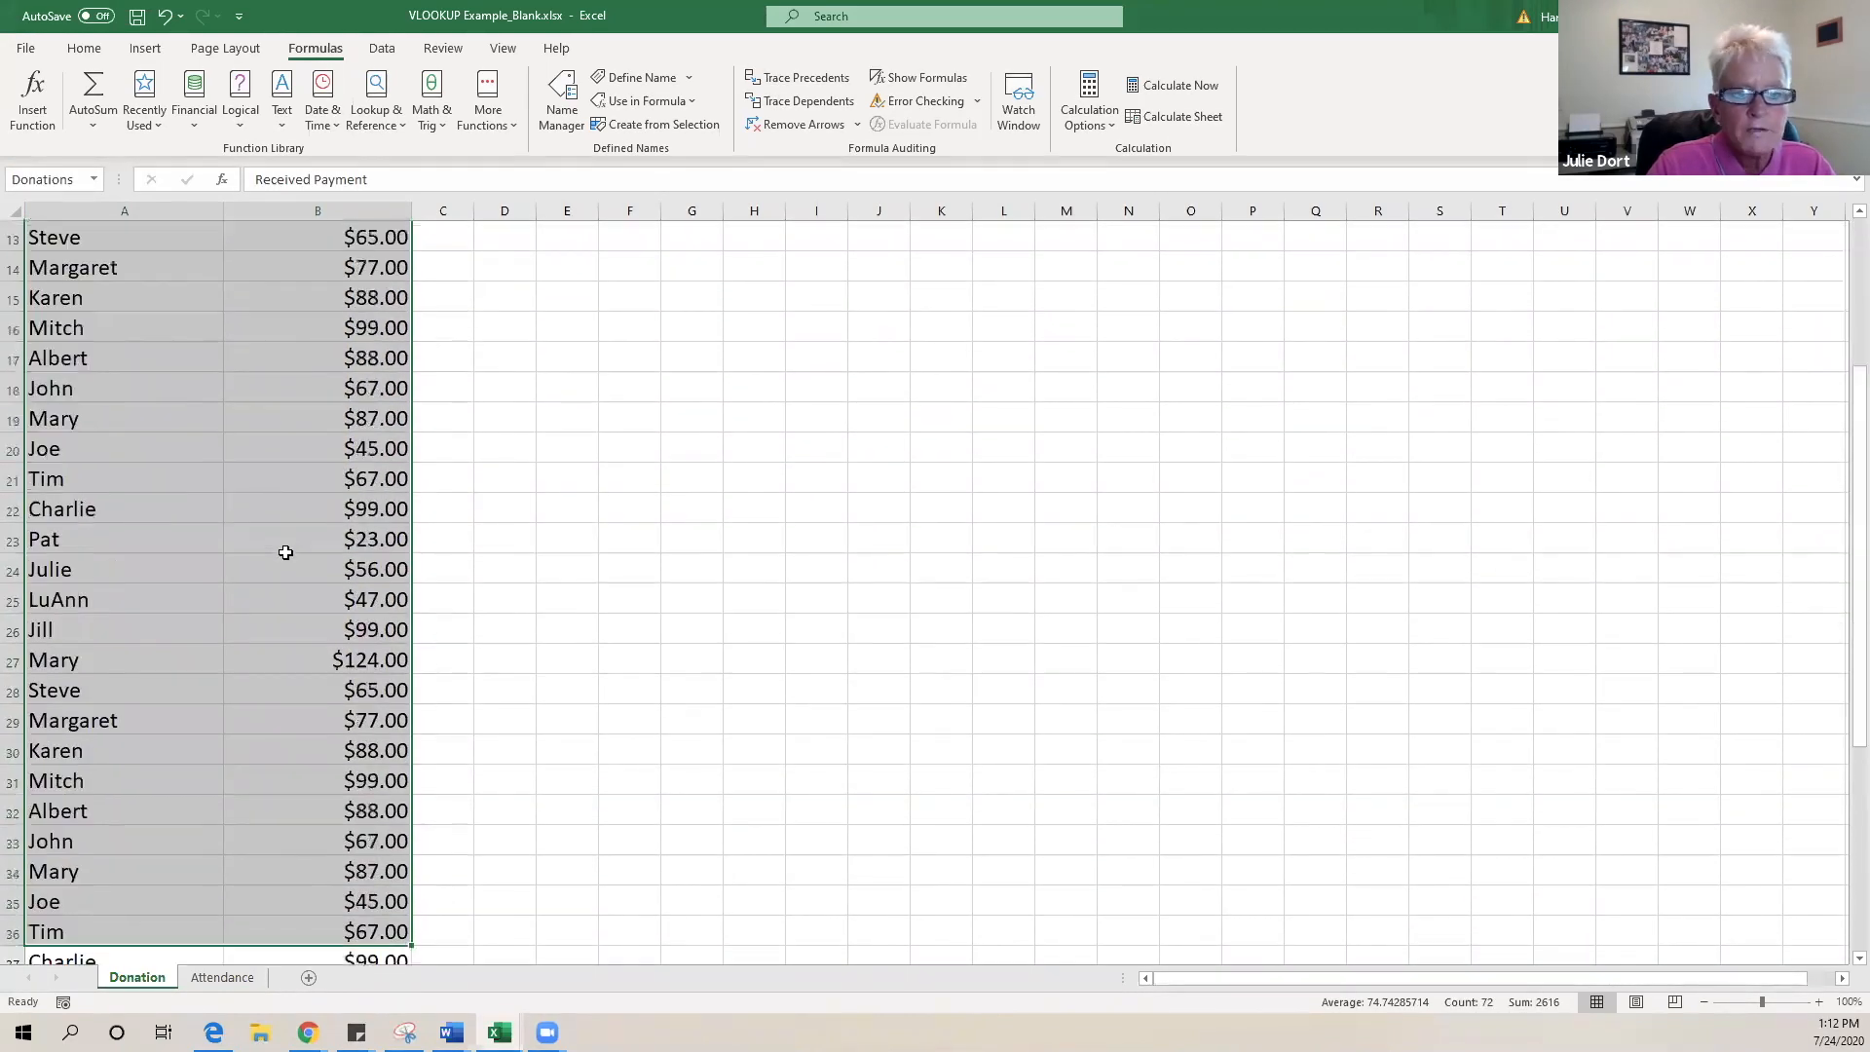
{"action": "scroll", "coordinate": [285, 551], "scroll_direction": "down", "scroll_amount": 4}
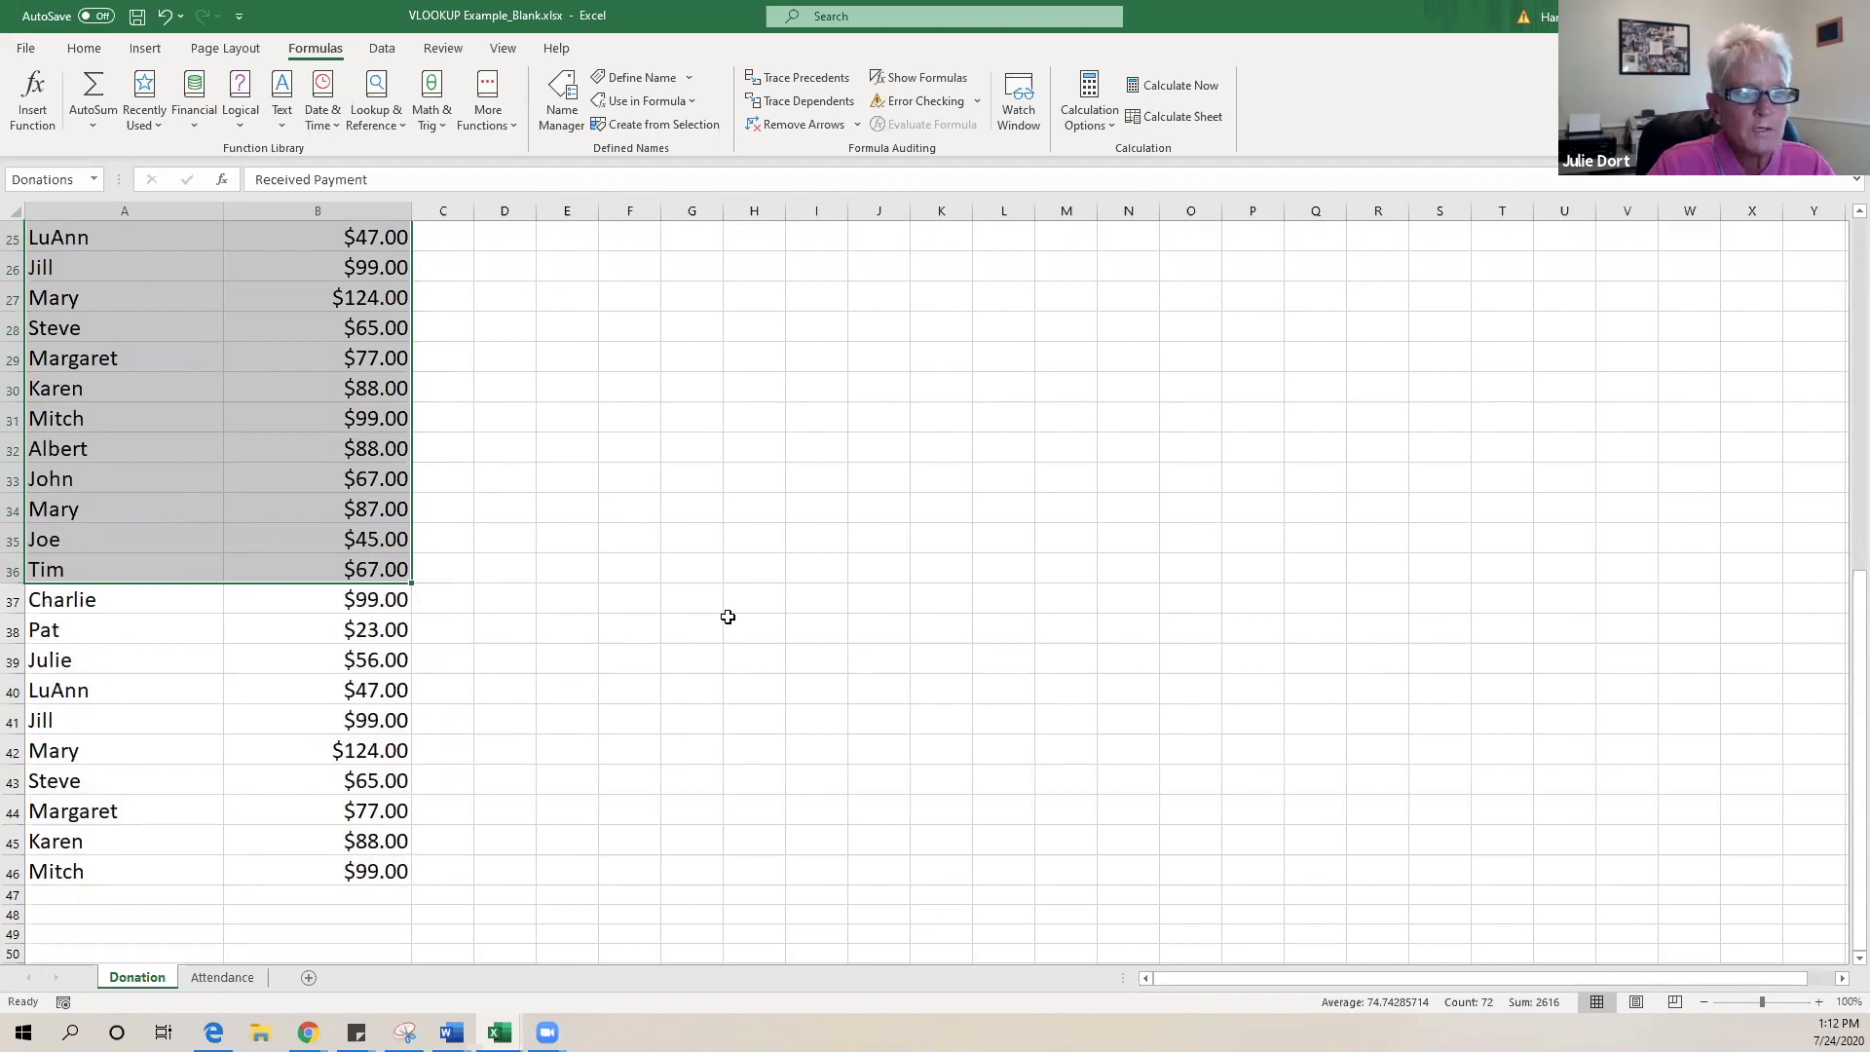
{"action": "scroll", "coordinate": [652, 542], "scroll_direction": "up", "scroll_amount": 2}
{"action": "scroll", "coordinate": [687, 551], "scroll_direction": "up", "scroll_amount": 6}
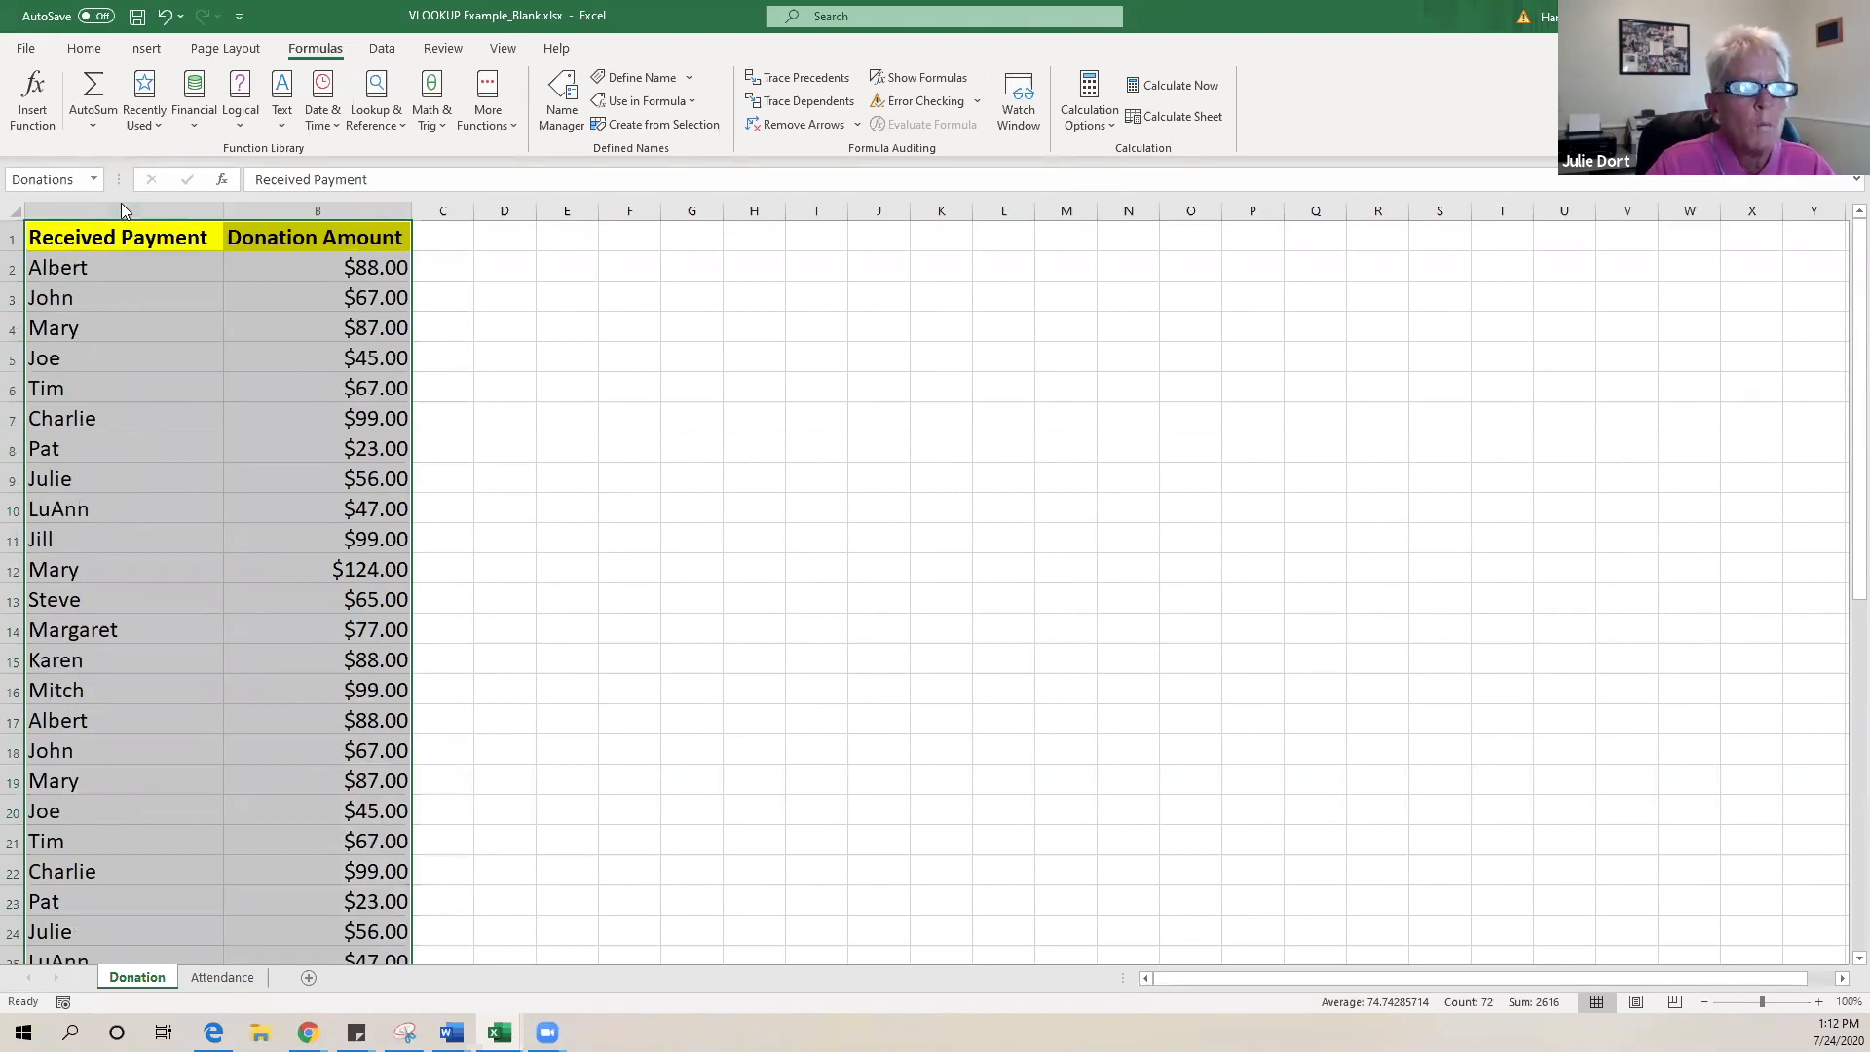
{"action": "left_click", "coordinate": [85, 51]}
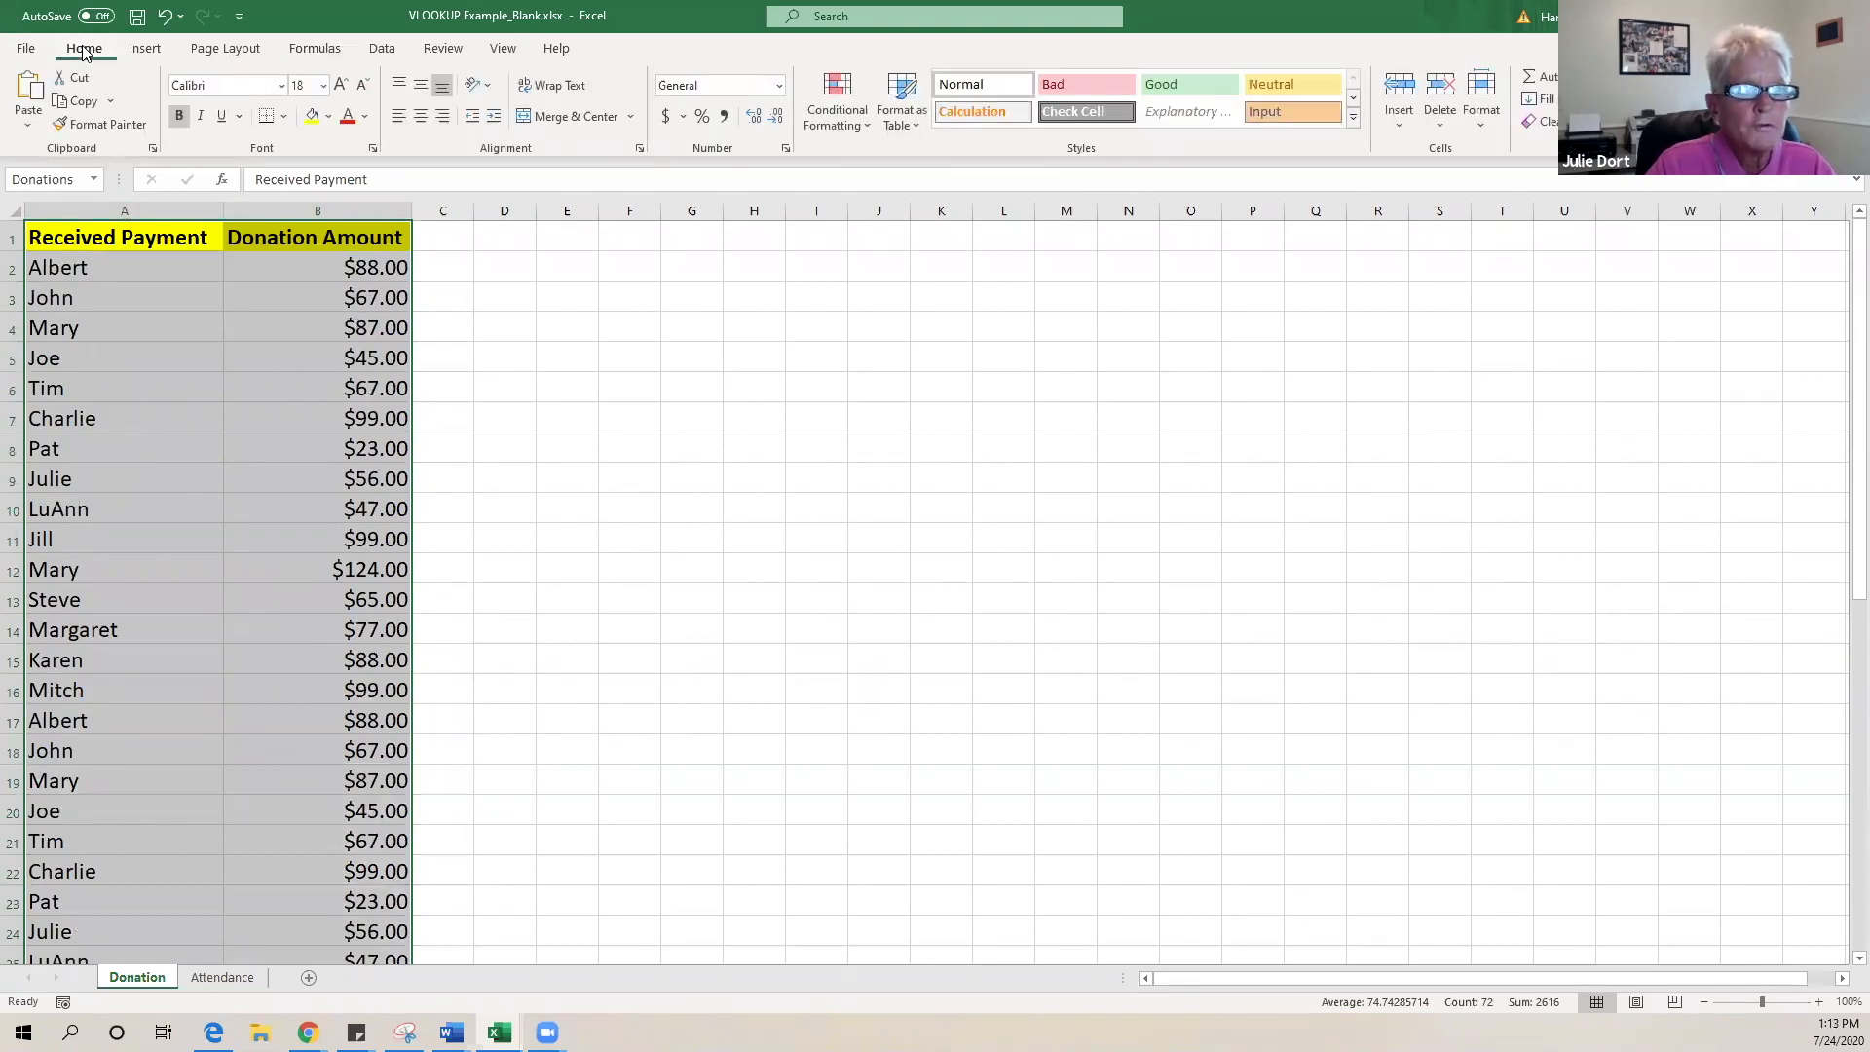
{"action": "left_click", "coordinate": [94, 180]}
{"action": "left_click", "coordinate": [60, 222]}
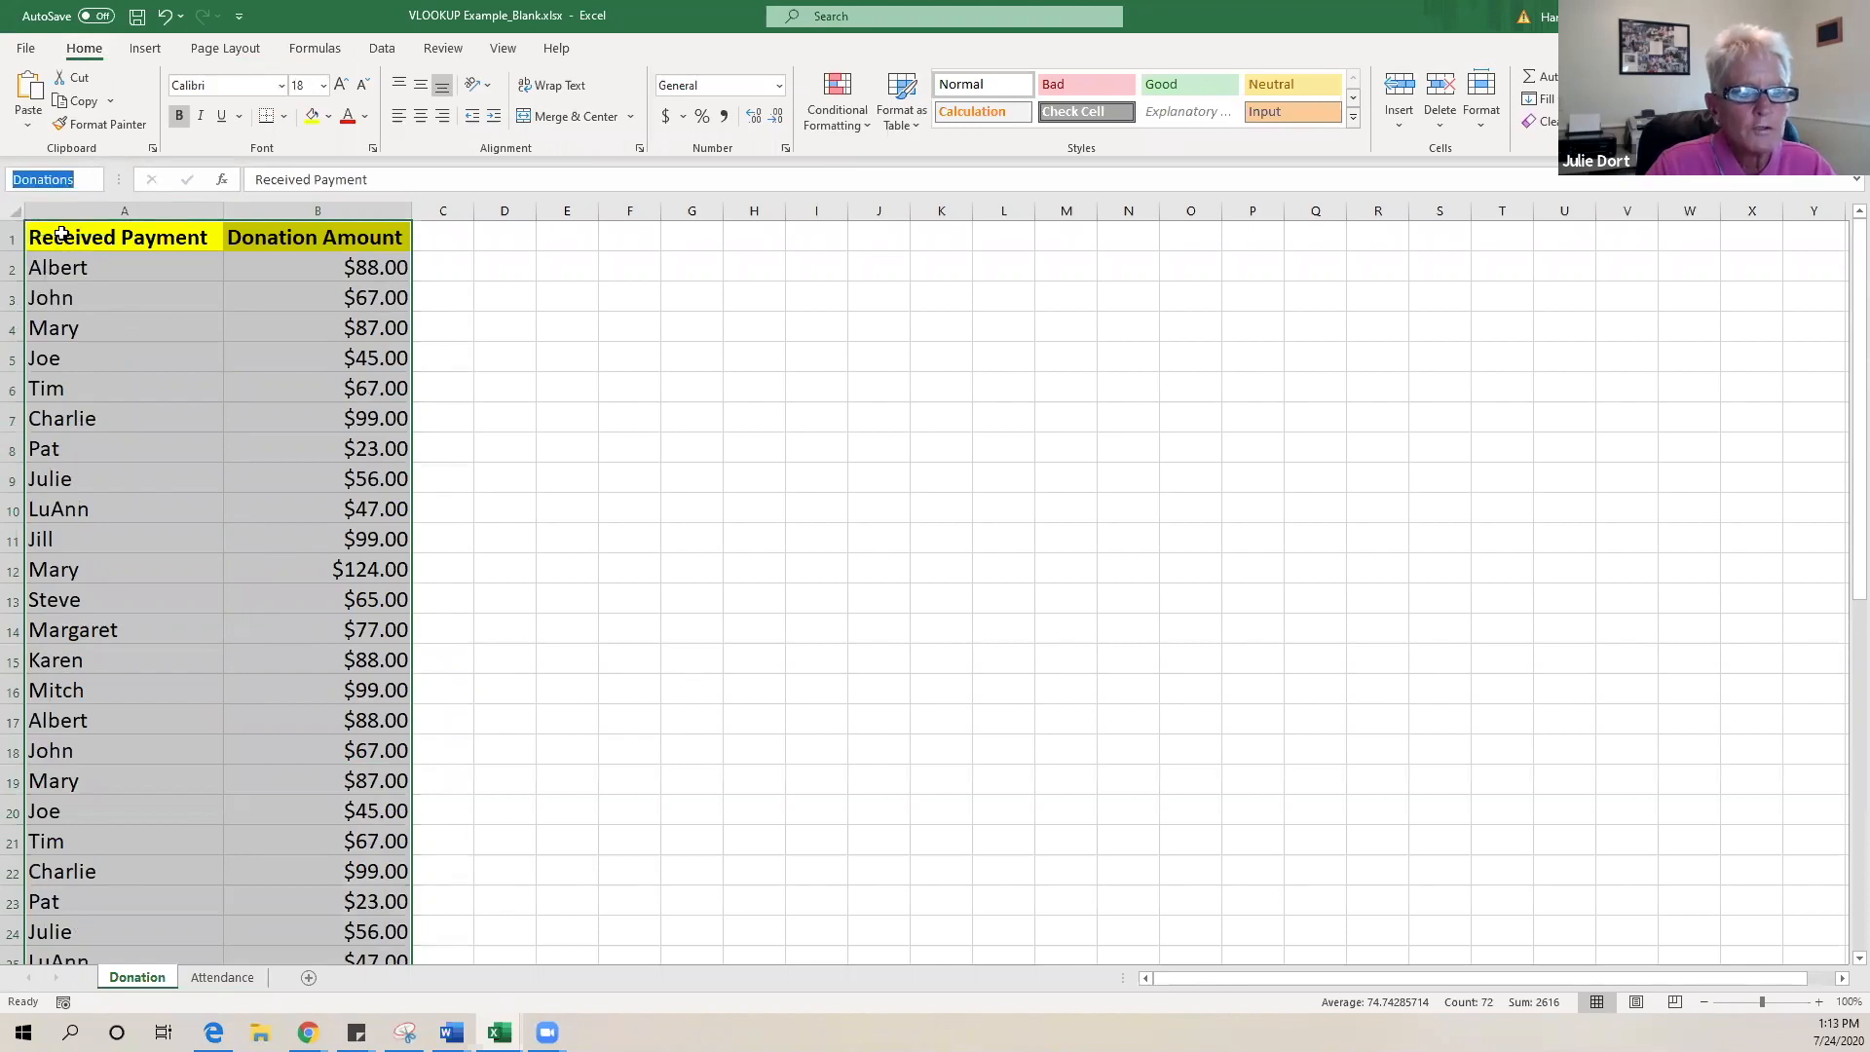
{"action": "left_click", "coordinate": [61, 234]}
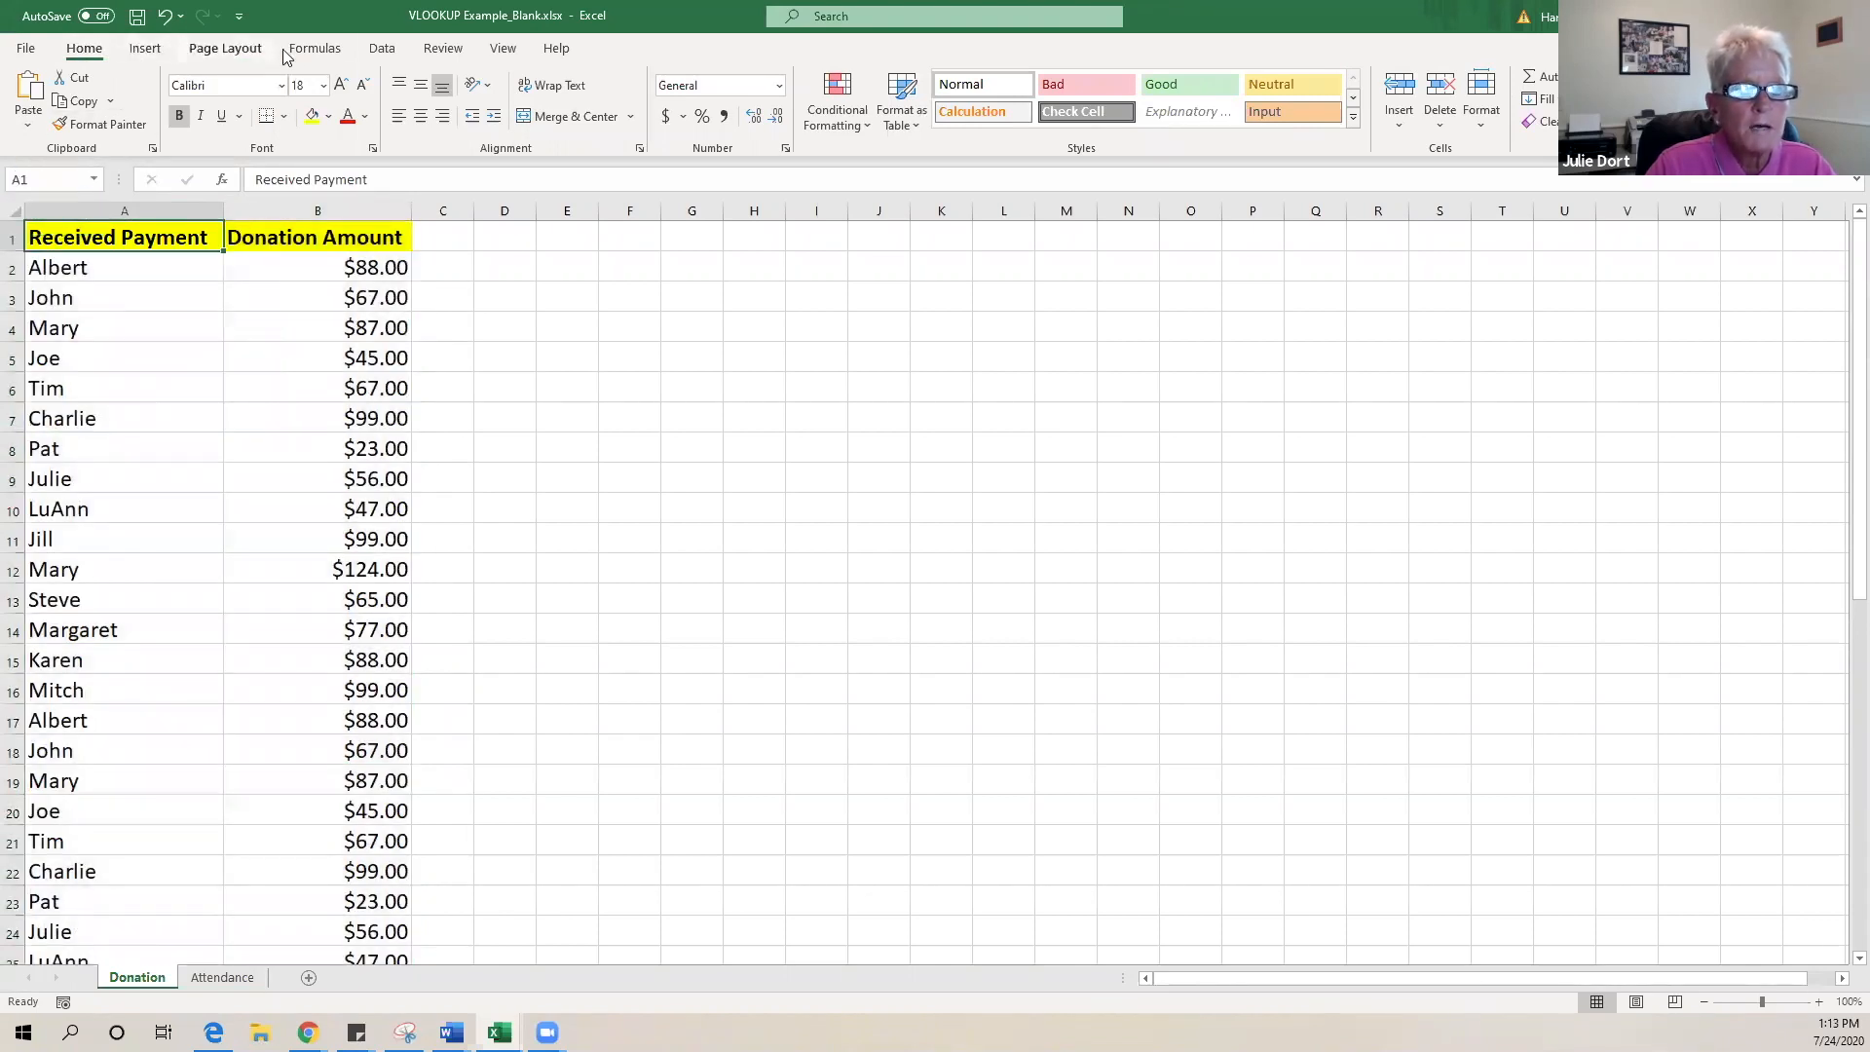
{"action": "left_click", "coordinate": [313, 49]}
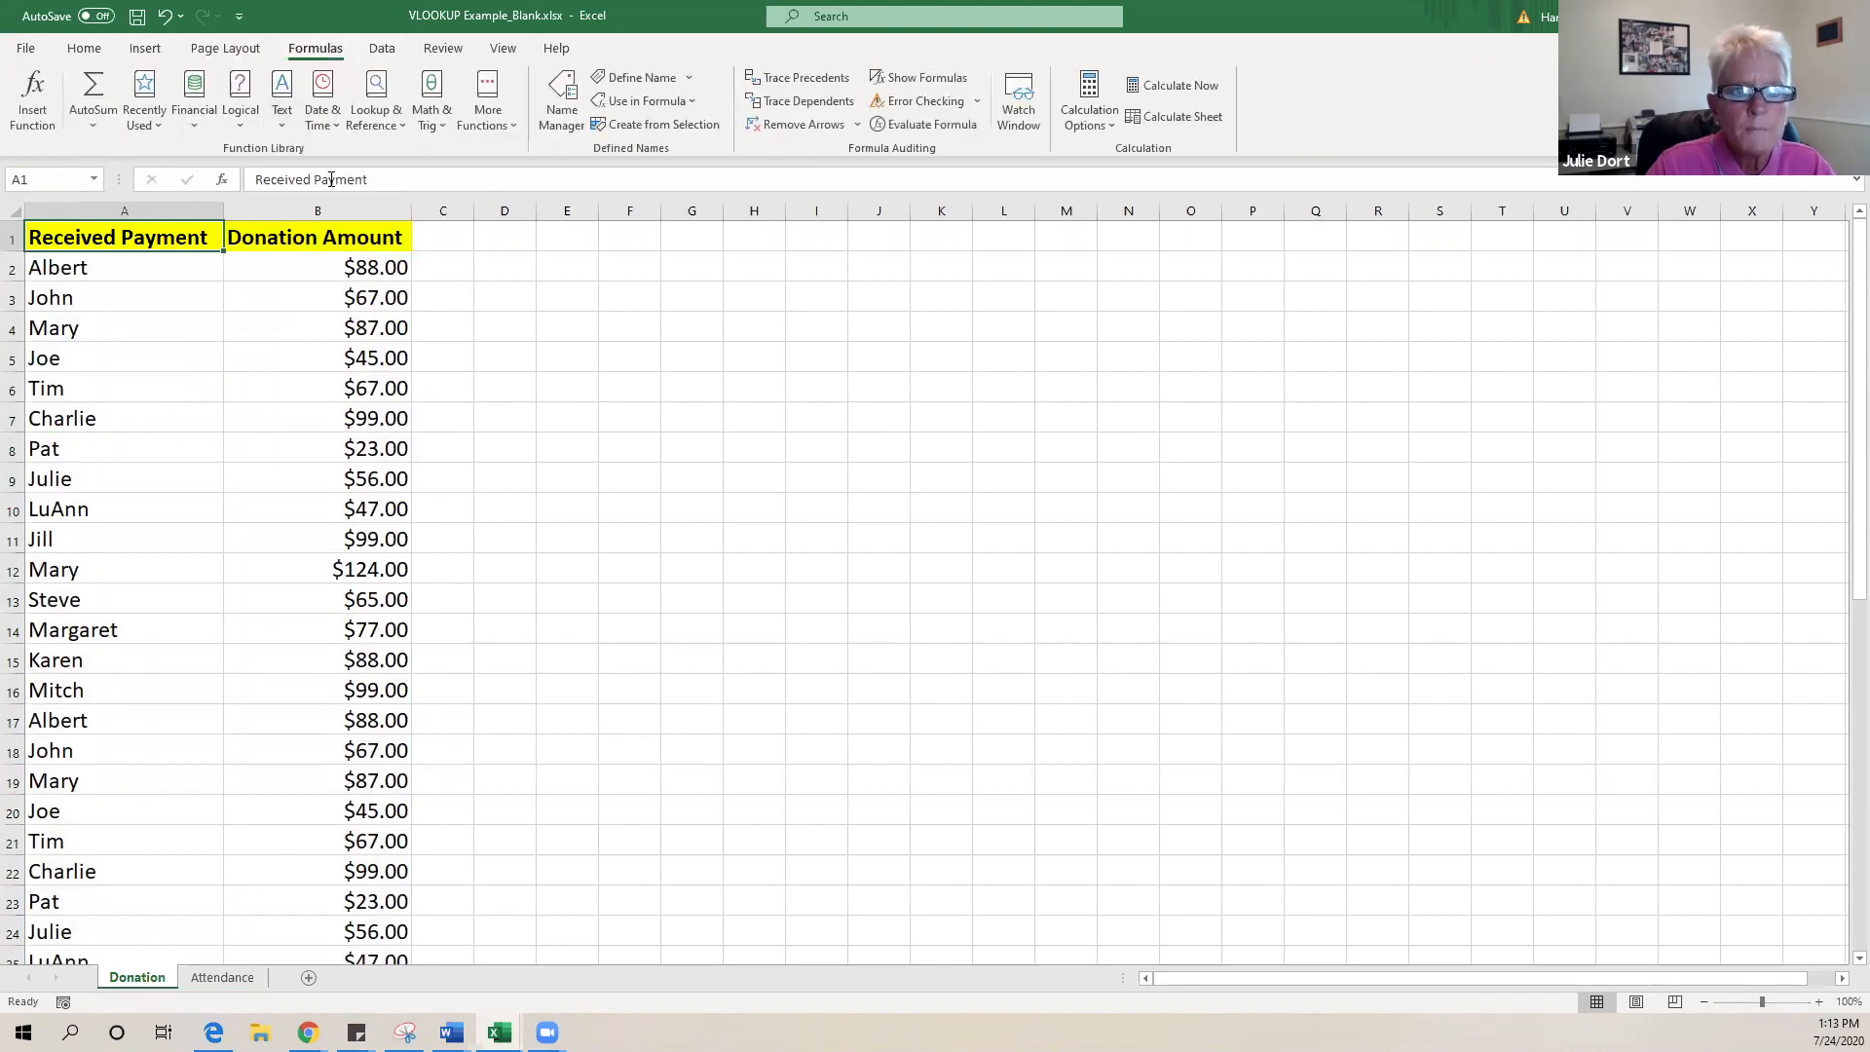
- Delete the Donations defined name in Name Manager, leaving only Print_Titles
{"action": "left_click", "coordinate": [572, 89]}
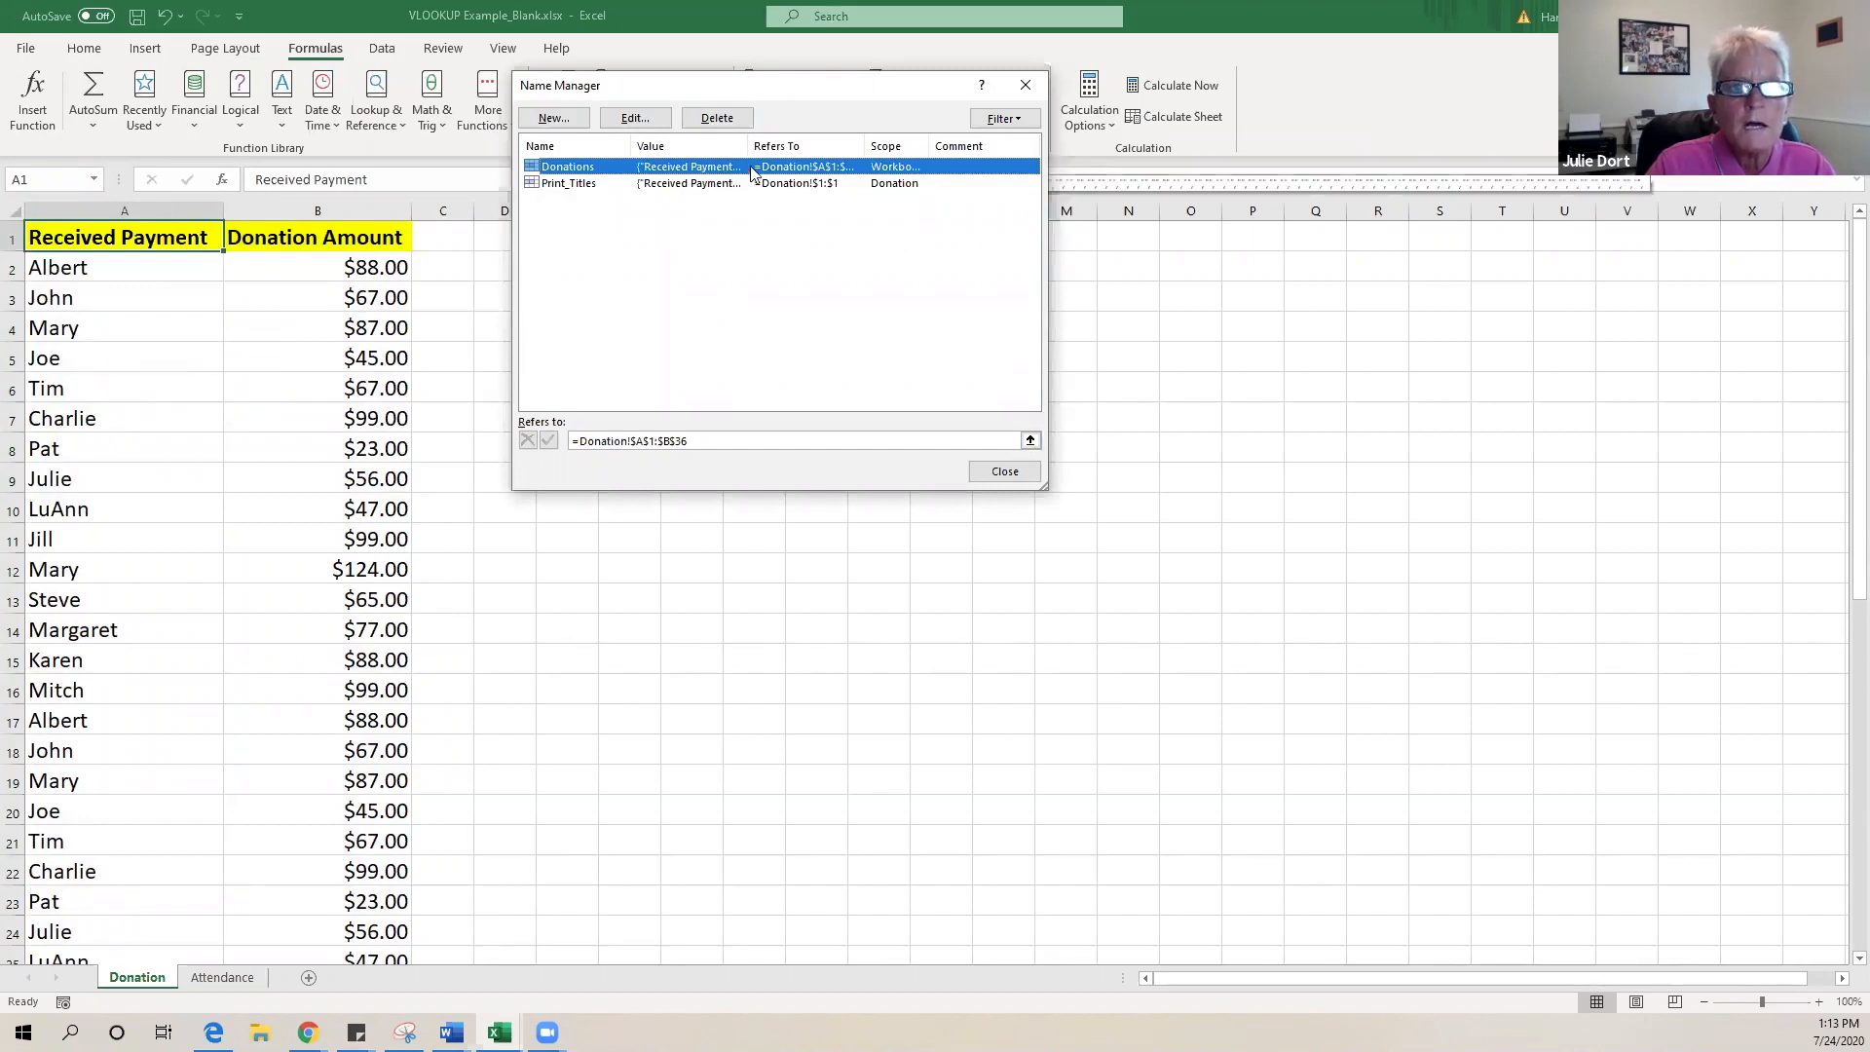
{"action": "left_click", "coordinate": [729, 118]}
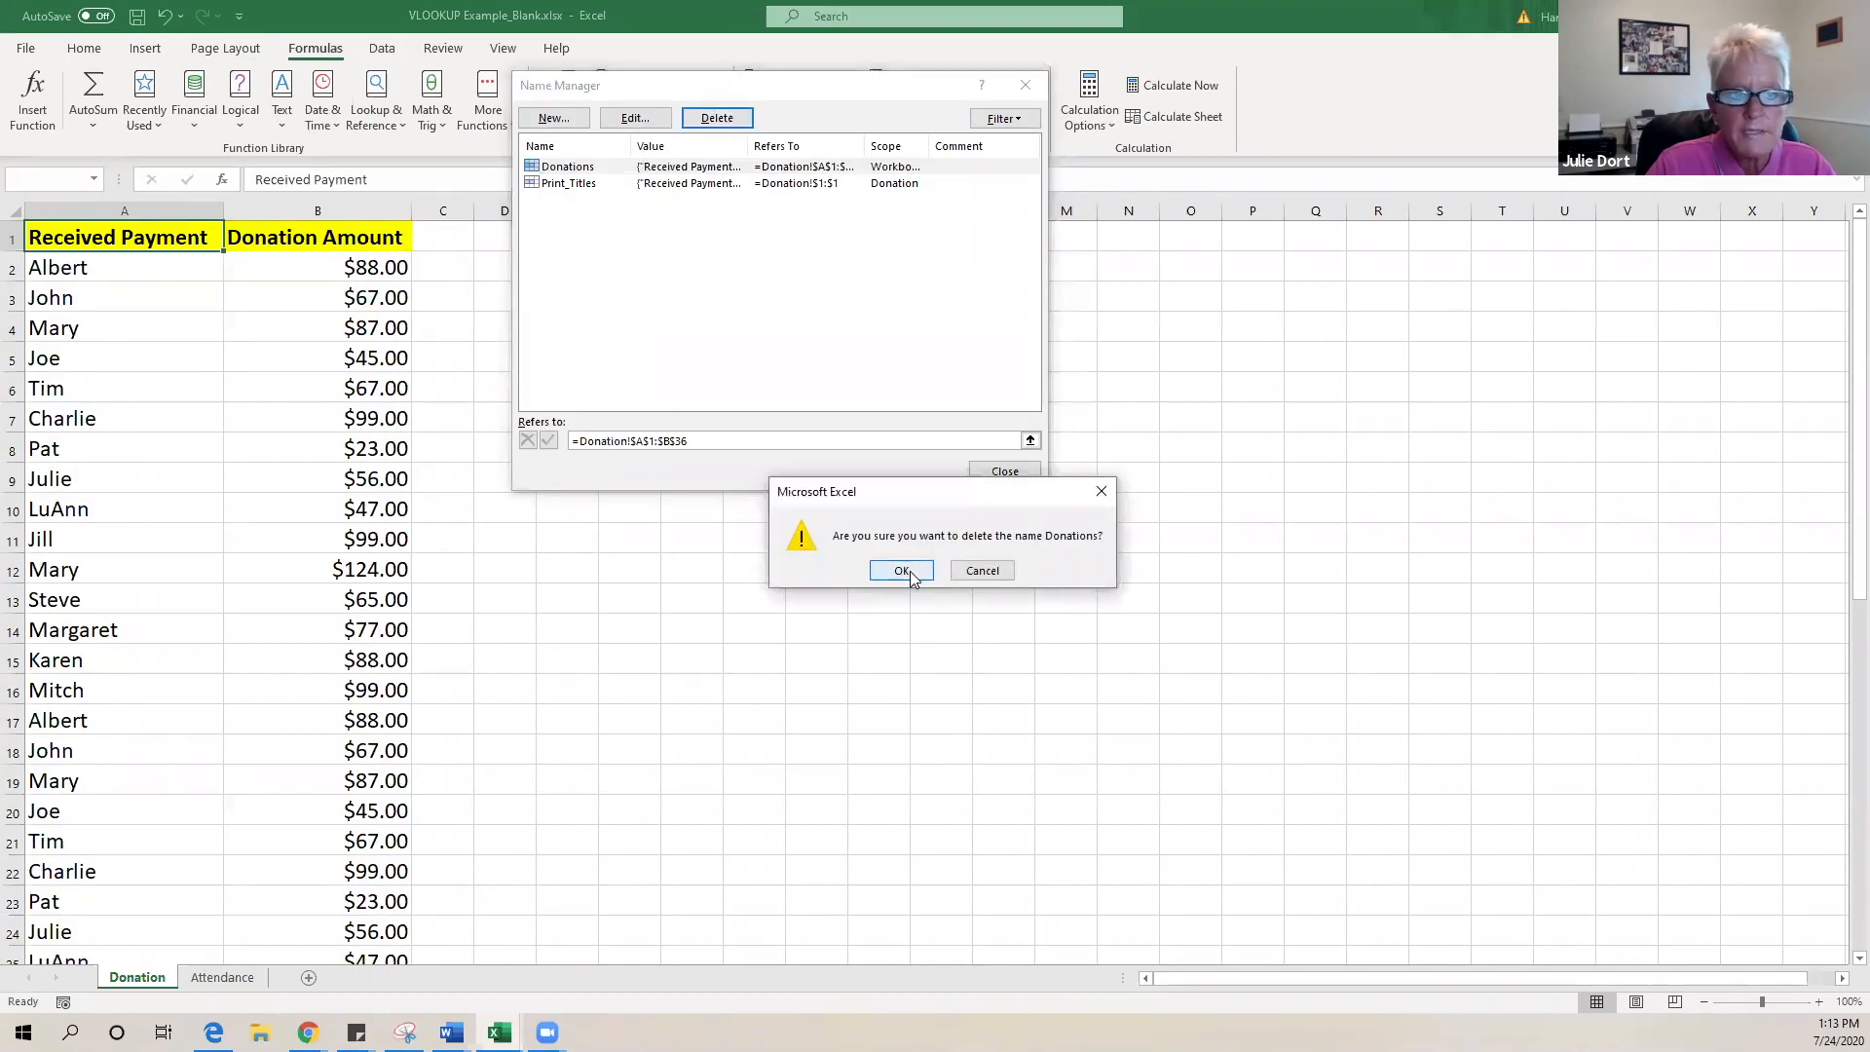
{"action": "left_click", "coordinate": [902, 571]}
{"action": "left_click", "coordinate": [994, 474]}
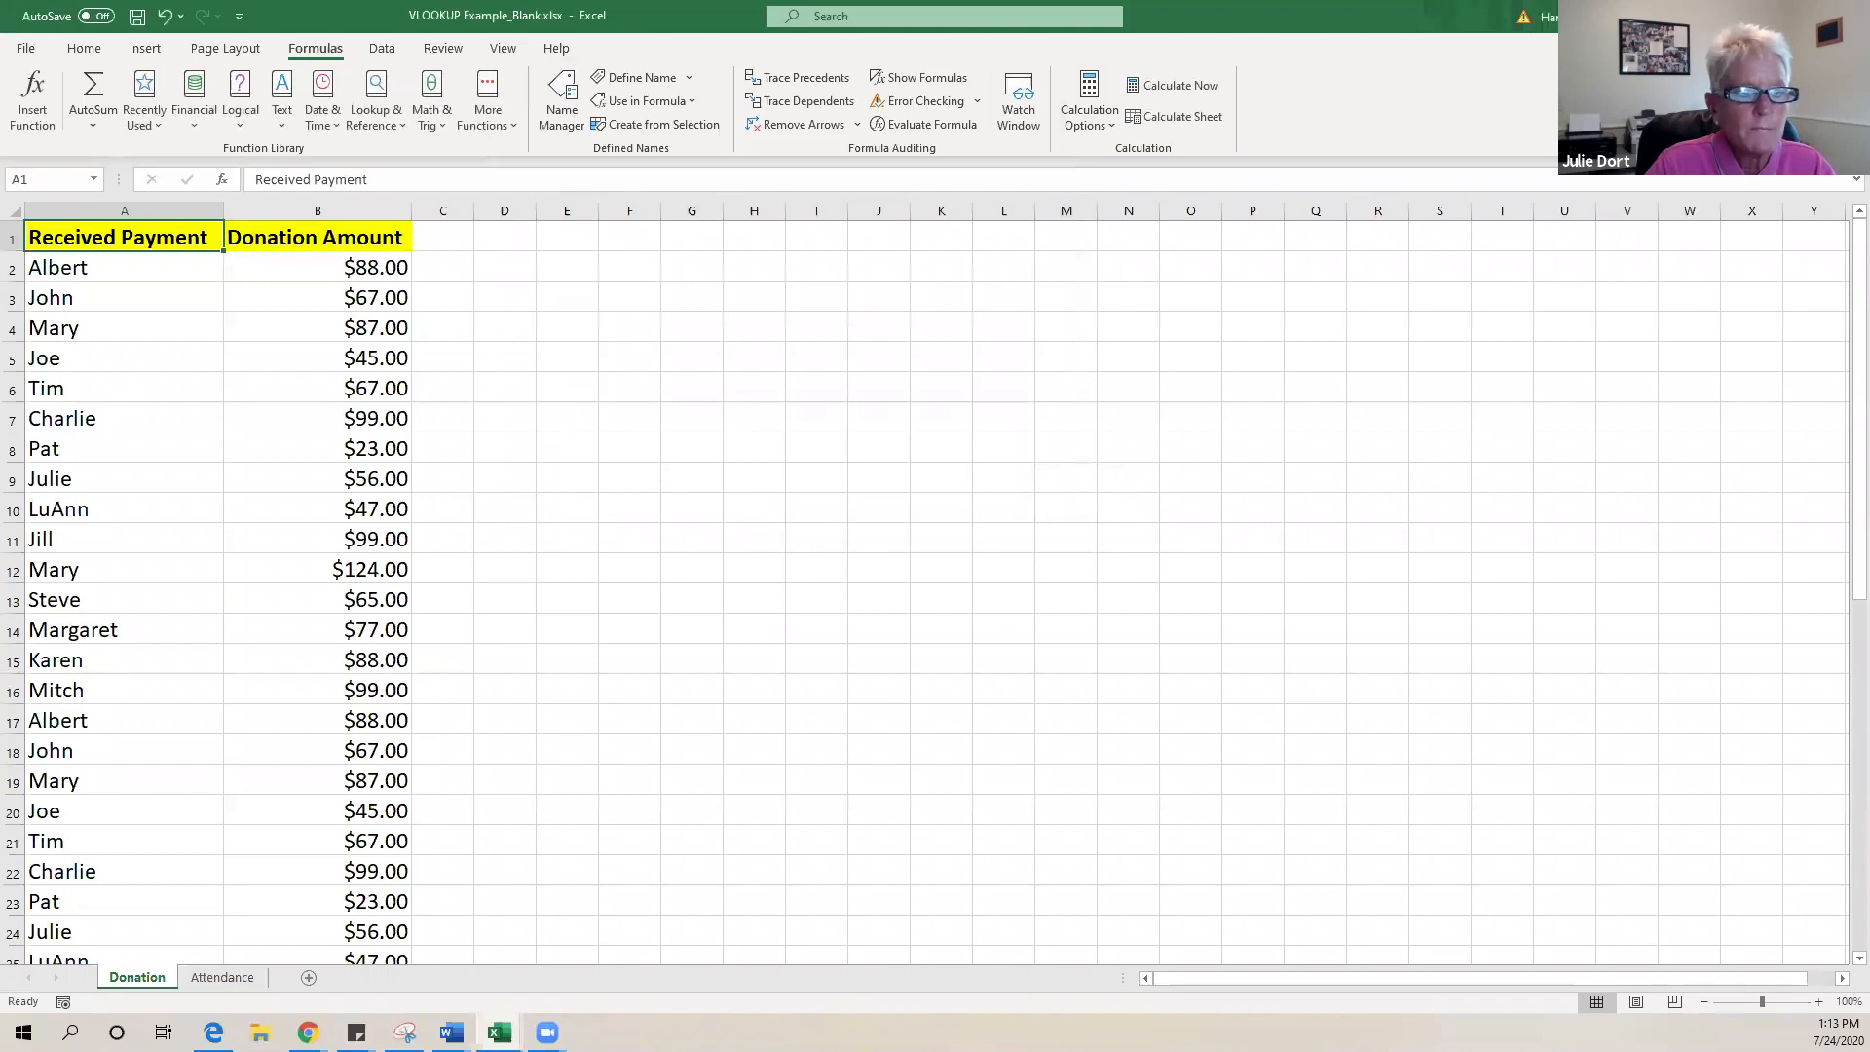
{"action": "left_click_drag", "start_coordinate": [116, 240], "coordinate": [288, 368]}
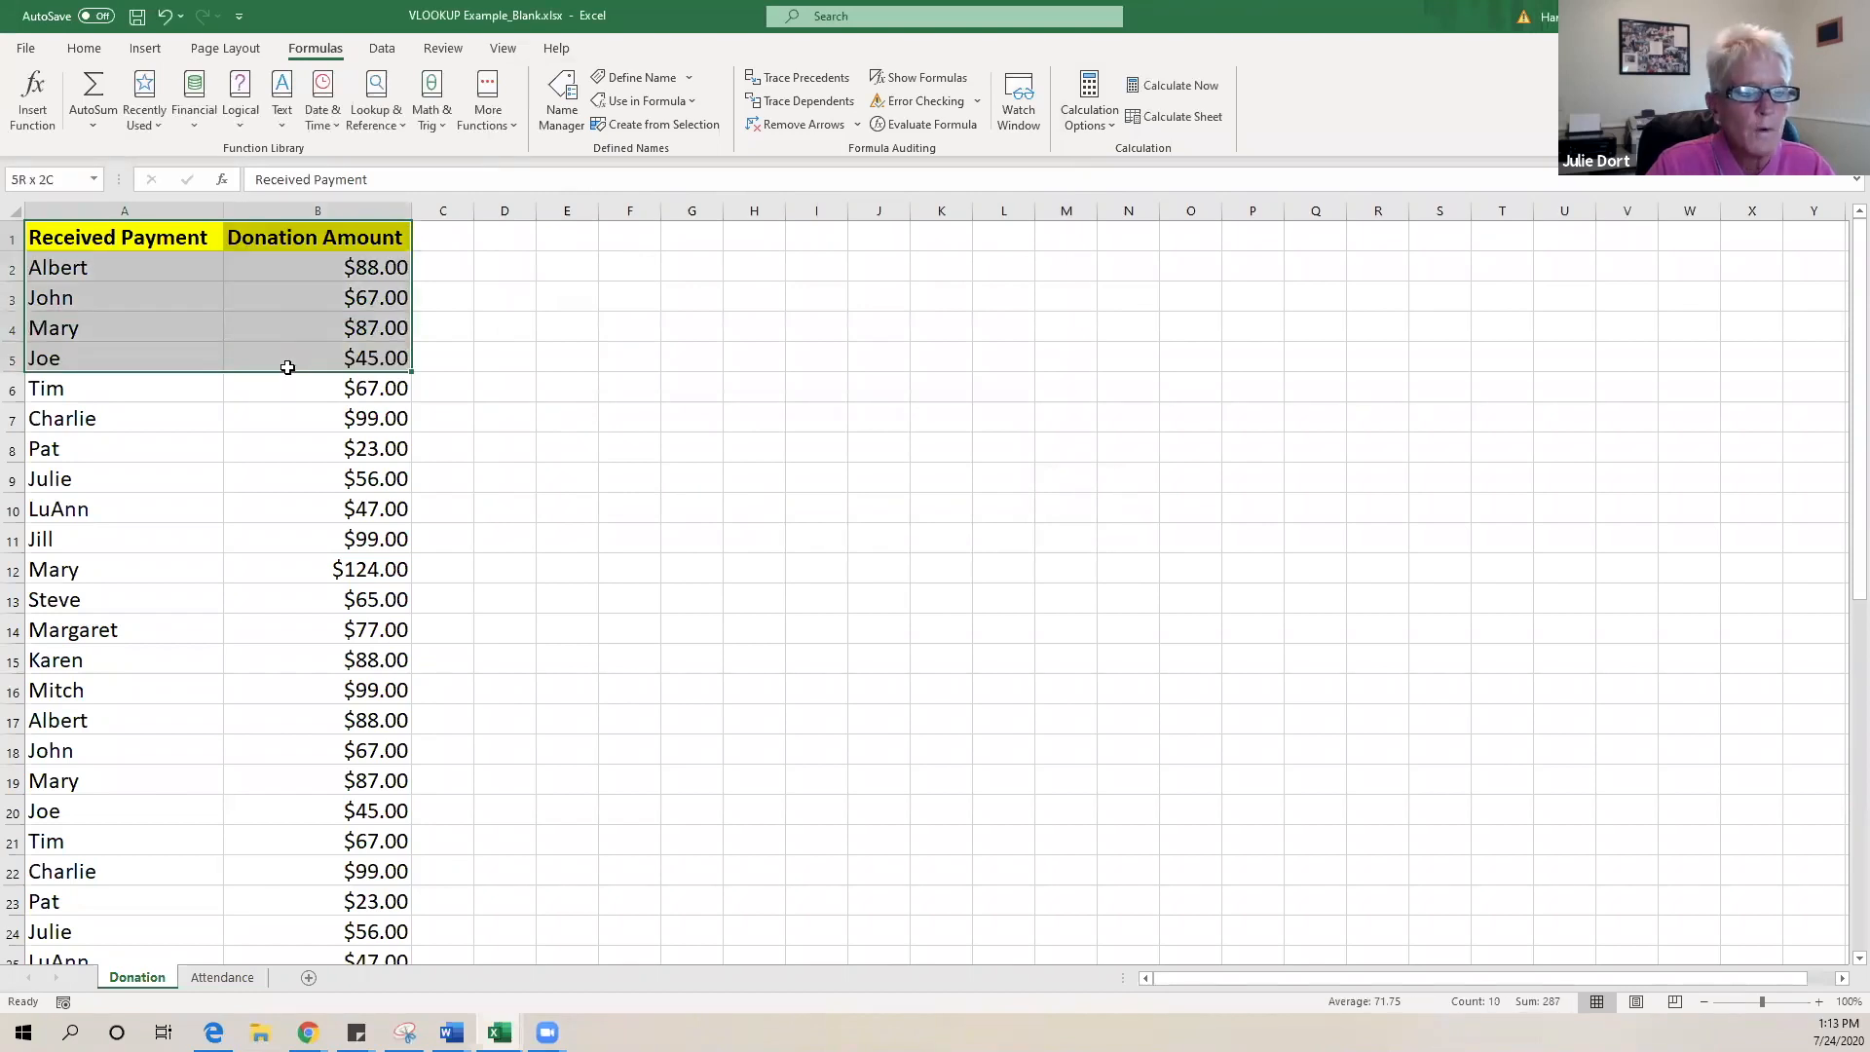
- Select the donation table A1:B46 and name it Donations in the Name Box
{"action": "left_click_drag", "start_coordinate": [102, 234], "coordinate": [221, 272]}
{"action": "left_click", "coordinate": [170, 239]}
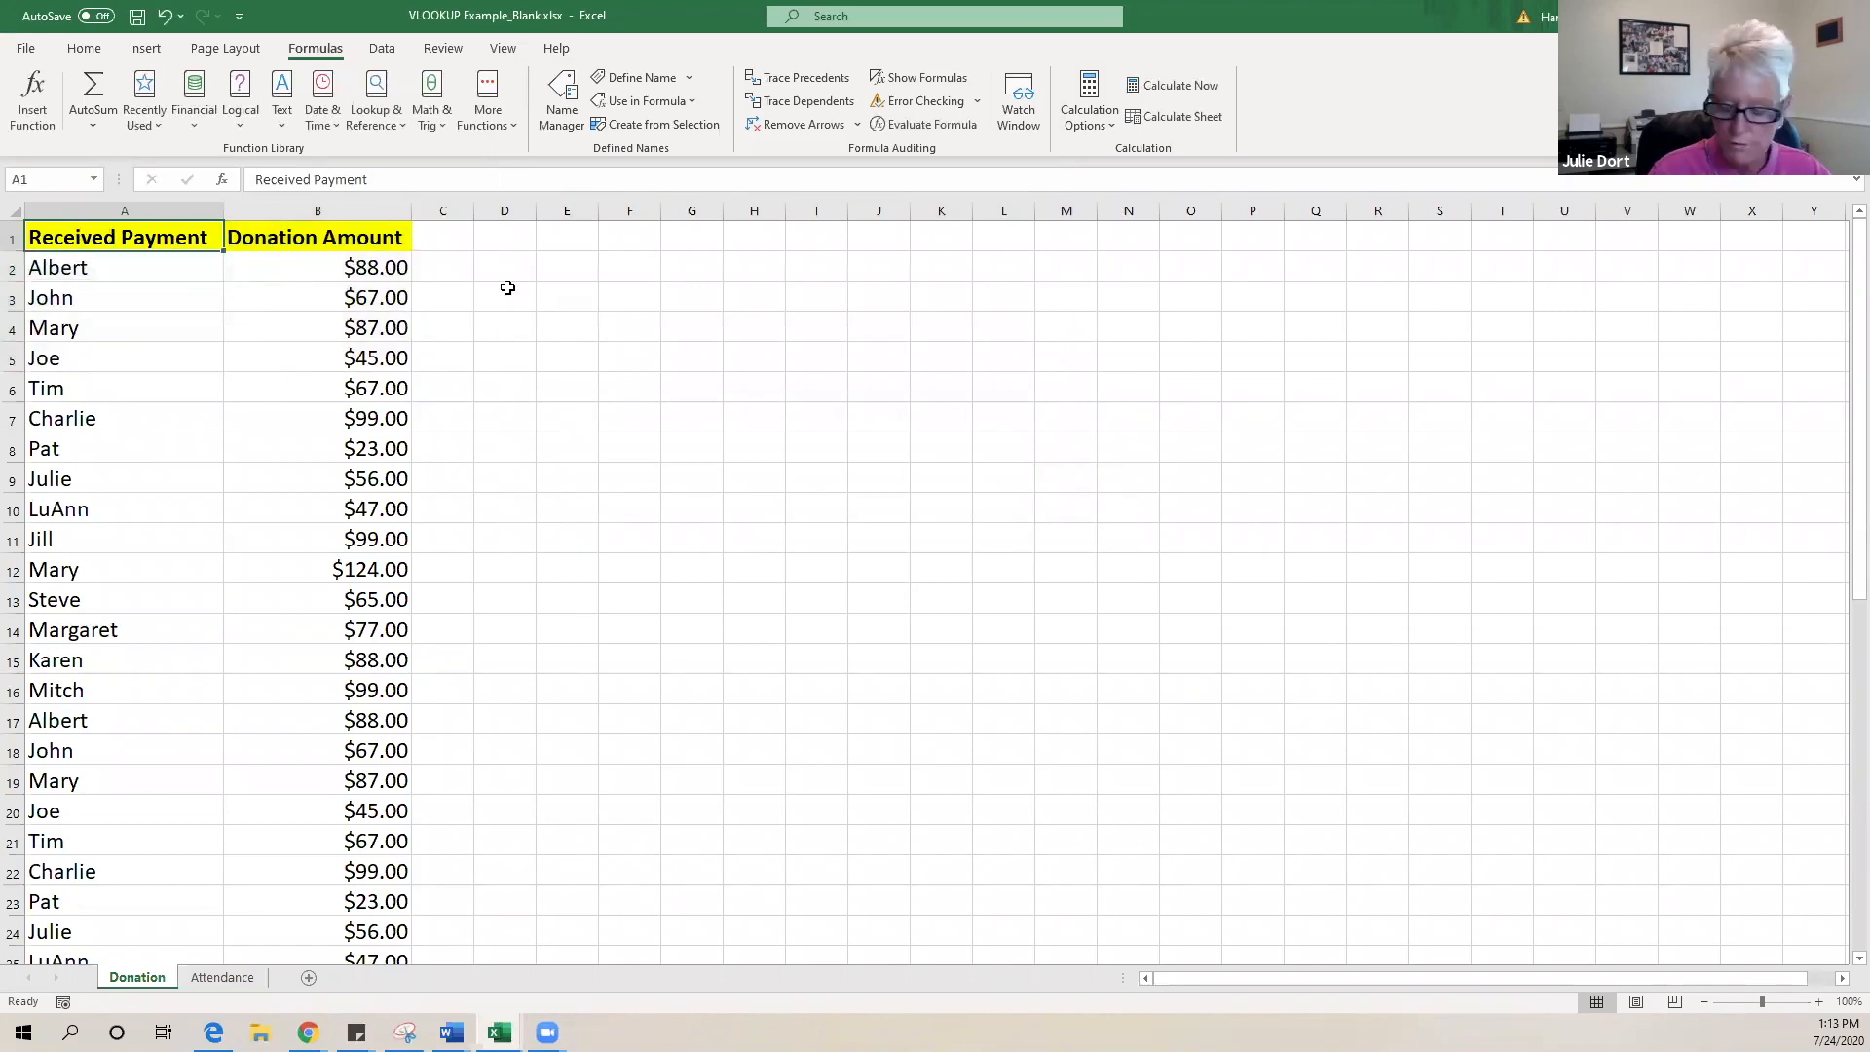
{"action": "key", "text": "ctrl+a"}
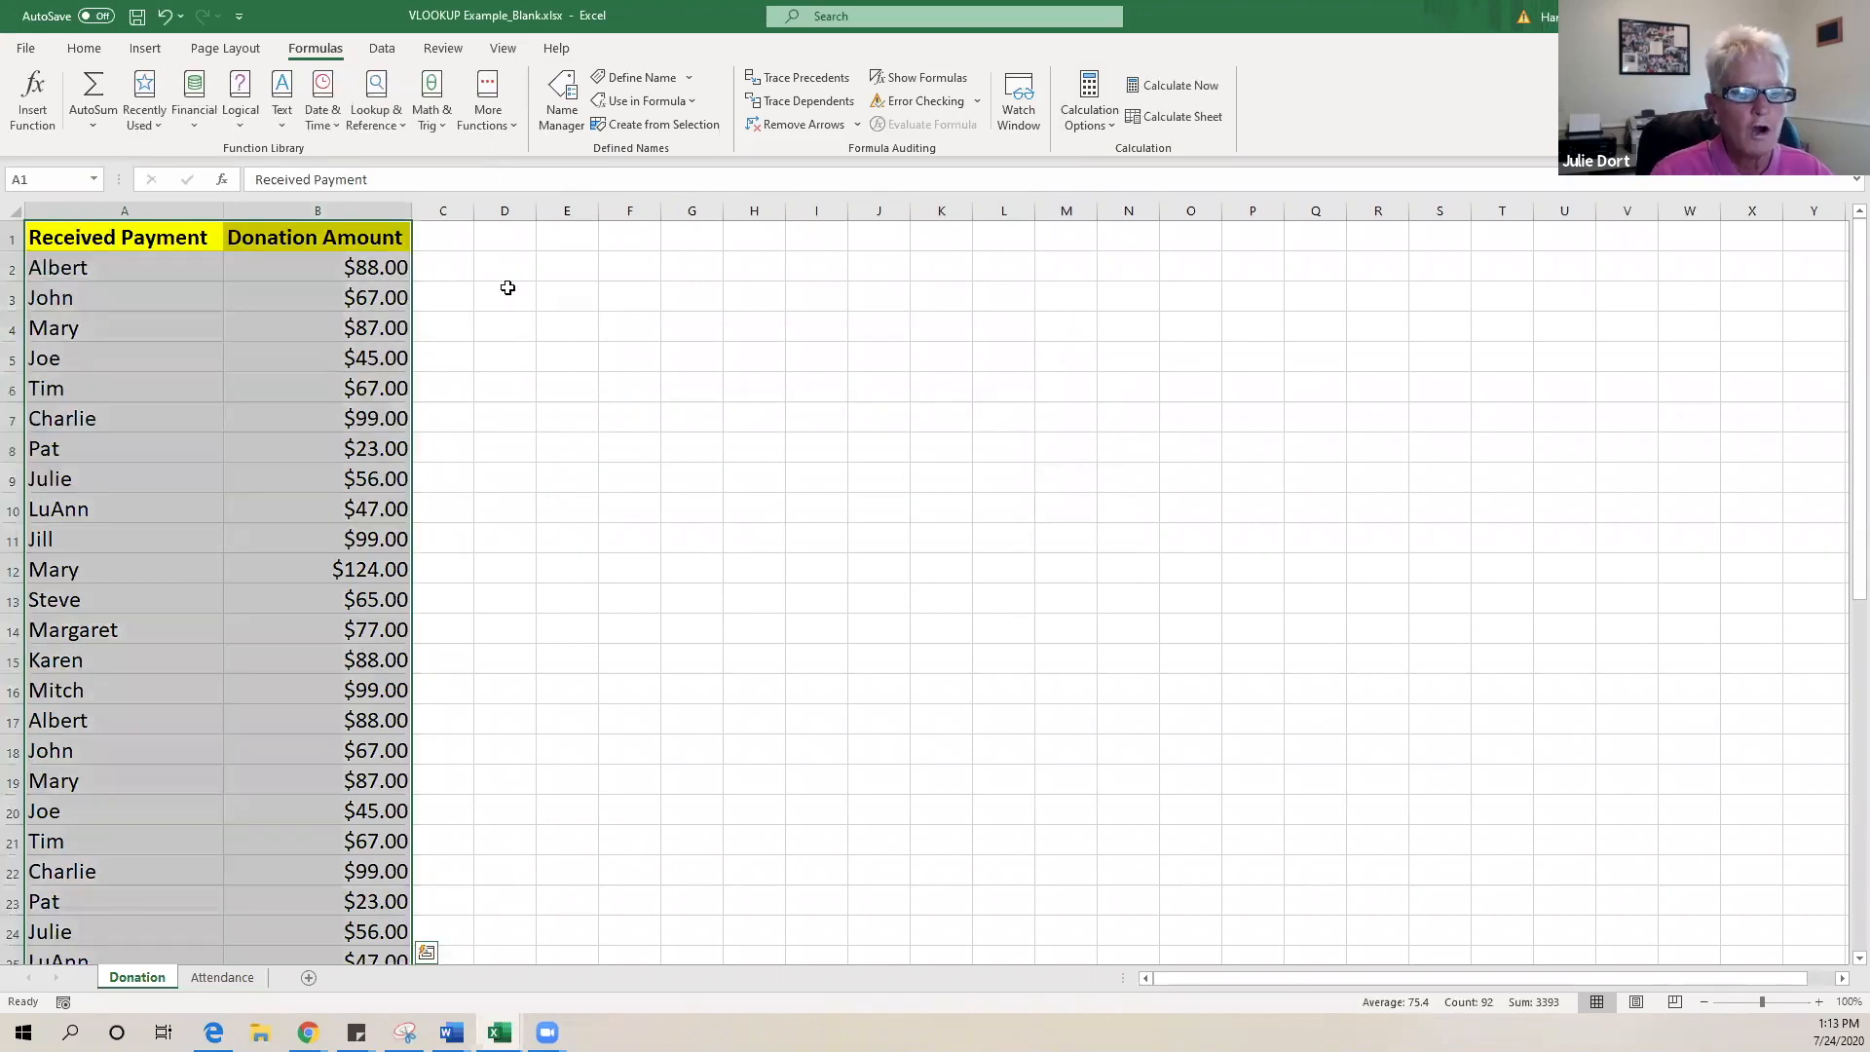
{"action": "scroll", "coordinate": [743, 396], "scroll_direction": "down", "scroll_amount": 9}
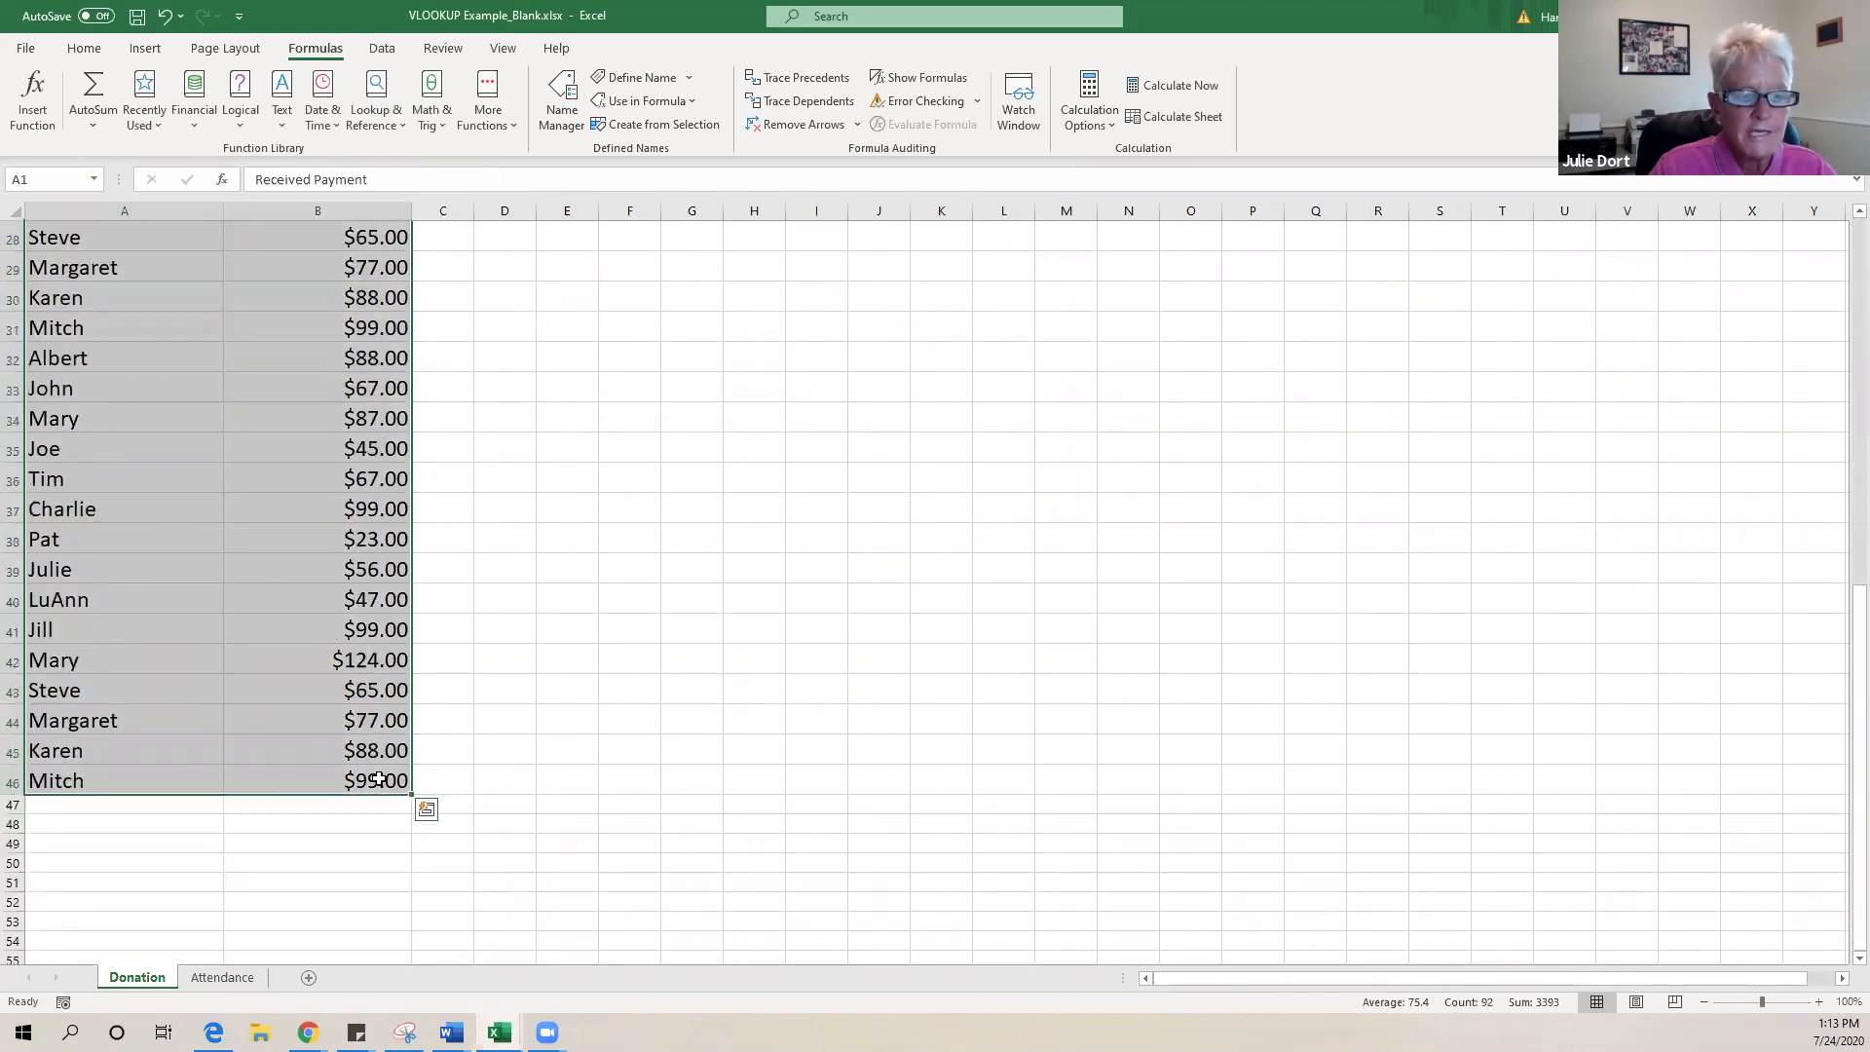
{"action": "scroll", "coordinate": [301, 593], "scroll_direction": "up", "scroll_amount": 3}
{"action": "scroll", "coordinate": [301, 595], "scroll_direction": "up", "scroll_amount": 6}
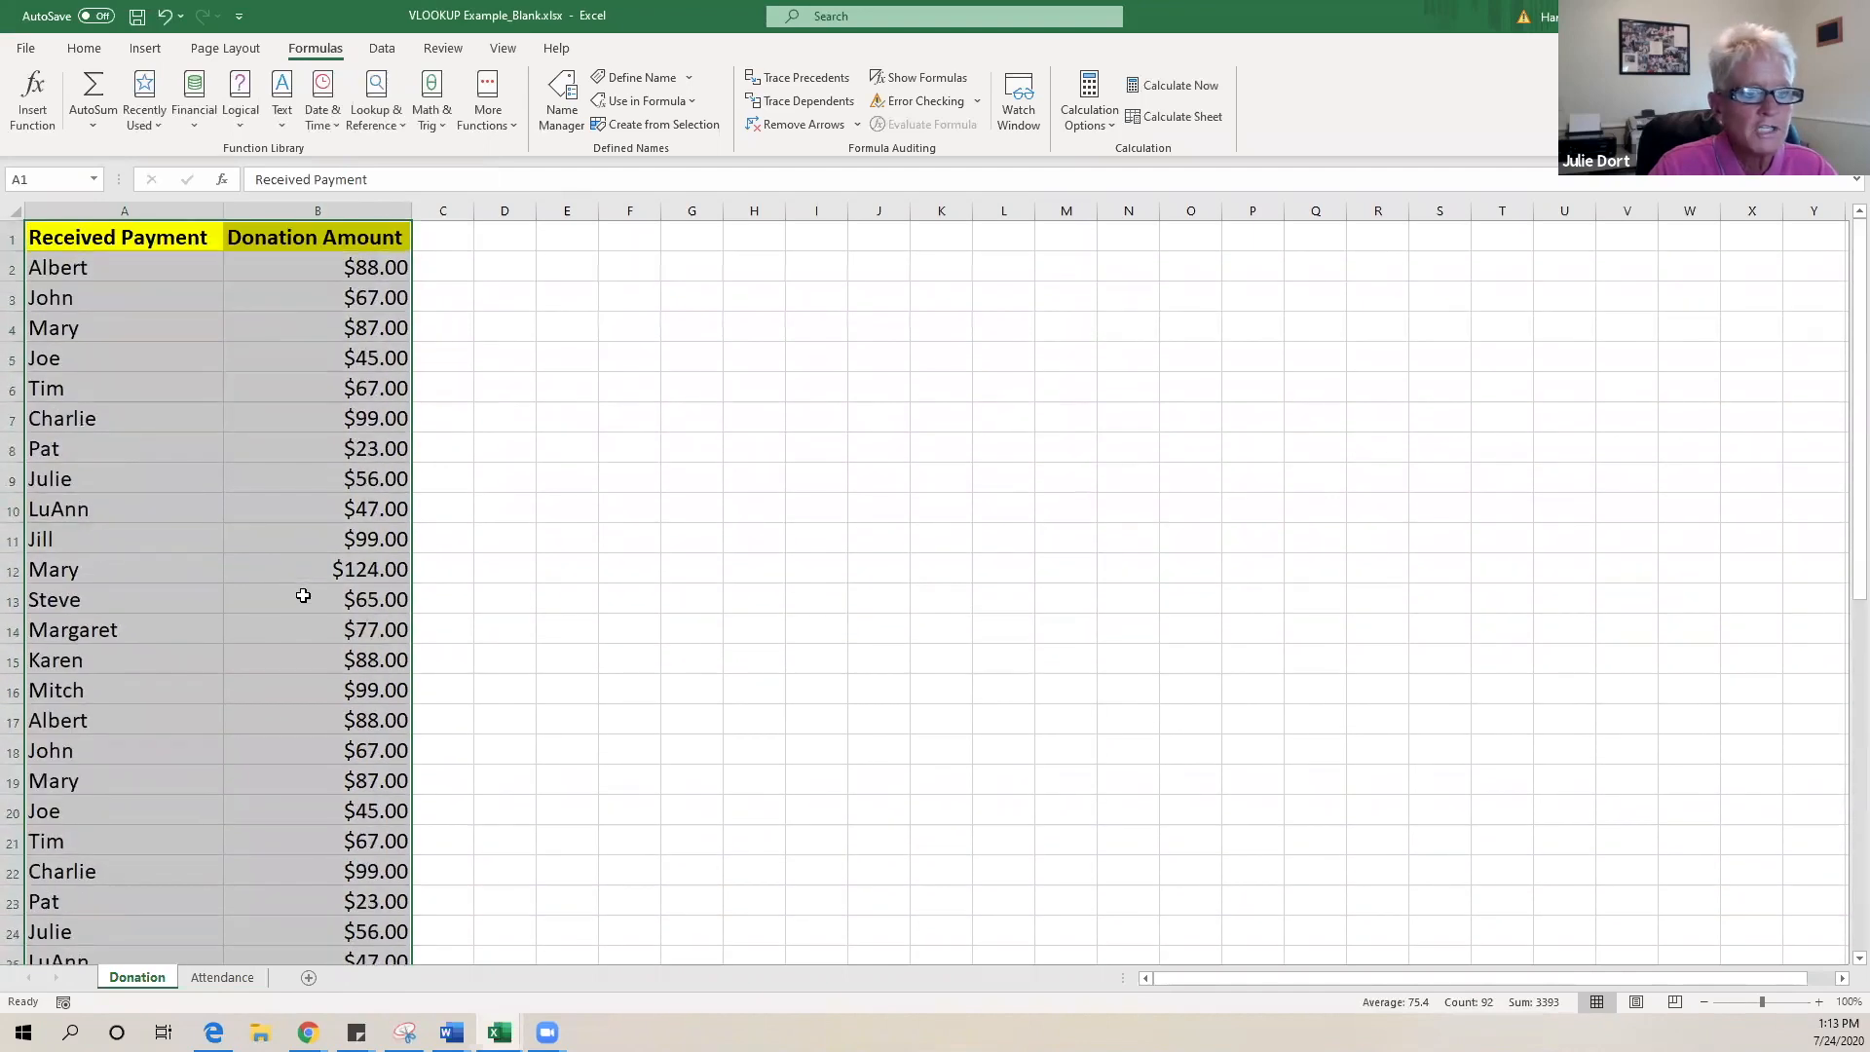
{"action": "scroll", "coordinate": [293, 348], "scroll_direction": "down", "scroll_amount": 5}
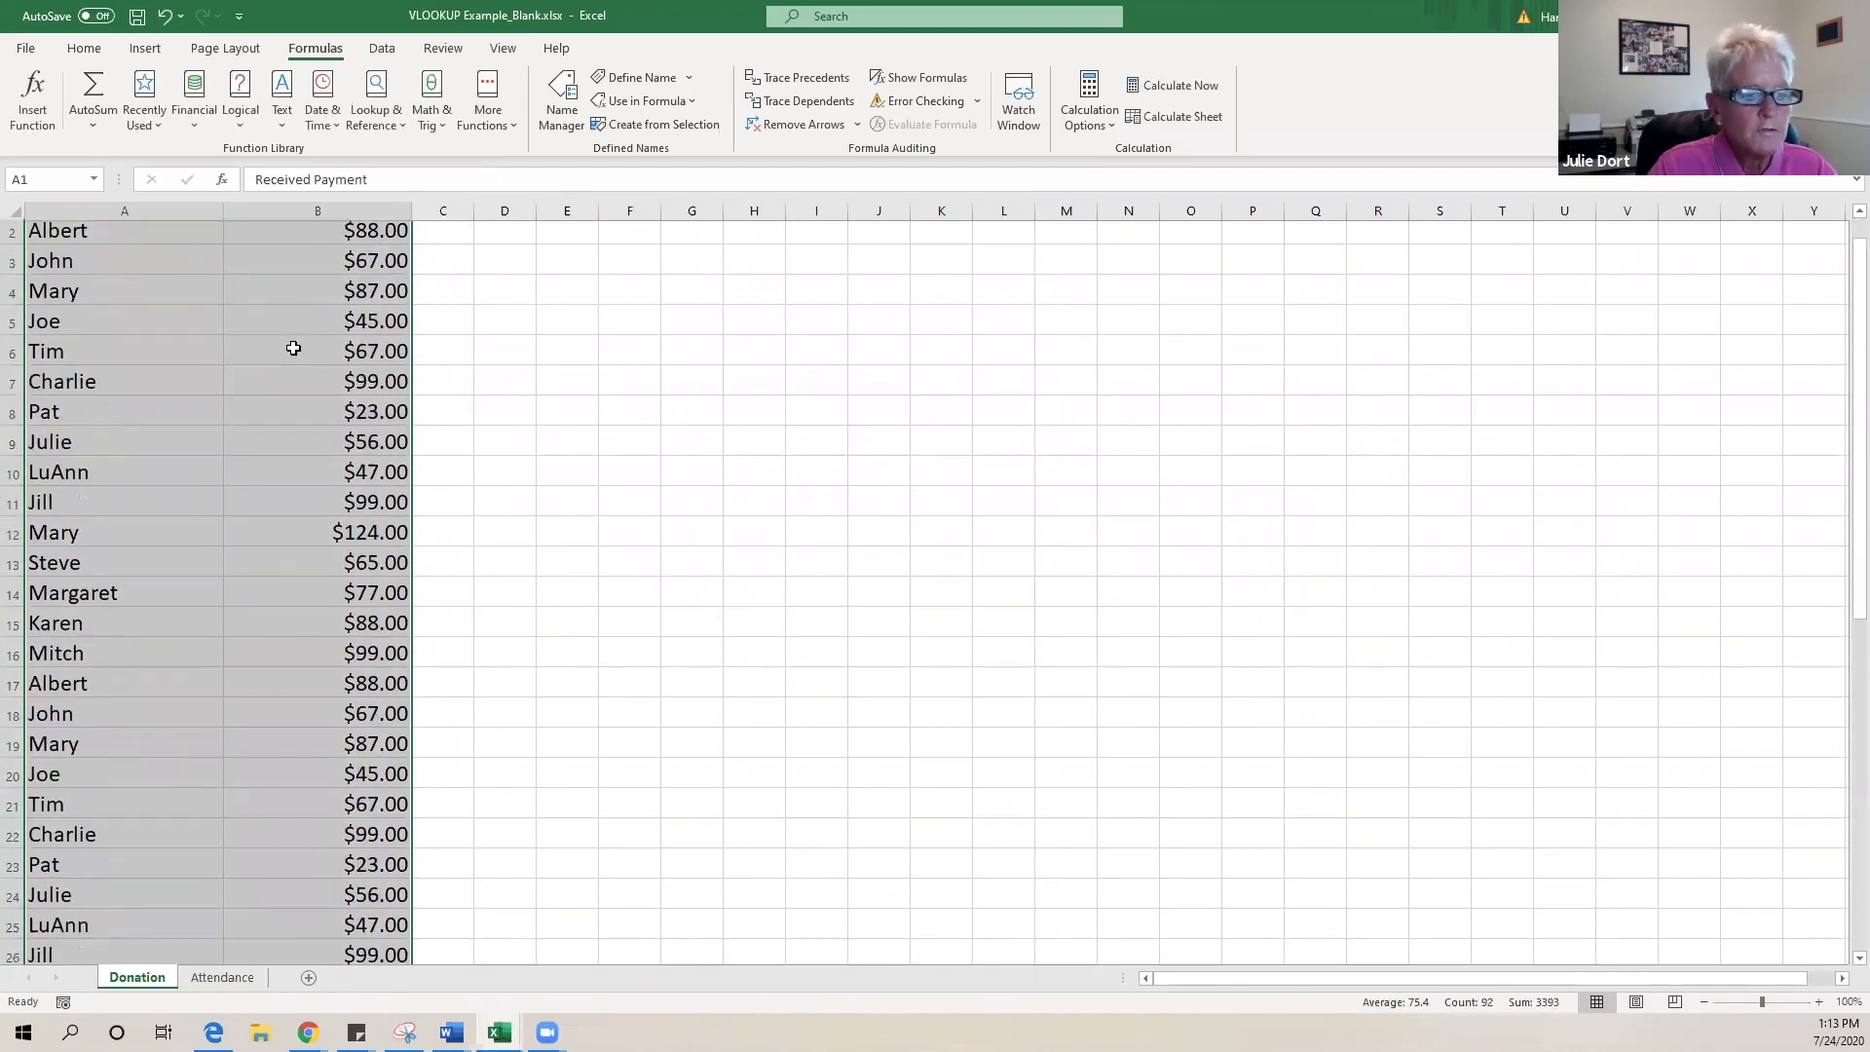
{"action": "scroll", "coordinate": [293, 348], "scroll_direction": "up", "scroll_amount": 5}
{"action": "left_click", "coordinate": [72, 180]}
{"action": "type", "text": "D"}
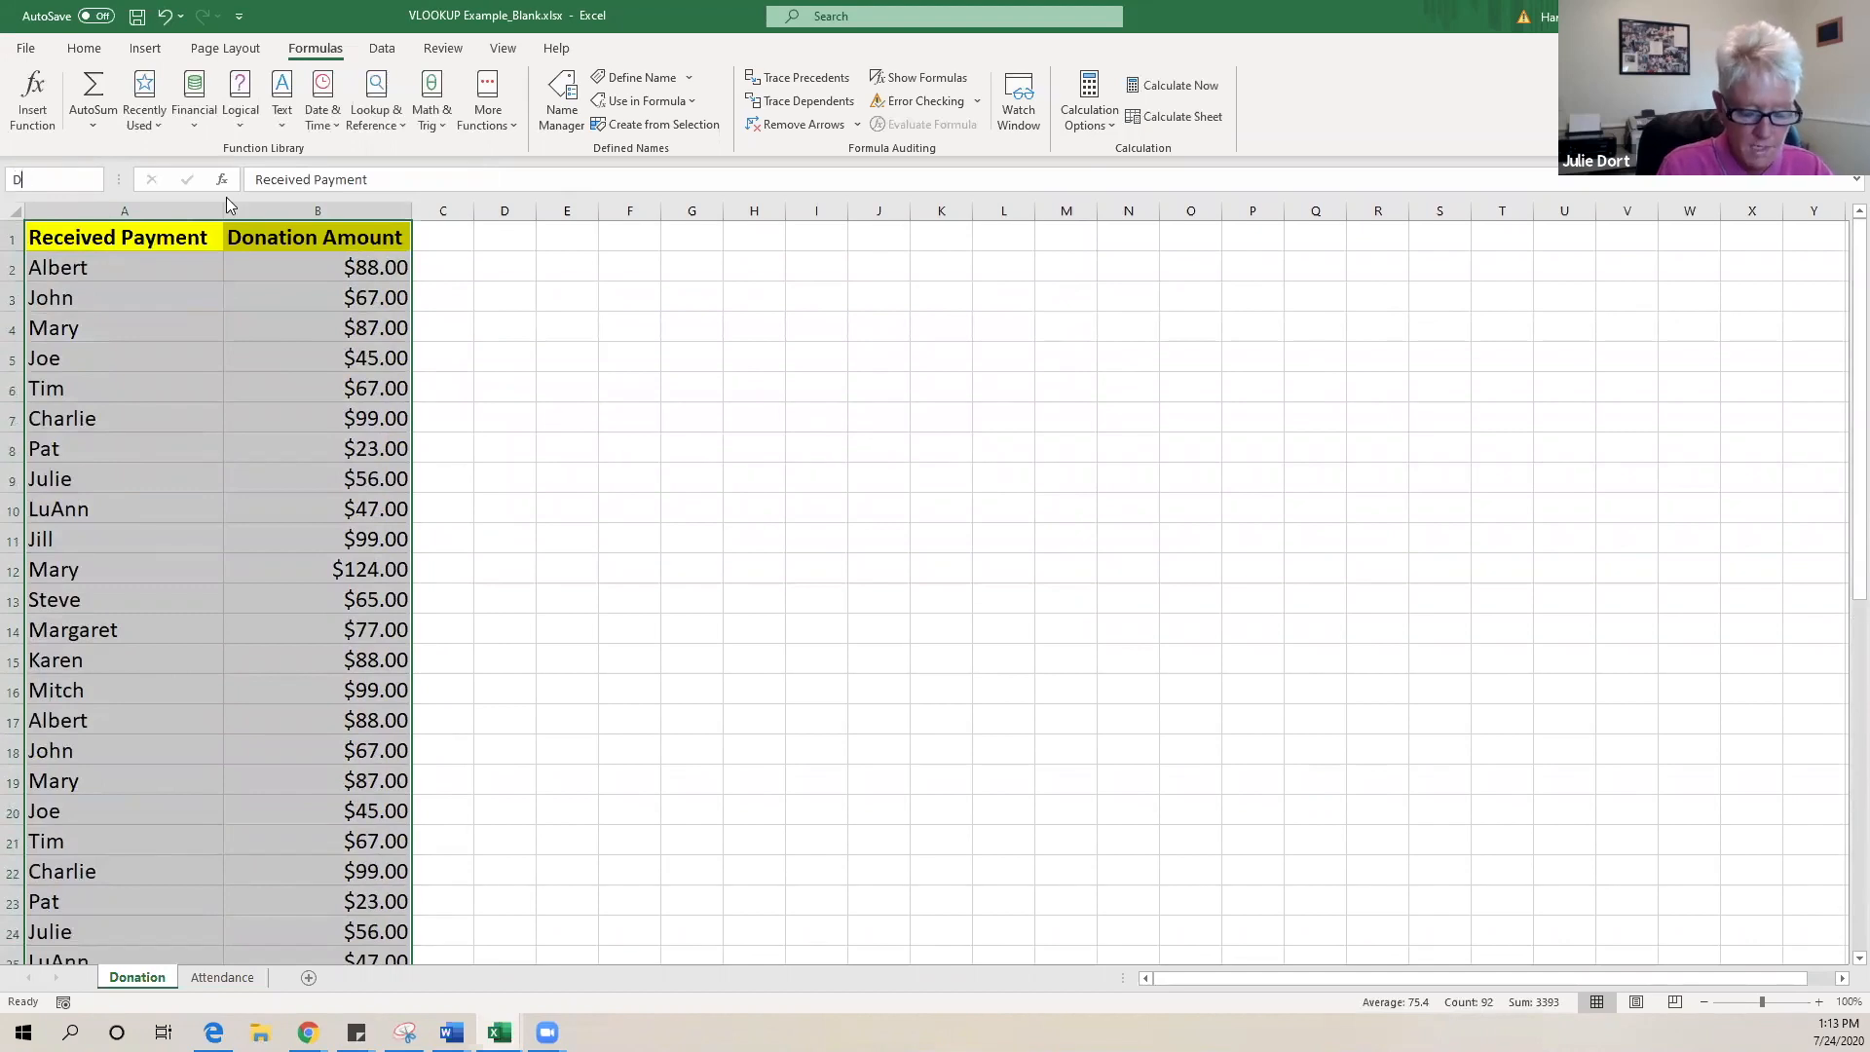
{"action": "type", "text": "onations"}
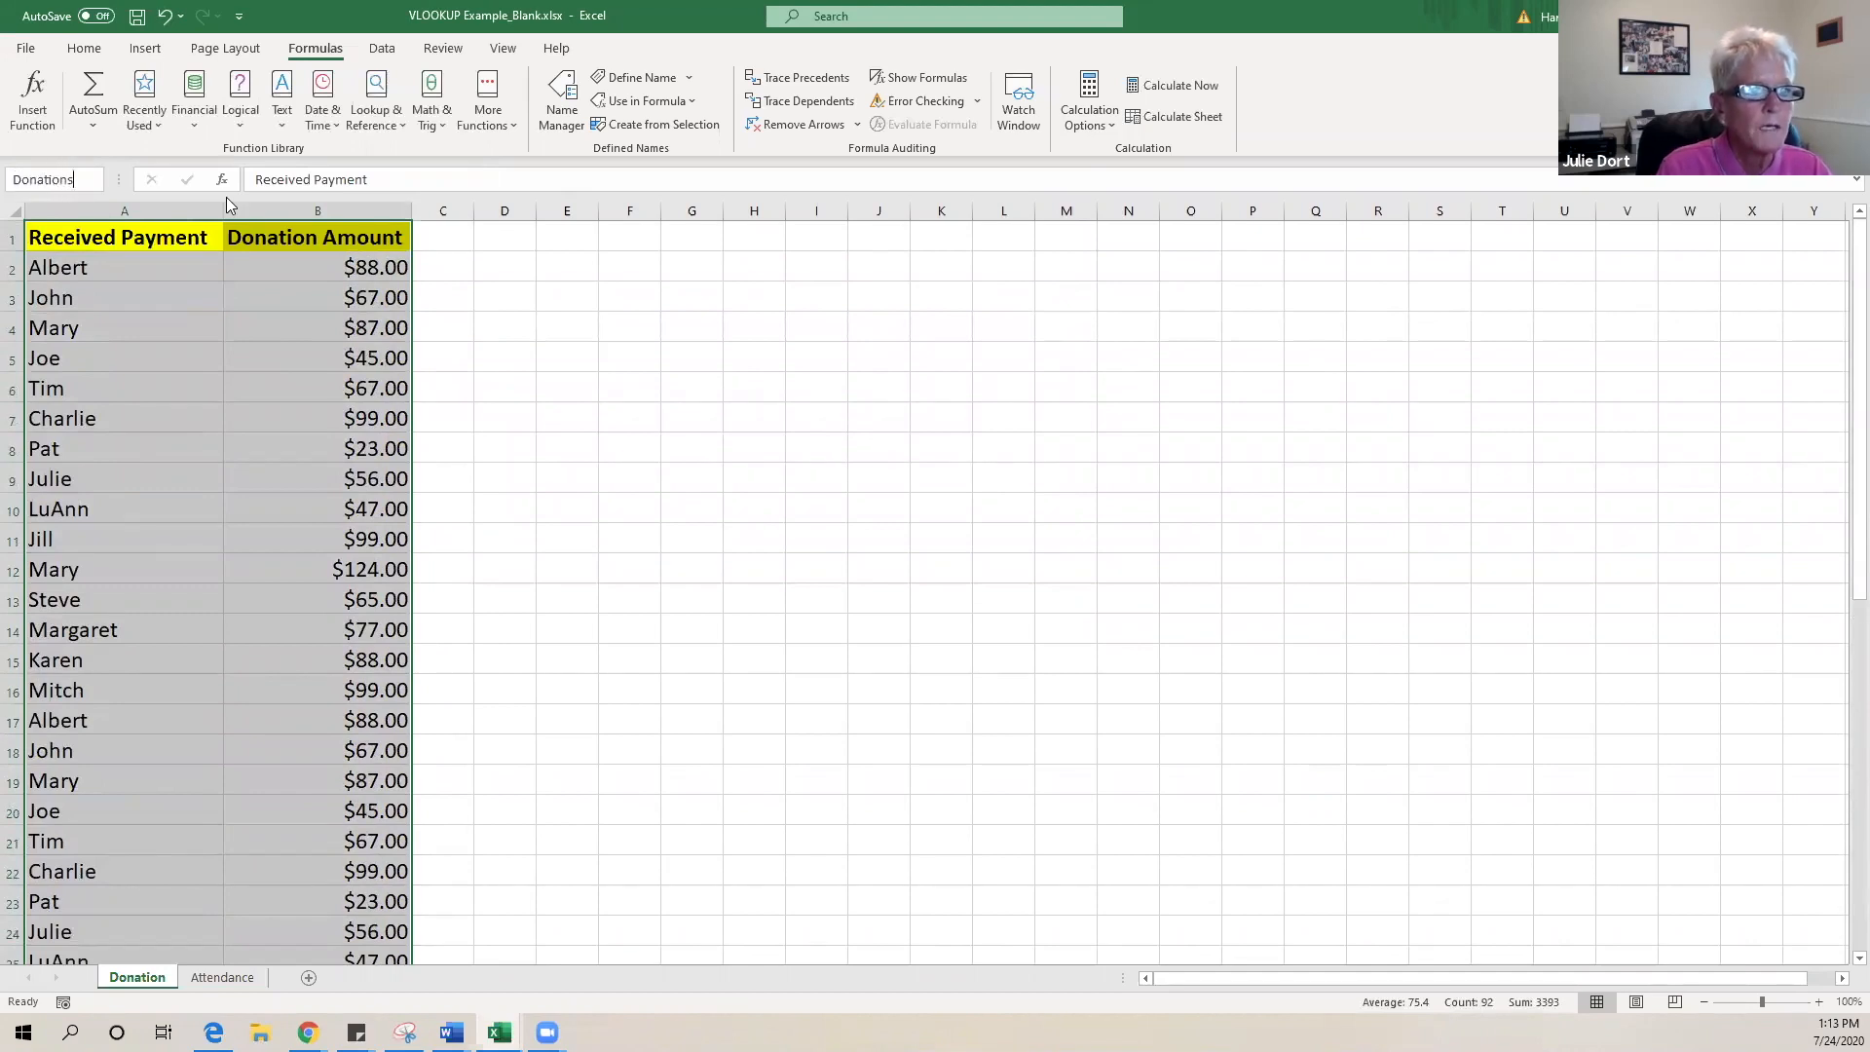
{"action": "key", "text": "Return"}
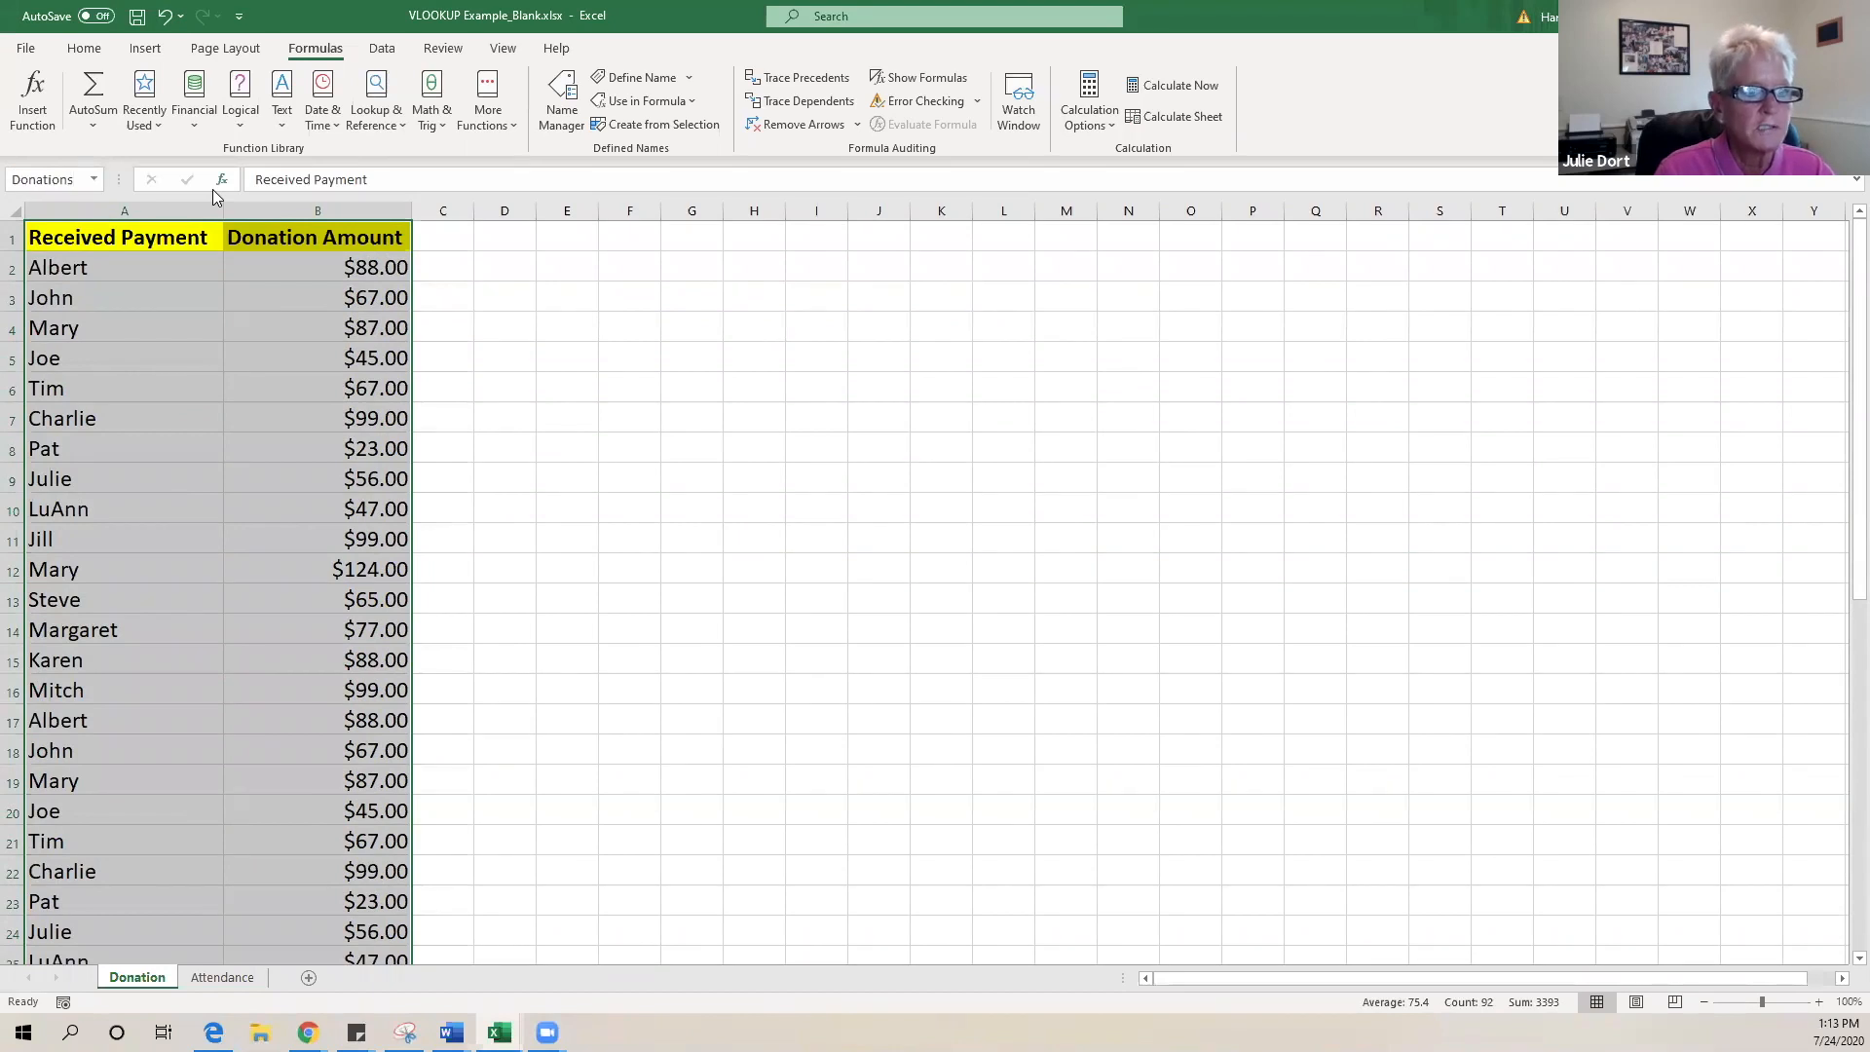
- Return to cell A1, then switch to the Attendance sheet
{"action": "left_click", "coordinate": [270, 377]}
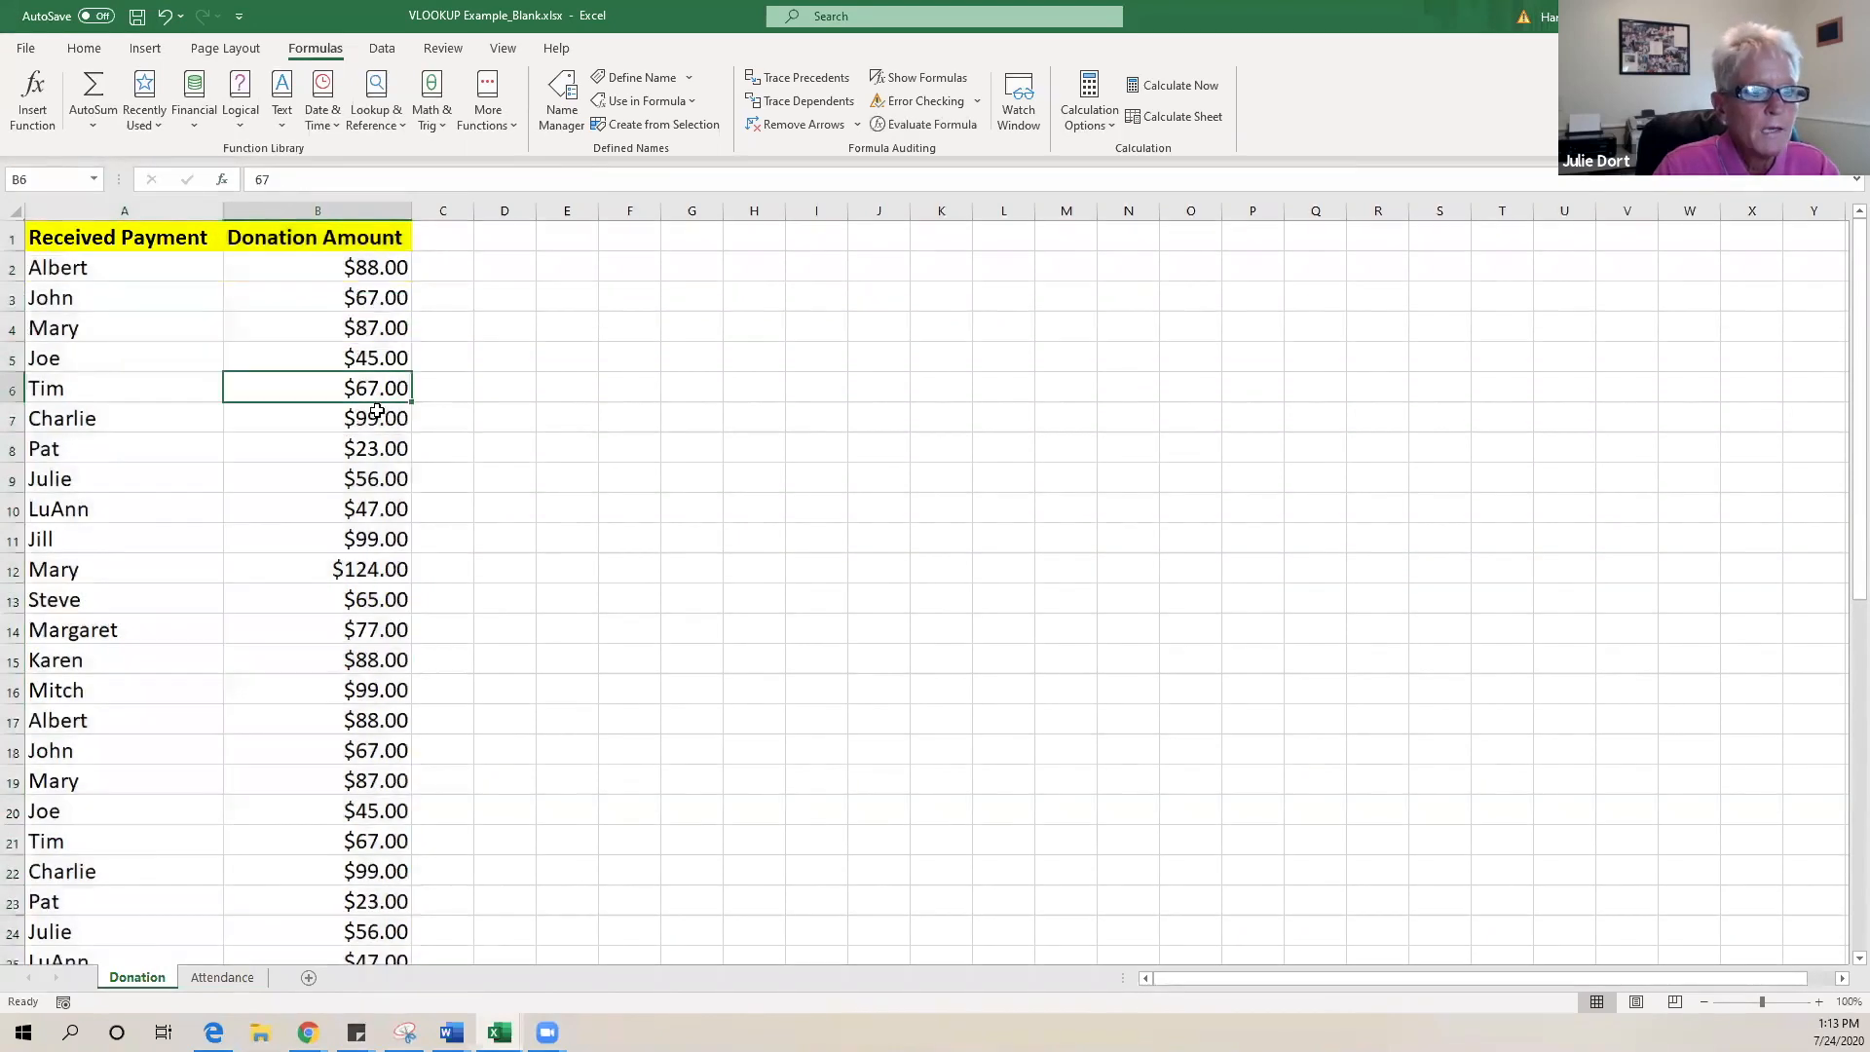
{"action": "left_click", "coordinate": [110, 249]}
{"action": "scroll", "coordinate": [685, 507], "scroll_direction": "down", "scroll_amount": 7}
{"action": "scroll", "coordinate": [685, 497], "scroll_direction": "up", "scroll_amount": 7}
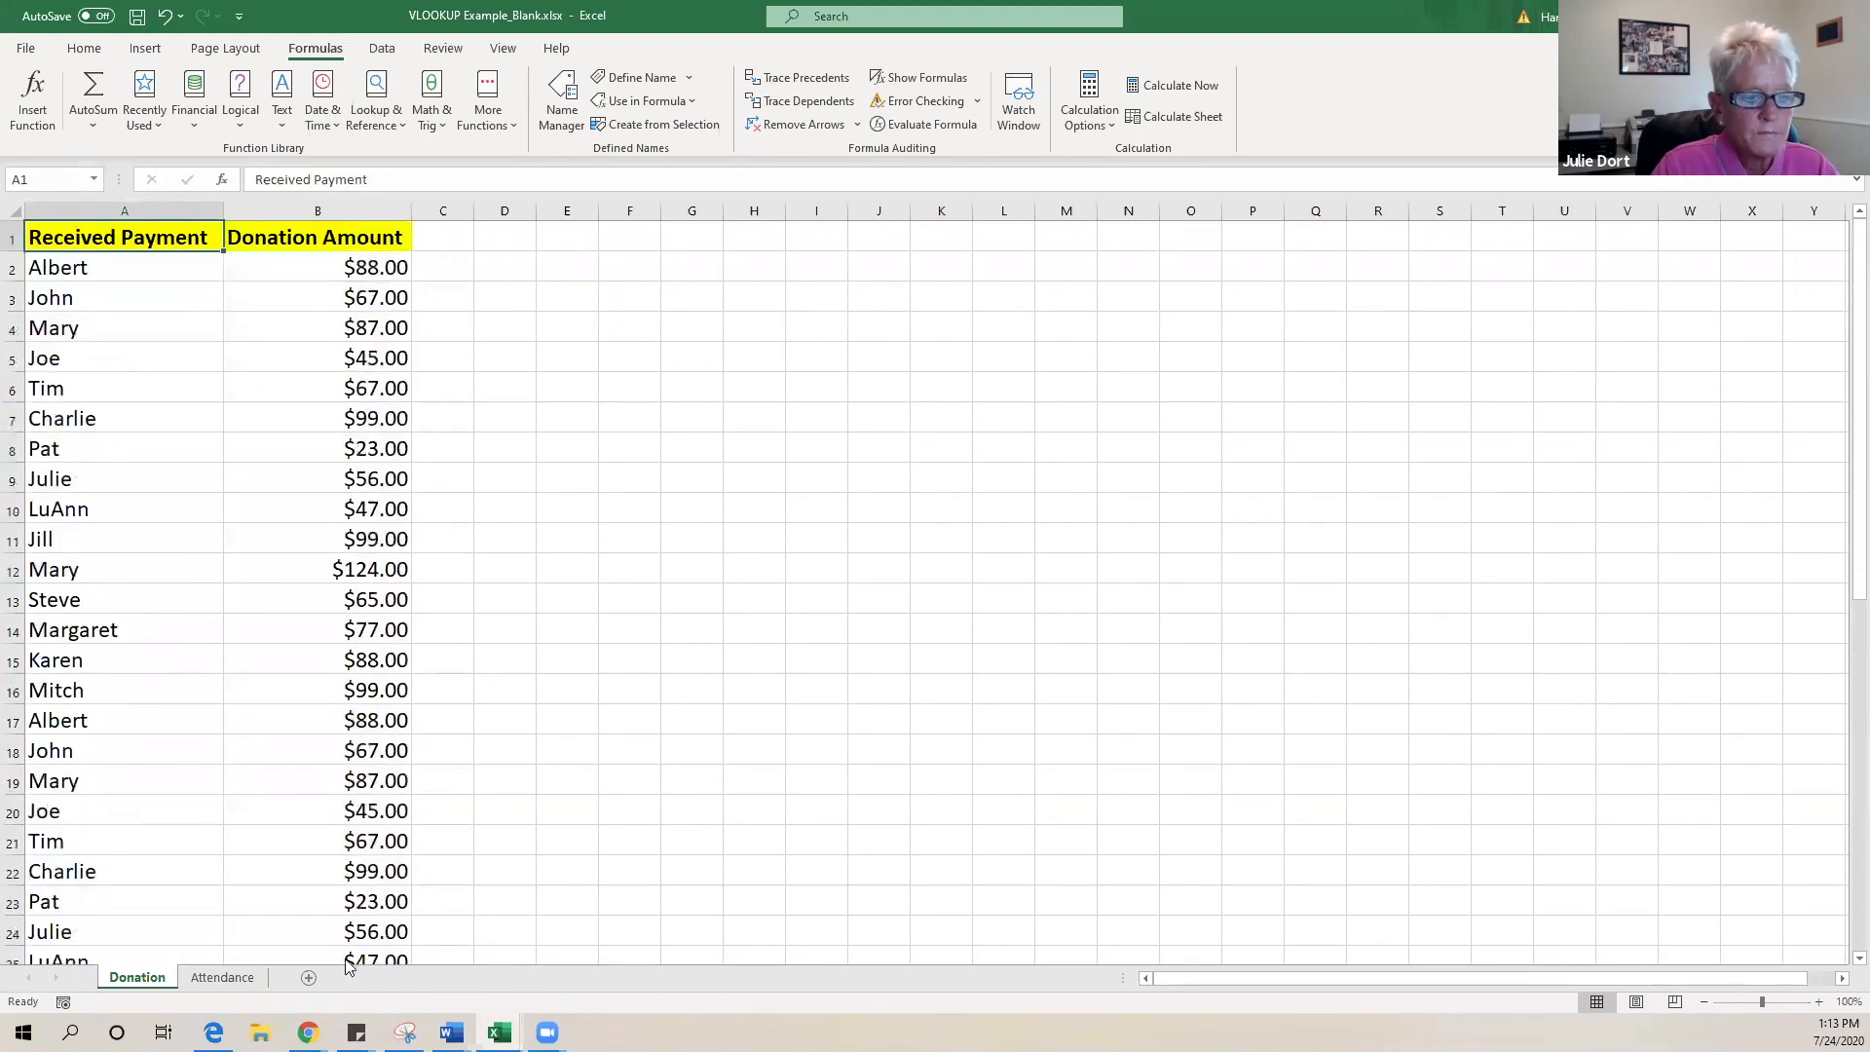
{"action": "left_click", "coordinate": [214, 981]}
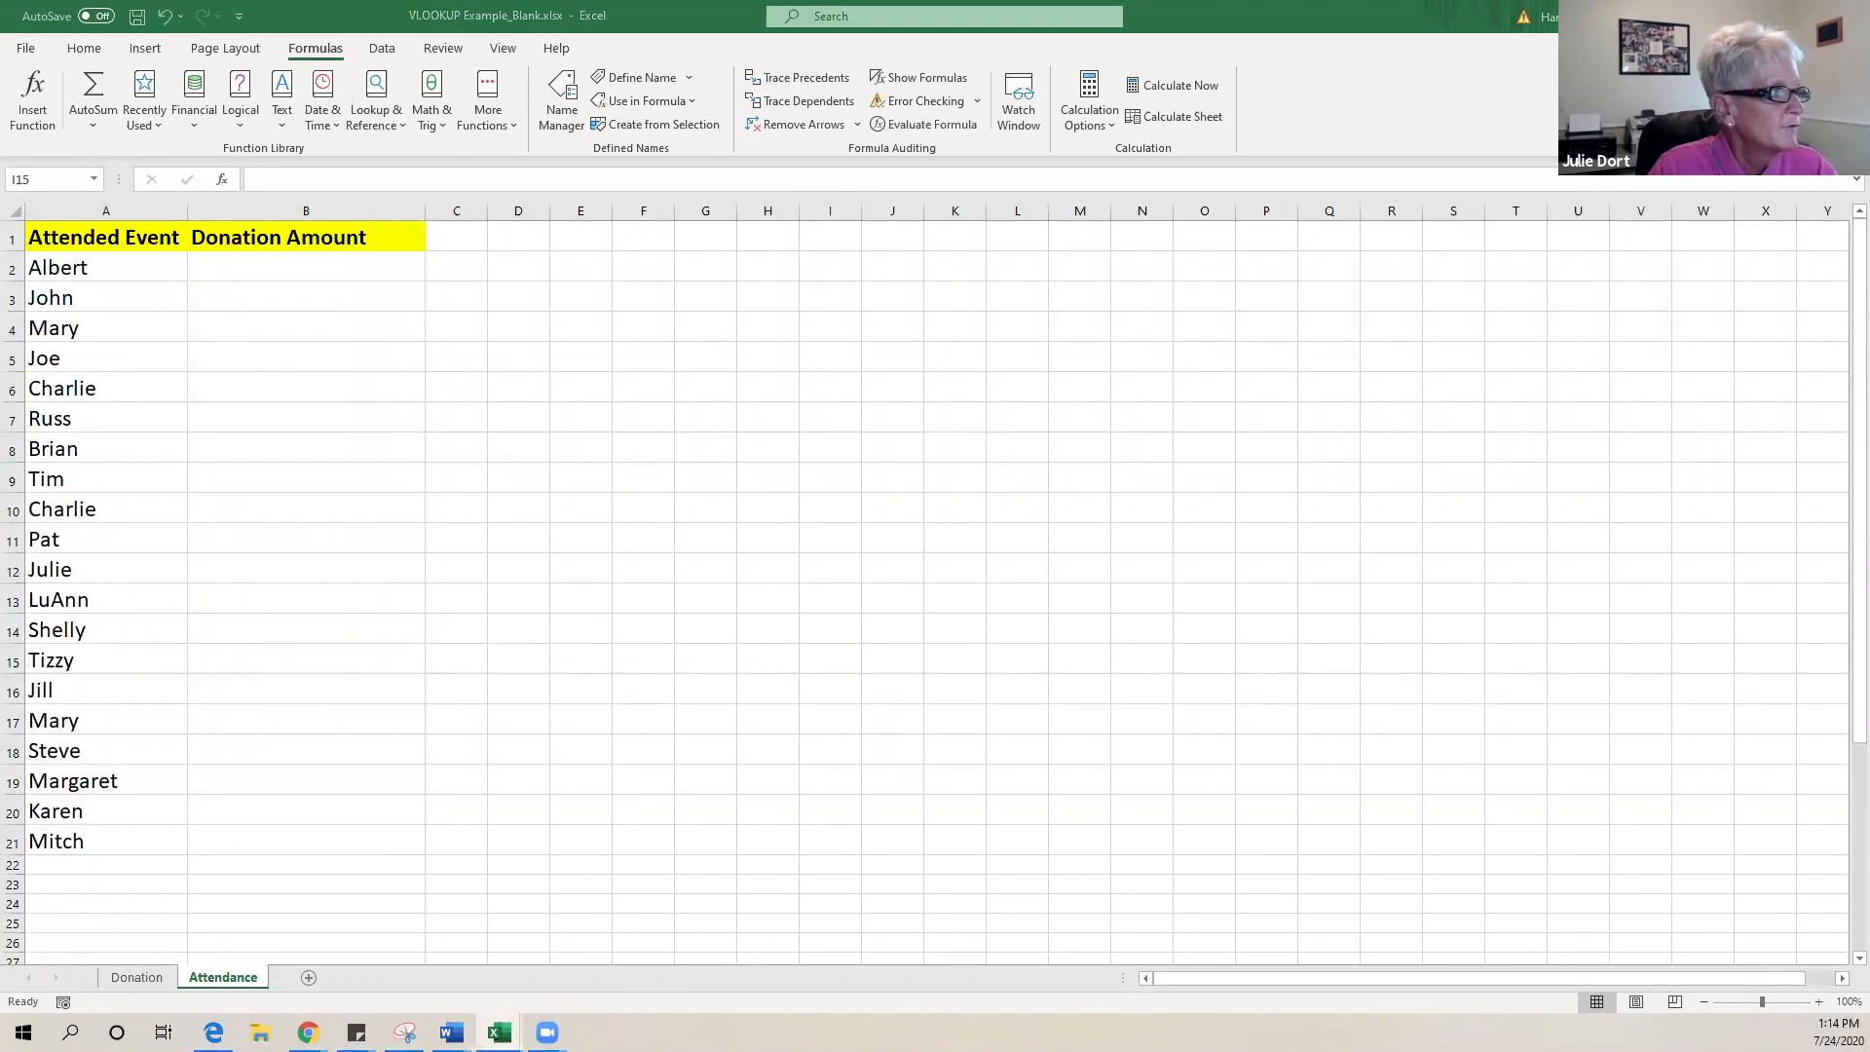
- Start a VLOOKUP in B2 using Albert in A2 as the lookup value
{"action": "left_click", "coordinate": [306, 267]}
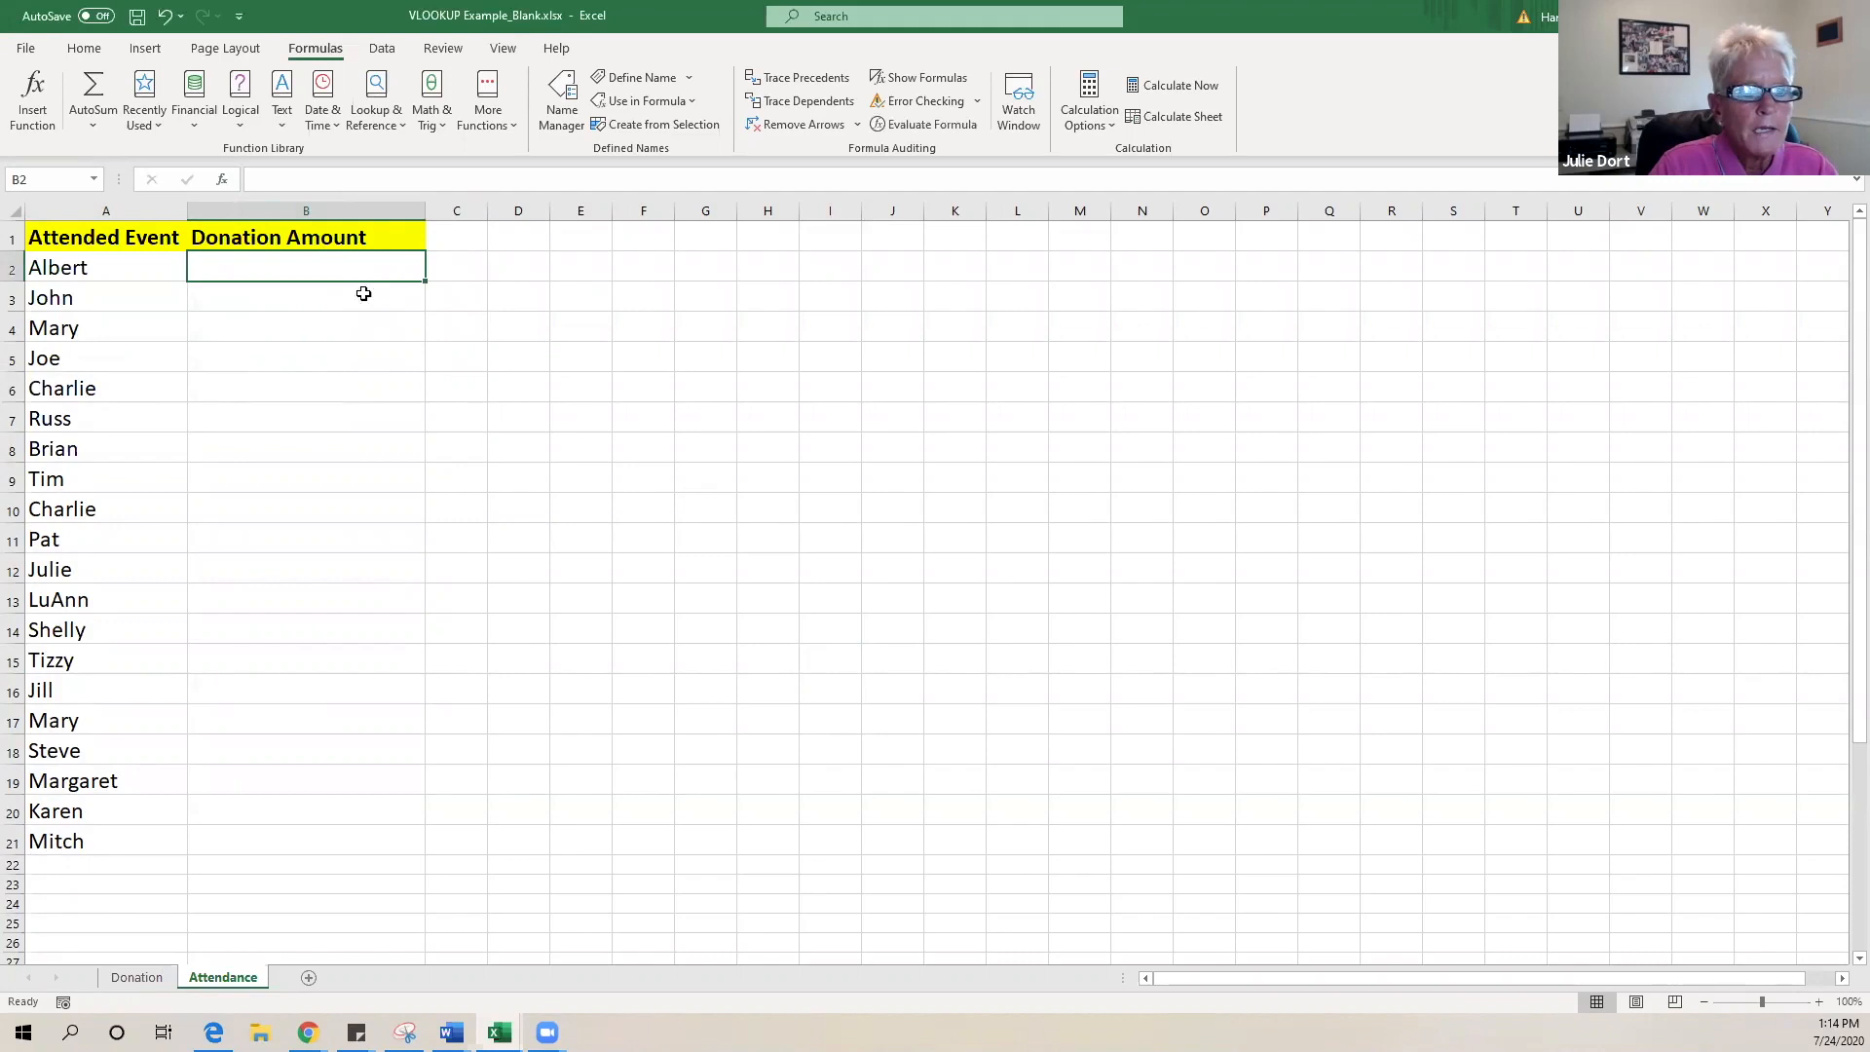
{"action": "double_click", "coordinate": [409, 277]}
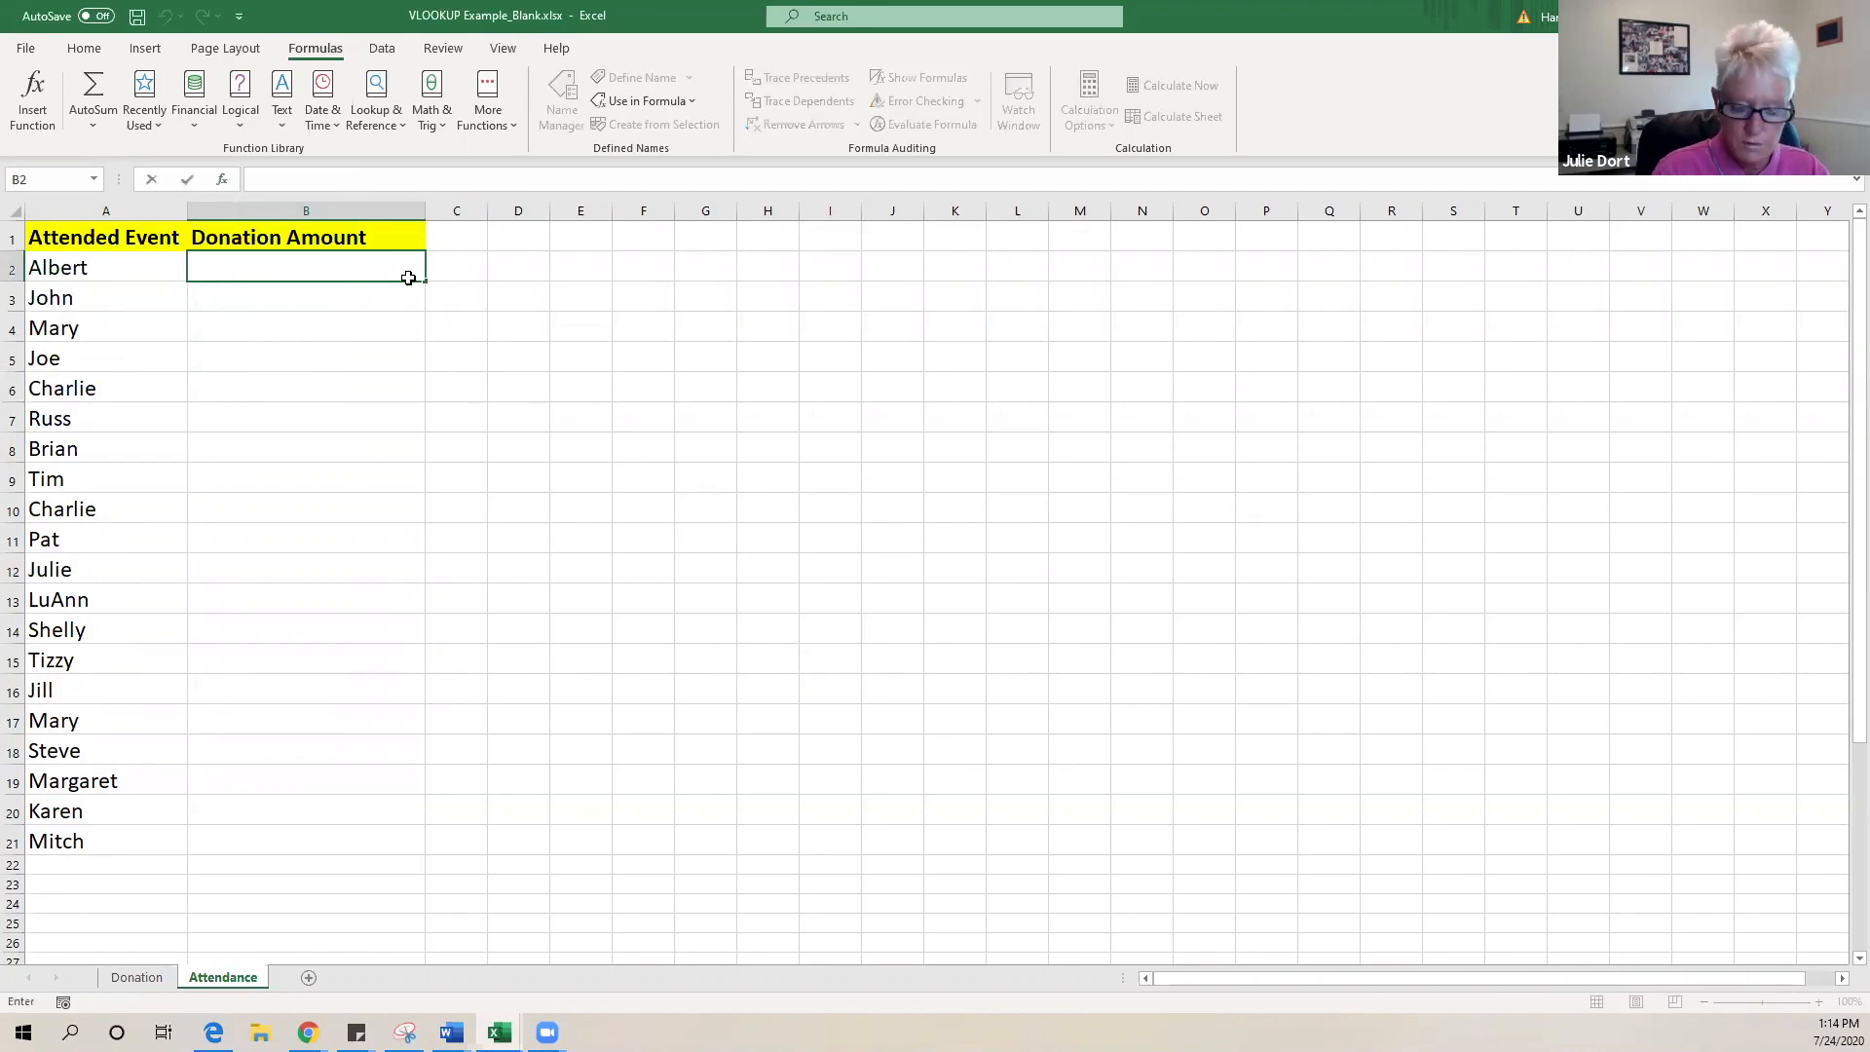
{"action": "type", "text": "="}
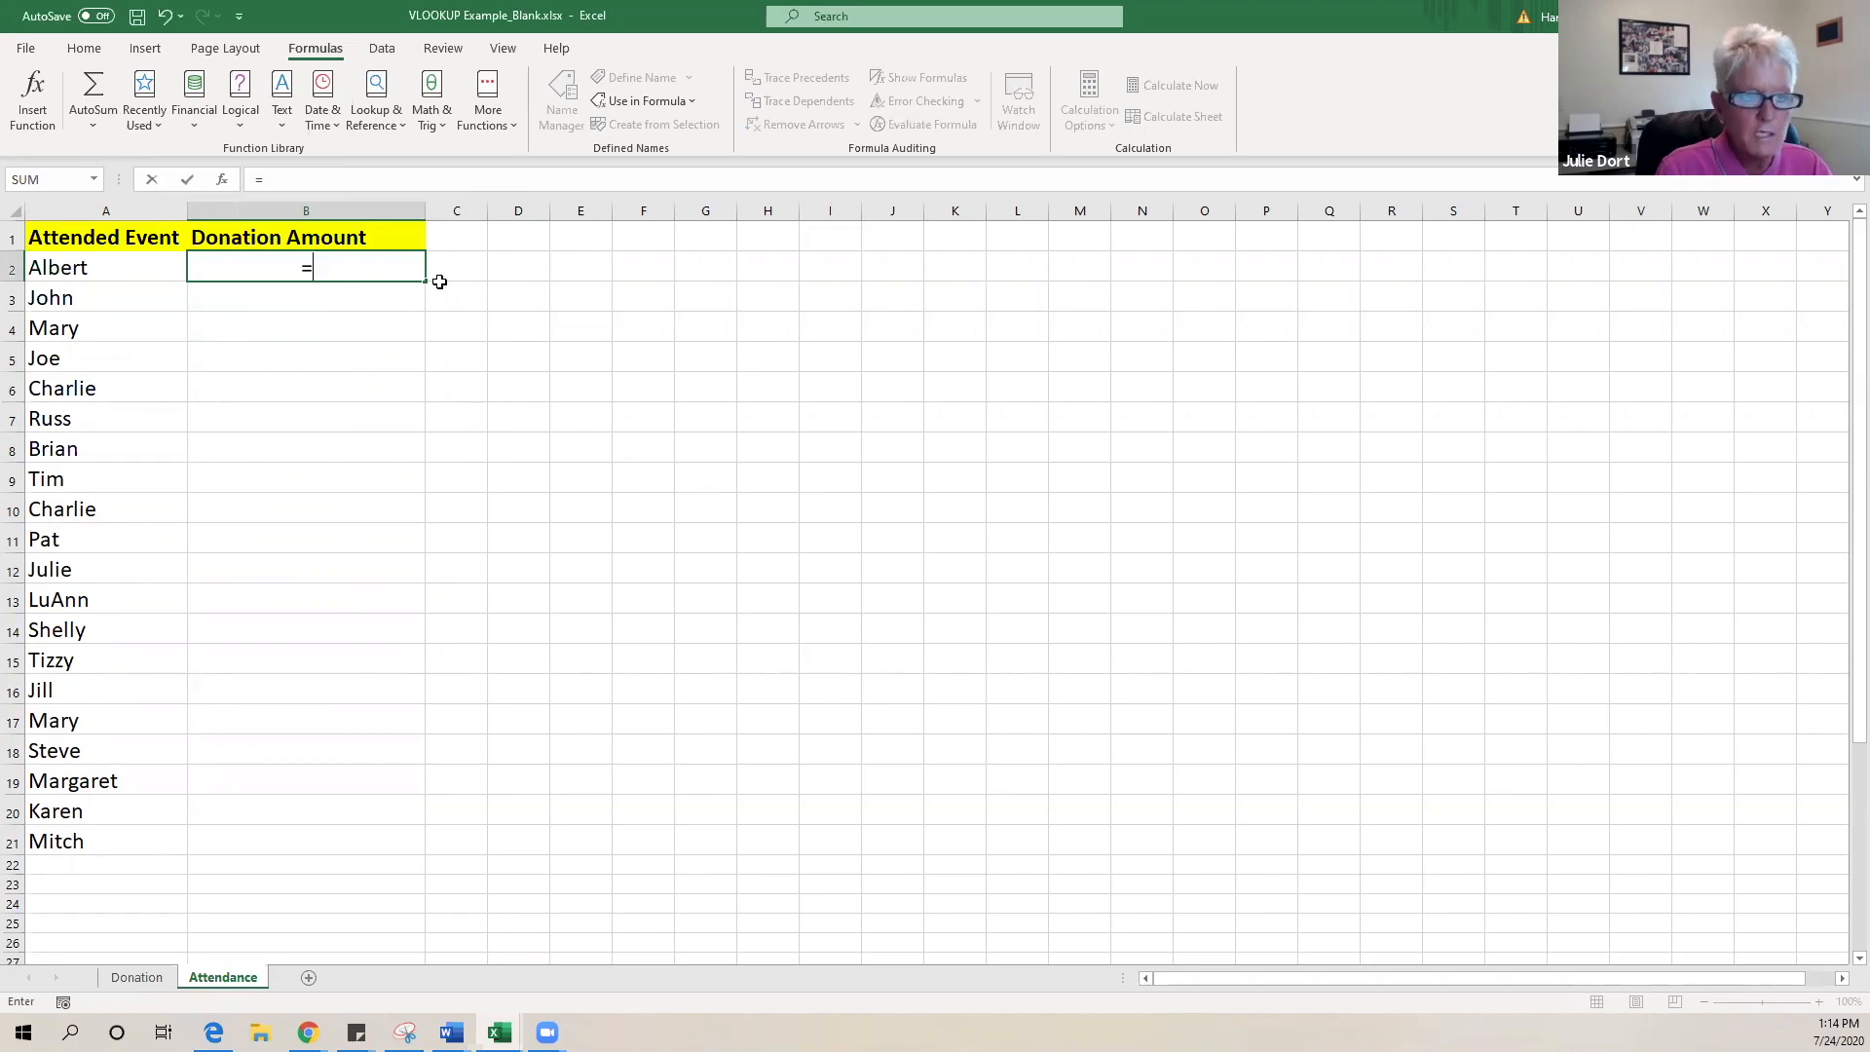
{"action": "type", "text": "vlo"}
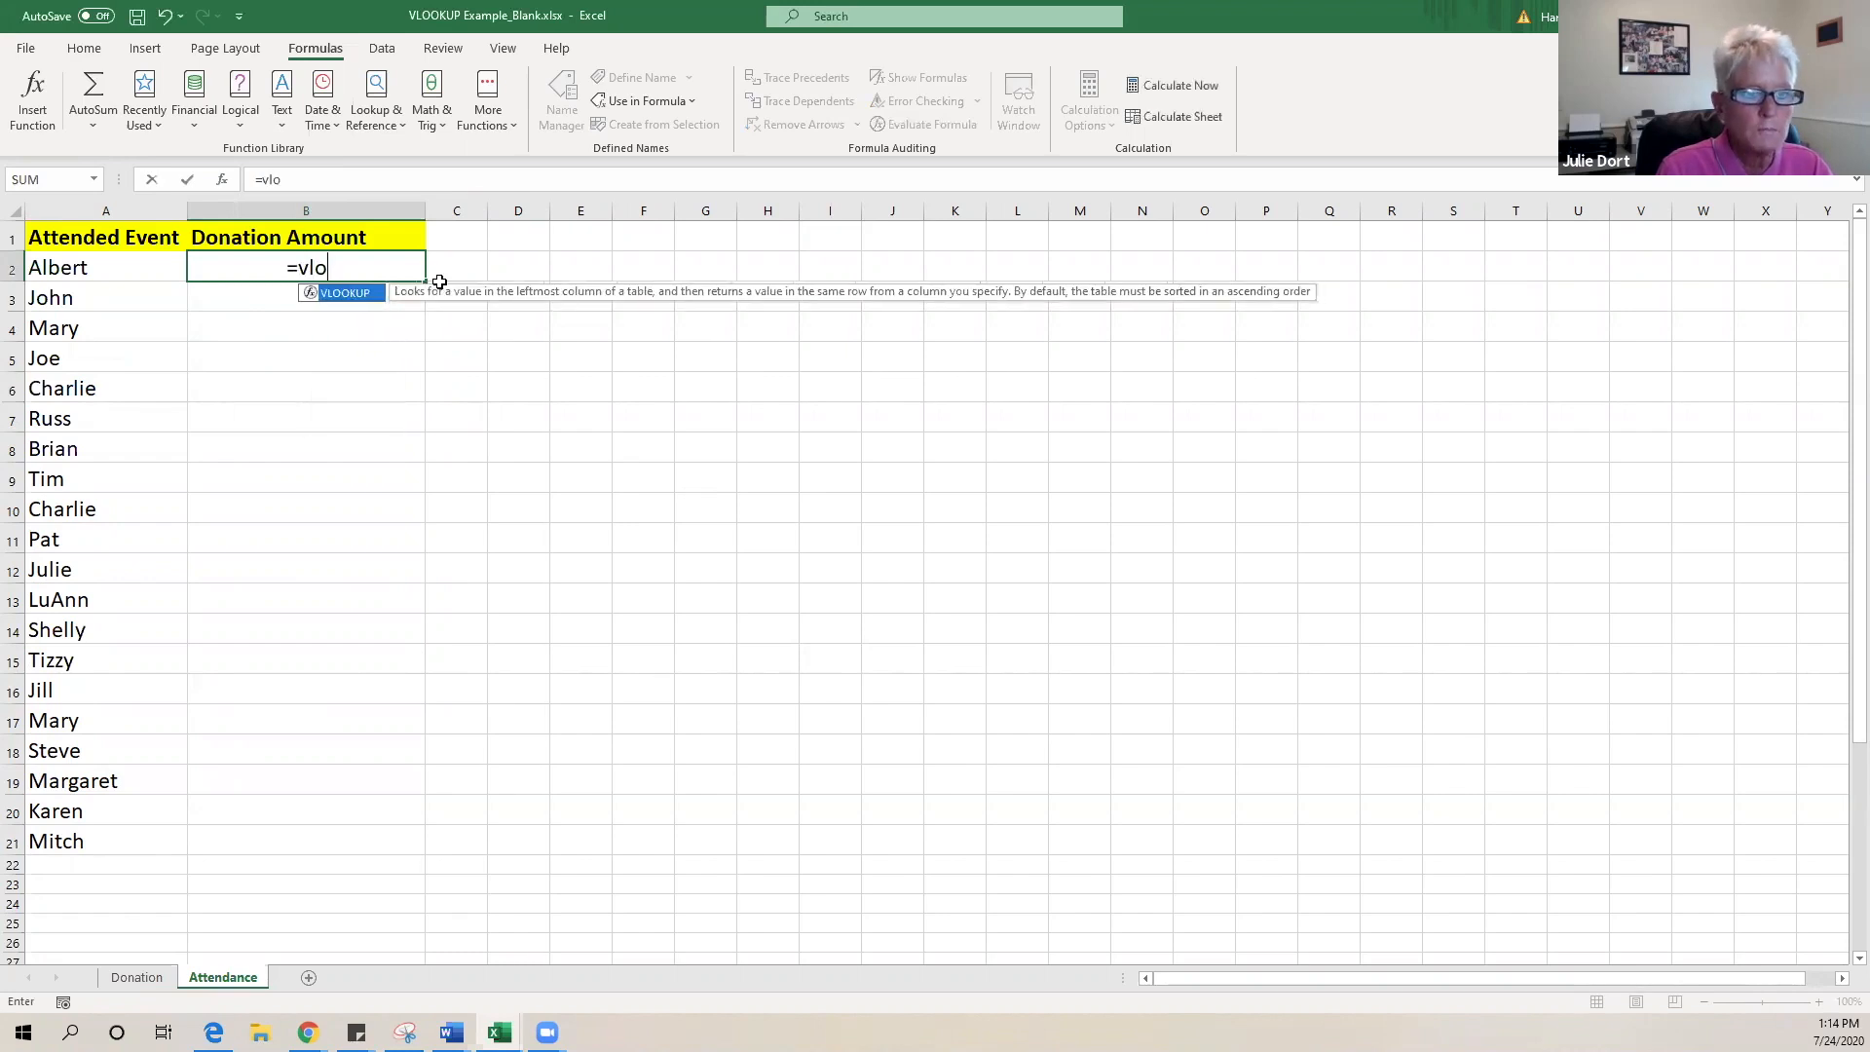
{"action": "double_click", "coordinate": [353, 293]}
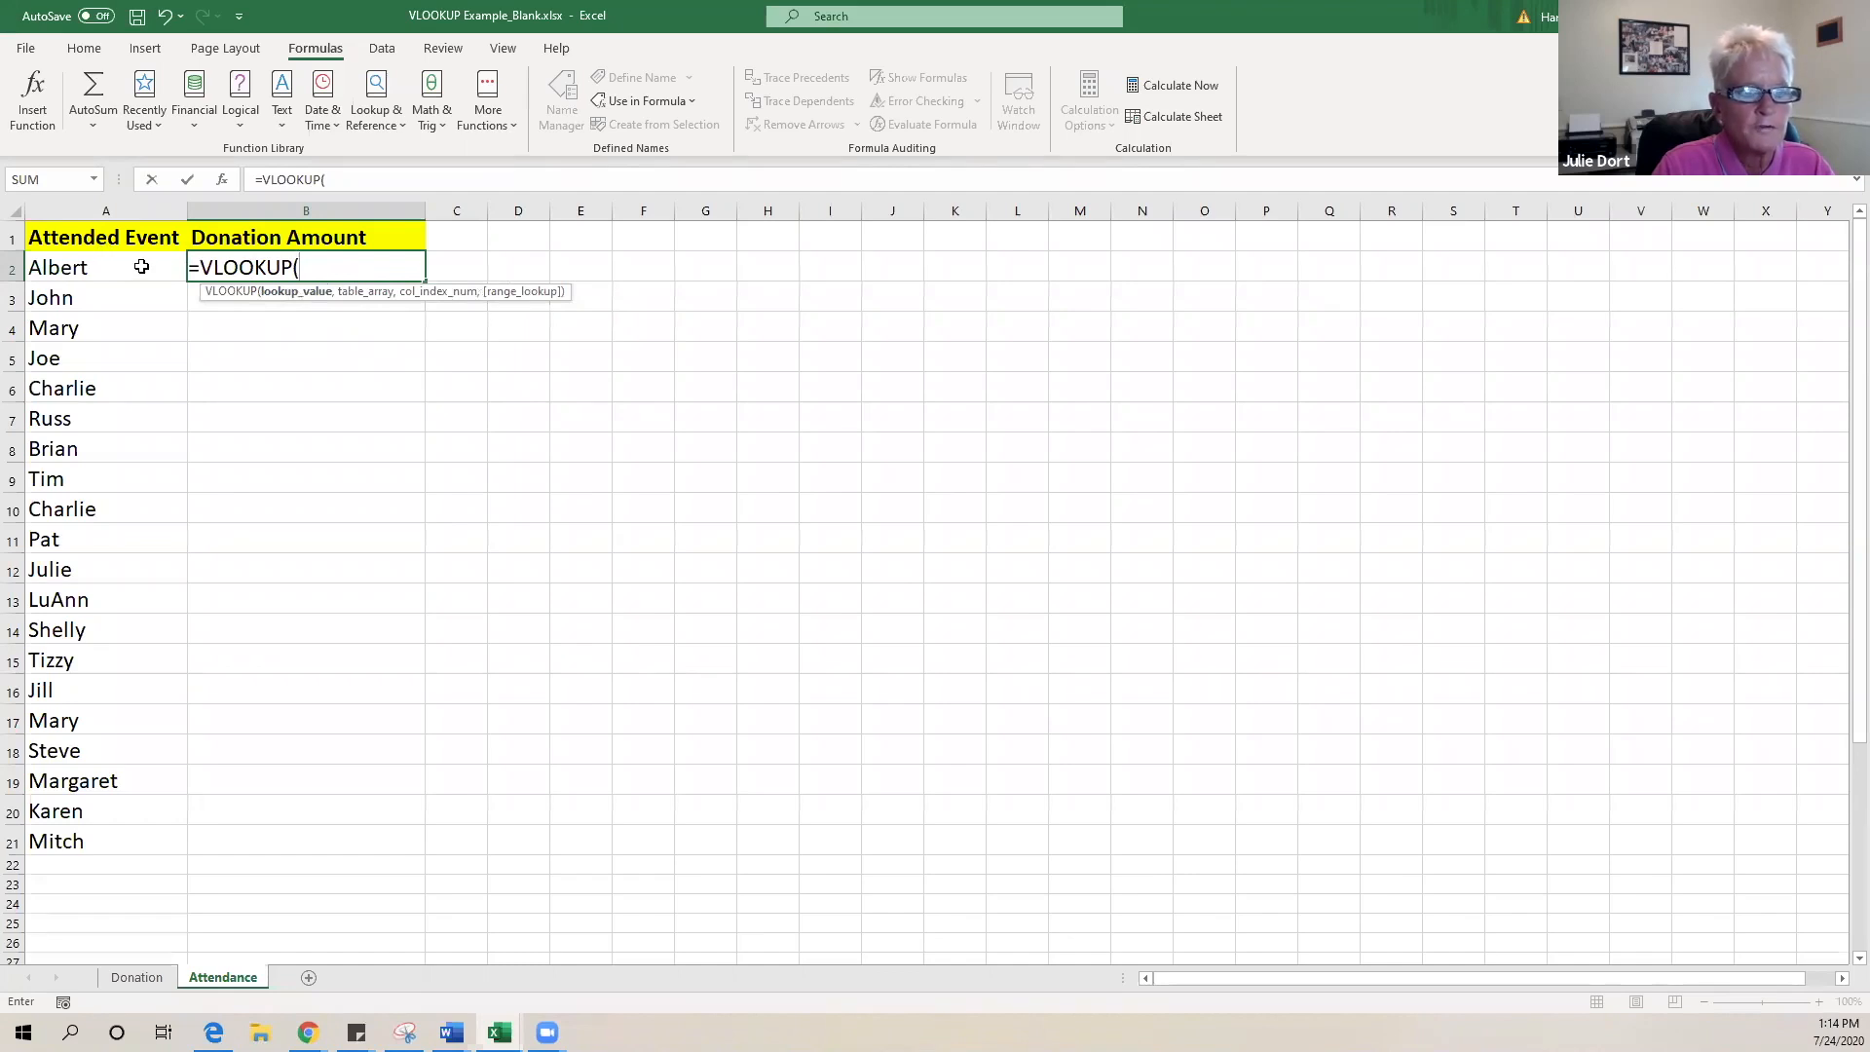
{"action": "left_click", "coordinate": [53, 269]}
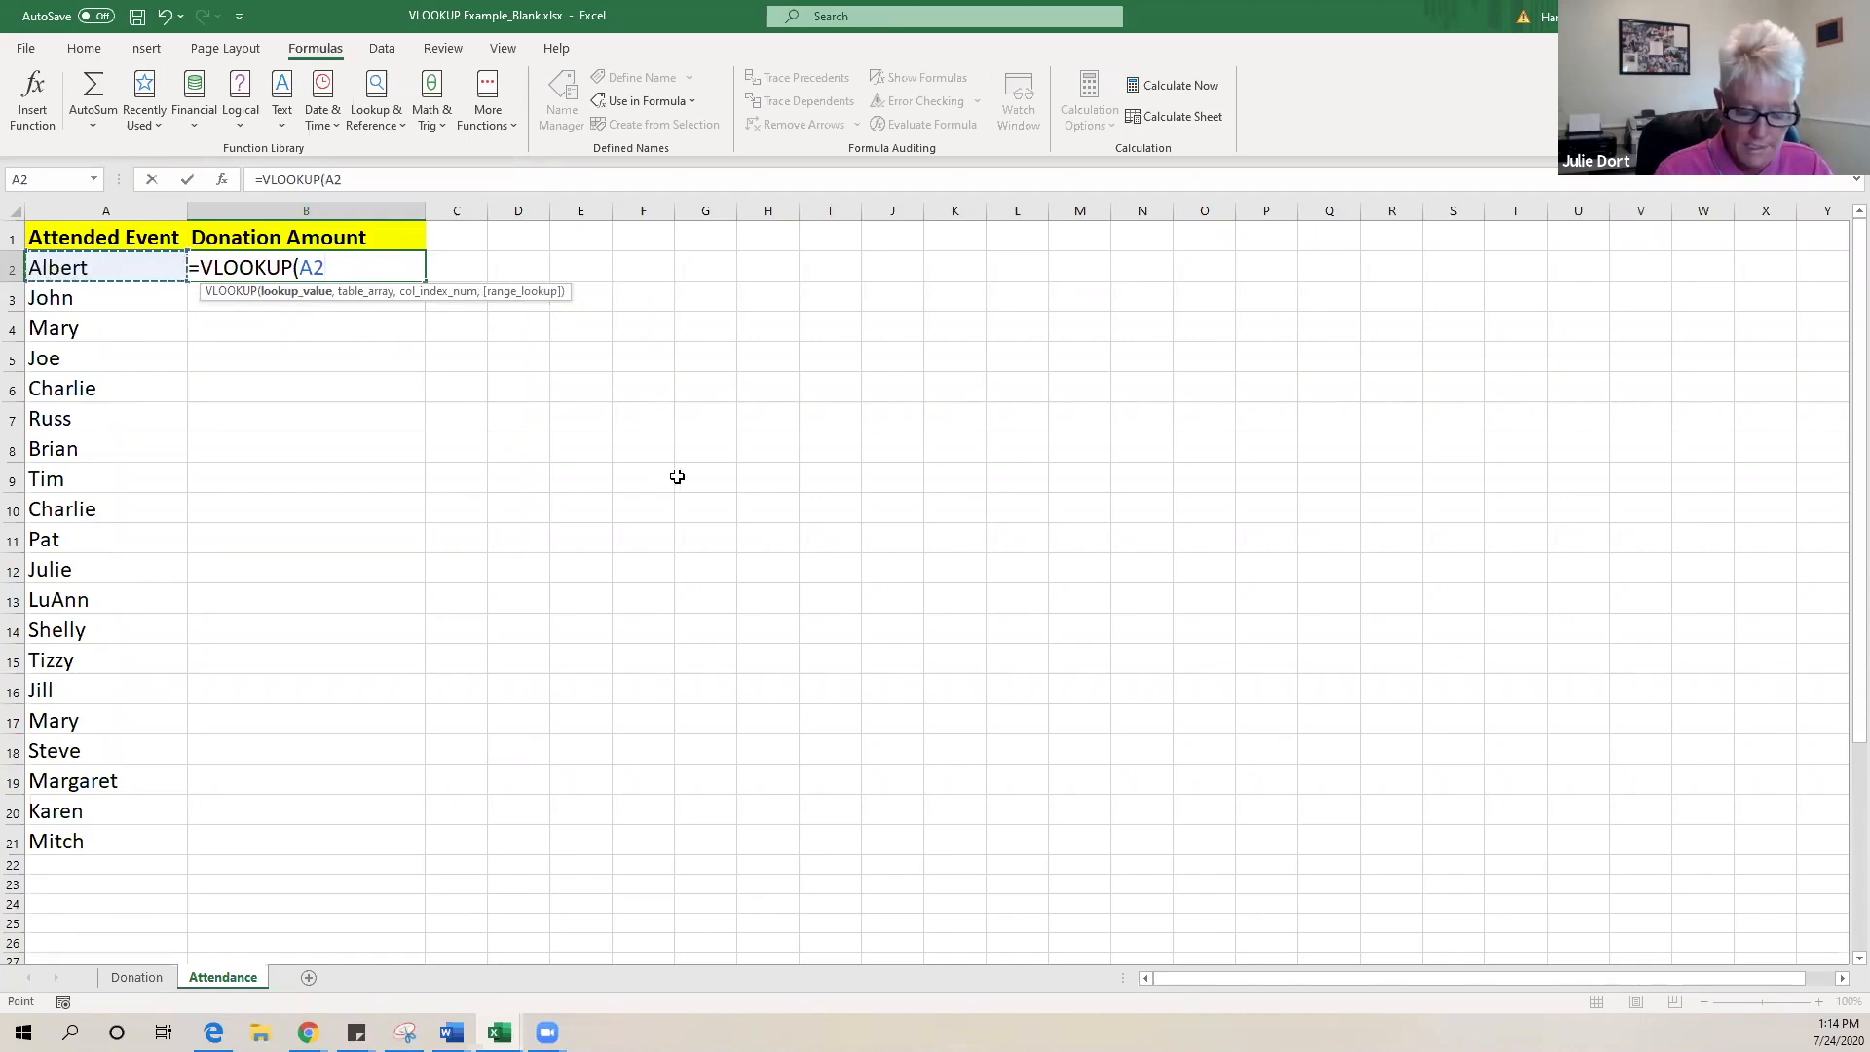
- Finish it with the Donations range, column 2 and FALSE, showing $88.00
{"action": "type", "text": ","}
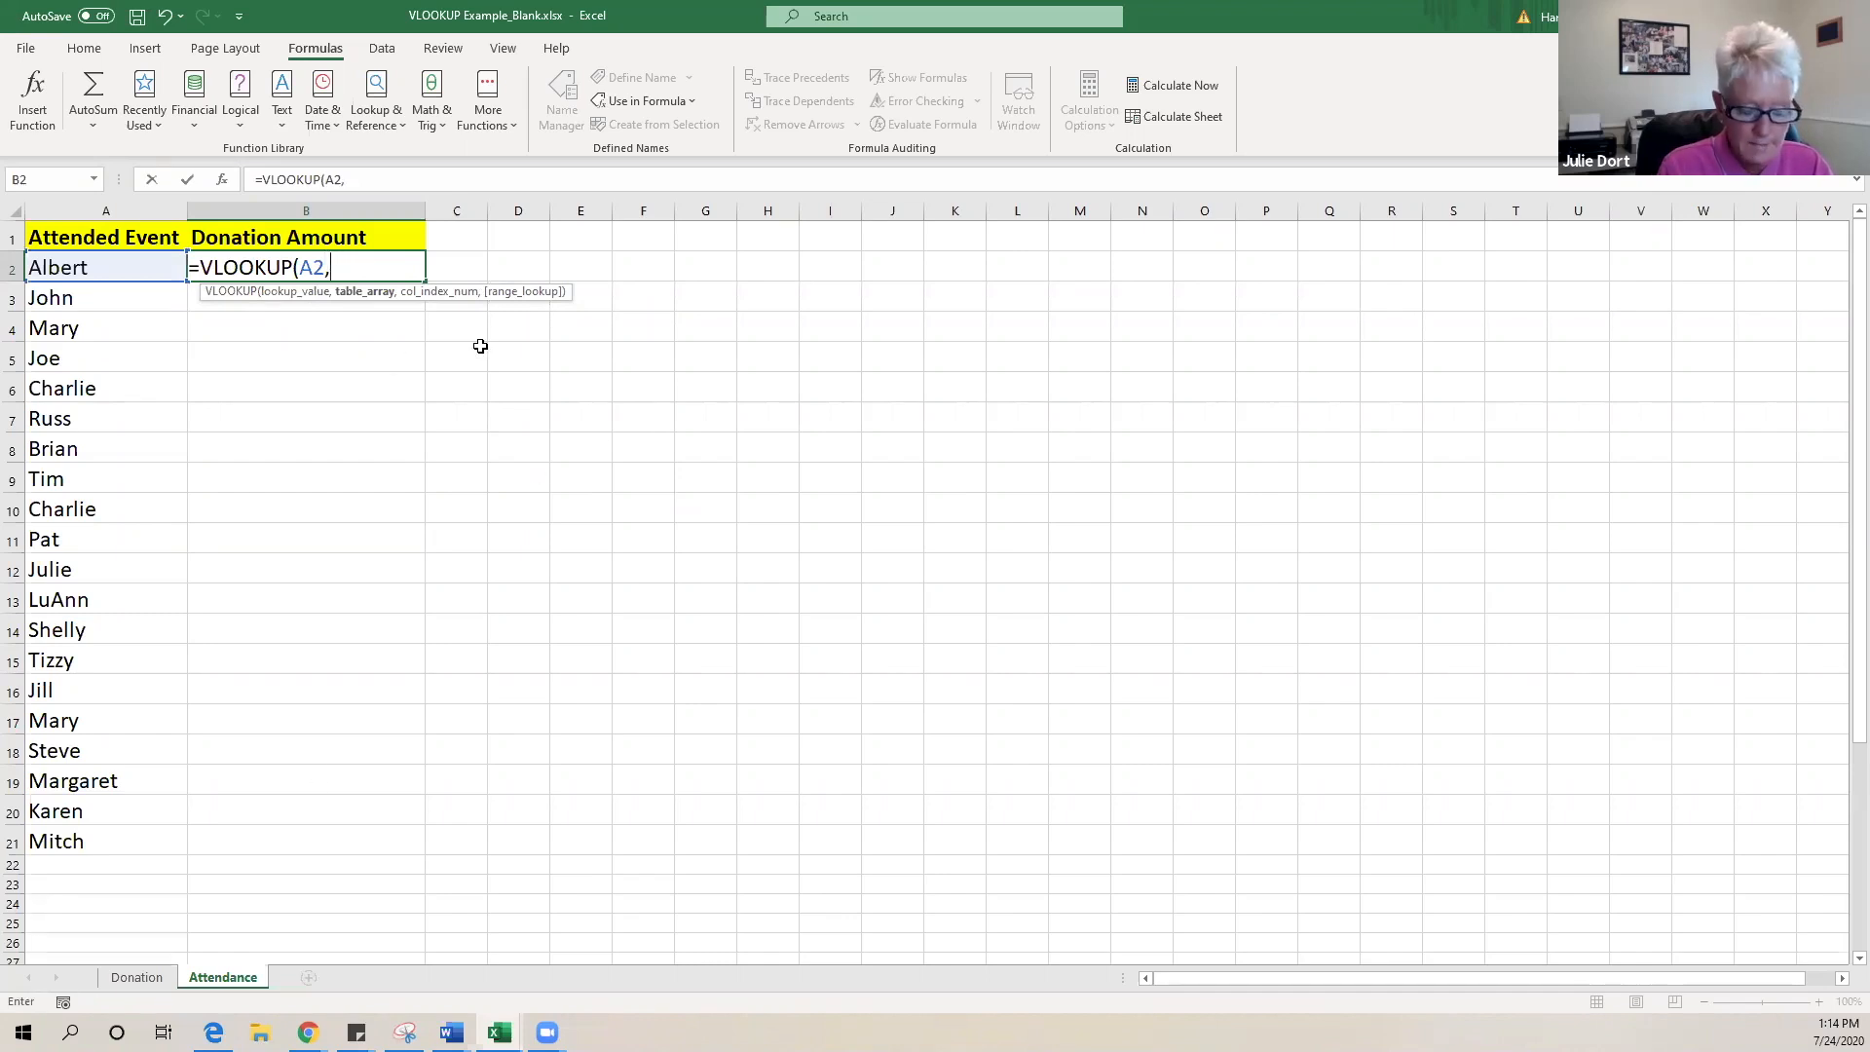
{"action": "type", "text": "don"}
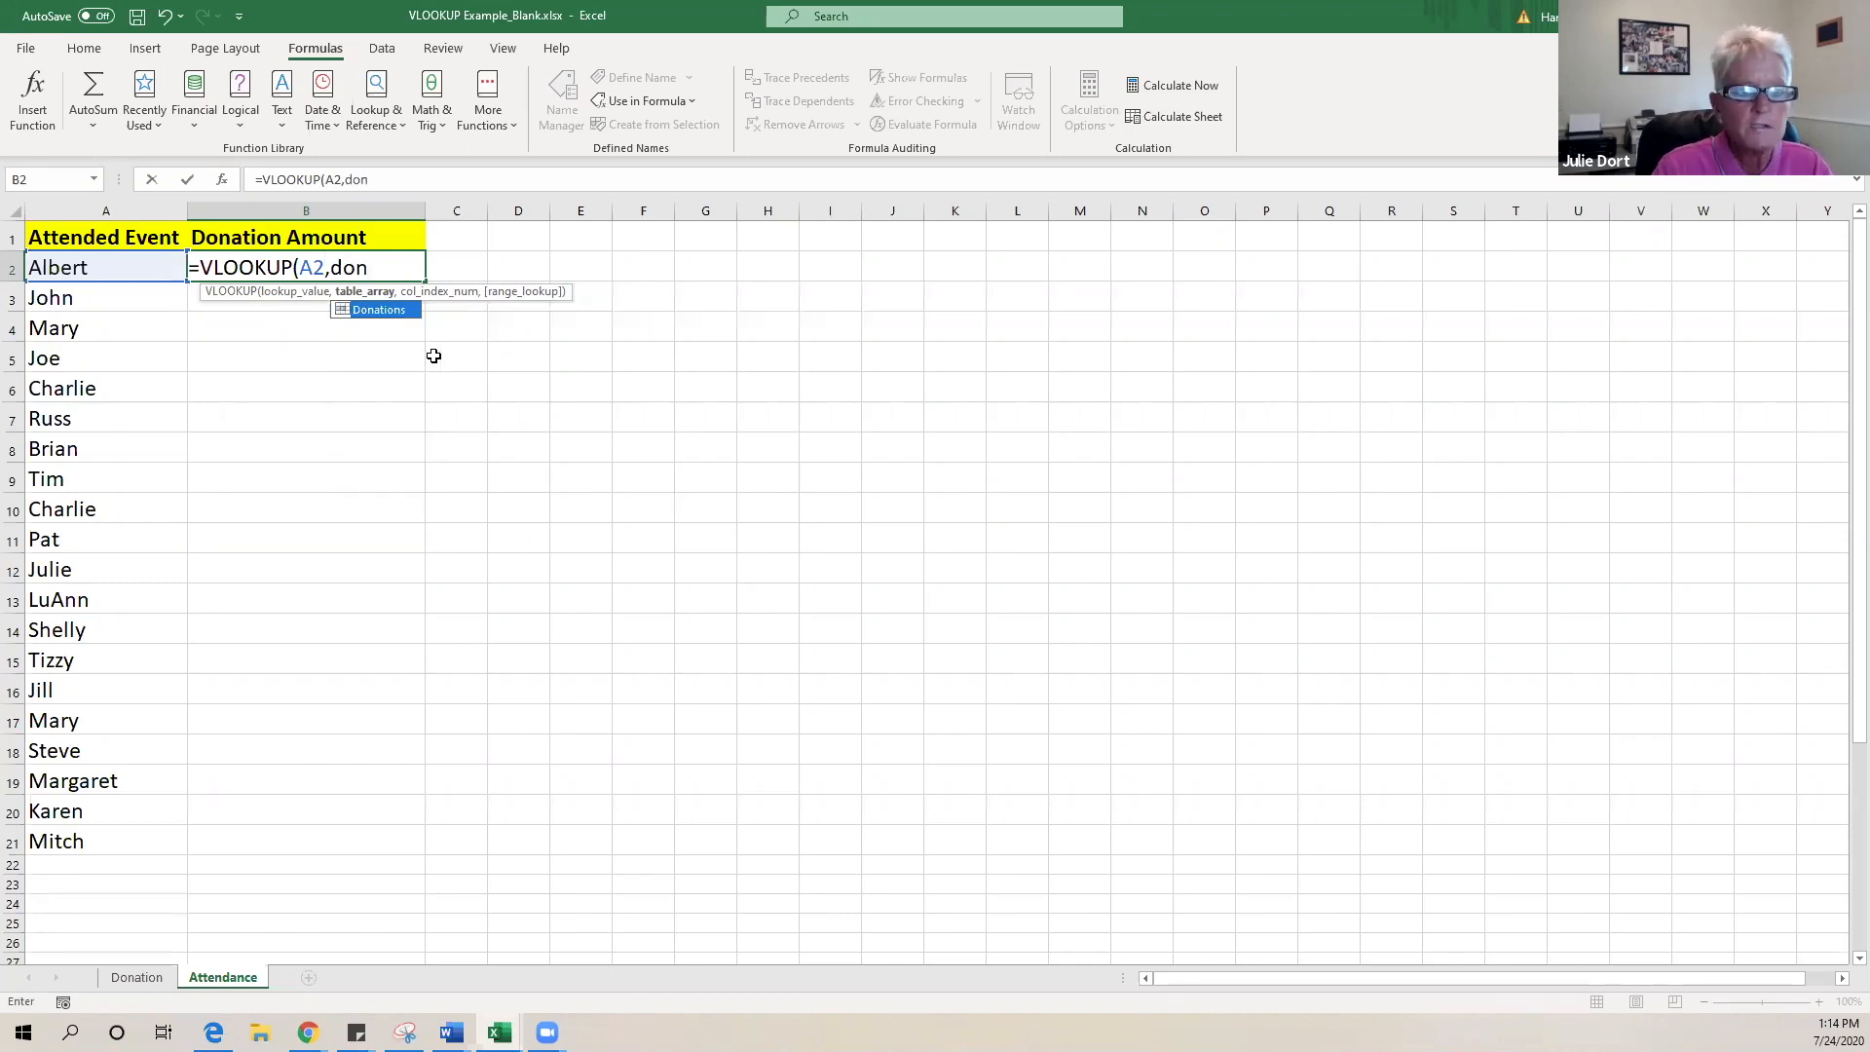
{"action": "double_click", "coordinate": [387, 311]}
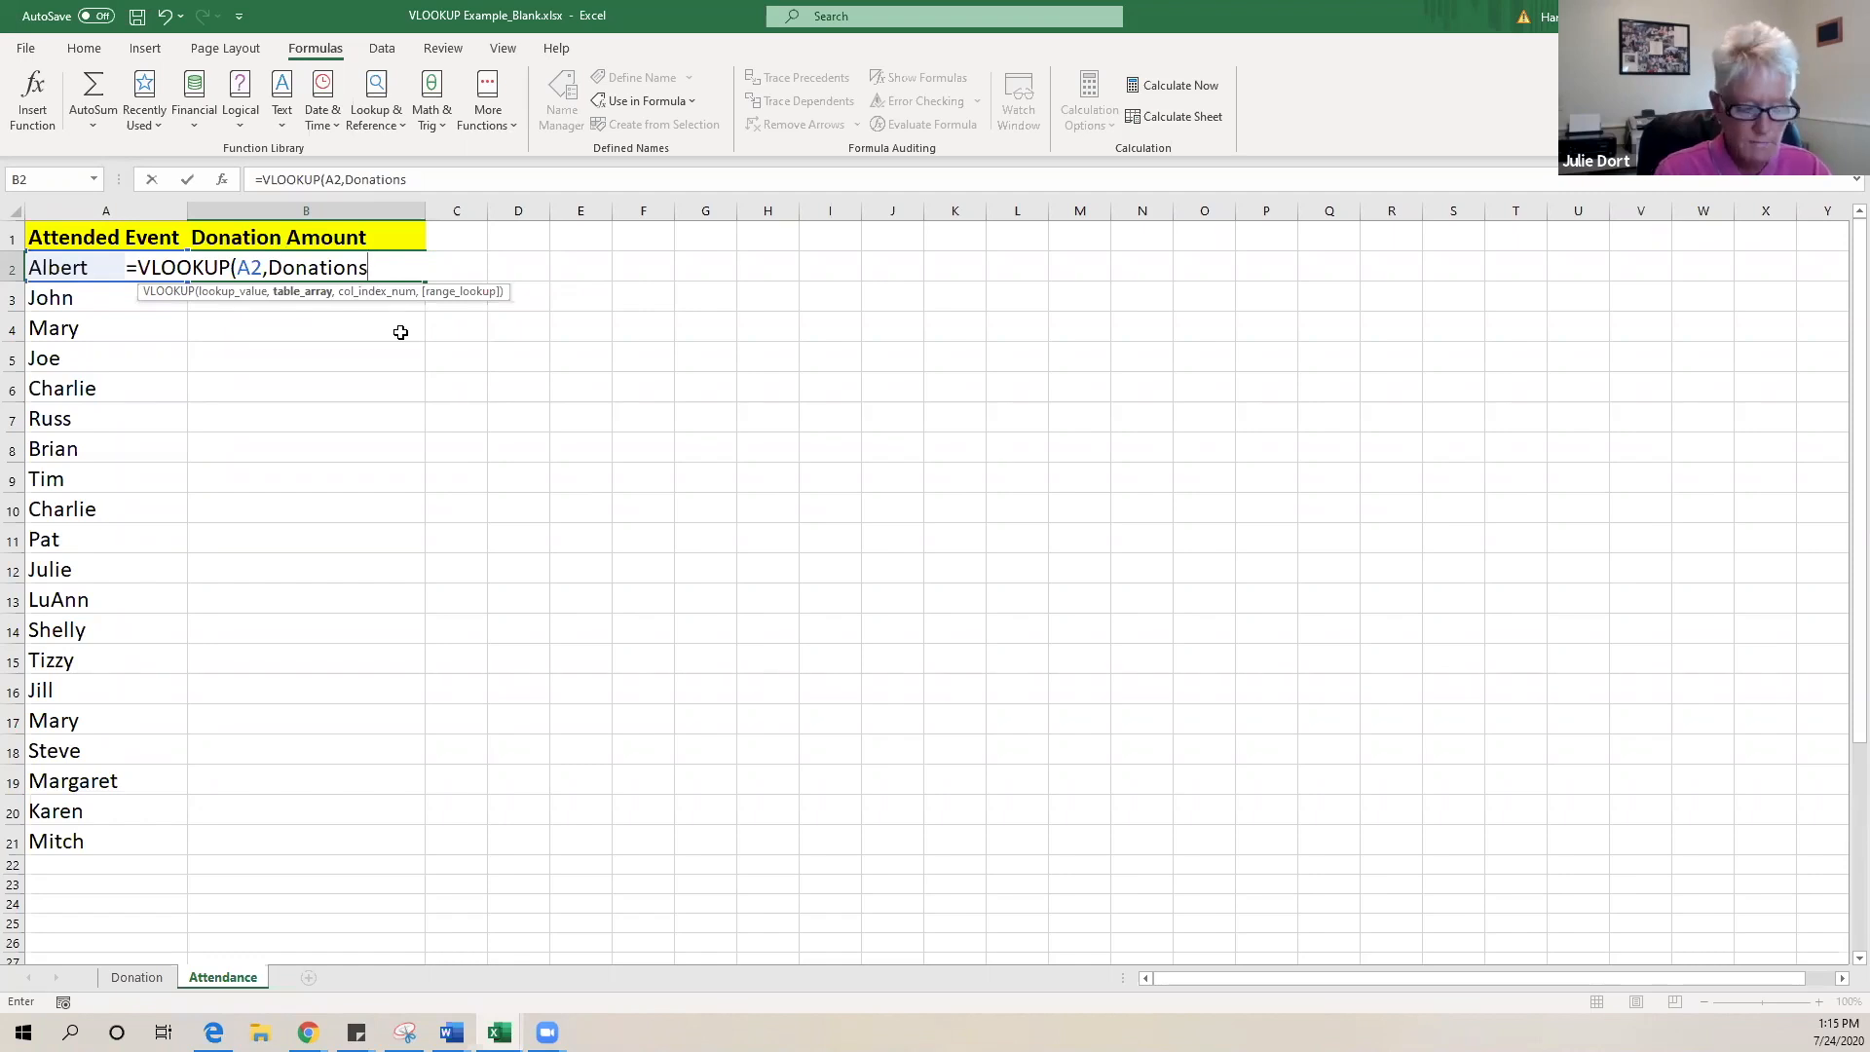
{"action": "type", "text": ",2"}
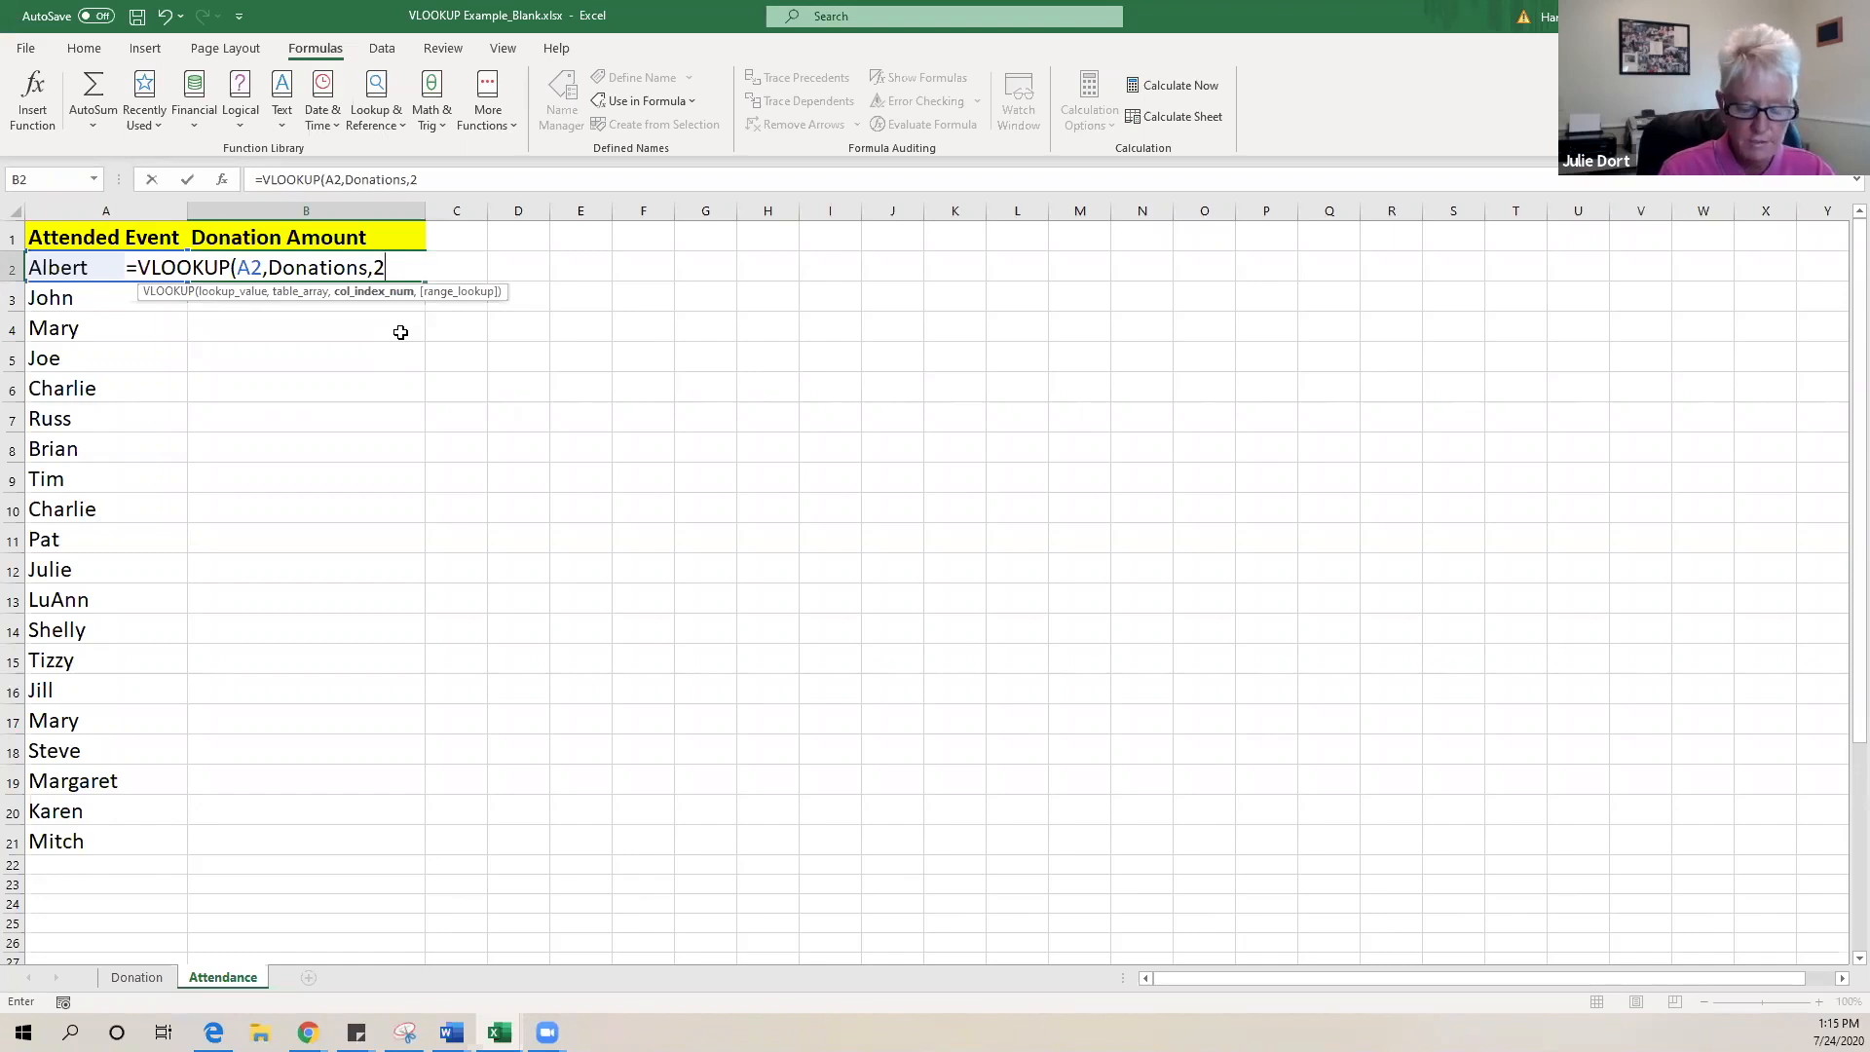
{"action": "type", "text": ","}
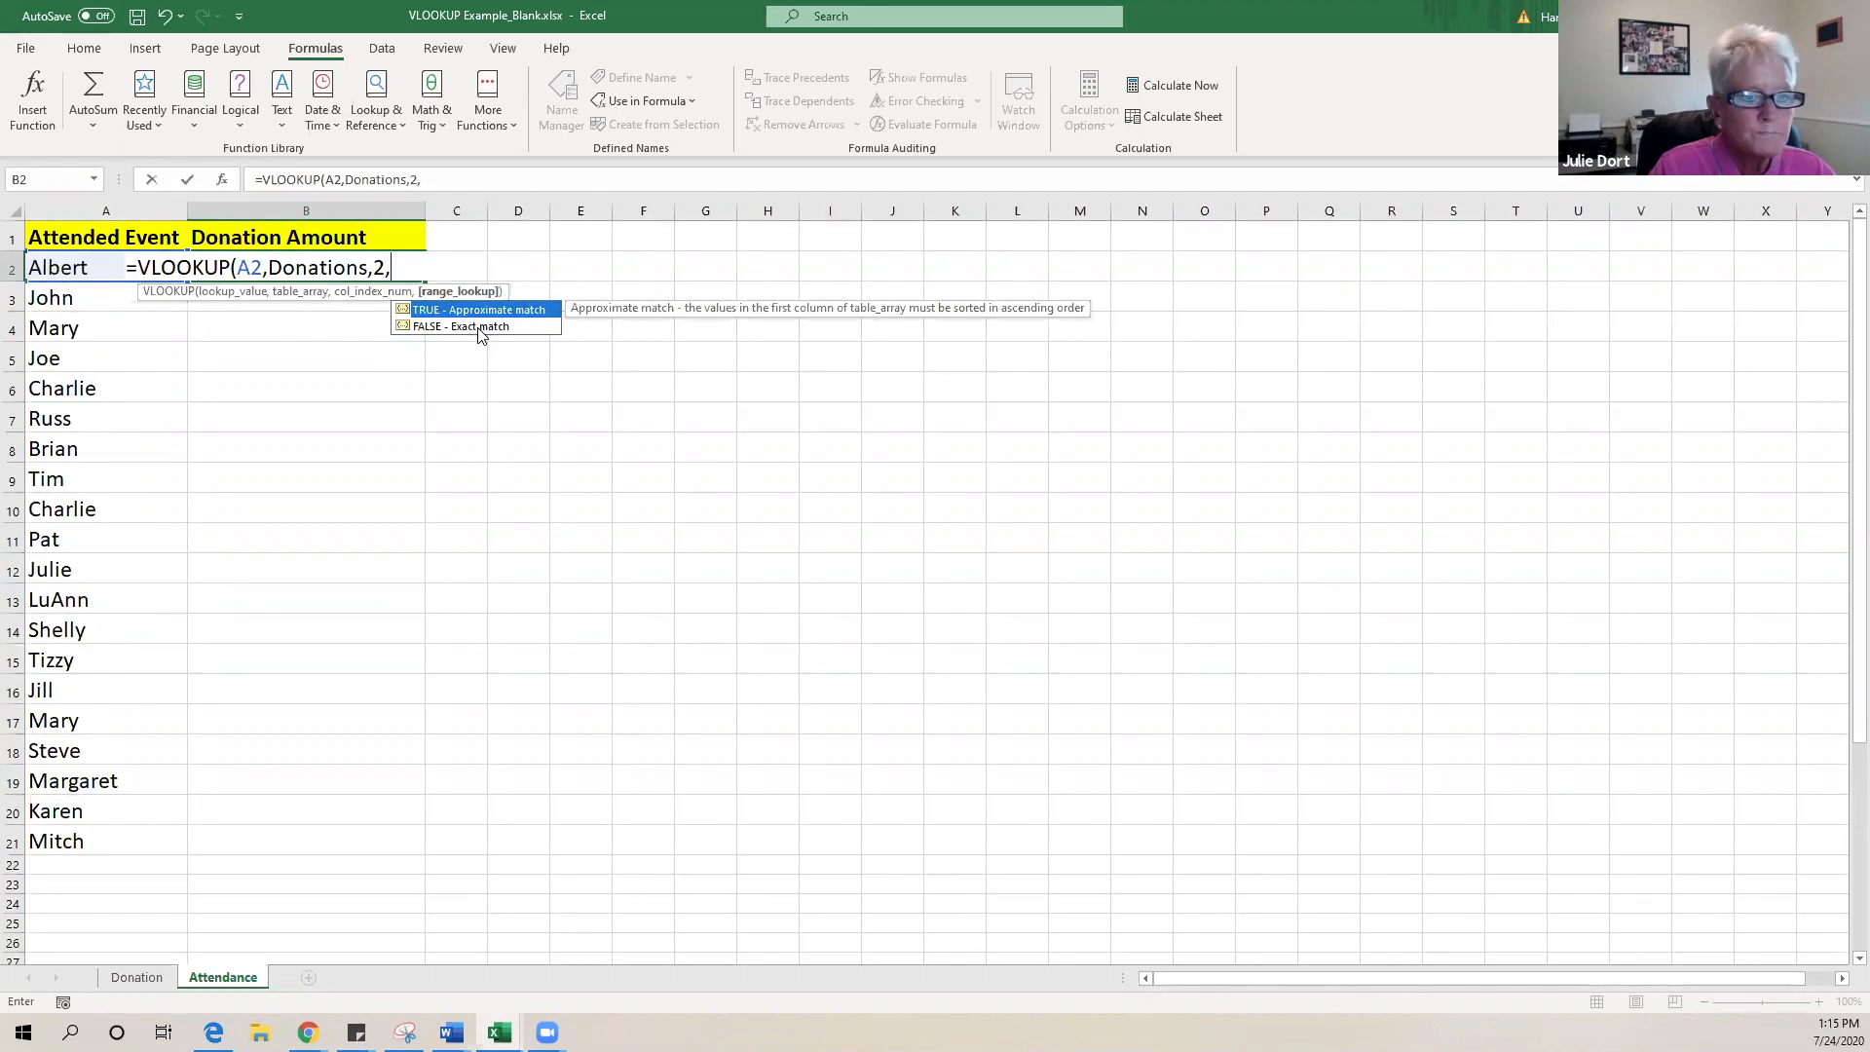
{"action": "double_click", "coordinate": [481, 331]}
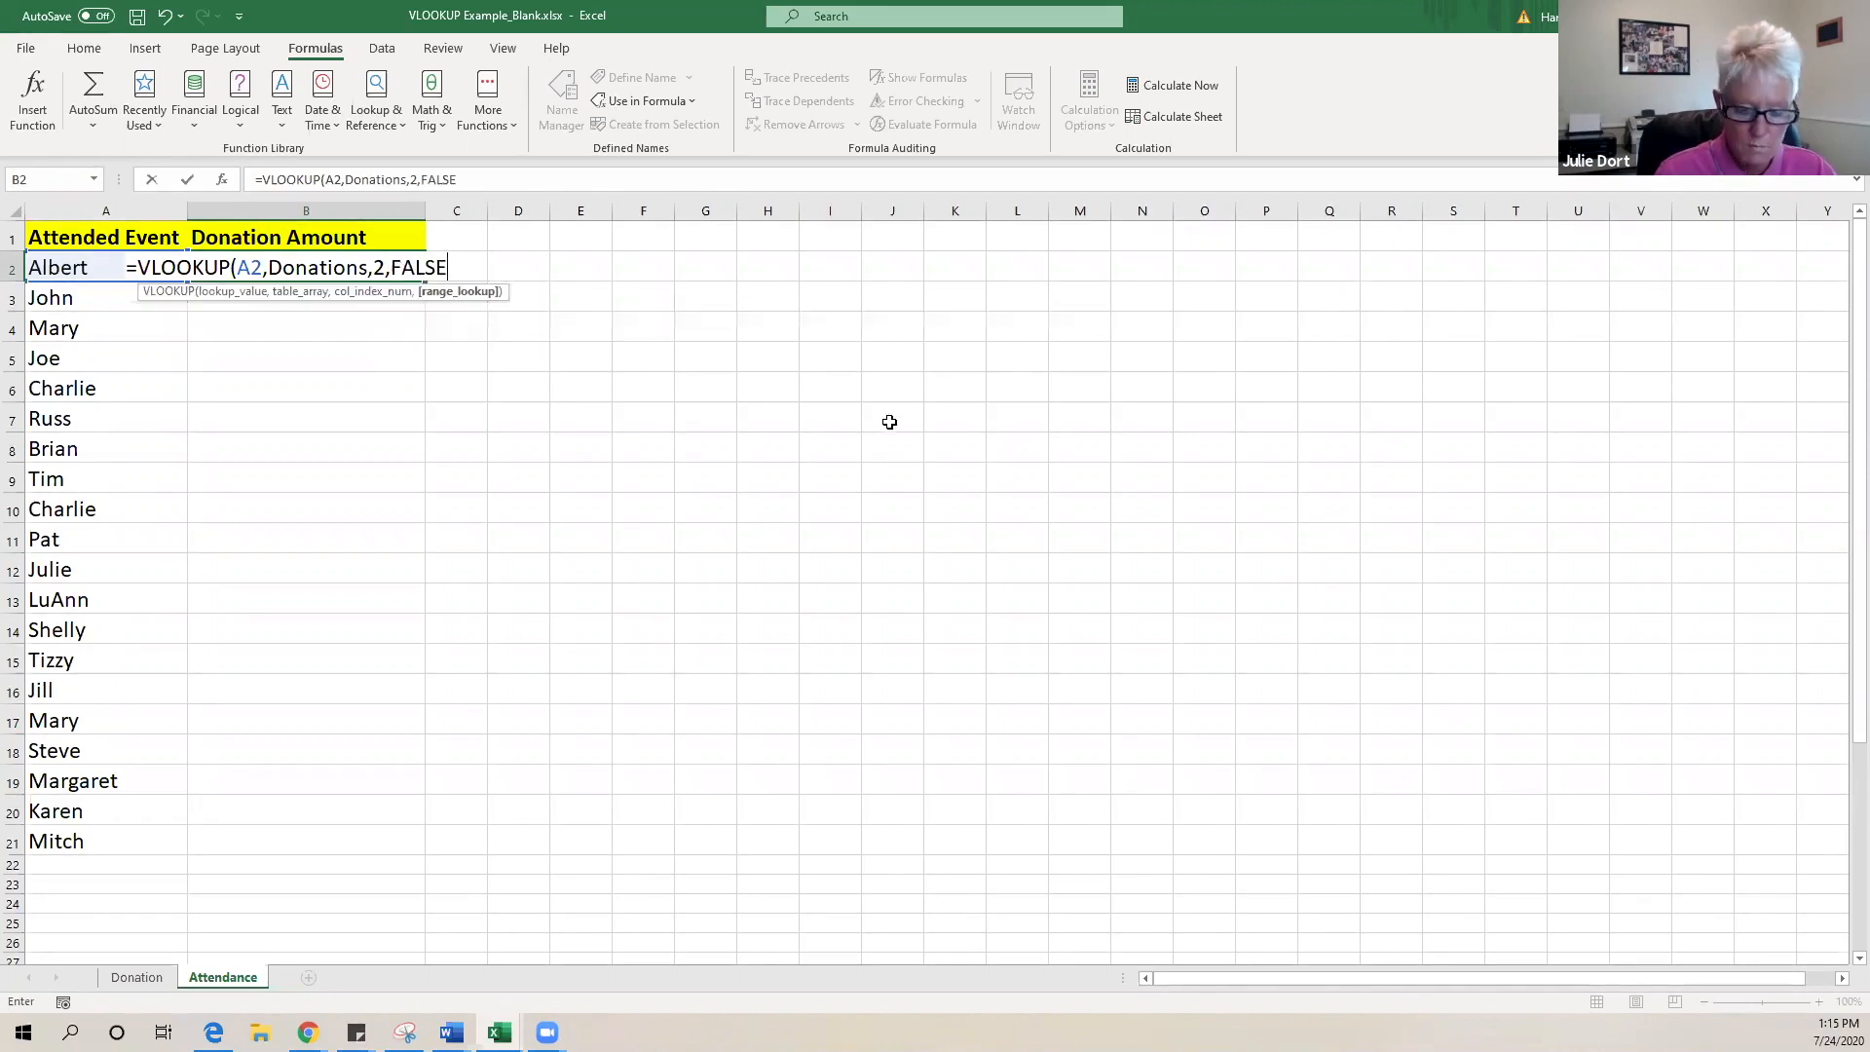
{"action": "type", "text": ")"}
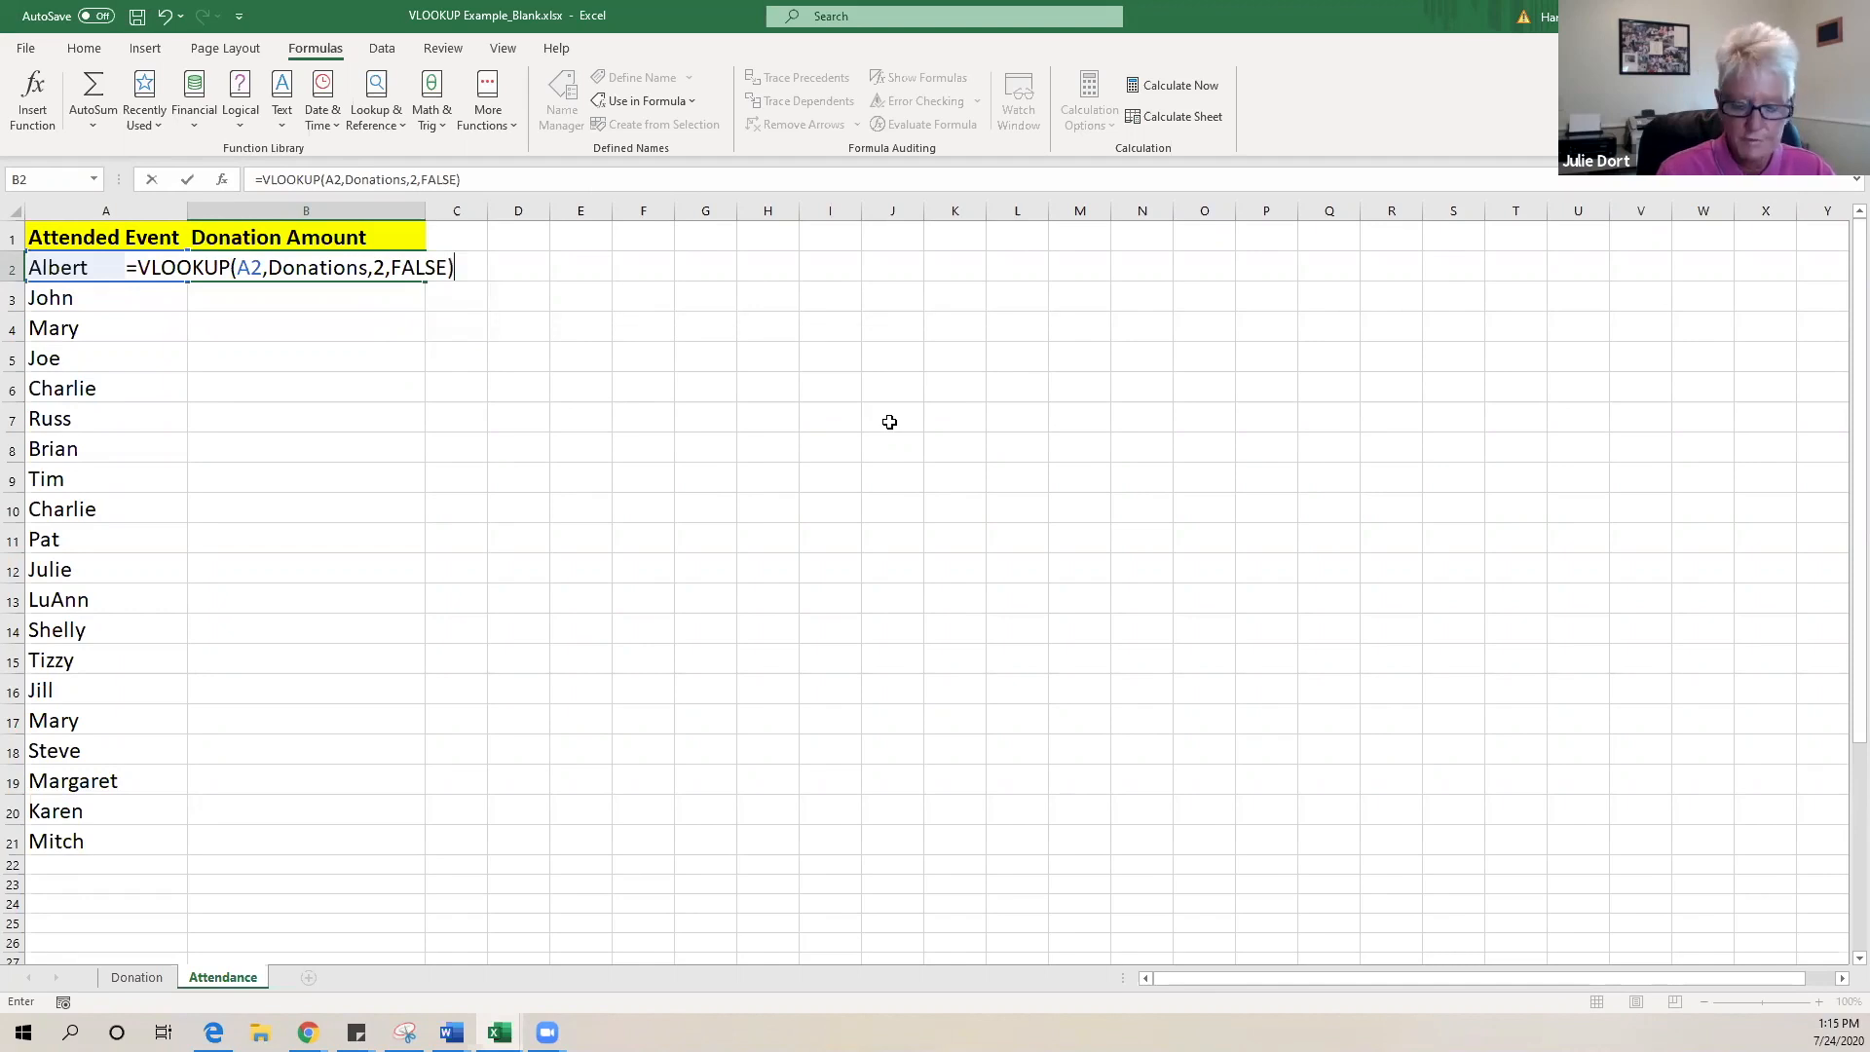
{"action": "key", "text": "Return"}
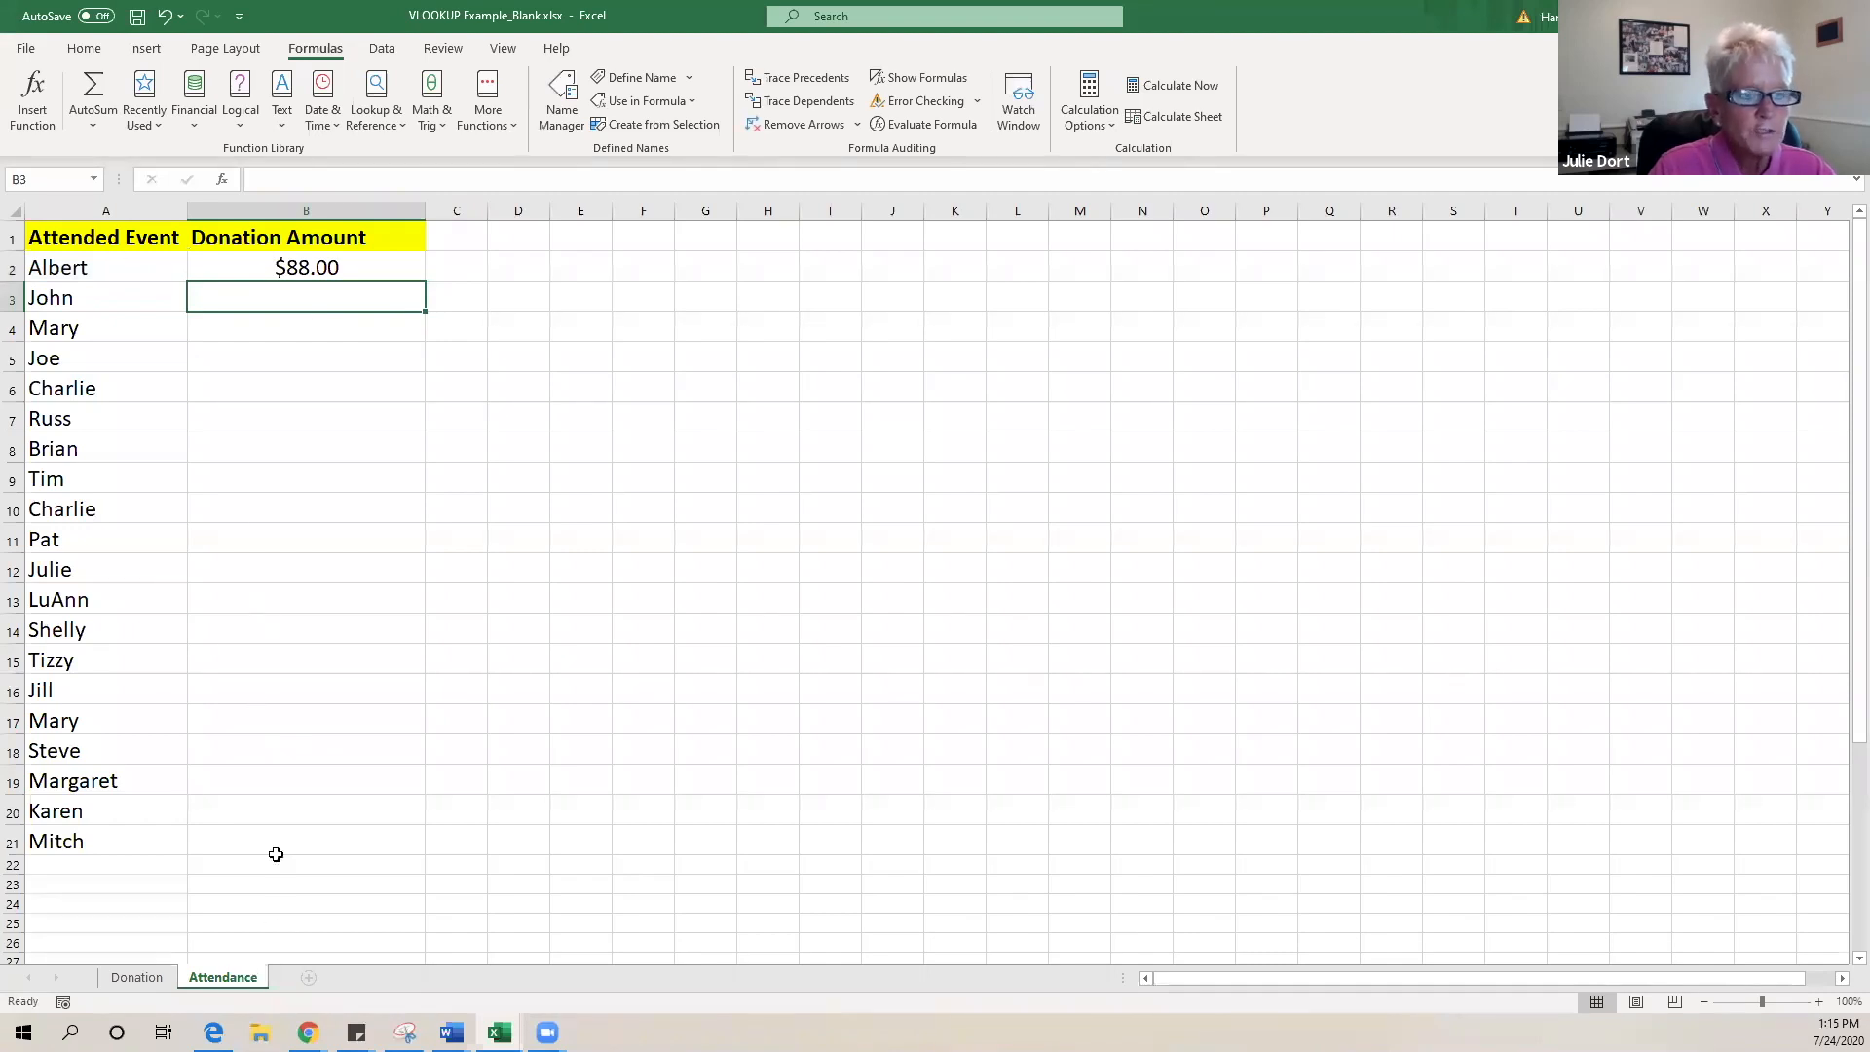
{"action": "left_click", "coordinate": [137, 976]}
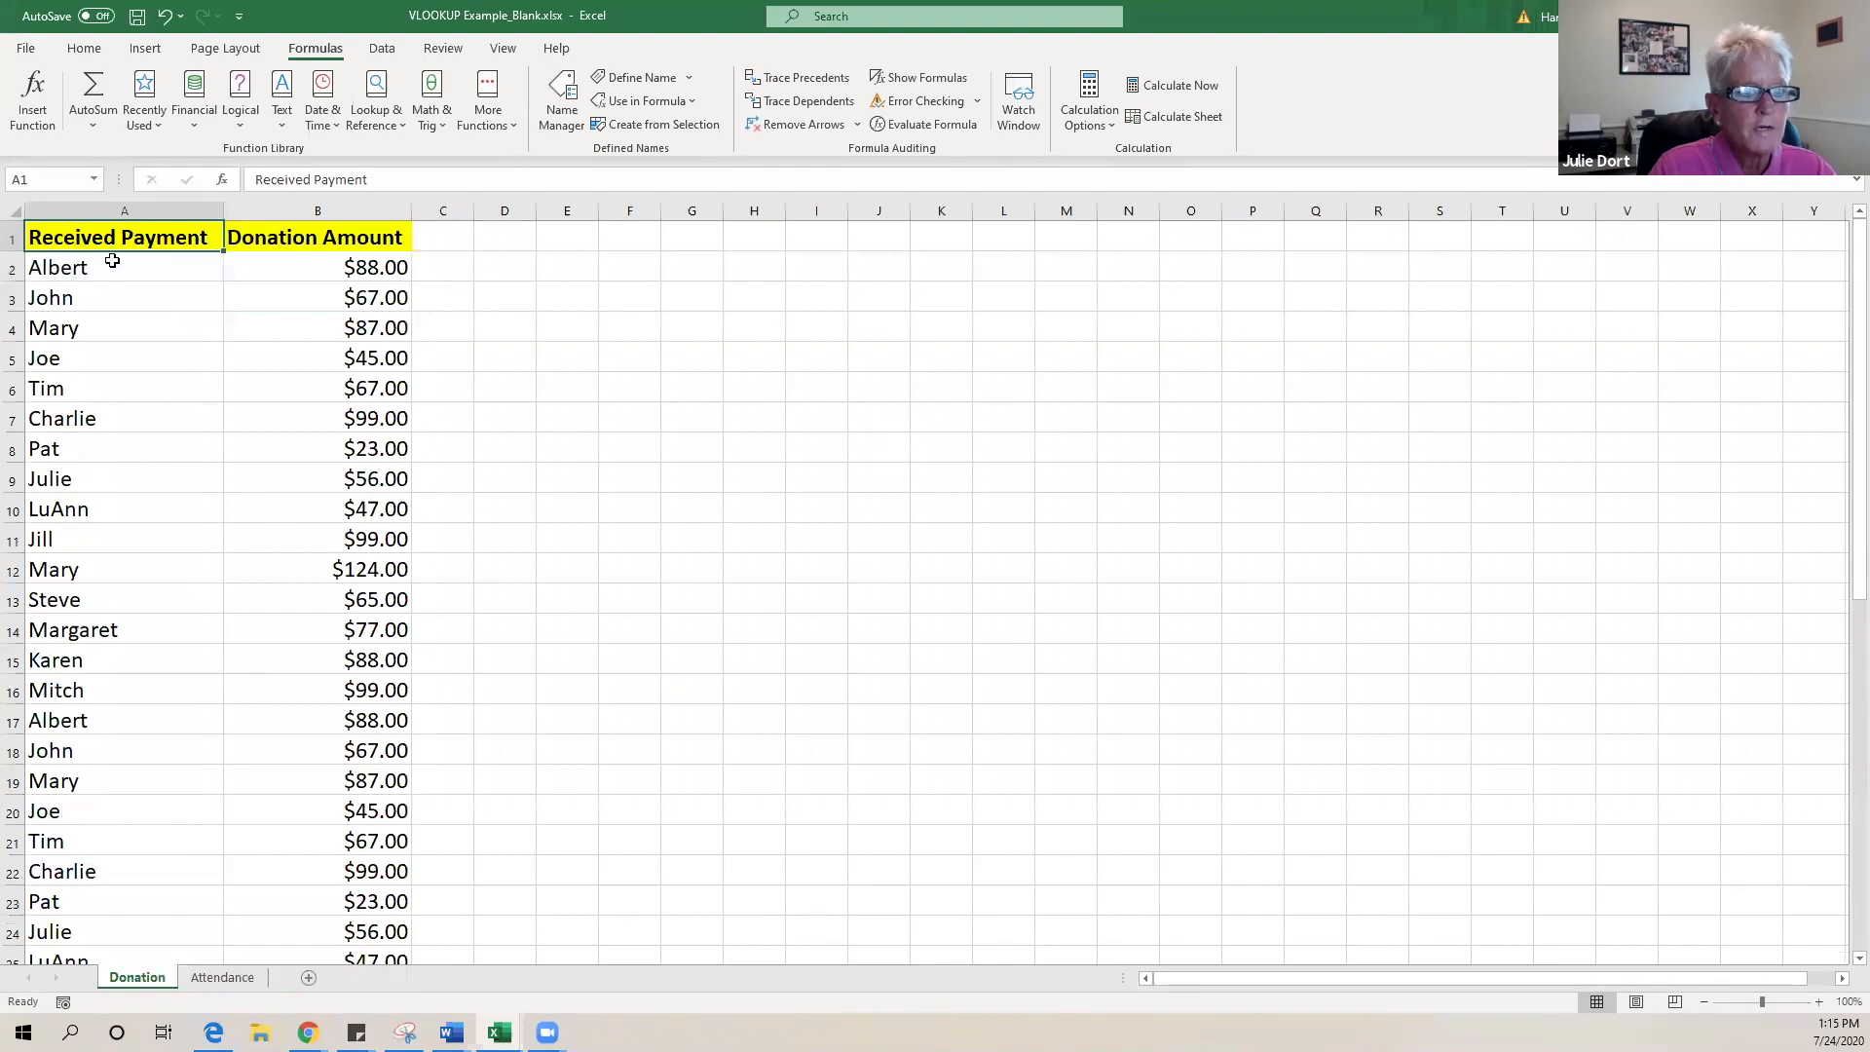
{"action": "left_click", "coordinate": [141, 276]}
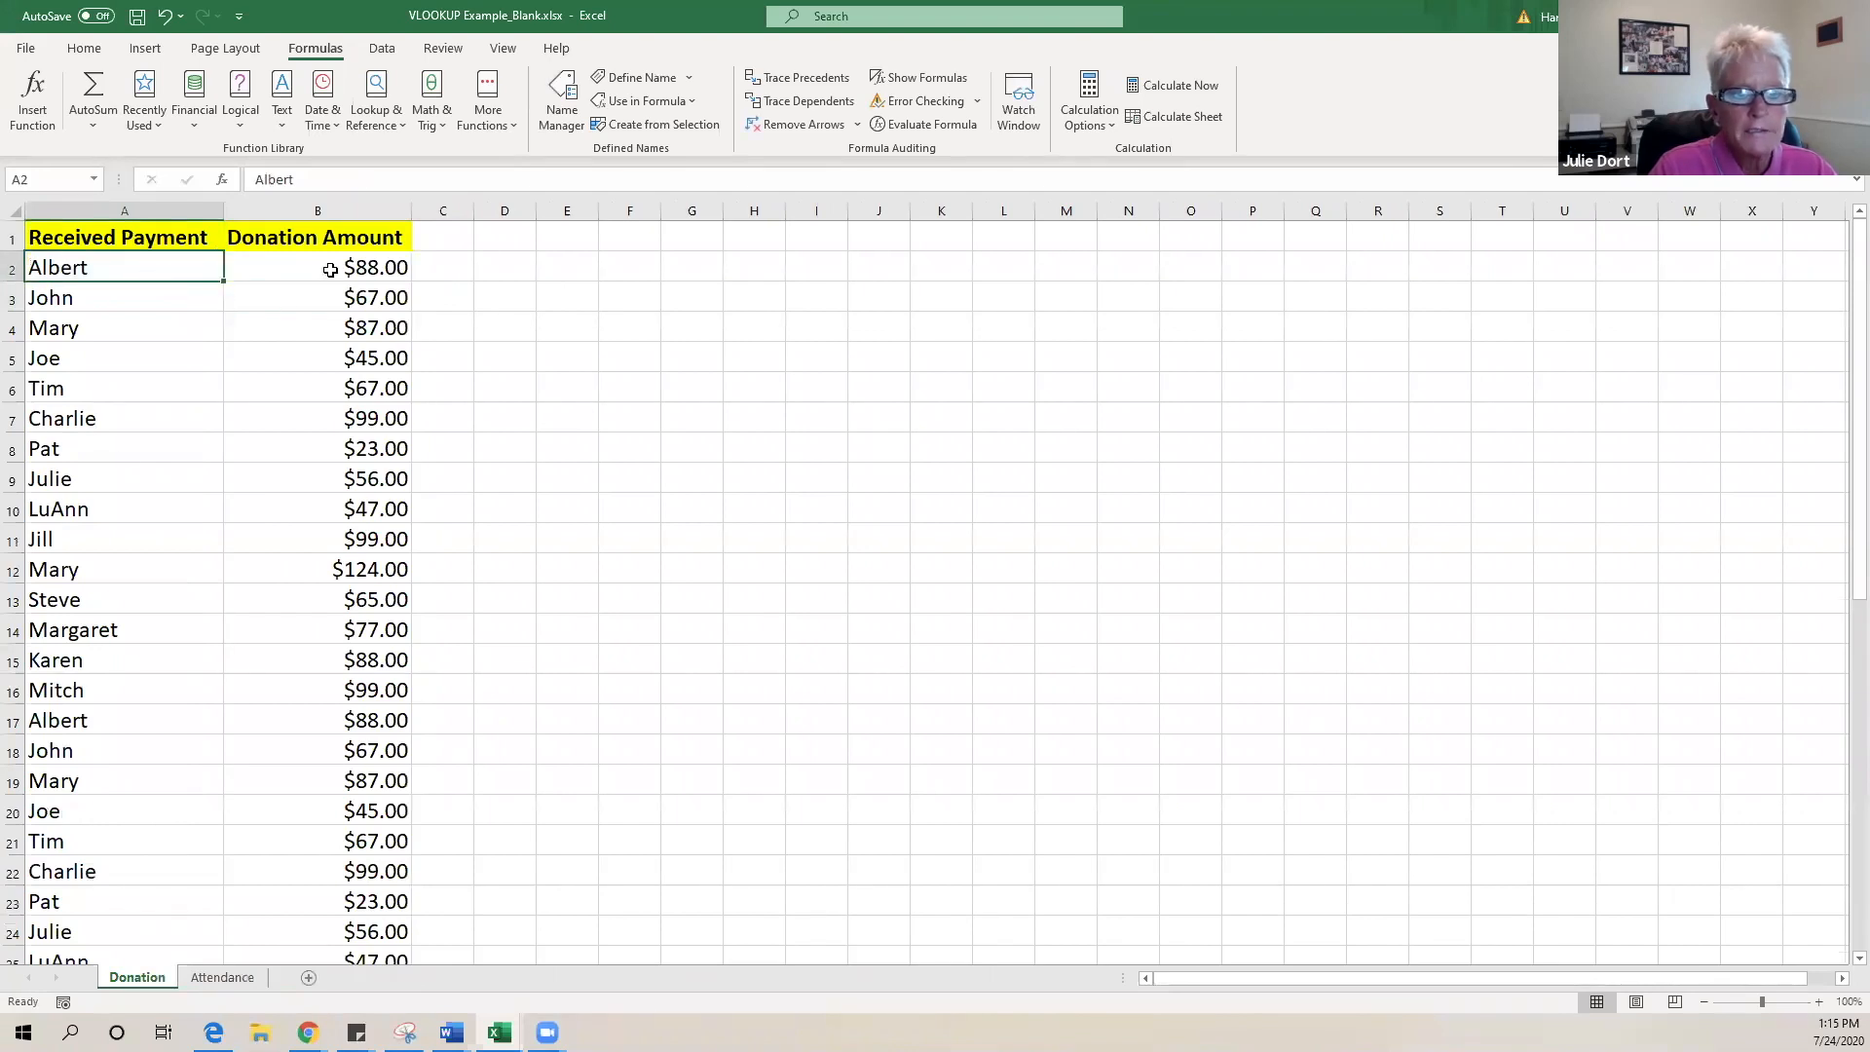
{"action": "left_click", "coordinate": [330, 270]}
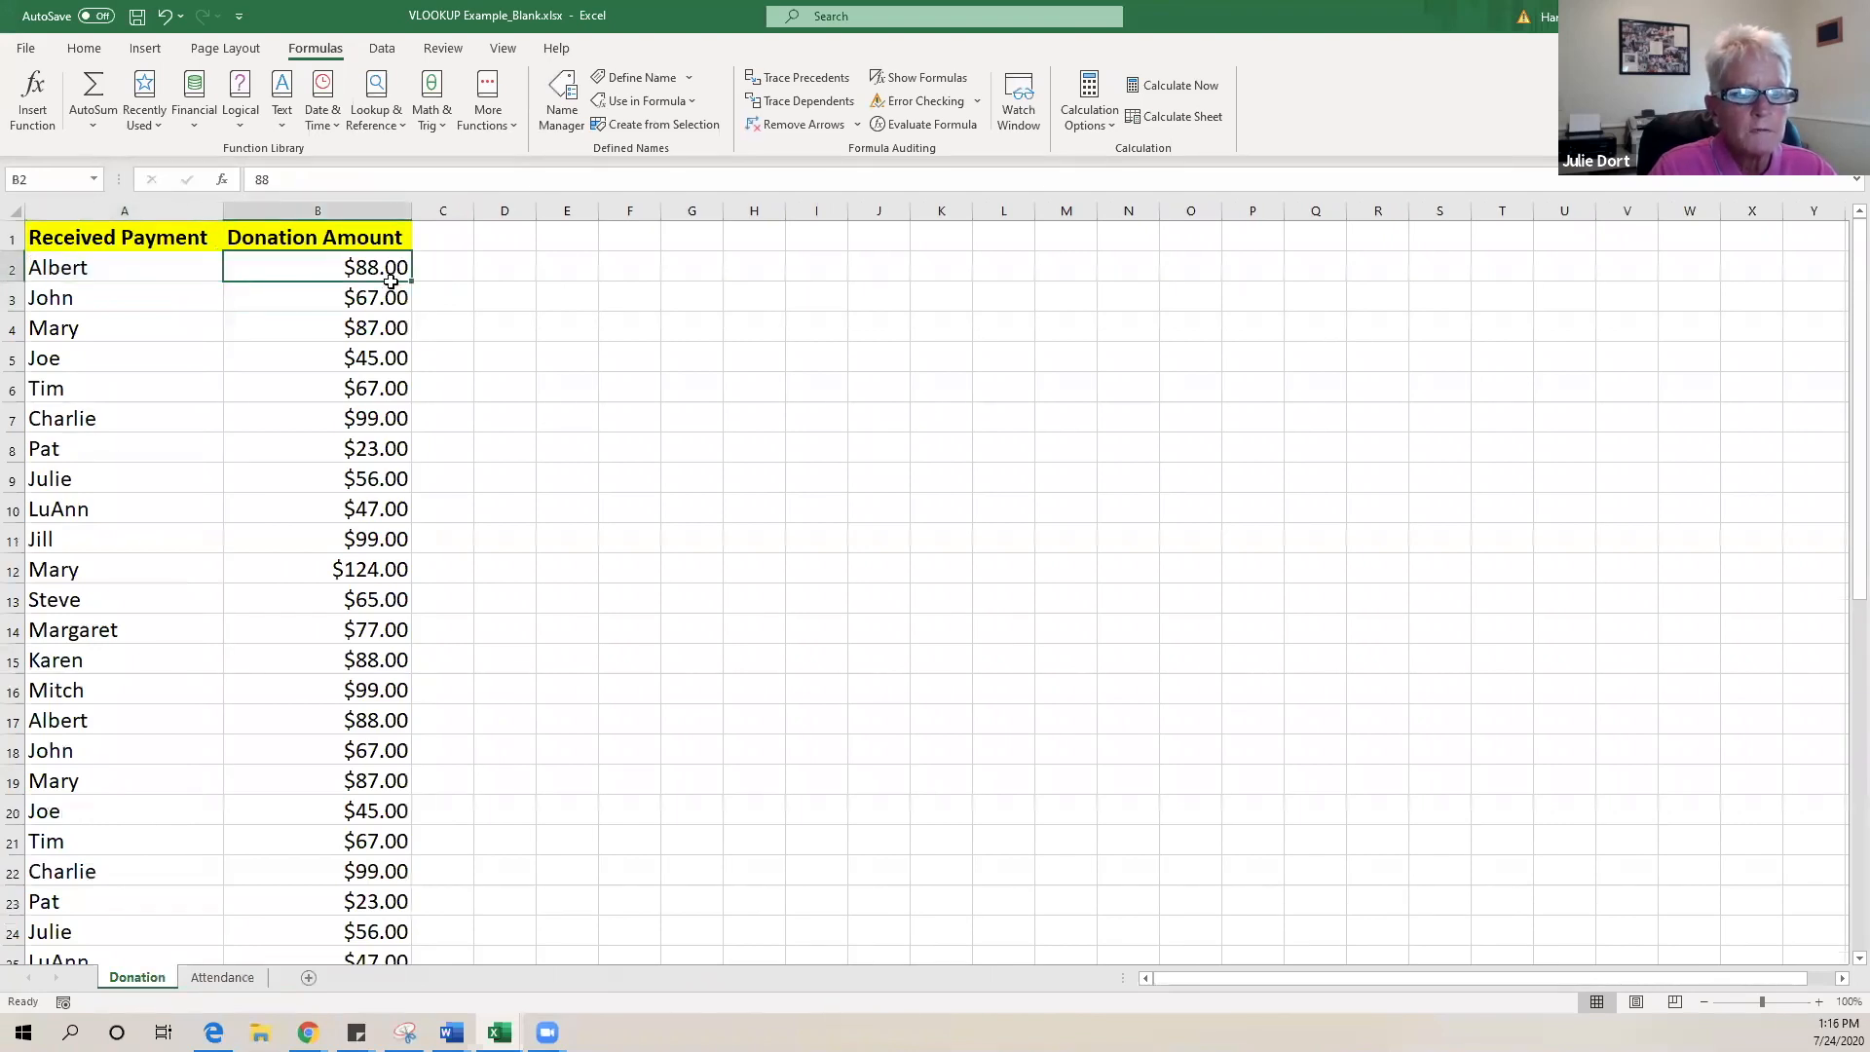
{"action": "left_click", "coordinate": [458, 300]}
{"action": "left_click", "coordinate": [324, 270]}
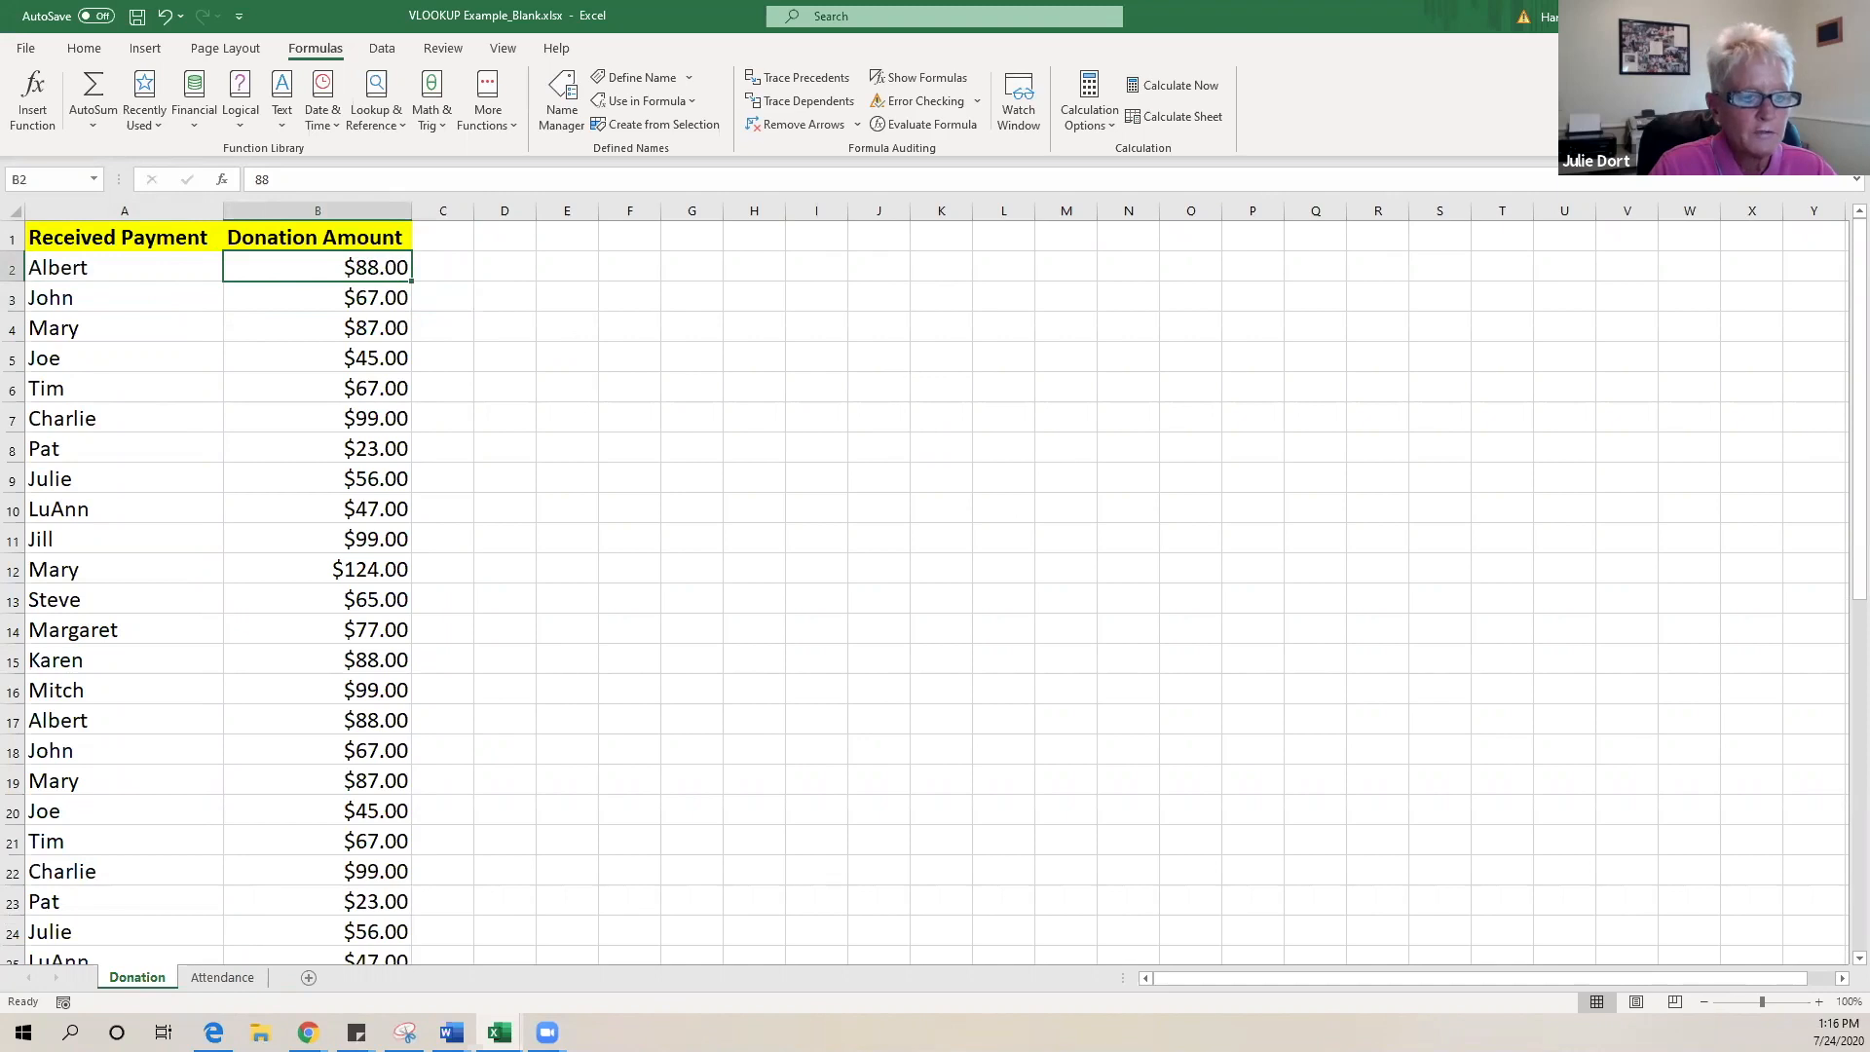
{"action": "left_click", "coordinate": [250, 978]}
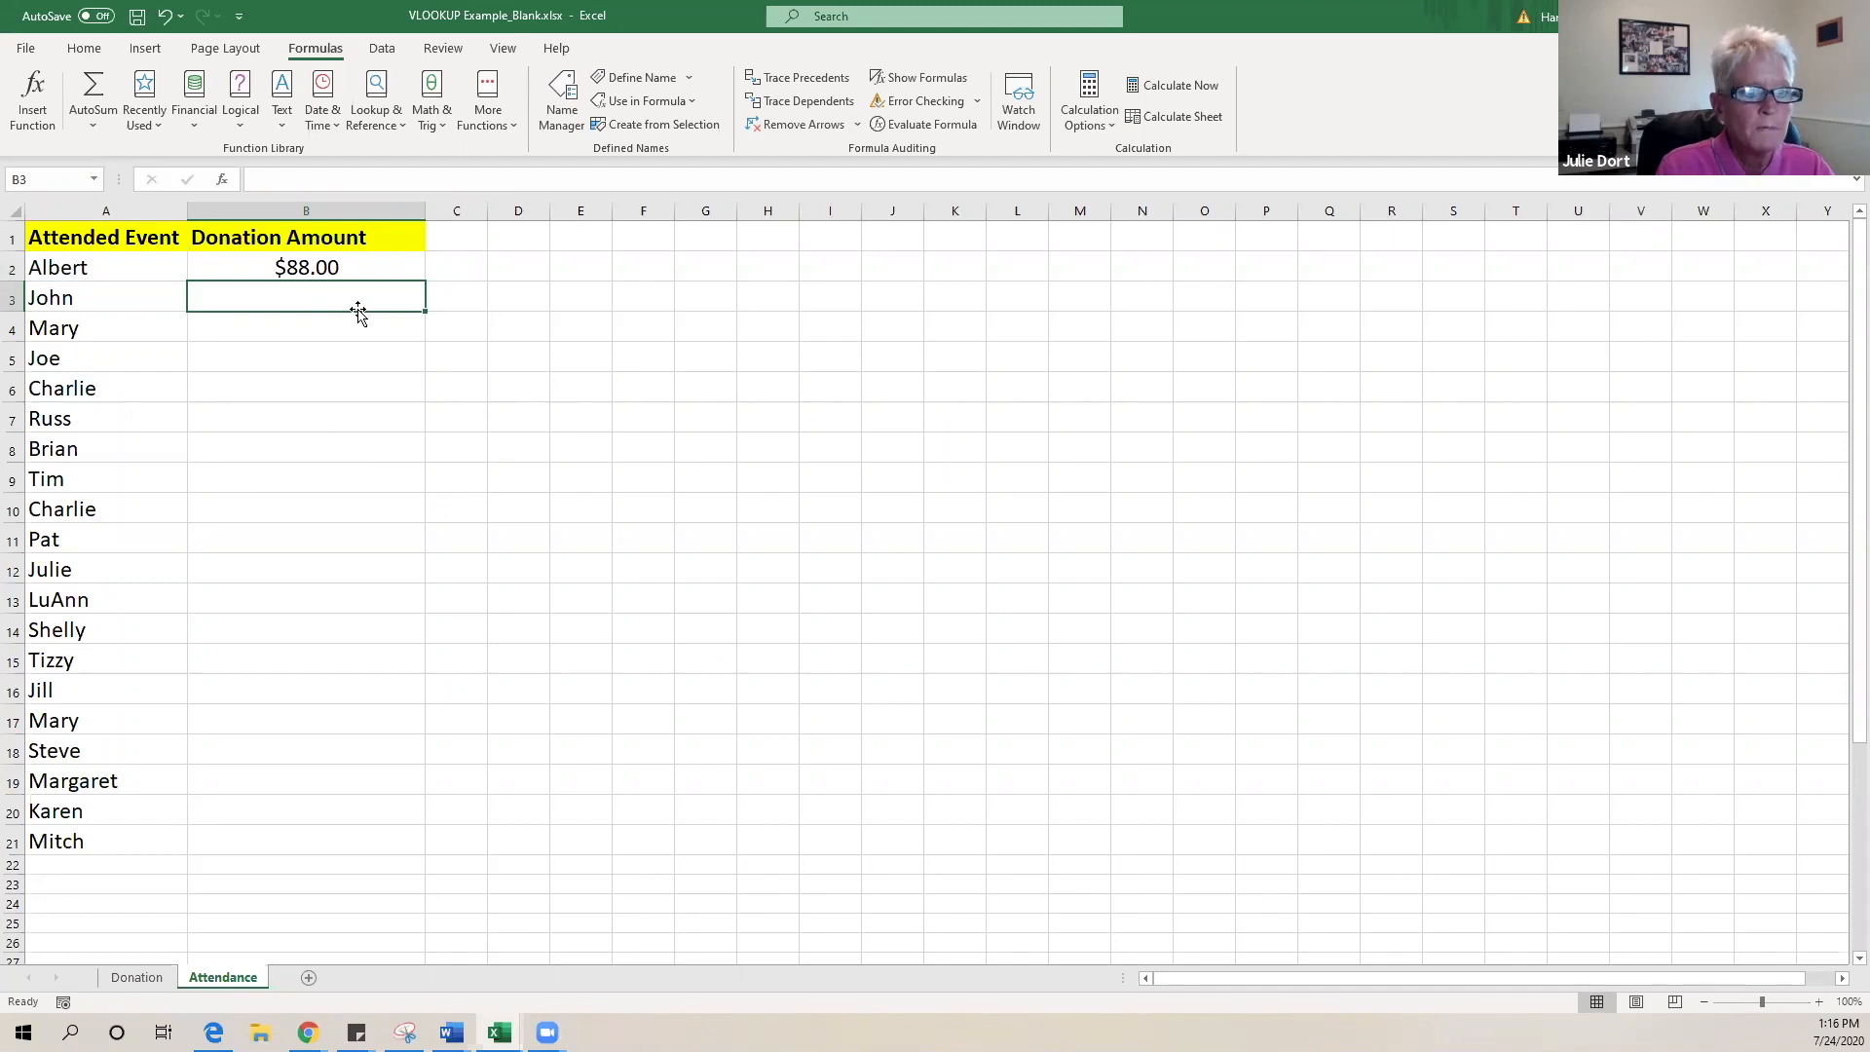
- Enter =VLOOKUP(A3,Donations,2,FALSE) in B3 to look up John's donation
{"action": "type", "text": "="}
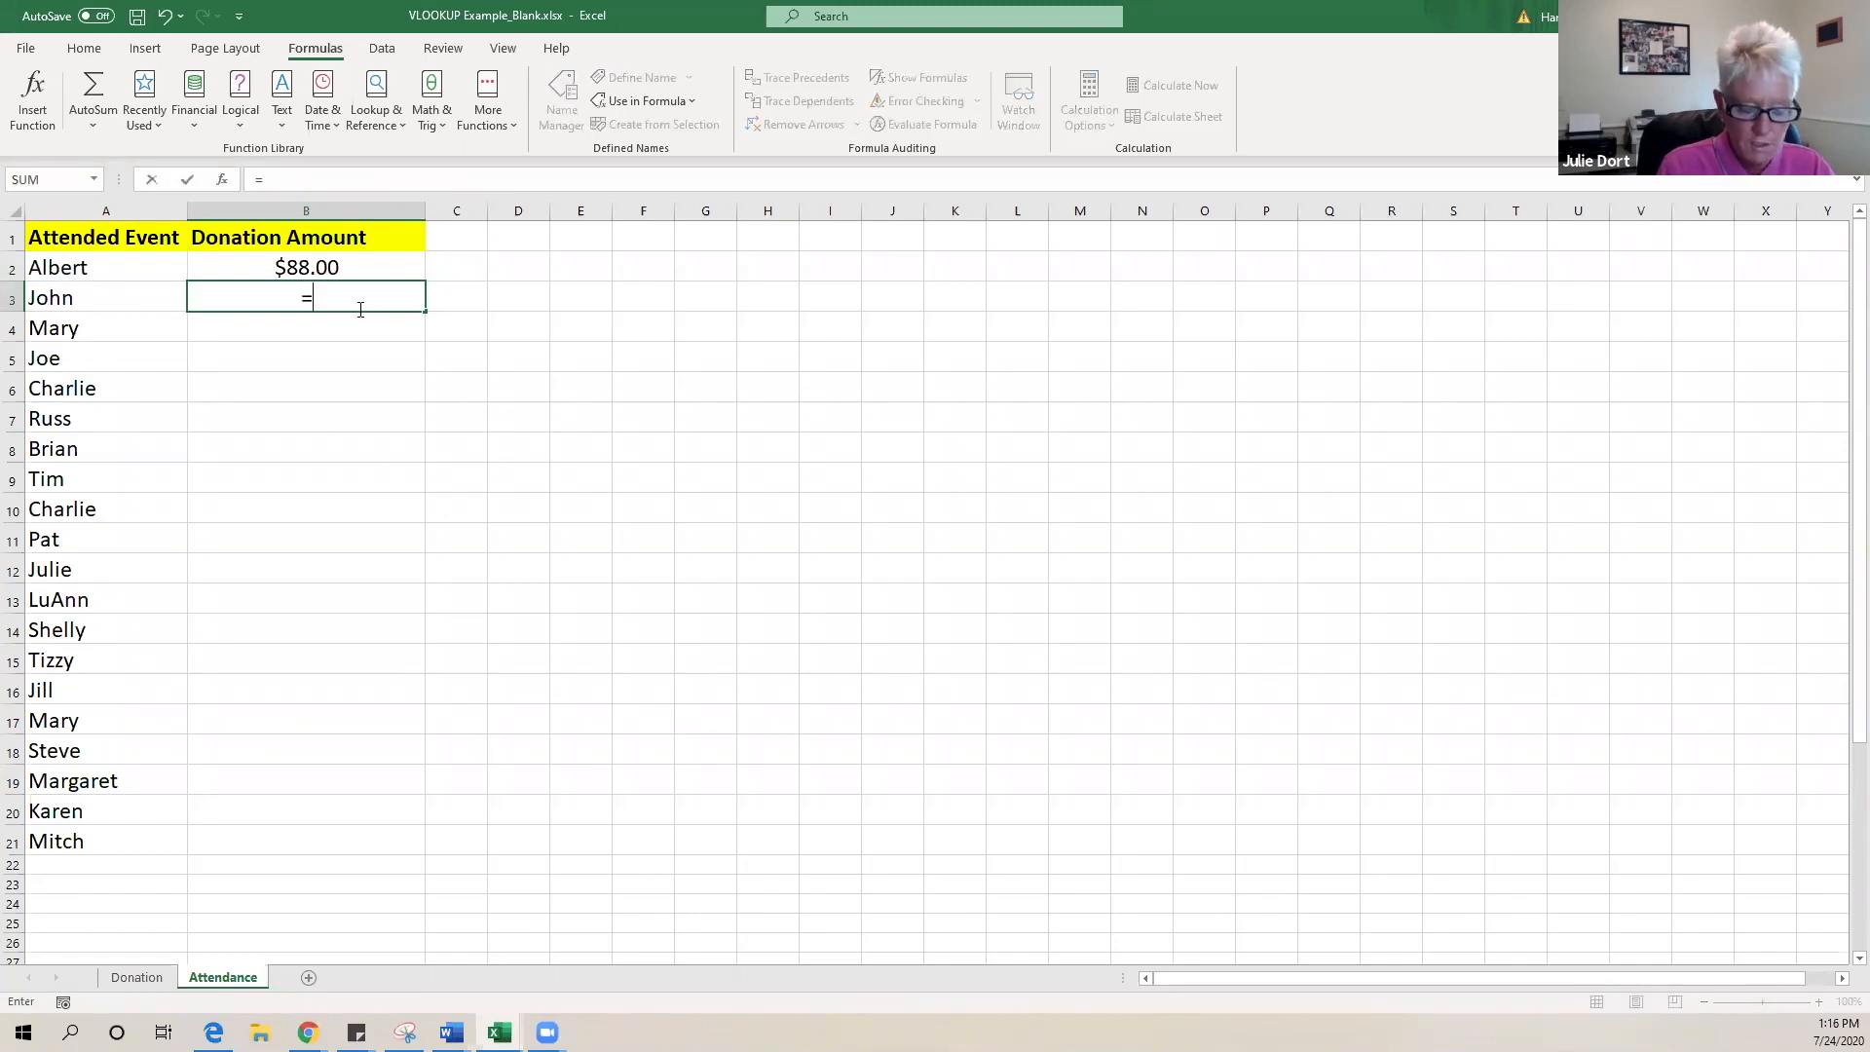
{"action": "type", "text": "vl"}
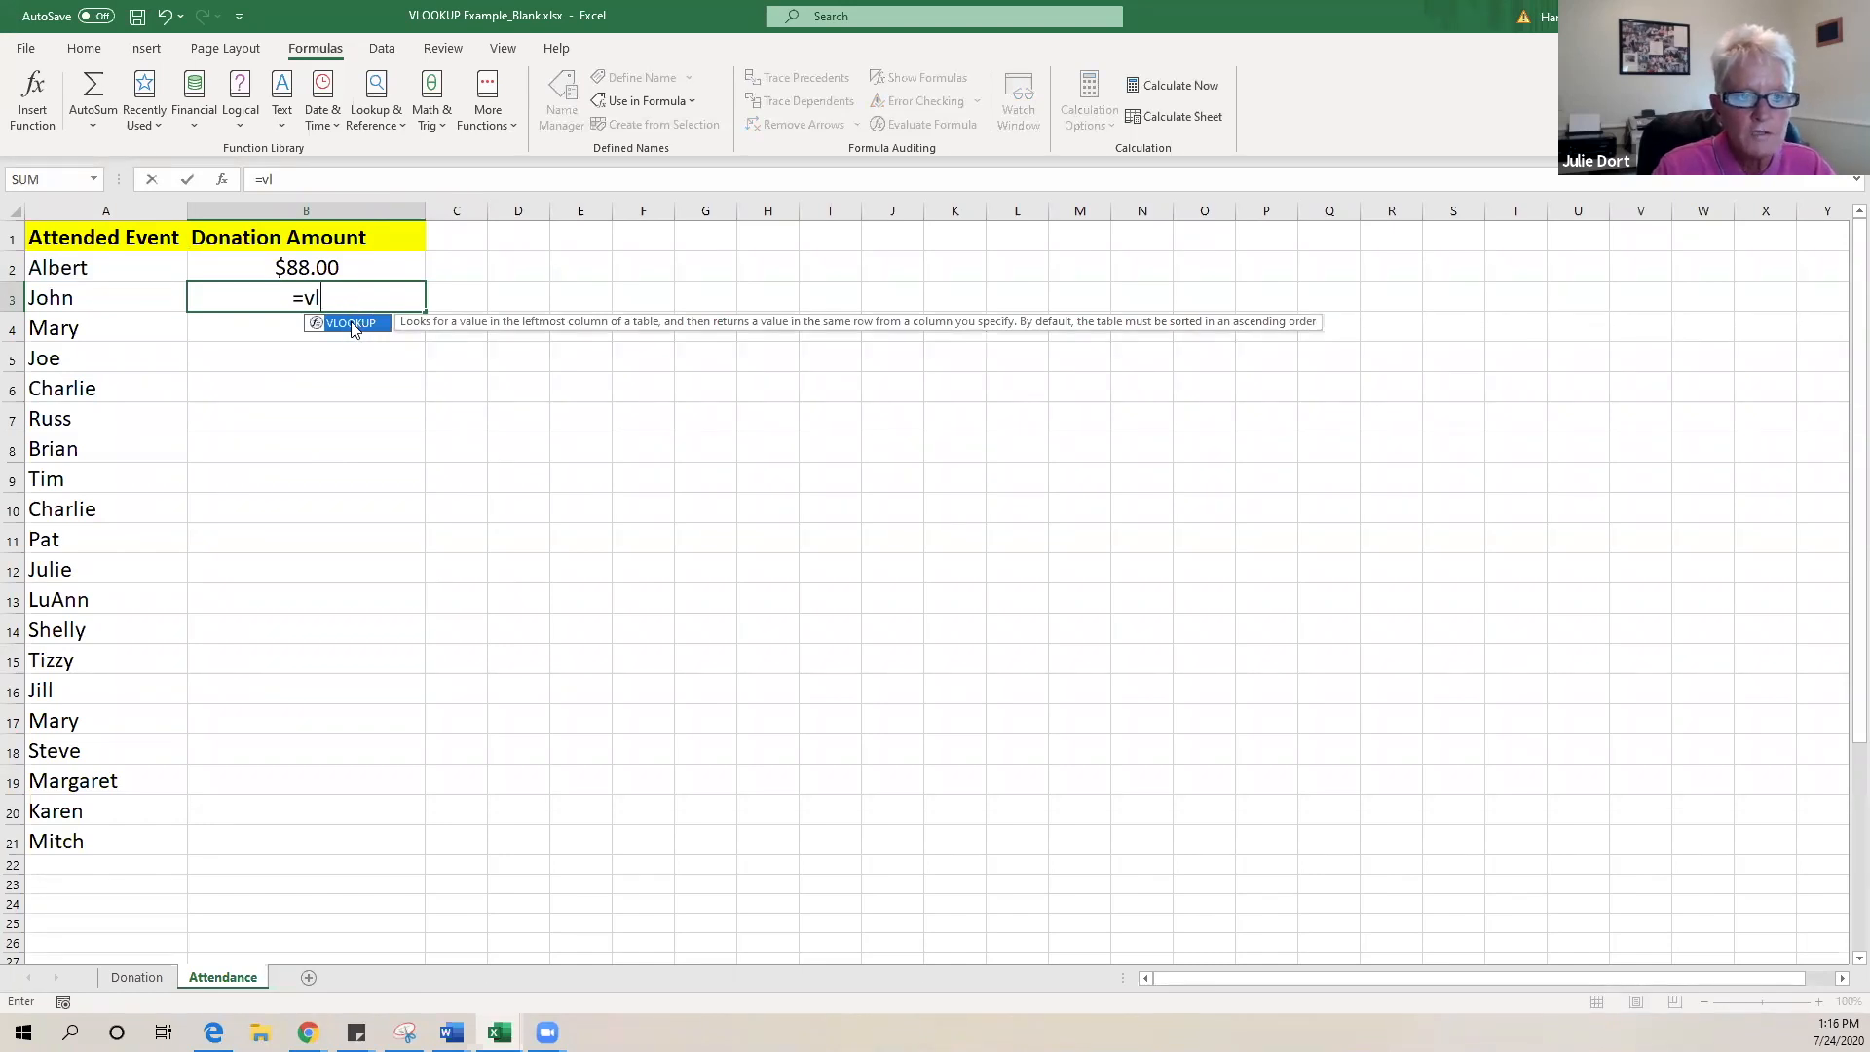
{"action": "double_click", "coordinate": [353, 326]}
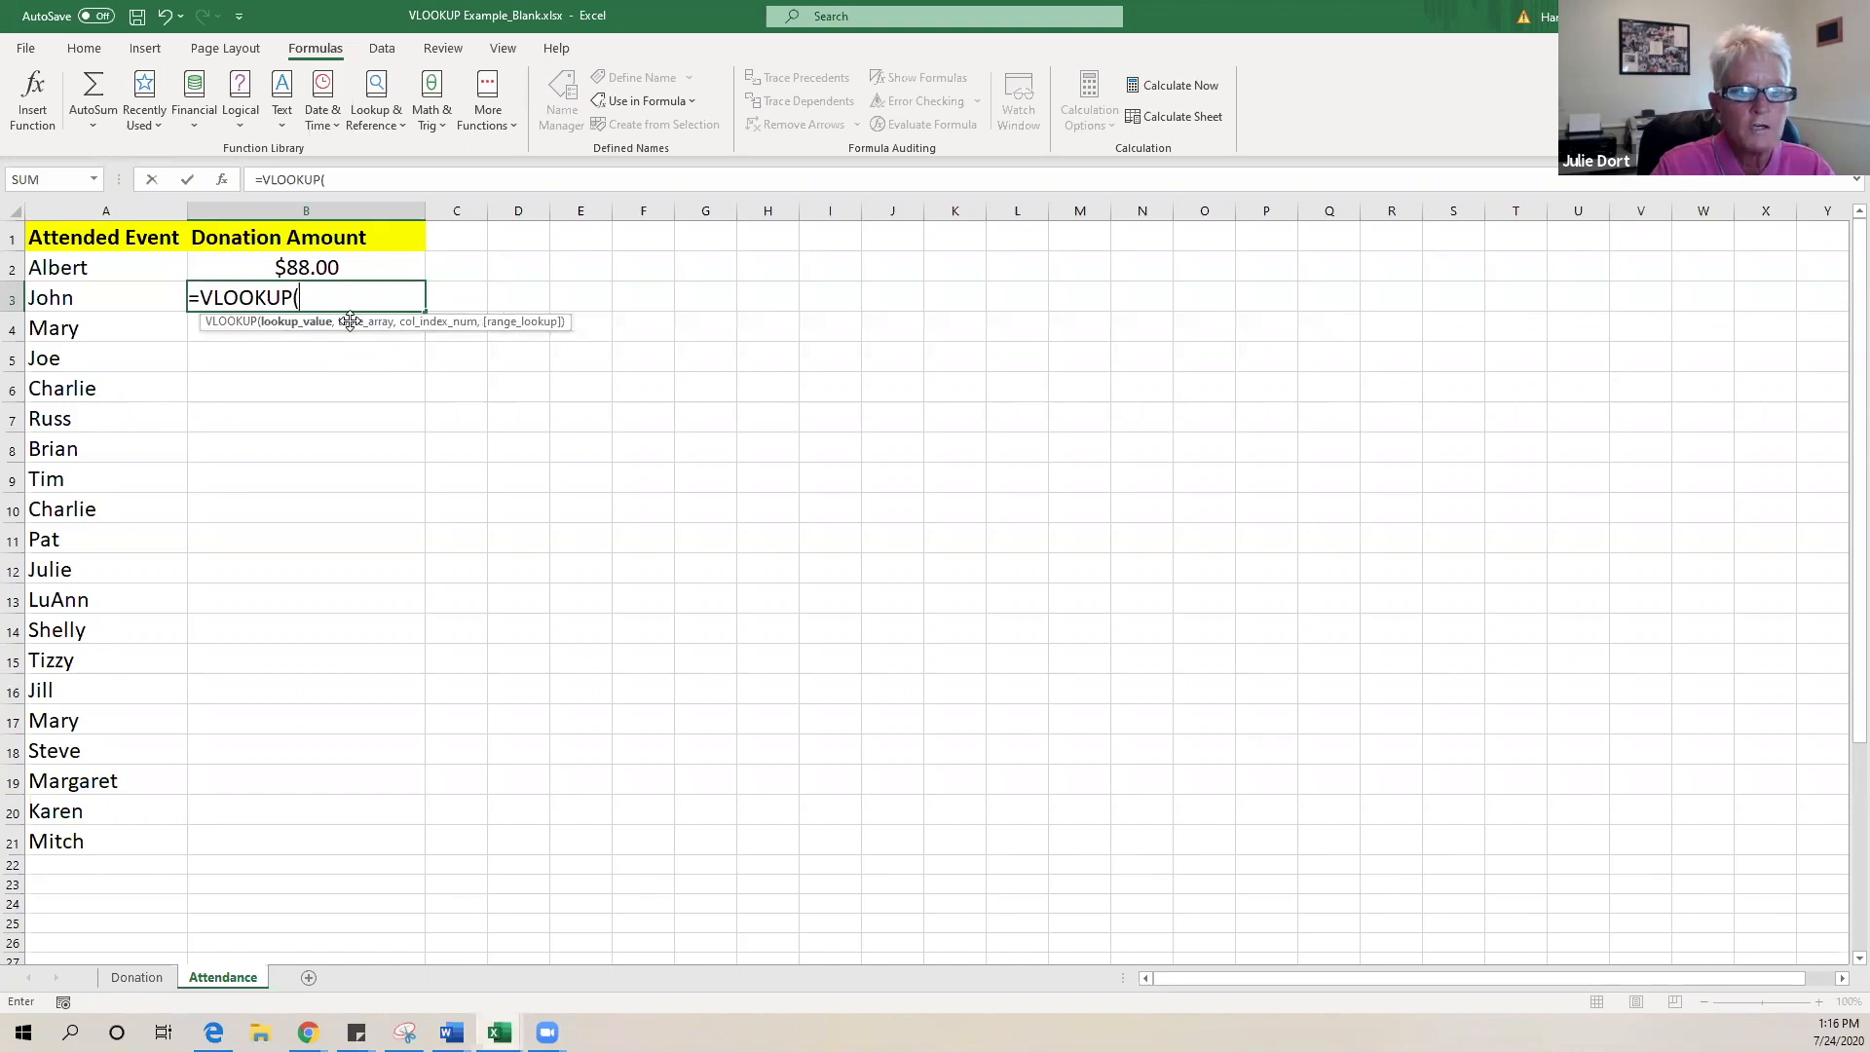
{"action": "left_click", "coordinate": [69, 299]}
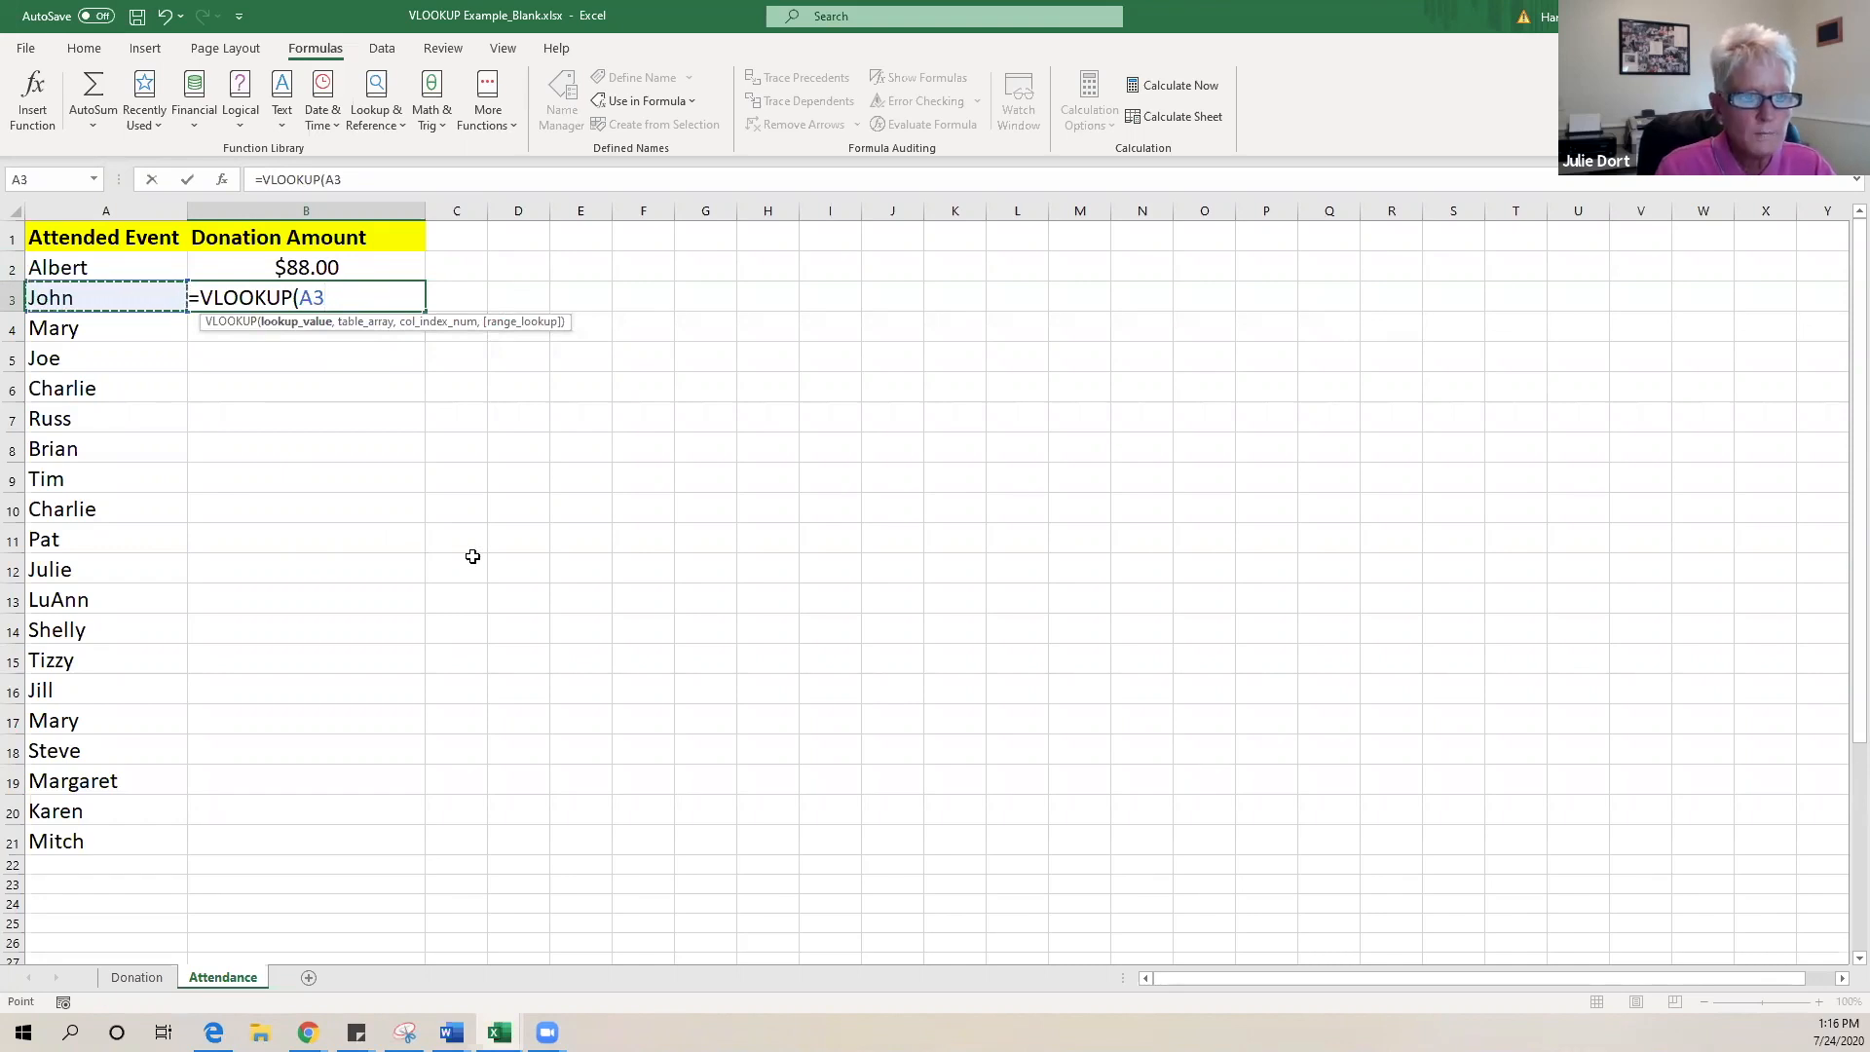
{"action": "type", "text": ","}
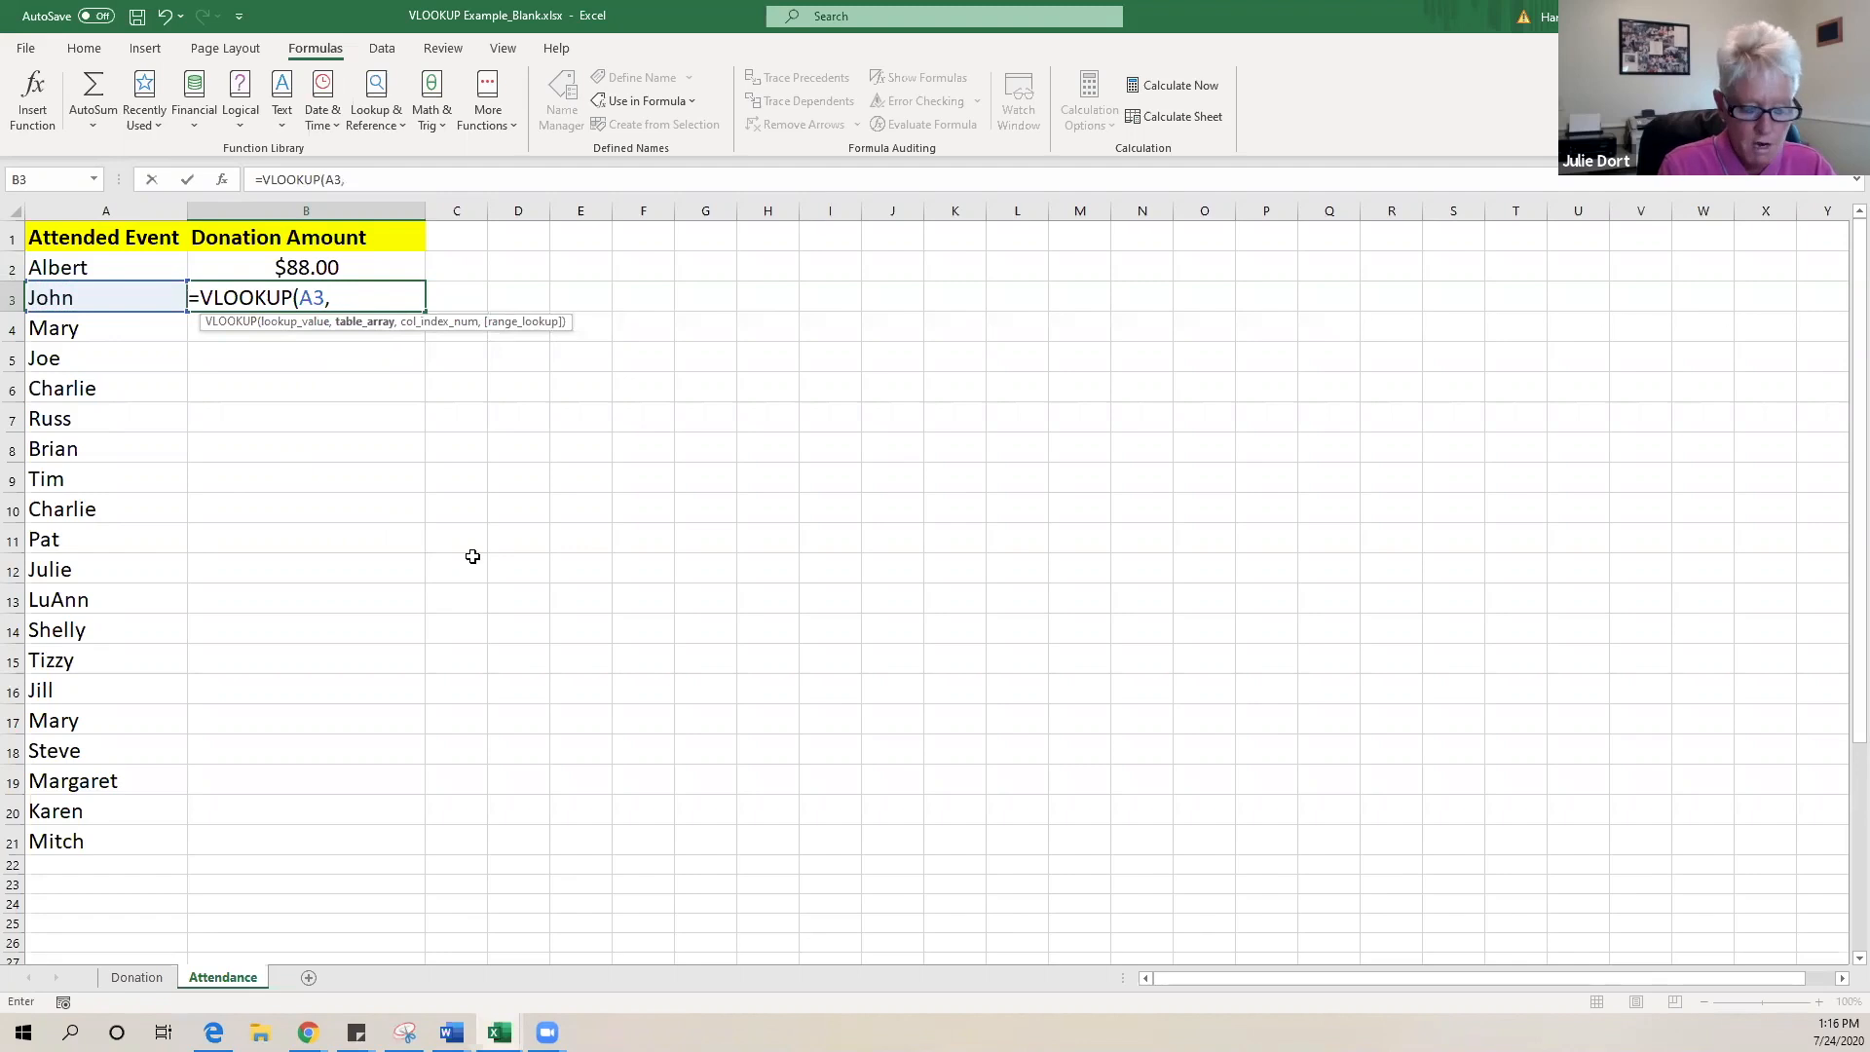
{"action": "type", "text": "do"}
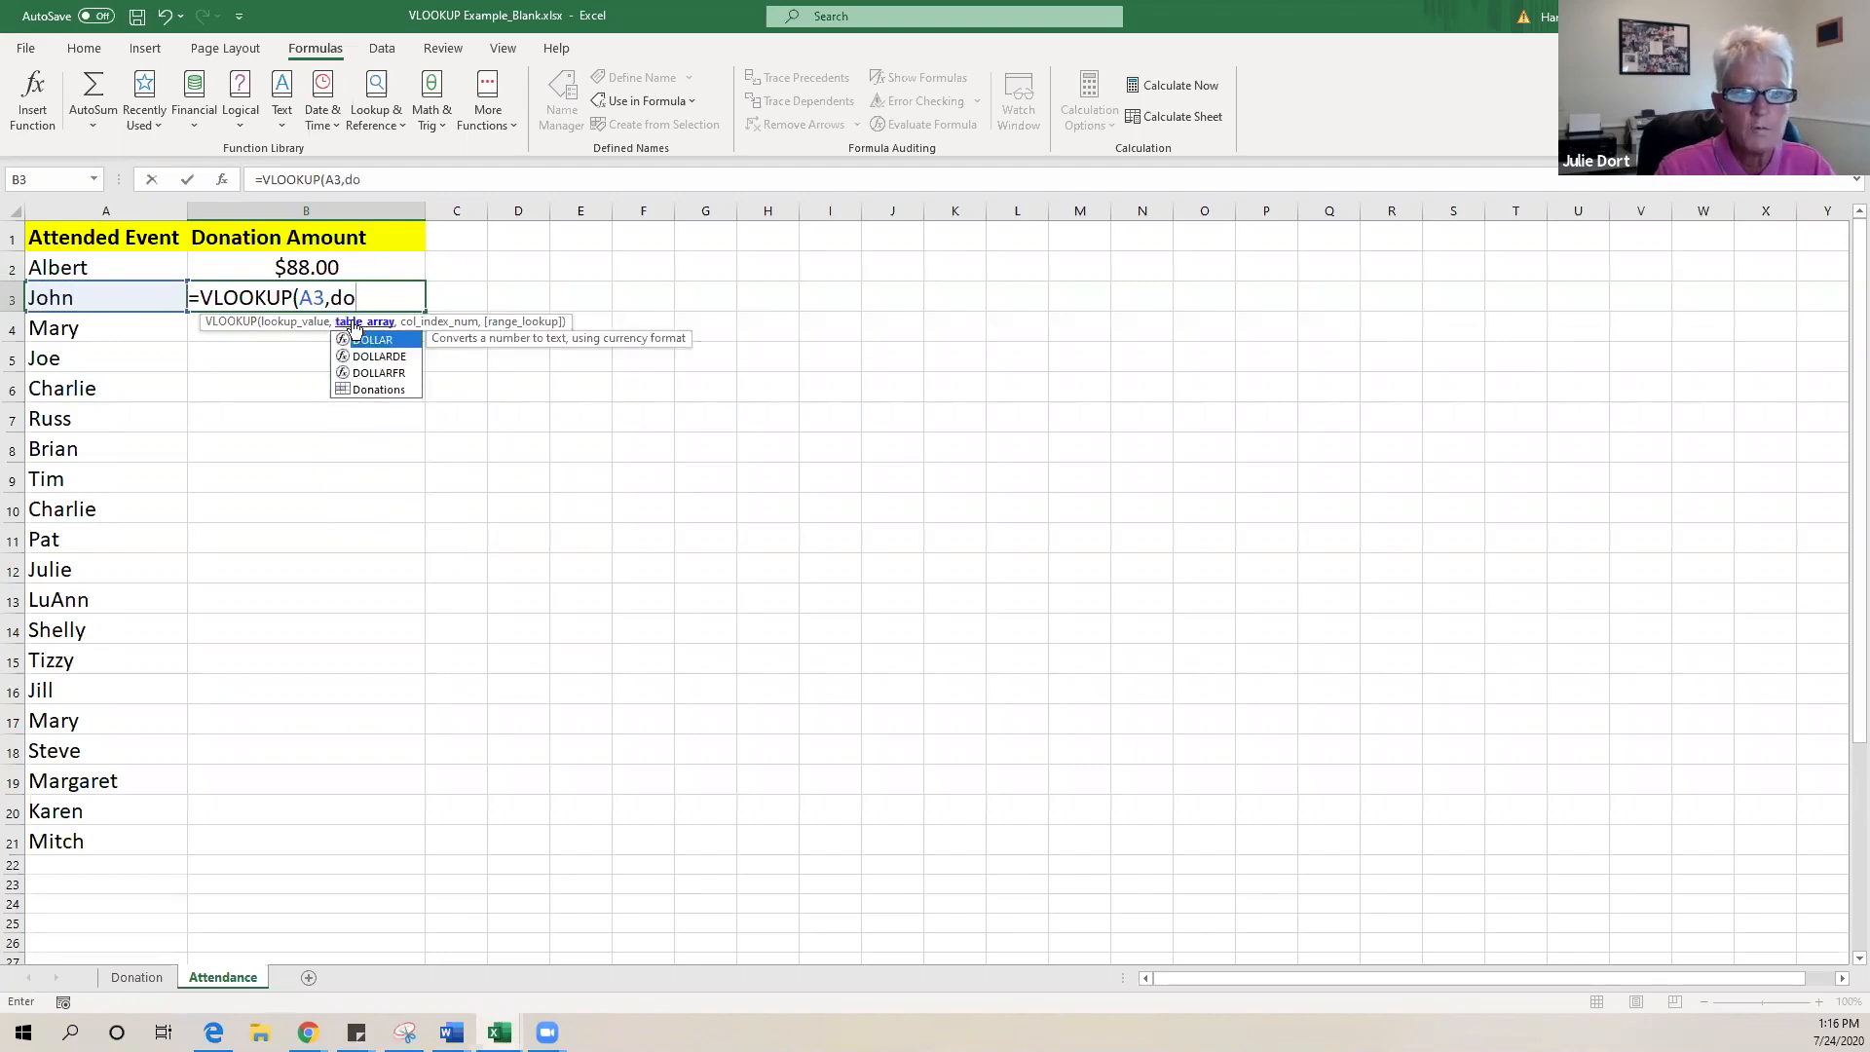
{"action": "double_click", "coordinate": [375, 389]}
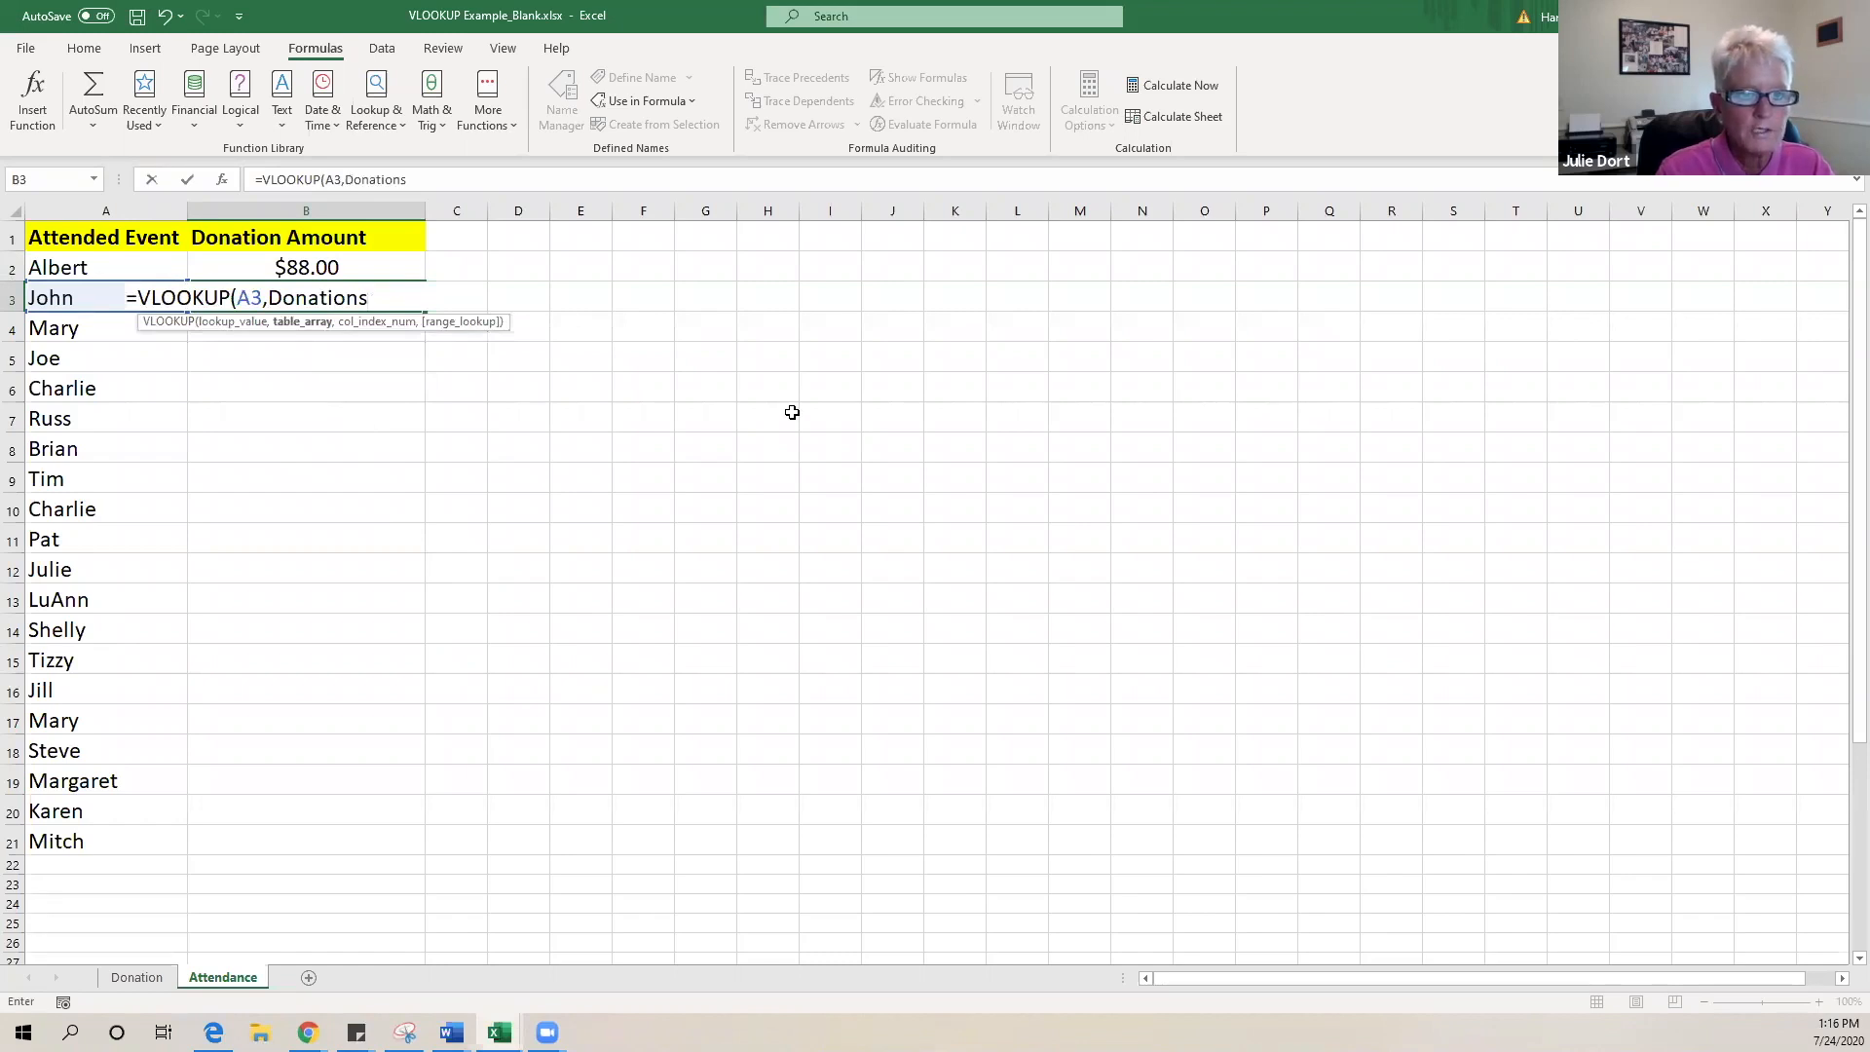
{"action": "type", "text": ","}
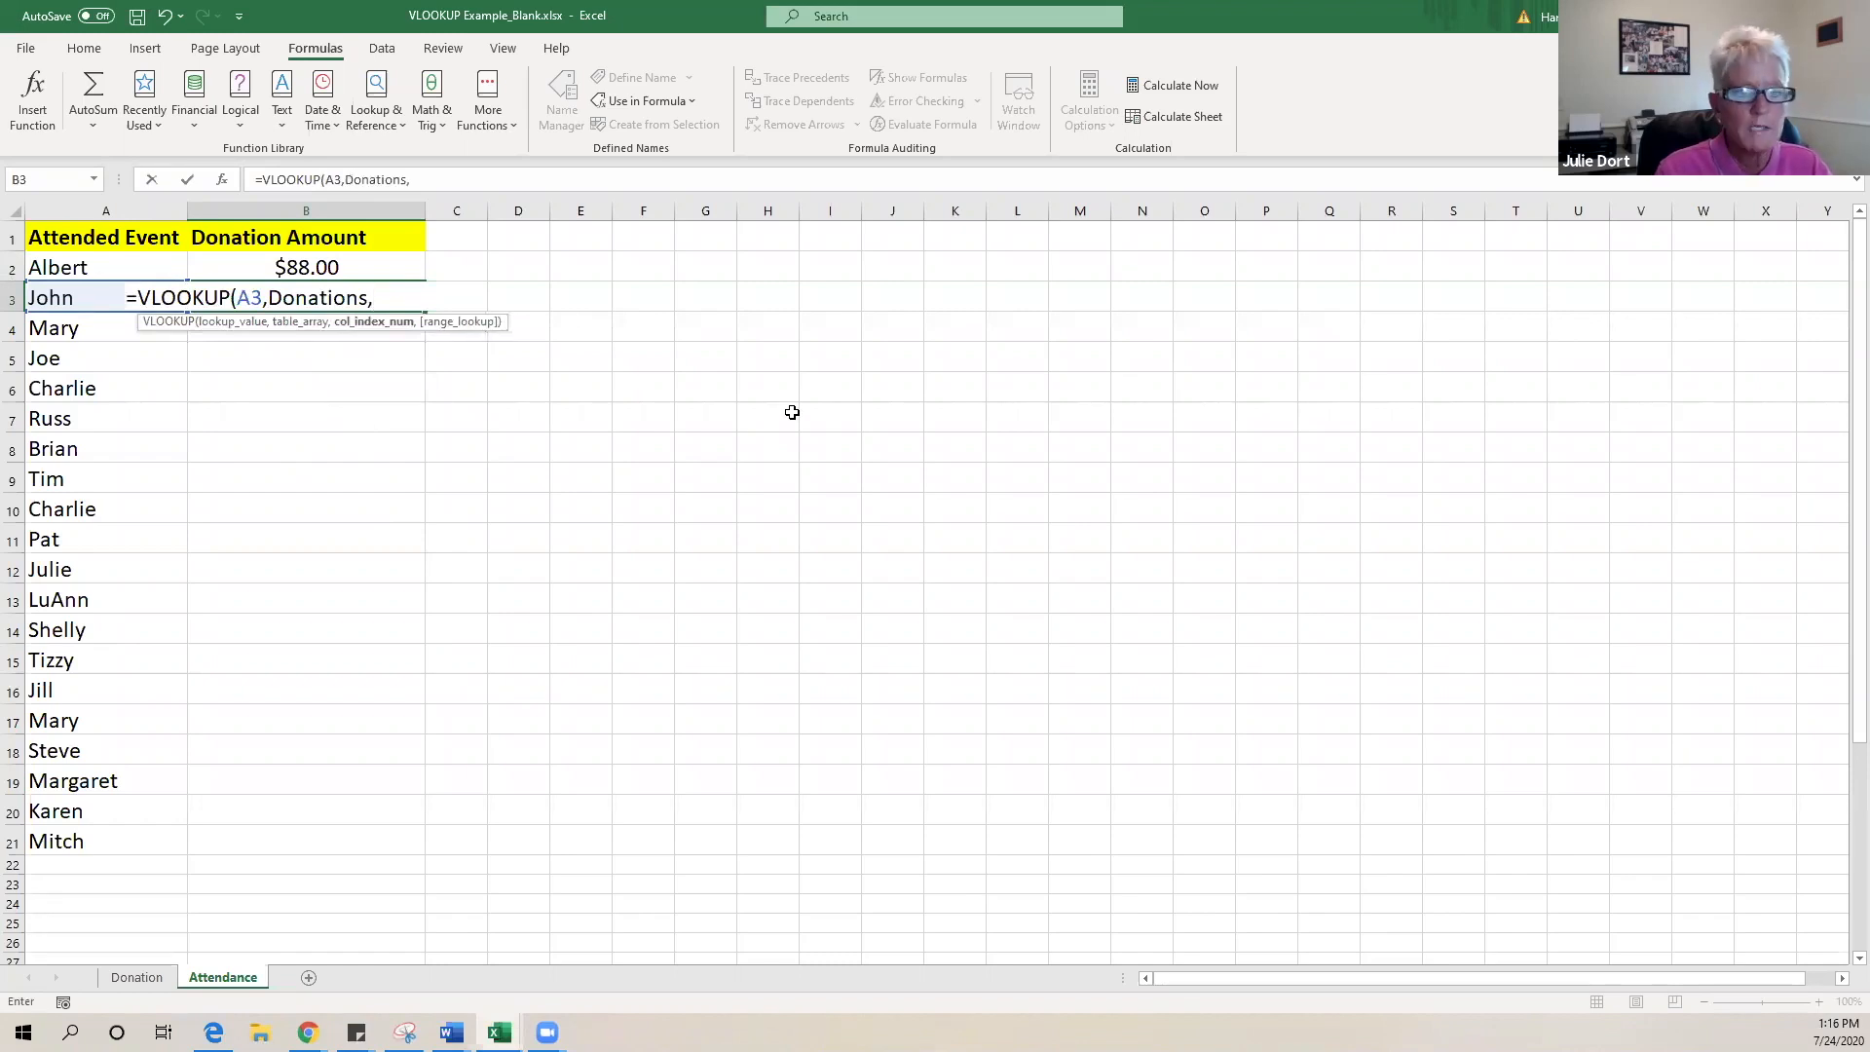
{"action": "type", "text": "2"}
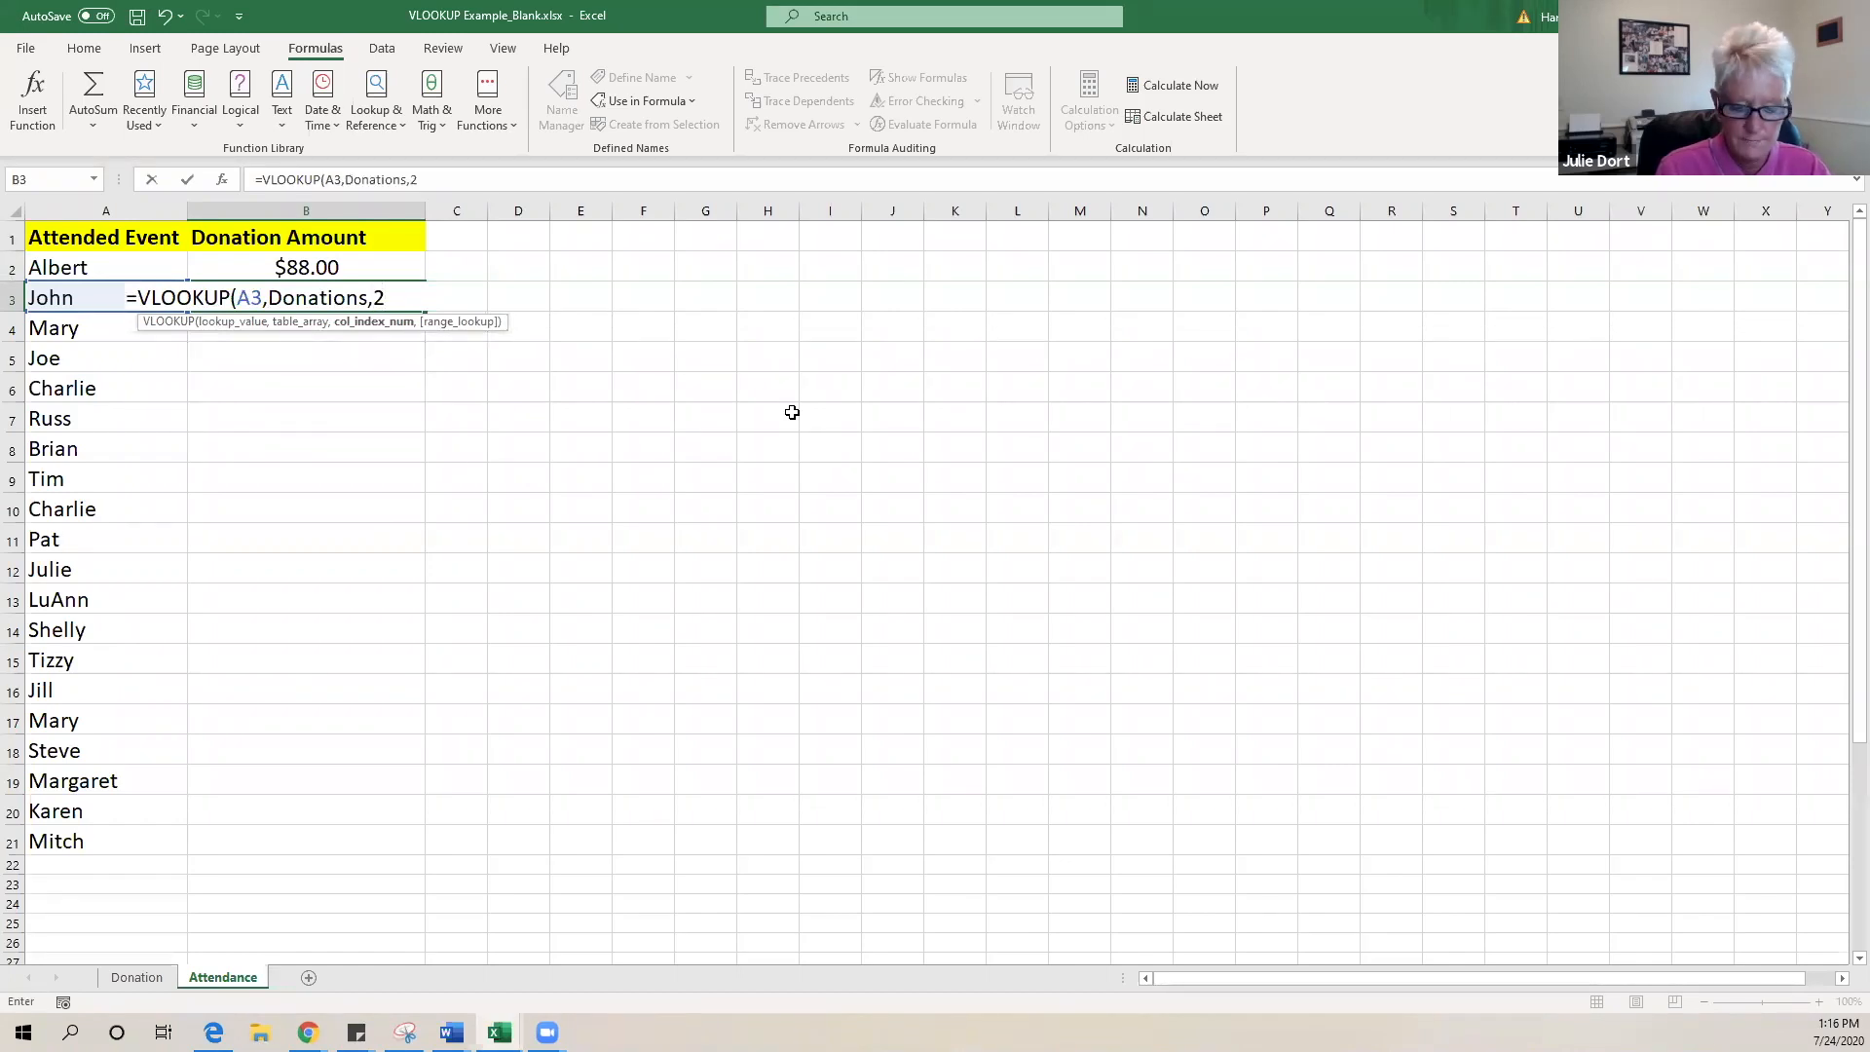
{"action": "type", "text": ","}
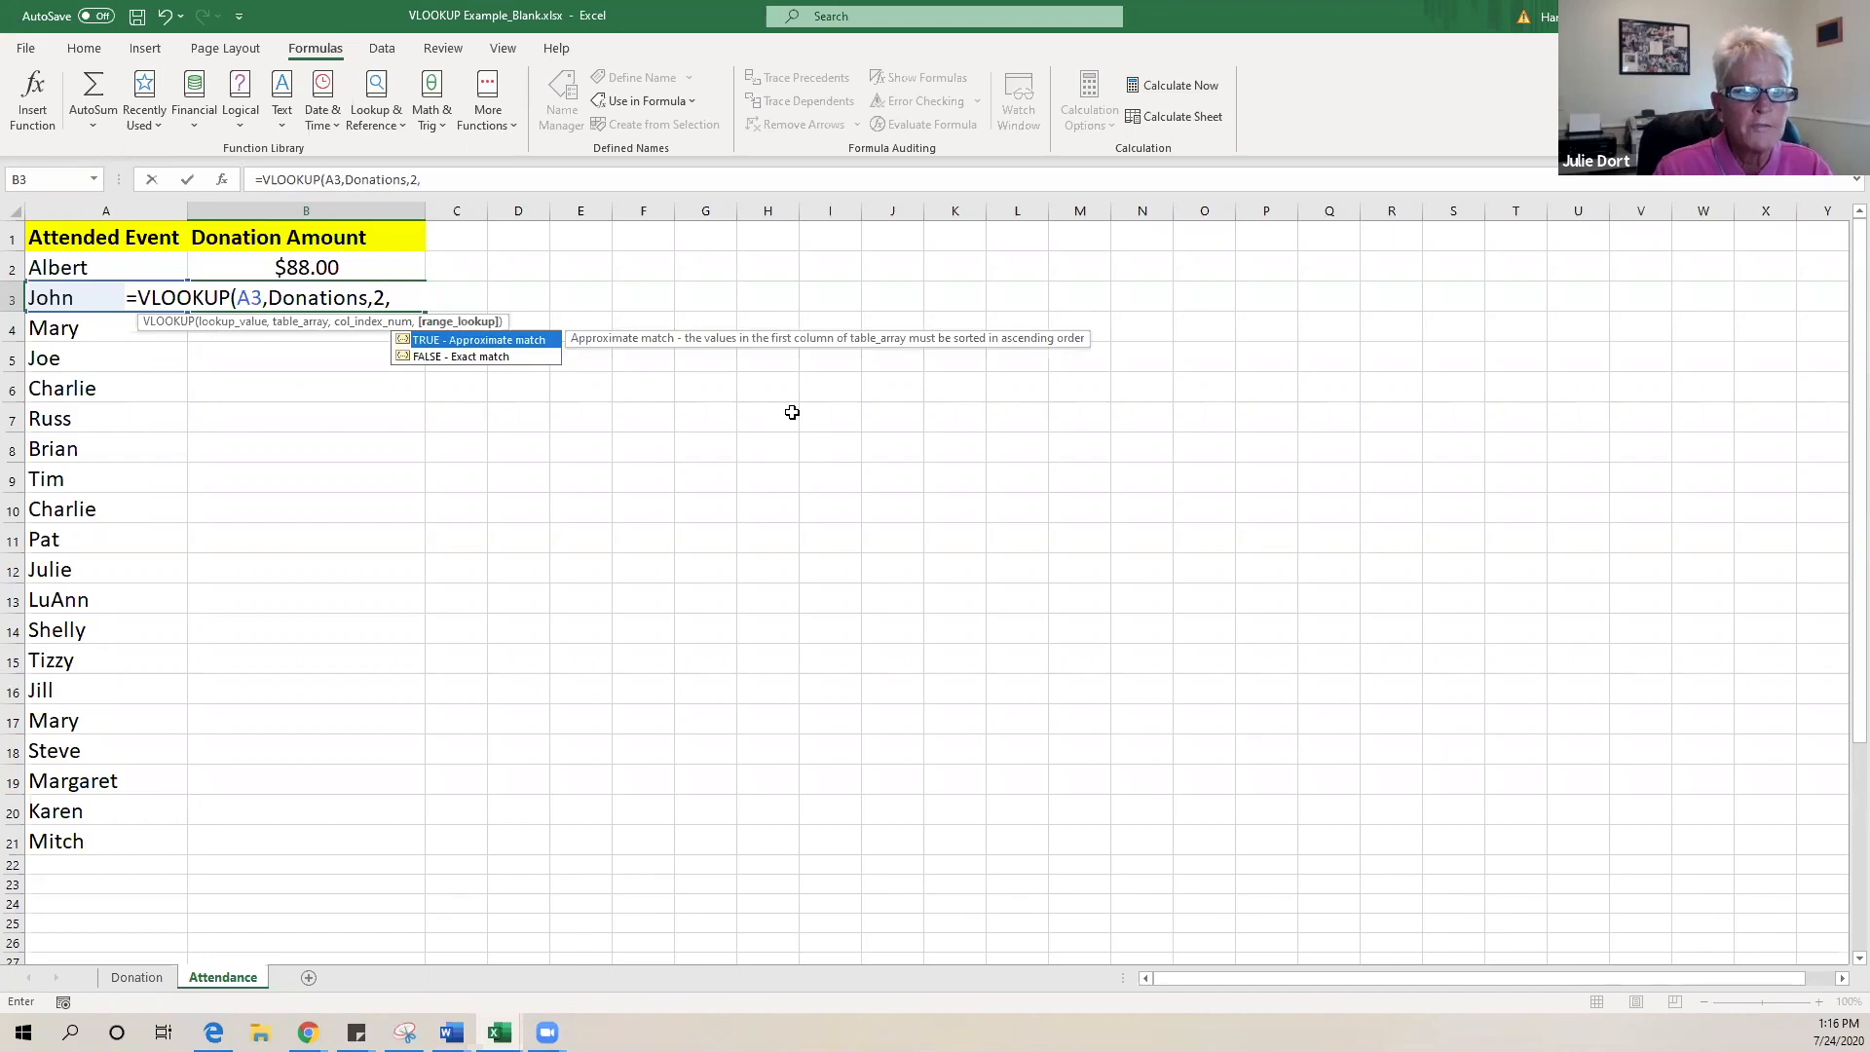
{"action": "double_click", "coordinate": [467, 357]}
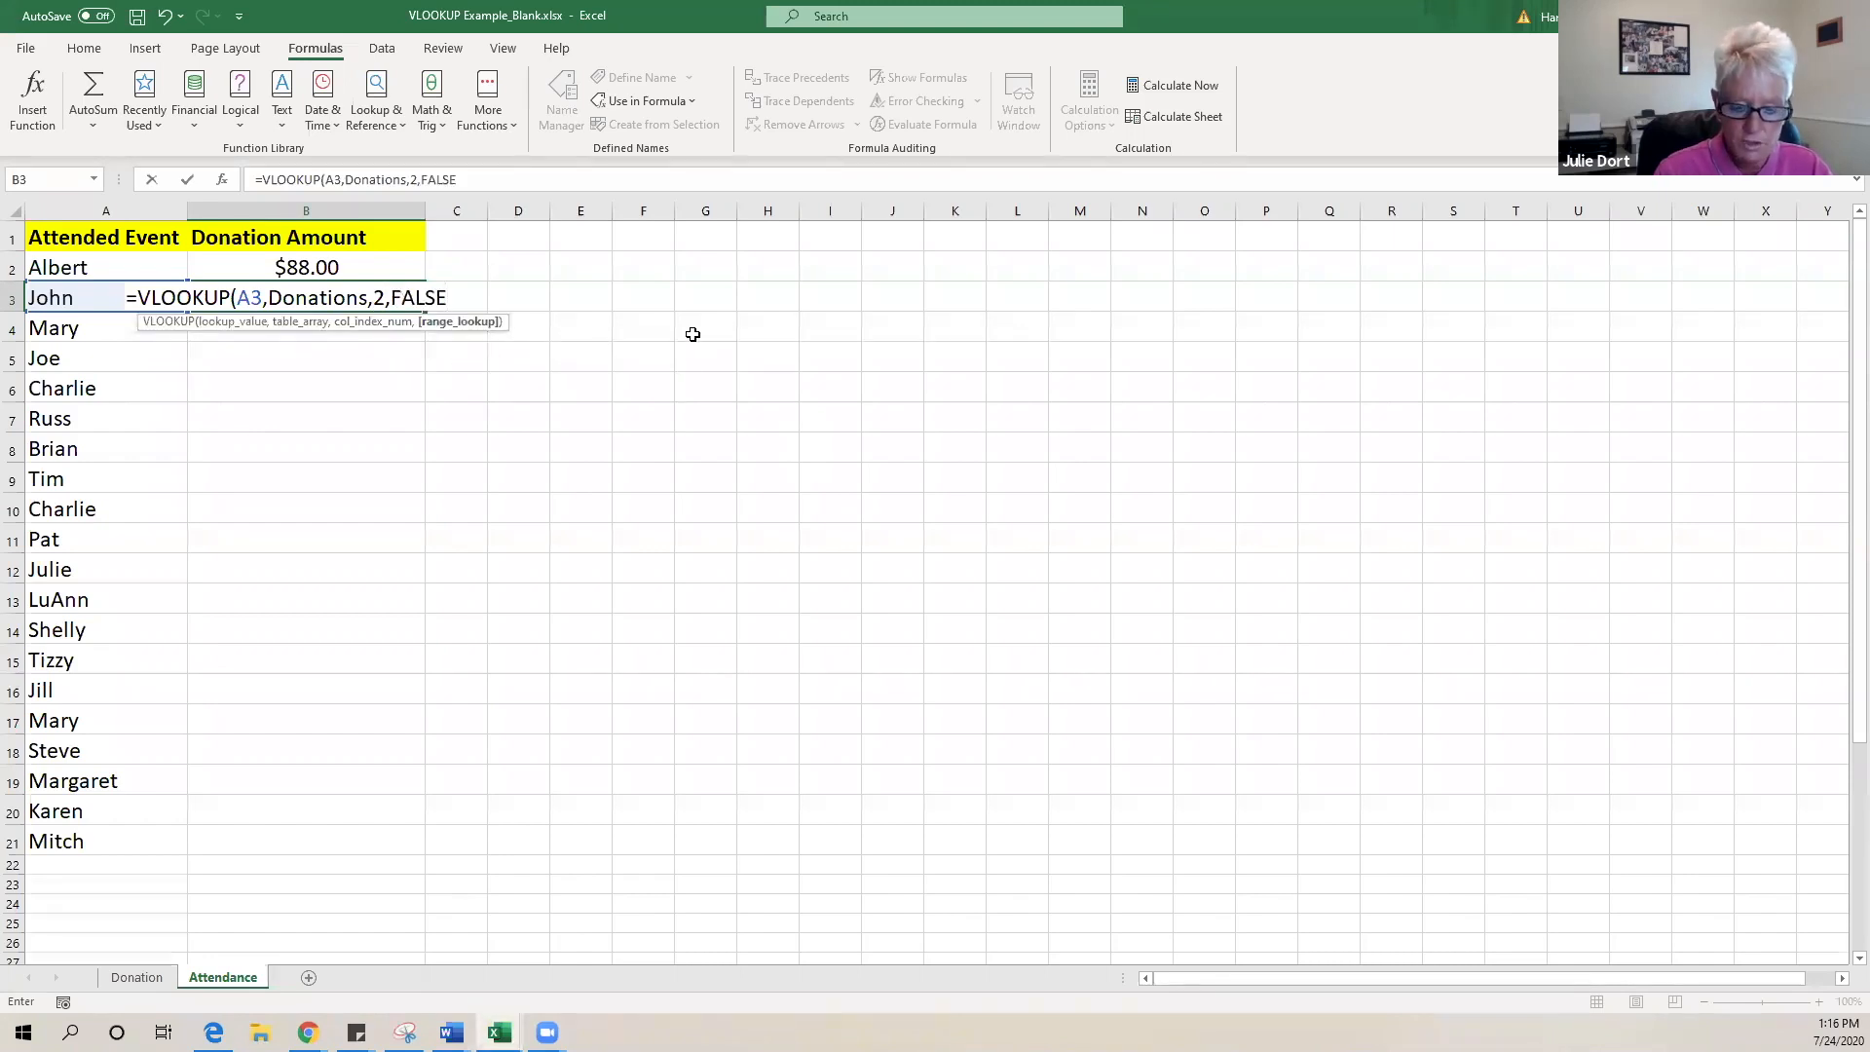
{"action": "type", "text": ")"}
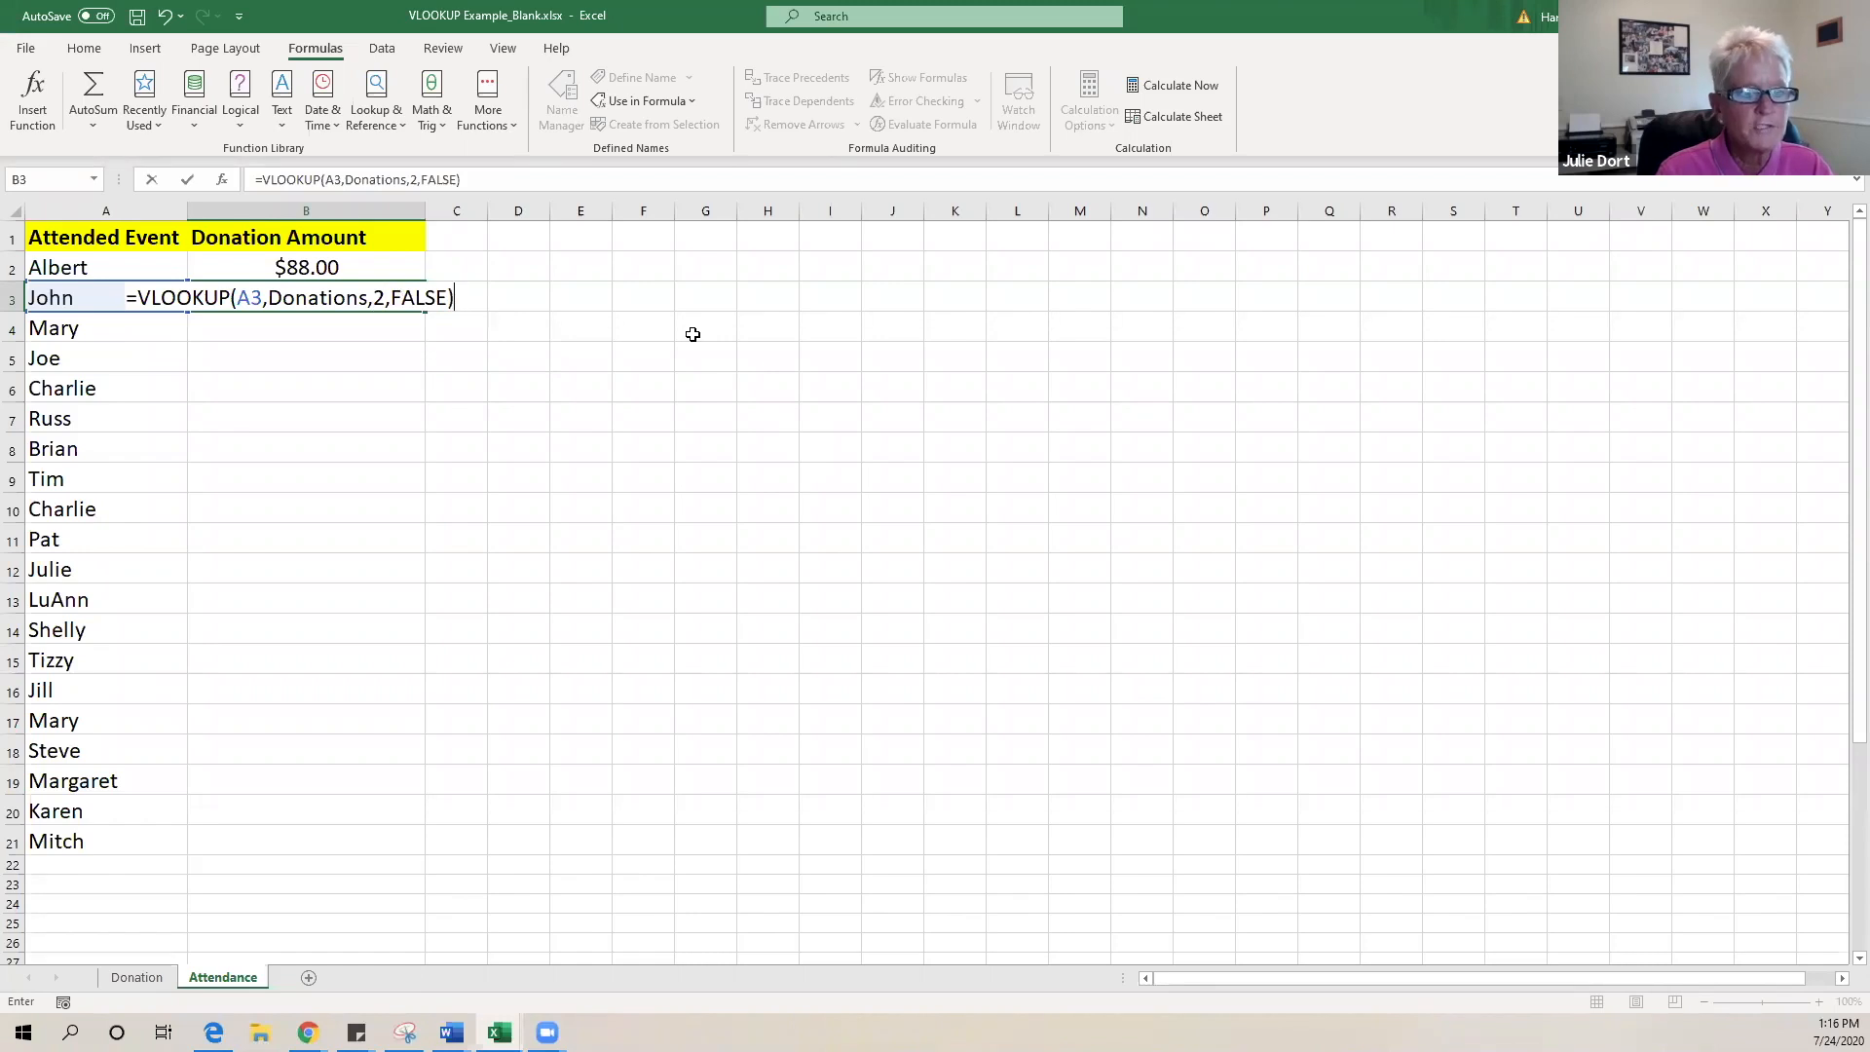
{"action": "key", "text": "Return"}
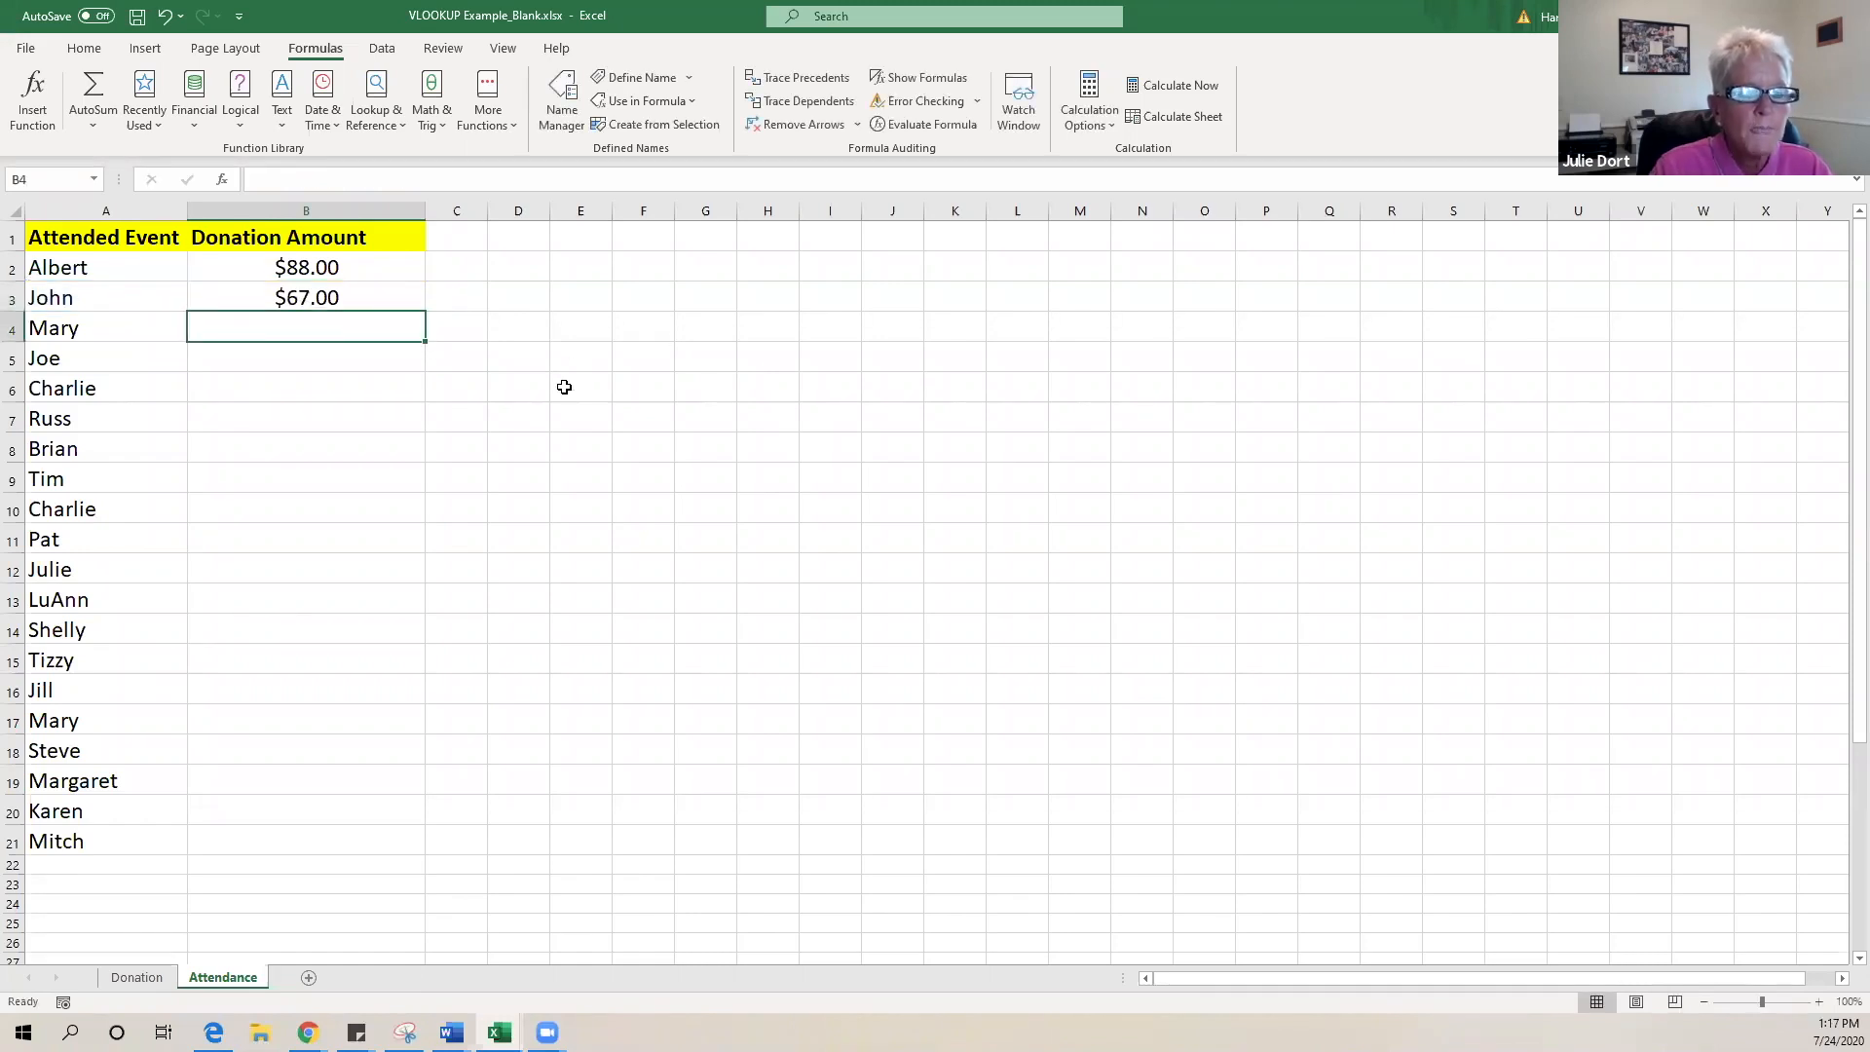
- Fill the B3 lookup formula down to B21 and check the #N/A in B7
{"action": "left_click", "coordinate": [318, 302]}
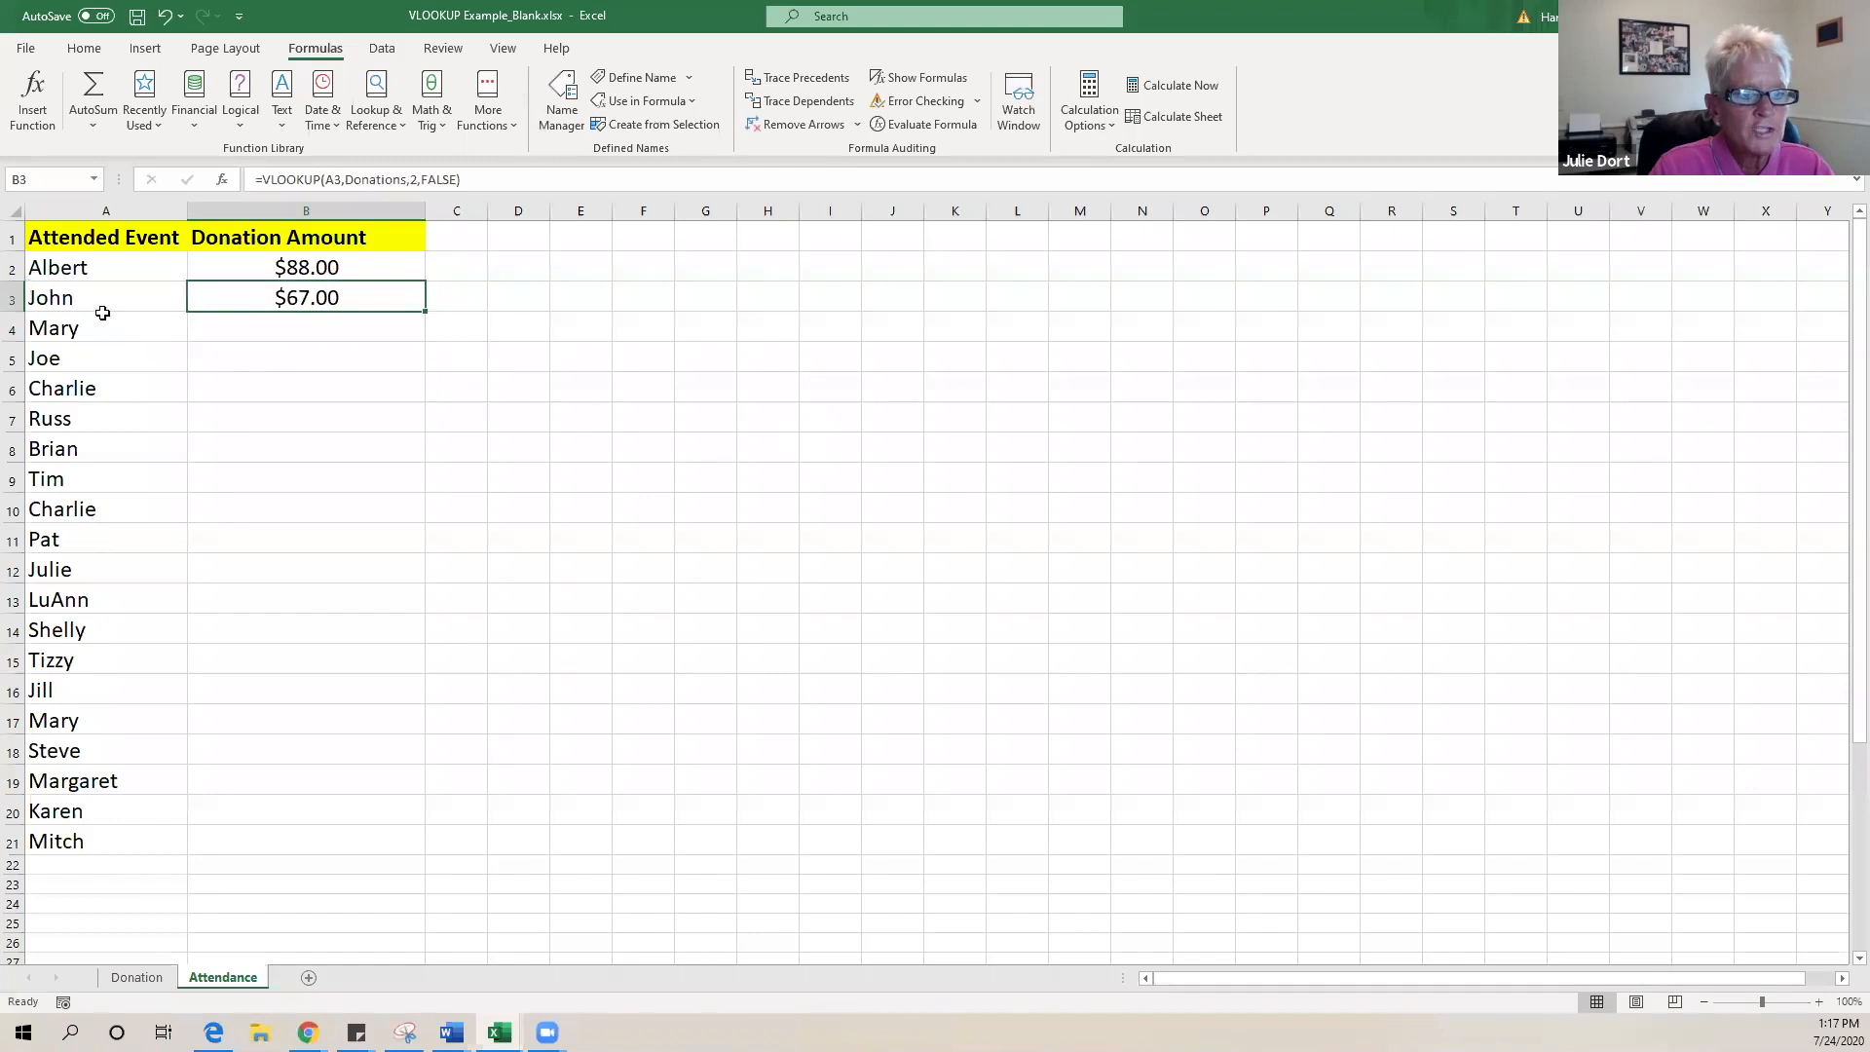
{"action": "double_click", "coordinate": [423, 313]}
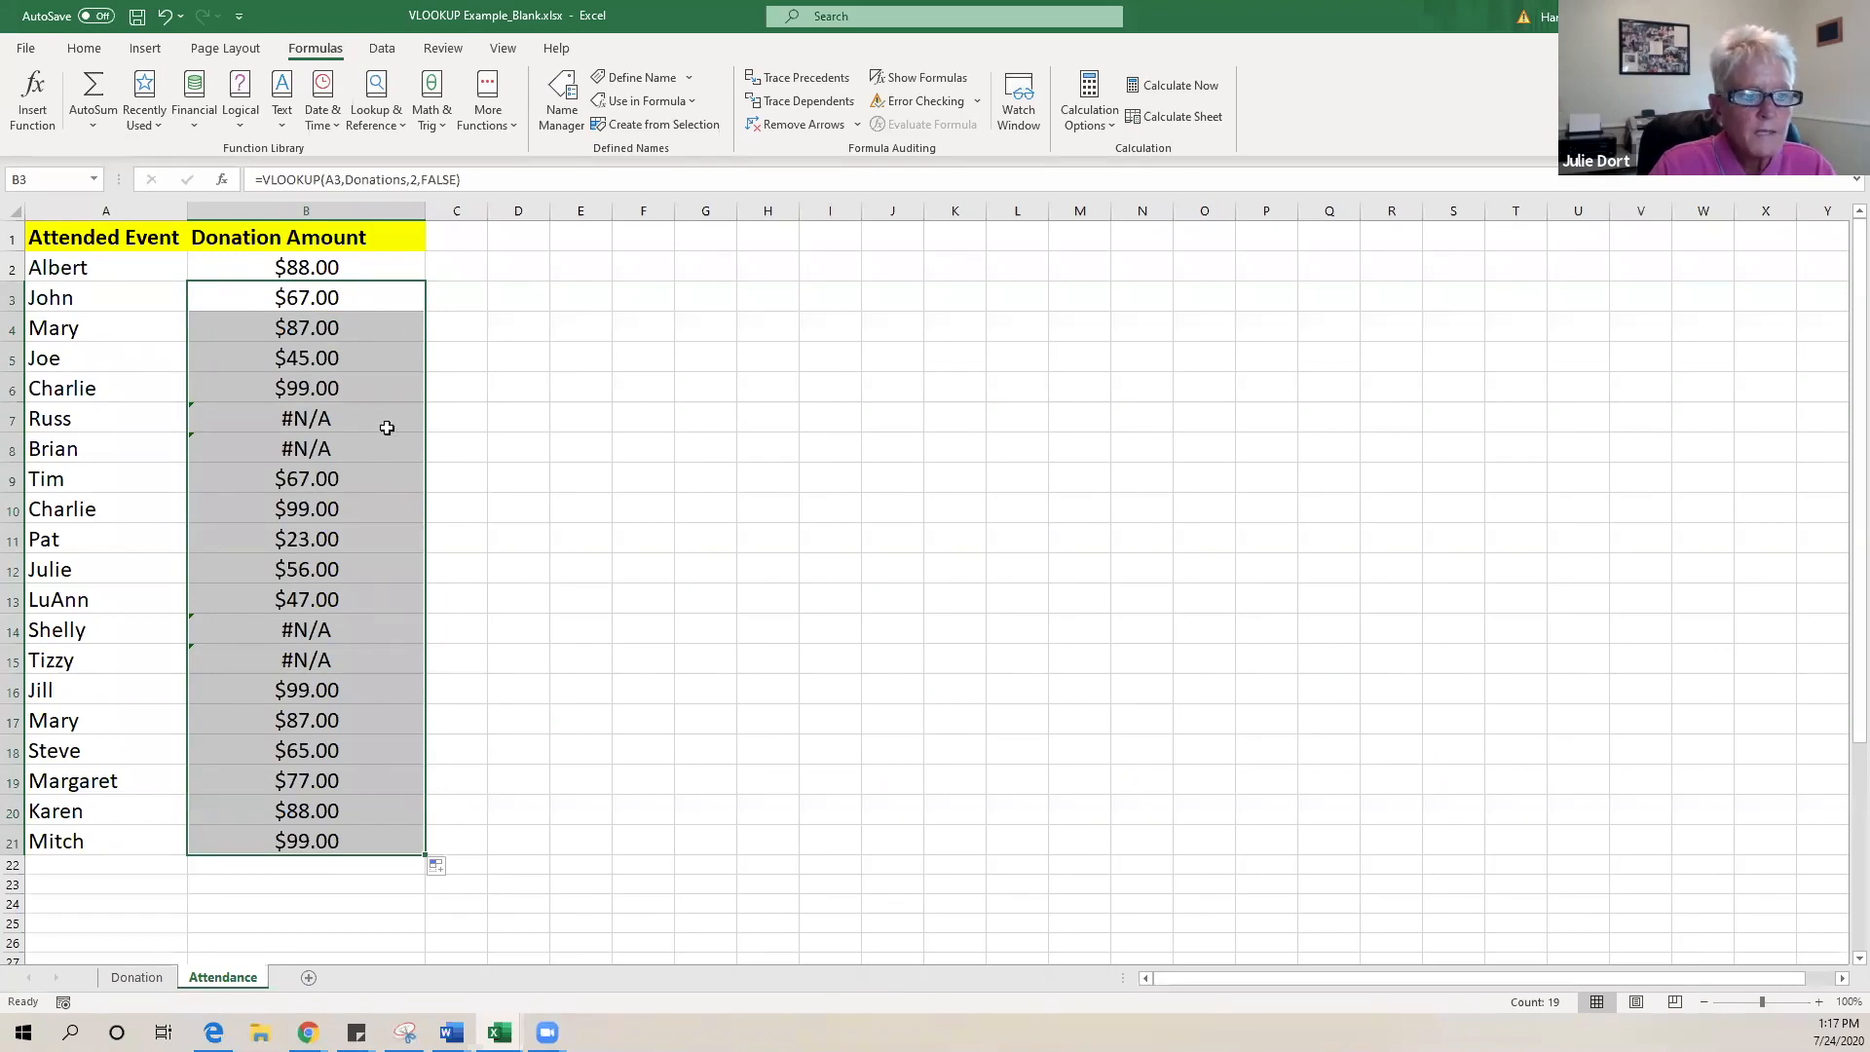
{"action": "left_click", "coordinate": [198, 421]}
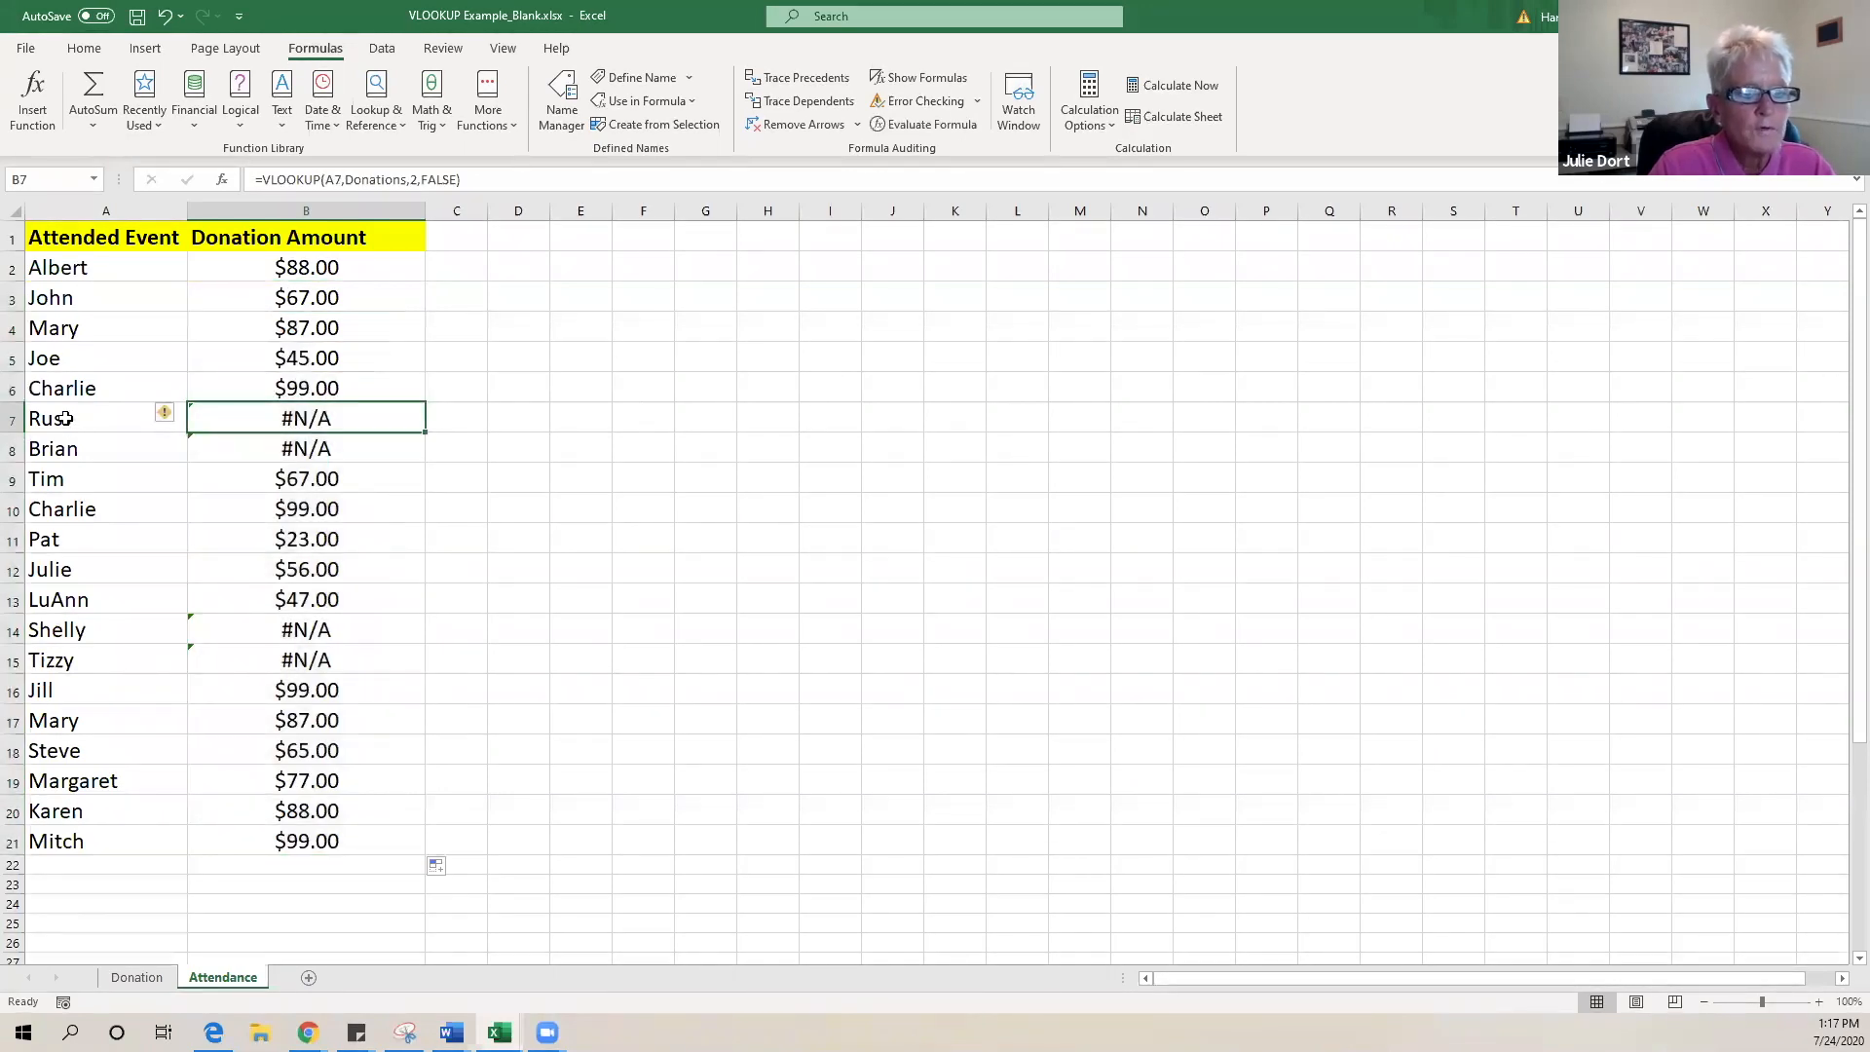
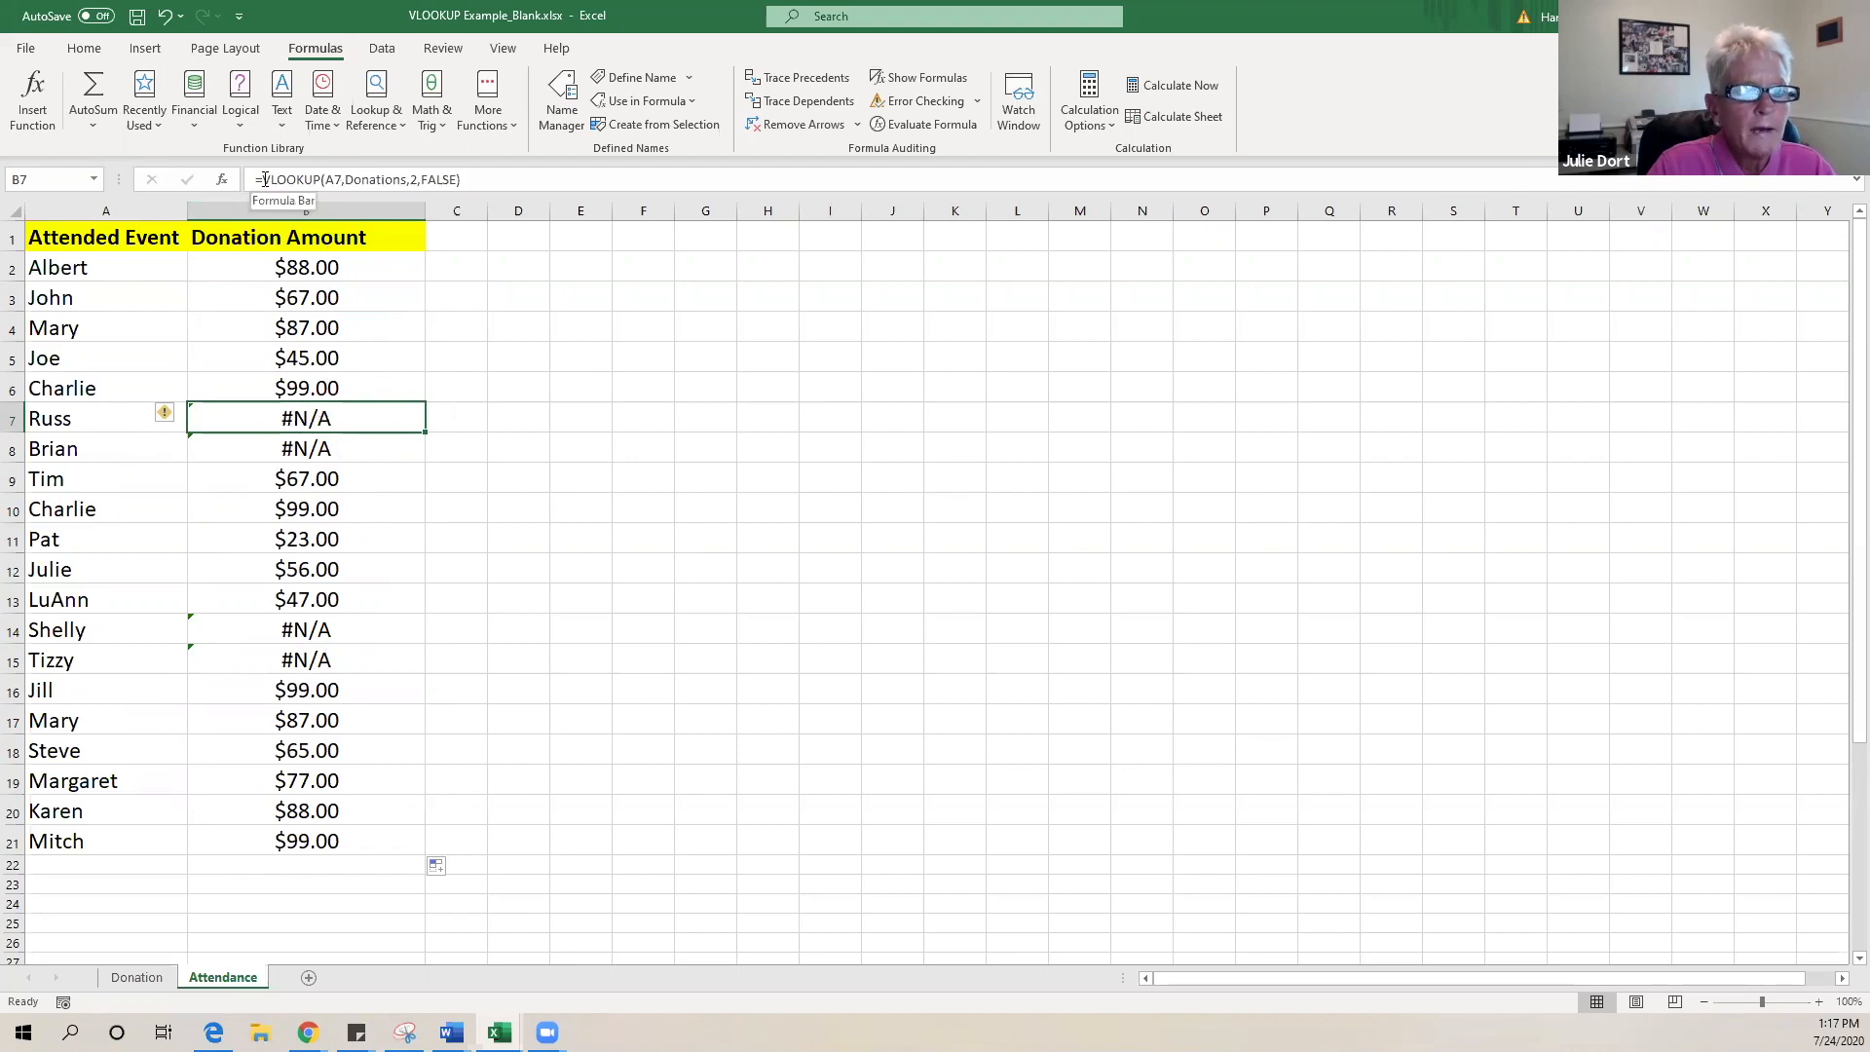
- Change B7 to =IFERROR(VLOOKUP(A7,Donations,2,FALSE),"Collect") so Russ shows Collect
{"action": "left_click", "coordinate": [265, 179]}
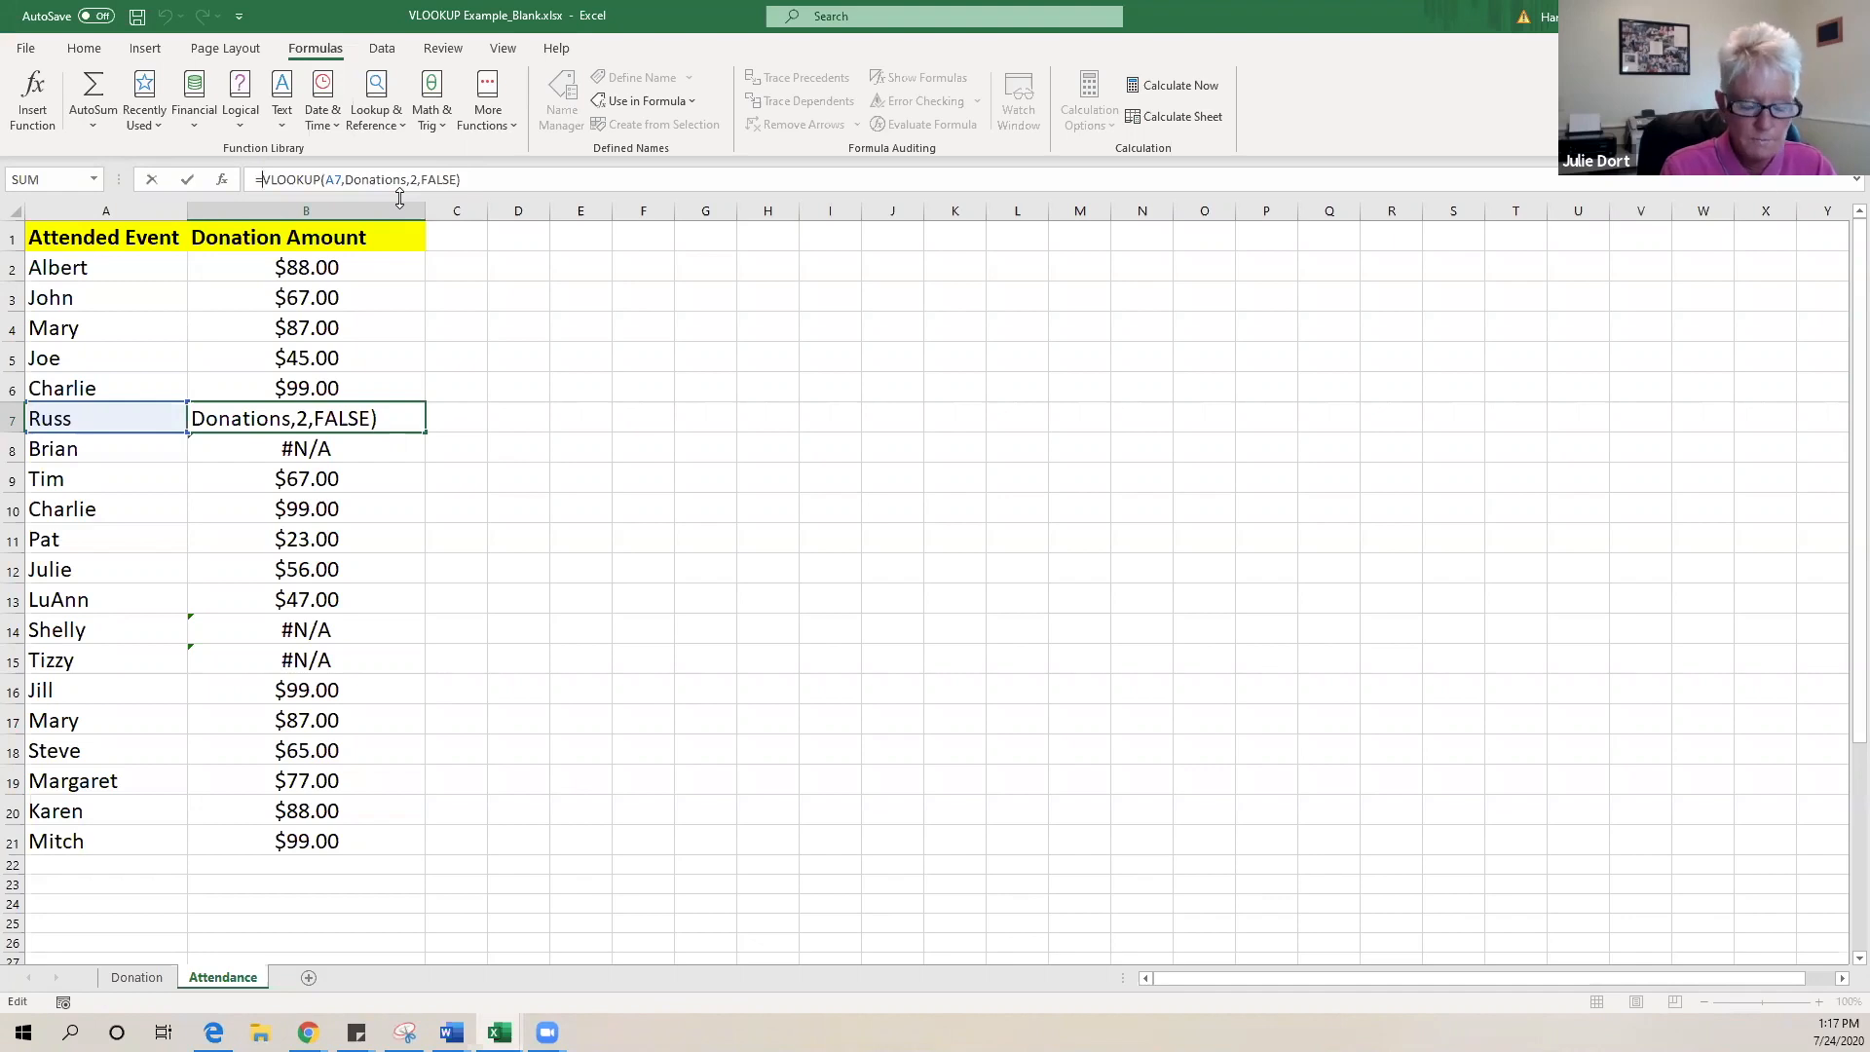
{"action": "type", "text": "if"}
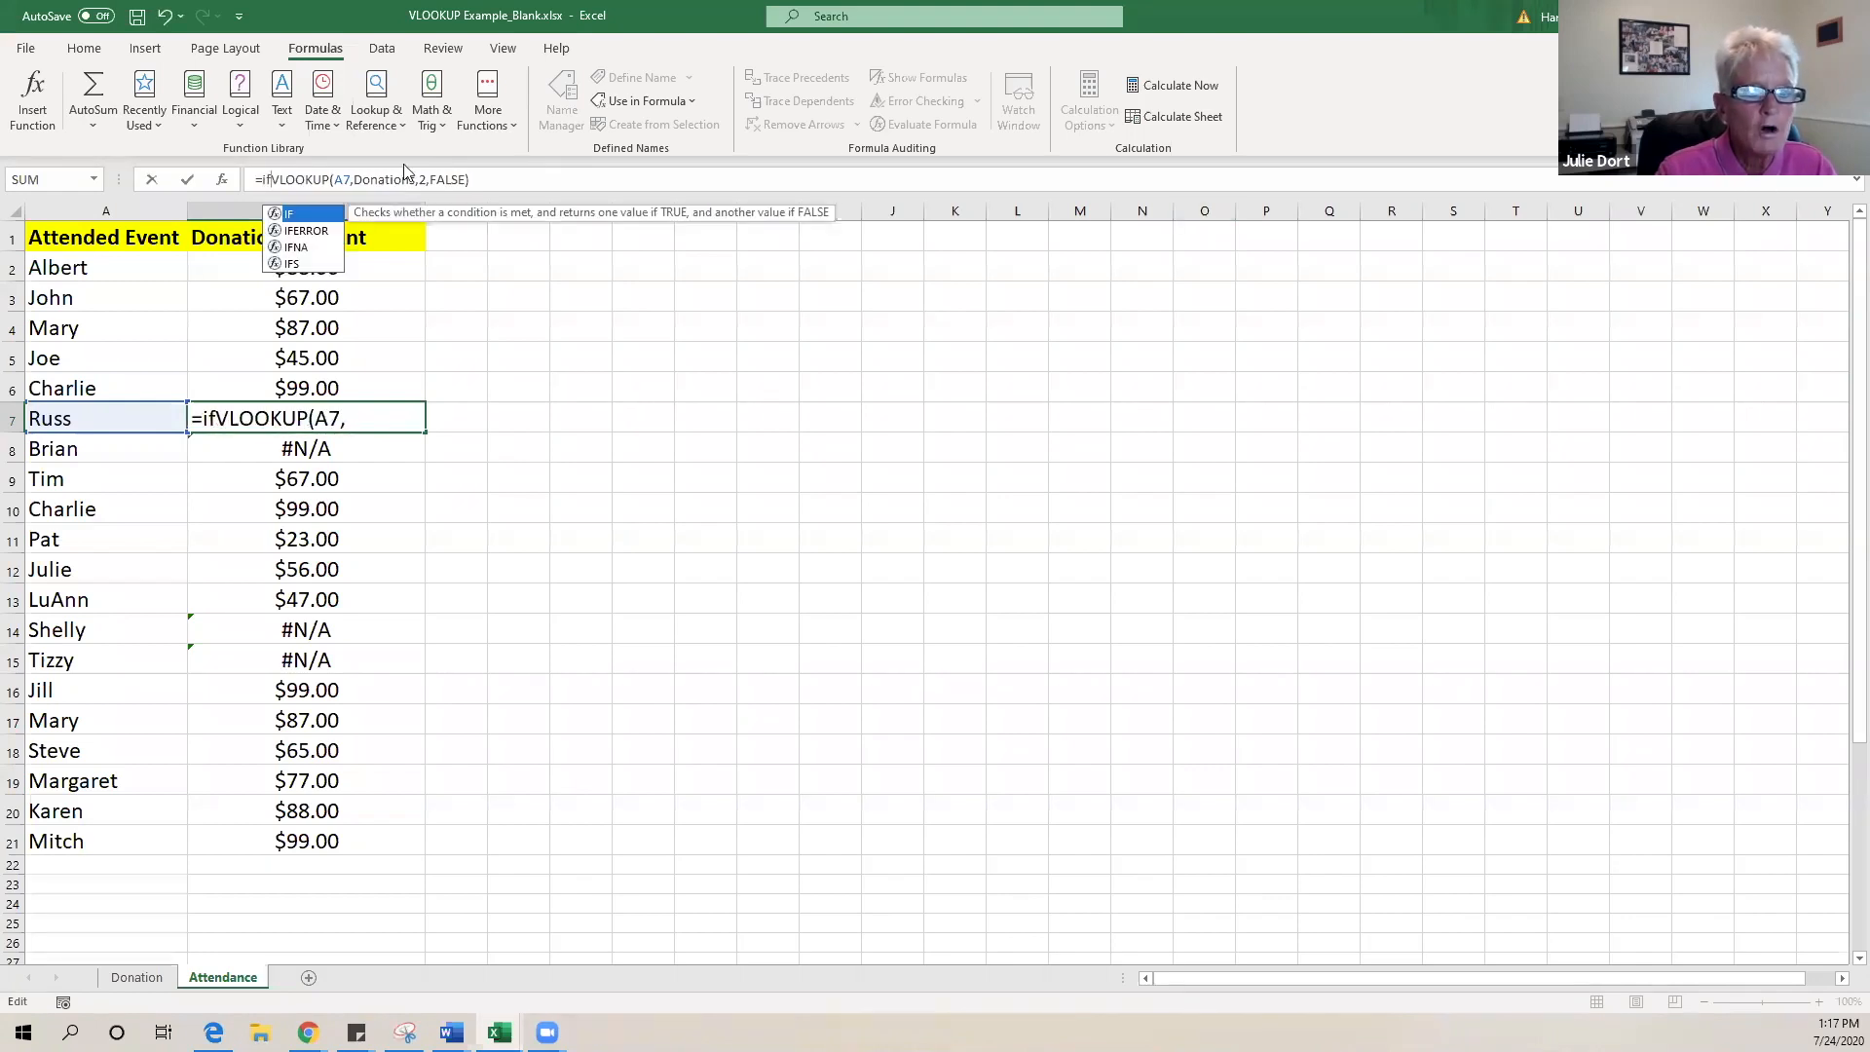
{"action": "double_click", "coordinate": [304, 231]}
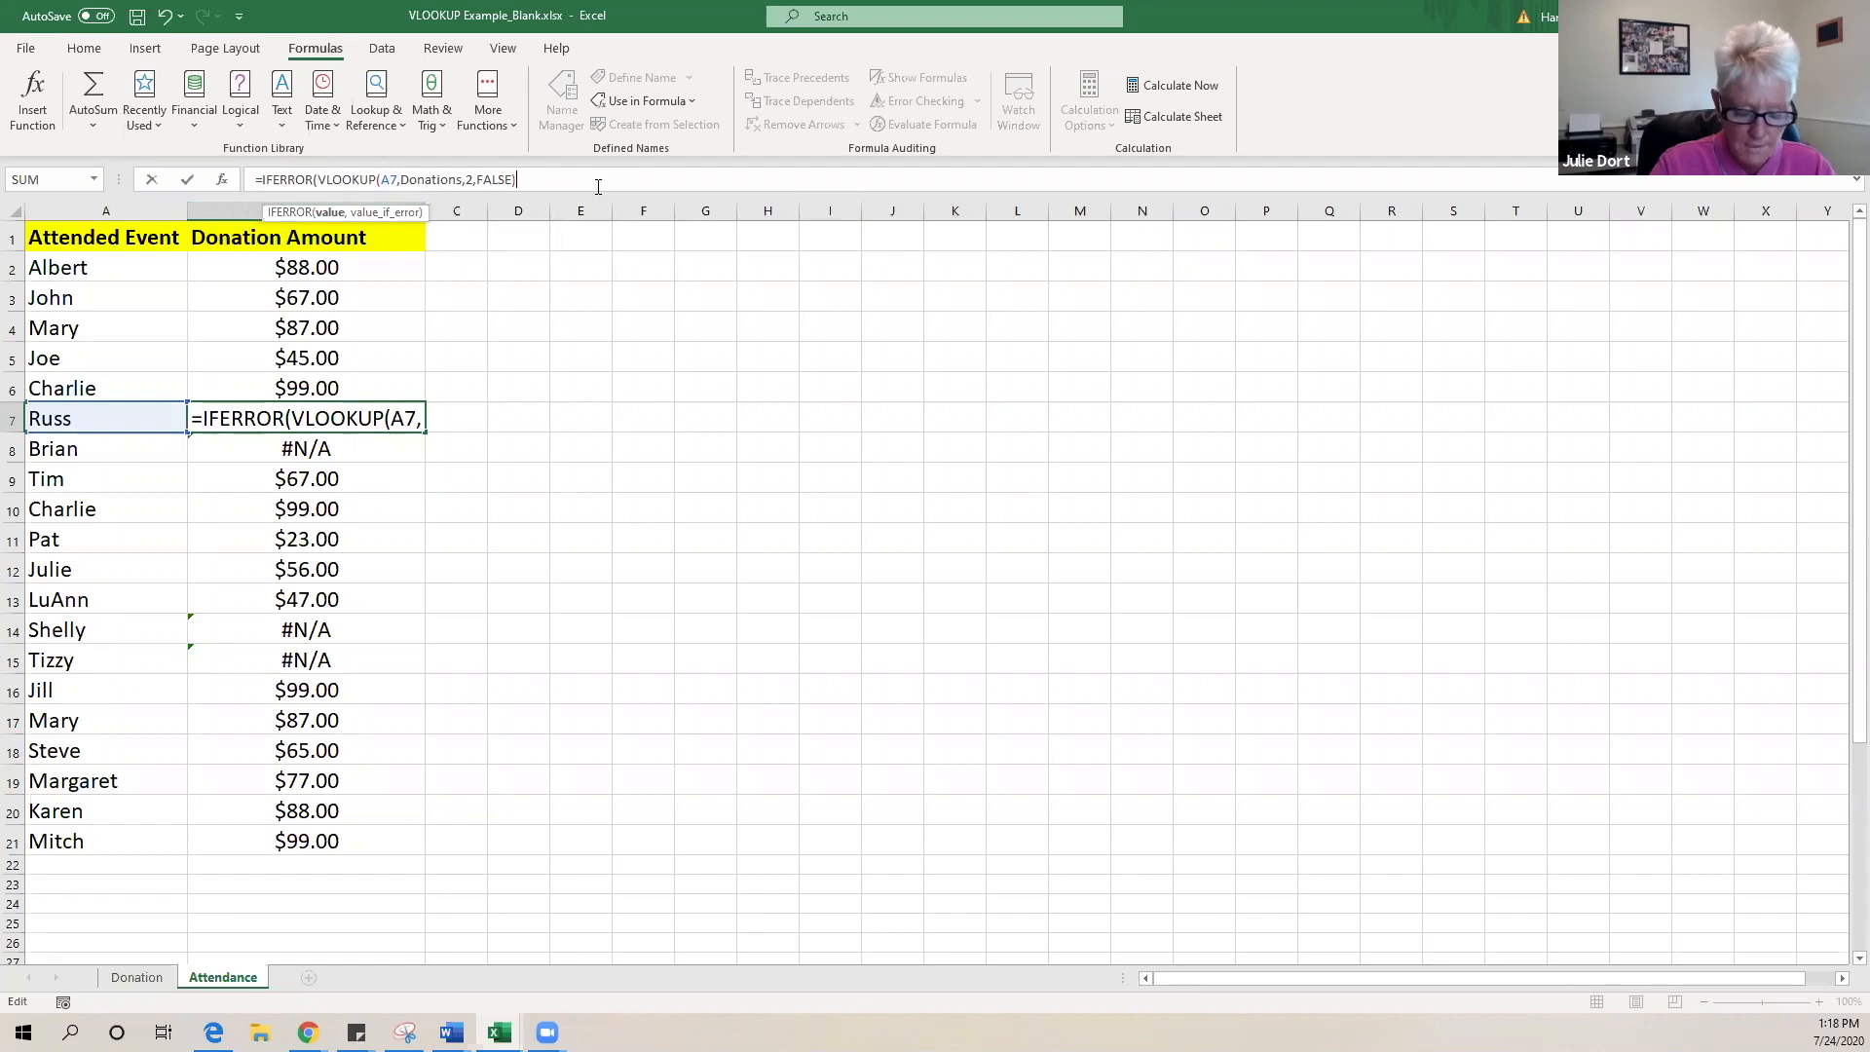
{"action": "type", "text": ","}
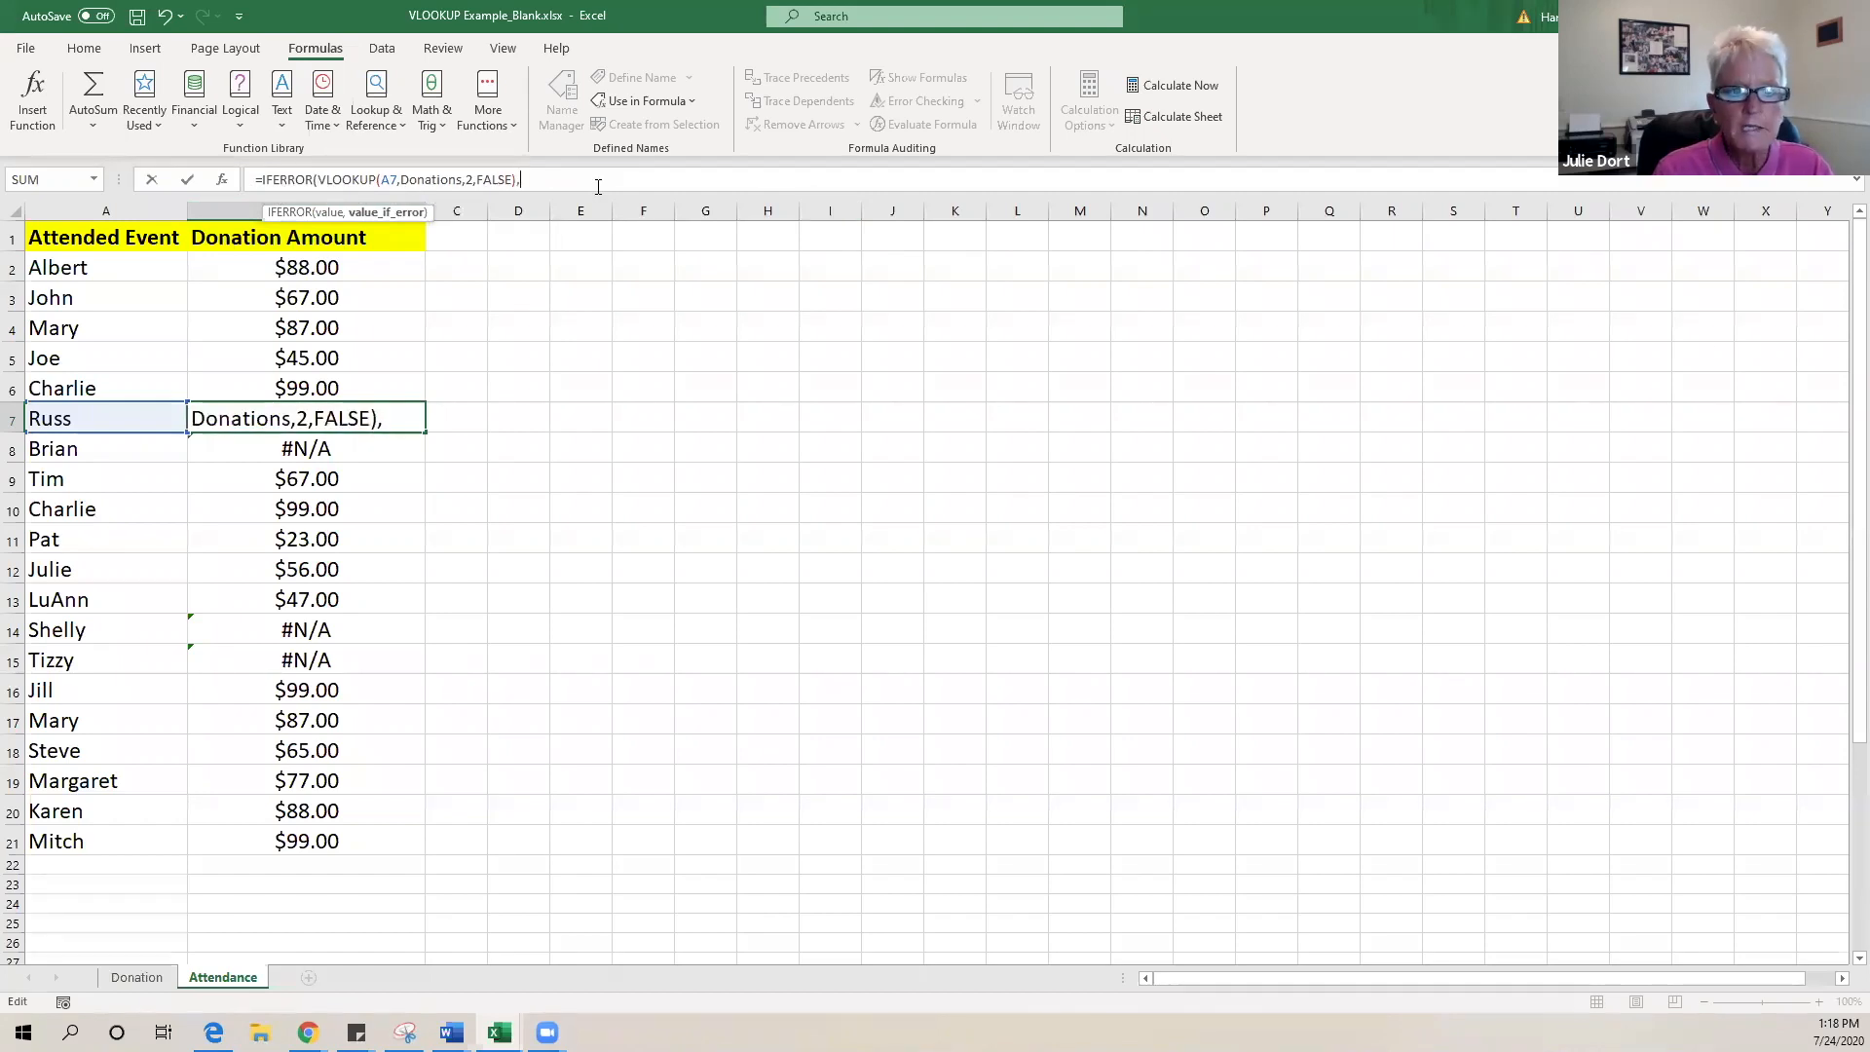
{"action": "type", "text": "\"C"}
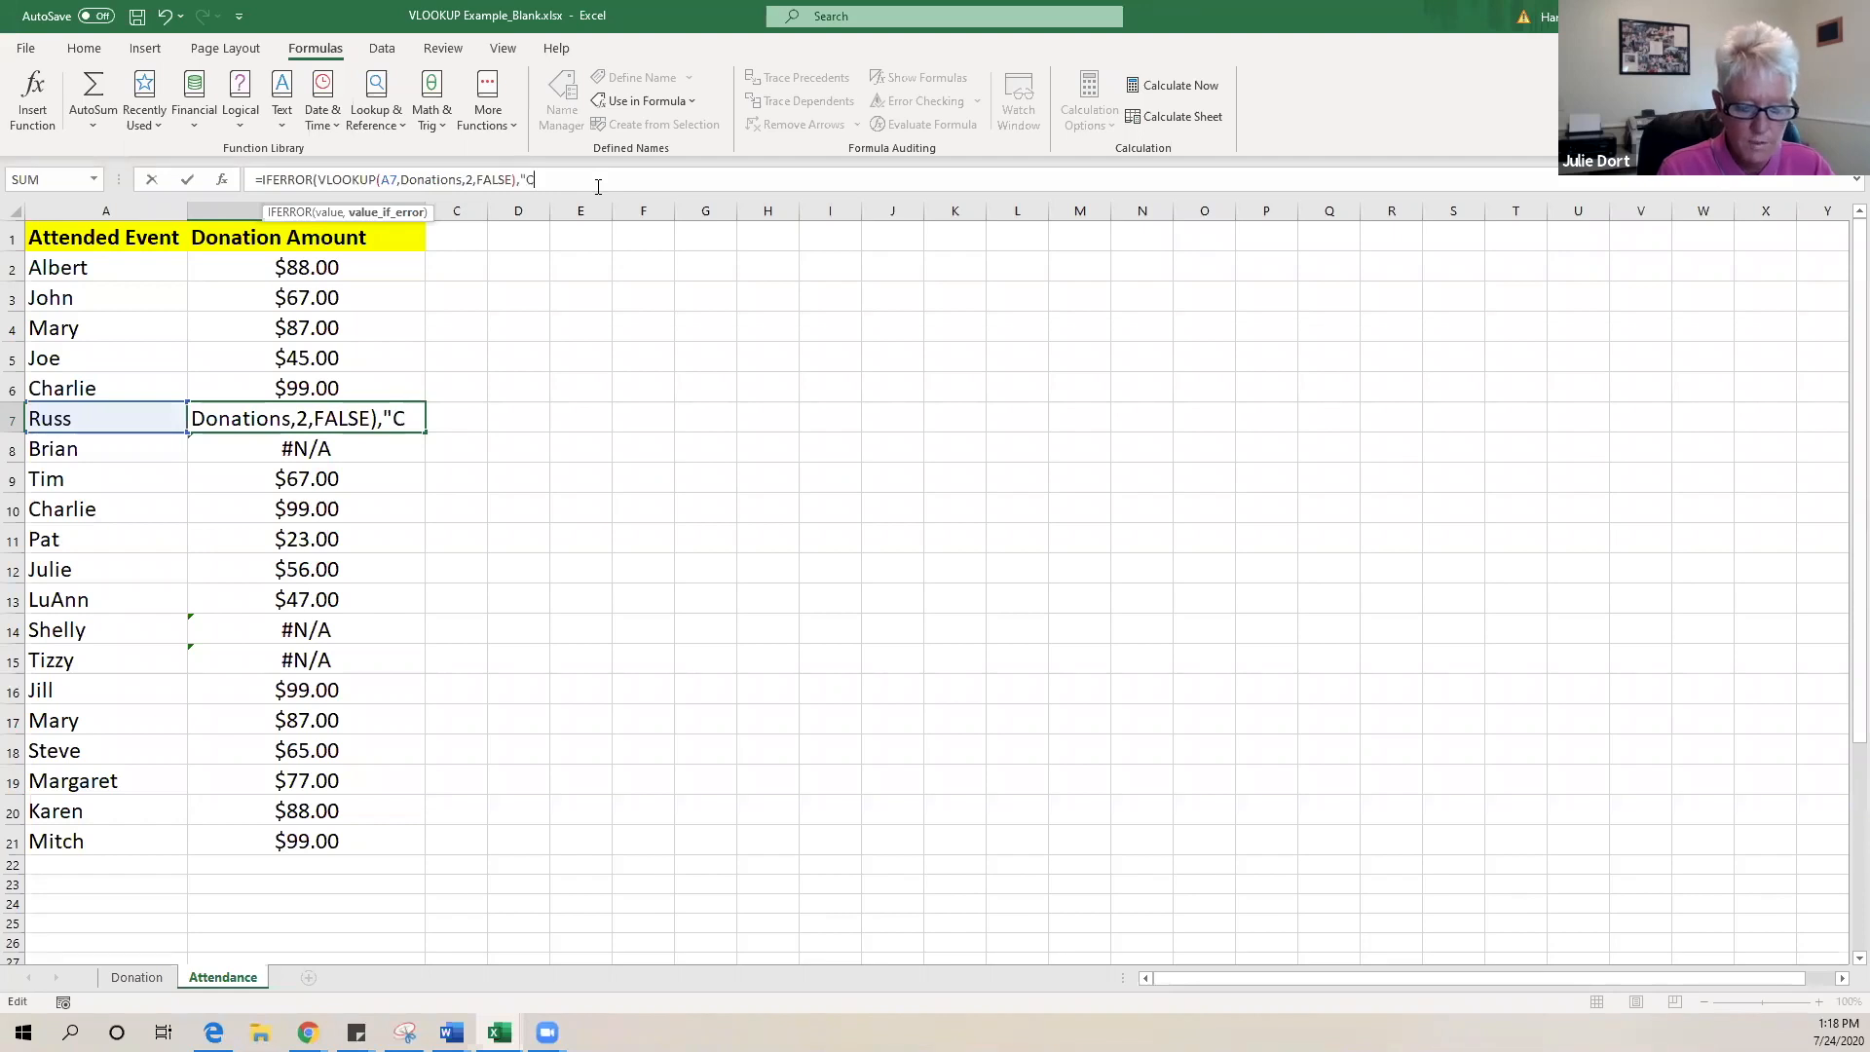
{"action": "type", "text": "ollect\""}
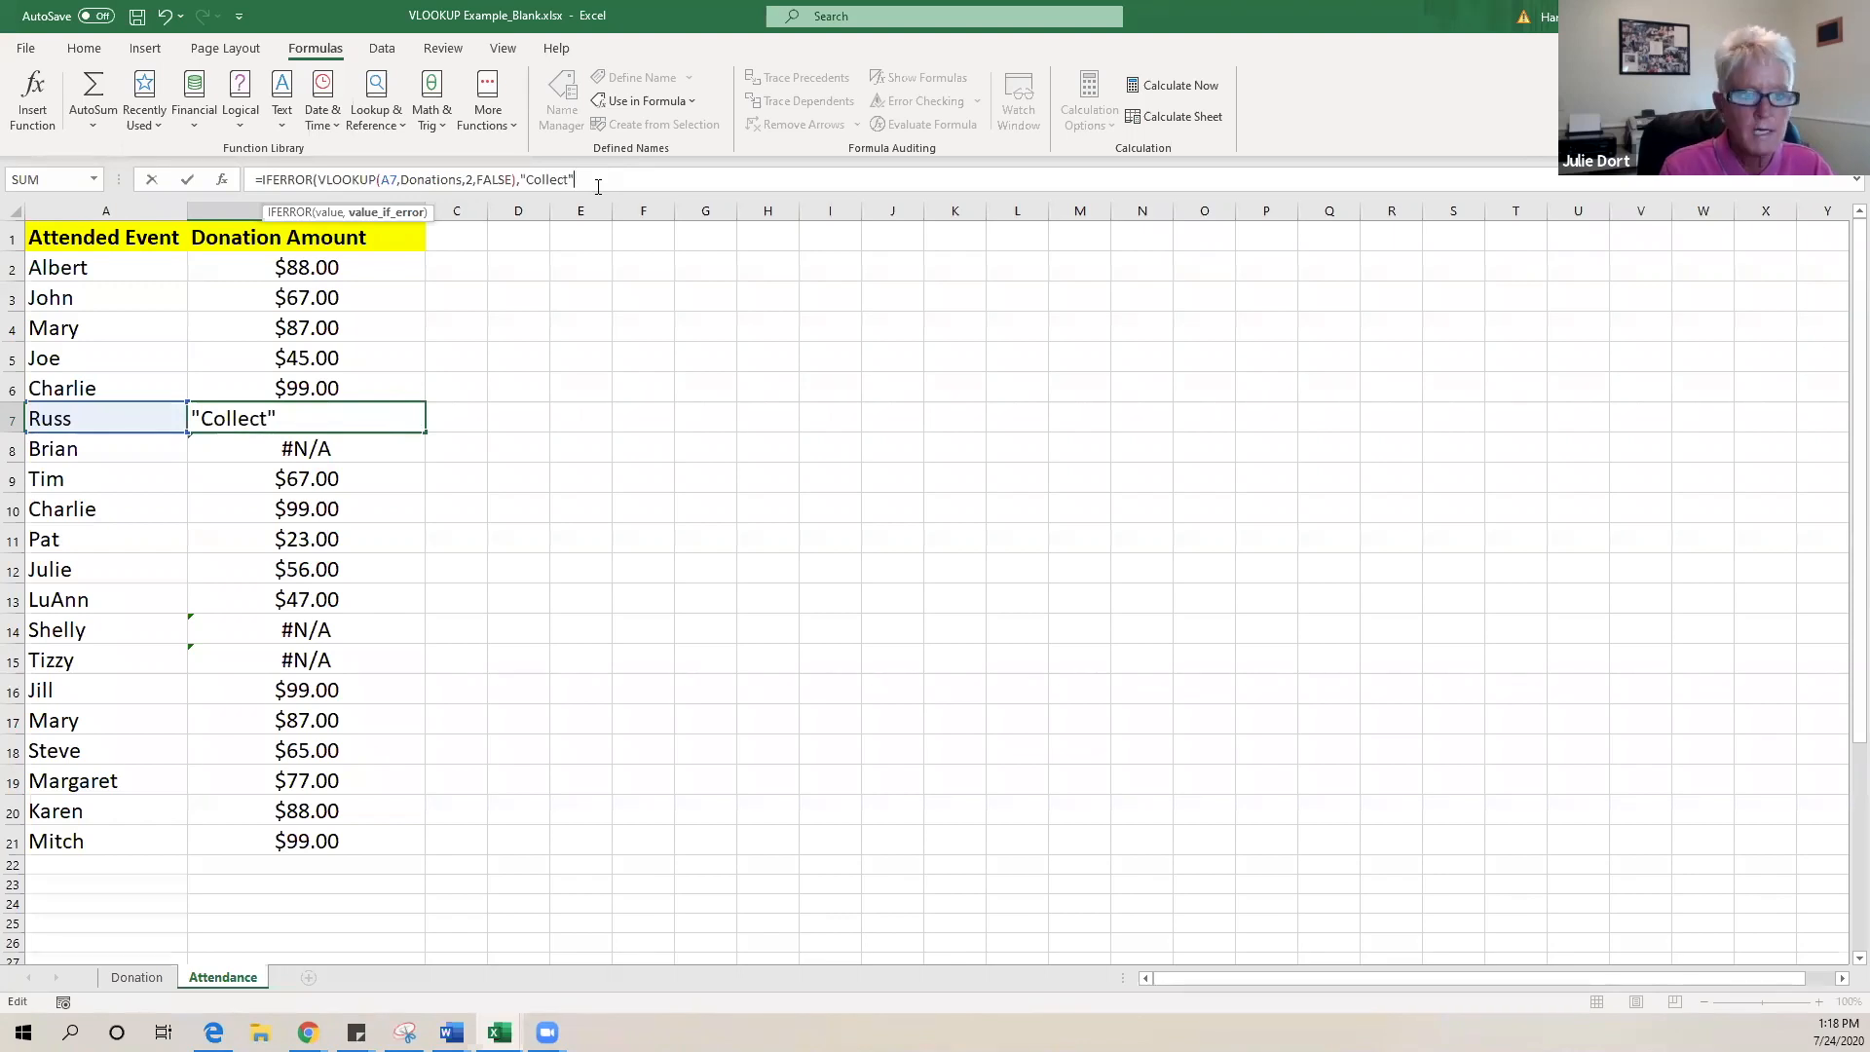
{"action": "type", "text": ")"}
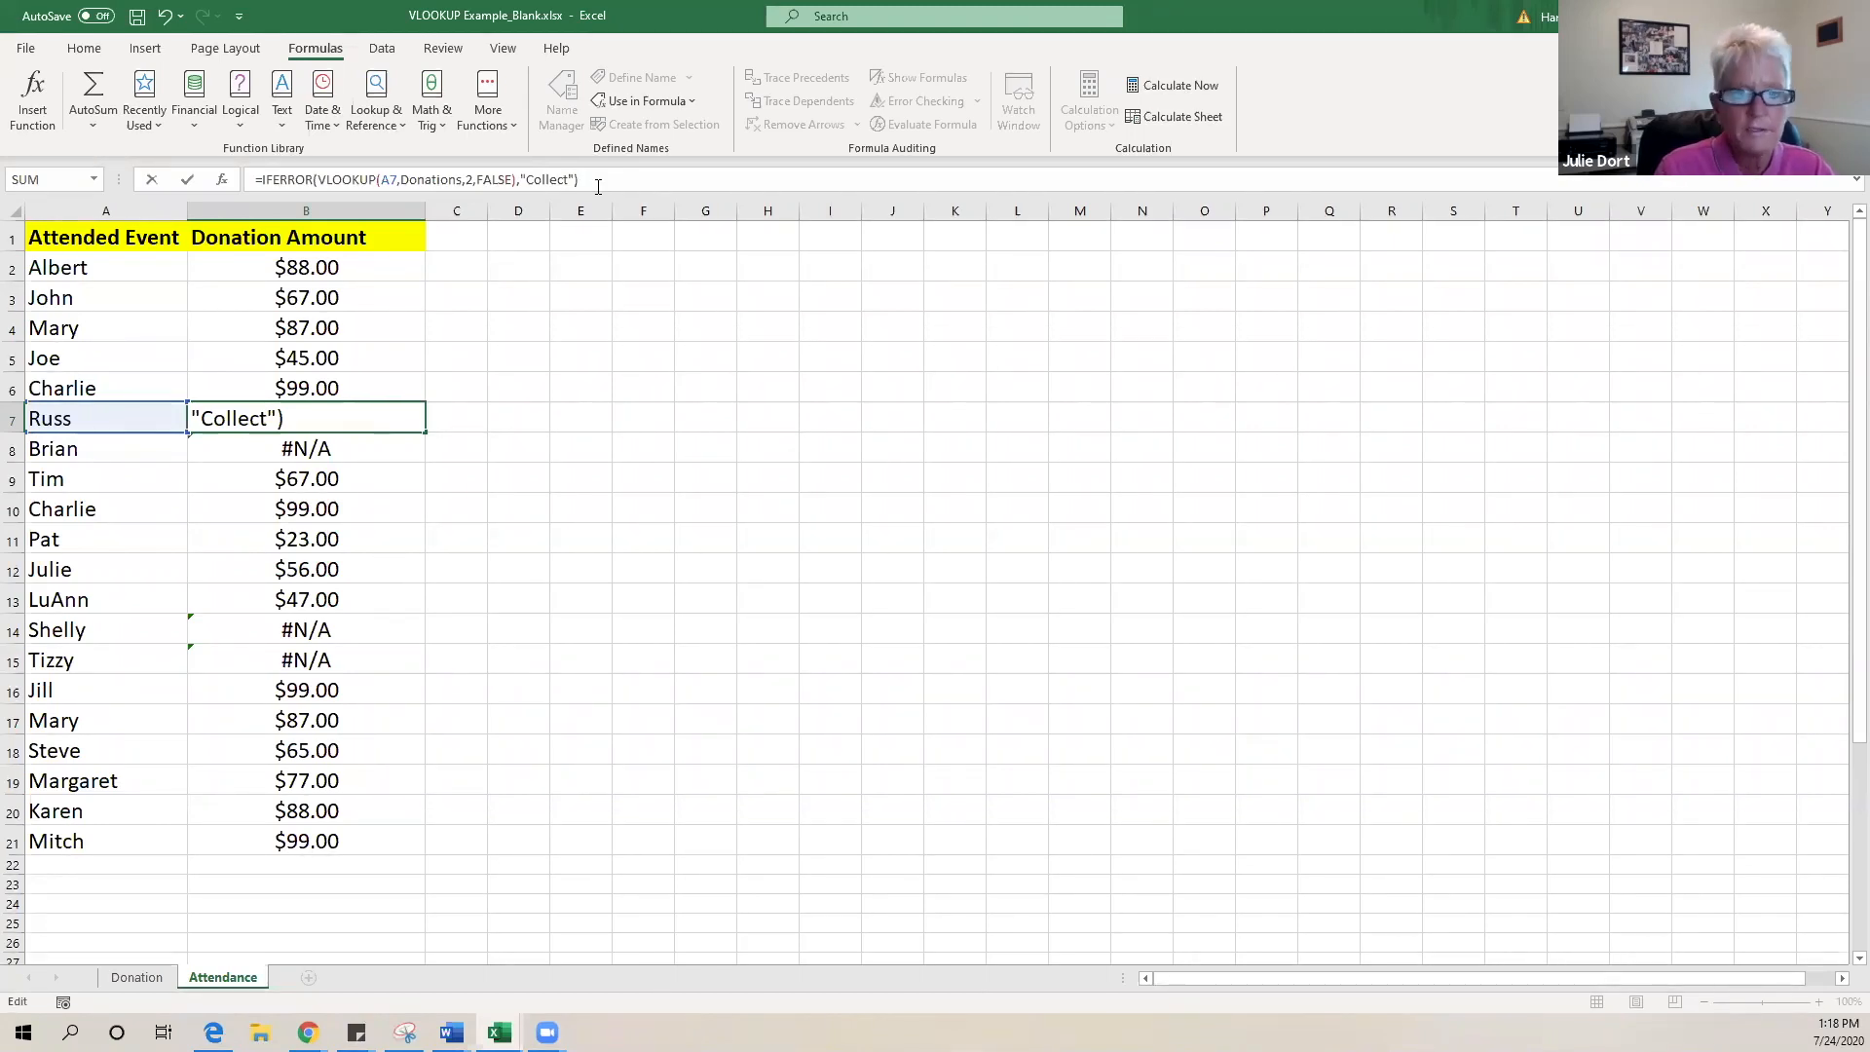
{"action": "key", "text": "Return"}
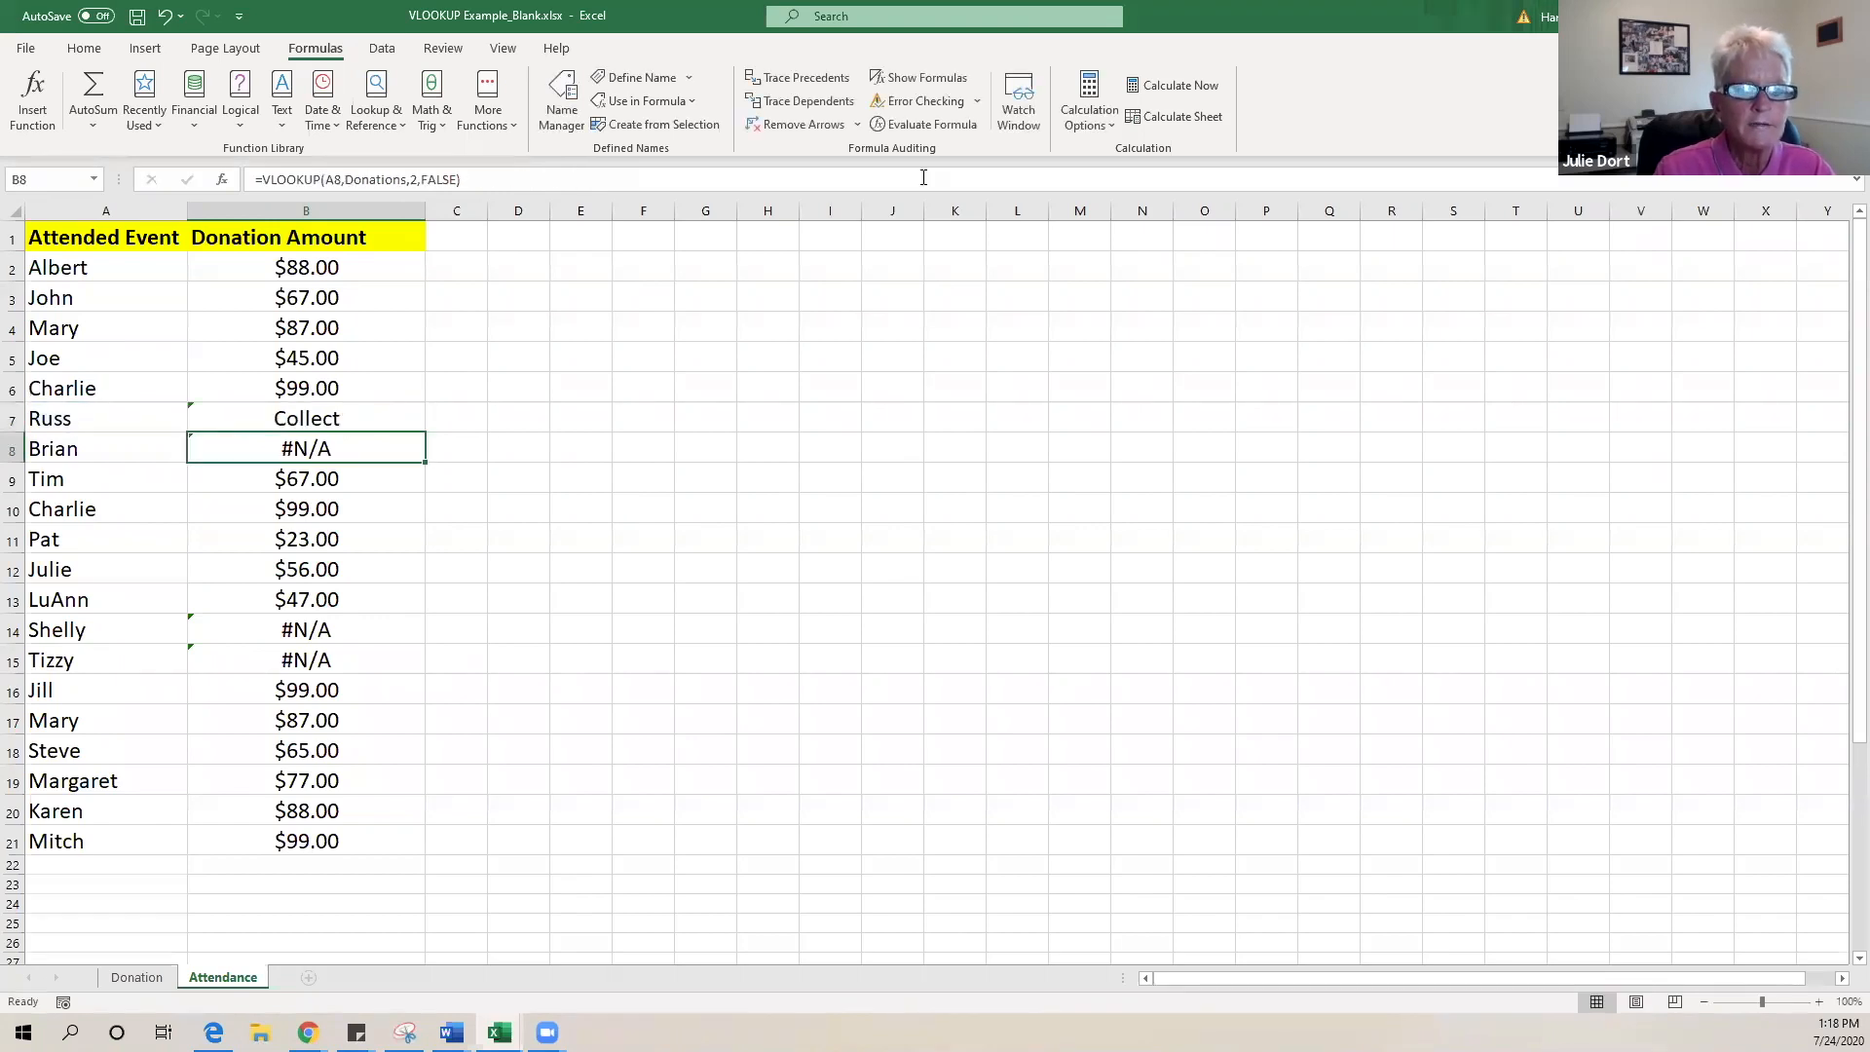
{"action": "left_click", "coordinate": [392, 419]}
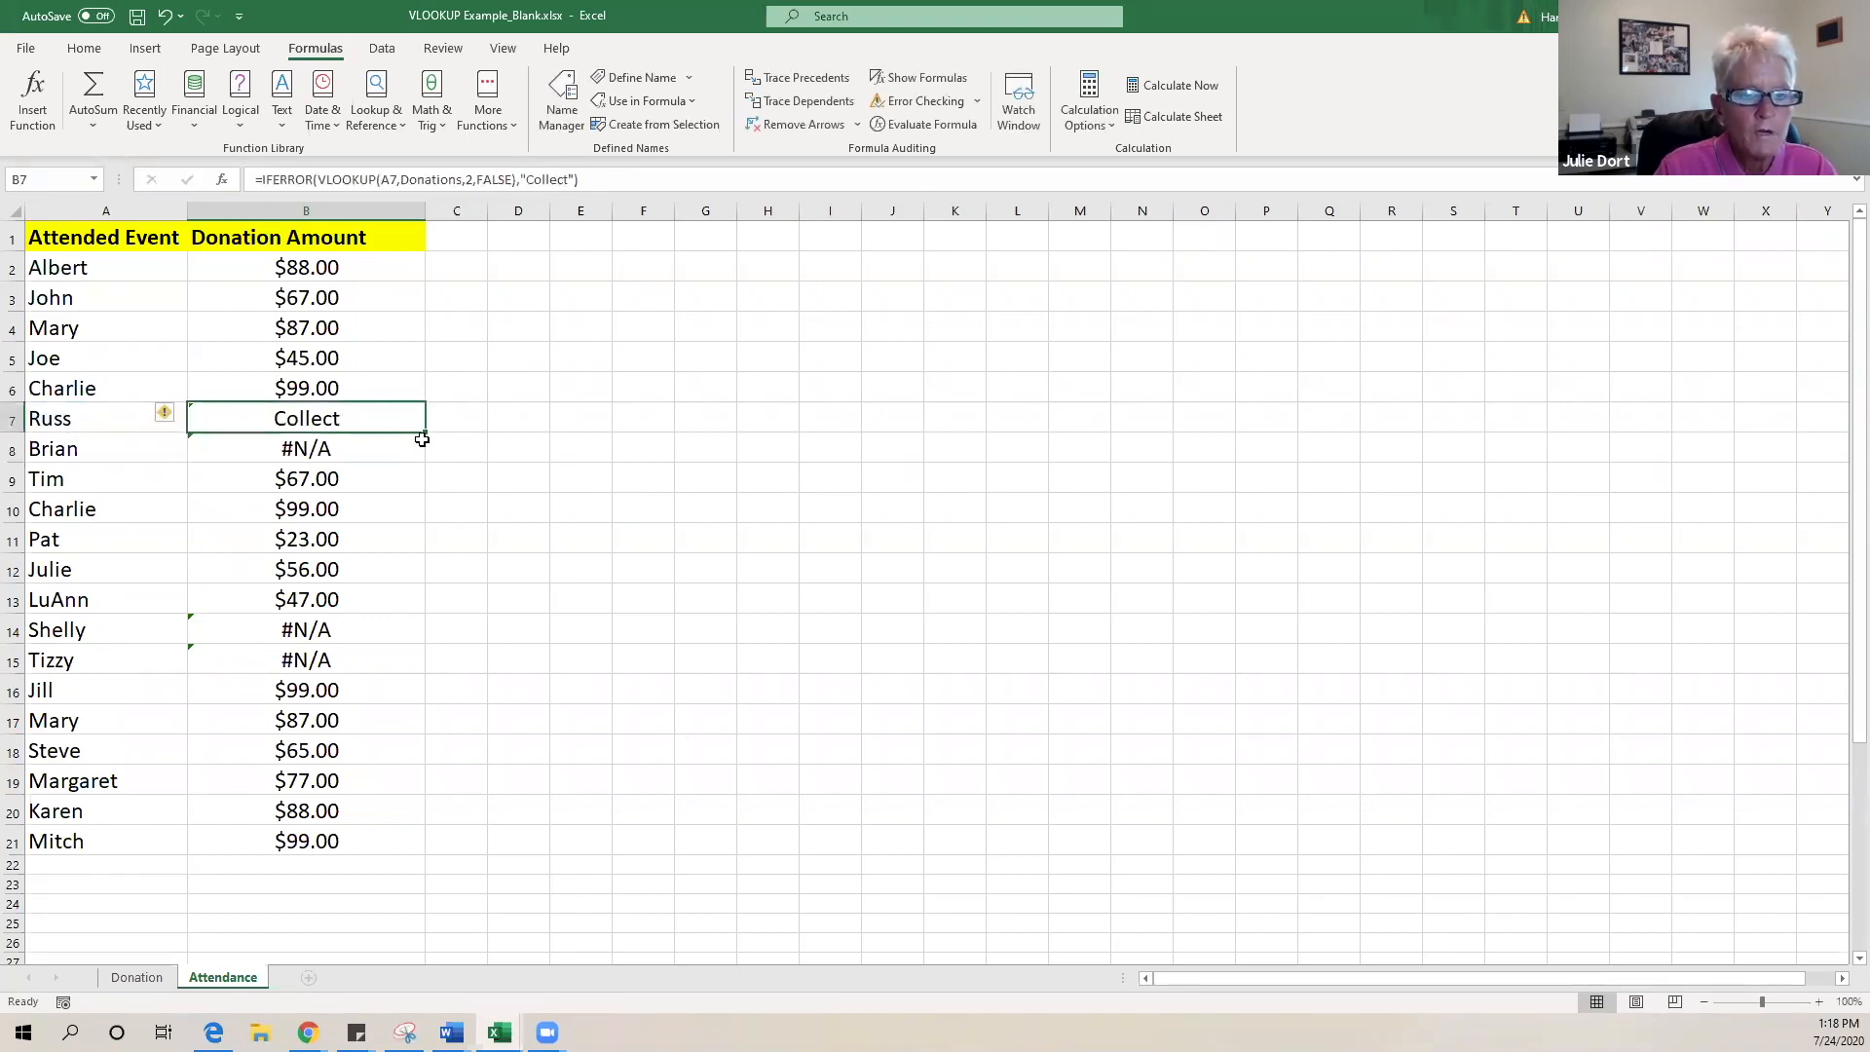
- Fill B7's IFERROR formula down to B21 and check the copied formulas in column B
{"action": "left_click_drag", "start_coordinate": [426, 430], "coordinate": [418, 847]}
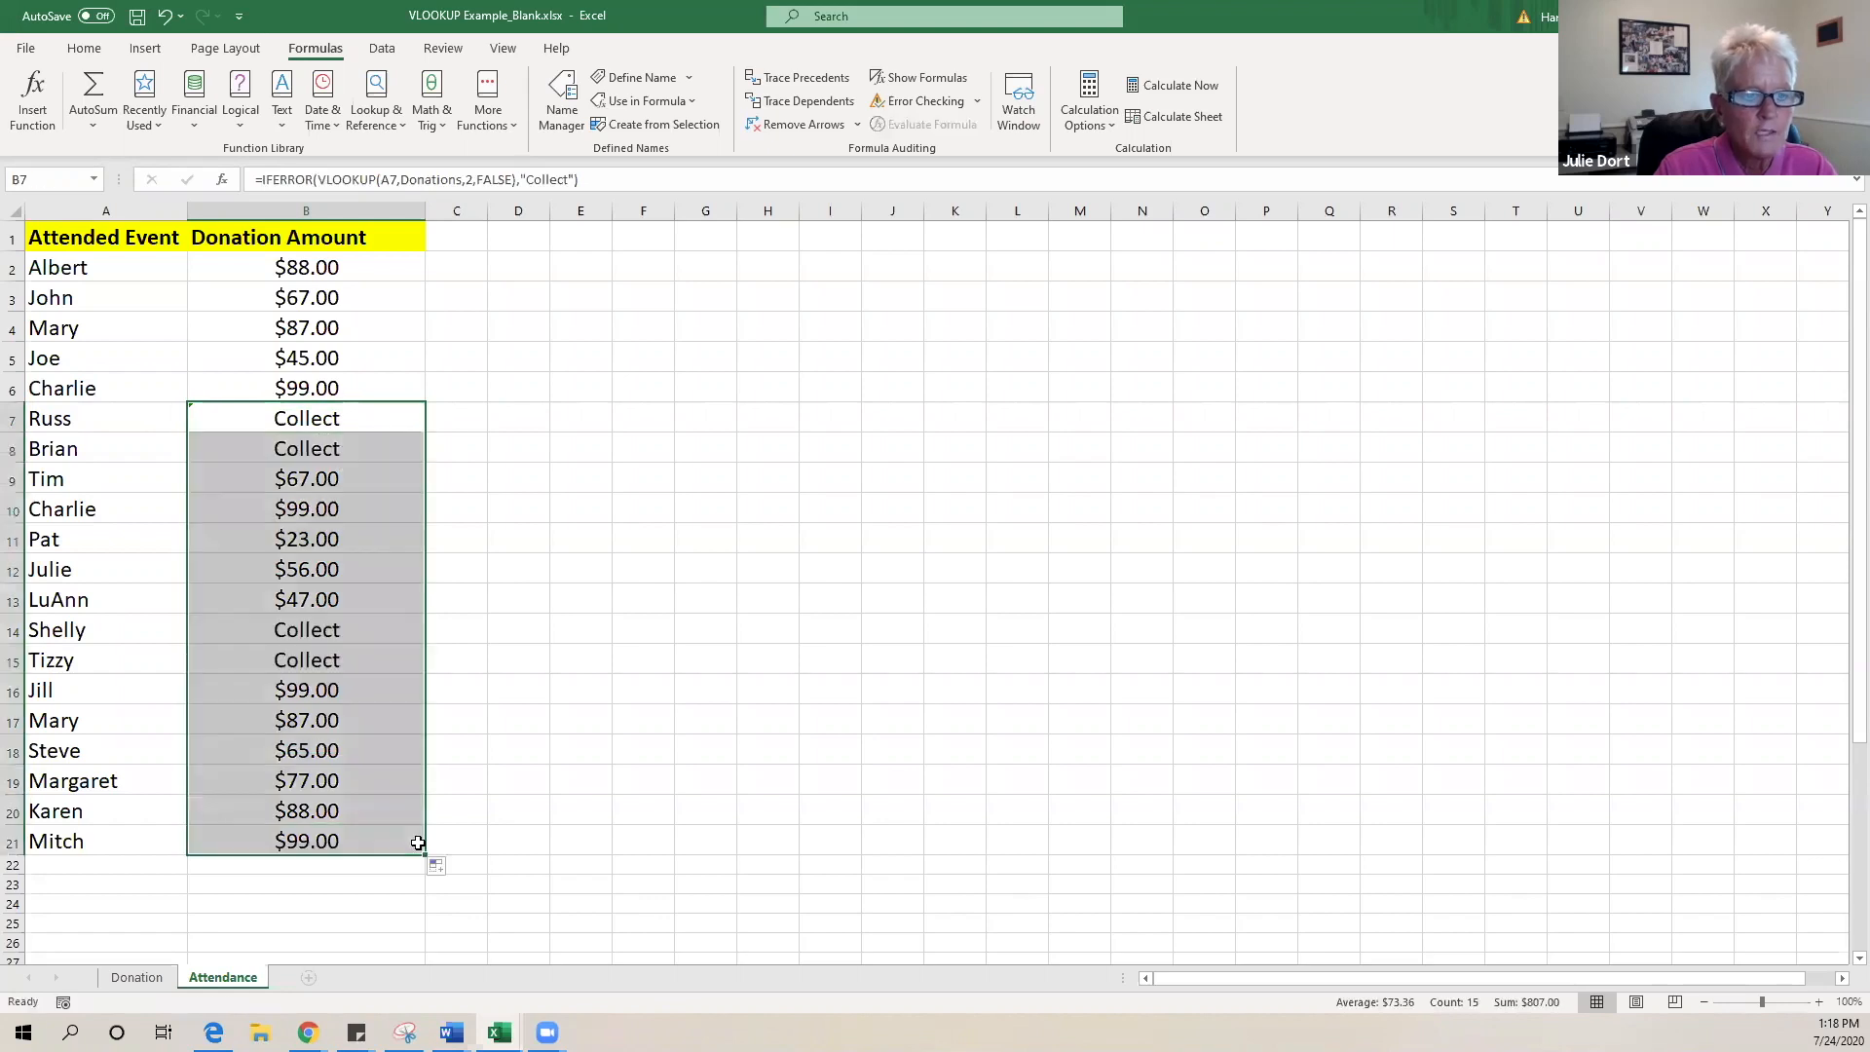
{"action": "left_click", "coordinate": [75, 425]}
{"action": "left_click", "coordinate": [300, 414]}
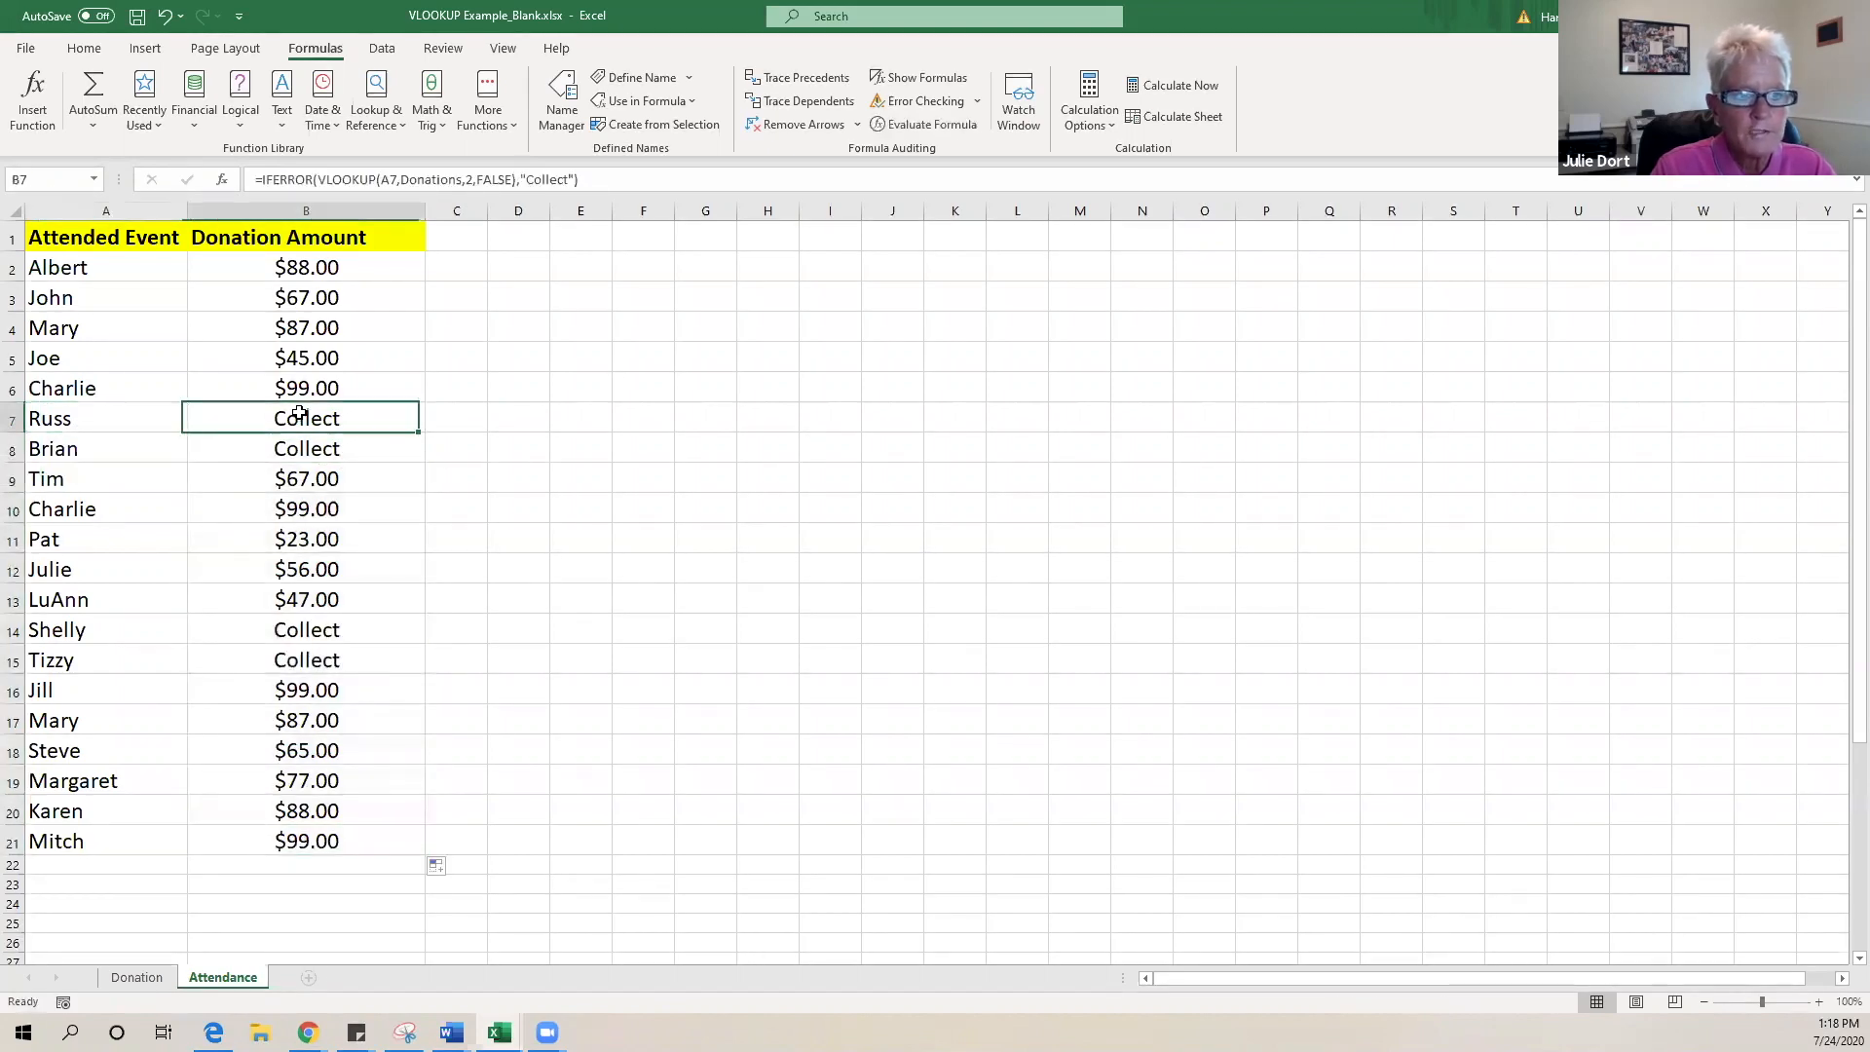
{"action": "left_click", "coordinate": [100, 420]}
{"action": "left_click", "coordinate": [154, 451]}
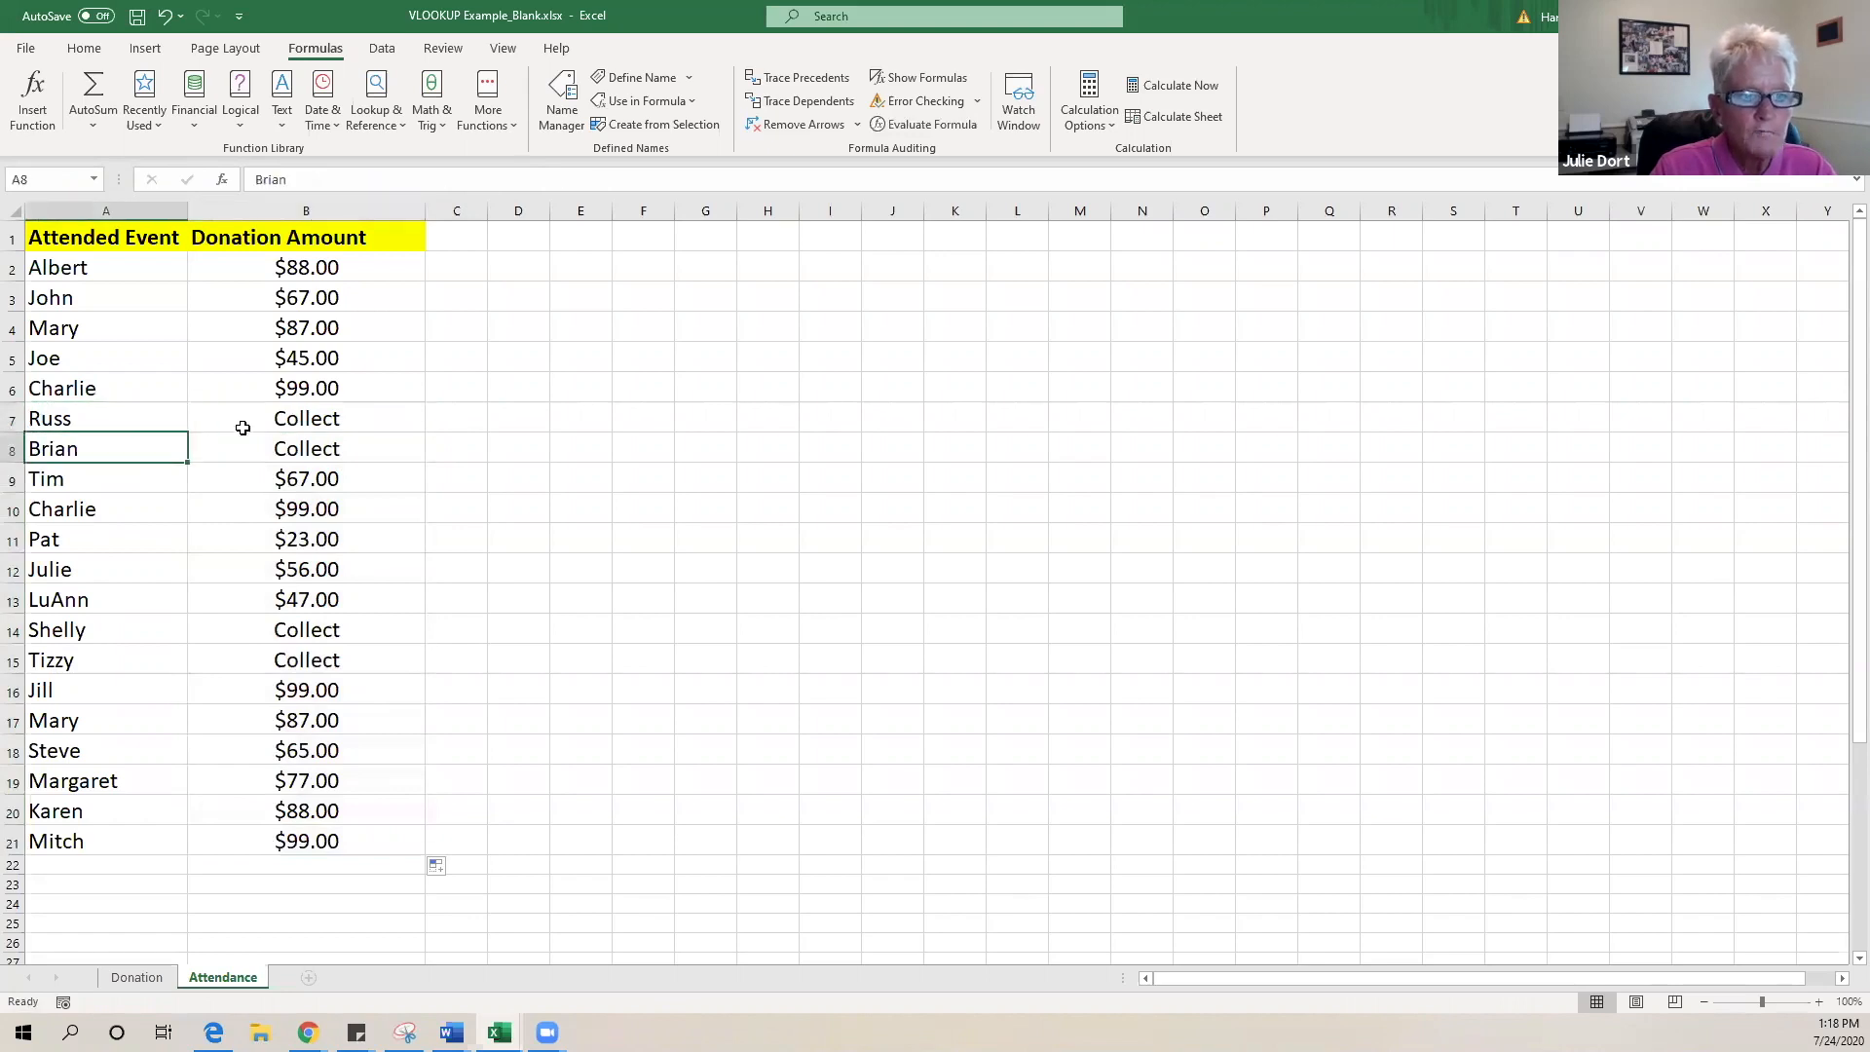
{"action": "left_click", "coordinate": [258, 422]}
{"action": "left_click", "coordinate": [280, 454]}
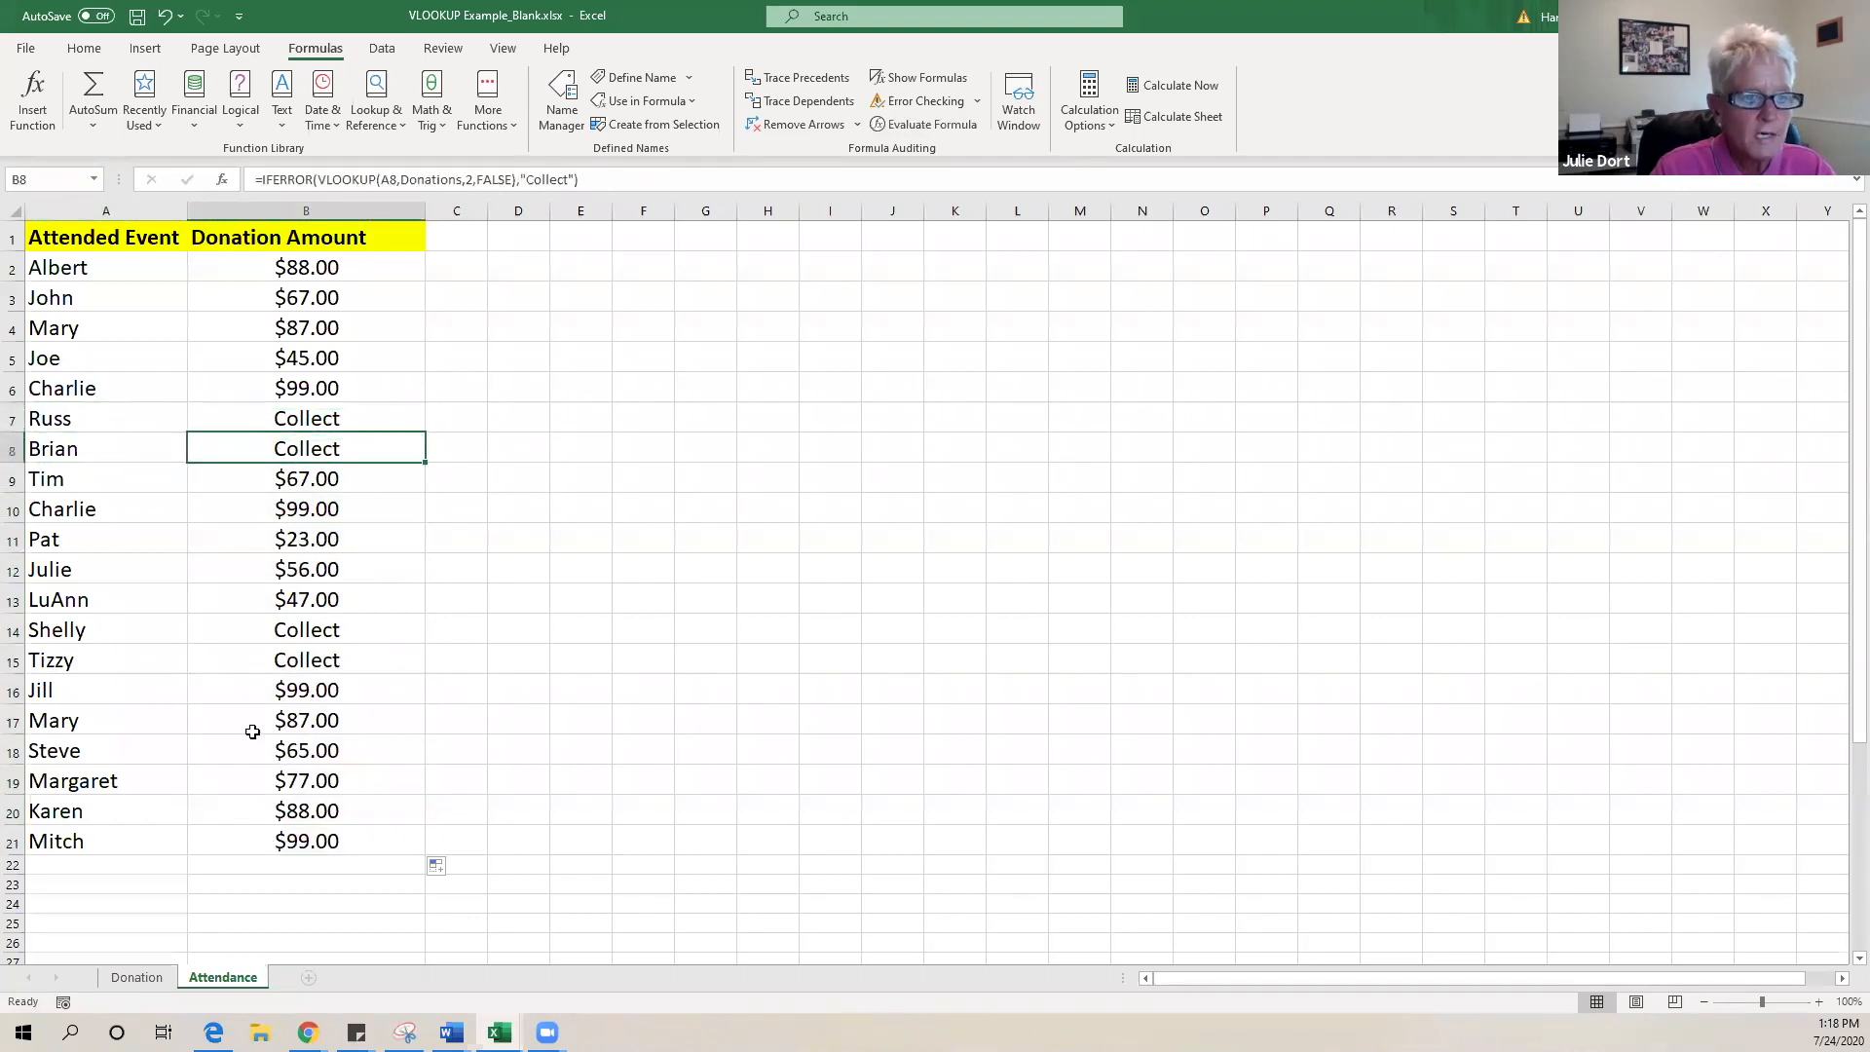
{"action": "left_click", "coordinate": [88, 632]}
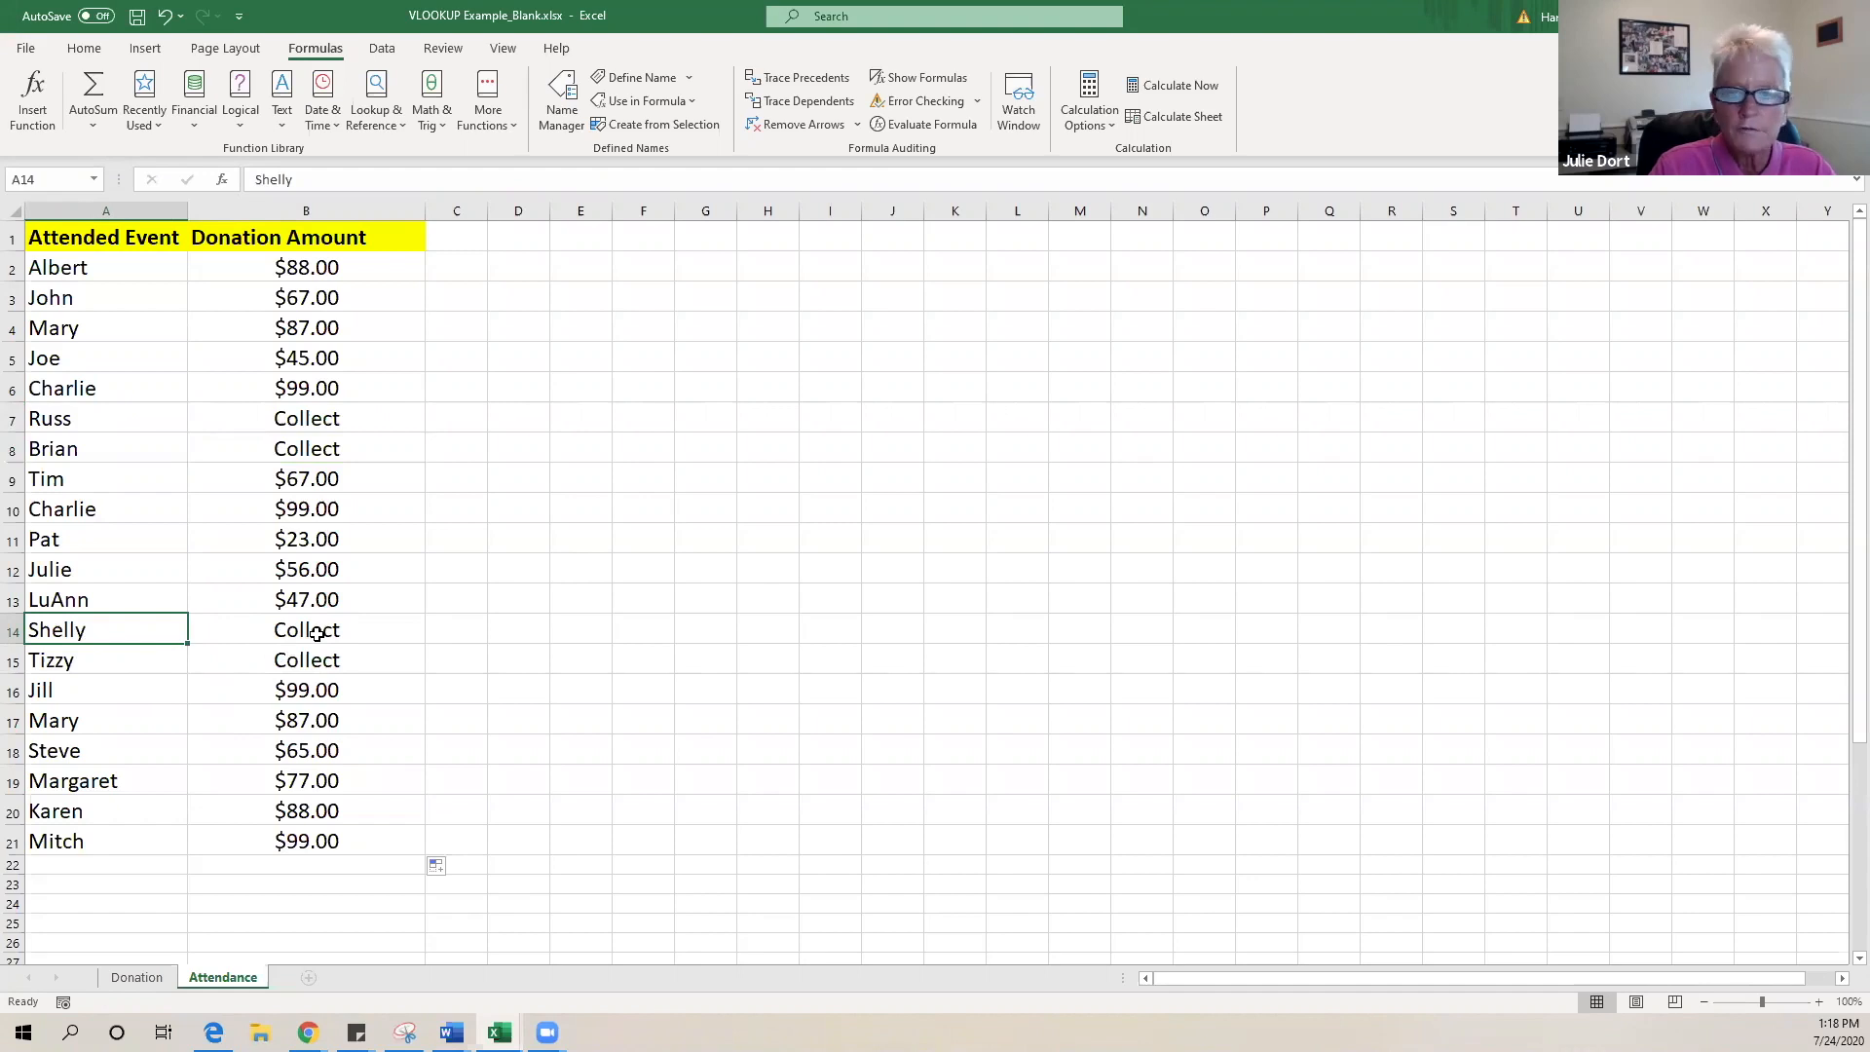
{"action": "left_click", "coordinate": [603, 609]}
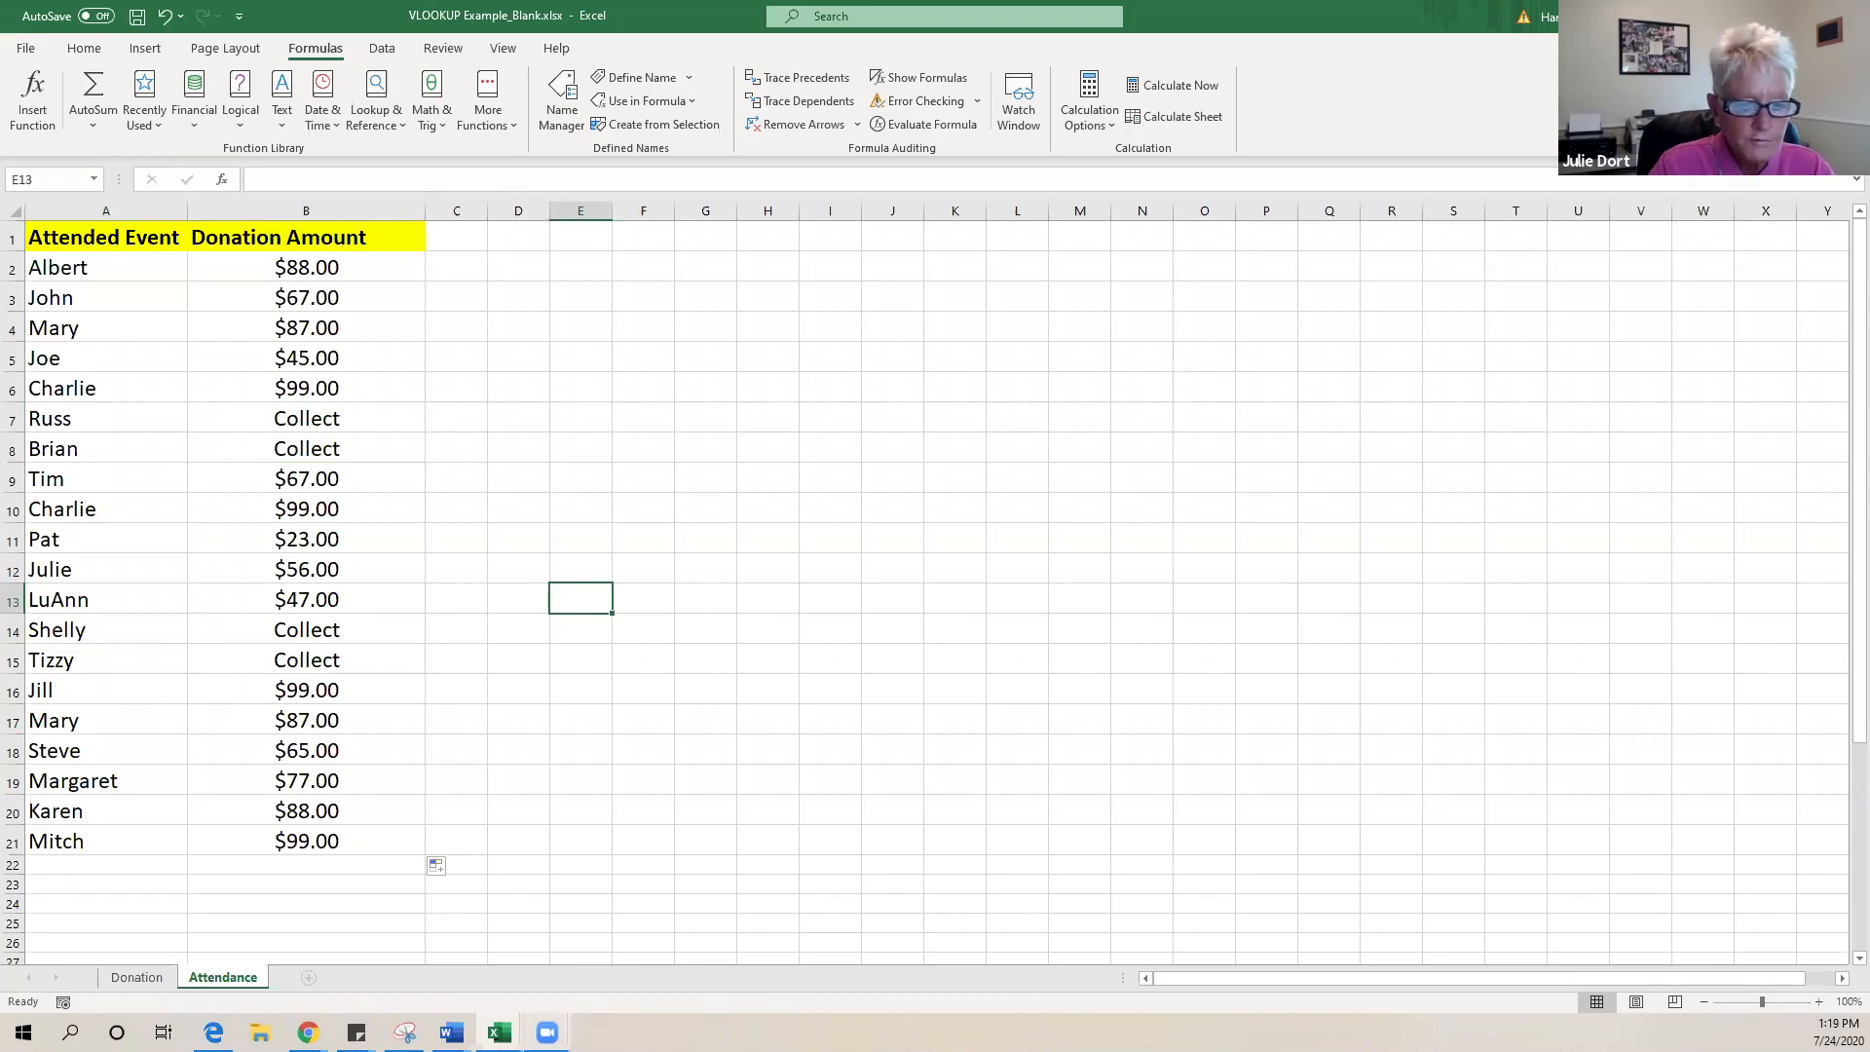
{"action": "mouse_move", "coordinate": [499, 1033]}
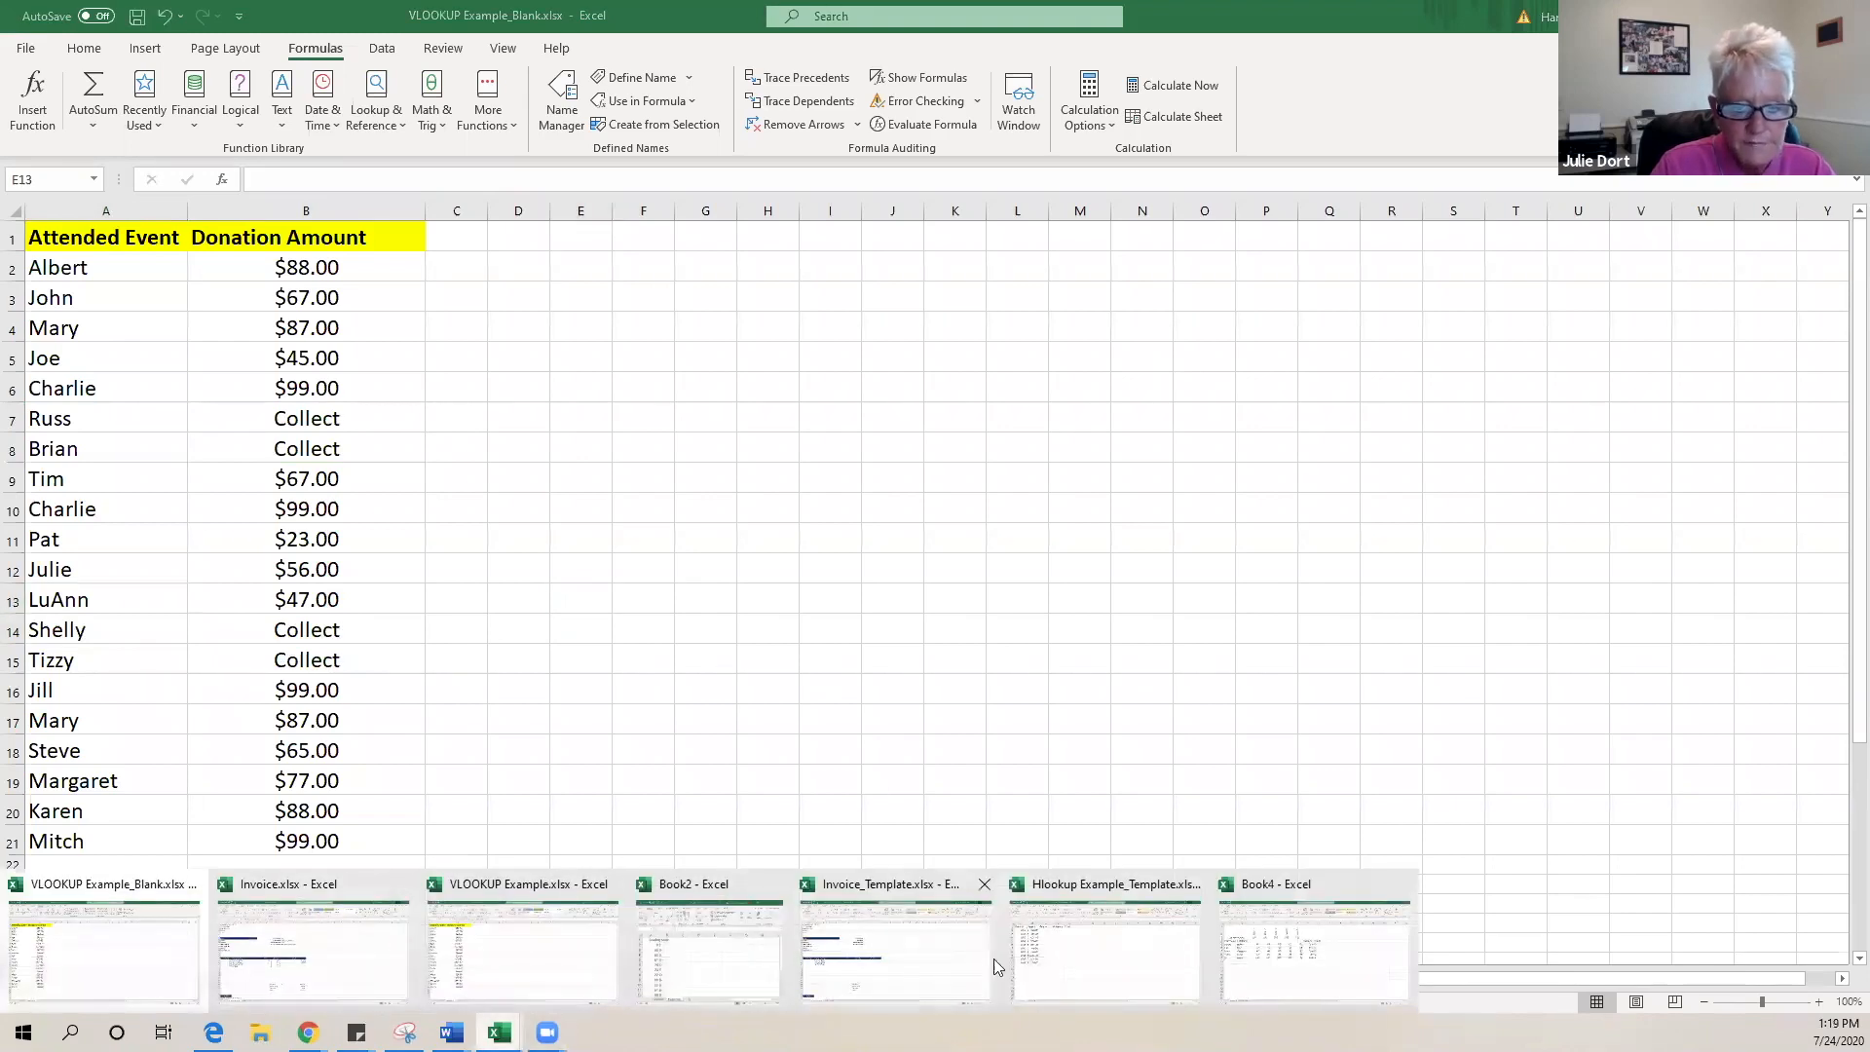
- Switch to the Hlookup Example_Template workbook and look over its Orders and Shipping Rate sheets
{"action": "mouse_move", "coordinate": [1019, 976]}
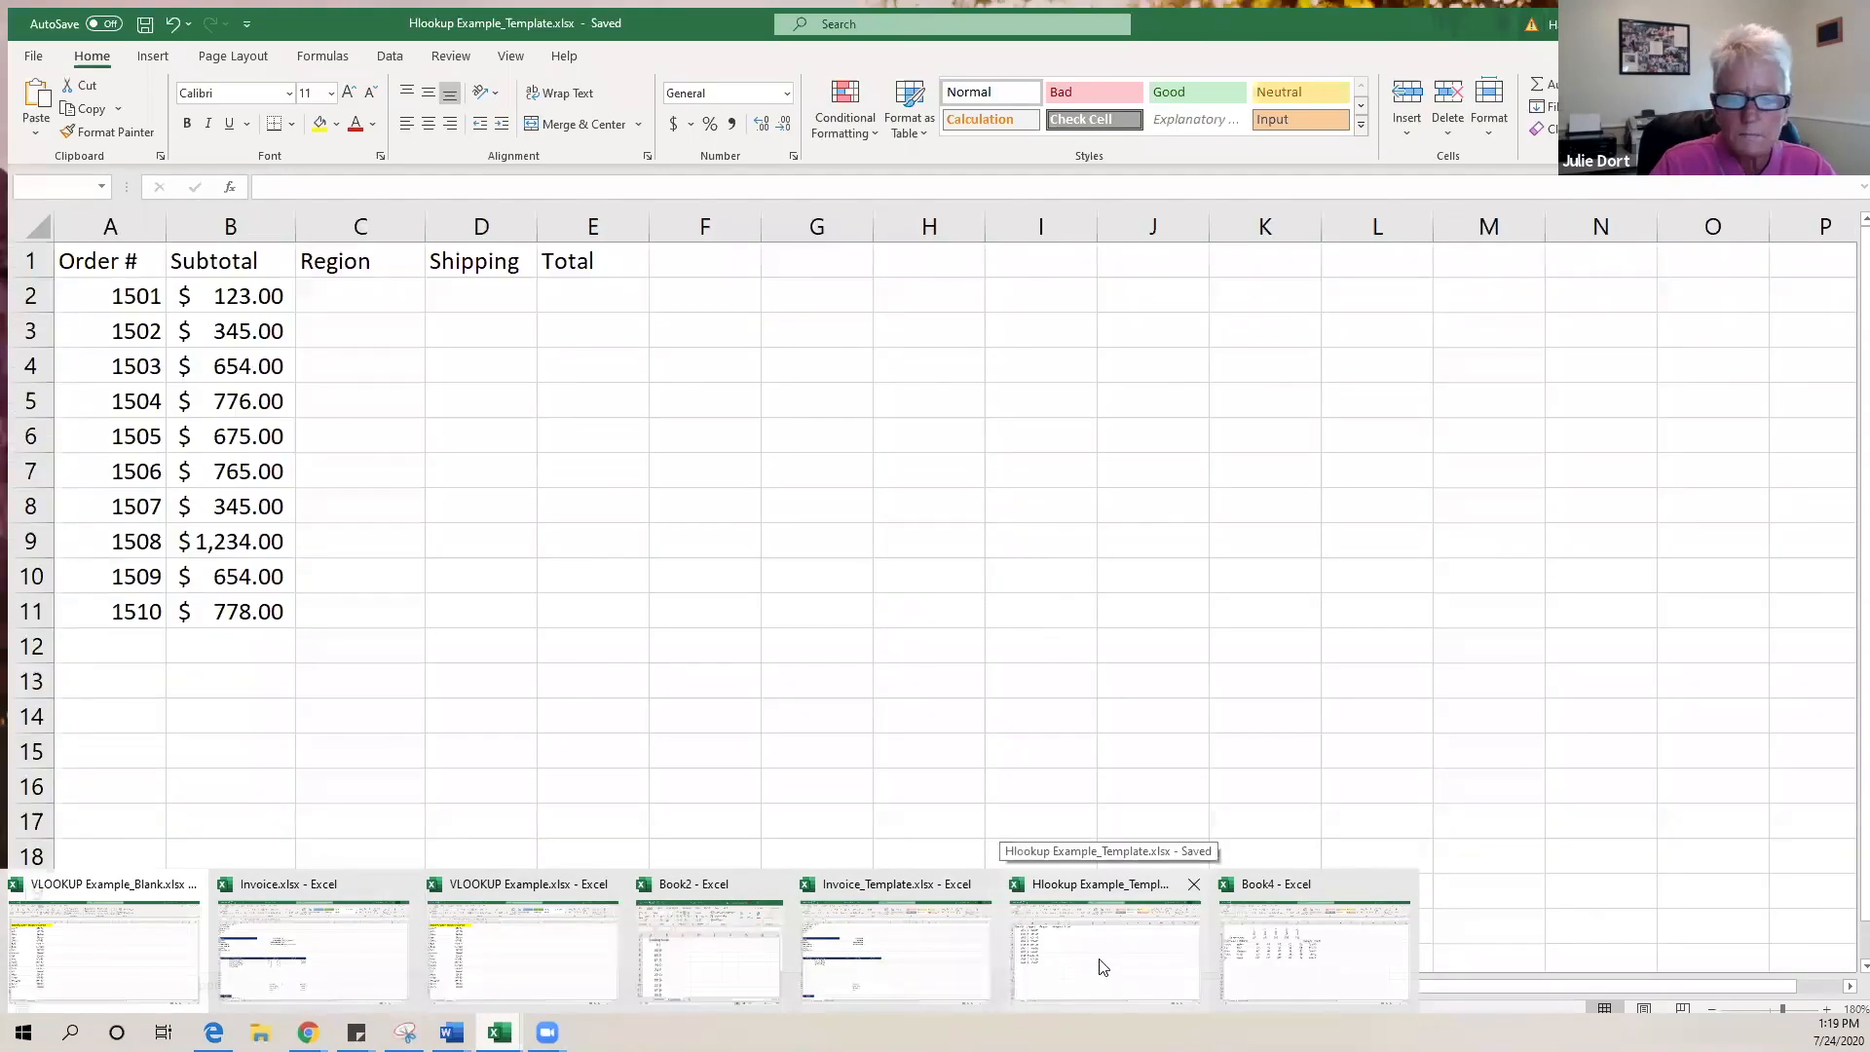
{"action": "left_click", "coordinate": [1101, 967]}
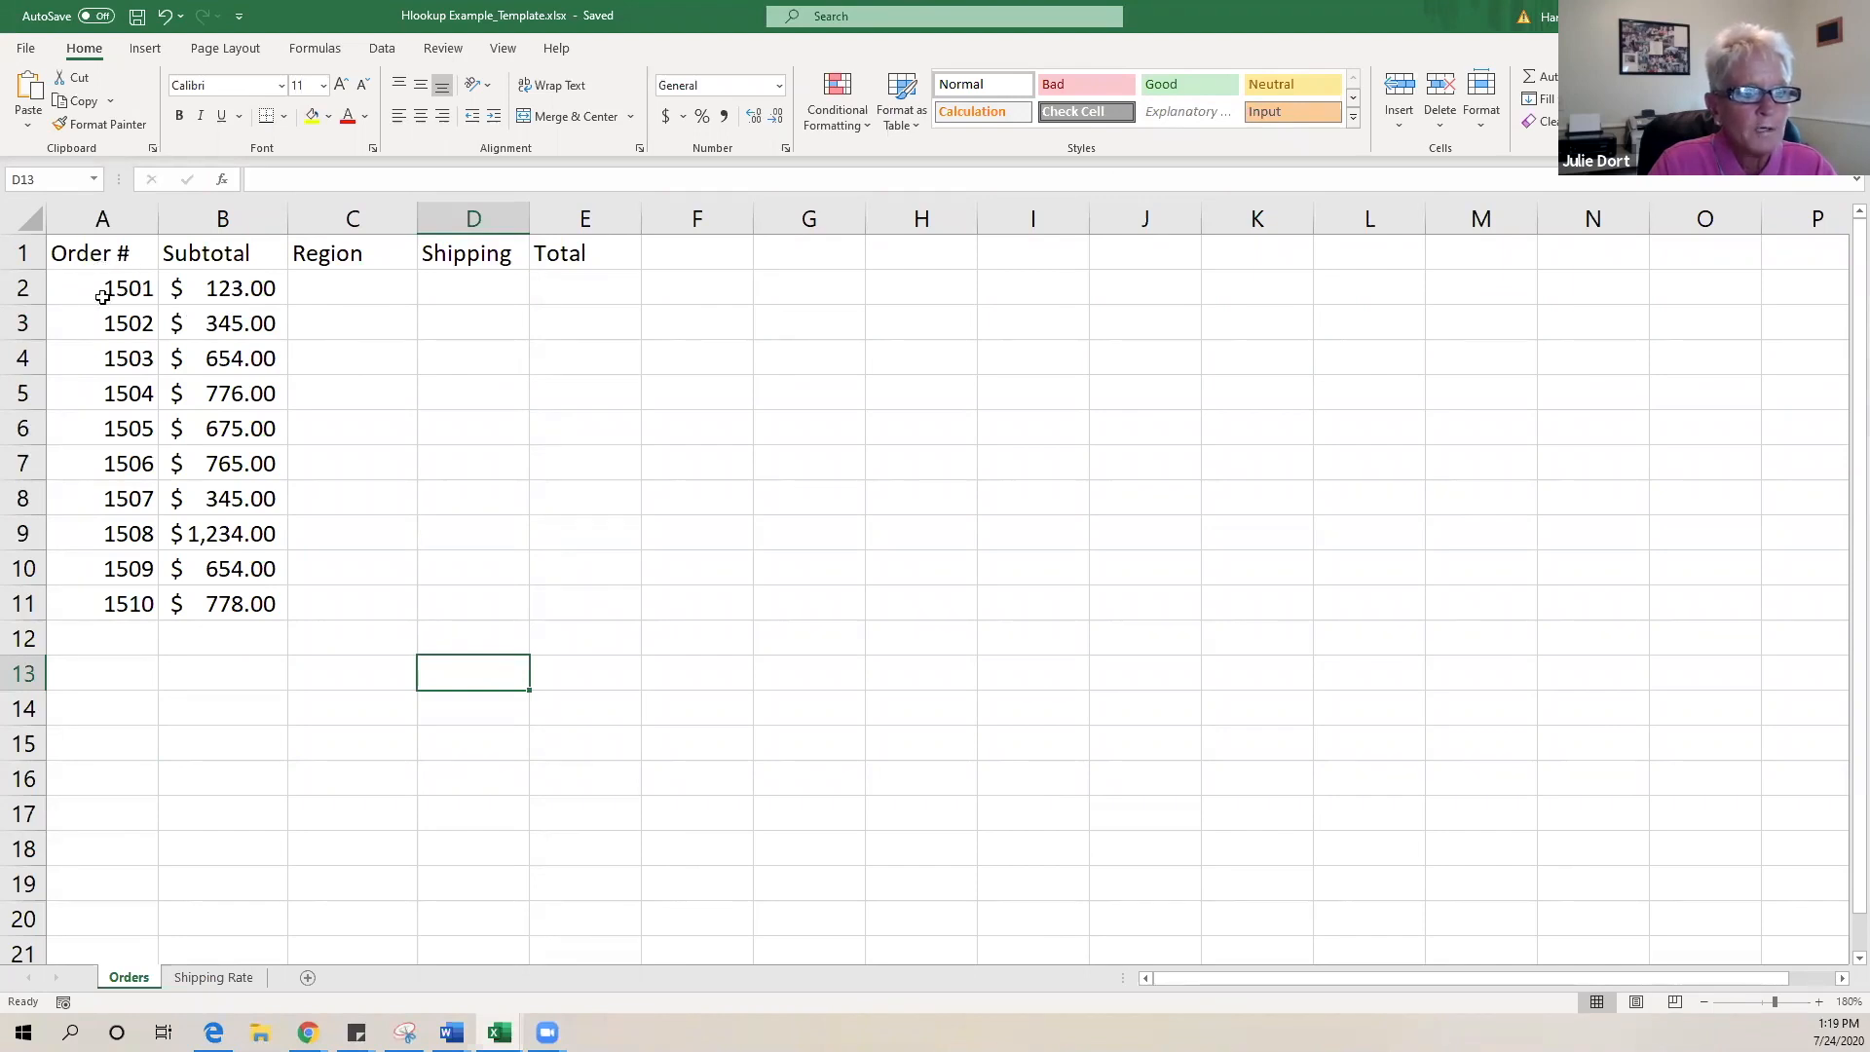
{"action": "left_click", "coordinate": [223, 255]}
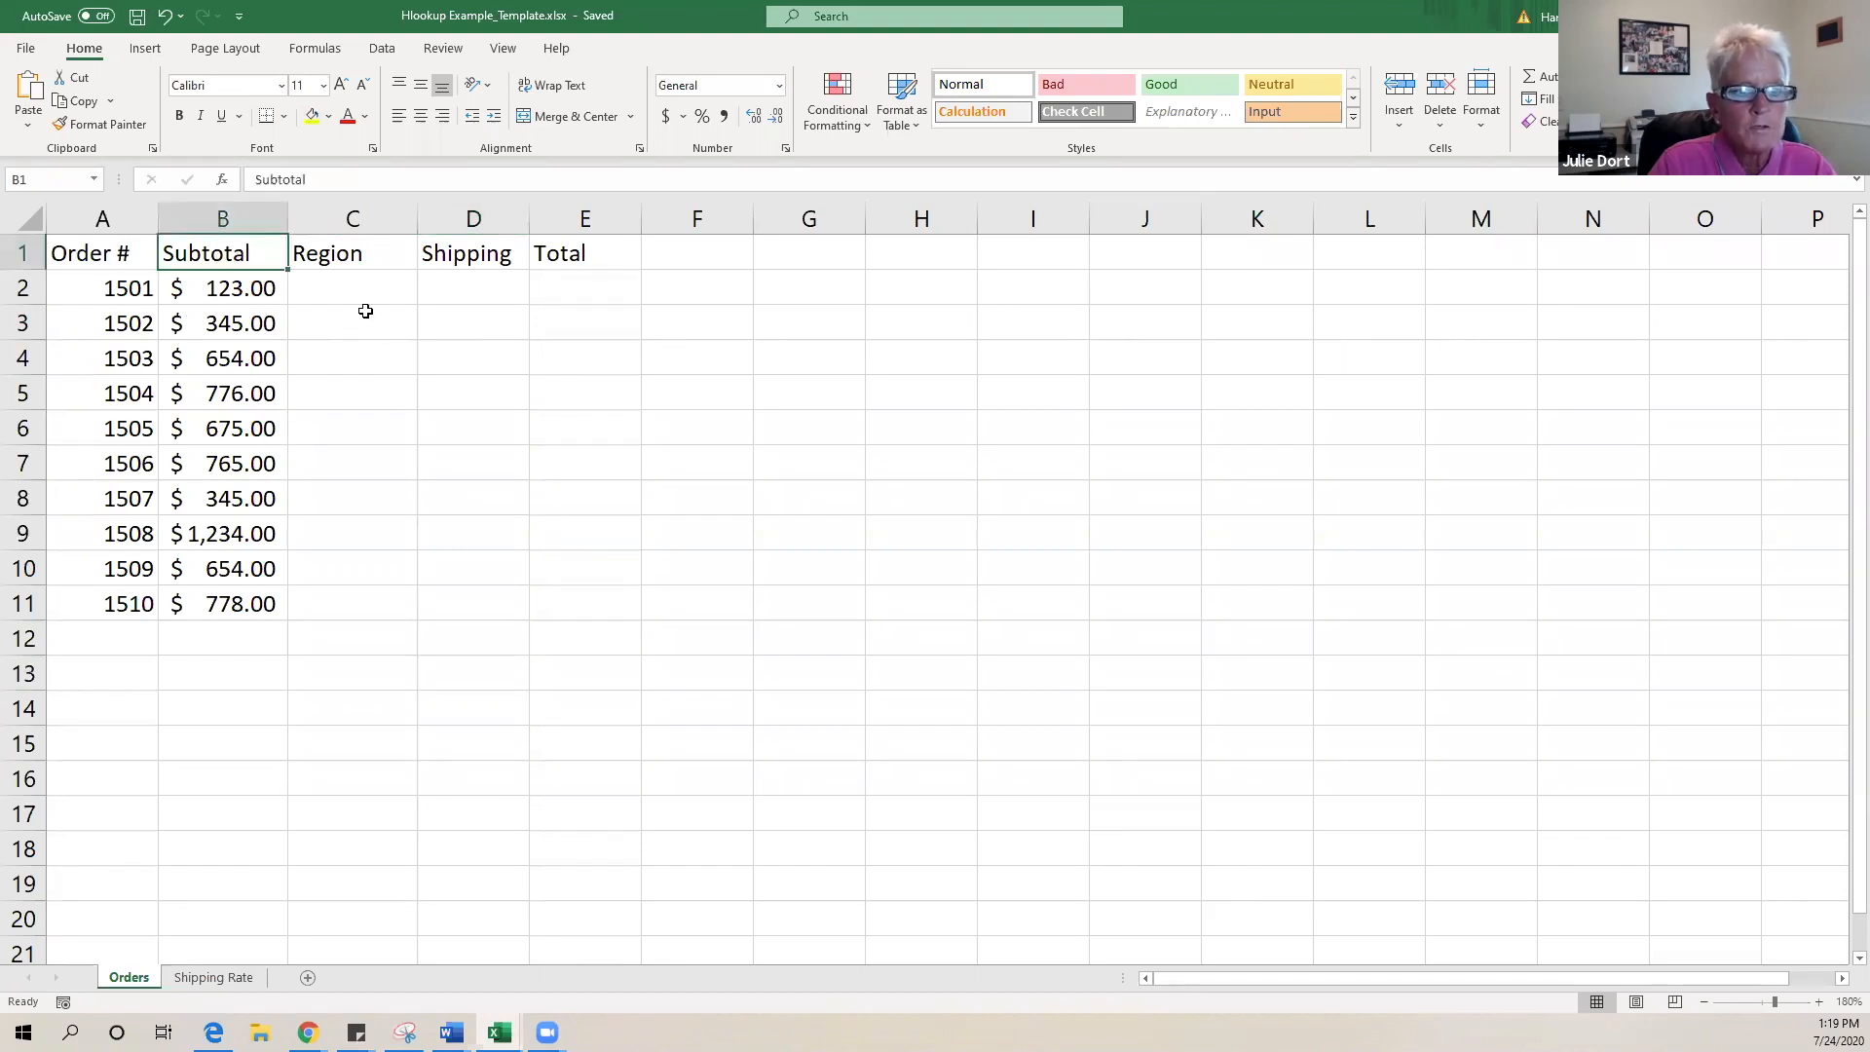
{"action": "left_click", "coordinate": [373, 255]}
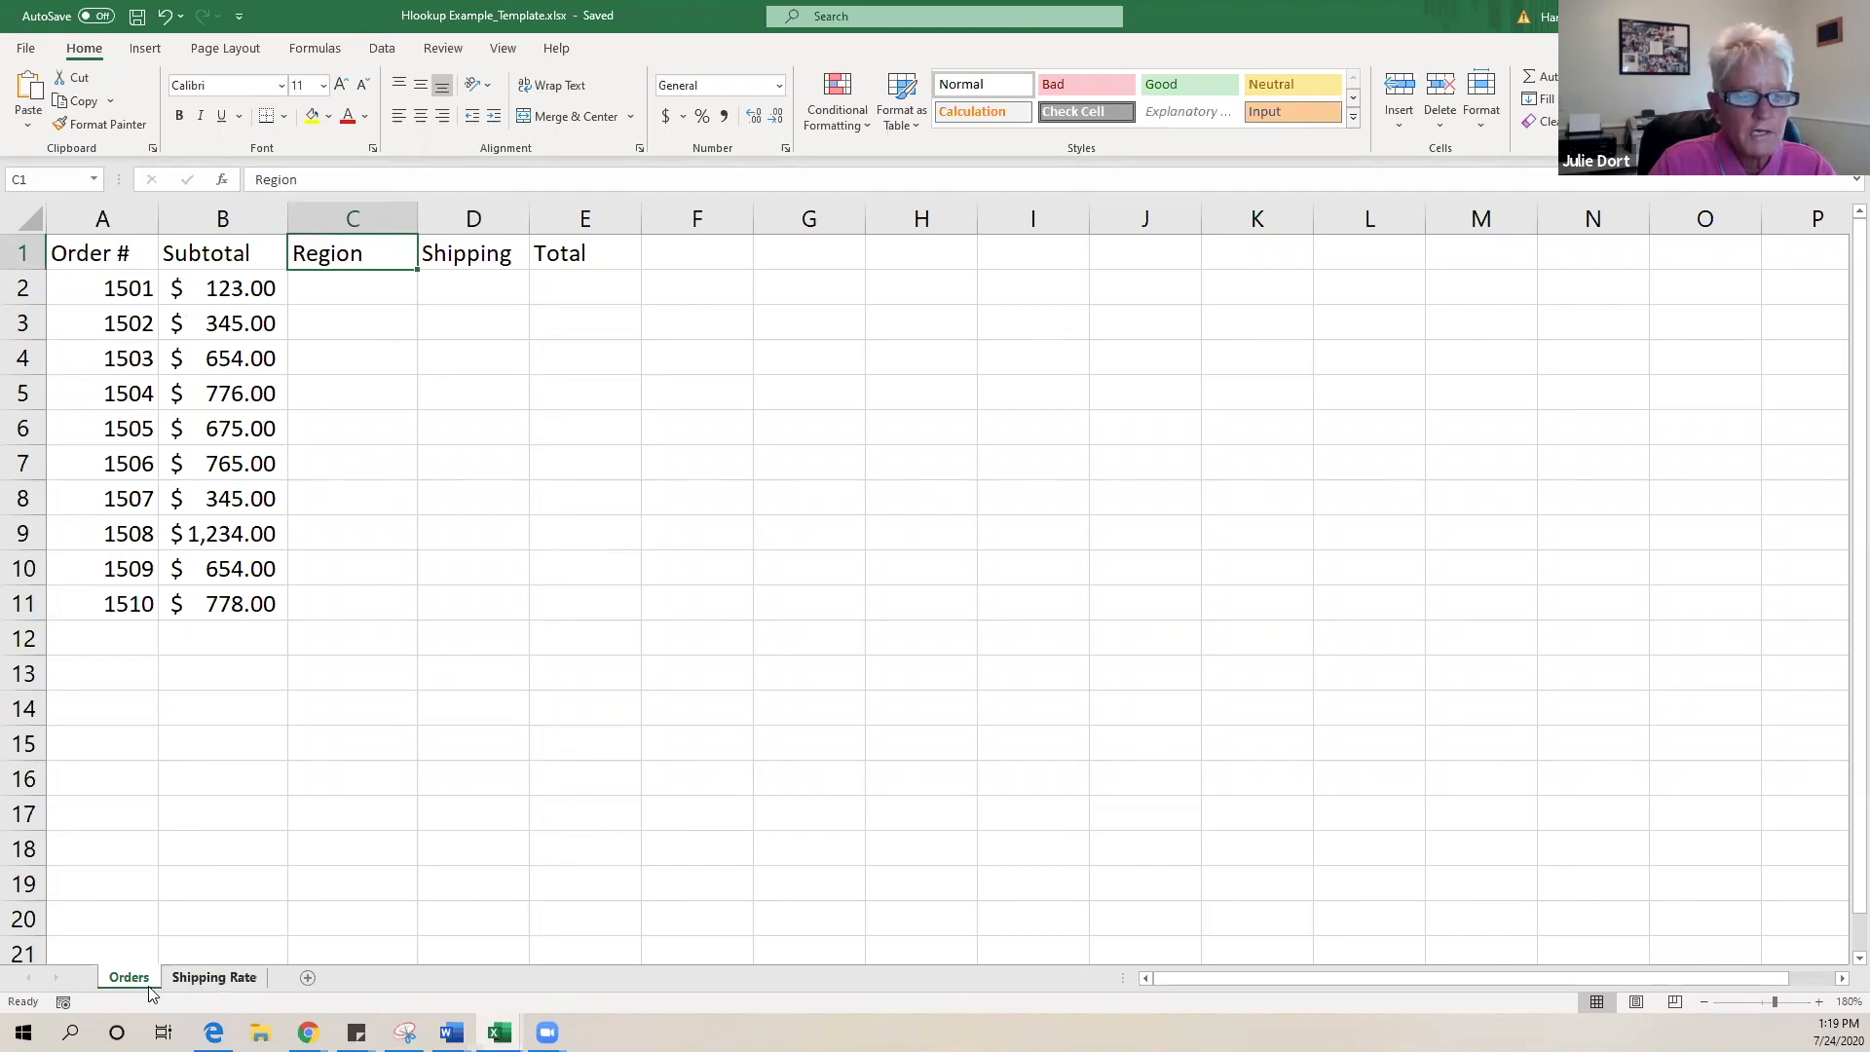
{"action": "left_click", "coordinate": [215, 978]}
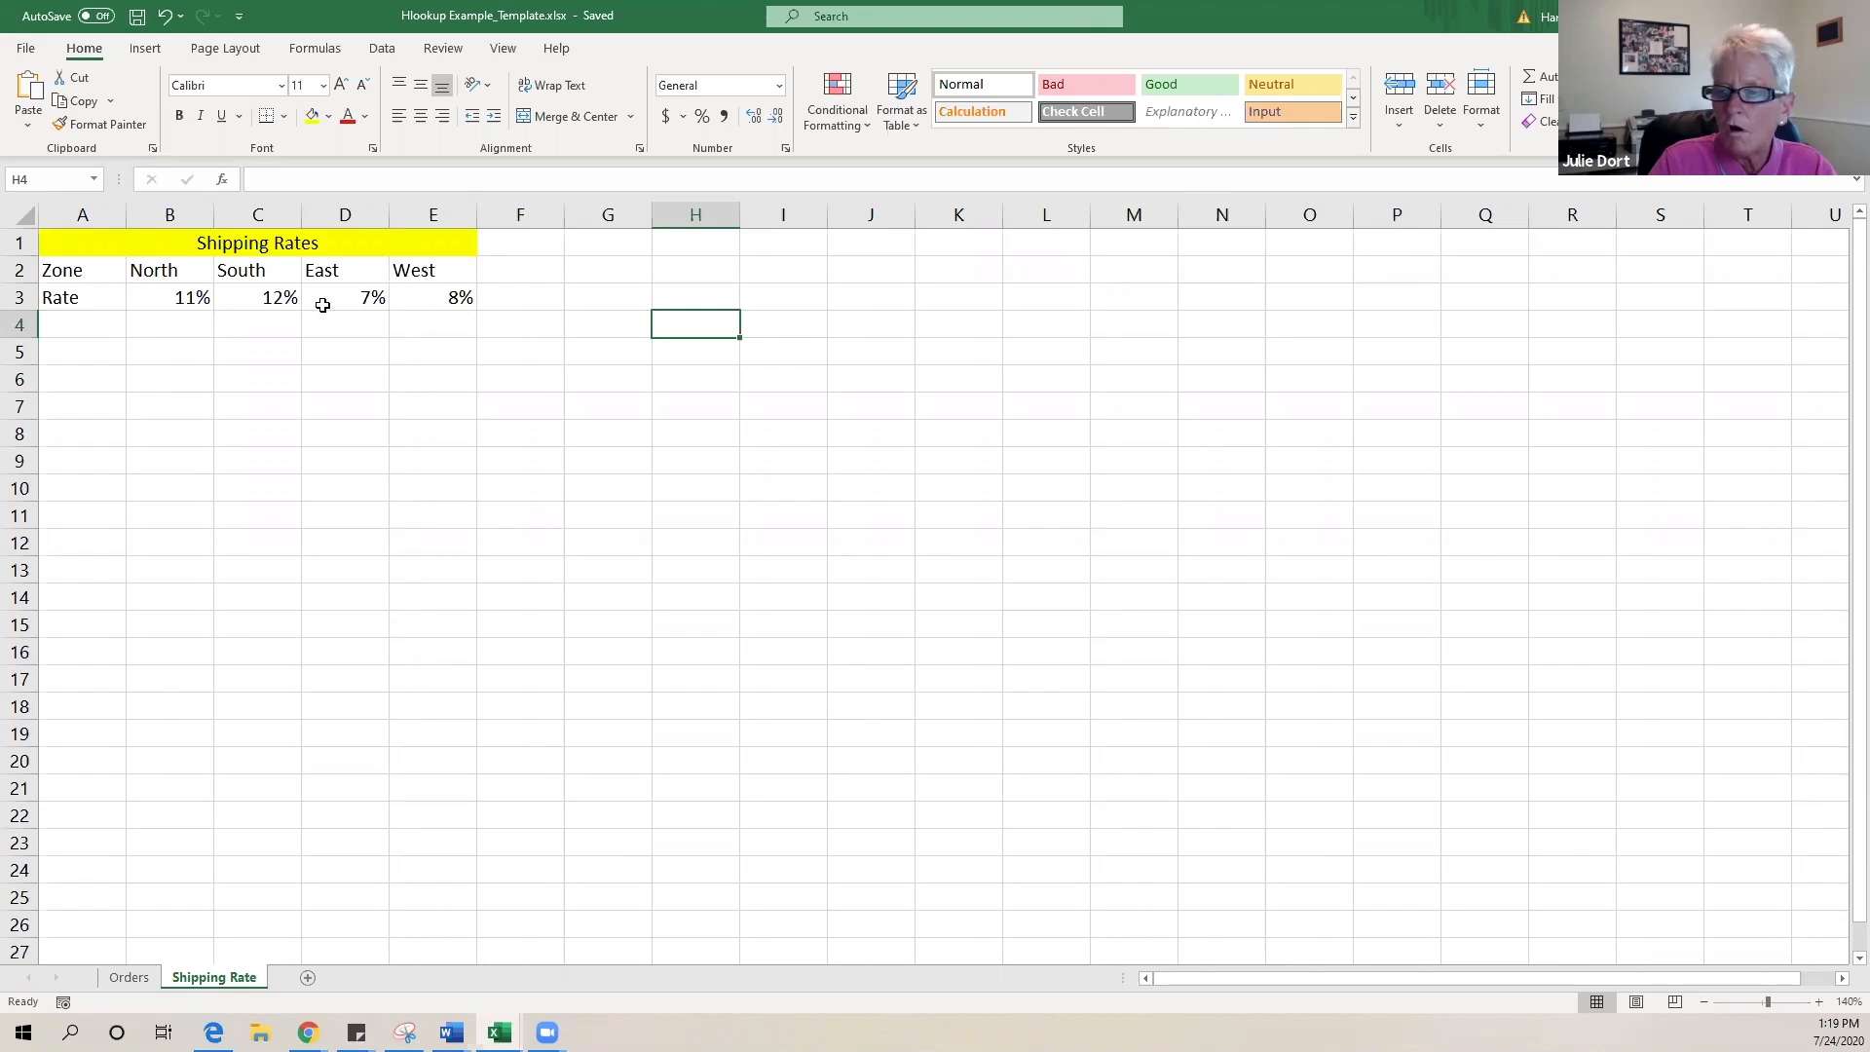
{"action": "left_click", "coordinate": [127, 978]}
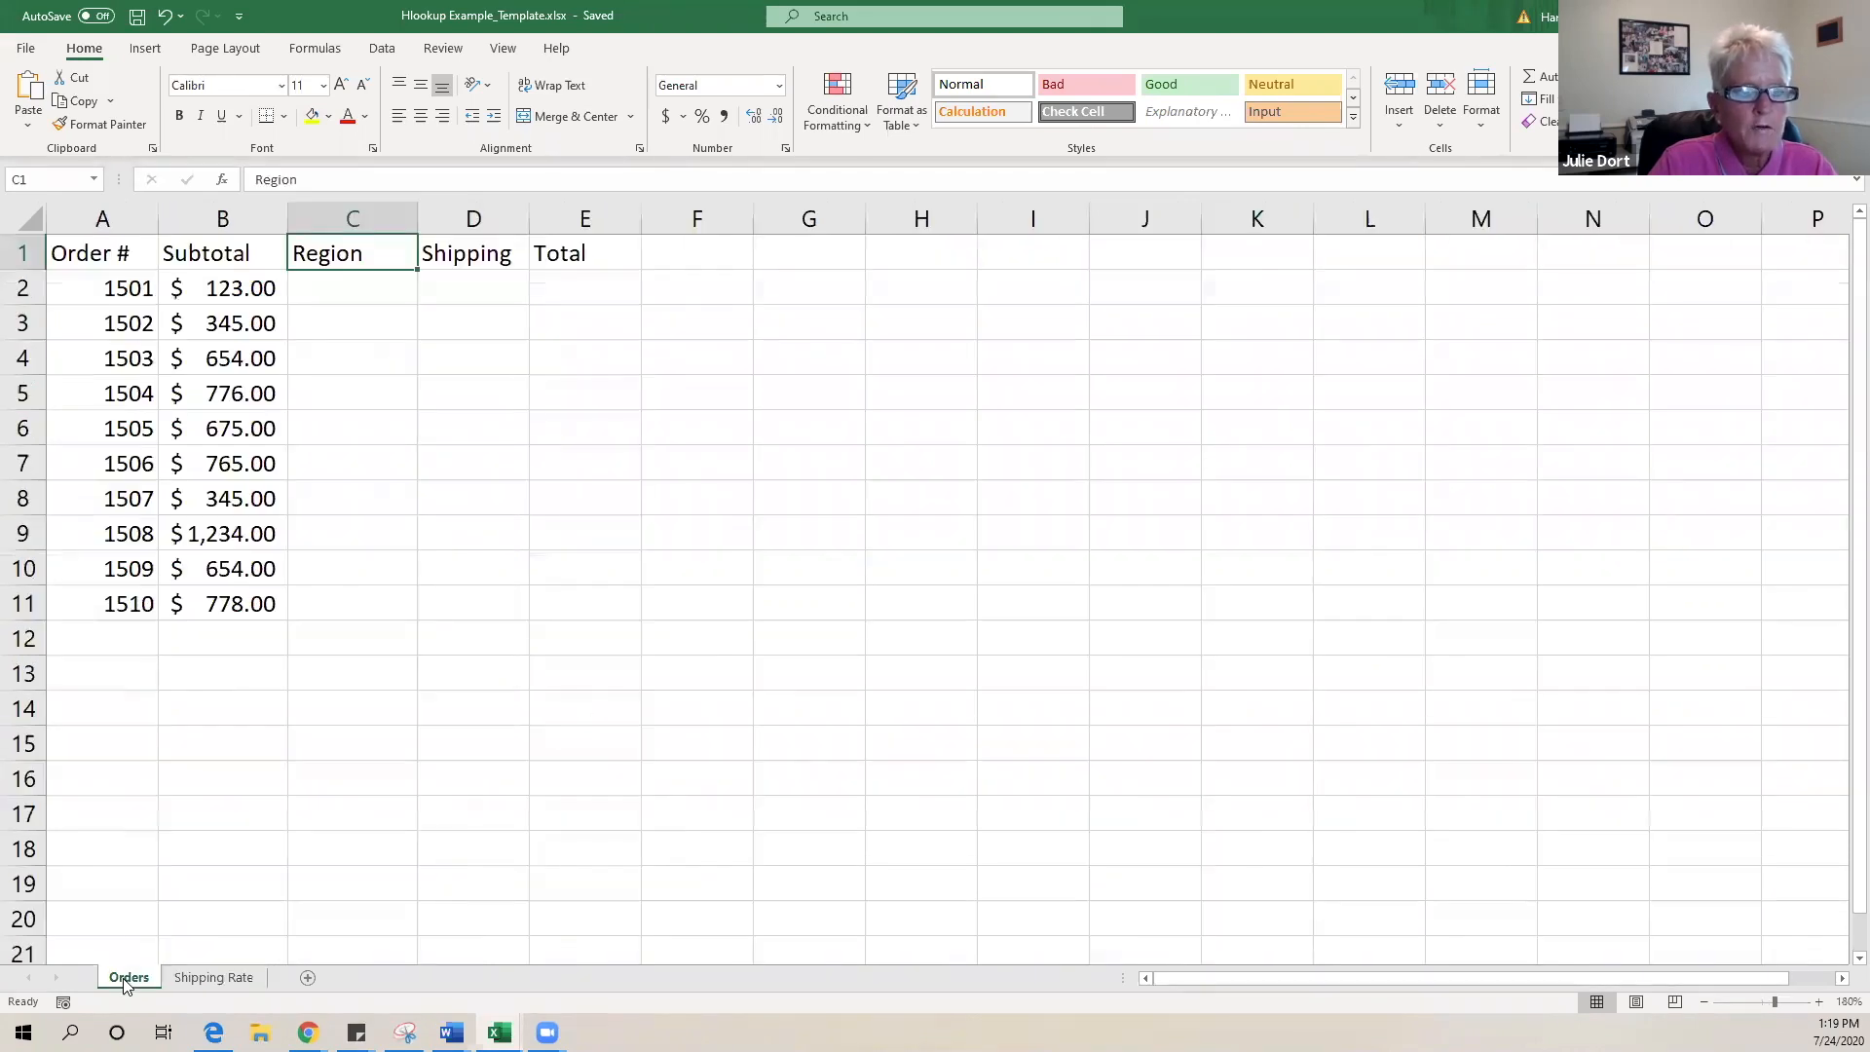
- Relabel the Zone heading in Shipping Rate cell A2 as Regions, then return to Orders
{"action": "left_click", "coordinate": [192, 979]}
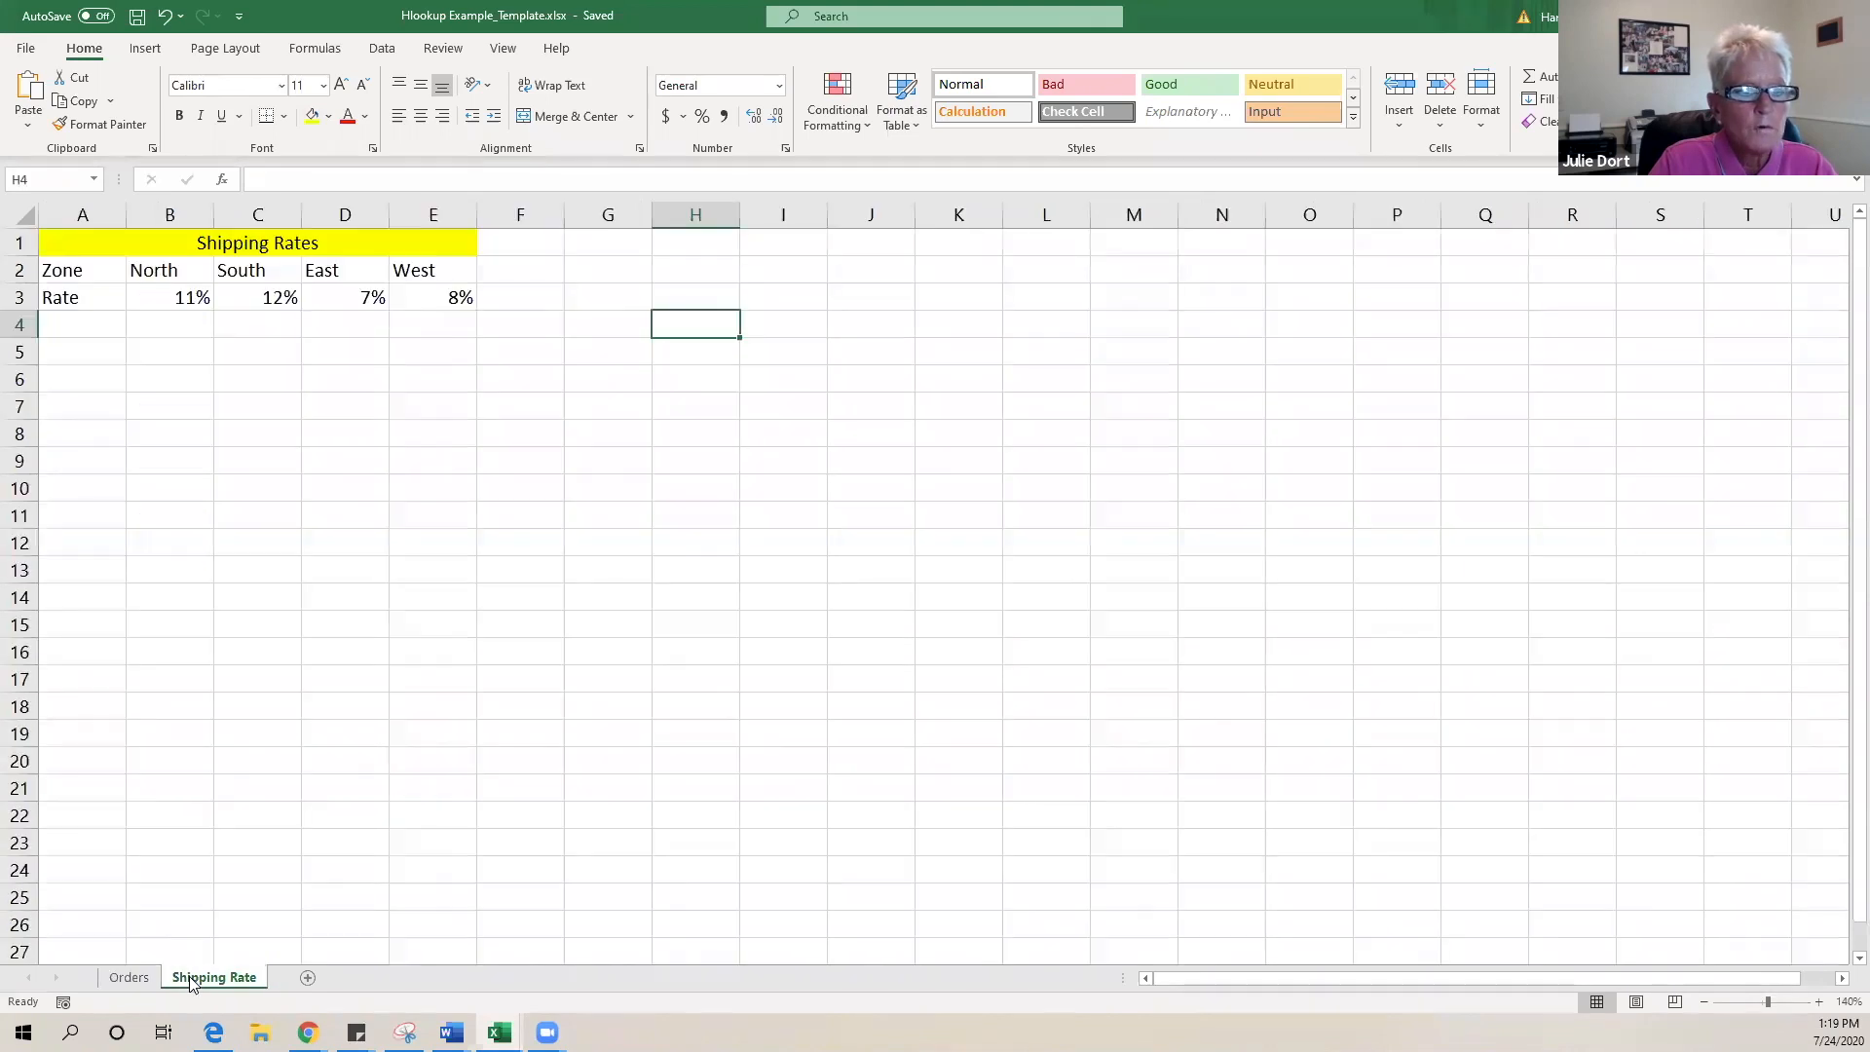
{"action": "left_click", "coordinate": [98, 282]}
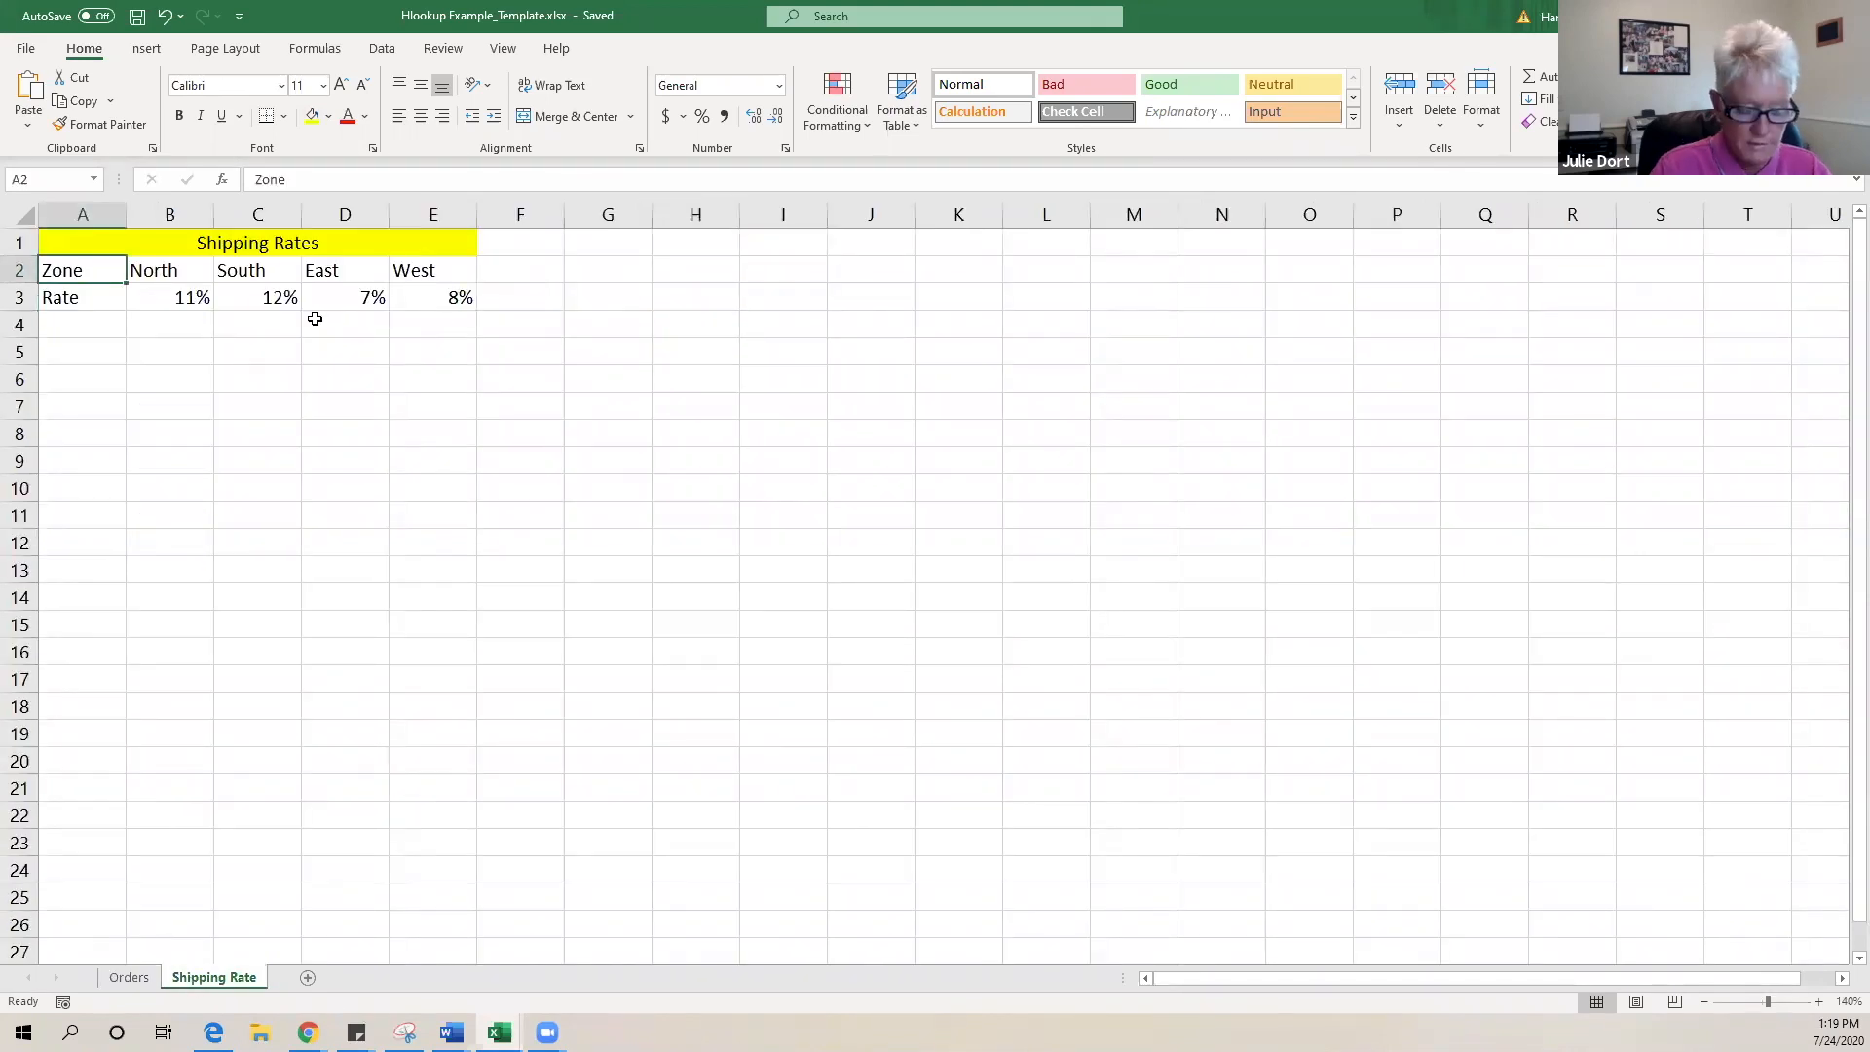
{"action": "type", "text": "Regions"}
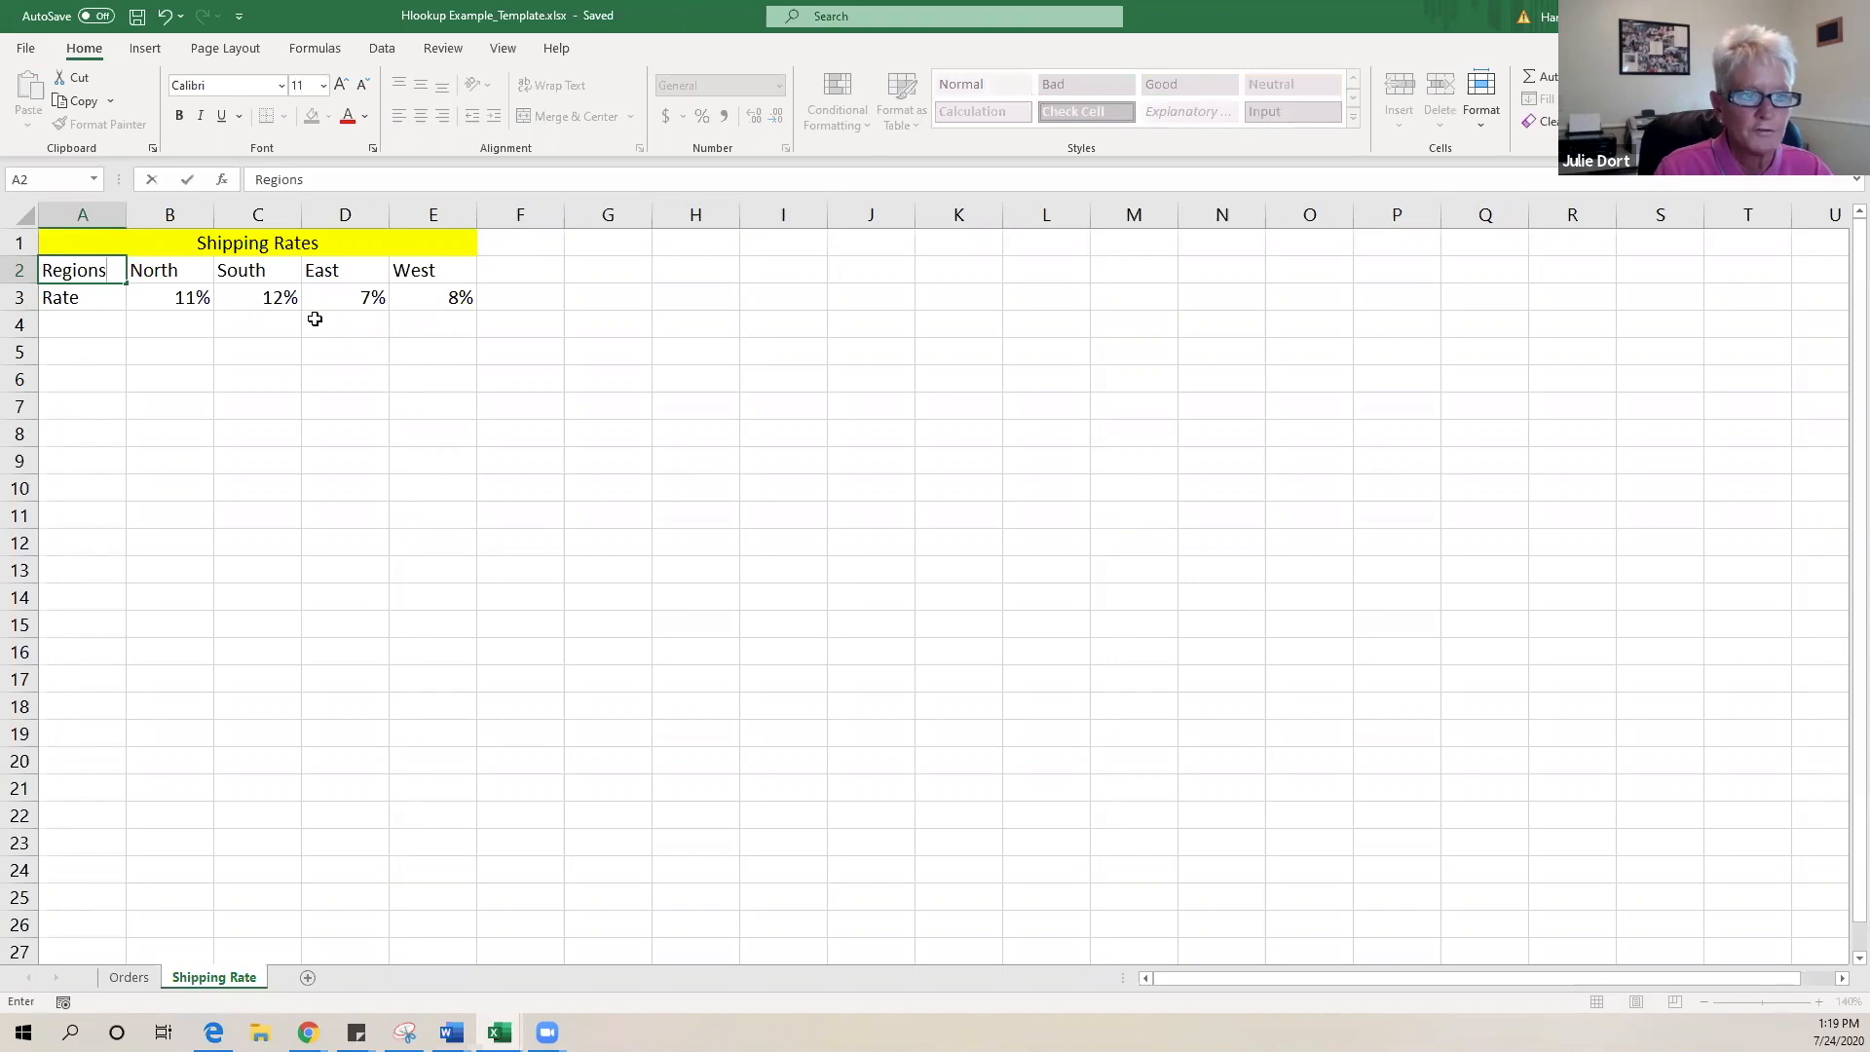
{"action": "left_click", "coordinate": [203, 468]}
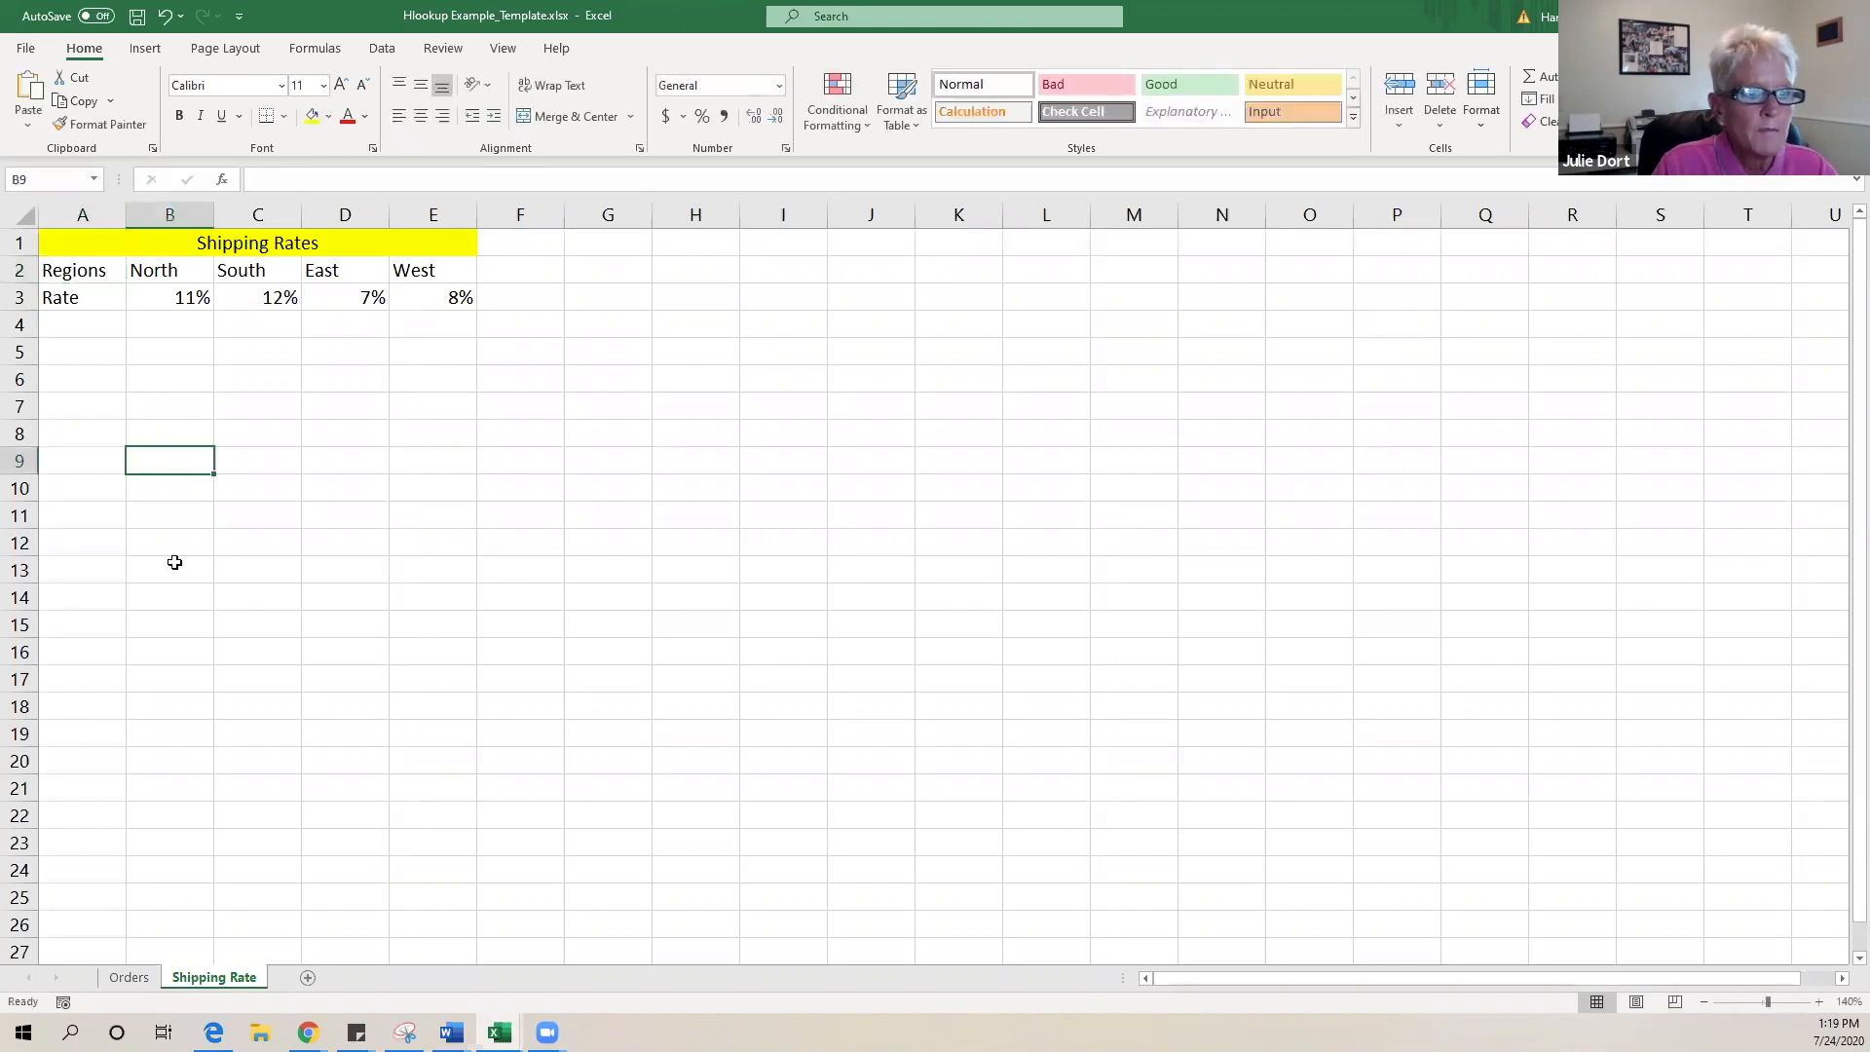
{"action": "left_click", "coordinate": [129, 977]}
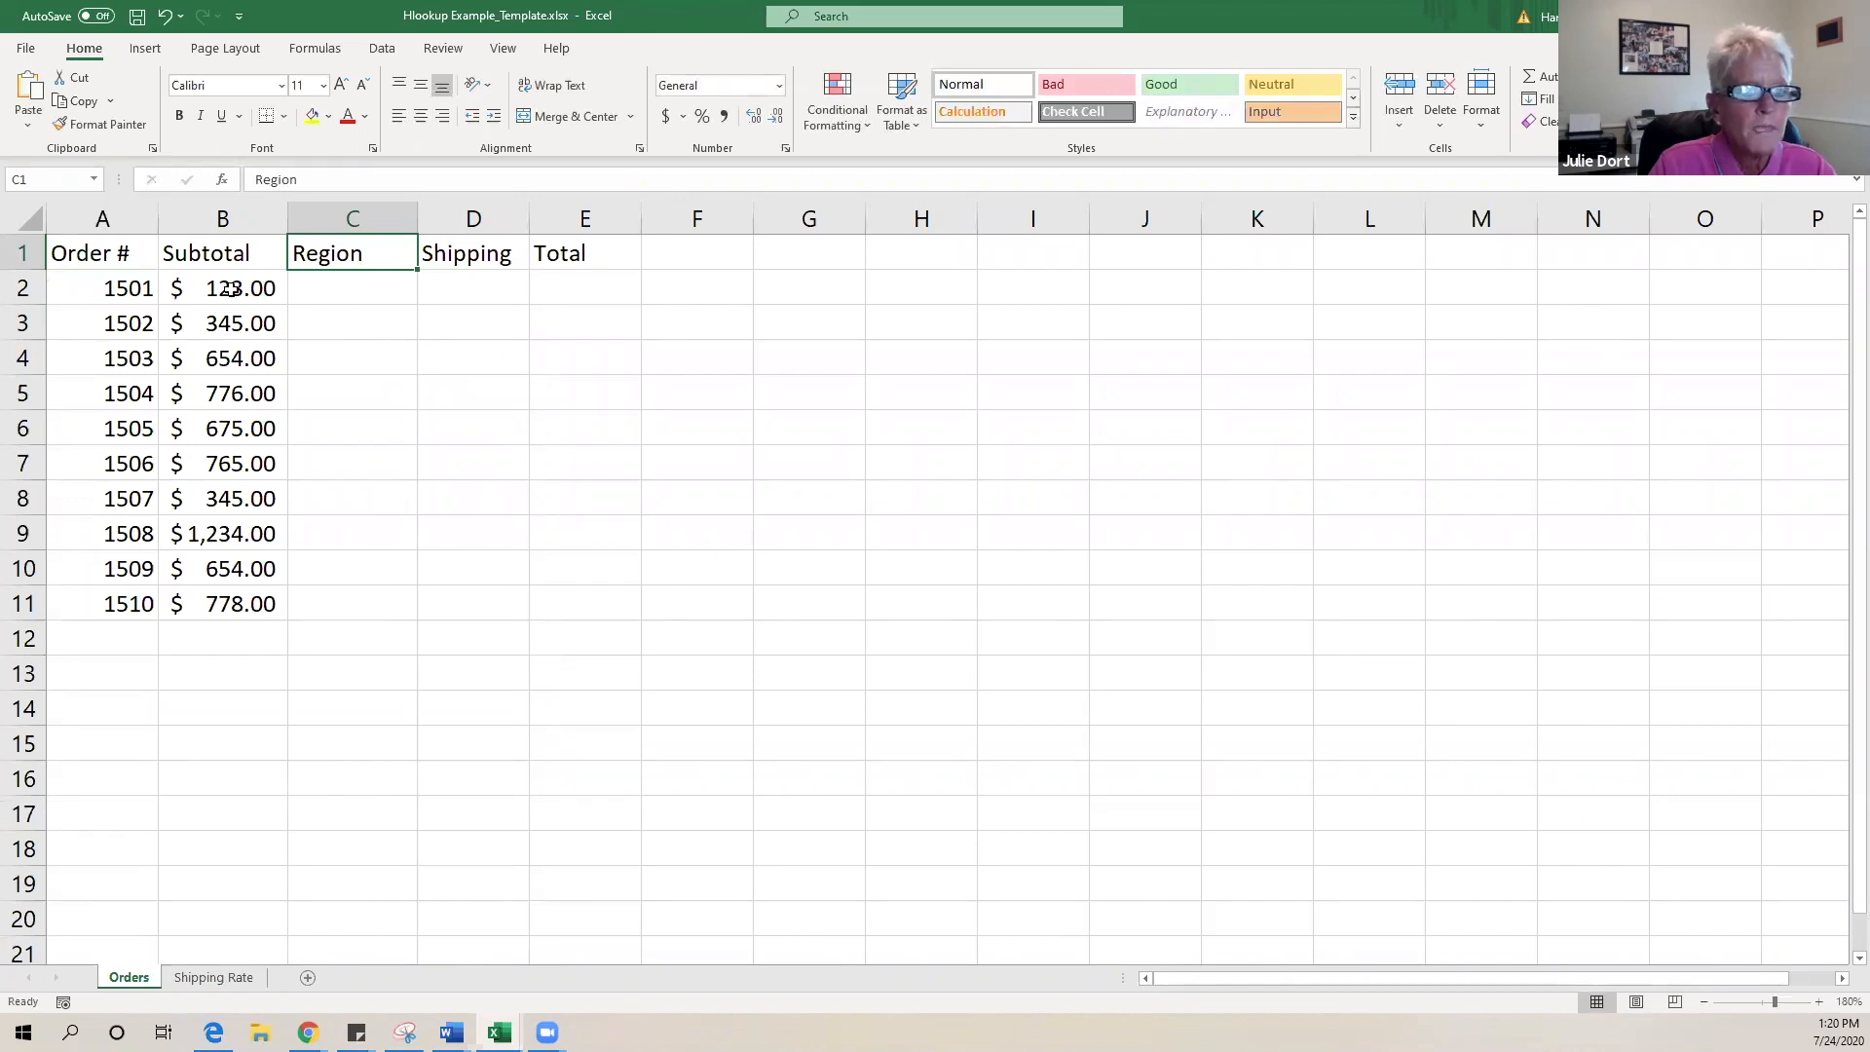
{"action": "left_click", "coordinate": [363, 295]}
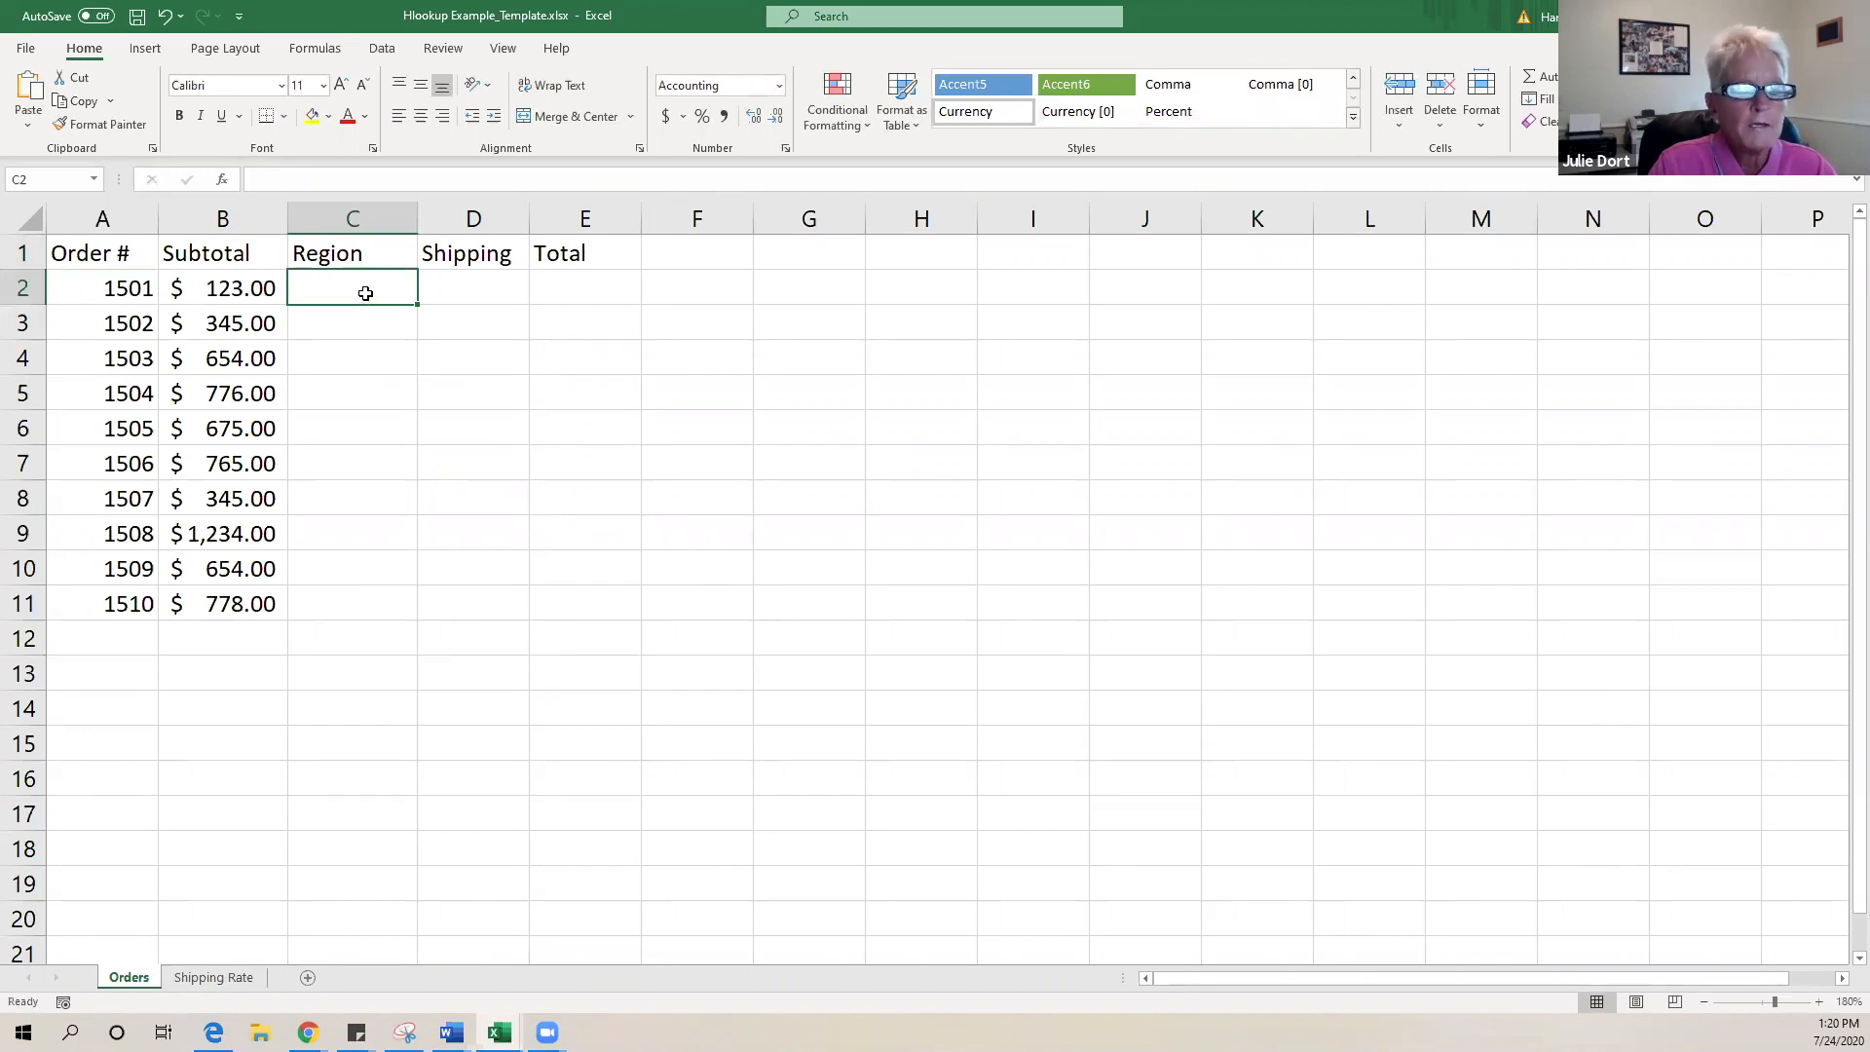
- Add List data validation to C2 sourced from Shipping Rate!B2:E2 (North, South, East, West)
{"action": "left_click", "coordinate": [211, 975]}
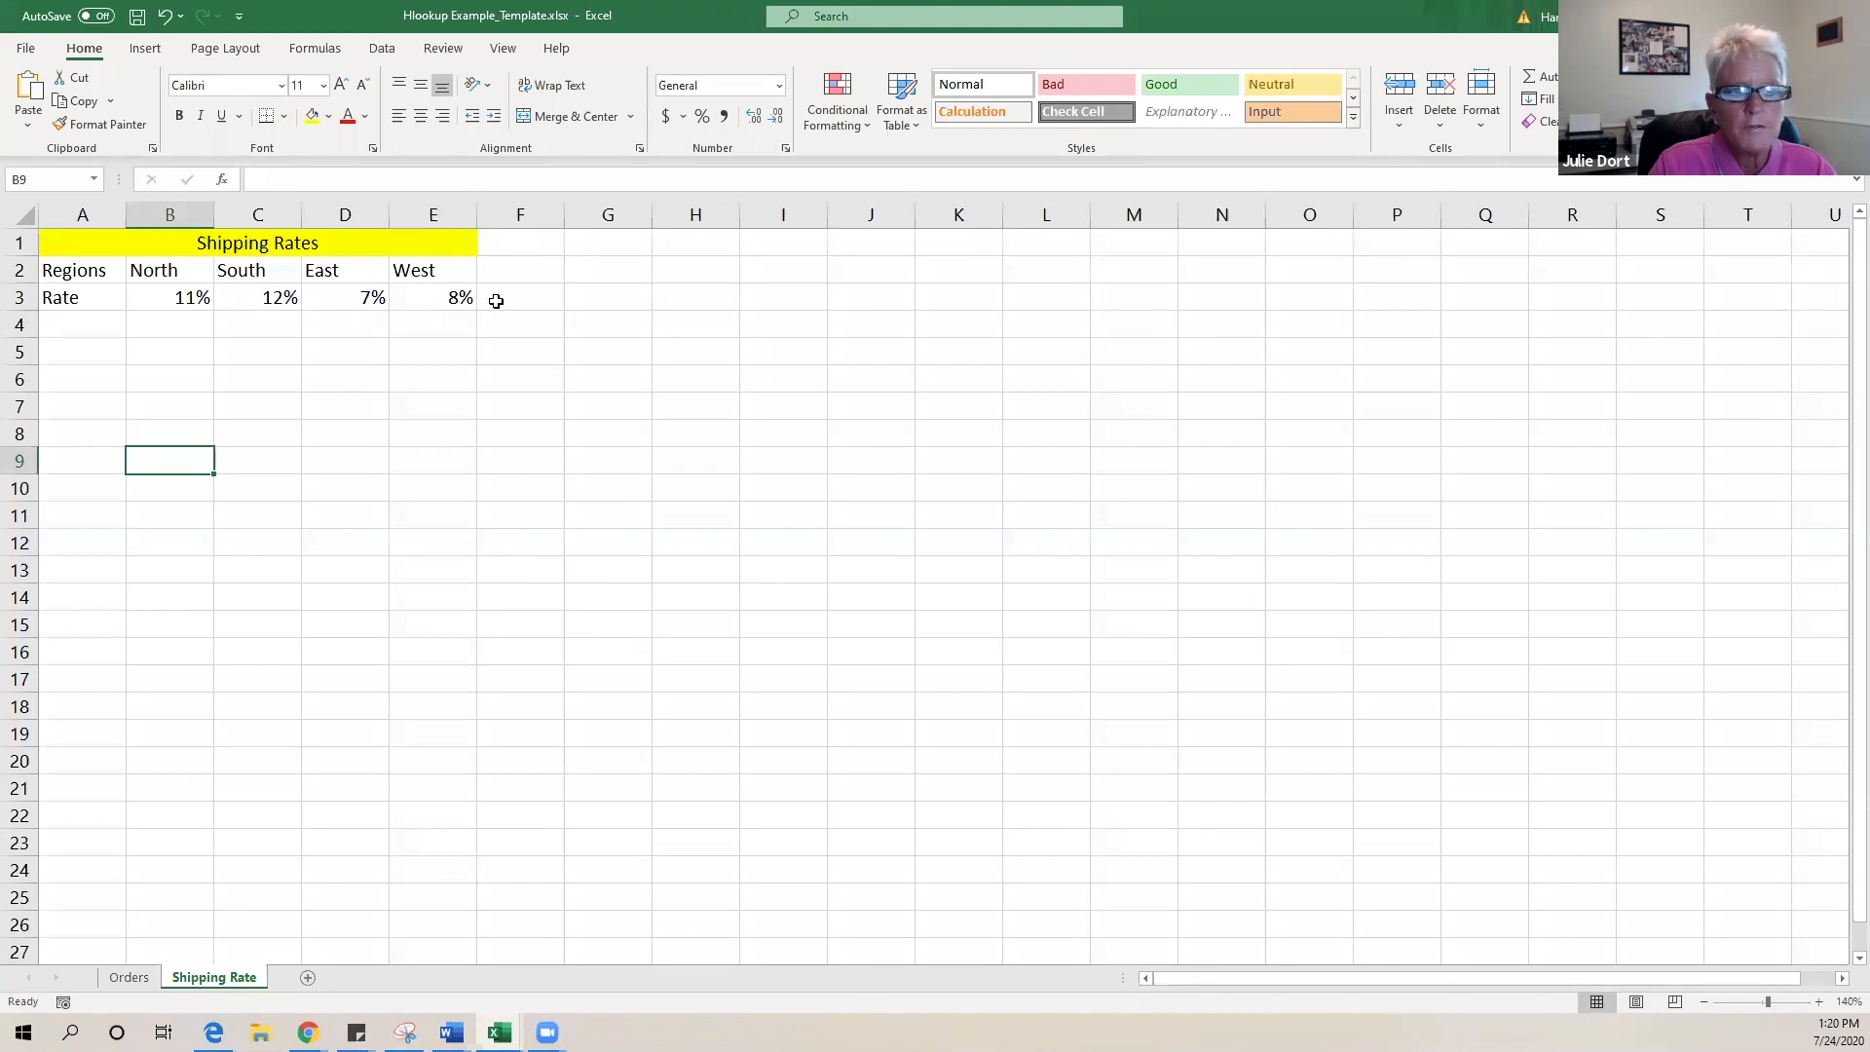
{"action": "left_click", "coordinate": [127, 977]}
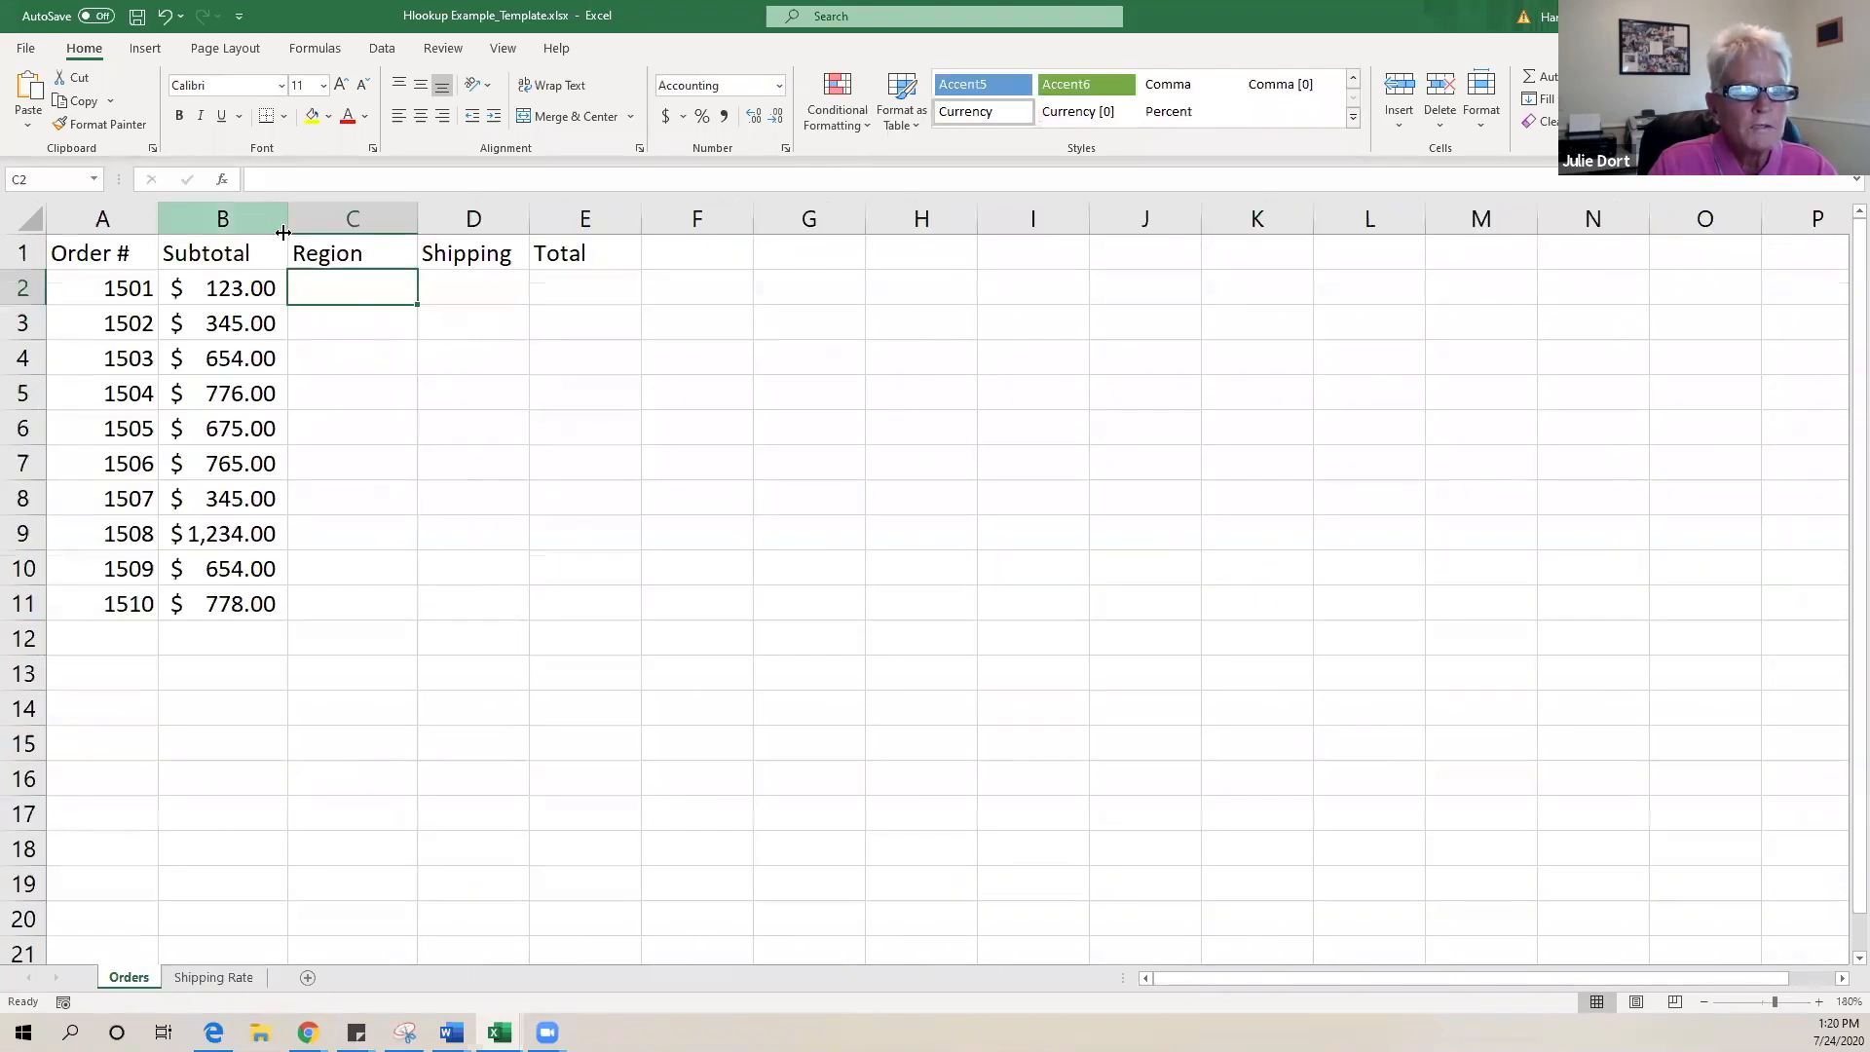
{"action": "left_click", "coordinate": [385, 49]}
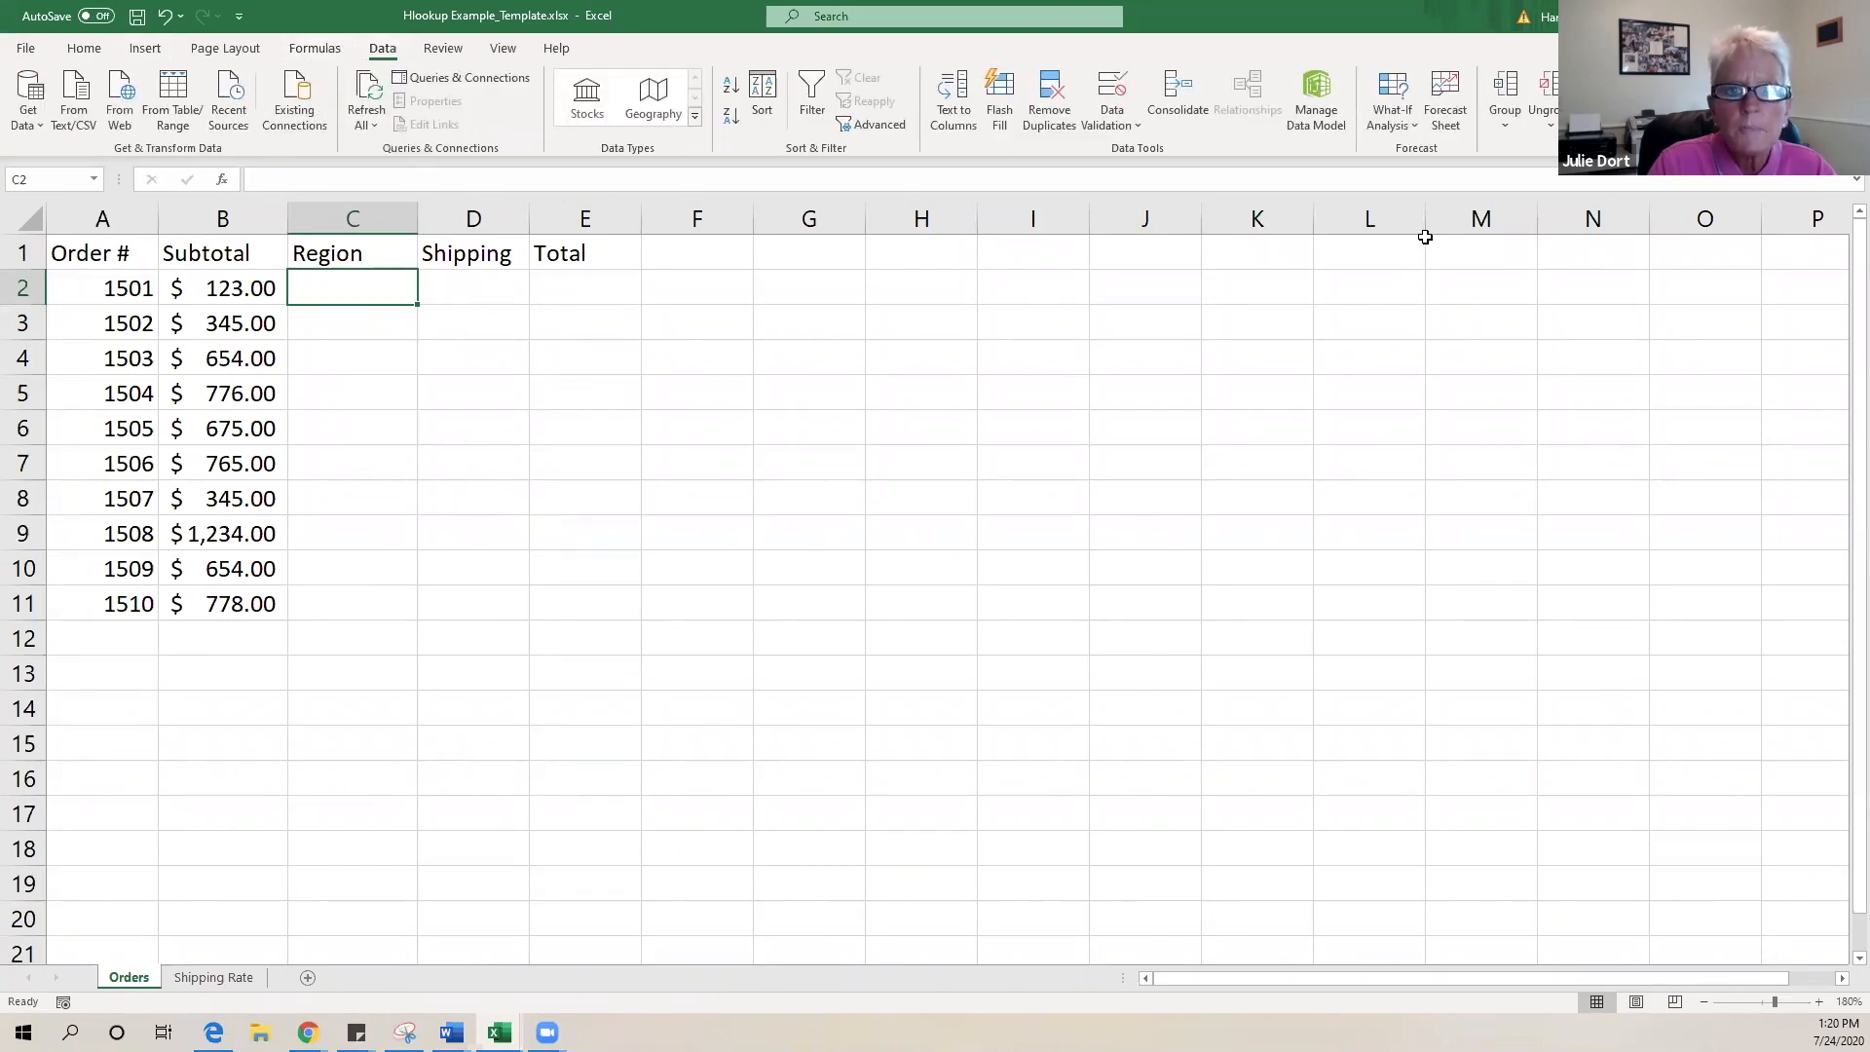
{"action": "left_click", "coordinate": [1140, 130]}
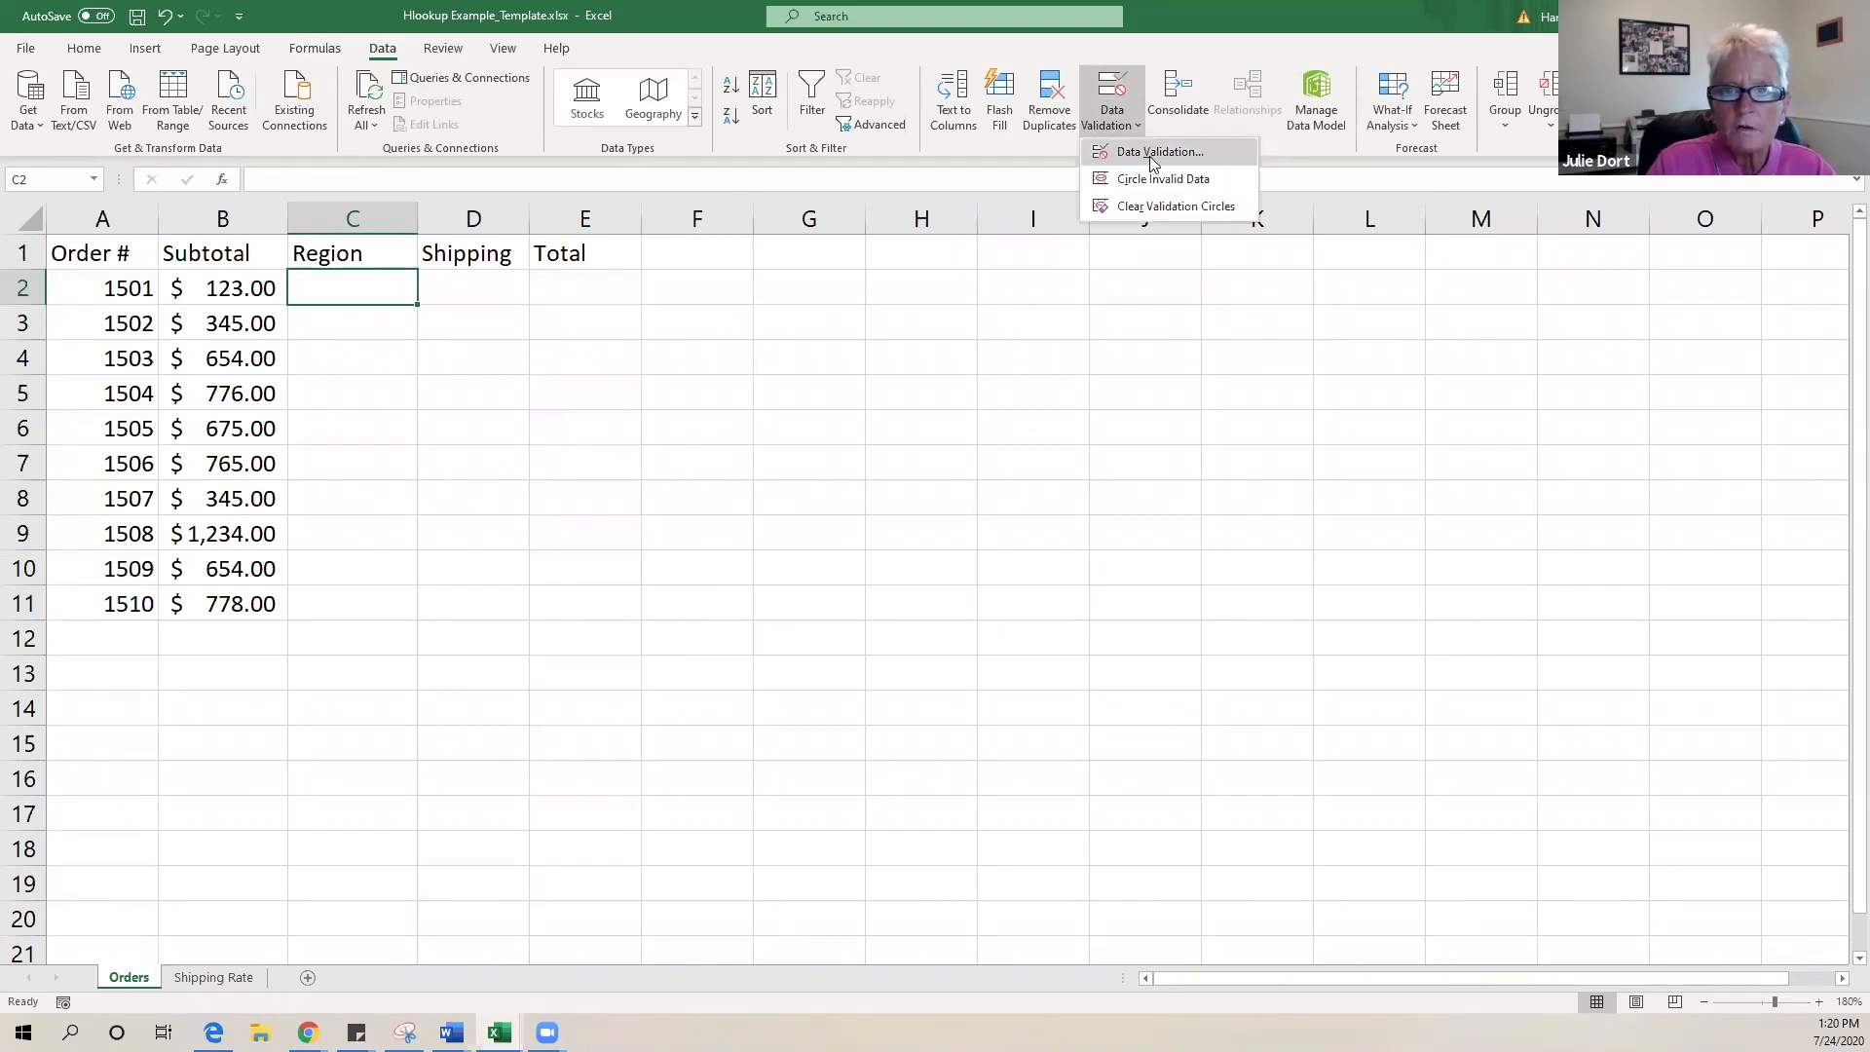
{"action": "left_click", "coordinate": [1151, 156]}
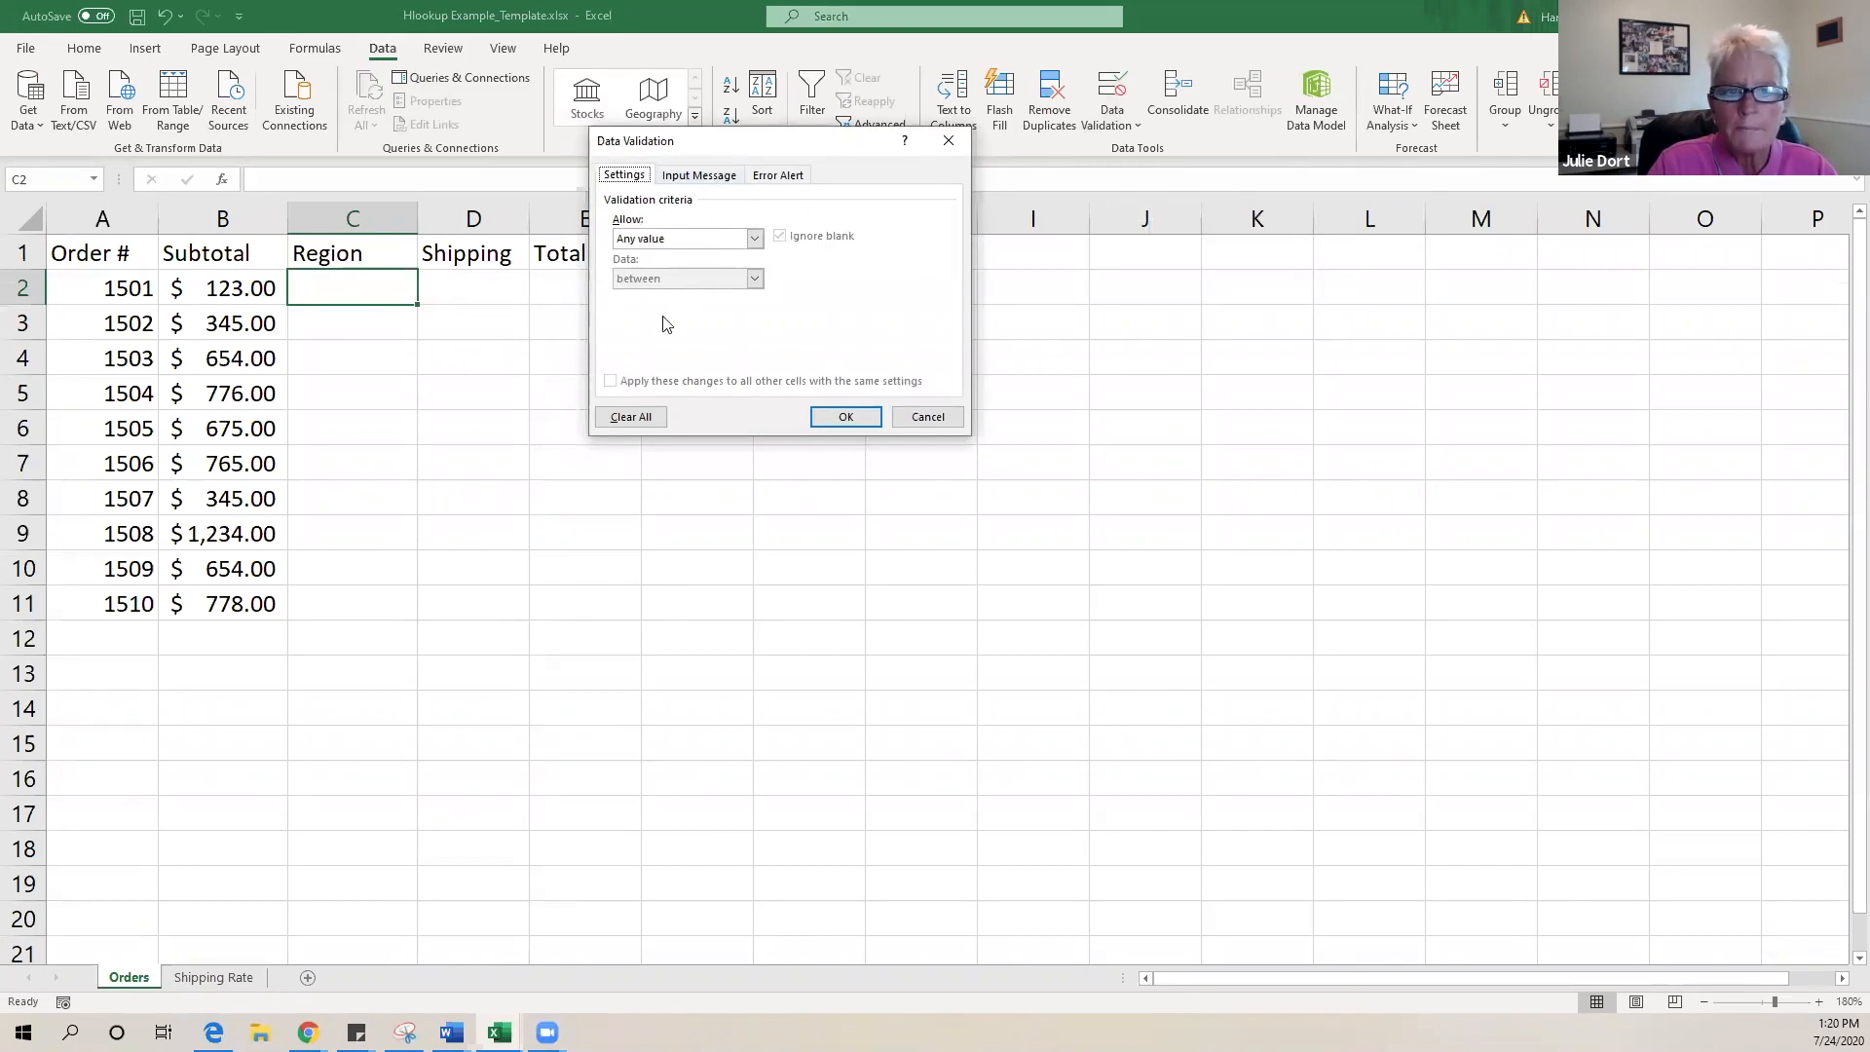
{"action": "left_click", "coordinate": [756, 239]}
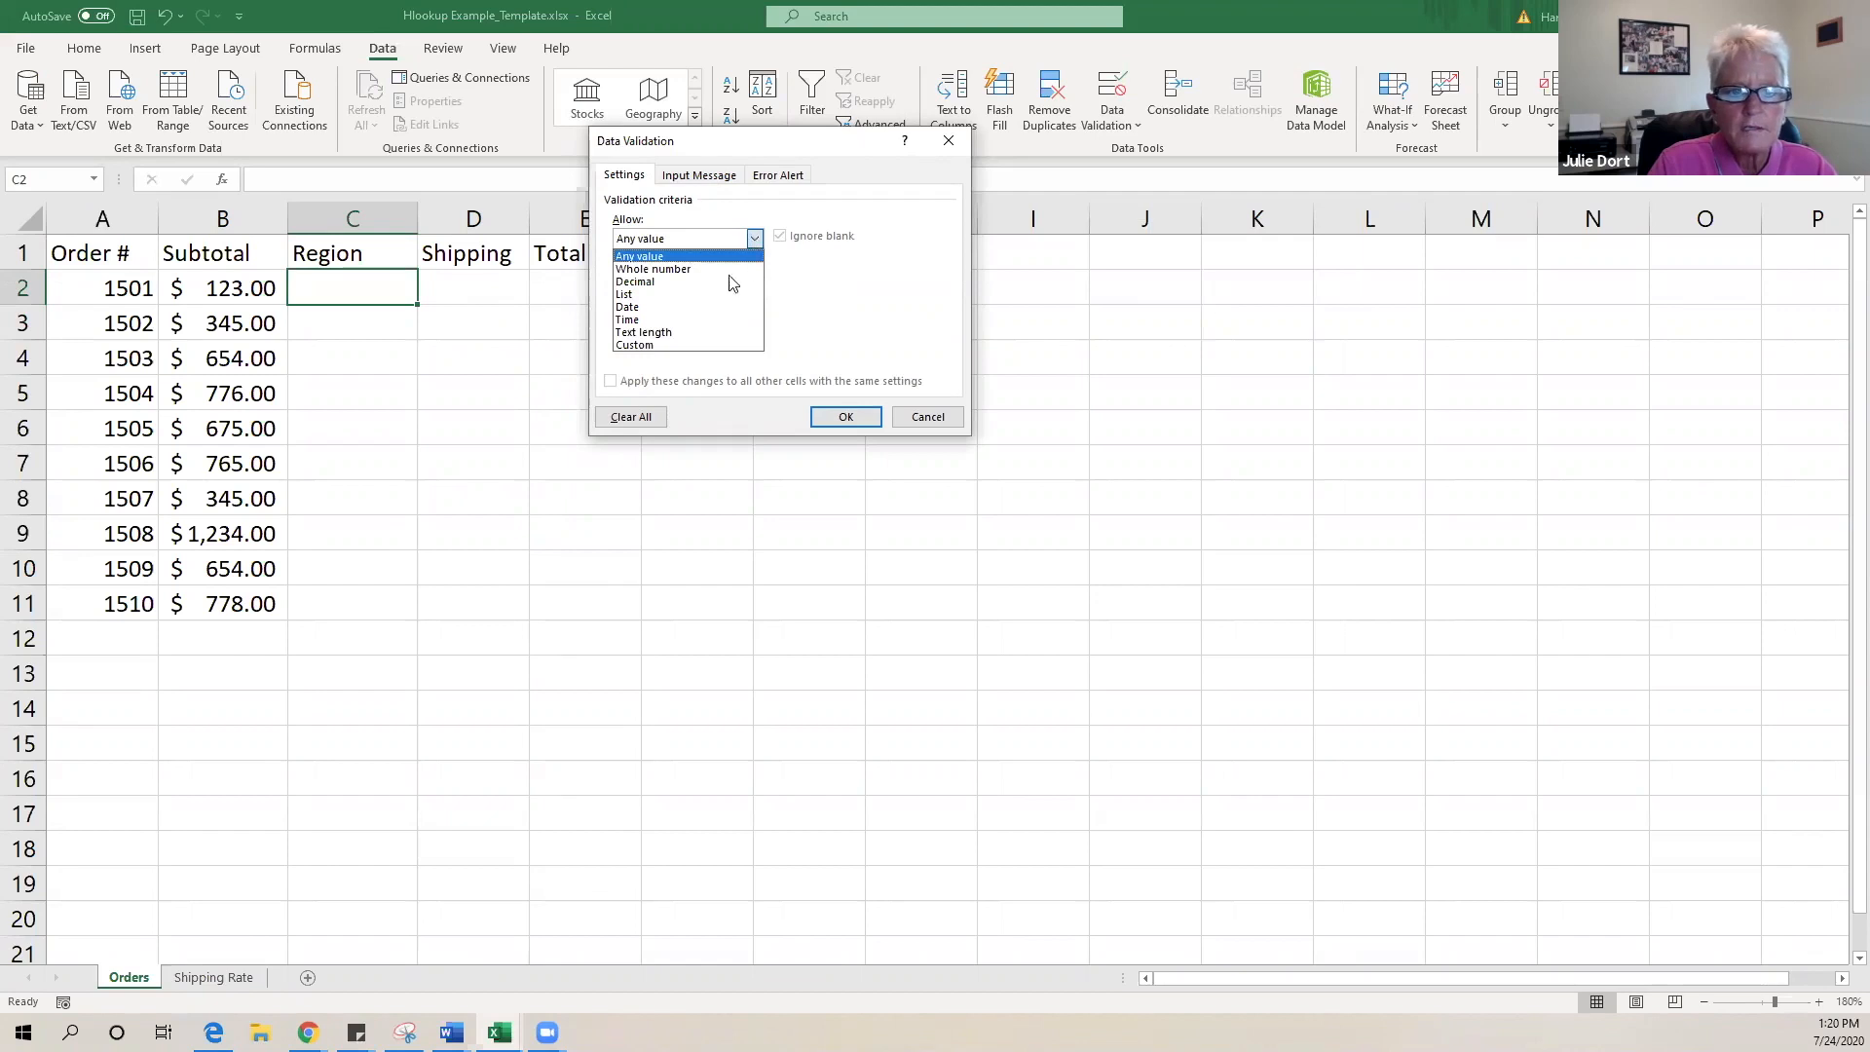
{"action": "left_click", "coordinate": [697, 294]}
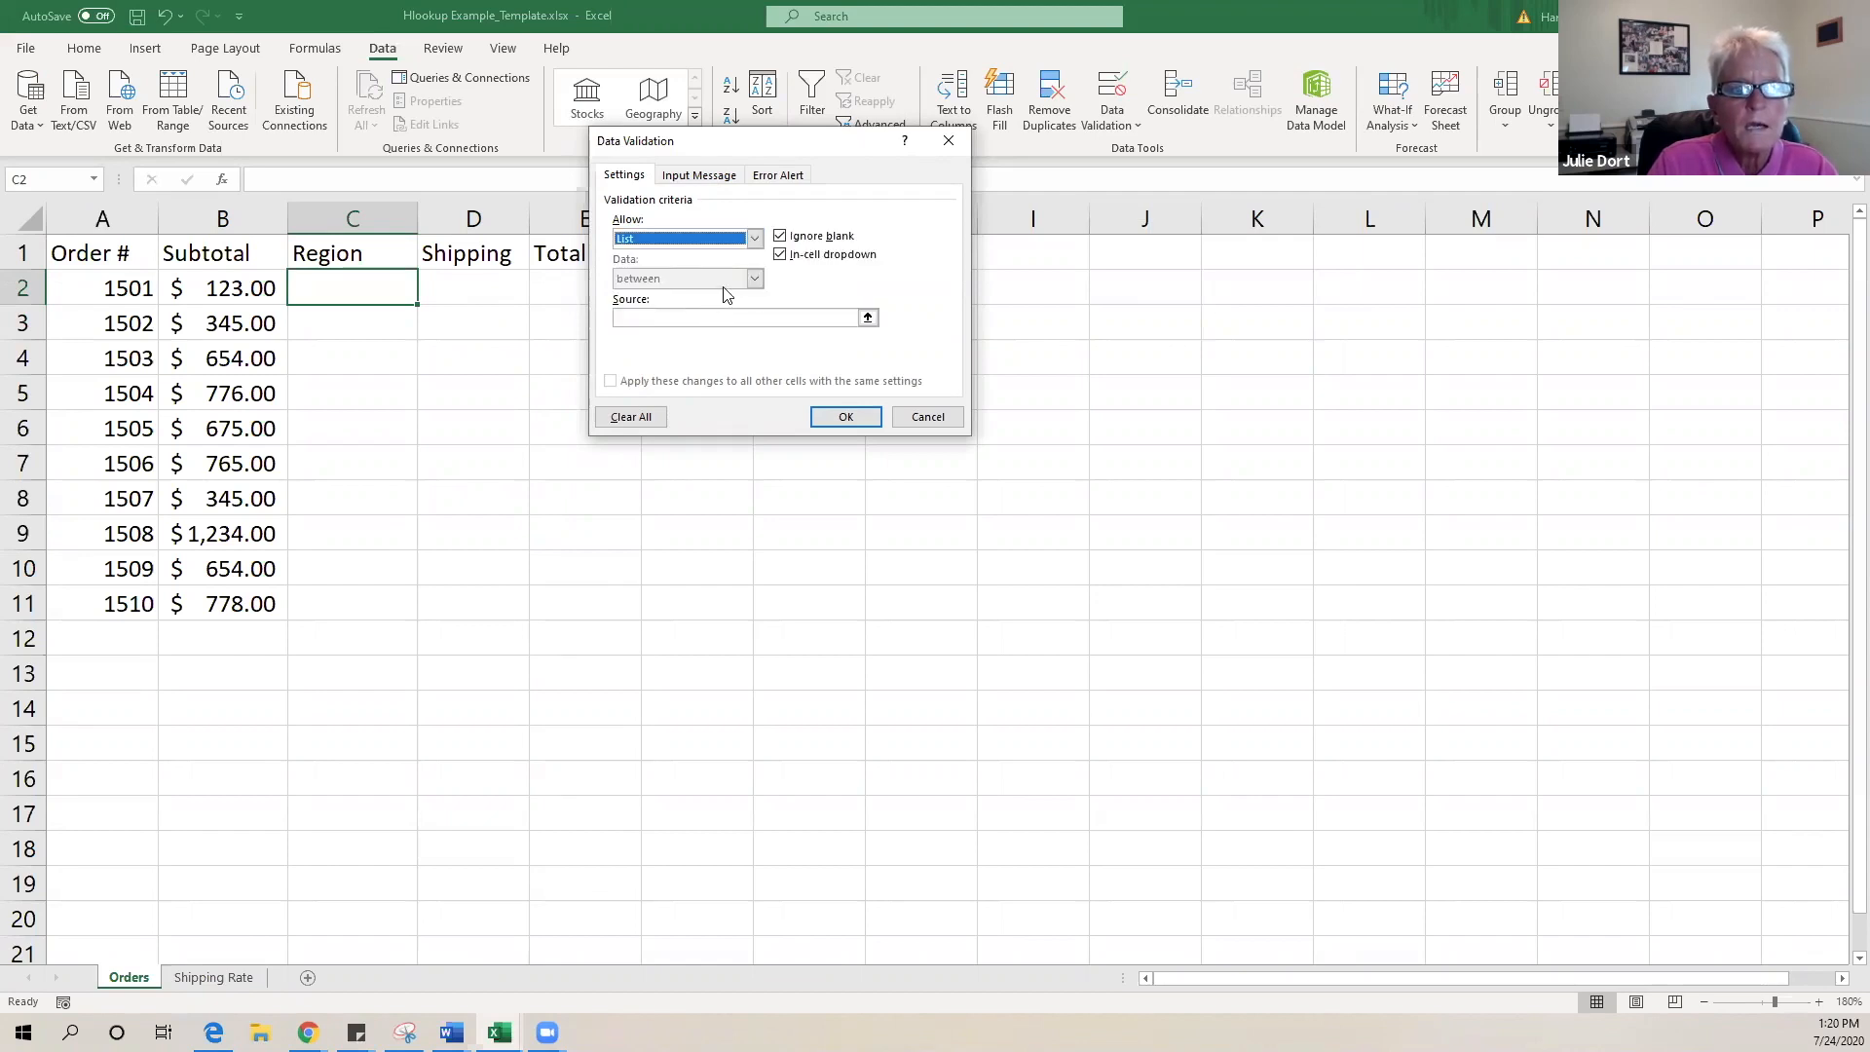
{"action": "left_click", "coordinate": [656, 320]}
{"action": "left_click", "coordinate": [657, 320]}
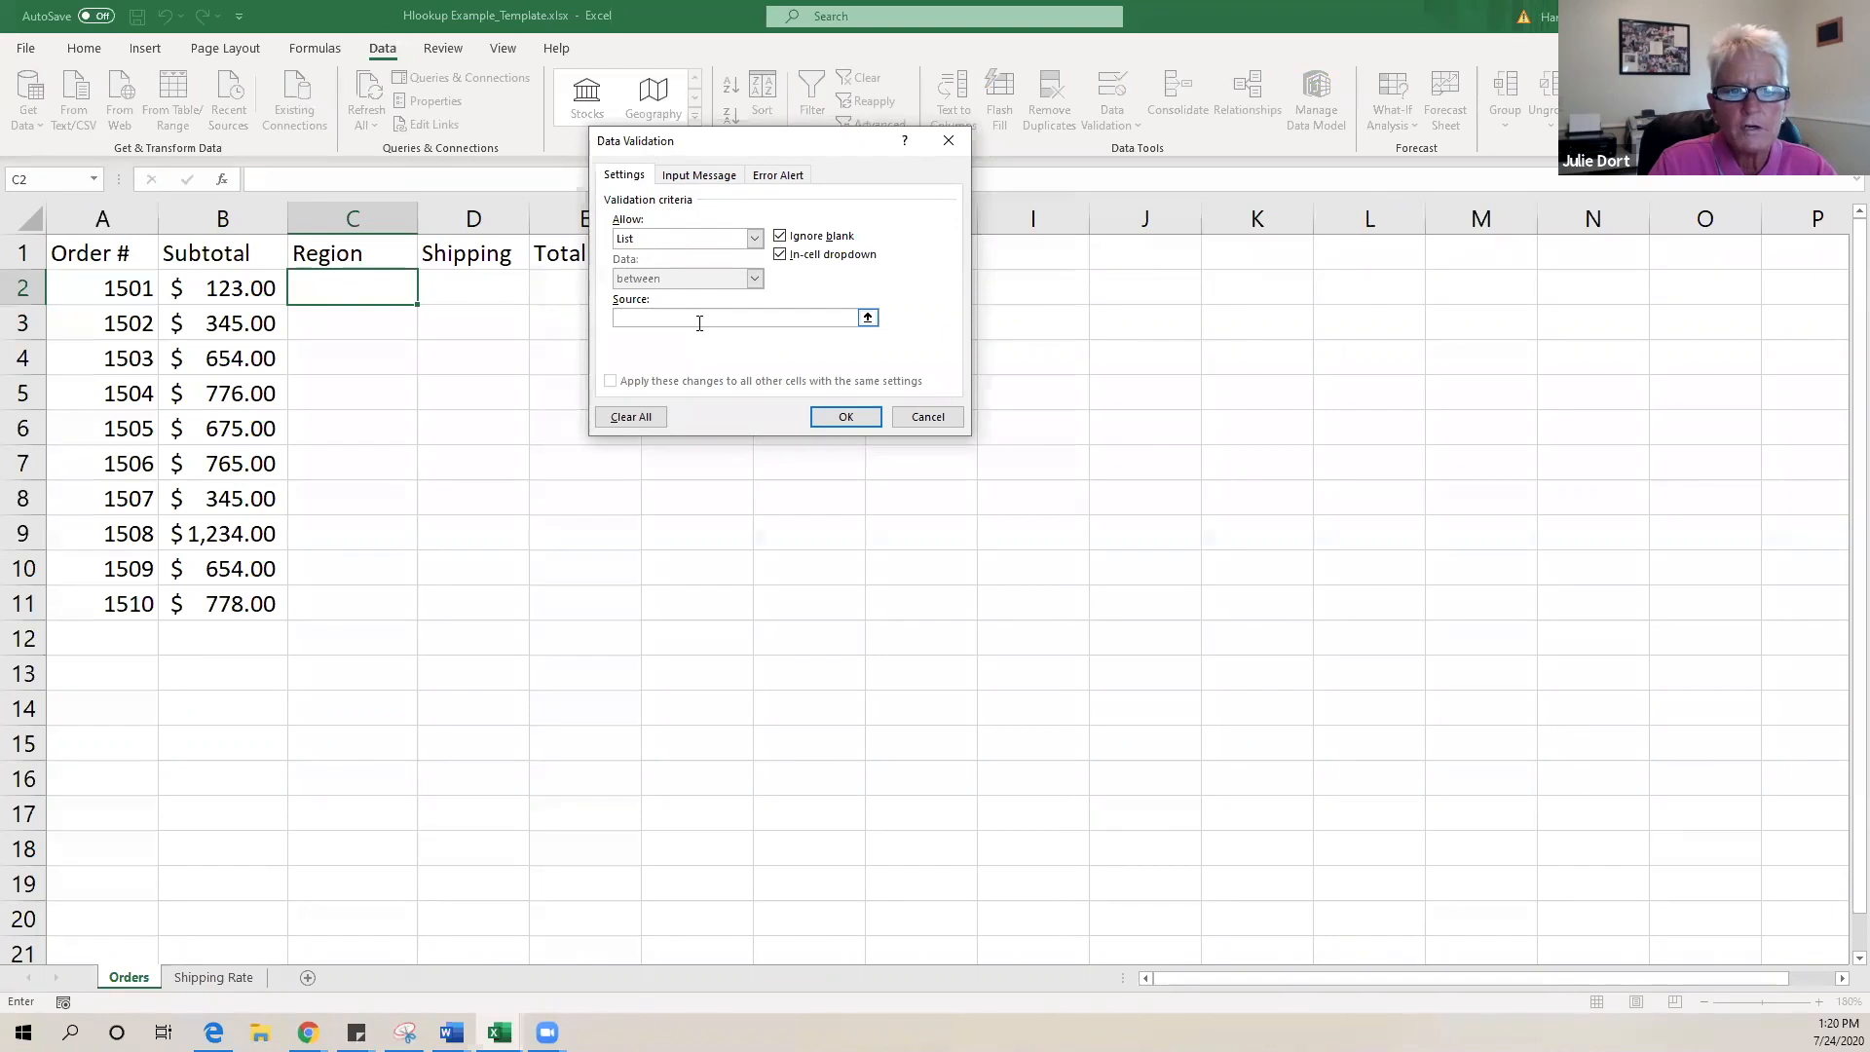
{"action": "left_click", "coordinate": [207, 979]}
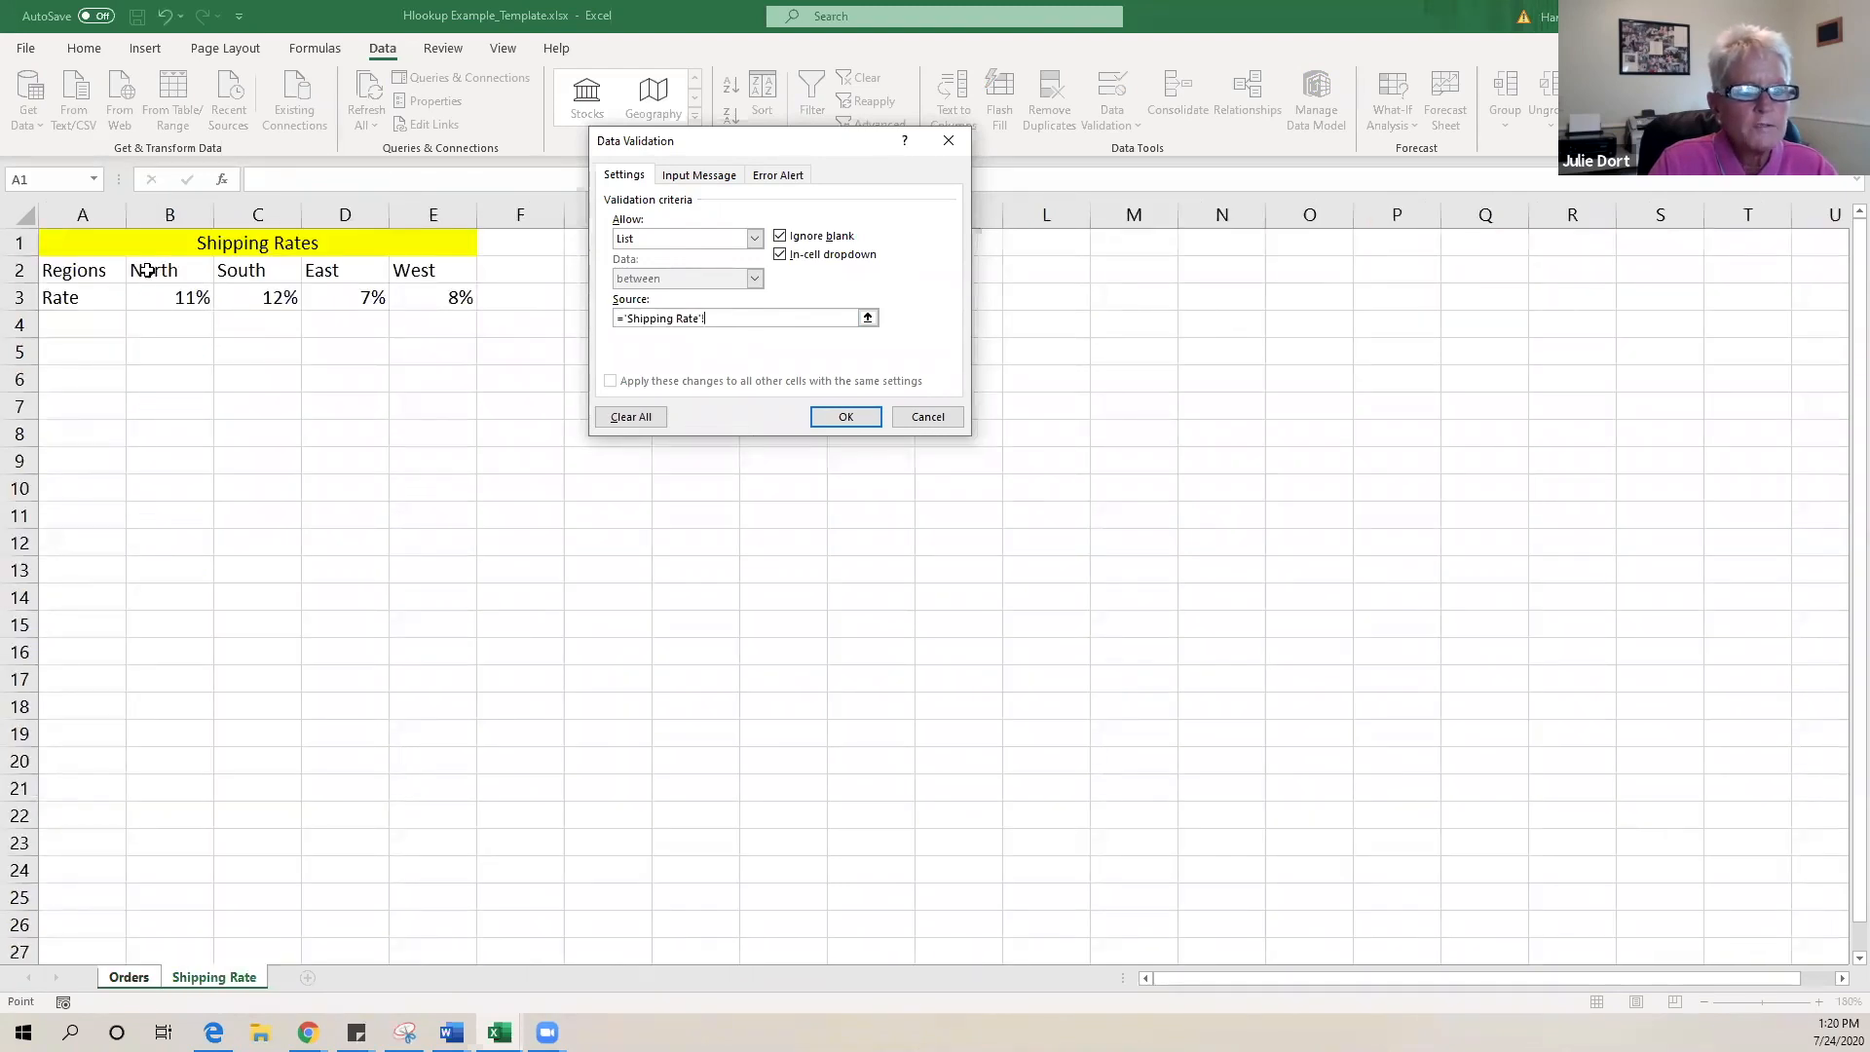
{"action": "left_click_drag", "start_coordinate": [144, 271], "coordinate": [441, 270]}
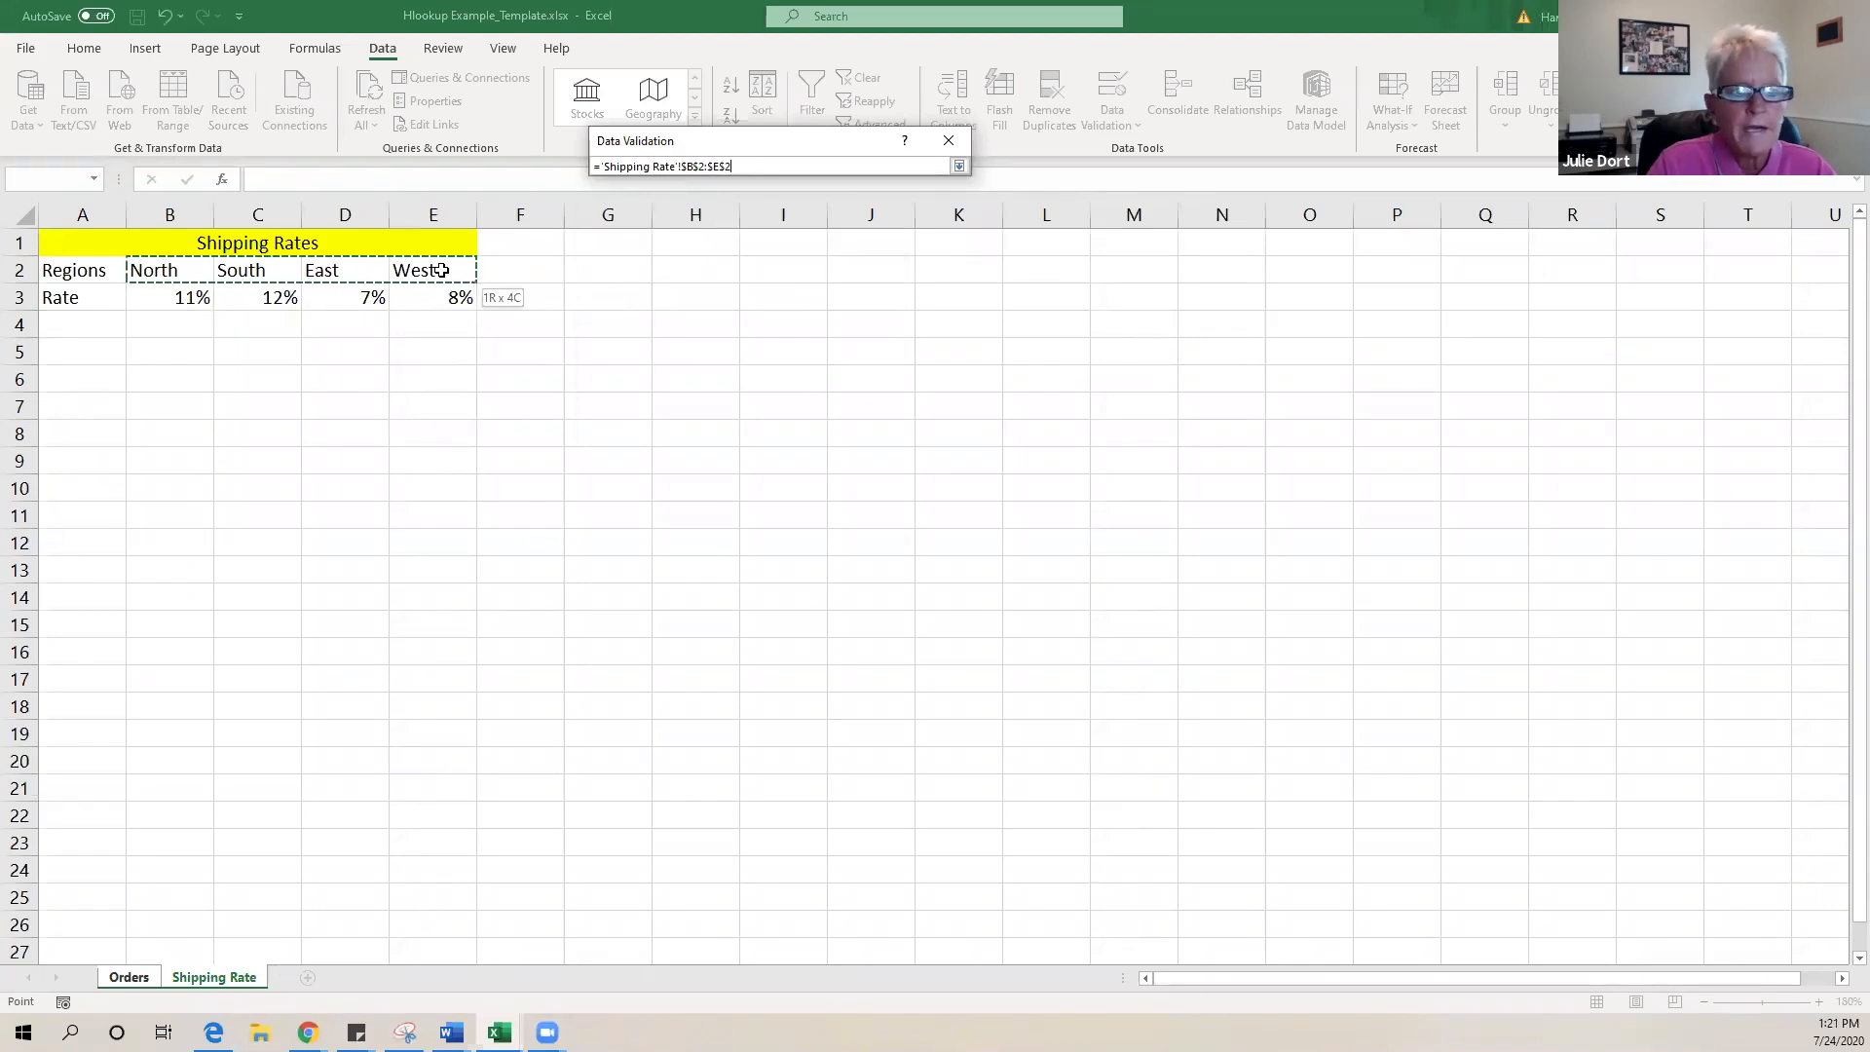
{"action": "left_click_drag", "start_coordinate": [441, 269], "coordinate": [441, 269]}
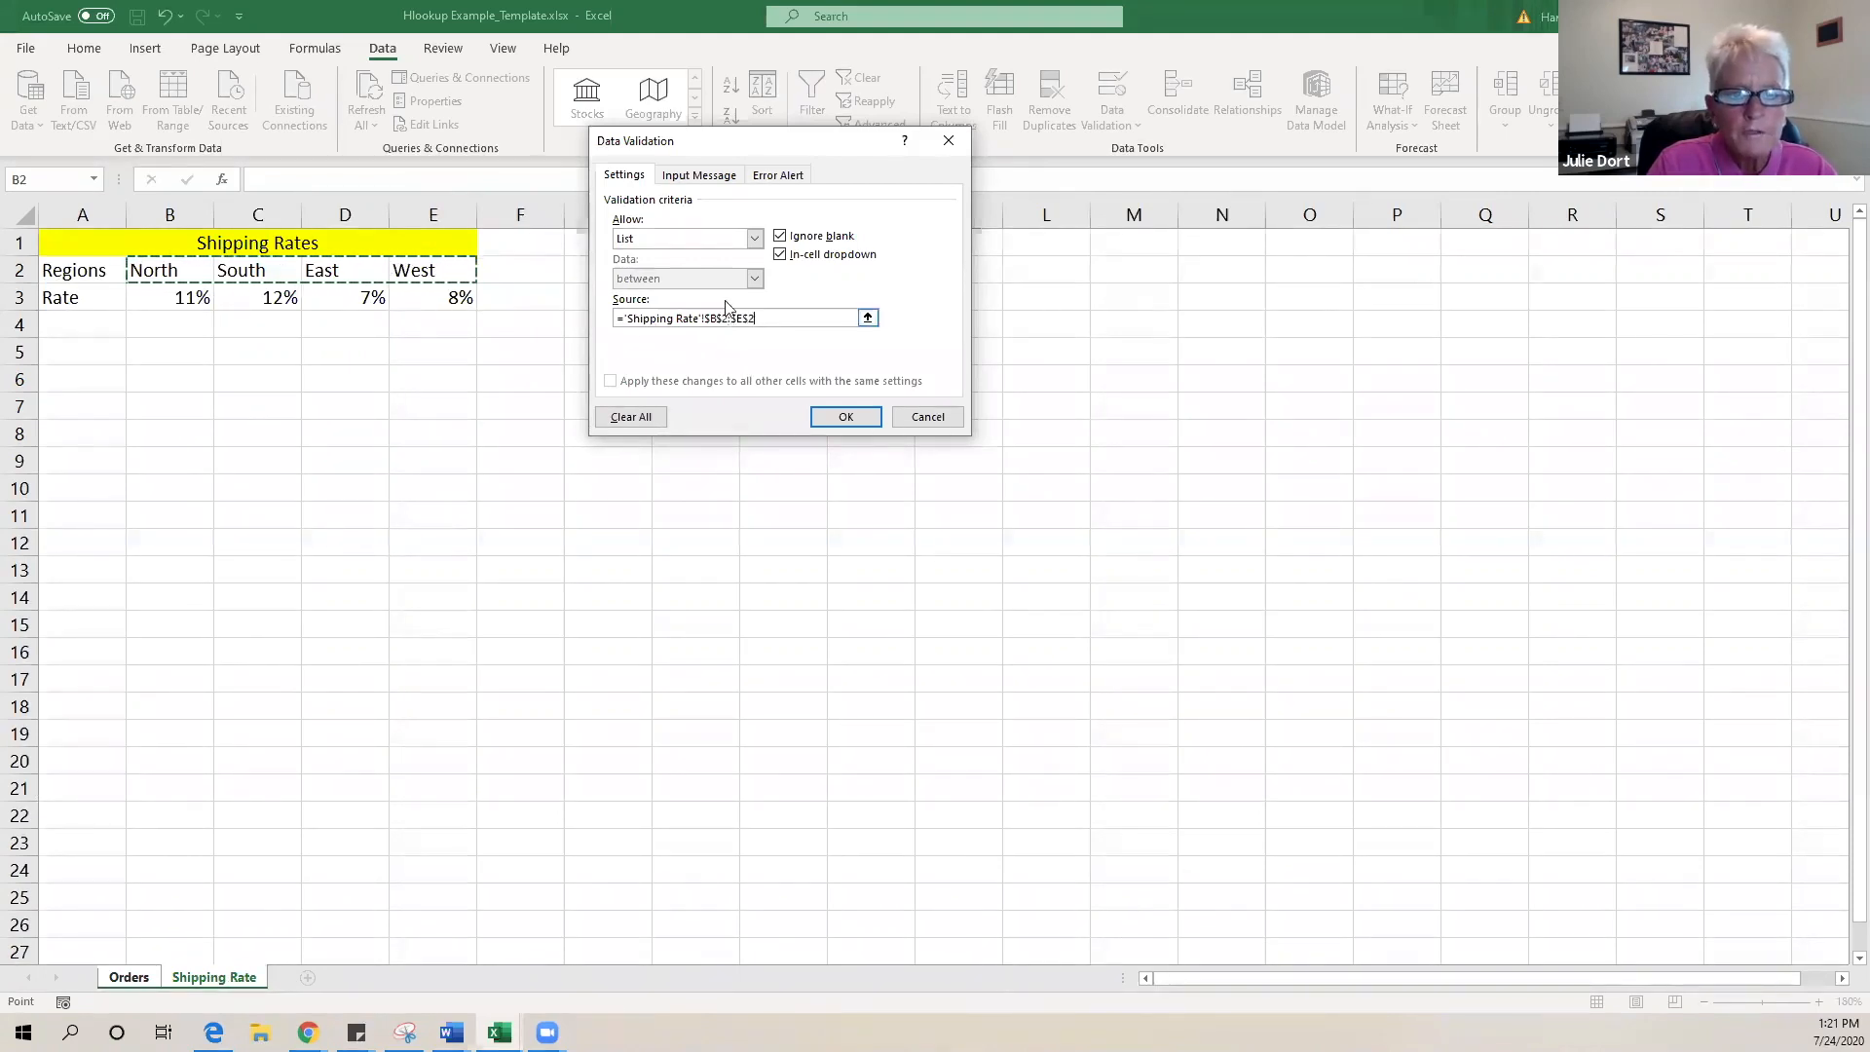
{"action": "left_click", "coordinate": [843, 416]}
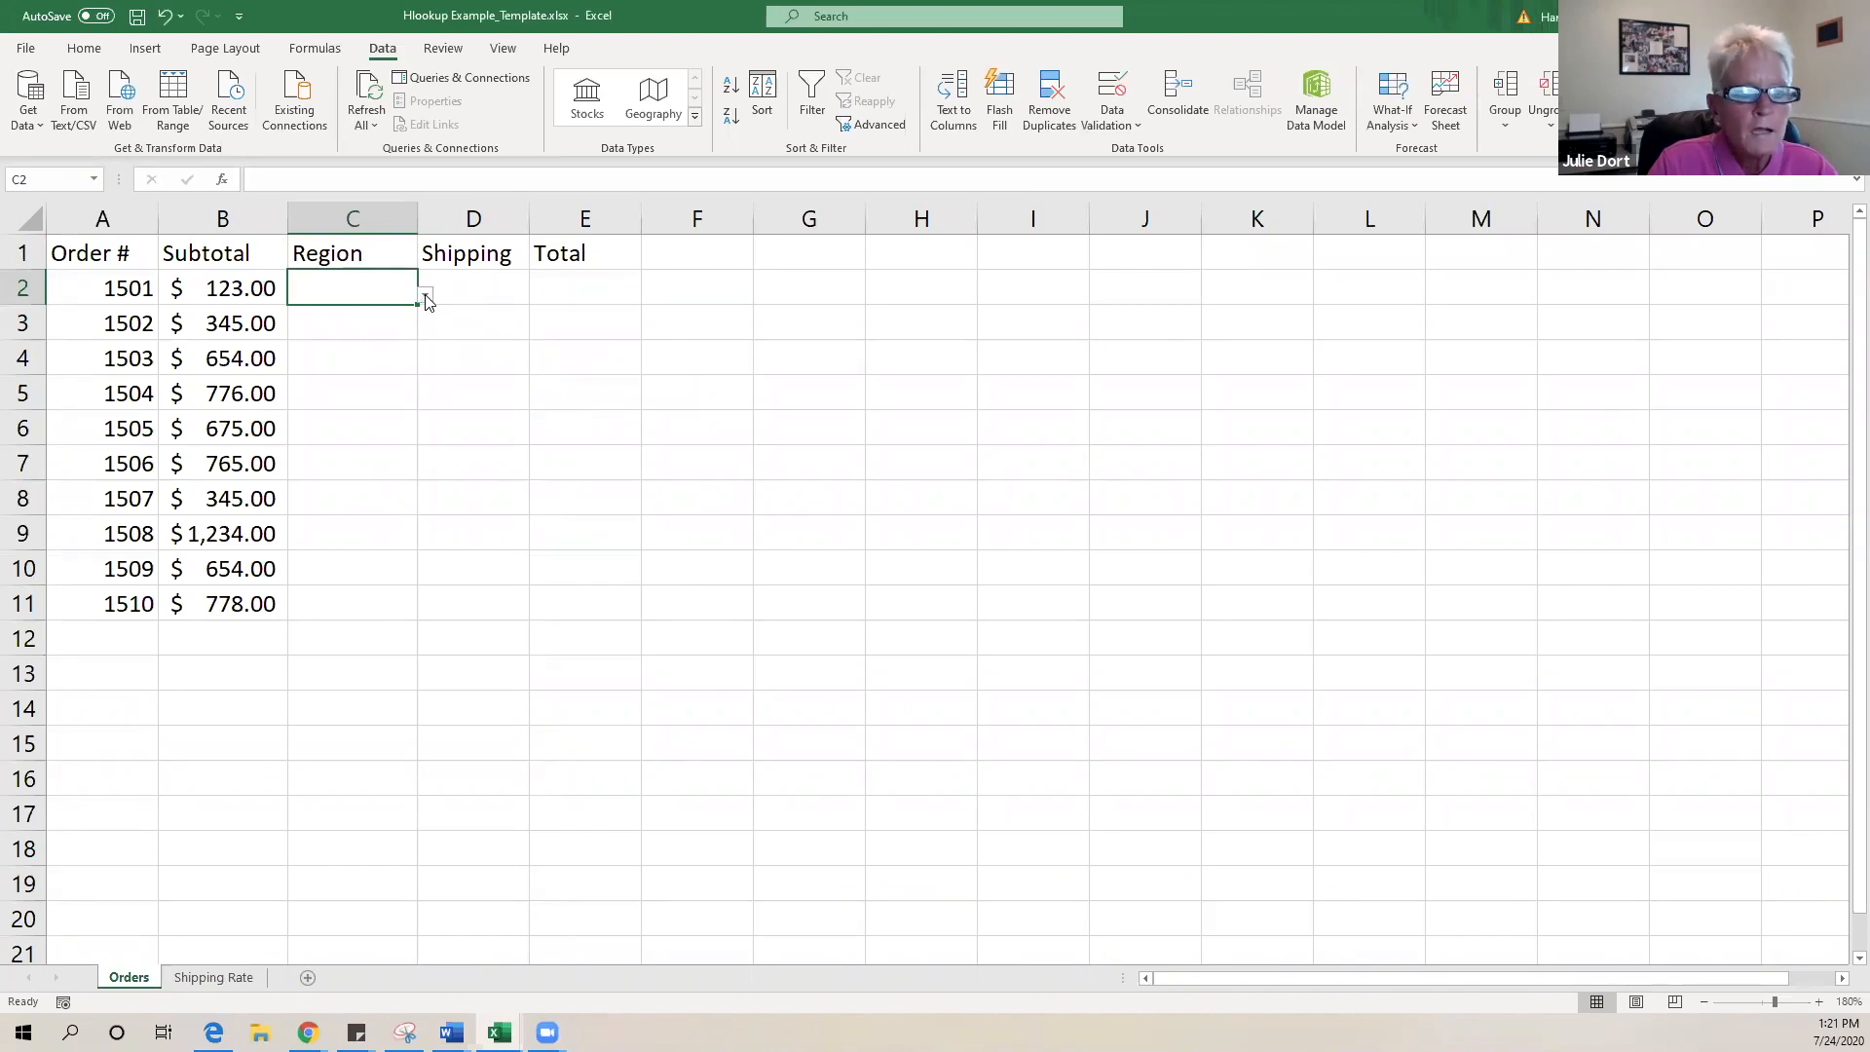
- Pick West from C2's region drop-down
{"action": "left_click", "coordinate": [425, 295]}
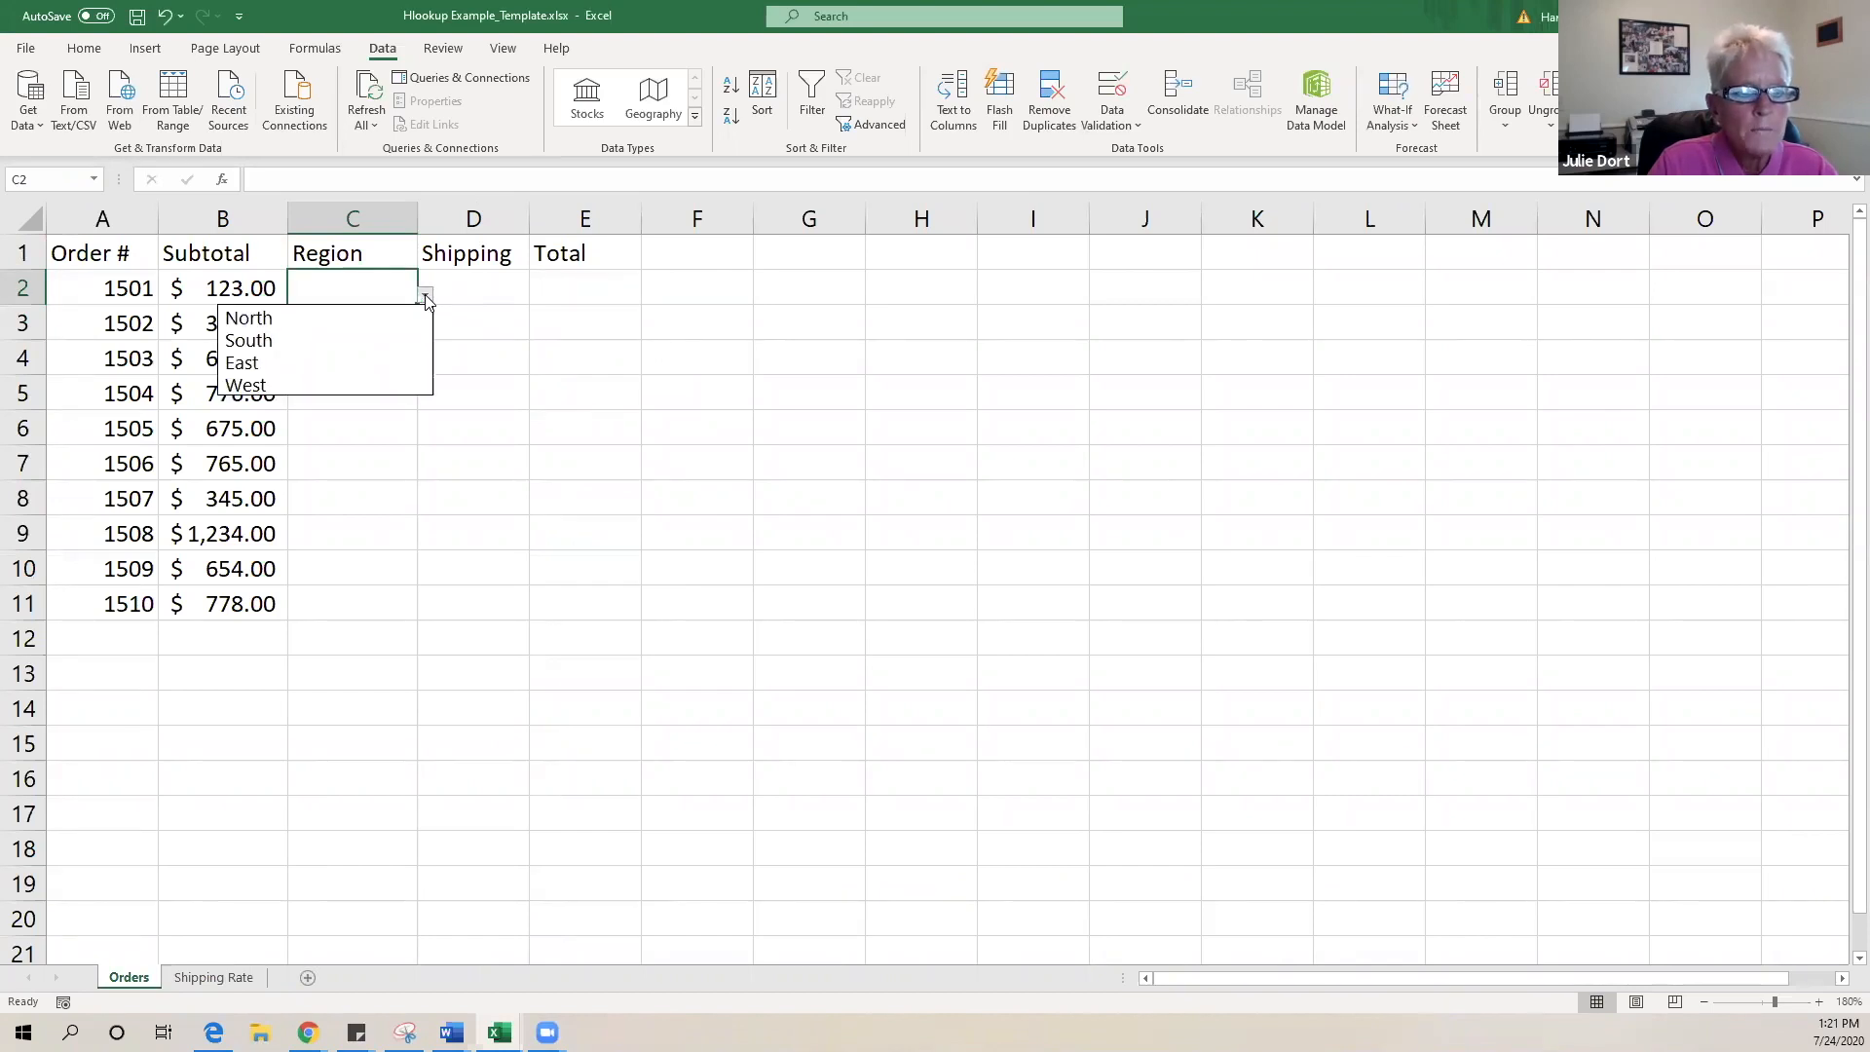
{"action": "left_click", "coordinate": [370, 384]}
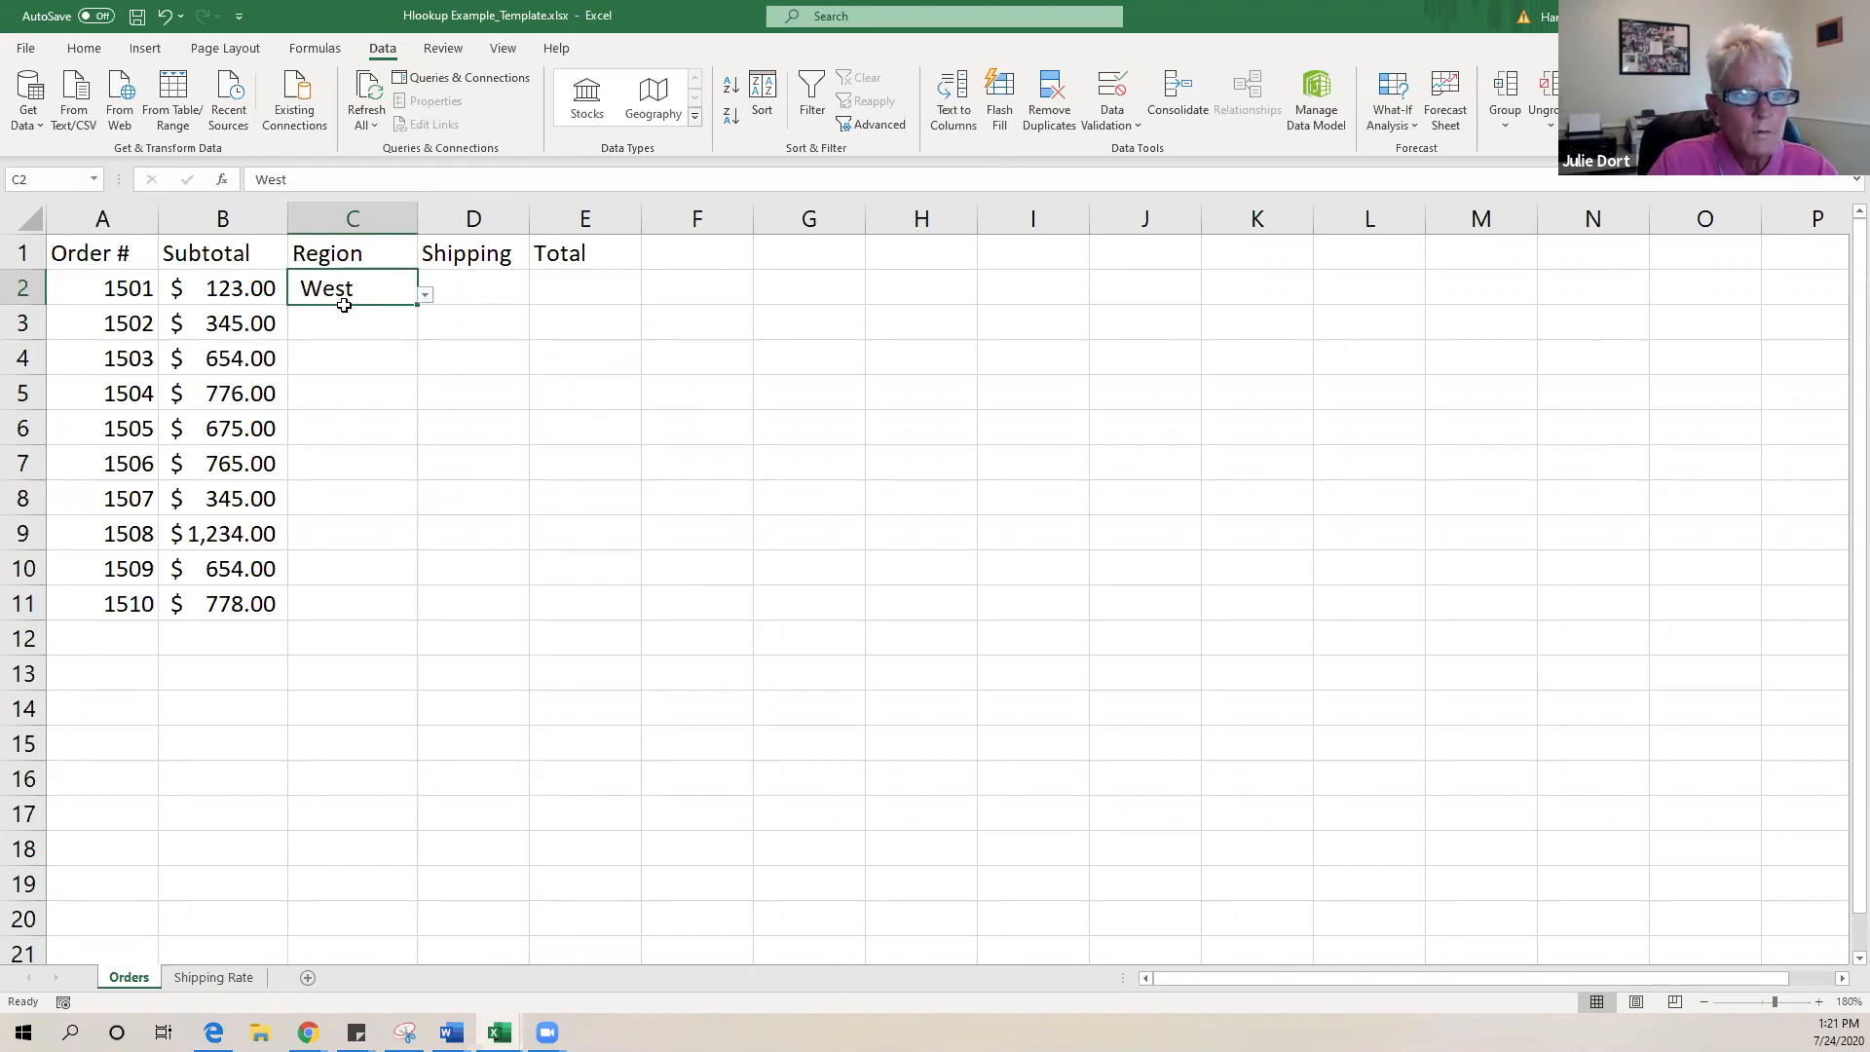
{"action": "left_click", "coordinate": [344, 307]}
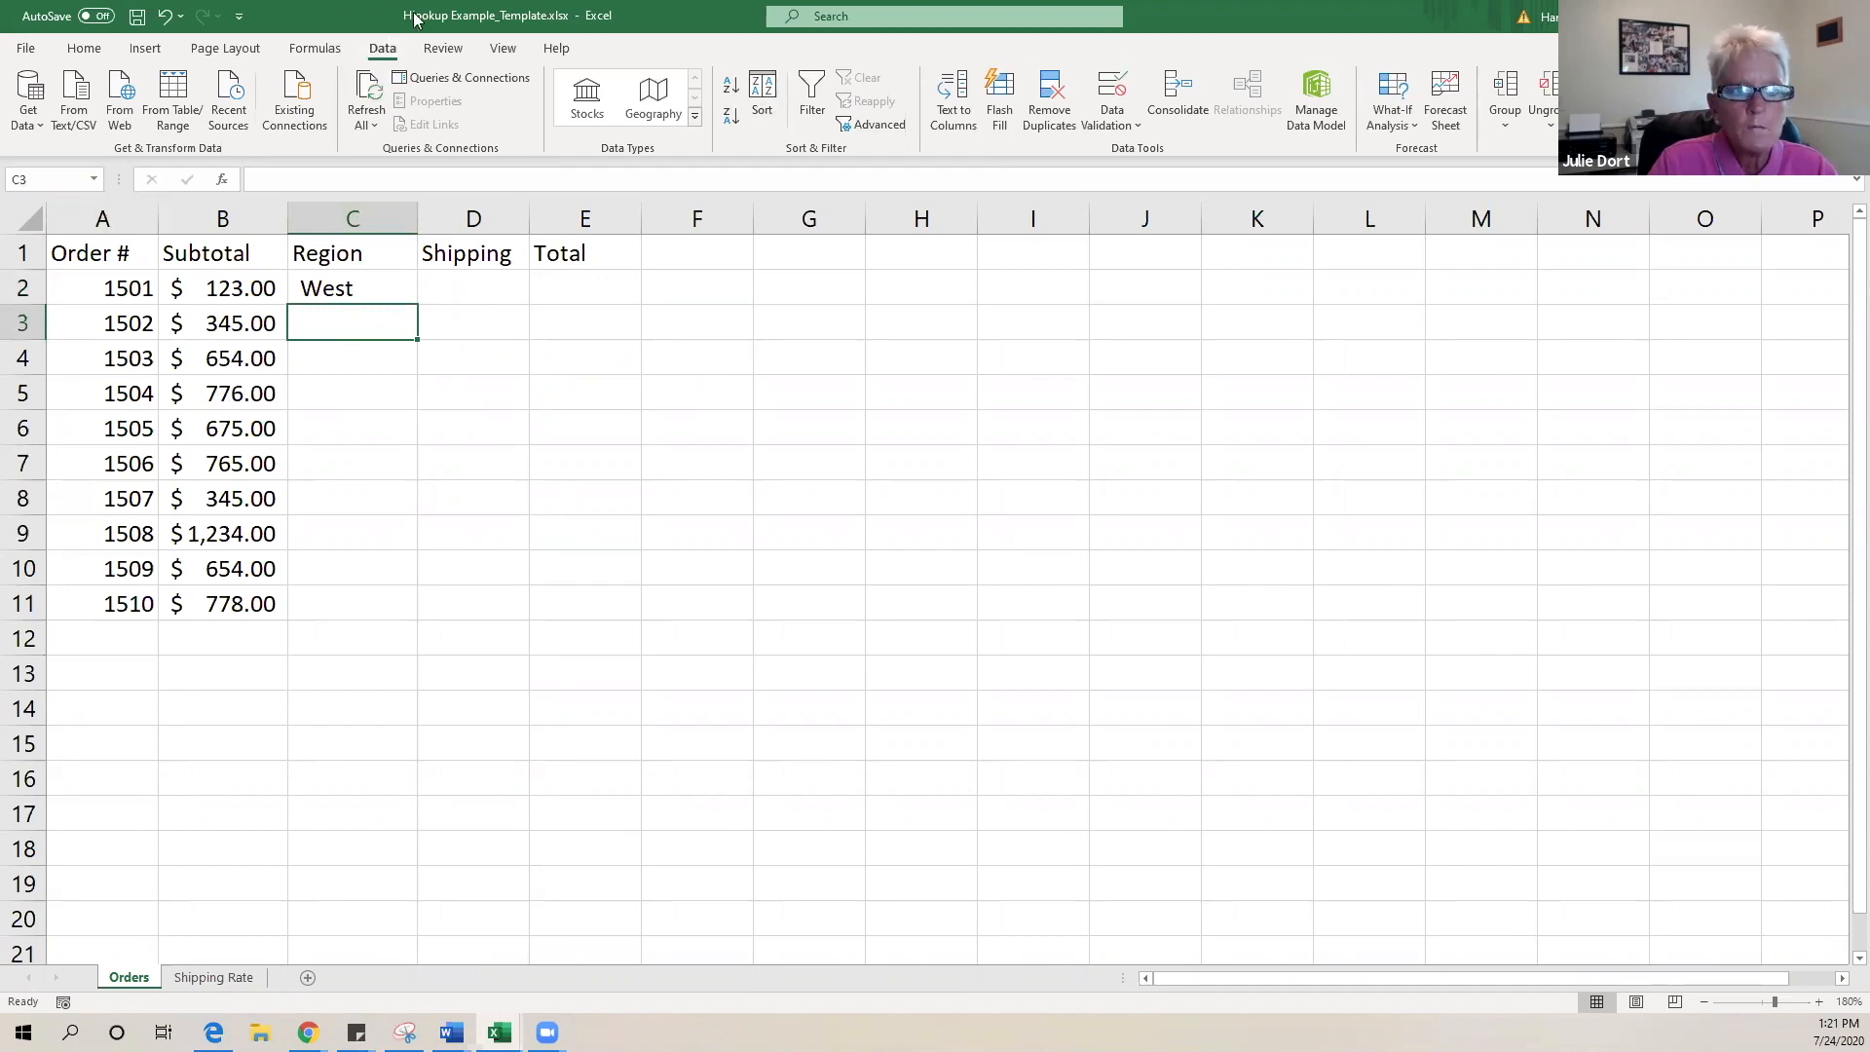
- Give C3 the same 'Shipping Rate'!$B$2:$E$2 list validation and fill it down through C11
{"action": "left_click", "coordinate": [1138, 120]}
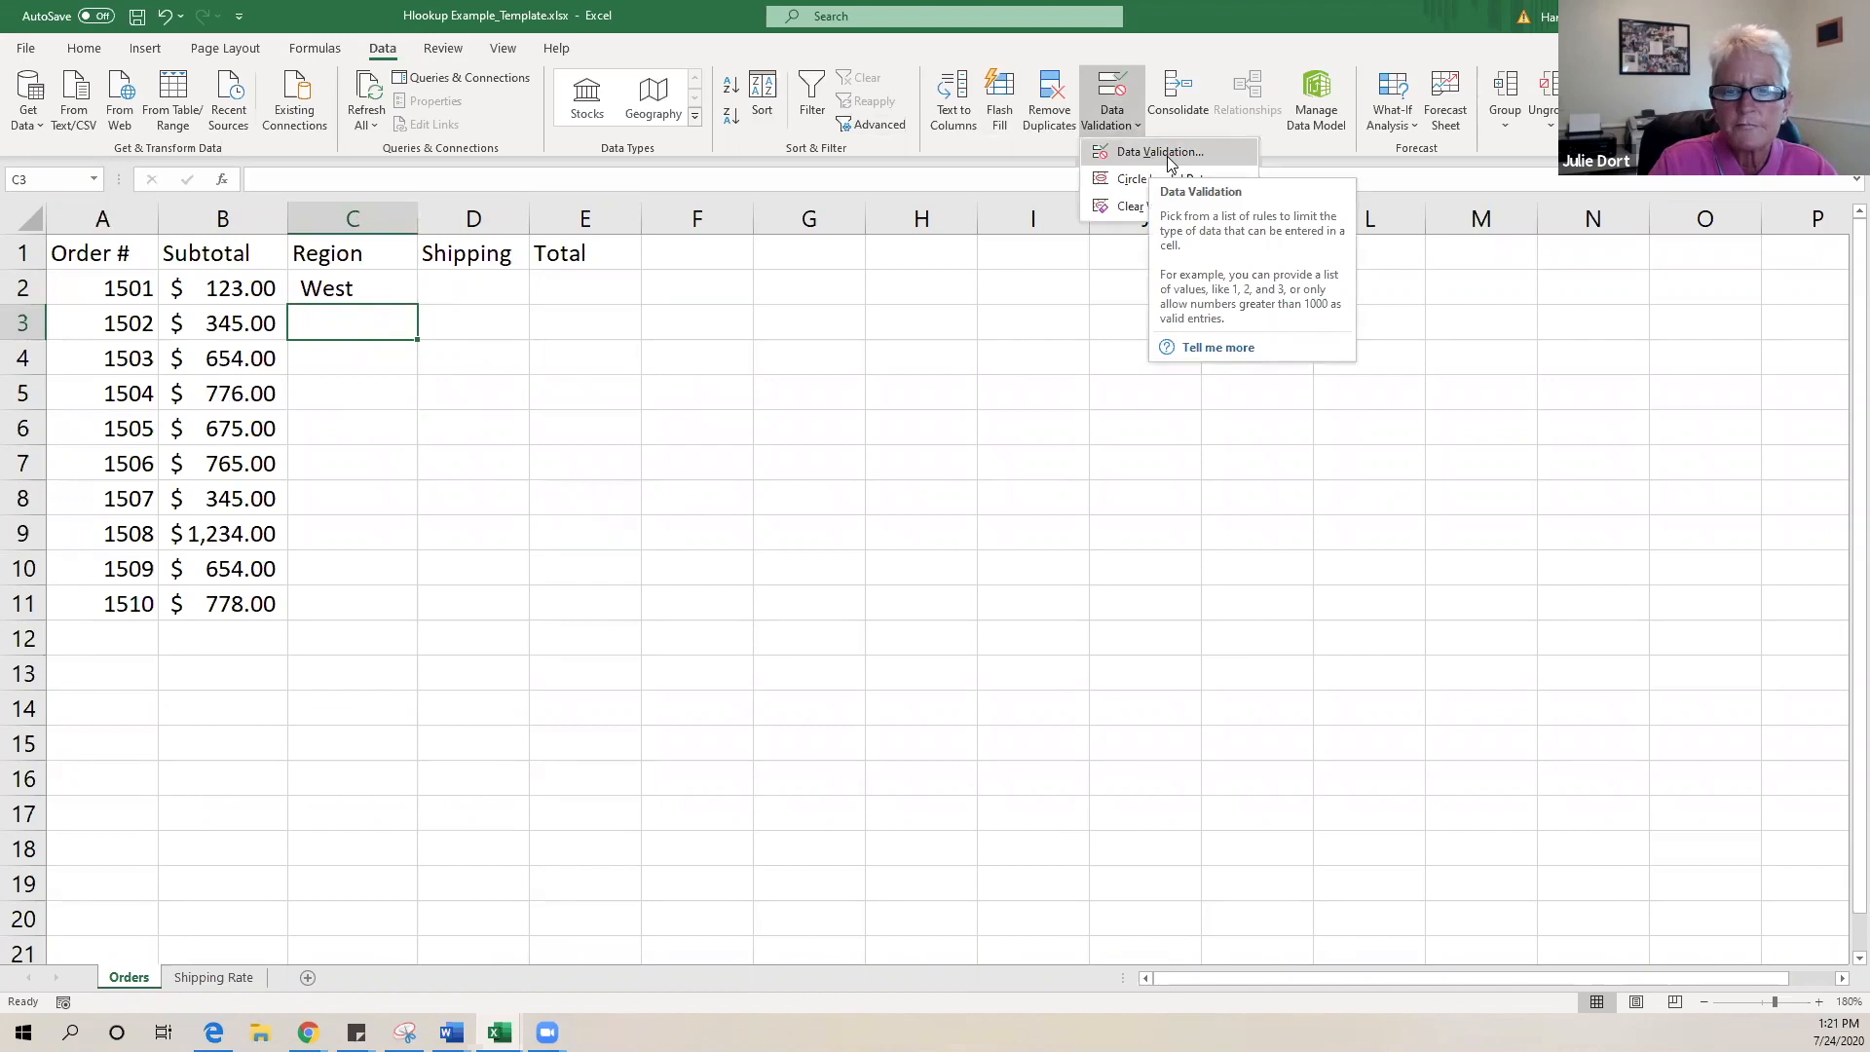
{"action": "left_click", "coordinate": [1170, 156]}
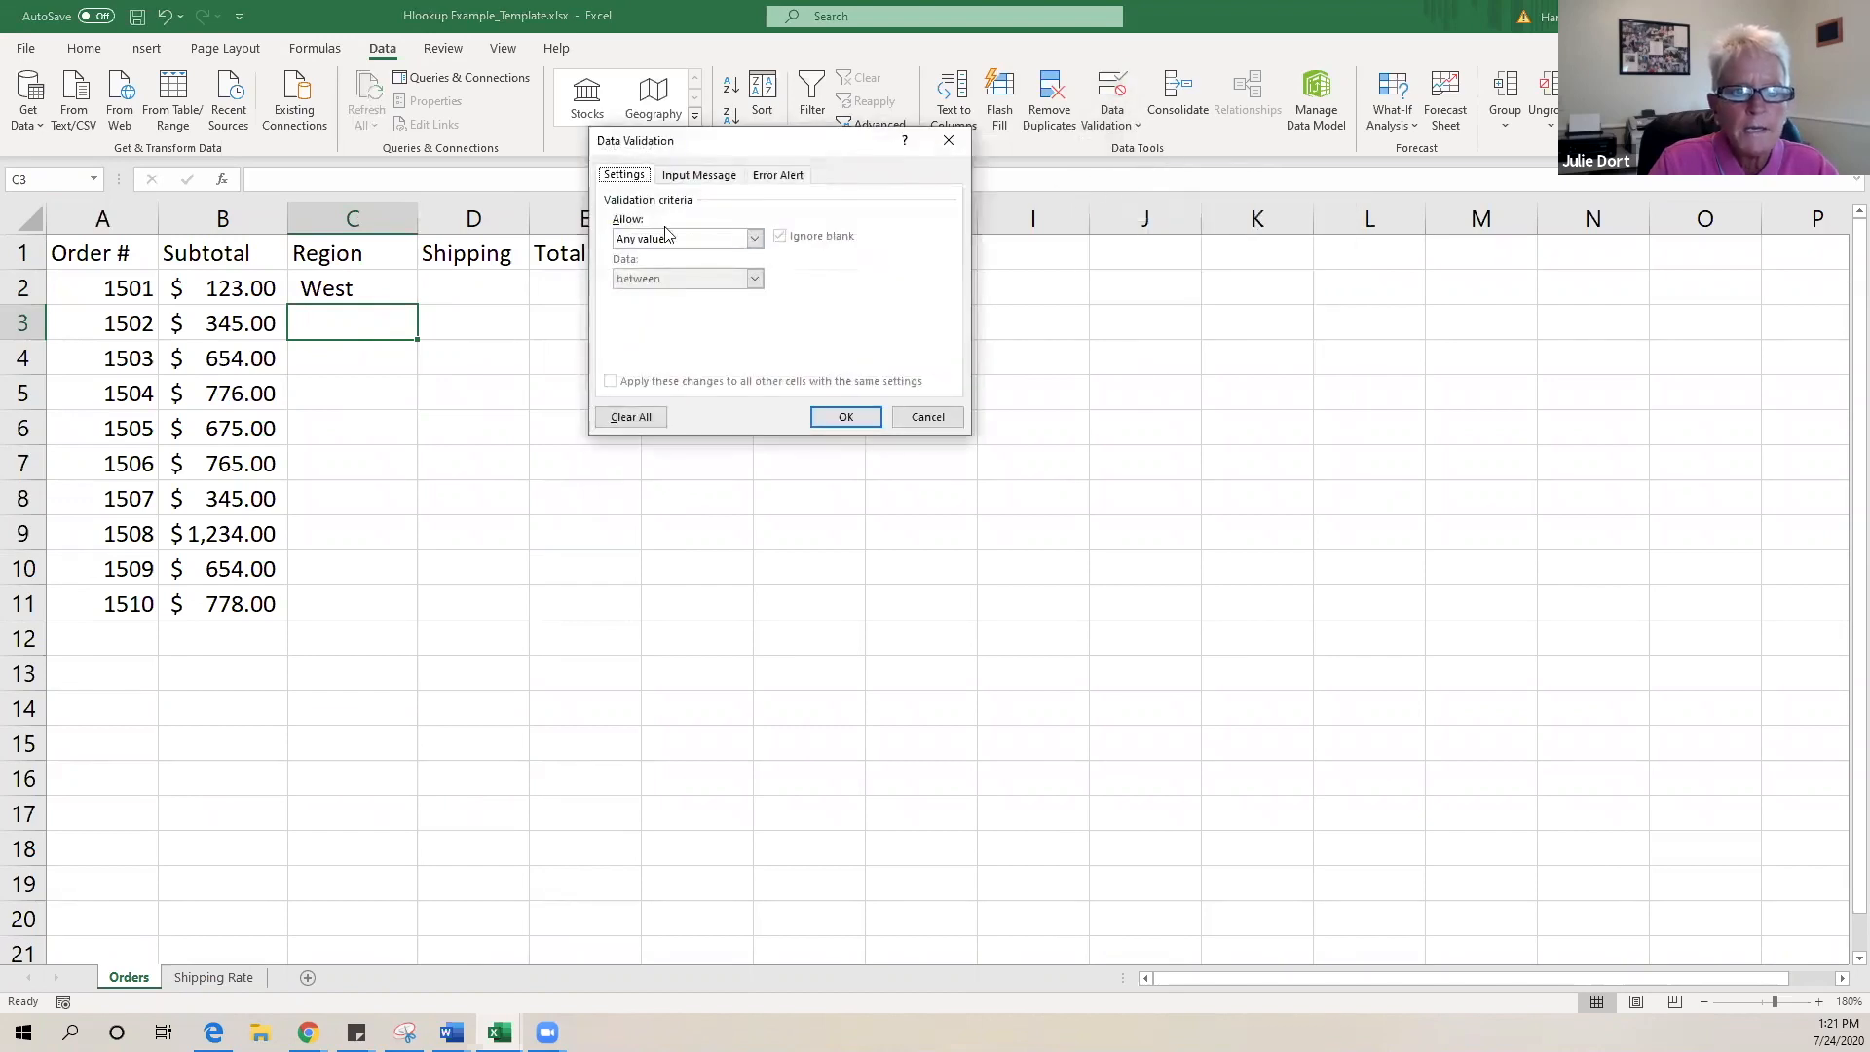
{"action": "left_click", "coordinate": [753, 239]}
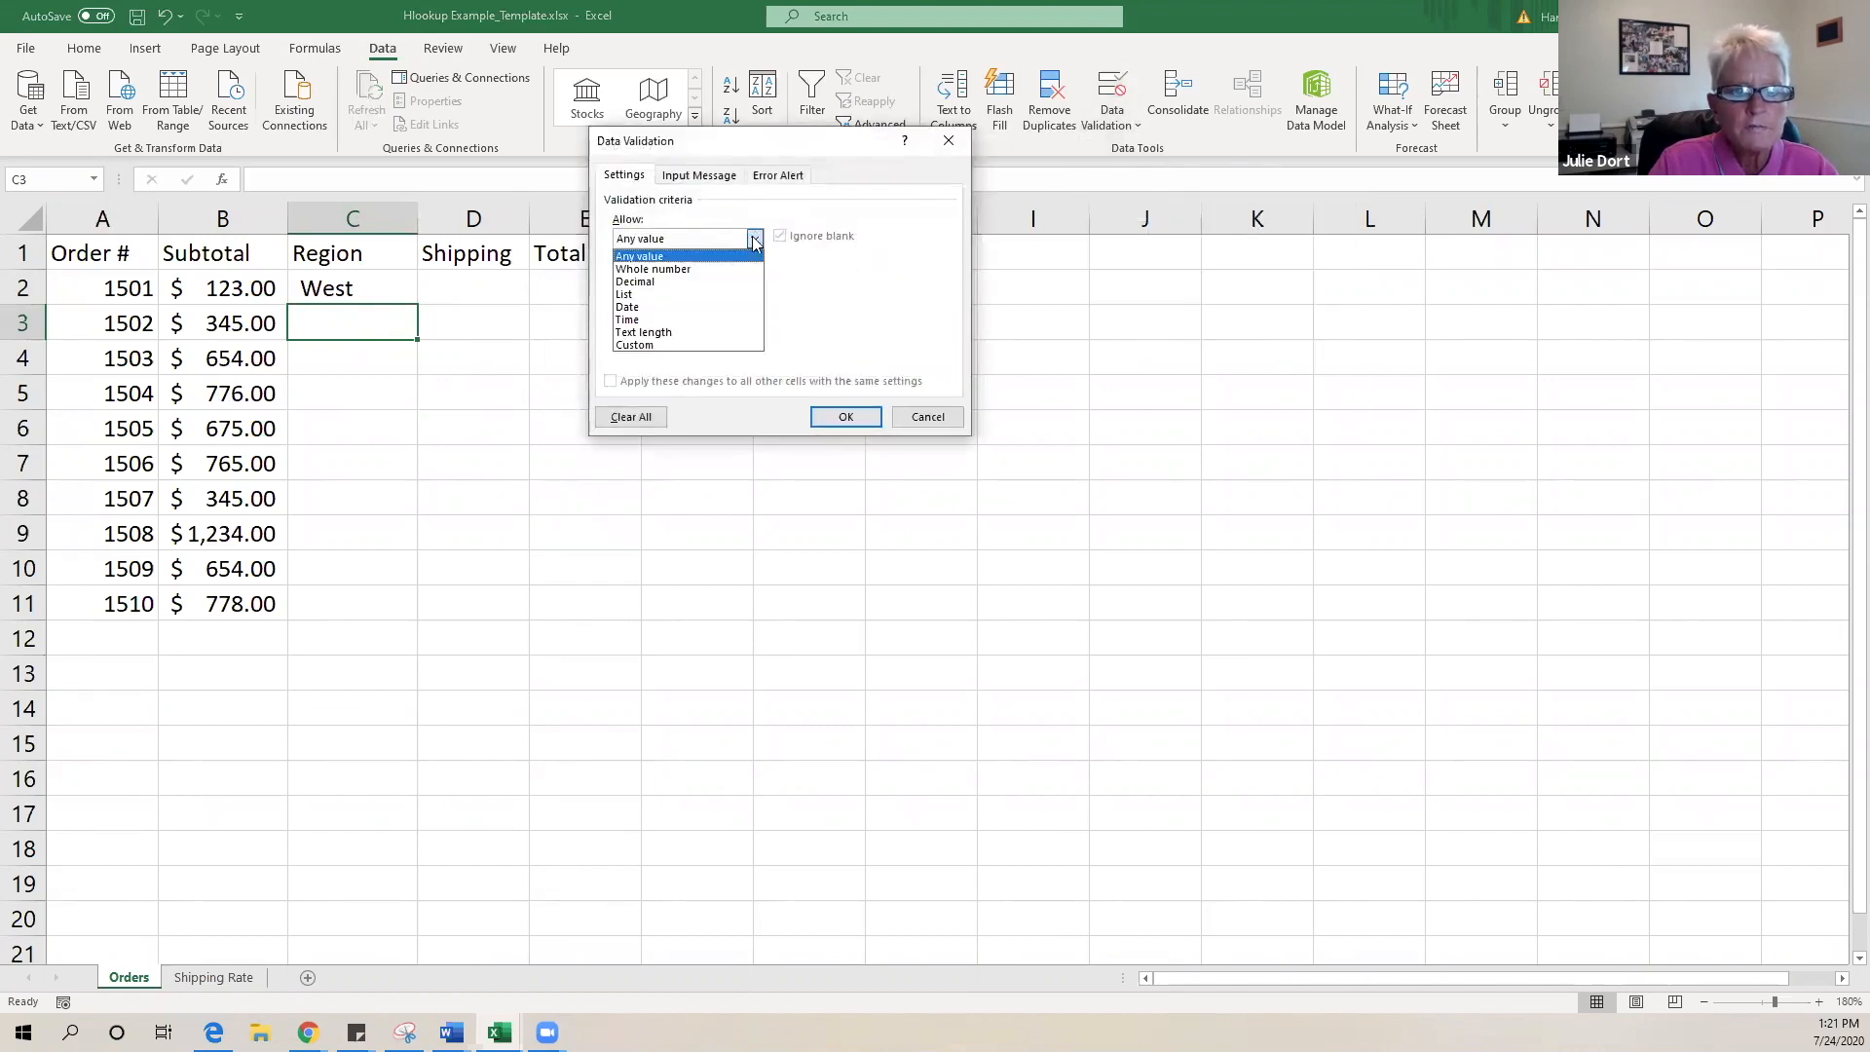
{"action": "left_click", "coordinate": [713, 294]}
{"action": "left_click", "coordinate": [684, 317]}
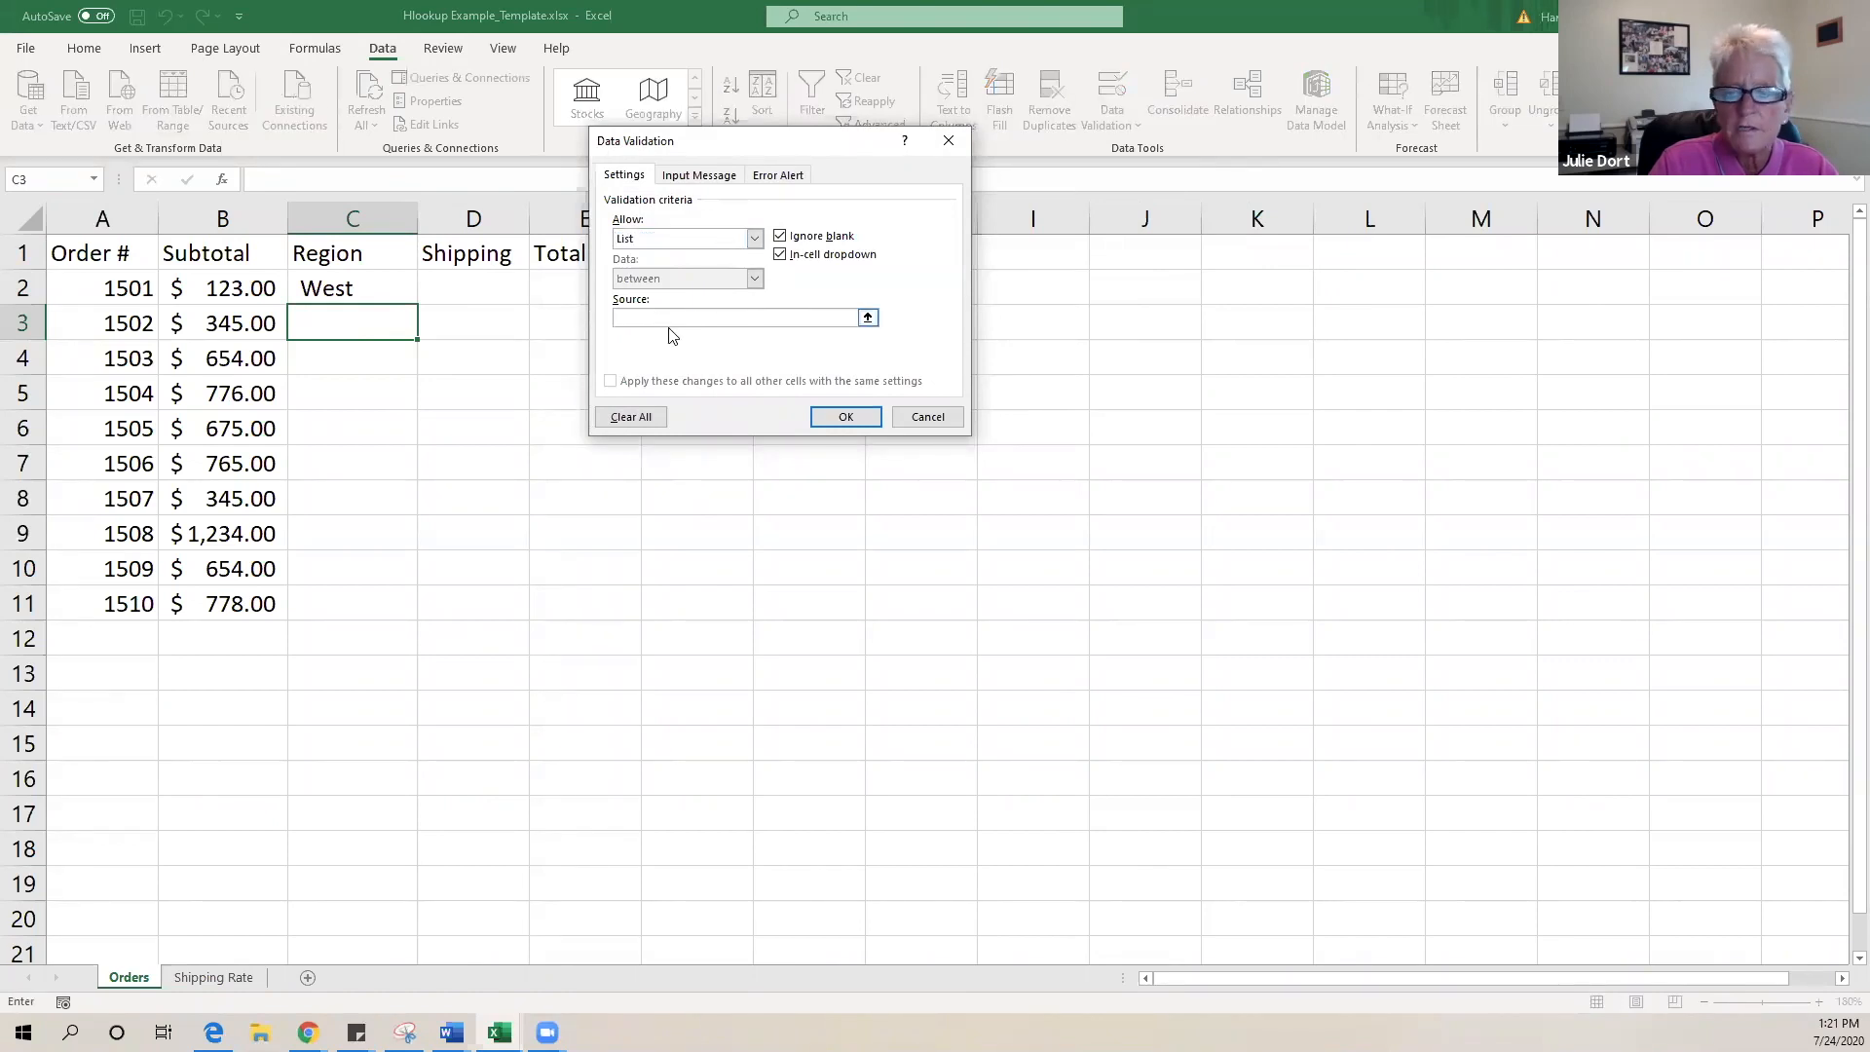
{"action": "left_click", "coordinate": [209, 982]}
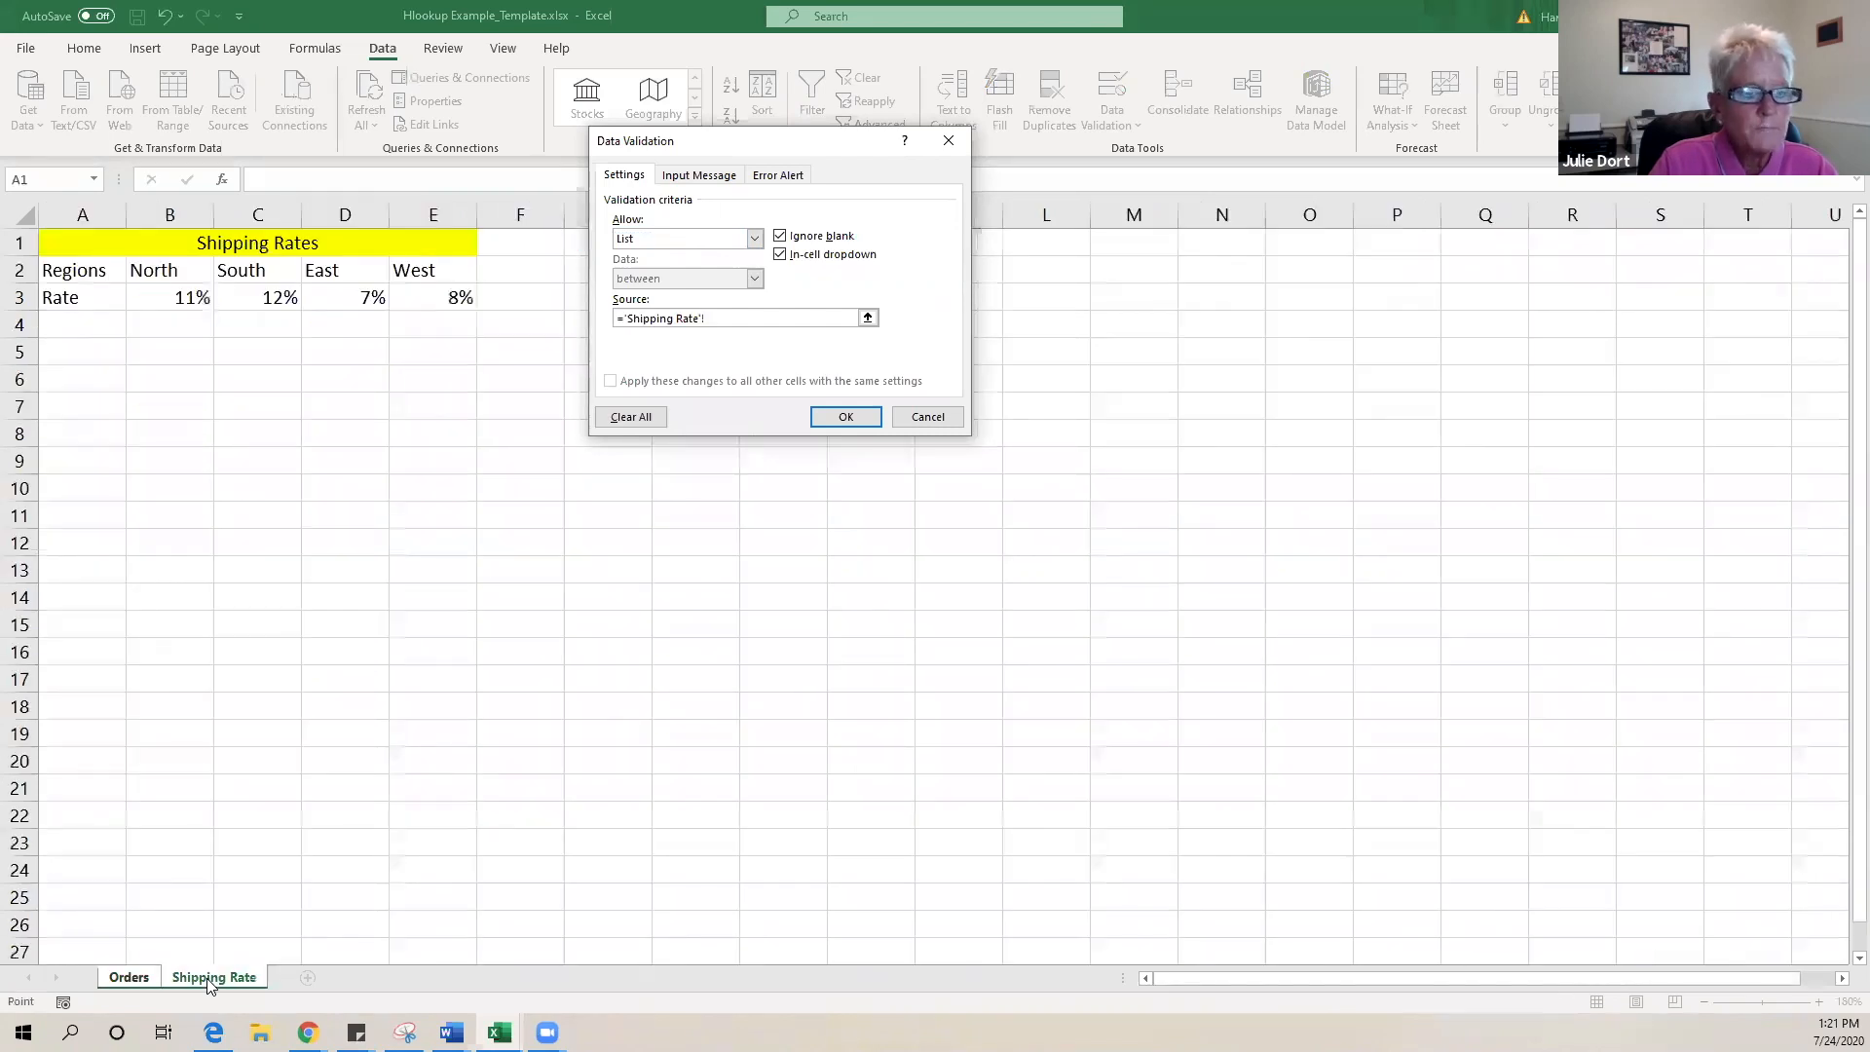
{"action": "left_click", "coordinate": [149, 269]}
{"action": "left_click_drag", "start_coordinate": [149, 269], "coordinate": [423, 267]}
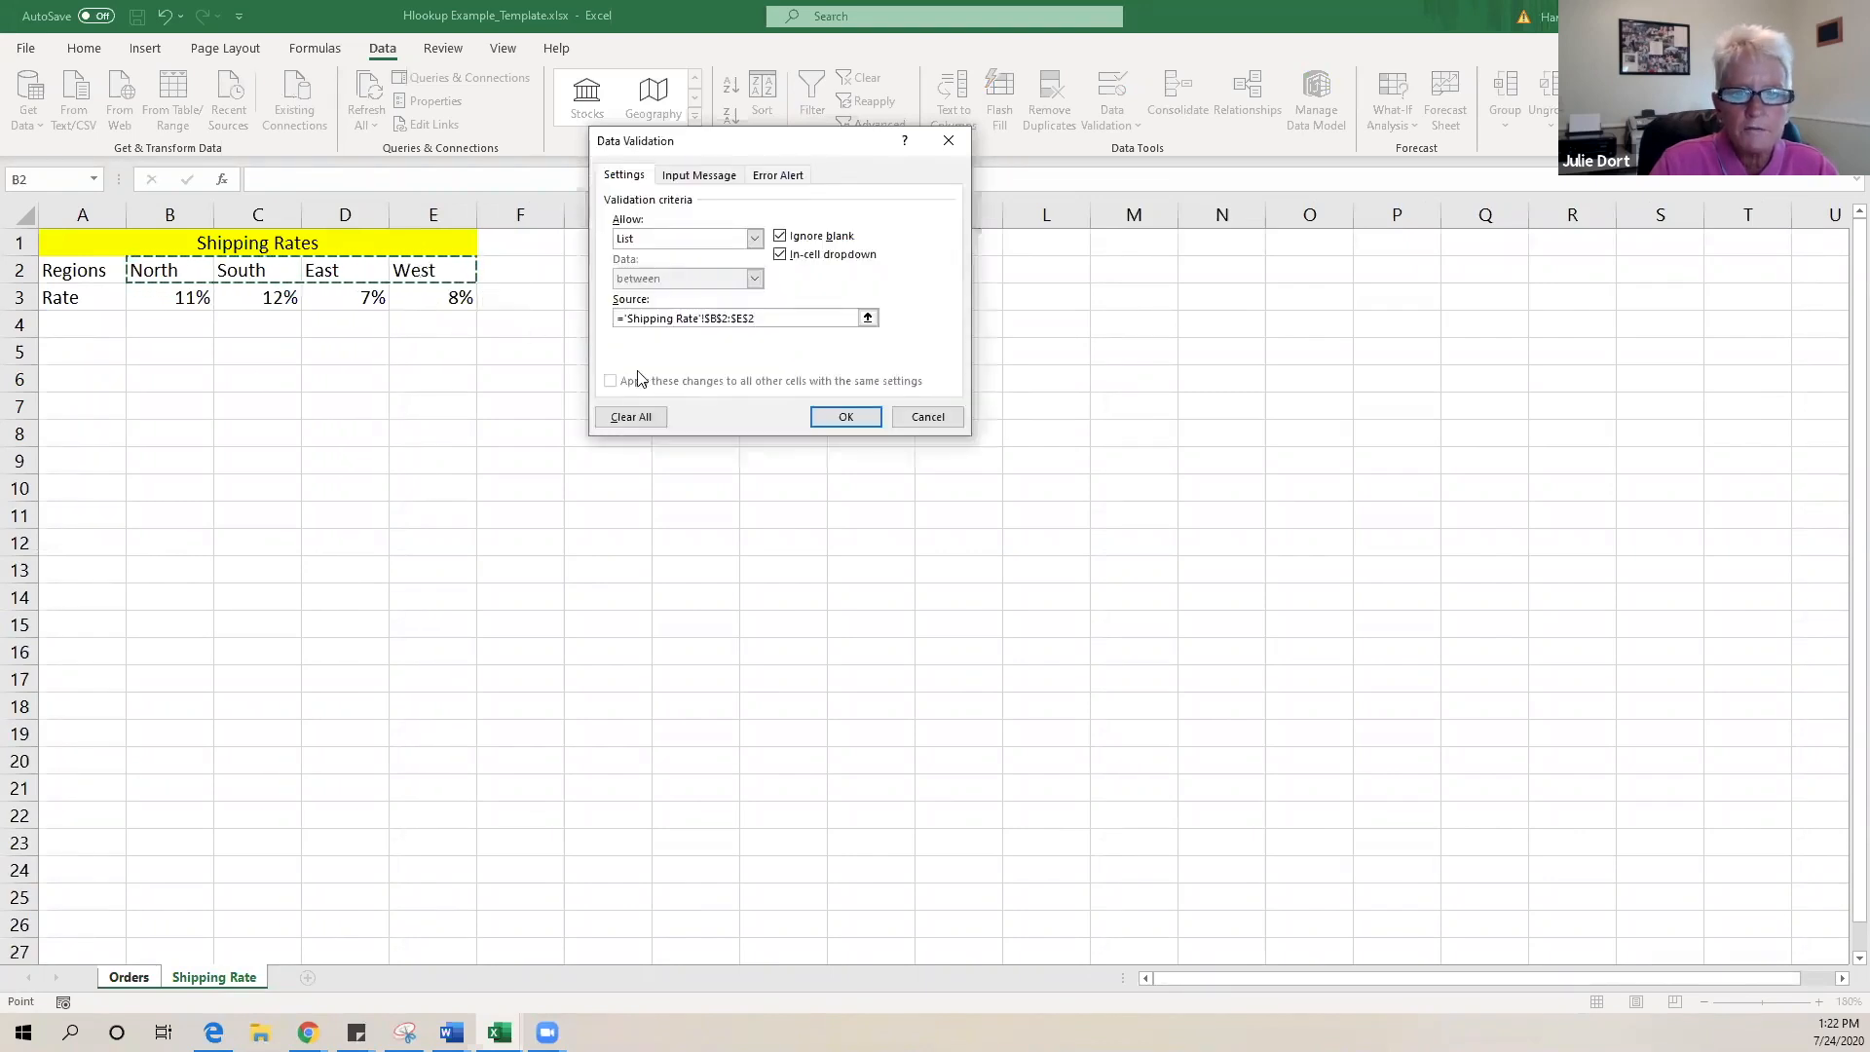
{"action": "left_click", "coordinate": [861, 421]}
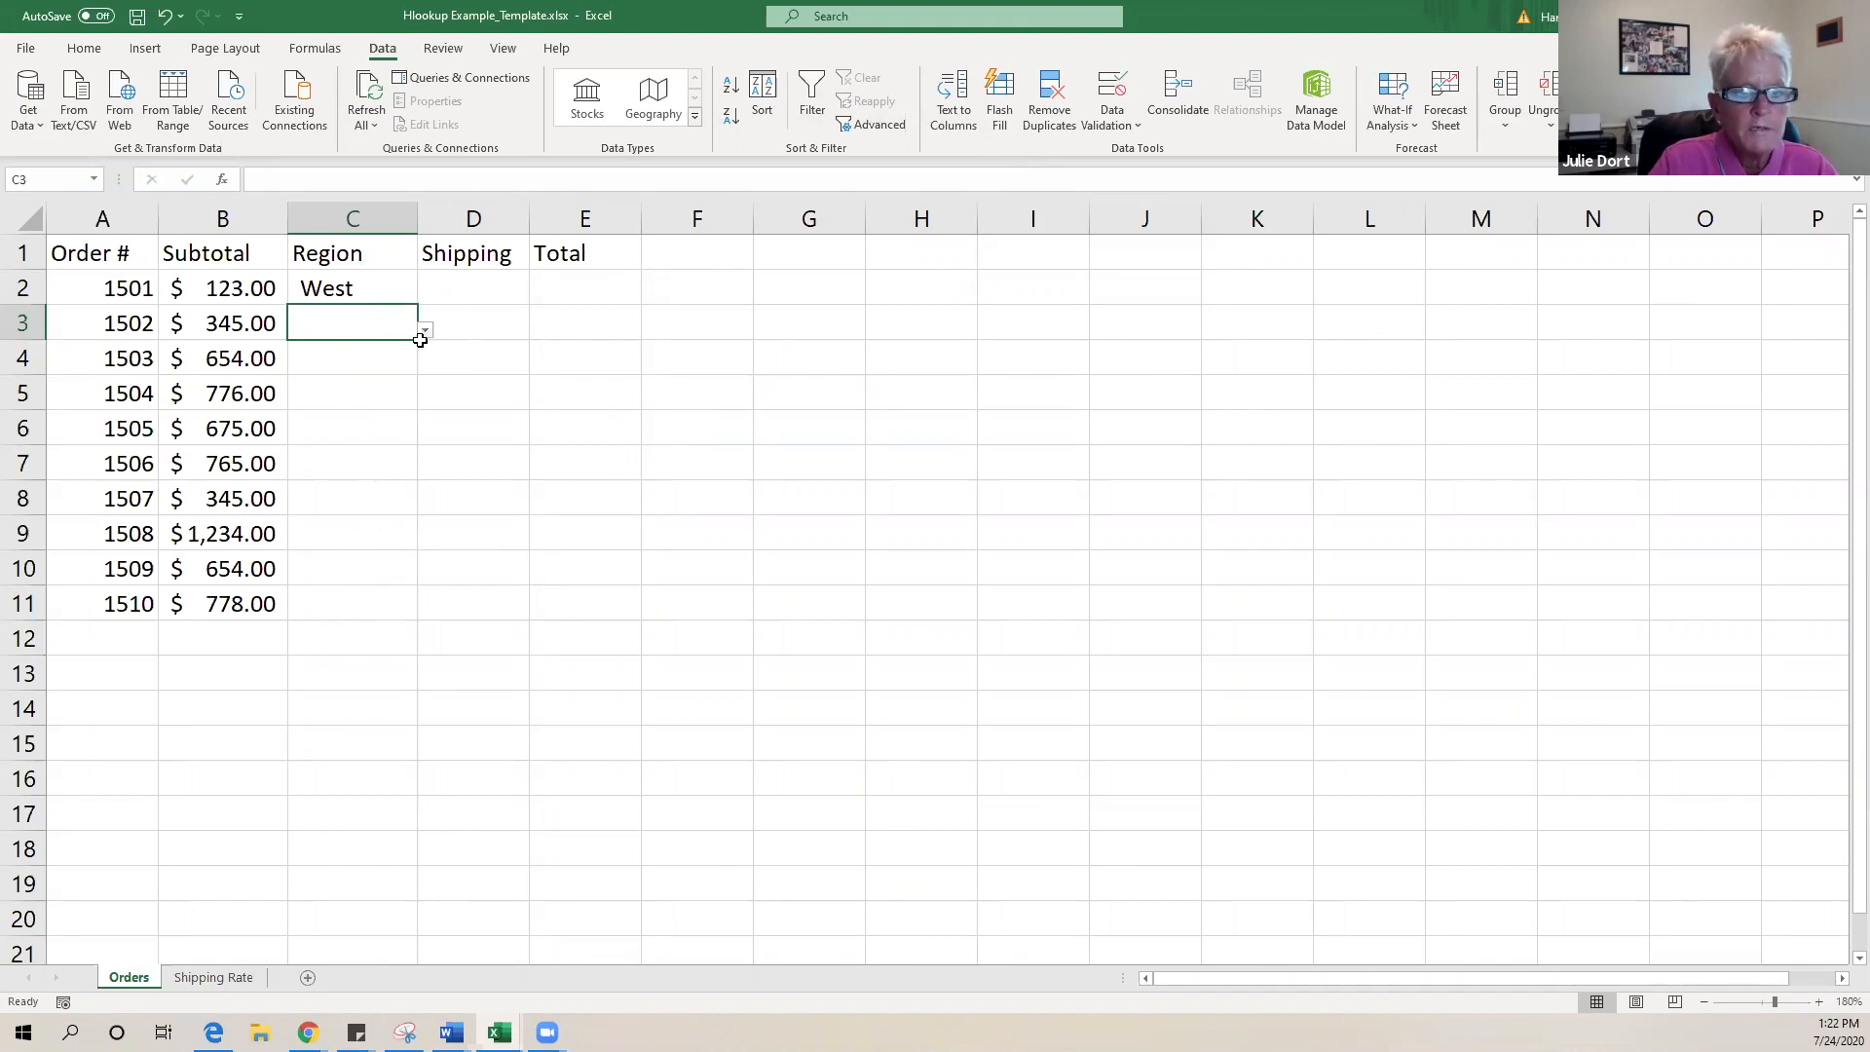
{"action": "left_click_drag", "start_coordinate": [419, 340], "coordinate": [451, 622]}
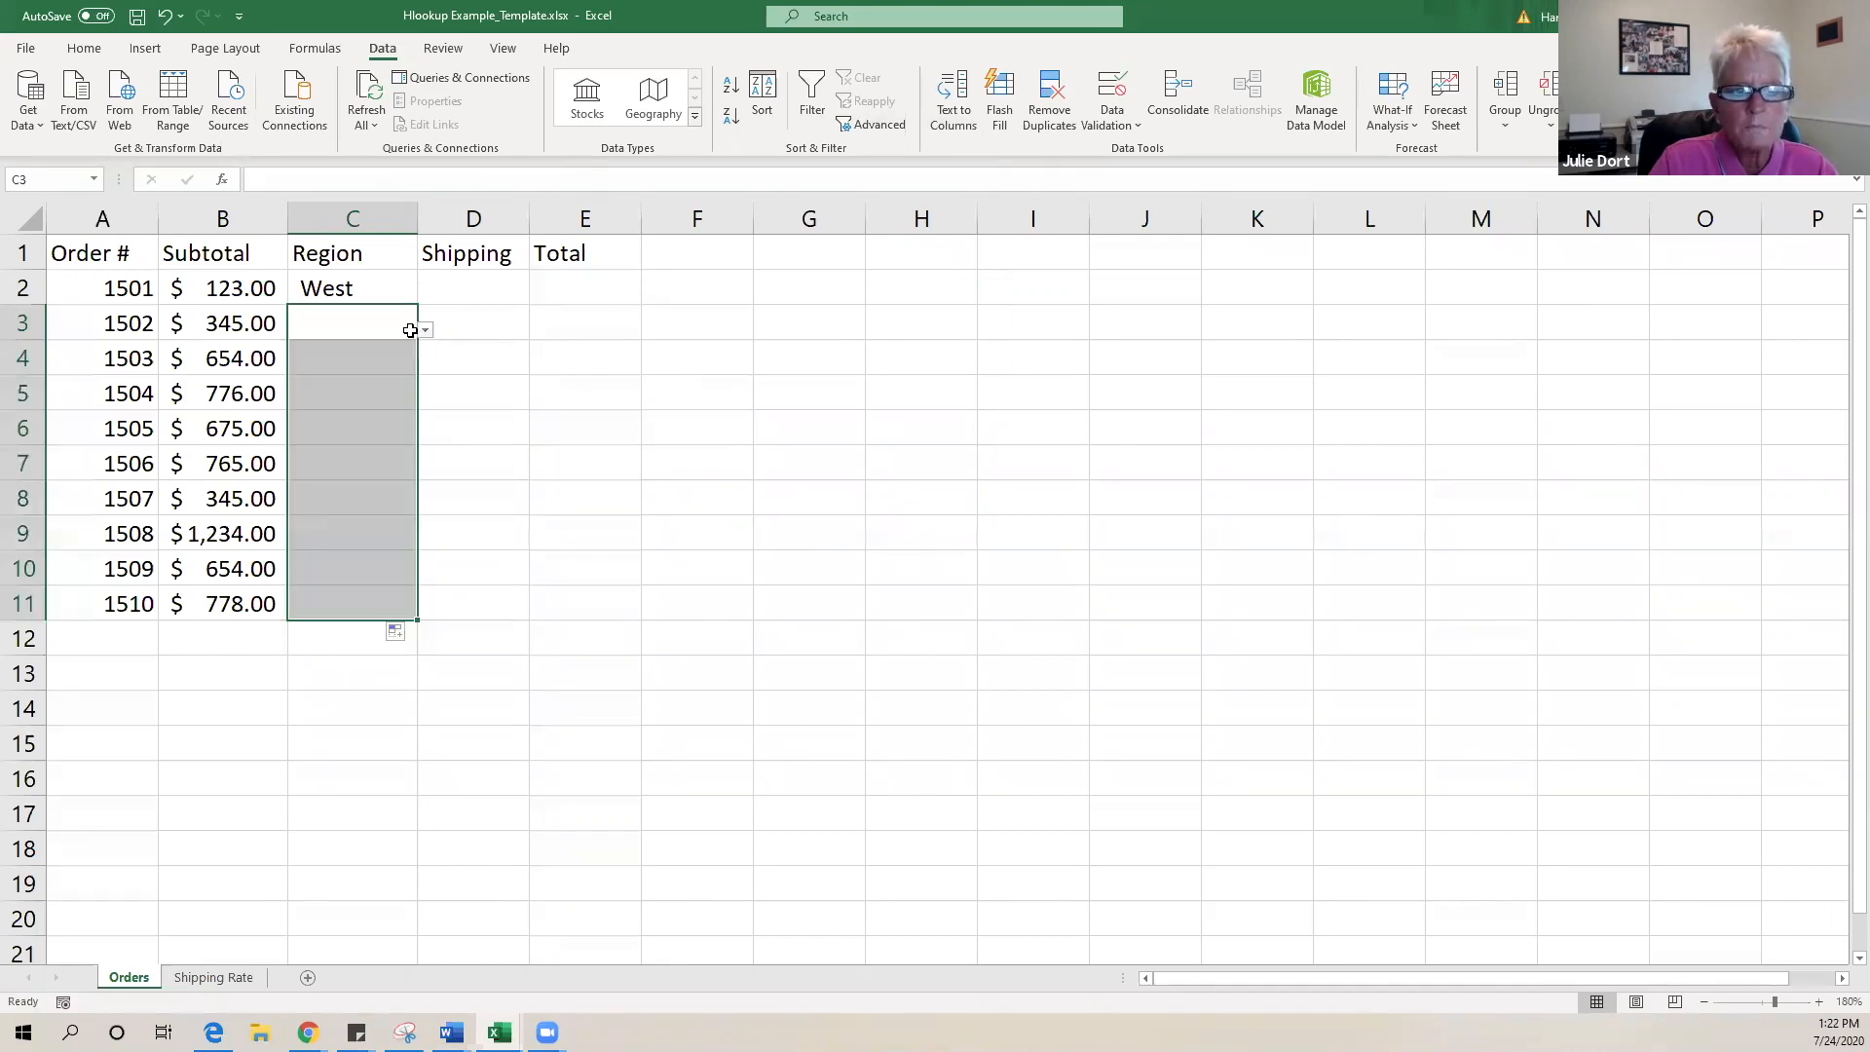
- Set regions for C3 to C6: East, West, North and South
{"action": "left_click", "coordinate": [371, 370]}
{"action": "left_click", "coordinate": [384, 400]}
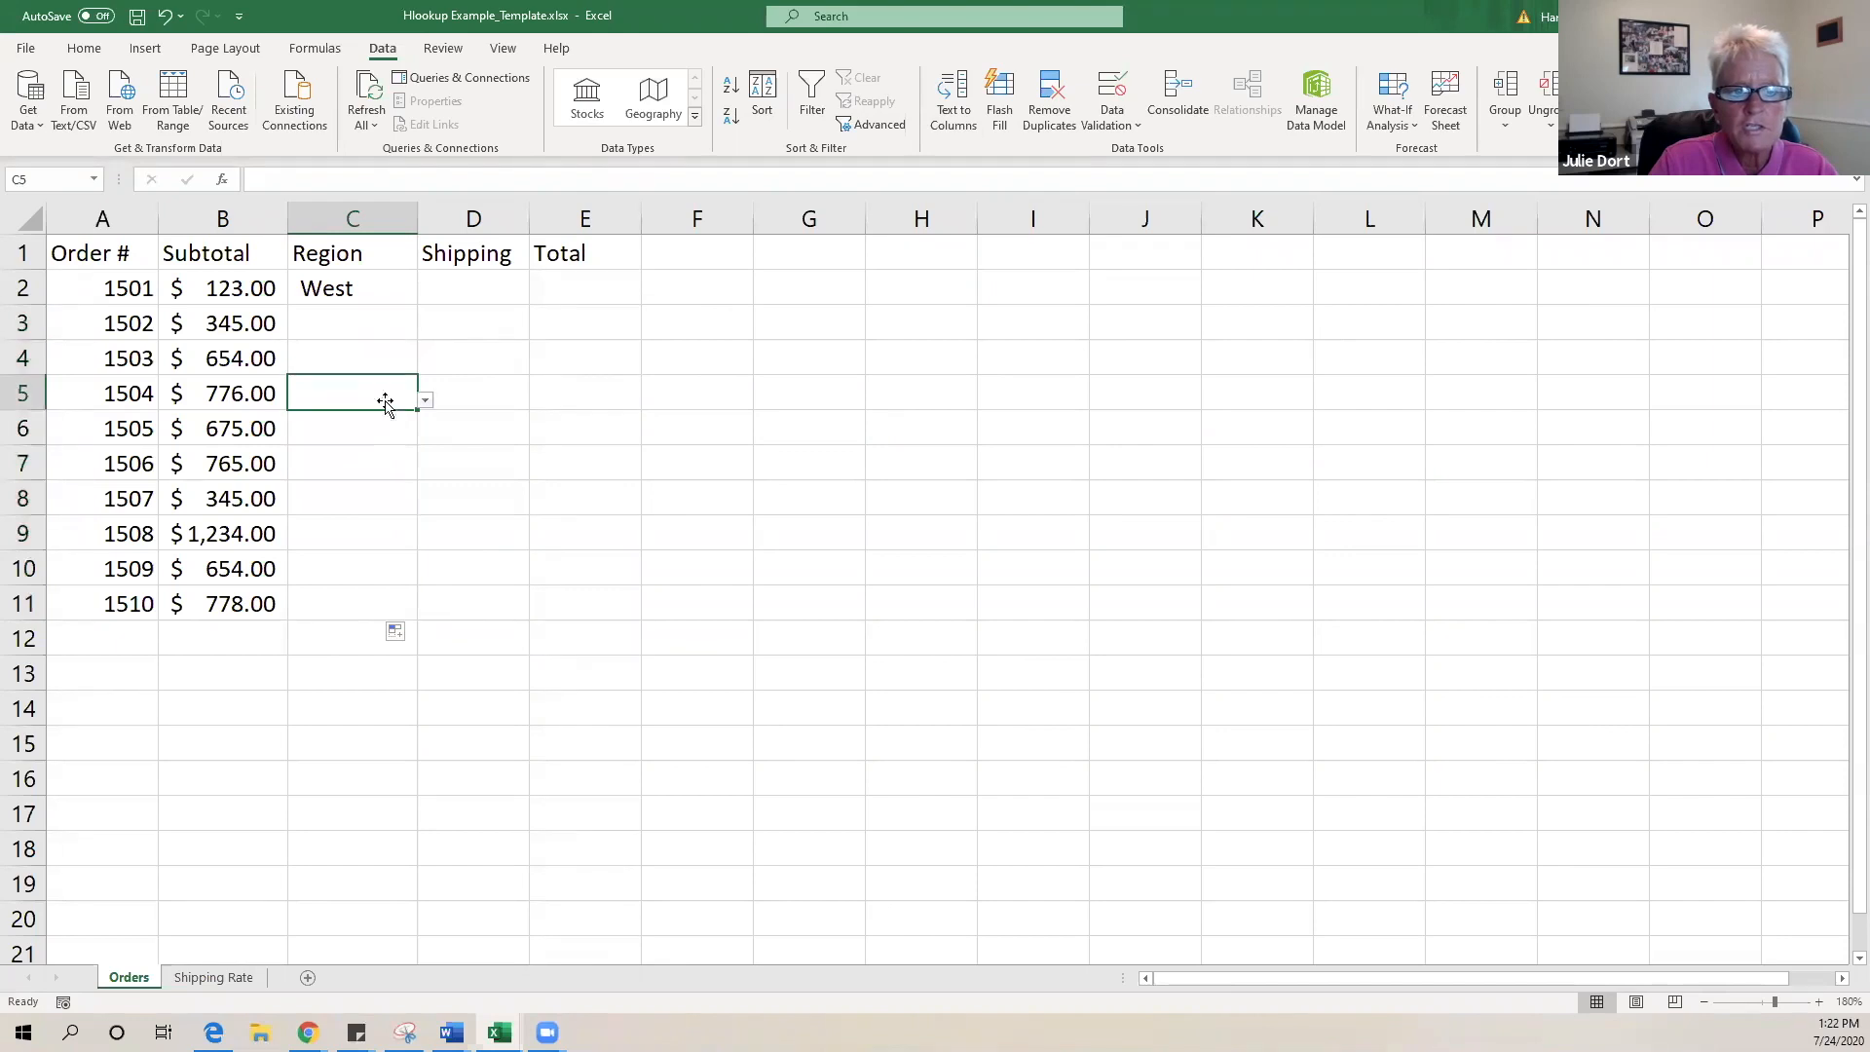
{"action": "left_click", "coordinate": [368, 442]}
{"action": "left_click", "coordinate": [371, 320]}
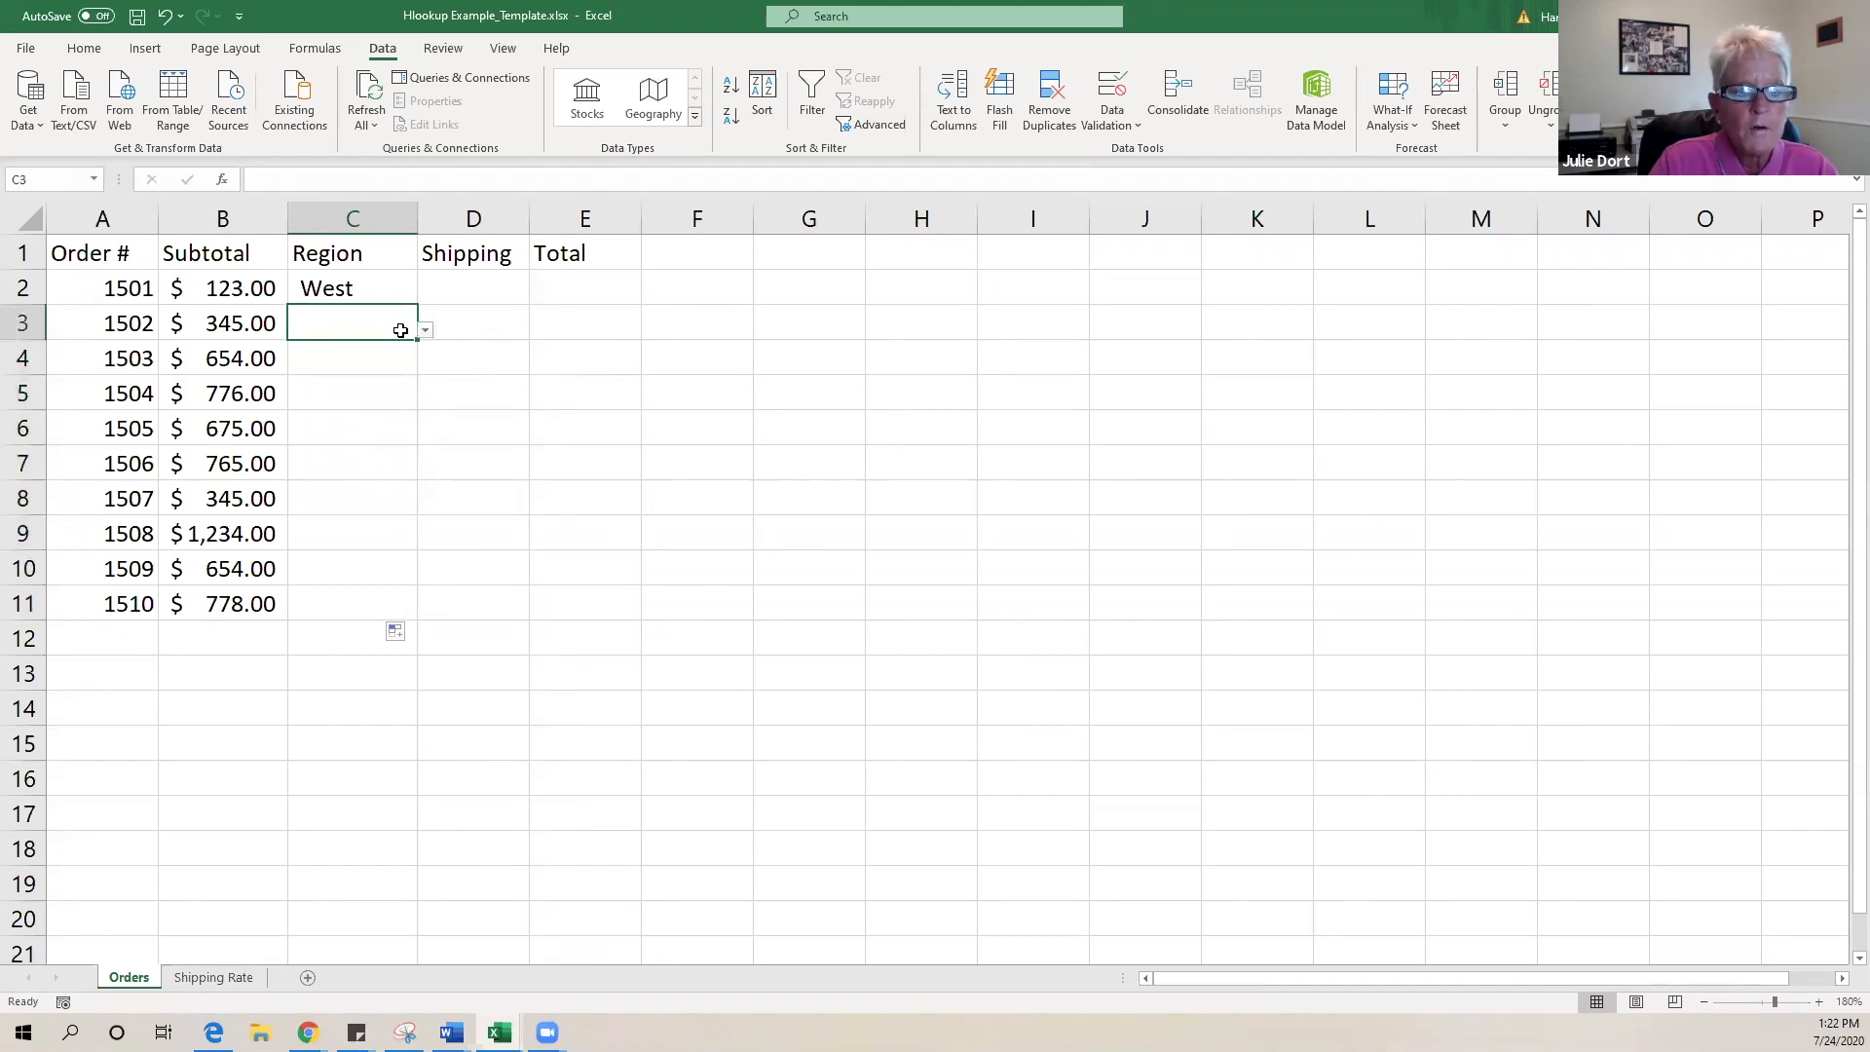
{"action": "left_click", "coordinate": [425, 330]}
{"action": "left_click", "coordinate": [366, 399]}
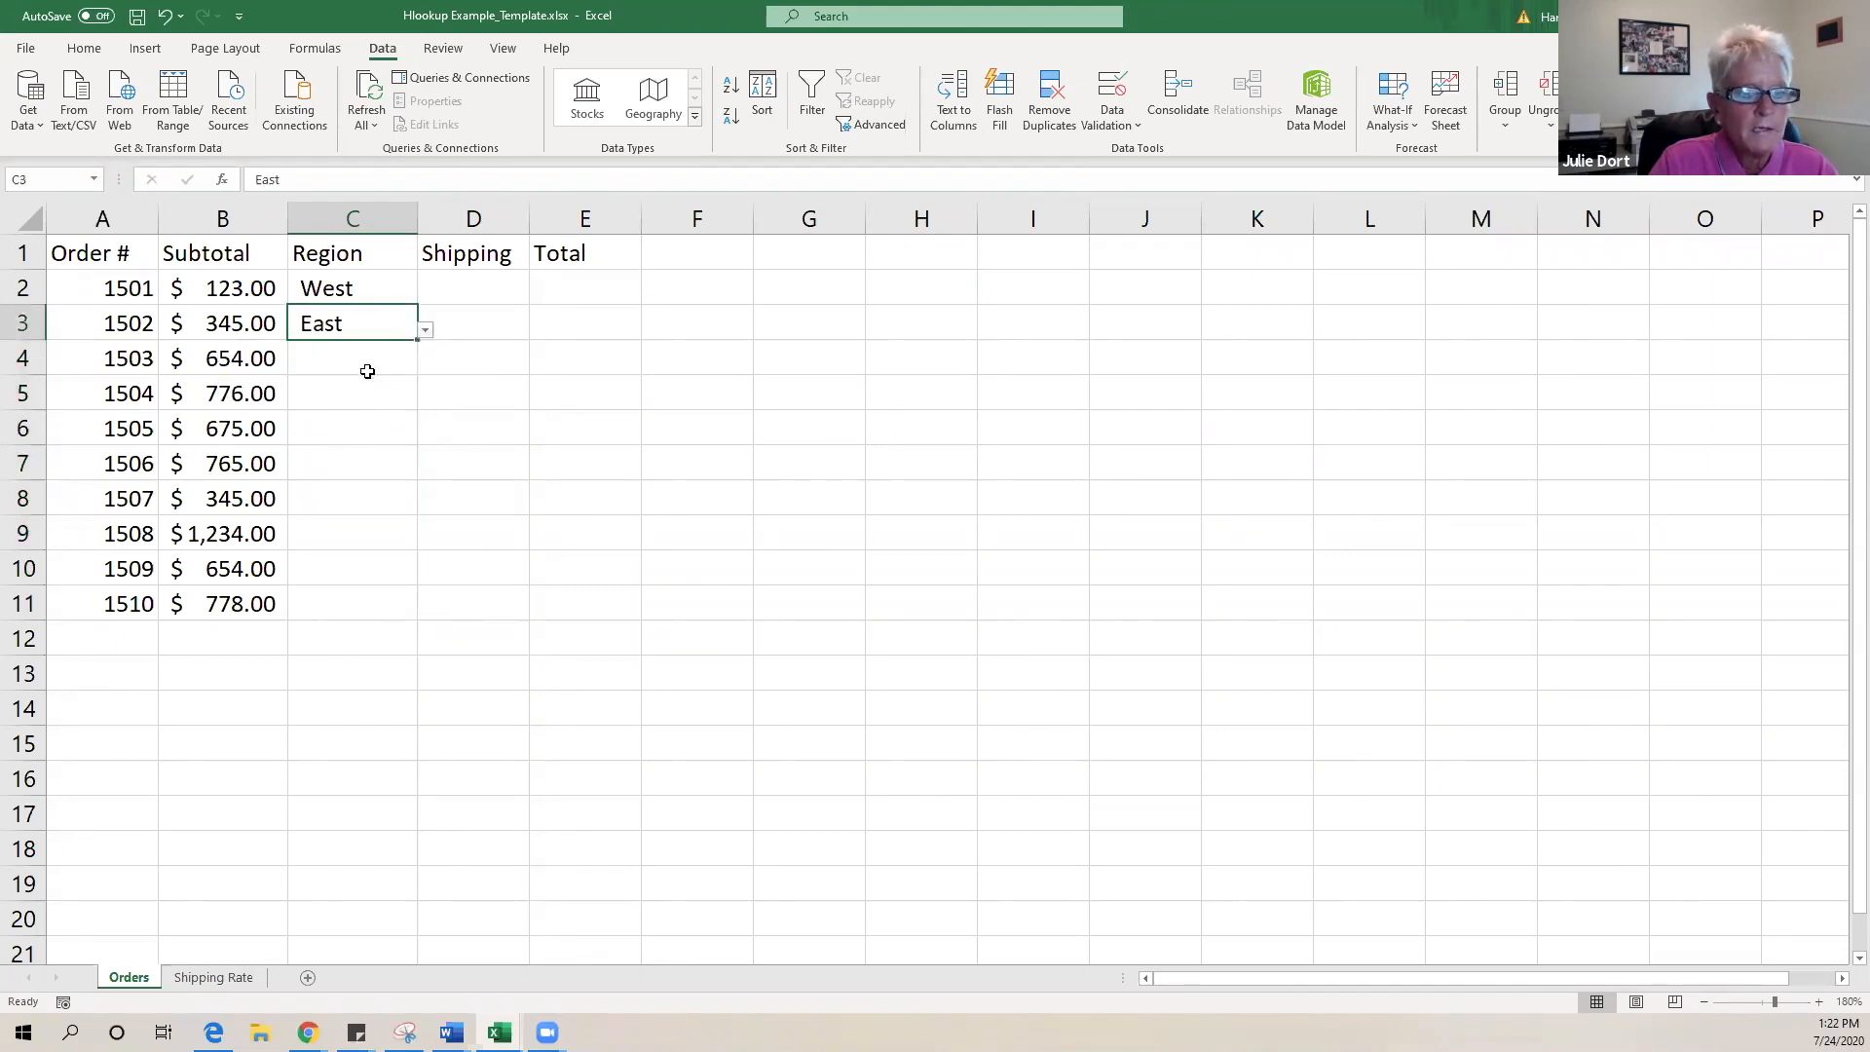
{"action": "left_click", "coordinate": [362, 366]}
{"action": "left_click", "coordinate": [426, 371]}
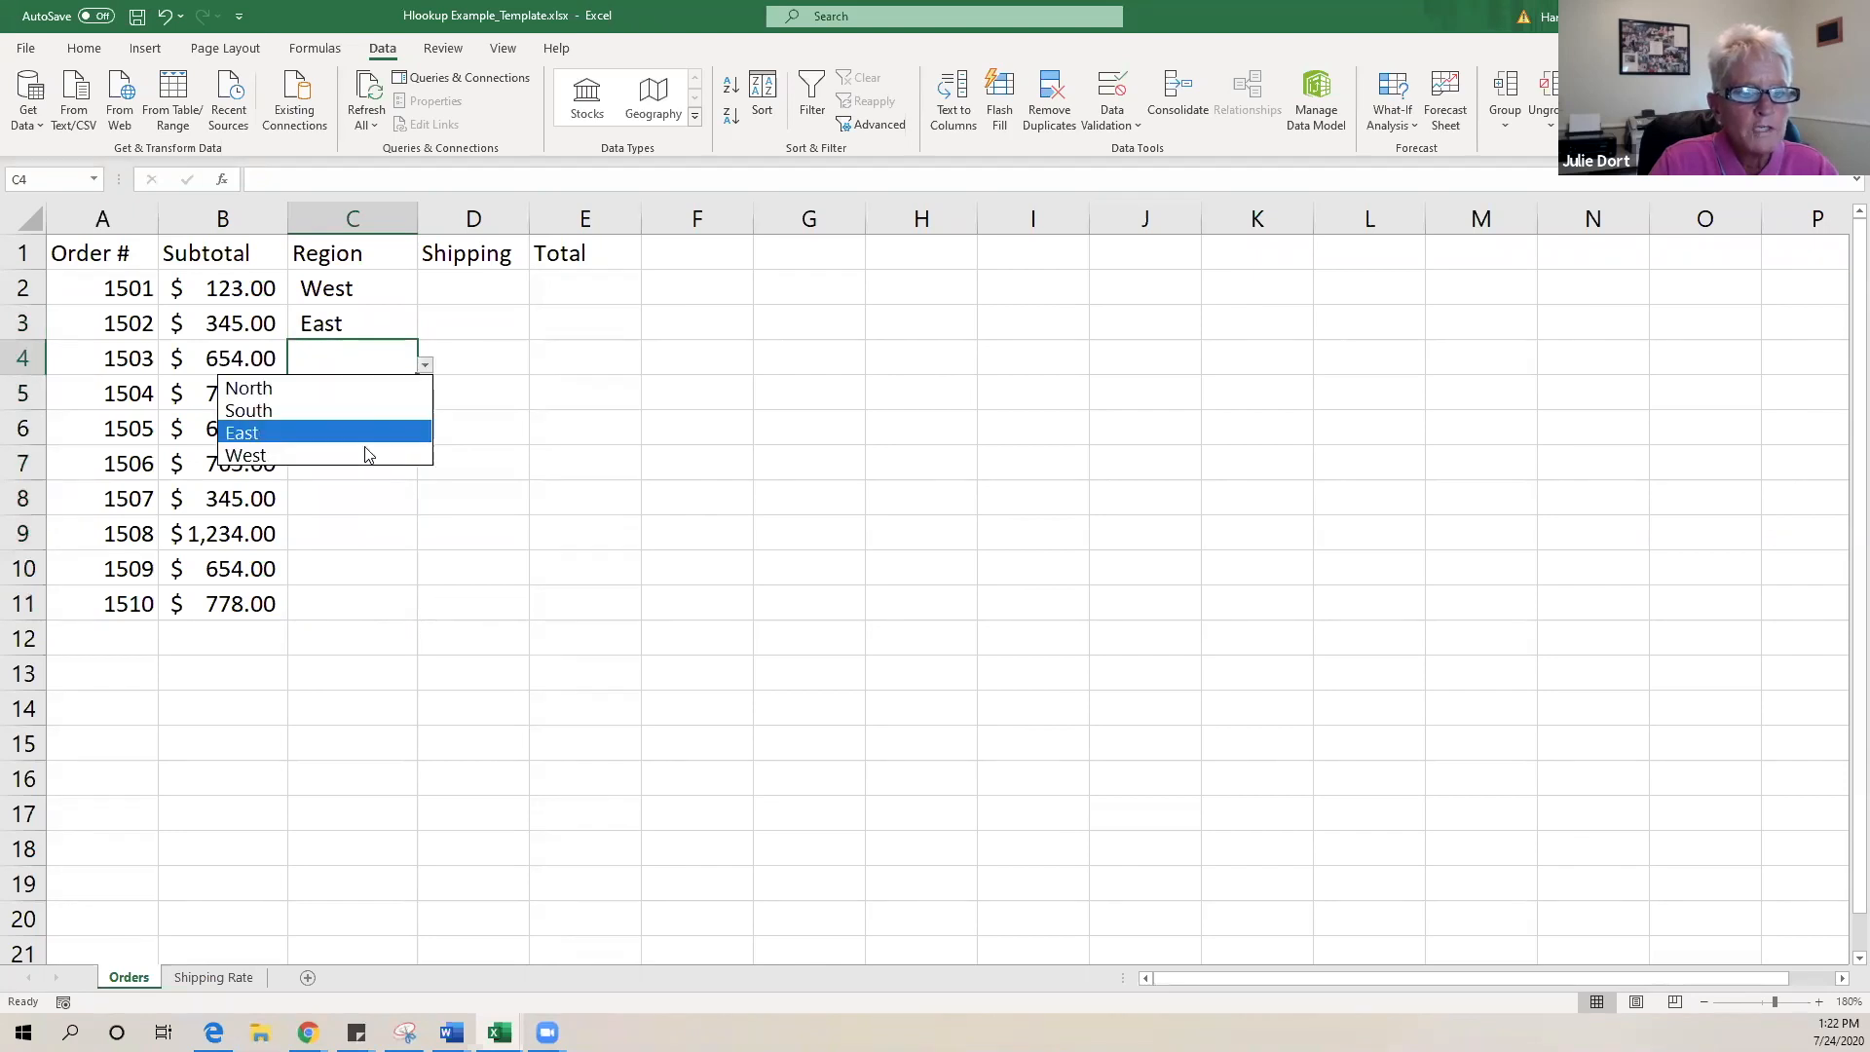
{"action": "left_click", "coordinate": [367, 453]}
{"action": "left_click", "coordinate": [402, 395]}
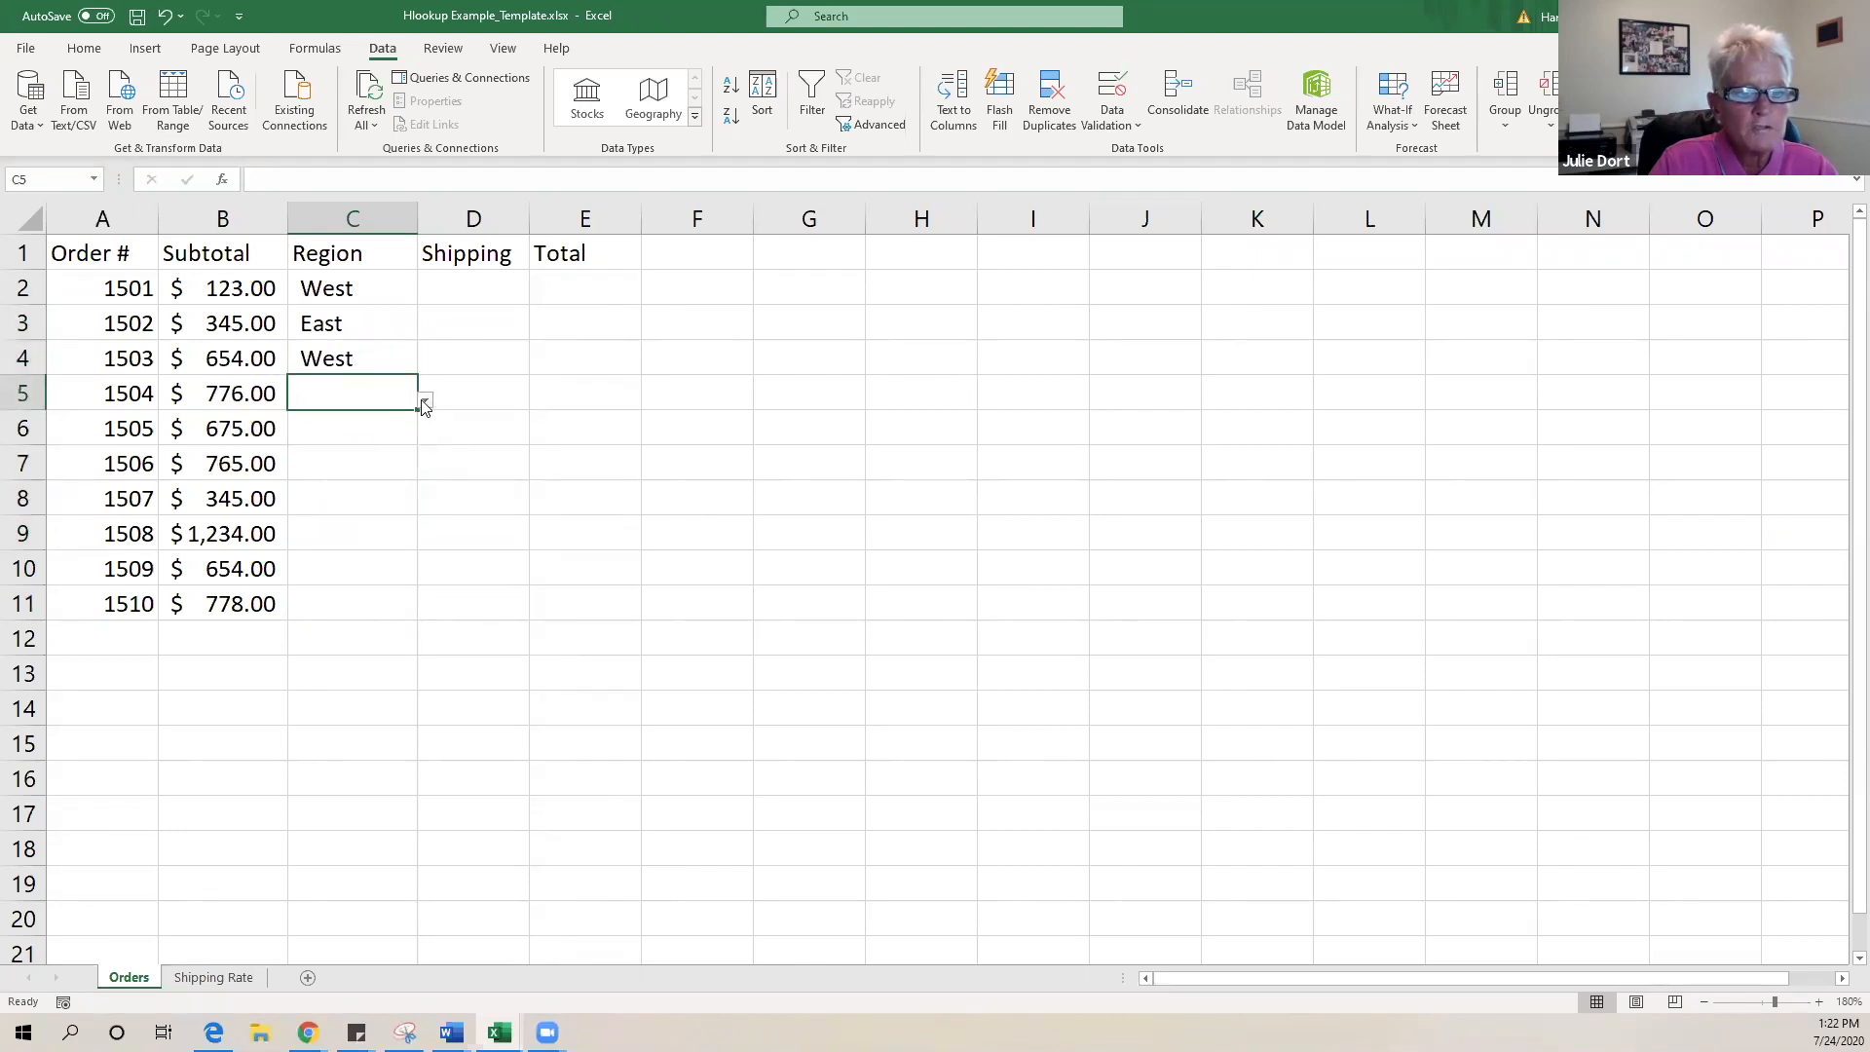
{"action": "left_click", "coordinate": [426, 399]}
{"action": "left_click", "coordinate": [388, 425]}
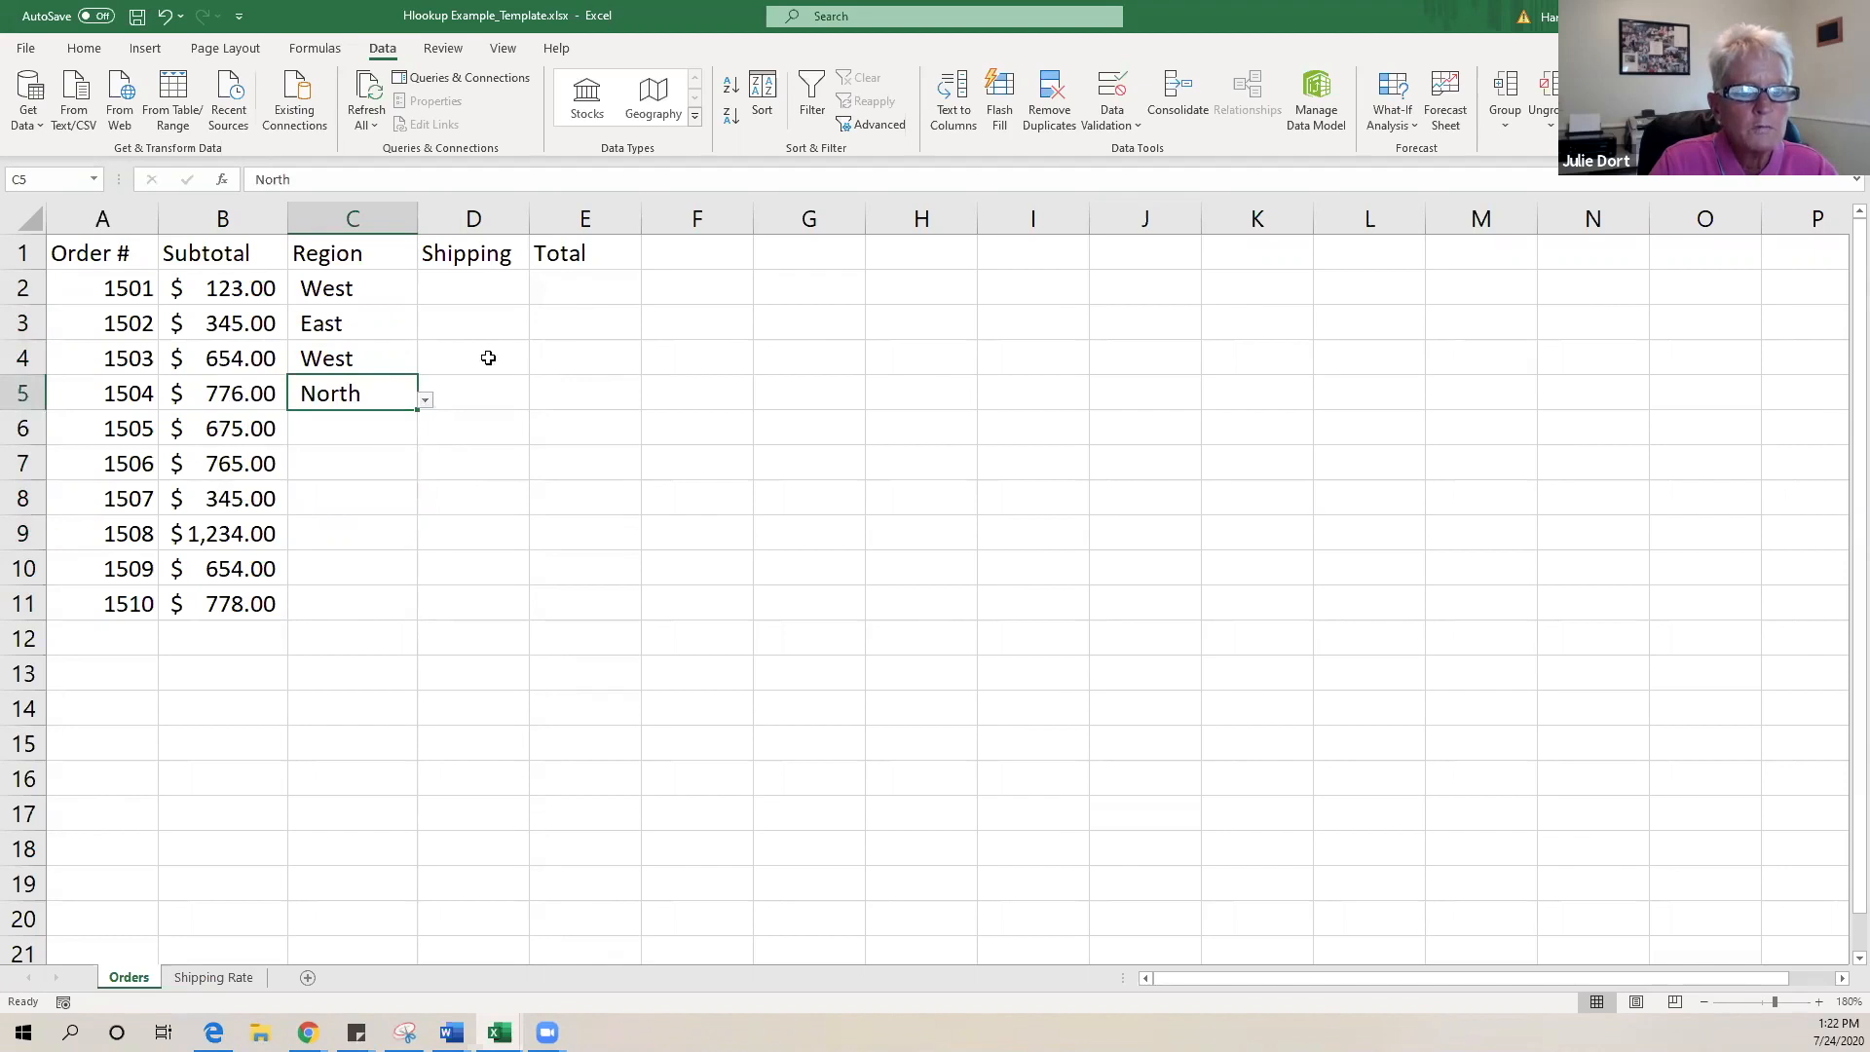
{"action": "left_click", "coordinate": [380, 438]}
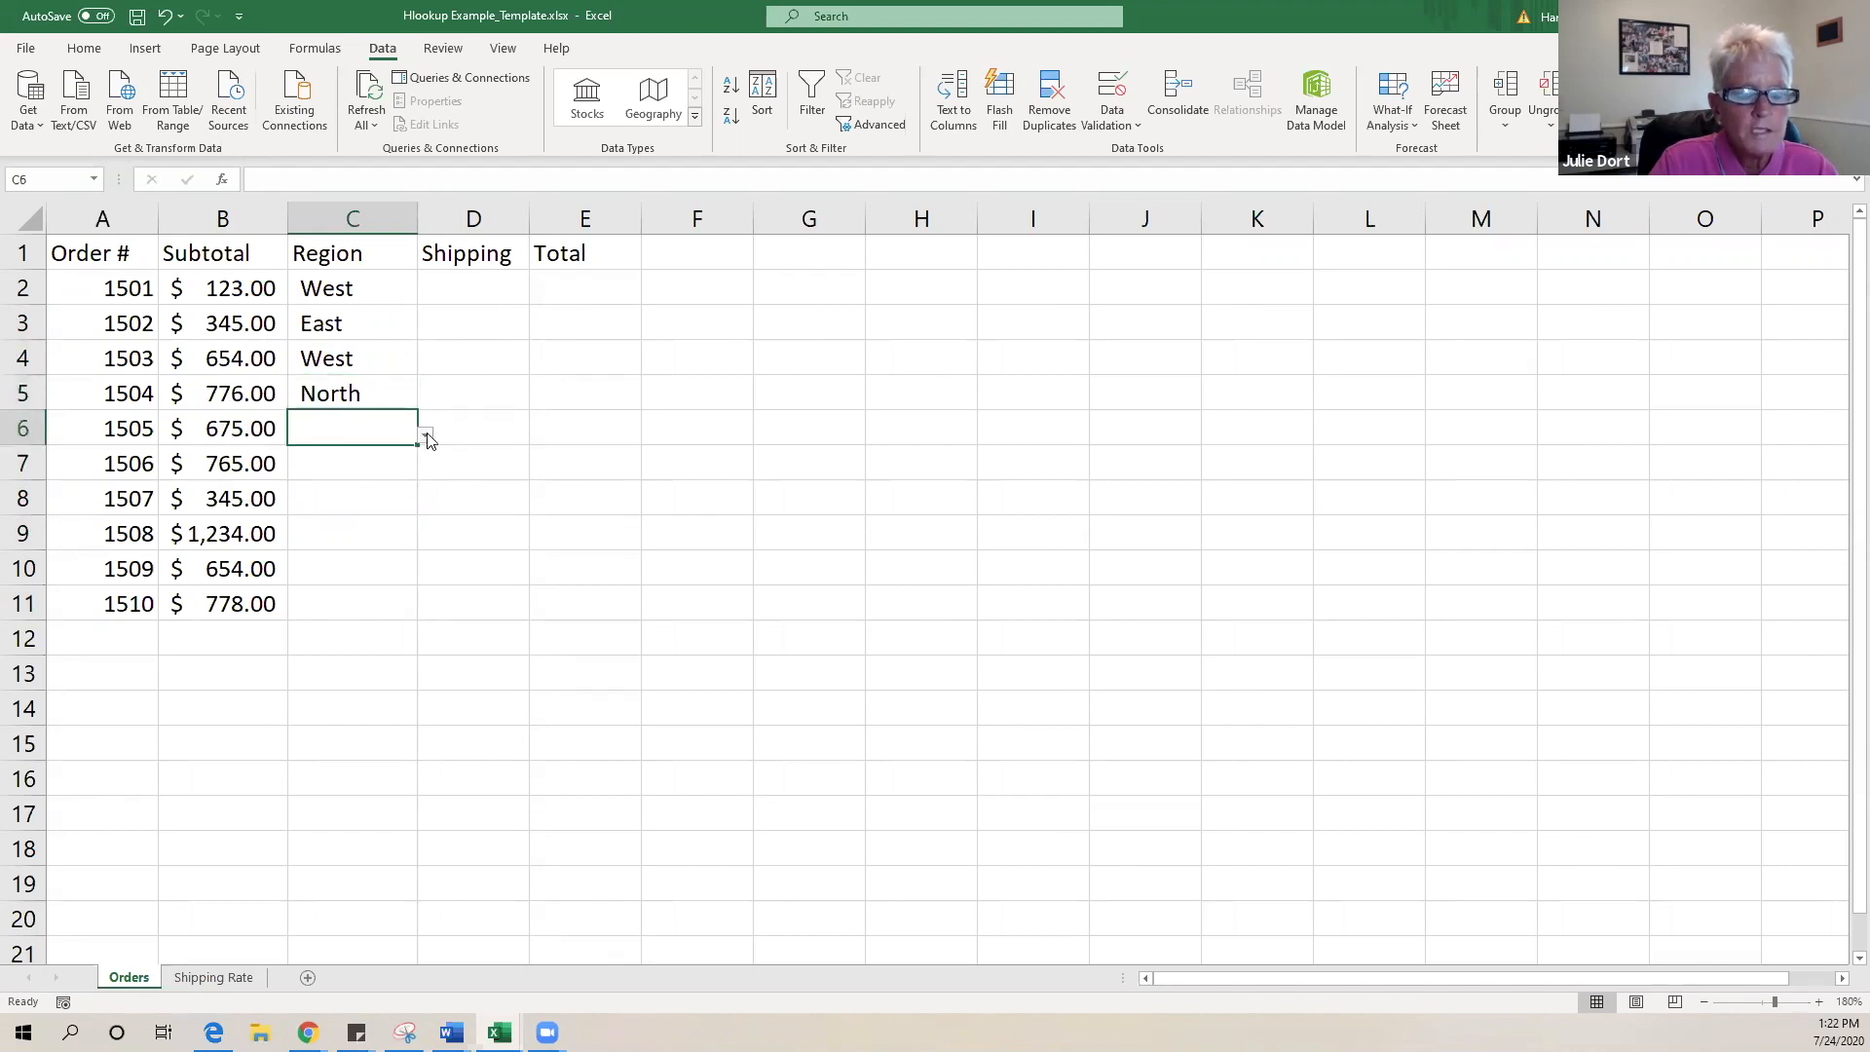
{"action": "left_click", "coordinate": [426, 435]}
{"action": "left_click", "coordinate": [378, 483]}
- Set regions for C7 to C11: East, North, East, East and South
{"action": "left_click", "coordinate": [375, 470]}
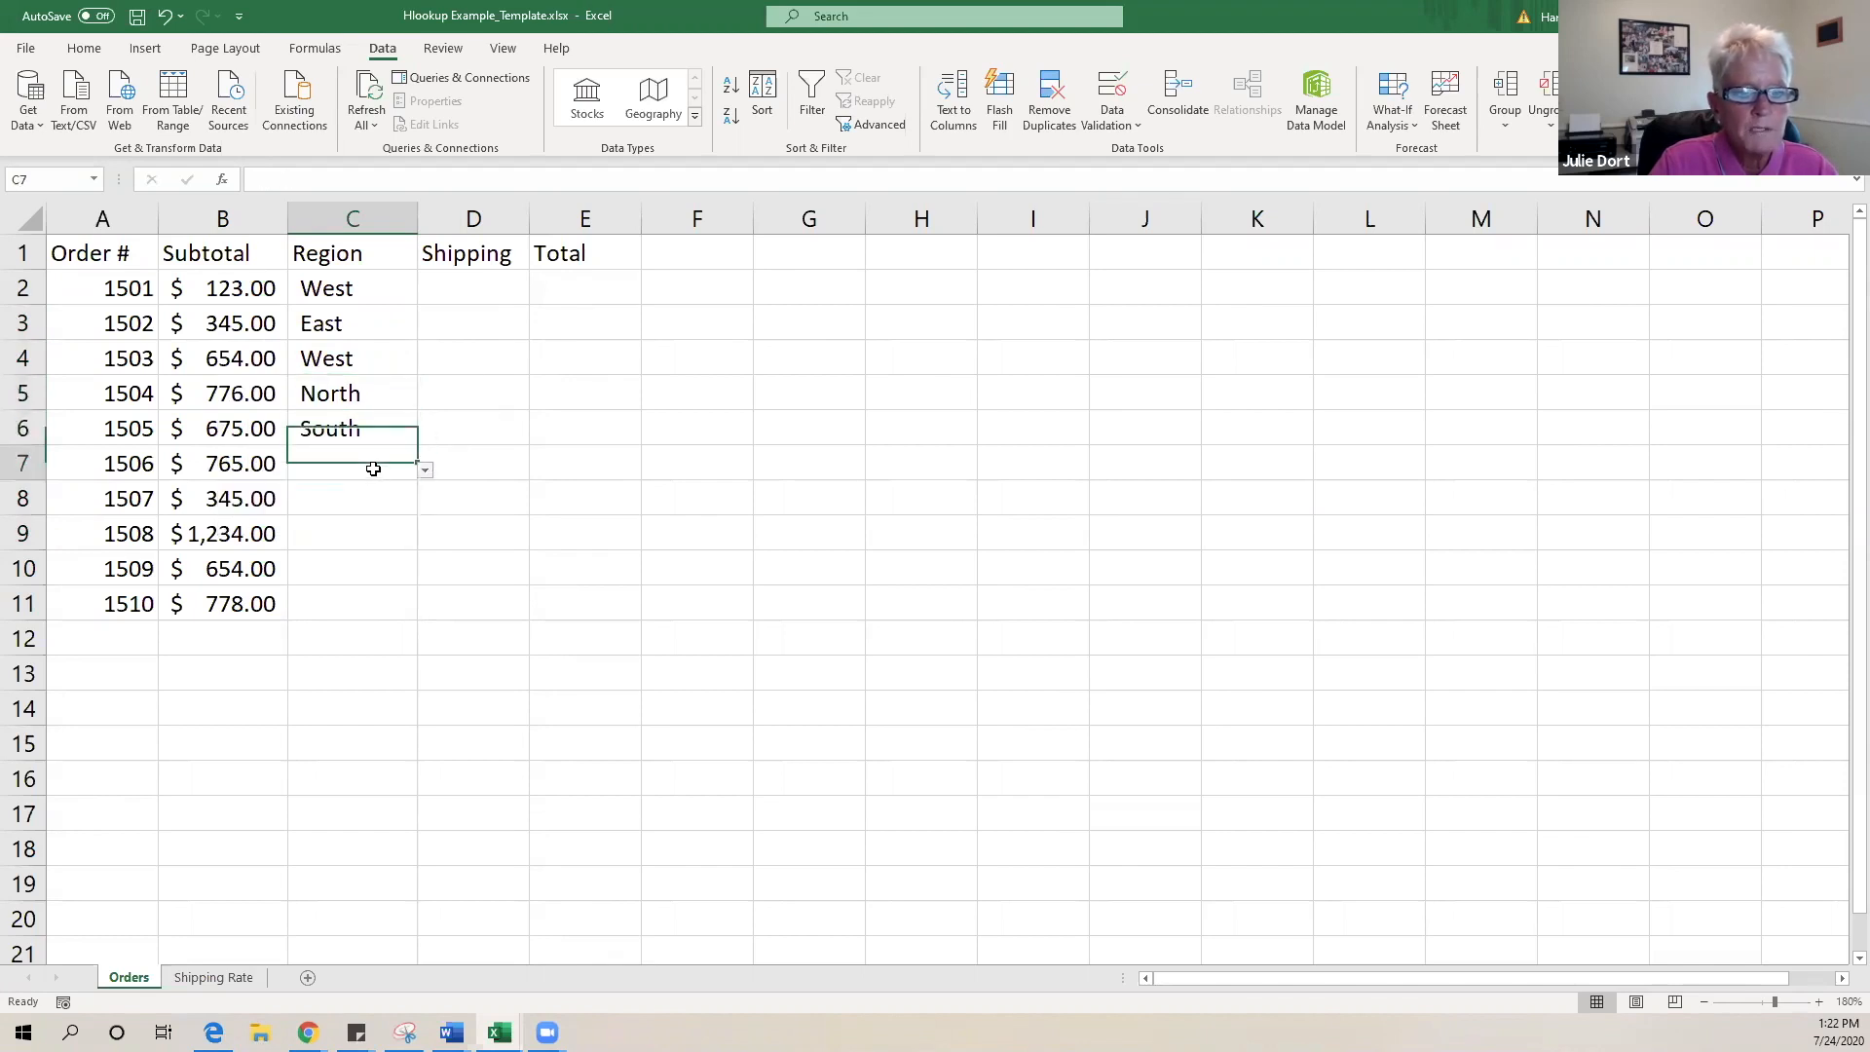
{"action": "left_click", "coordinate": [426, 471]}
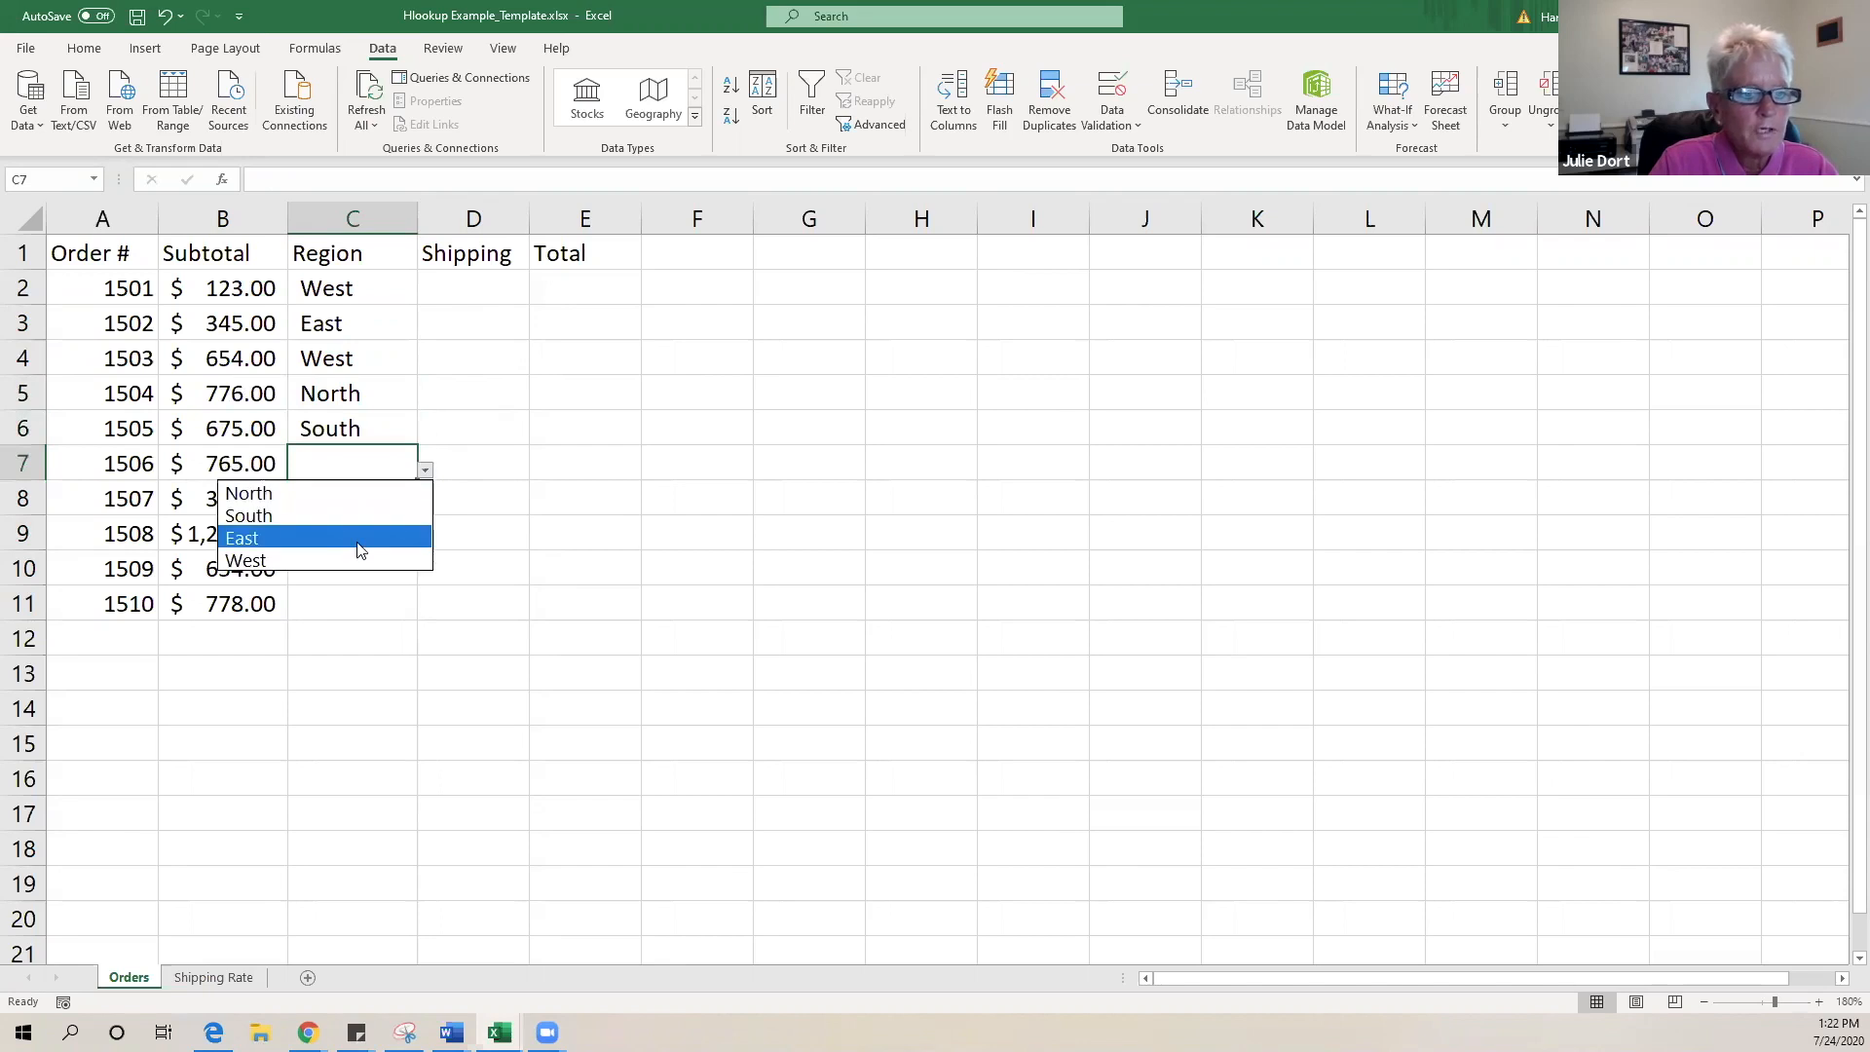
{"action": "left_click", "coordinate": [359, 541]}
{"action": "left_click", "coordinate": [375, 499]}
{"action": "left_click", "coordinate": [425, 504]}
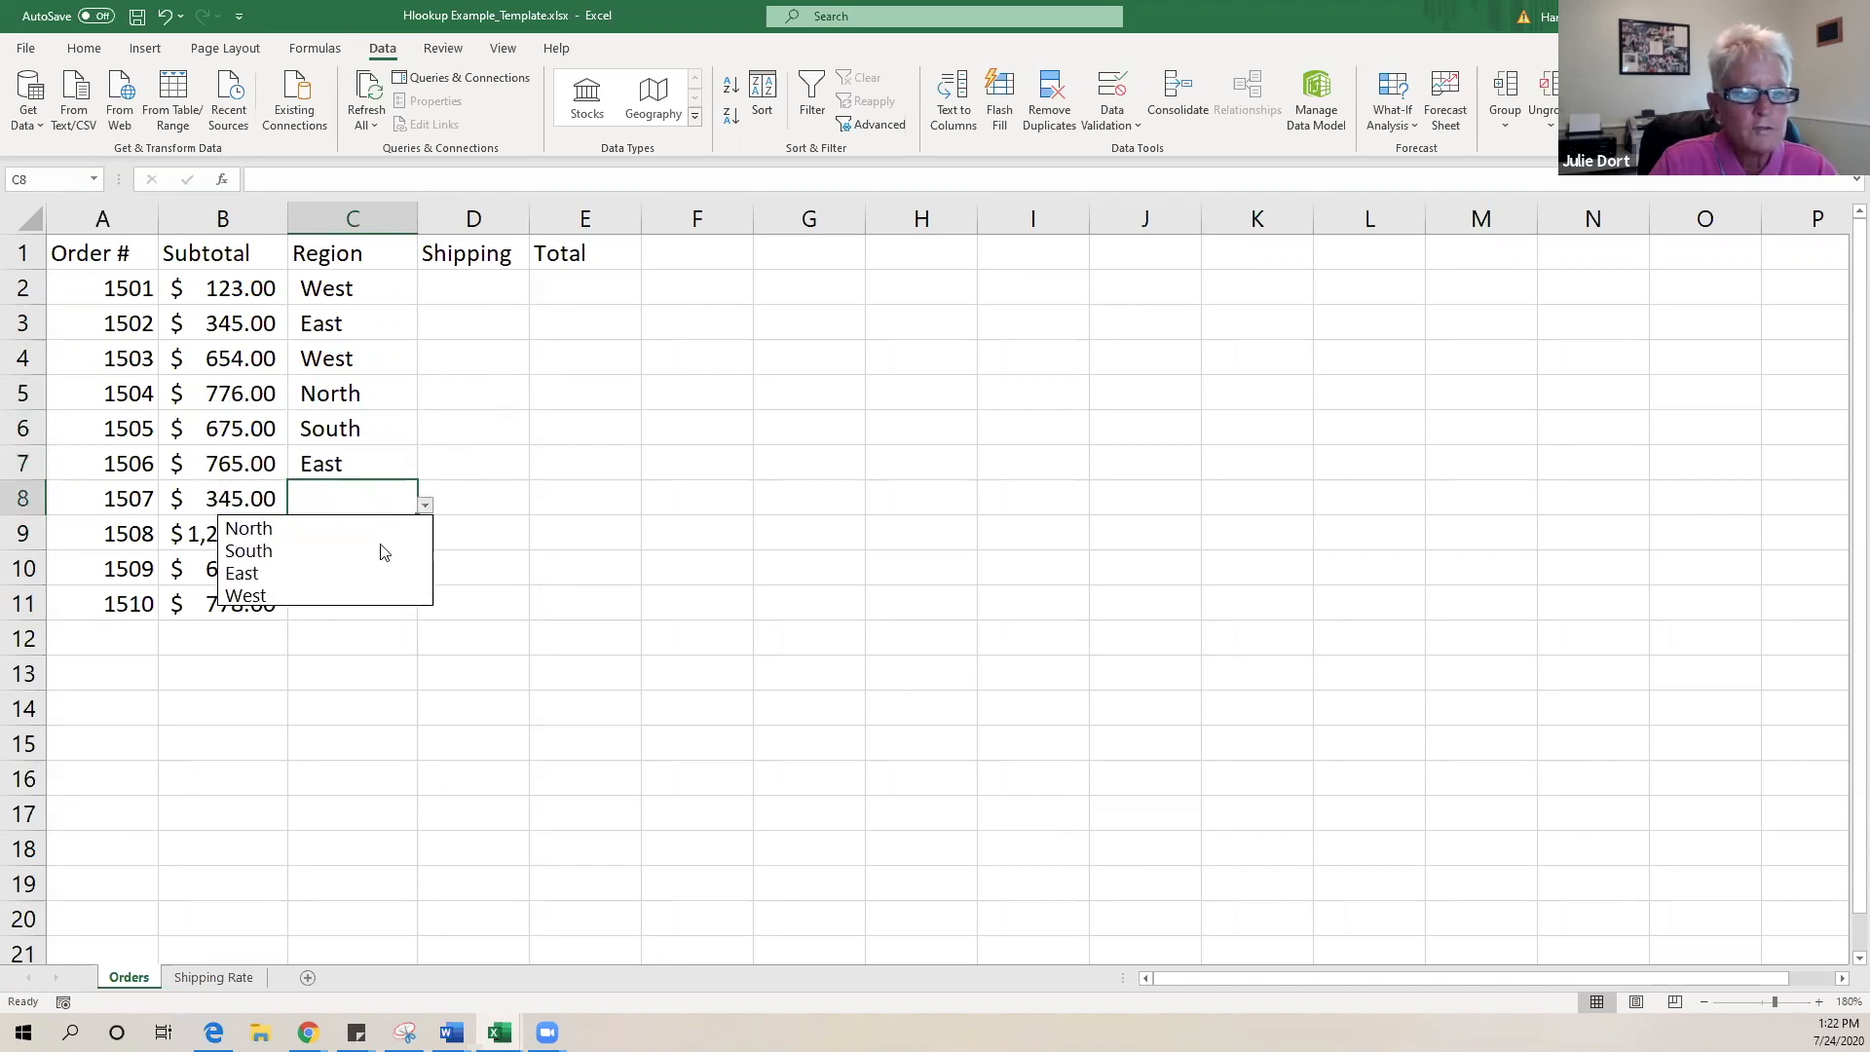
{"action": "left_click", "coordinate": [354, 529]}
{"action": "left_click", "coordinate": [347, 542]}
{"action": "left_click", "coordinate": [424, 541]}
{"action": "left_click", "coordinate": [368, 603]}
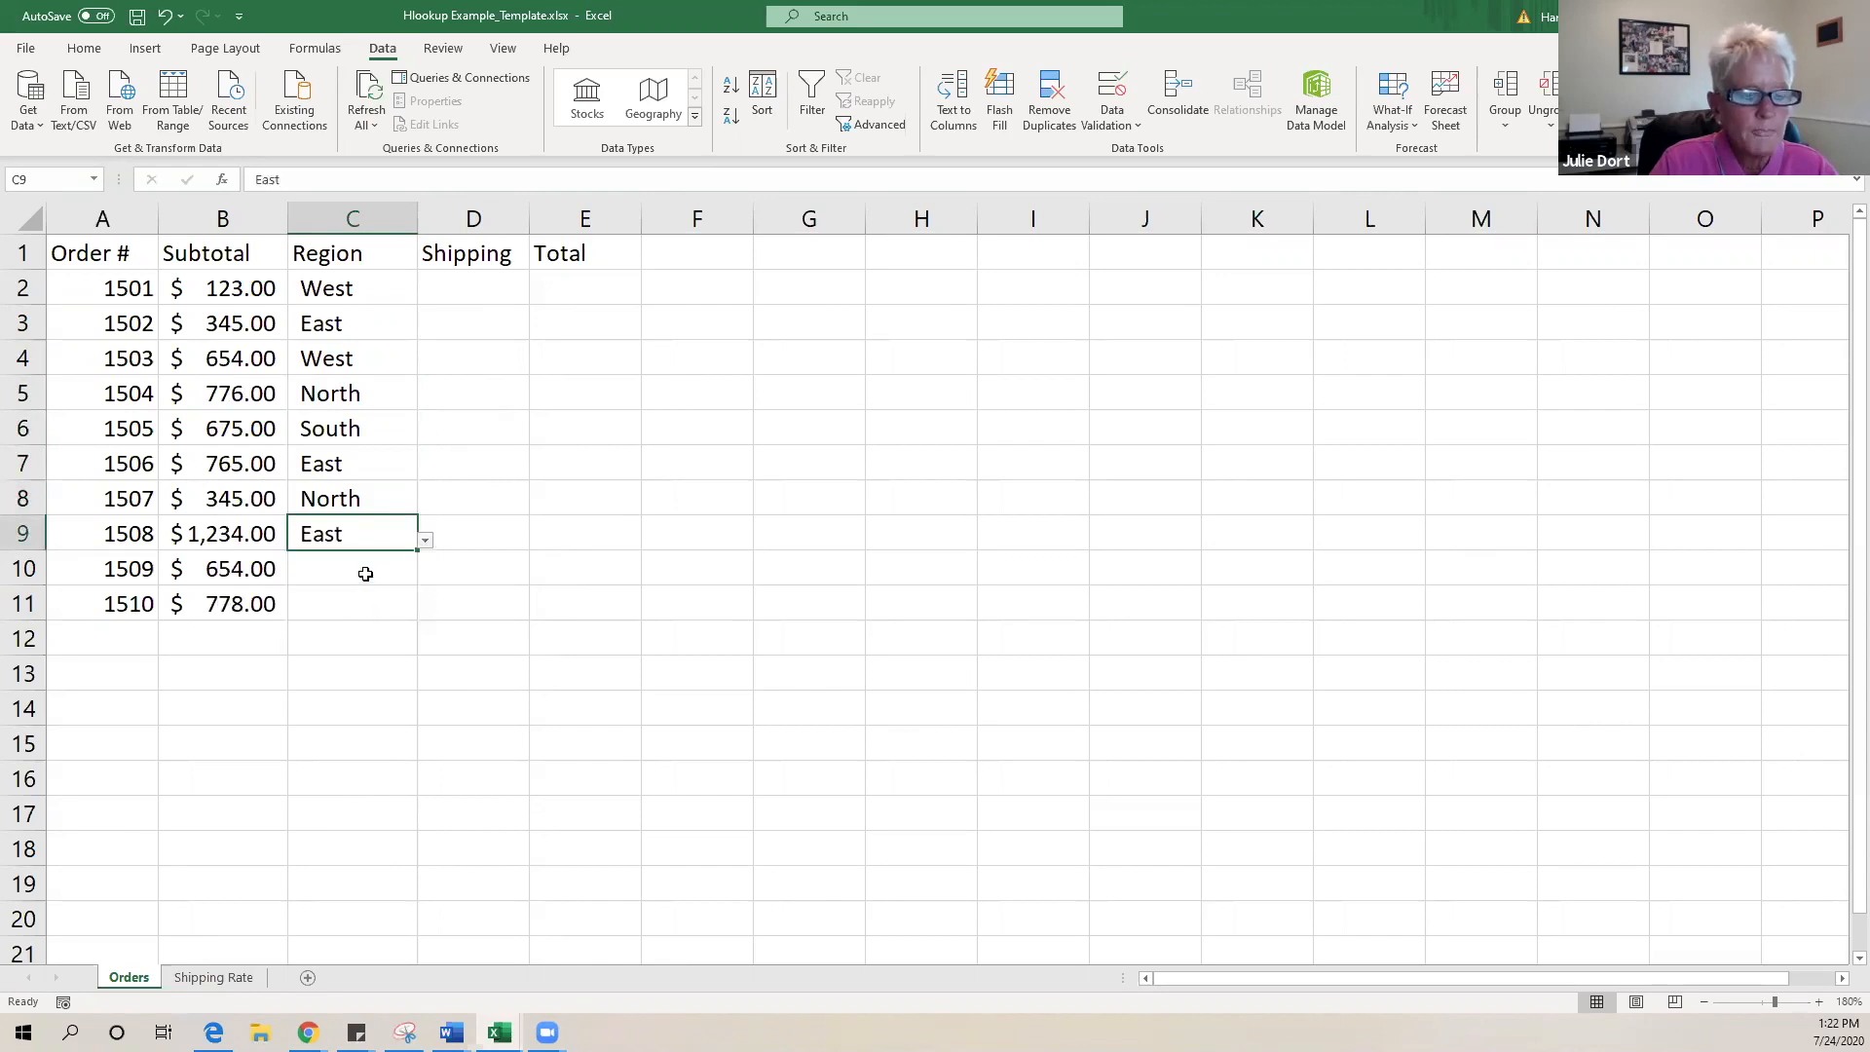
{"action": "left_click", "coordinate": [366, 574]}
{"action": "left_click", "coordinate": [425, 577]}
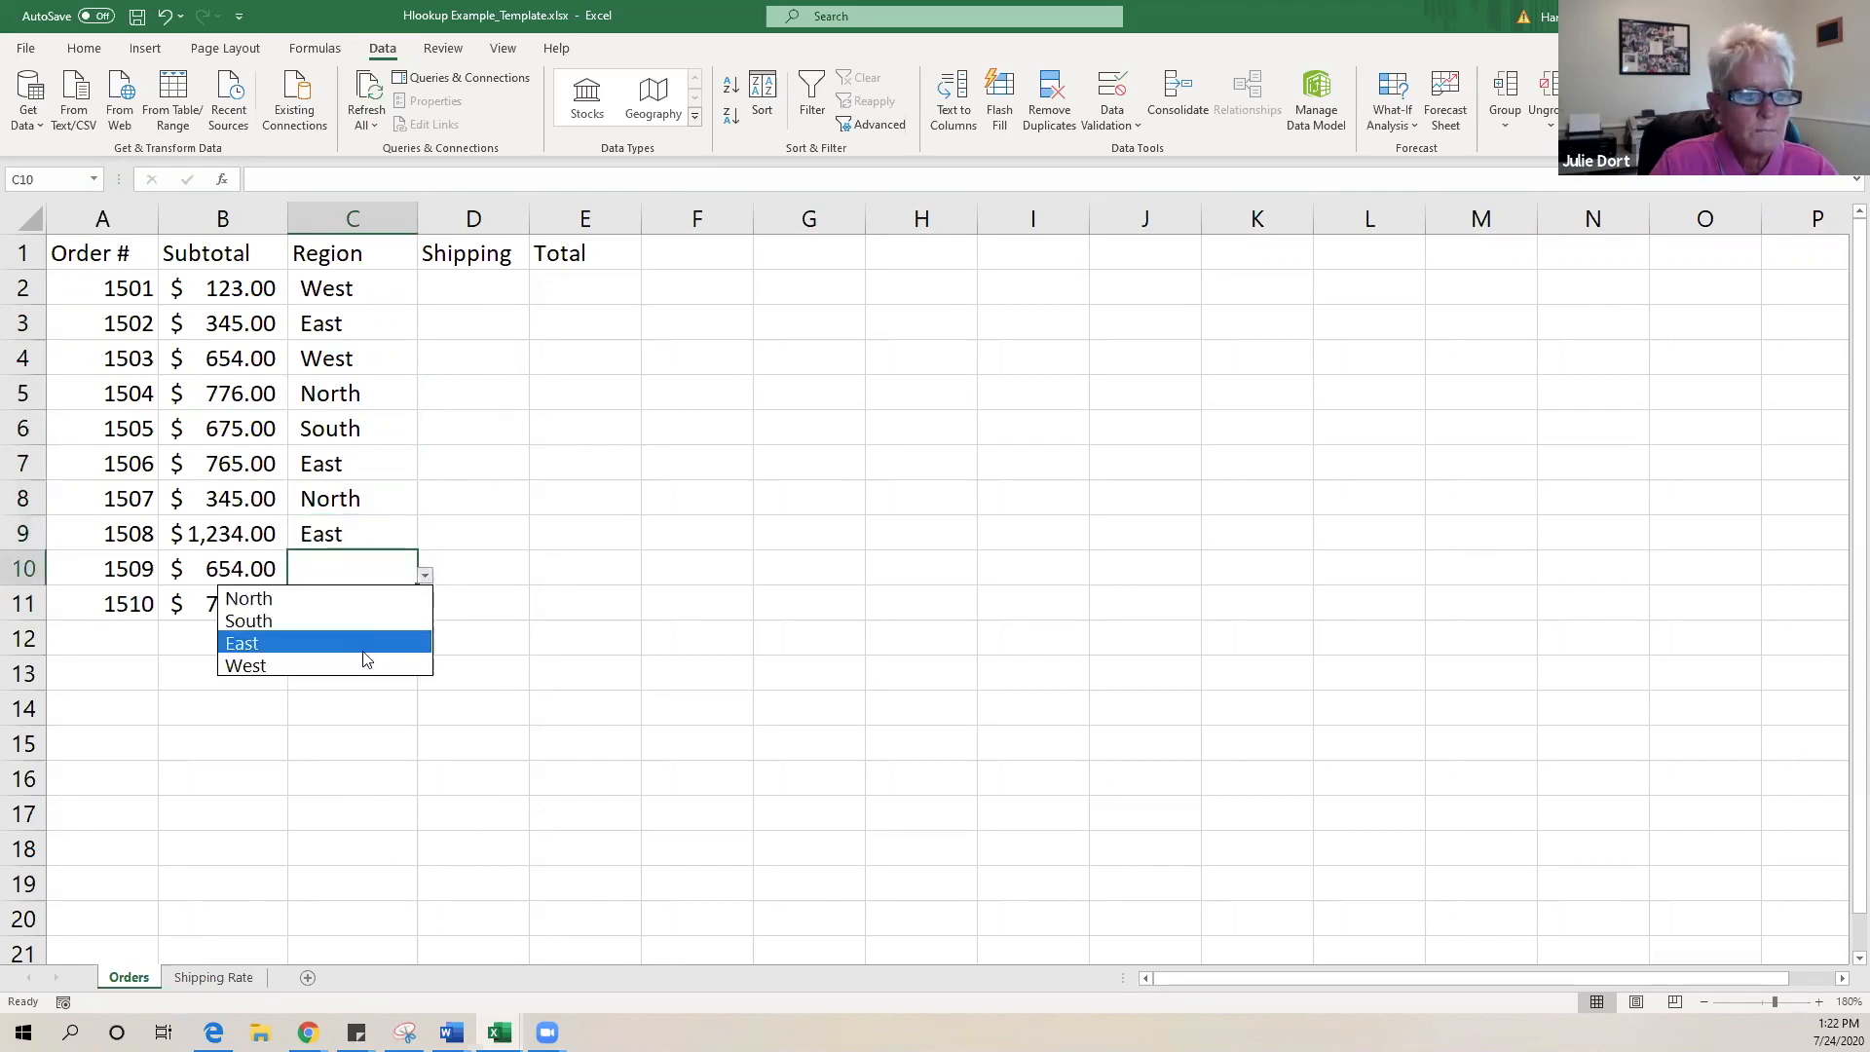
{"action": "left_click", "coordinate": [366, 642]}
{"action": "left_click", "coordinate": [357, 602]}
{"action": "left_click", "coordinate": [425, 610]}
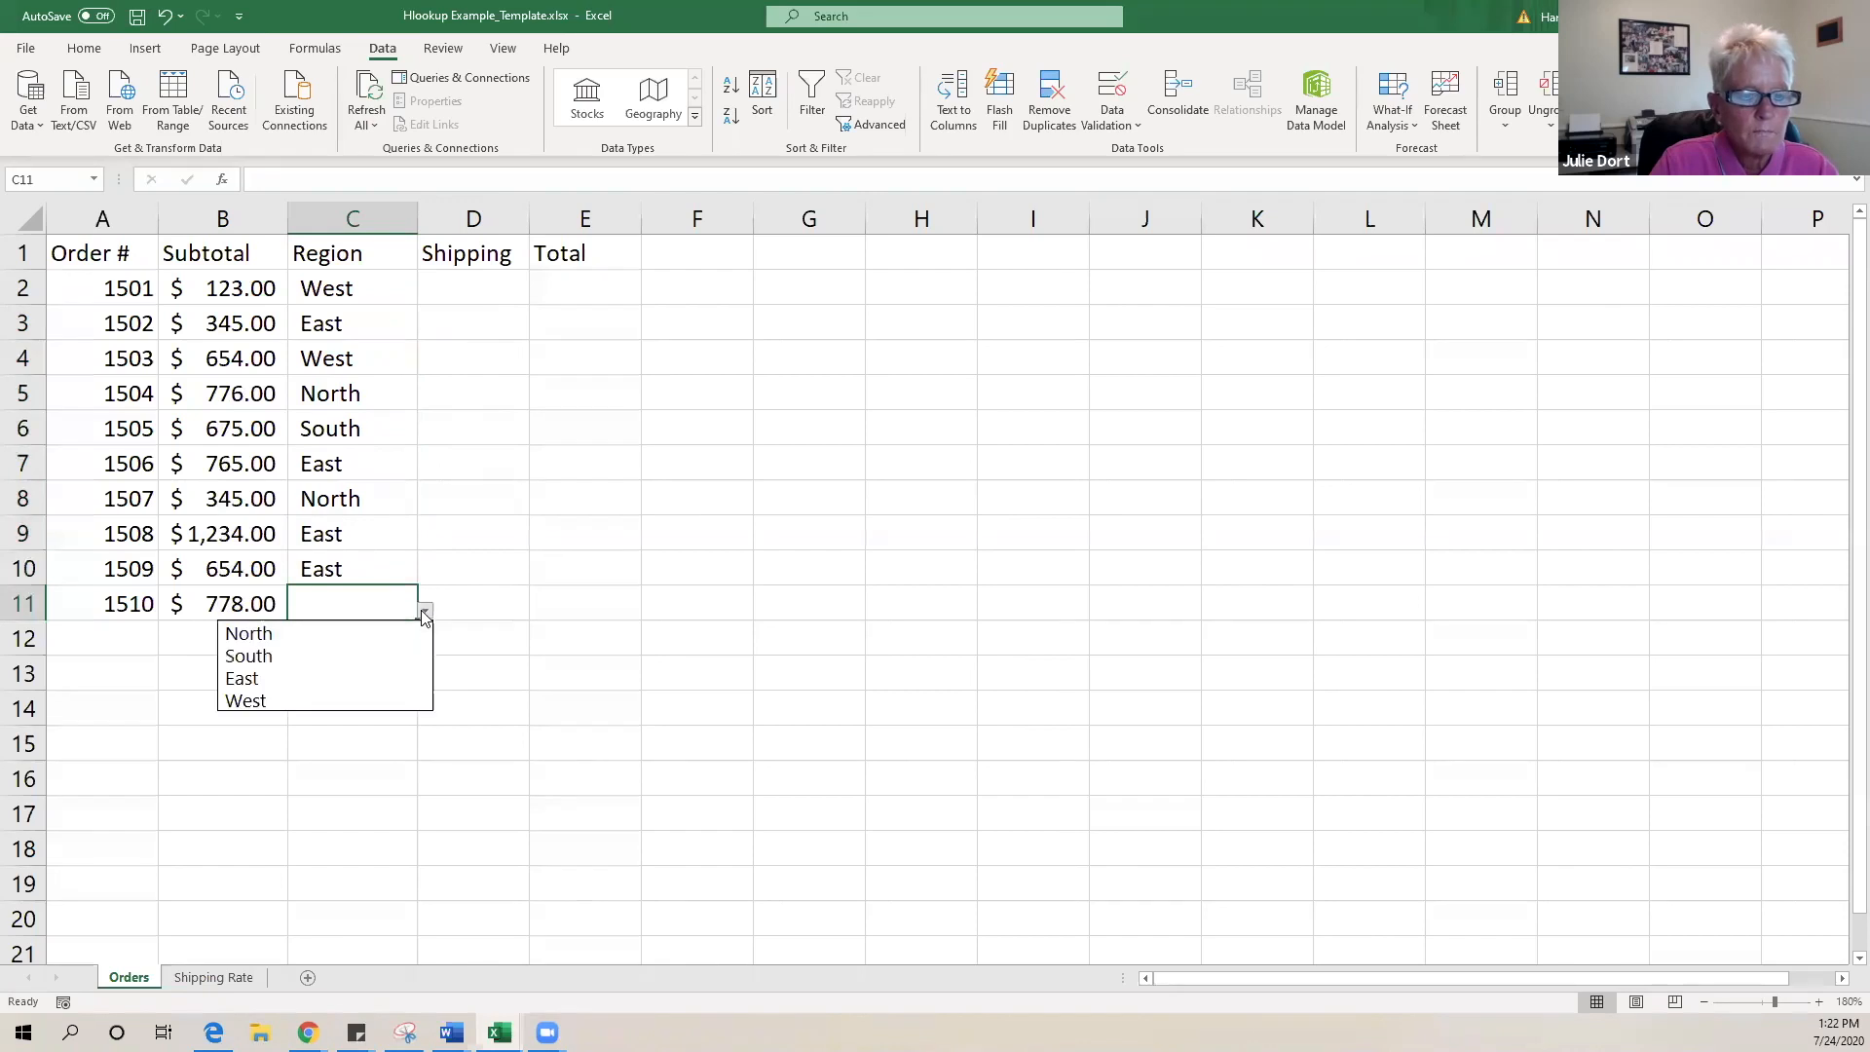
{"action": "left_click", "coordinate": [314, 656]}
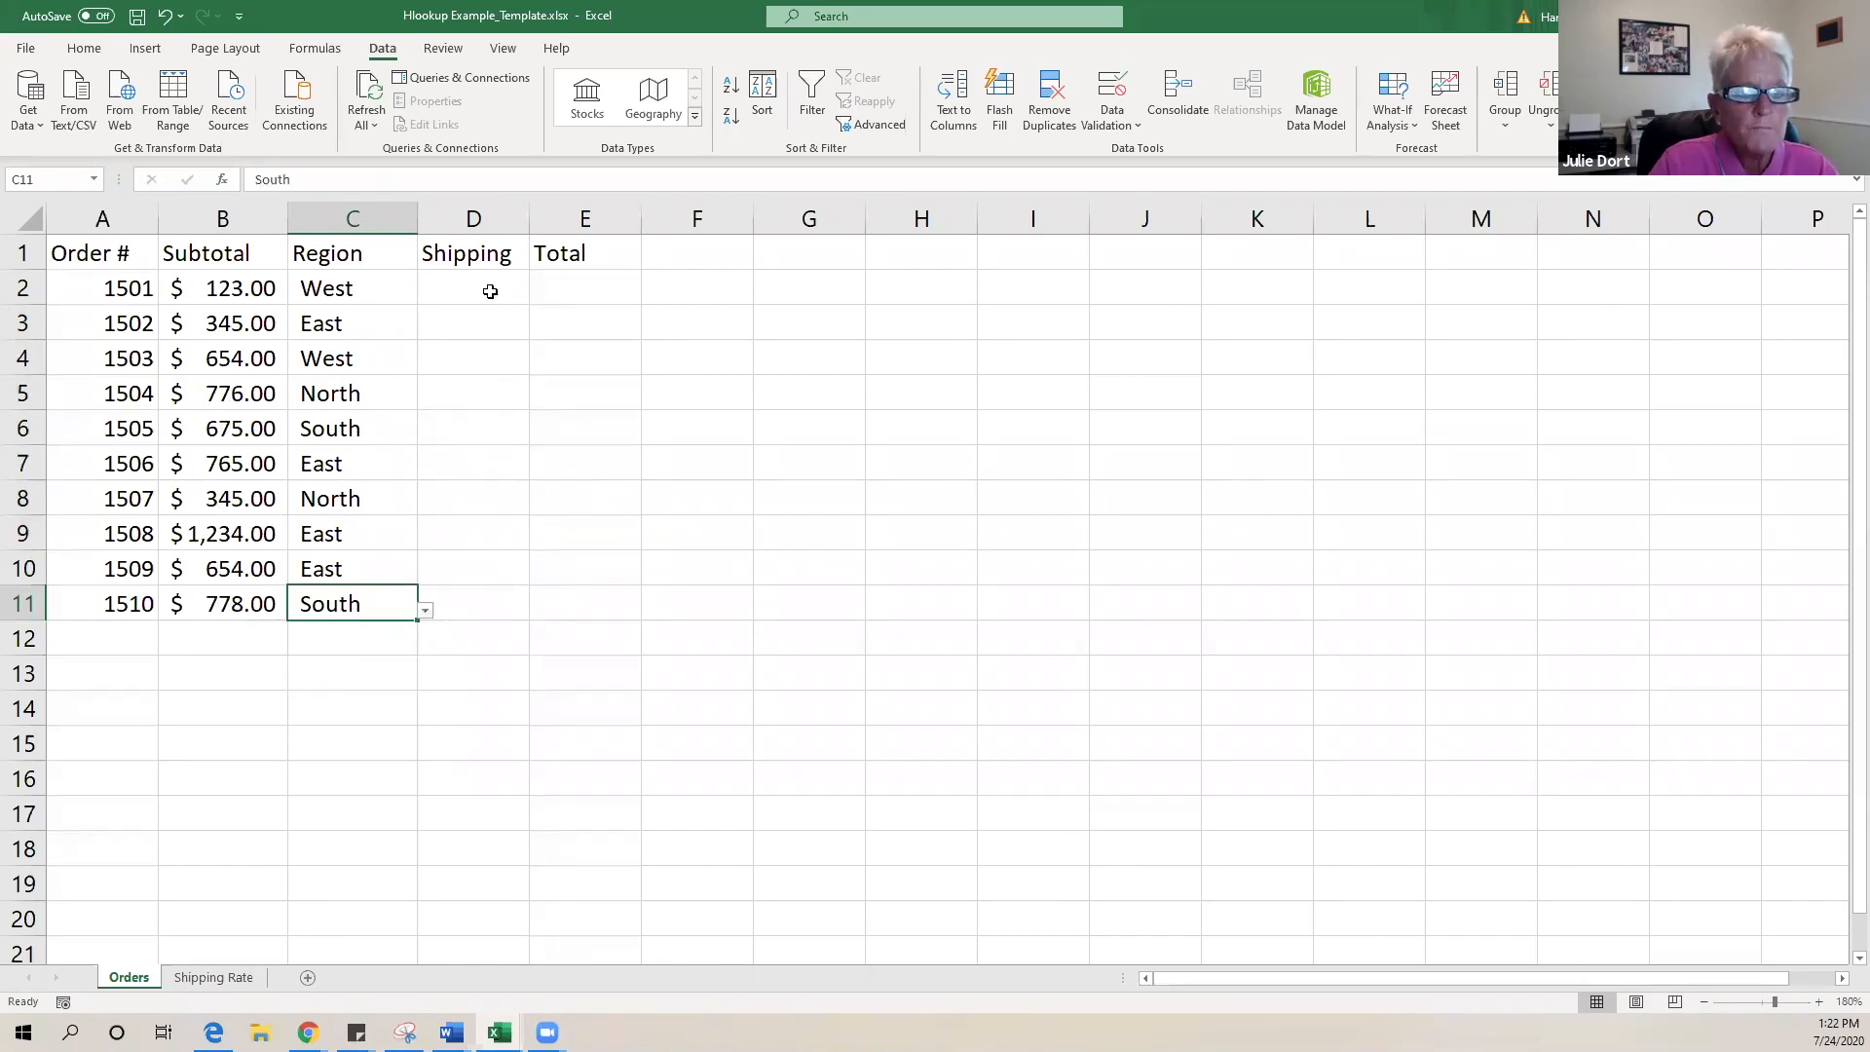
{"action": "left_click", "coordinate": [489, 291]}
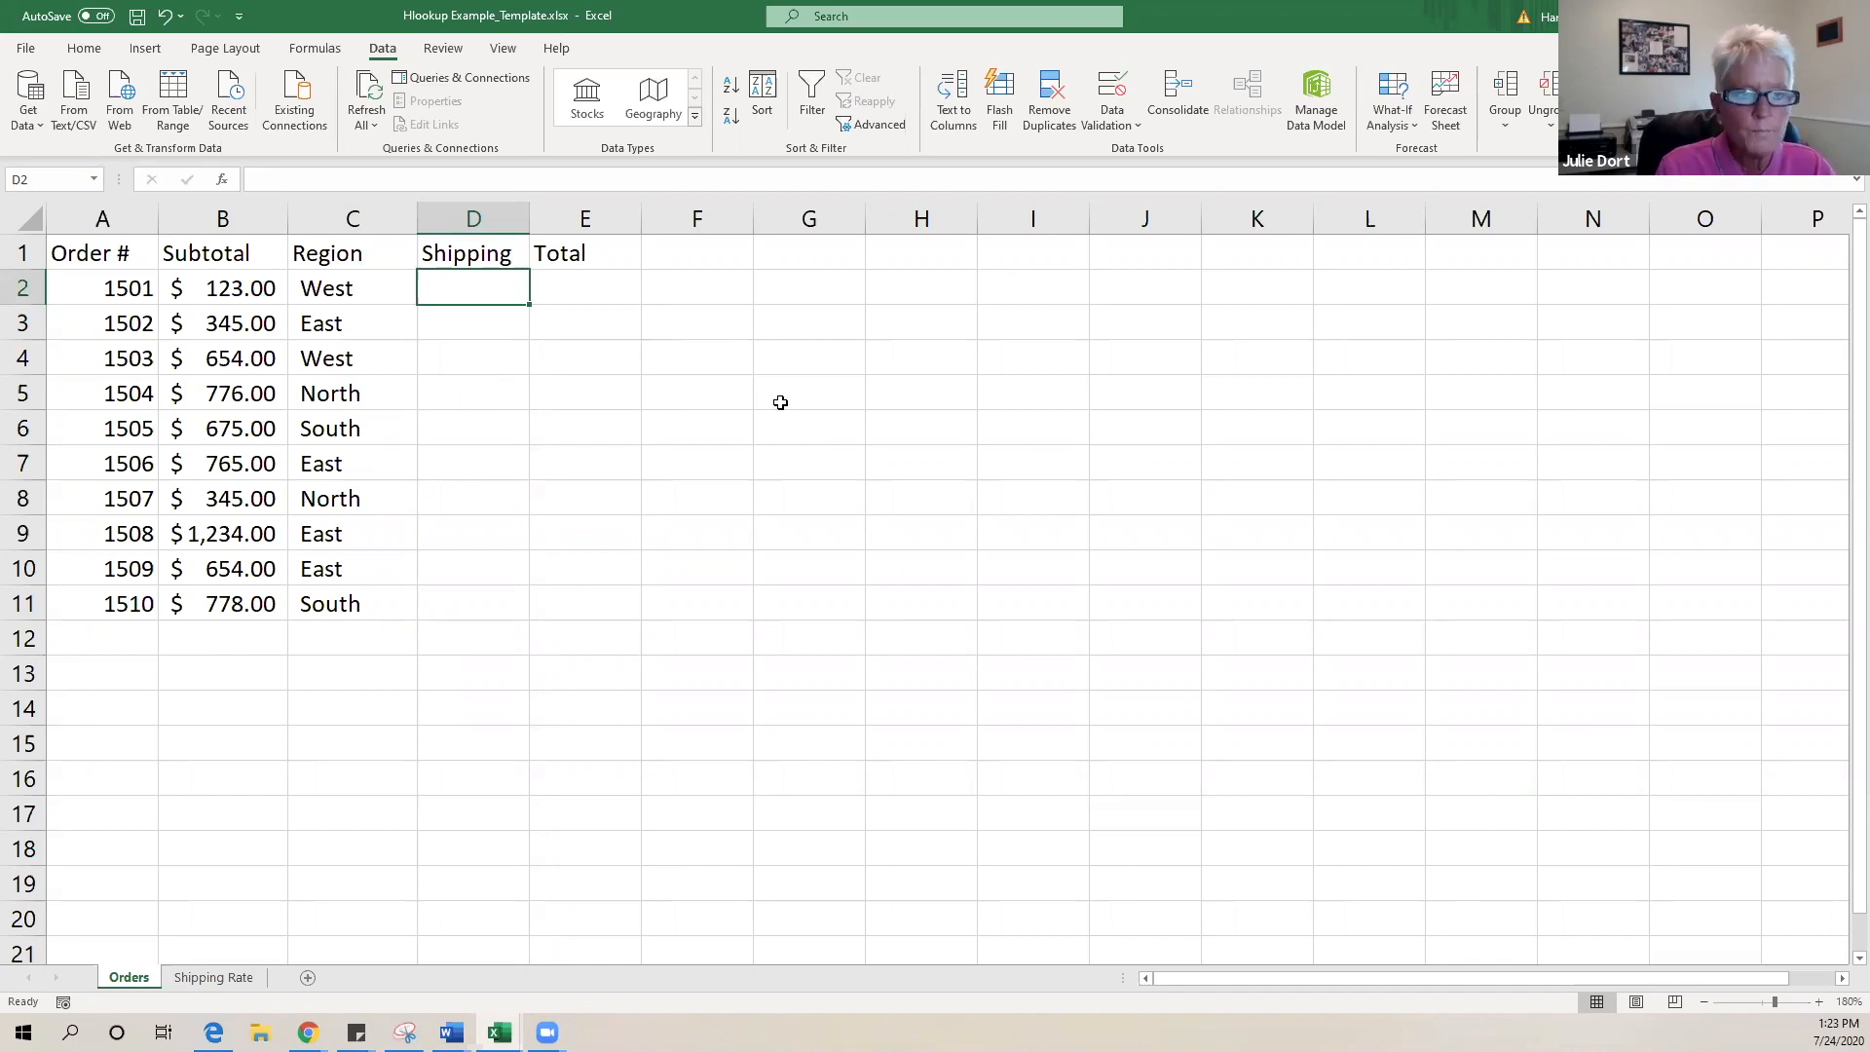
- Start D2's shipping formula as =hlook(C2, using order 1501's region
{"action": "type", "text": "="}
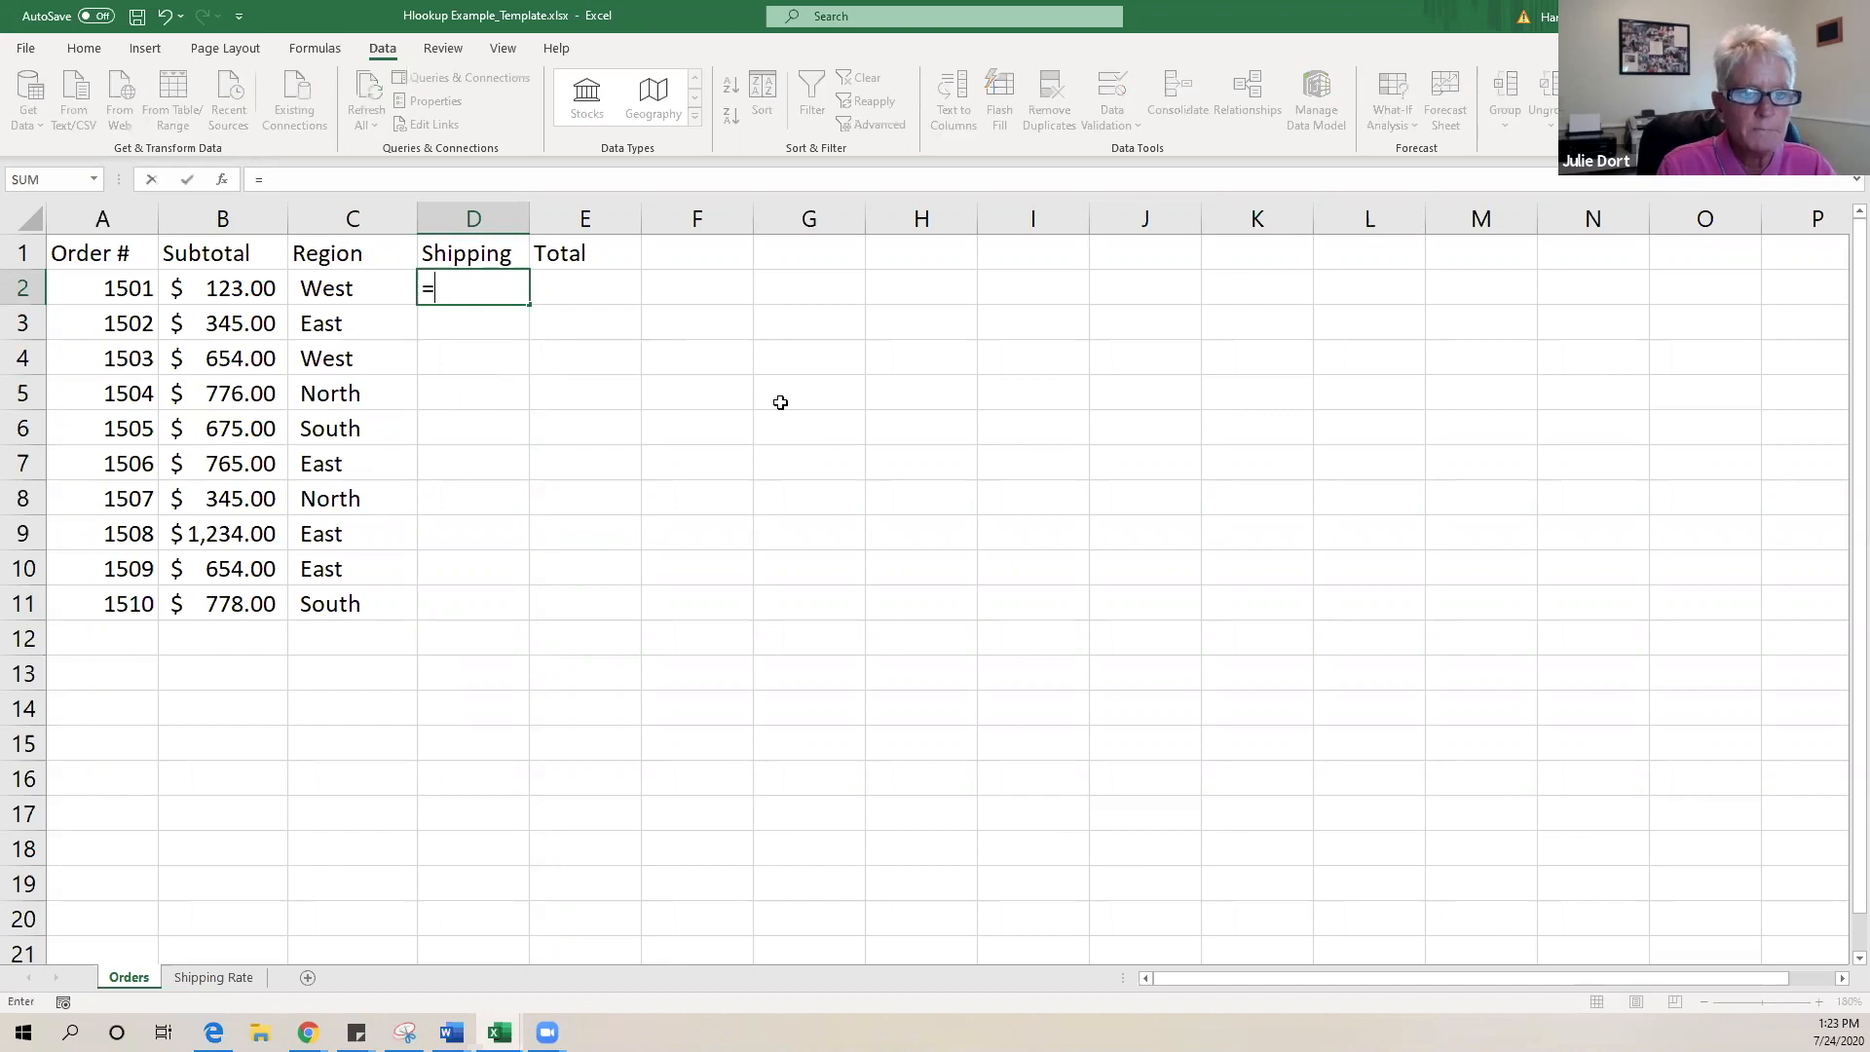
{"action": "type", "text": "h"}
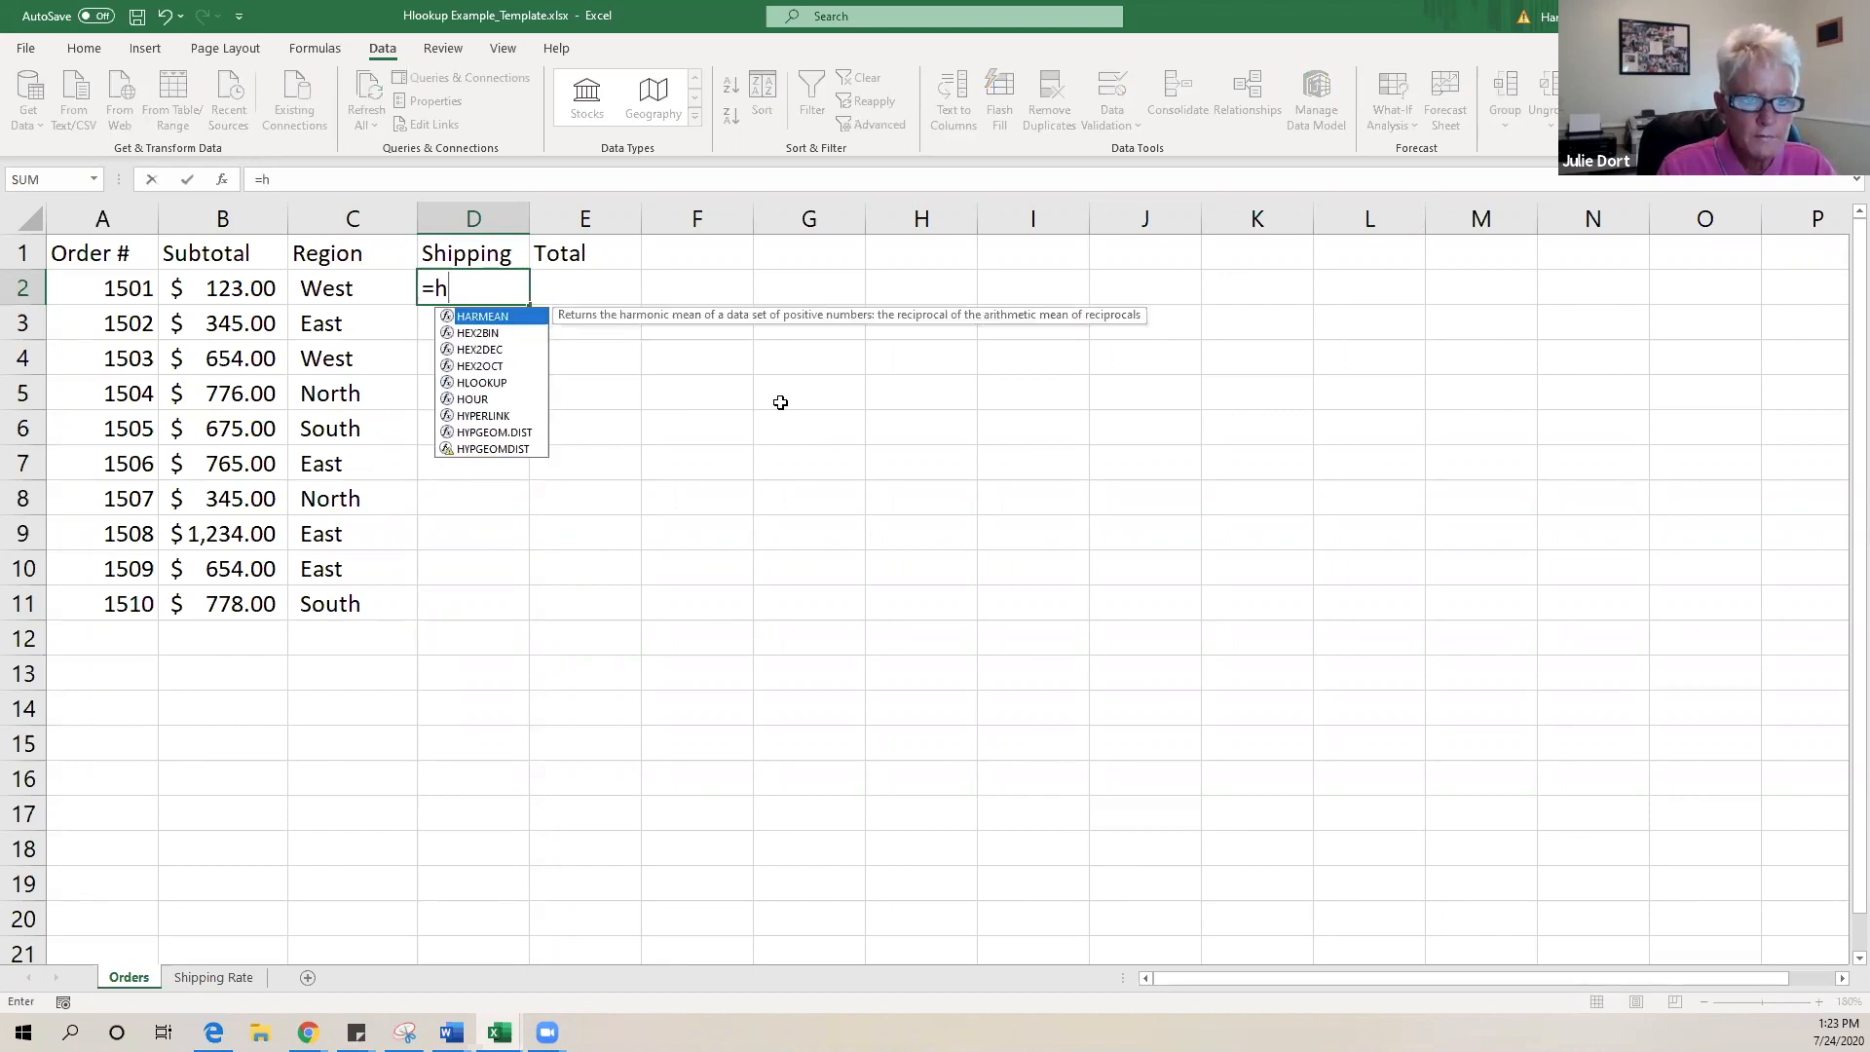
{"action": "type", "text": "lo"}
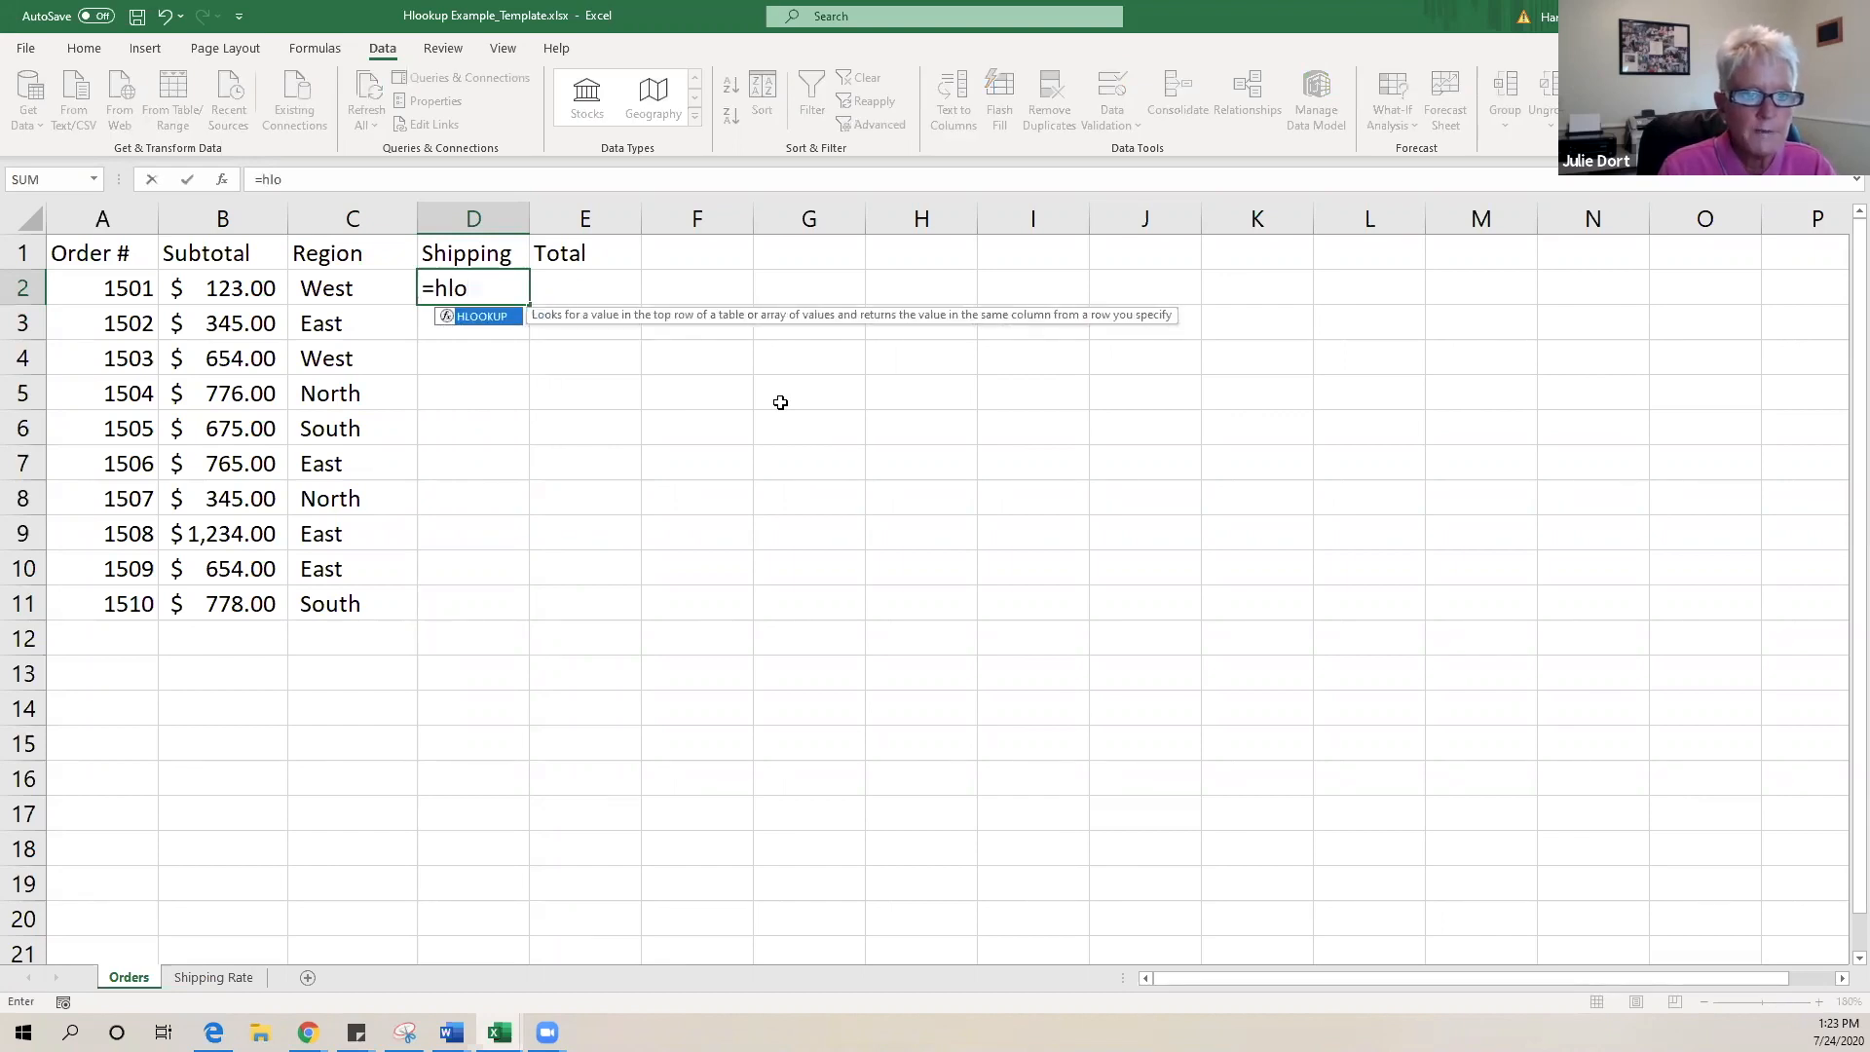
{"action": "type", "text": "ok"}
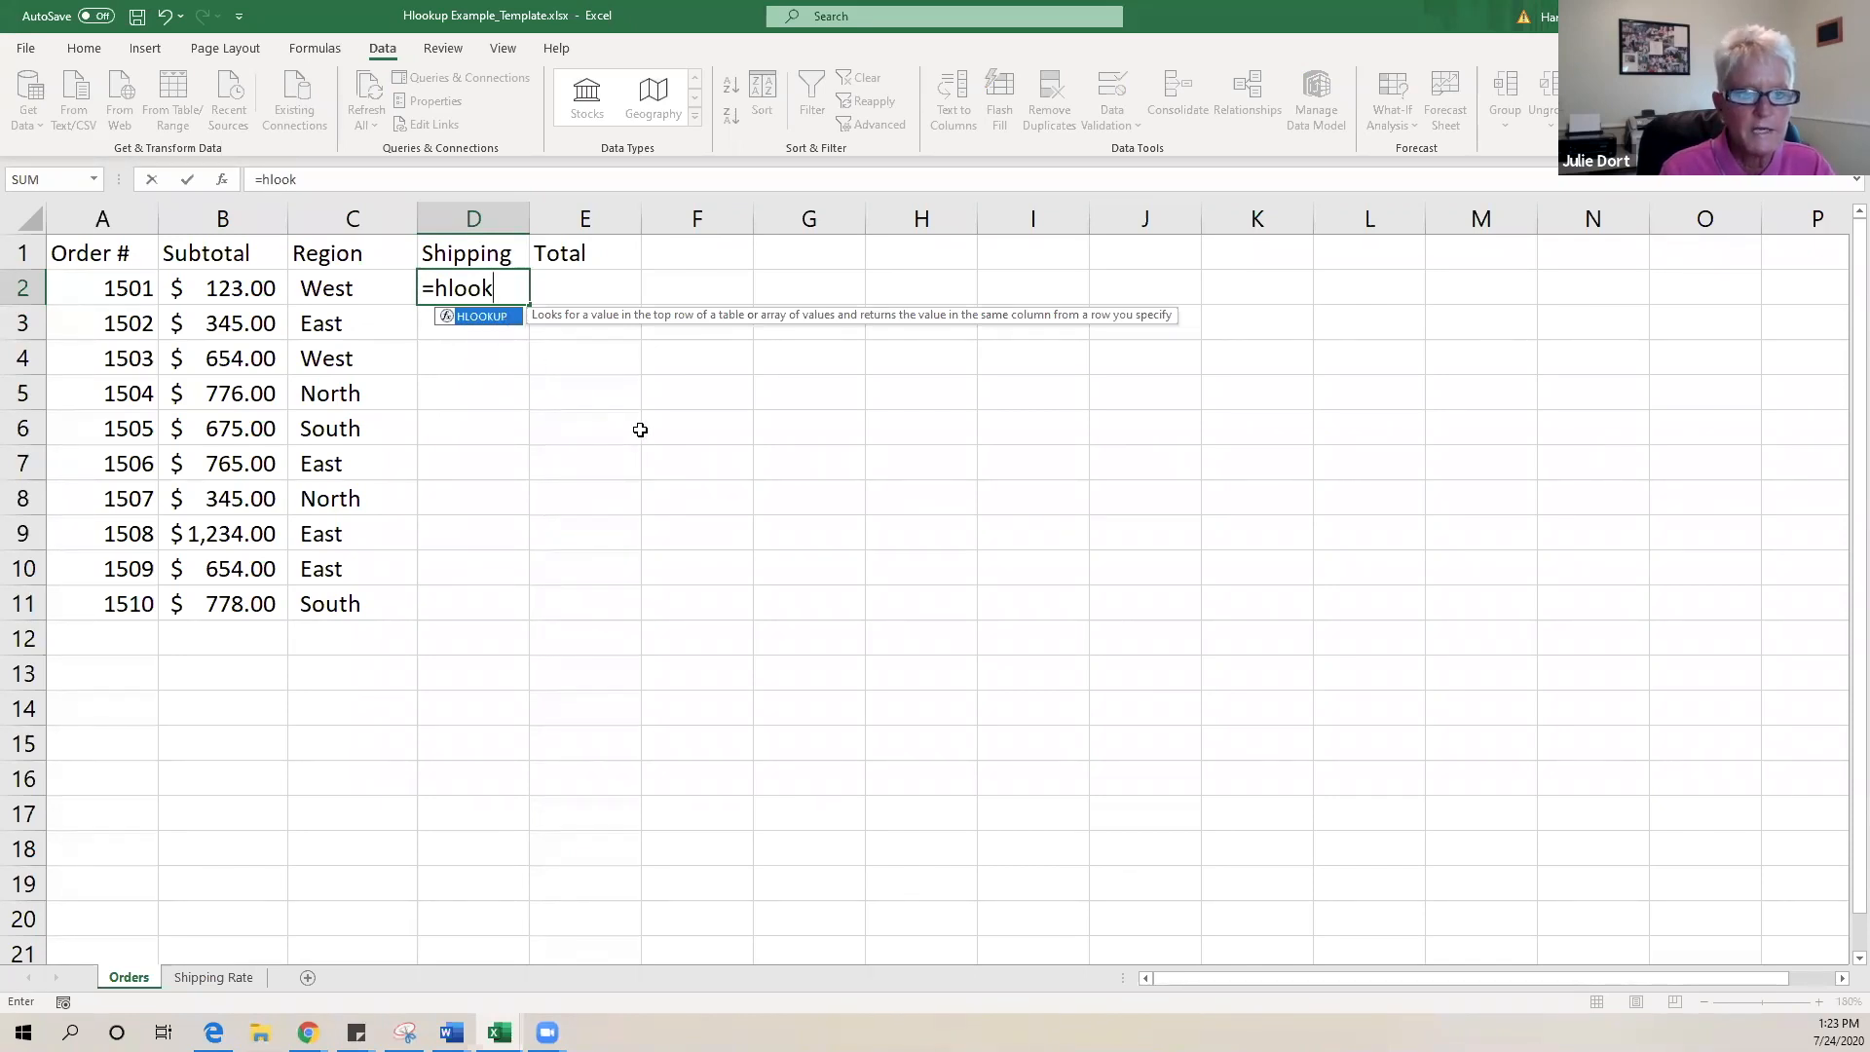
{"action": "type", "text": "("}
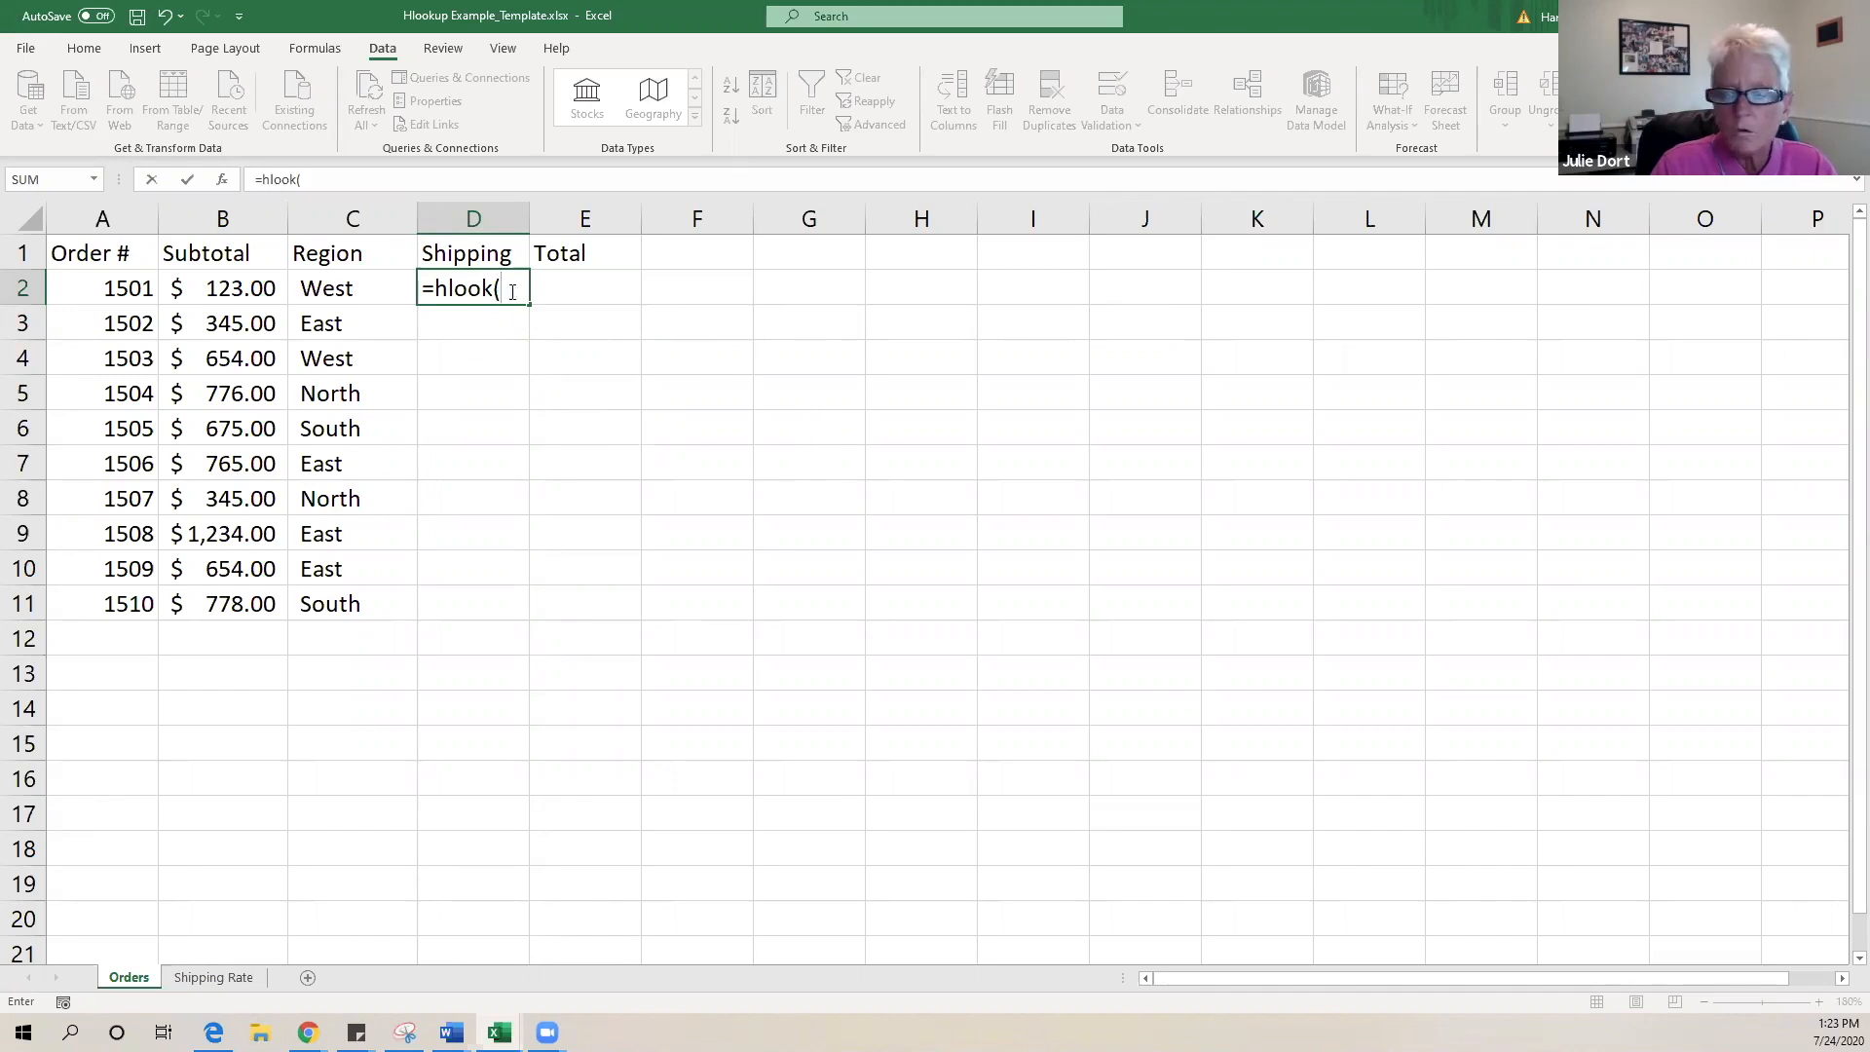
{"action": "left_click", "coordinate": [334, 288]}
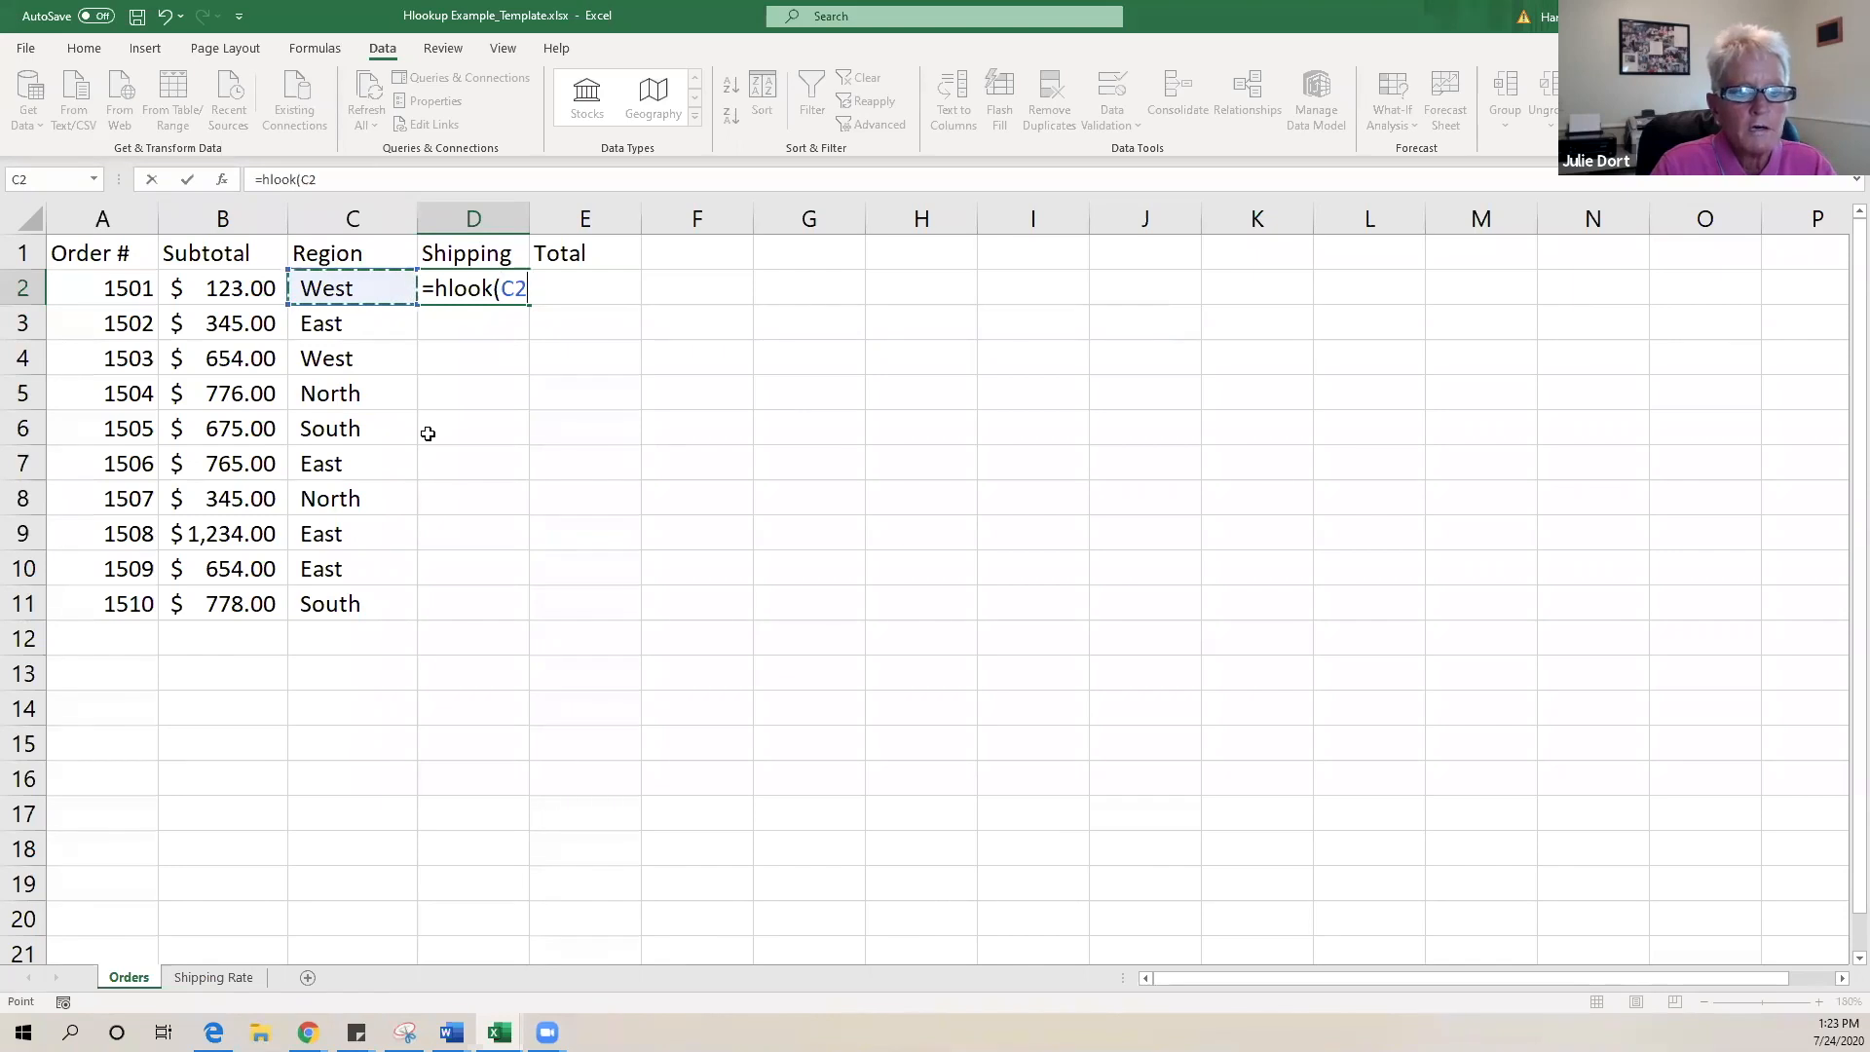
{"action": "type", "text": ","}
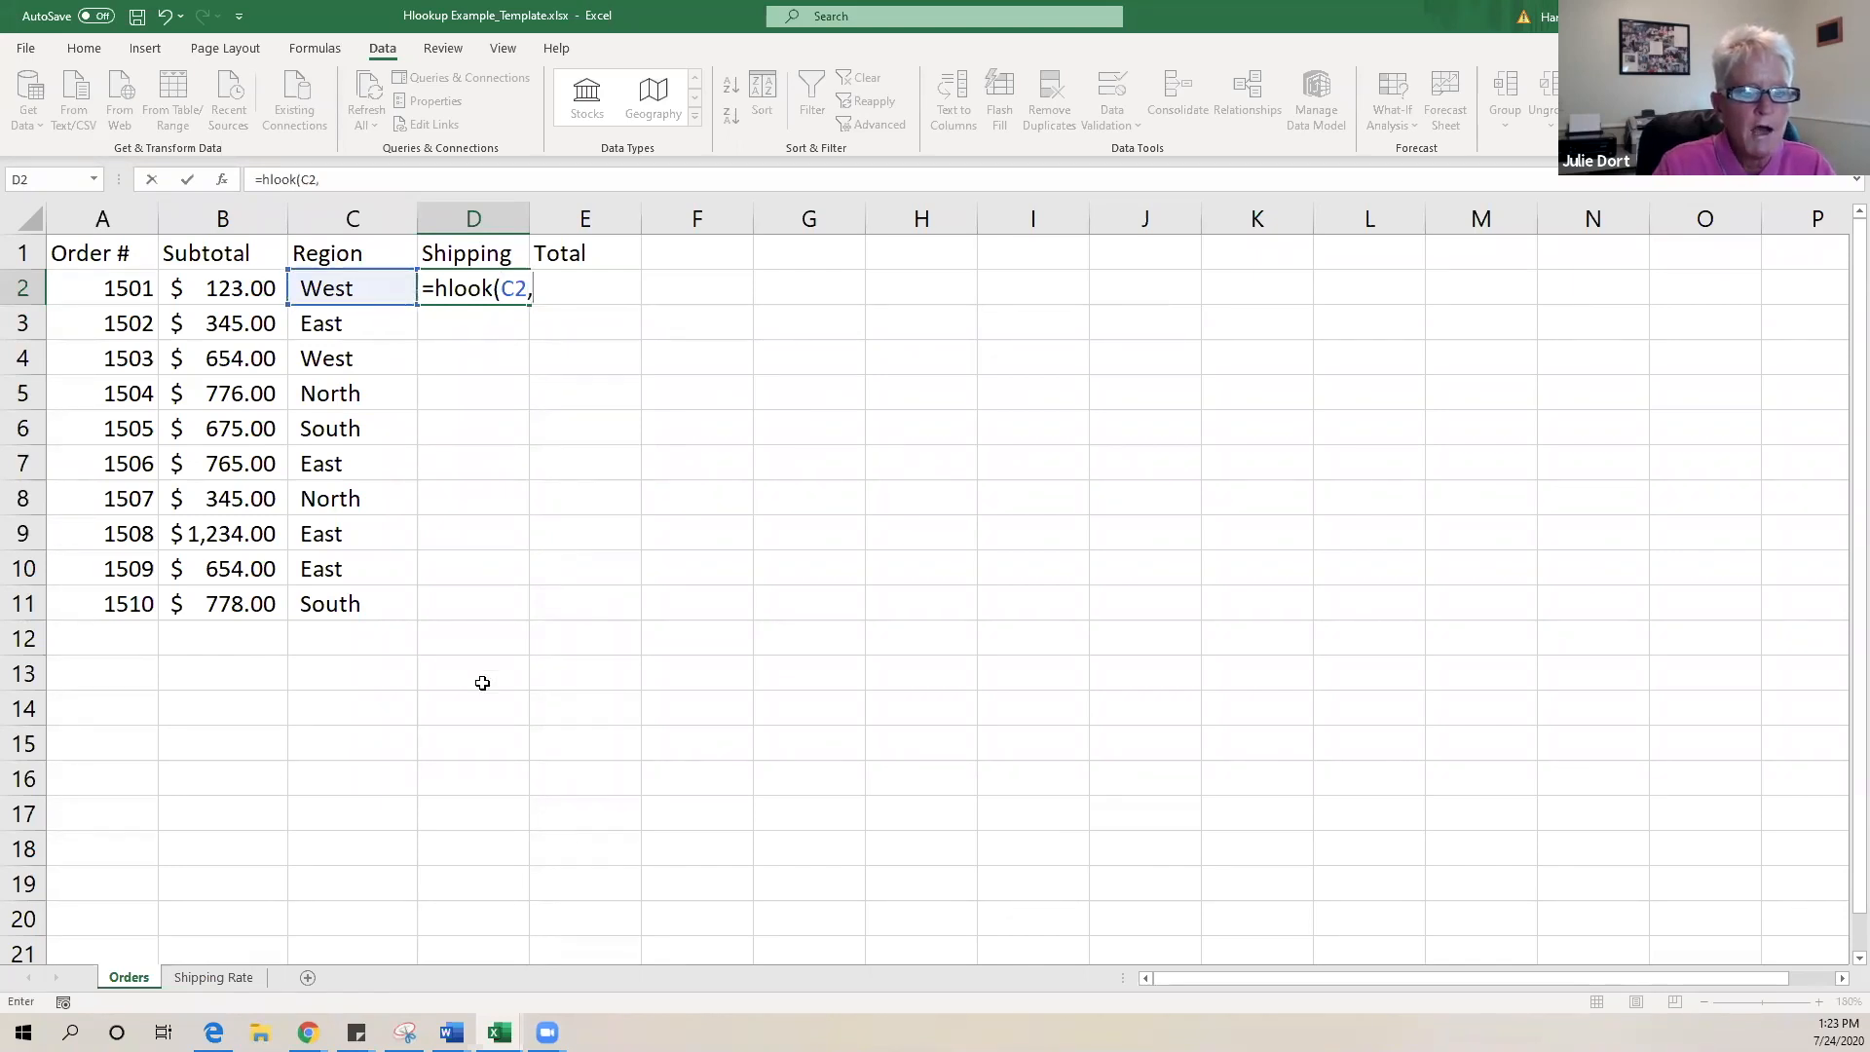
- Complete D2 as =hlook(C2,'Shipping Rate'!$B$3:$E$3), which returns #NAME?
{"action": "left_click", "coordinate": [228, 976]}
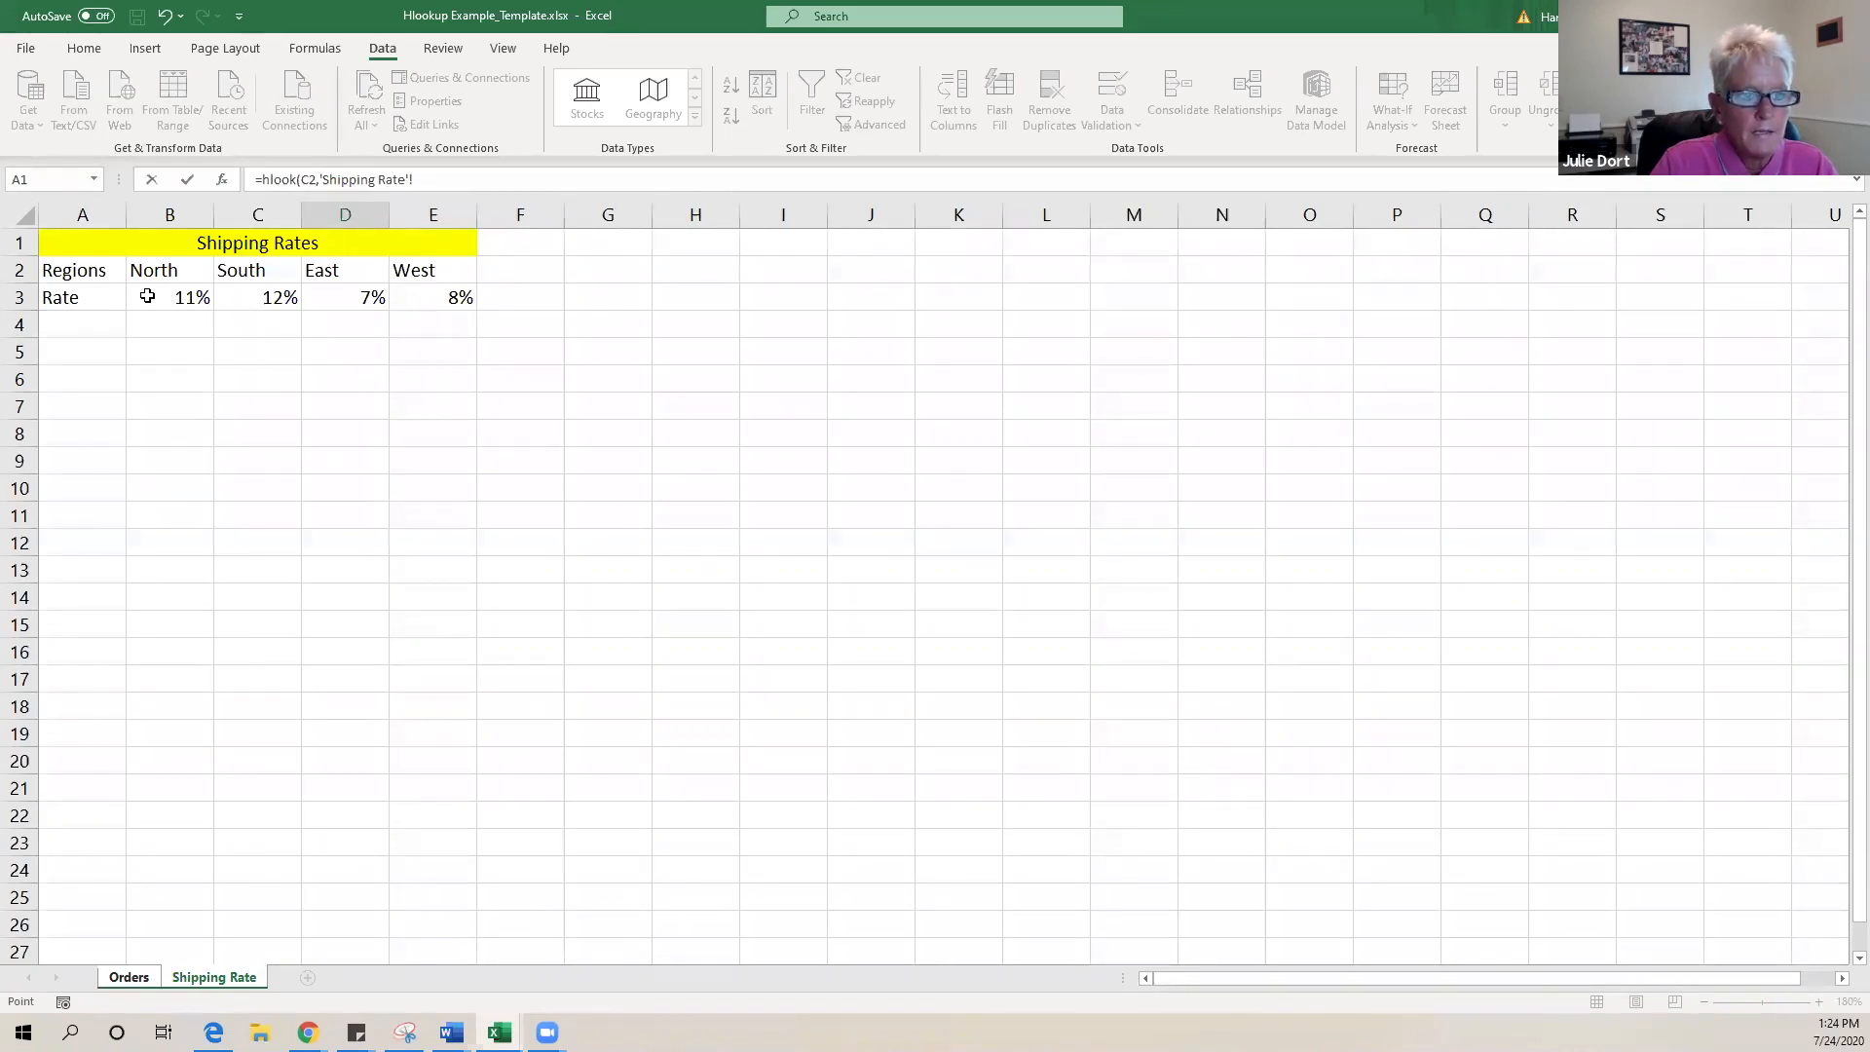
{"action": "left_click_drag", "start_coordinate": [147, 296], "coordinate": [413, 292]}
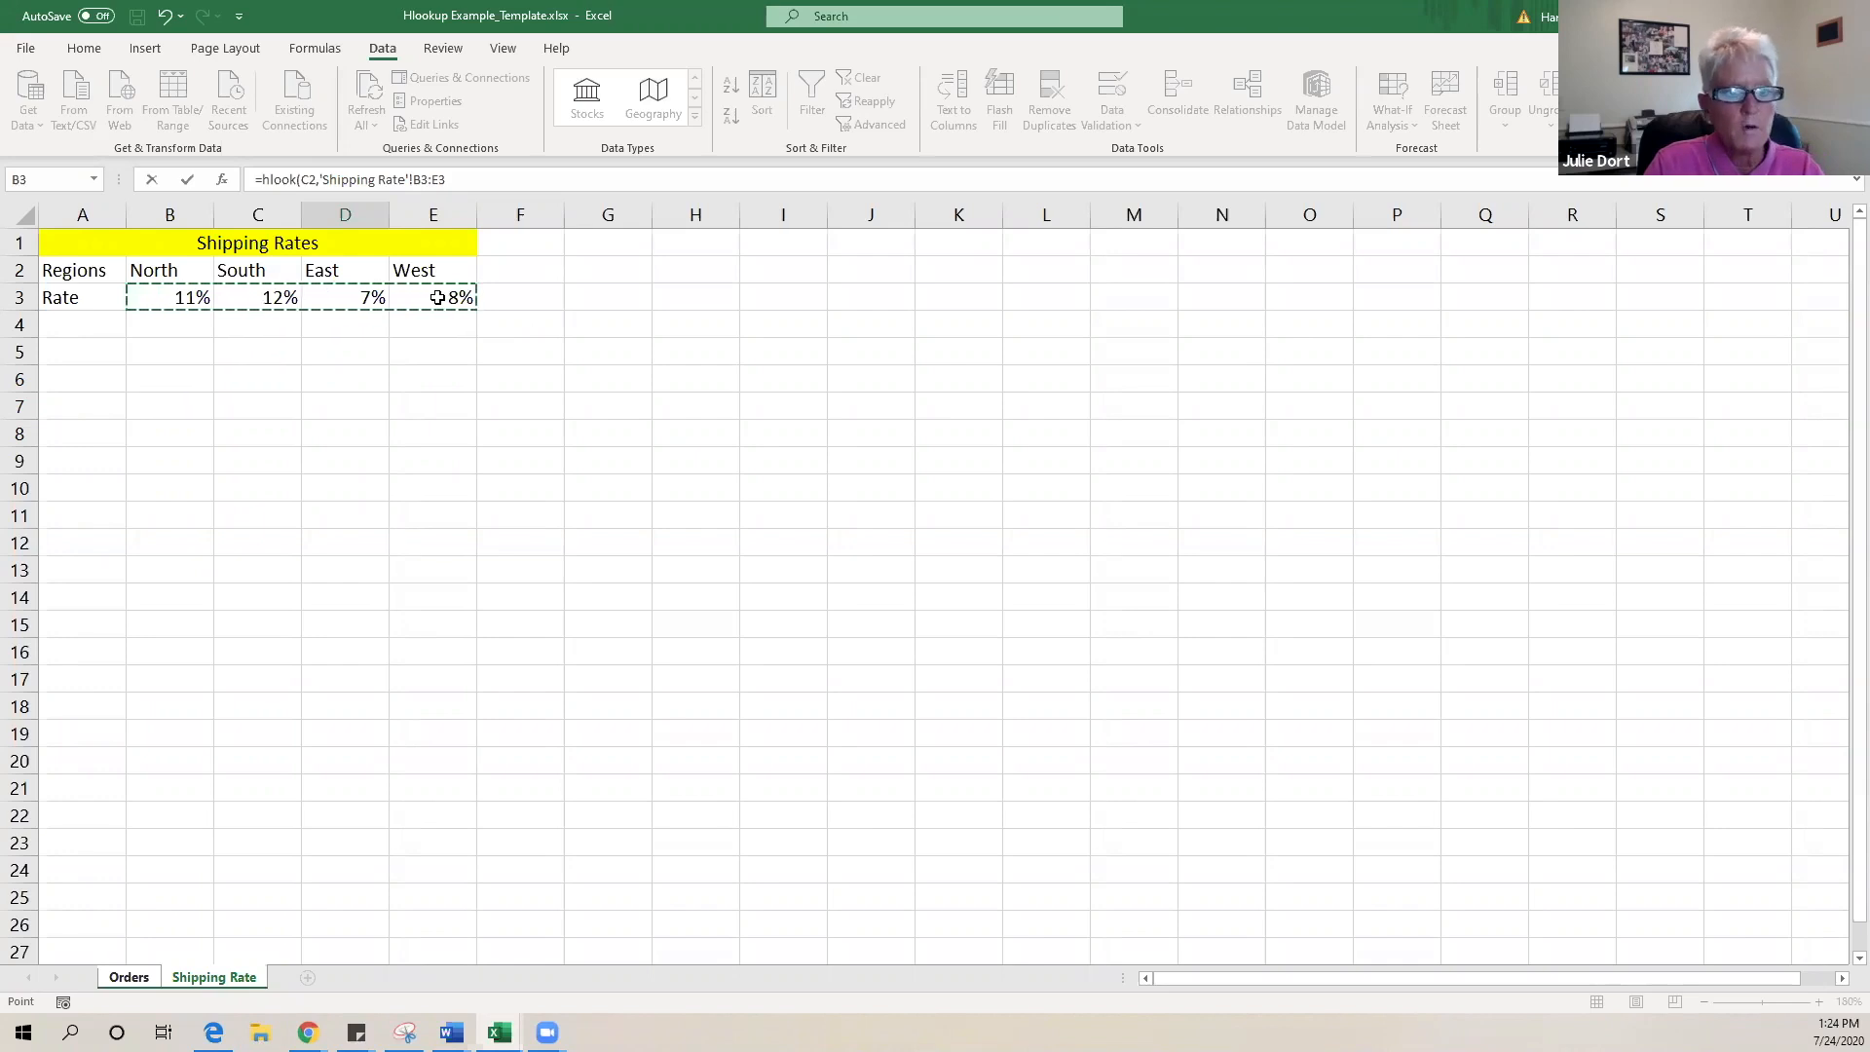
{"action": "key", "text": "F4"}
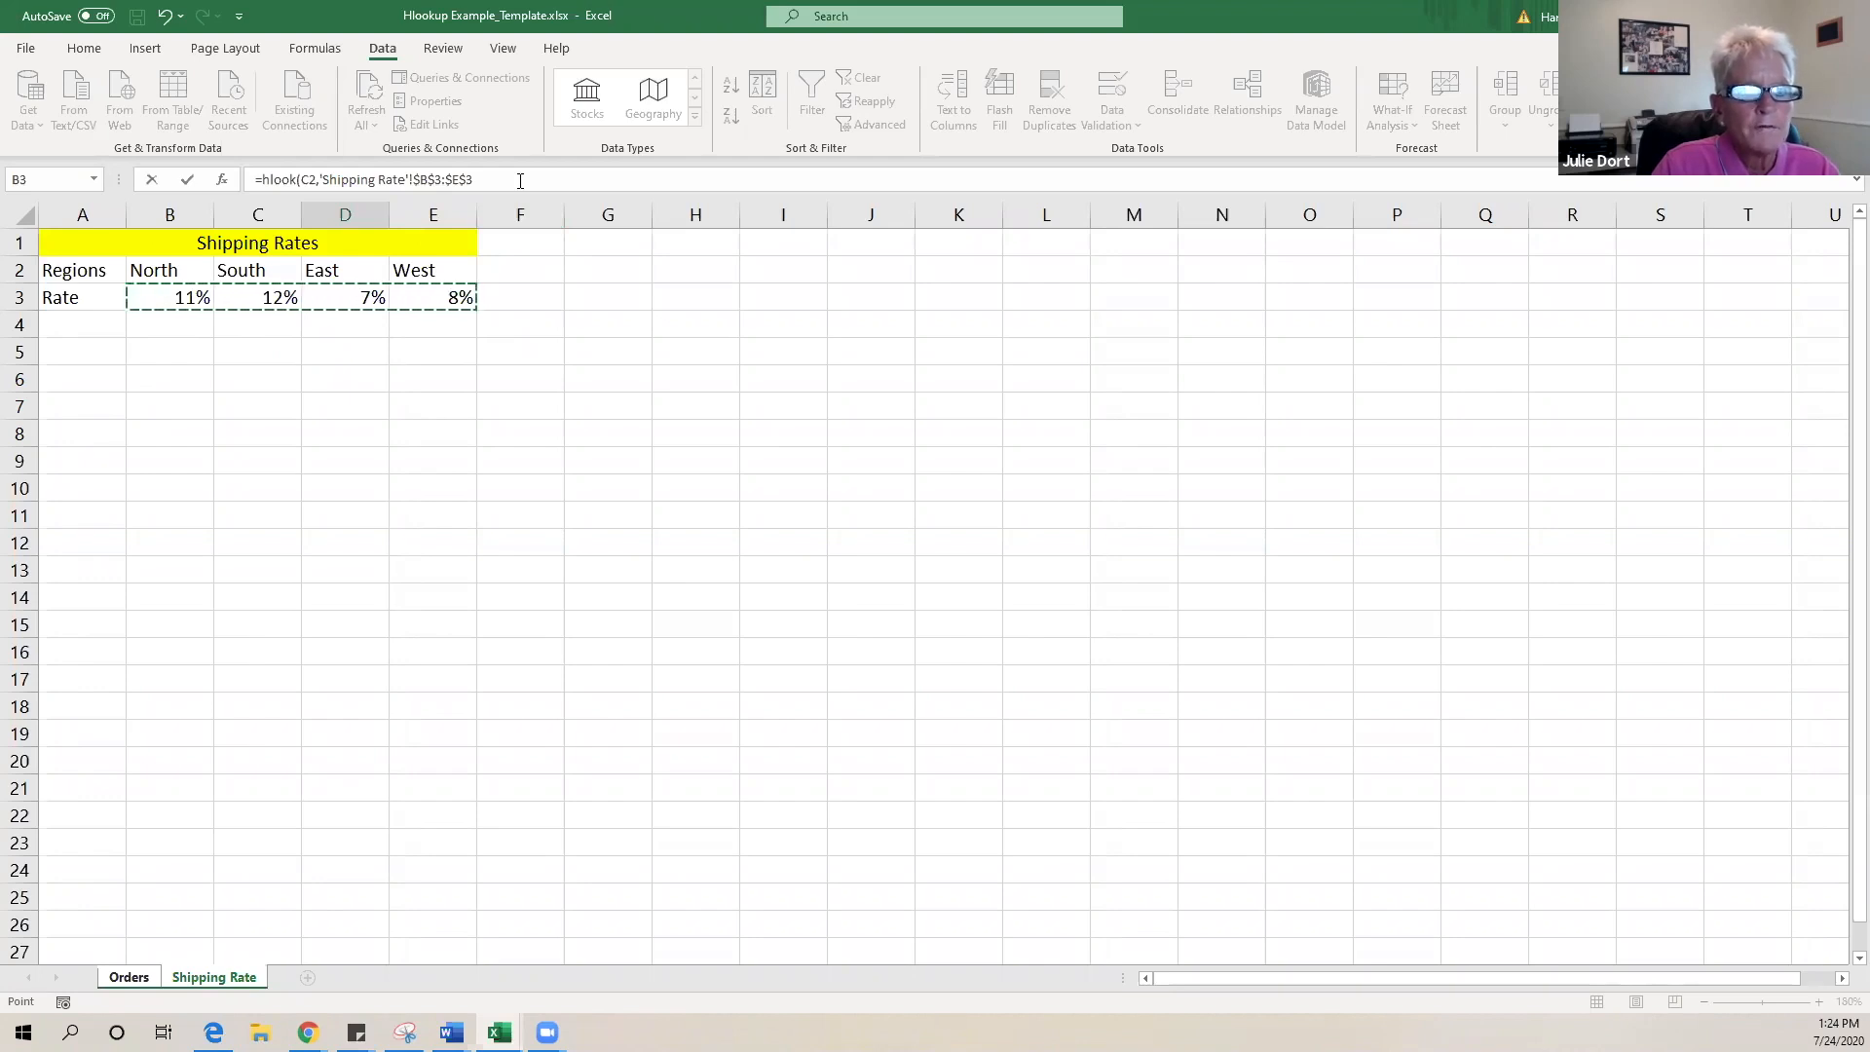
{"action": "left_click", "coordinate": [520, 181]}
{"action": "type", "text": ")"}
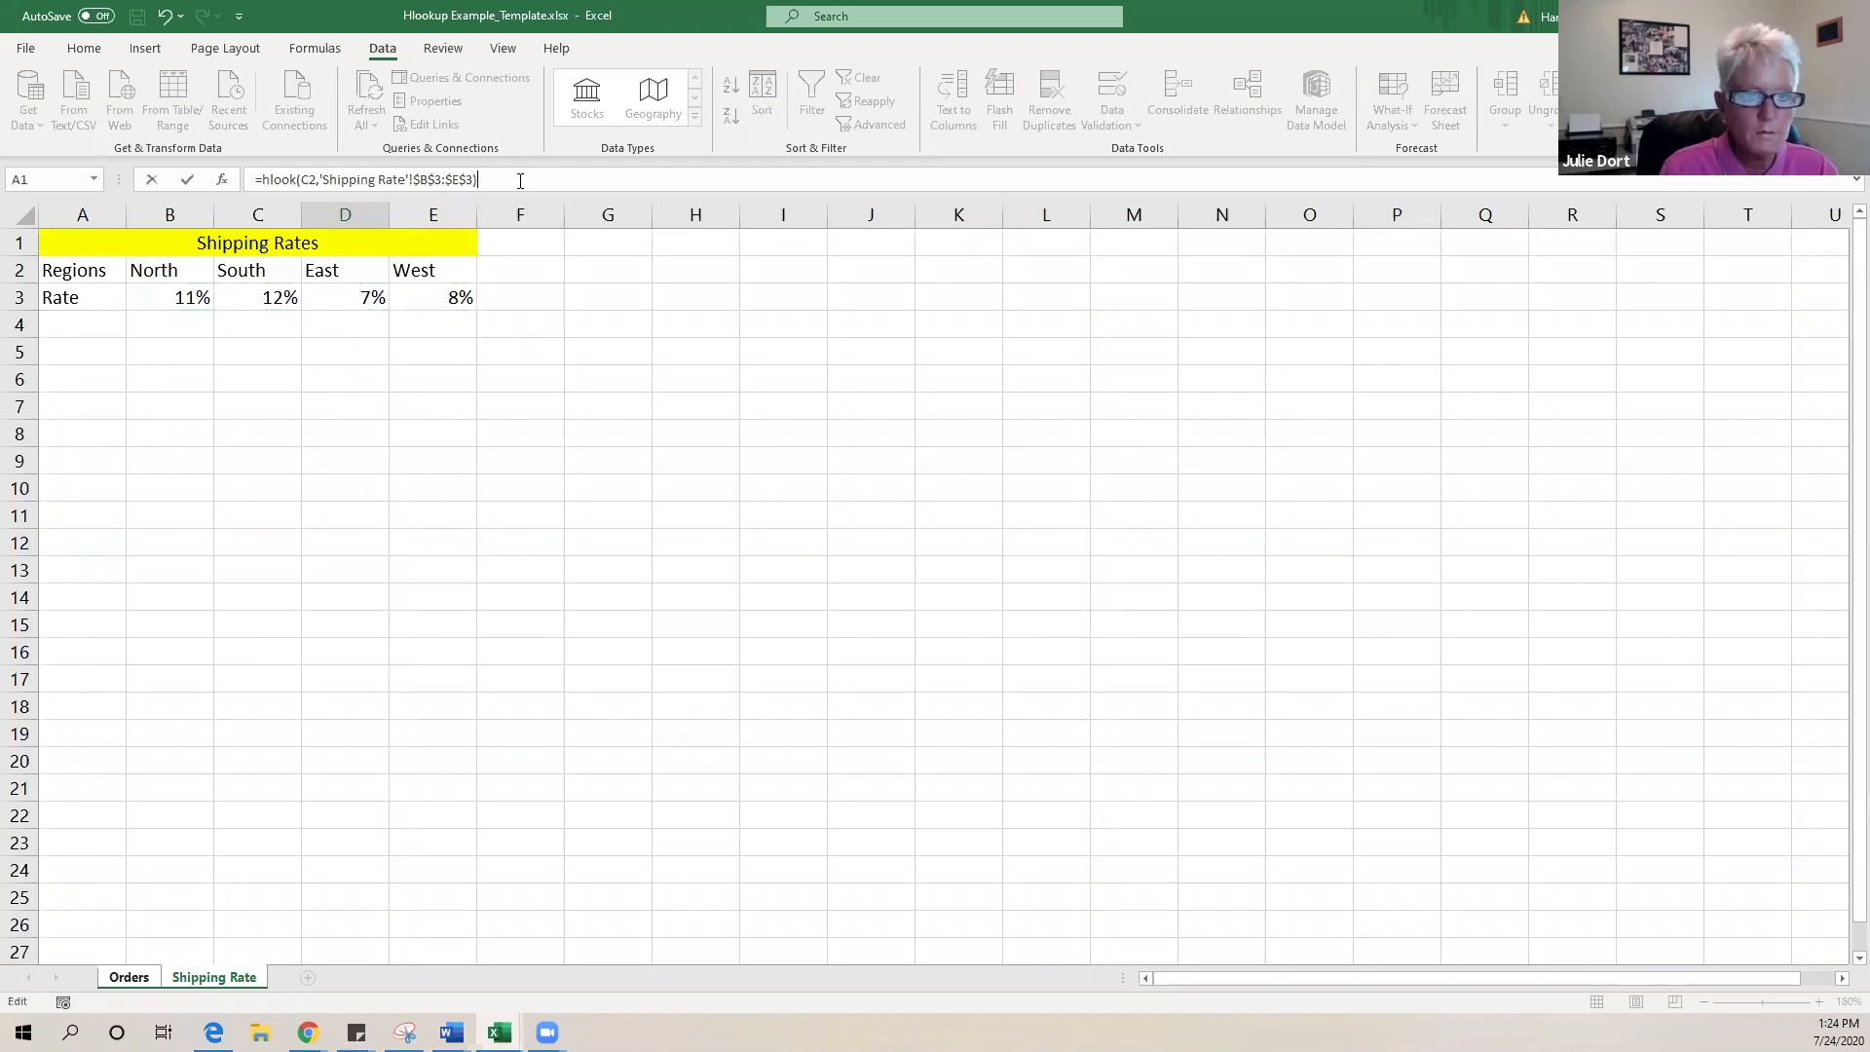
{"action": "key", "text": "Return"}
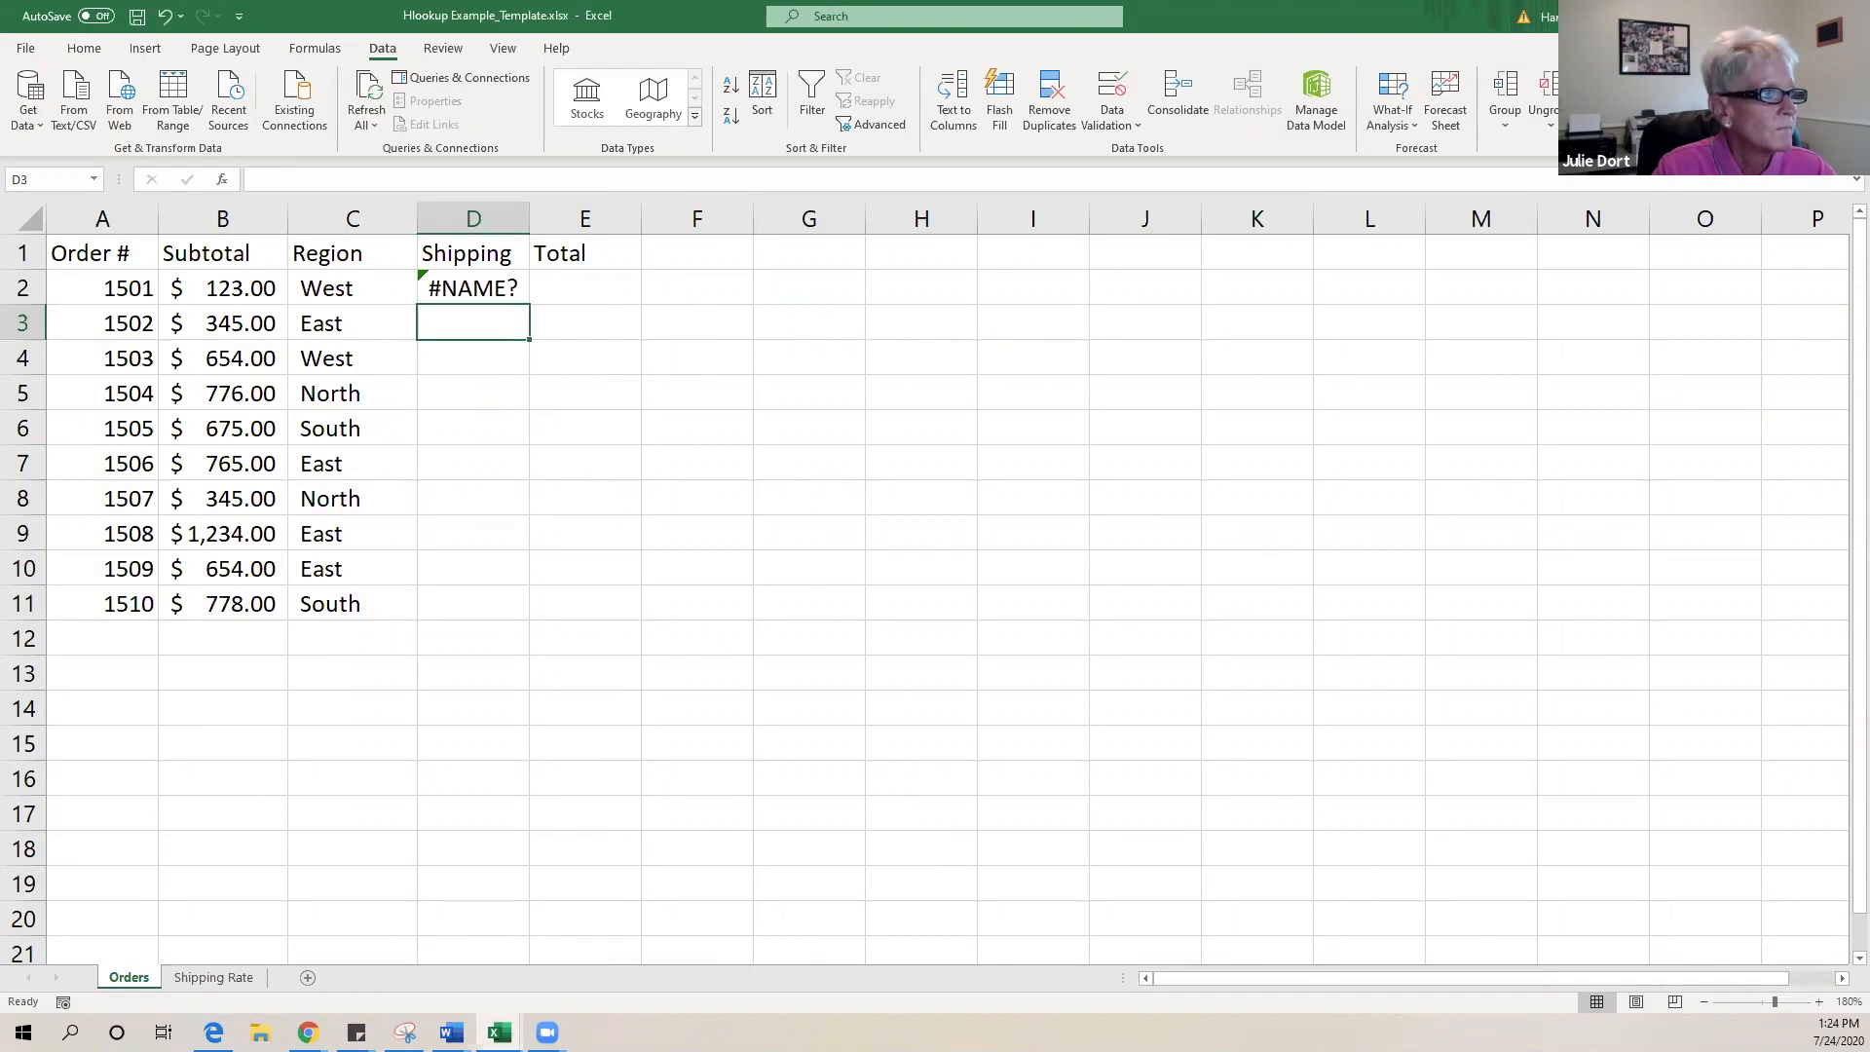
{"action": "left_click", "coordinate": [486, 292]}
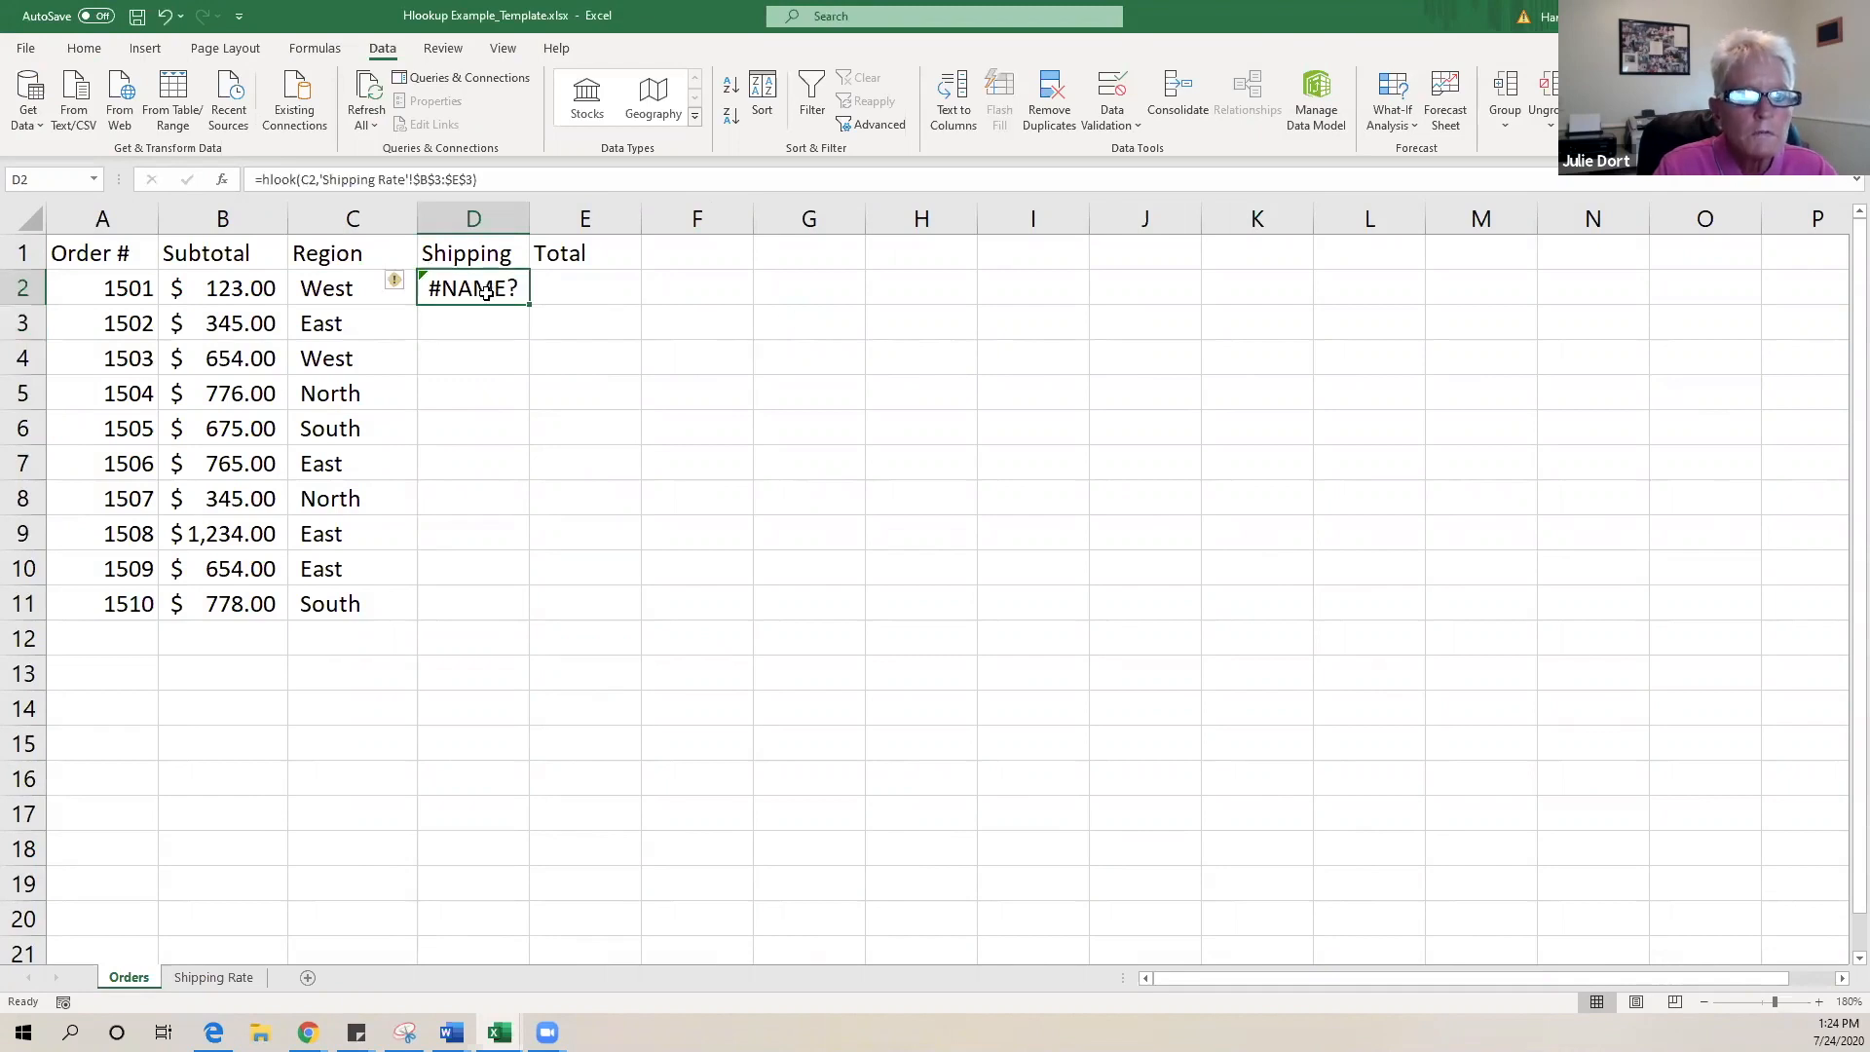
- Replace D2's faulty formula with a new =HLOOKUP(C2, using the function suggestion
{"action": "double_click", "coordinate": [486, 292]}
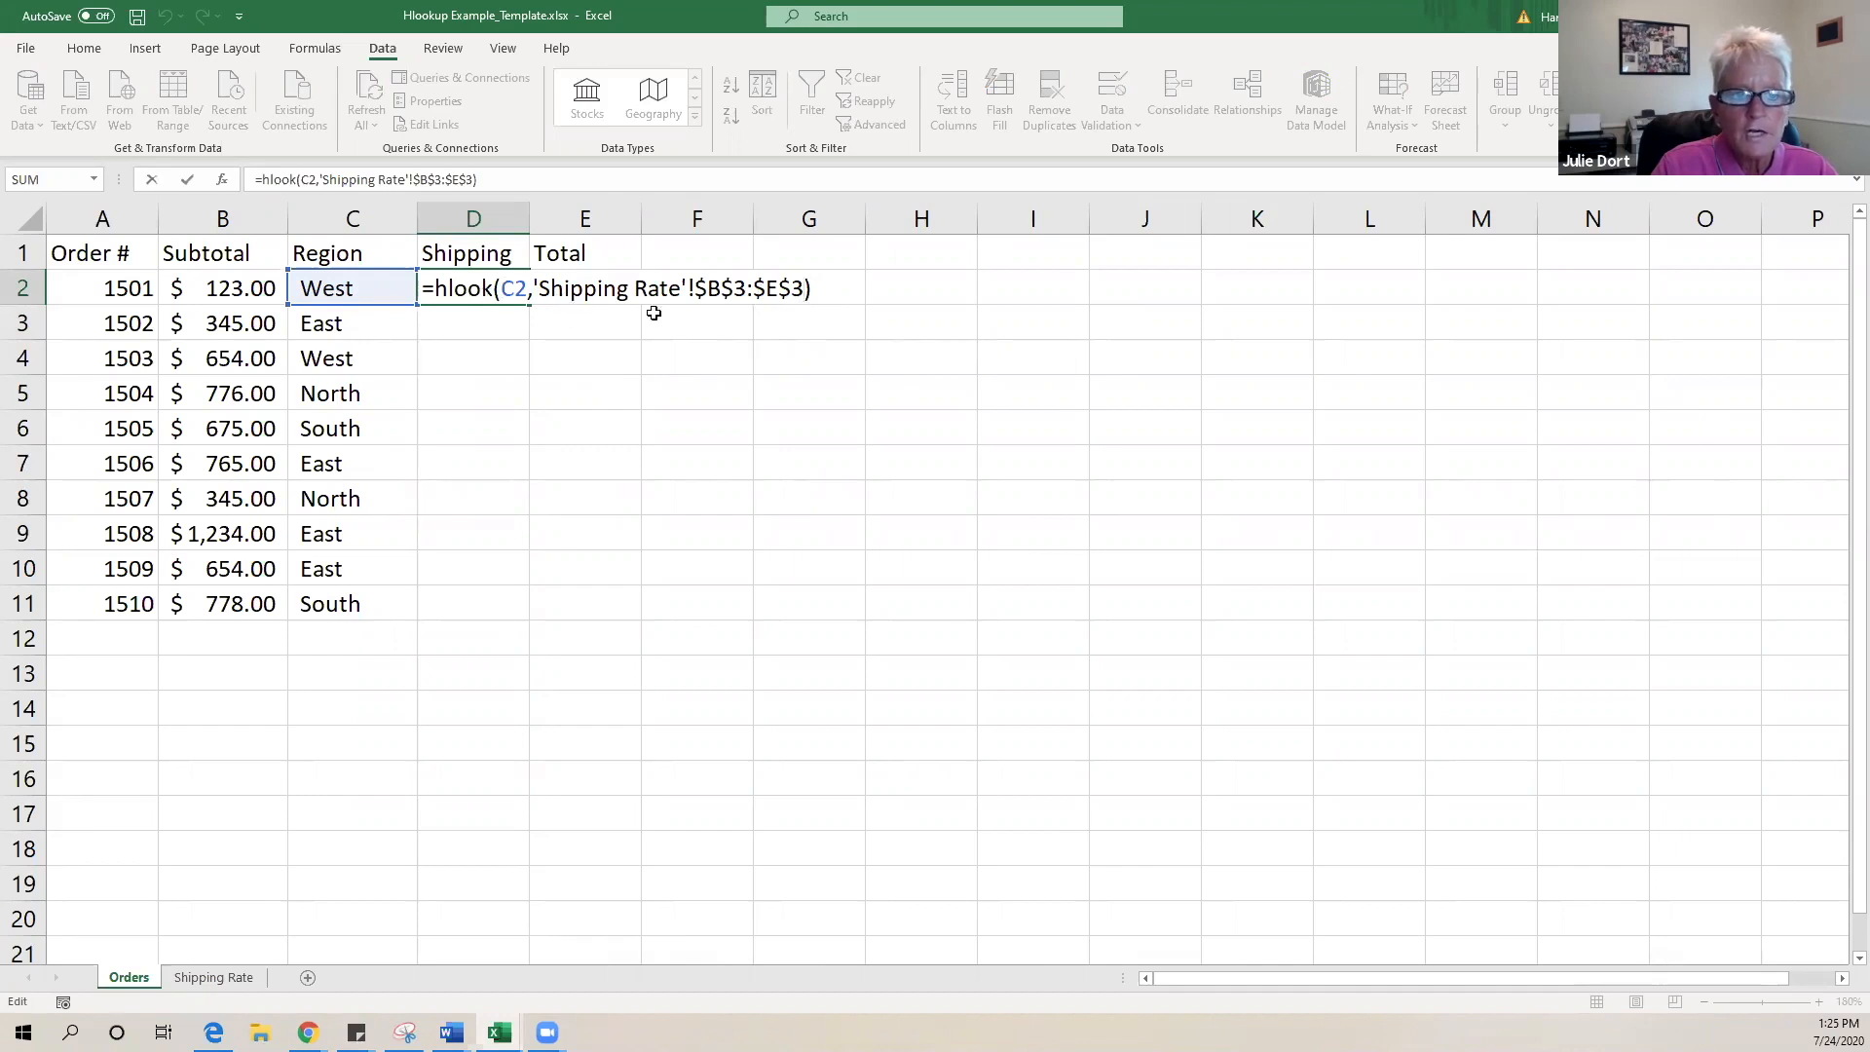
{"action": "left_click_drag", "start_coordinate": [831, 288], "coordinate": [404, 284]}
{"action": "type", "text": "="}
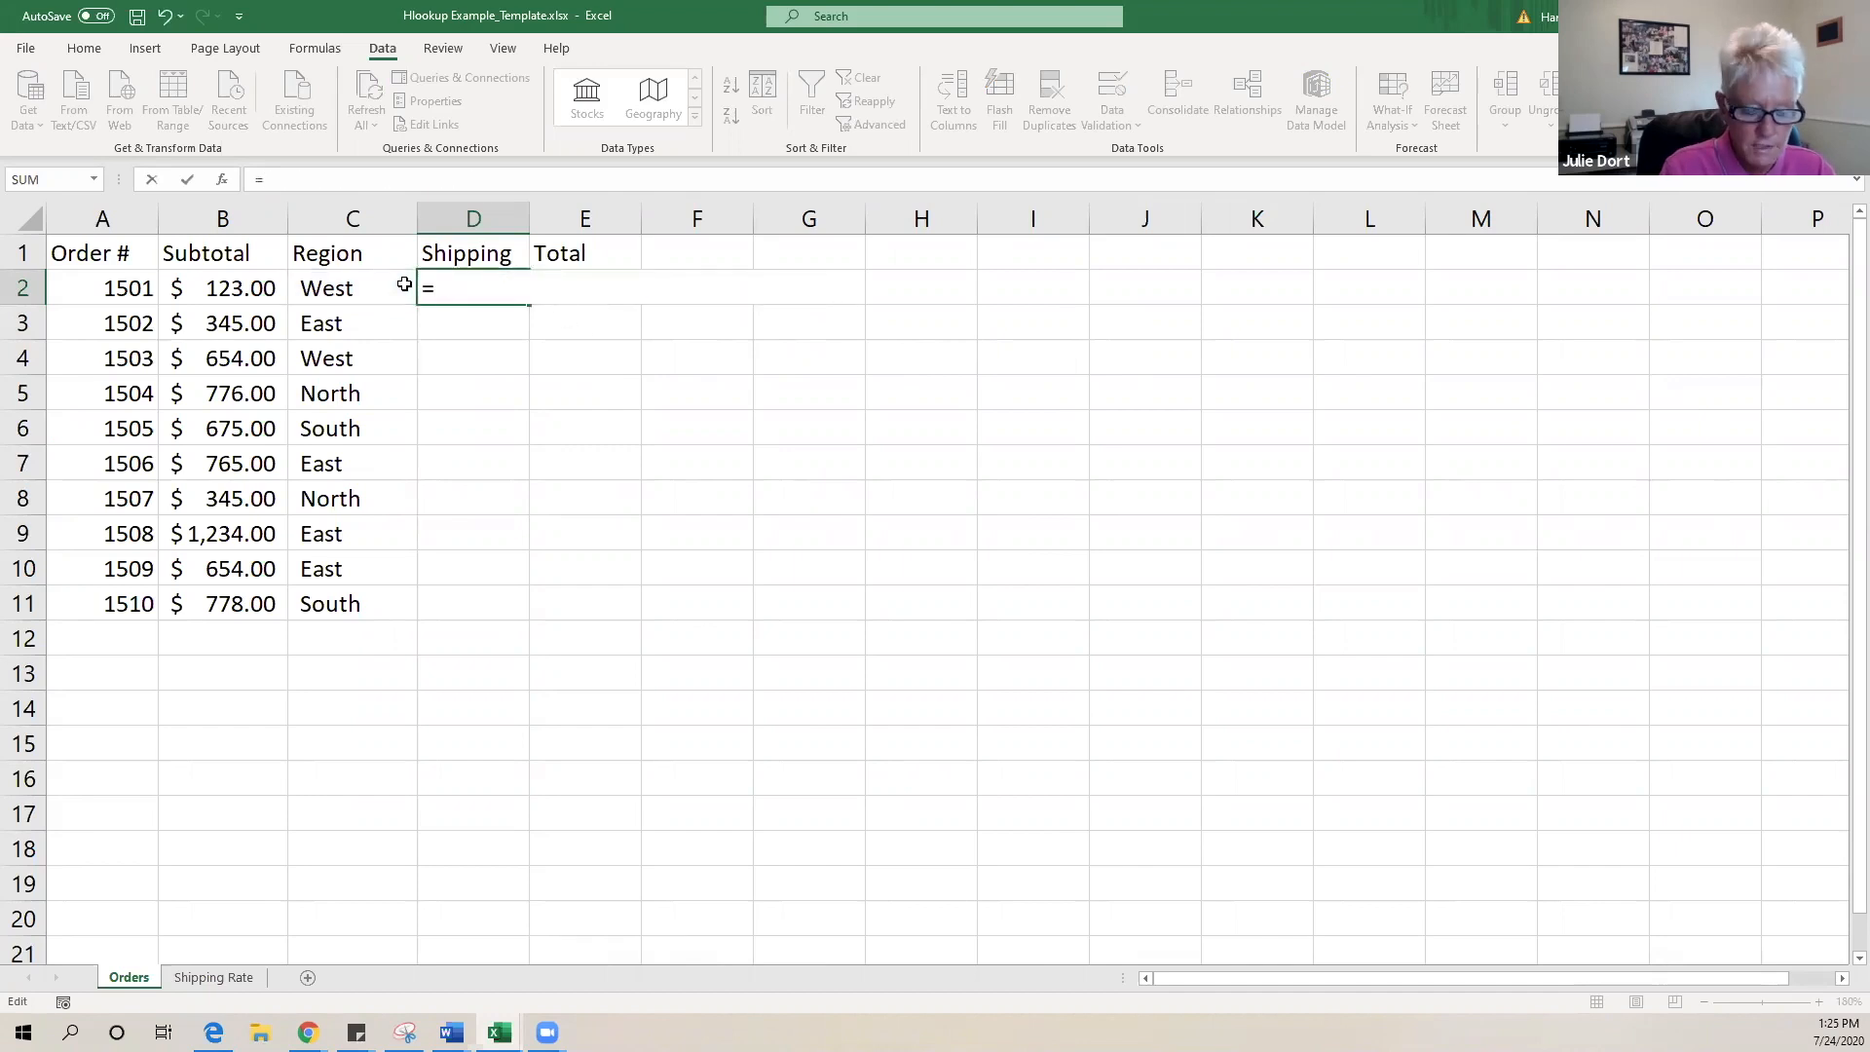
{"action": "type", "text": "hloo"}
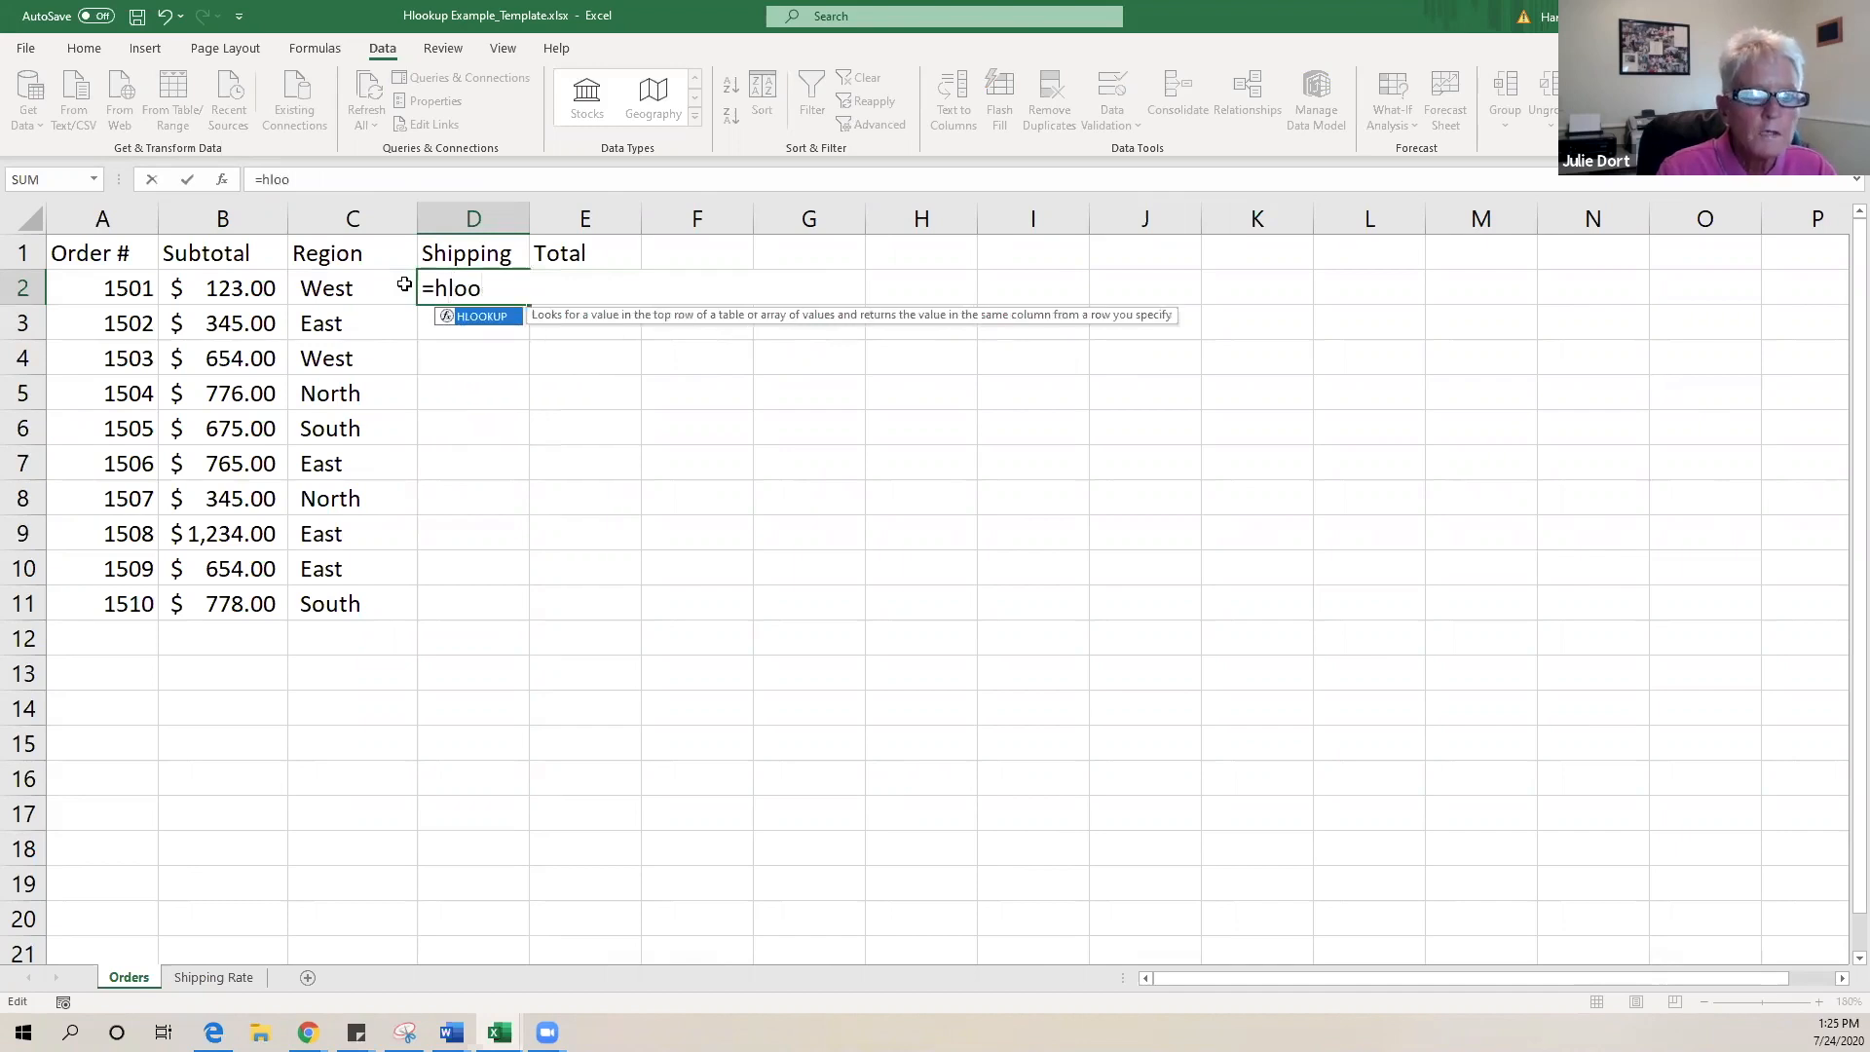
{"action": "double_click", "coordinate": [492, 317]}
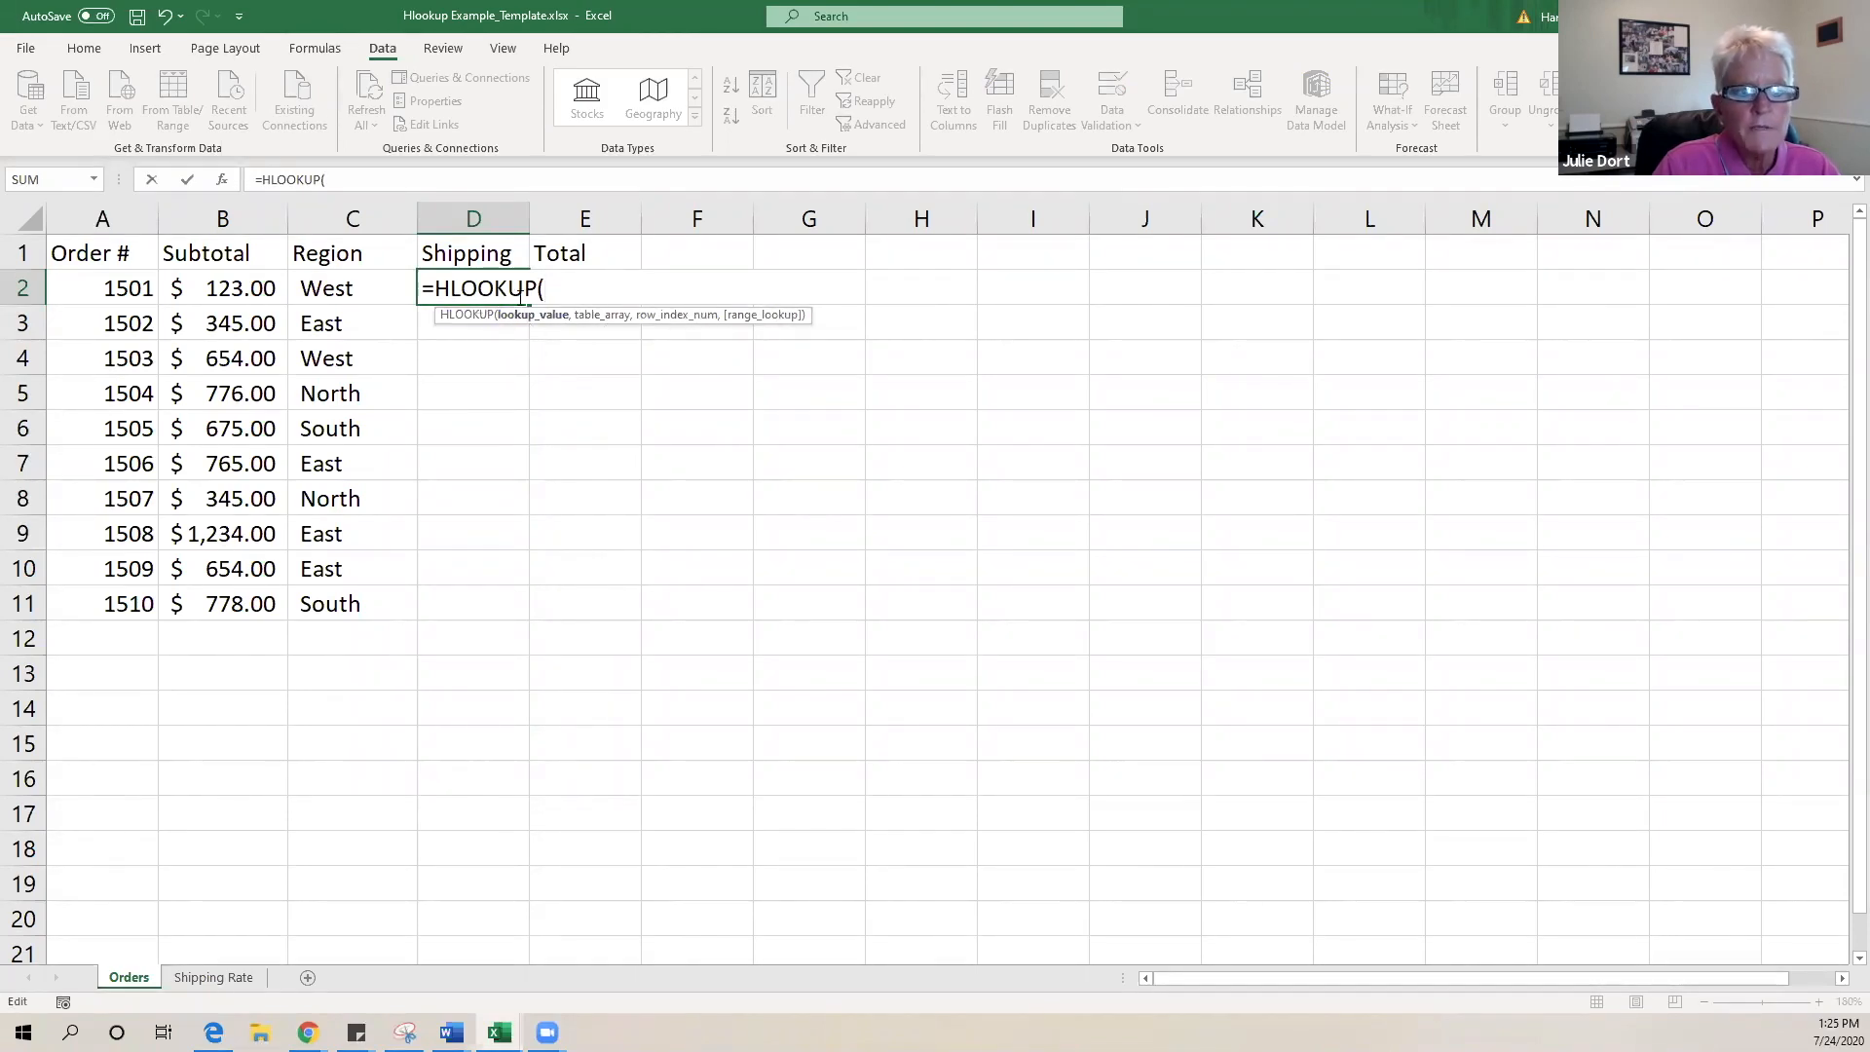
{"action": "left_click", "coordinate": [360, 289]}
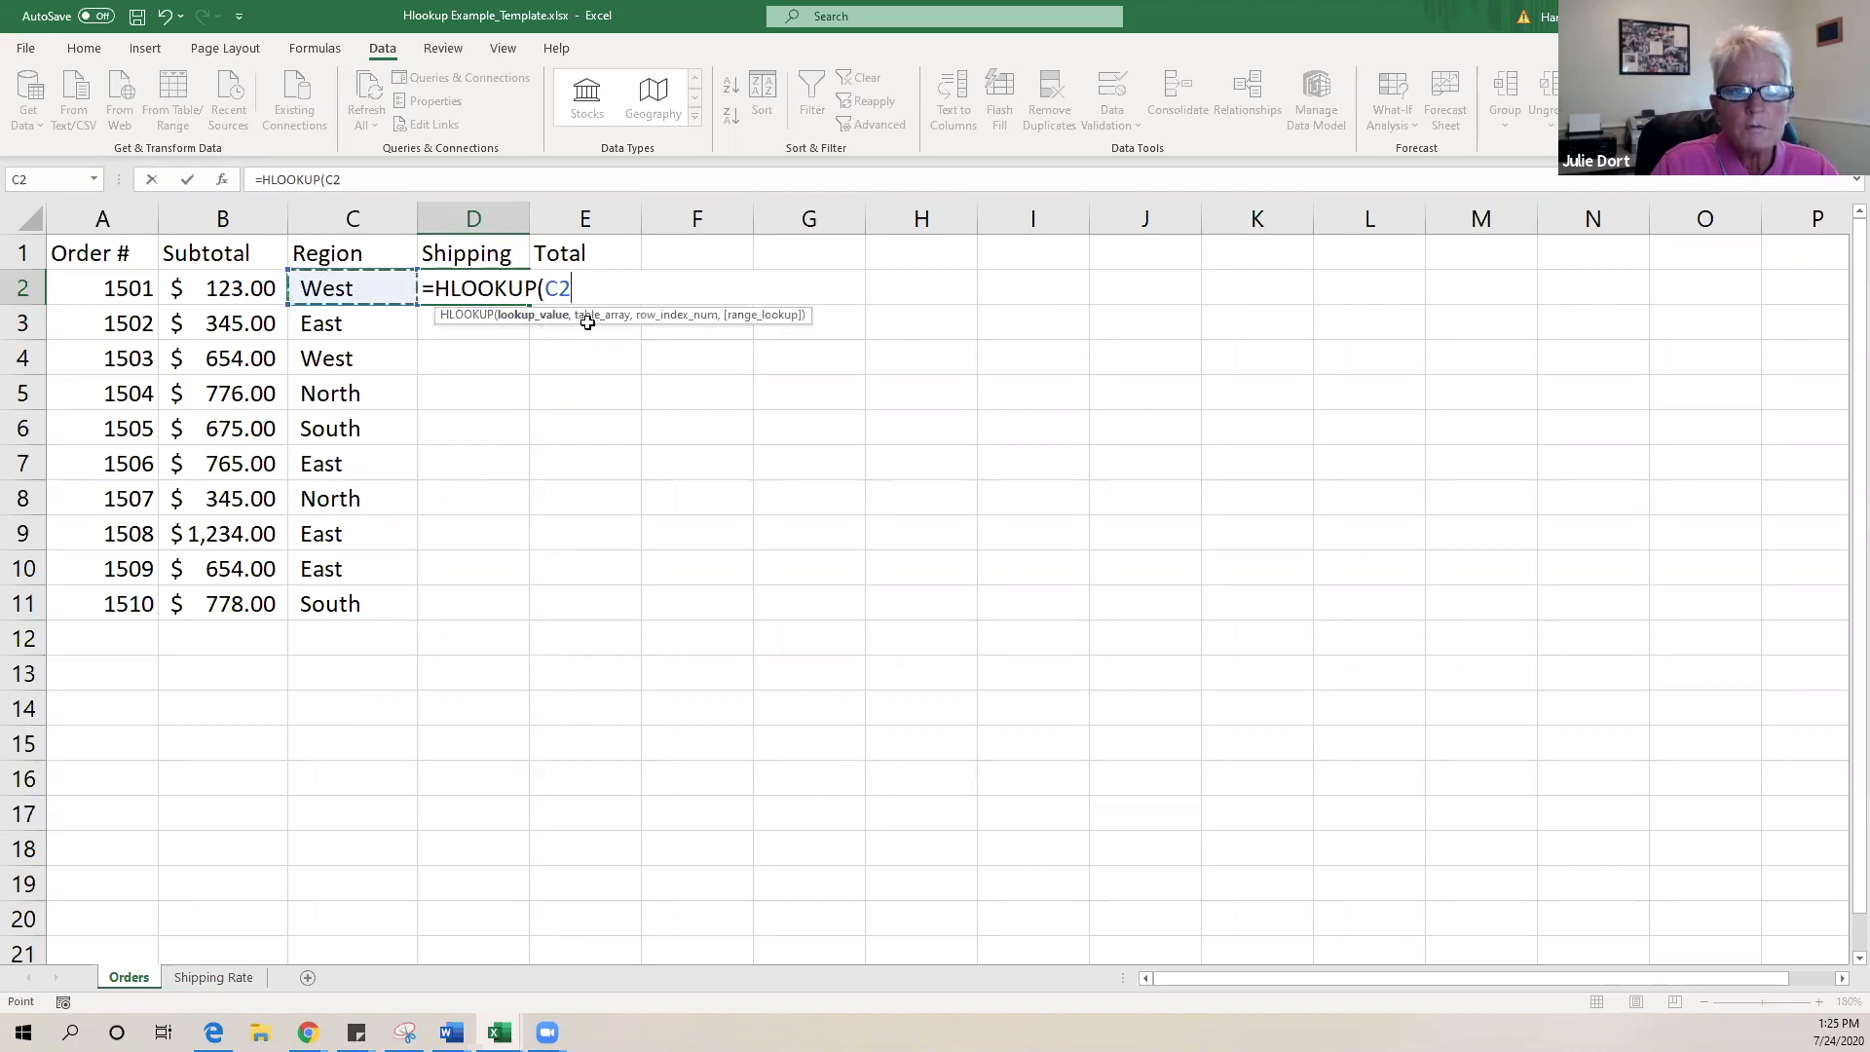
- Finish D2's formula as =HLOOKUP('Shipping Rate'!$A$2:$E$3,2,FALSE) on the Orders sheet
{"action": "left_click", "coordinate": [215, 977]}
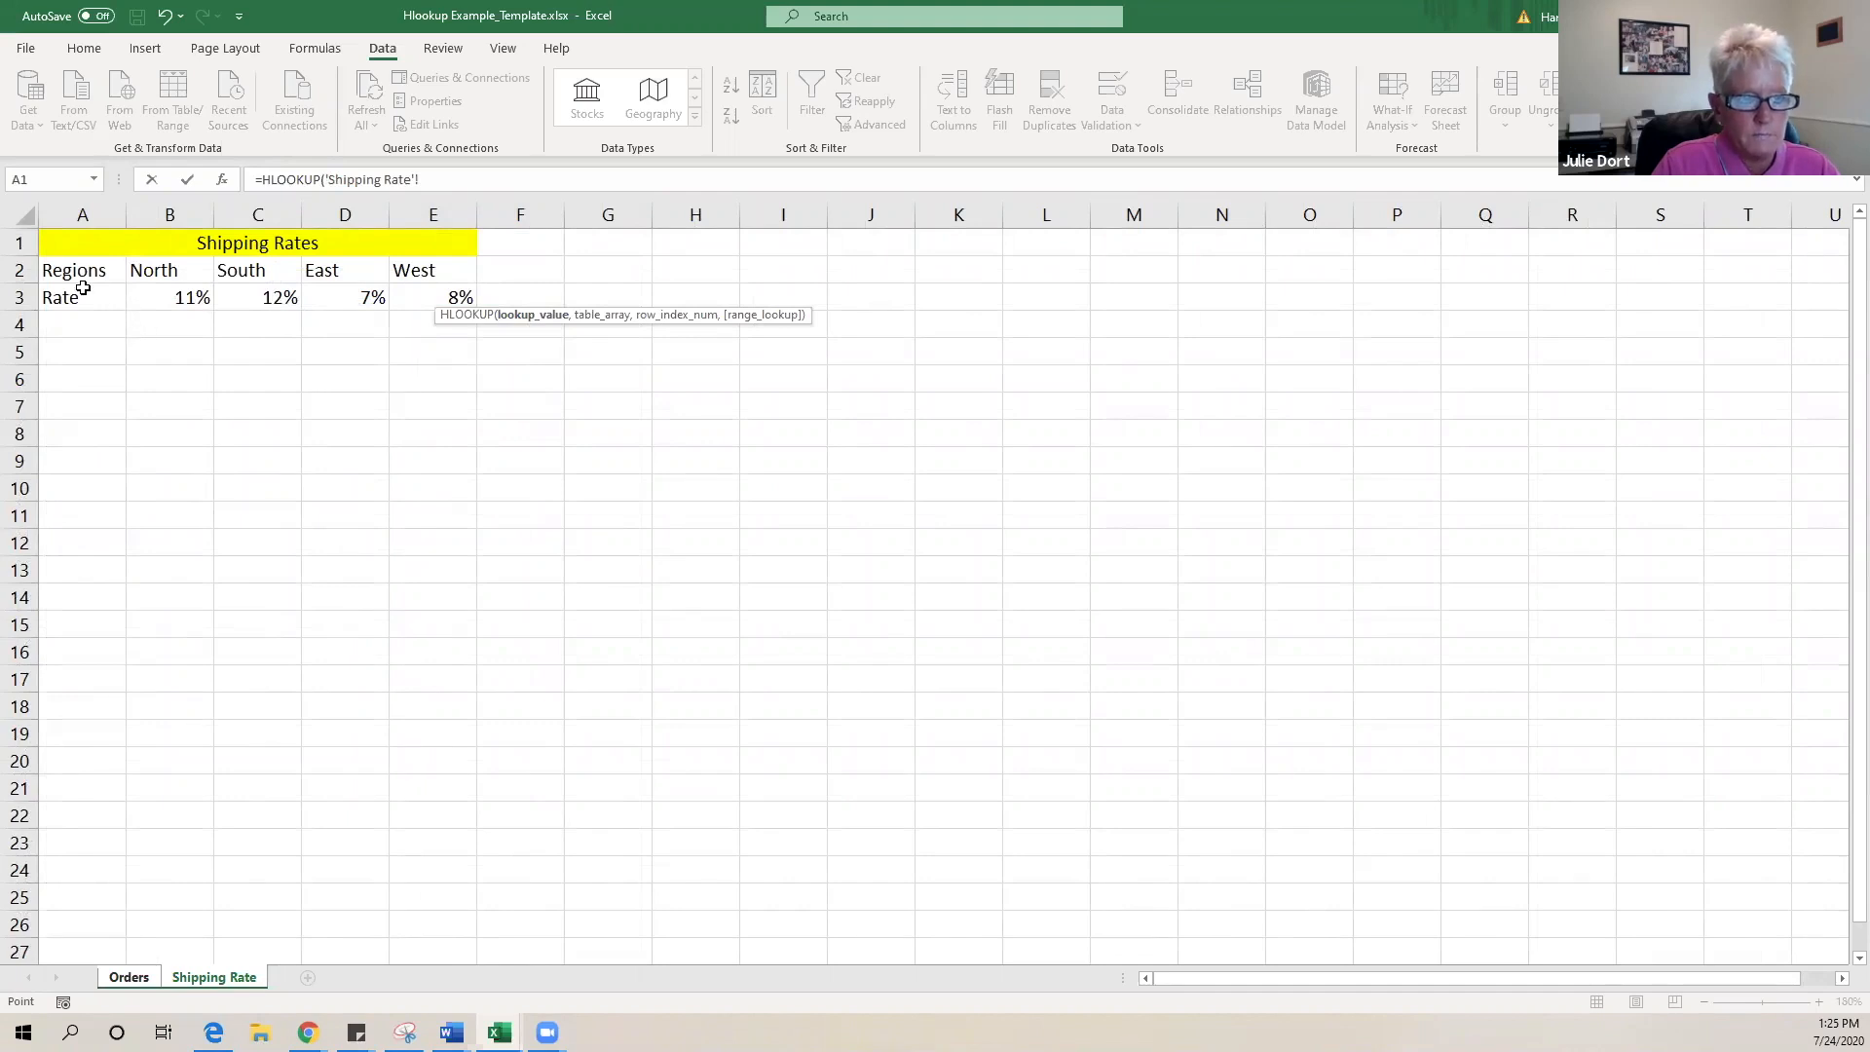
{"action": "left_click_drag", "start_coordinate": [57, 269], "coordinate": [441, 294]}
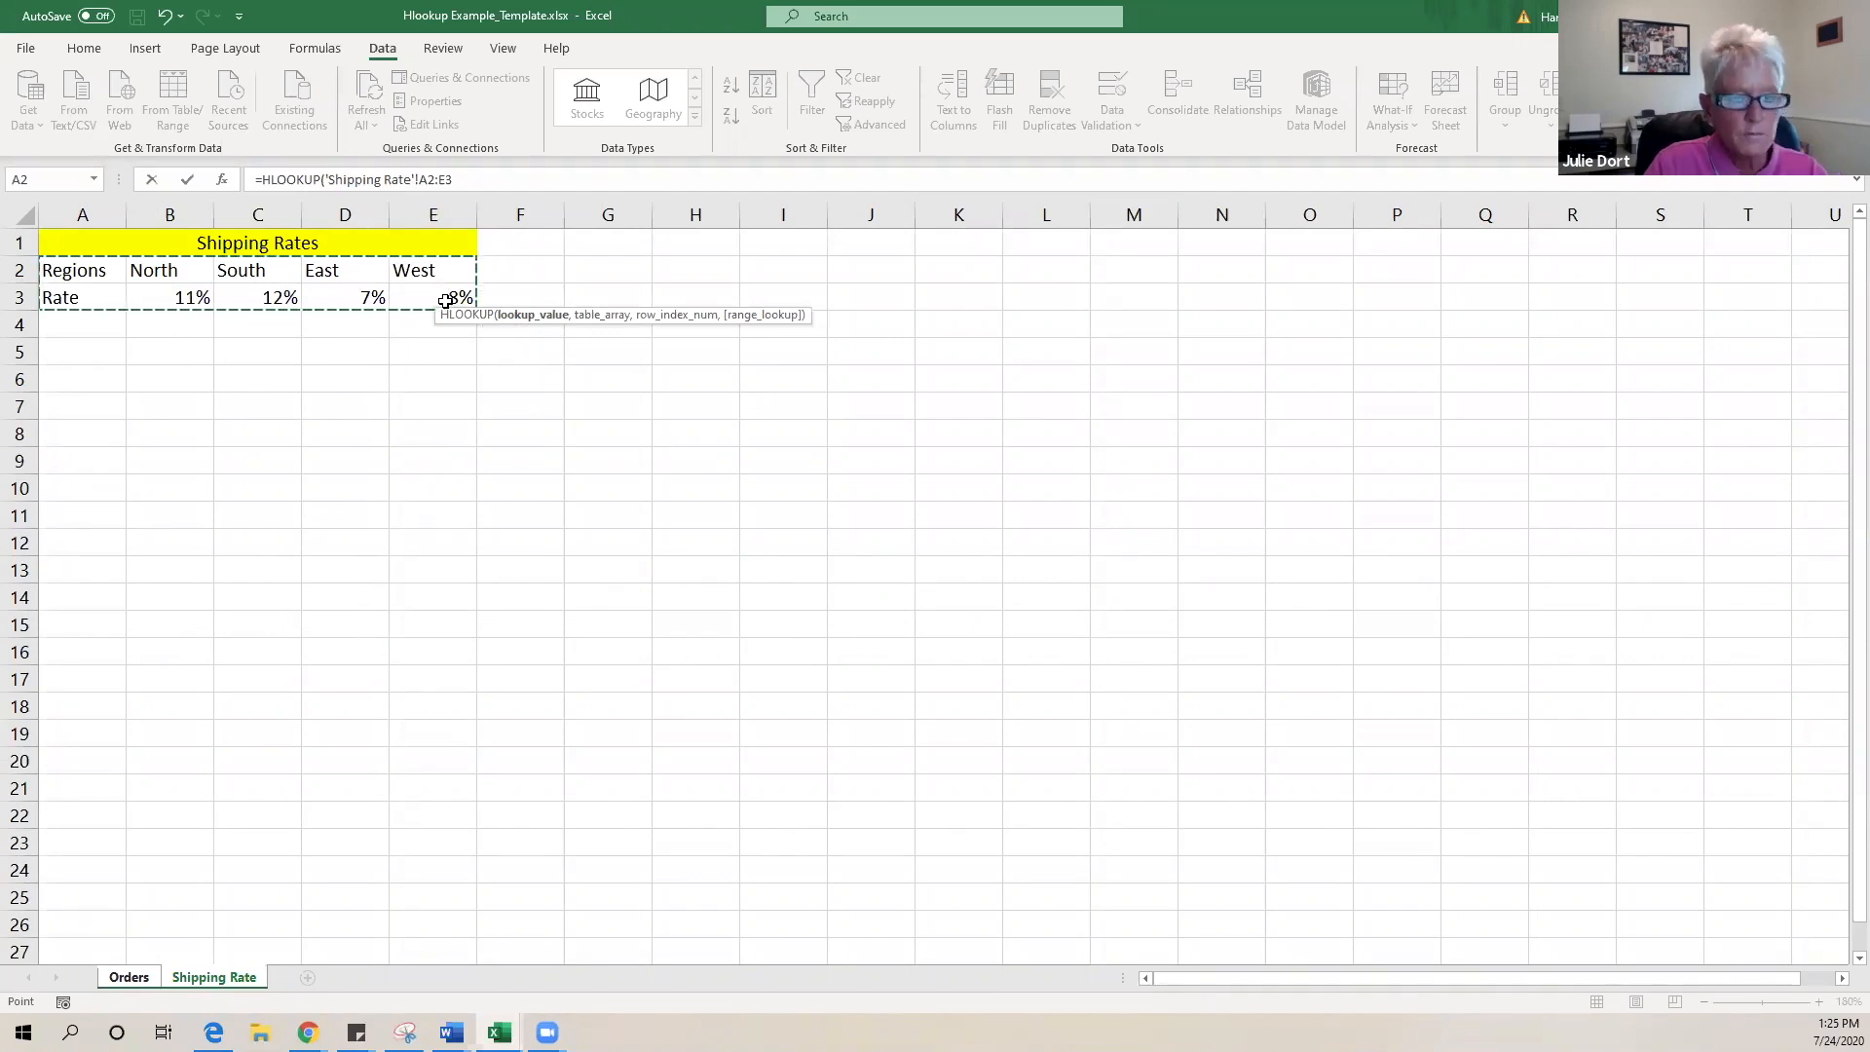
{"action": "key", "text": "F4"}
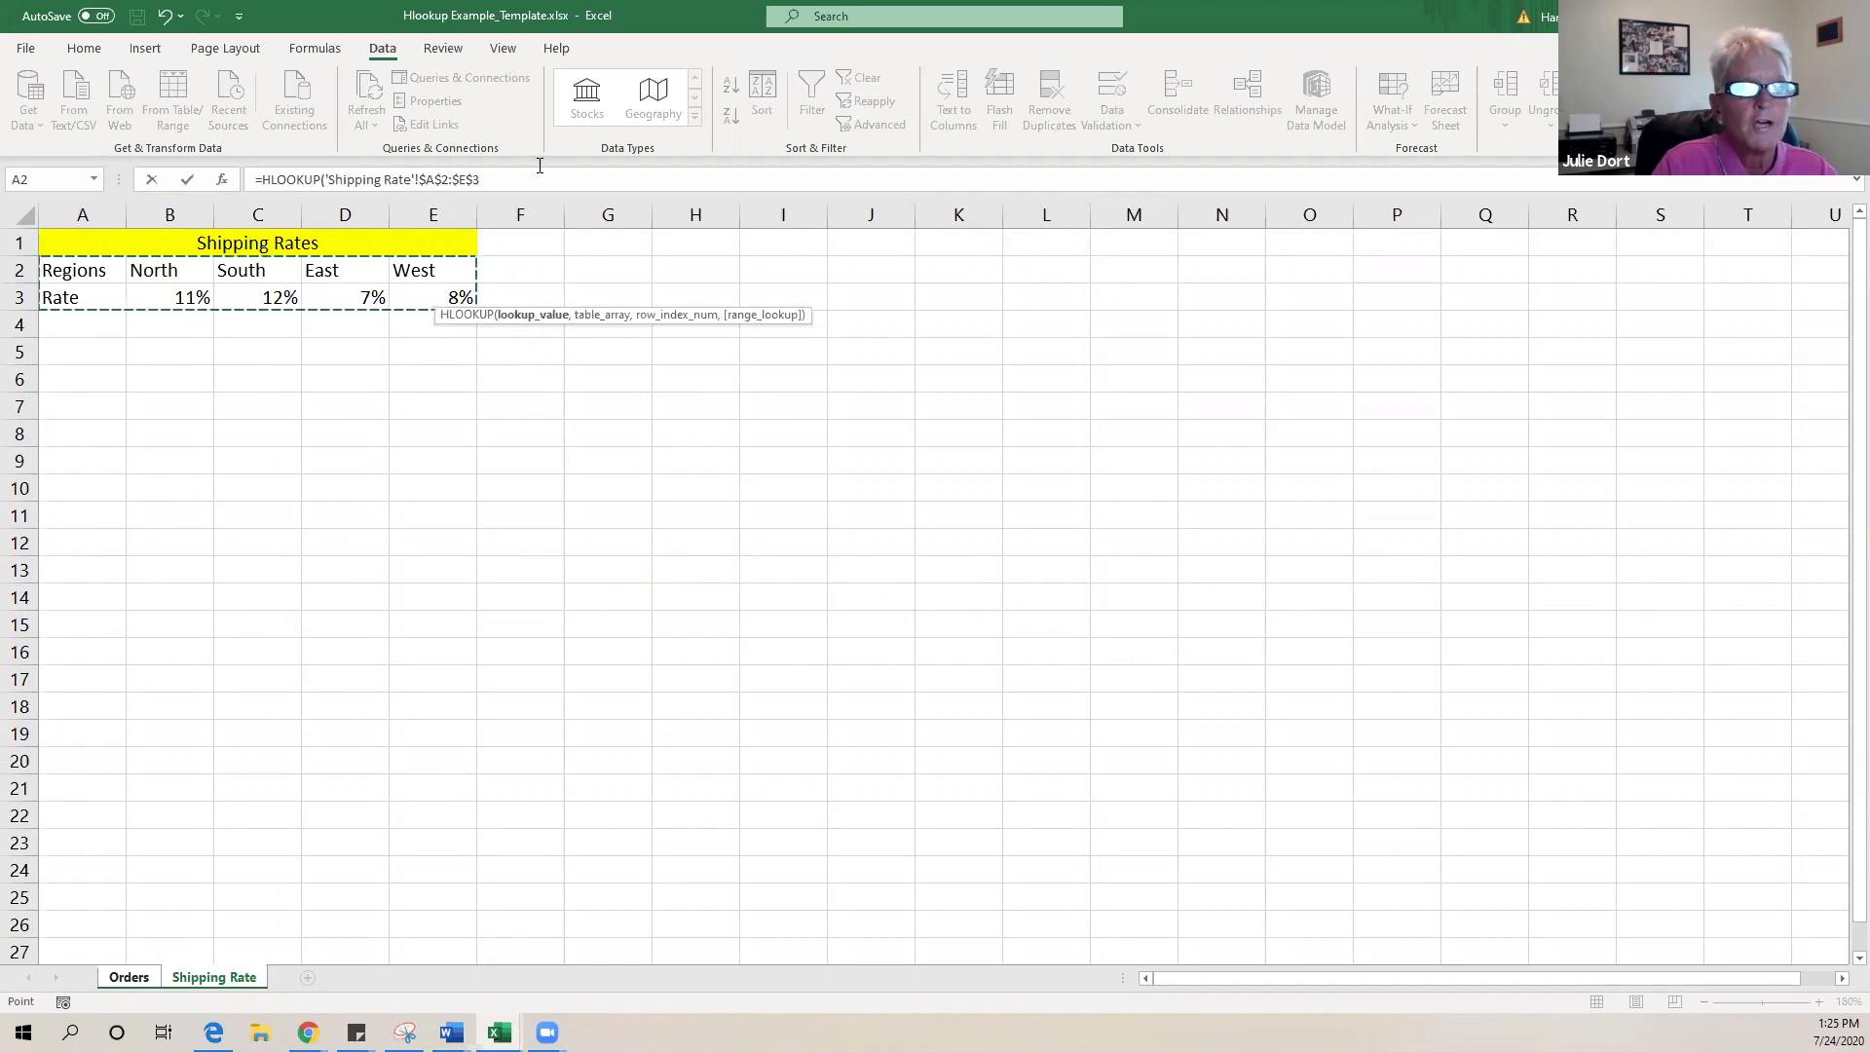
{"action": "left_click", "coordinate": [541, 179]}
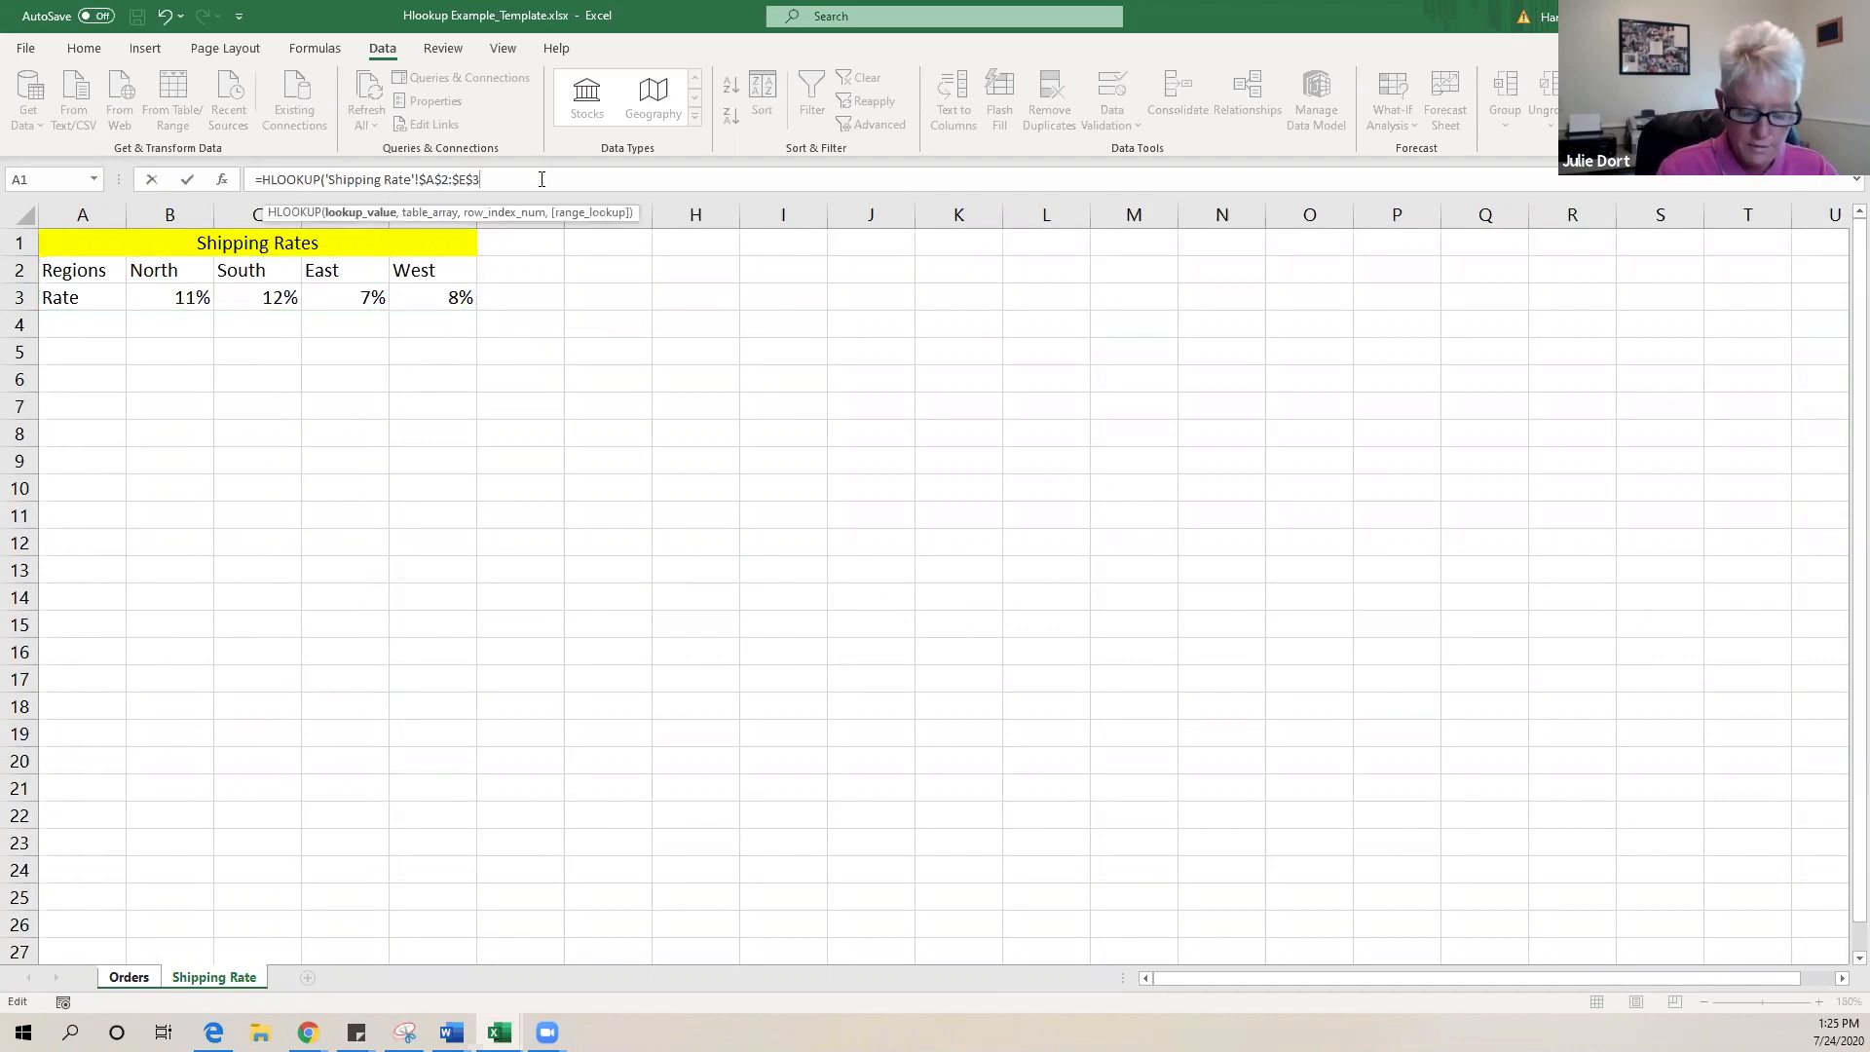
{"action": "type", "text": ","}
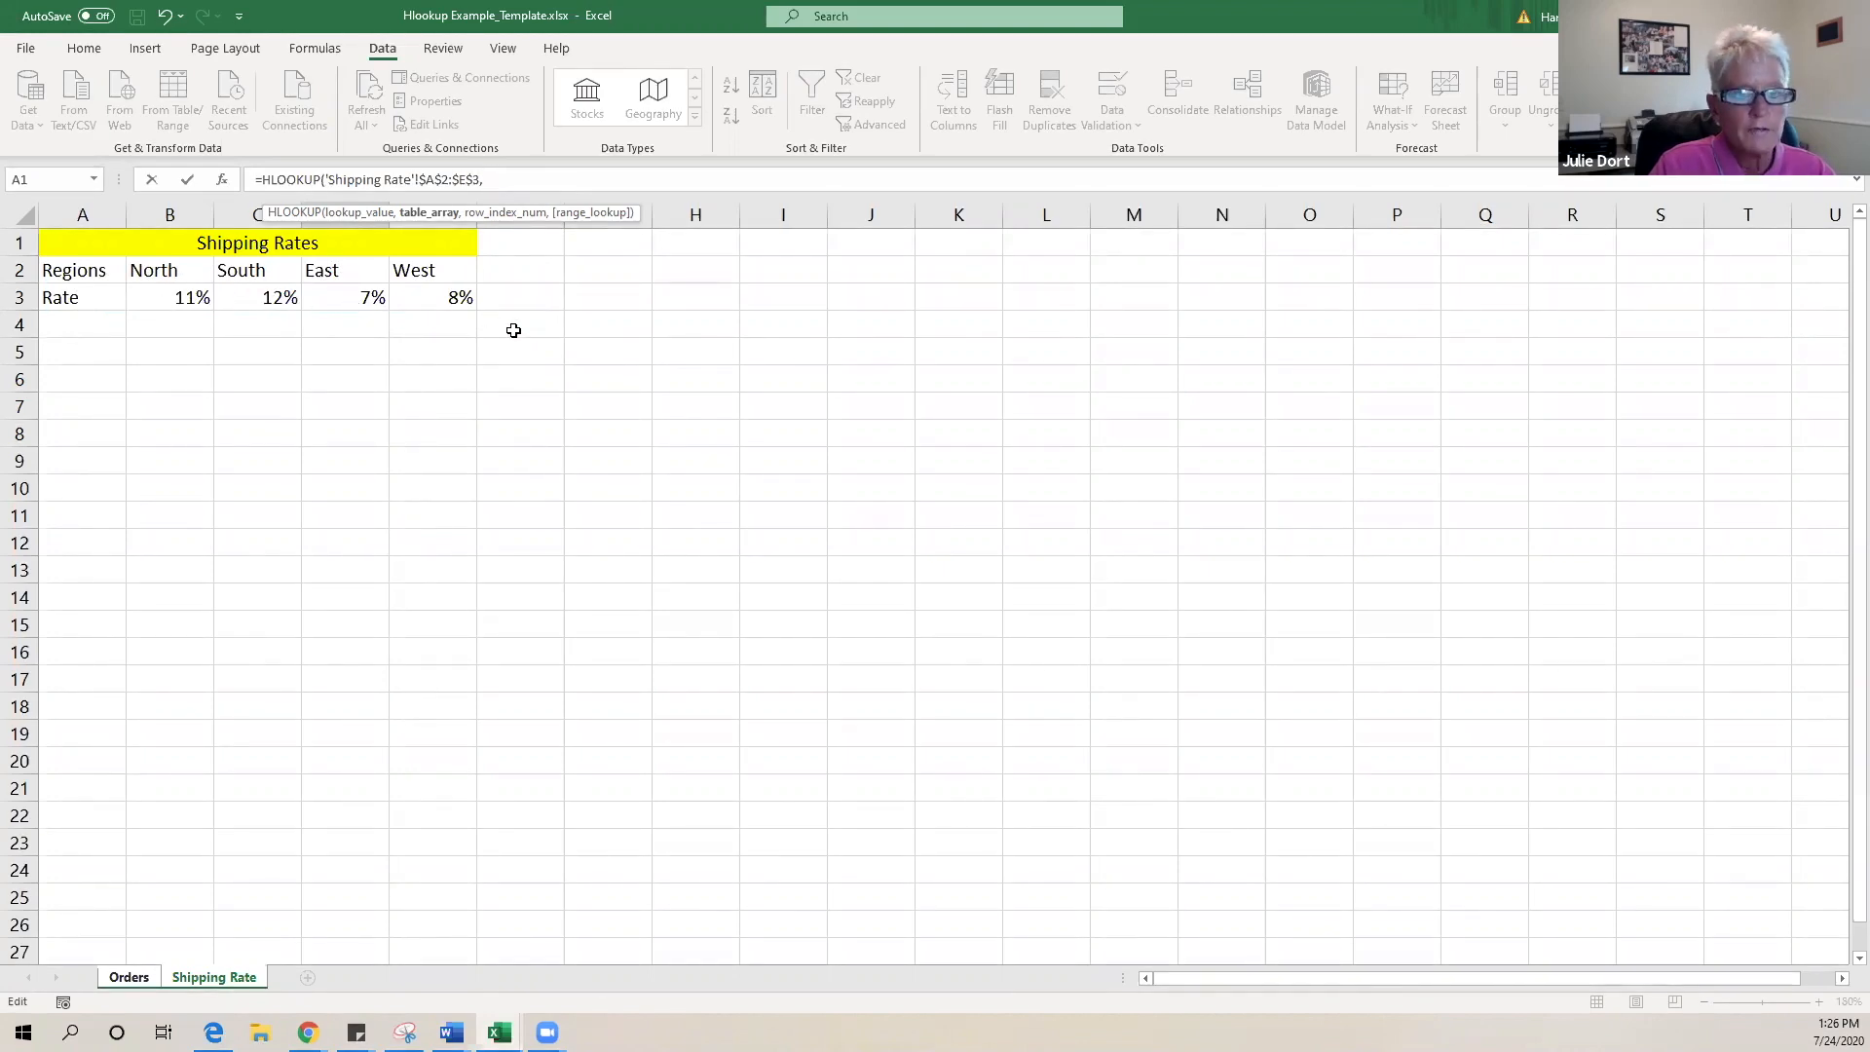
{"action": "type", "text": "2,"}
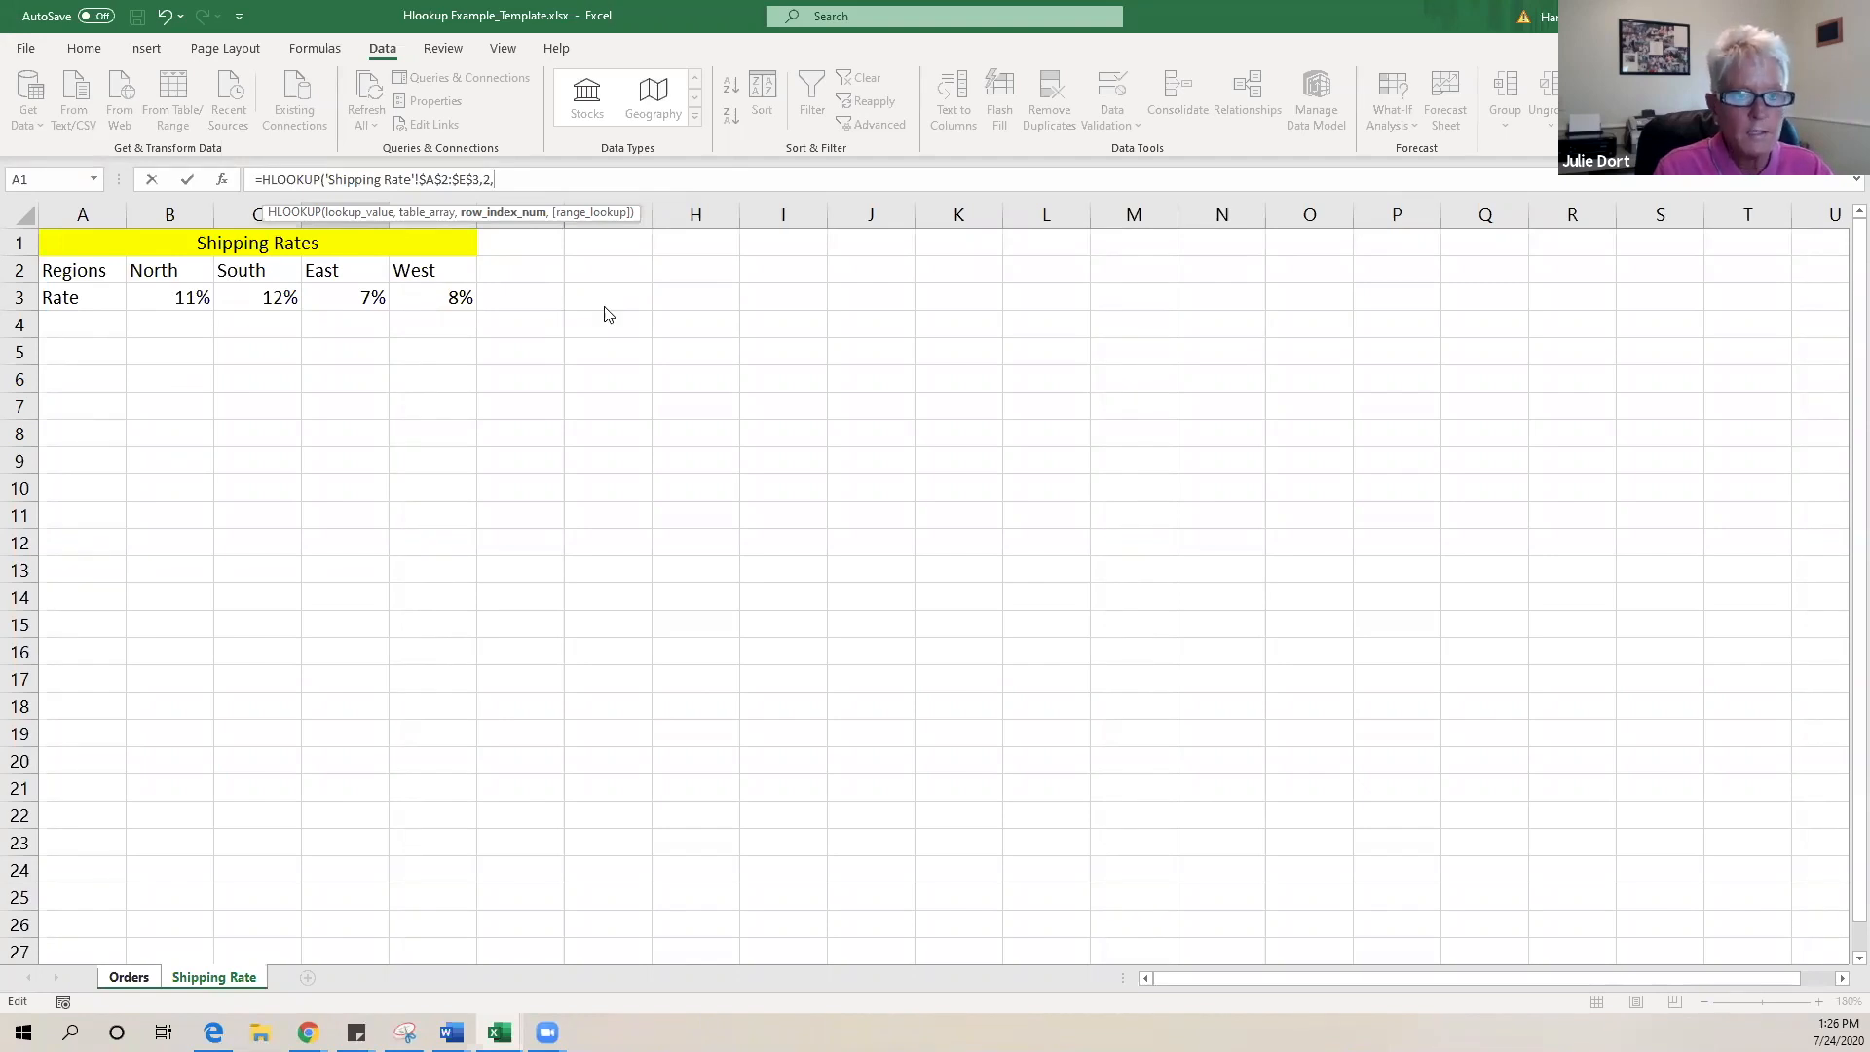
{"action": "type", "text": "Fa"}
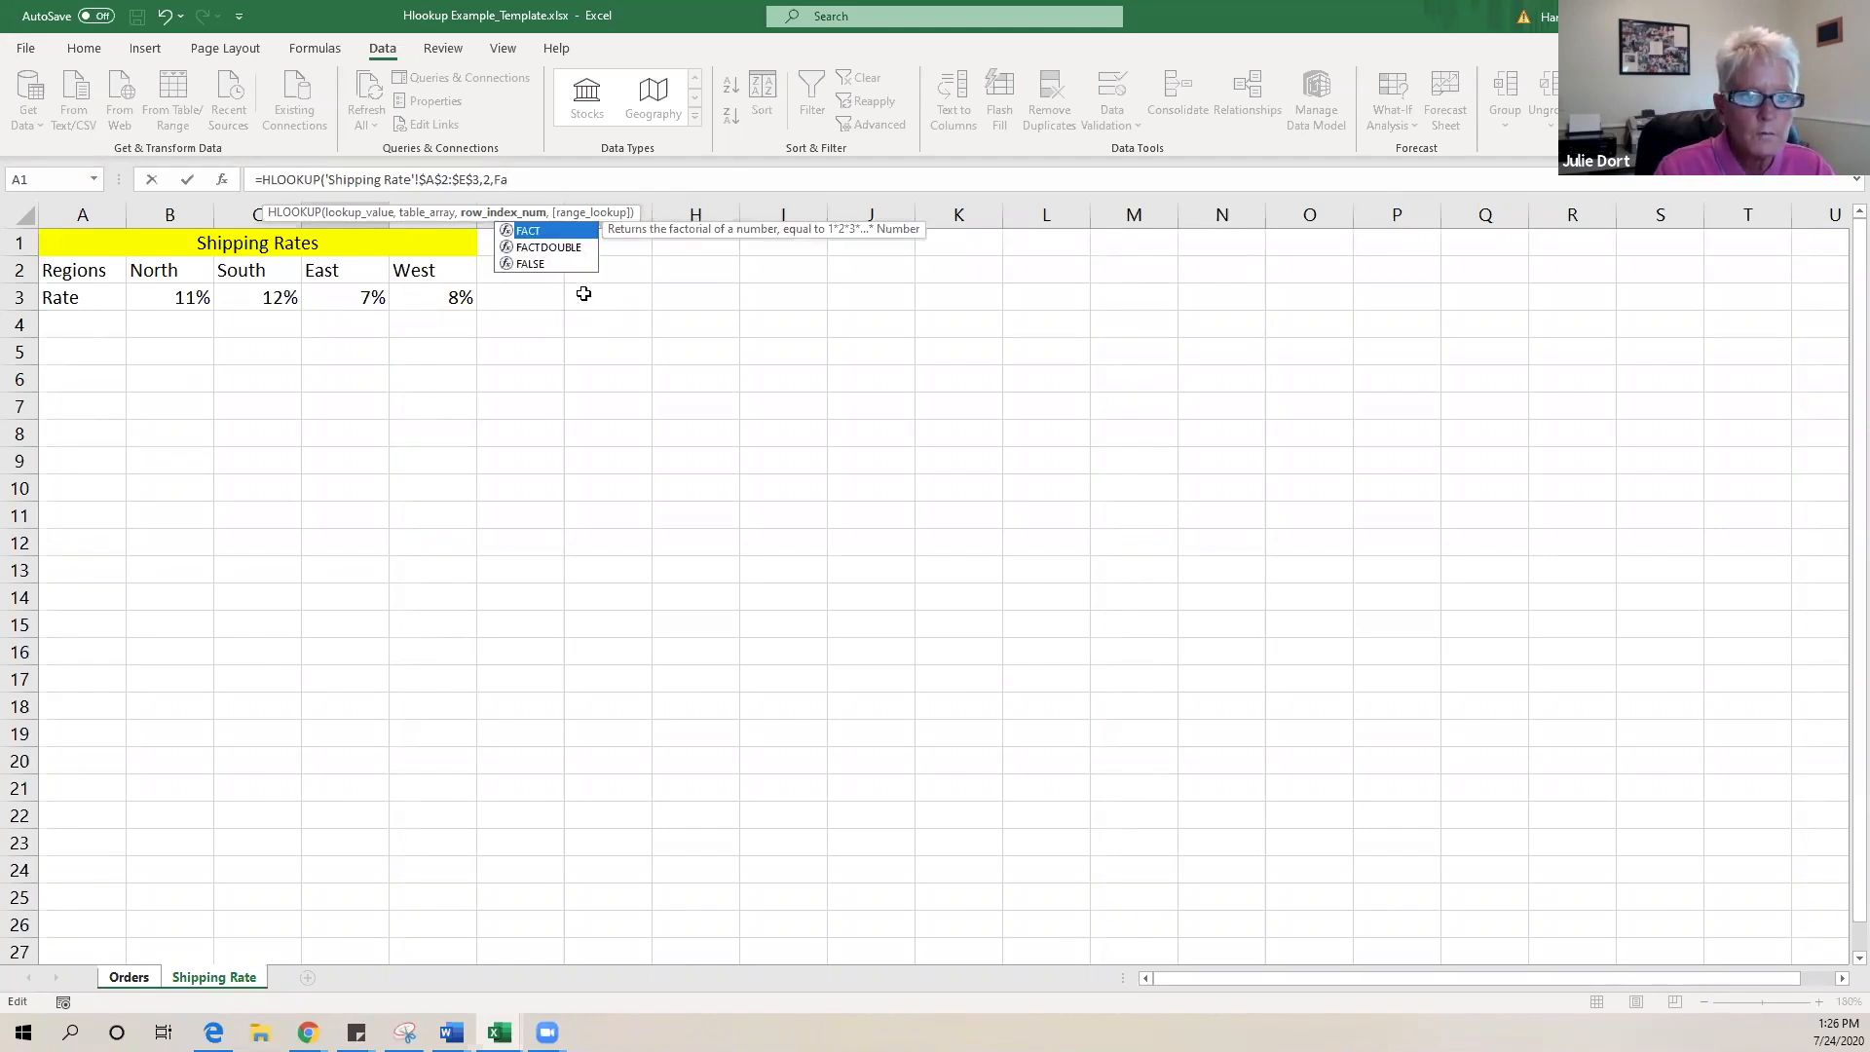
{"action": "left_click", "coordinate": [532, 265]}
{"action": "double_click", "coordinate": [532, 265]}
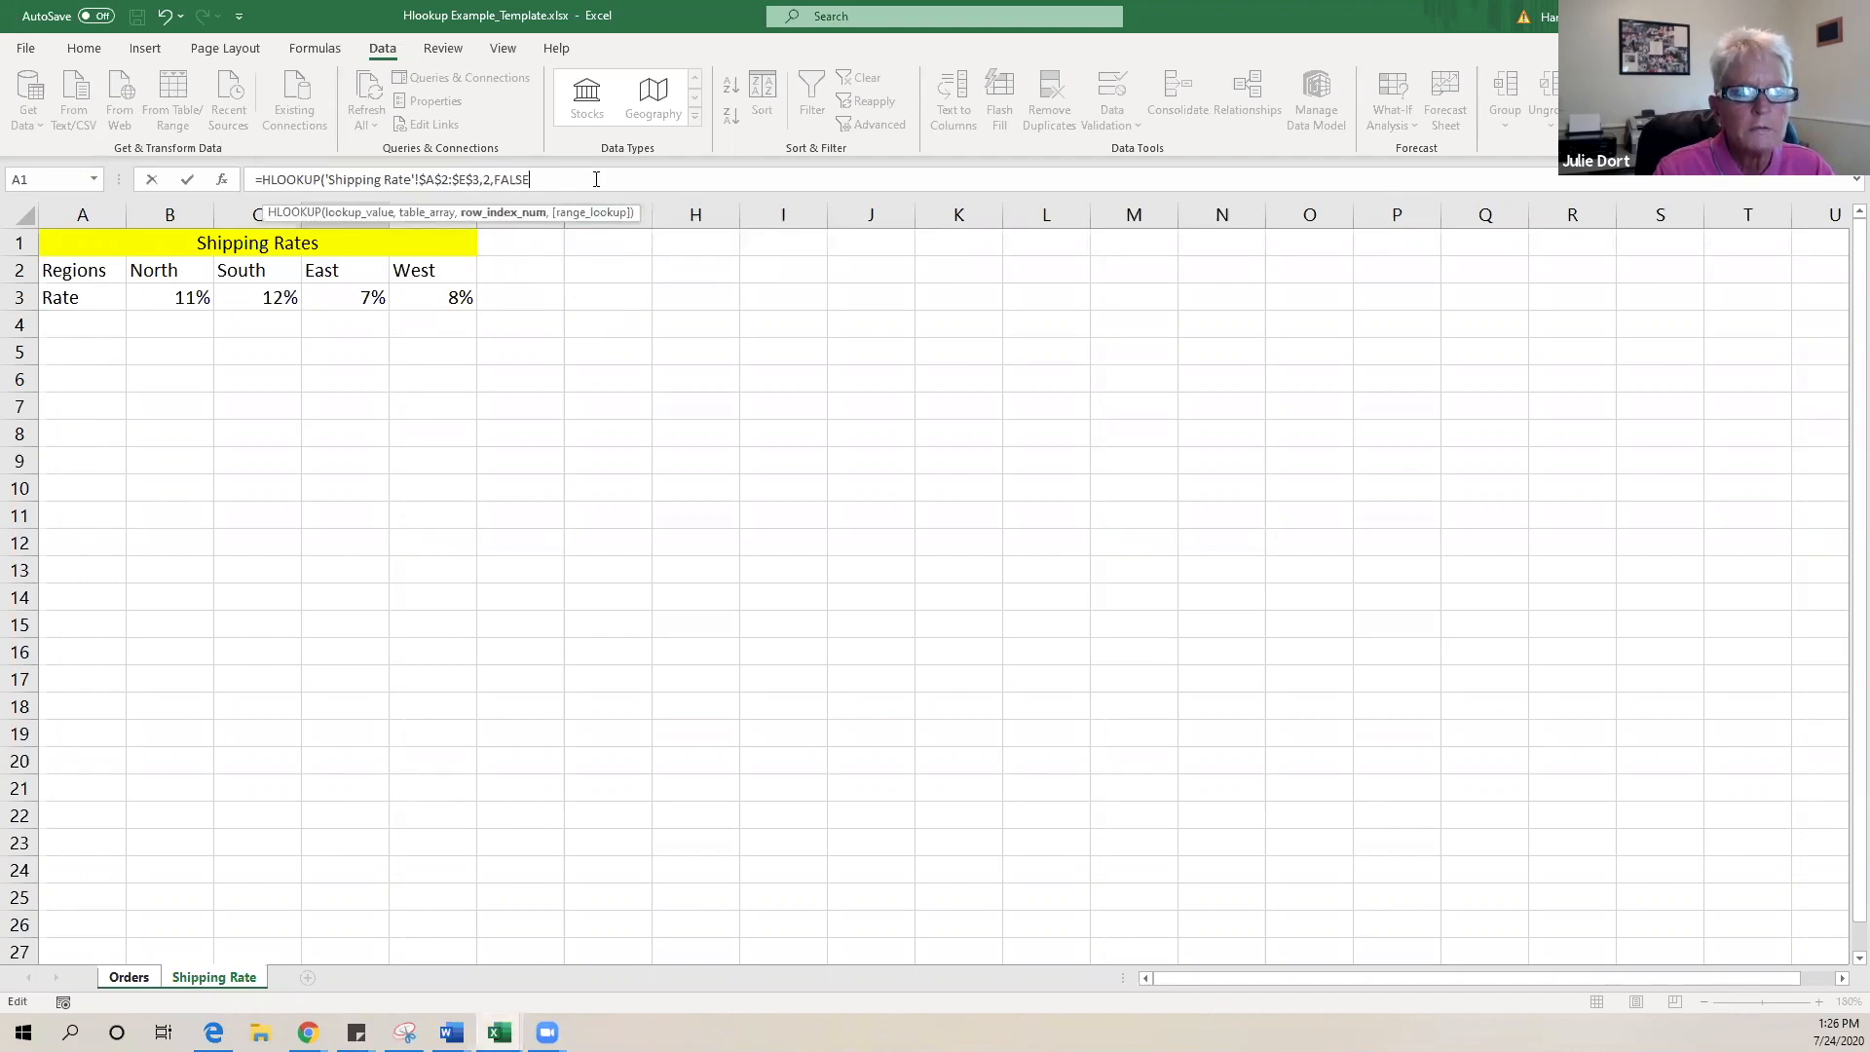
{"action": "type", "text": ")"}
{"action": "key", "text": "Return"}
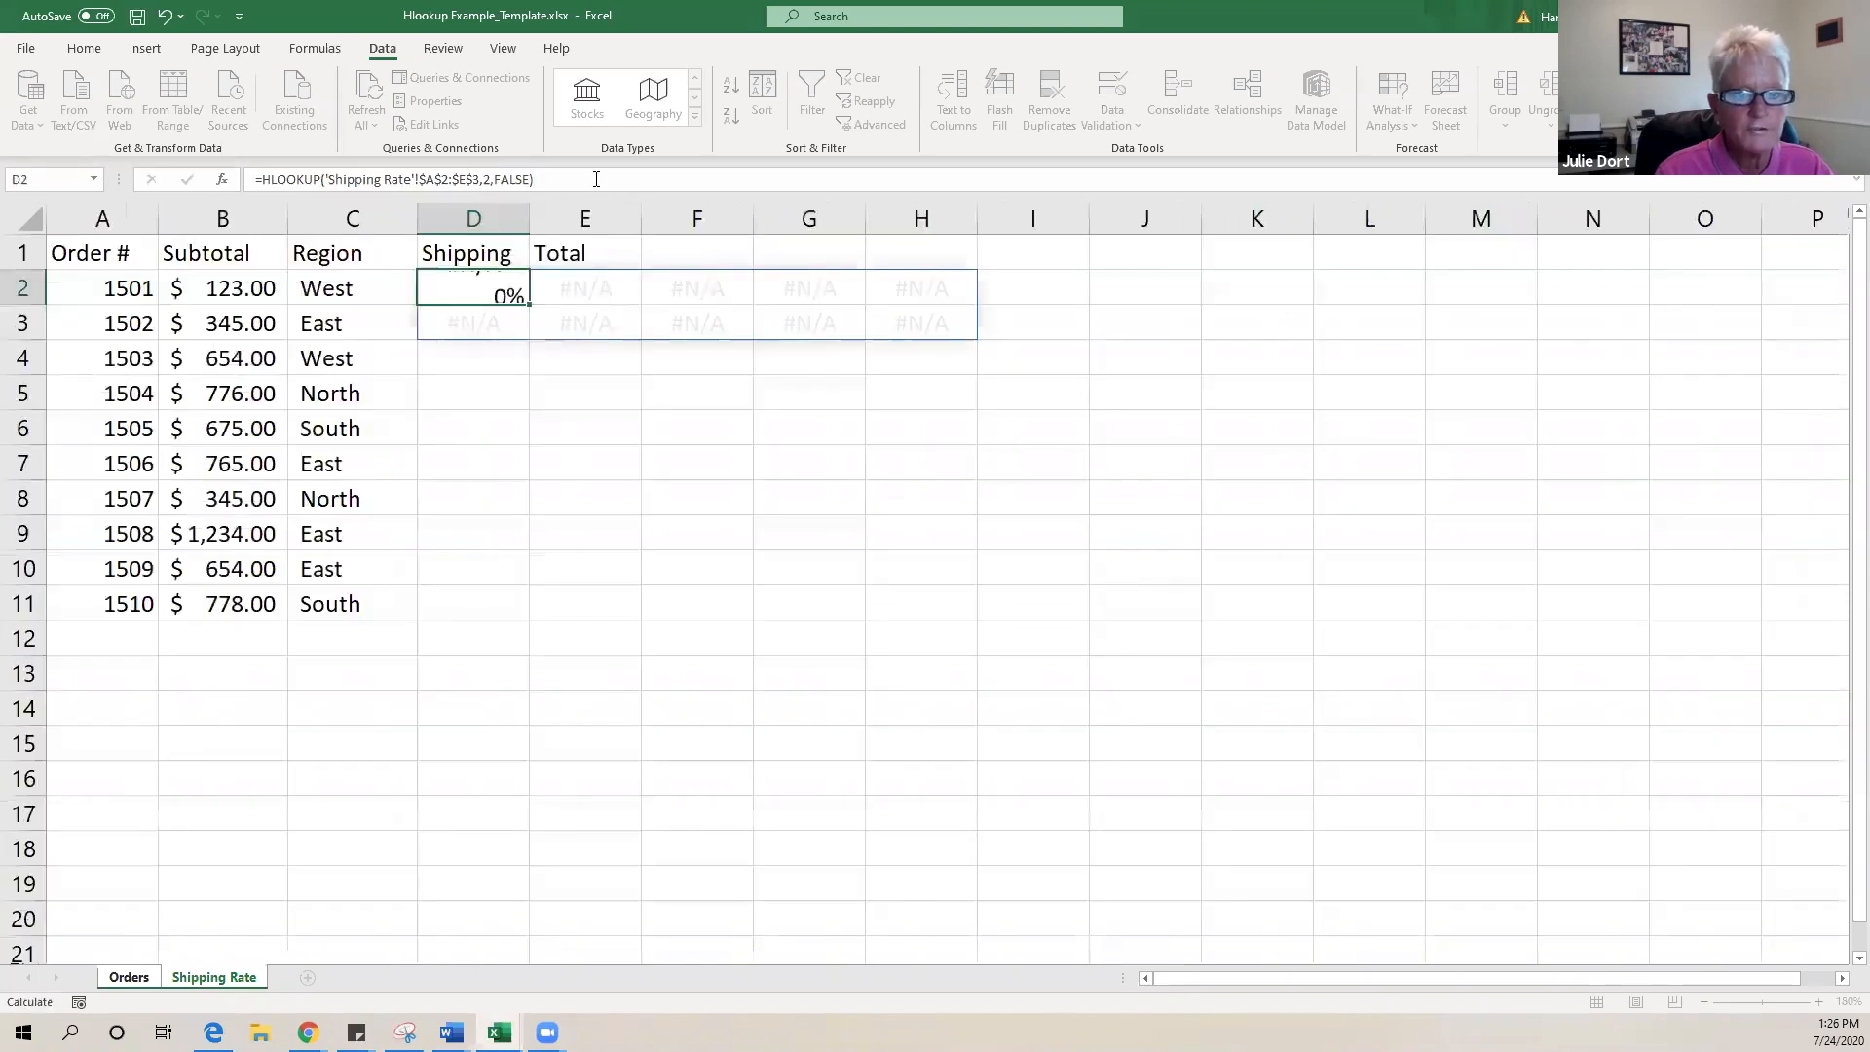
{"action": "left_click", "coordinate": [485, 288]}
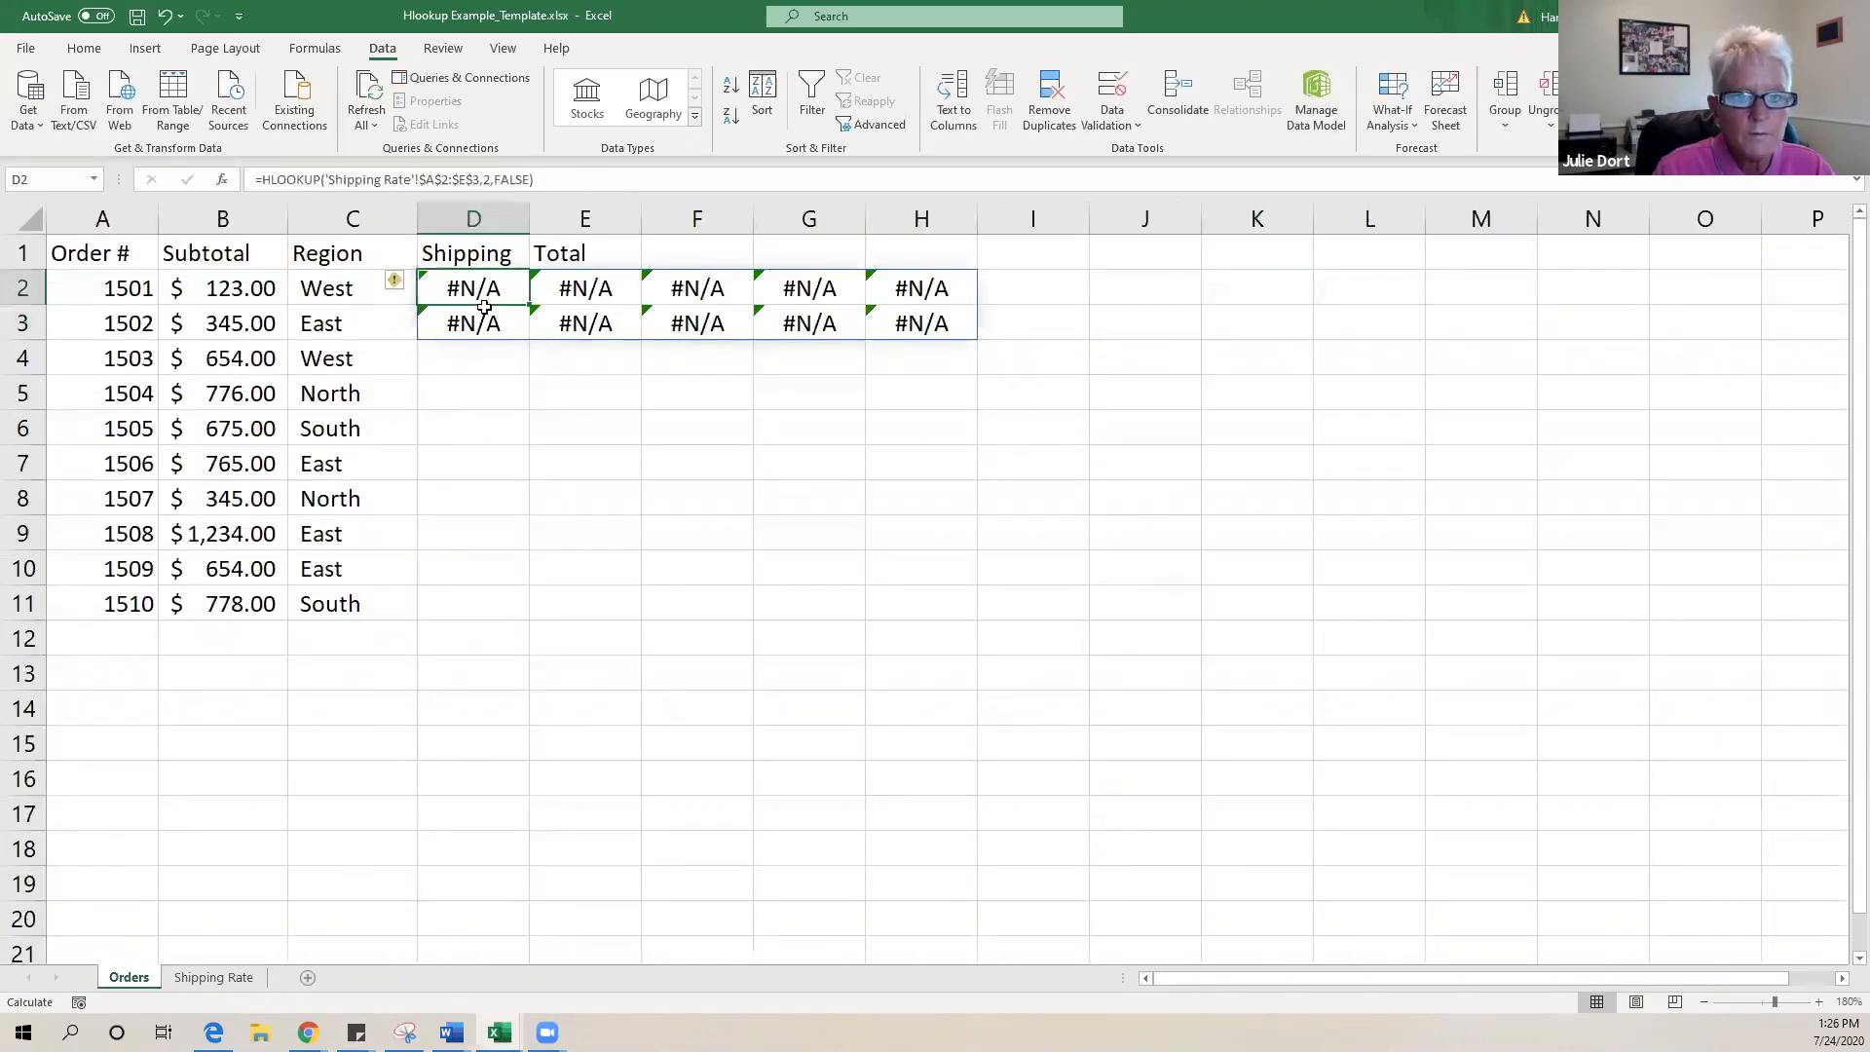
{"action": "left_click_drag", "start_coordinate": [473, 285], "coordinate": [907, 340]}
{"action": "key", "text": "Delete"}
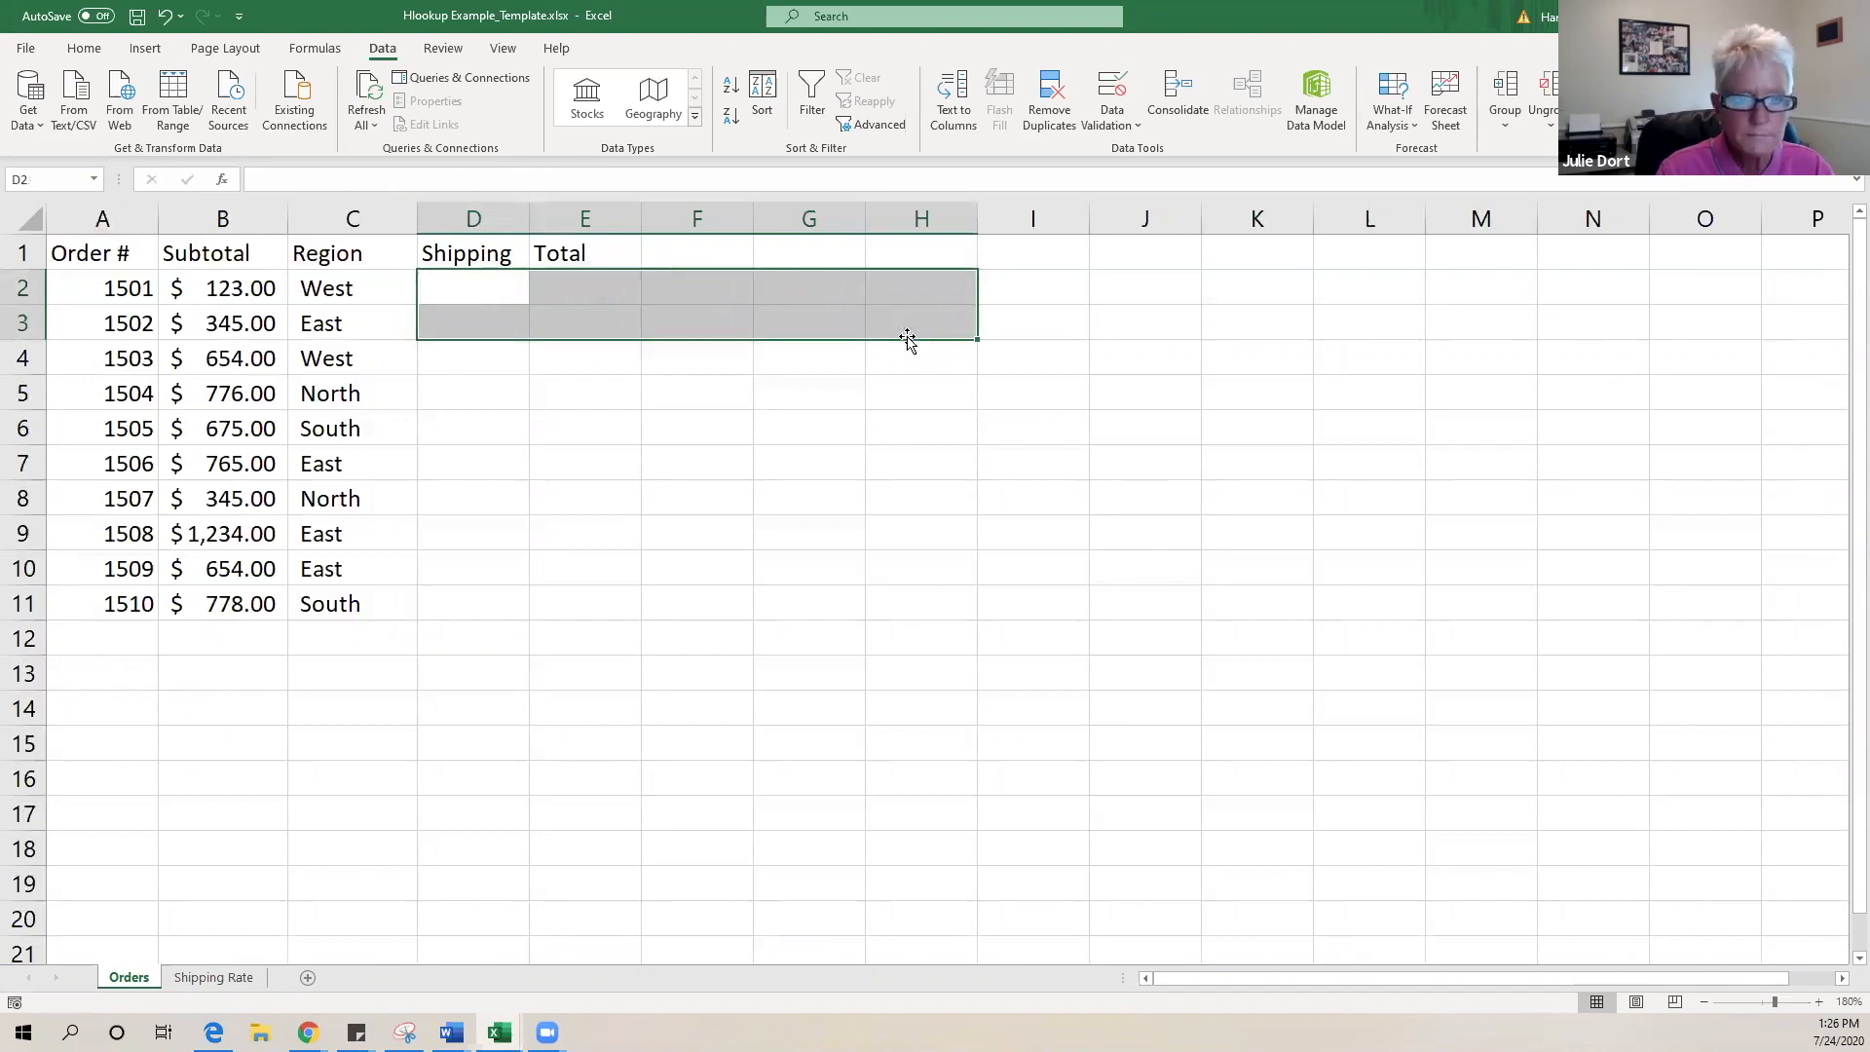
{"action": "left_click", "coordinate": [457, 292]}
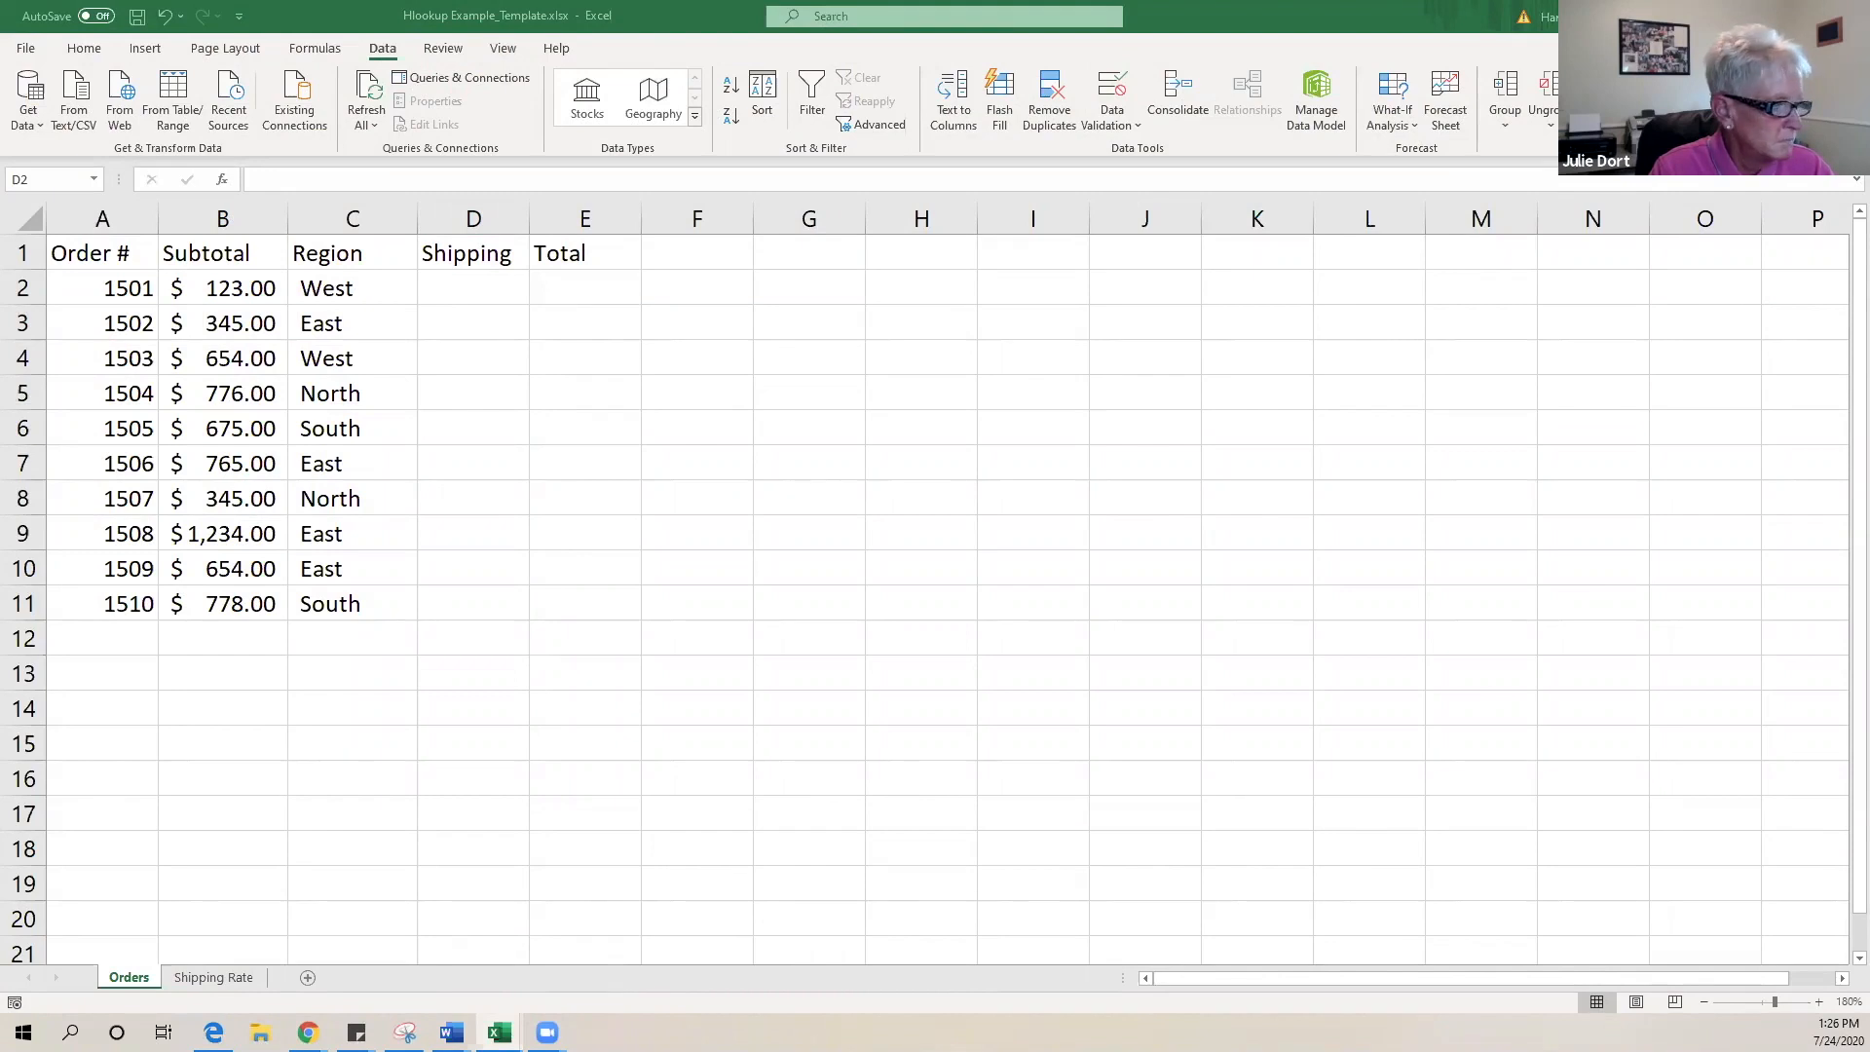
{"action": "left_click", "coordinate": [505, 295]}
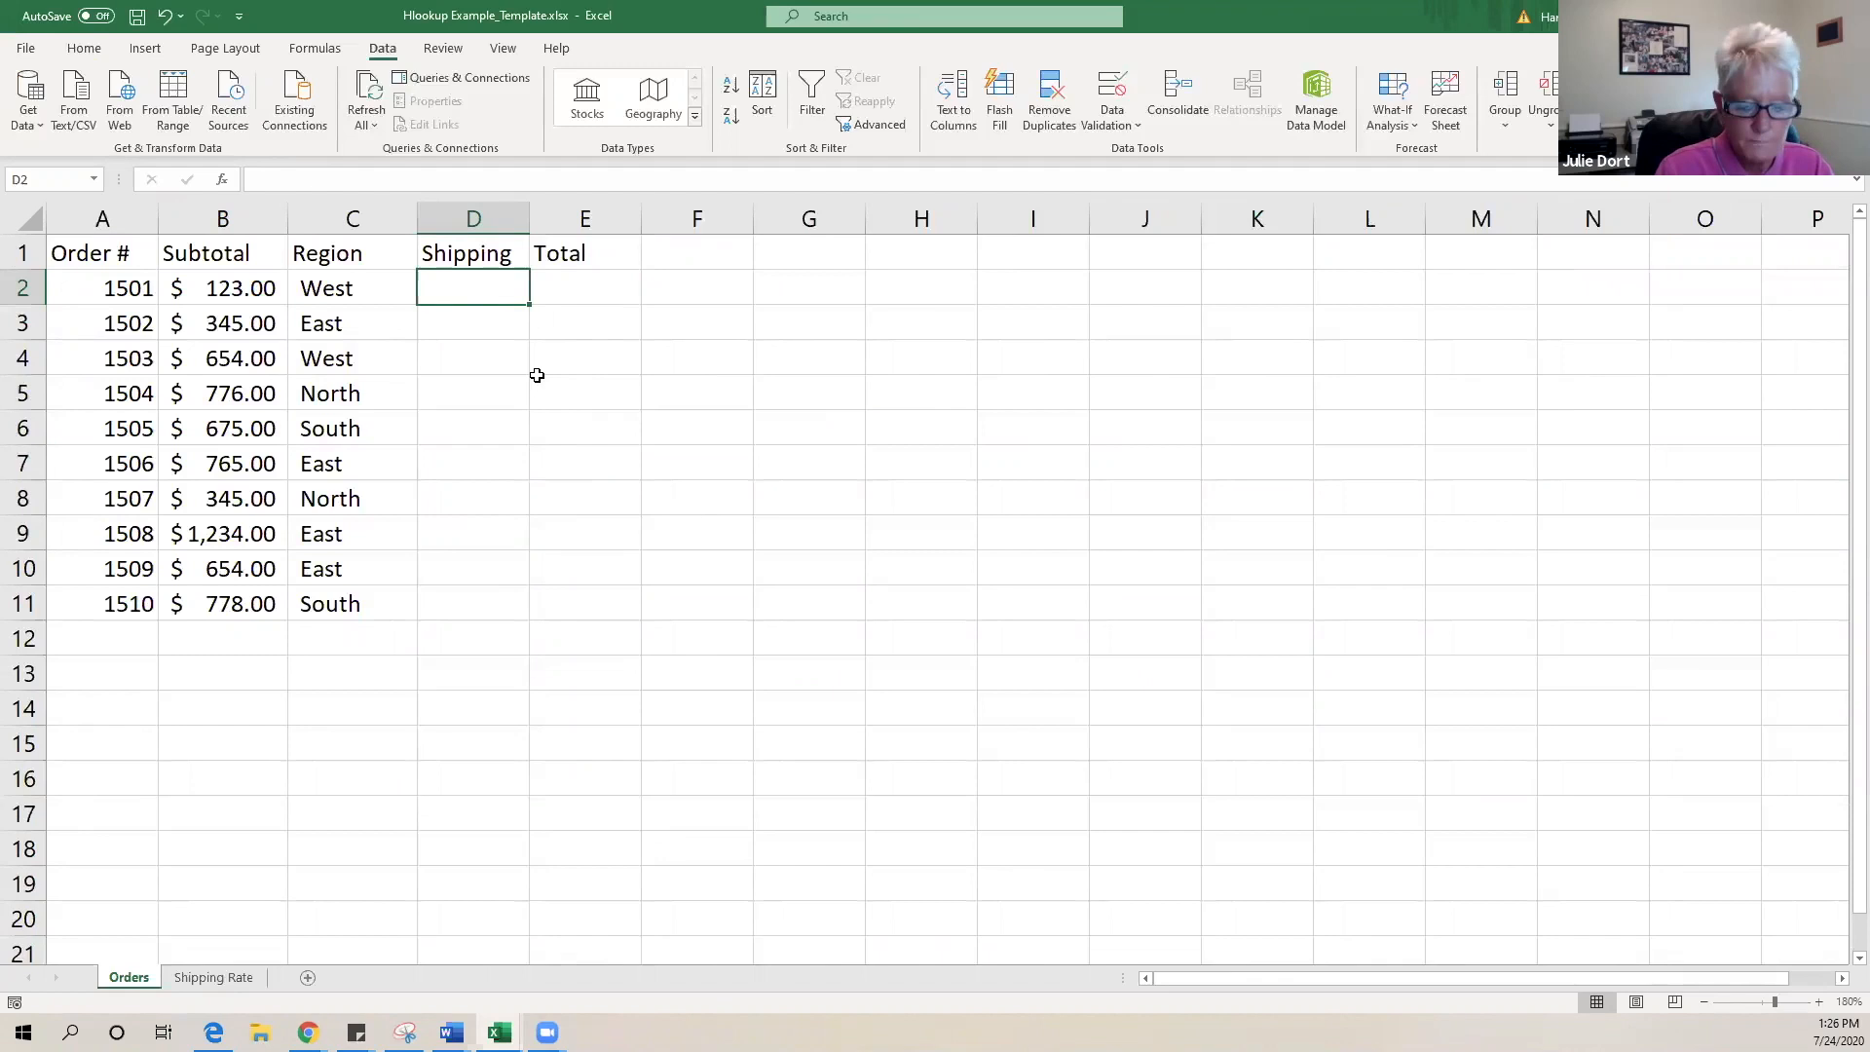
- Enter =HLOOKUP(C2,'Shipping Rate'!$B$2:$E$3,2,FALSE) in Orders cell D2
{"action": "type", "text": "=h"}
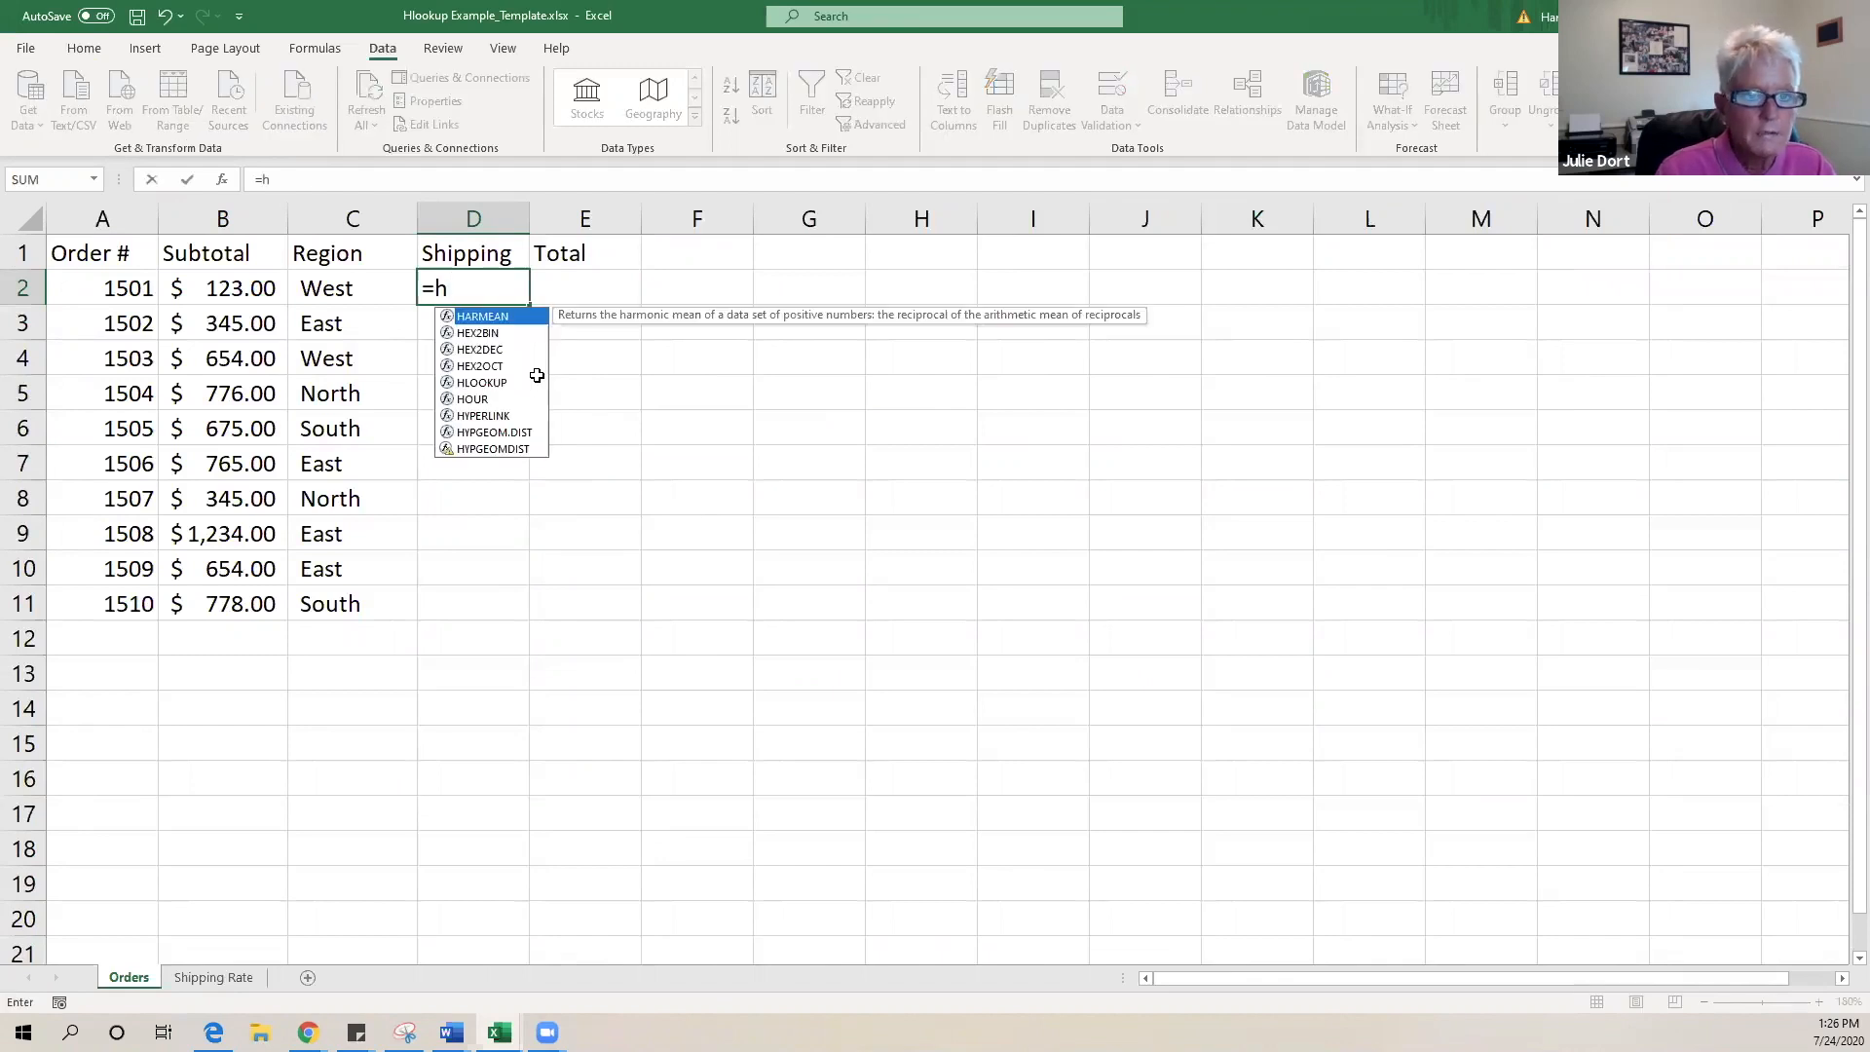
{"action": "type", "text": "l"}
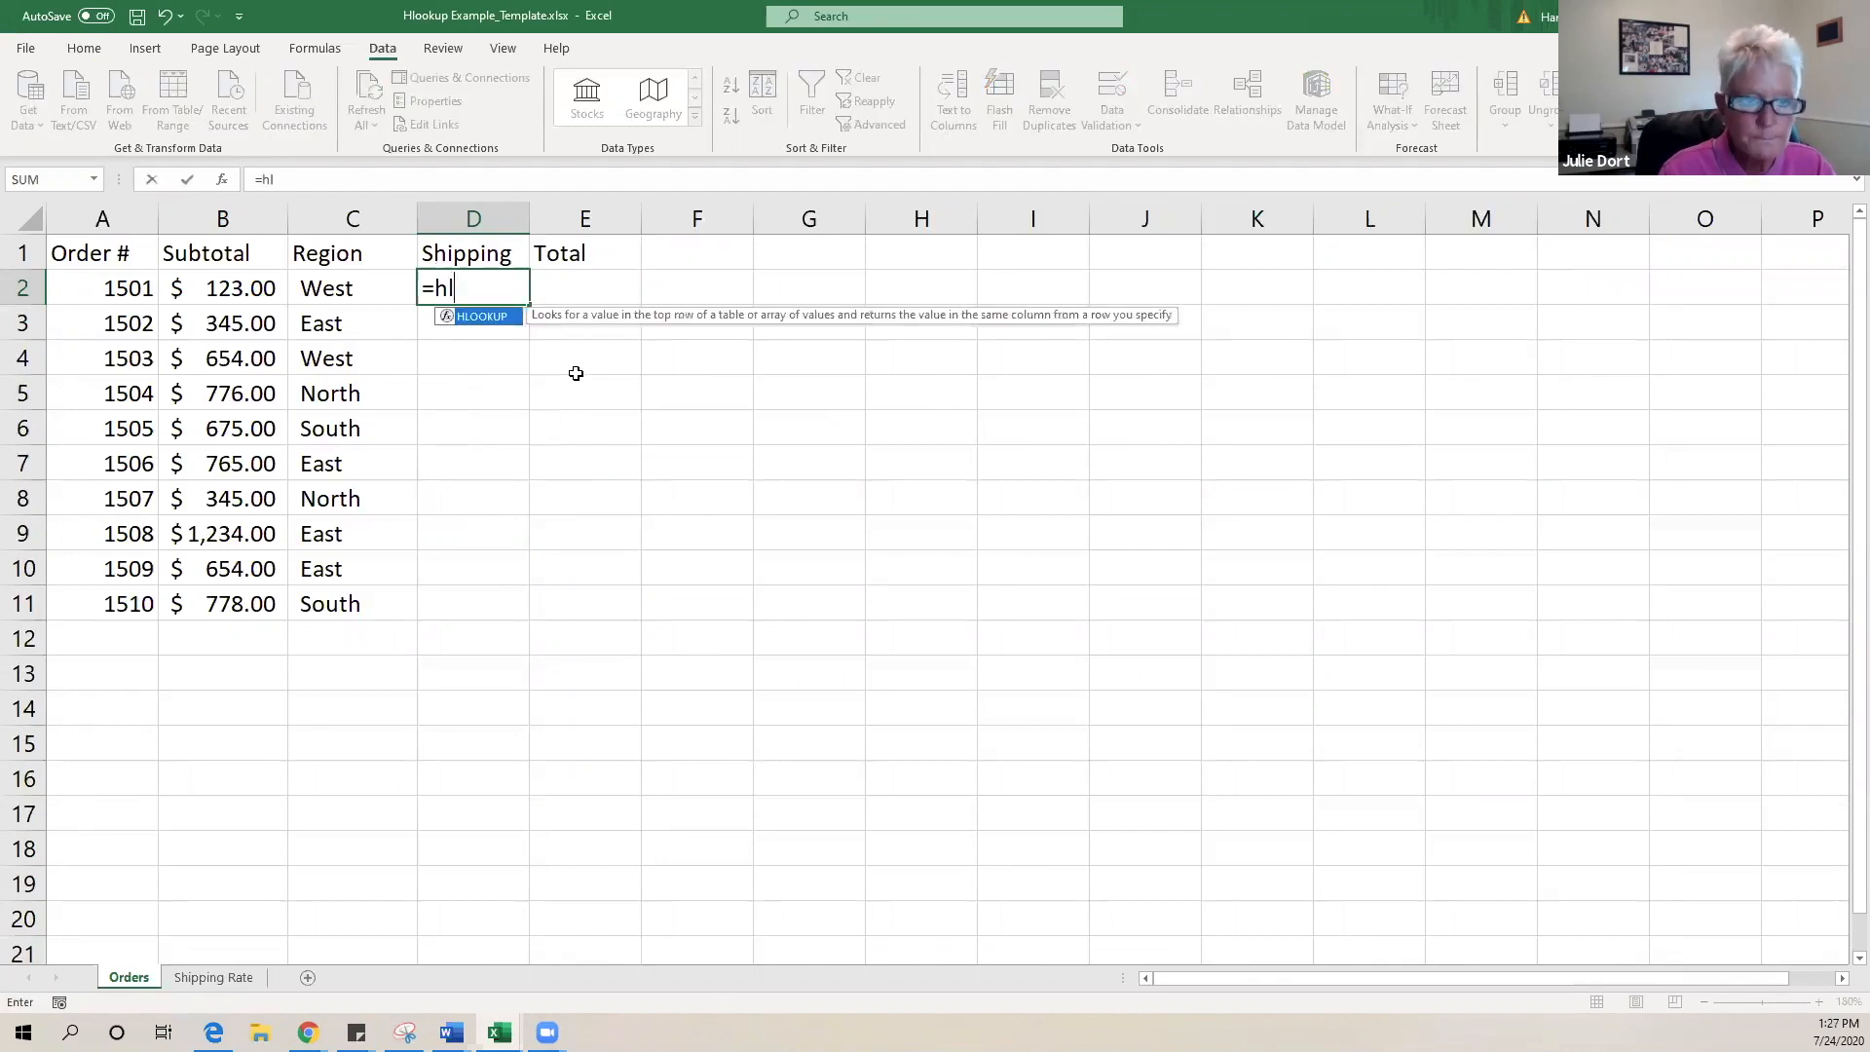
{"action": "double_click", "coordinate": [483, 317]}
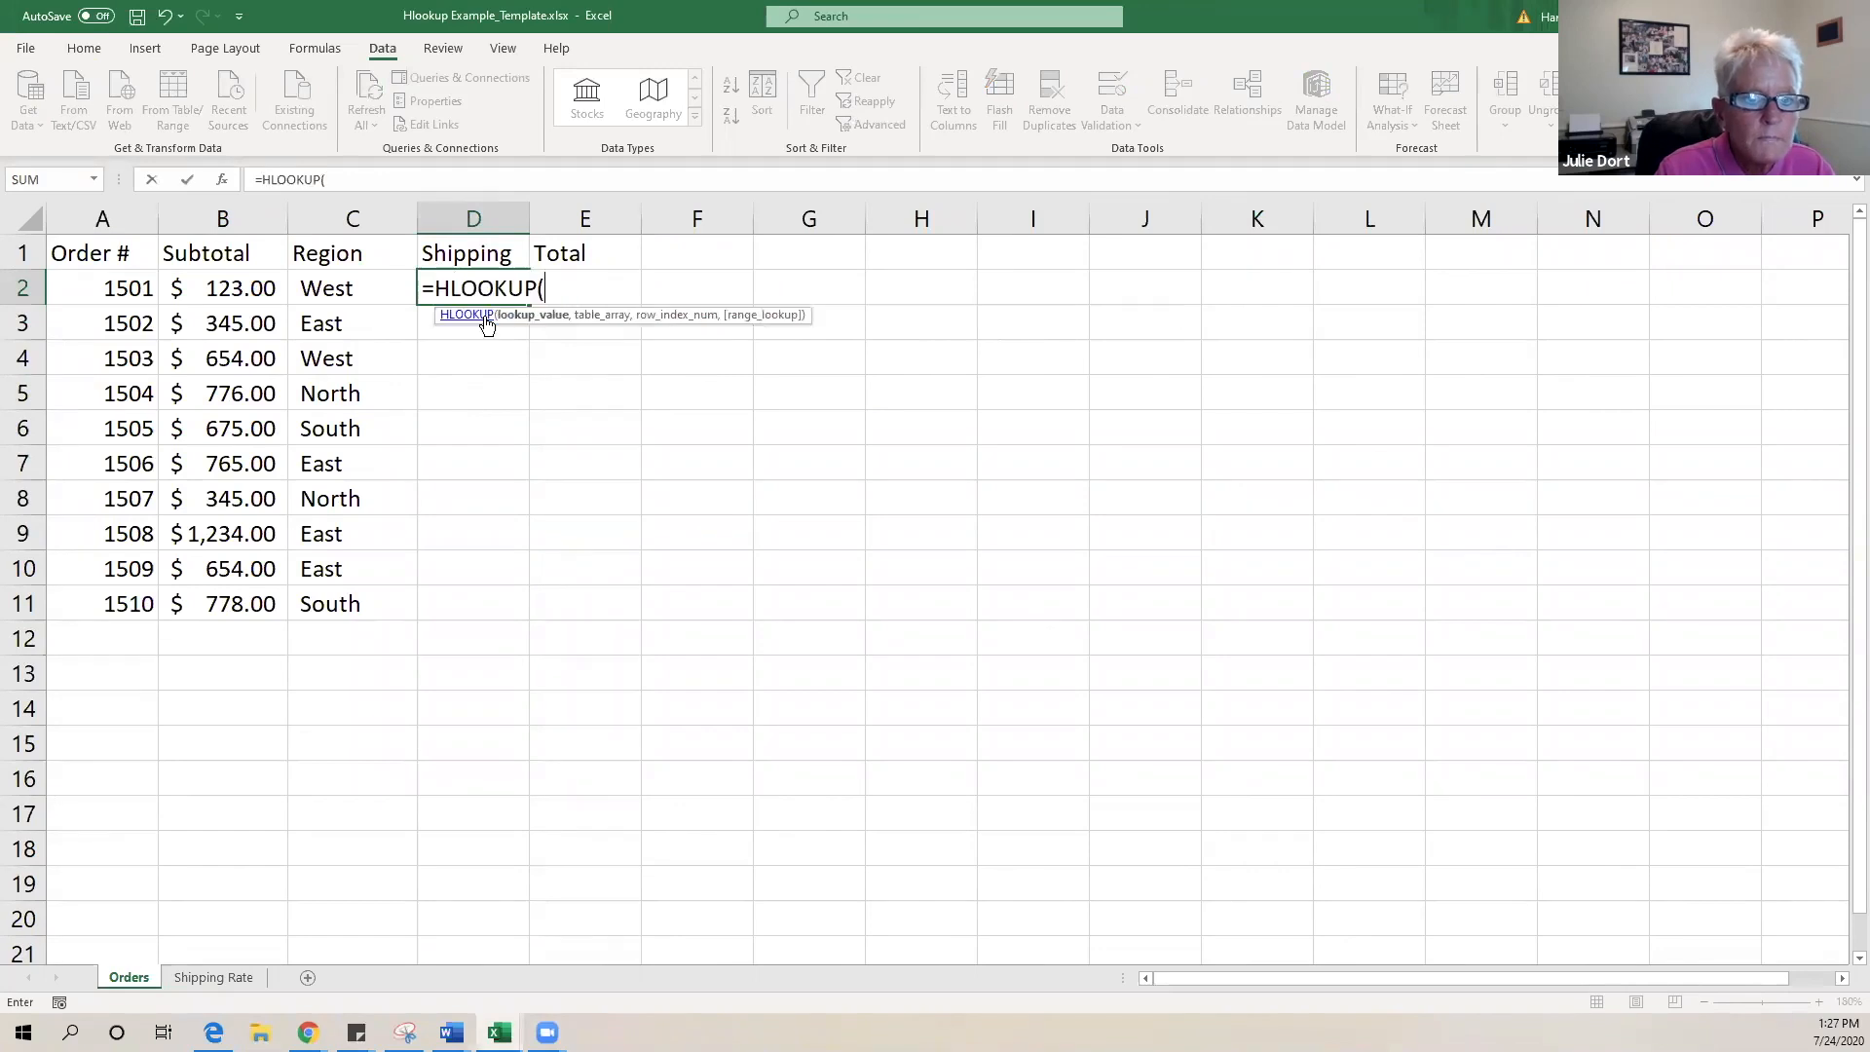
{"action": "left_click", "coordinate": [338, 292]}
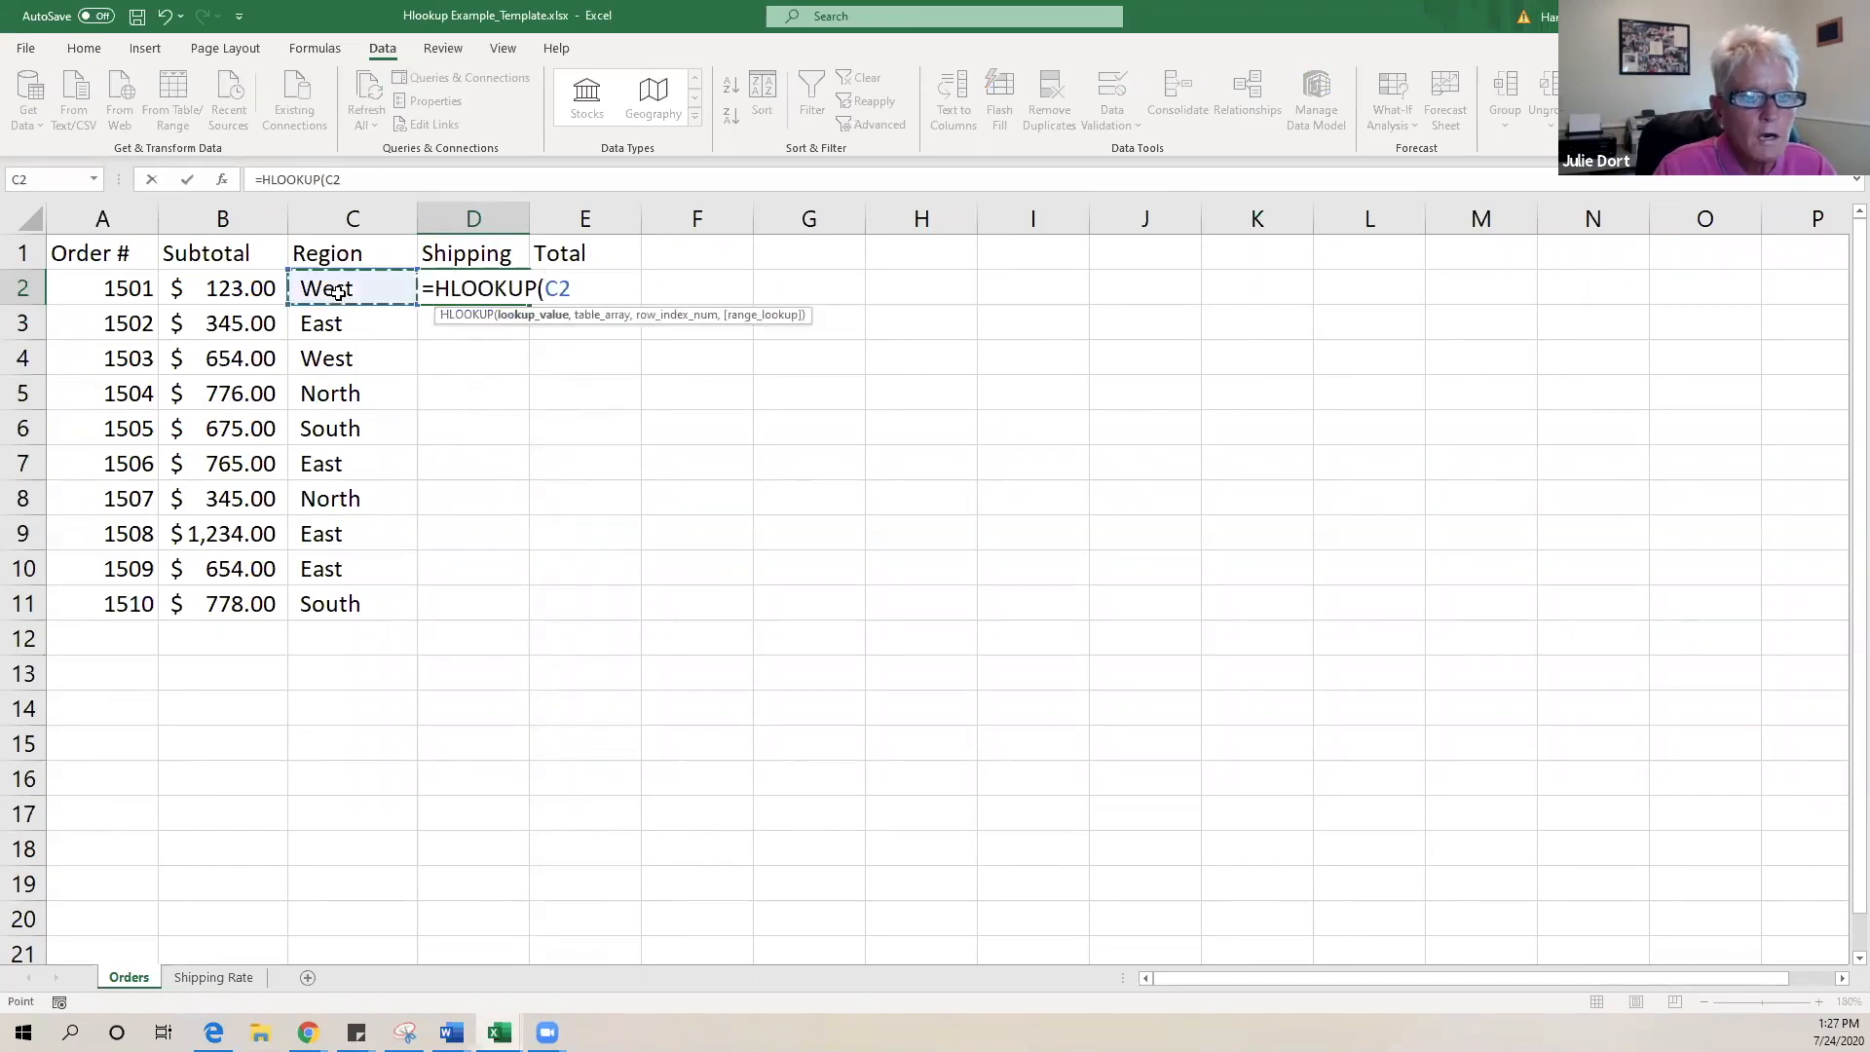
{"action": "type", "text": ","}
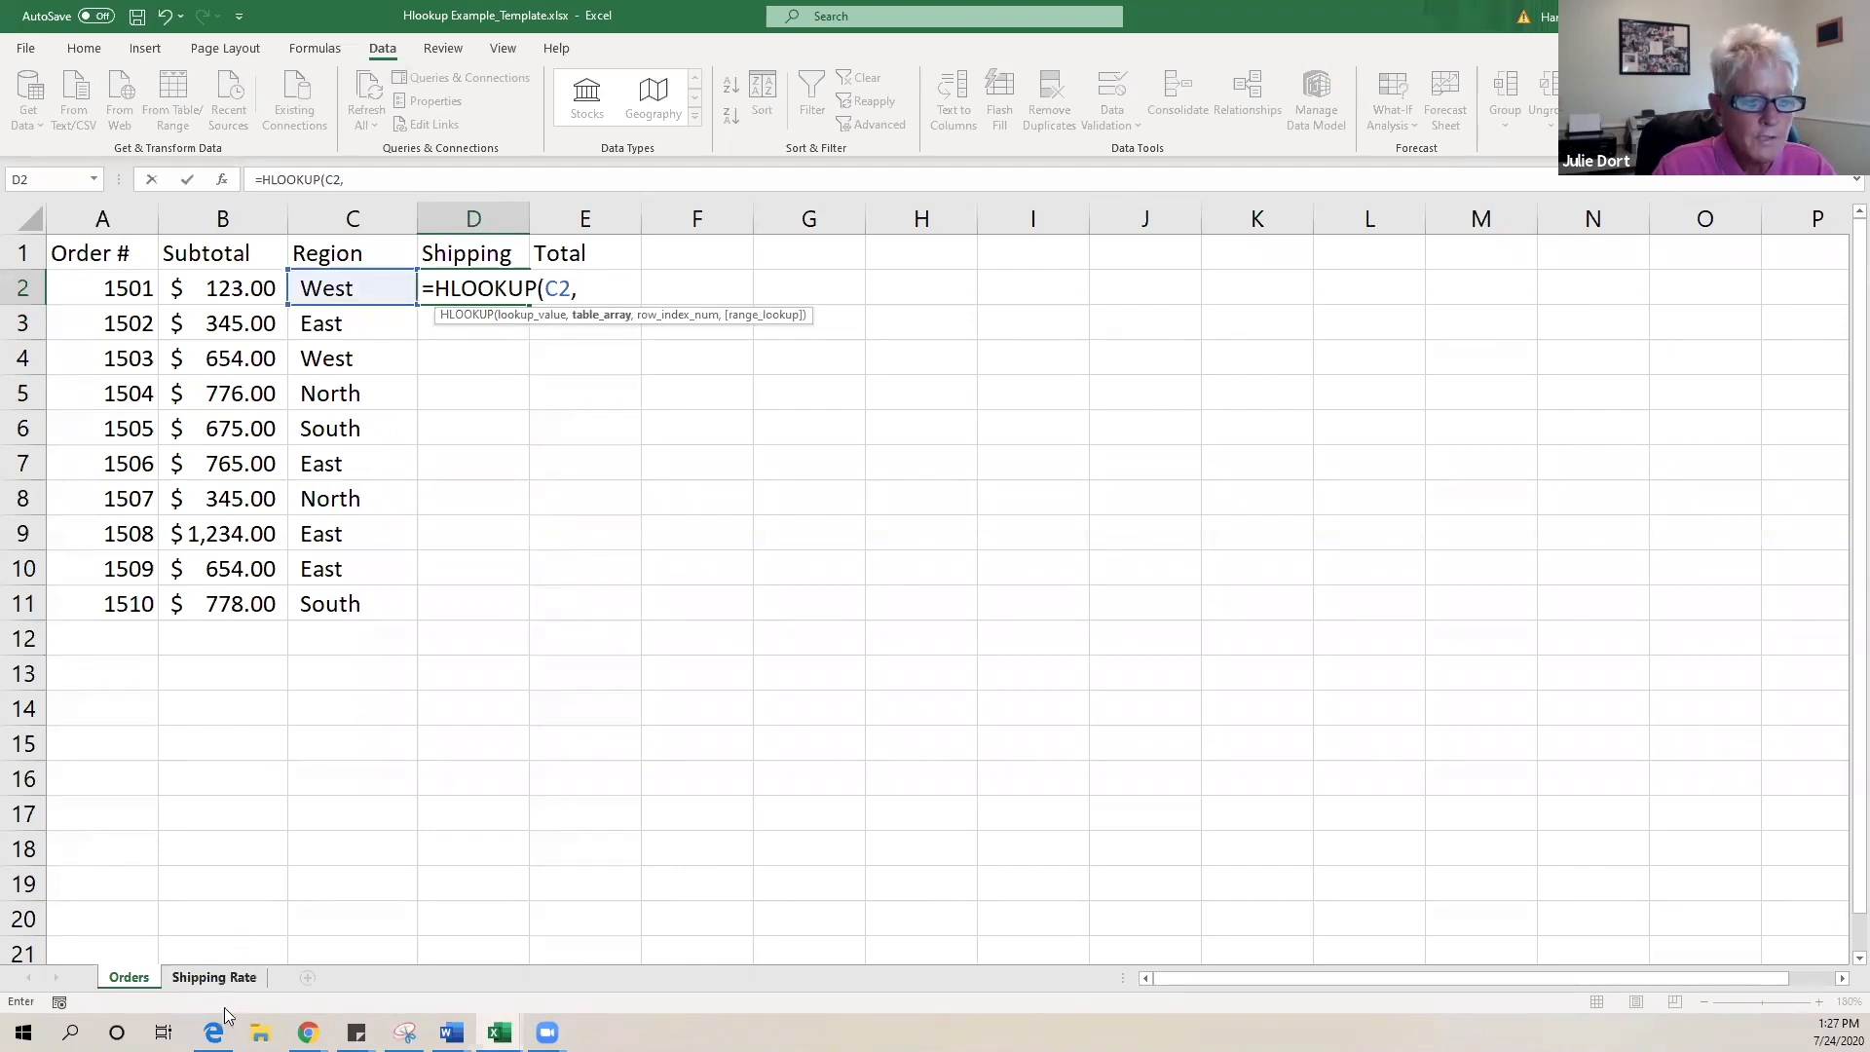
{"action": "left_click", "coordinate": [213, 977]}
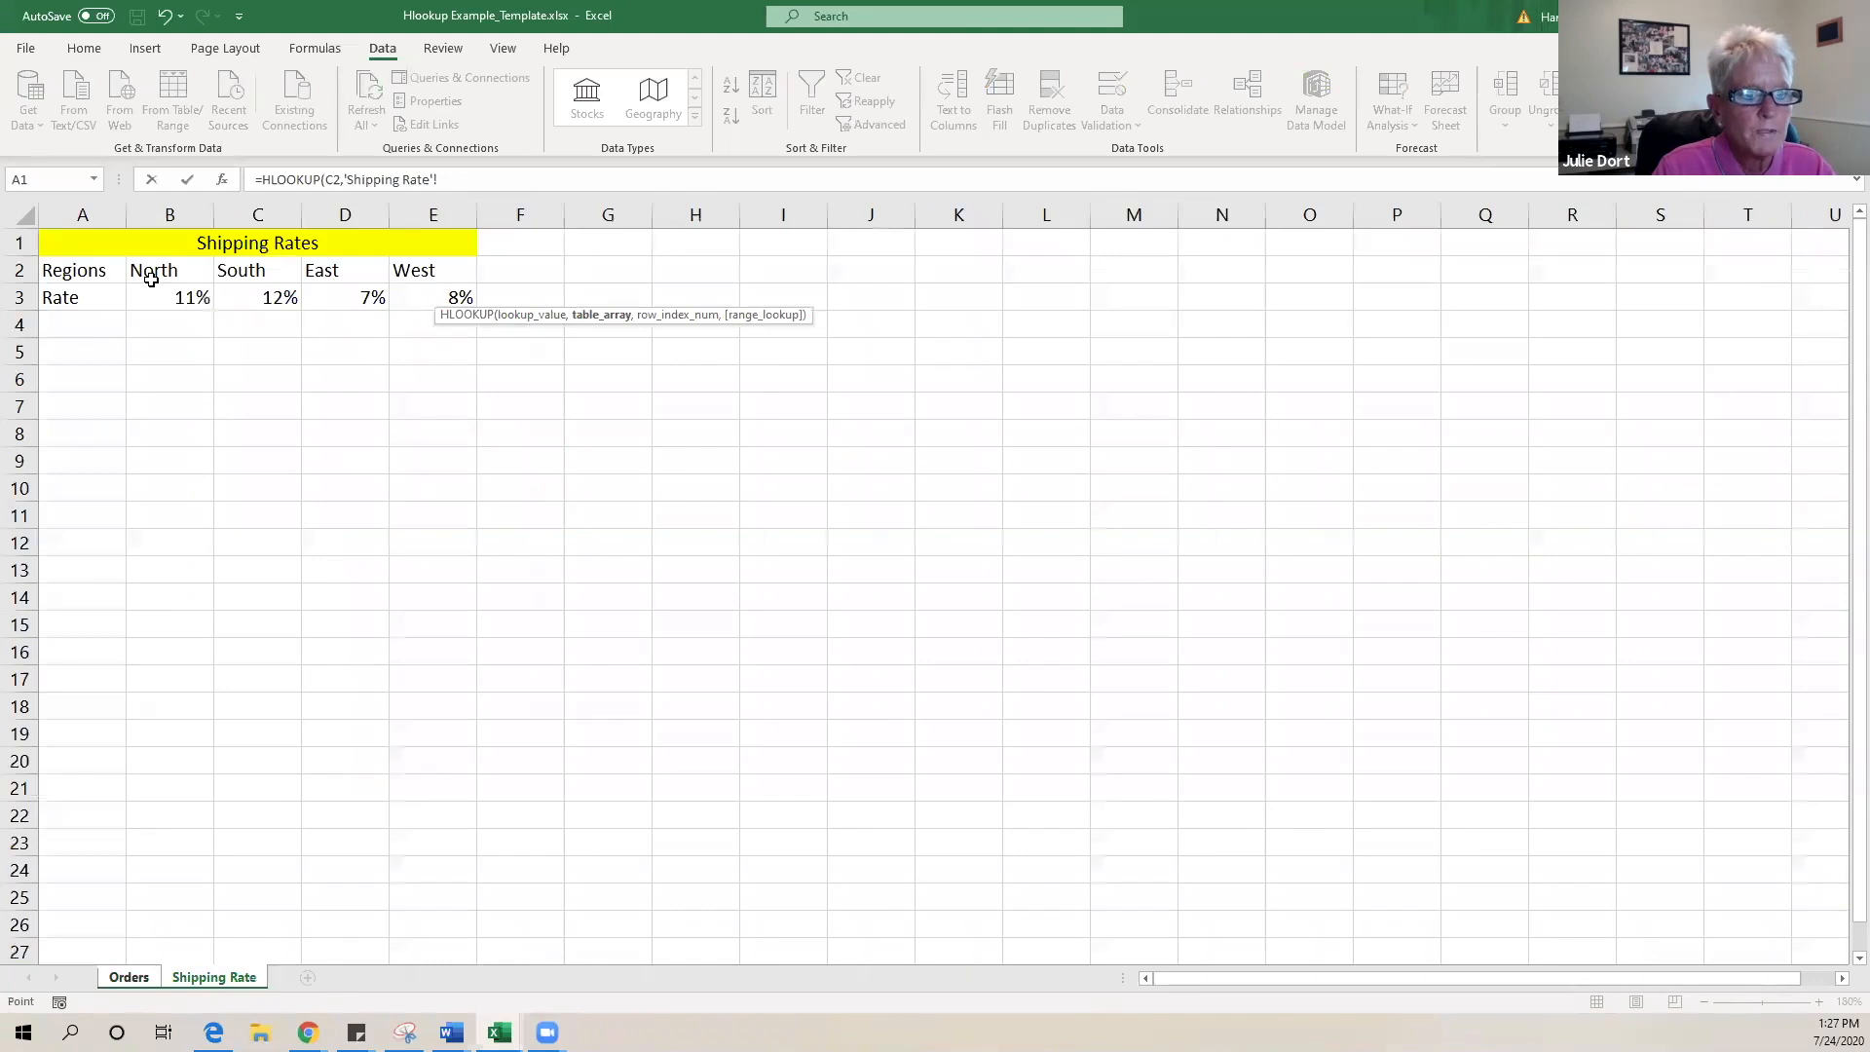
{"action": "left_click_drag", "start_coordinate": [146, 269], "coordinate": [418, 304]}
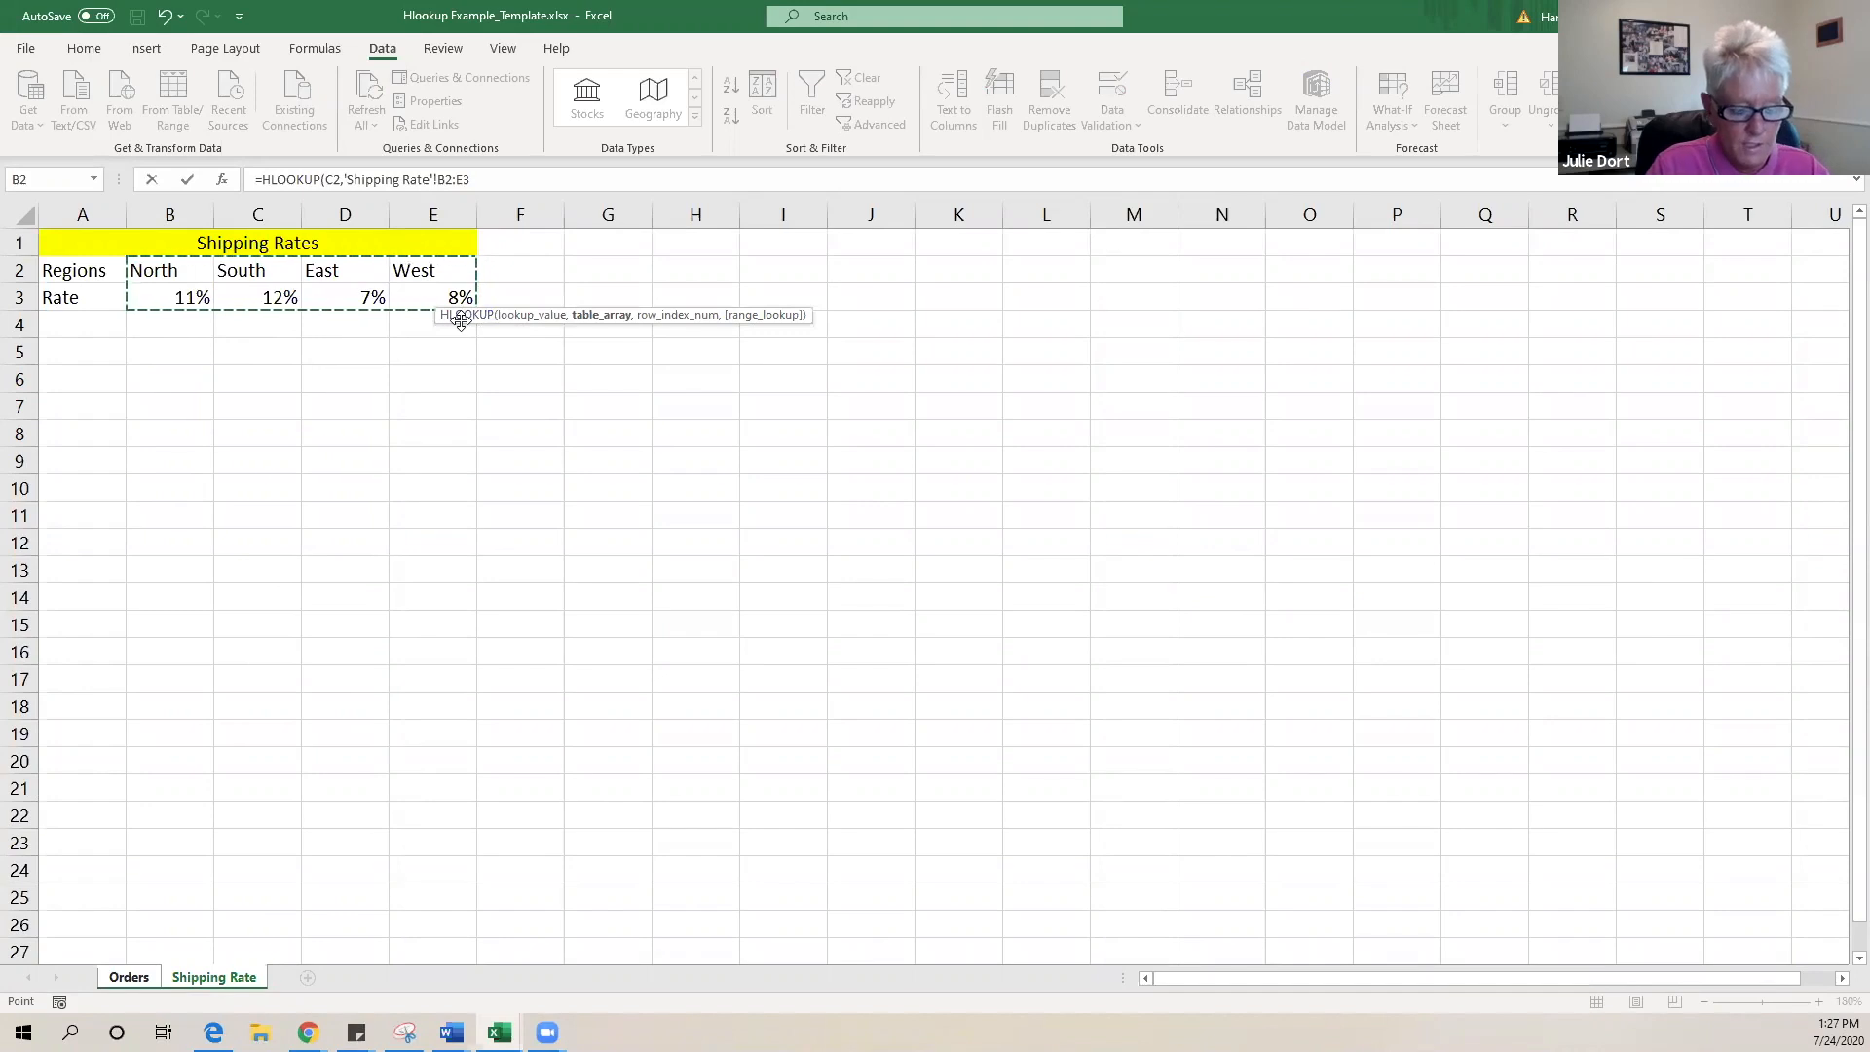
{"action": "key", "text": "F4"}
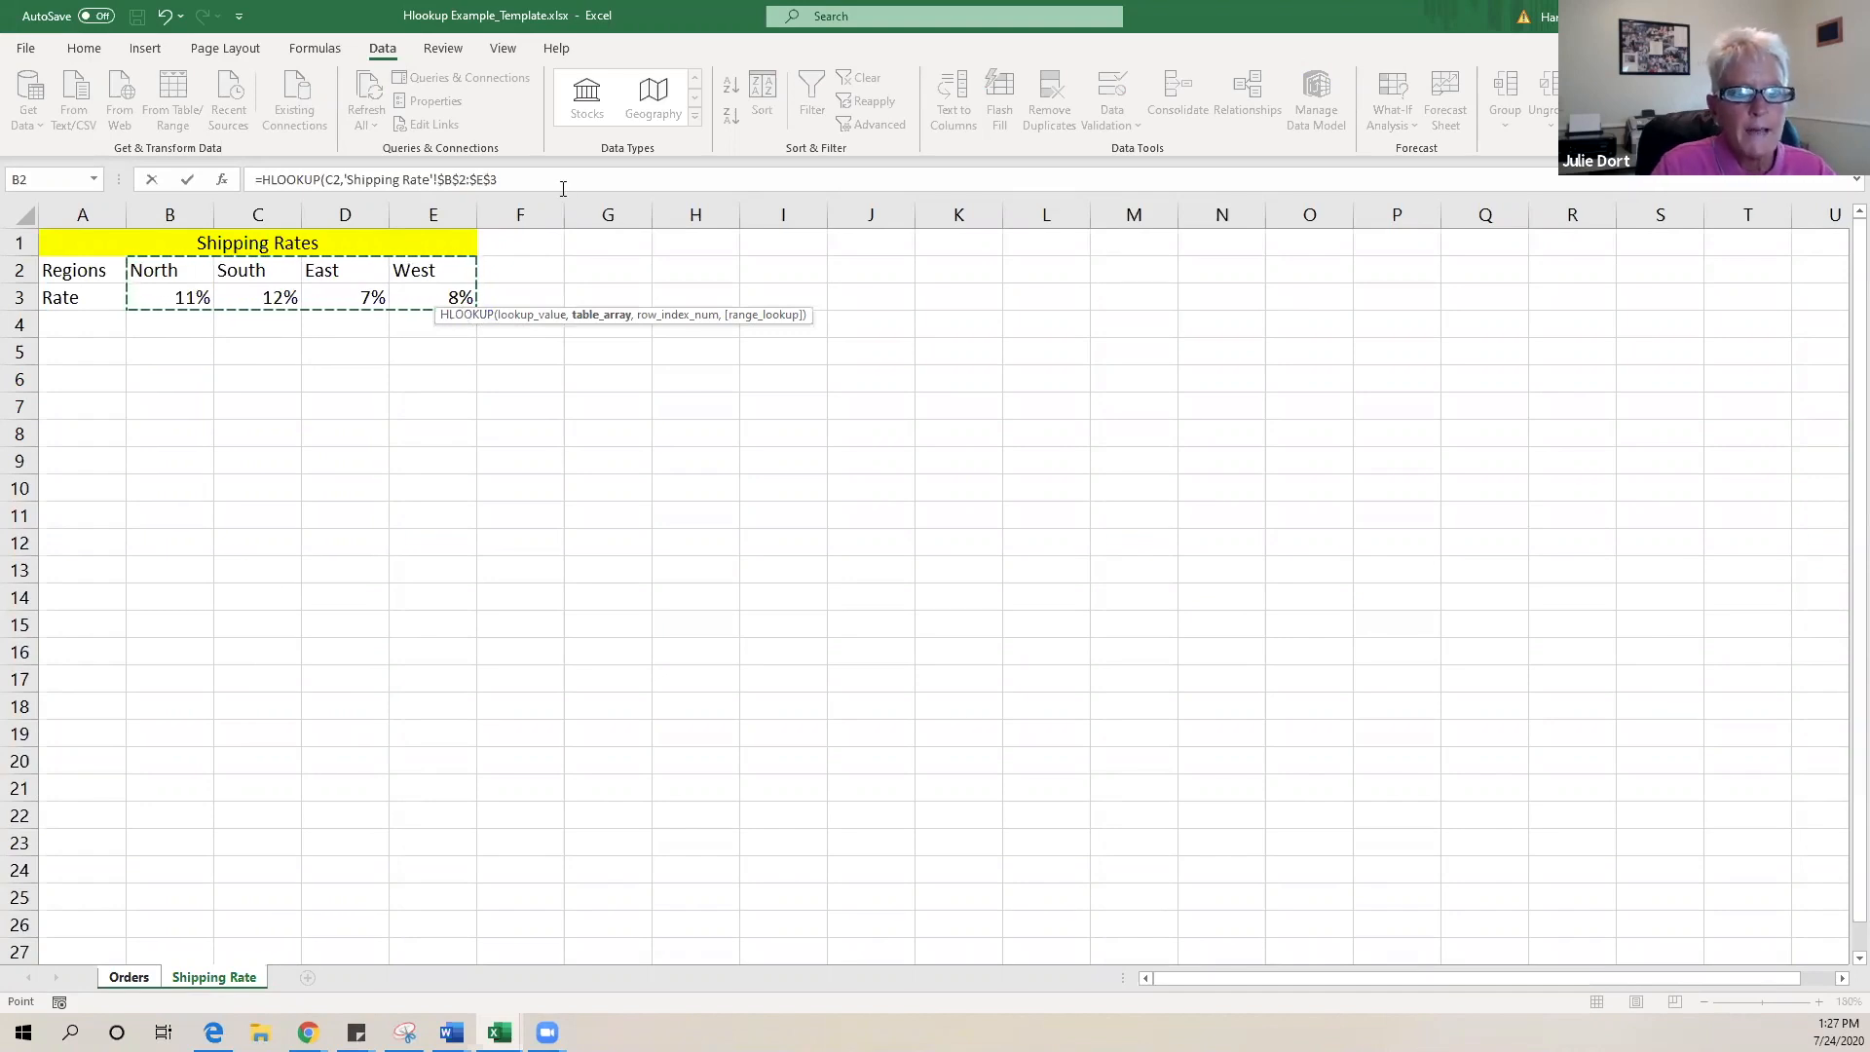
{"action": "left_click", "coordinate": [563, 188]}
{"action": "type", "text": ","}
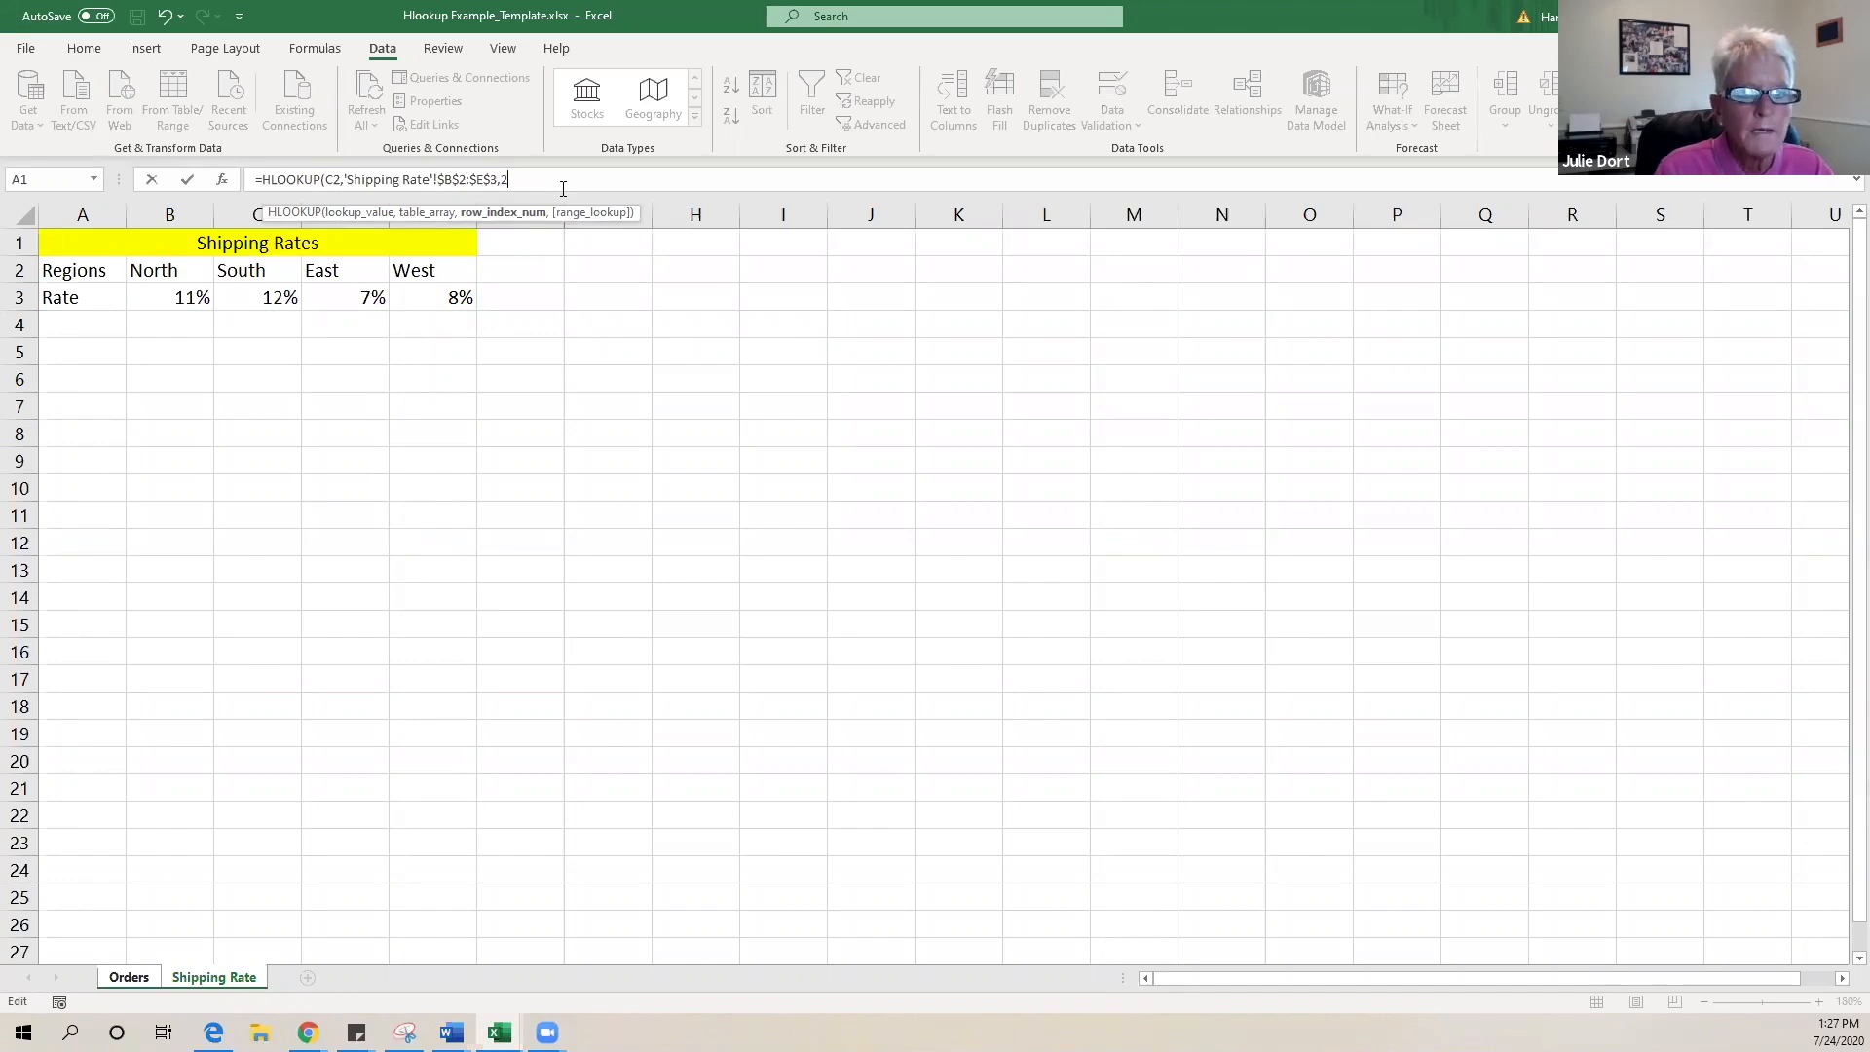
{"action": "type", "text": "2,"}
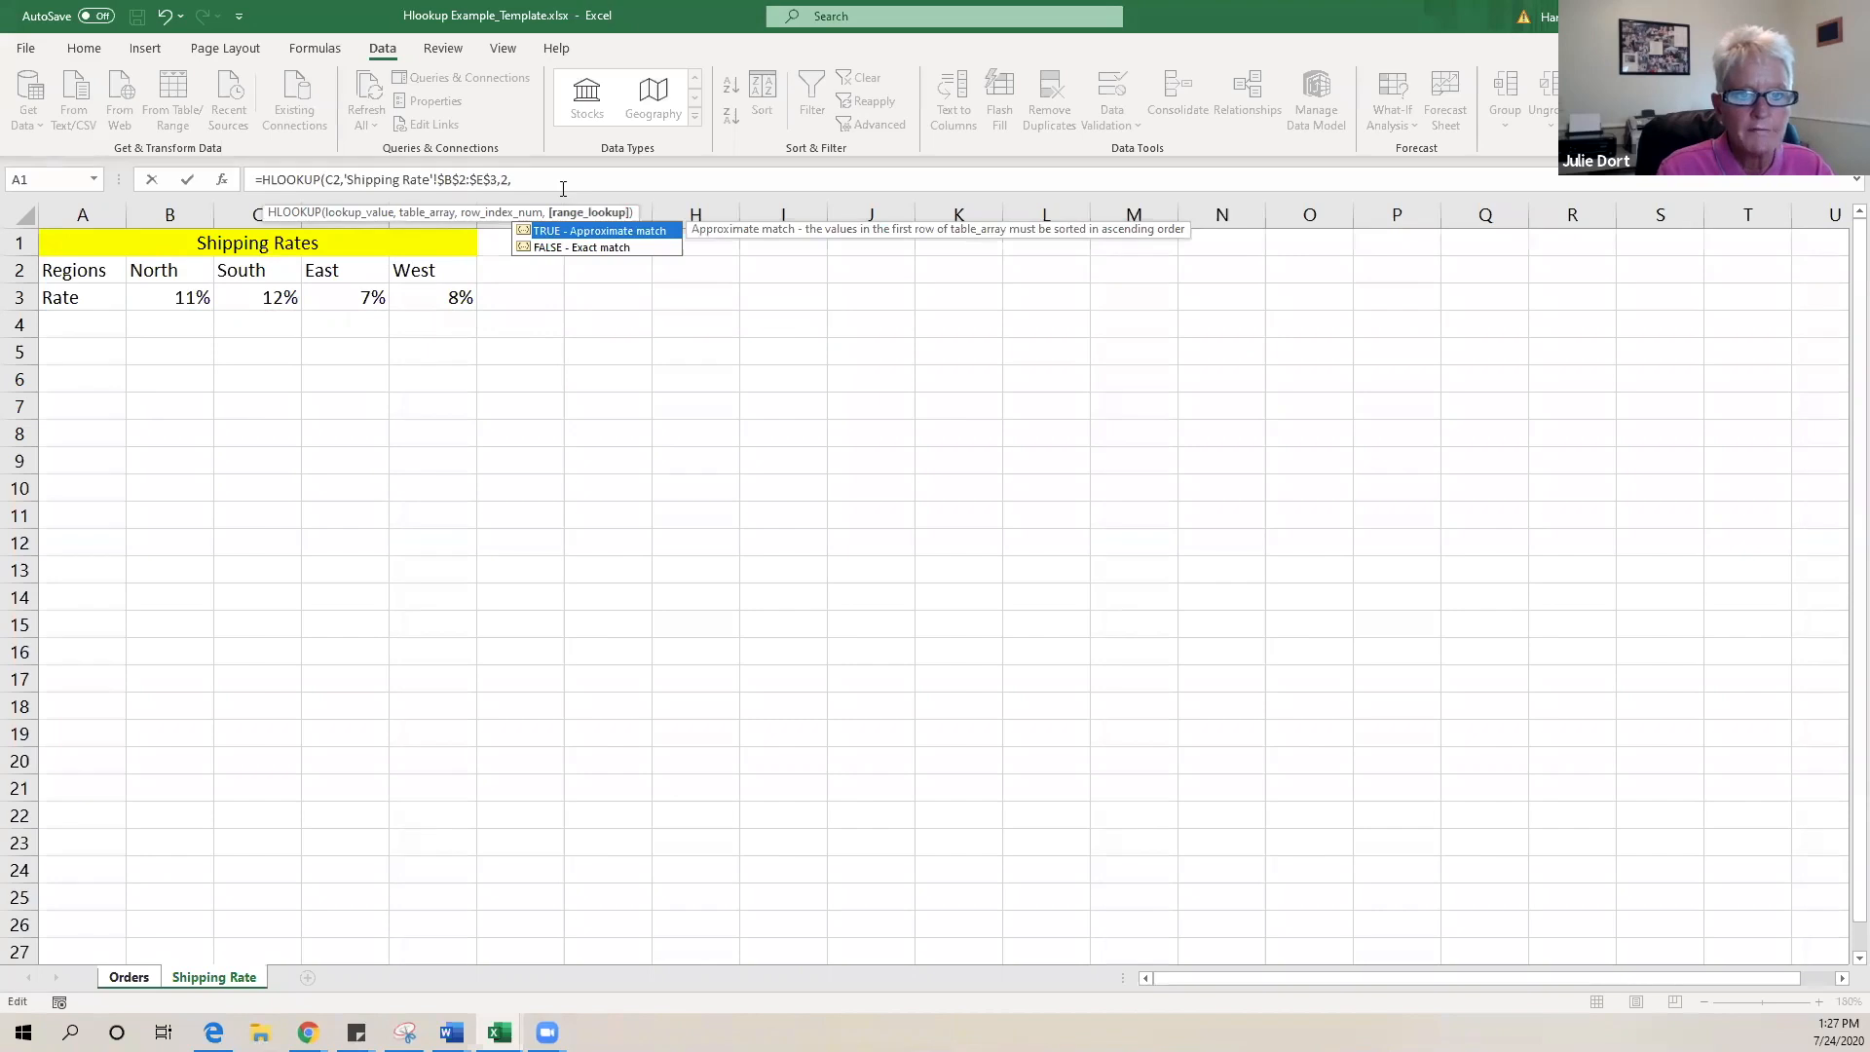
{"action": "double_click", "coordinate": [551, 248]}
{"action": "type", "text": ")"}
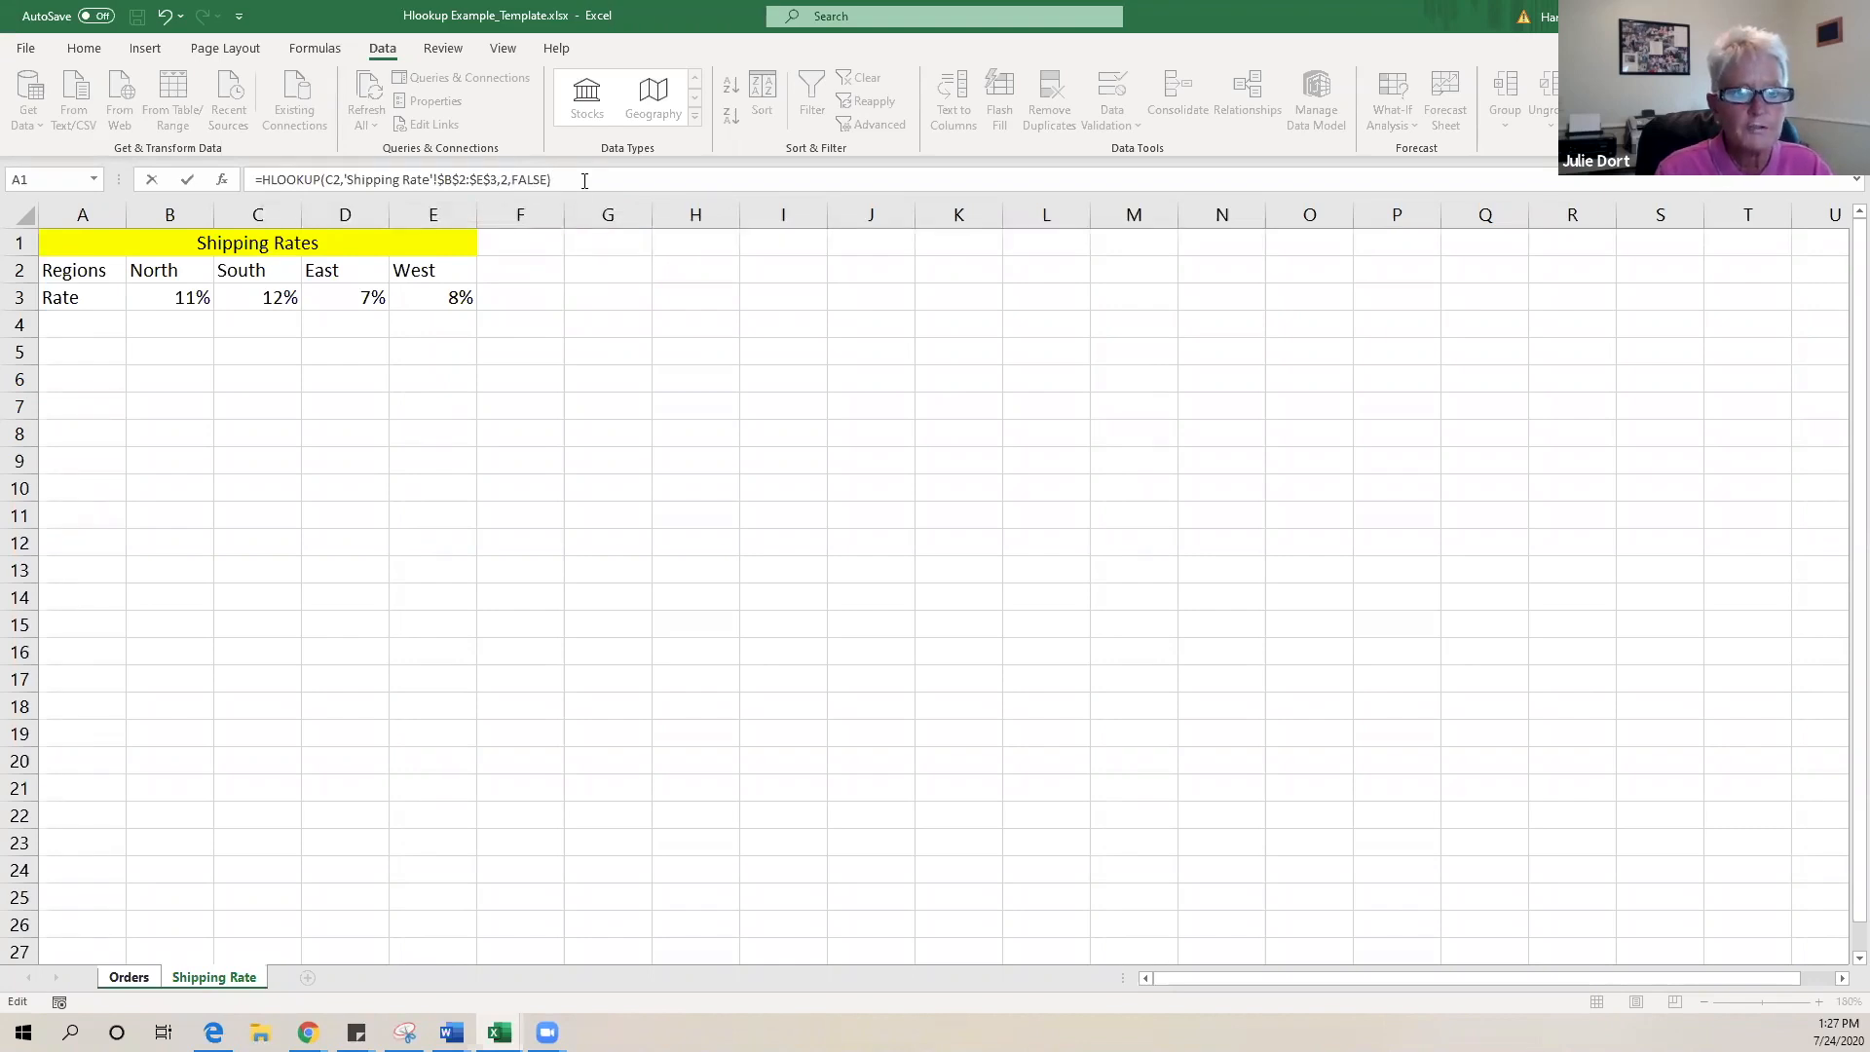
{"action": "key", "text": "Return"}
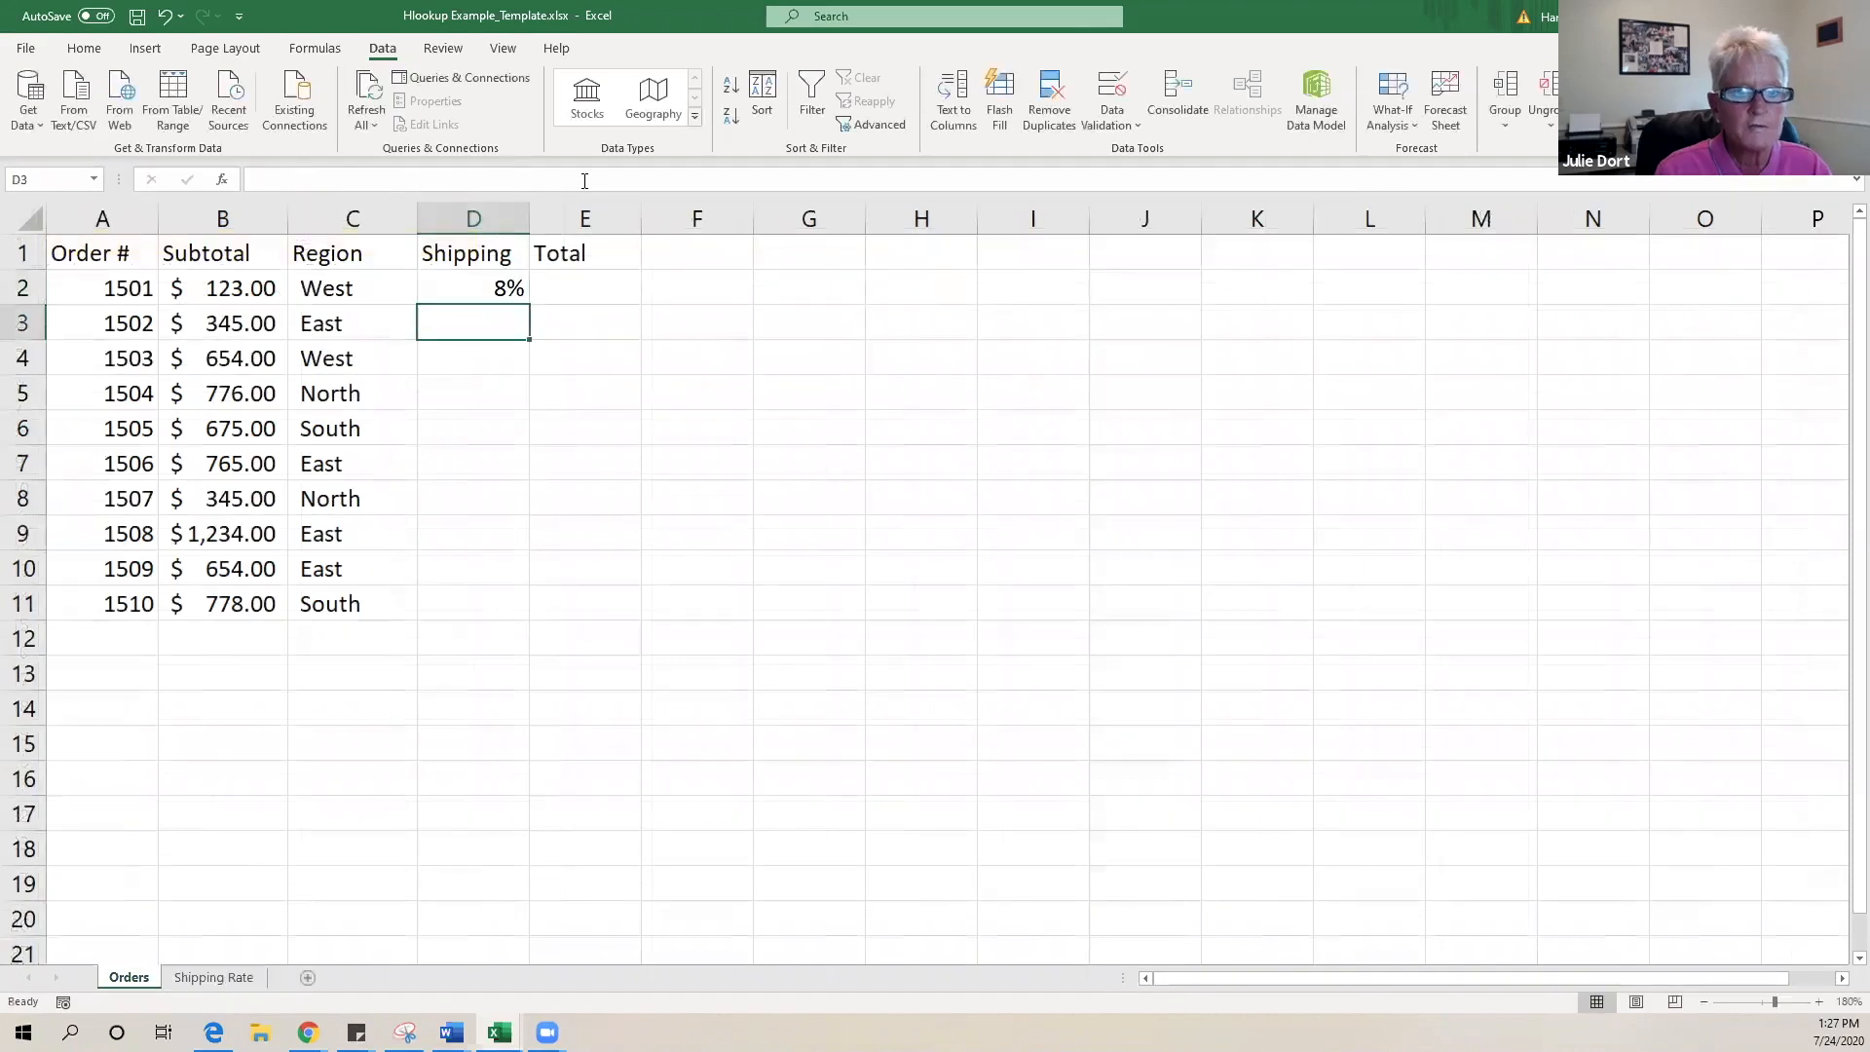
- Verify D2's 8% matches the West rate, then begin an HLOOKUP in D3
{"action": "left_click", "coordinate": [451, 287]}
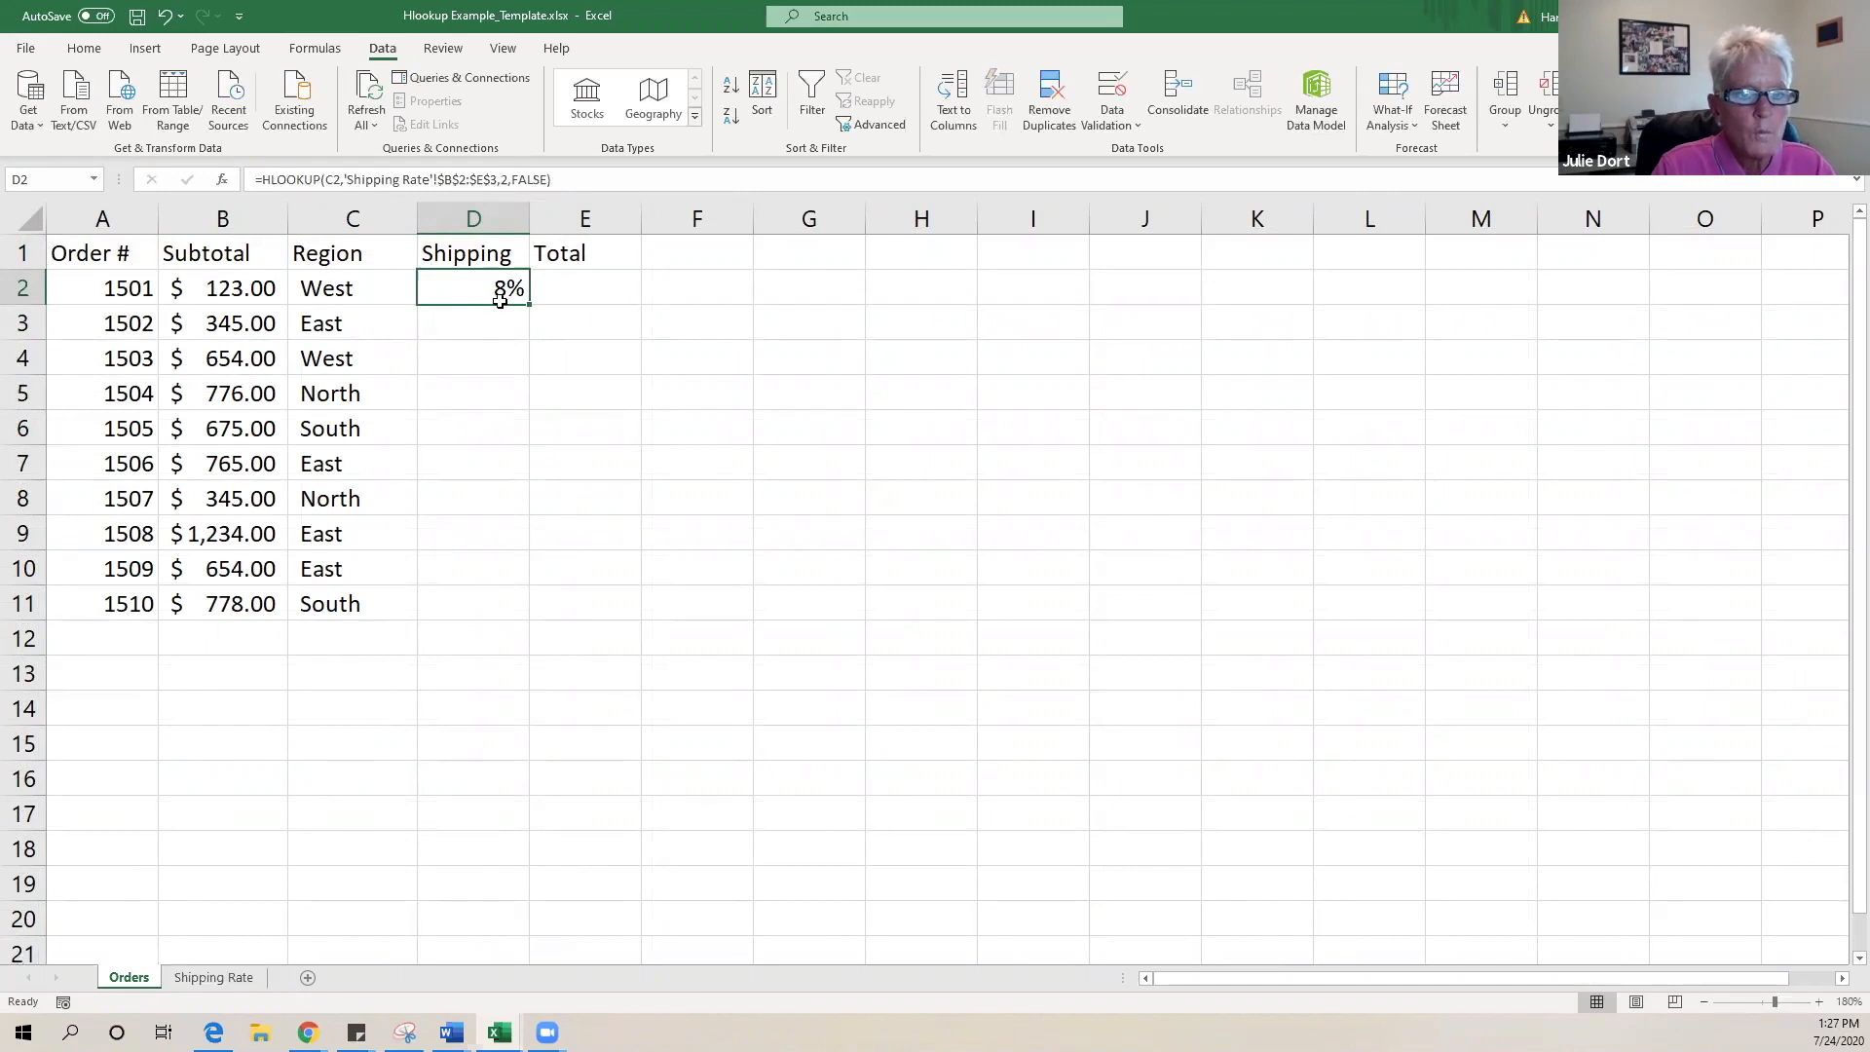
{"action": "left_click", "coordinate": [236, 984]}
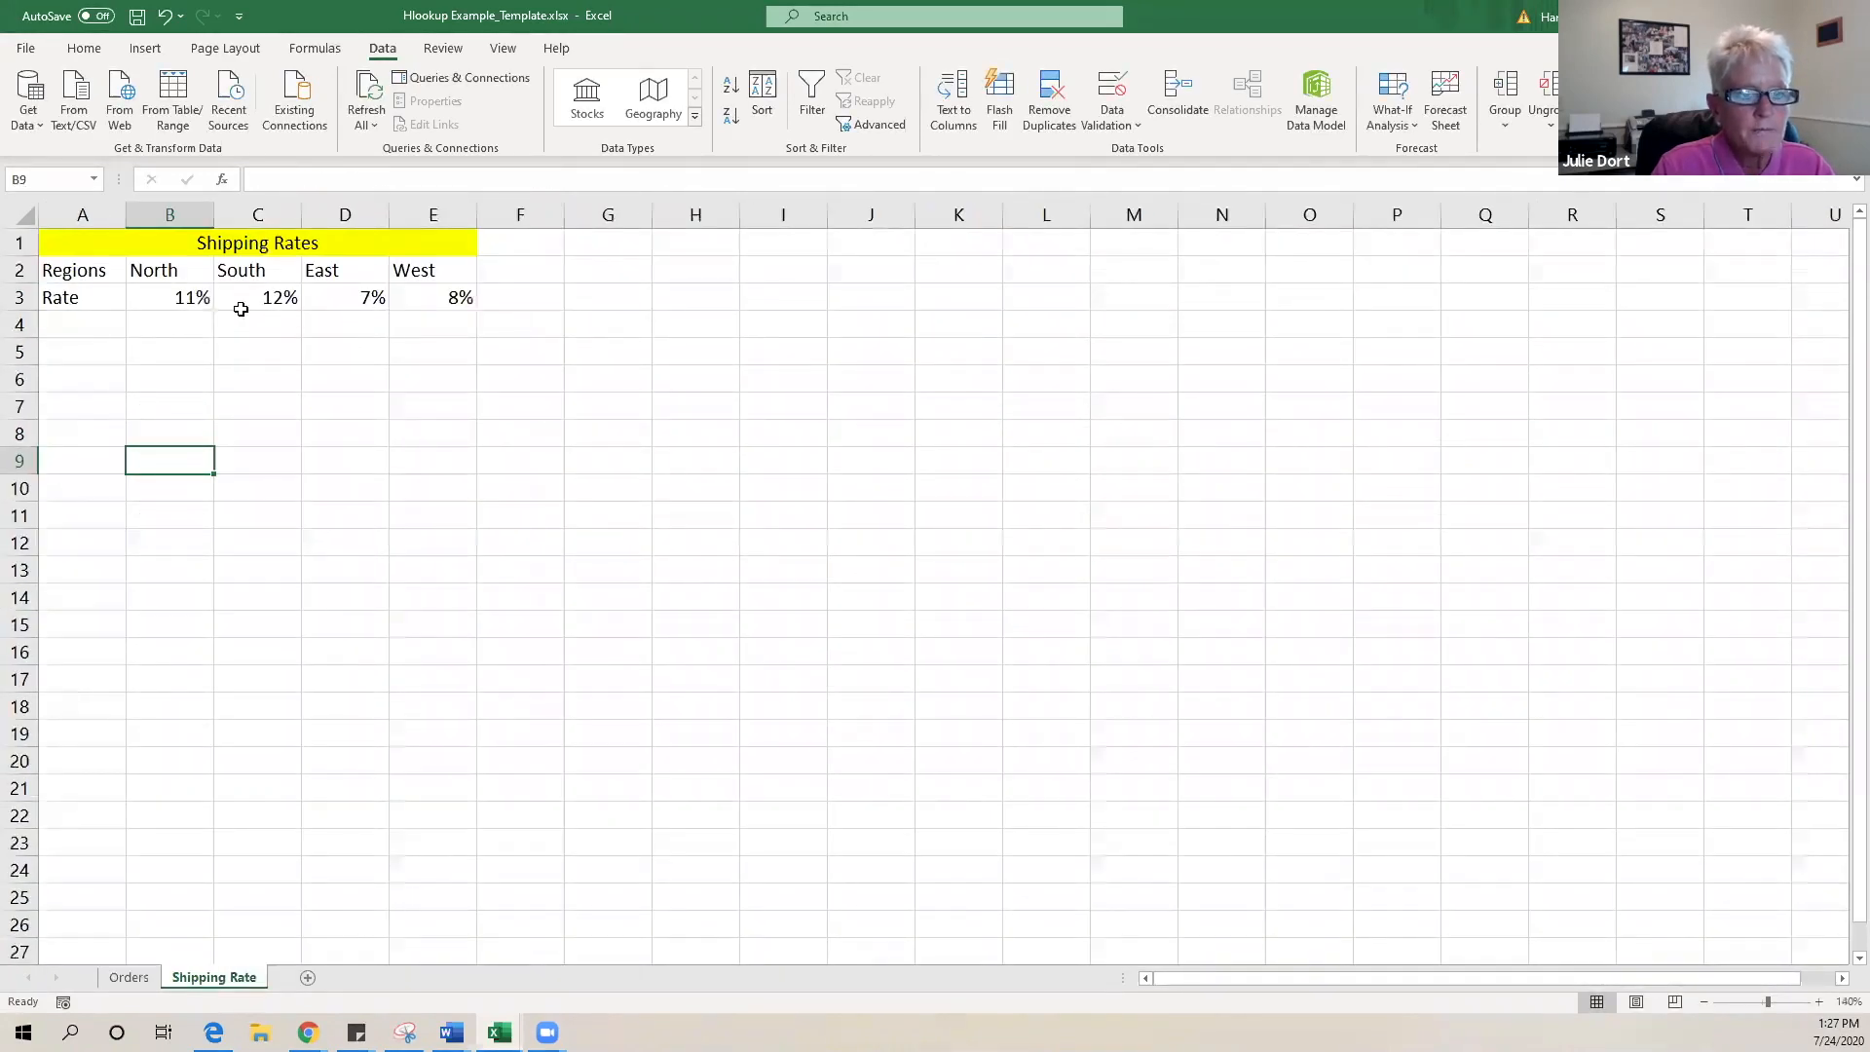
{"action": "left_click", "coordinate": [451, 303]}
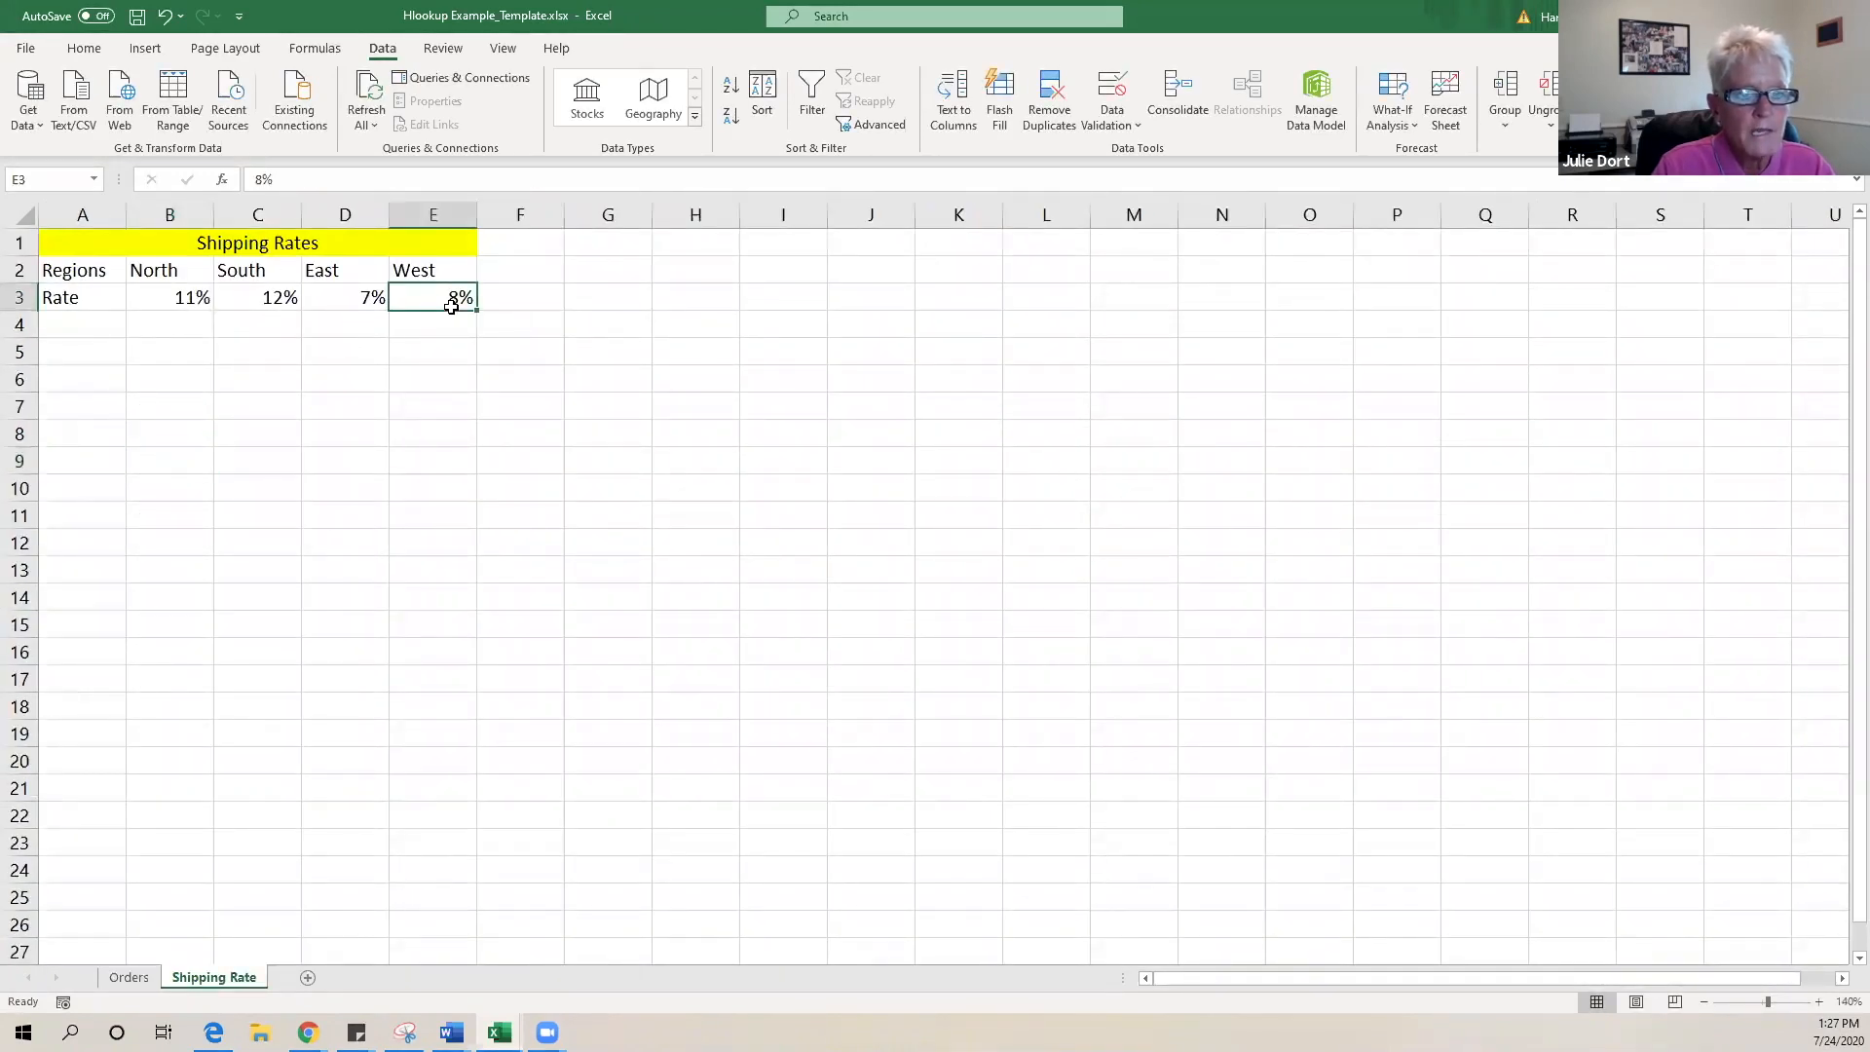
{"action": "left_click", "coordinate": [144, 979]}
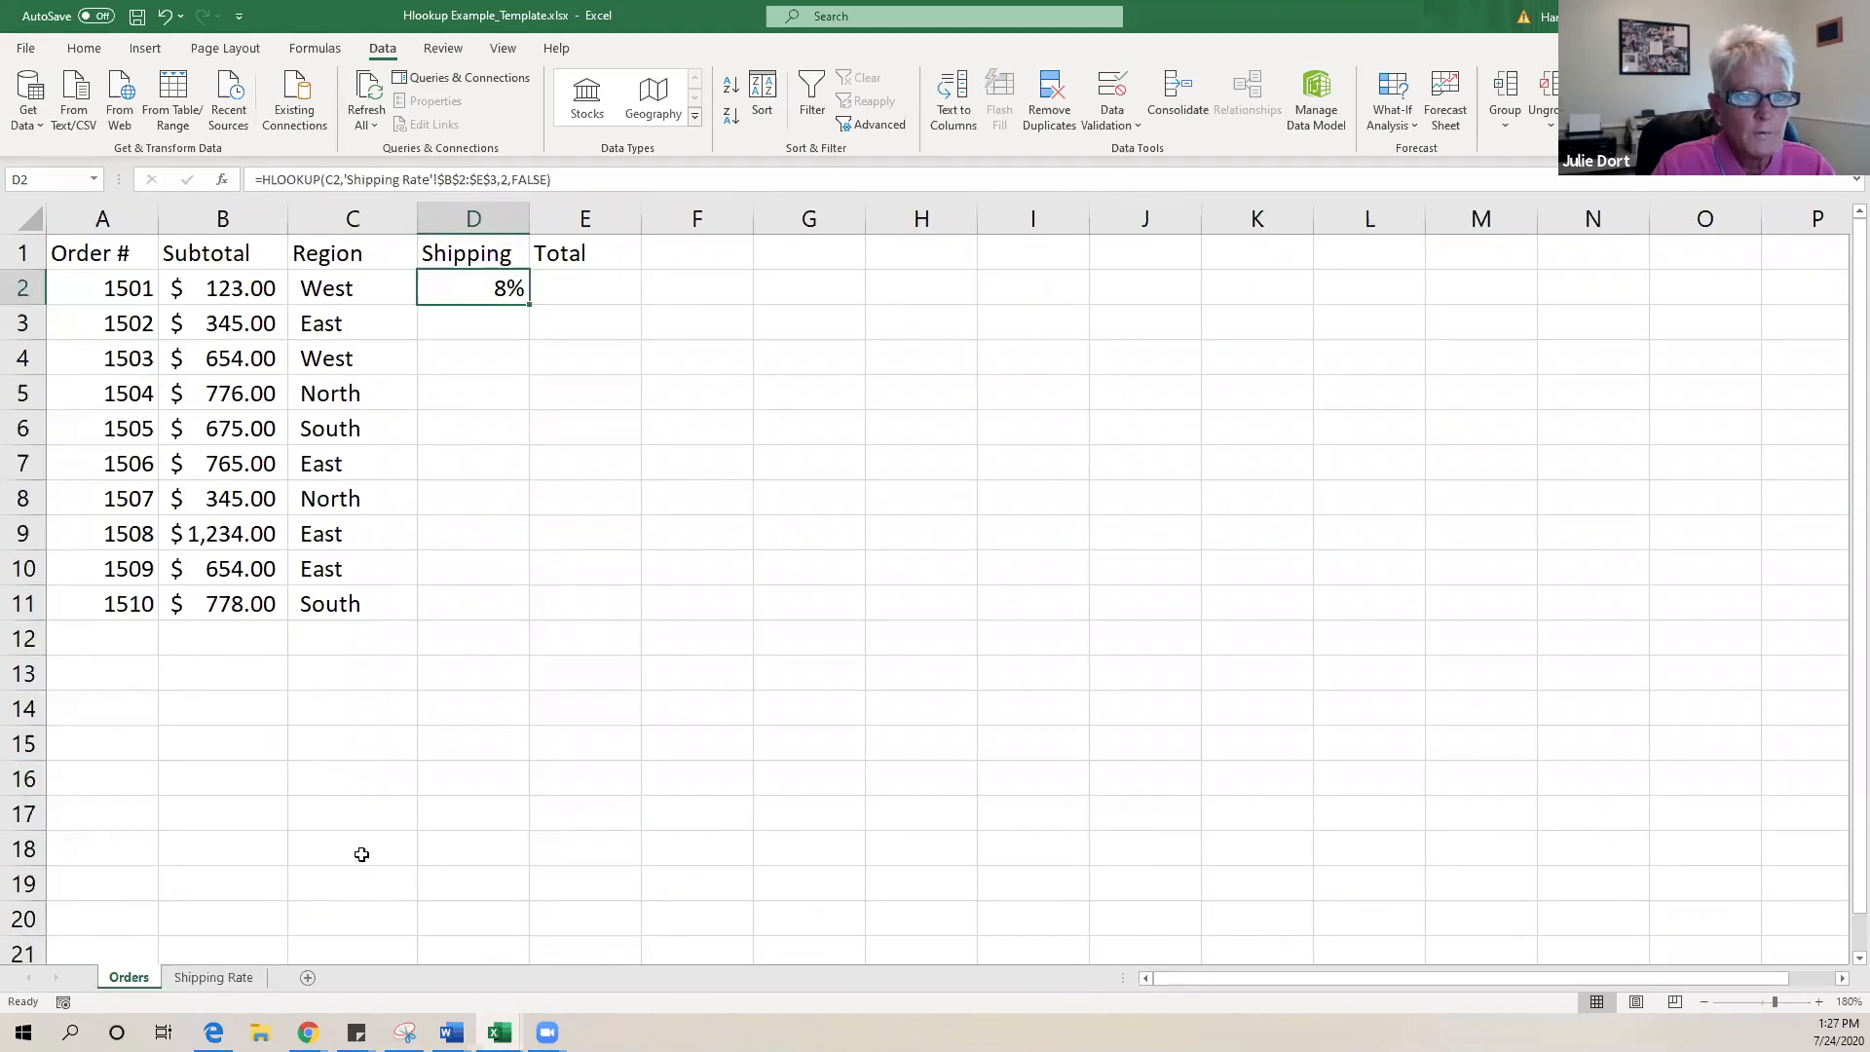
{"action": "left_click", "coordinate": [442, 328]}
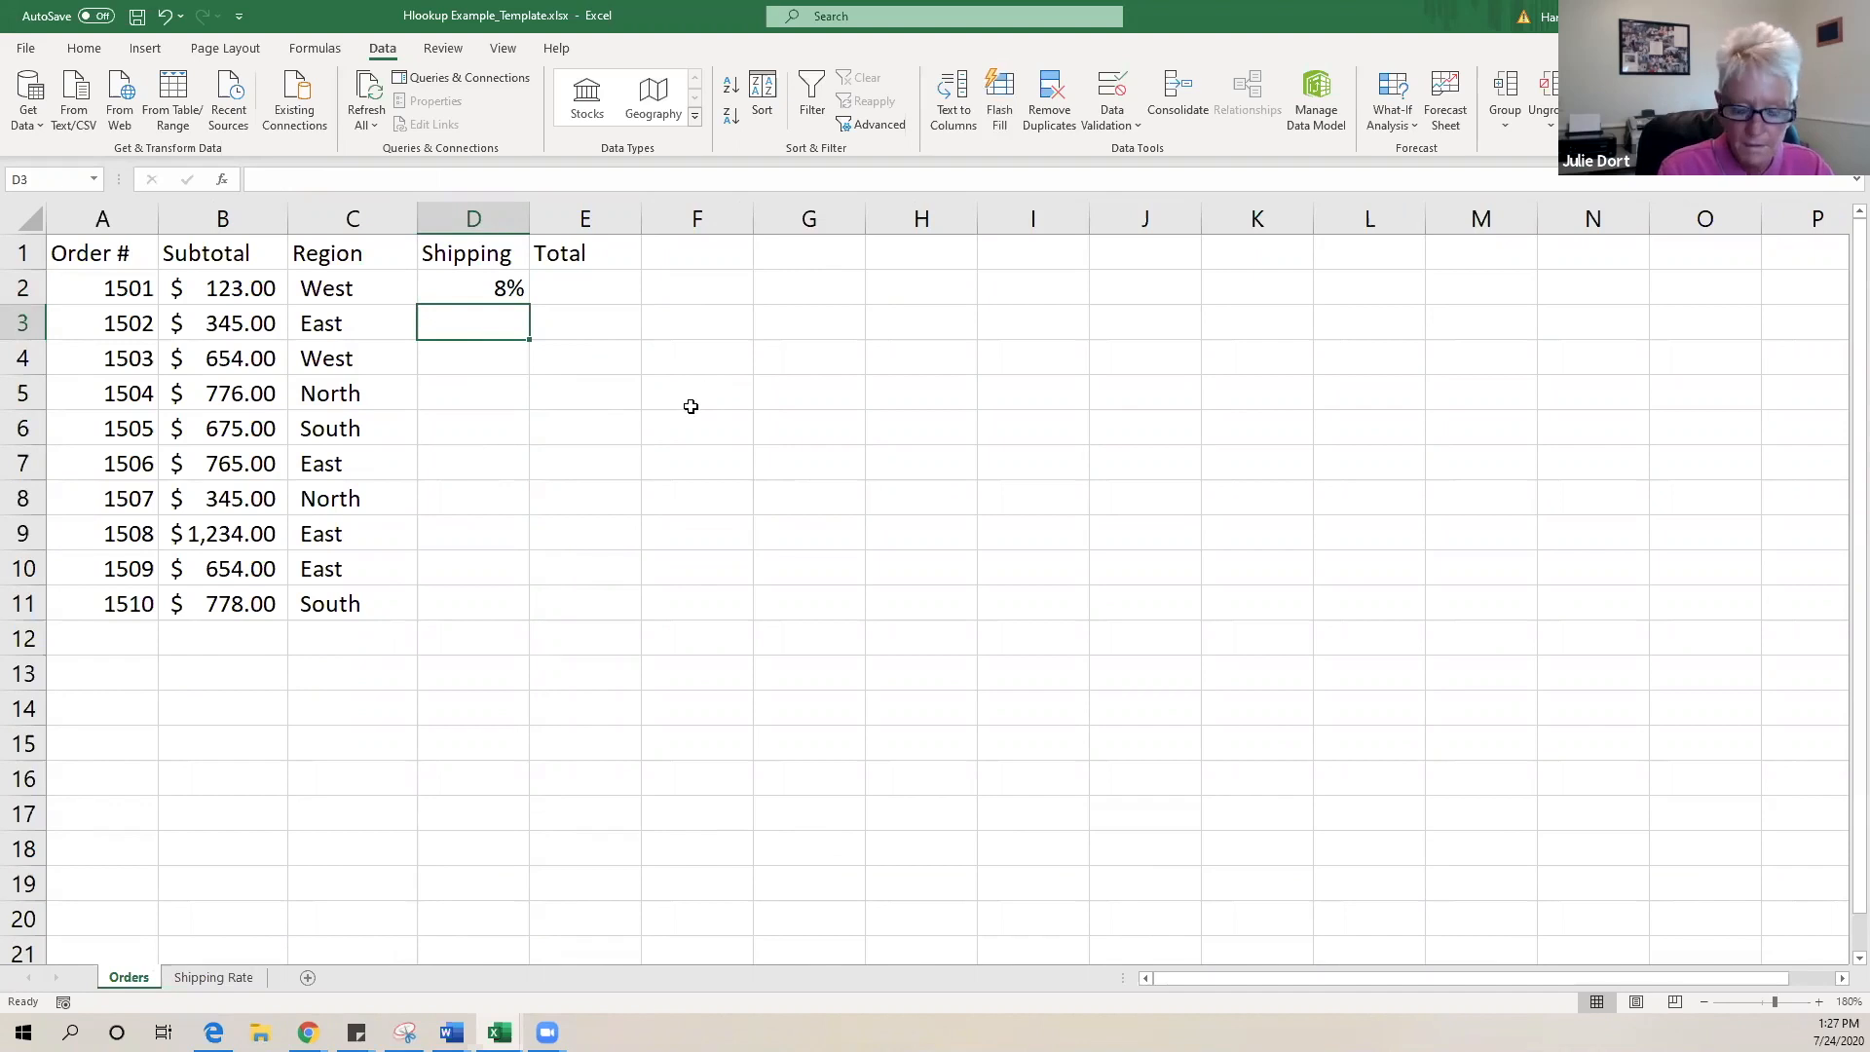
{"action": "type", "text": "=h"}
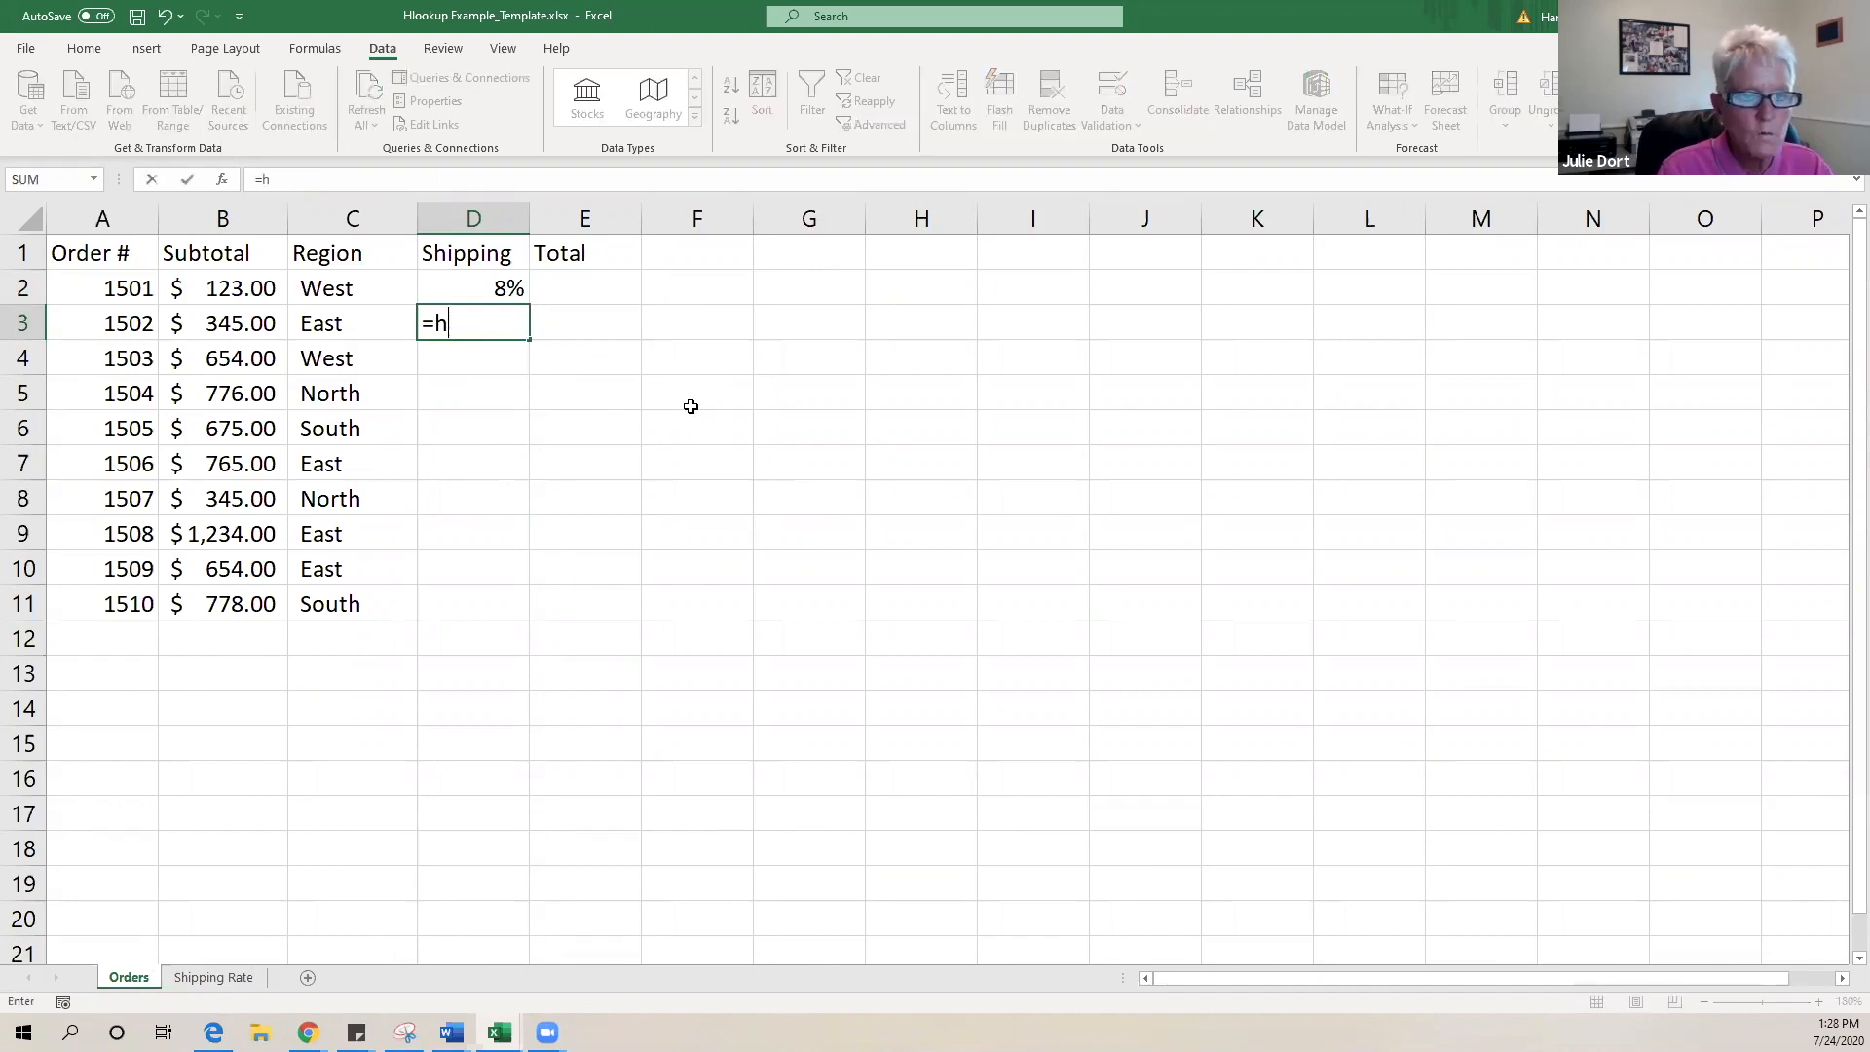
{"action": "type", "text": "loo"}
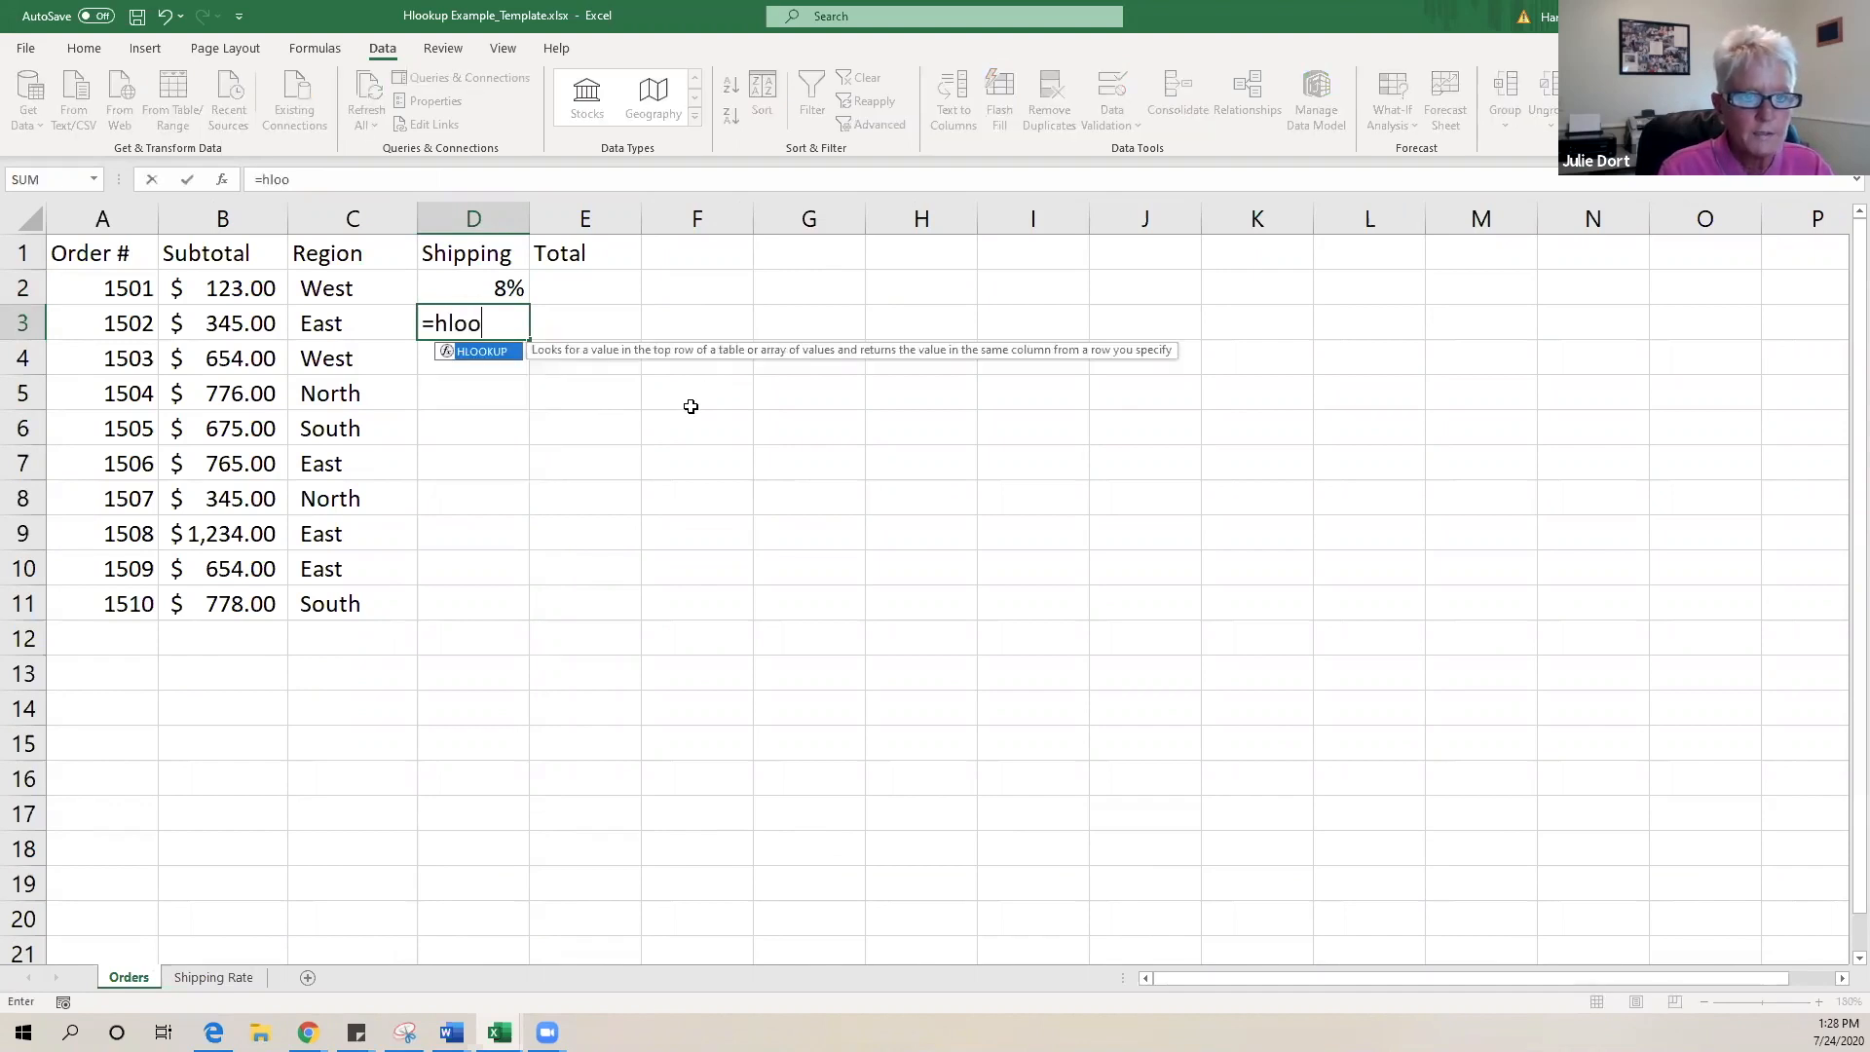
- Complete D3 as =HLOOKUP(C3,'Shipping Rate'!$B$2:$E$3,2,FALSE)
{"action": "double_click", "coordinate": [478, 352]}
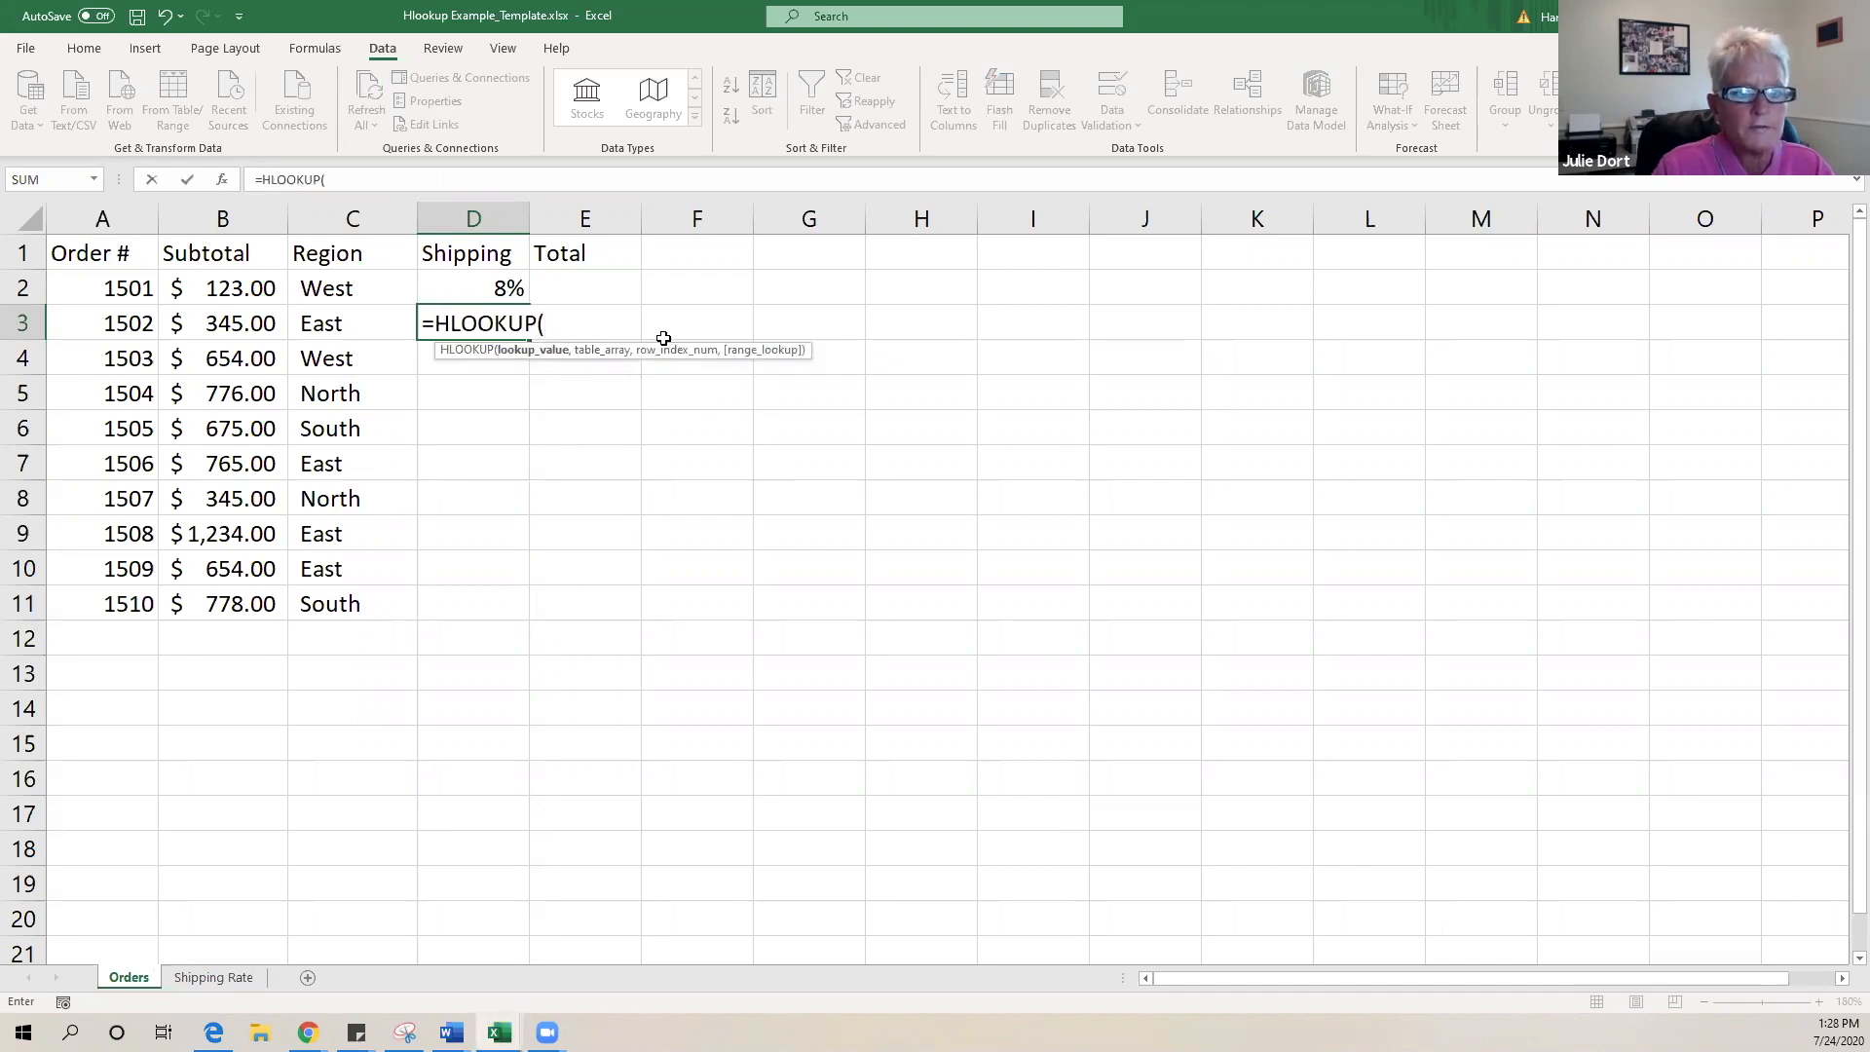
{"action": "left_click", "coordinate": [323, 331]}
{"action": "type", "text": ","}
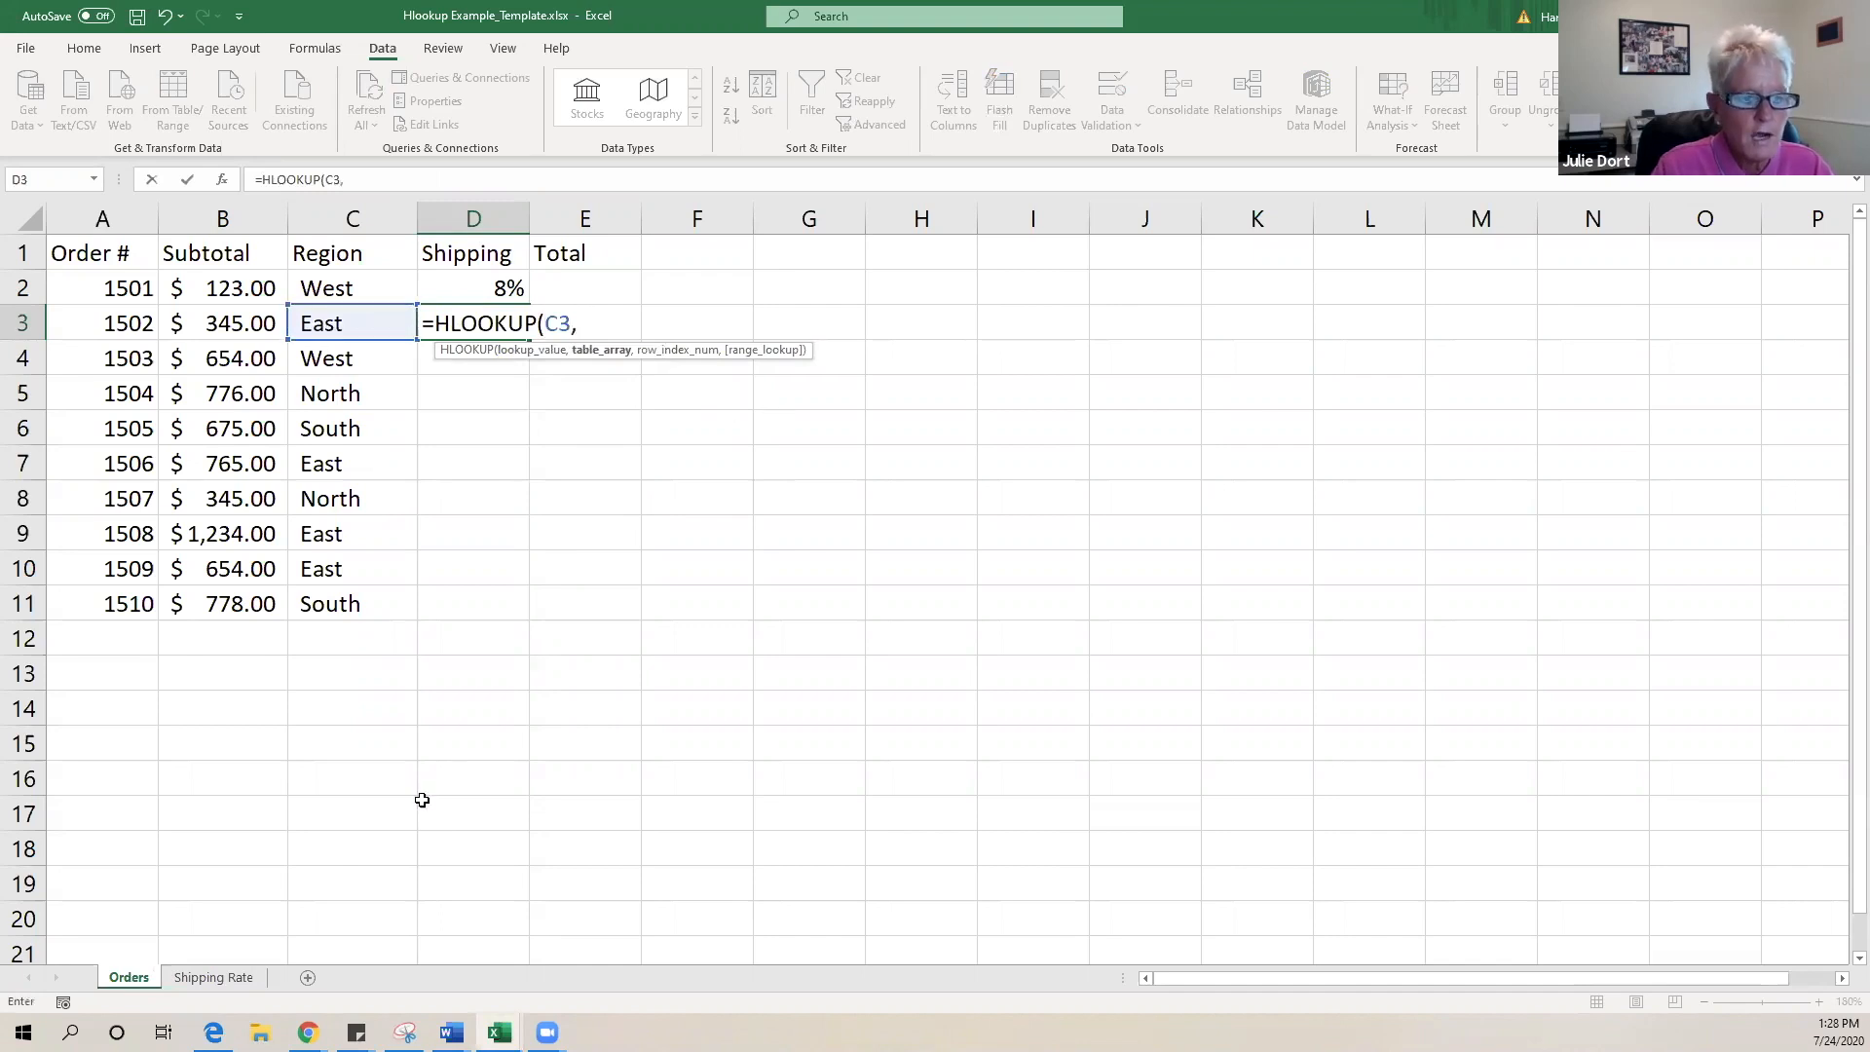
{"action": "left_click", "coordinate": [214, 978]}
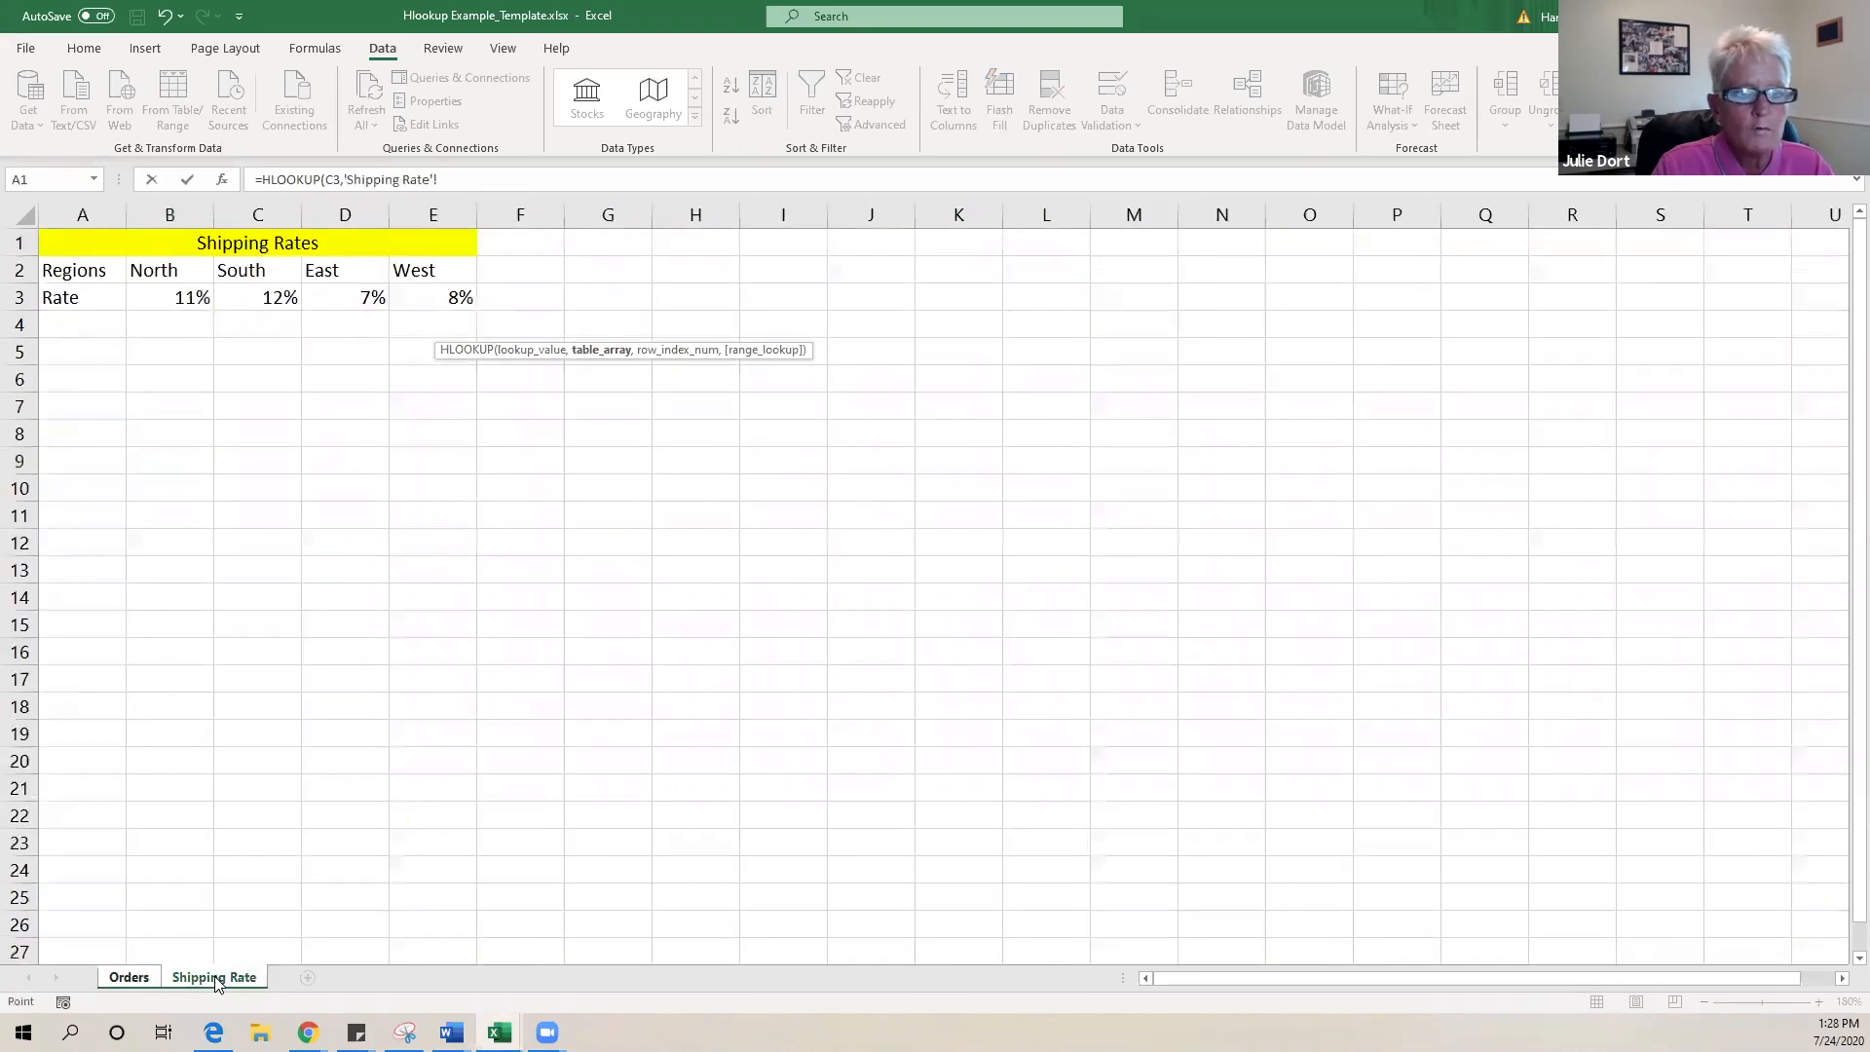
{"action": "left_click_drag", "start_coordinate": [156, 268], "coordinate": [439, 292]}
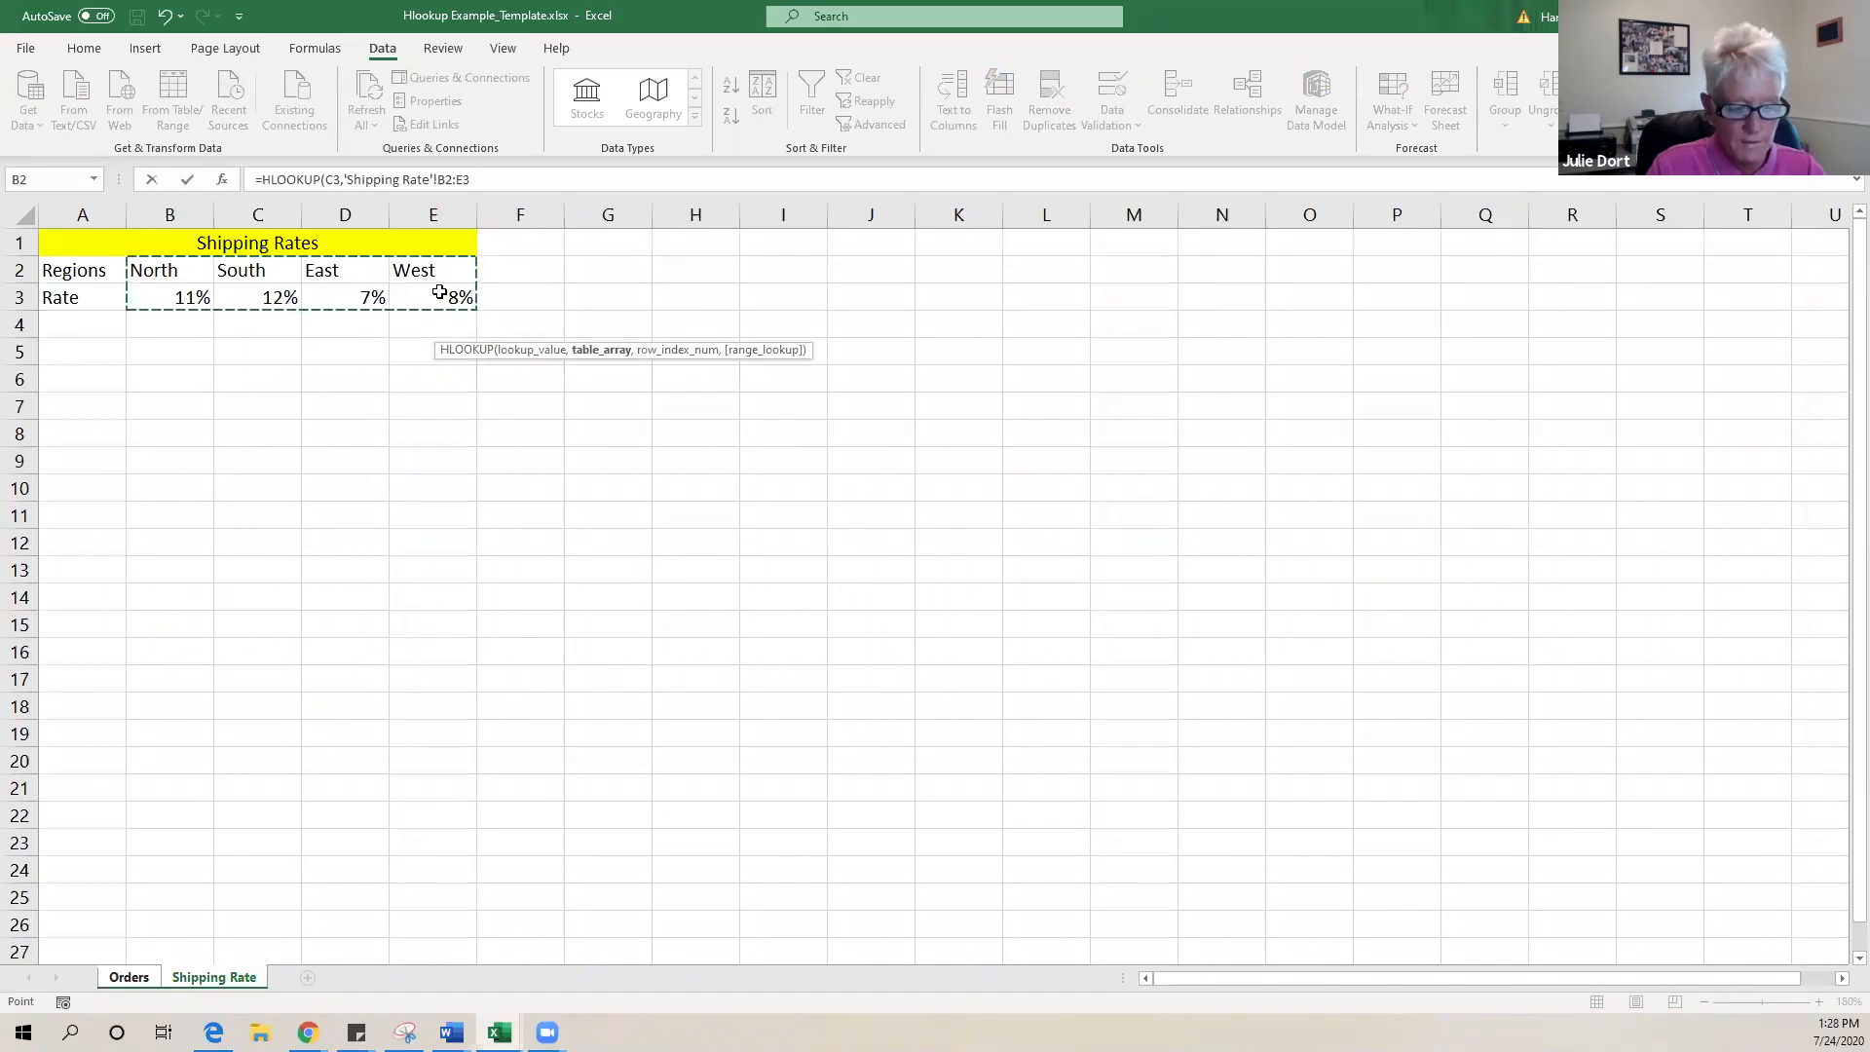
{"action": "key", "text": "F4"}
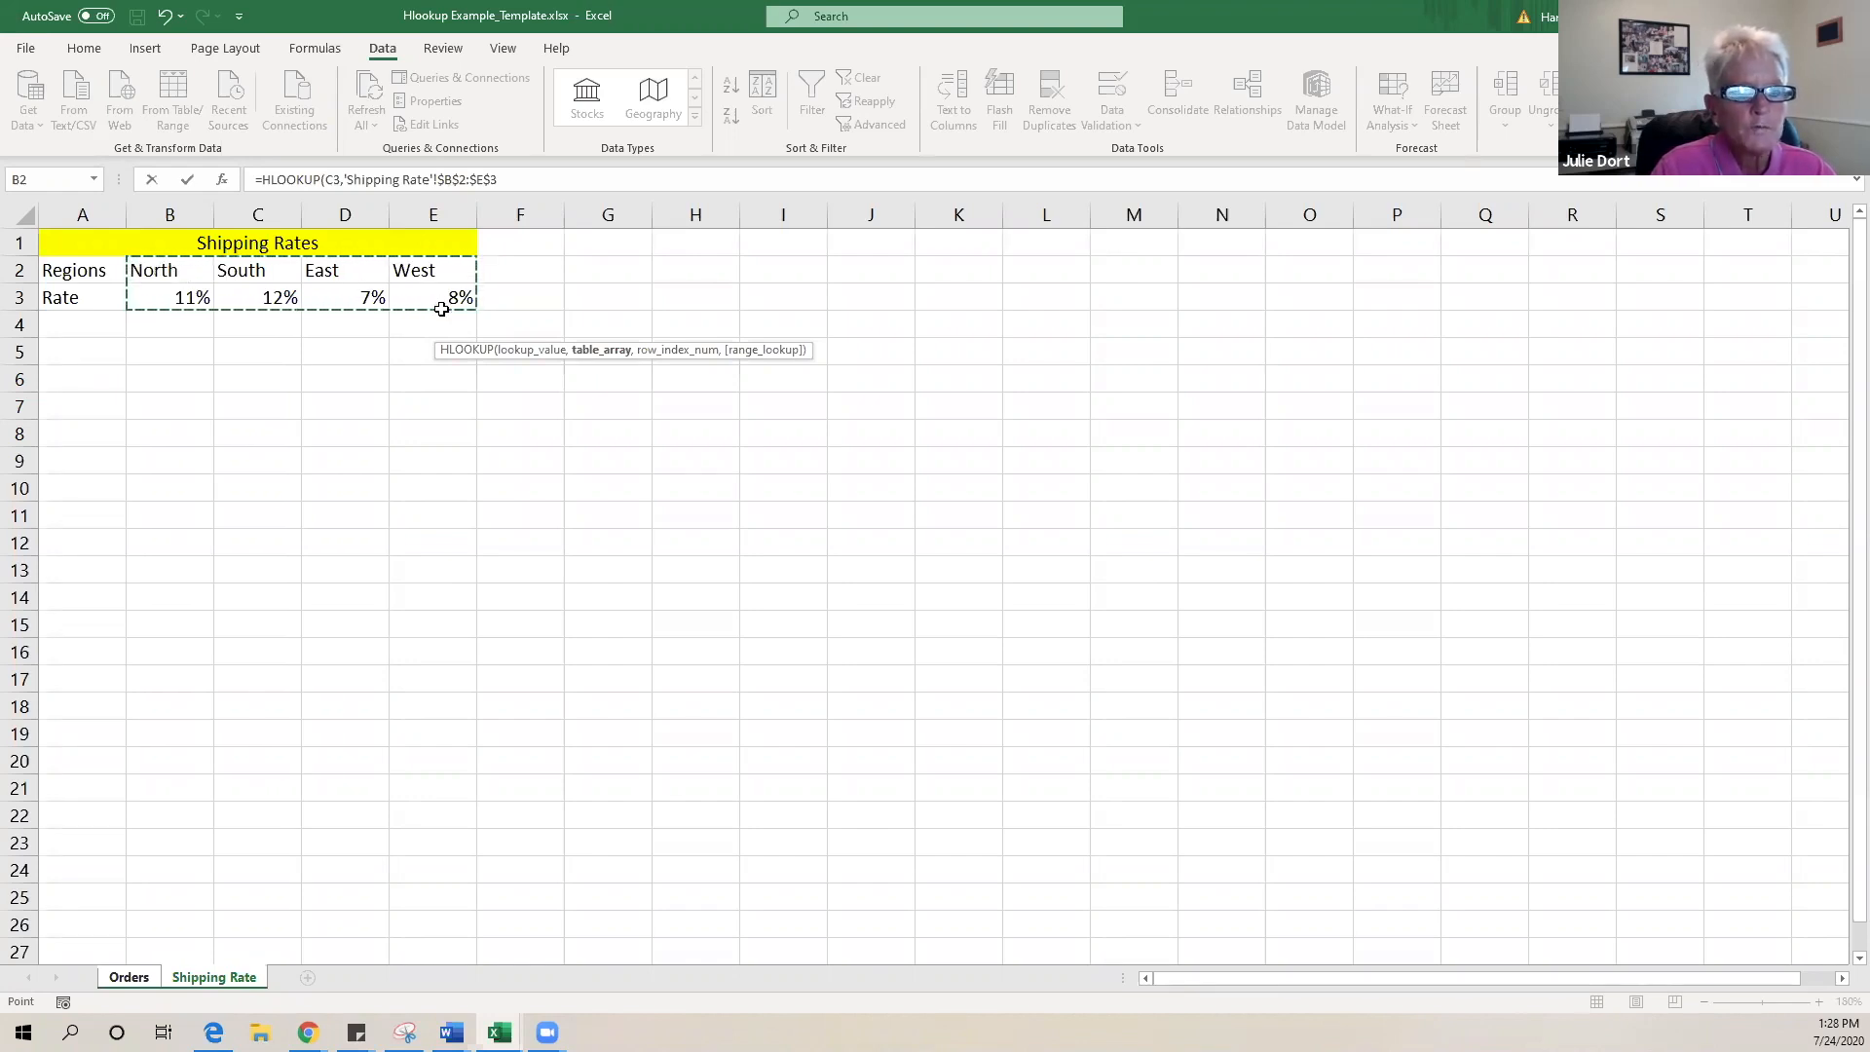
{"action": "left_click", "coordinate": [528, 180]}
{"action": "type", "text": ","}
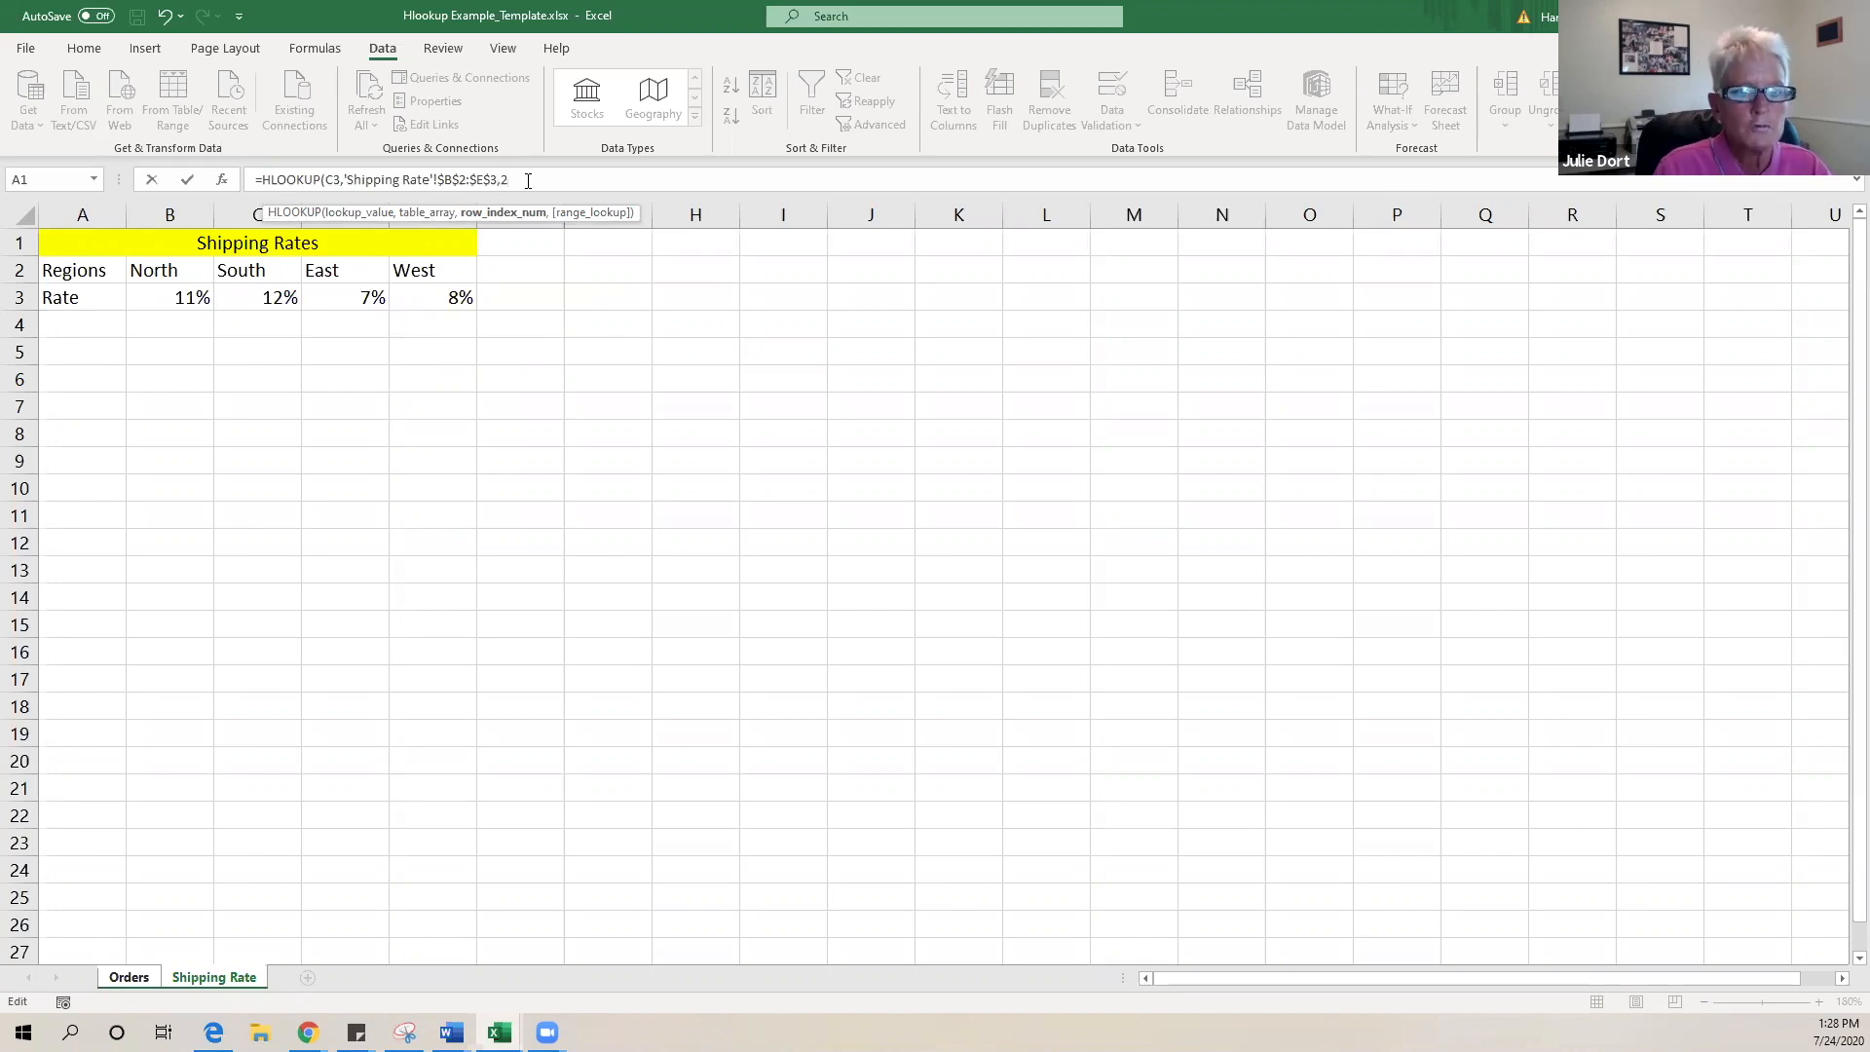
{"action": "type", "text": "2,"}
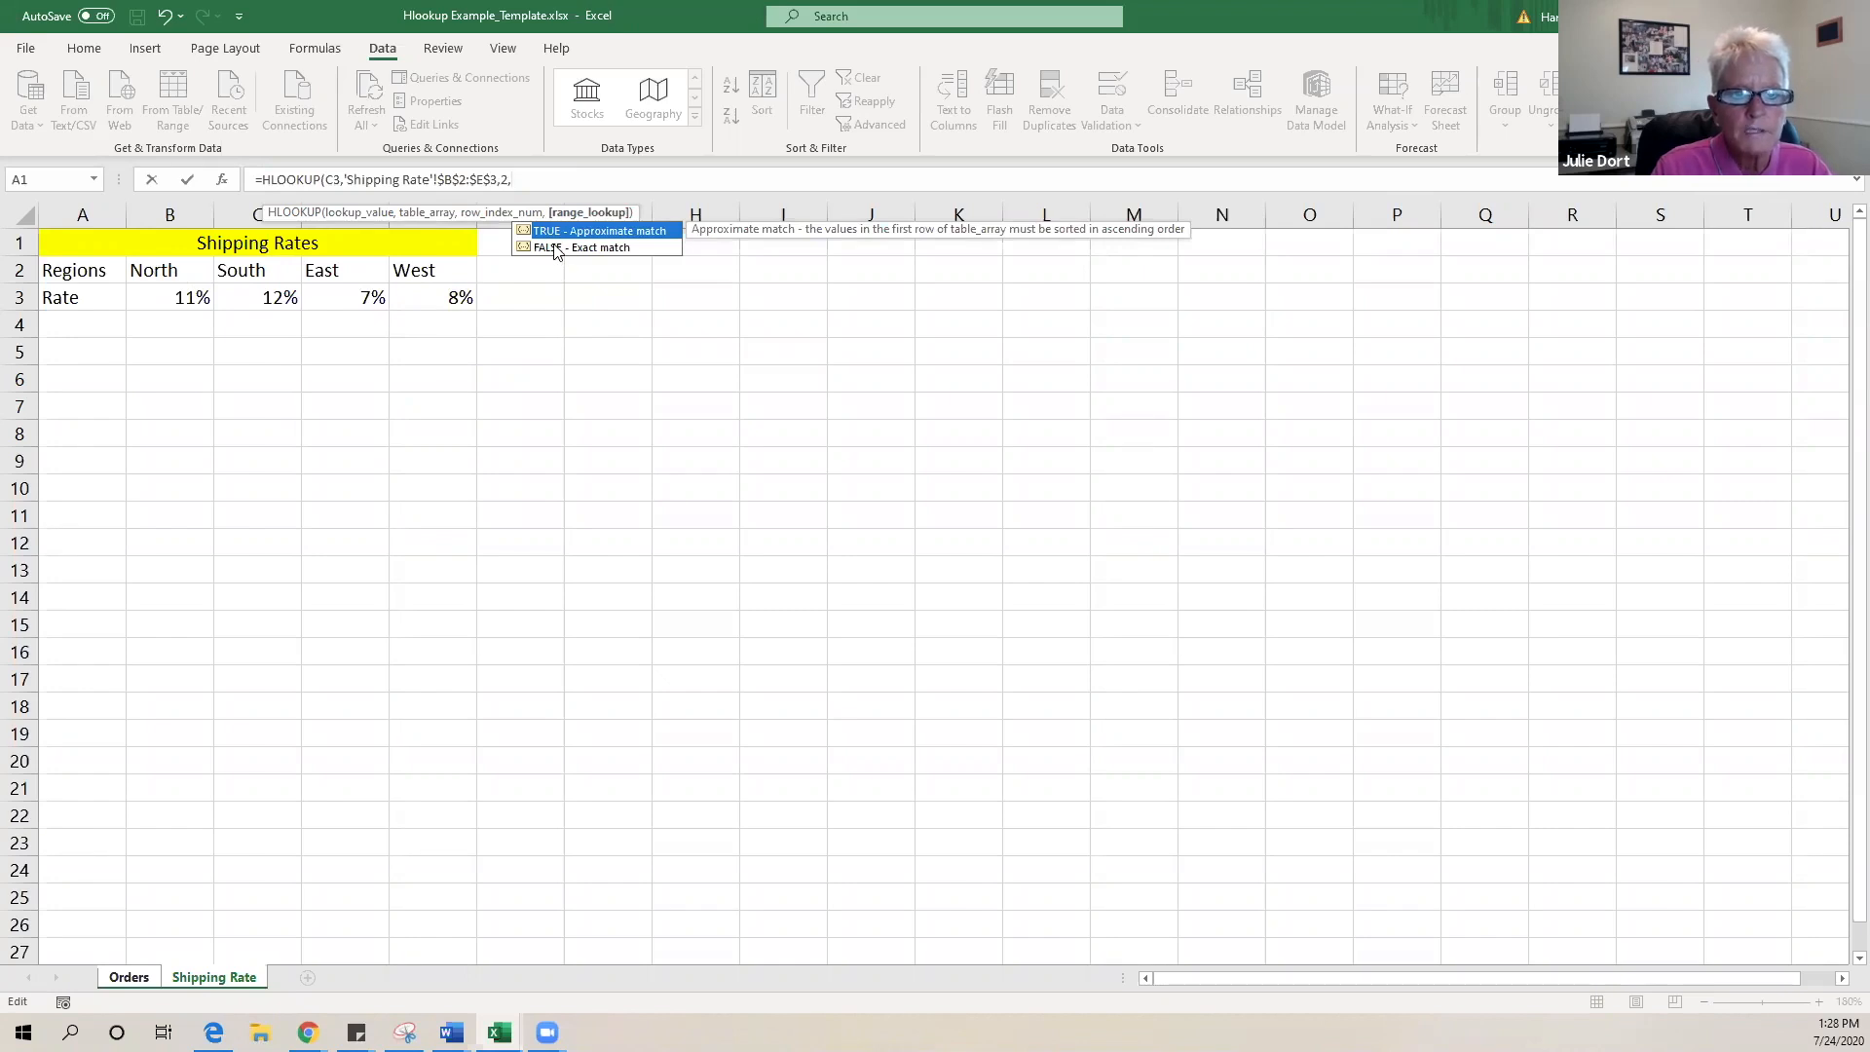
{"action": "double_click", "coordinate": [555, 248]}
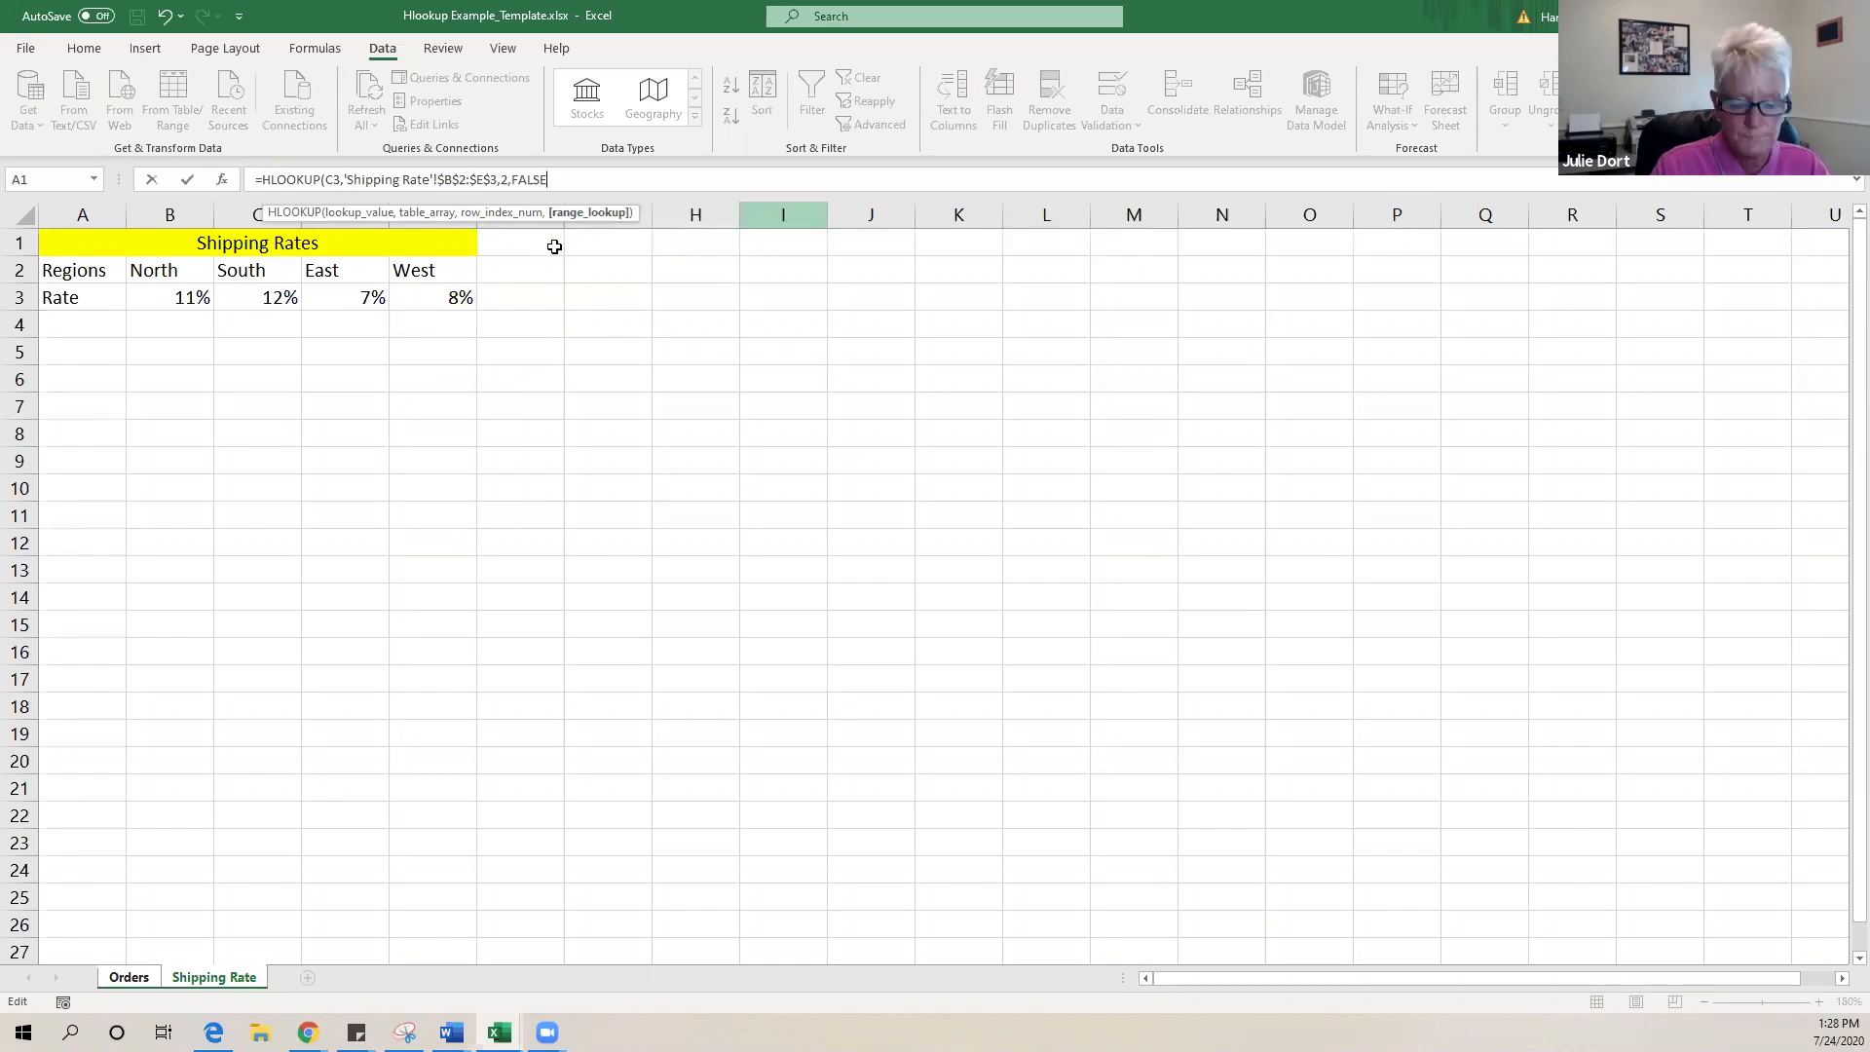
{"action": "type", "text": ")"}
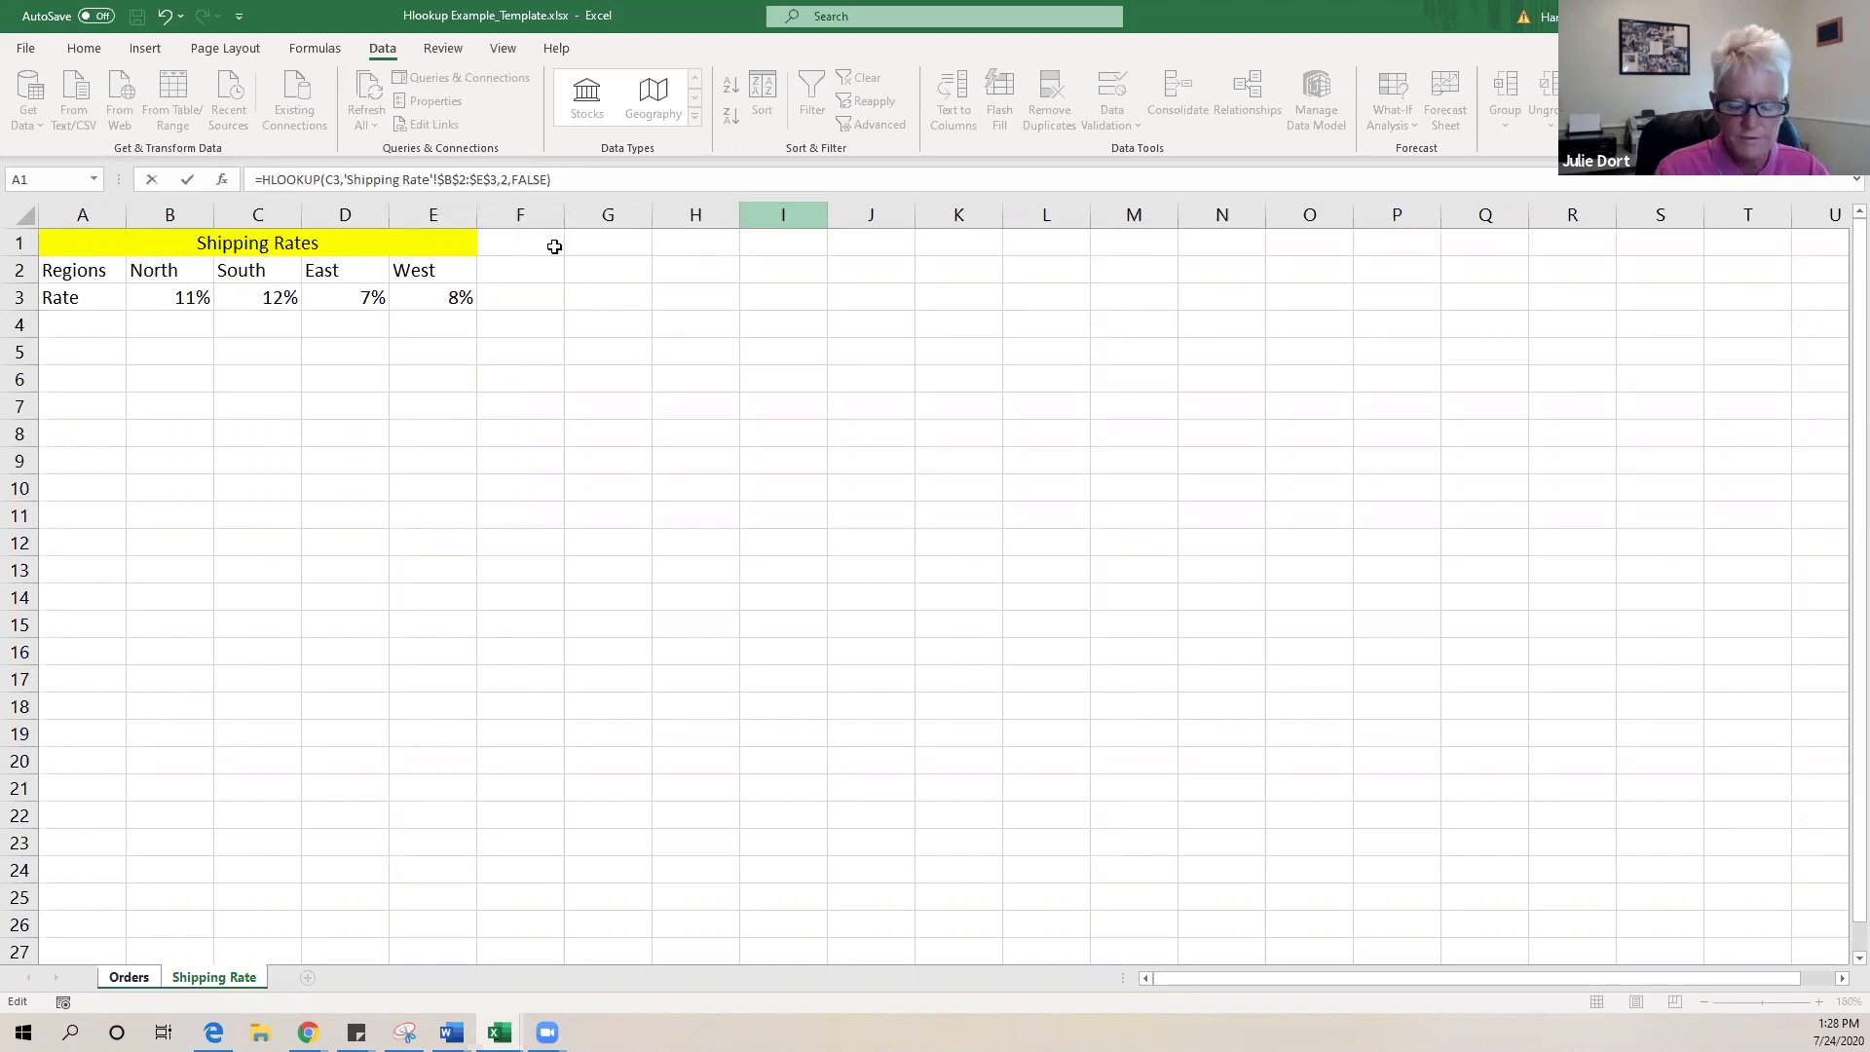
{"action": "key", "text": "Return"}
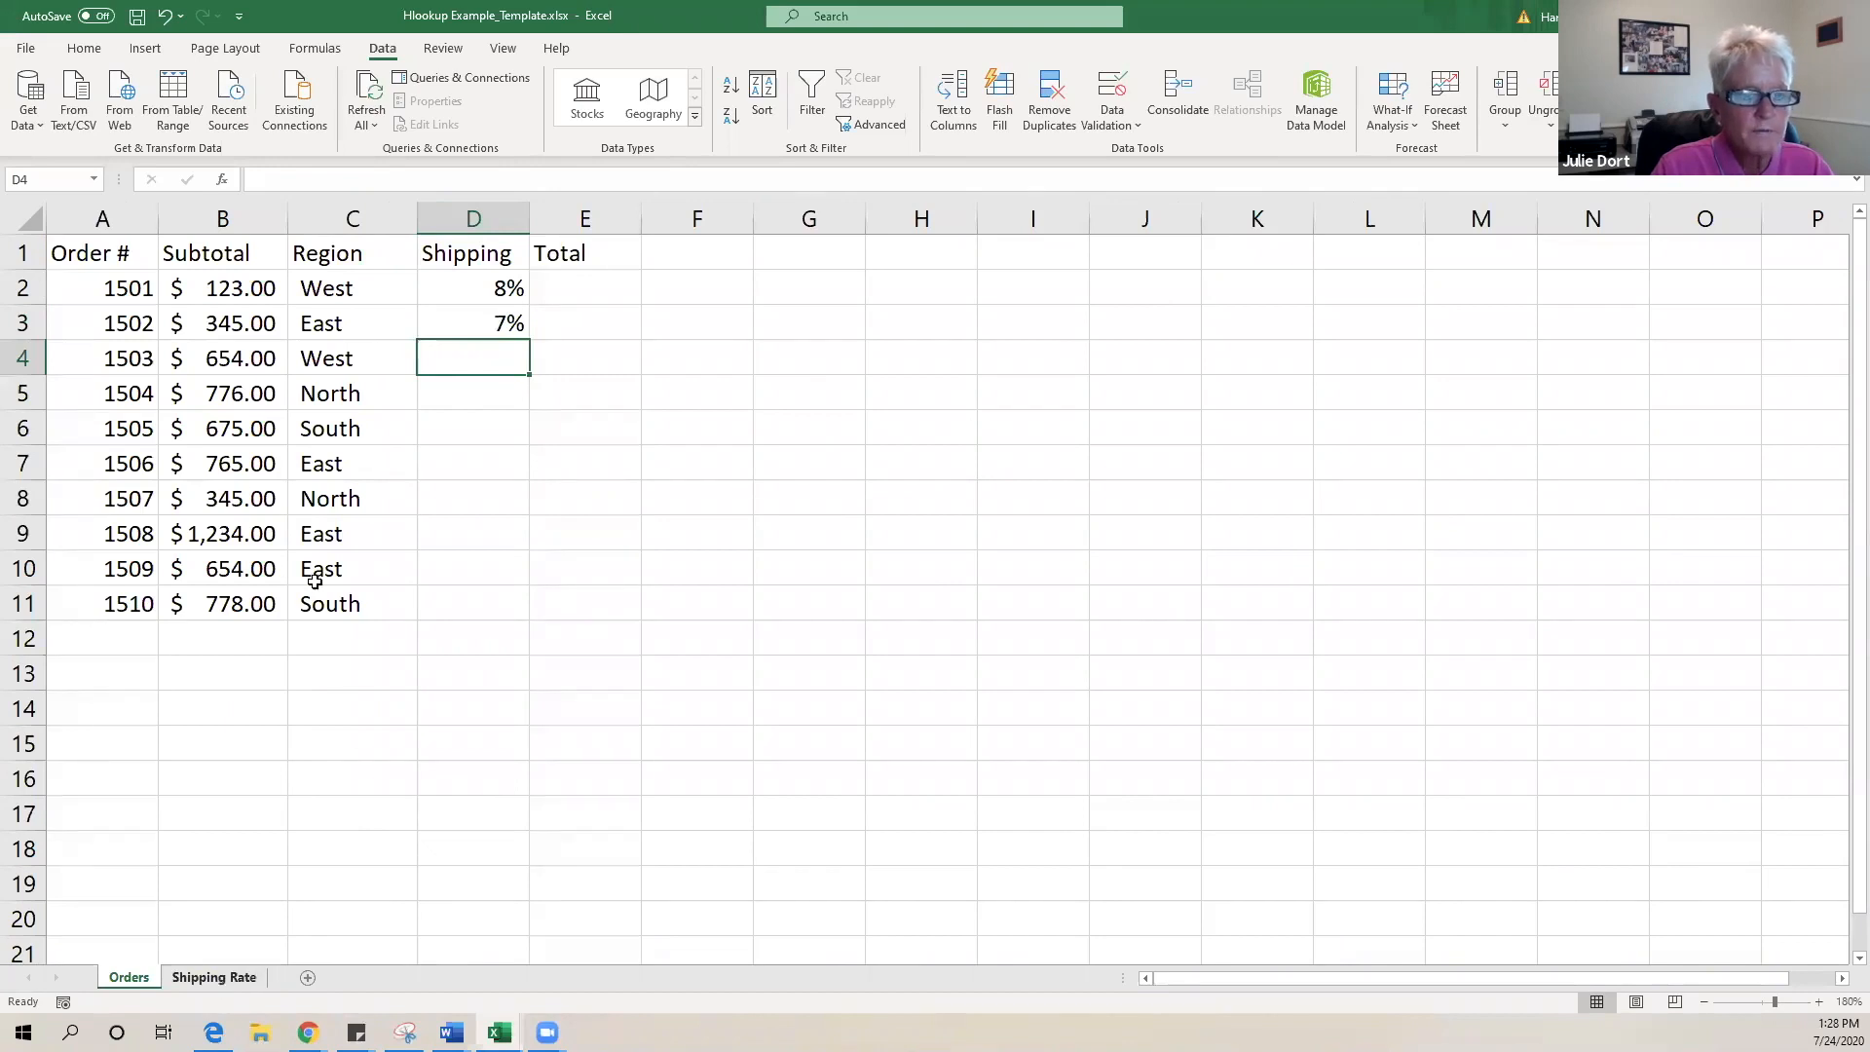
- Copy D3's HLOOKUP formula down through D11 on the Orders sheet
{"action": "key", "text": "ctrl+Page_Down"}
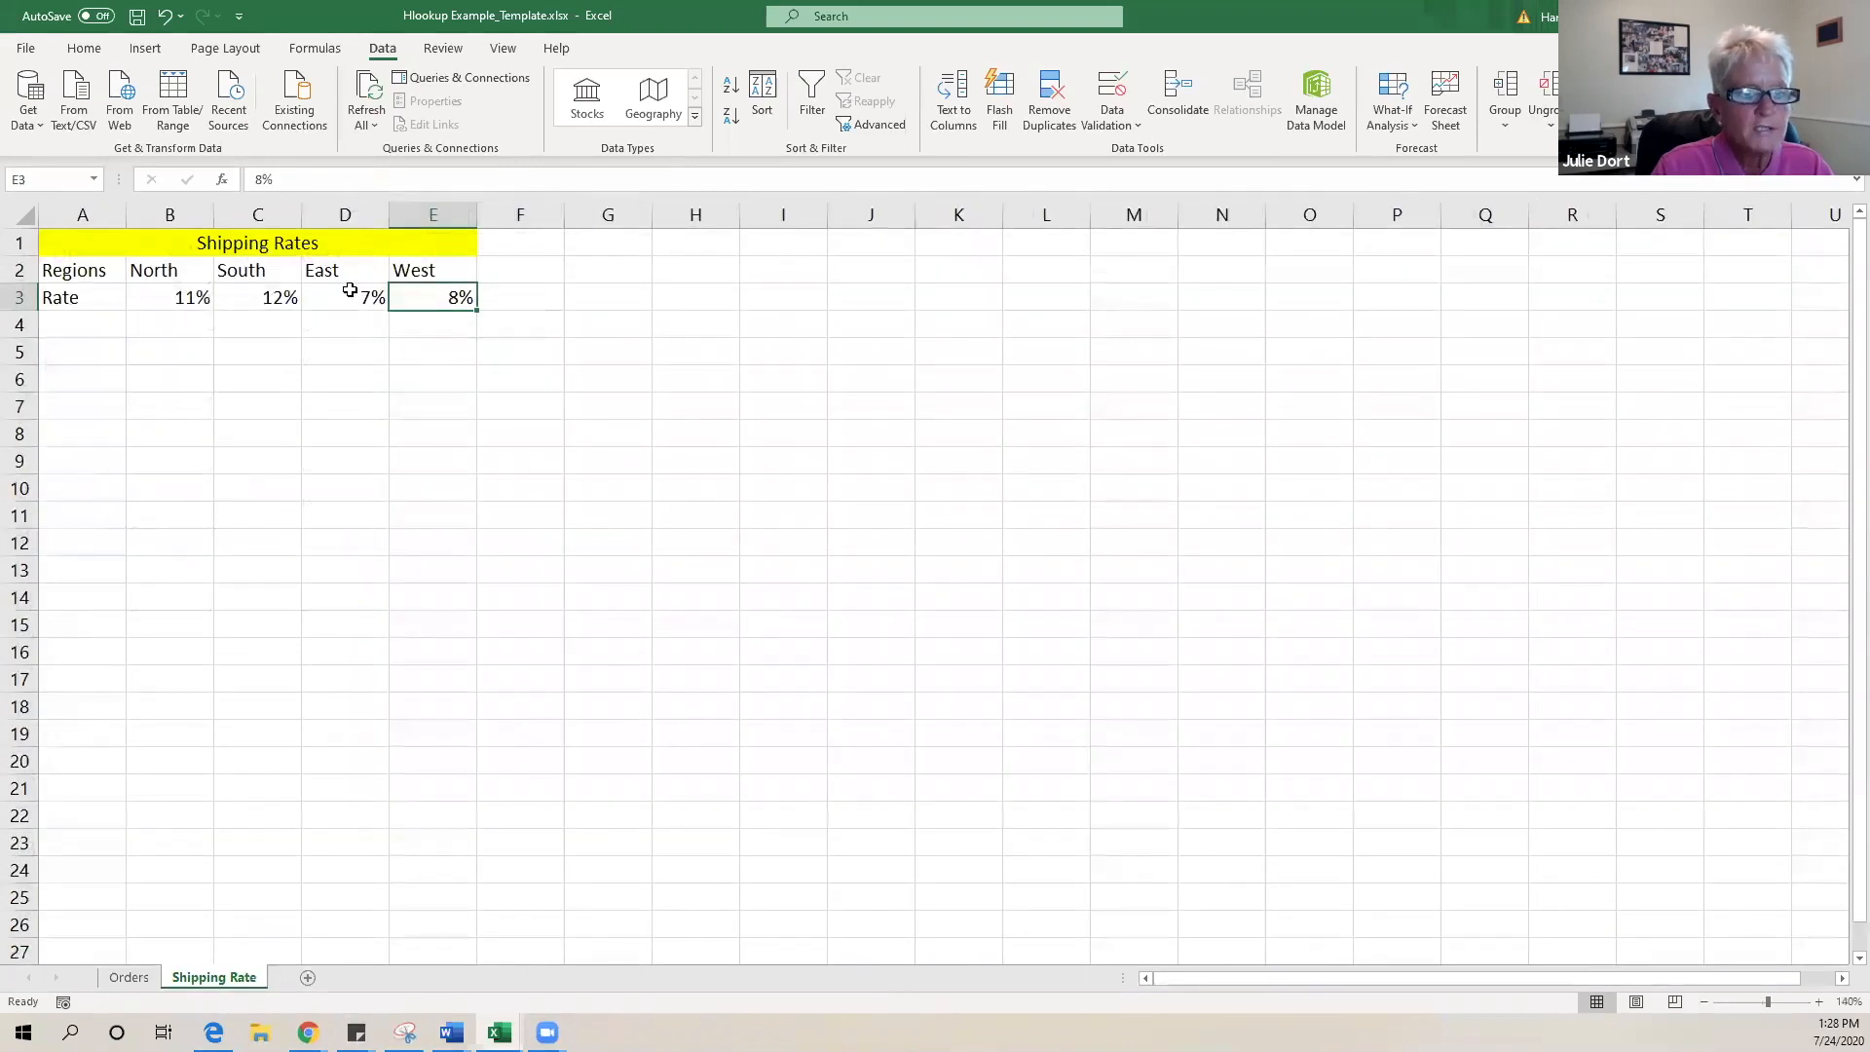
{"action": "left_click", "coordinate": [127, 977]}
{"action": "left_click", "coordinate": [508, 325]}
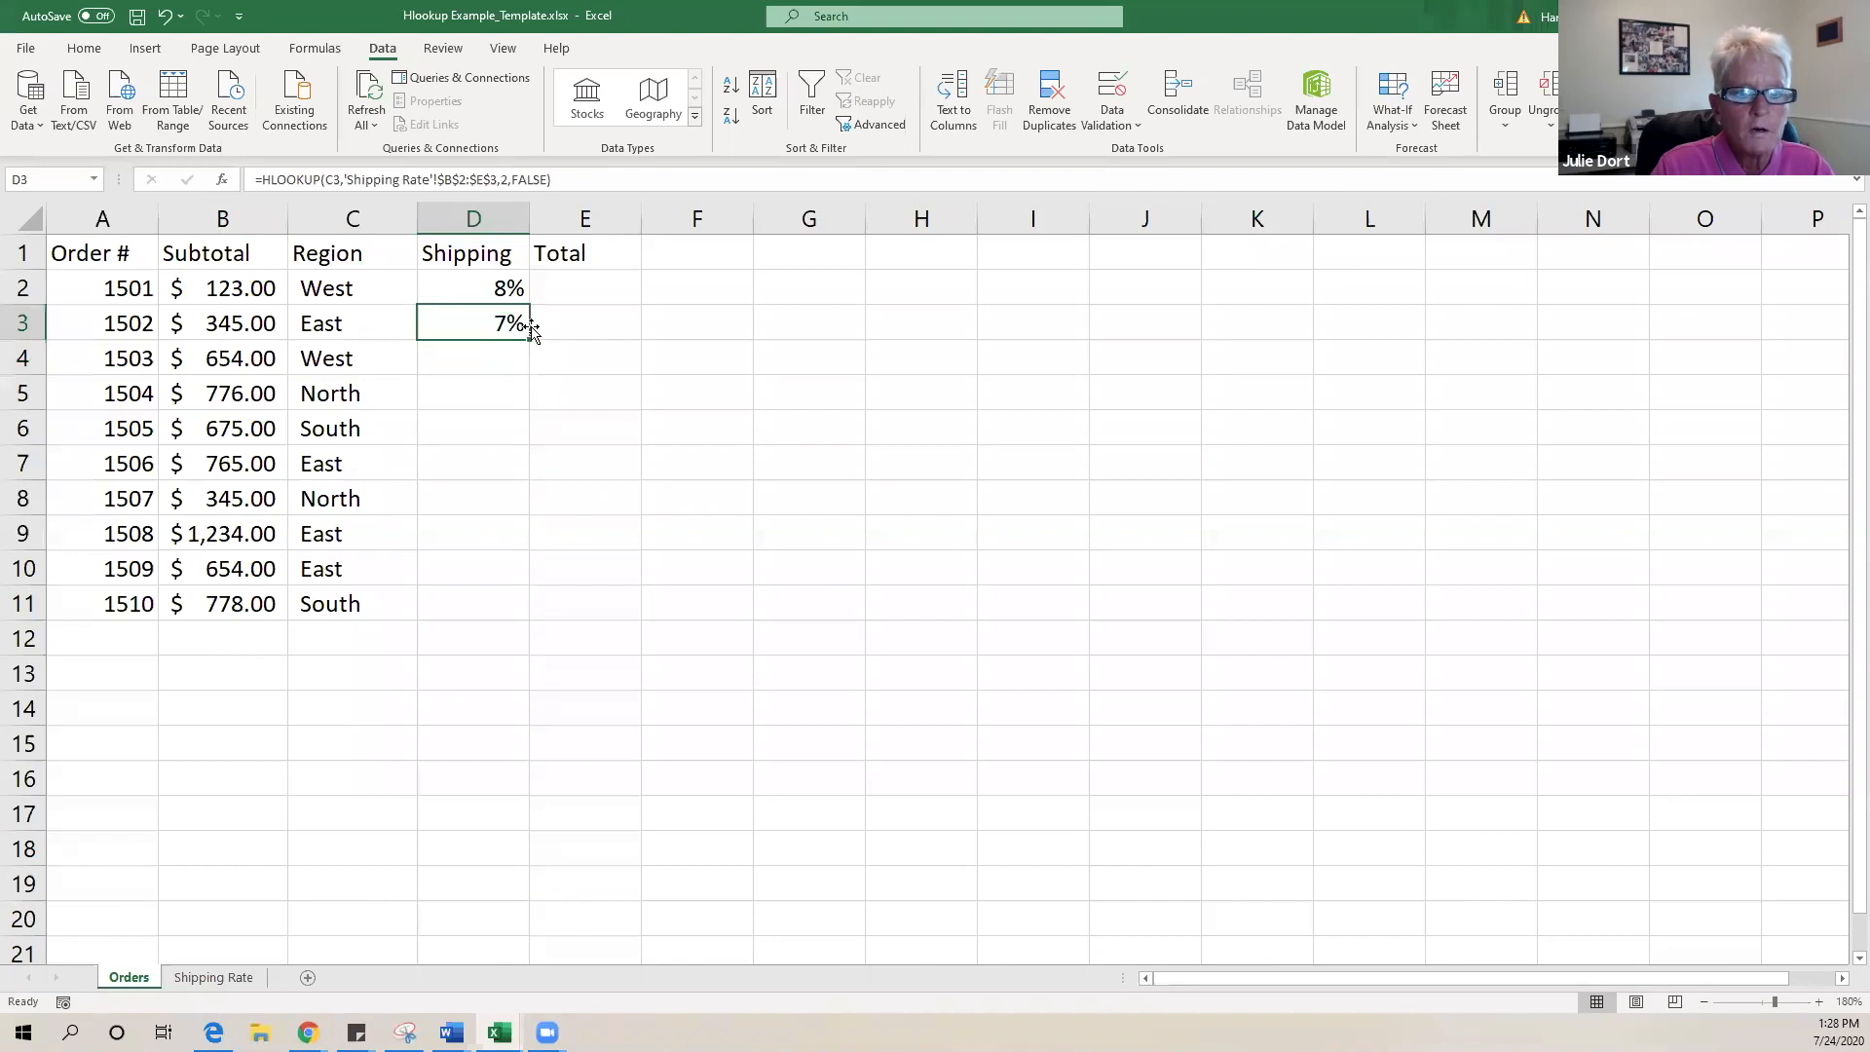
{"action": "left_click_drag", "start_coordinate": [532, 341], "coordinate": [506, 616]}
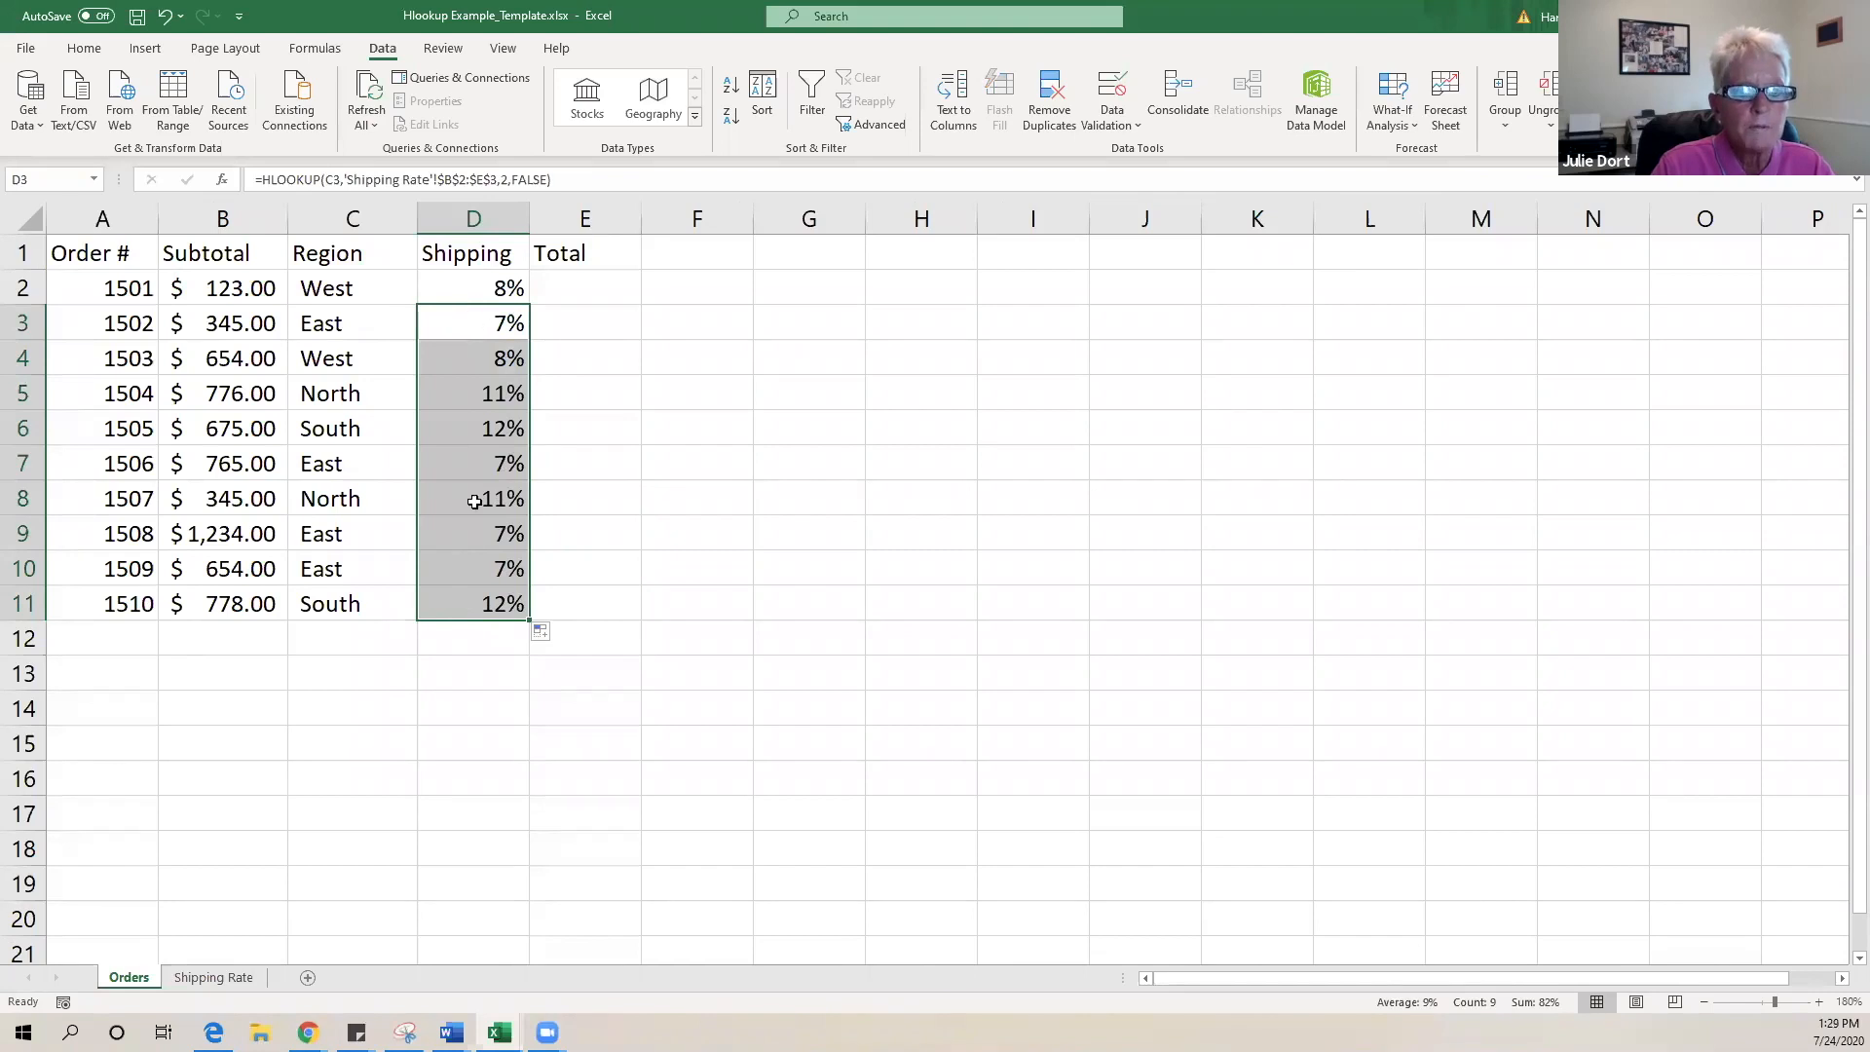
{"action": "left_click", "coordinate": [210, 977]}
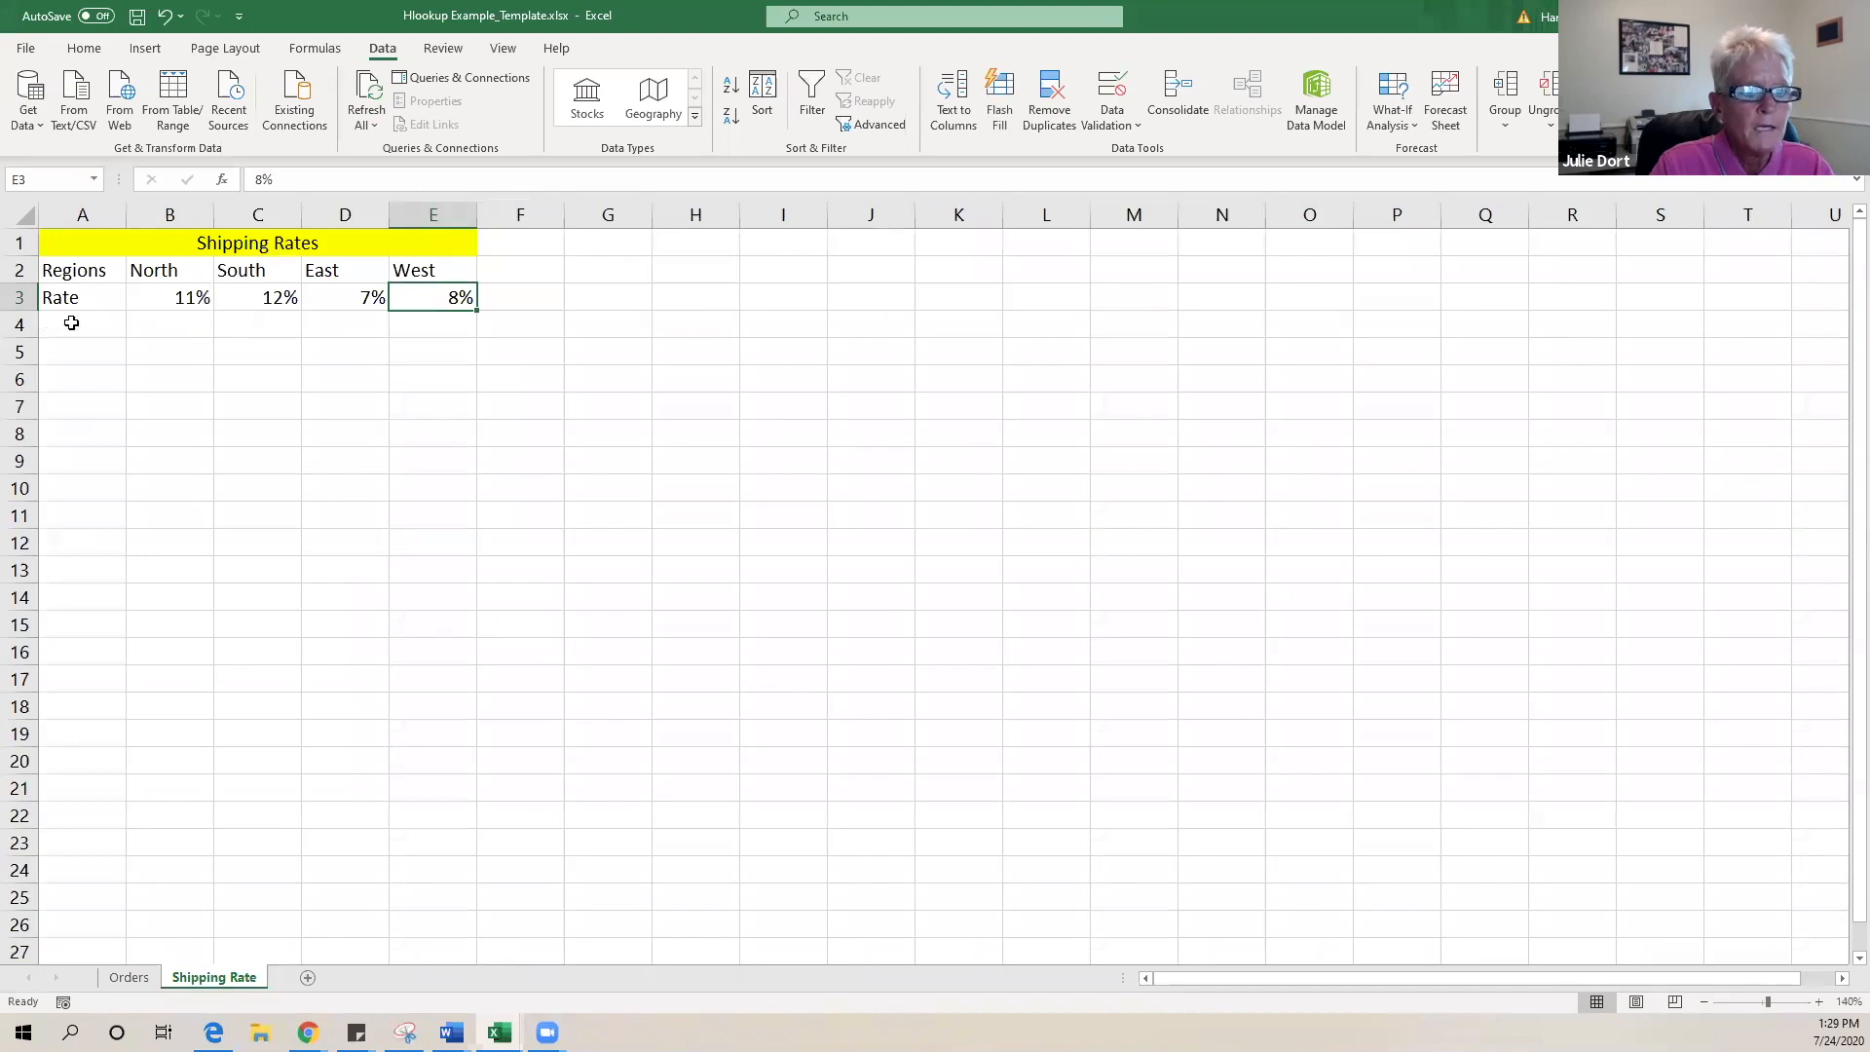
- Change the South rate in C3 to 18% and check the Orders Shipping column
{"action": "left_click", "coordinate": [260, 297]}
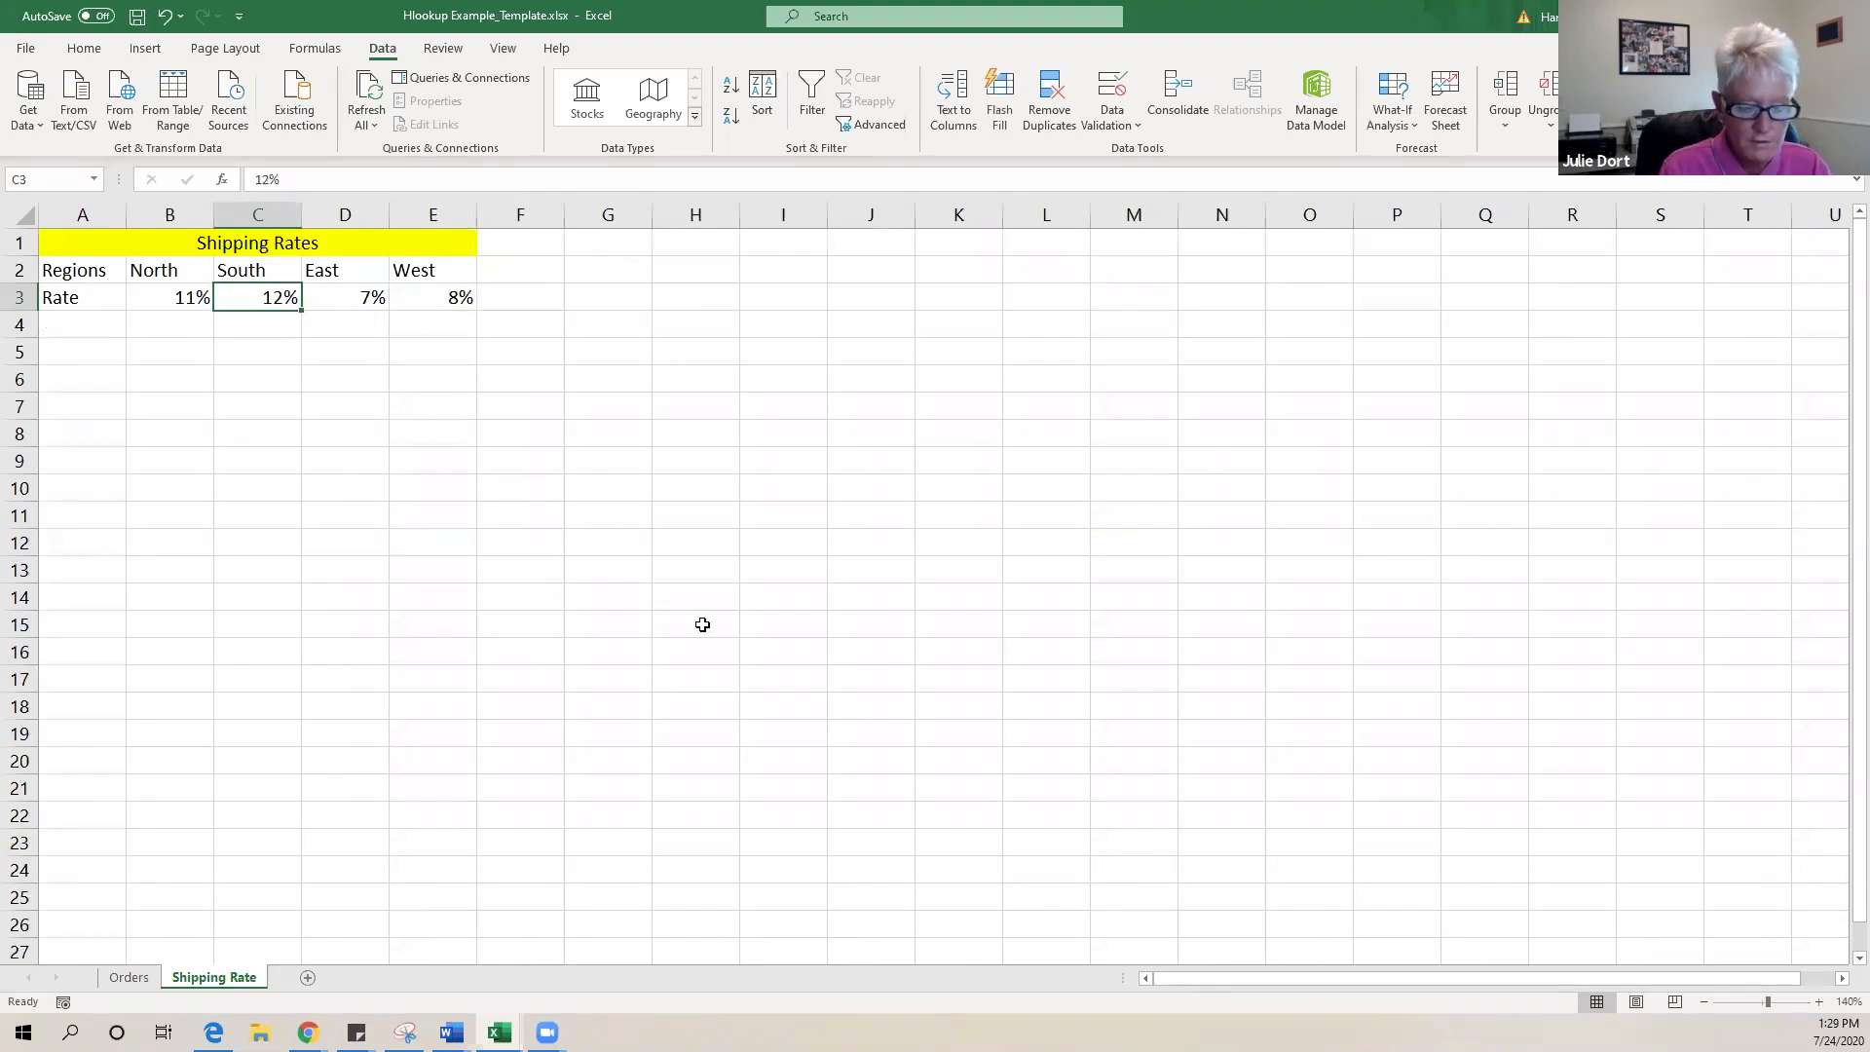
{"action": "type", "text": "18"}
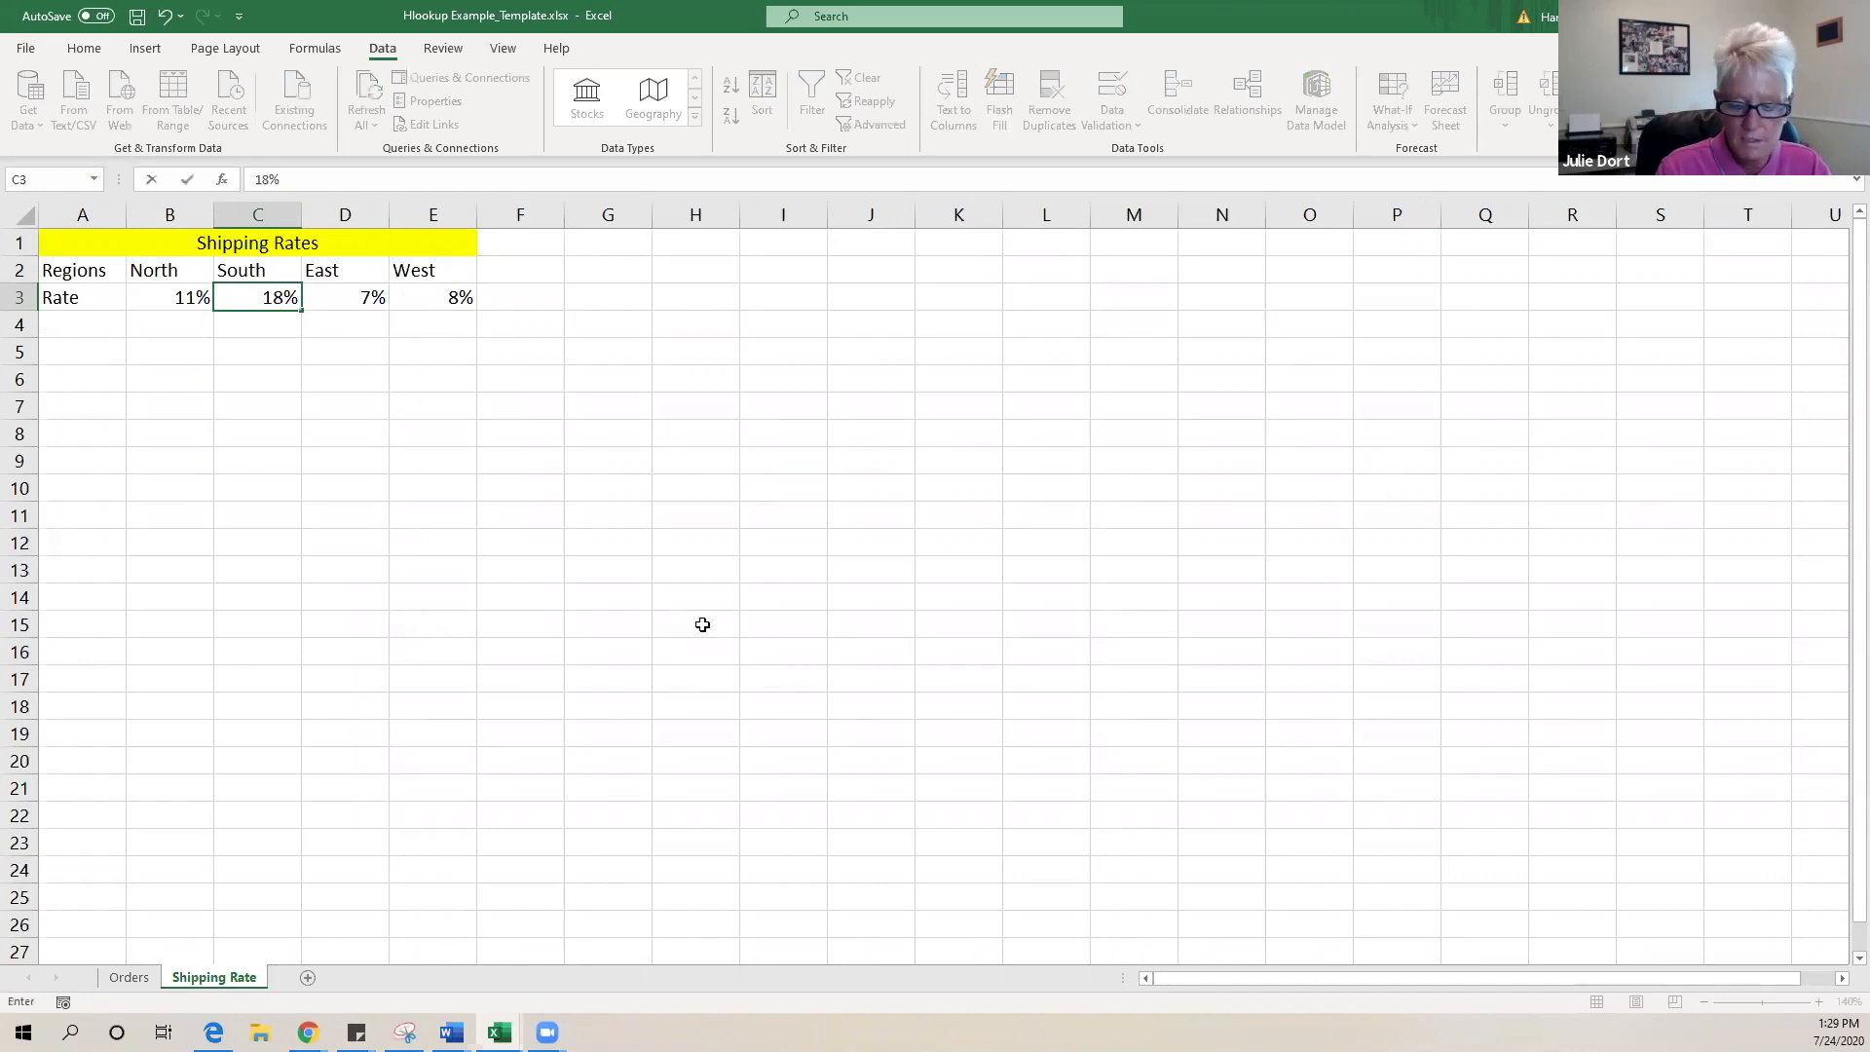
{"action": "key", "text": "Return"}
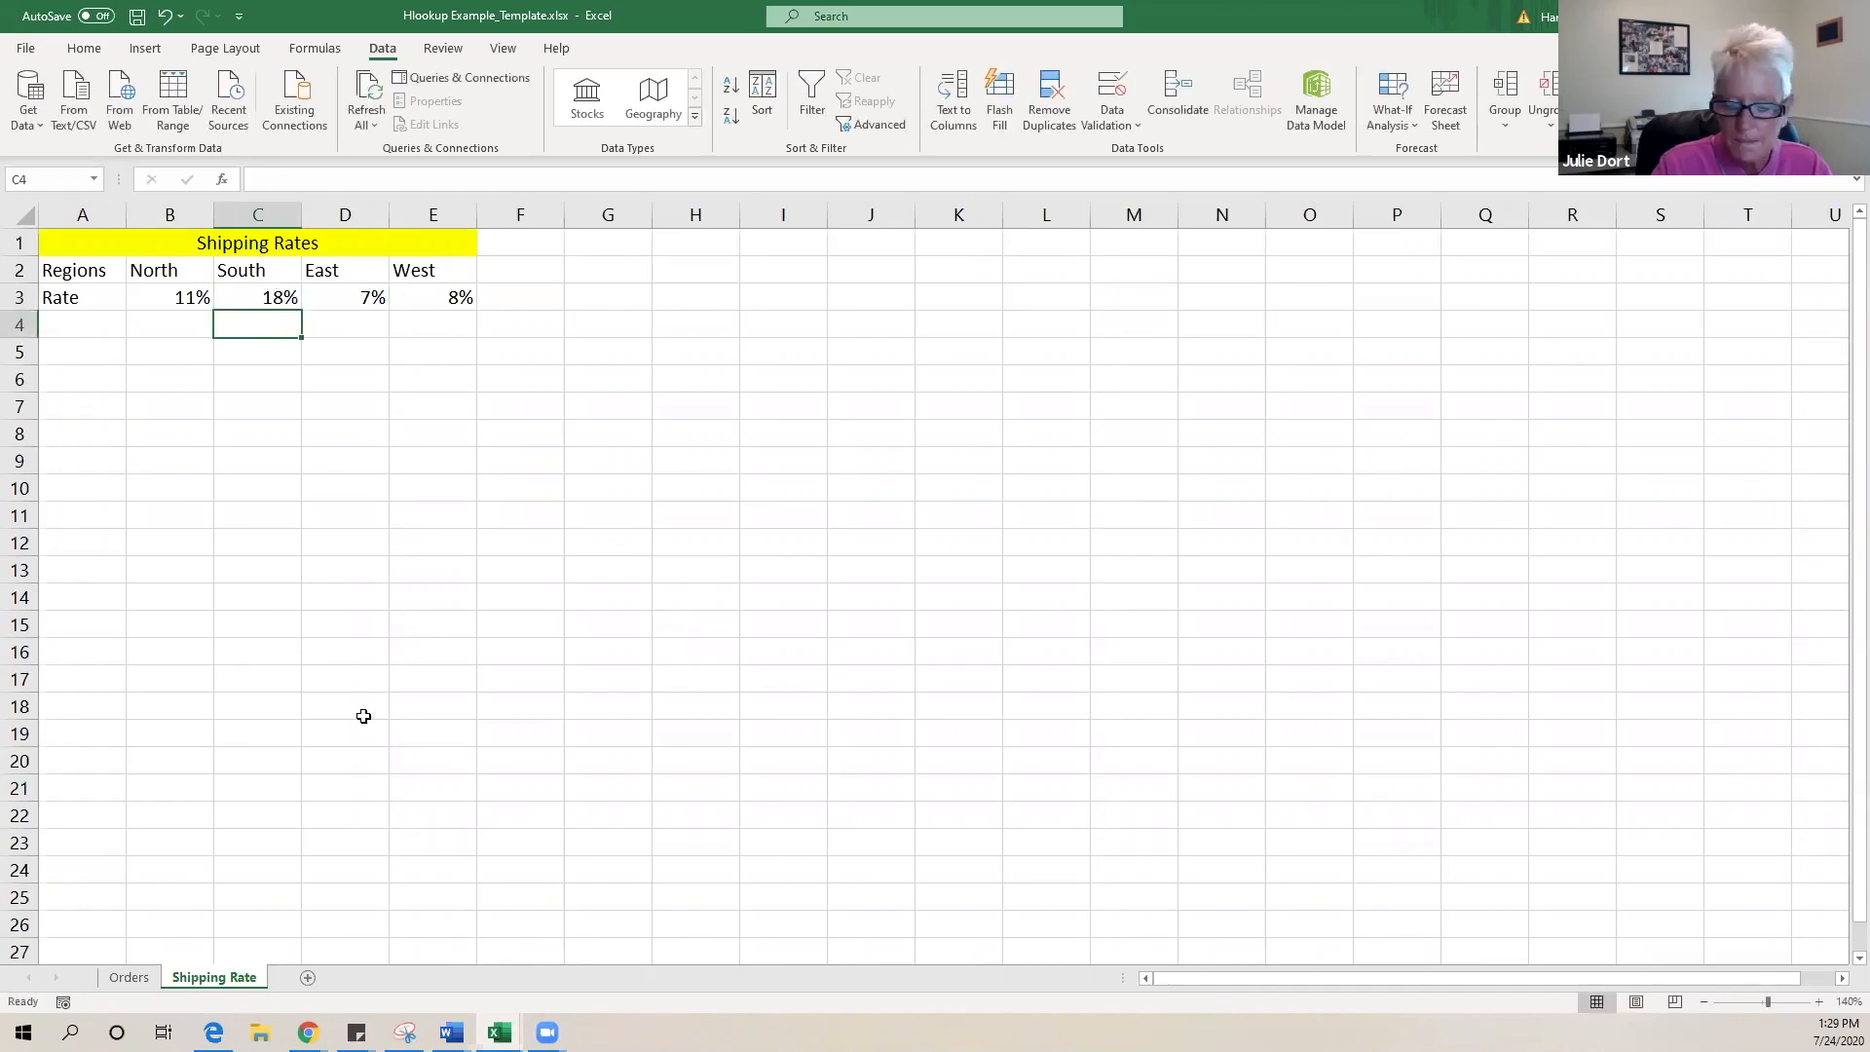
{"action": "left_click", "coordinate": [128, 977]}
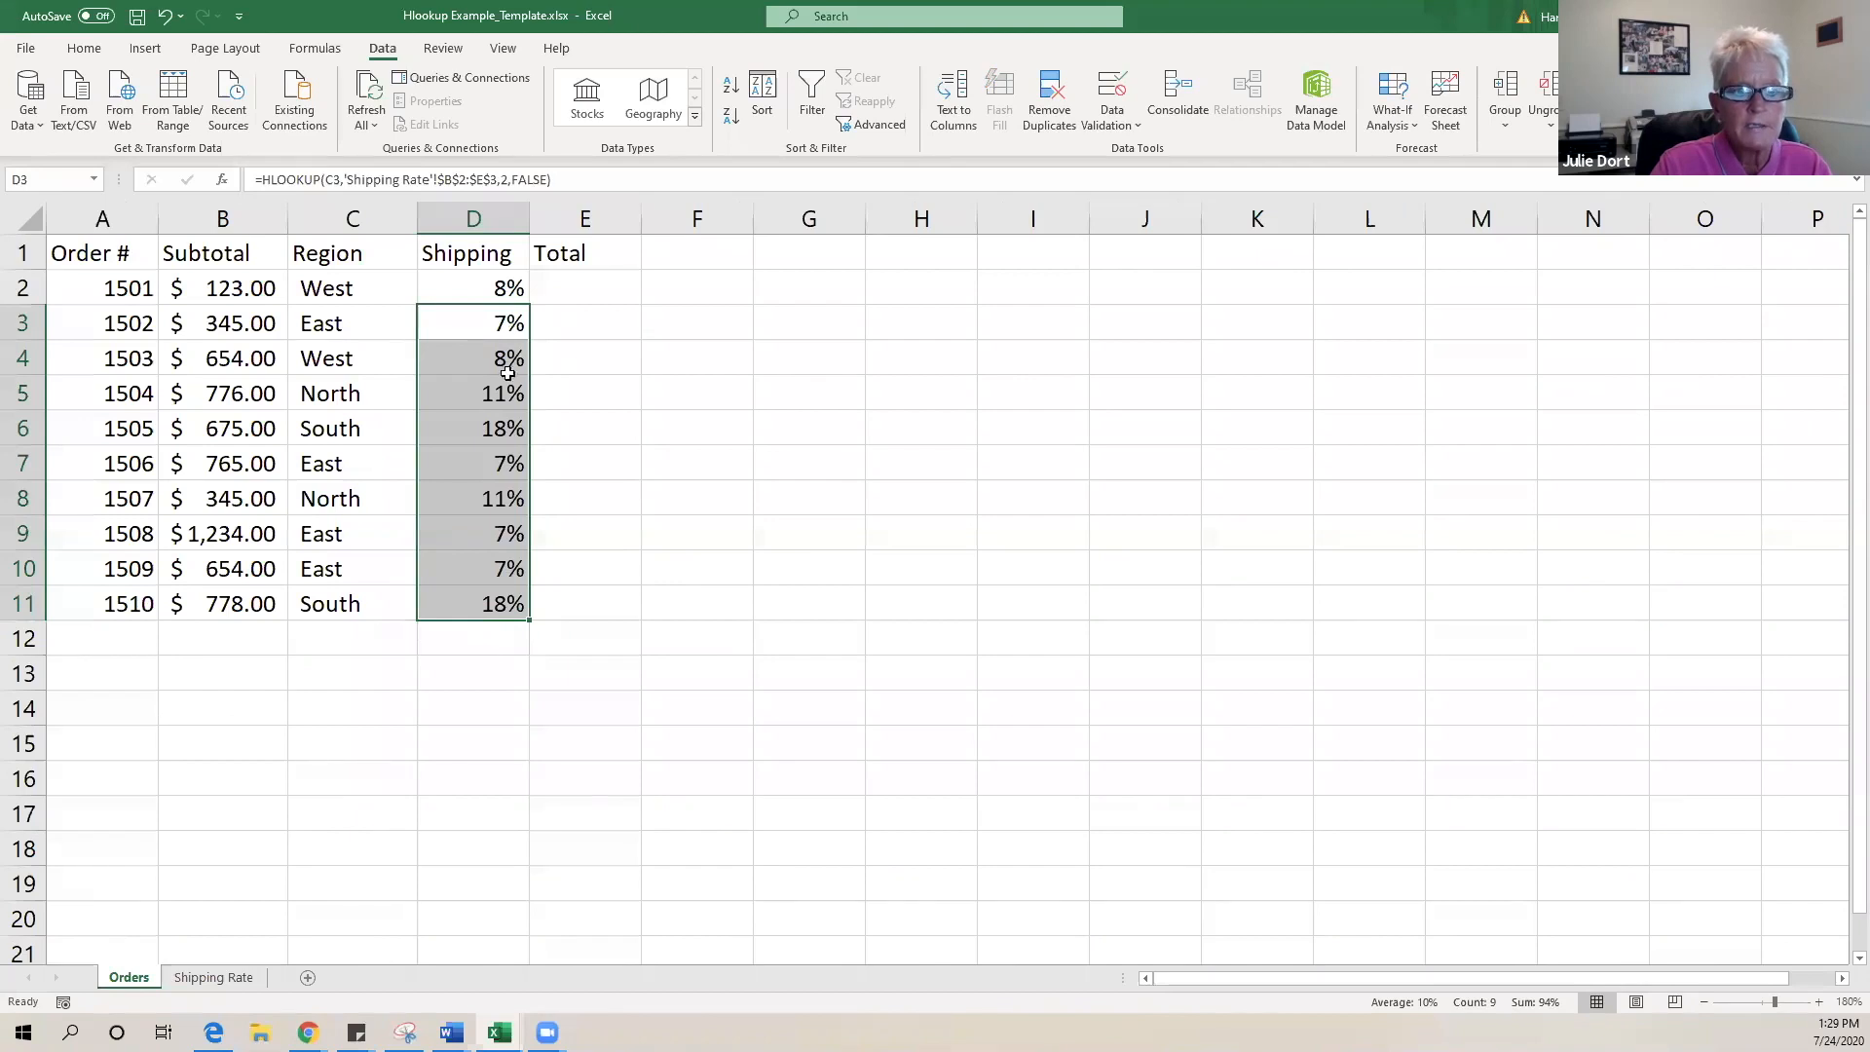
{"action": "left_click", "coordinate": [476, 665]}
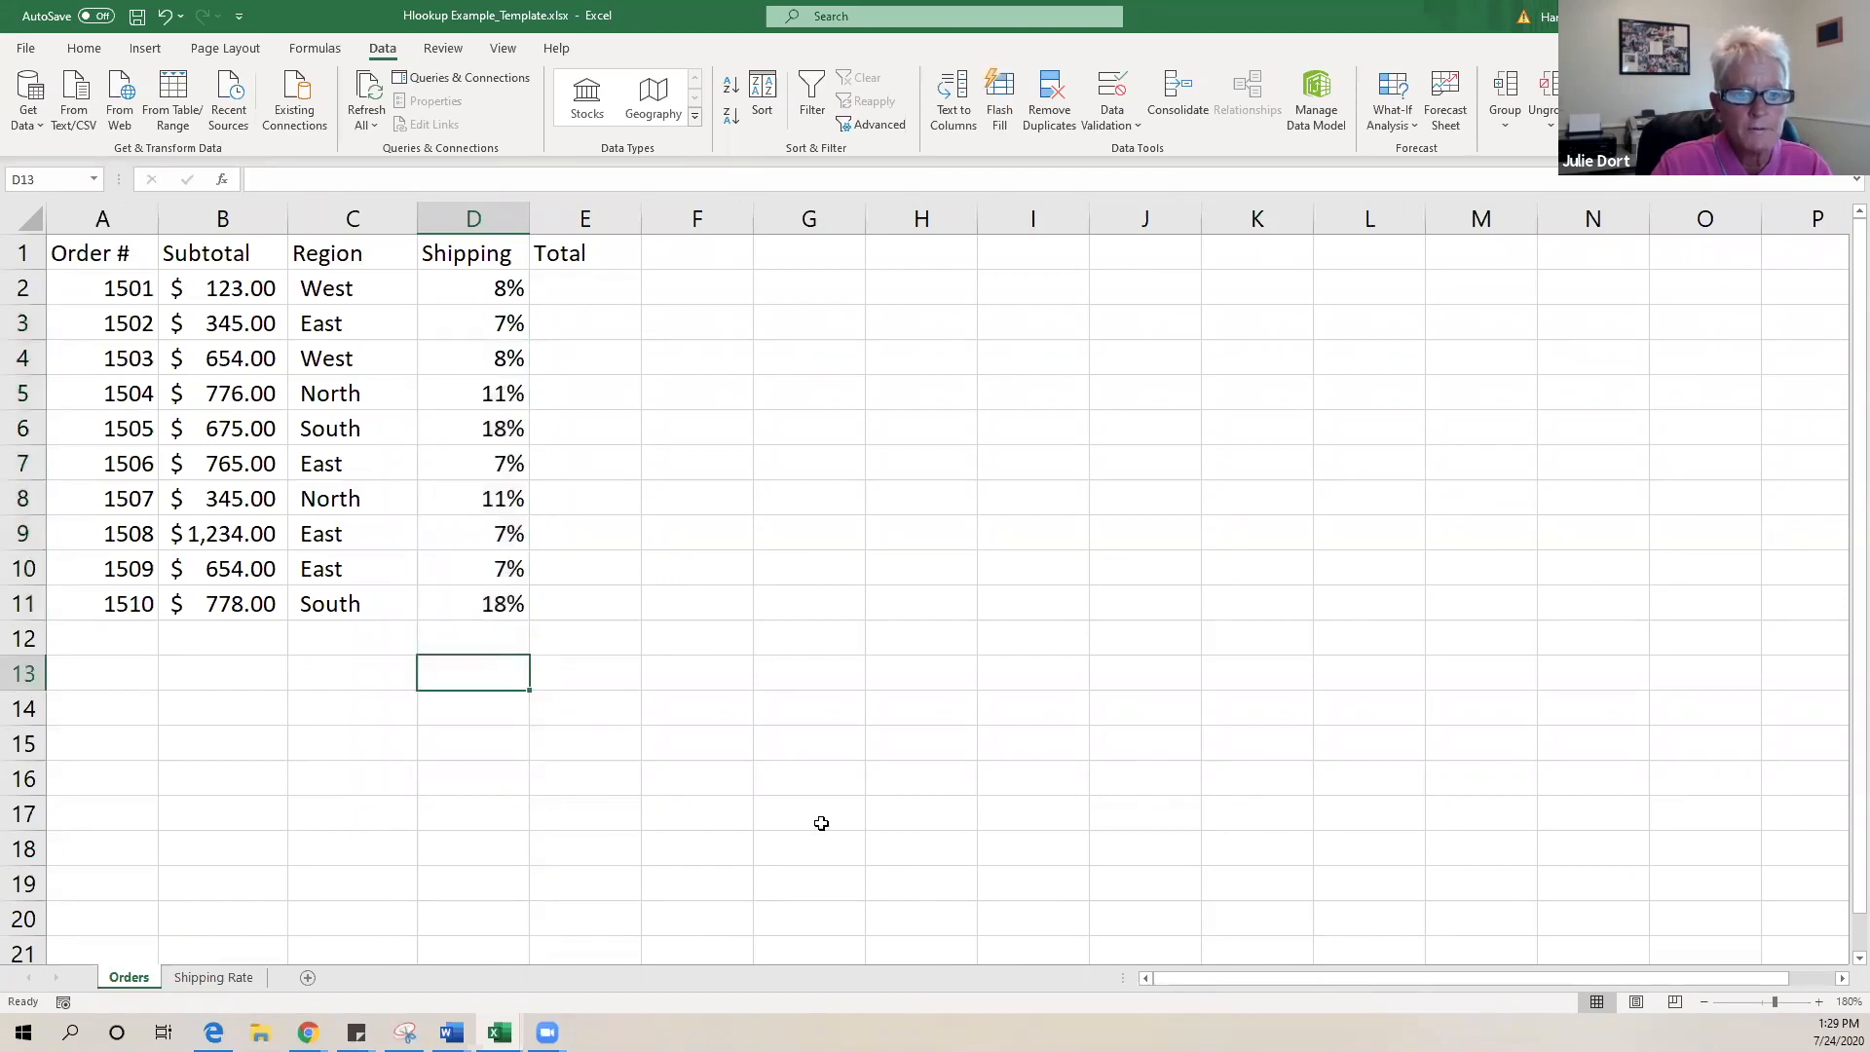
- Change the East rate in D3 to 8% and return to the Orders sheet
{"action": "left_click", "coordinate": [210, 978]}
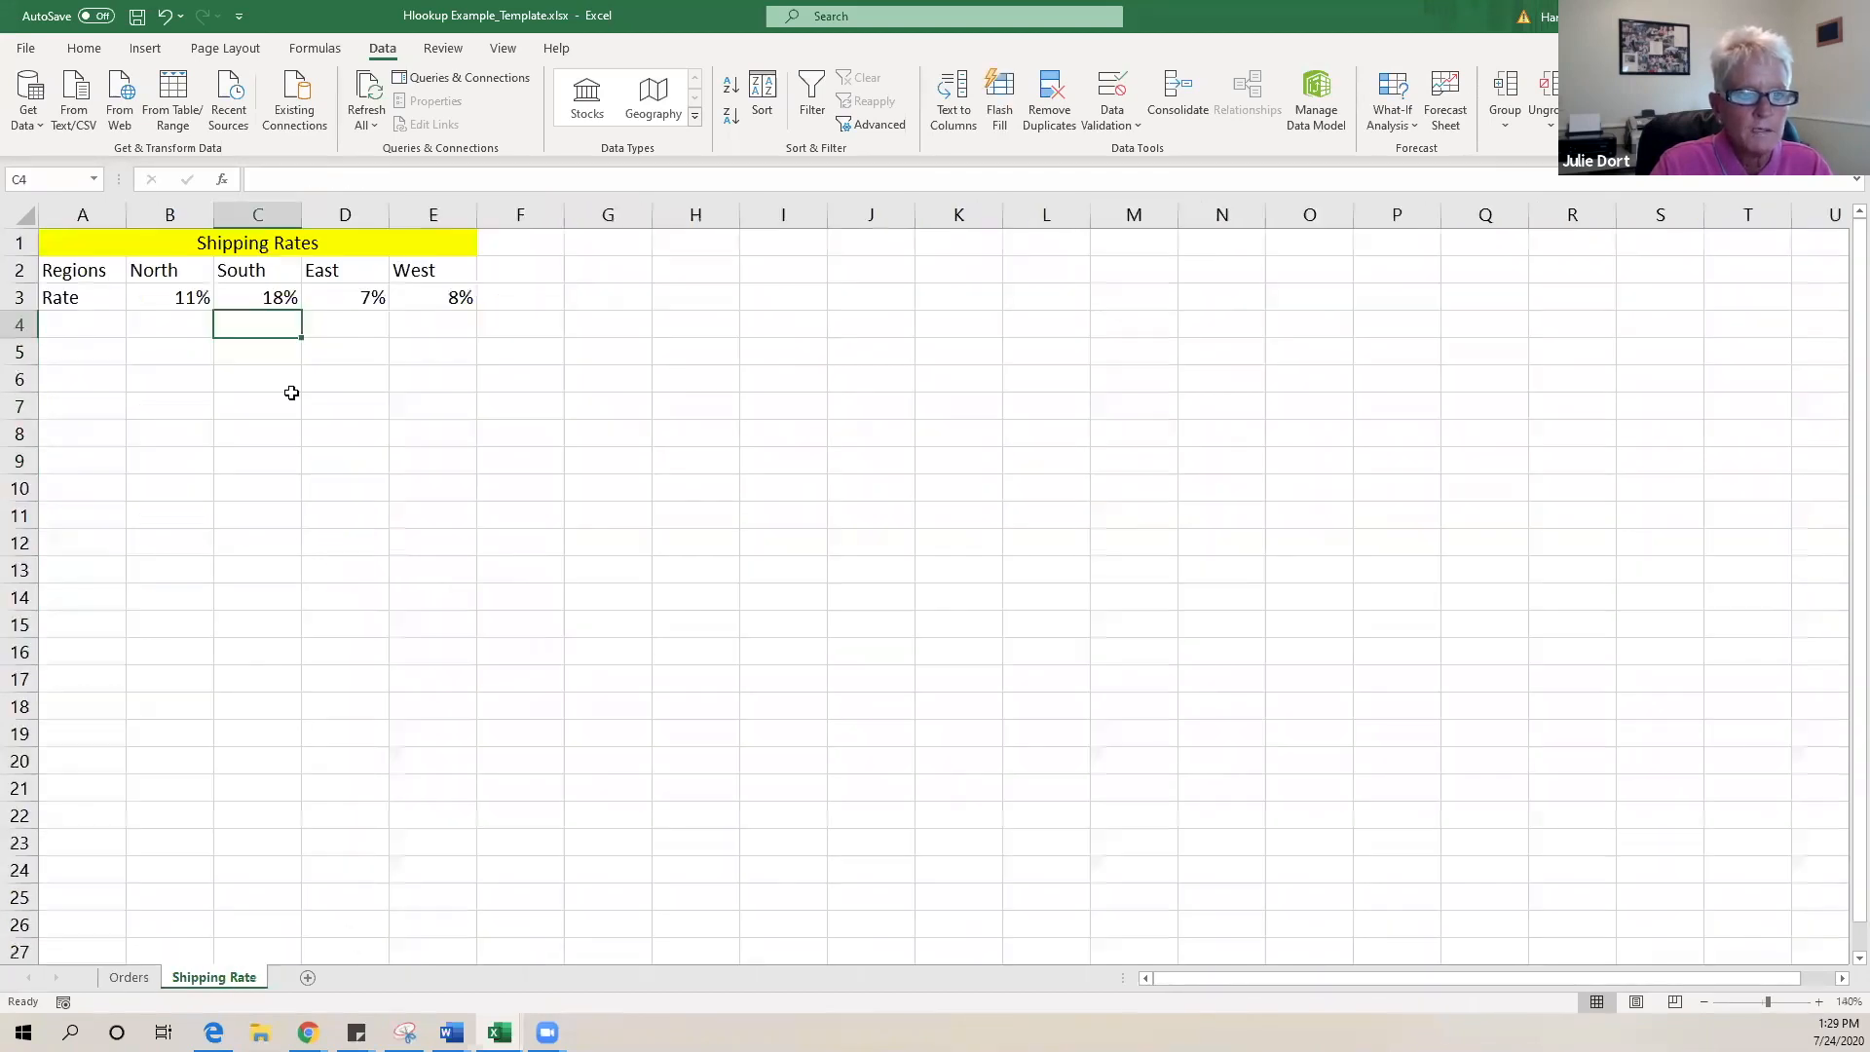
{"action": "left_click", "coordinate": [176, 297]}
{"action": "left_click", "coordinate": [343, 302]}
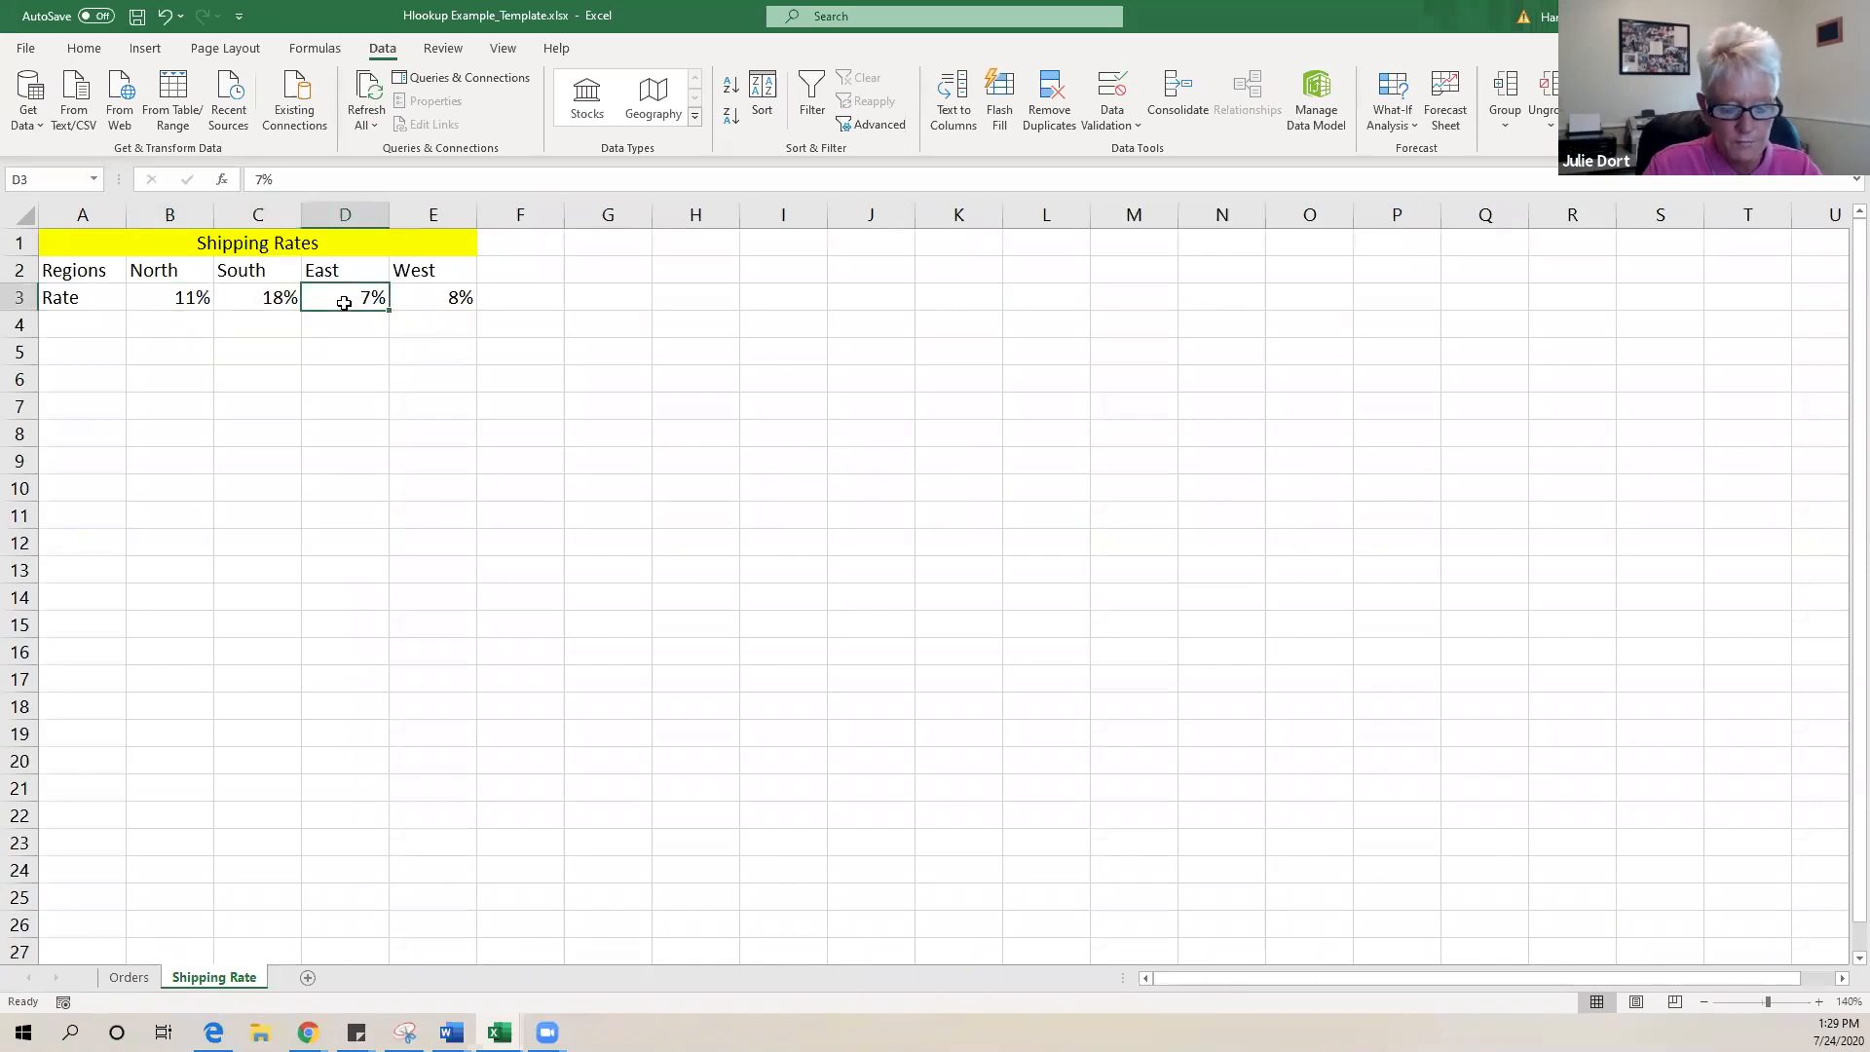
{"action": "type", "text": "8"}
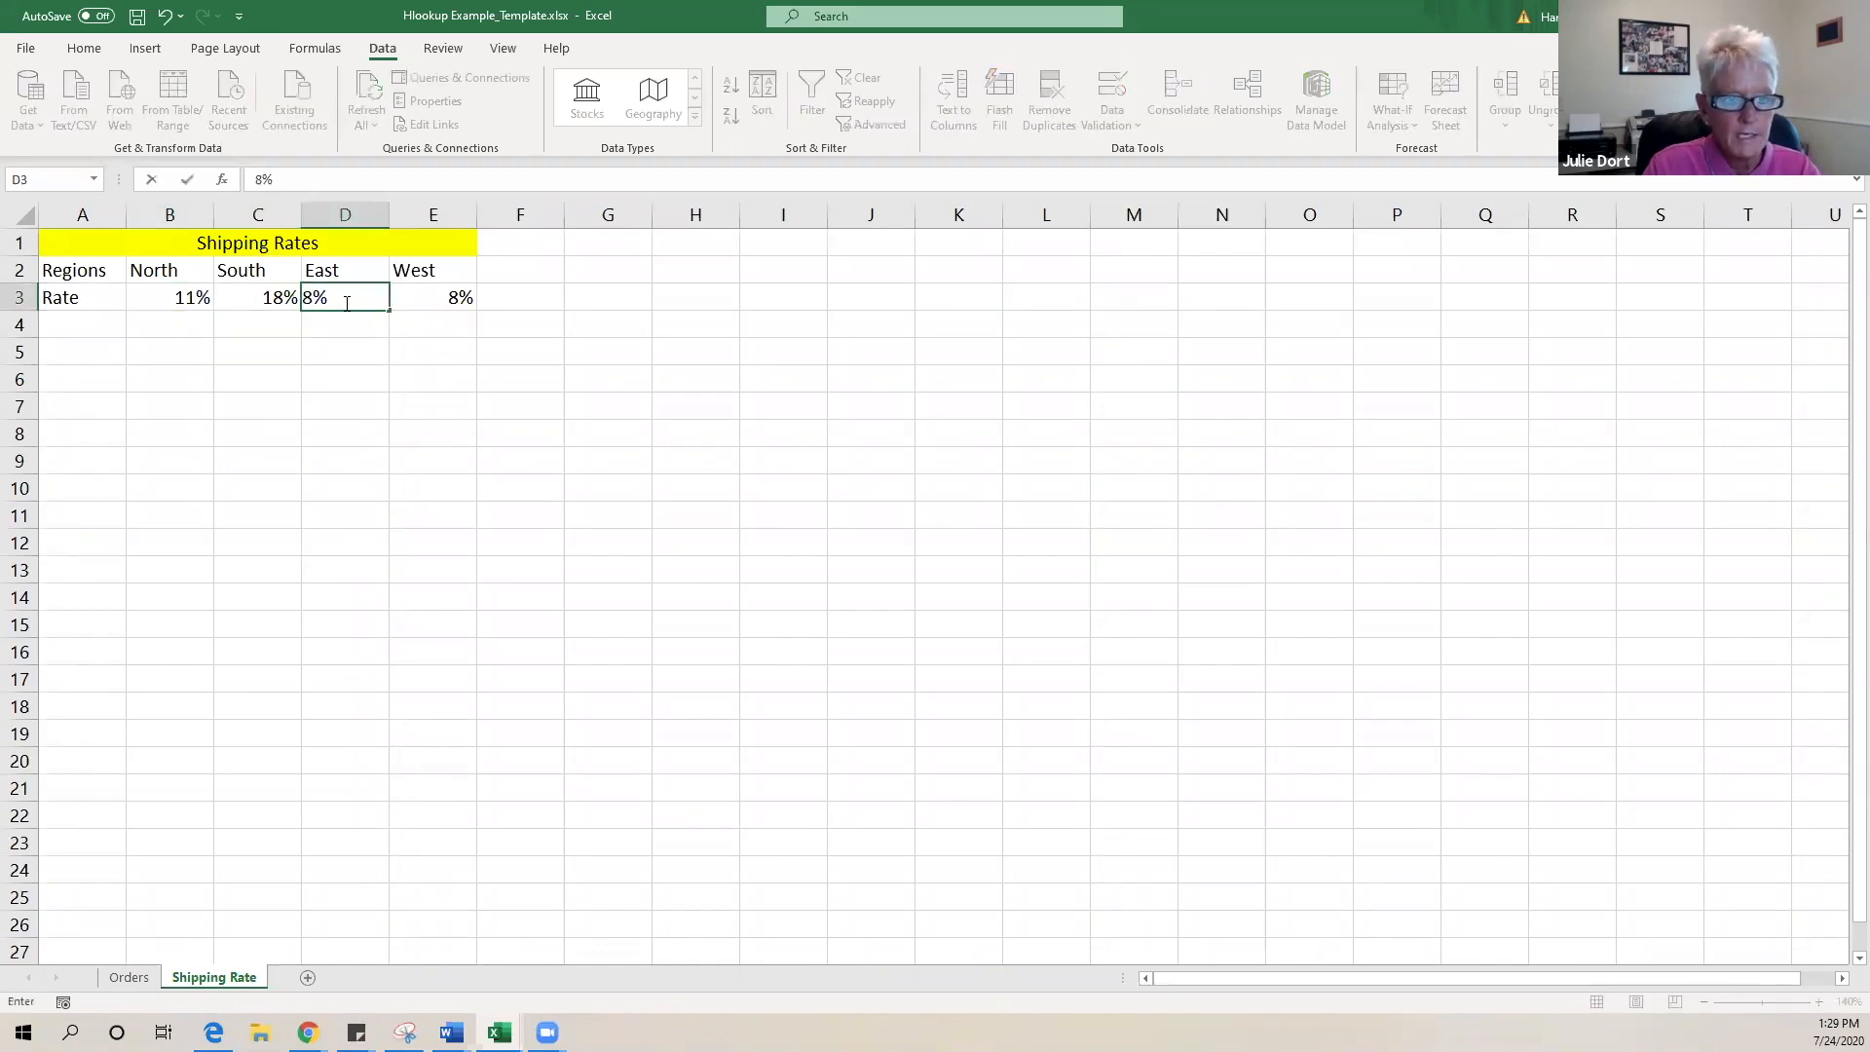
{"action": "left_click", "coordinate": [349, 765]}
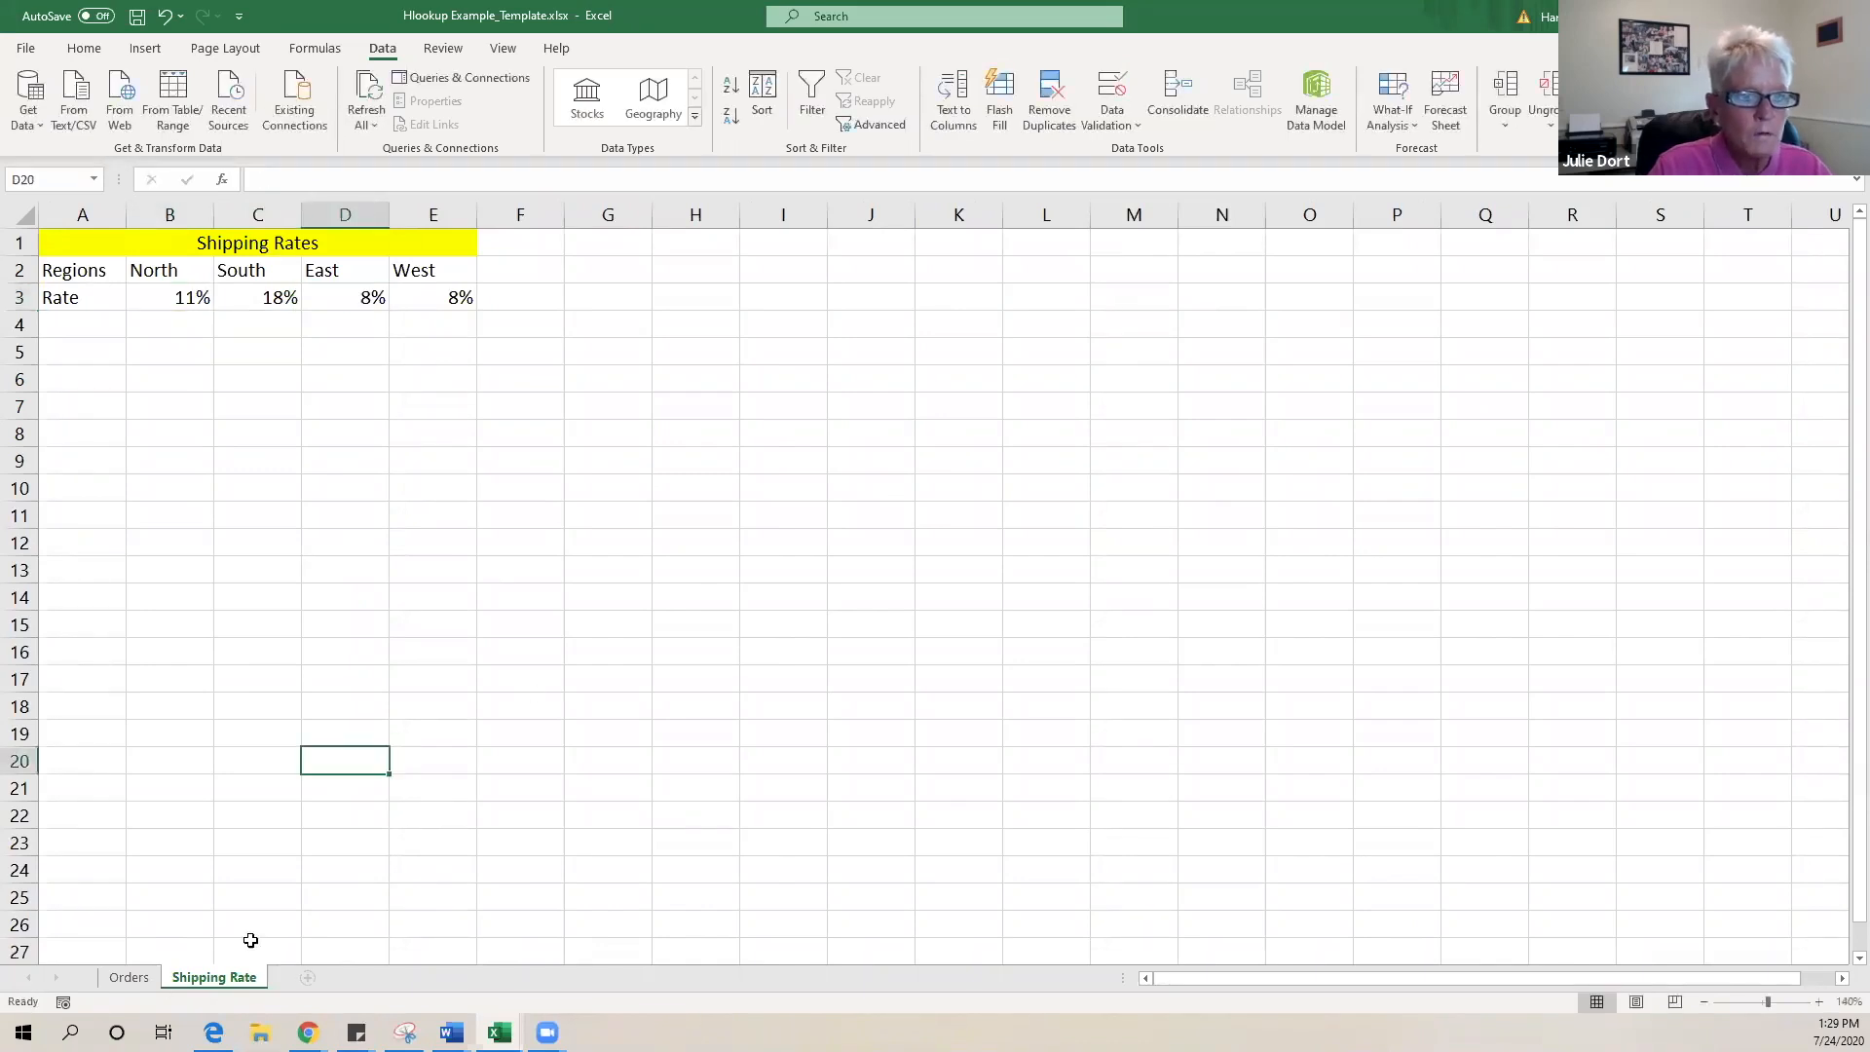
{"action": "left_click", "coordinate": [128, 978]}
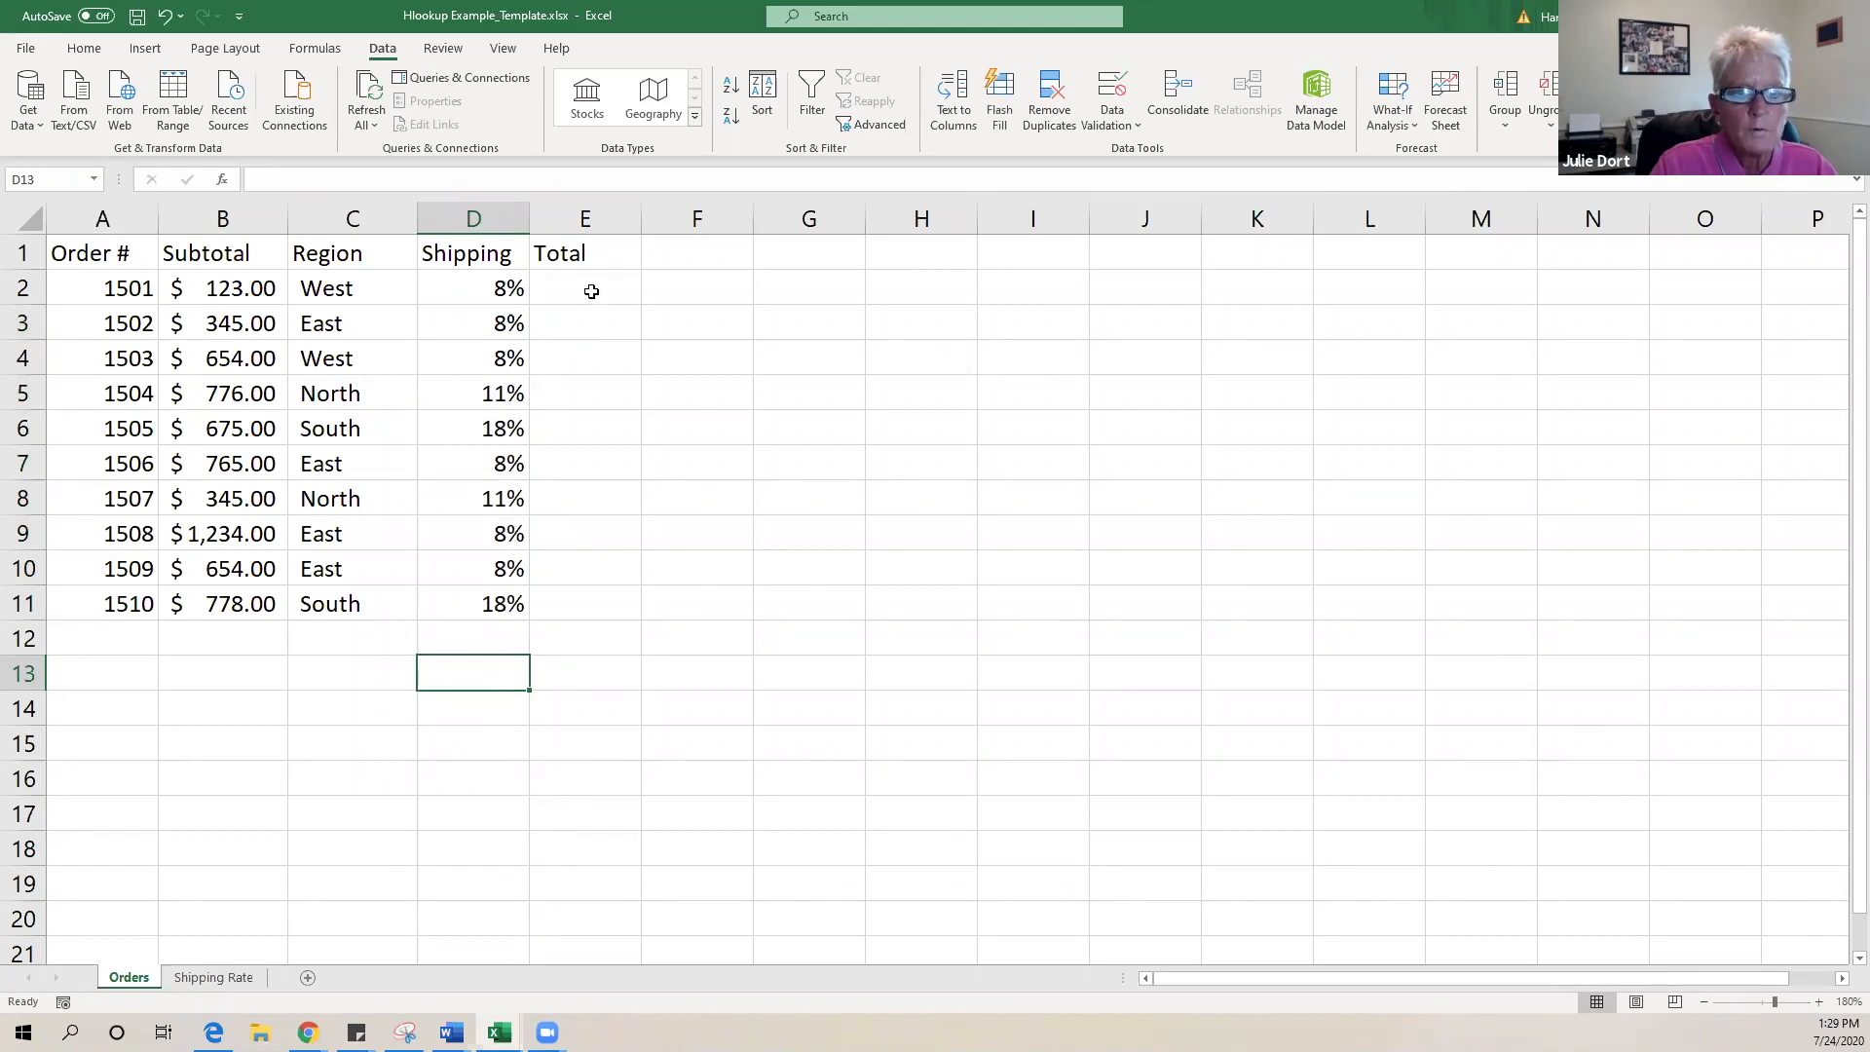
{"action": "left_click", "coordinate": [592, 291]}
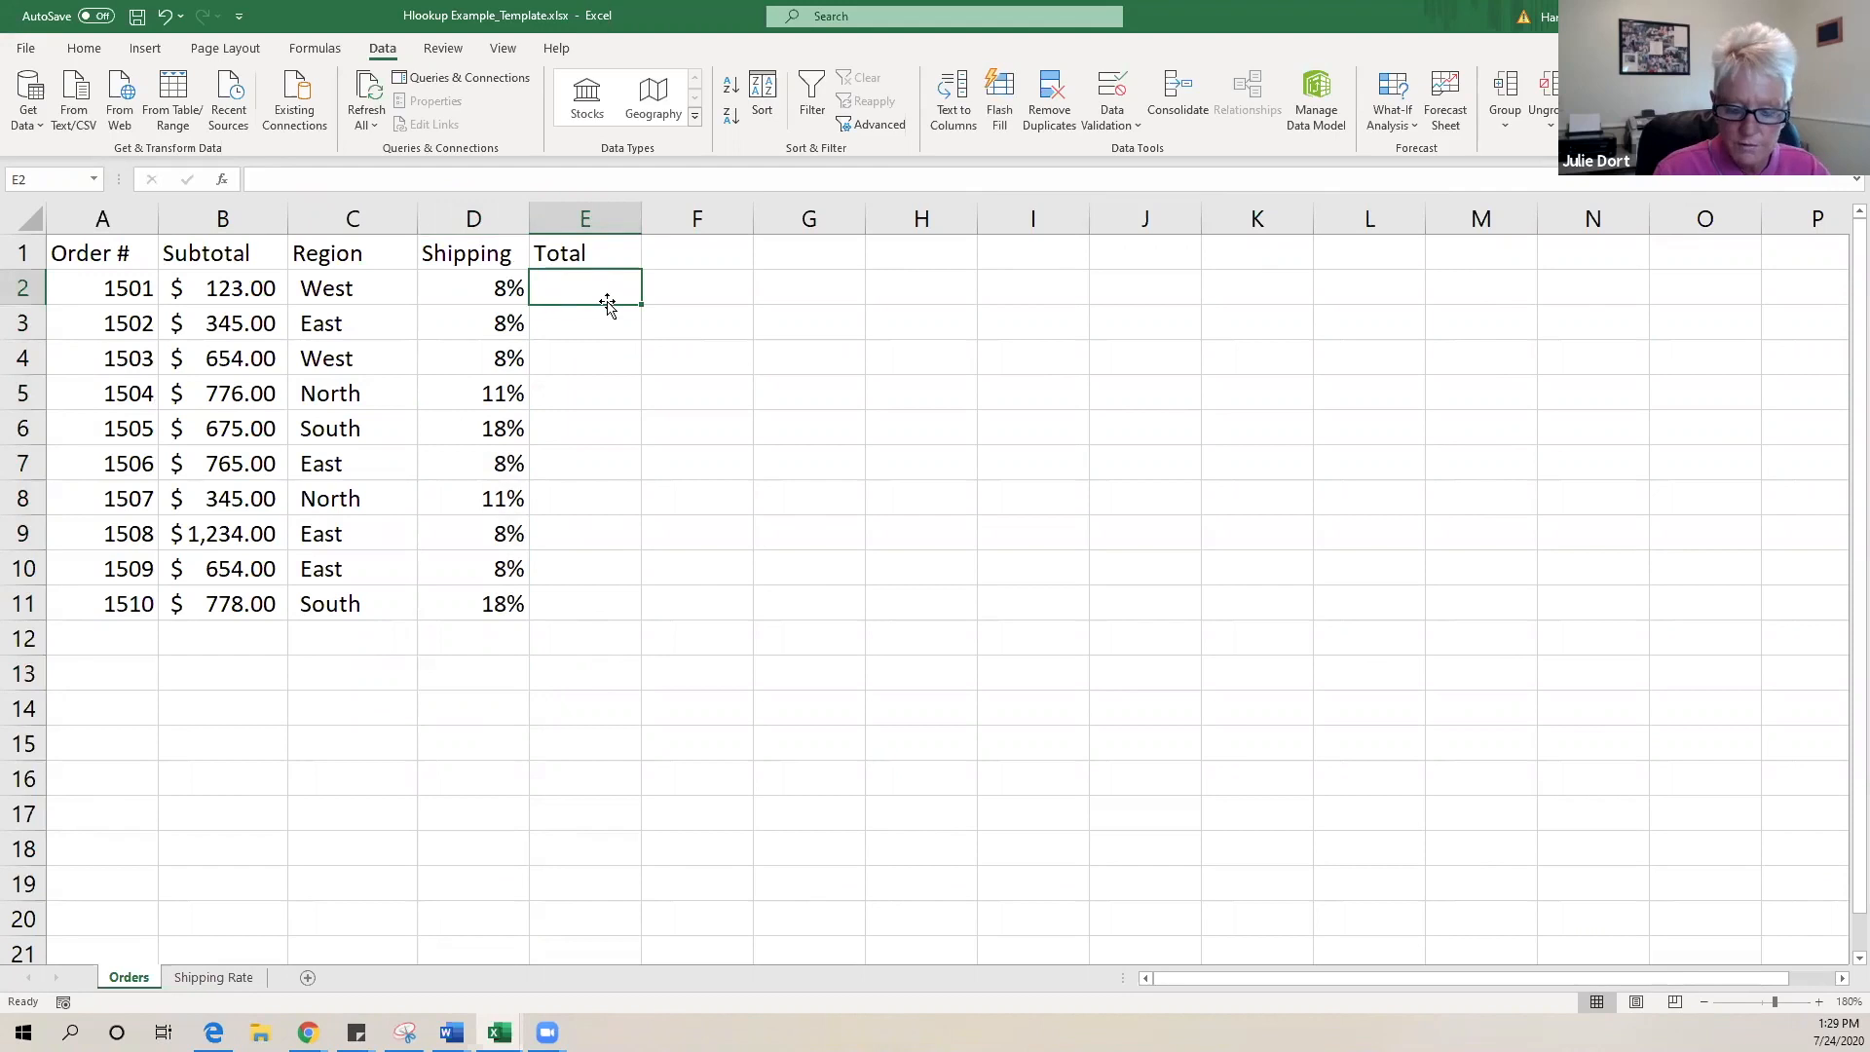
- Enter the total formula =B2+(B2*D2) in E2 for order 1501
{"action": "type", "text": "="}
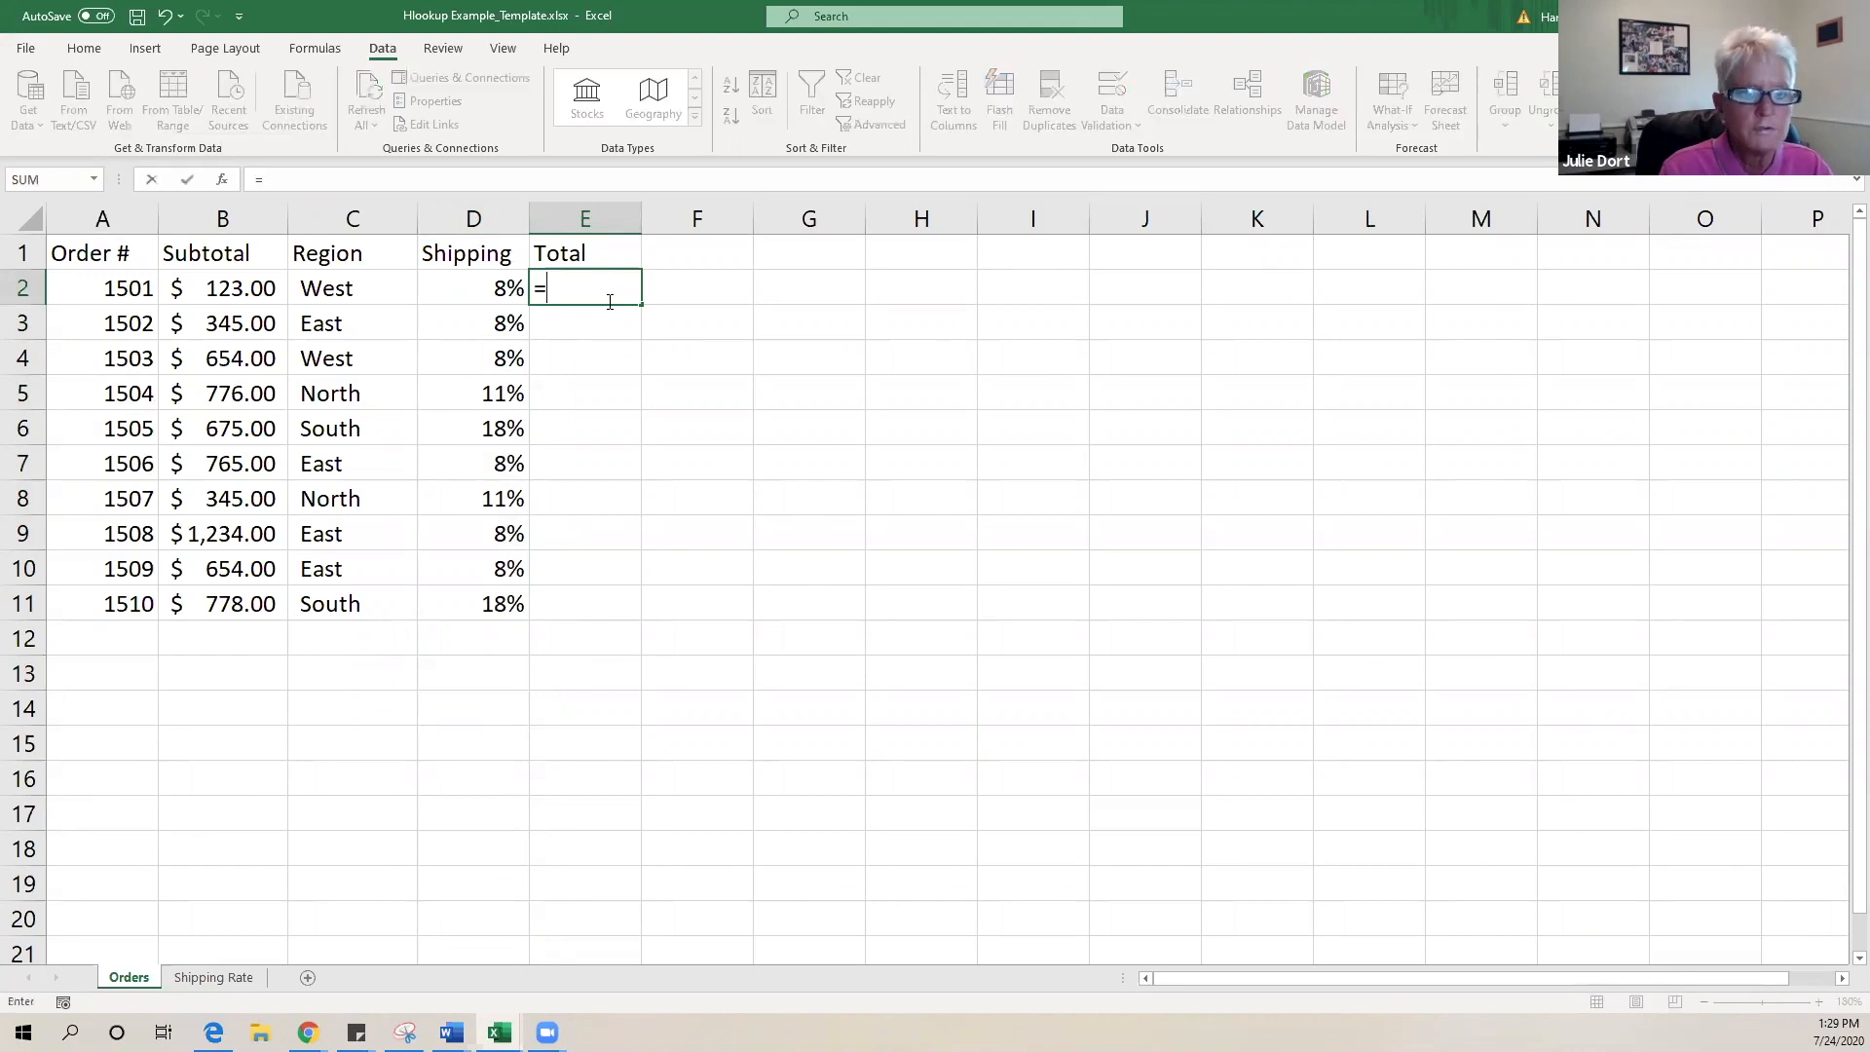
{"action": "left_click", "coordinate": [221, 288]}
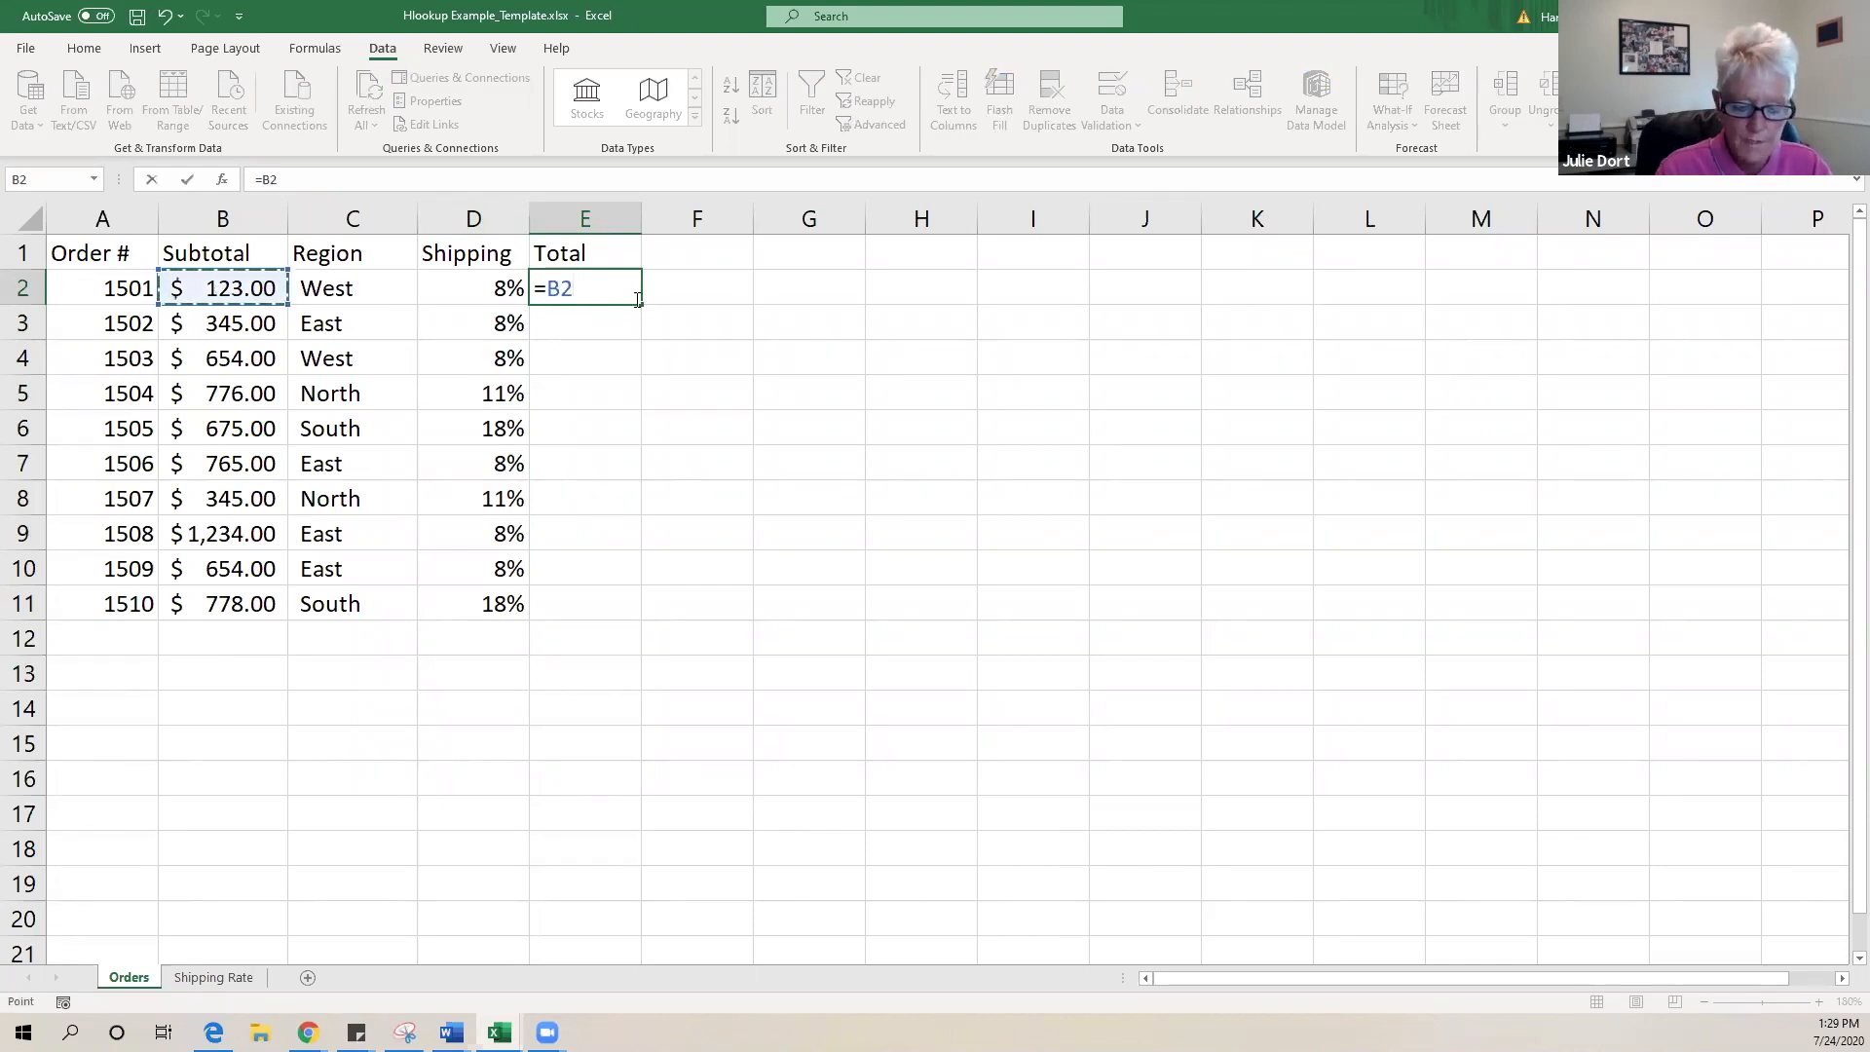
{"action": "type", "text": "+"}
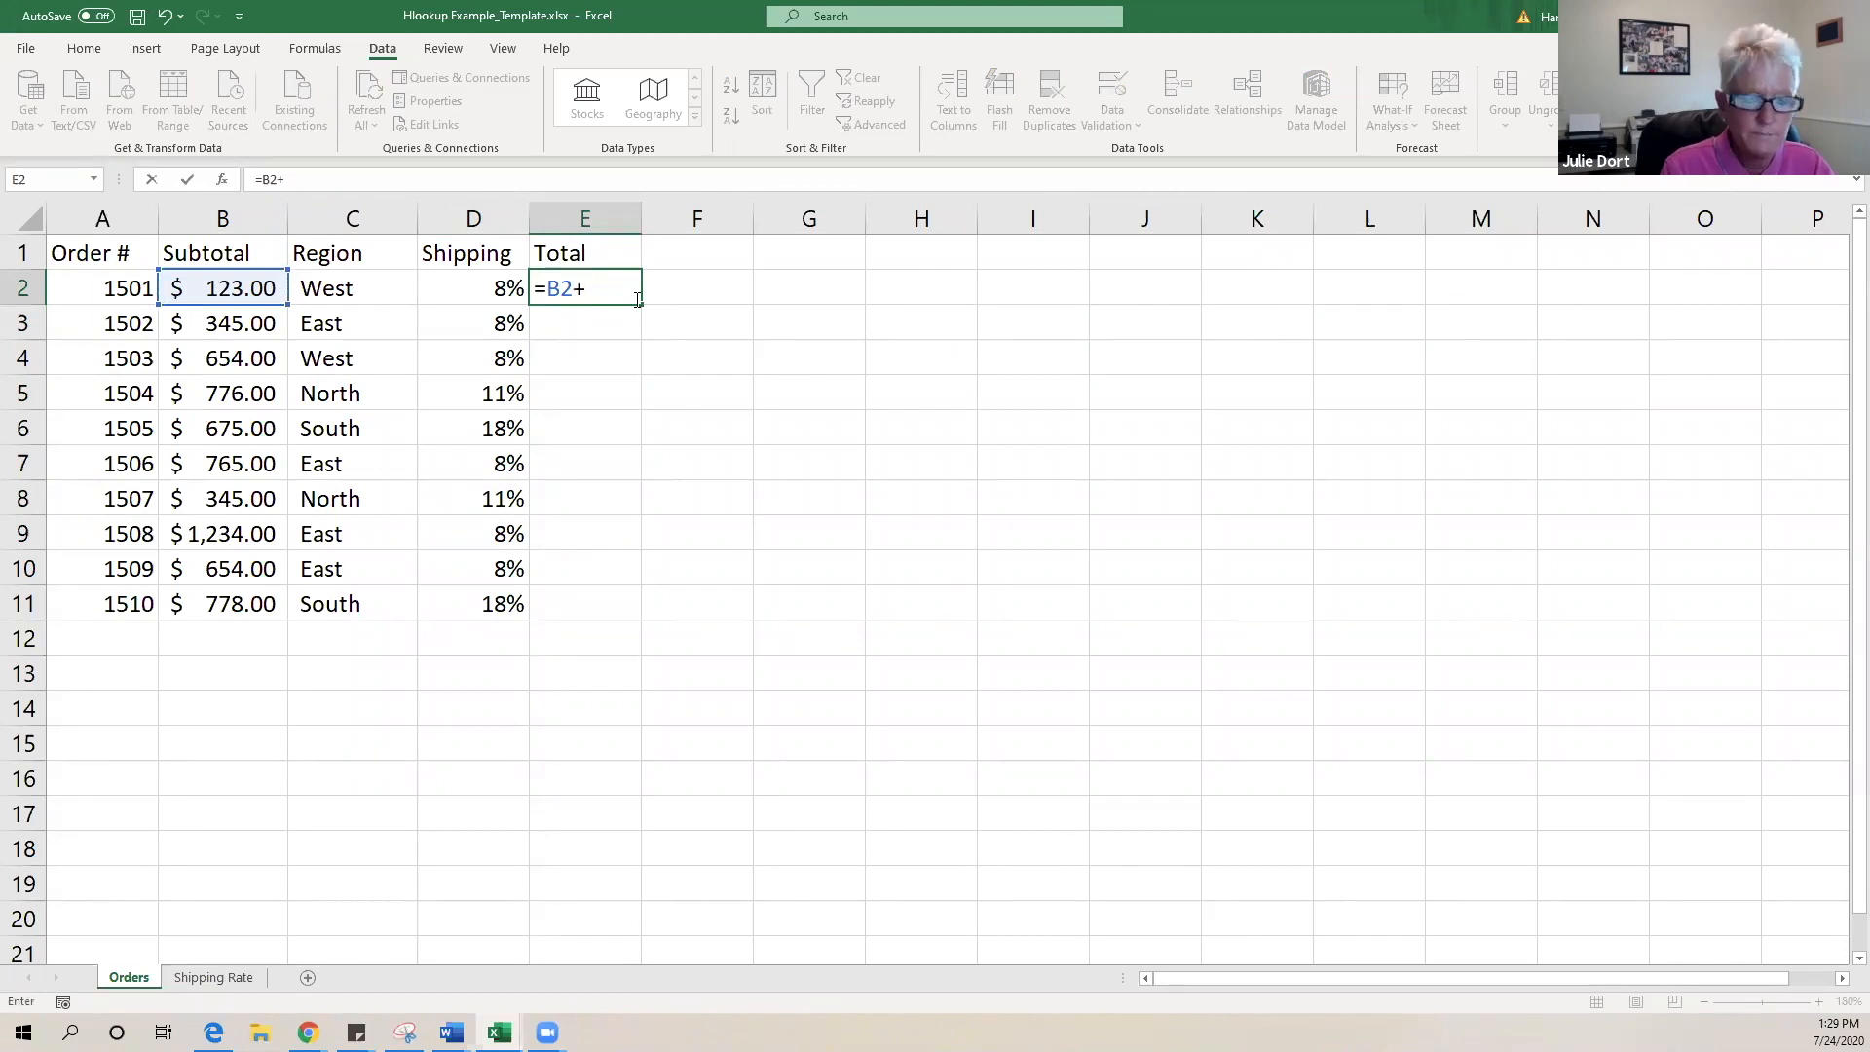
{"action": "type", "text": "("}
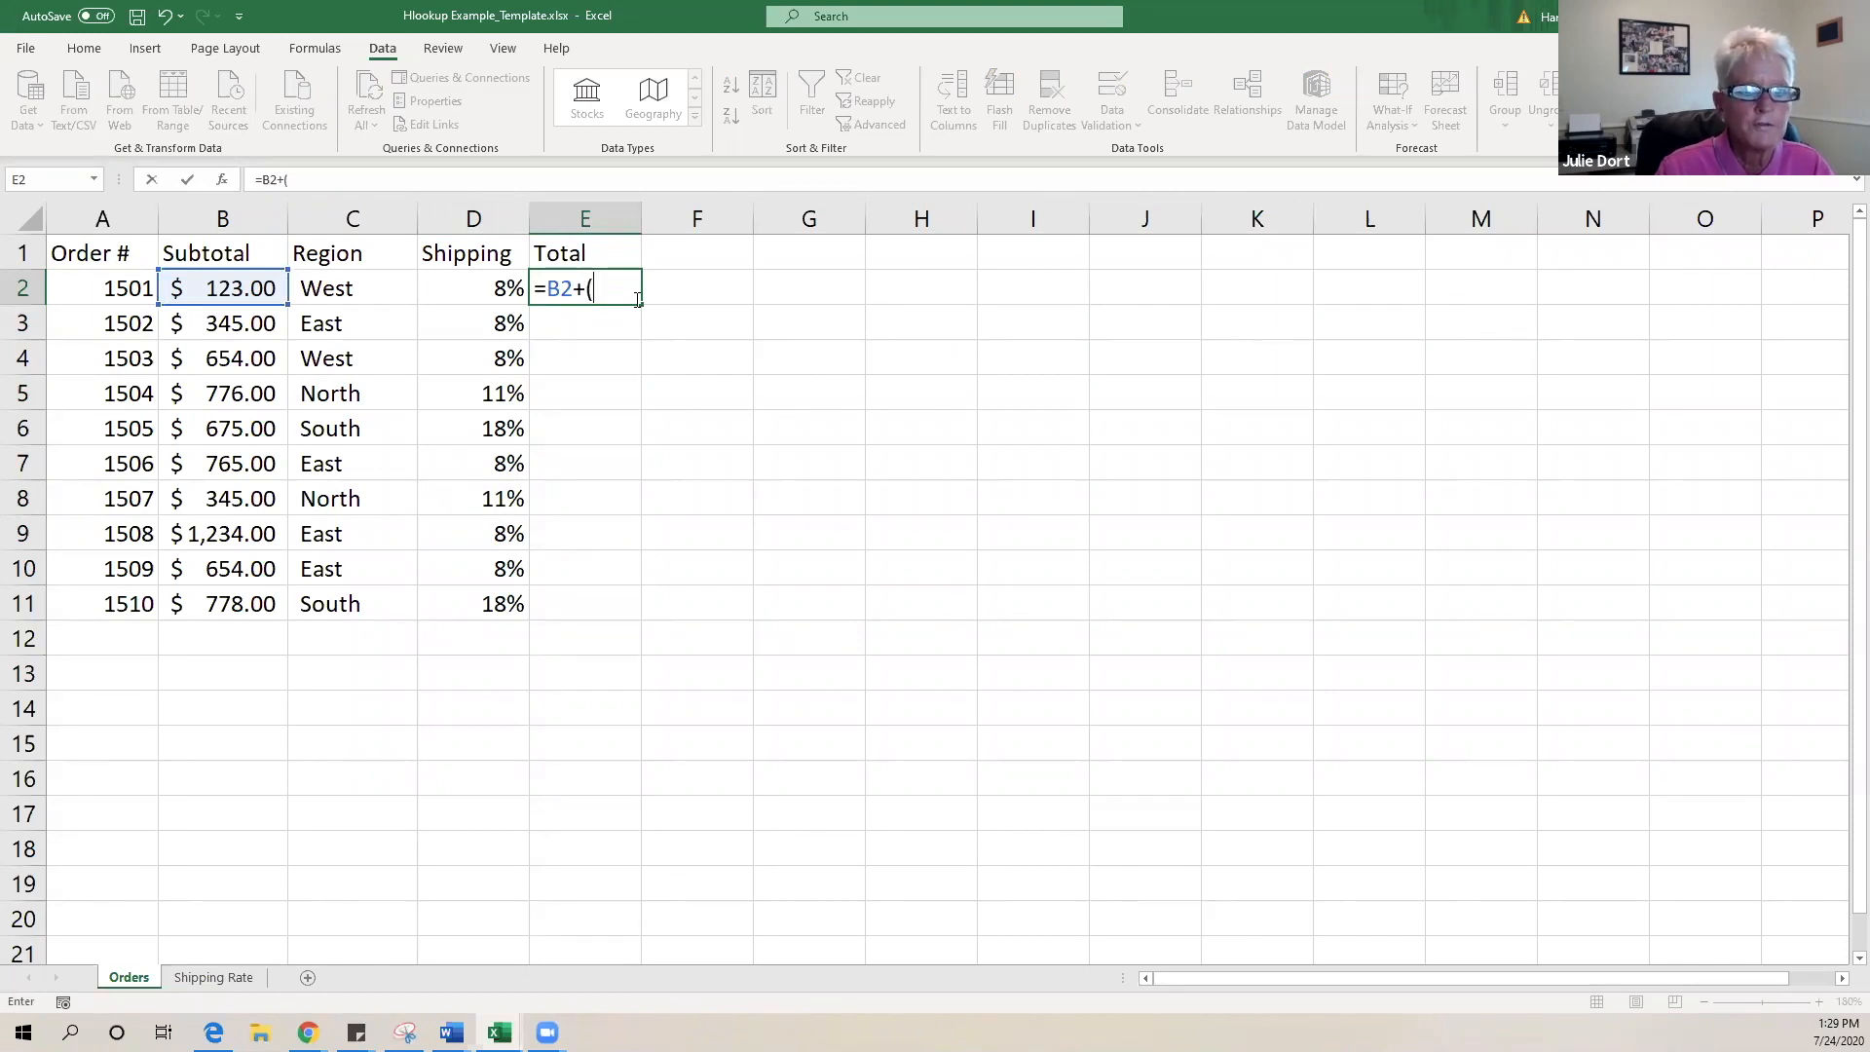
{"action": "type", "text": "b"}
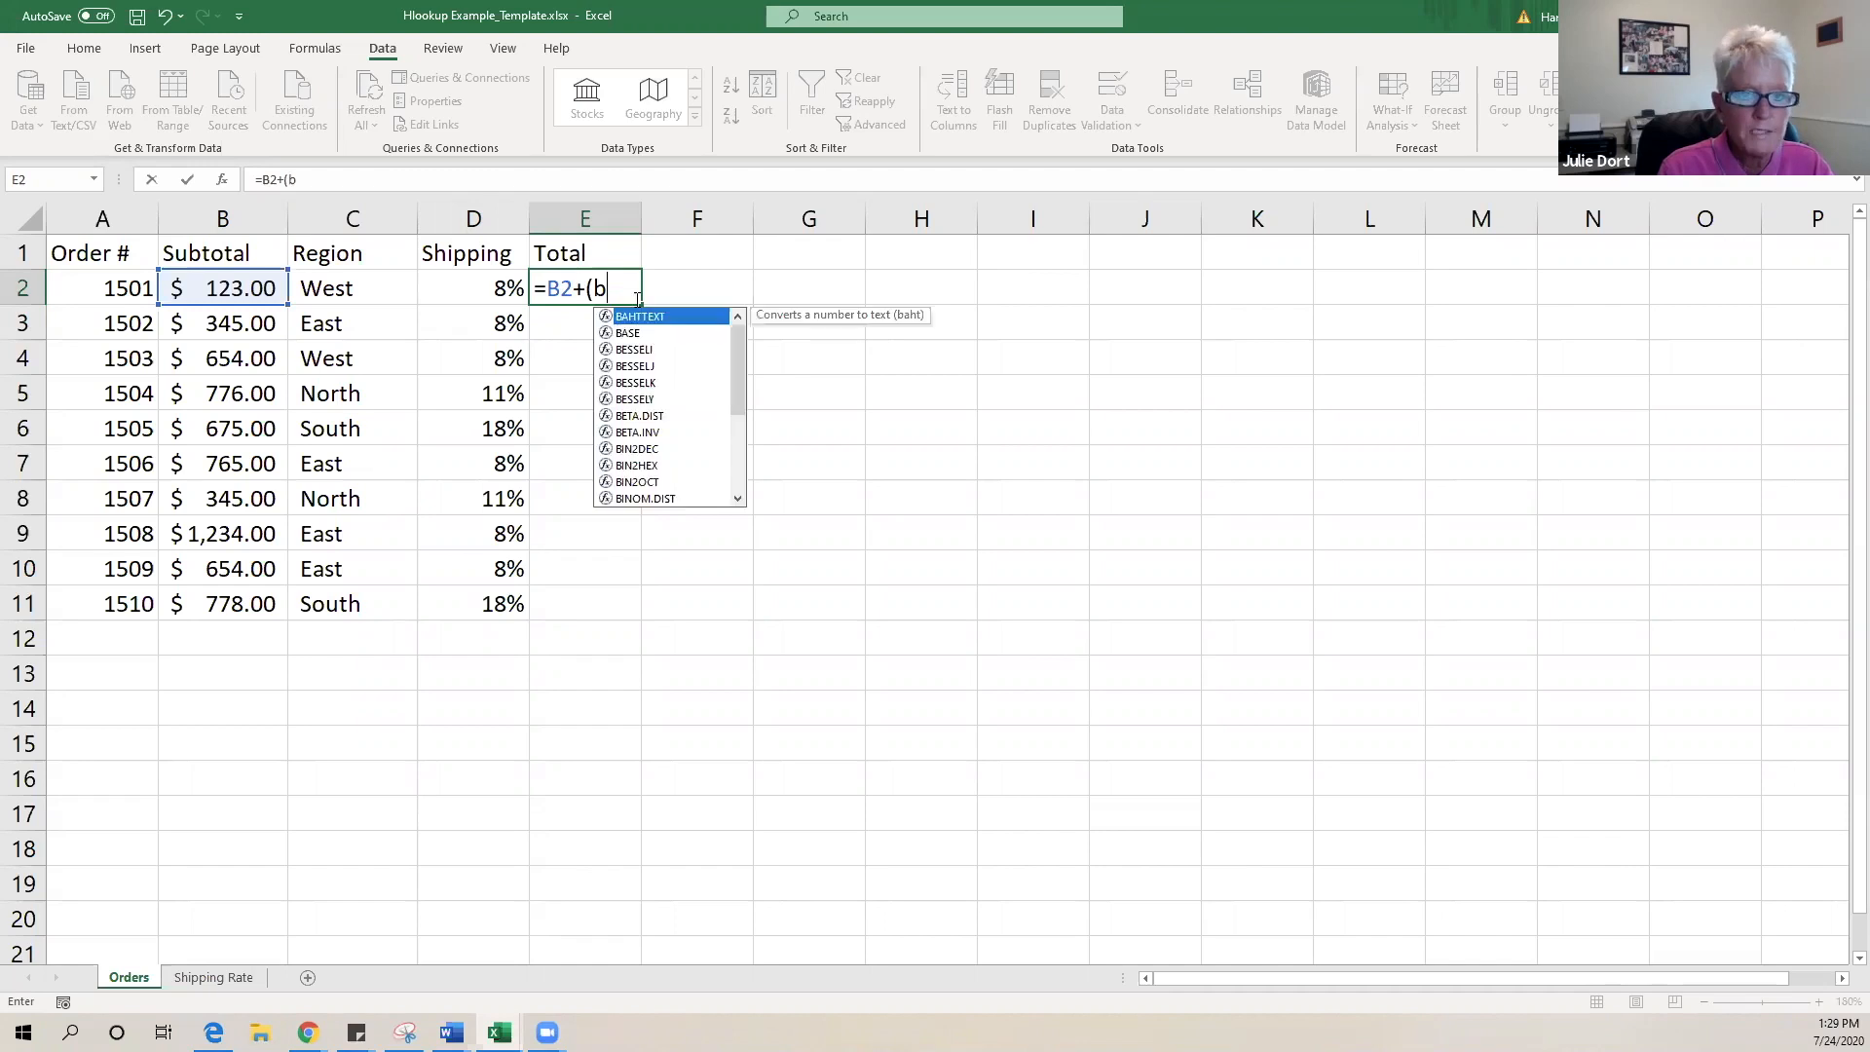
{"action": "type", "text": "2*"}
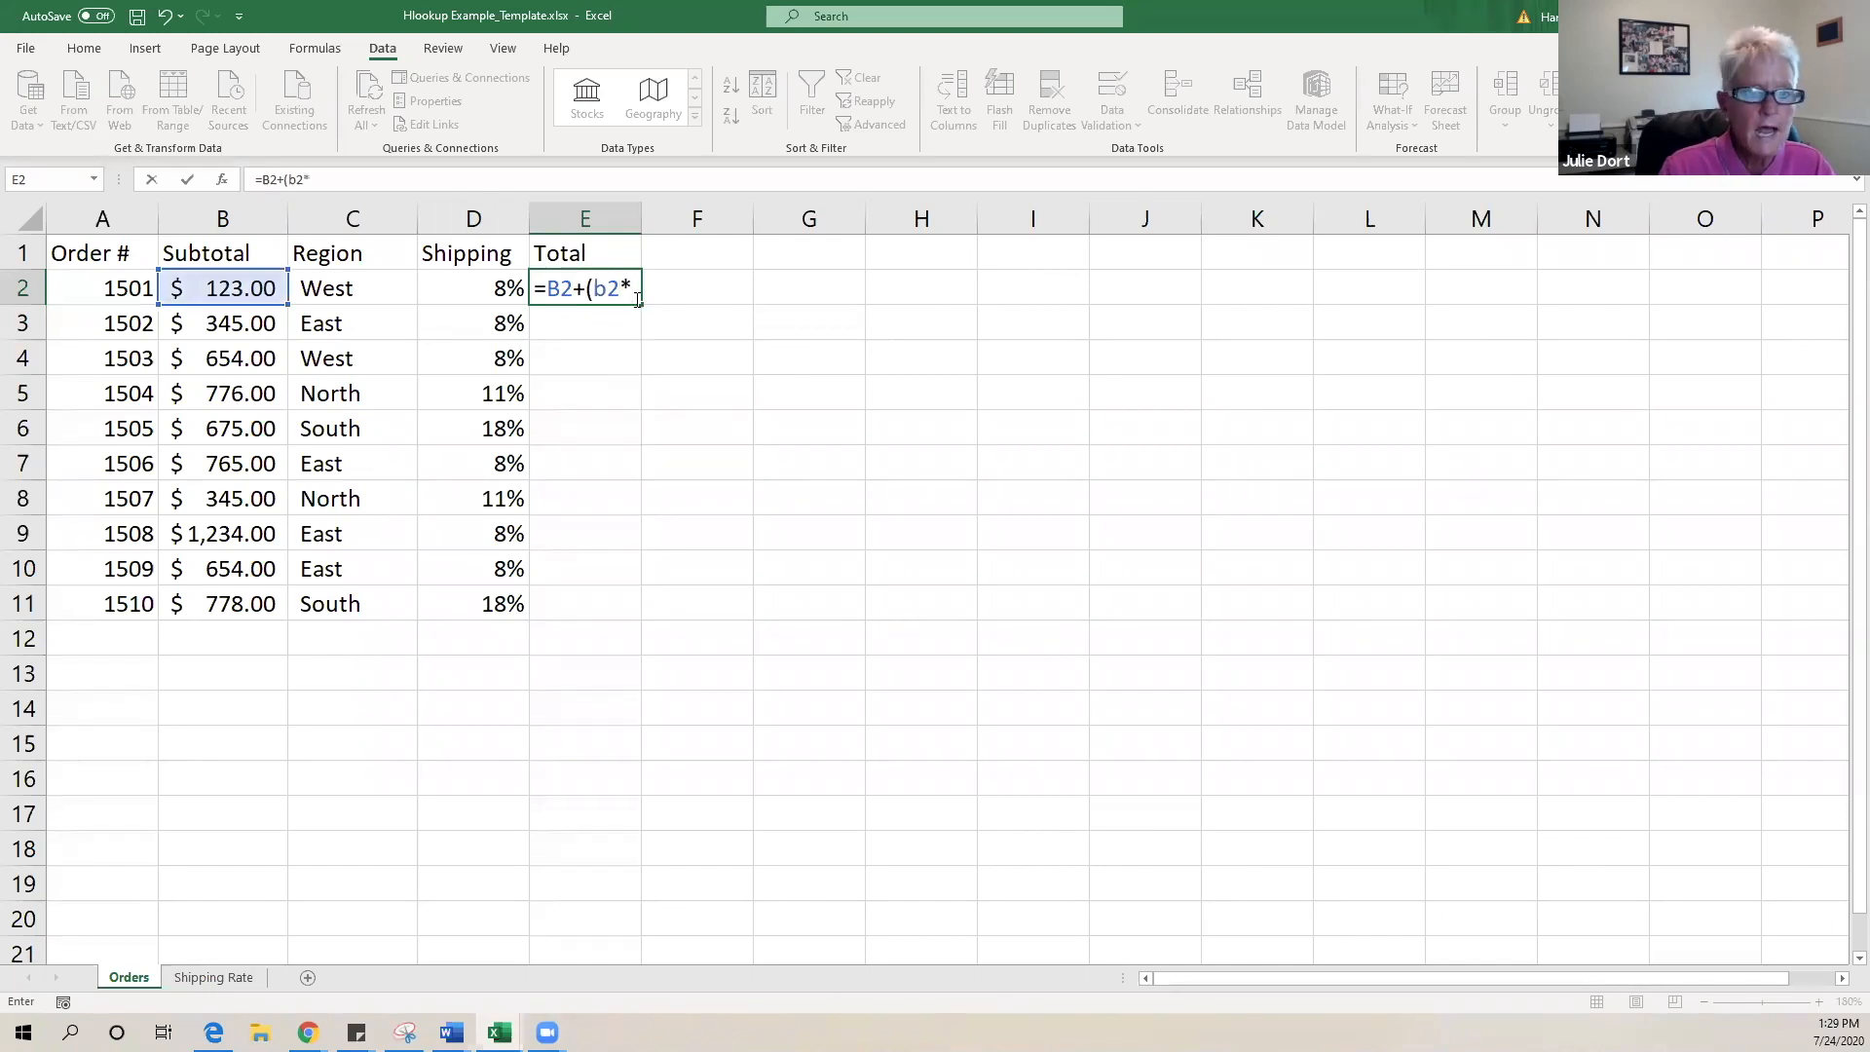
{"action": "left_click", "coordinate": [470, 289]}
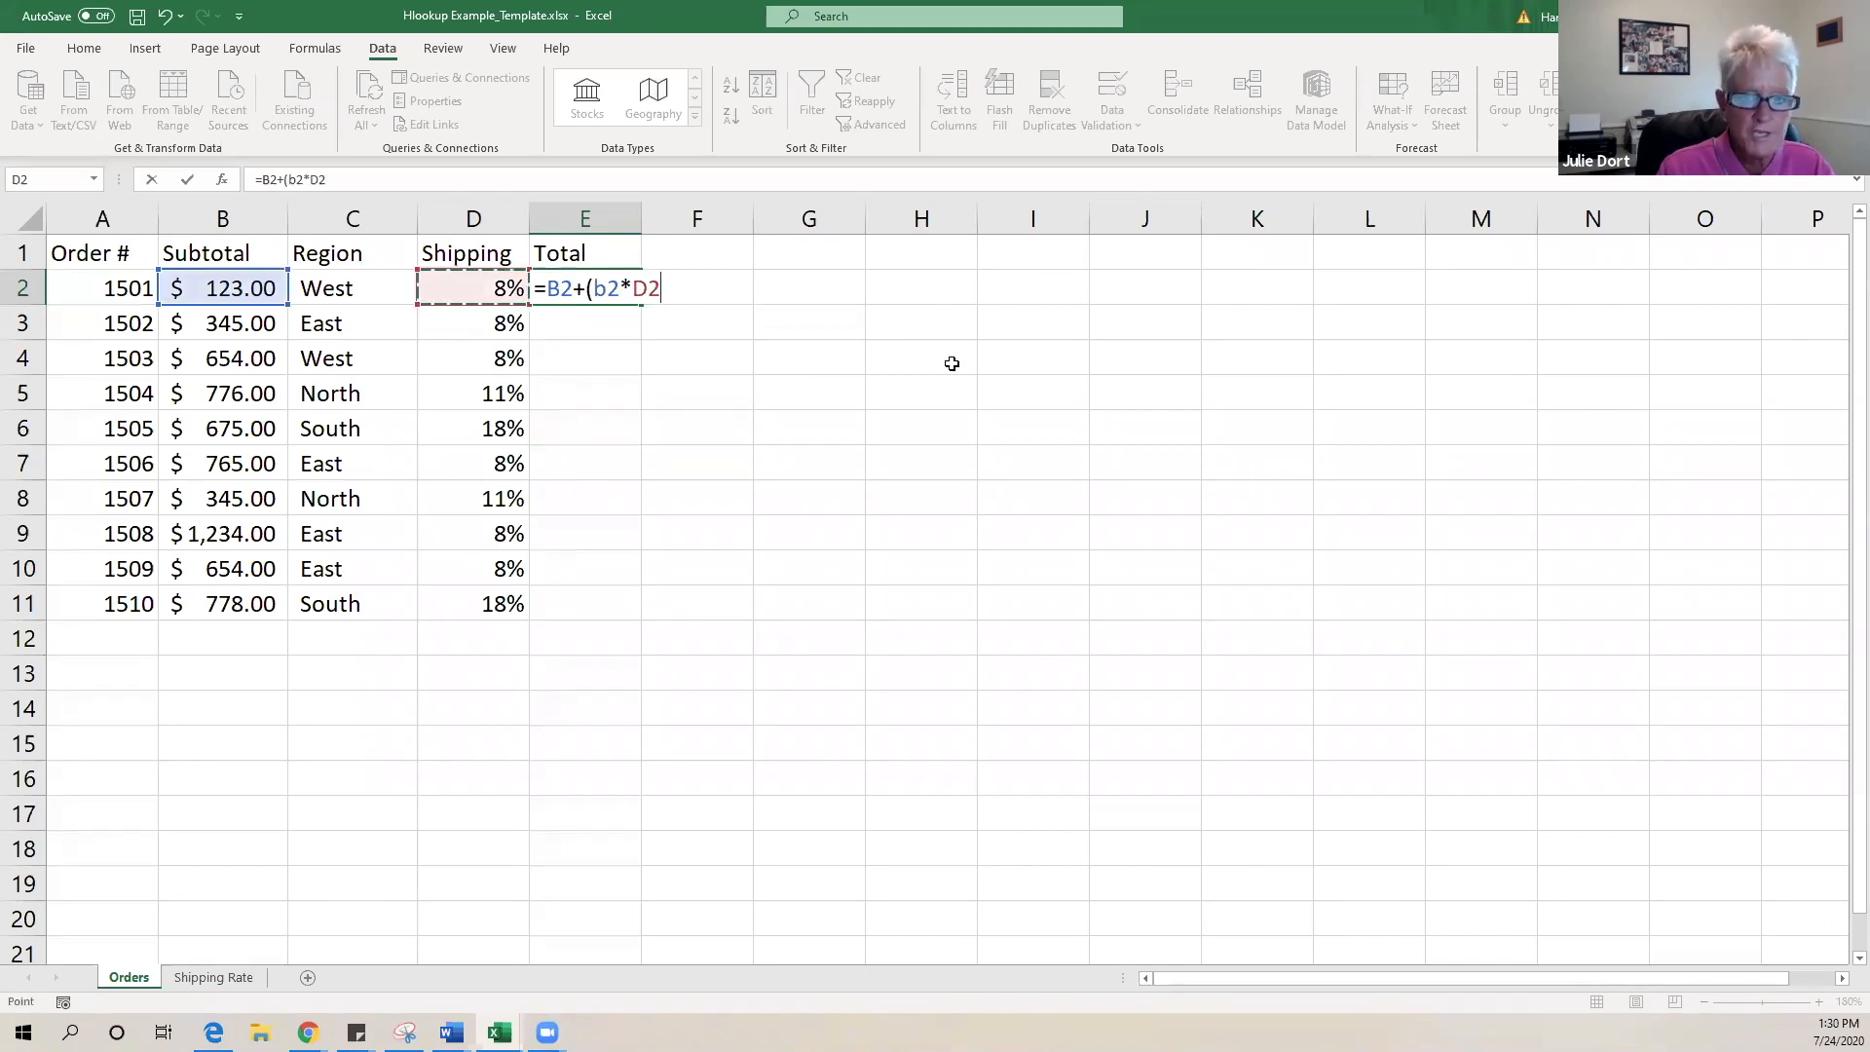
{"action": "type", "text": ")"}
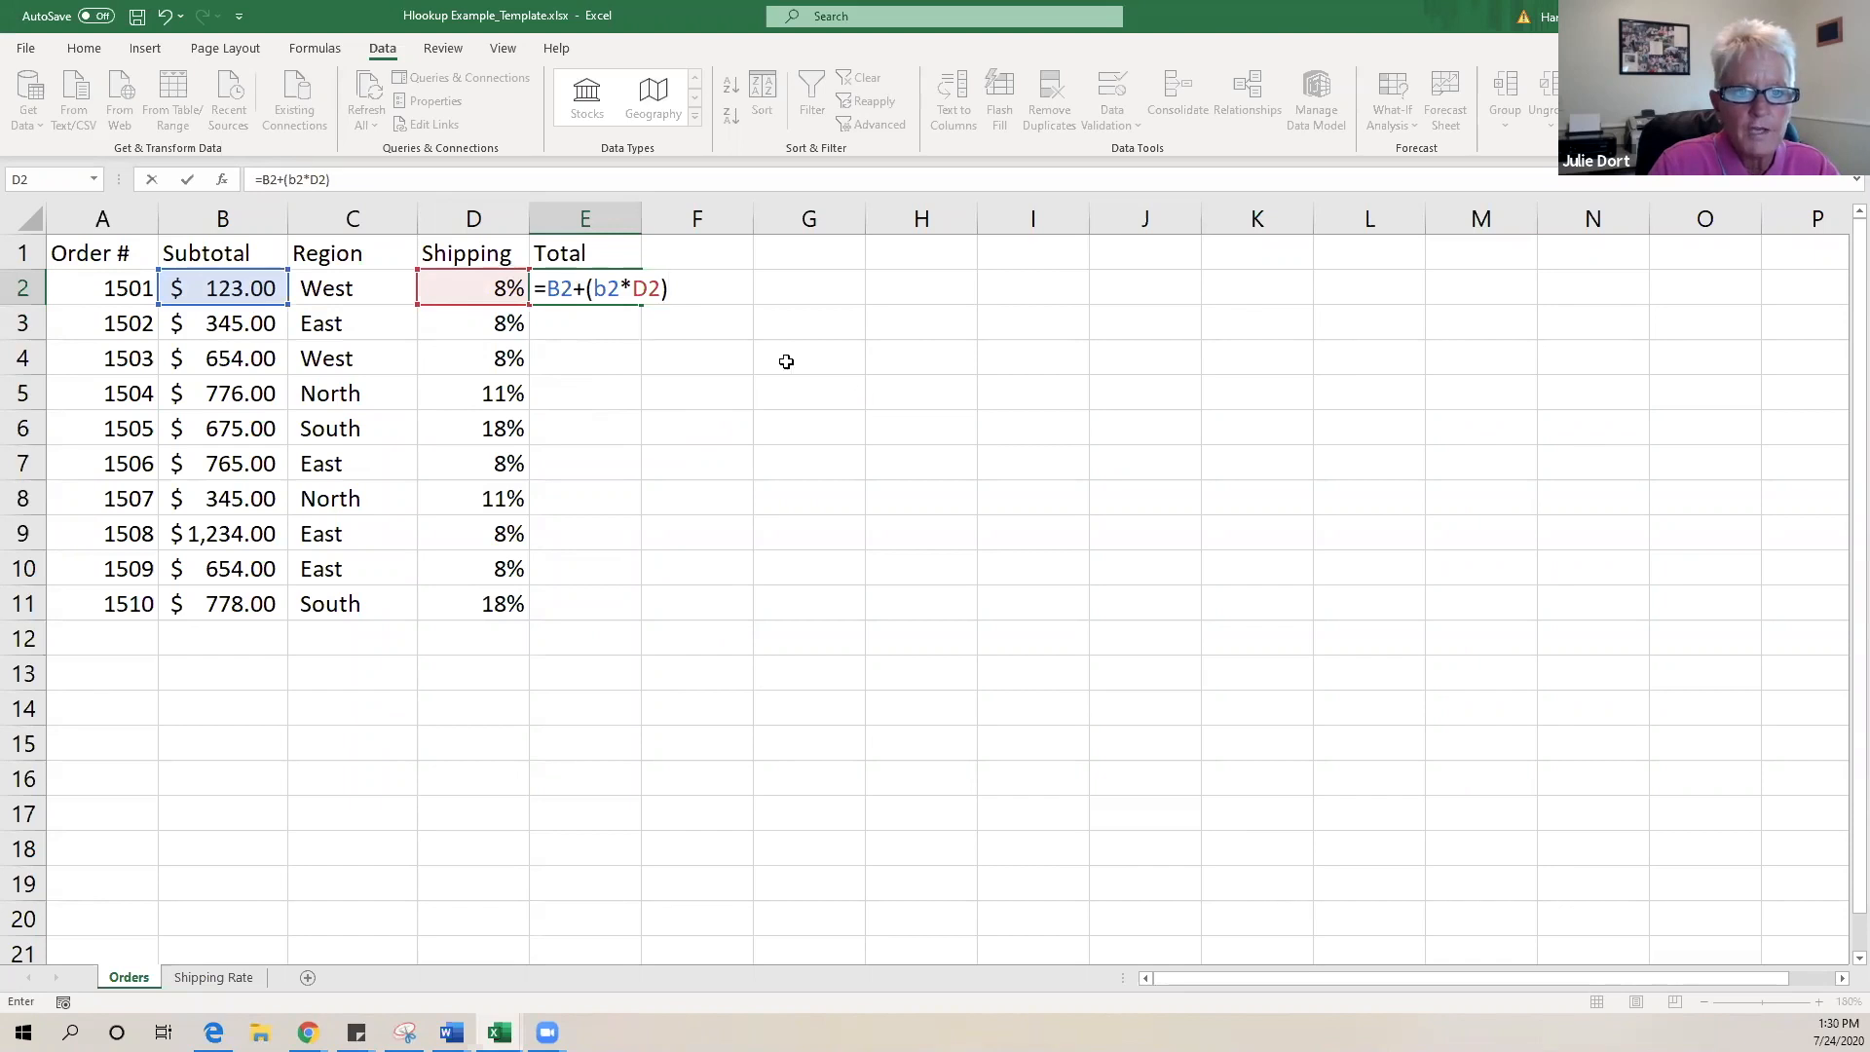
{"action": "key", "text": "Return"}
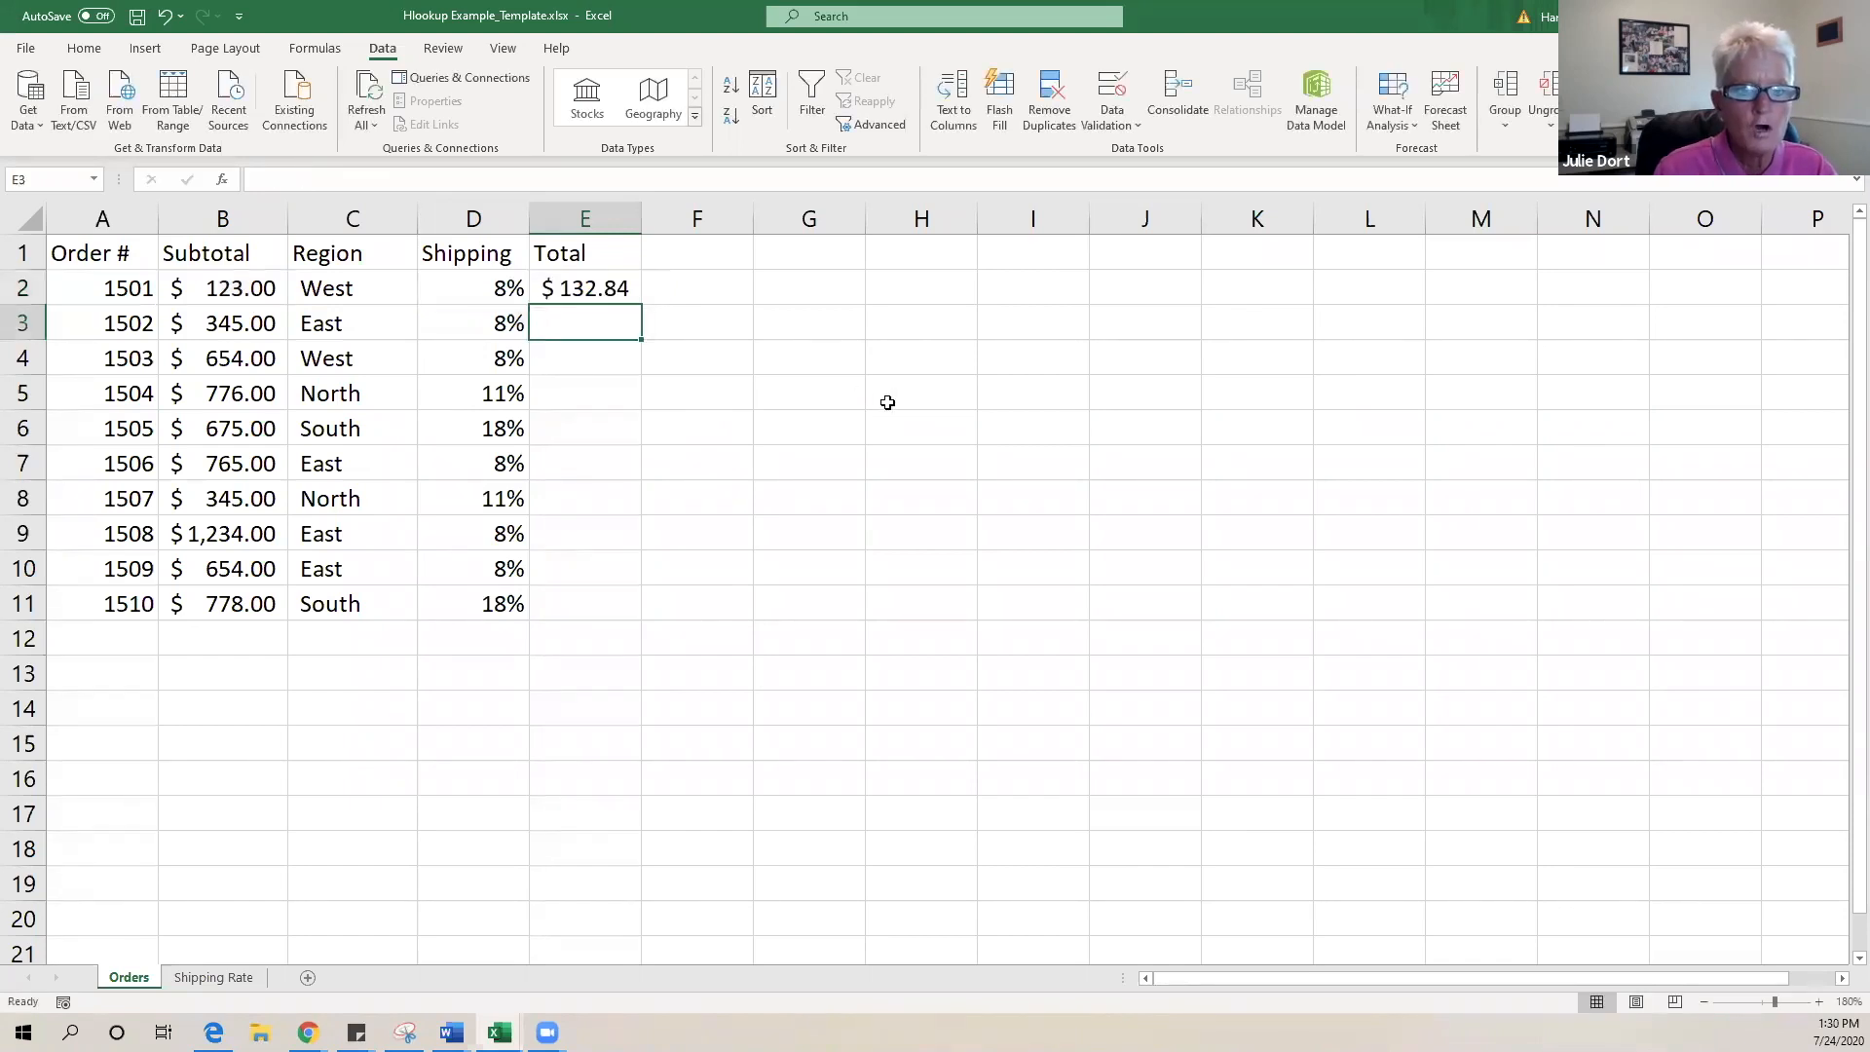
{"action": "left_click", "coordinate": [593, 297]}
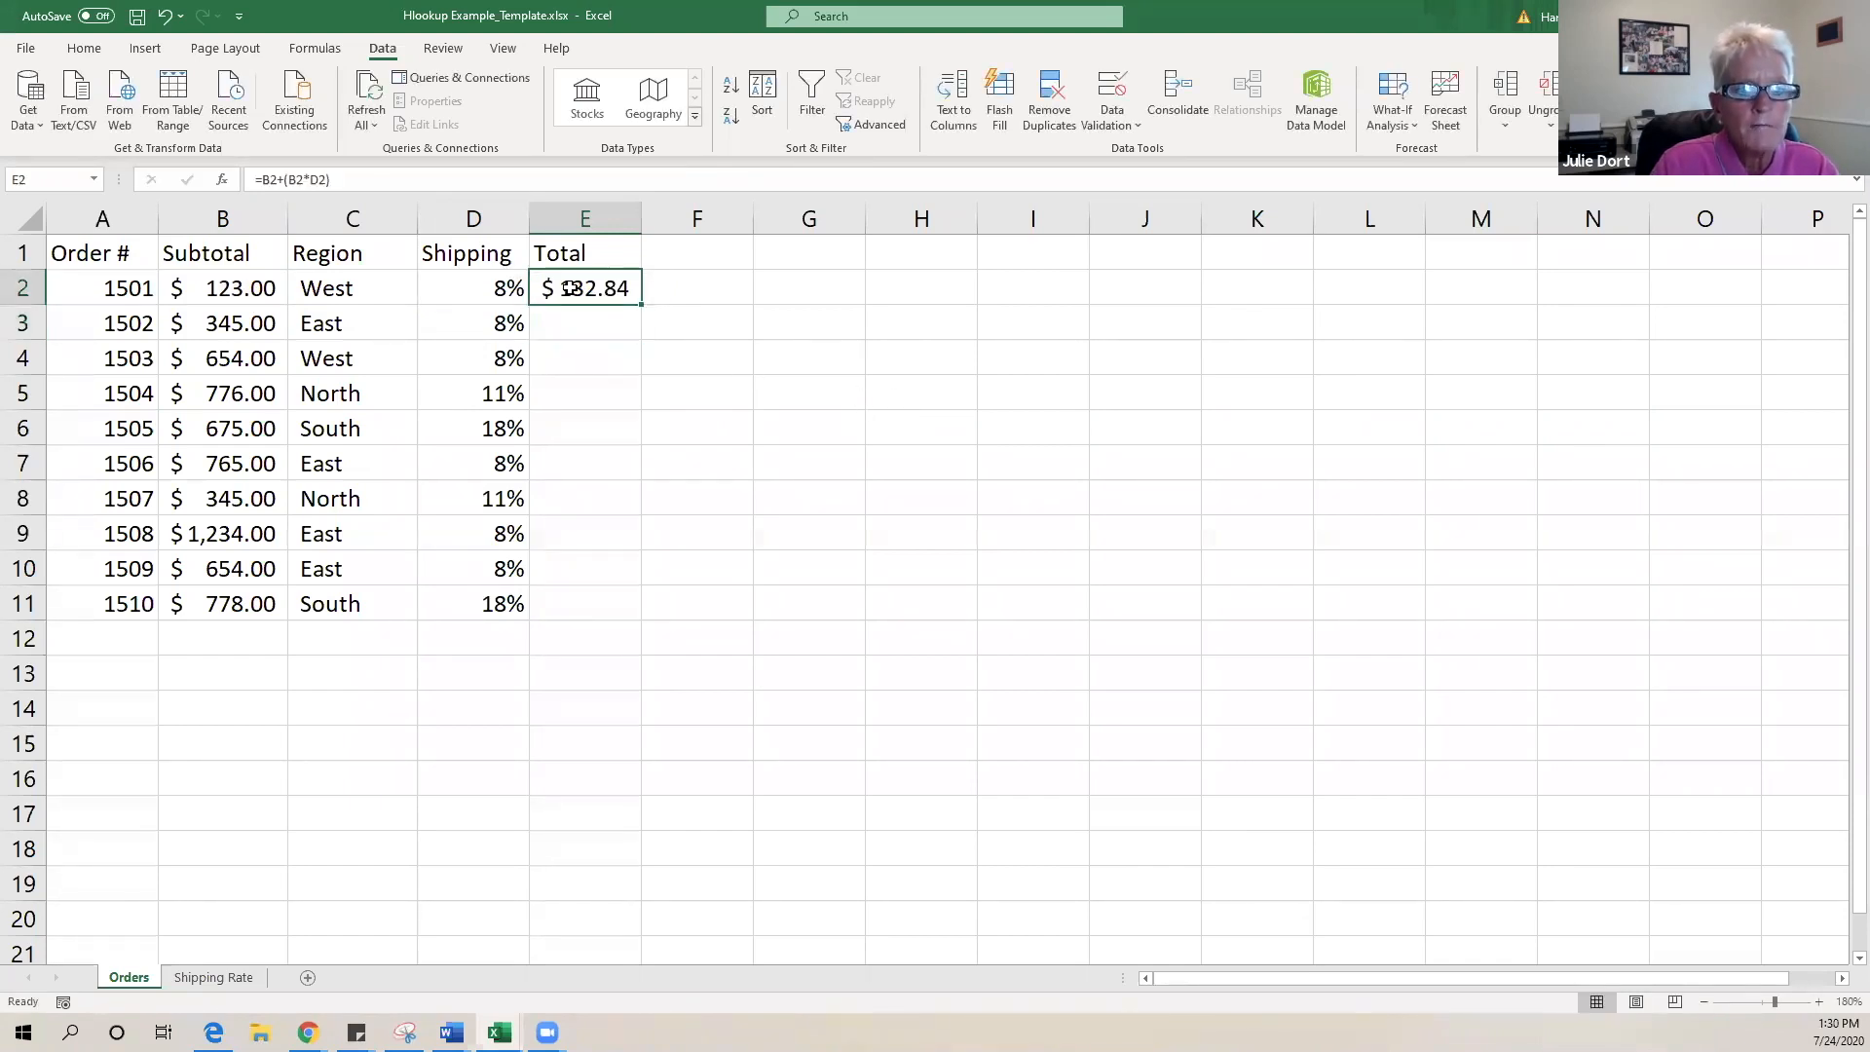
- Enter the total formula =B3+(B3*D3) in E3 for order 1502
{"action": "left_click", "coordinate": [590, 324]}
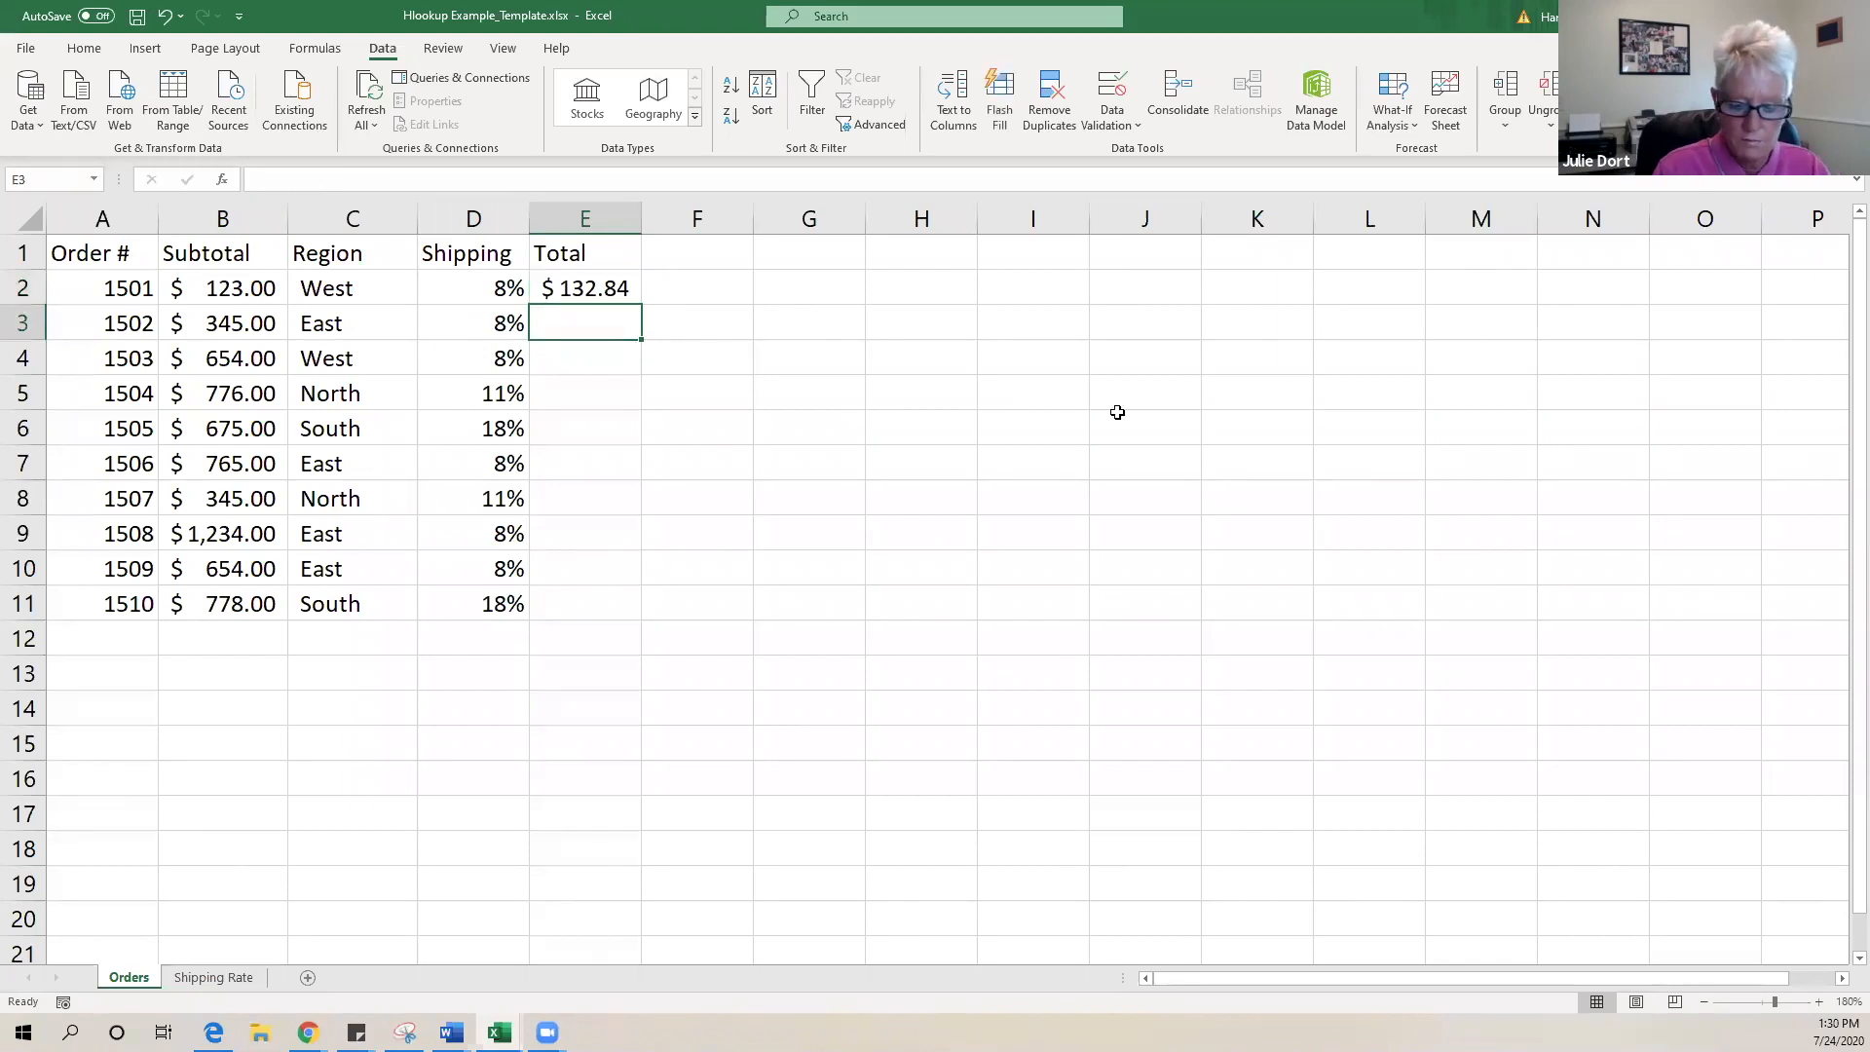
{"action": "type", "text": "="}
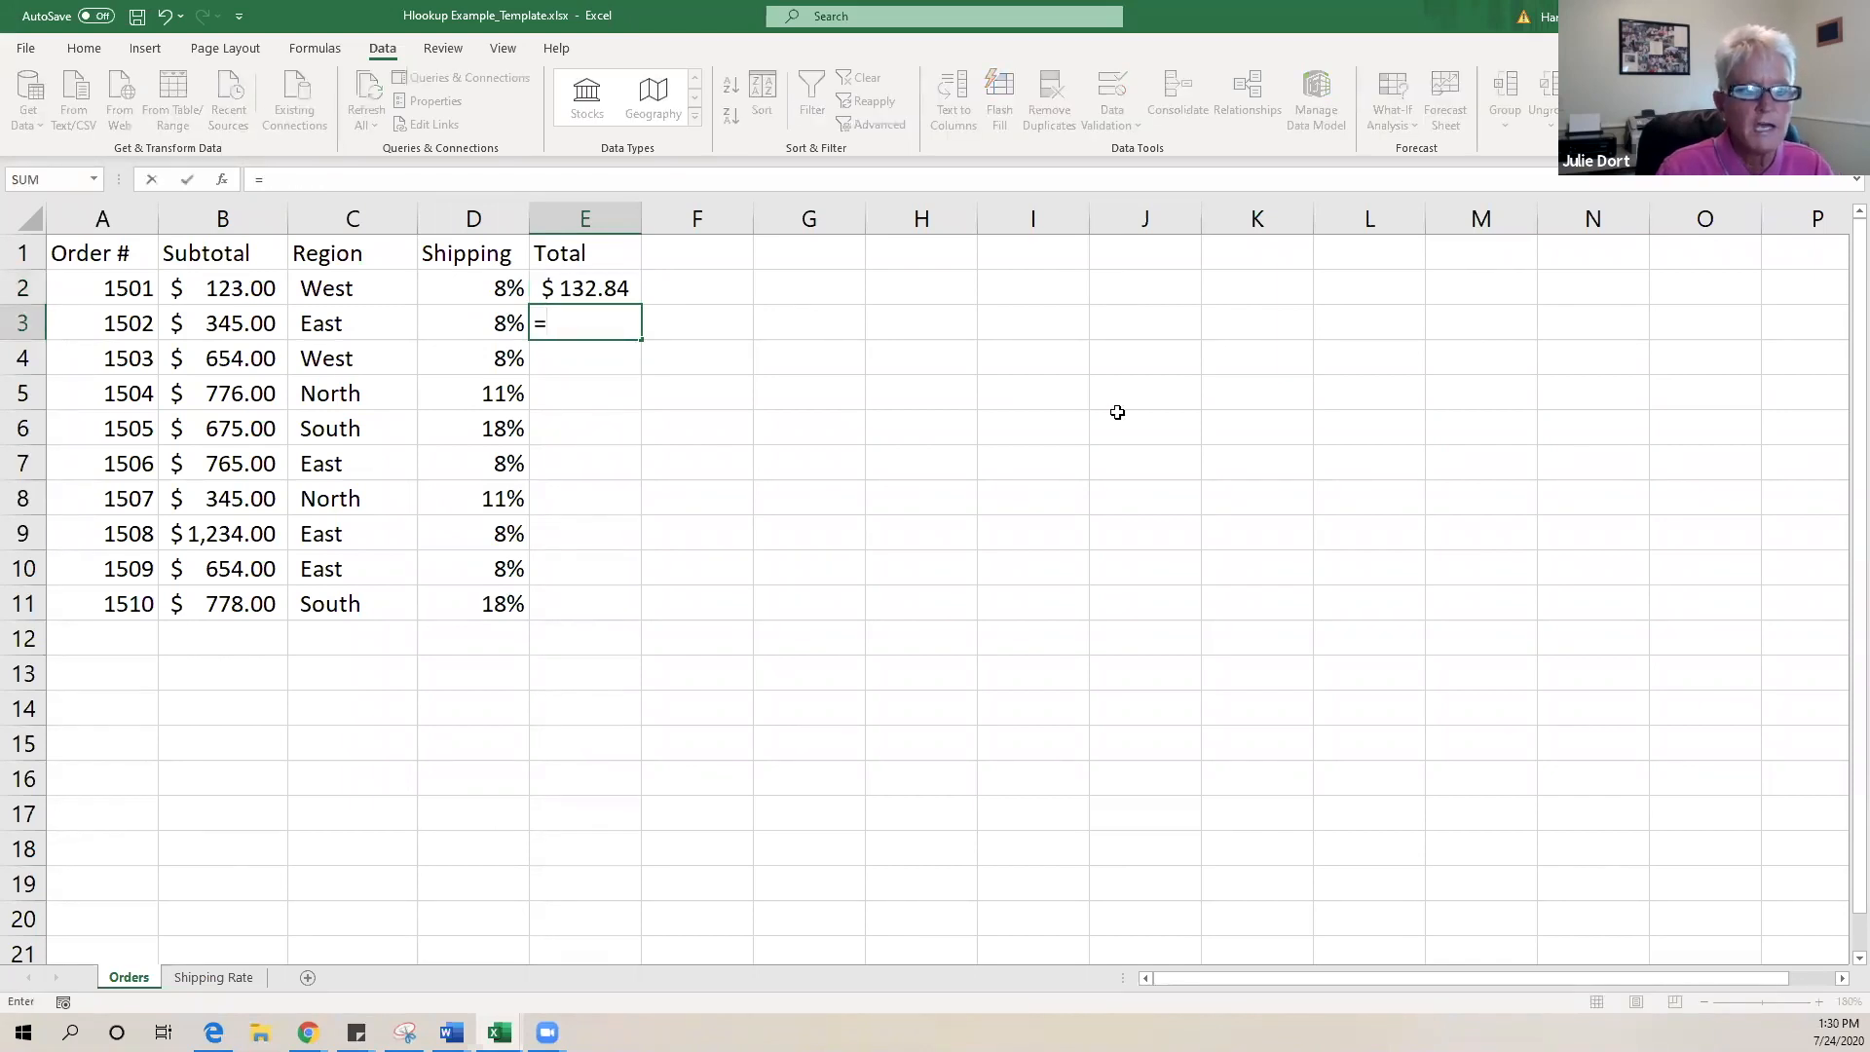
{"action": "left_click", "coordinate": [224, 329]}
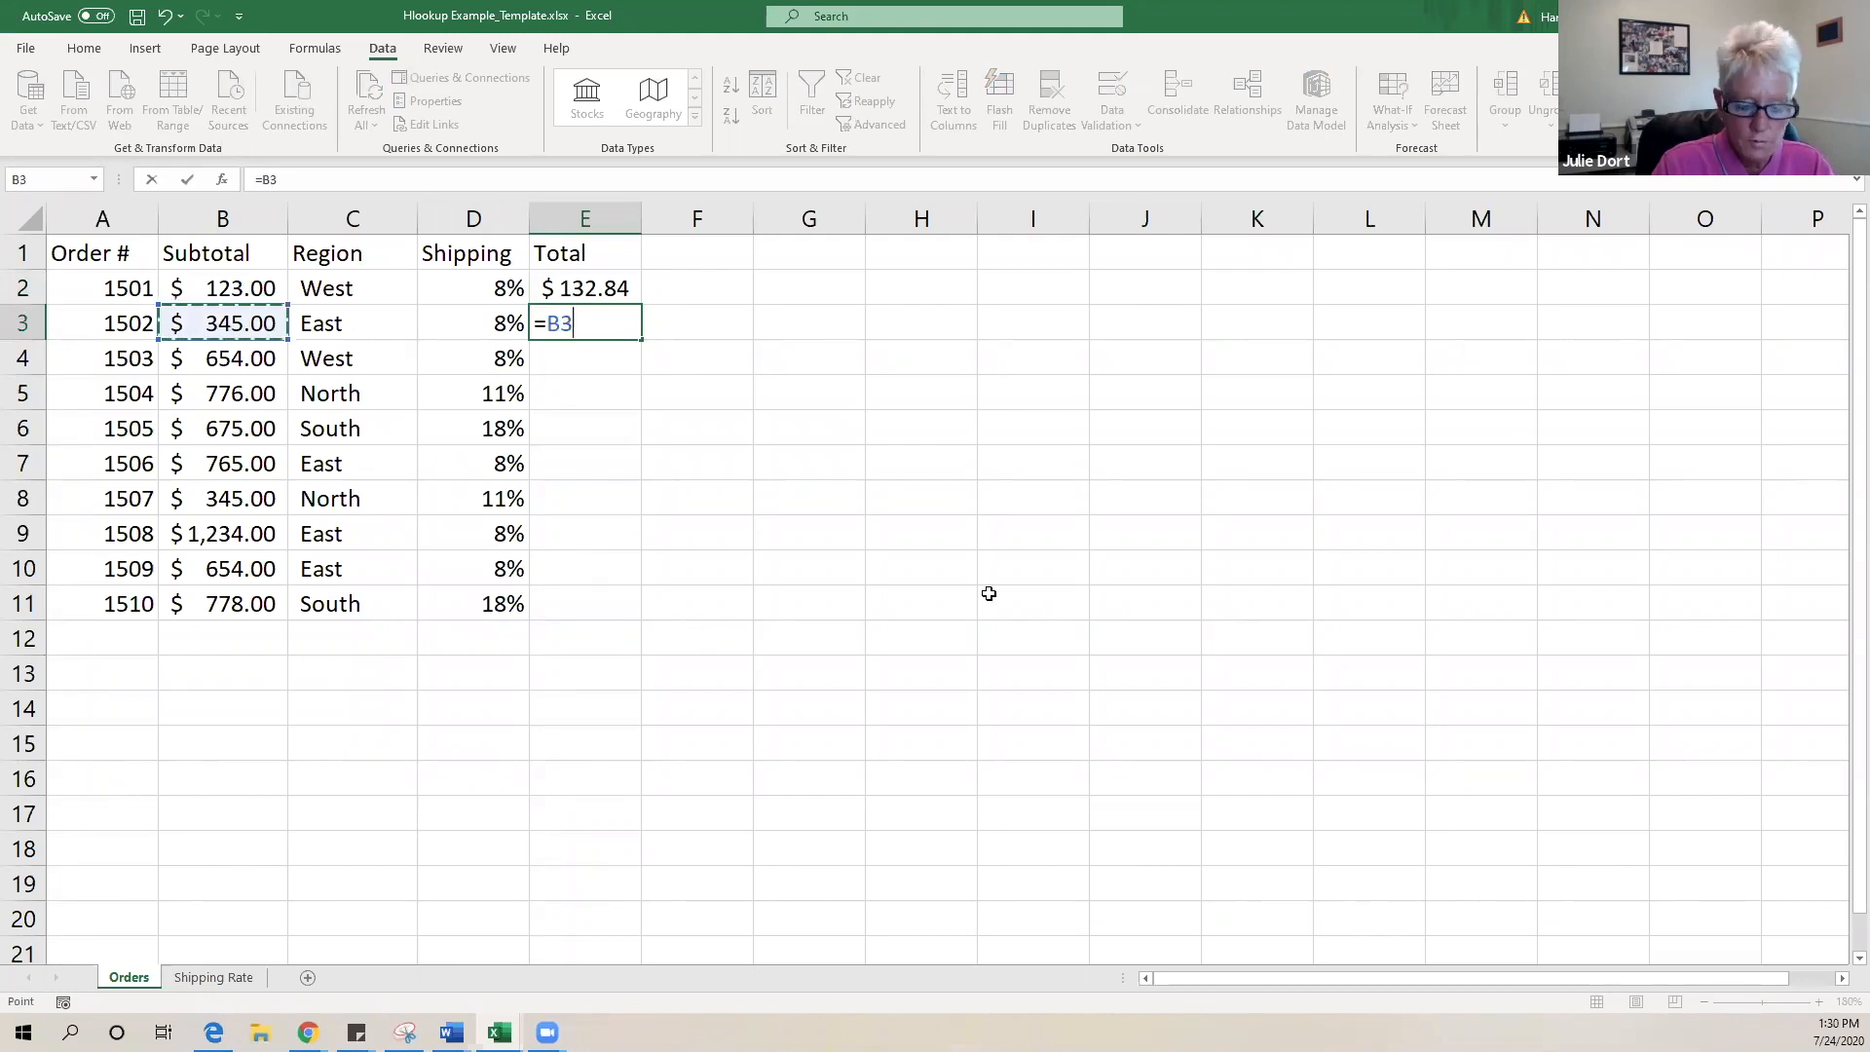
{"action": "type", "text": "+("}
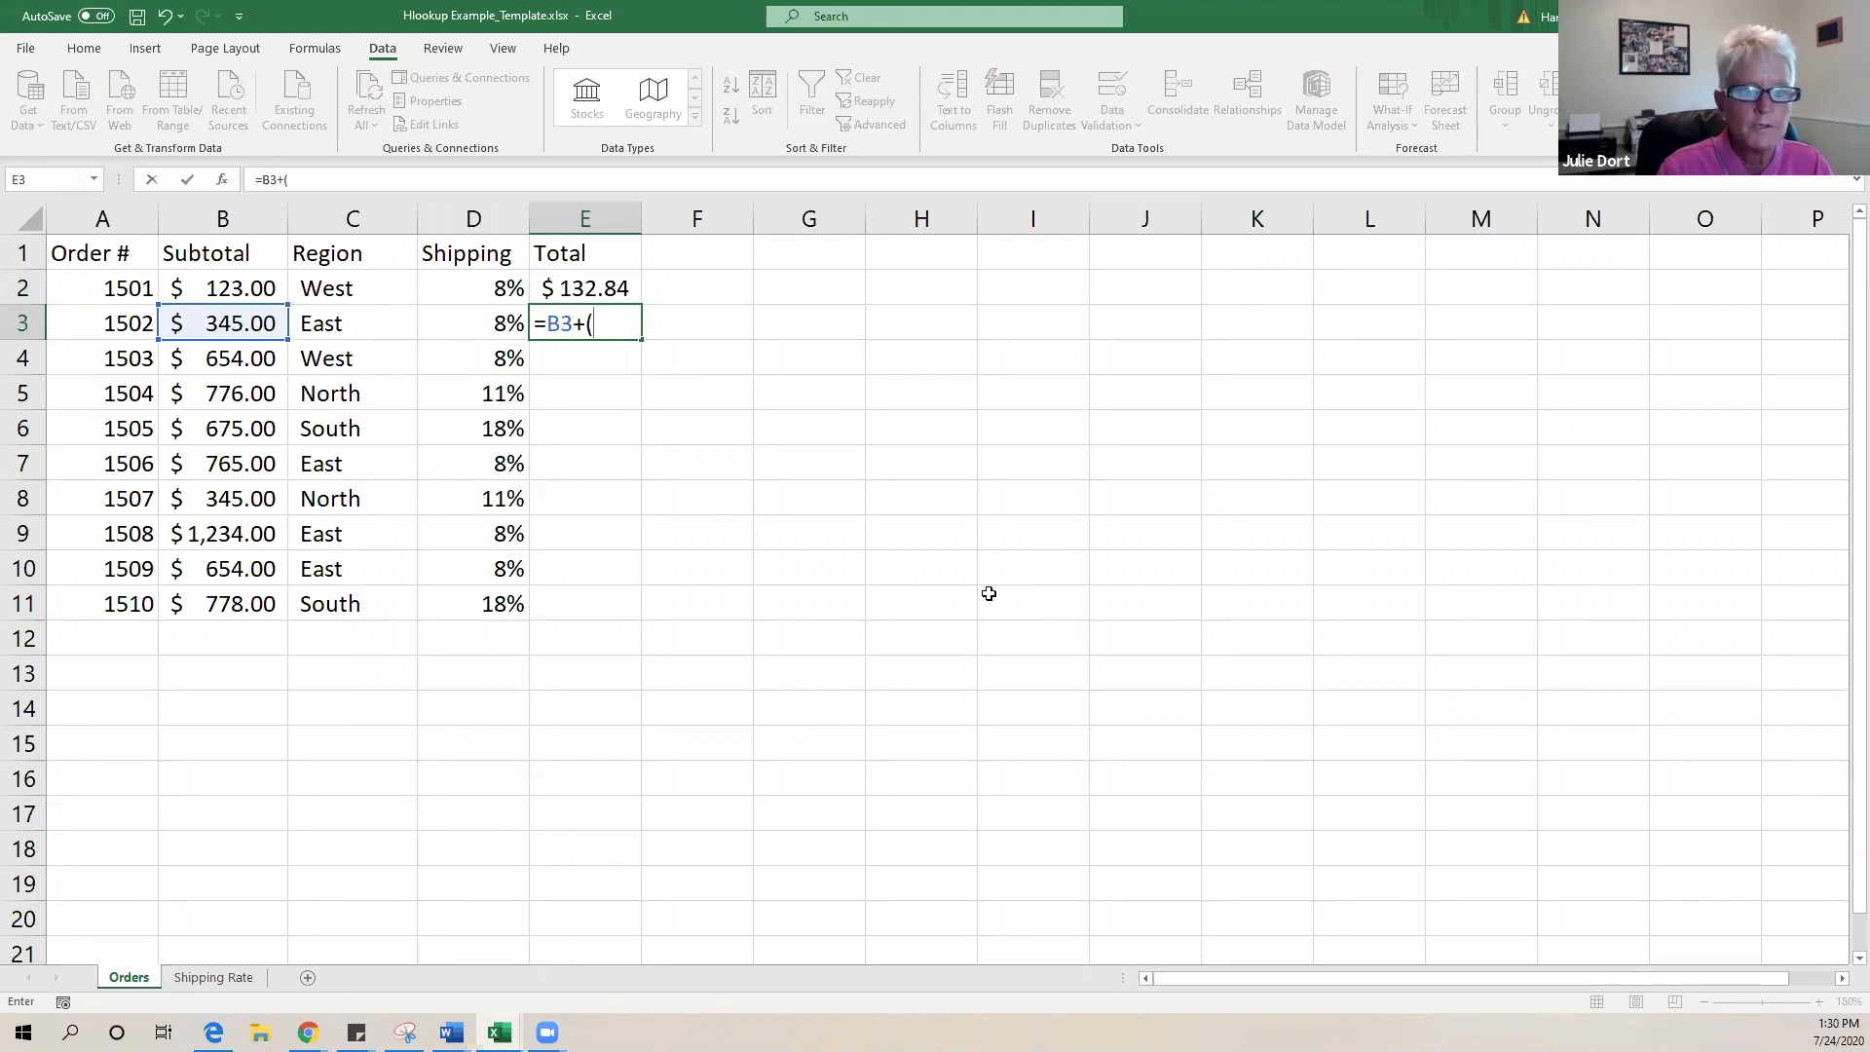
{"action": "left_click", "coordinate": [236, 323]}
{"action": "type", "text": "*"}
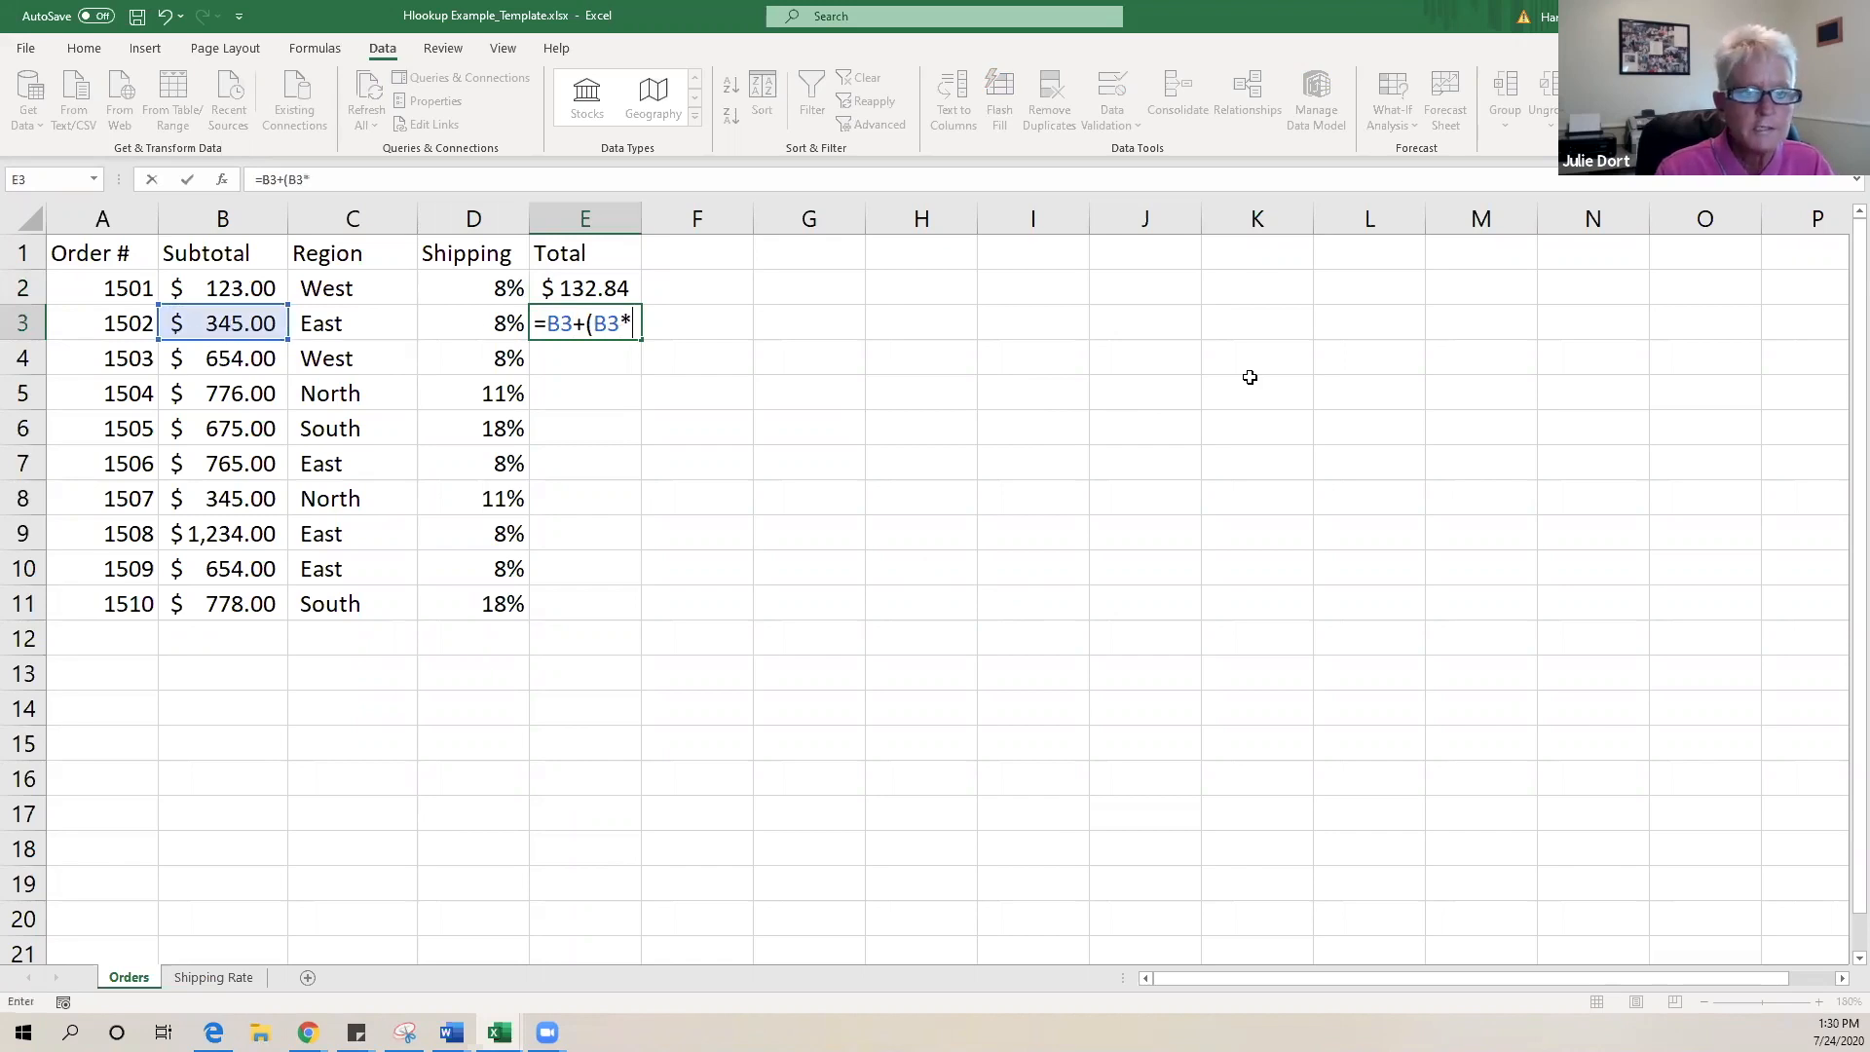
{"action": "left_click", "coordinate": [462, 323]}
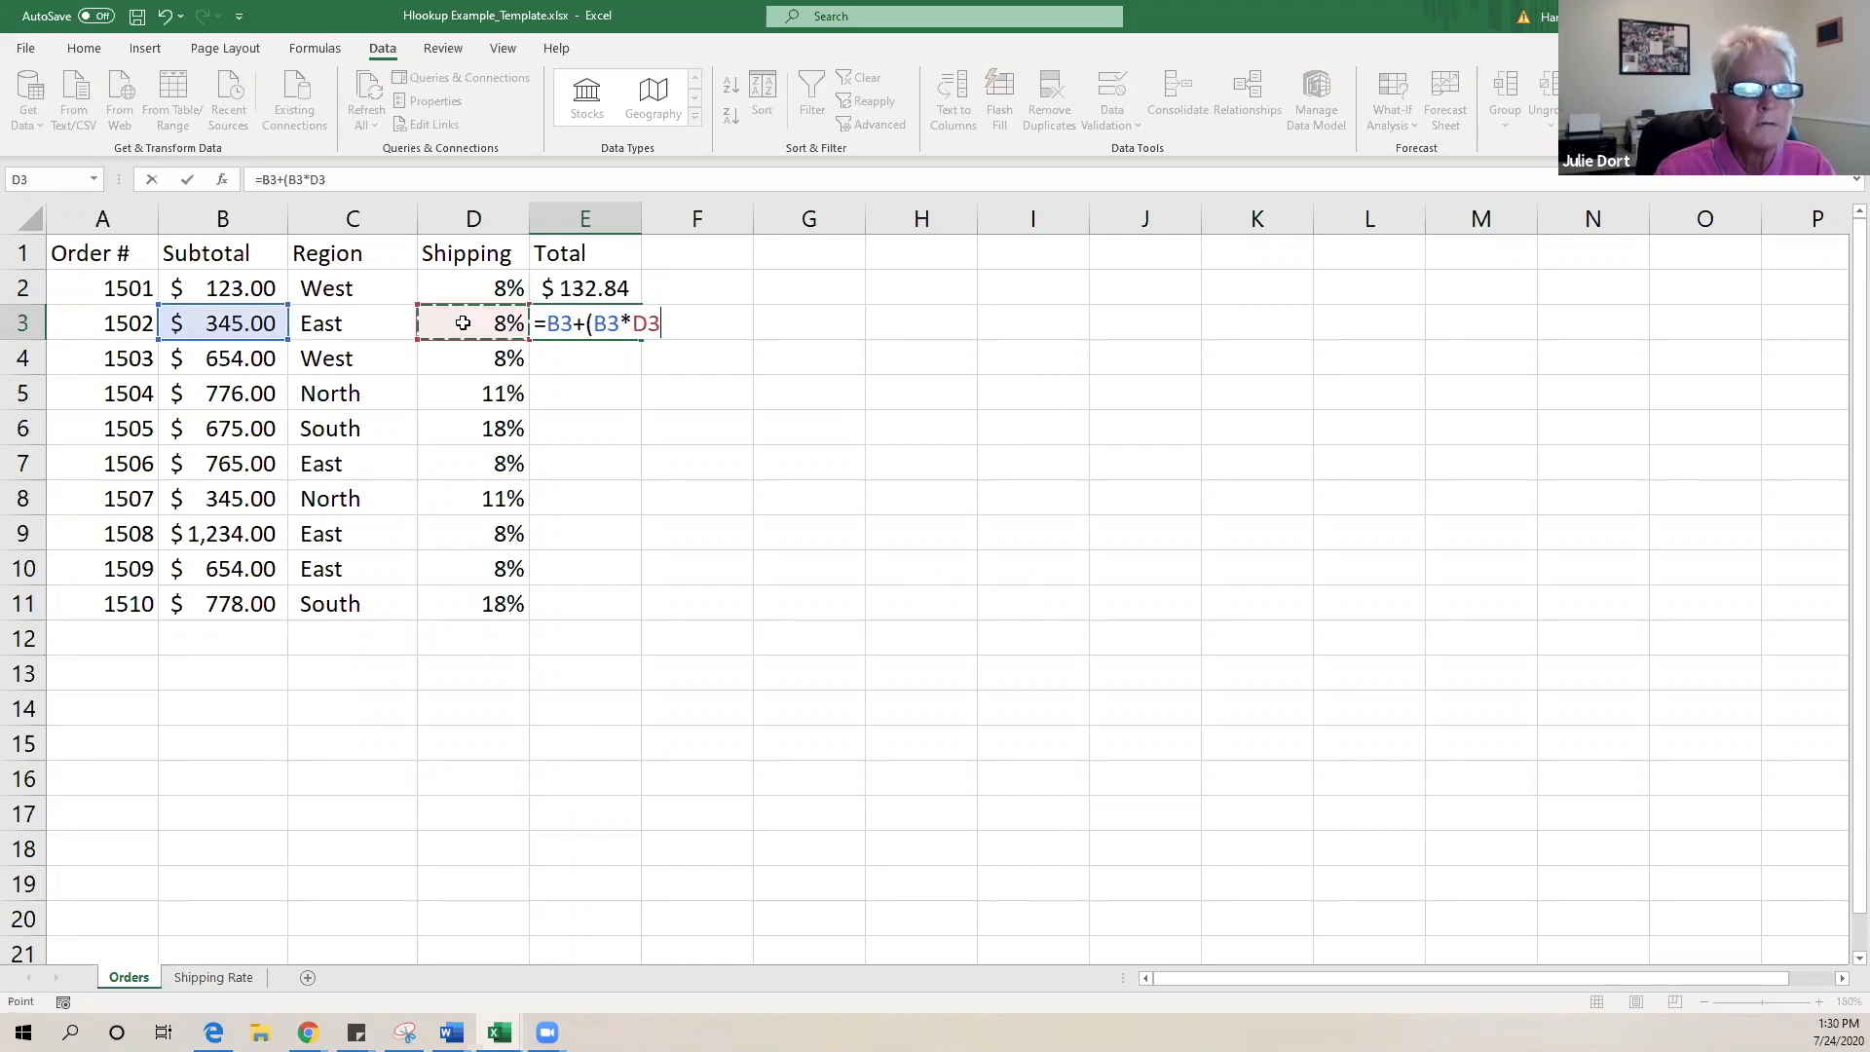
{"action": "type", "text": ")"}
{"action": "key", "text": "Return"}
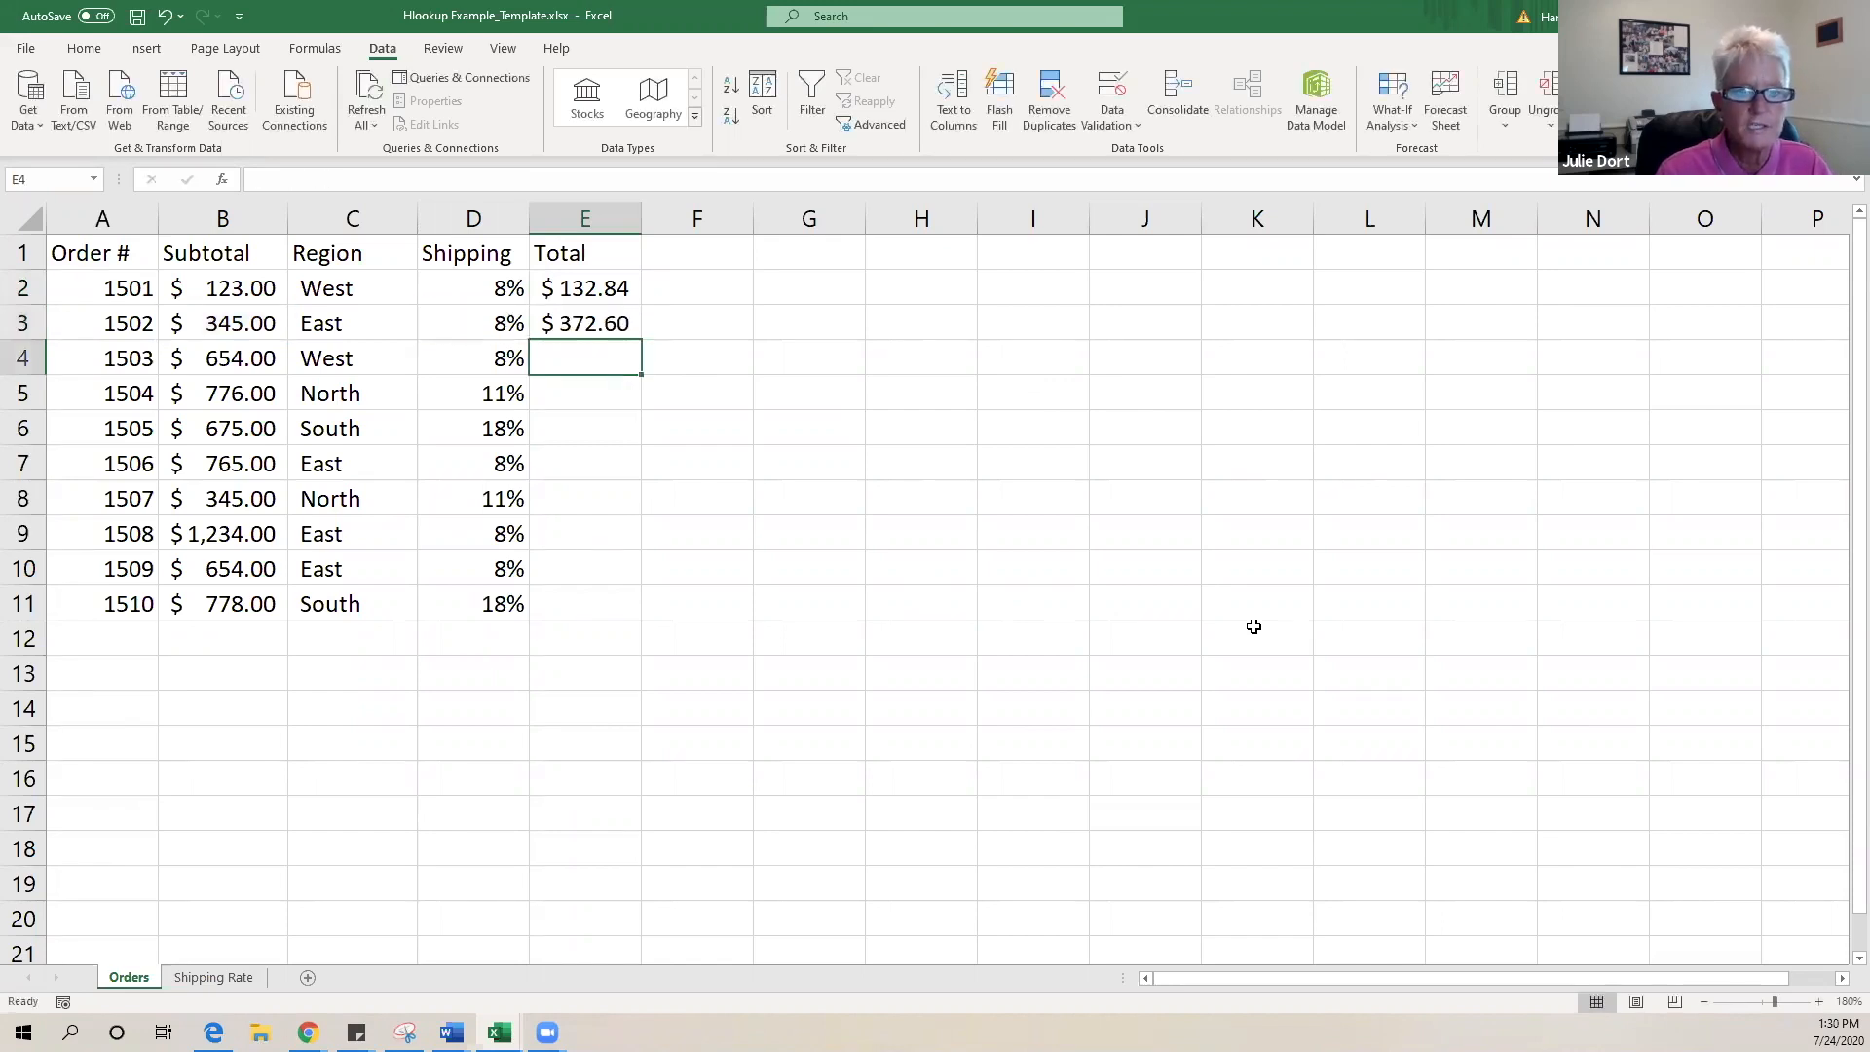
- Fill E3's total formula down to E11
{"action": "left_click", "coordinate": [589, 322]}
{"action": "double_click", "coordinate": [642, 339]}
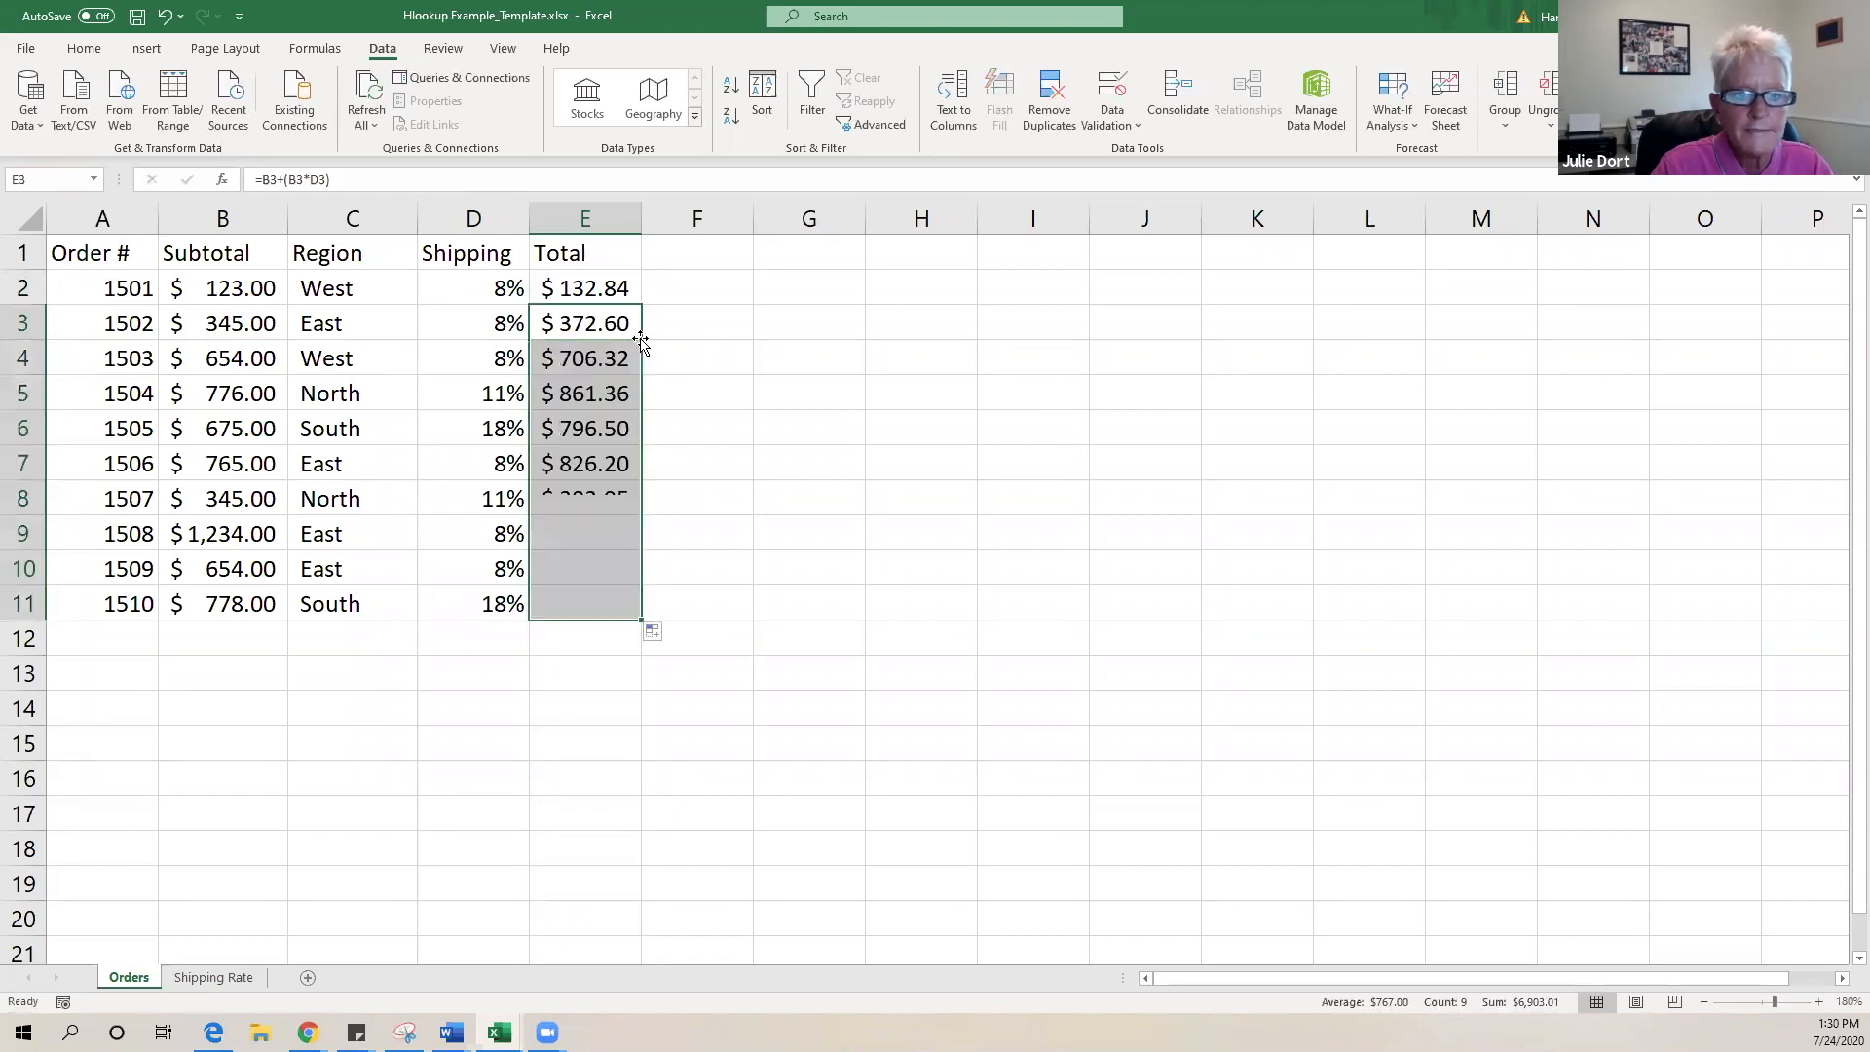
{"action": "left_click", "coordinate": [601, 527]}
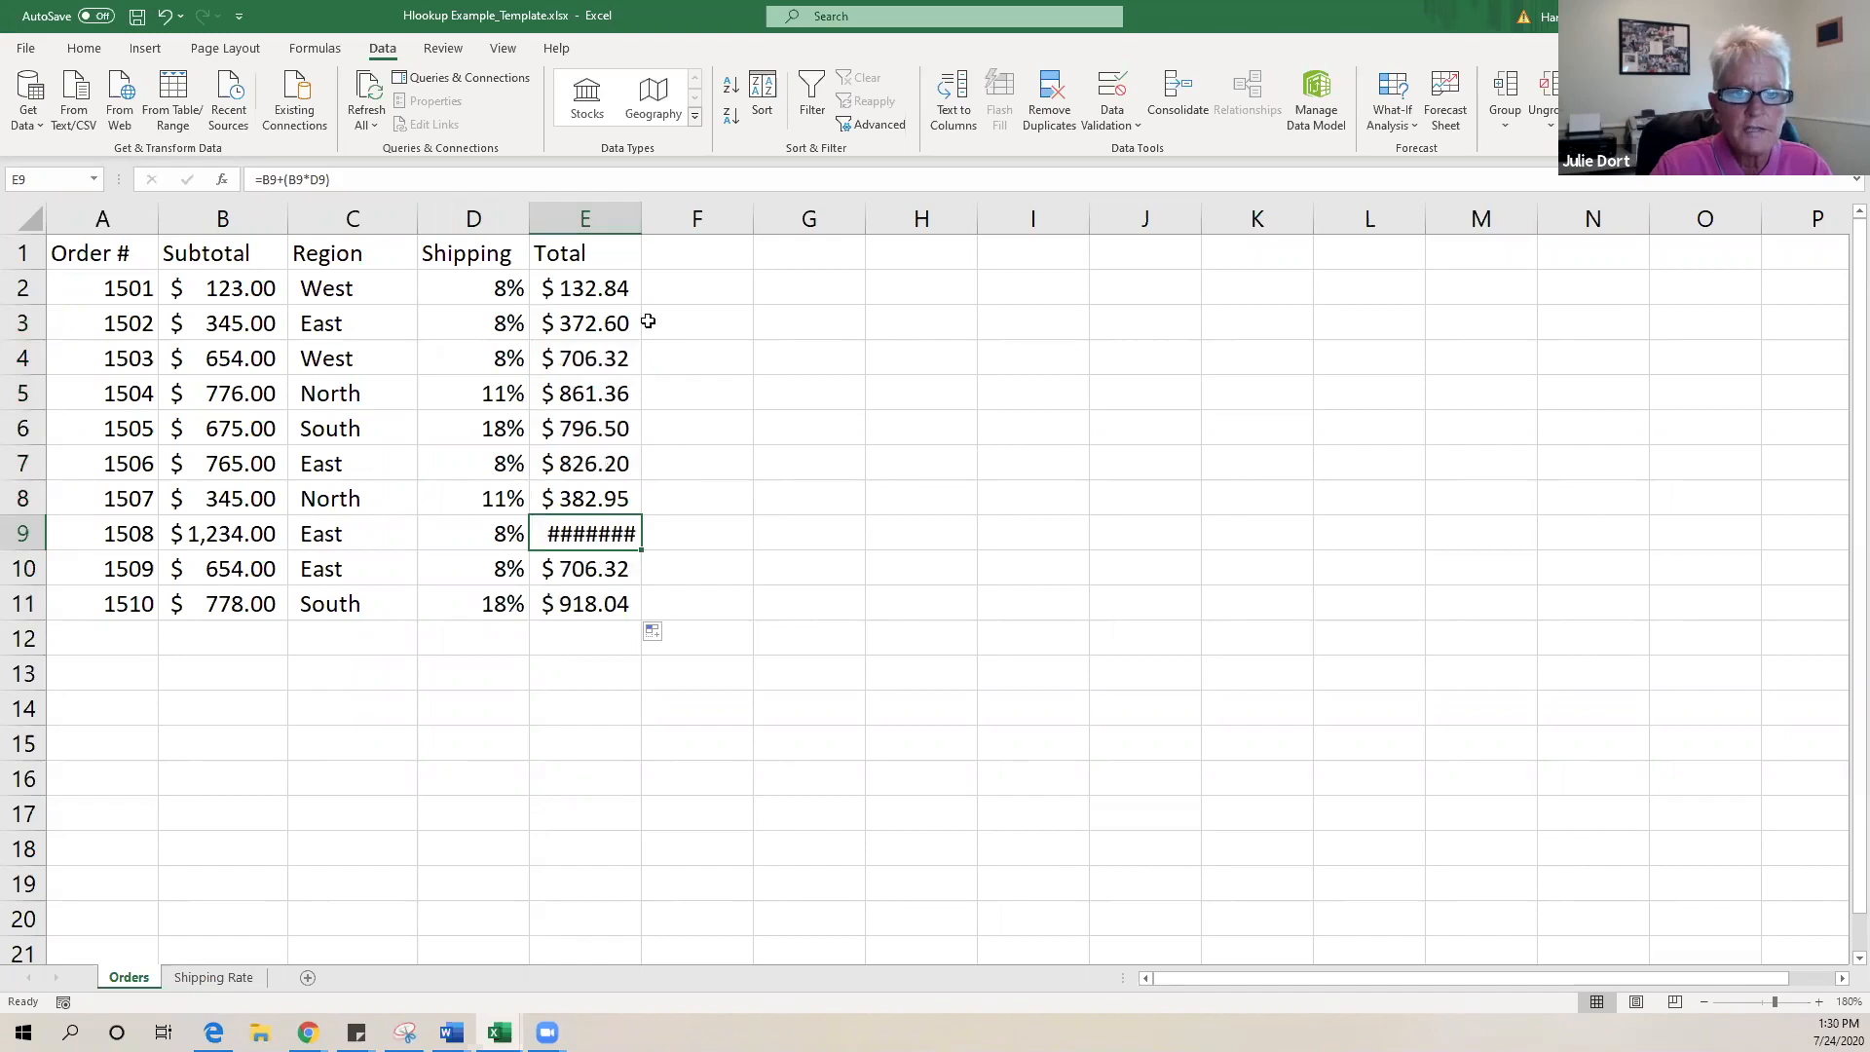
- Widen column E so totals like 1,332.72 display in full
{"action": "double_click", "coordinate": [642, 218]}
{"action": "left_click_drag", "start_coordinate": [642, 218], "coordinate": [688, 218]}
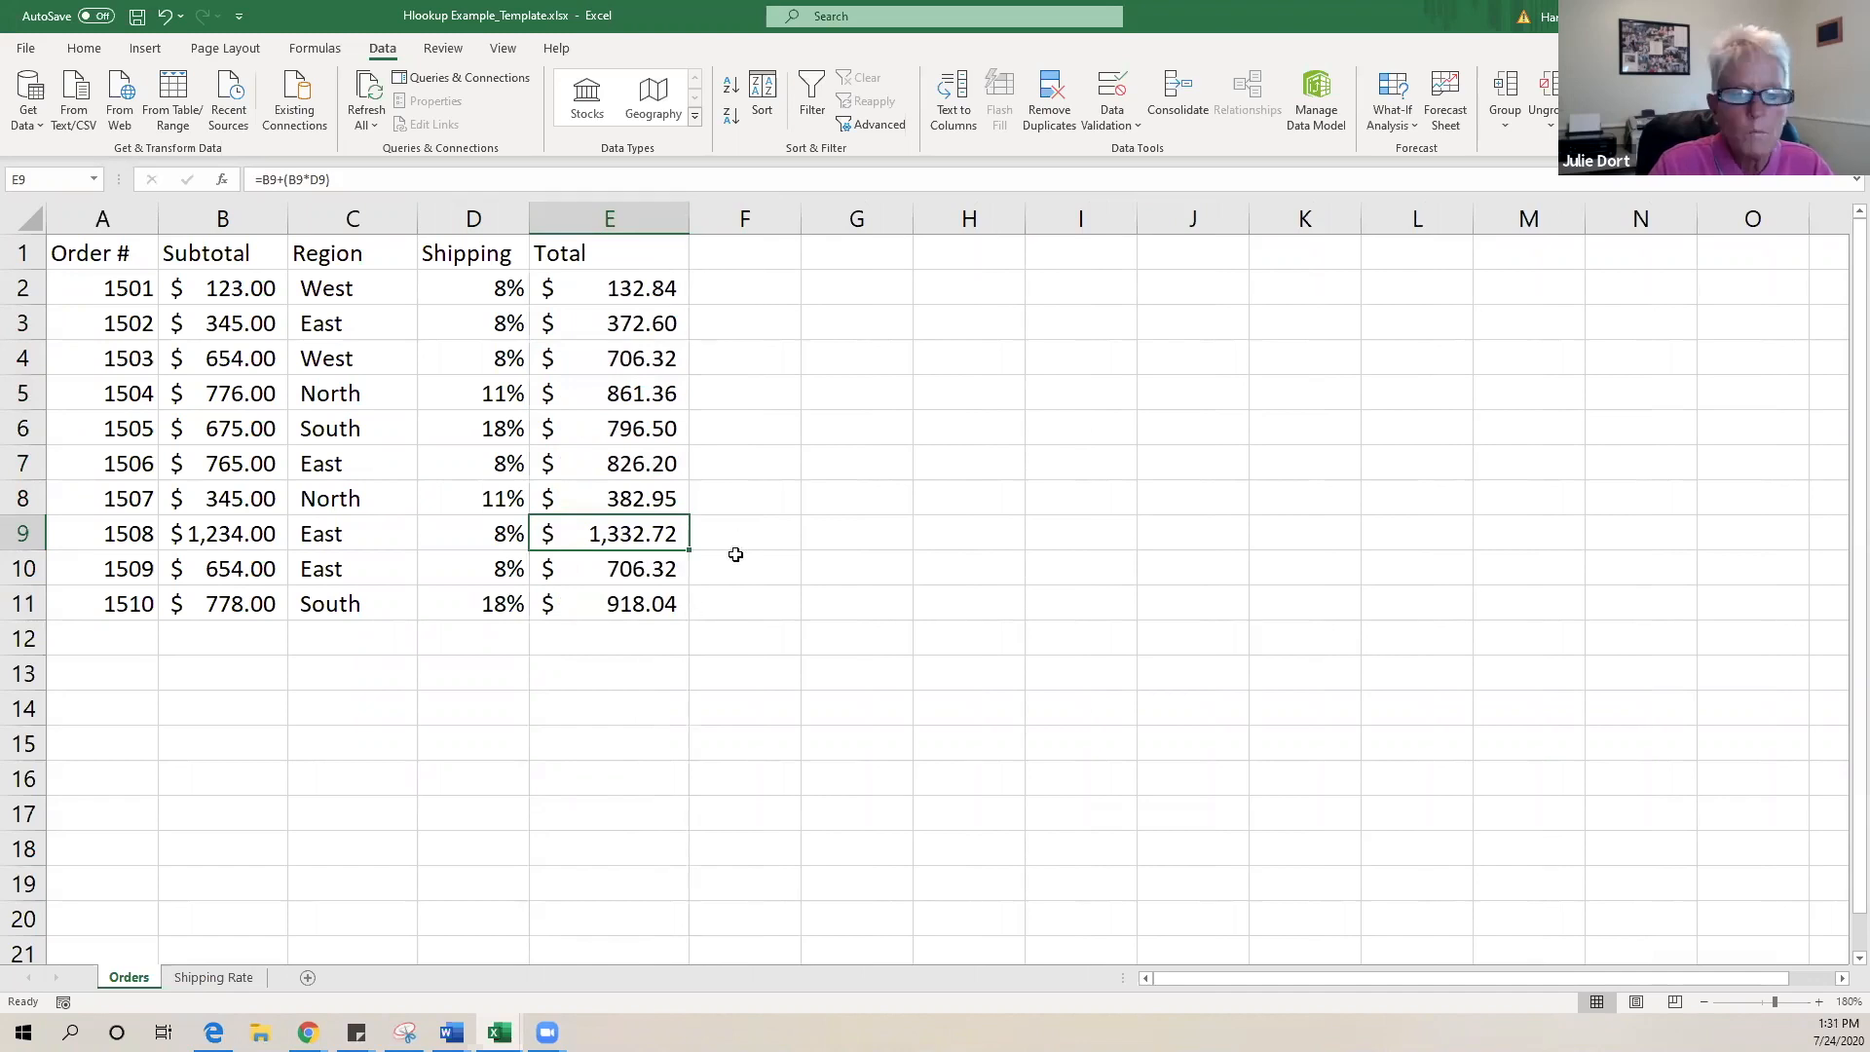
{"action": "left_click", "coordinate": [403, 841]}
{"action": "left_click", "coordinate": [255, 975]}
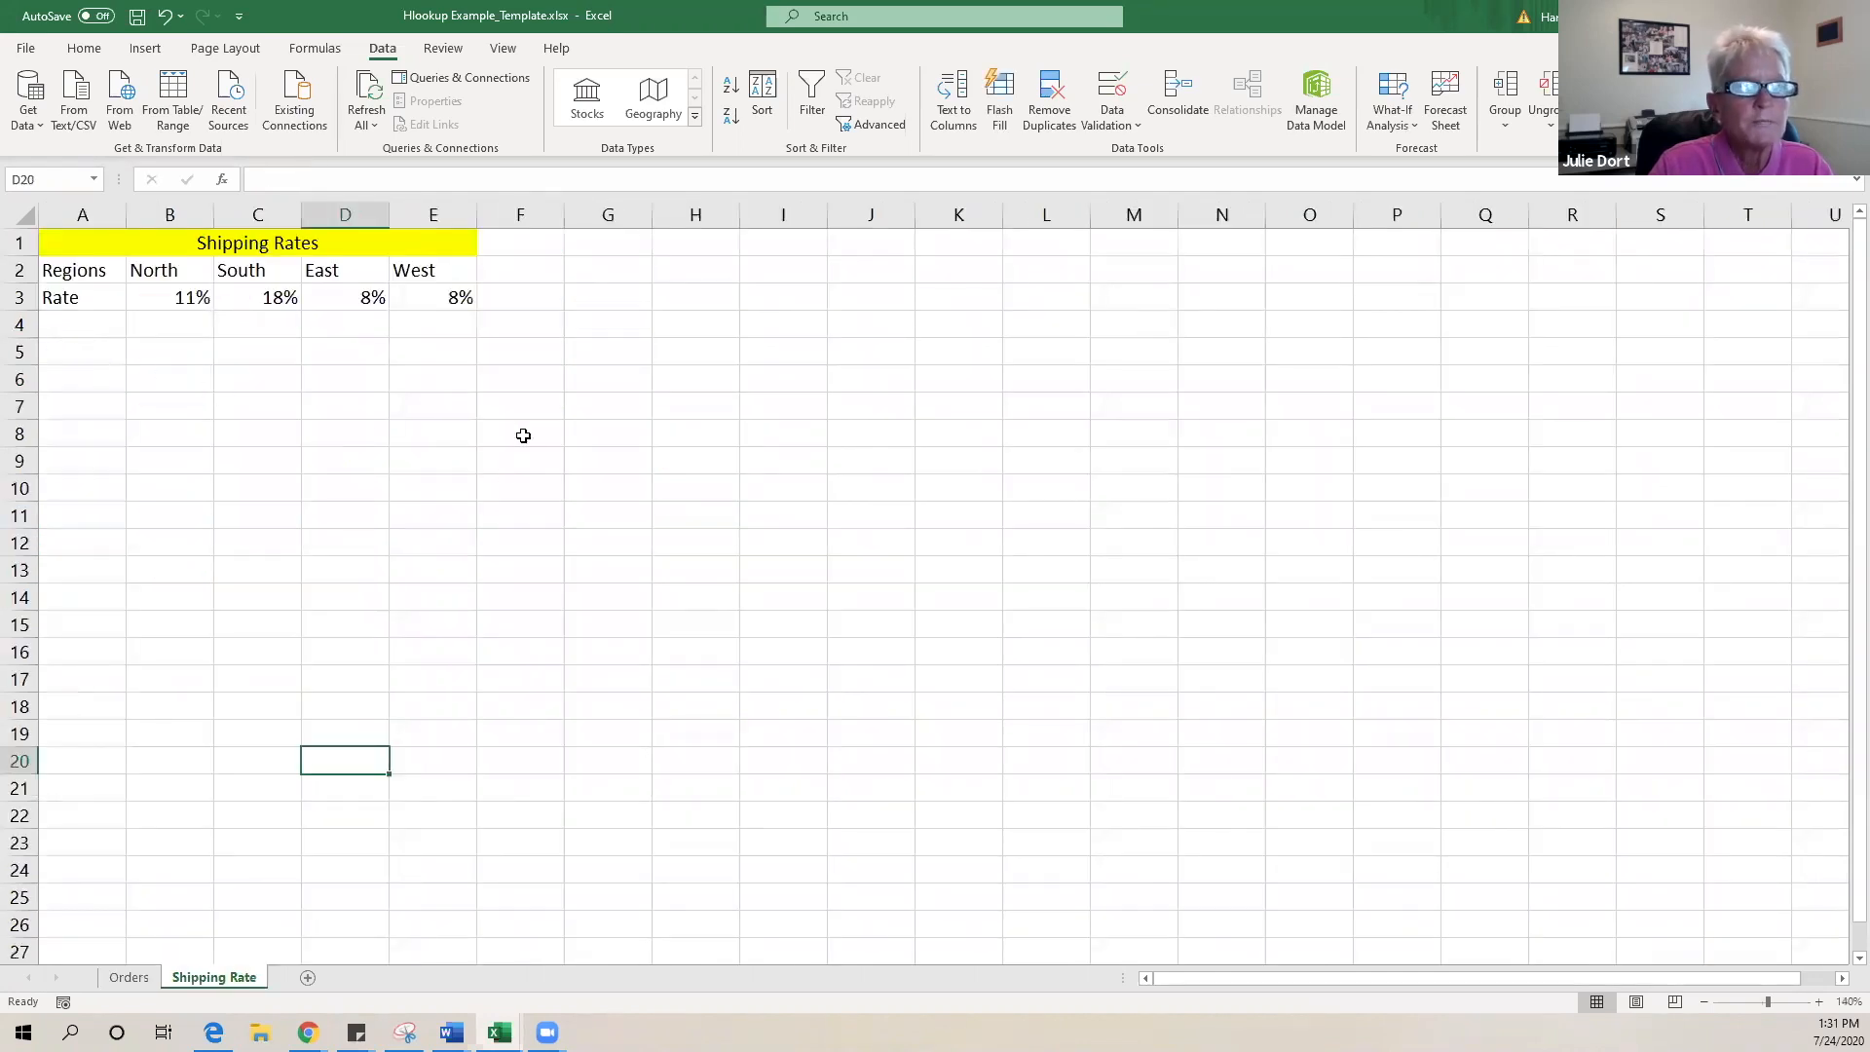
- Set the East rate in D3 to 3% and inspect the Orders D3 and E3 formulas
{"action": "left_click", "coordinate": [332, 299]}
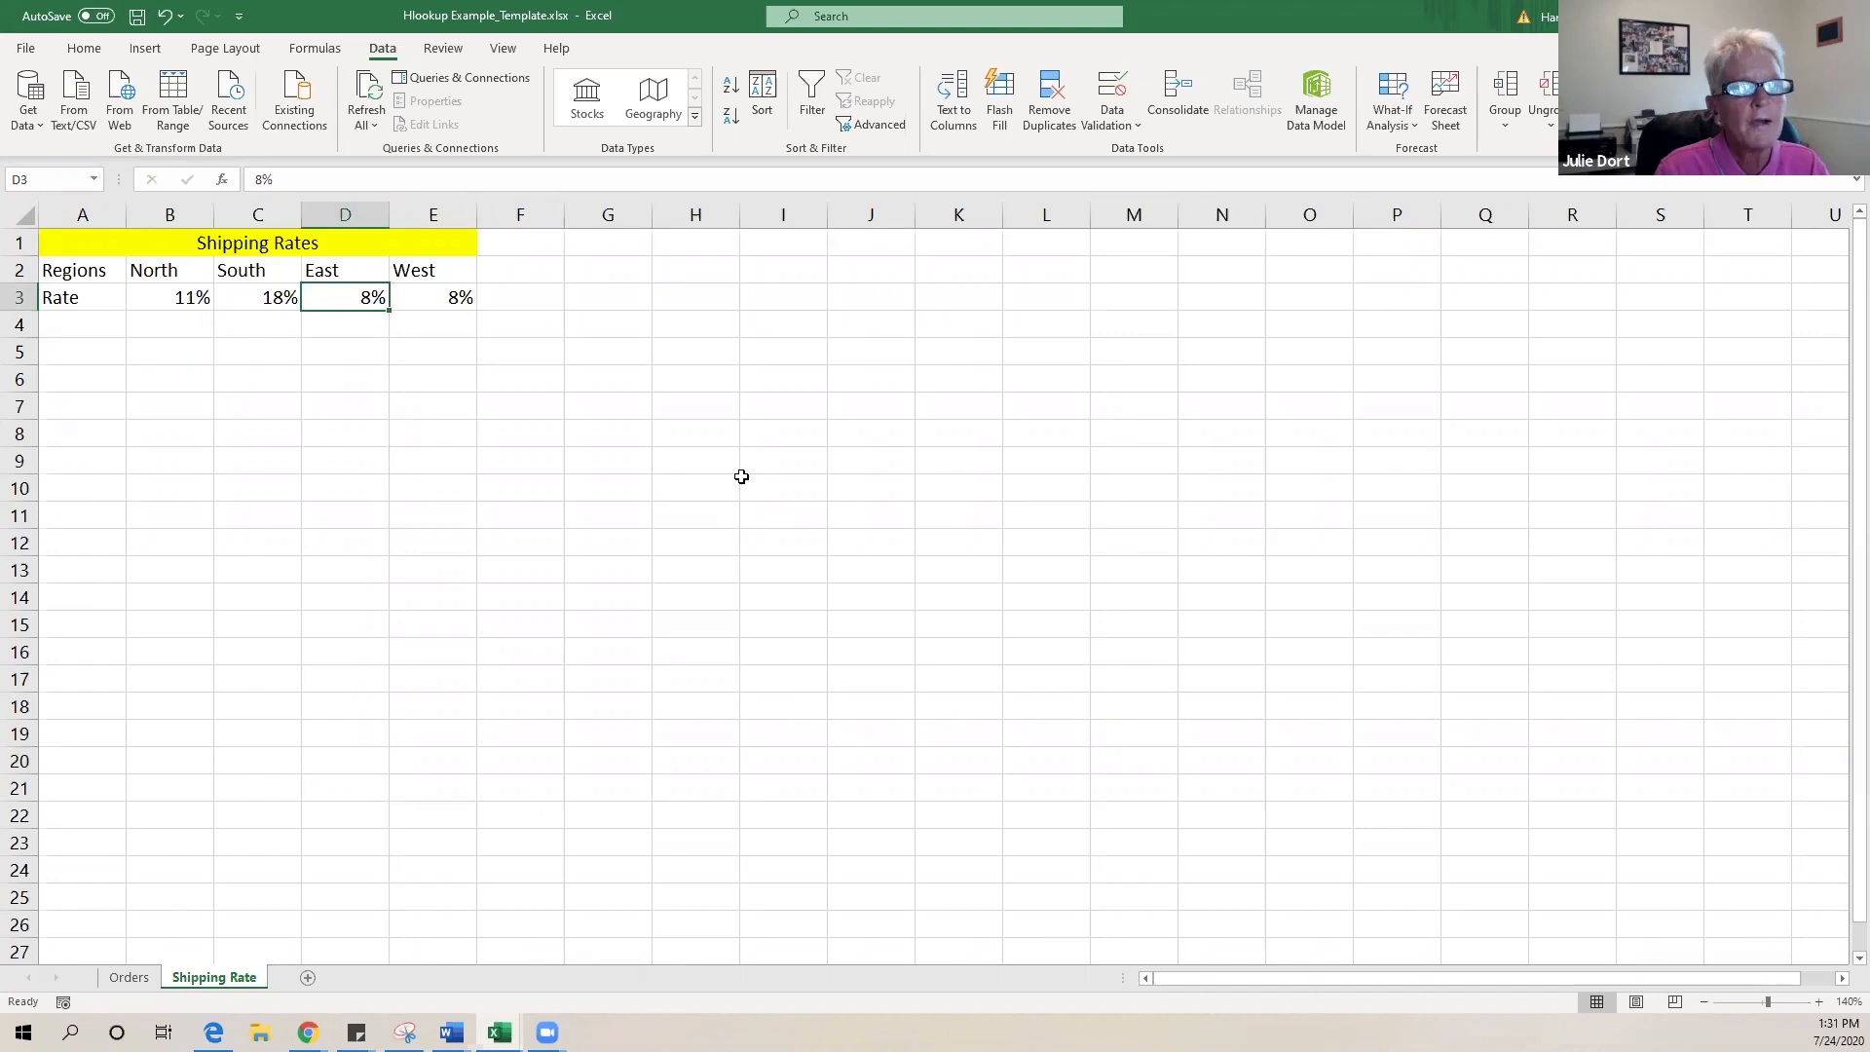
{"action": "type", "text": "3"}
{"action": "key", "text": "Return"}
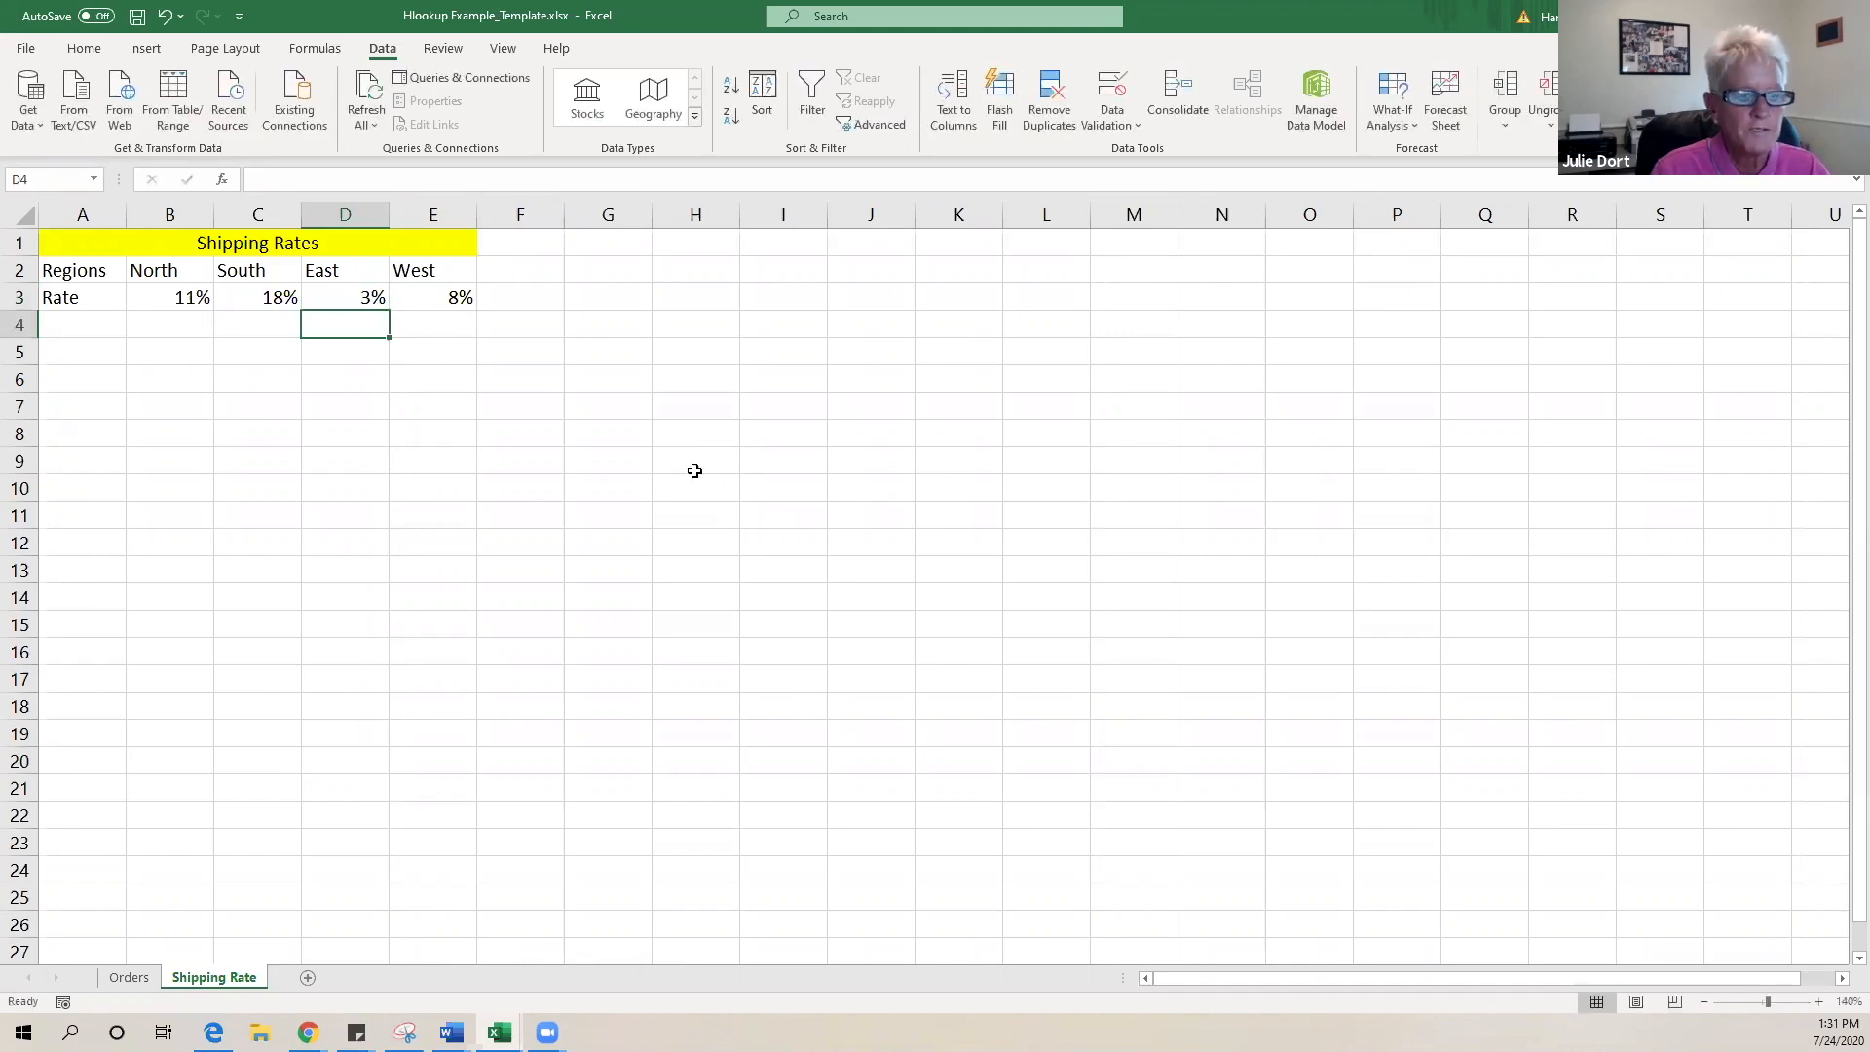
{"action": "left_click", "coordinate": [127, 979]}
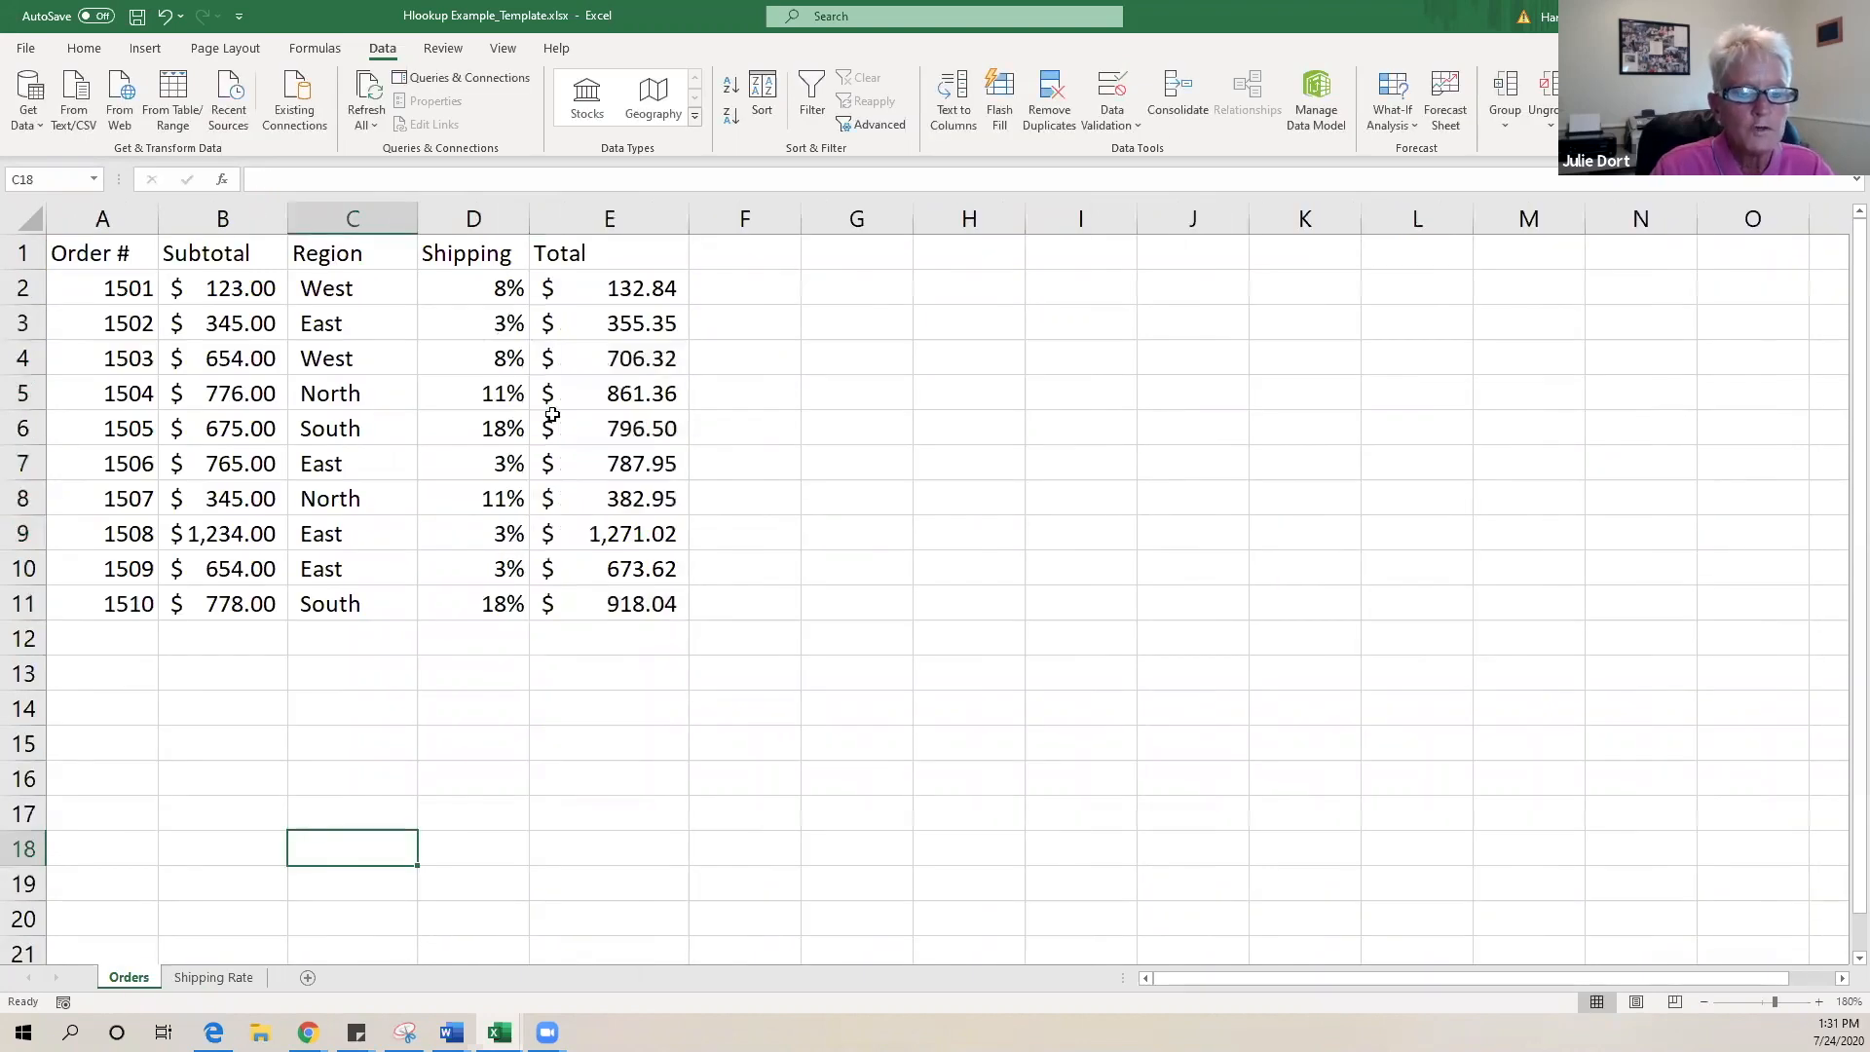
{"action": "left_click", "coordinate": [468, 319]}
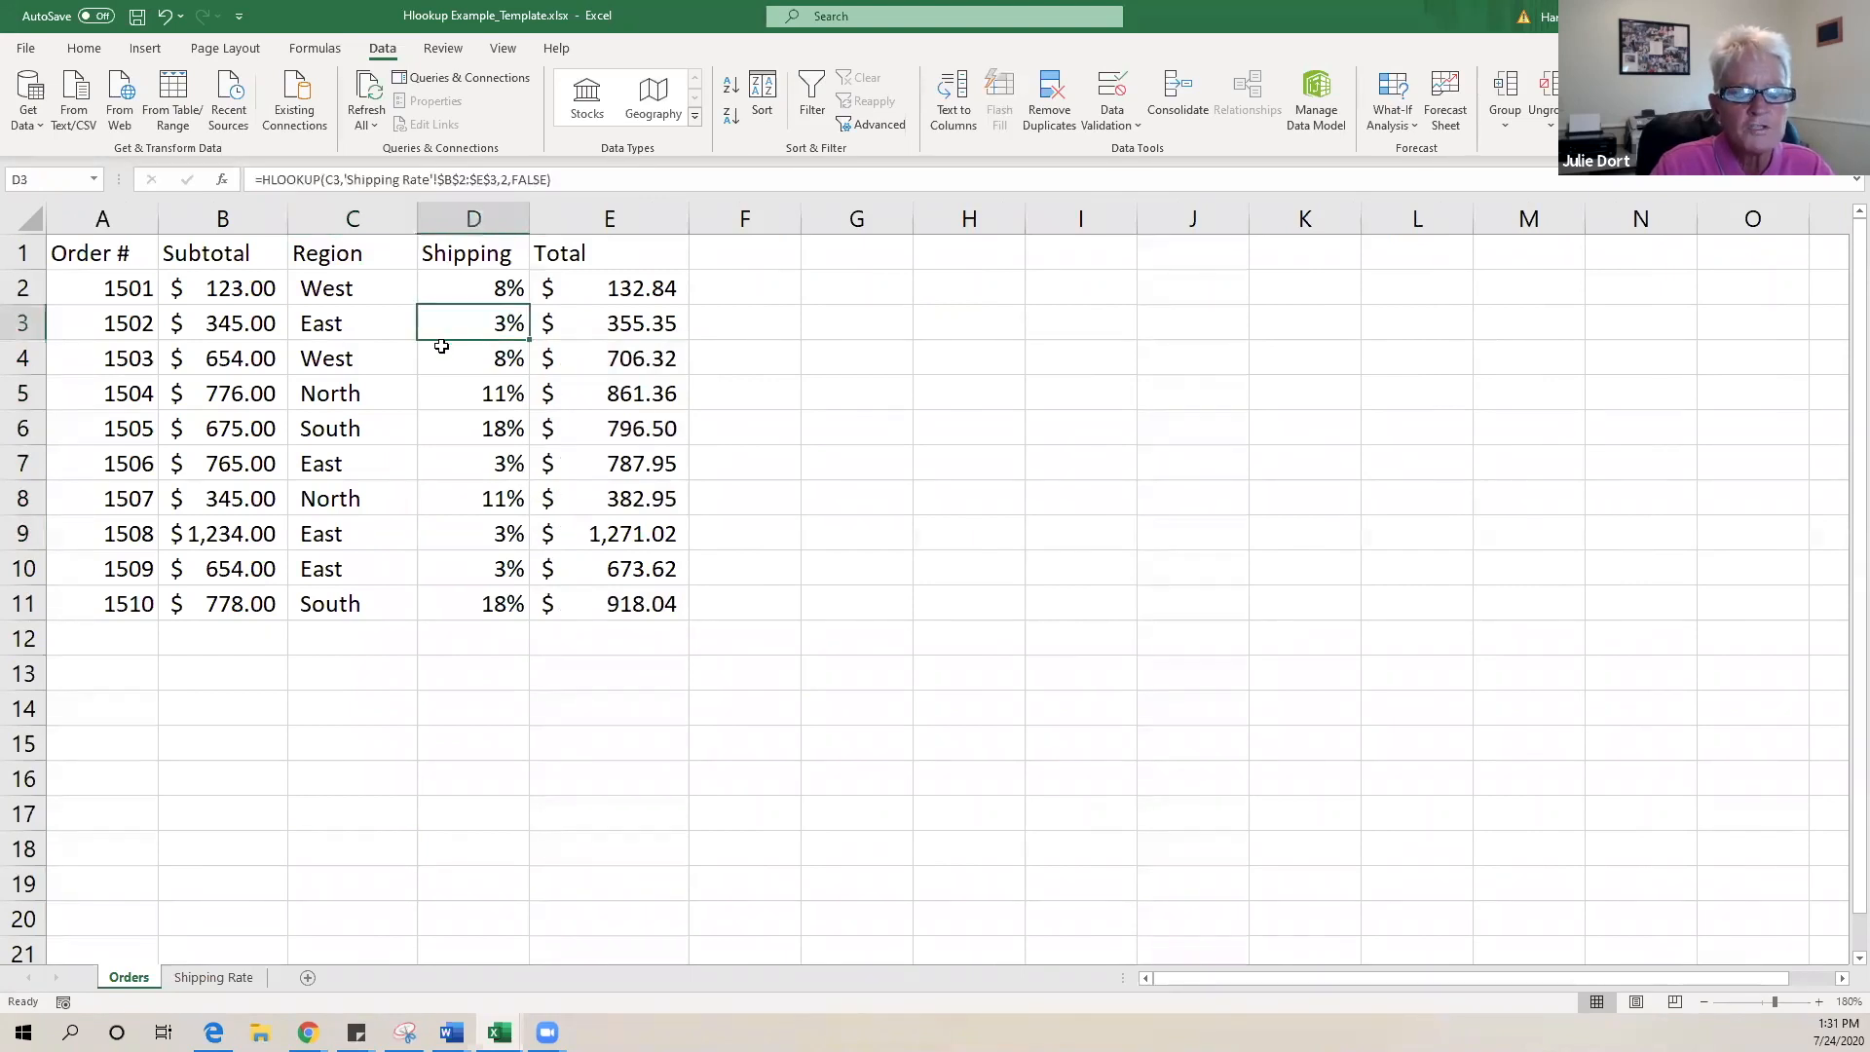
{"action": "left_click", "coordinate": [633, 324]}
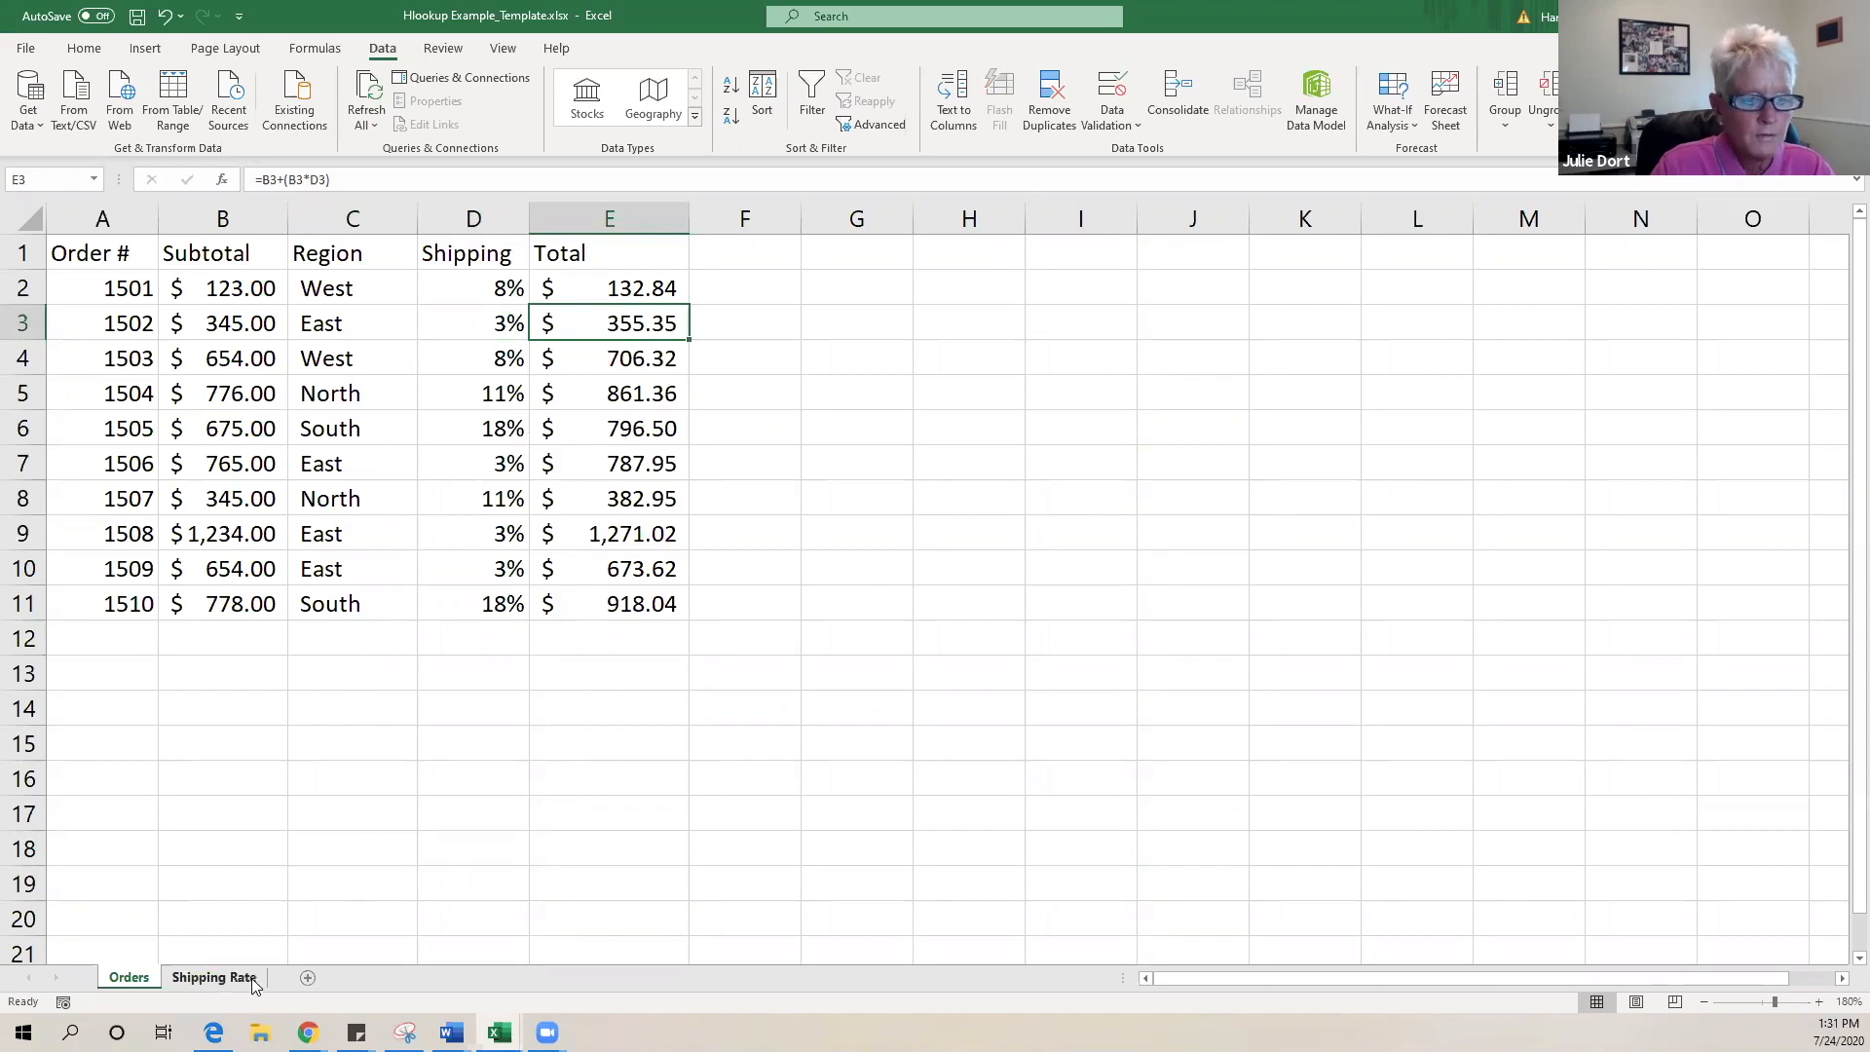
- Set the North rate in B3 to 6% and return to the Orders sheet
{"action": "left_click", "coordinate": [214, 977]}
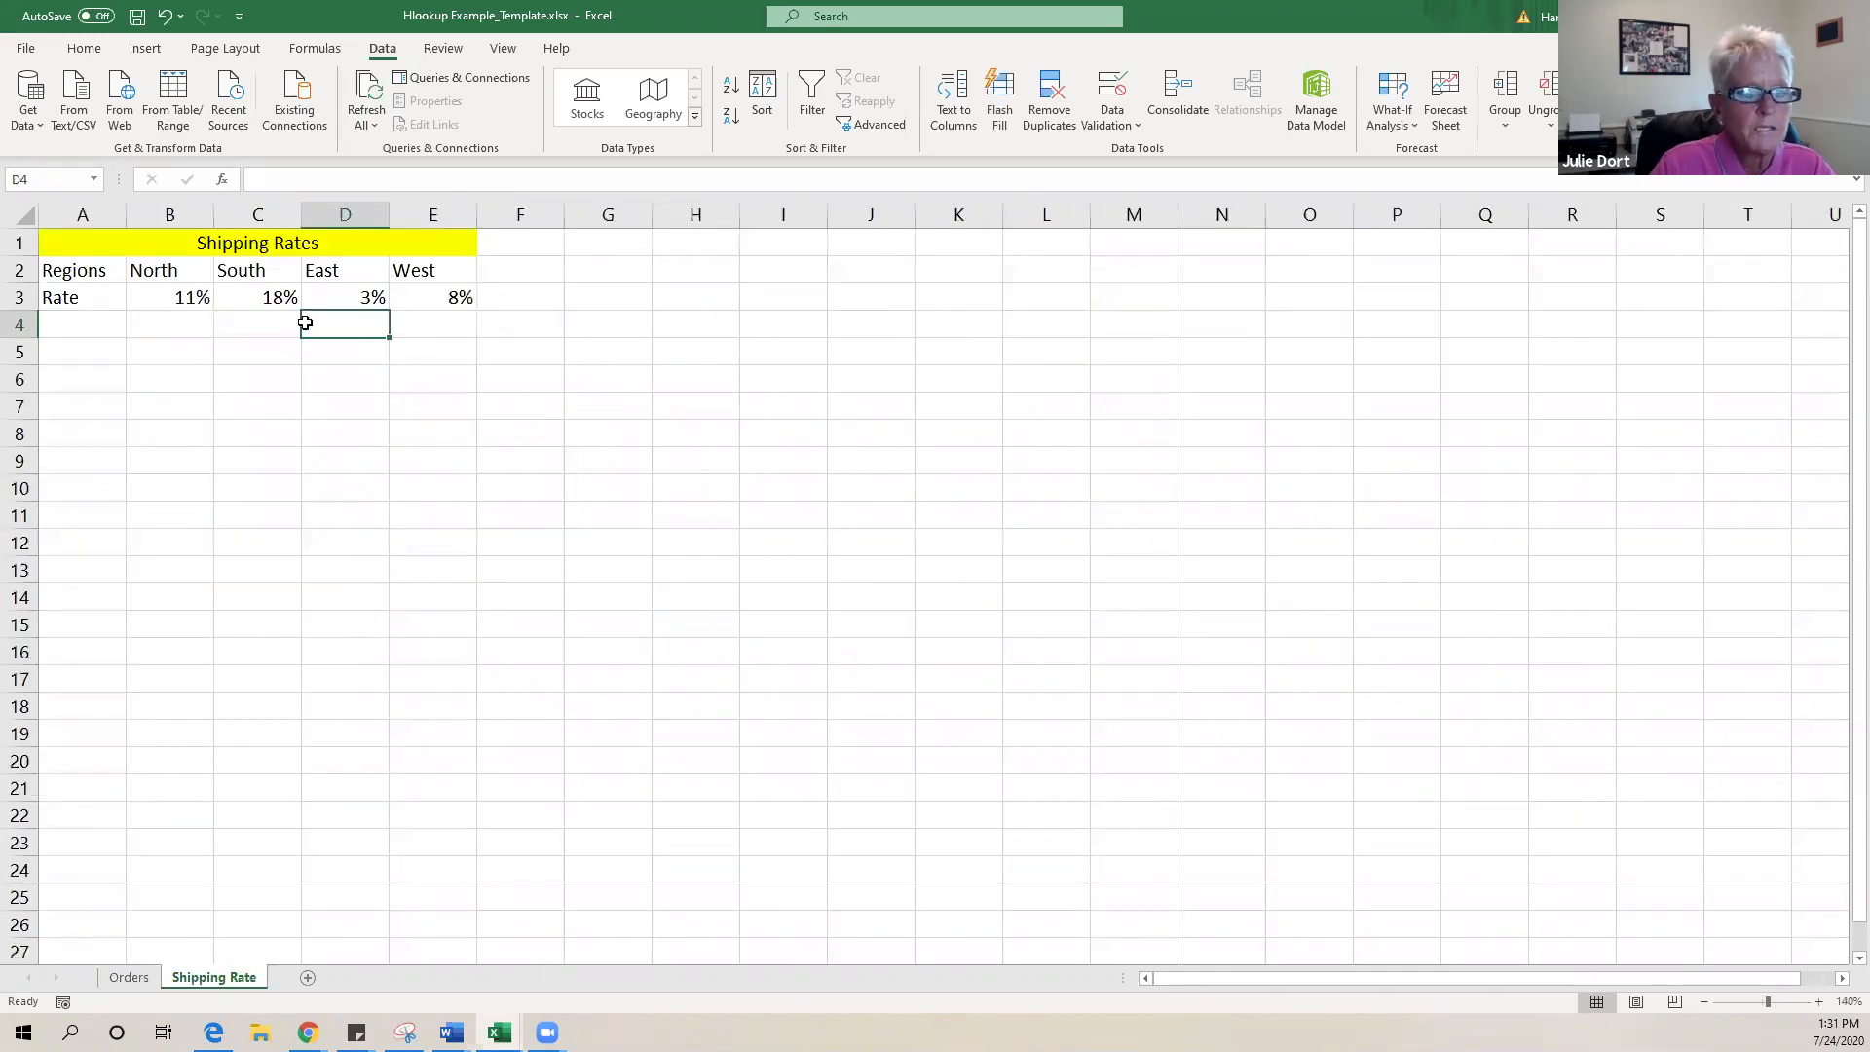
{"action": "left_click", "coordinate": [182, 299]}
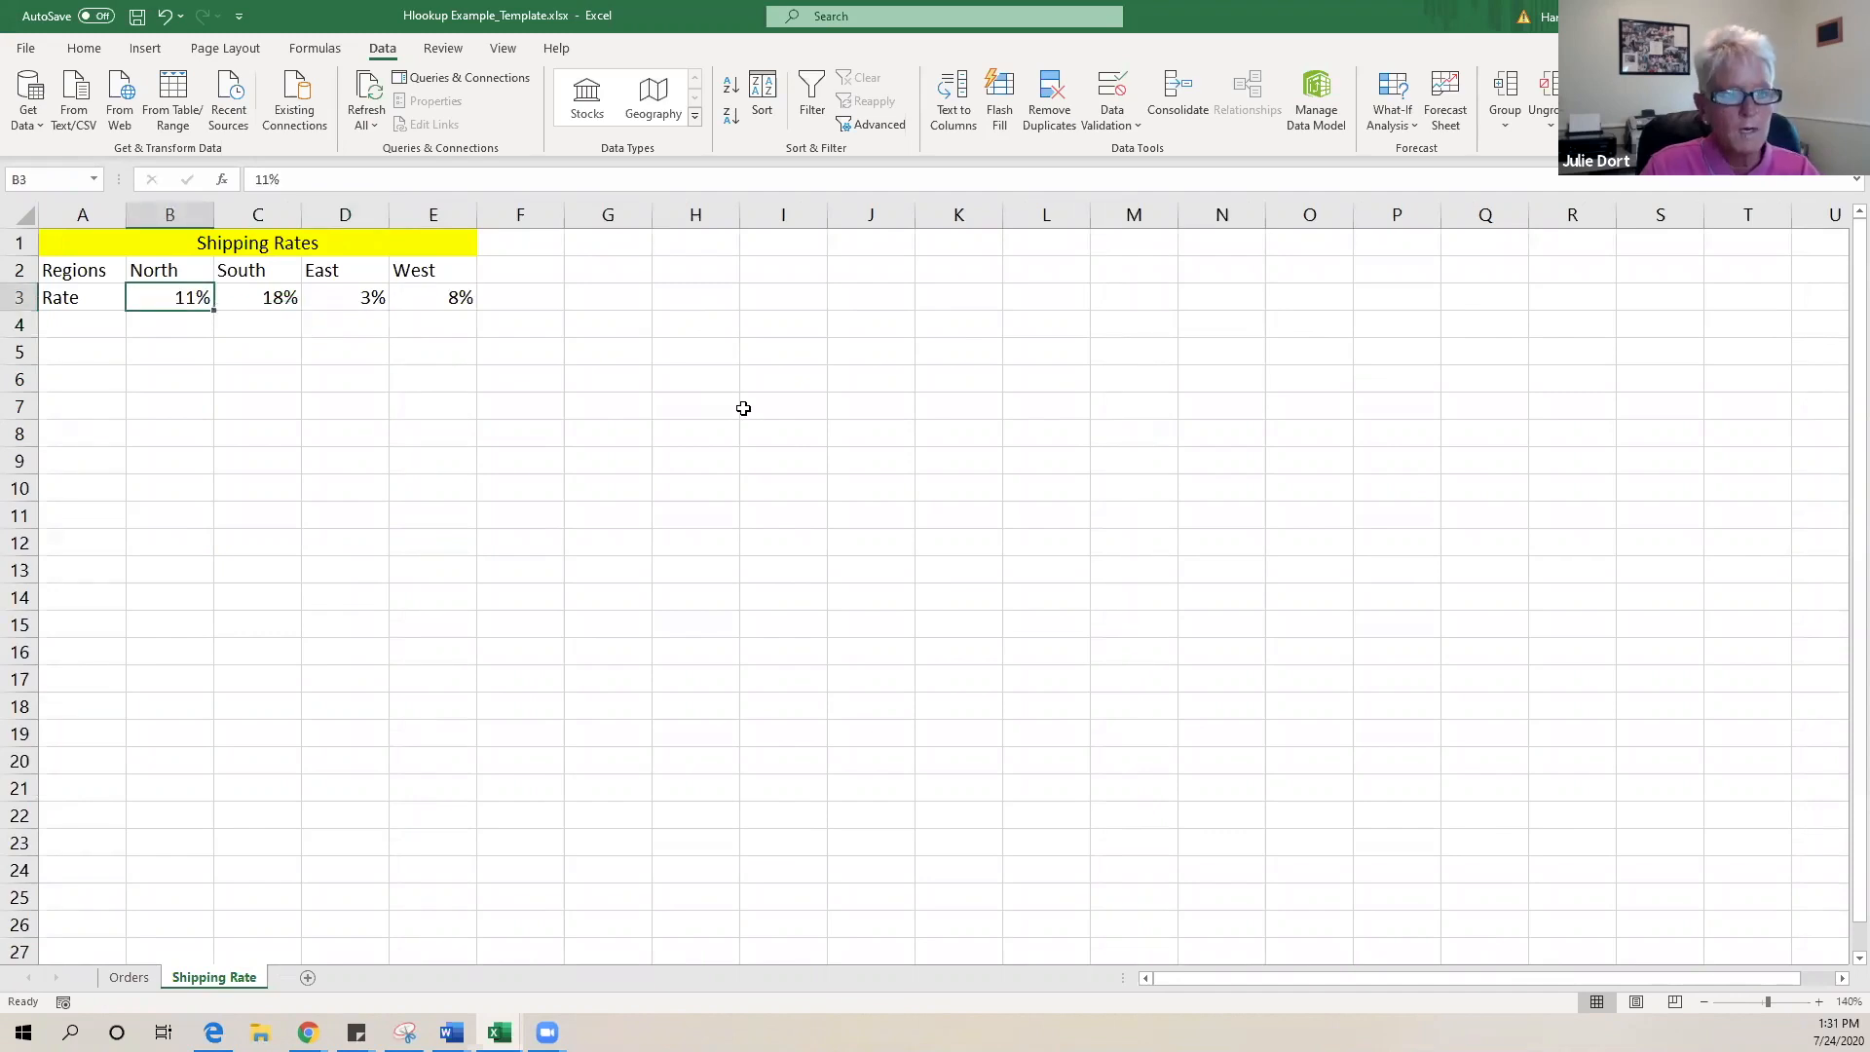
{"action": "type", "text": "6"}
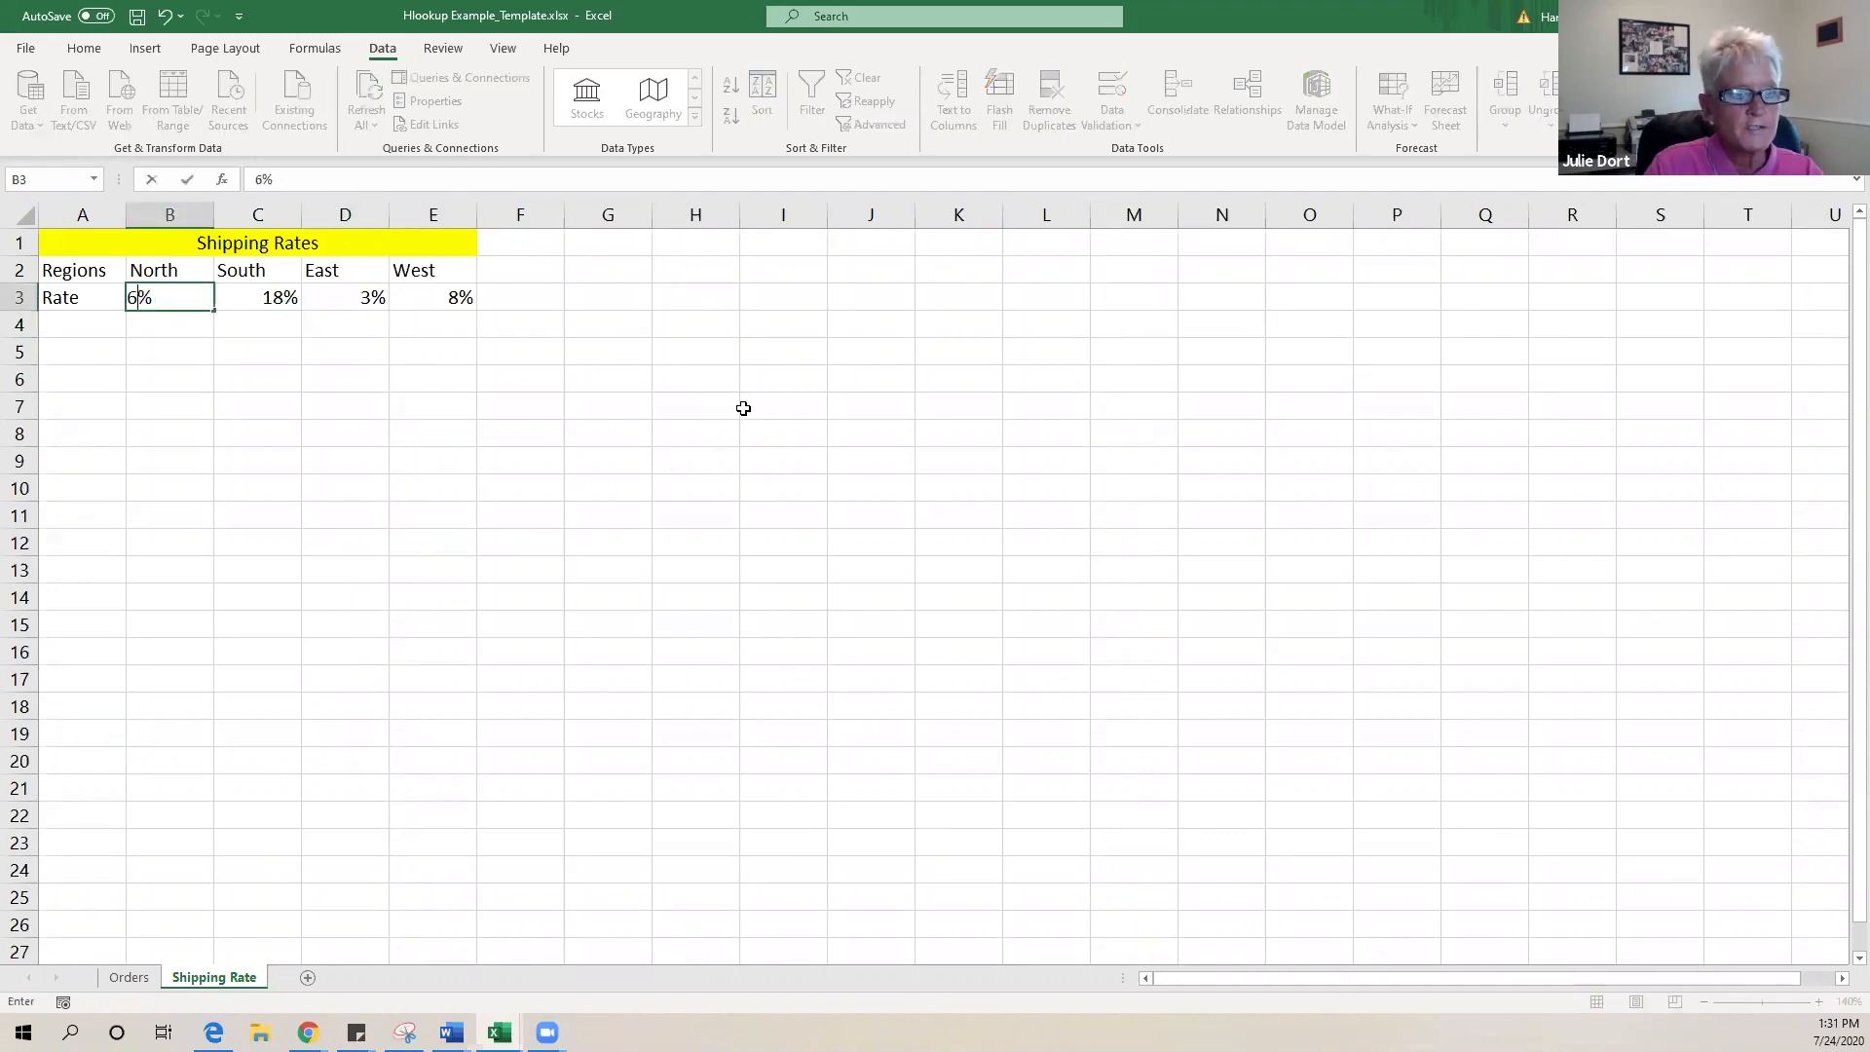
{"action": "left_click", "coordinate": [614, 451]}
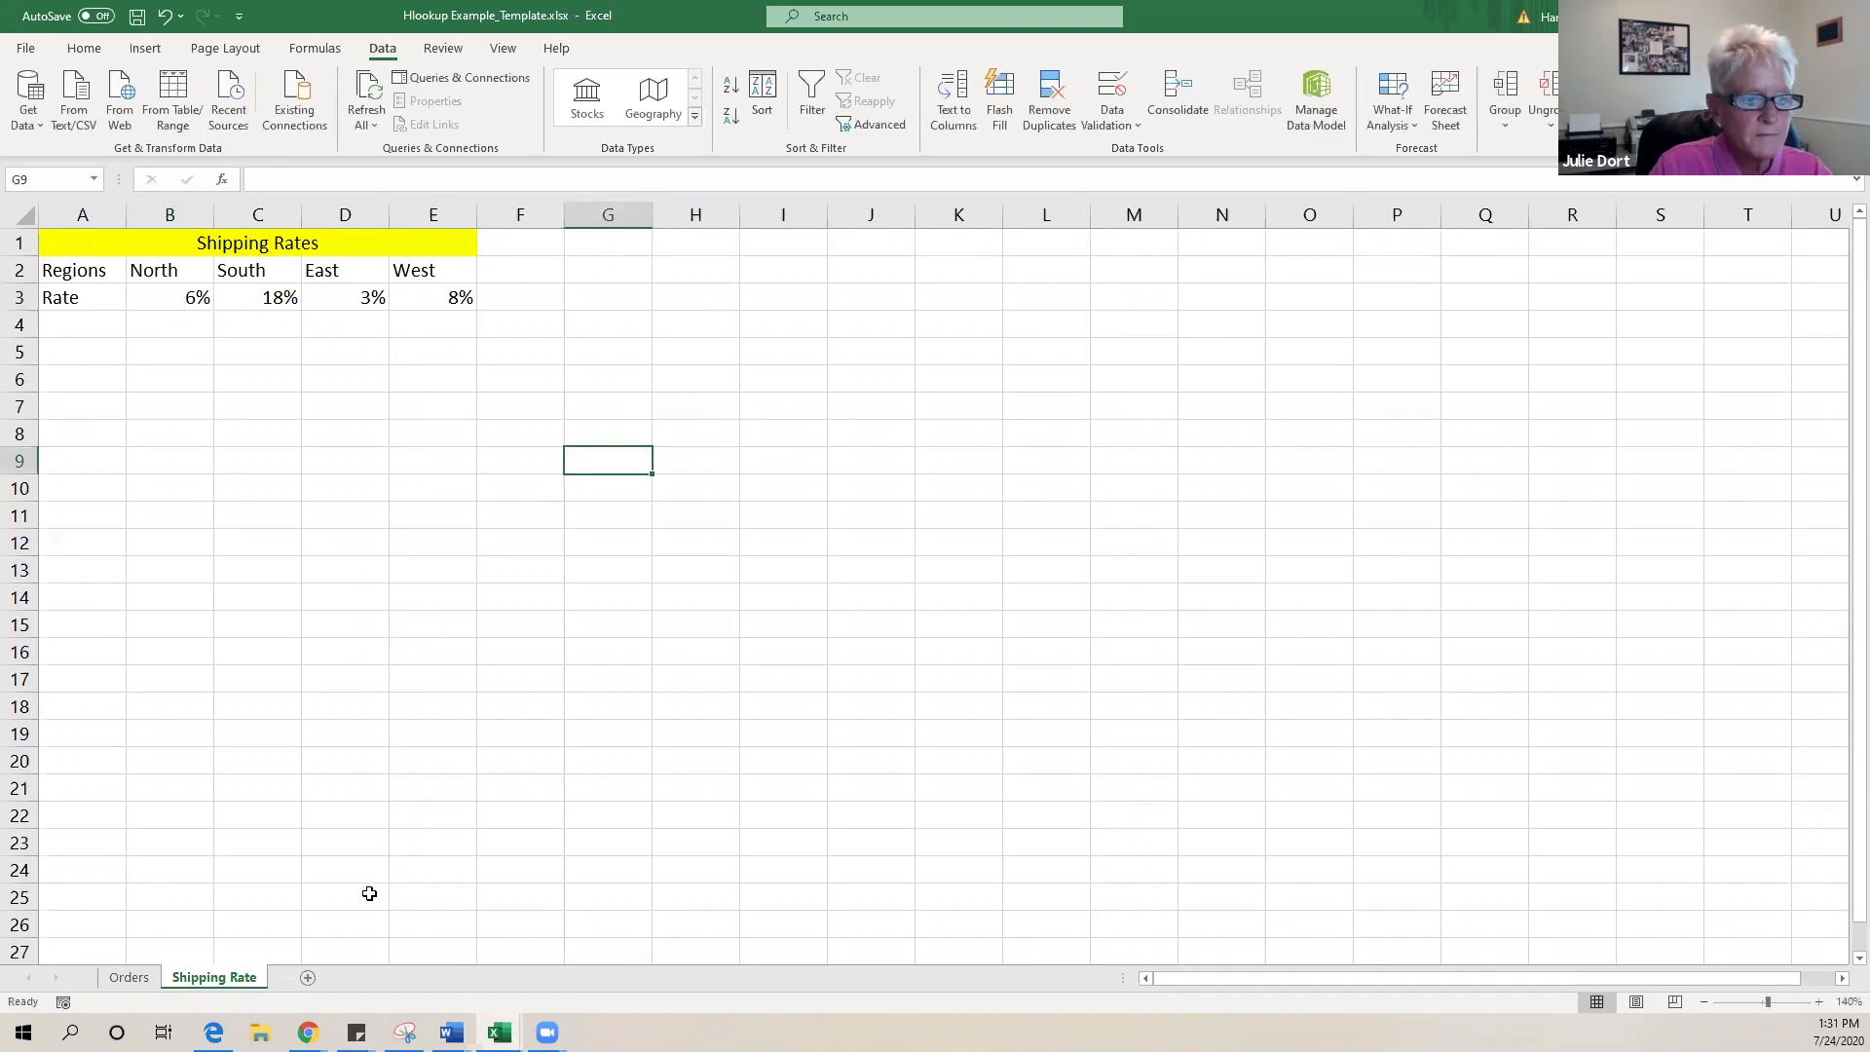
{"action": "left_click", "coordinate": [124, 982]}
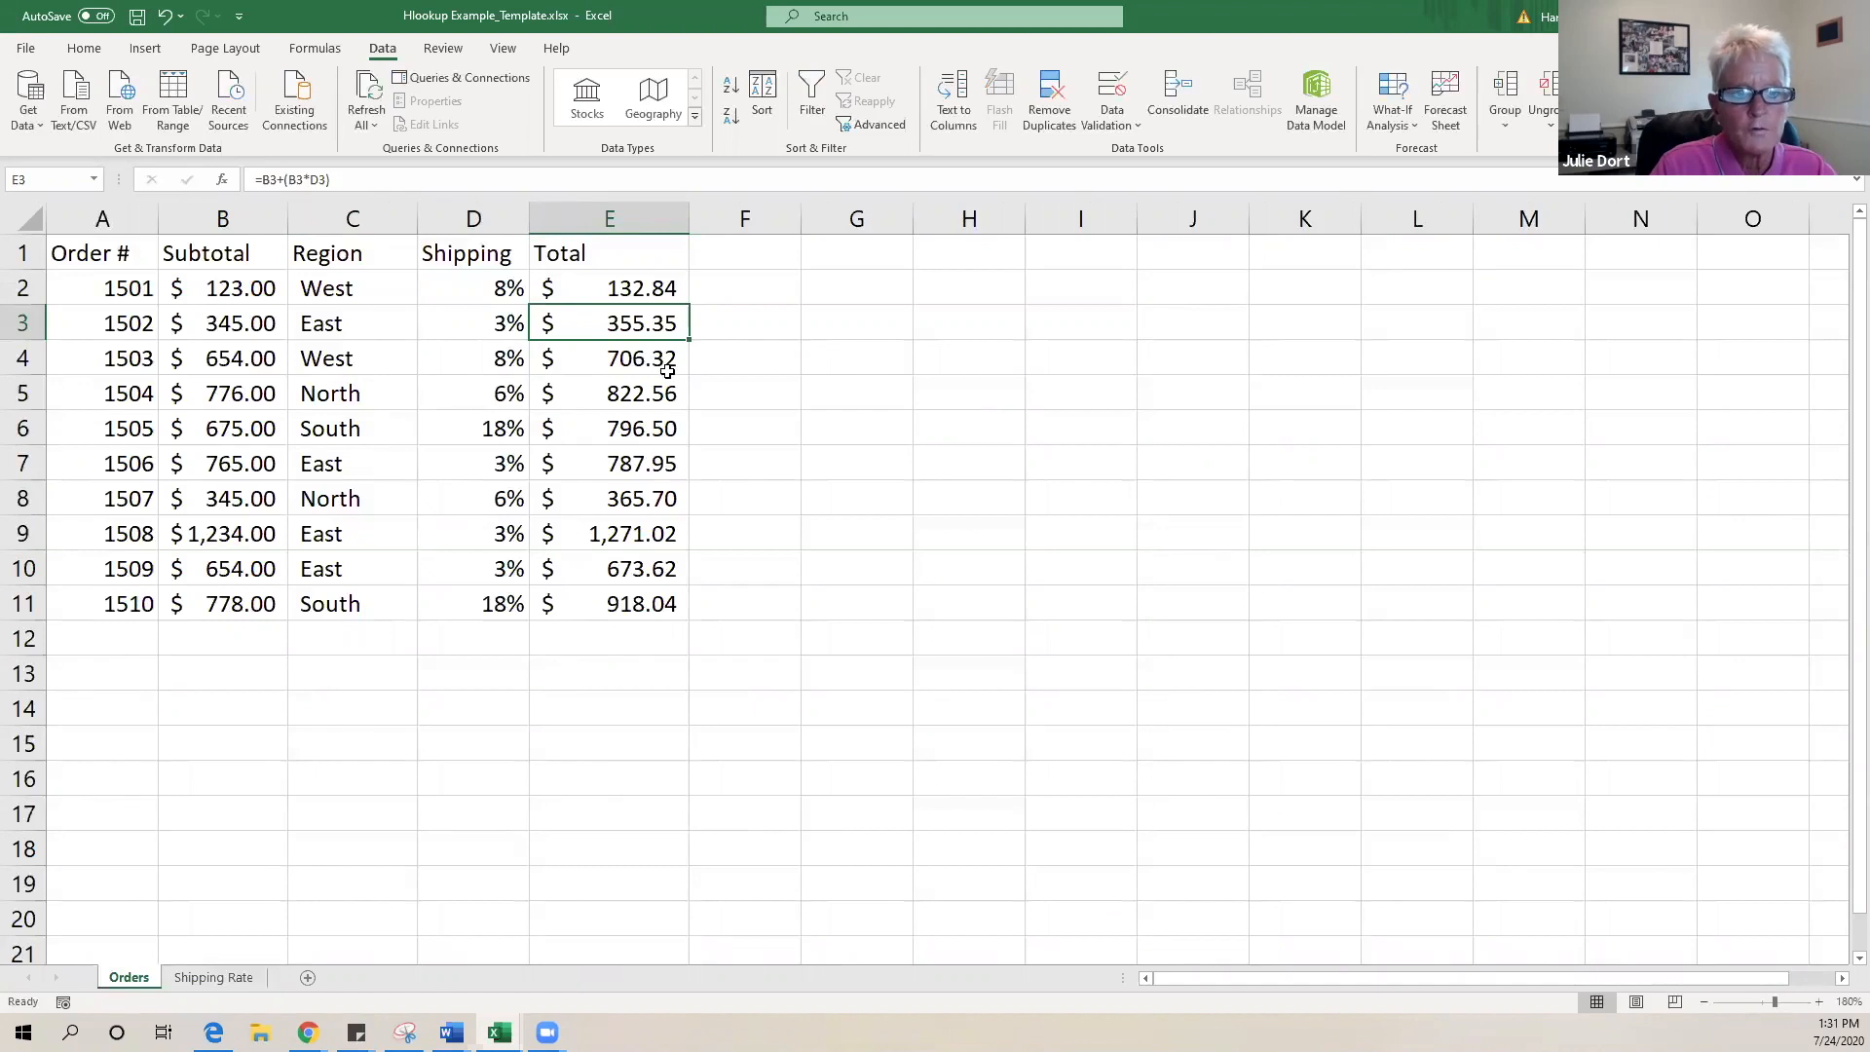
{"action": "left_click", "coordinate": [360, 395]}
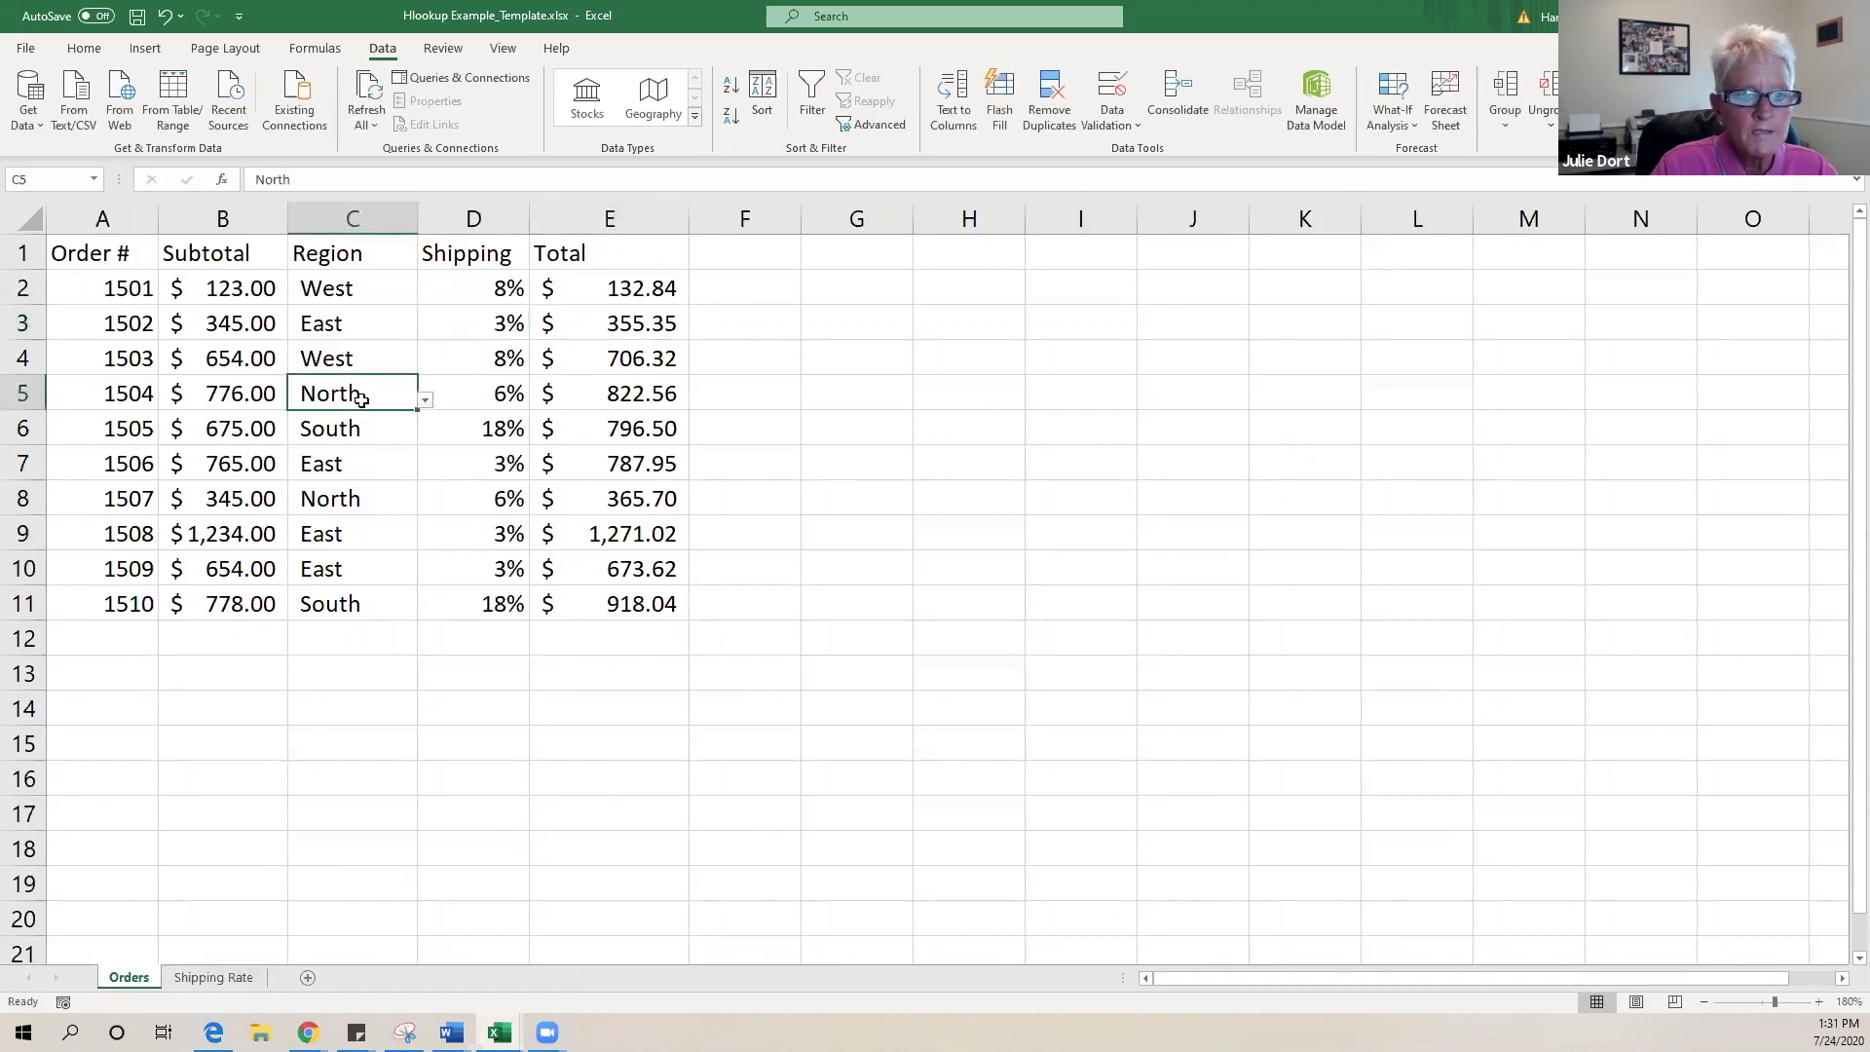
- Choose South for order 1504 in C5 and North for order 1506 in C7
{"action": "left_click", "coordinate": [424, 404]}
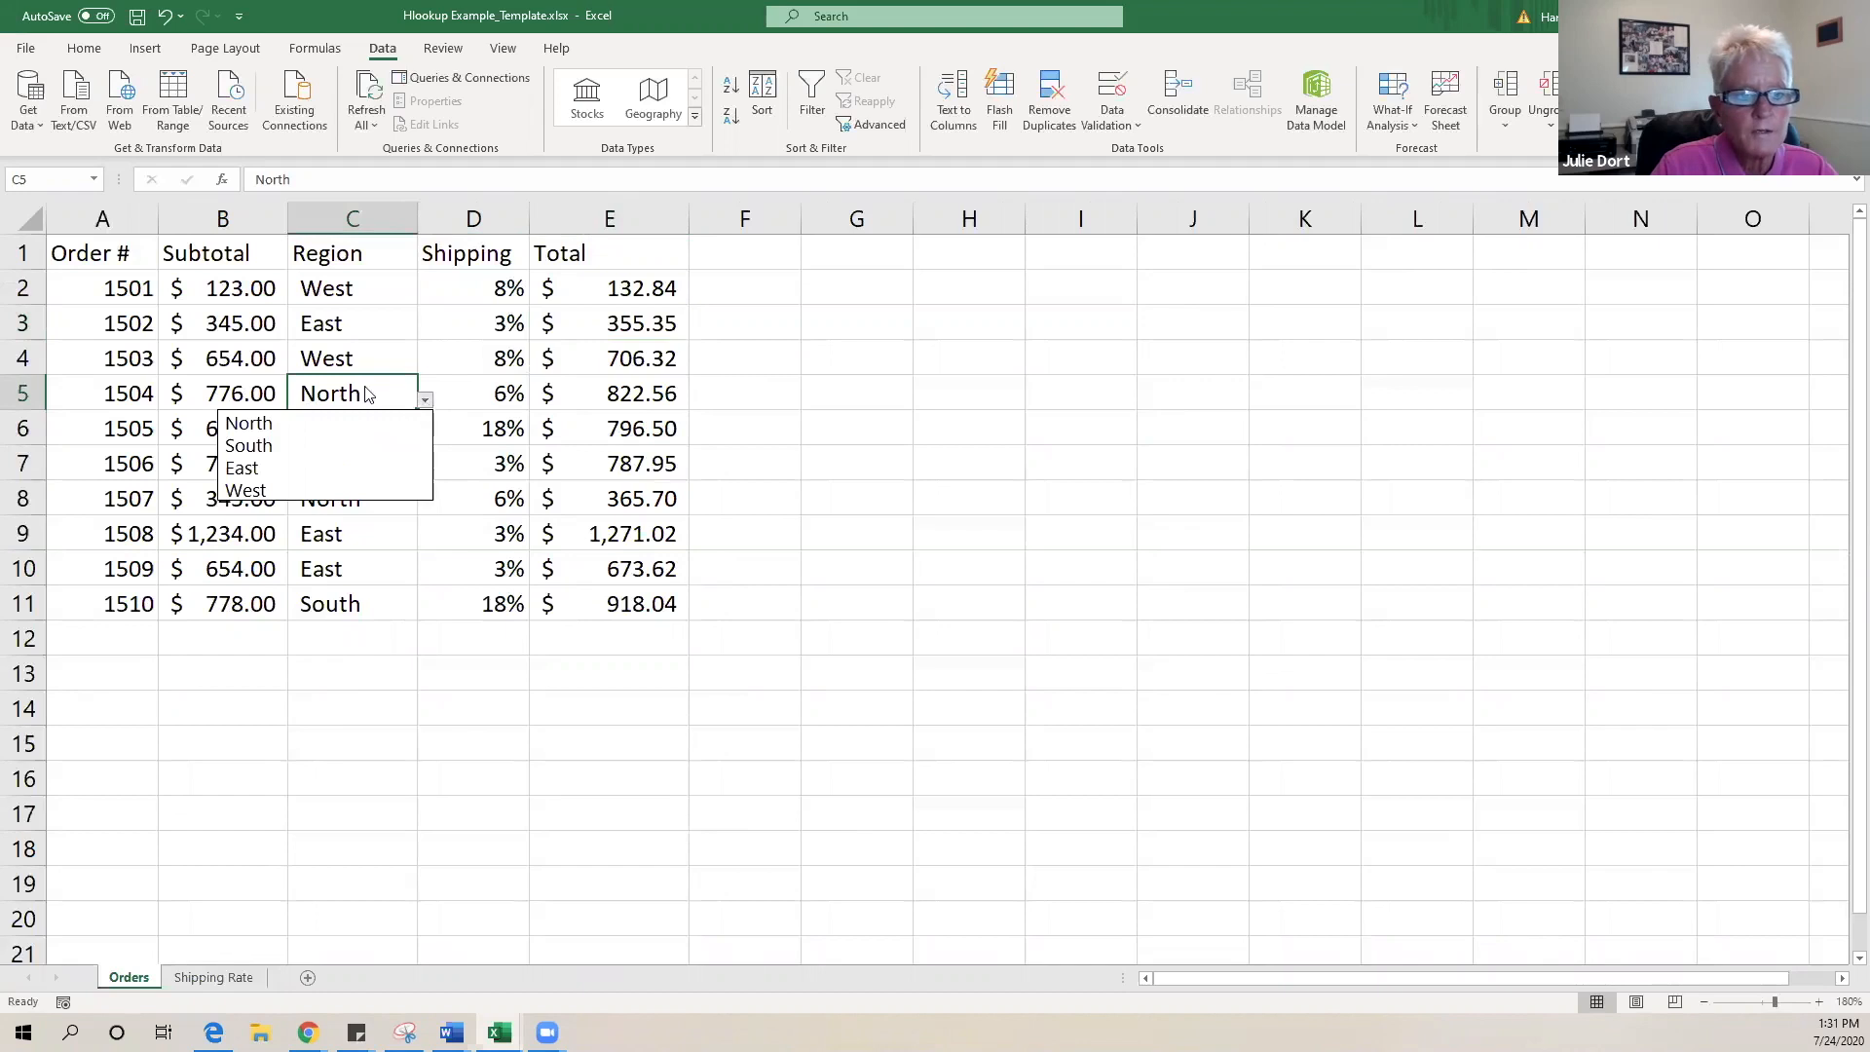
{"action": "left_click", "coordinate": [340, 446]}
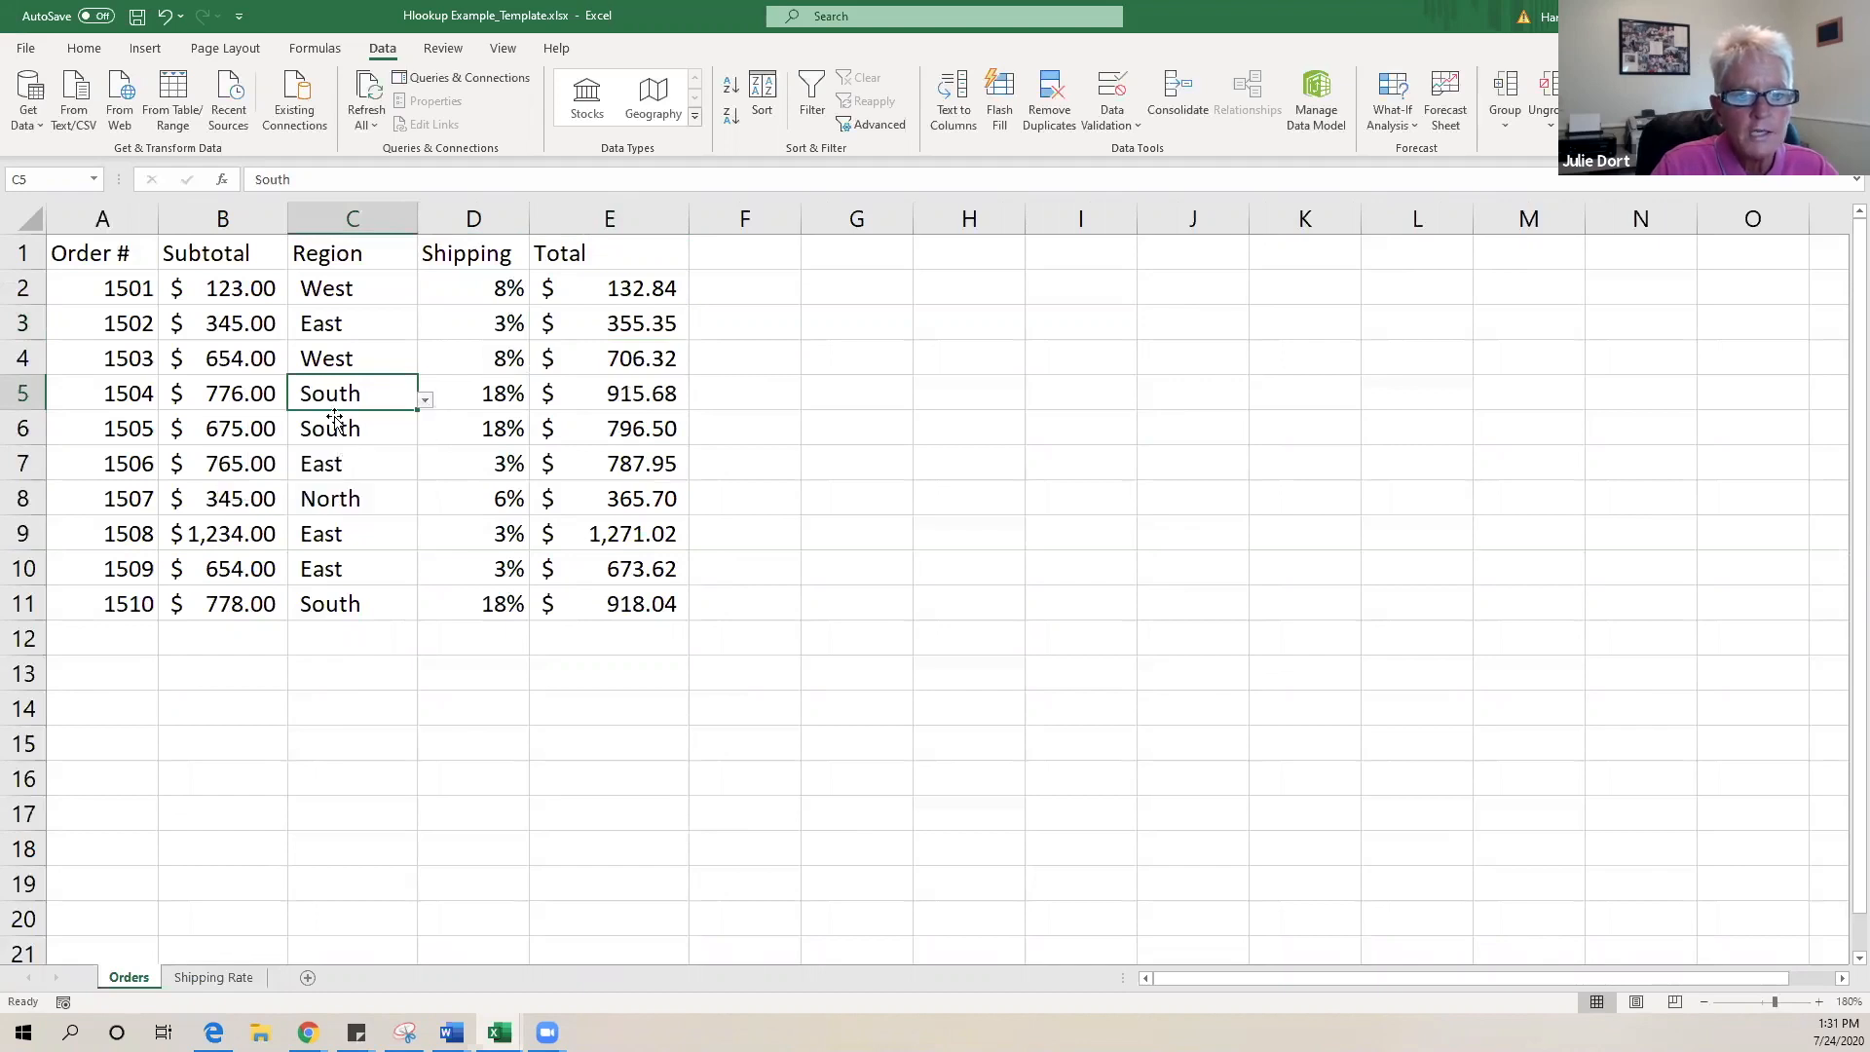
{"action": "left_click", "coordinate": [375, 467]}
{"action": "left_click", "coordinate": [424, 470]}
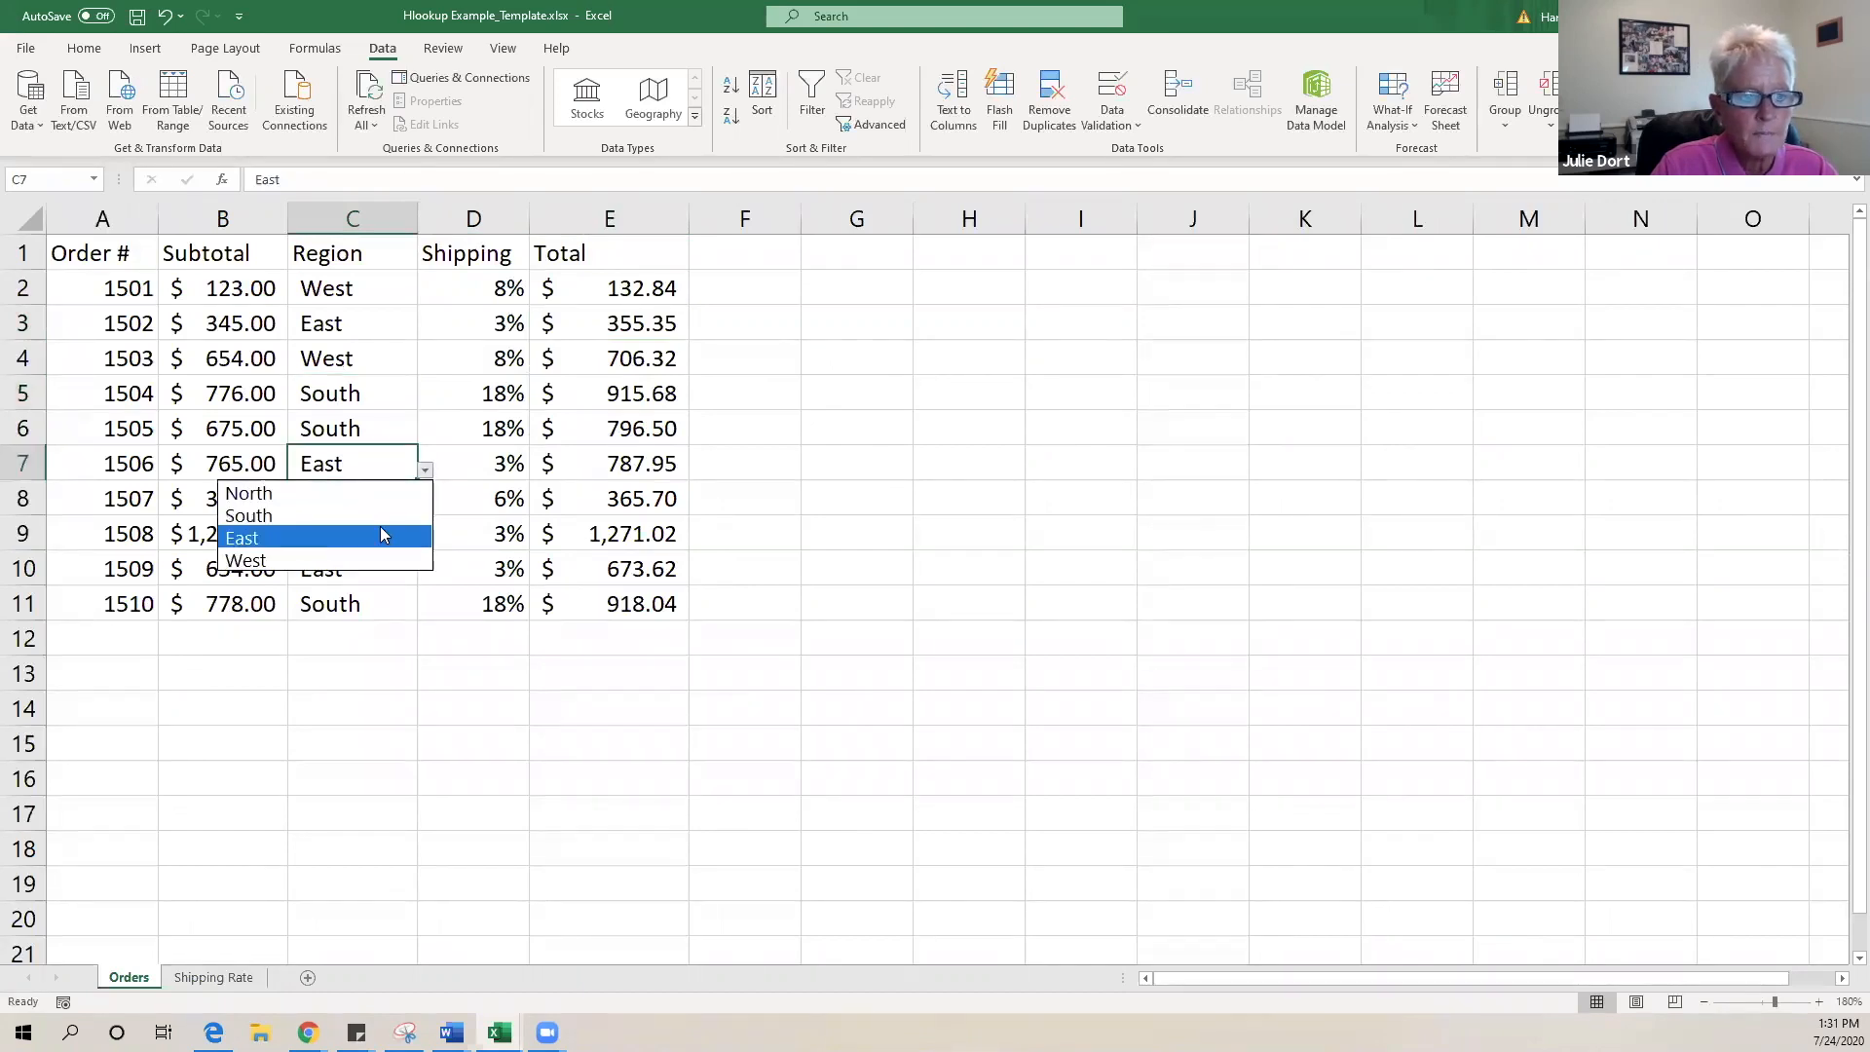
{"action": "left_click", "coordinate": [379, 526]}
{"action": "left_click", "coordinate": [956, 468]}
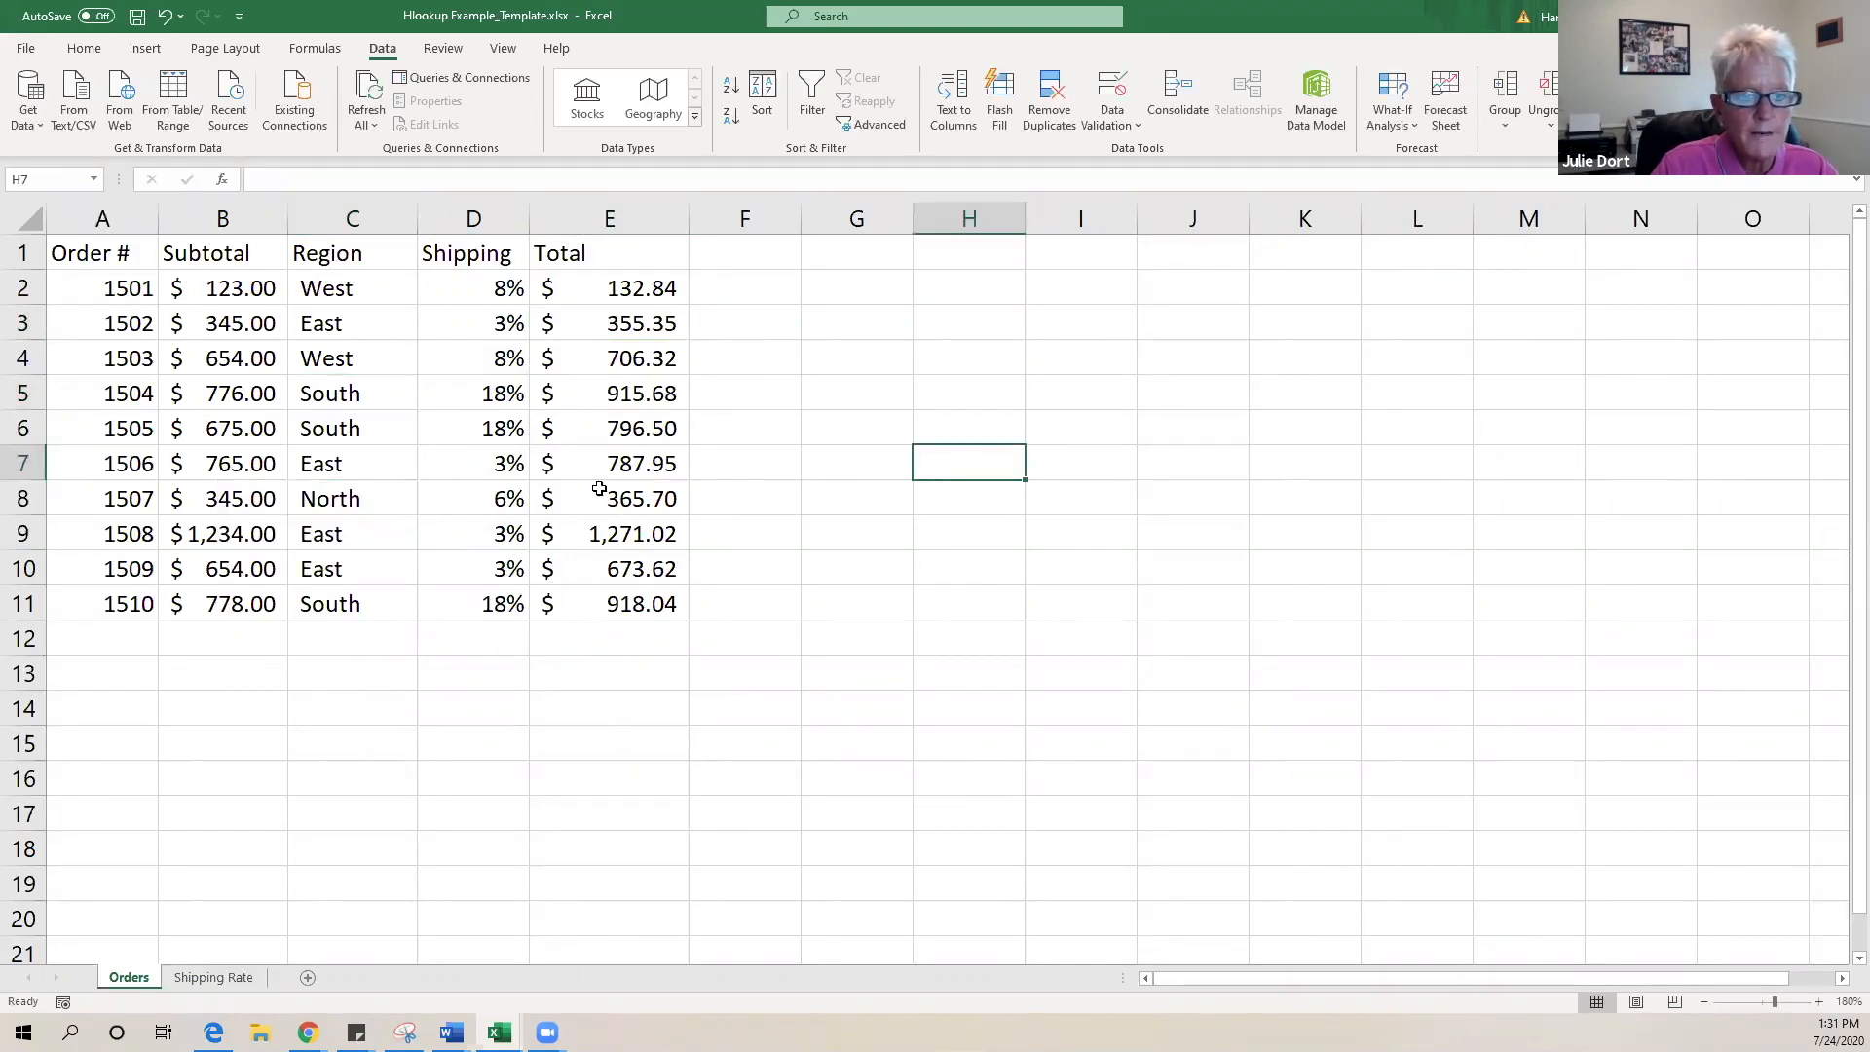
{"action": "left_click", "coordinate": [396, 474]}
{"action": "left_click", "coordinate": [426, 473]}
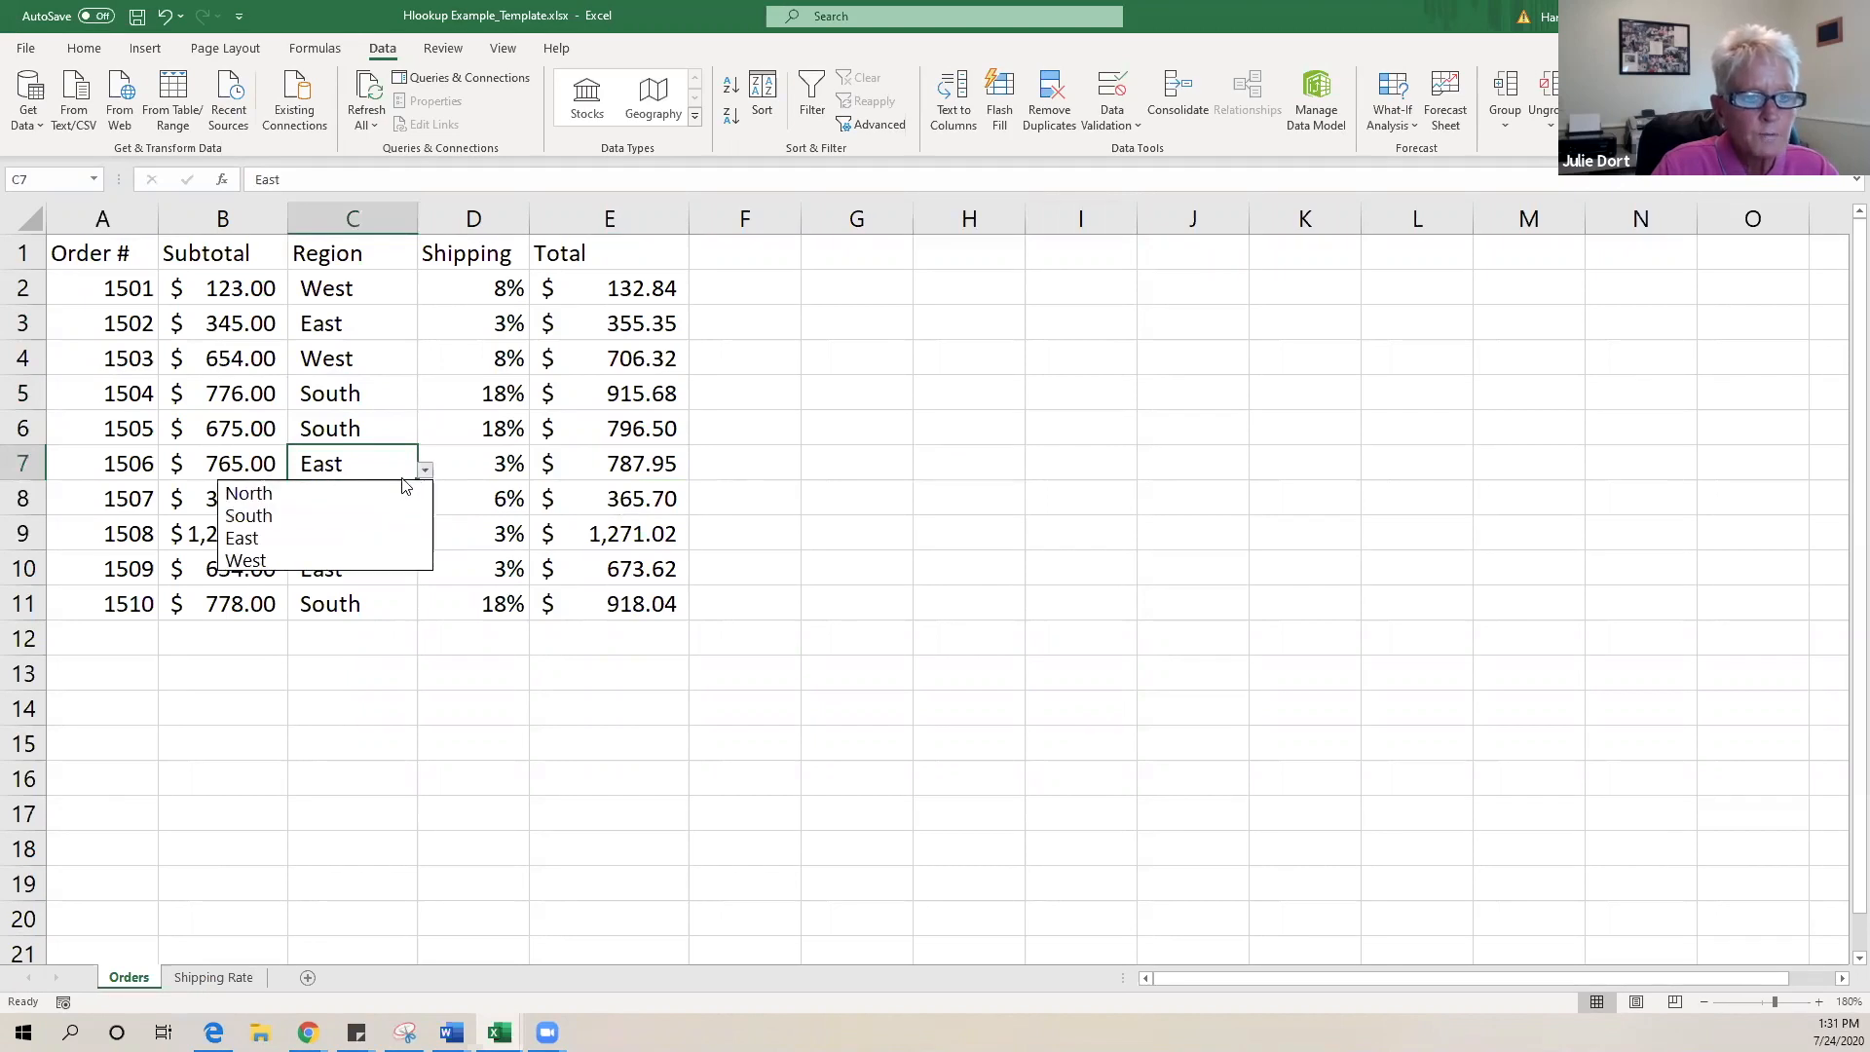
{"action": "left_click", "coordinate": [383, 492]}
{"action": "left_click", "coordinate": [927, 487]}
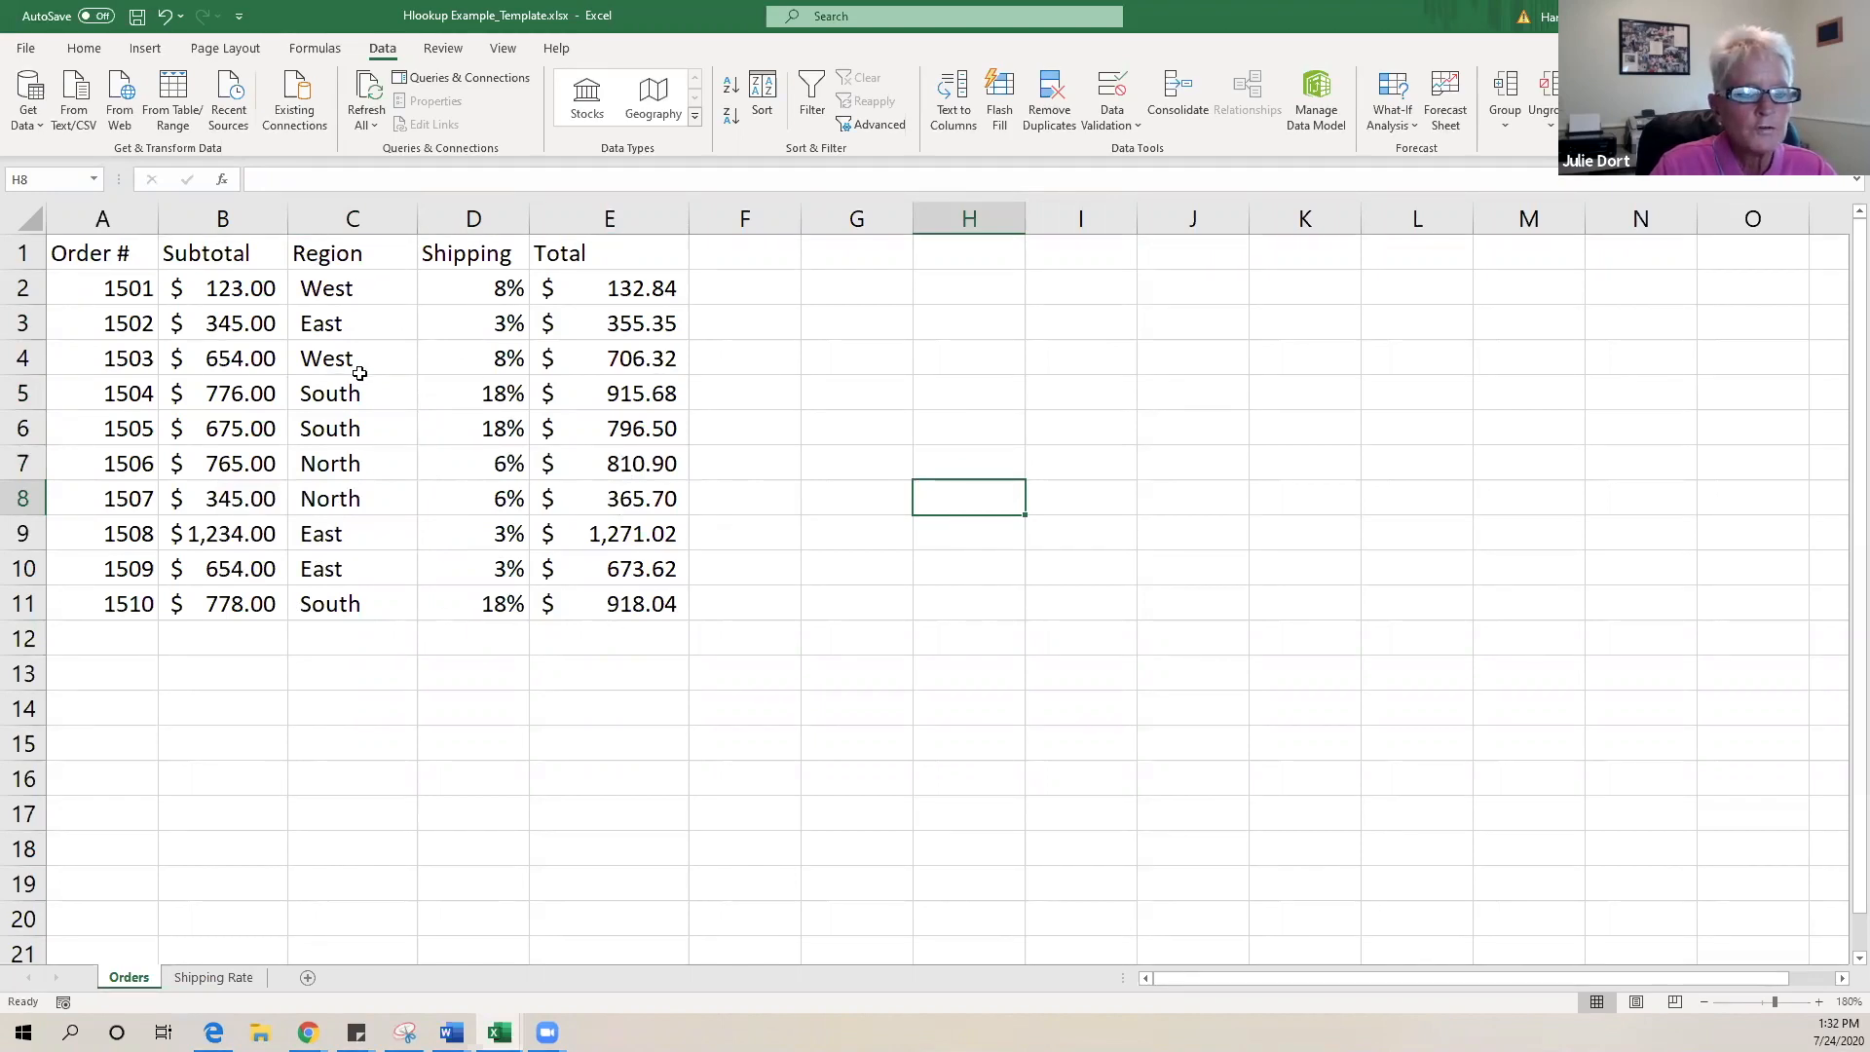
- Choose East for order 1510's region in C11
{"action": "left_click", "coordinate": [375, 604]}
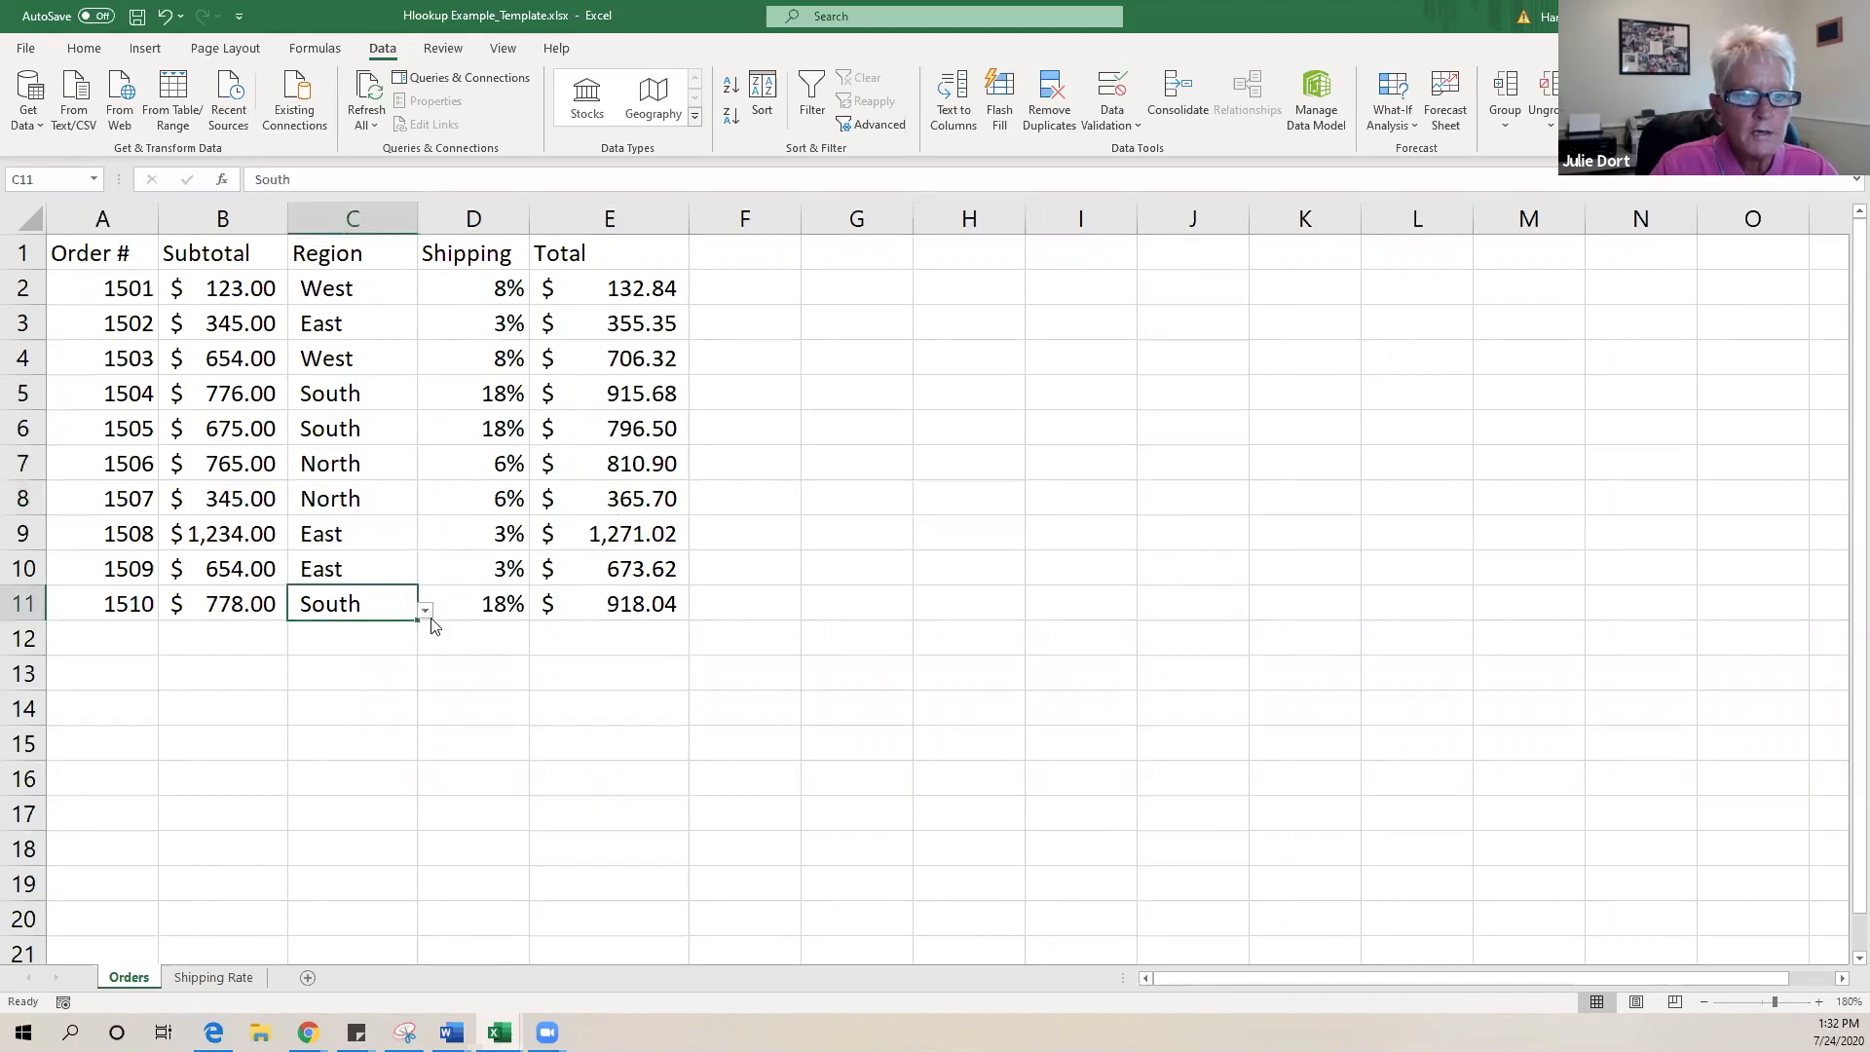
{"action": "left_click", "coordinate": [426, 611]}
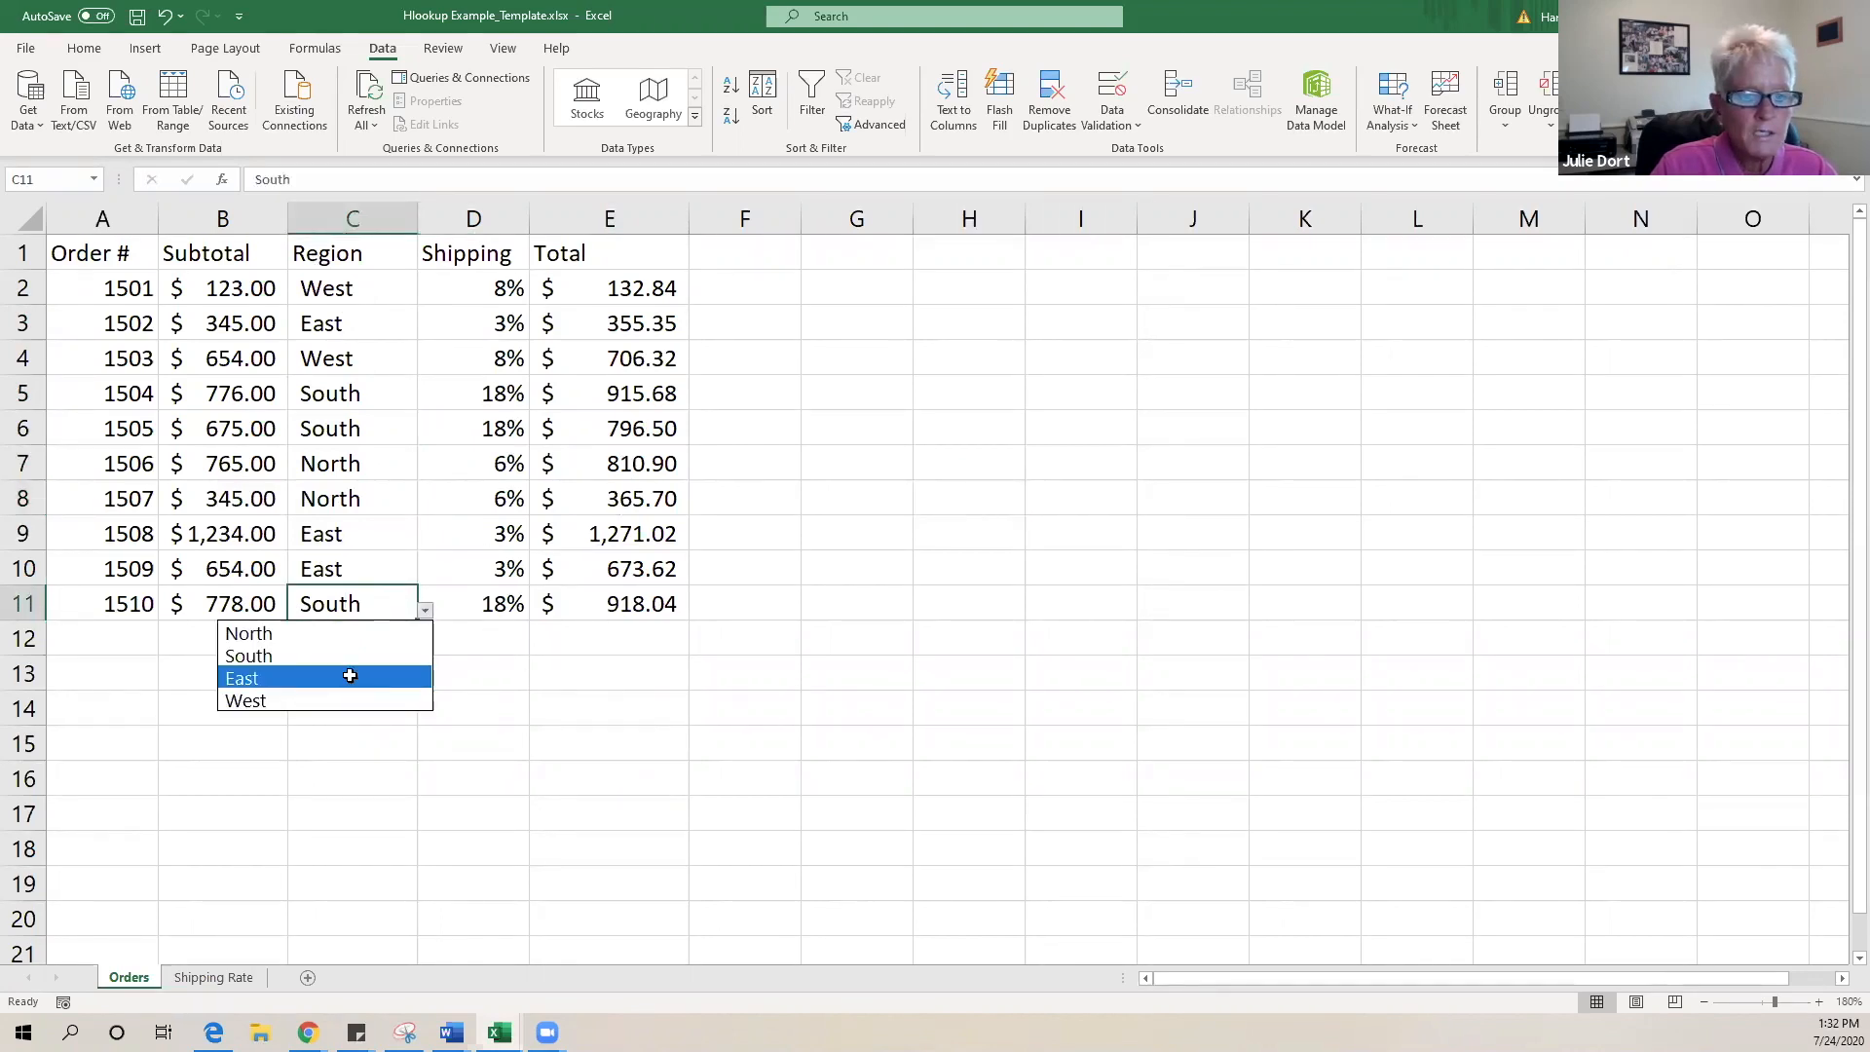
{"action": "left_click", "coordinate": [349, 675]}
{"action": "left_click", "coordinate": [773, 626]}
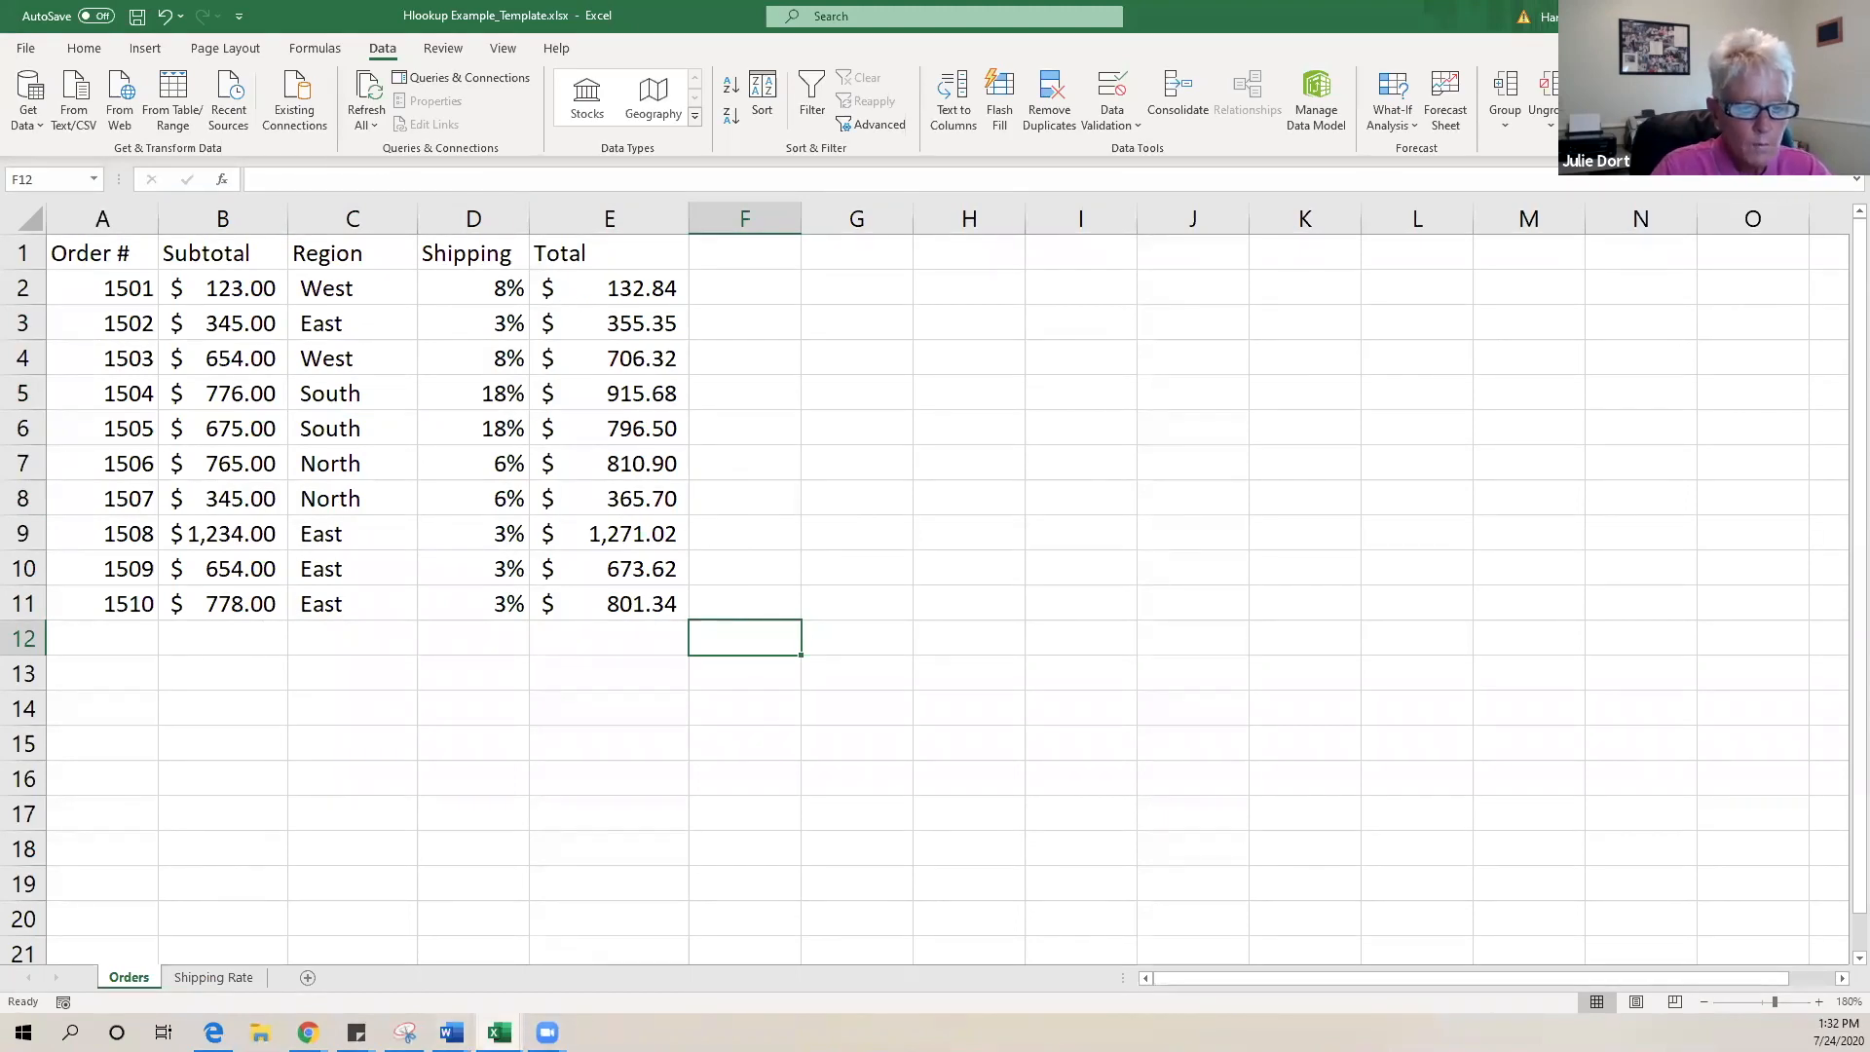
{"action": "mouse_move", "coordinate": [500, 1028]}
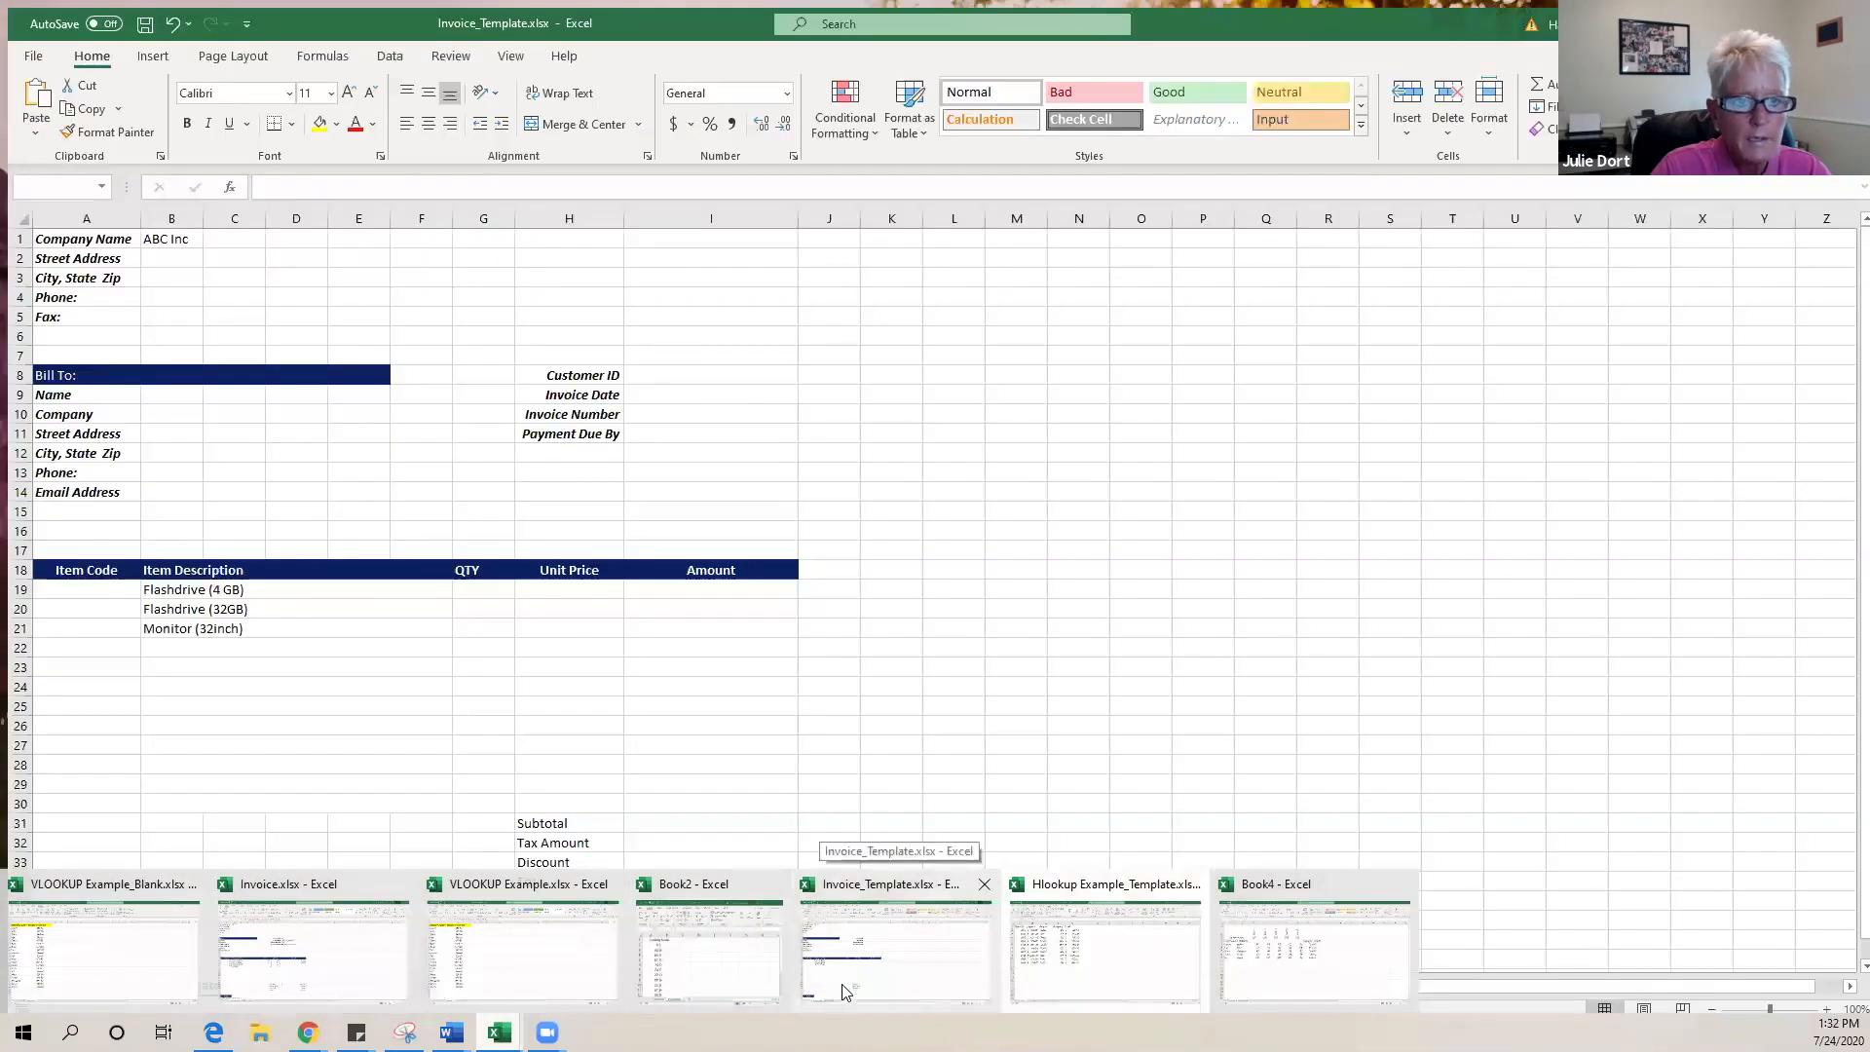
- Bring up the Invoice_Template workbook and show its Product Details sheet
{"action": "left_click", "coordinate": [844, 990]}
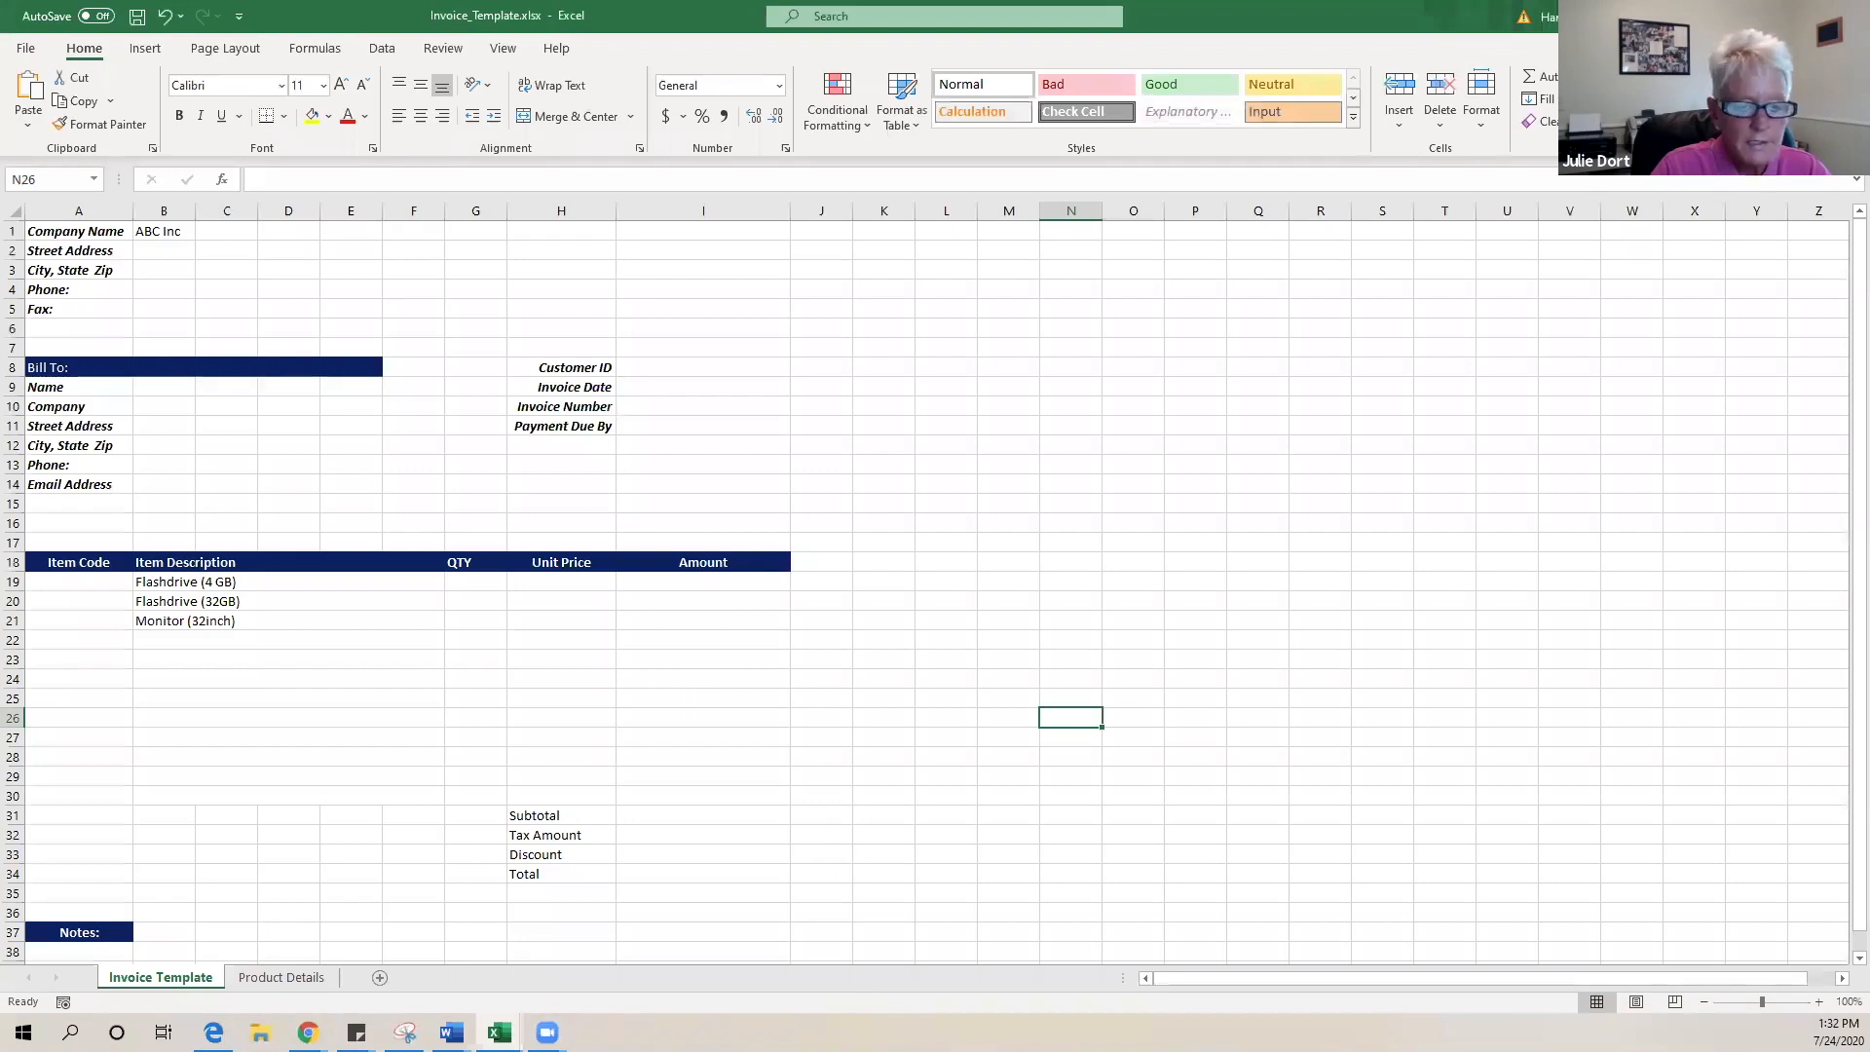
{"action": "left_click", "coordinate": [498, 1033]}
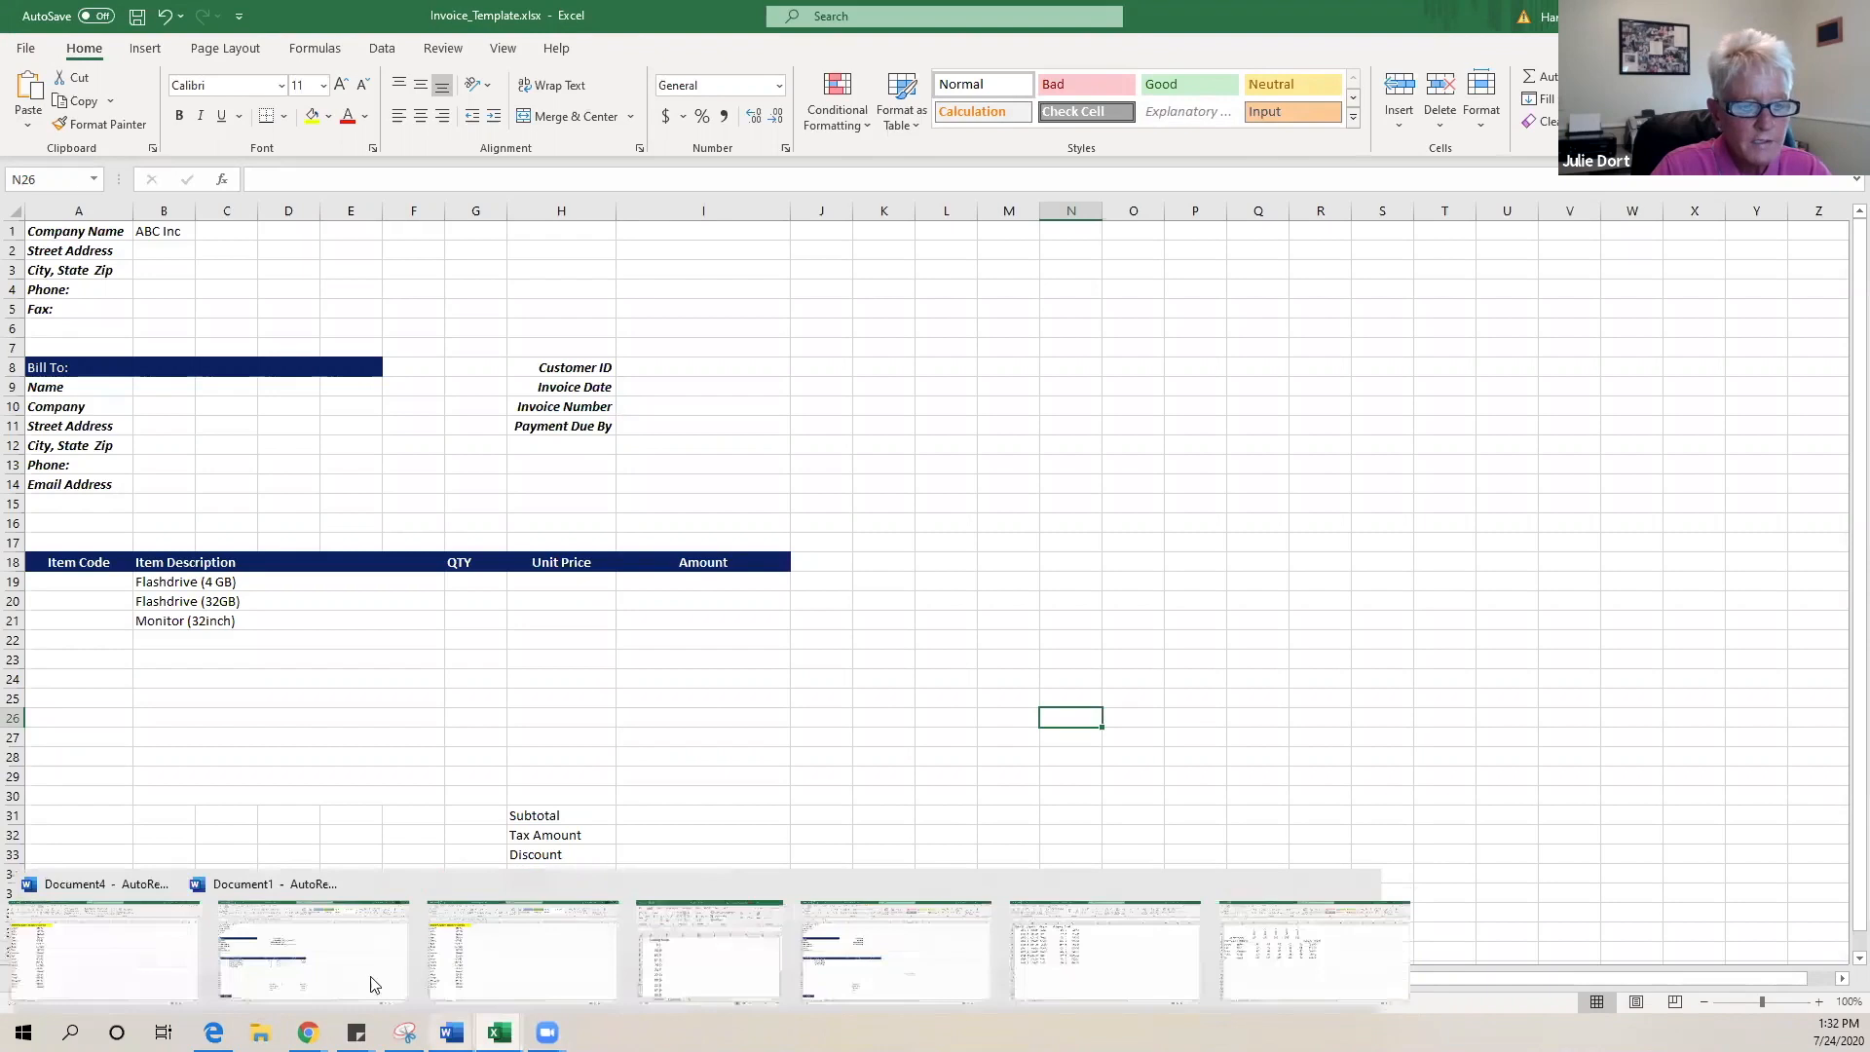
{"action": "mouse_move", "coordinate": [498, 1033]}
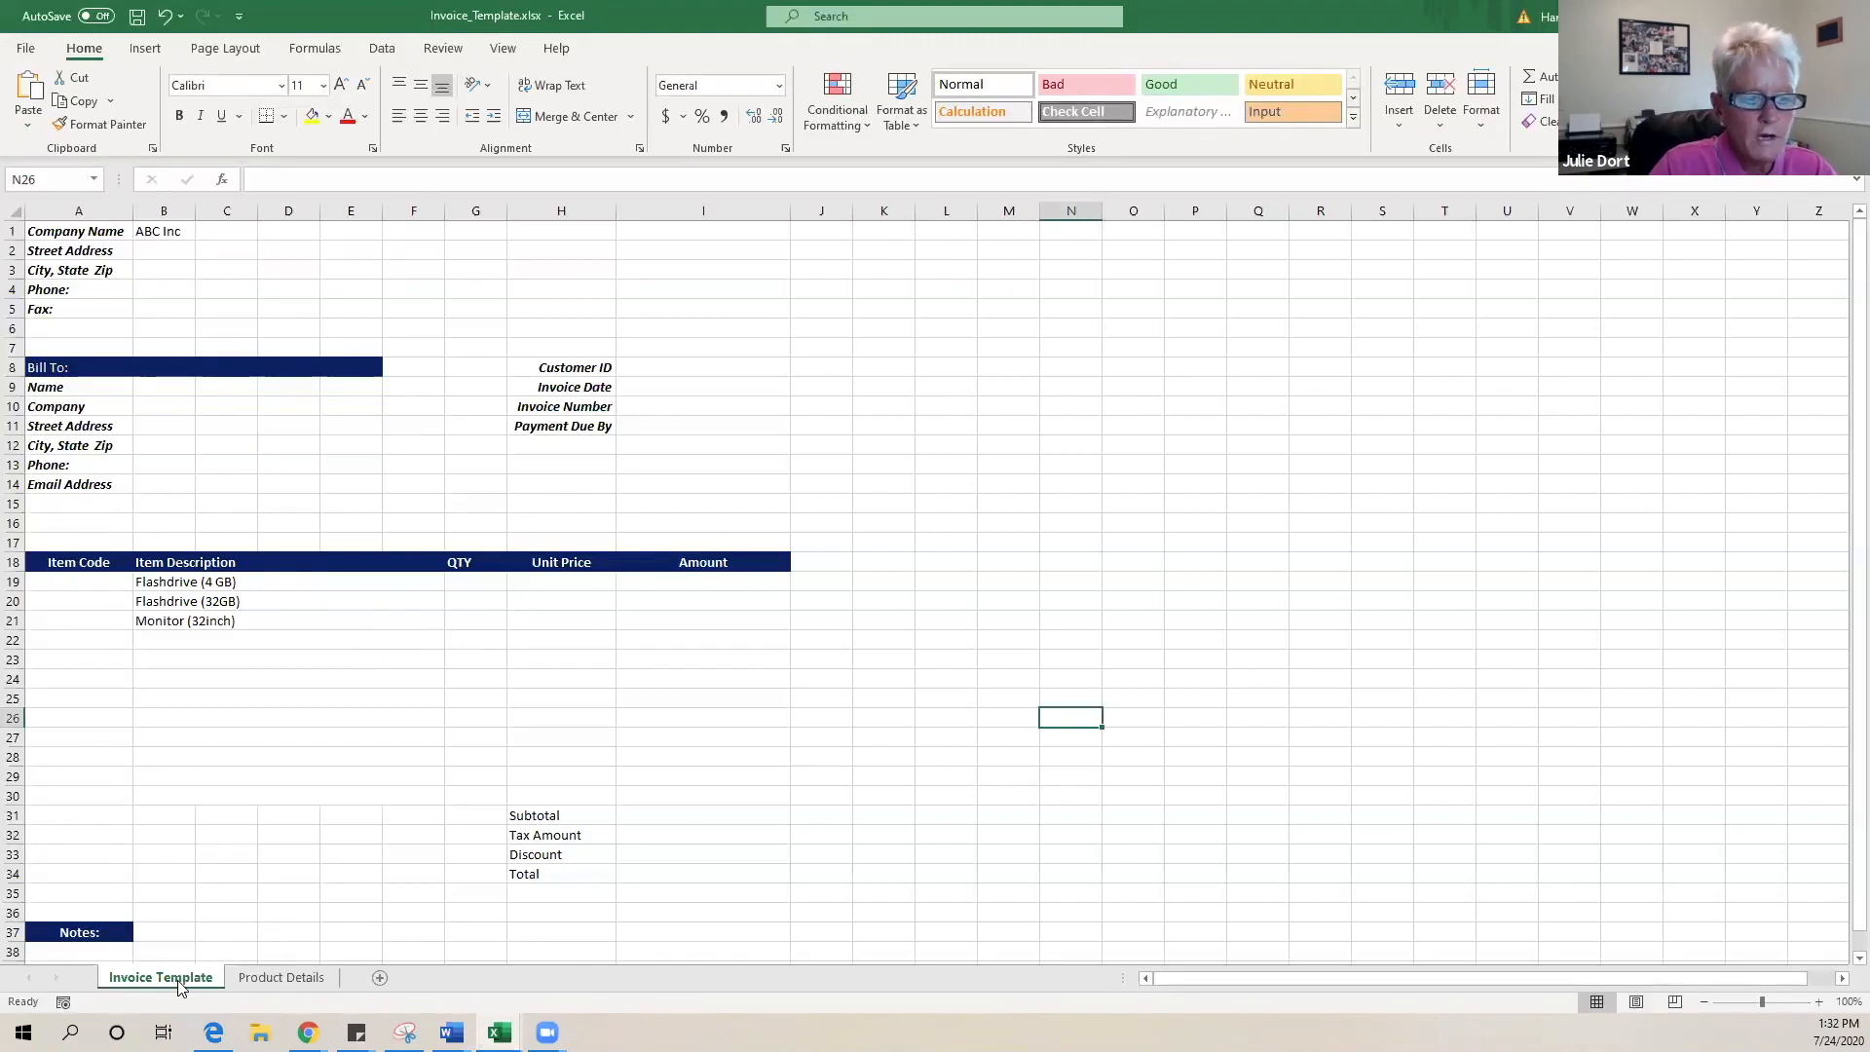
{"action": "left_click", "coordinate": [261, 977]}
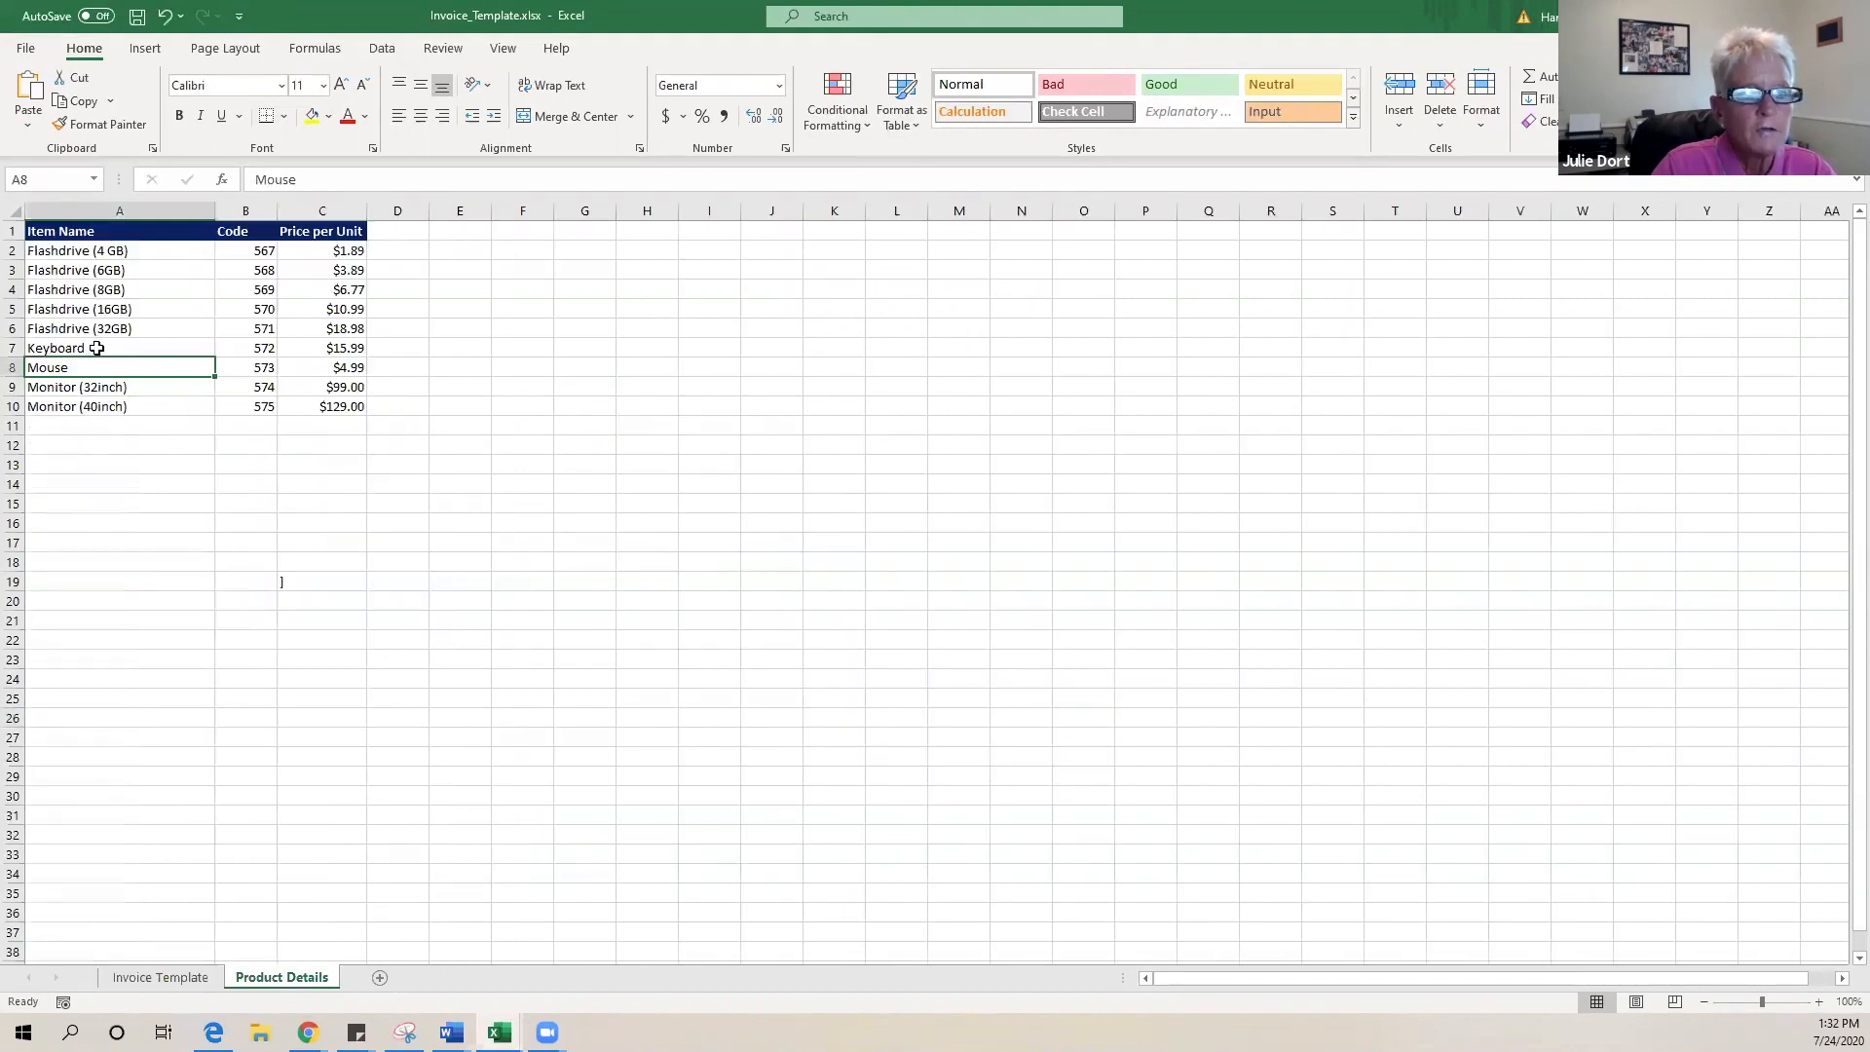
- Review the Item Name and Code headings and clear the stray entry in C19
{"action": "left_click", "coordinate": [491, 402]}
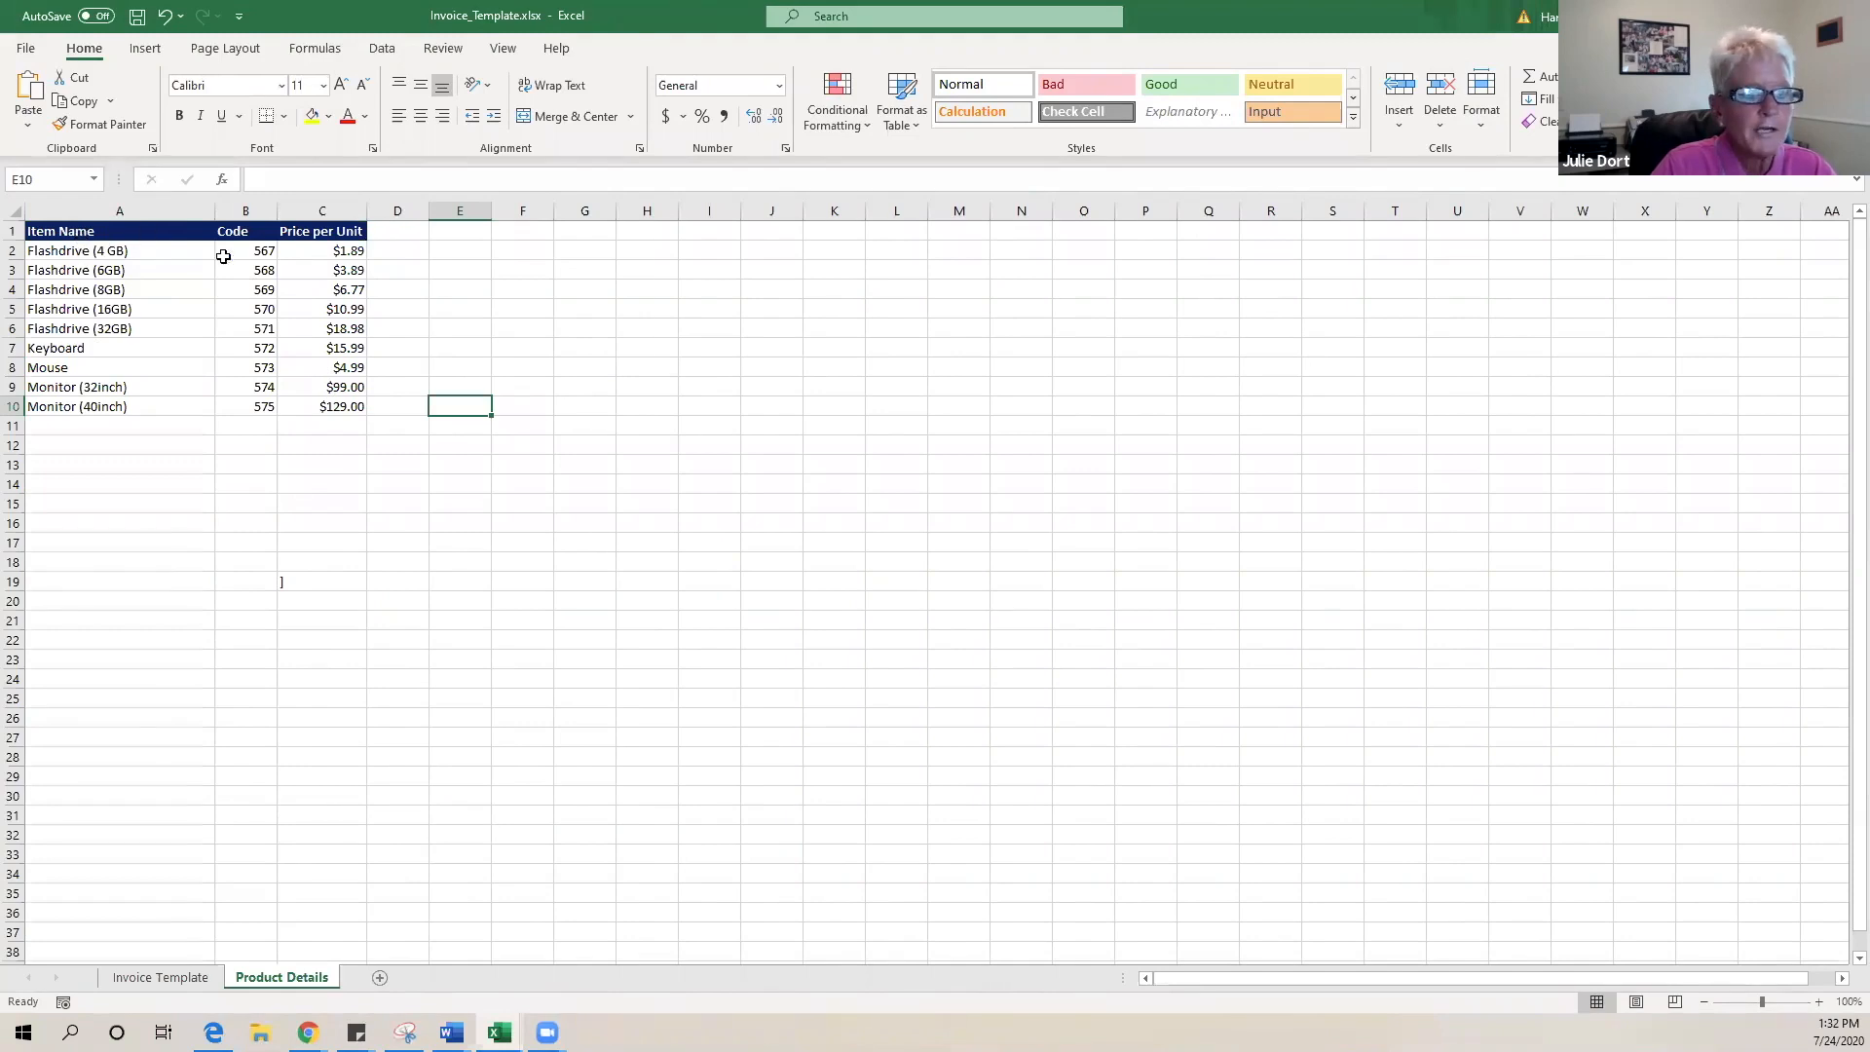
{"action": "left_click", "coordinate": [129, 232]}
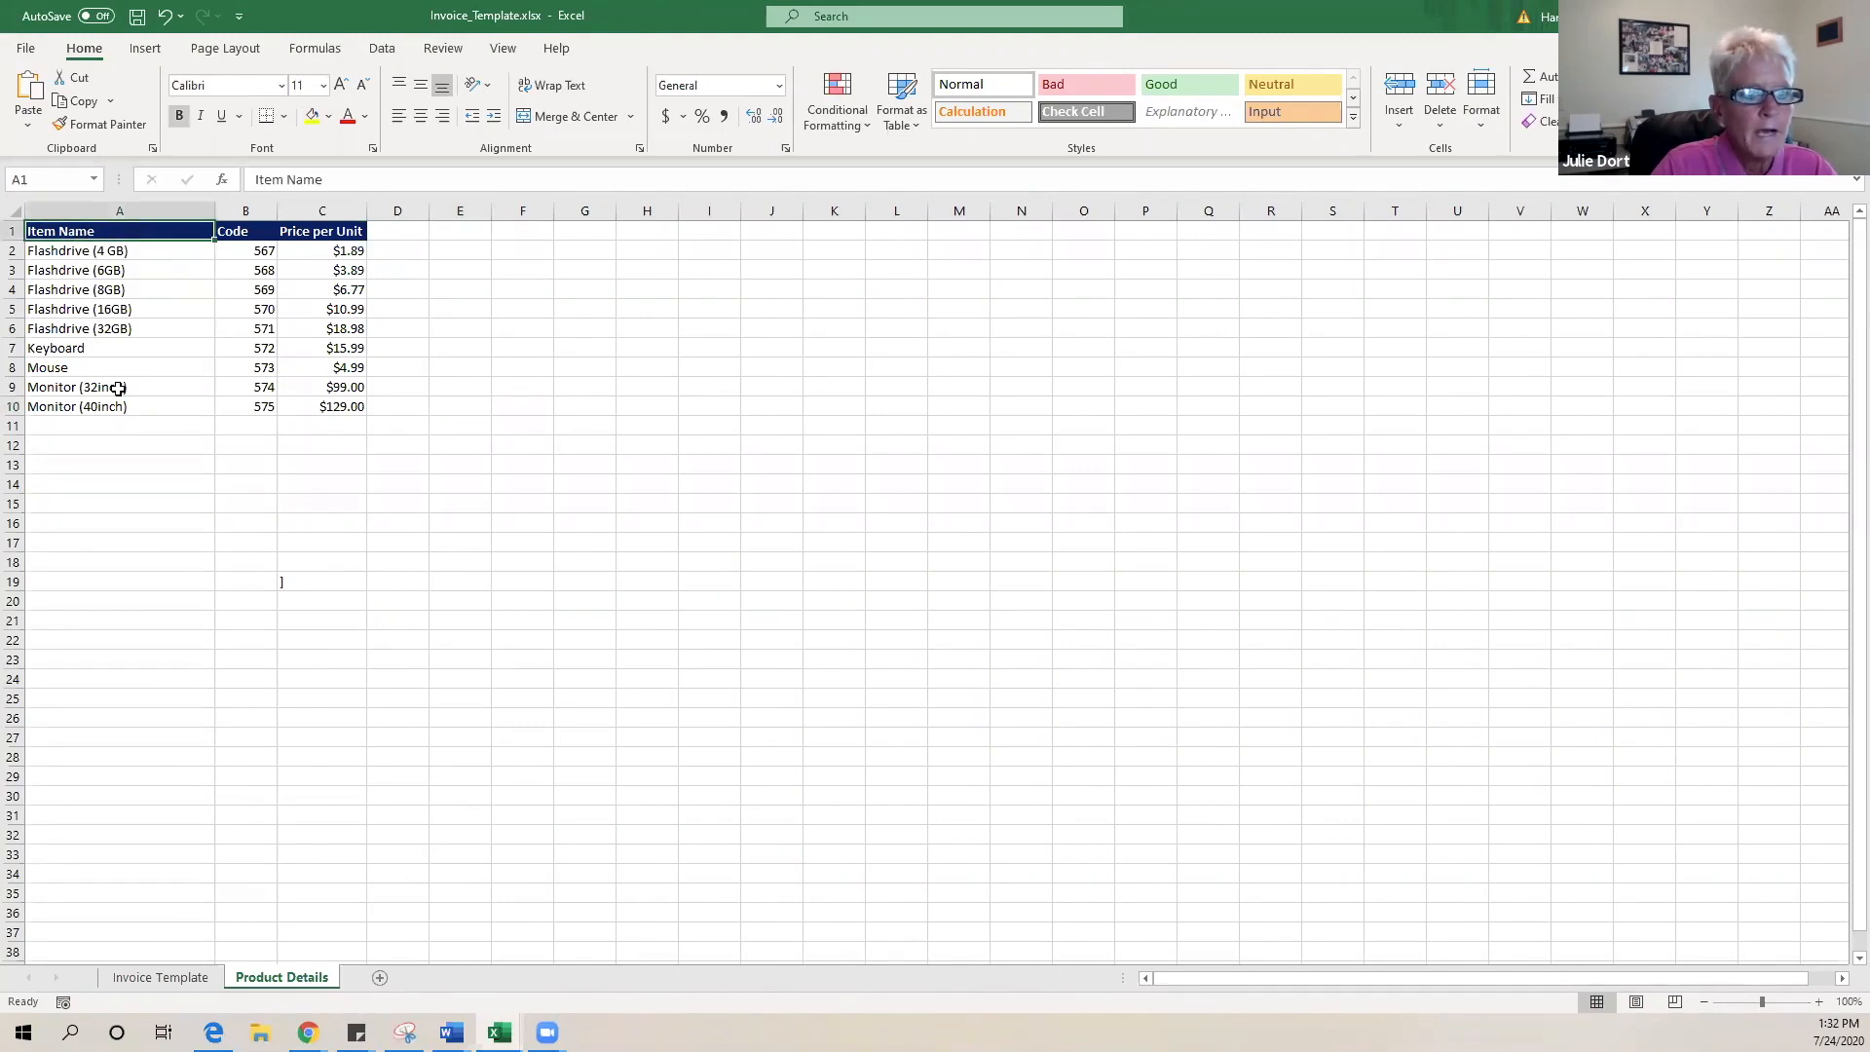
{"action": "left_click", "coordinate": [228, 237]}
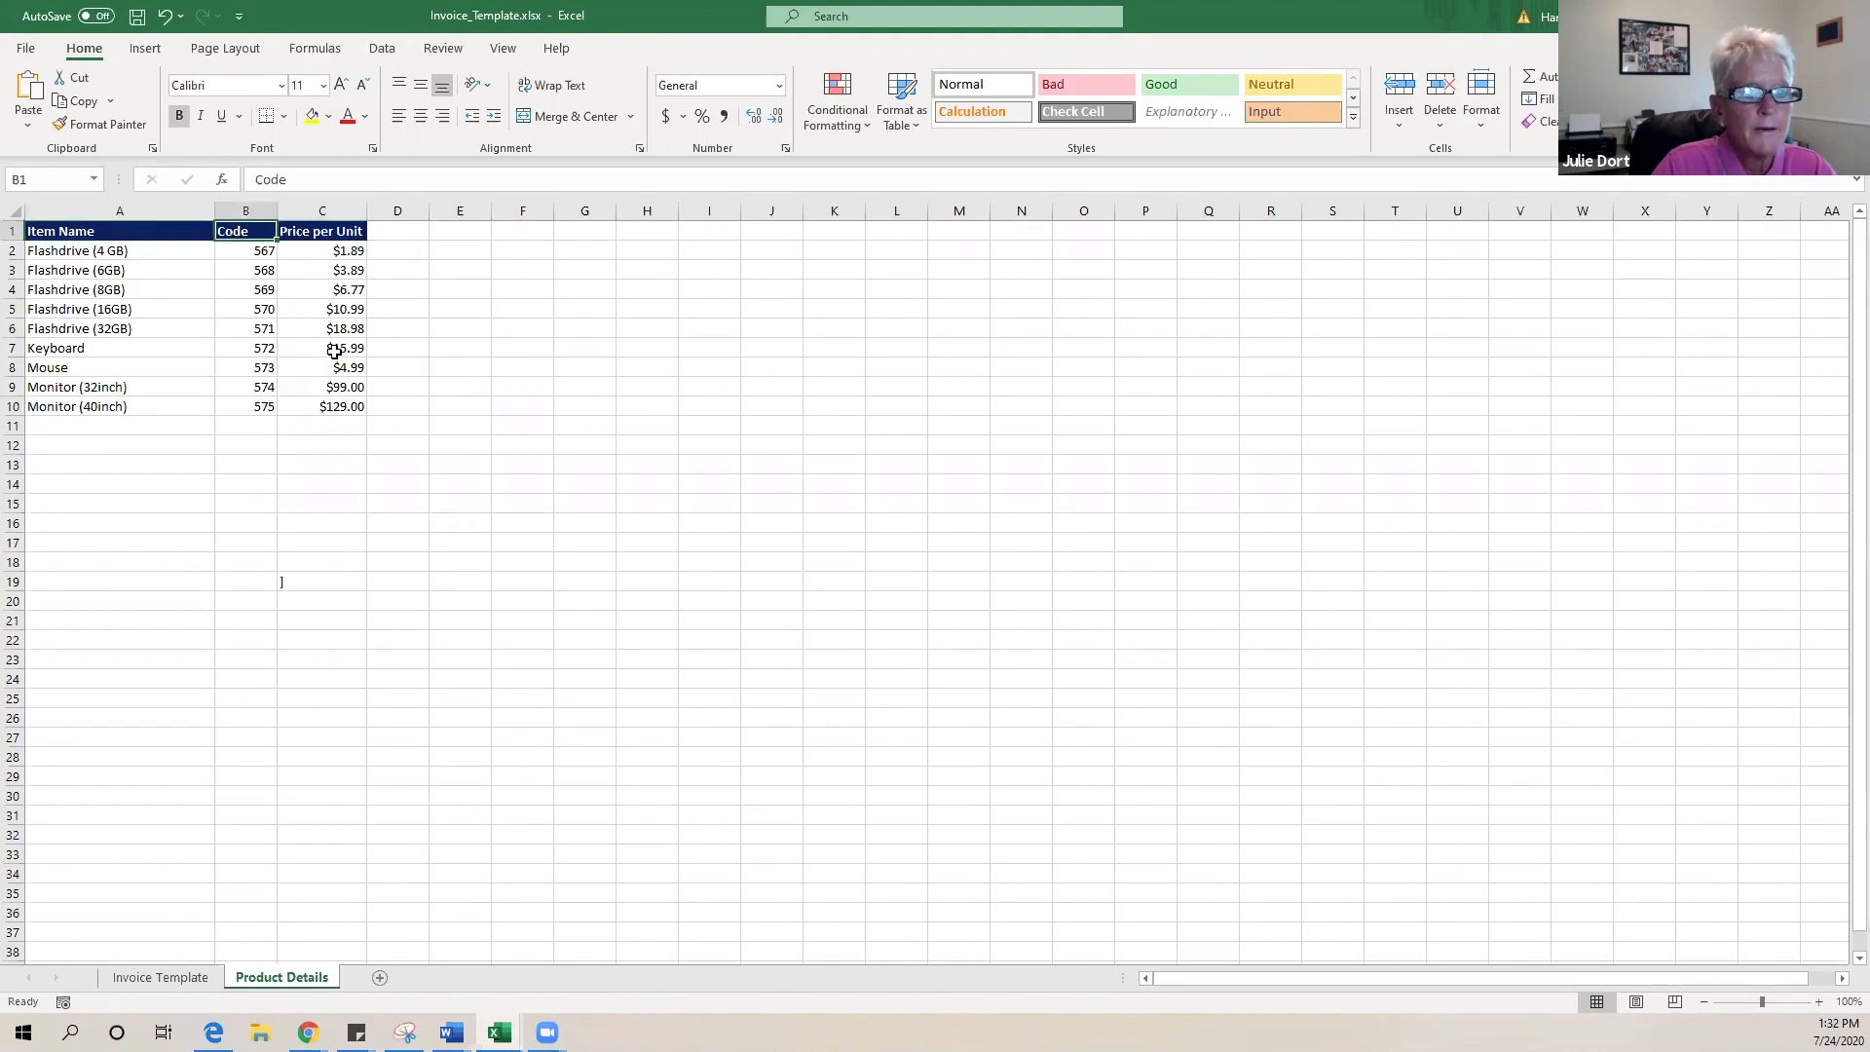
{"action": "left_click", "coordinate": [301, 581]}
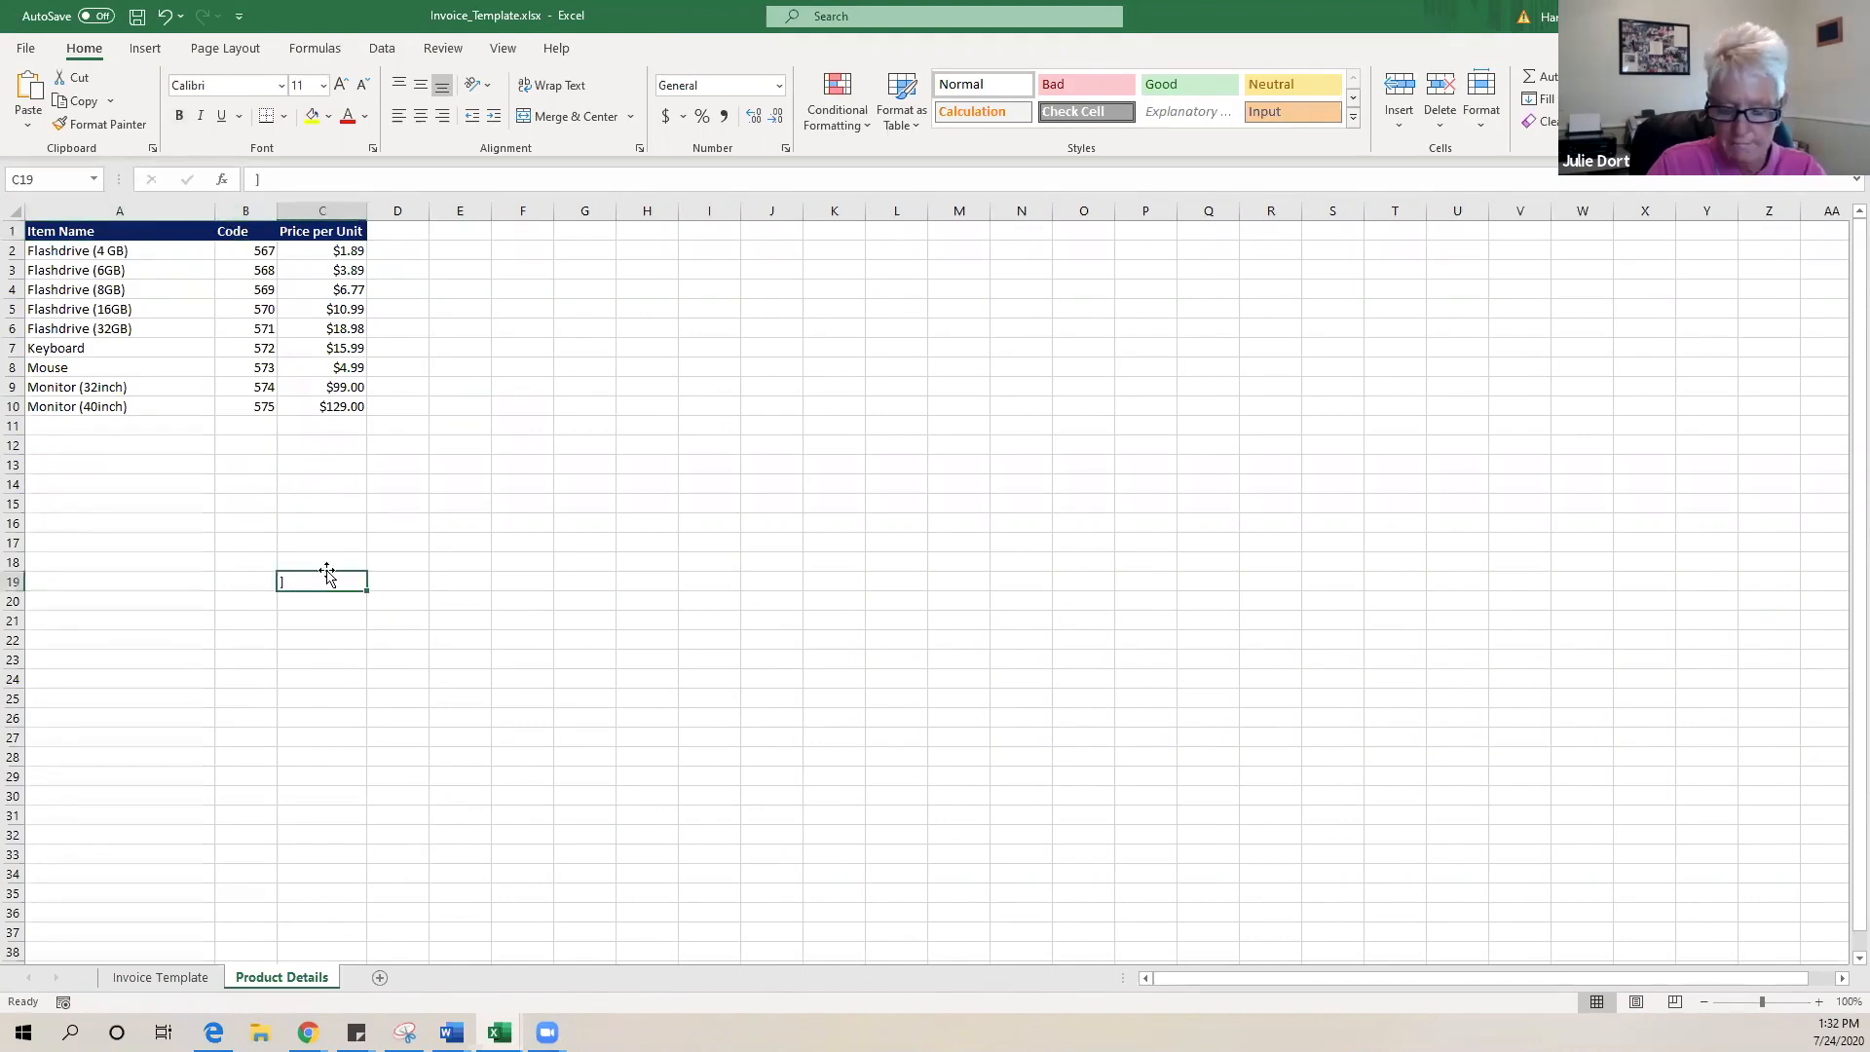
{"action": "key", "text": "Delete"}
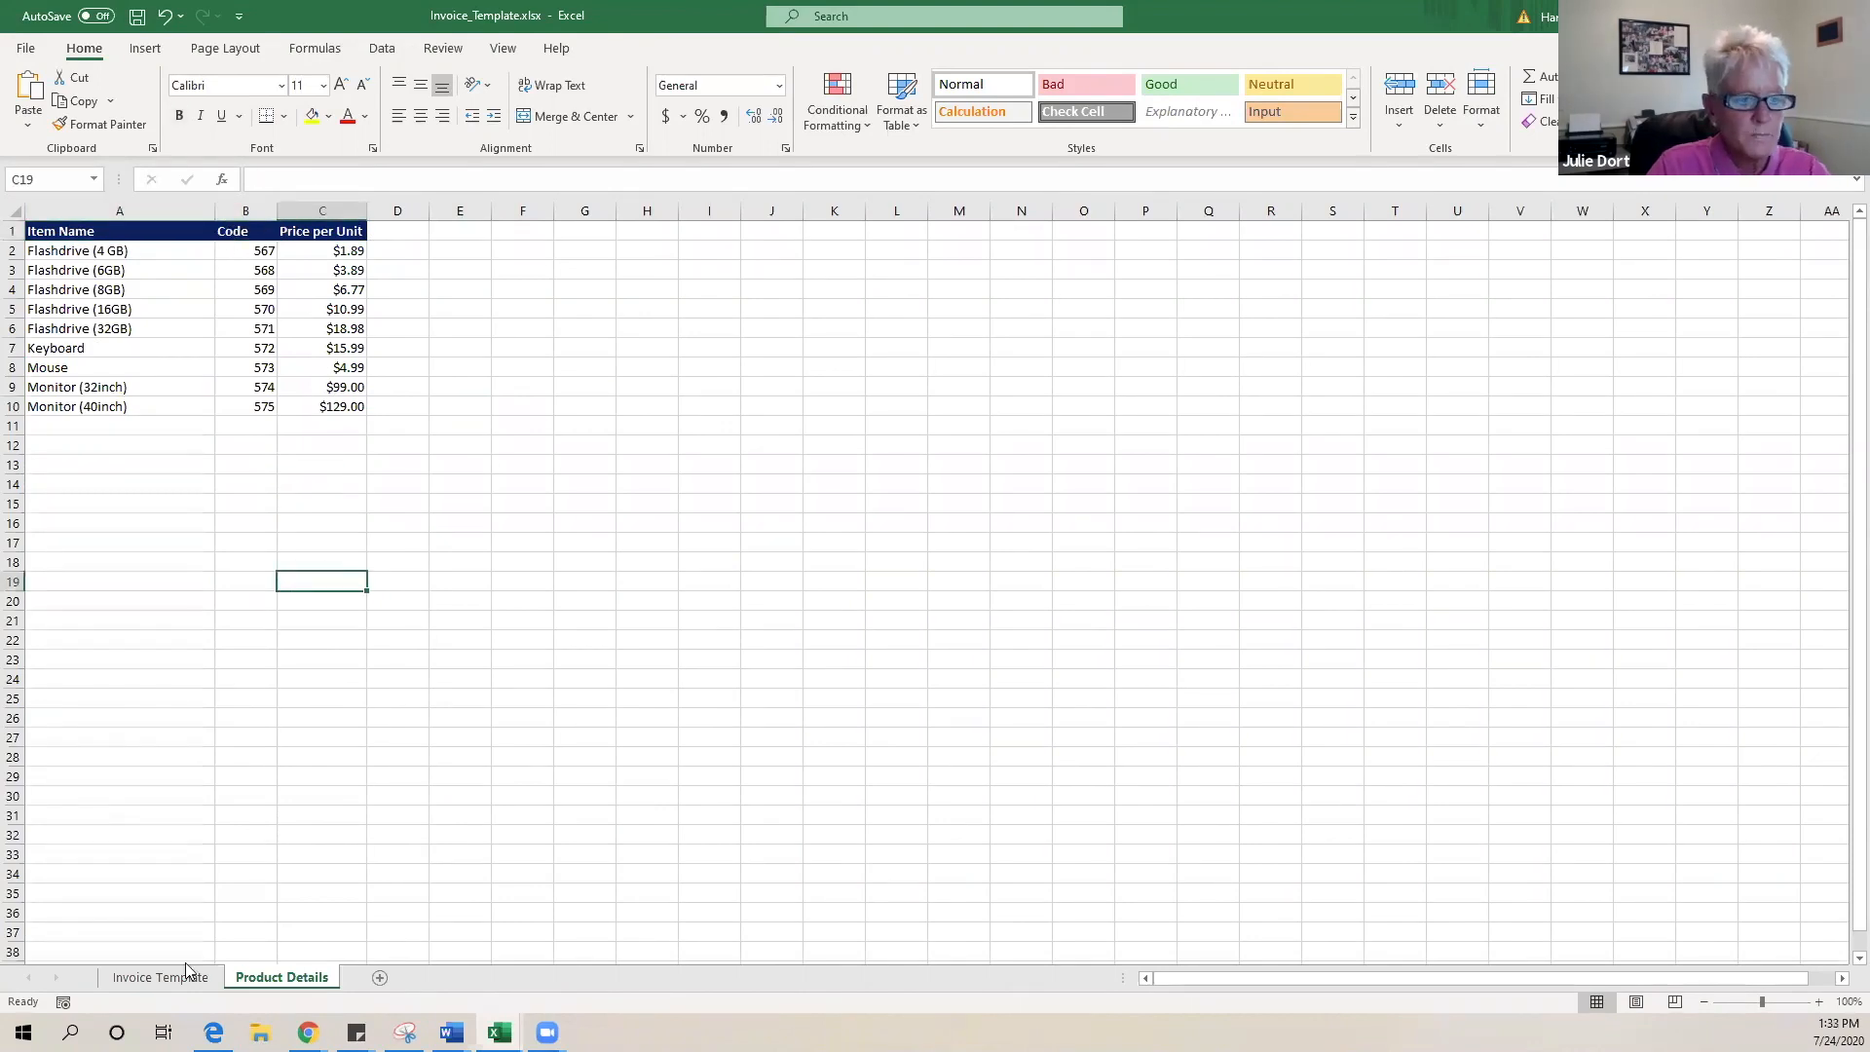
- Clear the sample product descriptions from the Invoice Template's Item Description rows
{"action": "left_click", "coordinate": [138, 979]}
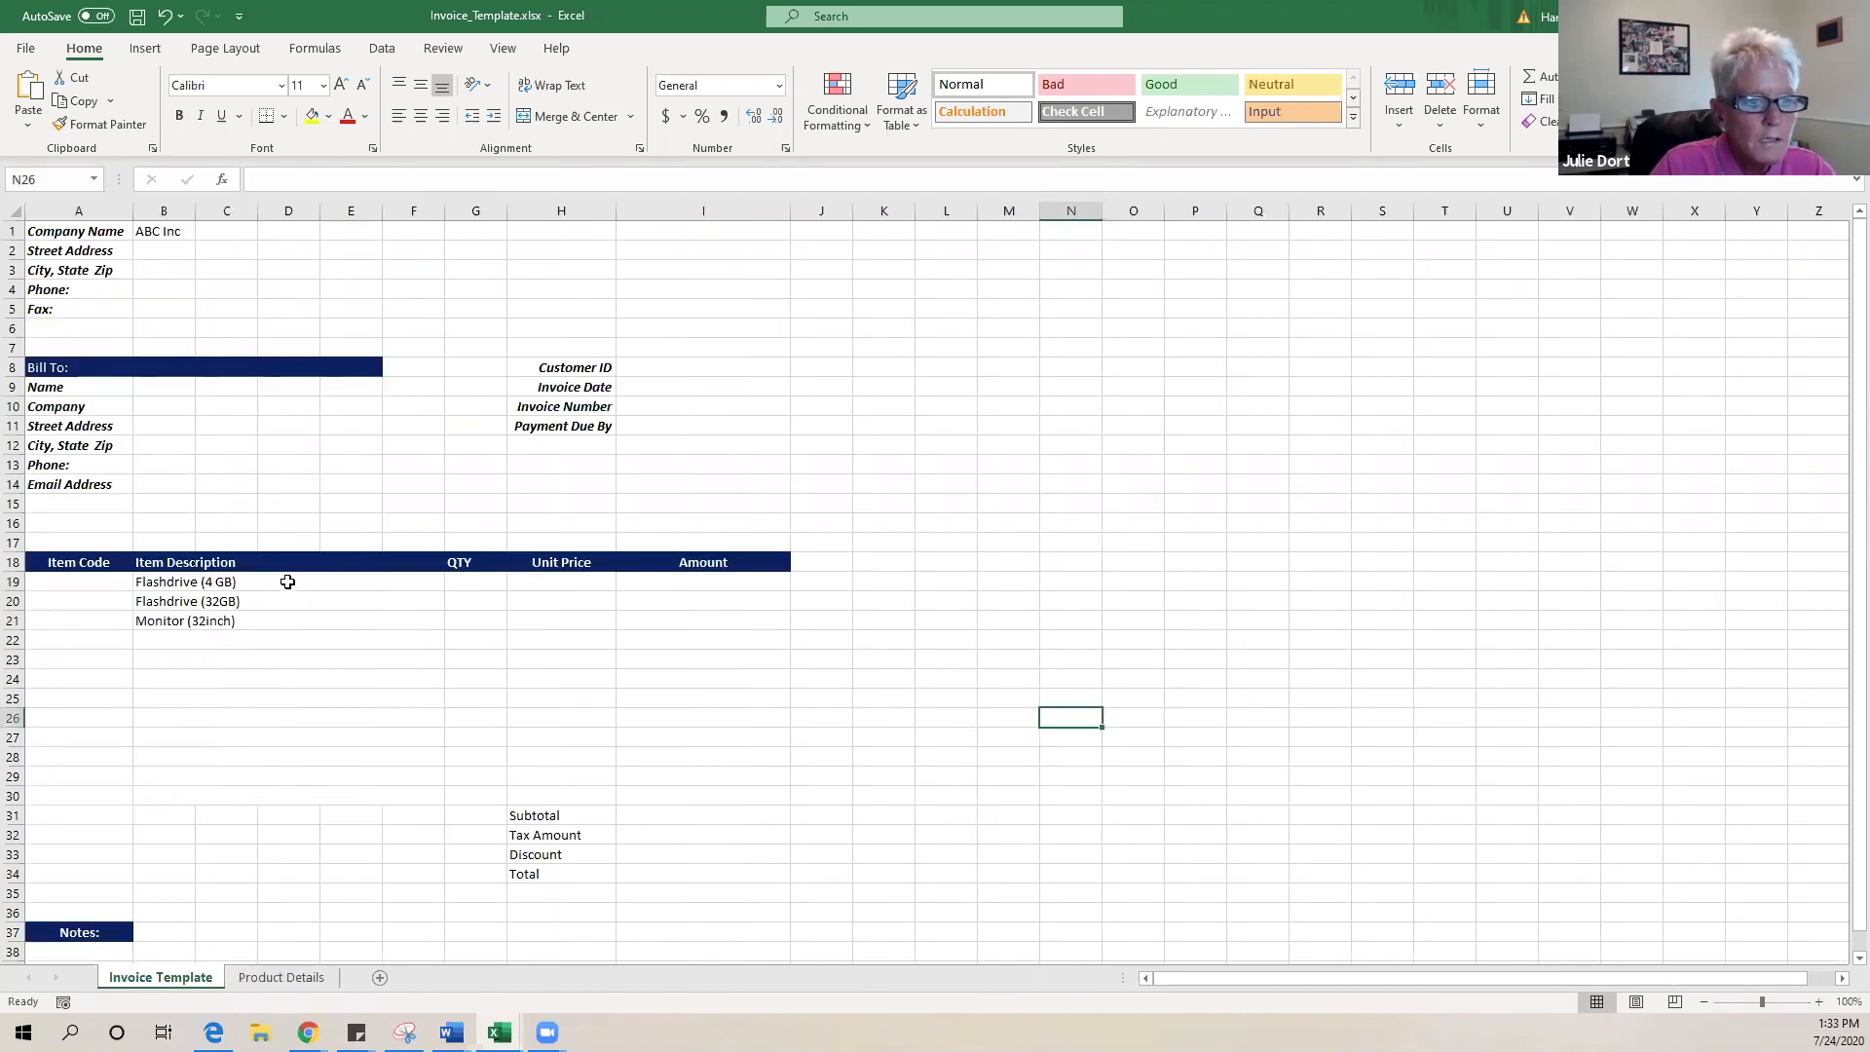
{"action": "left_click", "coordinate": [284, 582]}
{"action": "left_click_drag", "start_coordinate": [356, 584], "coordinate": [350, 792]}
{"action": "key", "text": "Delete"}
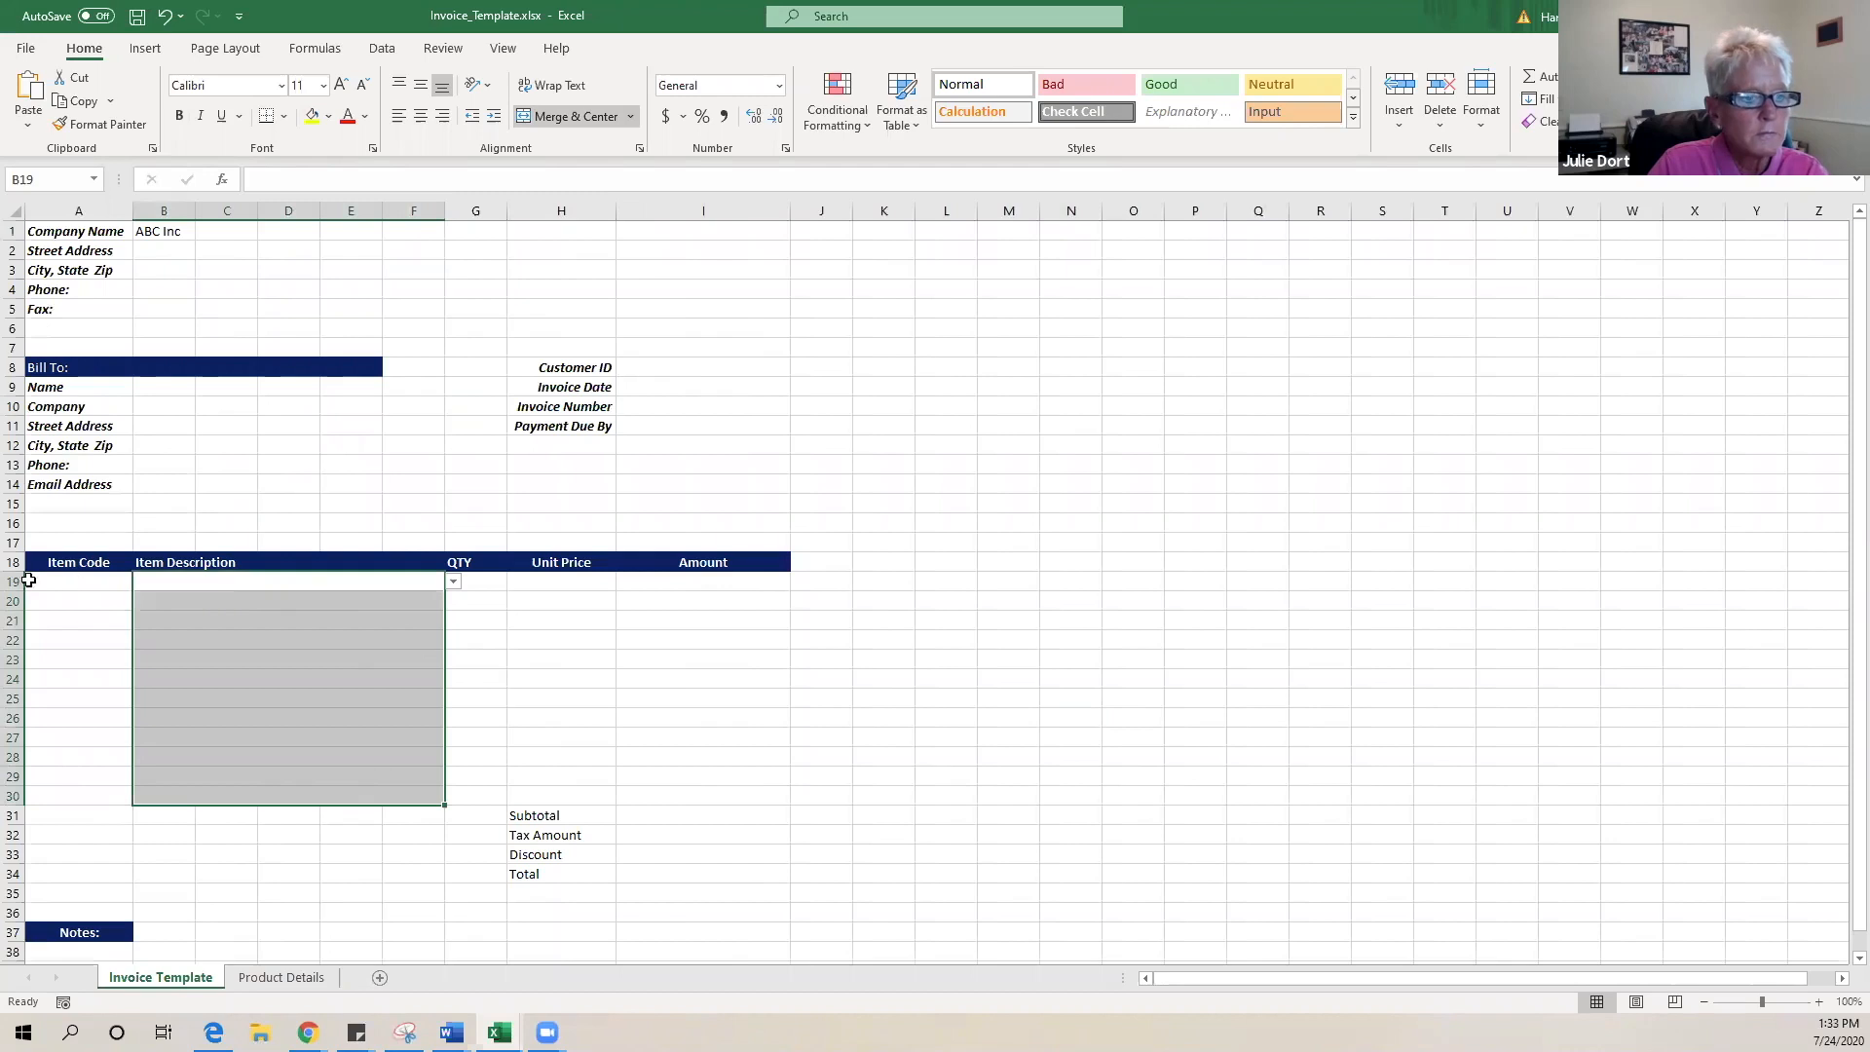
- Delete item rows 19–30 and insert fresh blank rows above Subtotal
{"action": "left_click_drag", "start_coordinate": [12, 582], "coordinate": [12, 796]}
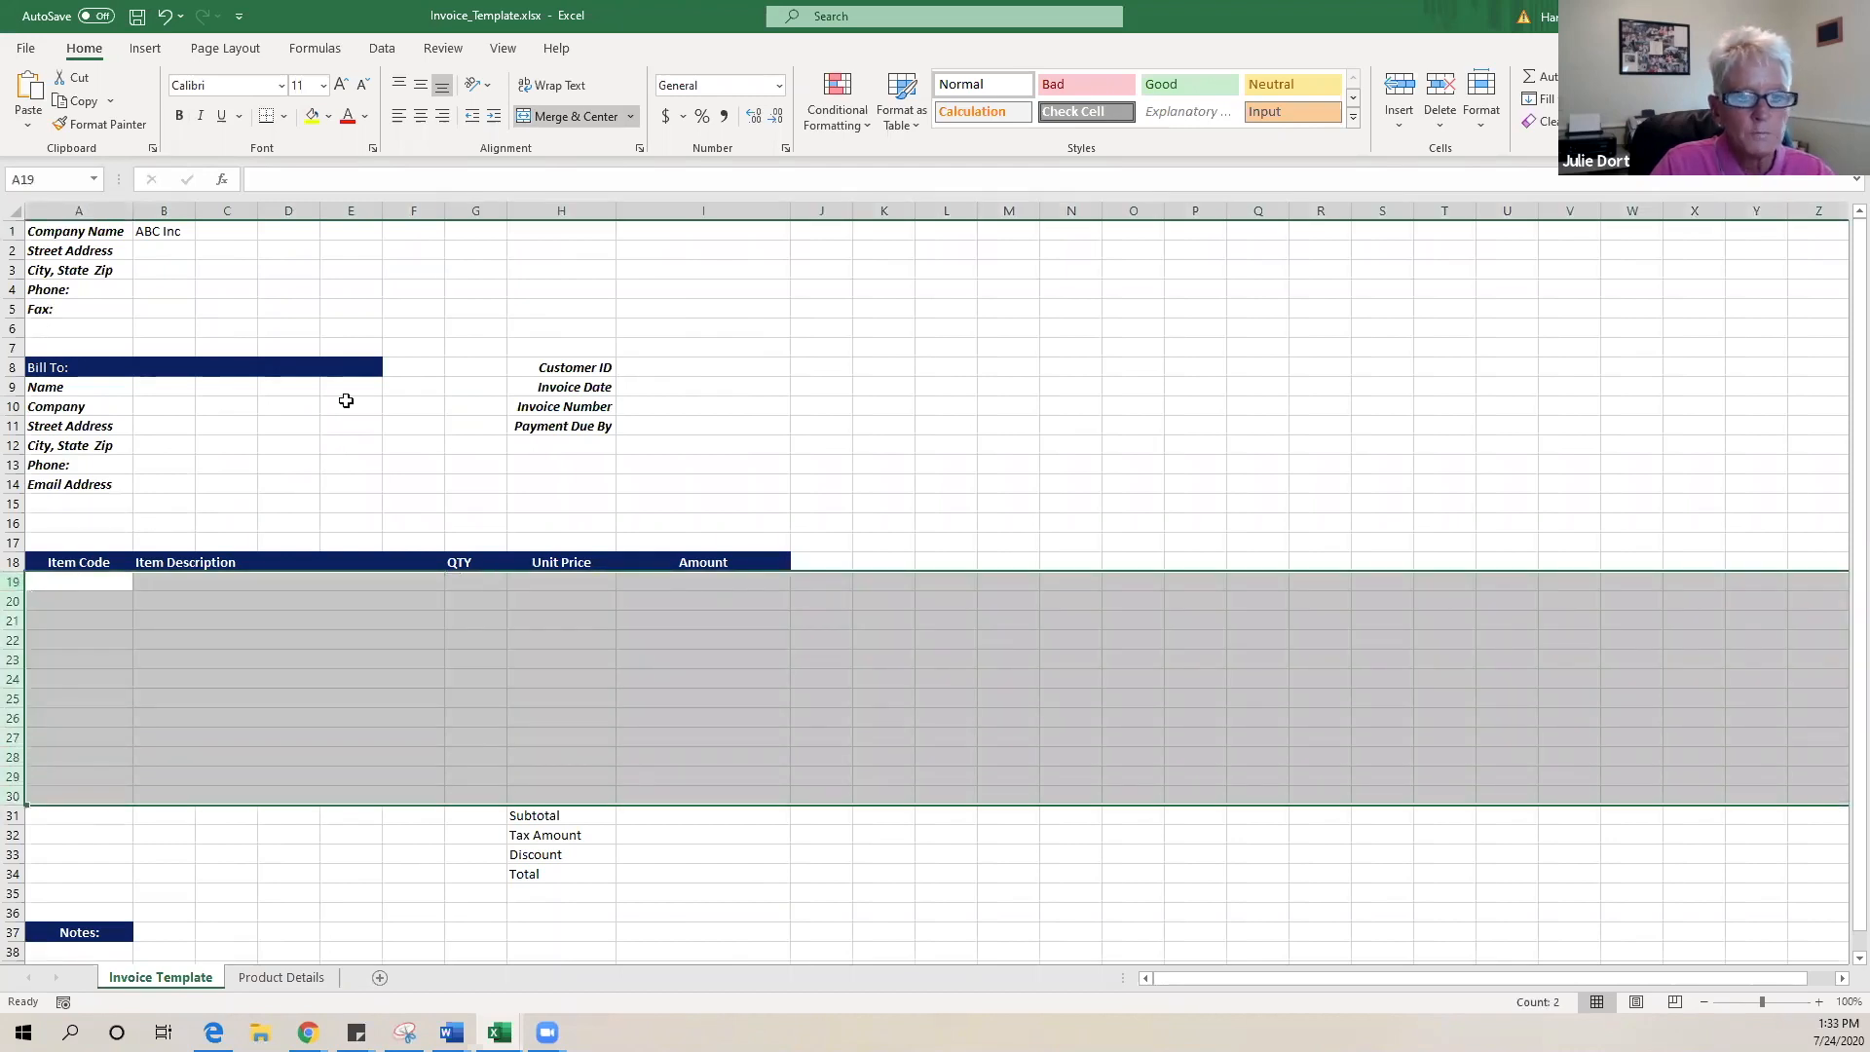
{"action": "left_click", "coordinate": [1441, 98]}
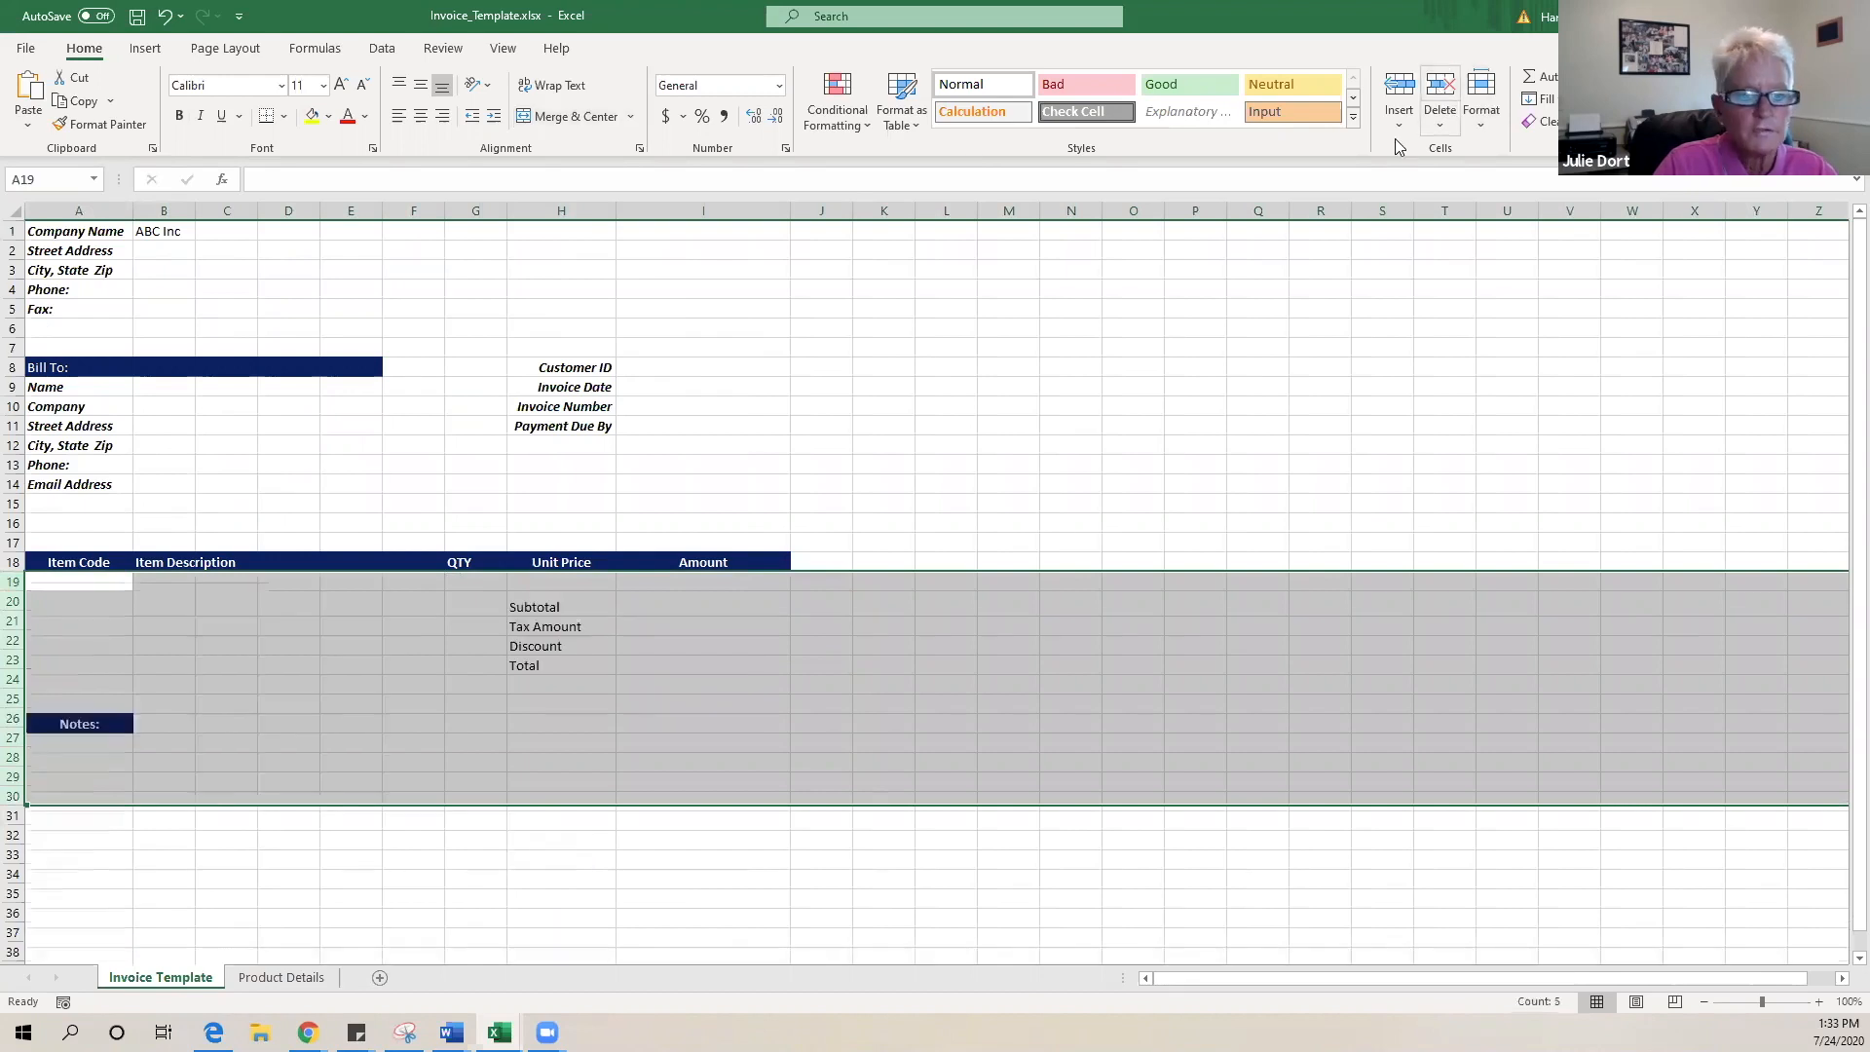
{"action": "left_click", "coordinate": [12, 582]}
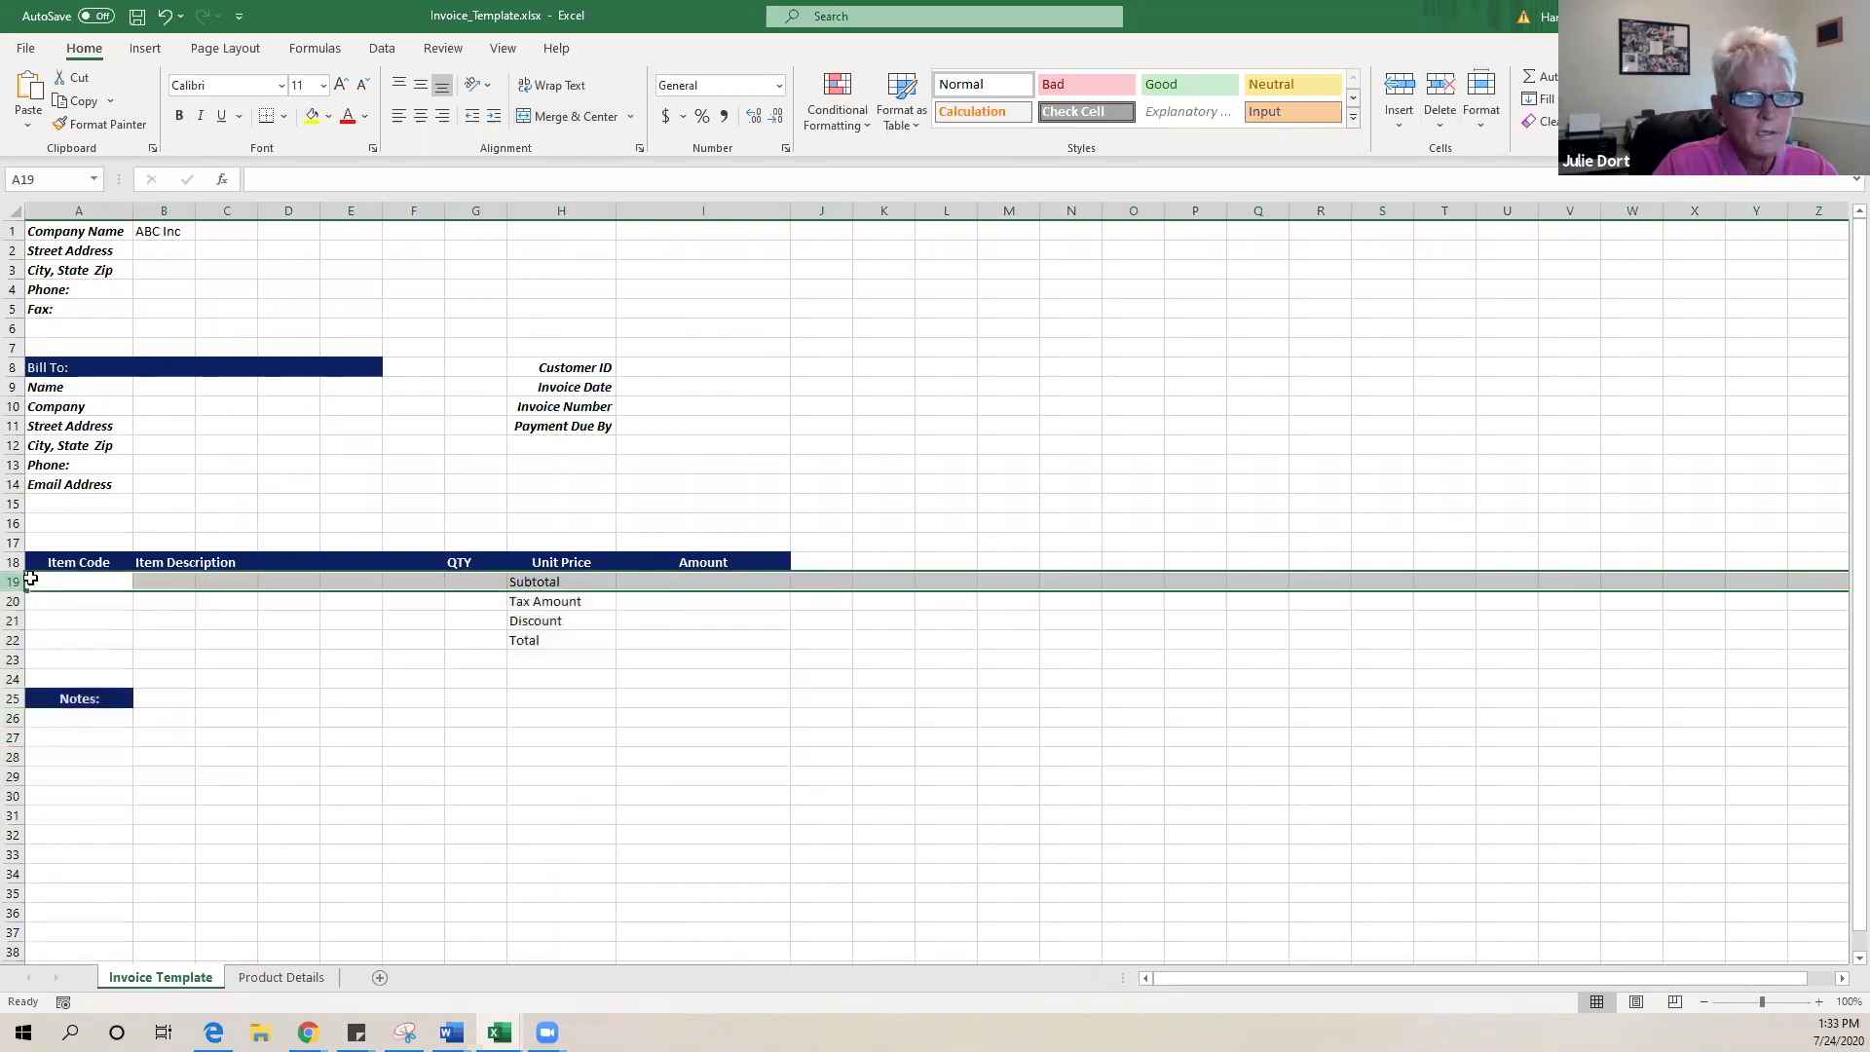
{"action": "left_click", "coordinate": [1399, 90]}
{"action": "left_click", "coordinate": [1399, 89]}
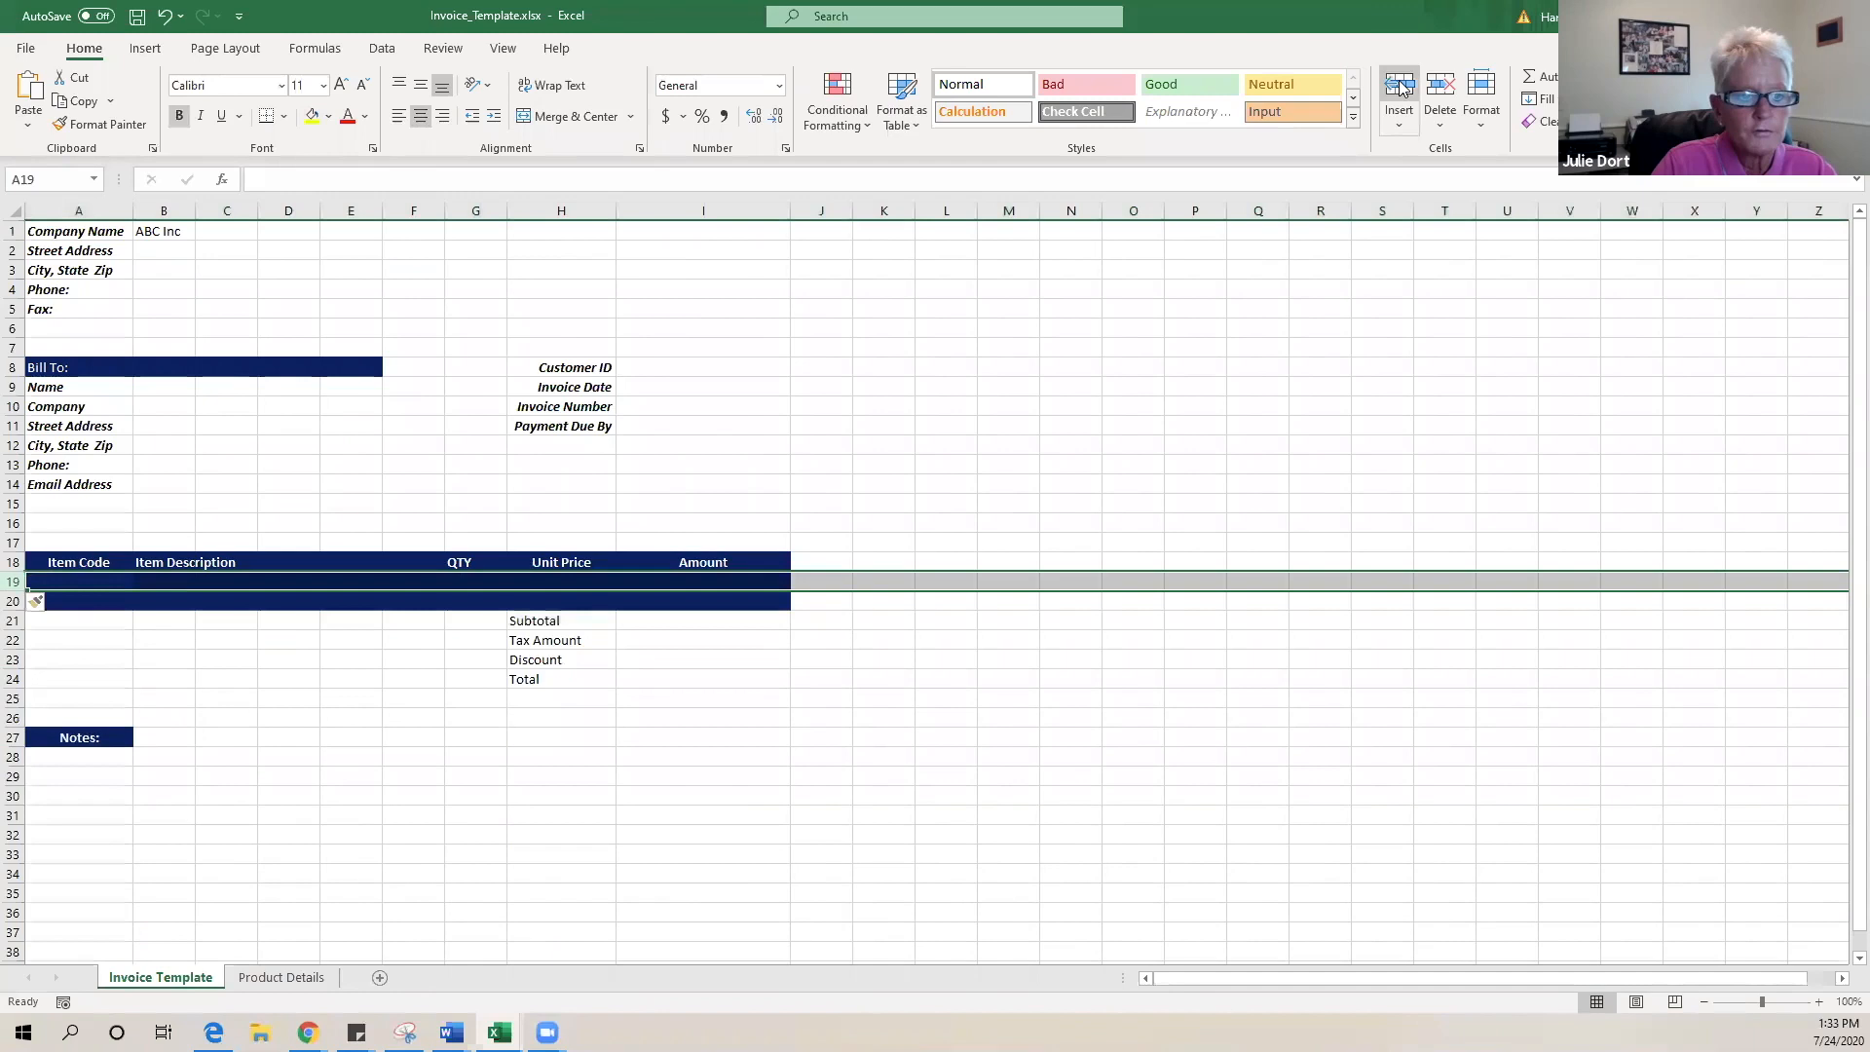
{"action": "left_click", "coordinate": [1399, 89]}
{"action": "left_click", "coordinate": [1399, 90]}
{"action": "left_click", "coordinate": [1400, 90]}
{"action": "left_click", "coordinate": [1399, 89]}
{"action": "left_click", "coordinate": [1400, 90]}
{"action": "left_click", "coordinate": [1399, 89]}
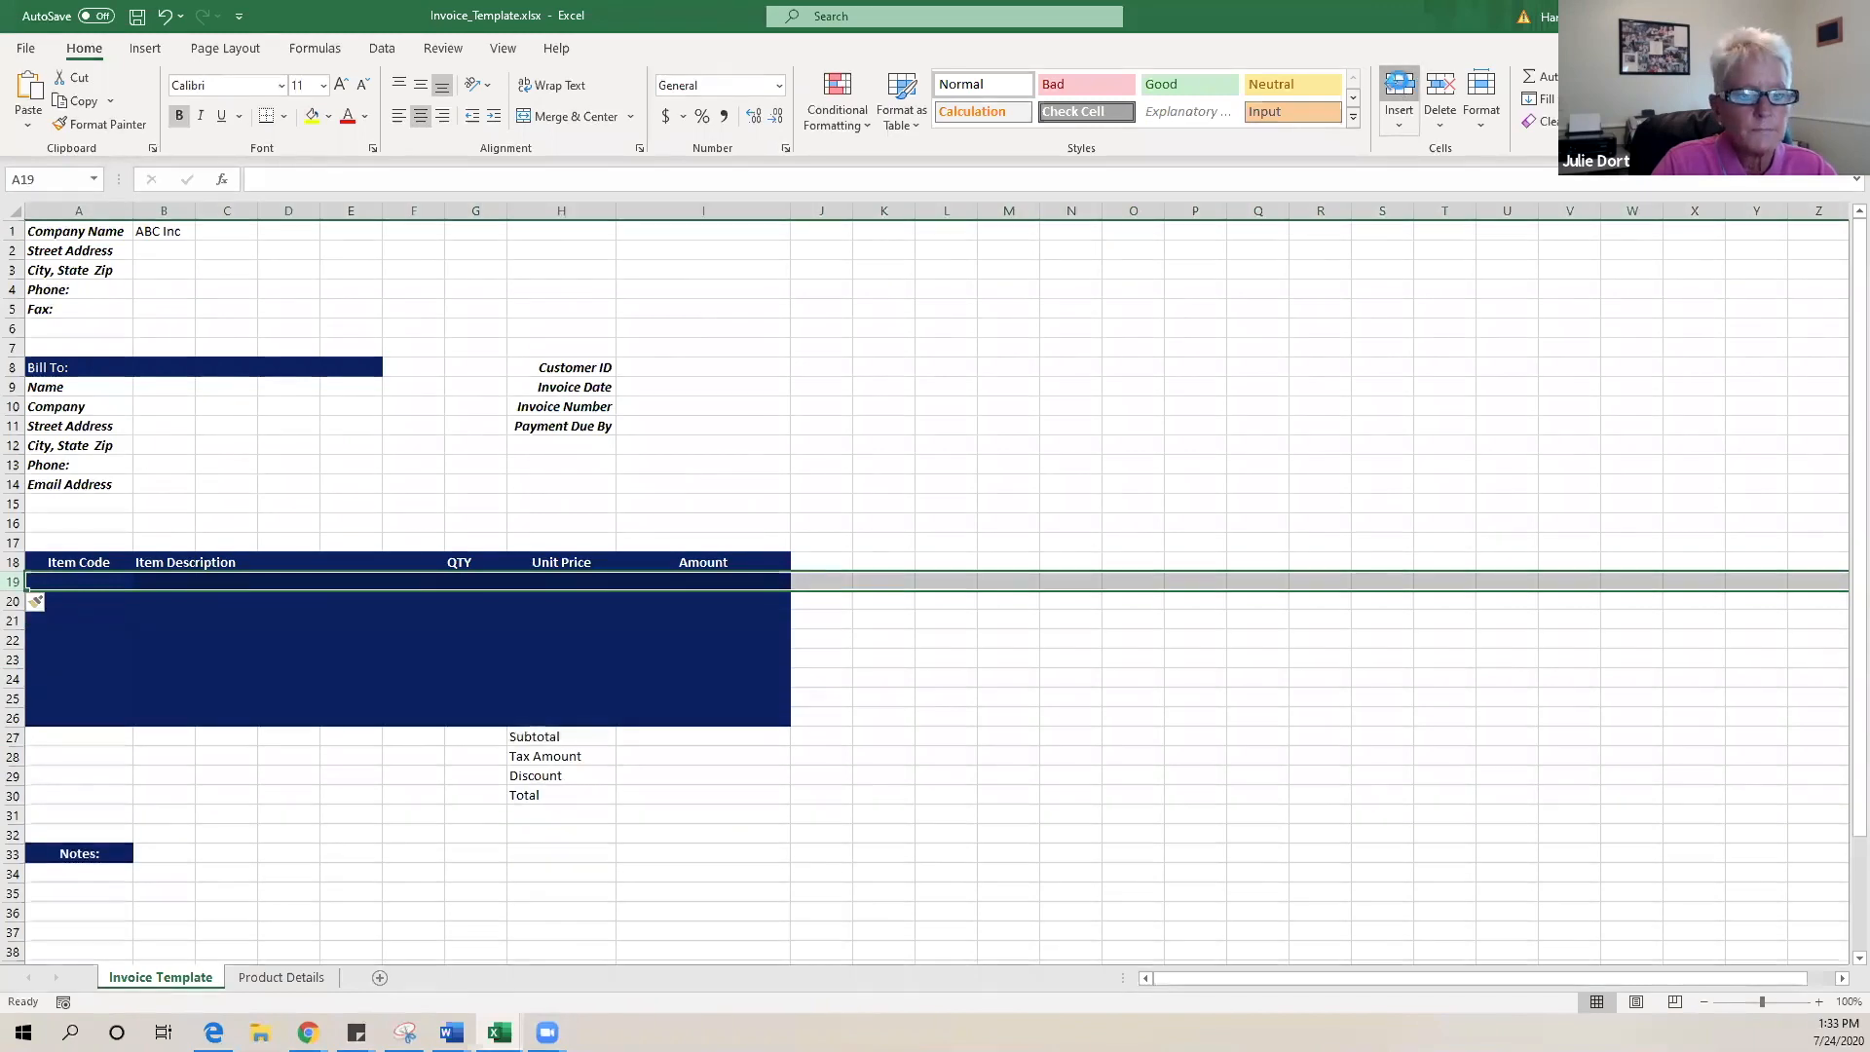
{"action": "left_click", "coordinate": [1400, 90]}
{"action": "left_click", "coordinate": [1400, 90]}
{"action": "left_click", "coordinate": [1400, 90]}
{"action": "left_click", "coordinate": [1400, 90]}
{"action": "left_click", "coordinate": [361, 679]}
{"action": "left_click", "coordinate": [347, 567]}
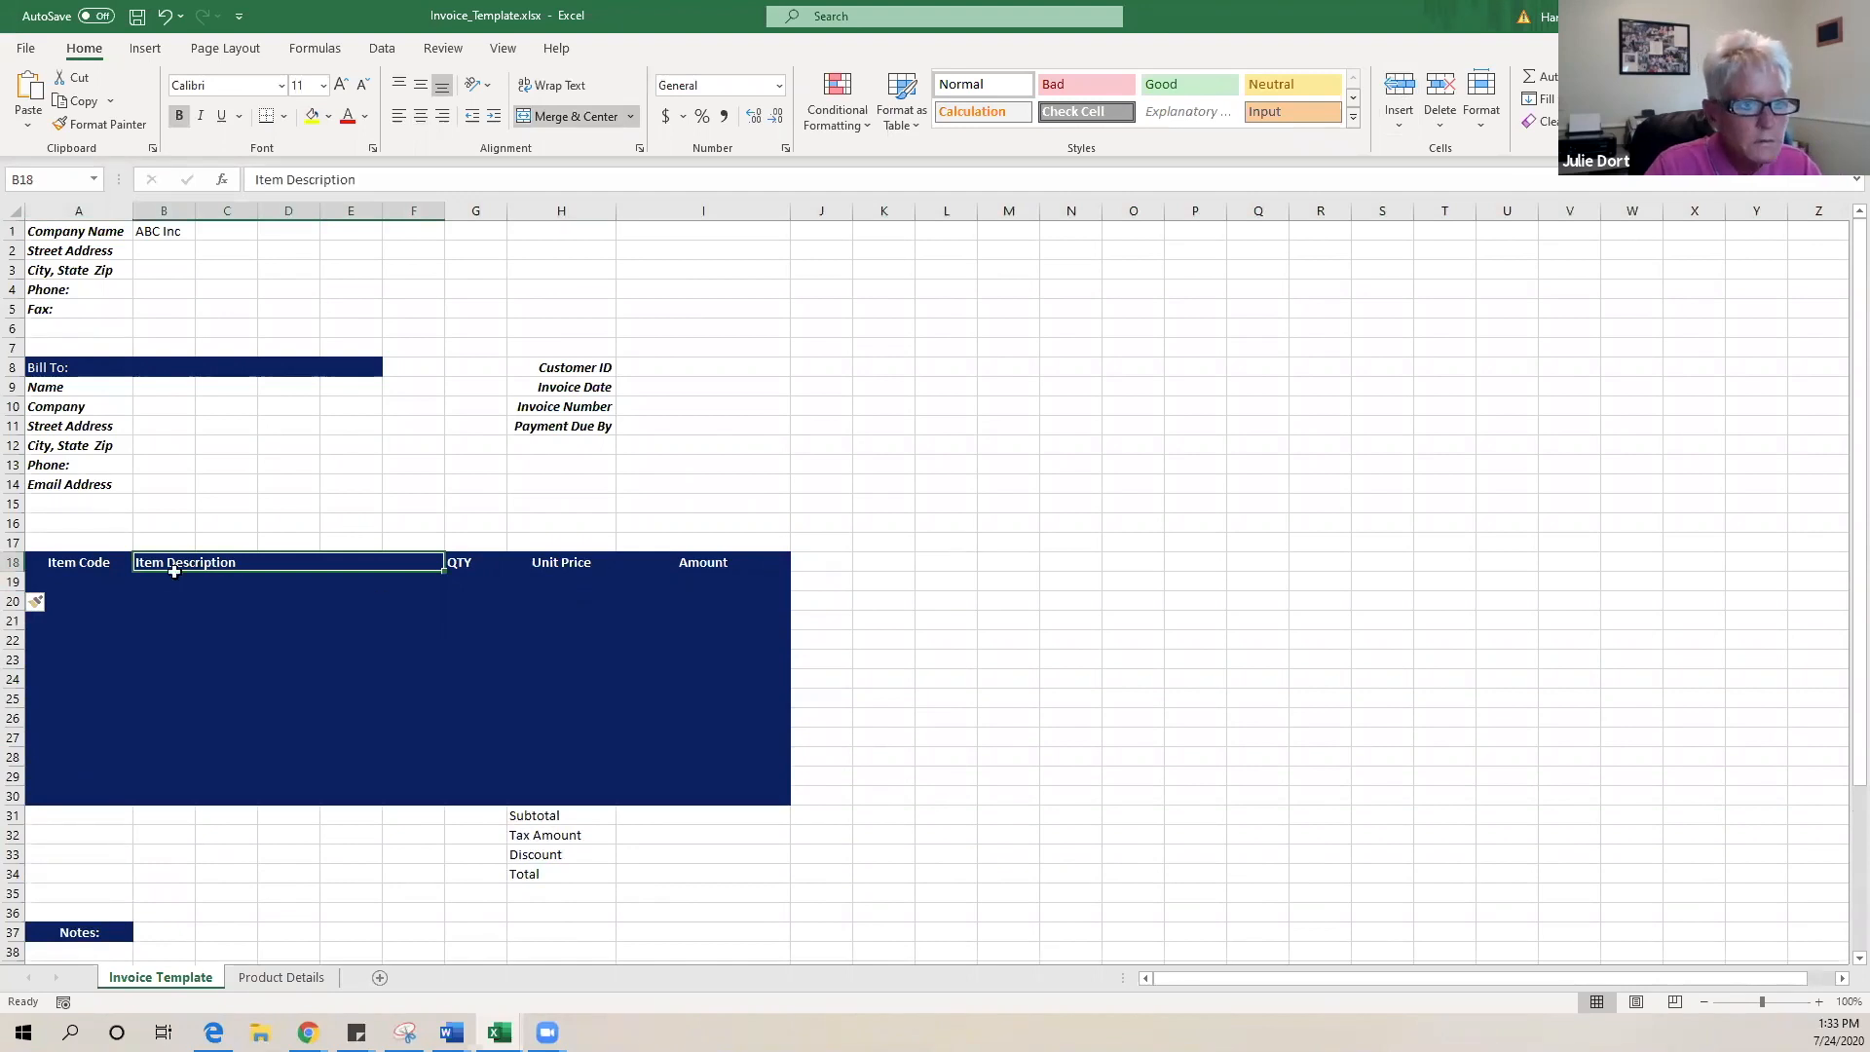
- Set A19:I30 to No Fill, removing the dark blue shading
{"action": "left_click", "coordinate": [50, 583]}
{"action": "left_click_drag", "start_coordinate": [410, 650], "coordinate": [688, 784]}
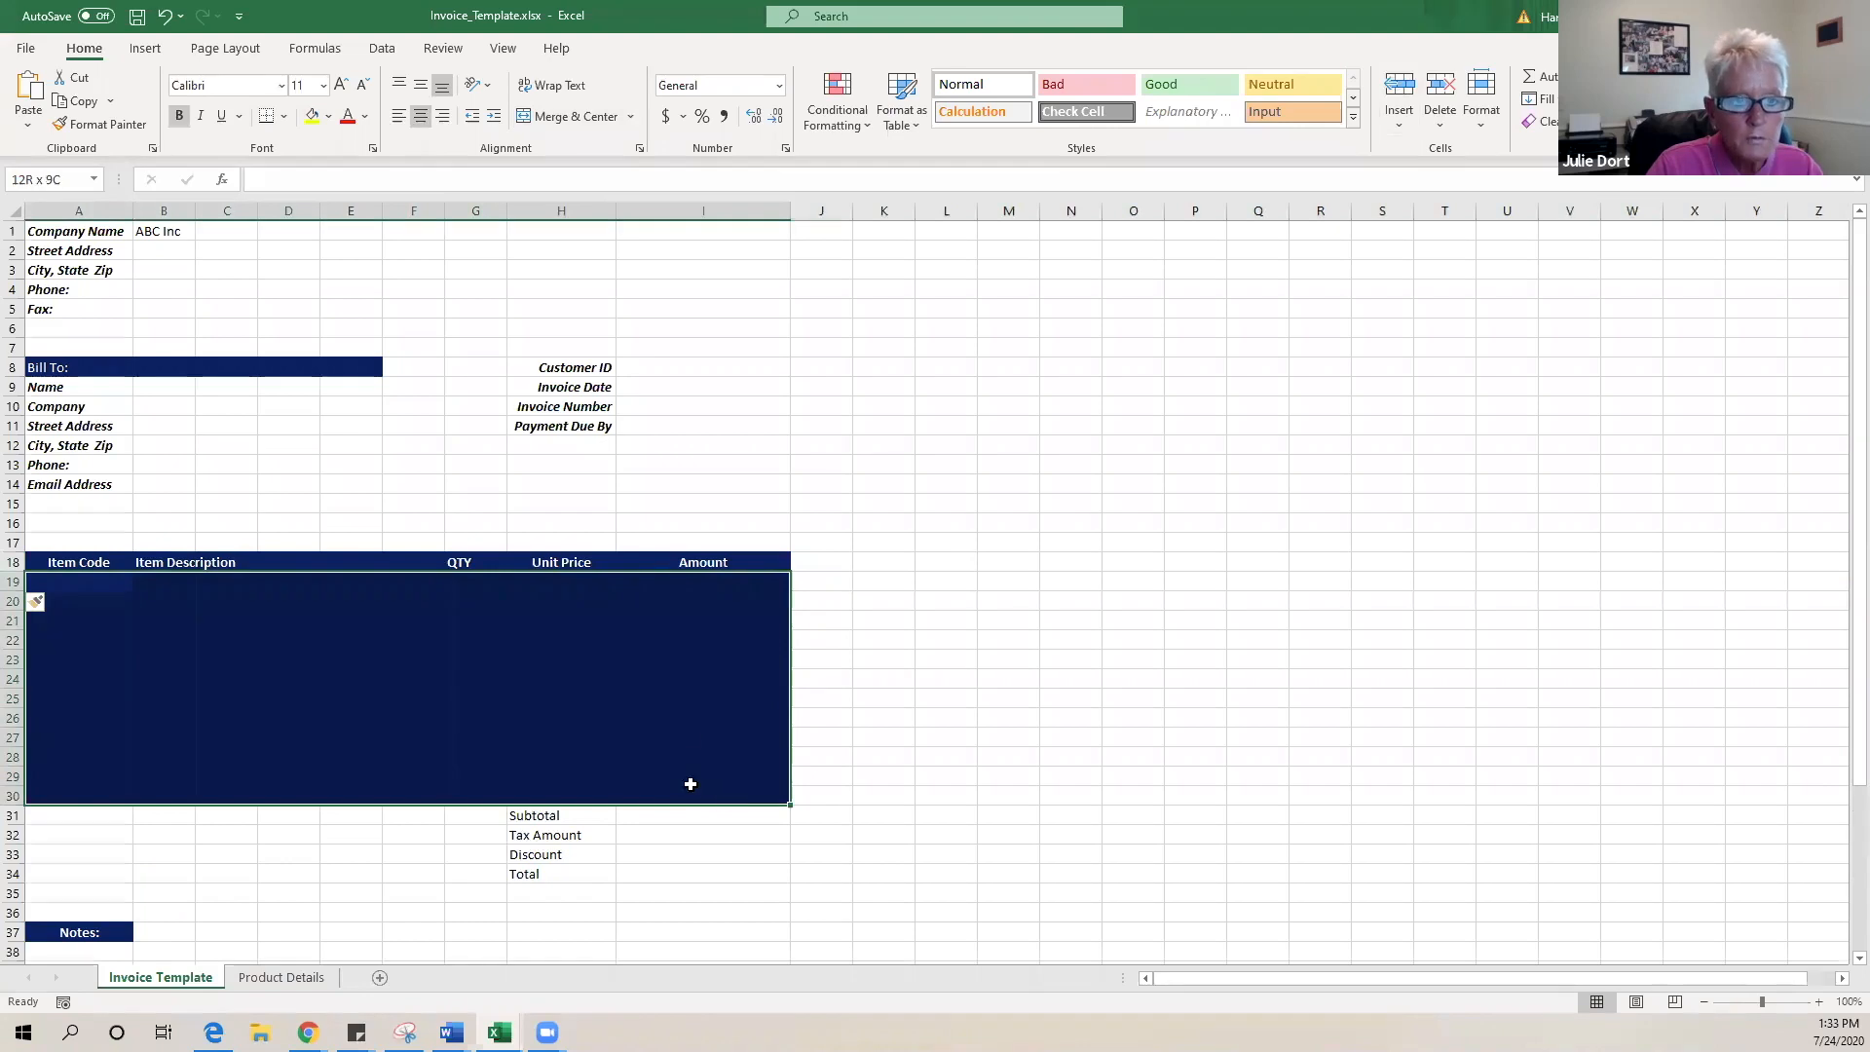
{"action": "left_click", "coordinate": [330, 116]}
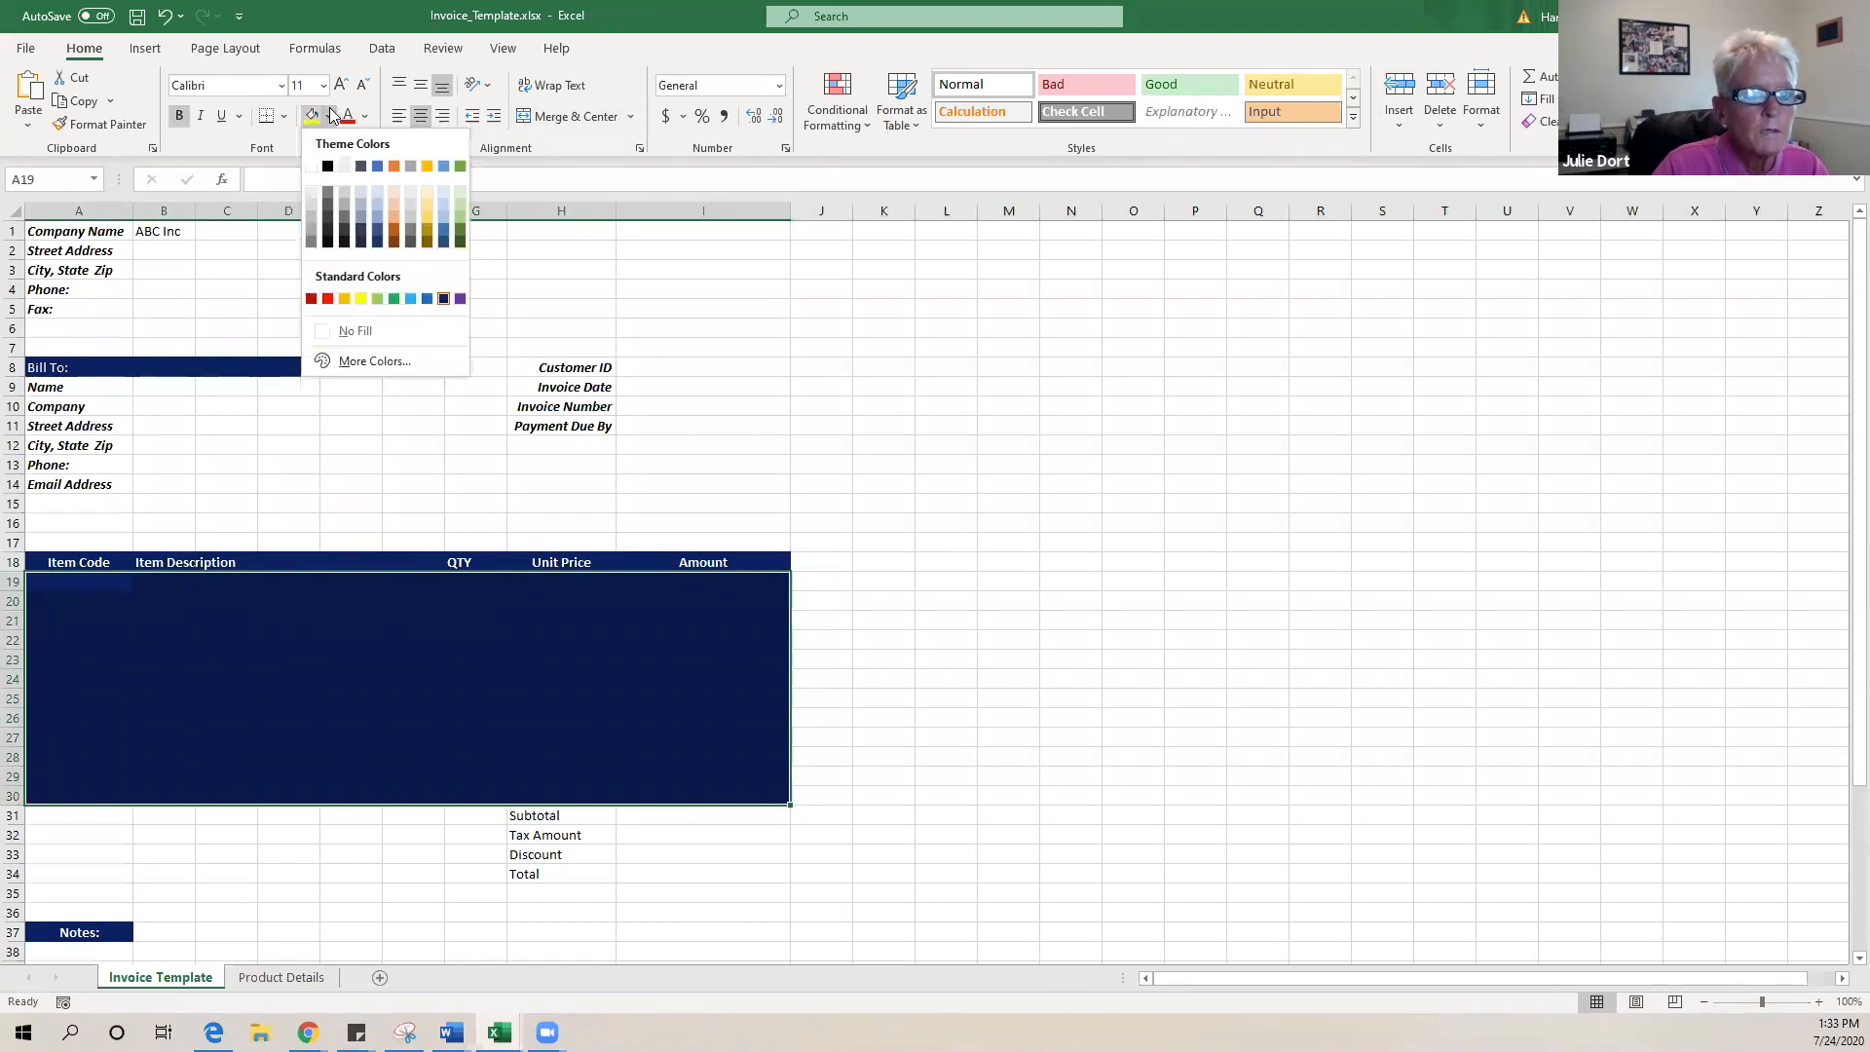
{"action": "left_click", "coordinate": [387, 335]}
{"action": "left_click", "coordinate": [843, 580]}
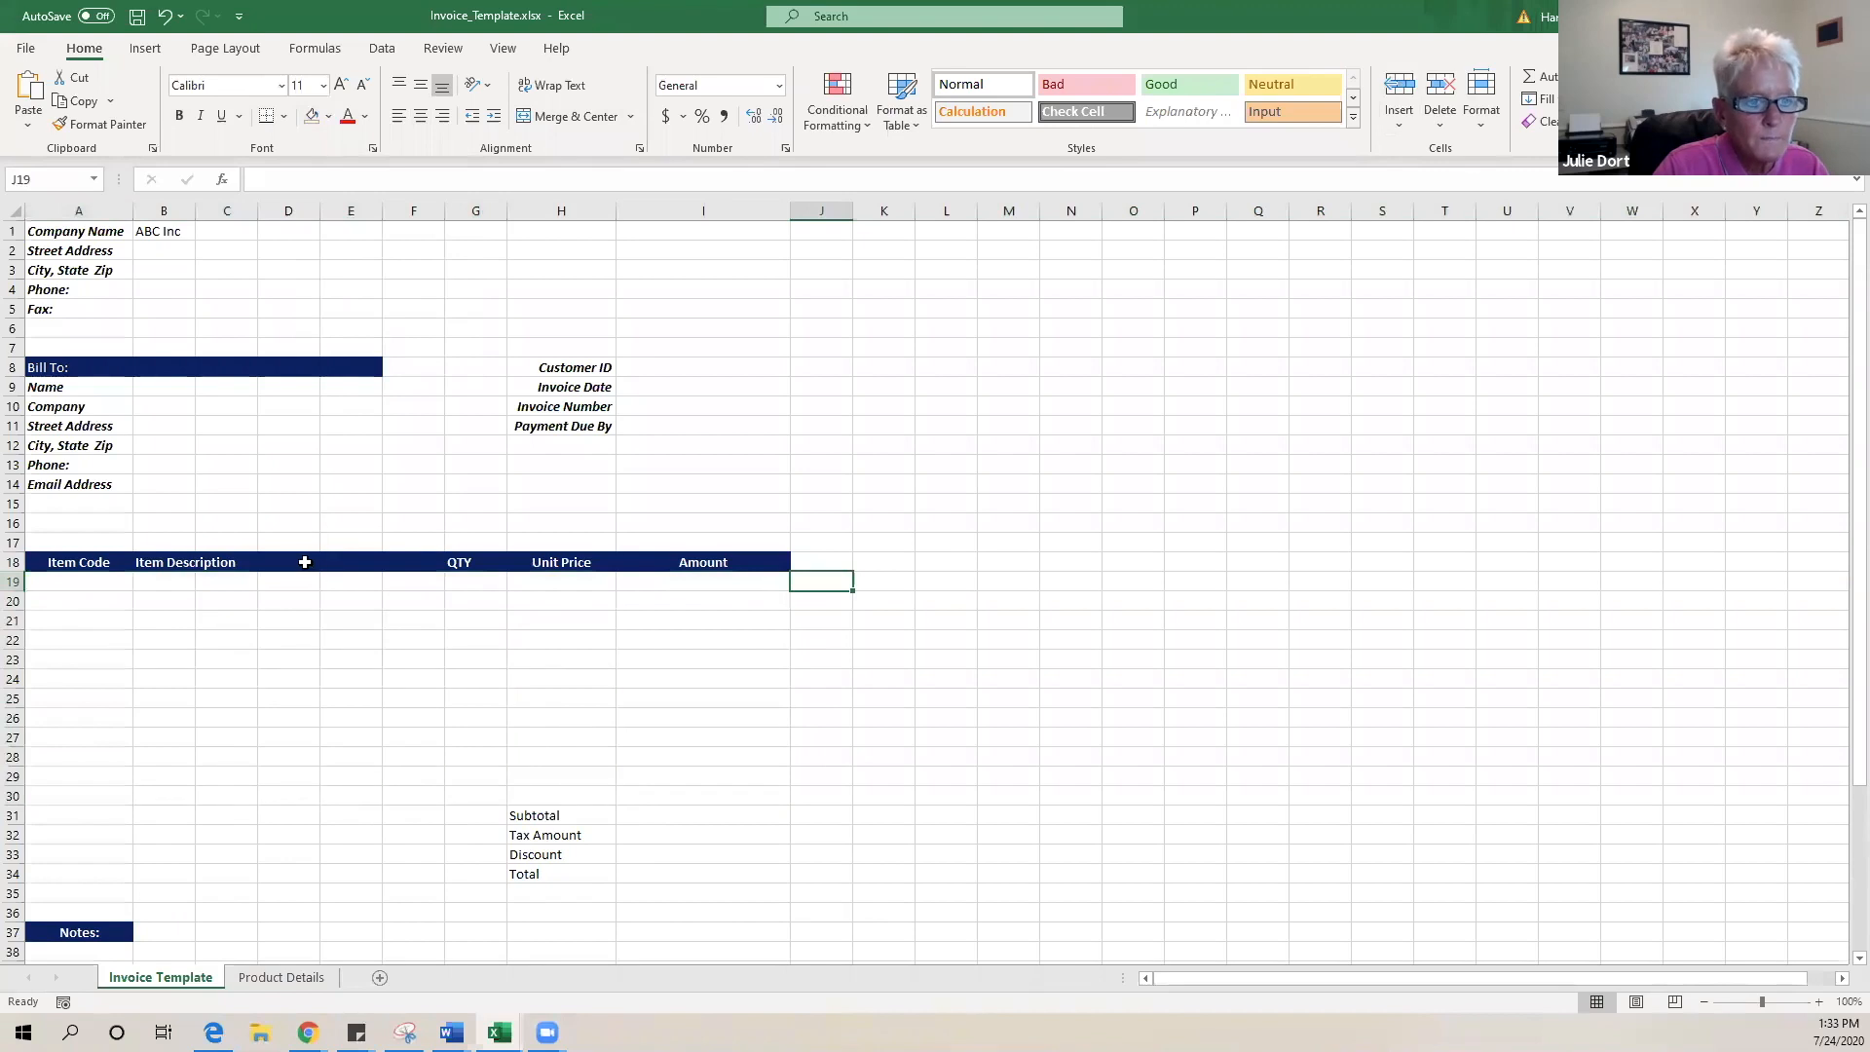
{"action": "left_click", "coordinate": [303, 562]}
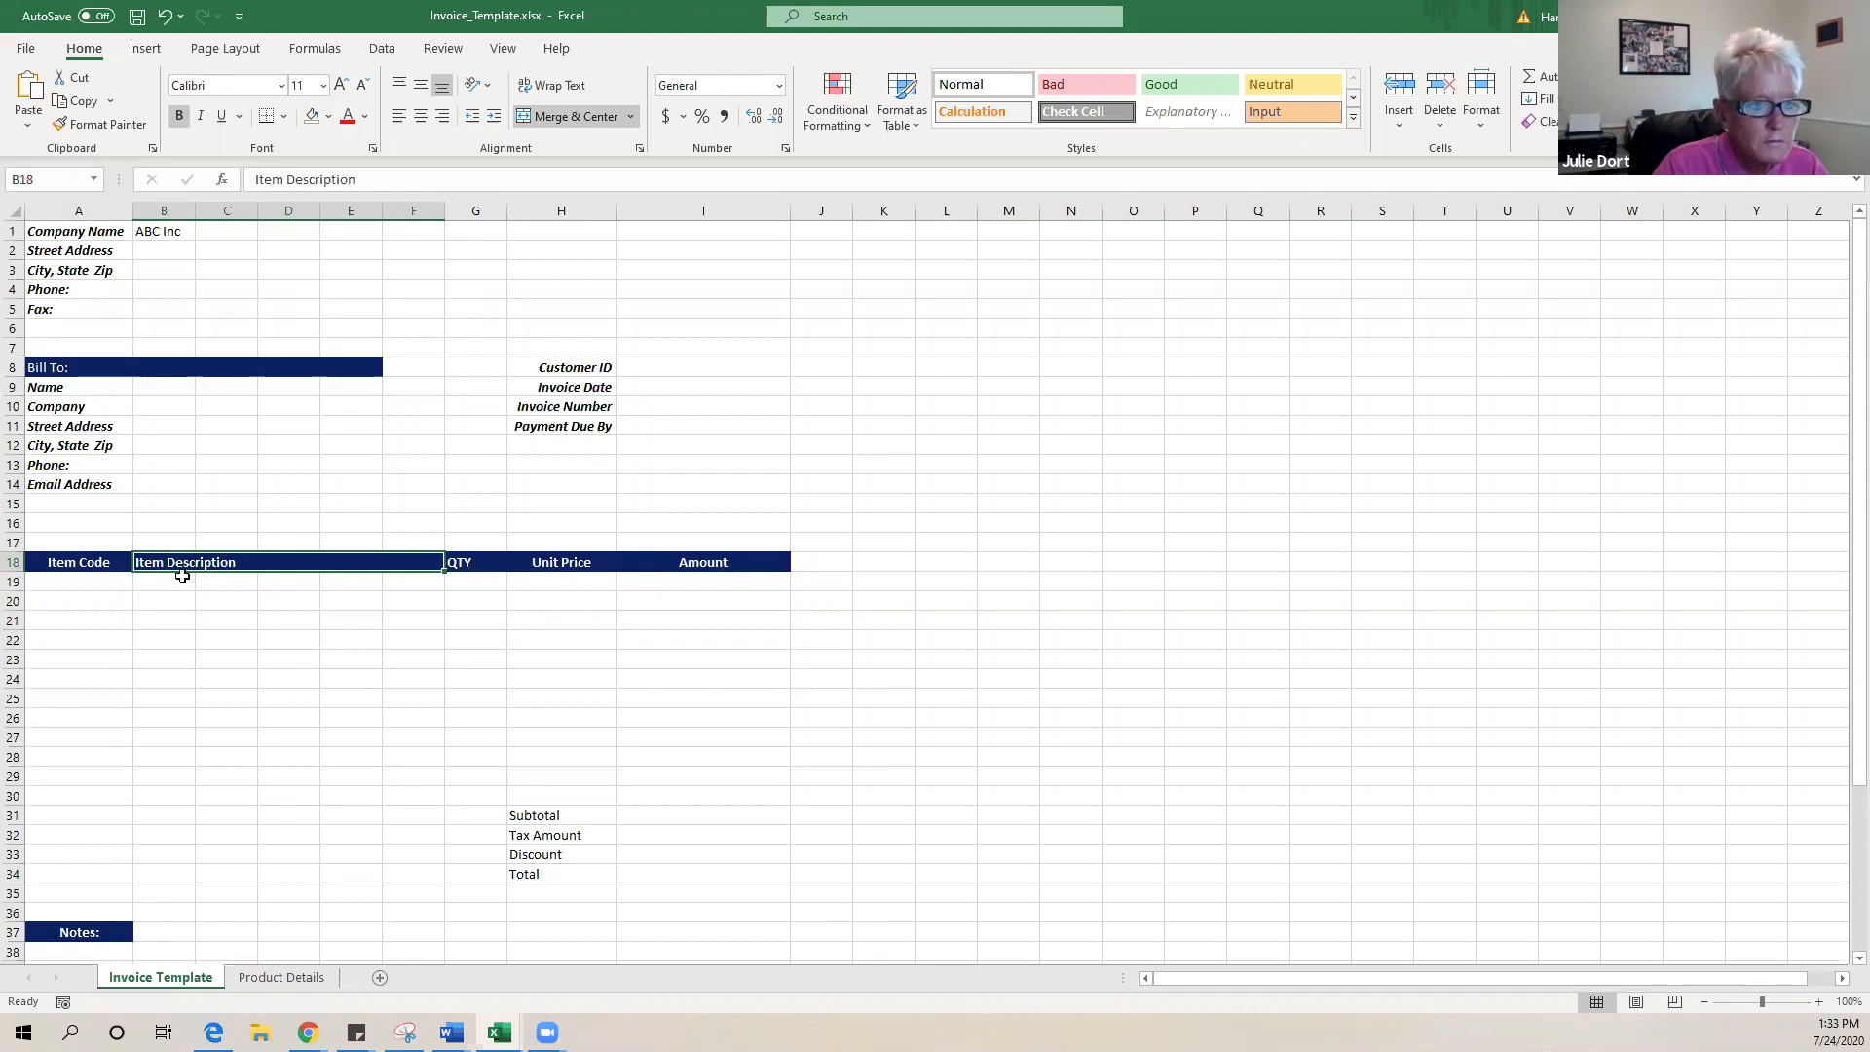
{"action": "mouse_move", "coordinate": [167, 584]}
{"action": "left_mouse_down"}
{"action": "mouse_move", "coordinate": [425, 798]}
{"action": "mouse_move", "coordinate": [435, 832]}
{"action": "left_mouse_up"}
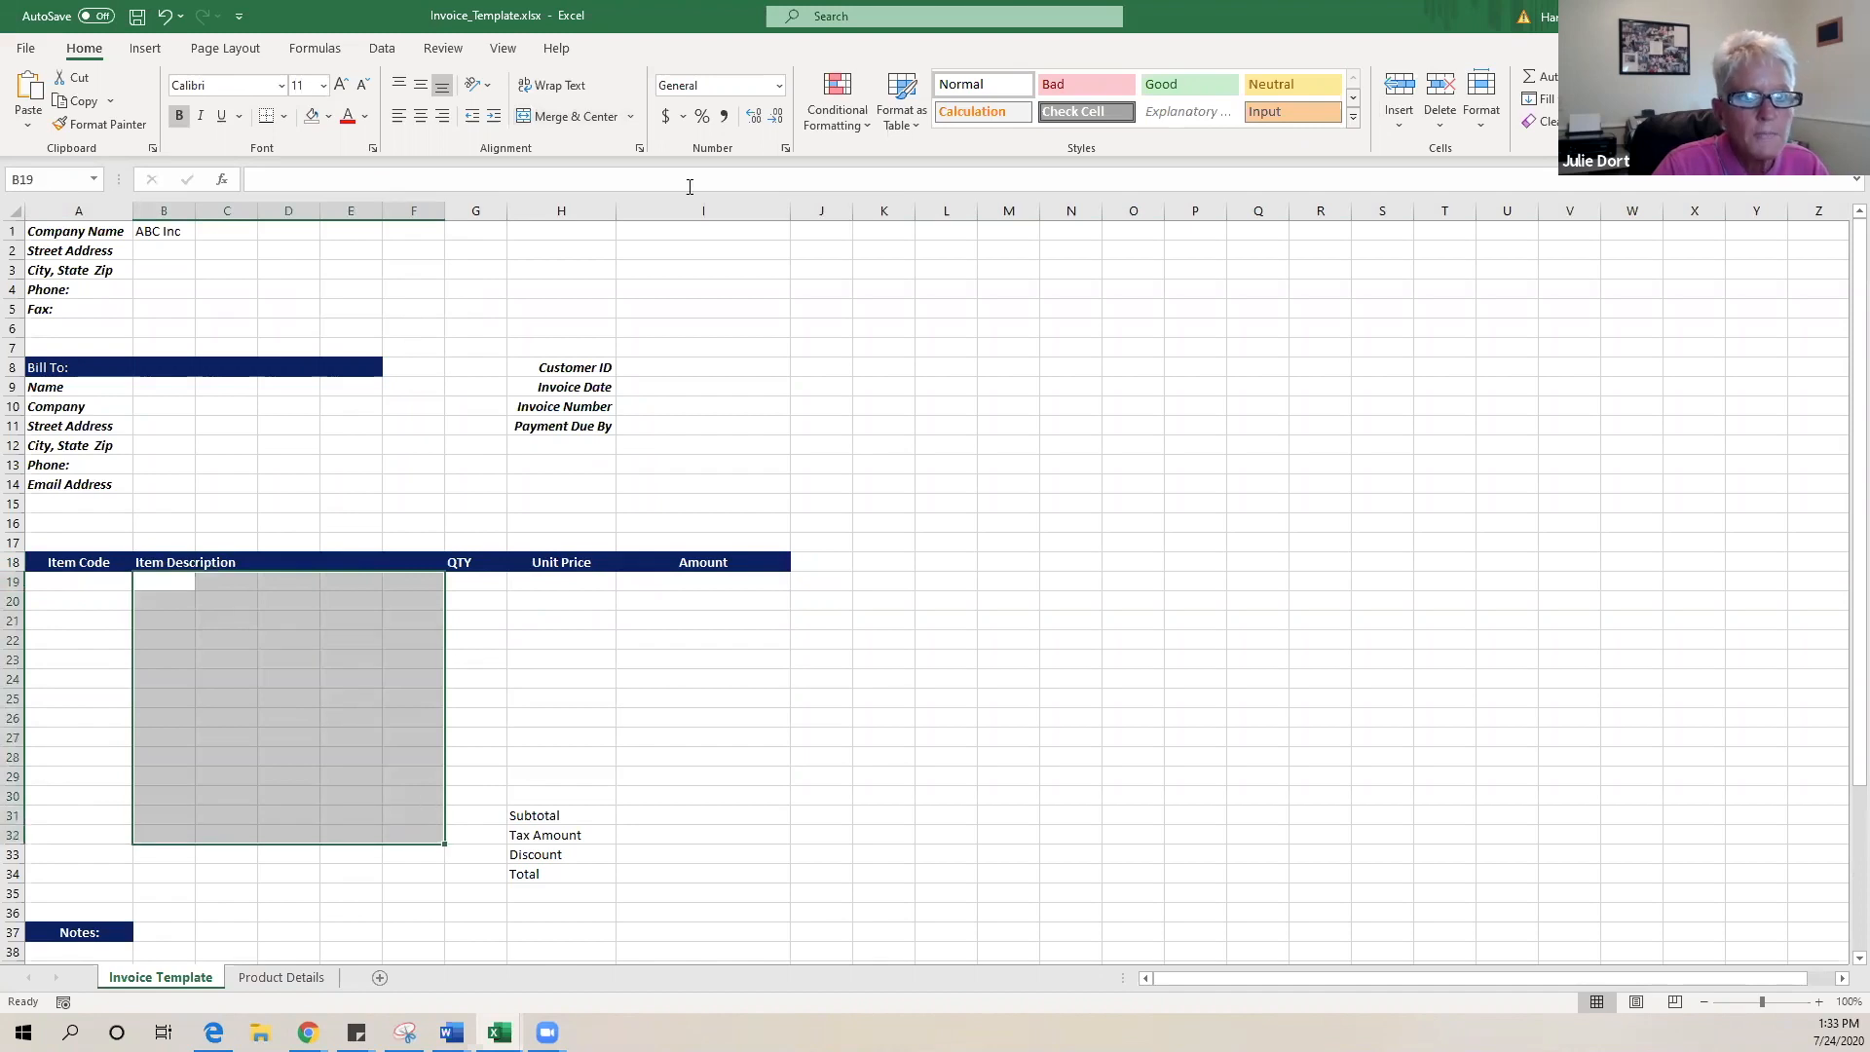
- Merge B19:F19 across into one cell after undoing an oversized first merge
{"action": "left_click", "coordinate": [630, 118]}
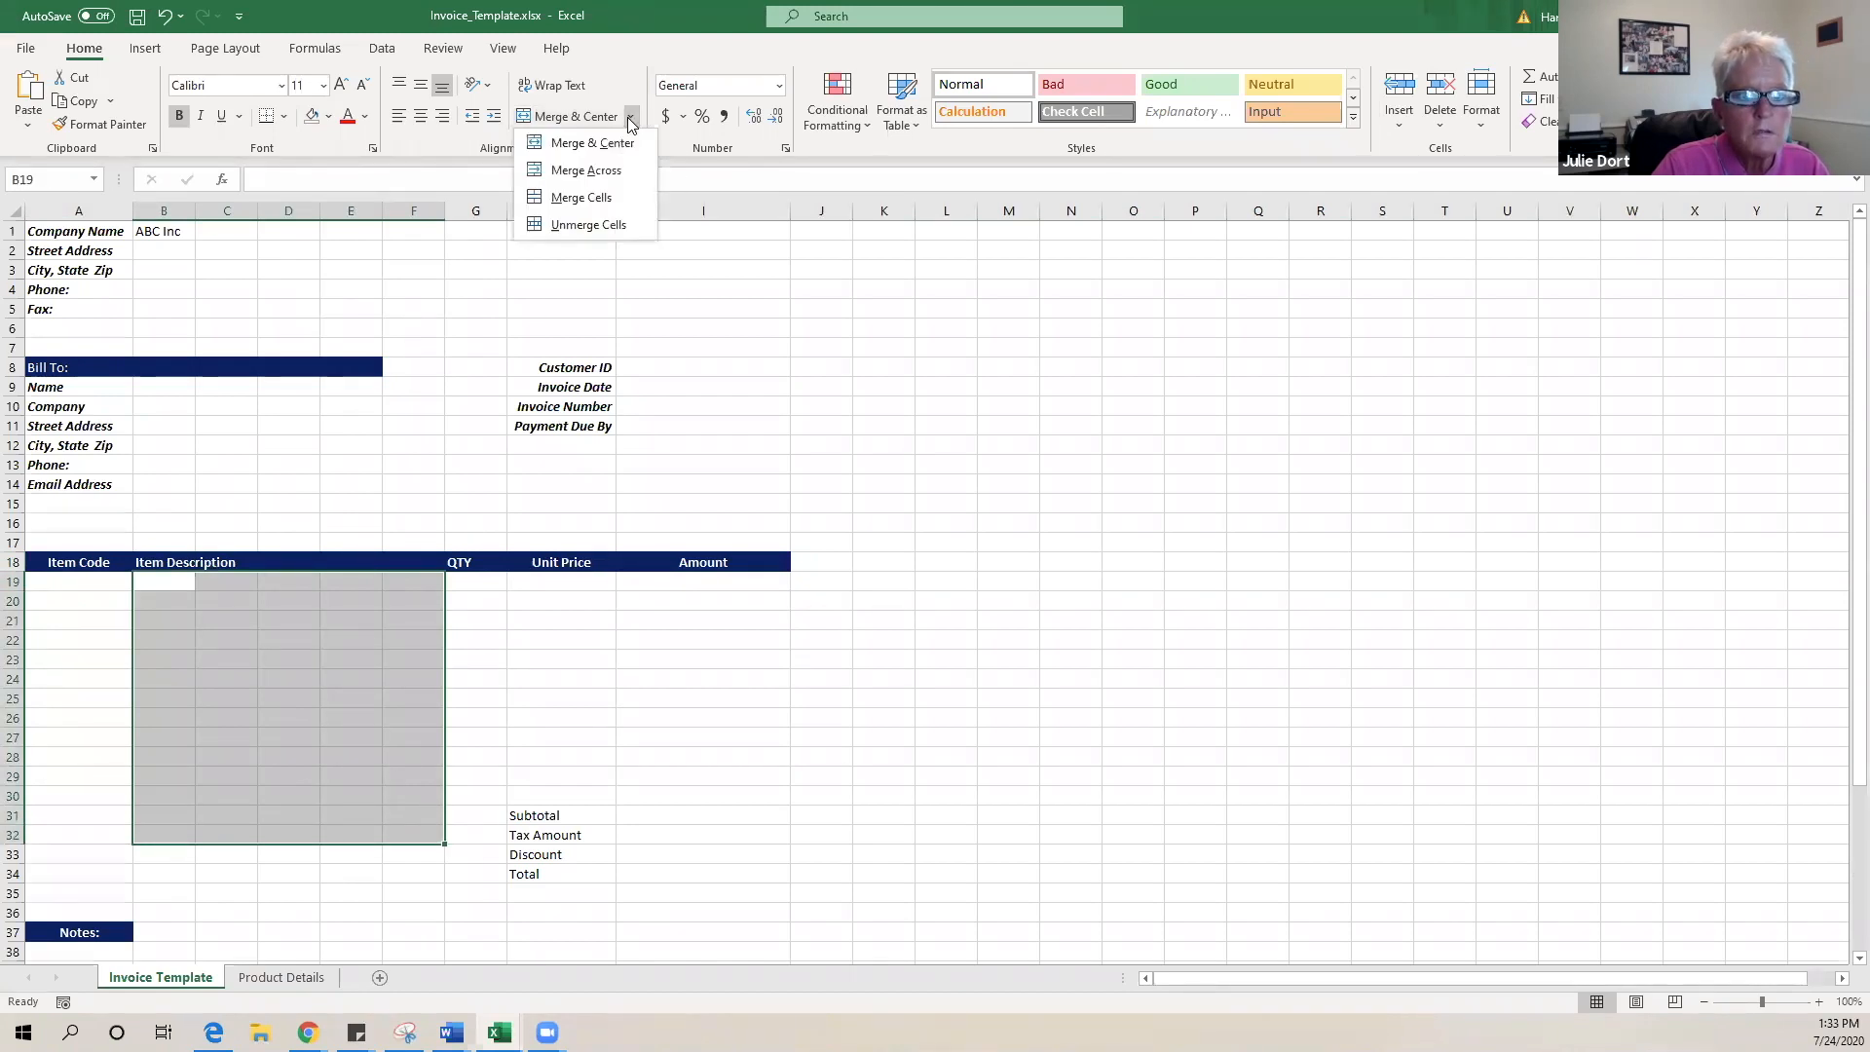
{"action": "left_click", "coordinate": [596, 197]}
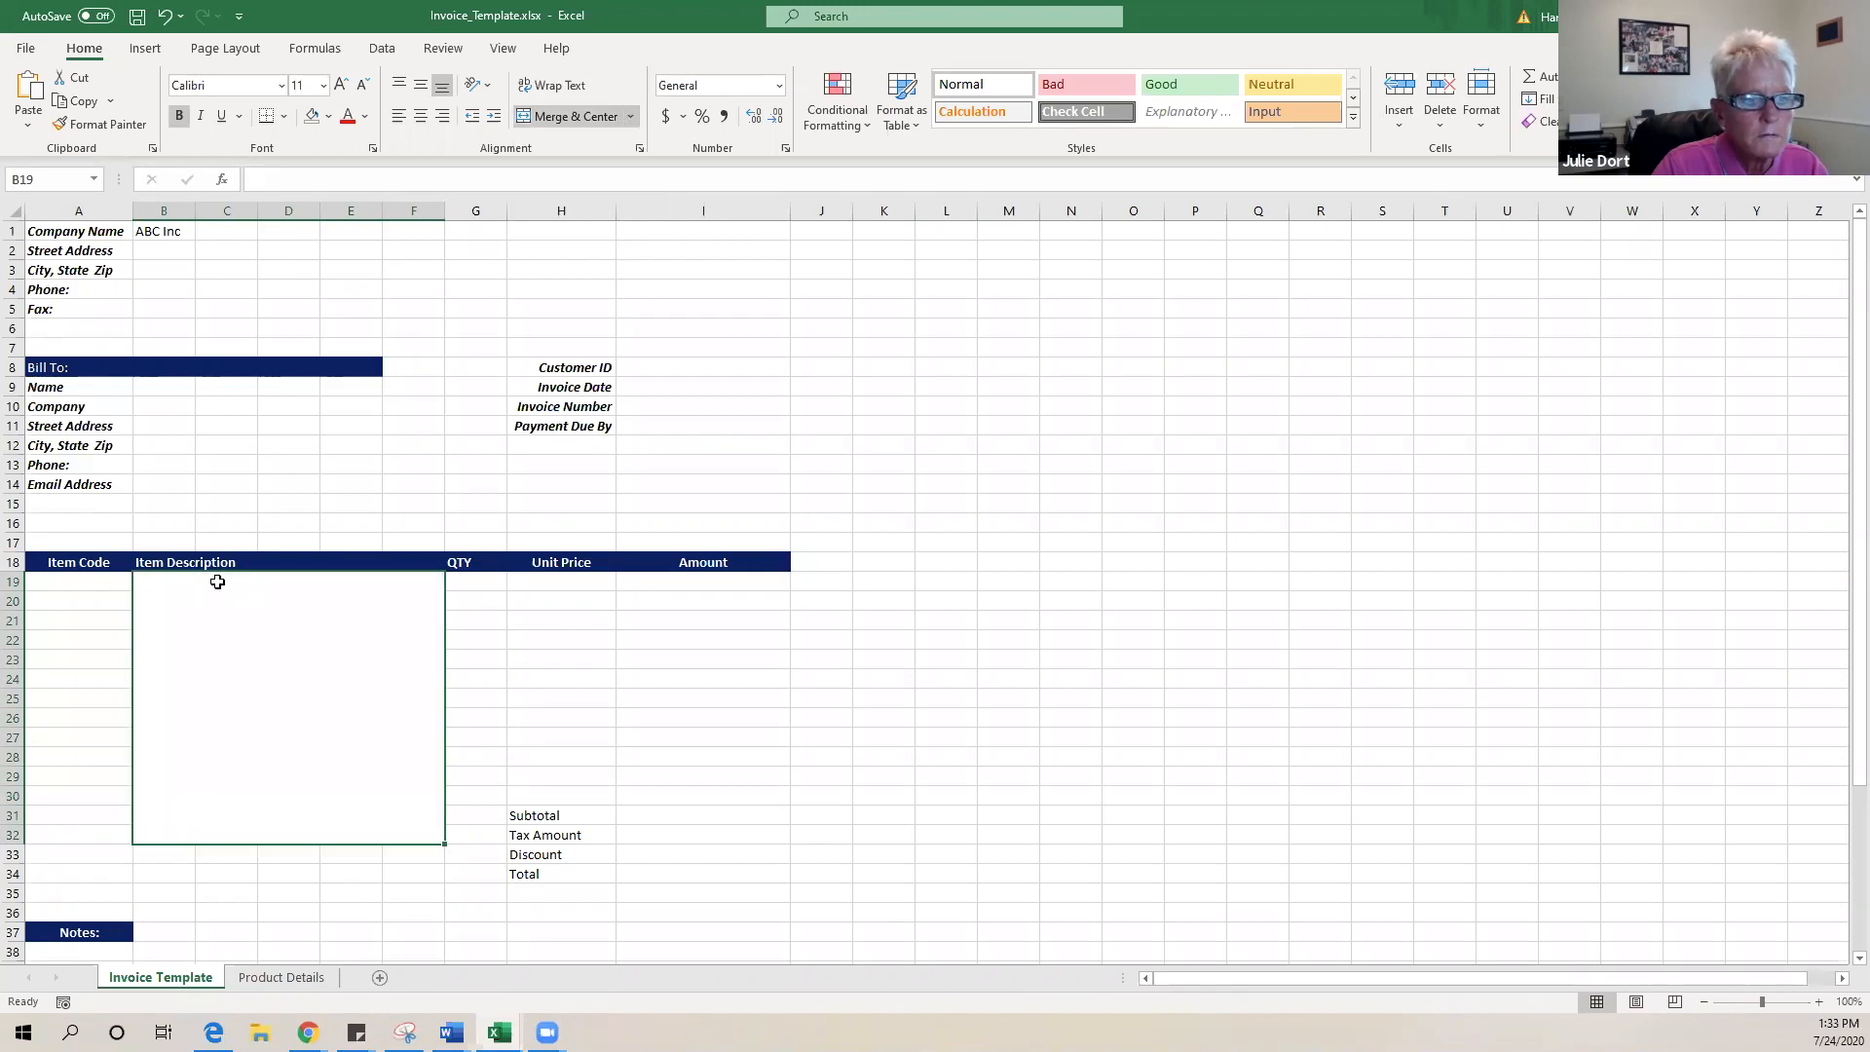
{"action": "key", "text": "ctrl+z"}
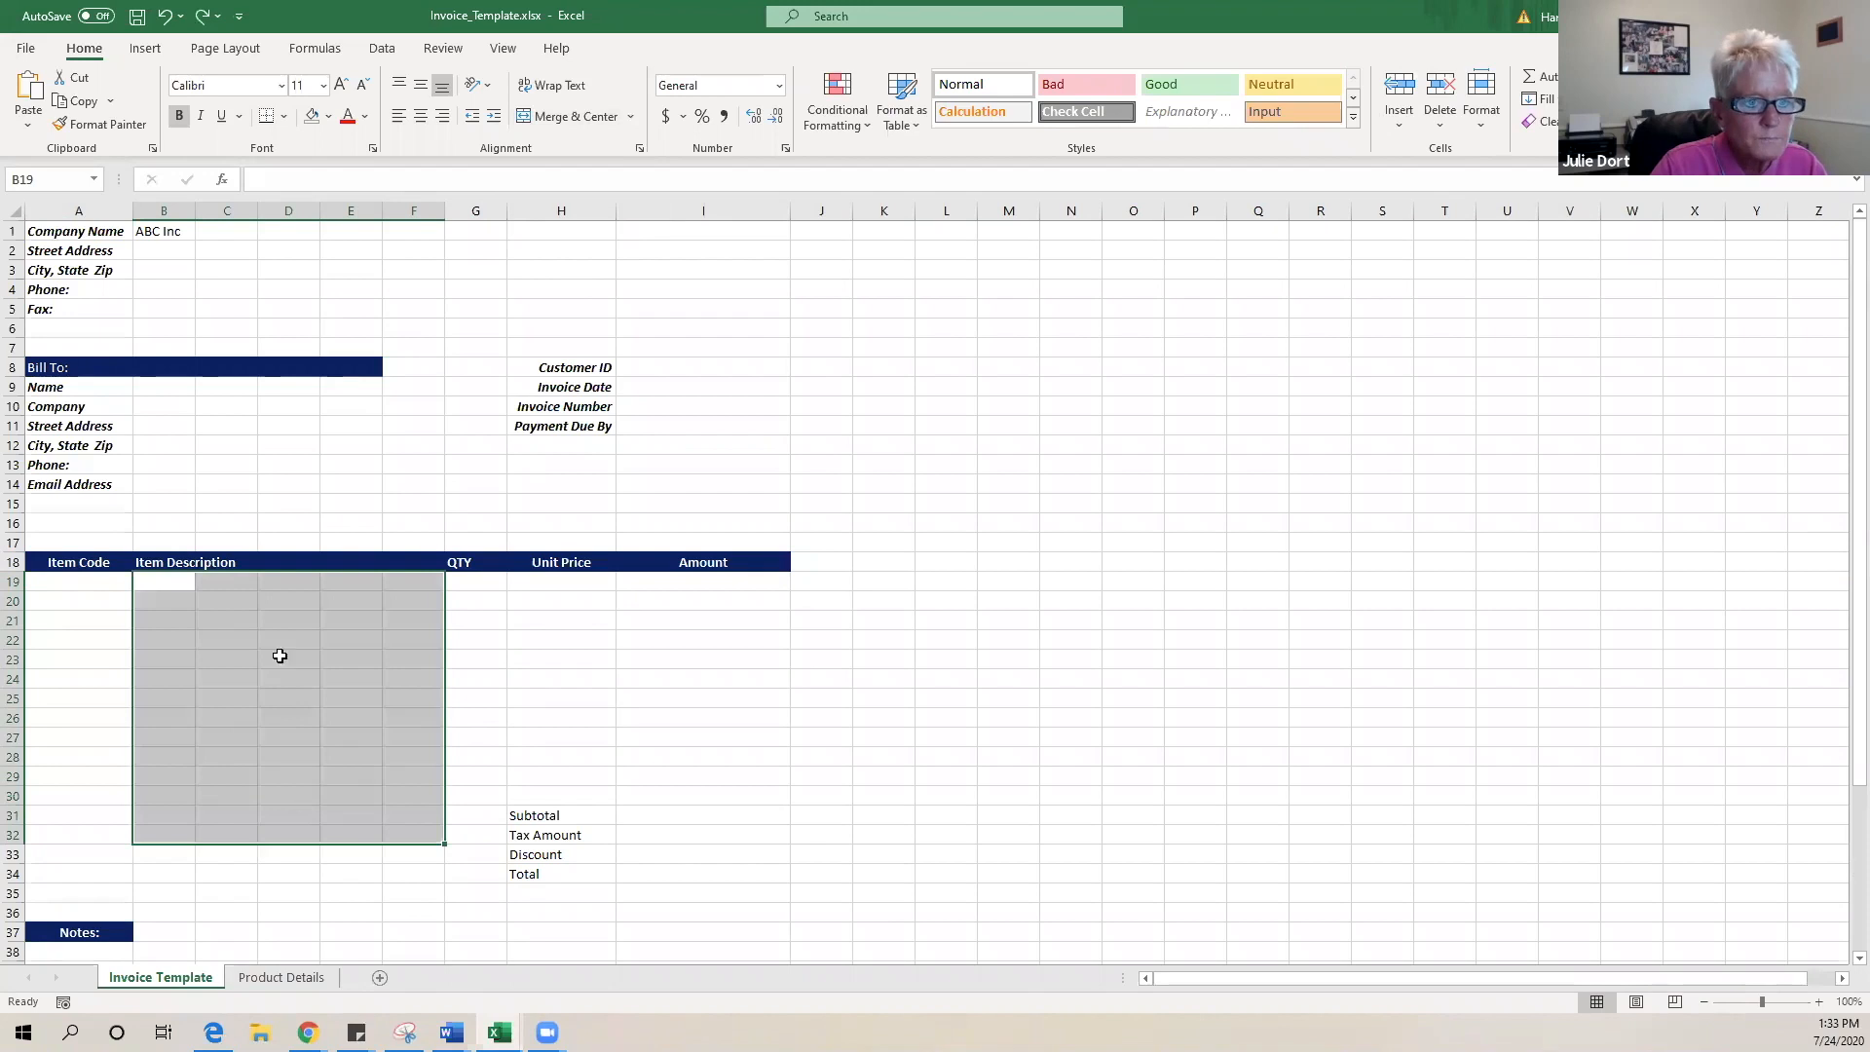
{"action": "left_click", "coordinate": [301, 613]}
{"action": "left_click_drag", "start_coordinate": [185, 583], "coordinate": [429, 576]}
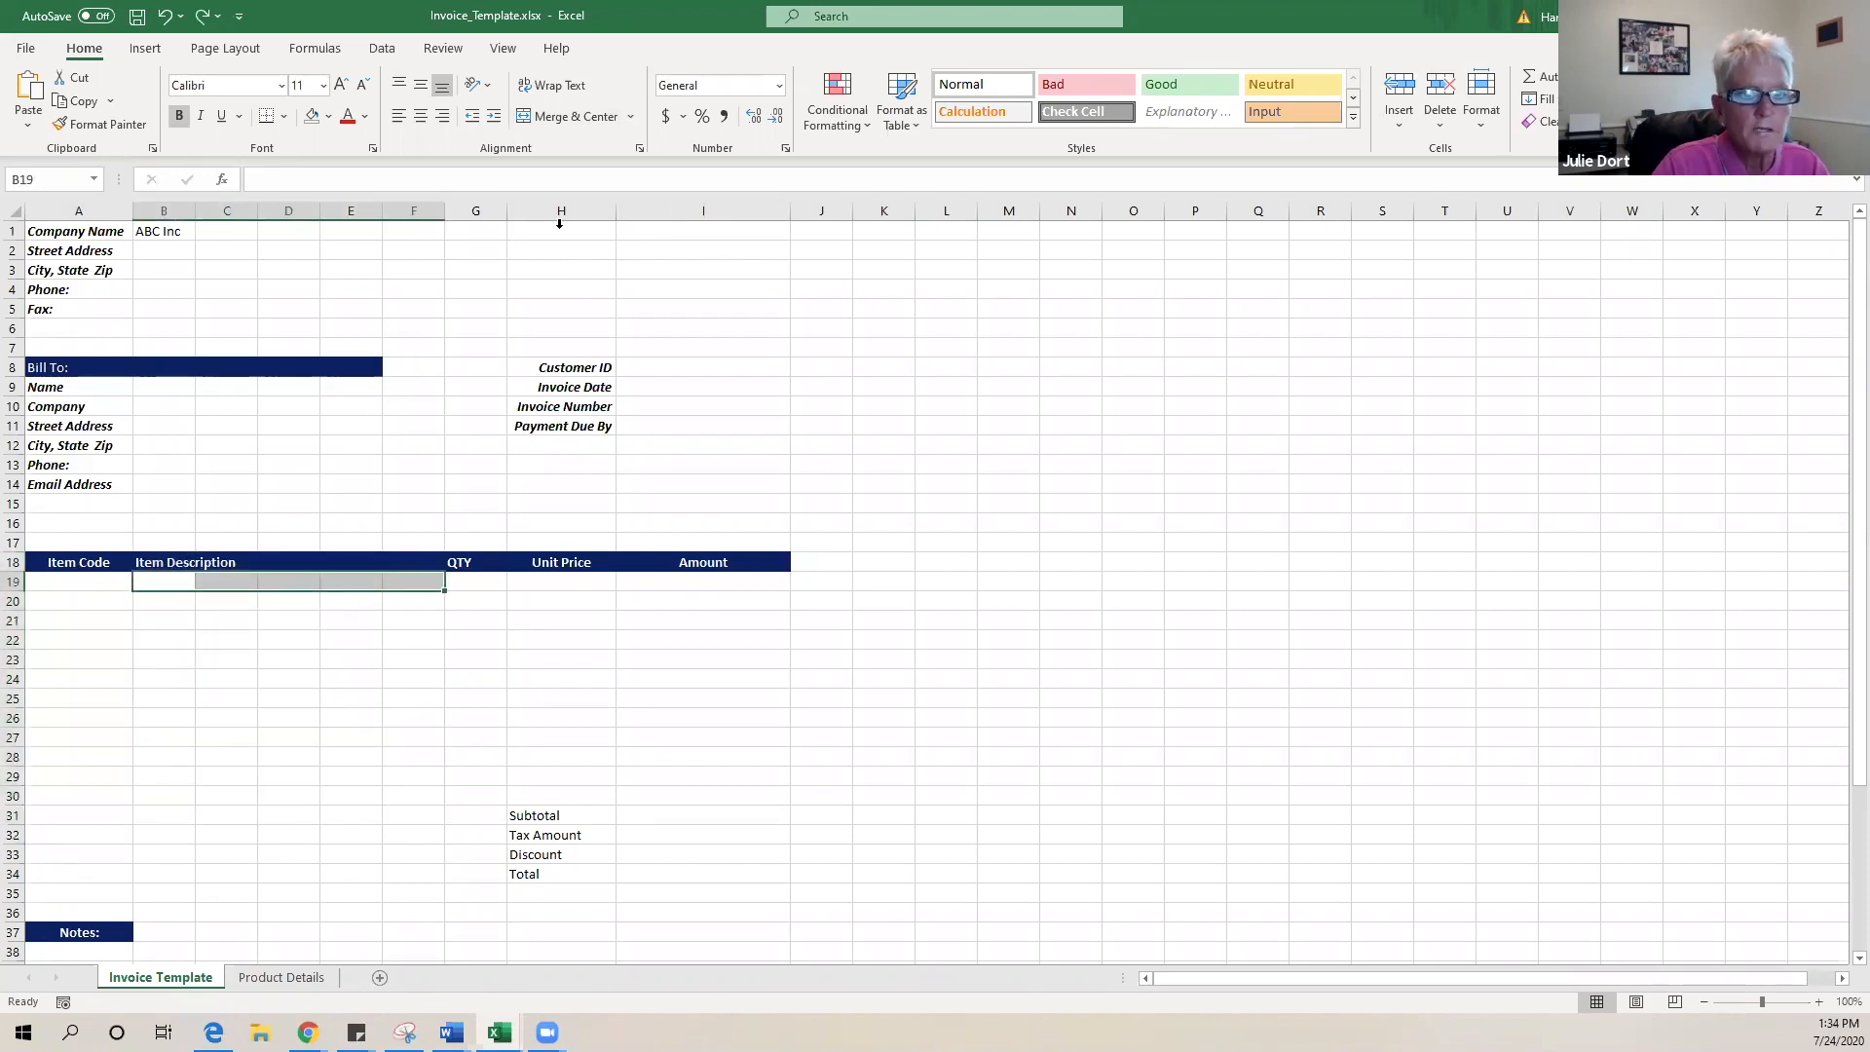
{"action": "left_click", "coordinate": [632, 117]}
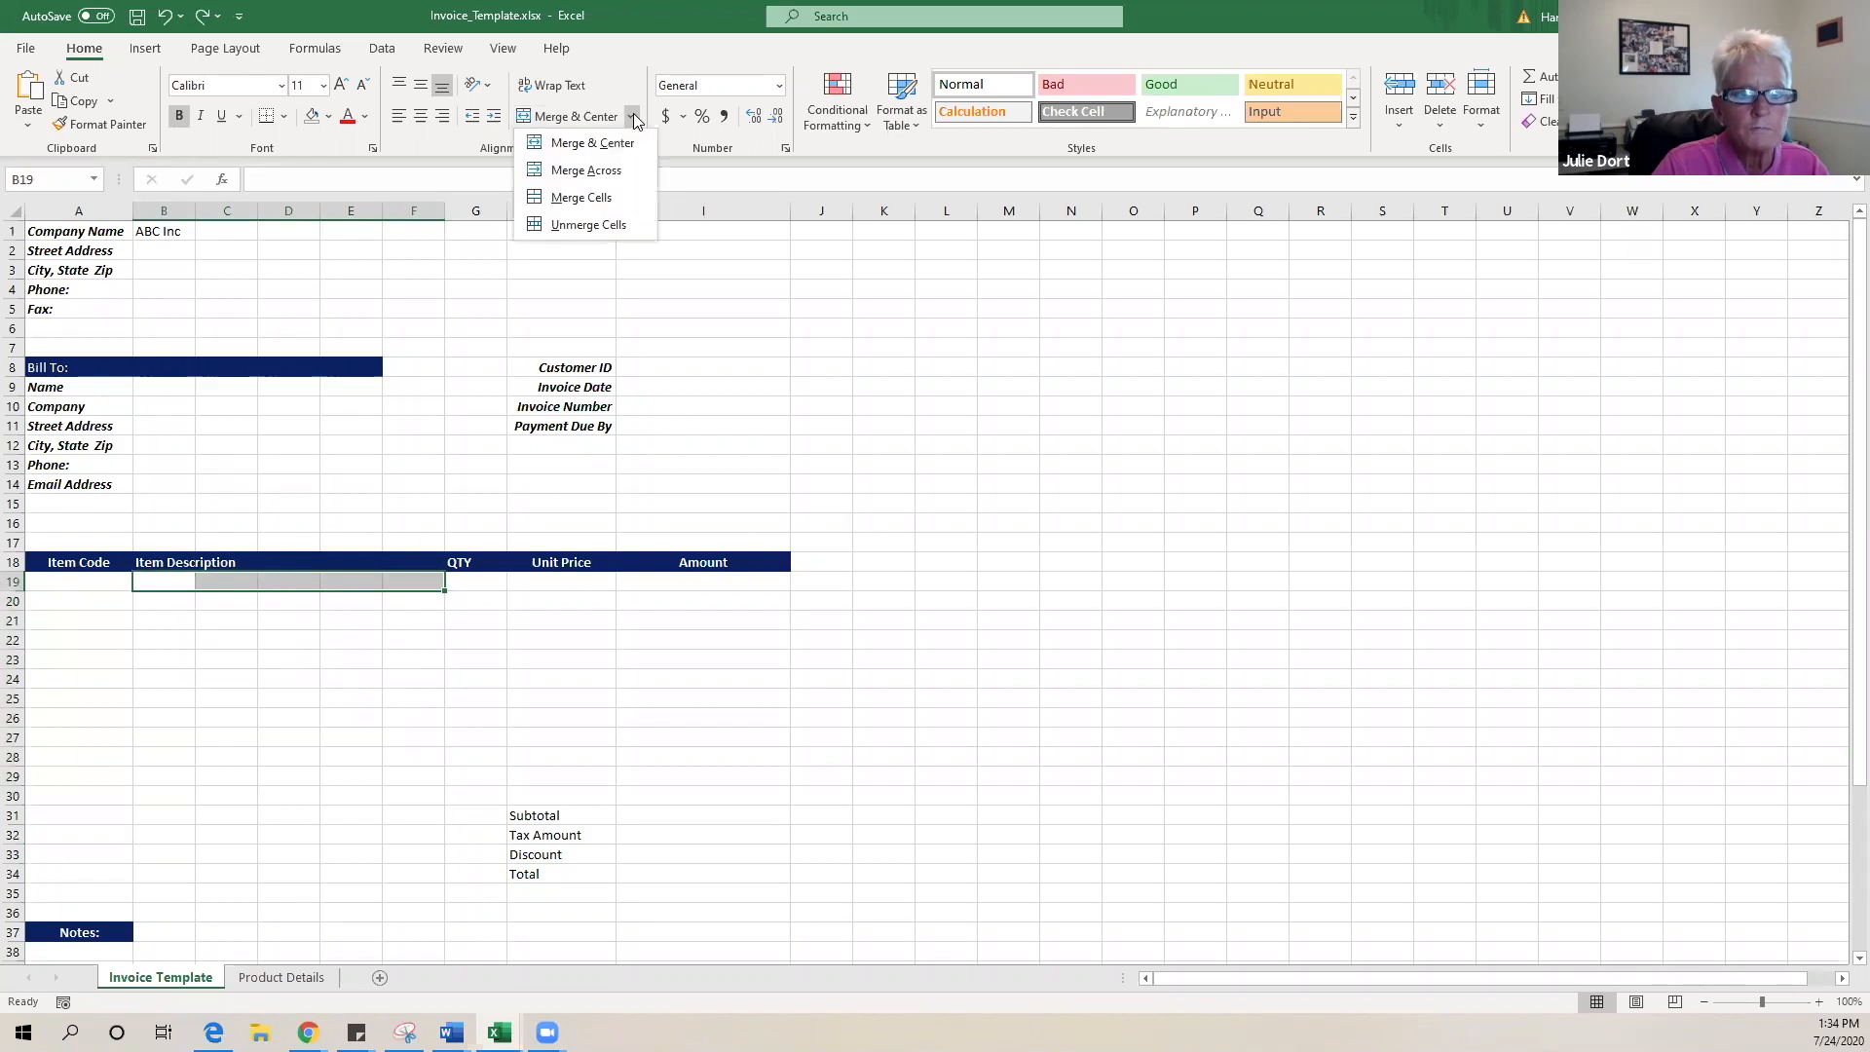
{"action": "left_click", "coordinate": [618, 172]}
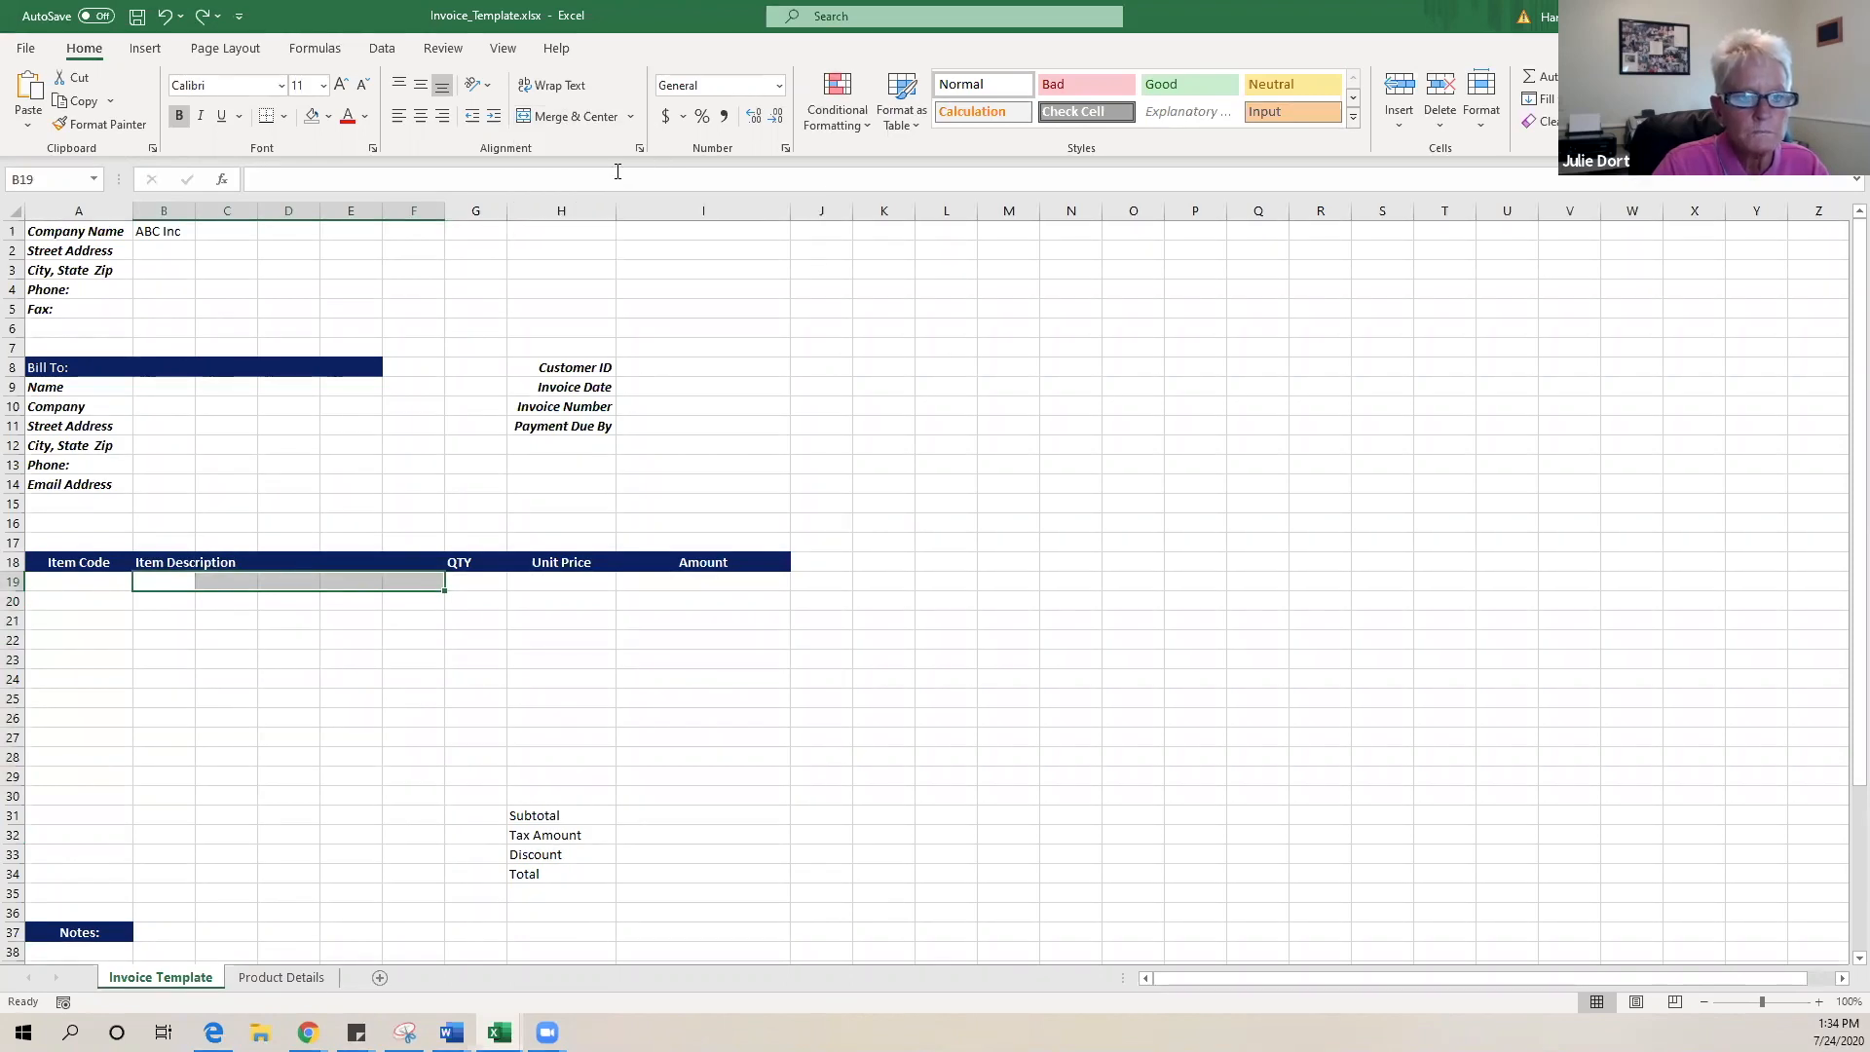
- Copy the merged B19:F19 layout down to row 30
{"action": "left_click", "coordinate": [431, 639]}
{"action": "left_click", "coordinate": [430, 582]}
{"action": "left_click_drag", "start_coordinate": [444, 592], "coordinate": [425, 804]}
{"action": "left_click", "coordinate": [762, 713]}
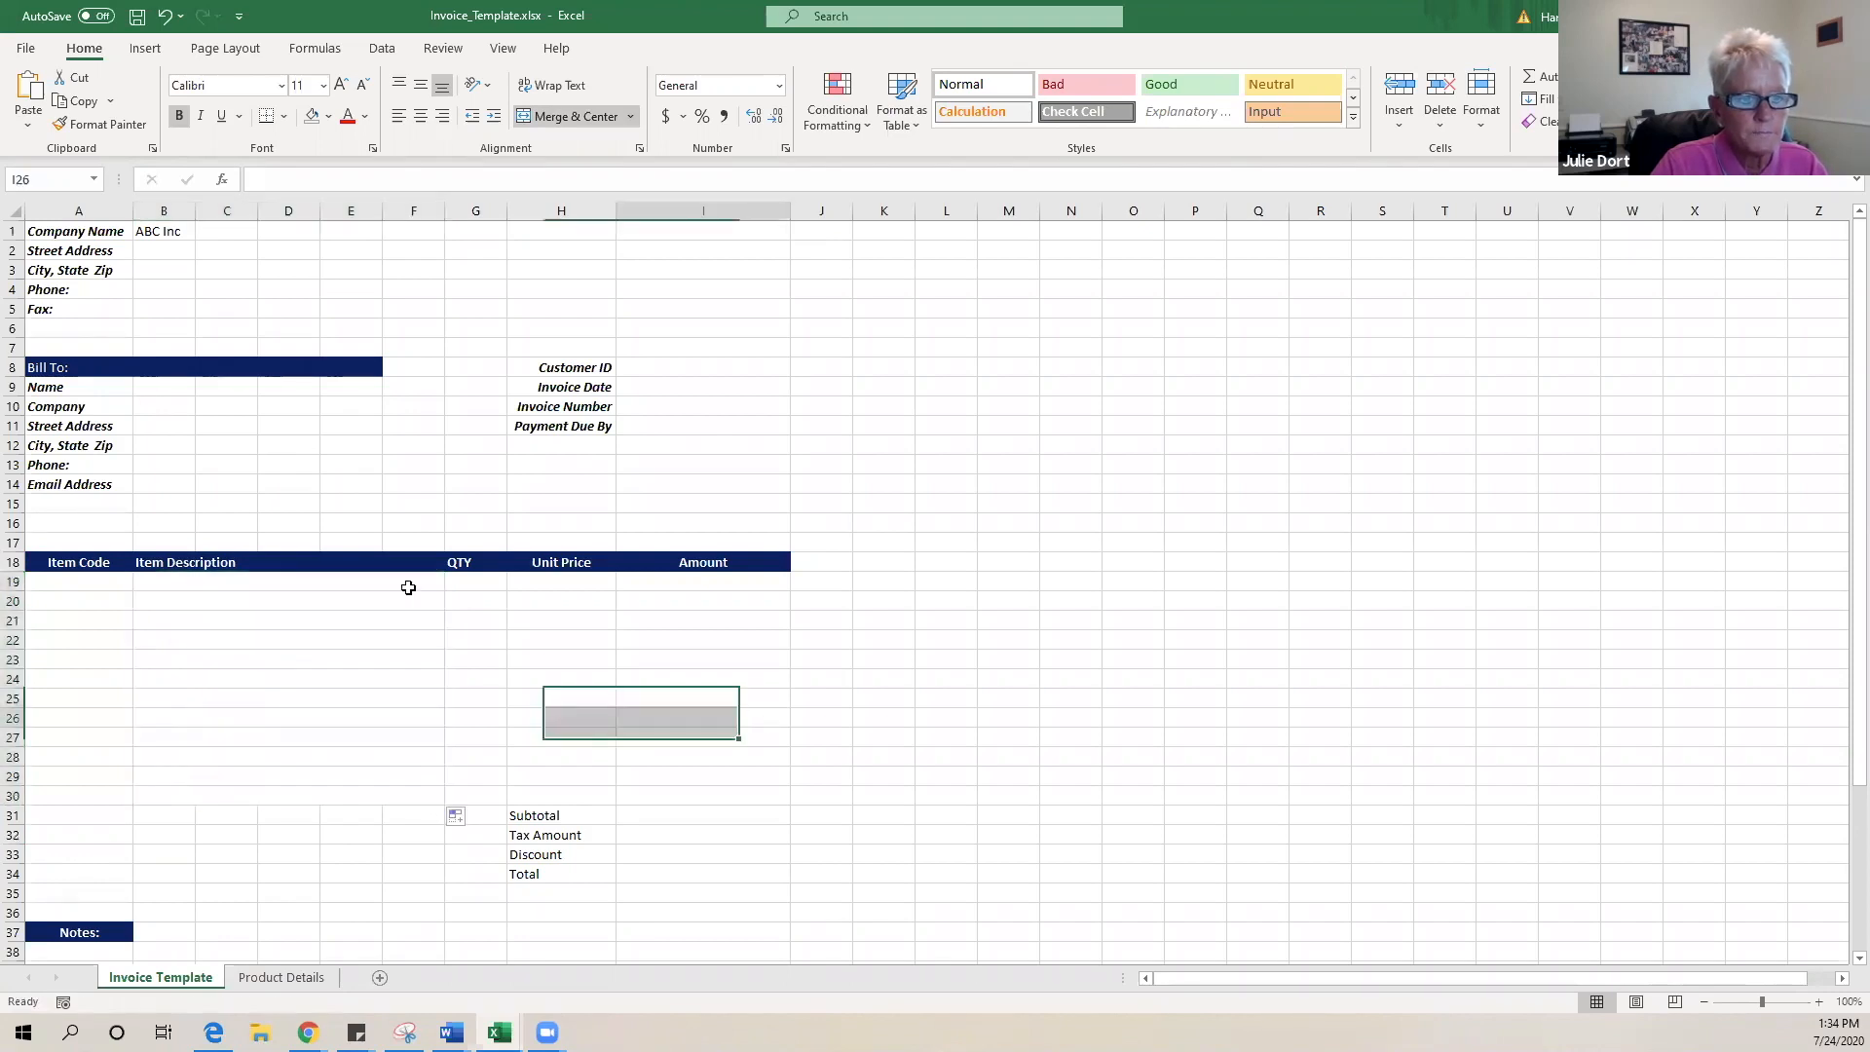
{"action": "left_click", "coordinate": [297, 586]}
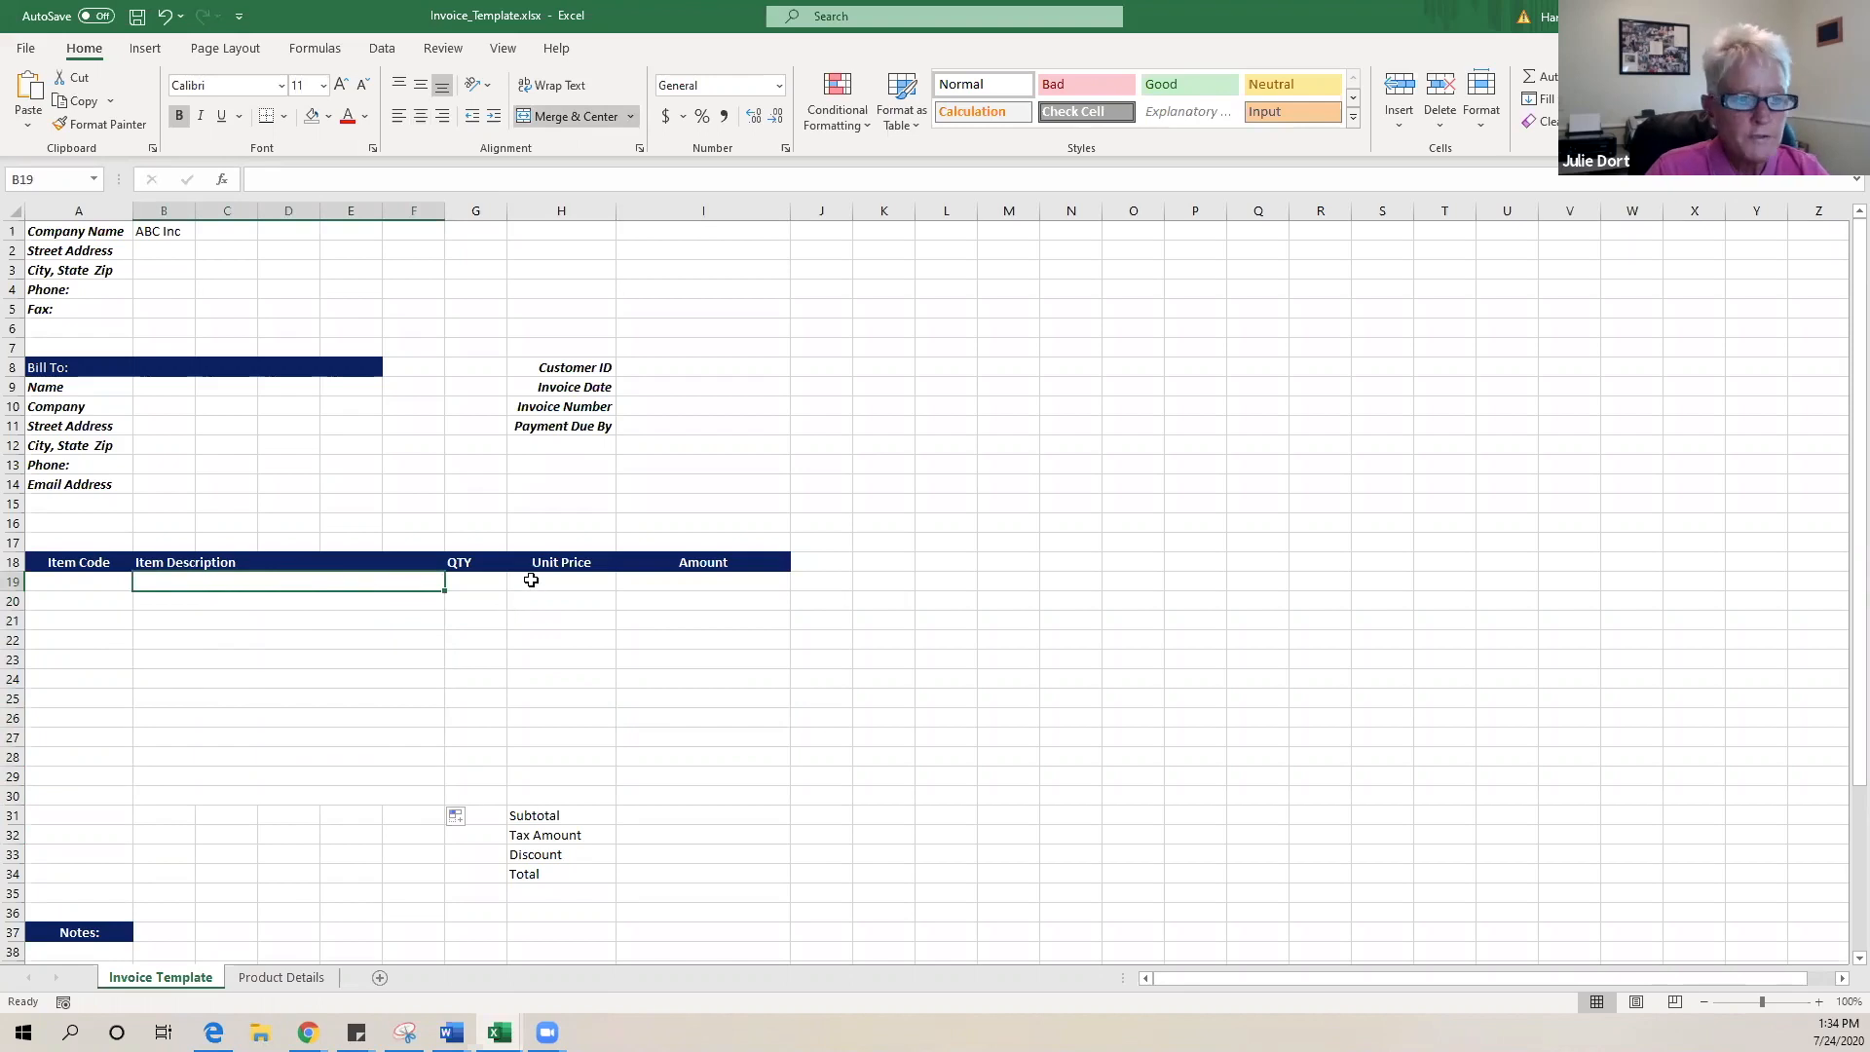
- Add a List data validation to B19 with source 'Product Details'!$A$2:$A$10
{"action": "left_click", "coordinate": [382, 48]}
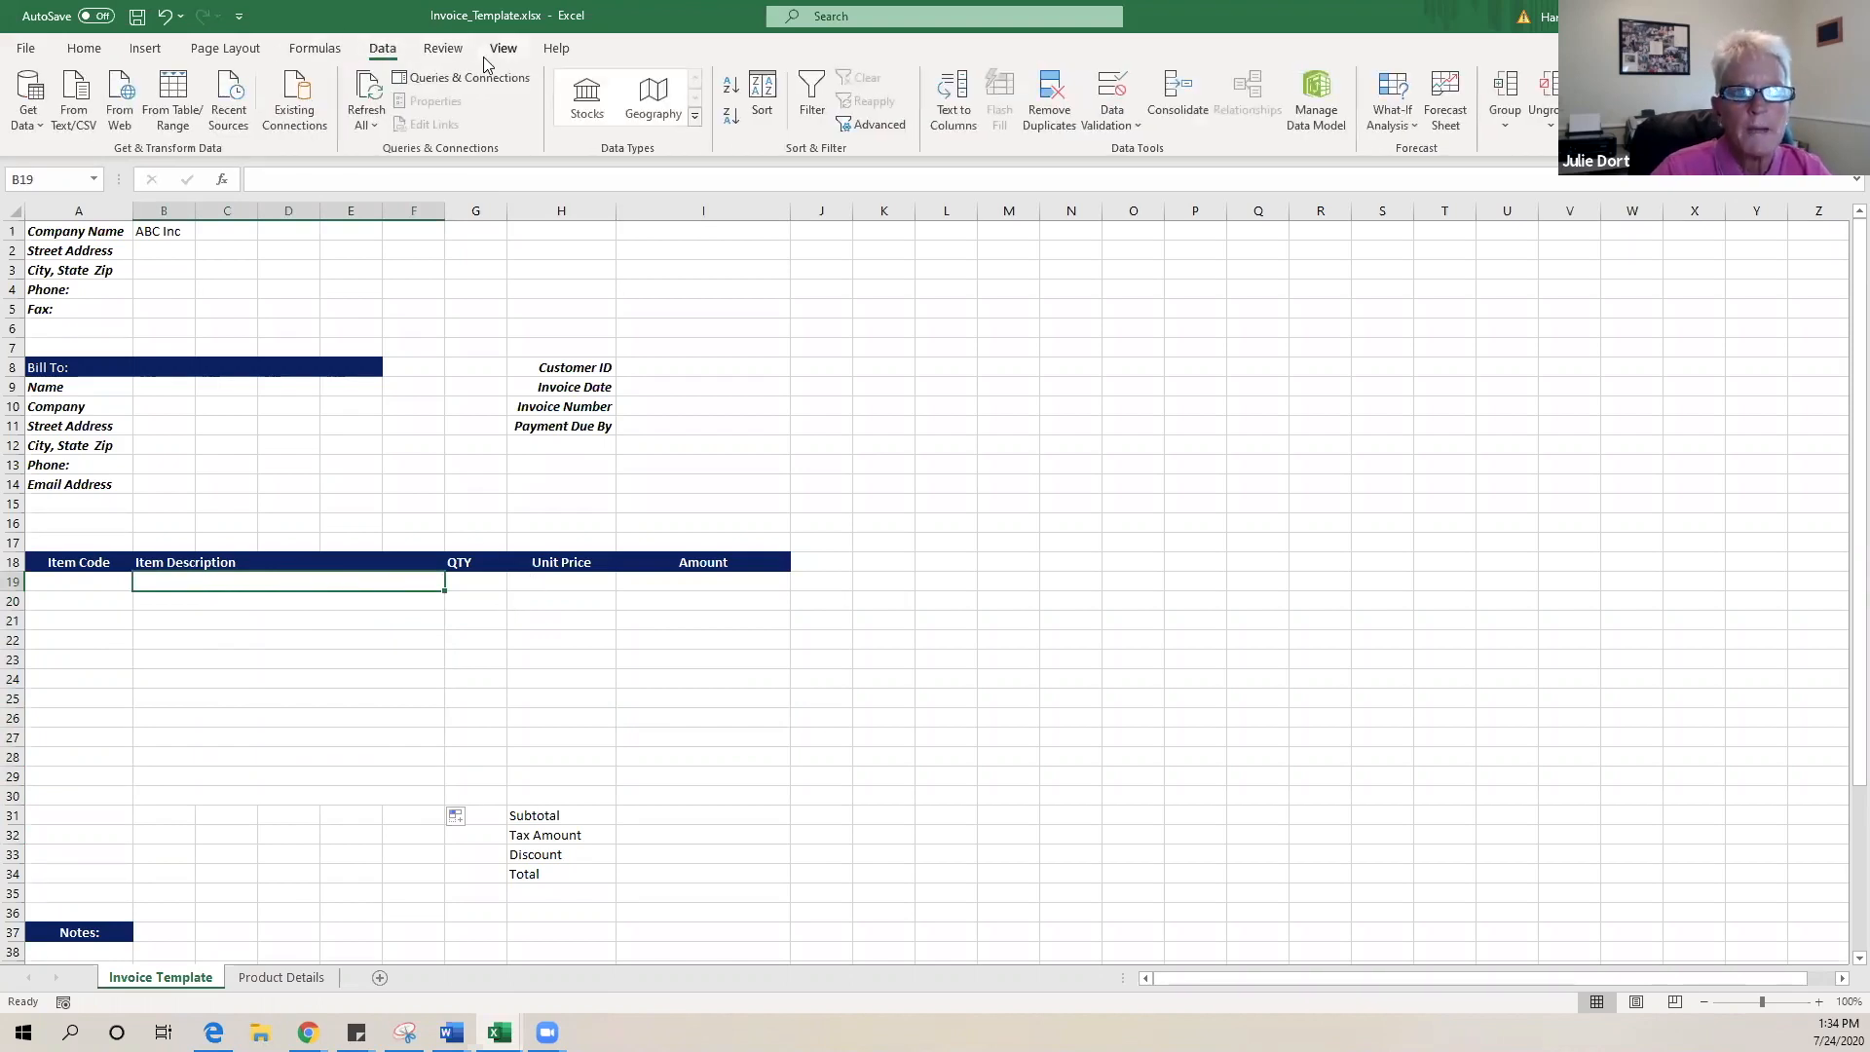
{"action": "left_click", "coordinate": [1140, 123]}
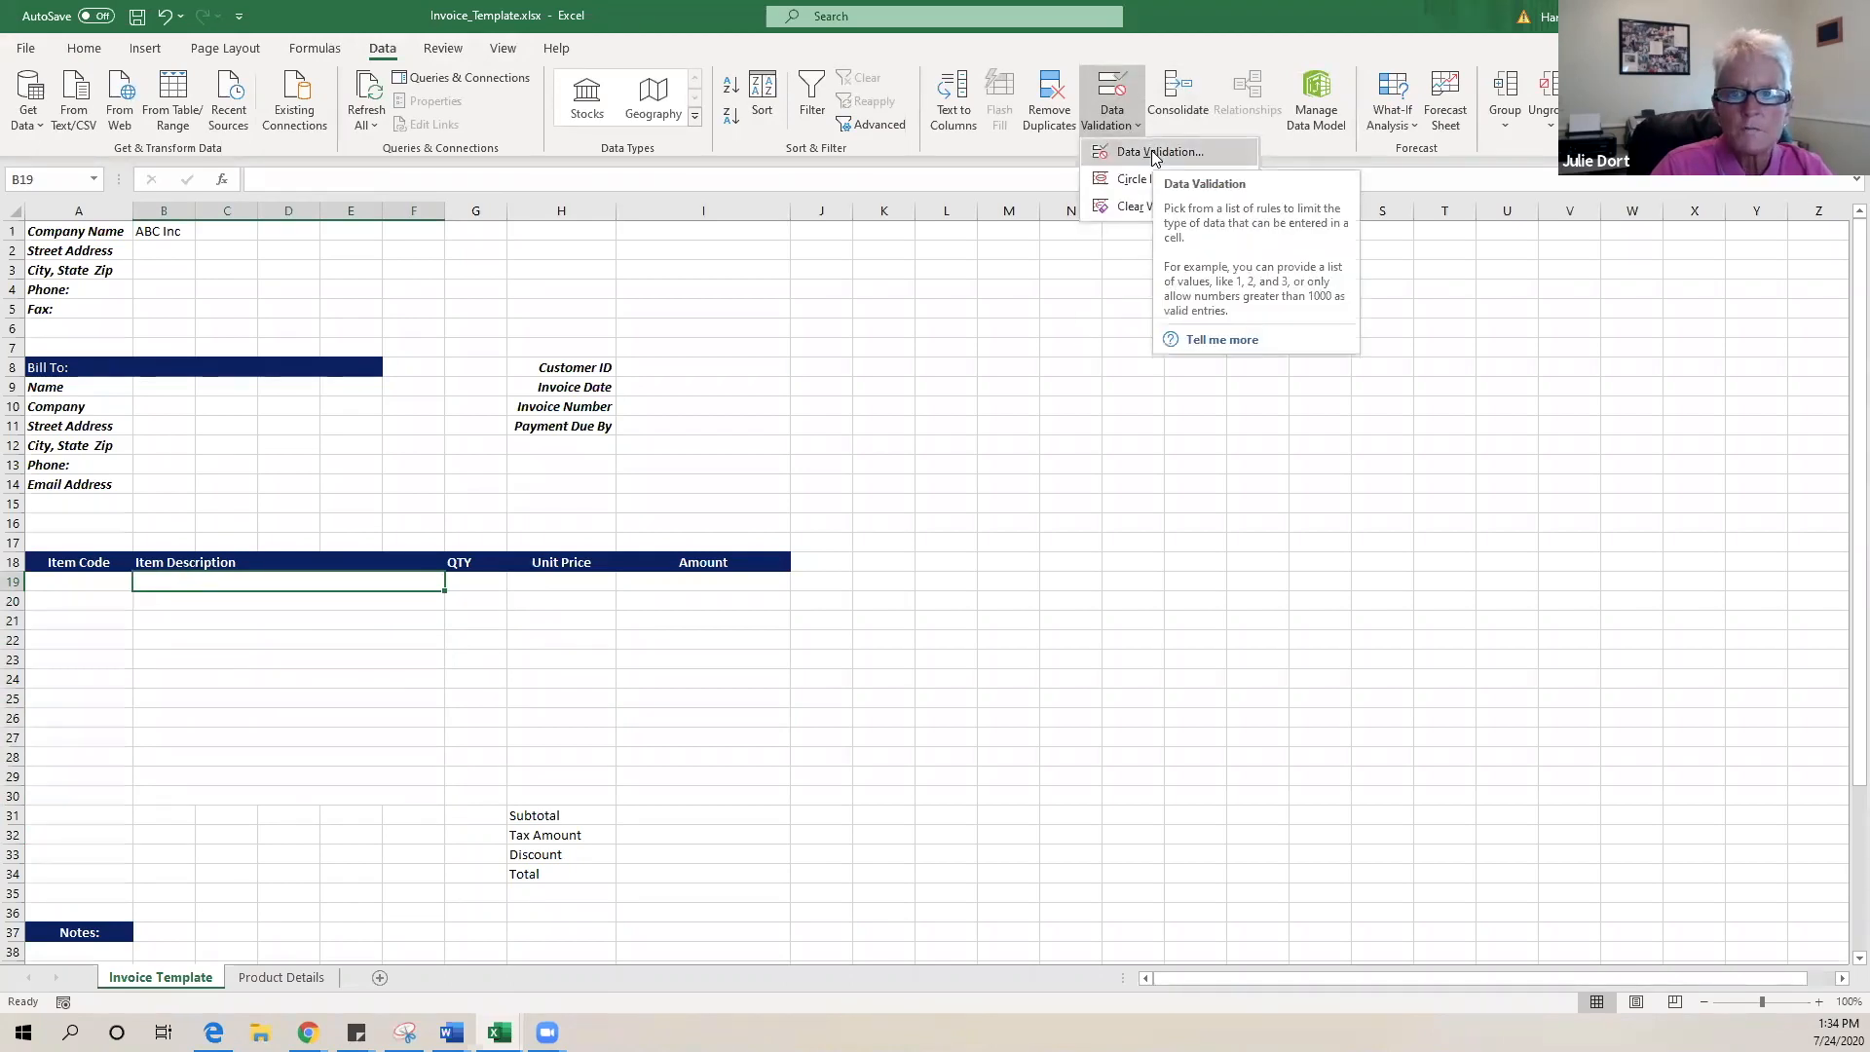
{"action": "left_click", "coordinate": [1155, 153]}
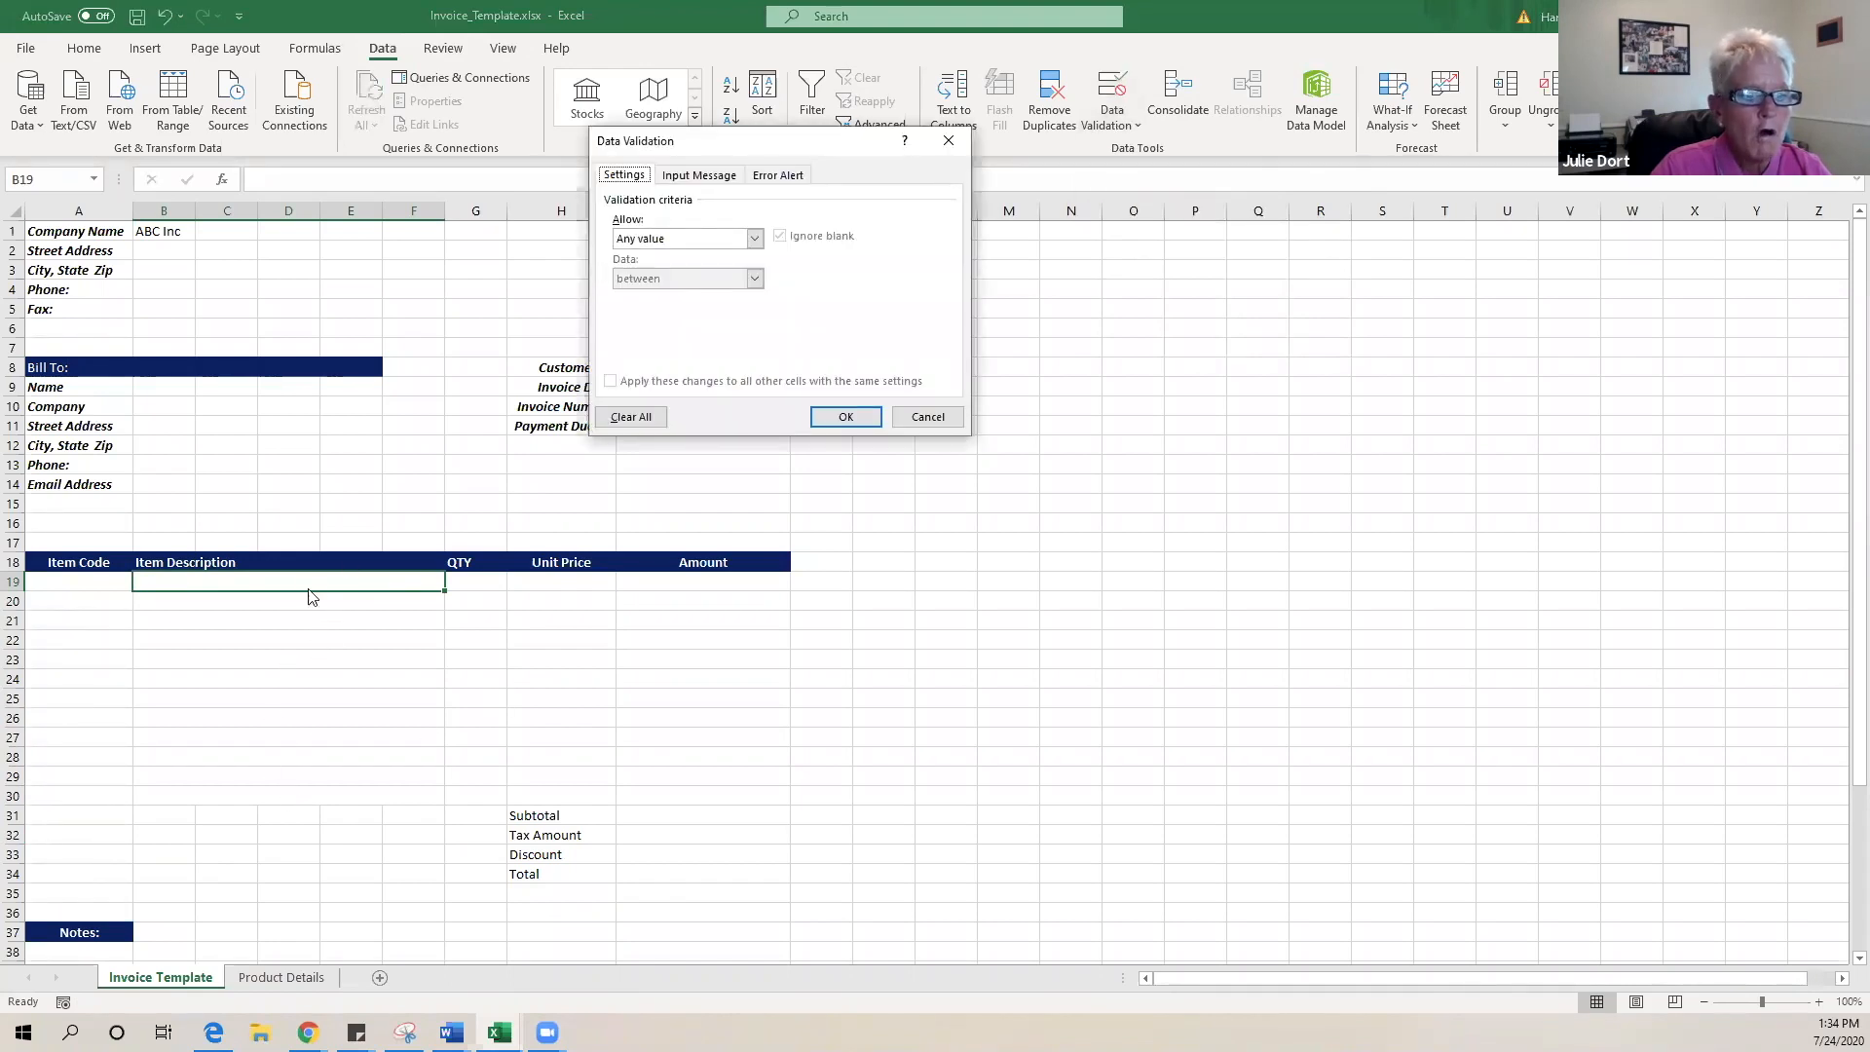
{"action": "left_click", "coordinate": [754, 239]}
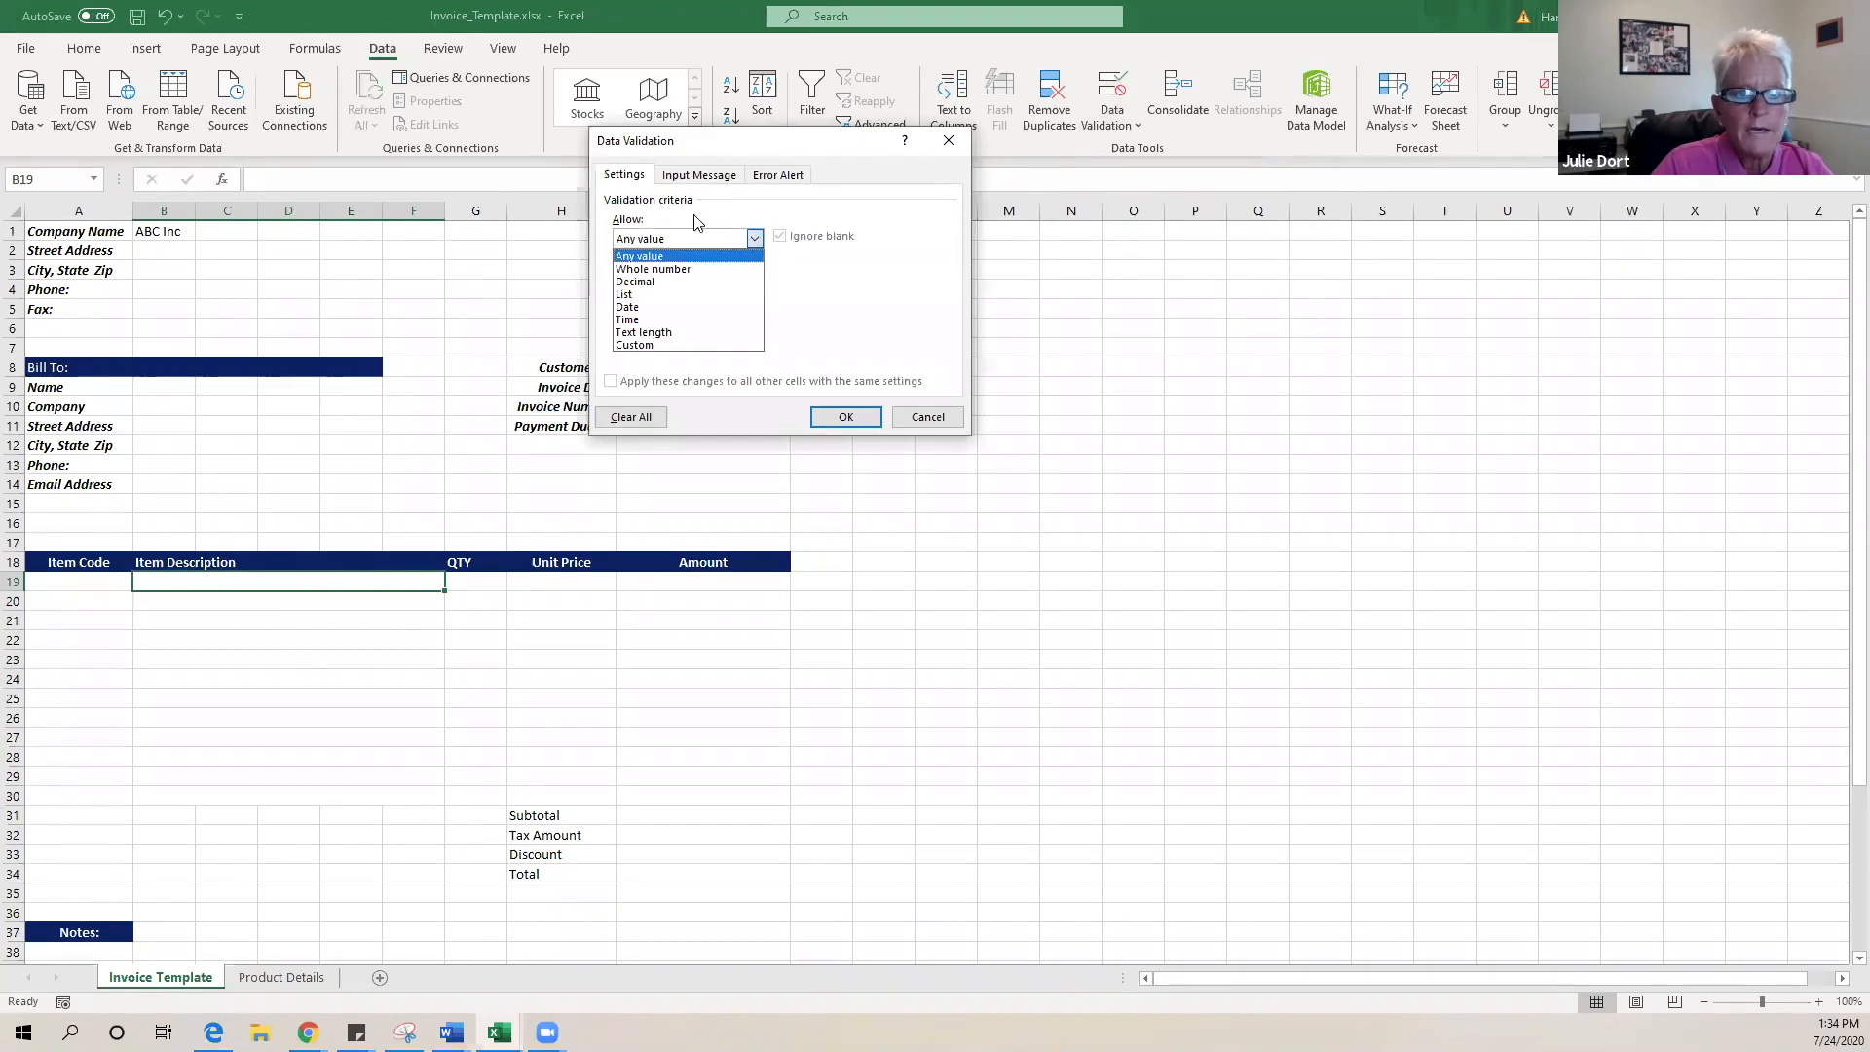
{"action": "left_click", "coordinate": [654, 292]}
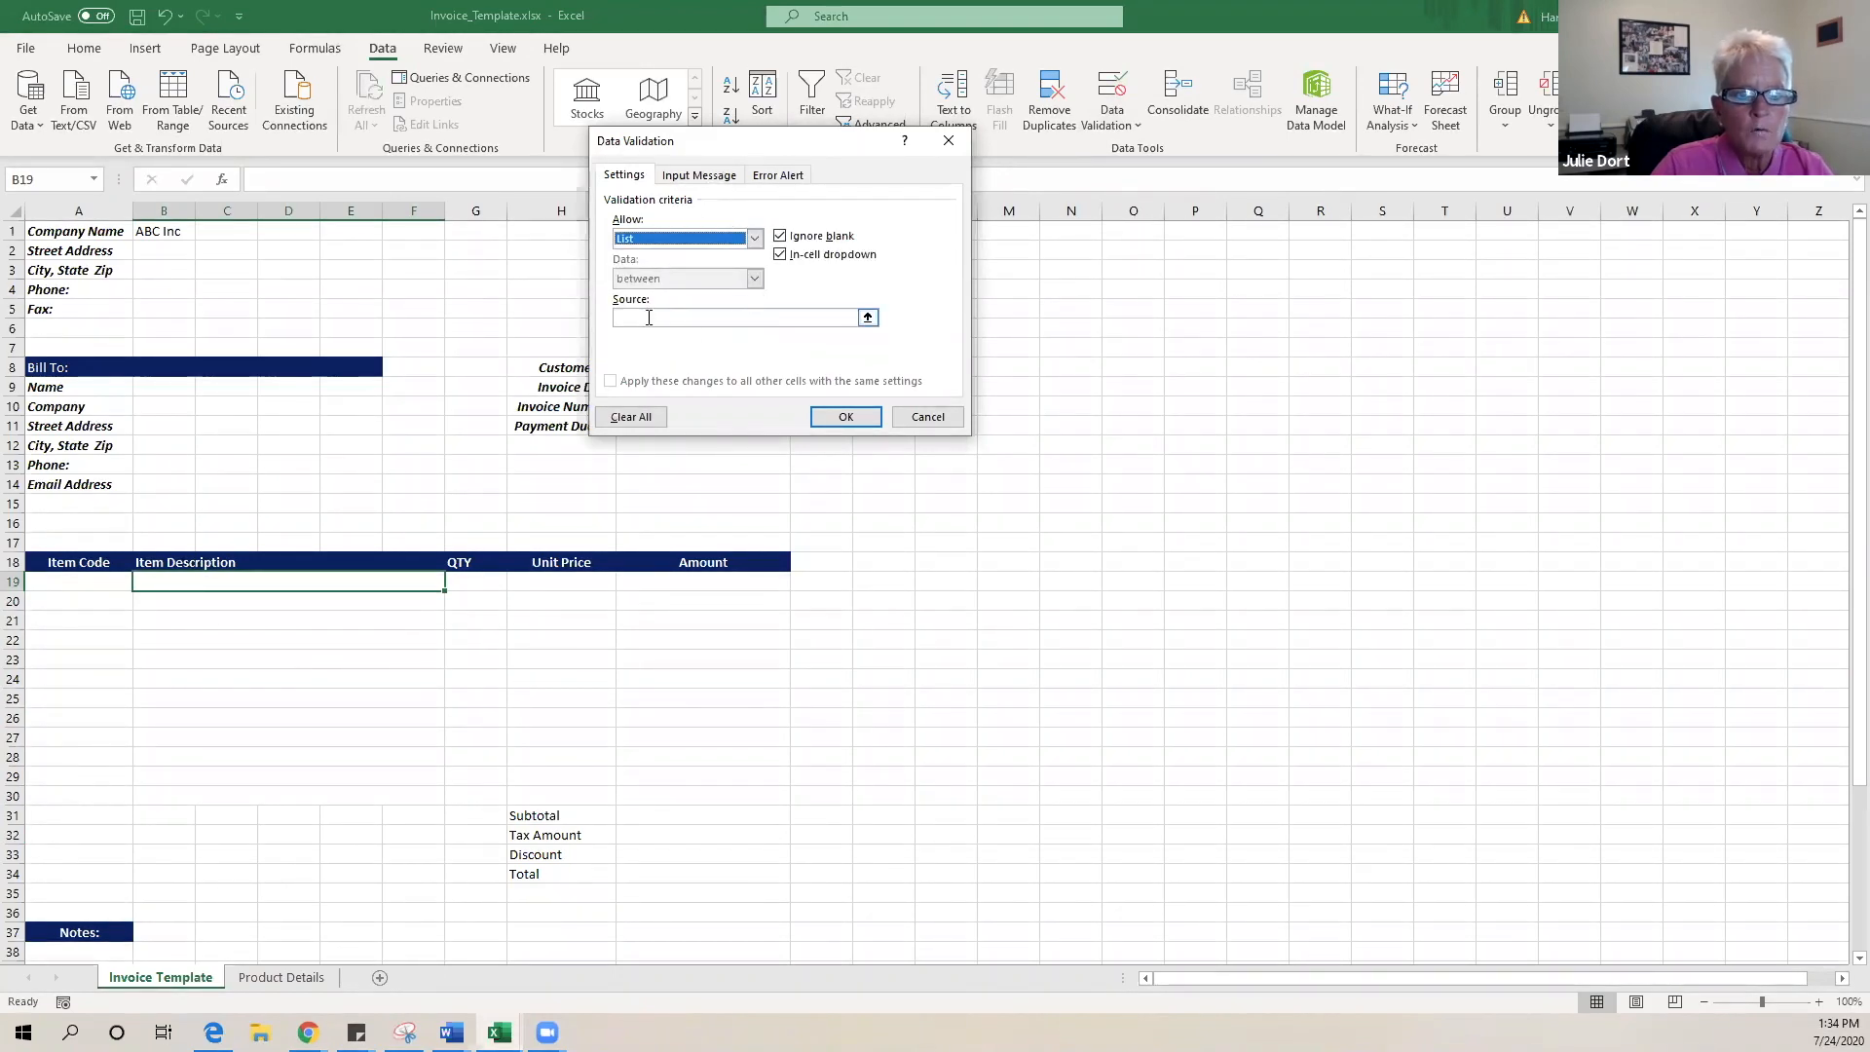
{"action": "left_click", "coordinate": [651, 318]}
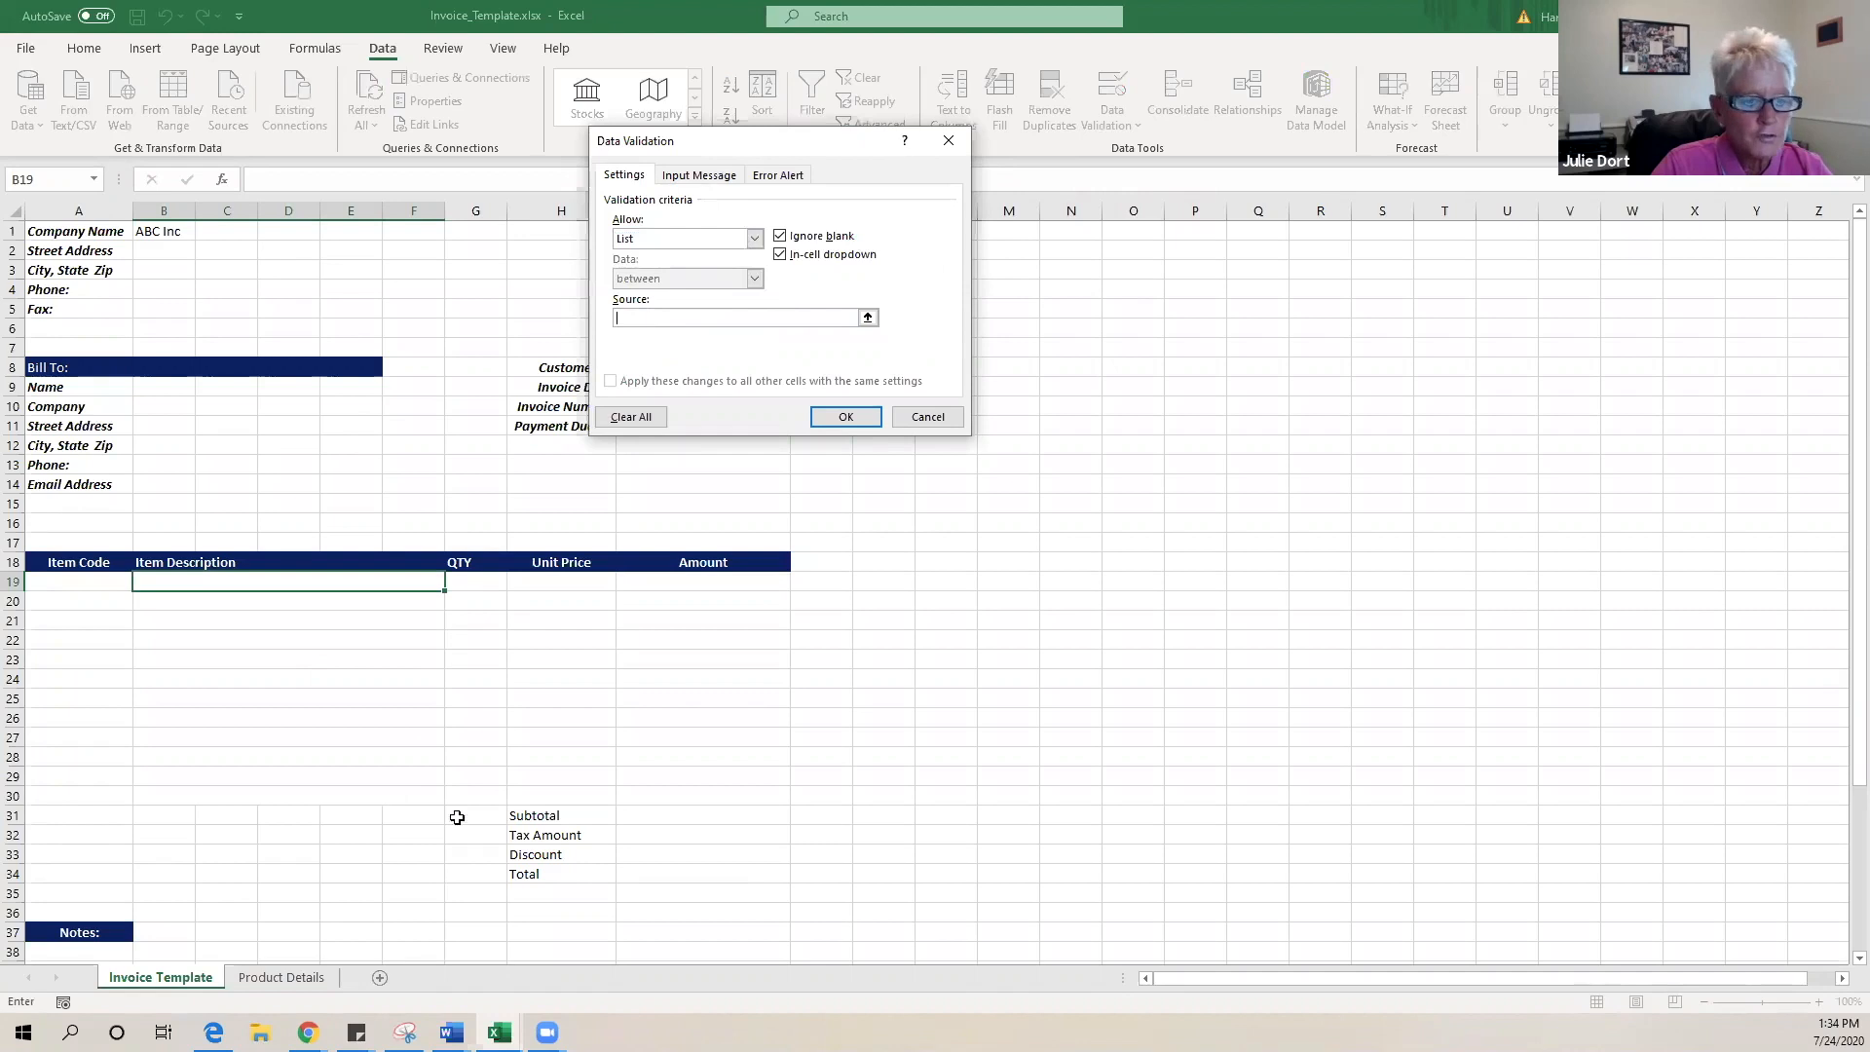
{"action": "left_click", "coordinate": [246, 978]}
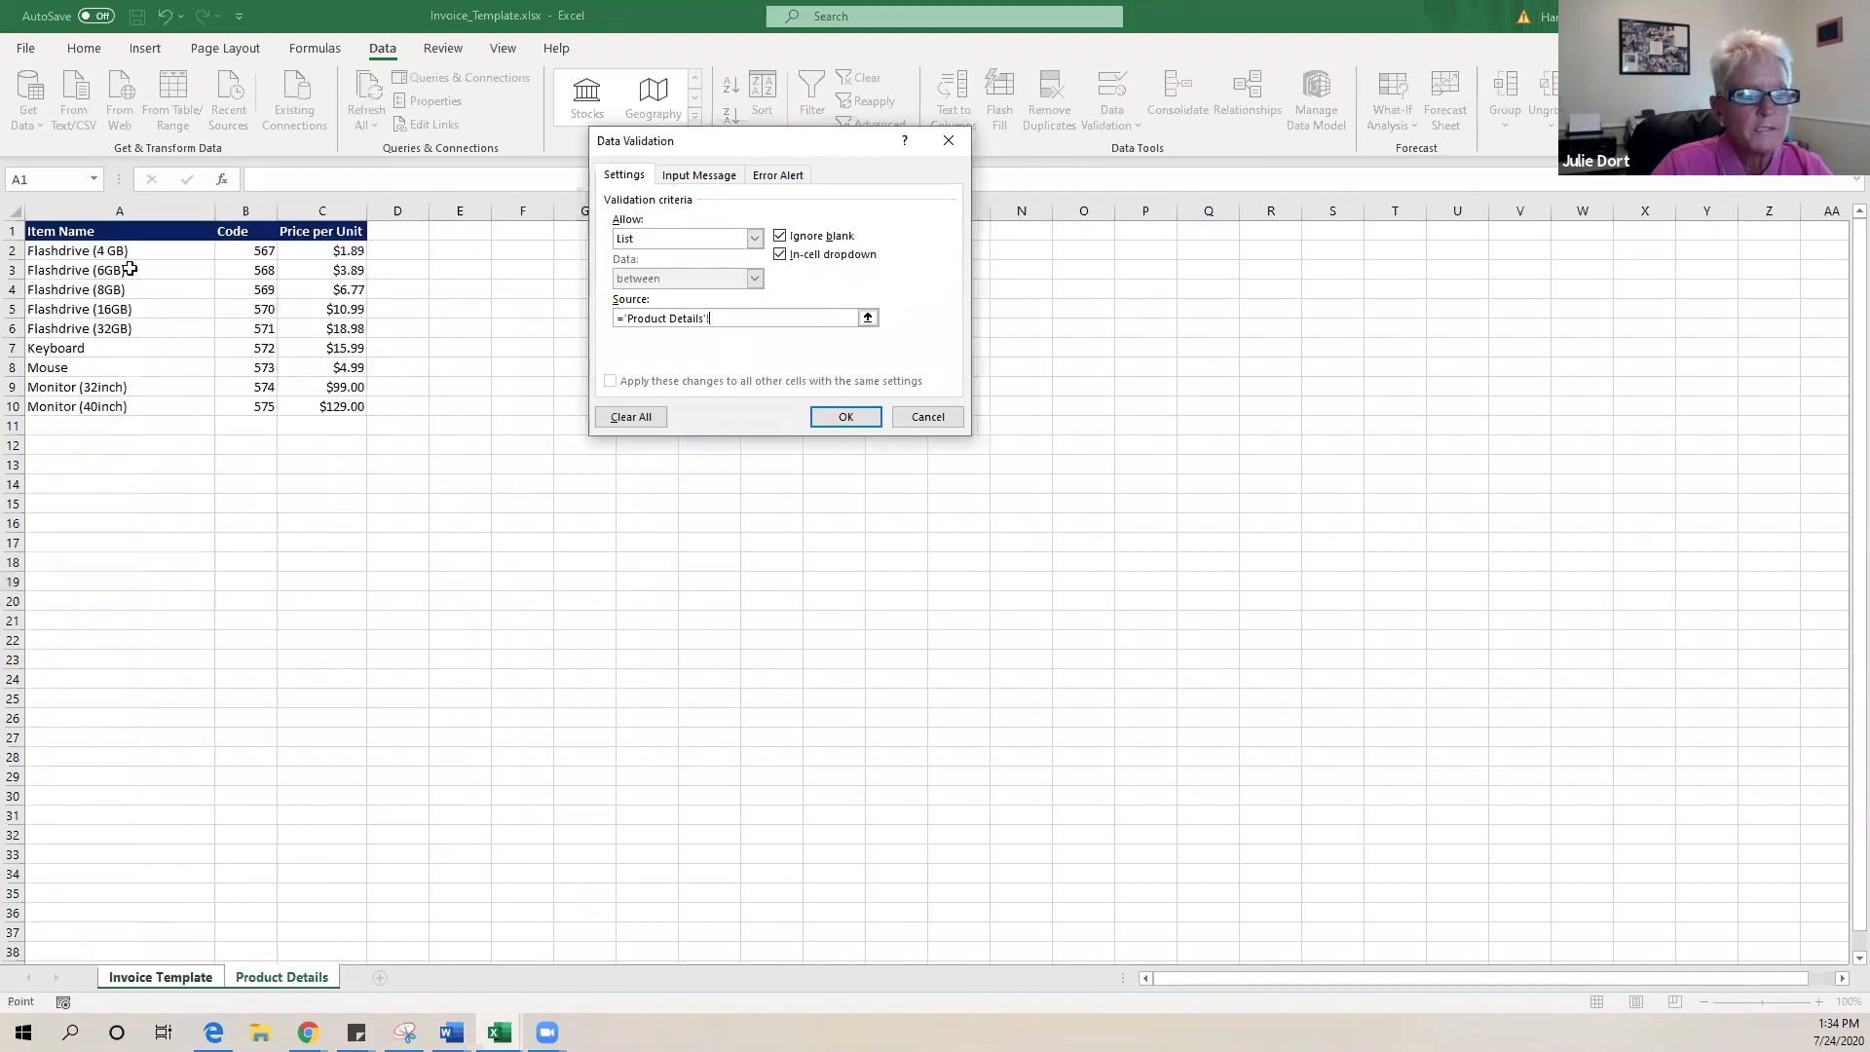
{"action": "left_click_drag", "start_coordinate": [122, 249], "coordinate": [142, 403]}
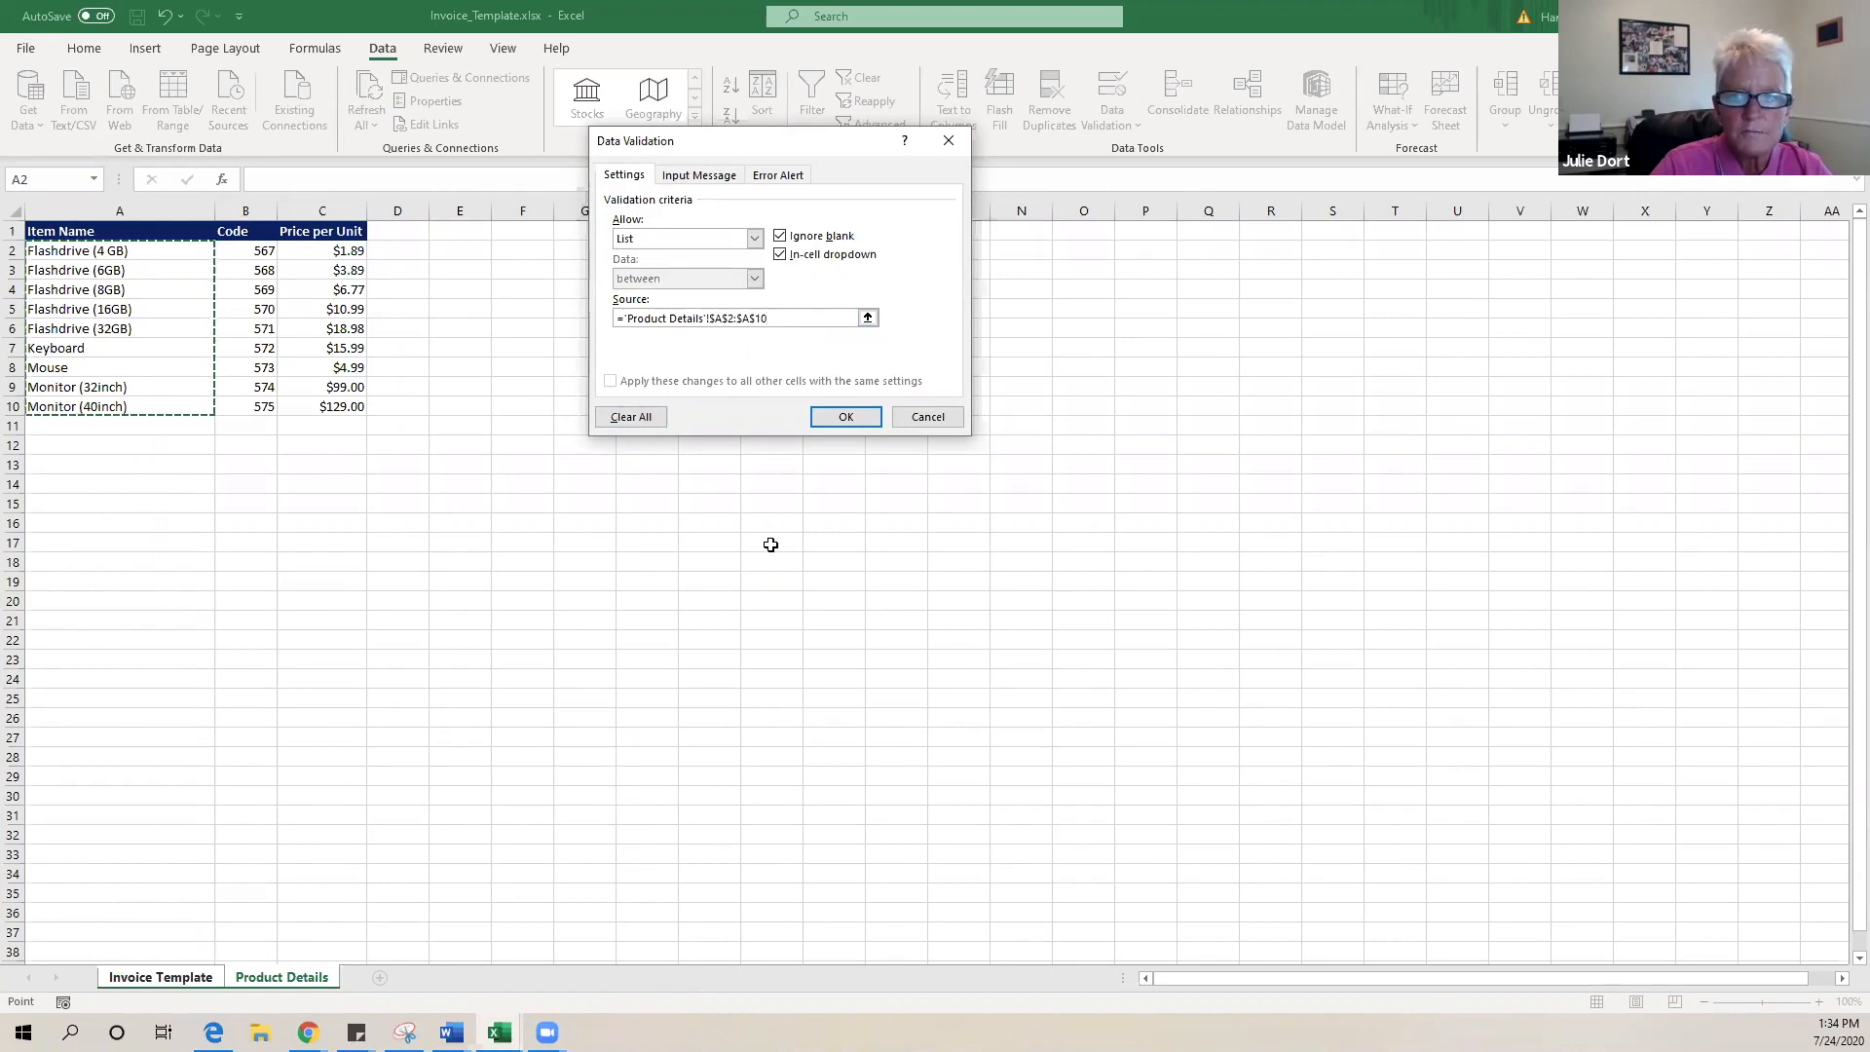
{"action": "left_click", "coordinate": [855, 420]}
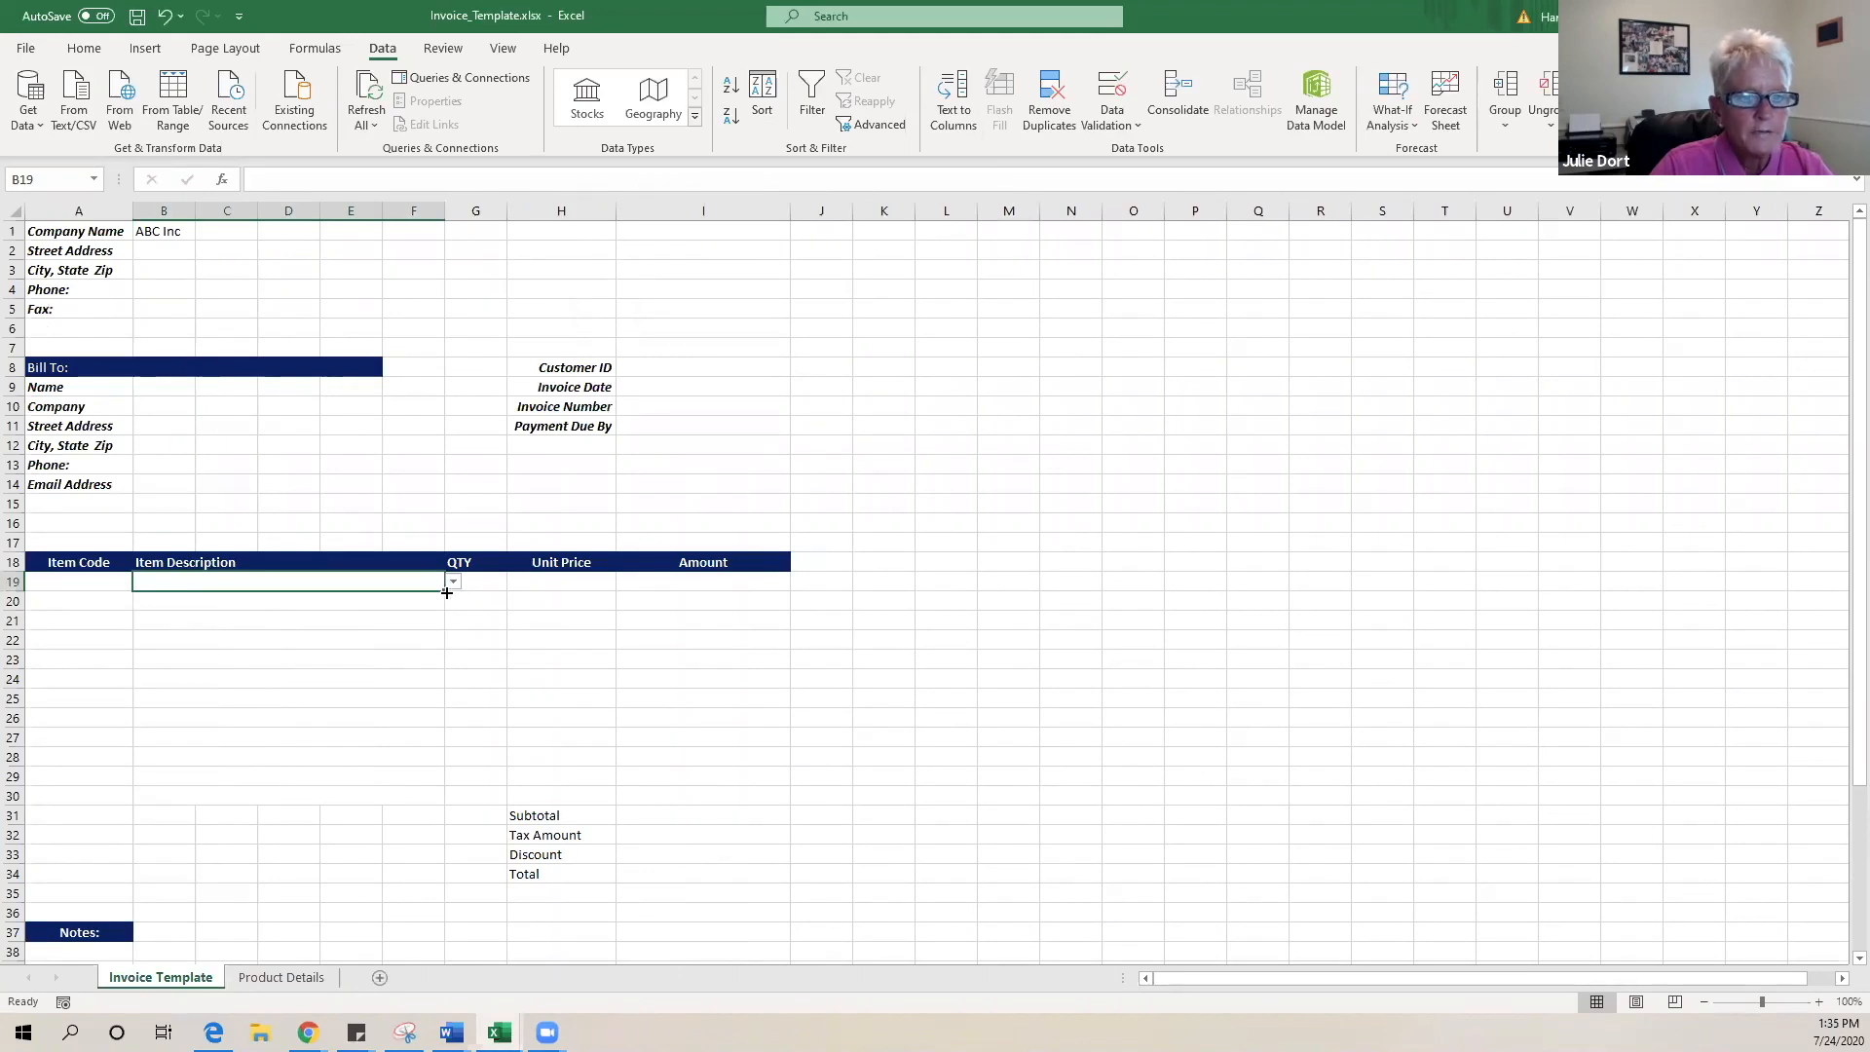
- Copy the drop-down down to row 30 and choose Flashdrive (32GB) for row 19
{"action": "left_click_drag", "start_coordinate": [446, 588], "coordinate": [439, 786]}
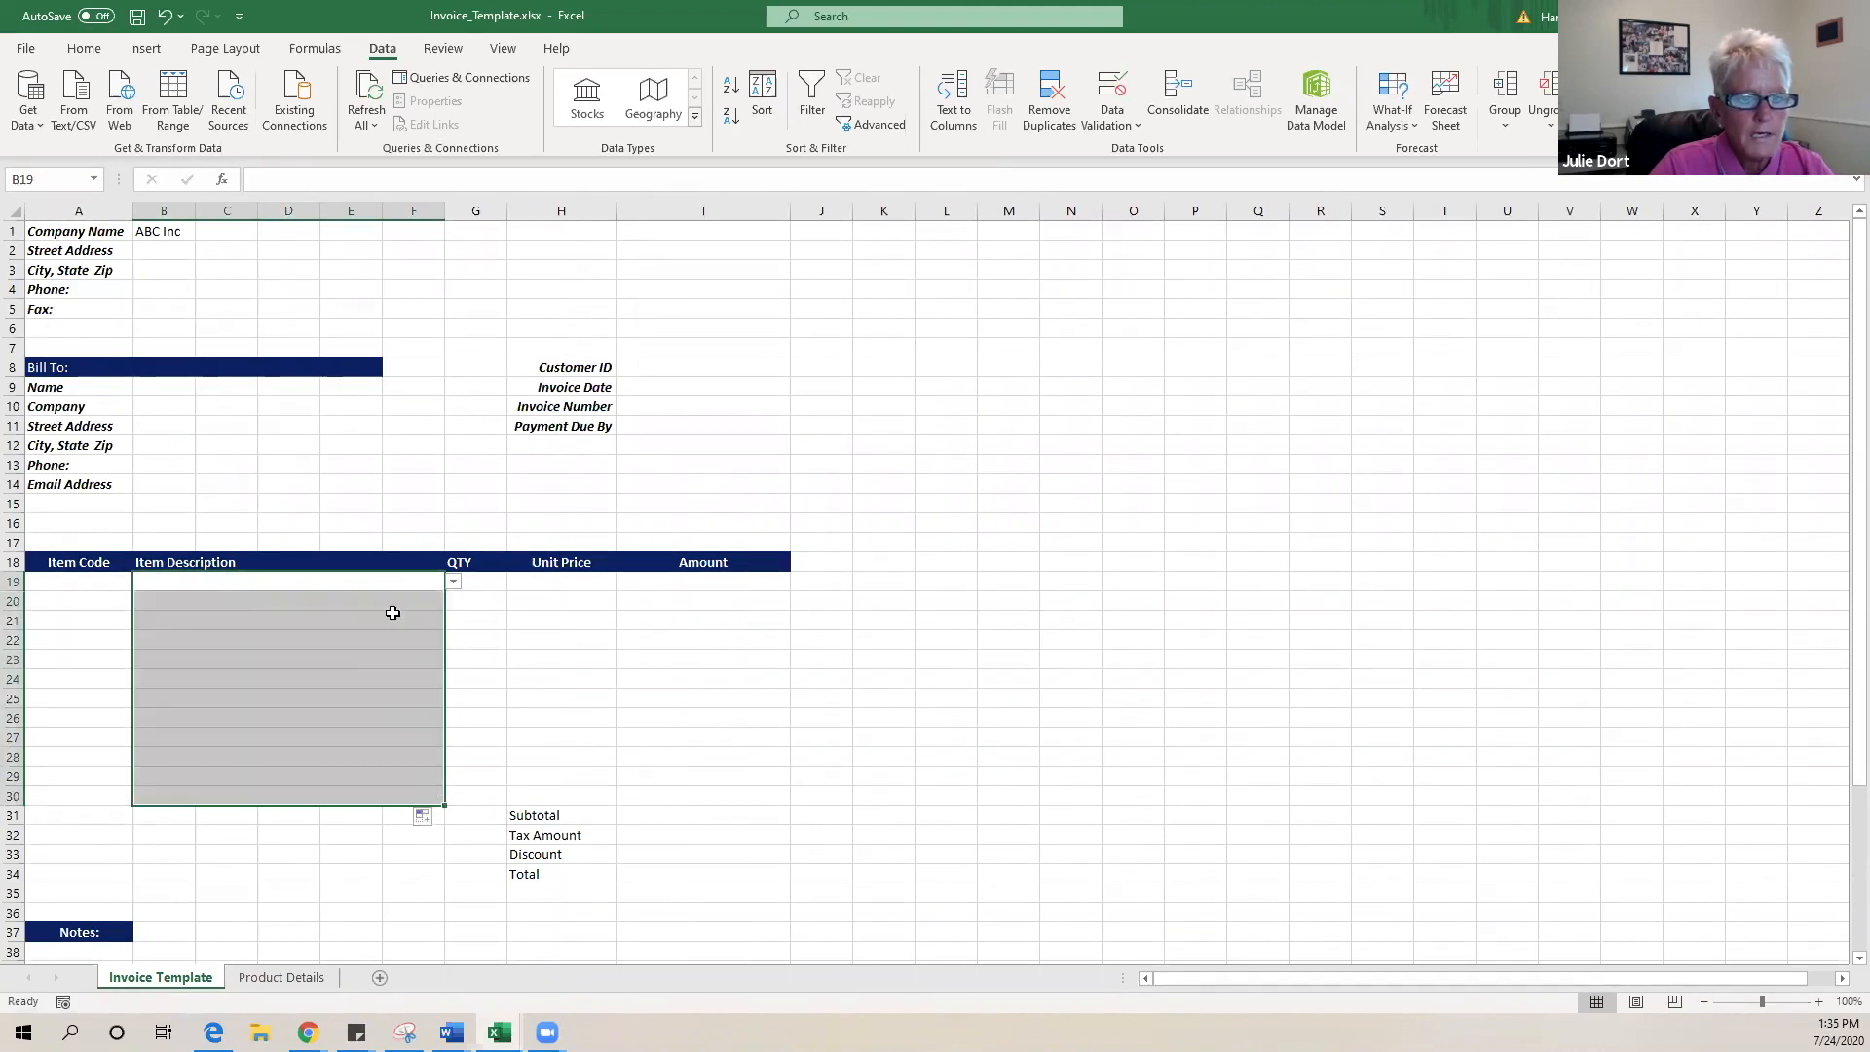
{"action": "left_click", "coordinate": [390, 581]}
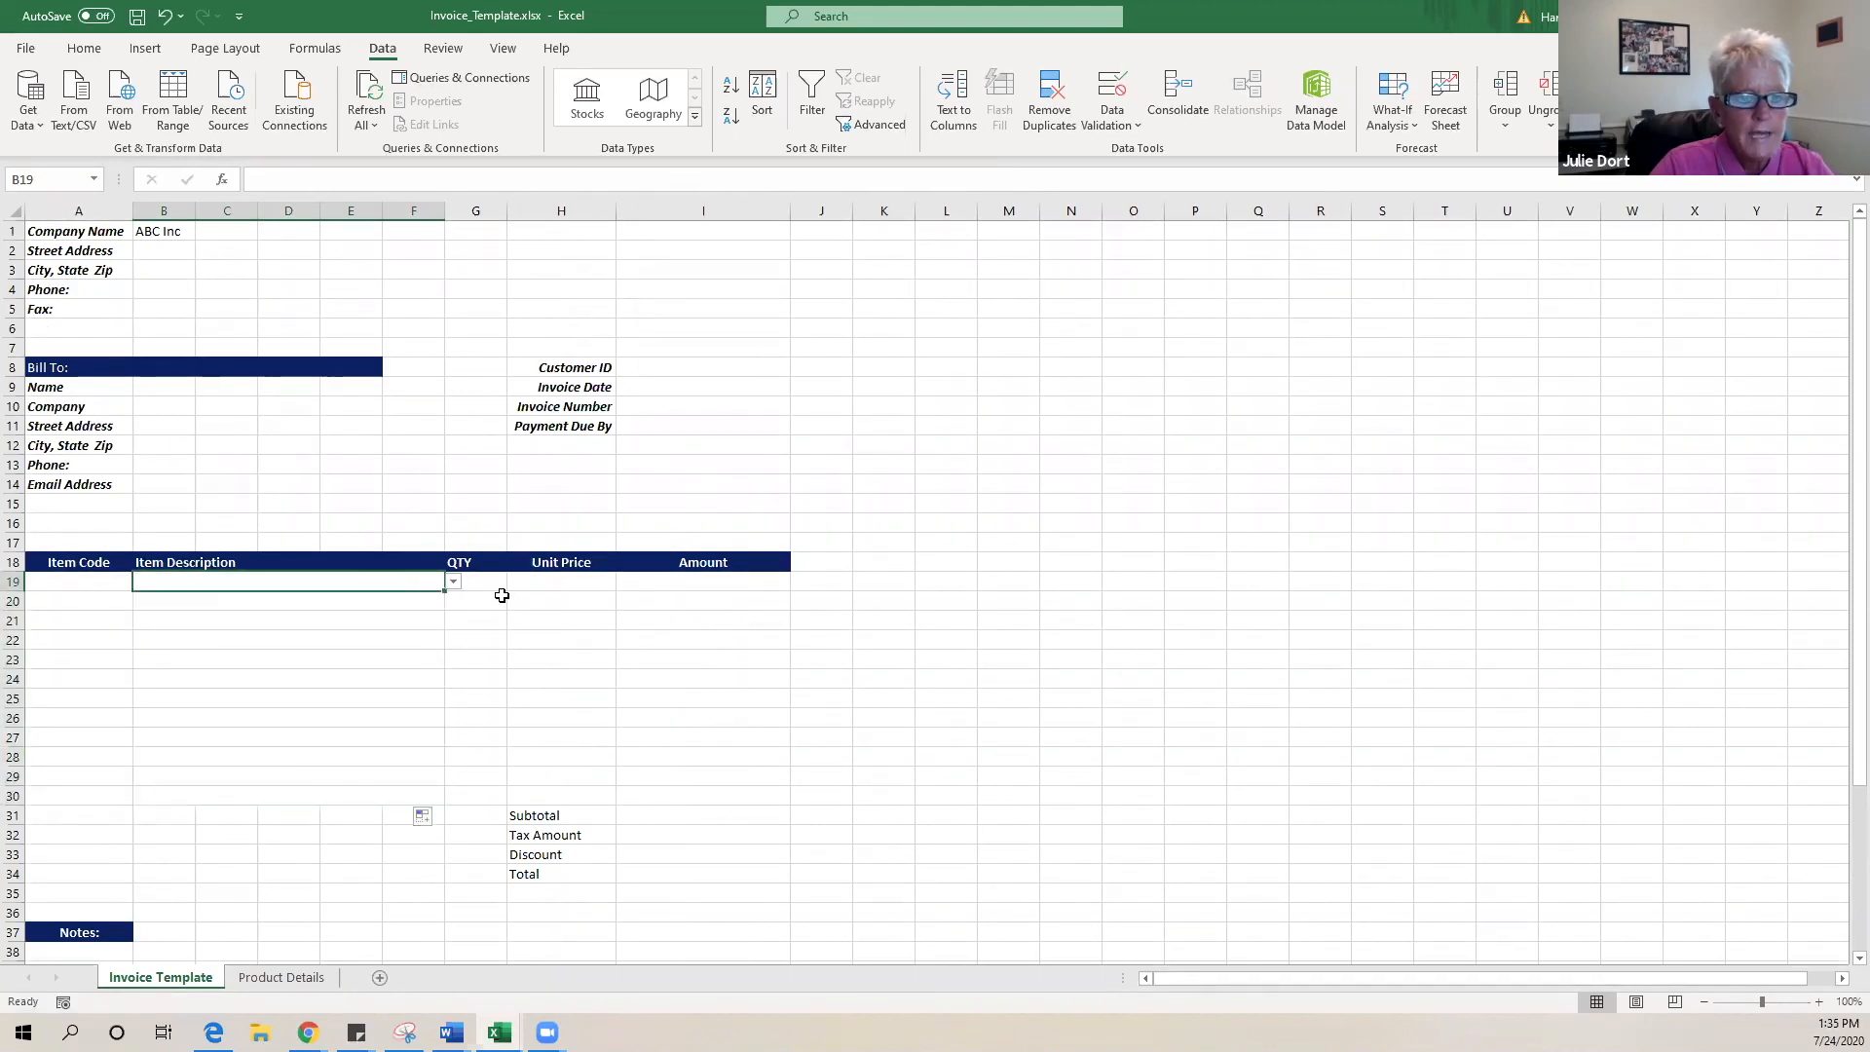
{"action": "left_click", "coordinate": [453, 581]}
{"action": "left_click", "coordinate": [353, 597]}
{"action": "left_click", "coordinate": [358, 598]}
{"action": "left_click", "coordinate": [401, 579]}
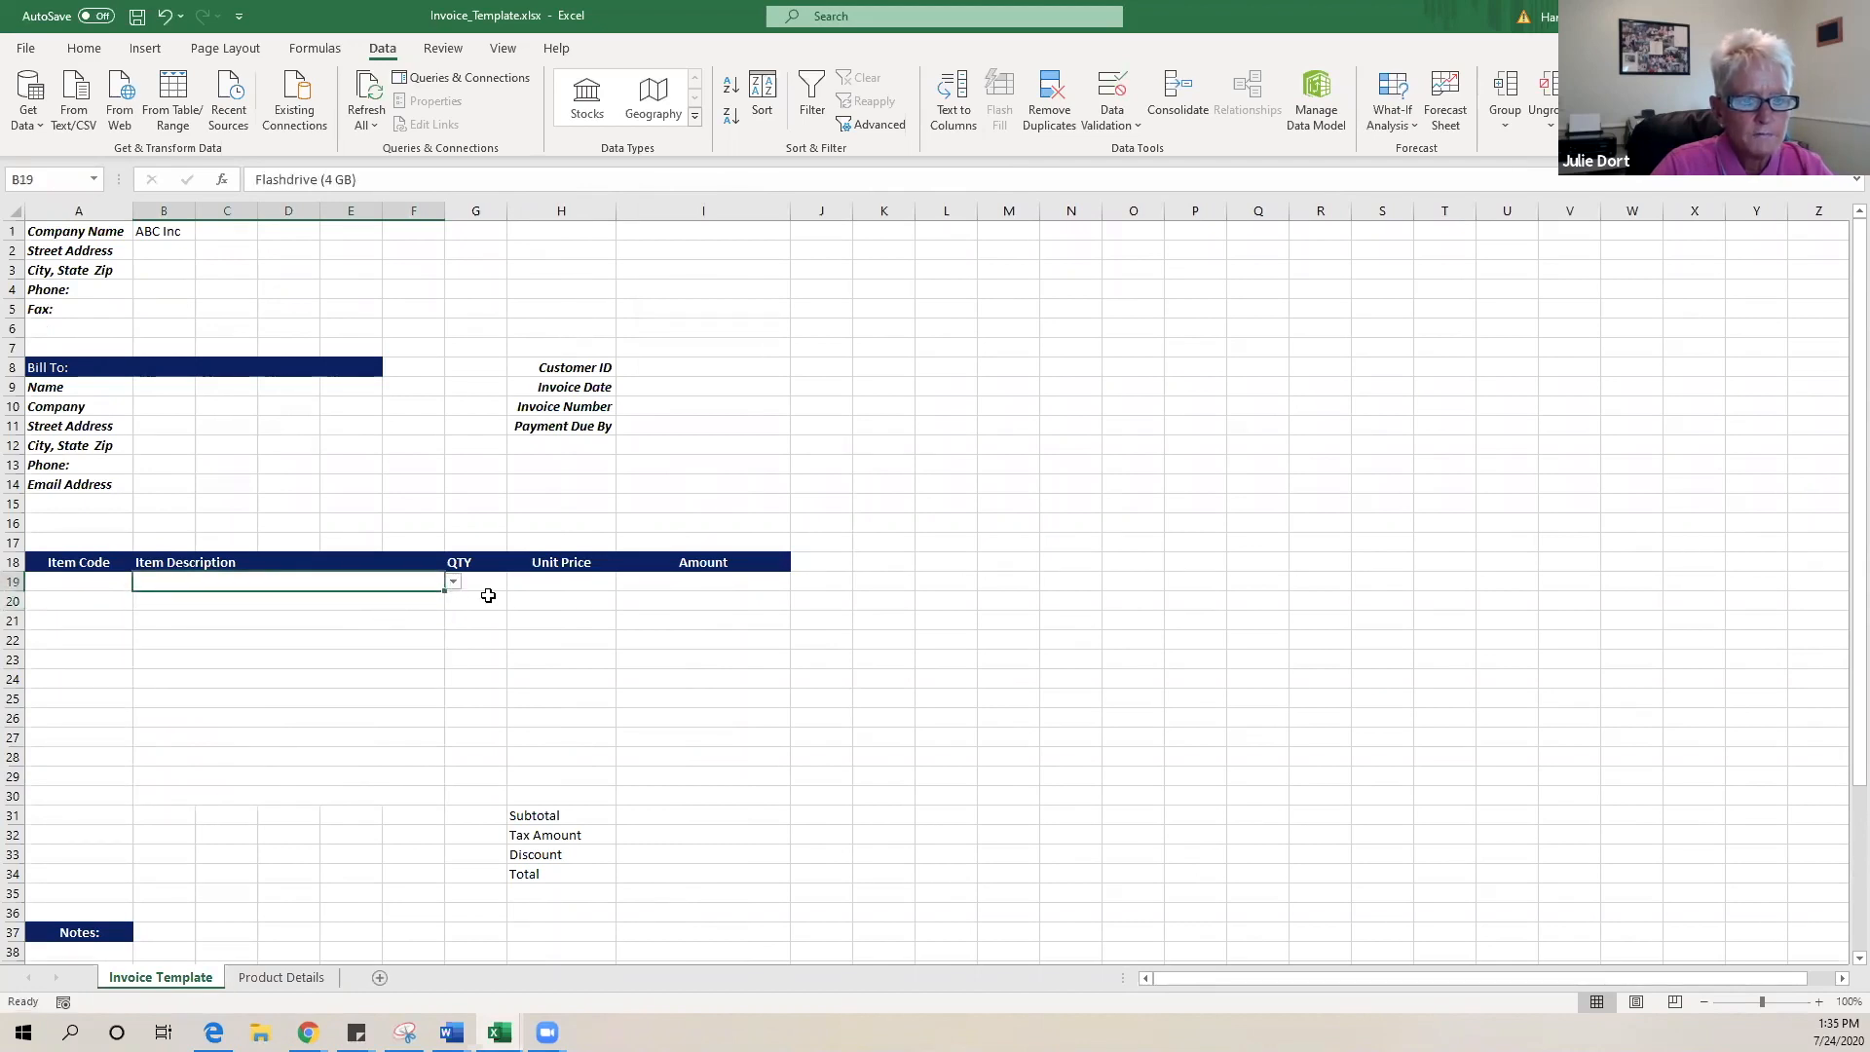
{"action": "left_click", "coordinate": [453, 581]}
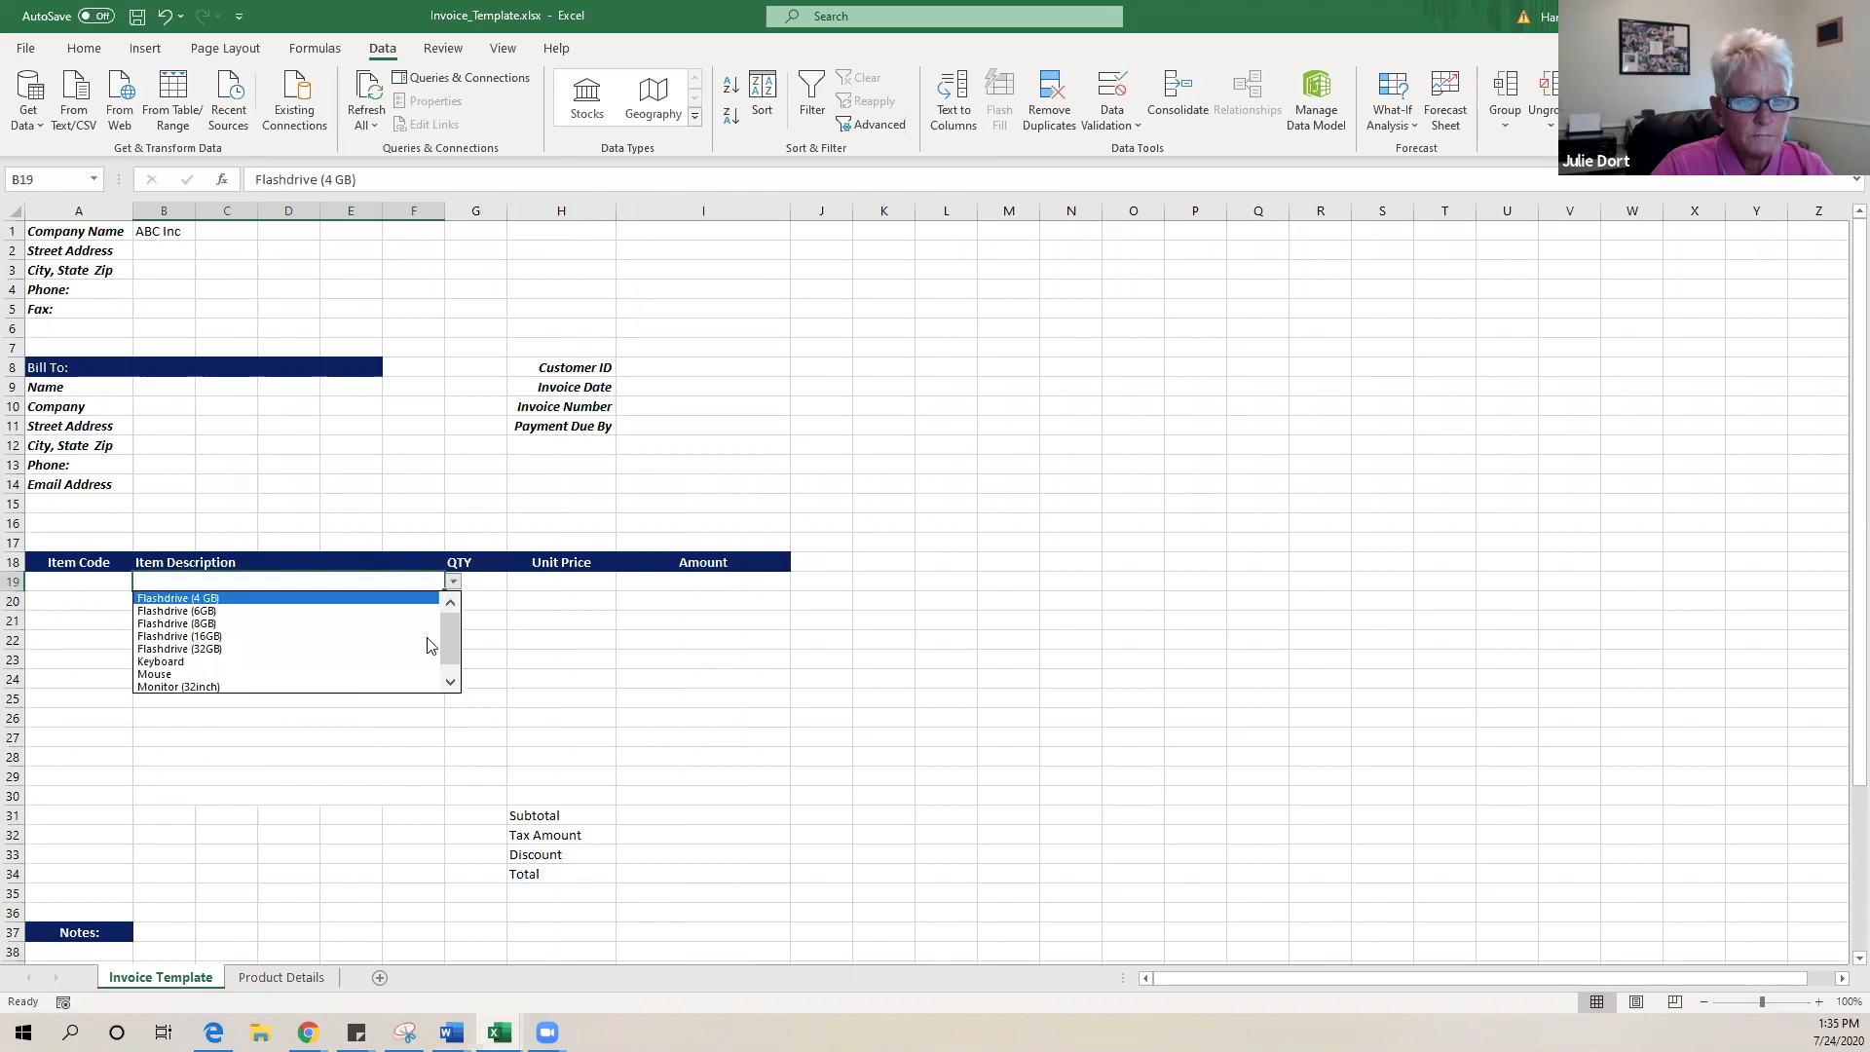
{"action": "left_click", "coordinate": [363, 648]}
- Set the font colour of item description range B19:F29 to Automatic
{"action": "left_click_drag", "start_coordinate": [409, 584], "coordinate": [368, 782]}
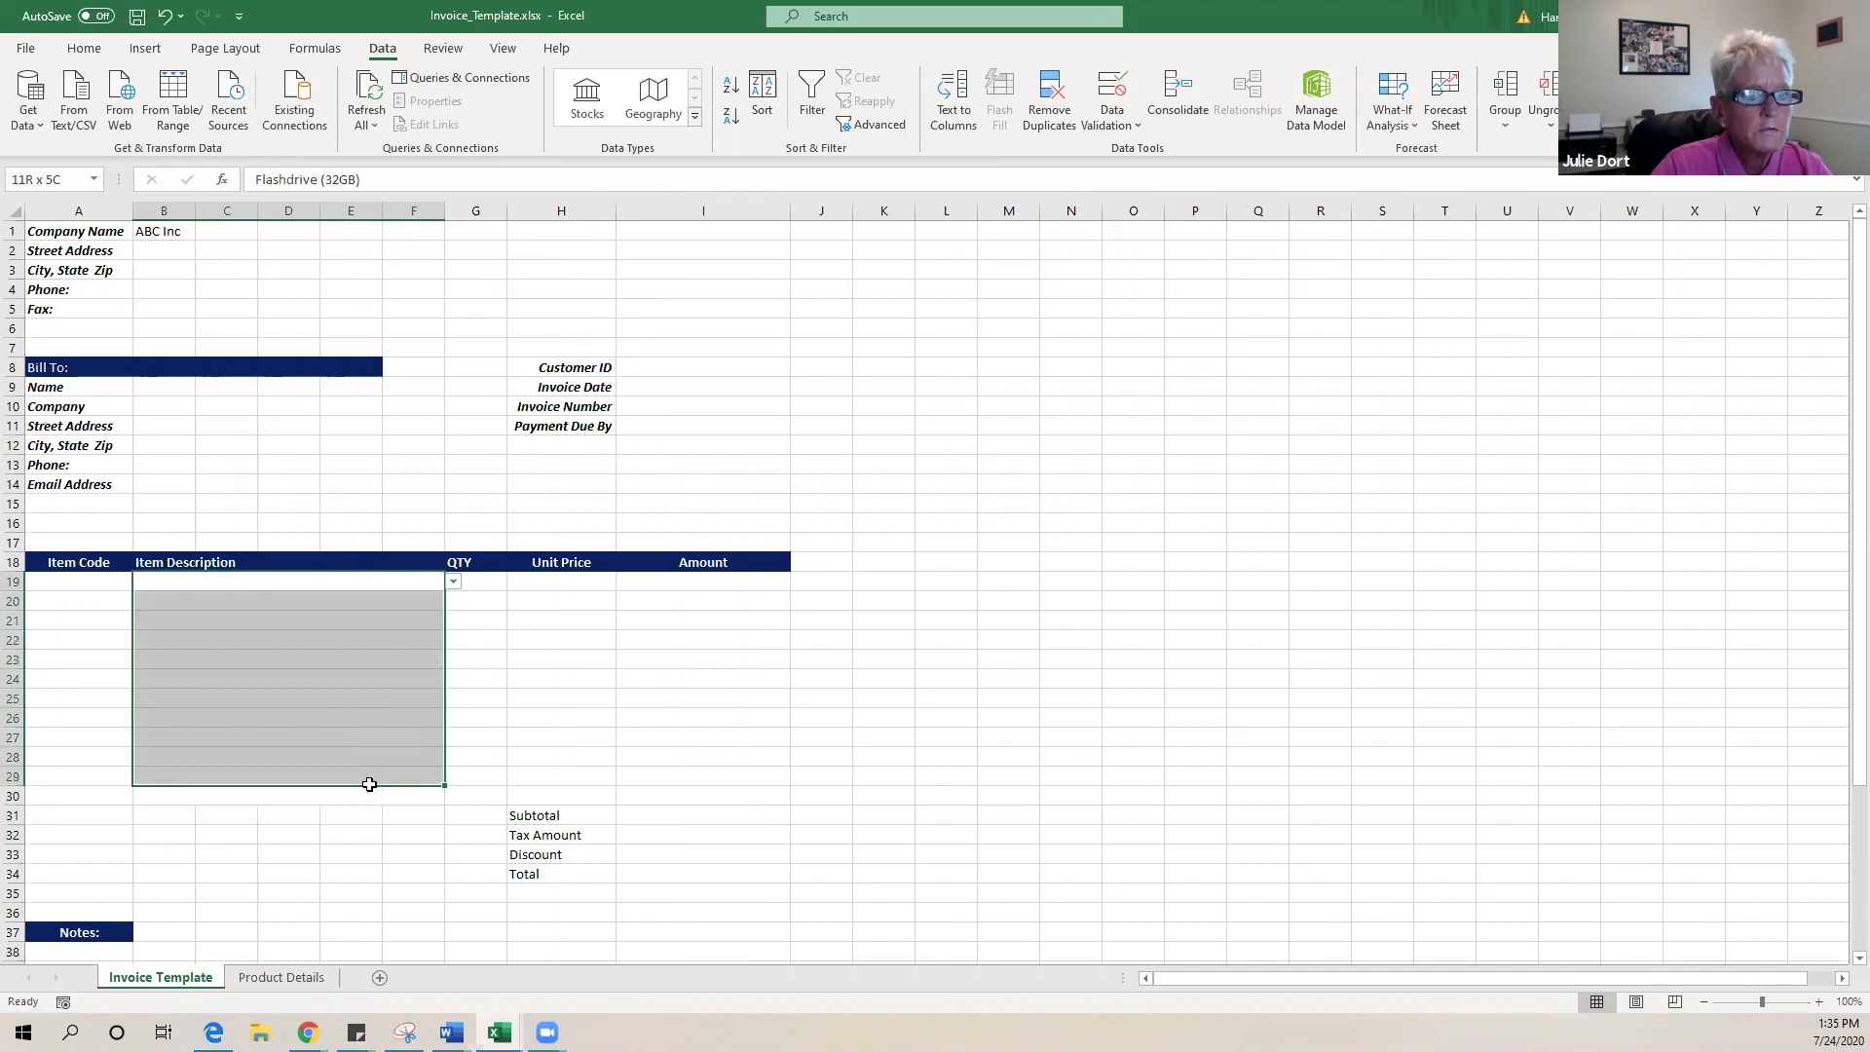
{"action": "left_click", "coordinate": [84, 48]}
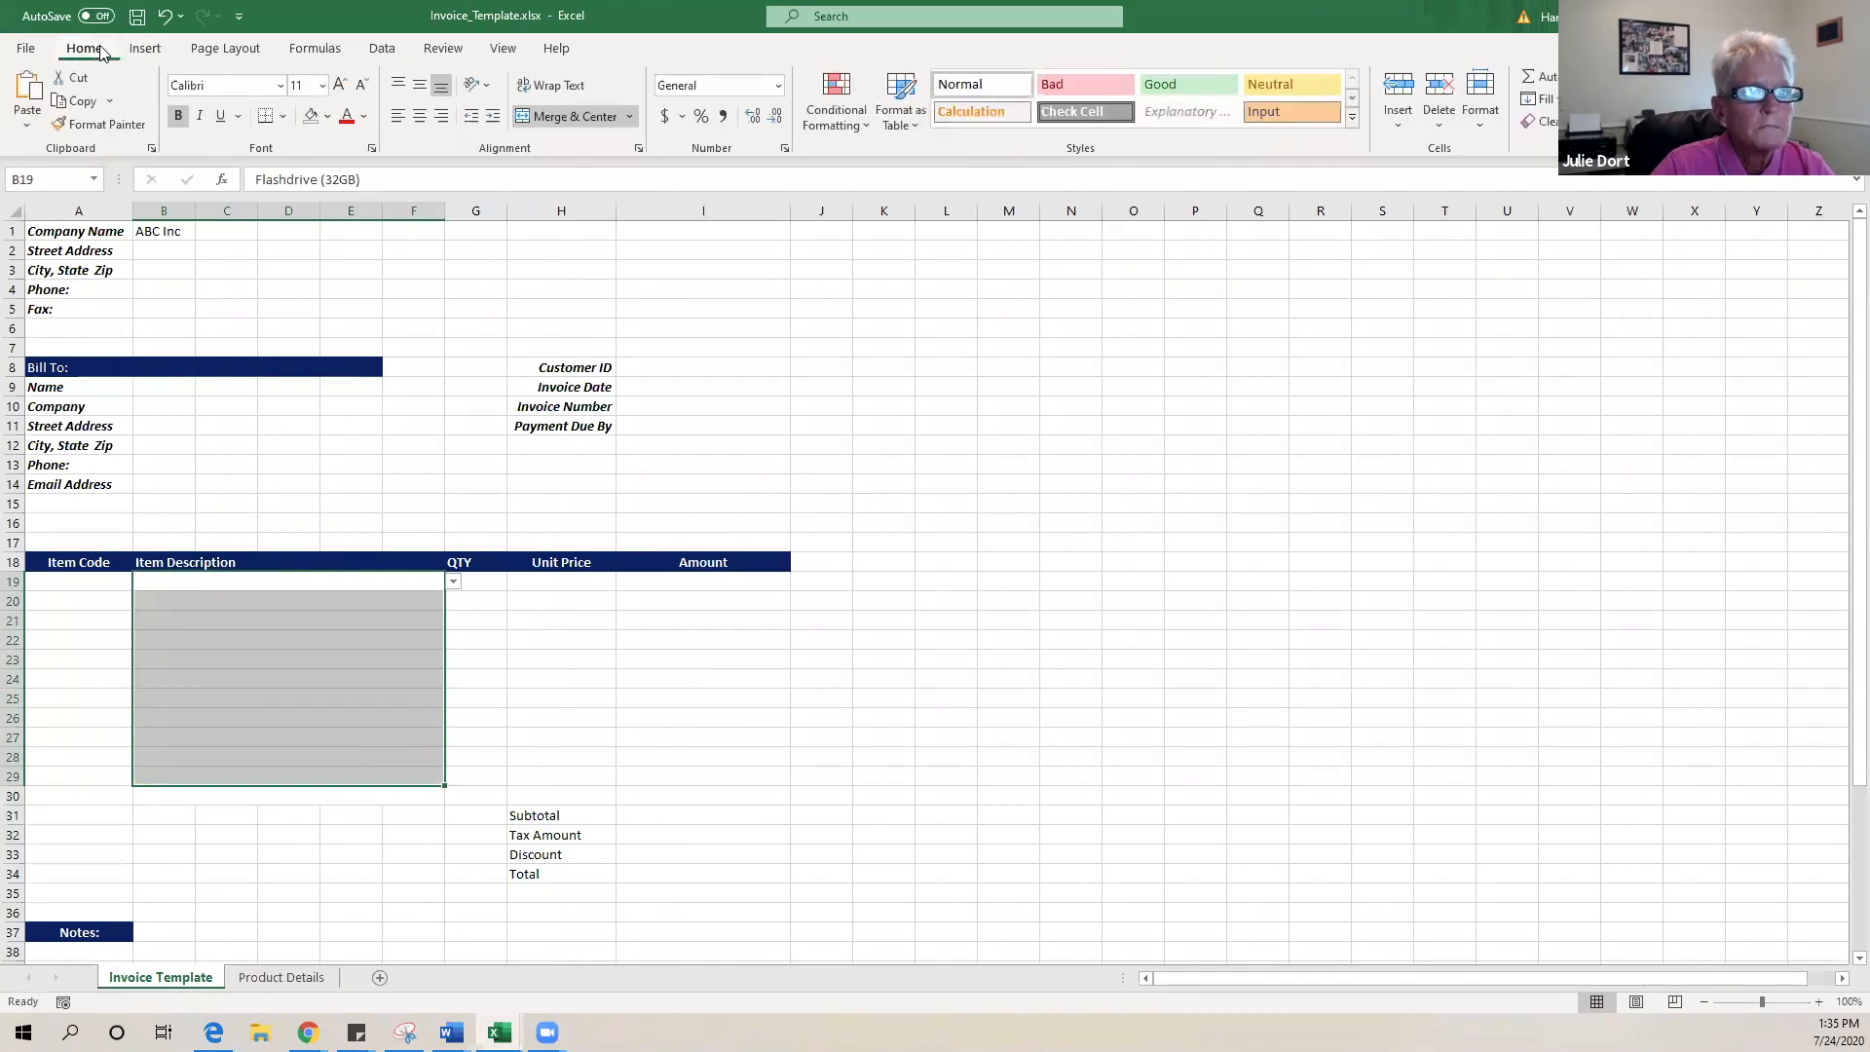
{"action": "left_click", "coordinate": [367, 117]}
{"action": "left_click", "coordinate": [366, 142]}
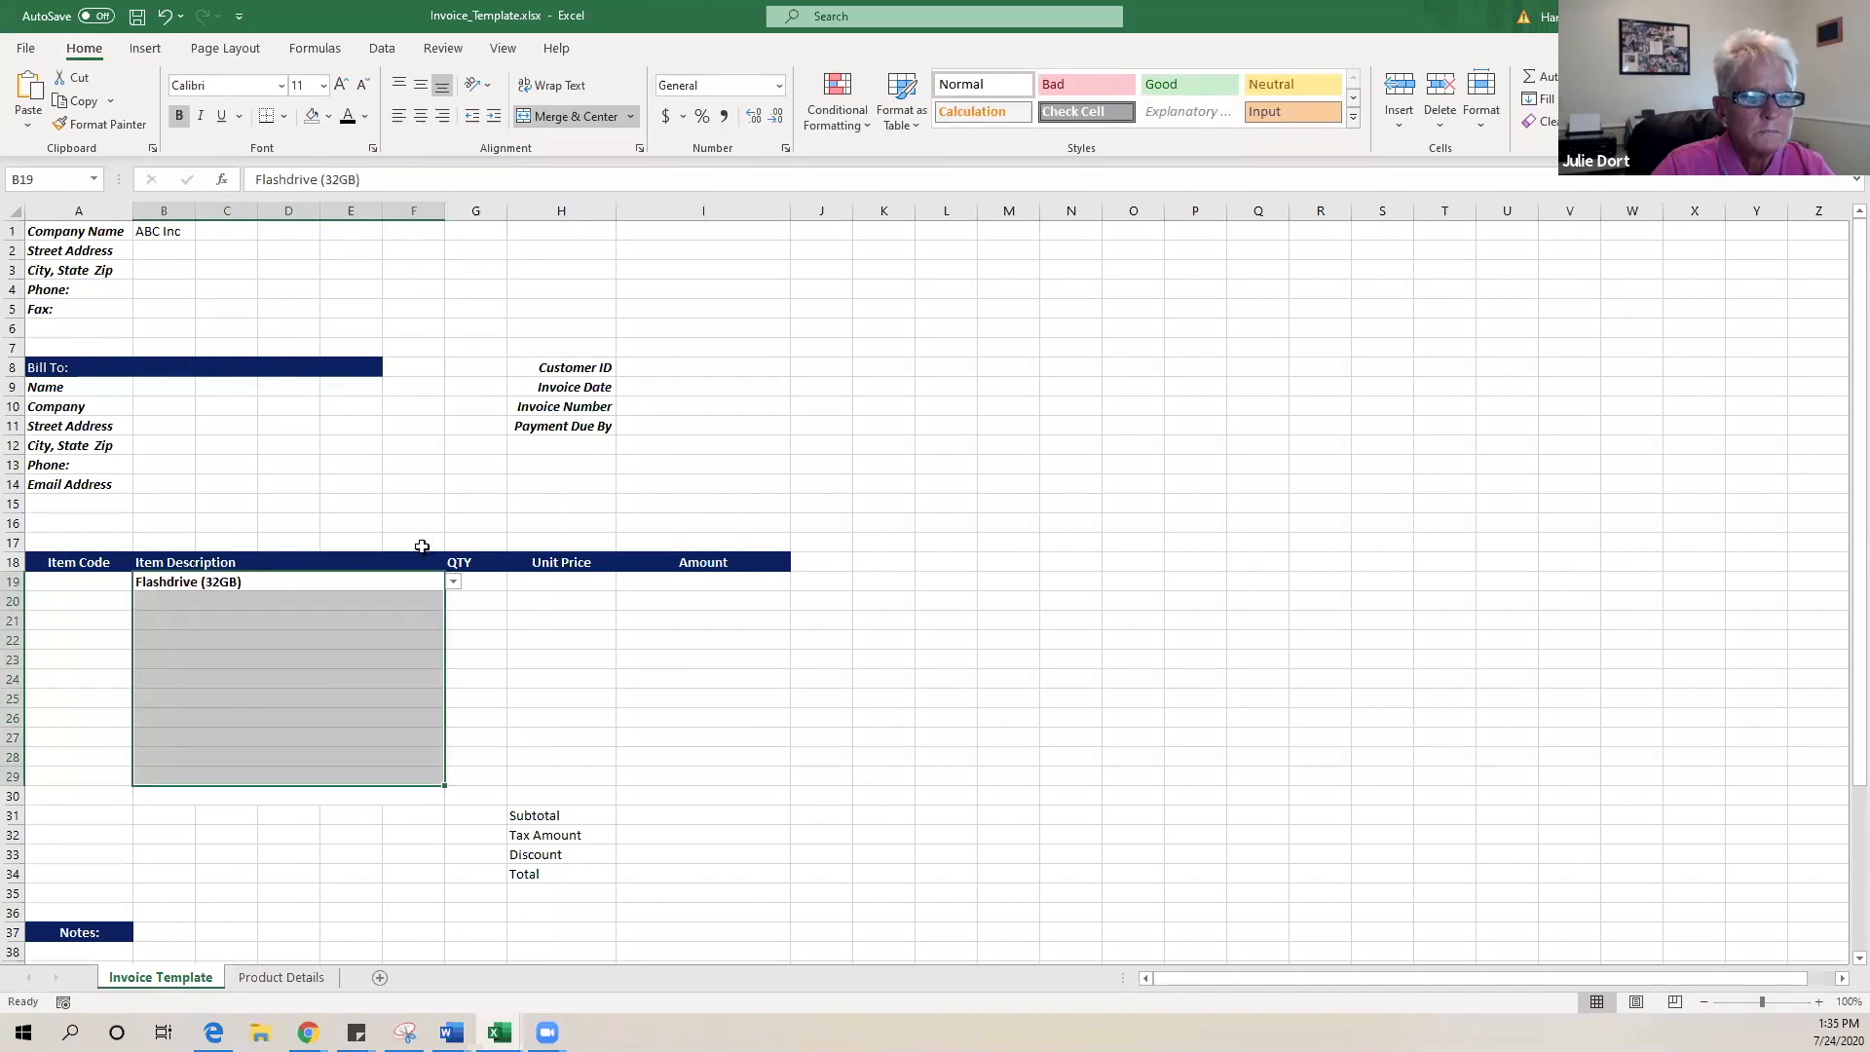
{"action": "left_click", "coordinate": [387, 602]}
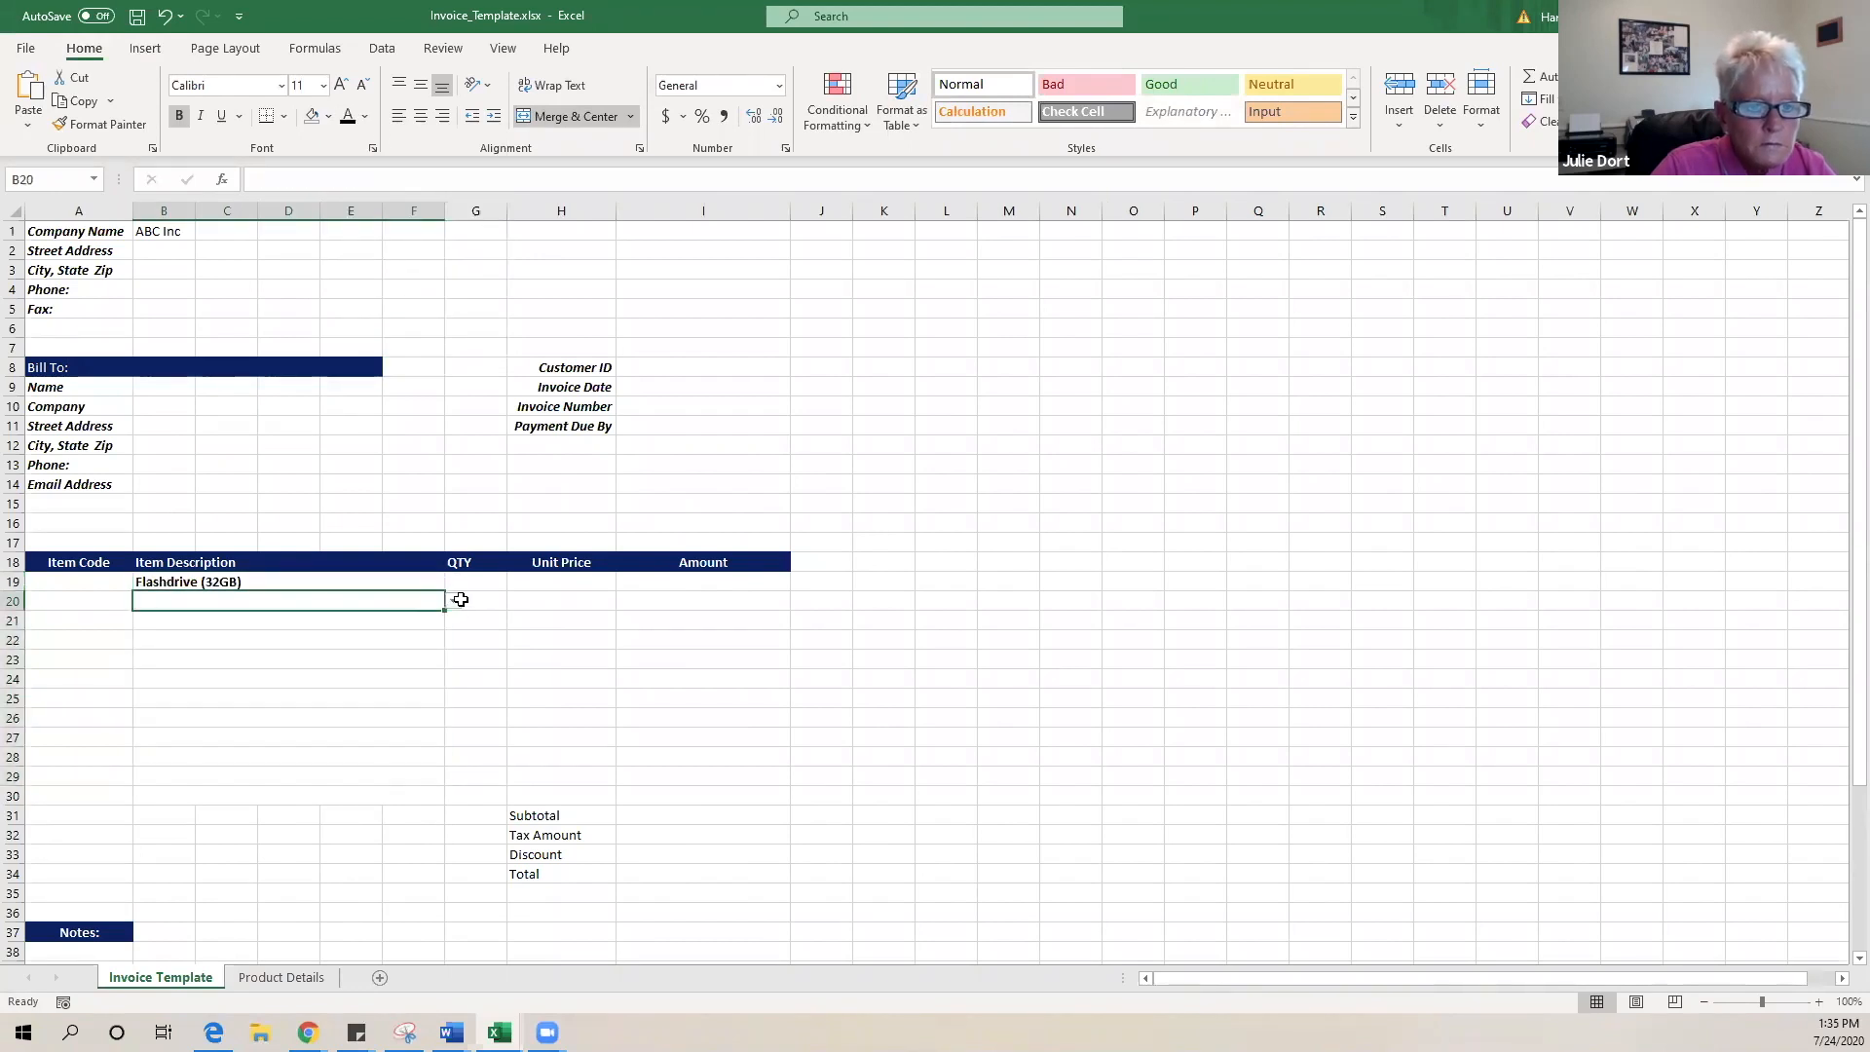
- Choose Flashdrive (6GB) for row 20 and Mouse for row 21
{"action": "left_click", "coordinate": [461, 600]}
{"action": "left_click", "coordinate": [405, 604]}
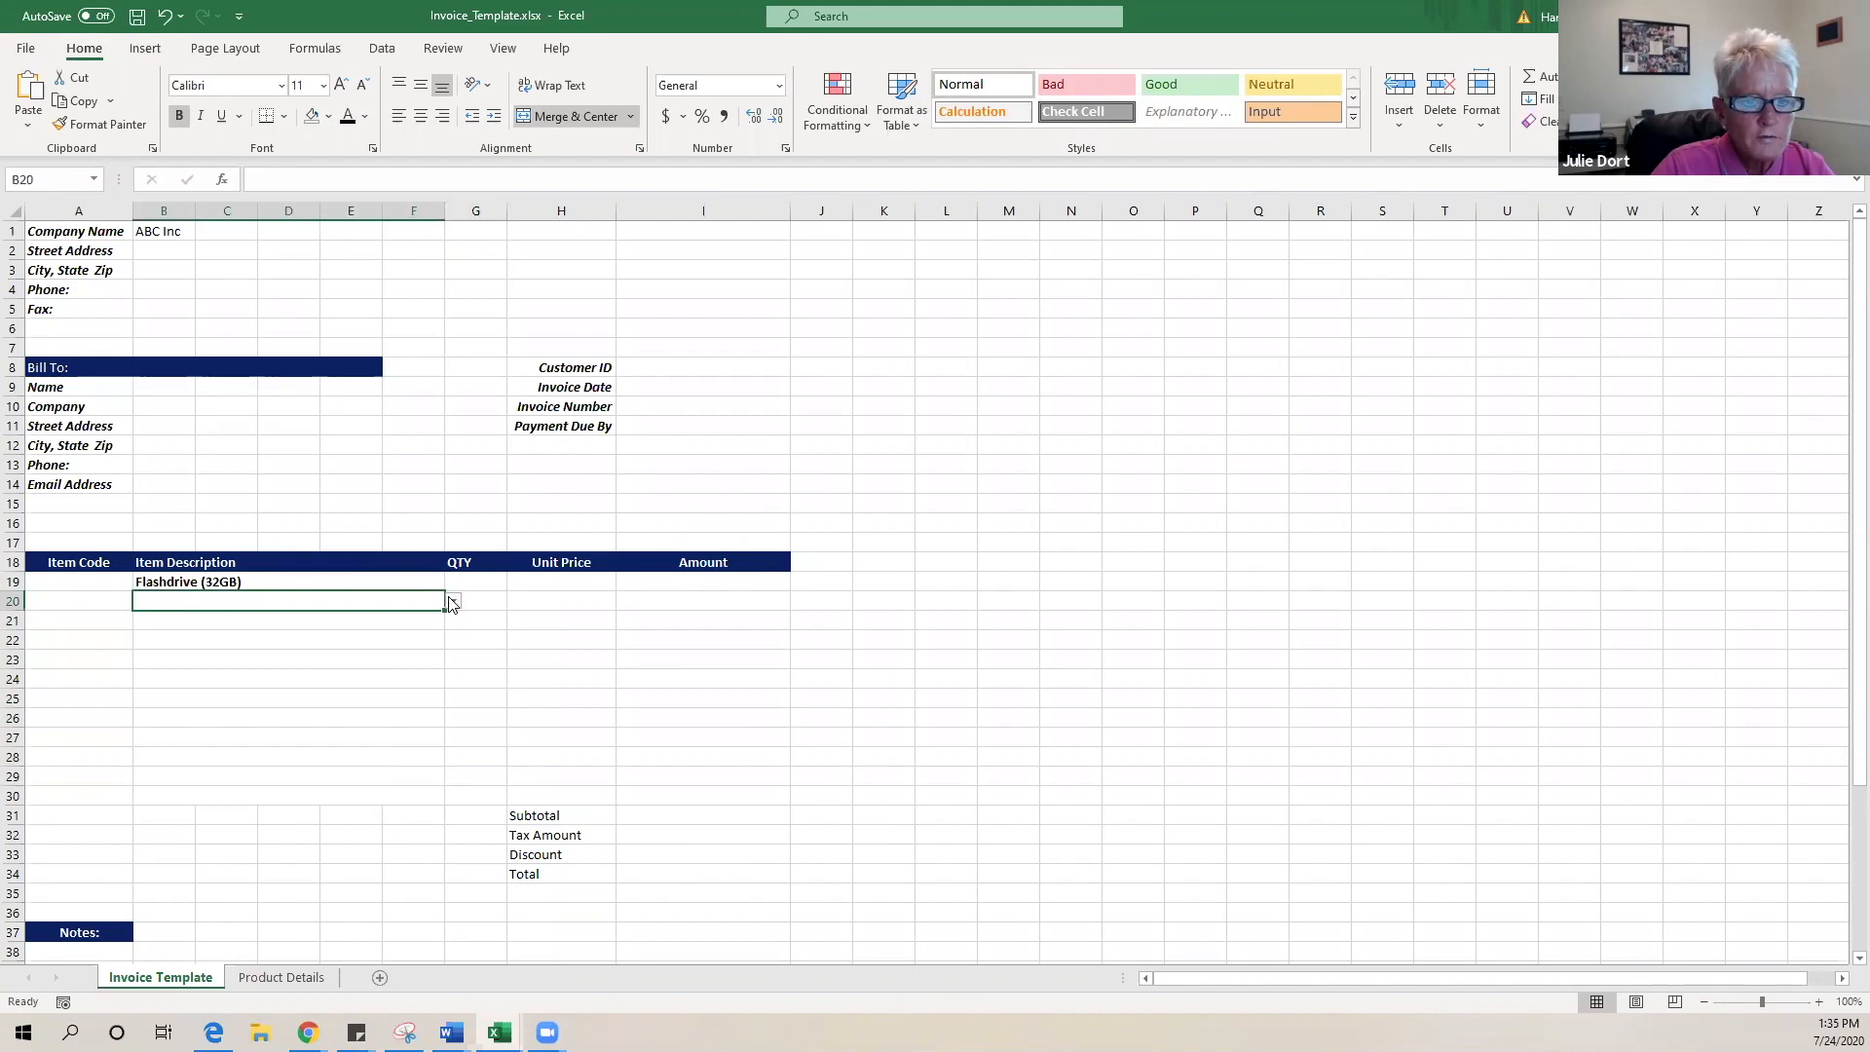
{"action": "left_click", "coordinate": [453, 601]}
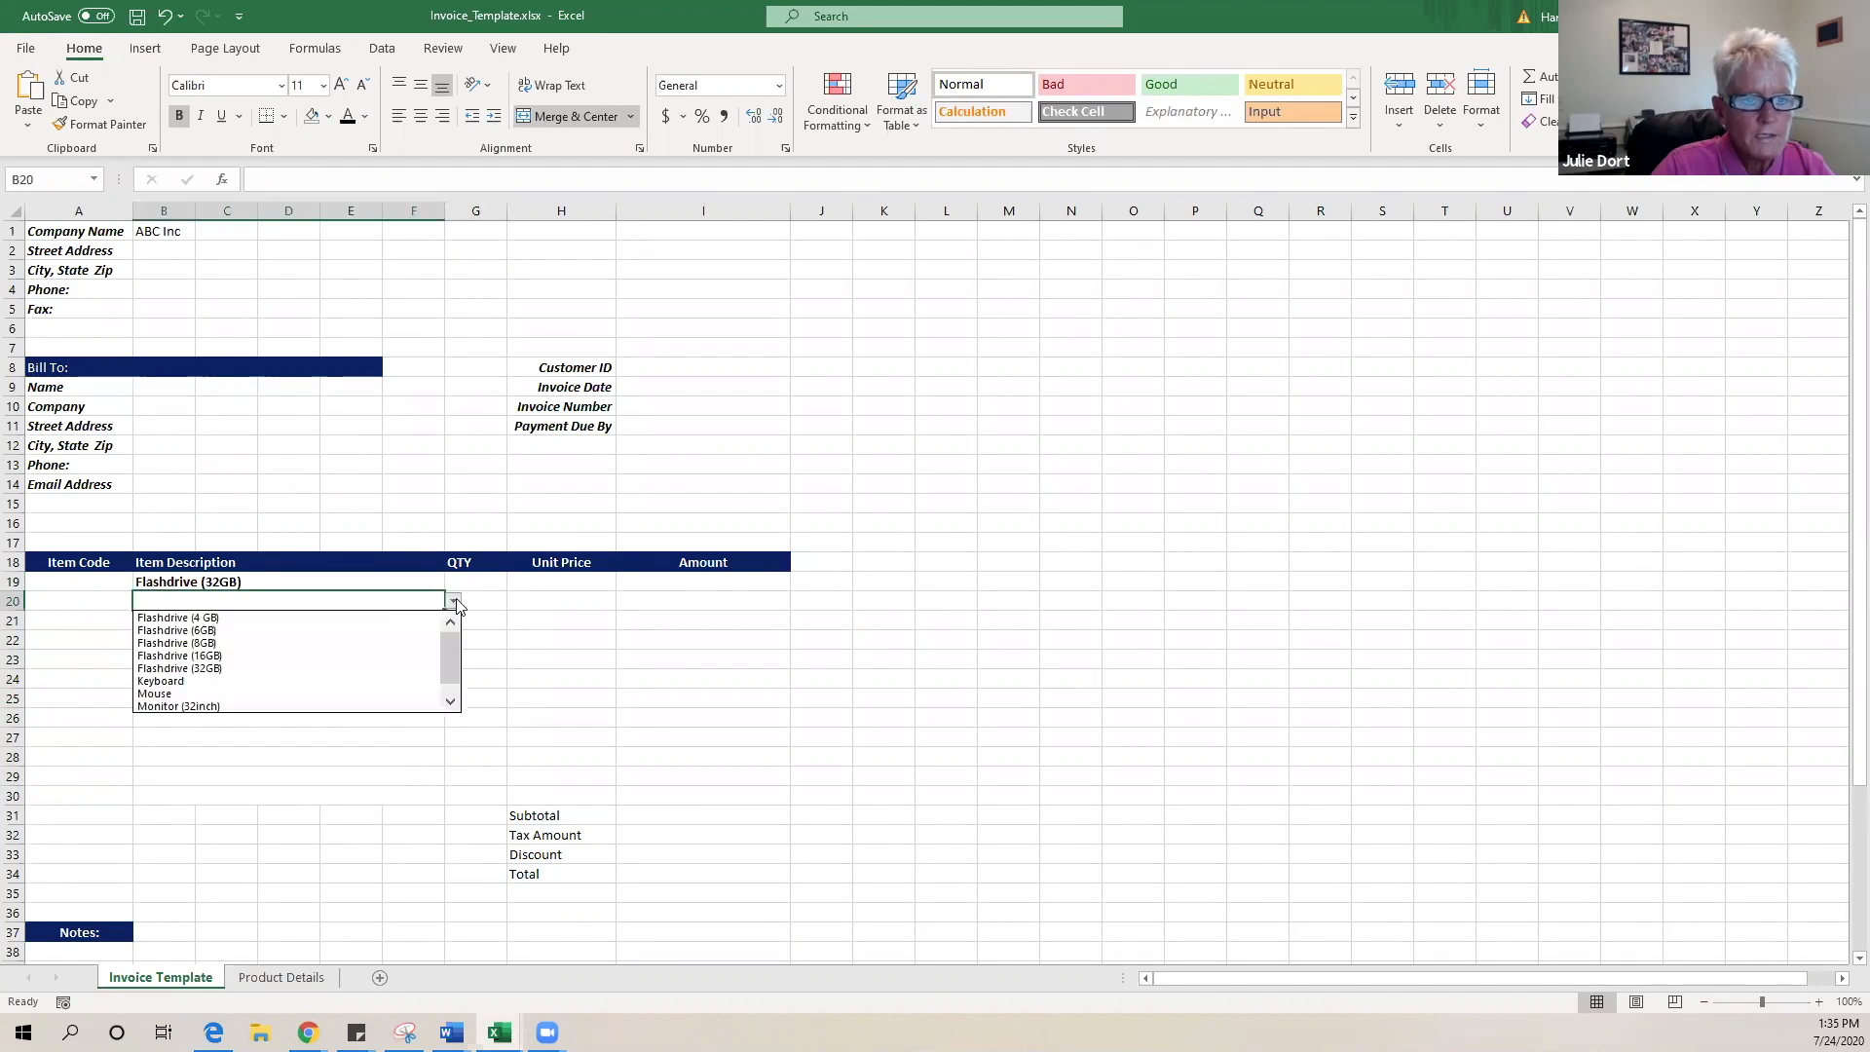
{"action": "left_click", "coordinate": [375, 630]}
{"action": "left_click", "coordinate": [366, 623]}
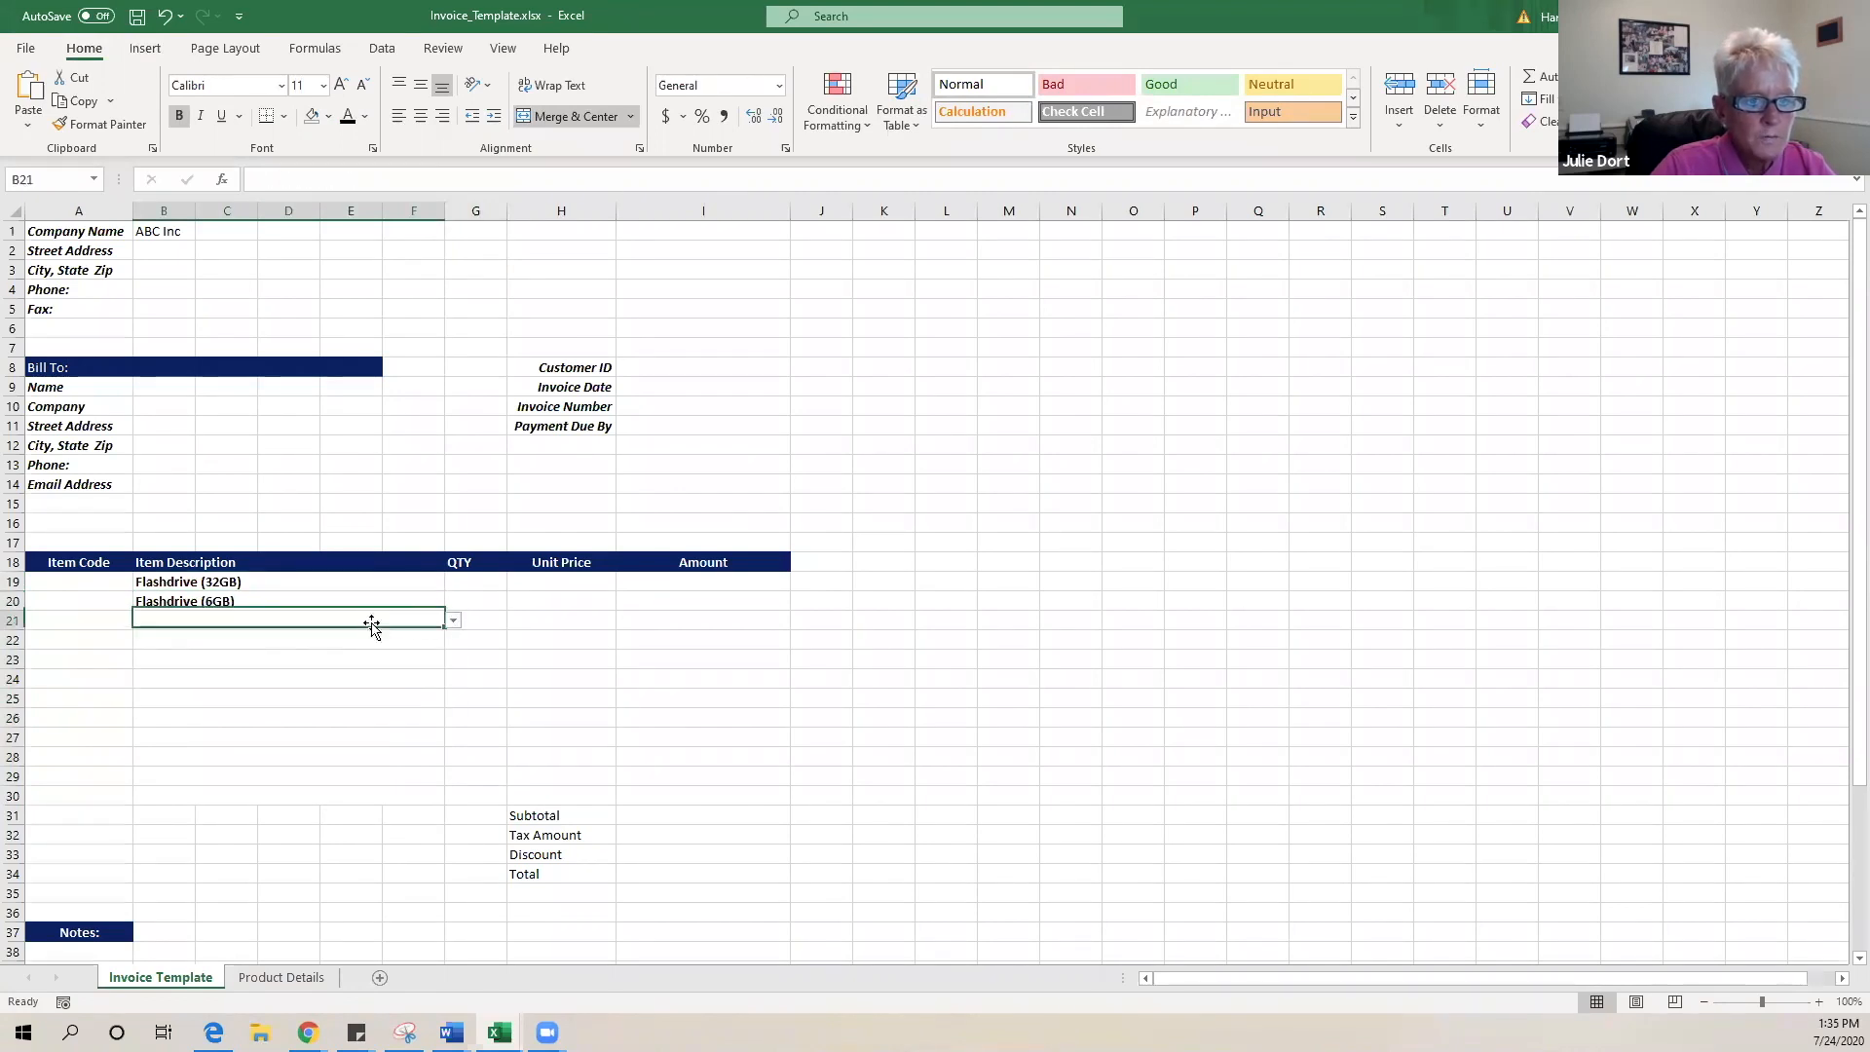
{"action": "left_click", "coordinate": [453, 623]}
{"action": "left_click", "coordinate": [354, 709]}
- Choose Keyboard for row 22 and Monitor (32inch) for row 23
{"action": "left_click", "coordinate": [295, 642]}
{"action": "left_click", "coordinate": [453, 640]}
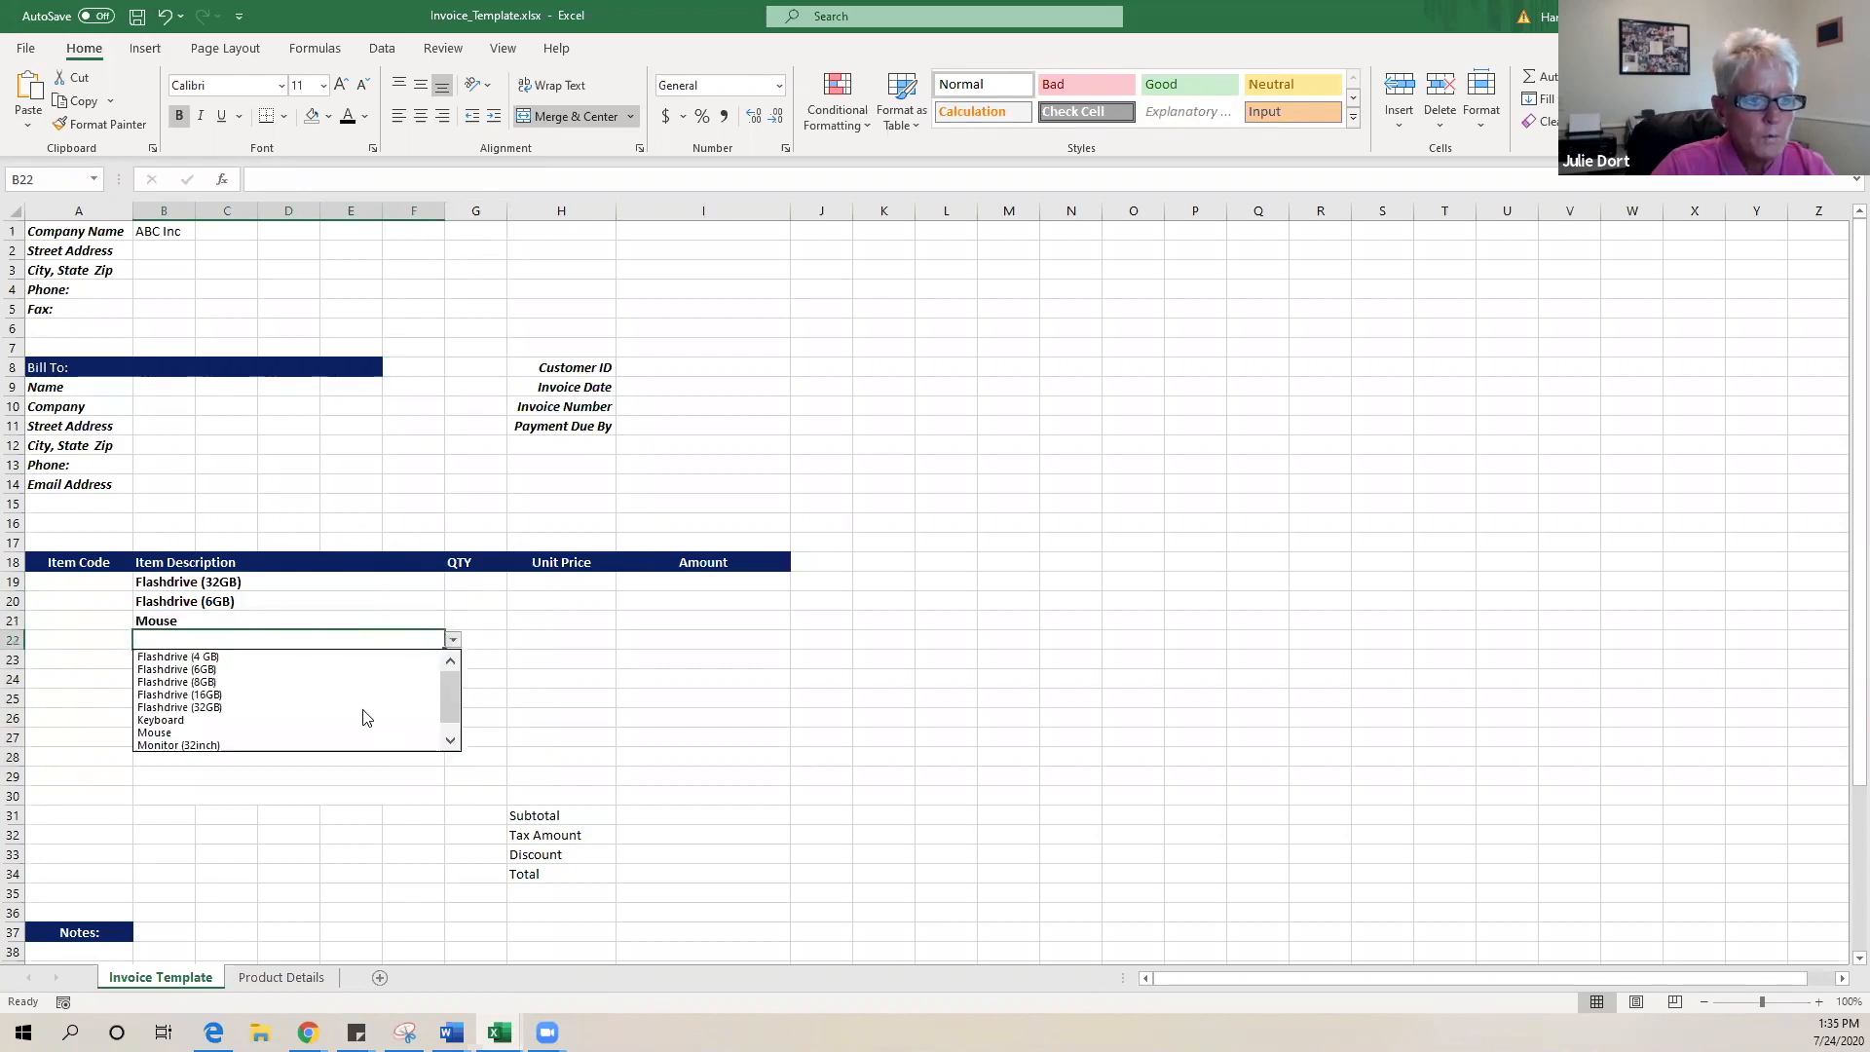
{"action": "left_click", "coordinate": [369, 711]}
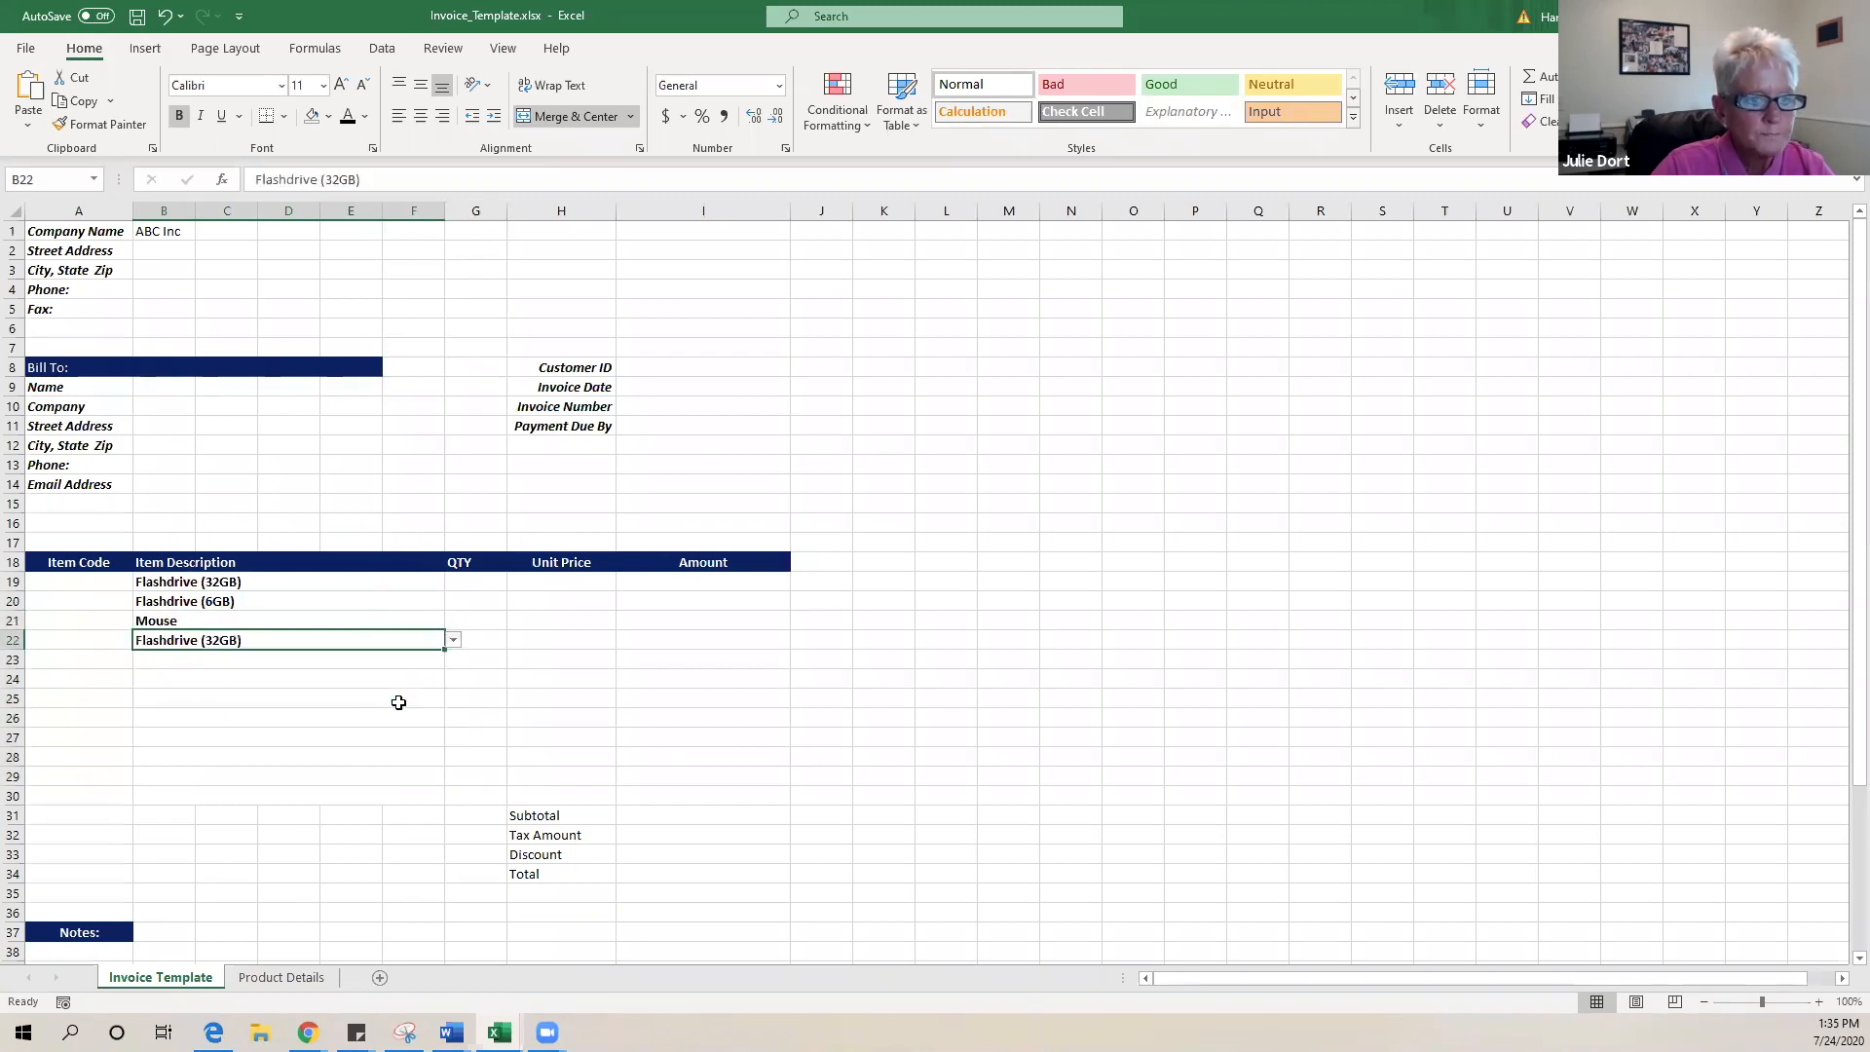
{"action": "left_click", "coordinate": [453, 640]}
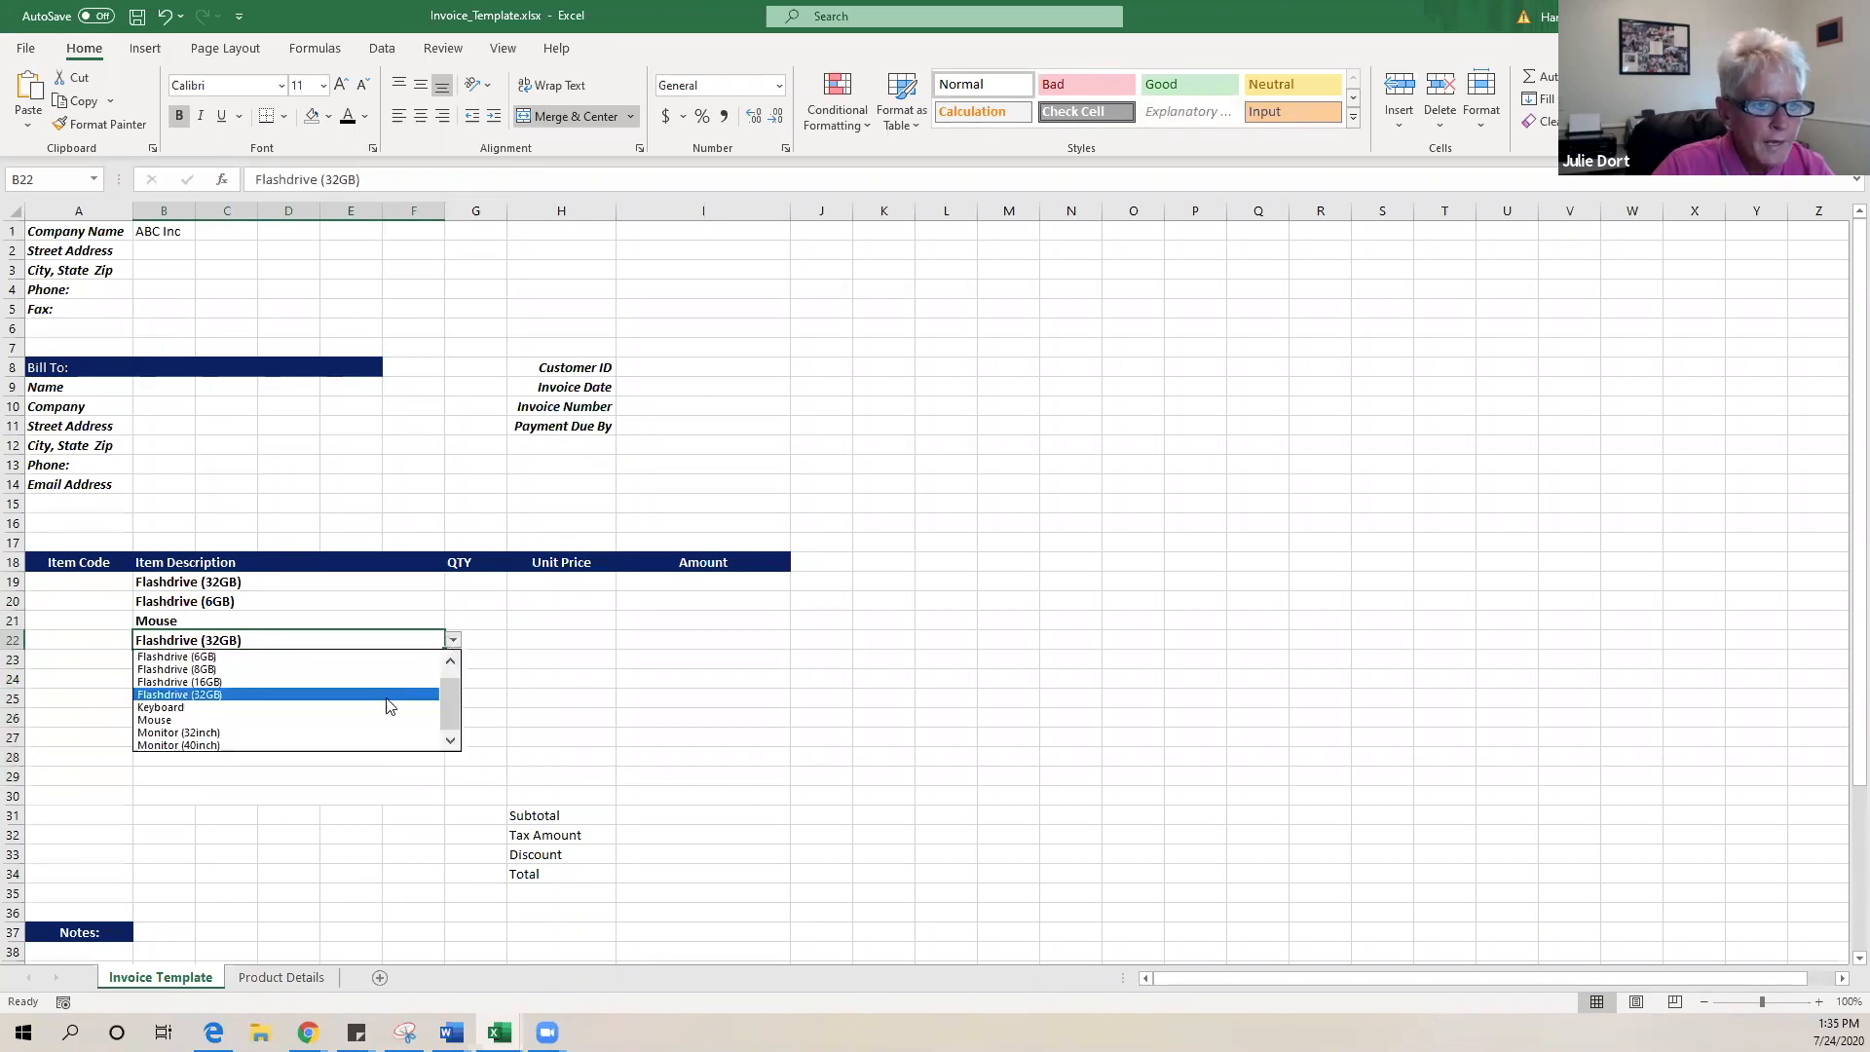
{"action": "left_click", "coordinate": [386, 714]}
{"action": "left_click", "coordinate": [348, 659]}
{"action": "left_click", "coordinate": [453, 660]}
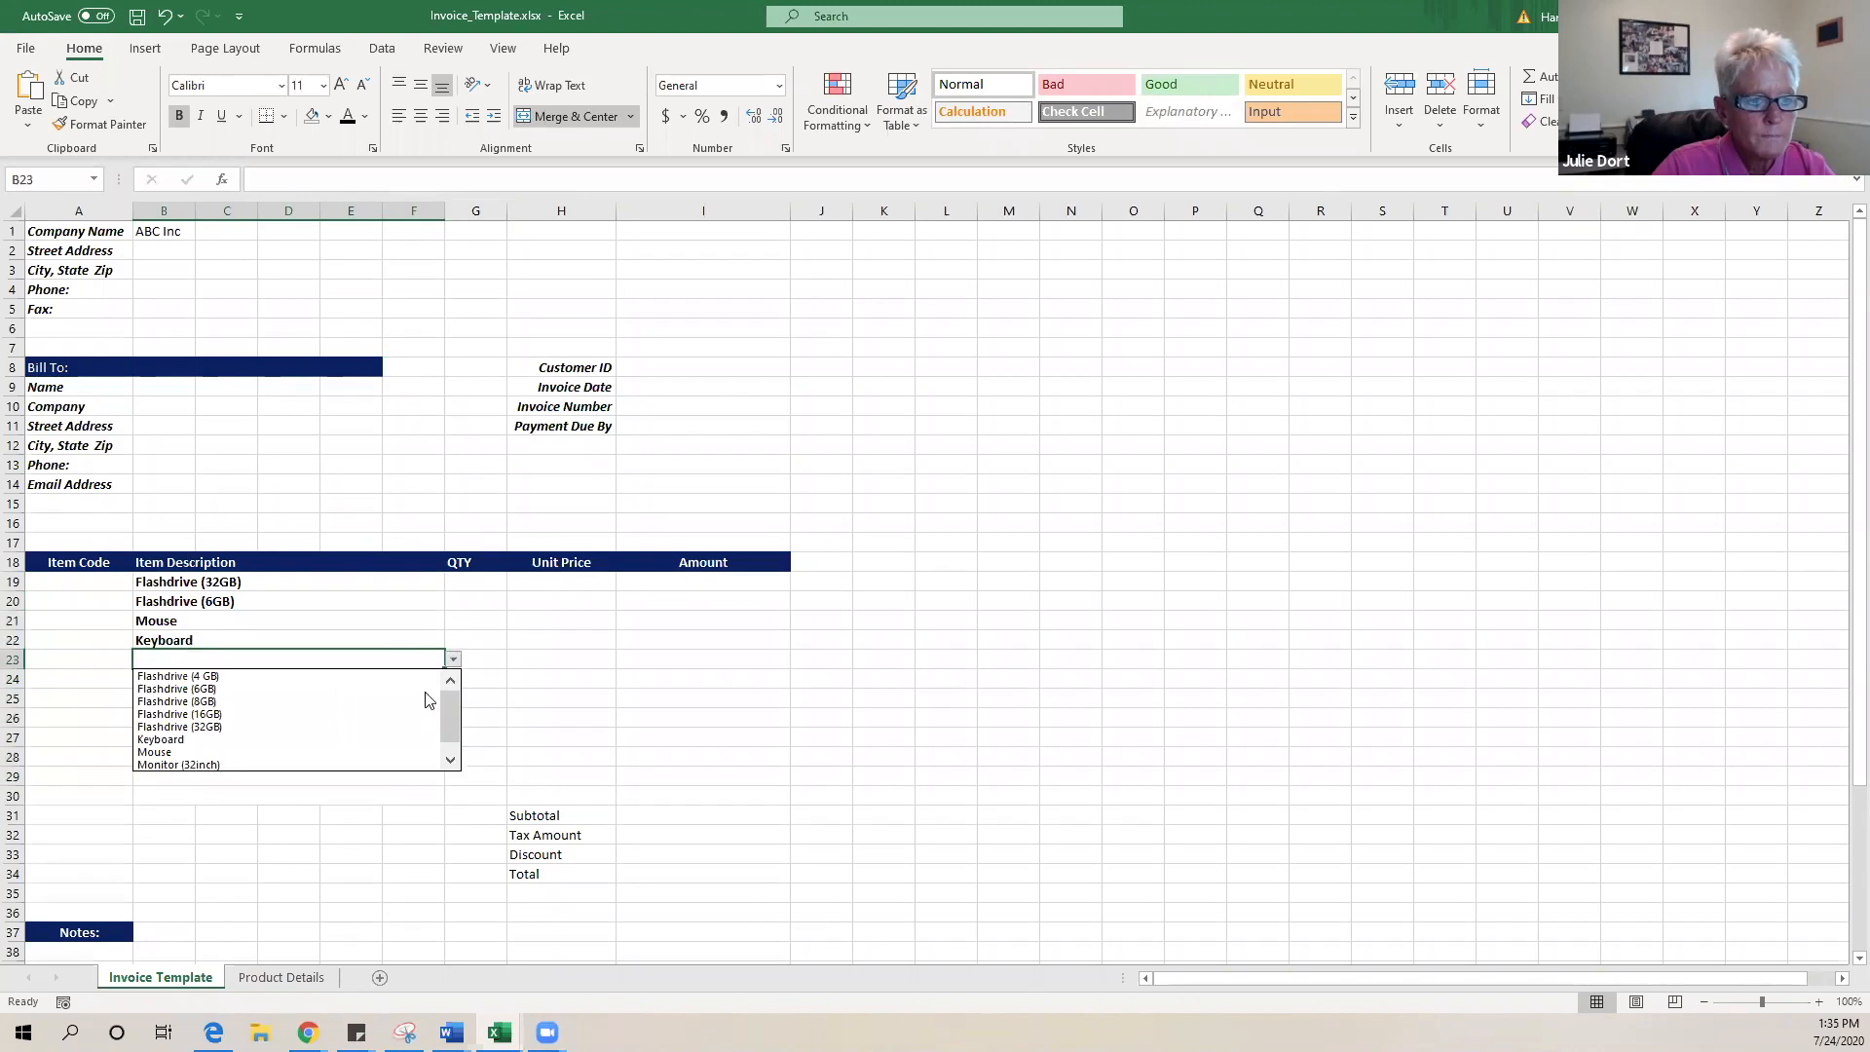
{"action": "left_click", "coordinate": [359, 766]}
{"action": "left_click", "coordinate": [722, 715]}
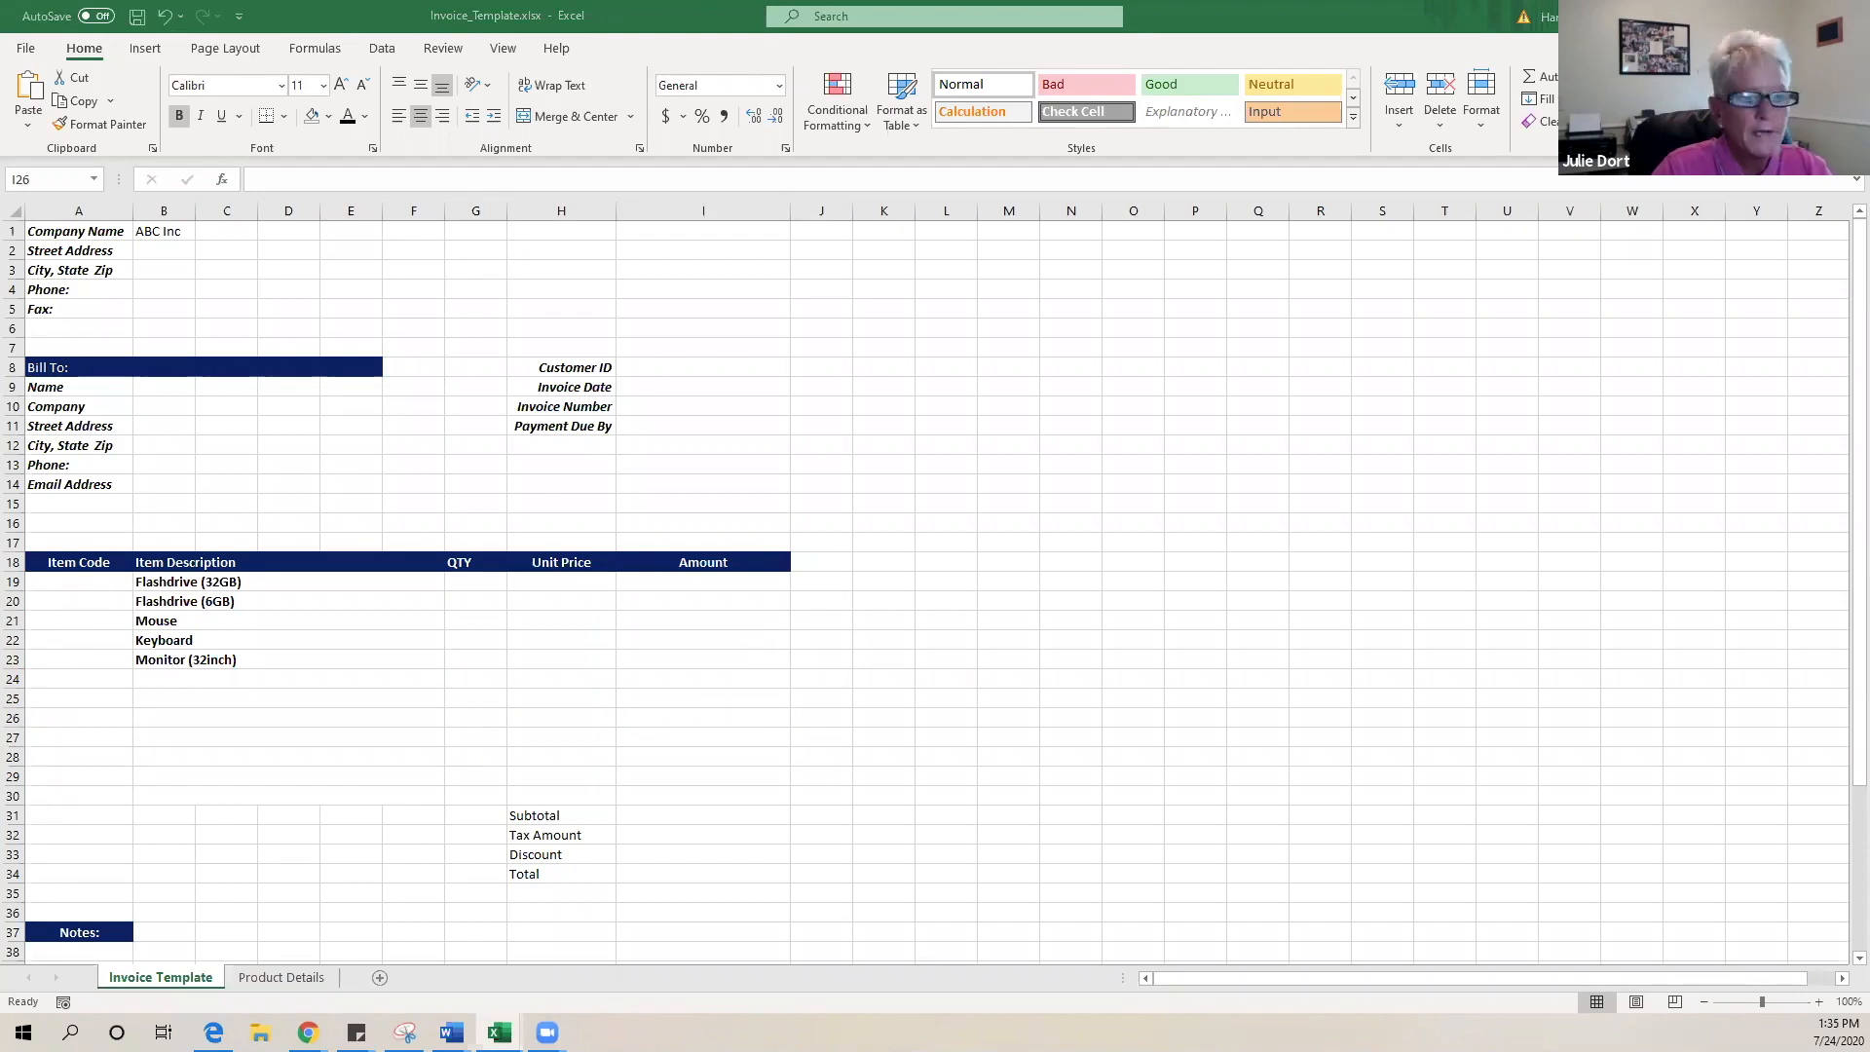
{"action": "left_click", "coordinate": [276, 581]}
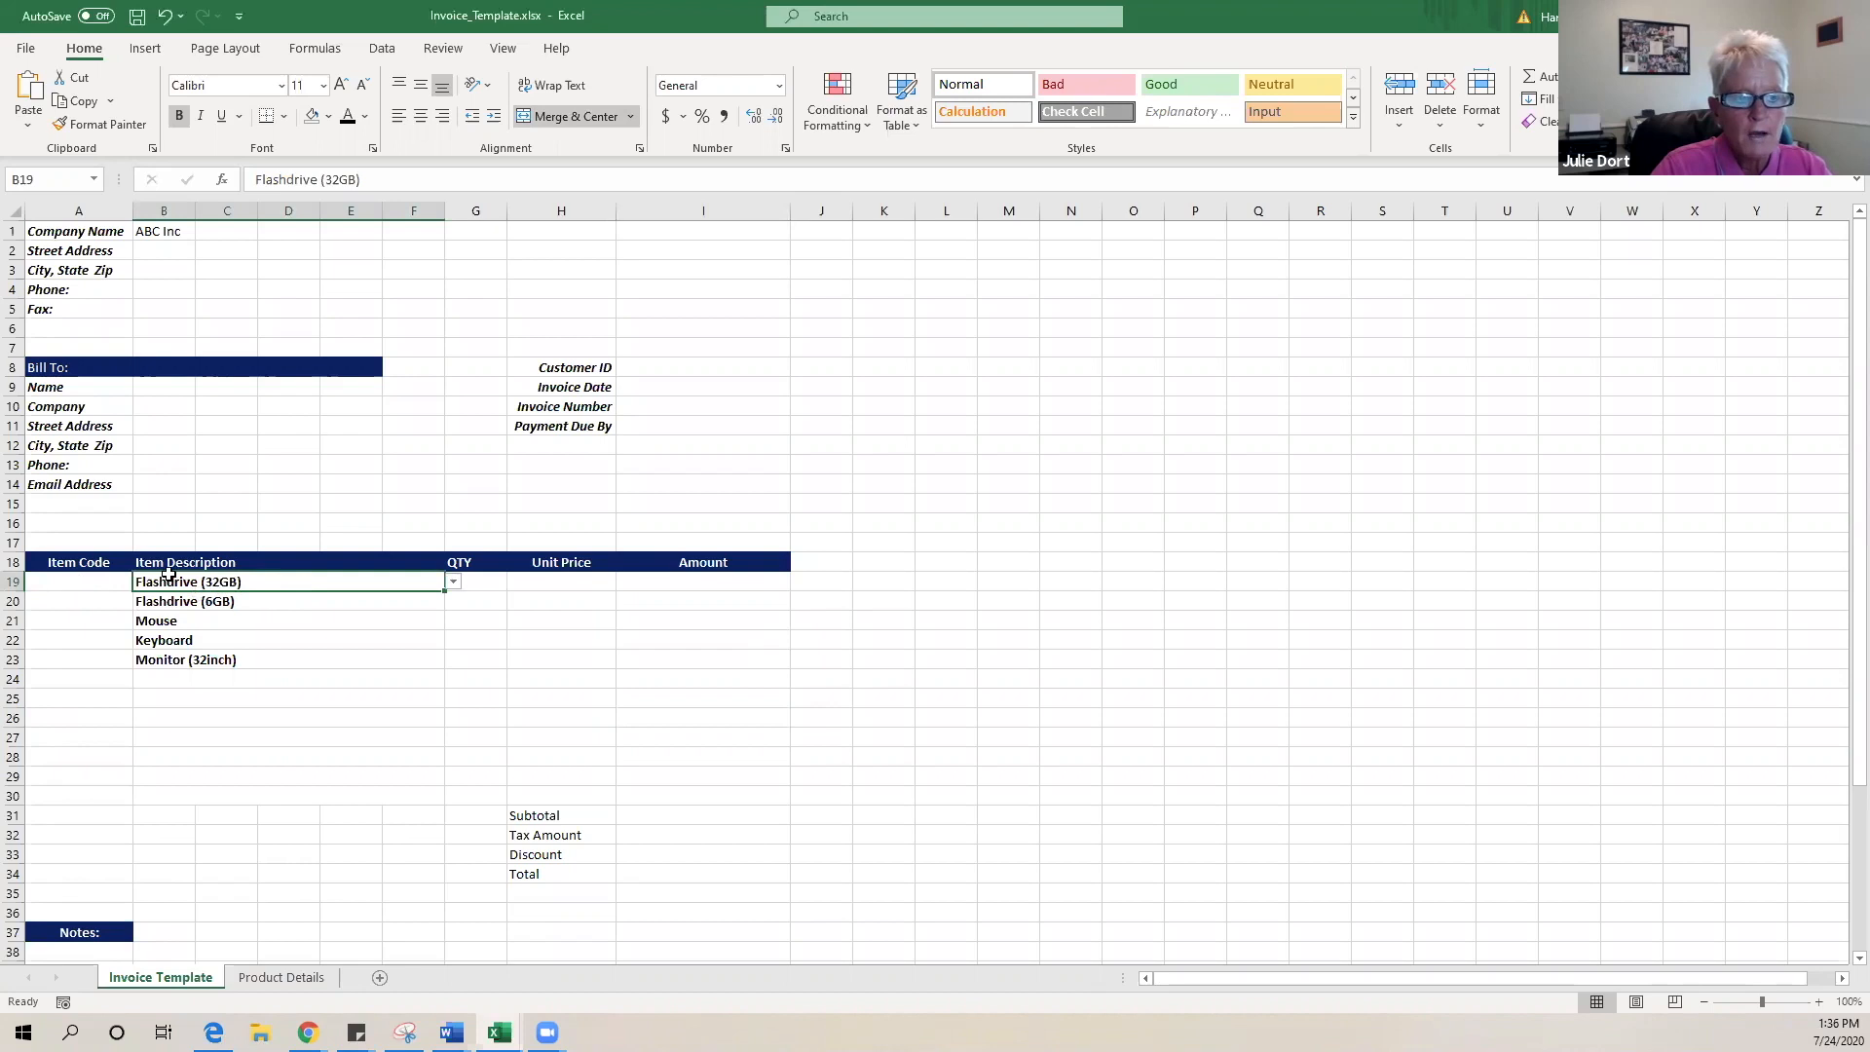
- Select Item Code cell A19 and cancel a stray '==' entry there
{"action": "left_click", "coordinate": [64, 582]}
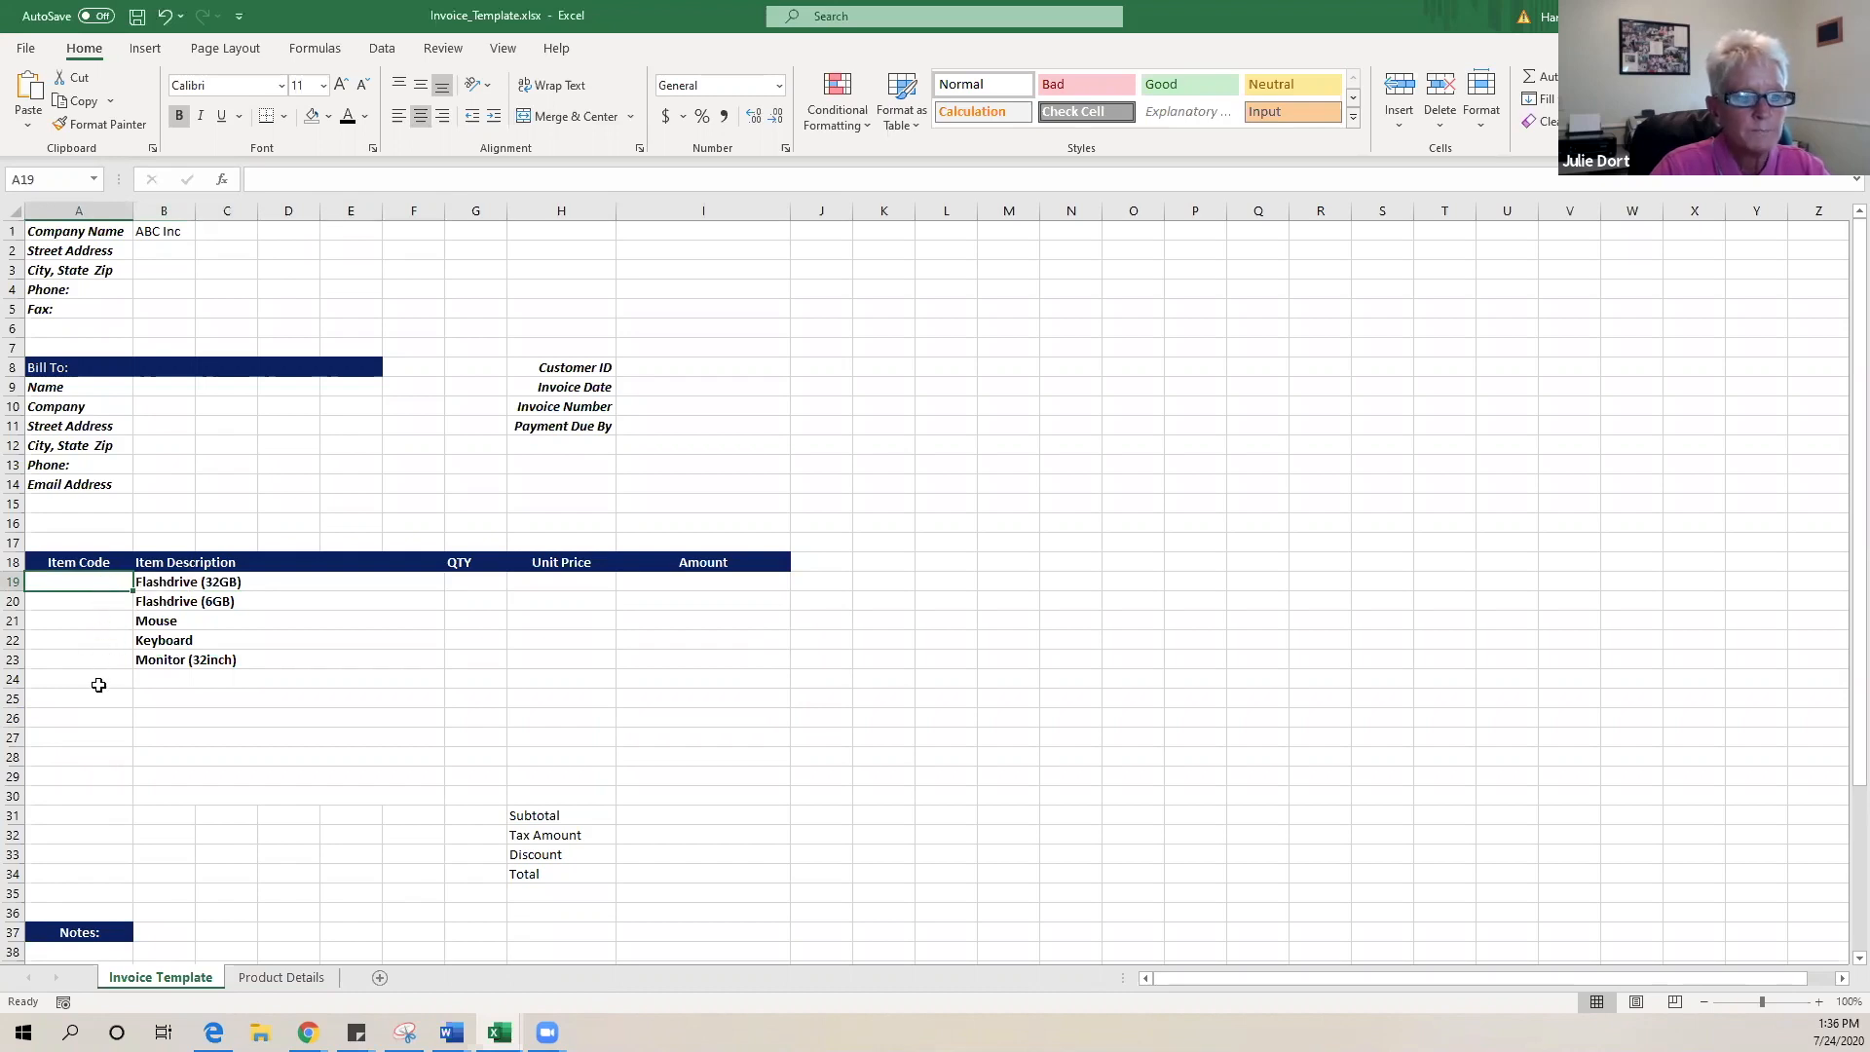
{"action": "left_click", "coordinate": [585, 582]}
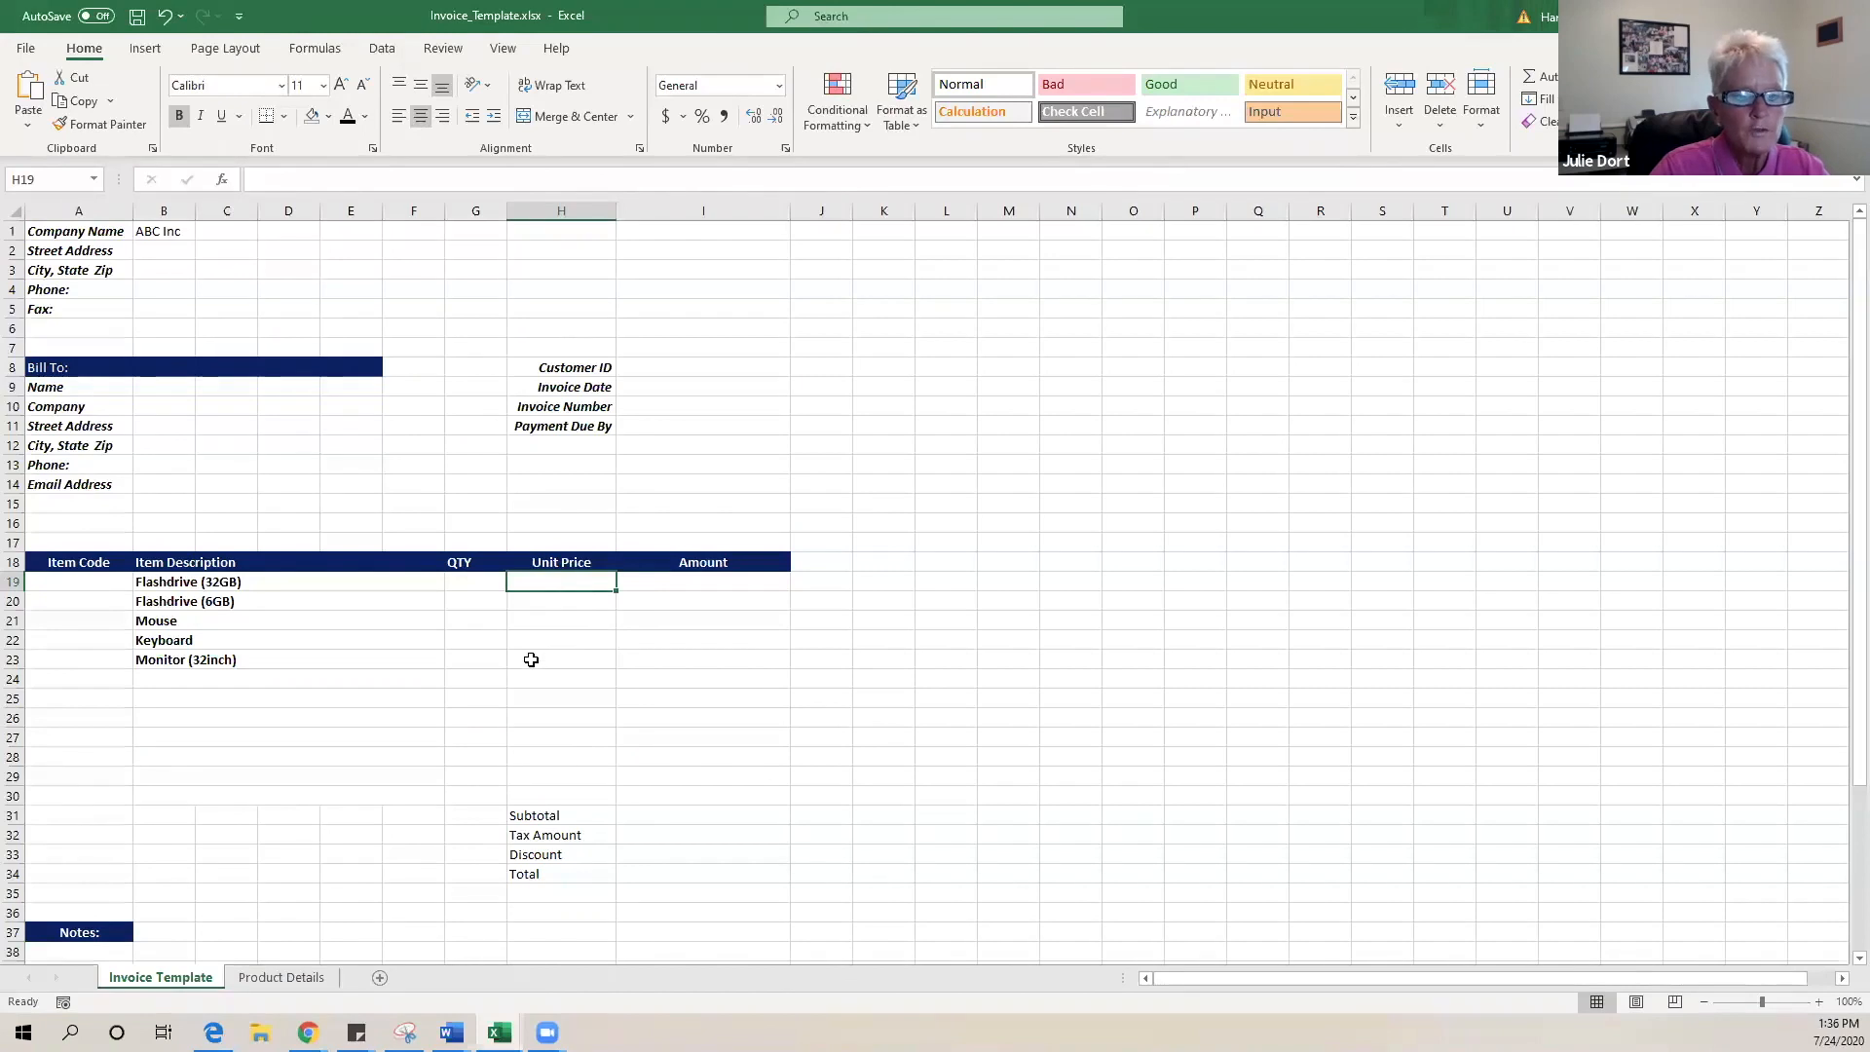
{"action": "left_click", "coordinate": [60, 581]}
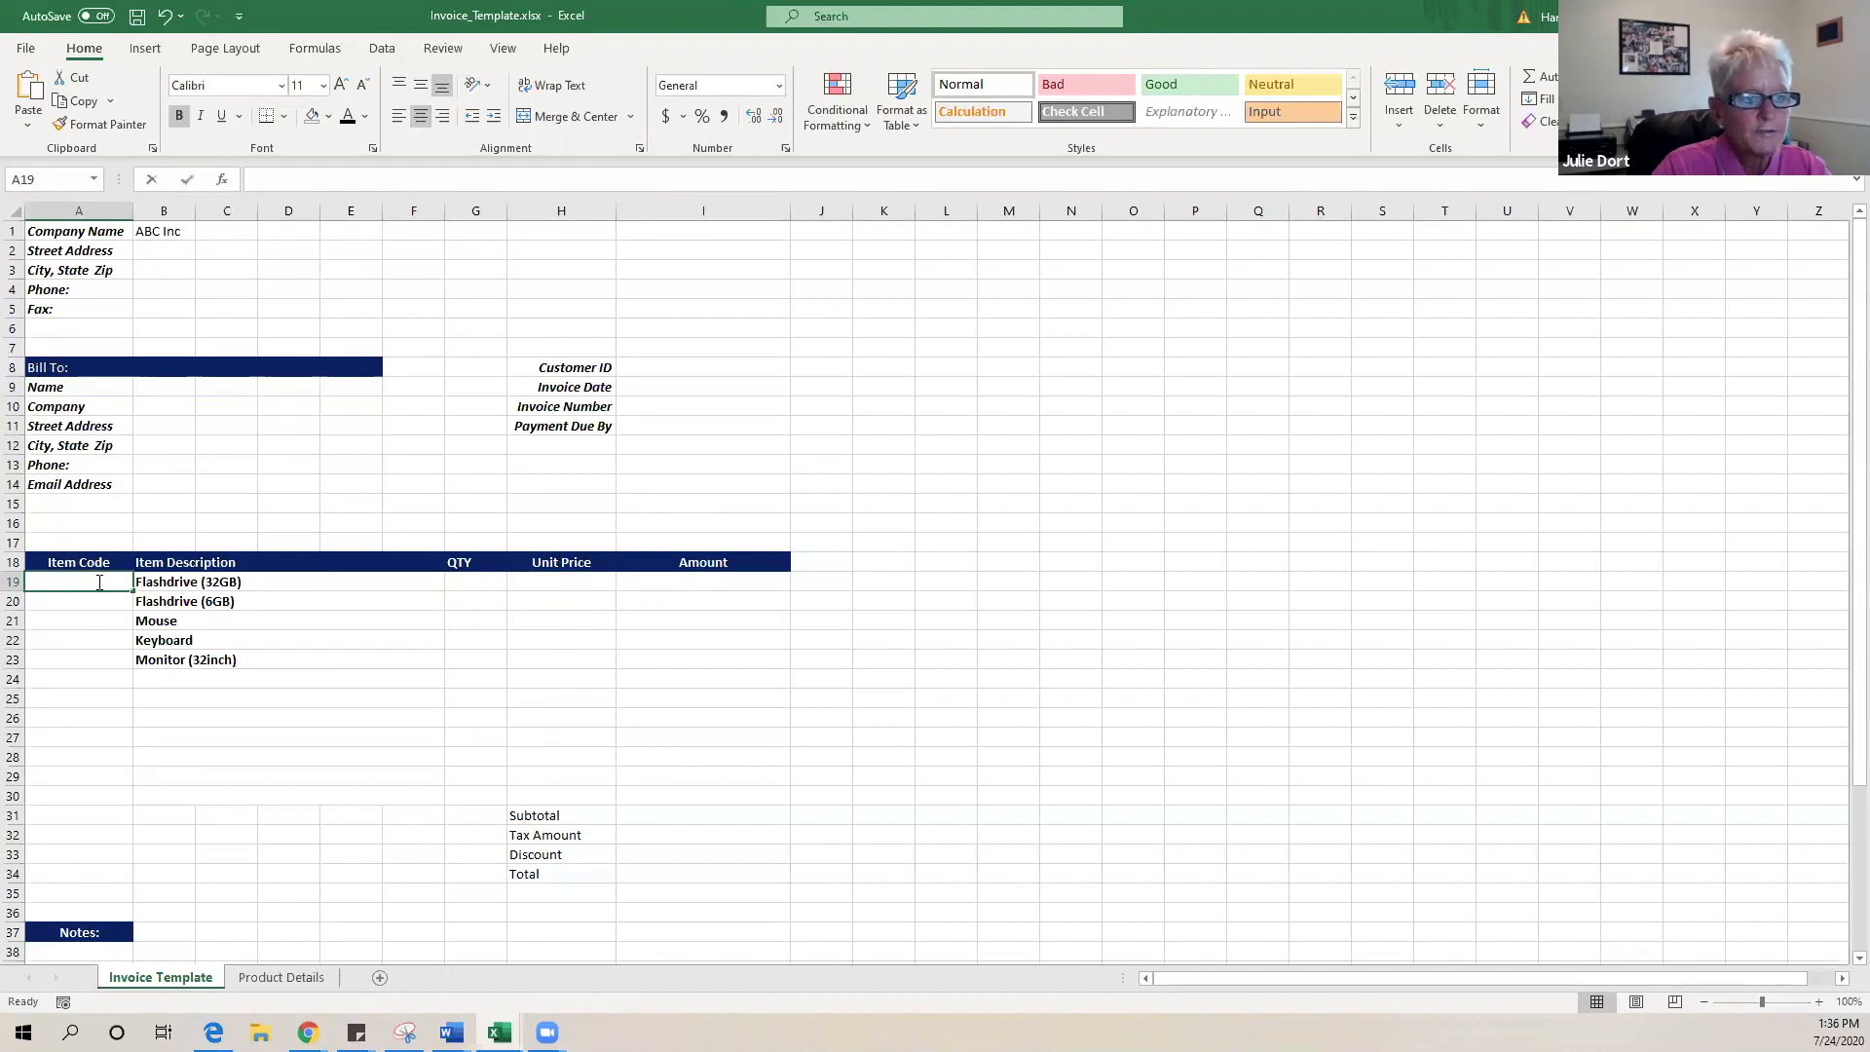
{"action": "double_click", "coordinate": [99, 581]}
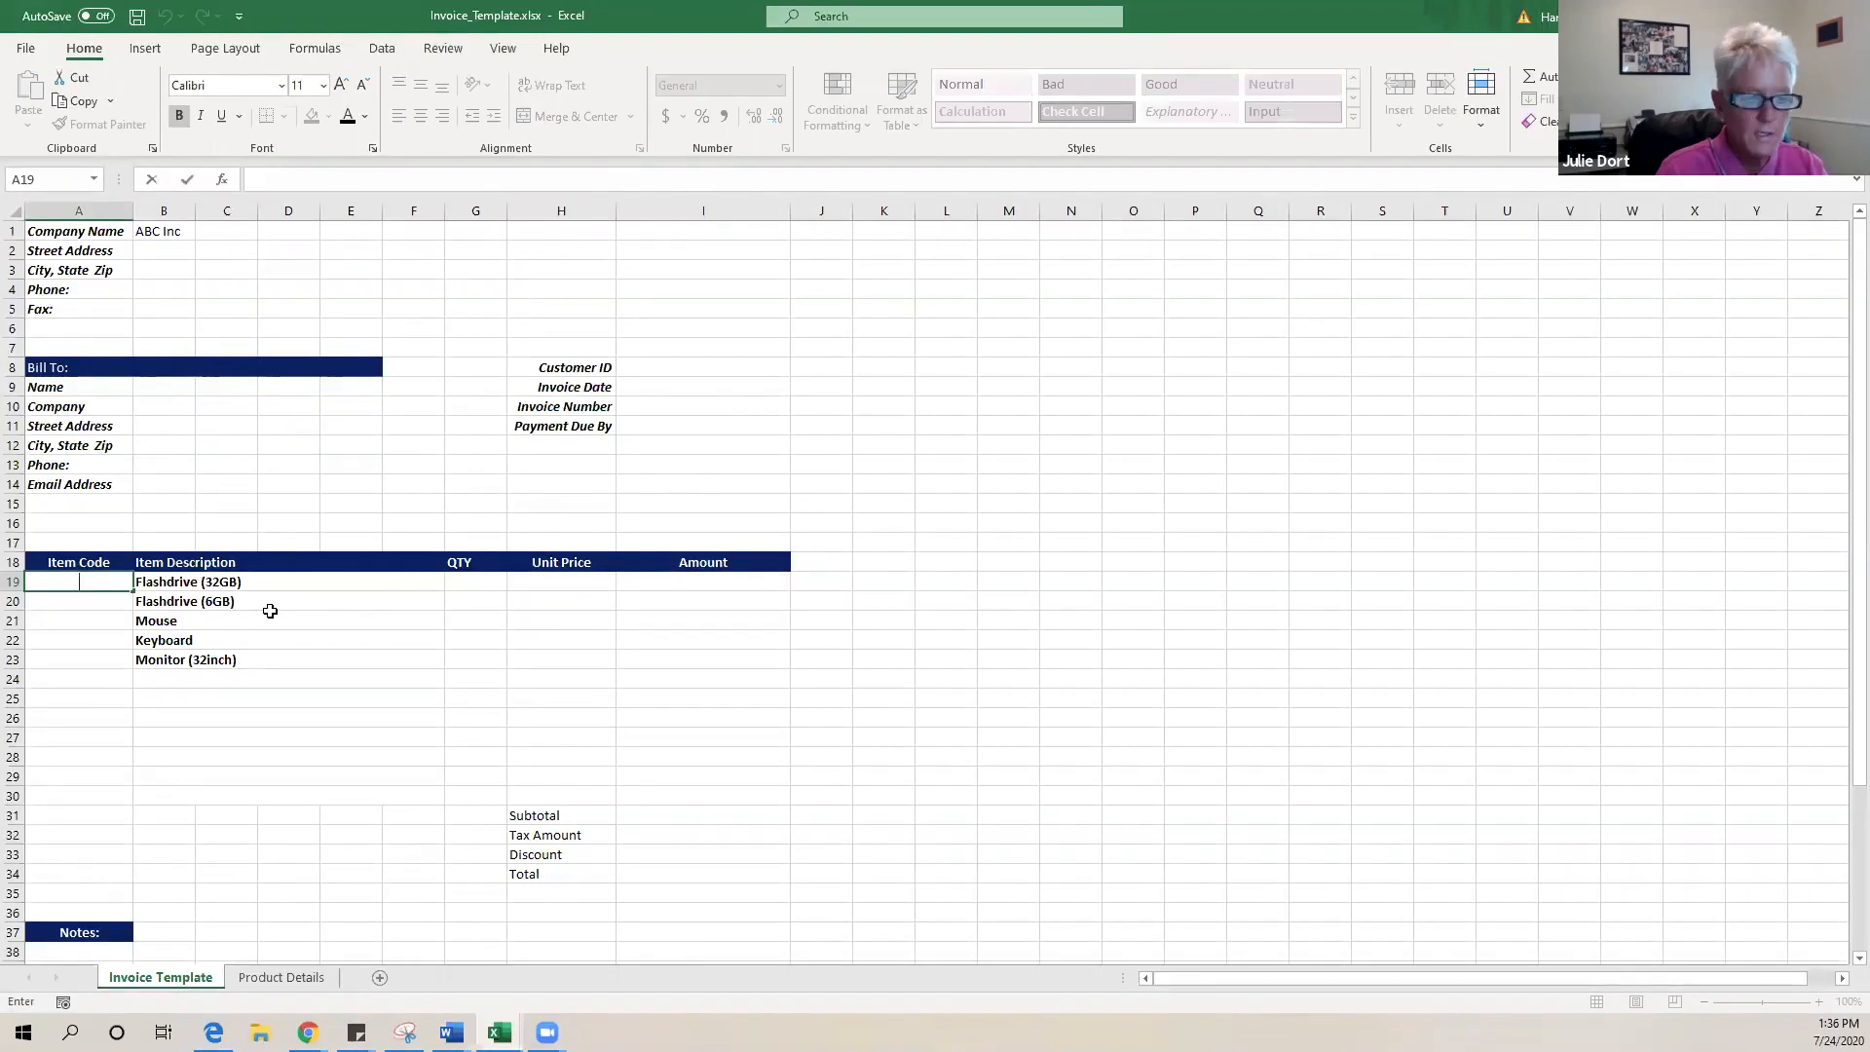
{"action": "type", "text": "==="}
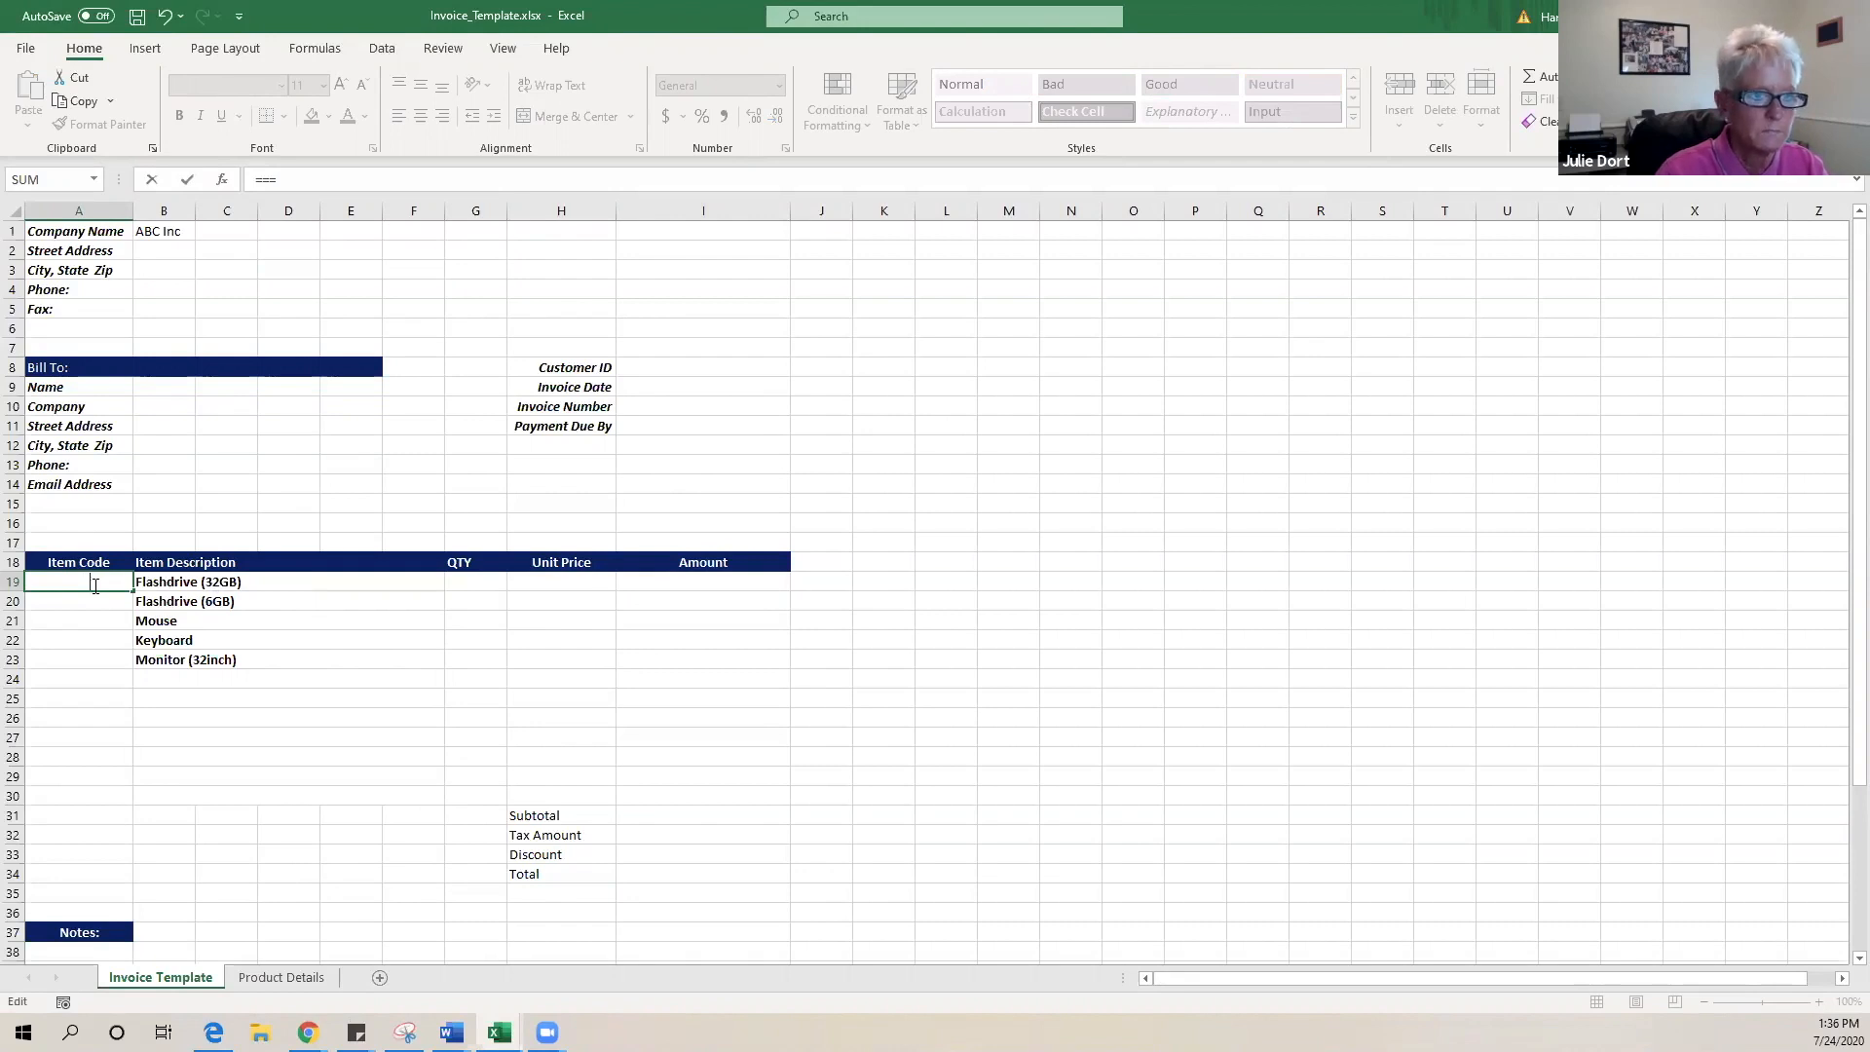
{"action": "key", "text": "Escape"}
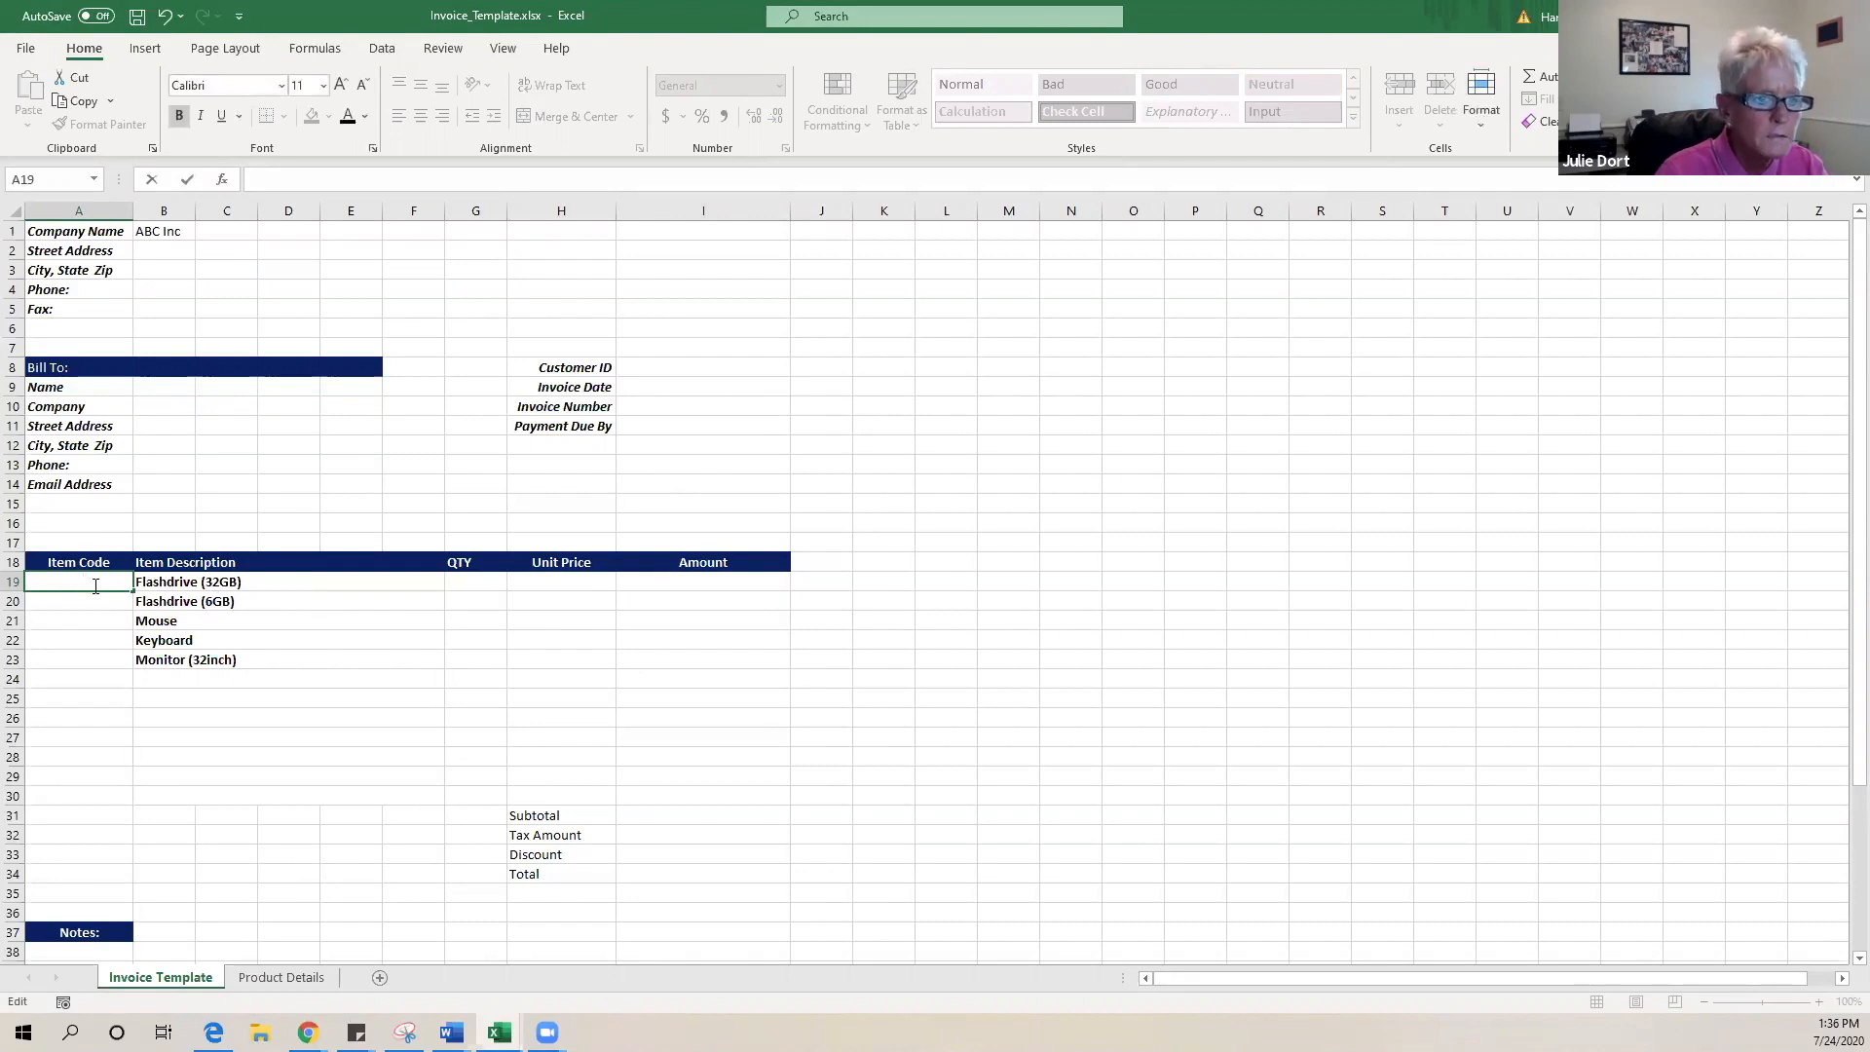
- Set A19:A23 to Automatic font colour and start typing =vlo in A19
{"action": "left_click", "coordinate": [250, 775]}
{"action": "left_click_drag", "start_coordinate": [55, 582], "coordinate": [75, 656]}
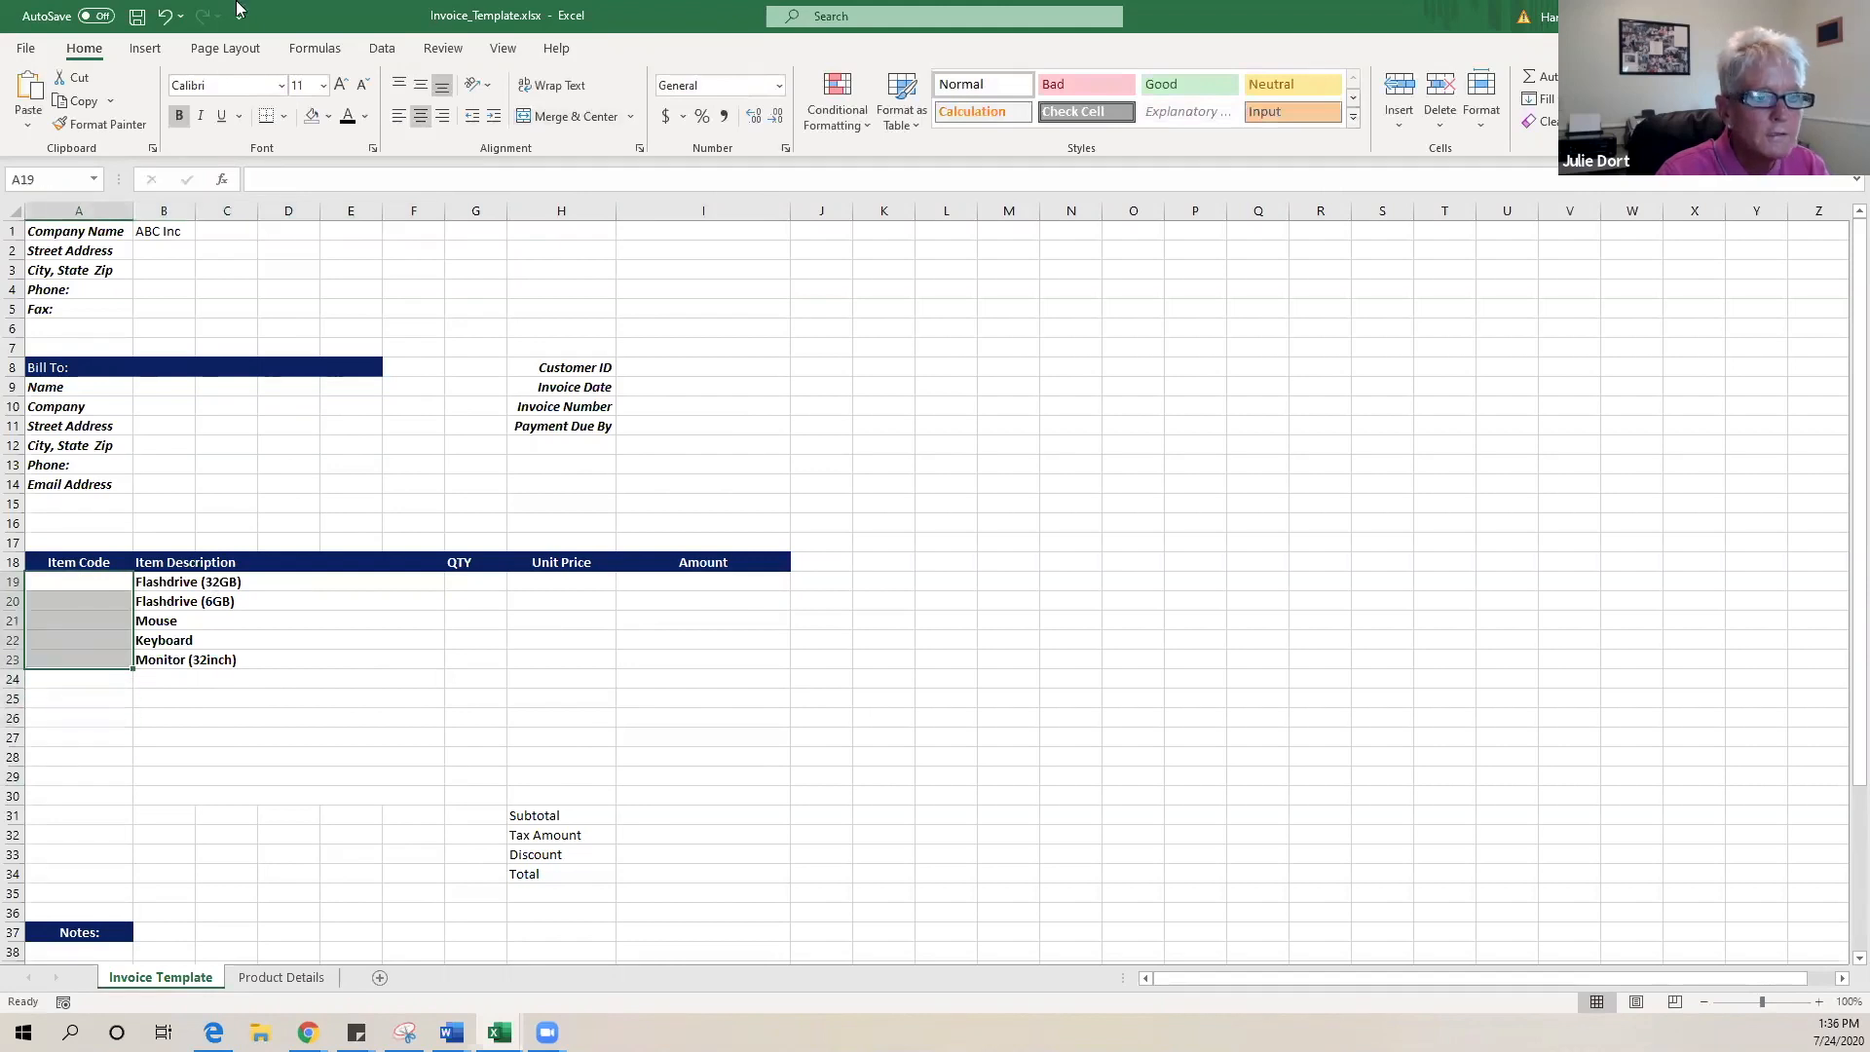
{"action": "left_click", "coordinate": [364, 116]}
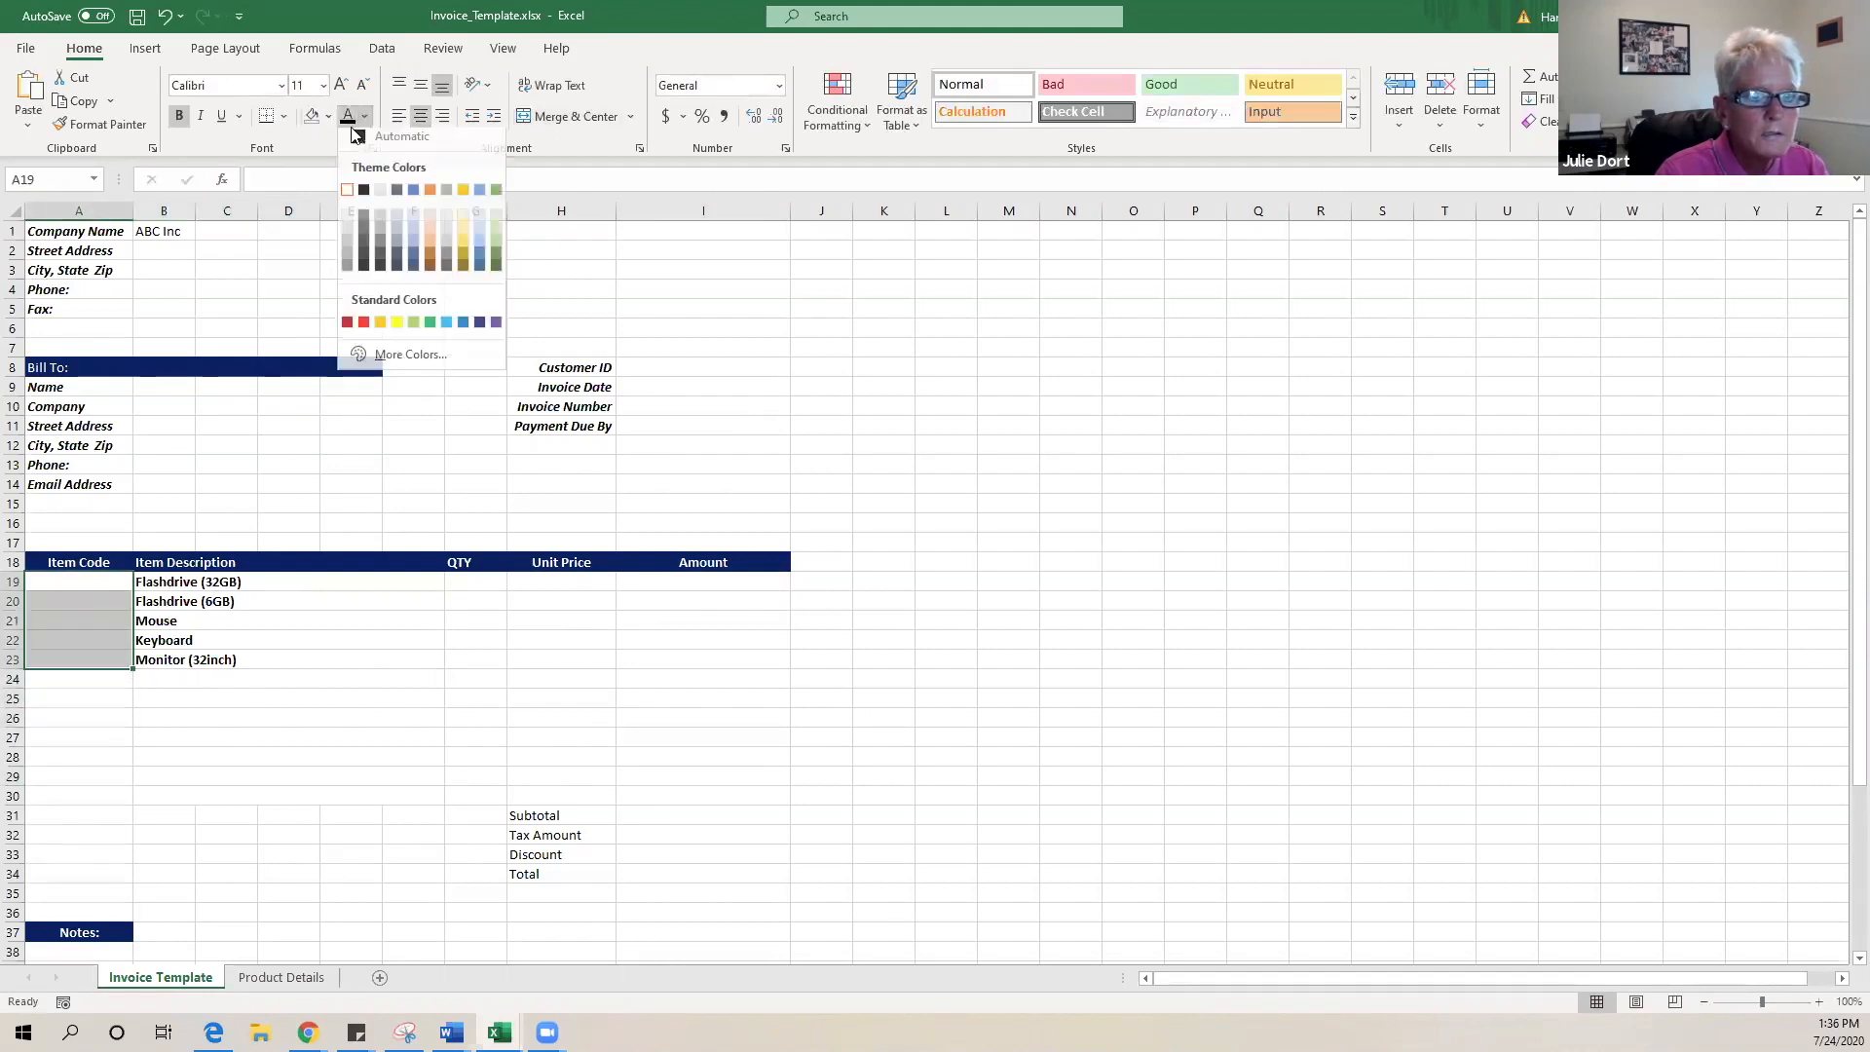
{"action": "left_click", "coordinate": [350, 139]}
{"action": "left_click", "coordinate": [96, 575]}
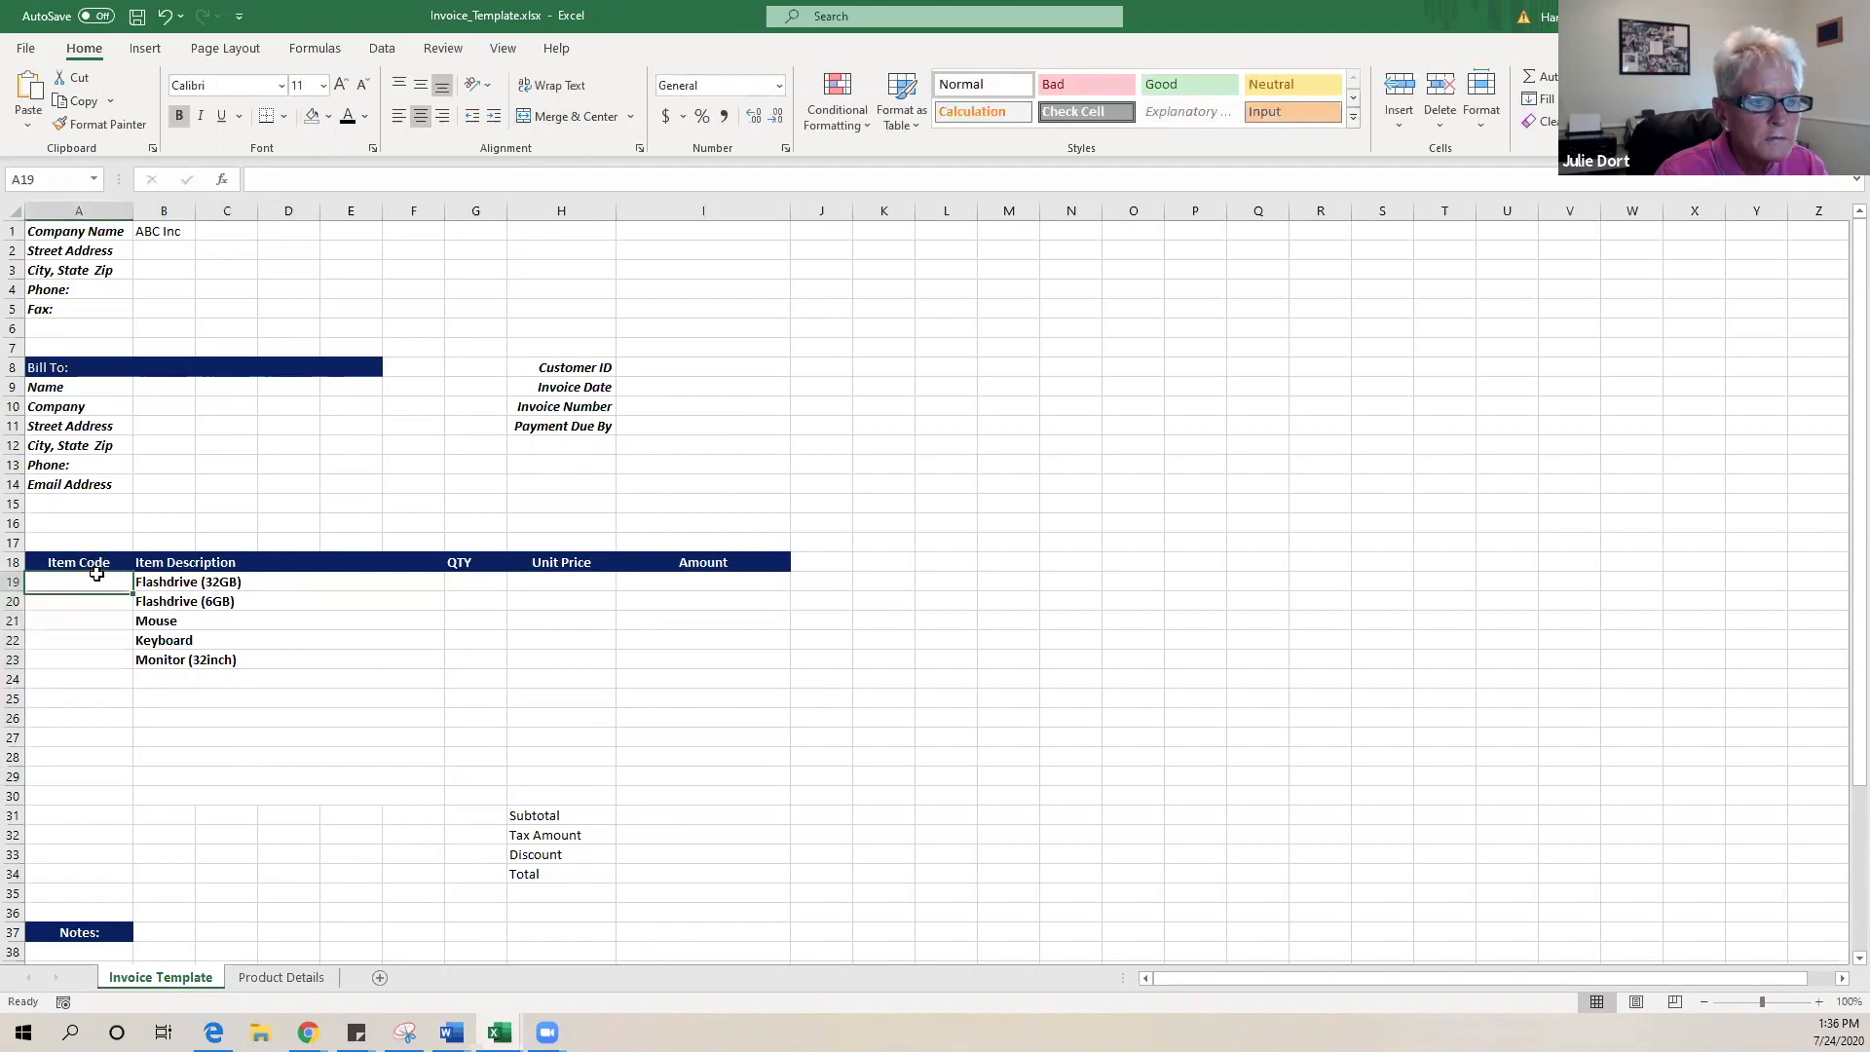
{"action": "type", "text": "="}
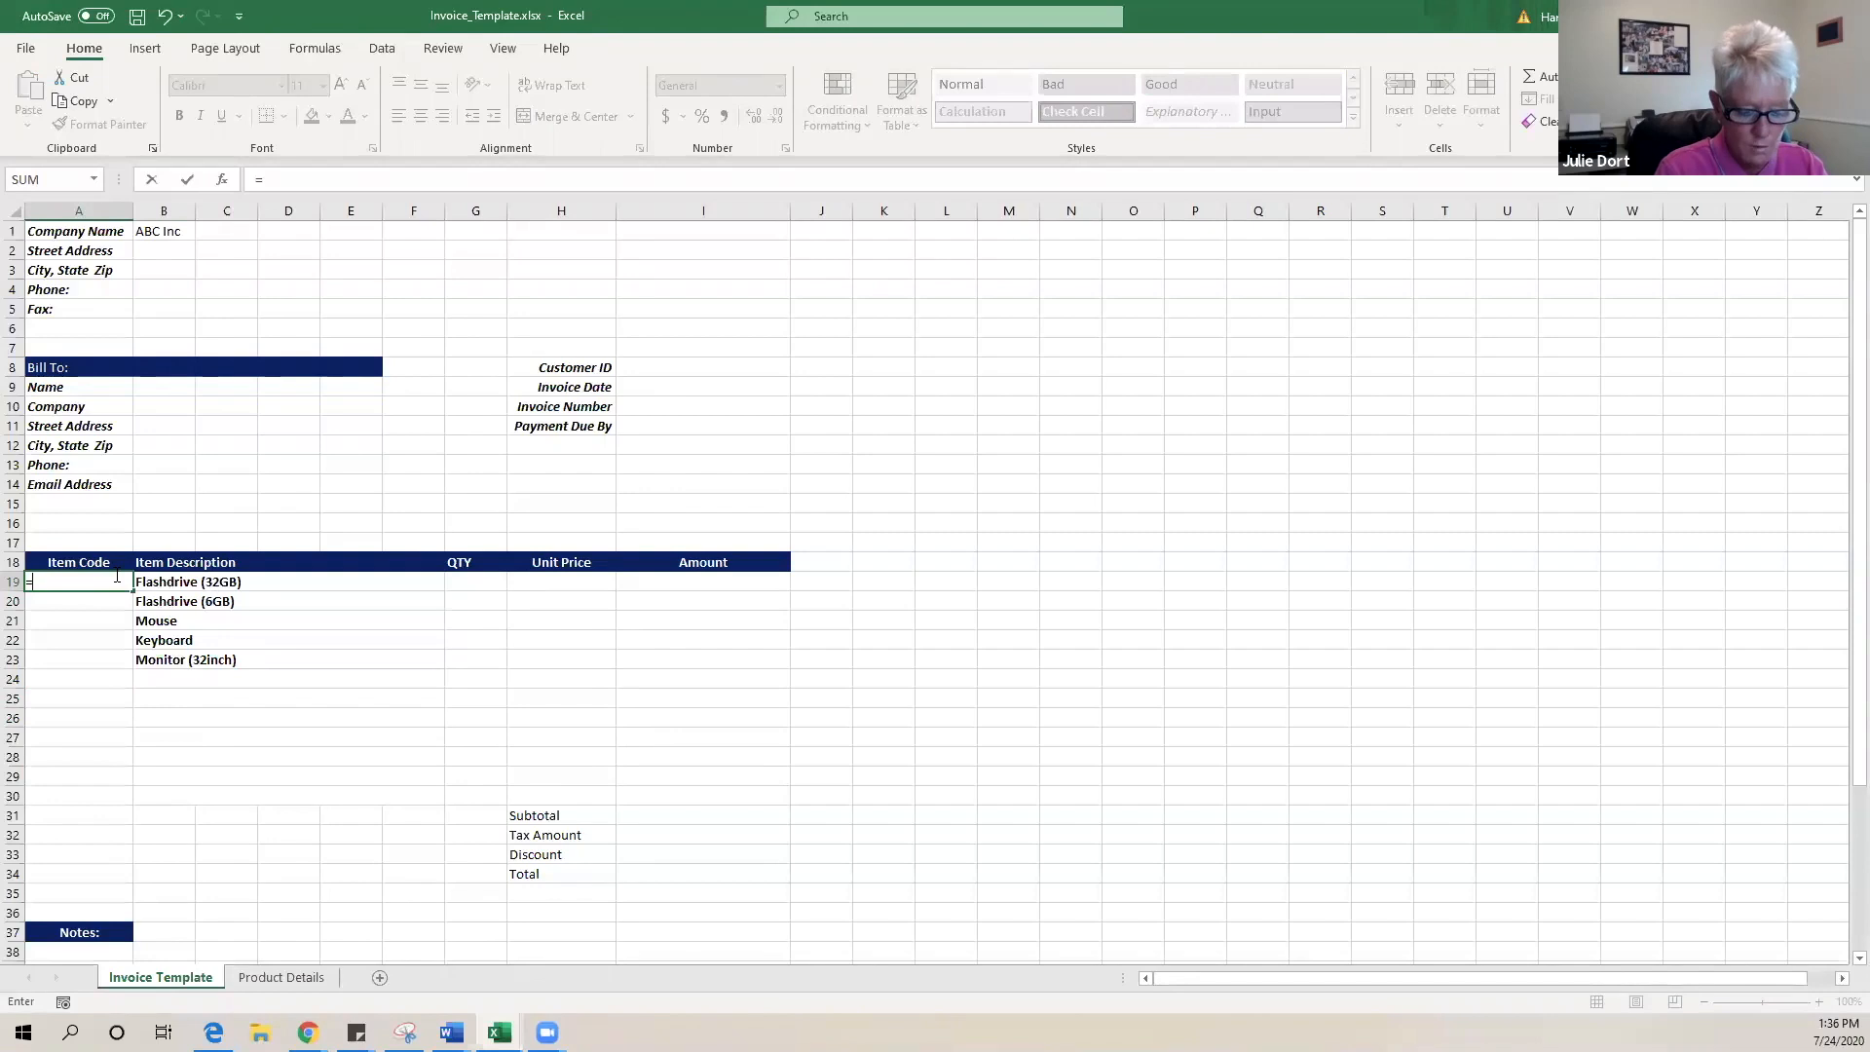
{"action": "type", "text": "vlo"}
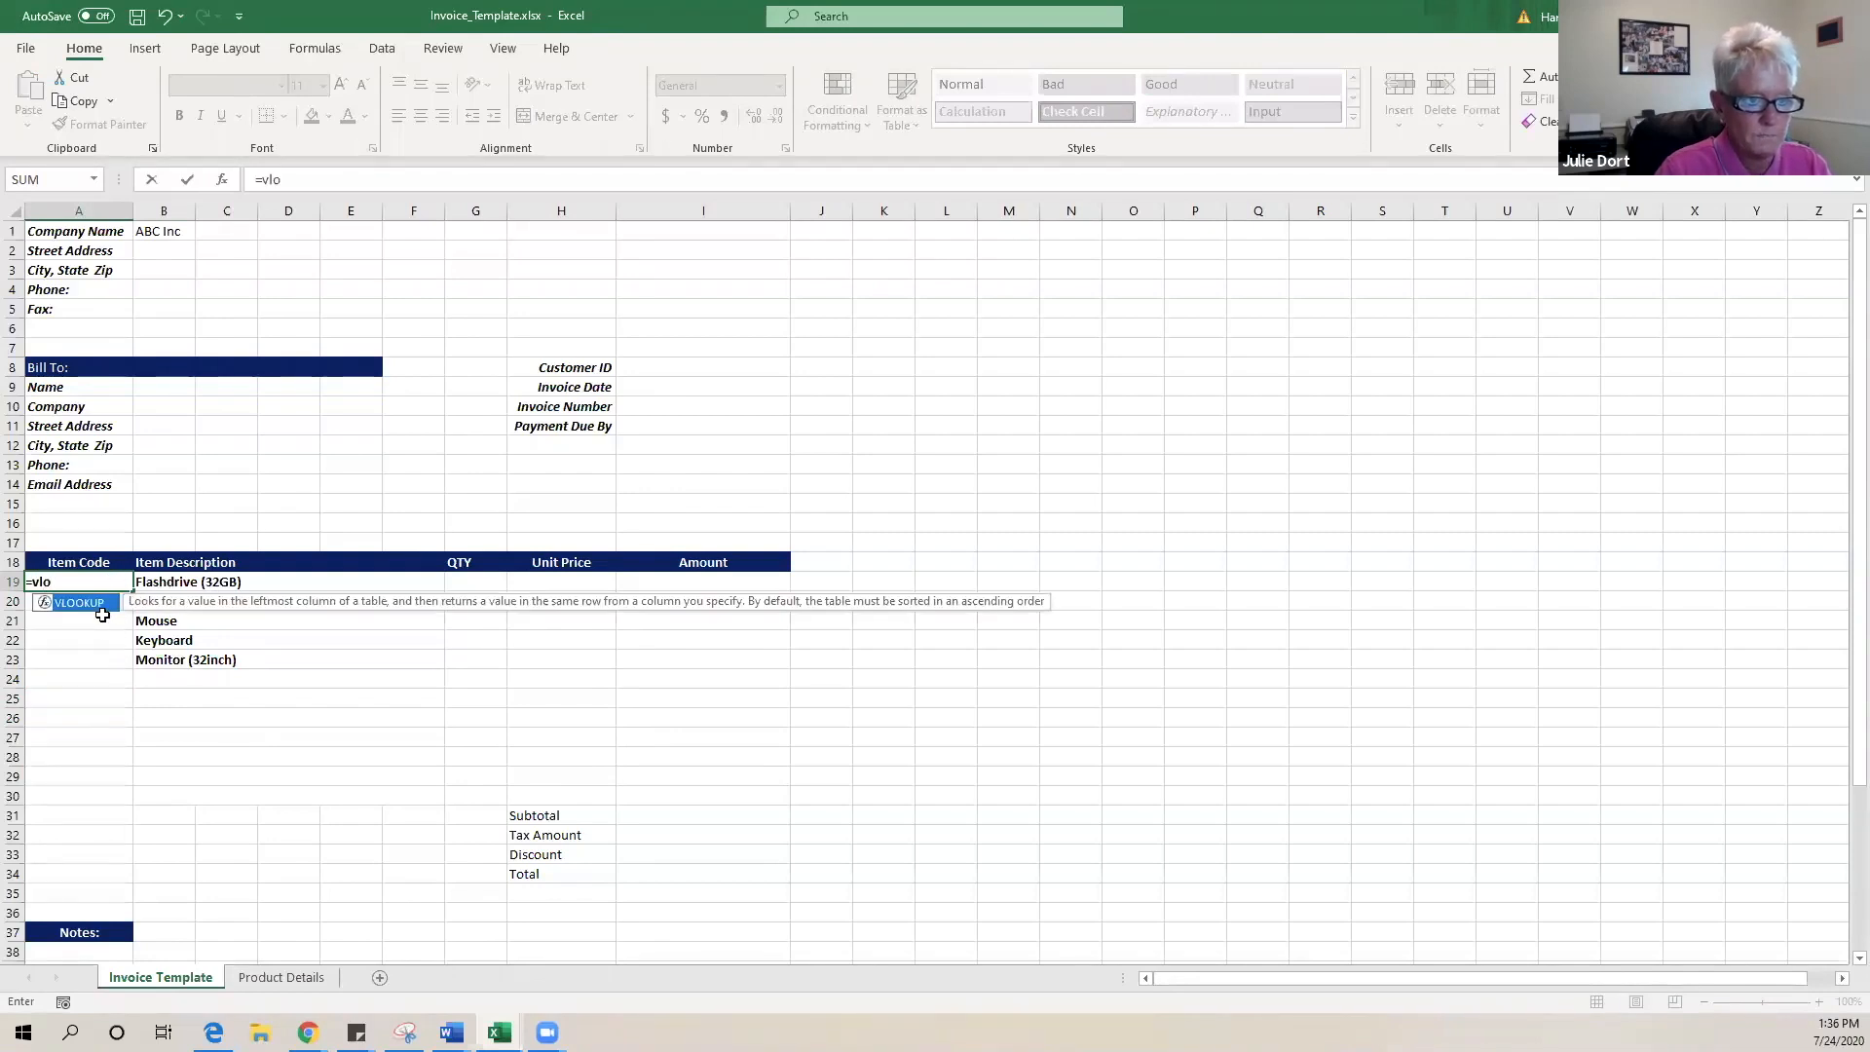
- Enter =VLOOKUP(B19,'Product Details'!$A$2:$C$10,2,FALSE) in A19
{"action": "double_click", "coordinate": [86, 603]}
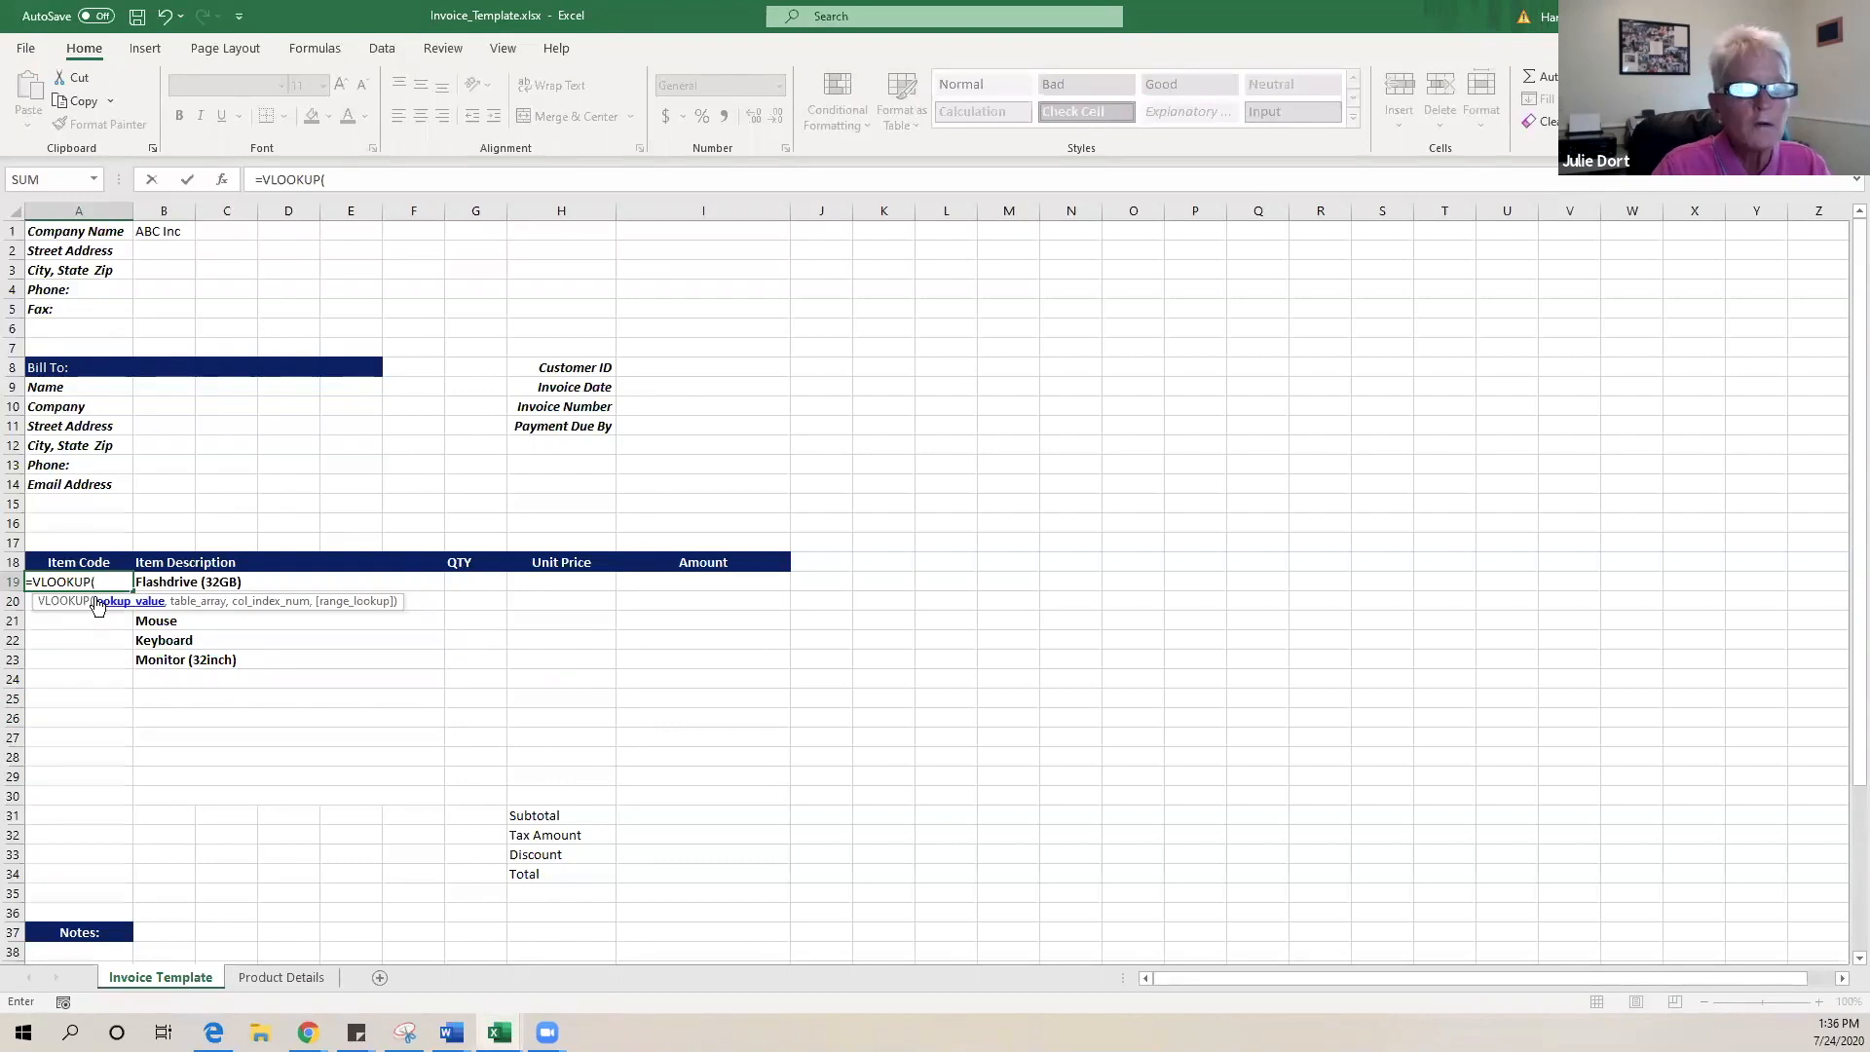
{"action": "left_click", "coordinate": [232, 583]}
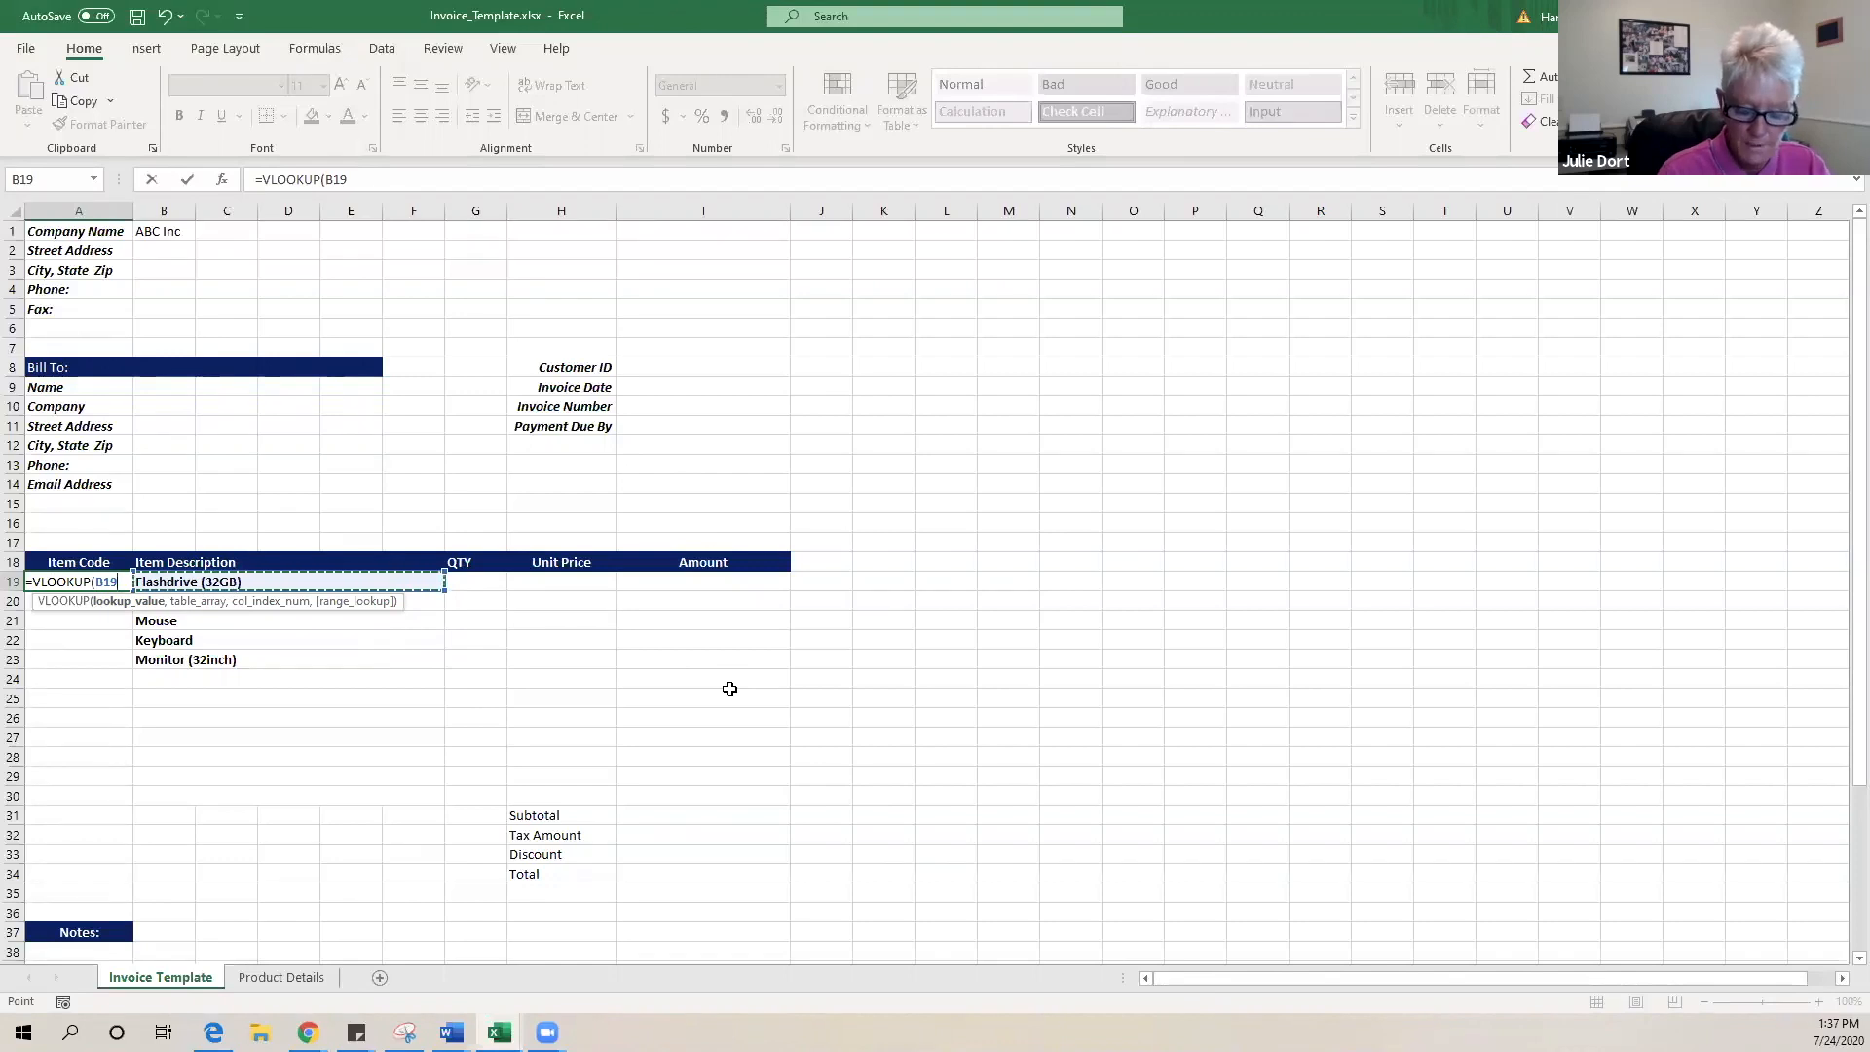
{"action": "type", "text": ","}
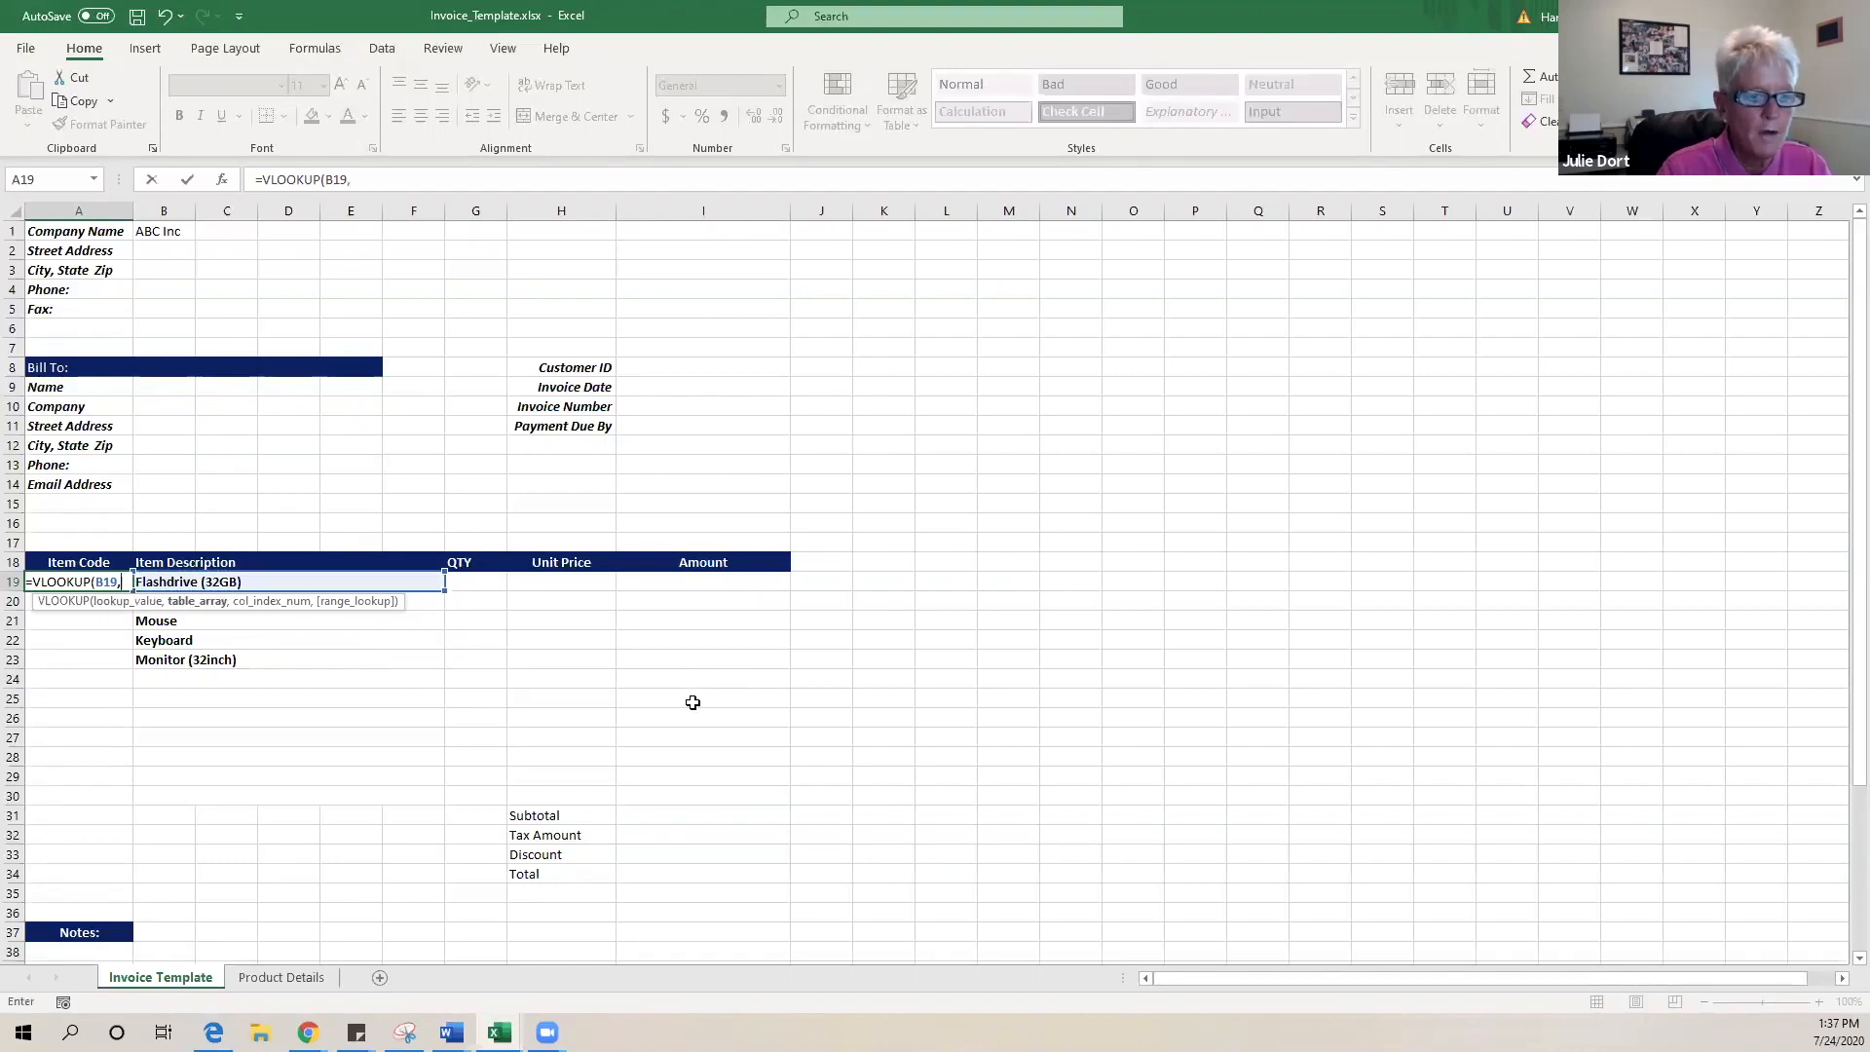
{"action": "left_click", "coordinate": [283, 976]}
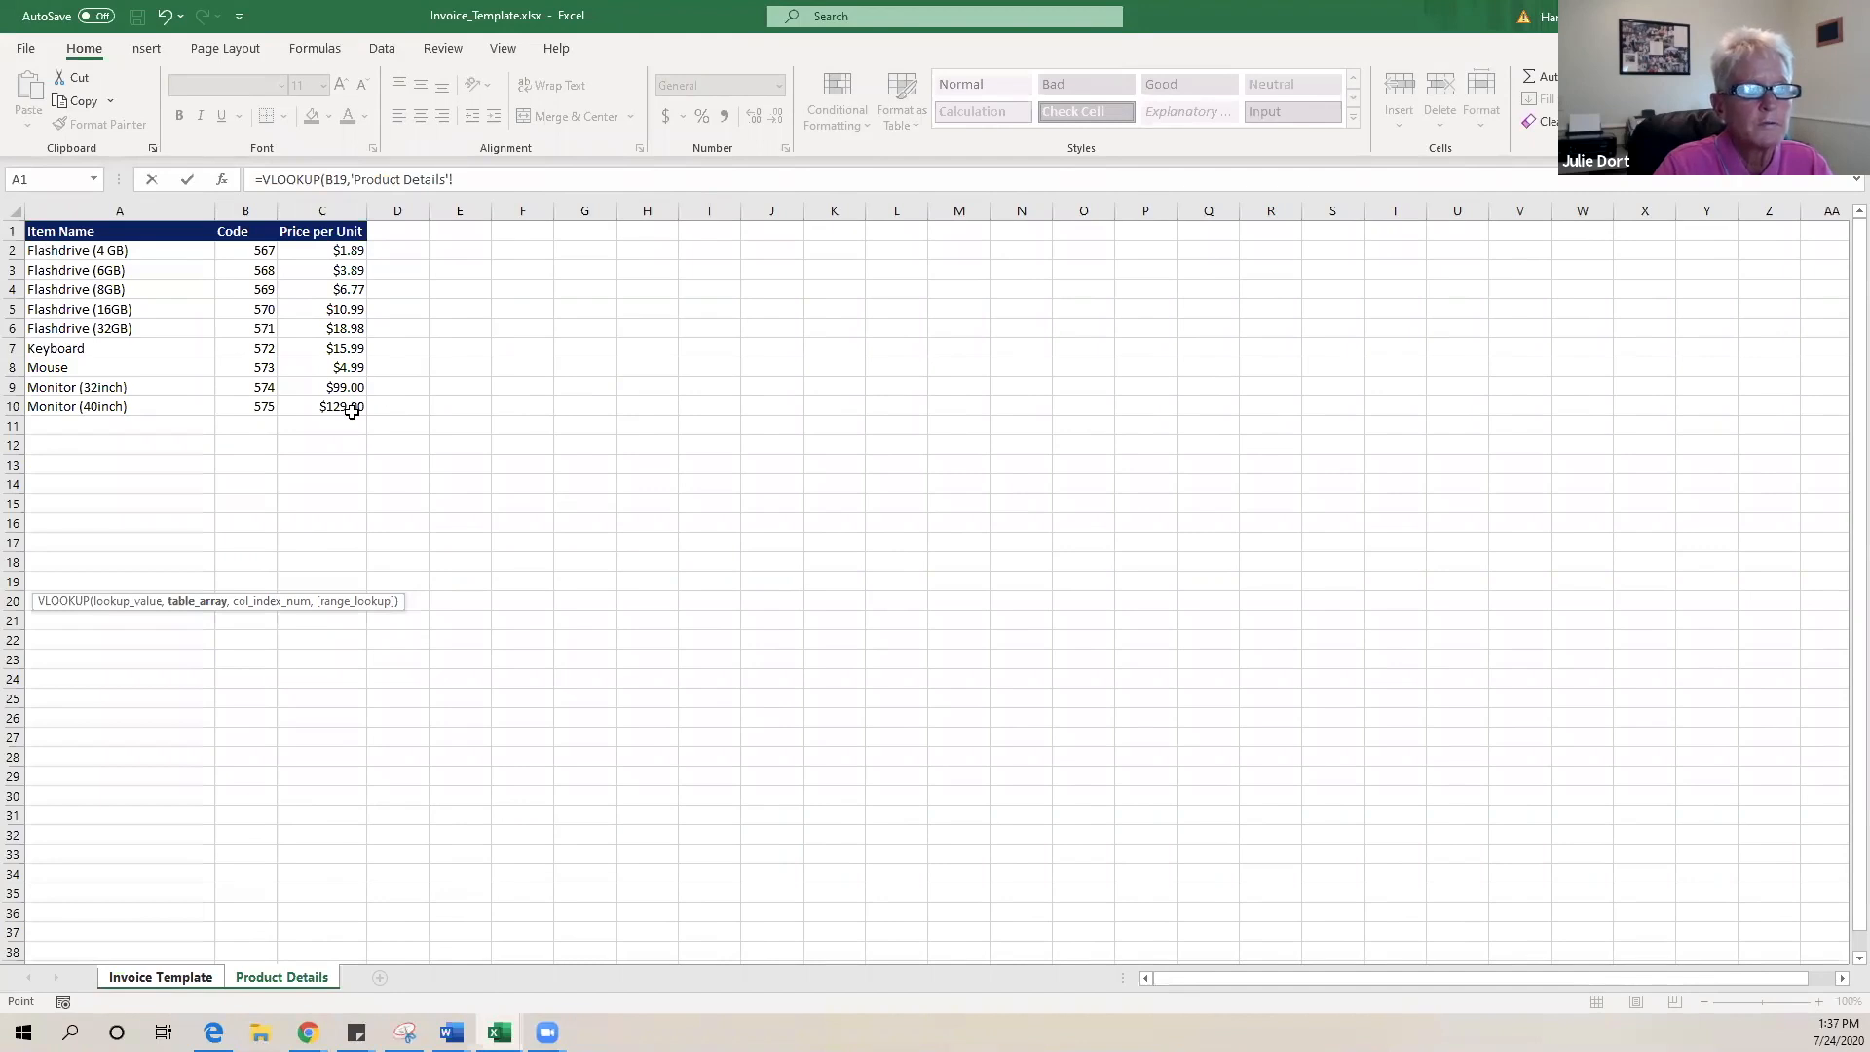
{"action": "left_click_drag", "start_coordinate": [73, 251], "coordinate": [297, 332]}
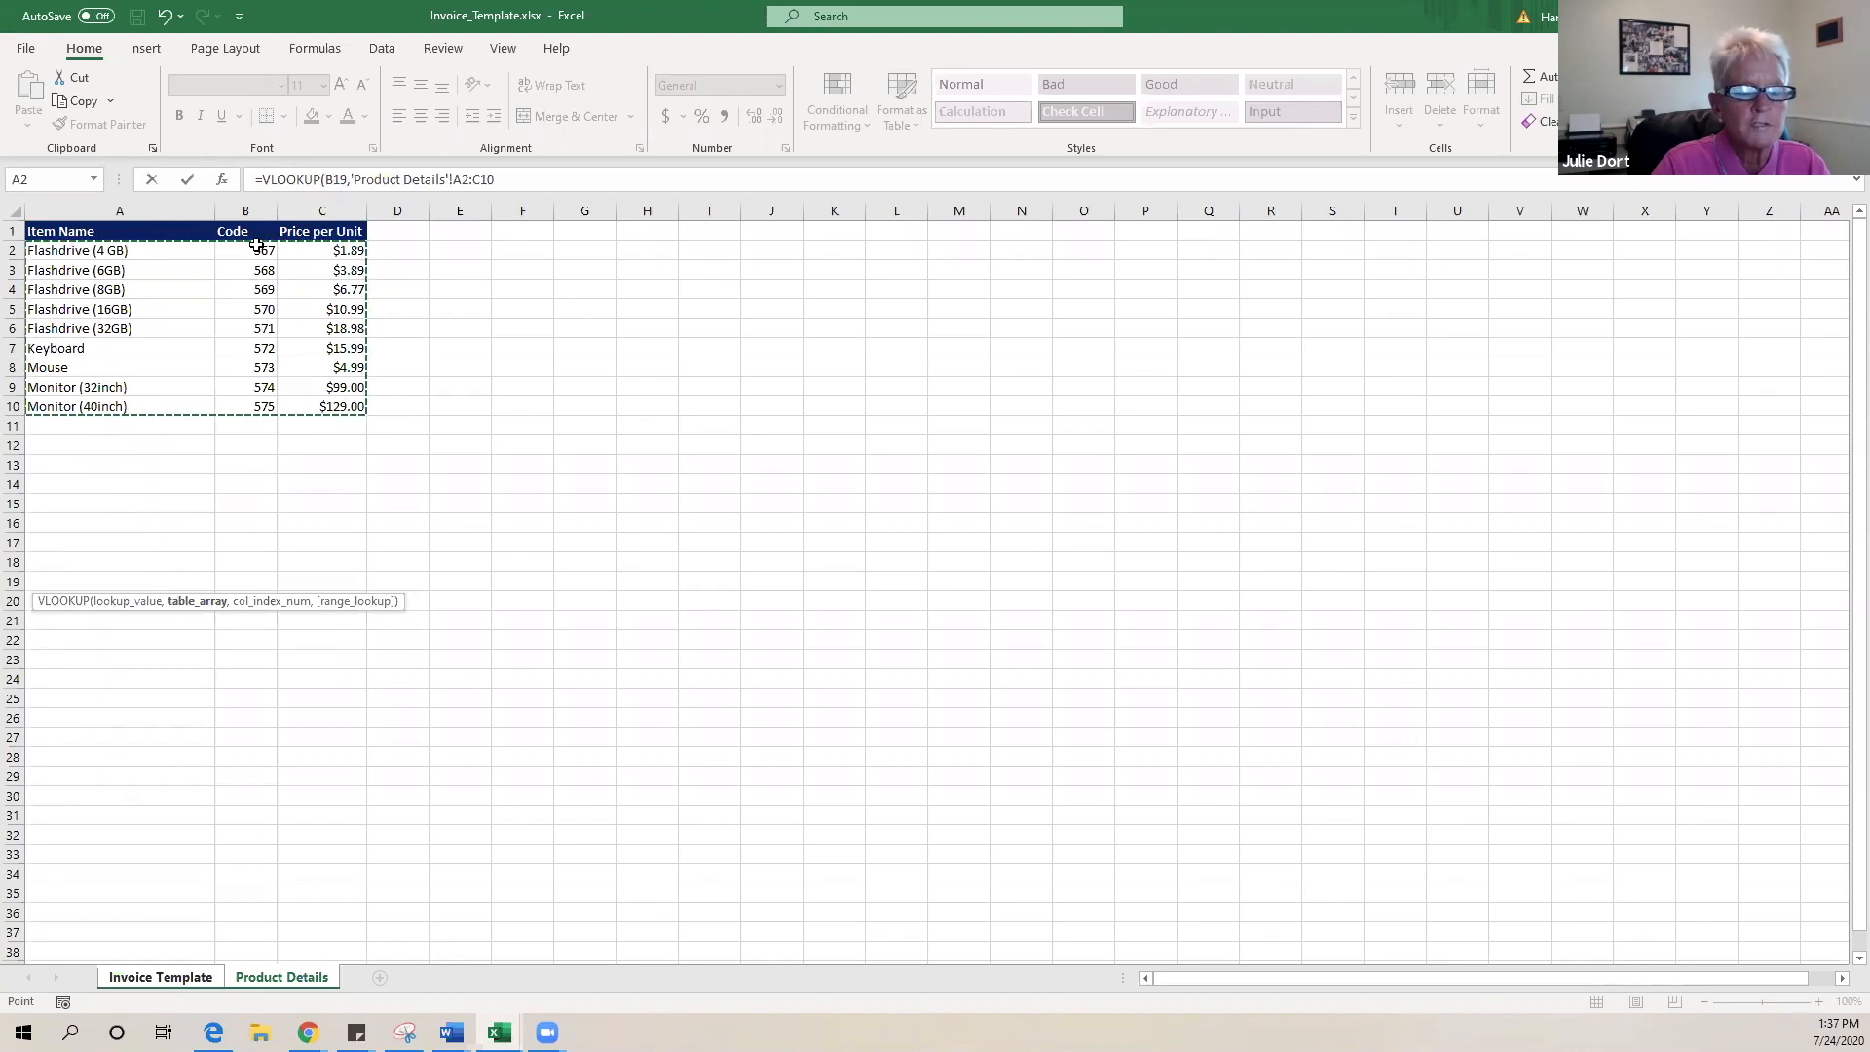
{"action": "key", "text": "F4"}
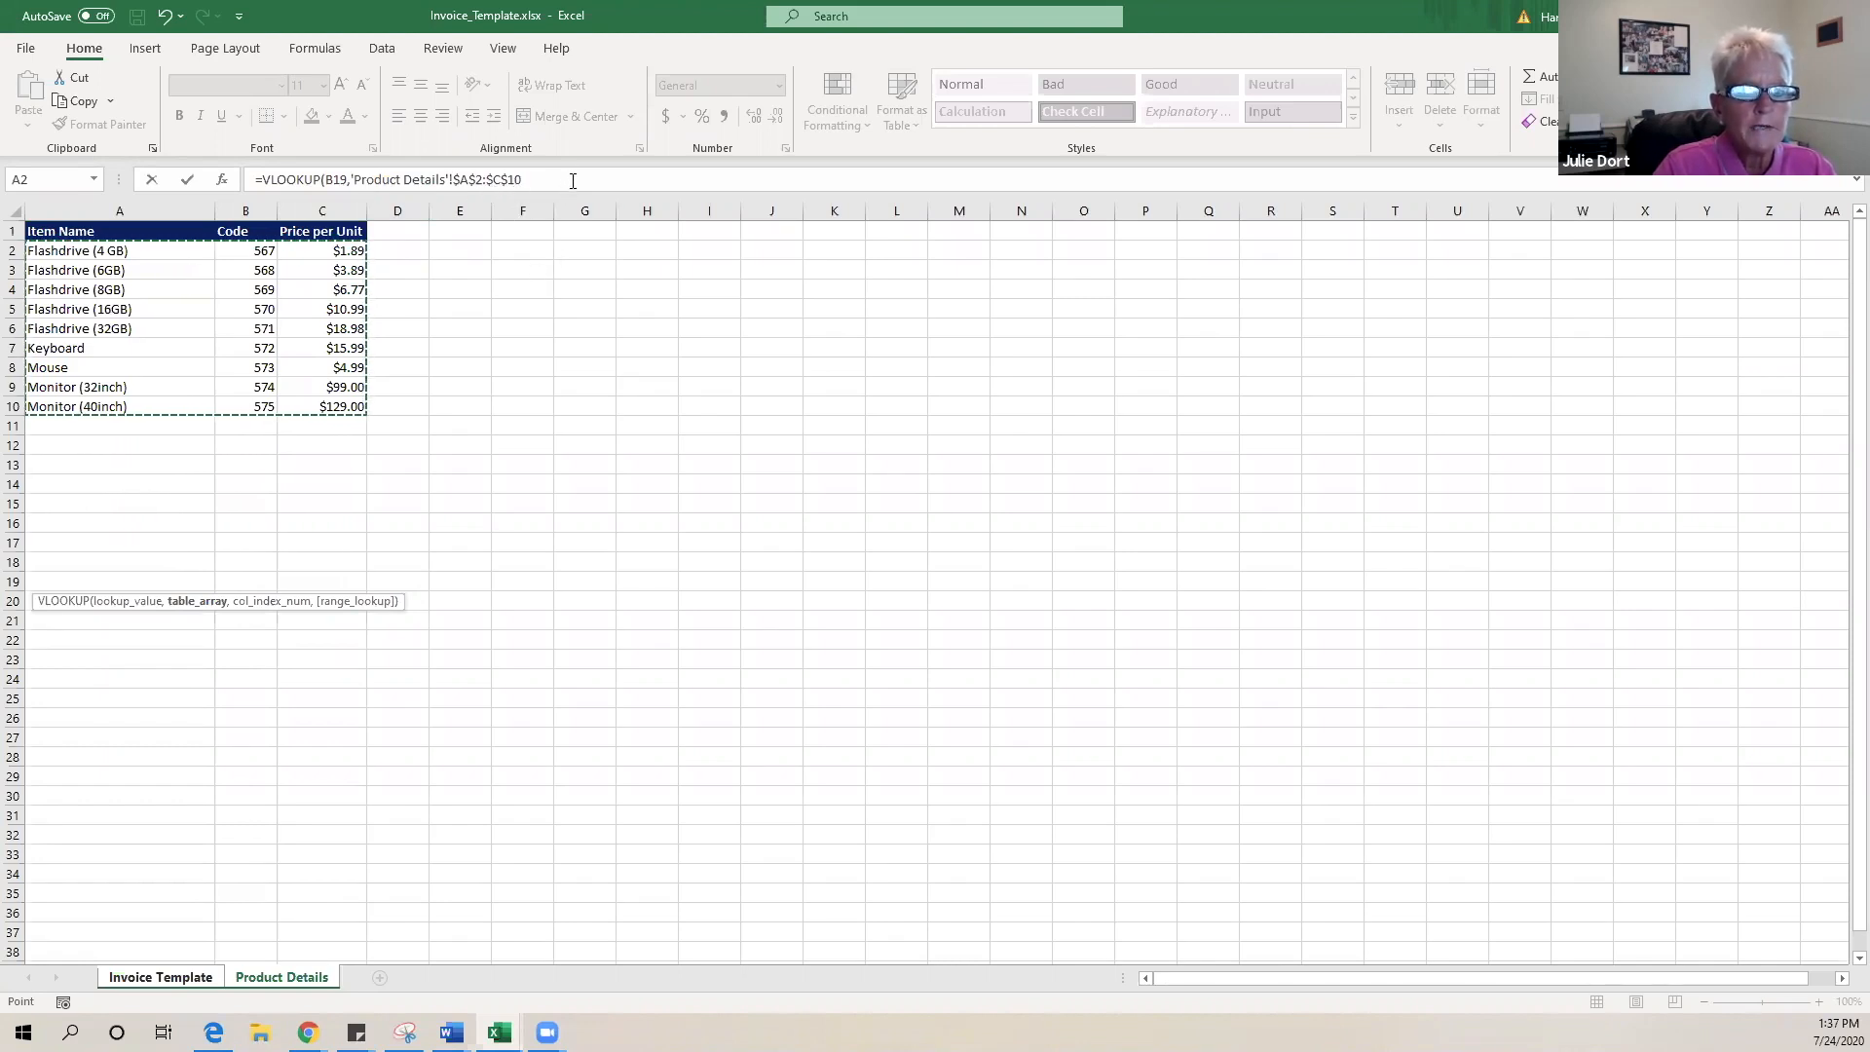
{"action": "left_click", "coordinate": [572, 180]}
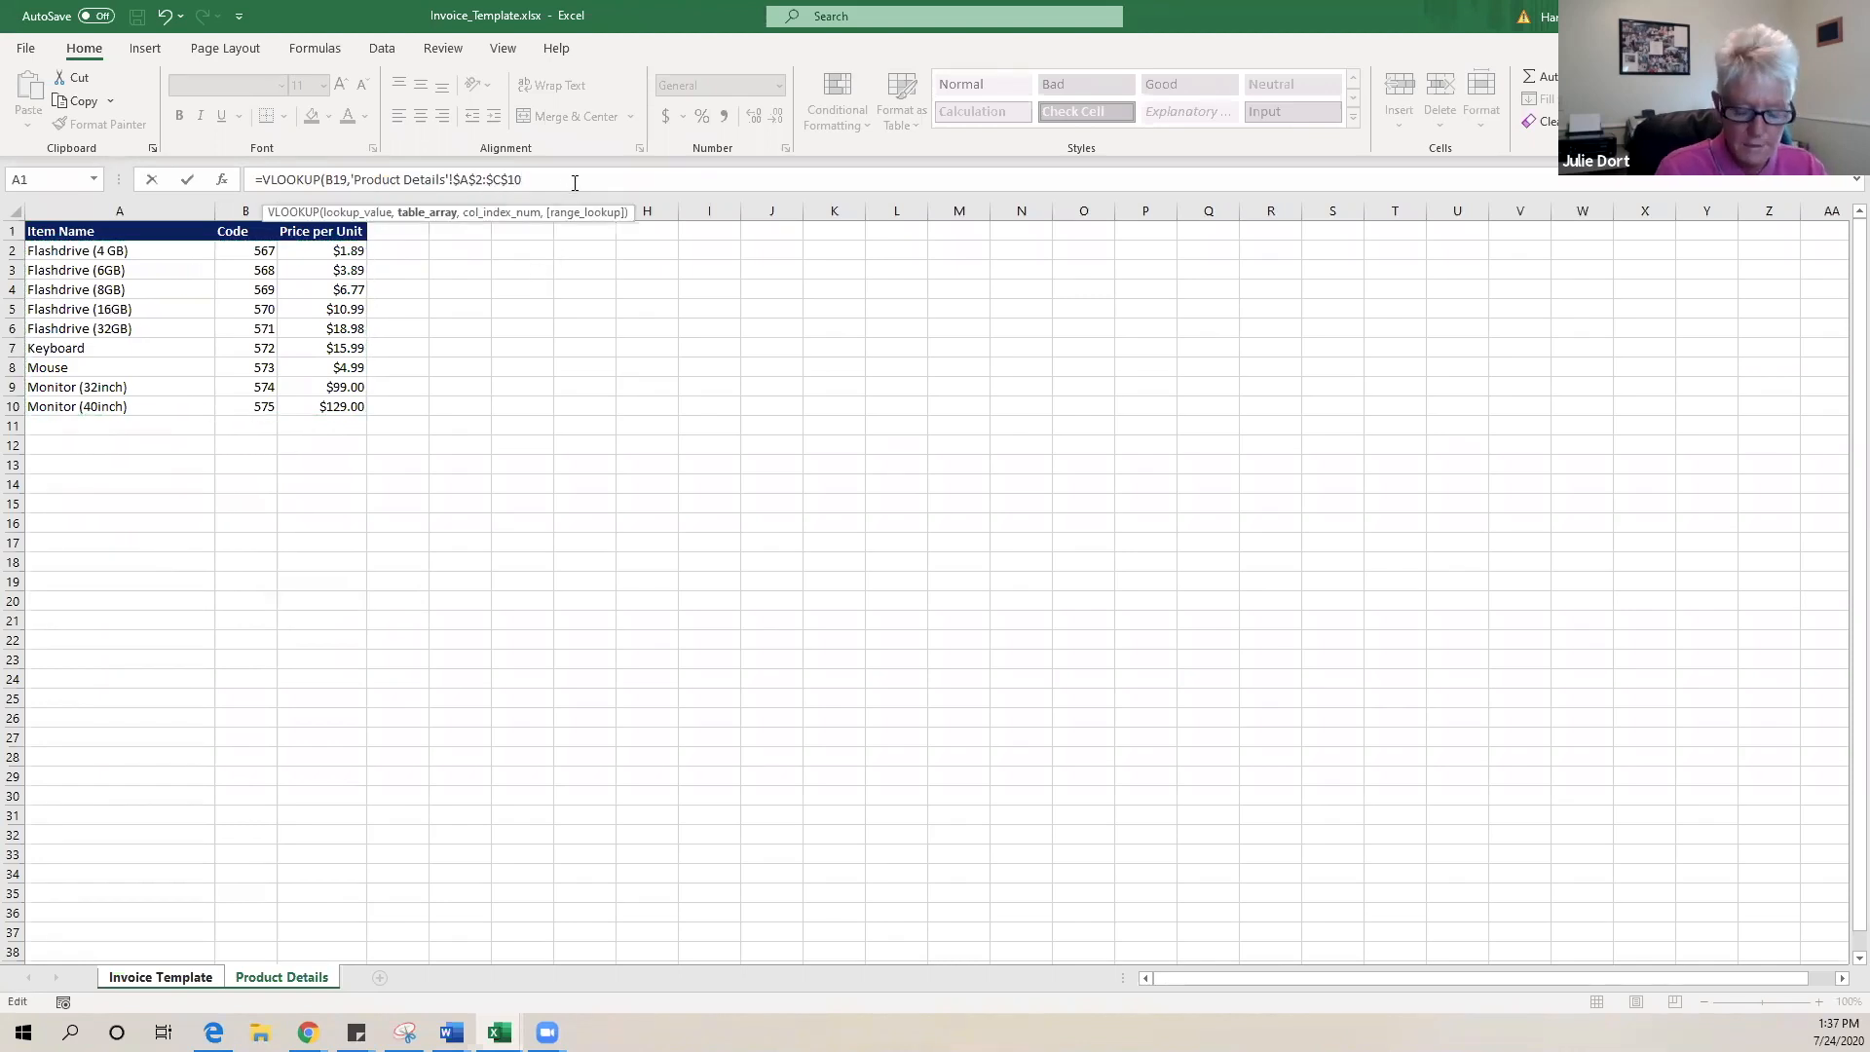
{"action": "type", "text": ","}
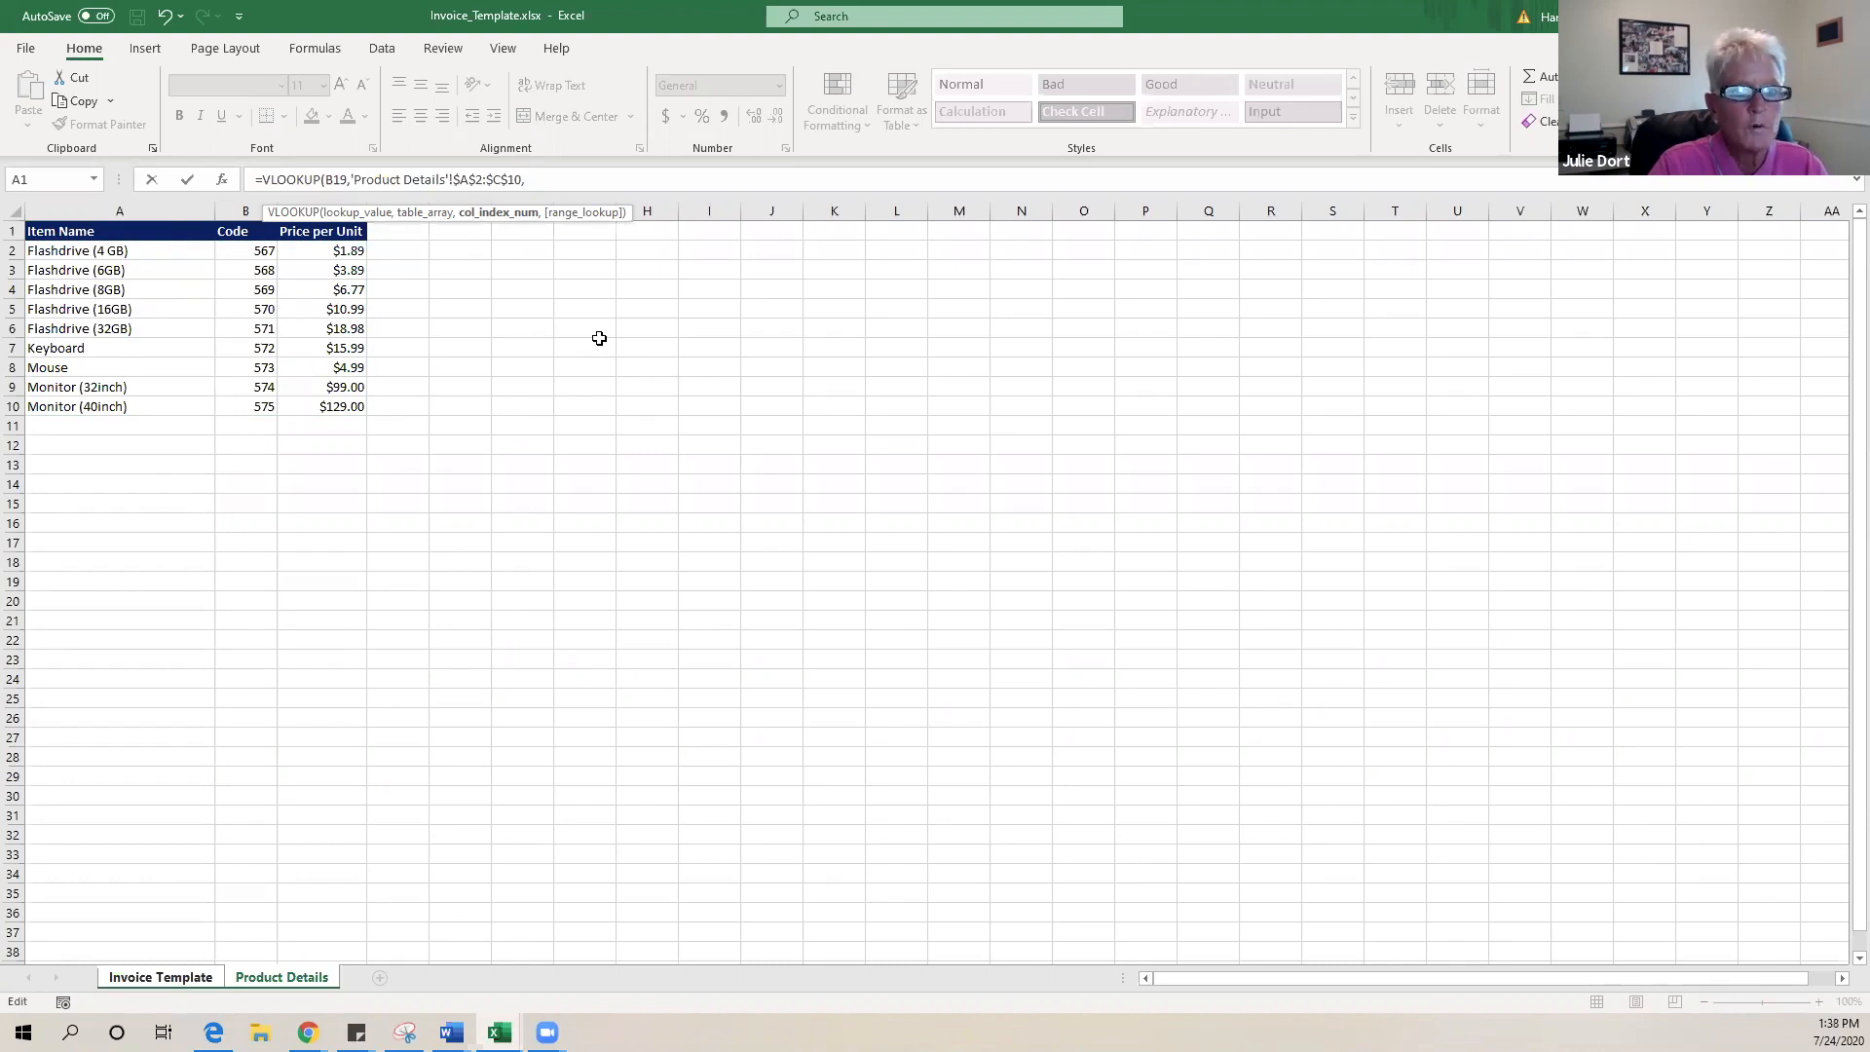
{"action": "type", "text": "2"}
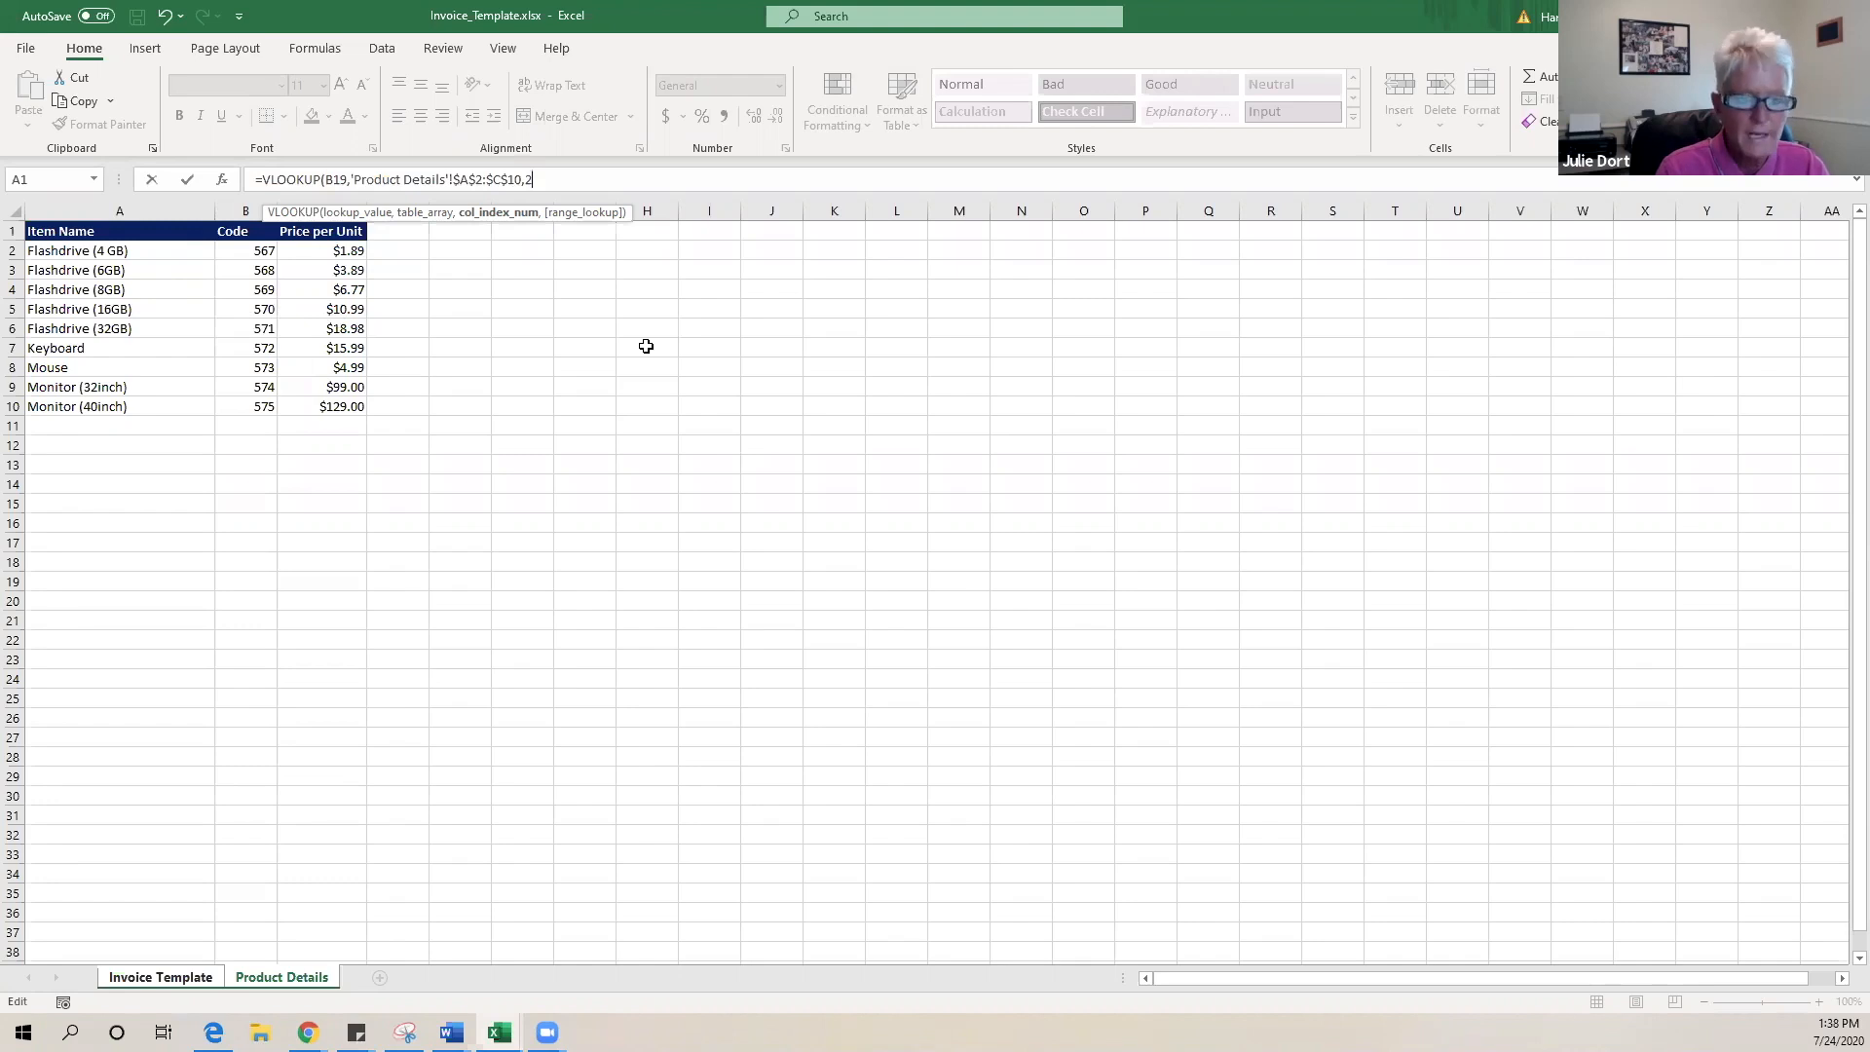
{"action": "type", "text": ","}
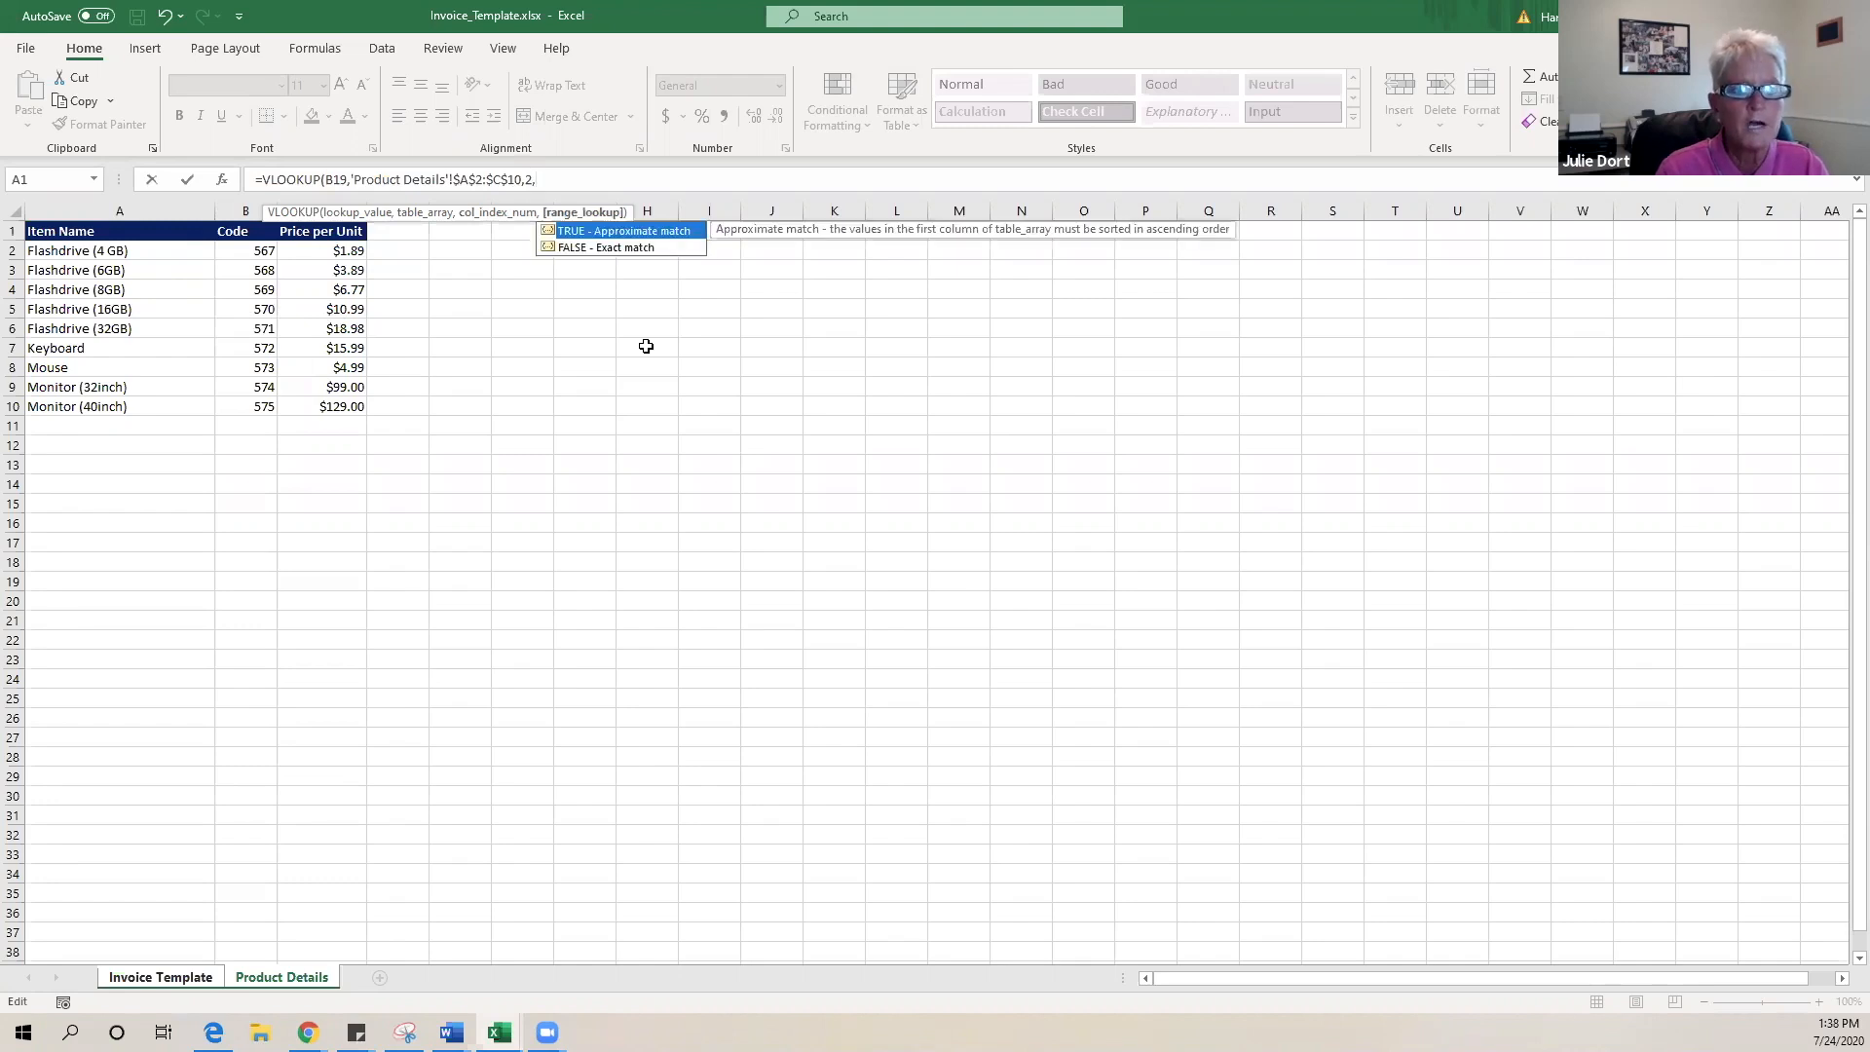
{"action": "left_click", "coordinate": [644, 250]}
{"action": "double_click", "coordinate": [644, 248]}
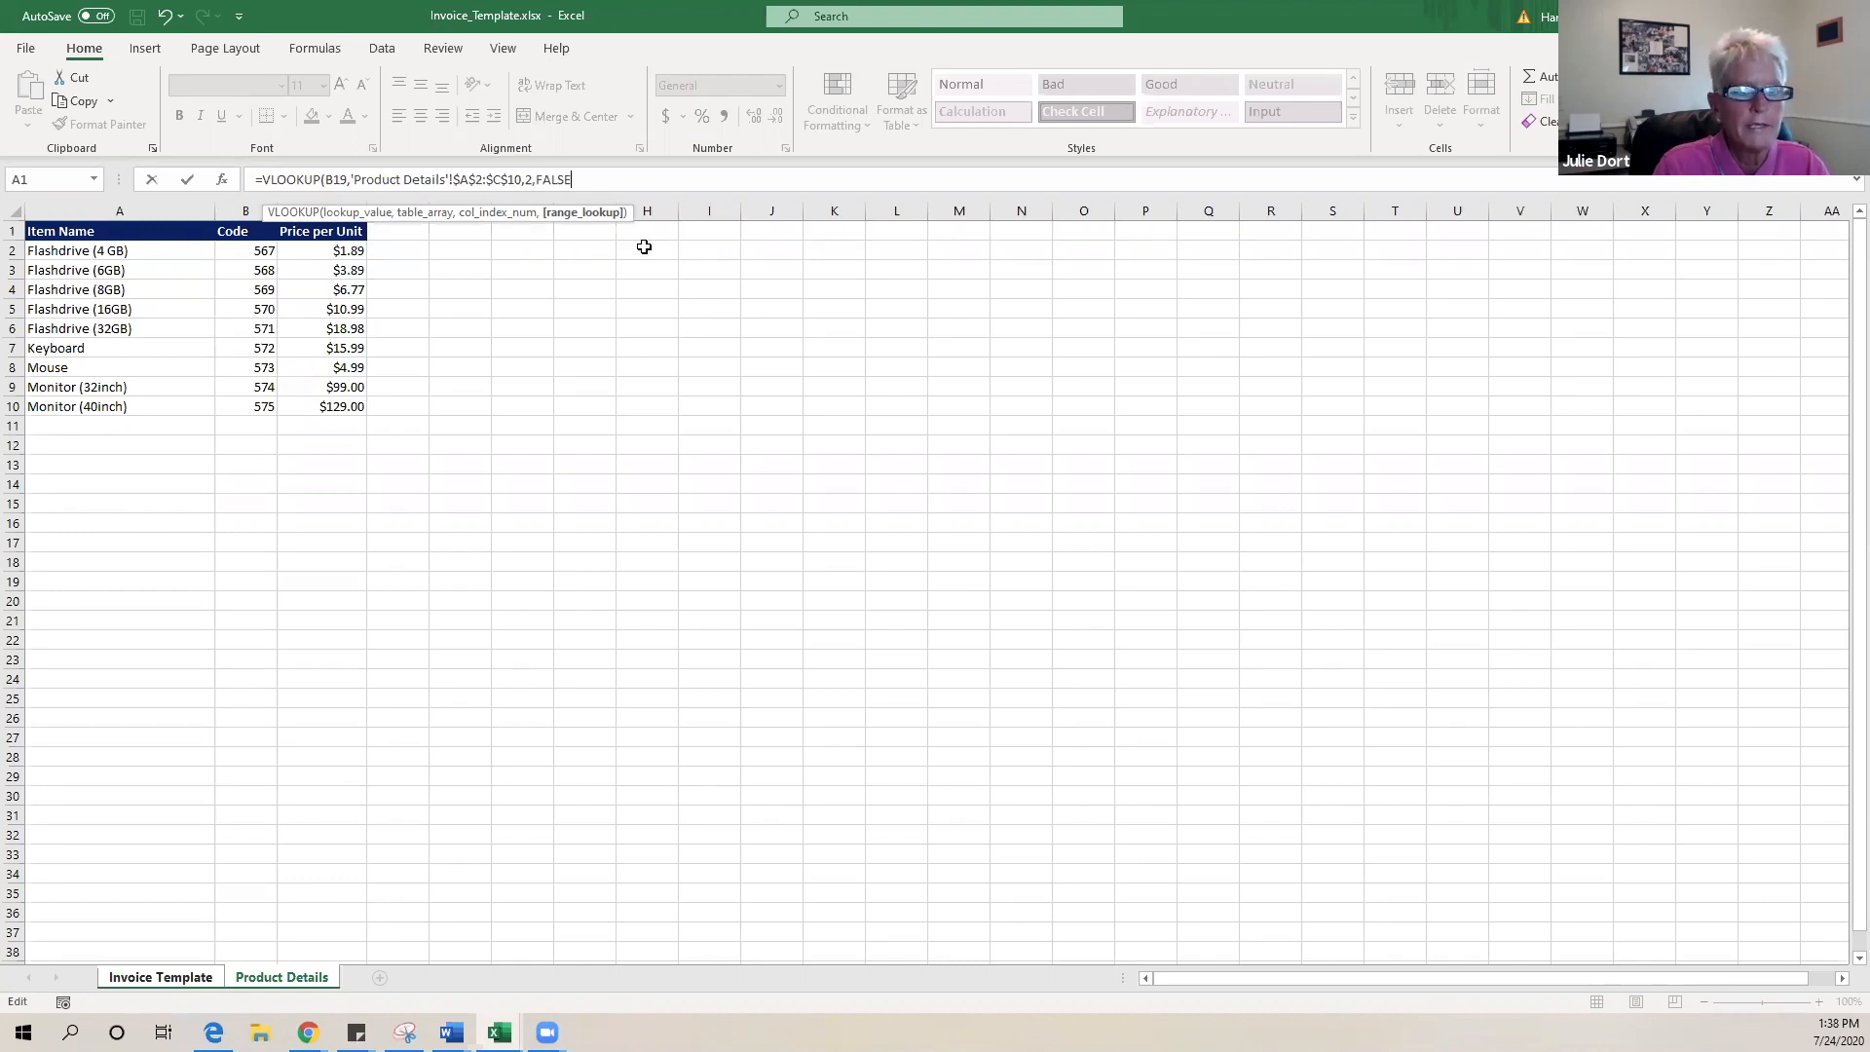
{"action": "key", "text": "Return"}
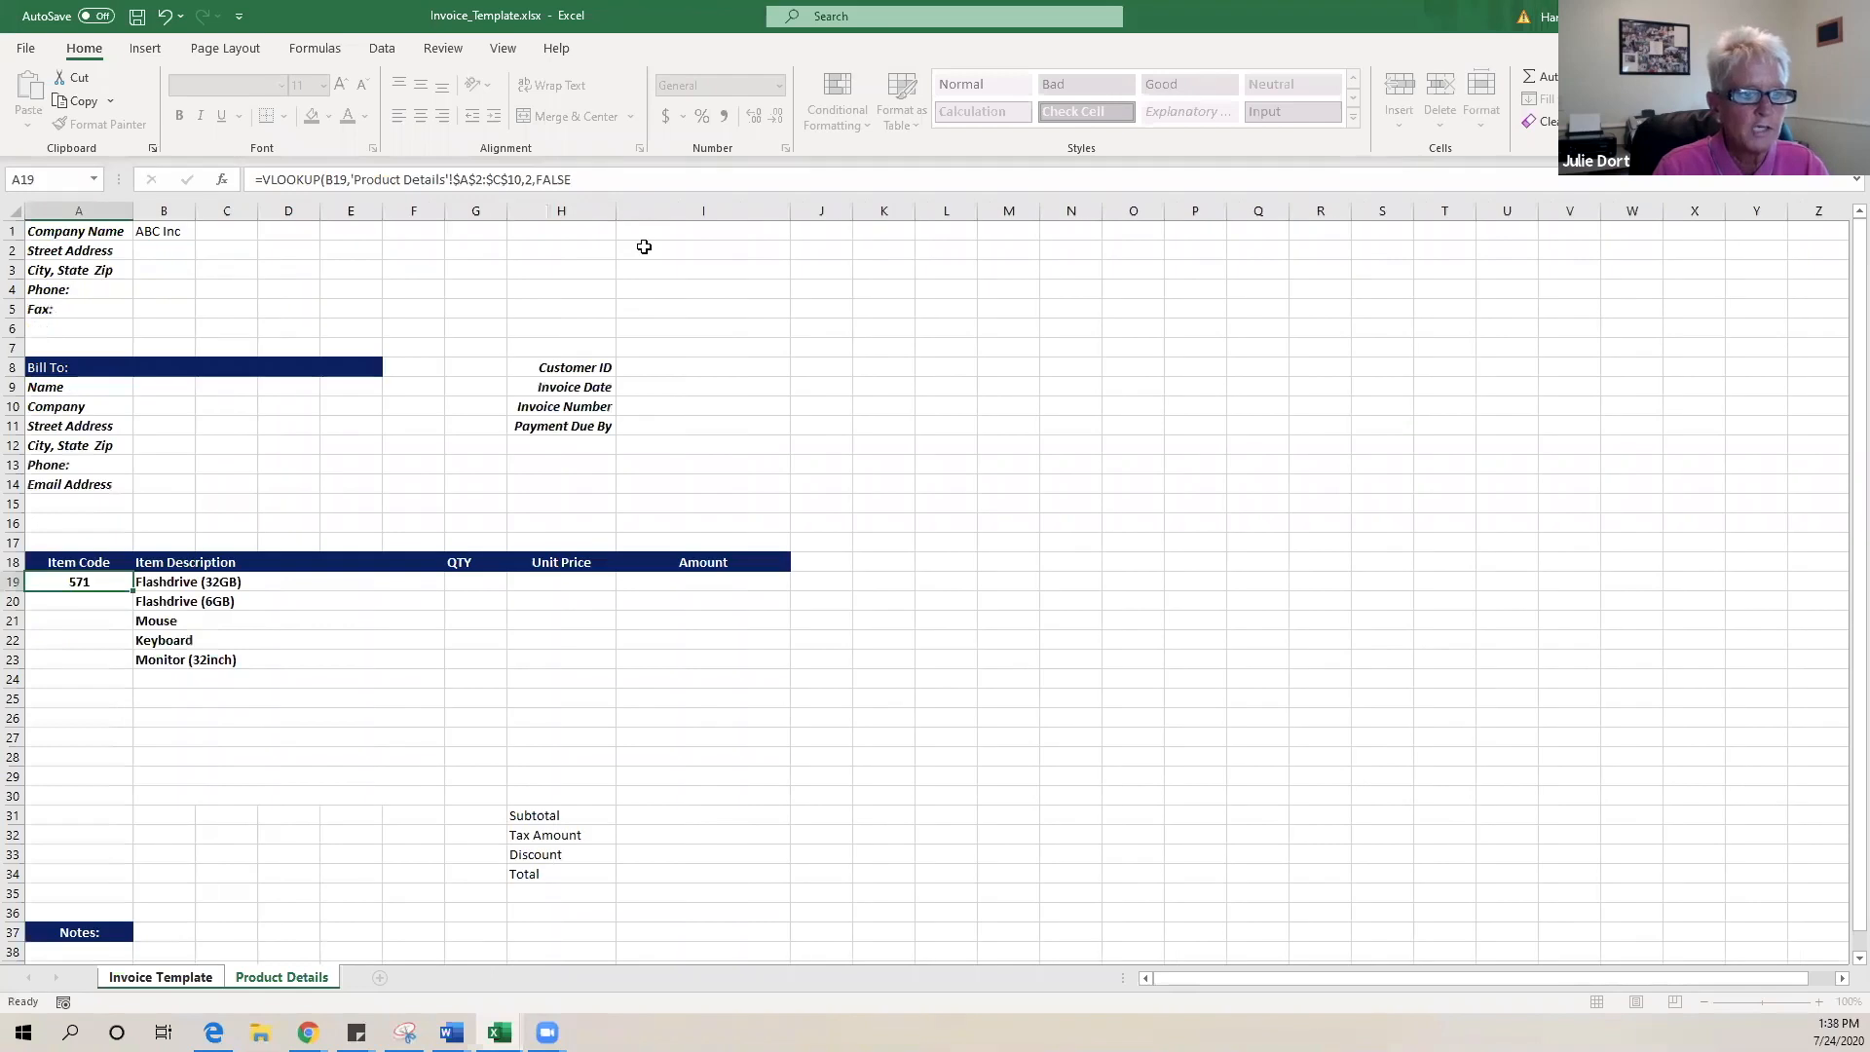
- Verify code 571 for Flashdrive (32GB) on Product Details, then select A20
{"action": "left_click", "coordinate": [106, 581]}
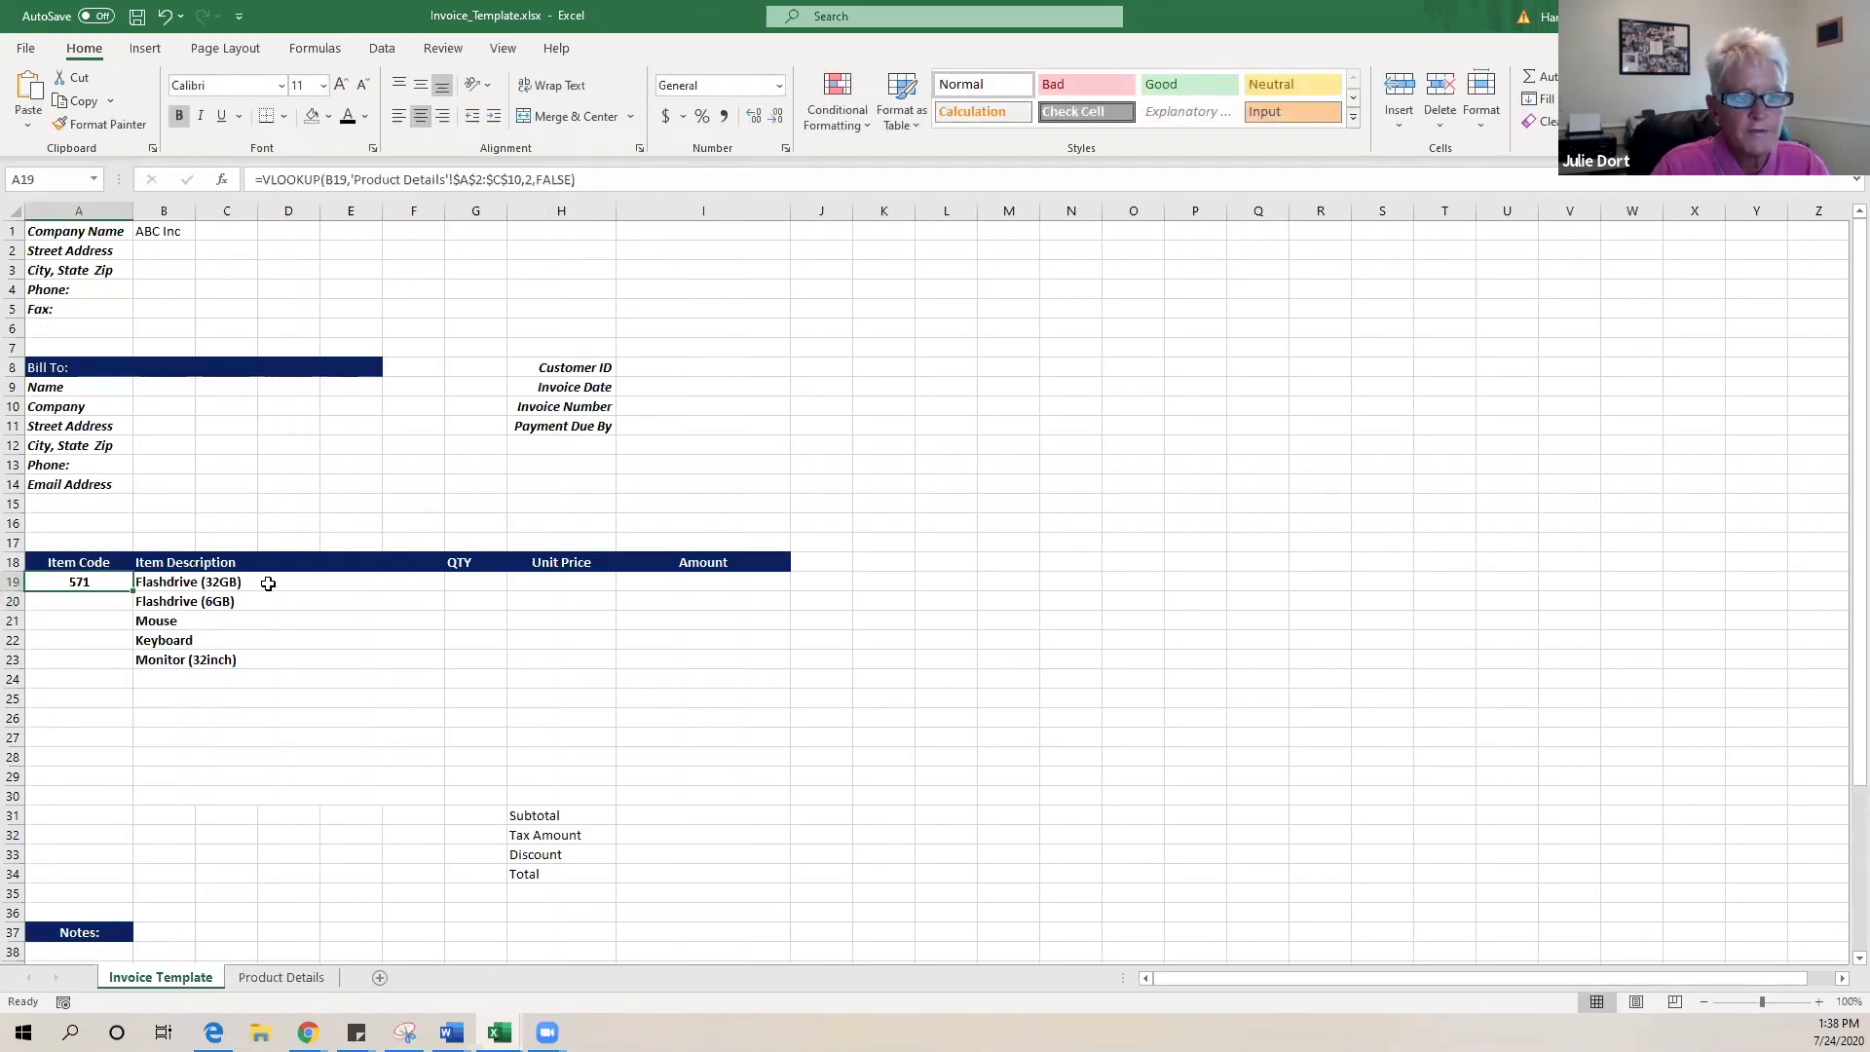
{"action": "left_click", "coordinate": [279, 977]}
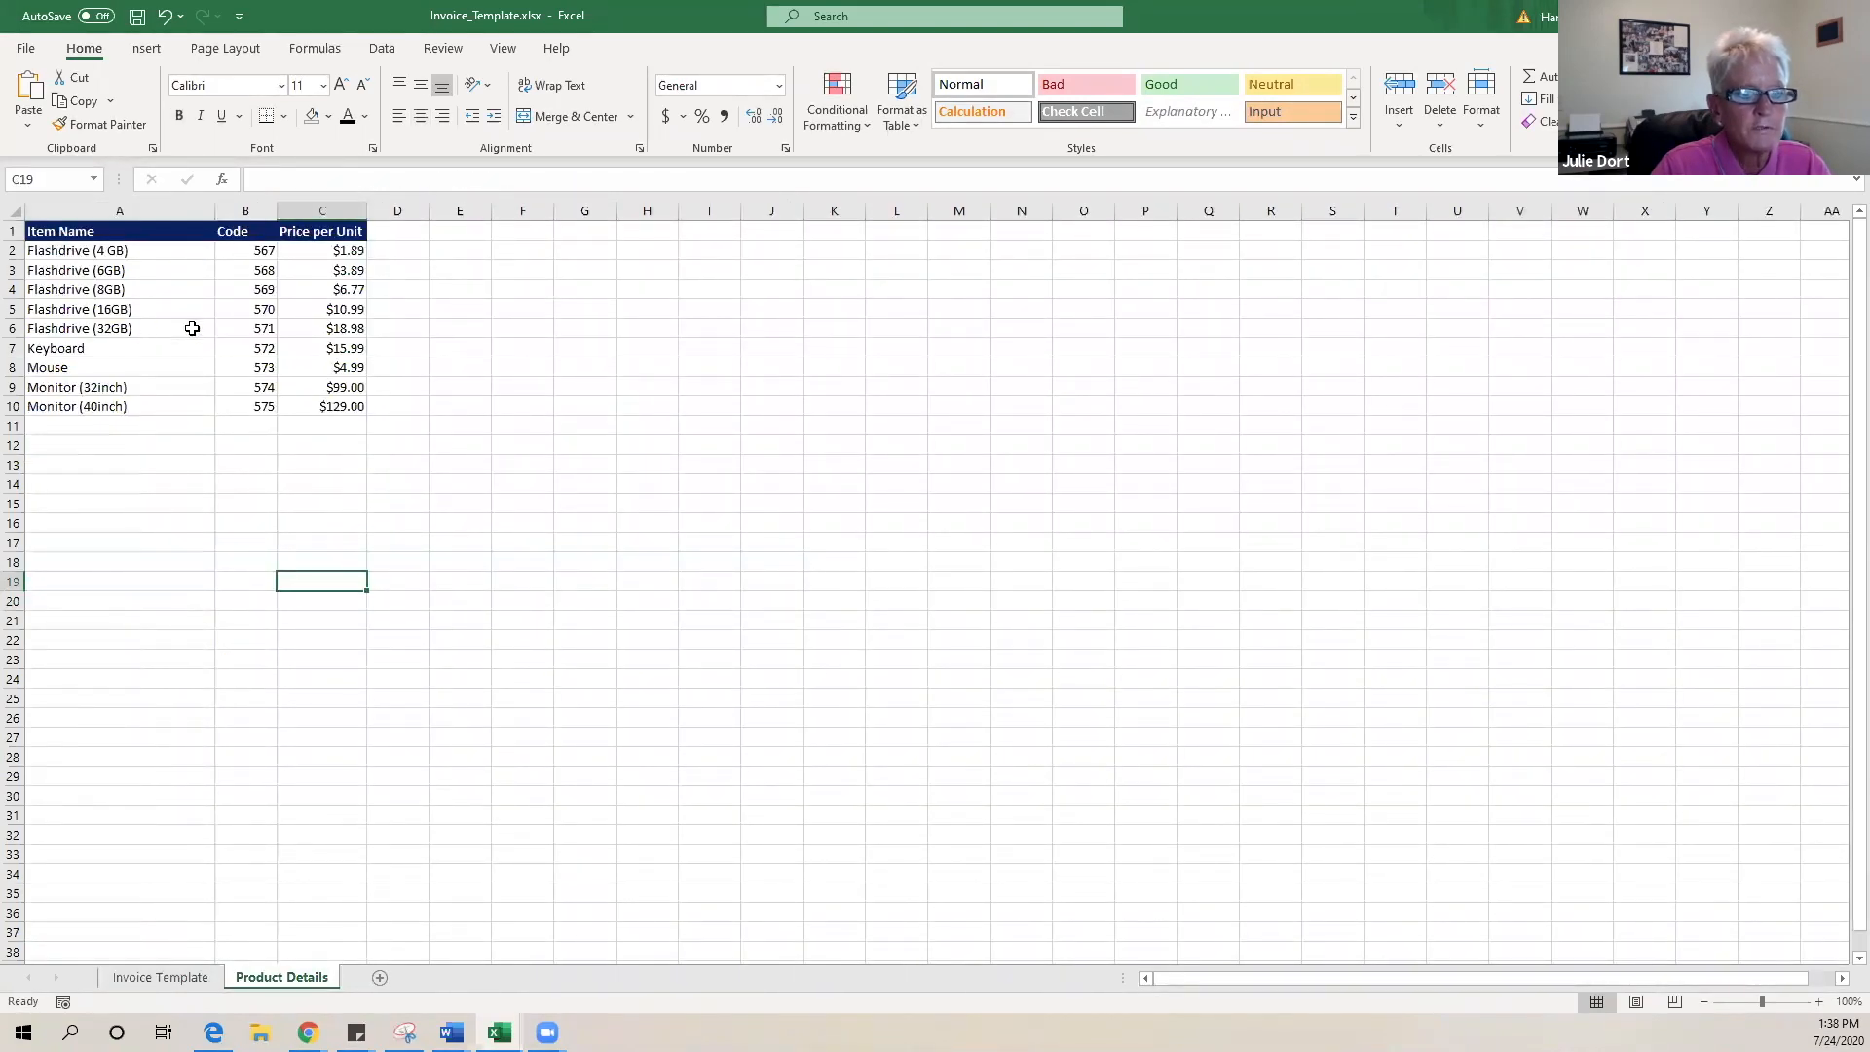
{"action": "left_click", "coordinate": [247, 332]}
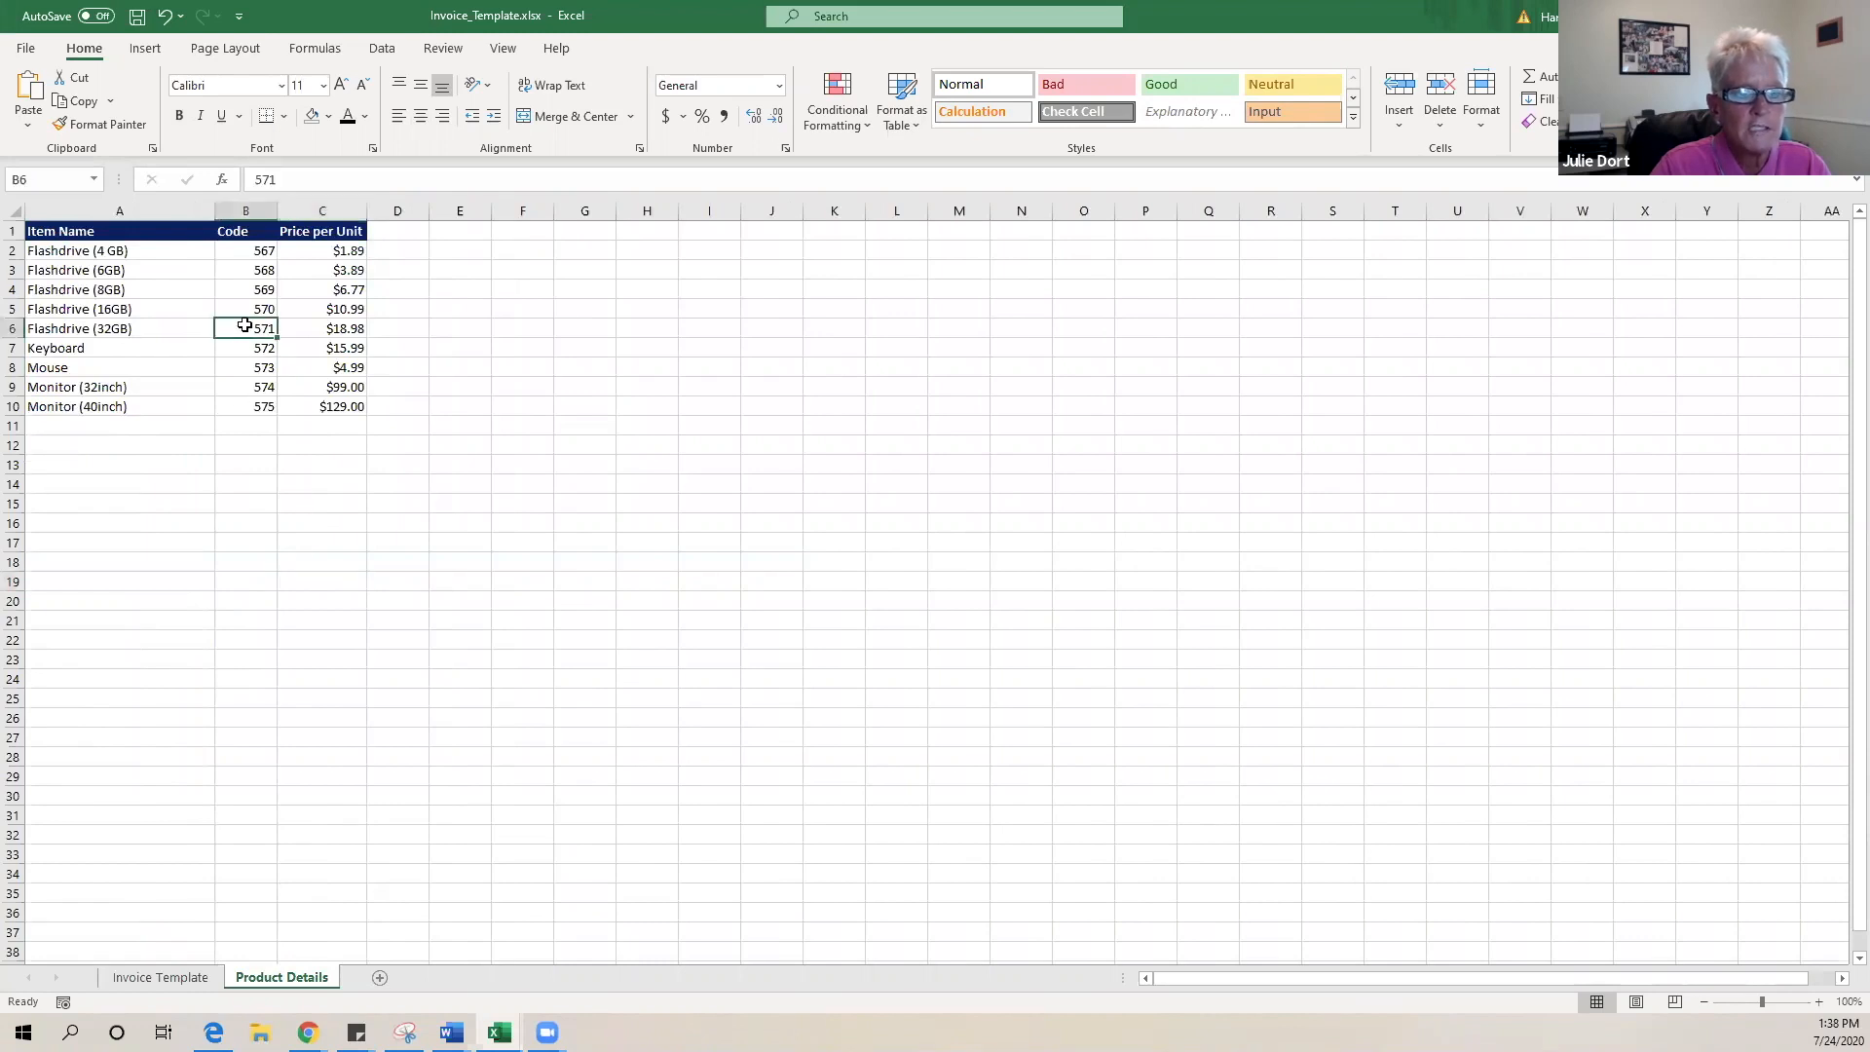
{"action": "left_click", "coordinate": [165, 332]}
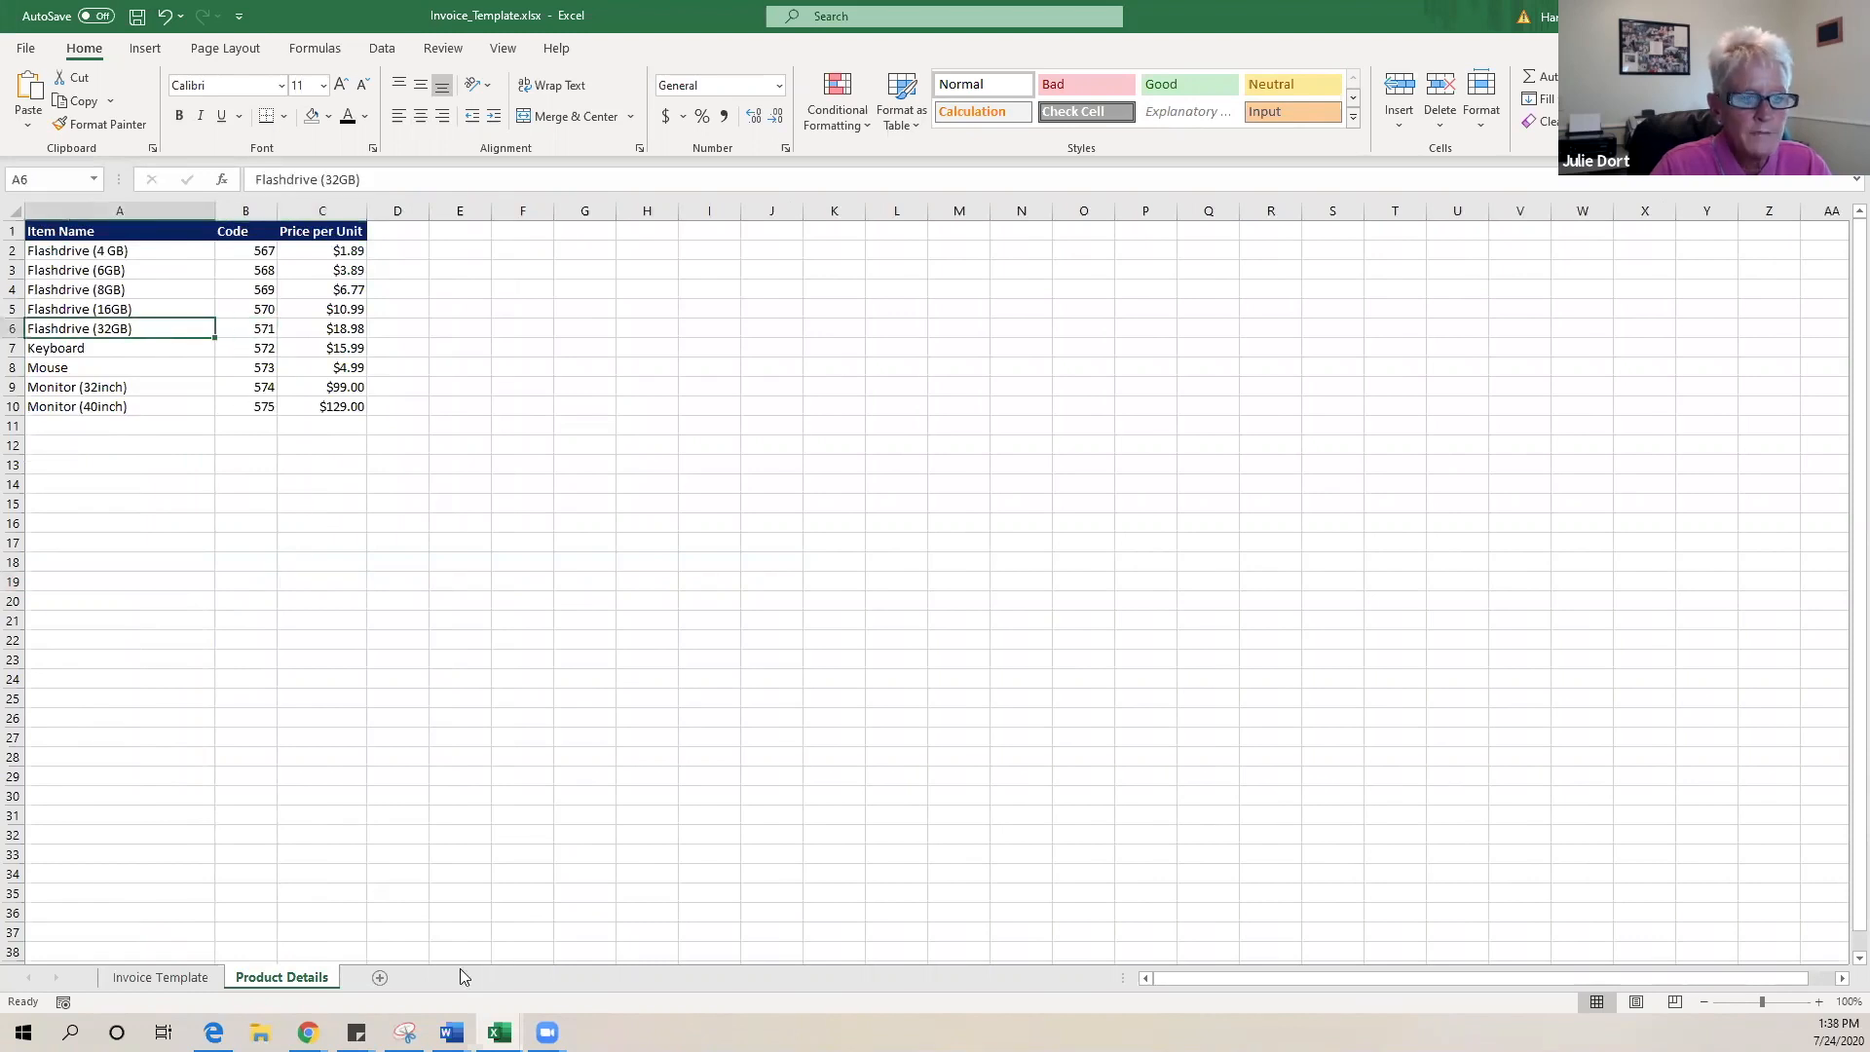
{"action": "left_click", "coordinate": [133, 977]}
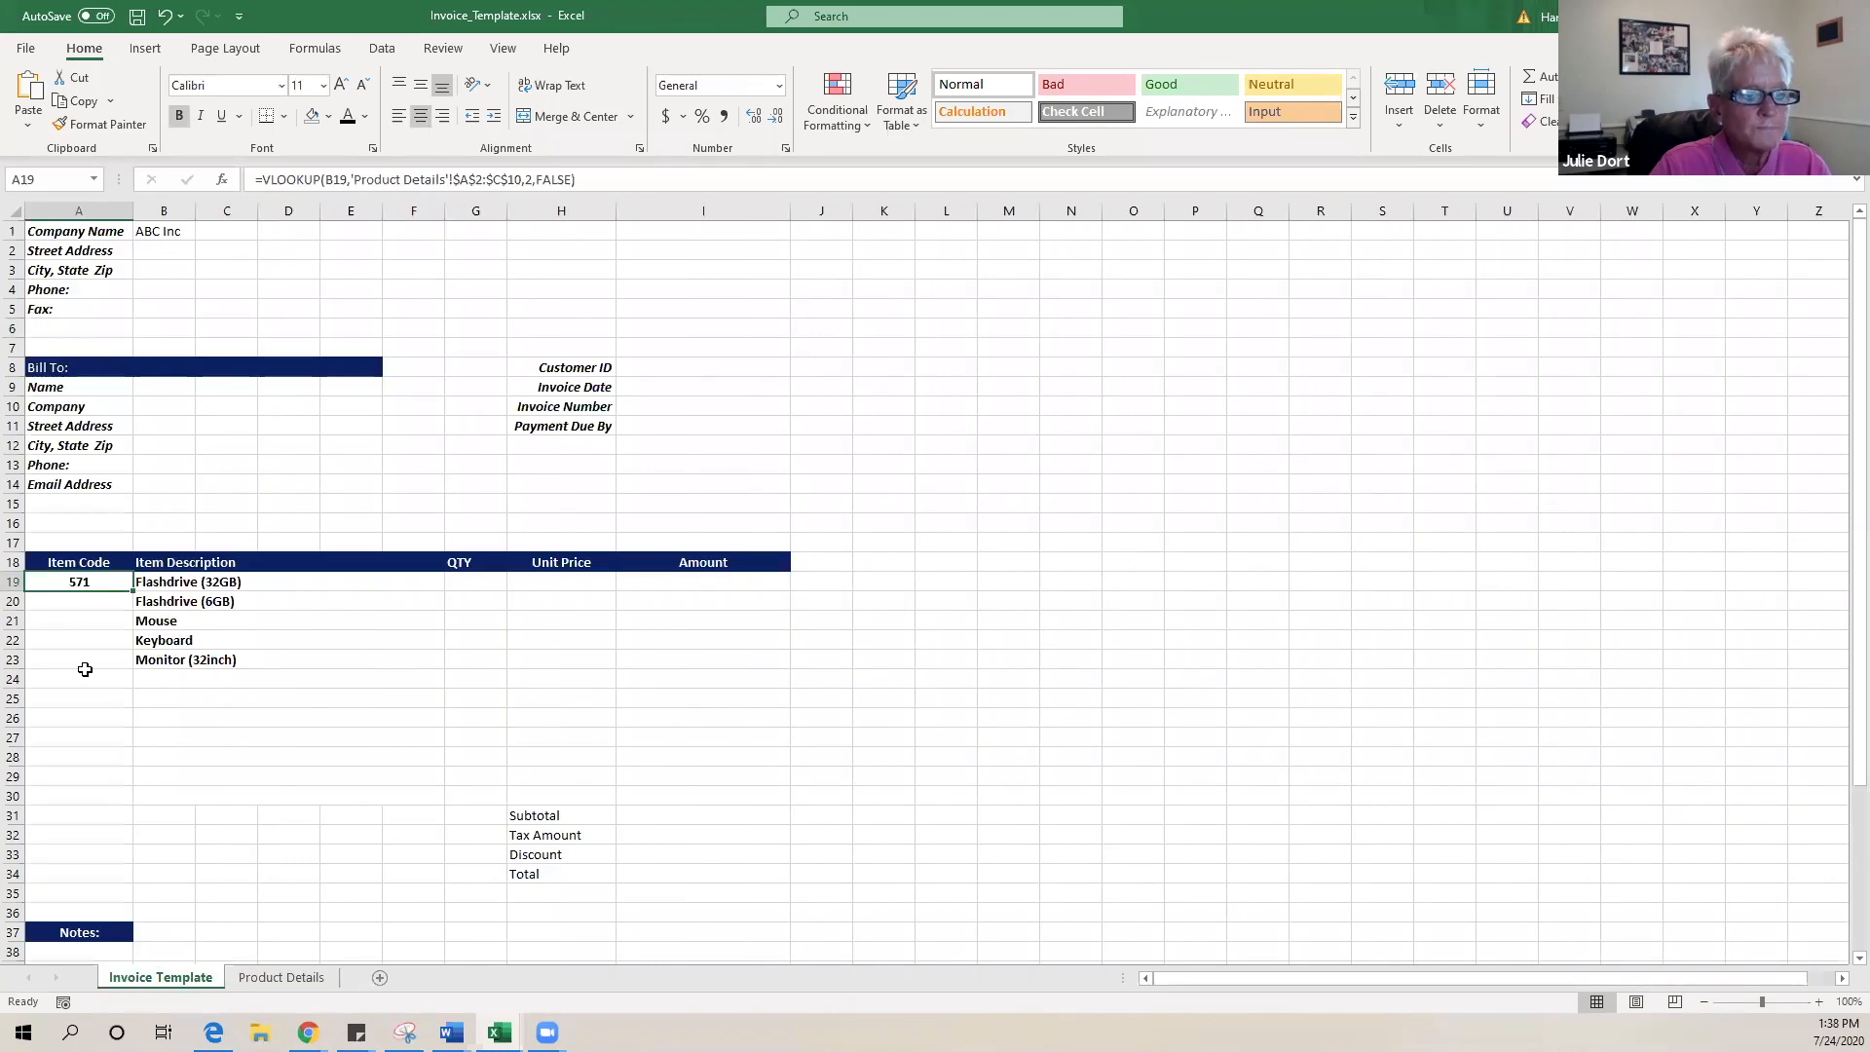
{"action": "left_click", "coordinate": [67, 600]}
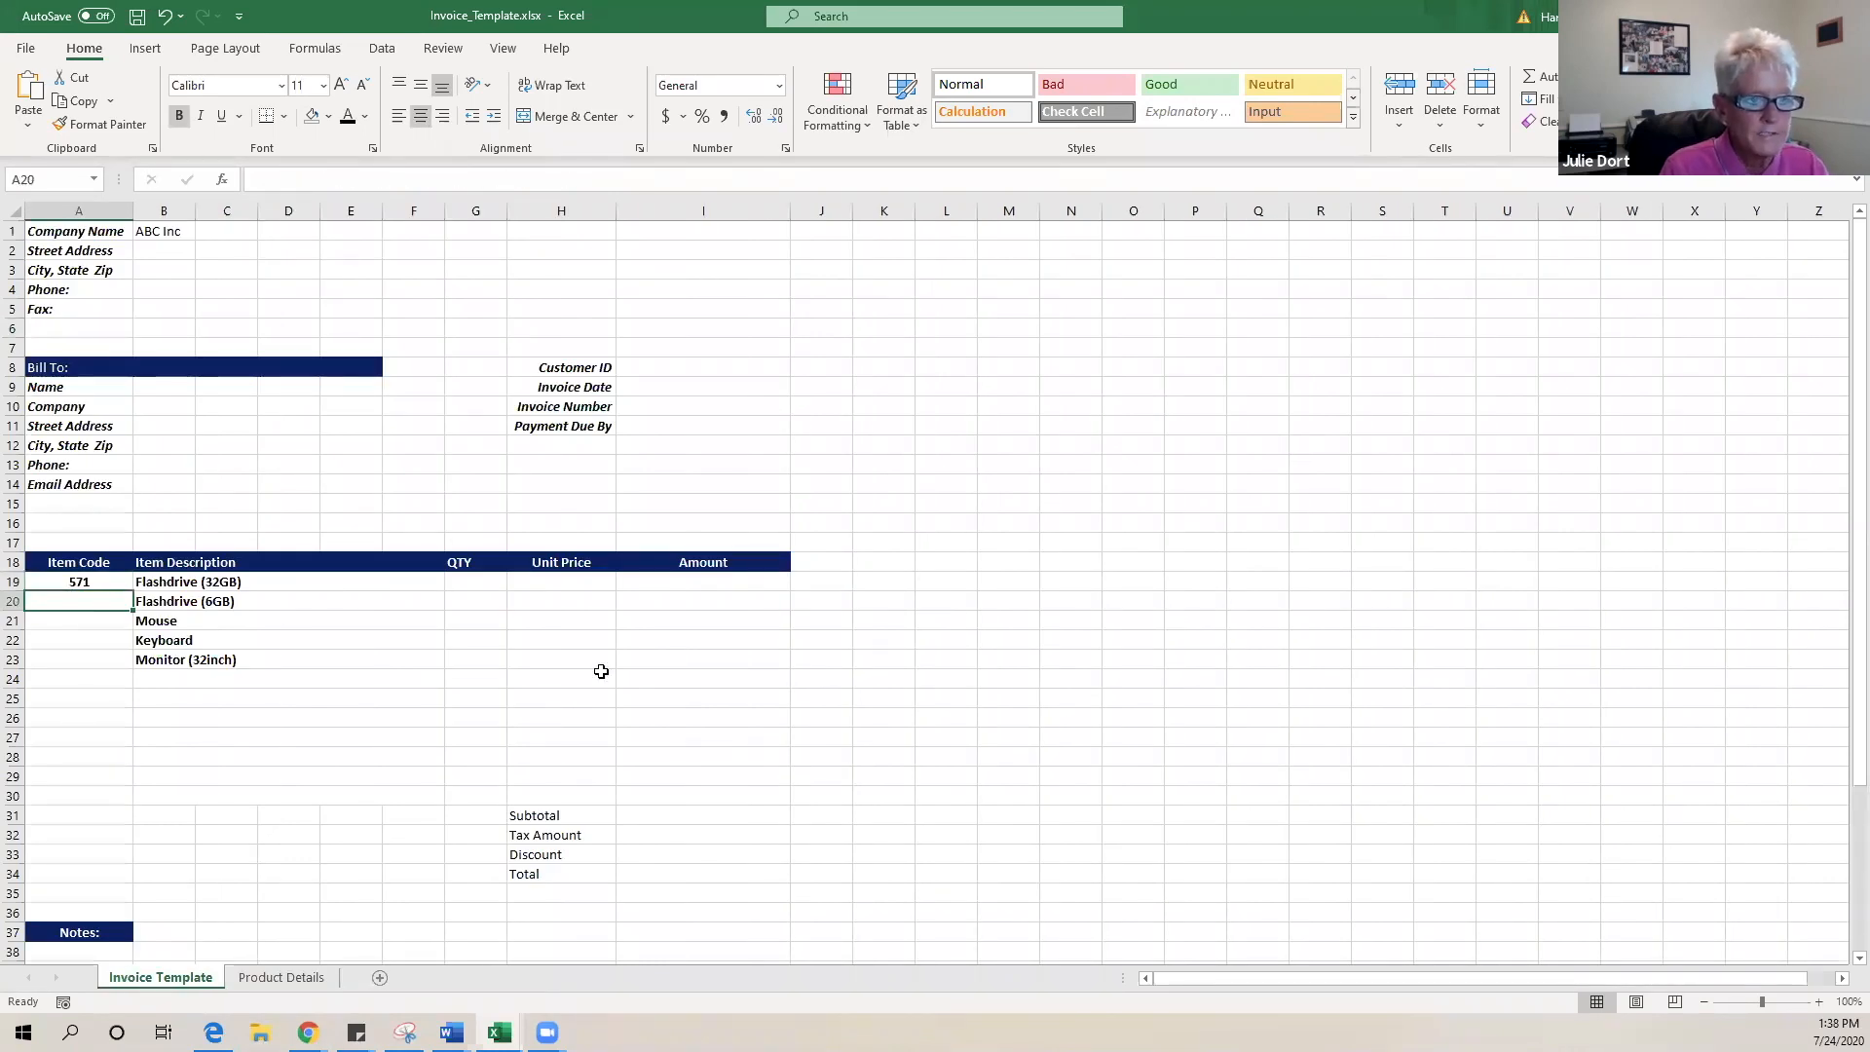
- Enter =VLOOKUP(B20,'Product Details'!$A$2:$C$10,2,FALSE) in A20
{"action": "type", "text": "=vl"}
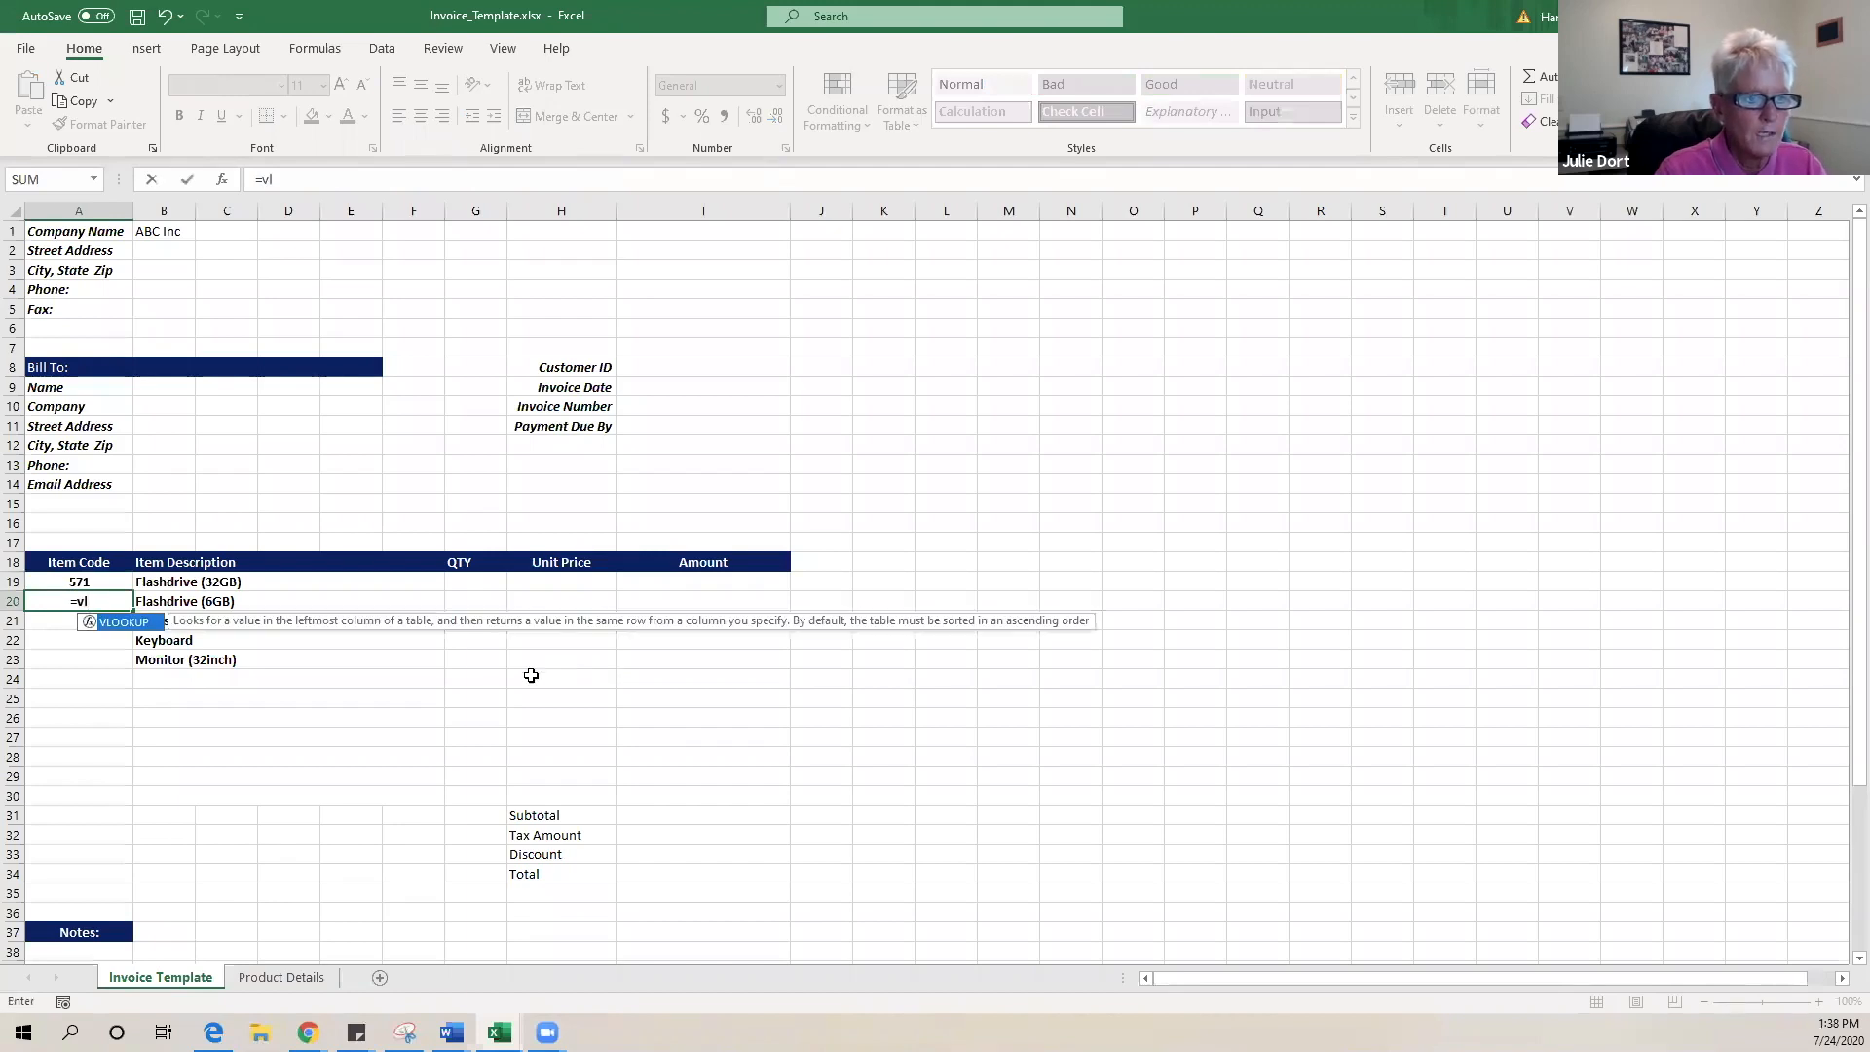
{"action": "double_click", "coordinate": [124, 623]}
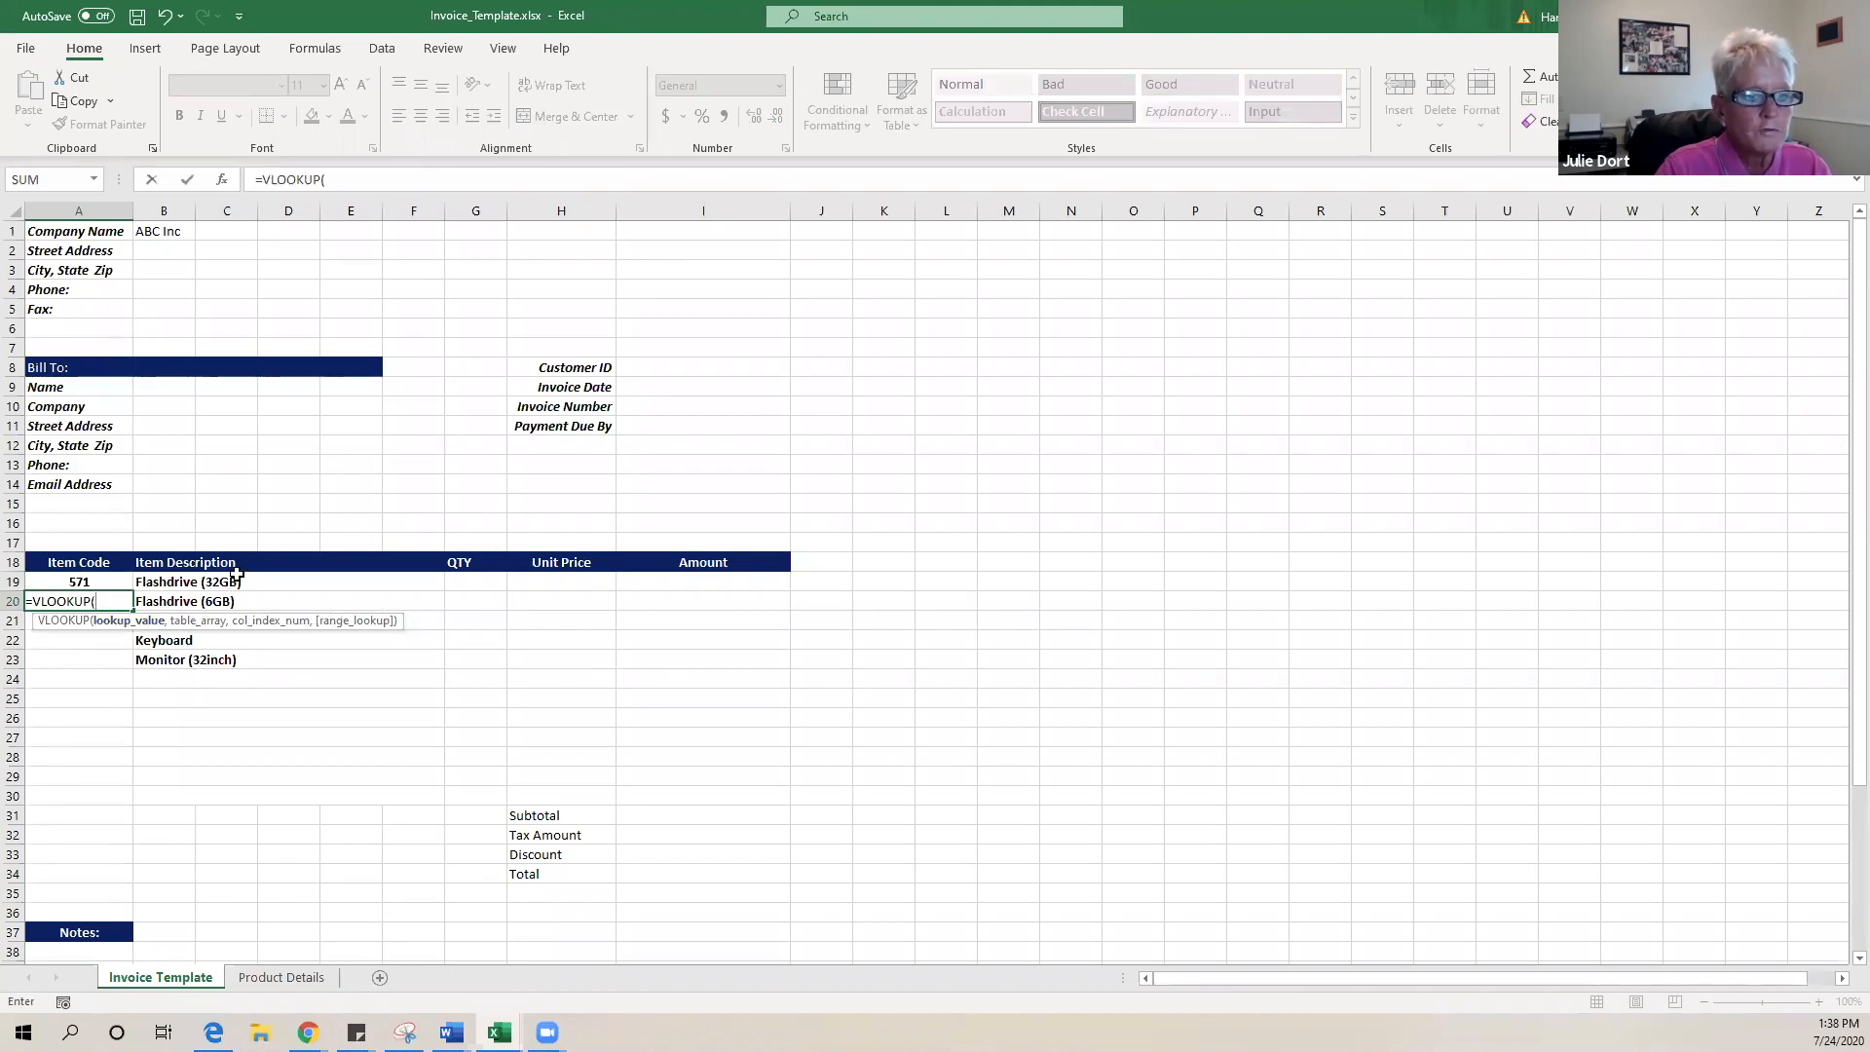
{"action": "left_click", "coordinate": [197, 600]}
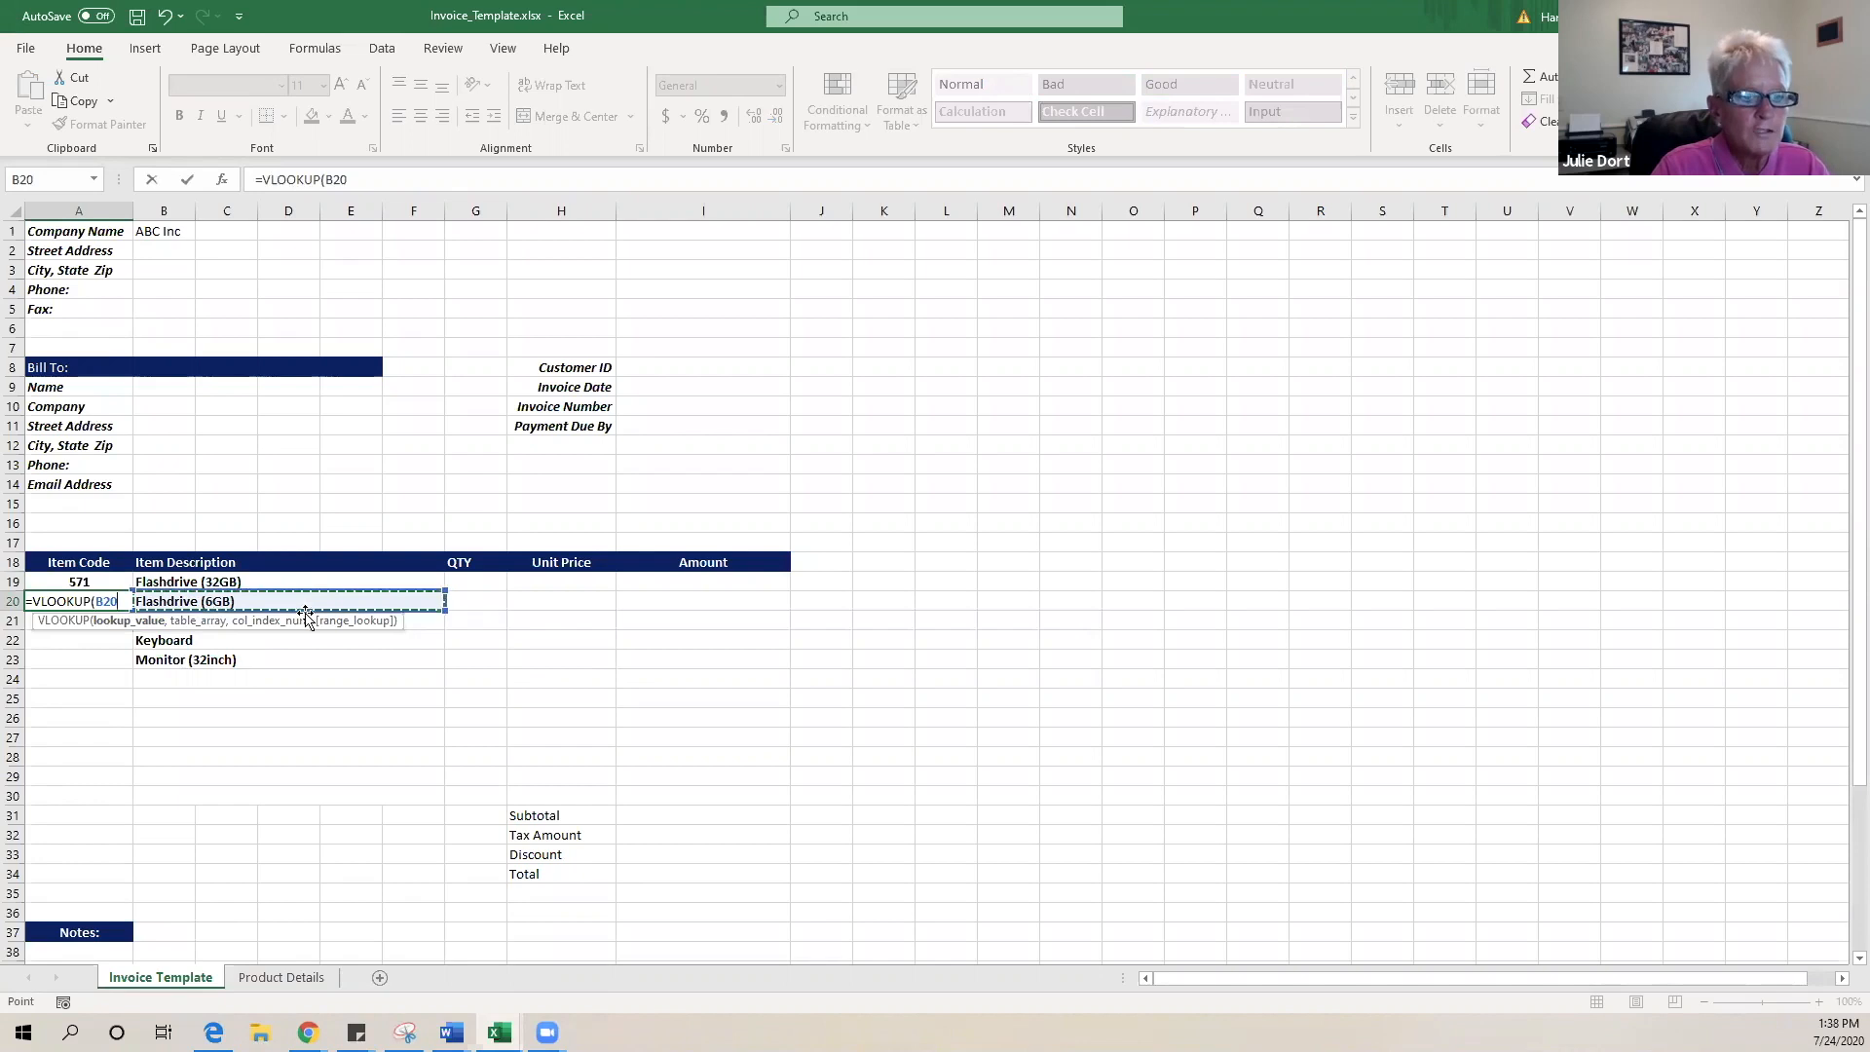
{"action": "type", "text": ","}
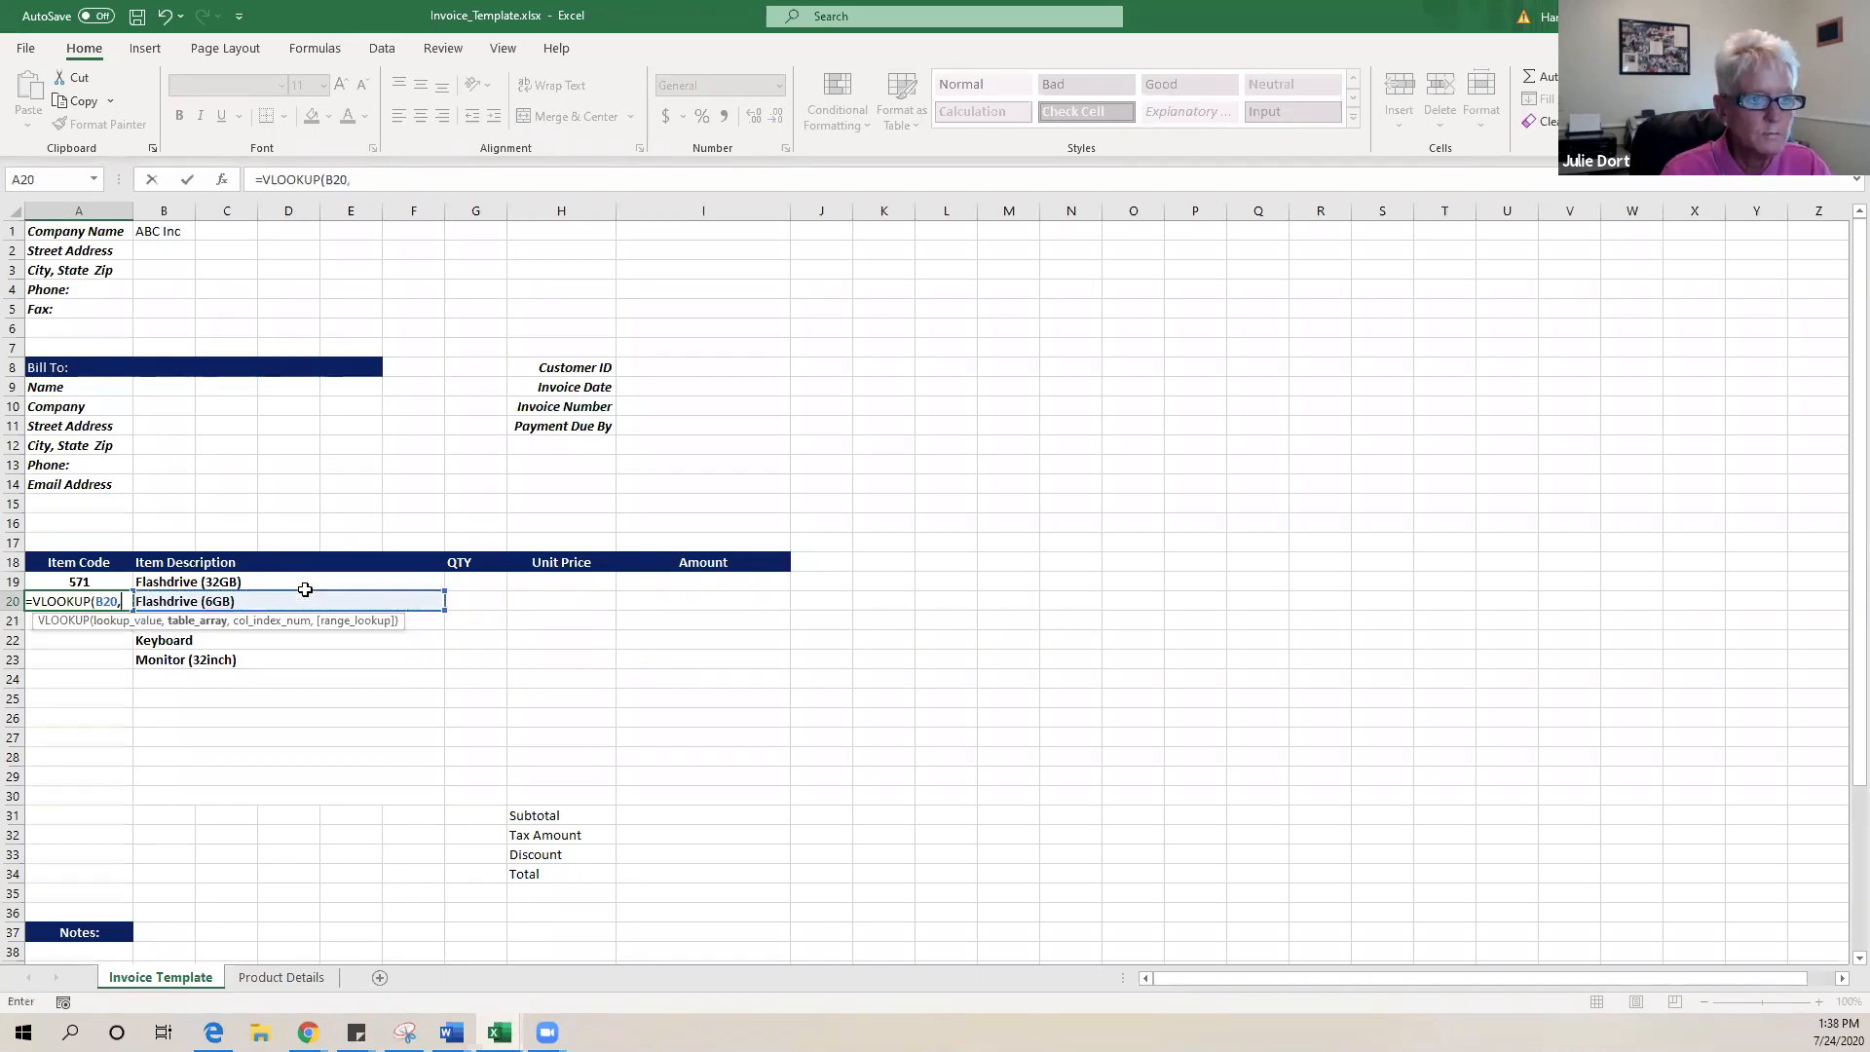
{"action": "left_click", "coordinate": [303, 979]}
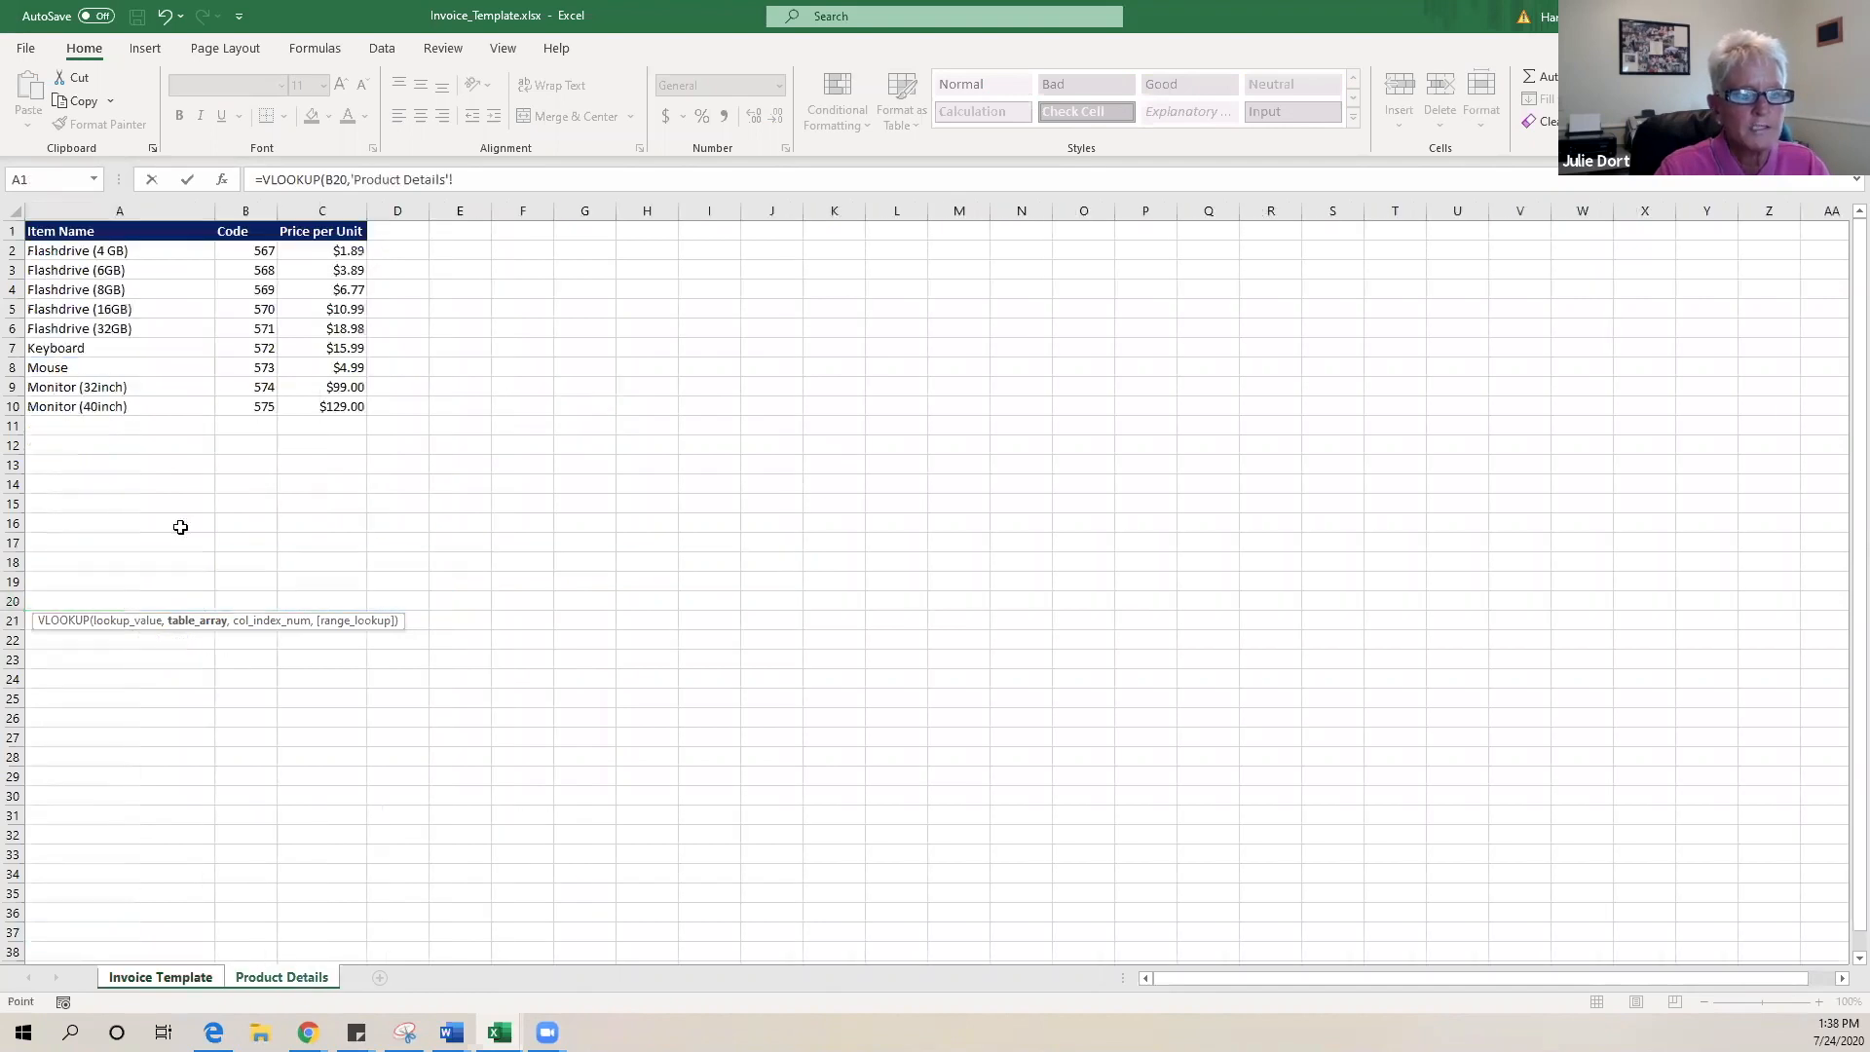
{"action": "left_click_drag", "start_coordinate": [146, 255], "coordinate": [327, 404]}
{"action": "key", "text": "F4"}
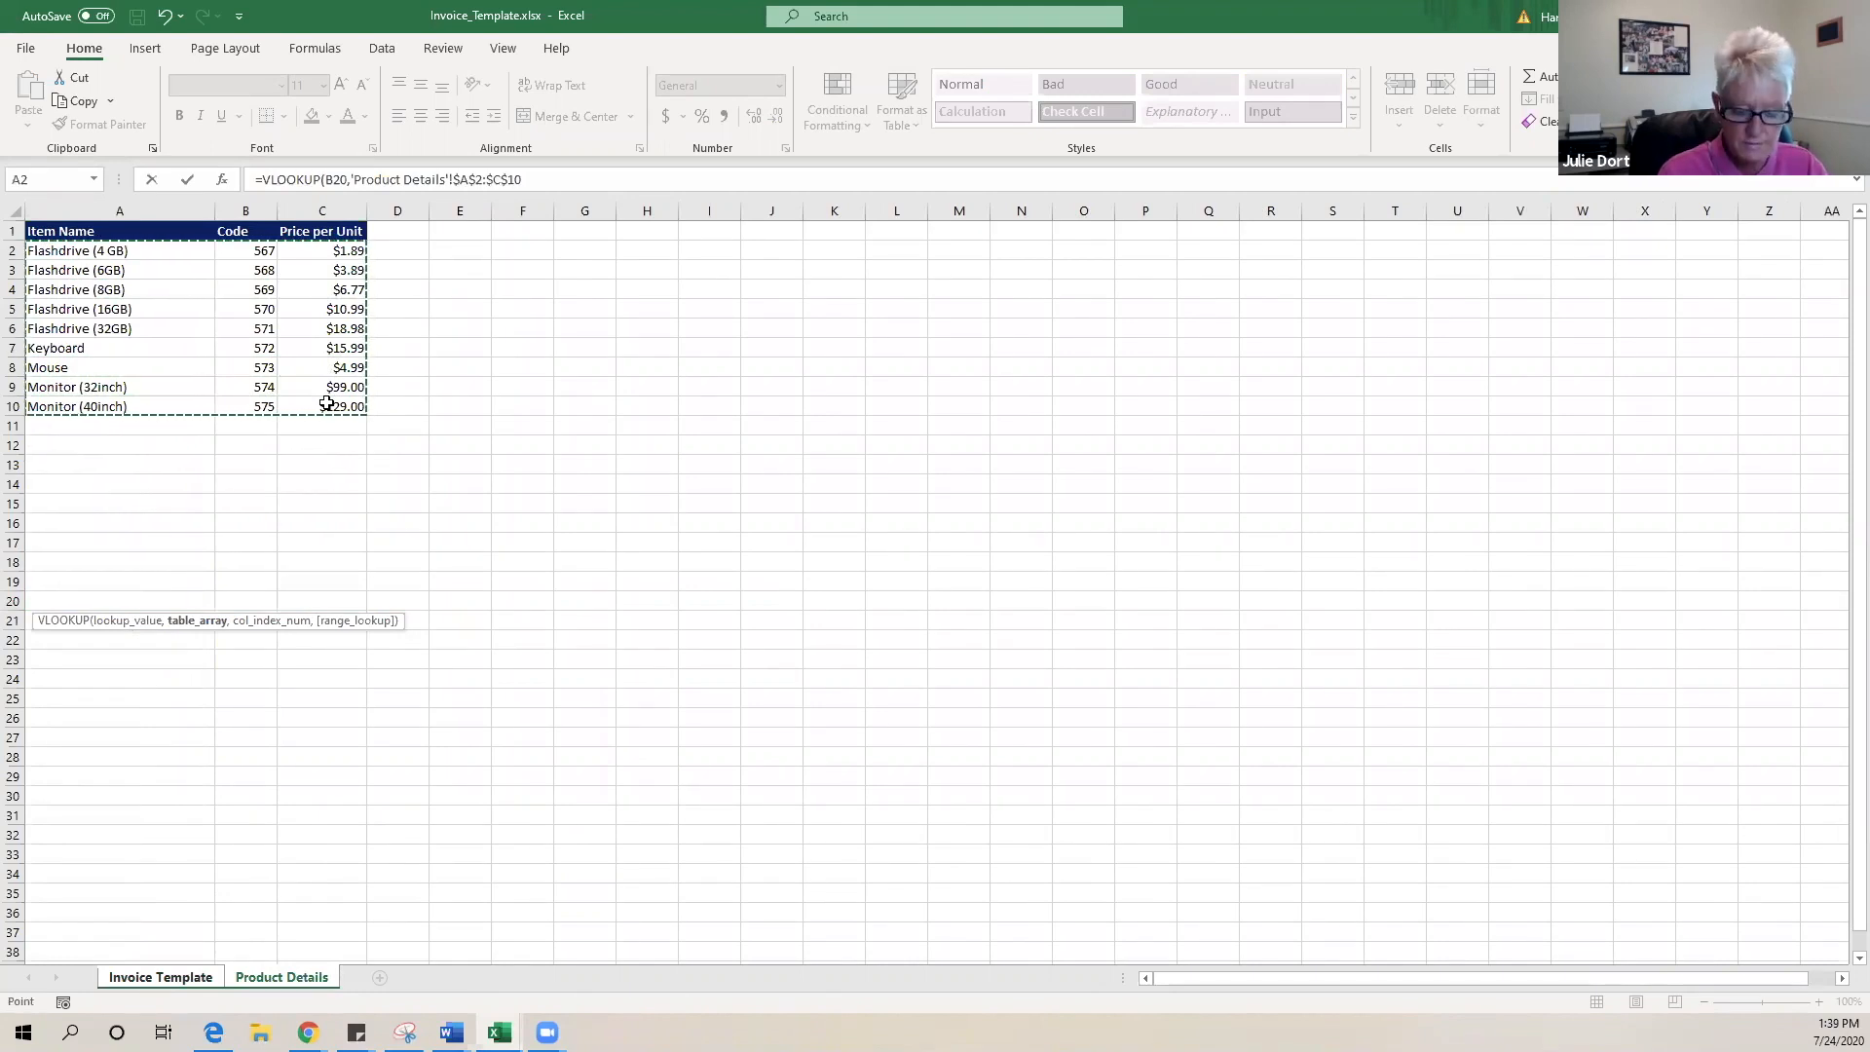
{"action": "type", "text": ","}
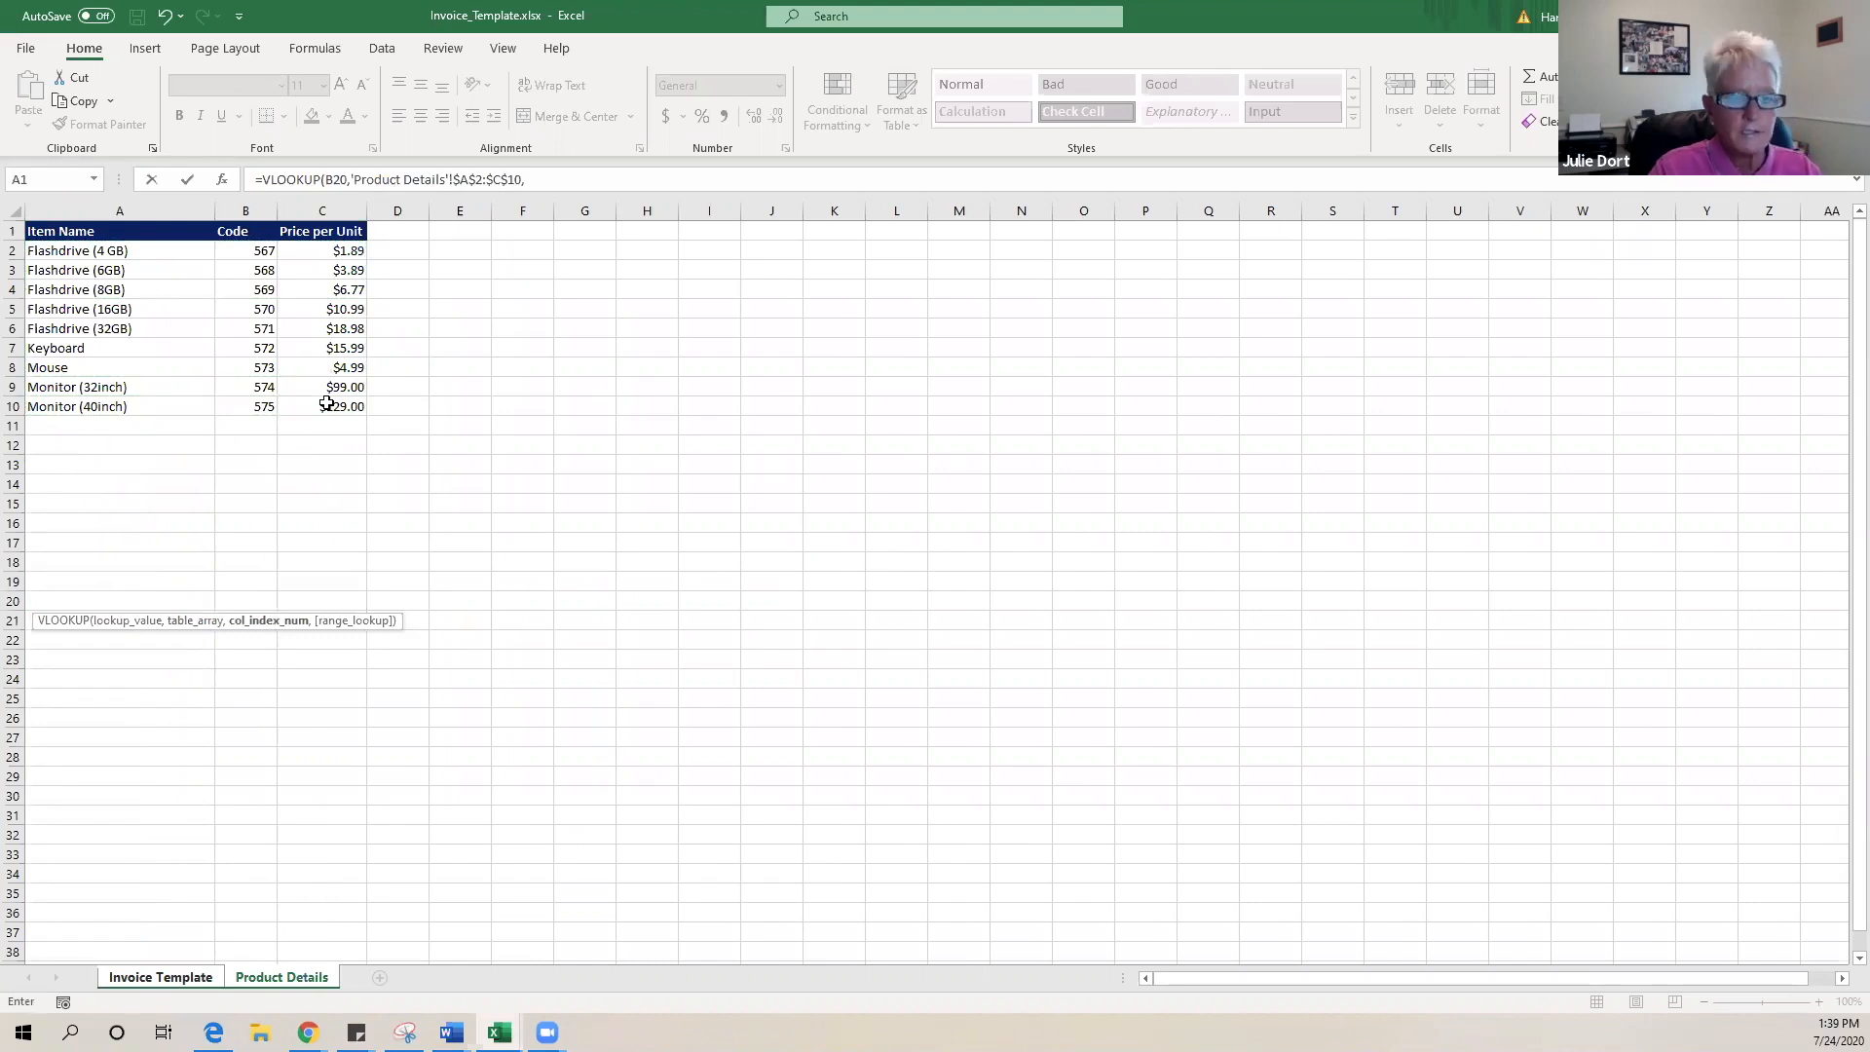
{"action": "type", "text": "2,"}
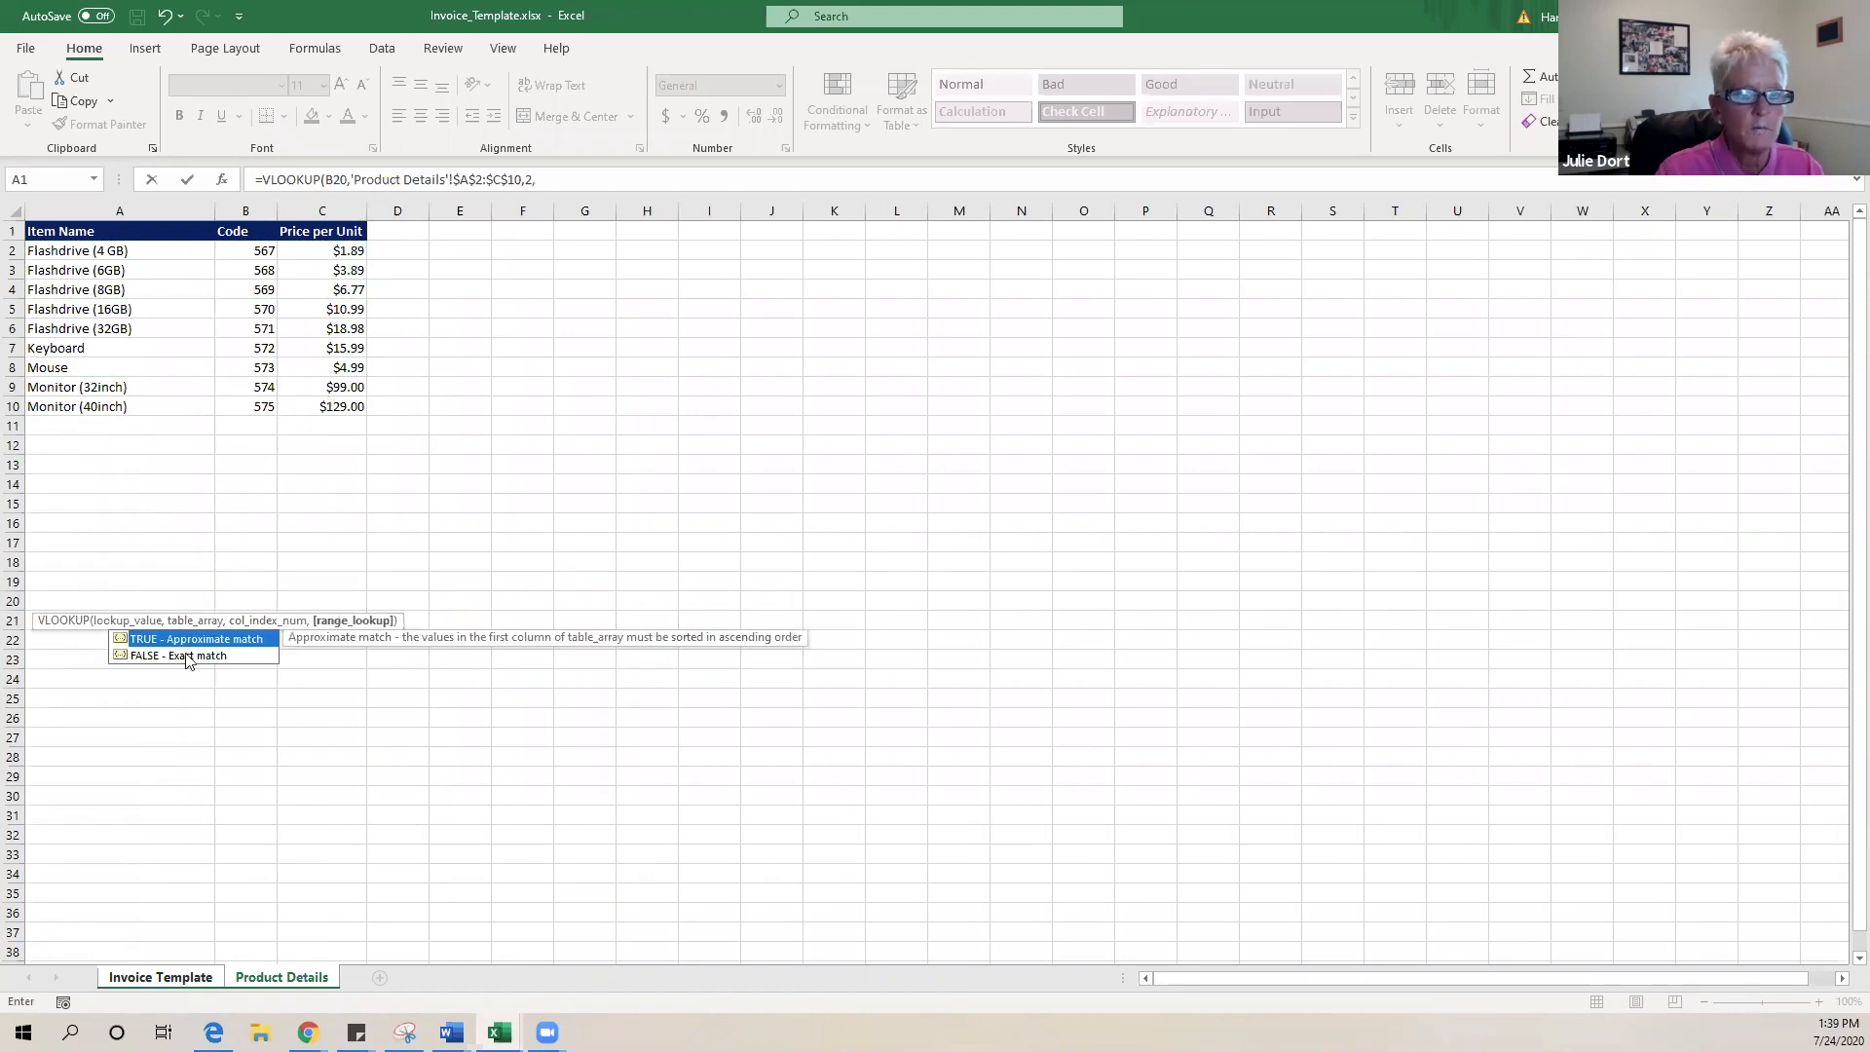
{"action": "double_click", "coordinate": [184, 655]}
{"action": "left_click", "coordinate": [633, 183]}
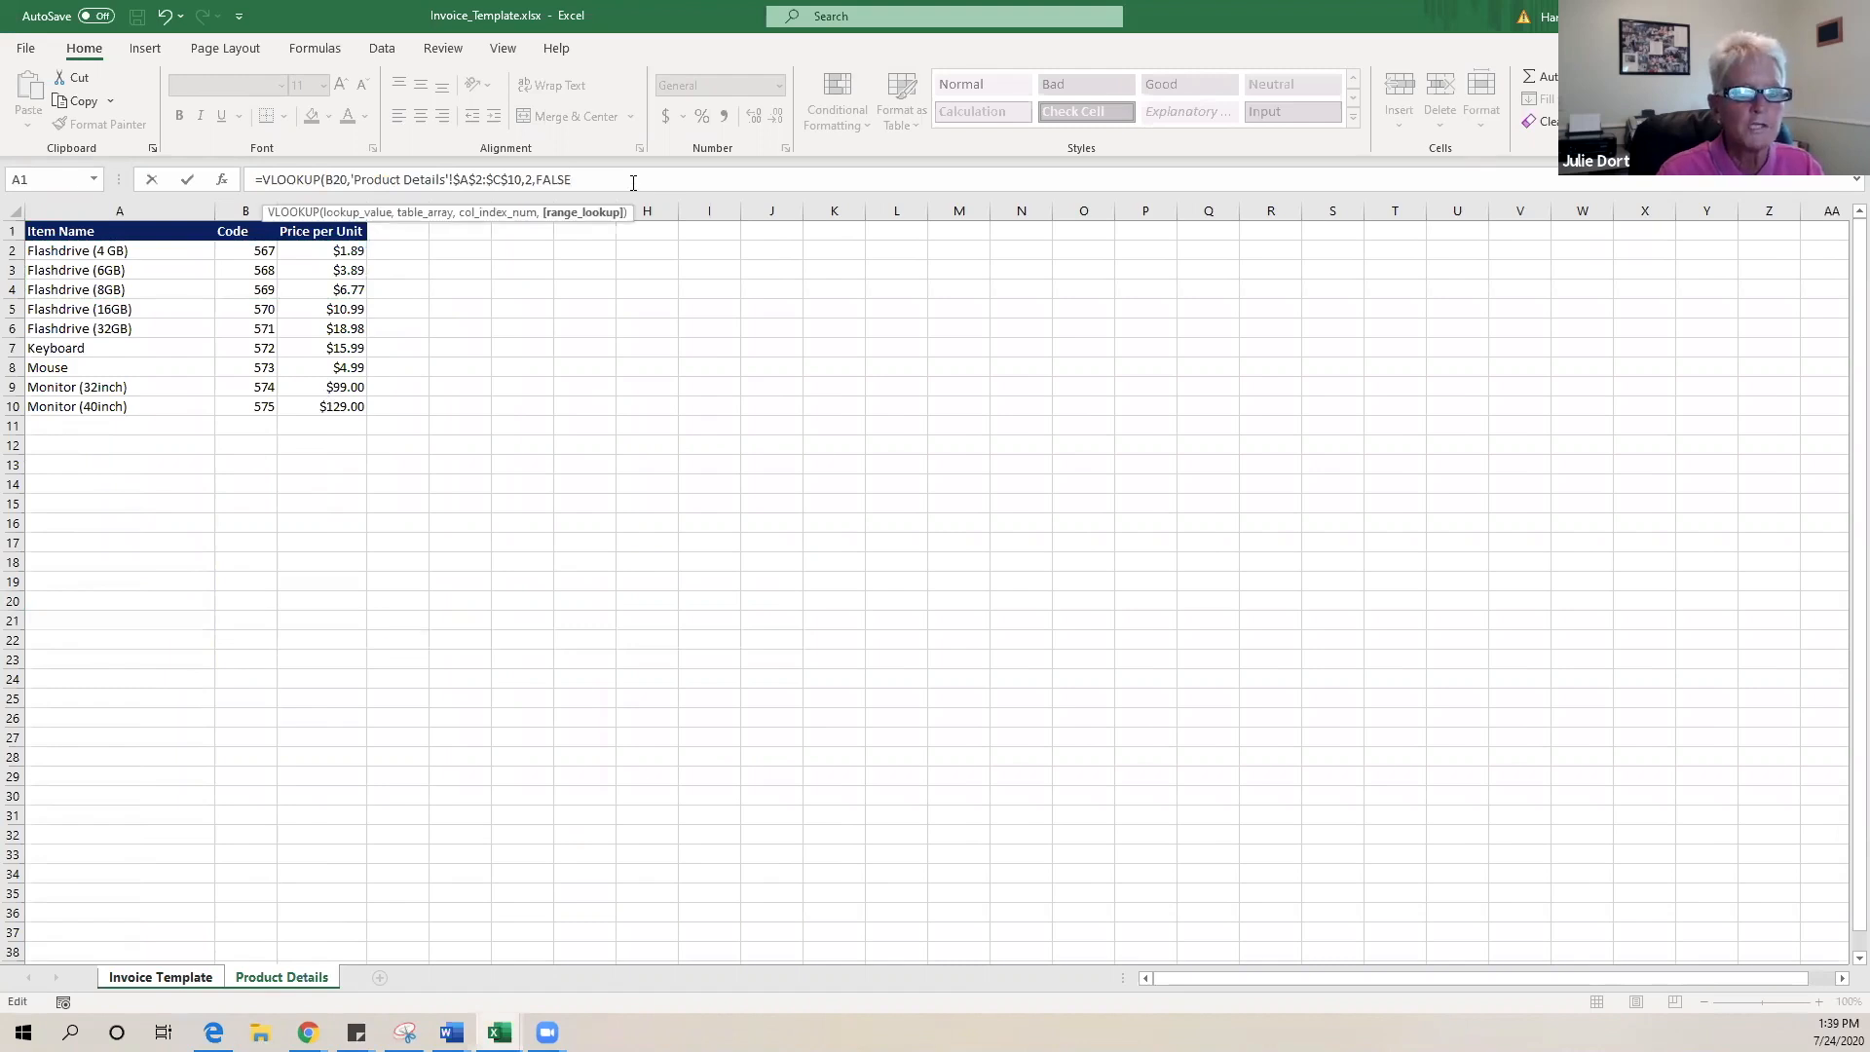
{"action": "key", "text": "Return"}
- Check the A20 formula's code 568 against the Product Details sheet
{"action": "left_click", "coordinate": [97, 599]}
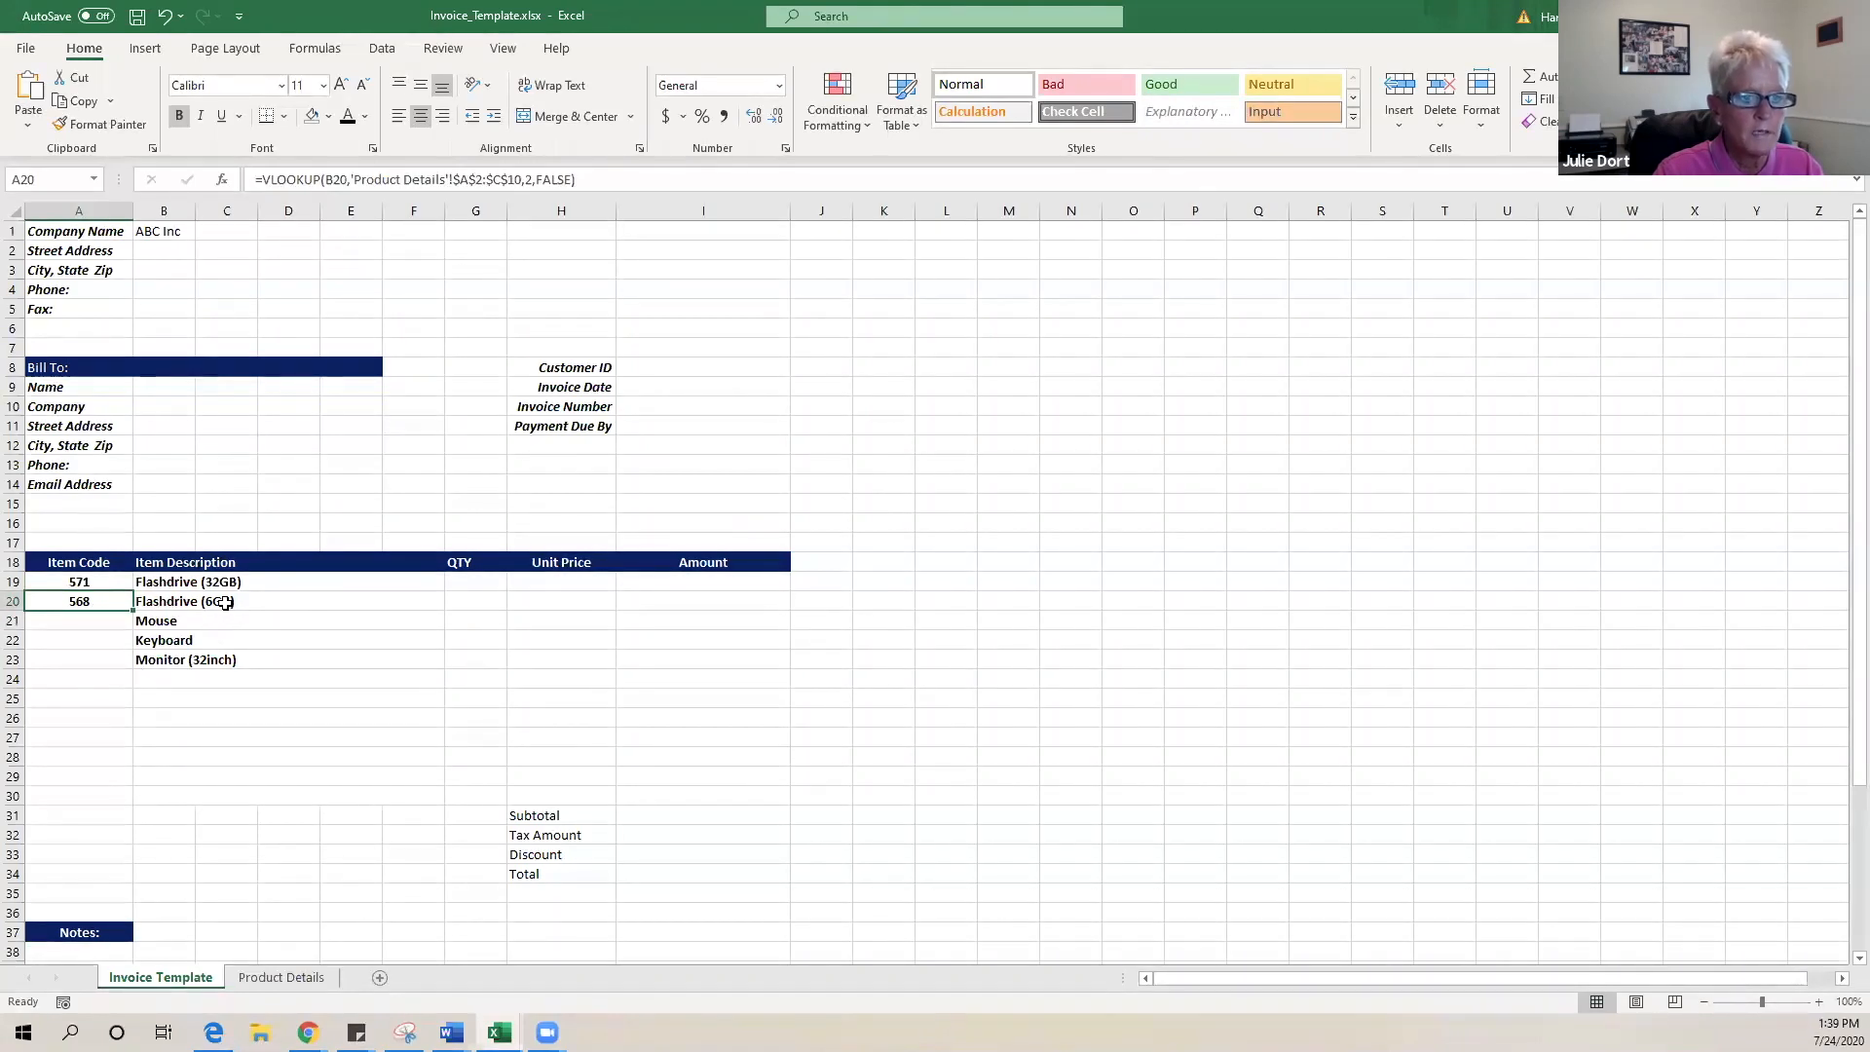
{"action": "left_click", "coordinate": [275, 977]}
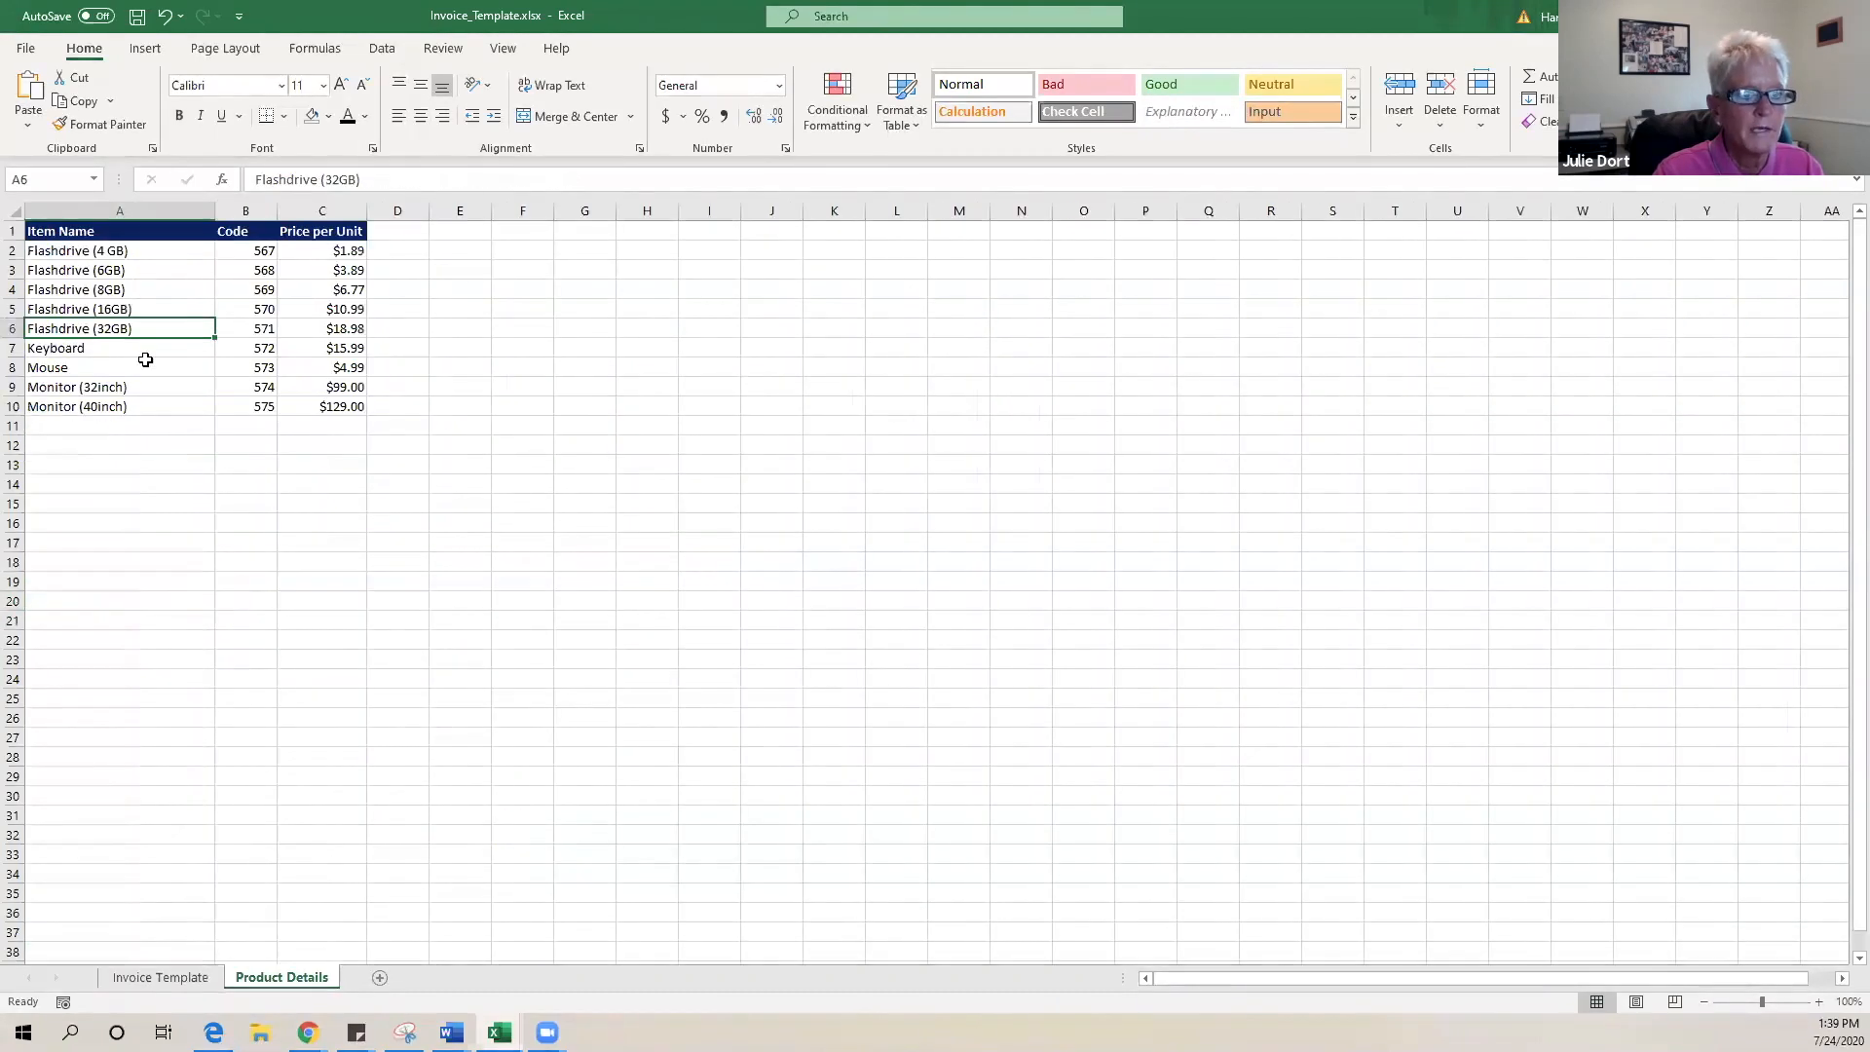
{"action": "left_click", "coordinate": [190, 977]}
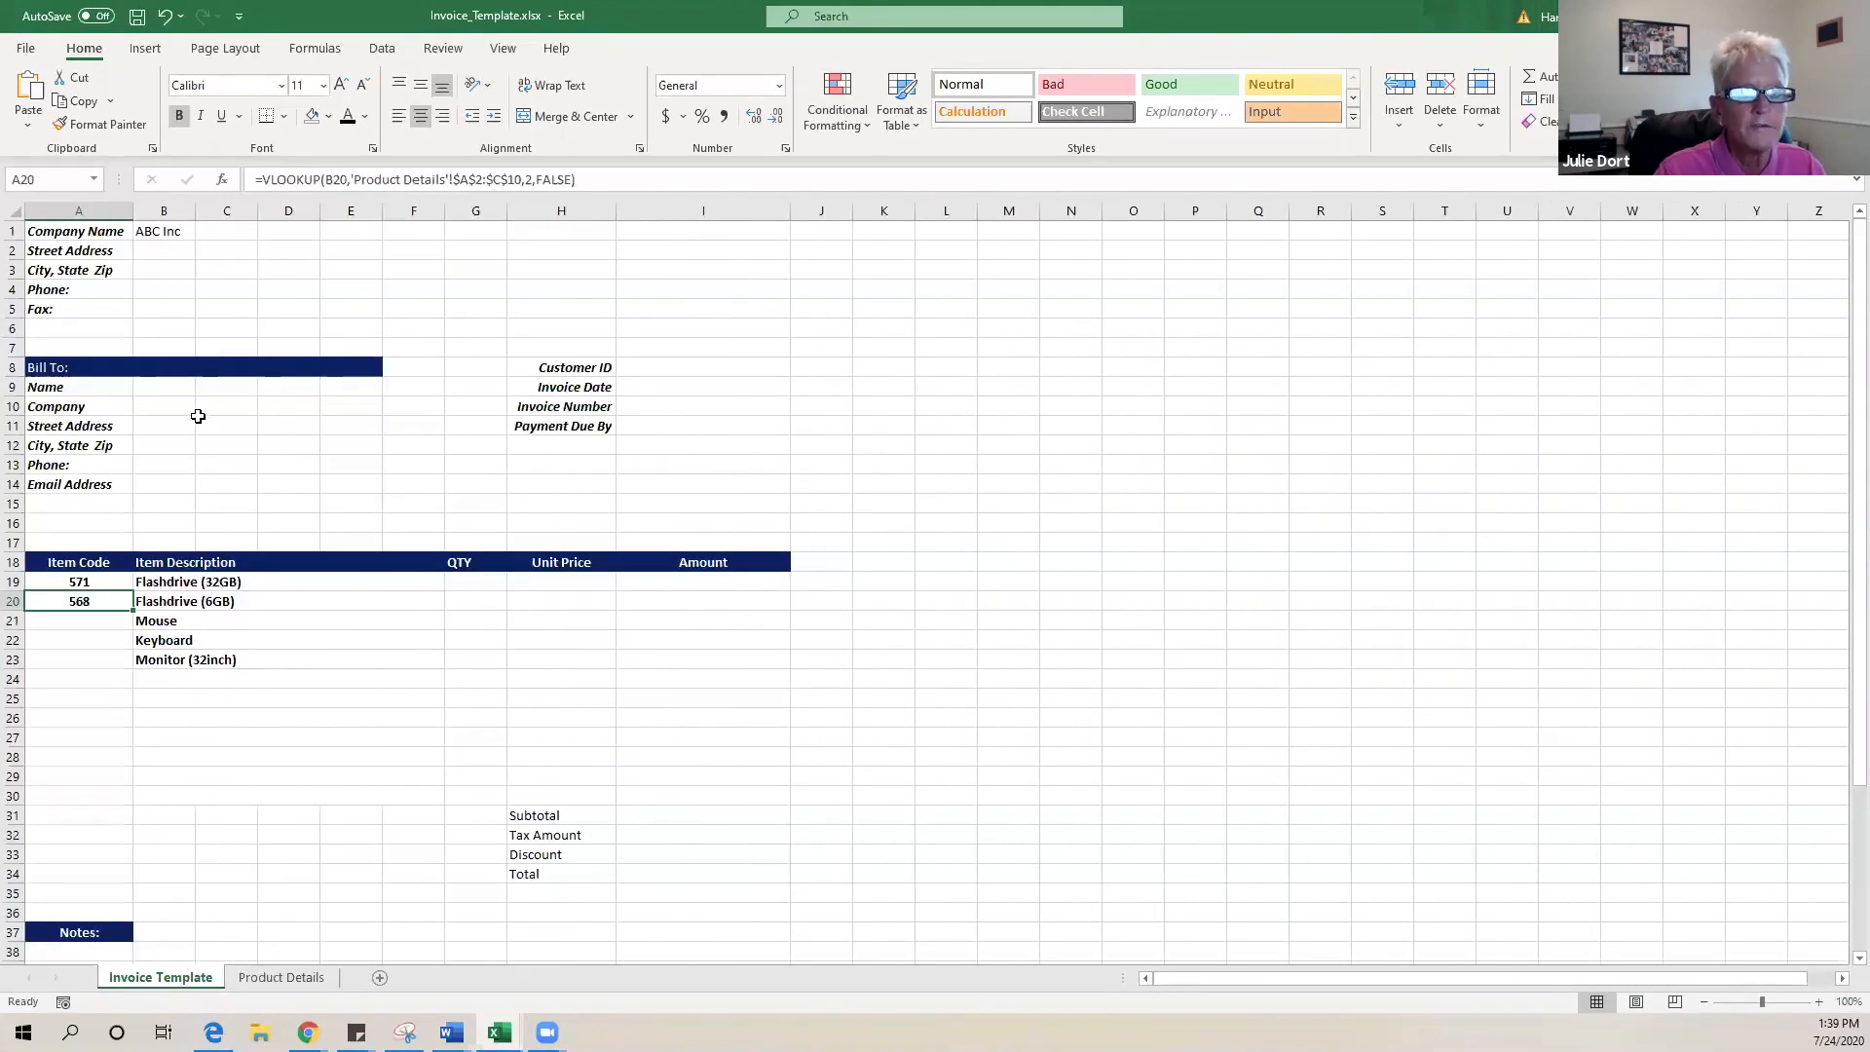
- Fill the A20 VLOOKUP down to A26, giving 573, 572, 574 and #N/A
{"action": "left_click_drag", "start_coordinate": [133, 610], "coordinate": [123, 725]}
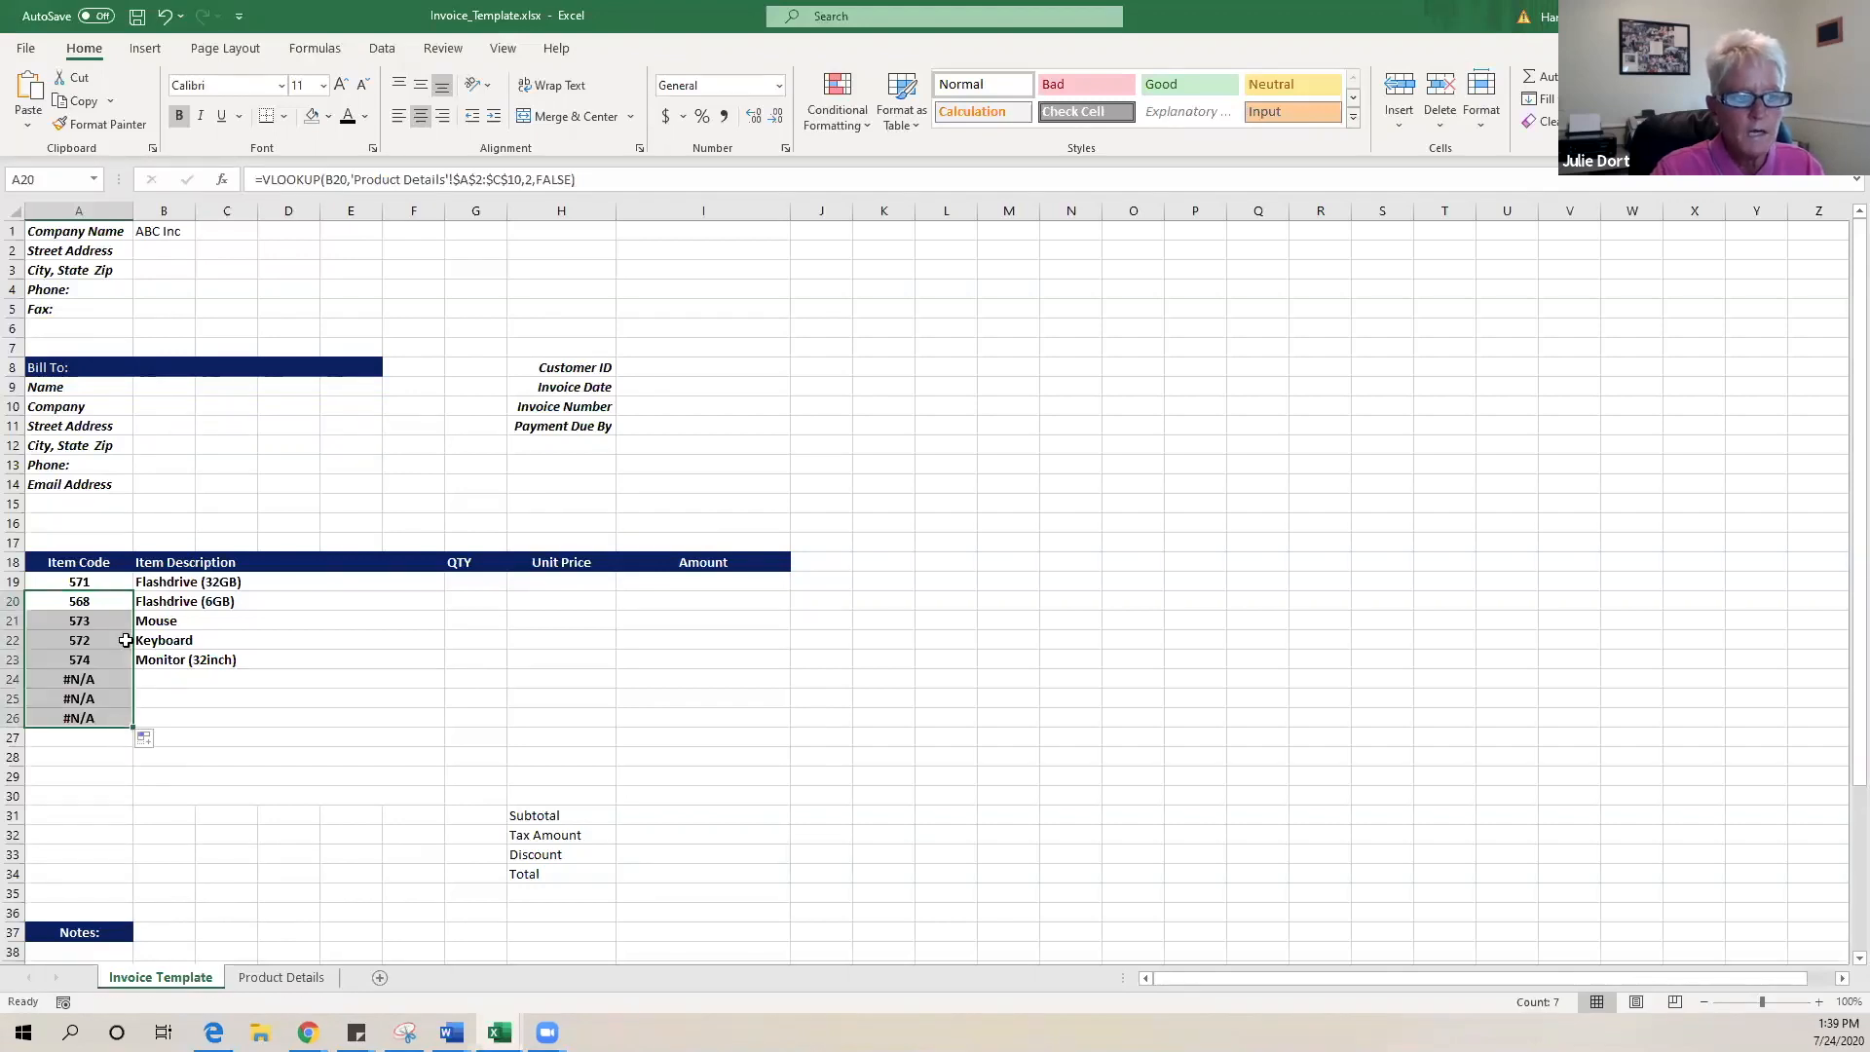
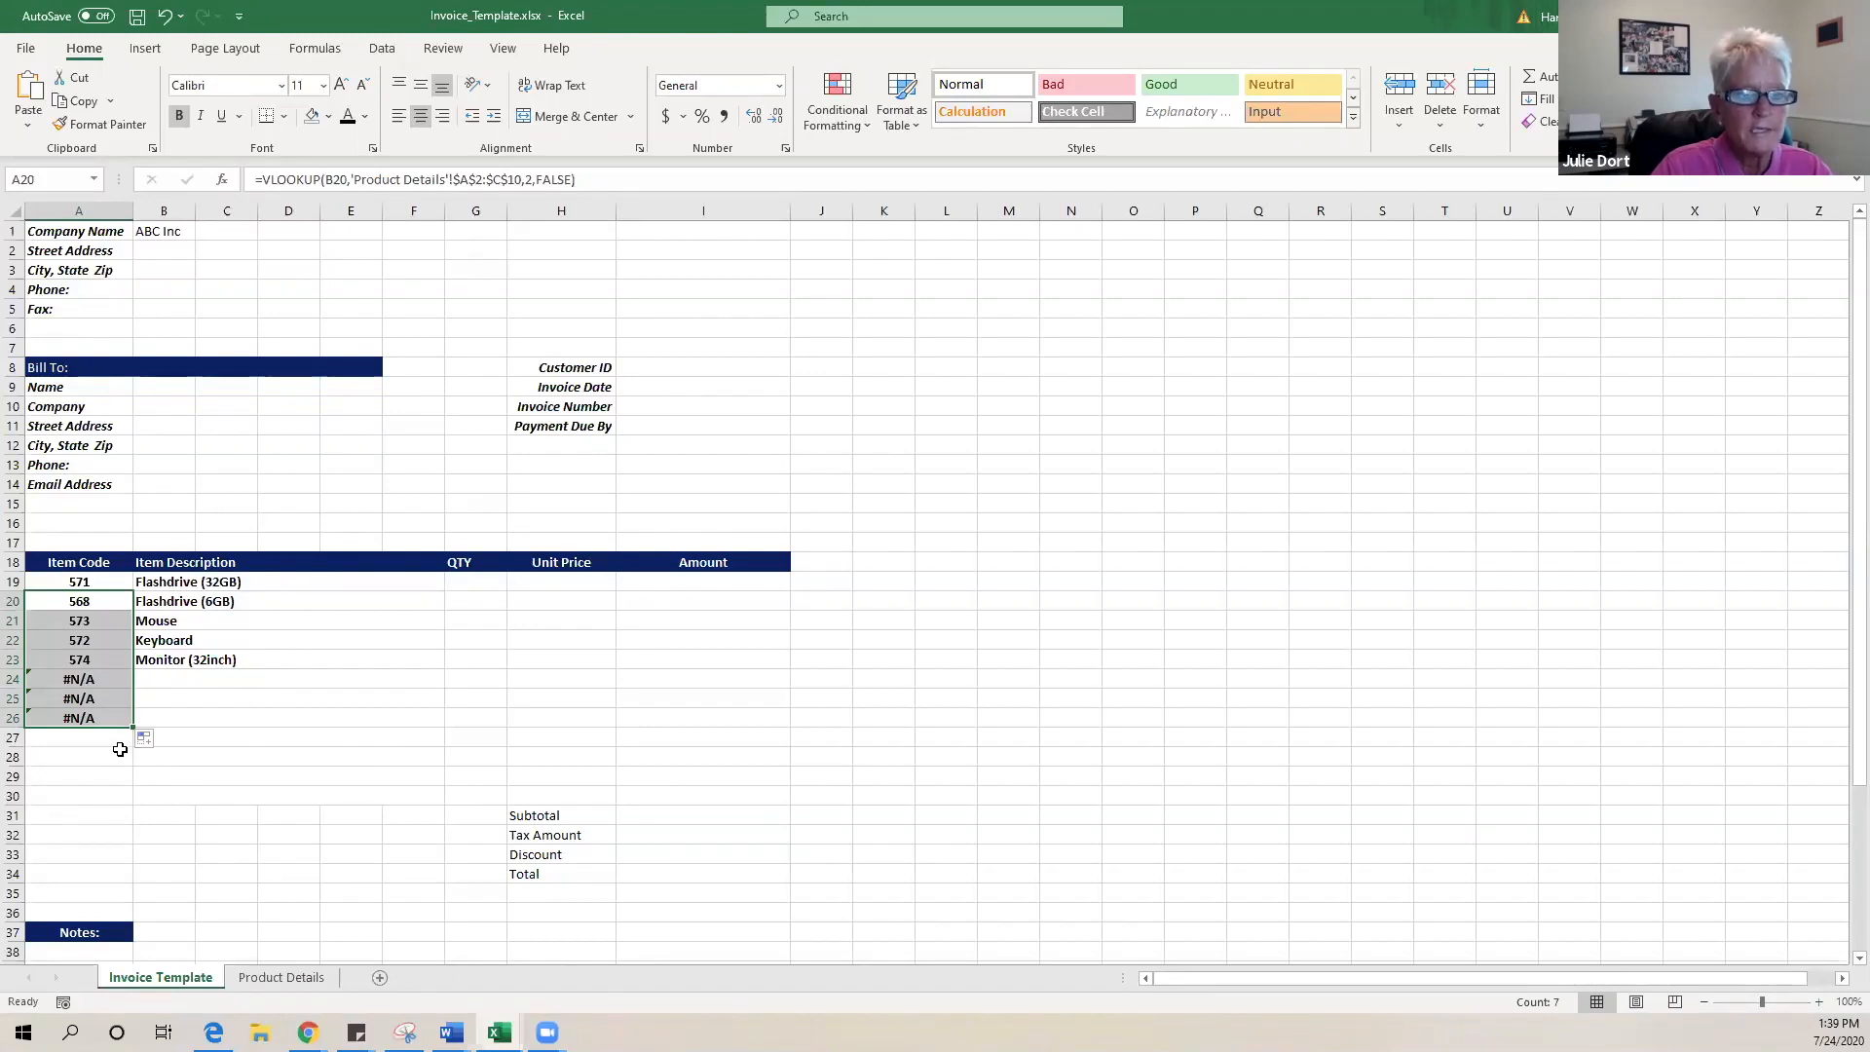
- Wrap A20's item-code VLOOKUP in IFERROR with a "" fallback, keeping the result 568
{"action": "left_click", "coordinate": [265, 179]}
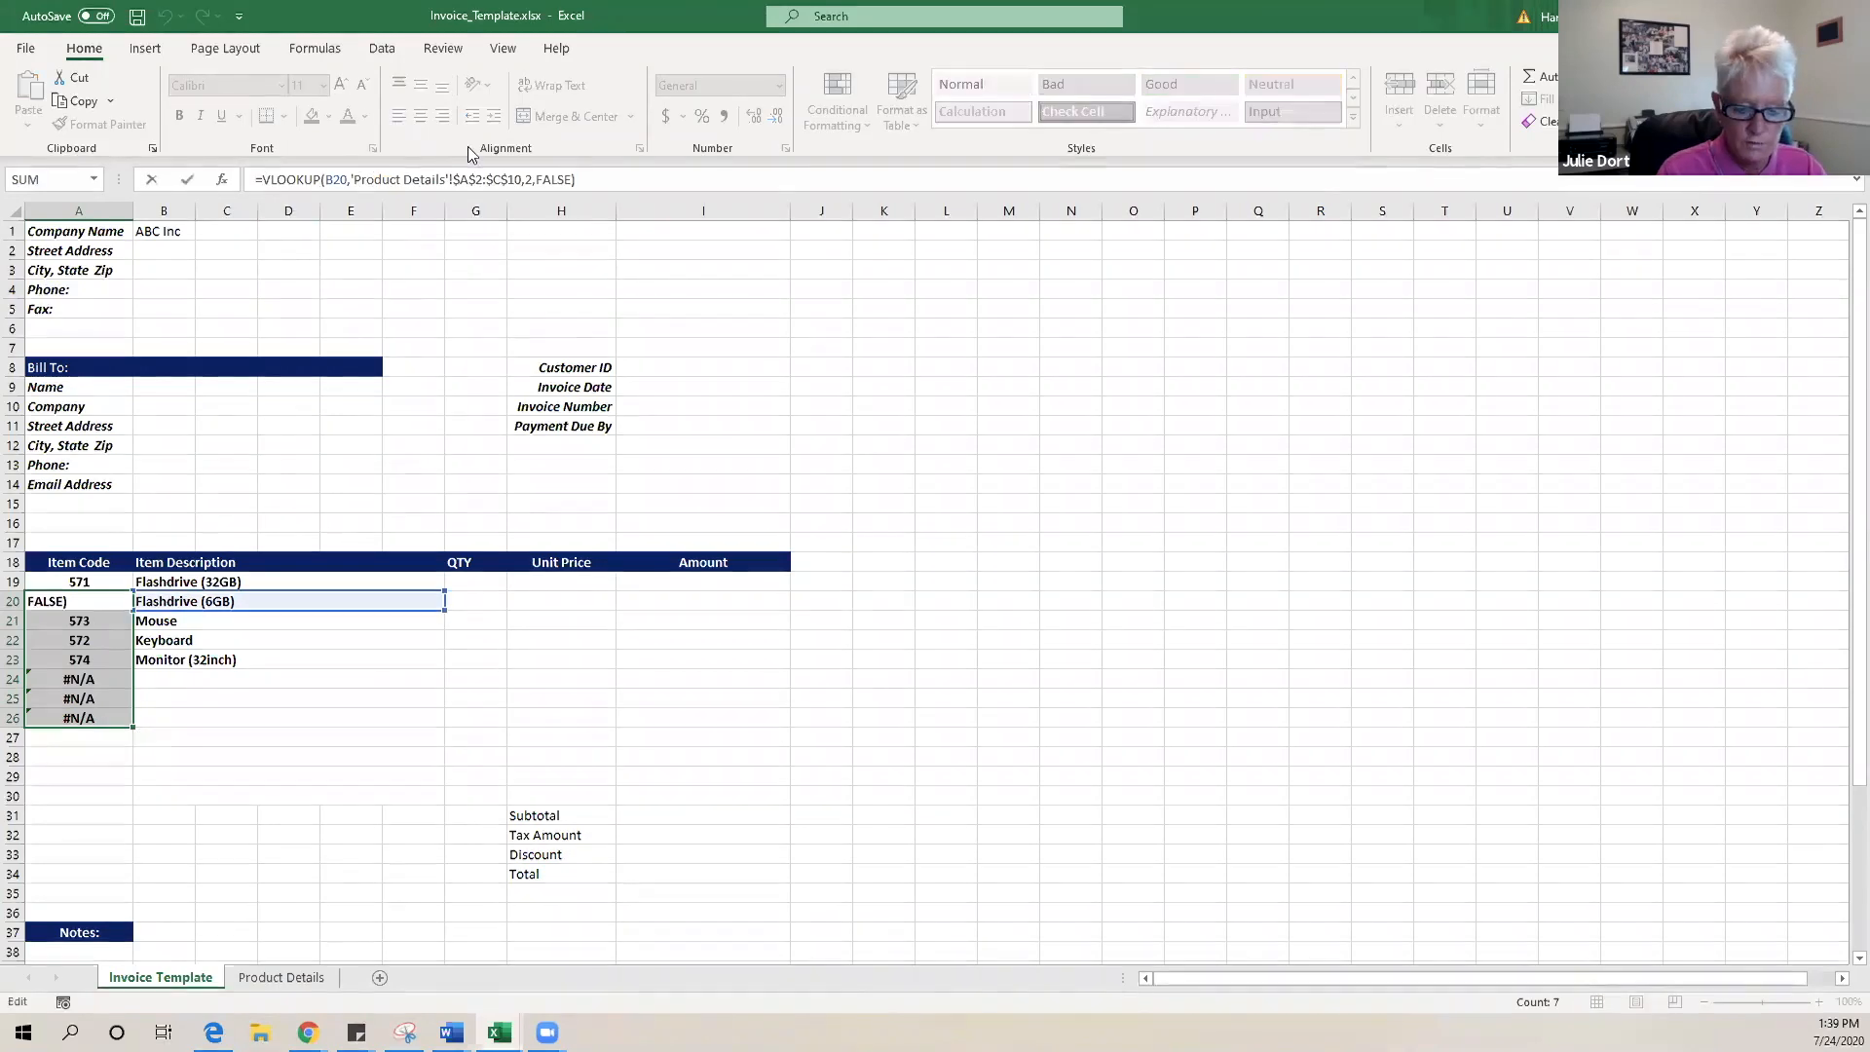
{"action": "type", "text": "If"}
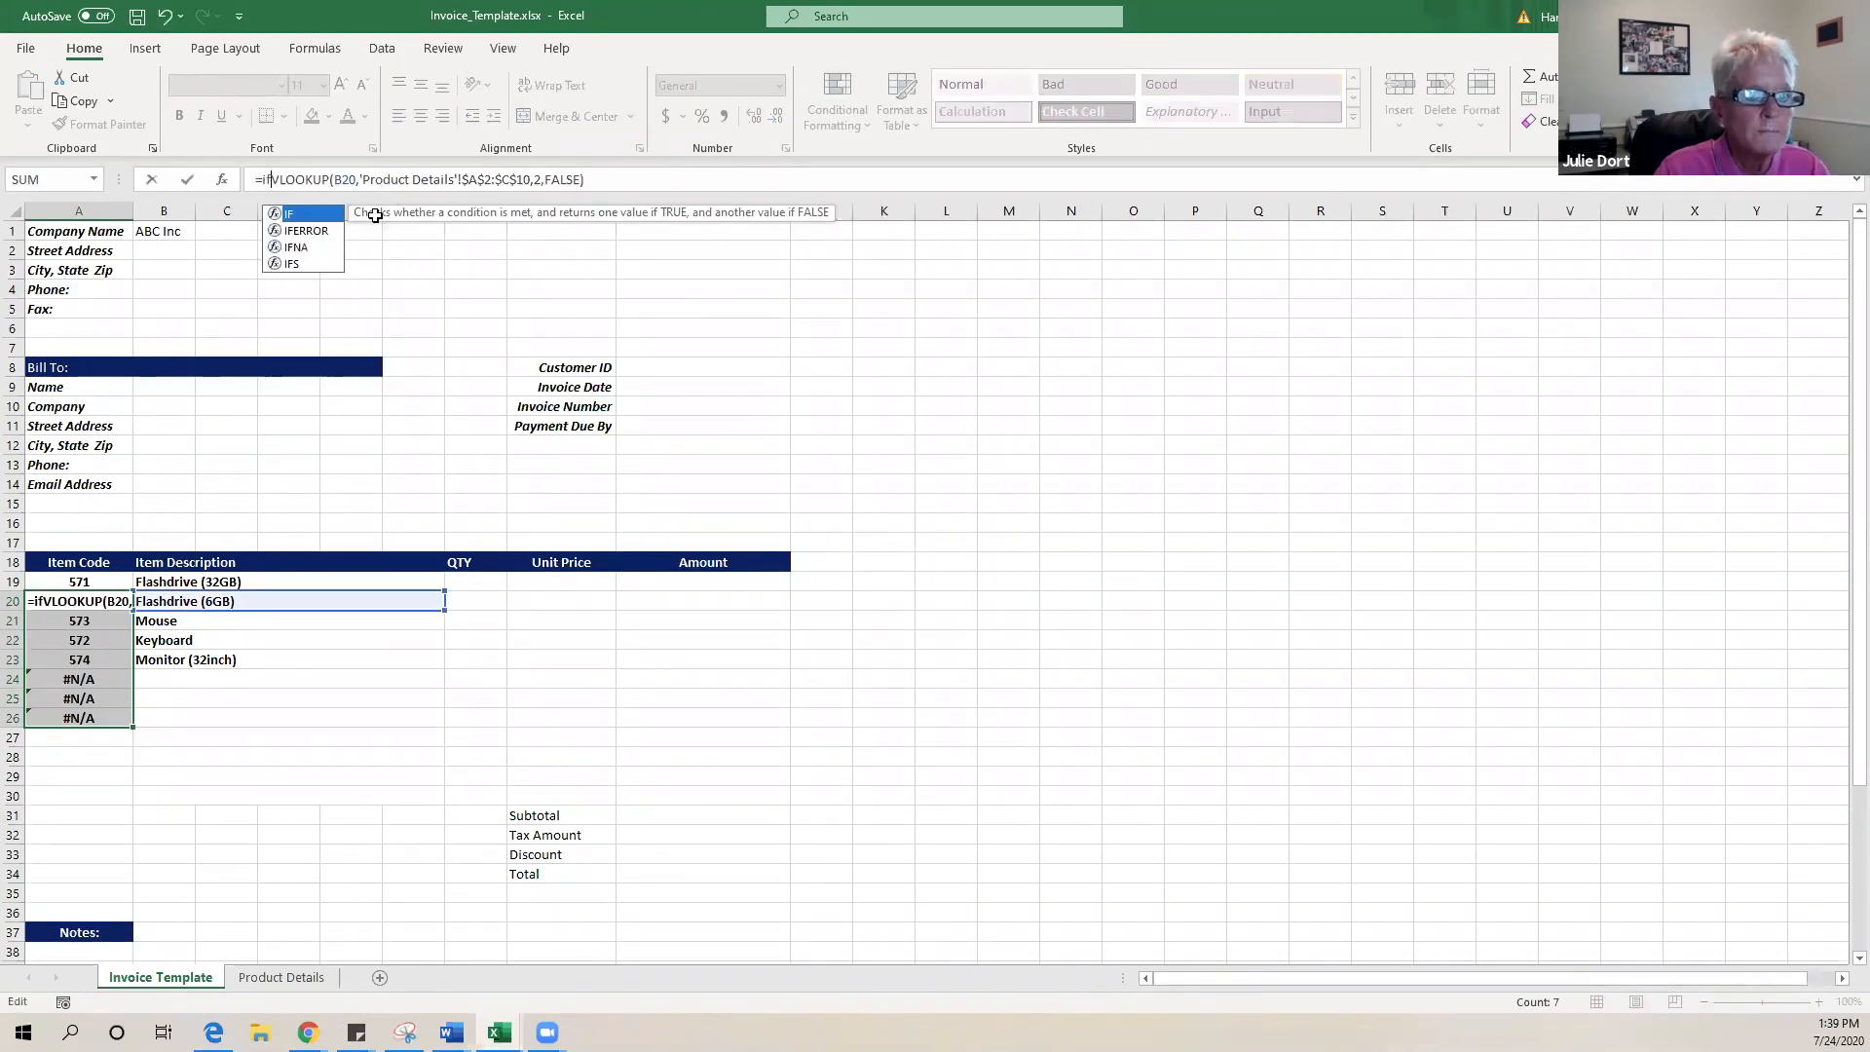
{"action": "double_click", "coordinate": [319, 234]}
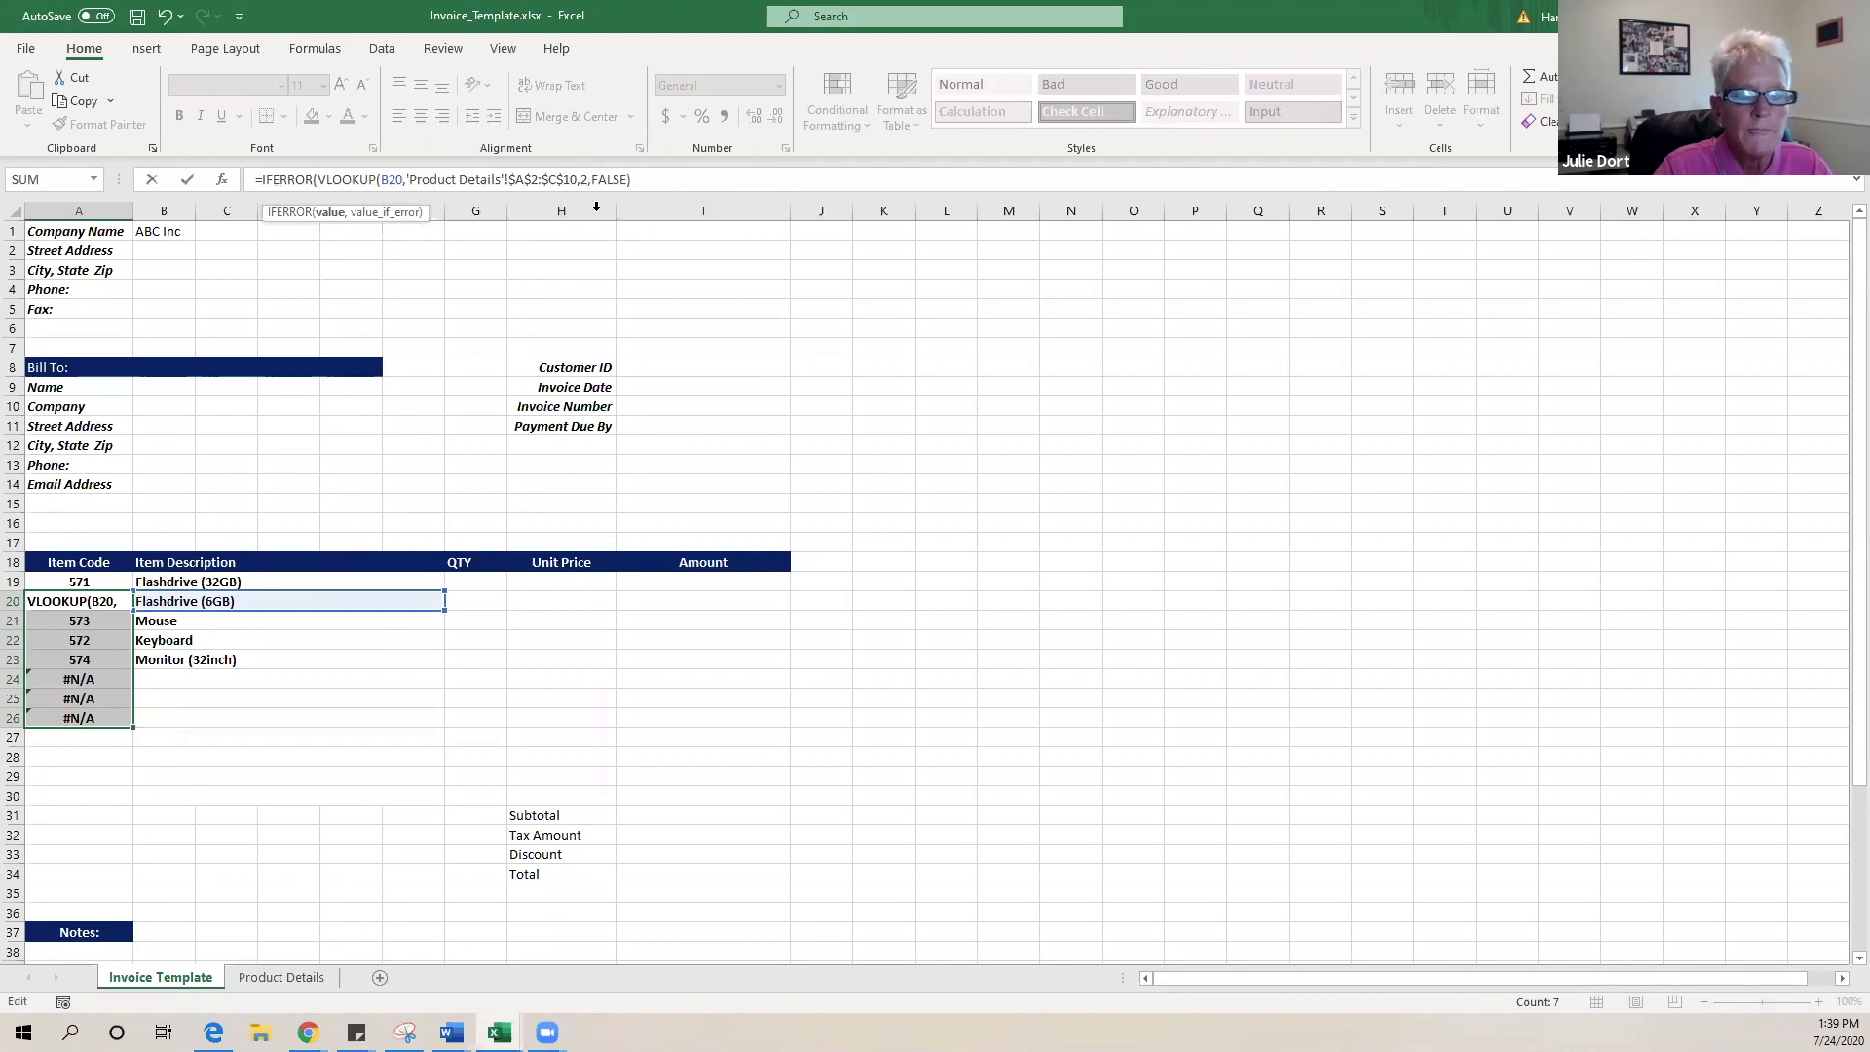
{"action": "left_click", "coordinate": [705, 181]}
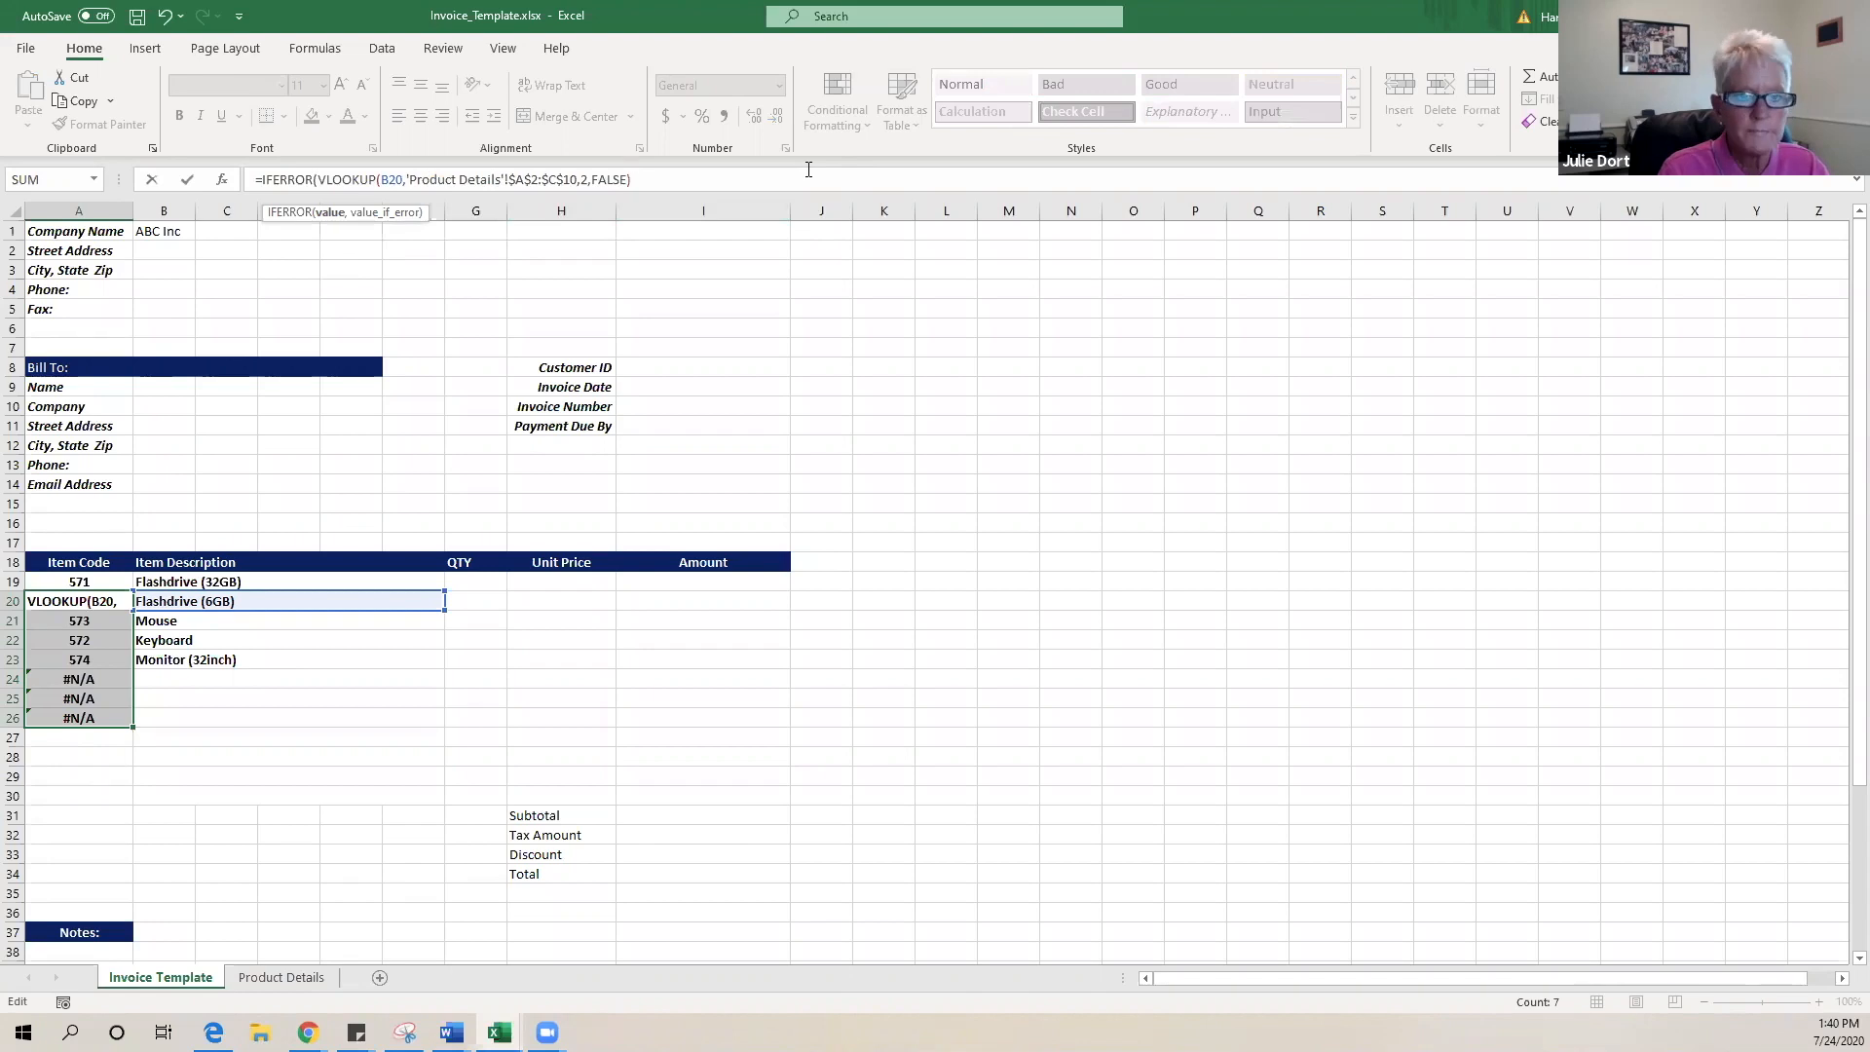
{"action": "type", "text": ","}
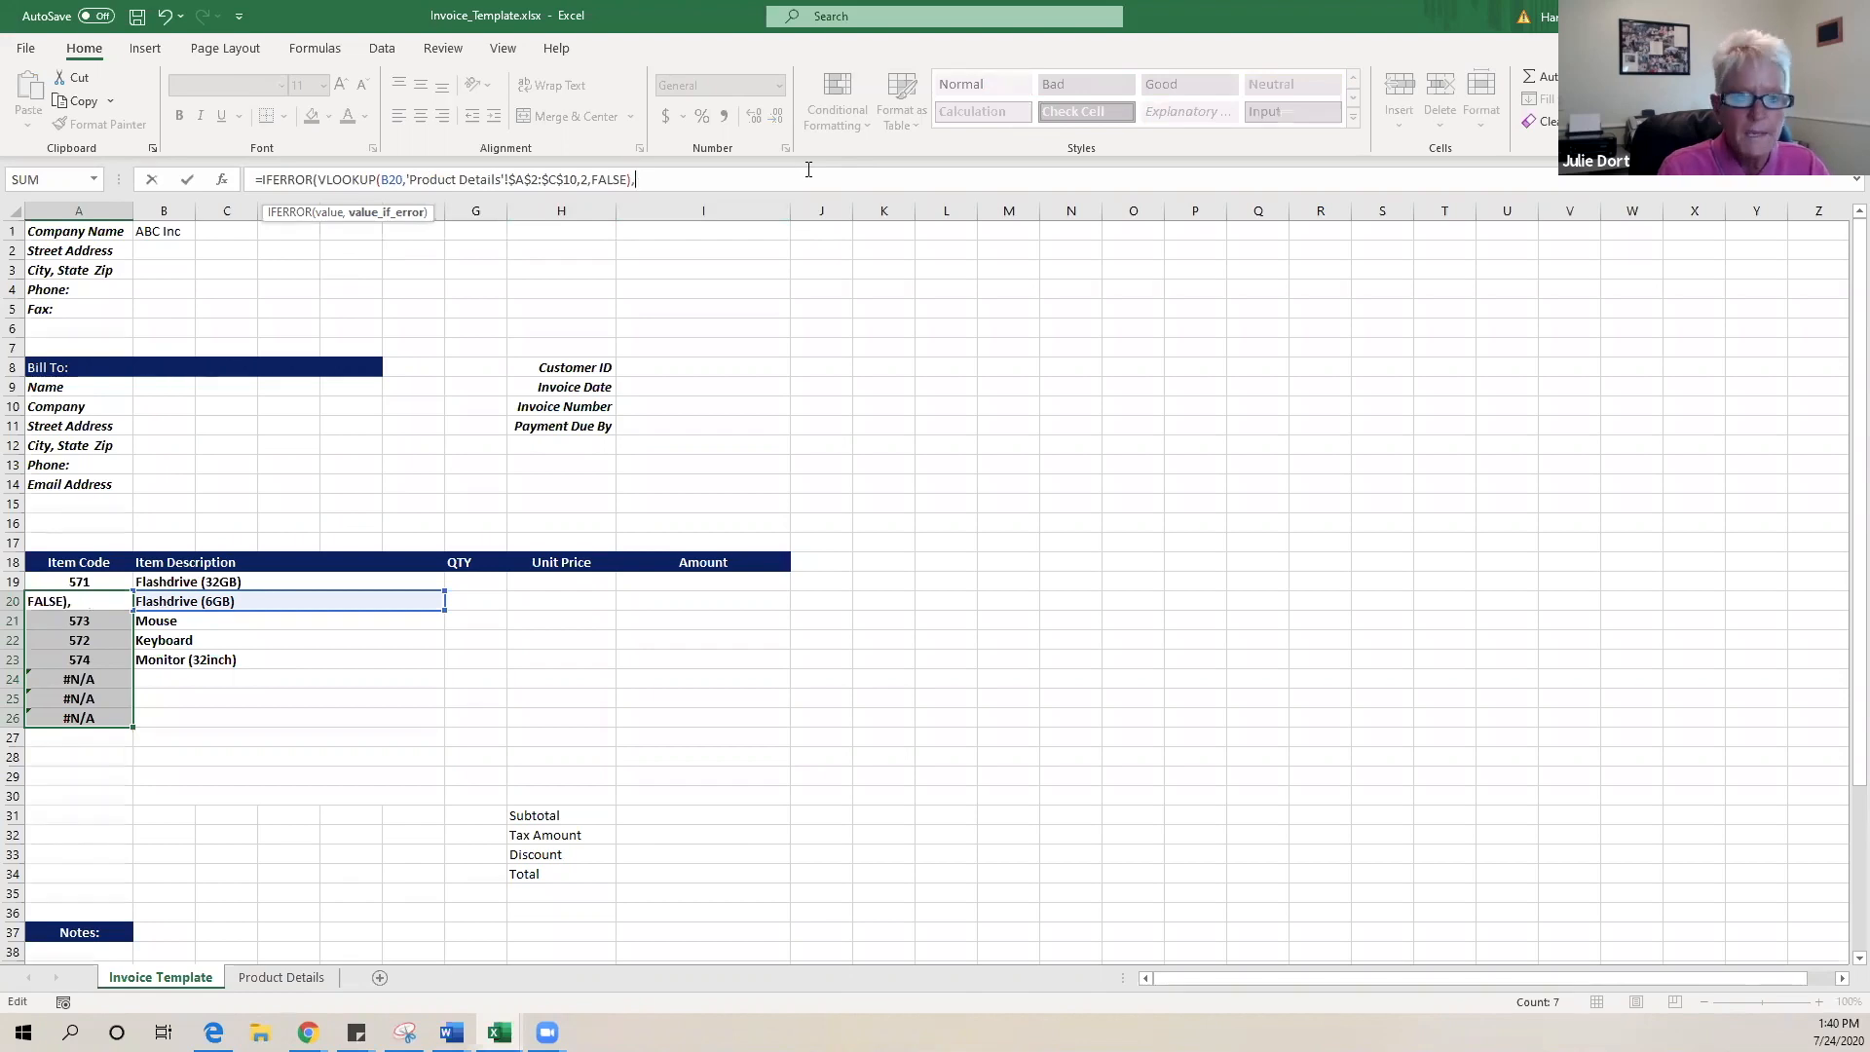
{"action": "type", "text": "\"\""}
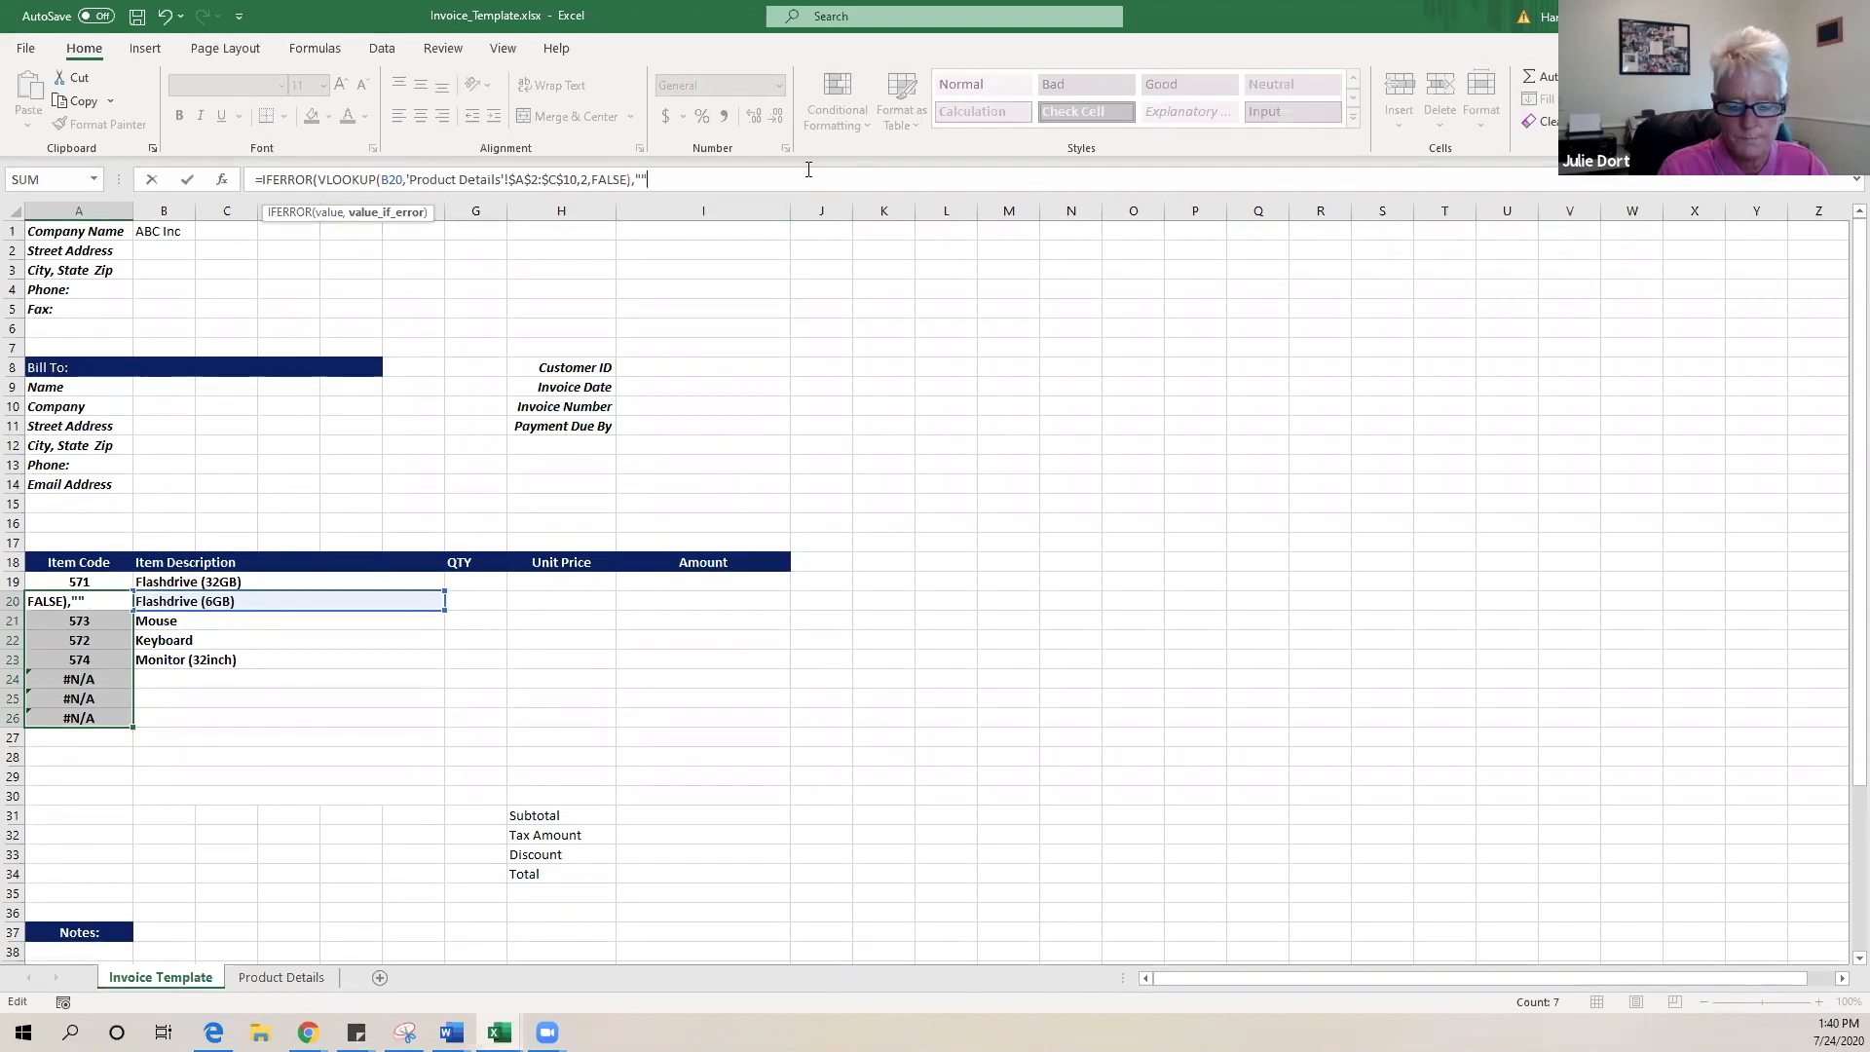
{"action": "type", "text": ")"}
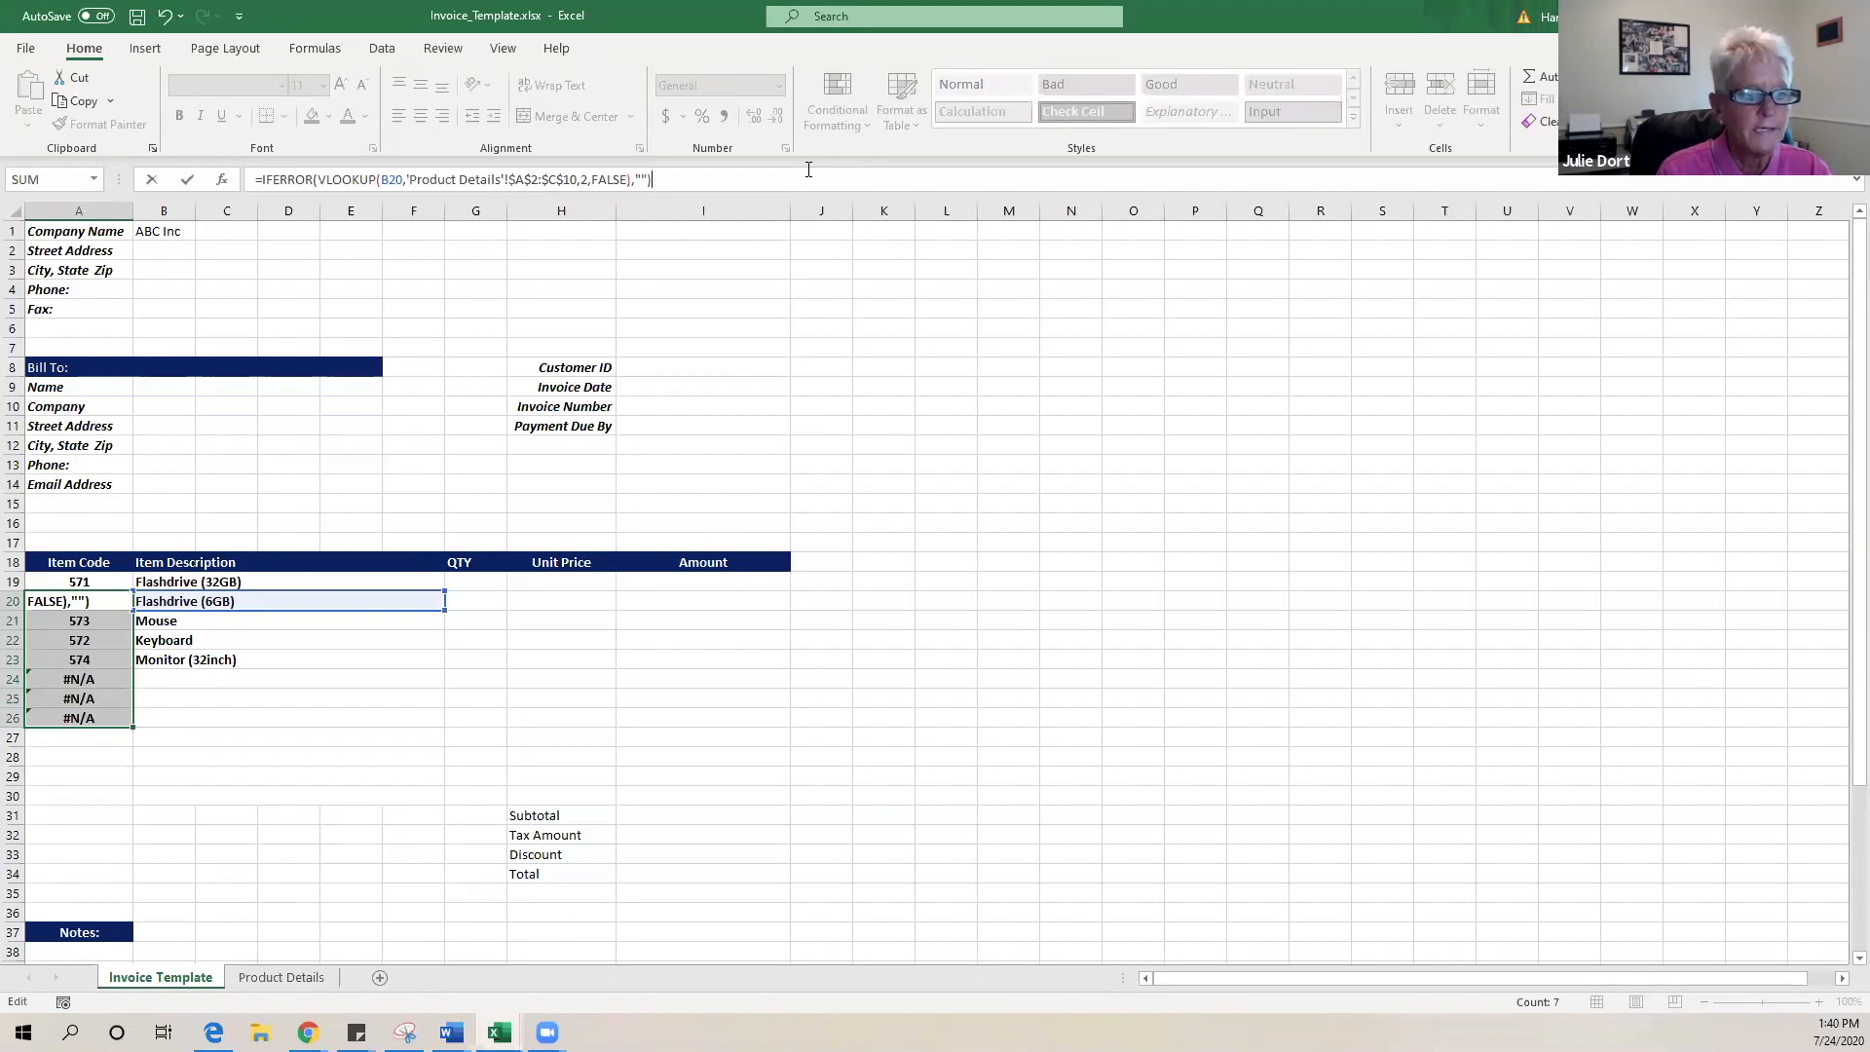
{"action": "key", "text": "Return"}
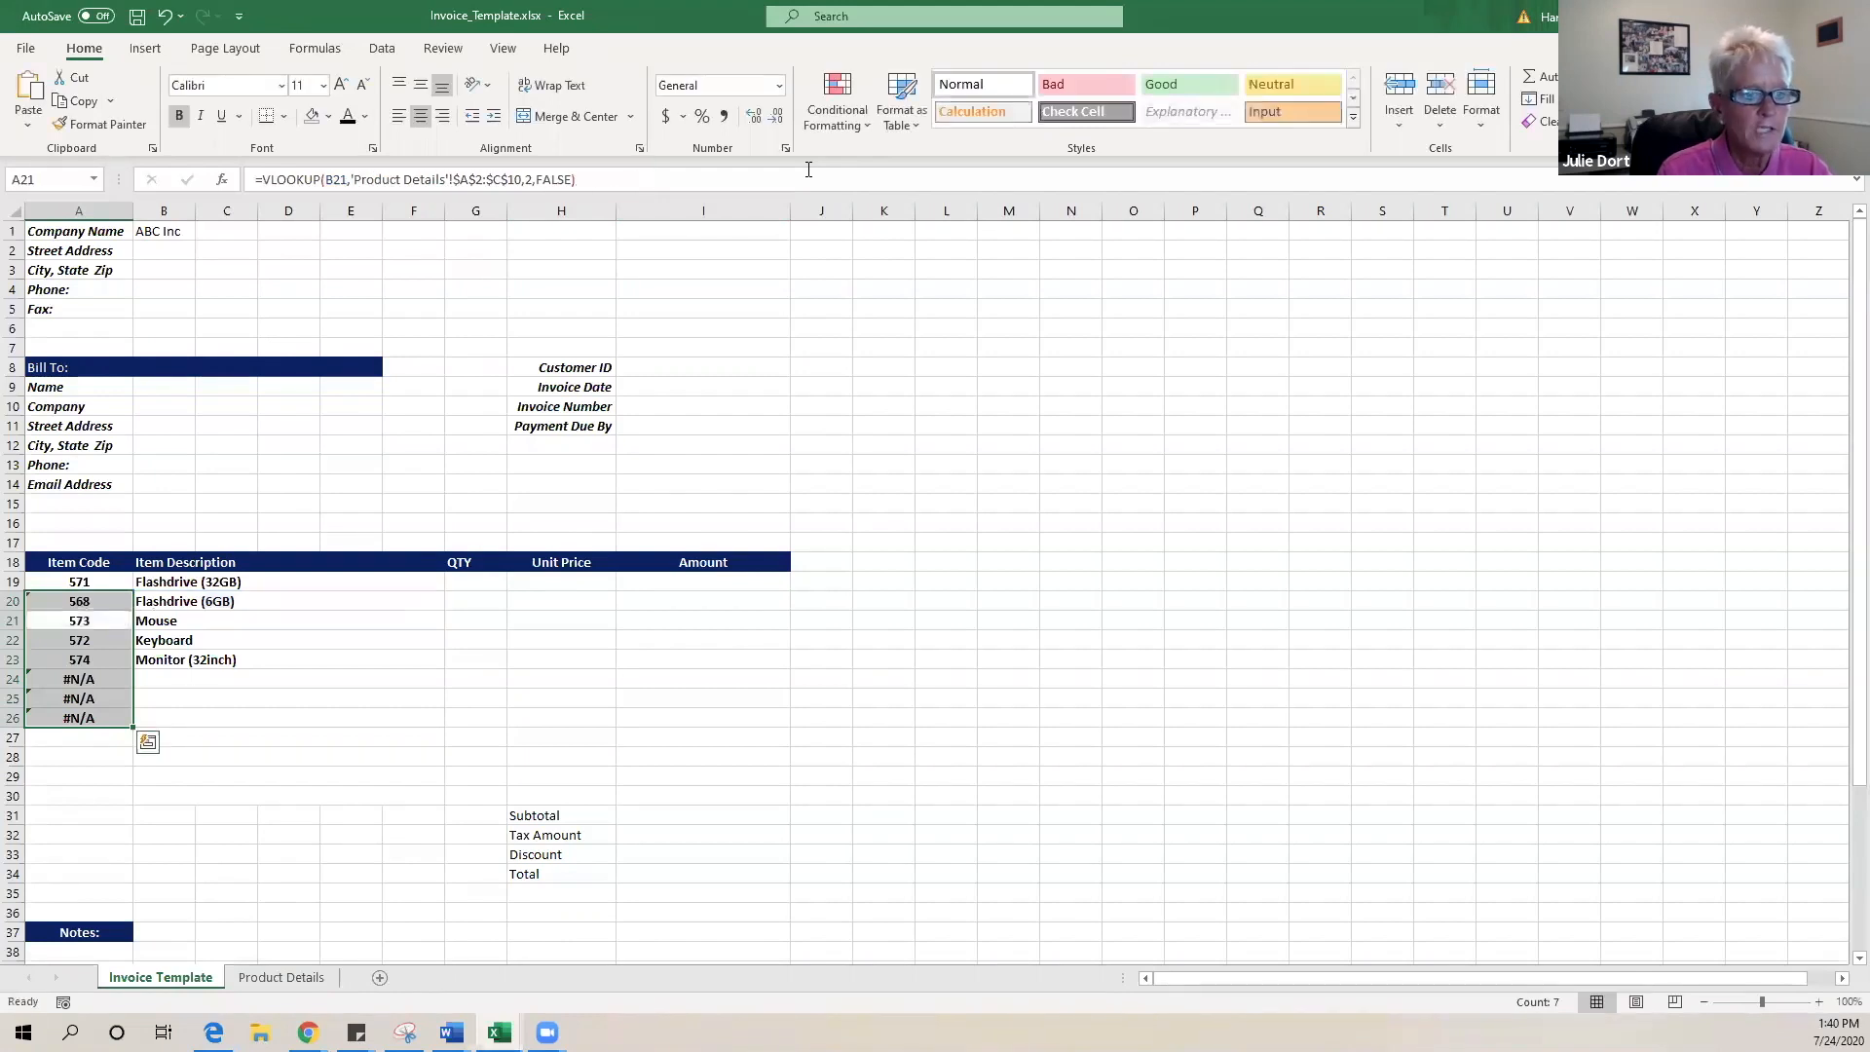
- Fill A19's item-code VLOOKUP down through A30
{"action": "left_click", "coordinate": [673, 741]}
{"action": "left_click", "coordinate": [97, 582]}
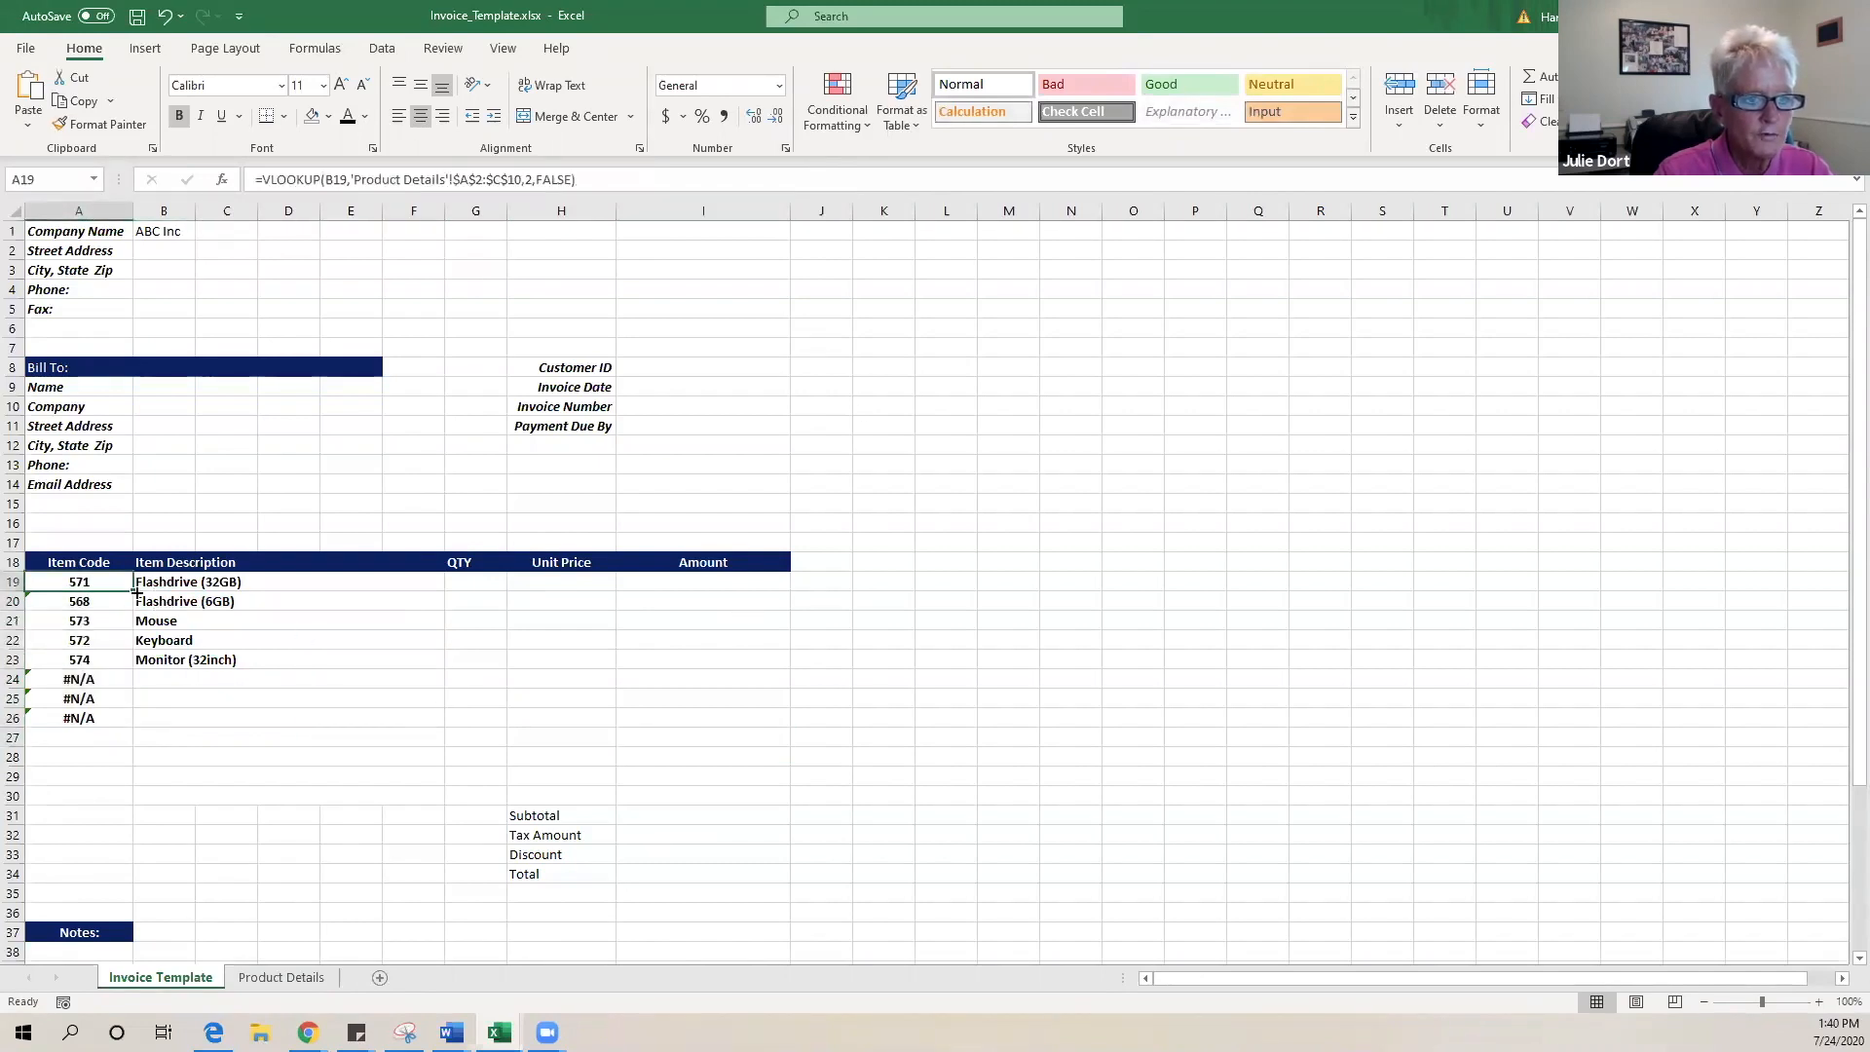
{"action": "left_click_drag", "start_coordinate": [133, 591], "coordinate": [99, 798]}
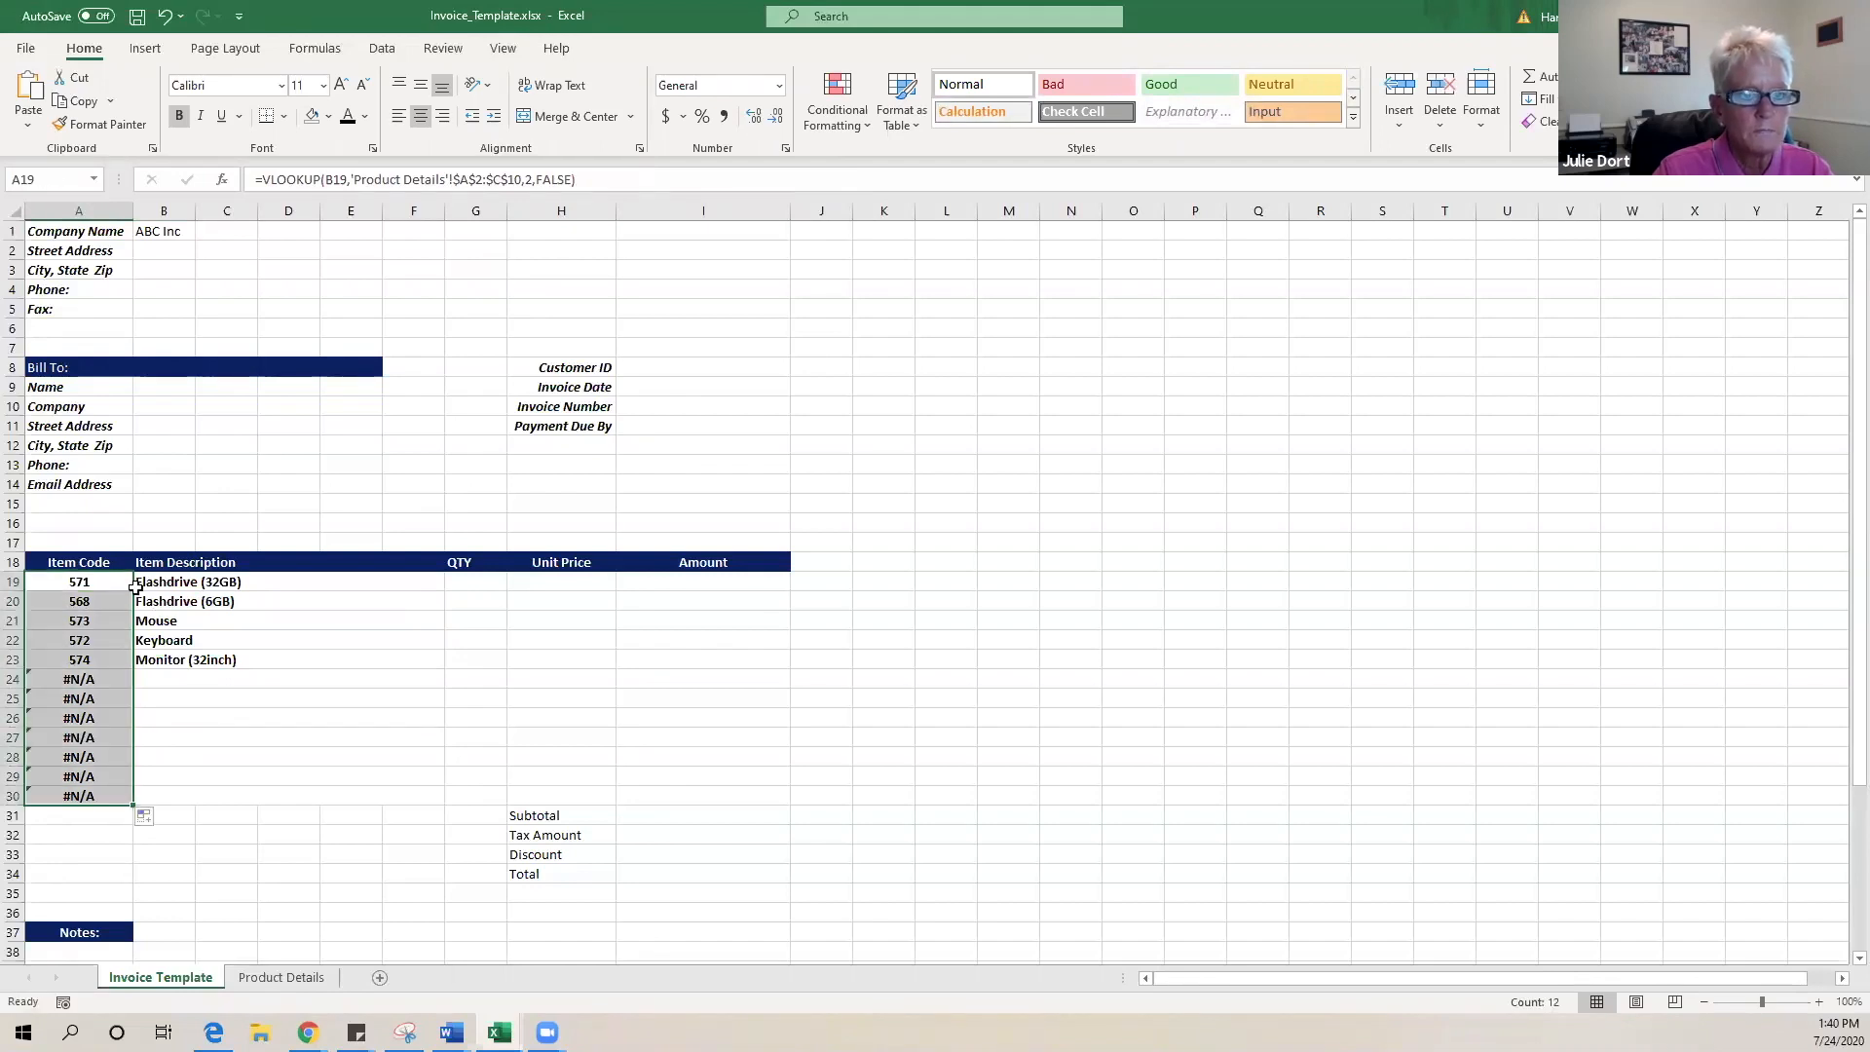
{"action": "left_click", "coordinate": [95, 583]}
- Check the copied lookup formulas in A20 through A24, then return to A19
{"action": "left_click", "coordinate": [100, 607]}
{"action": "left_click", "coordinate": [100, 622]}
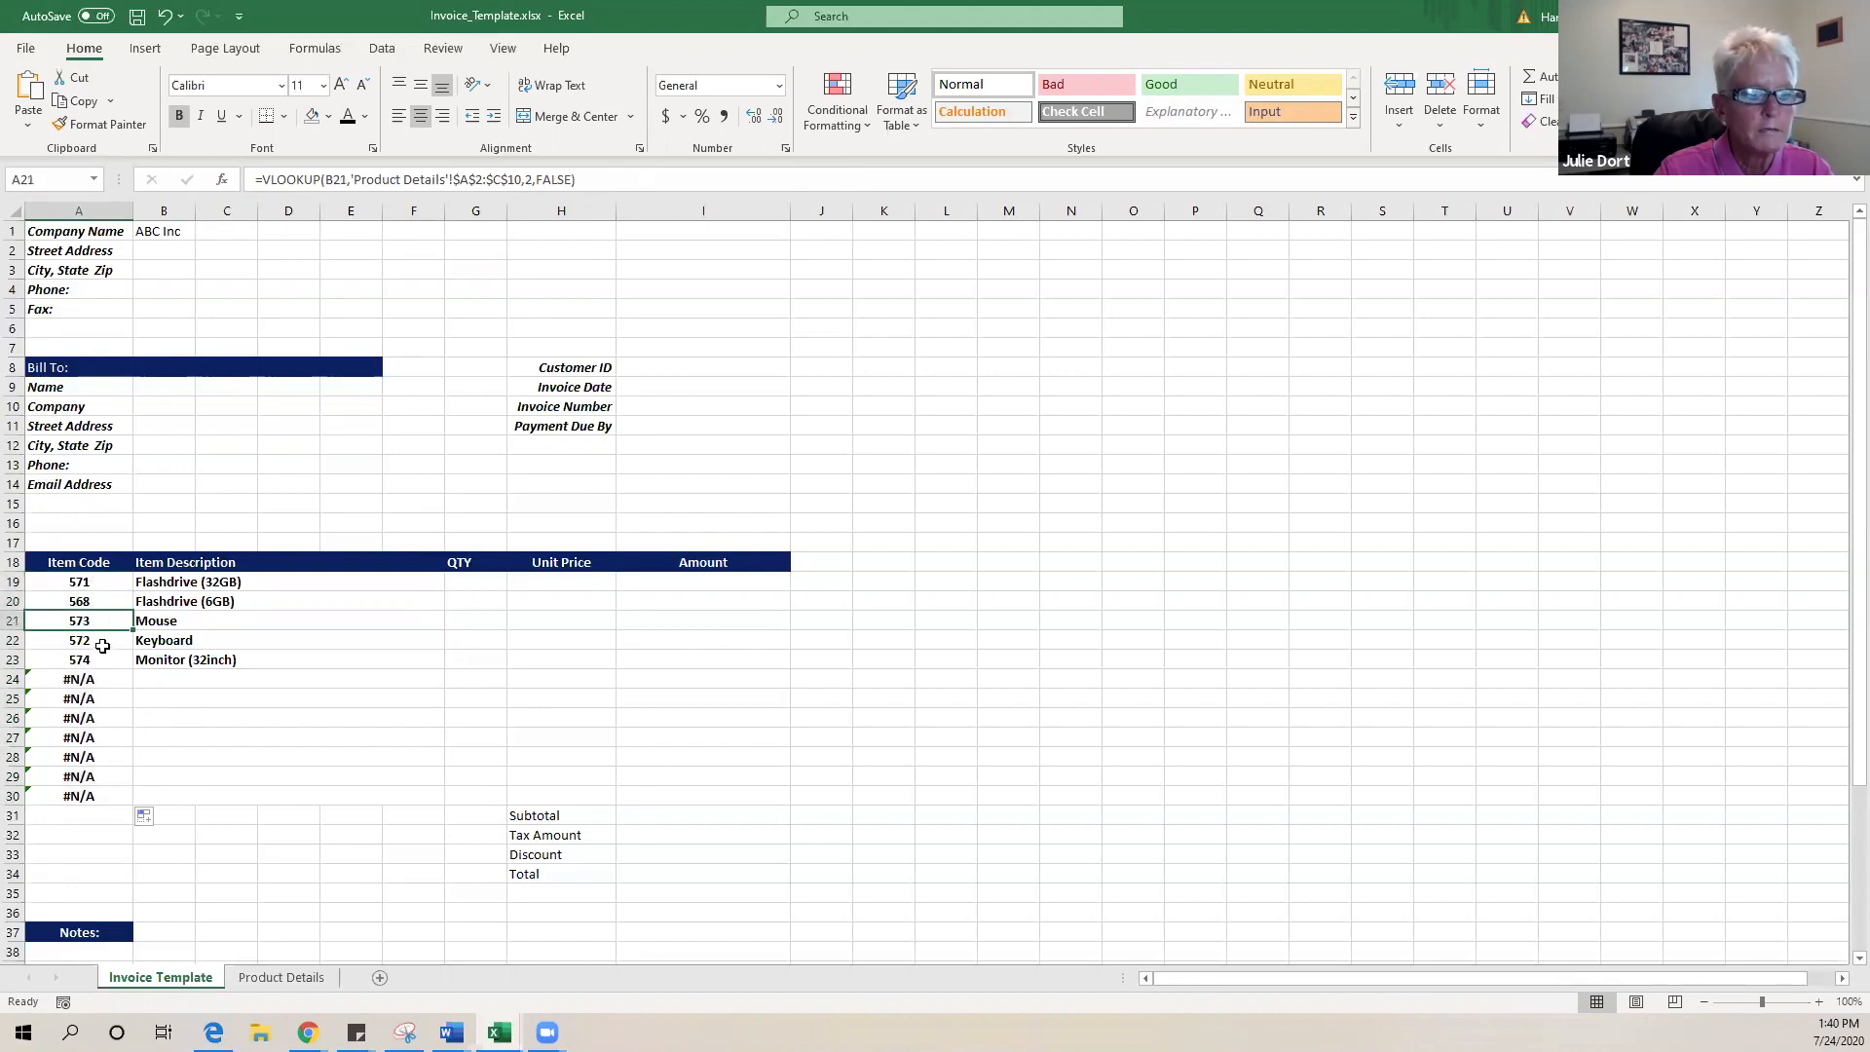
{"action": "left_click", "coordinate": [102, 640]}
{"action": "left_click", "coordinate": [102, 660]}
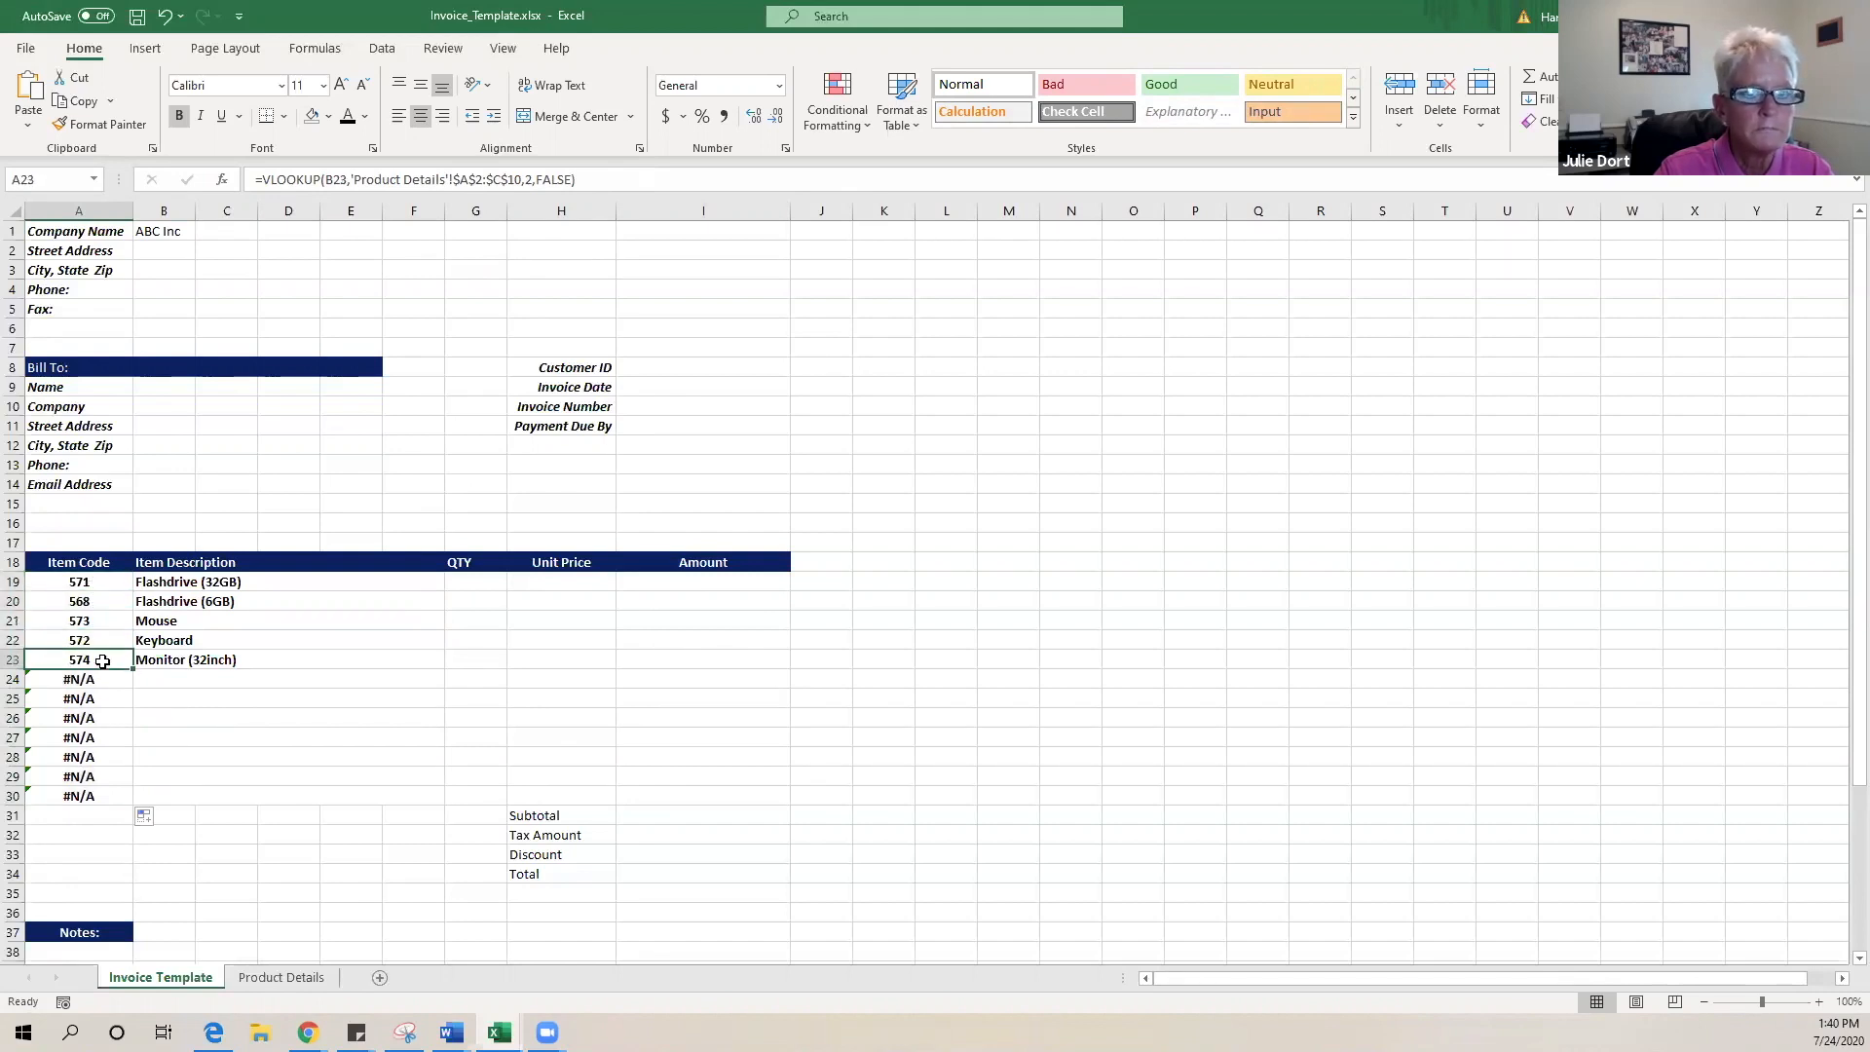
{"action": "left_click", "coordinate": [100, 678]}
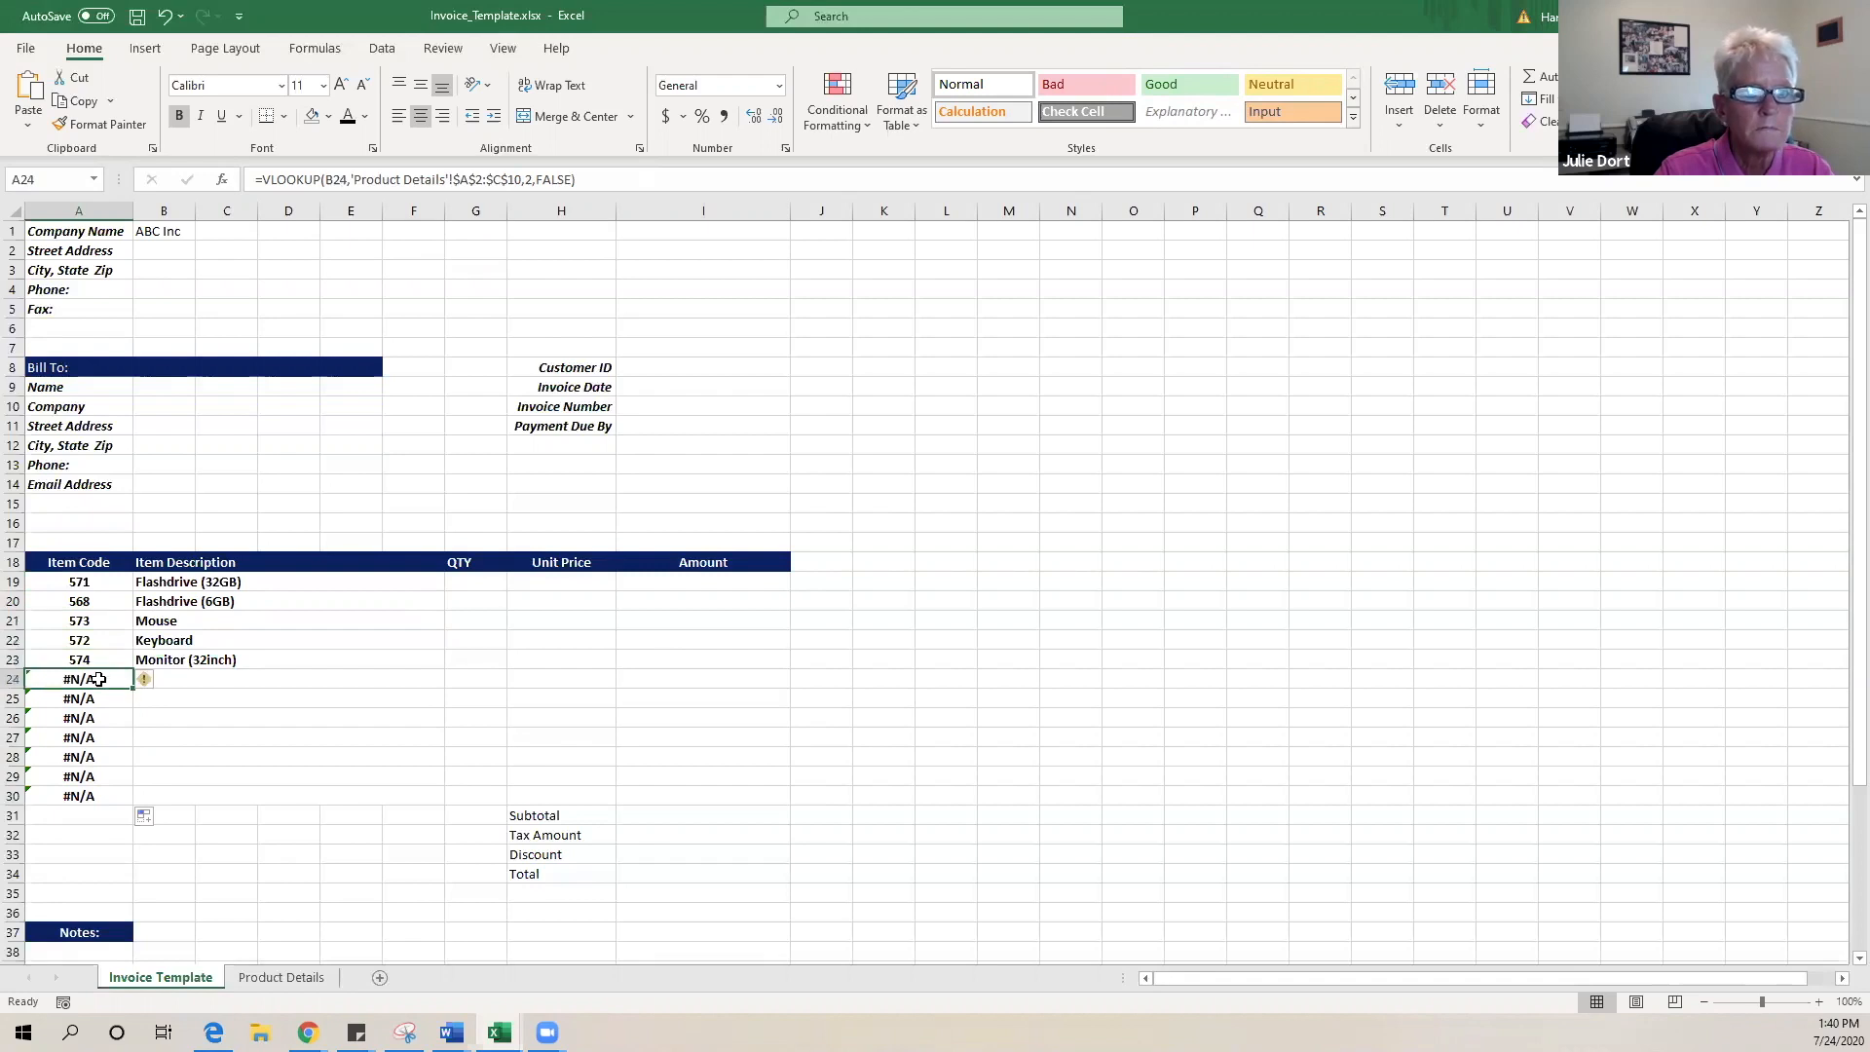
{"action": "left_click", "coordinate": [90, 584]}
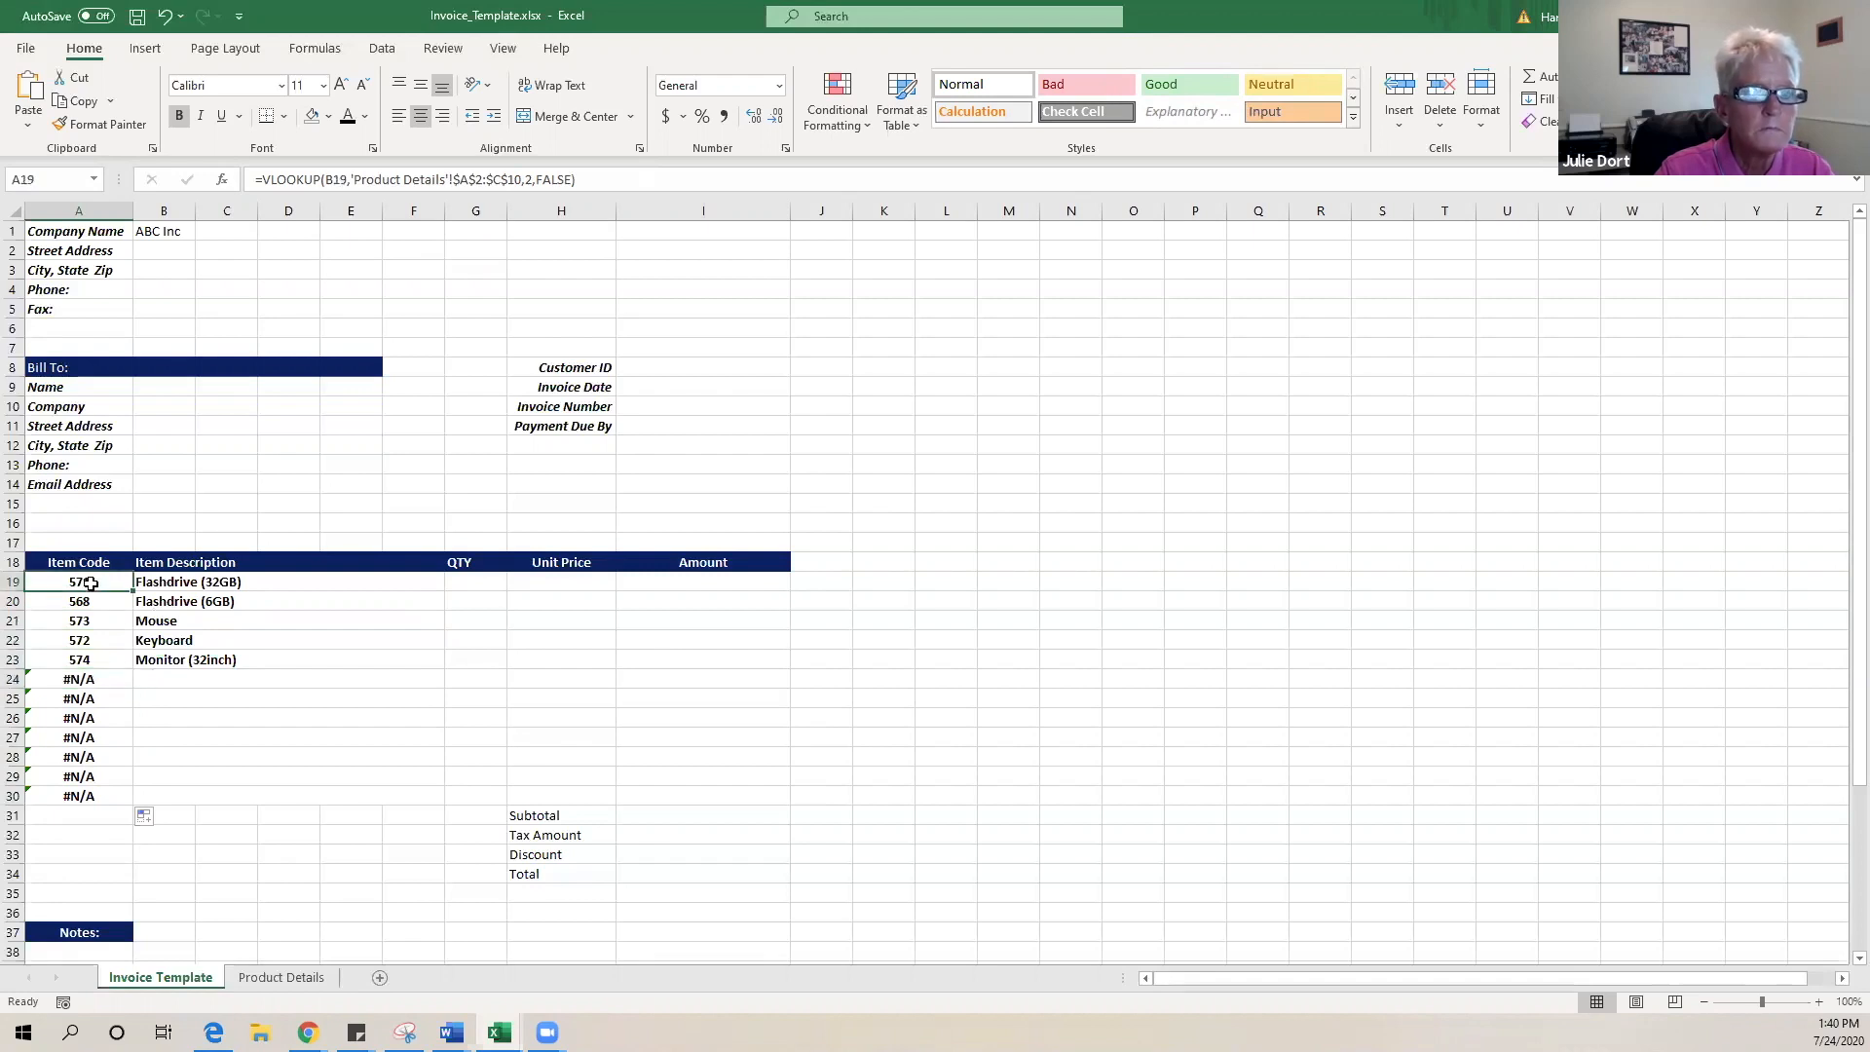
- Wrap A19's lookup as =IFERROR(VLOOKUP(...),""), still showing 571
{"action": "left_click", "coordinate": [261, 181]}
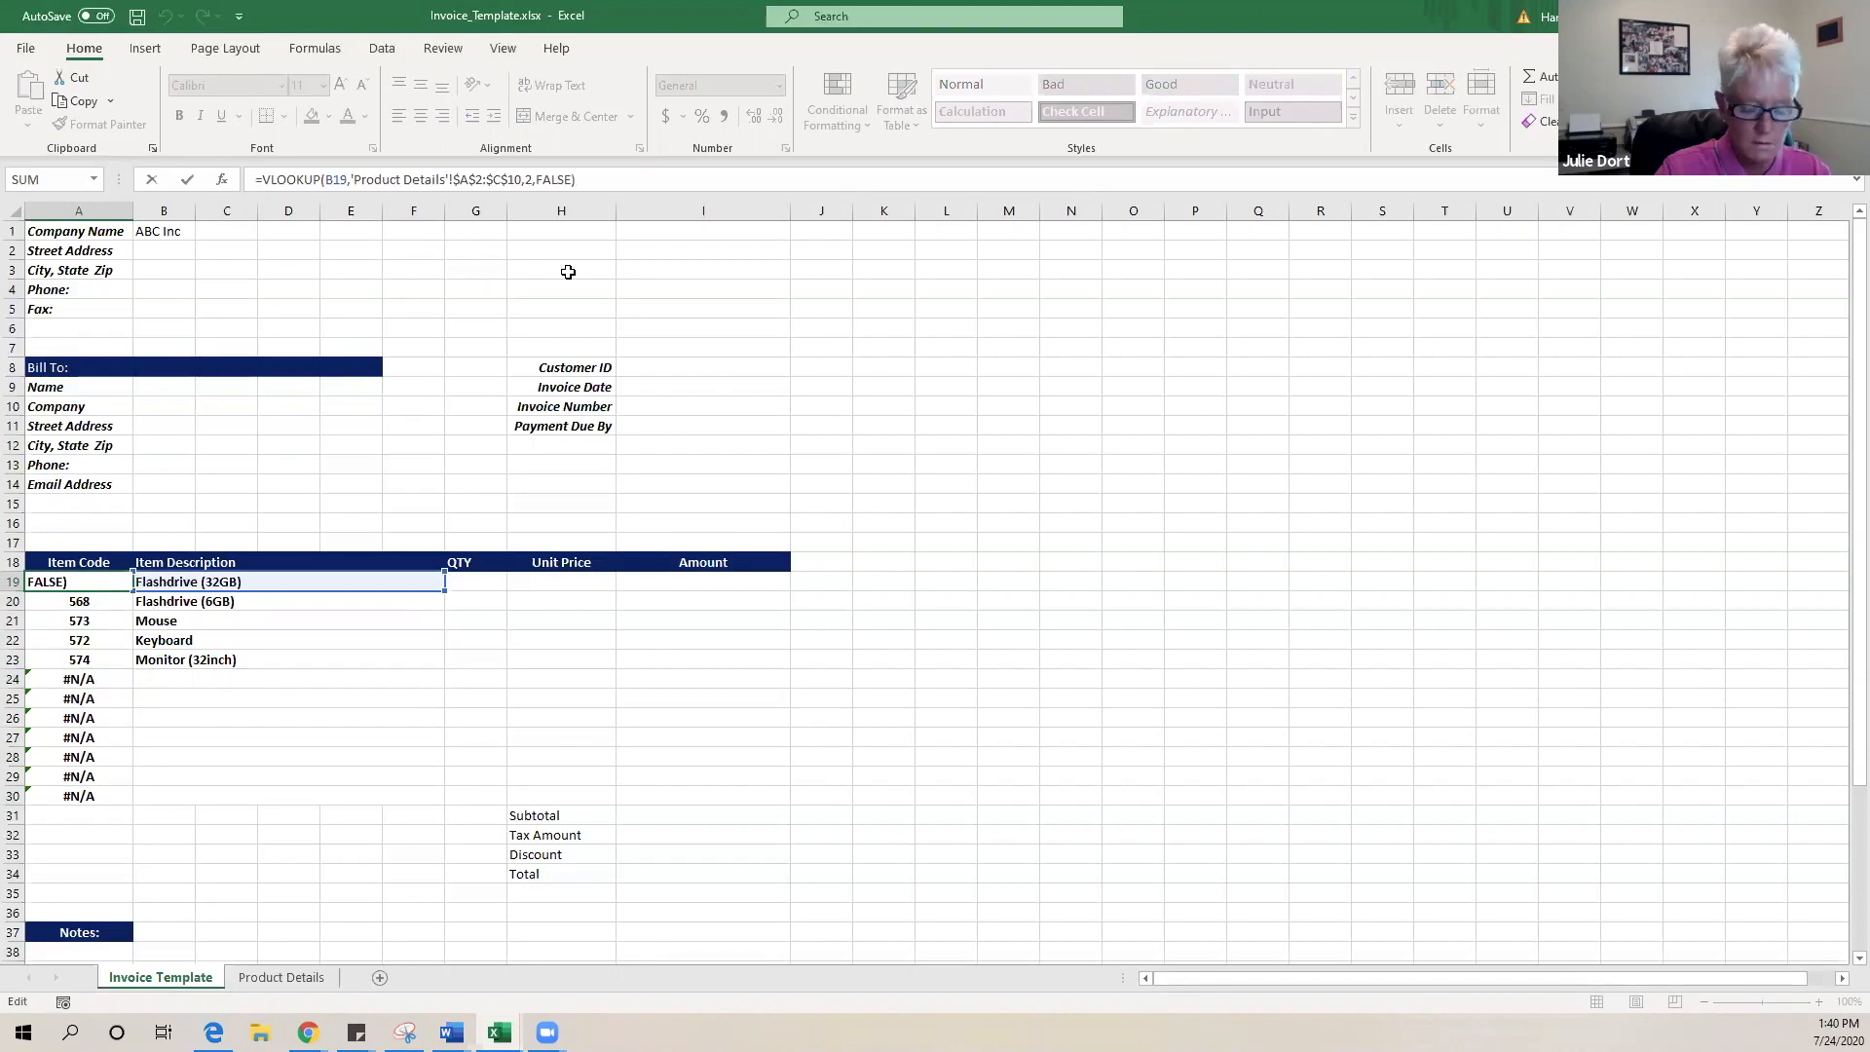
{"action": "type", "text": "if"}
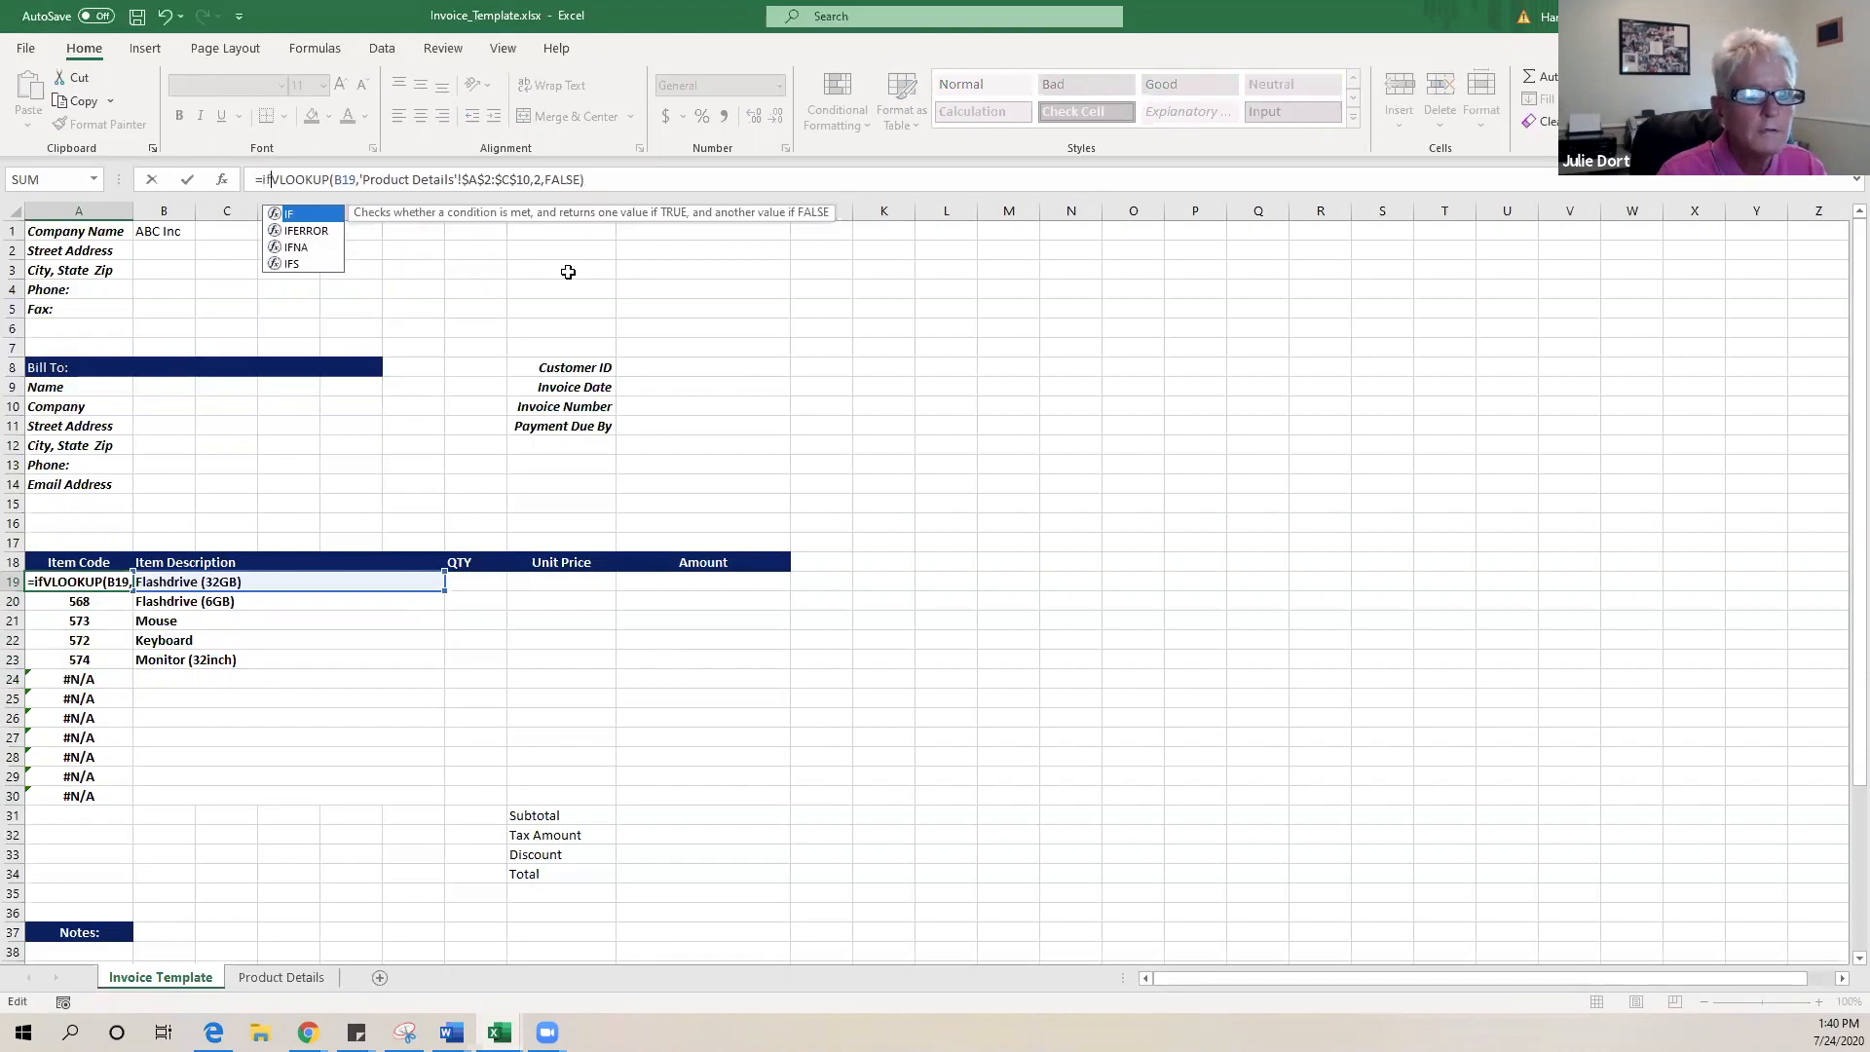
{"action": "double_click", "coordinate": [305, 230]}
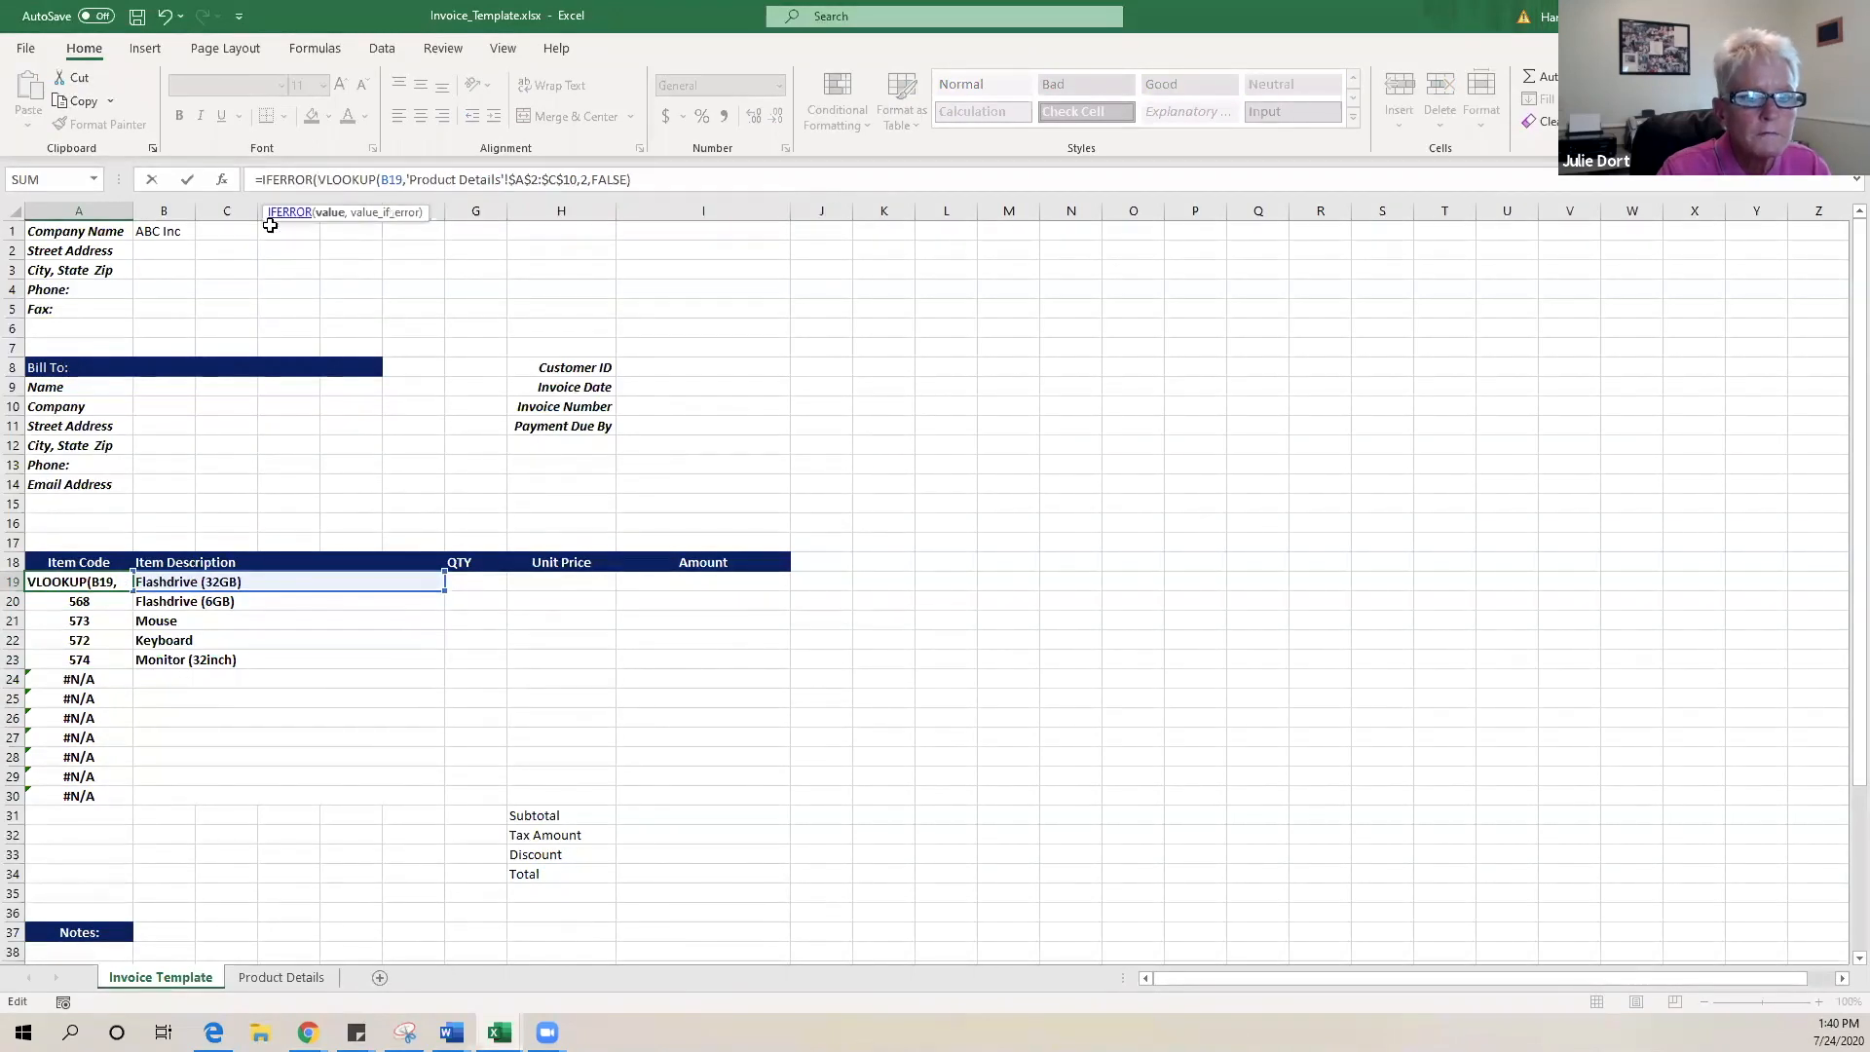
{"action": "left_click", "coordinate": [691, 185]}
{"action": "type", "text": ","}
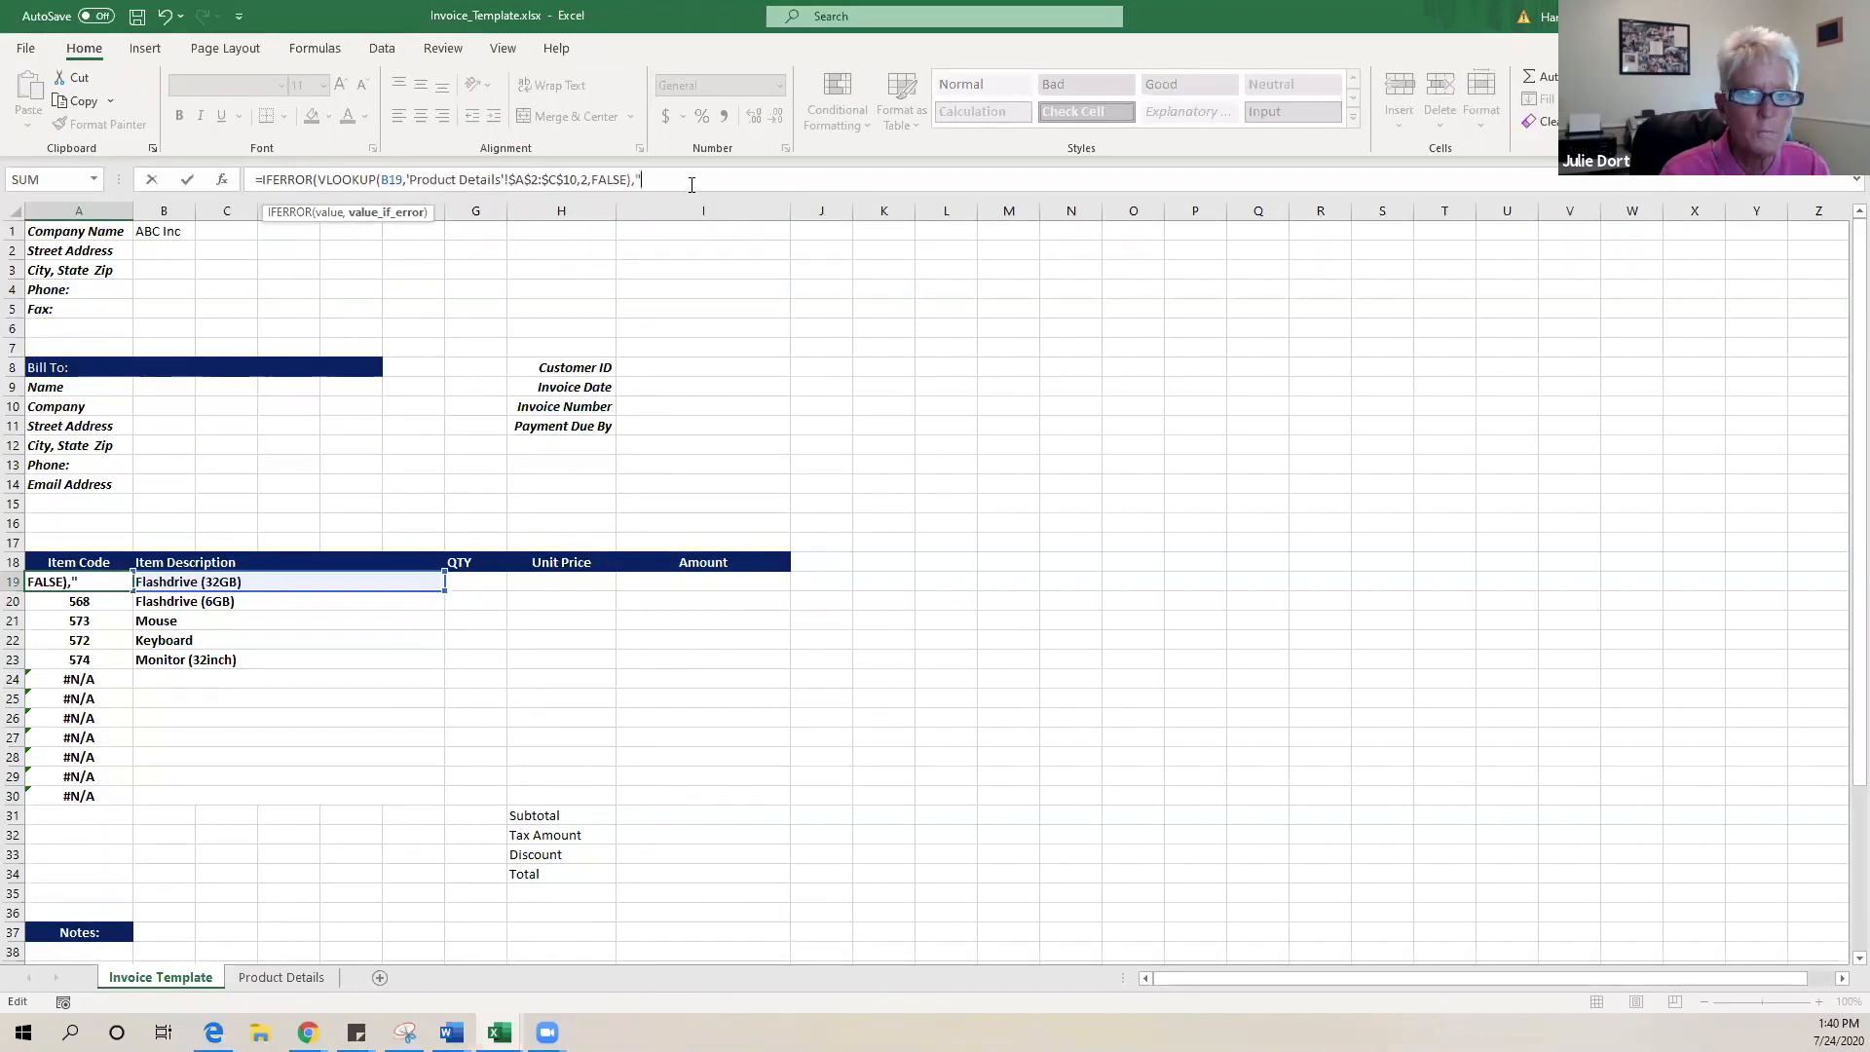
{"action": "type", "text": "\"\")"}
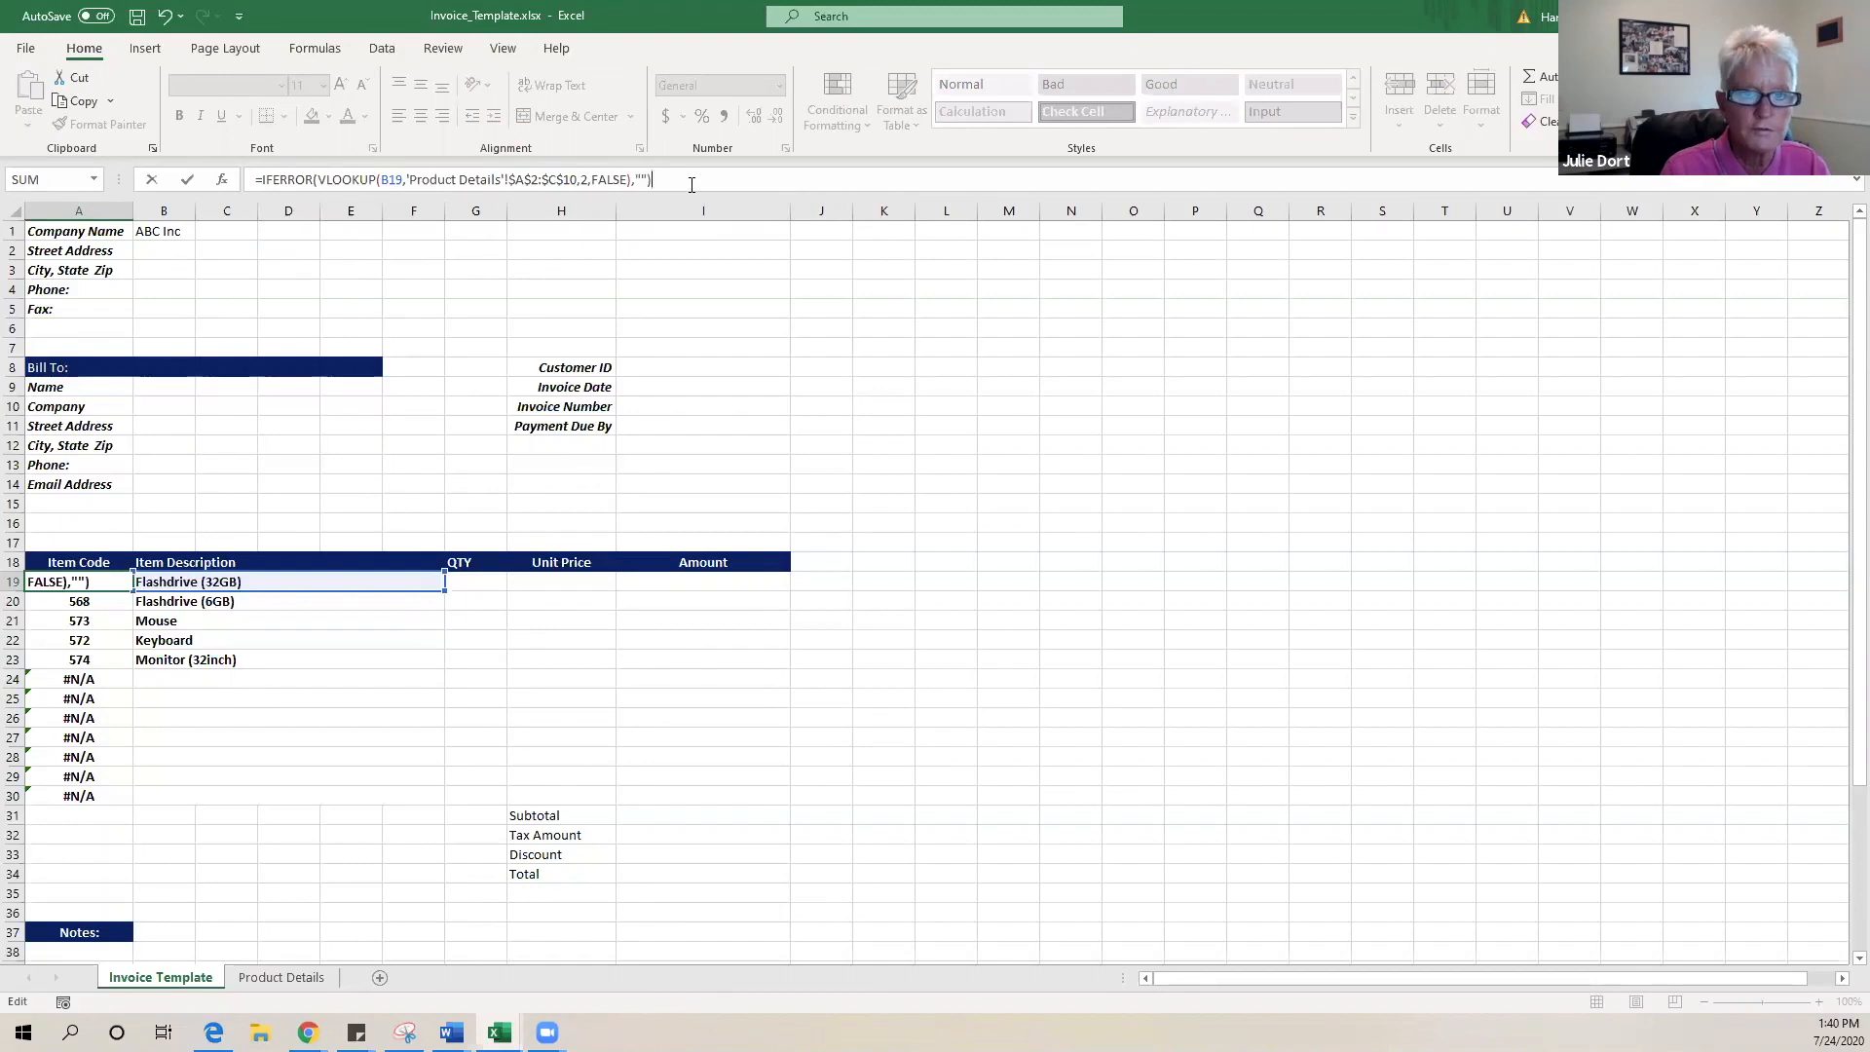
{"action": "key", "text": "Return"}
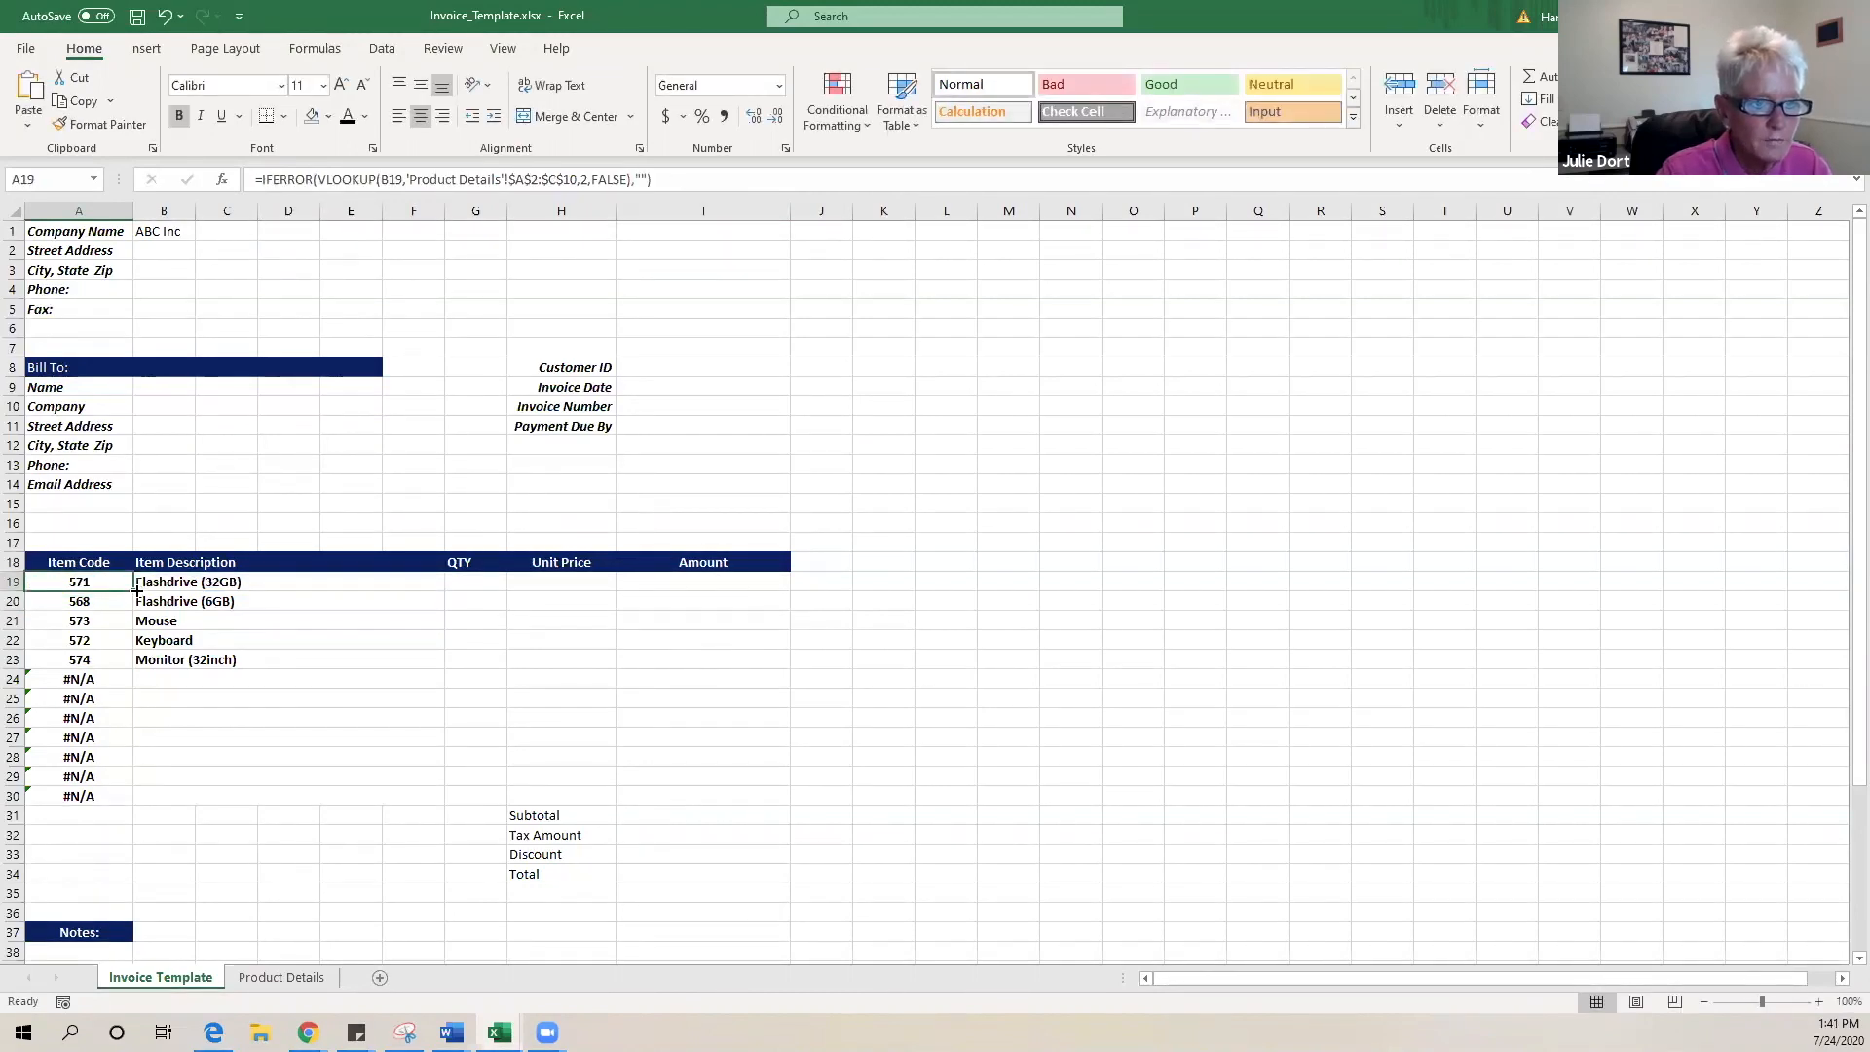
- Fill A19's IFERROR formula down to A30, blanking the #N/A in rows 24–30
{"action": "left_click_drag", "start_coordinate": [135, 590], "coordinate": [132, 805]}
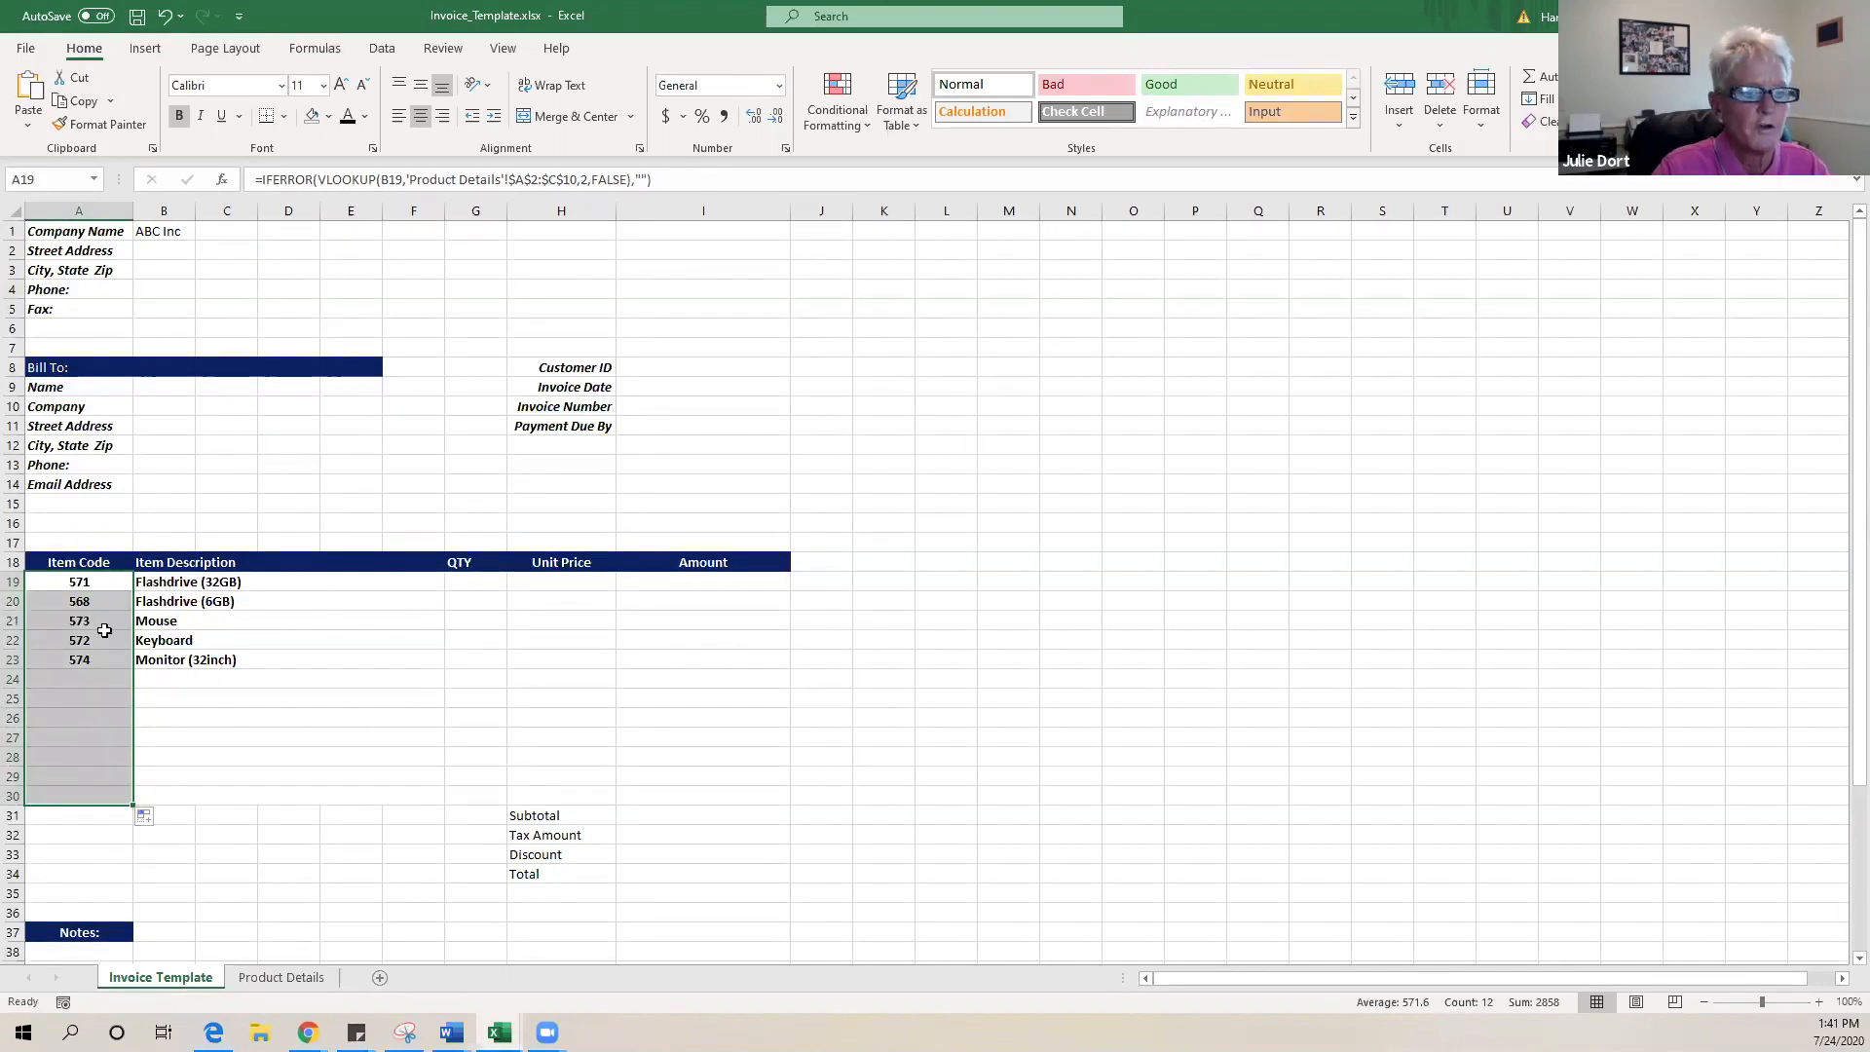
{"action": "left_click", "coordinate": [84, 582]}
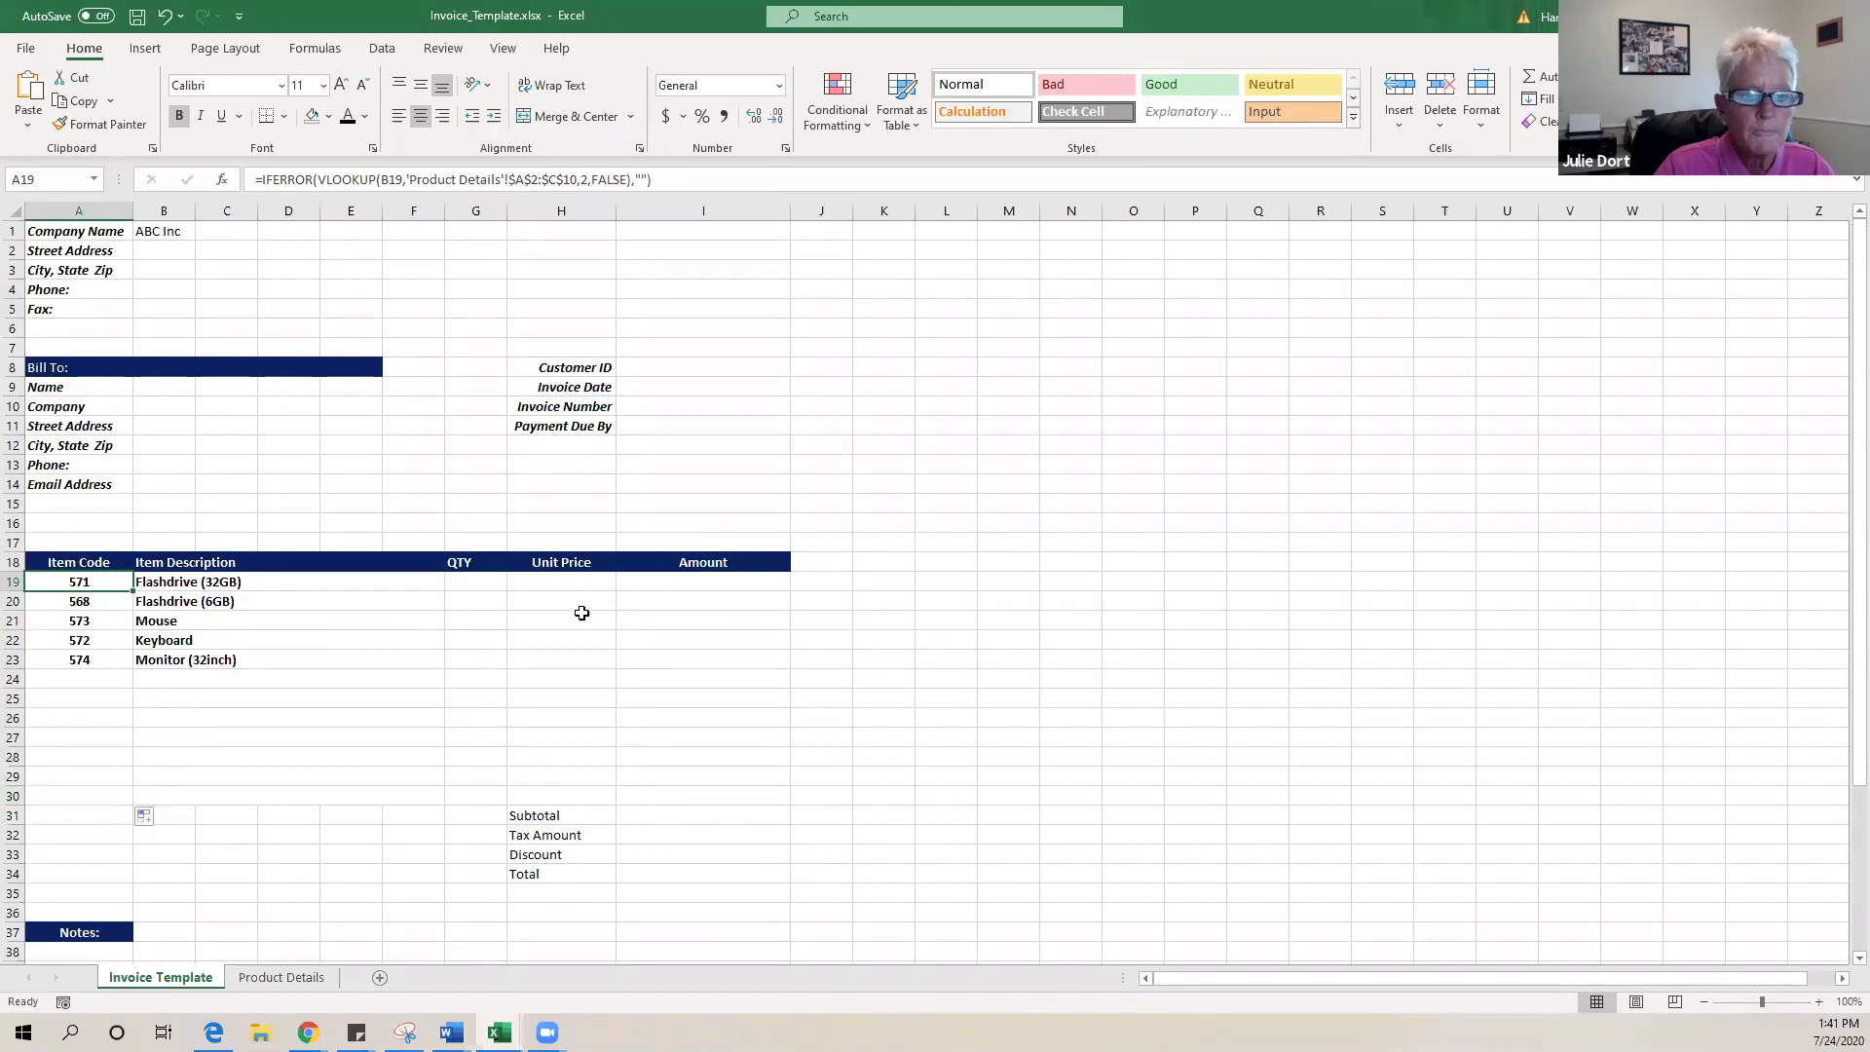
- Cancel a stray formula in H19 and select QTY through Amount for rows 19–29
{"action": "left_click", "coordinate": [558, 582]}
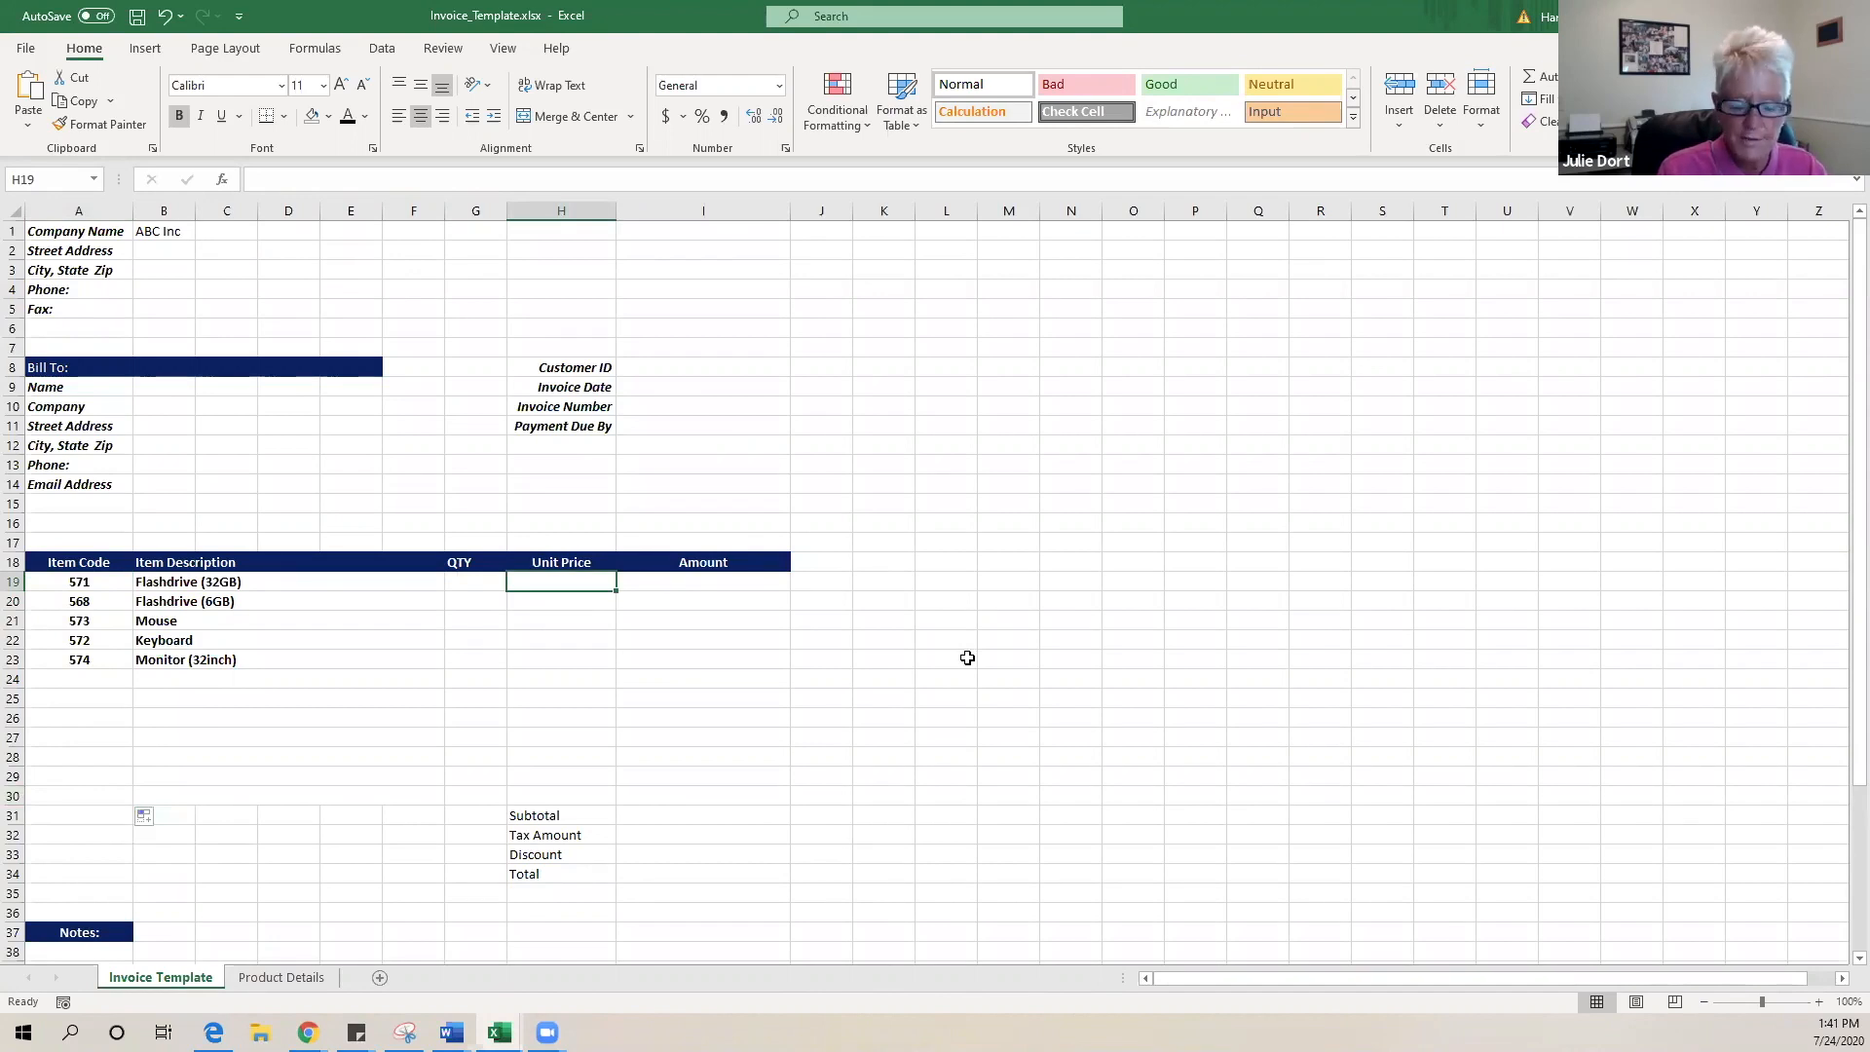
{"action": "type", "text": "="}
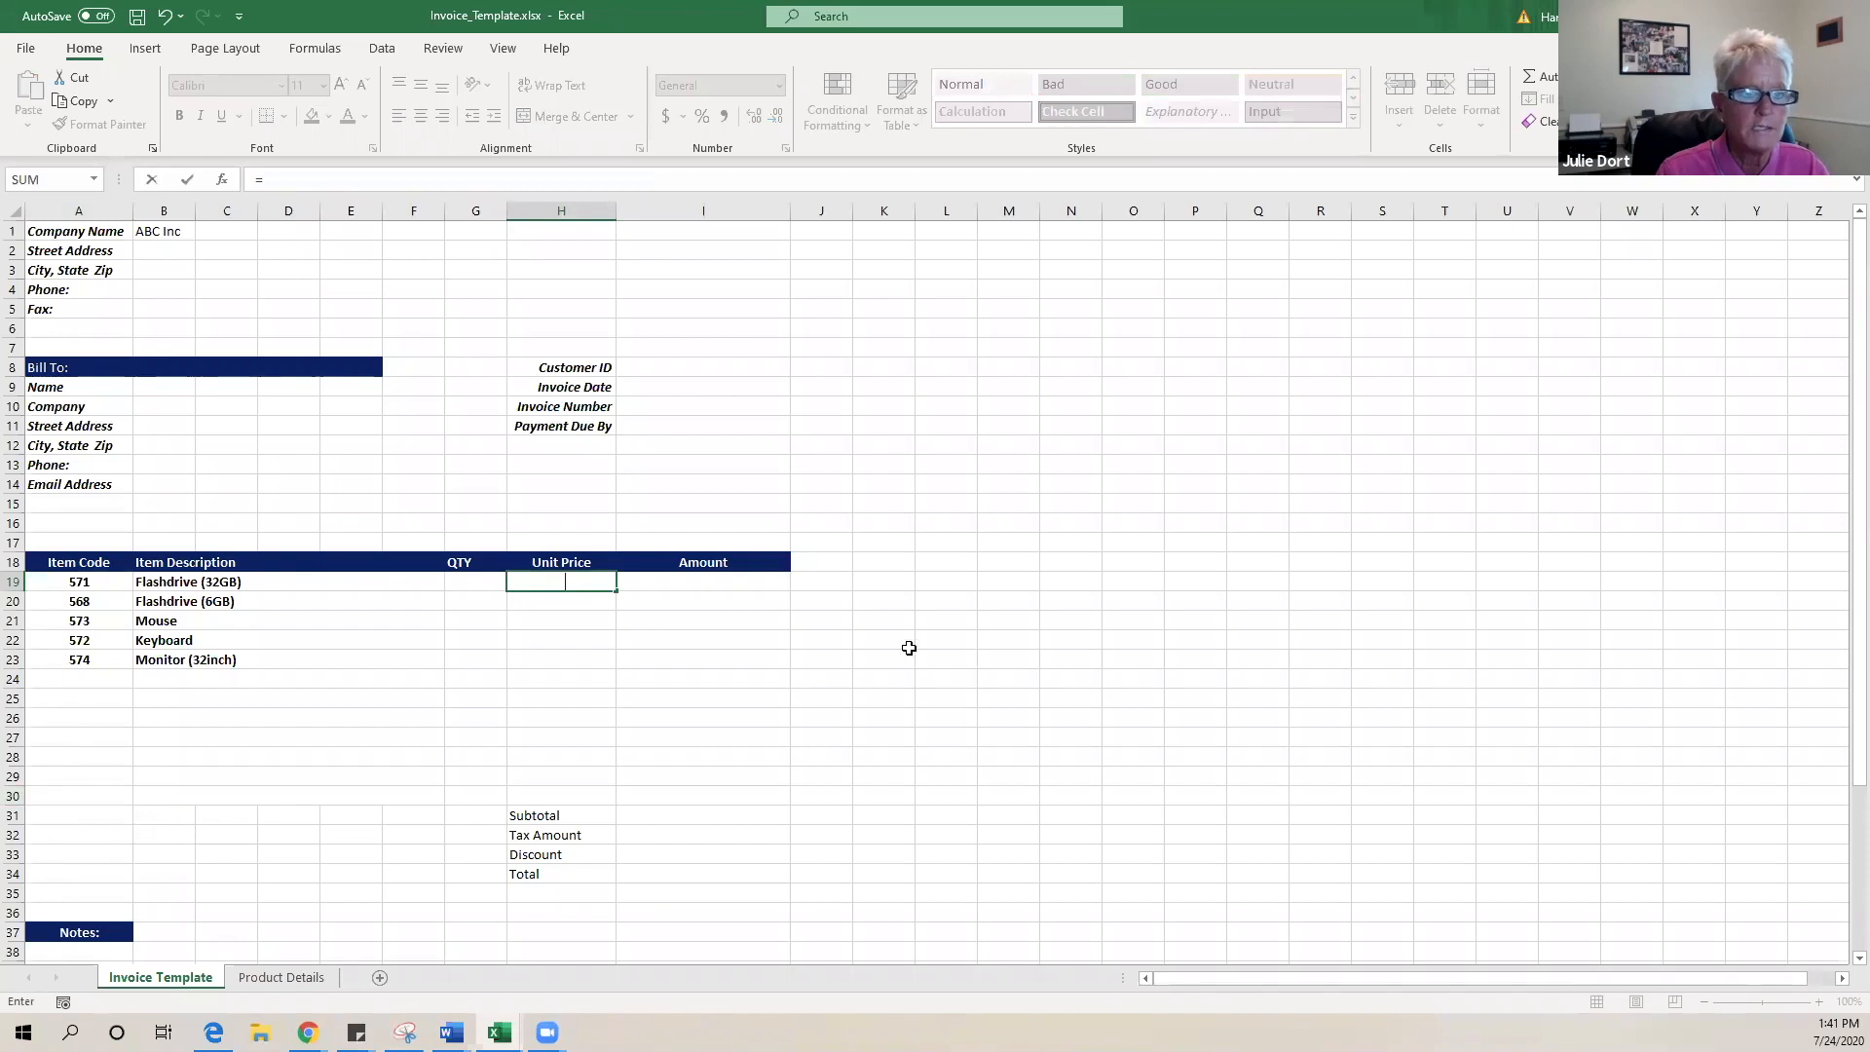
{"action": "left_click", "coordinate": [784, 621]}
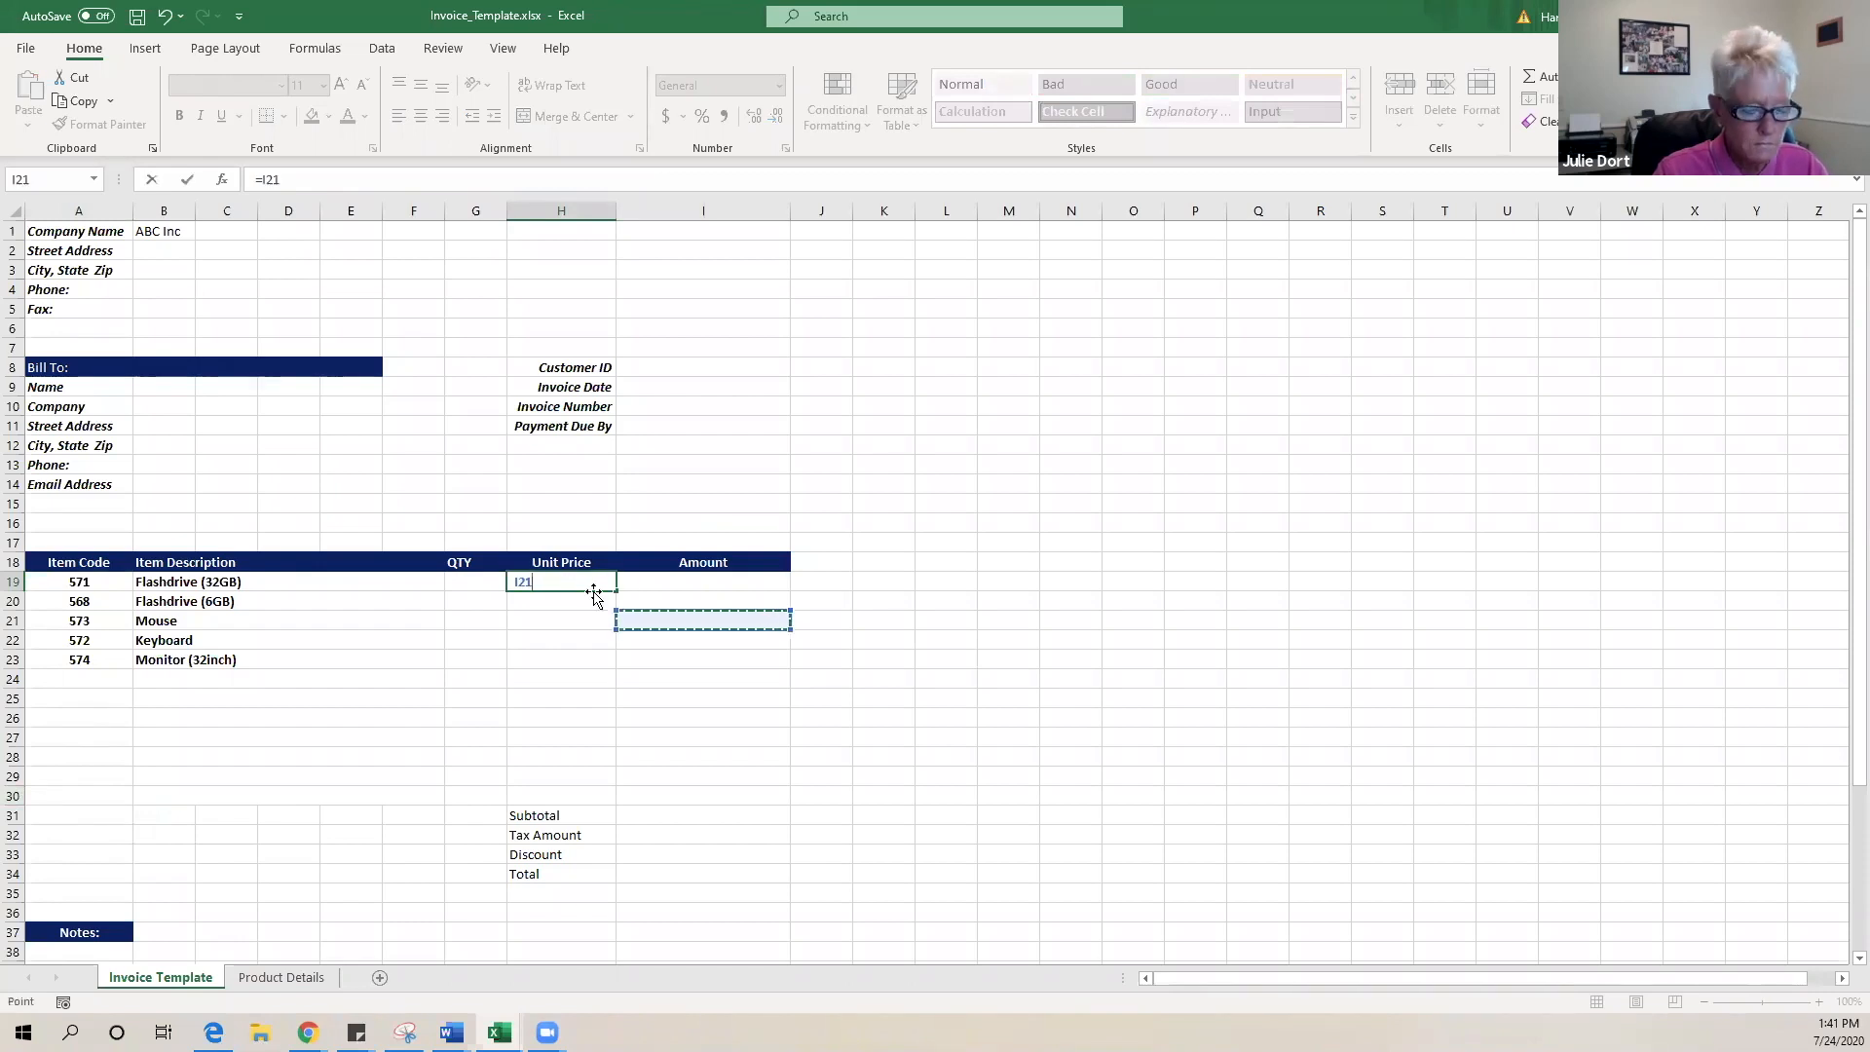
{"action": "key", "text": "Escape"}
{"action": "left_click_drag", "start_coordinate": [599, 581], "coordinate": [696, 757]}
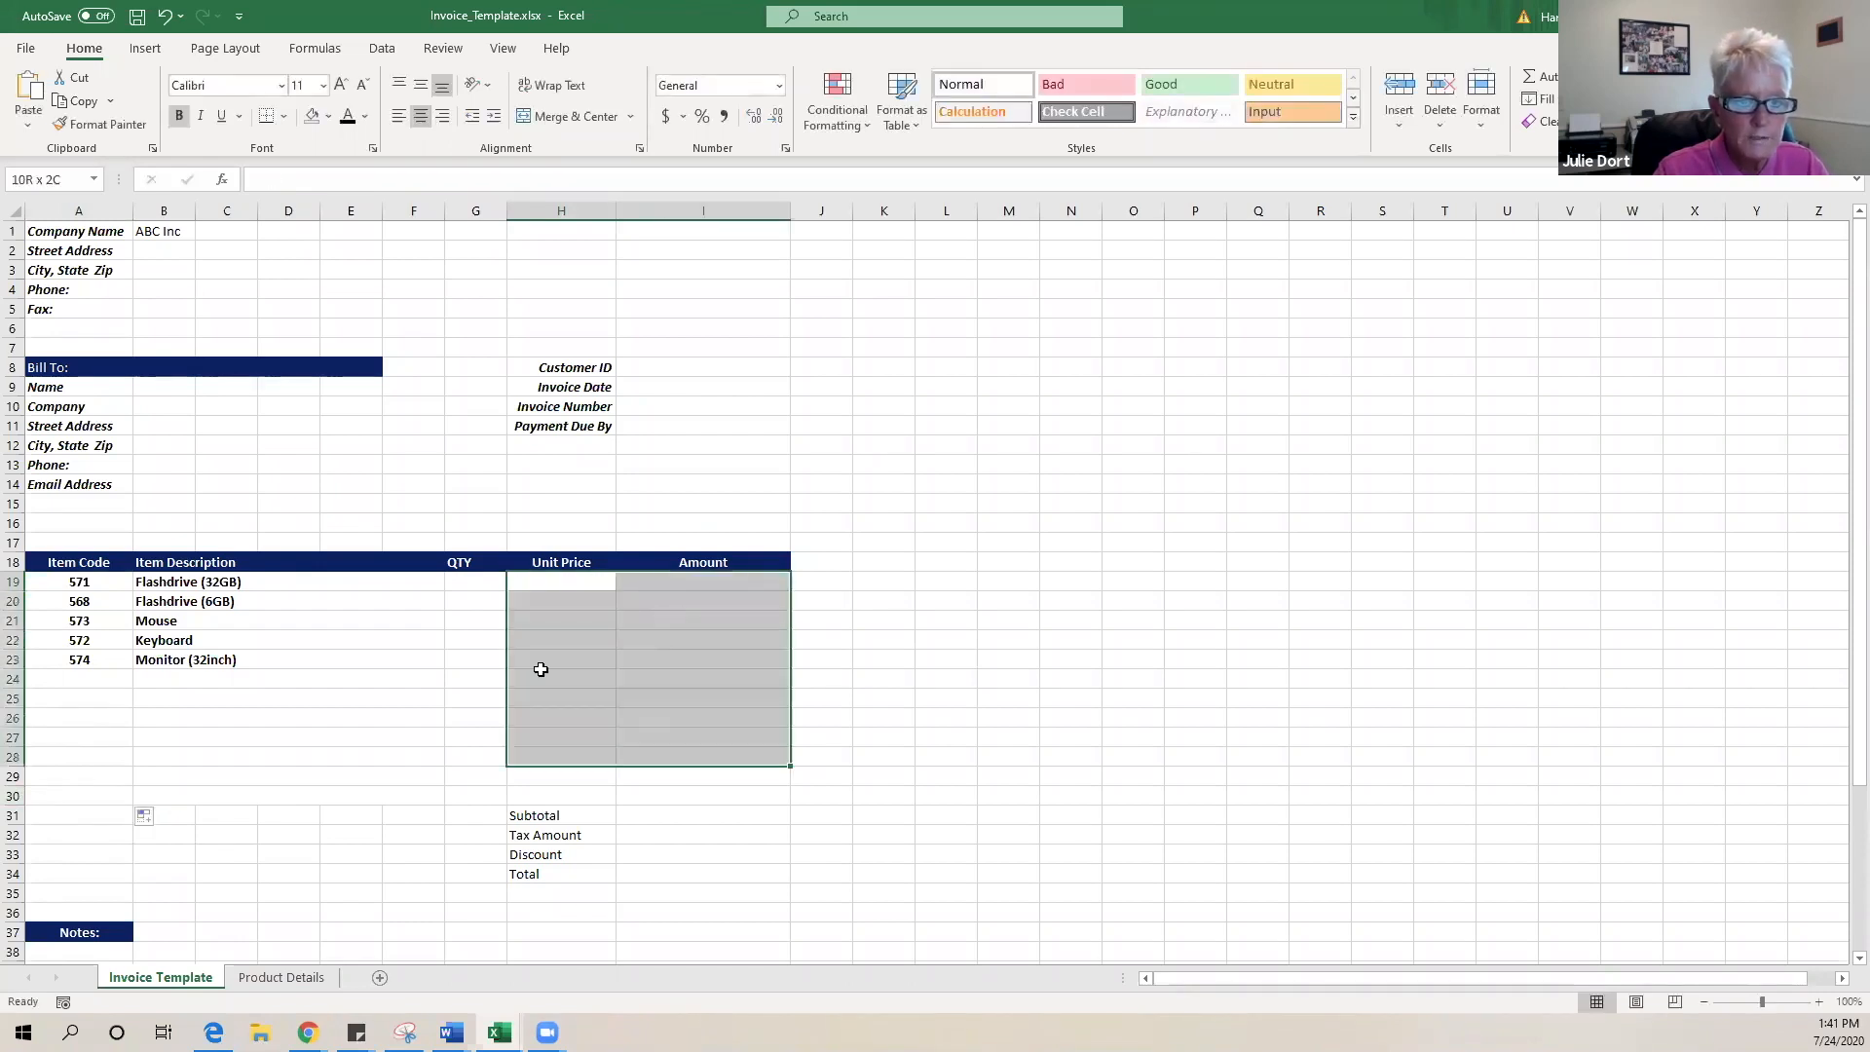
{"action": "left_click_drag", "start_coordinate": [495, 584], "coordinate": [665, 770]}
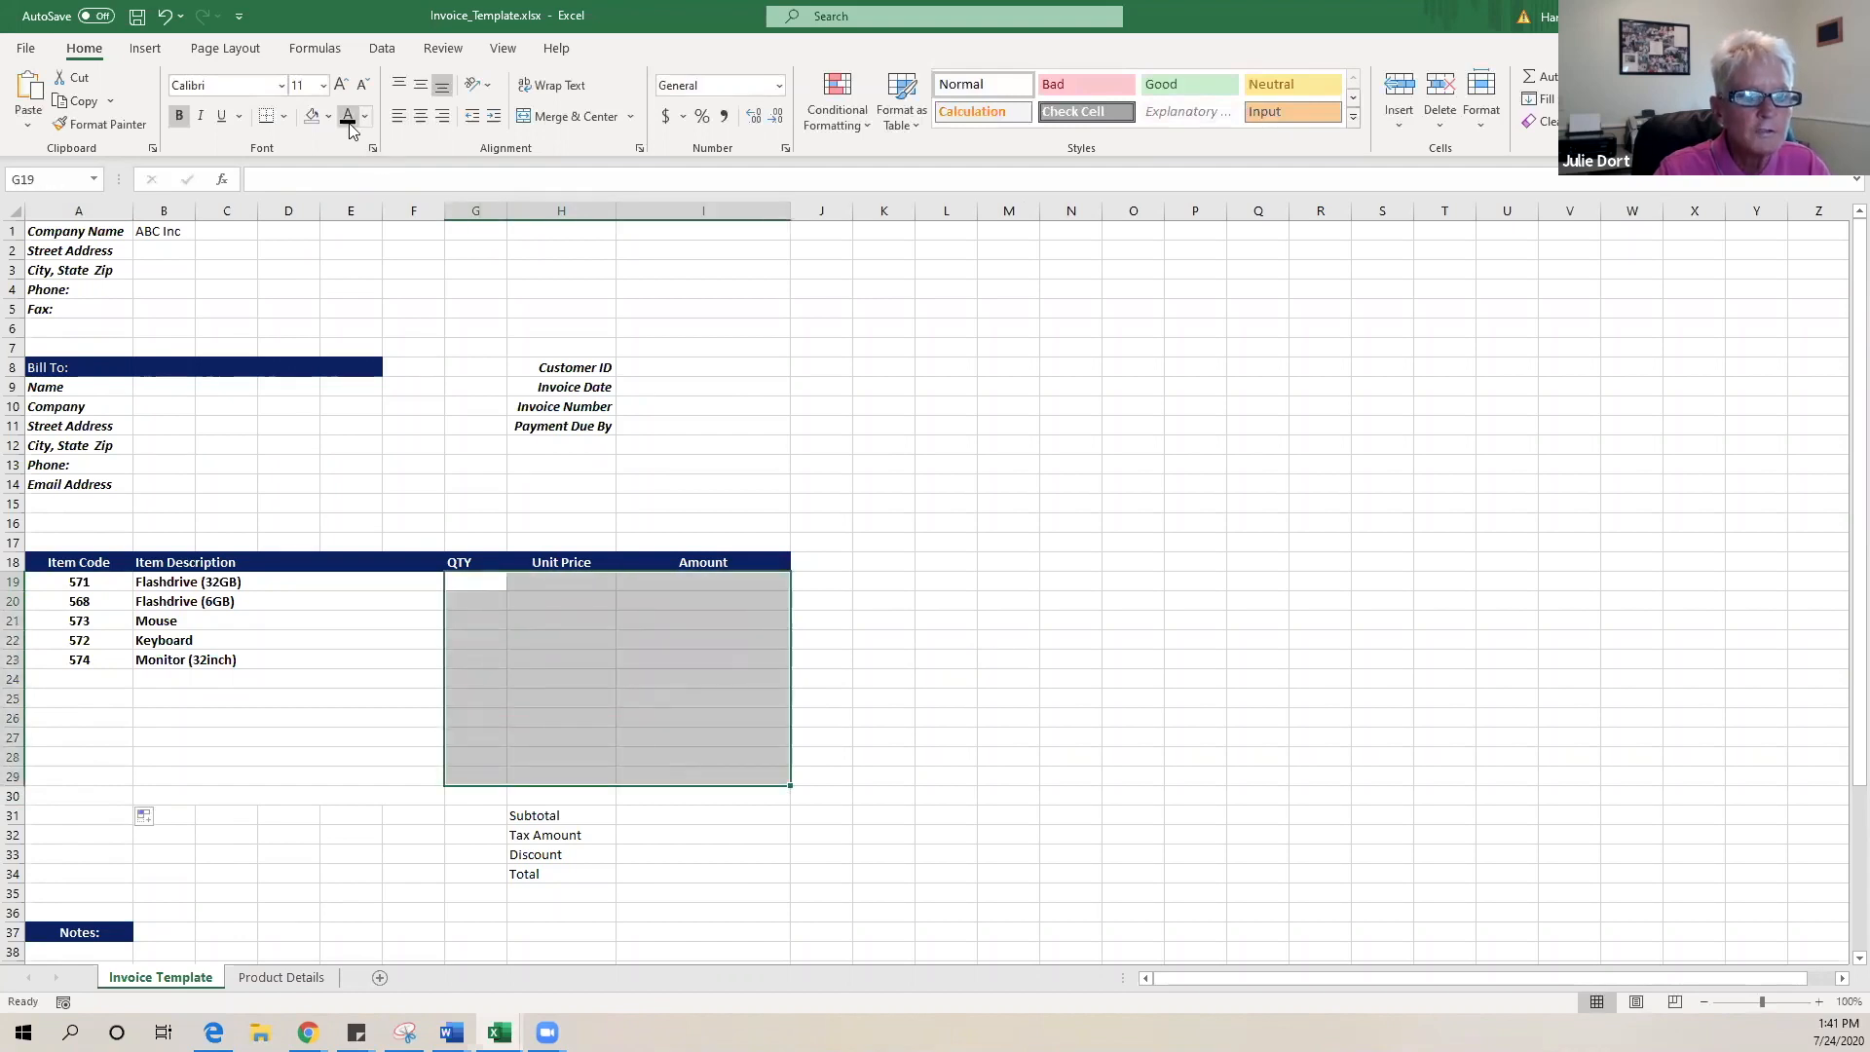
- Begin H19's Unit Price formula as =VLOOKUP(B19, and go to the Product Details sheet
{"action": "left_click", "coordinate": [548, 587]}
{"action": "type", "text": "="}
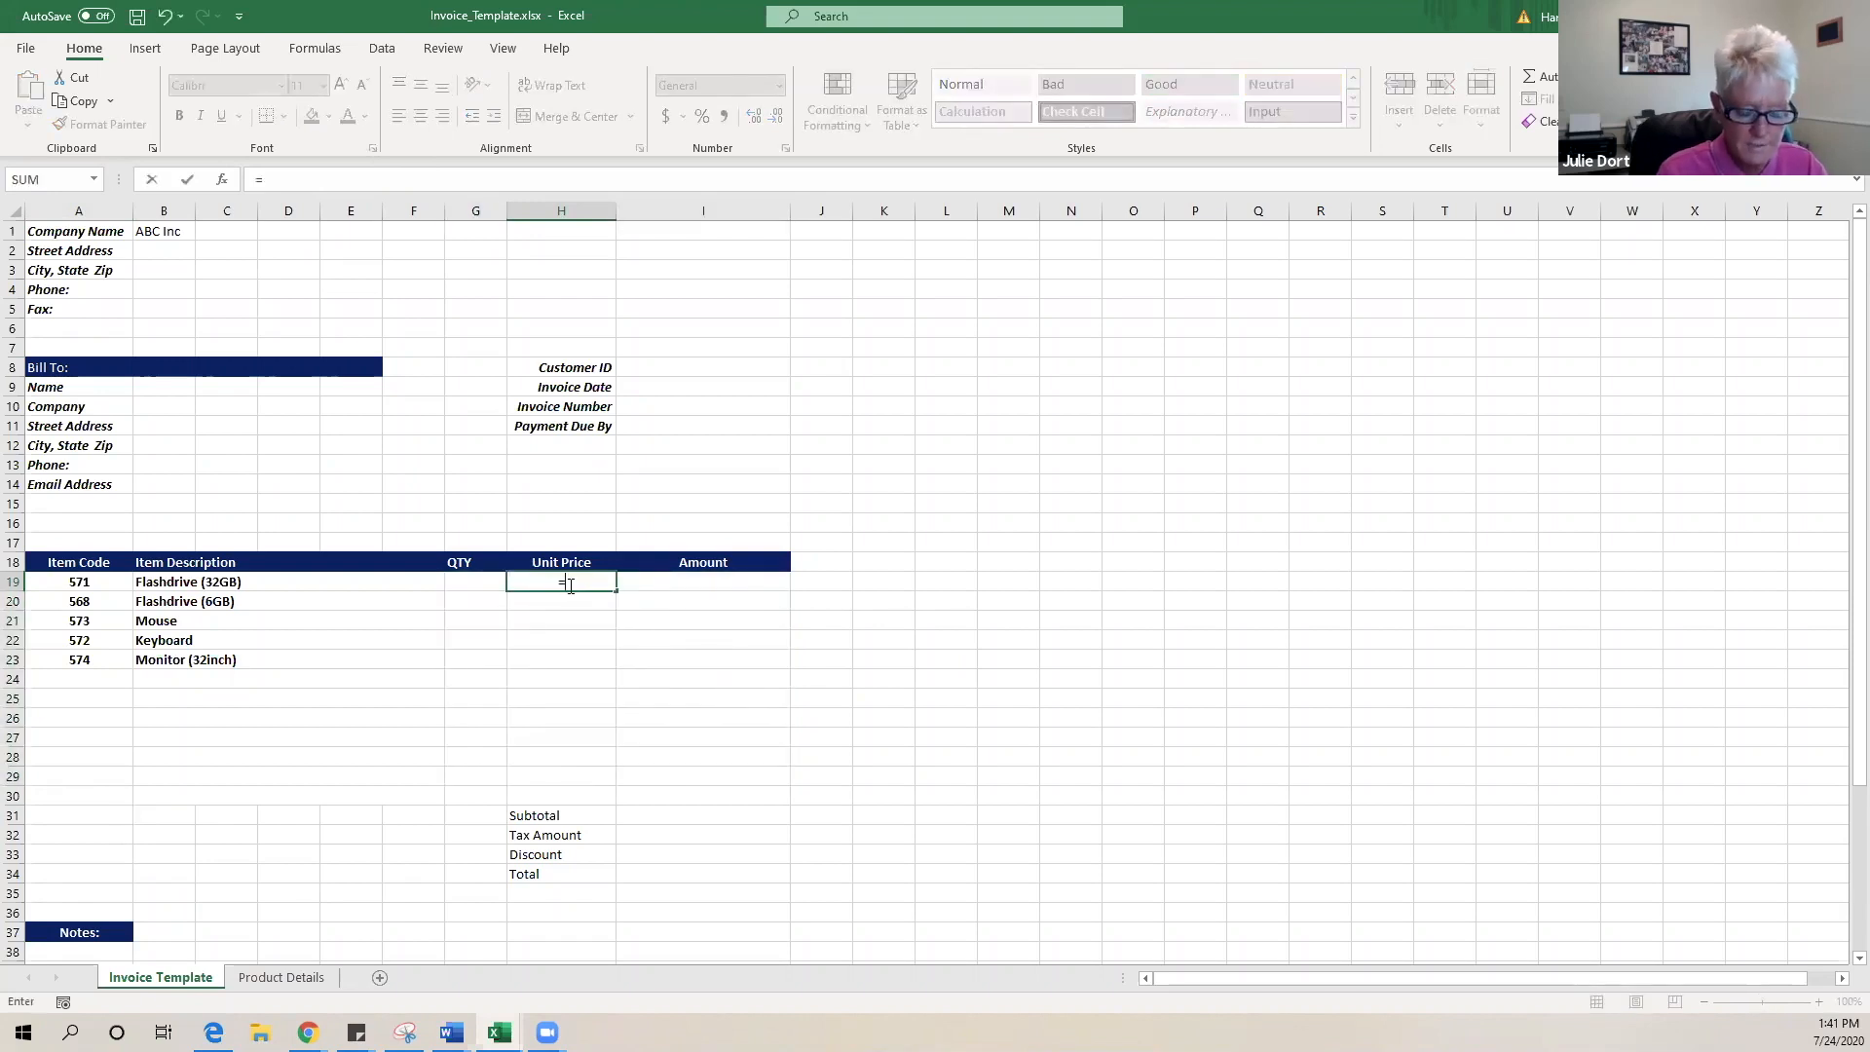
{"action": "type", "text": "vl"}
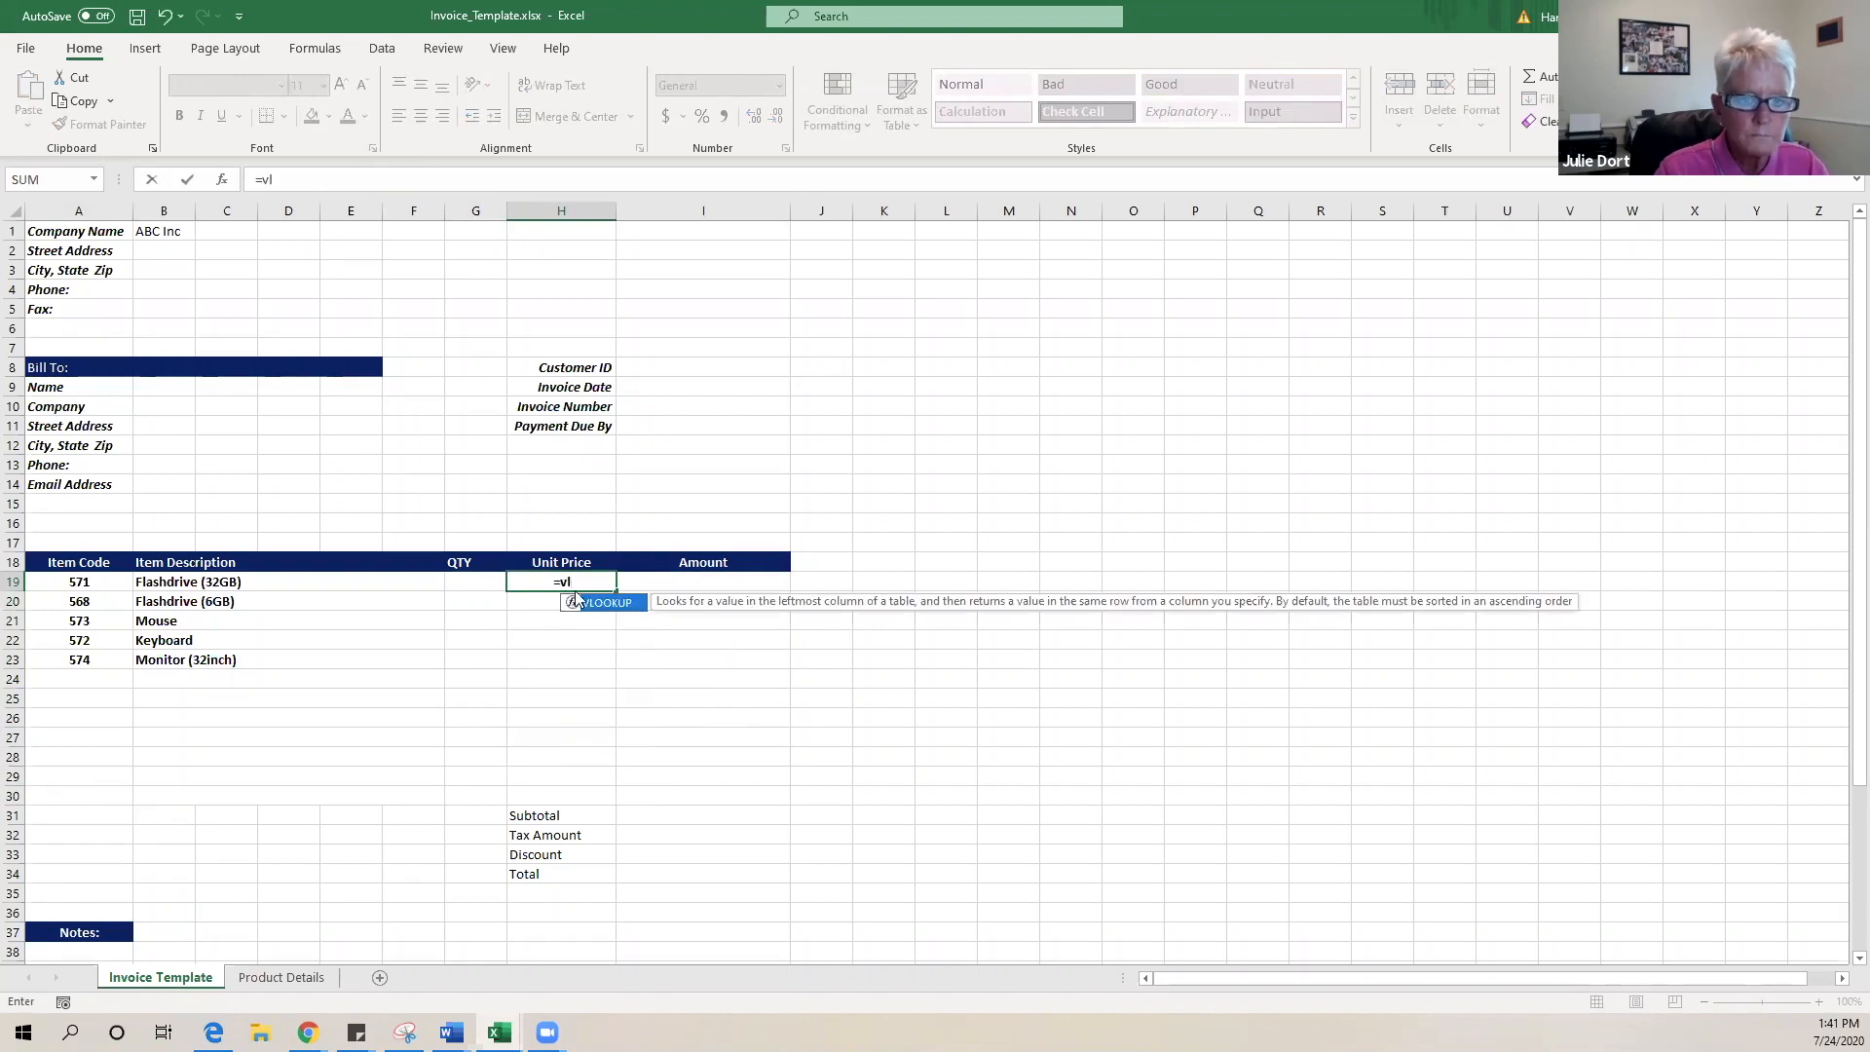
{"action": "double_click", "coordinate": [597, 604]}
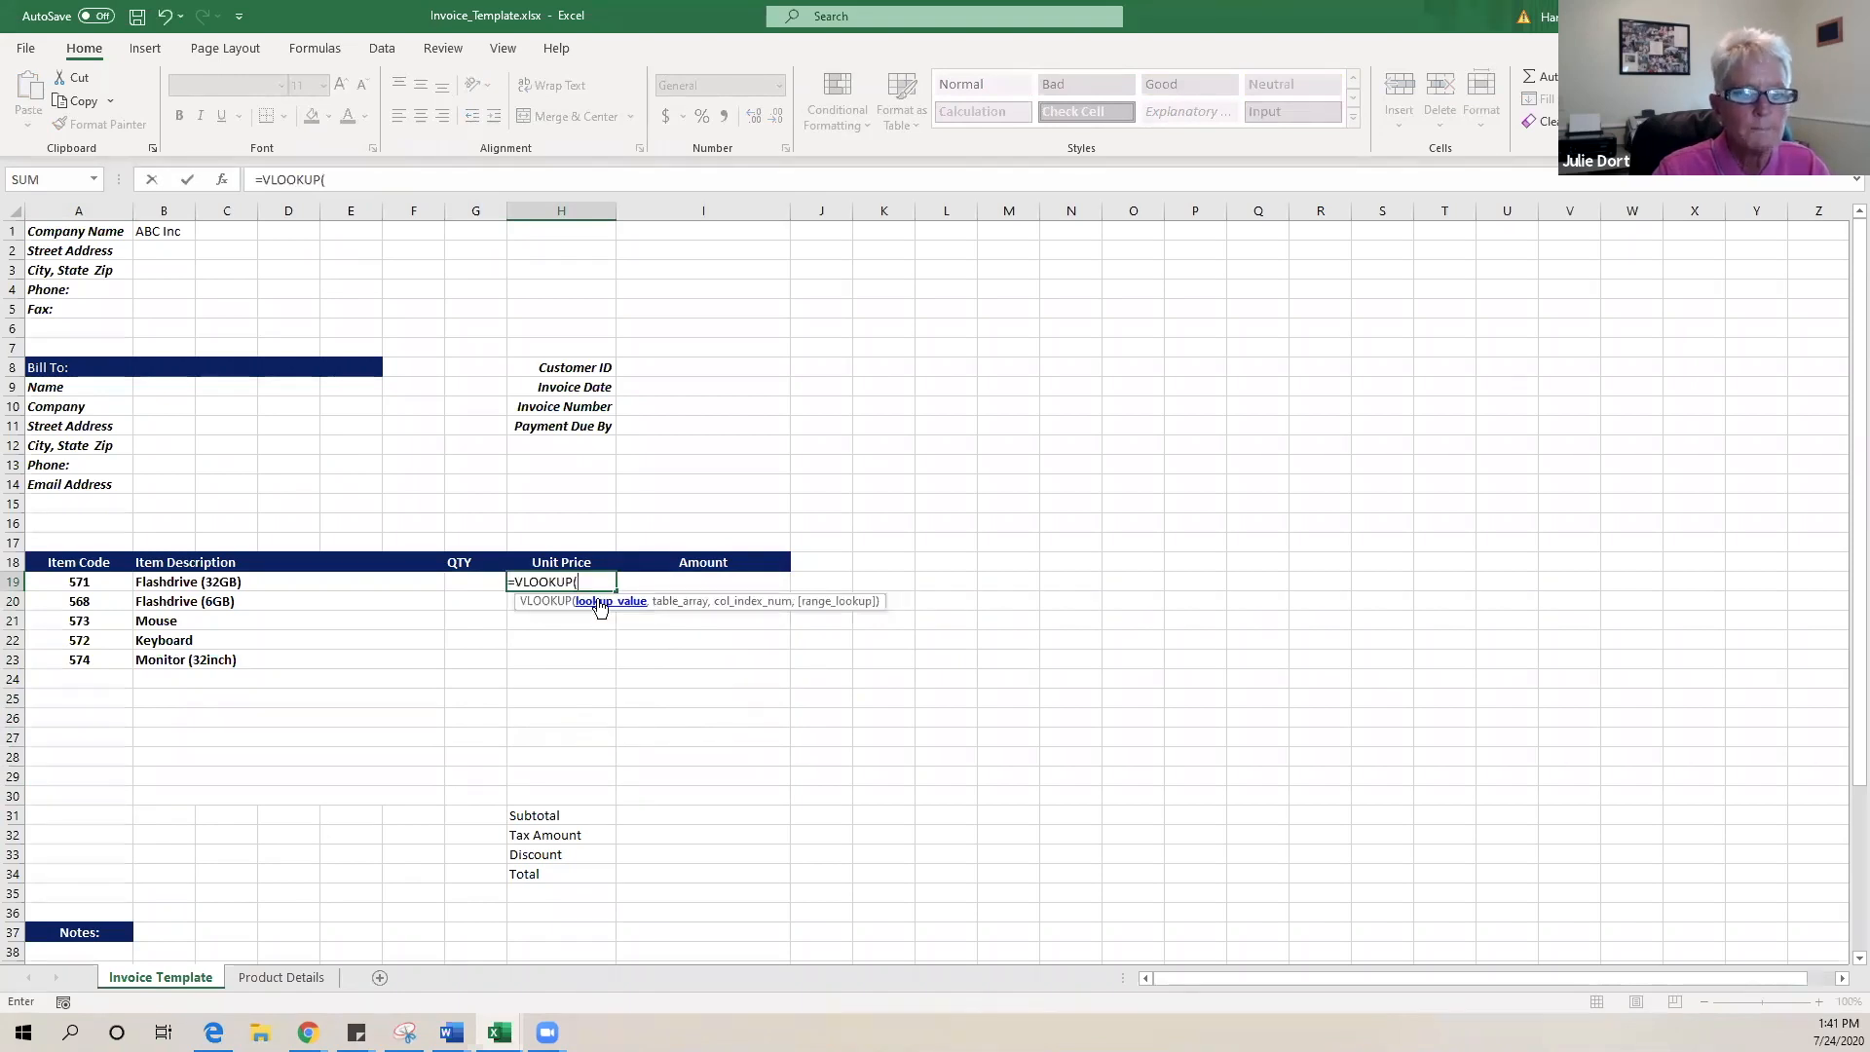
{"action": "left_click", "coordinate": [190, 582]}
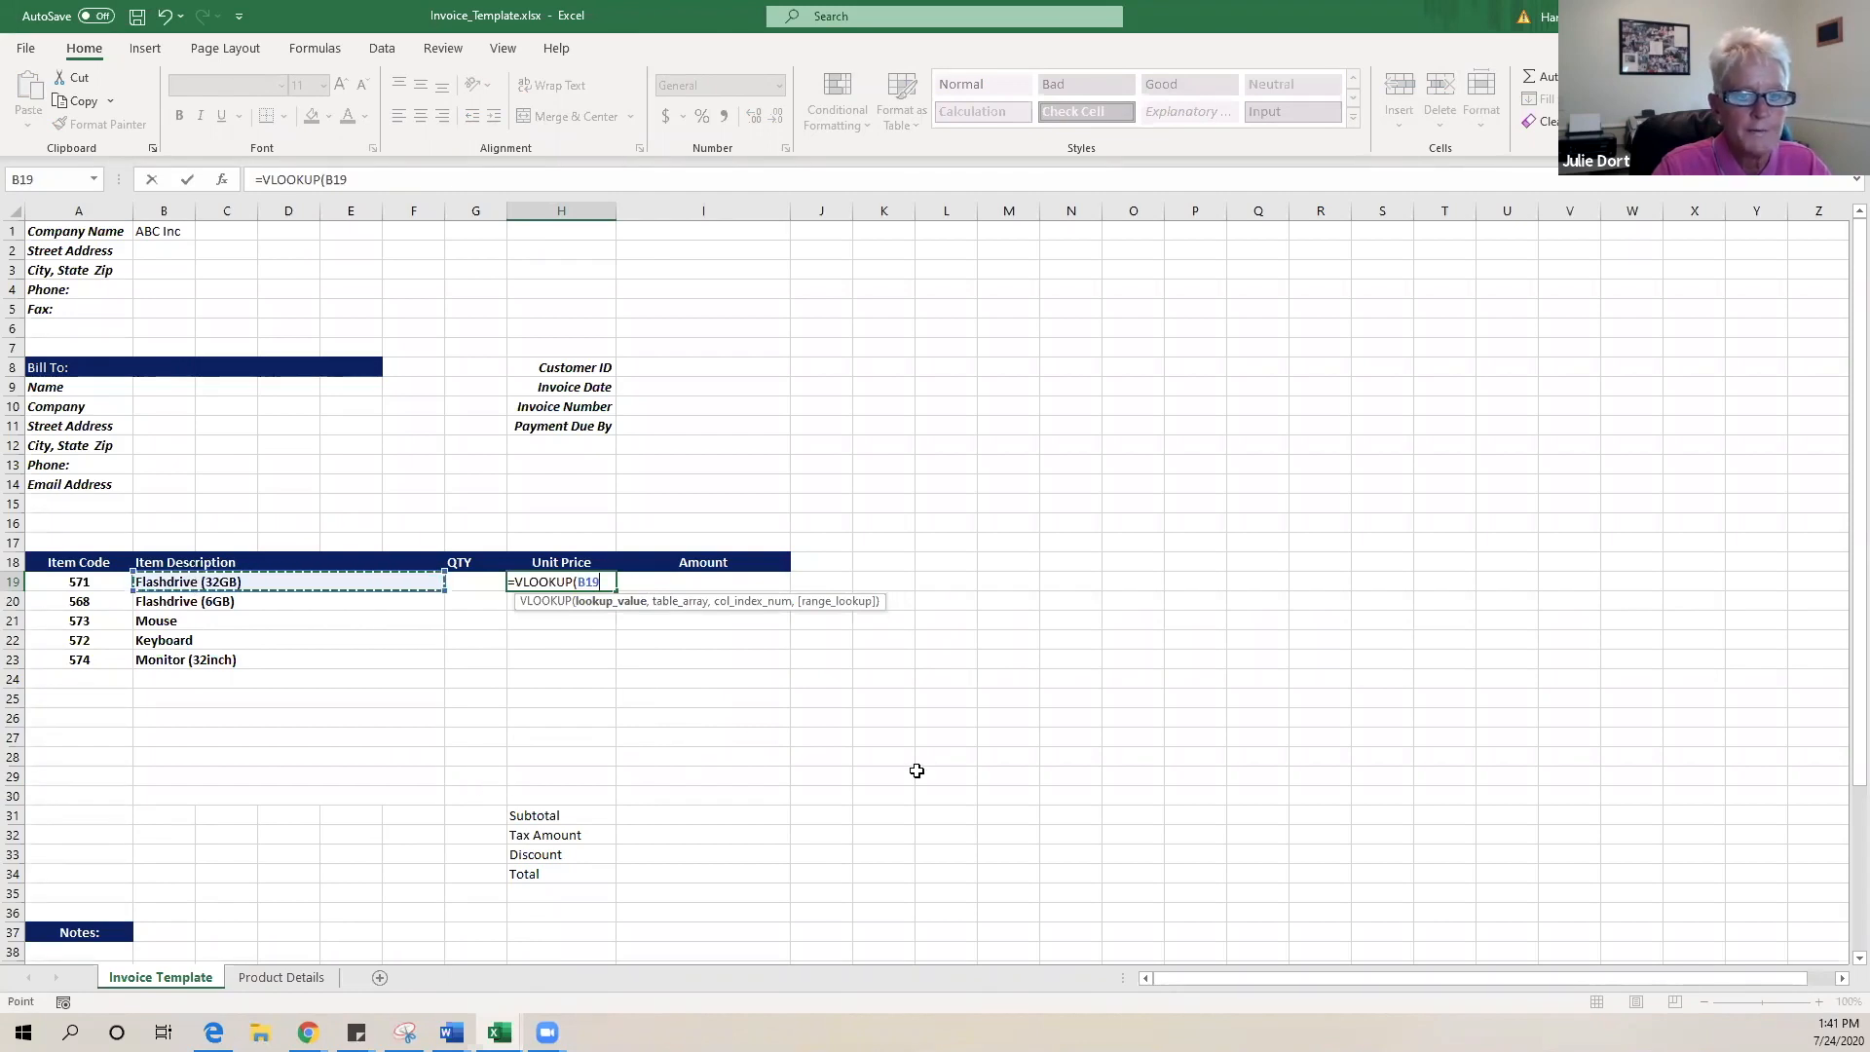
{"action": "type", "text": ","}
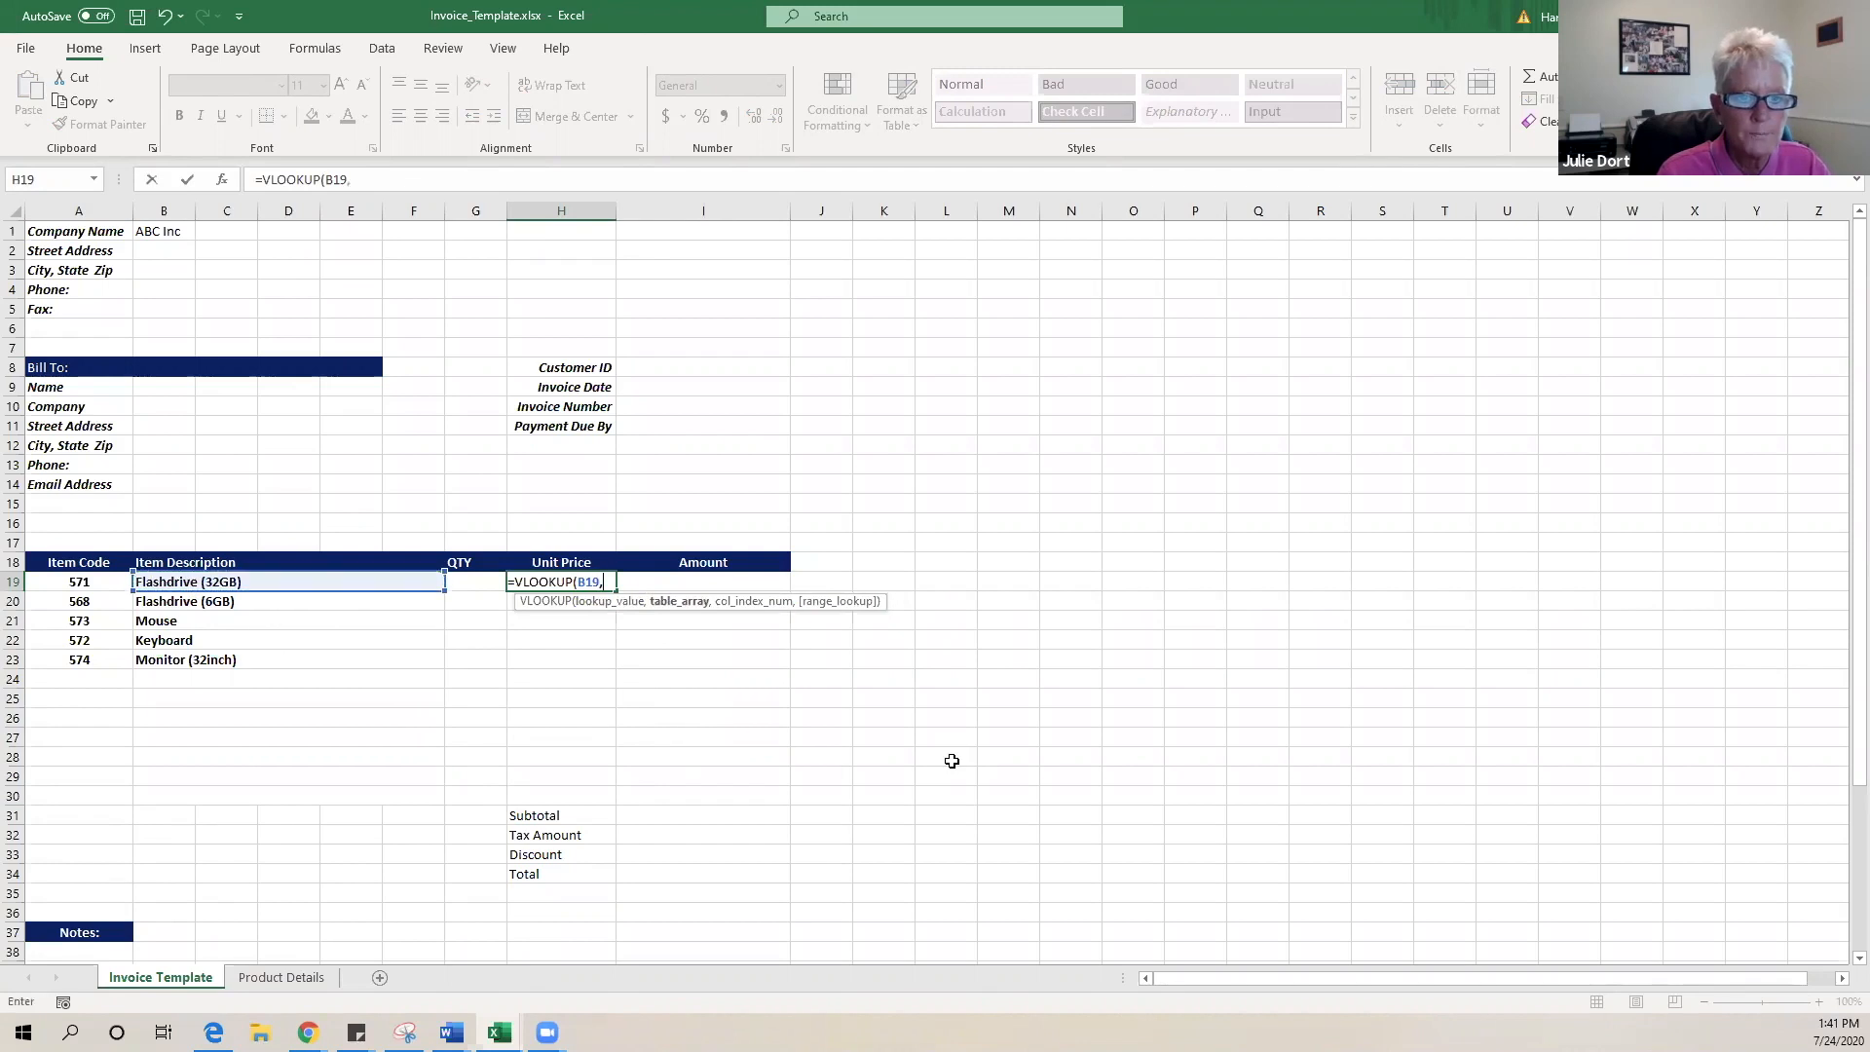
{"action": "left_click", "coordinate": [298, 978]}
- Complete H19 as =VLOOKUP(B19,'Product Details'!$A$2:$C$10,3,FALSE), returning 18.98
{"action": "left_click_drag", "start_coordinate": [50, 252], "coordinate": [347, 409]}
{"action": "key", "text": "F4"}
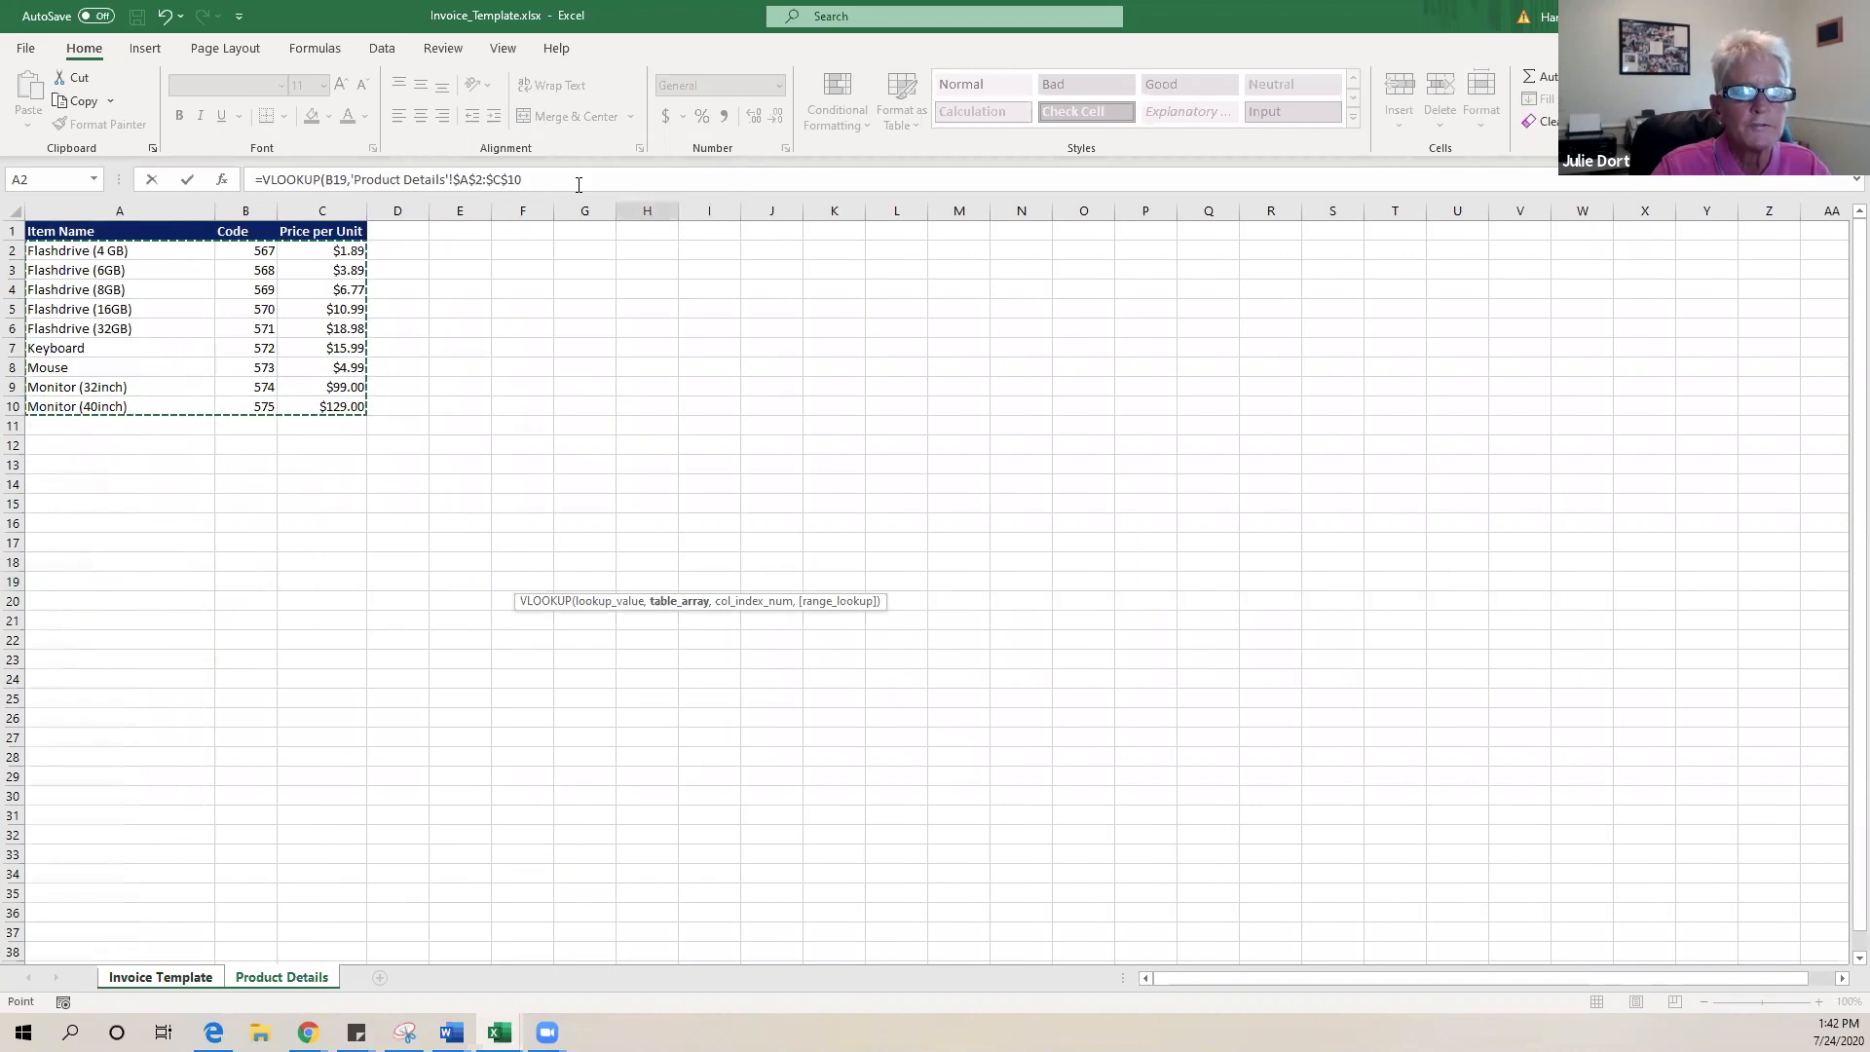
{"action": "left_click", "coordinate": [676, 185]}
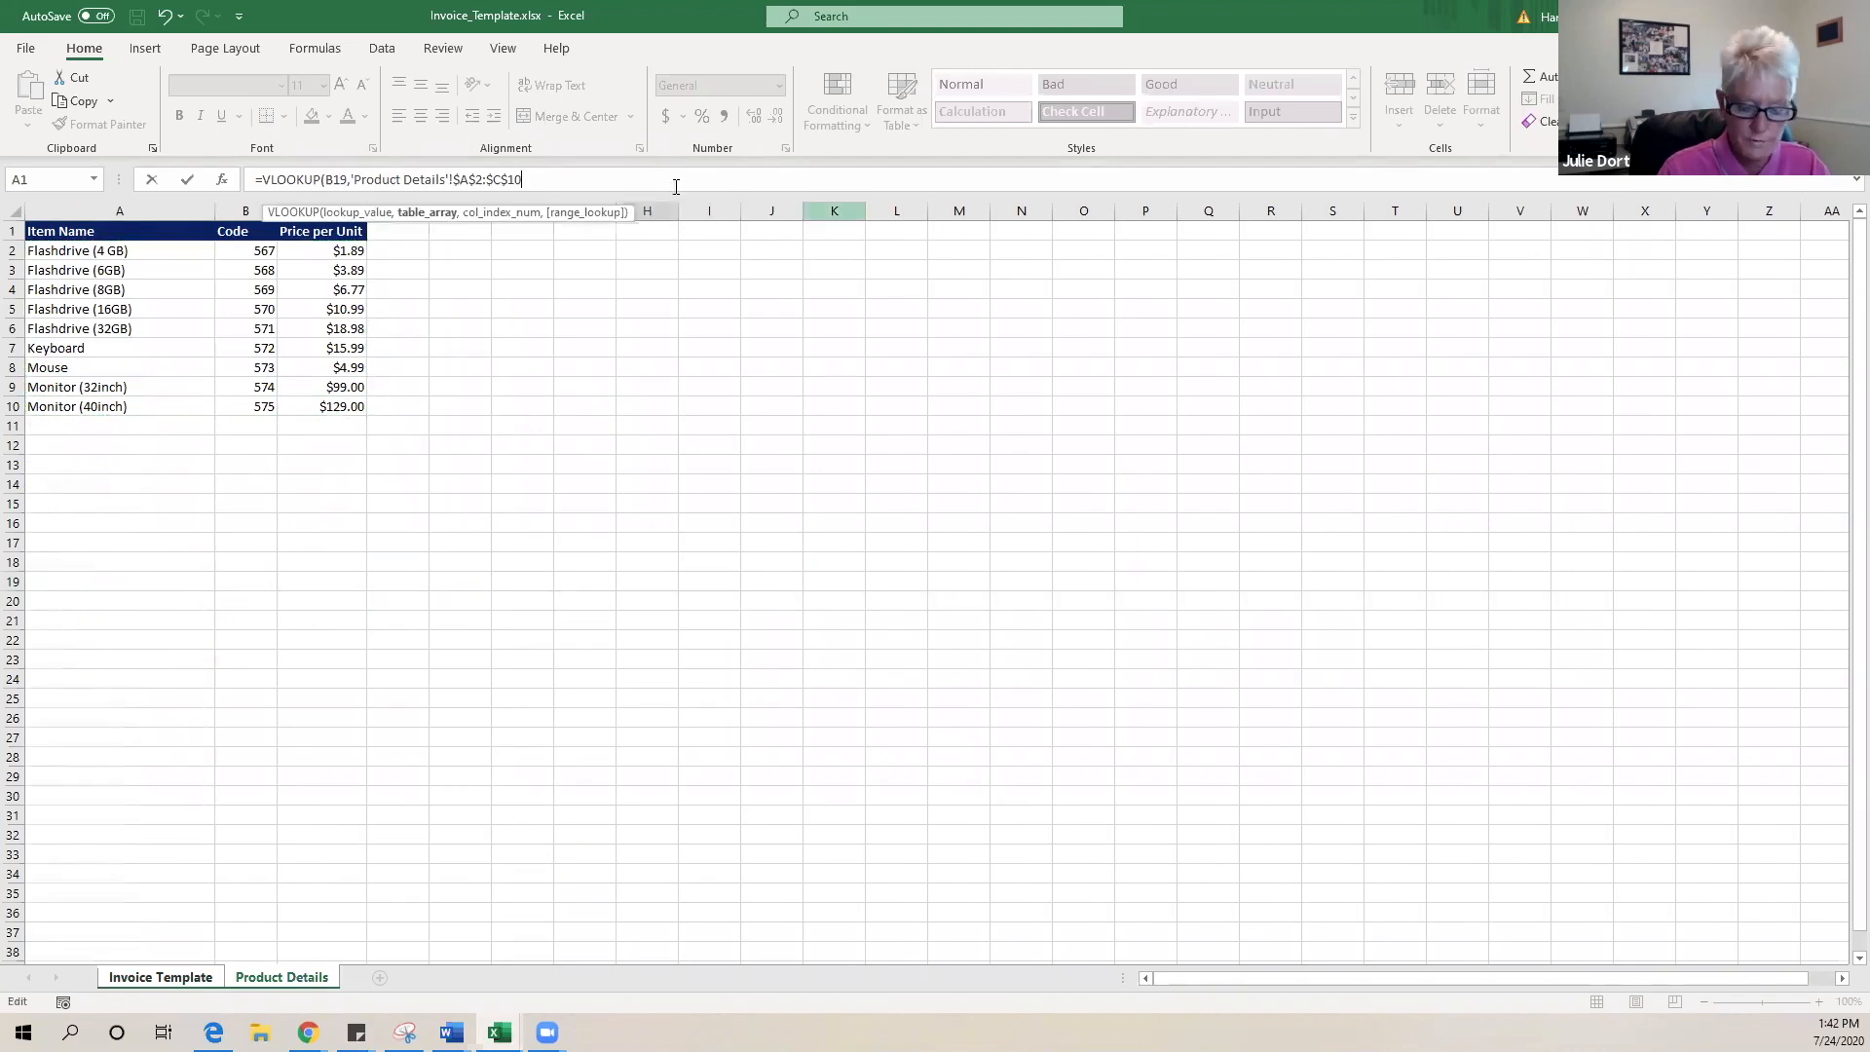
{"action": "type", "text": ",3"}
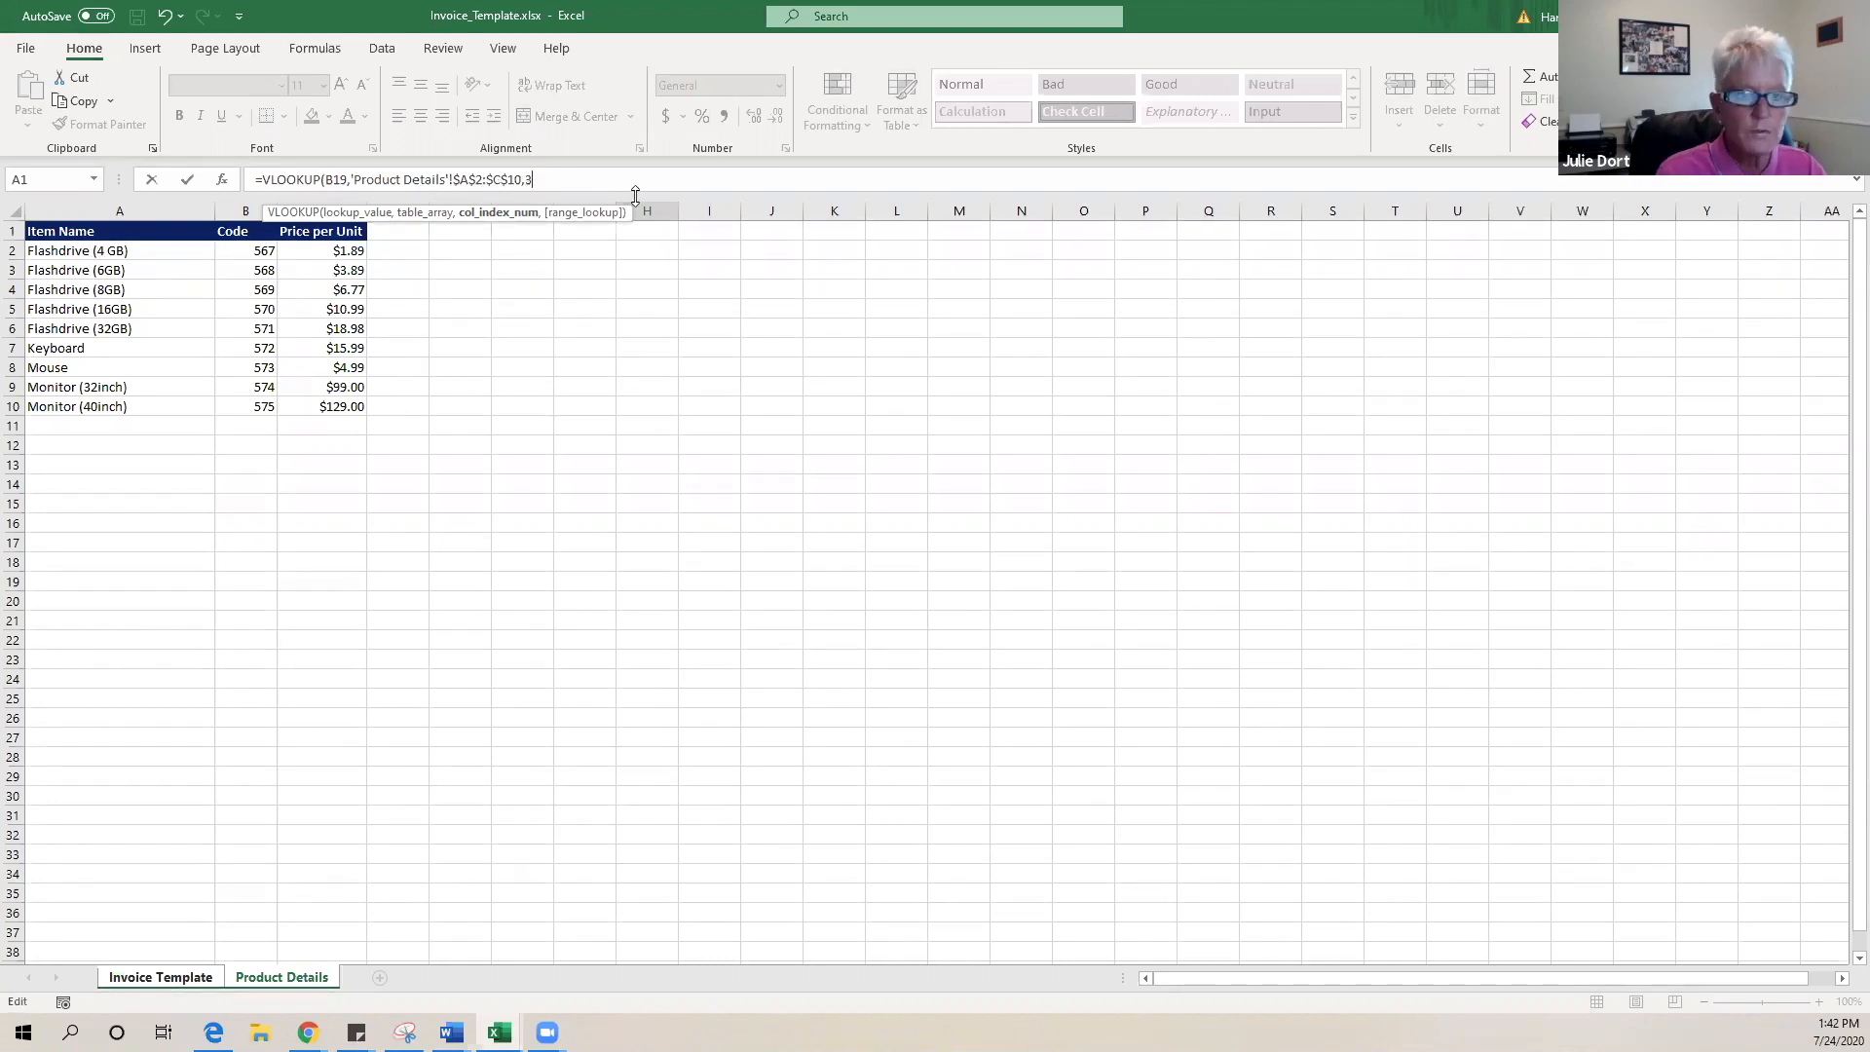
{"action": "type", "text": ","}
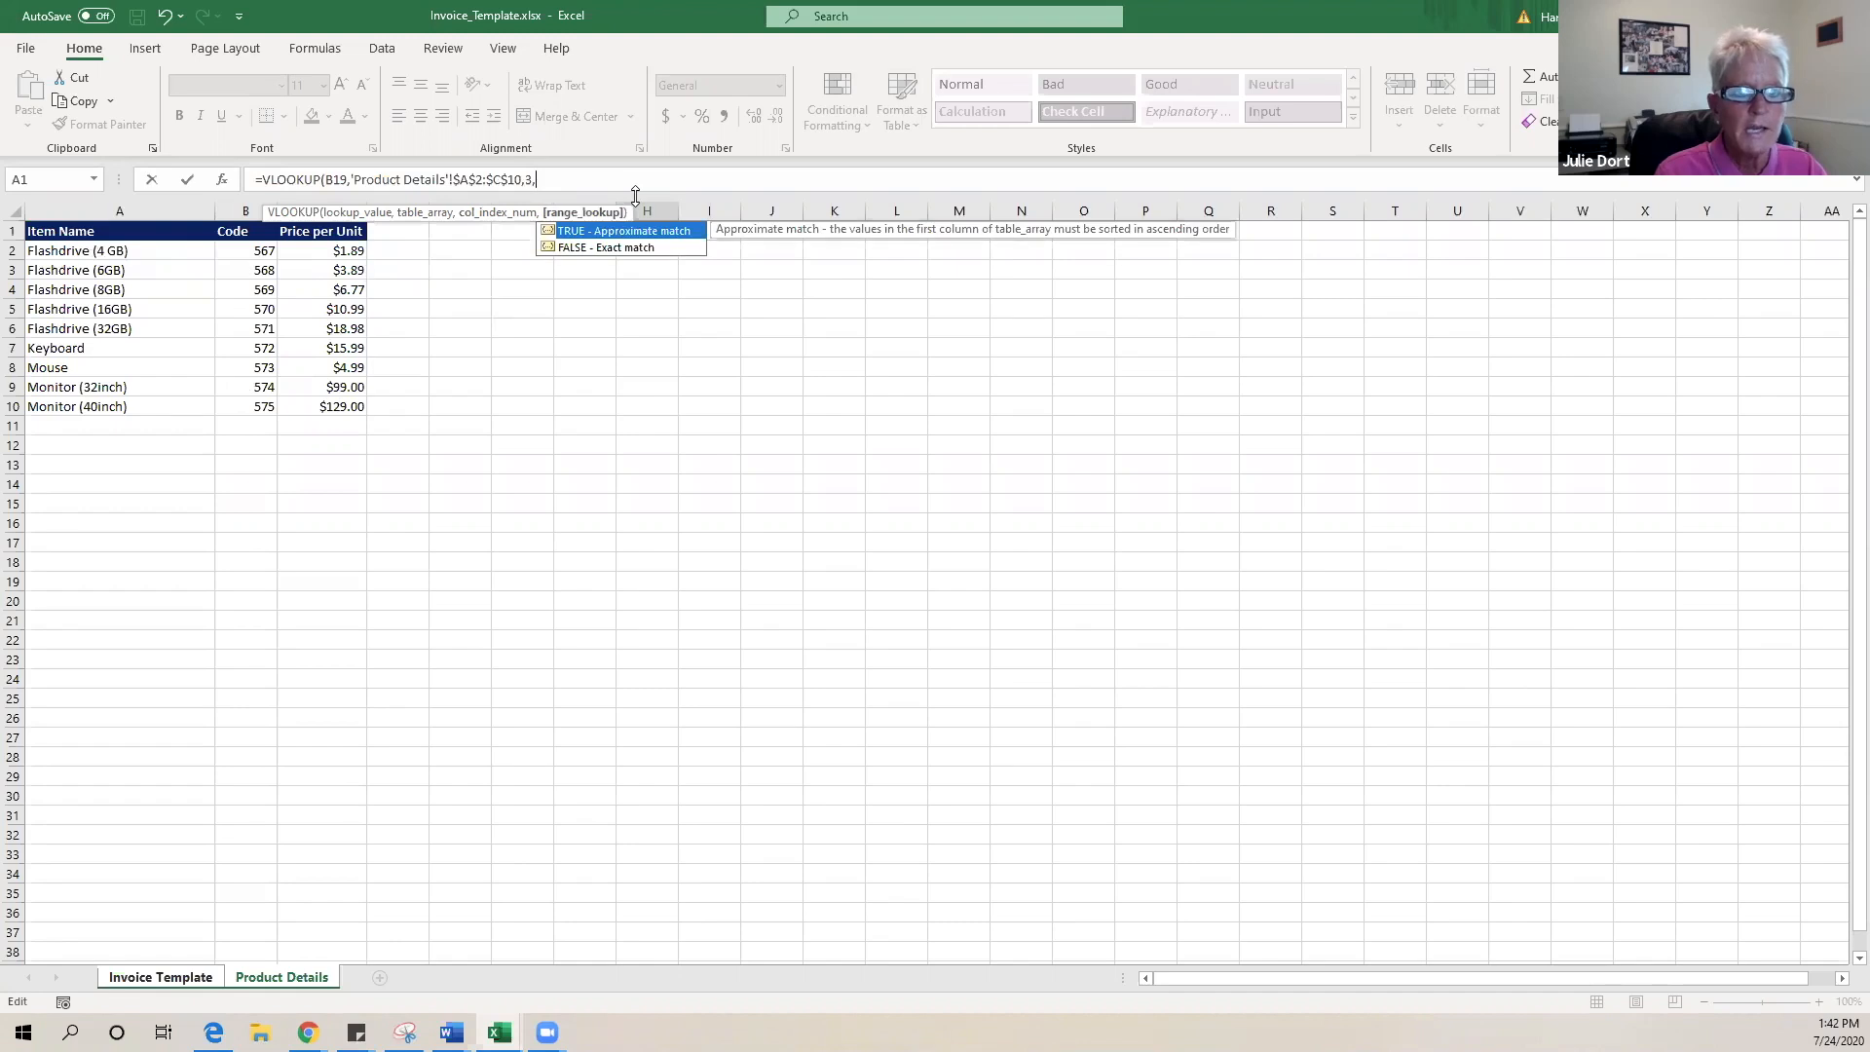
{"action": "double_click", "coordinate": [635, 248]}
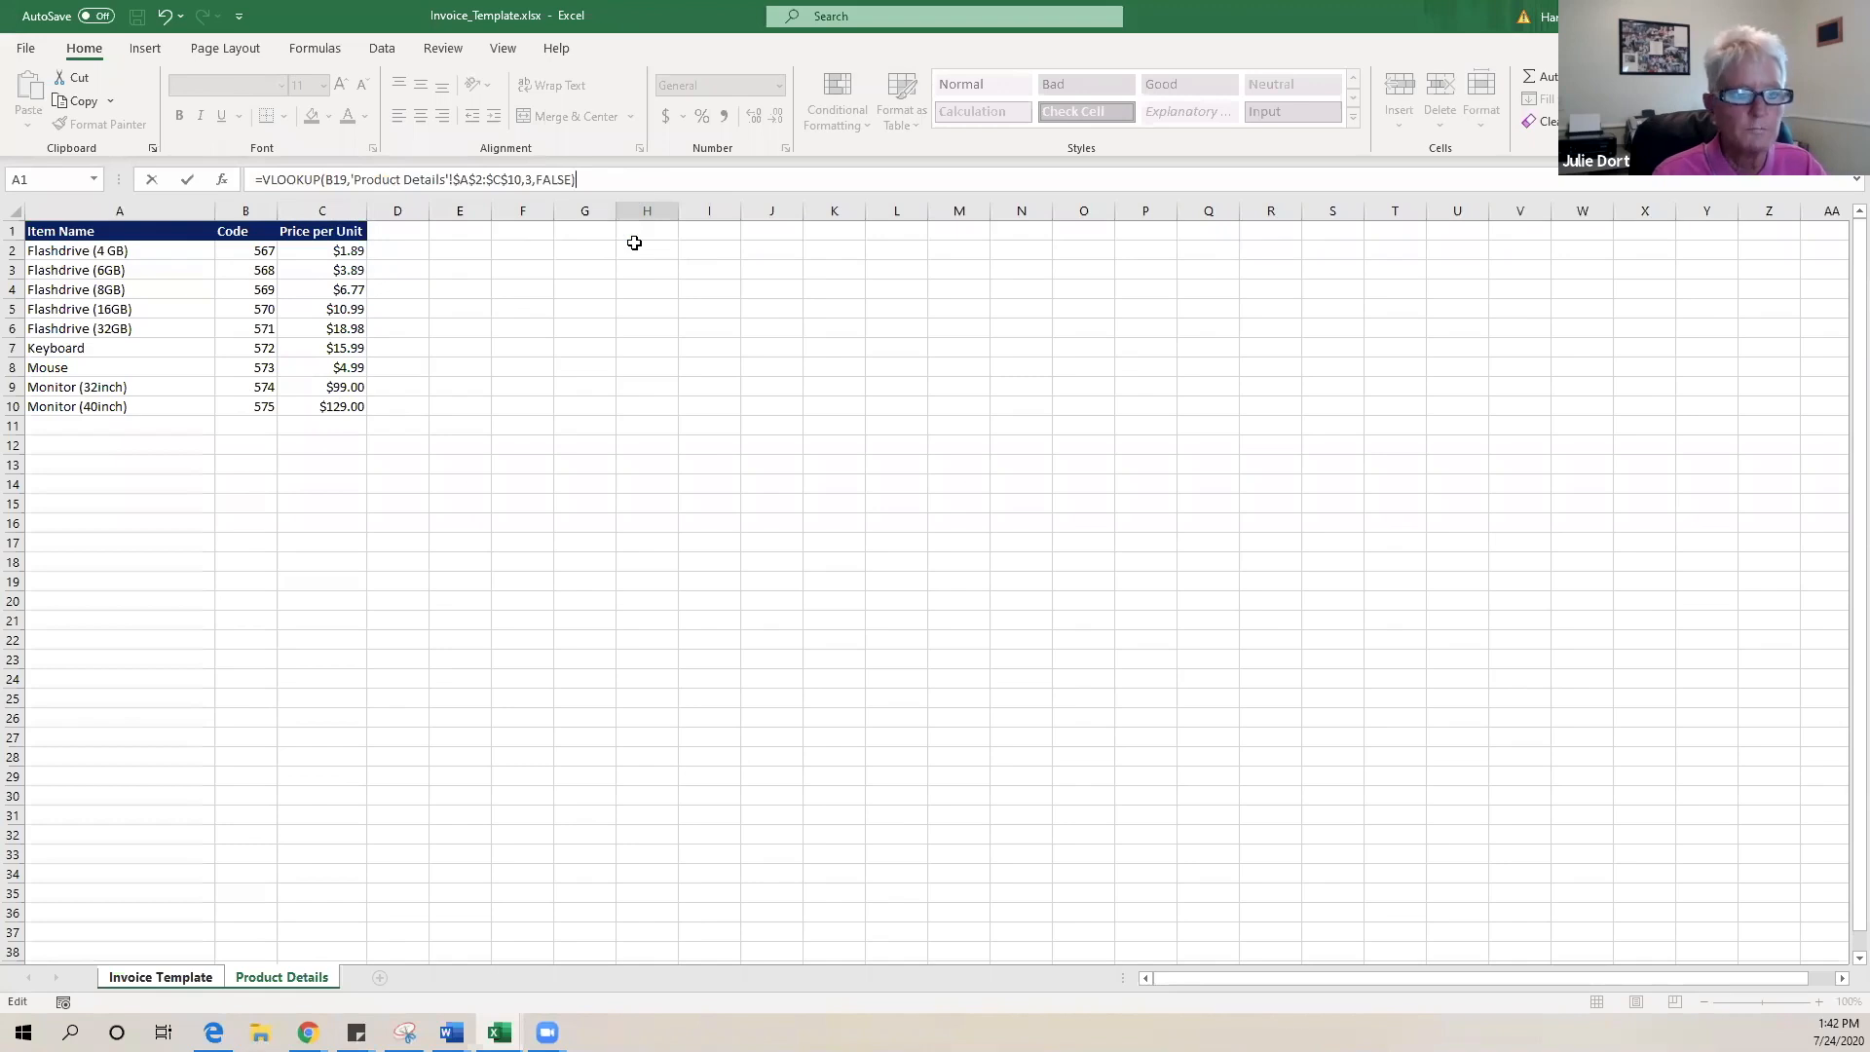
{"action": "key", "text": "Return"}
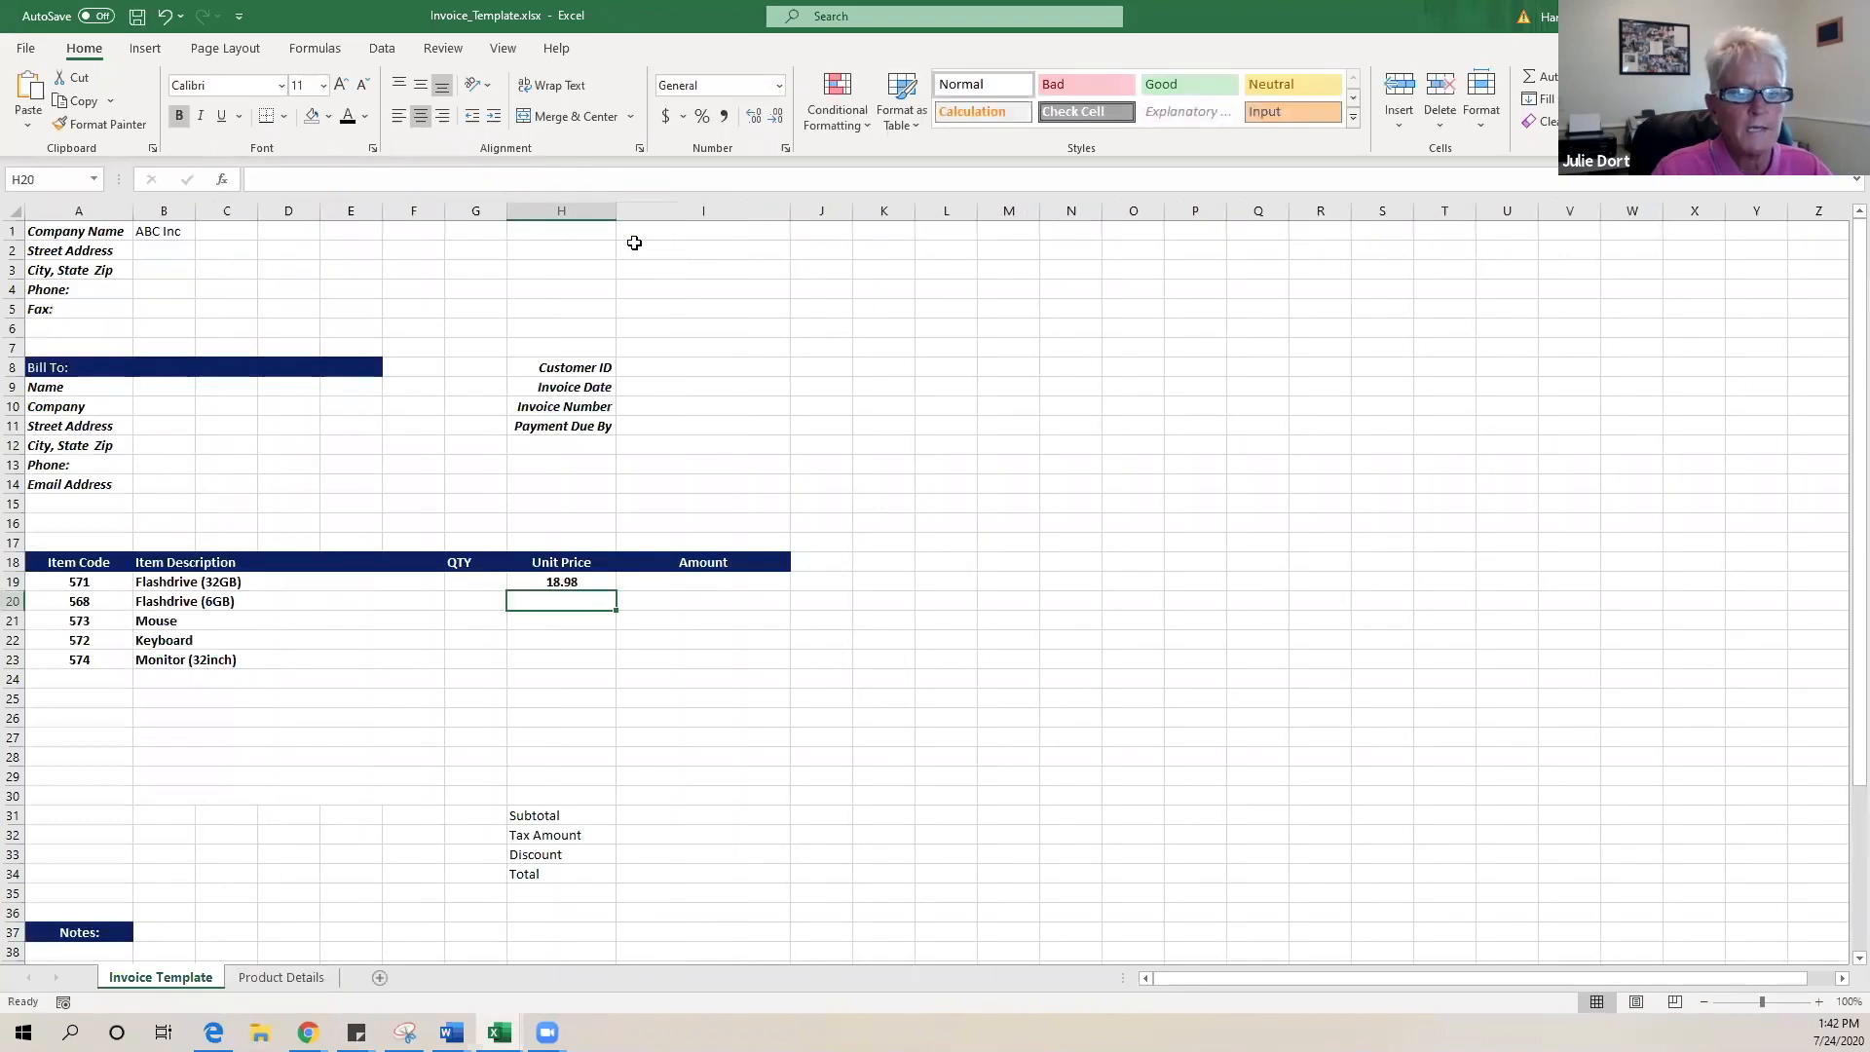
{"action": "left_click", "coordinate": [588, 582]}
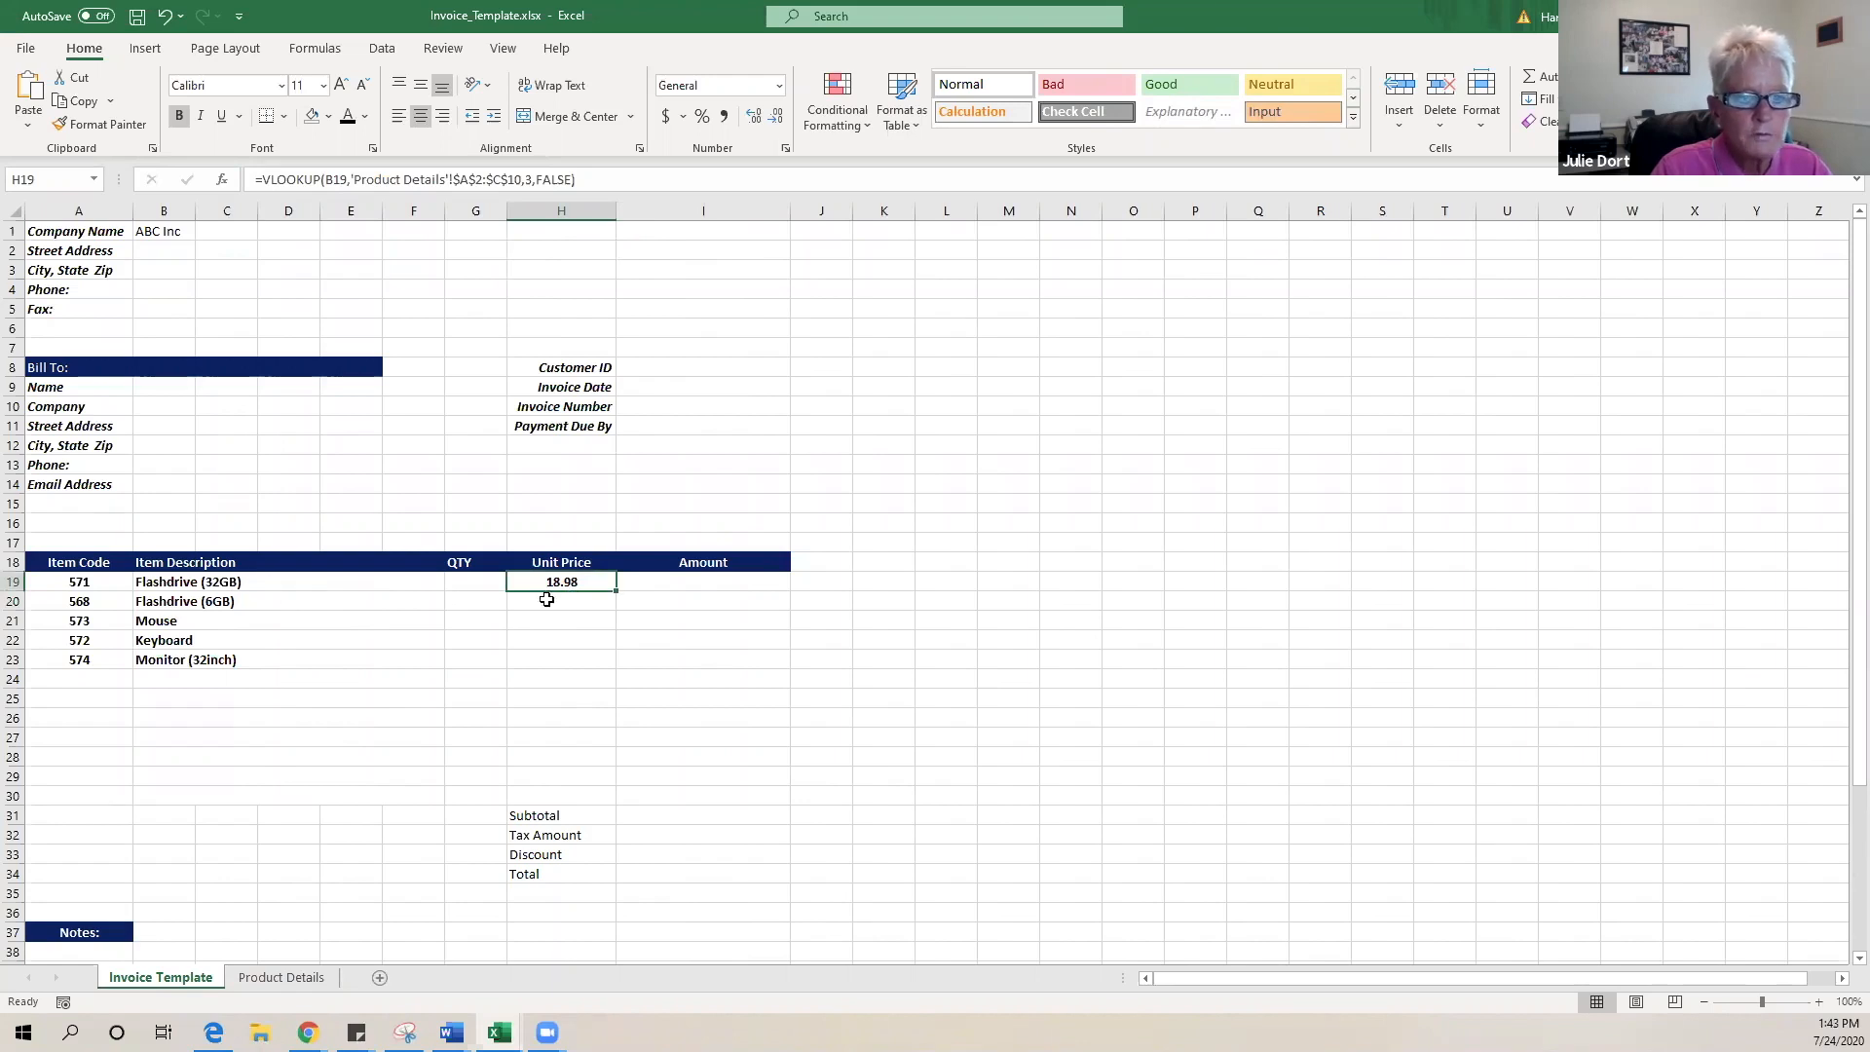
{"action": "left_click", "coordinate": [279, 978]}
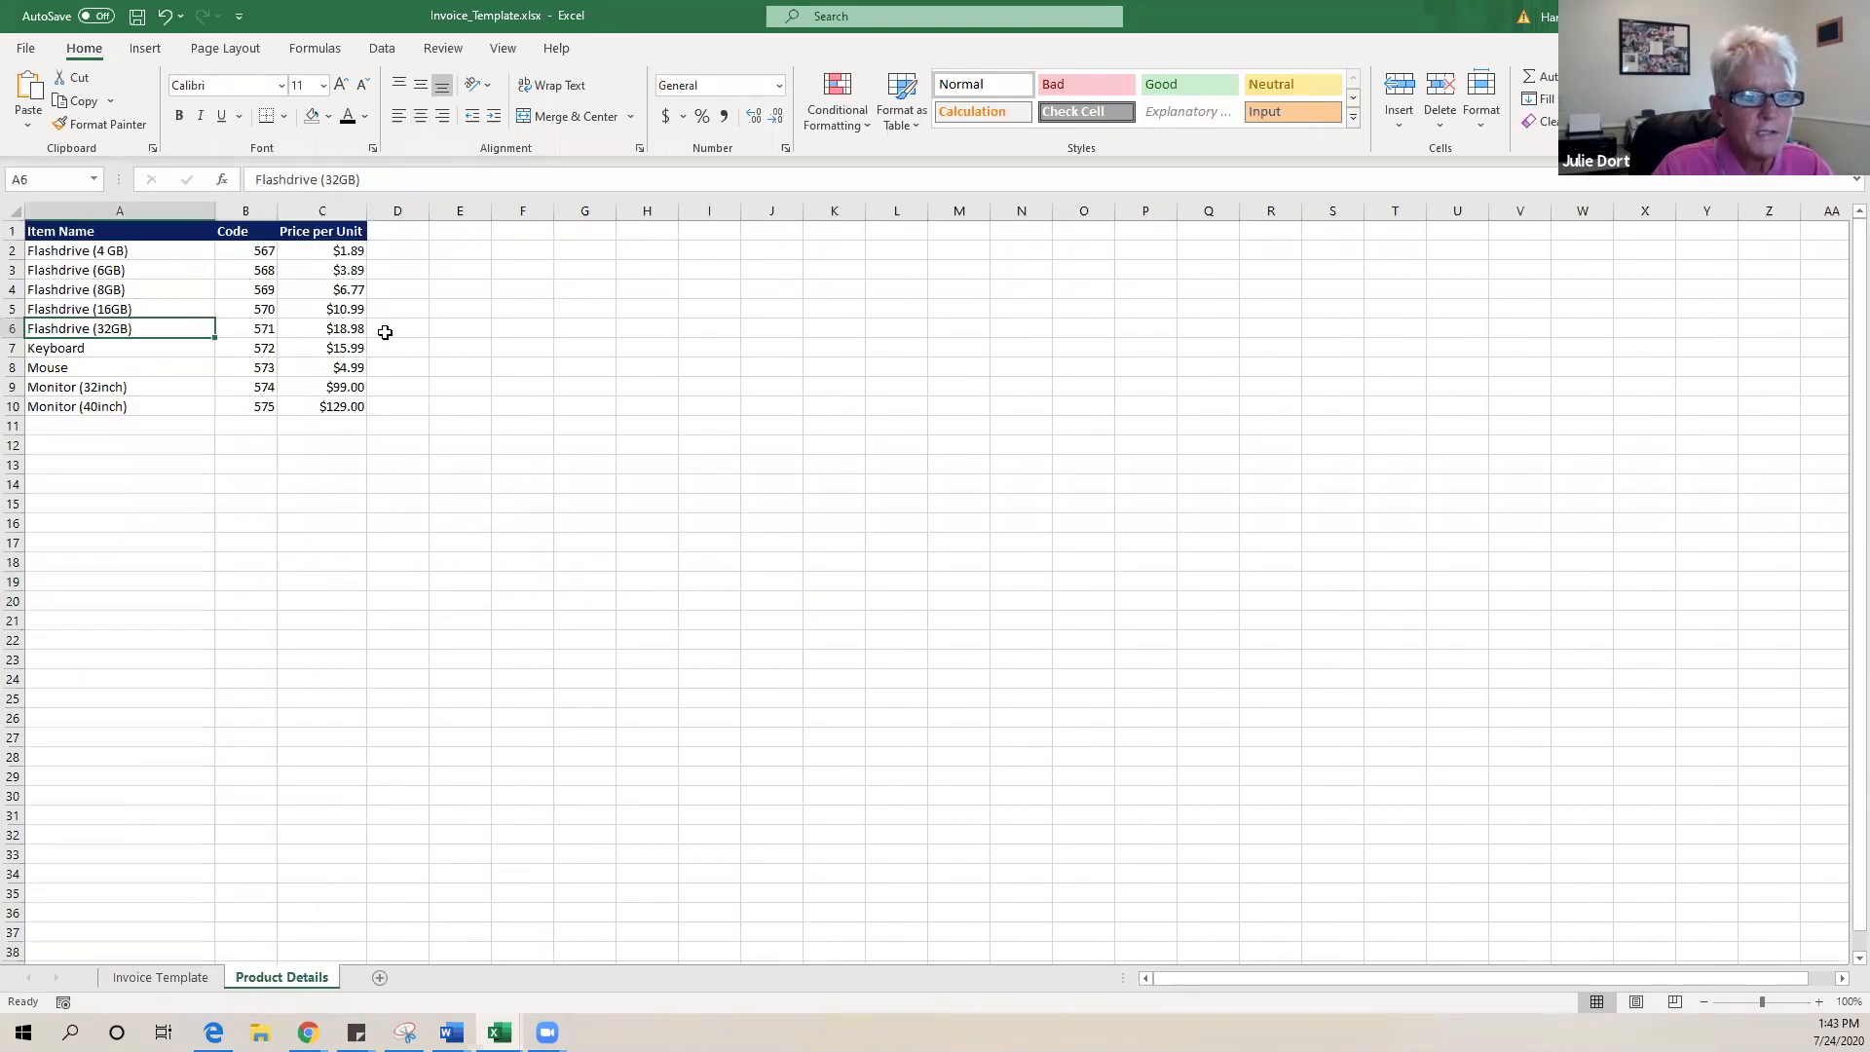
{"action": "left_click", "coordinate": [178, 979]}
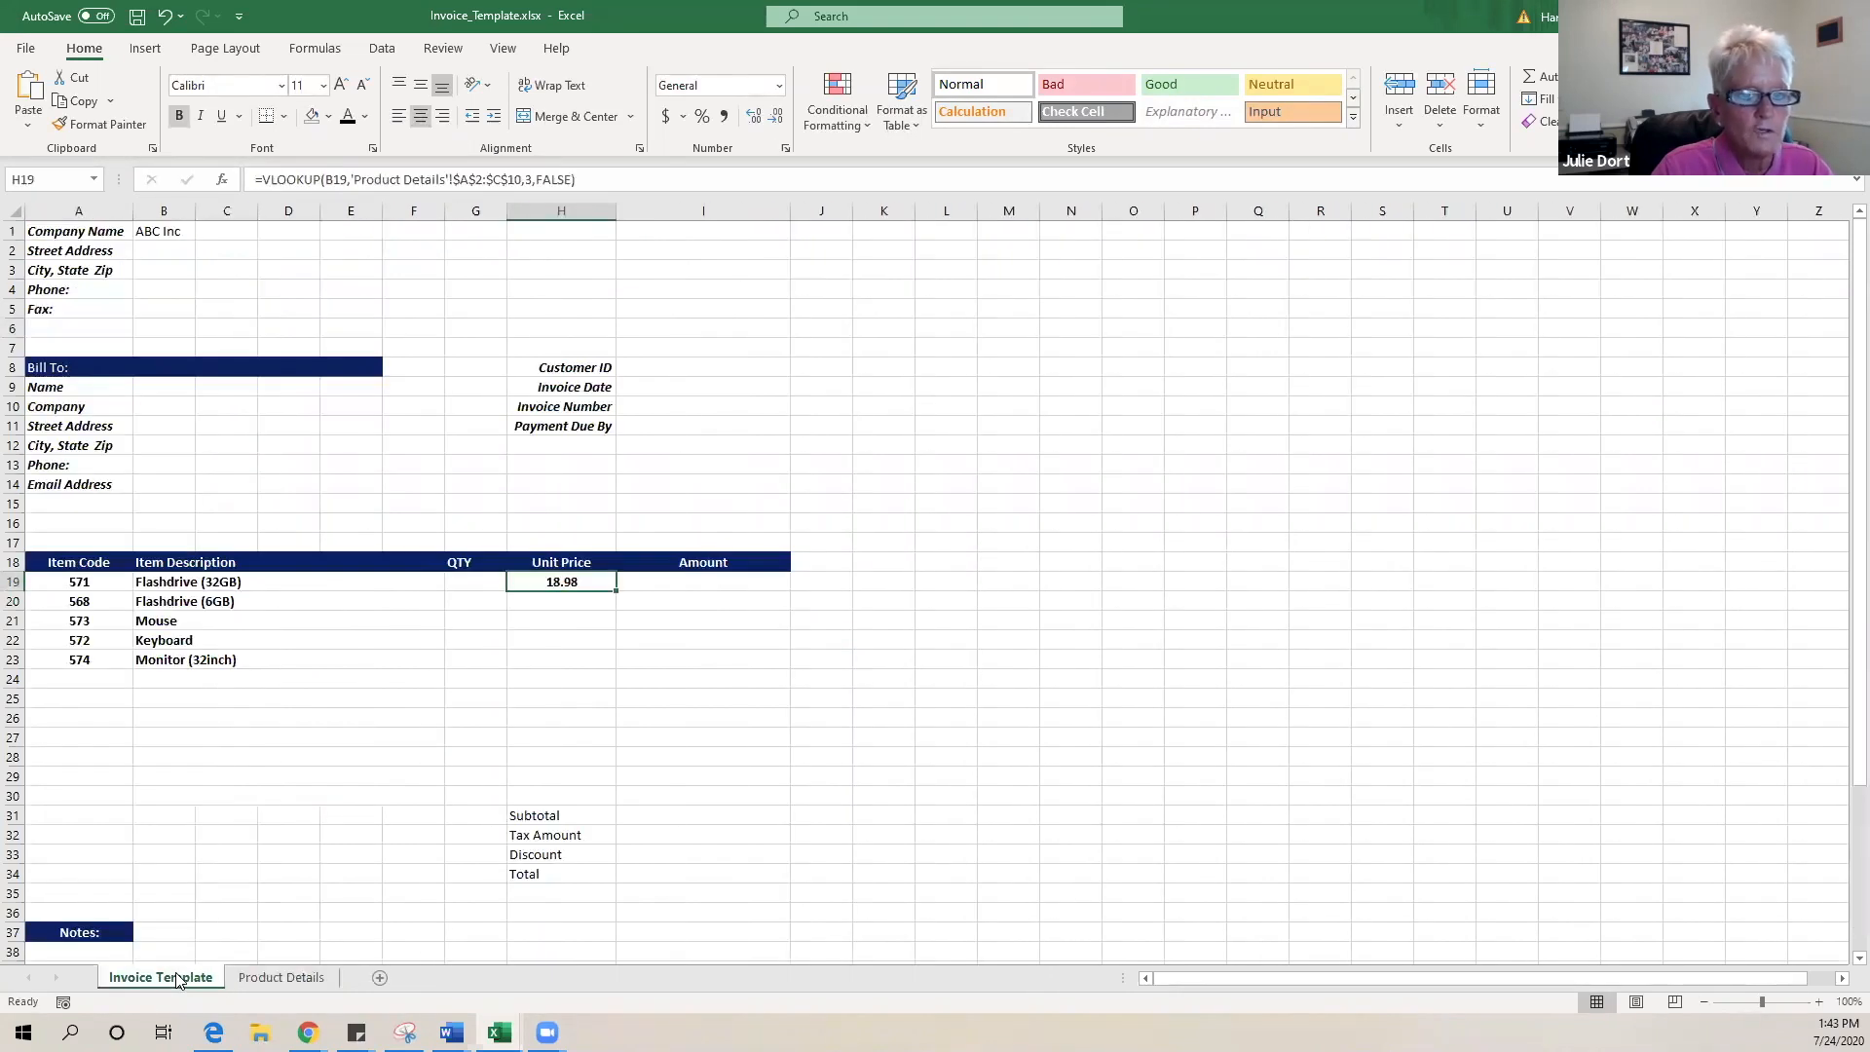
{"action": "left_click", "coordinate": [575, 599]}
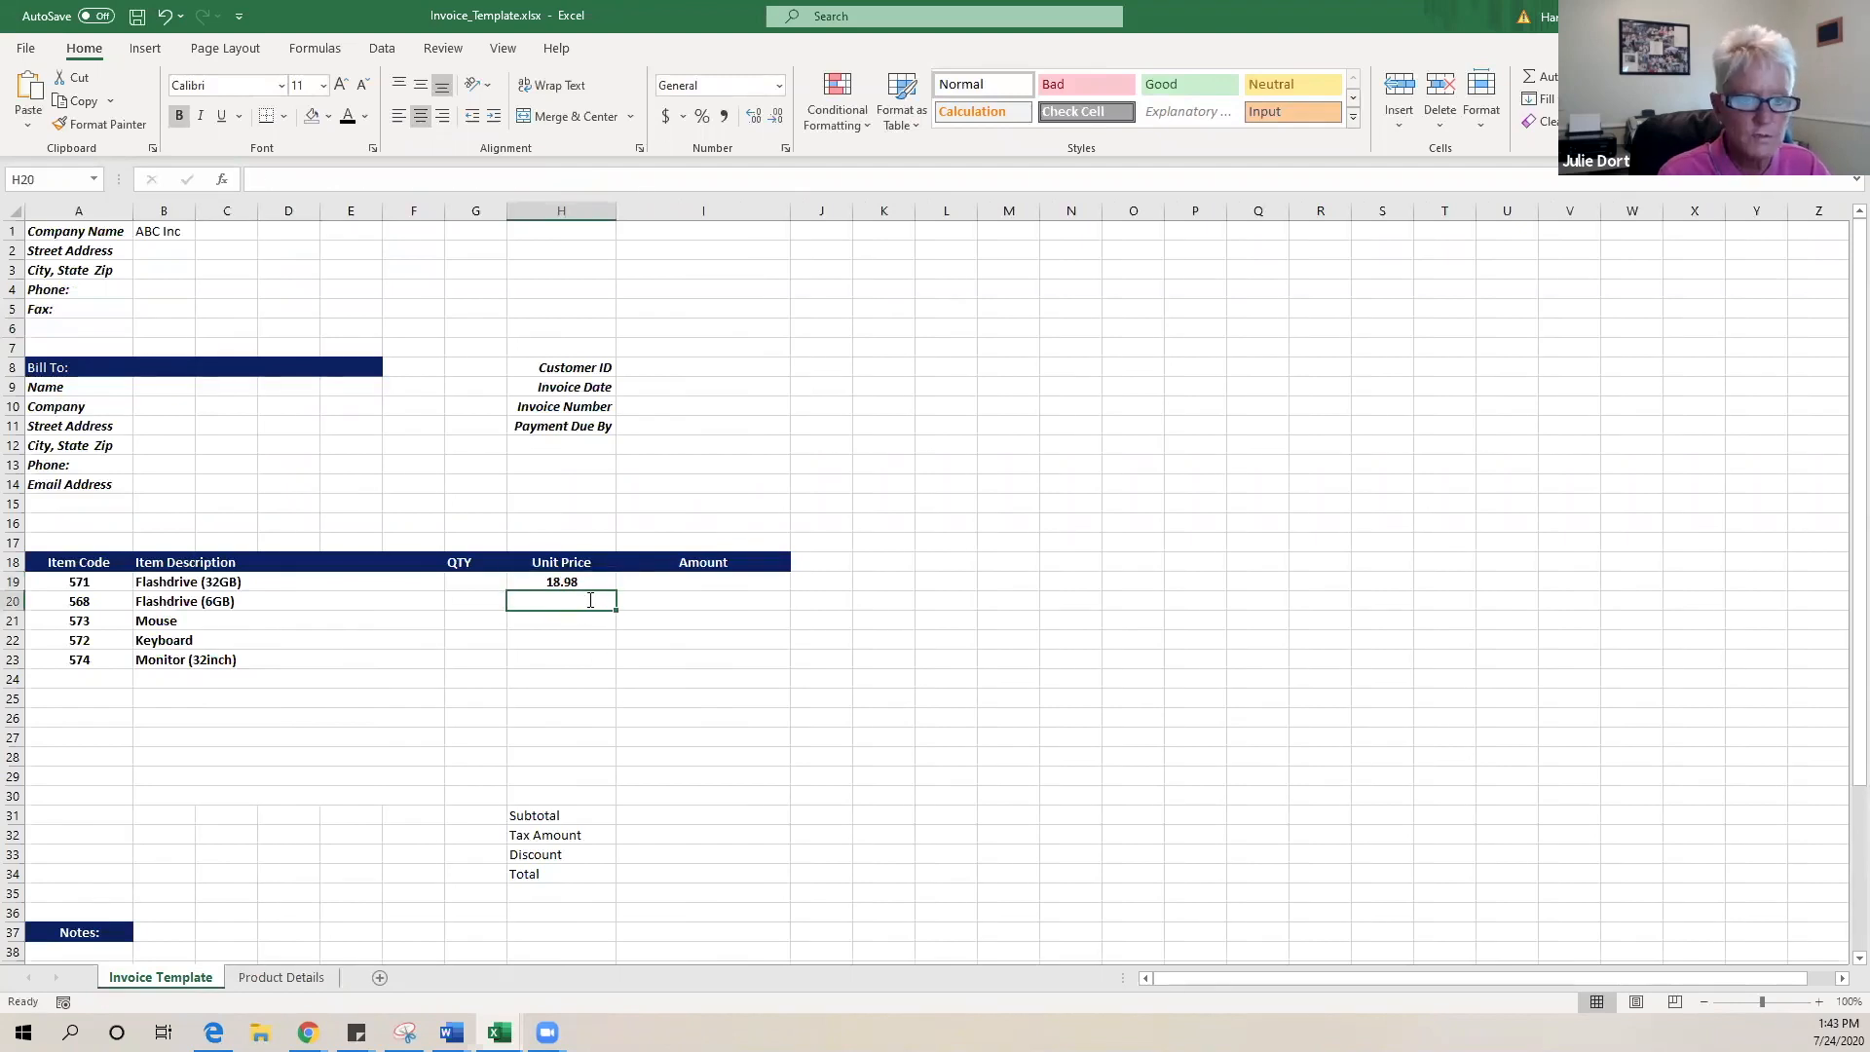
- Enter =VLOOKUP(B20,'Product Details'!$A$2:$C$10,3,FALSE) in H20, giving 3.89
{"action": "type", "text": "=vl"}
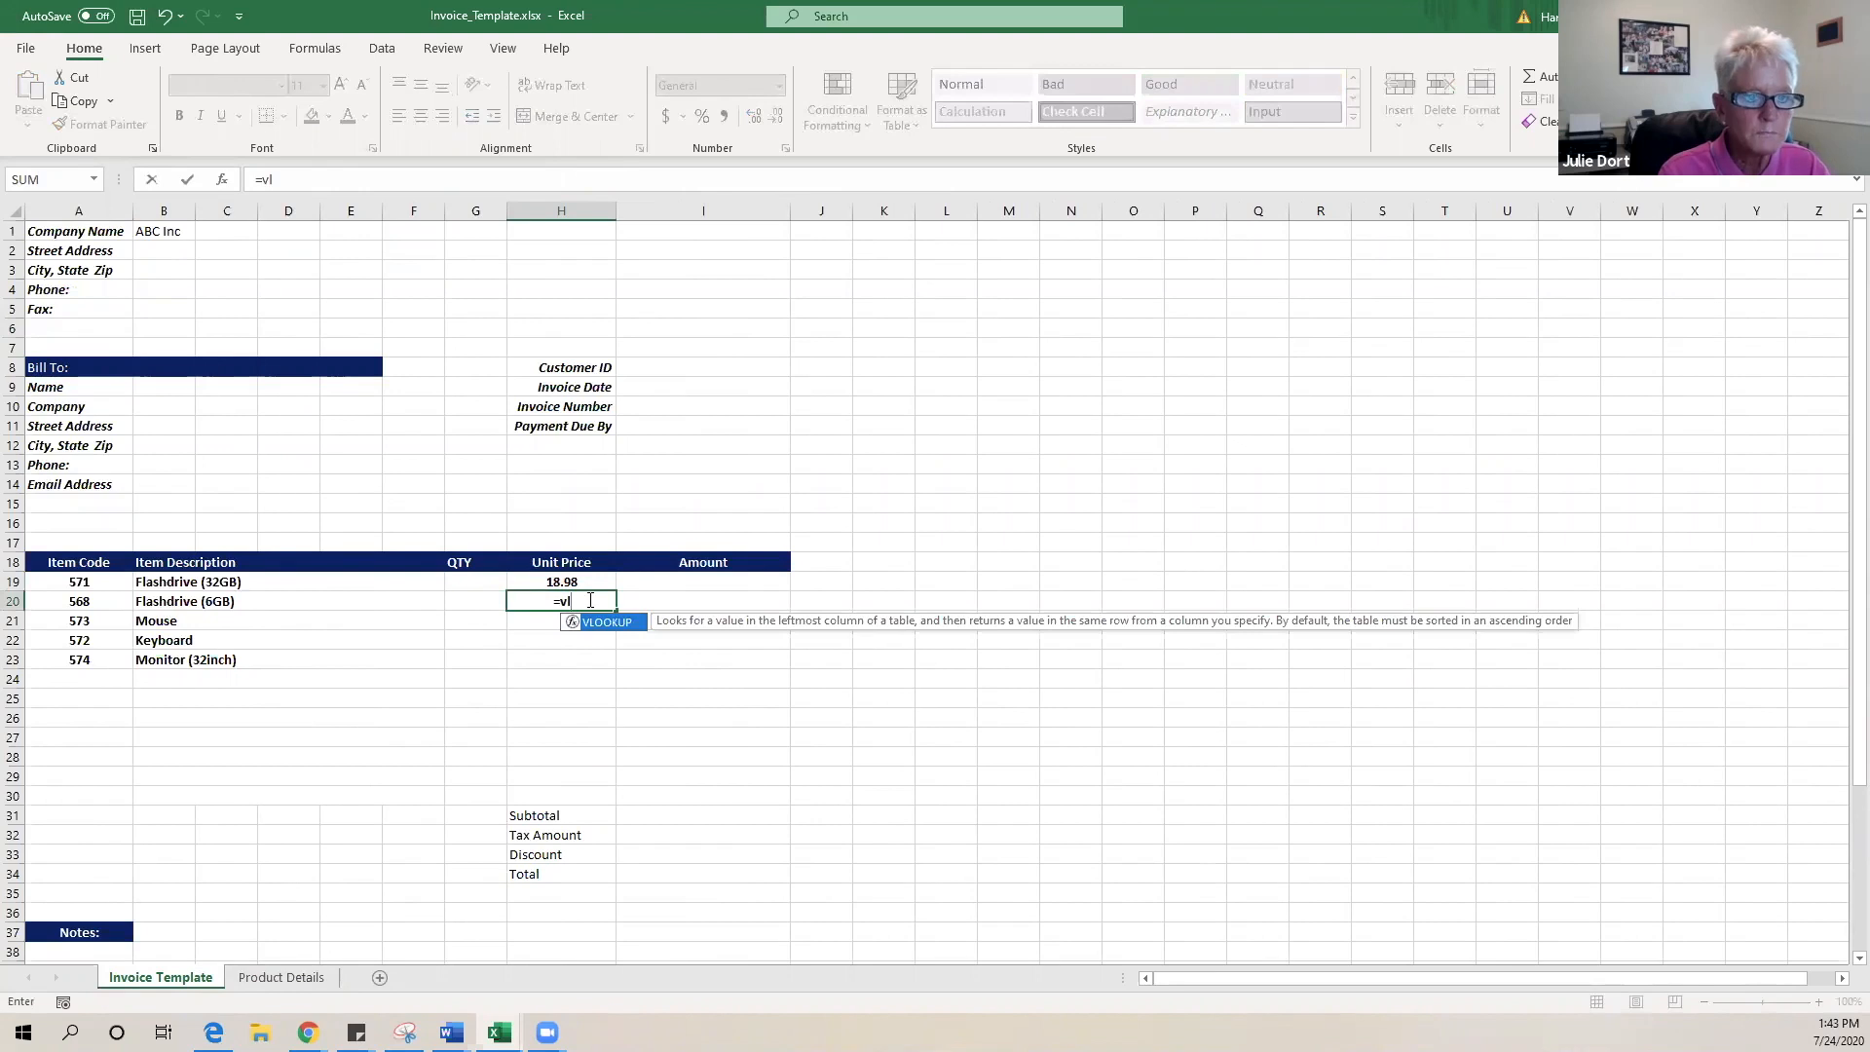
{"action": "double_click", "coordinate": [596, 622]}
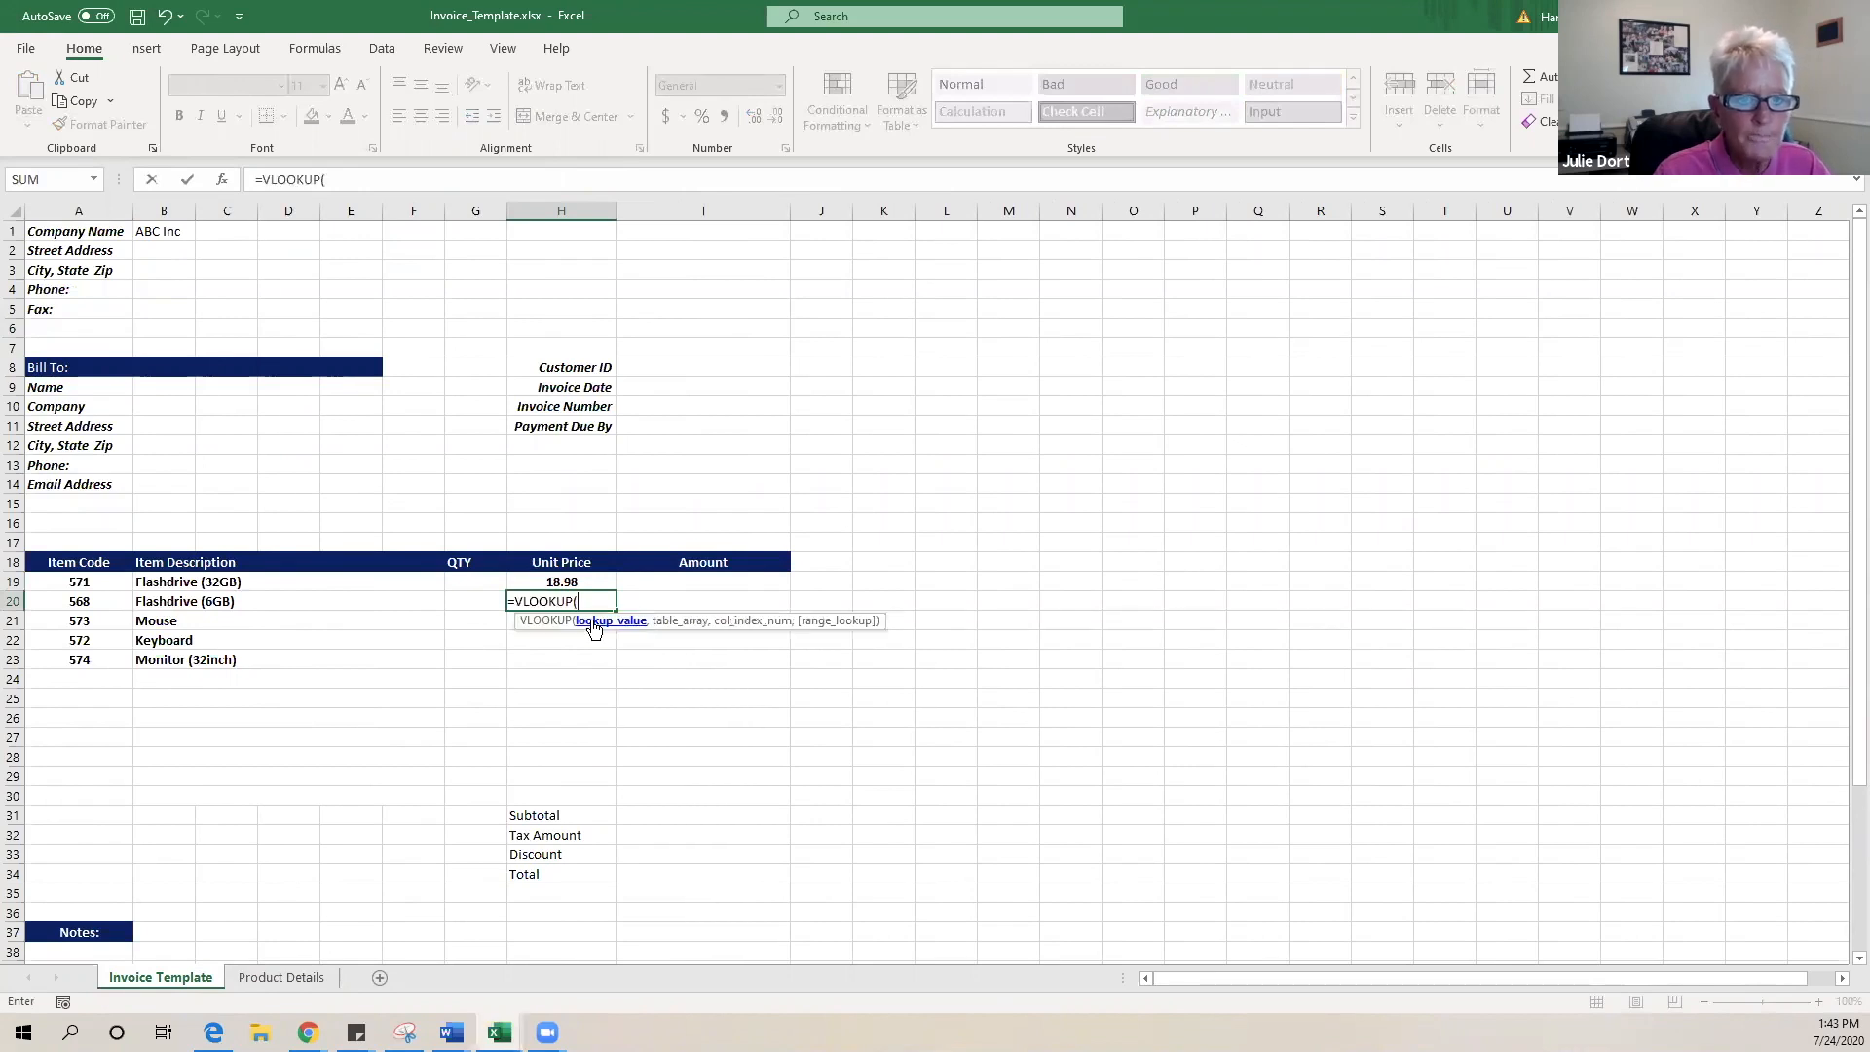
{"action": "left_click", "coordinate": [205, 605]}
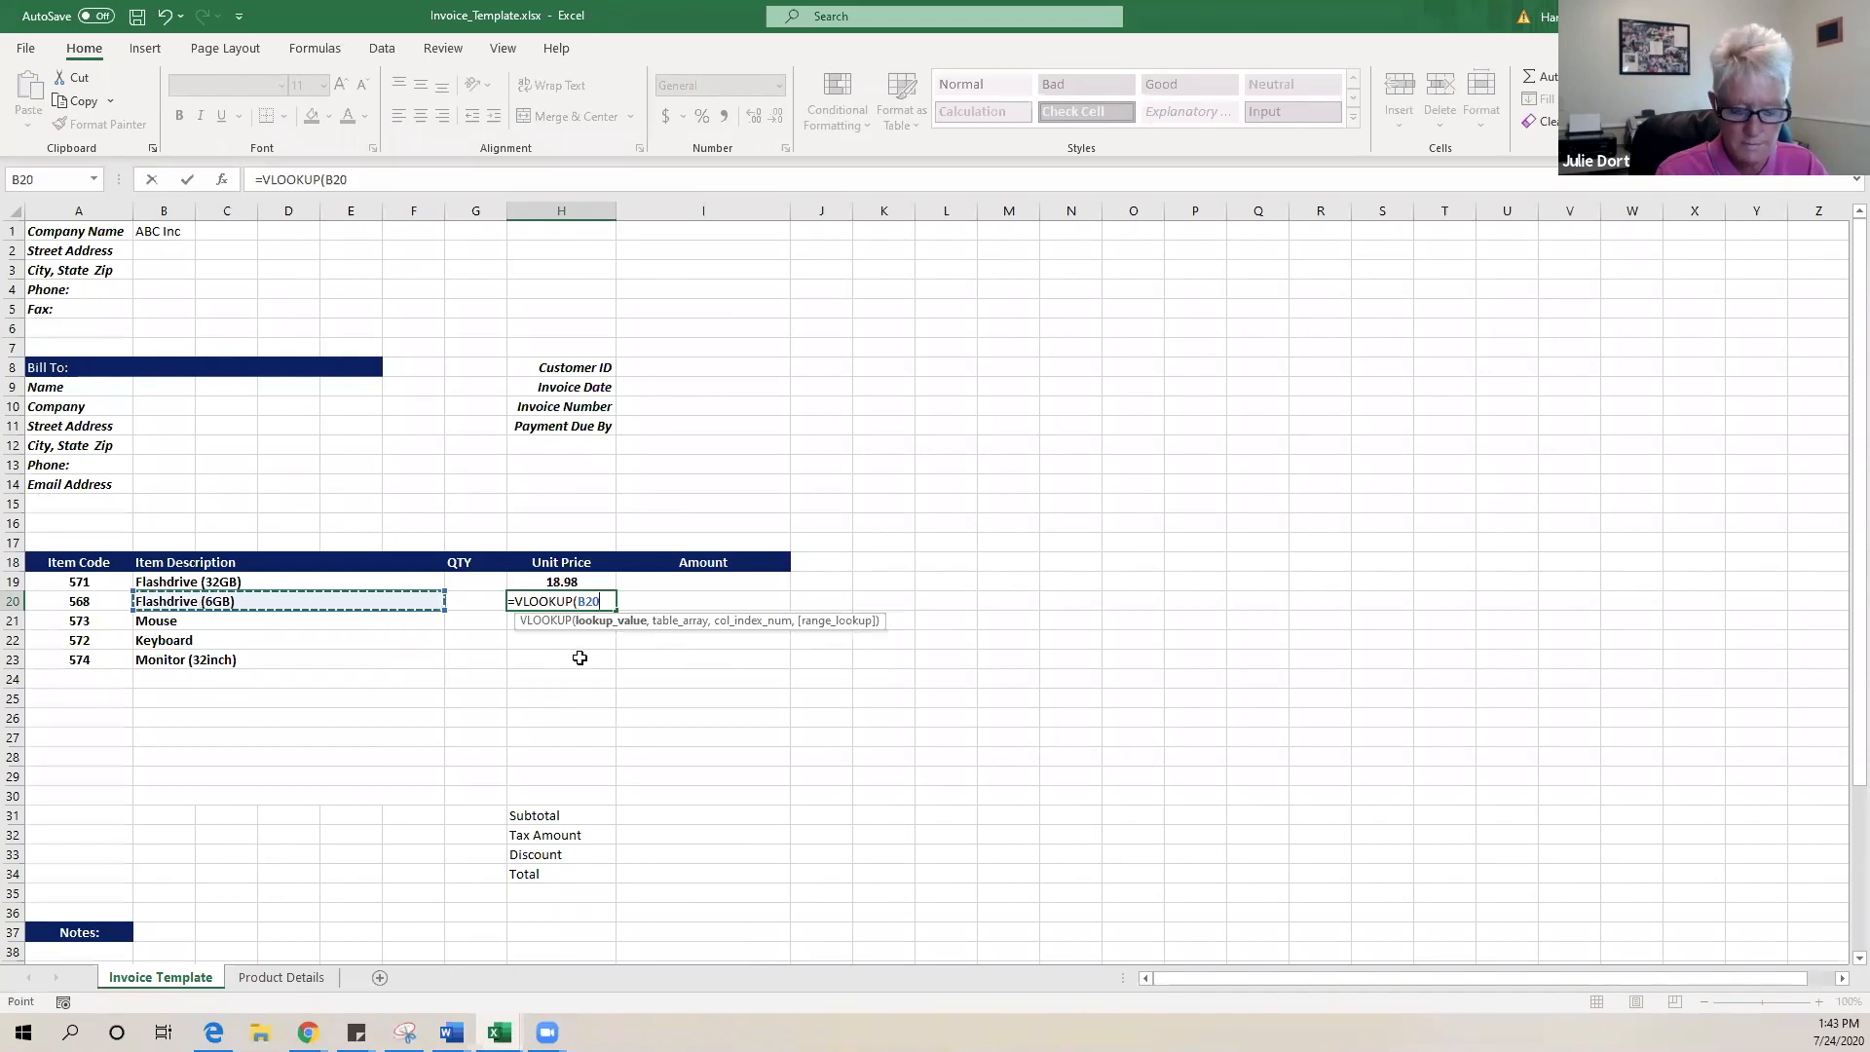
{"action": "type", "text": ","}
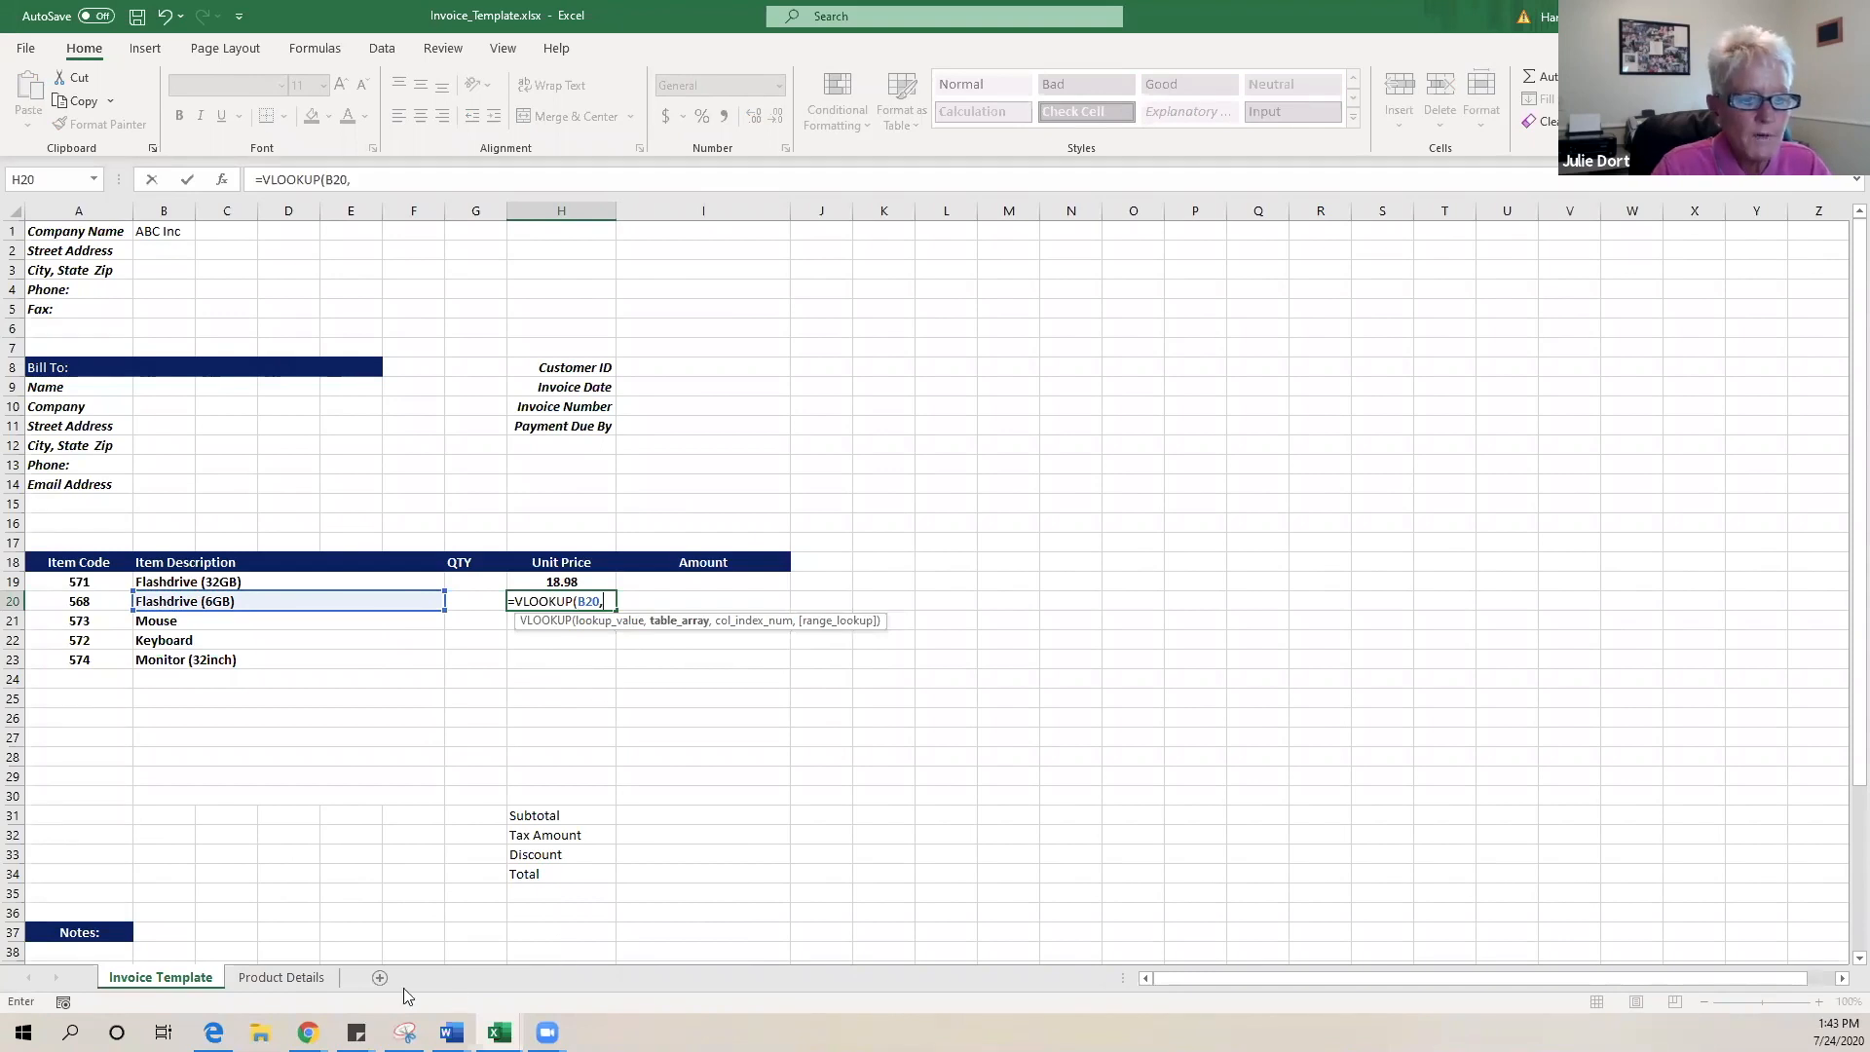
{"action": "left_click", "coordinate": [301, 978]}
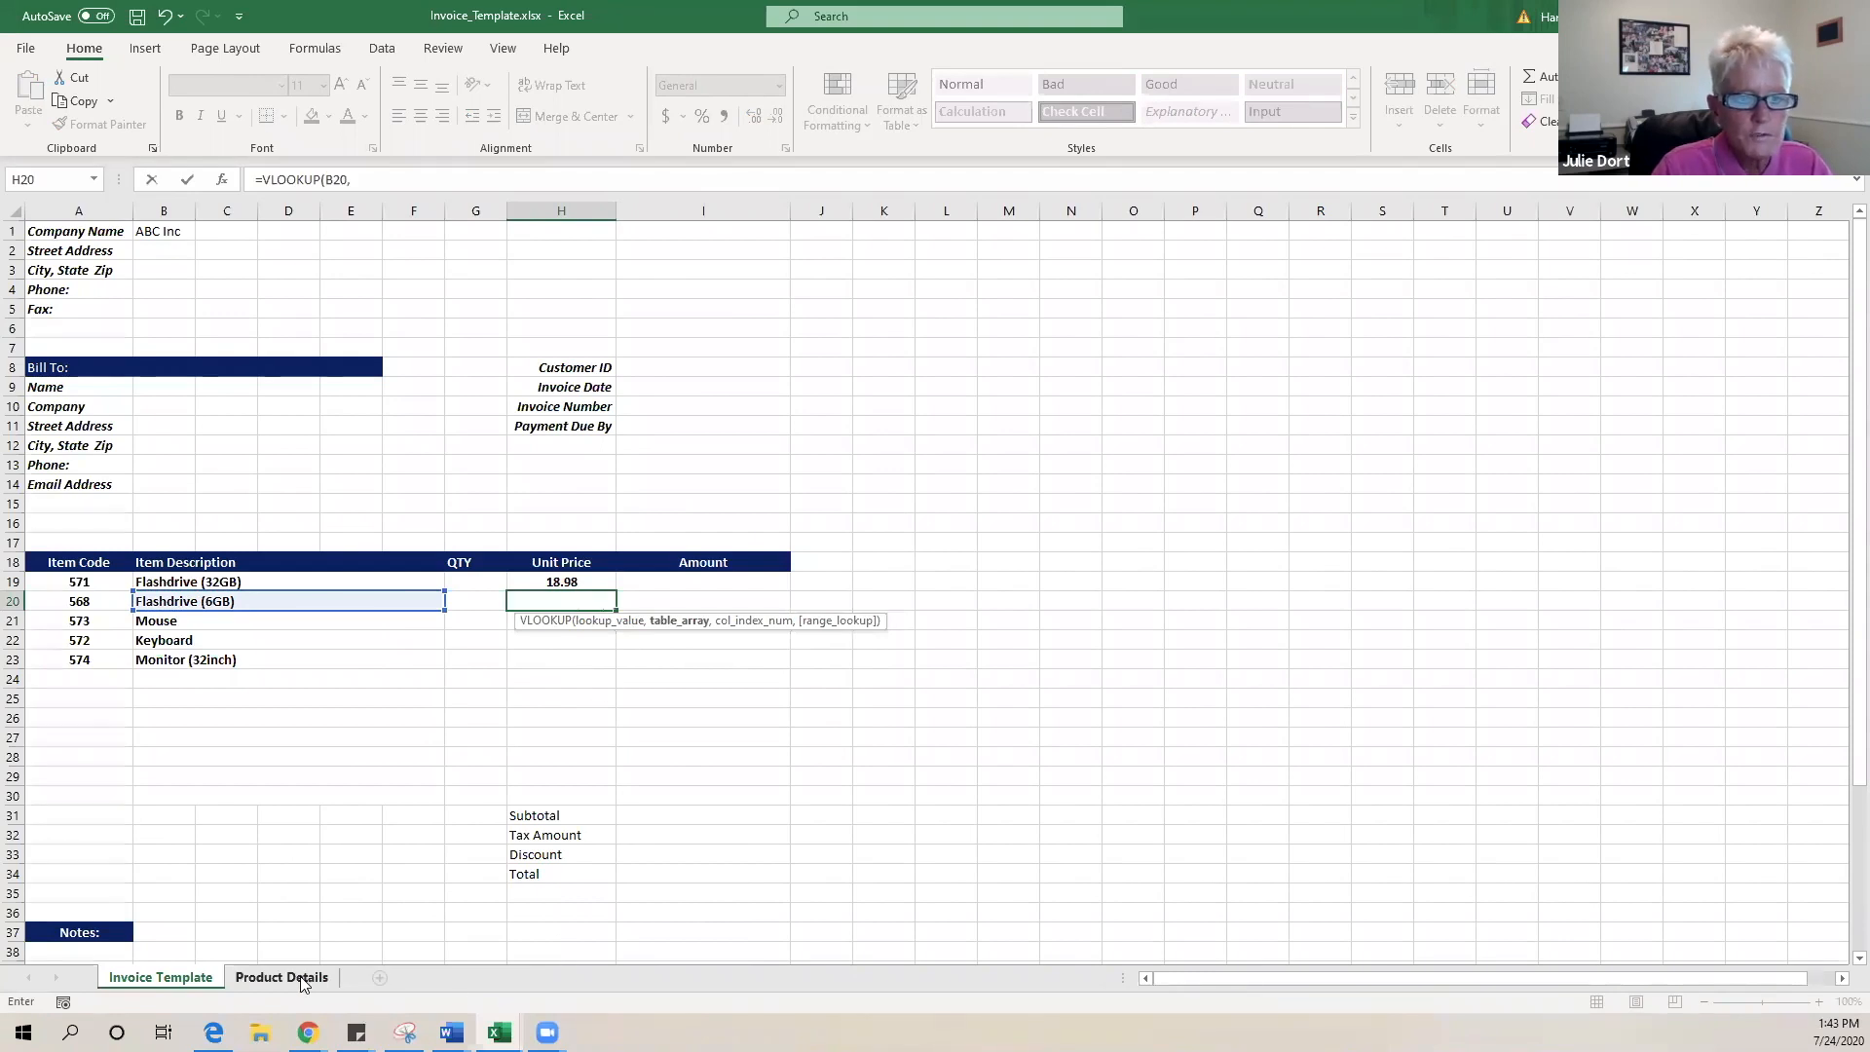
{"action": "left_click_drag", "start_coordinate": [48, 252], "coordinate": [340, 401]}
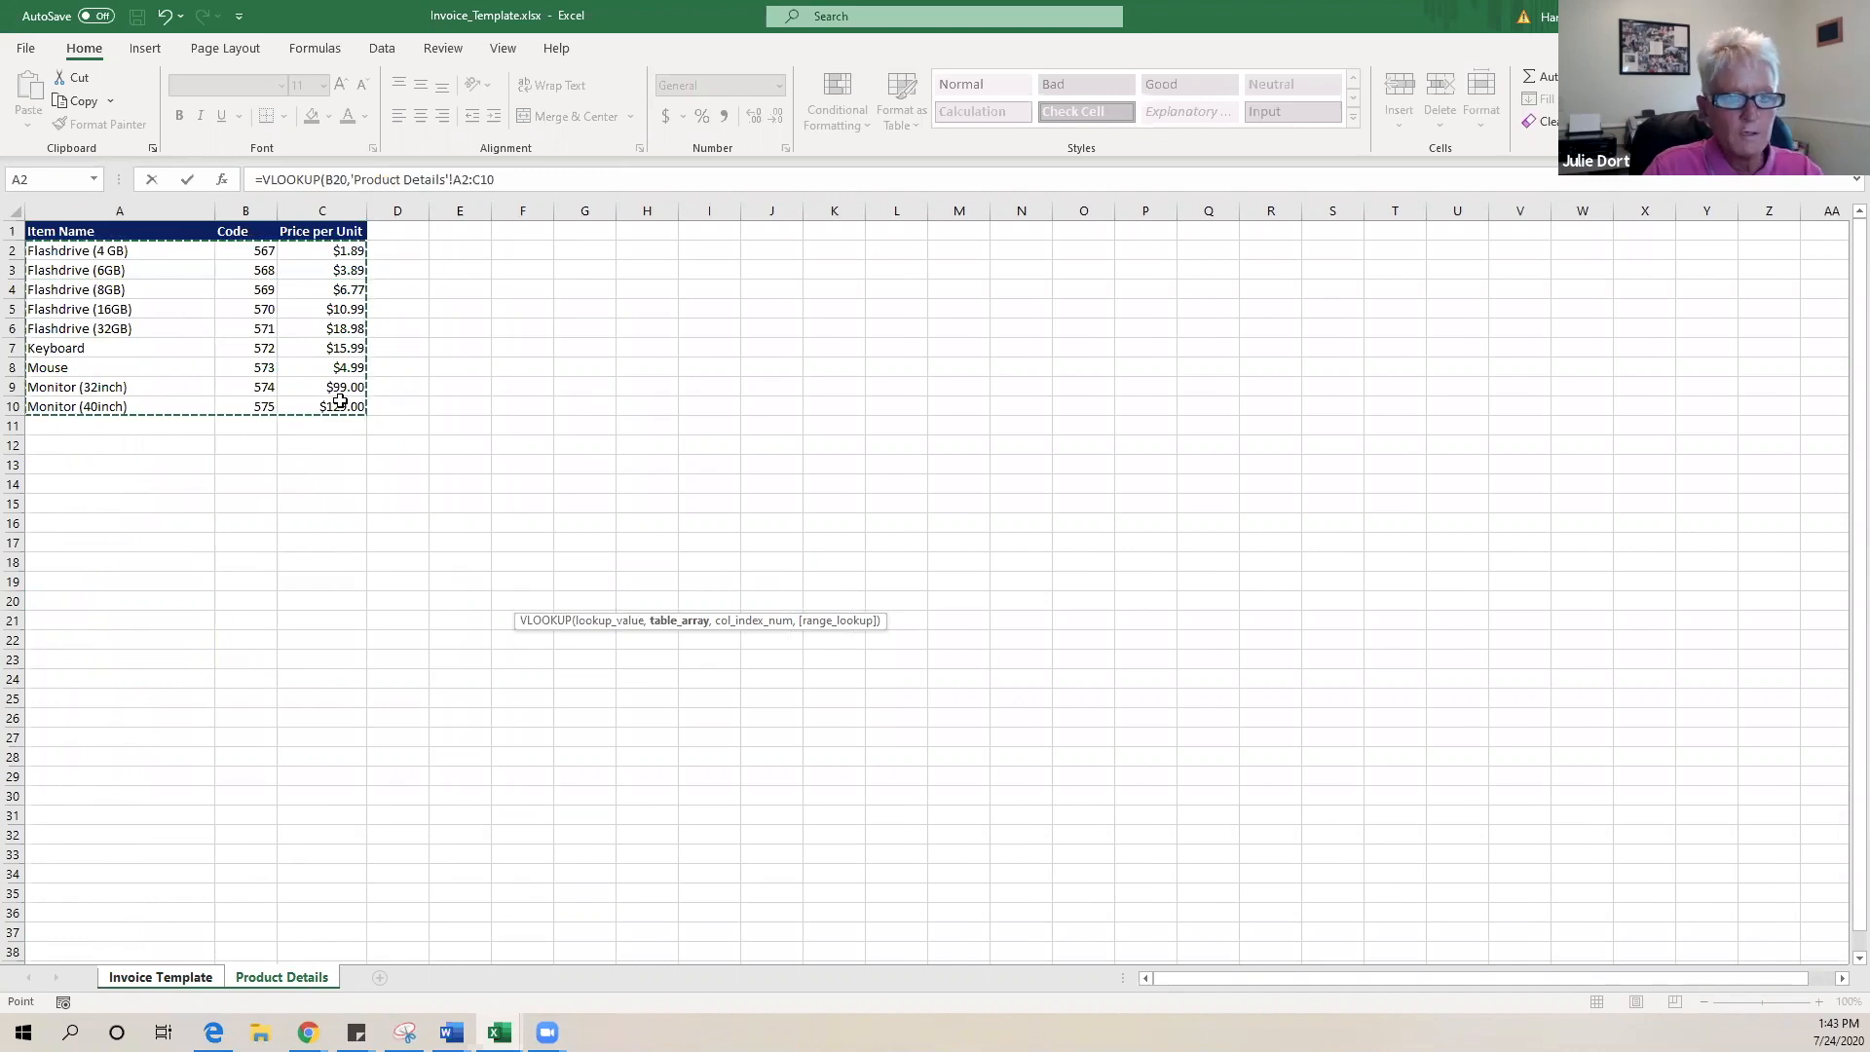
{"action": "key", "text": "F4"}
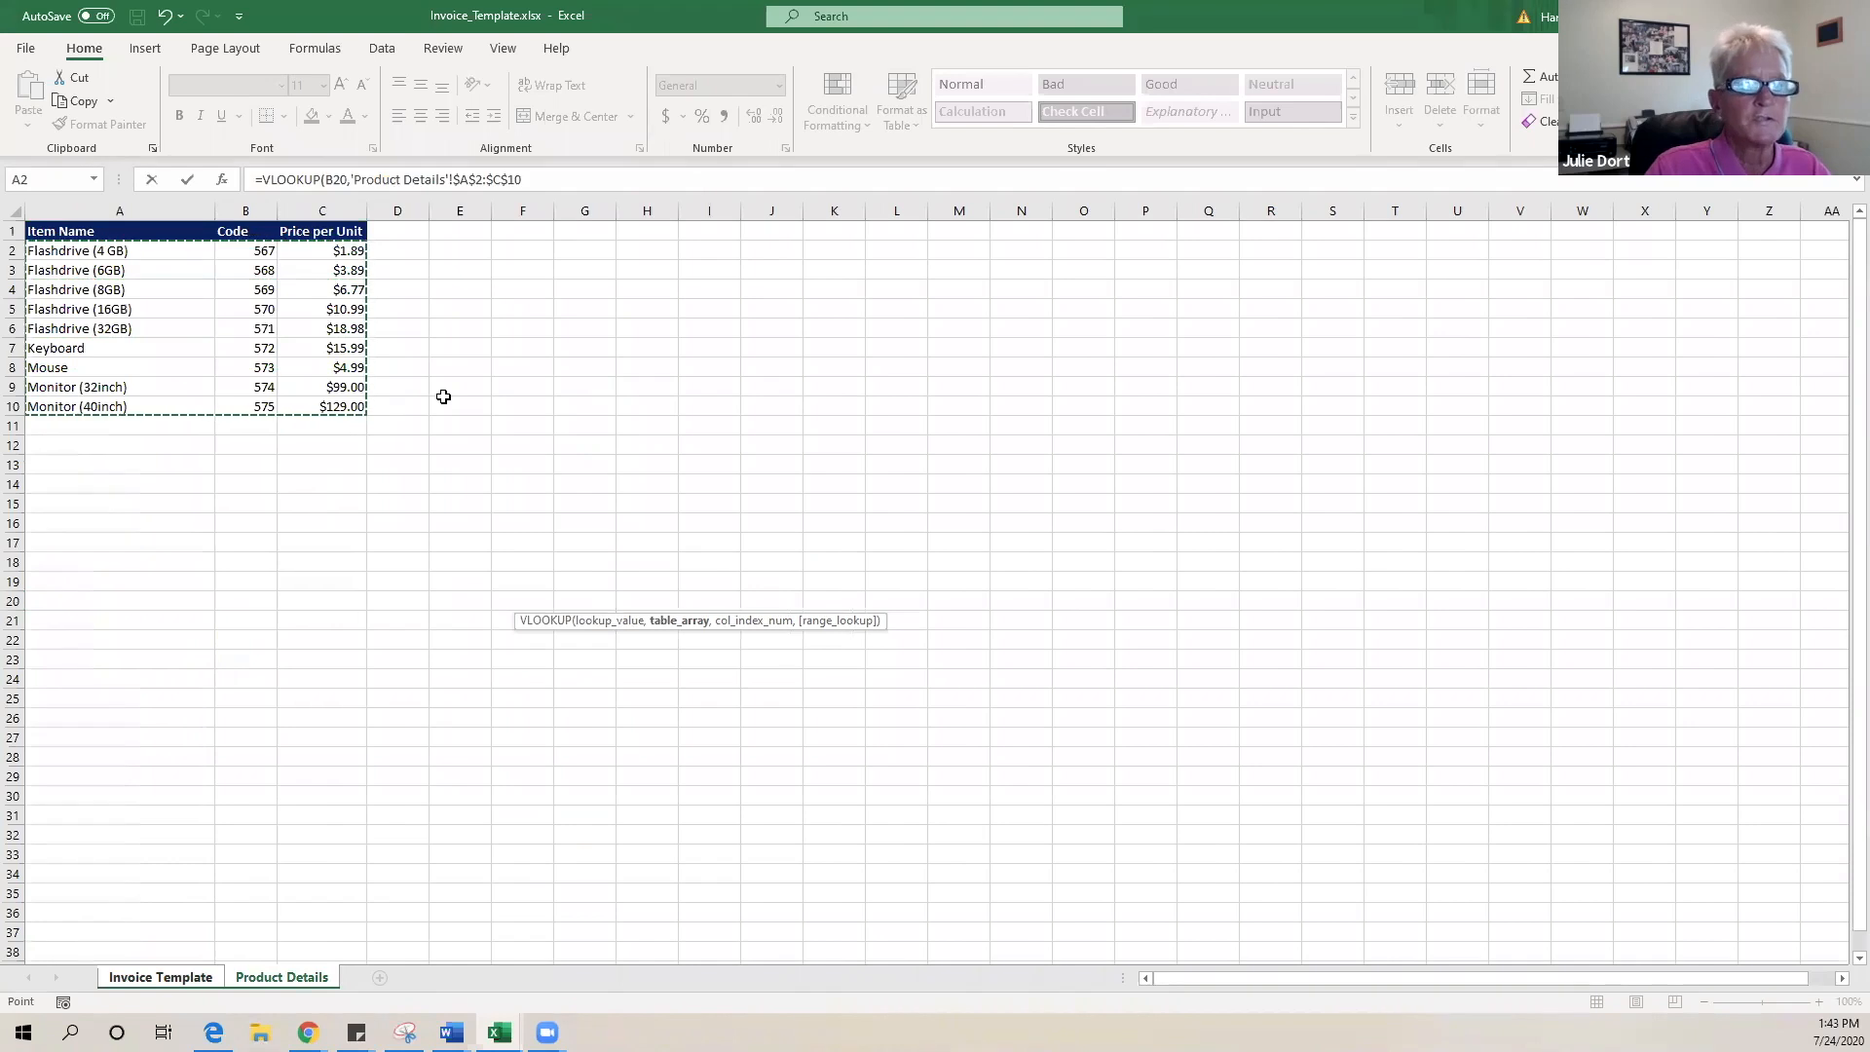
{"action": "left_click", "coordinate": [555, 181]}
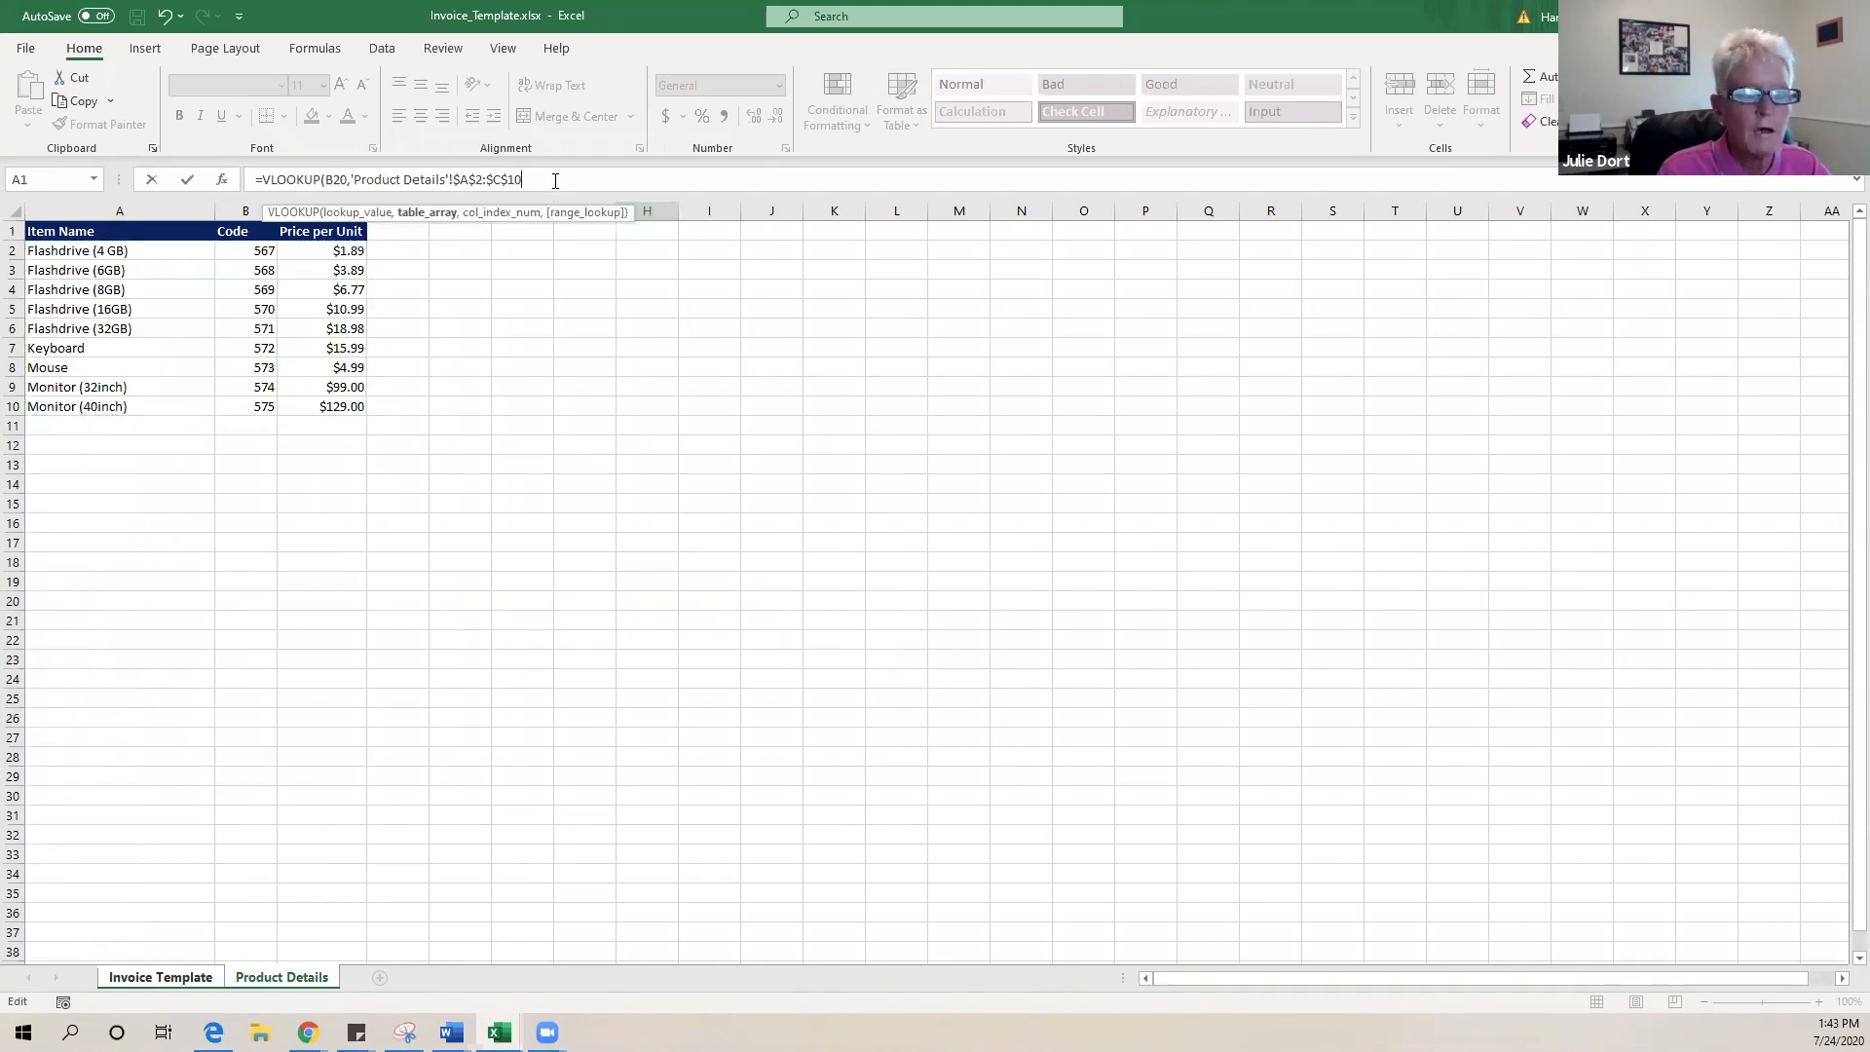
{"action": "type", "text": ",3"}
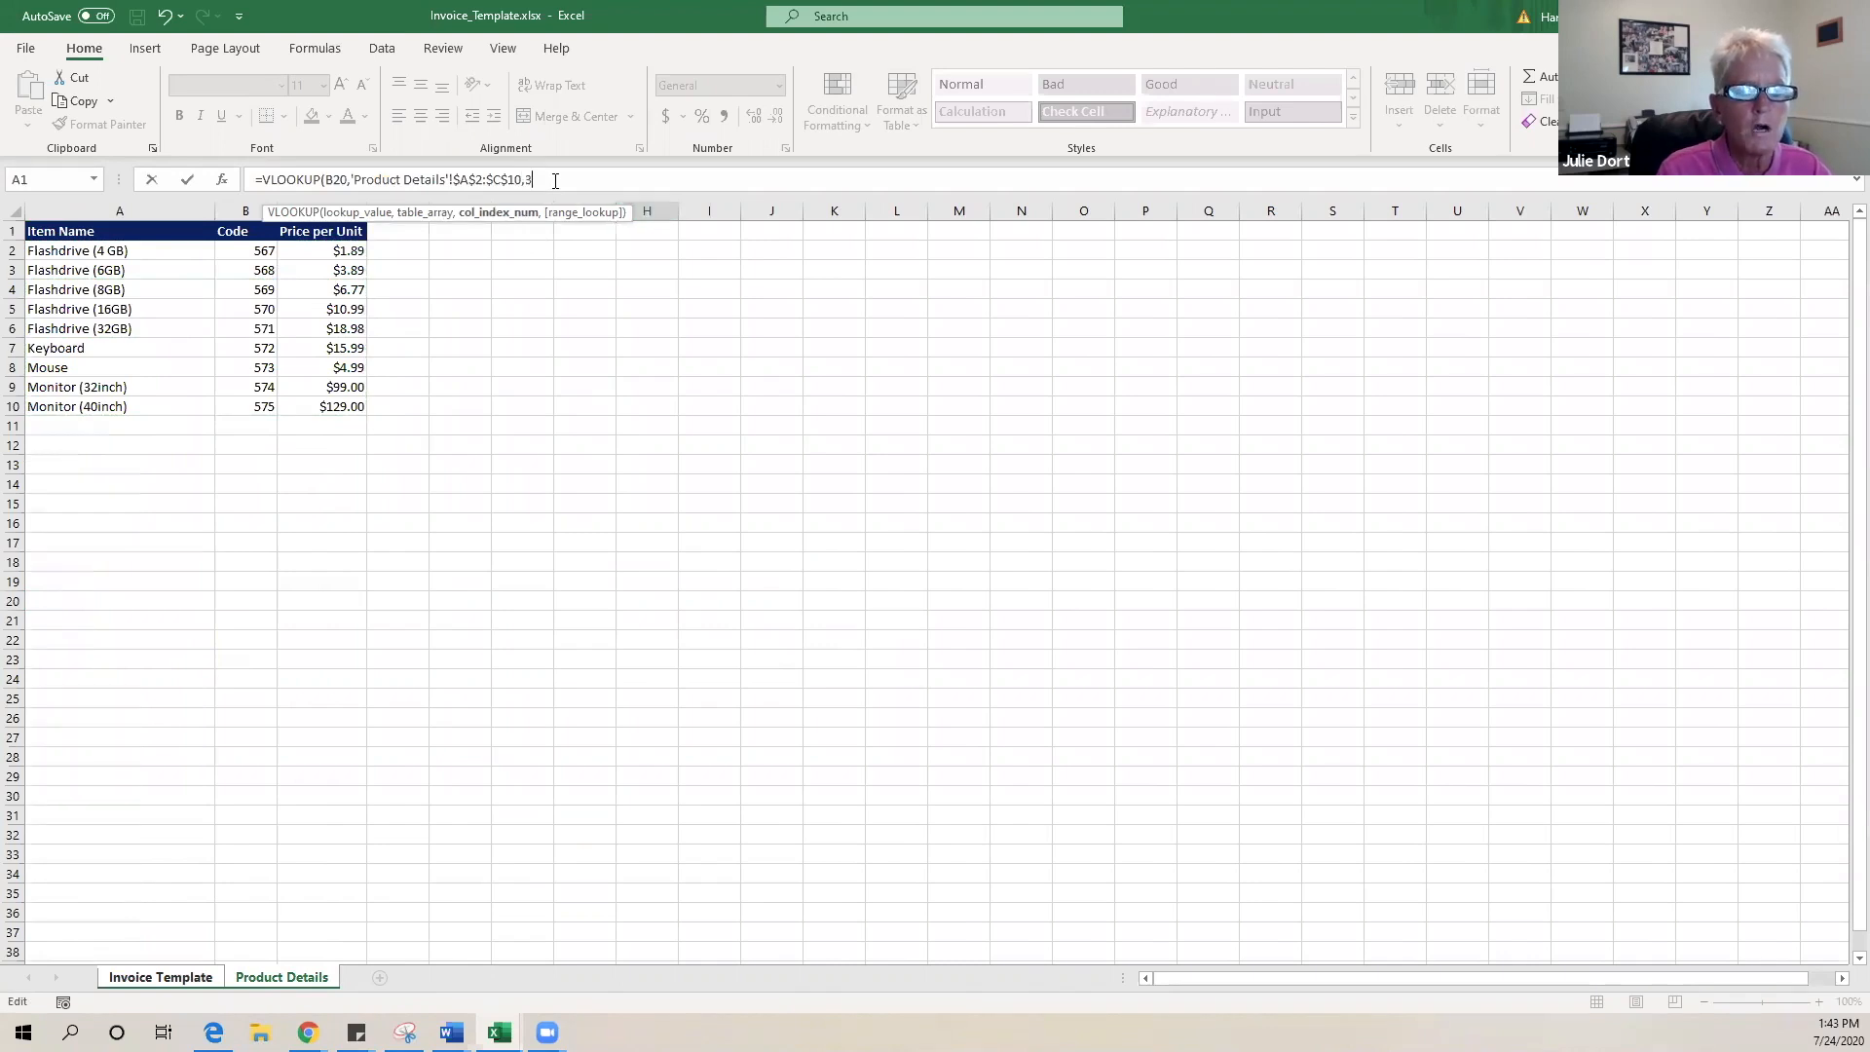
{"action": "type", "text": ","}
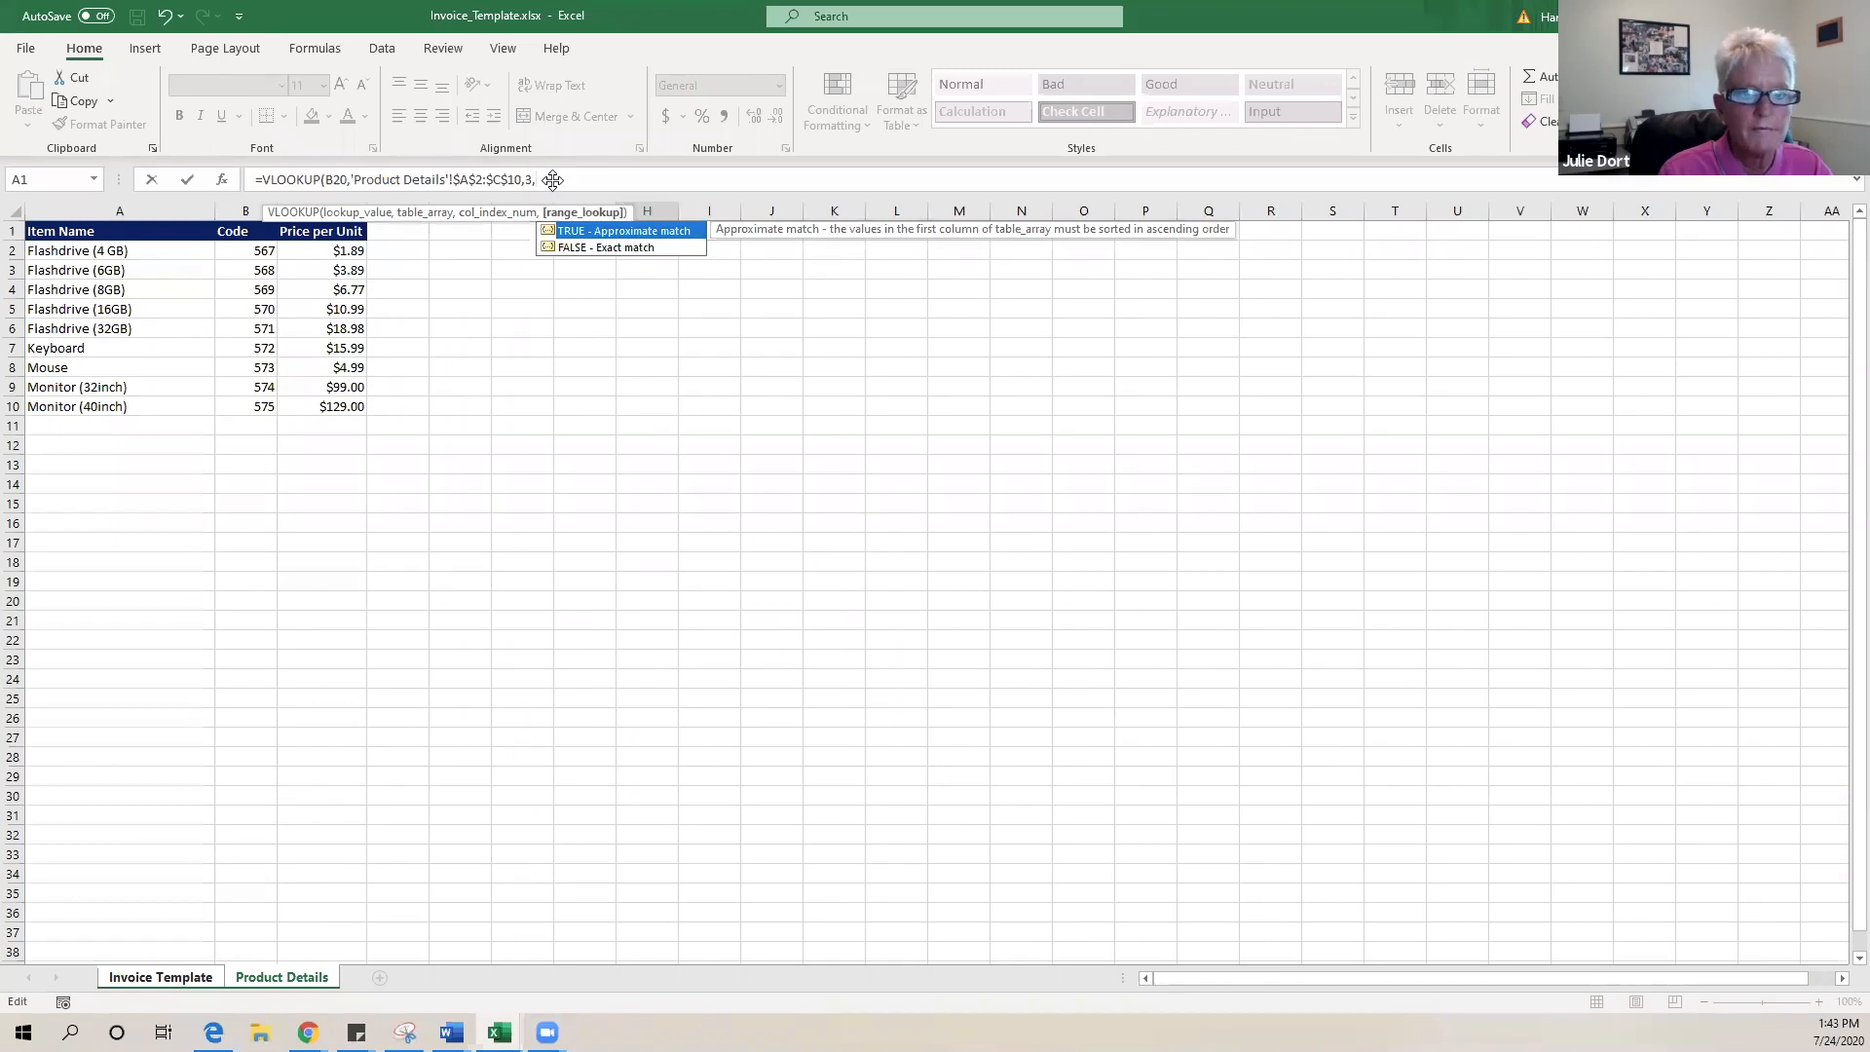
{"action": "double_click", "coordinate": [645, 250]}
{"action": "type", "text": ")"}
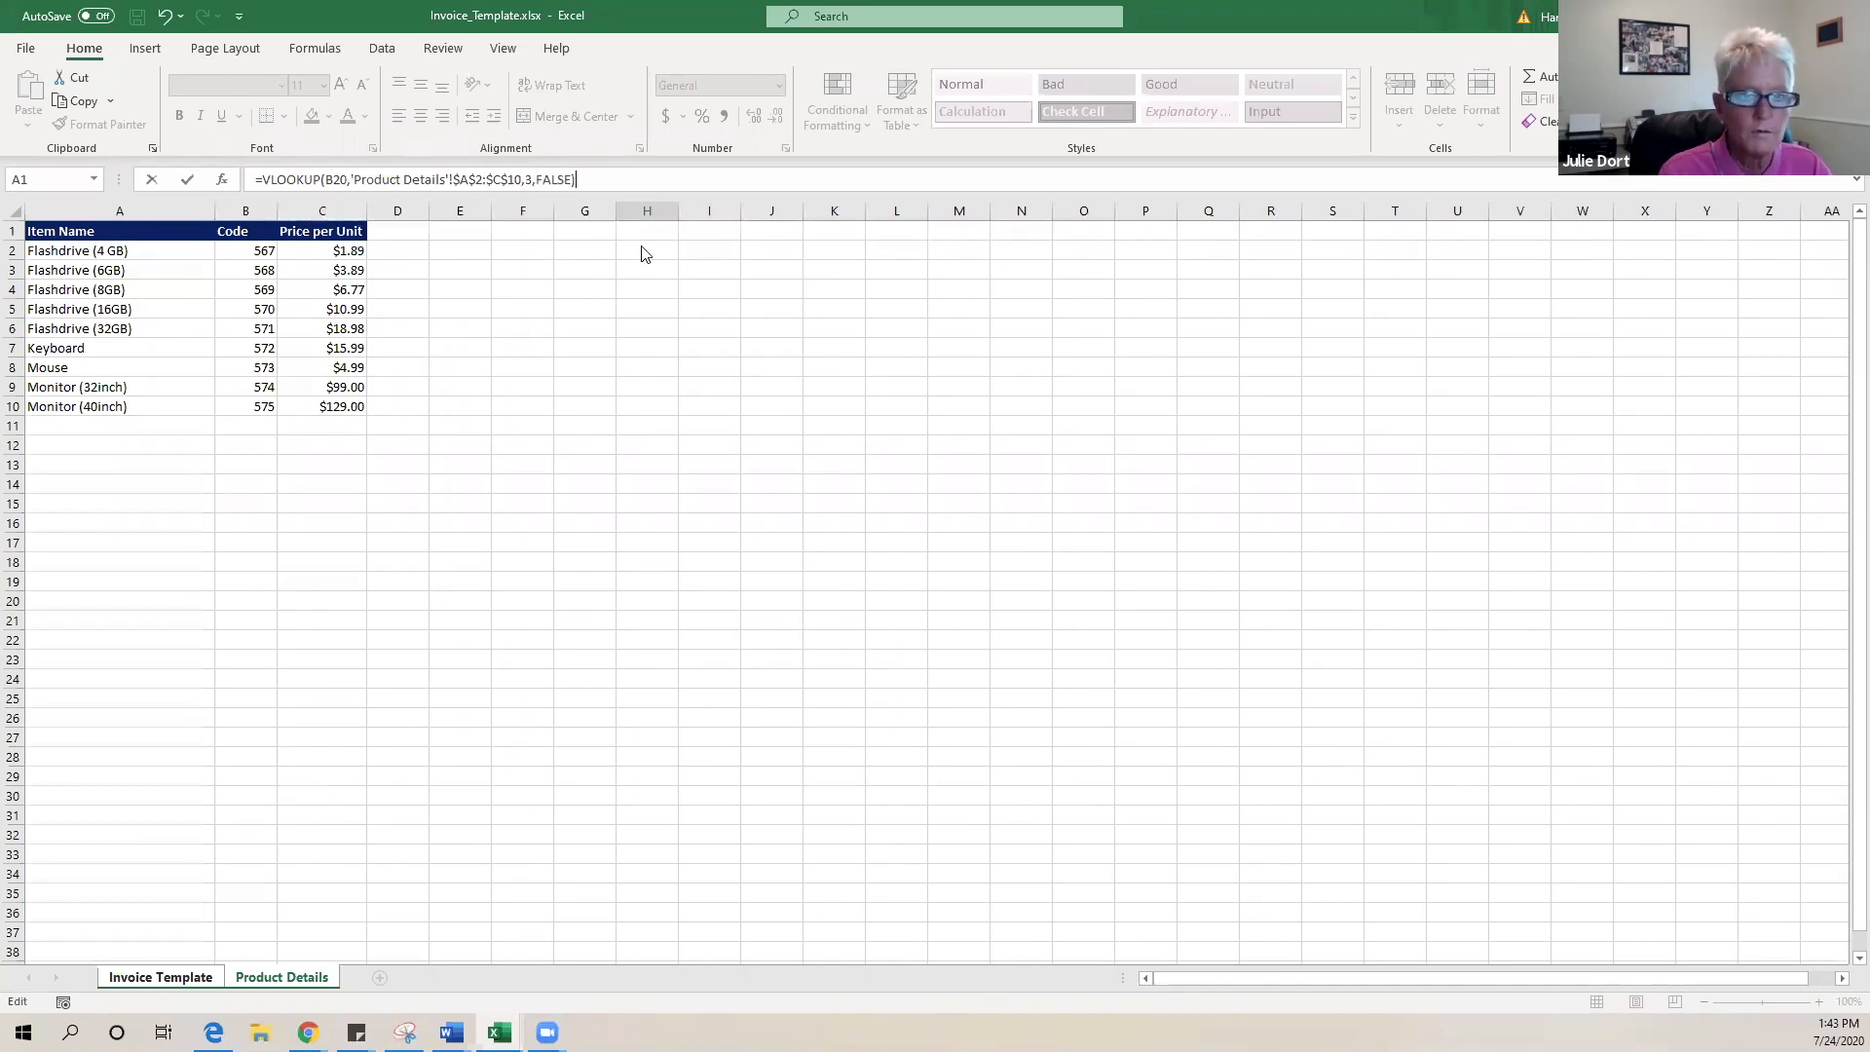
{"action": "key", "text": "Return"}
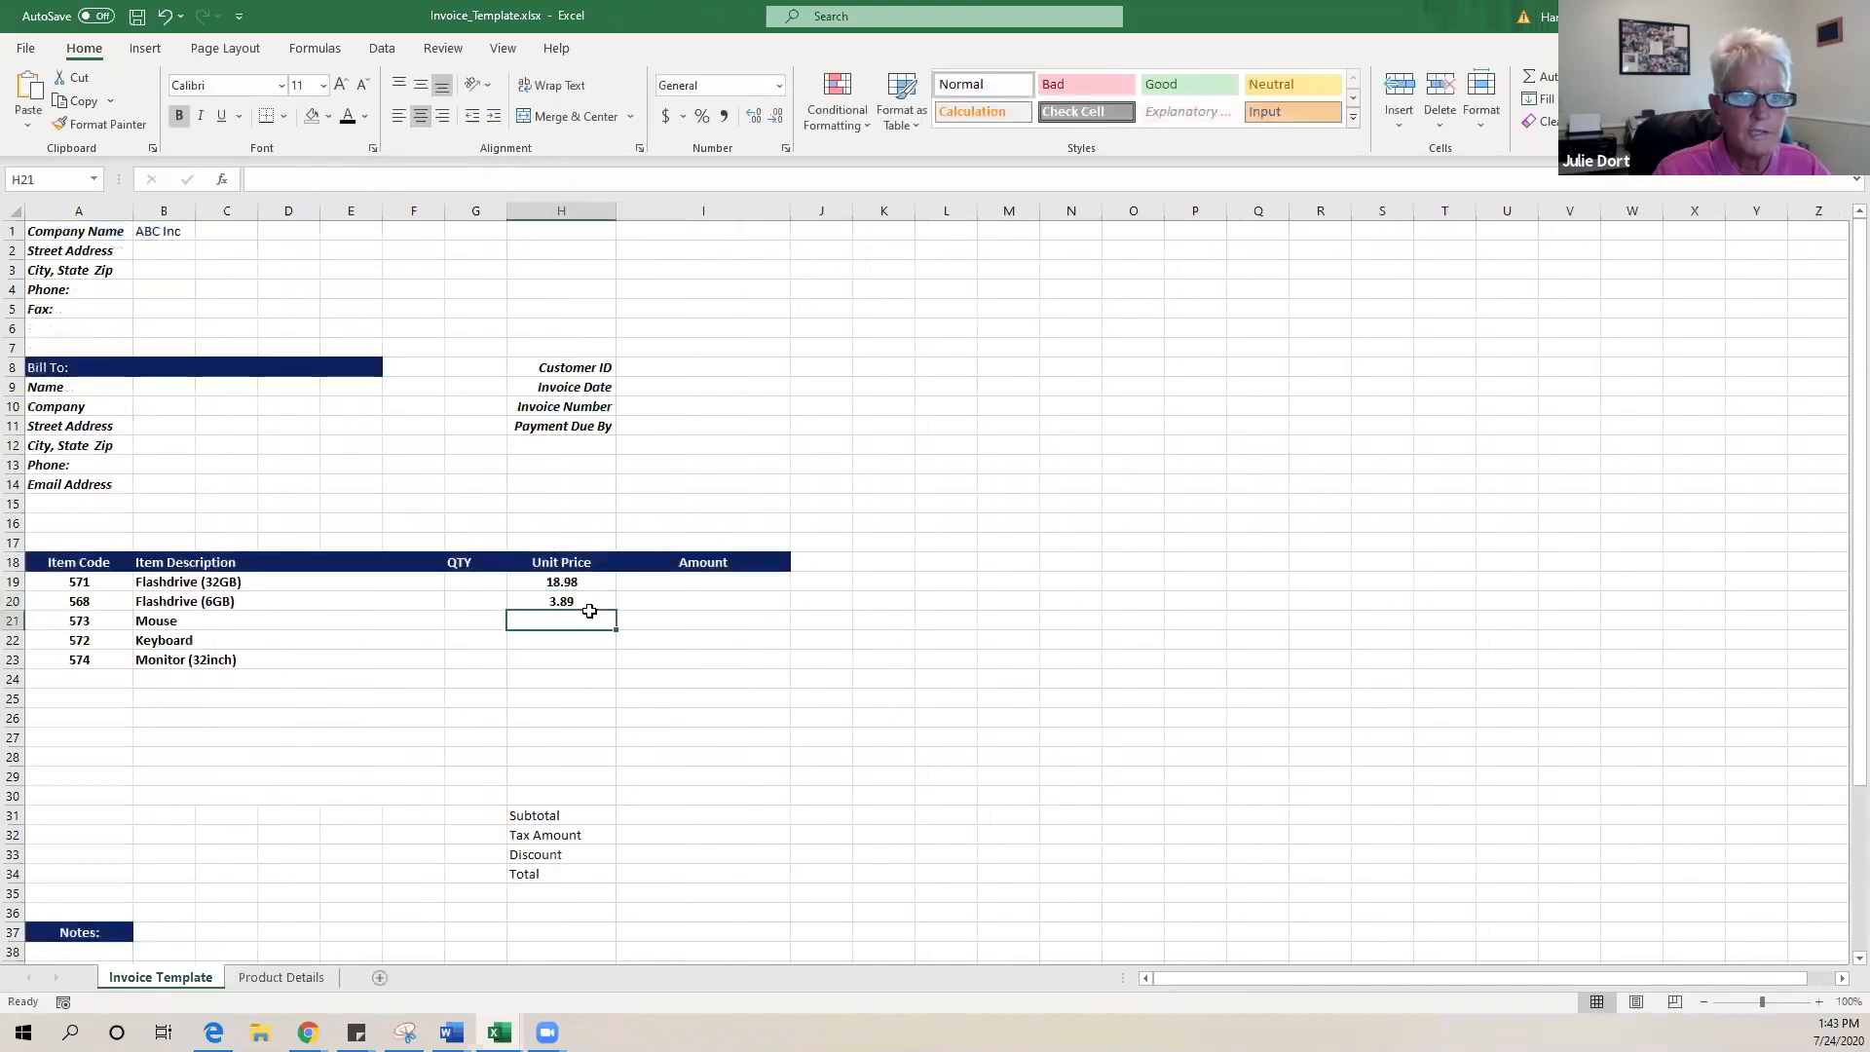
- Fill H20's price lookup to H29, giving 3.89, 4.99, 15.99, 99, then #N/A
{"action": "left_click", "coordinate": [578, 601]}
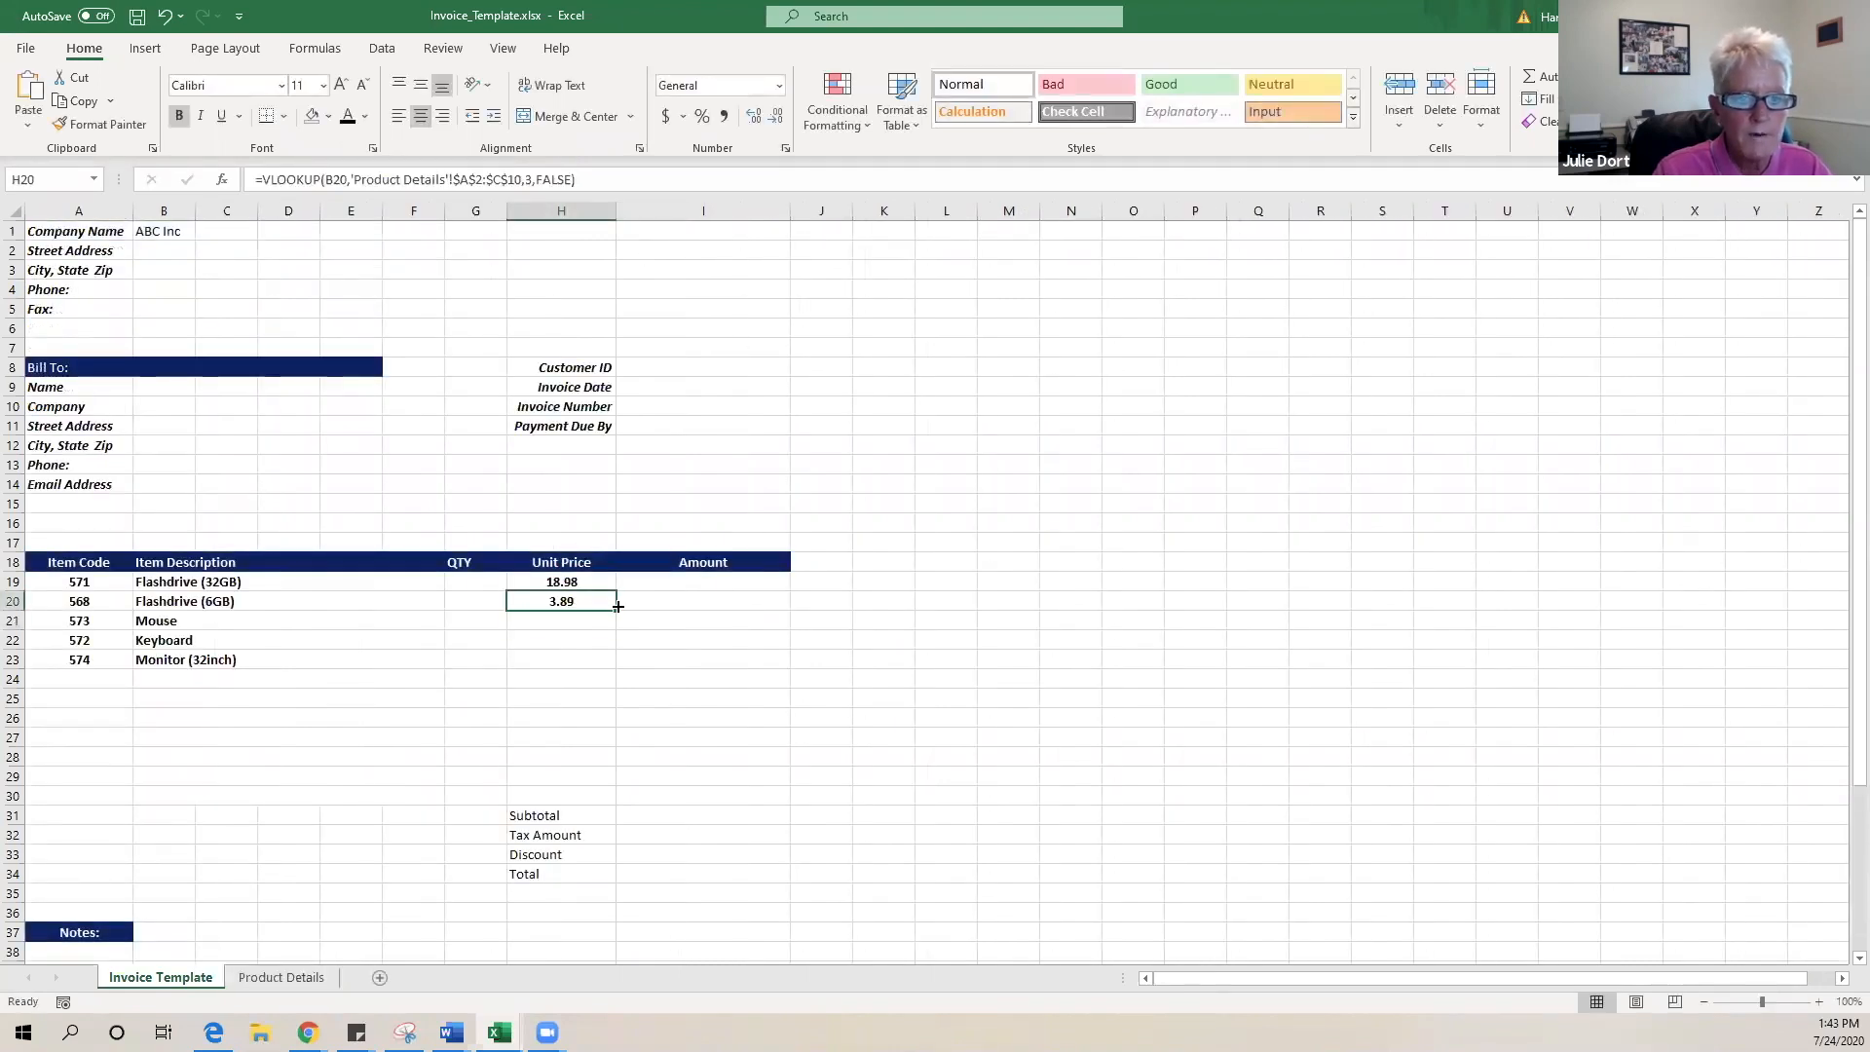
{"action": "left_click_drag", "start_coordinate": [616, 608], "coordinate": [596, 778]}
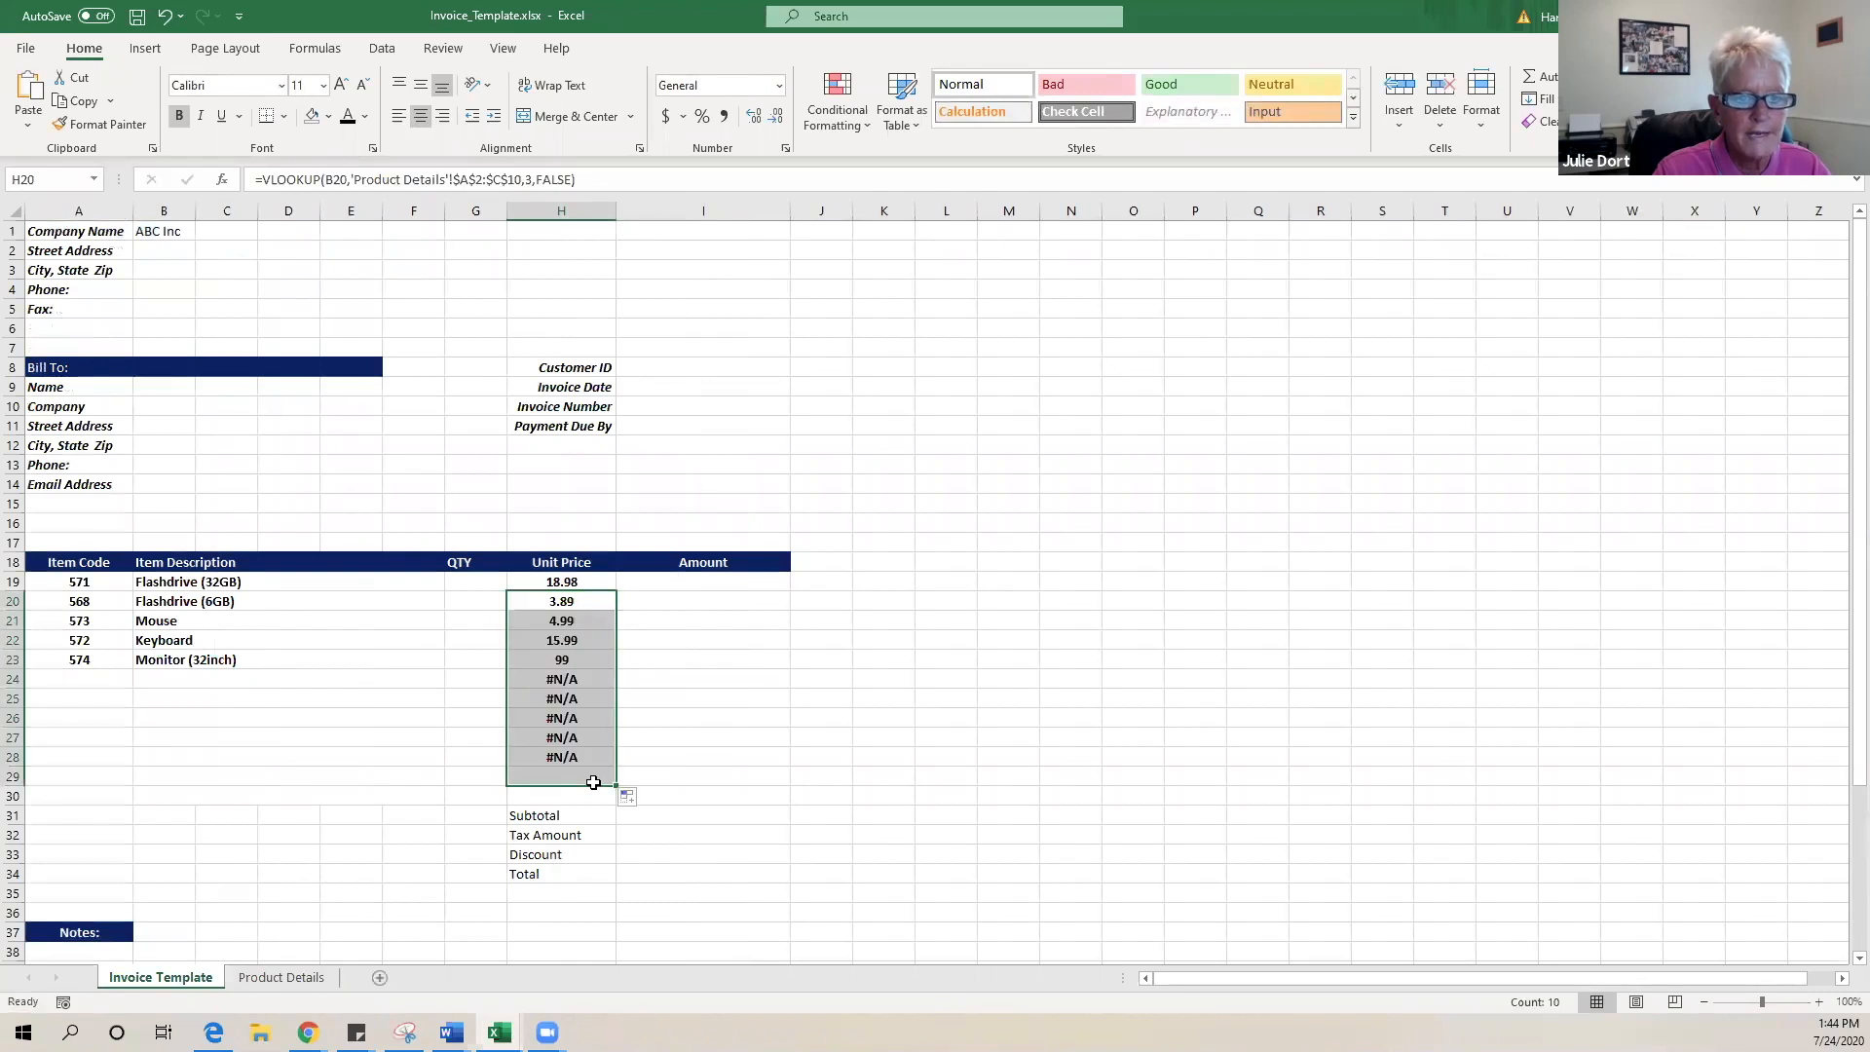
{"action": "left_click", "coordinate": [596, 662]}
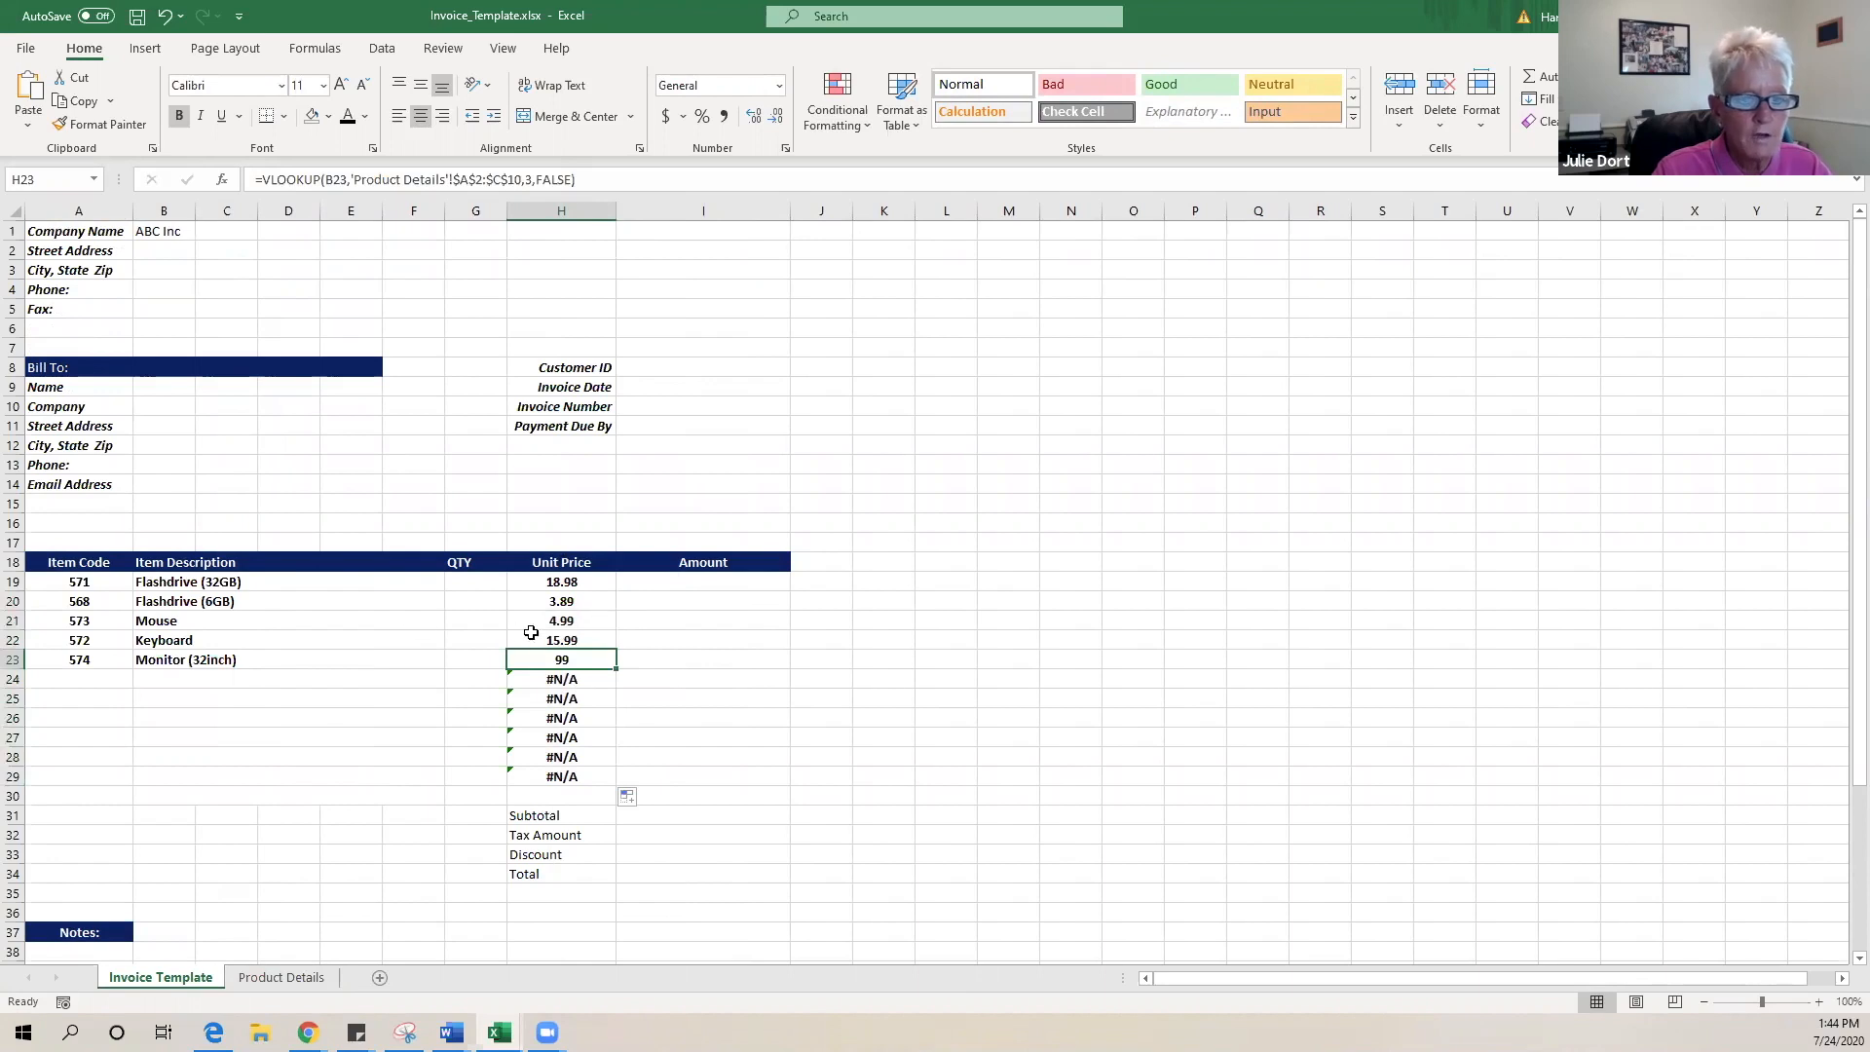
{"action": "left_click", "coordinate": [283, 977]}
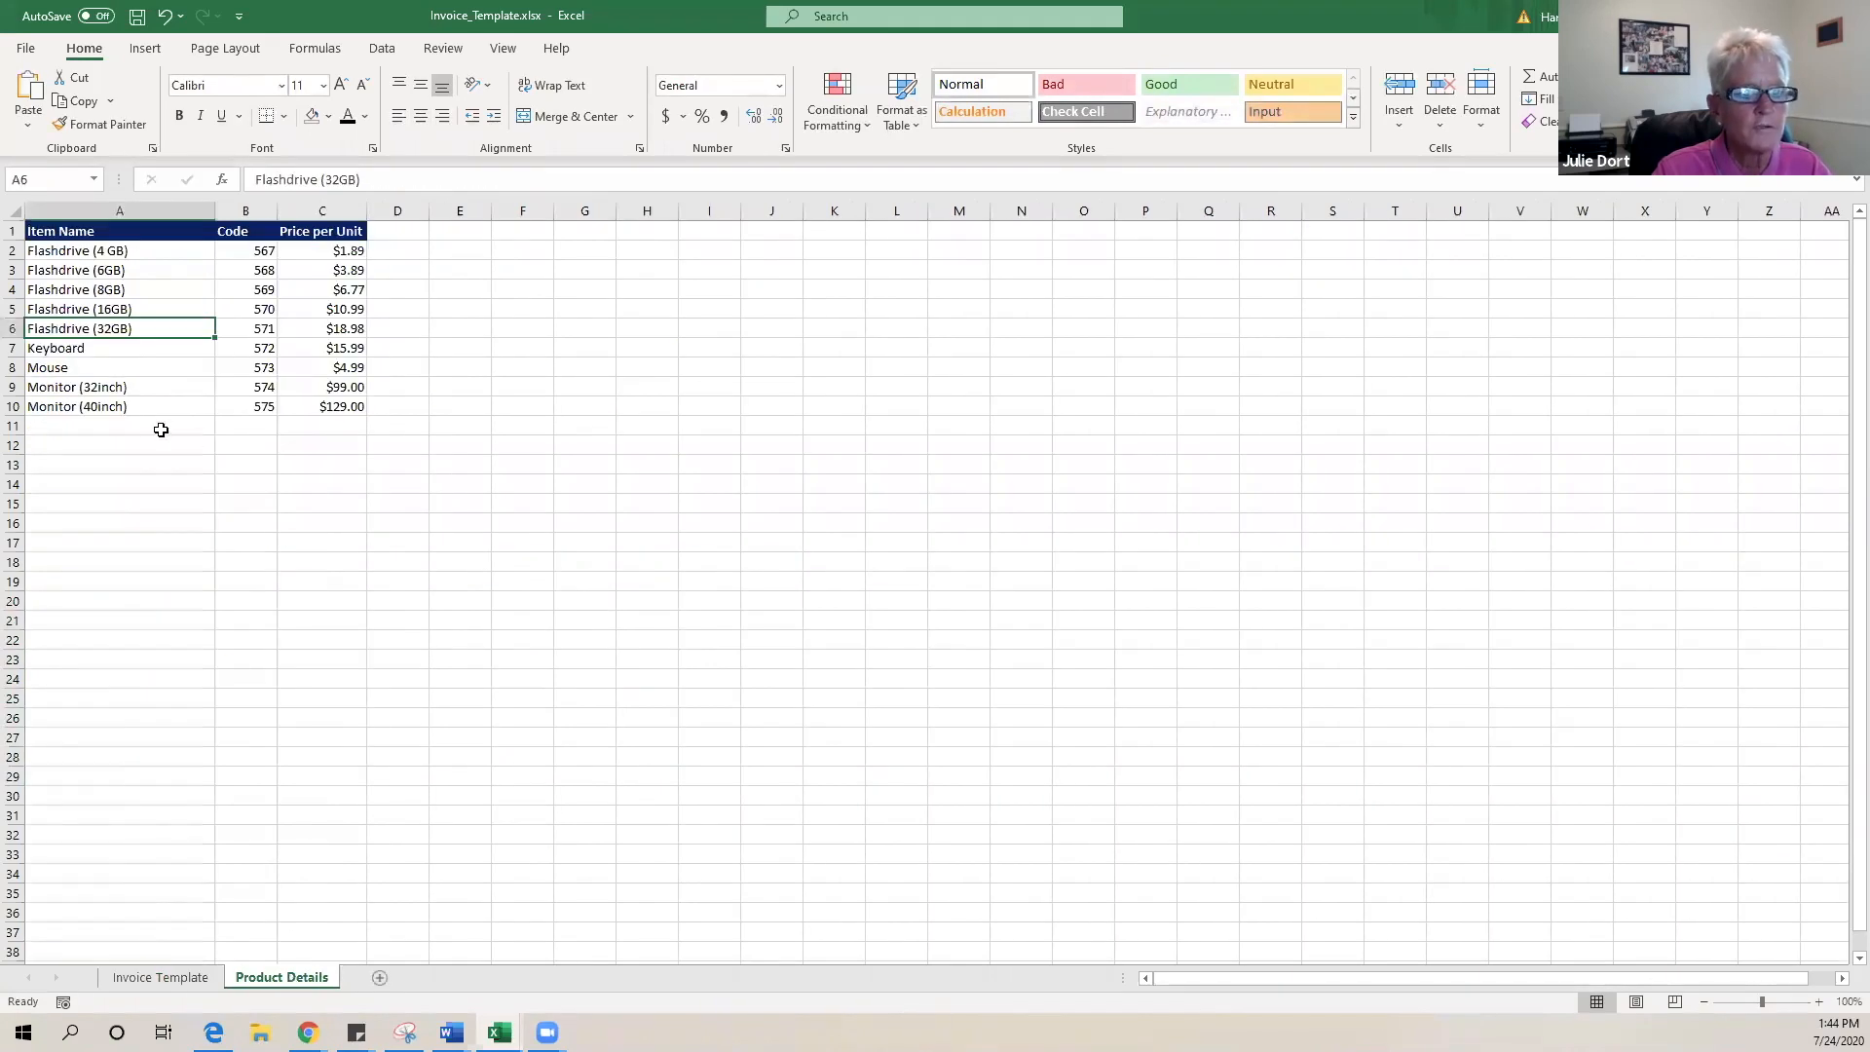
{"action": "left_click", "coordinate": [191, 972]}
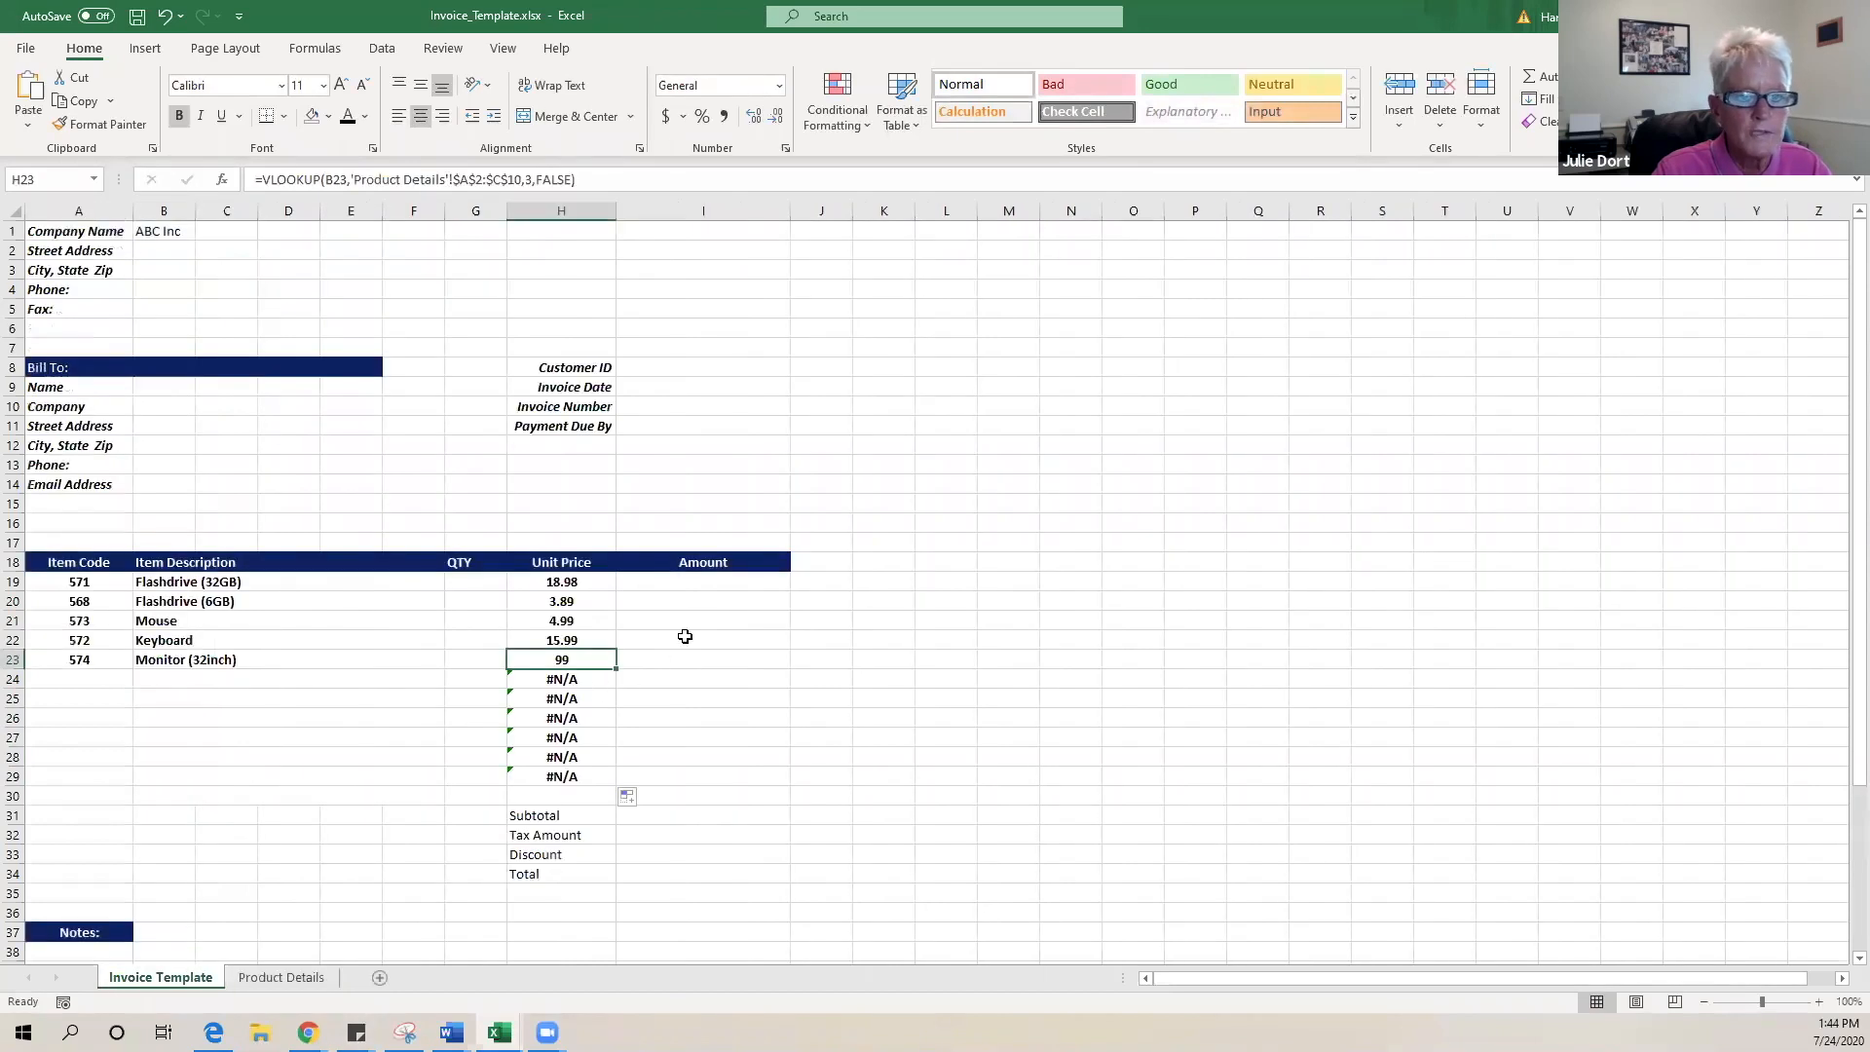
- Format unit prices H19:H23 as Currency, showing $18.98 through $99.00
{"action": "left_click_drag", "start_coordinate": [562, 582], "coordinate": [568, 651]}
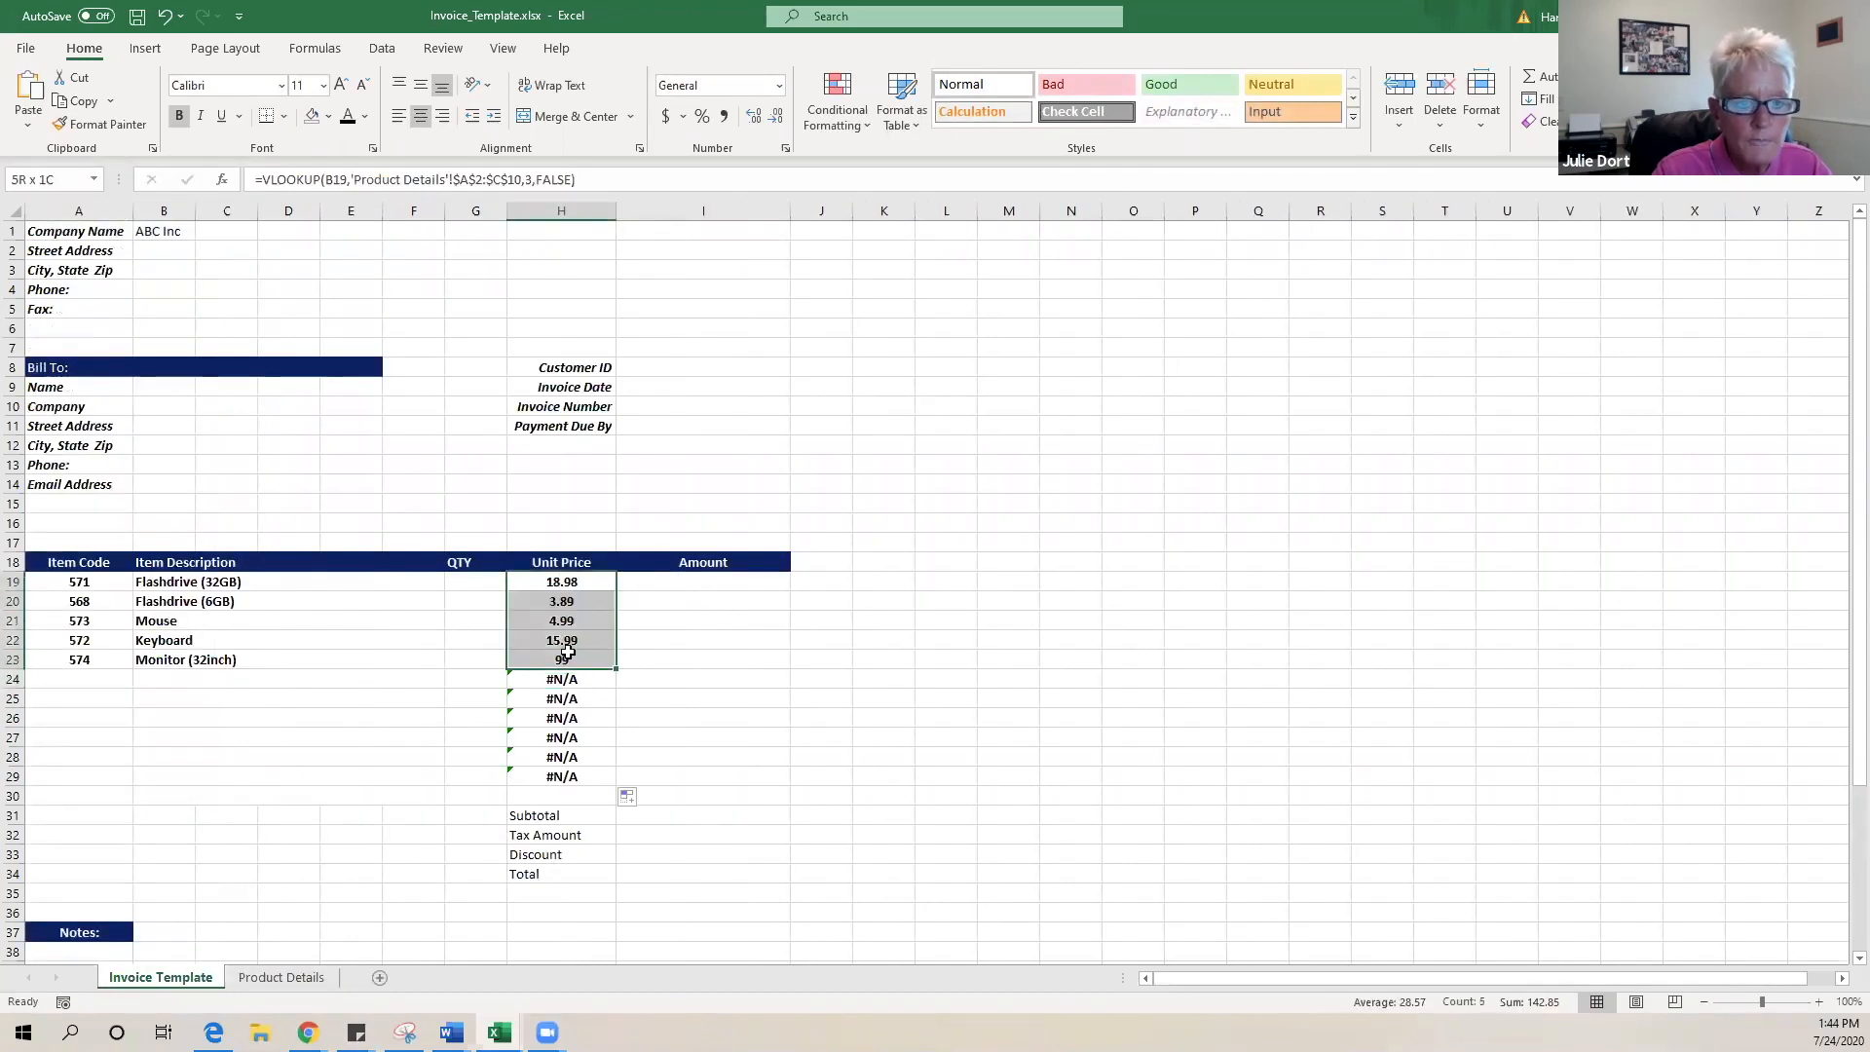
{"action": "left_click", "coordinate": [665, 116]}
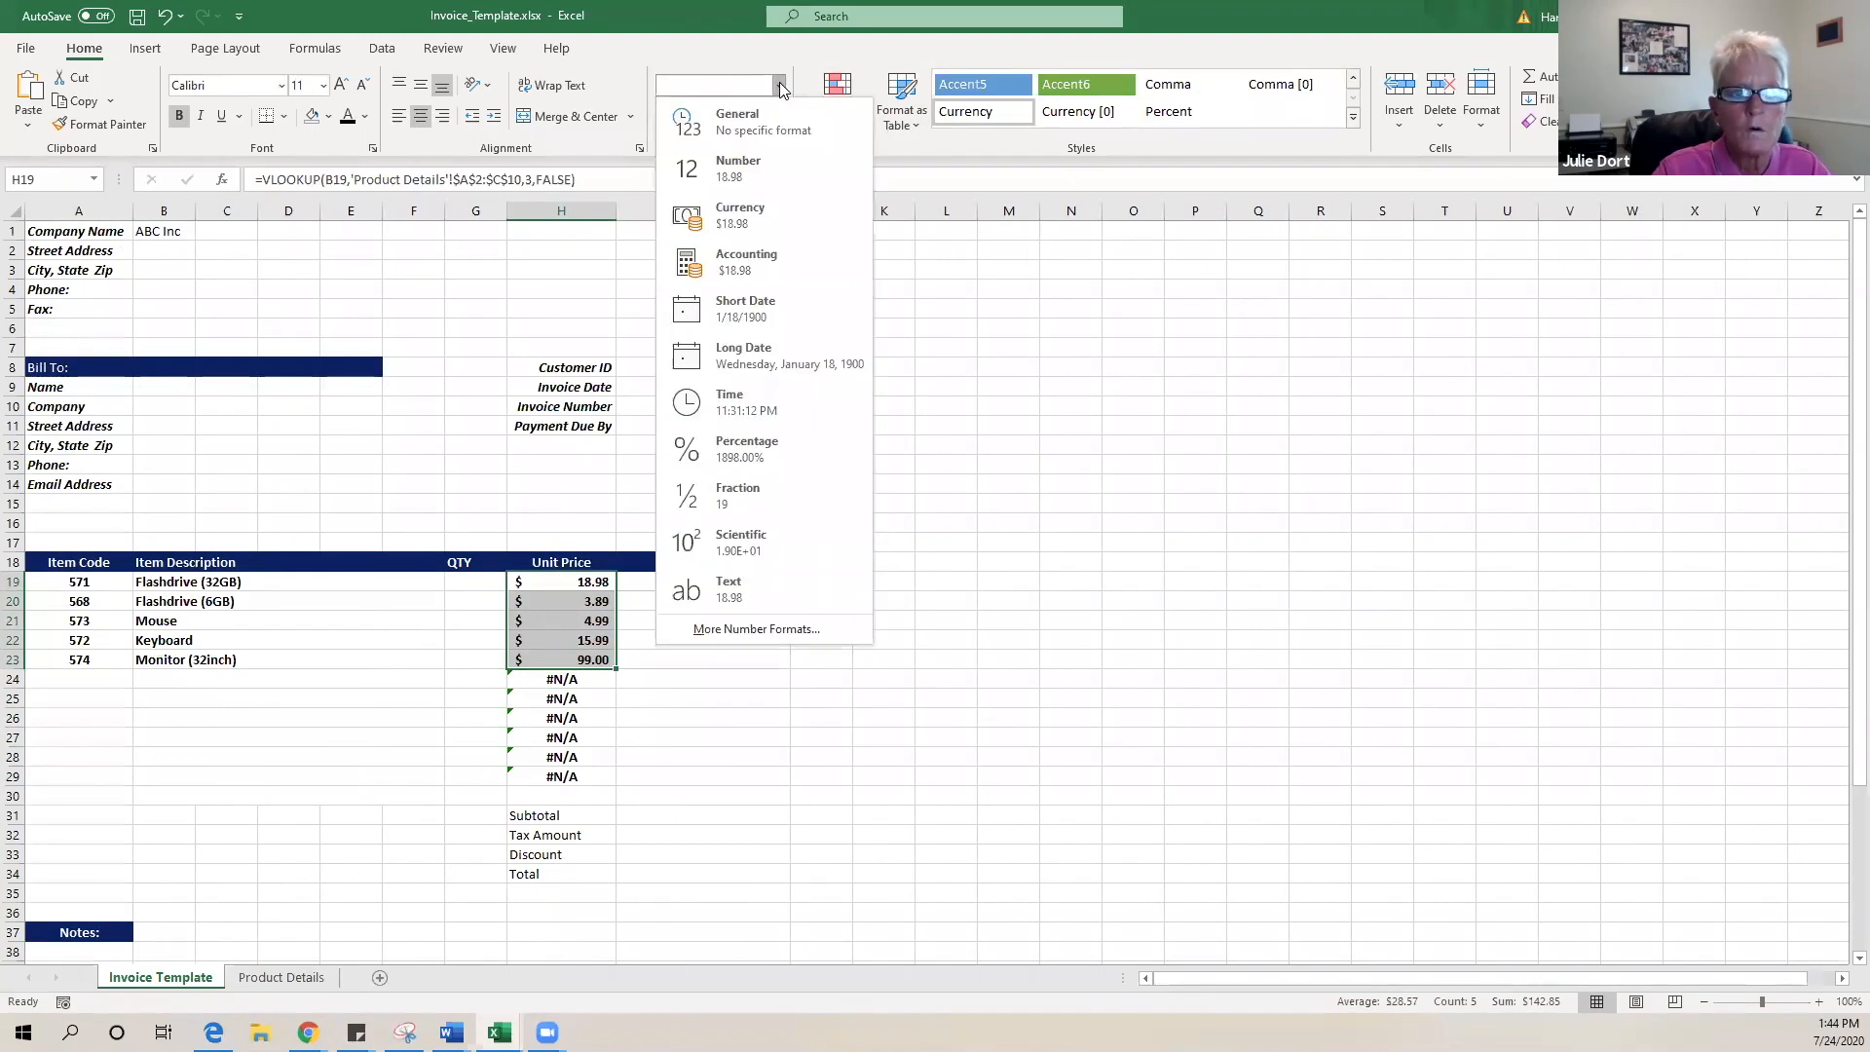
{"action": "left_click", "coordinate": [783, 230]}
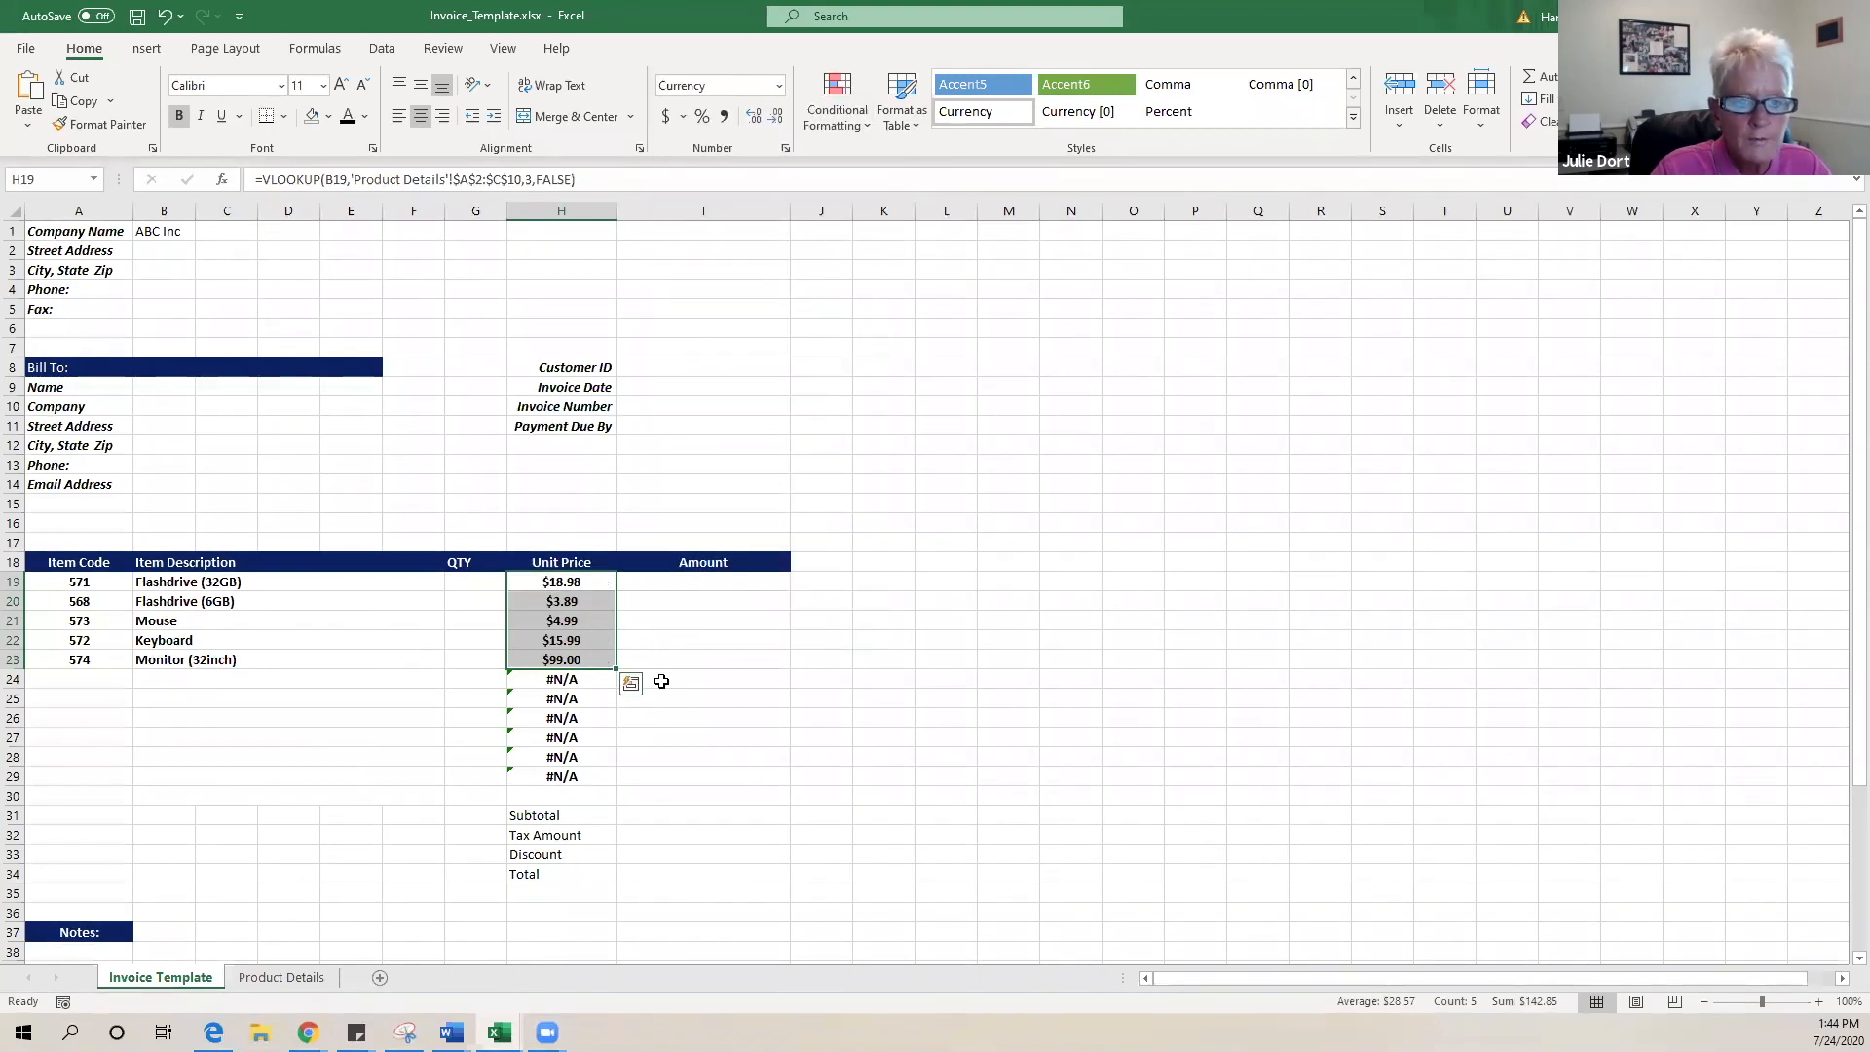
{"action": "left_click", "coordinate": [587, 581]}
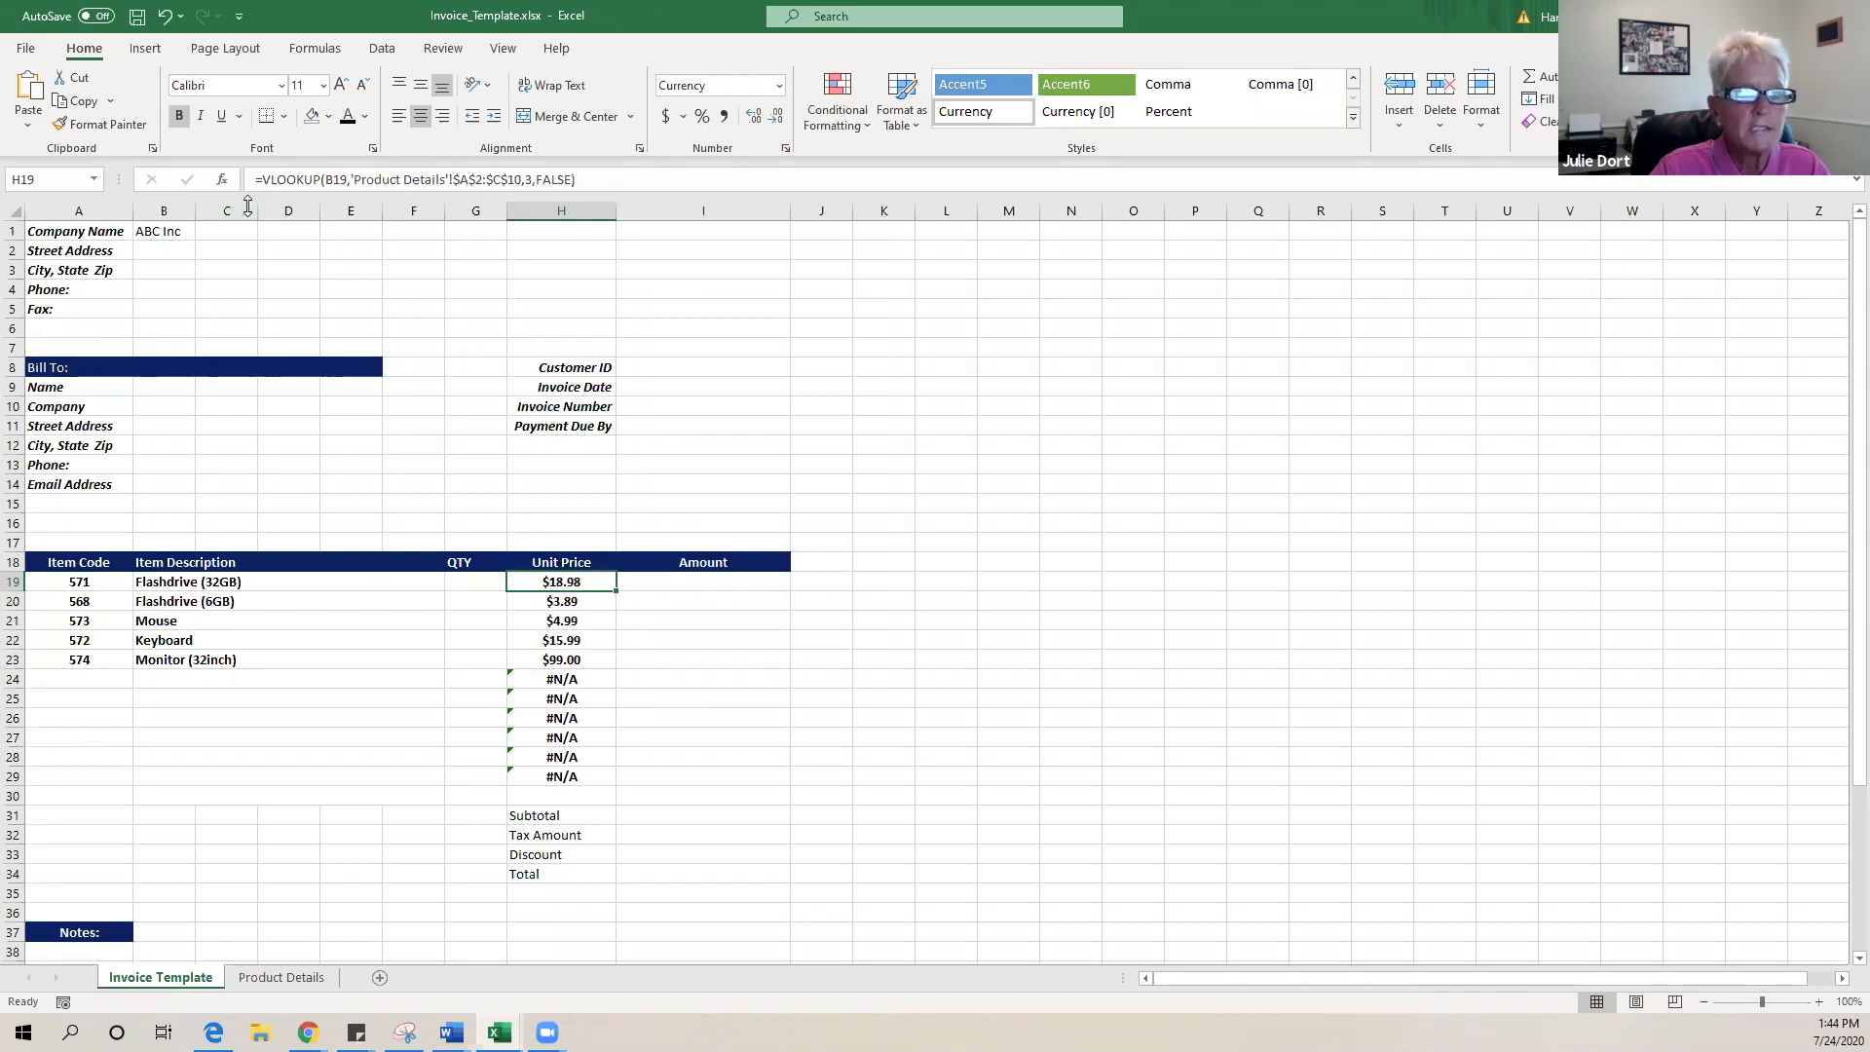
{"action": "left_click", "coordinate": [264, 180]}
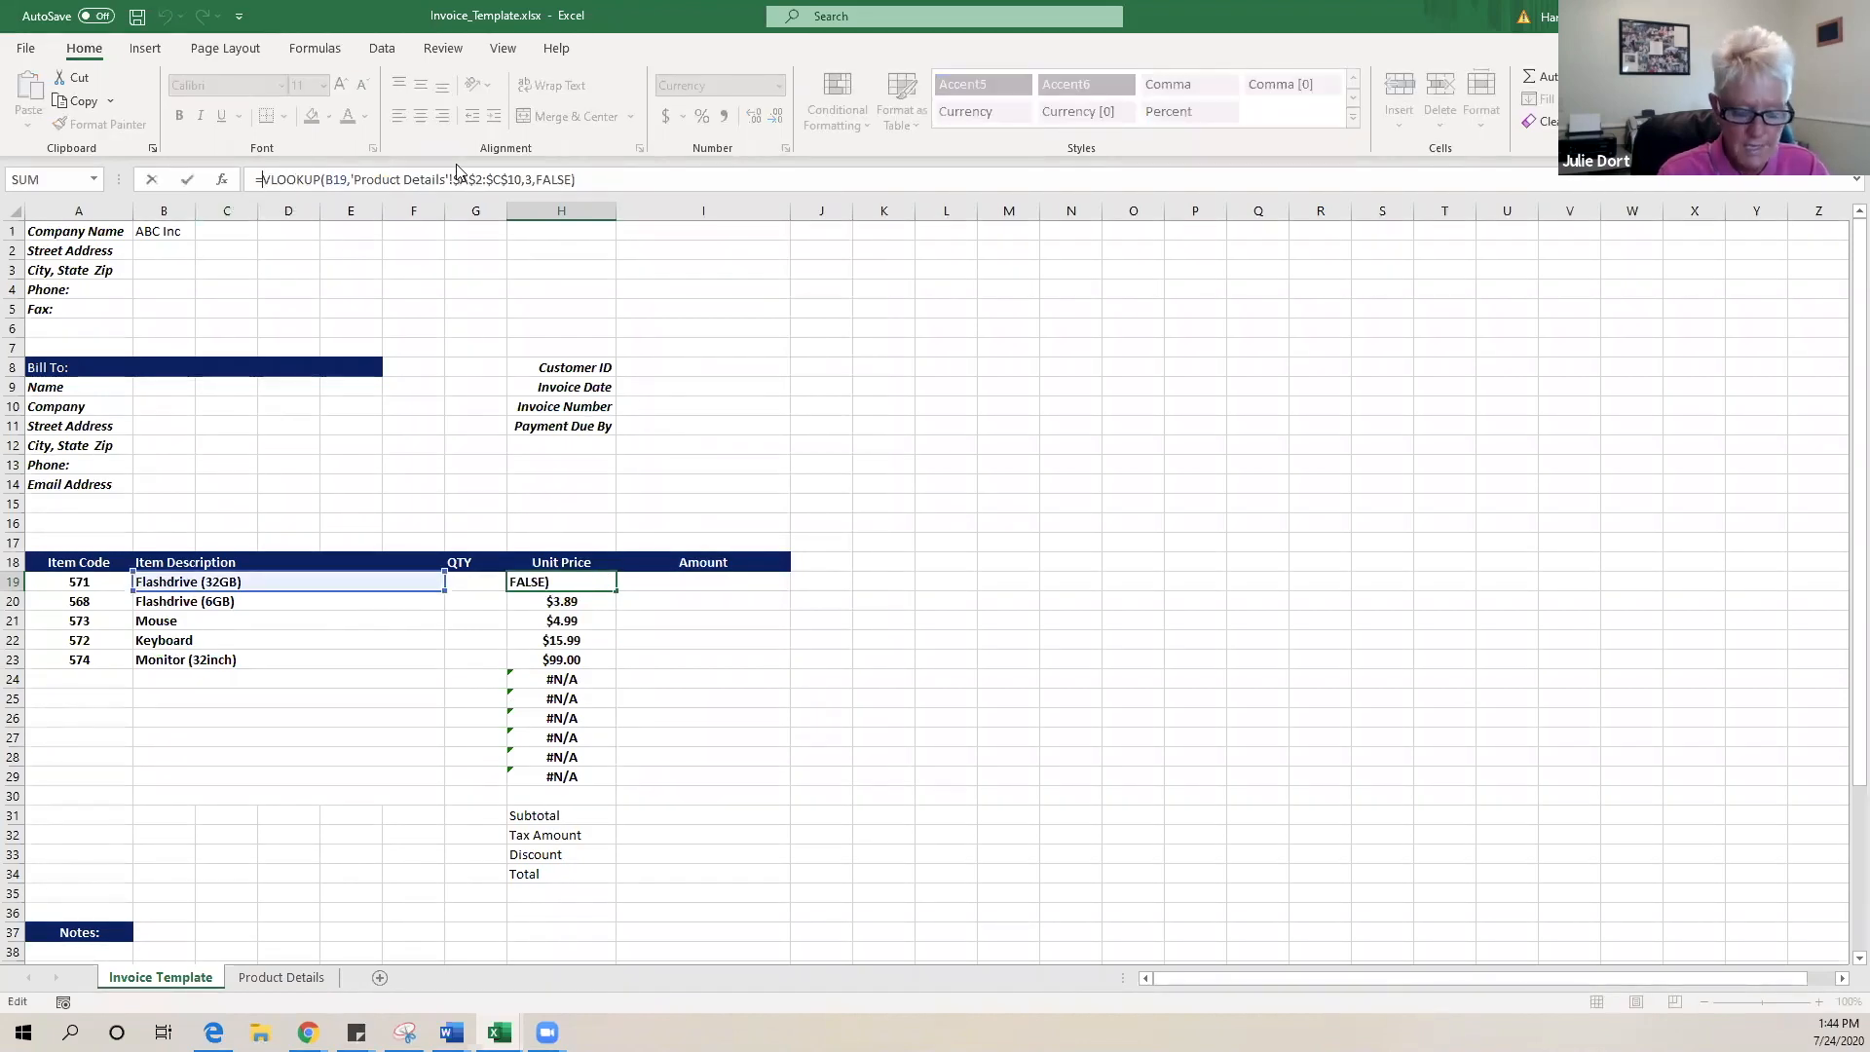
- Wrap H19's price VLOOKUP in IFERROR with a "" fallback
{"action": "type", "text": "if"}
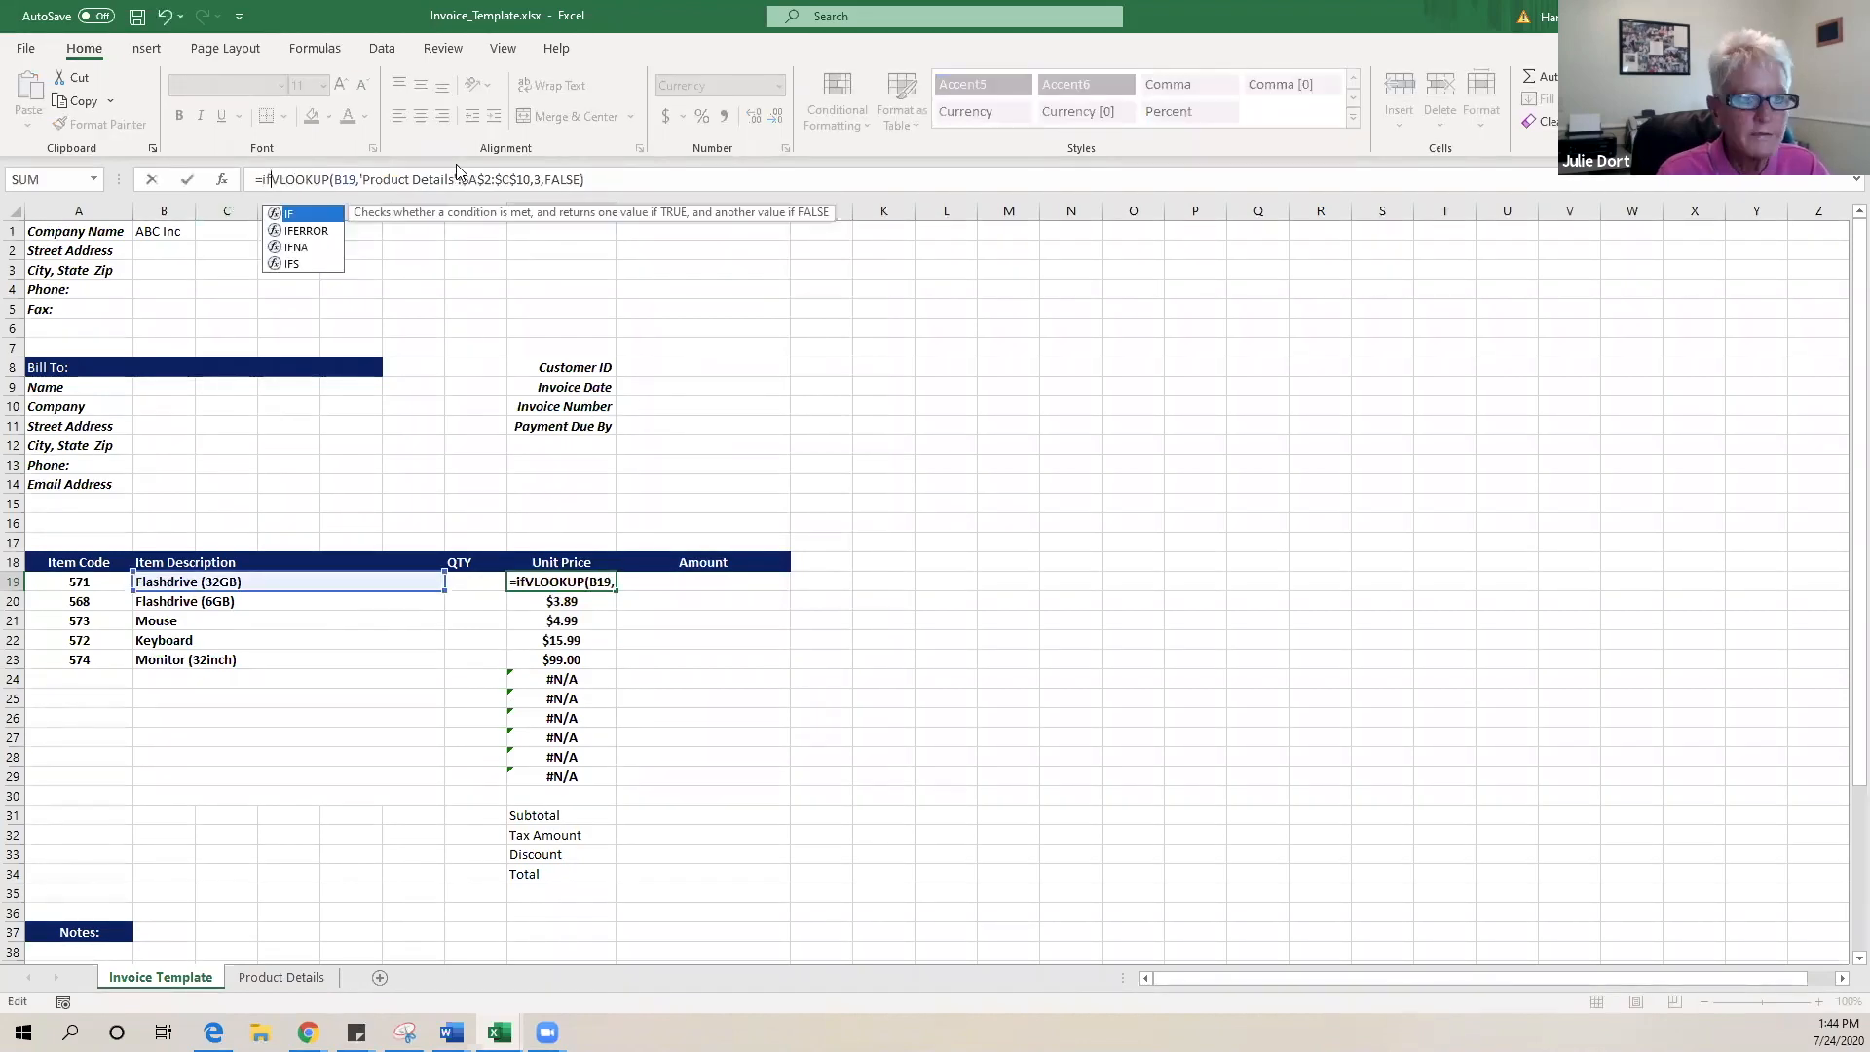
{"action": "left_click", "coordinate": [314, 232]}
{"action": "double_click", "coordinate": [314, 232]}
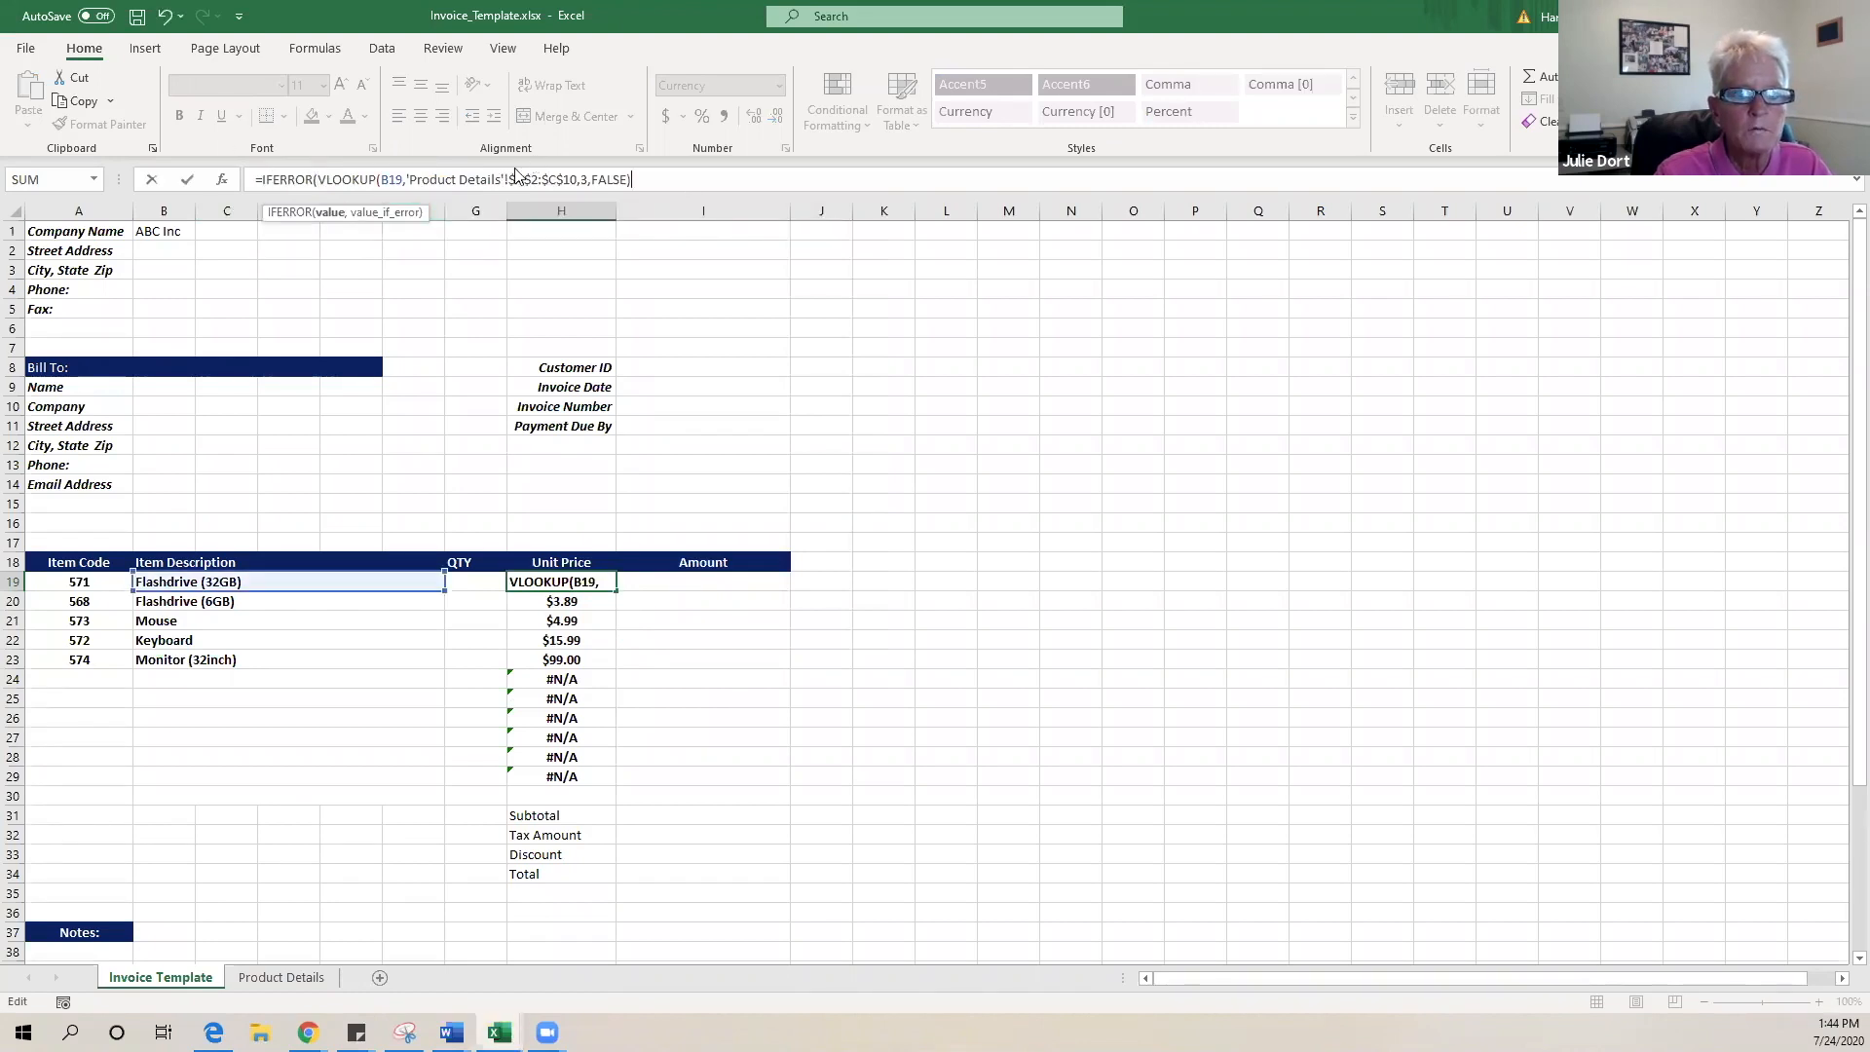
{"action": "left_click", "coordinate": [623, 188]}
{"action": "type", "text": ","}
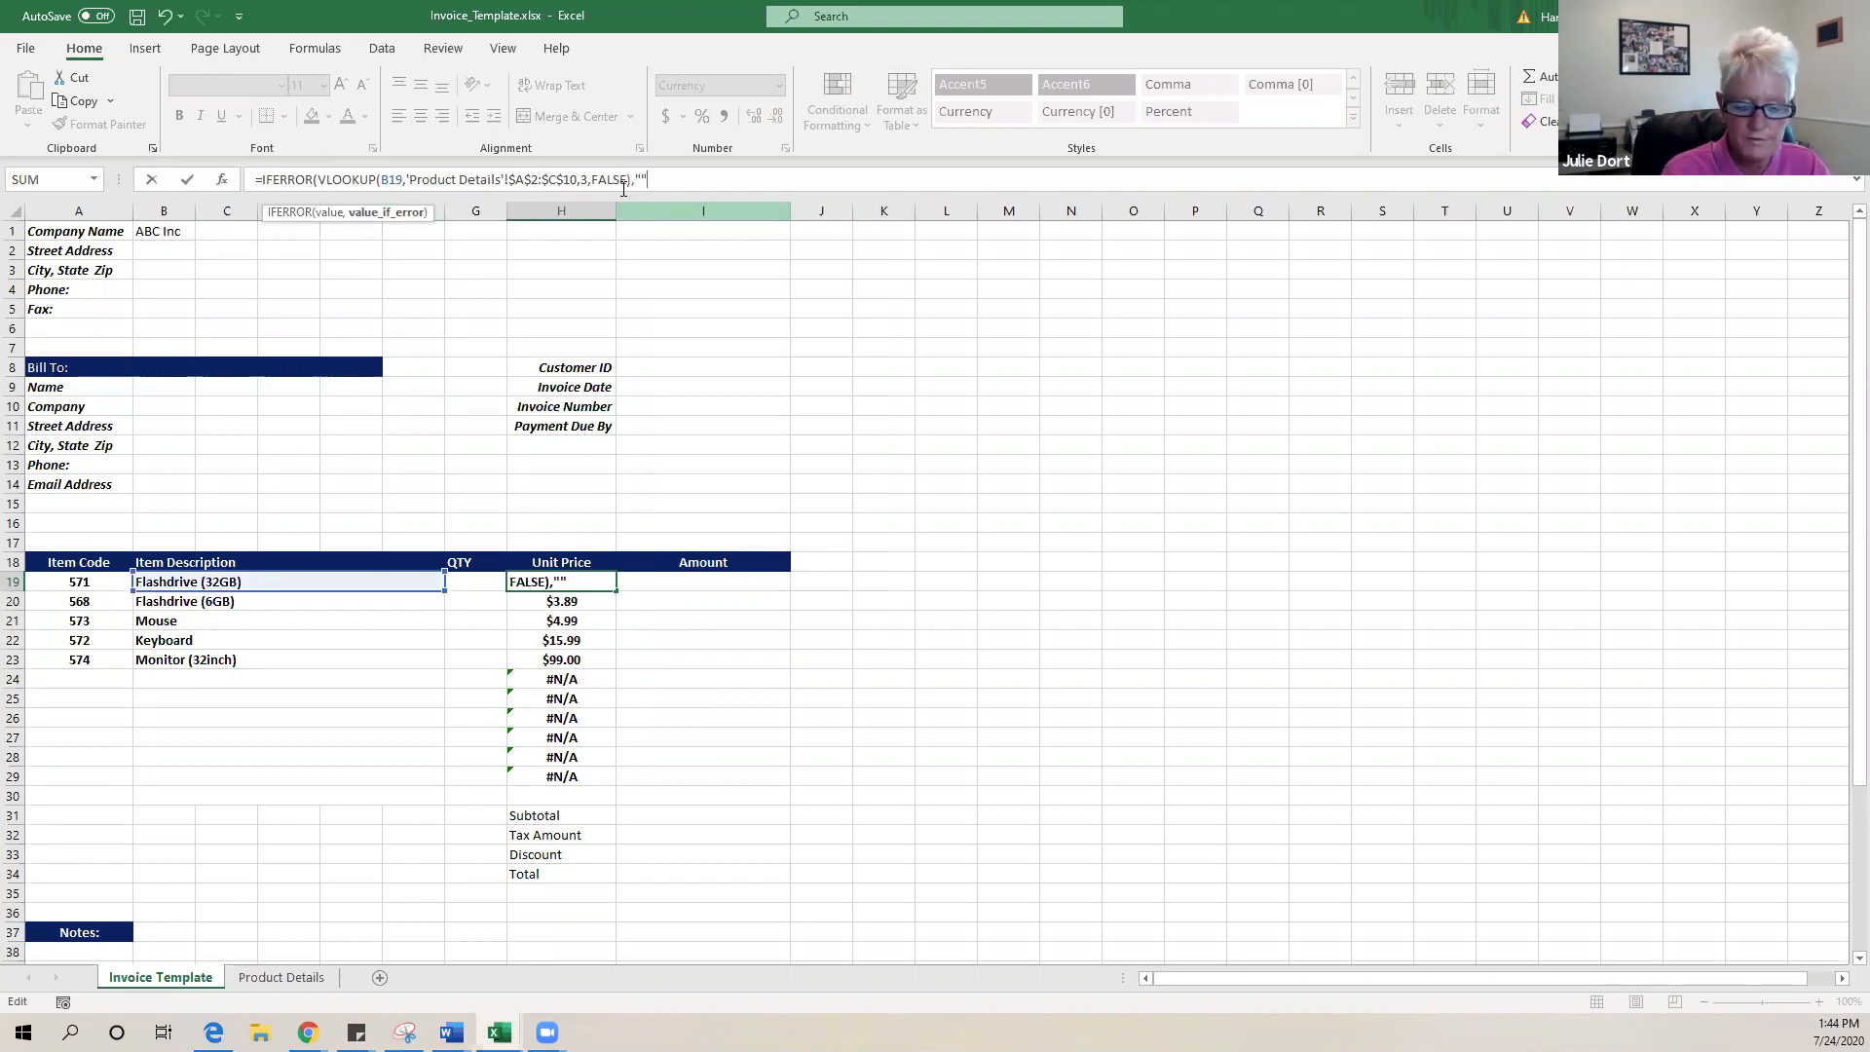
{"action": "type", "text": "\"\")"}
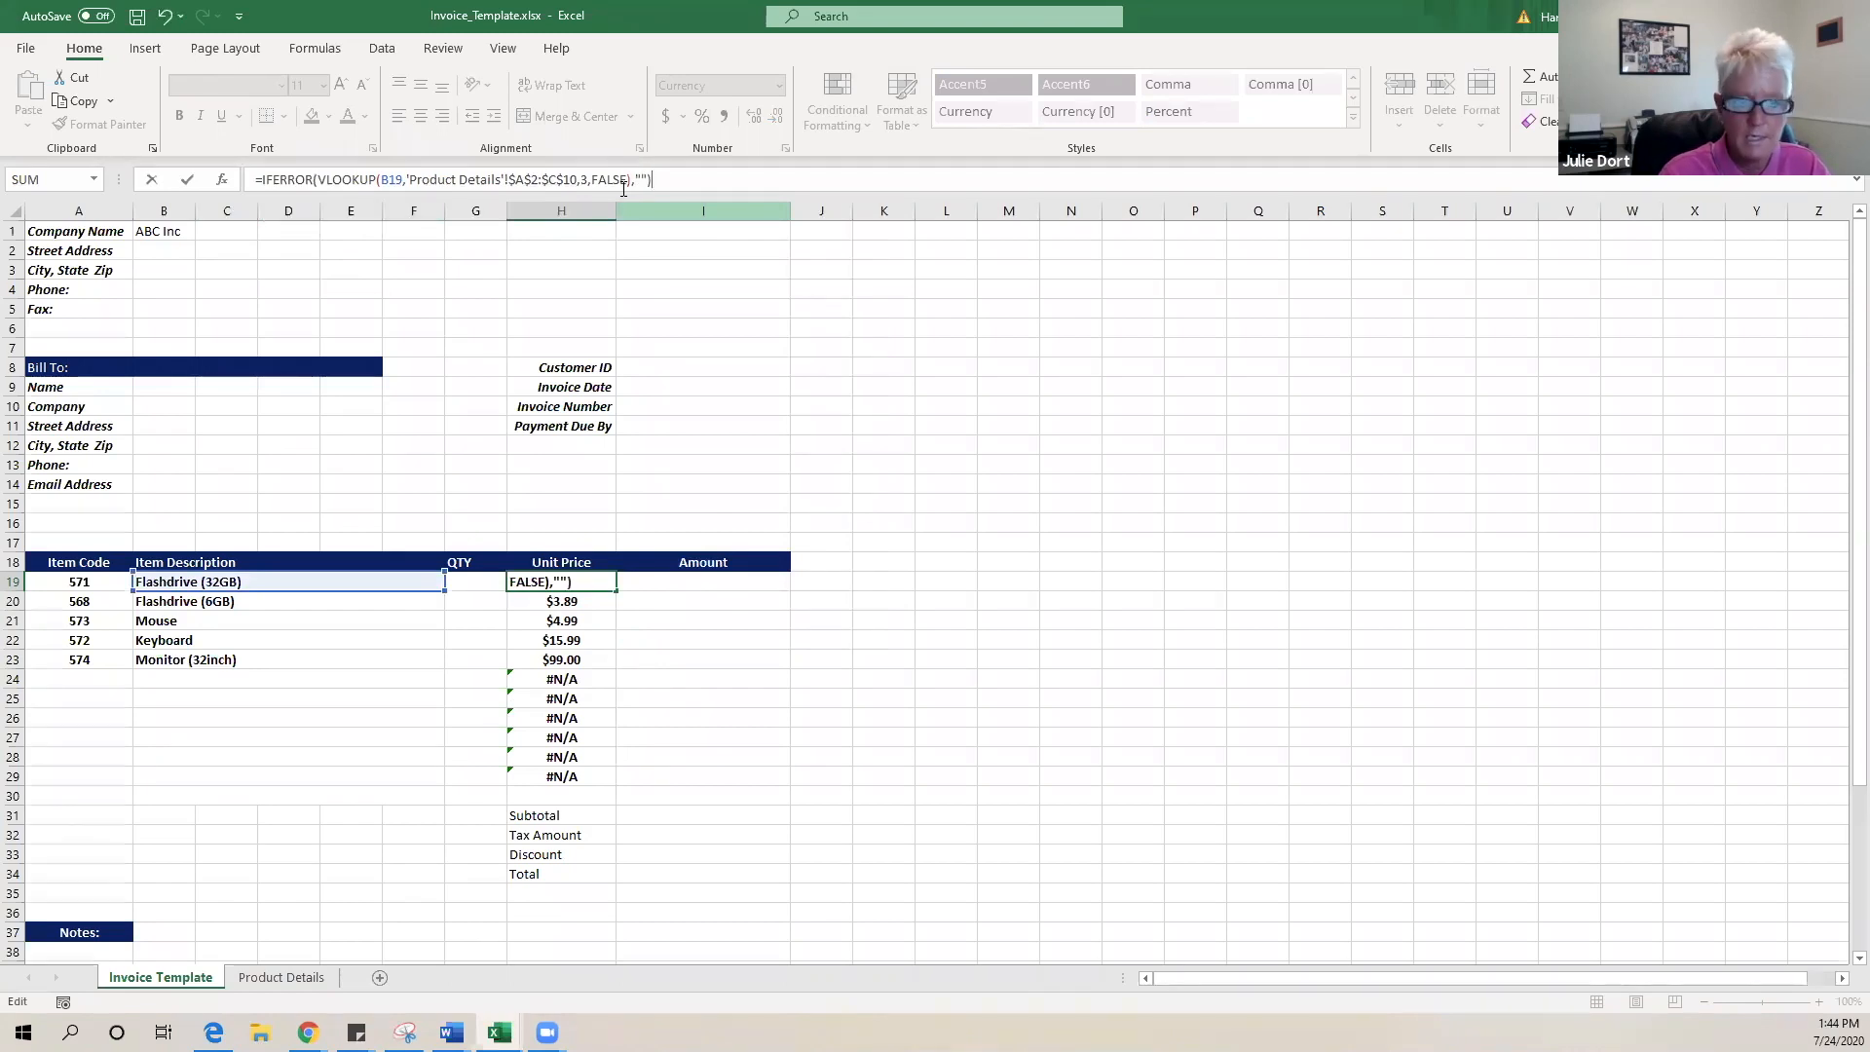
{"action": "key", "text": "Return"}
- Fill H19's IFERROR price formula down to H29, leaving rows 24–29 blank
{"action": "left_click", "coordinate": [551, 588]}
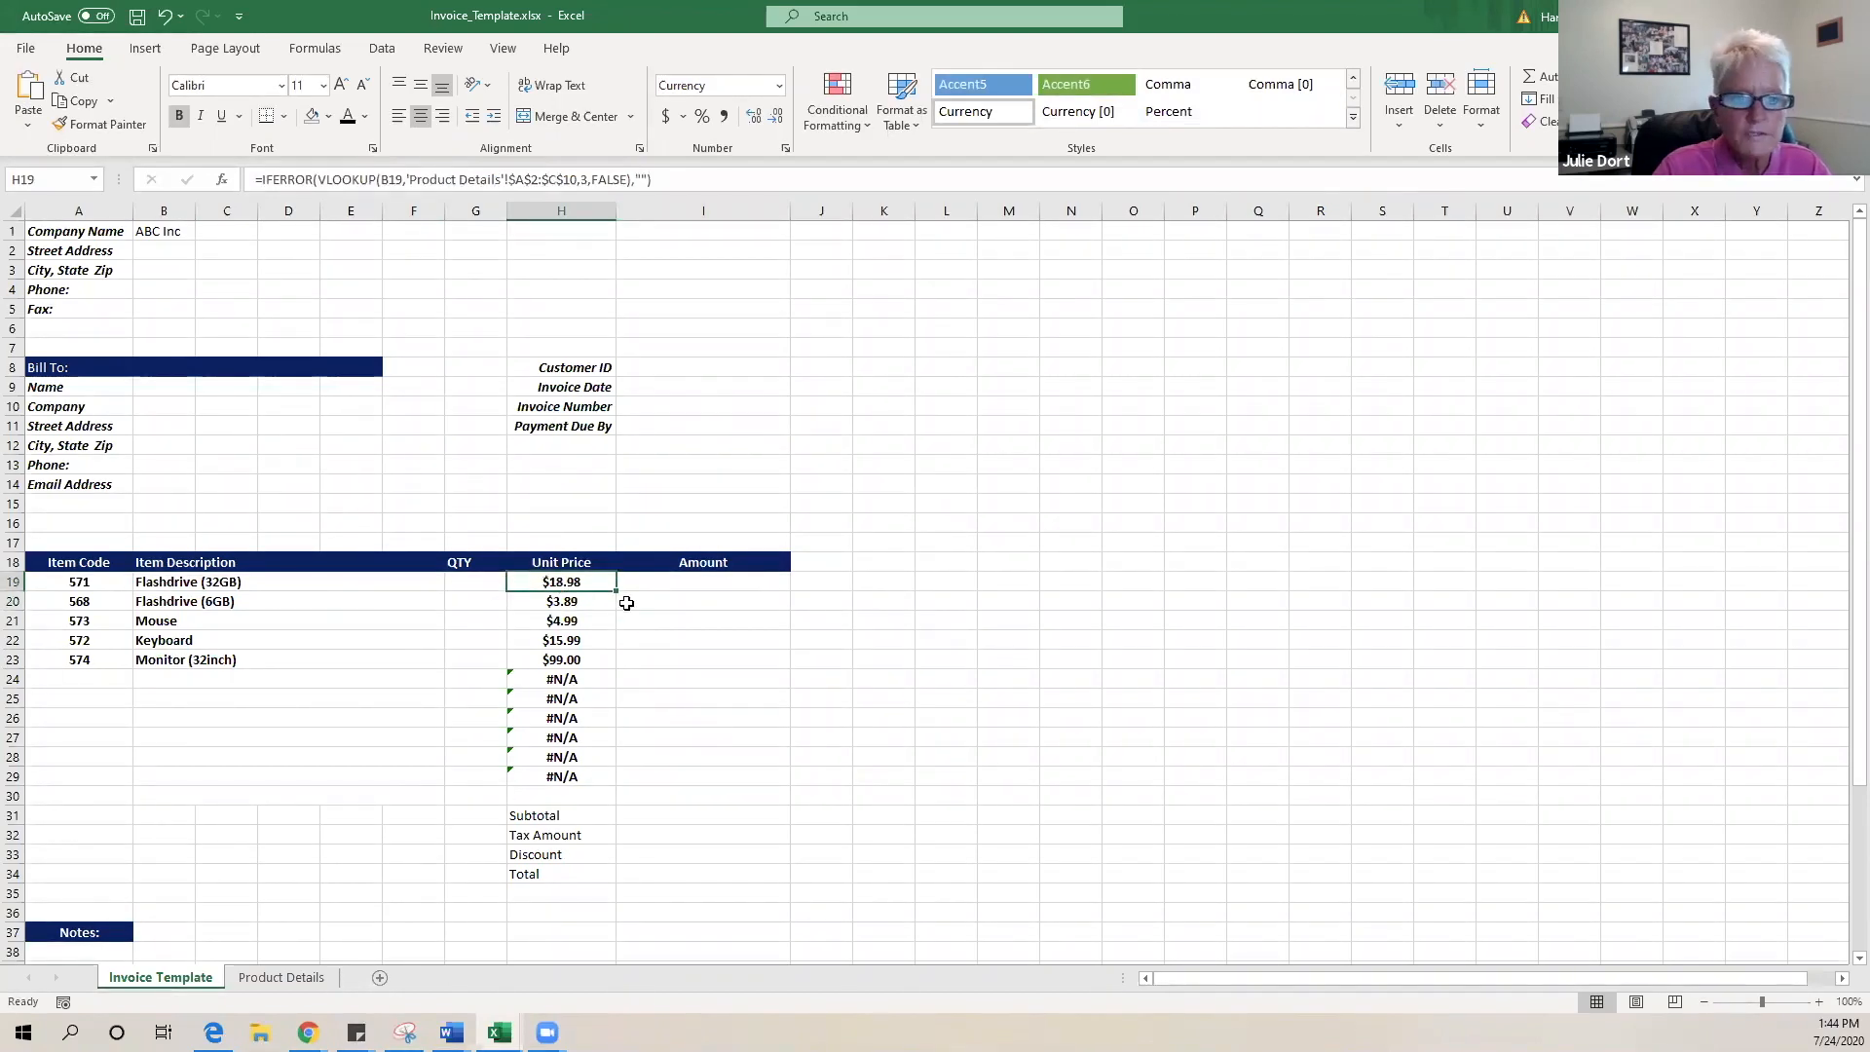
{"action": "left_click_drag", "start_coordinate": [617, 590], "coordinate": [619, 787]}
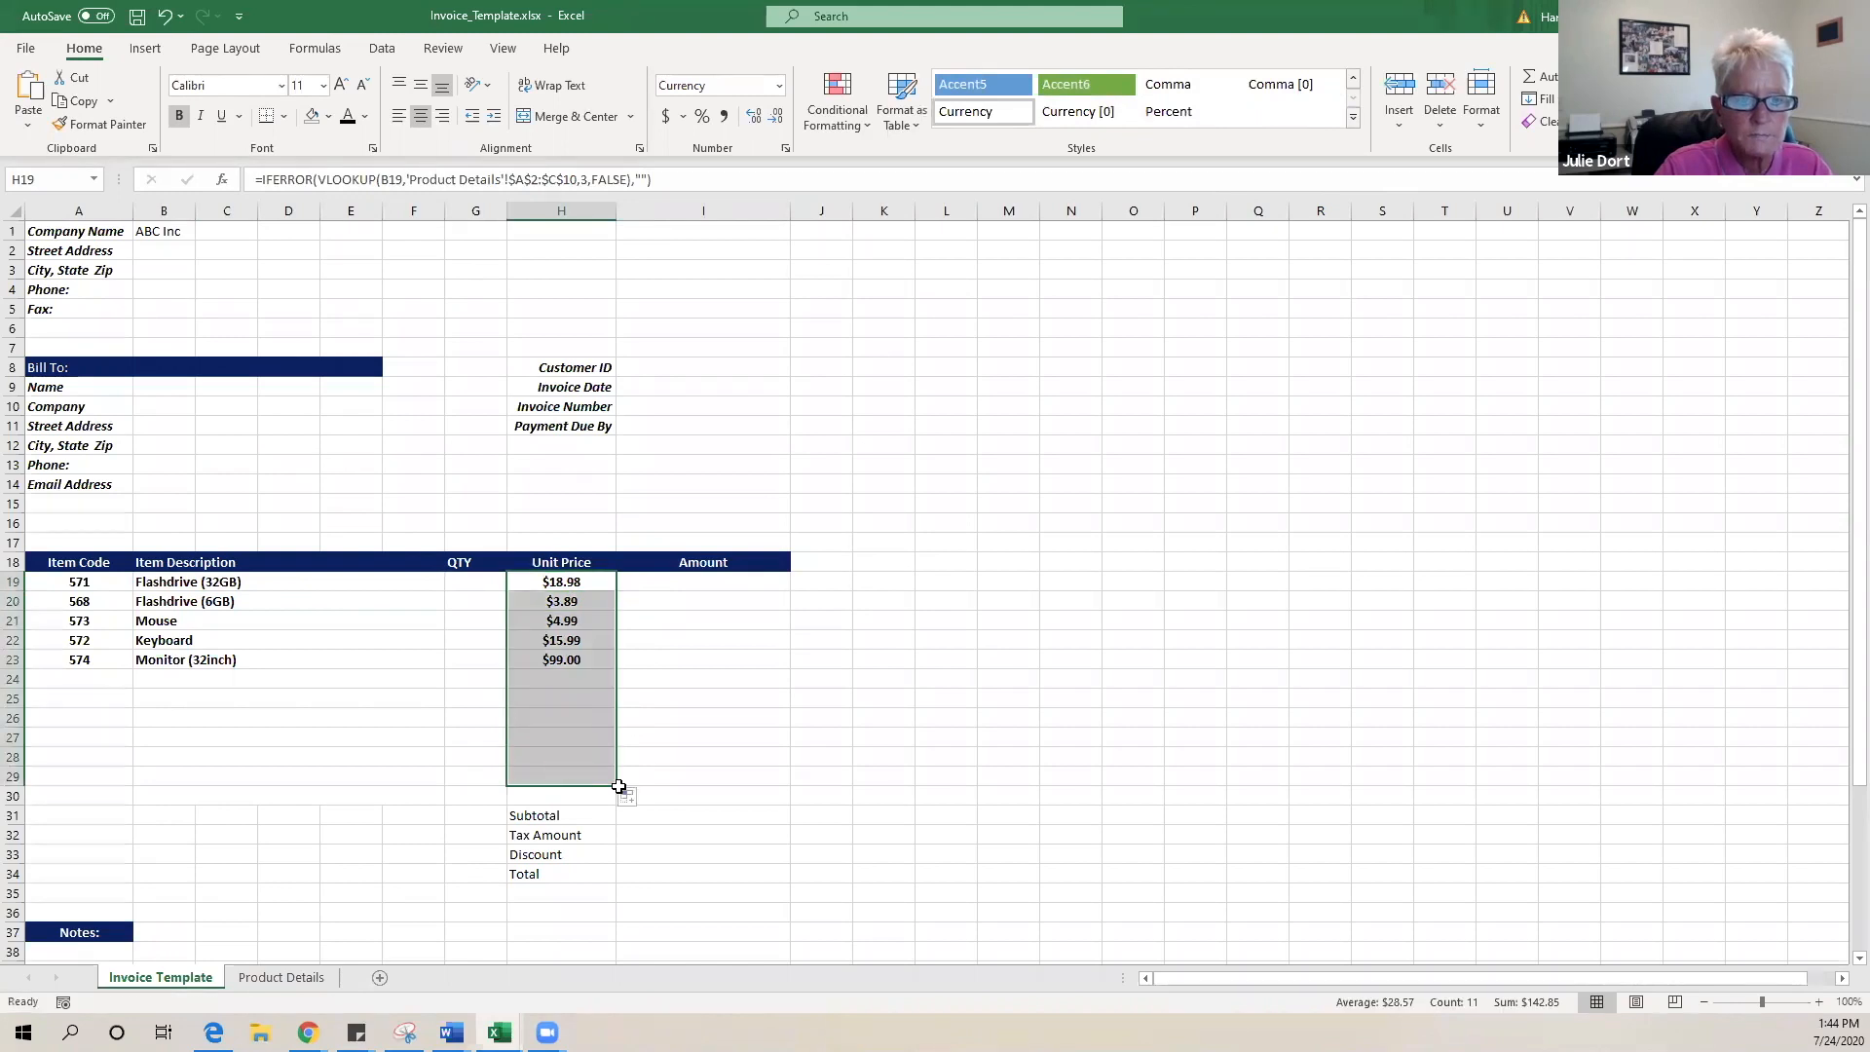
{"action": "left_click", "coordinate": [67, 677]}
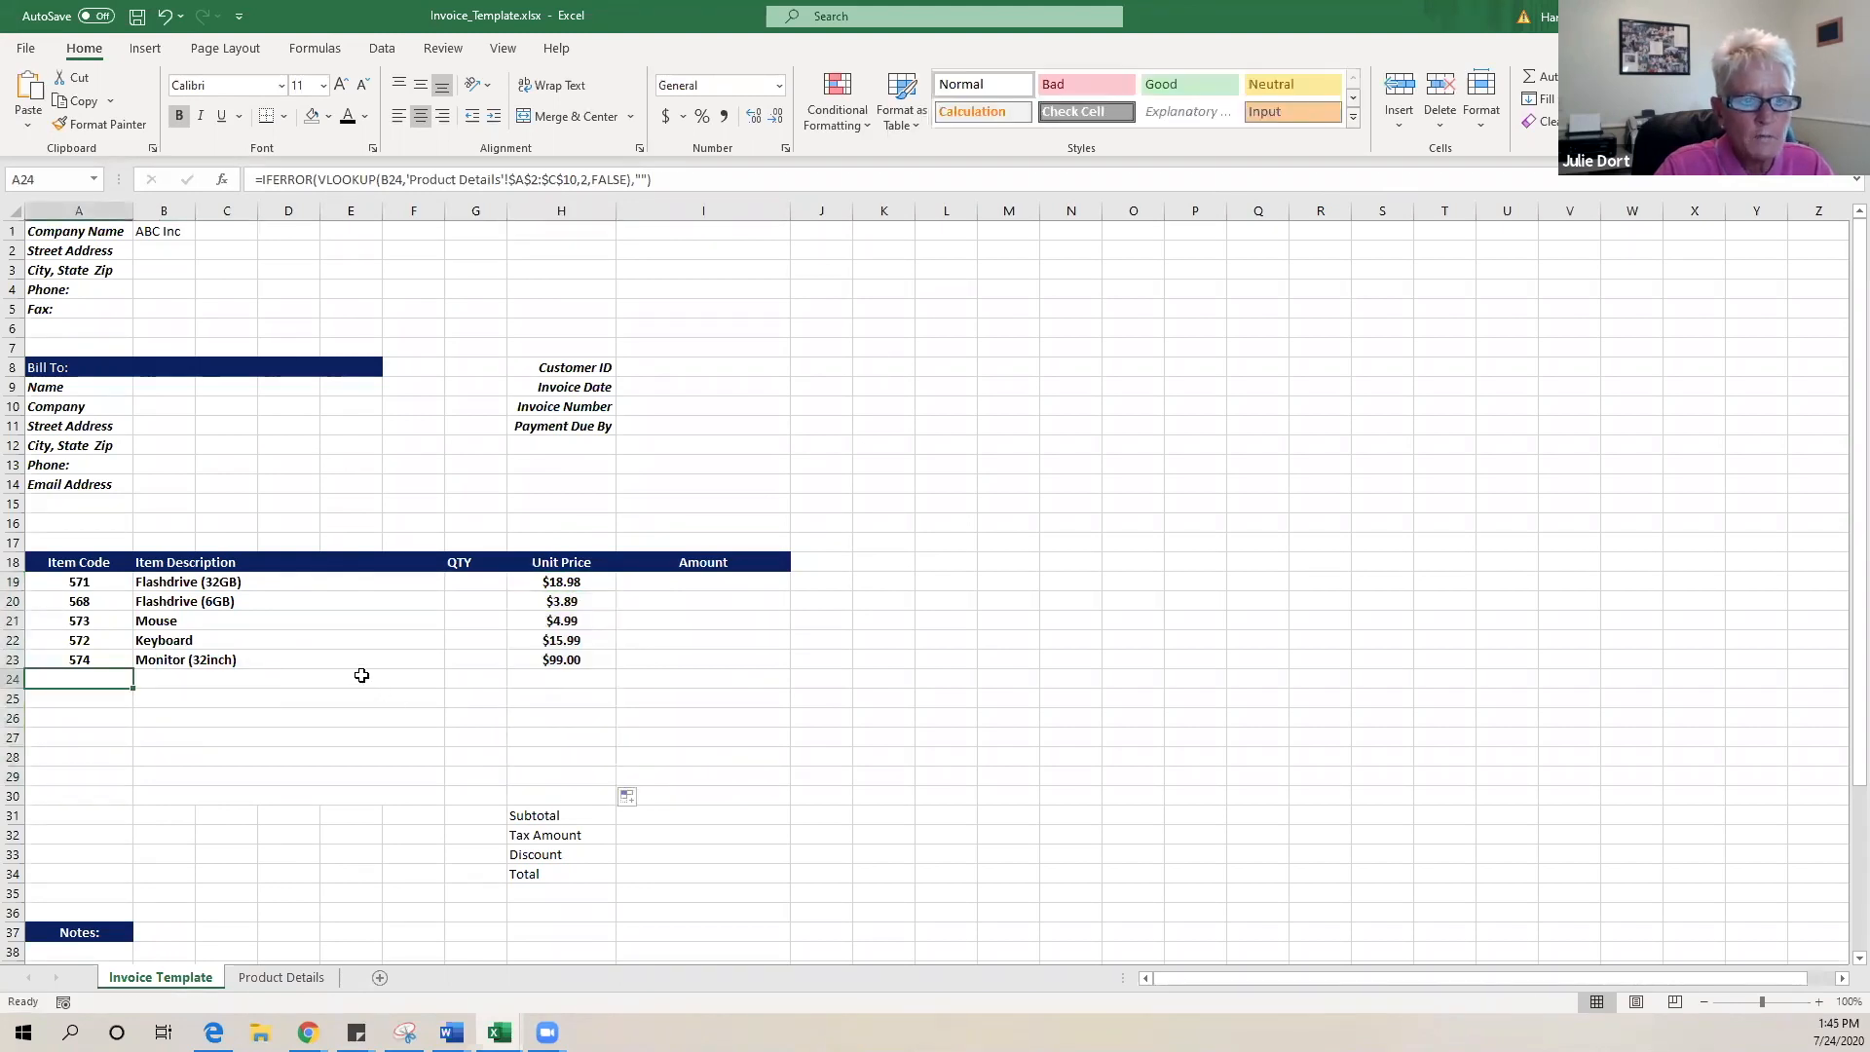
{"action": "left_click", "coordinate": [438, 680]}
- Pick Flashdrive (4 GB) for row 24 and Flashdrive (8GB) for row 25 from the item dropdowns
{"action": "left_click", "coordinate": [454, 681]}
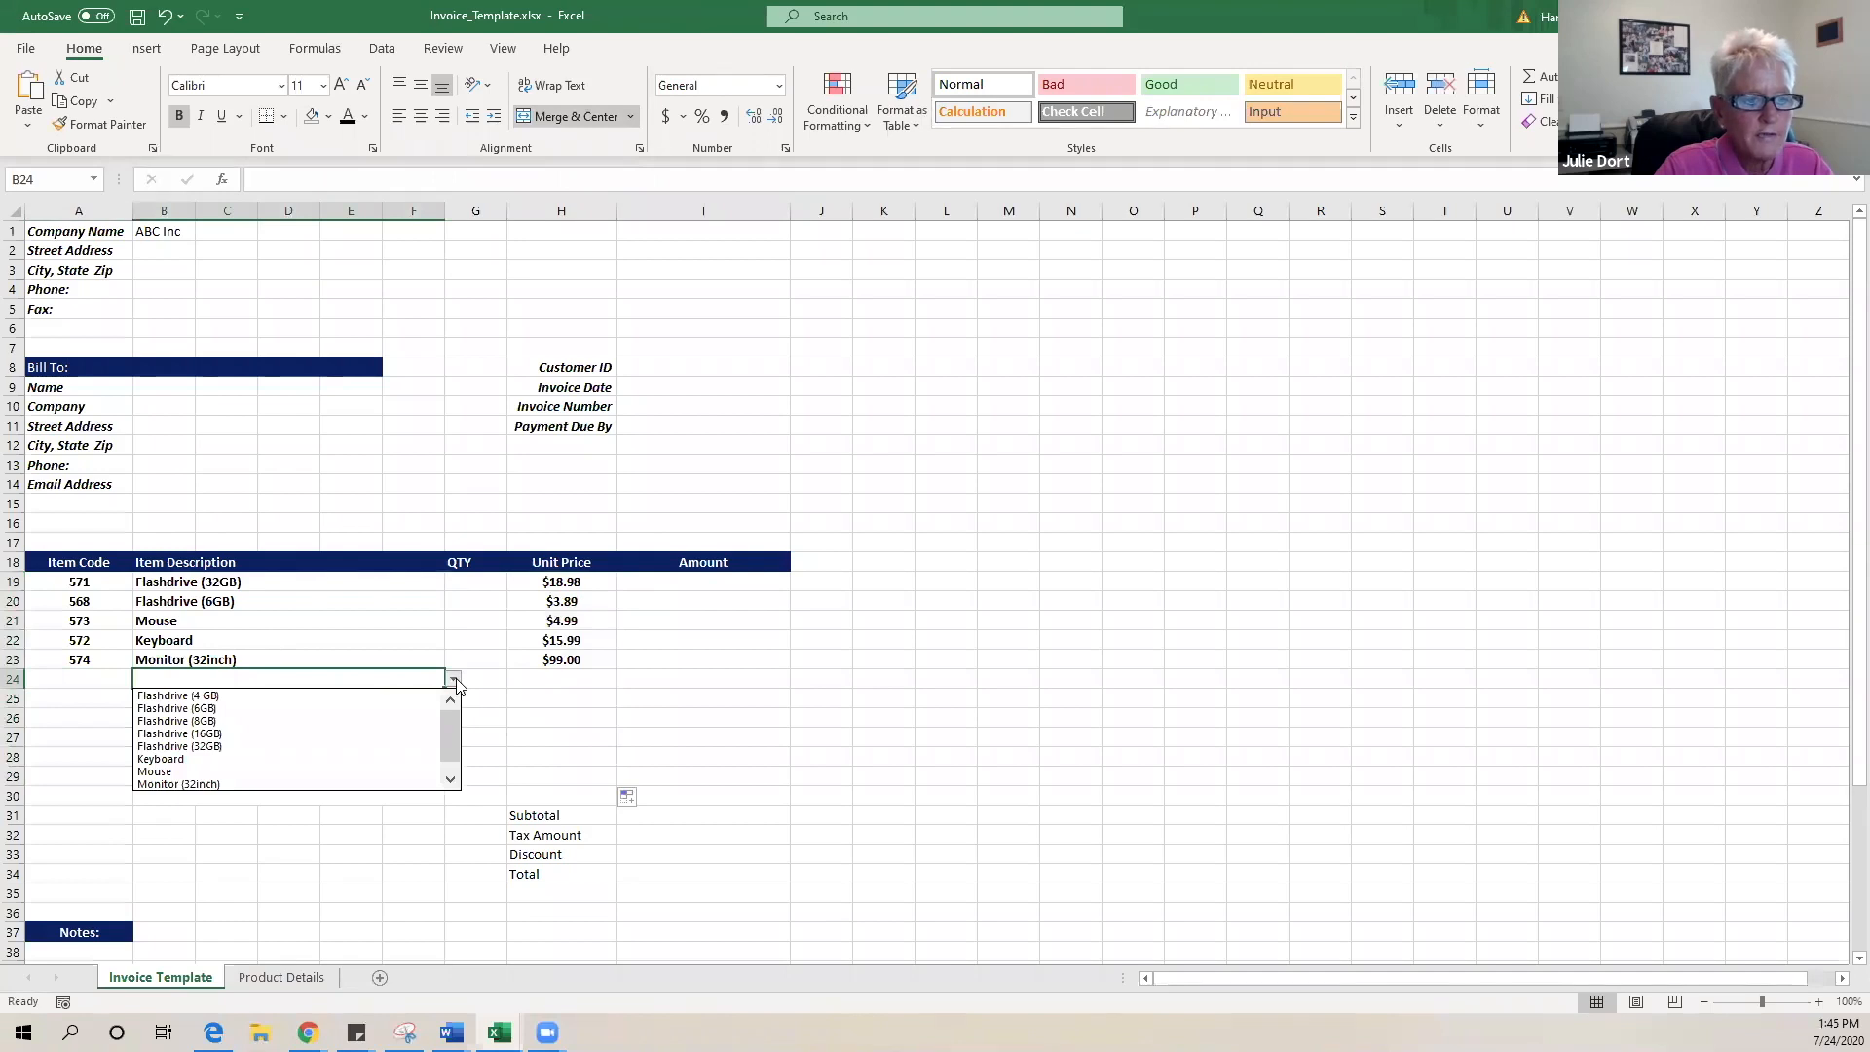
{"action": "left_click", "coordinate": [277, 698]}
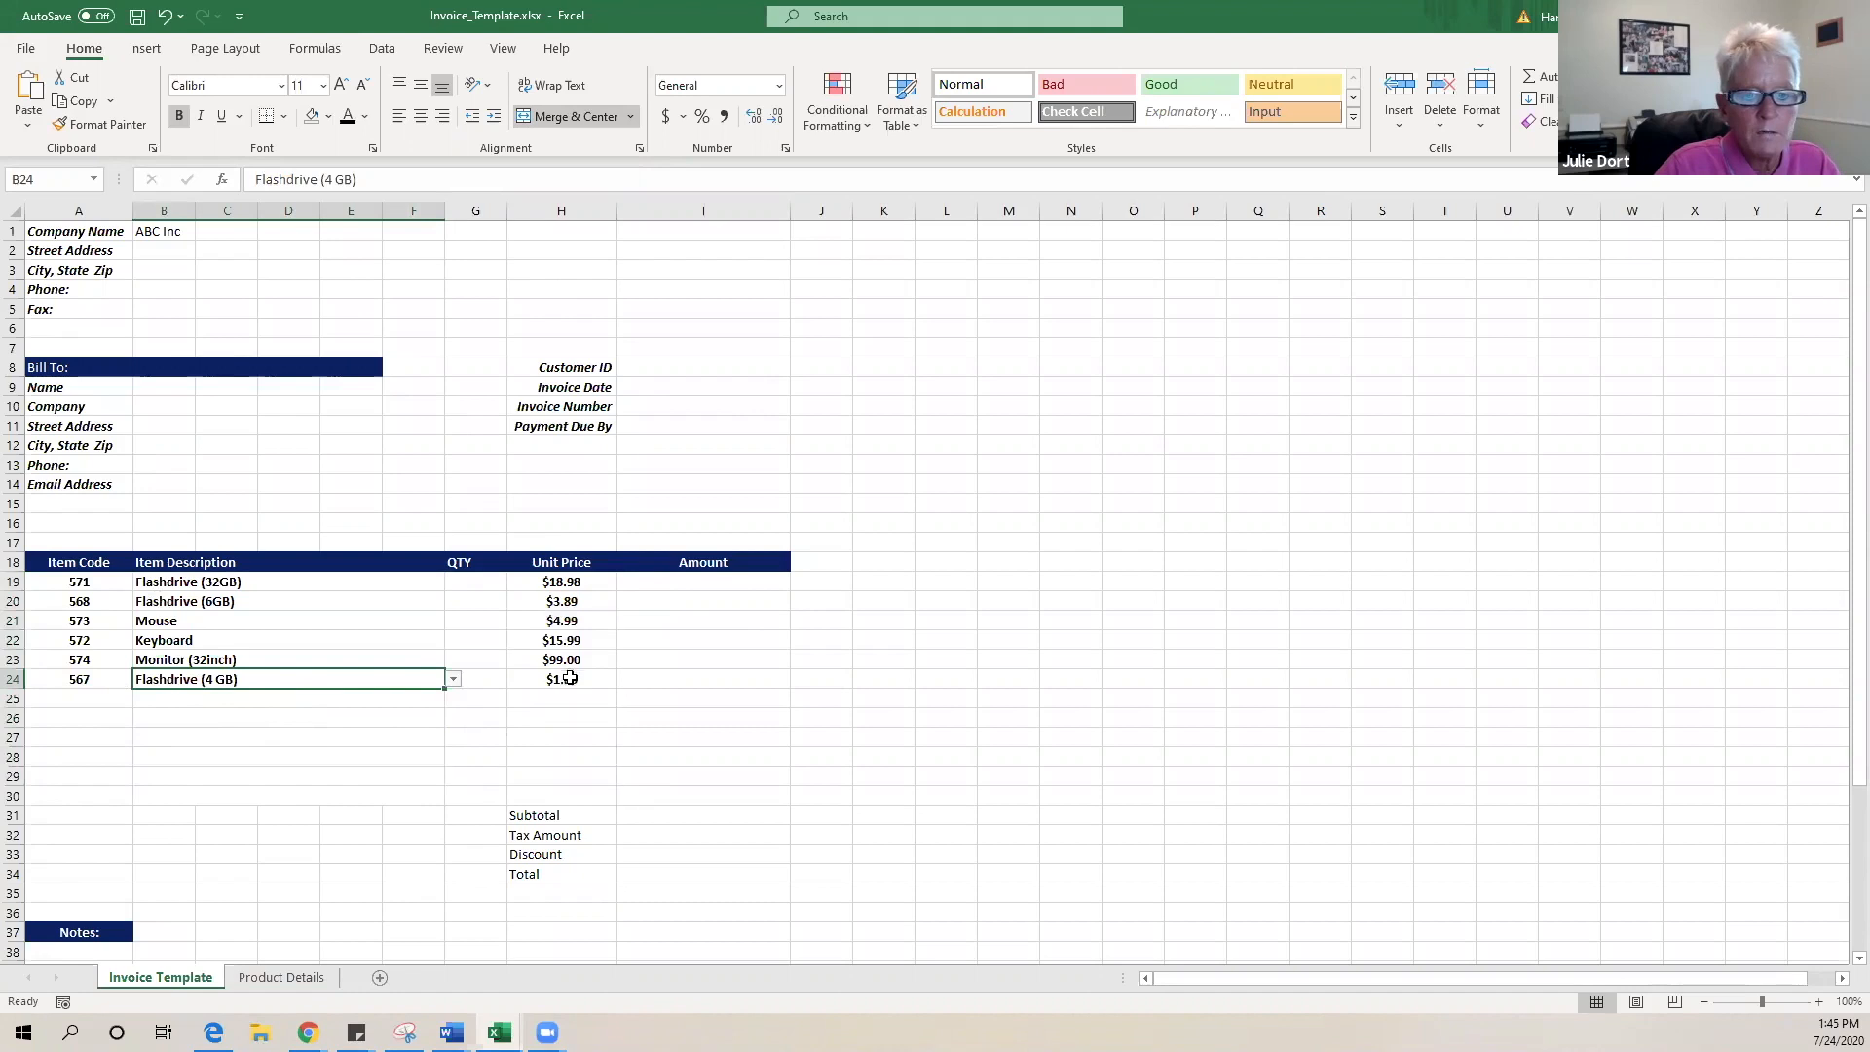
{"action": "left_click", "coordinate": [390, 701]}
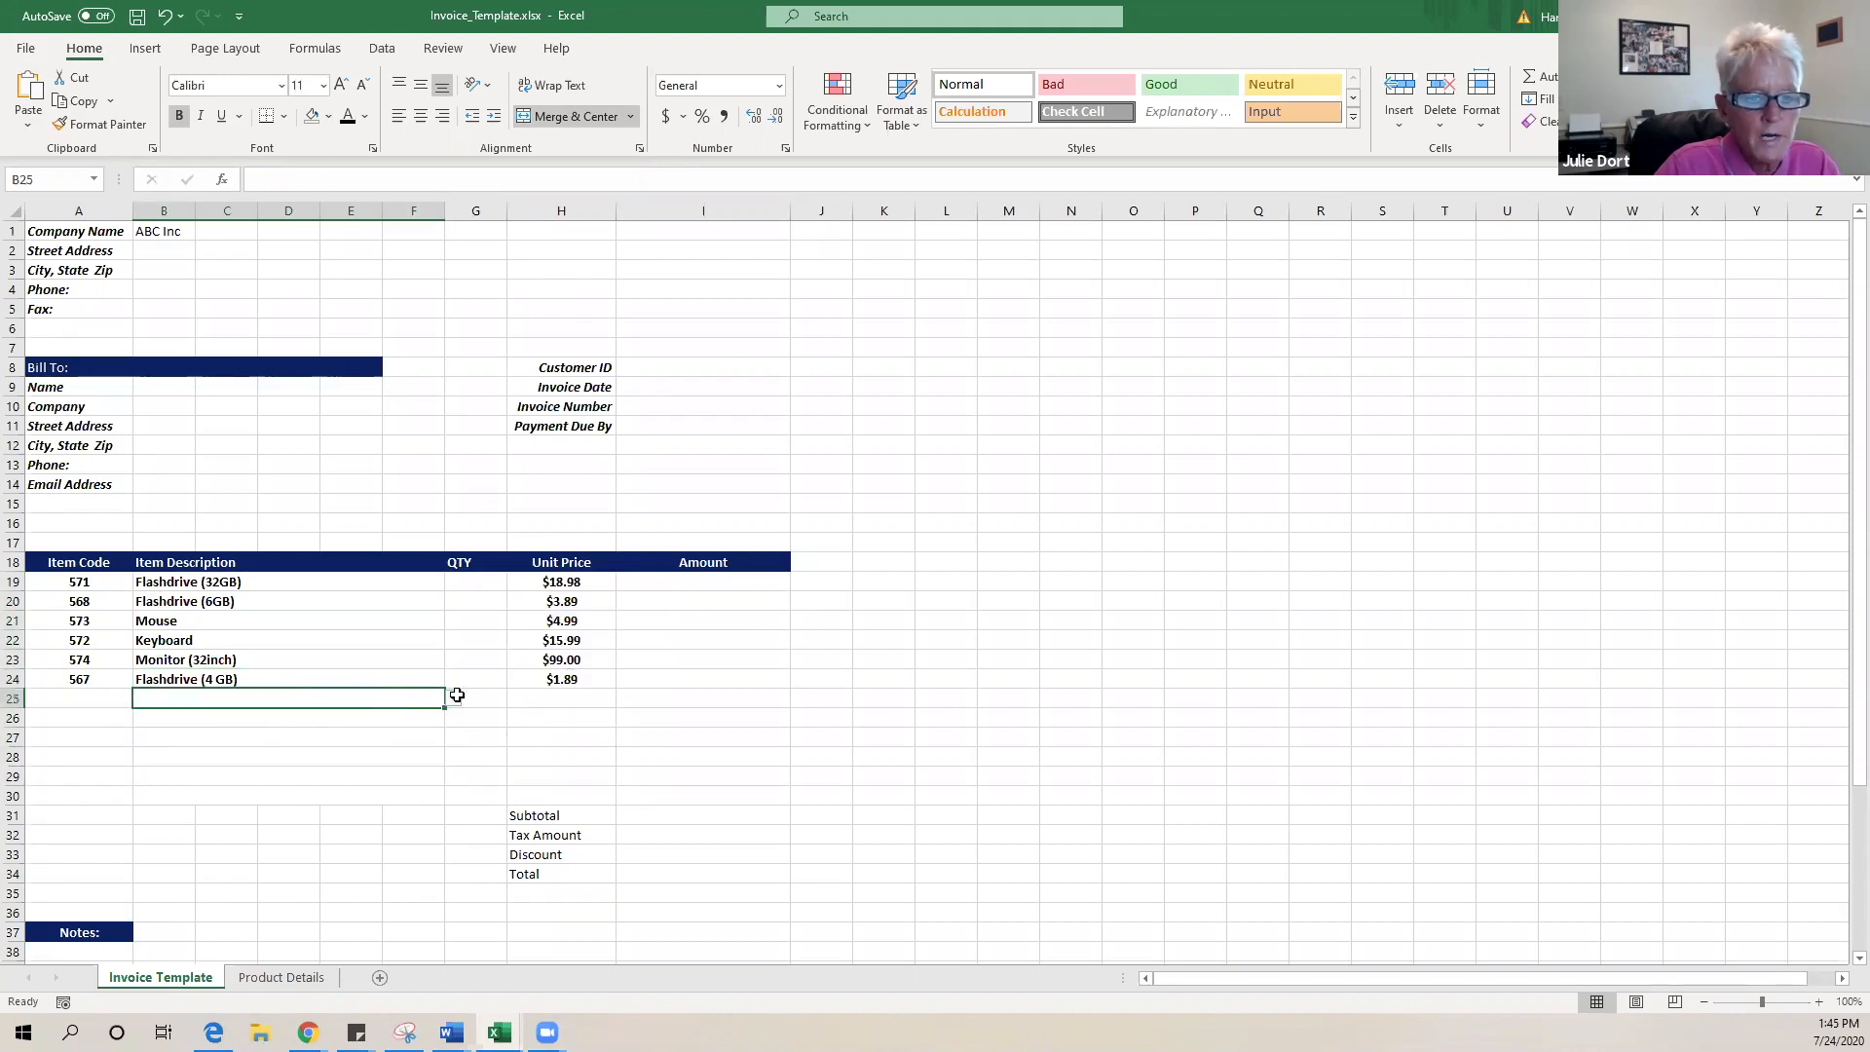
{"action": "left_click", "coordinate": [454, 699]}
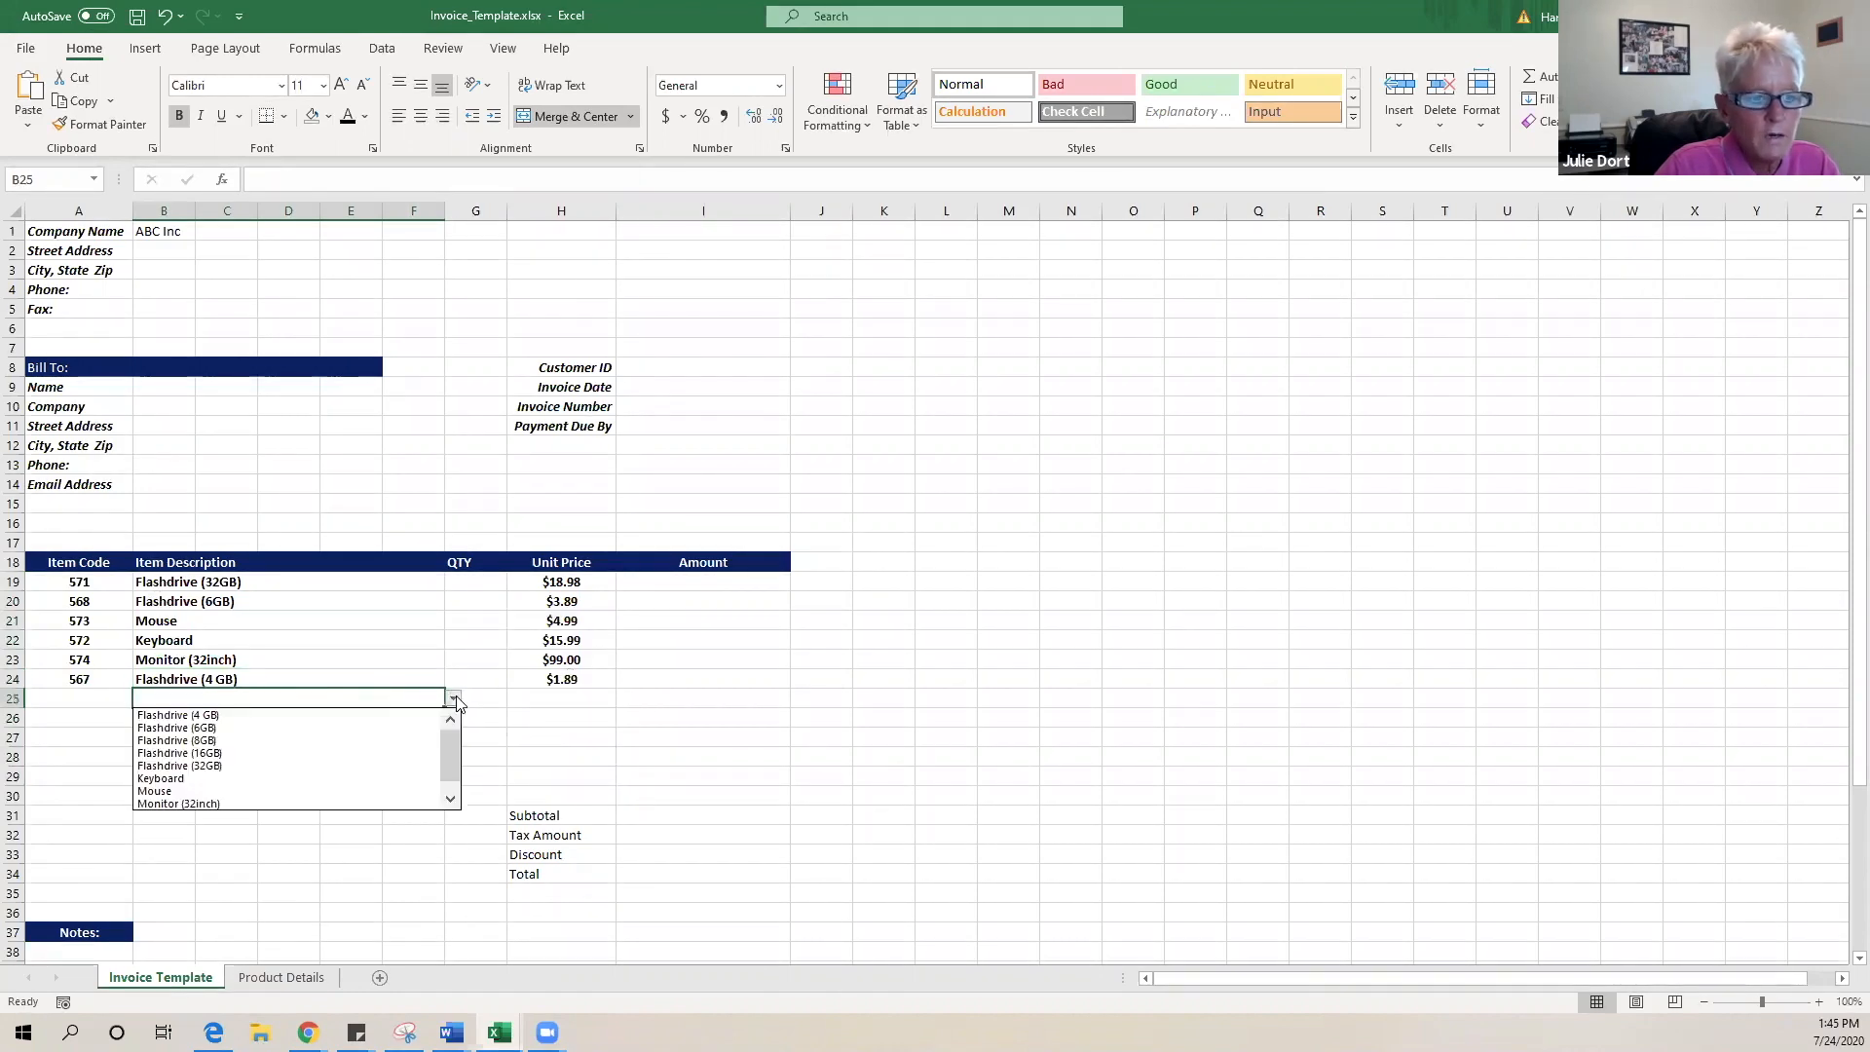
{"action": "left_click", "coordinate": [302, 745]}
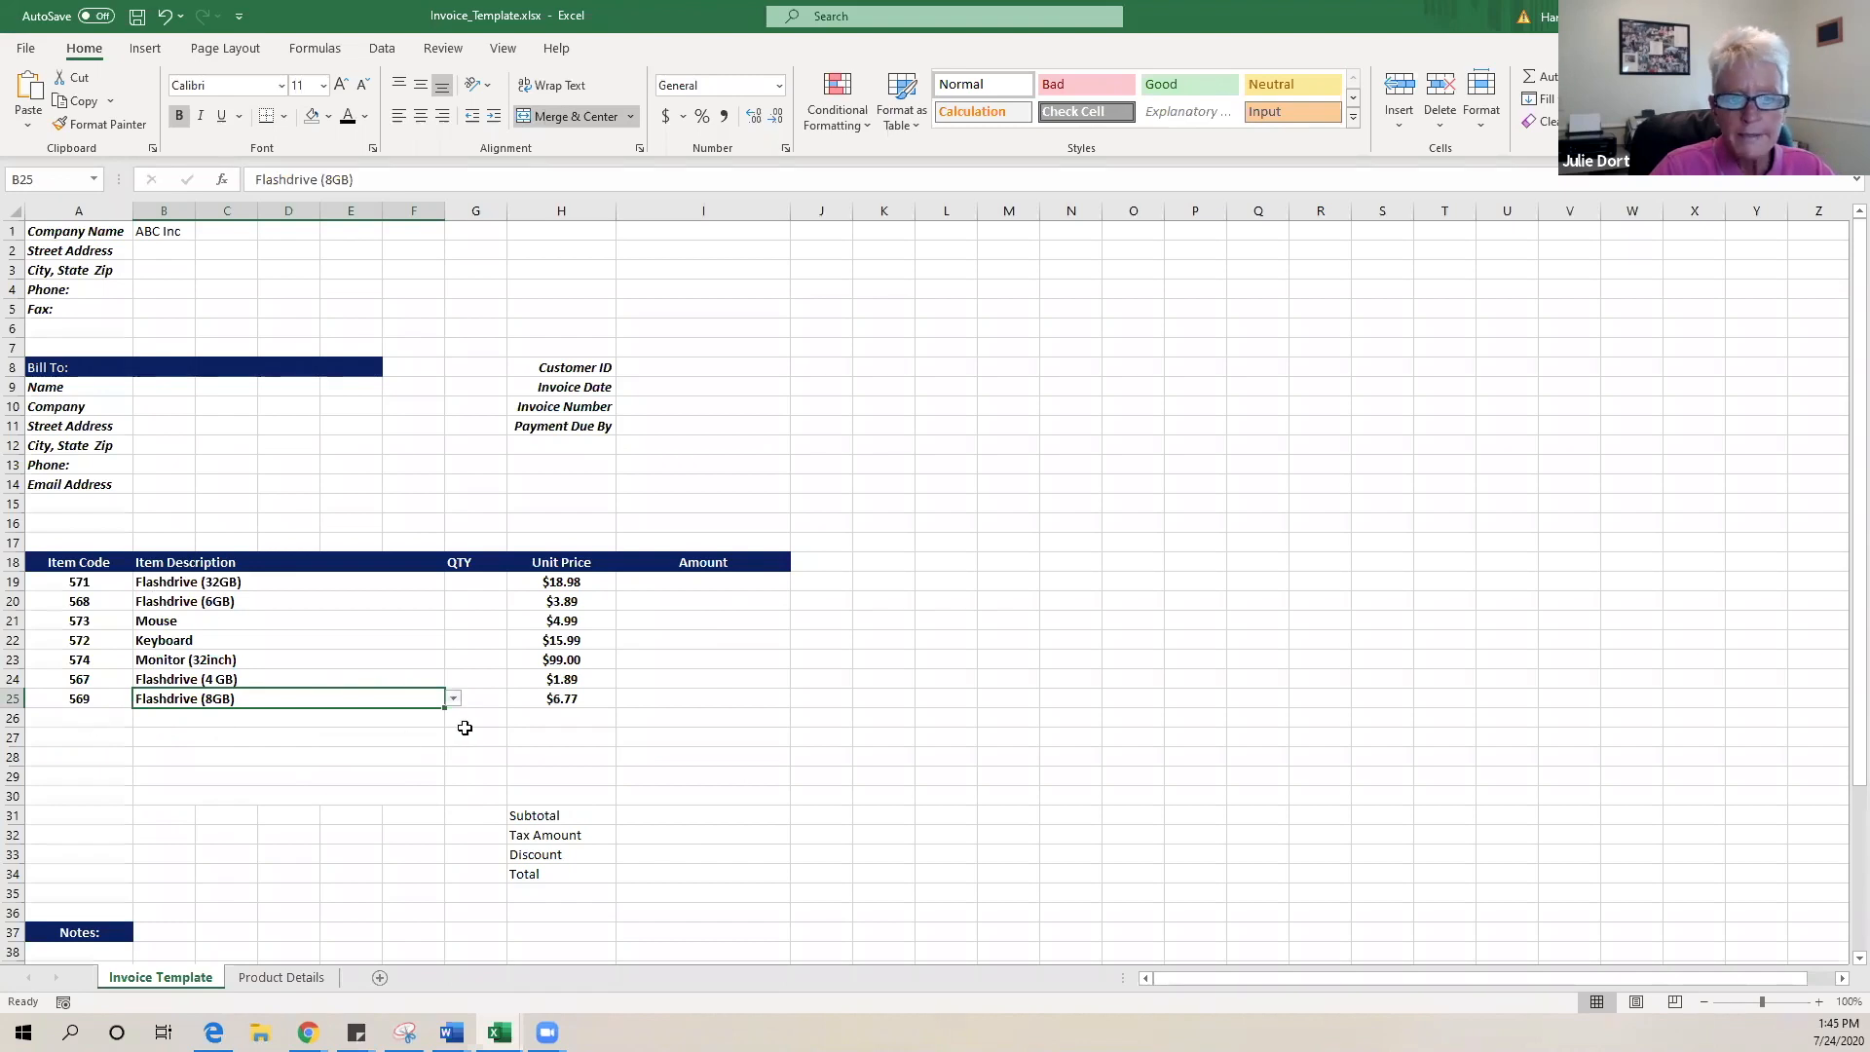
{"action": "left_click", "coordinate": [14, 815]}
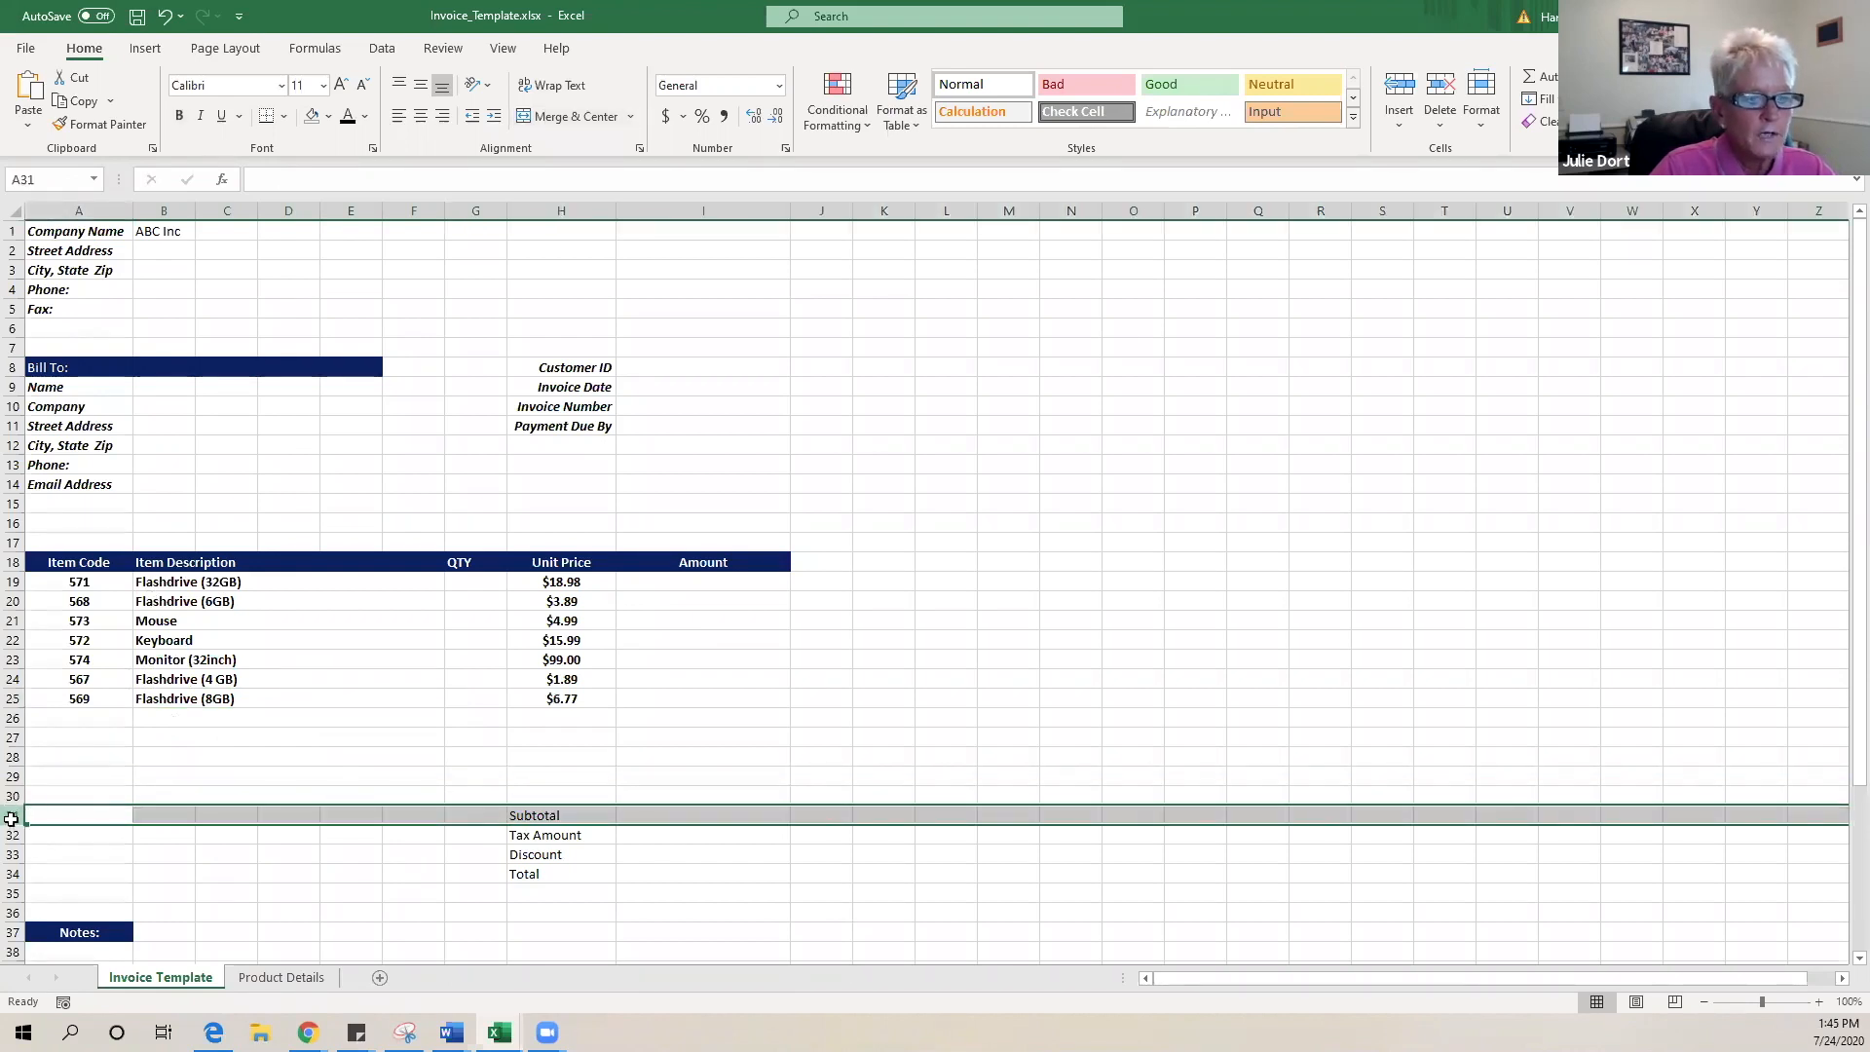
- Insert extra blank rows above the Subtotal block
{"action": "left_click", "coordinate": [1399, 89]}
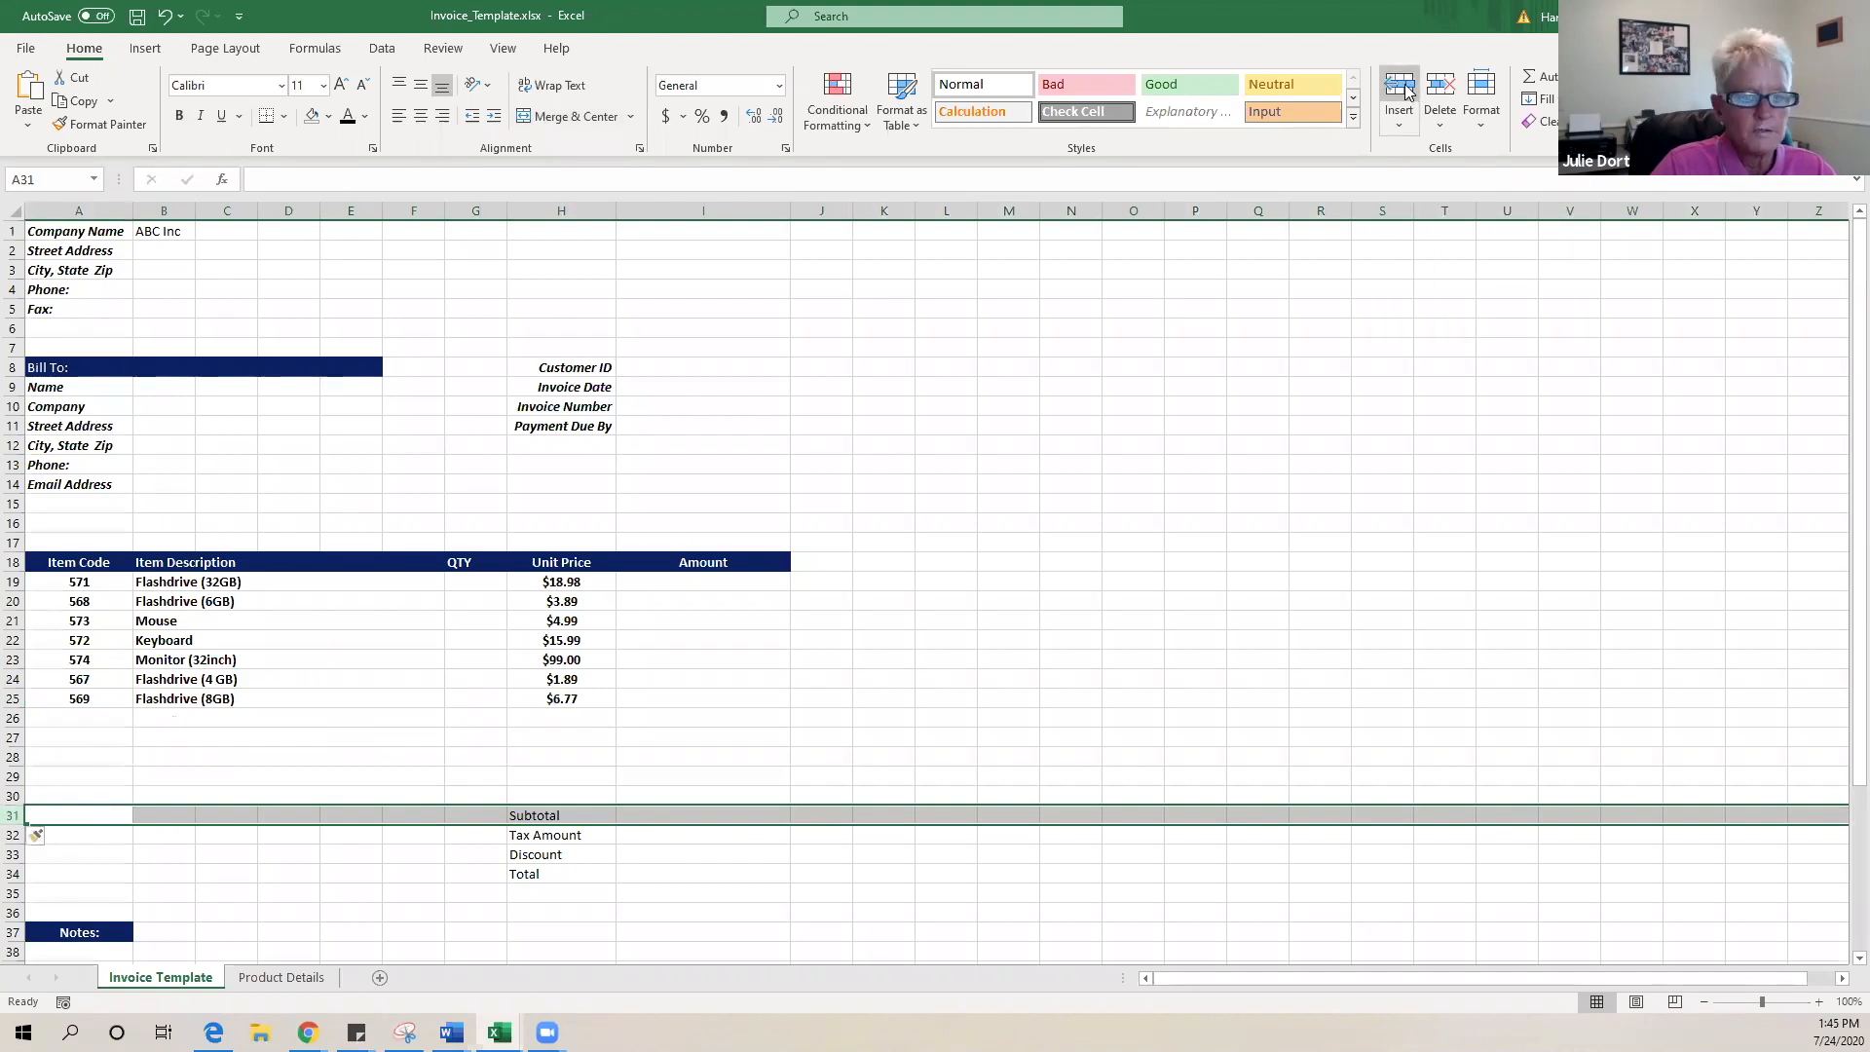
{"action": "left_click", "coordinate": [1403, 90]}
{"action": "left_click", "coordinate": [1404, 92]}
{"action": "left_click", "coordinate": [1405, 92]}
{"action": "left_click", "coordinate": [1405, 92]}
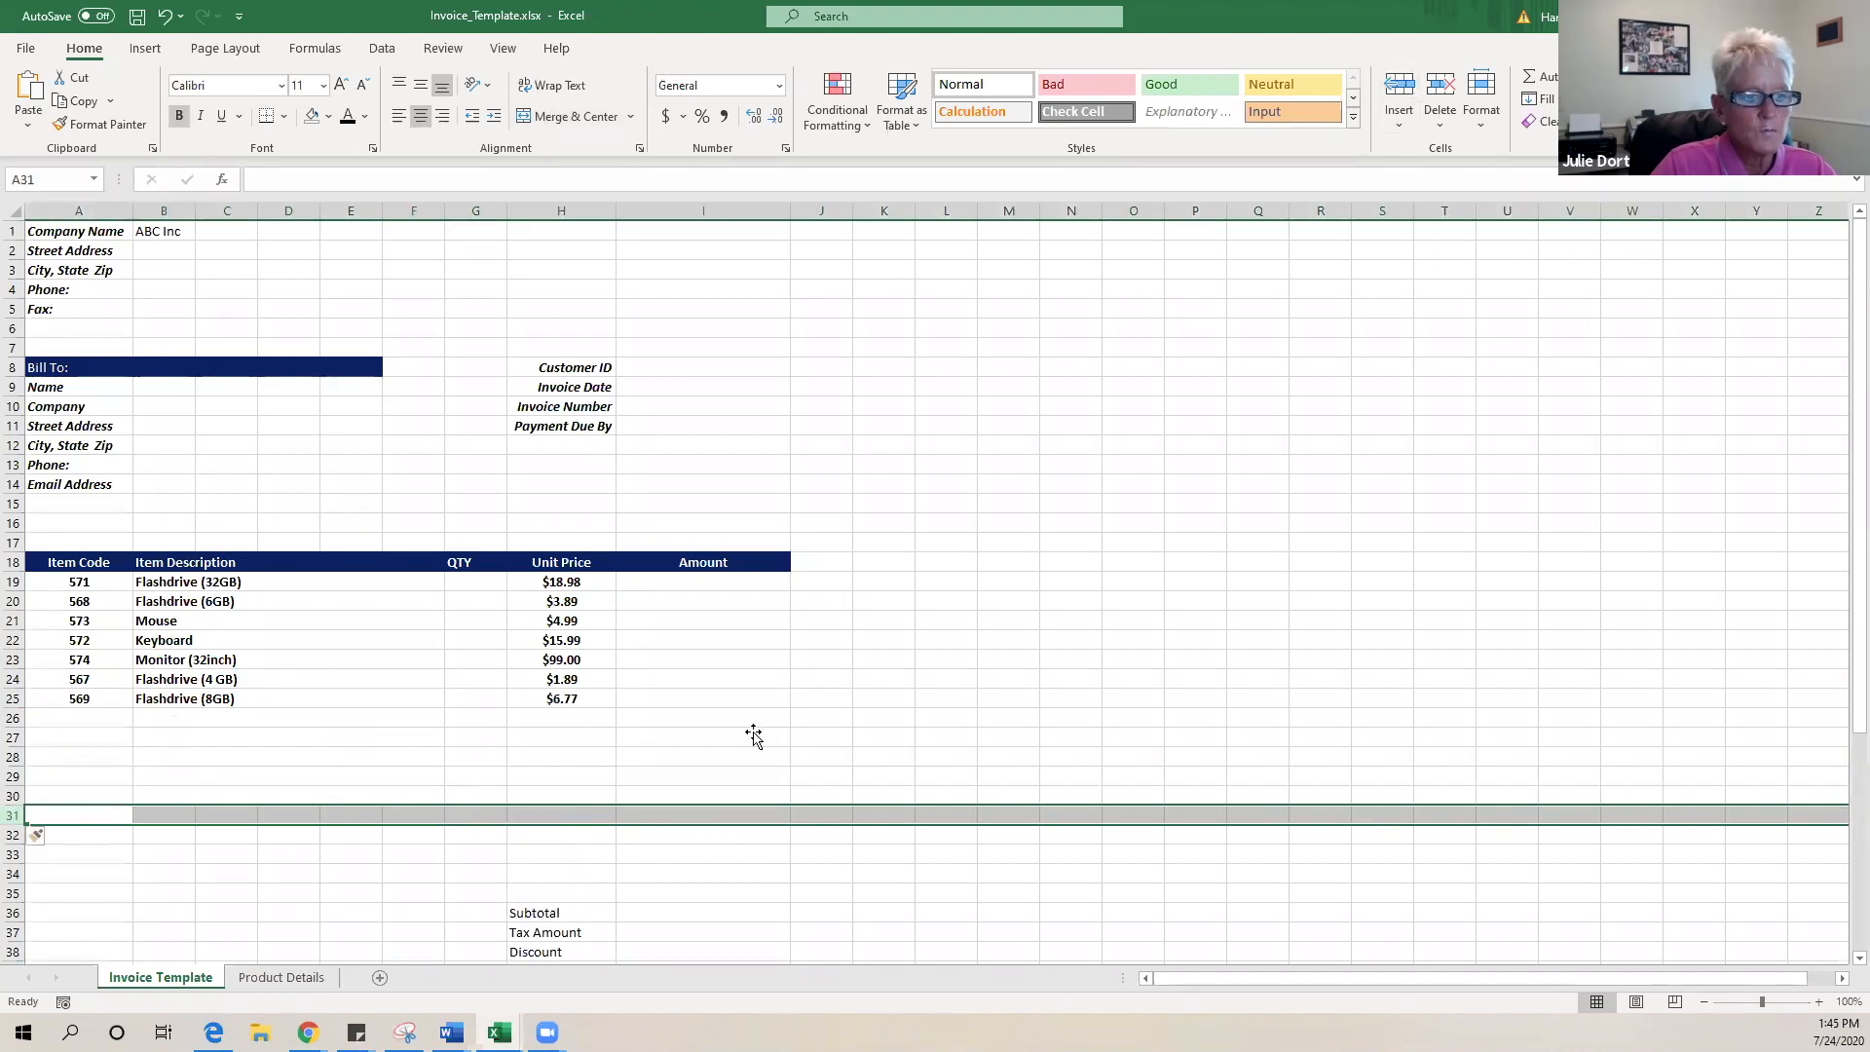
{"action": "left_click", "coordinate": [205, 783]}
- Copy row 30's formulas in columns A through H down to row 33
{"action": "left_click_drag", "start_coordinate": [80, 795], "coordinate": [548, 788]}
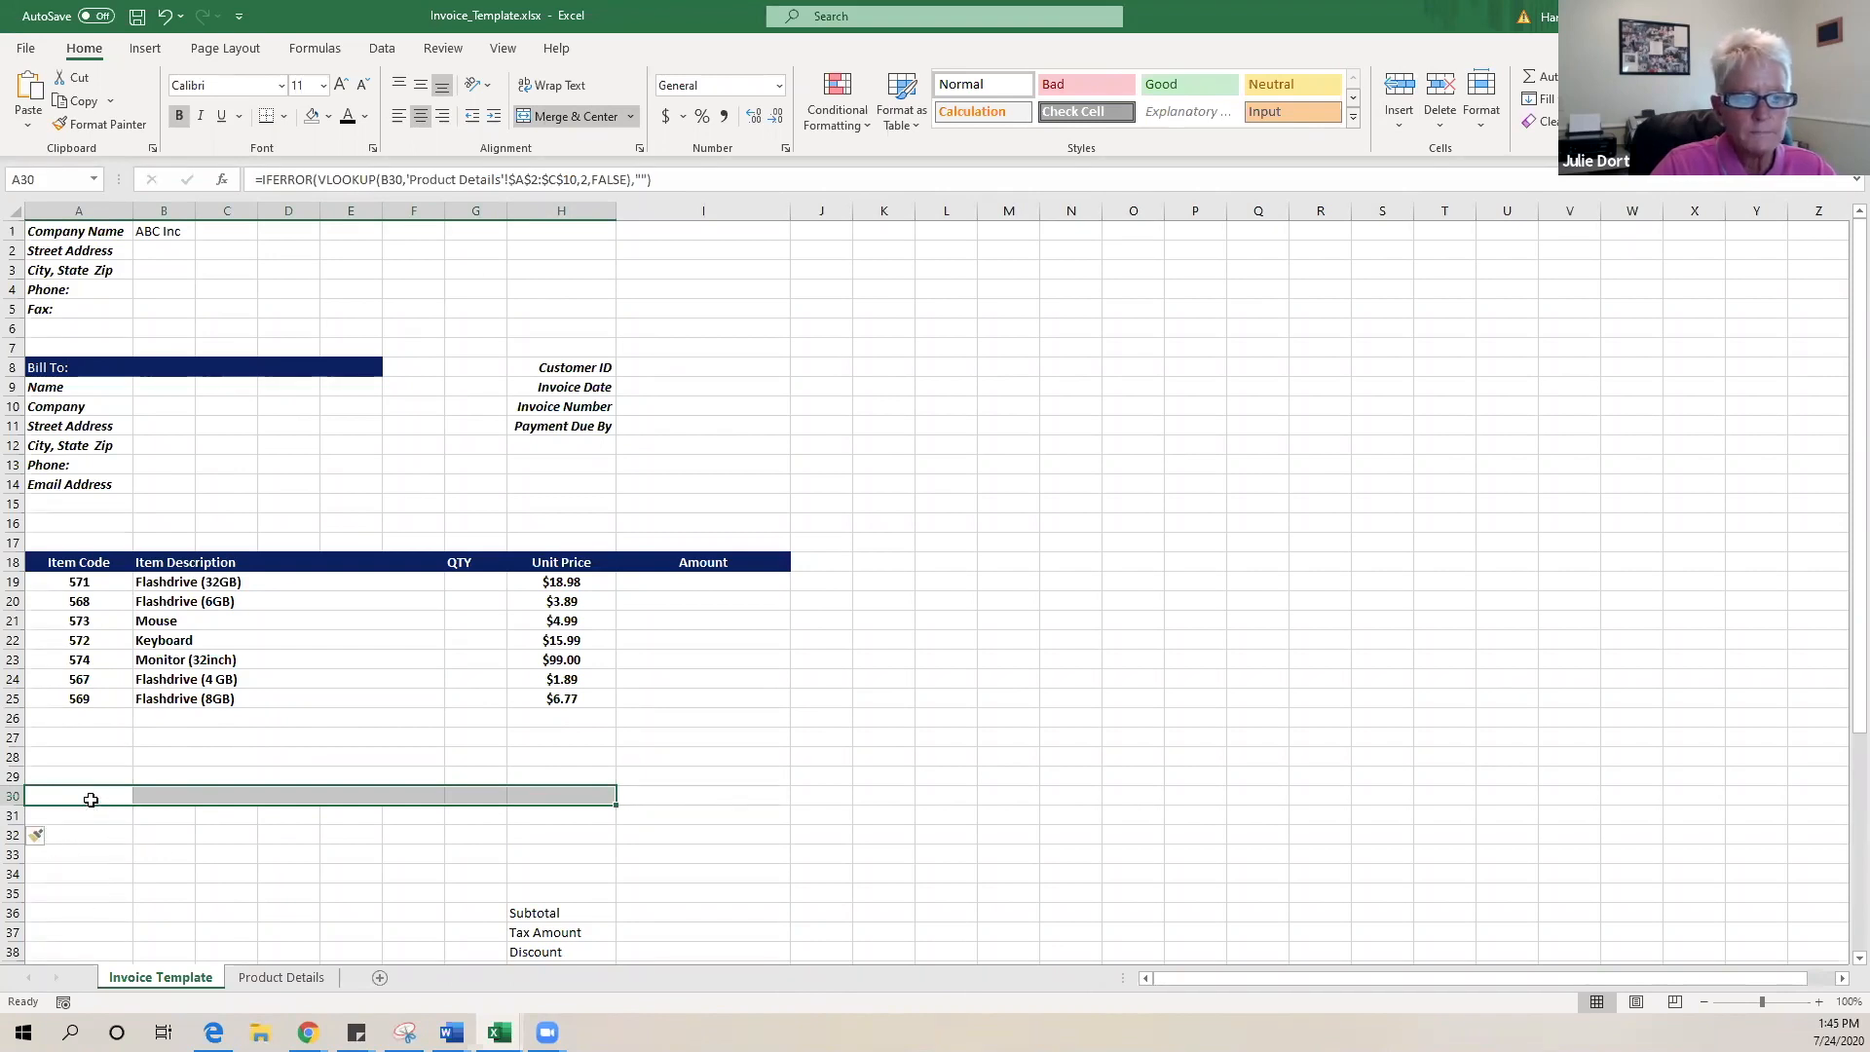
{"action": "left_click", "coordinate": [86, 797]}
{"action": "left_click", "coordinate": [149, 801]}
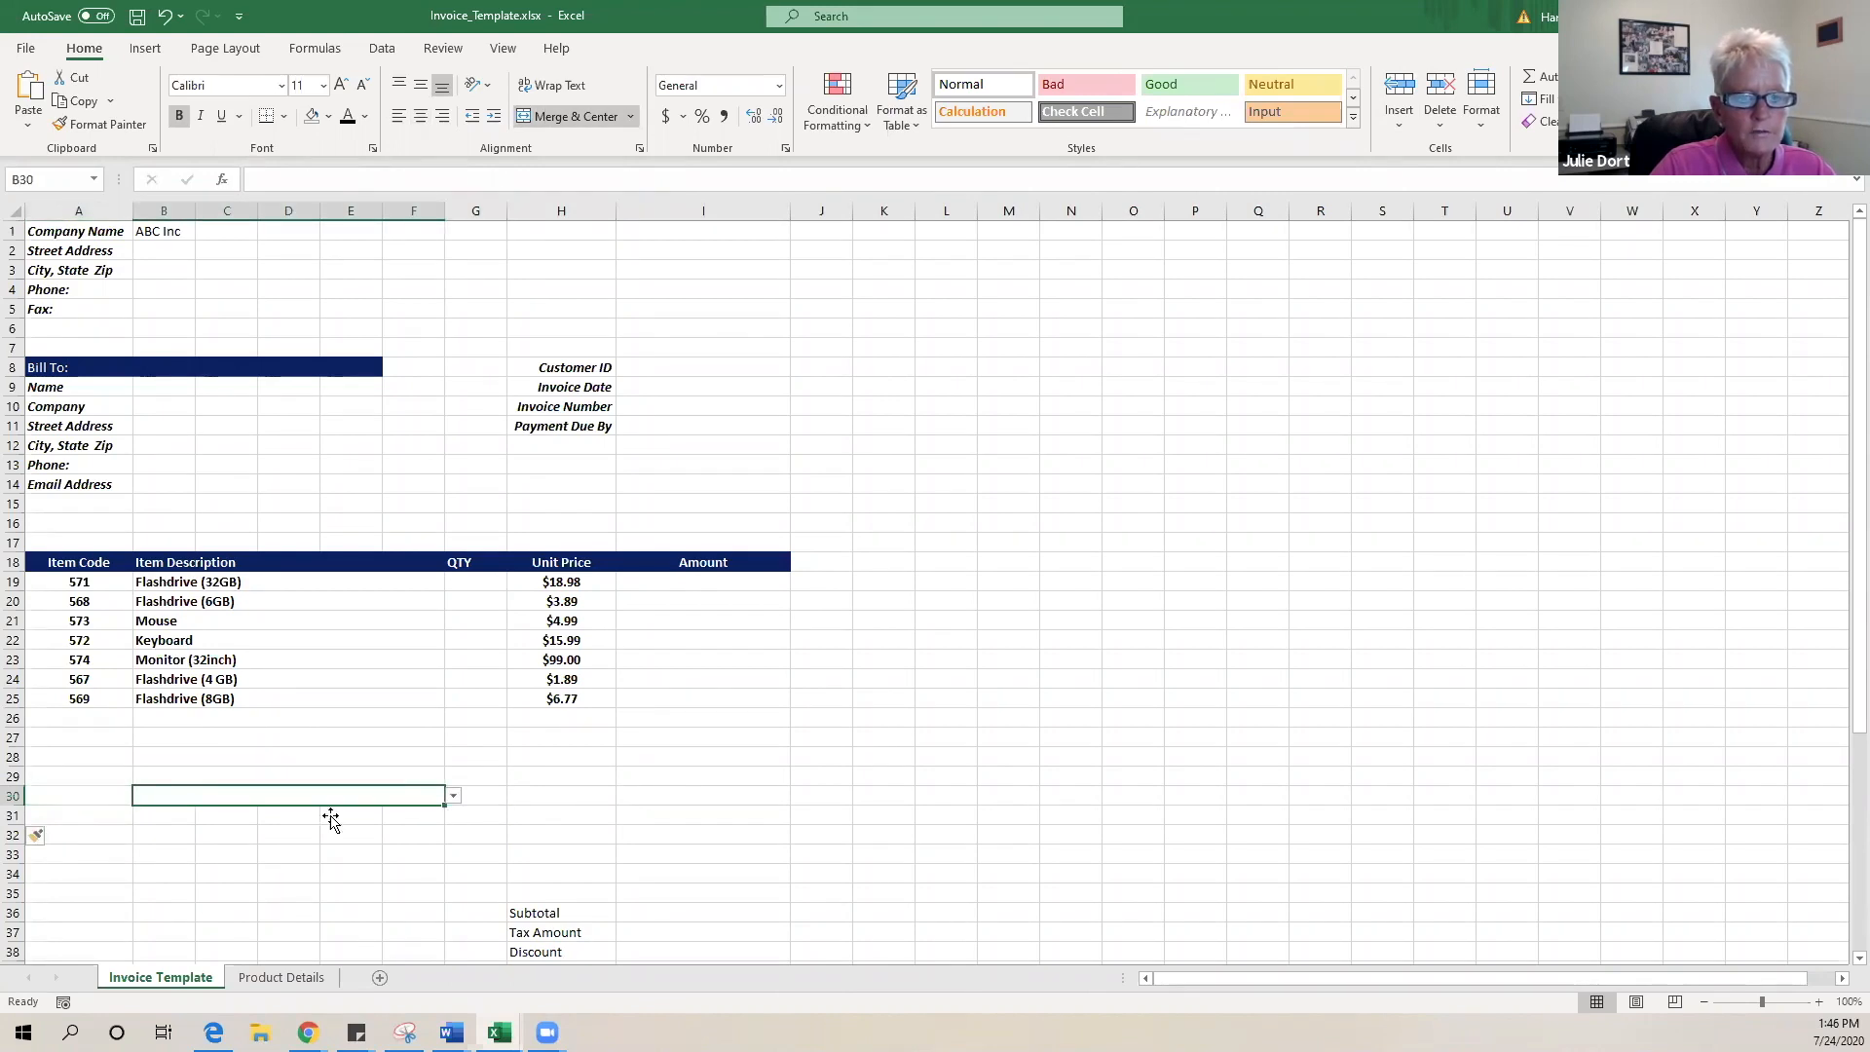
{"action": "left_click", "coordinate": [98, 795]}
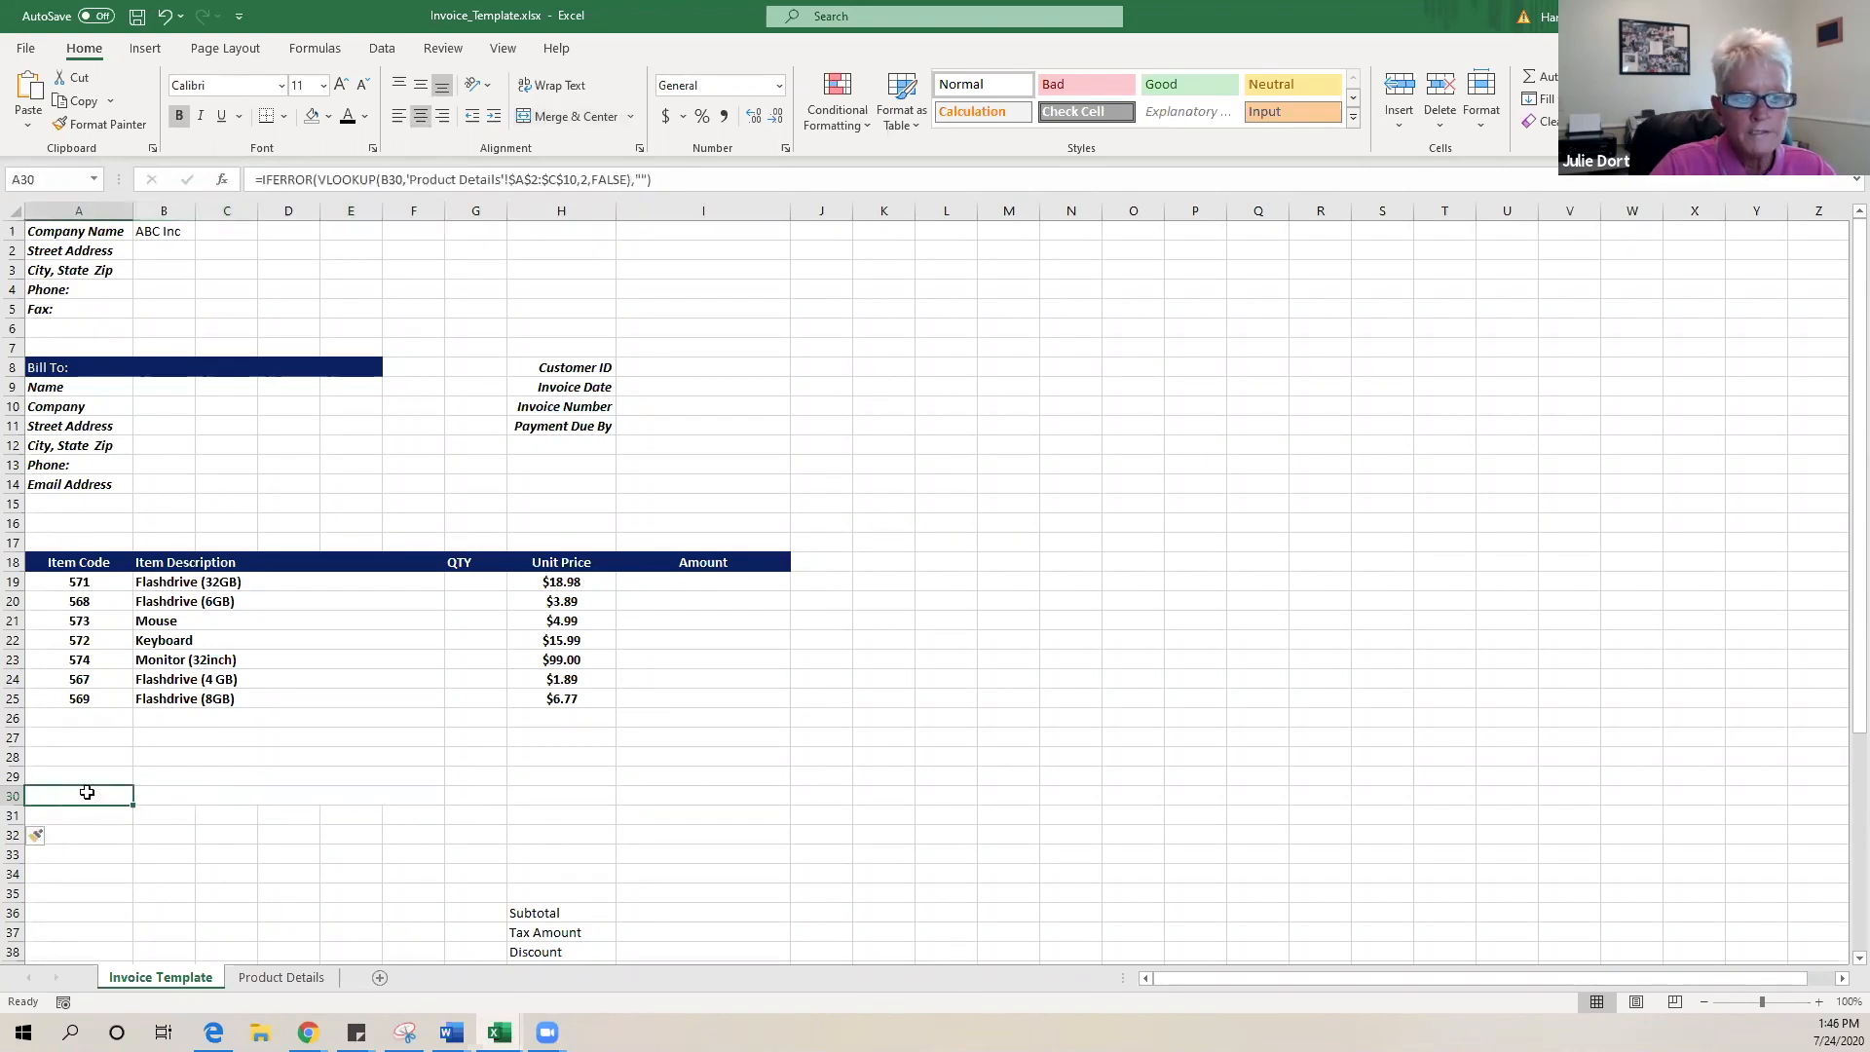
{"action": "left_click_drag", "start_coordinate": [120, 797], "coordinate": [593, 807]}
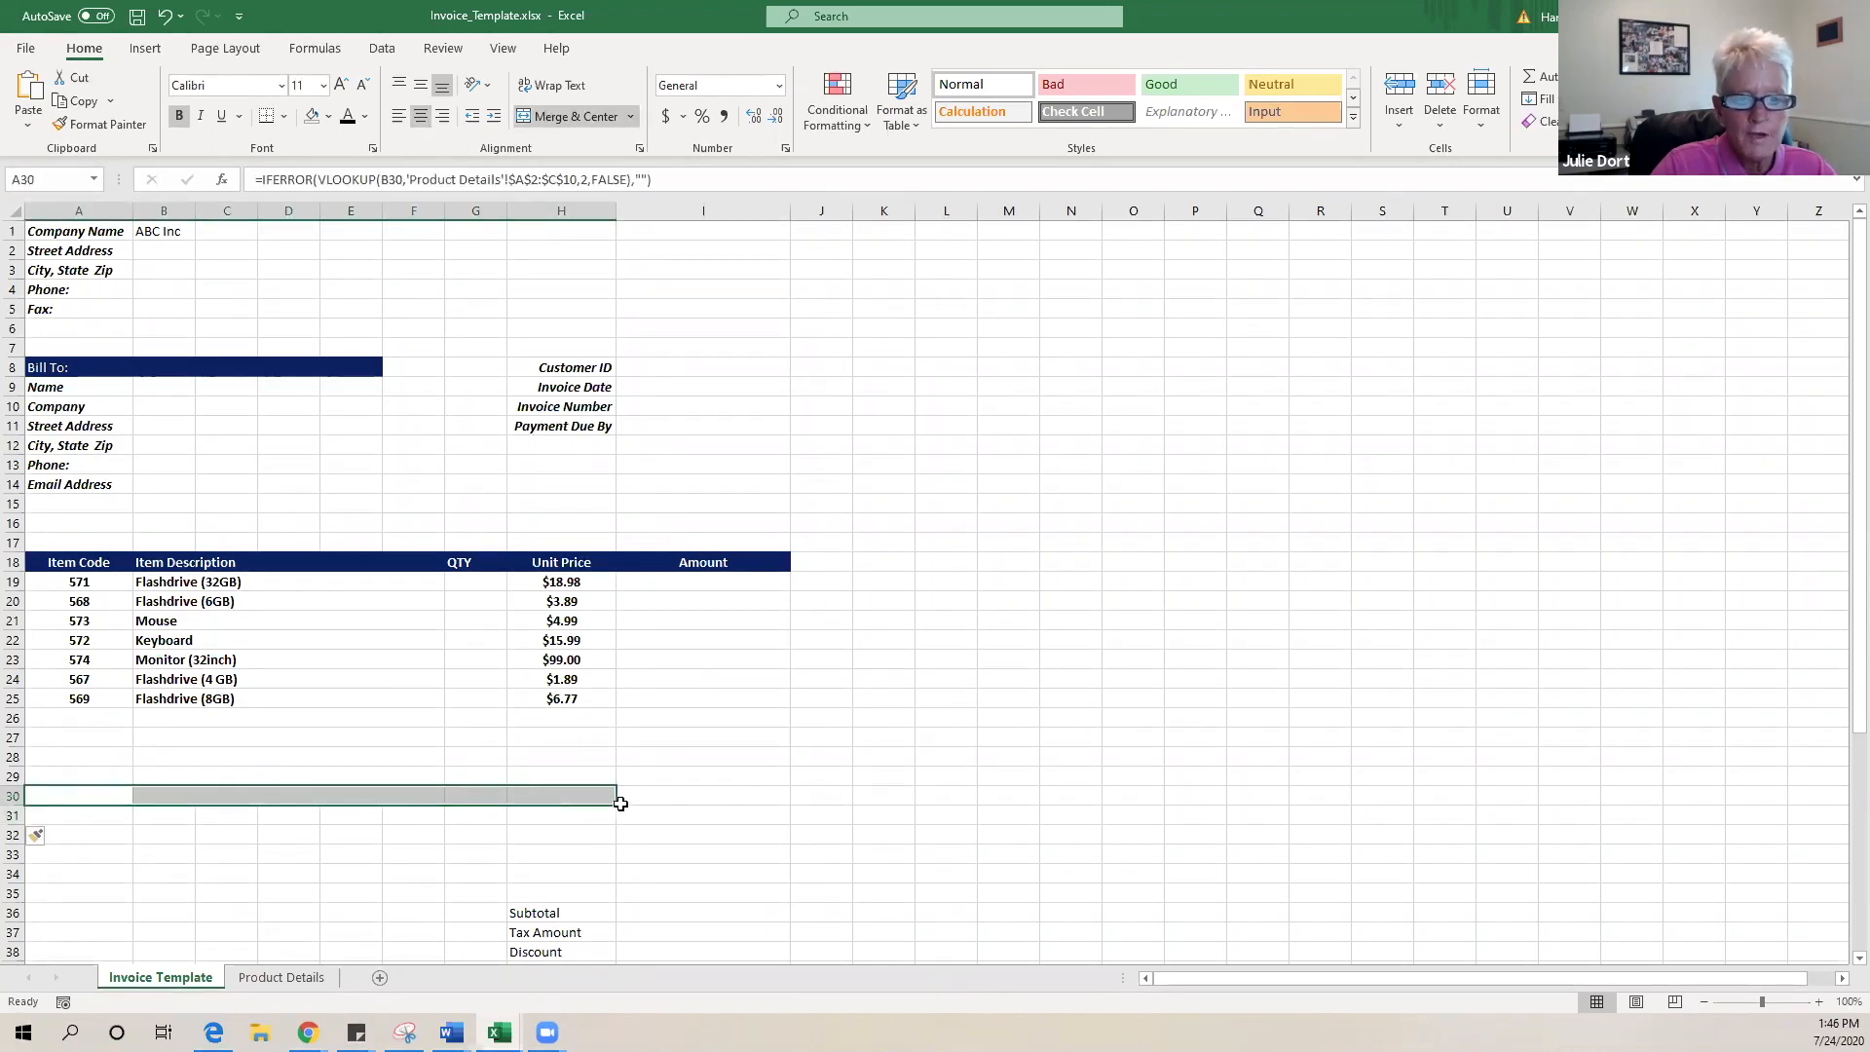
{"action": "left_click_drag", "start_coordinate": [611, 806], "coordinate": [606, 874]}
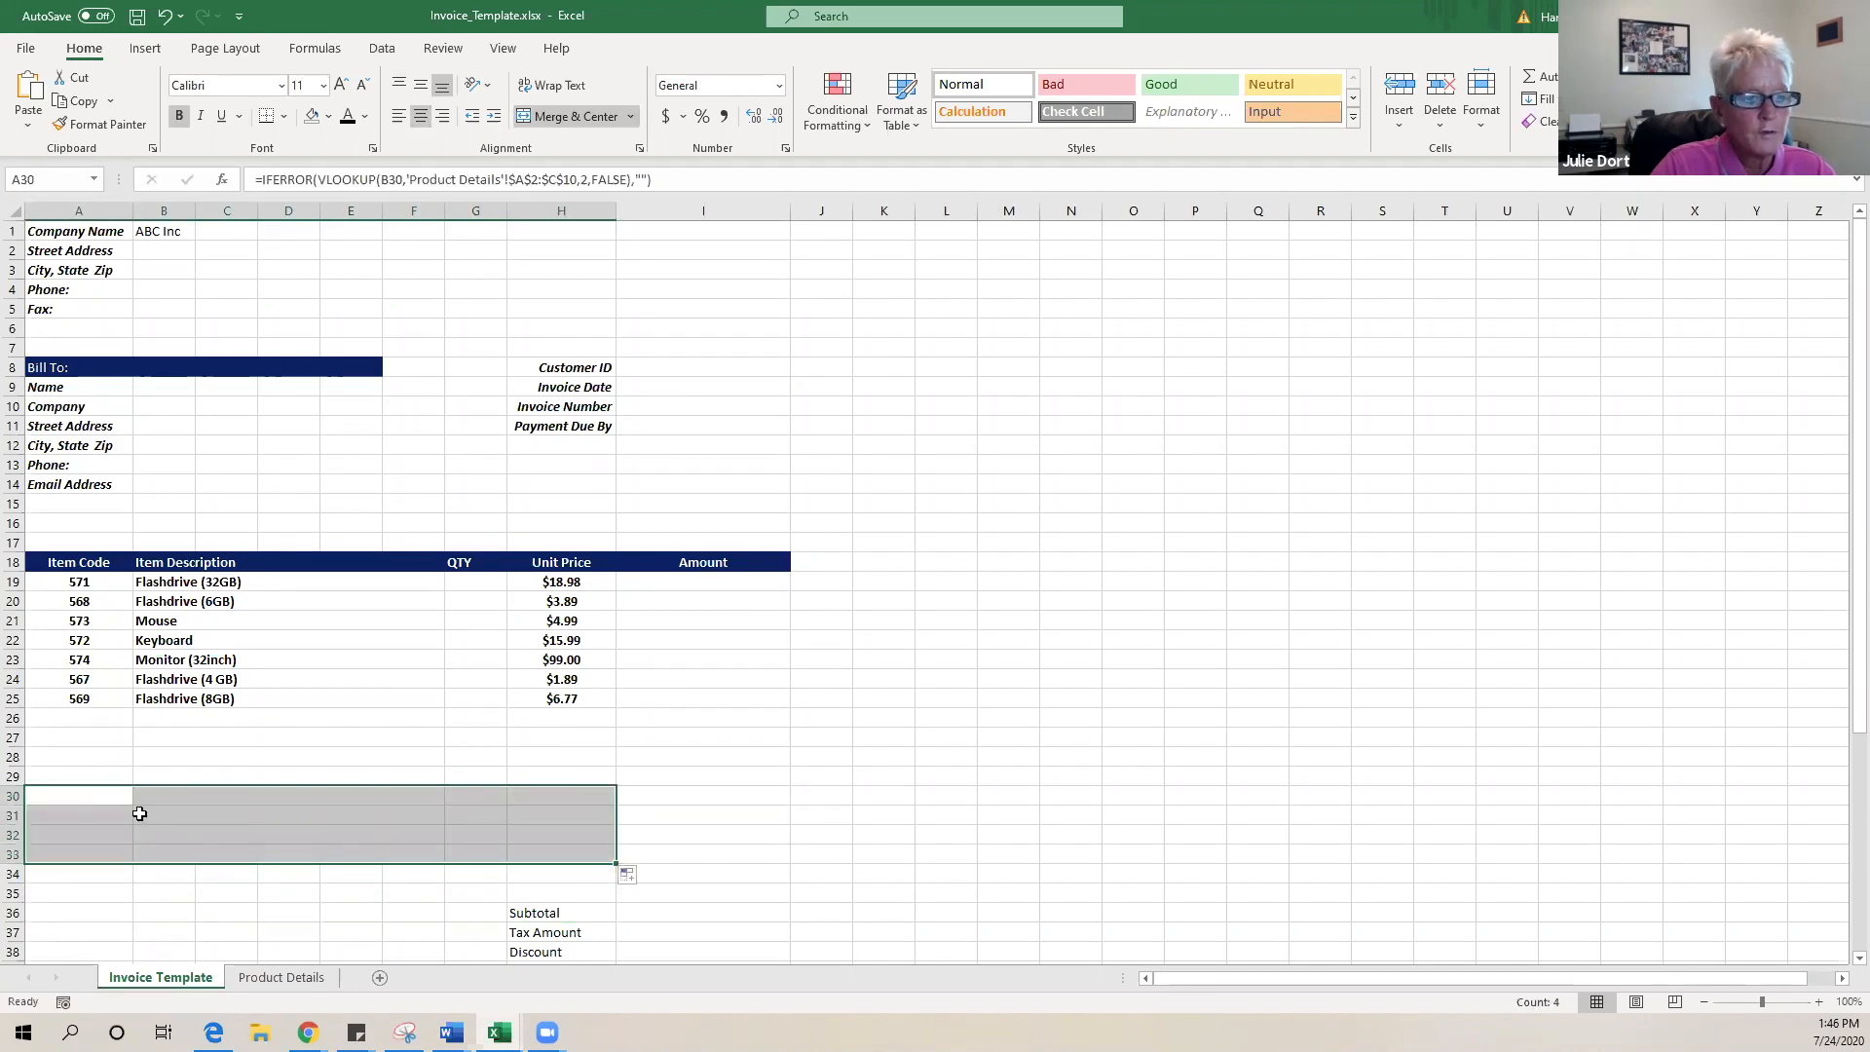
{"action": "left_click", "coordinate": [93, 799]}
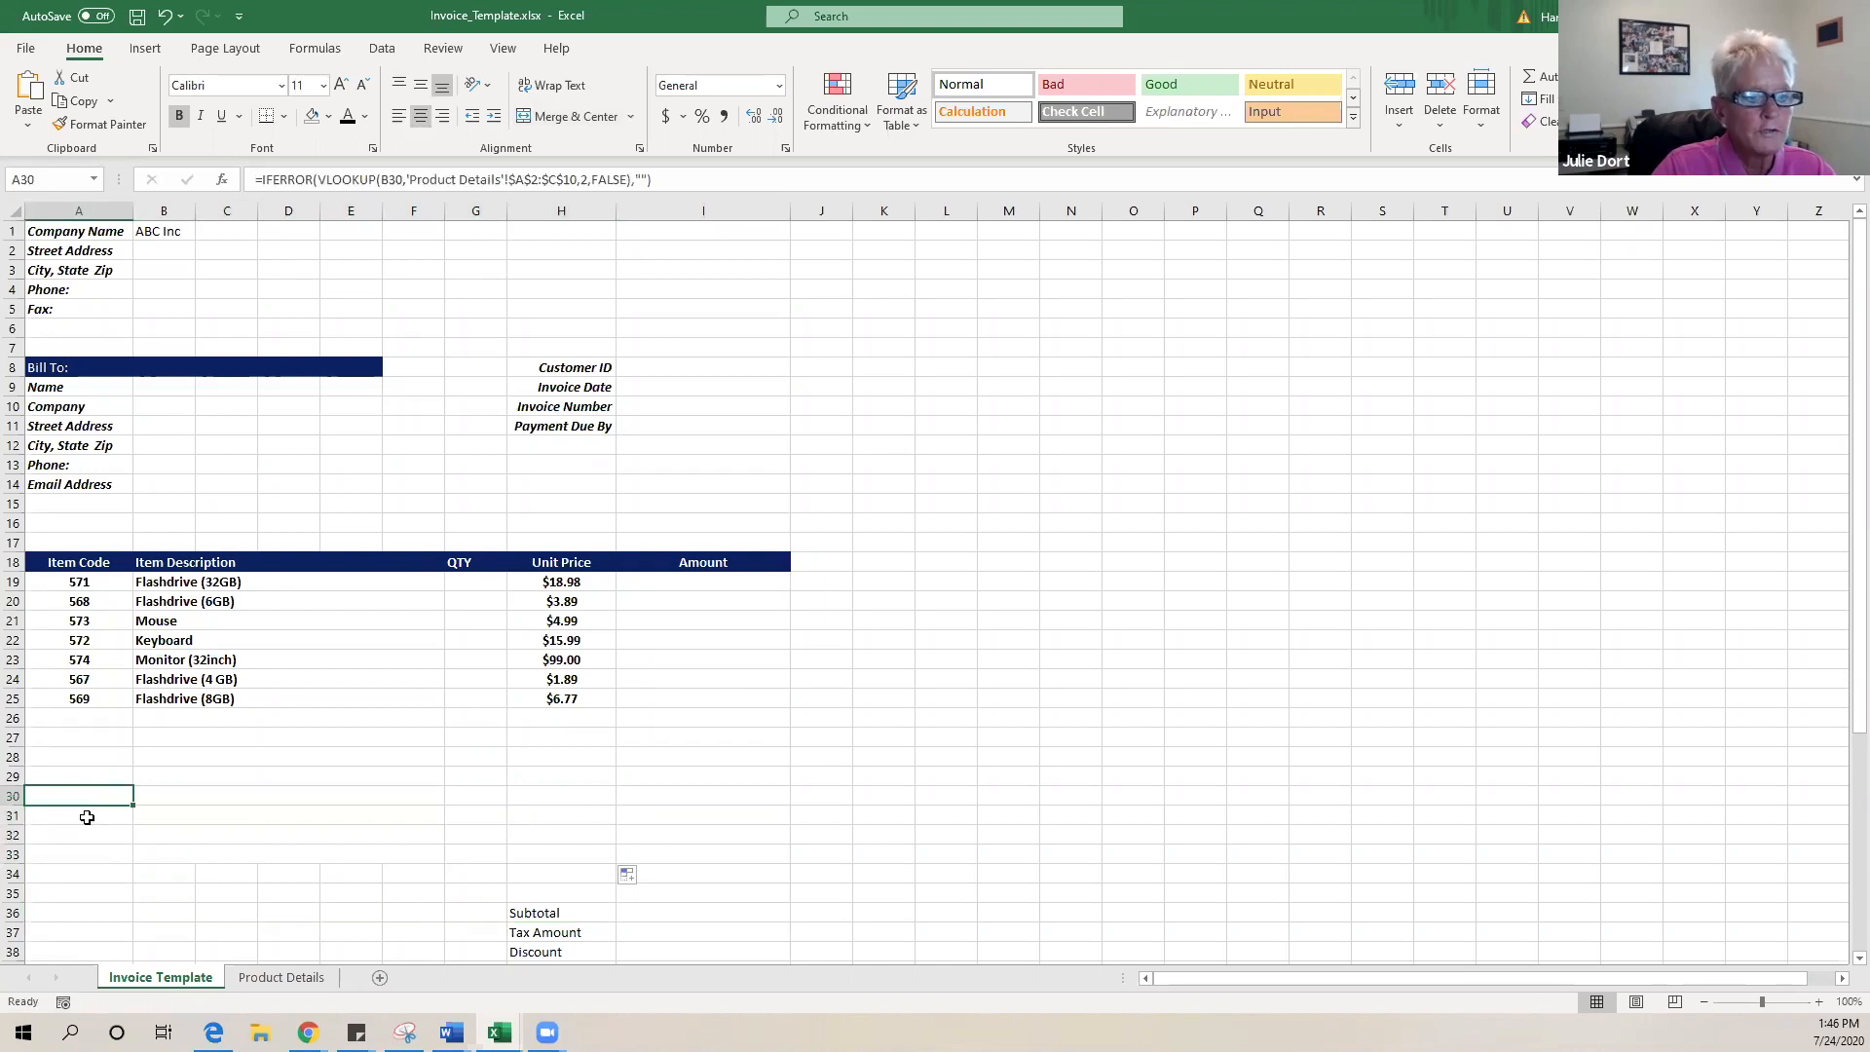
- Check A31's copied formula, cancelling the accidental edit with Esc, and leave G31 unchanged
{"action": "double_click", "coordinate": [86, 817]}
{"action": "left_click", "coordinate": [282, 801]}
{"action": "key", "text": "Escape"}
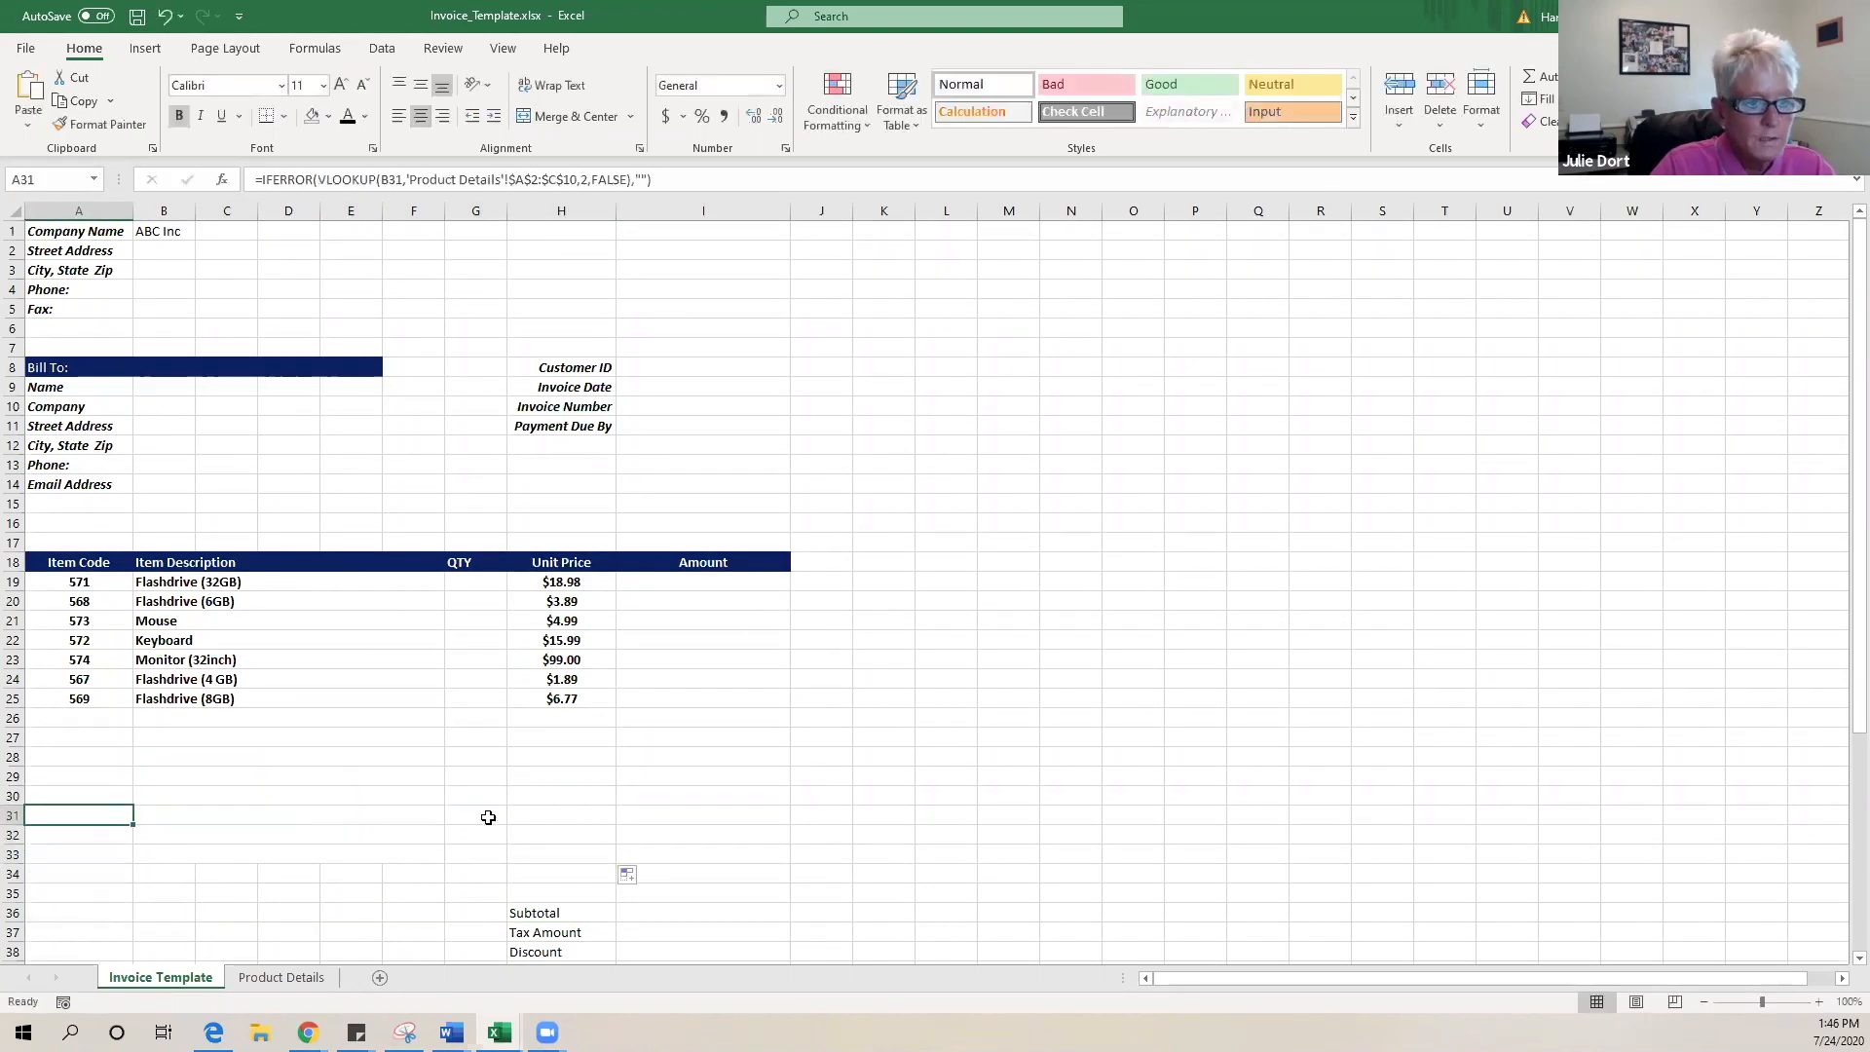
{"action": "double_click", "coordinate": [468, 817]}
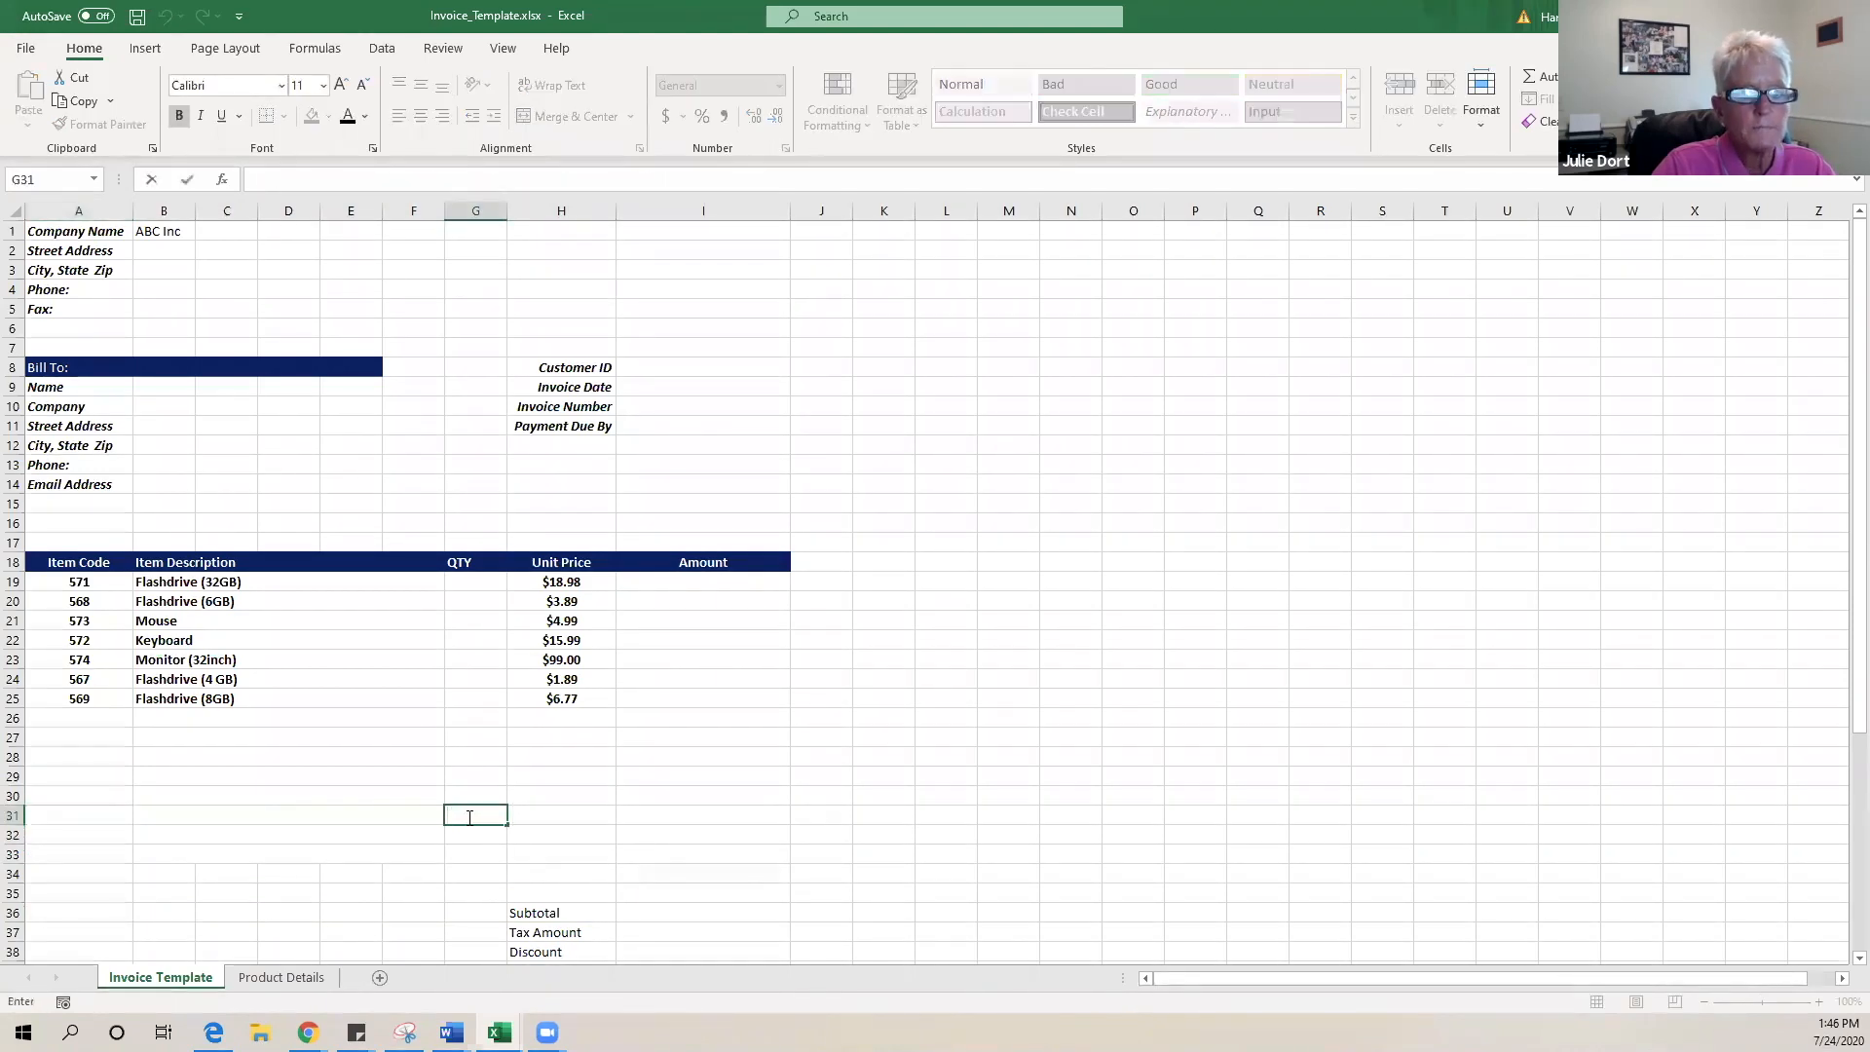
{"action": "left_click", "coordinate": [547, 814]}
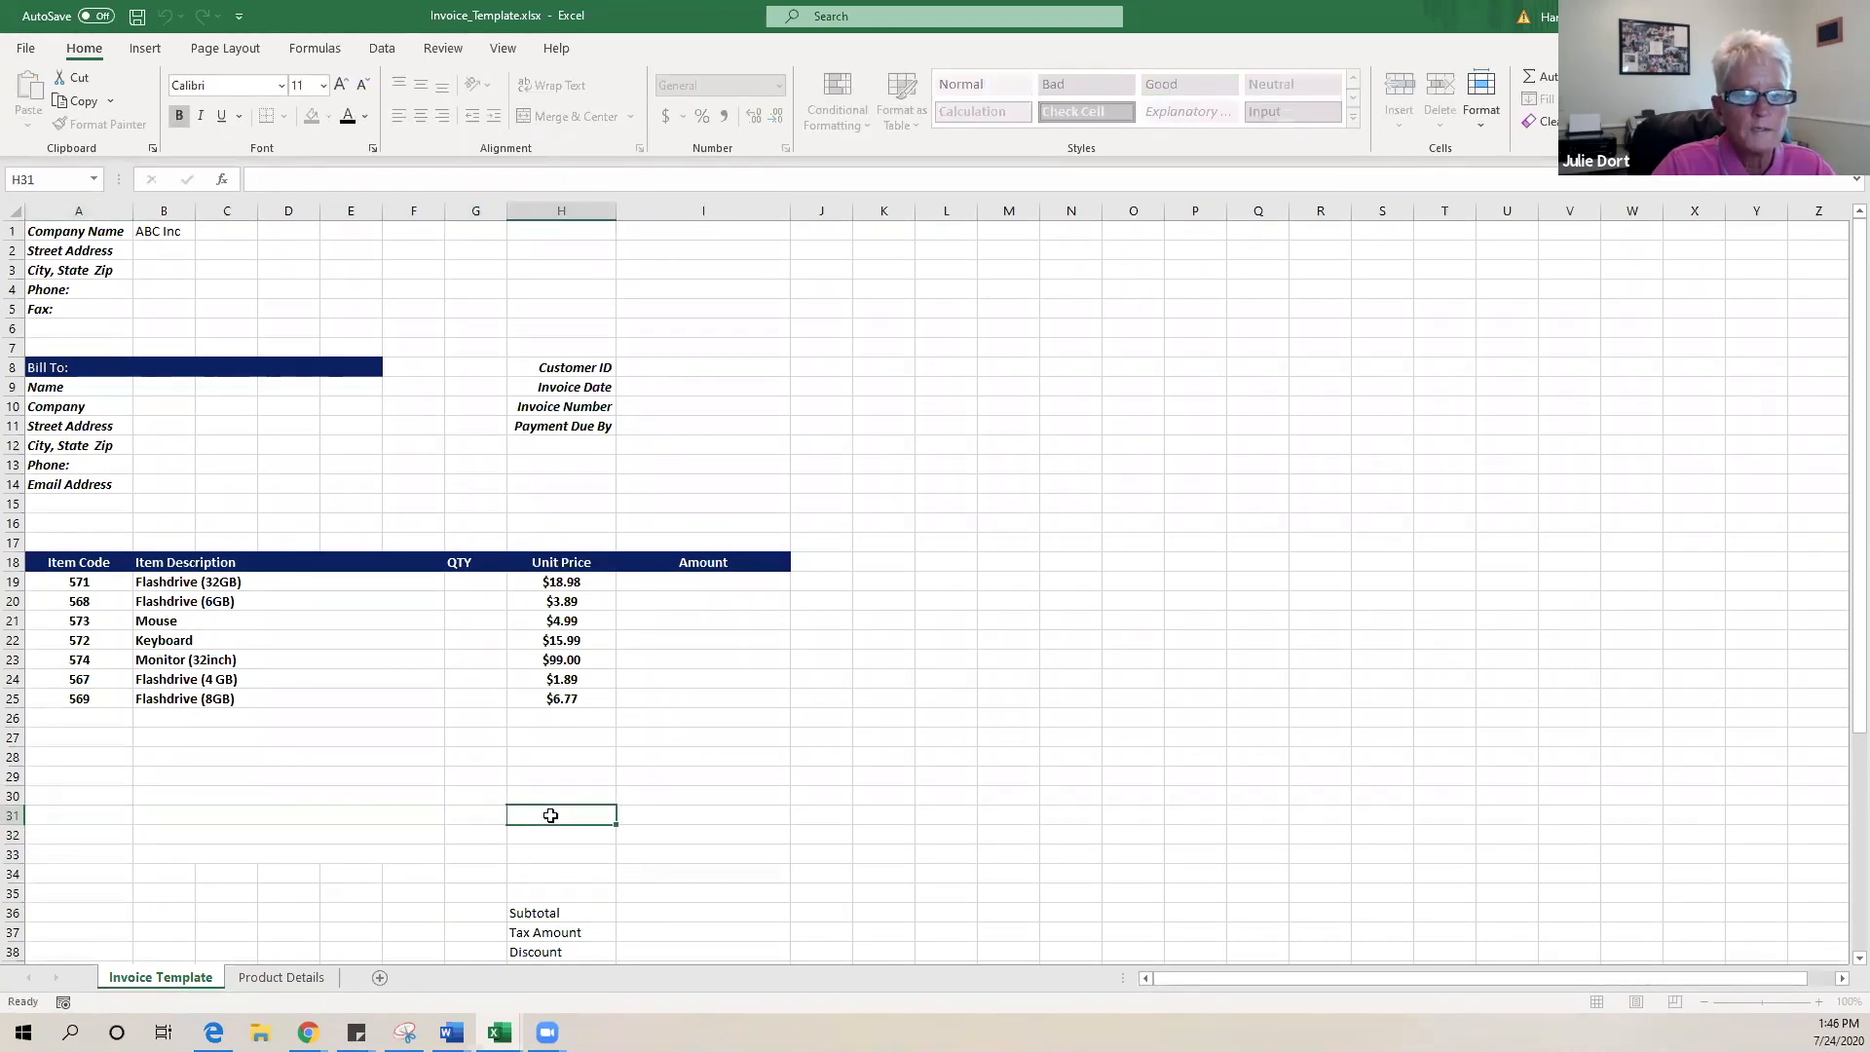
- Fill H25's unit price formula down through H34 and verify it in H31
{"action": "left_click", "coordinate": [576, 753]}
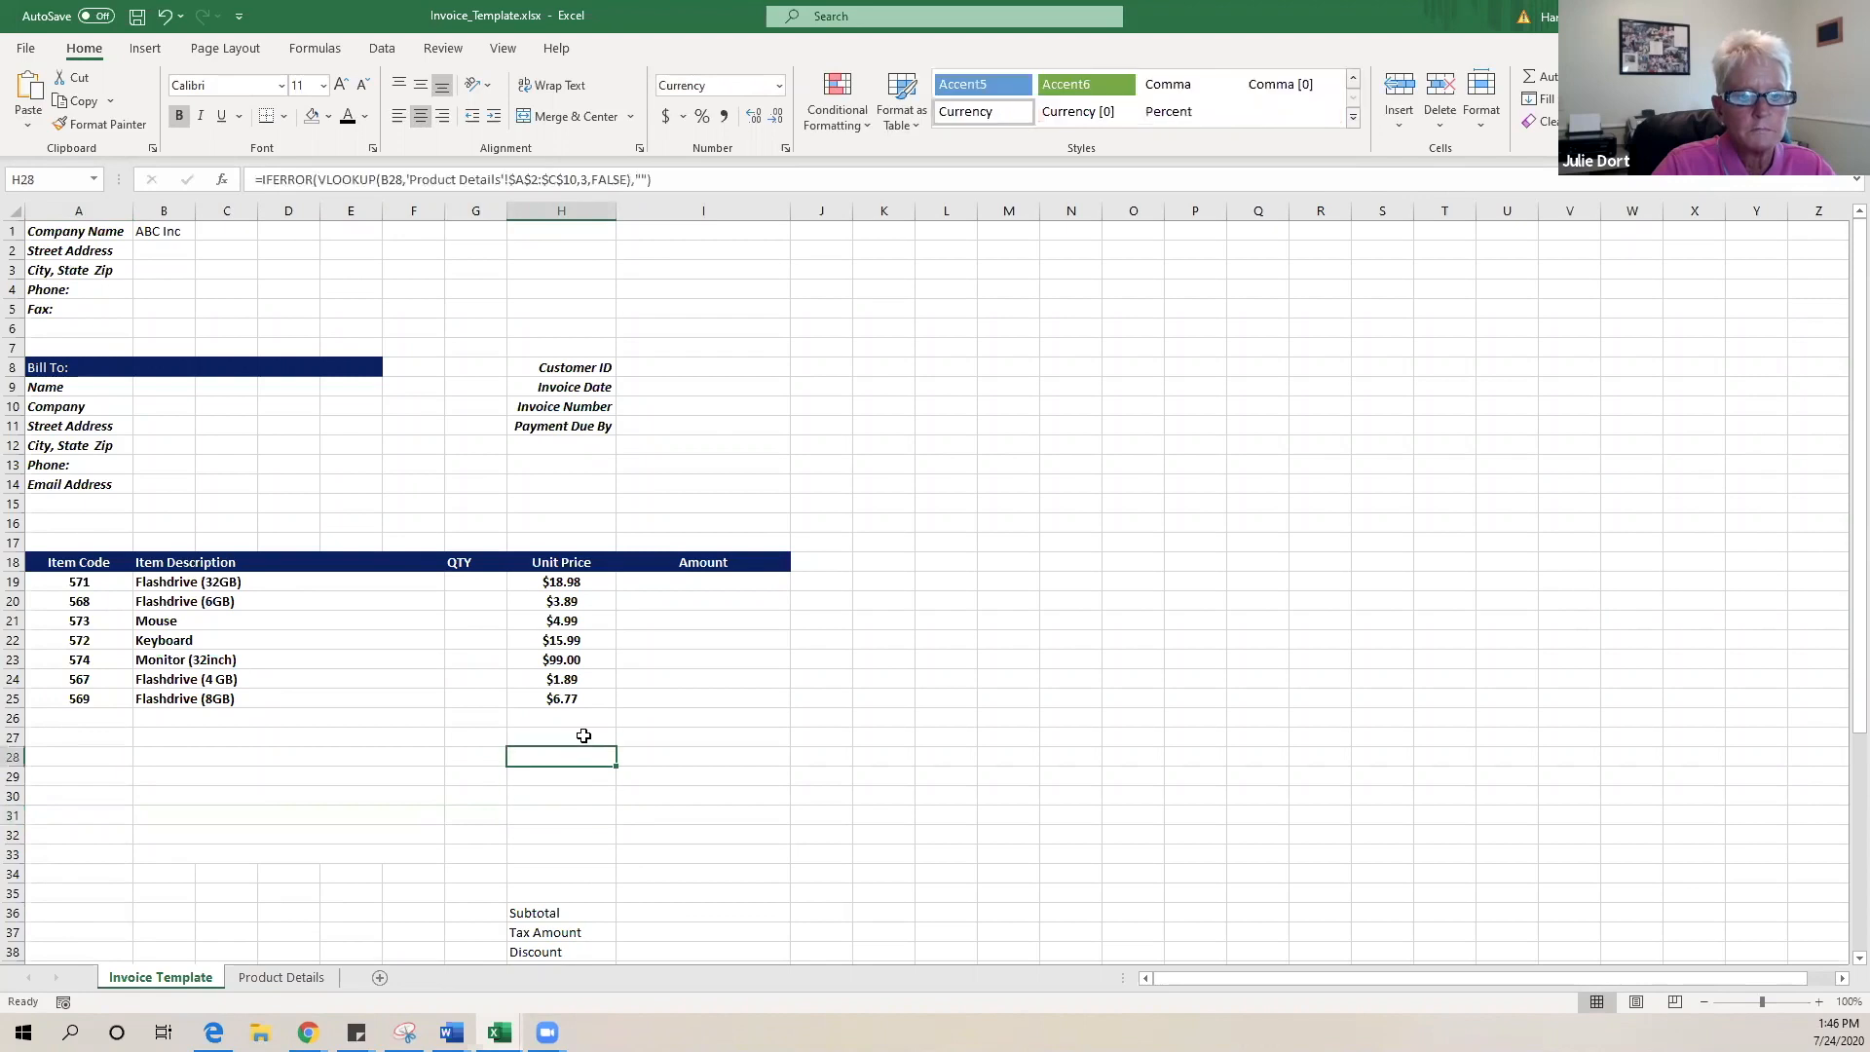
{"action": "left_click", "coordinate": [572, 699]}
{"action": "left_click_drag", "start_coordinate": [617, 714], "coordinate": [614, 879]}
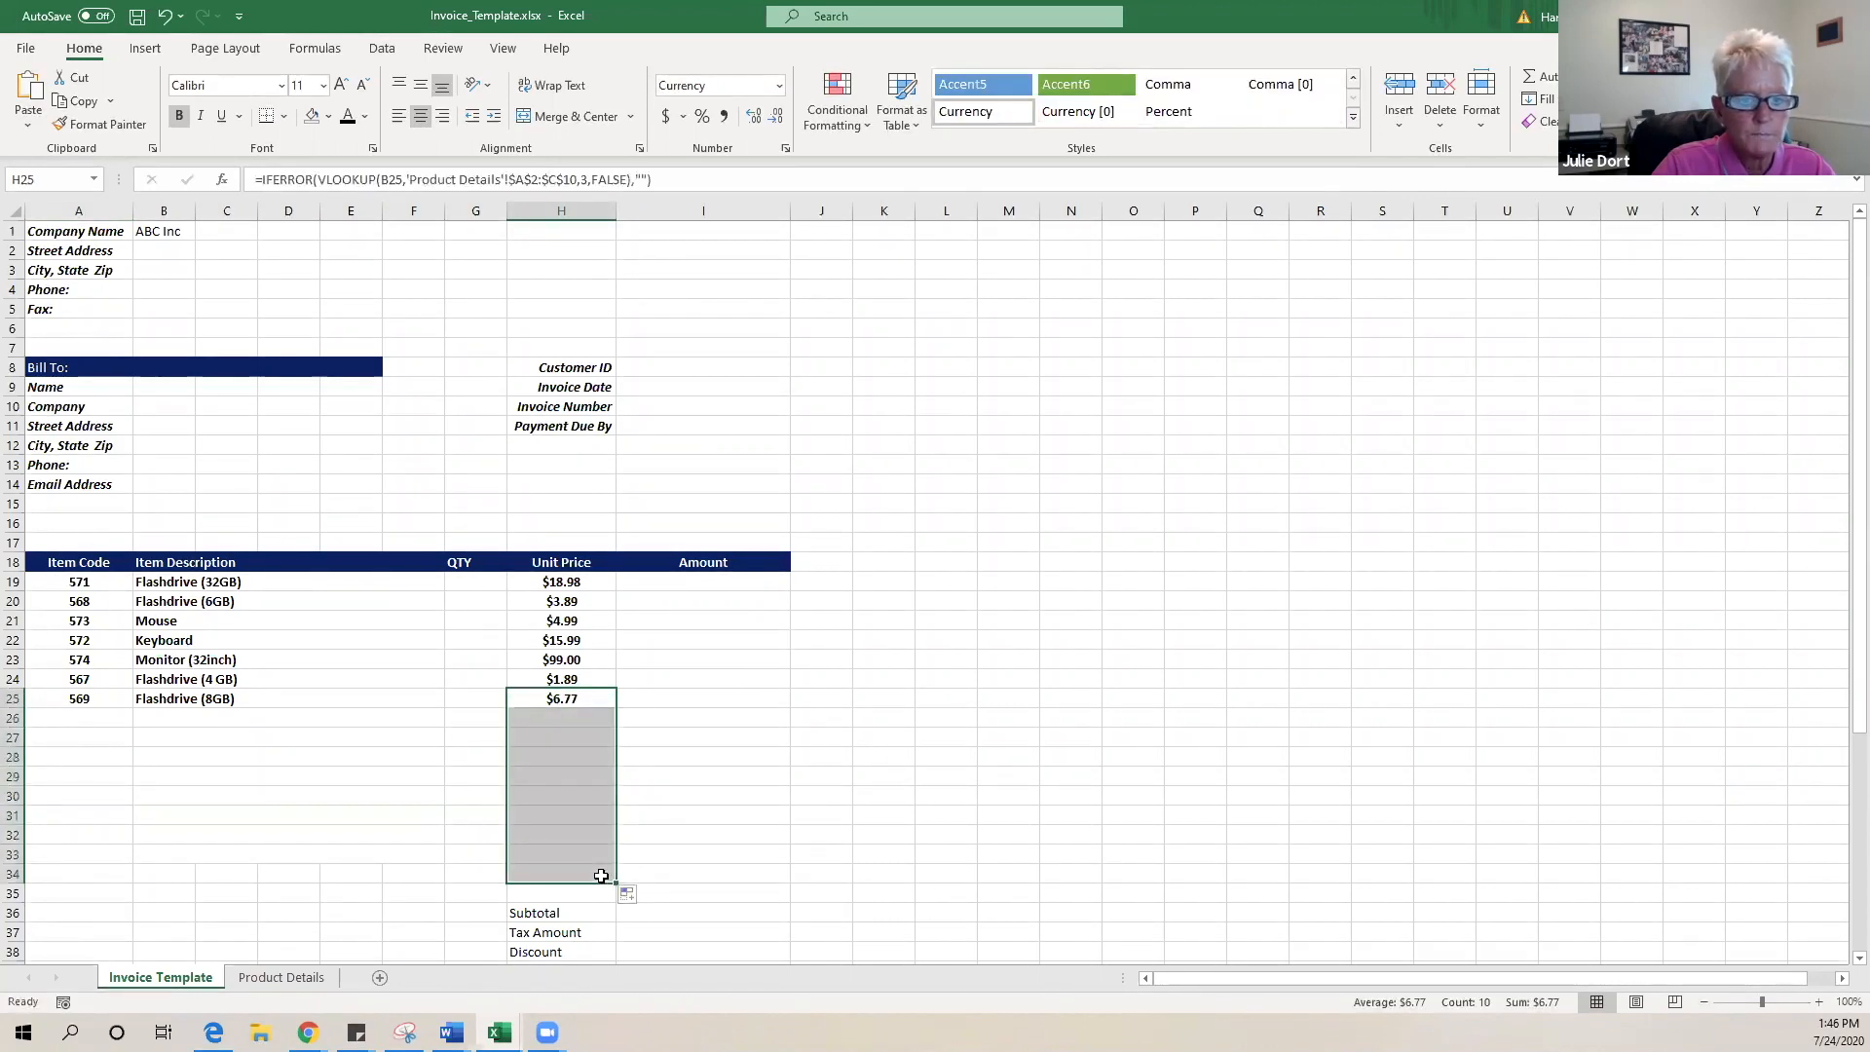
{"action": "left_click", "coordinate": [557, 757]}
{"action": "double_click", "coordinate": [556, 815]}
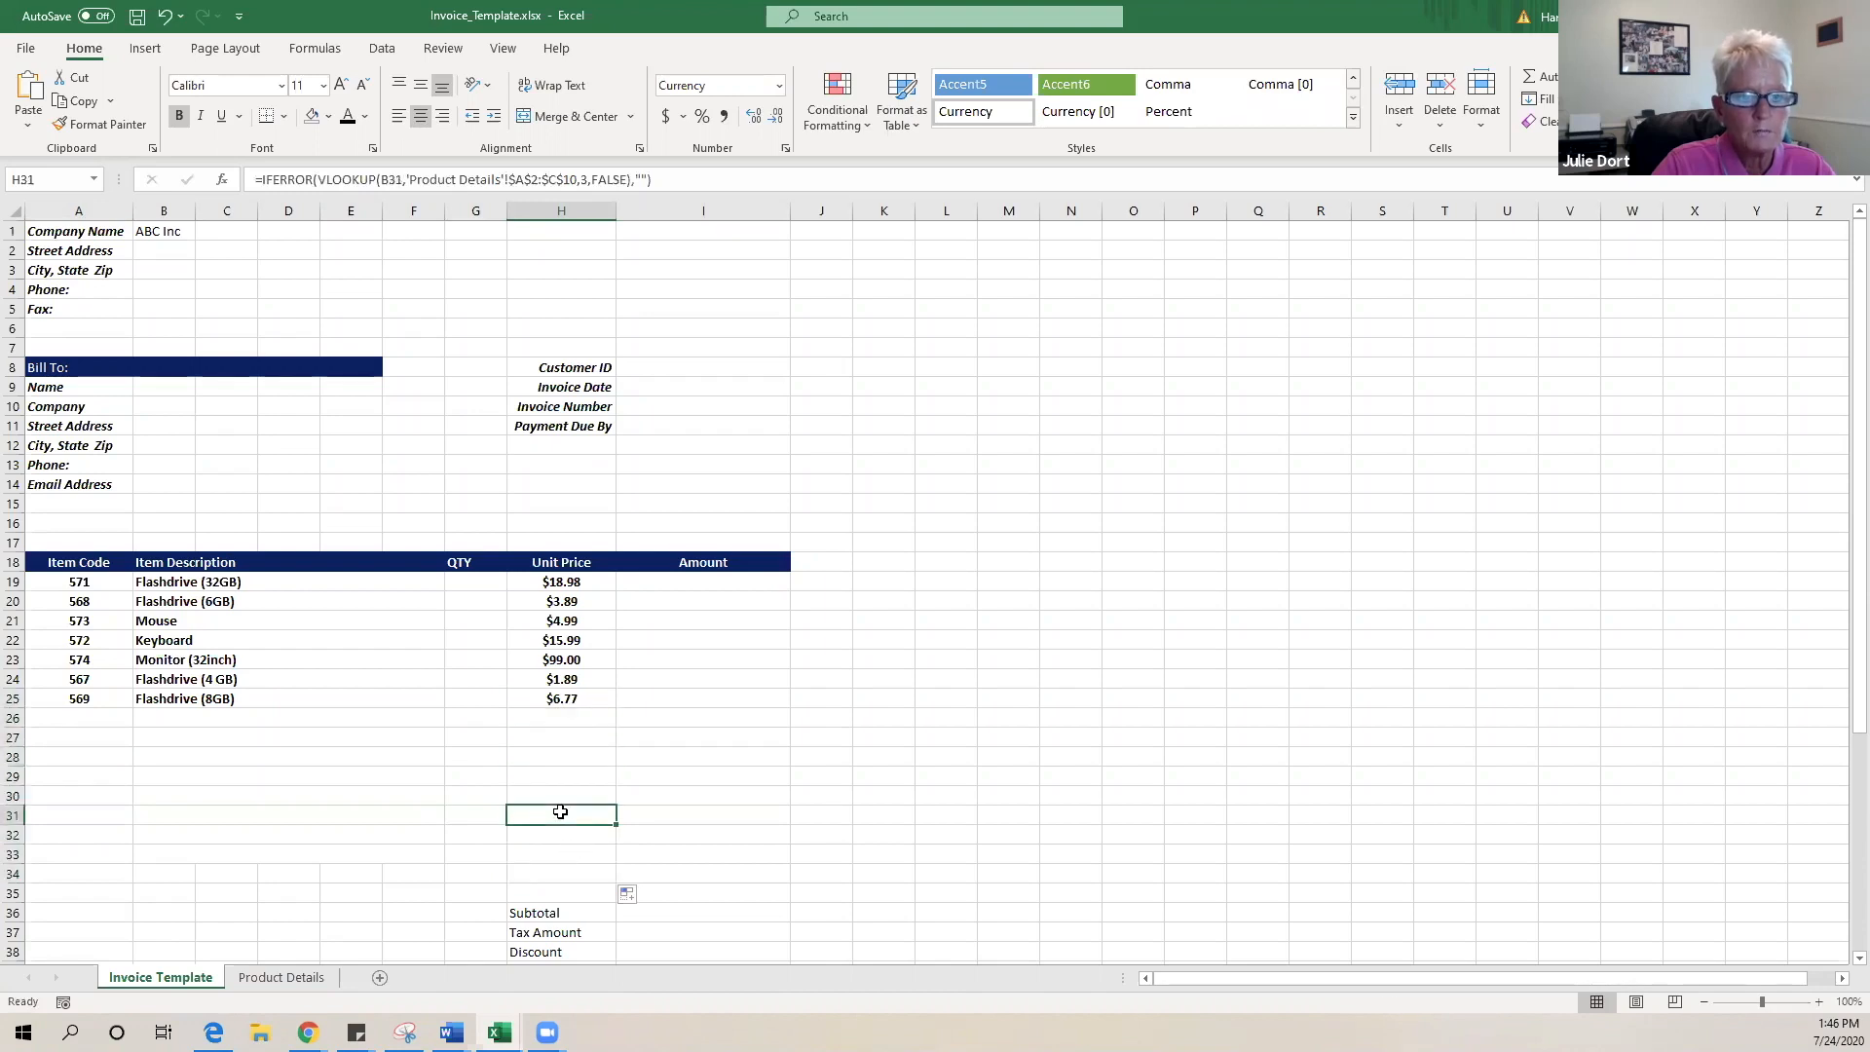
{"action": "key", "text": "Return"}
{"action": "left_click", "coordinate": [734, 809]}
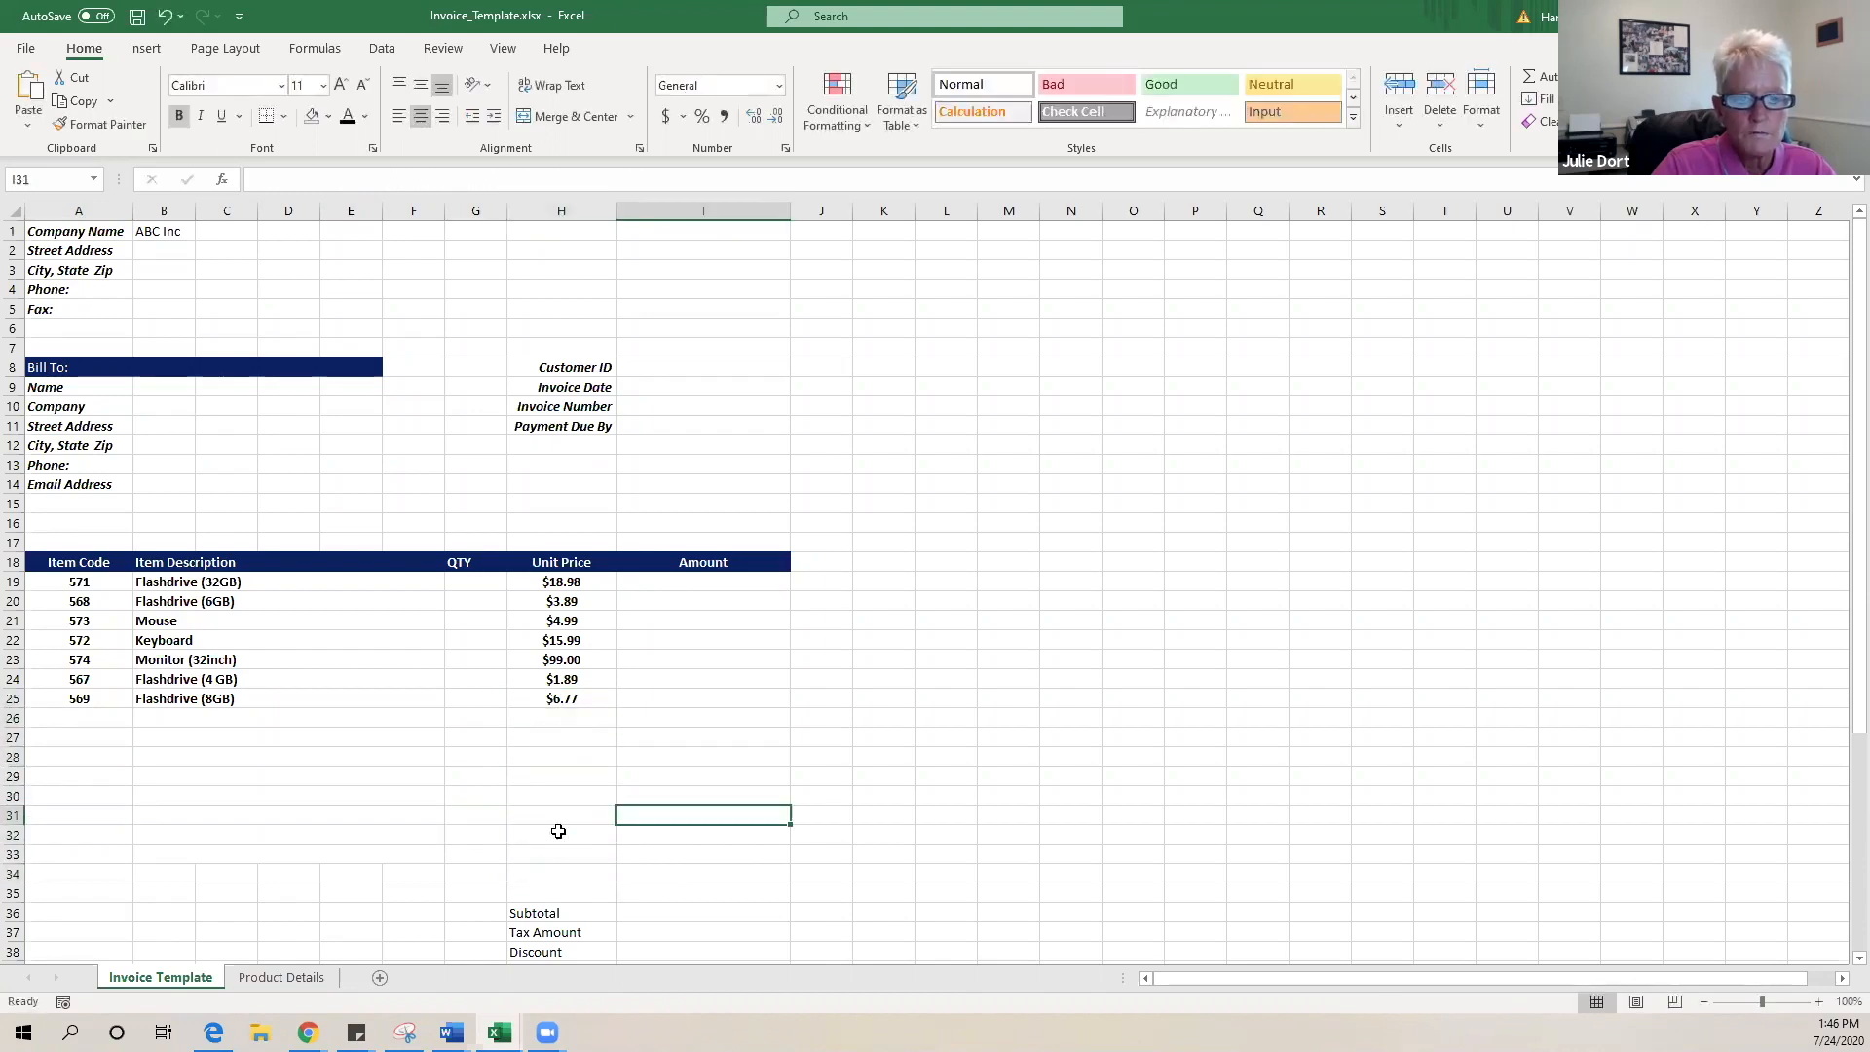
- Choose Monitor (40inch) as row 26's item from the description dropdown
{"action": "left_click", "coordinate": [82, 721]}
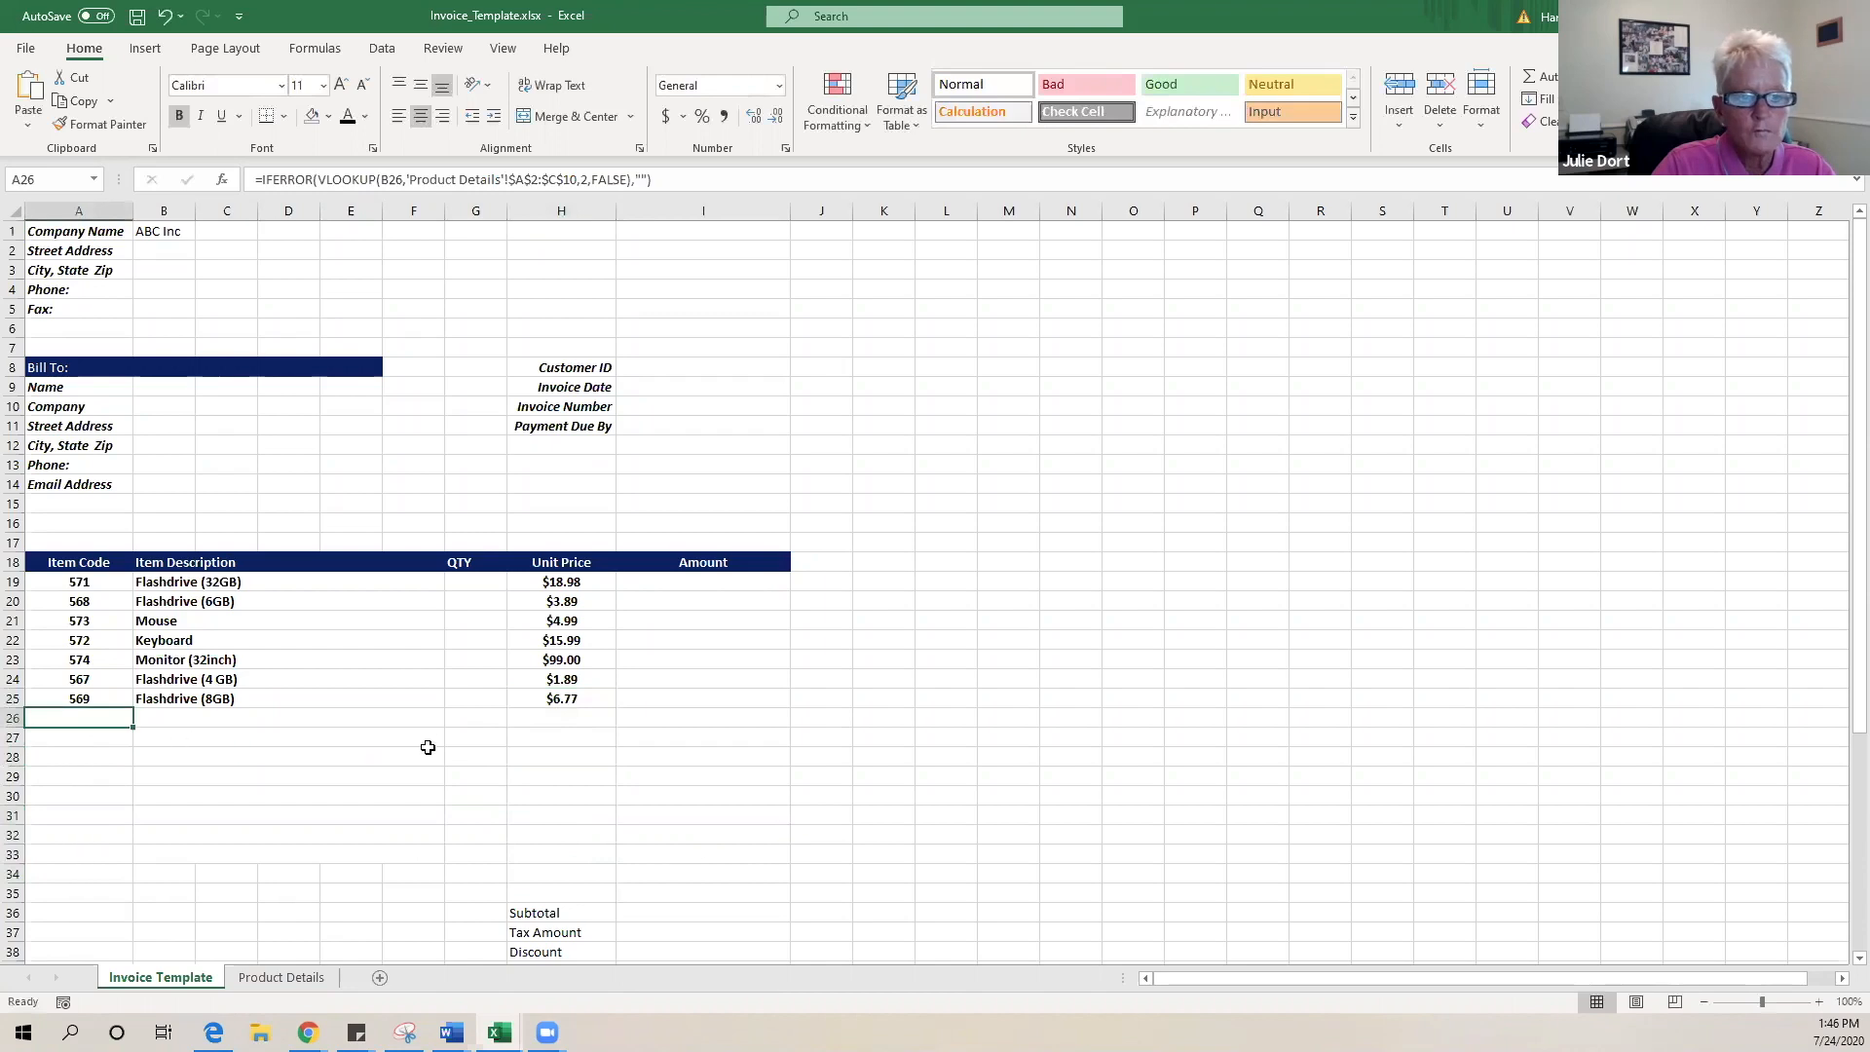
{"action": "left_click", "coordinate": [409, 721]}
{"action": "left_click", "coordinate": [281, 976]}
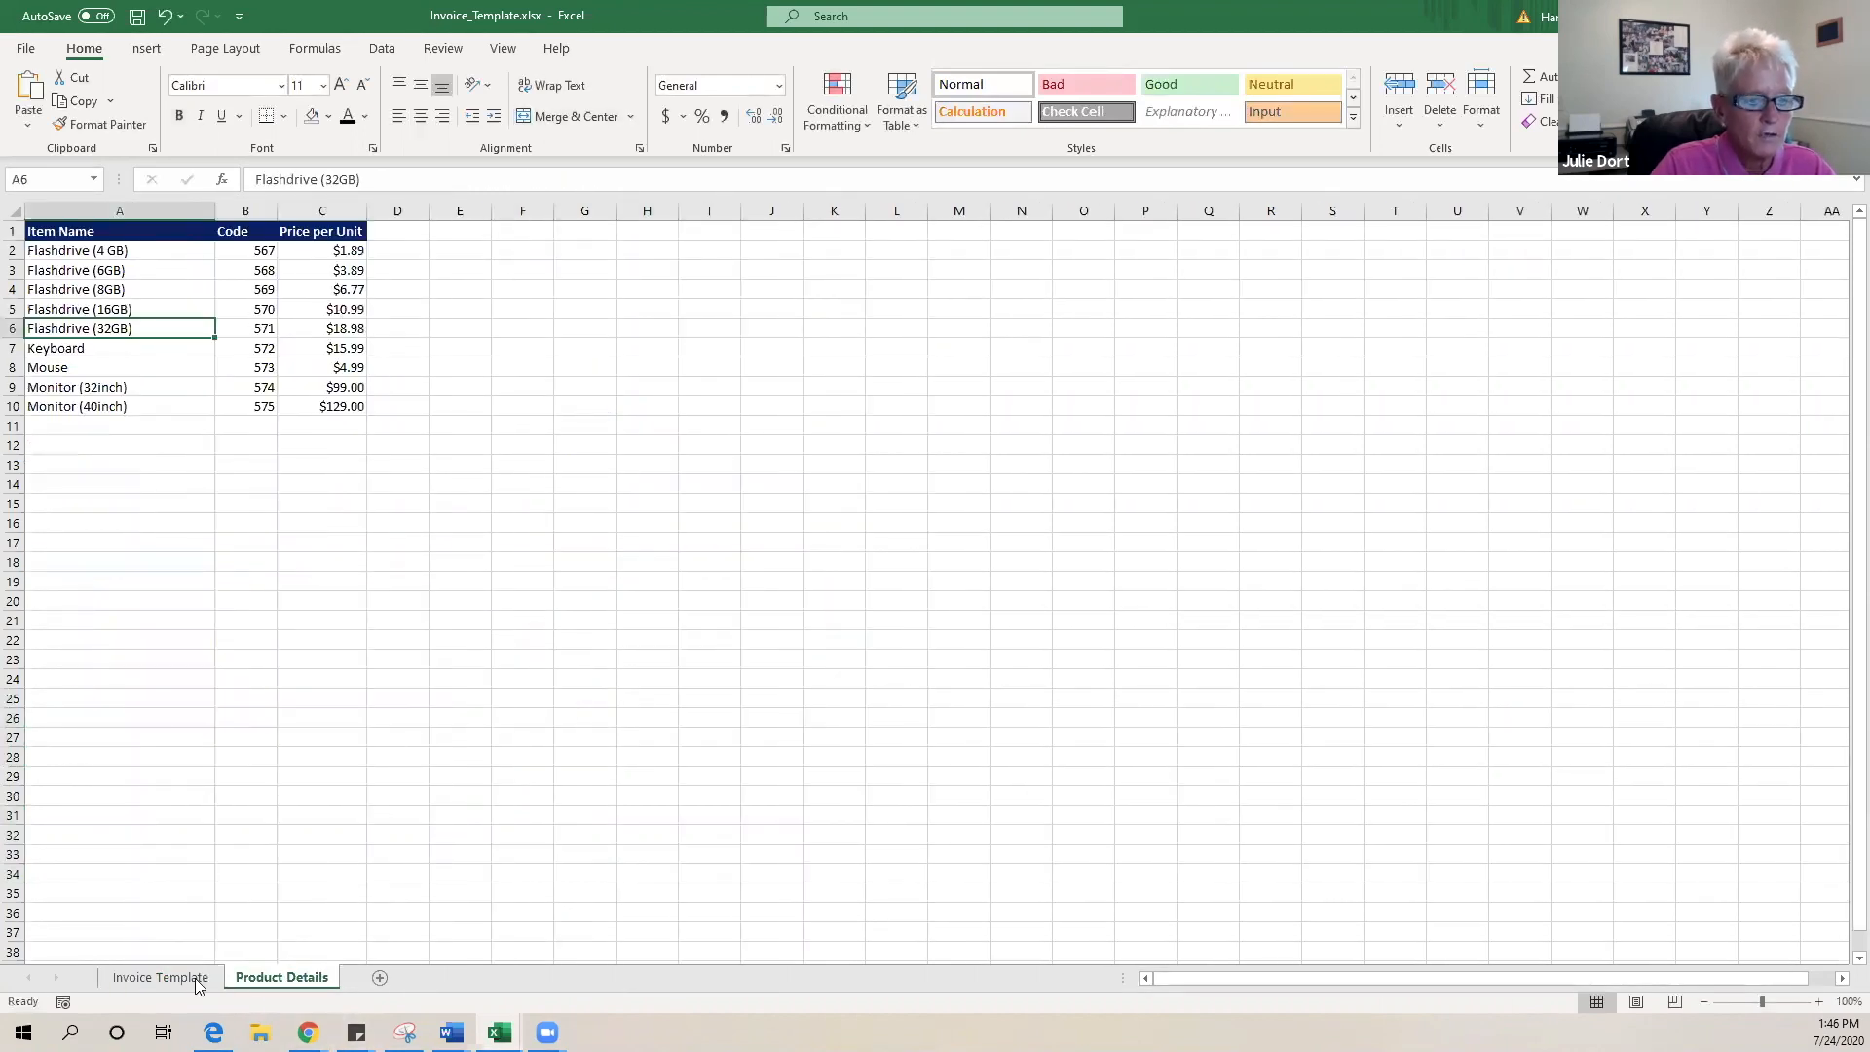
{"action": "left_click", "coordinate": [160, 977]}
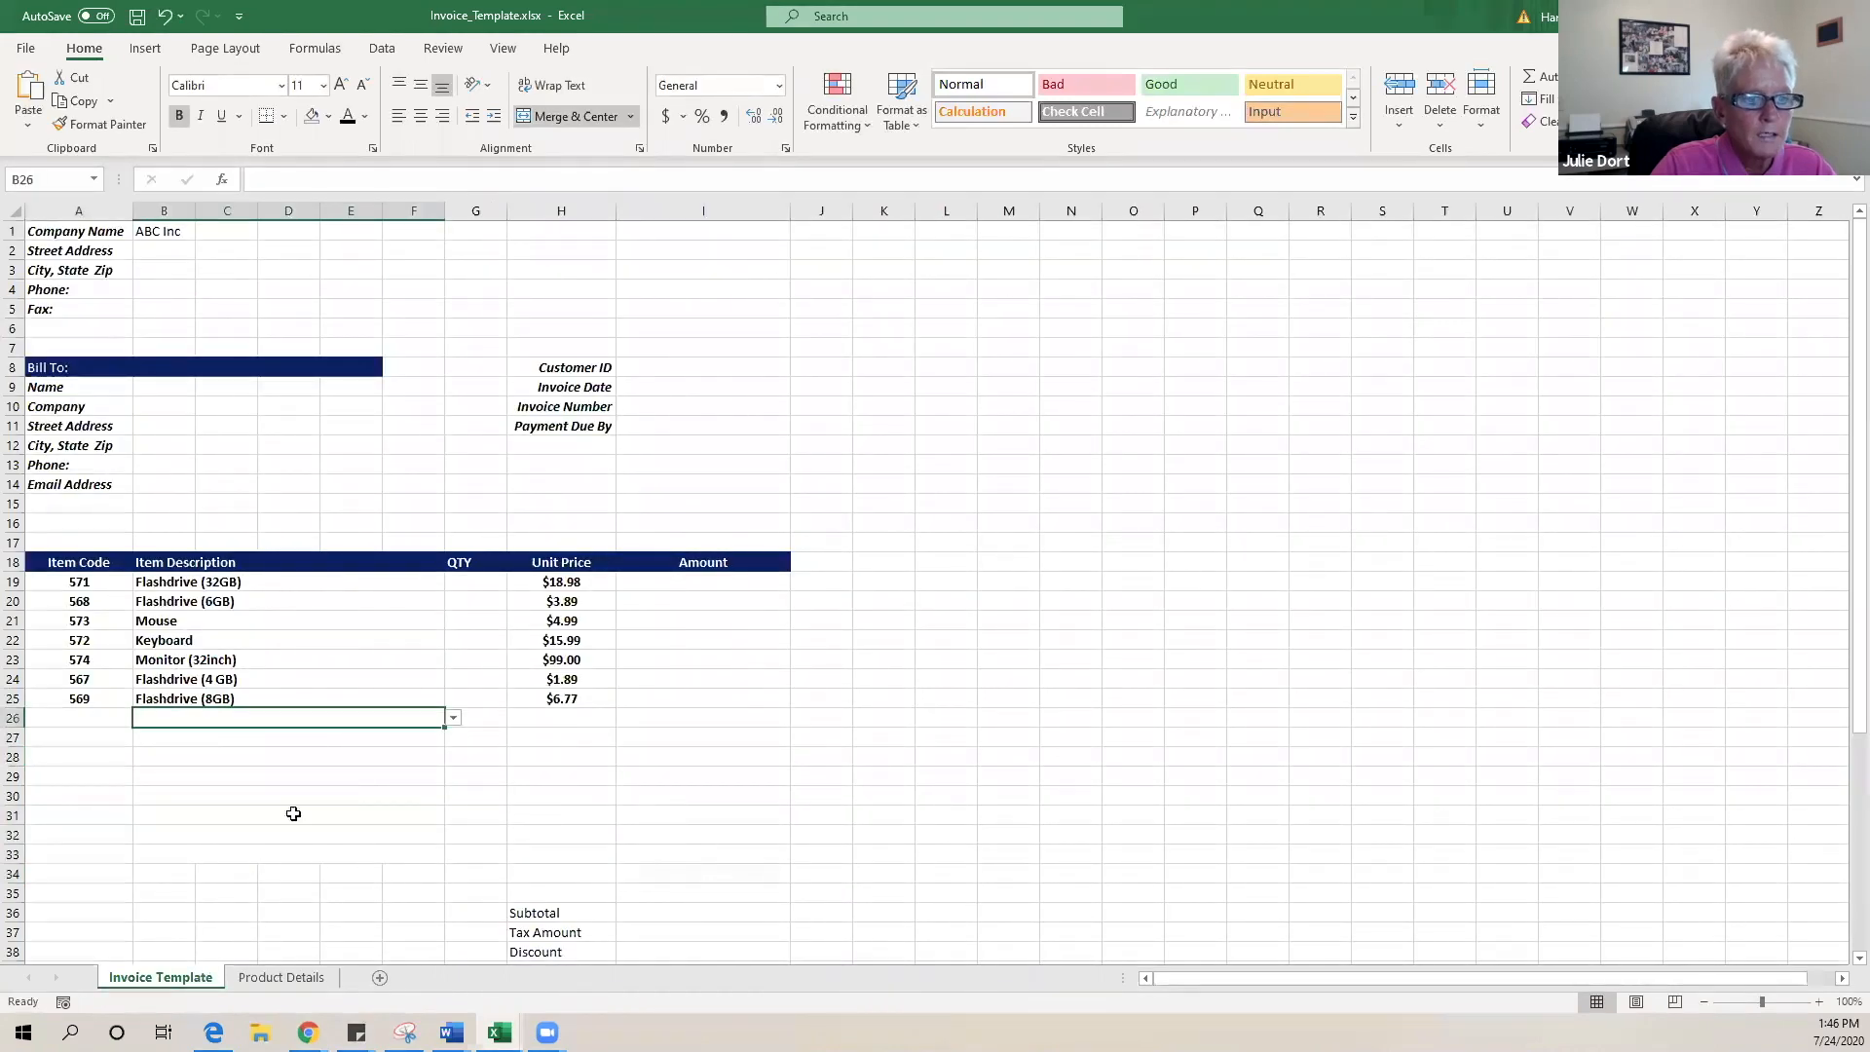
{"action": "left_click", "coordinate": [453, 719]}
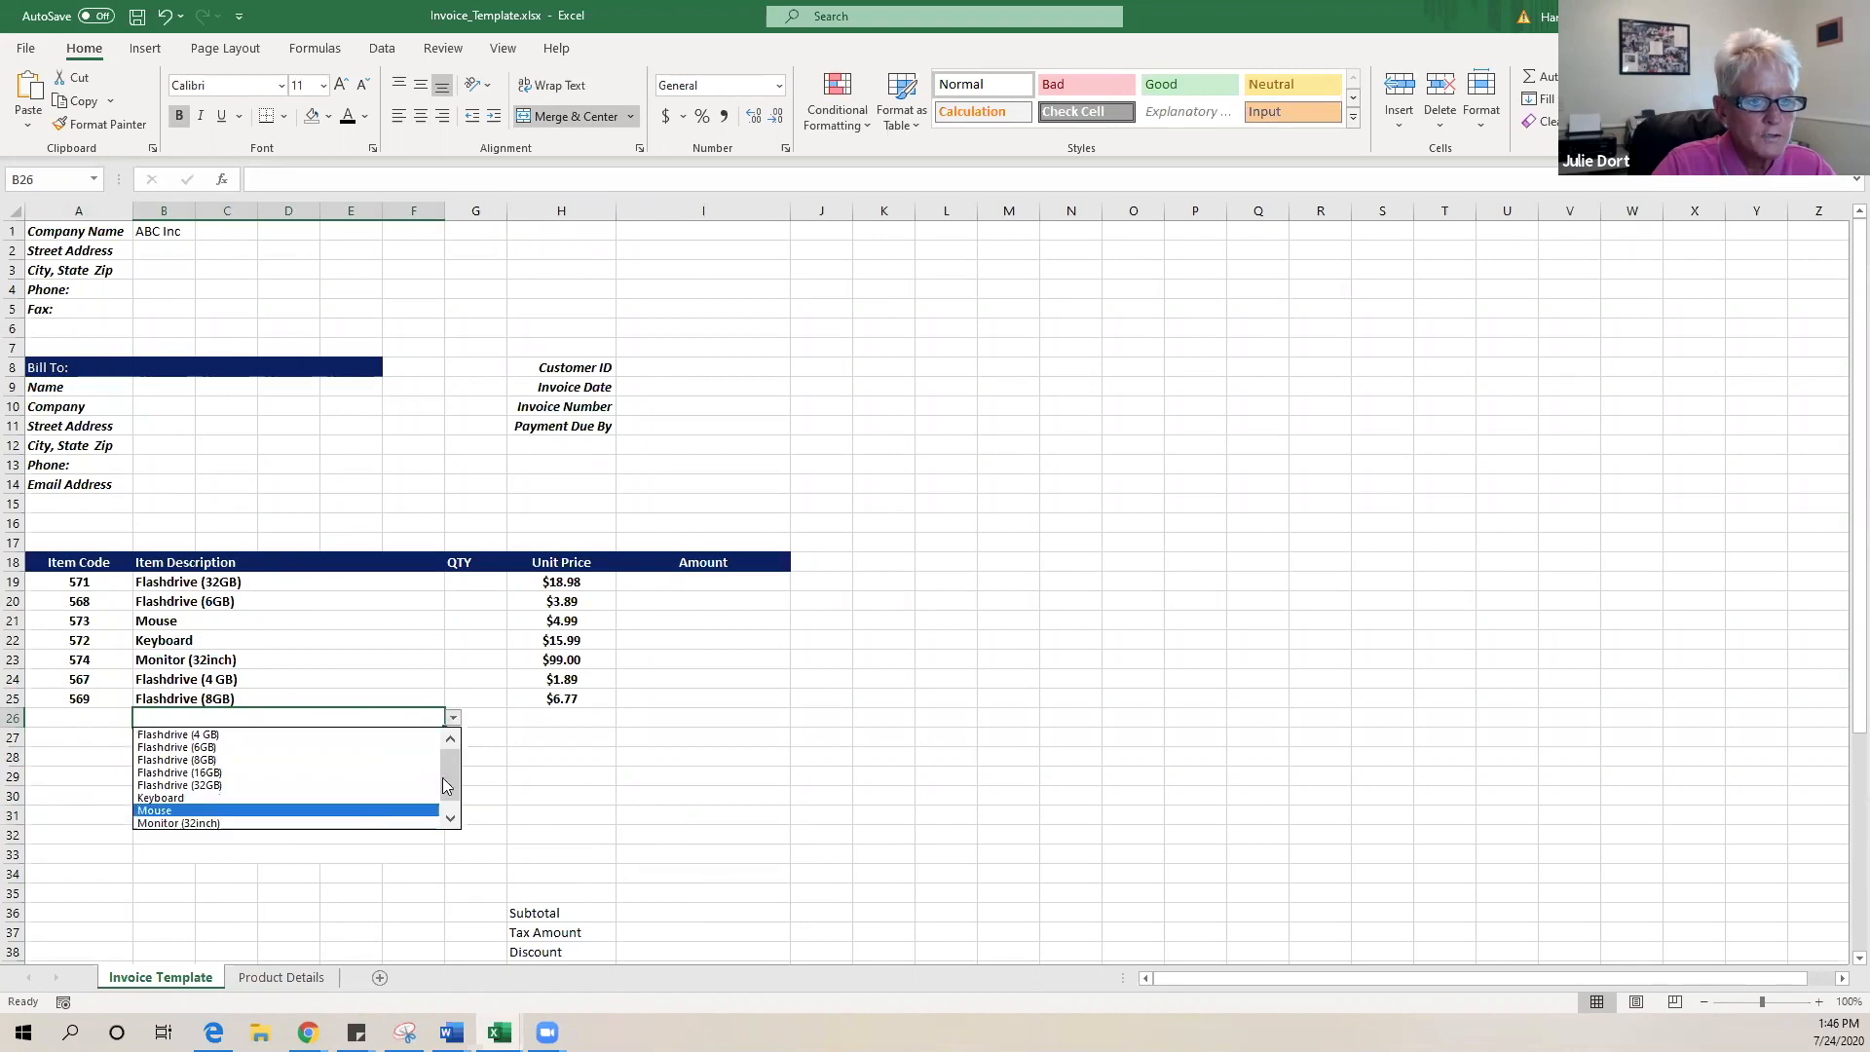
{"action": "scroll", "coordinate": [454, 767], "scroll_direction": "down", "scroll_amount": 2}
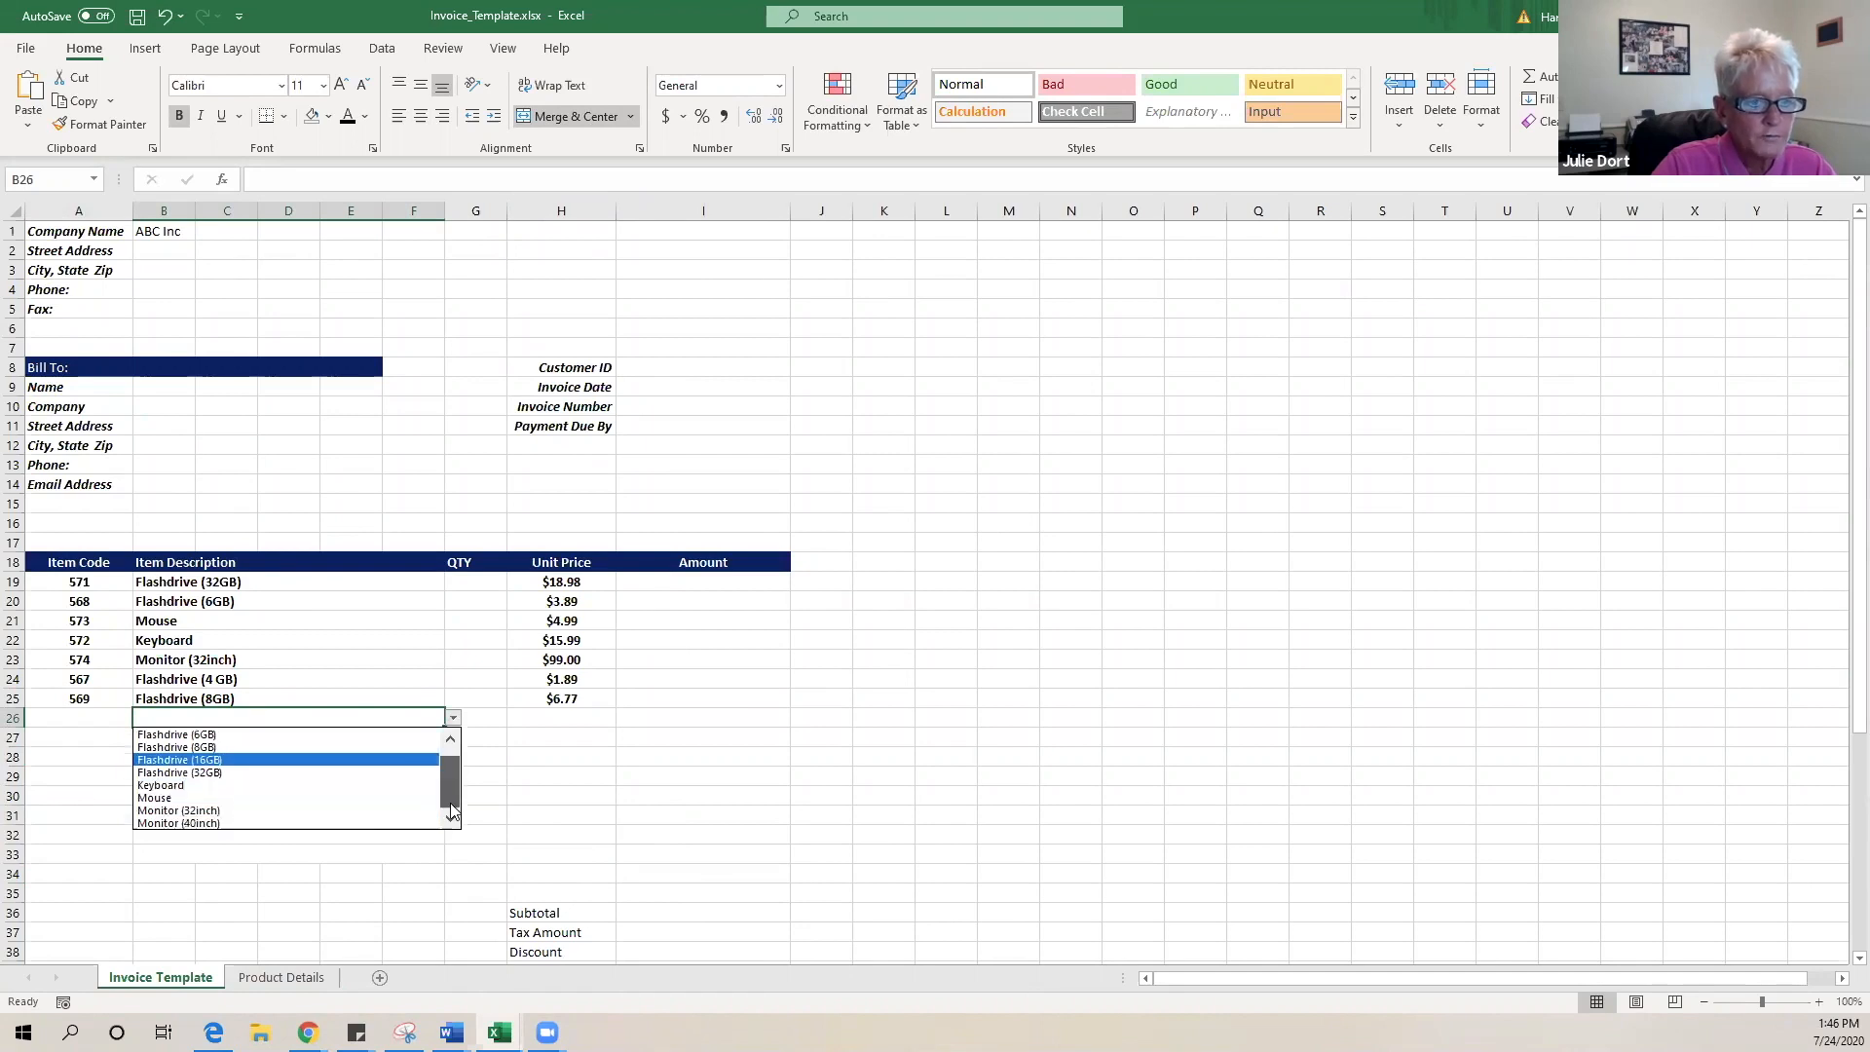
{"action": "left_click", "coordinate": [321, 823]}
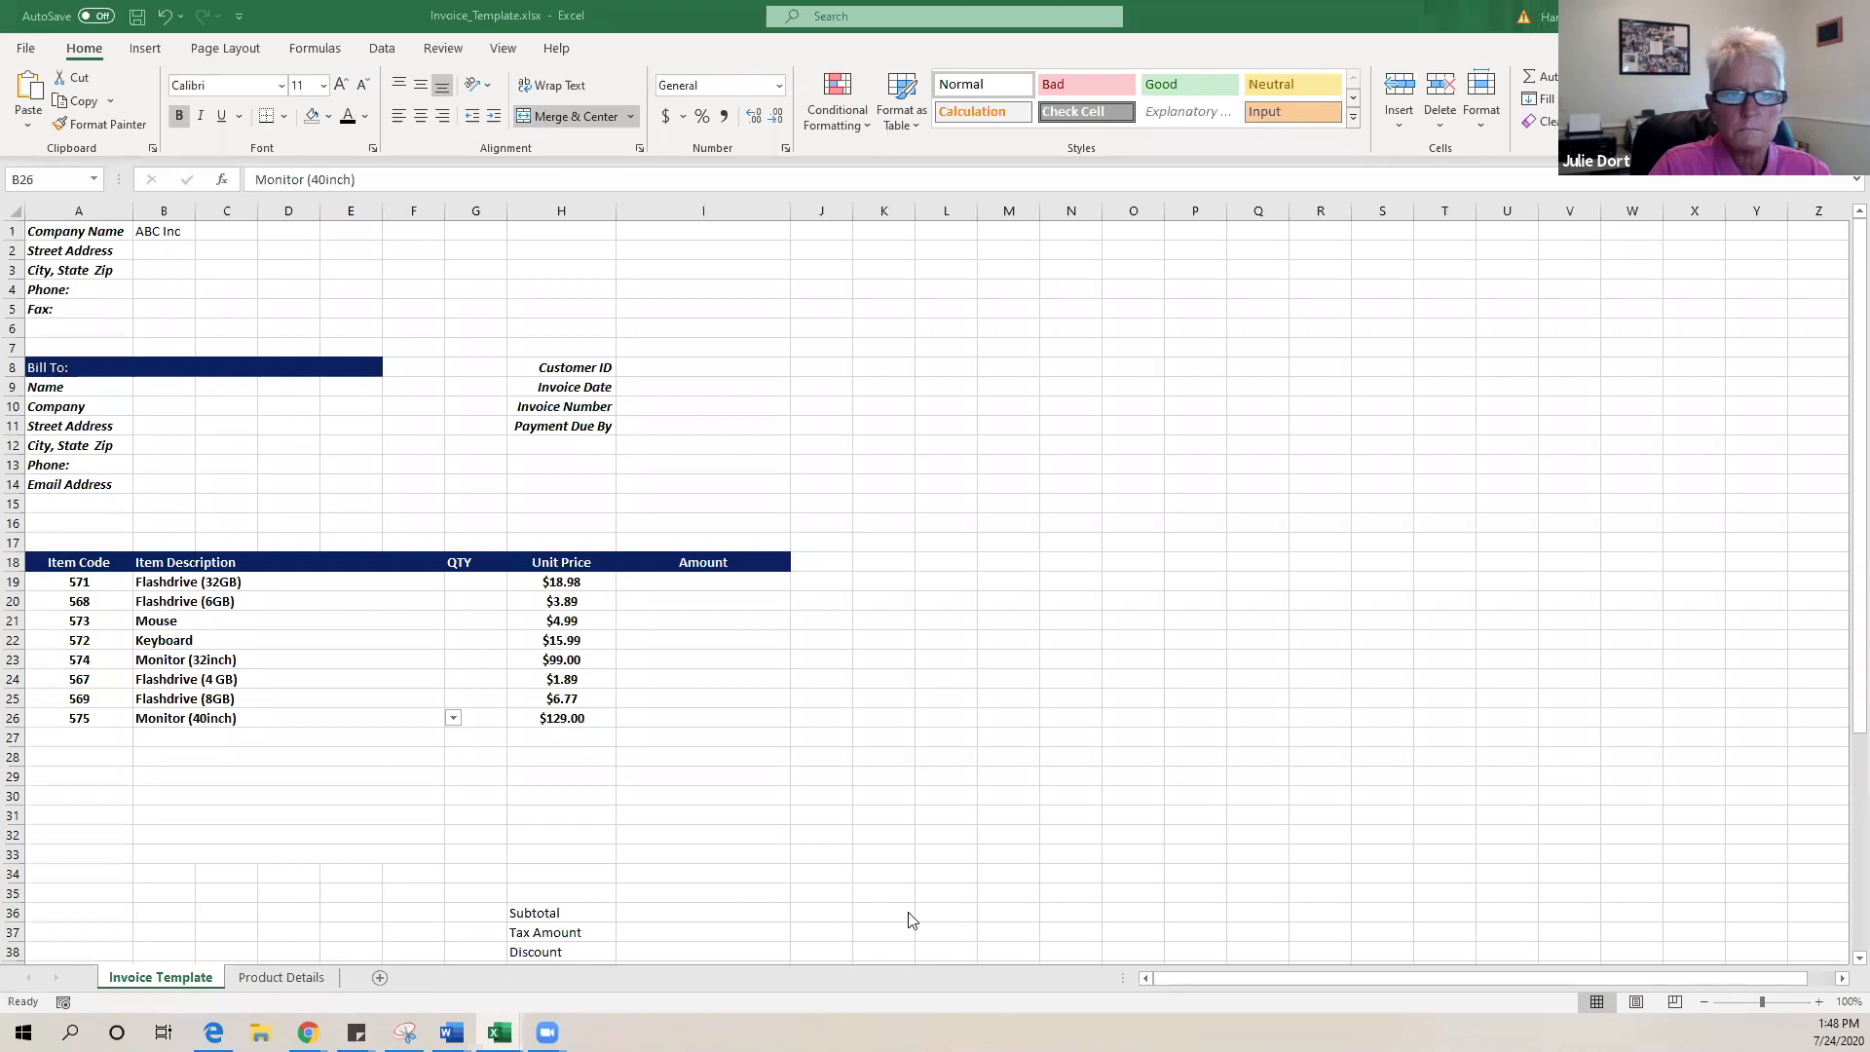
{"action": "left_click", "coordinate": [1403, 368]}
- Widen column S and enter the contact's e-mail address in S8
{"action": "left_click_drag", "start_coordinate": [1414, 211], "coordinate": [1468, 211]}
{"action": "left_click_drag", "start_coordinate": [1697, 253], "coordinate": [1758, 259]}
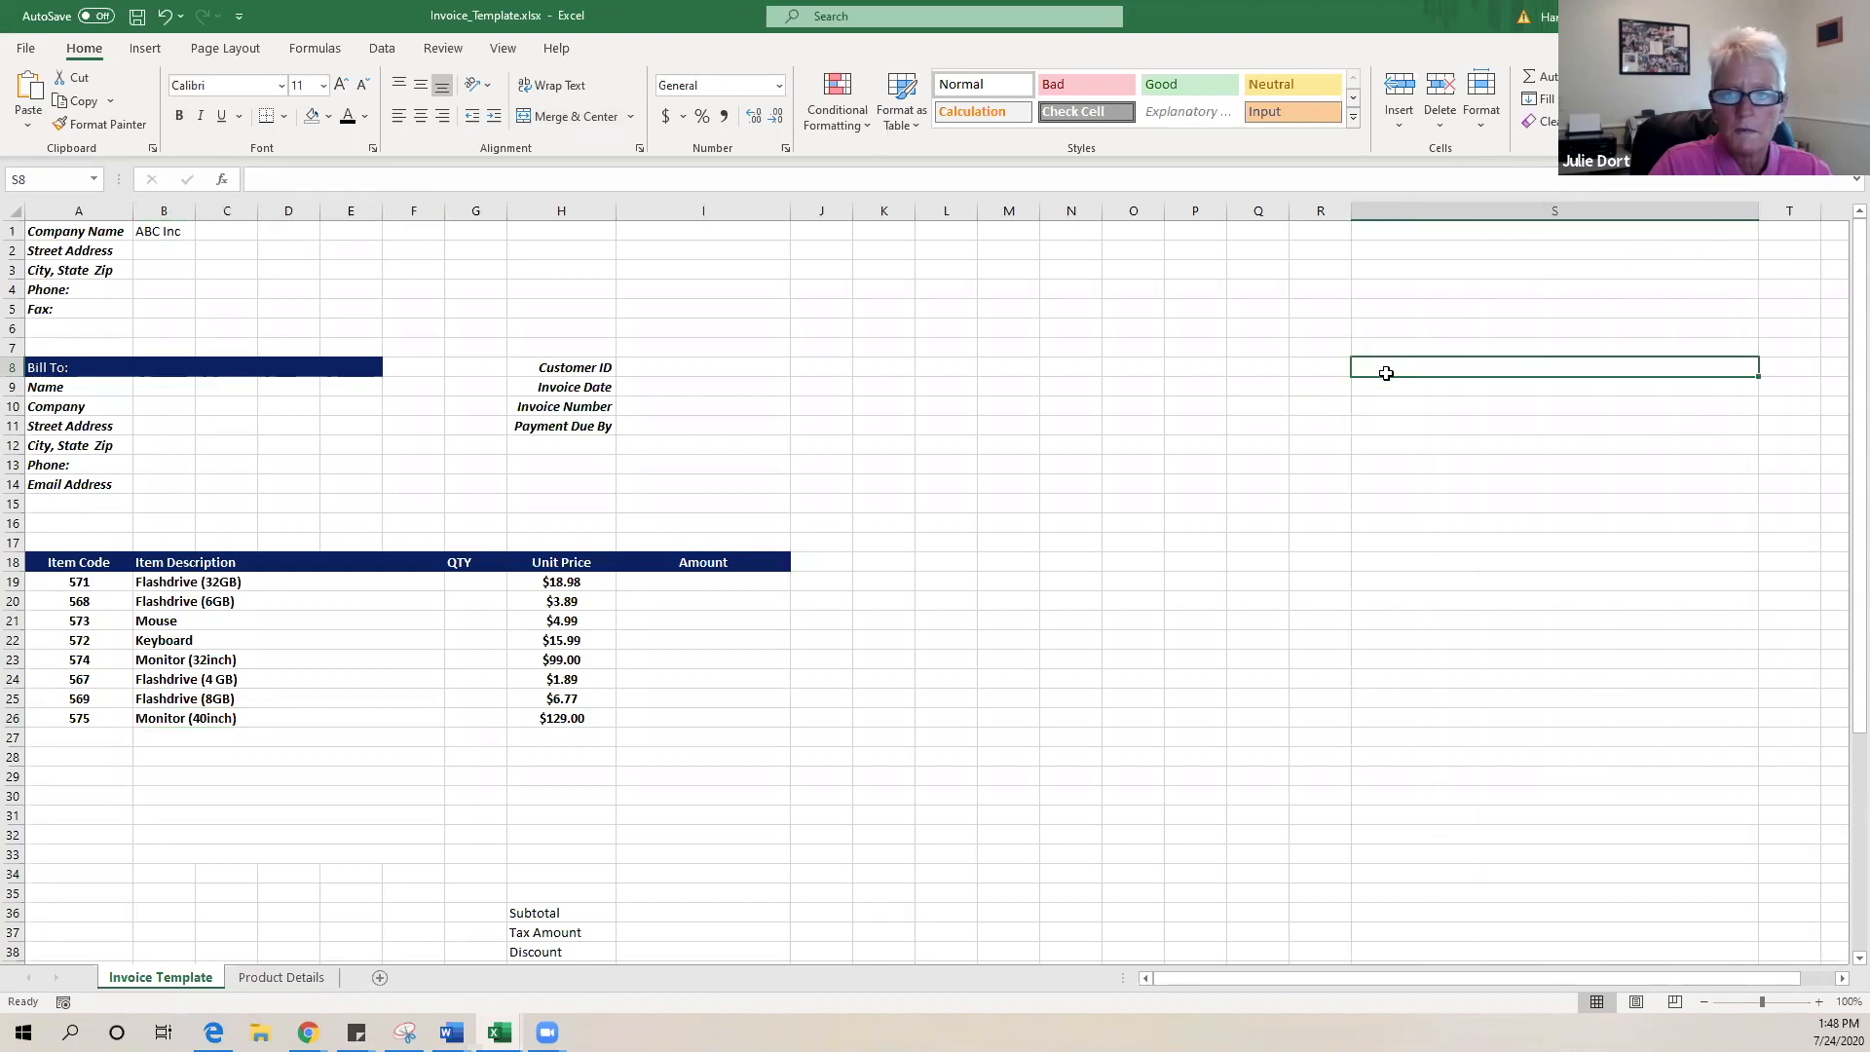
{"action": "double_click", "coordinate": [1382, 371]}
{"action": "key", "text": "BackSpace"}
{"action": "key", "text": "BackSpace"}
{"action": "key", "text": "BackSpace"}
{"action": "key", "text": "BackSpace"}
{"action": "key", "text": "BackSpace"}
{"action": "key", "text": "BackSpace"}
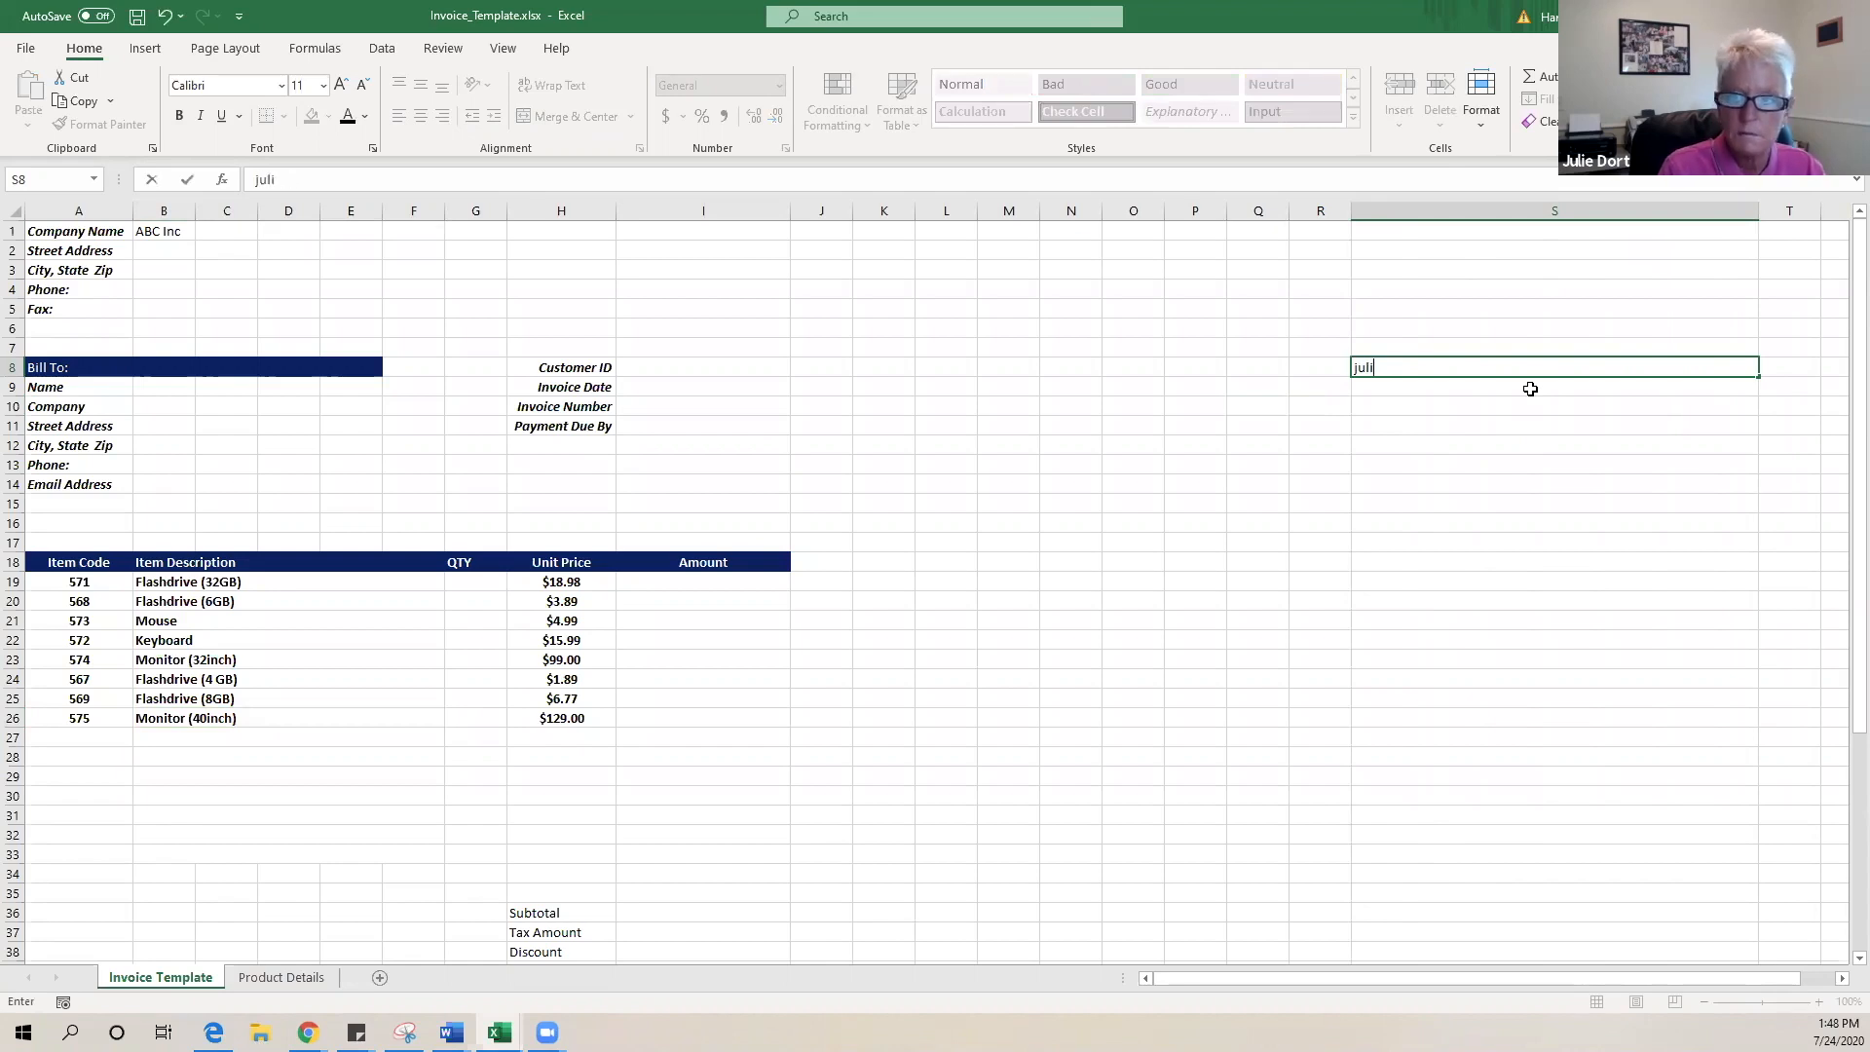
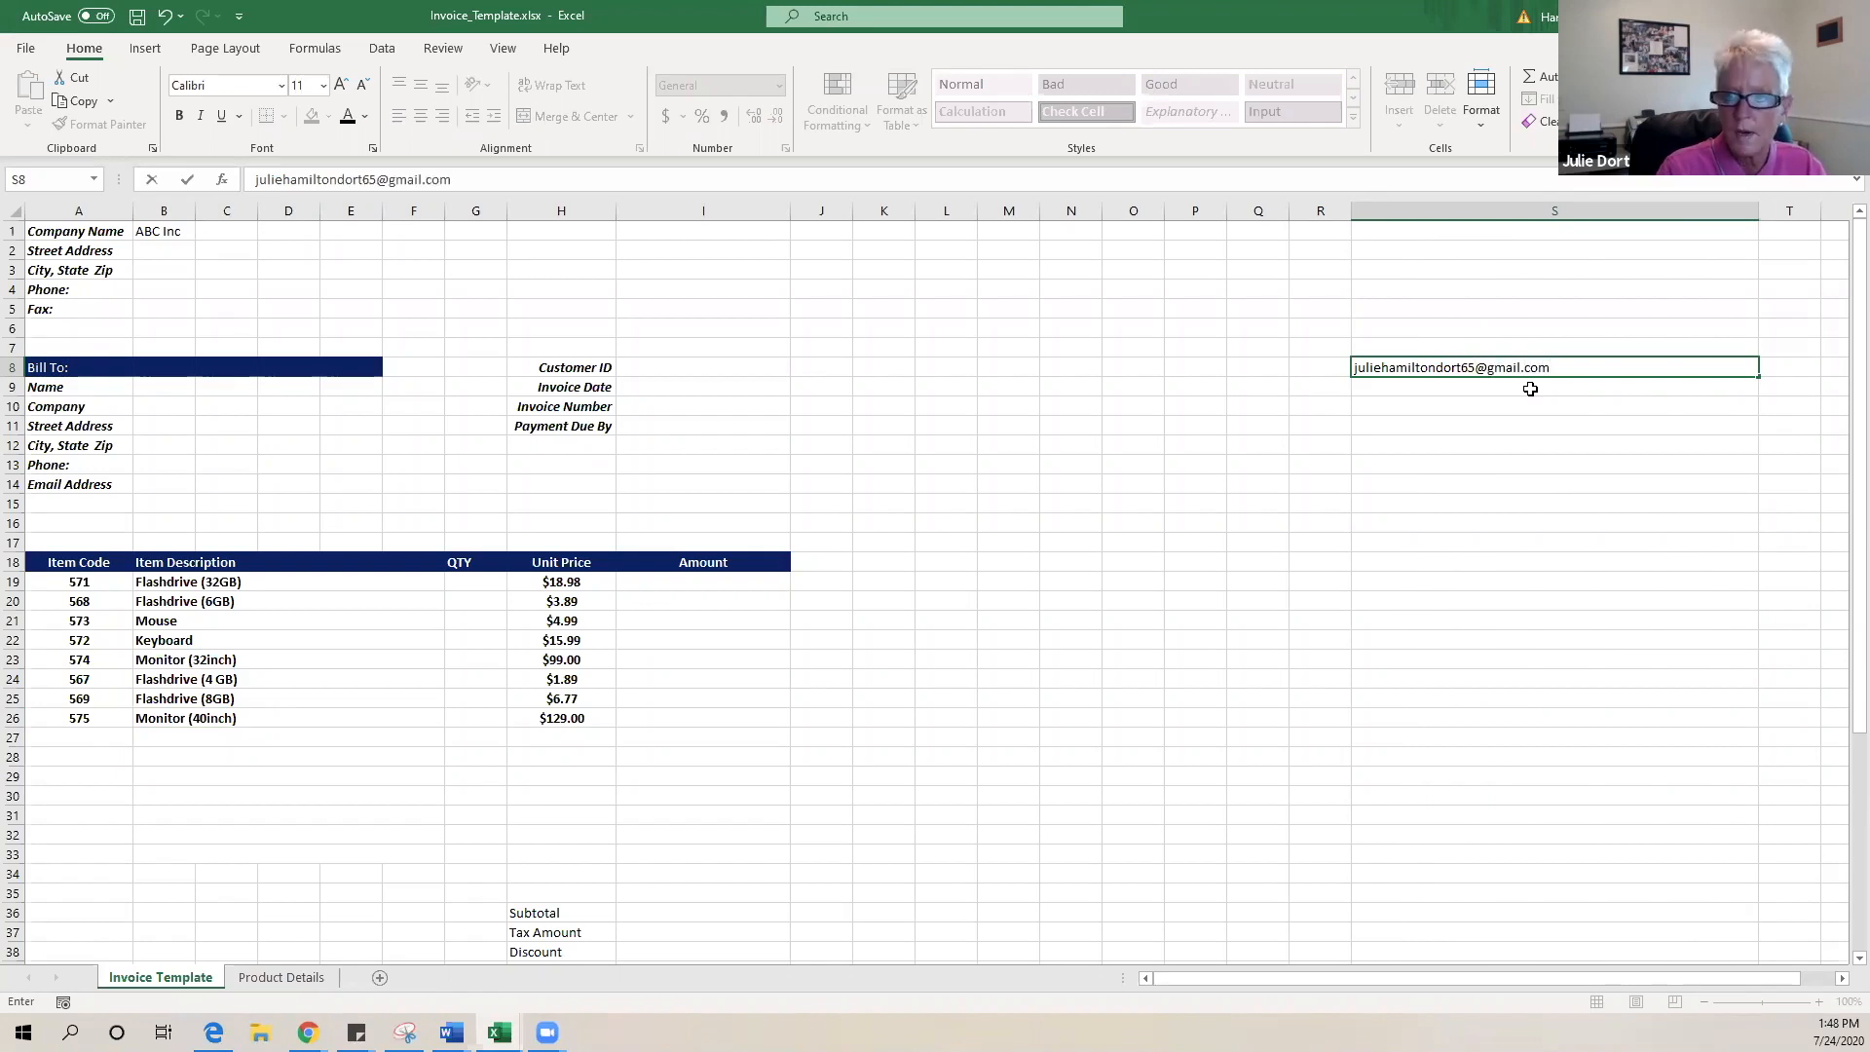
{"action": "left_click", "coordinate": [1464, 431]}
- Increase S8's e-mail text to 22-point font size
{"action": "left_click", "coordinate": [1647, 369]}
{"action": "left_click", "coordinate": [342, 85]}
{"action": "left_click", "coordinate": [341, 85]}
{"action": "left_click", "coordinate": [341, 86]}
{"action": "left_click", "coordinate": [341, 86]}
{"action": "left_click", "coordinate": [341, 85]}
{"action": "left_click", "coordinate": [340, 86]}
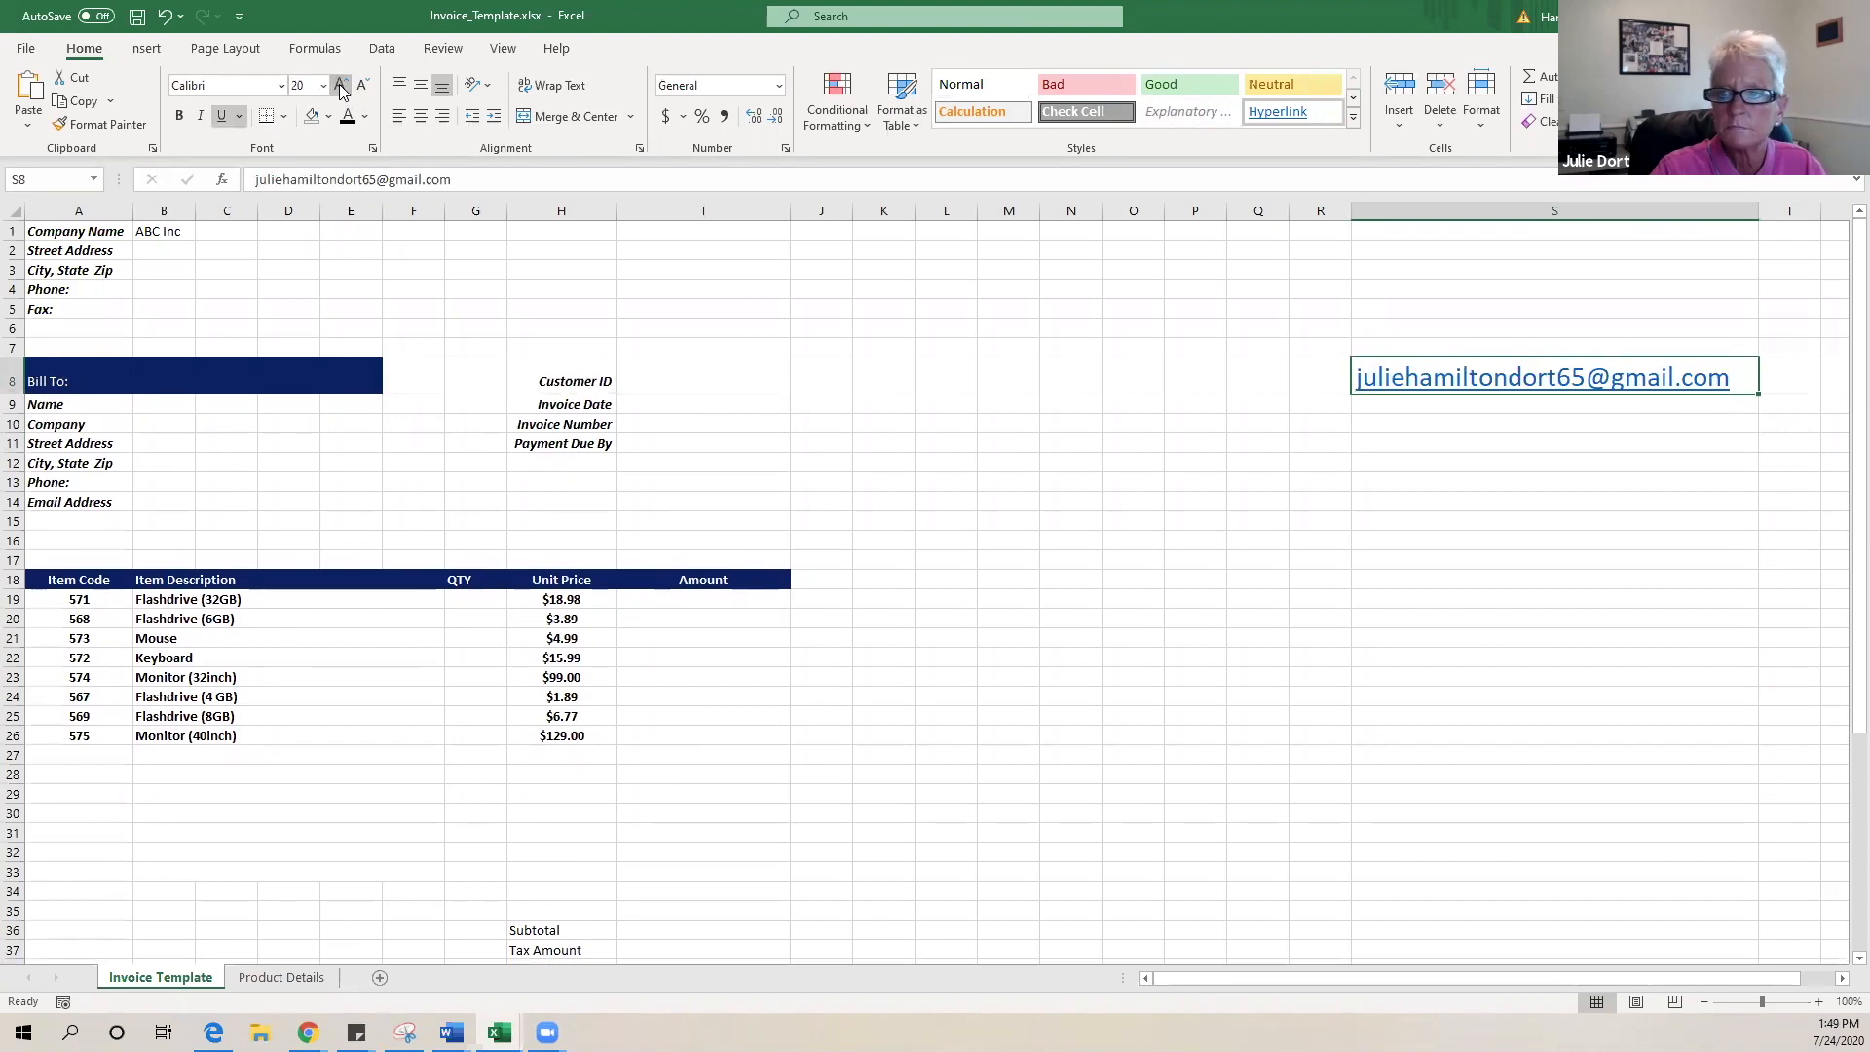
{"action": "left_click", "coordinate": [1465, 491]}
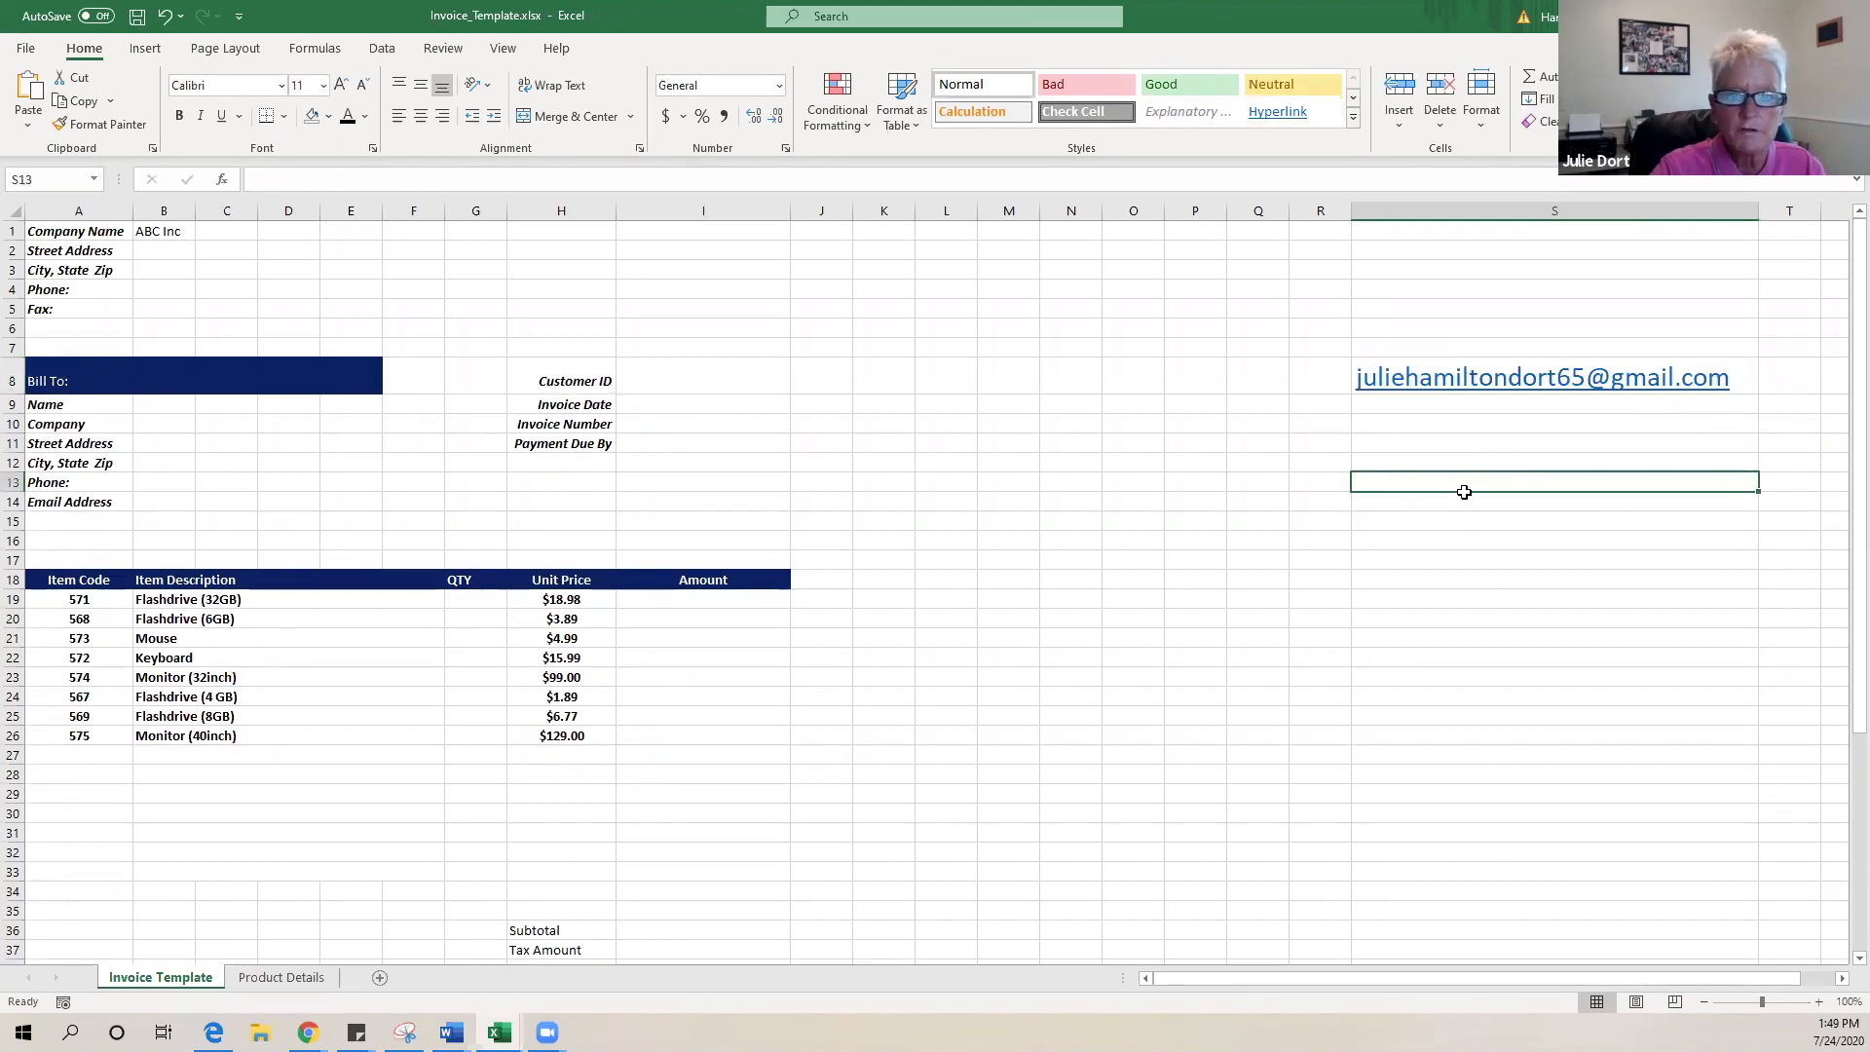